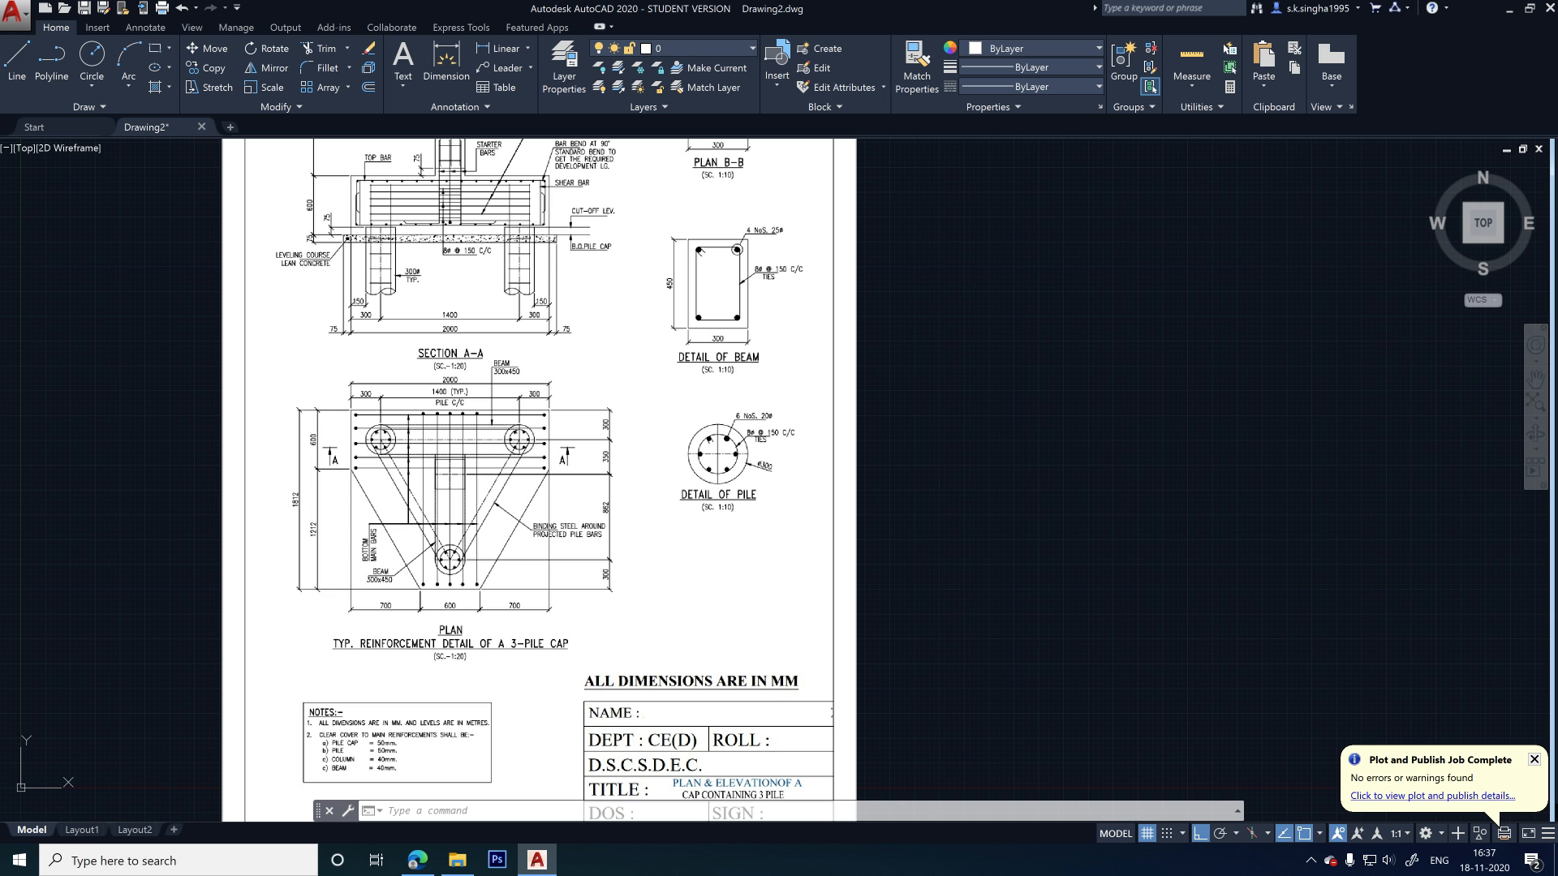
# - Examine Section A-A, the 3-pile cap plan, and the column, beam and pile details on the reference sheet
pyautogui.scroll(2, 534, 382)
pyautogui.moveTo(535, 382); pyautogui.dragTo(522, 508, button='middle')
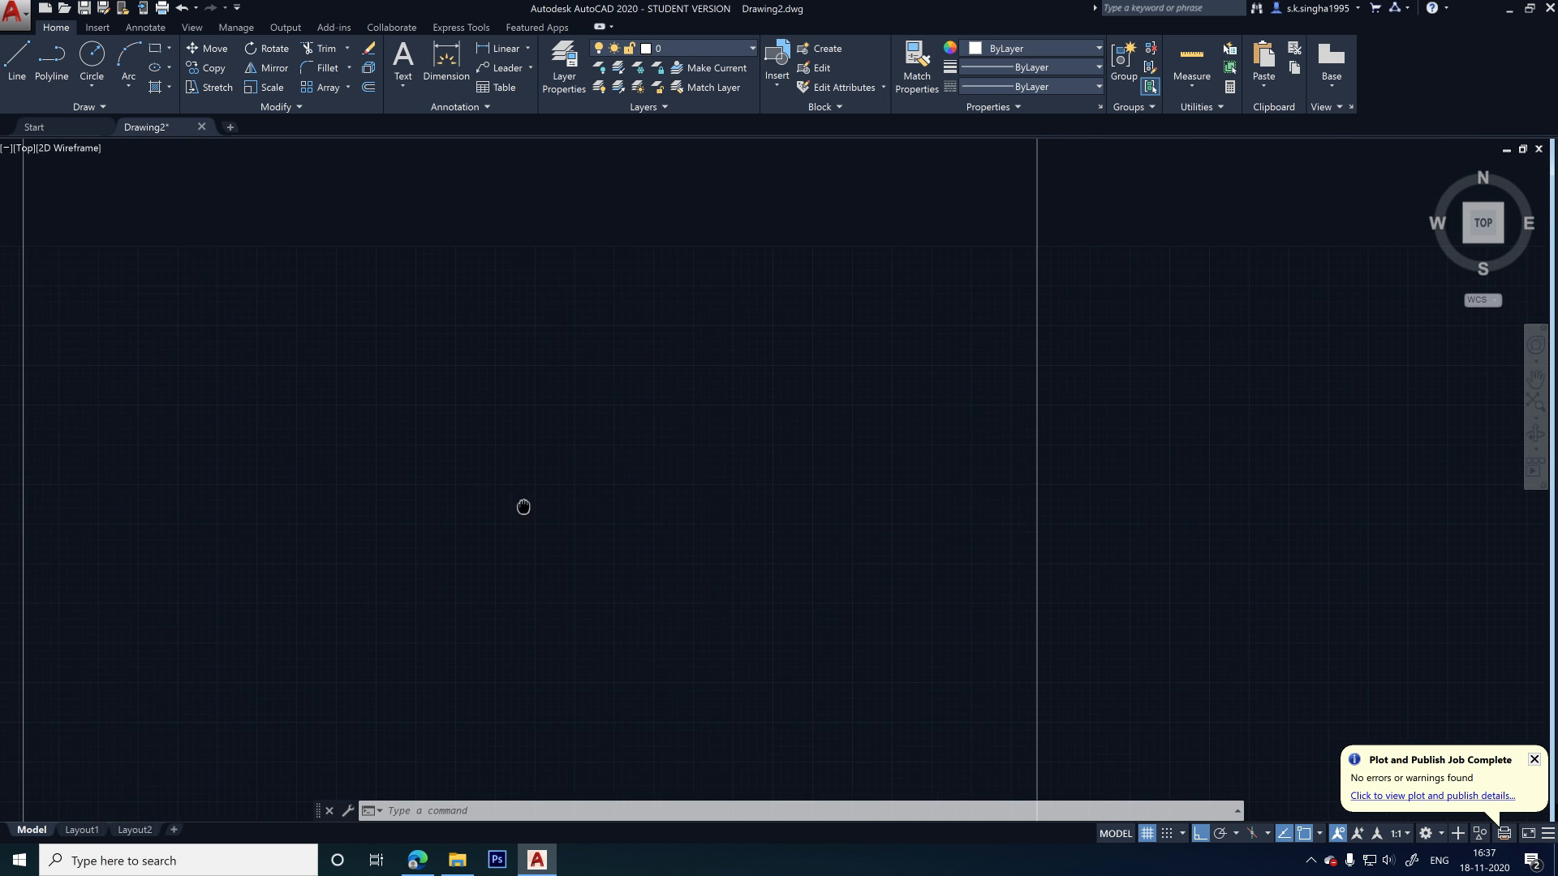
pyautogui.scroll(2, 524, 386)
pyautogui.scroll(-2, 626, 391)
pyautogui.moveTo(631, 460); pyautogui.dragTo(687, 342, button='middle')
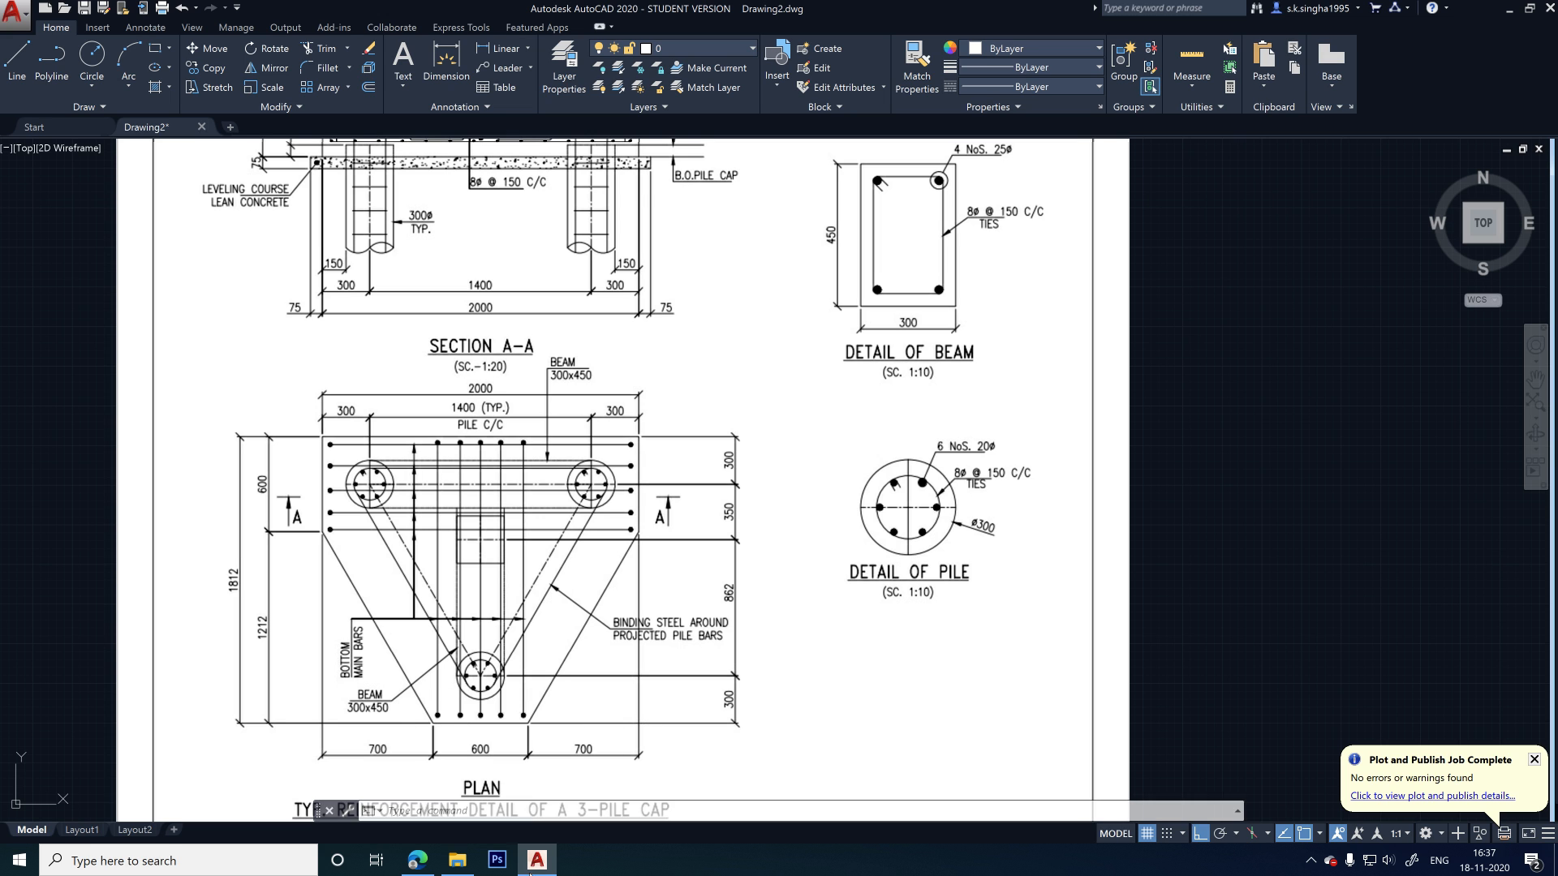
pyautogui.moveTo(754, 578); pyautogui.dragTo(730, 673, button='middle')
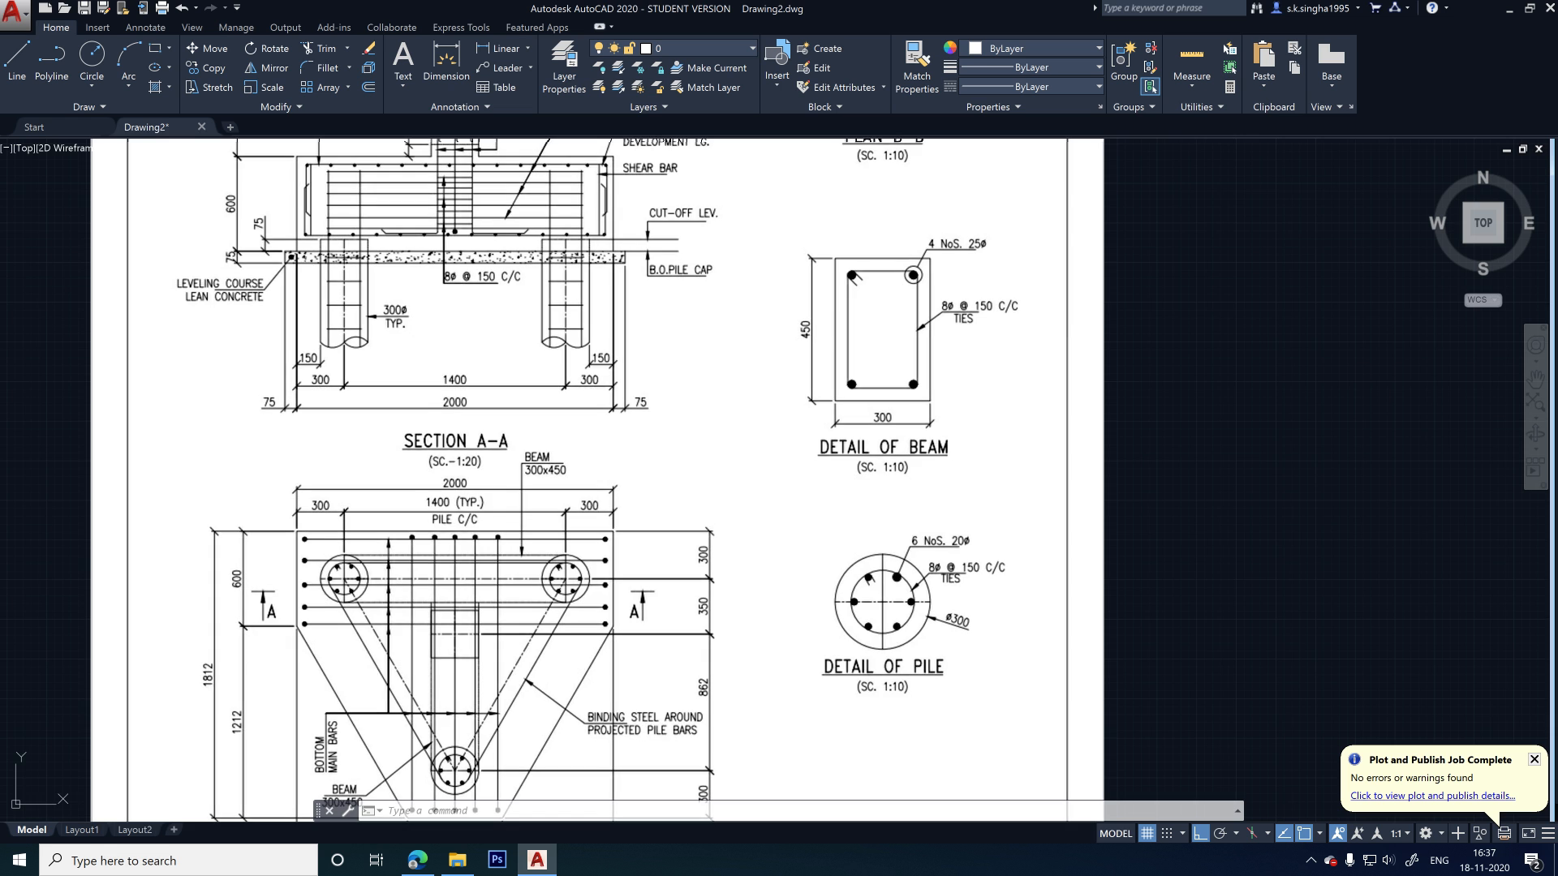
pyautogui.moveTo(730, 601); pyautogui.dragTo(730, 673, button='middle')
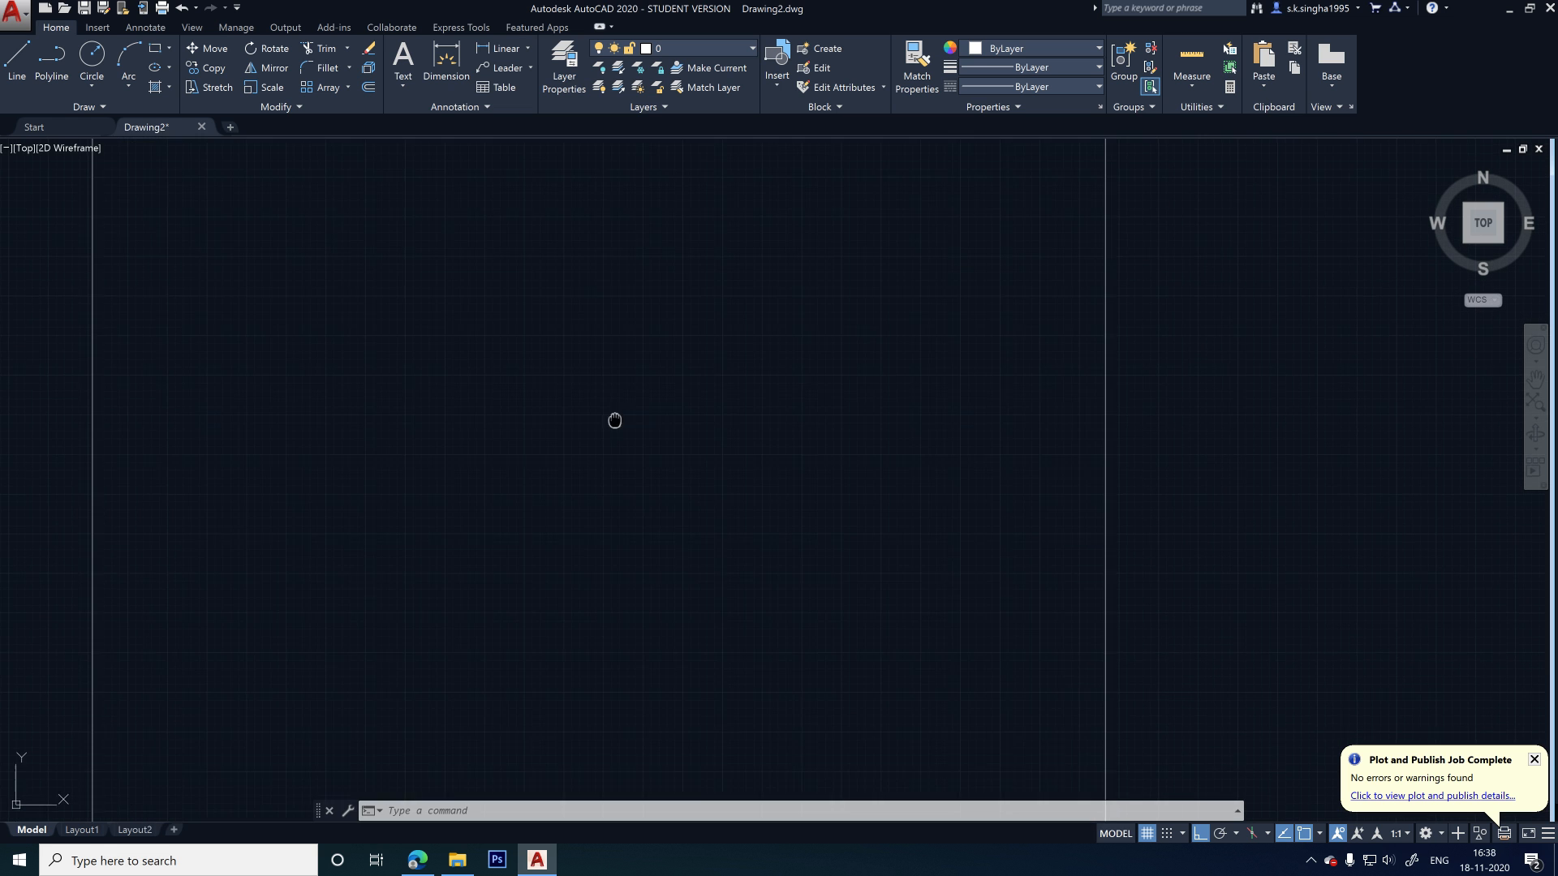
pyautogui.moveTo(612, 422)
pyautogui.mouseDown(button='middle')
pyautogui.moveTo(597, 540)
pyautogui.moveTo(571, 534)
pyautogui.mouseUp(button='middle')
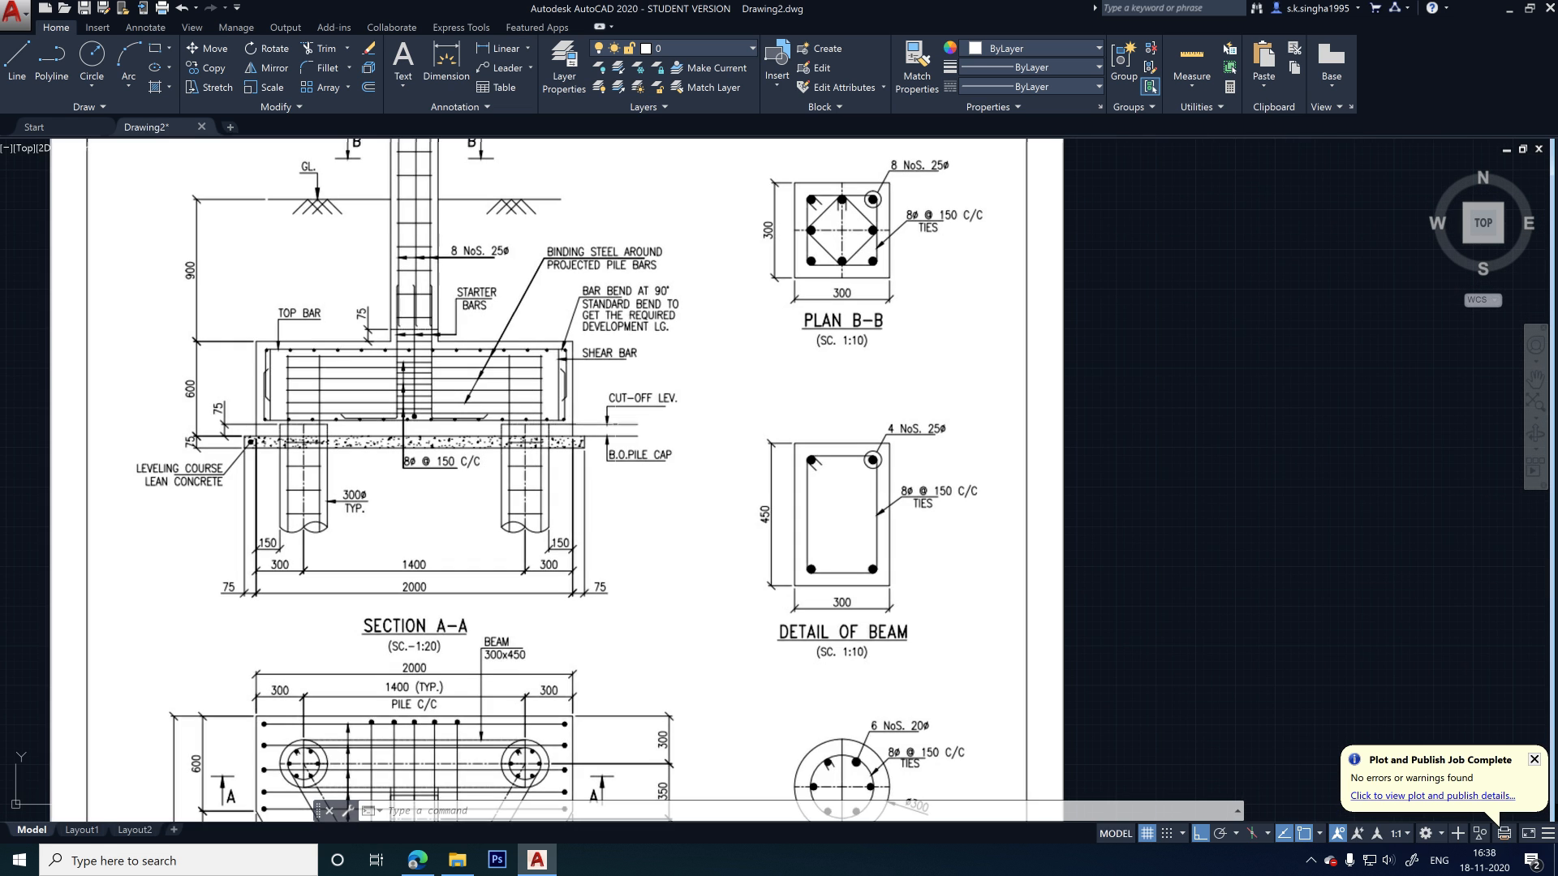
pyautogui.moveTo(708, 379); pyautogui.dragTo(693, 425, button='middle')
pyautogui.moveTo(693, 537); pyautogui.dragTo(683, 356, button='middle')
pyautogui.moveTo(668, 555); pyautogui.dragTo(655, 408, button='middle')
pyautogui.scroll(-2, 656, 408)
pyautogui.moveTo(673, 495)
pyautogui.mouseDown(button='middle')
pyautogui.moveTo(664, 460)
pyautogui.moveTo(675, 473)
pyautogui.mouseUp(button='middle')
pyautogui.scroll(4, 578, 460)
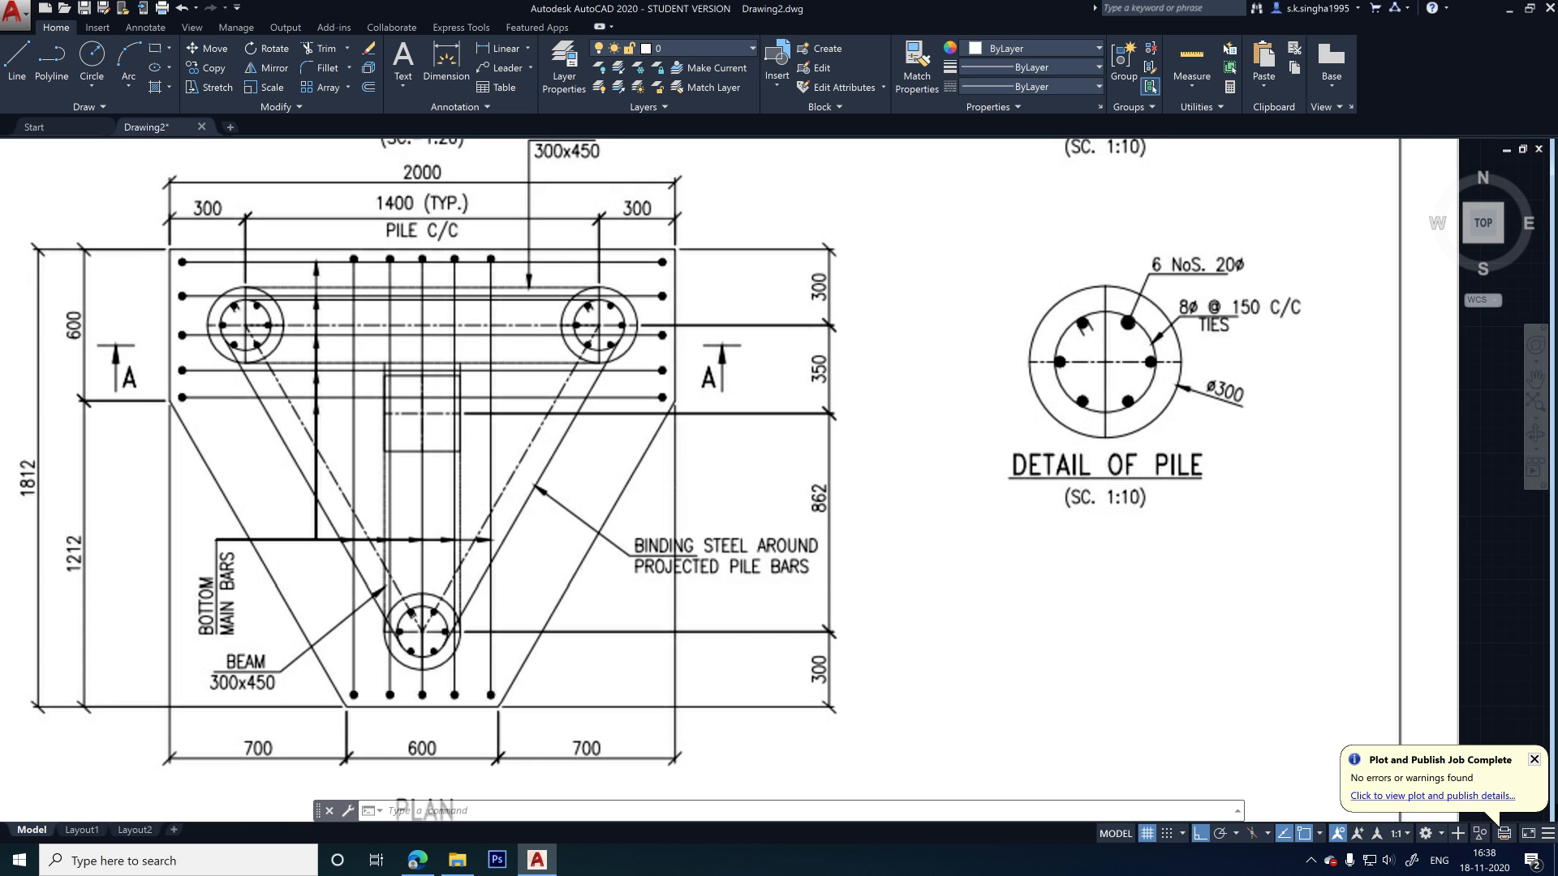
pyautogui.scroll(-6, 759, 454)
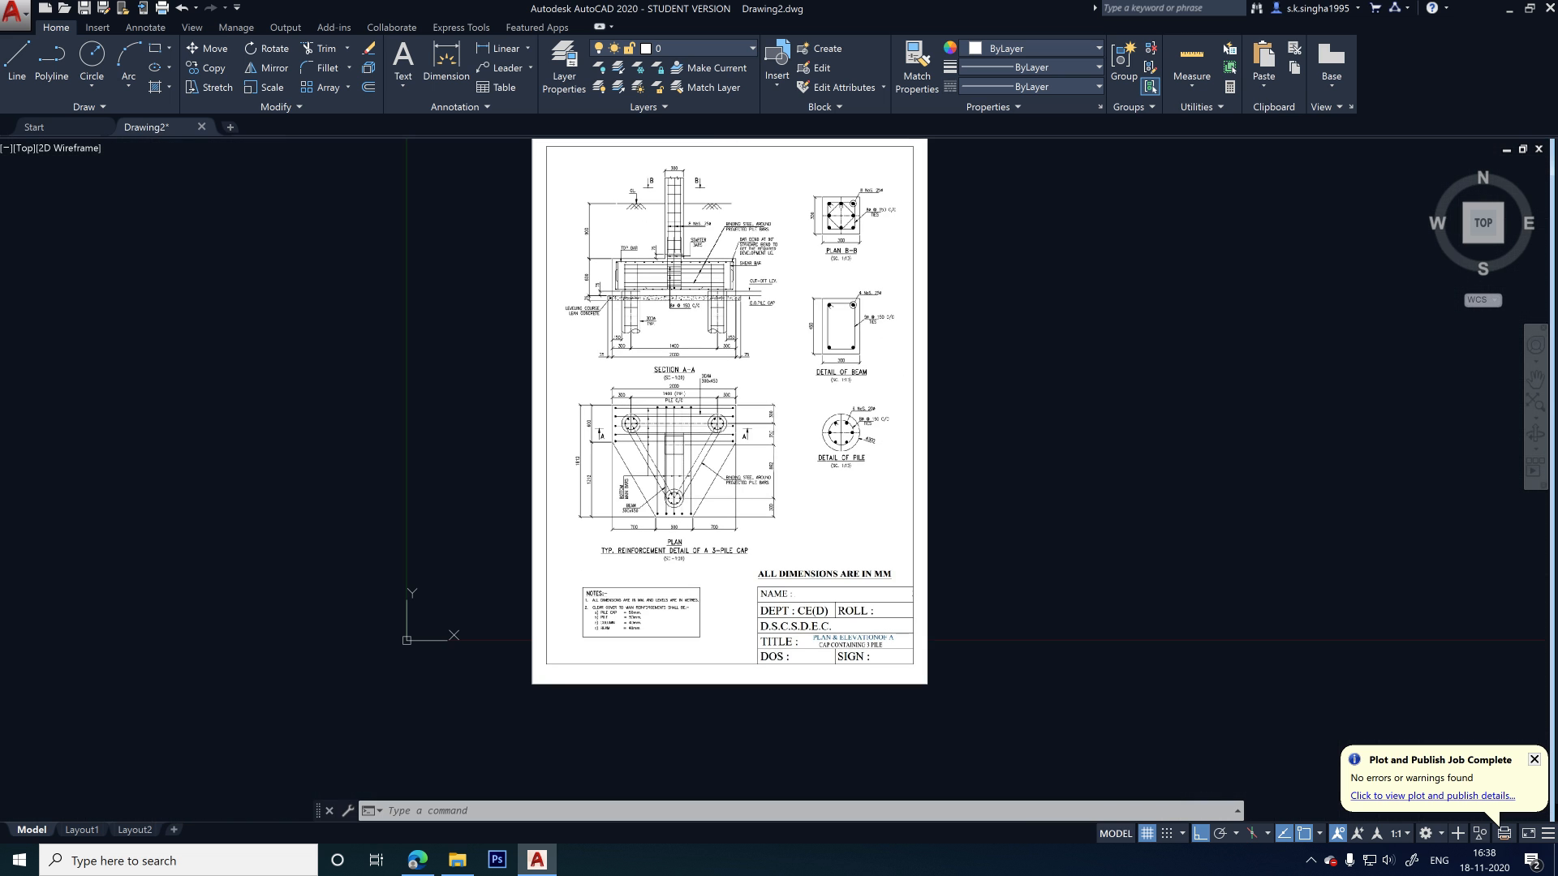
pyautogui.scroll(2, 796, 331)
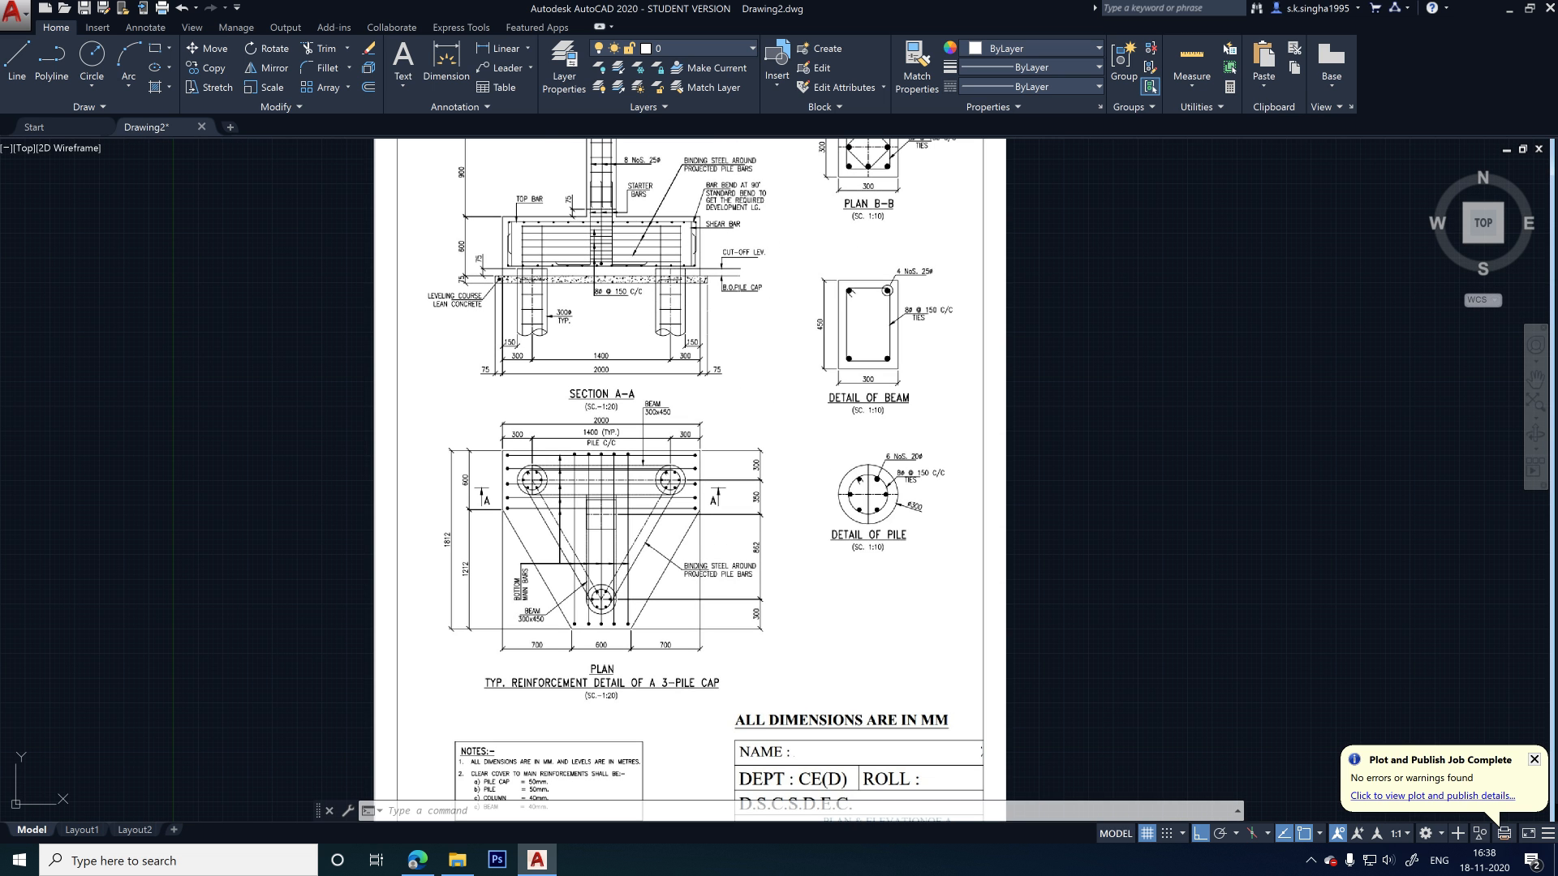
pyautogui.scroll(-2, 1099, 324)
pyautogui.scroll(4, 1099, 300)
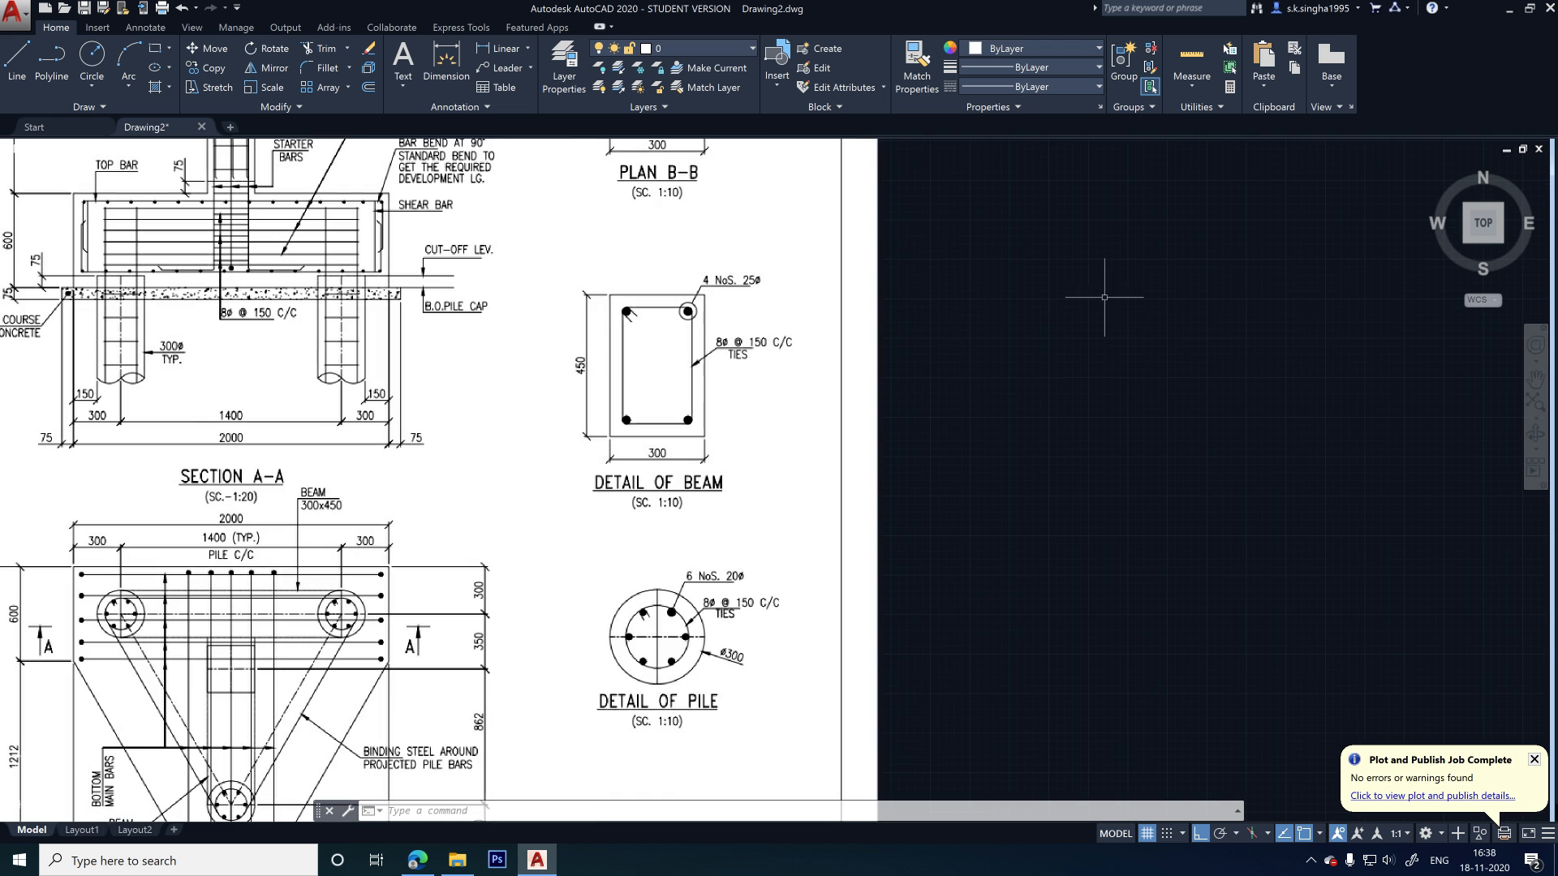
# - Erase the reference sheet image and undo the erasure
pyautogui.click(1105, 296)
pyautogui.click(691, 530)
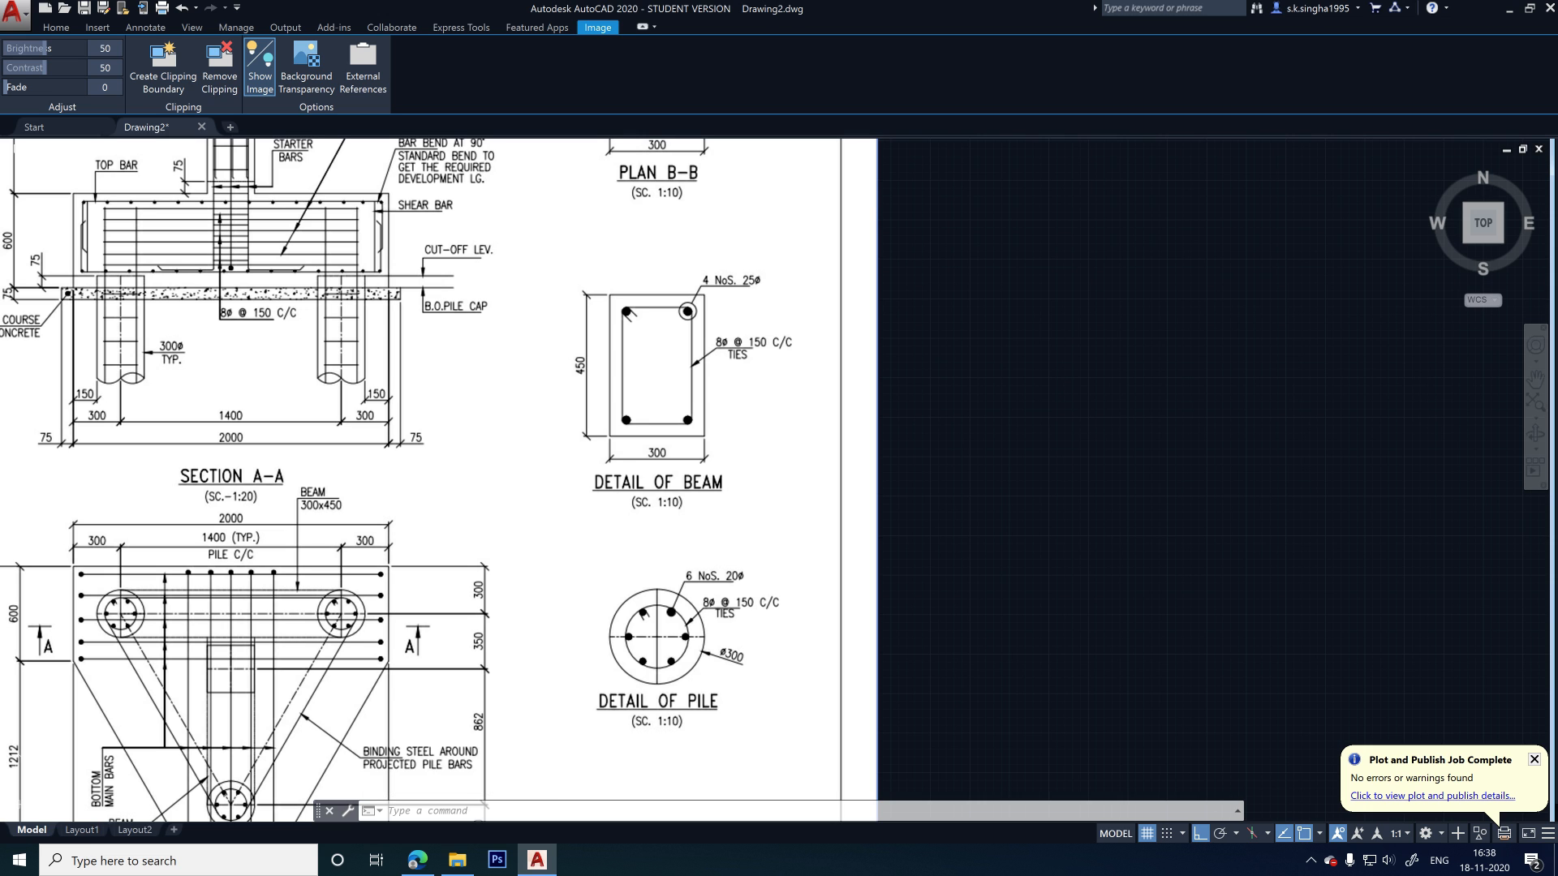
pyautogui.press('Delete')
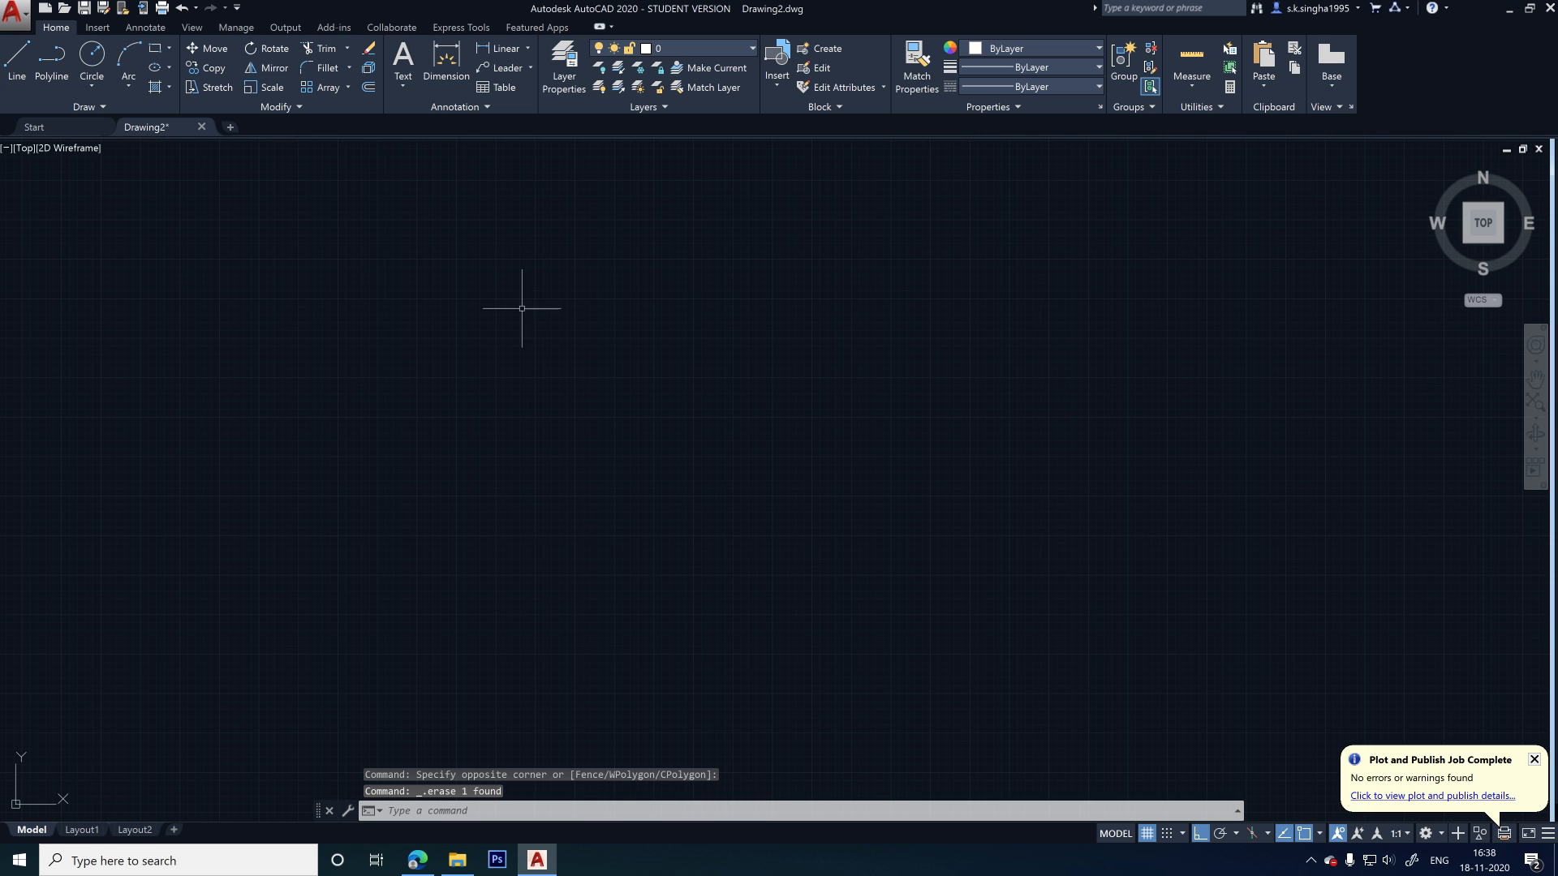
pyautogui.hotkey('ctrl', 'z')
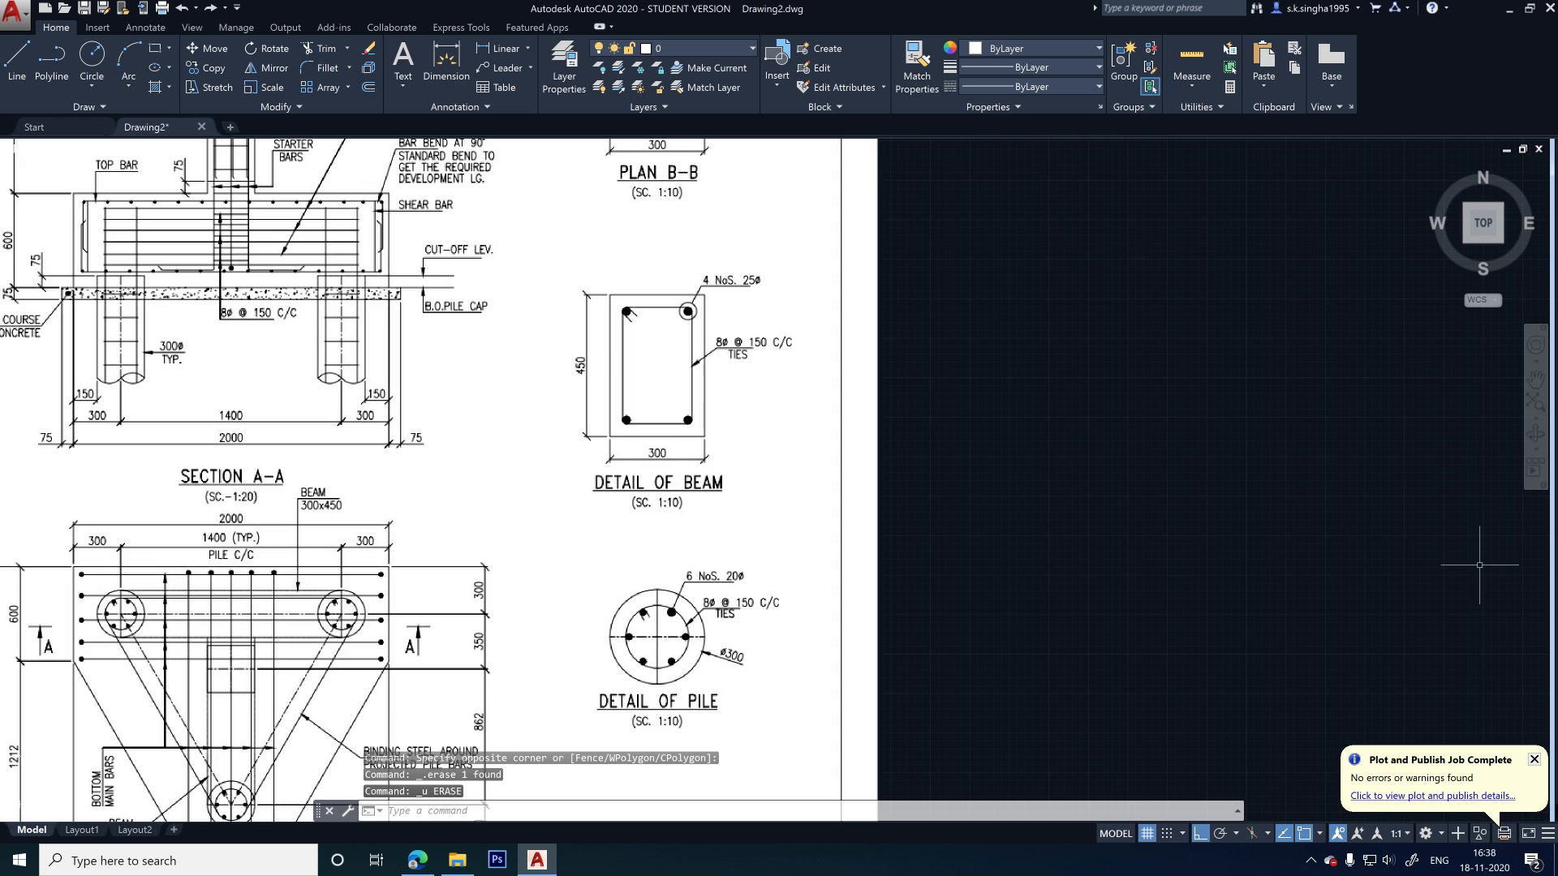
# - Examine the 3-pile cap plan's dimensions, pile positions and reinforcement layout on the reference sheet
pyautogui.moveTo(689, 468); pyautogui.dragTo(947, 315, button='middle')
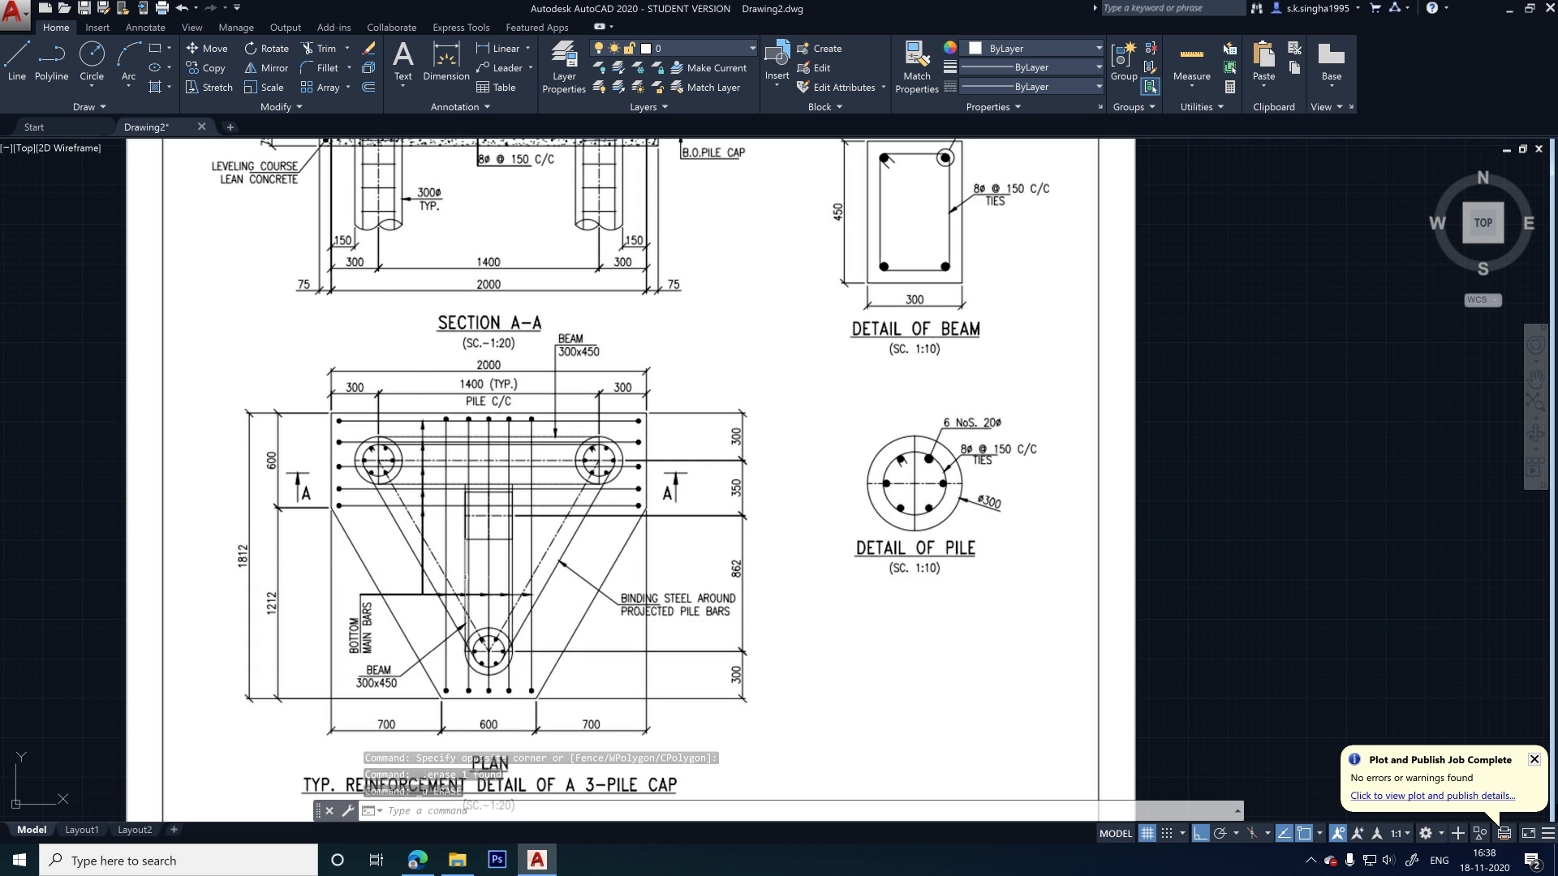
pyautogui.moveTo(476, 673); pyautogui.dragTo(614, 425, button='middle')
pyautogui.scroll(-1, 613, 425)
pyautogui.scroll(2, 604, 424)
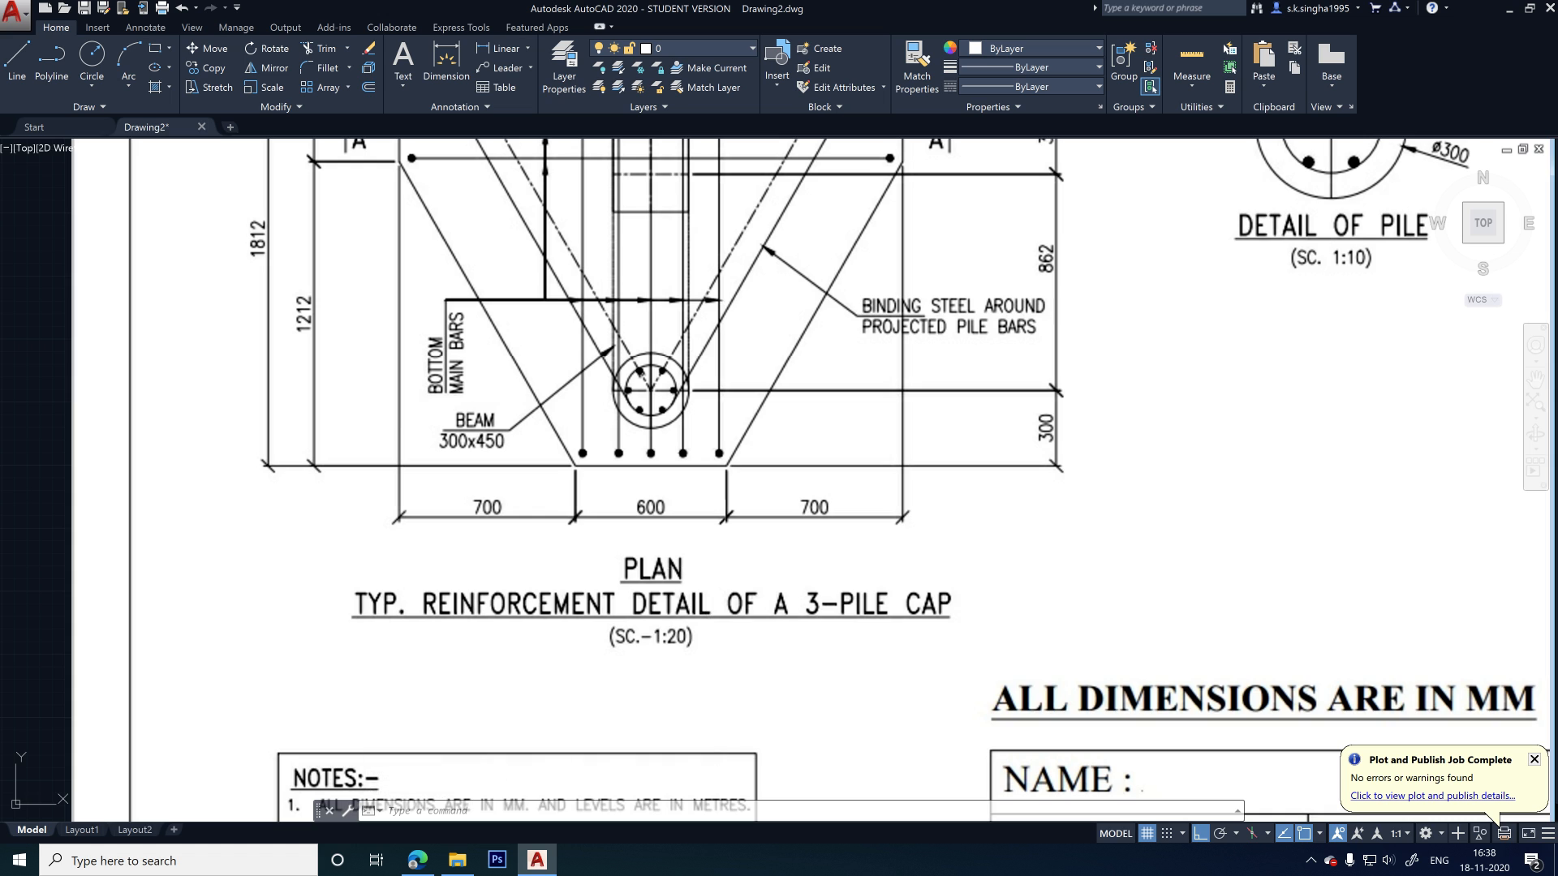
pyautogui.moveTo(730, 490); pyautogui.dragTo(723, 570, button='middle')
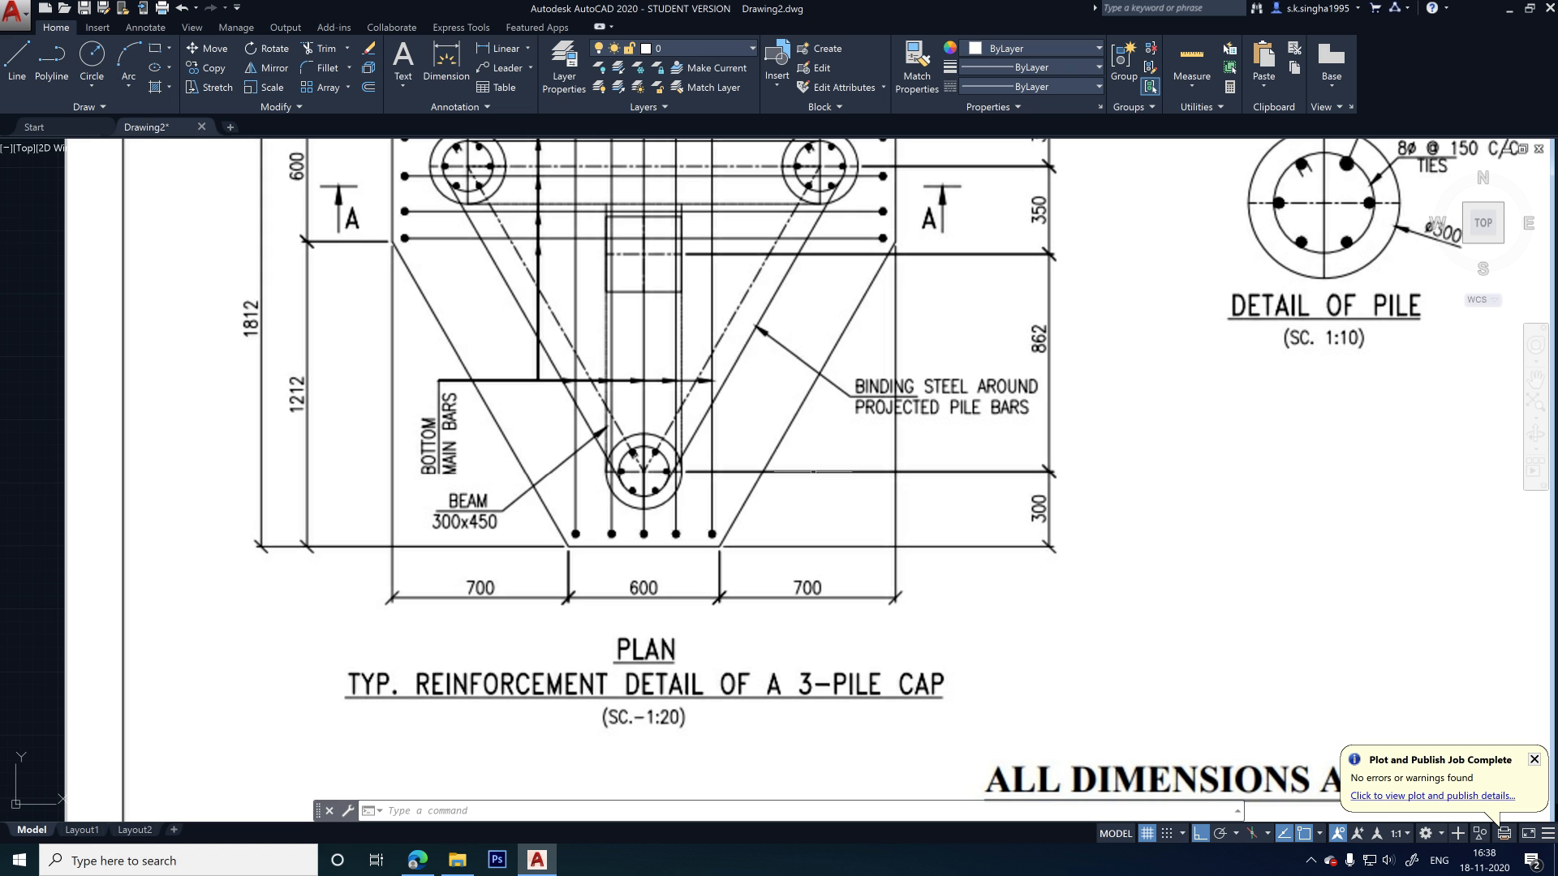
pyautogui.moveTo(865, 323); pyautogui.dragTo(793, 540, button='middle')
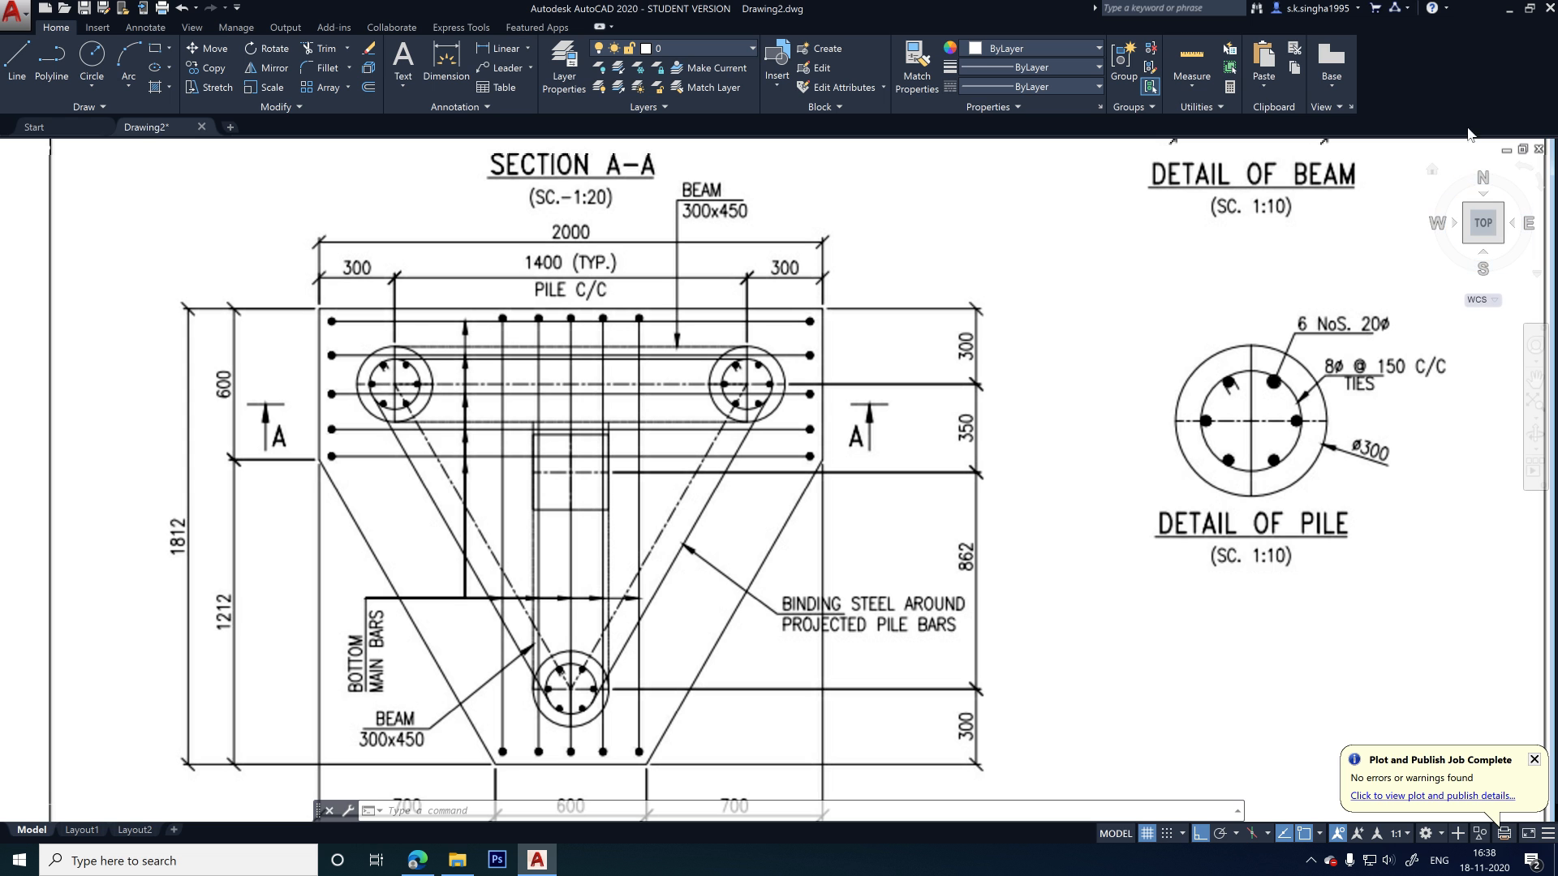
pyautogui.scroll(-2, 586, 372)
pyautogui.scroll(-2, 600, 437)
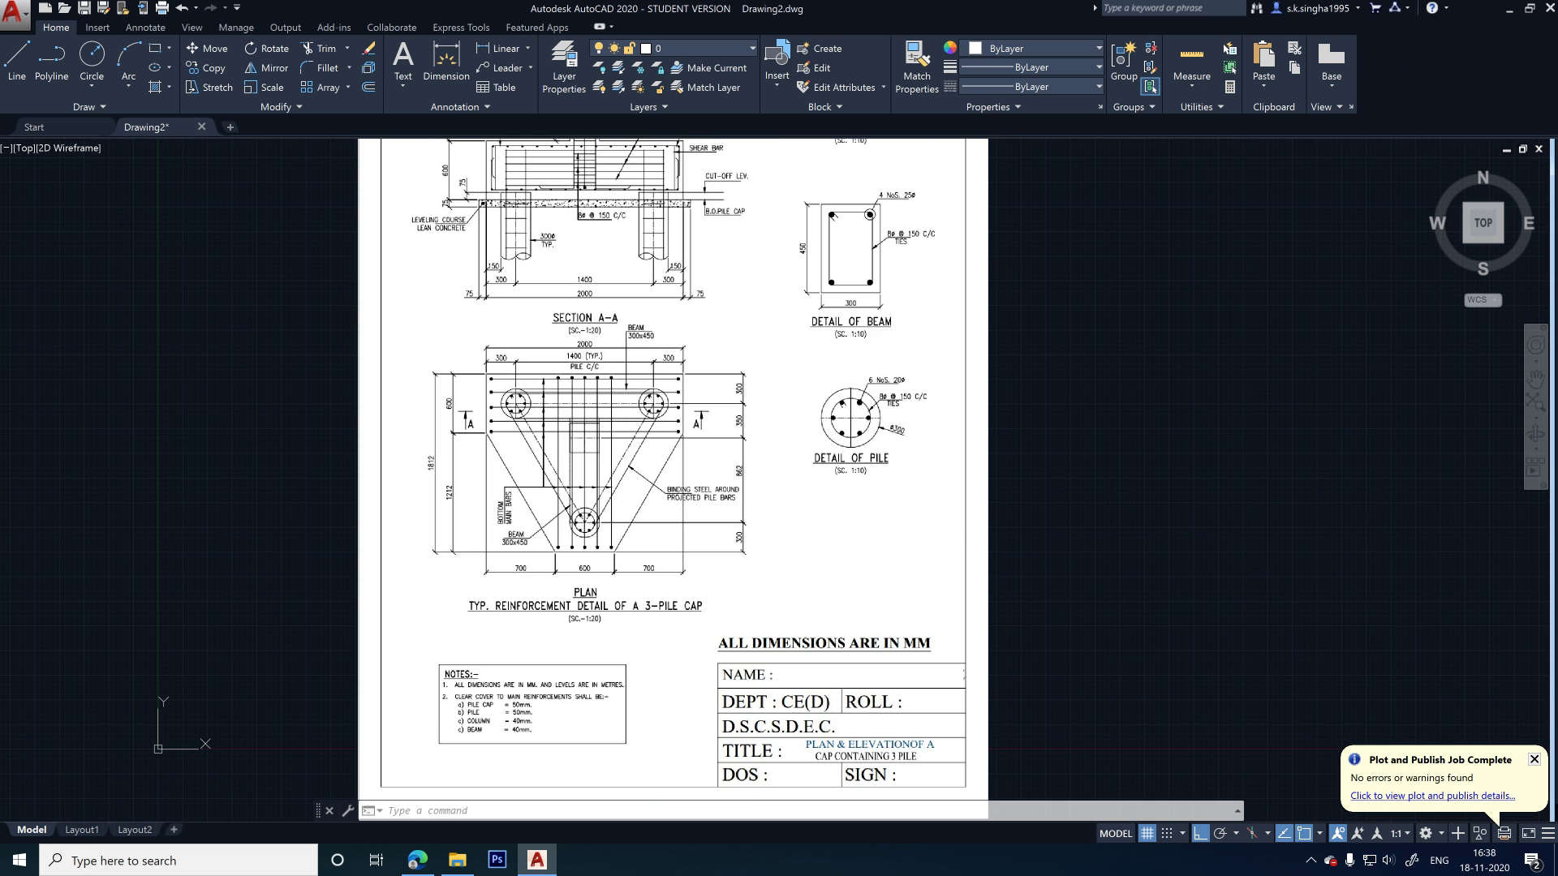
# - Erase the pile cap reference image from model space
pyautogui.moveTo(923, 535); pyautogui.dragTo(679, 627, button='middle')
pyautogui.click(822, 352)
pyautogui.click(673, 468)
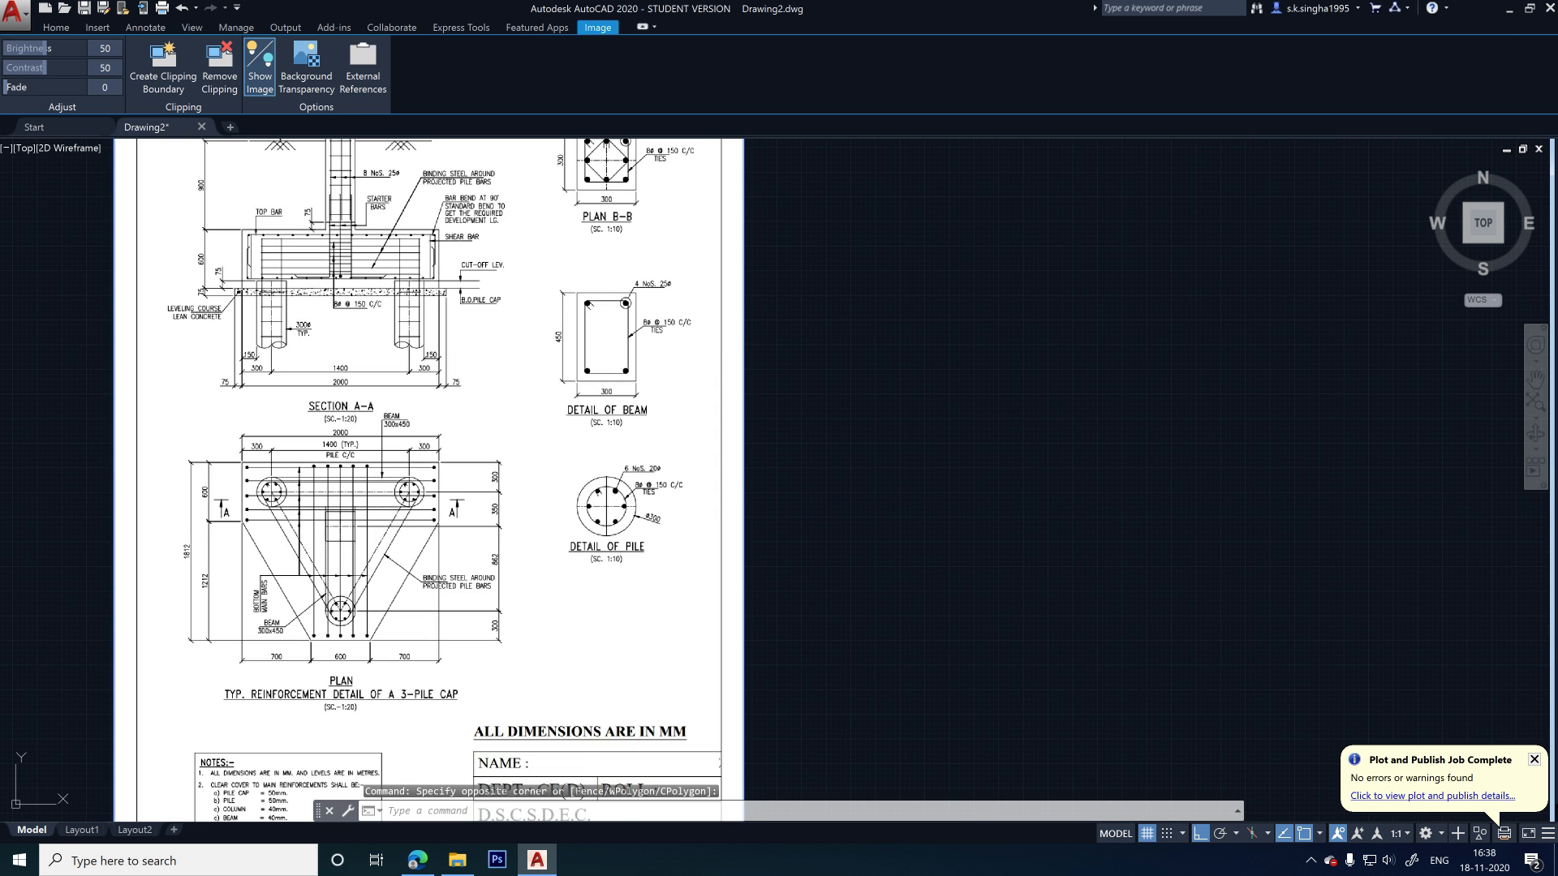
pyautogui.press('Delete')
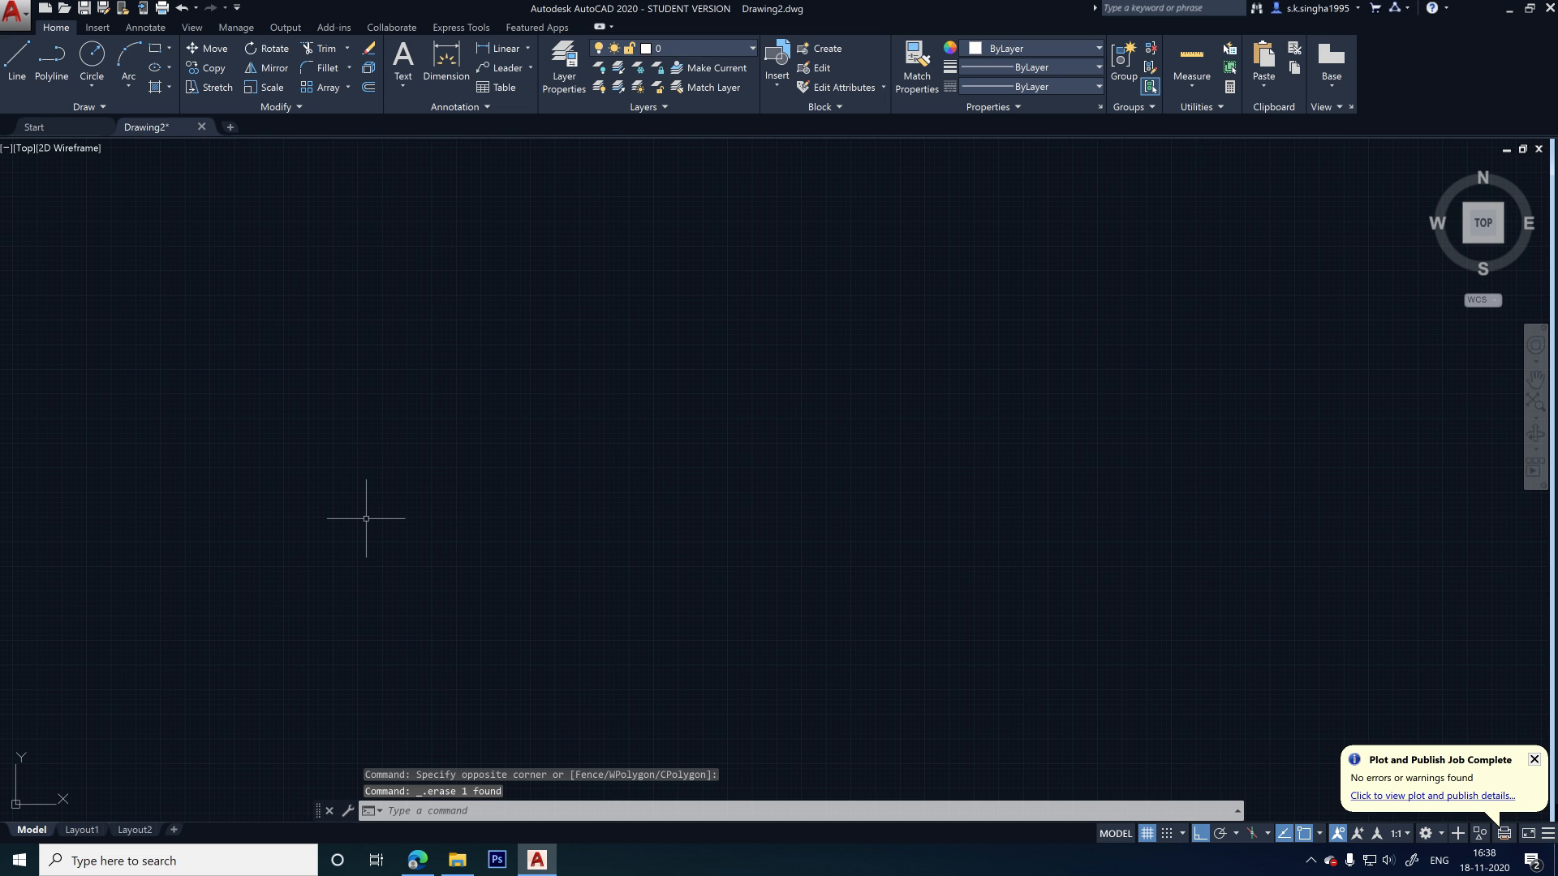
# - Review the text settings of the ISO-25 dimension style and leave without changing them
pyautogui.write('d')
pyautogui.press('Return')
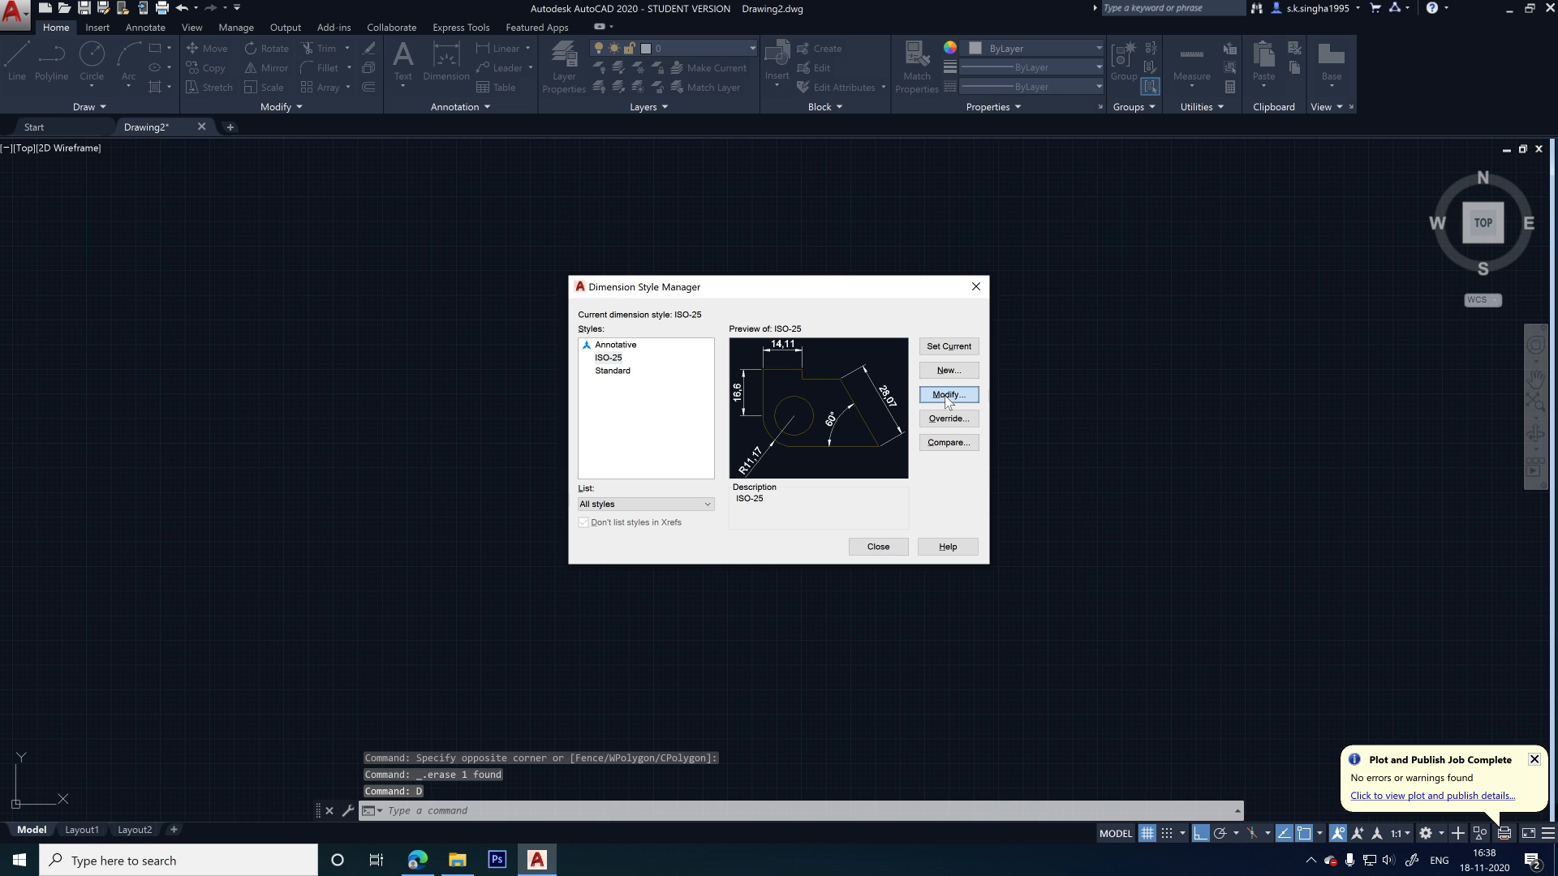
pyautogui.click(947, 394)
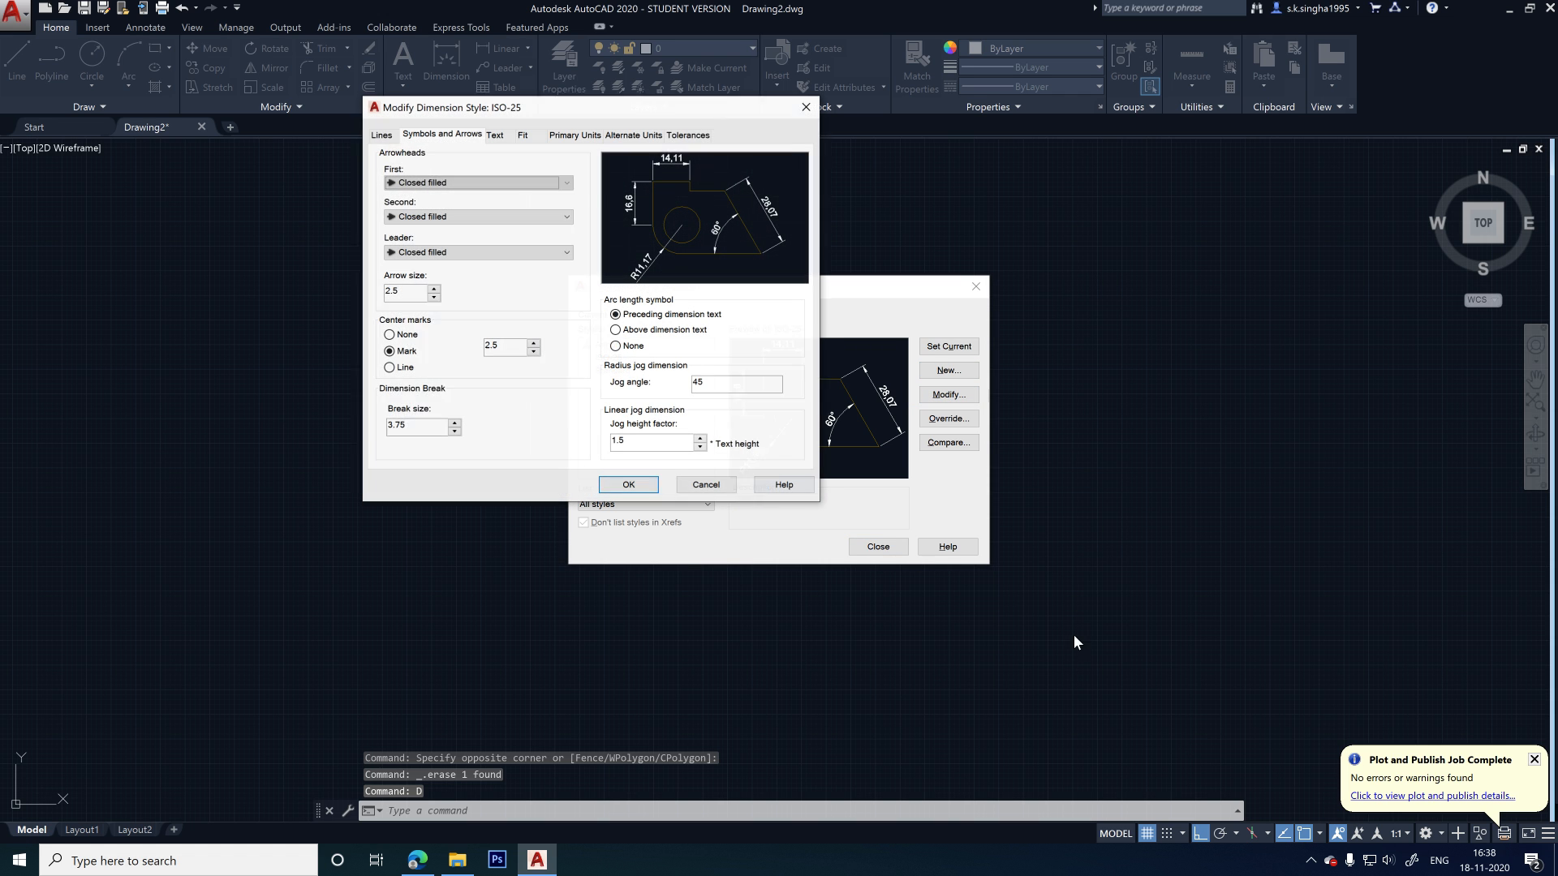
pyautogui.click(500, 135)
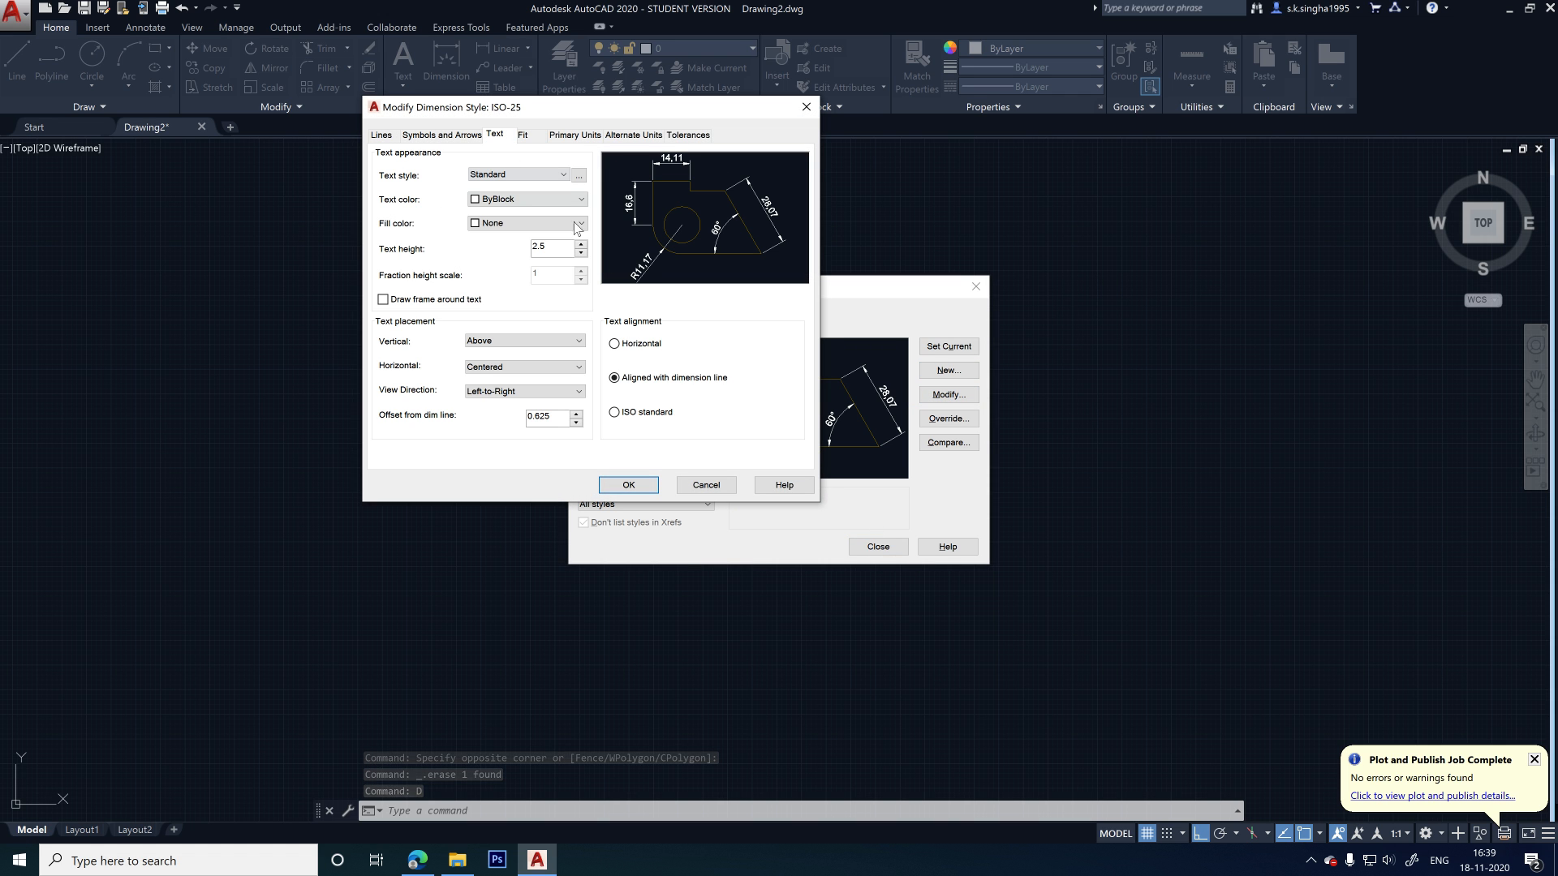
pyautogui.click(706, 484)
pyautogui.click(878, 547)
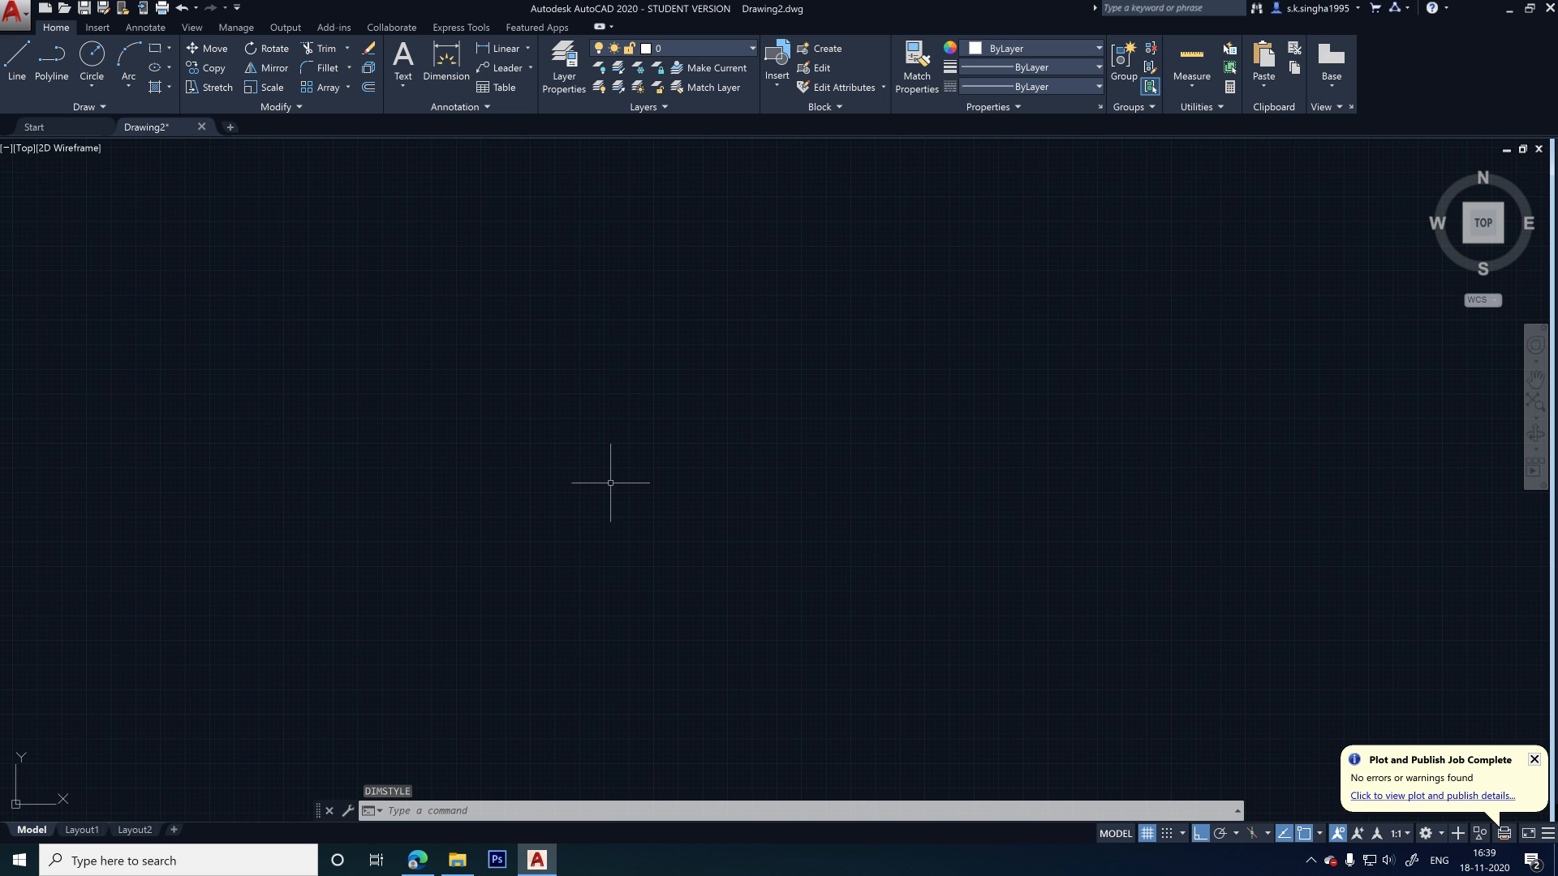
# - Set the drawing units' length precision to two decimal places (0.00)
pyautogui.write('UN')
pyautogui.press('Return')
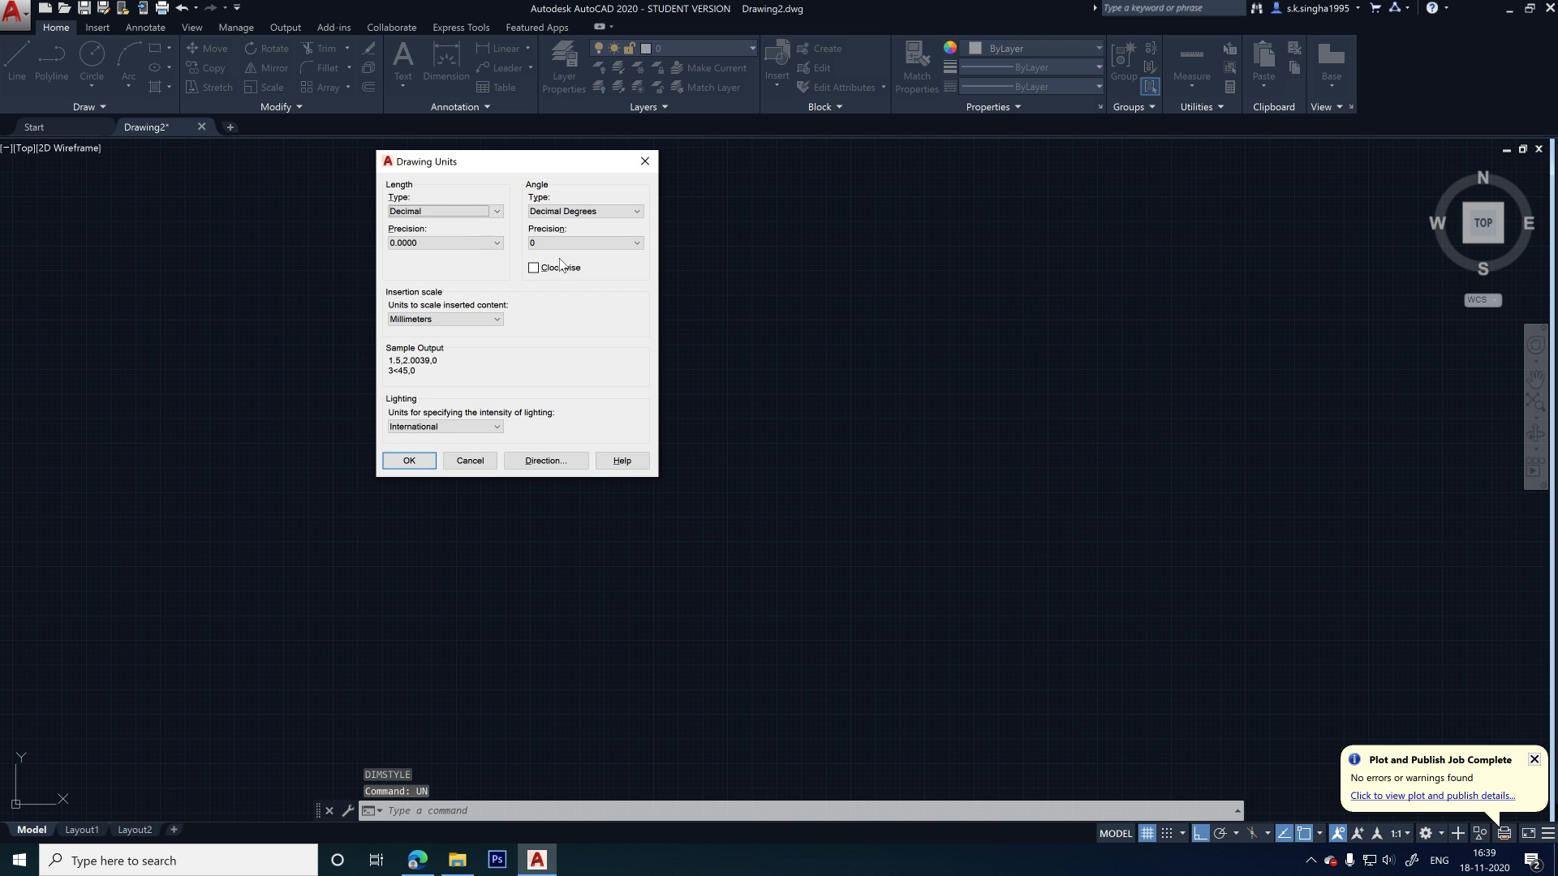
pyautogui.click(458, 244)
pyautogui.click(441, 276)
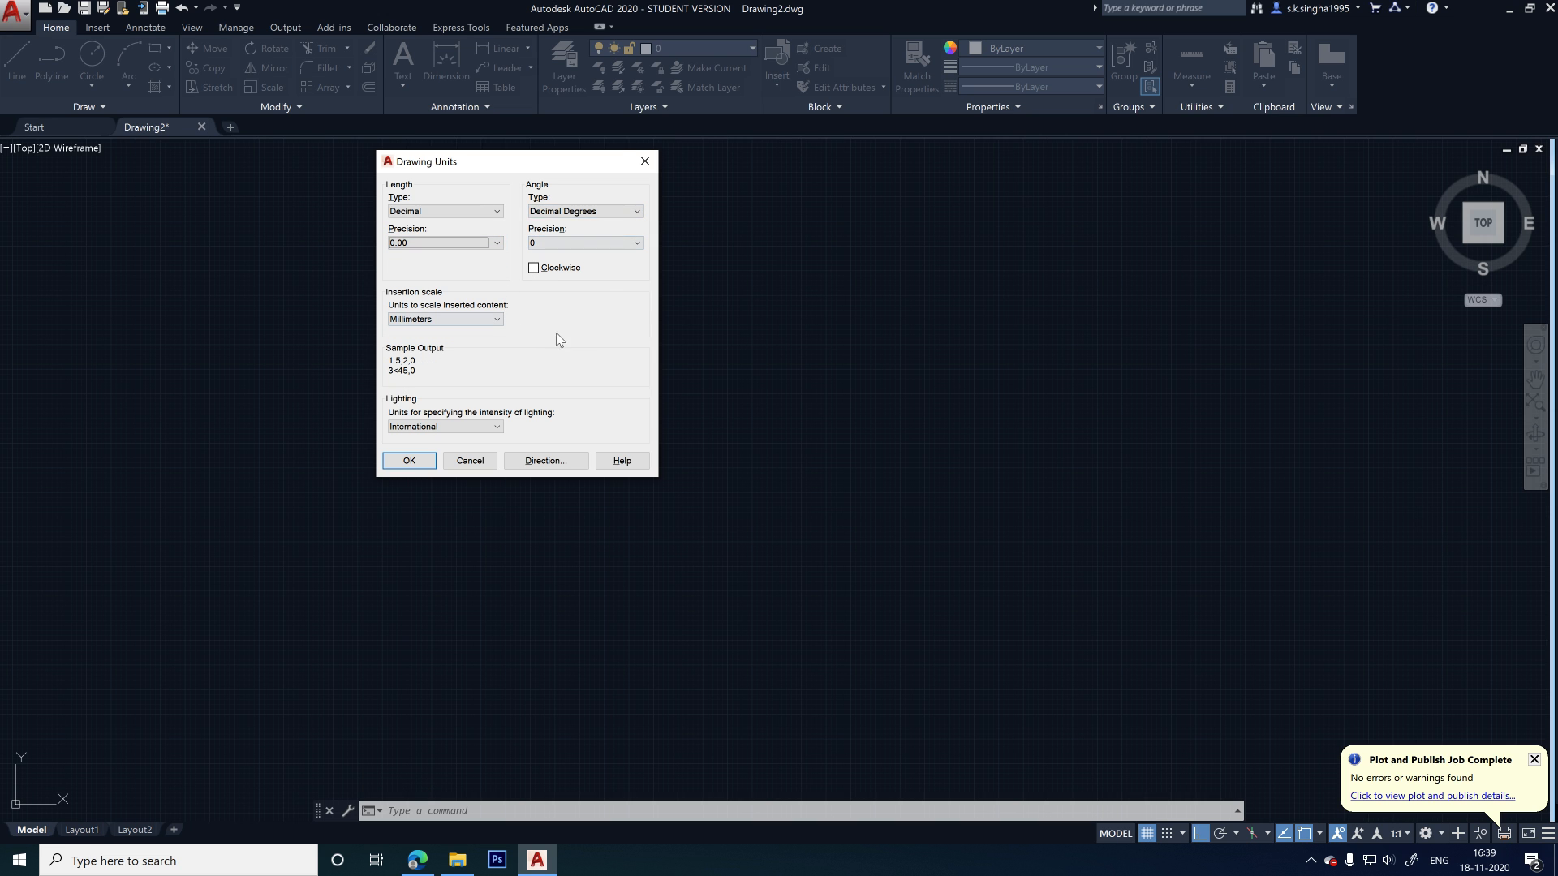
pyautogui.click(409, 460)
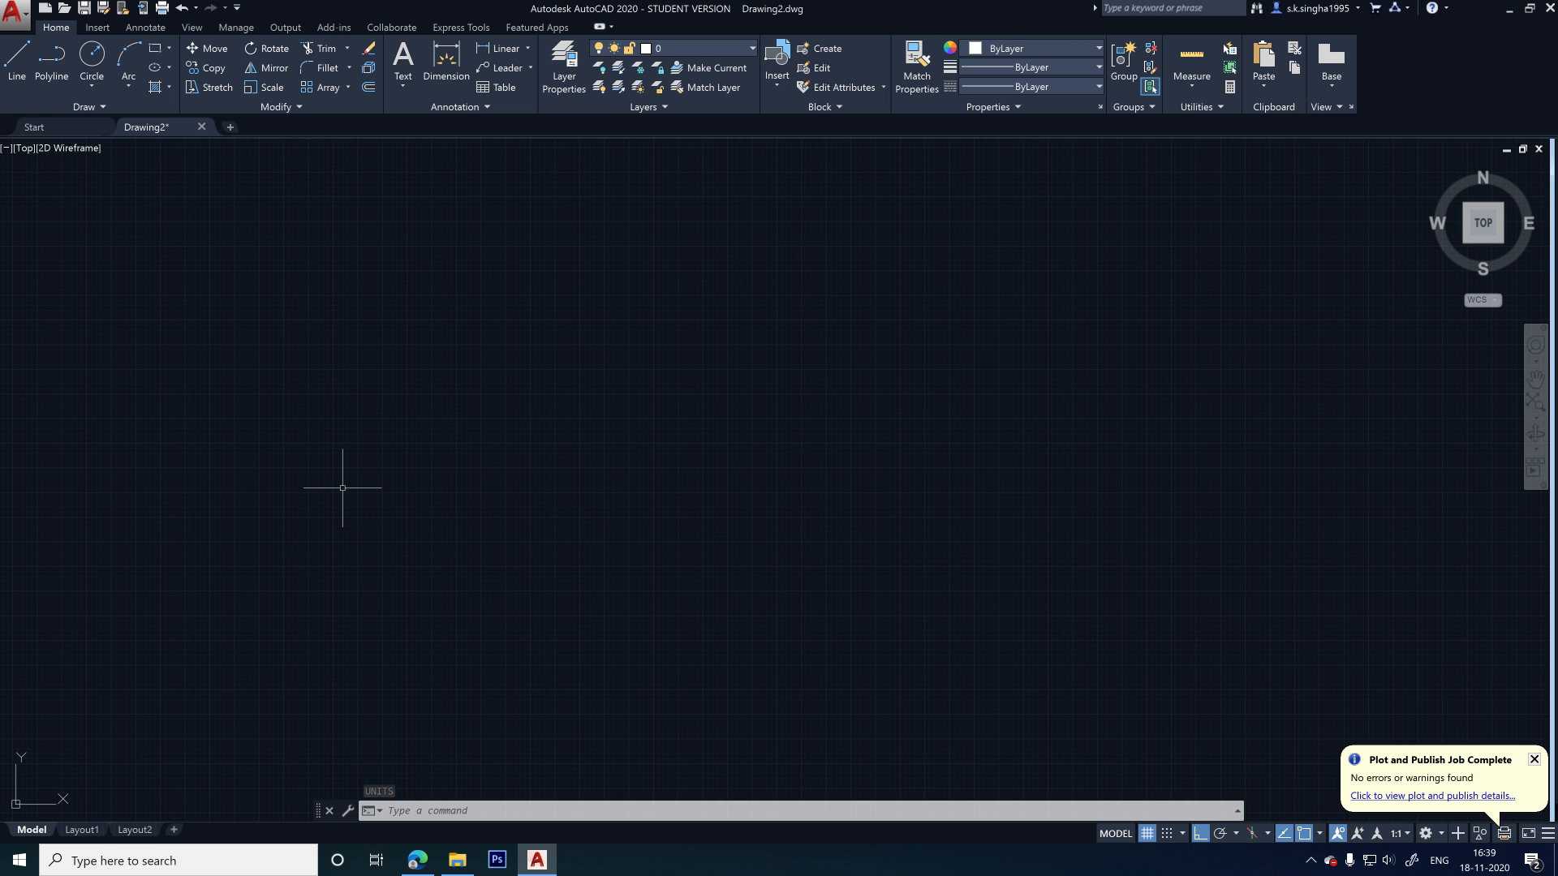
pyautogui.click(18, 61)
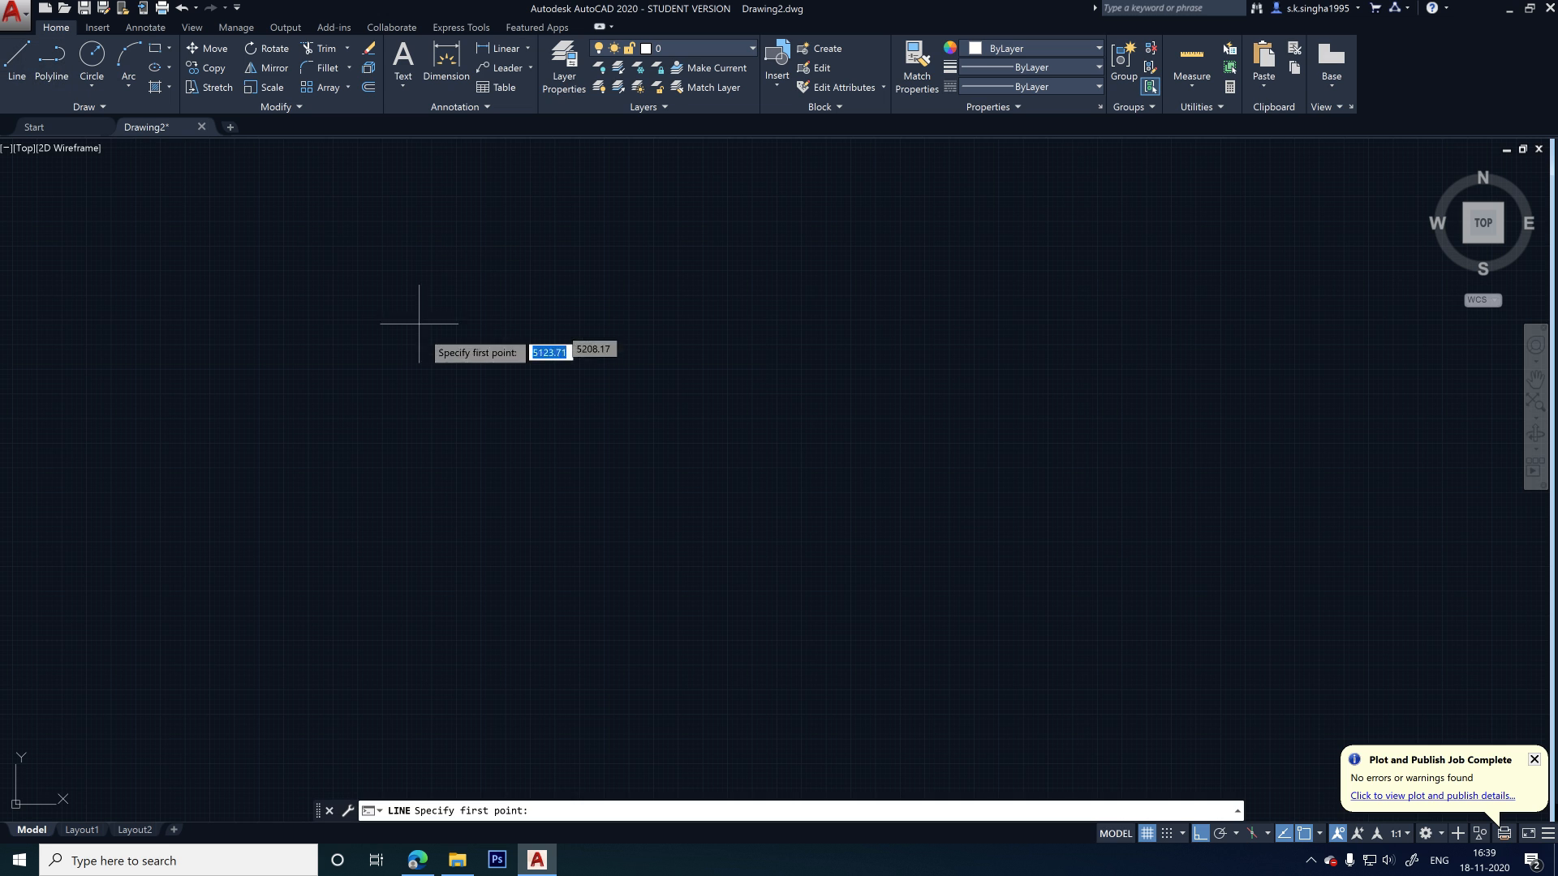
pyautogui.click(343, 305)
pyautogui.press('Escape')
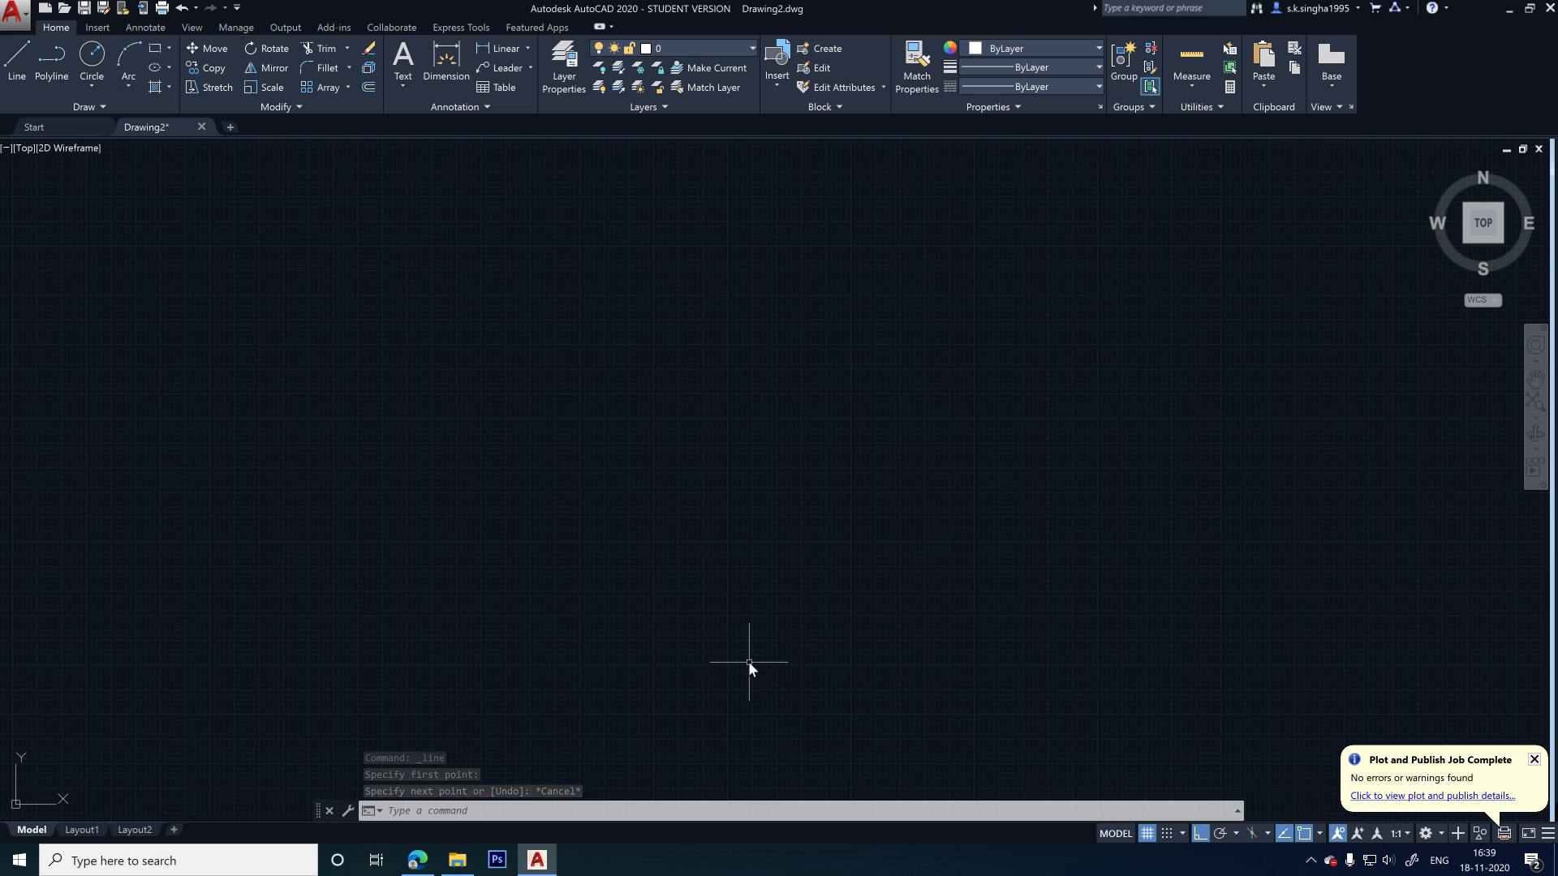
# - Set up the sheet border with MVSETUP without paper space, using decimal units, scale factor 20, paper width 210 and height 297
pyautogui.write('MVSETUp')
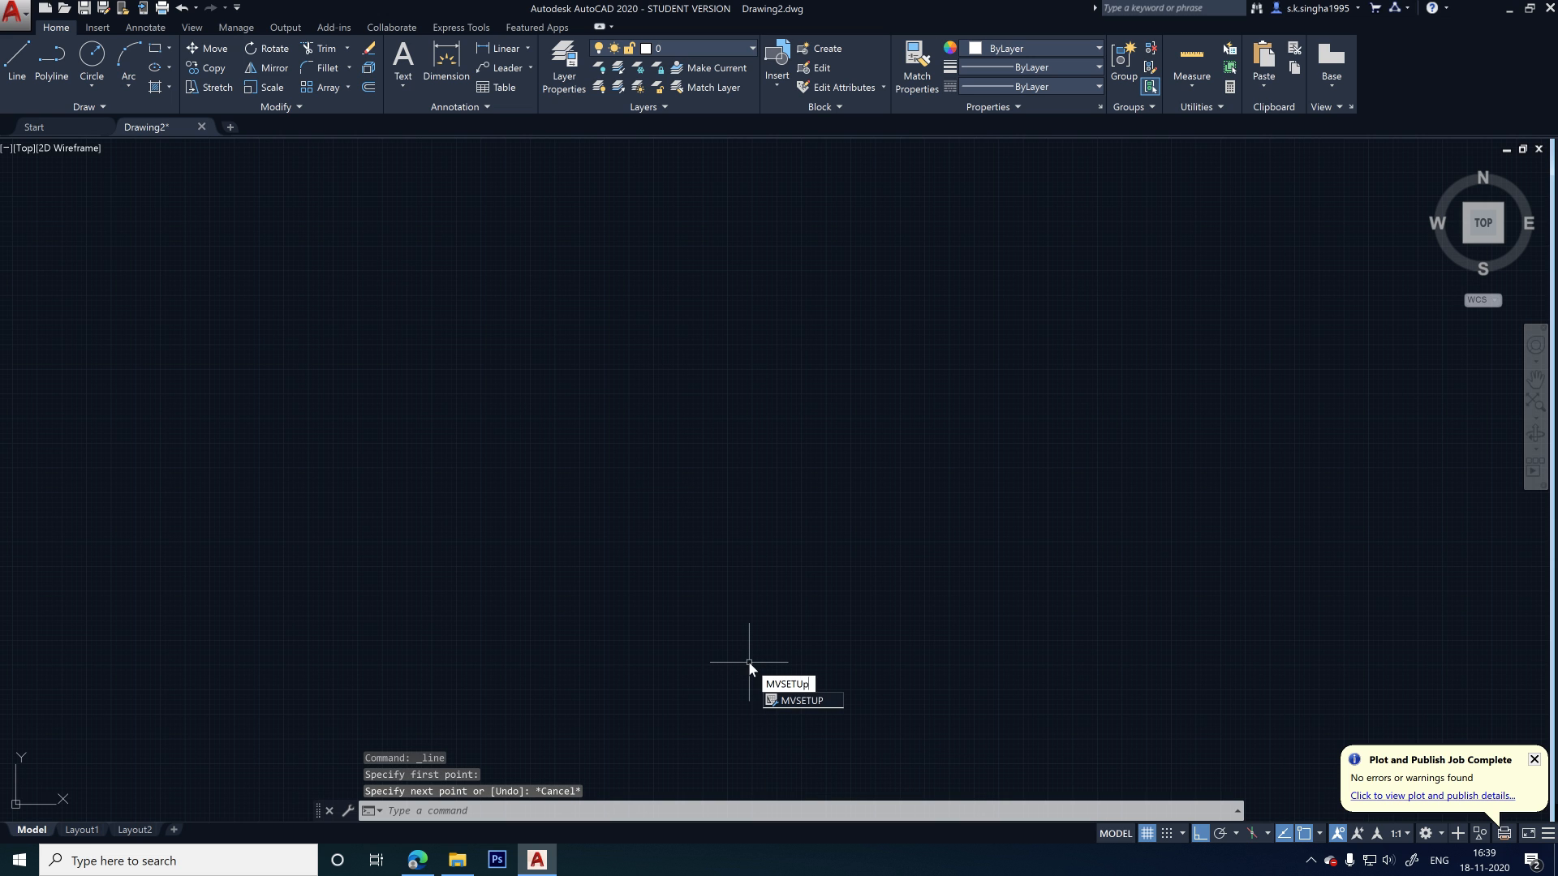
pyautogui.press('Return')
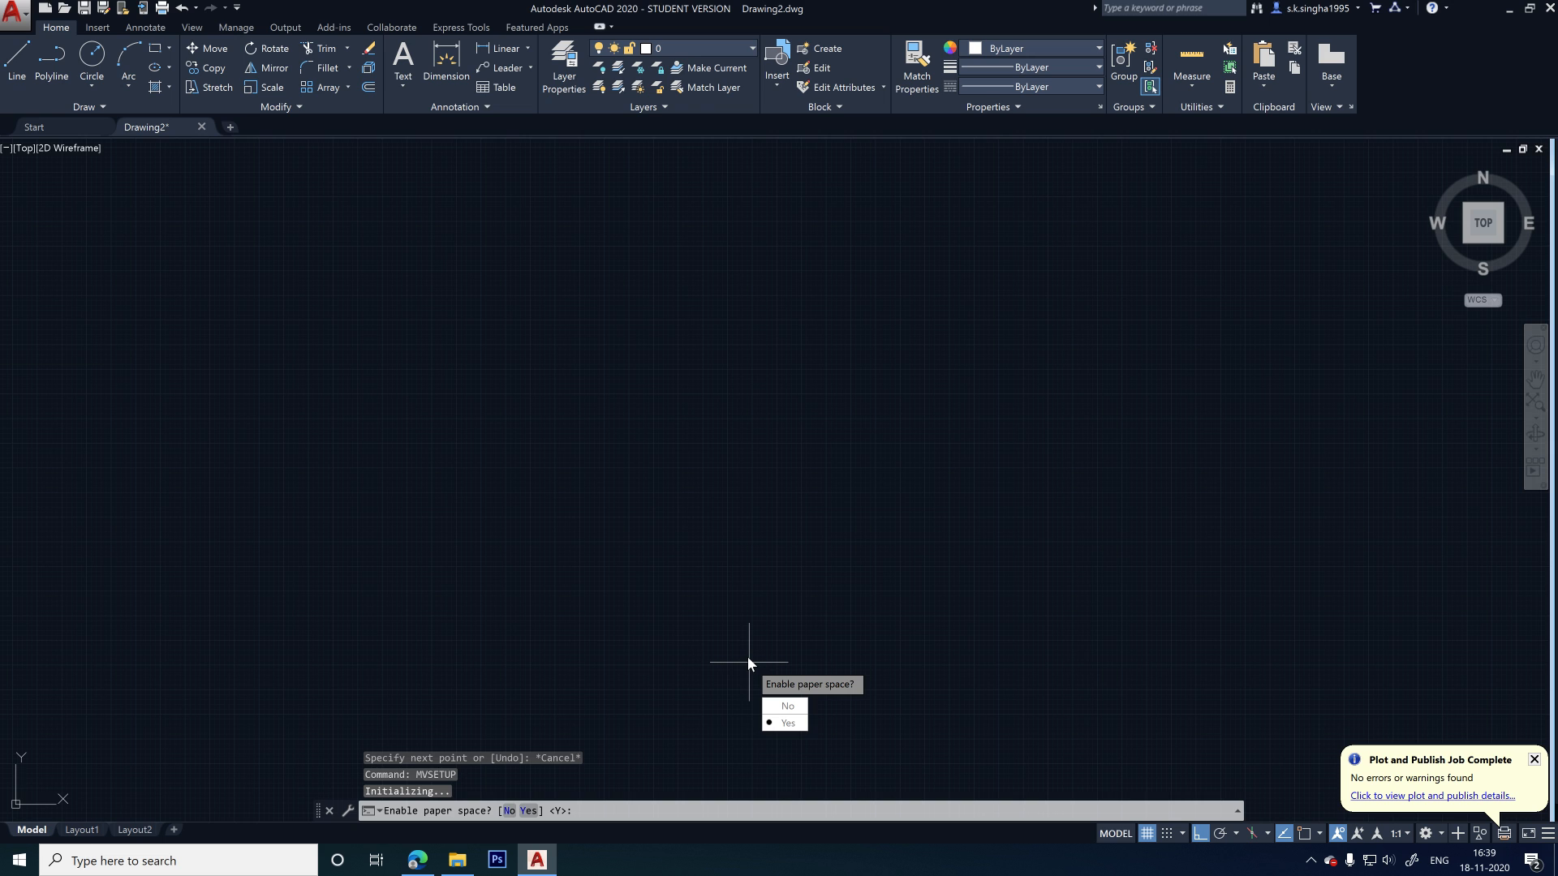
pyautogui.write('N')
pyautogui.press('Return')
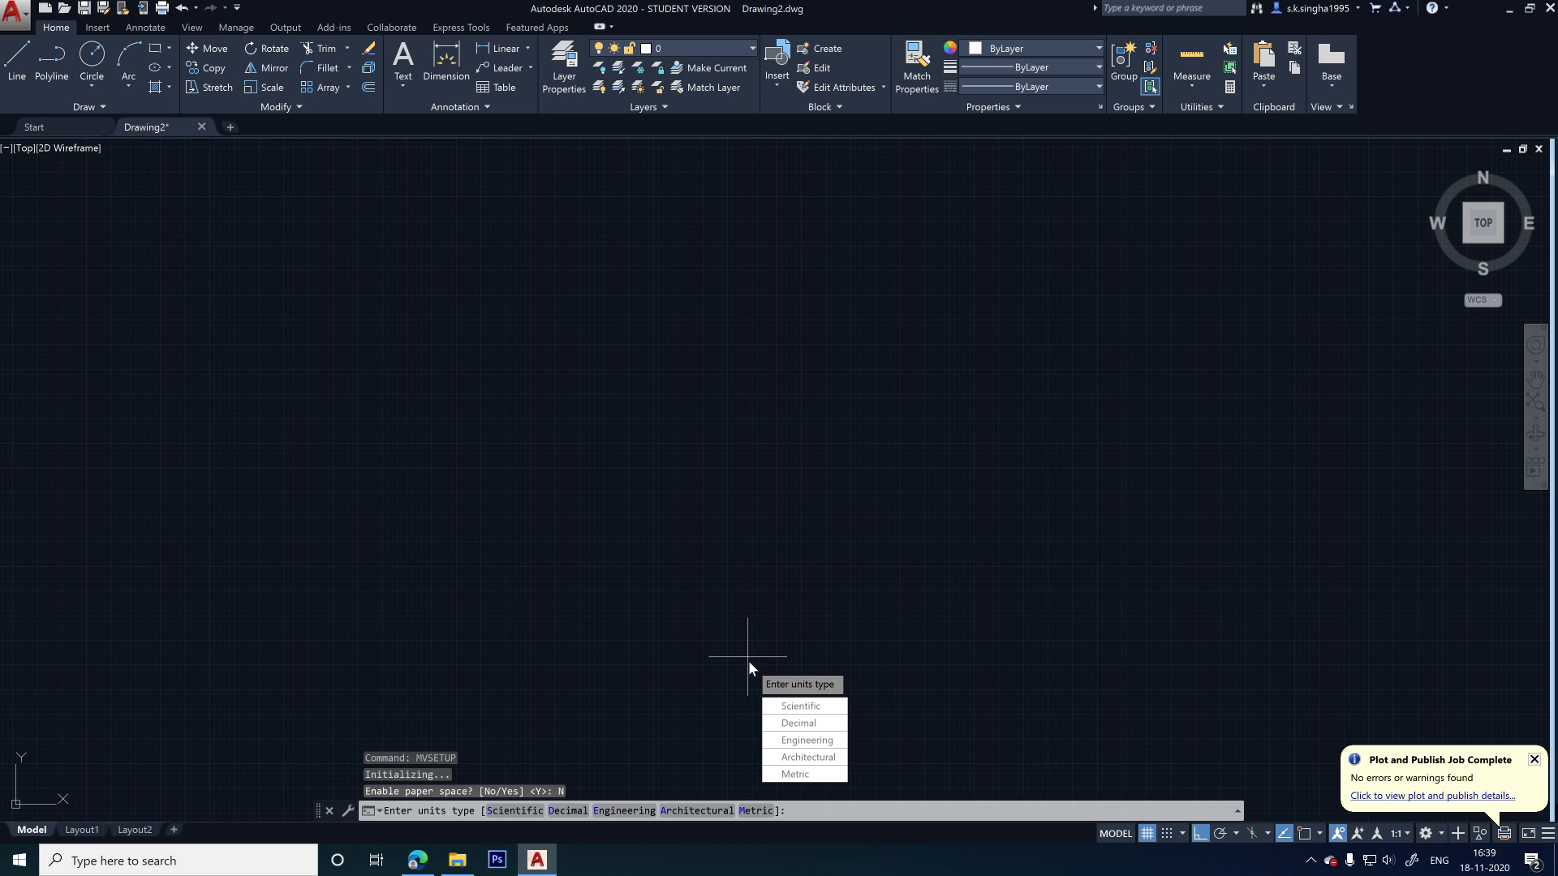
pyautogui.write('d')
pyautogui.press('Return')
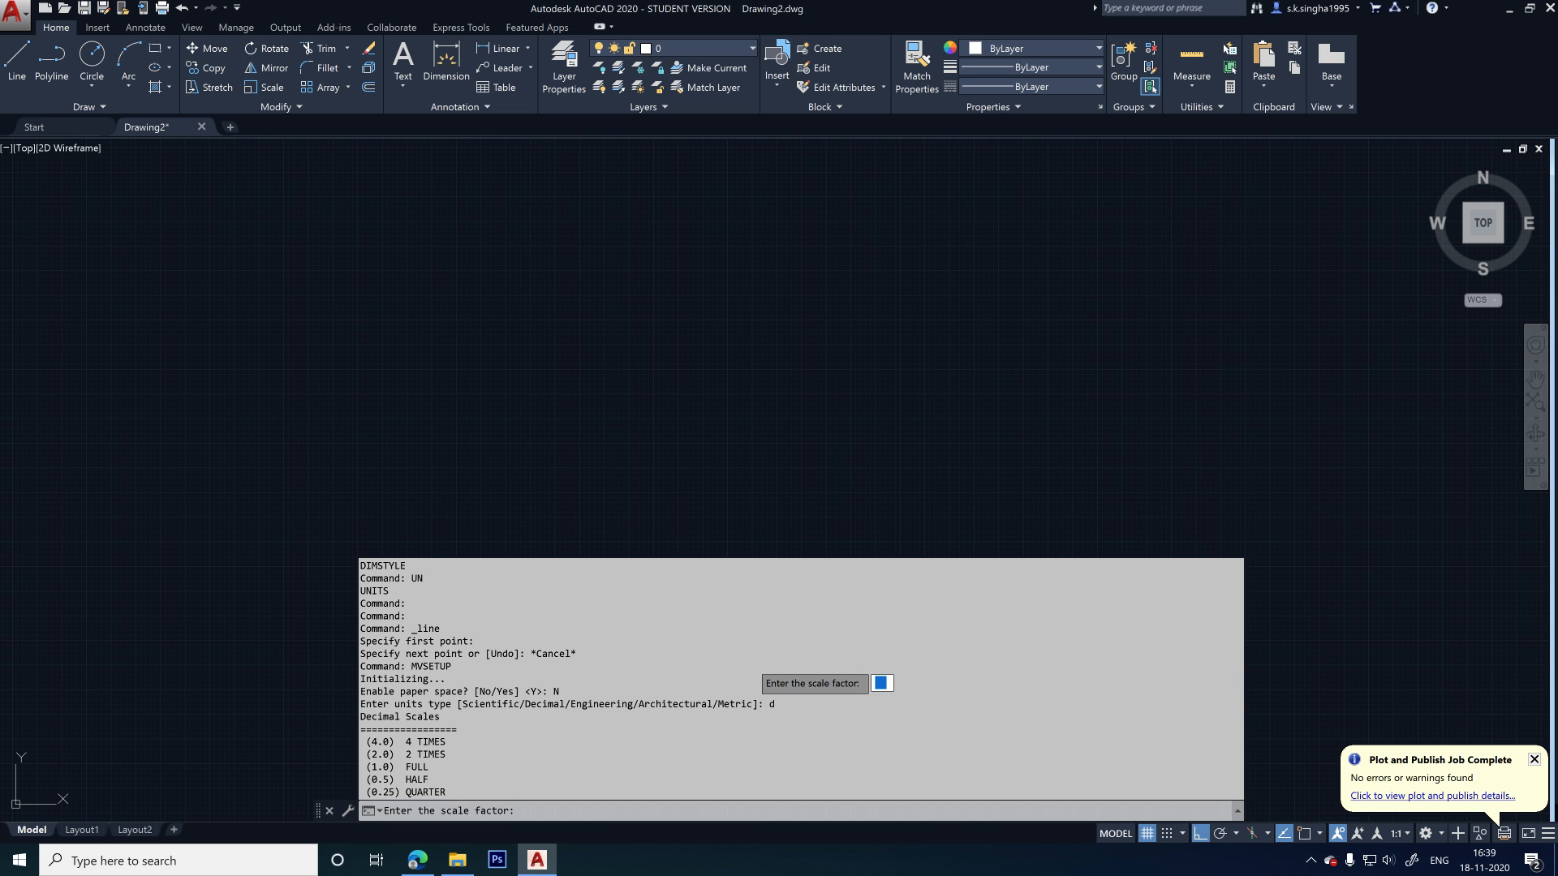
pyautogui.write('20')
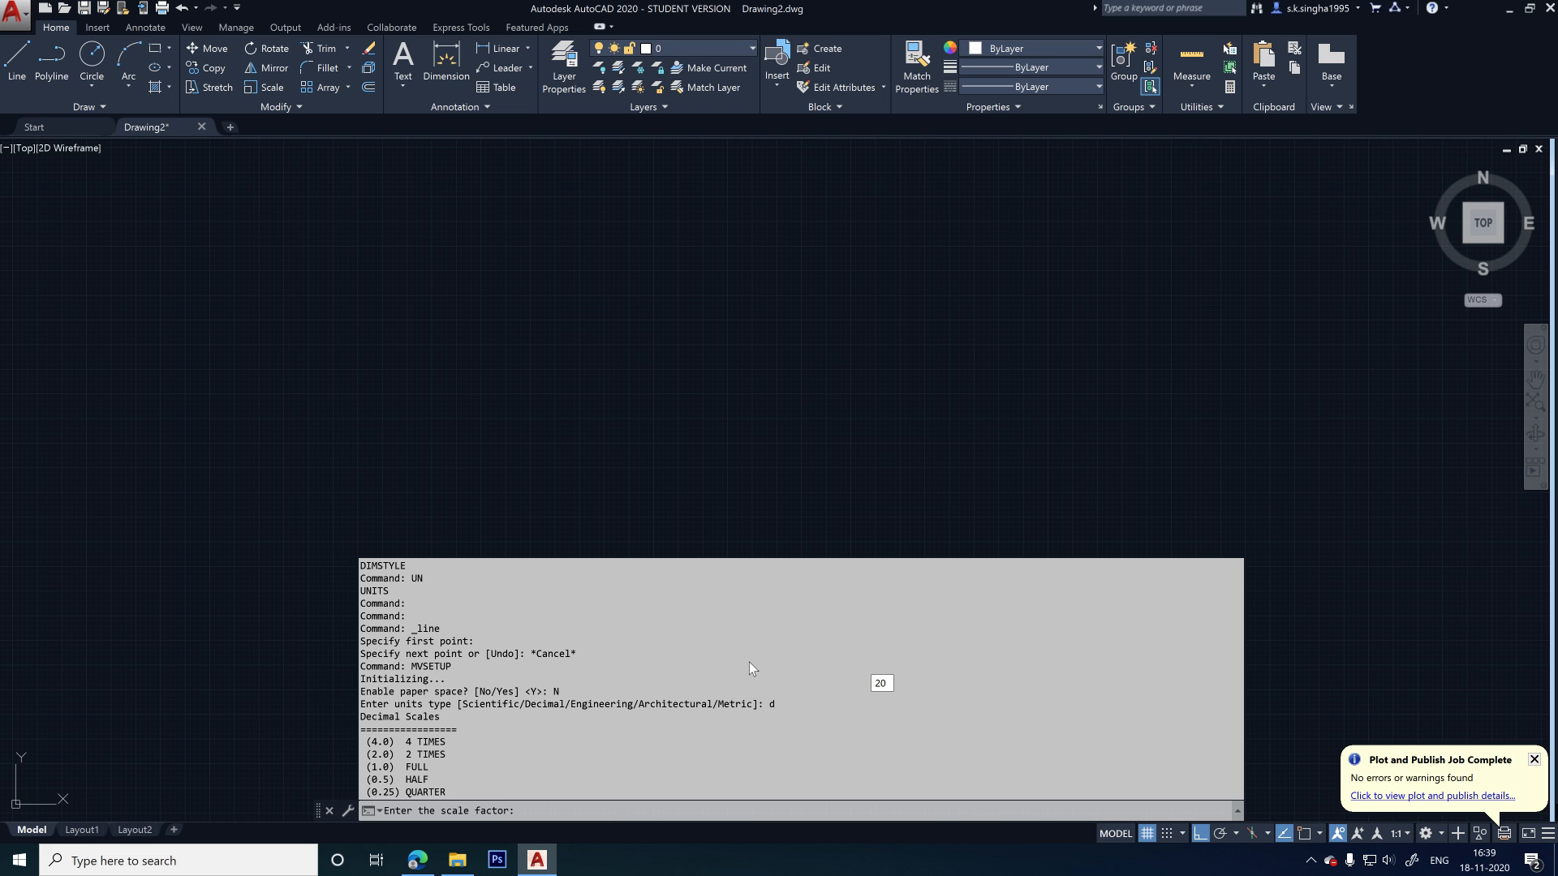
pyautogui.press('Return')
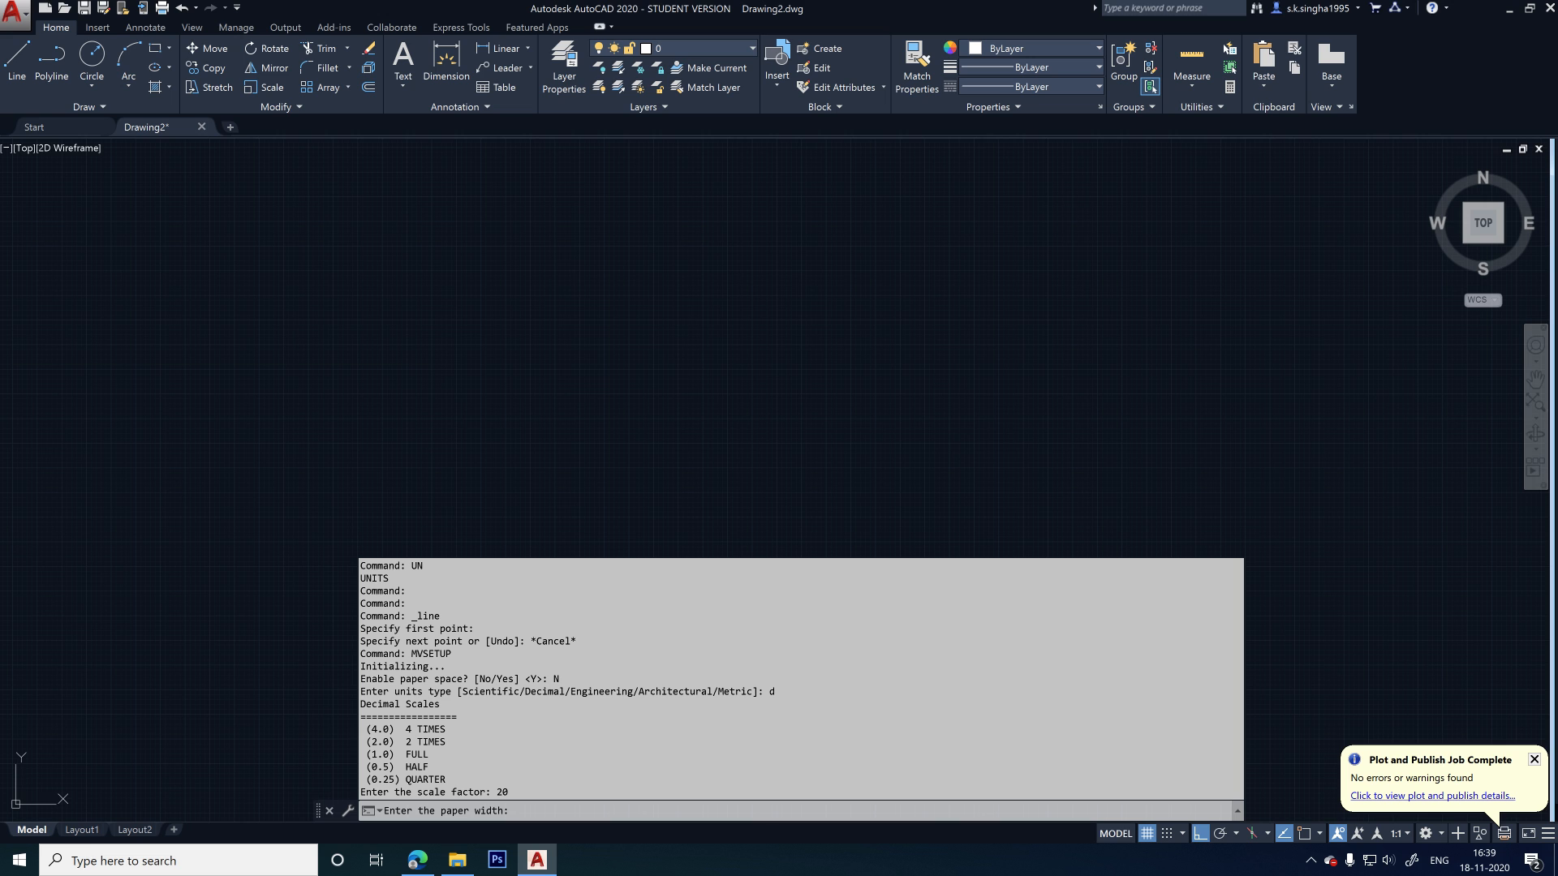
pyautogui.write('210')
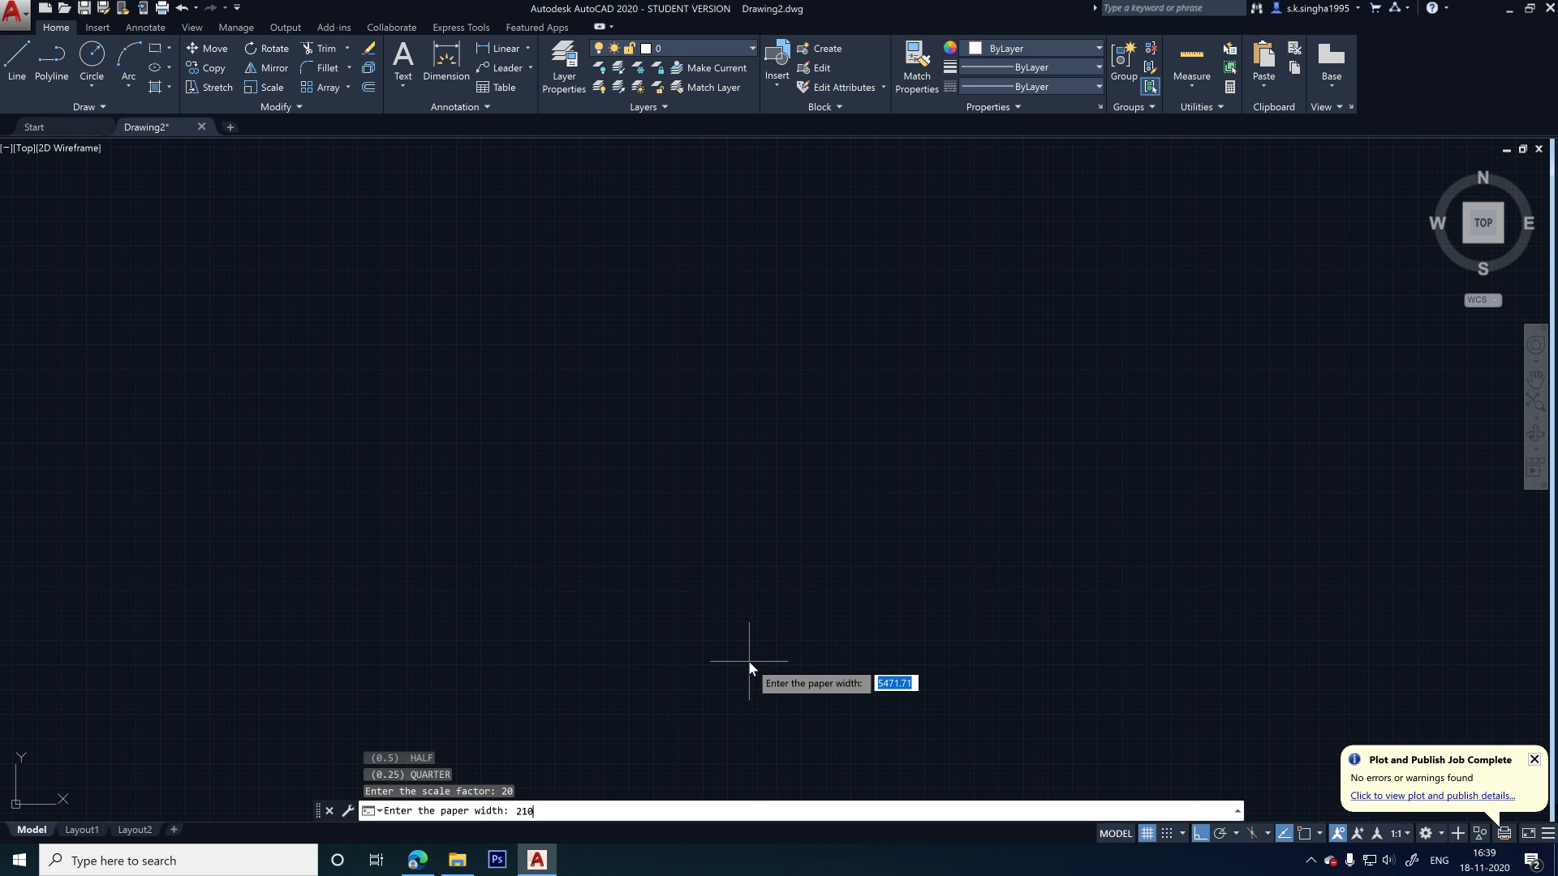
pyautogui.press('Return')
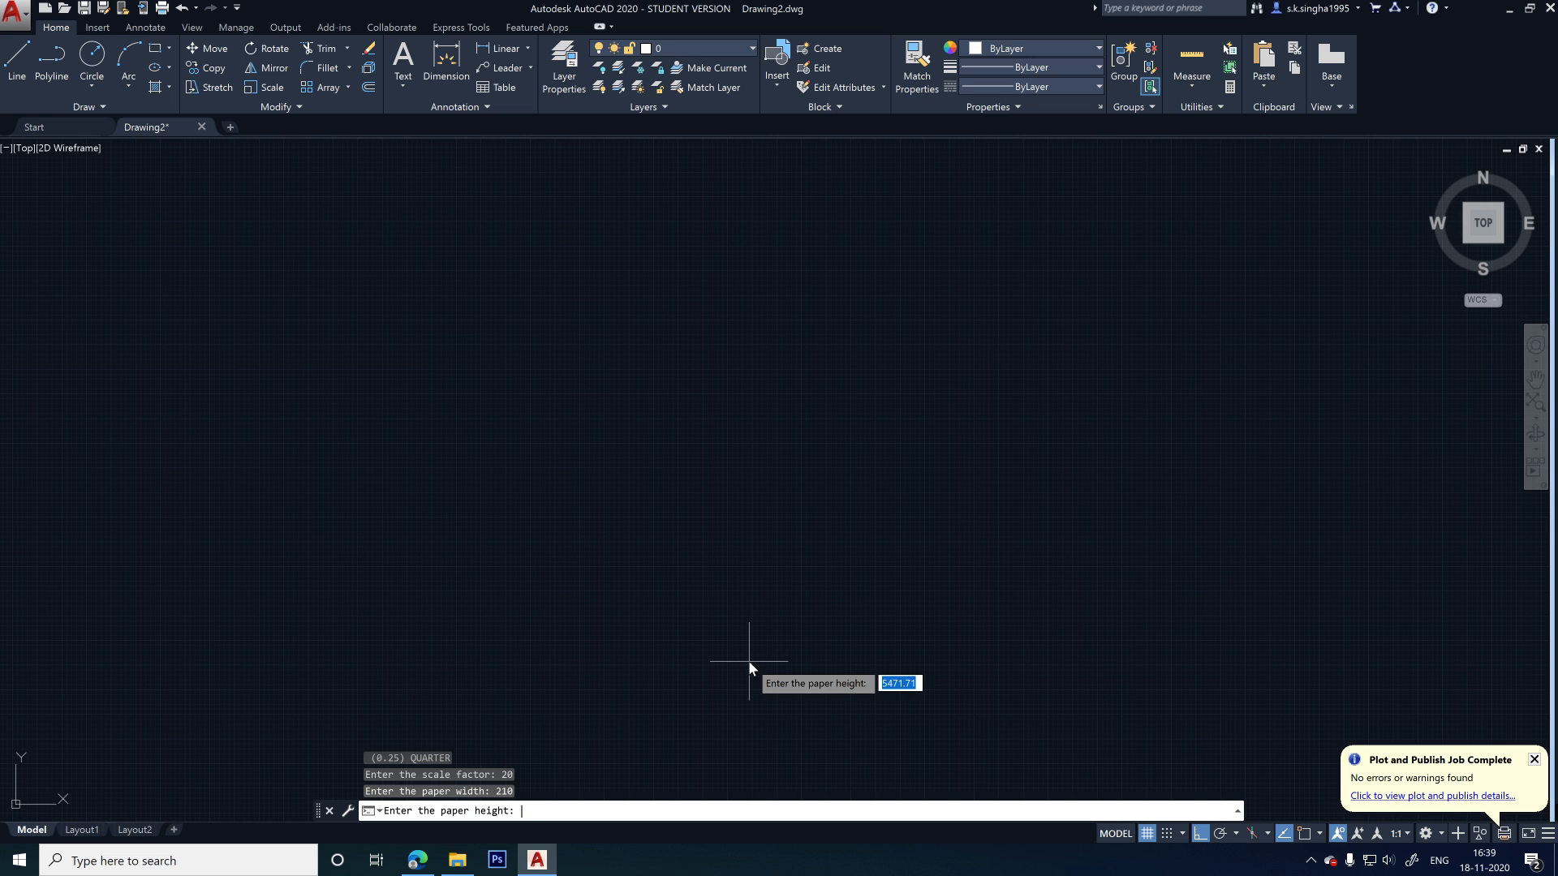
pyautogui.write('297')
pyautogui.press('Return')
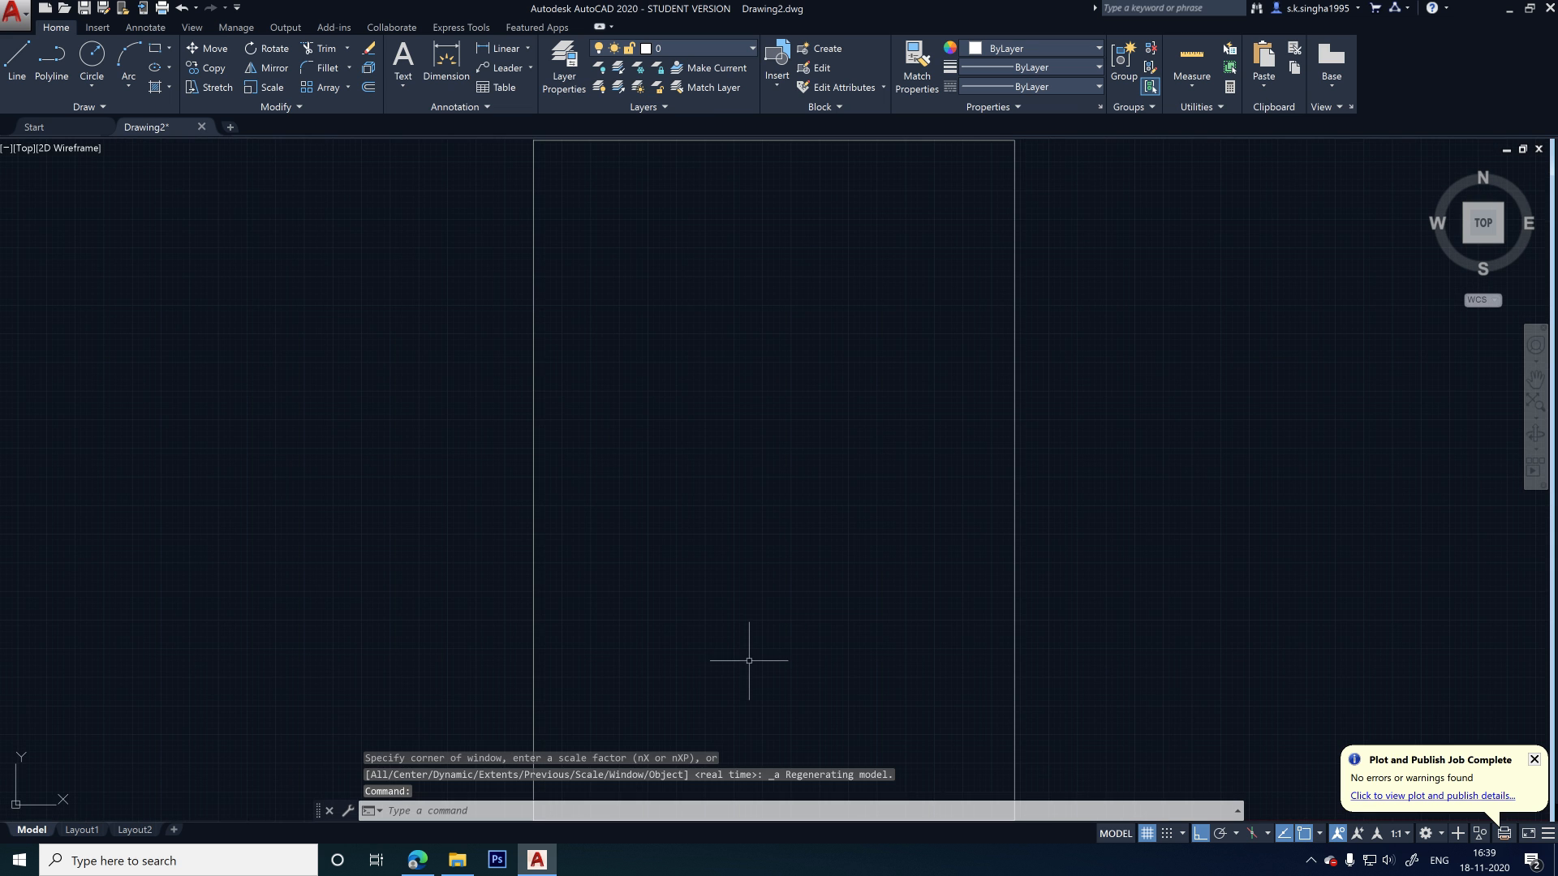
# - Try to offset the sheet border inward by 15, and undo that offset
pyautogui.scroll(-2, 556, 358)
pyautogui.scroll(2, 649, 390)
pyautogui.moveTo(721, 410); pyautogui.dragTo(571, 440, button='middle')
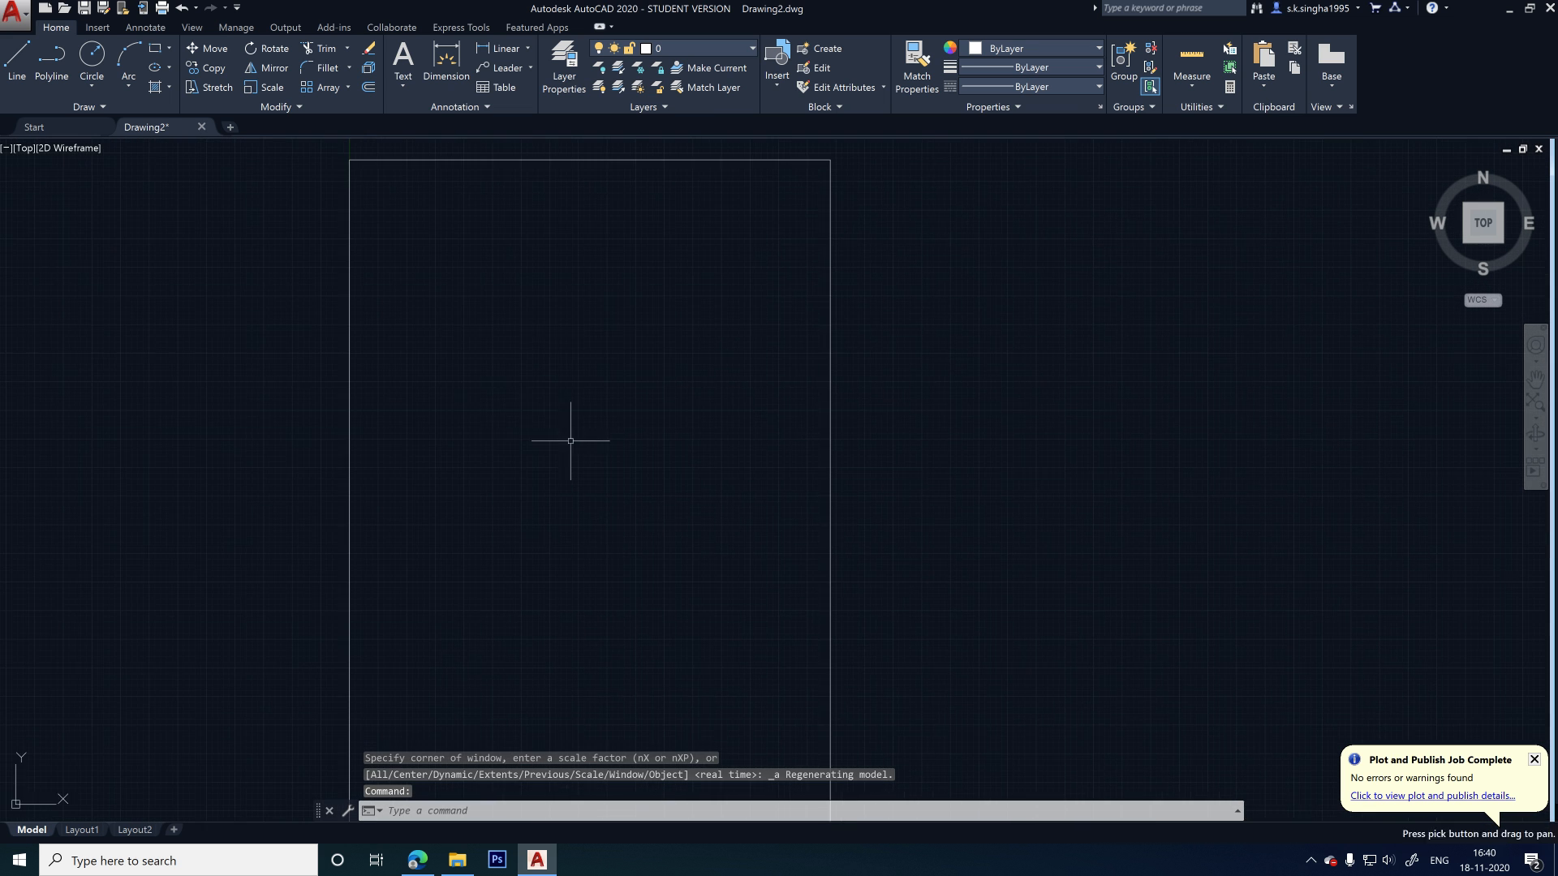
pyautogui.scroll(-2, 503, 386)
pyautogui.scroll(2, 576, 422)
pyautogui.moveTo(647, 360); pyautogui.dragTo(637, 391, button='middle')
pyautogui.write('O')
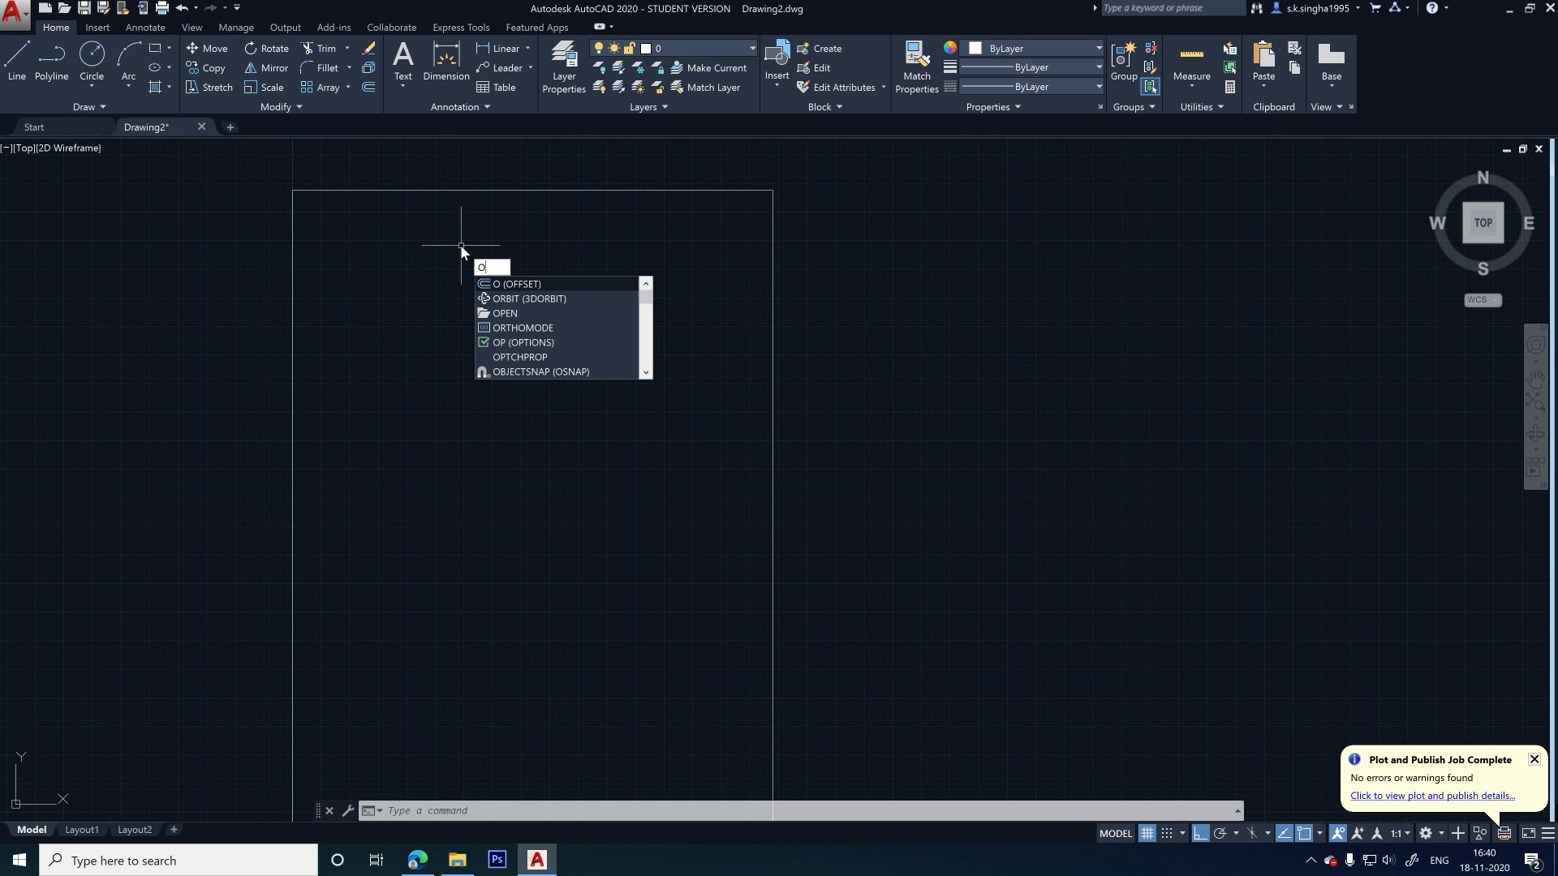
pyautogui.press('Return')
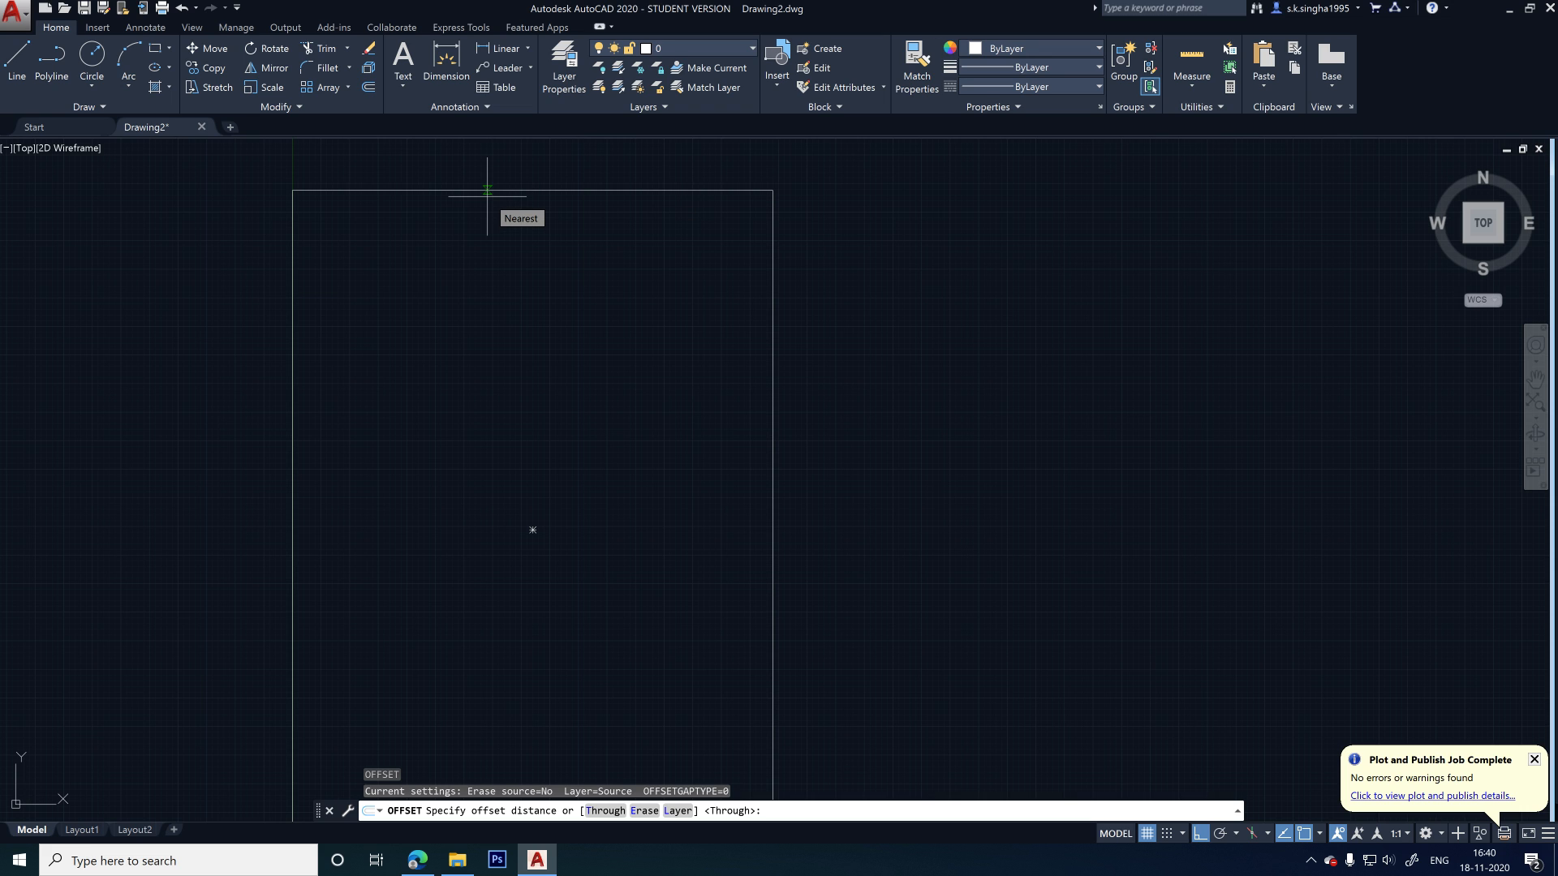
pyautogui.write('15')
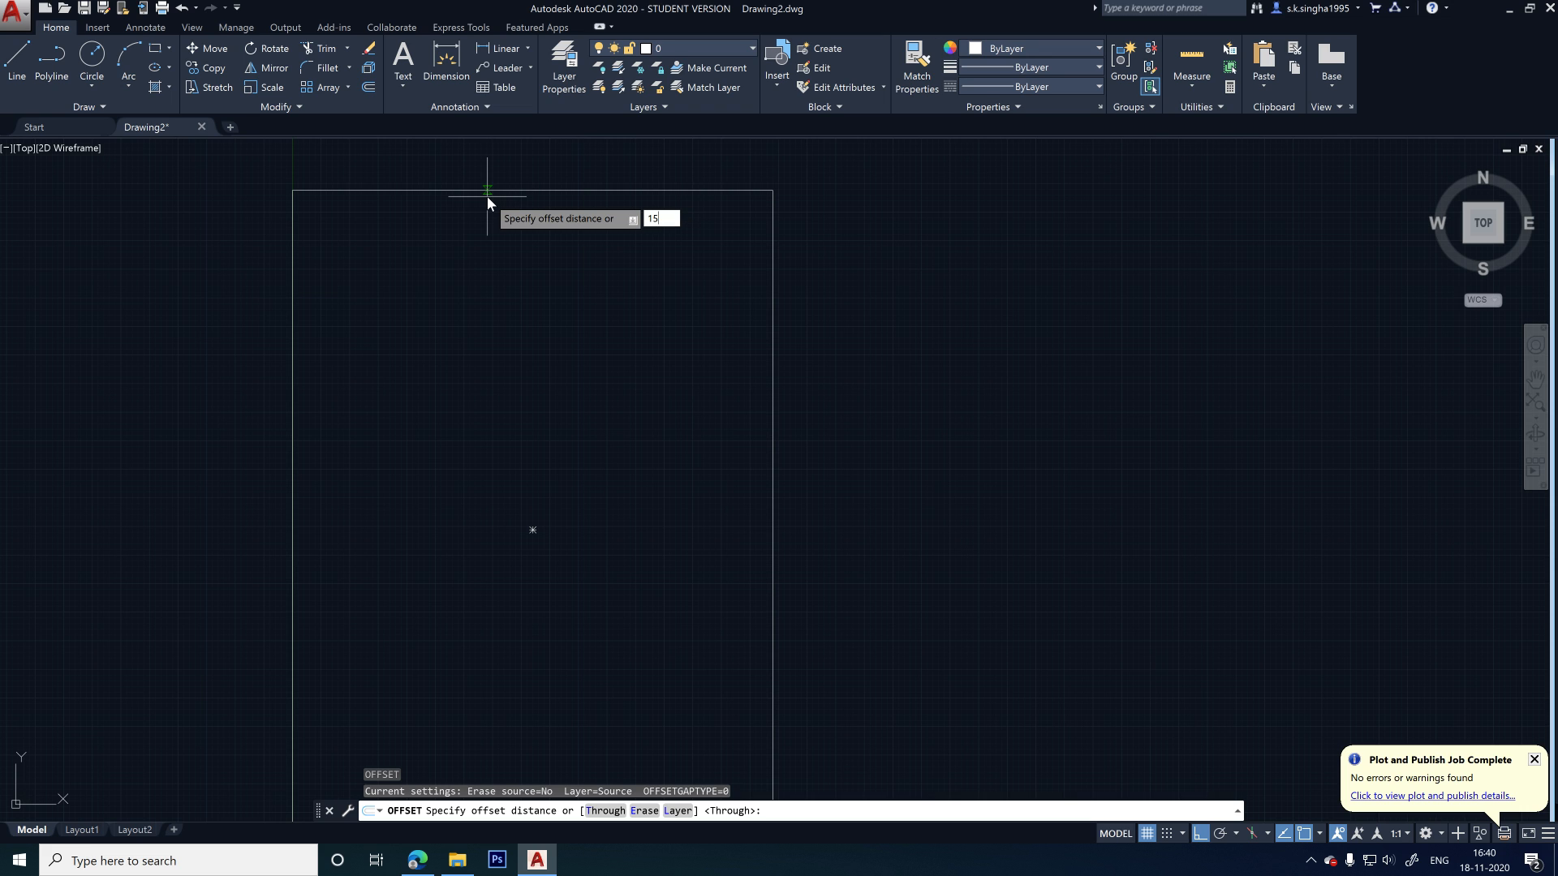
pyautogui.press('Return')
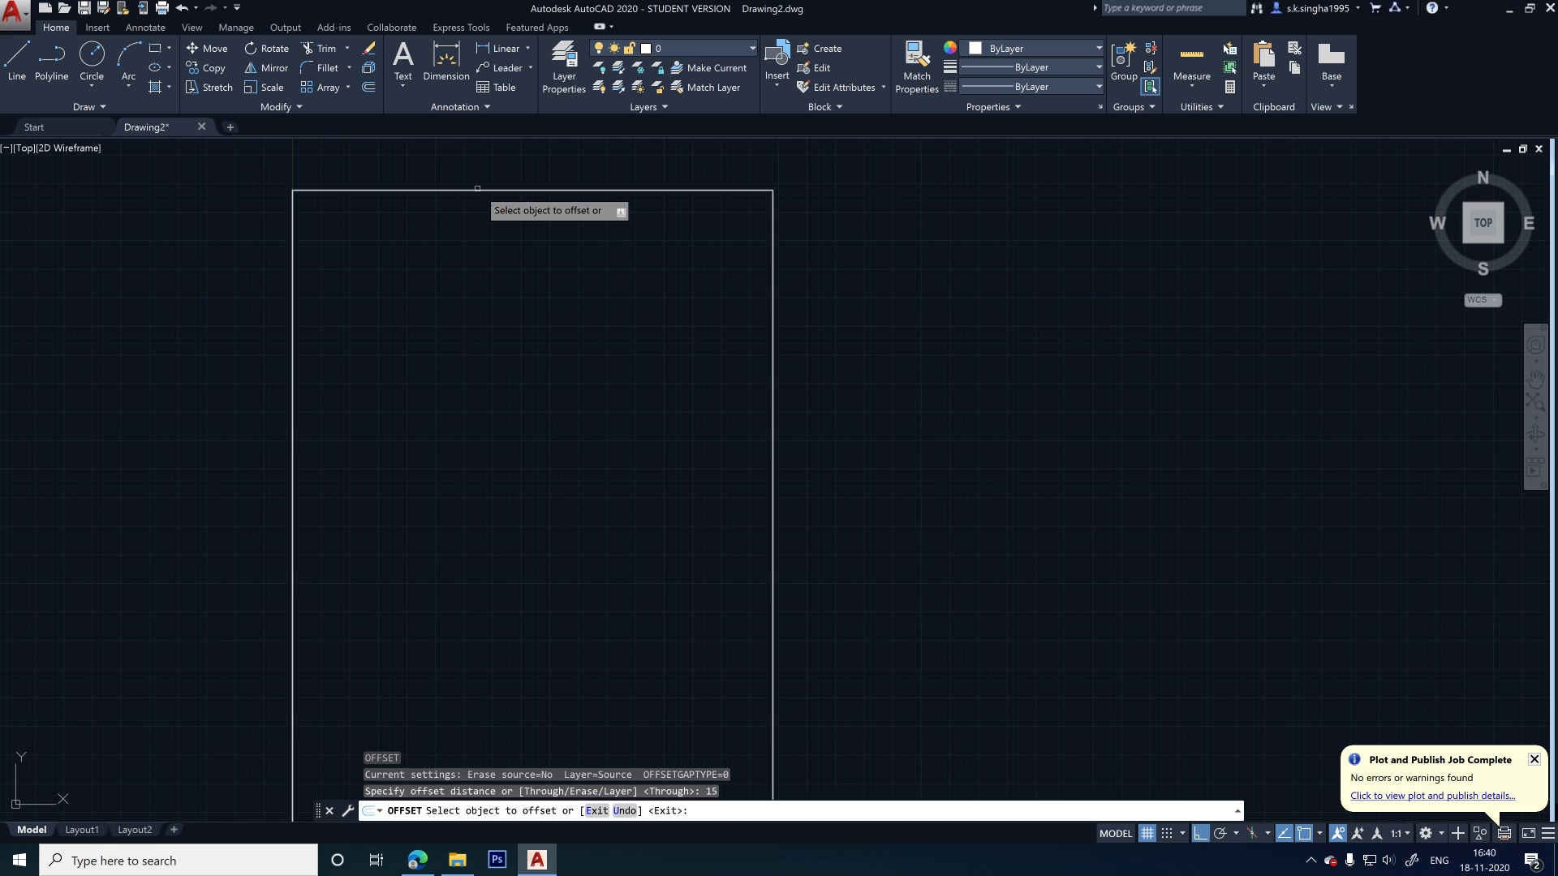
pyautogui.click(489, 191)
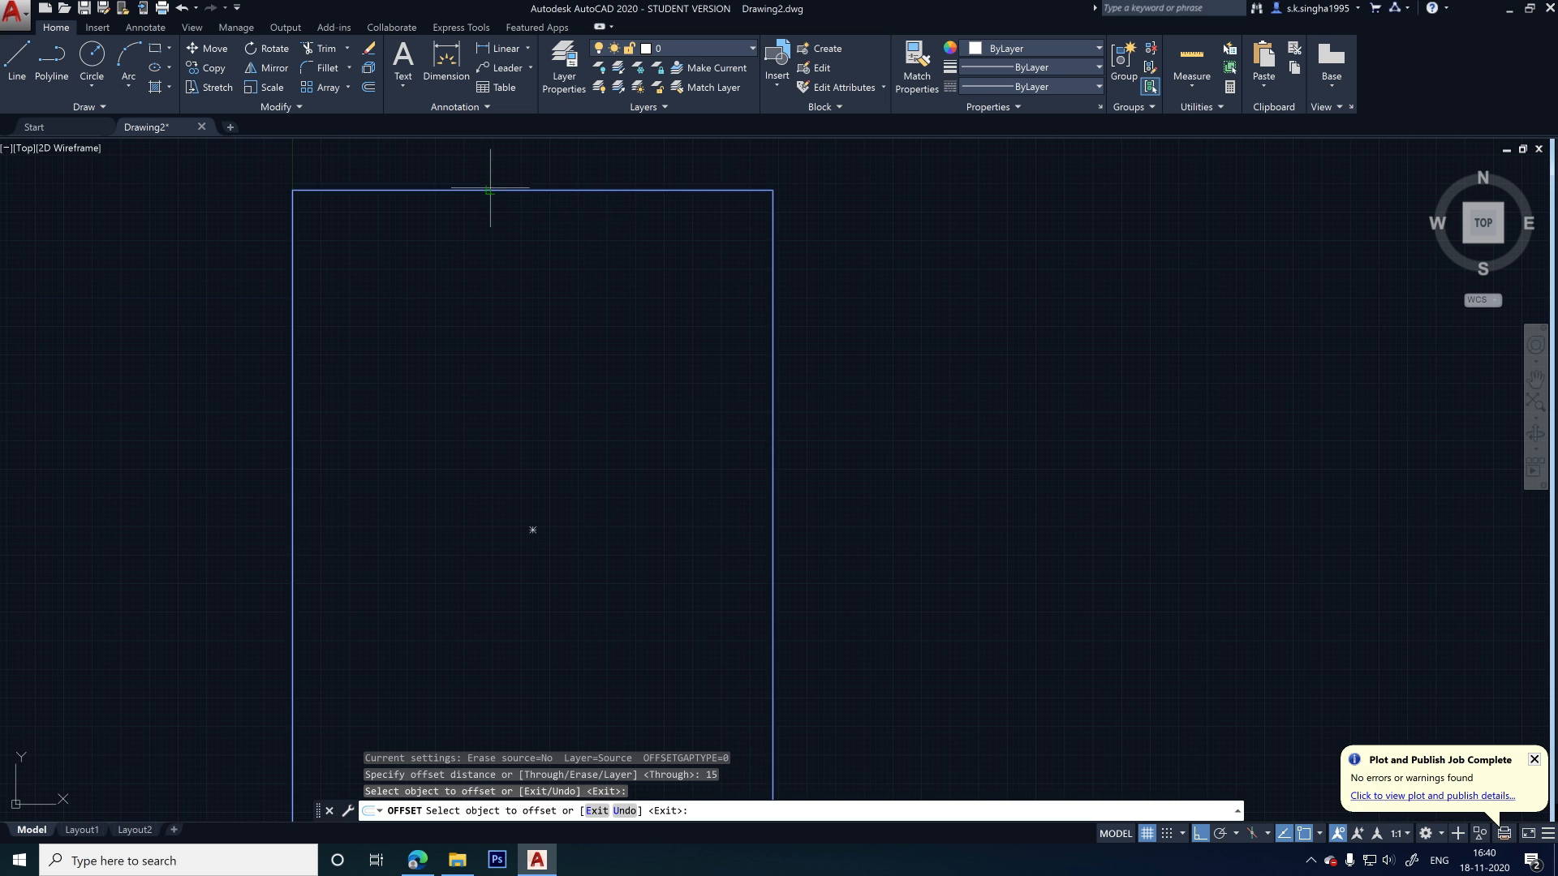
pyautogui.click(483, 217)
pyautogui.press('Escape')
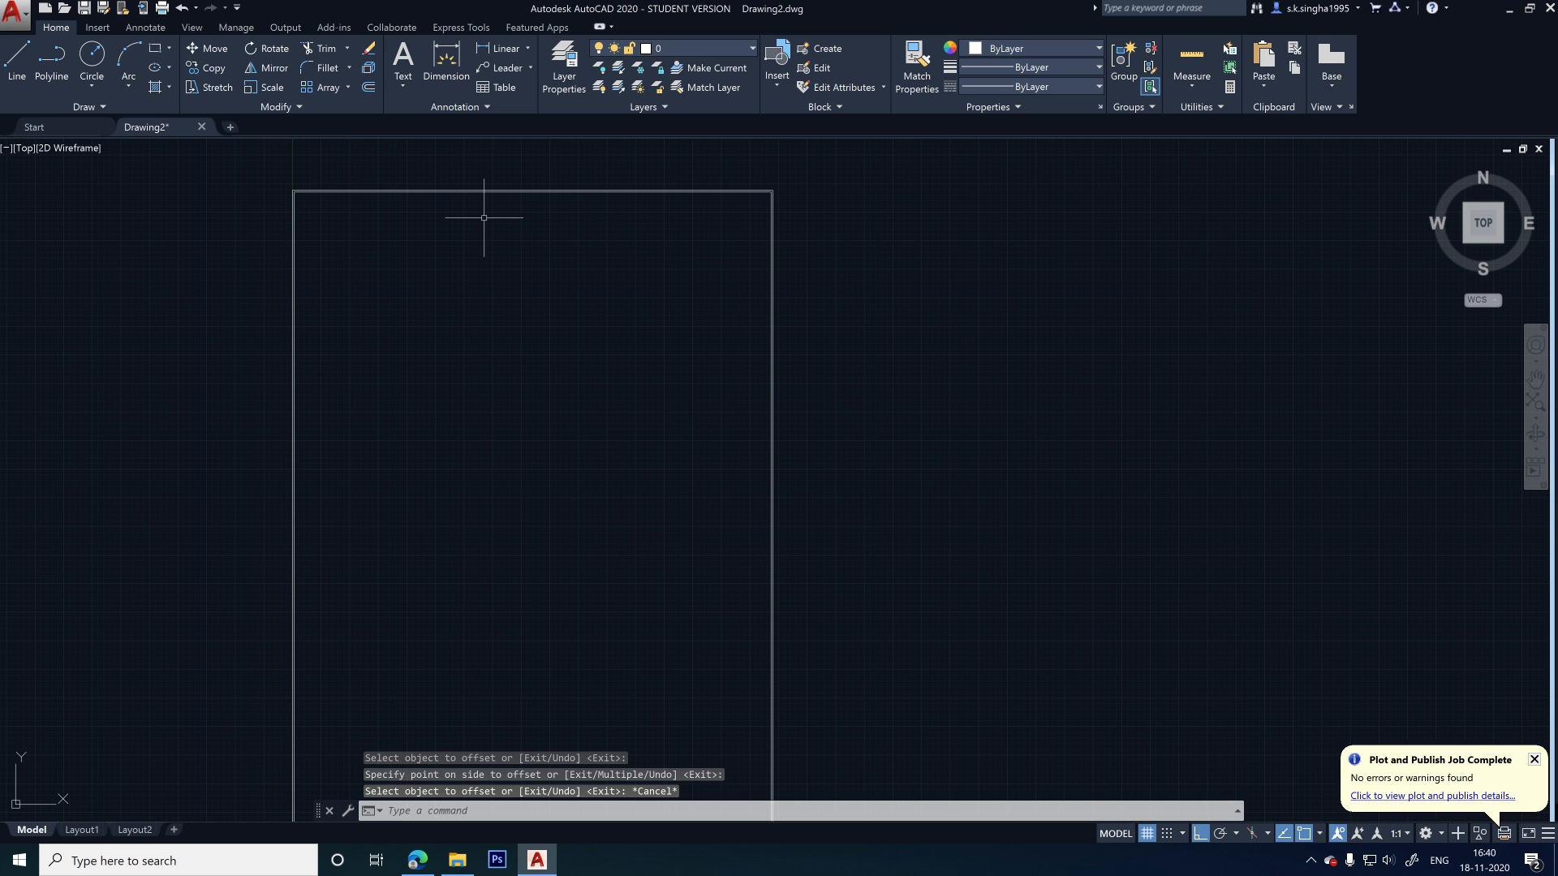
pyautogui.hotkey('ctrl', 'z')
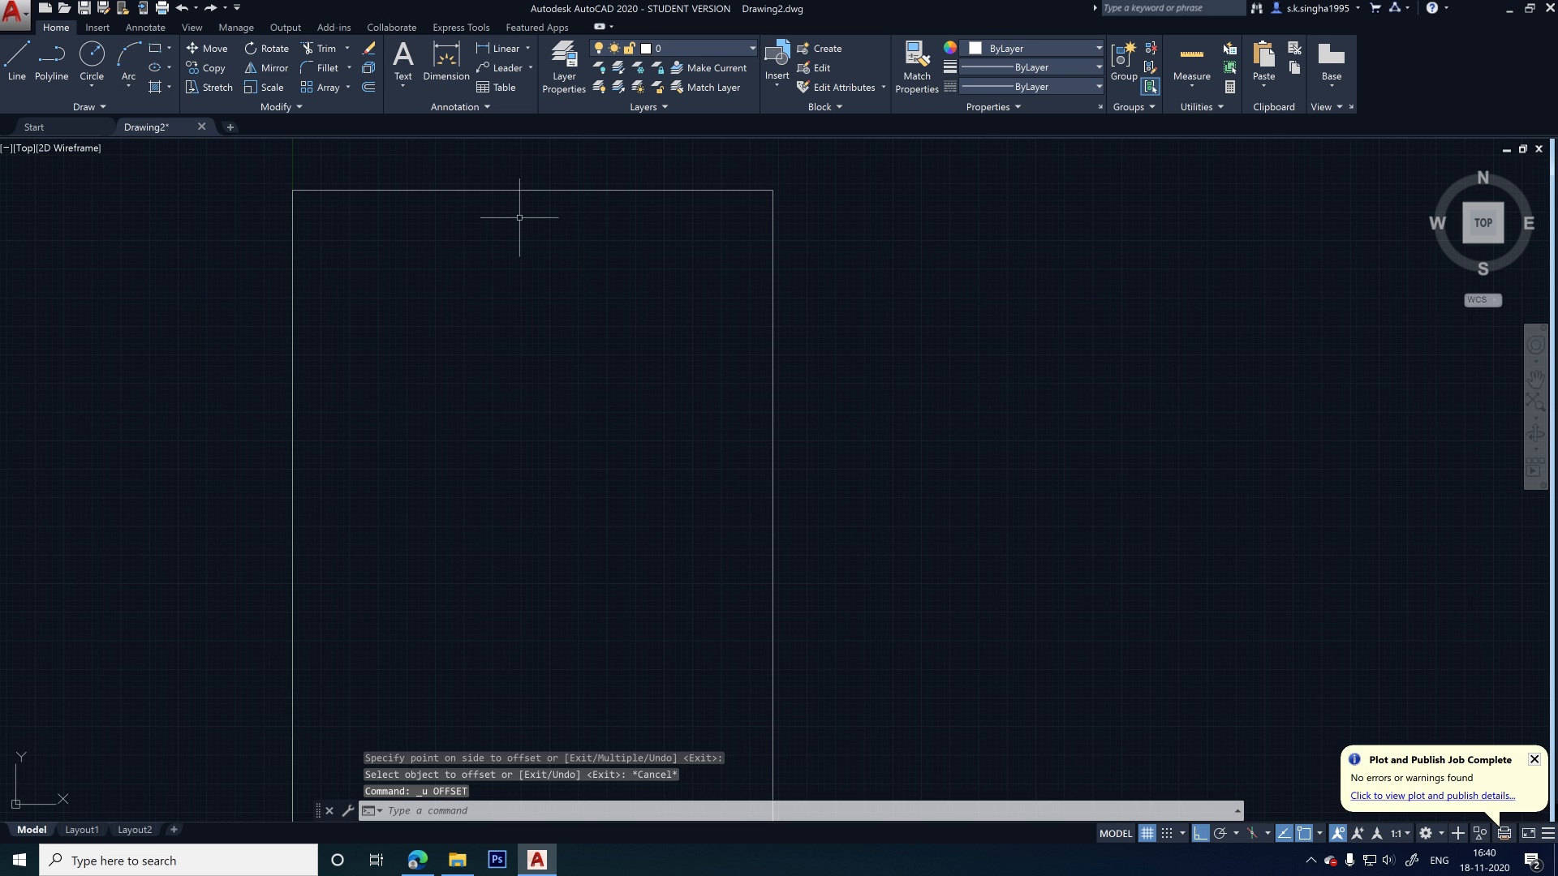
# - Offset the sheet border inward by 200 to form the inner margin frame
pyautogui.write('o')
pyautogui.press('Return')
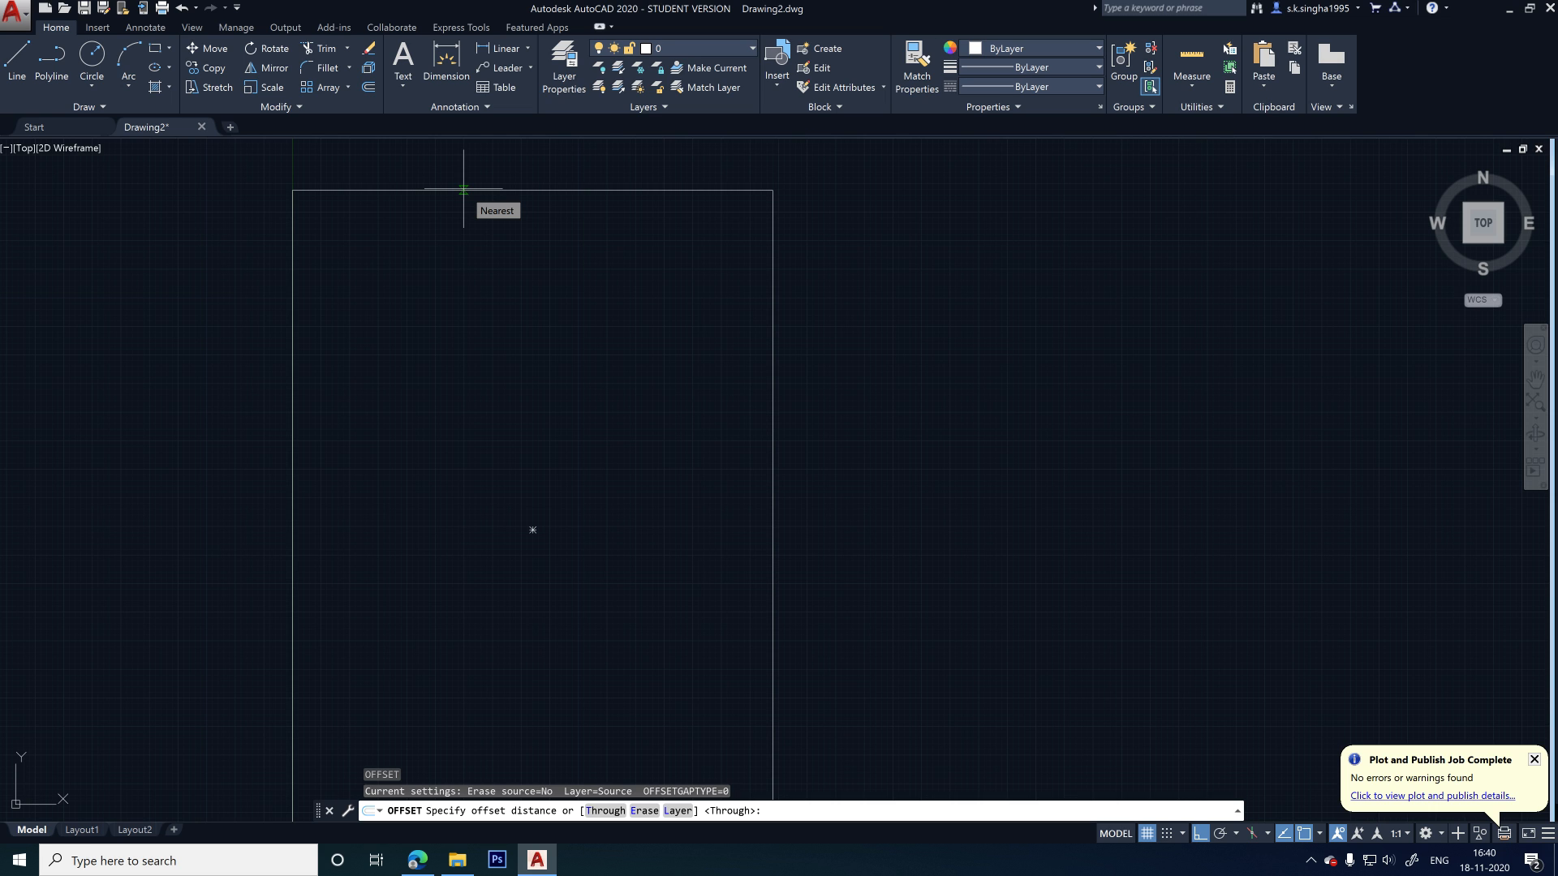
pyautogui.write('200')
pyautogui.press('Return')
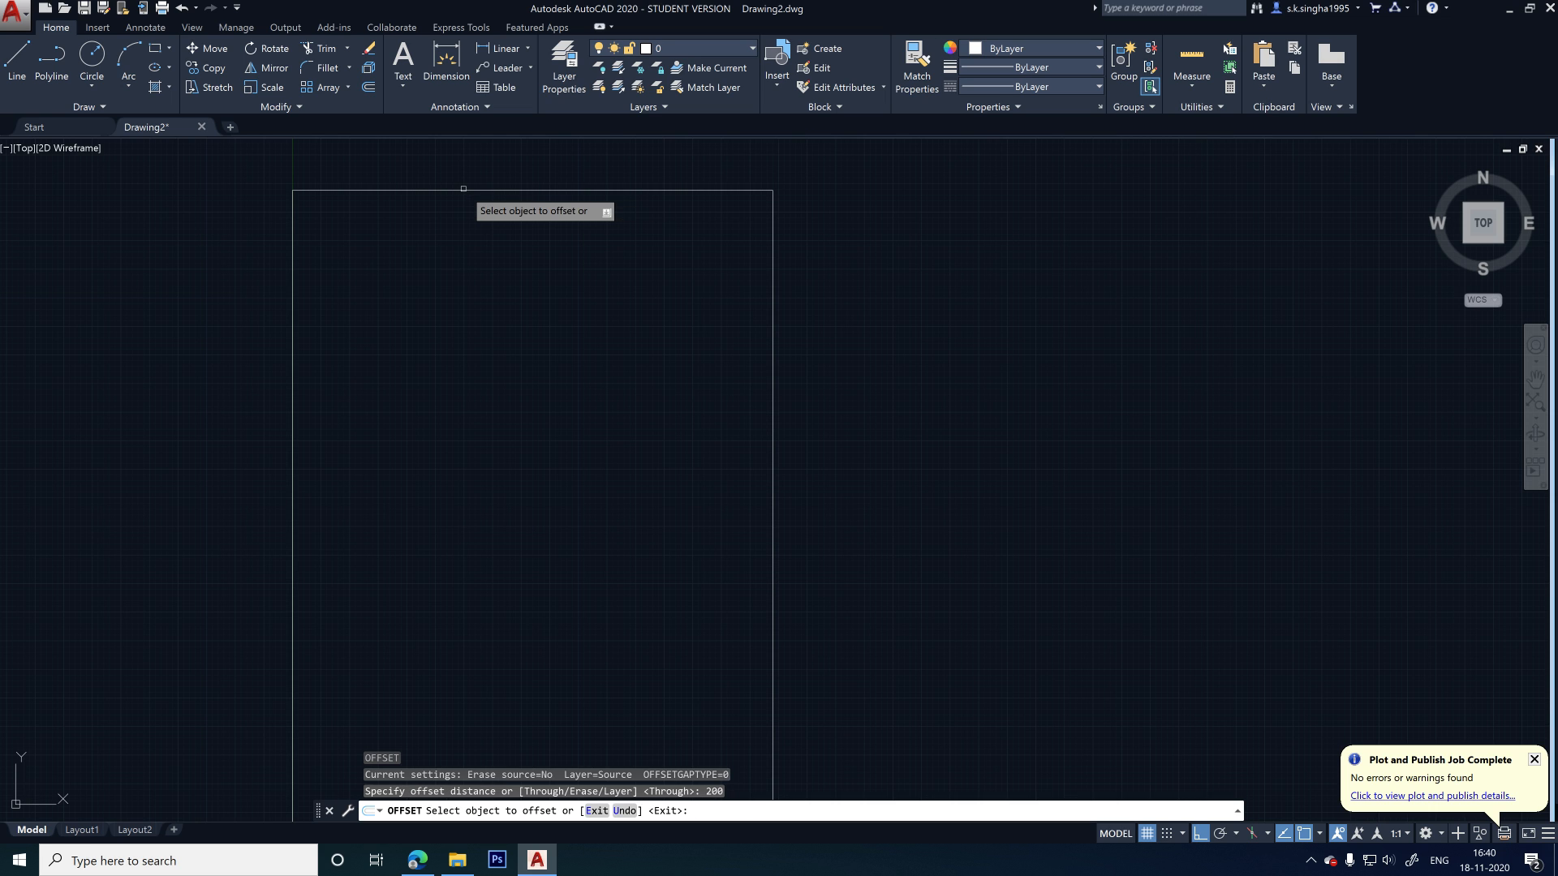
pyautogui.click(462, 190)
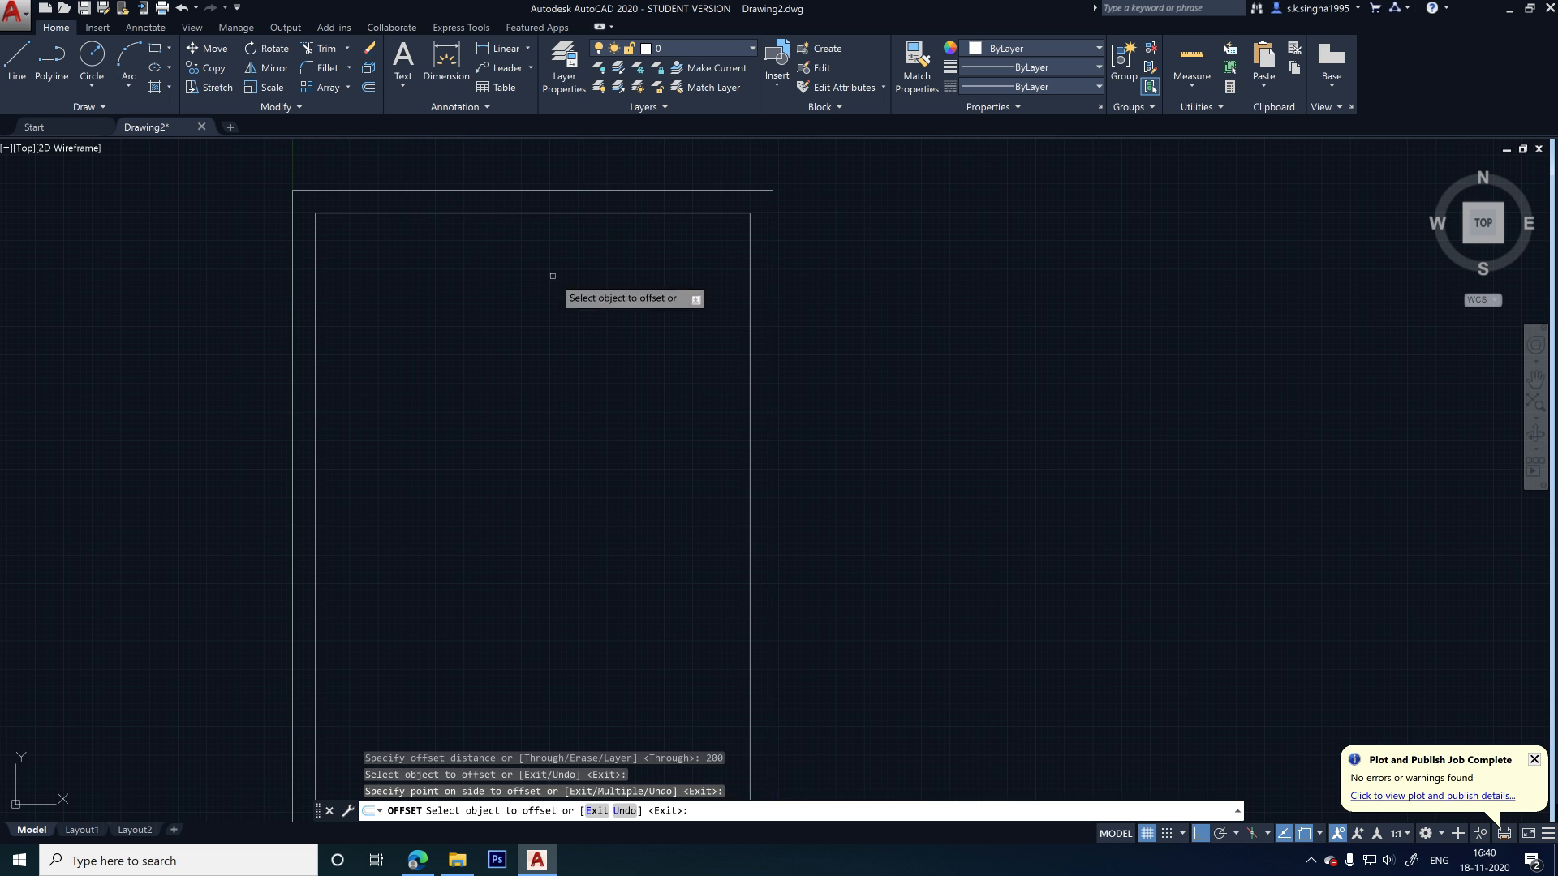
pyautogui.click(676, 338)
pyautogui.press('Escape')
# - Draw the cap plan's horizontal top edge inside the frame as a 2000-long line with Ortho on
pyautogui.scroll(-2, 528, 309)
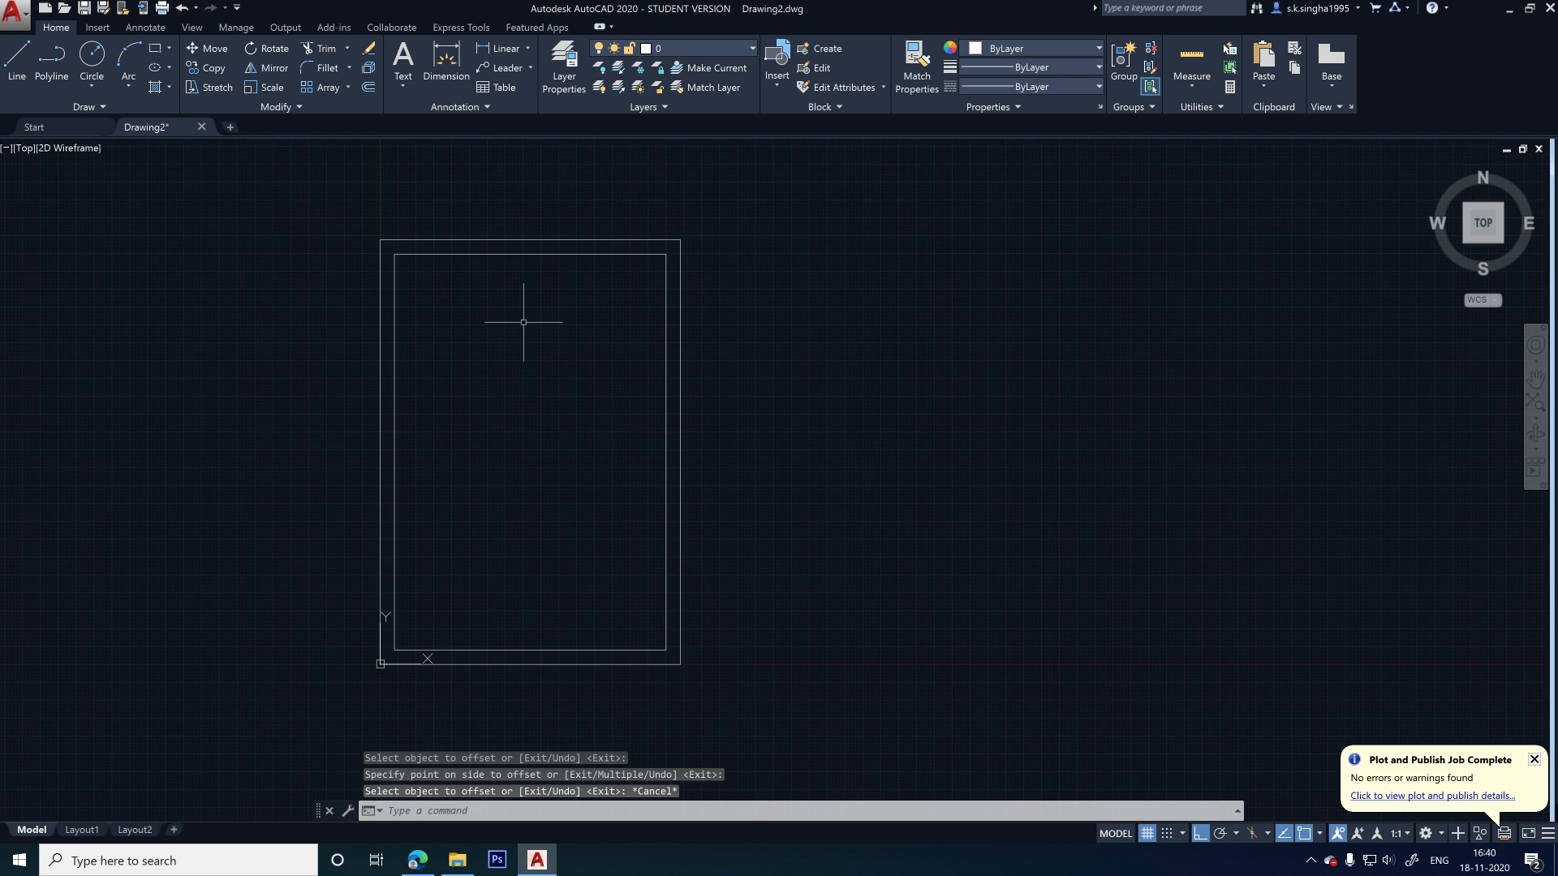
pyautogui.scroll(4, 536, 413)
pyautogui.scroll(-2, 532, 383)
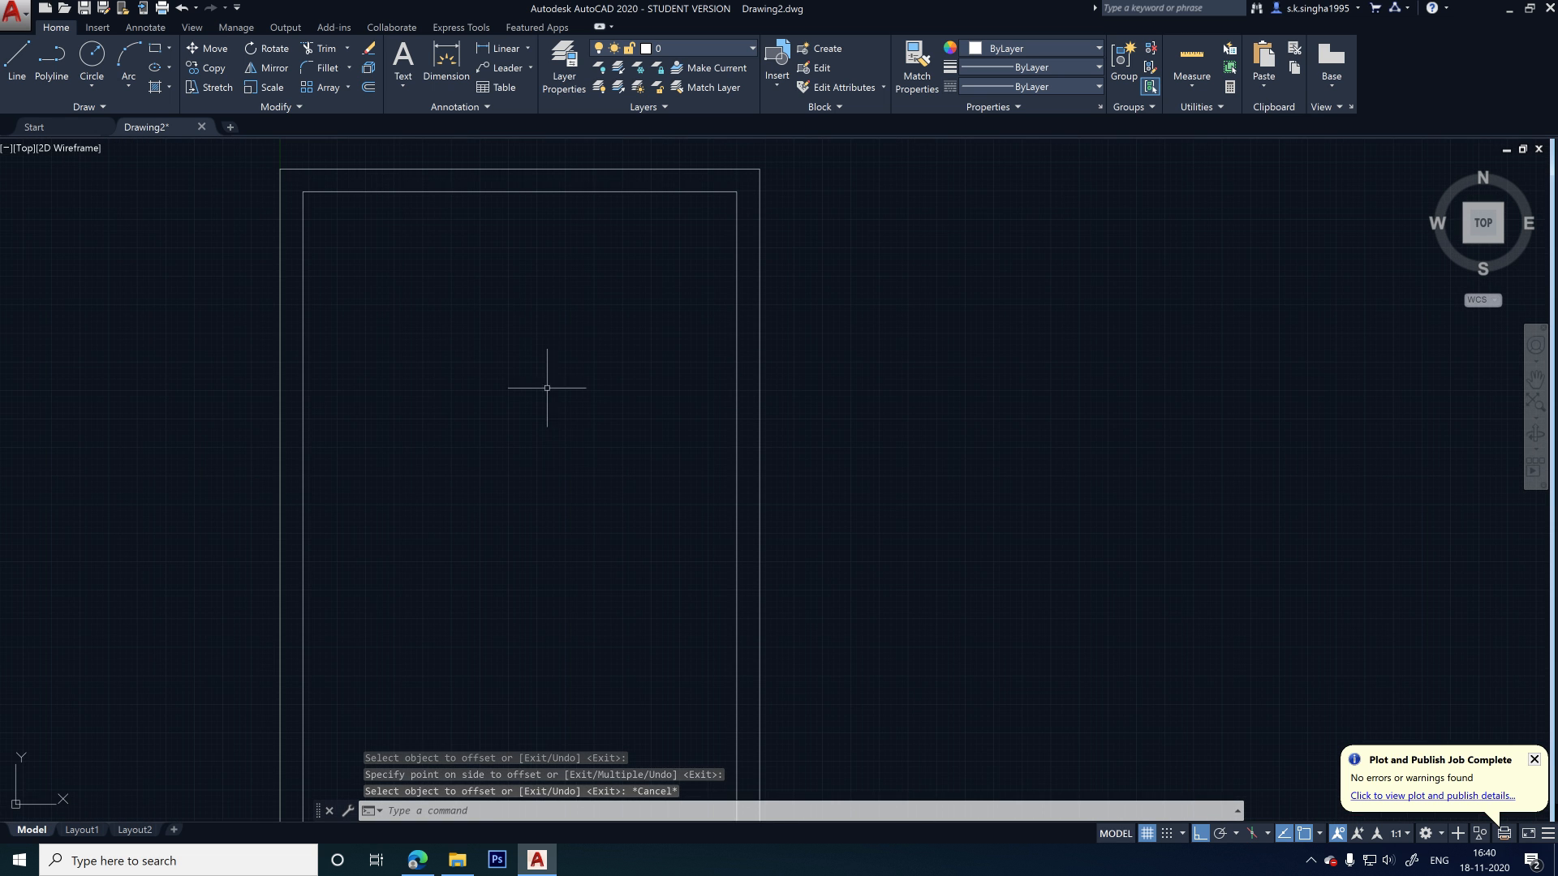
pyautogui.moveTo(483, 443); pyautogui.dragTo(482, 280, button='middle')
pyautogui.scroll(2, 445, 419)
pyautogui.moveTo(446, 419); pyautogui.dragTo(440, 413, button='middle')
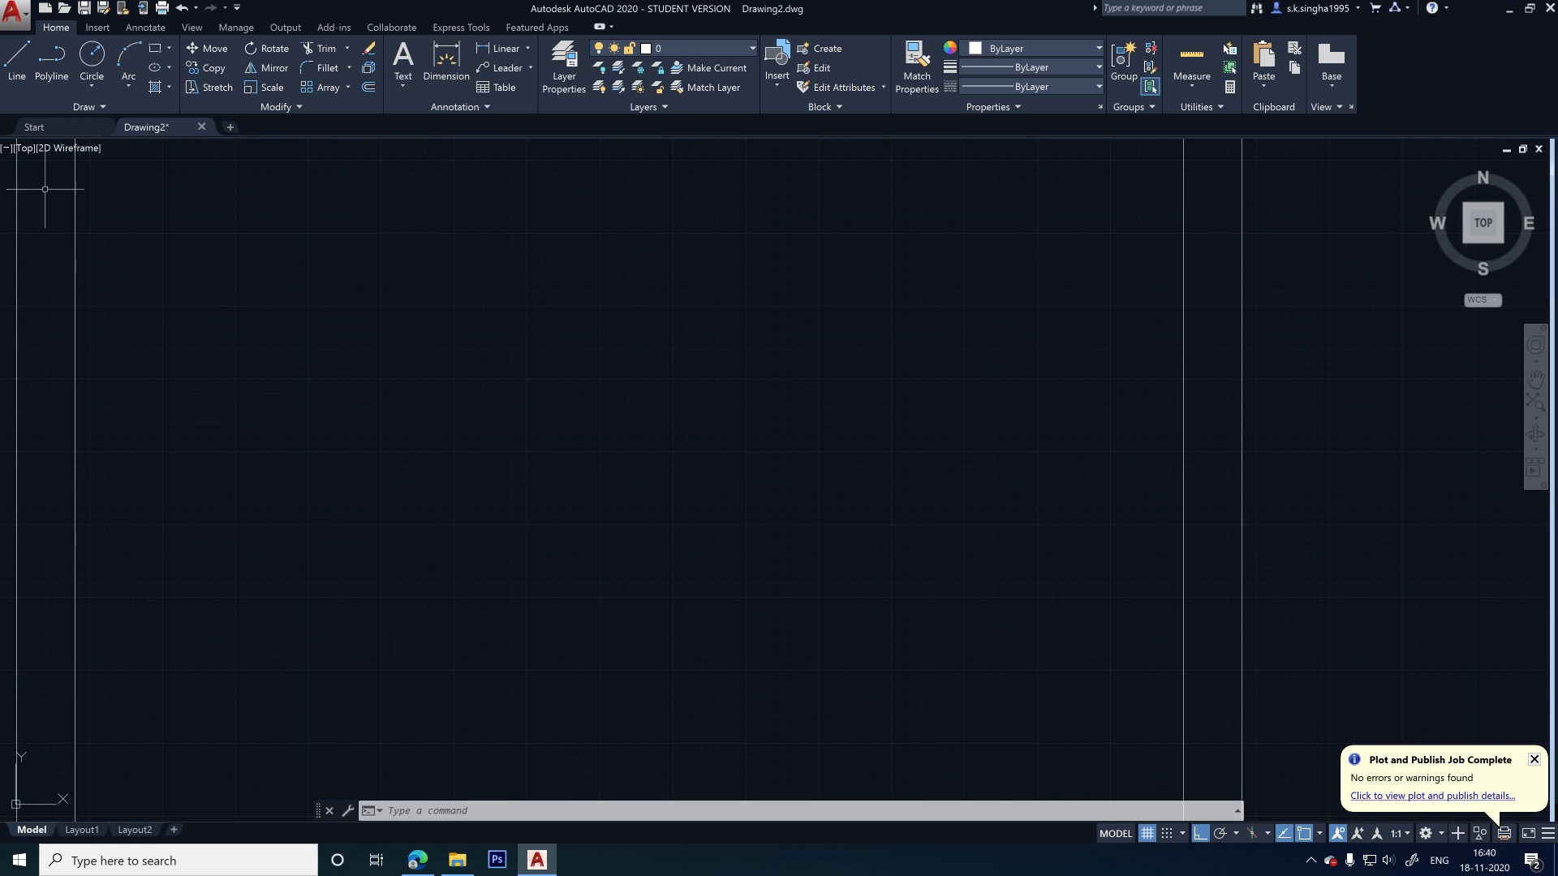
pyautogui.click(16, 61)
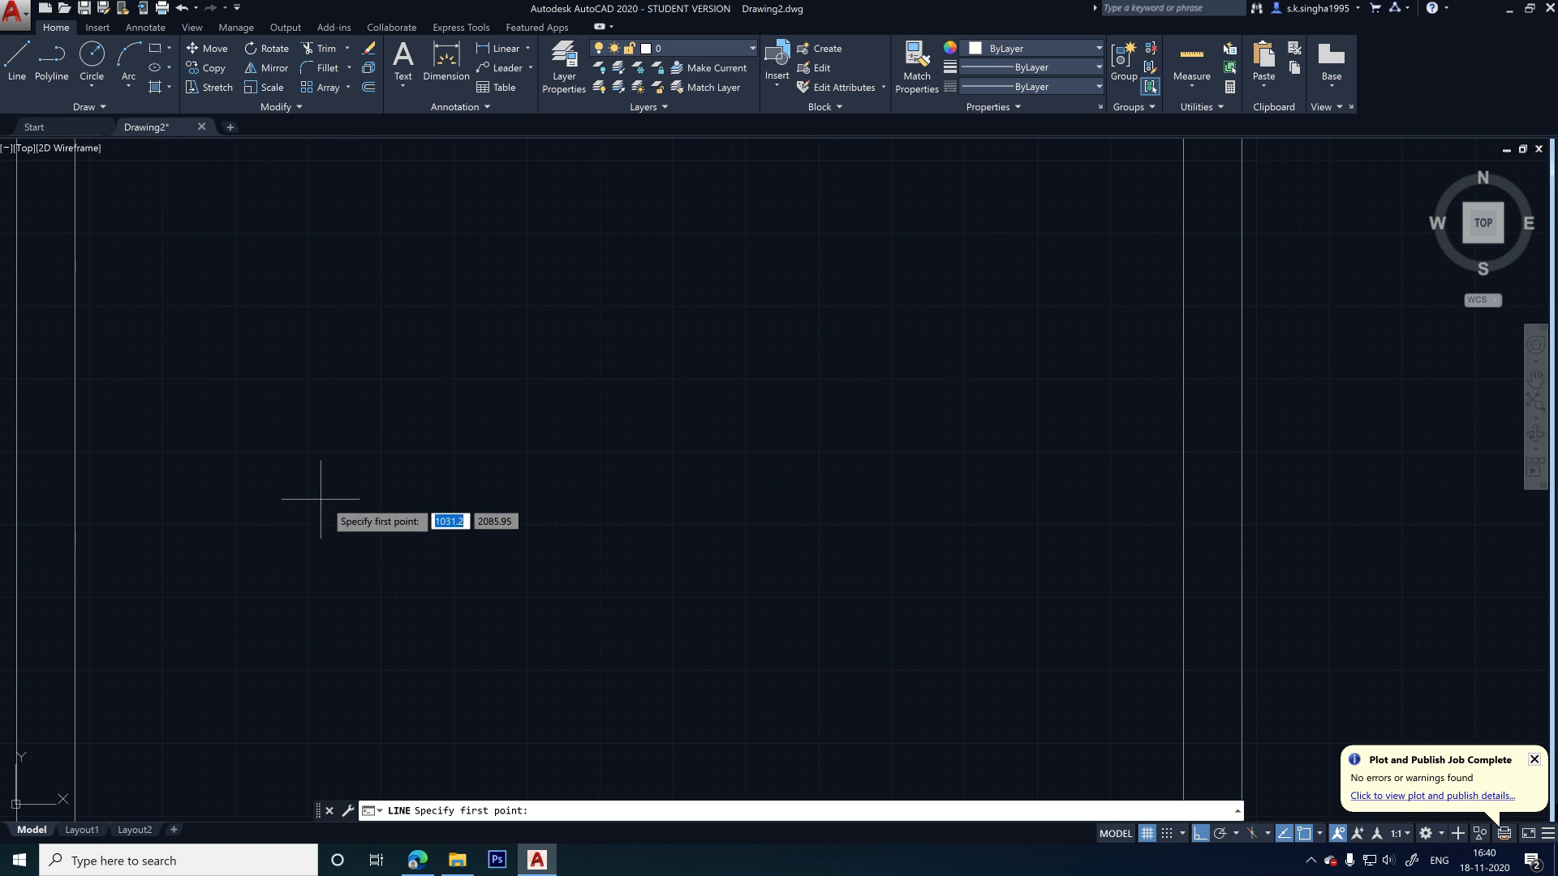
pyautogui.click(310, 419)
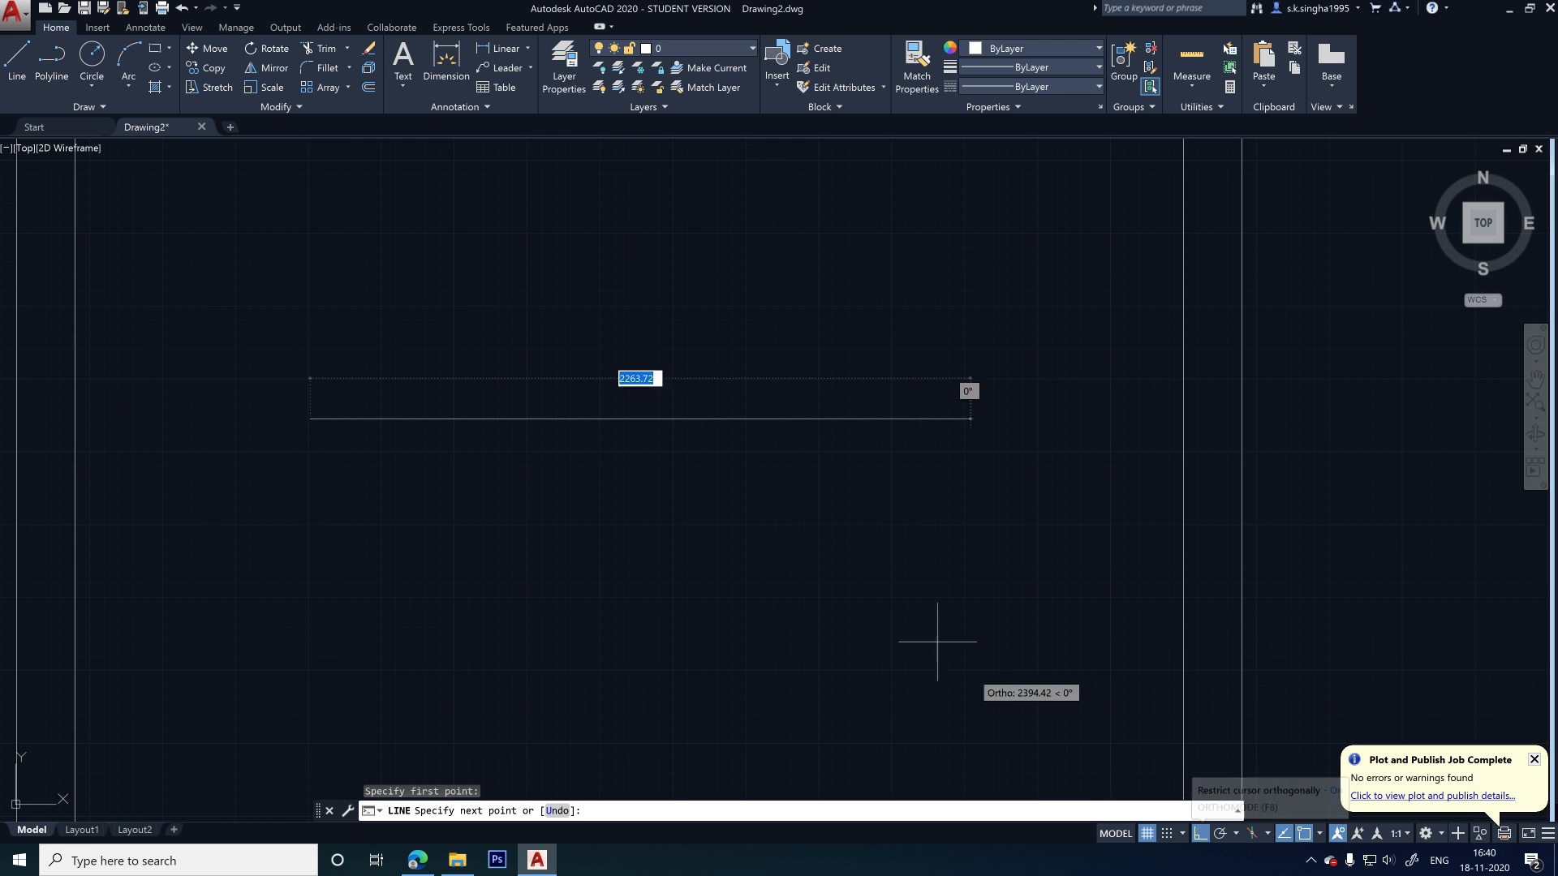
pyautogui.click(1200, 834)
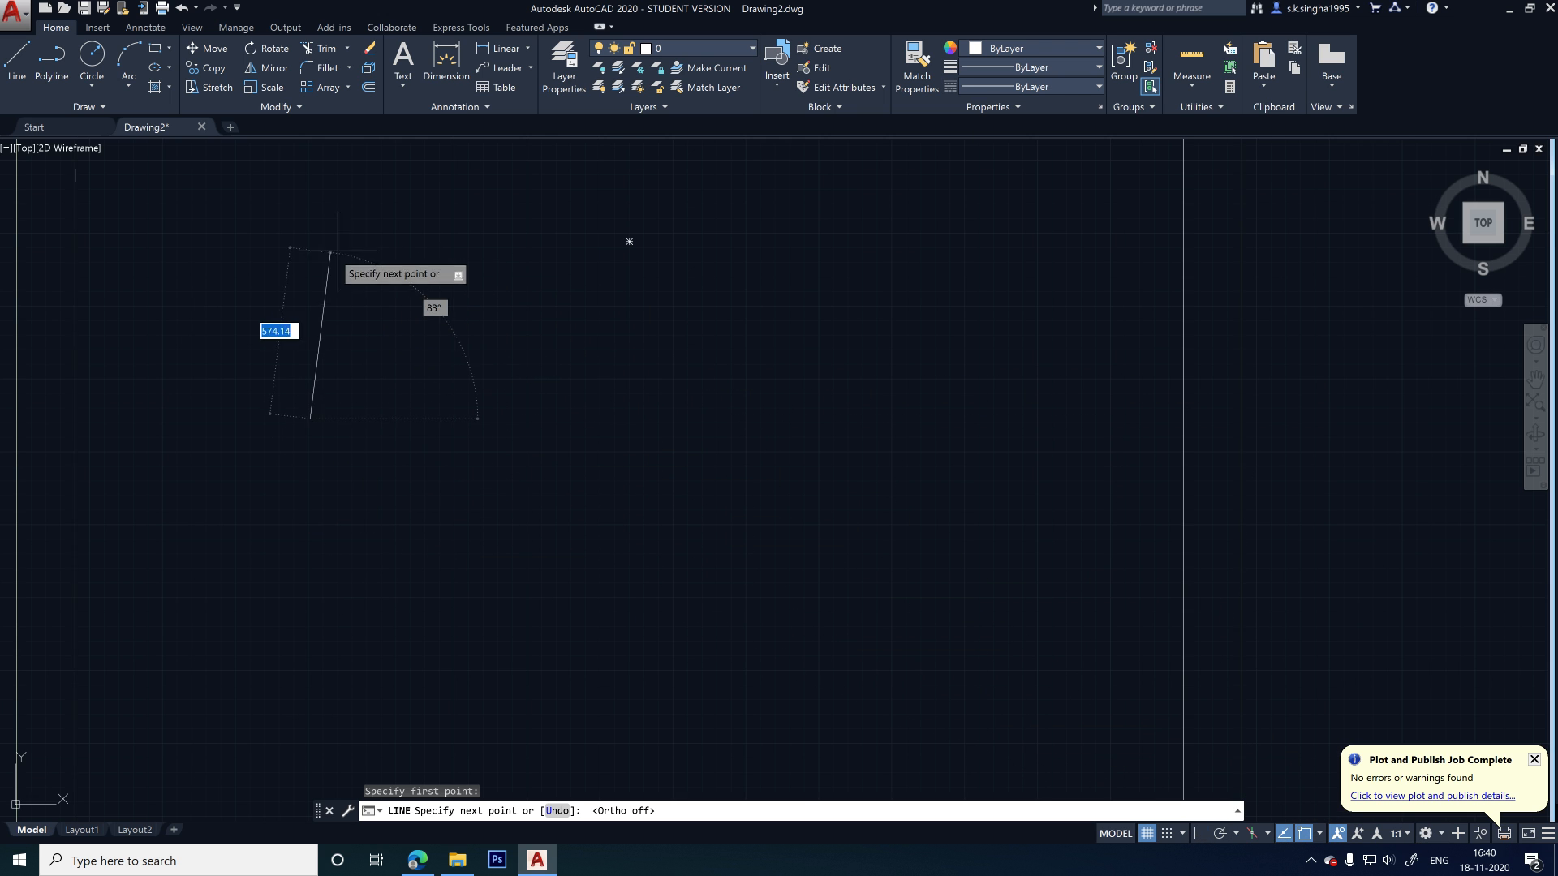
pyautogui.click(1200, 834)
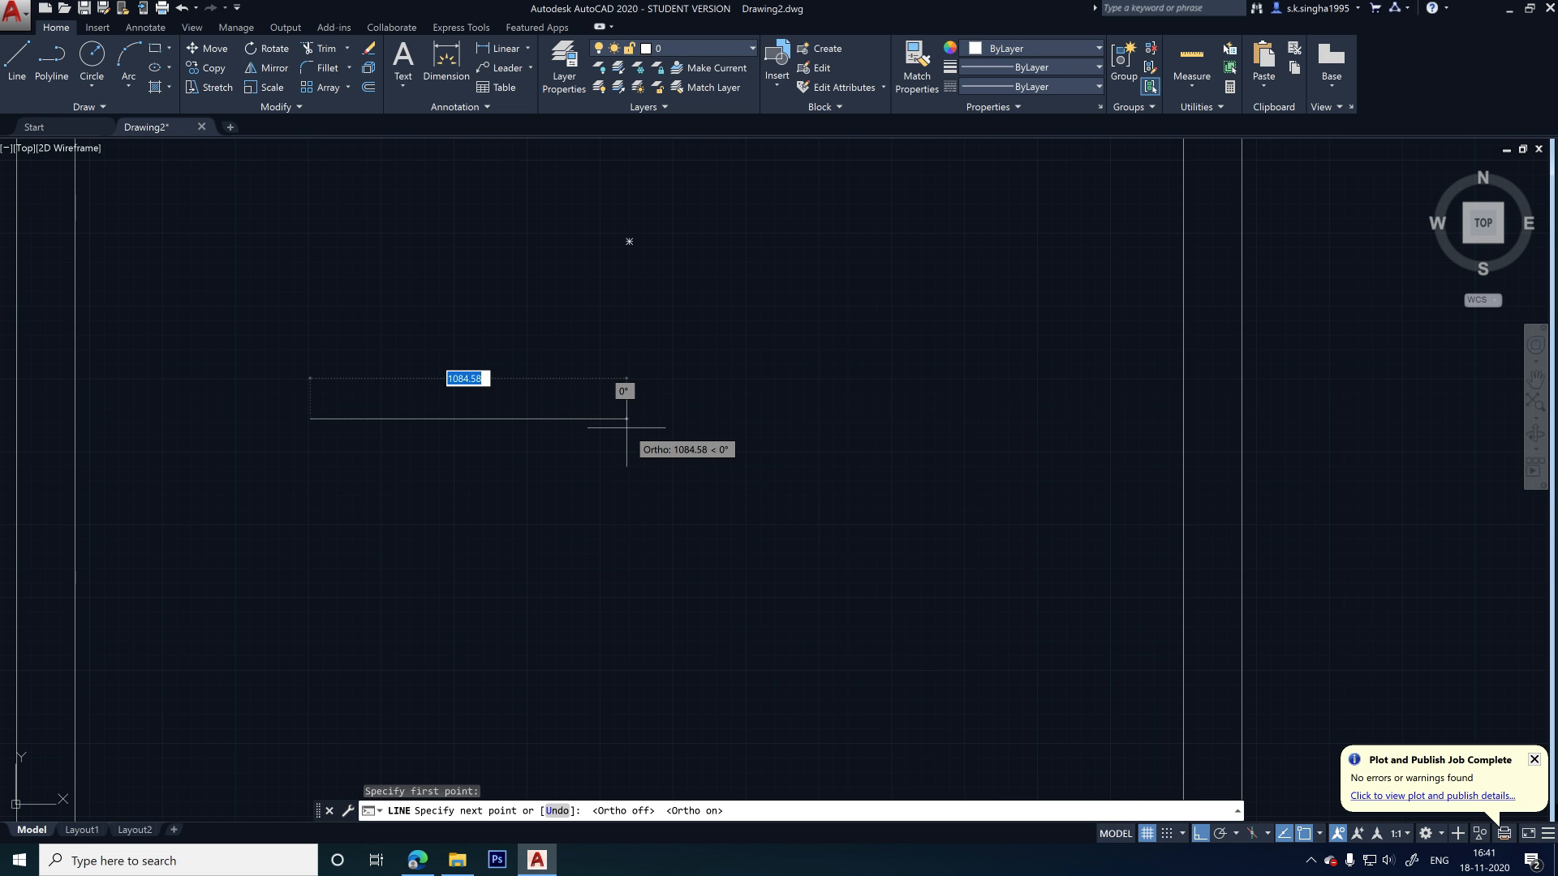
pyautogui.write('2000')
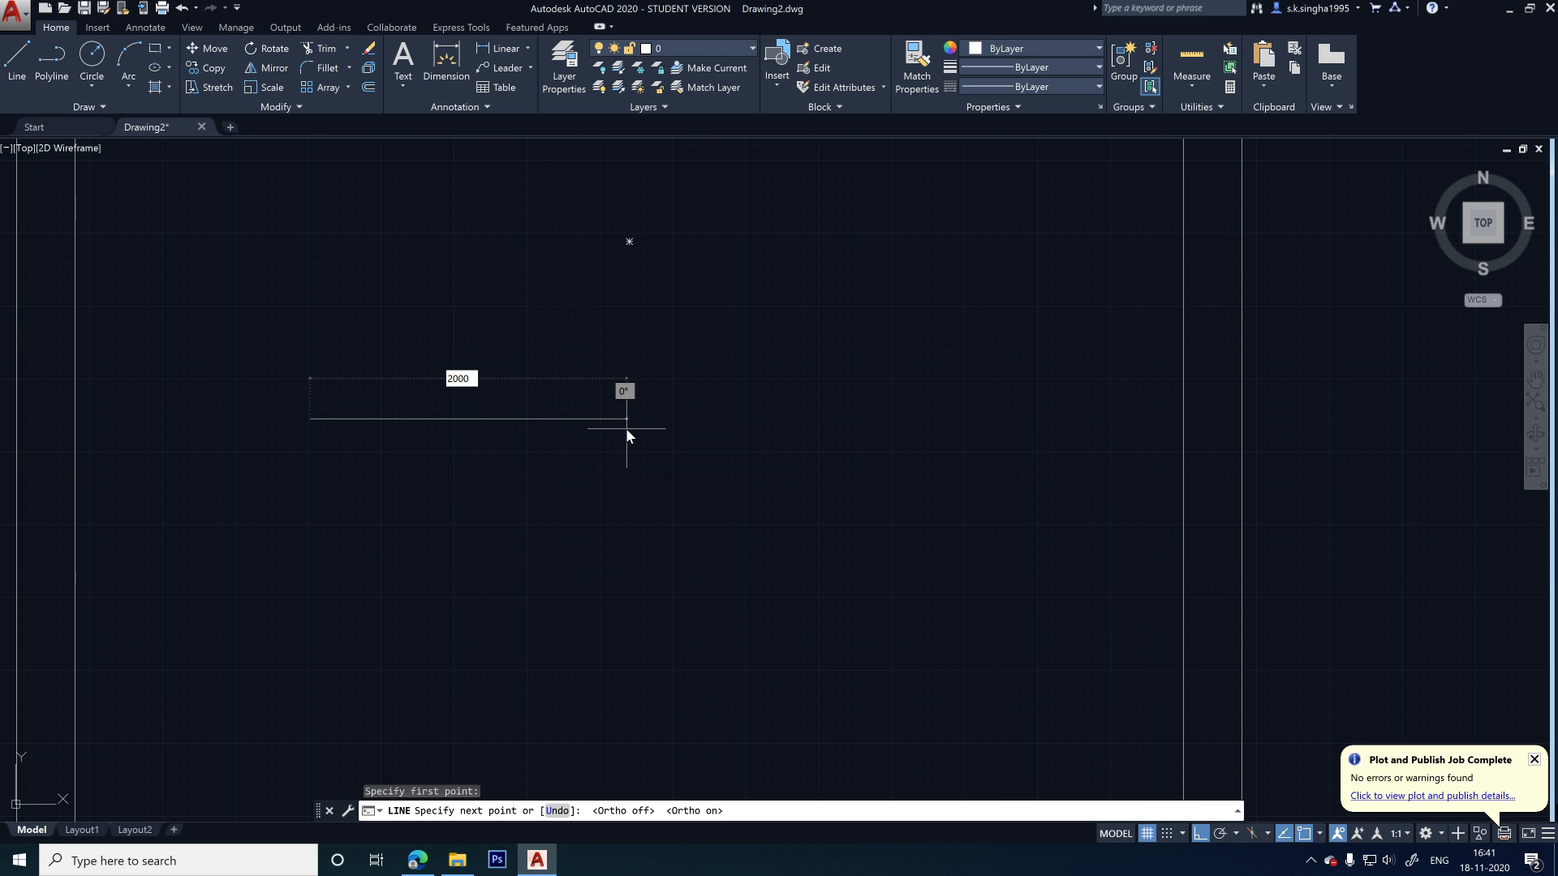
pyautogui.press('Return')
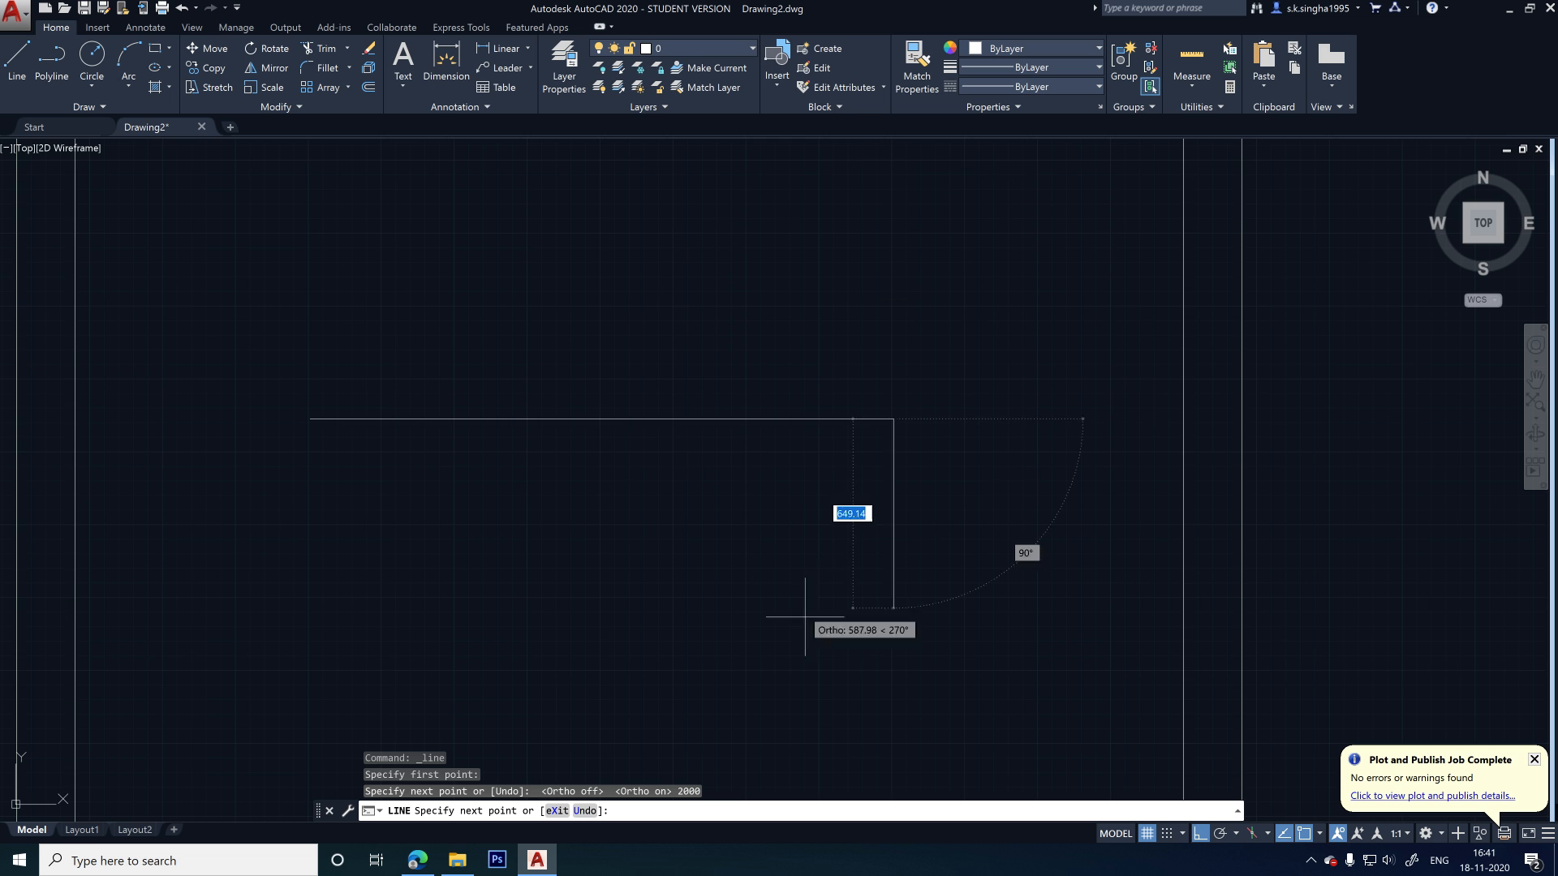
# - Continue the outline with a 600-long vertical line down from the top edge's right end, and end the line there
pyautogui.scroll(-3, 738, 504)
pyautogui.scroll(2, 737, 504)
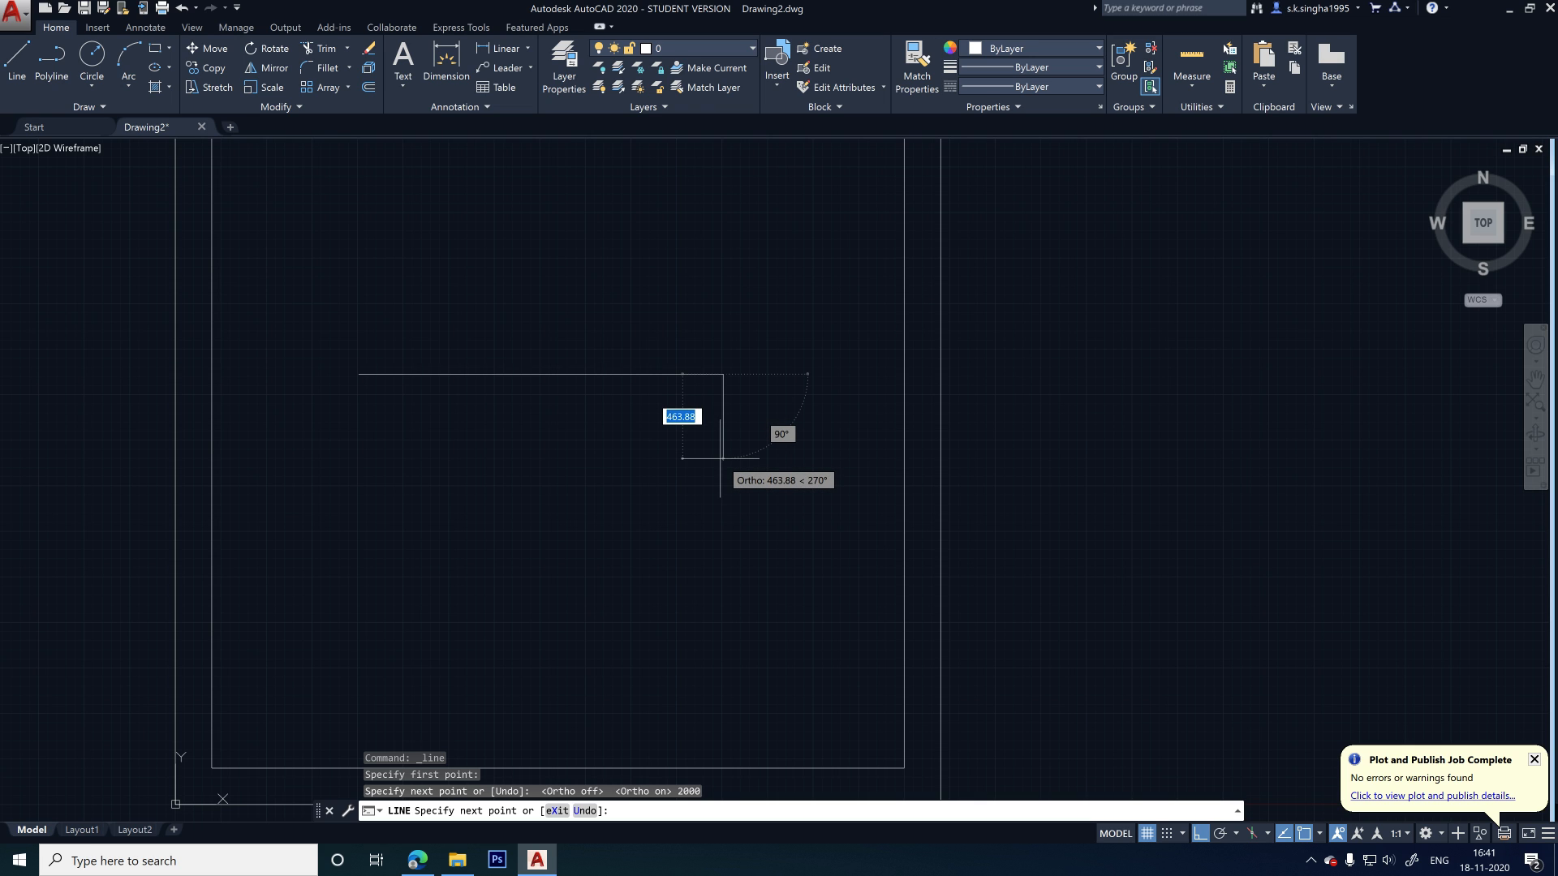
pyautogui.write('600')
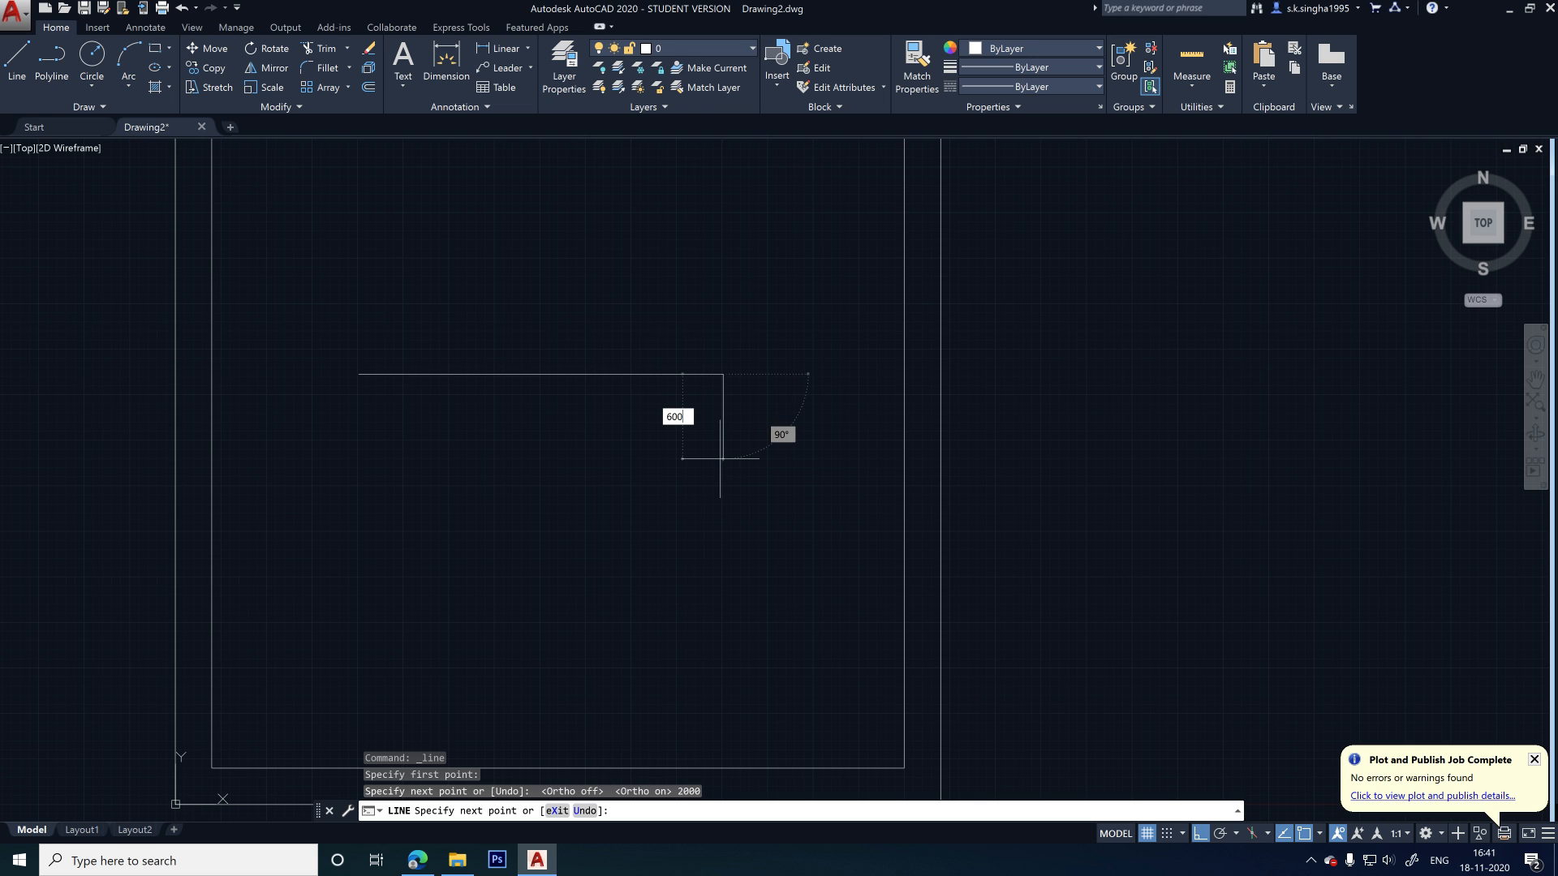
pyautogui.press('Return')
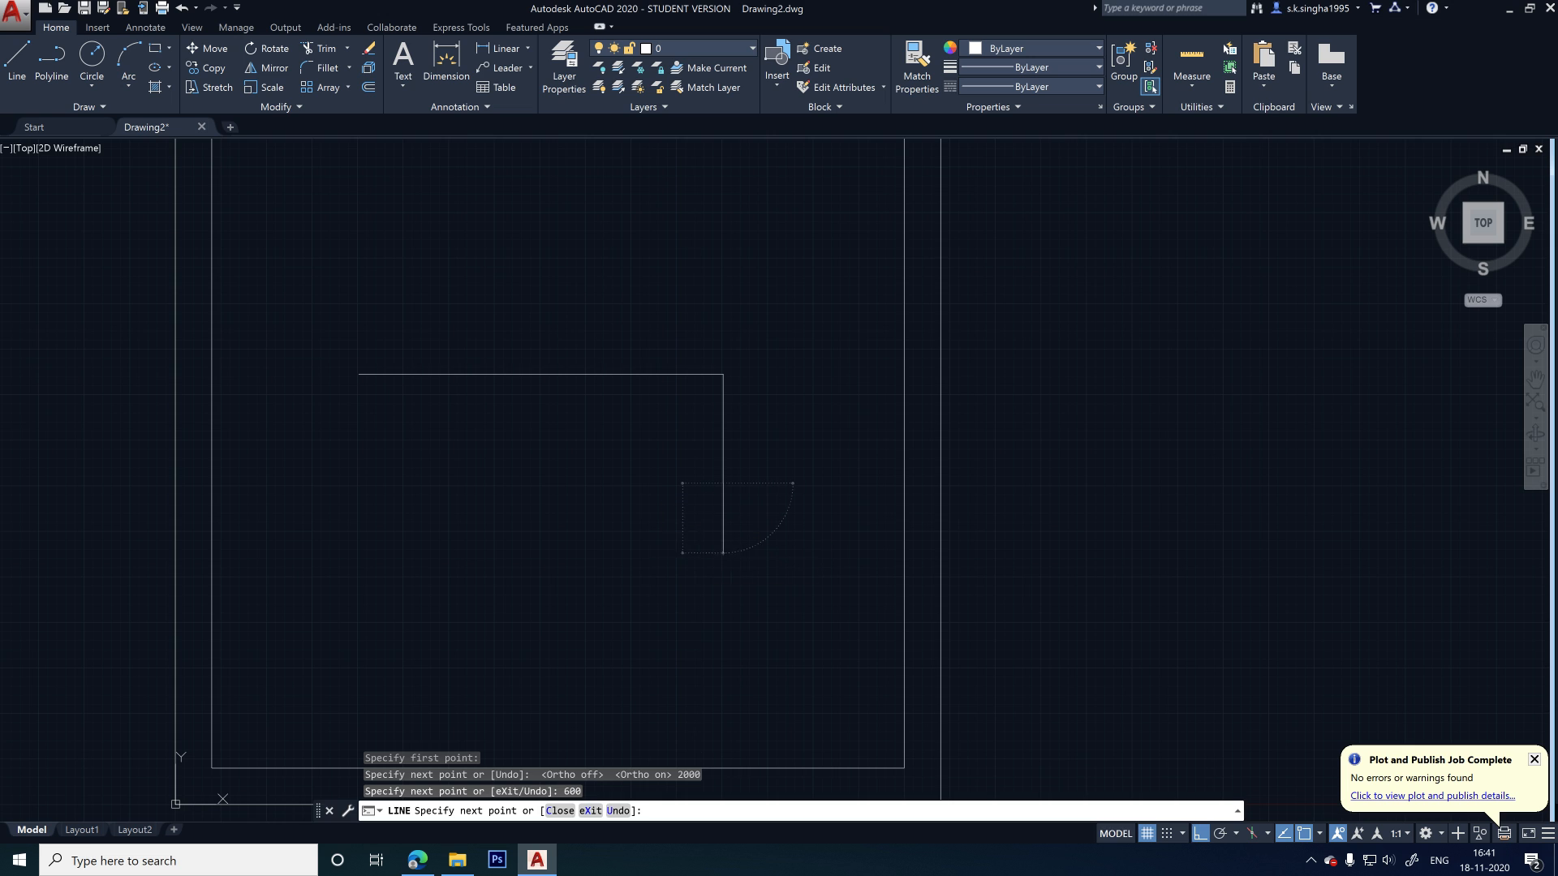
pyautogui.press('Escape')
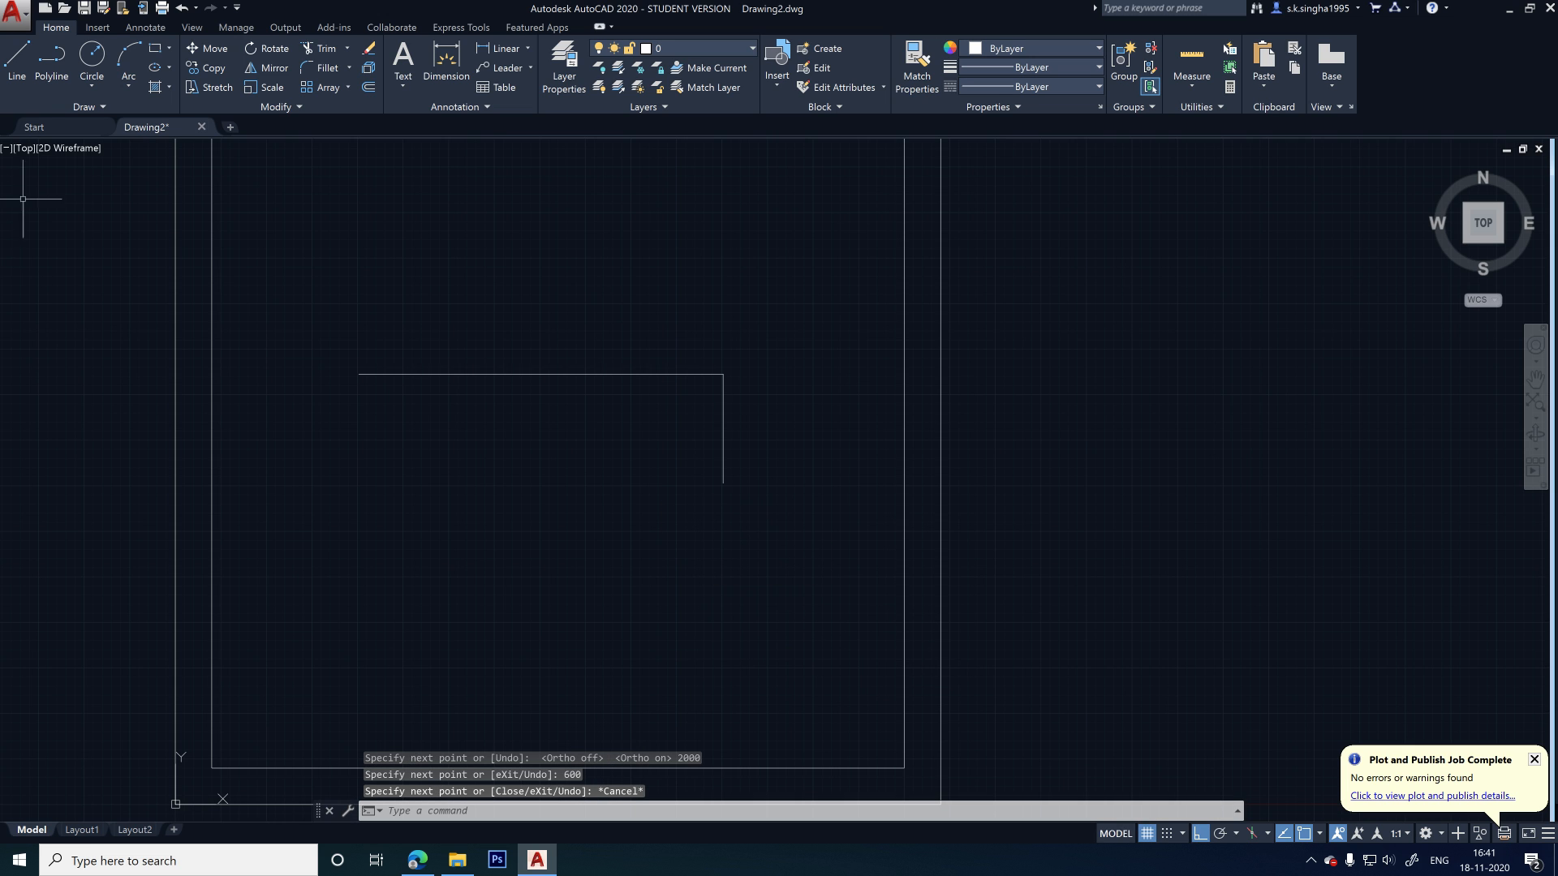
# - Try a freehand vertical centre line down from the top edge's midpoint, and erase it
pyautogui.click(16, 56)
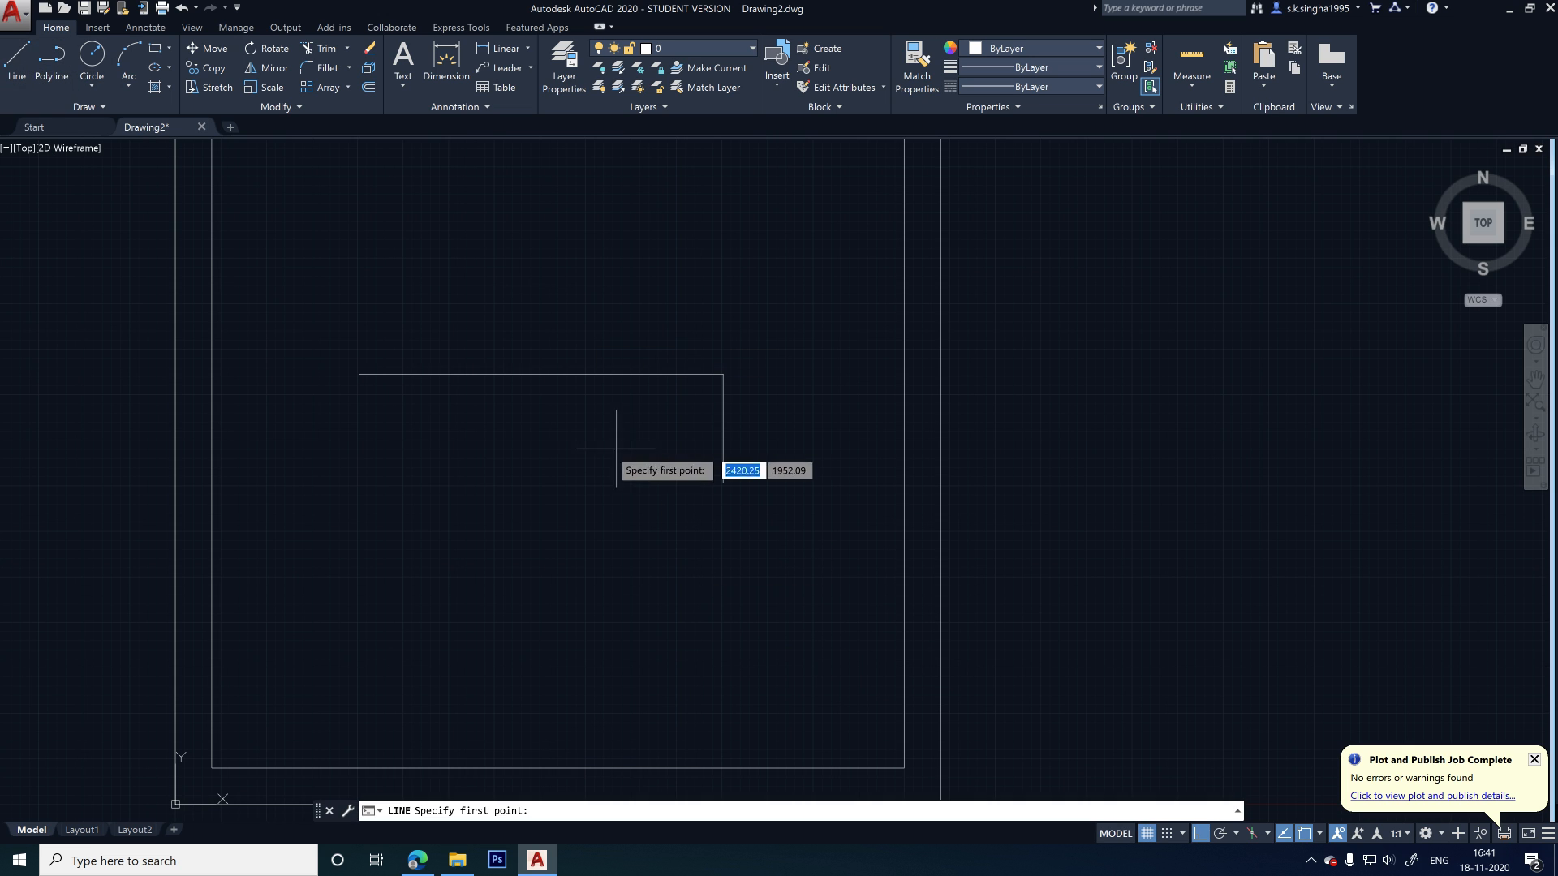
pyautogui.click(541, 375)
pyautogui.click(540, 686)
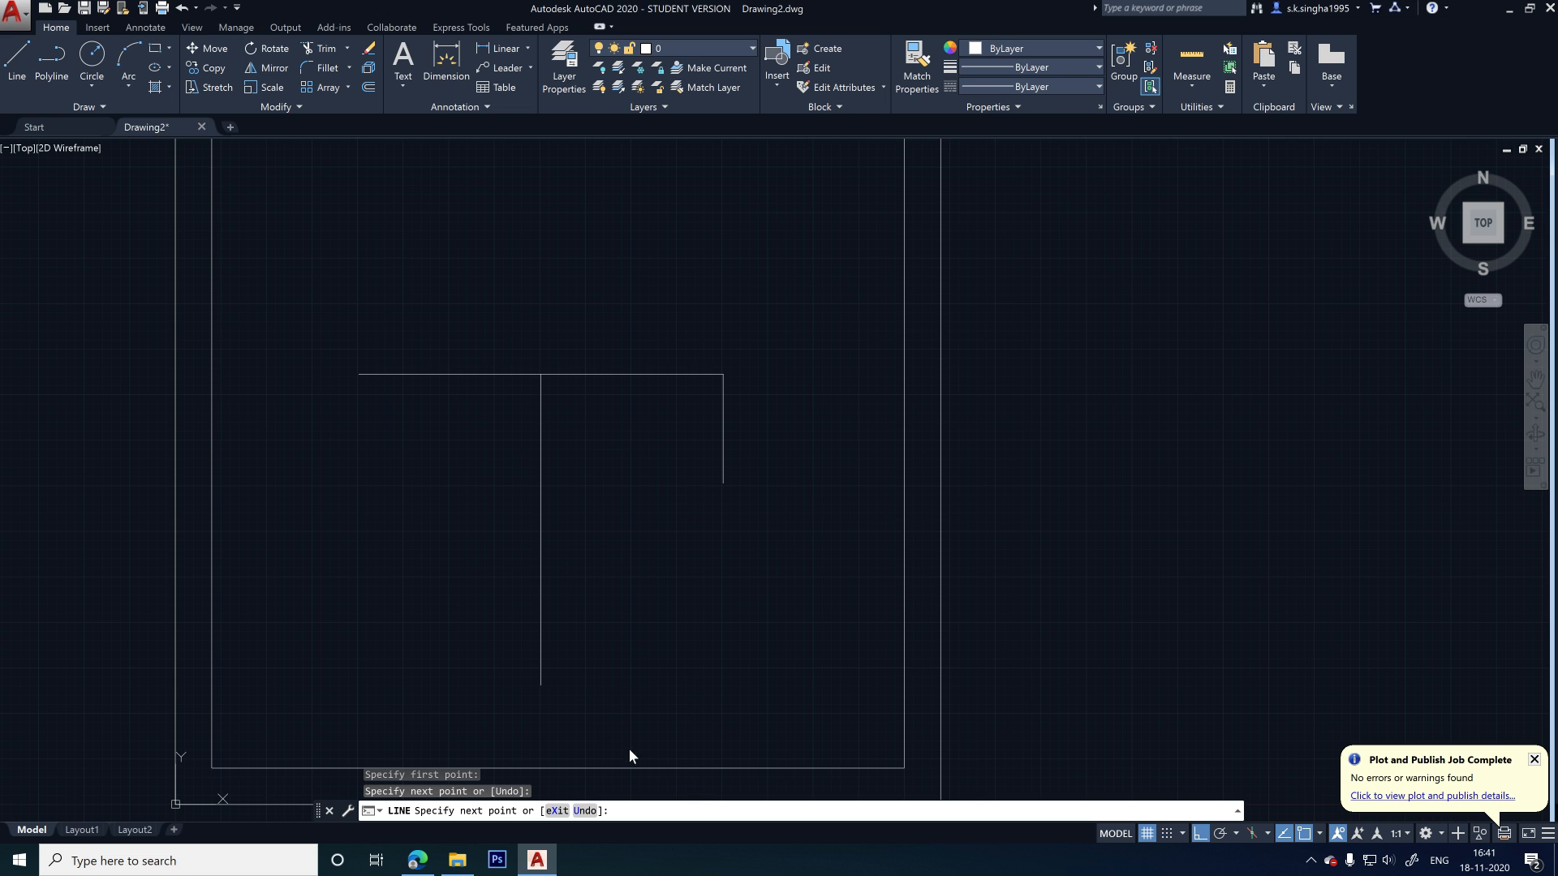
pyautogui.press('Escape')
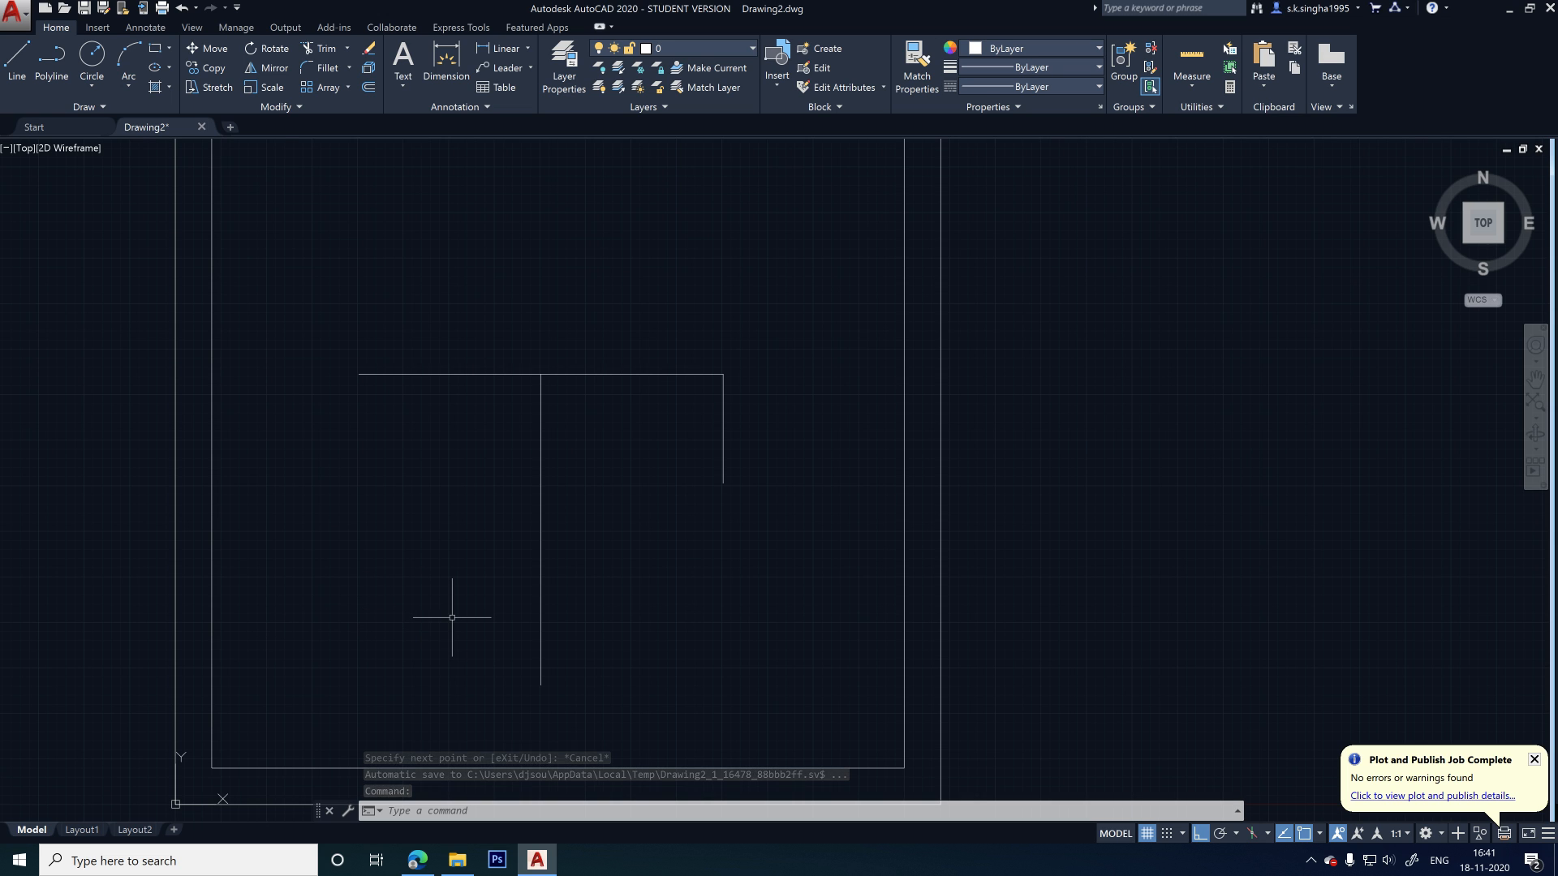
pyautogui.click(543, 571)
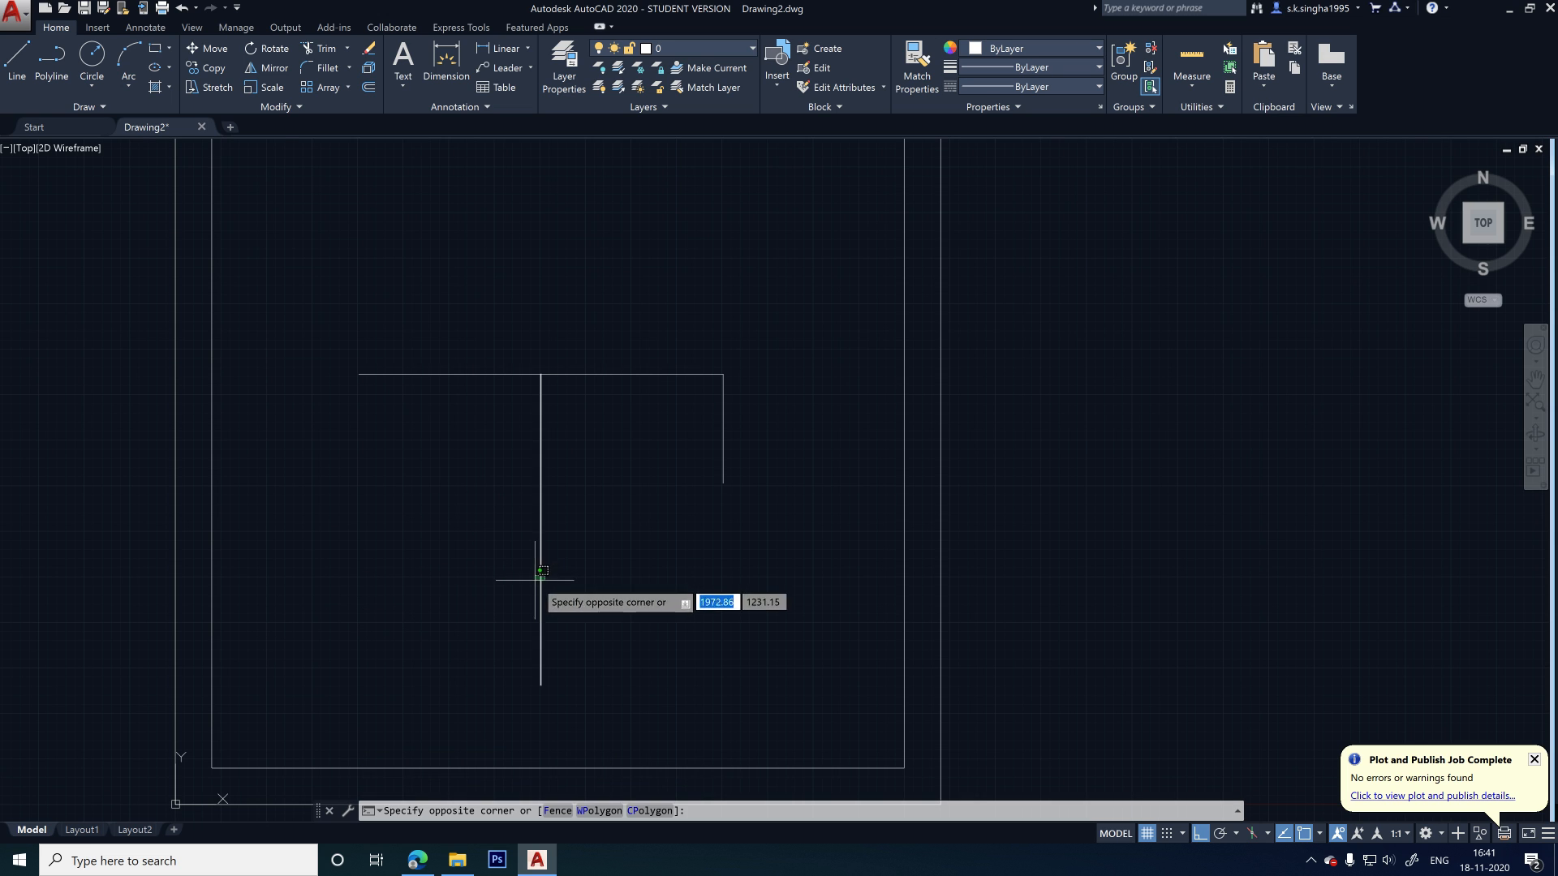
pyautogui.click(588, 652)
pyautogui.press('Escape')
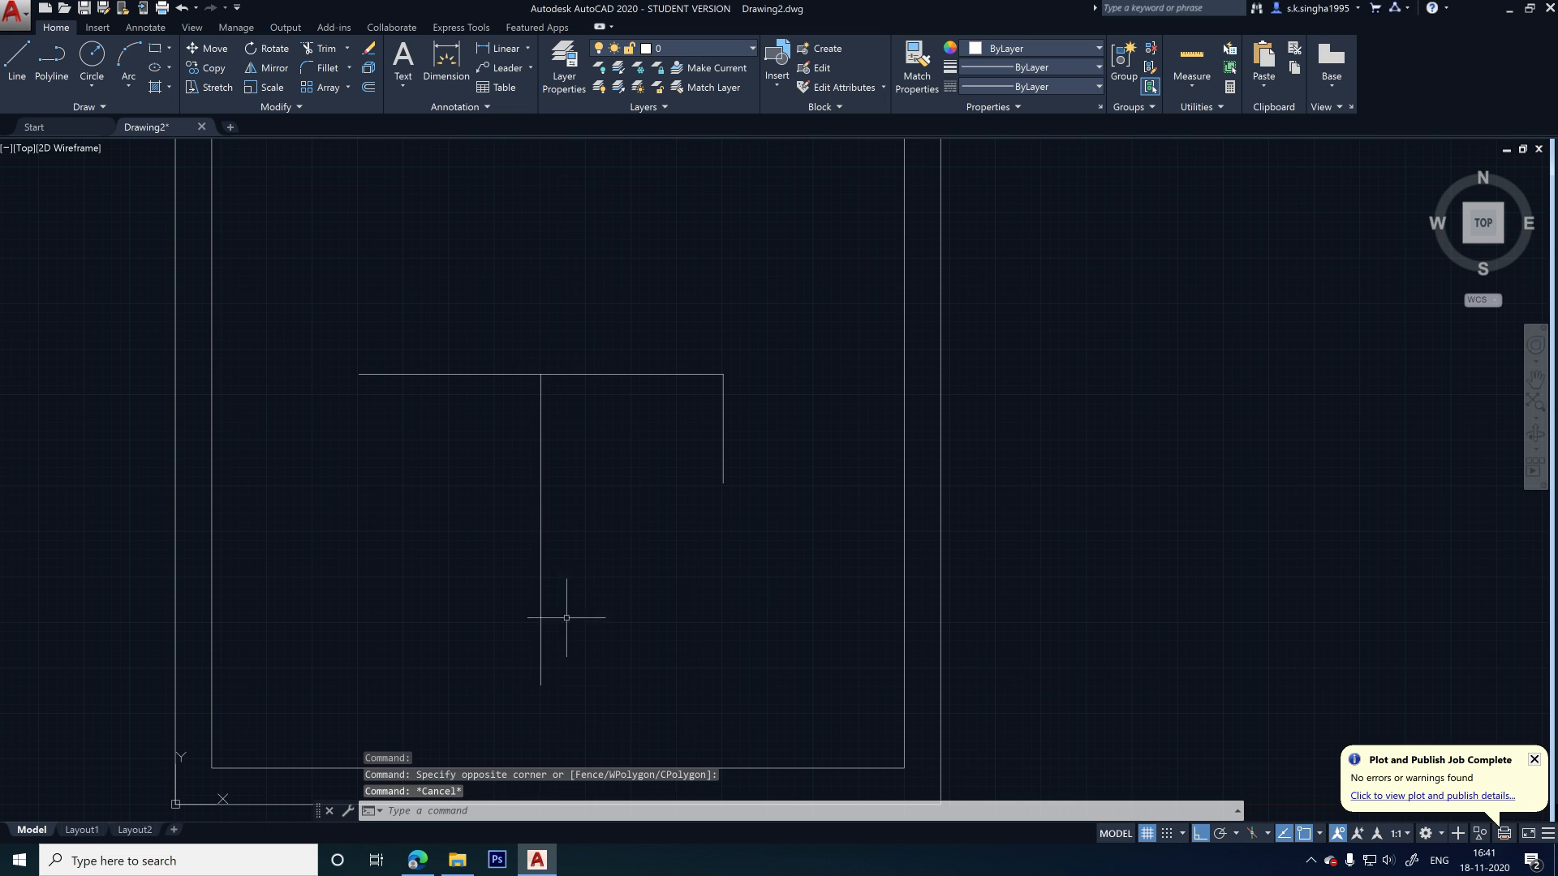
pyautogui.click(581, 584)
pyautogui.click(514, 688)
pyautogui.press('Delete')
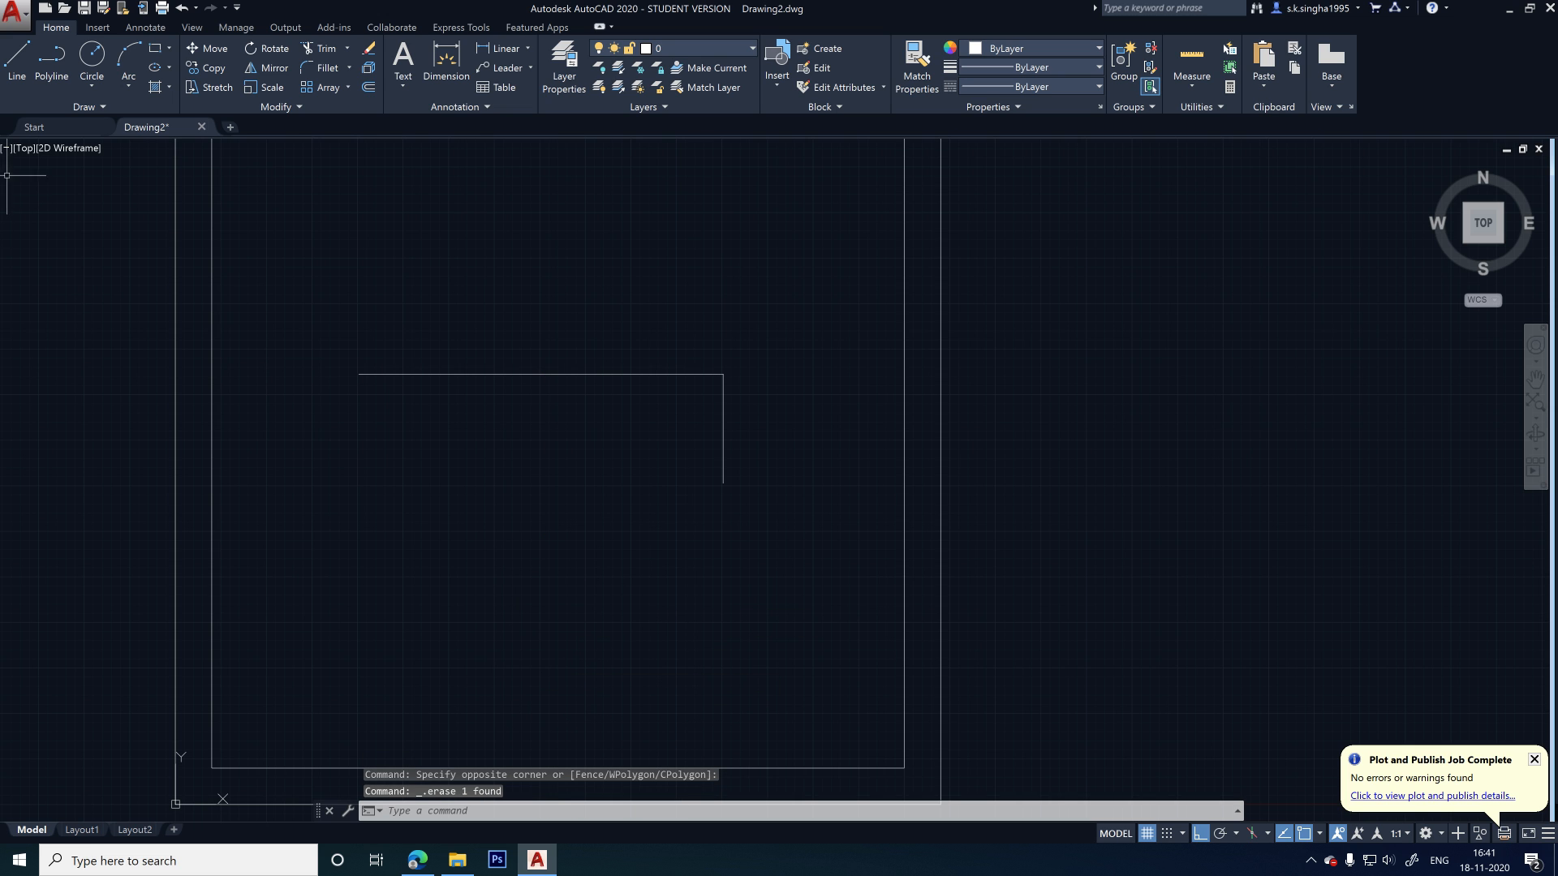
# - Draw a 1812-long vertical centre line straight down from the midpoint of the cap's top edge
pyautogui.click(17, 58)
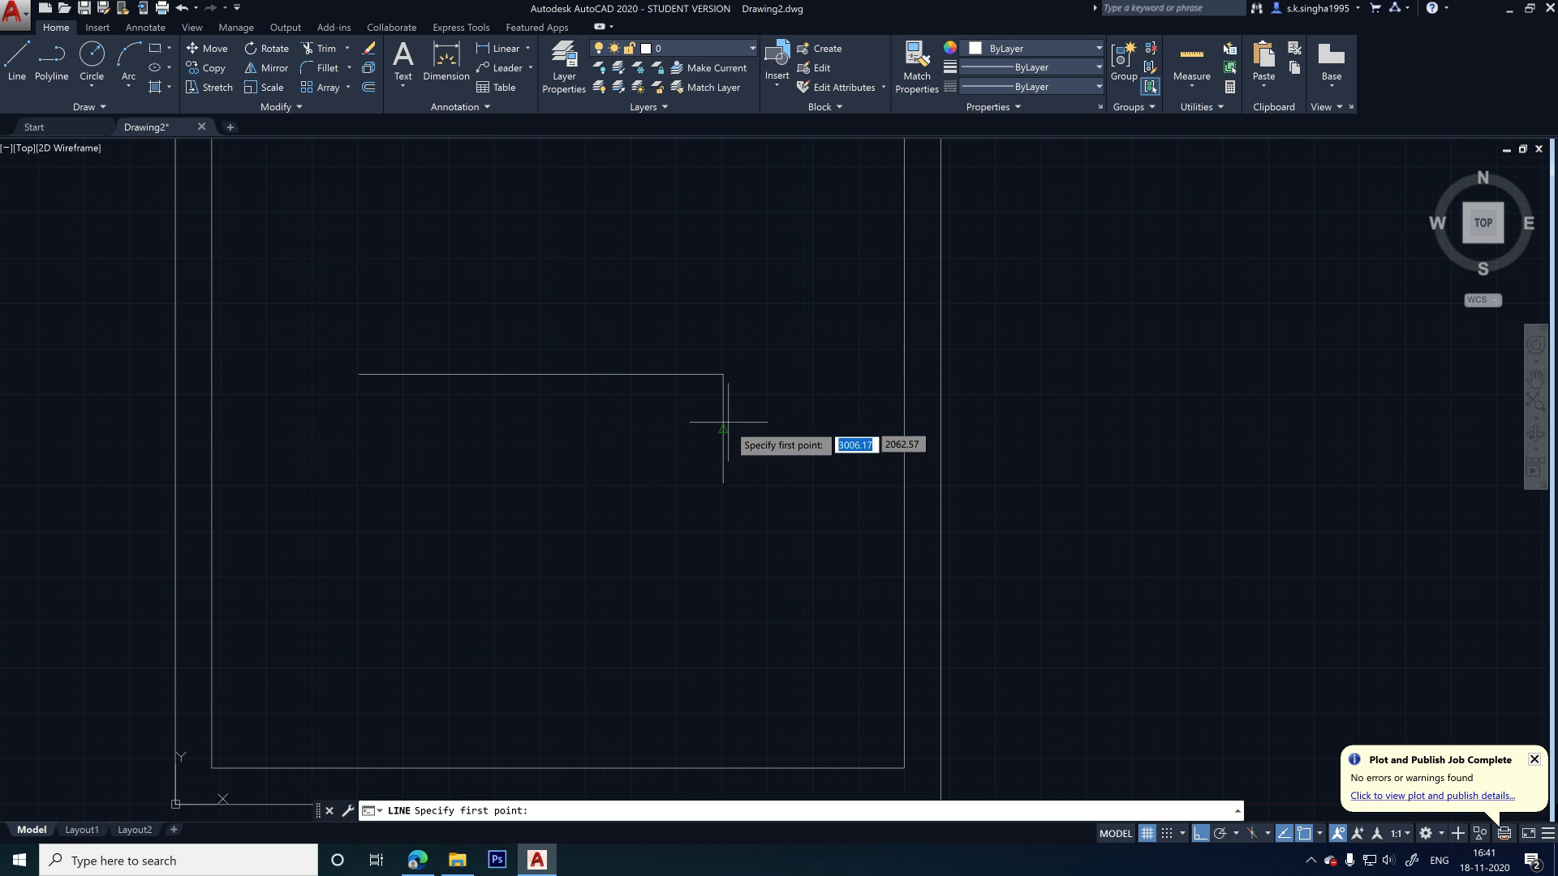
pyautogui.click(540, 375)
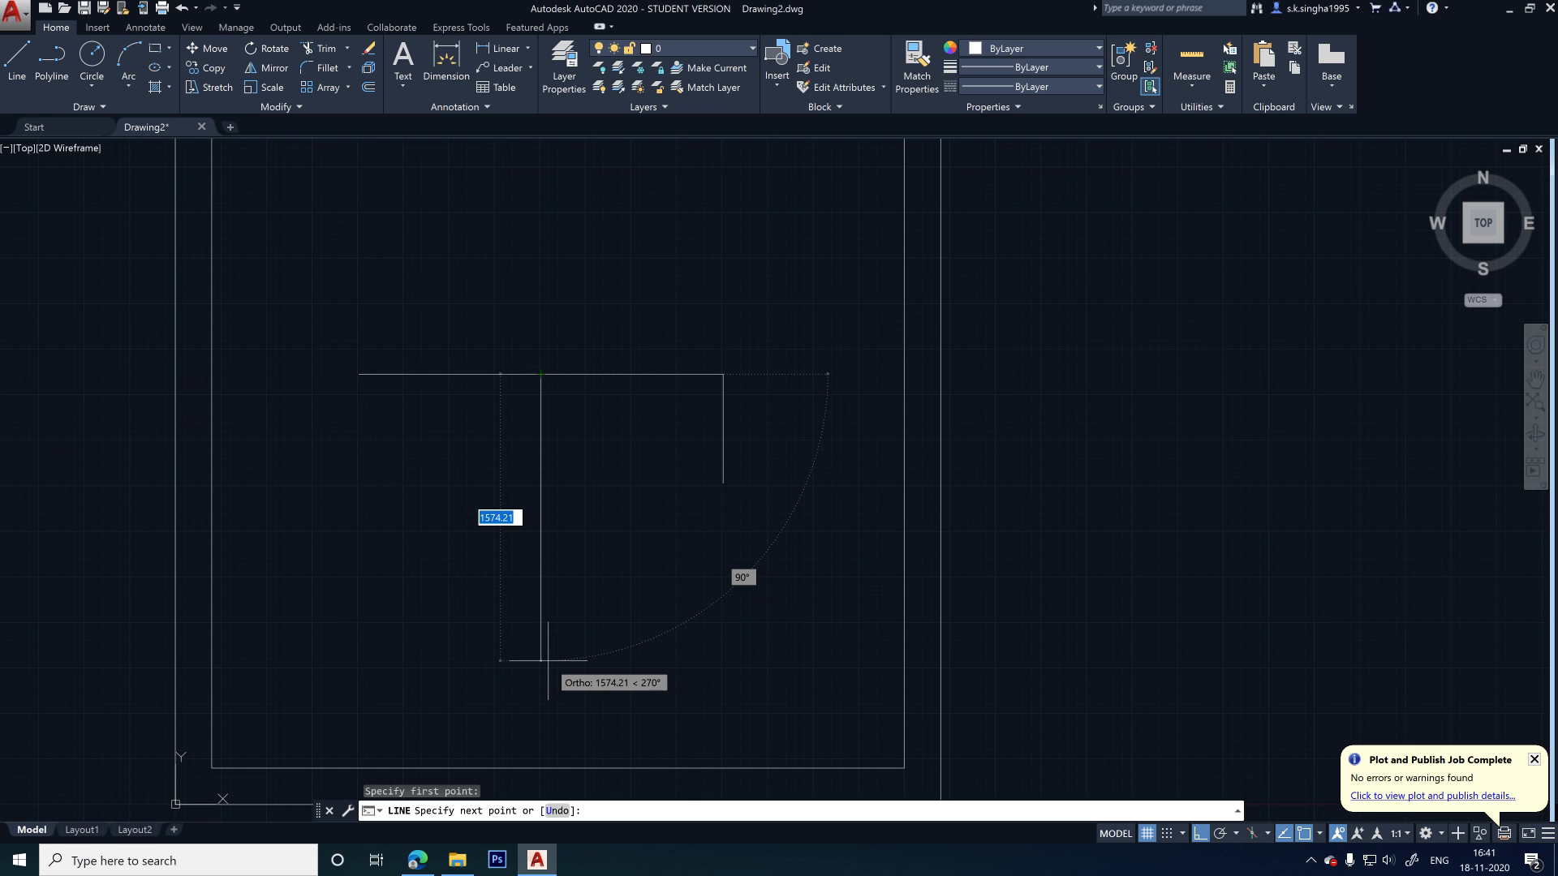
pyautogui.write('1812')
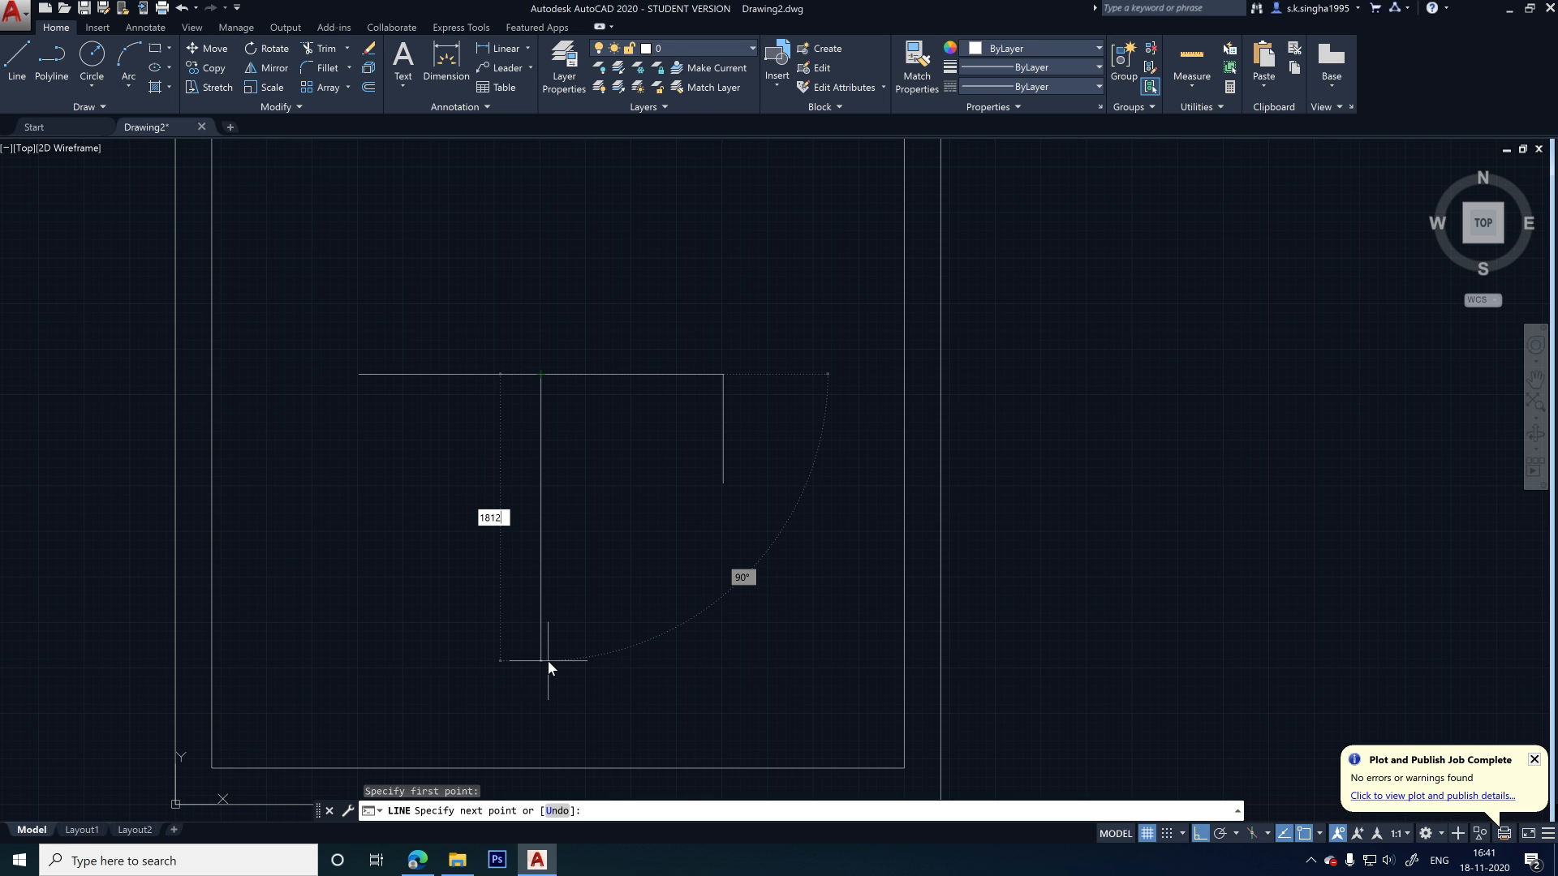
pyautogui.press('Return')
pyautogui.press('Escape')
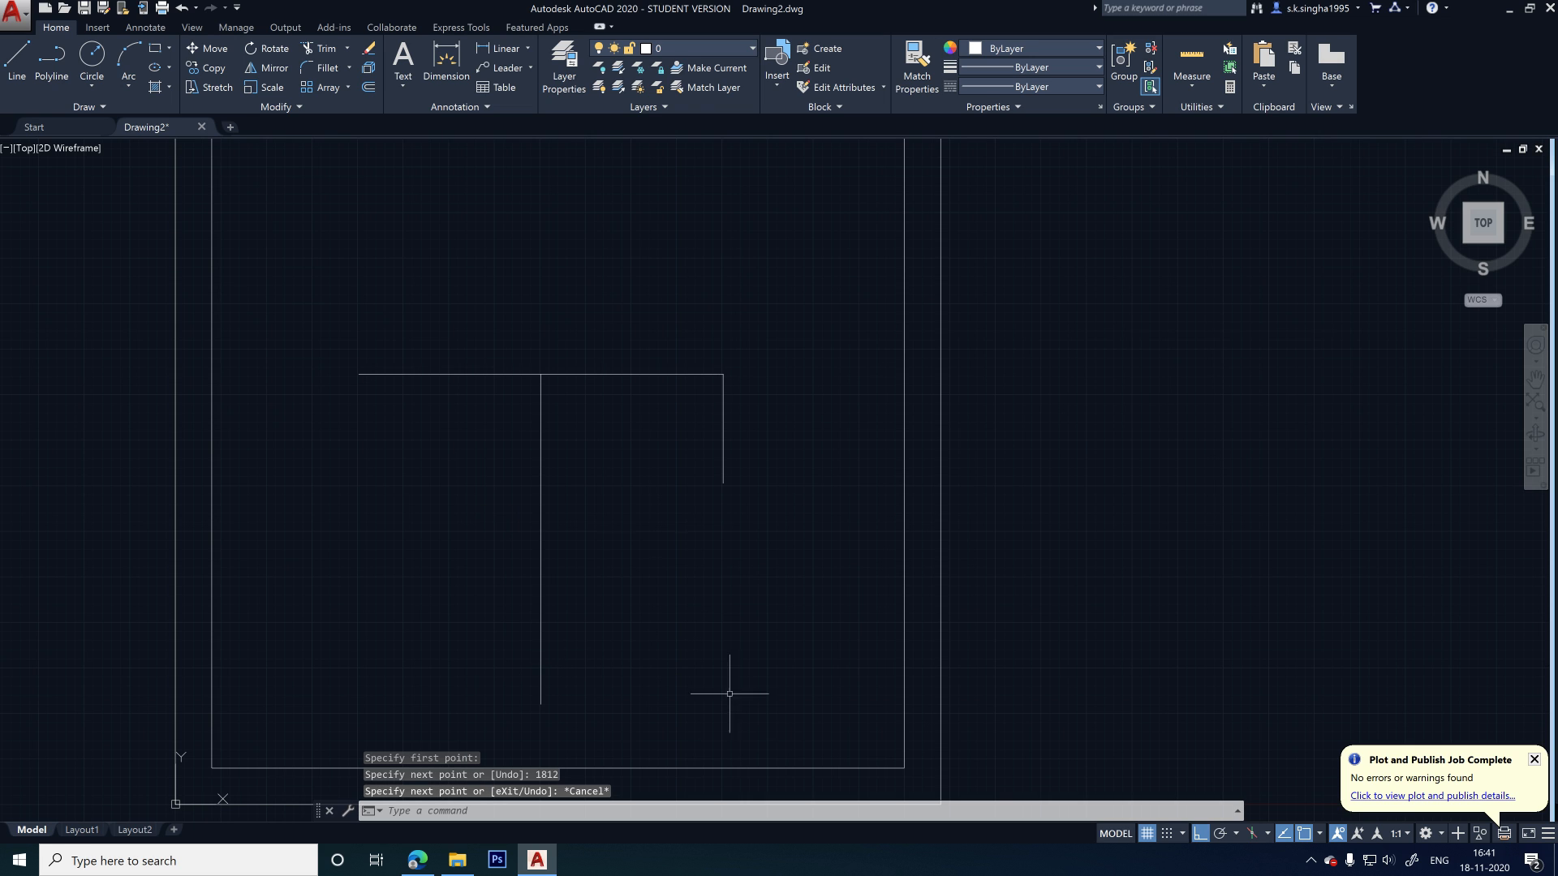
# - Draw a 300-long horizontal line to the right from the centre line's lower end
pyautogui.click(24, 52)
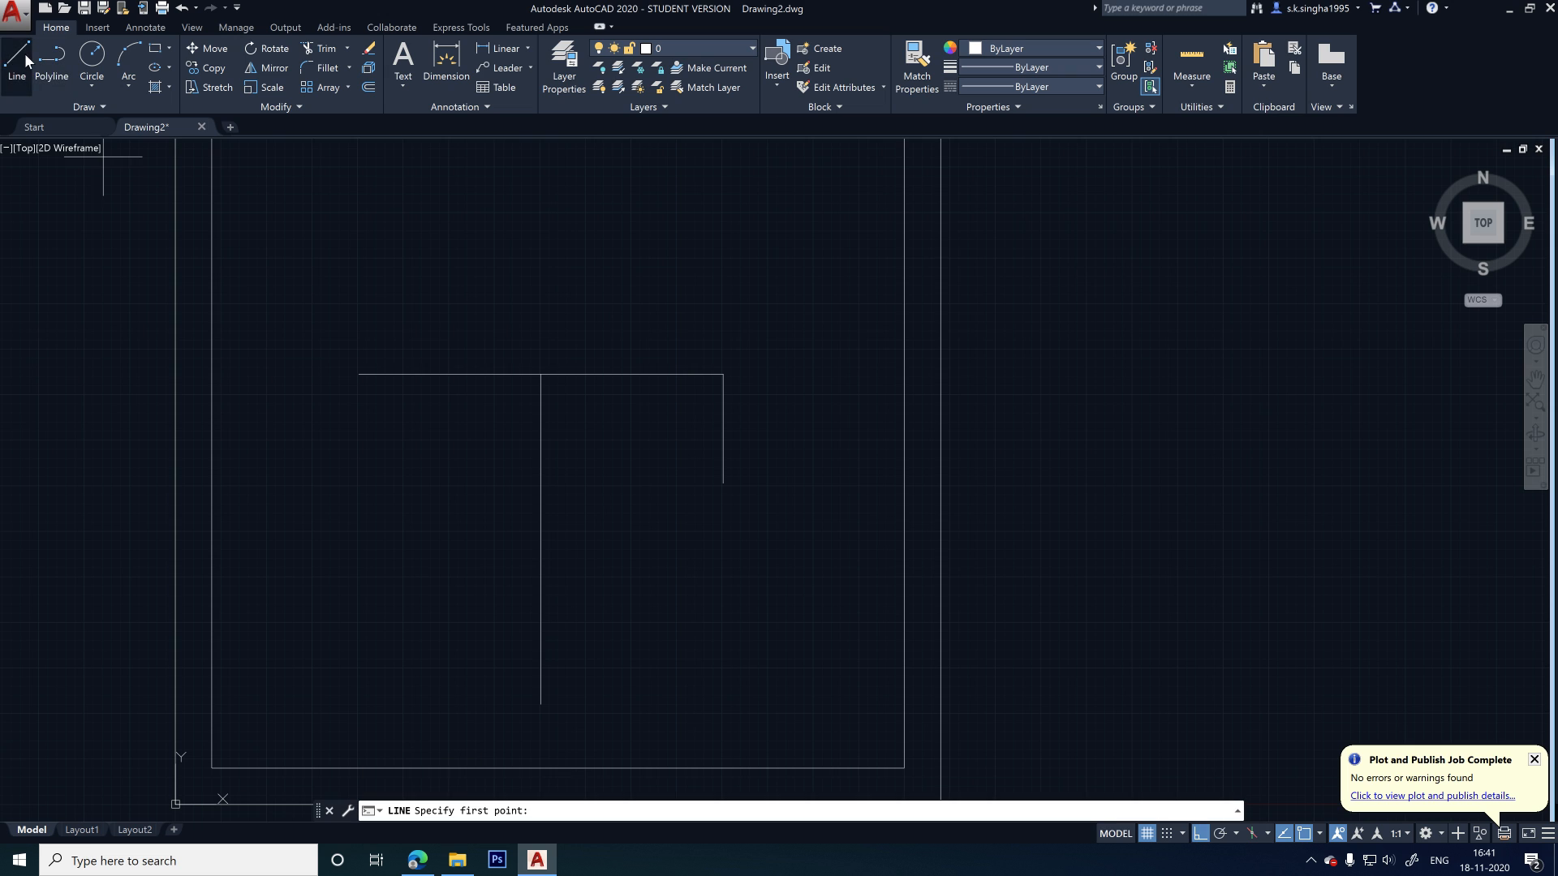
pyautogui.click(541, 703)
pyautogui.write('3')
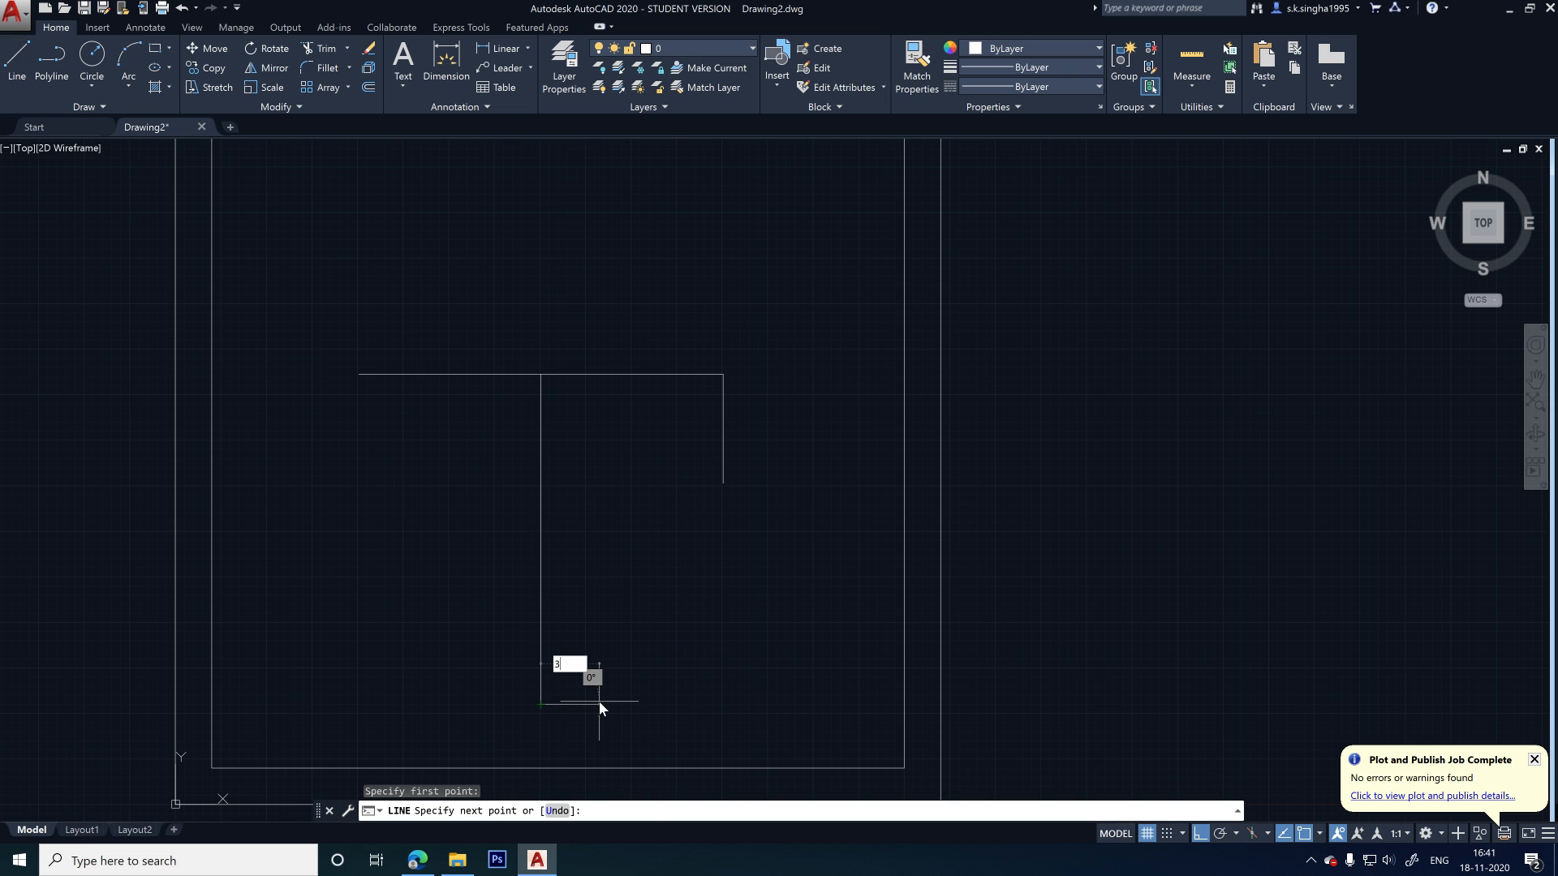
pyautogui.write('00')
pyautogui.press('Return')
pyautogui.press('Escape')
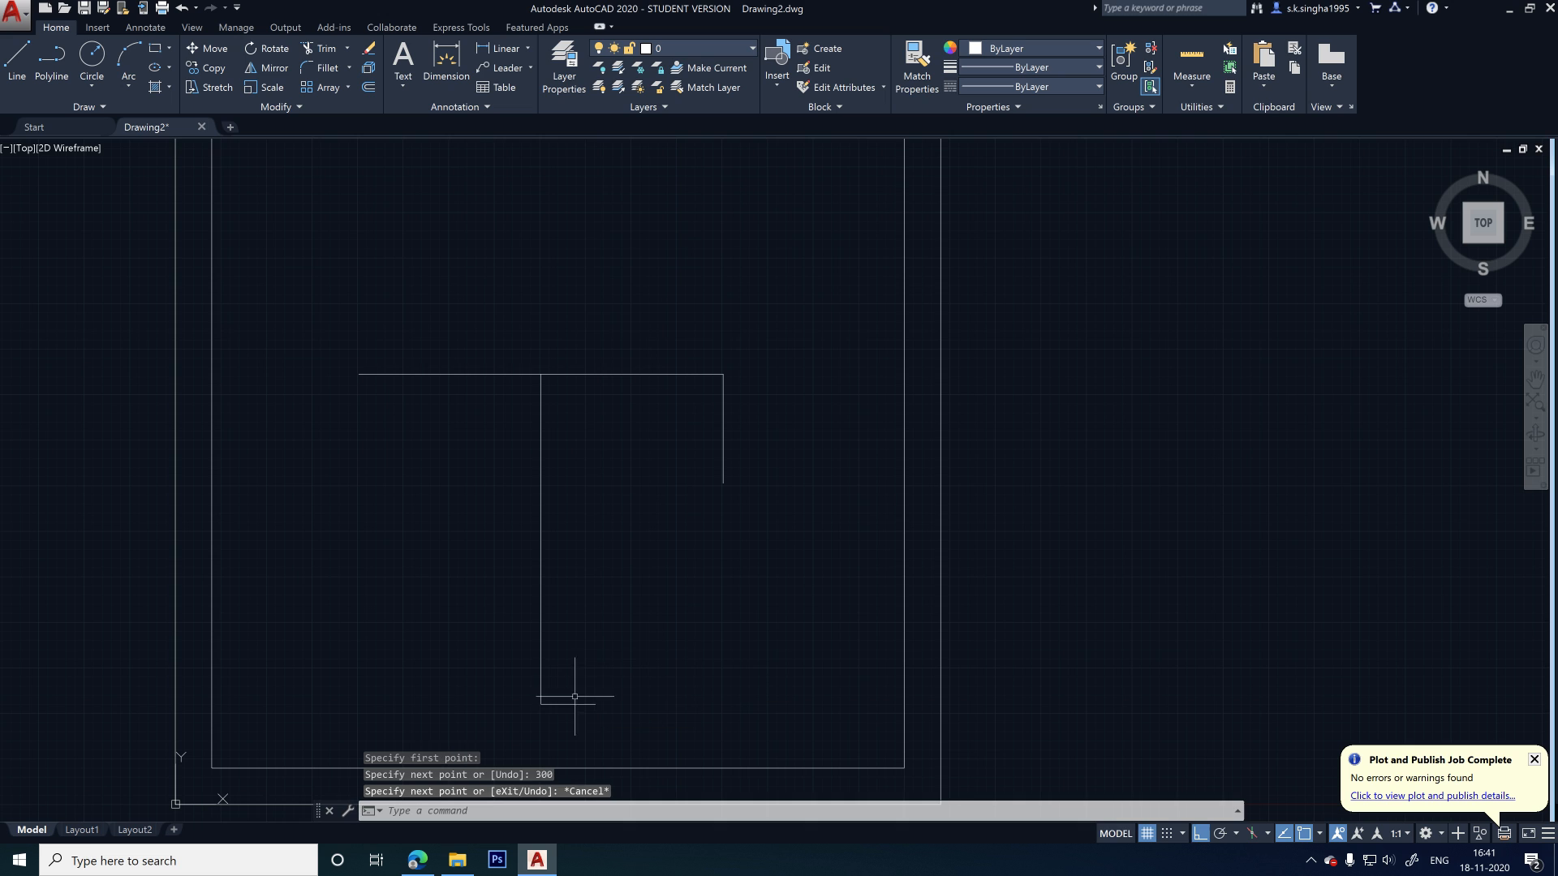
# - Draw a 300-long horizontal line to the left from the centre line's lower end to complete the bottom edge
pyautogui.rightClick(404, 580)
pyautogui.click(439, 588)
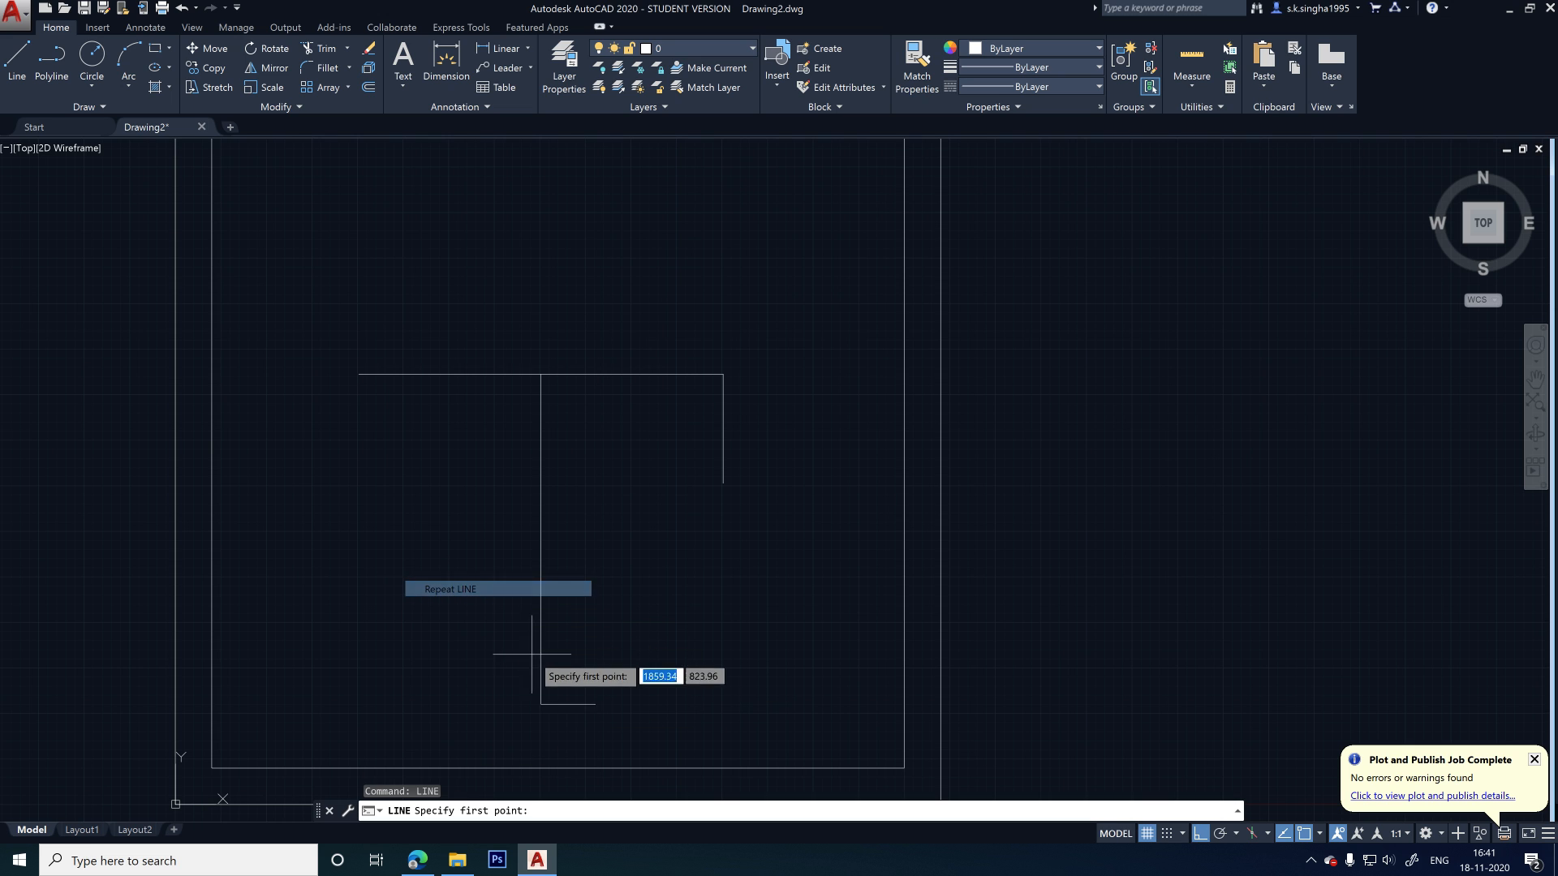
pyautogui.click(541, 705)
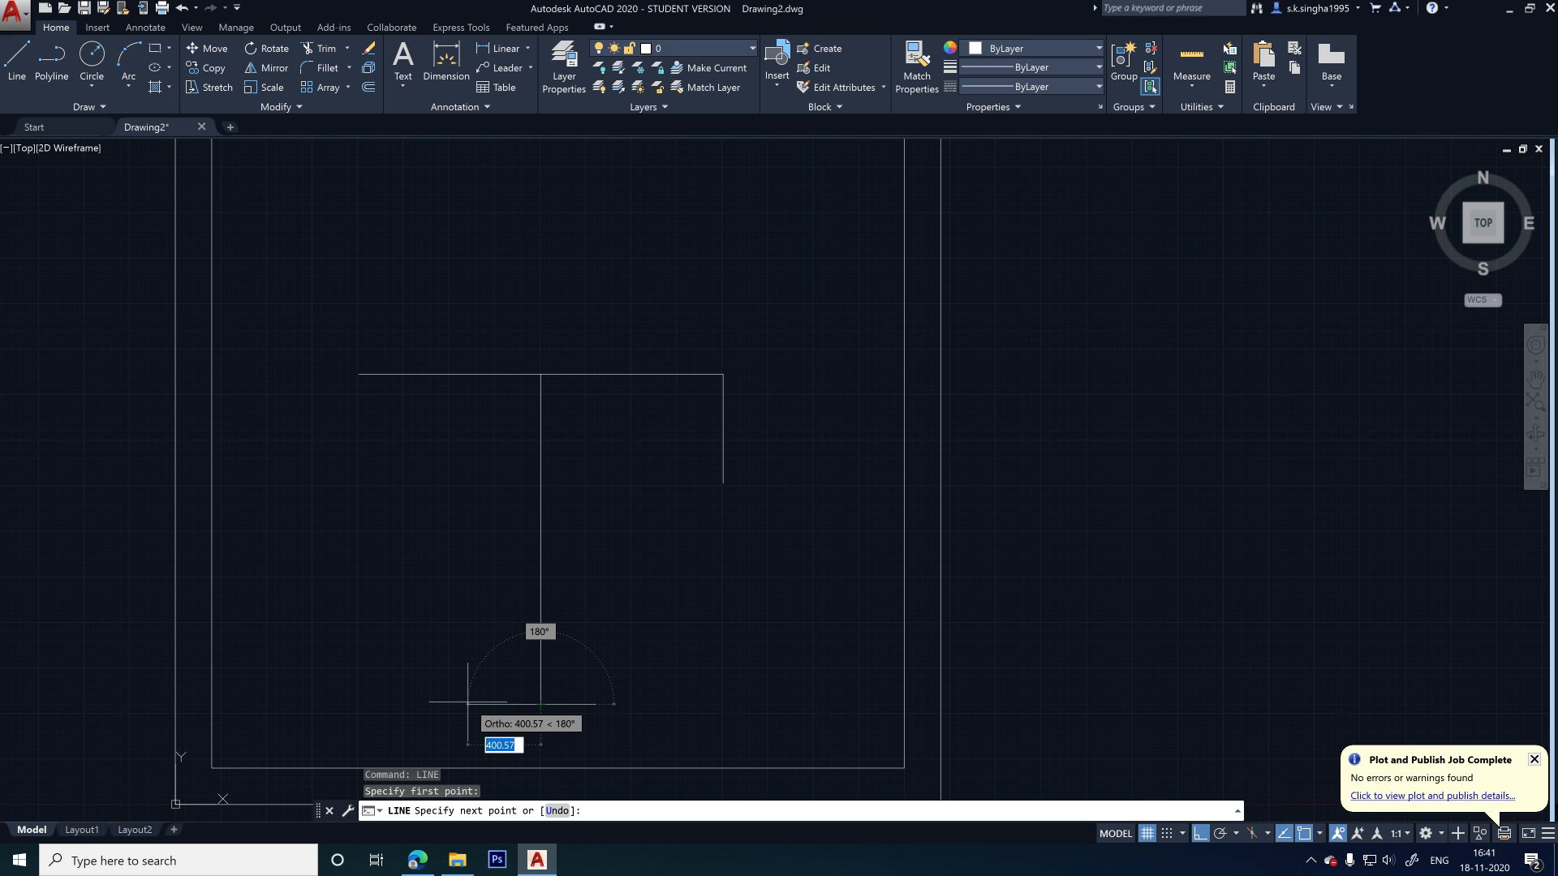
pyautogui.write('300')
pyautogui.press('Return')
pyautogui.press('Return')
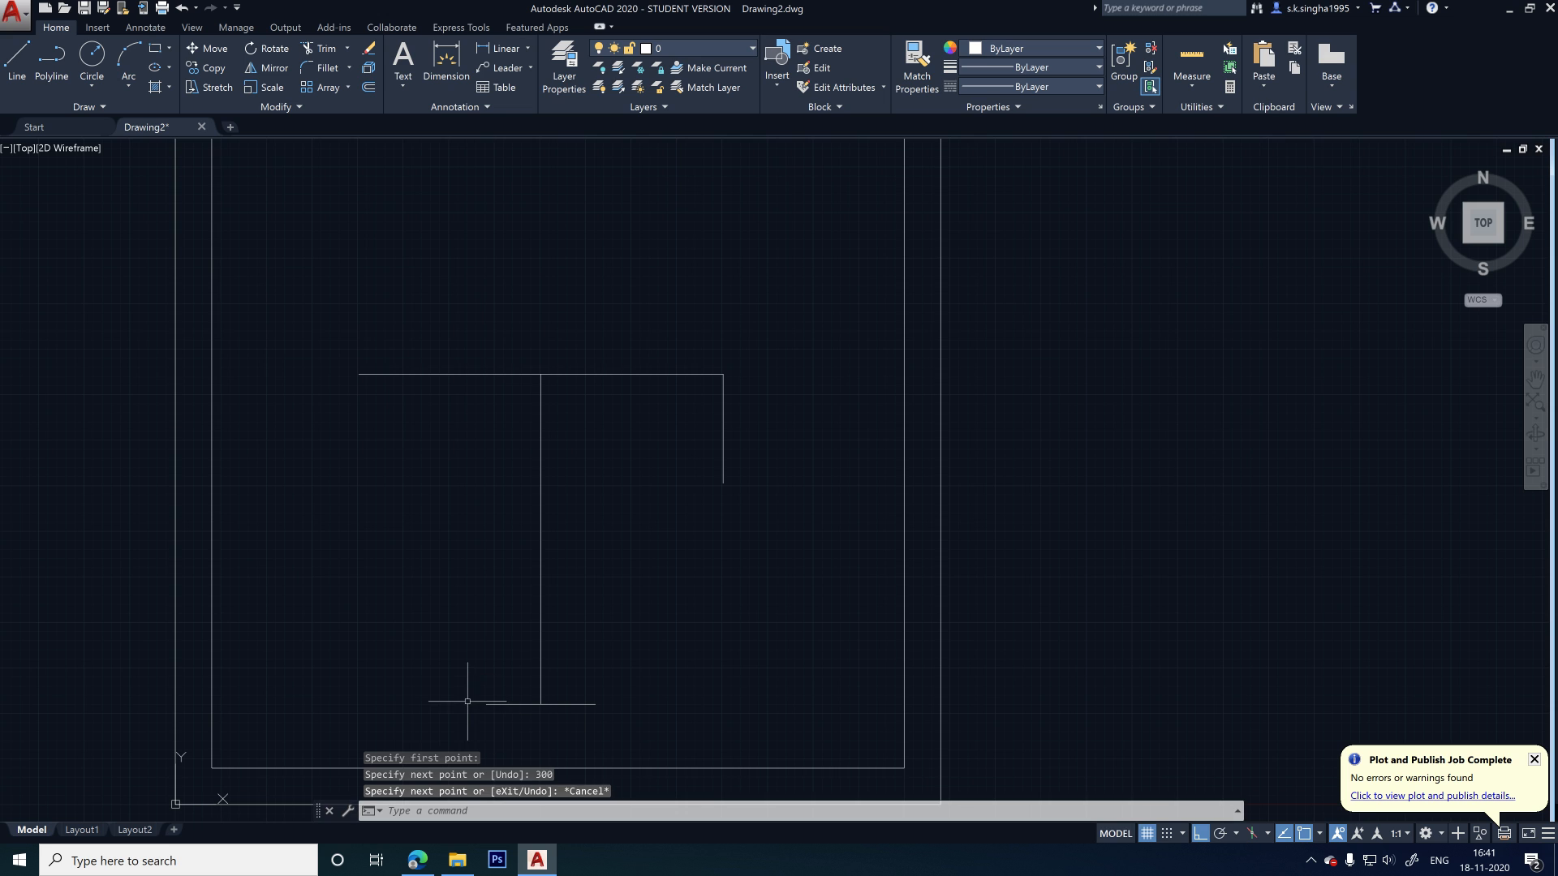
# - Join the lower end of the right vertical edge to the bottom edge's right end with a sloping line
pyautogui.click(18, 59)
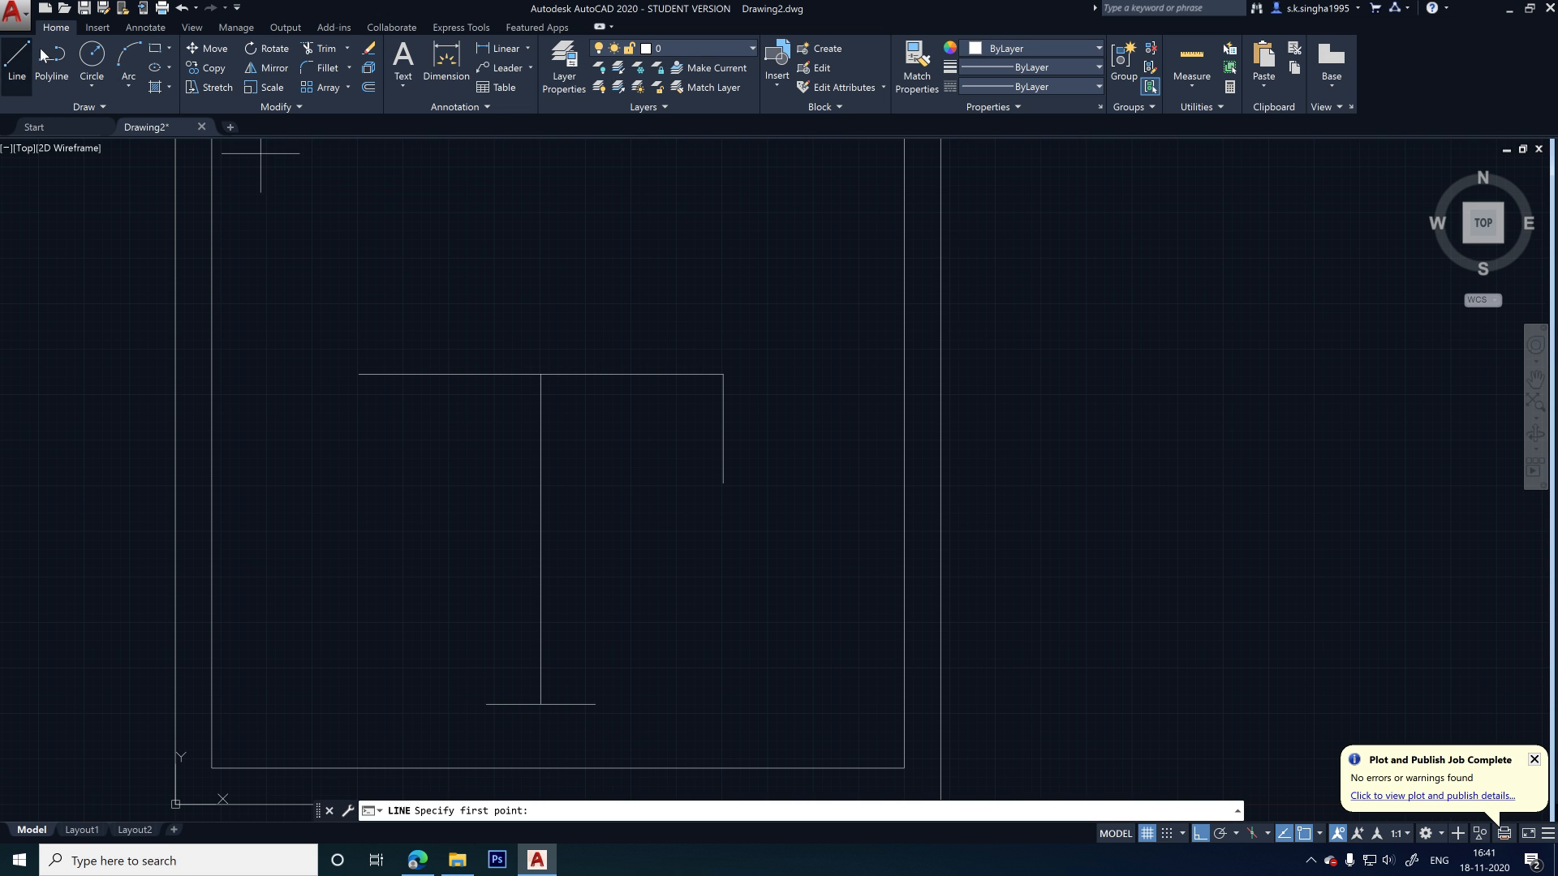
pyautogui.click(723, 483)
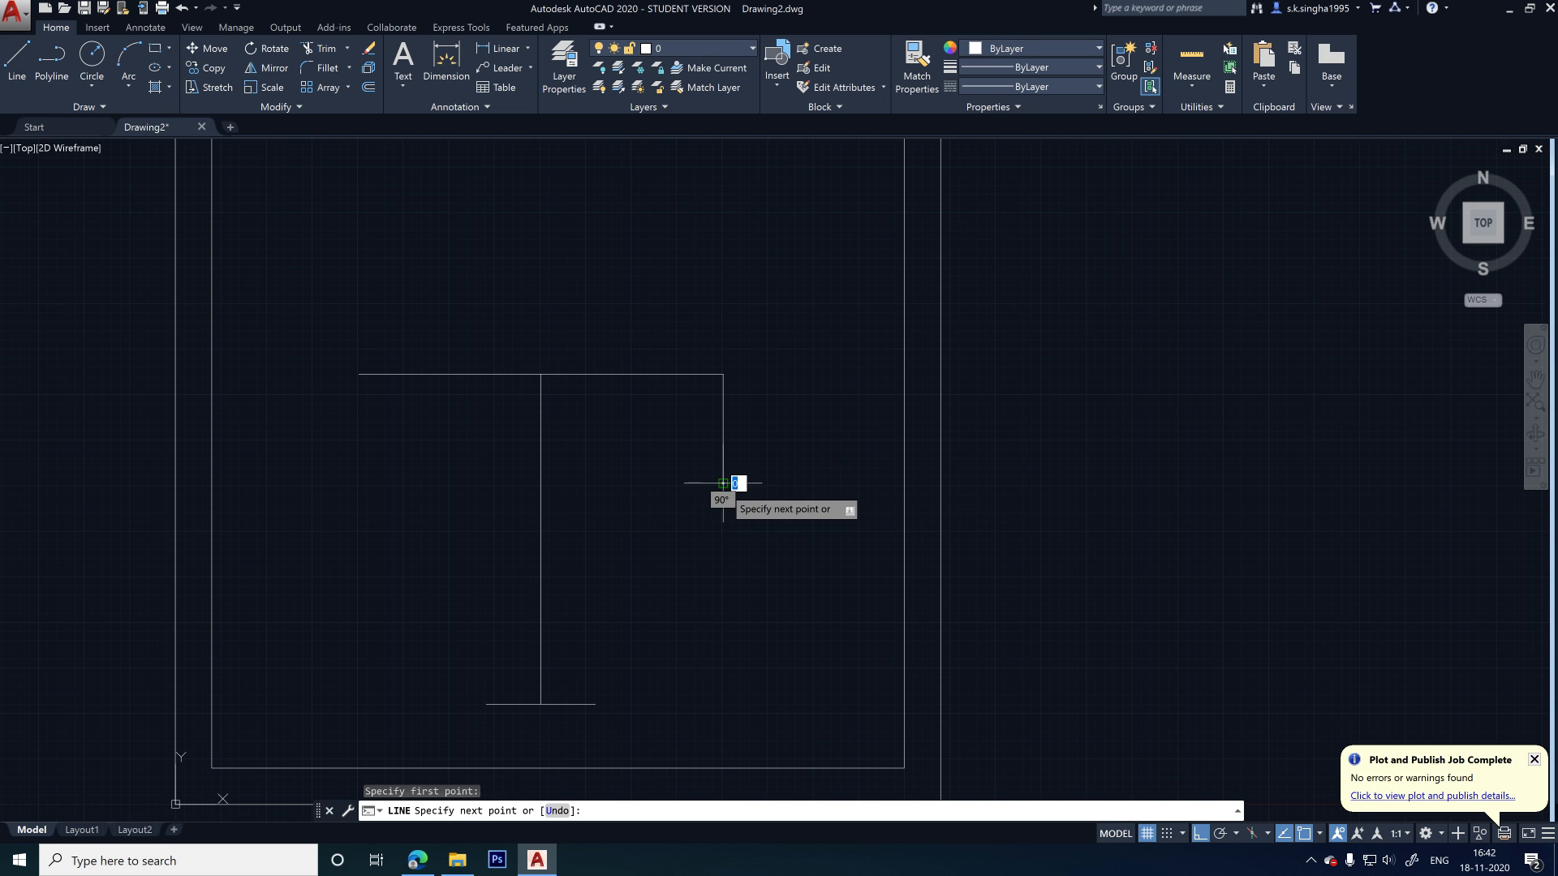
pyautogui.click(597, 705)
pyautogui.press('Escape')
# - Draw the left side as a 600-long vertical line down from the top-left corner, continuing to the bottom edge's left end
pyautogui.rightClick(324, 329)
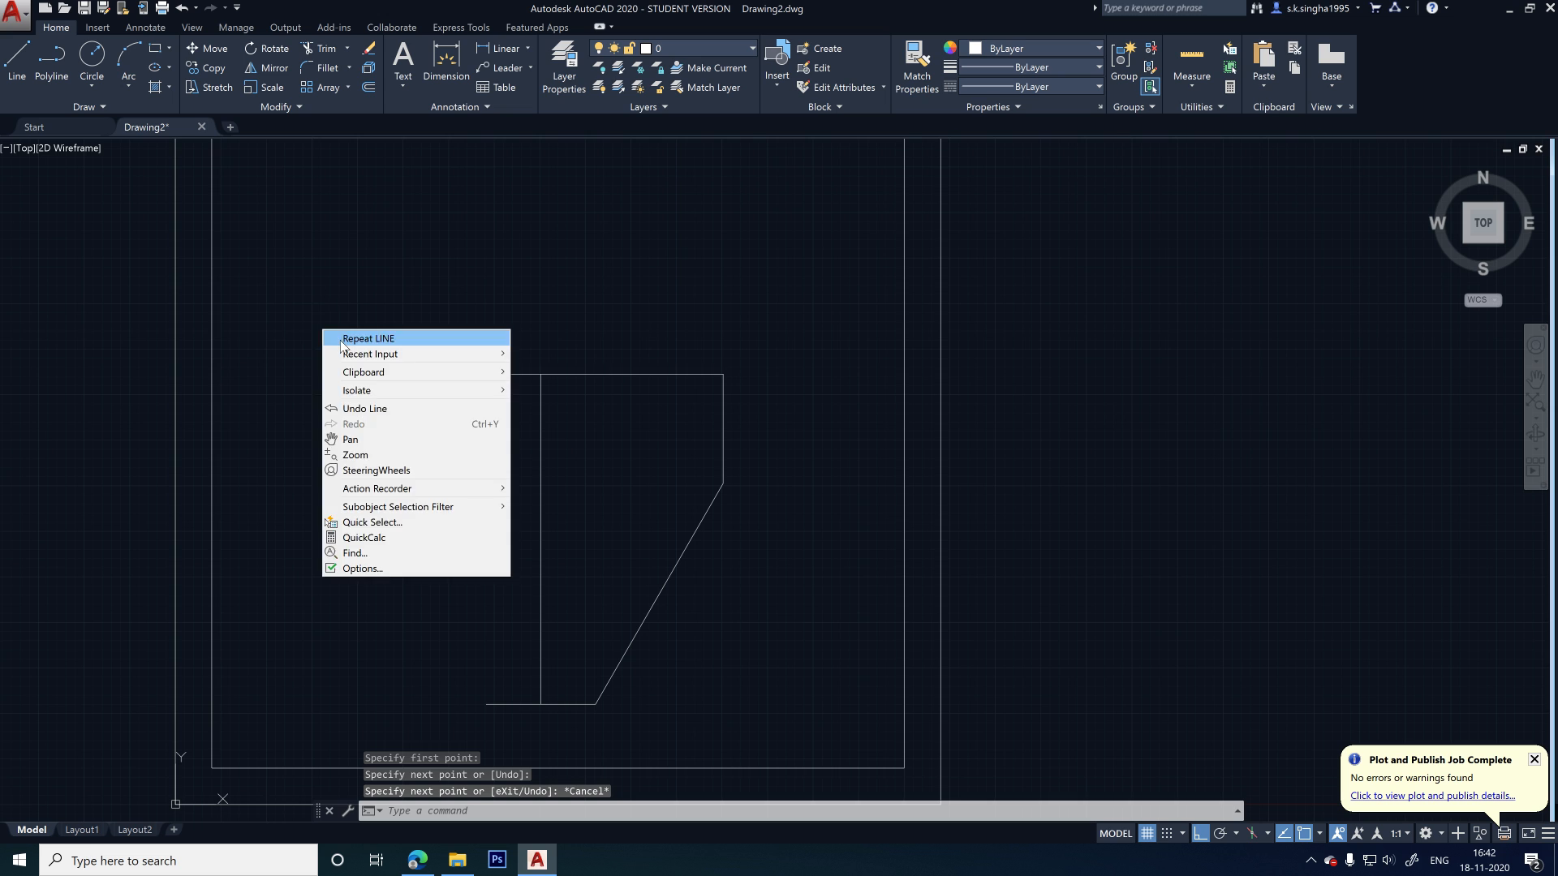
pyautogui.click(347, 336)
pyautogui.click(358, 376)
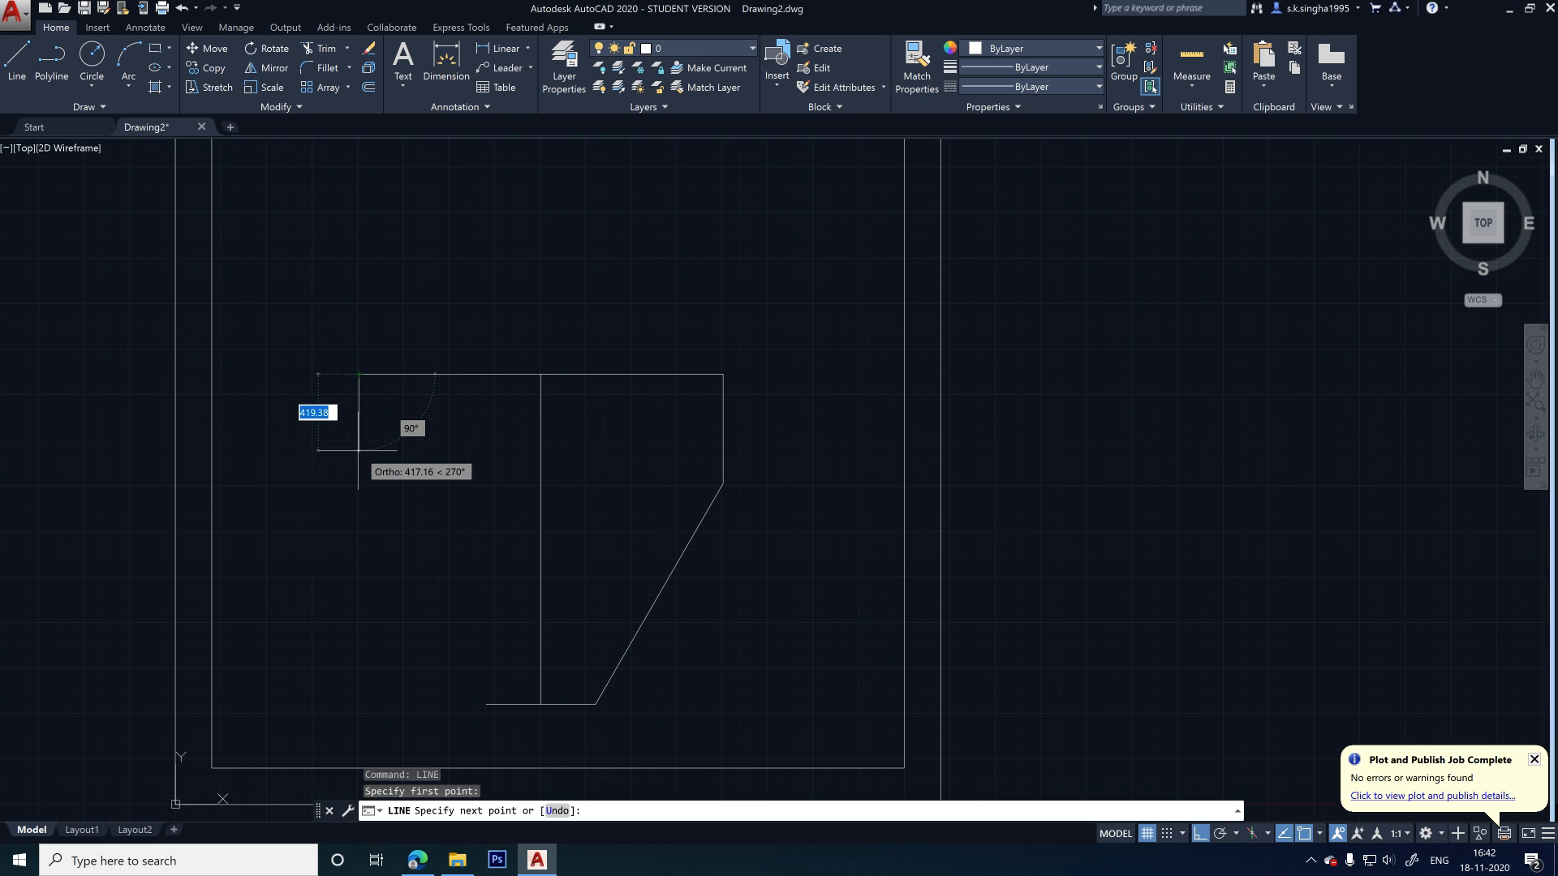
pyautogui.write('600')
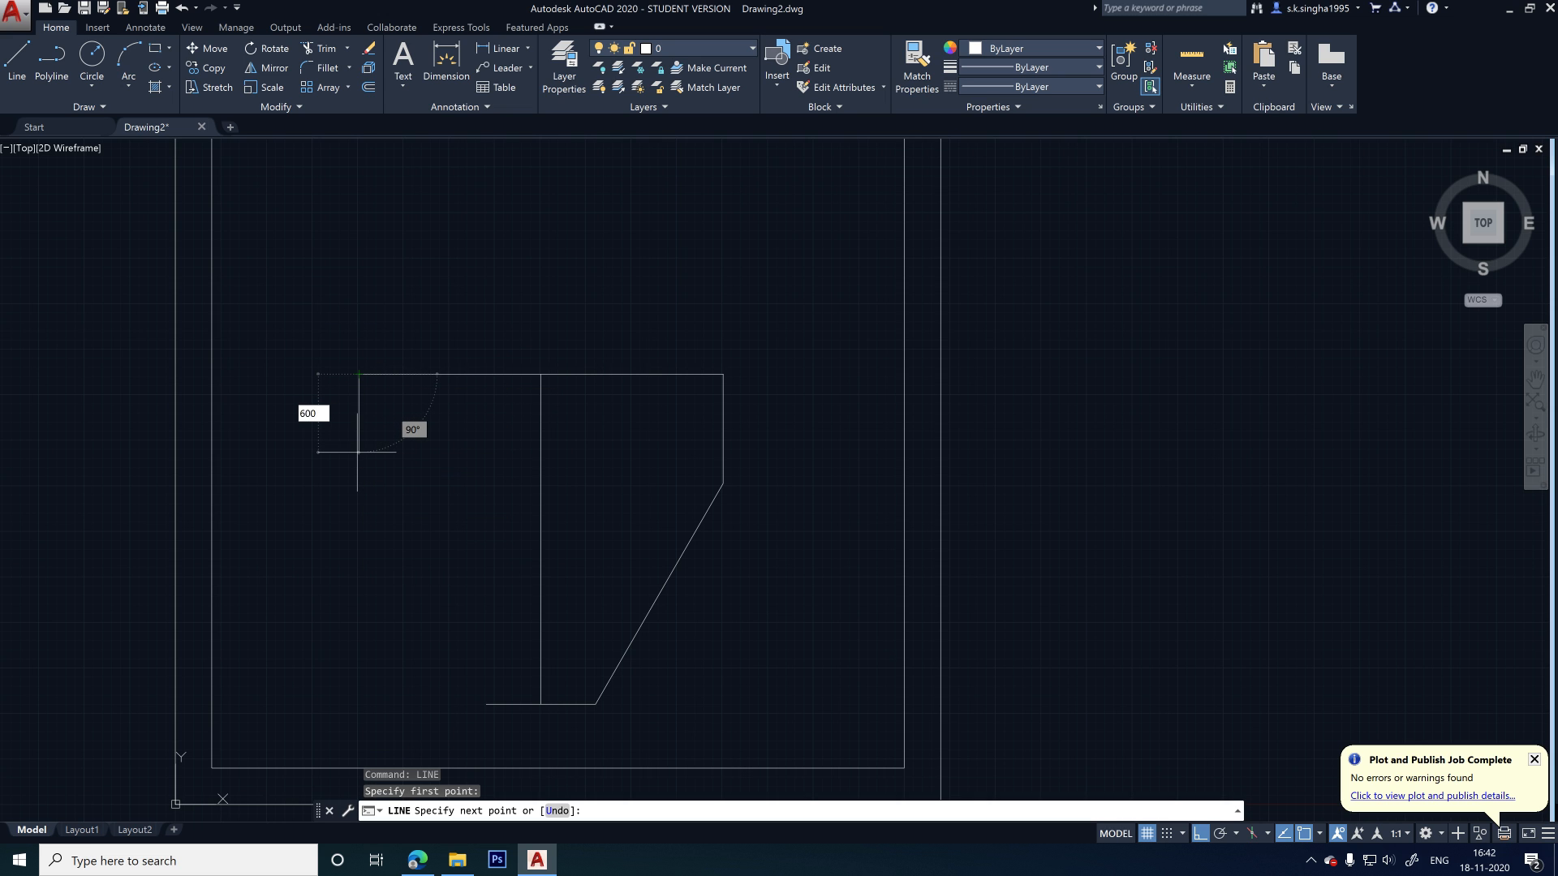
pyautogui.press('Return')
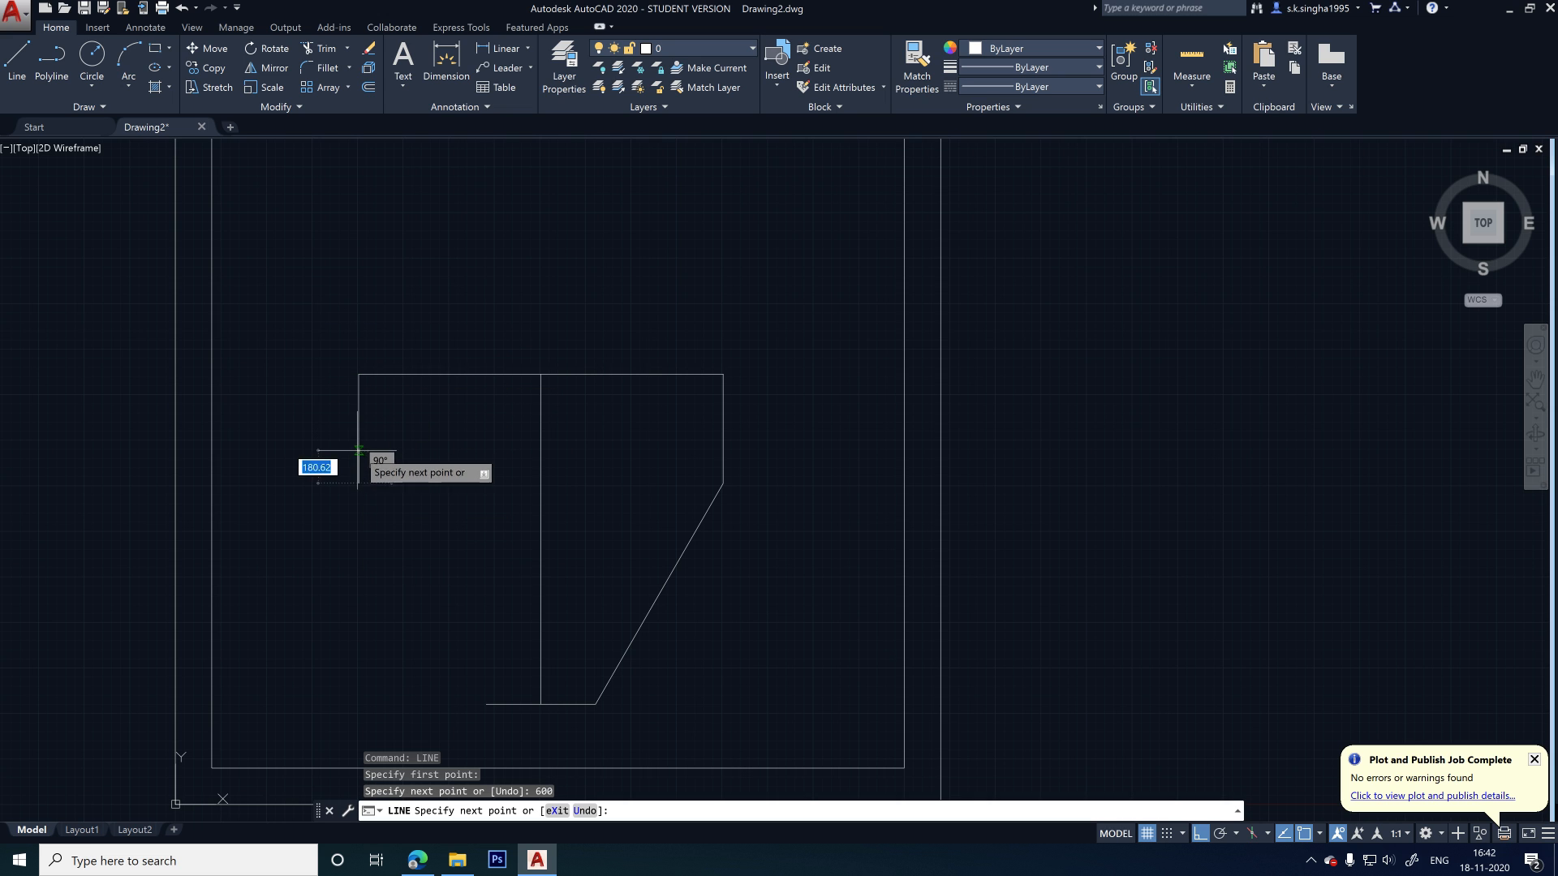
pyautogui.click(486, 704)
pyautogui.press('Escape')
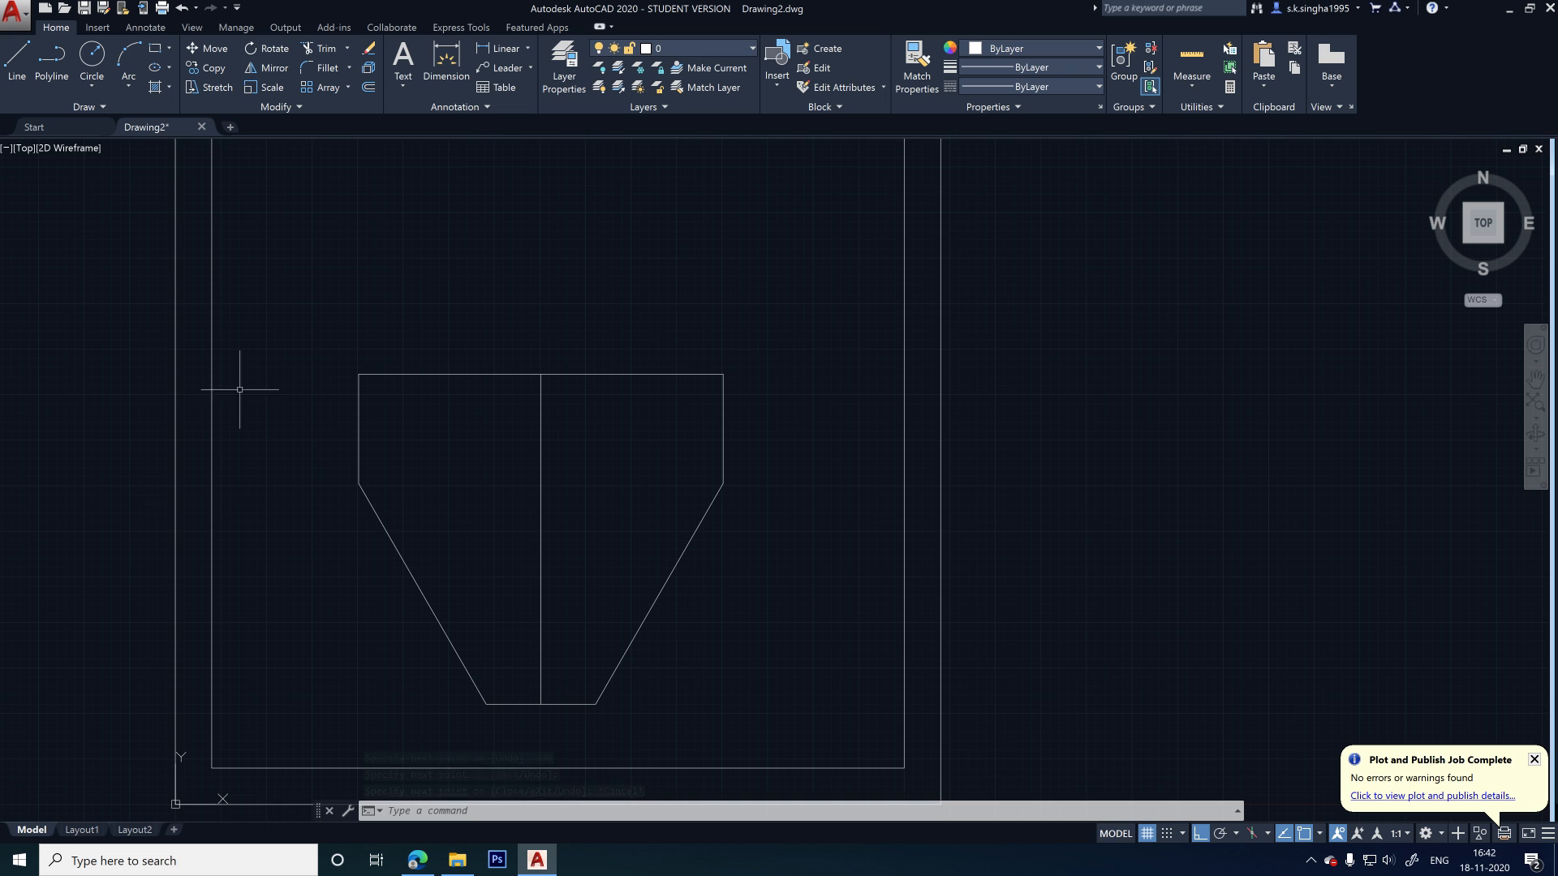
# - Draw a horizontal line from the midpoint of the left vertical edge across the cap to just beyond the right edge
pyautogui.click(18, 61)
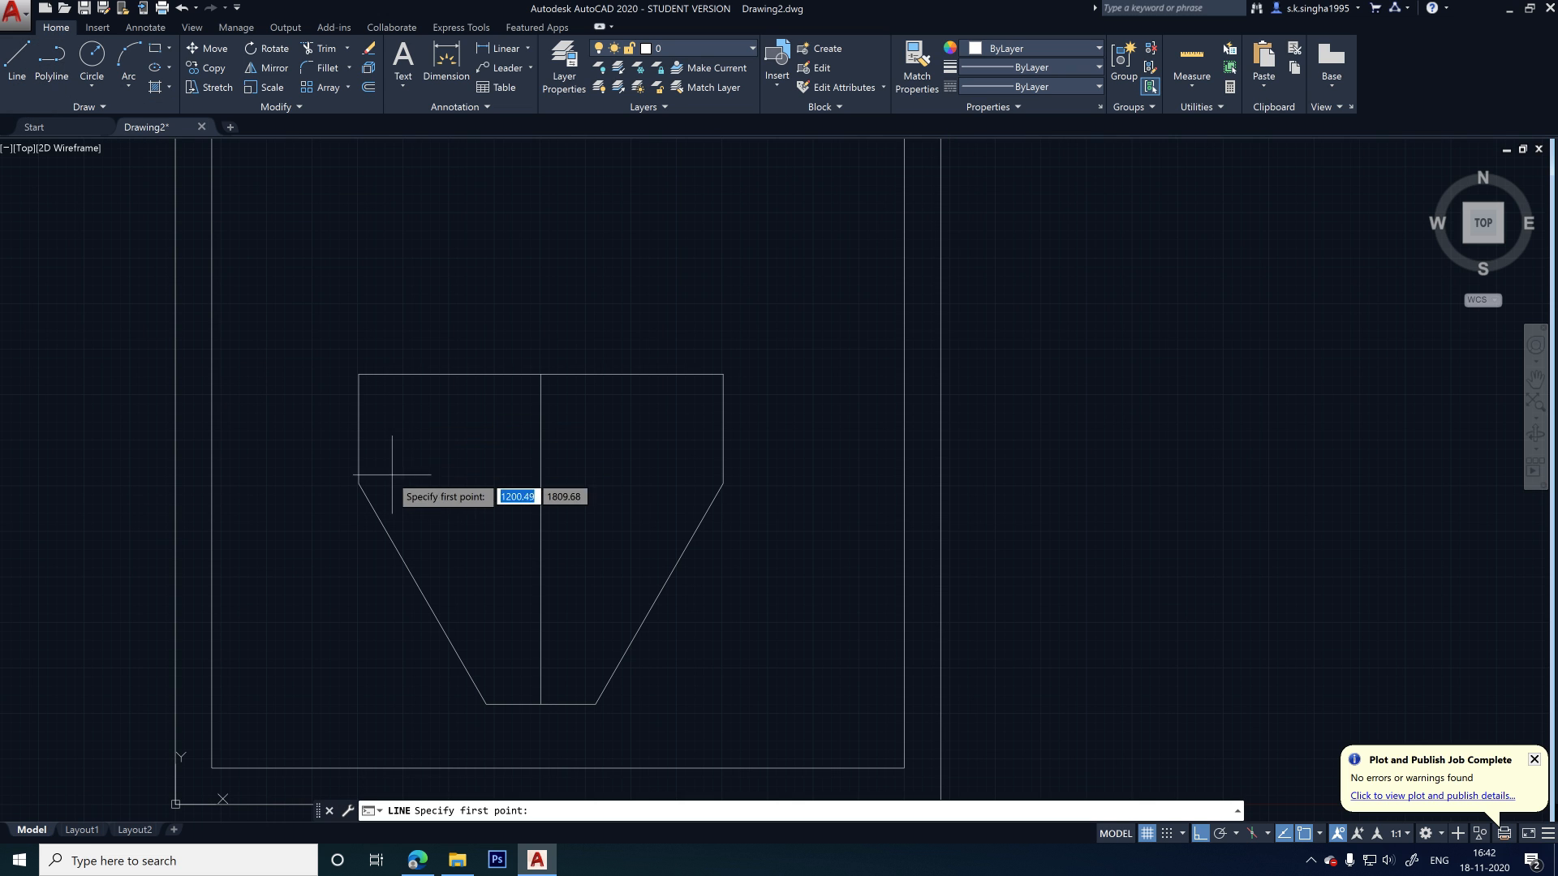
pyautogui.click(358, 428)
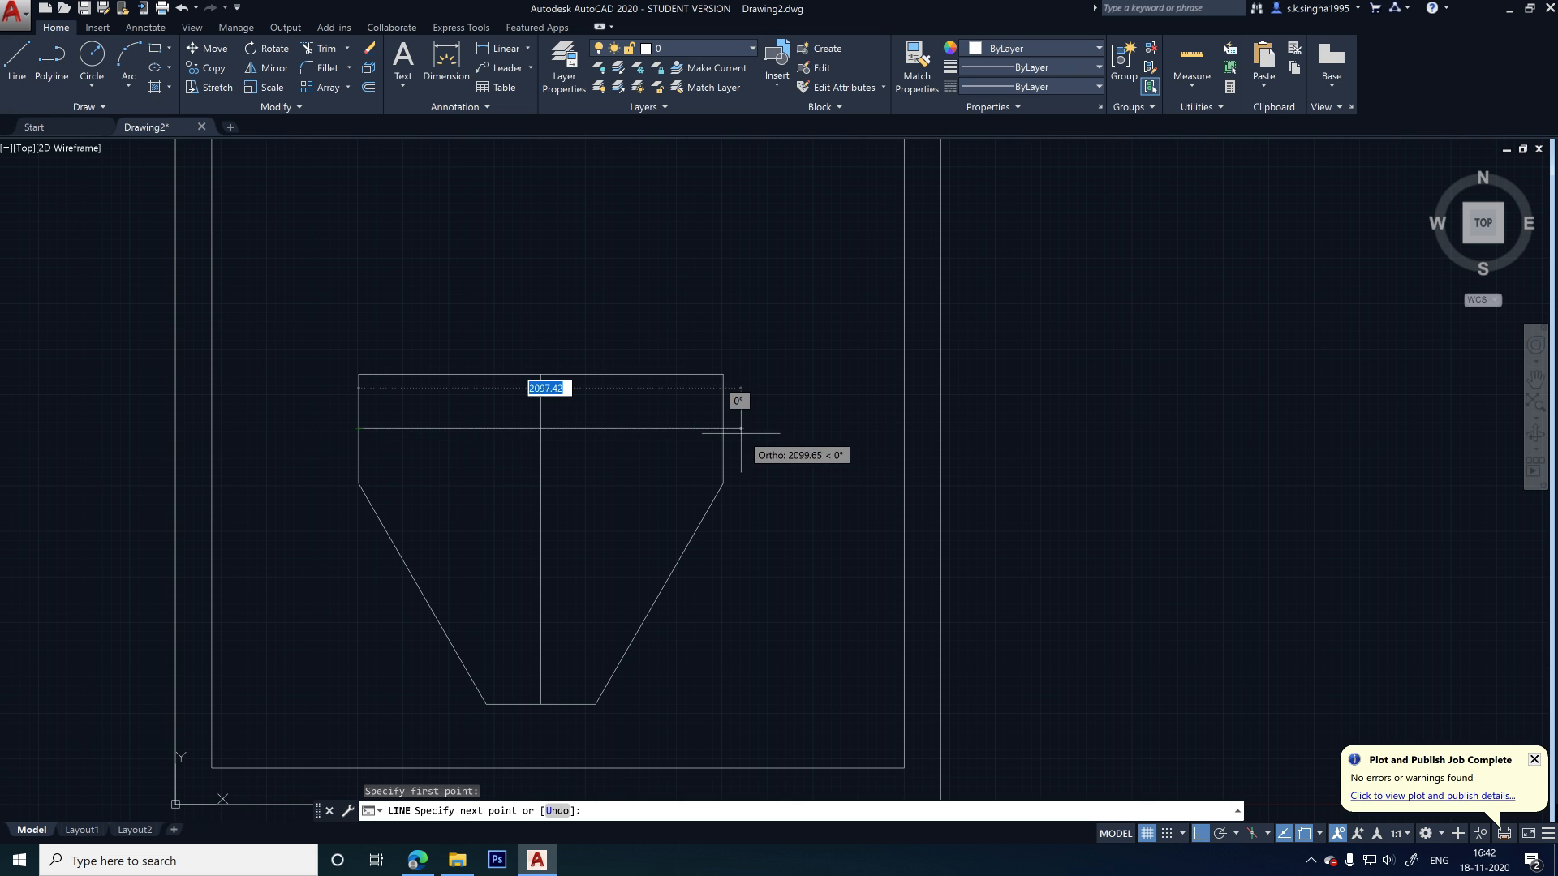
pyautogui.click(756, 438)
pyautogui.press('Escape')
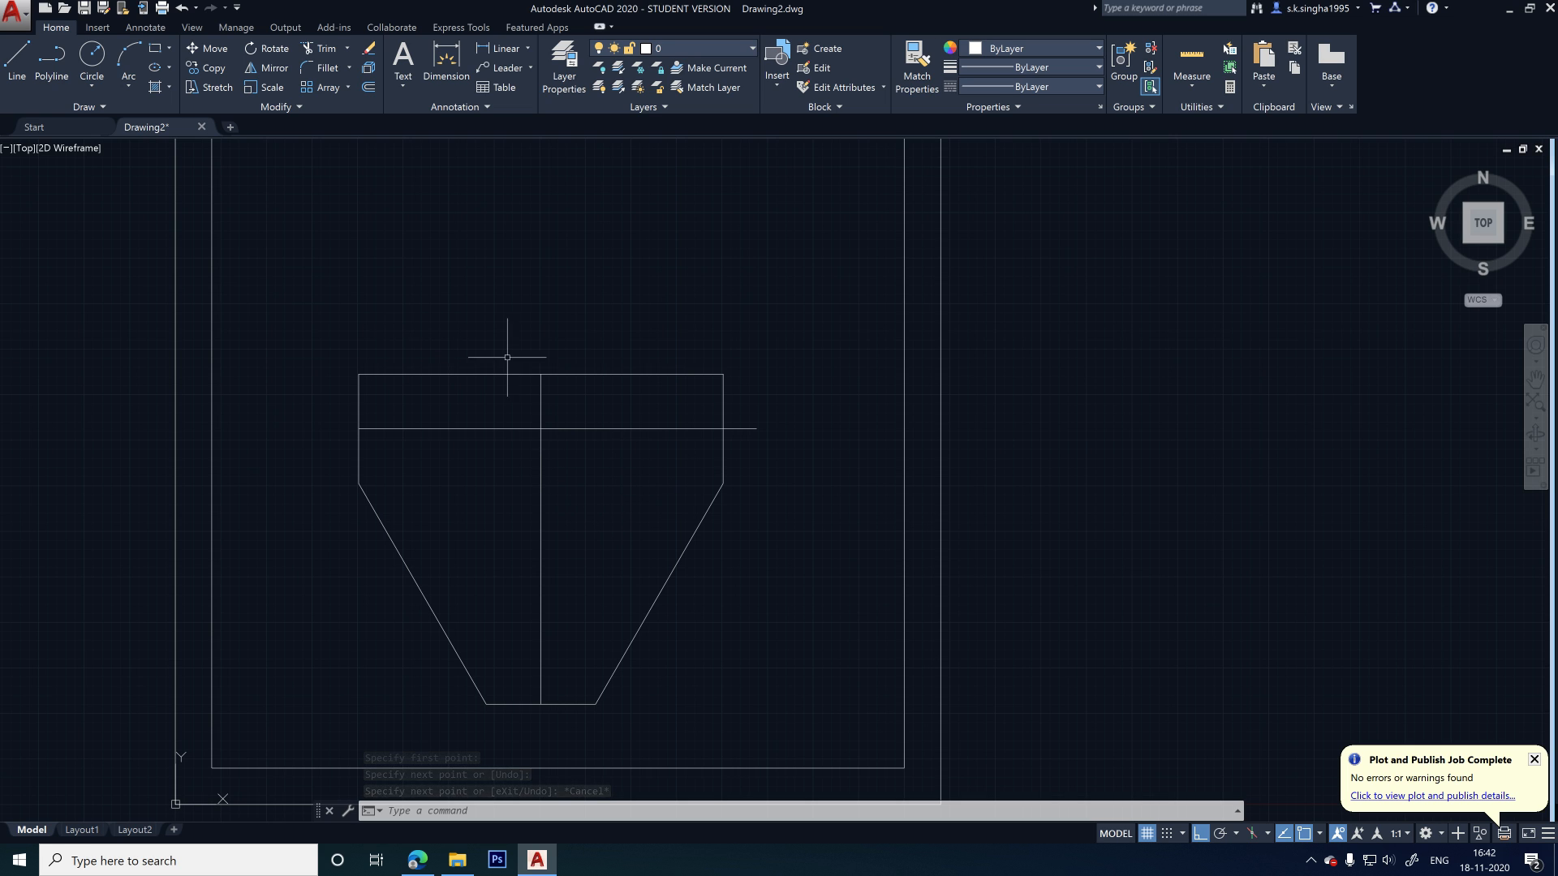
pyautogui.click(25, 62)
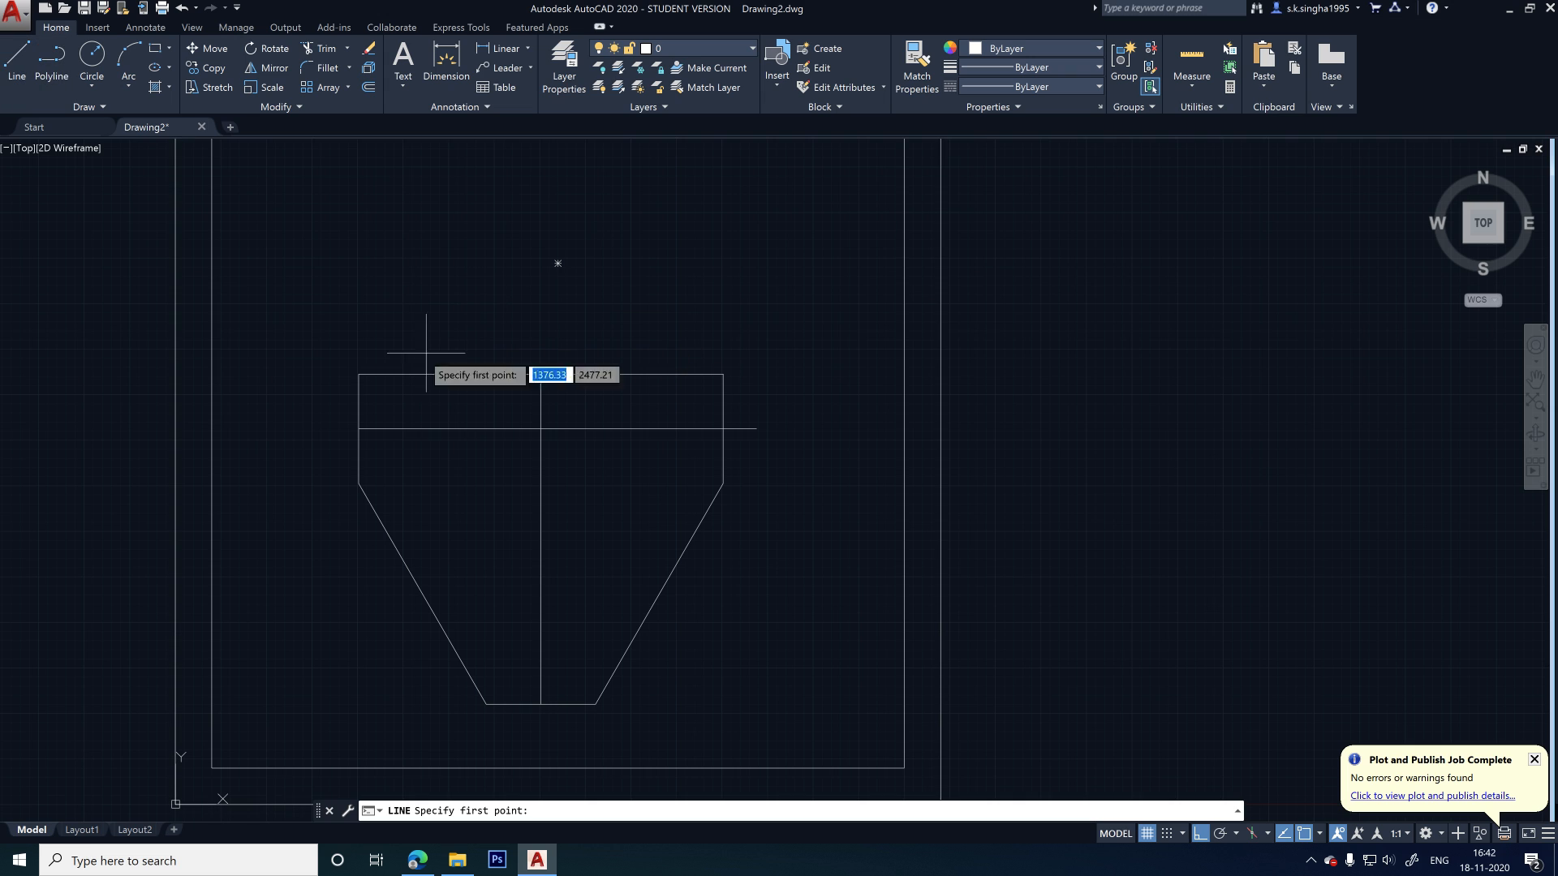
pyautogui.press('Escape')
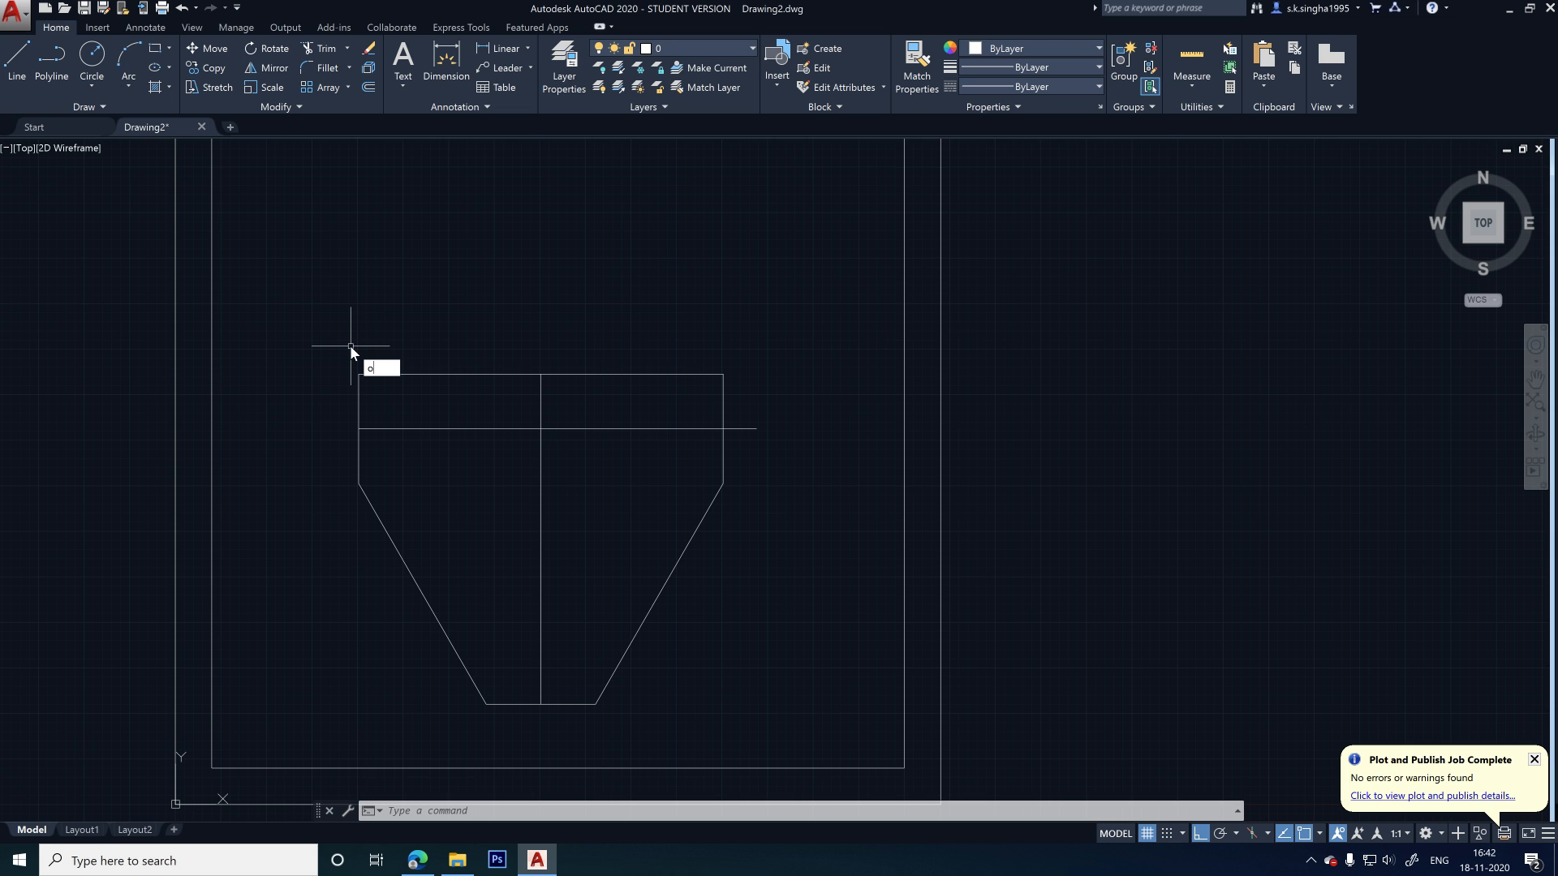
# - Offset the cap's left and right vertical edges inward by 300
pyautogui.press('Return')
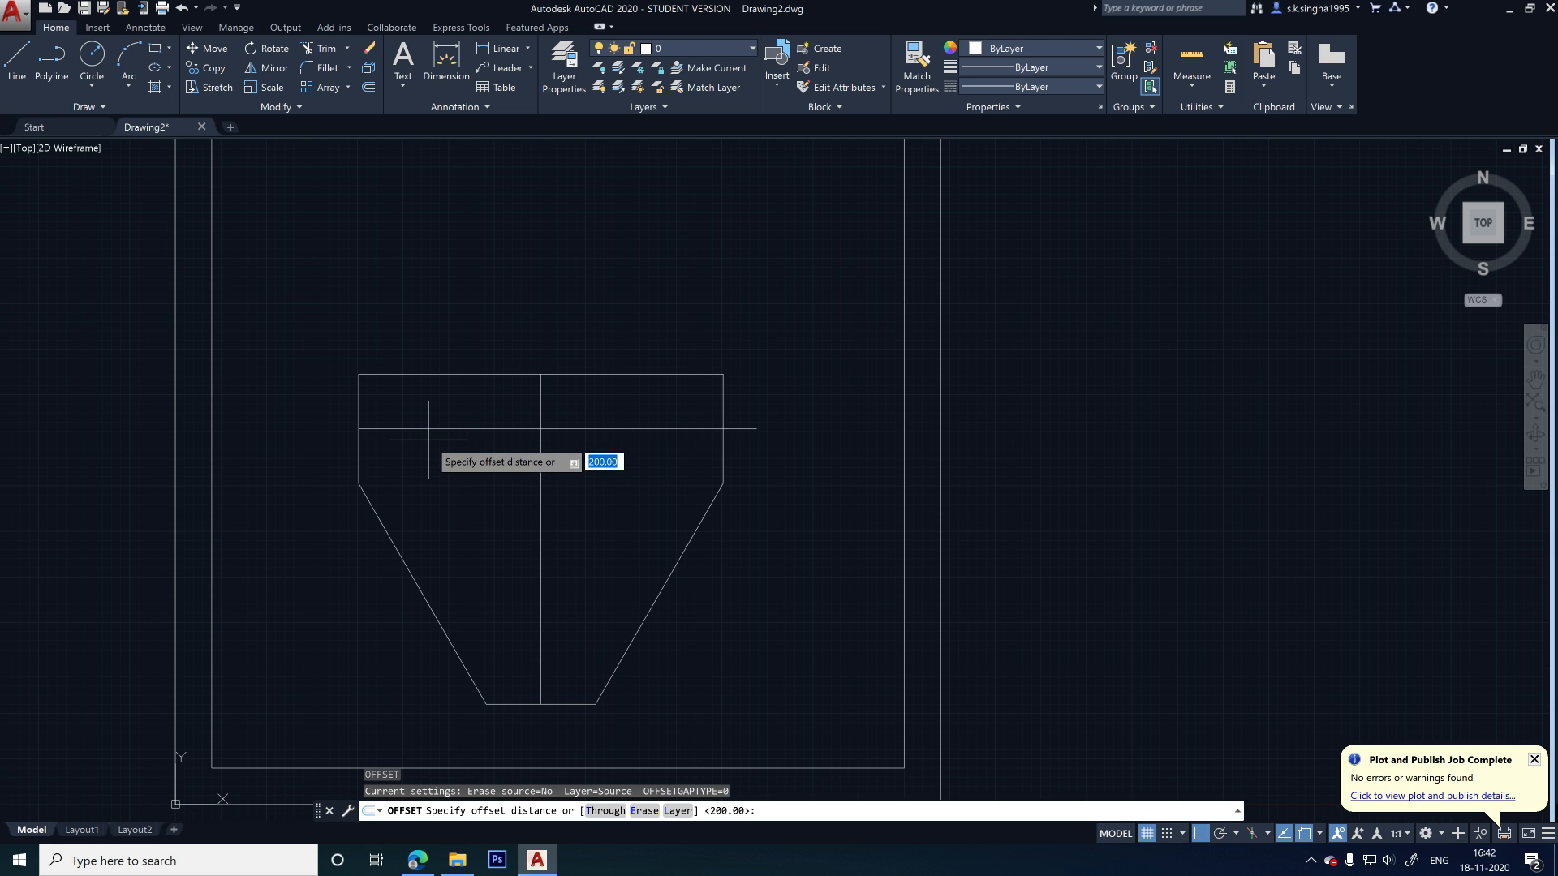
pyautogui.press('Return')
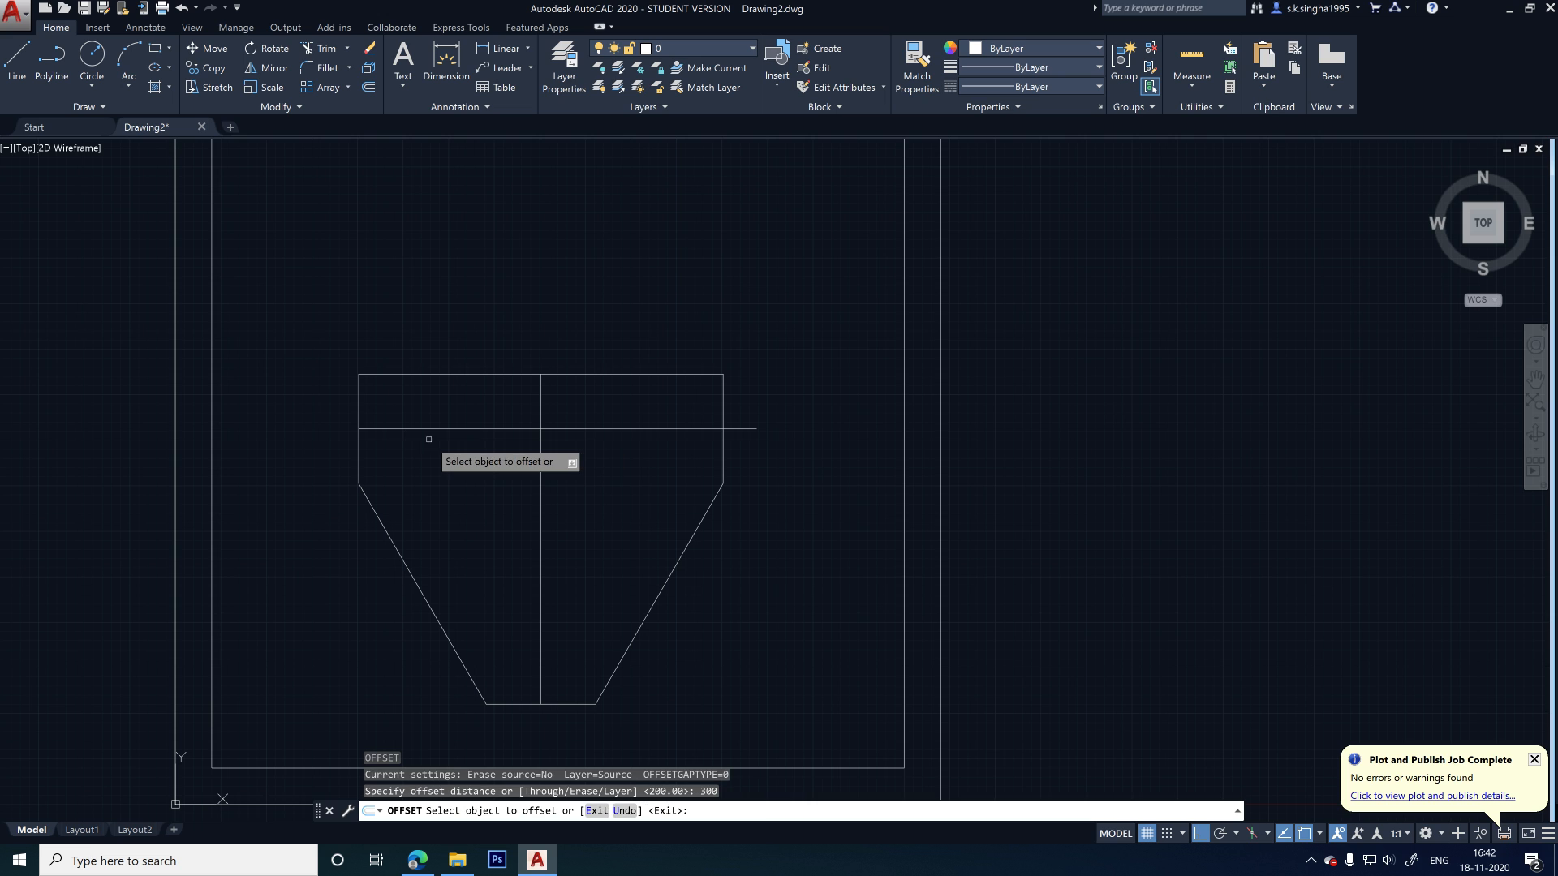
pyautogui.click(359, 414)
pyautogui.click(422, 408)
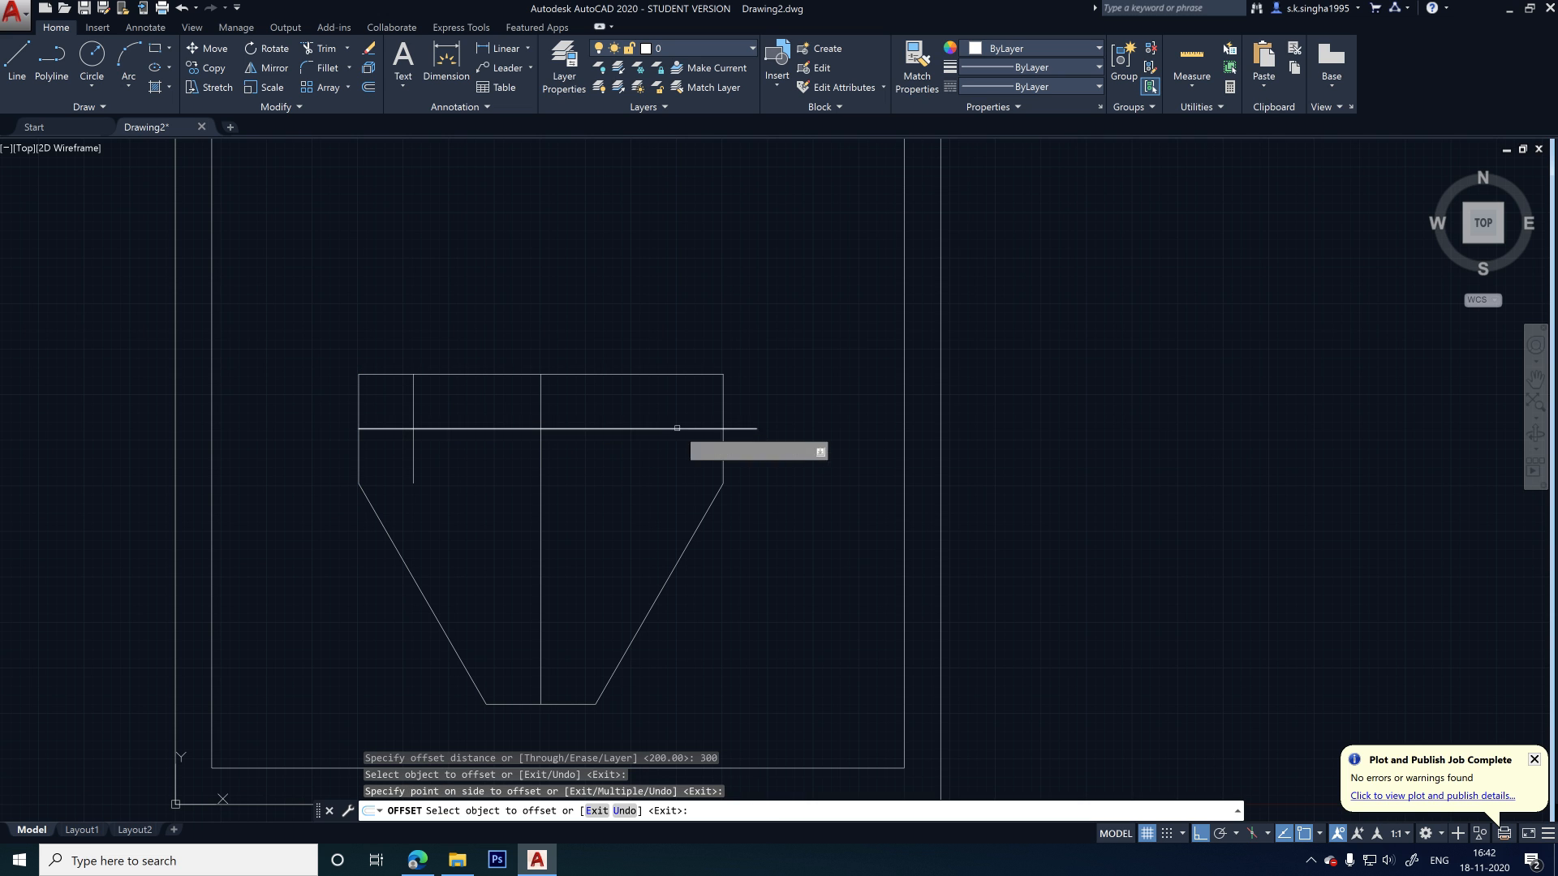
pyautogui.click(721, 420)
pyautogui.click(682, 424)
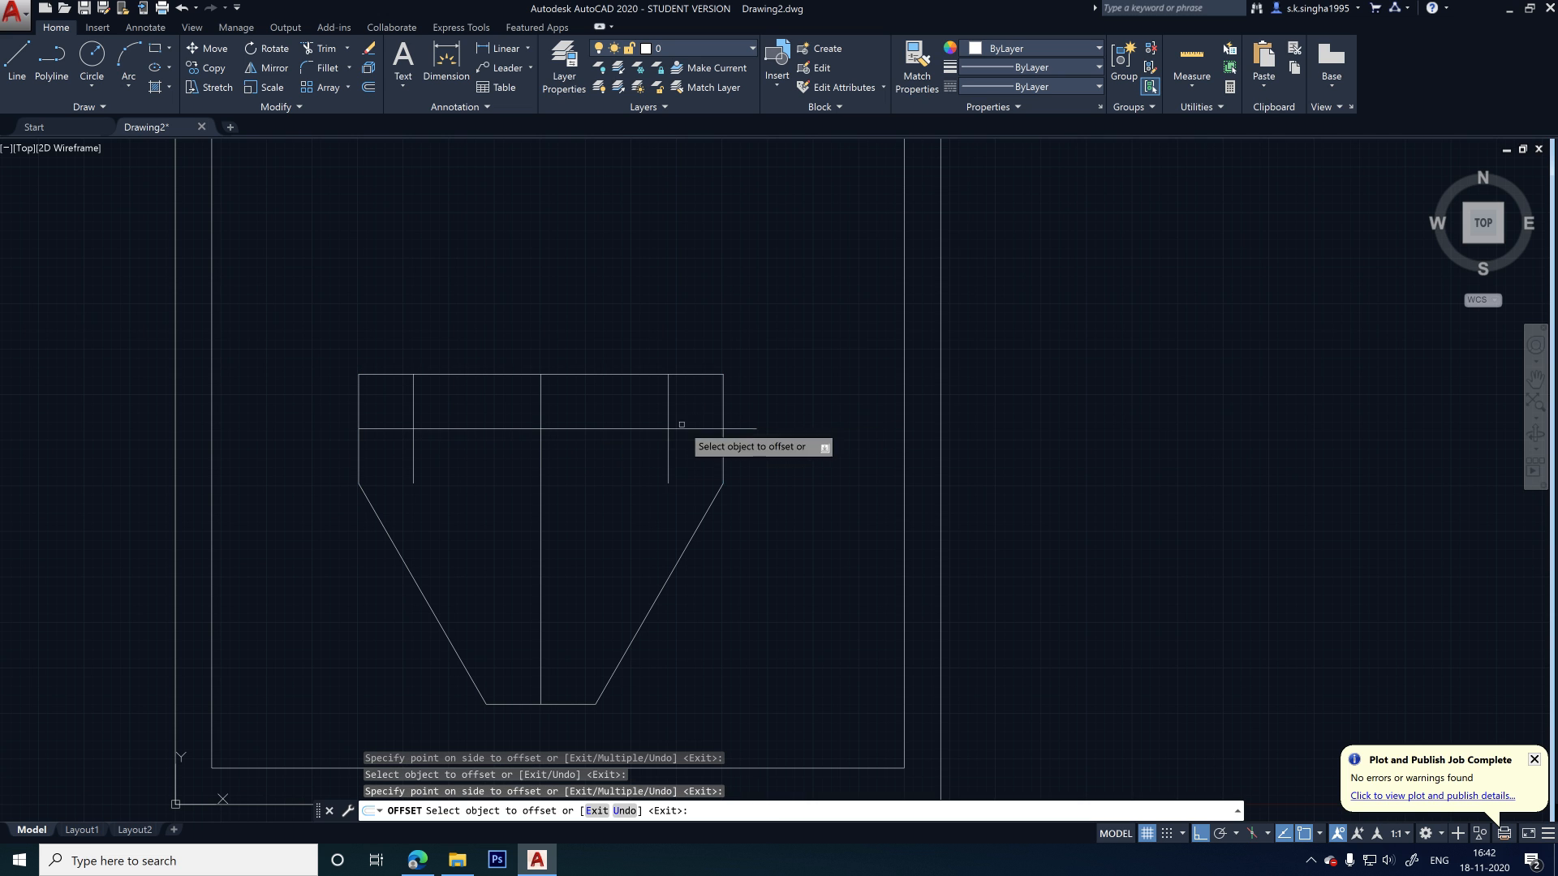
# - Offset both halves of the cap's bottom edge upward by 300, and end the Offset command
pyautogui.click(562, 704)
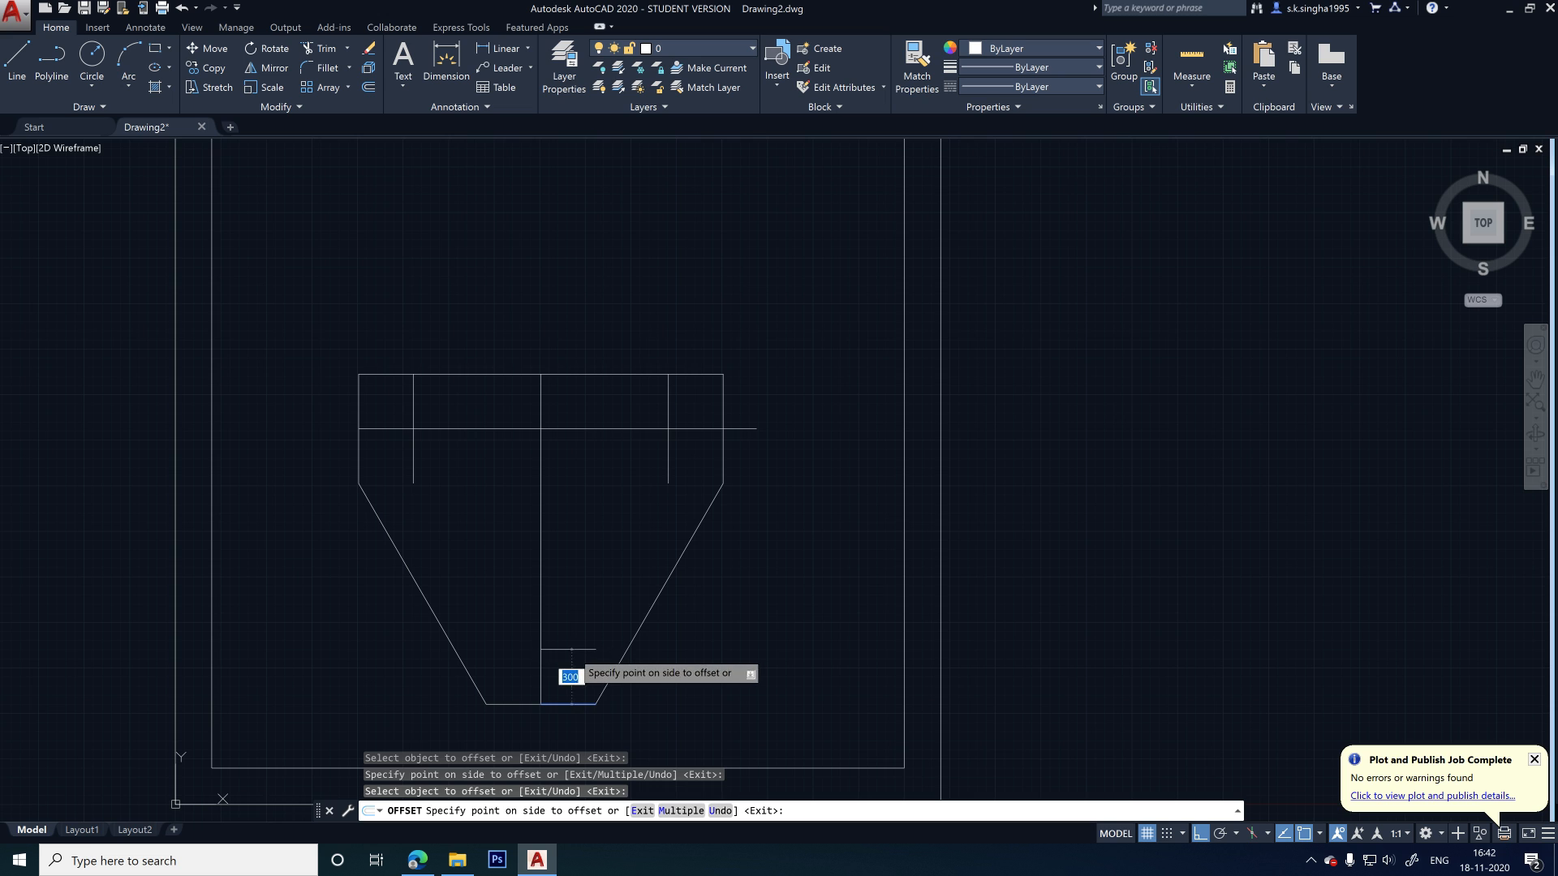
pyautogui.click(514, 649)
pyautogui.press('Escape')
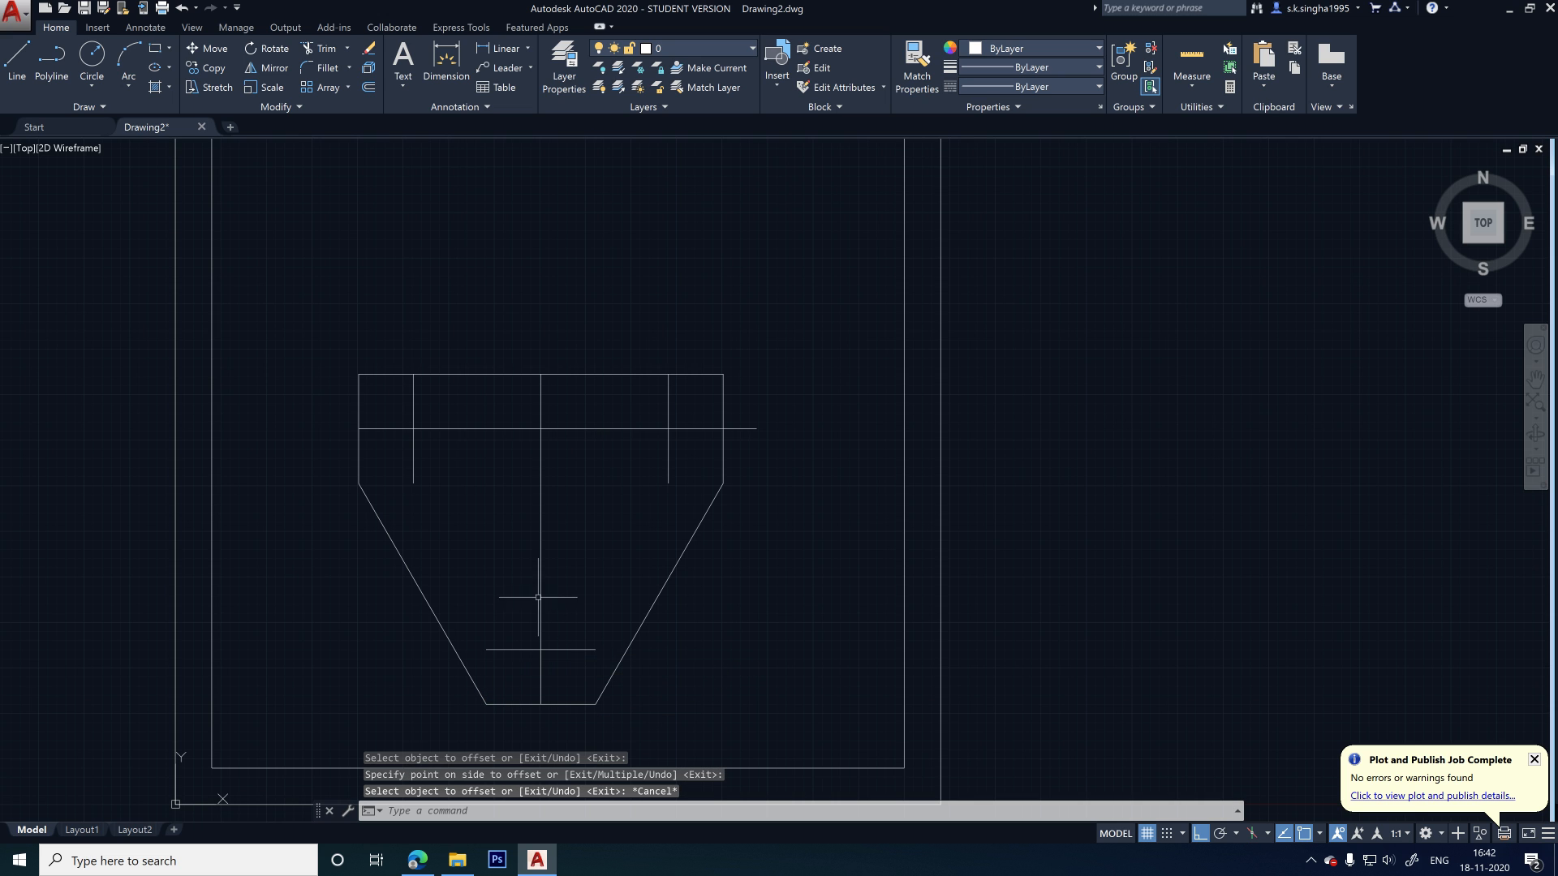
pyautogui.click(92, 61)
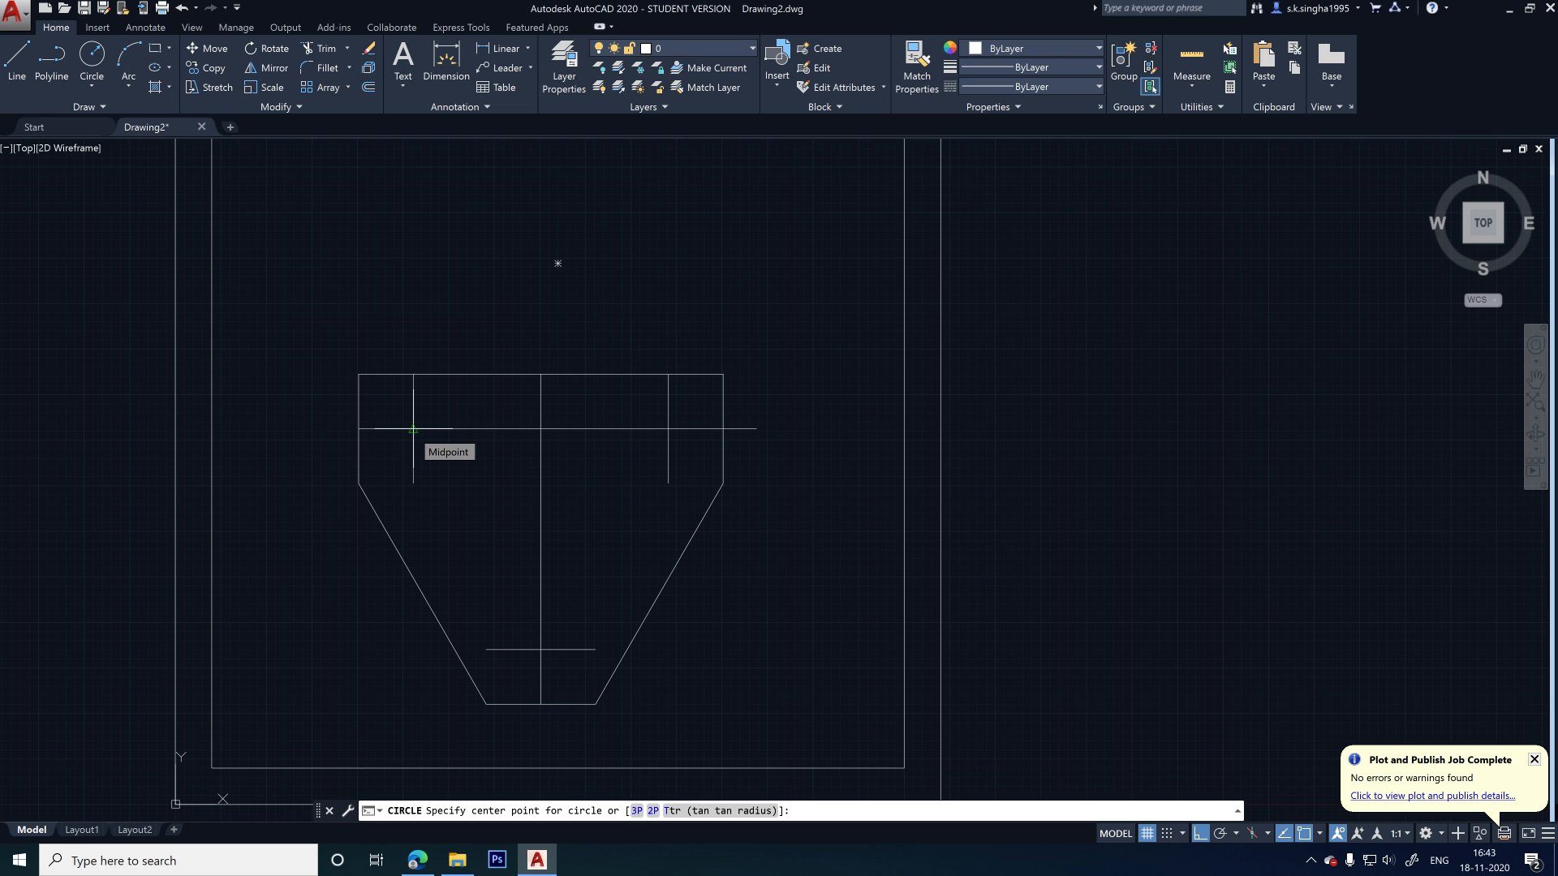
pyautogui.click(413, 428)
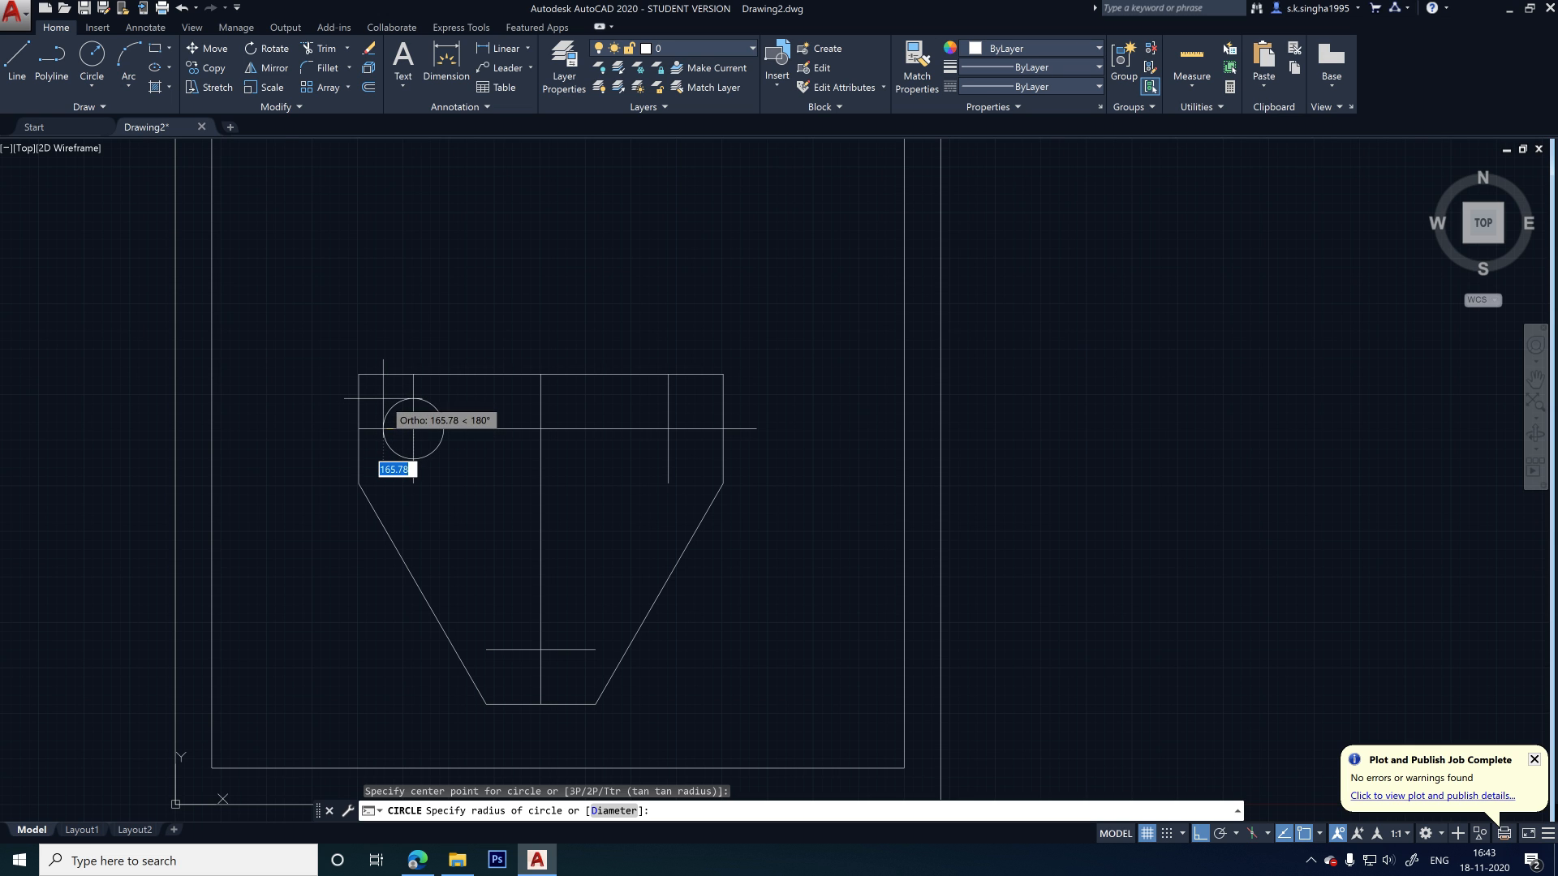
pyautogui.press('Escape')
# - Draw a 300-diameter pile circle centred where the cap's left offset line crosses the horizontal centre line
pyautogui.click(91, 87)
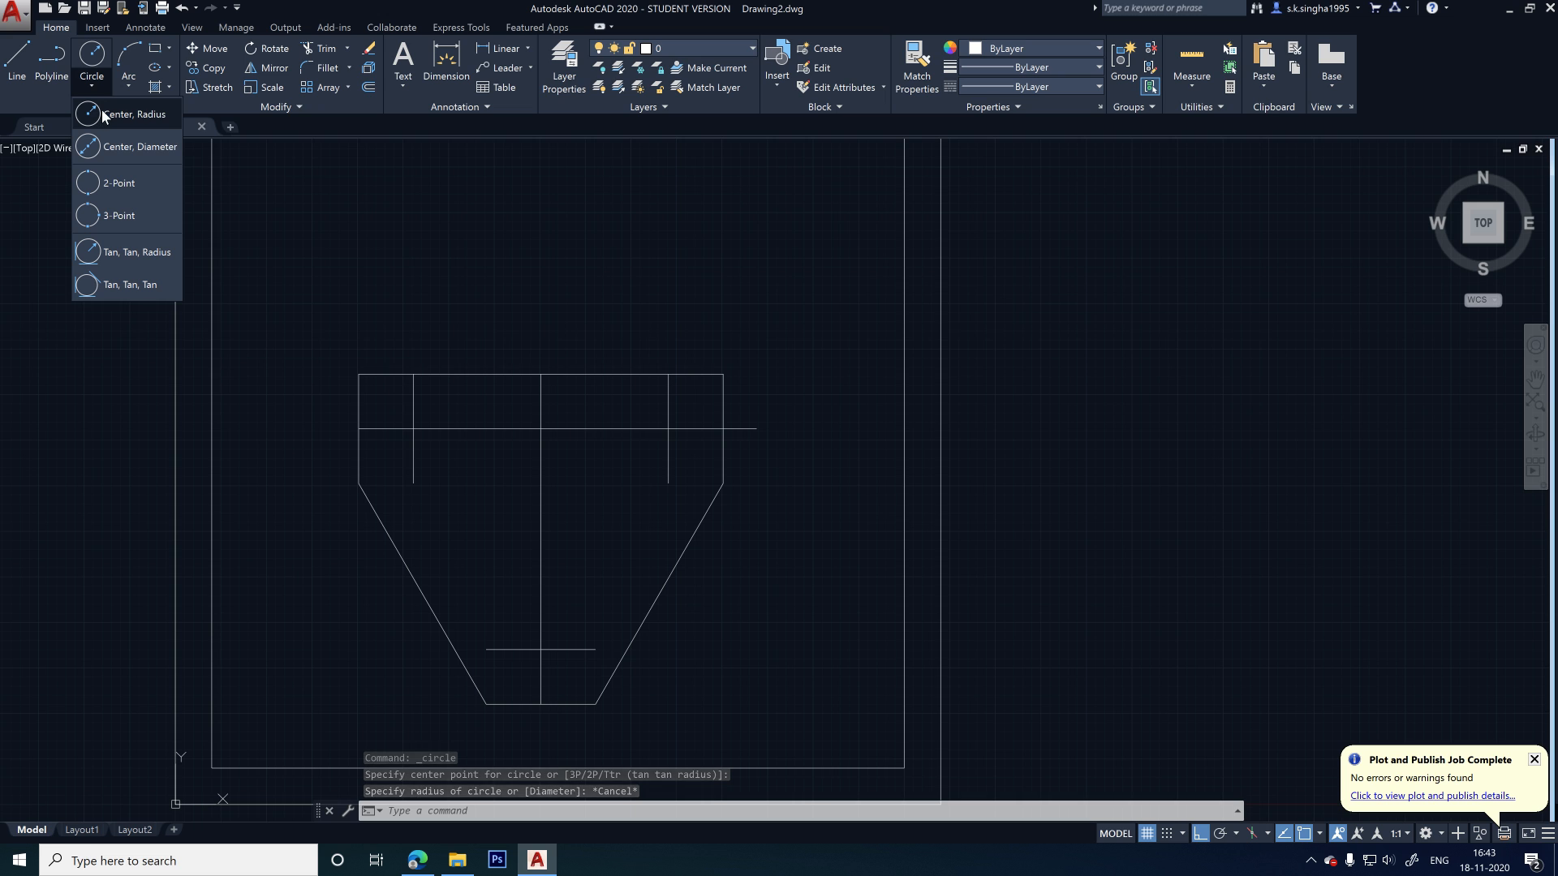
pyautogui.click(140, 152)
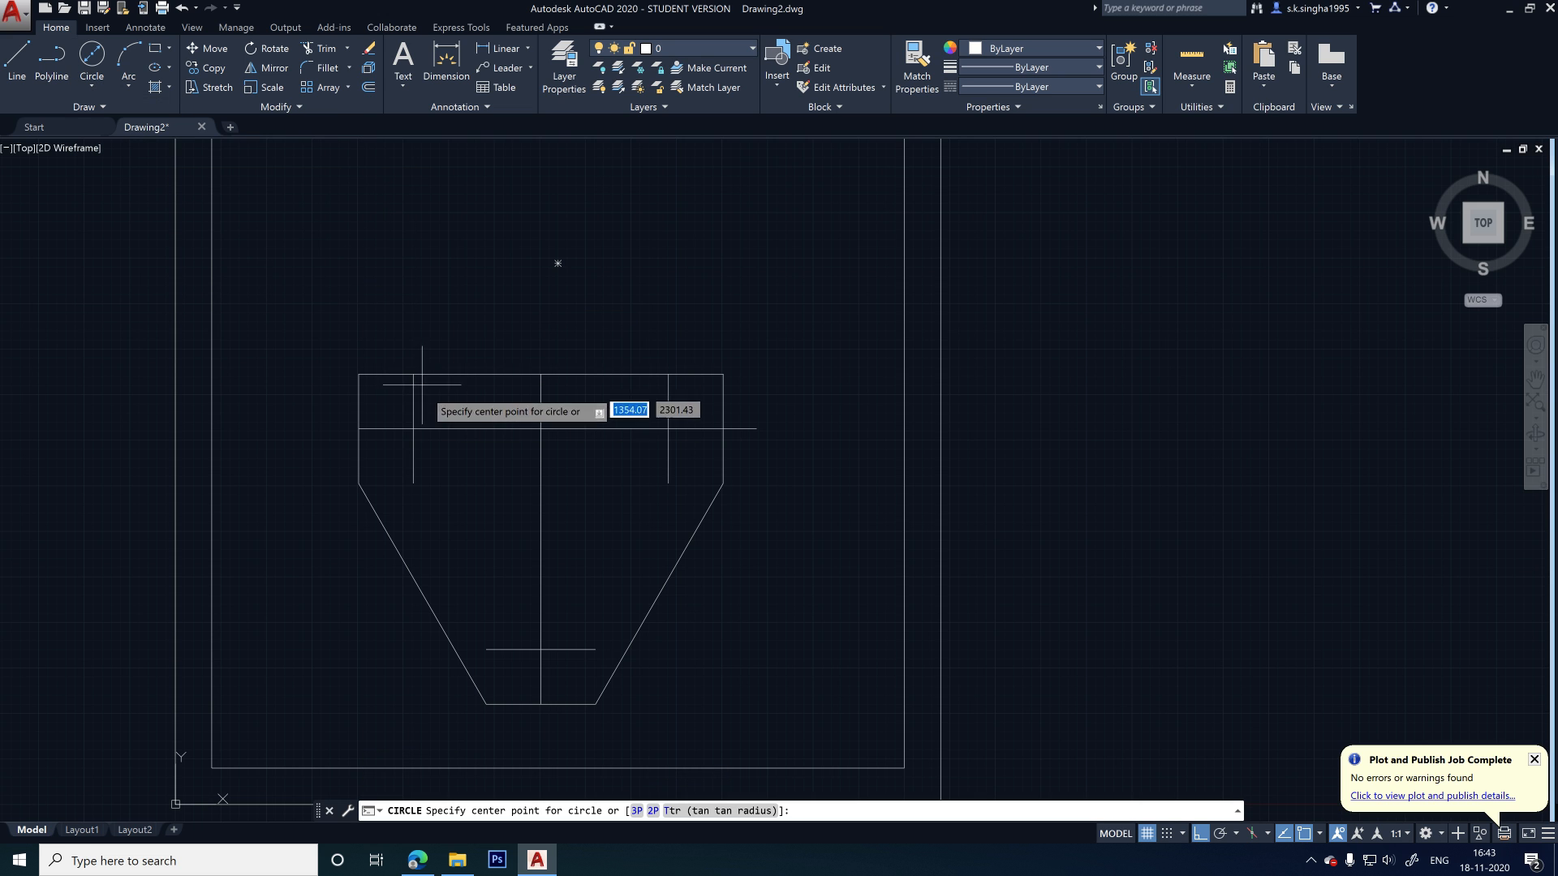
pyautogui.click(413, 429)
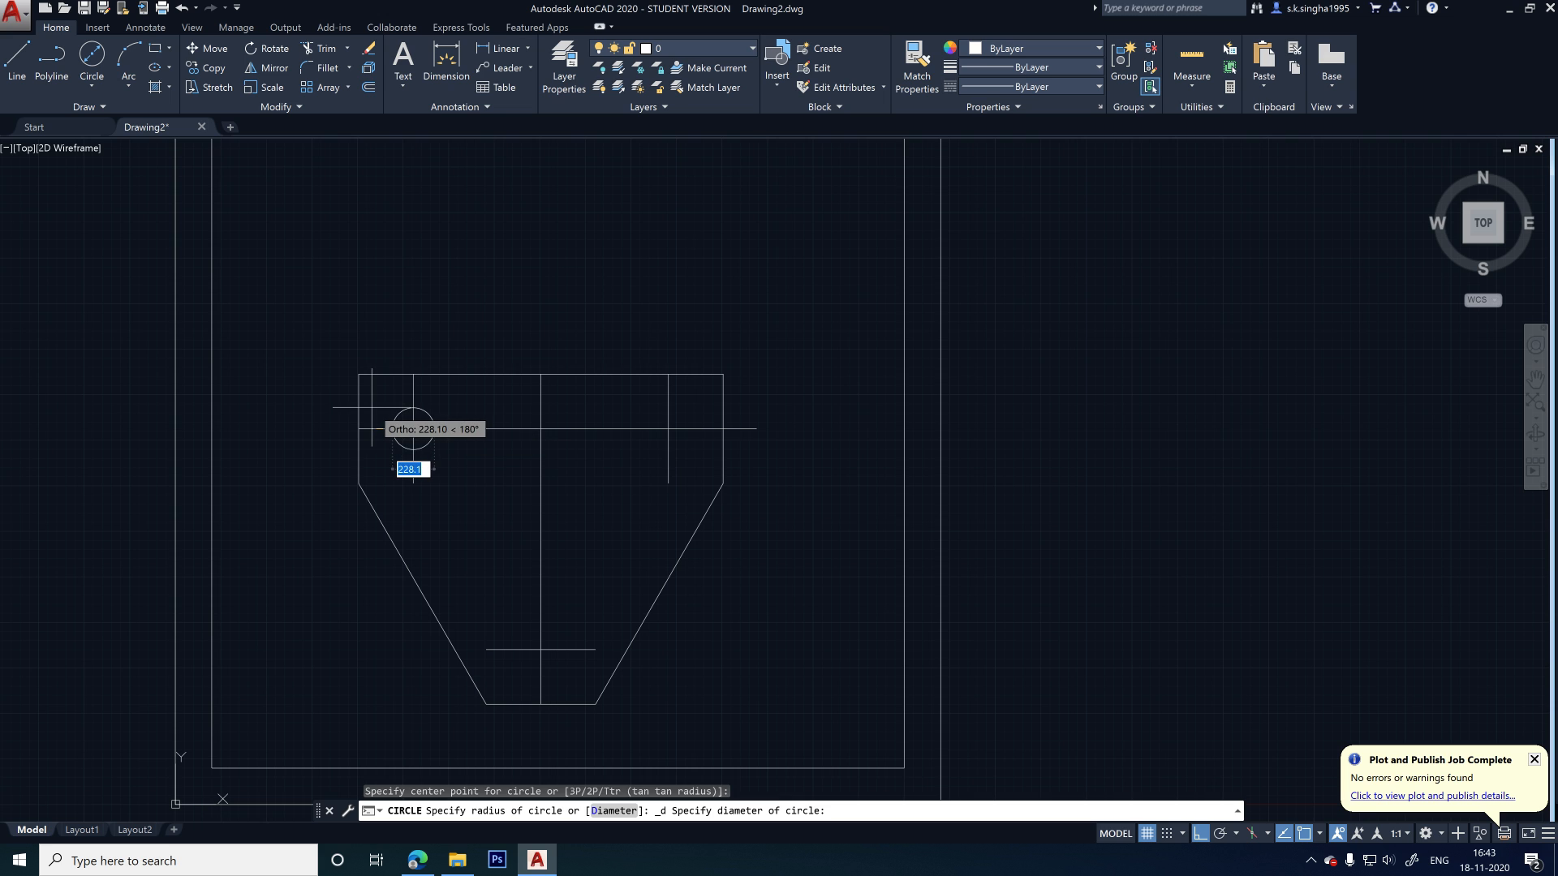
pyautogui.write('300')
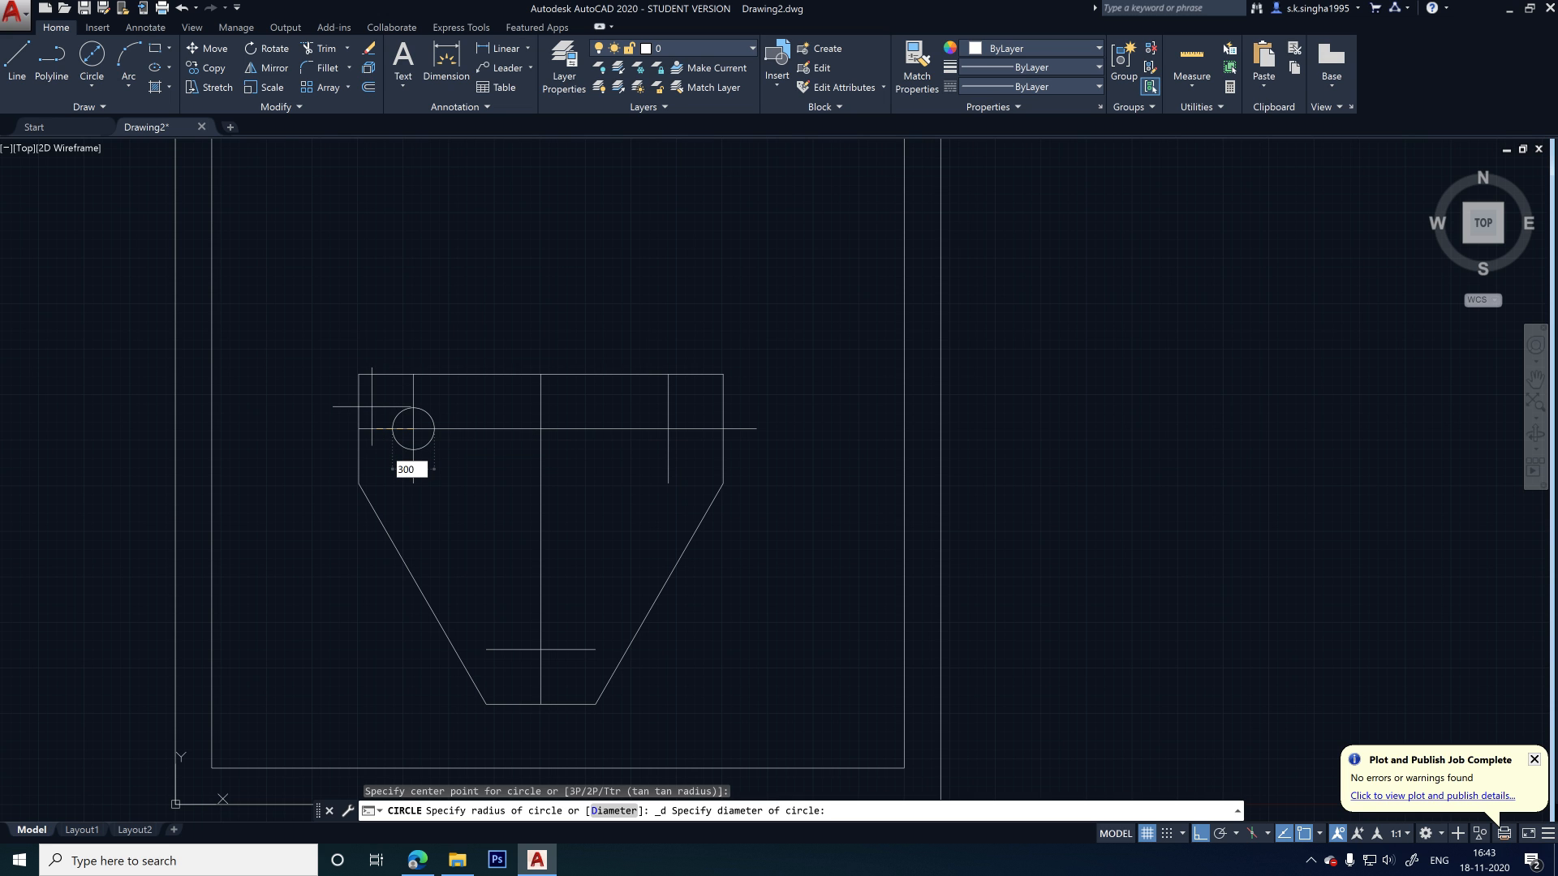
pyautogui.press('Return')
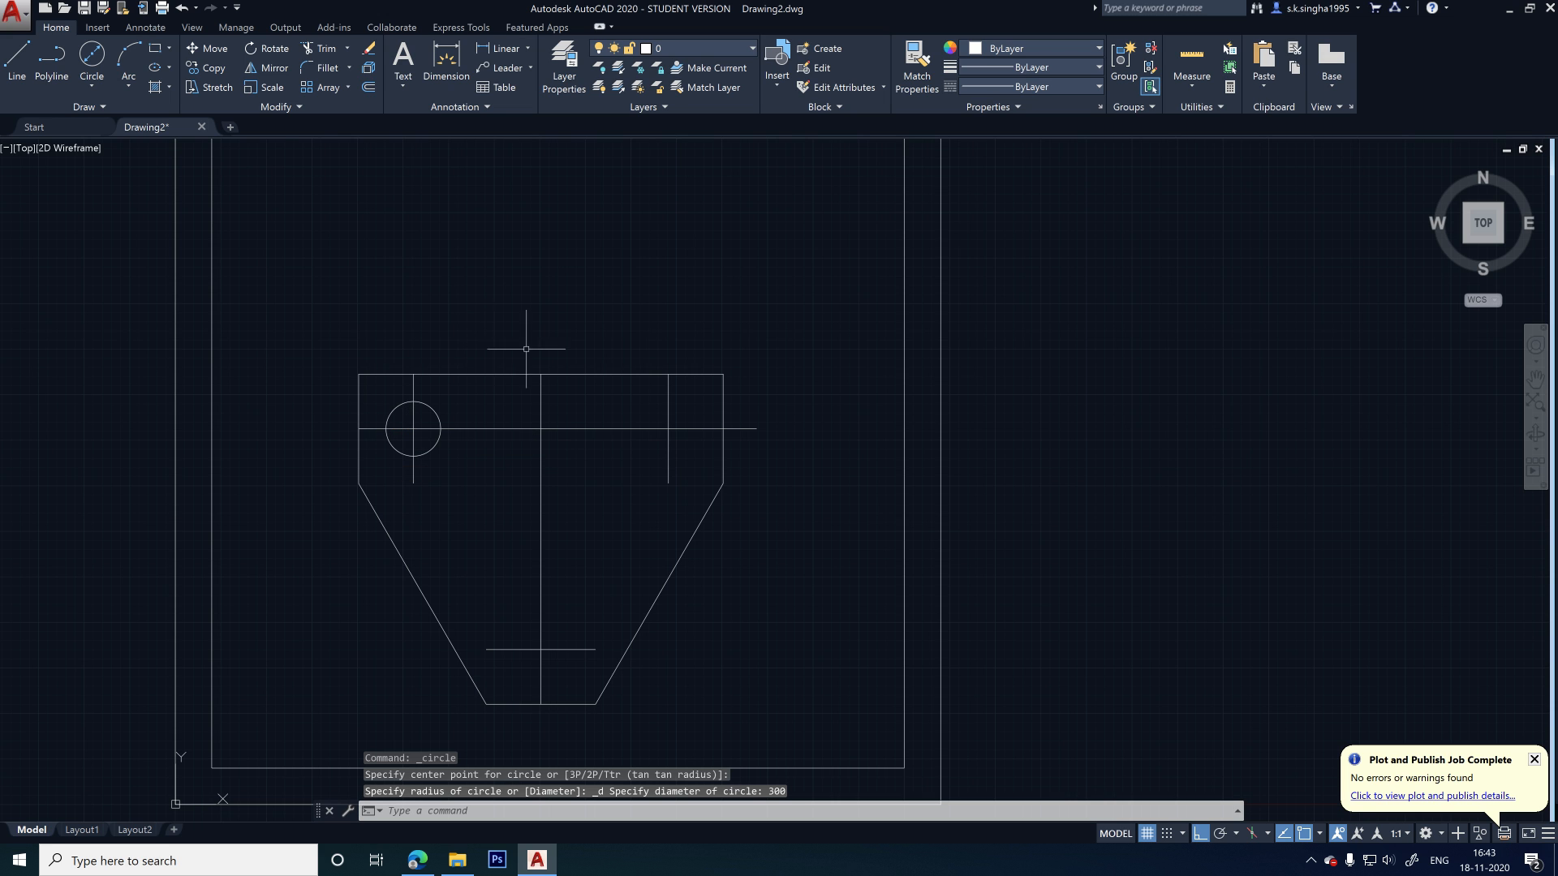
# - Offset the 300-diameter pile circle inward by 50, and end the Offset command
pyautogui.scroll(4, 492, 453)
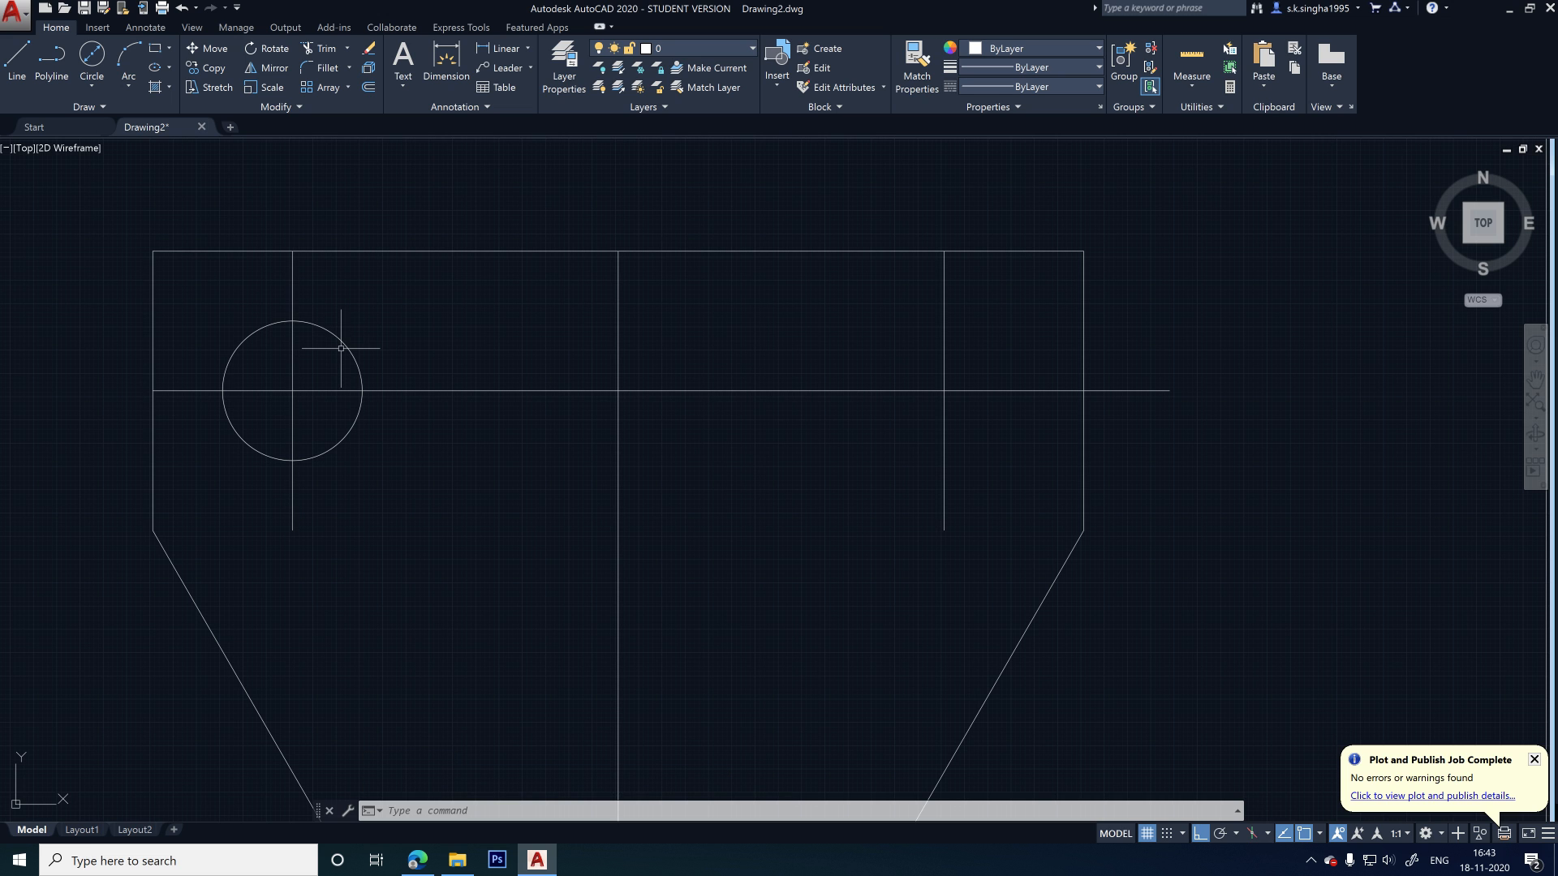
pyautogui.write('o')
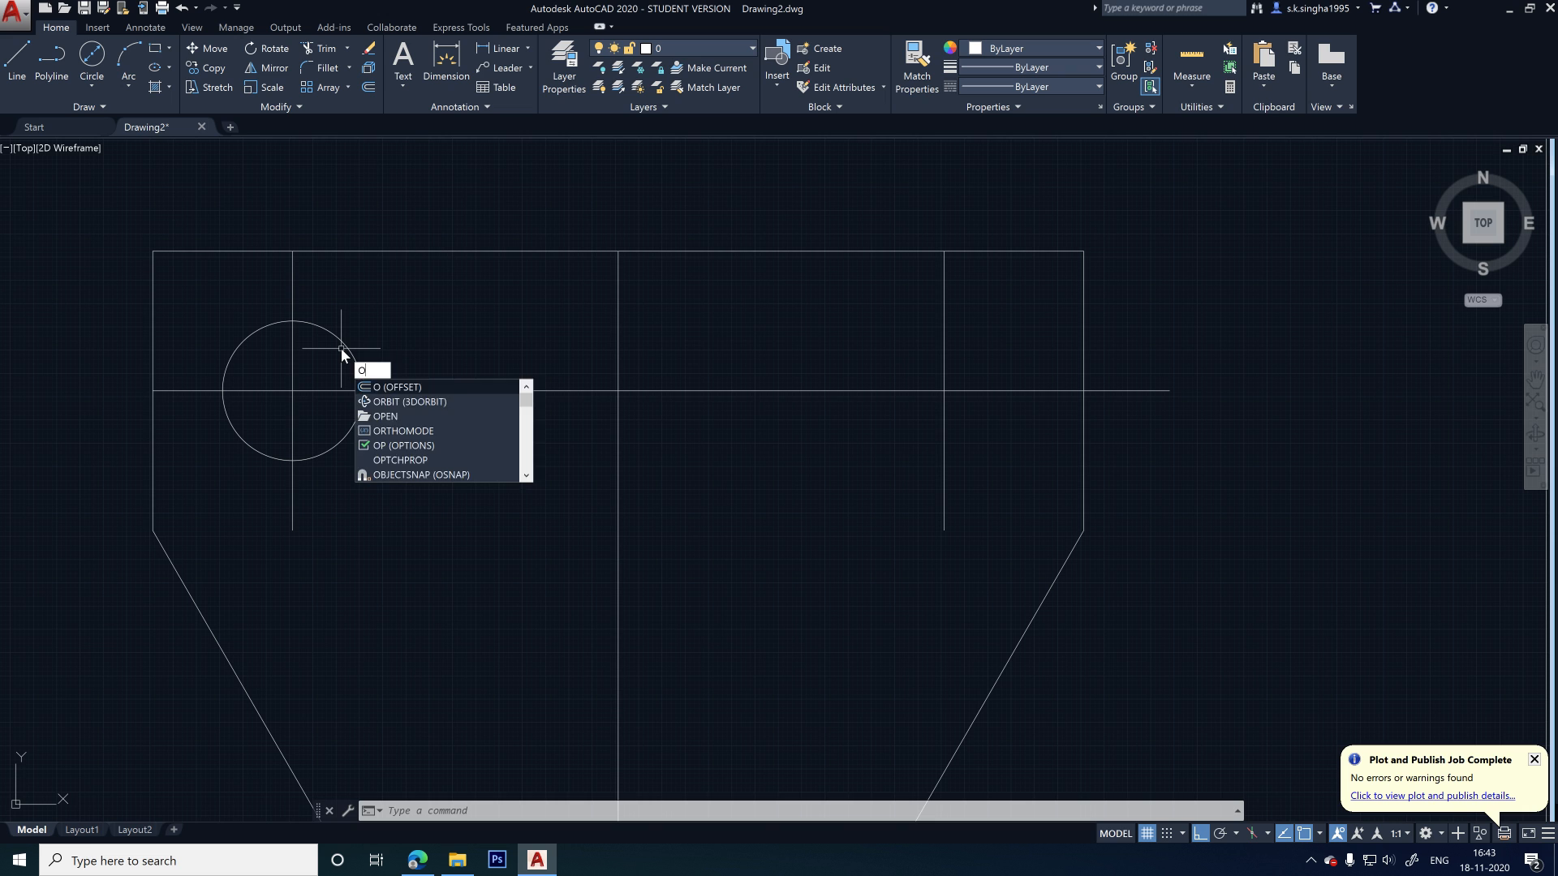
pyautogui.press('Return')
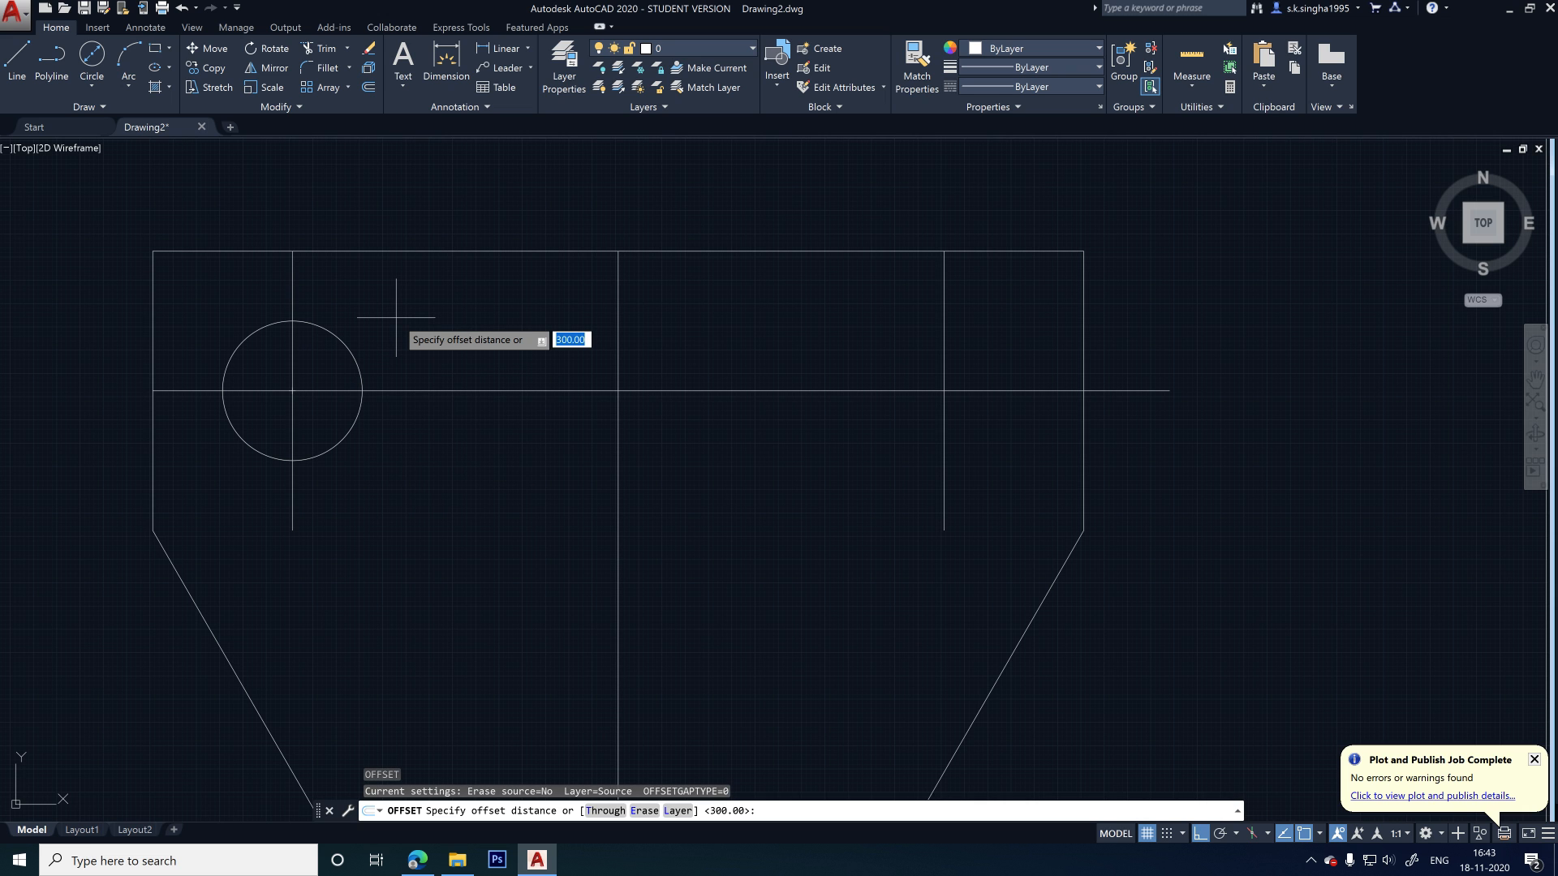
pyautogui.press('Return')
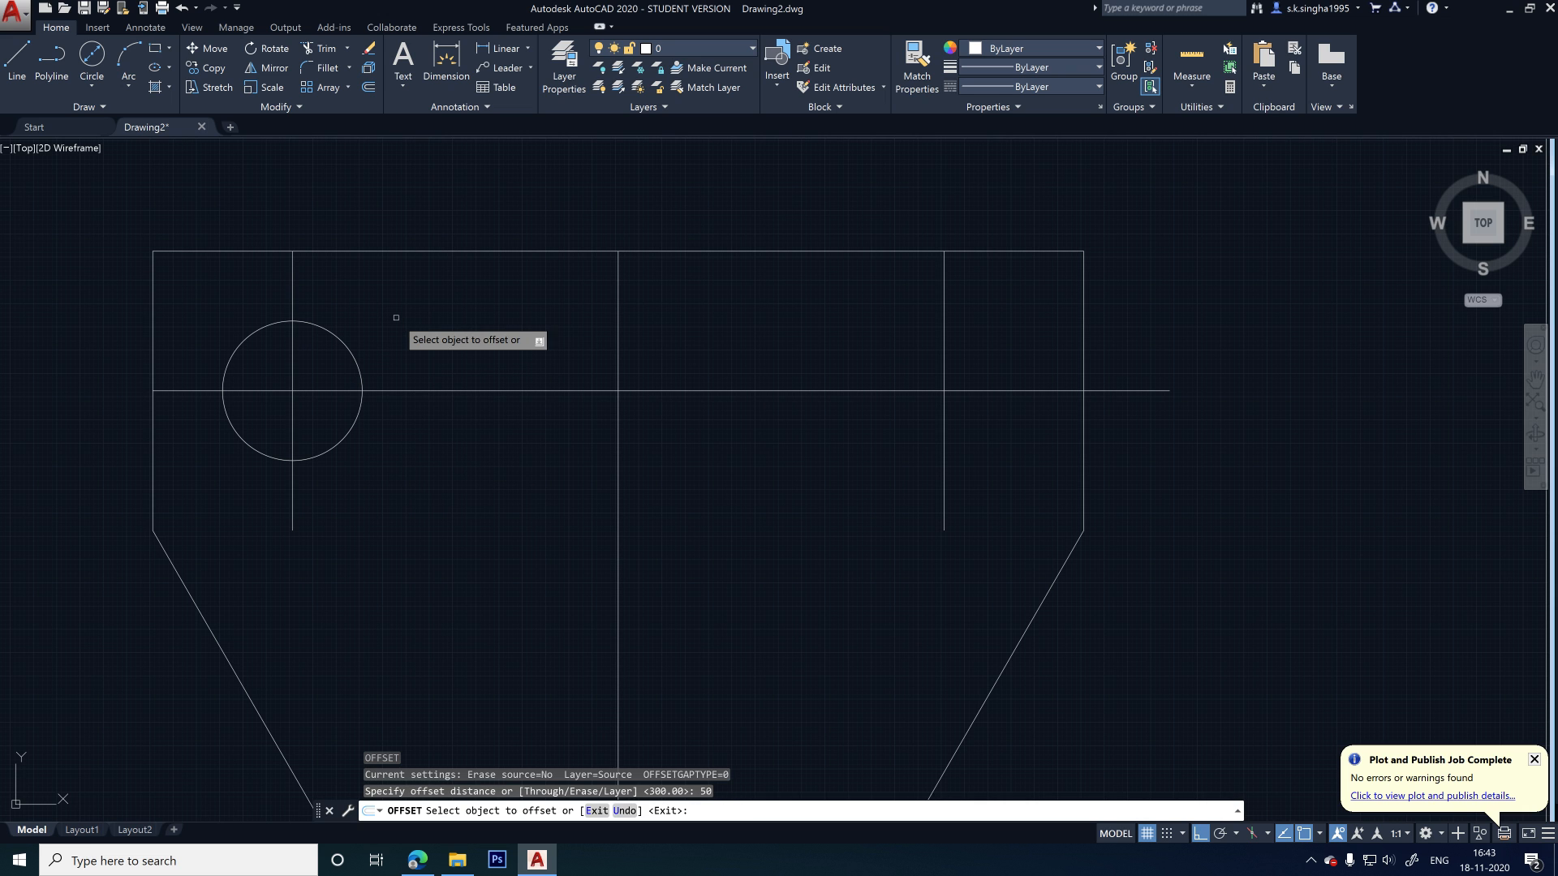
pyautogui.click(351, 354)
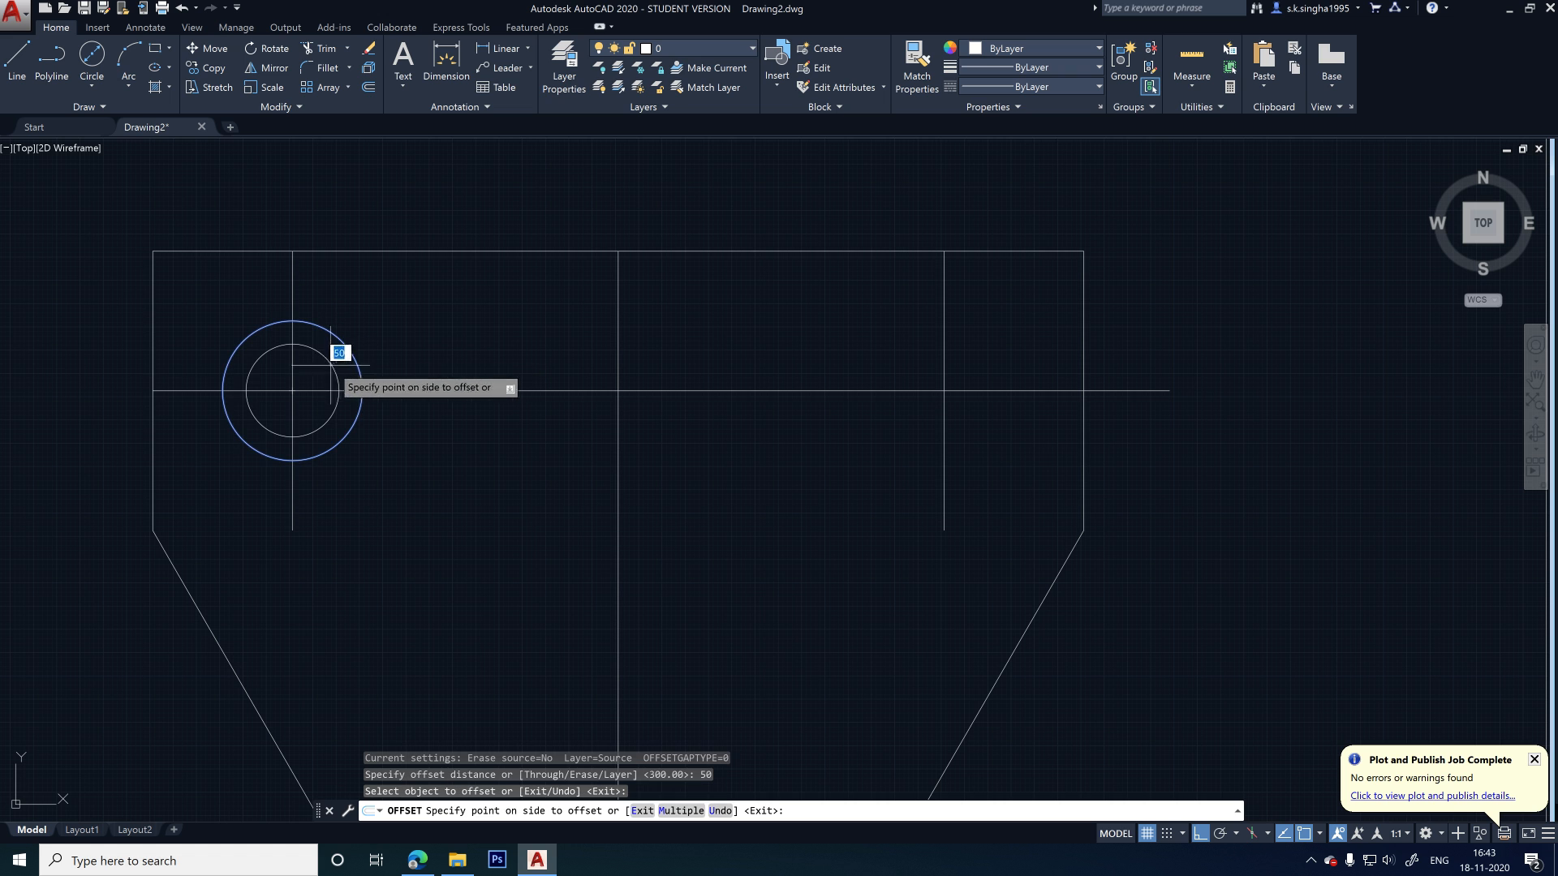
pyautogui.click(329, 369)
pyautogui.press('Escape')
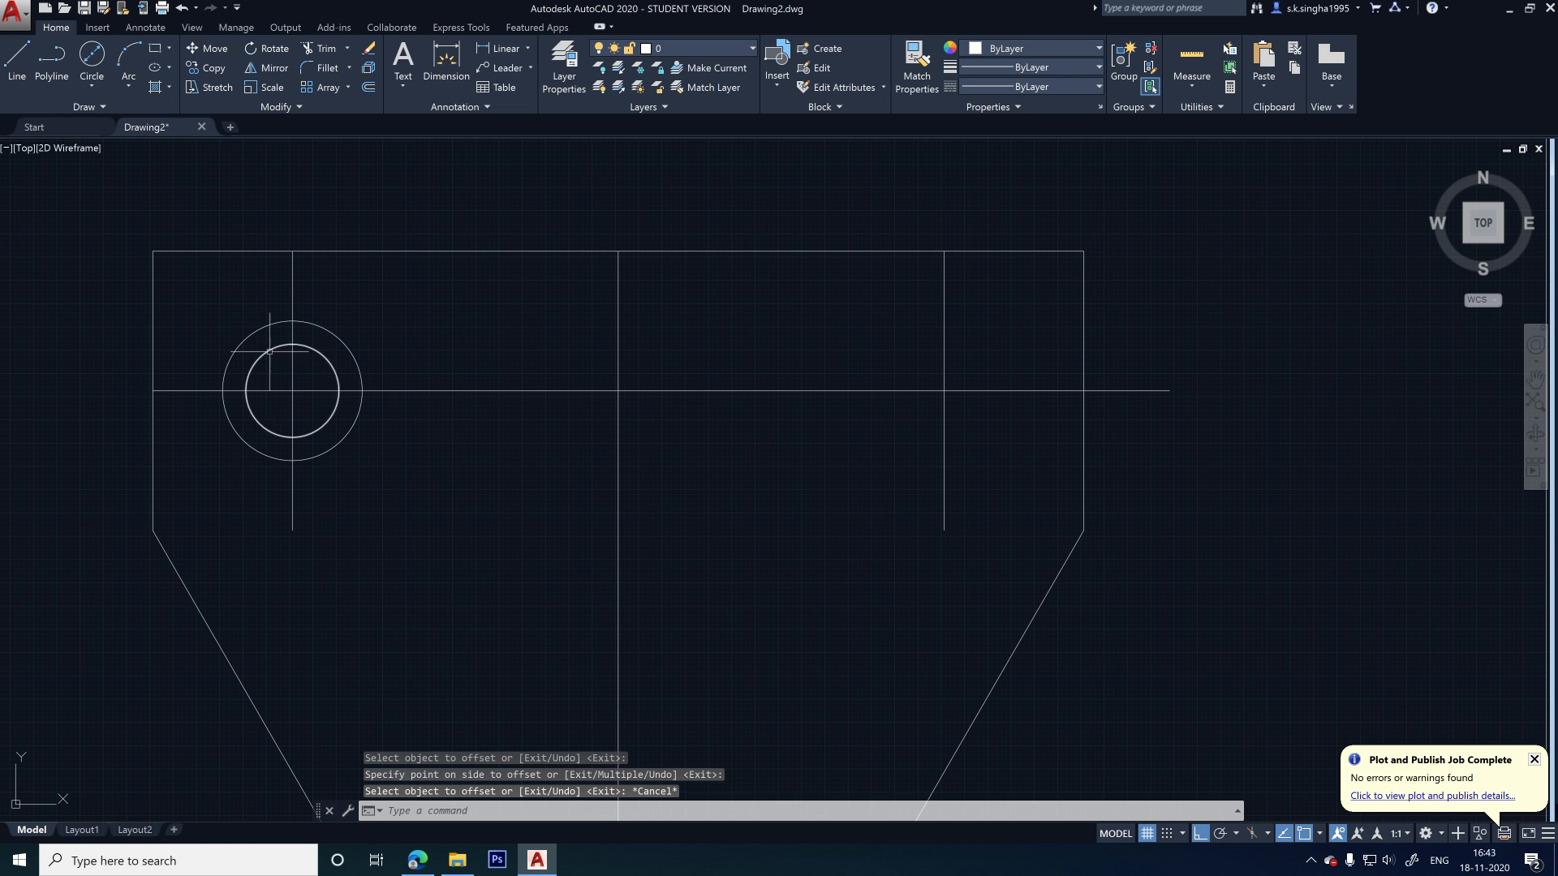
pyautogui.scroll(-2, 268, 381)
pyautogui.scroll(2, 252, 378)
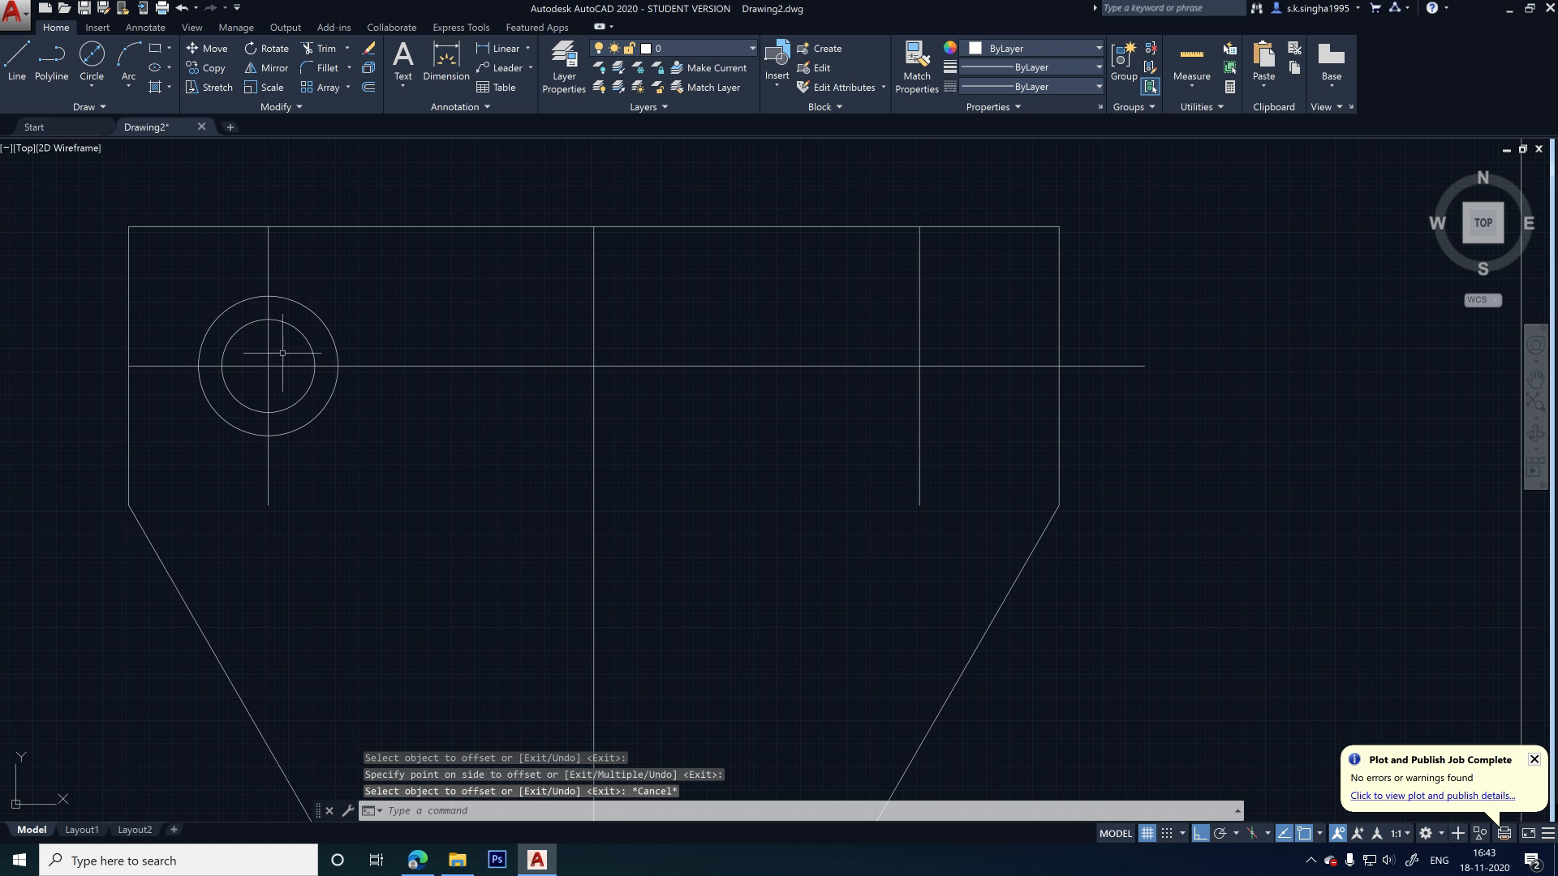
pyautogui.scroll(-2, 250, 307)
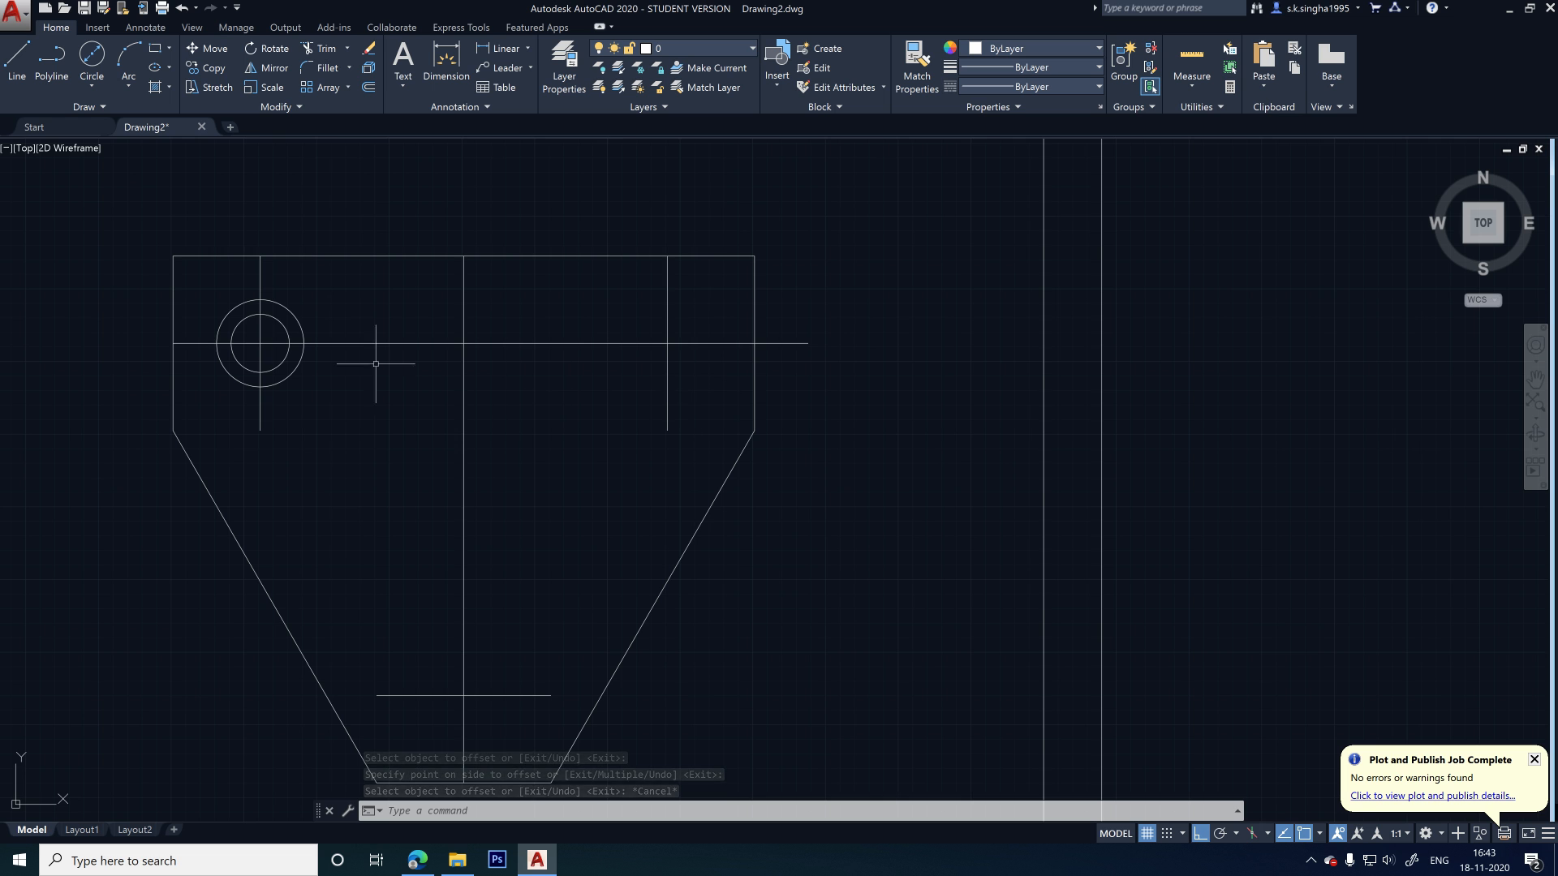
pyautogui.scroll(2, 252, 347)
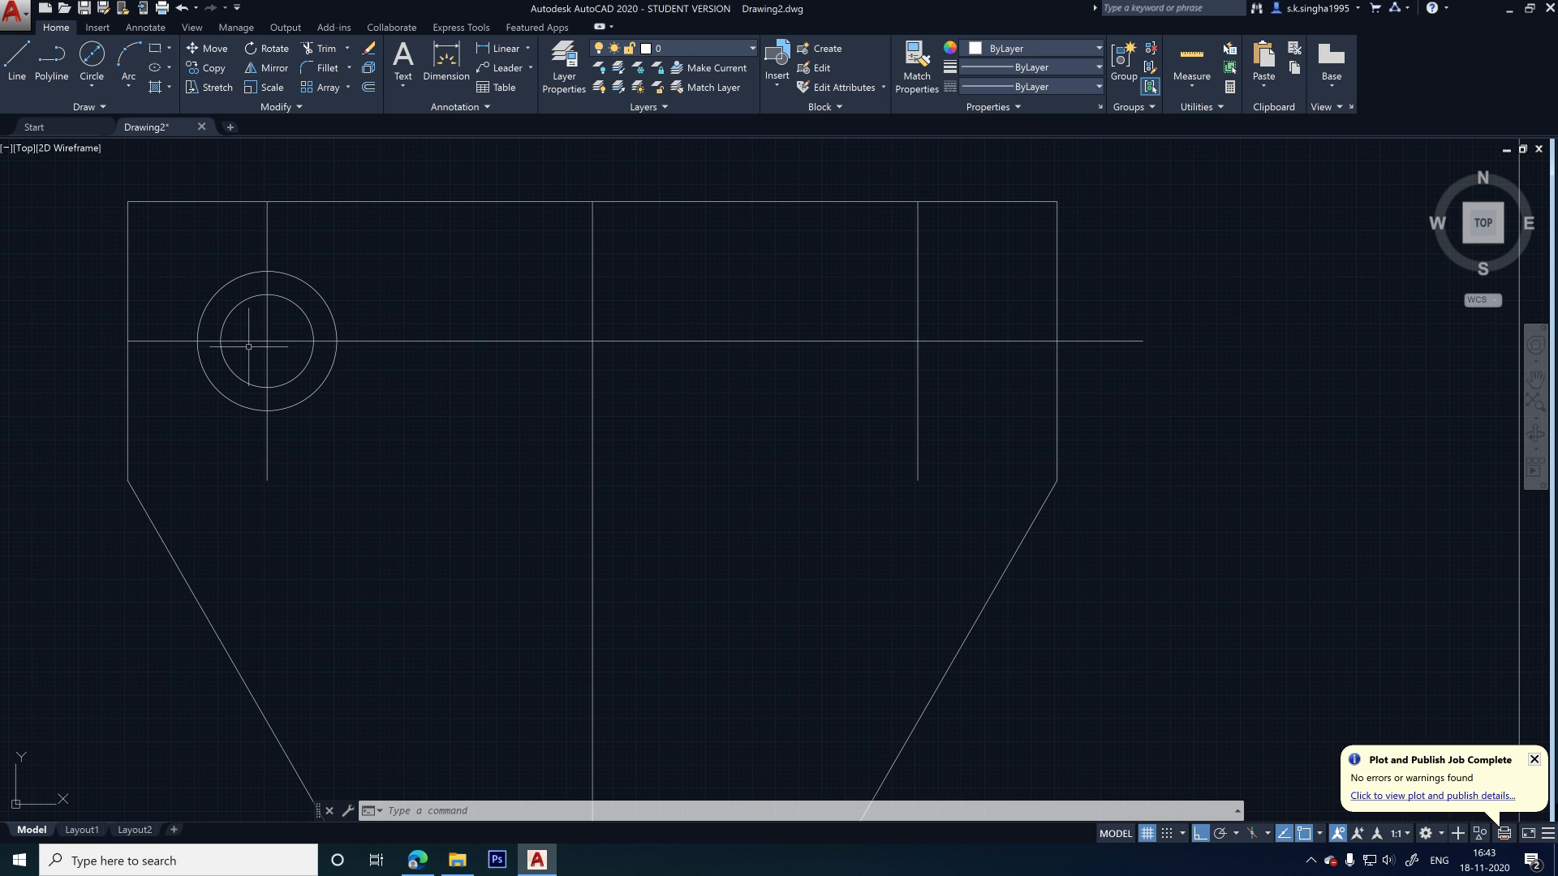
pyautogui.scroll(-2, 230, 269)
pyautogui.scroll(4, 243, 216)
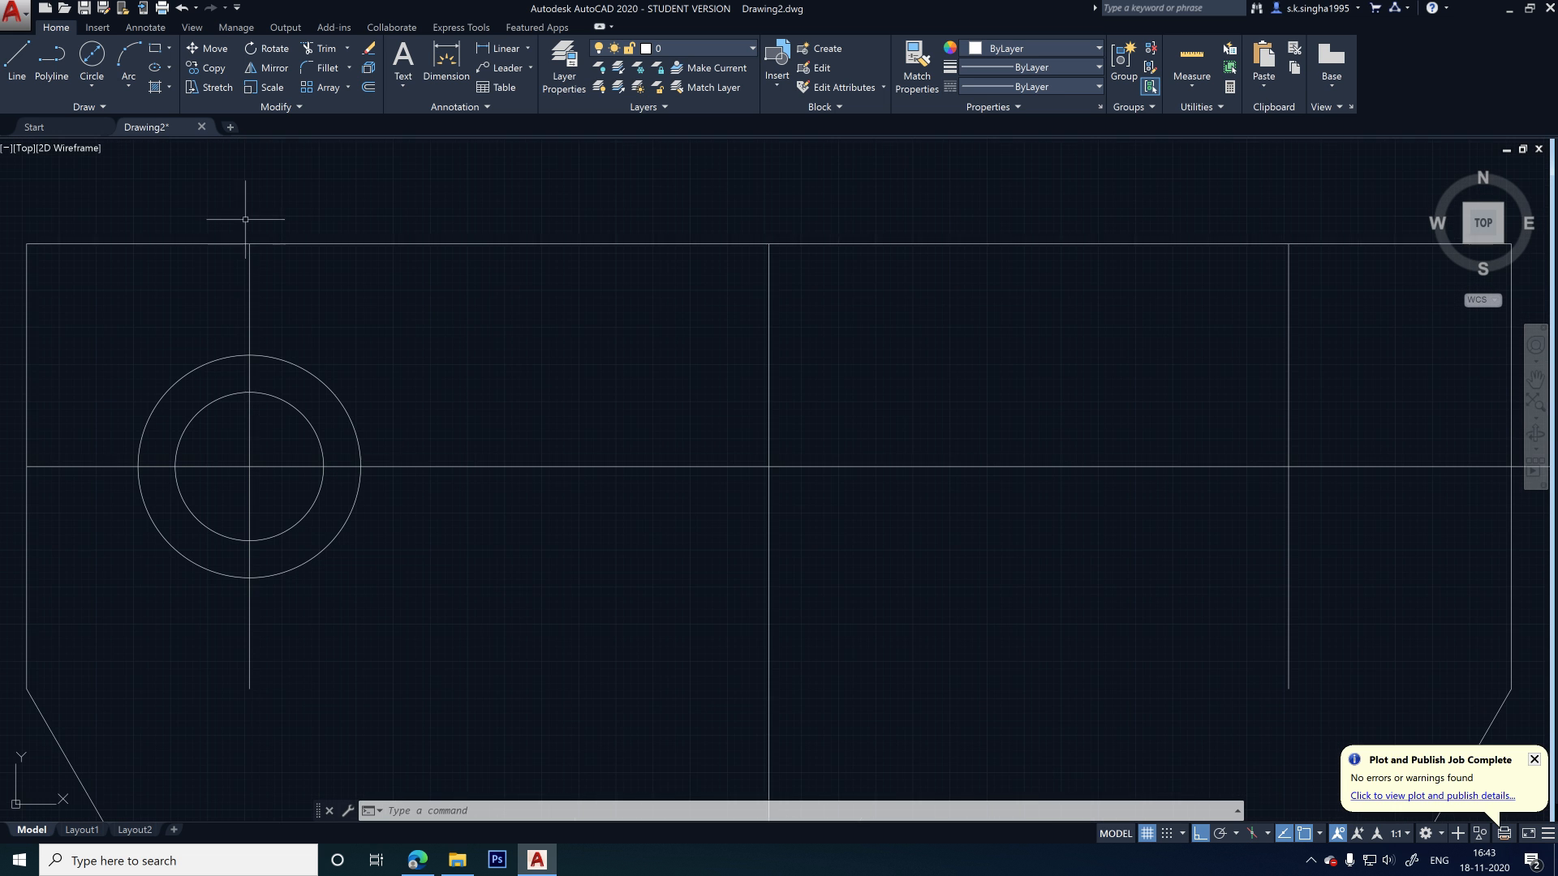
pyautogui.scroll(2, 236, 442)
pyautogui.scroll(-3, 411, 348)
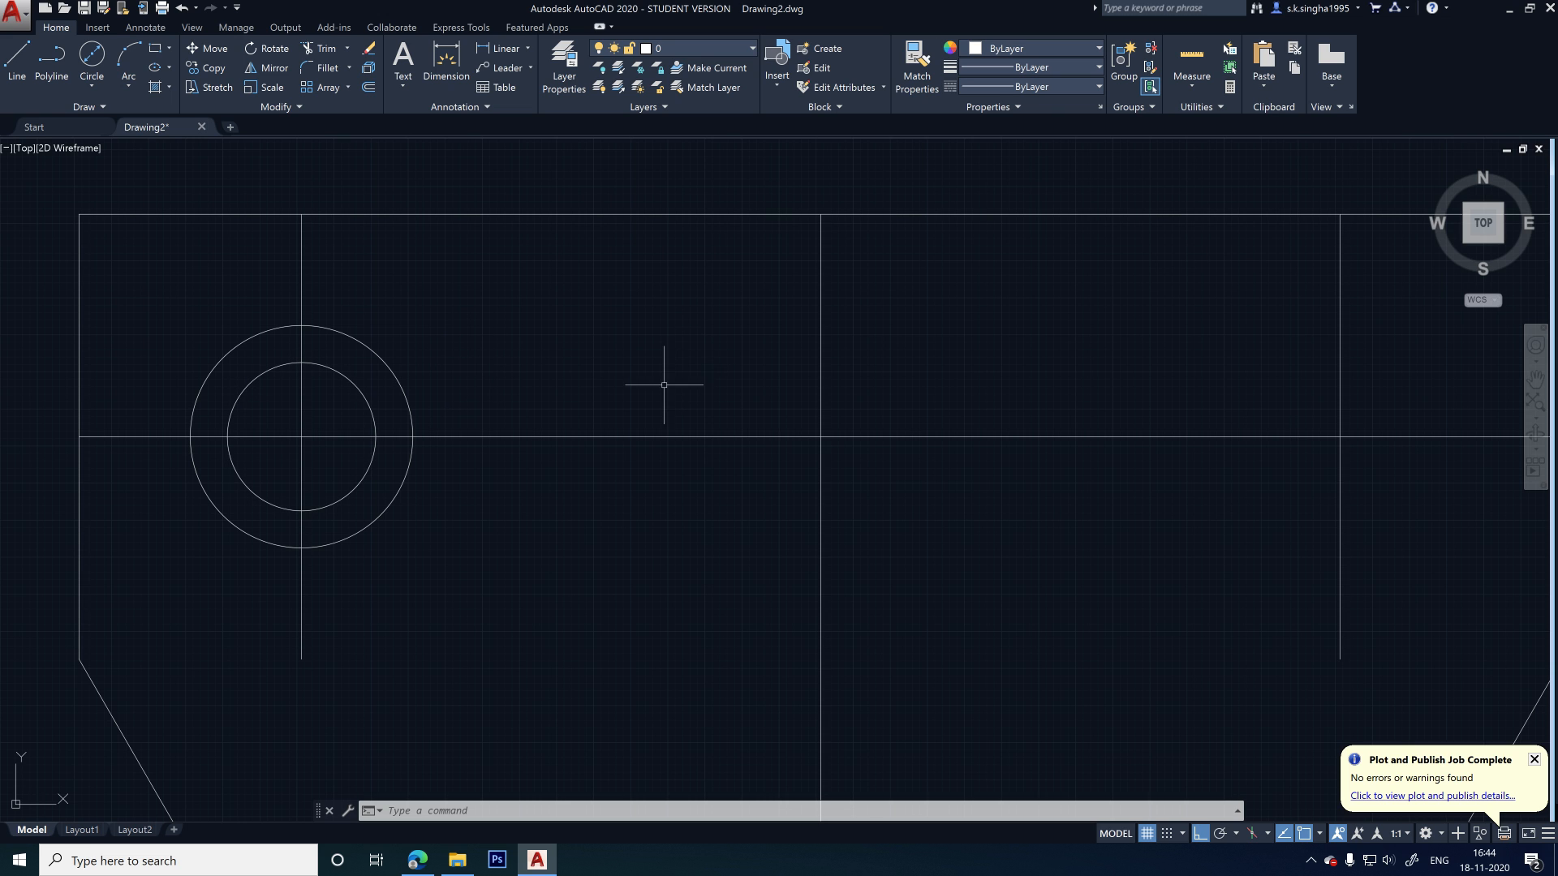
pyautogui.scroll(2, 266, 400)
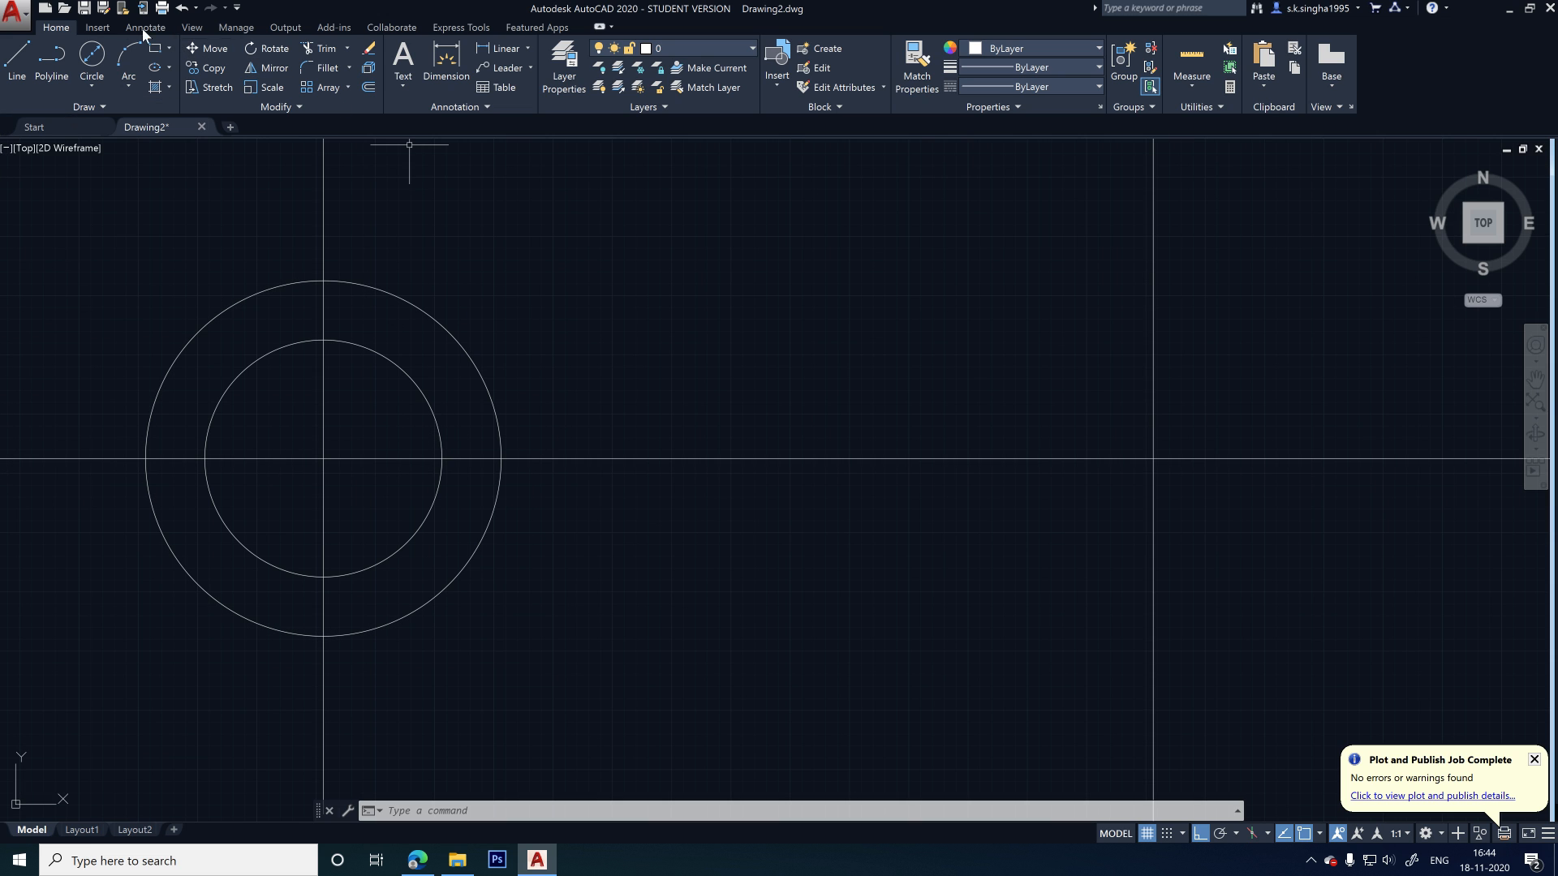
pyautogui.click(91, 54)
pyautogui.scroll(4, 416, 478)
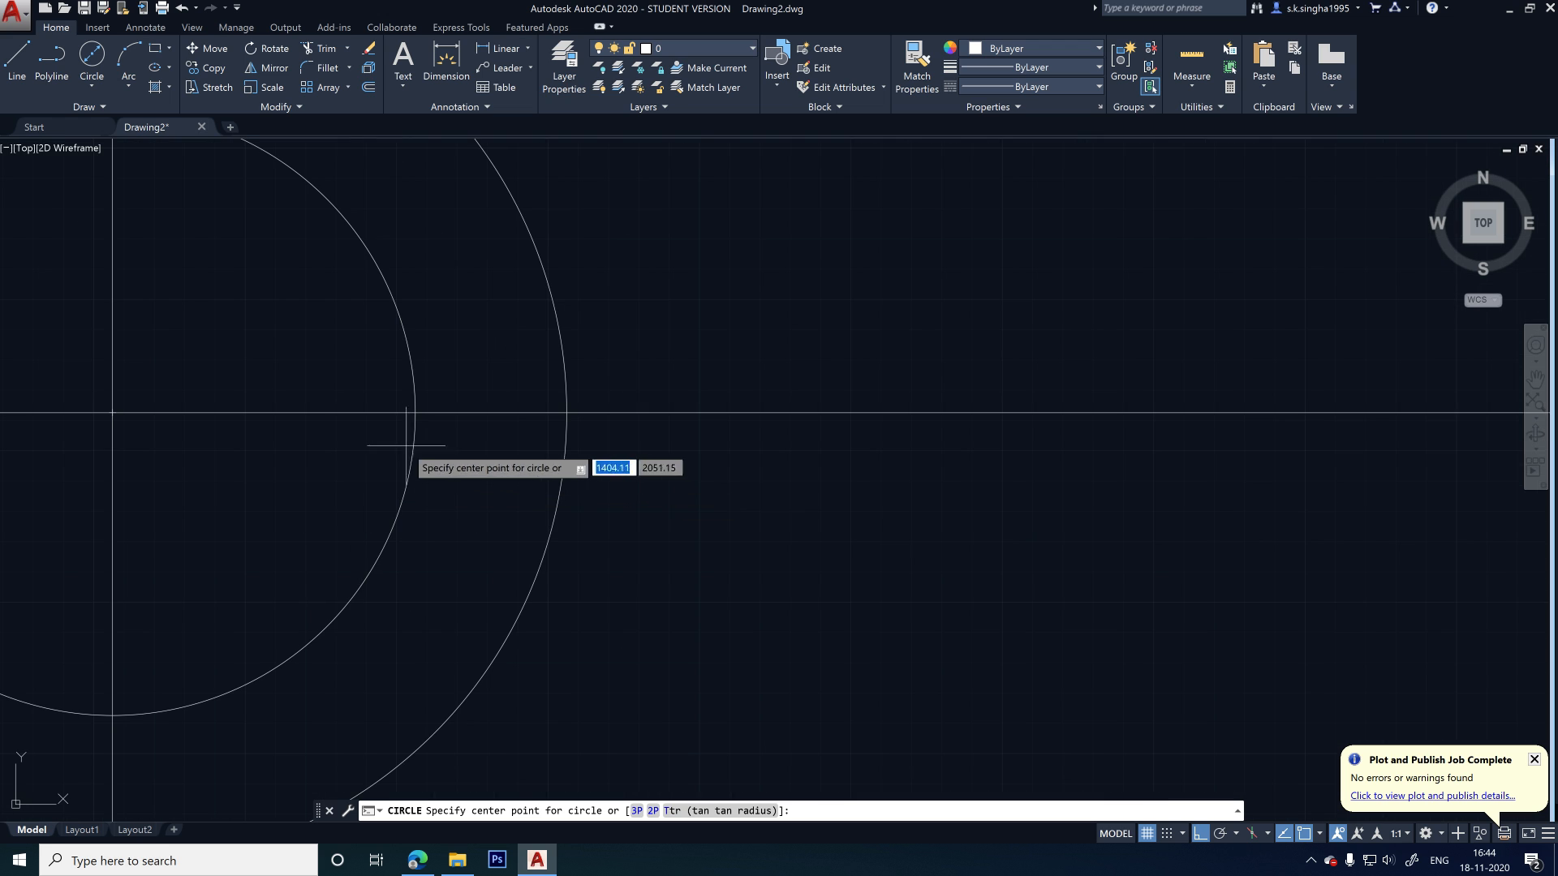
pyautogui.press('Escape')
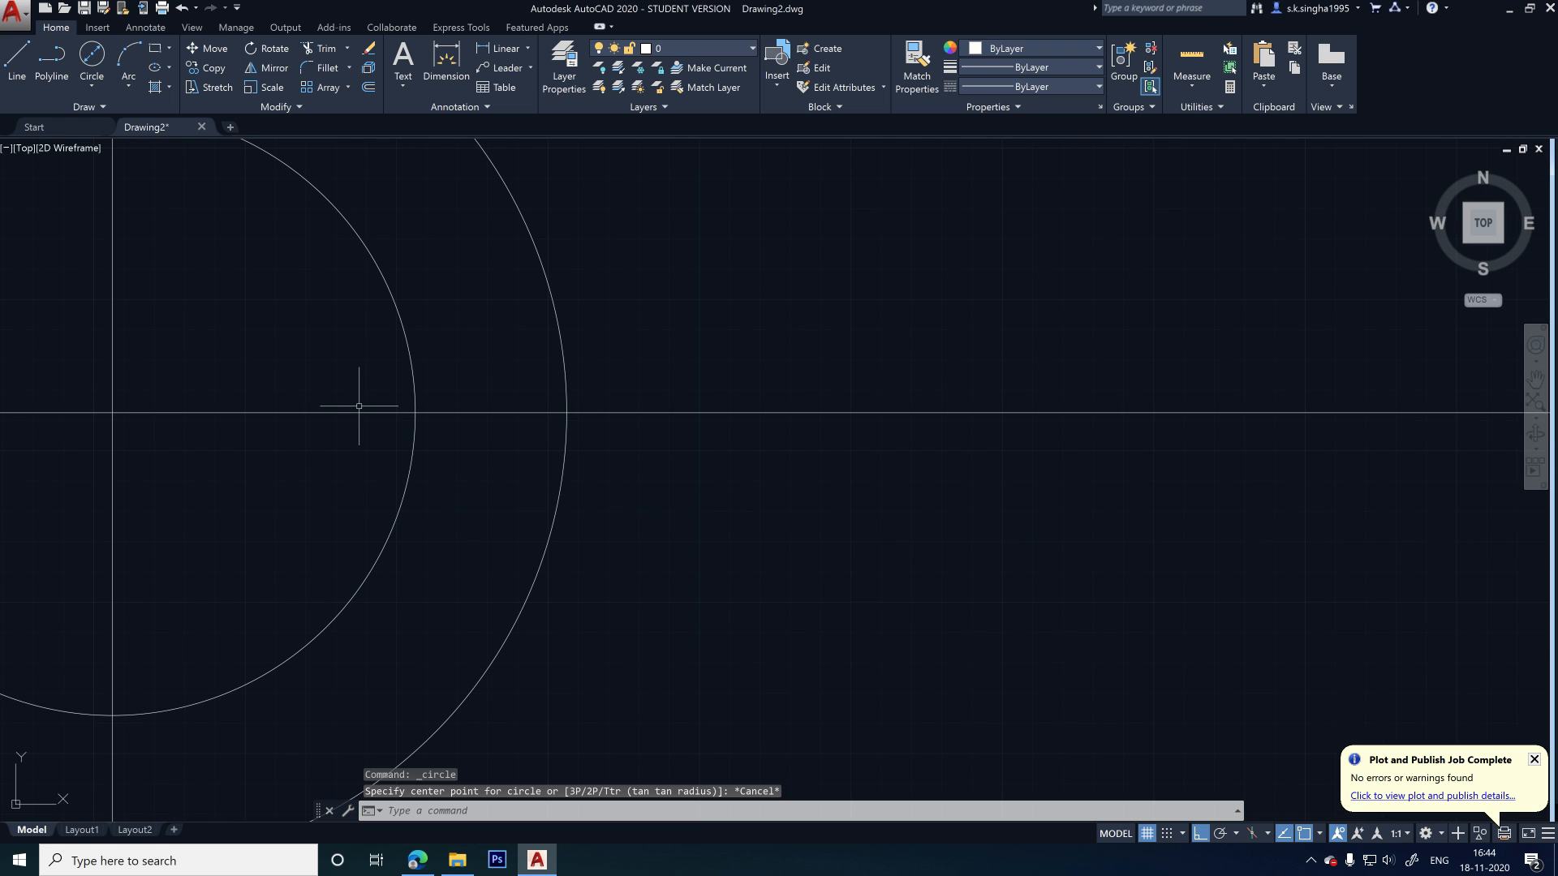
# - Draw a two-point circle of diameter 20 inside the pile's inner circle, starting from its right quadrant and extending inward along the horizontal centre line
pyautogui.click(90, 86)
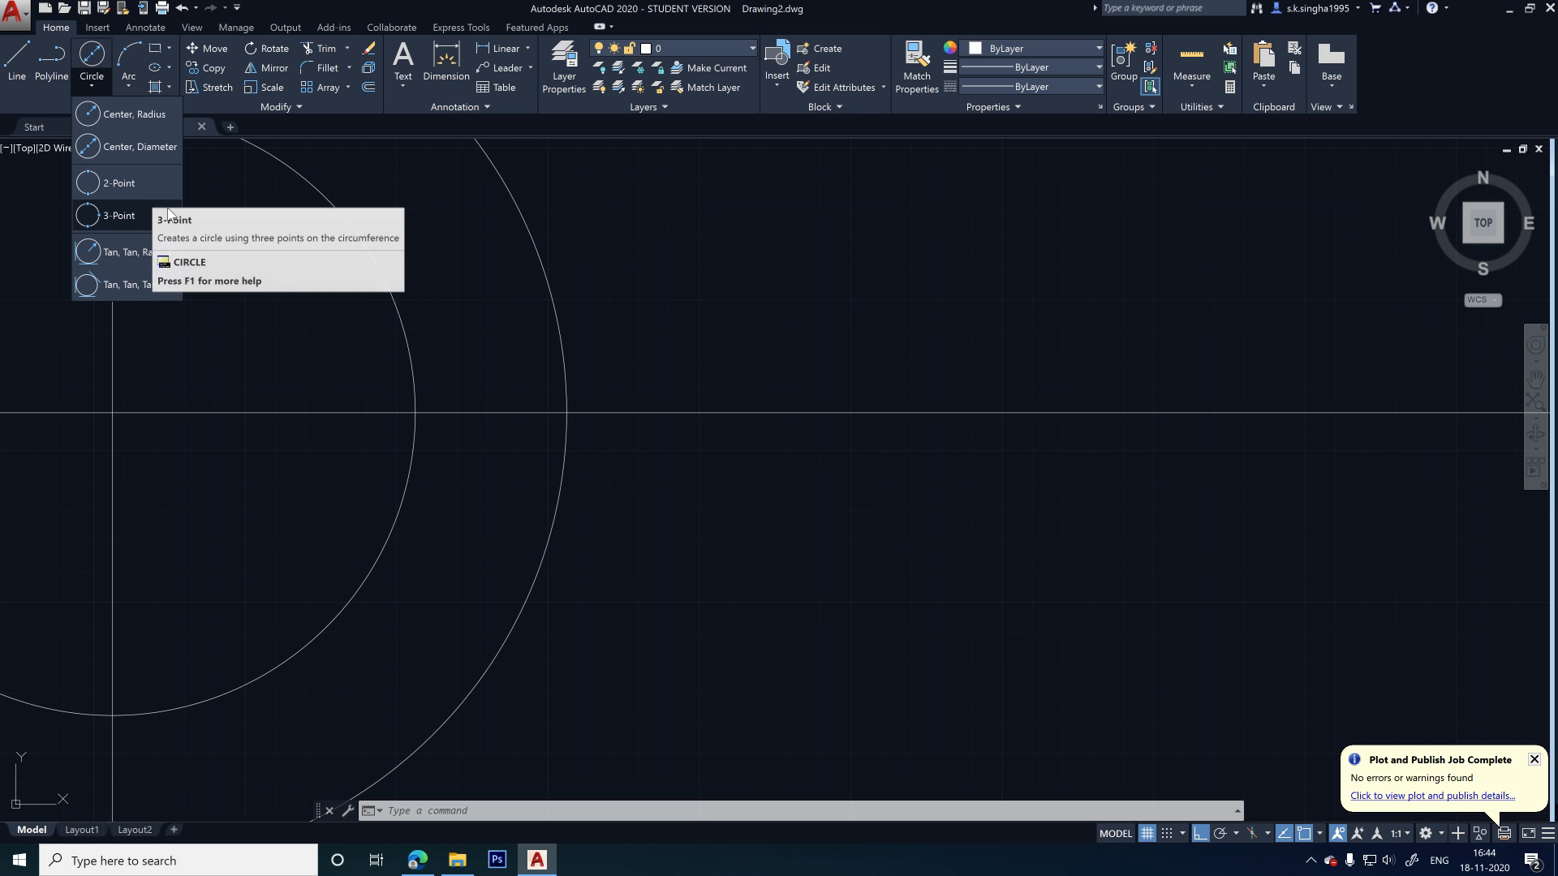
pyautogui.click(129, 187)
pyautogui.scroll(6, 329, 395)
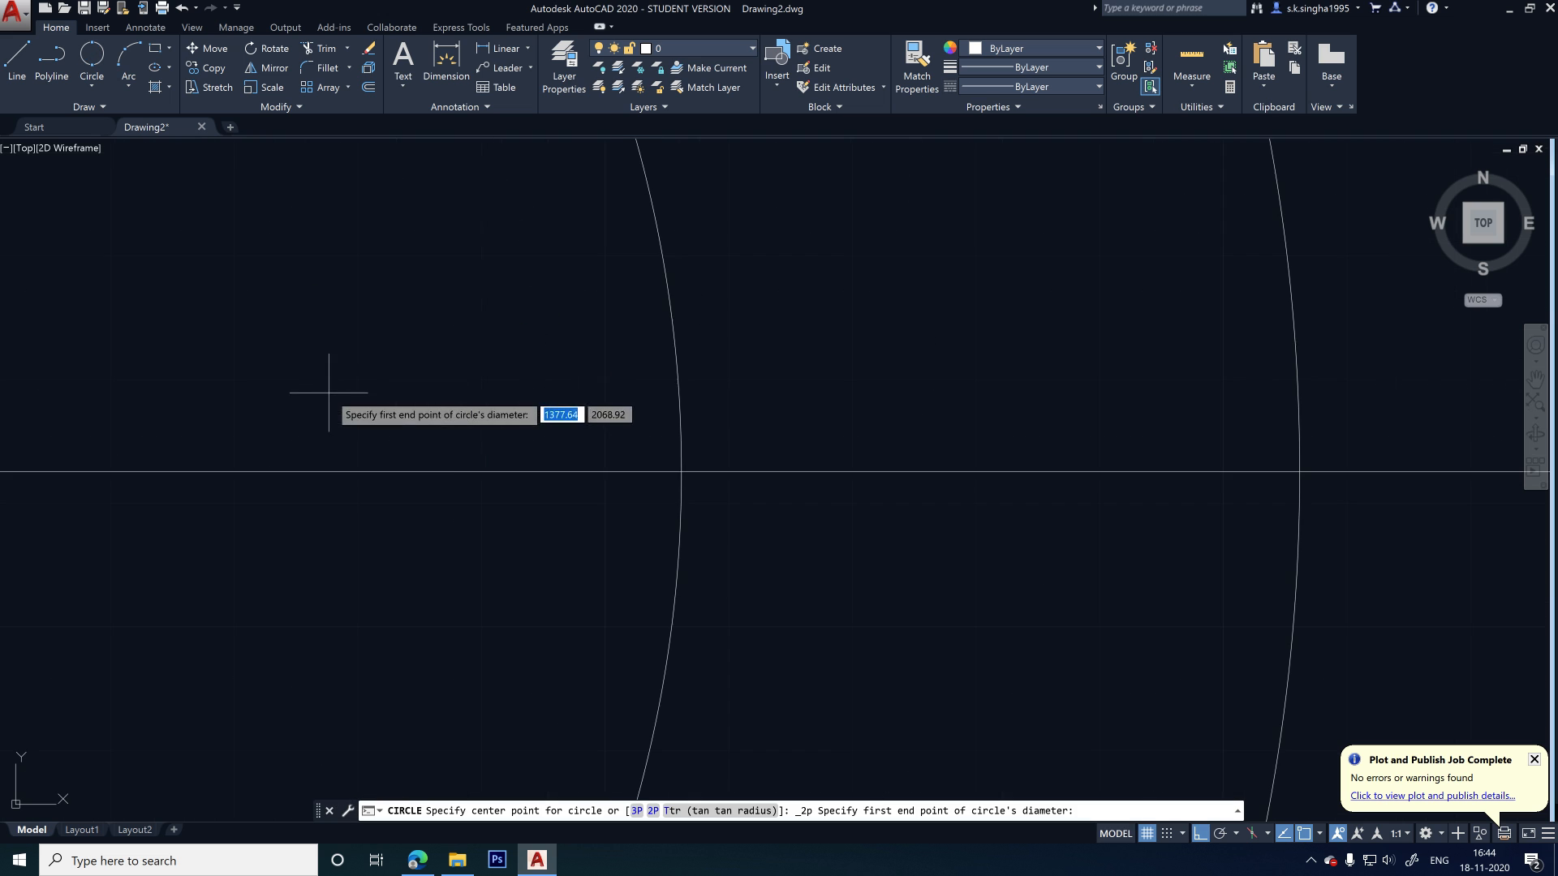
pyautogui.click(681, 471)
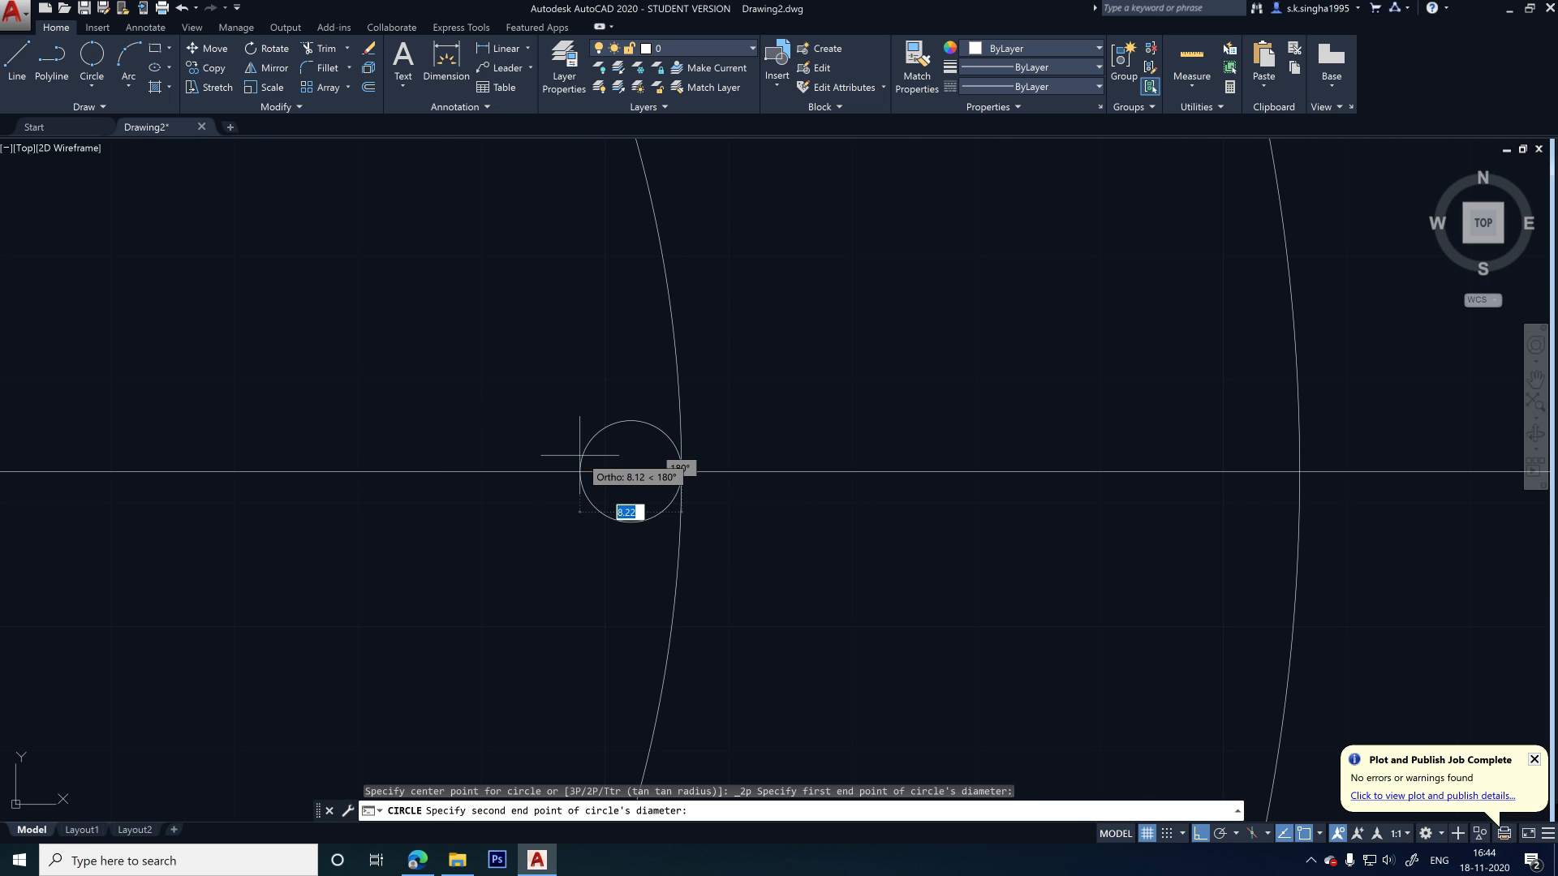
pyautogui.scroll(-2, 582, 456)
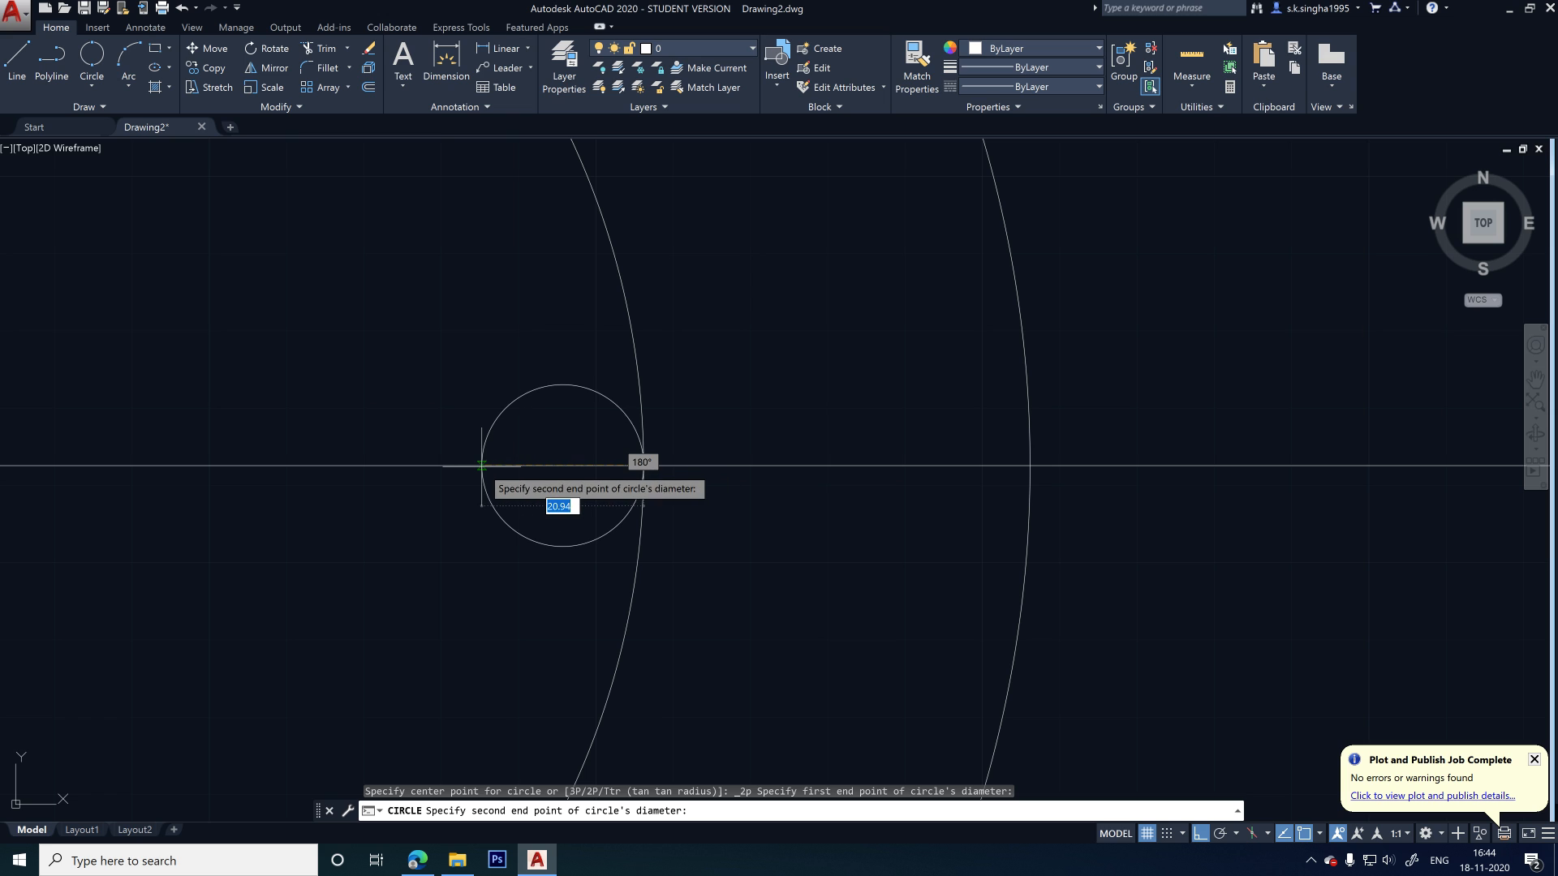
pyautogui.scroll(-4, 481, 465)
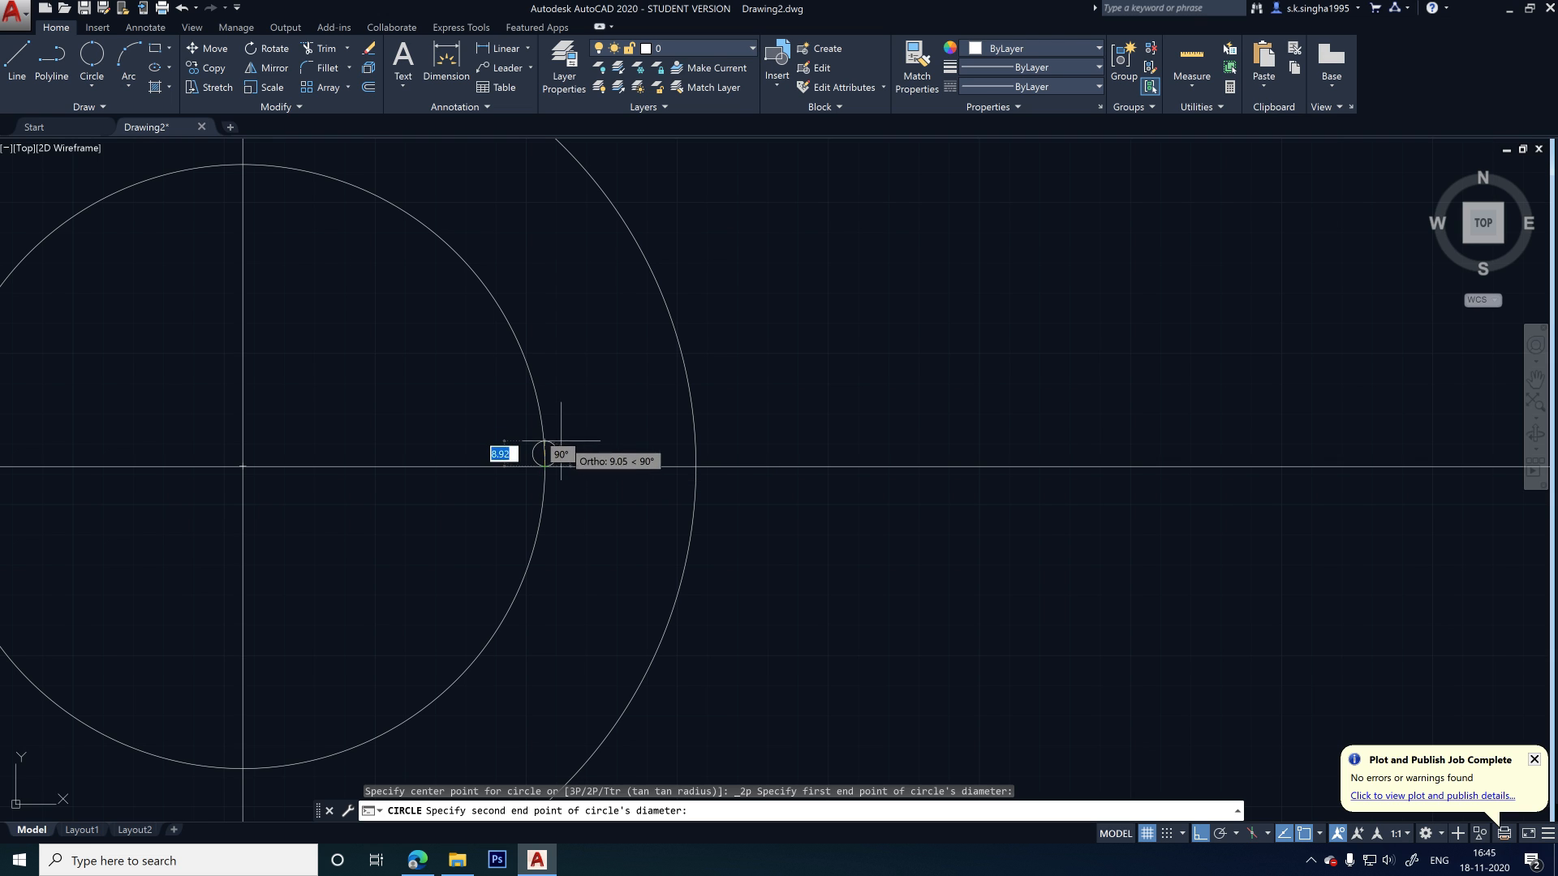
pyautogui.write('20')
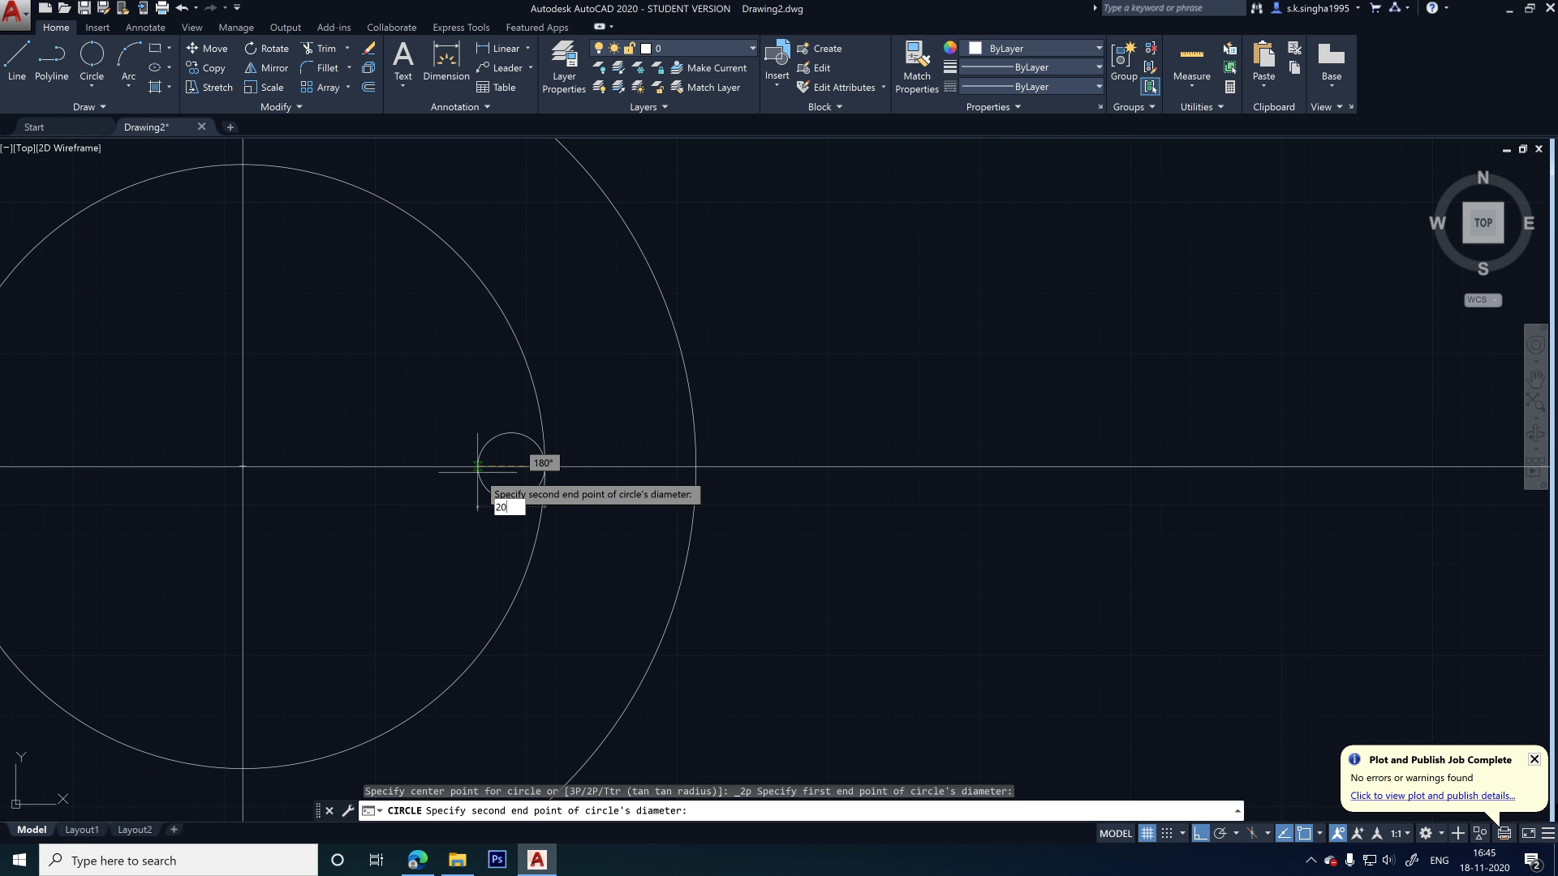
pyautogui.press('Return')
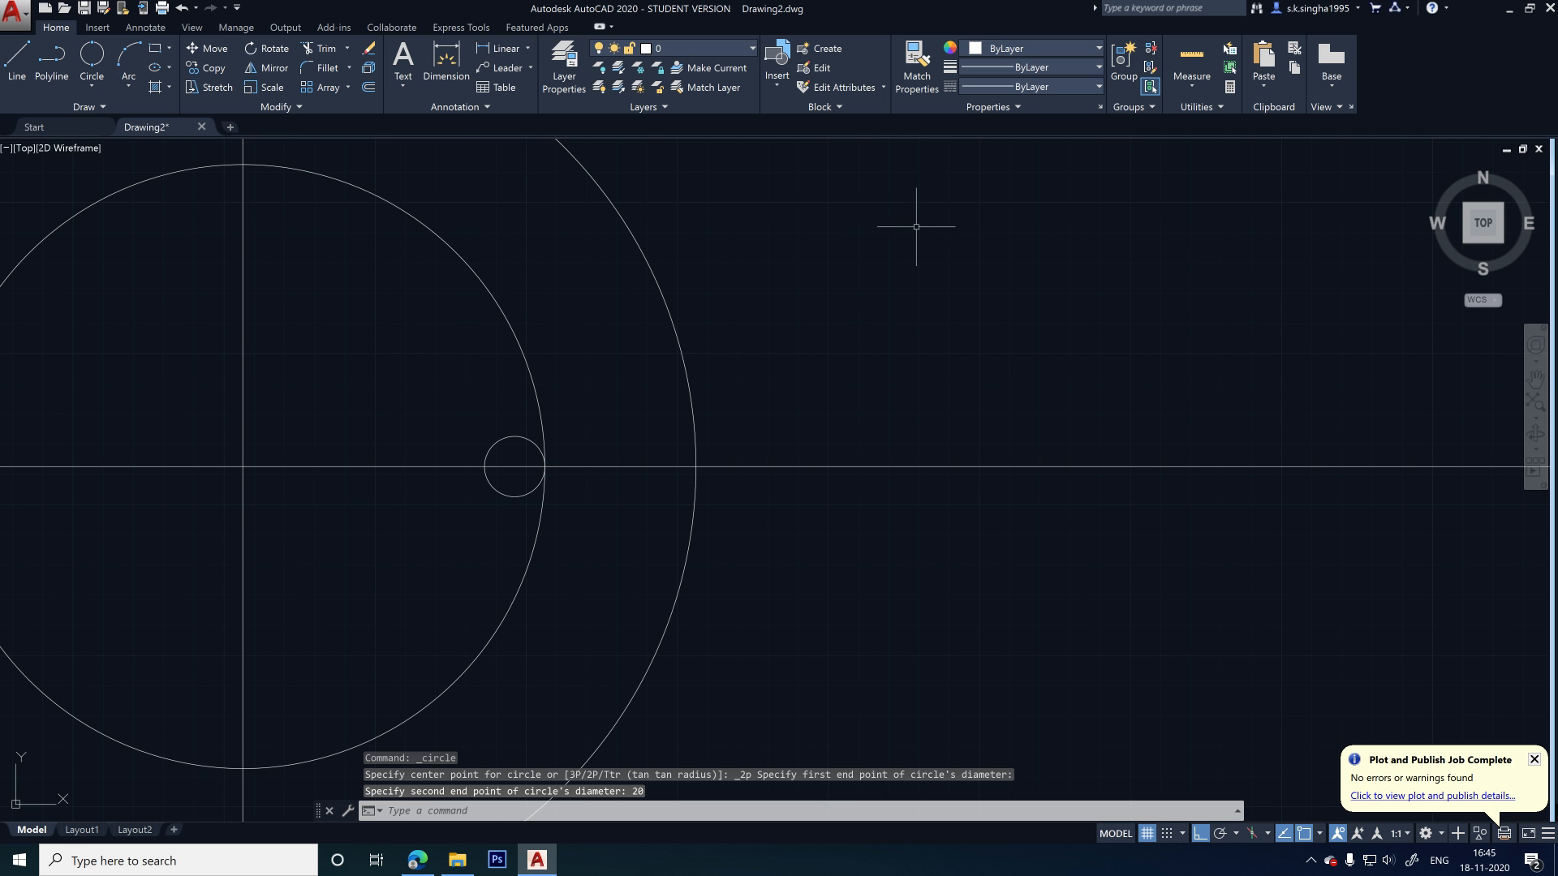
# - Create a polar array of the 20-diameter bar circle around the centre of the pile circles
pyautogui.scroll(-5, 913, 317)
pyautogui.scroll(6, 730, 381)
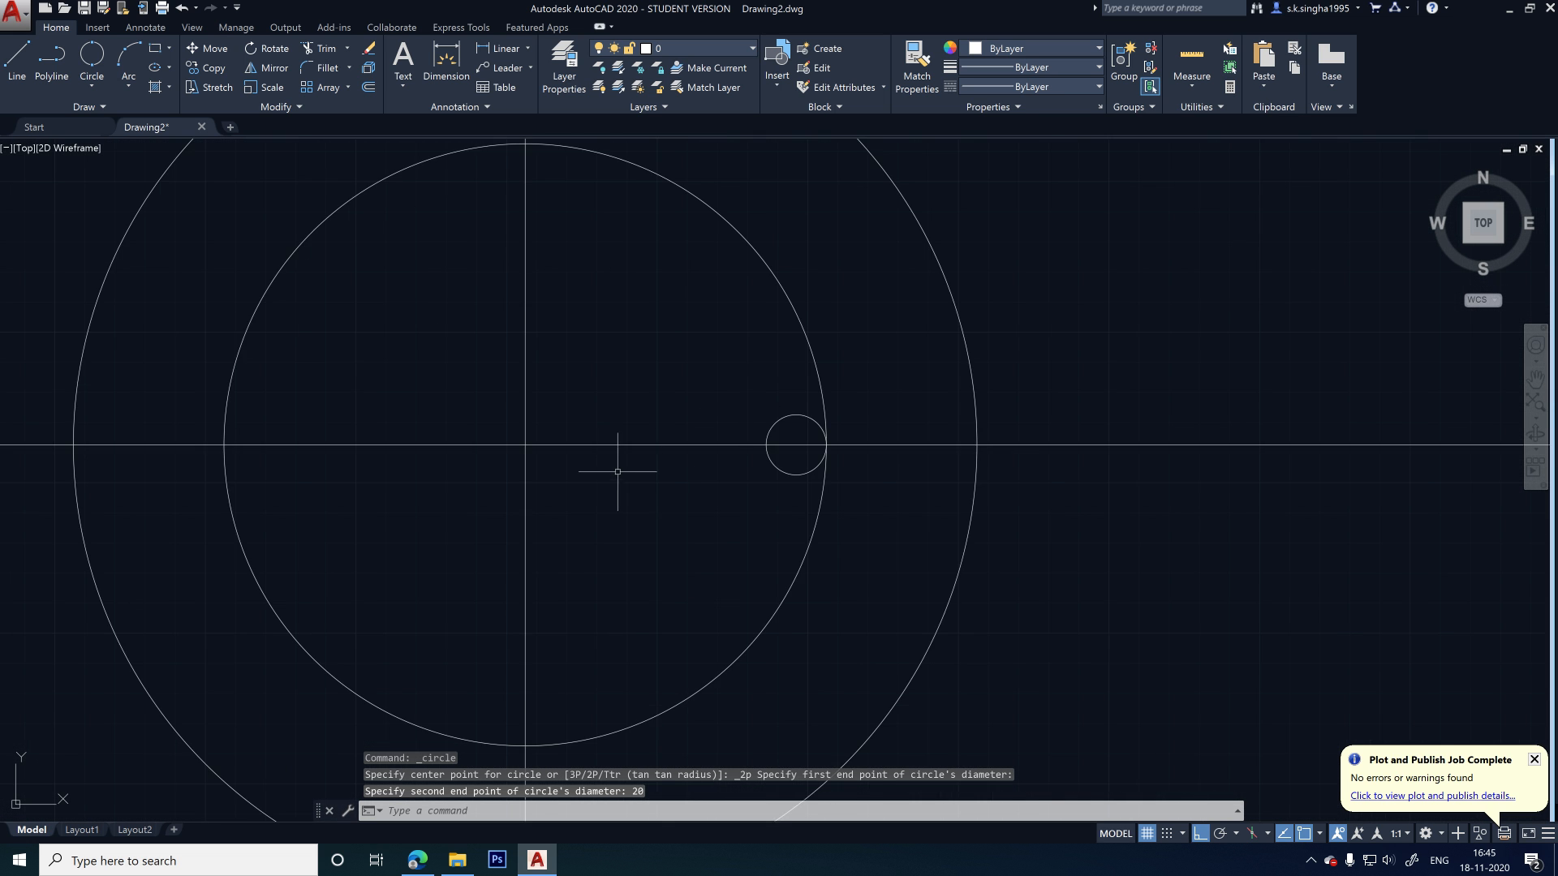
pyautogui.scroll(-2, 714, 453)
pyautogui.scroll(-2, 709, 456)
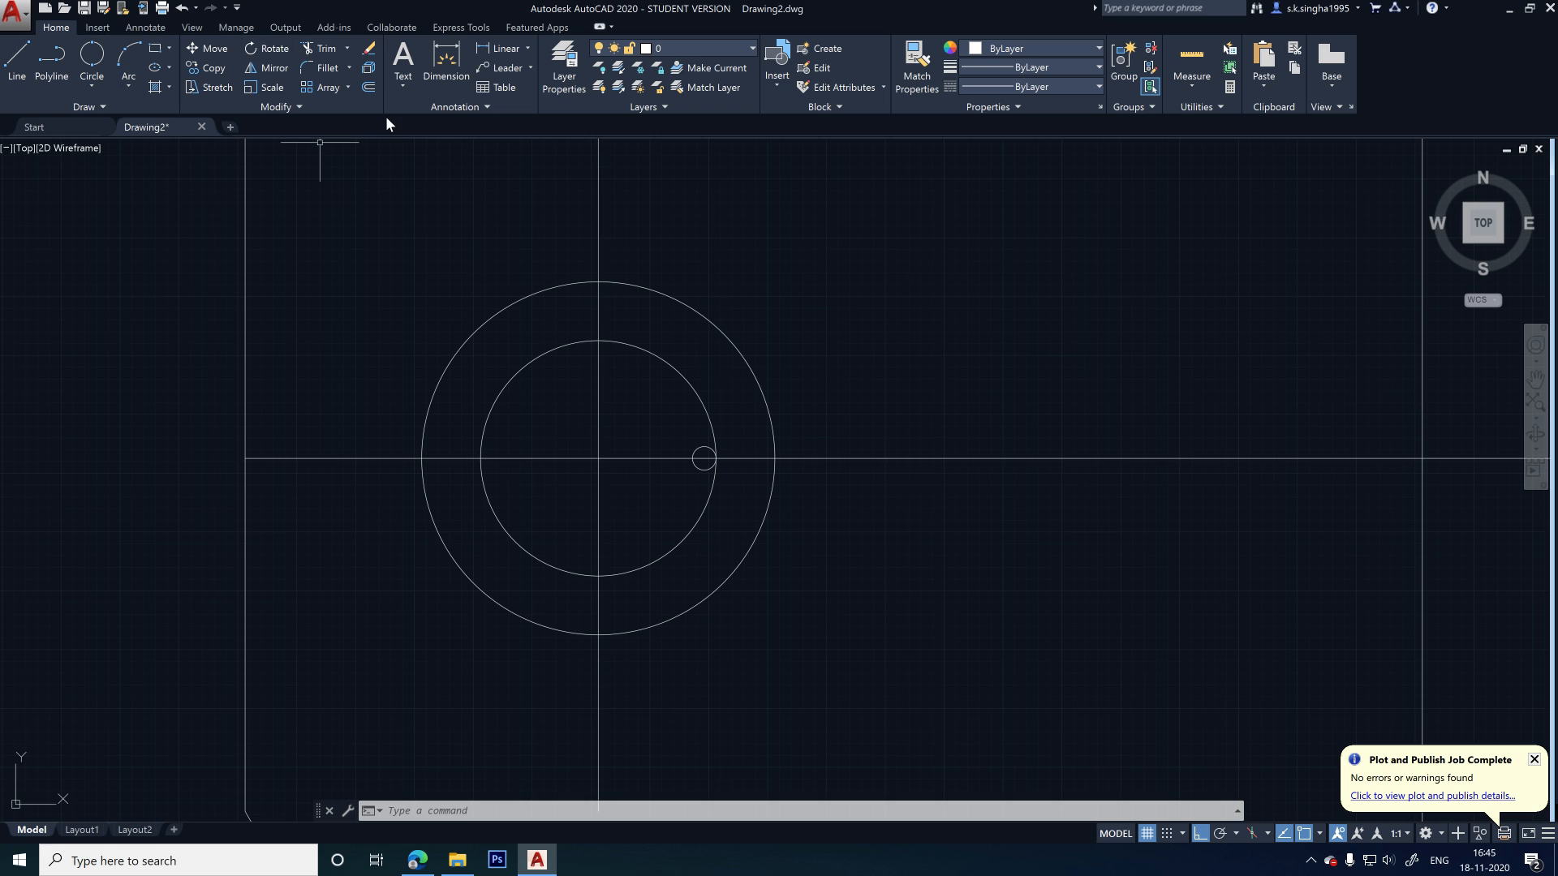
pyautogui.write('a')
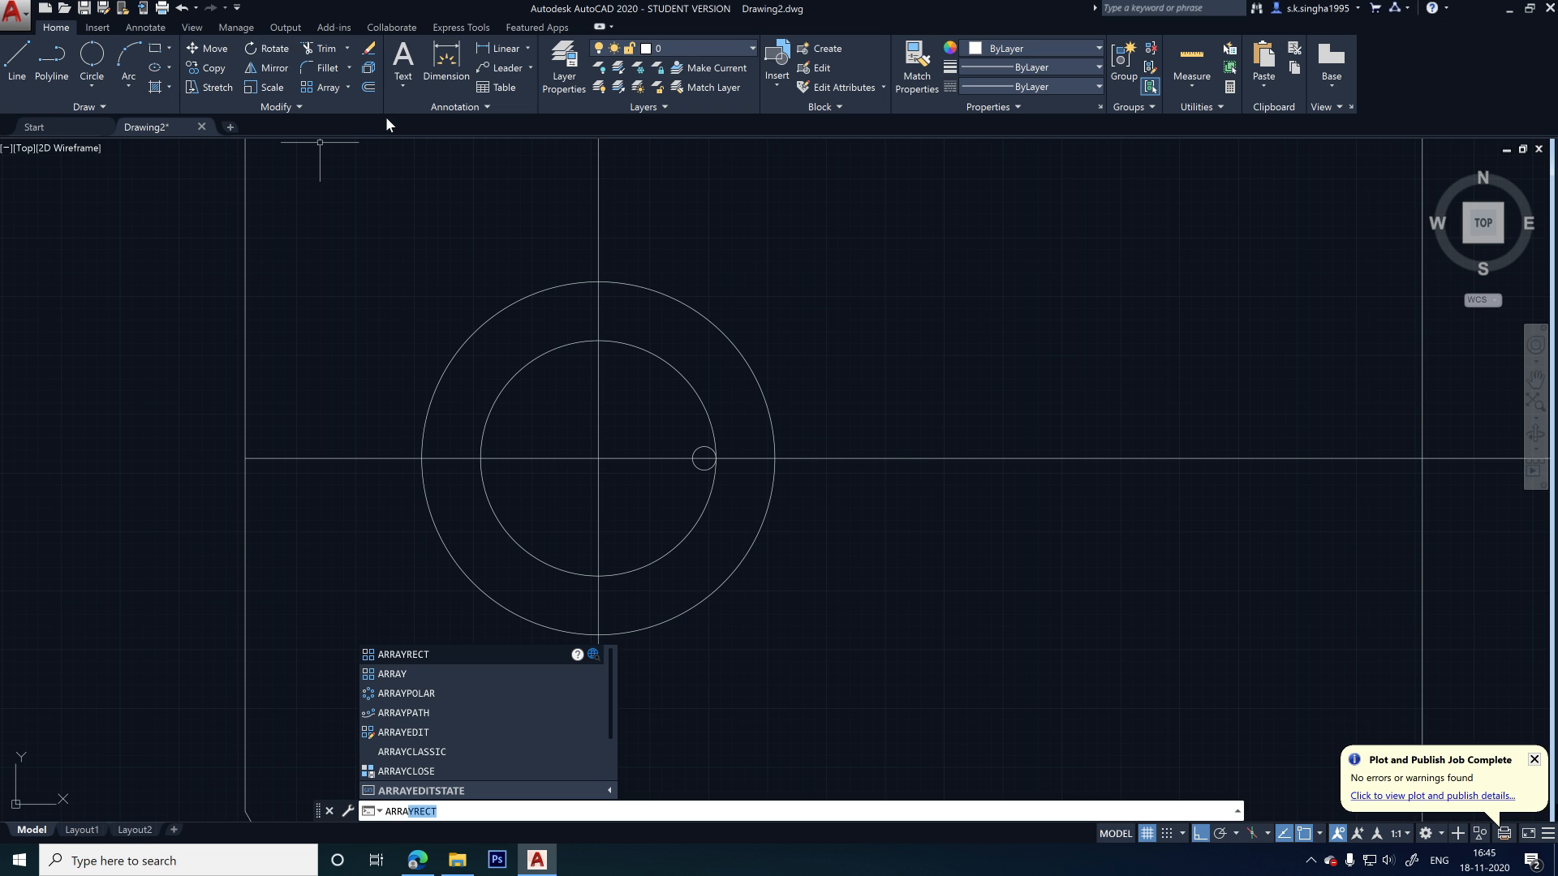
pyautogui.press('Down')
pyautogui.press('Down')
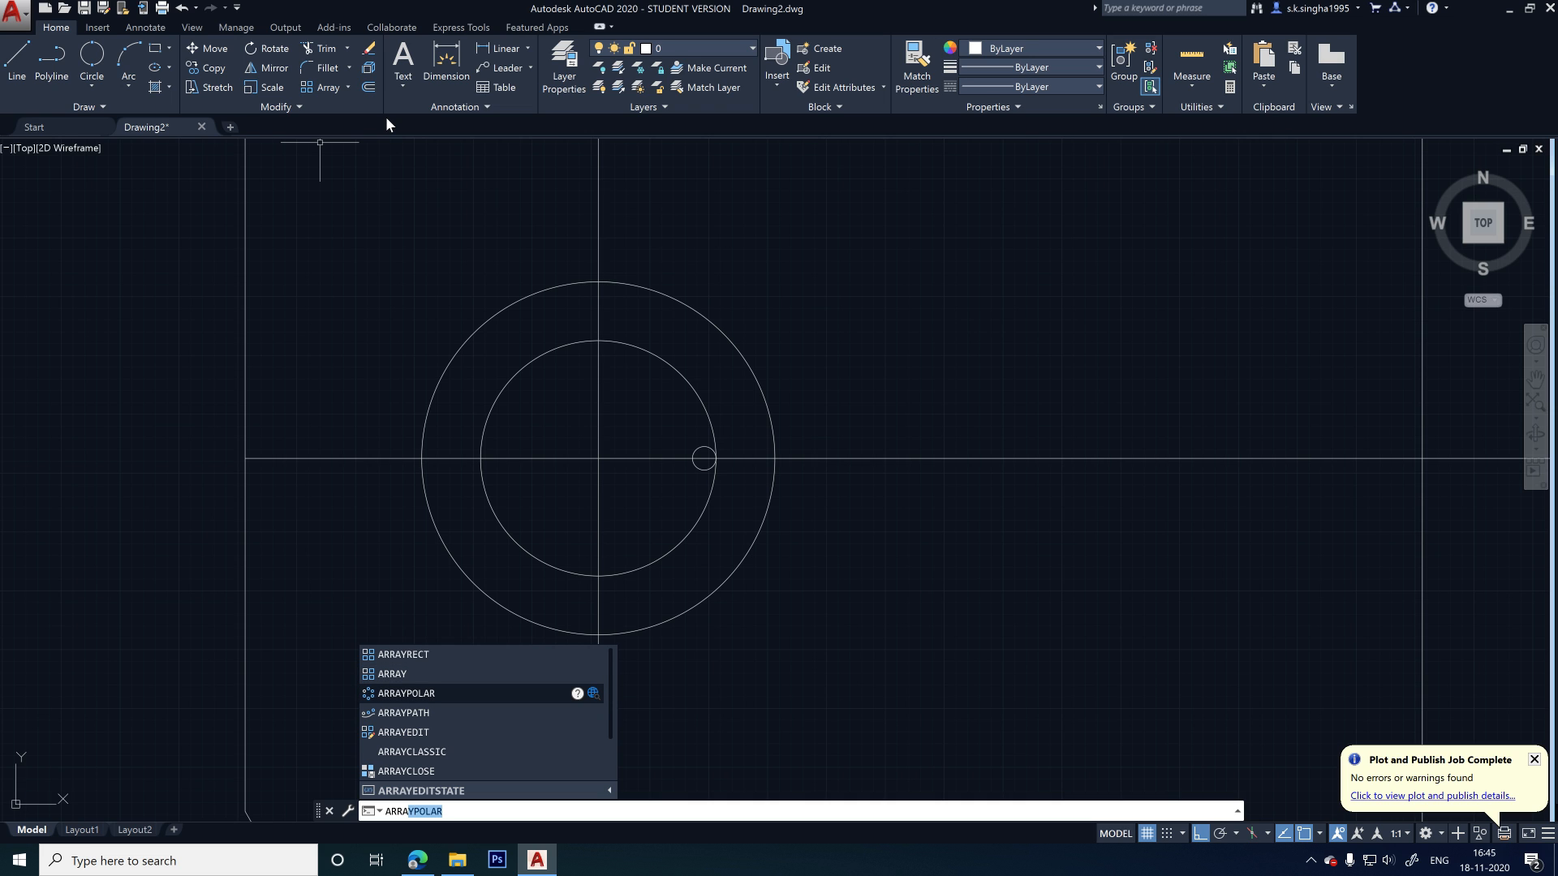
pyautogui.click(485, 693)
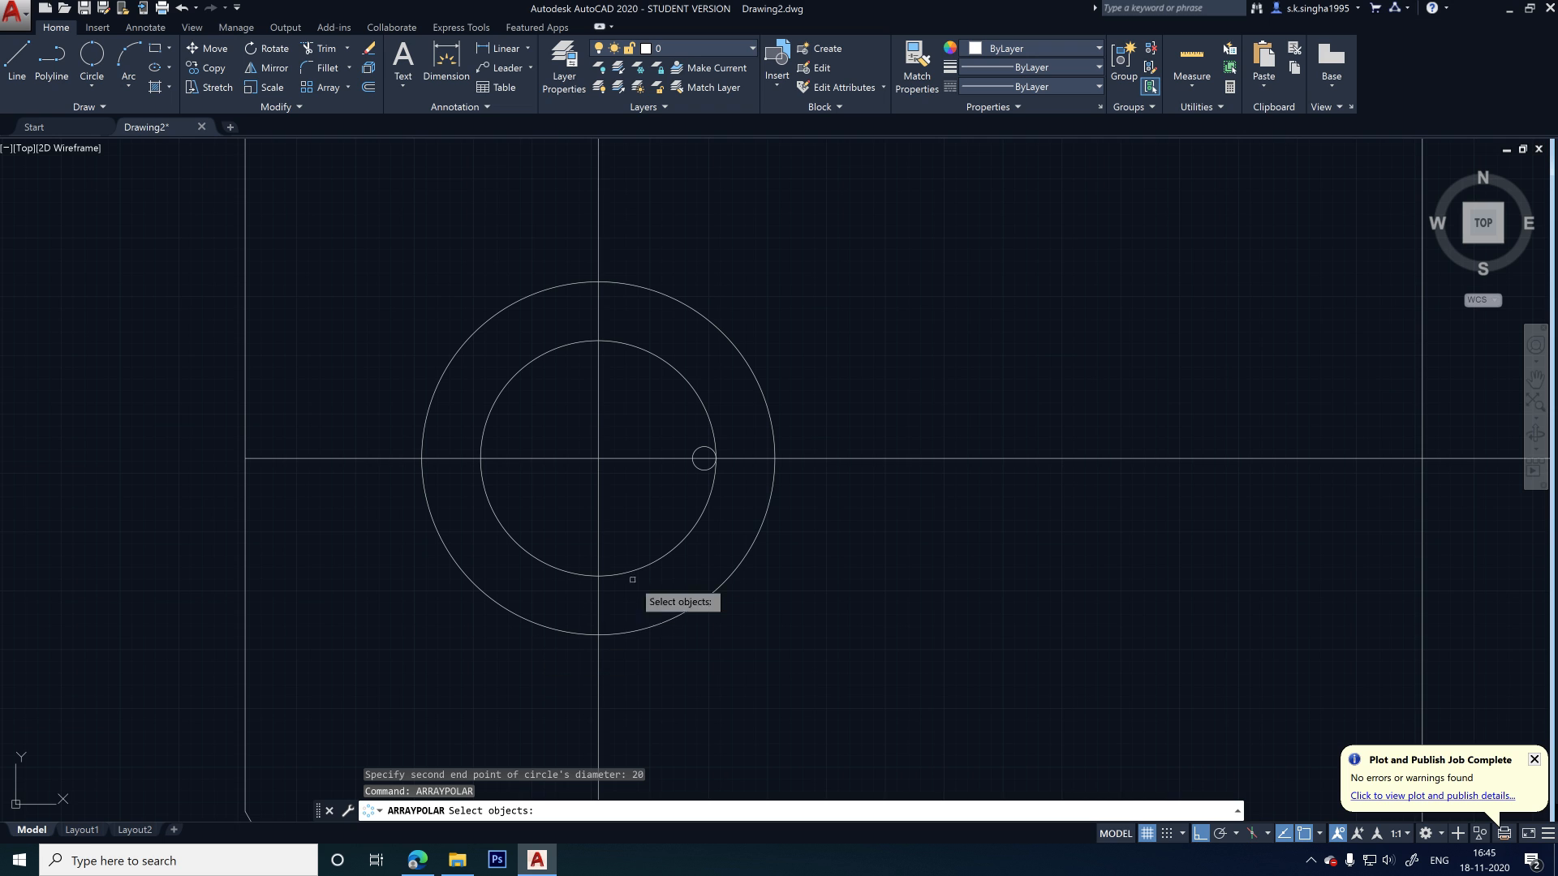
pyautogui.click(698, 469)
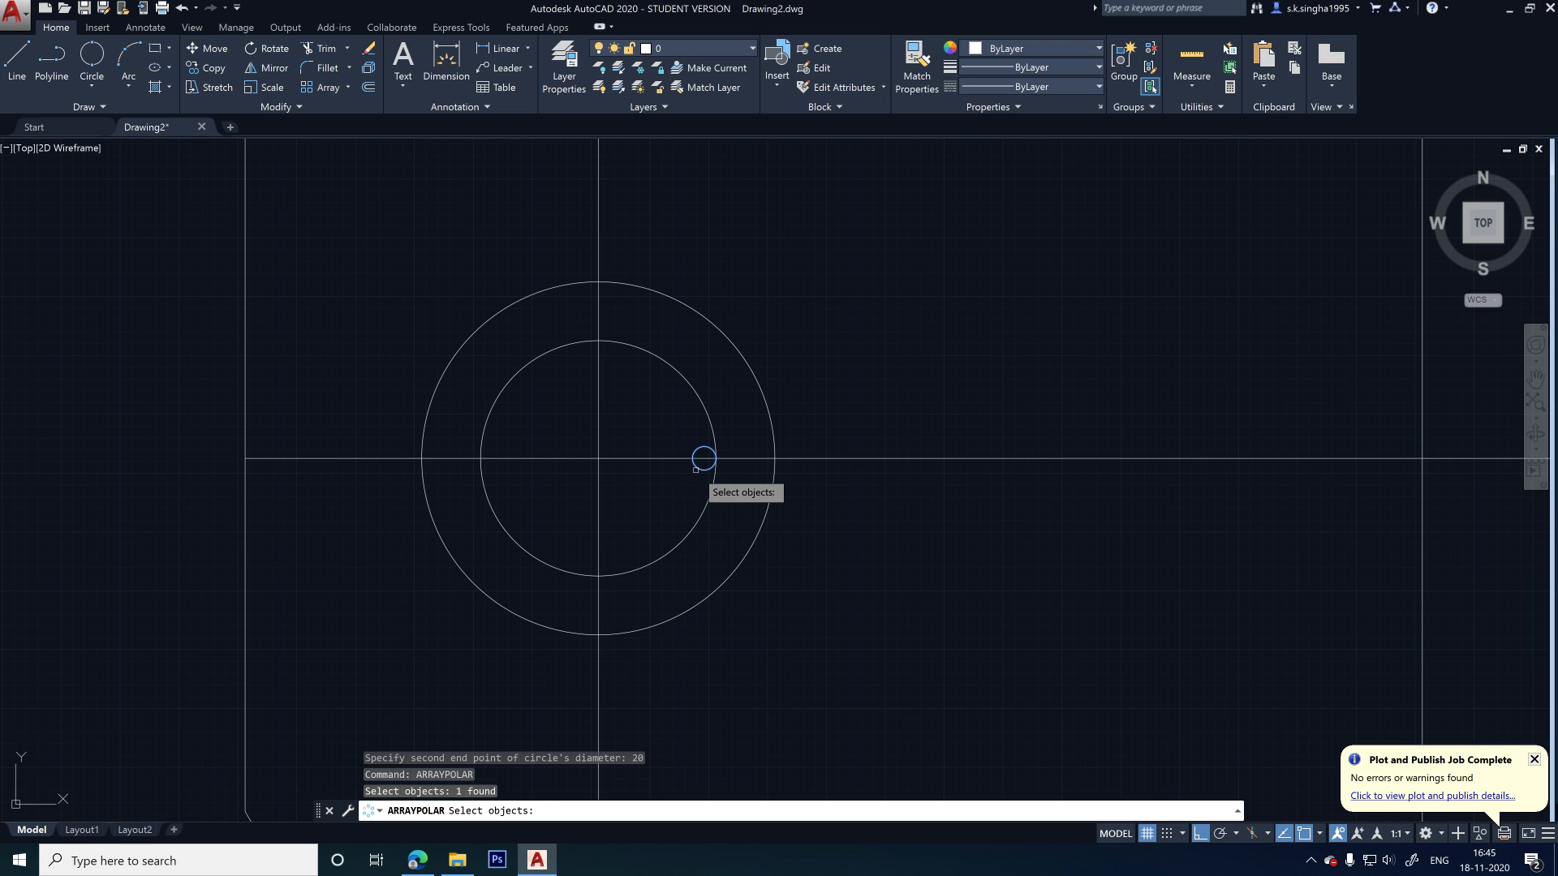
pyautogui.press('Return')
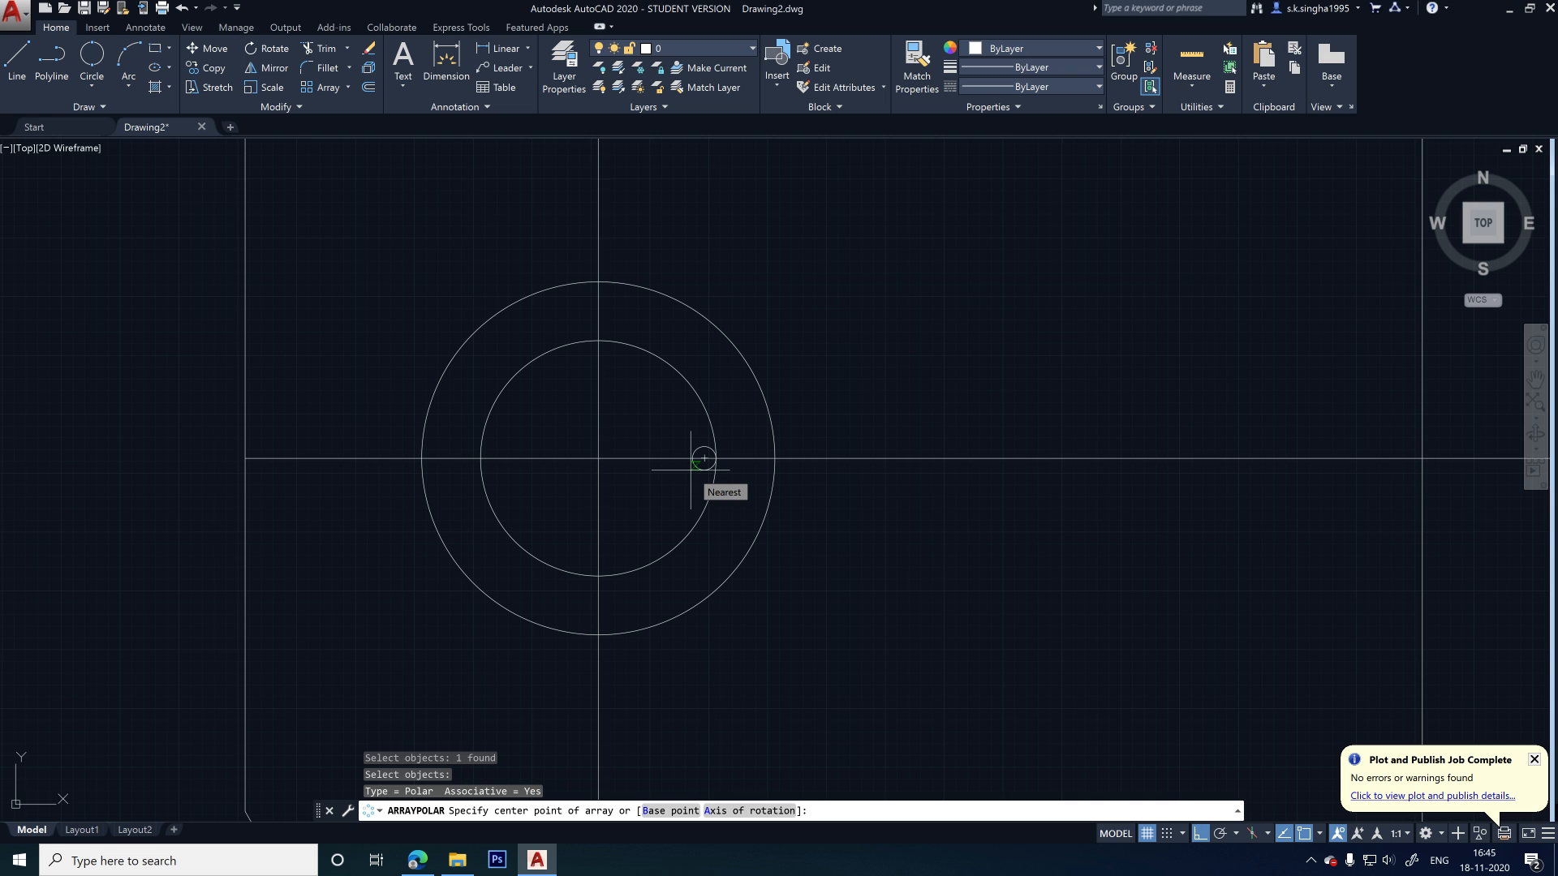
pyautogui.click(598, 459)
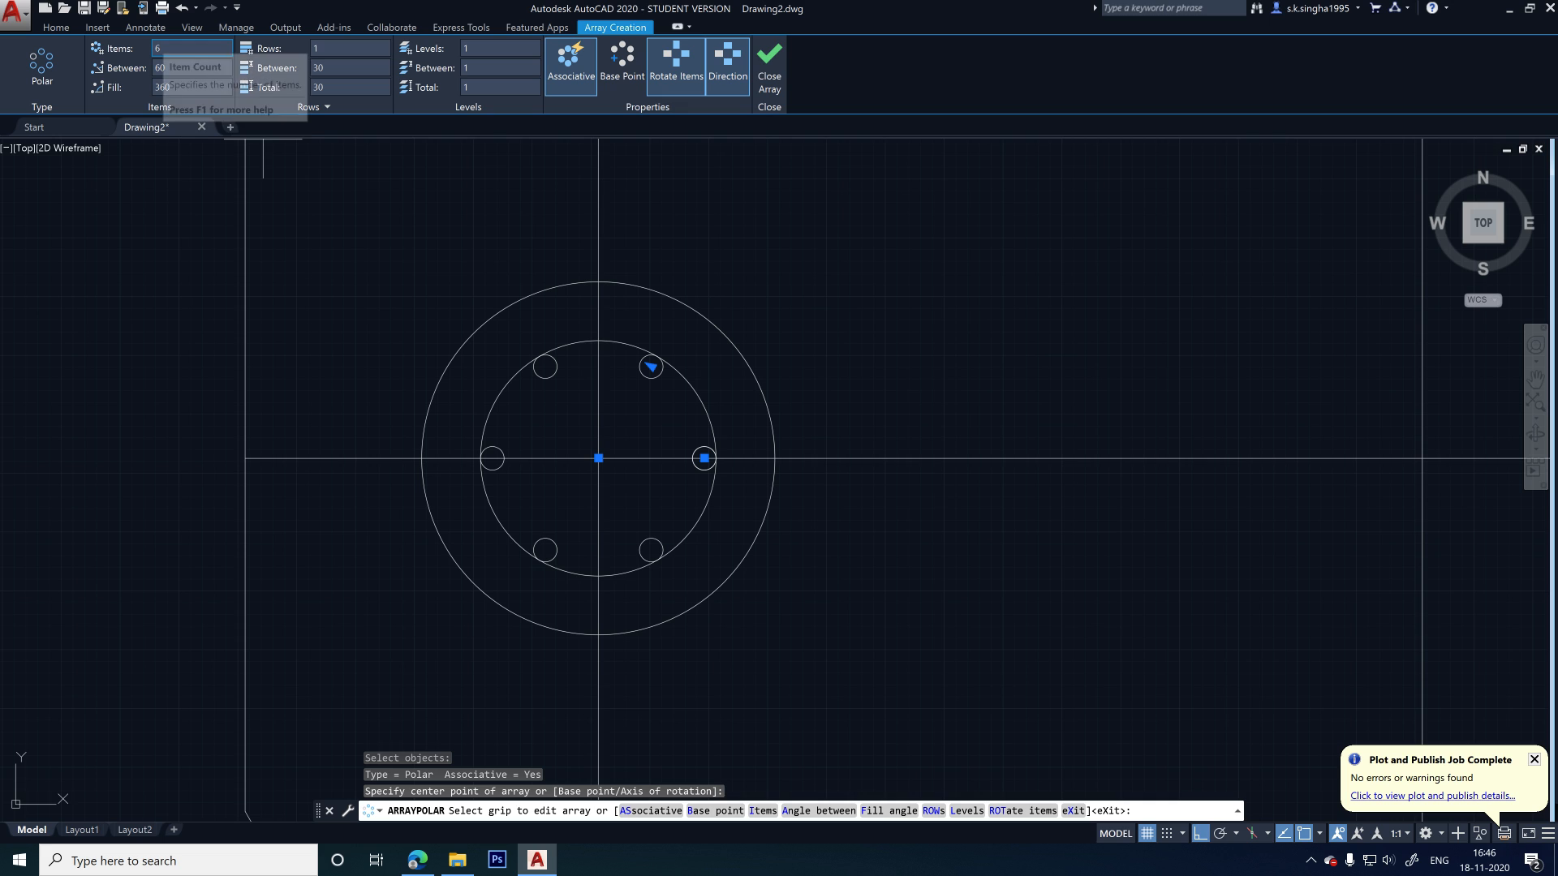
# - Try 8 items in the polar array, set the item count back to 6, and finish the array
pyautogui.click(168, 48)
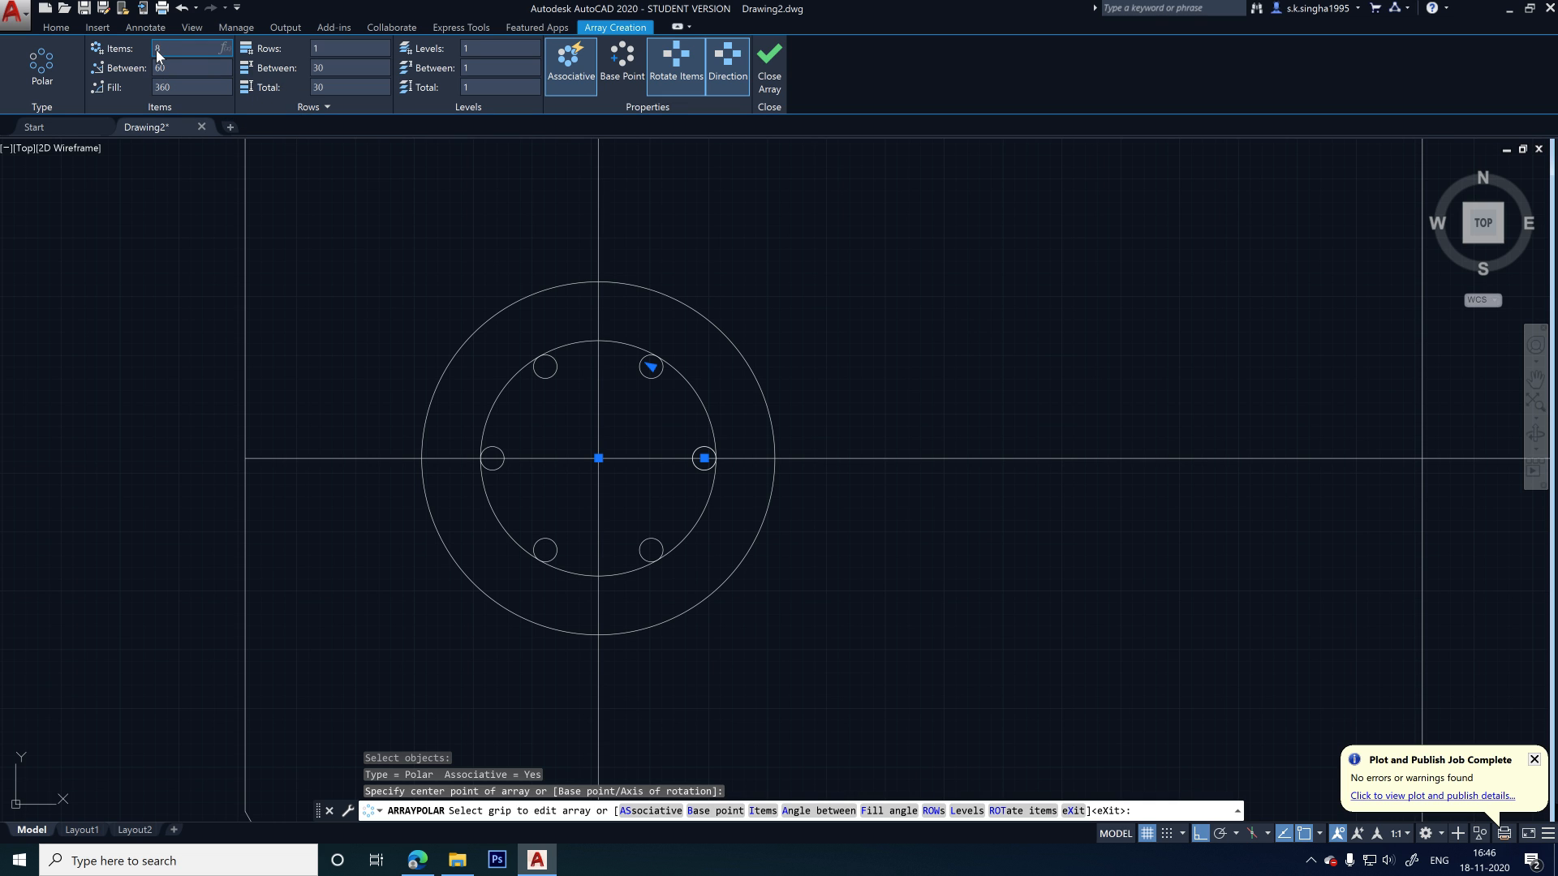
pyautogui.press('Return')
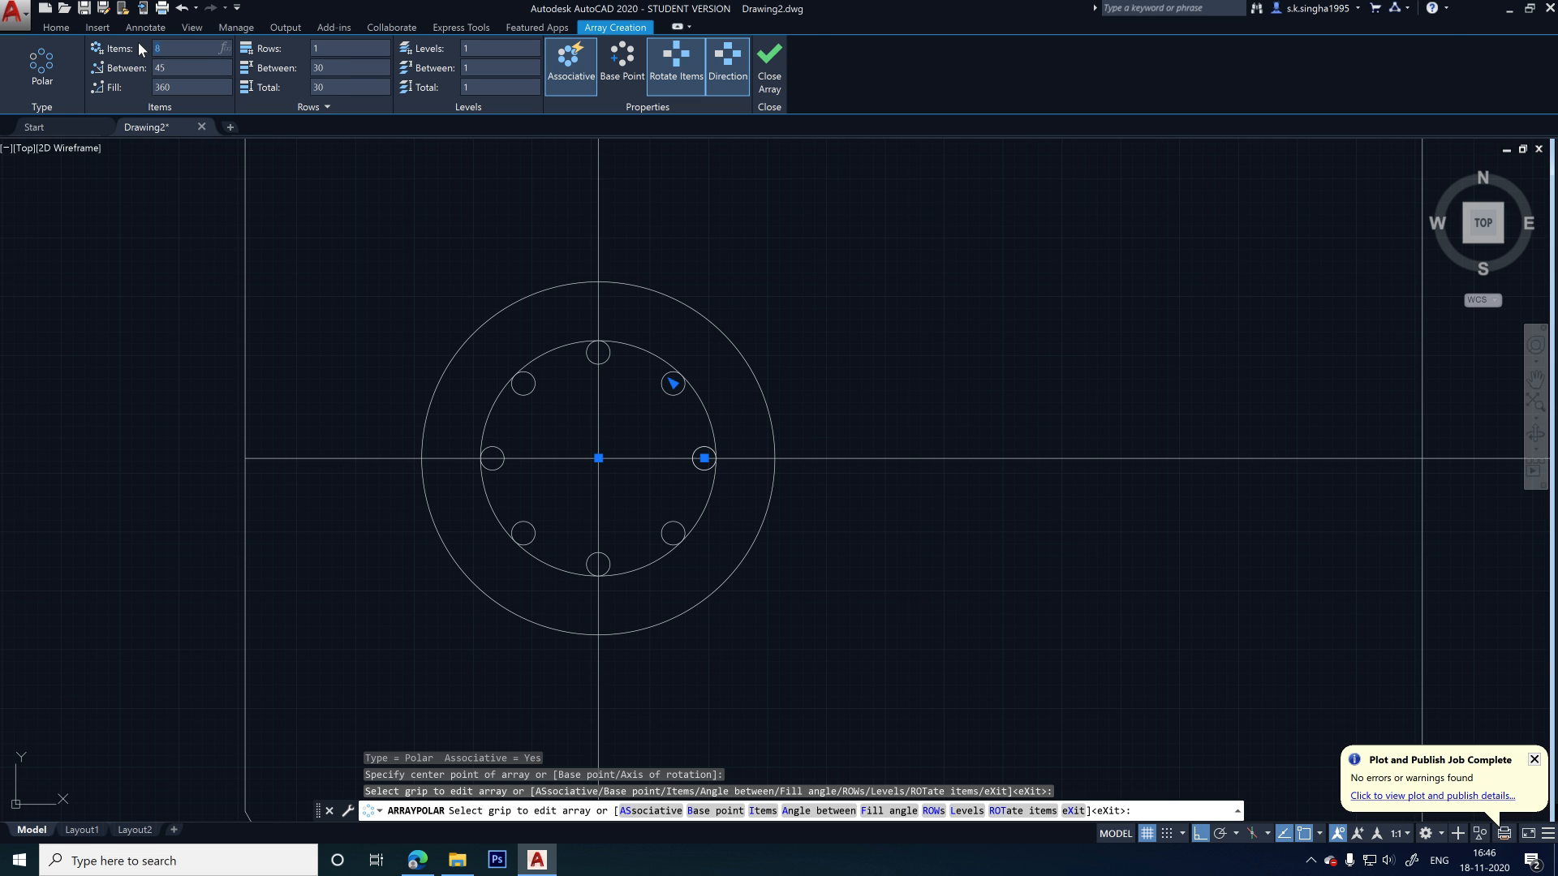
pyautogui.write('6')
pyautogui.press('Return')
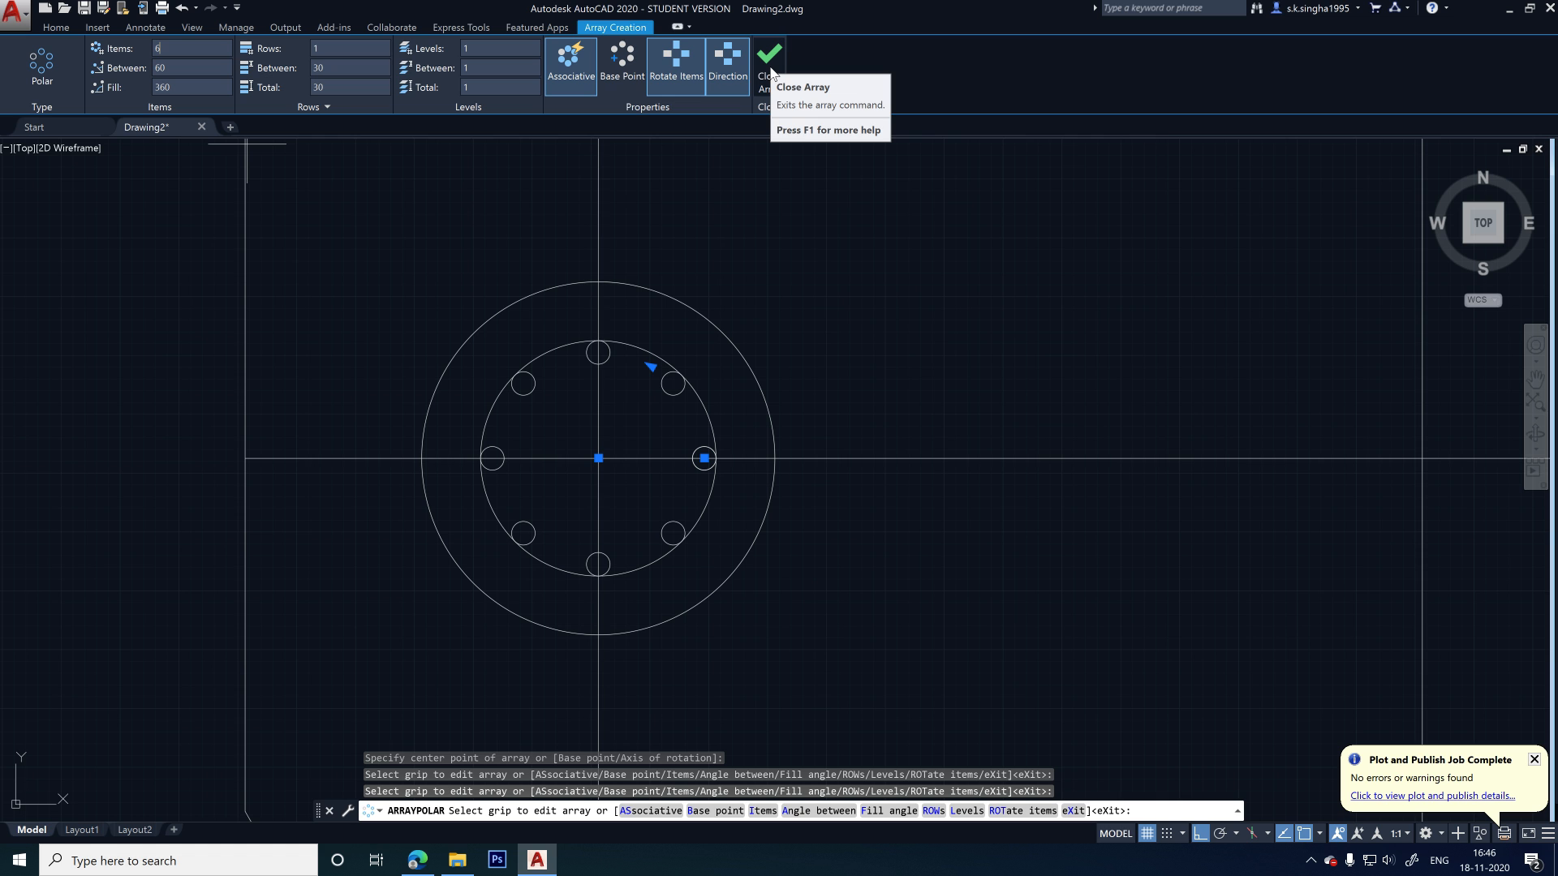
pyautogui.click(769, 61)
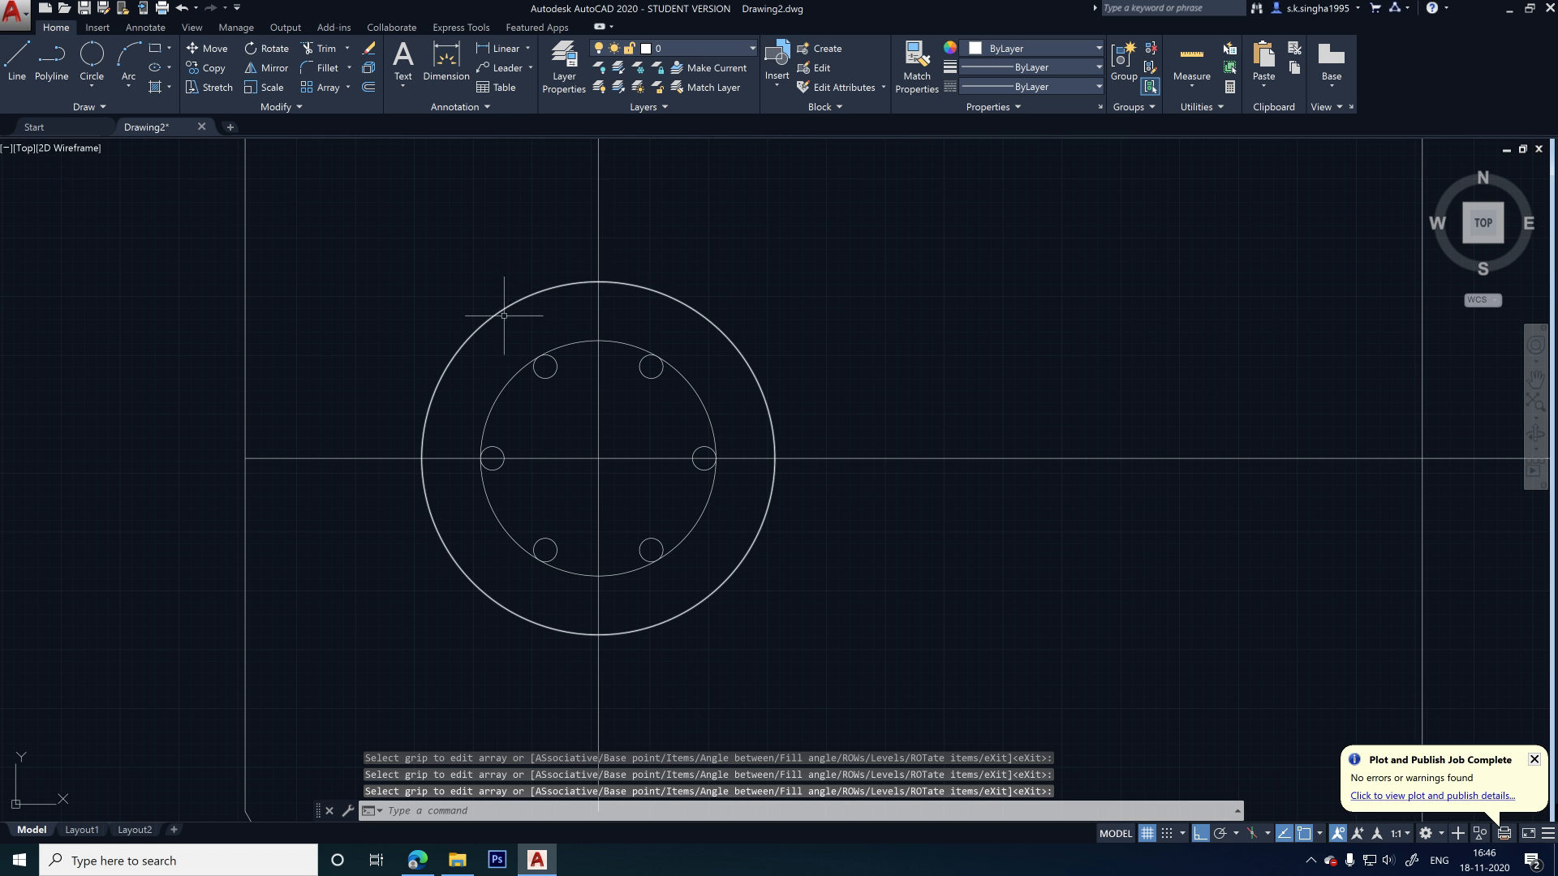
# - Examine the arrayed bar circles inside the pile and their position within the cap outline
pyautogui.scroll(-2, 387, 327)
pyautogui.scroll(2, 511, 442)
pyautogui.scroll(-2, 498, 426)
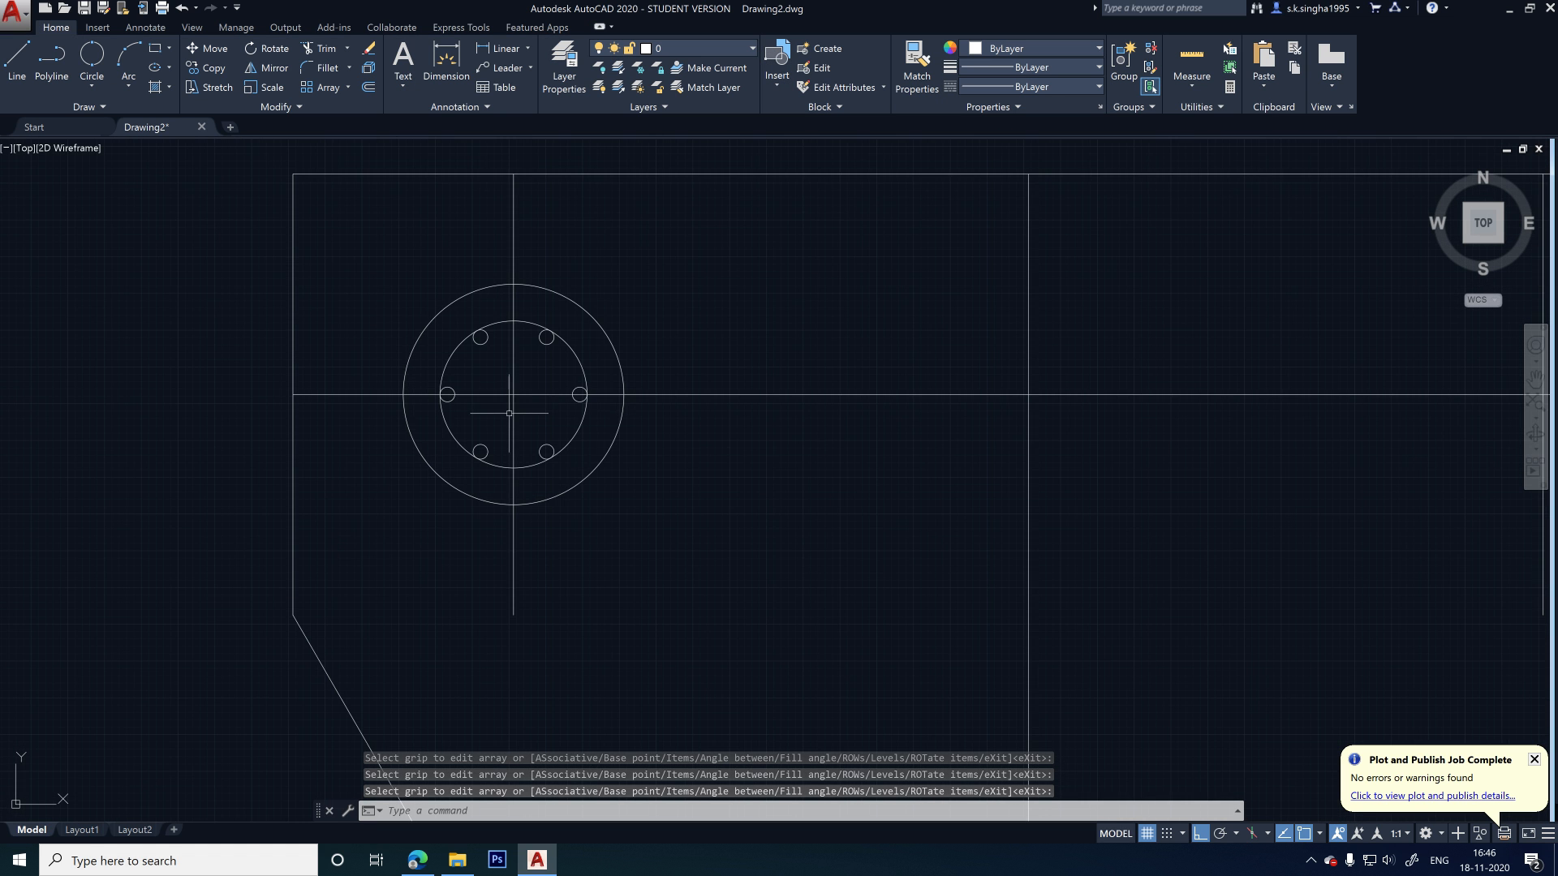
pyautogui.scroll(4, 519, 354)
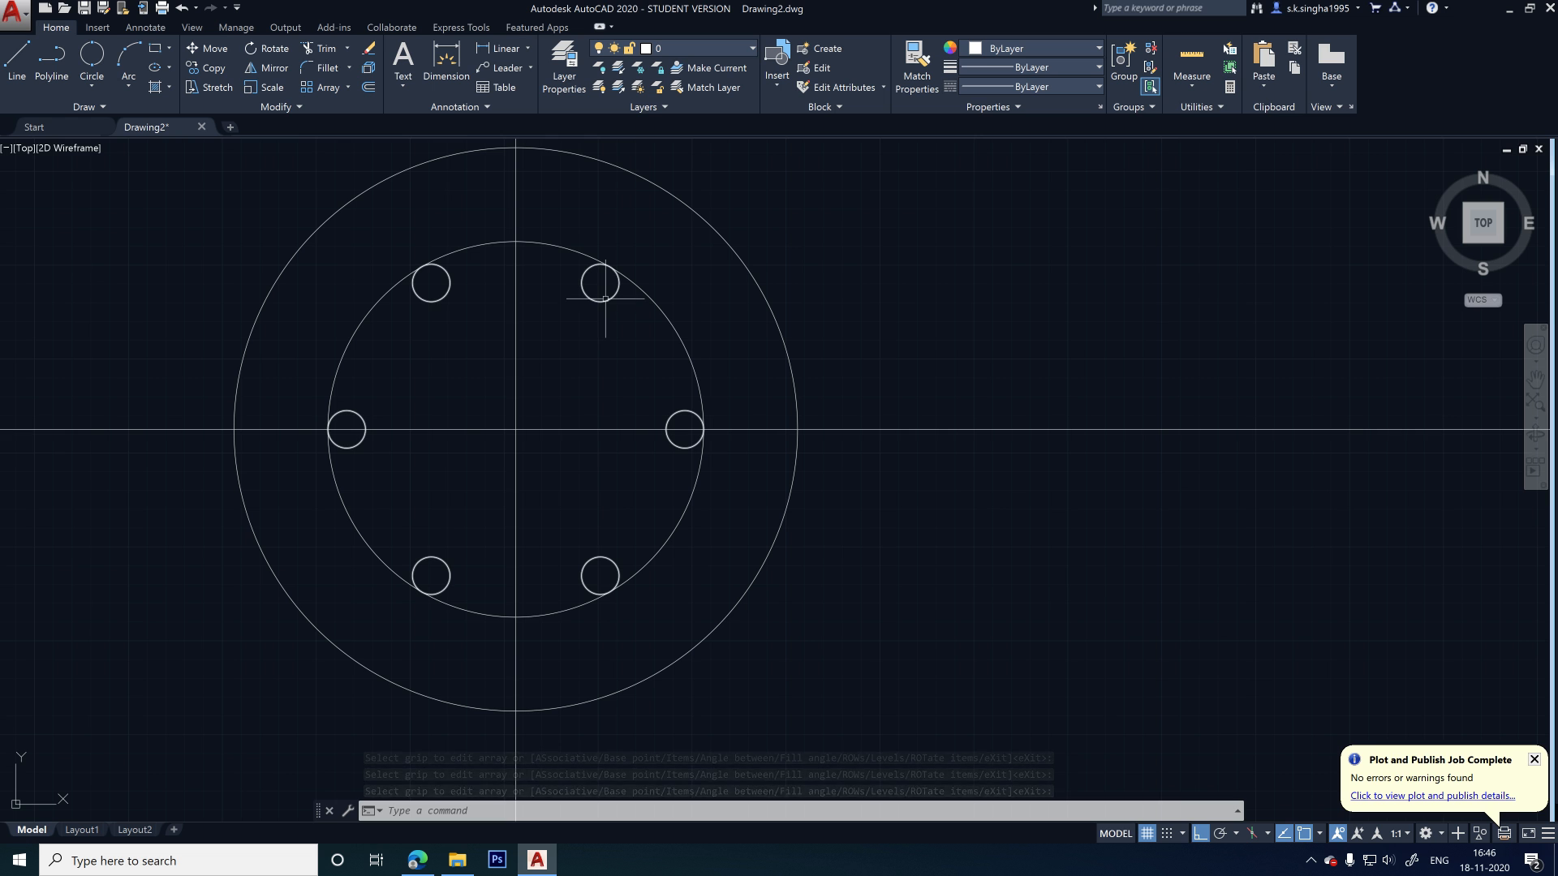
pyautogui.scroll(-4, 632, 403)
pyautogui.scroll(-4, 631, 403)
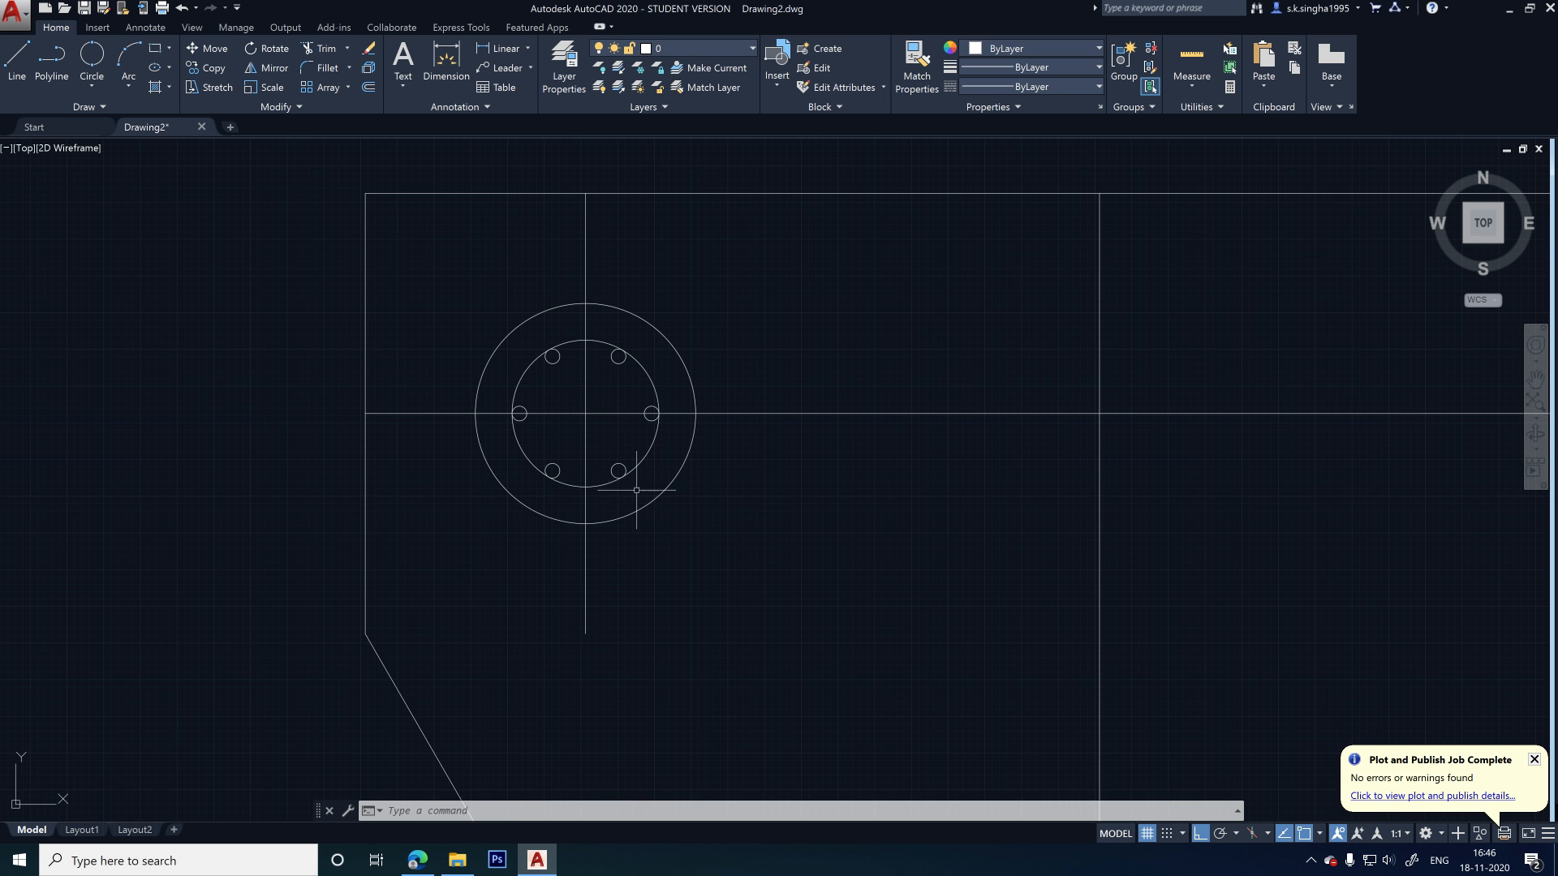
pyautogui.scroll(5, 361, 414)
pyautogui.scroll(-3, 535, 455)
pyautogui.scroll(5, 536, 455)
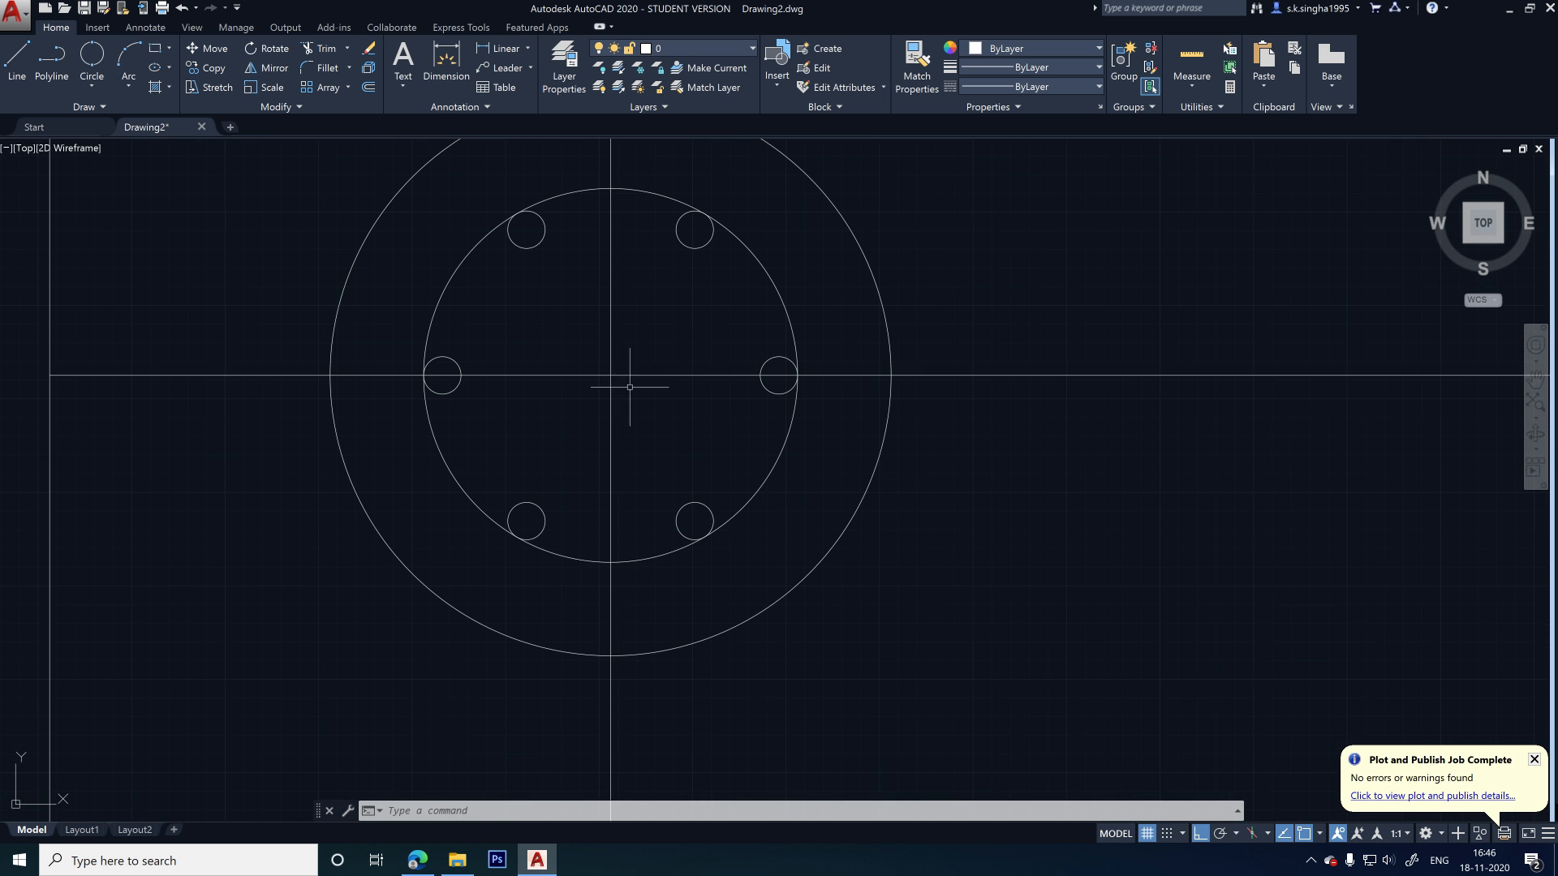
pyautogui.scroll(-4, 625, 361)
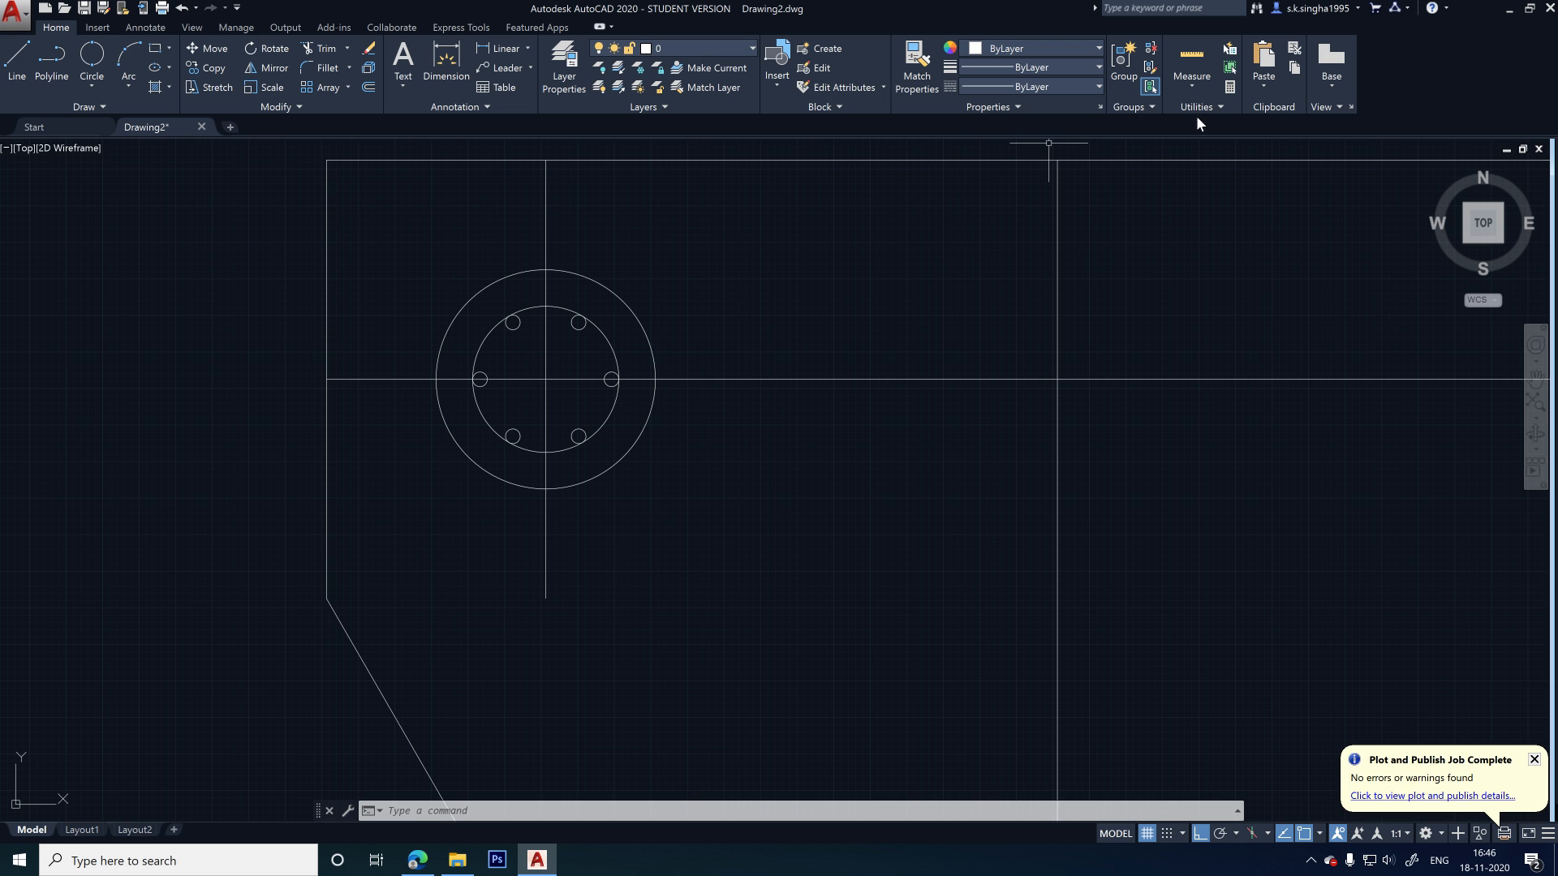
# - With Ortho off, draw a short slanted line from the upper-left bar circle's right edge, down towards the pile's interior
pyautogui.scroll(2, 547, 349)
pyautogui.scroll(3, 512, 297)
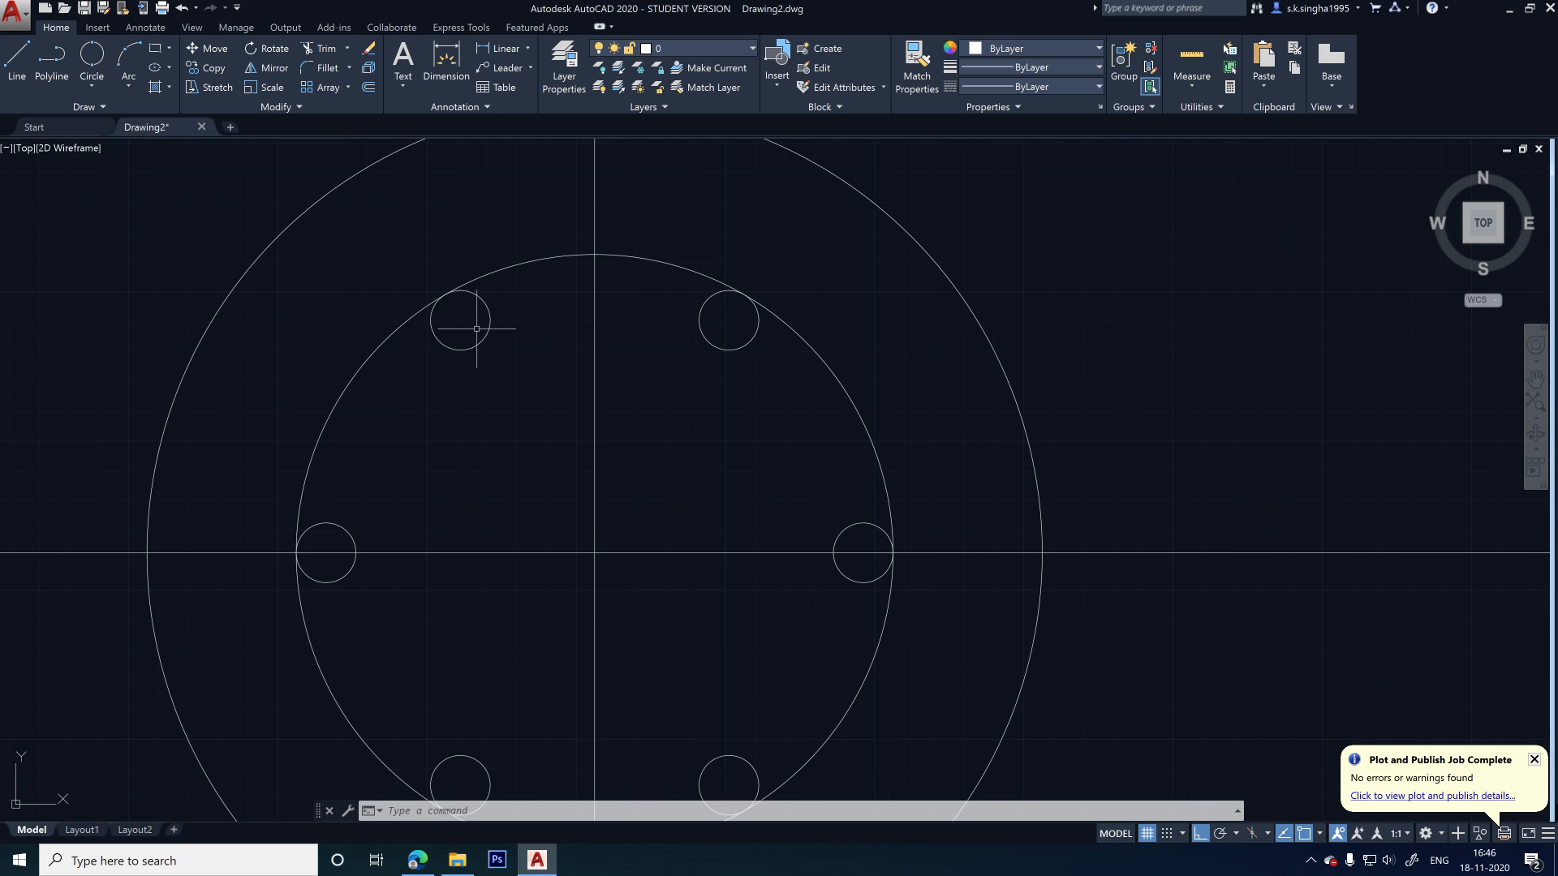
pyautogui.click(16, 64)
pyautogui.scroll(2, 507, 292)
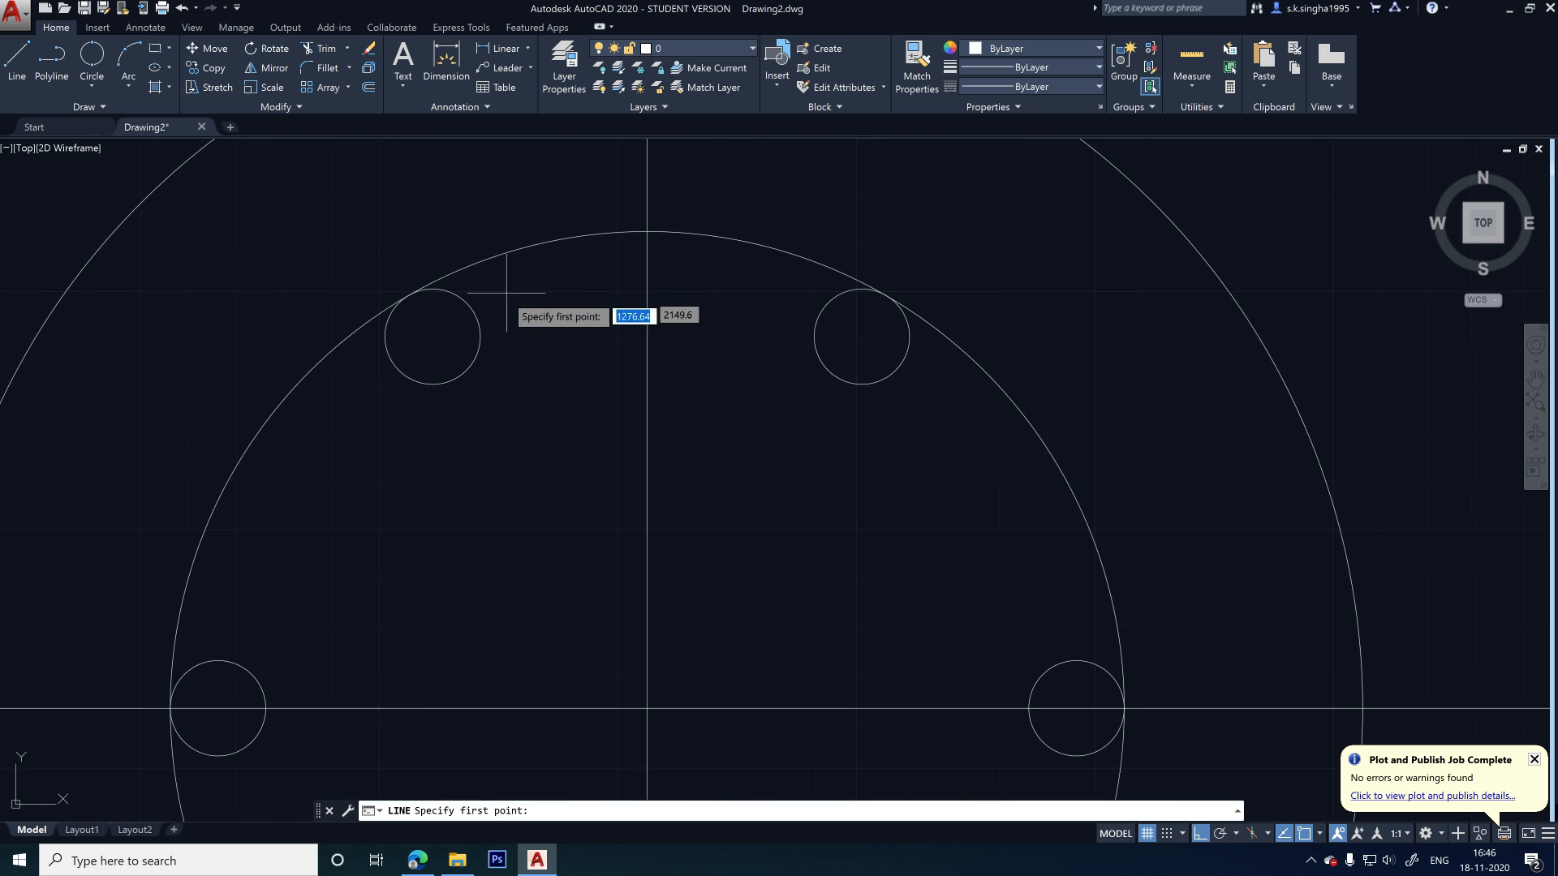
pyautogui.click(474, 312)
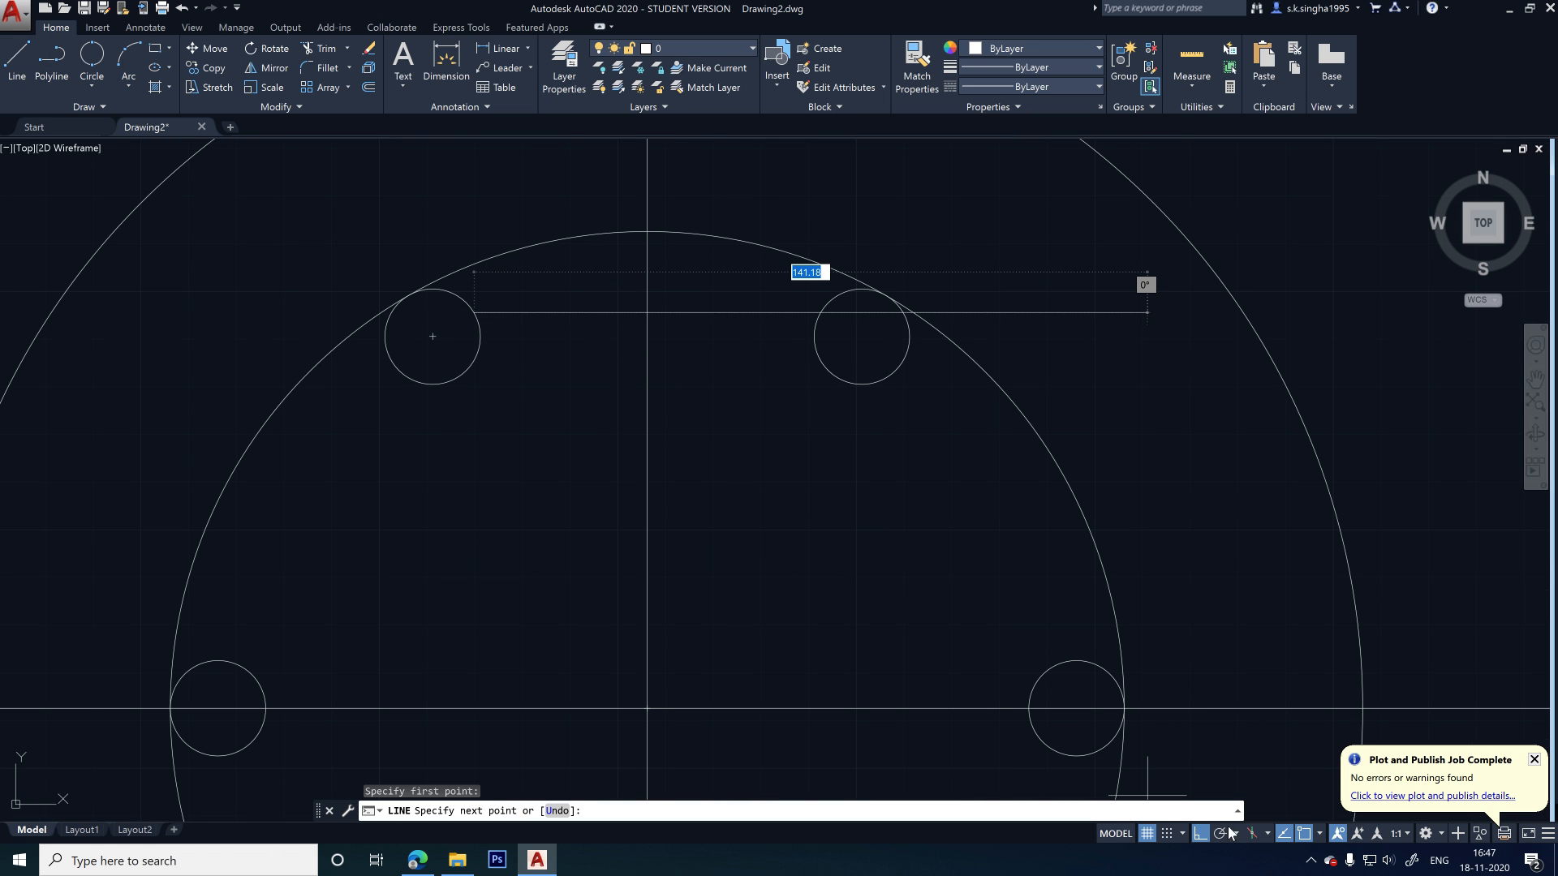
pyautogui.press('F8')
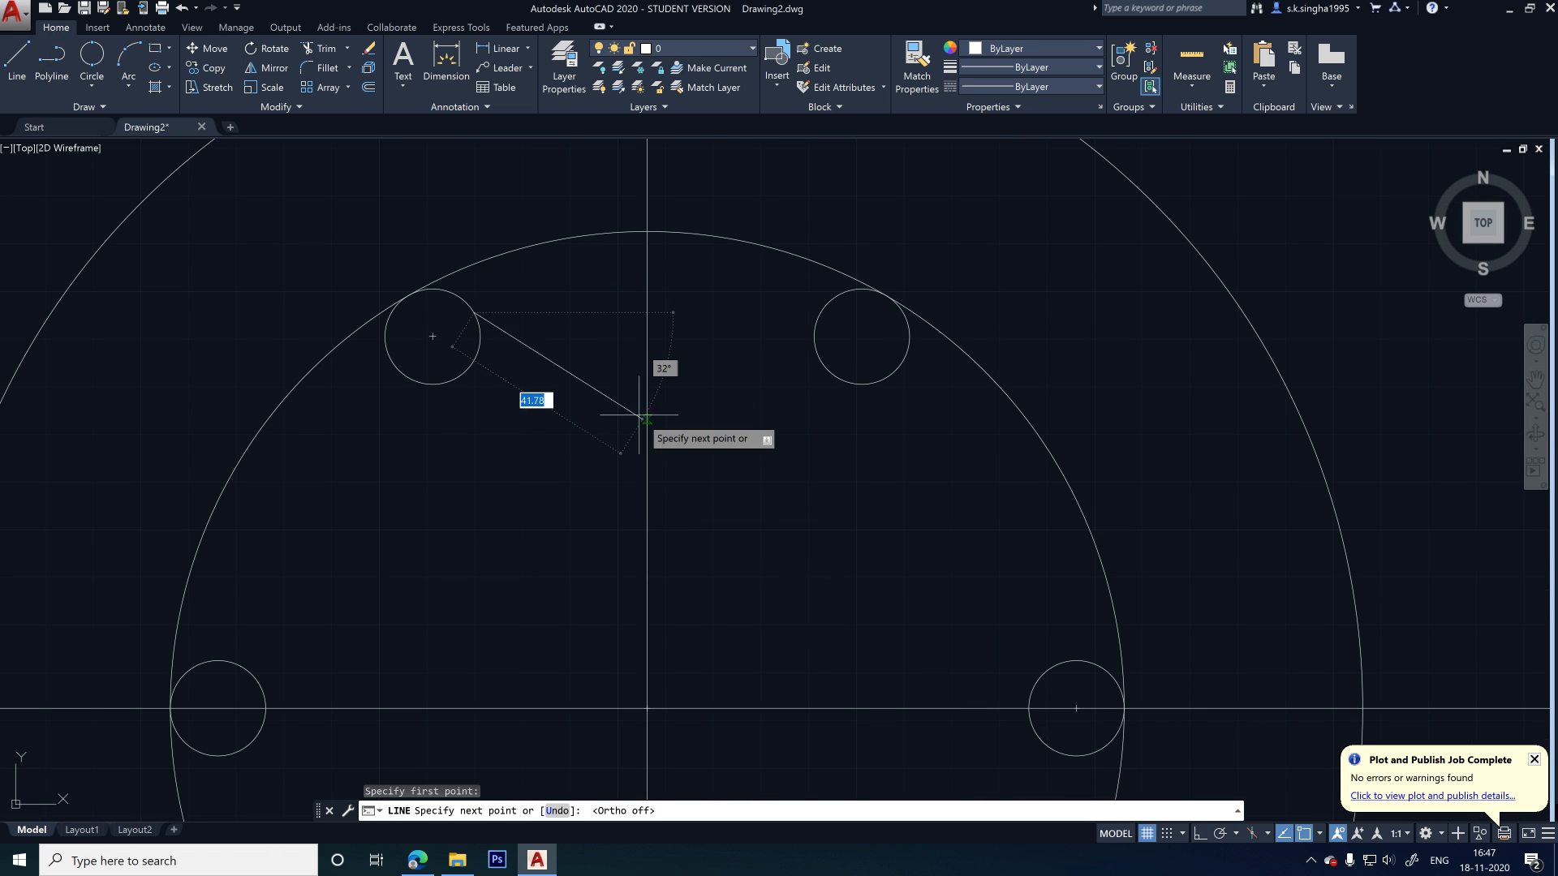
pyautogui.click(509, 367)
pyautogui.press('Escape')
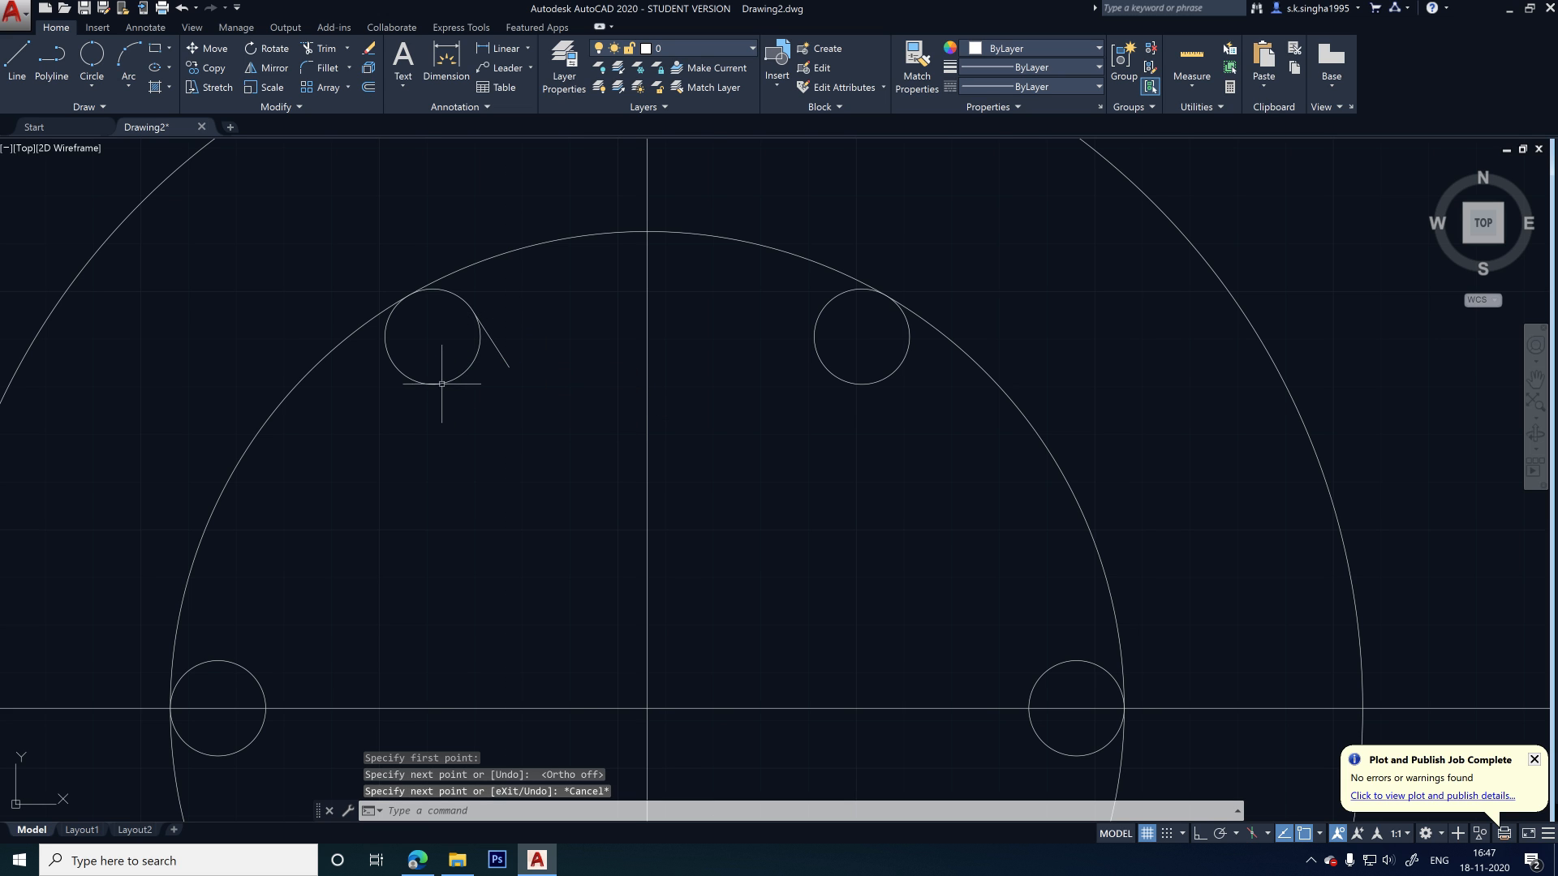
# - Copy the short slanted line from its upper end to the lower-left edge of the same bar circle
pyautogui.click(493, 345)
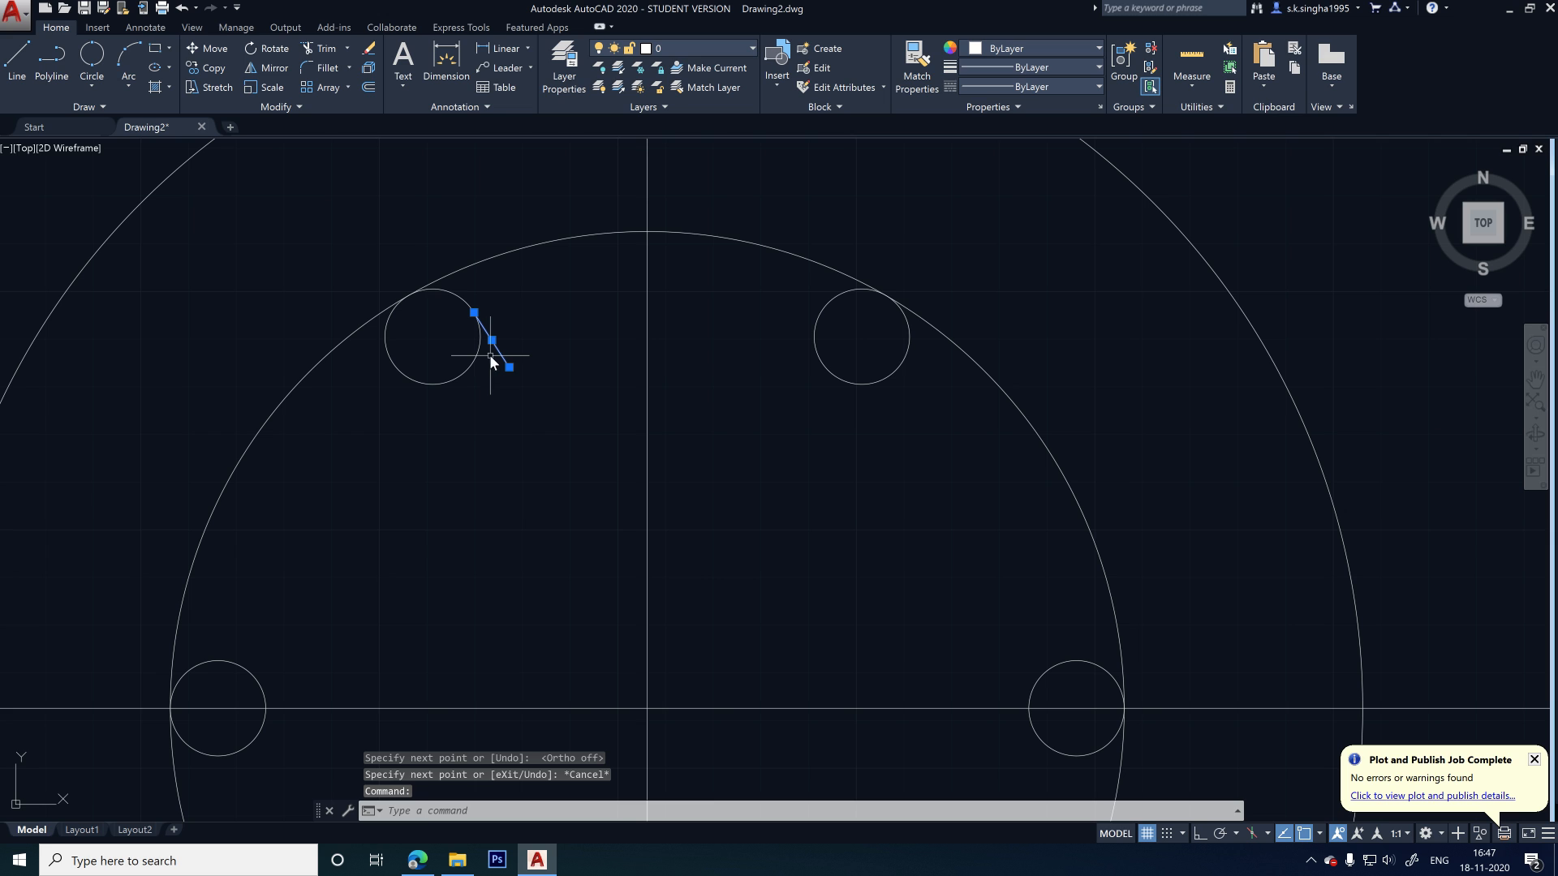
pyautogui.write('co')
pyautogui.press('Return')
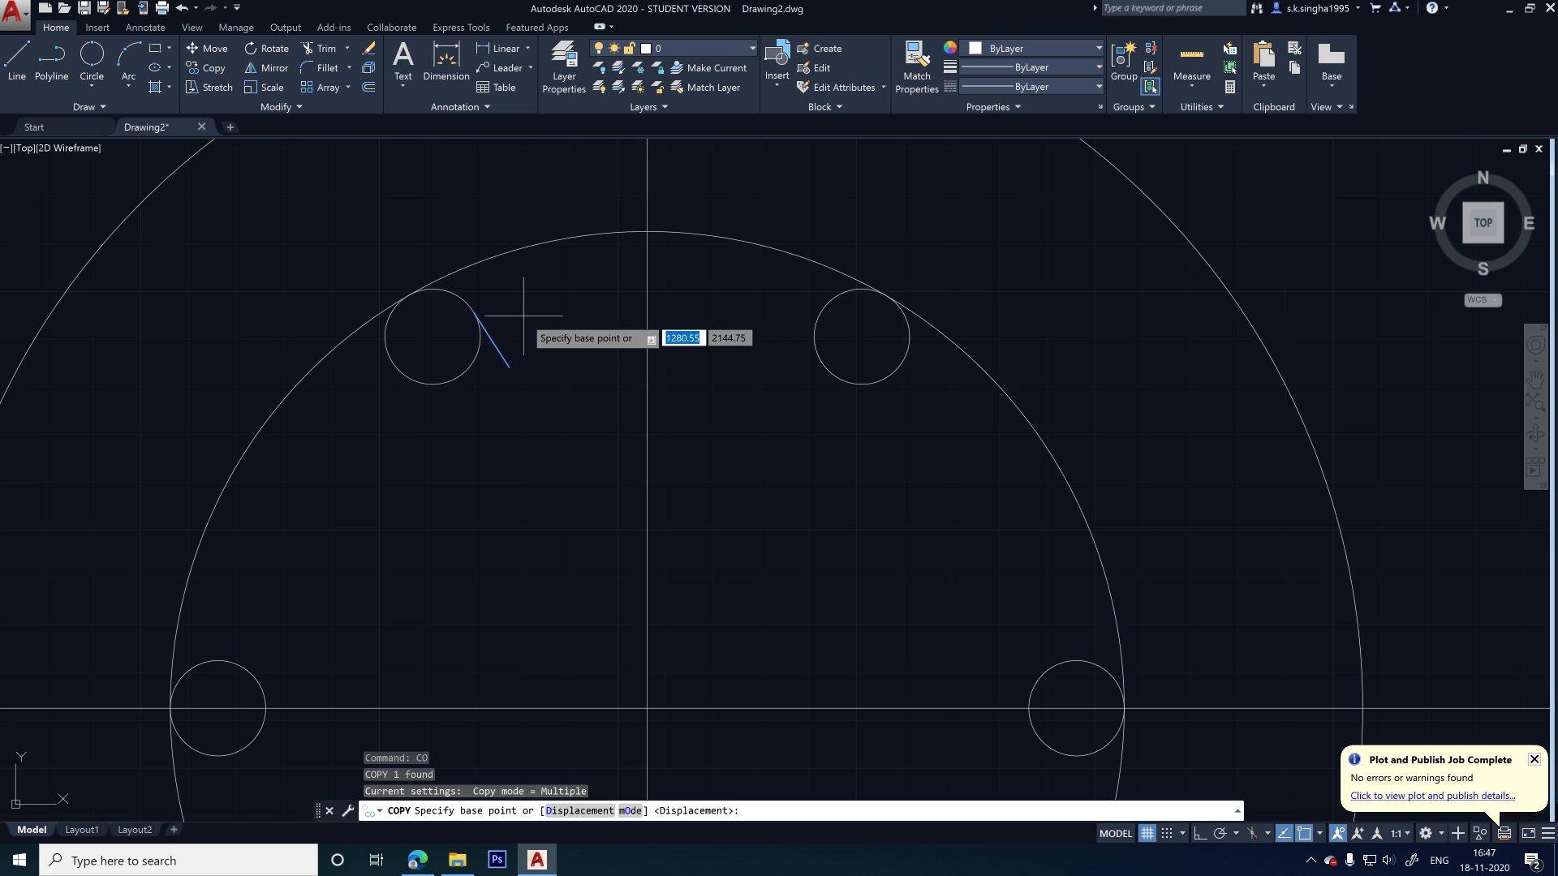
pyautogui.click(475, 312)
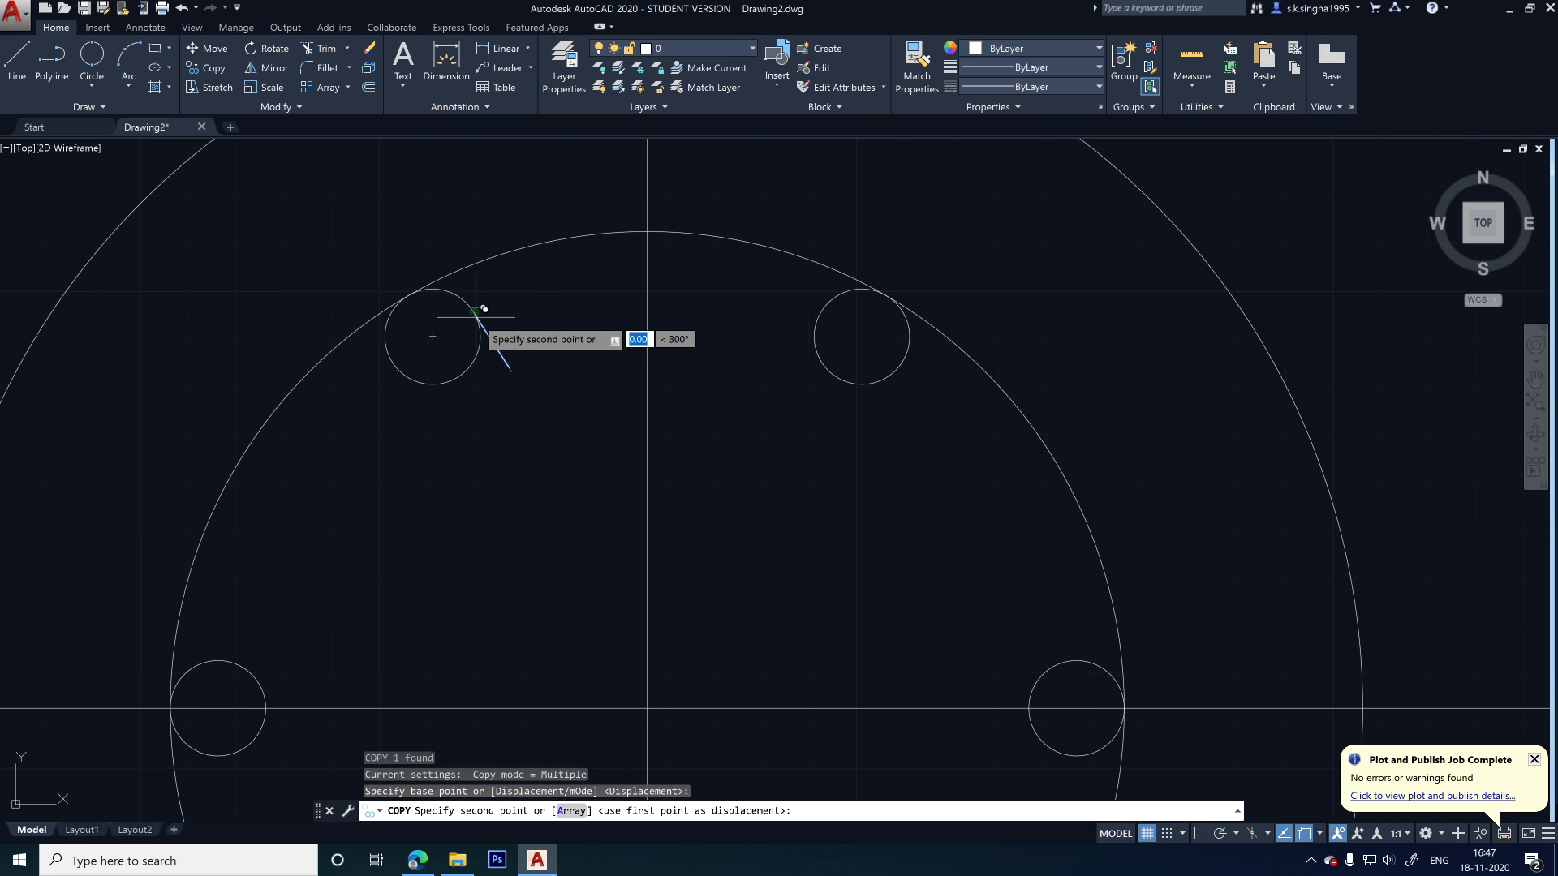
pyautogui.click(392, 359)
pyautogui.press('Escape')
pyautogui.scroll(-5, 455, 279)
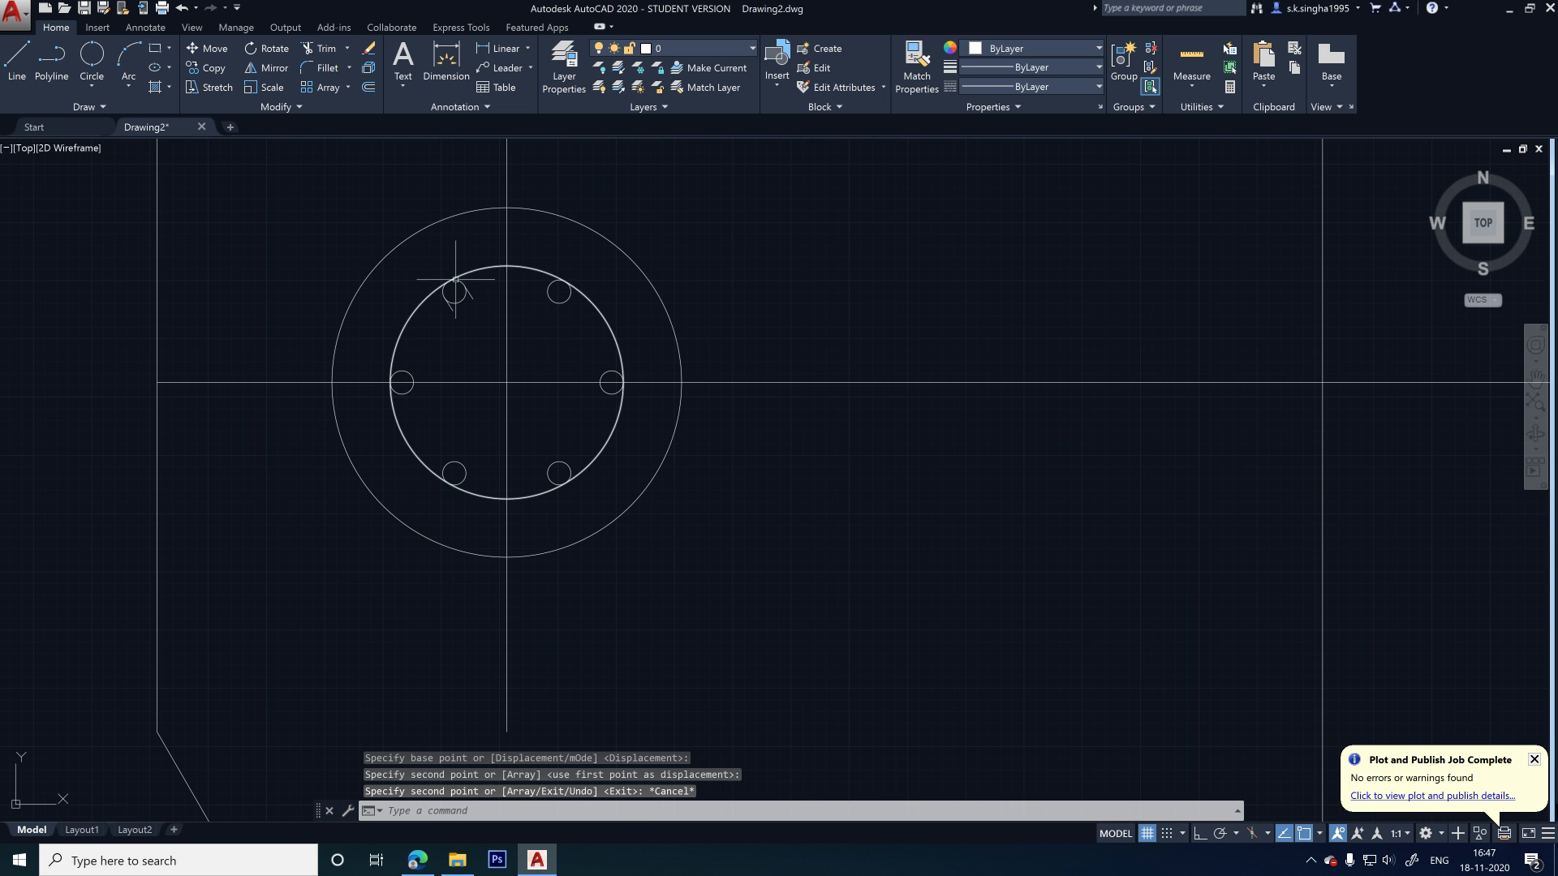
# - Stretch the free end of the bar circle's right slanted line about 5 further along its own direction, to about 19 long
pyautogui.scroll(-3, 455, 279)
pyautogui.scroll(7, 557, 452)
pyautogui.scroll(-4, 515, 334)
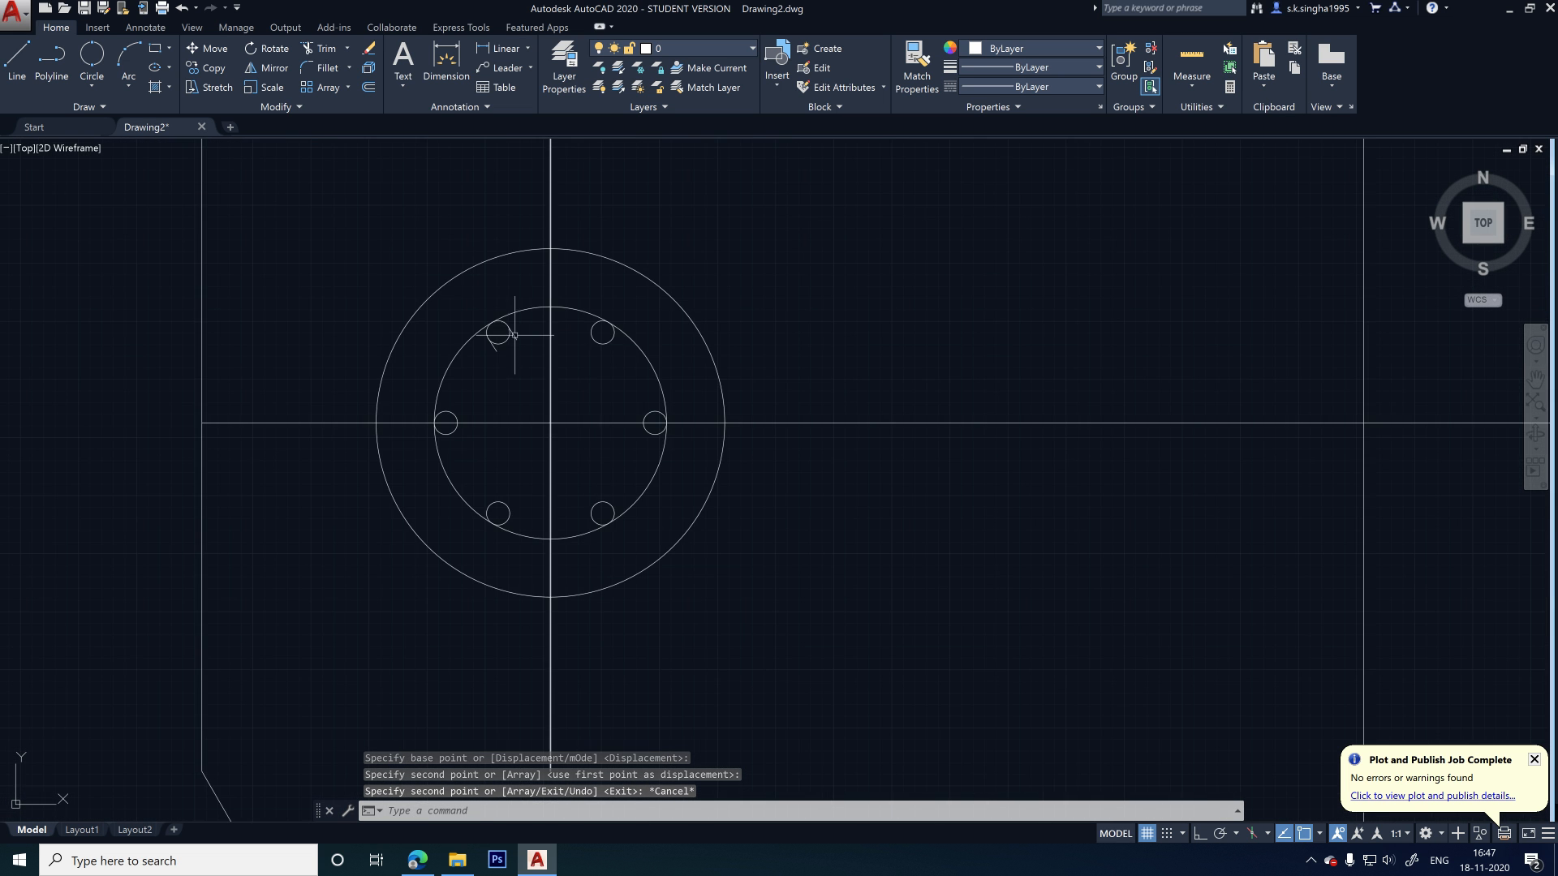
pyautogui.scroll(6, 515, 334)
pyautogui.scroll(-3, 441, 407)
pyautogui.scroll(5, 441, 315)
pyautogui.press('Escape')
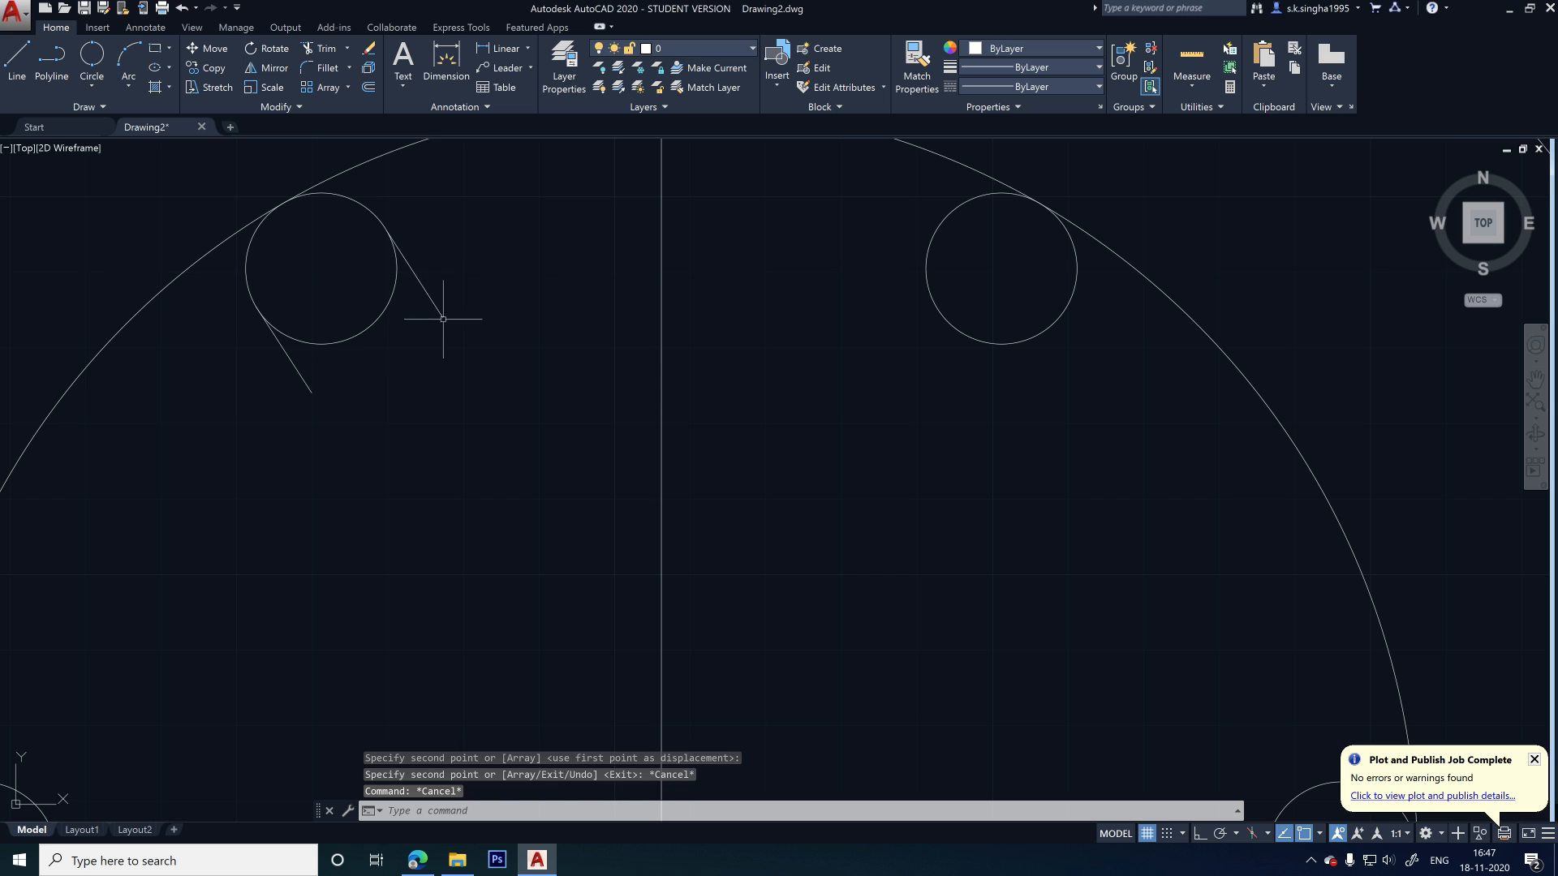
pyautogui.click(443, 319)
pyautogui.click(442, 318)
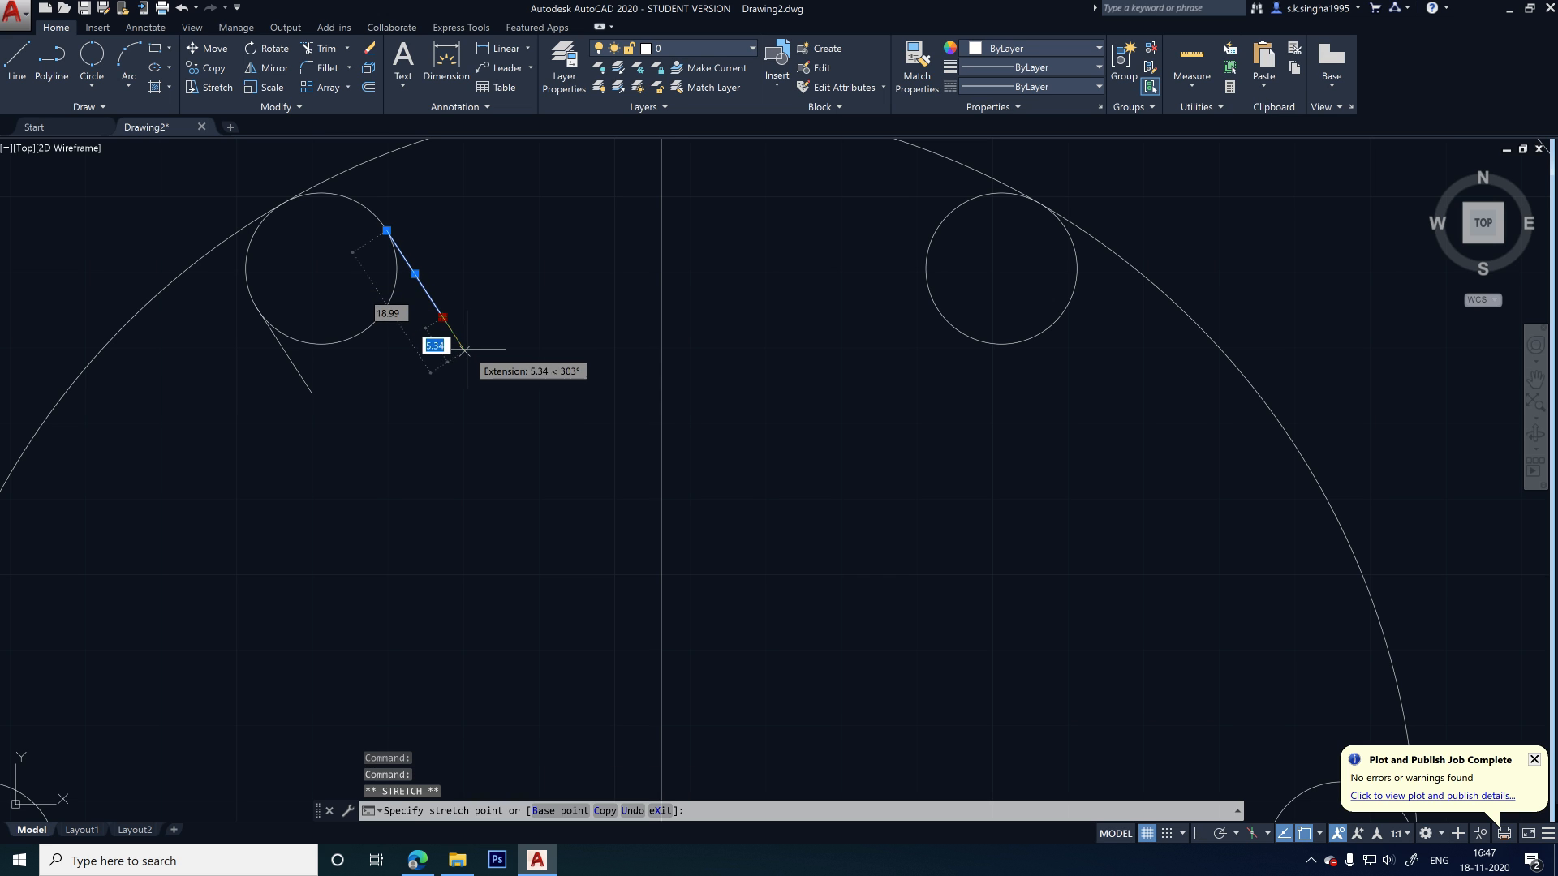
pyautogui.press('Escape')
# - Stretch the free end of the left slanted line along its direction to roughly match the right line, and clear the selection
pyautogui.click(305, 381)
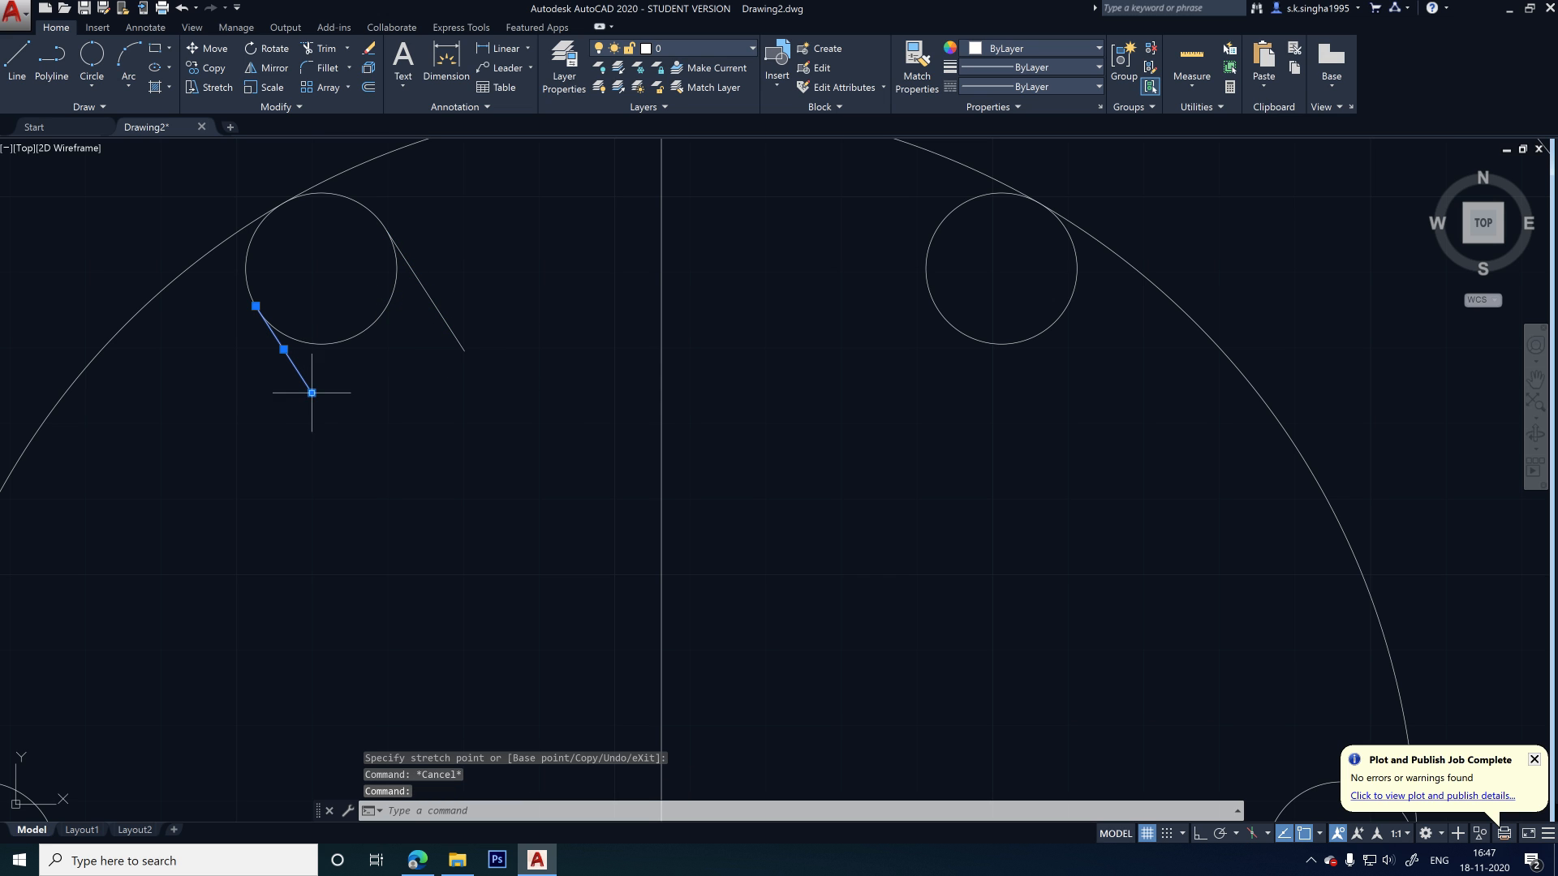
pyautogui.click(312, 395)
pyautogui.press('Escape')
pyautogui.click(312, 393)
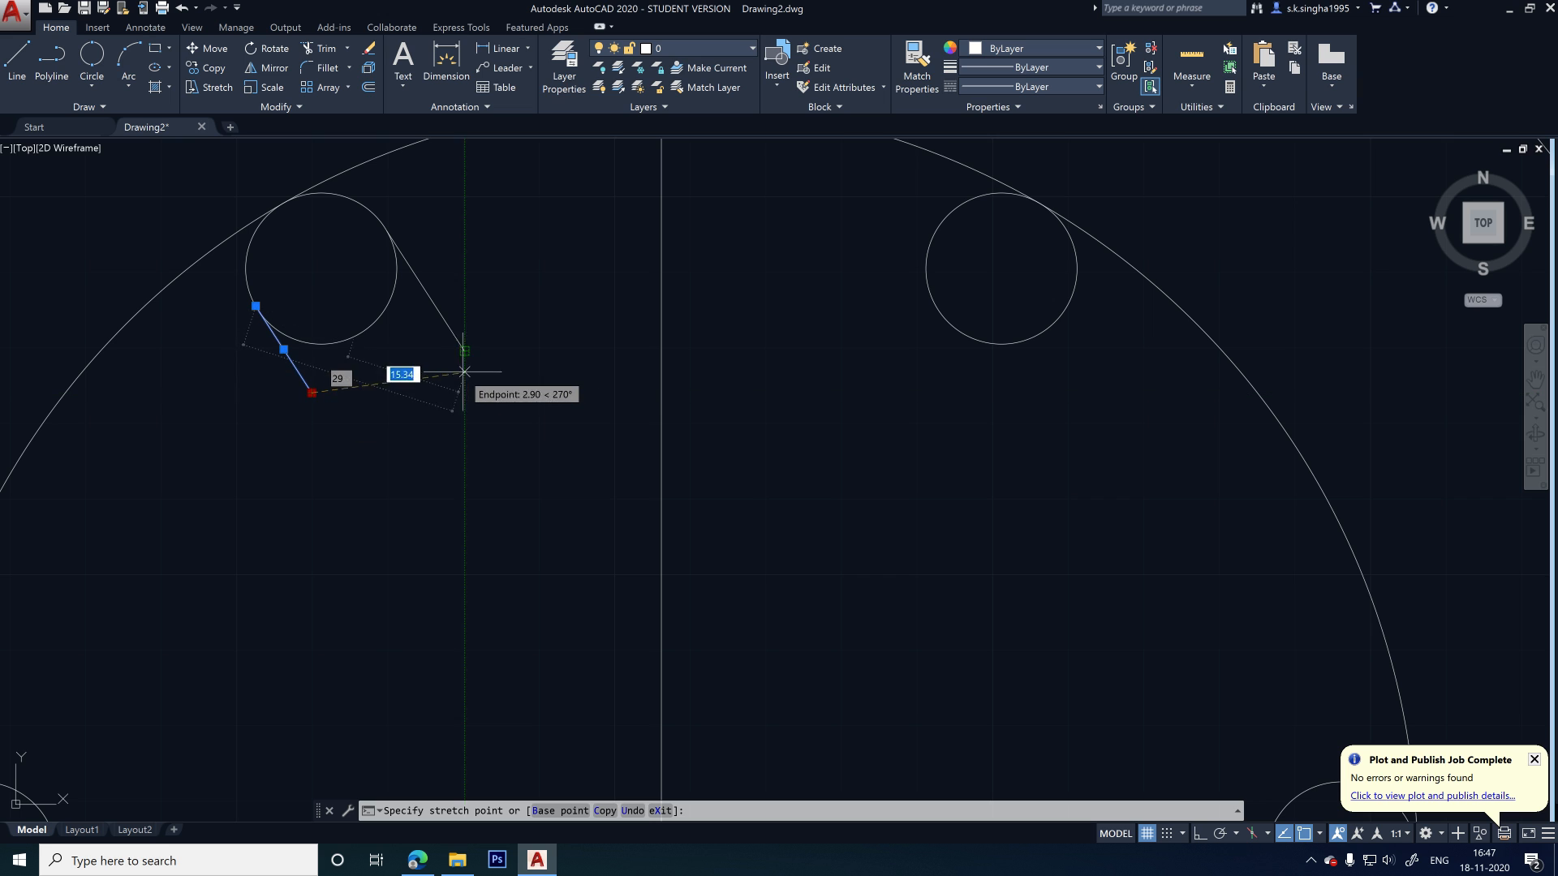
pyautogui.click(331, 421)
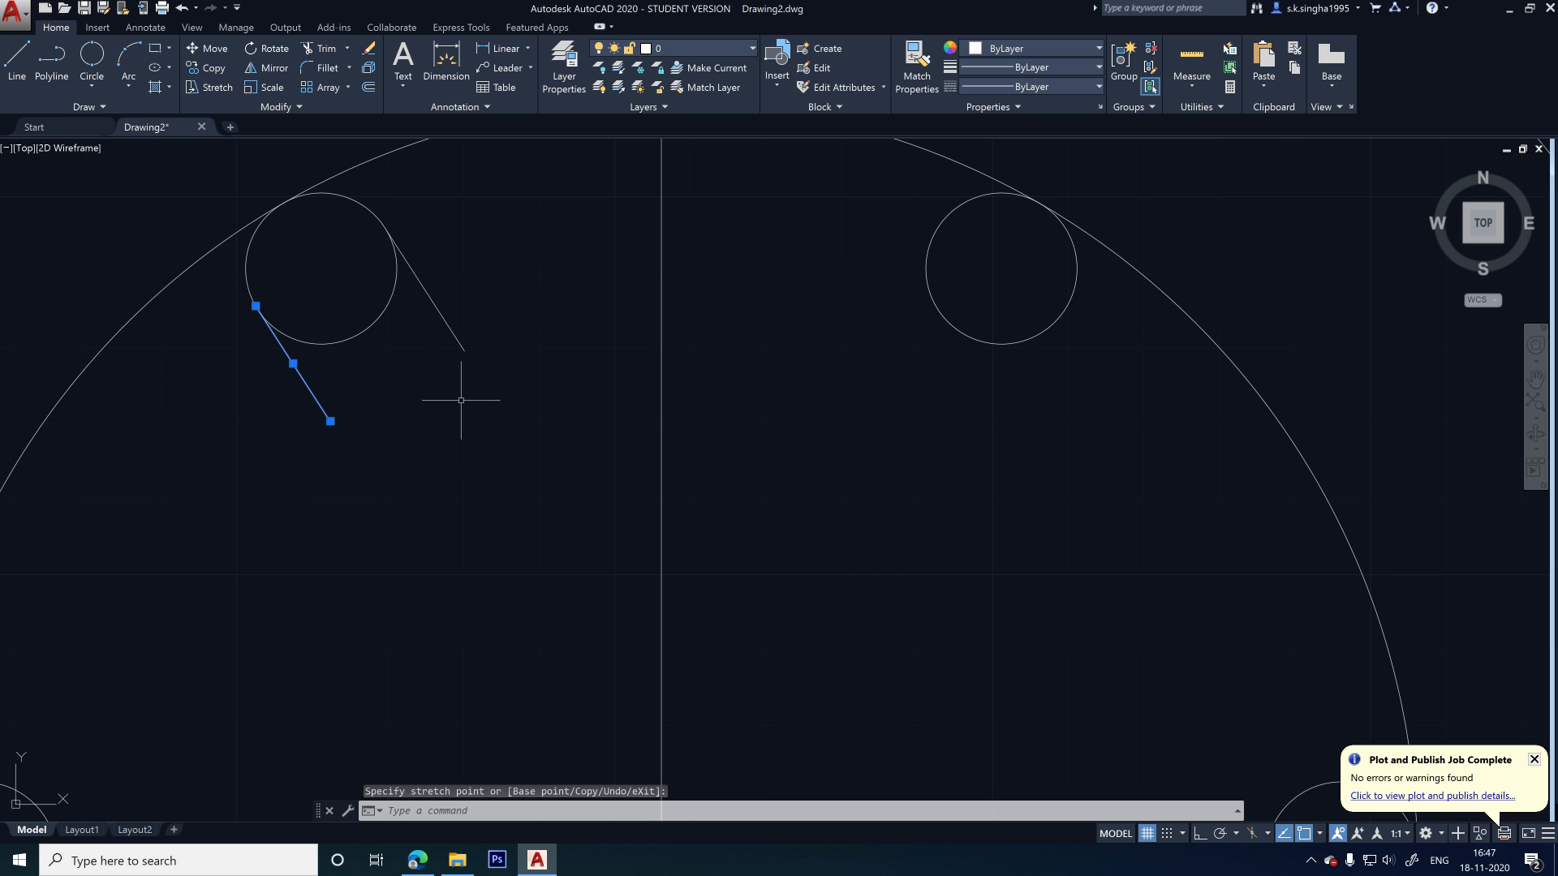
pyautogui.click(407, 445)
pyautogui.press('Escape')
pyautogui.press('Escape')
pyautogui.scroll(-4, 406, 446)
pyautogui.scroll(-4, 374, 296)
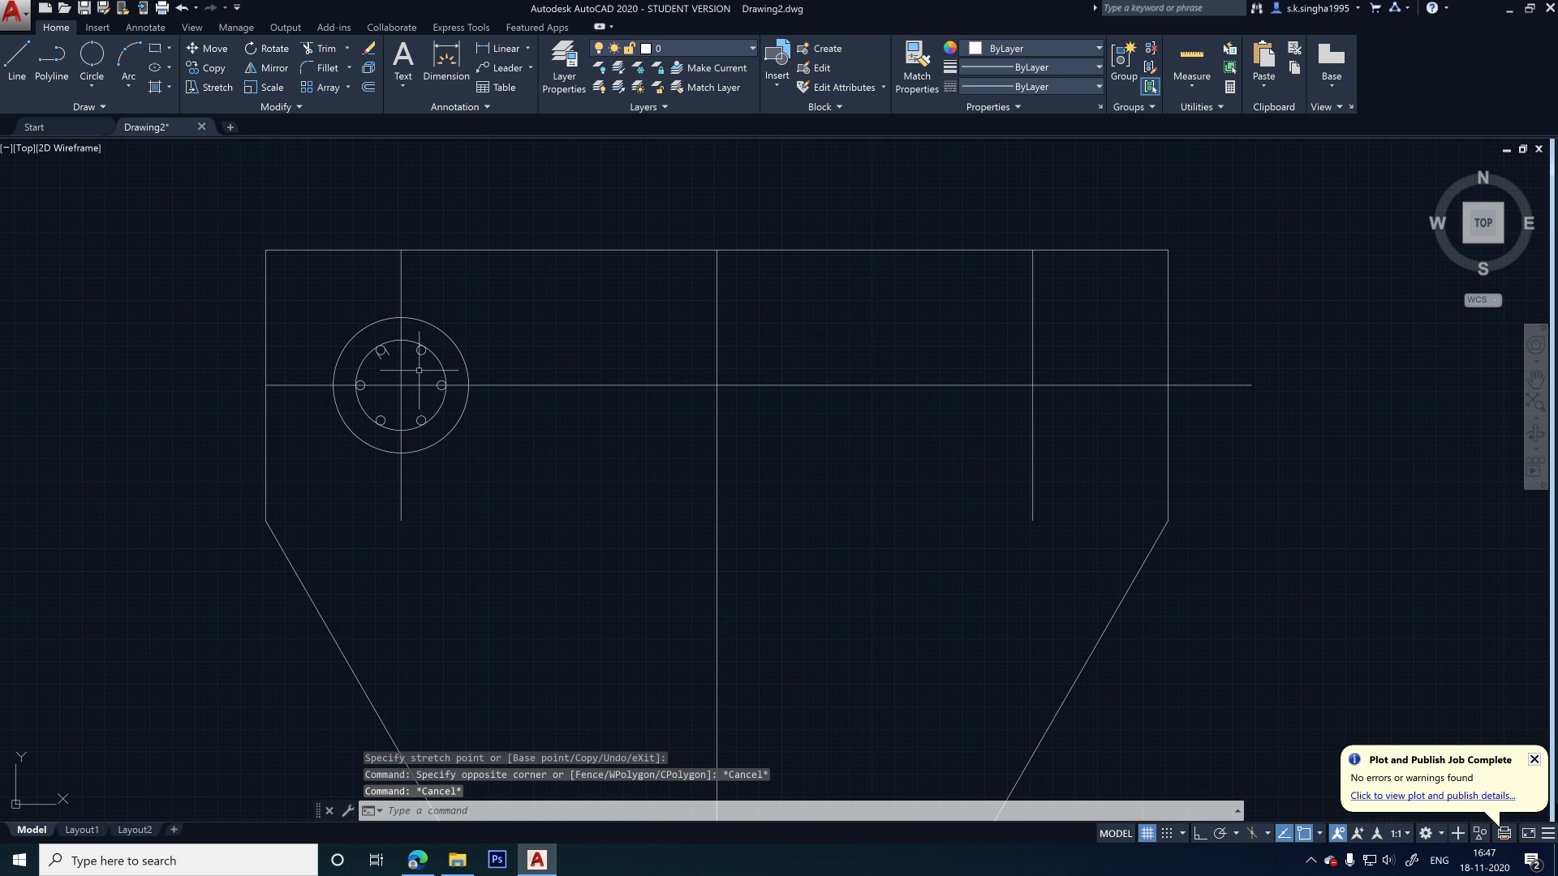
pyautogui.scroll(4, 414, 381)
pyautogui.scroll(-4, 365, 289)
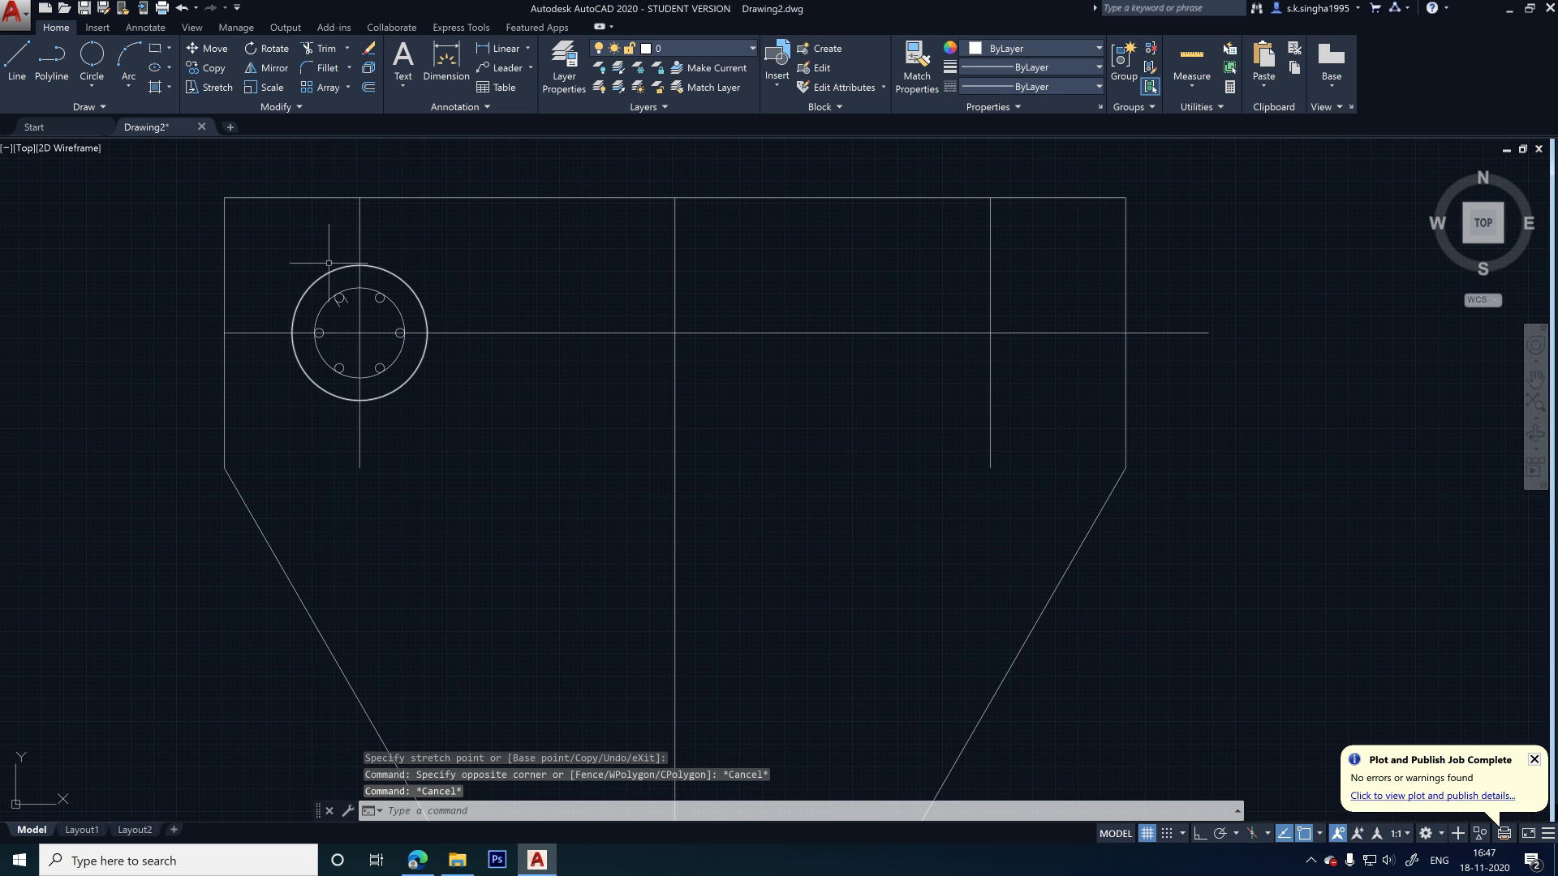
pyautogui.click(283, 249)
pyautogui.click(434, 409)
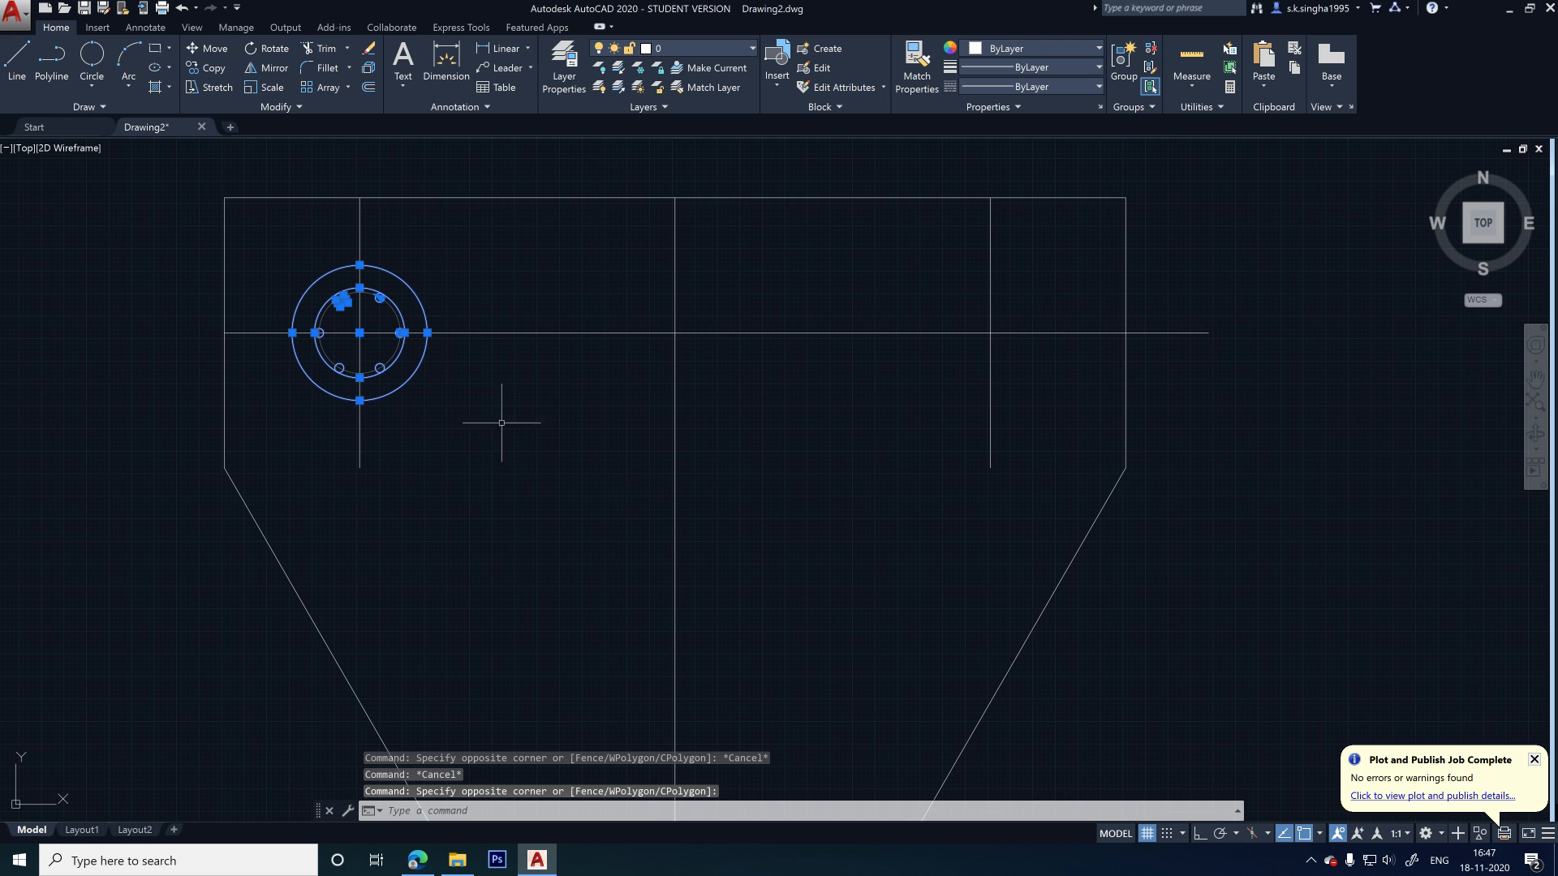
pyautogui.scroll(4, 348, 341)
pyautogui.scroll(-4, 309, 309)
pyautogui.press('Escape')
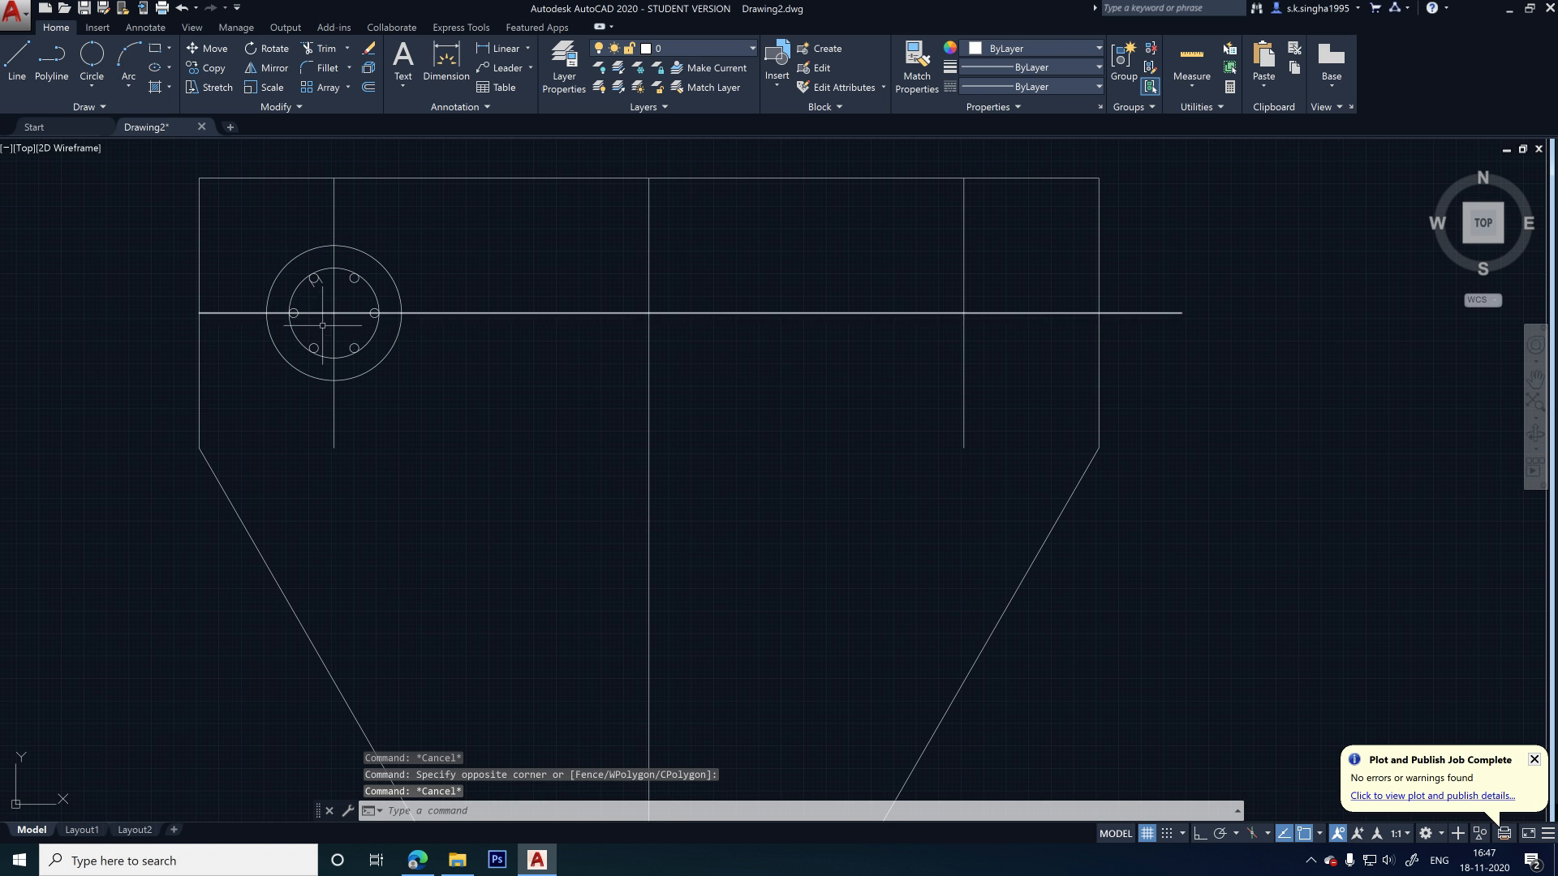
pyautogui.click(415, 221)
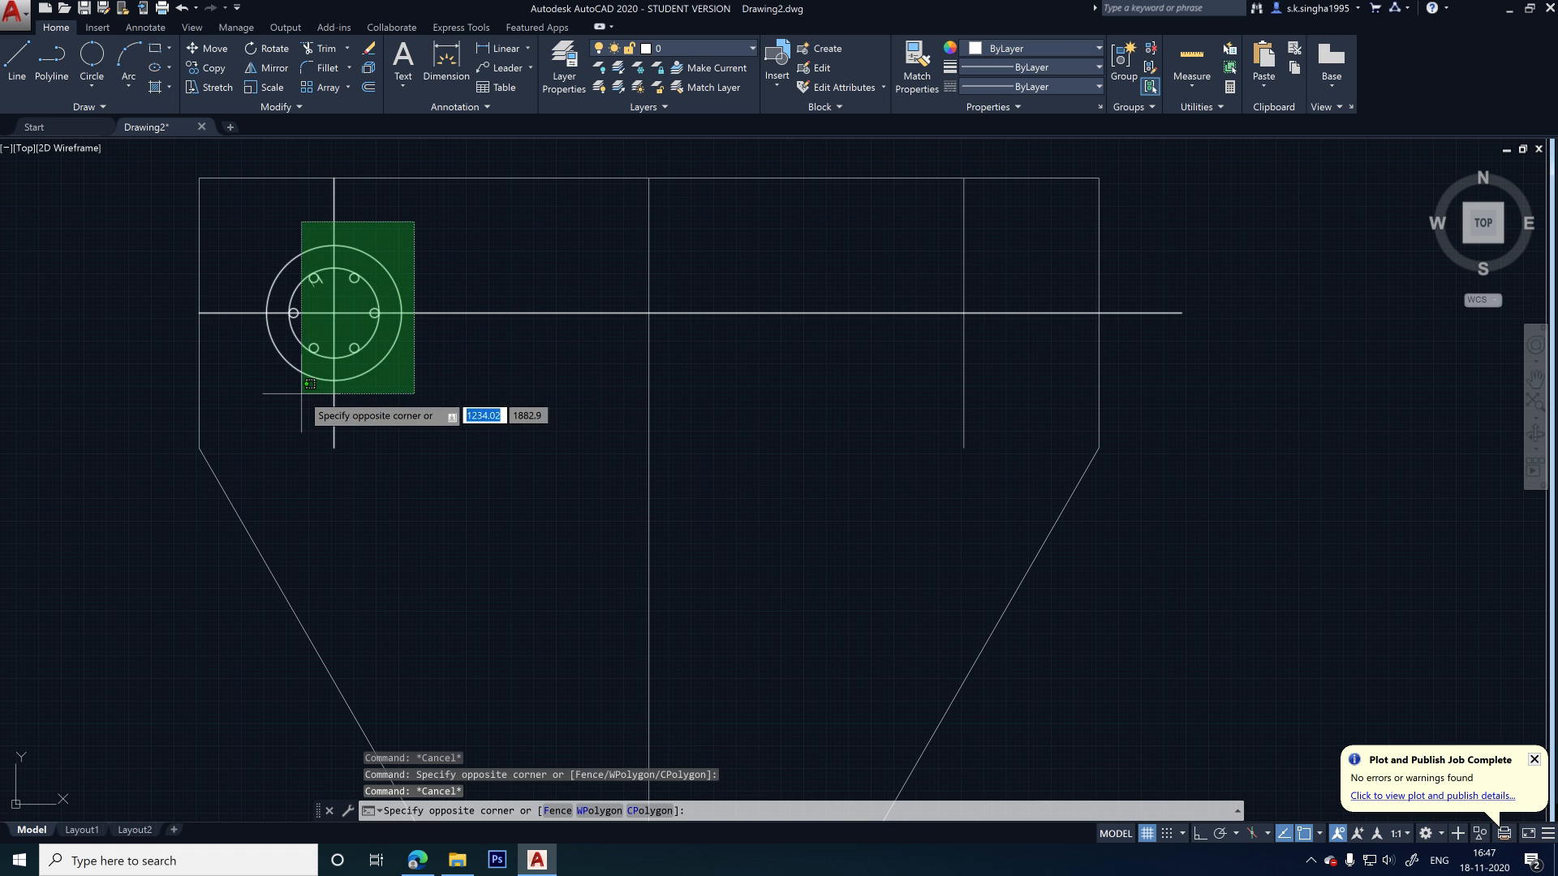
pyautogui.click(258, 393)
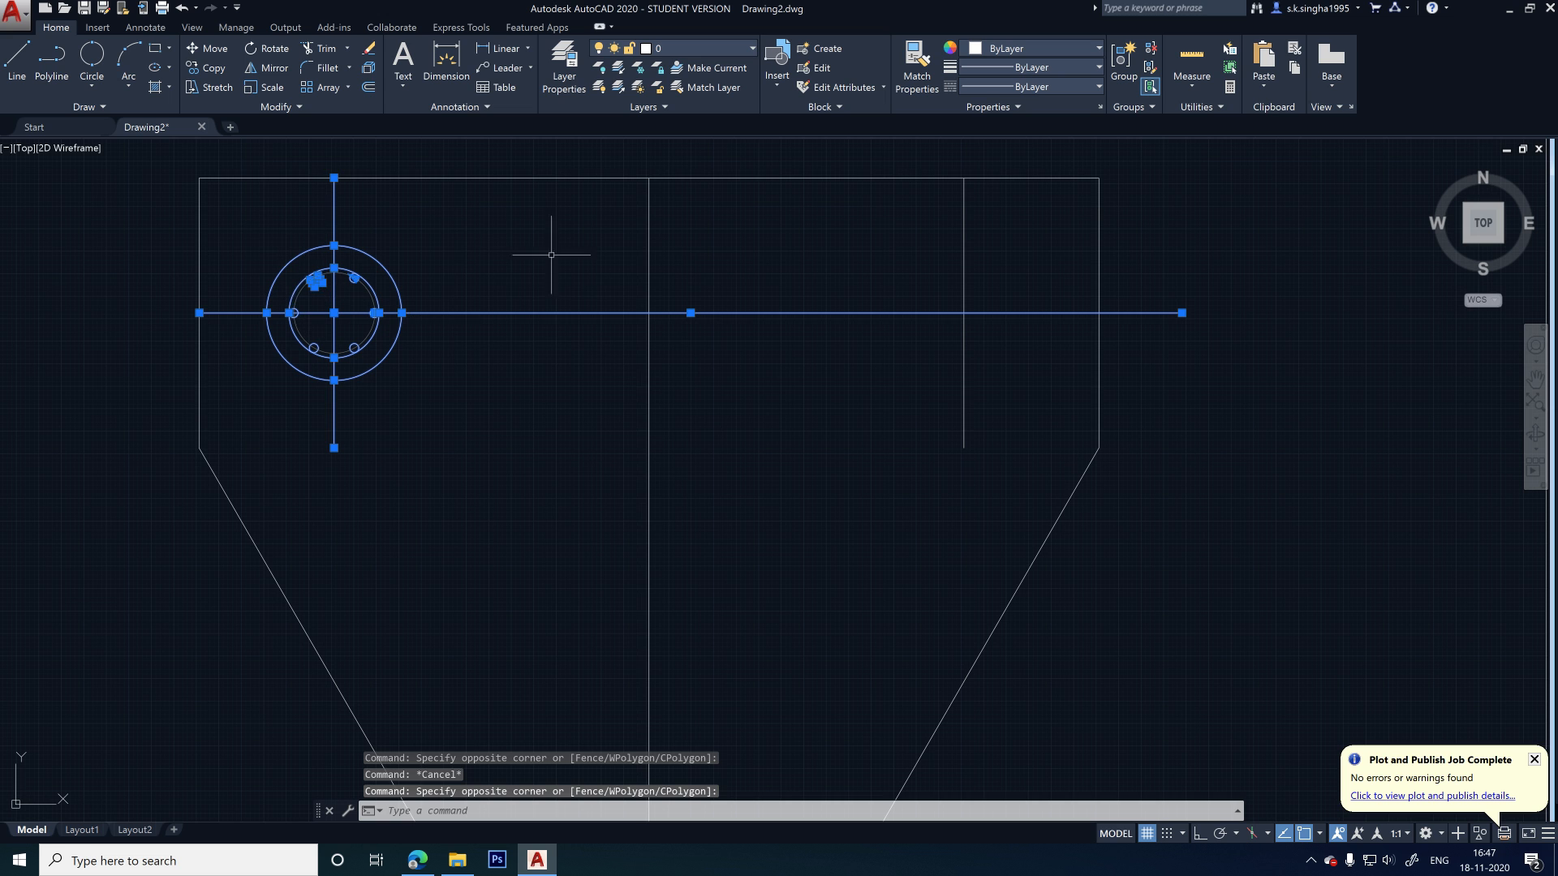
pyautogui.press('Escape')
pyautogui.click(252, 227)
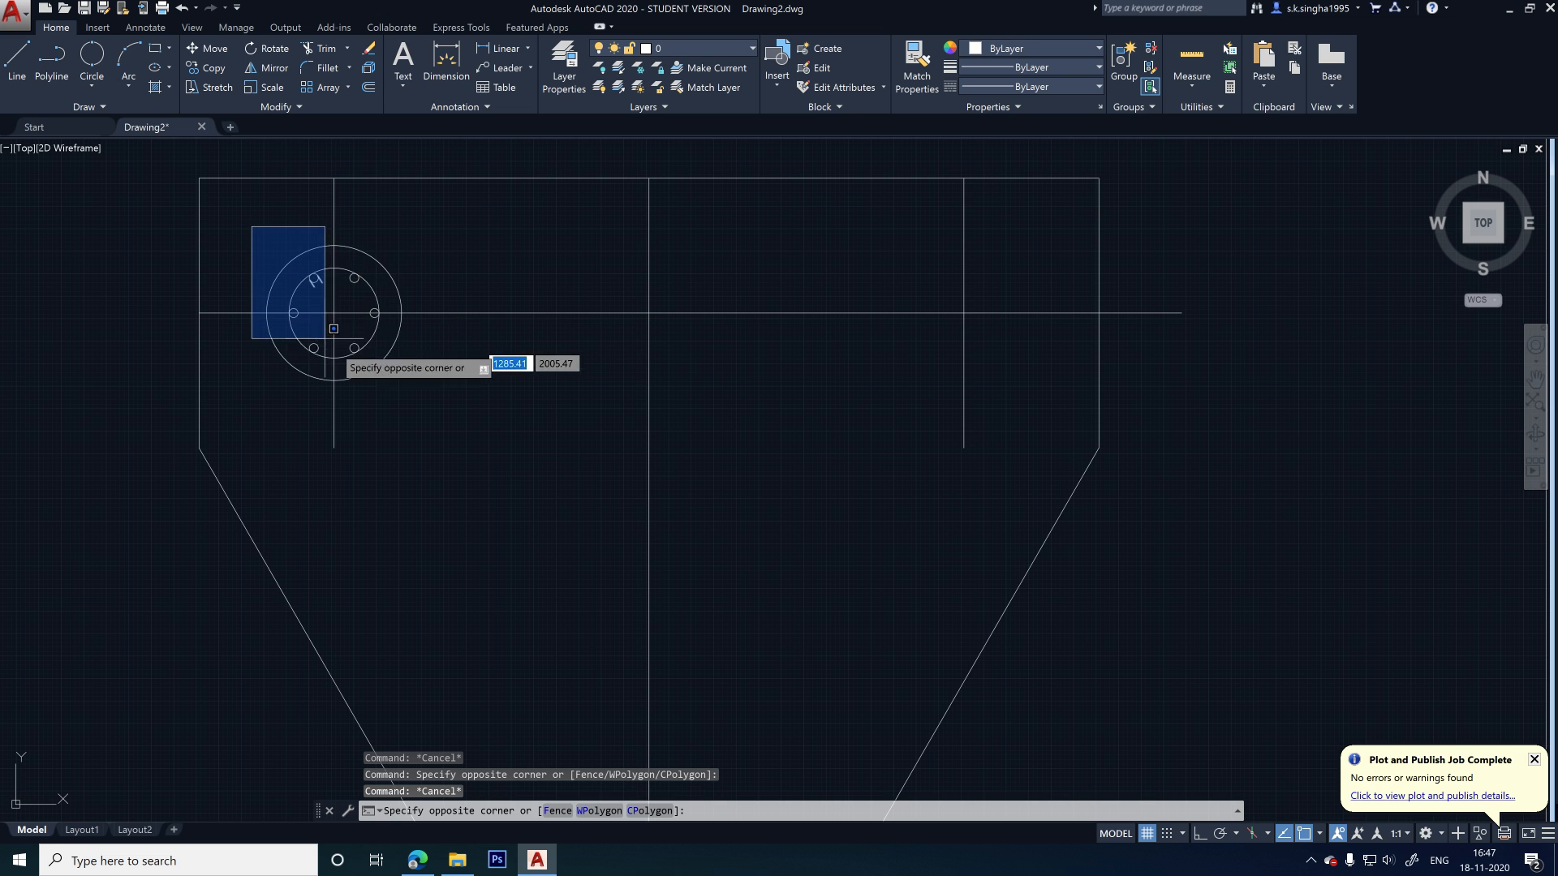
pyautogui.click(410, 391)
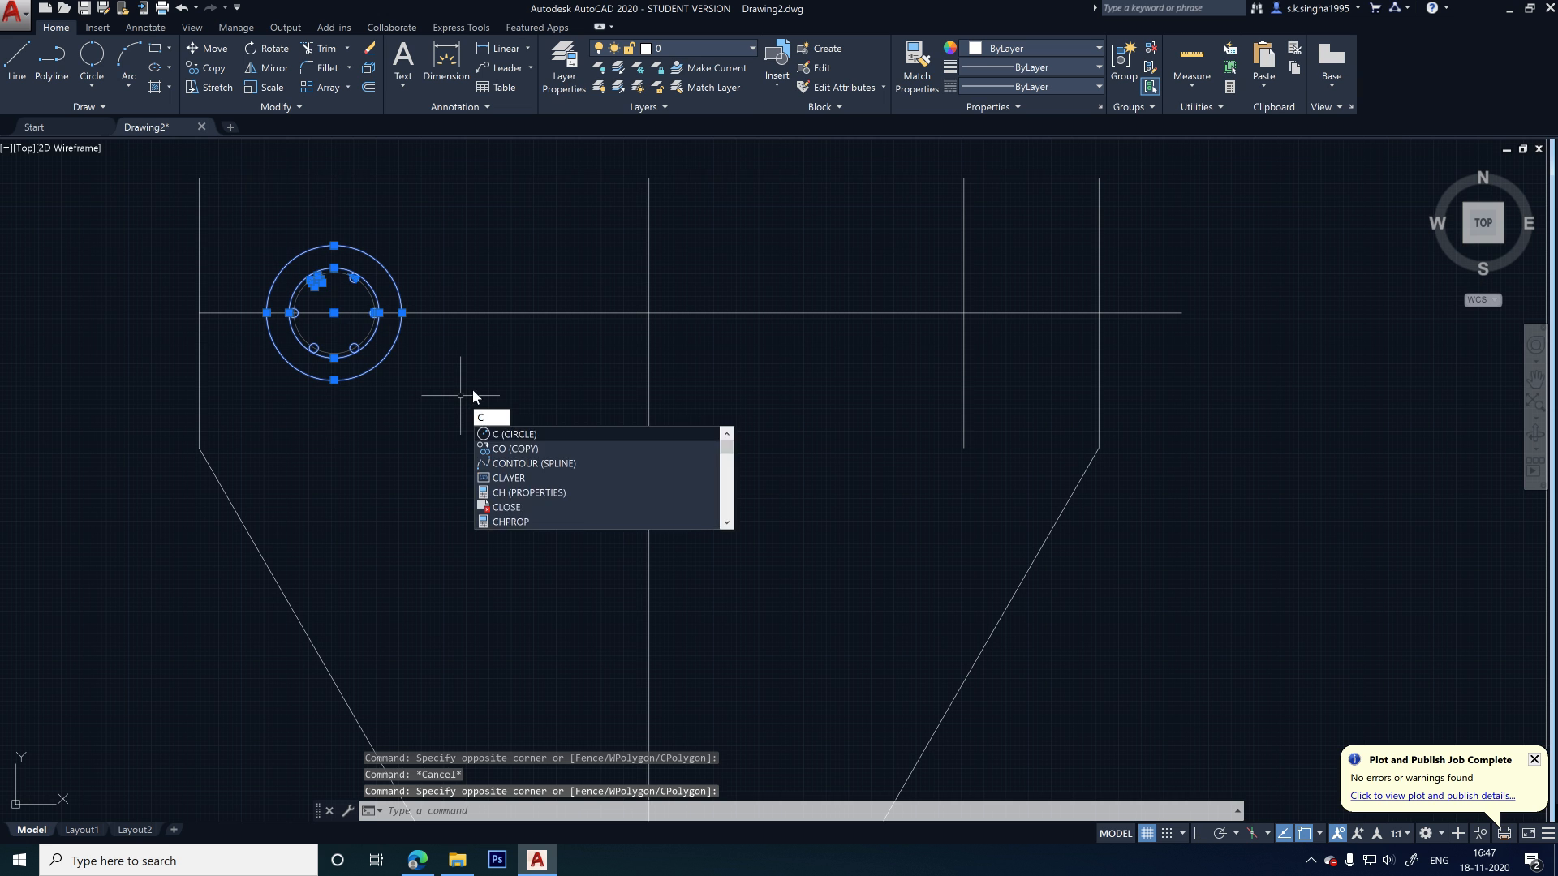
pyautogui.press('Escape')
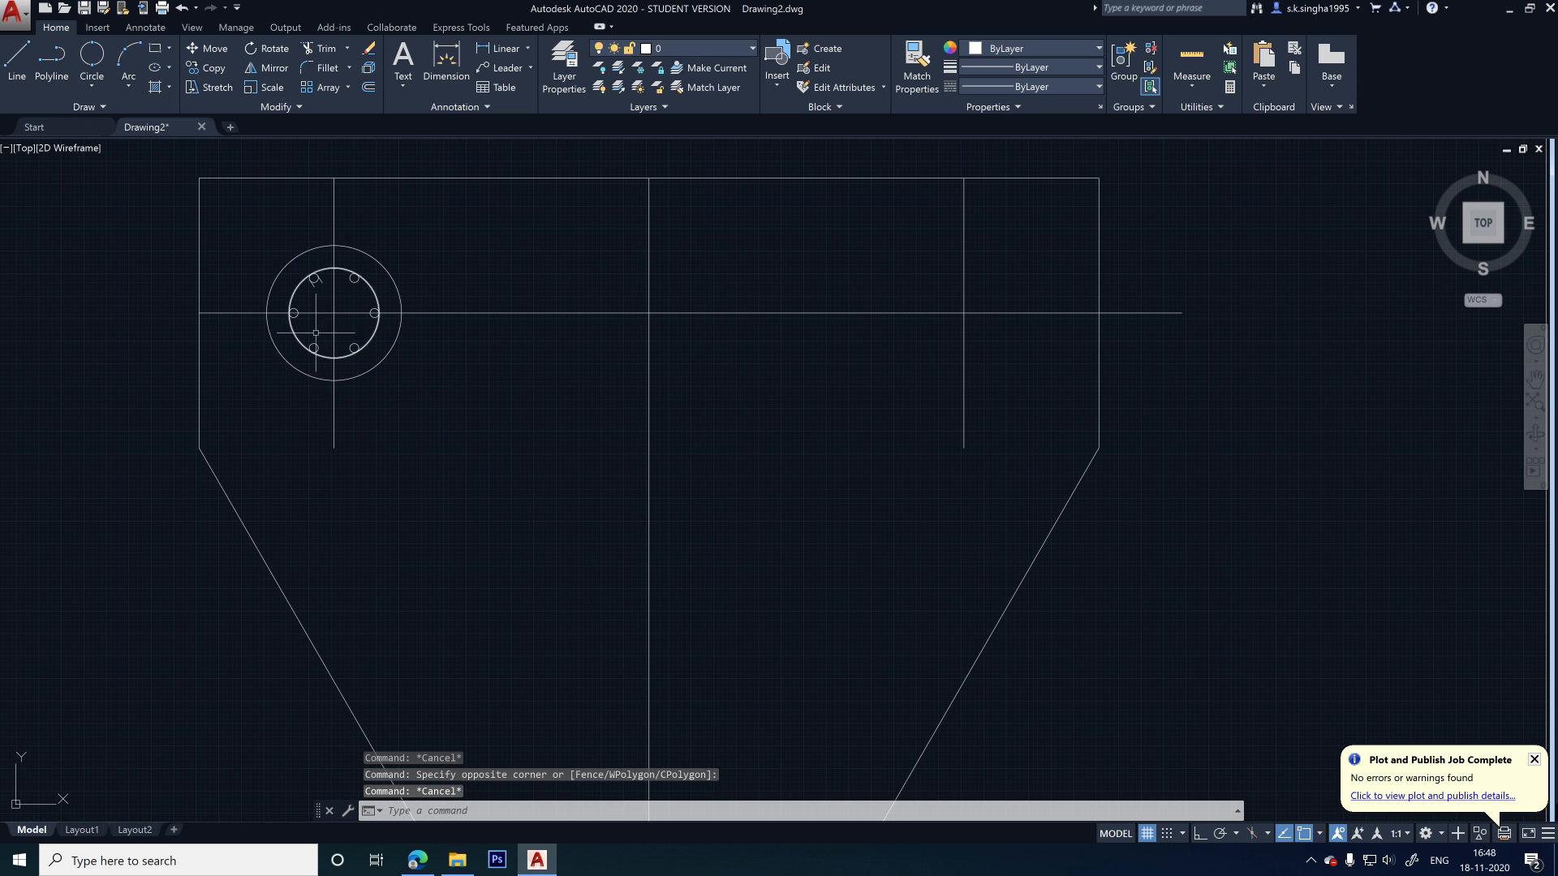
# - Start a block definition for the upper-left pile and name it Pile-single
pyautogui.scroll(4, 340, 300)
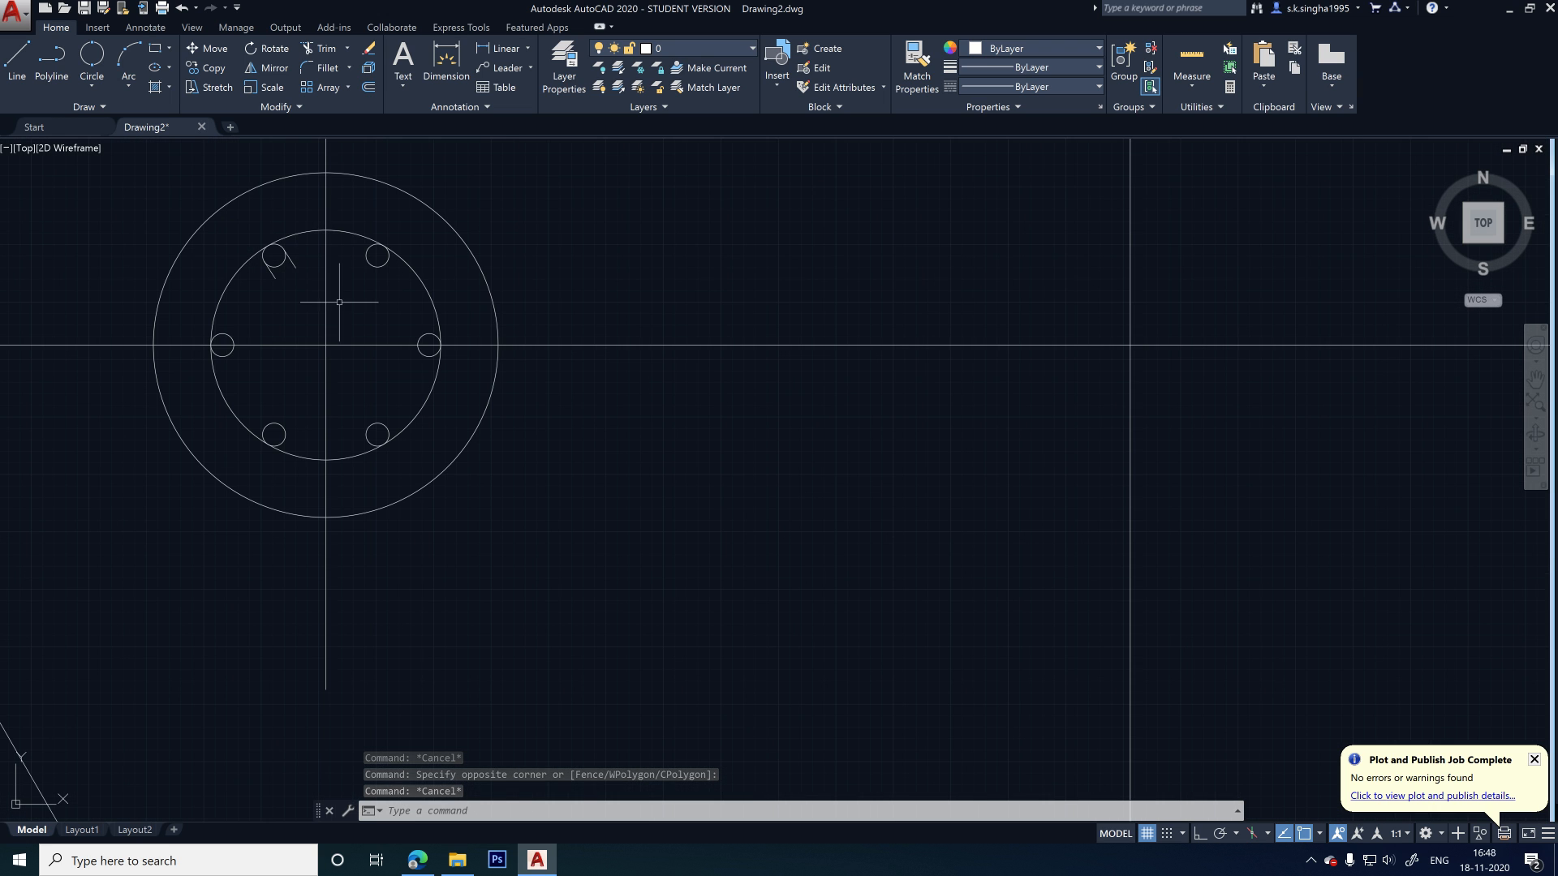
pyautogui.scroll(-2, 341, 308)
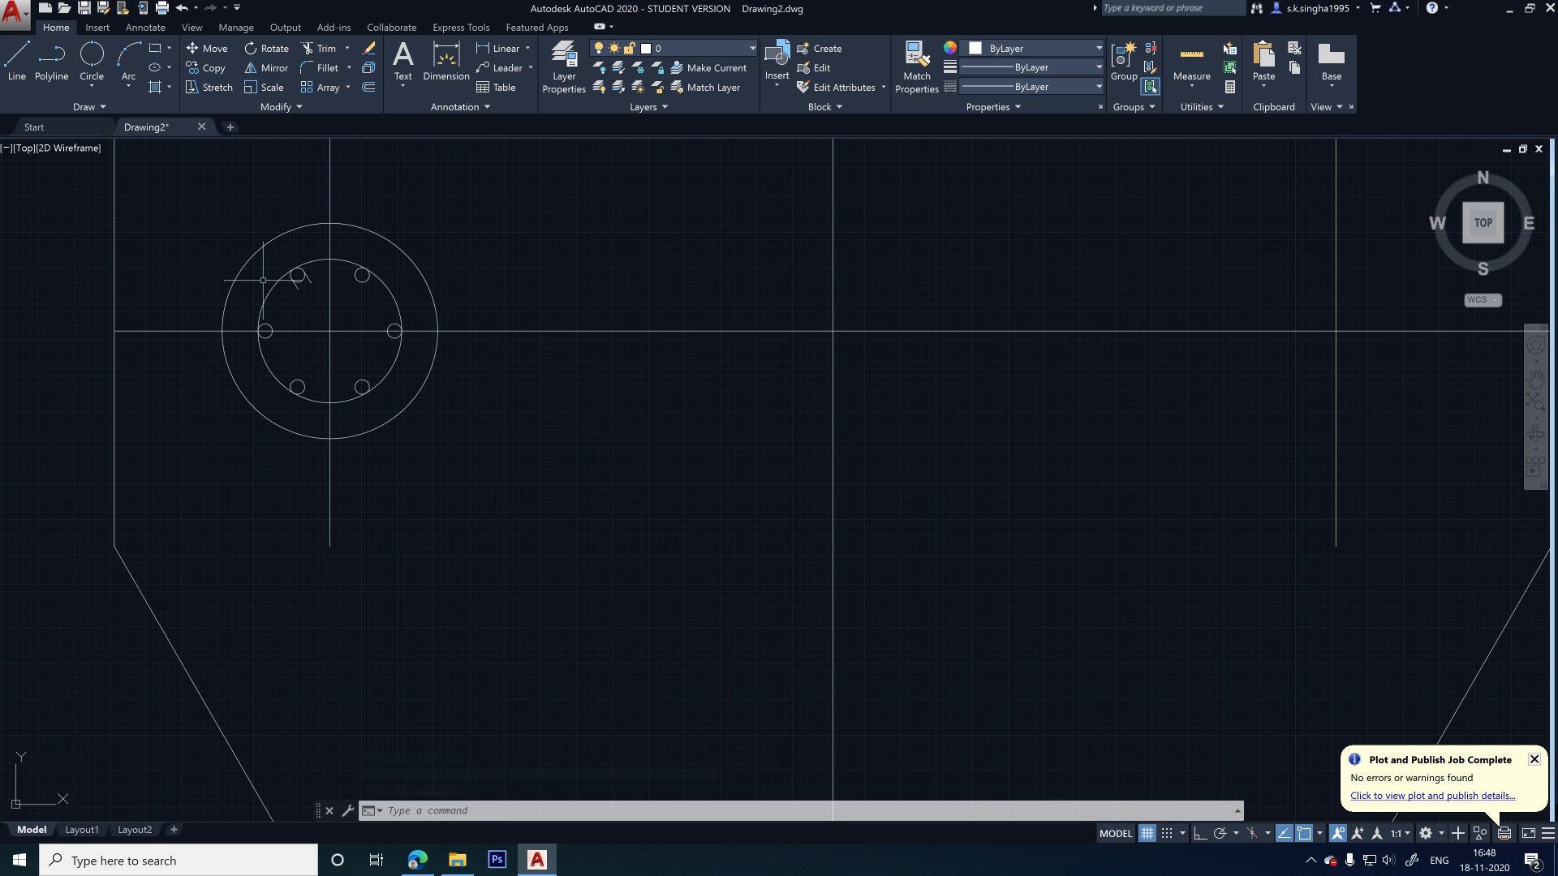
pyautogui.write('b')
pyautogui.press('Return')
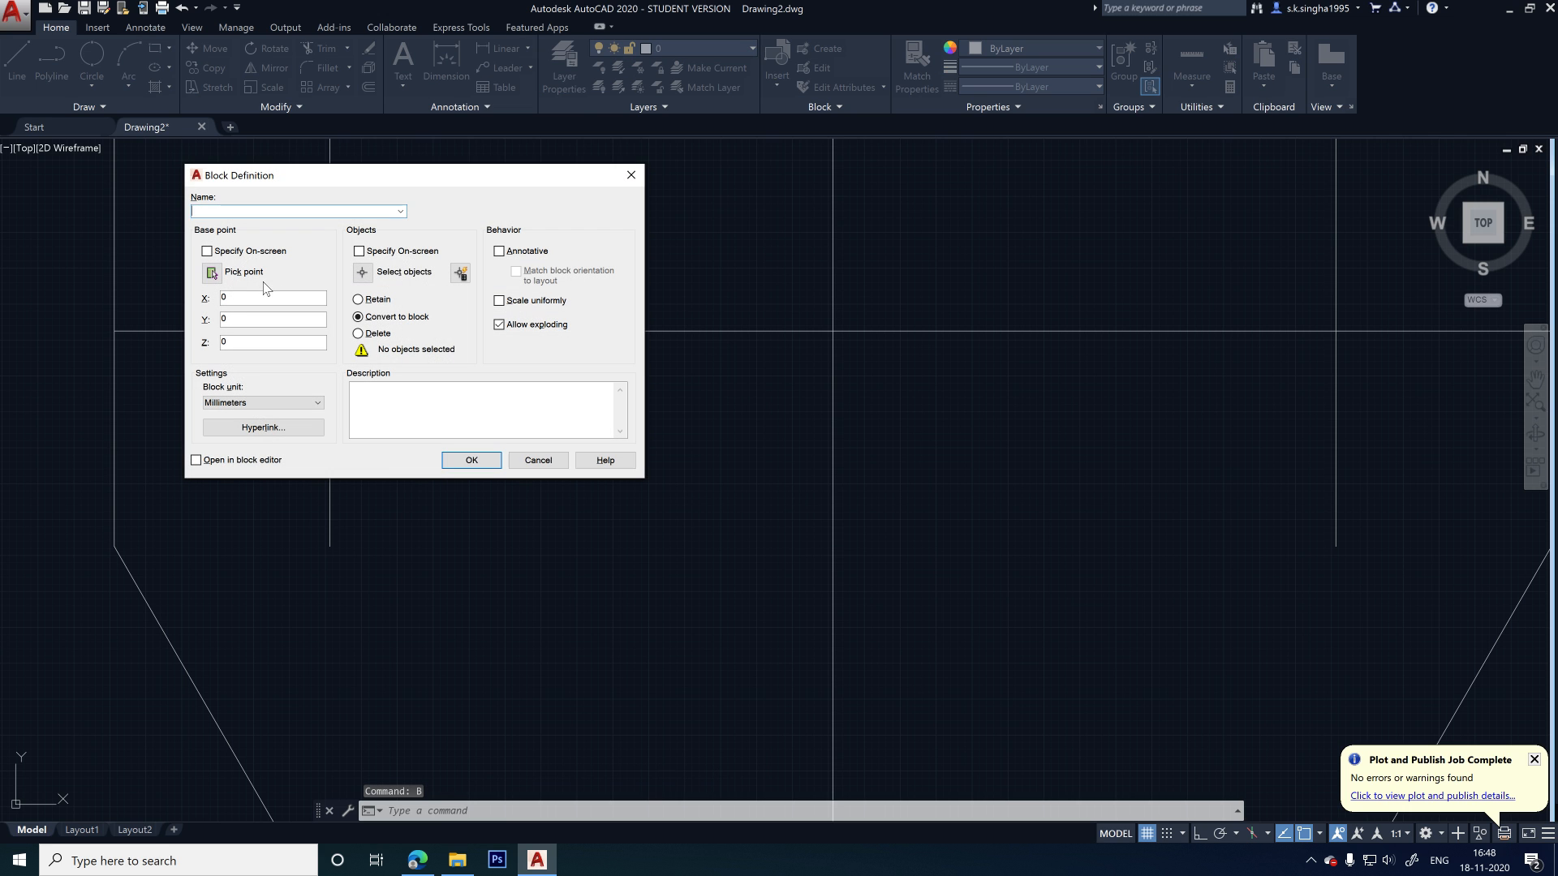
pyautogui.moveTo(369, 174); pyautogui.dragTo(860, 228)
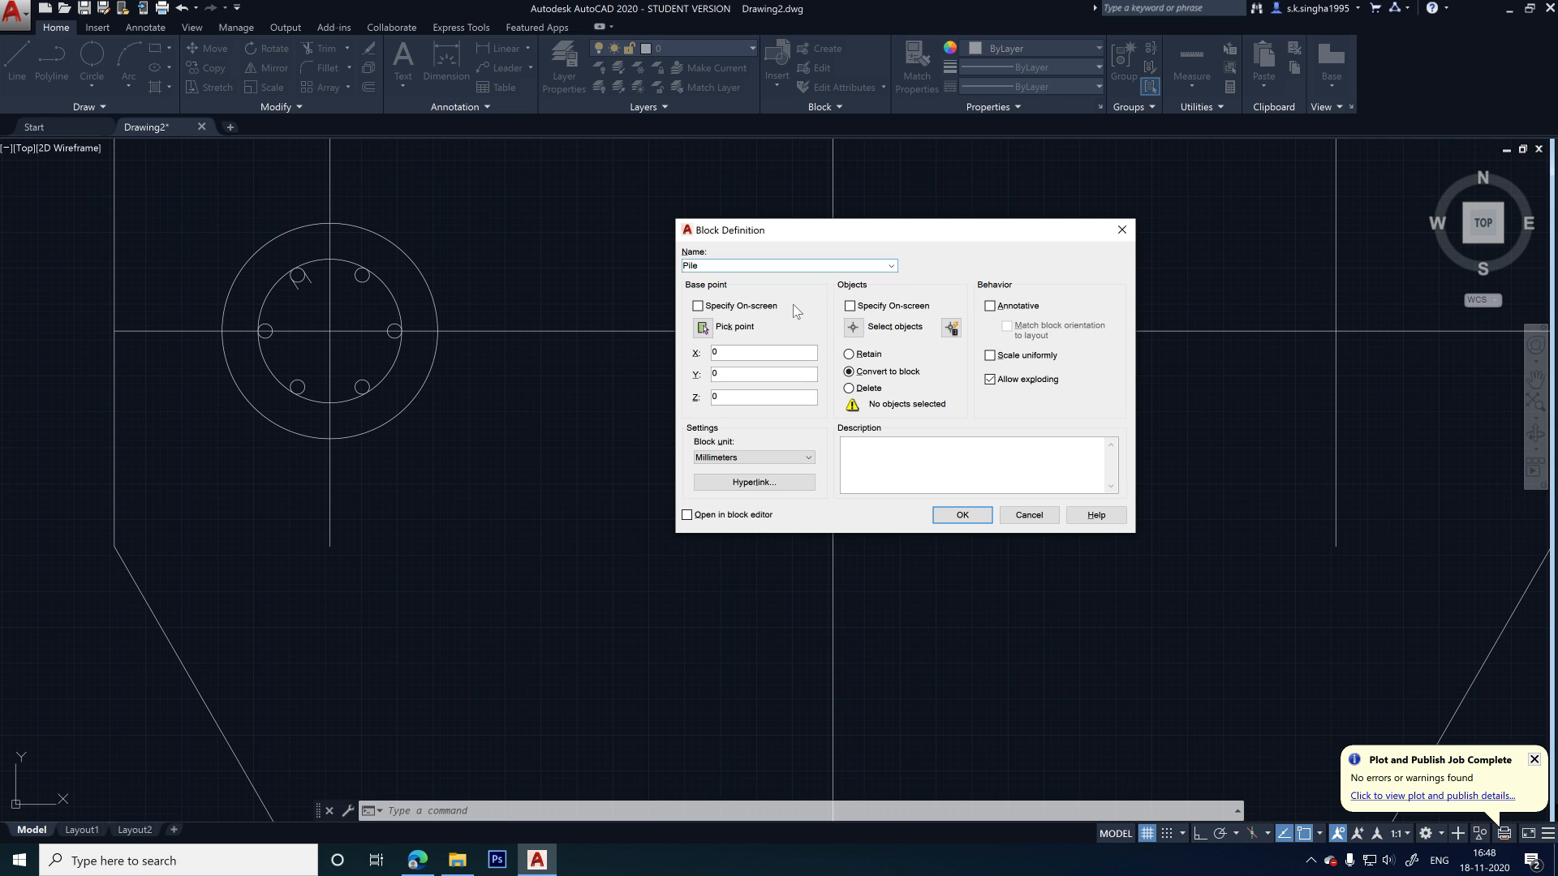
pyautogui.write('Pile-single')
# - Create the block from the pile's circles, bars and slanted lines, using the pile's centre as base point
pyautogui.click(853, 327)
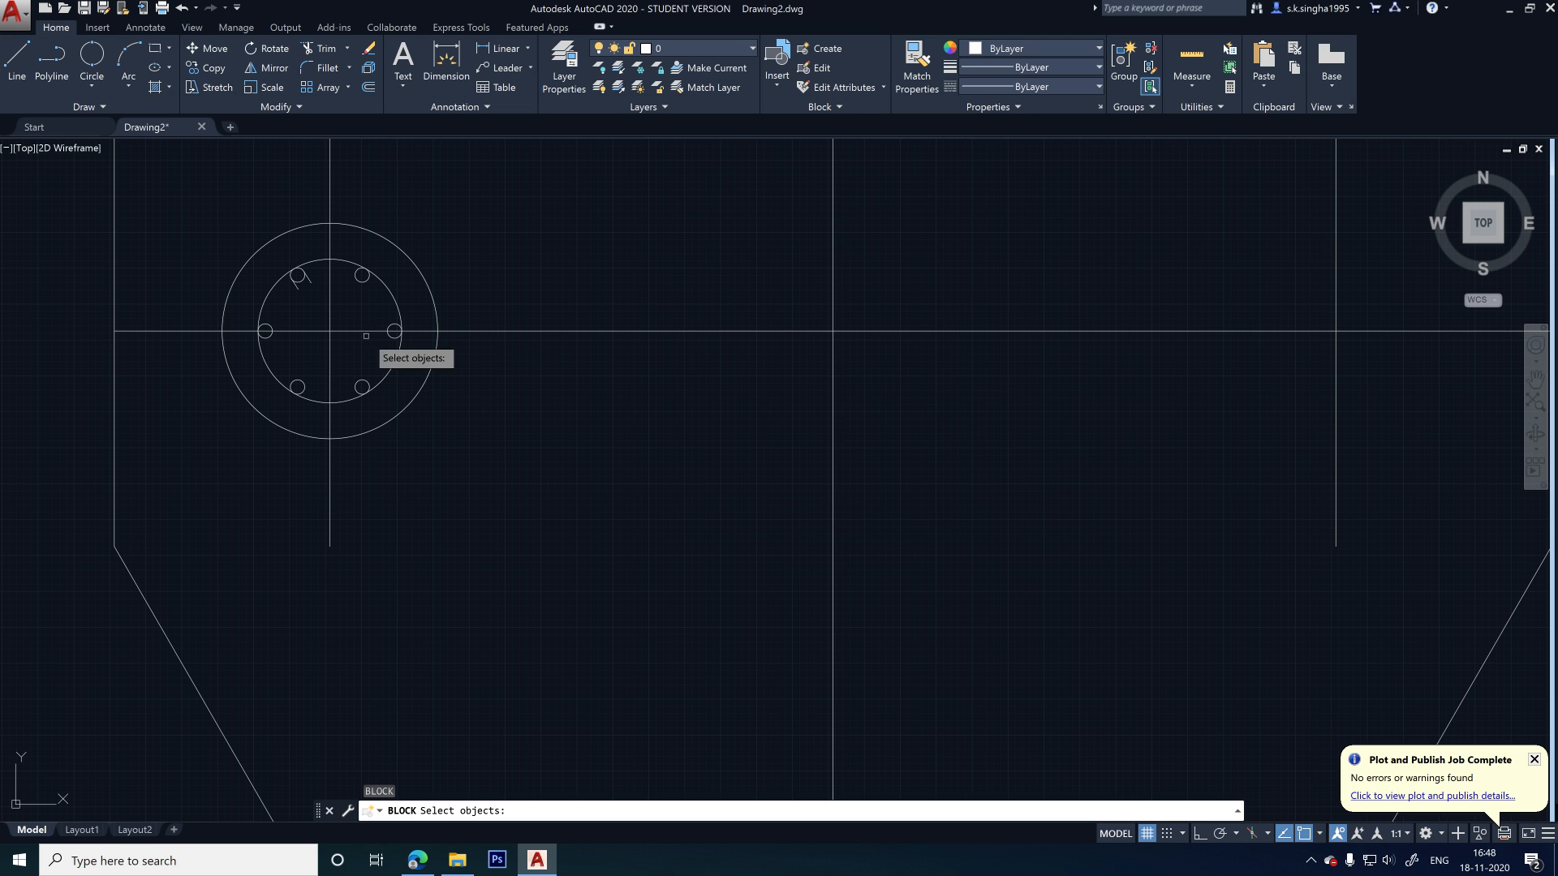
pyautogui.click(186, 211)
pyautogui.click(478, 434)
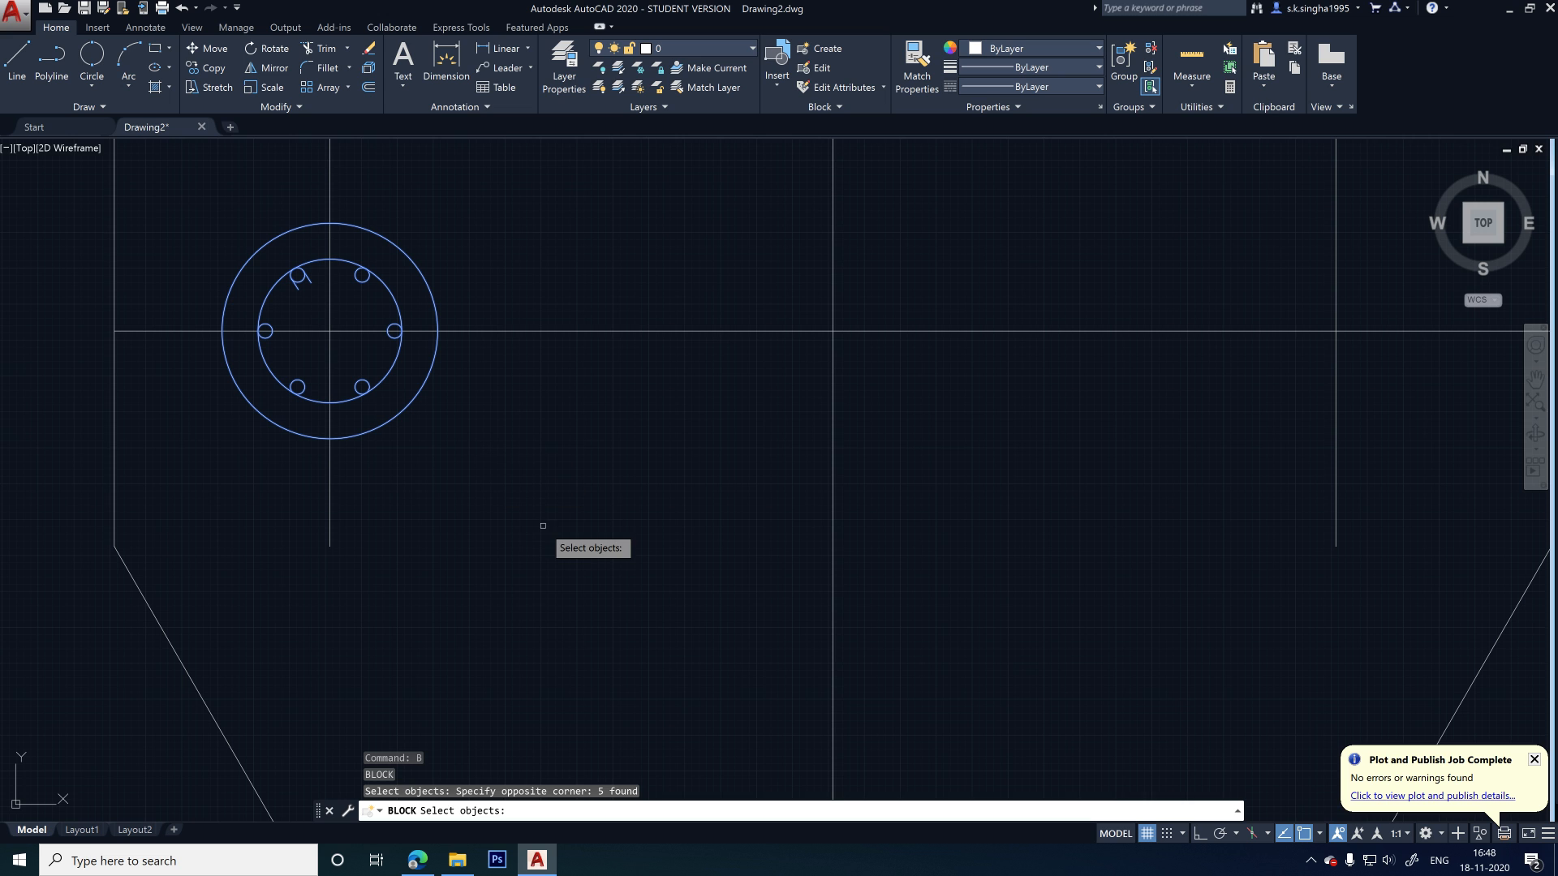
pyautogui.press('Return')
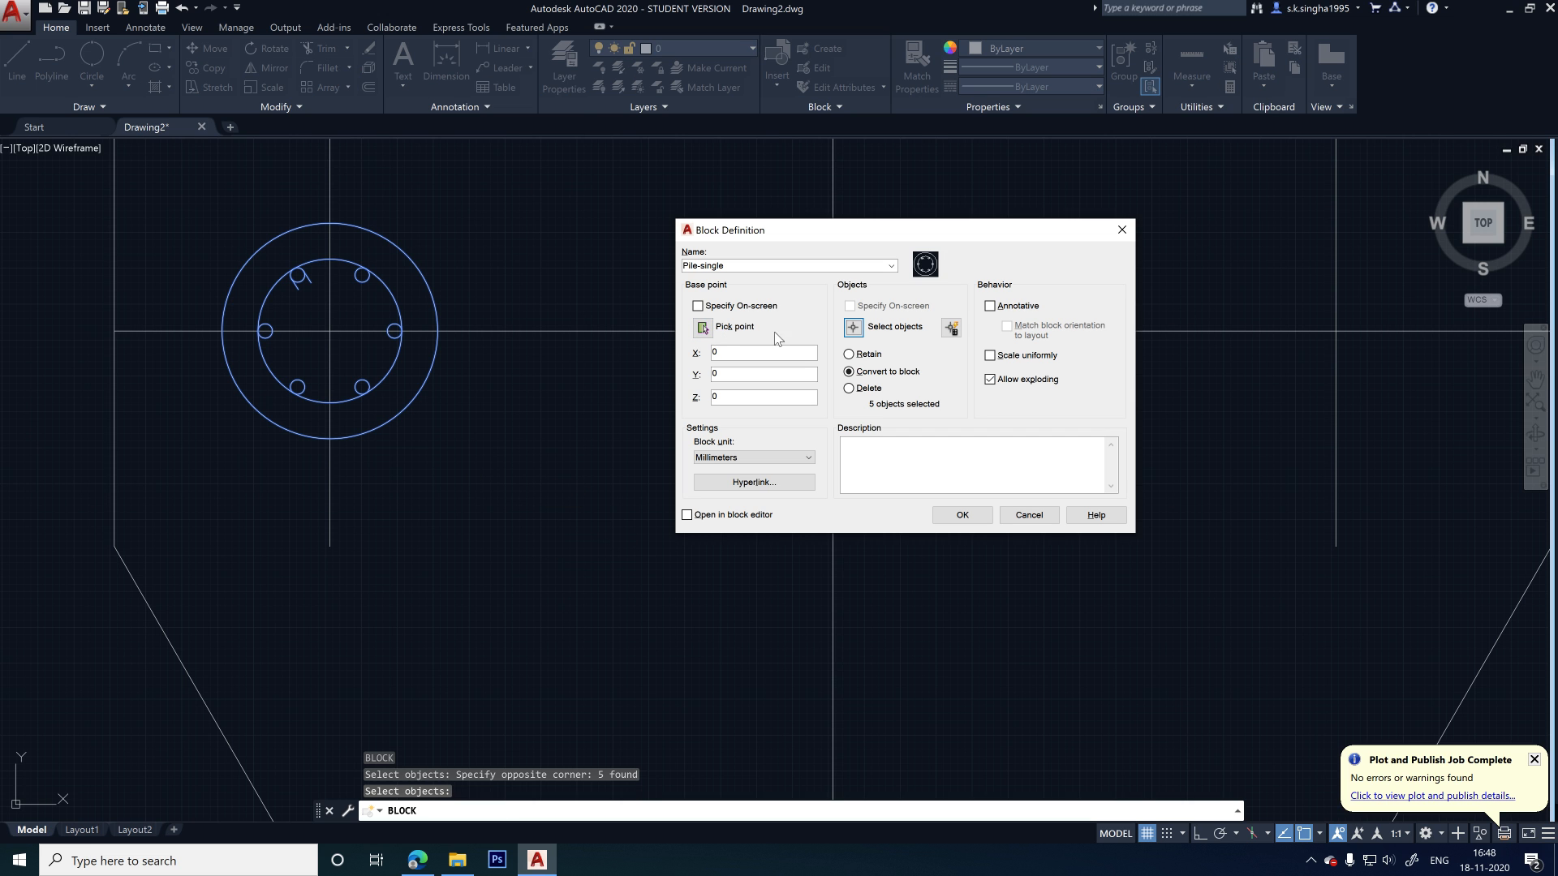
pyautogui.click(705, 329)
pyautogui.click(329, 331)
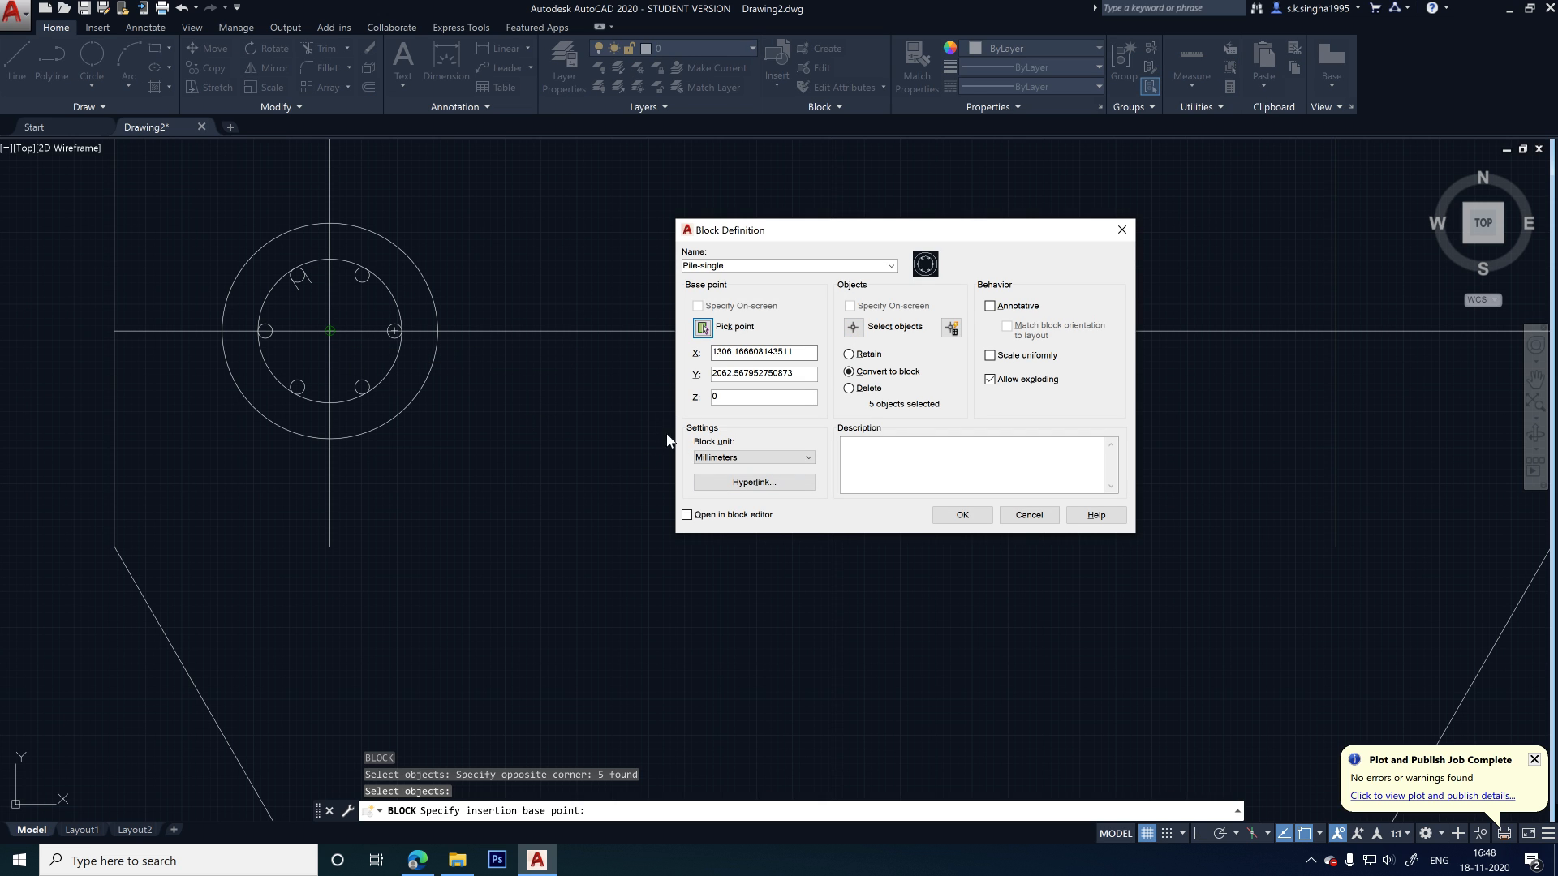
pyautogui.click(981, 513)
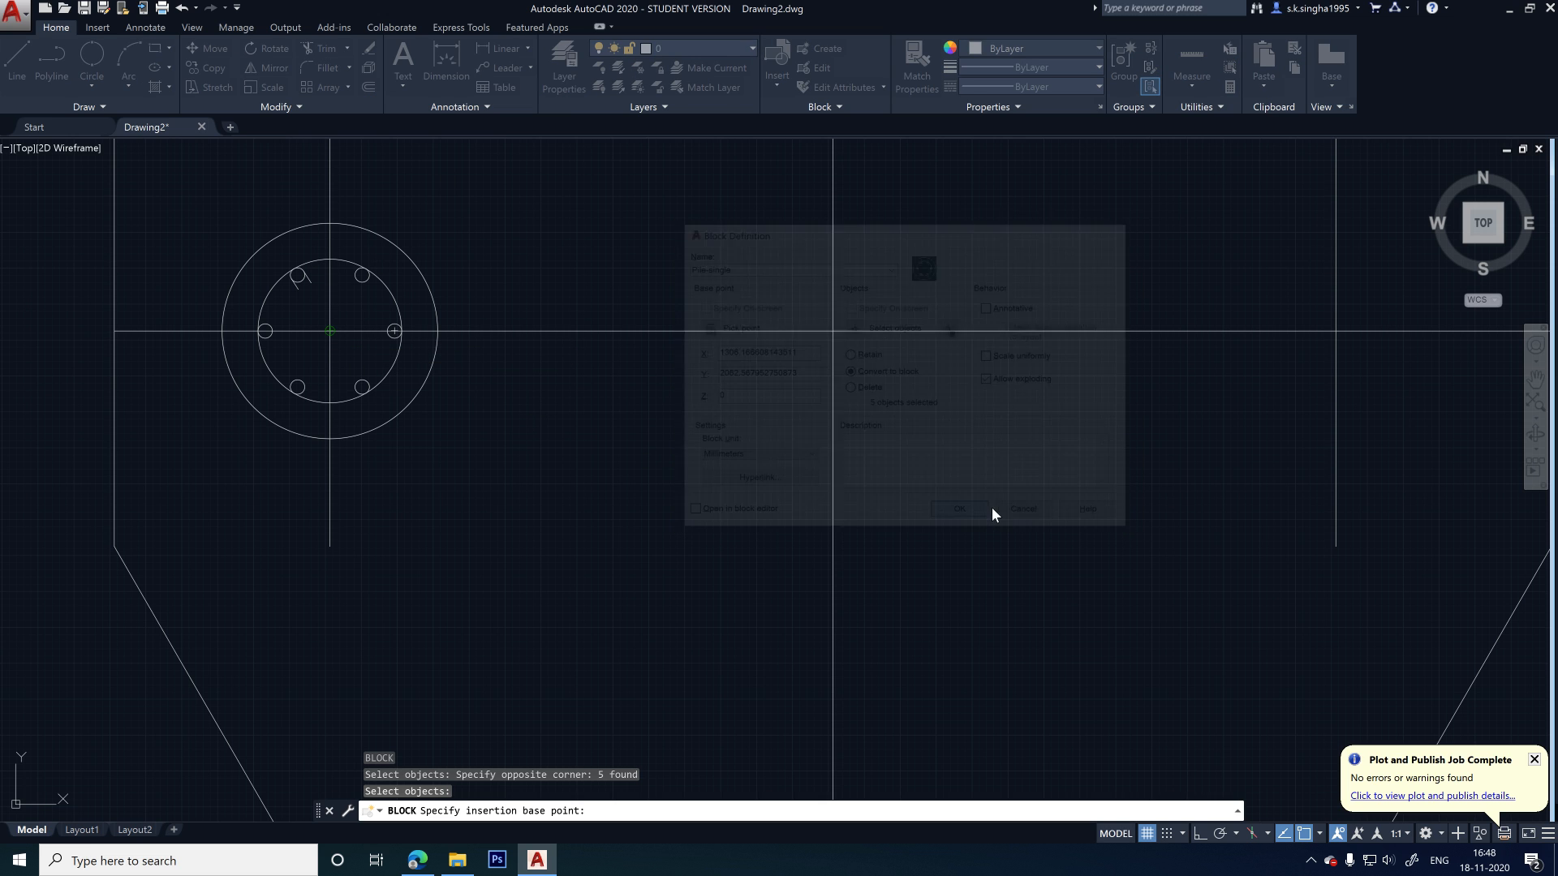
# - Copy the pile block from its centre to the upper-right intersection of the pile centrelines
pyautogui.click(383, 285)
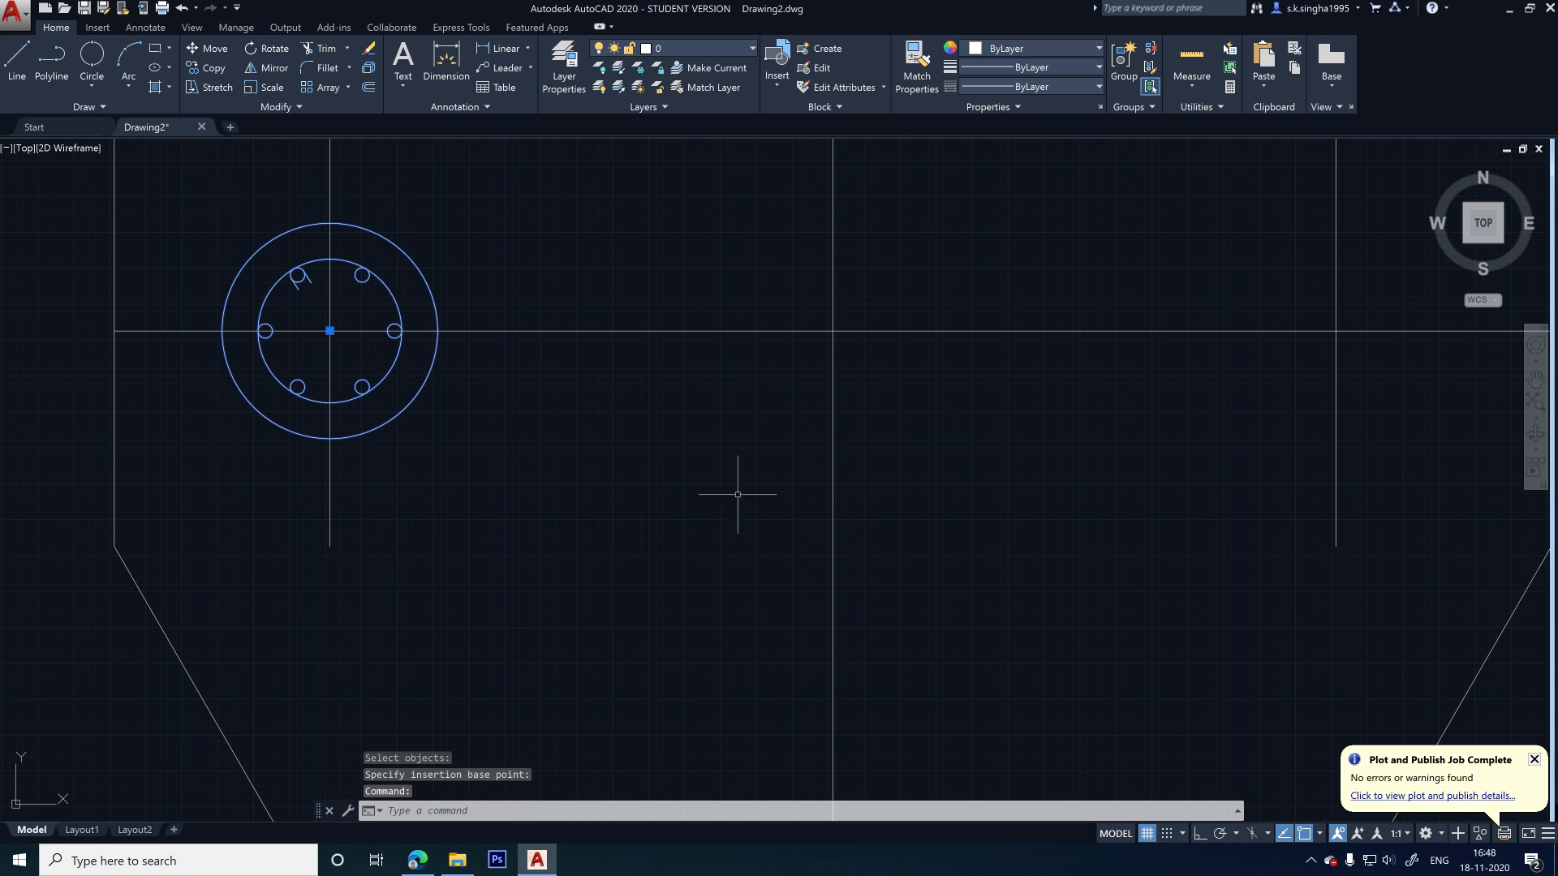
pyautogui.scroll(-4, 331, 330)
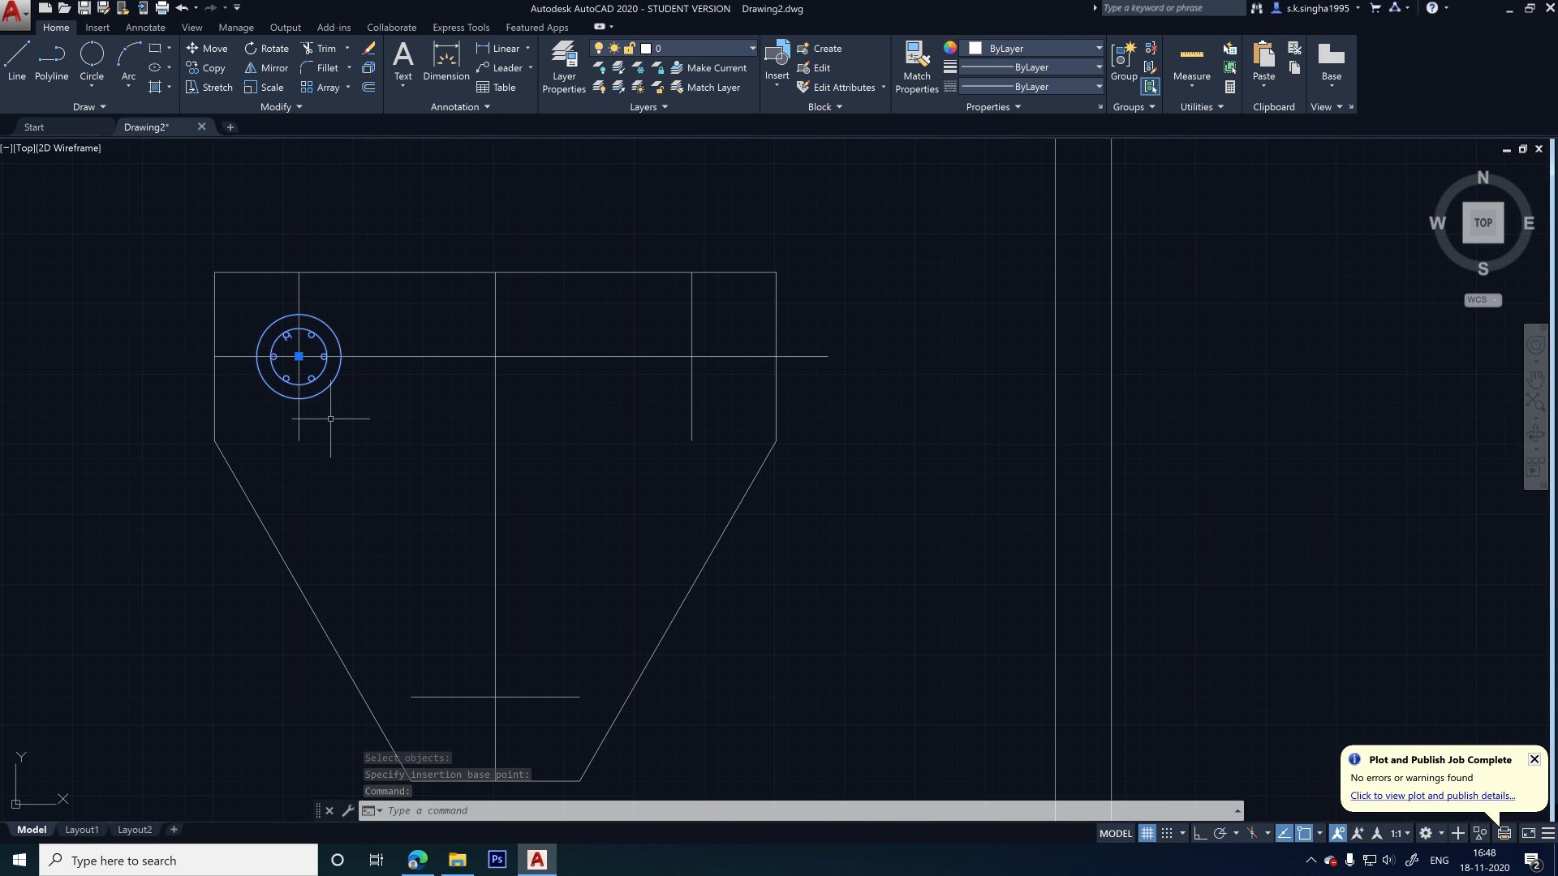
pyautogui.write('co')
pyautogui.press('Return')
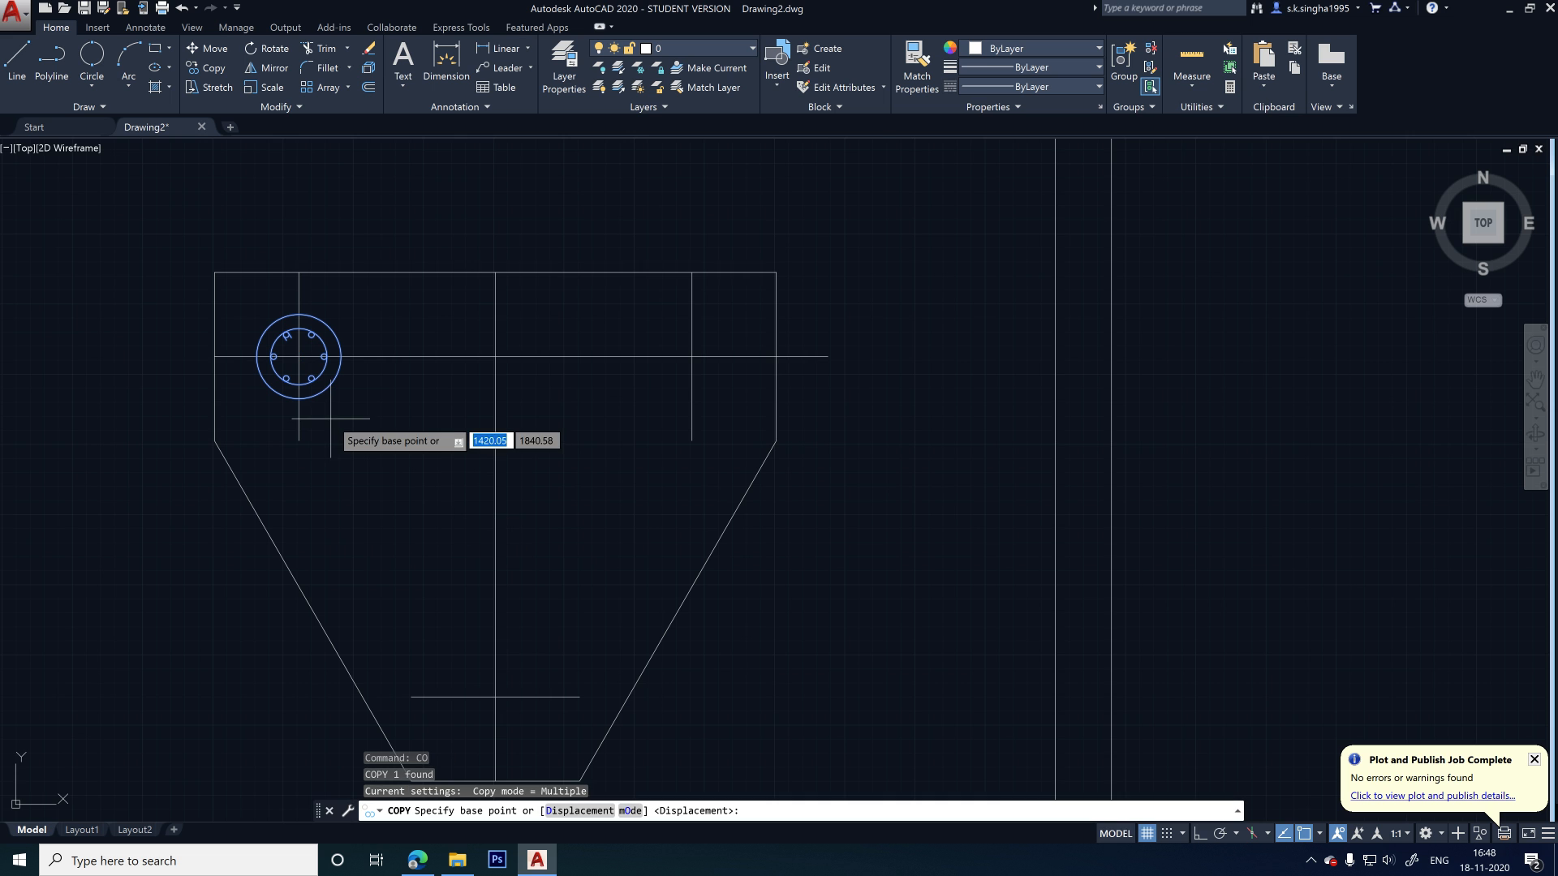
pyautogui.click(325, 356)
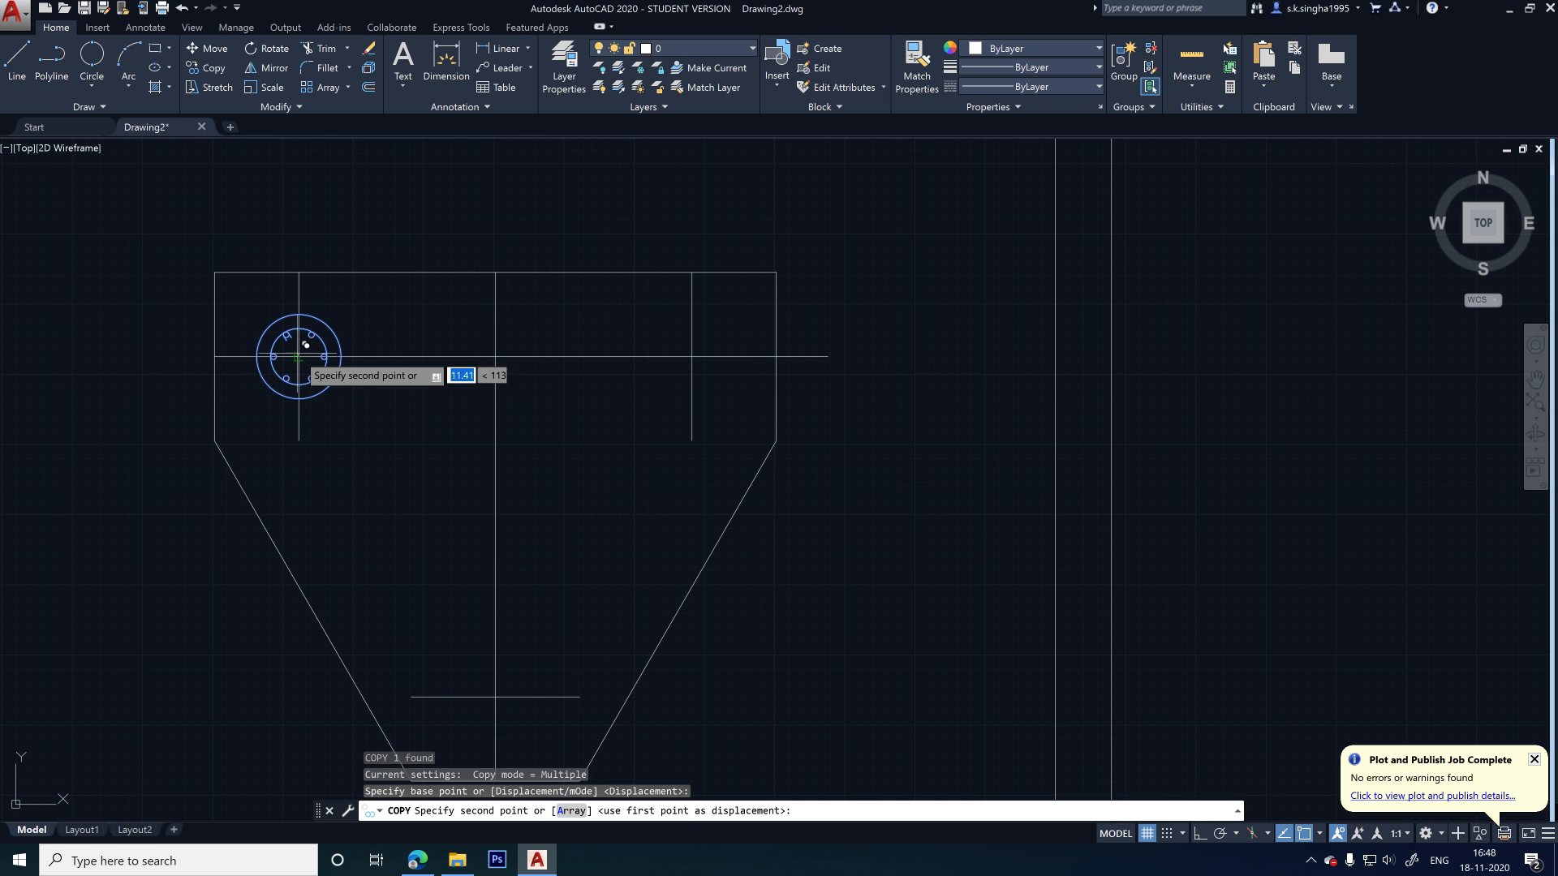
pyautogui.scroll(4, 757, 377)
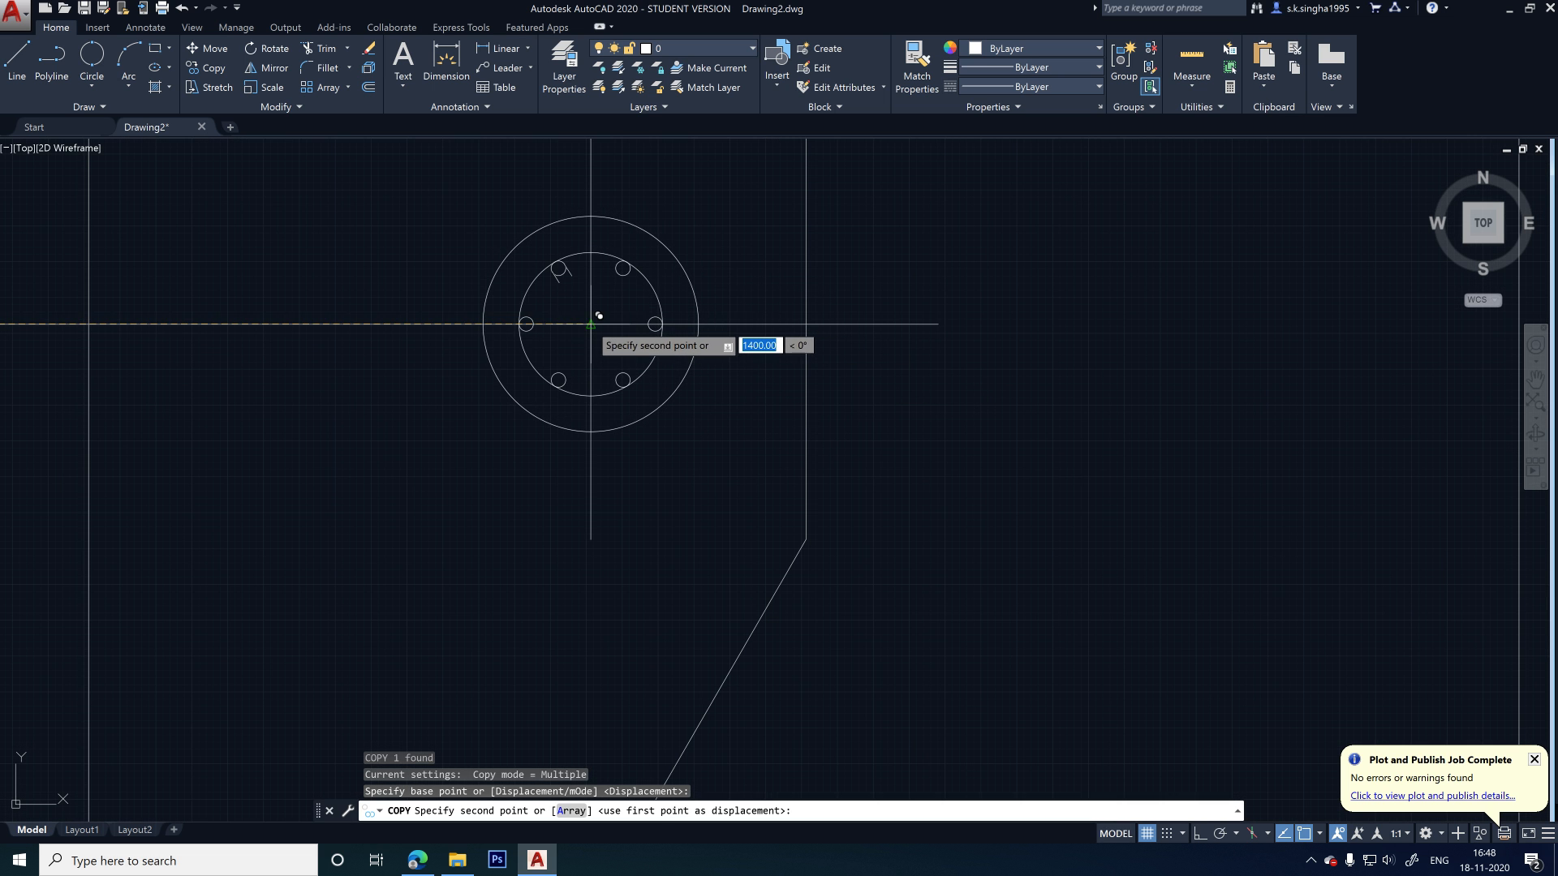
pyautogui.click(591, 324)
# - Place another copy of the pile block at the lower centreline intersection, and finish copying
pyautogui.scroll(-4, 729, 287)
pyautogui.scroll(-2, 731, 297)
pyautogui.scroll(4, 568, 507)
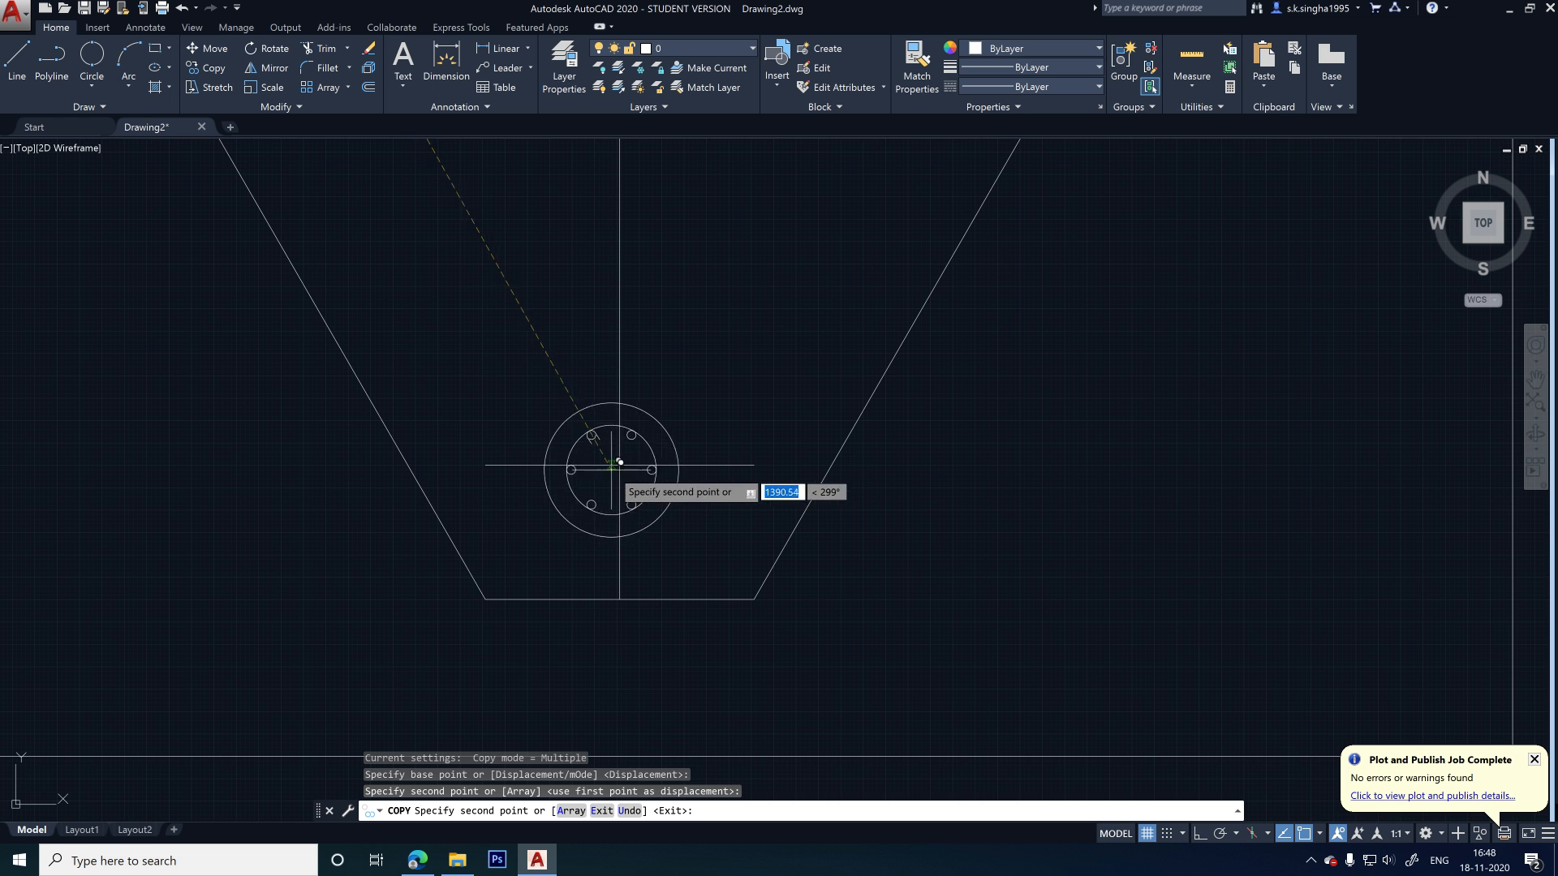
pyautogui.click(625, 459)
pyautogui.scroll(-4, 568, 479)
pyautogui.press('Escape')
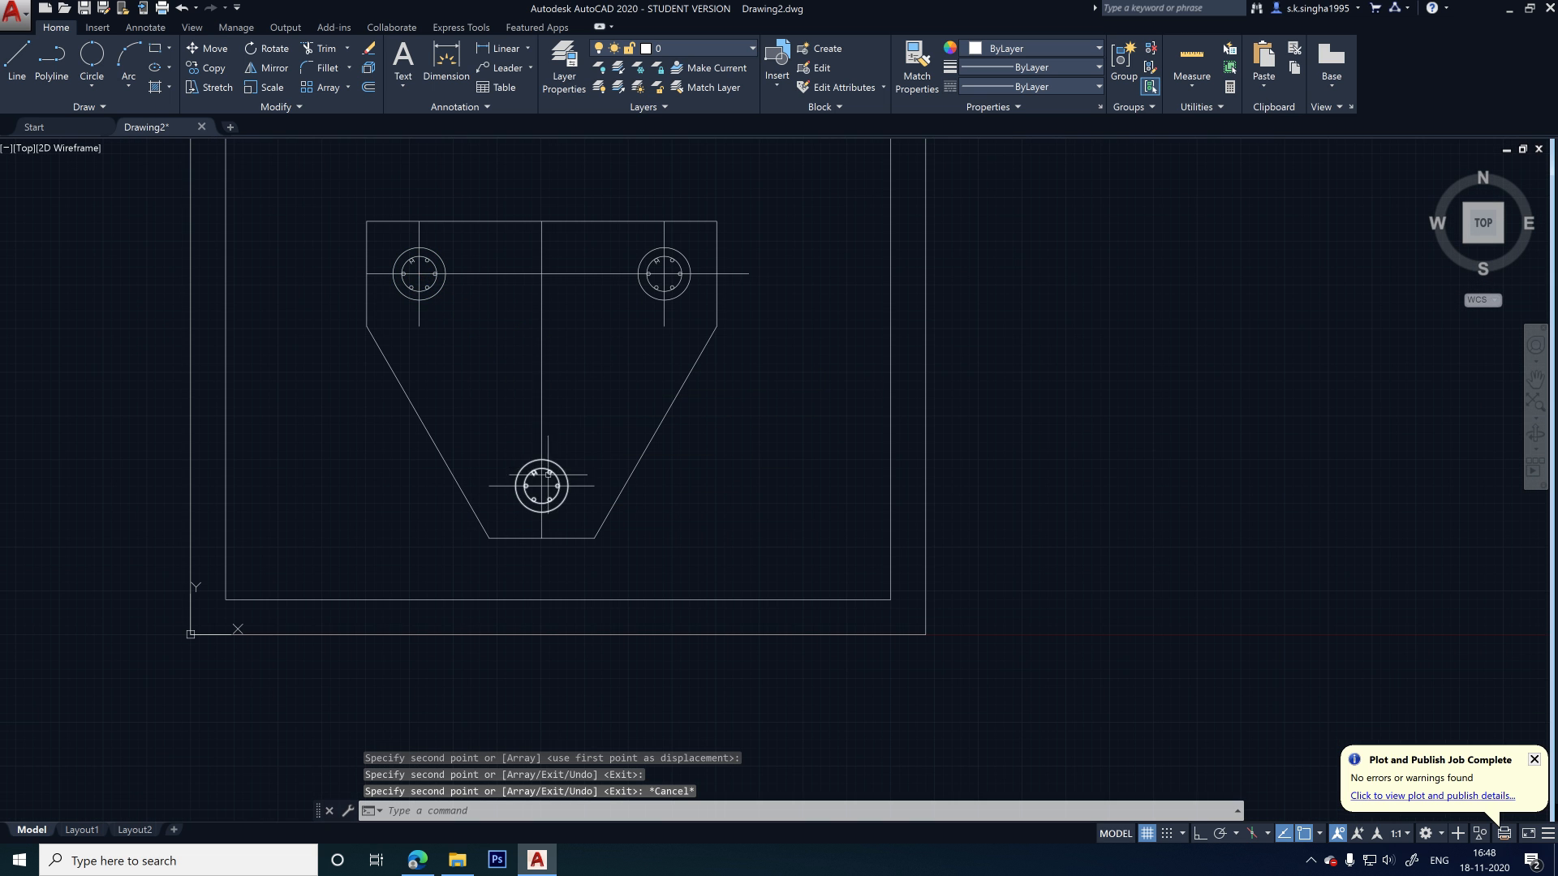
pyautogui.scroll(3, 536, 487)
pyautogui.scroll(-4, 528, 484)
pyautogui.scroll(4, 505, 345)
pyautogui.scroll(-4, 529, 276)
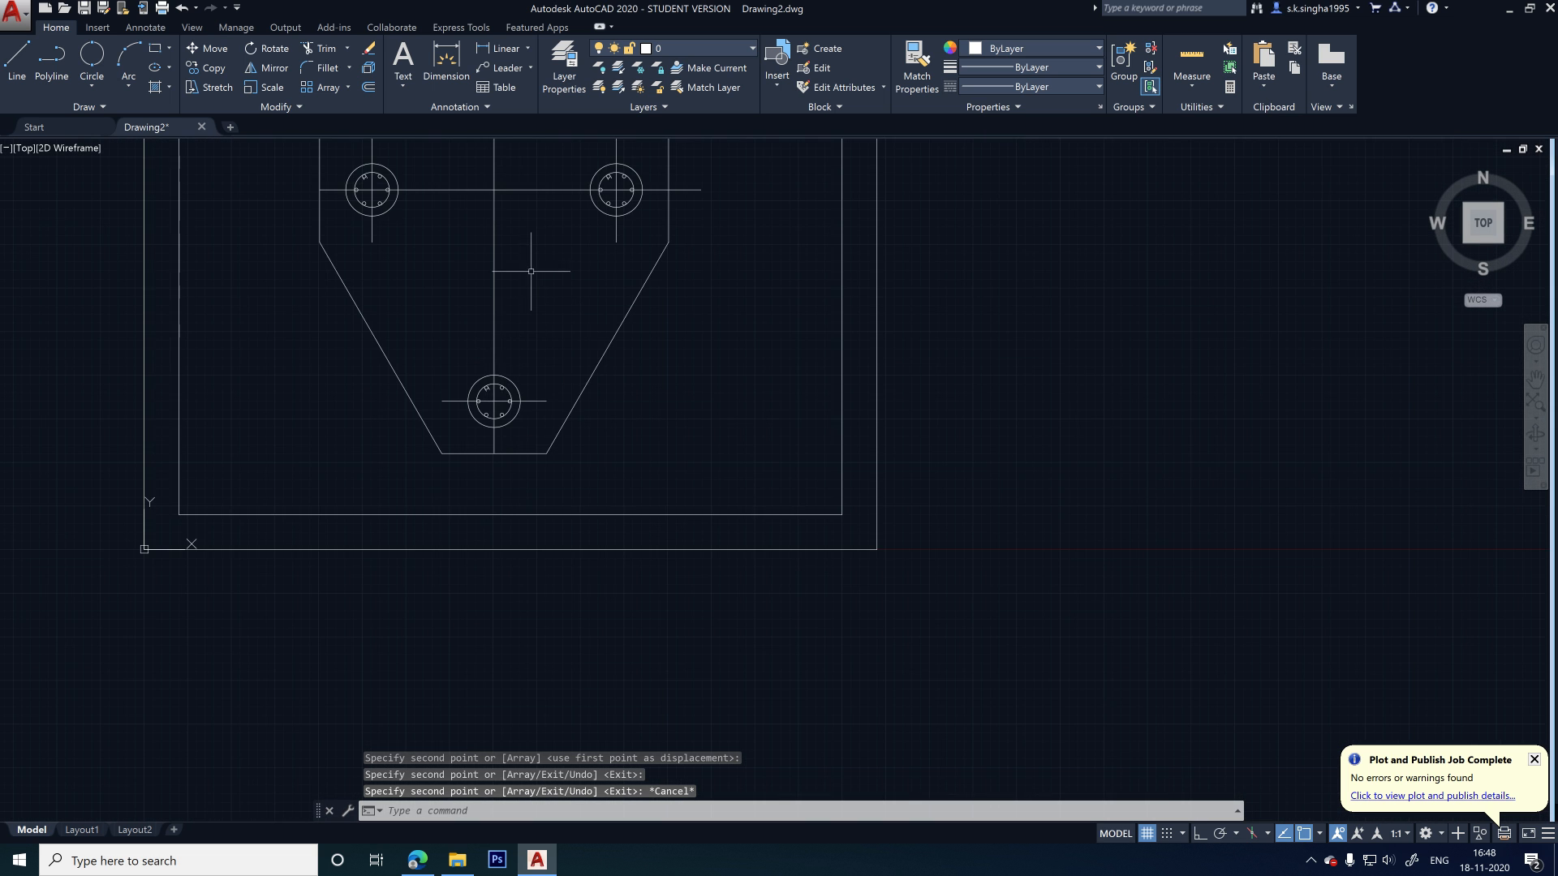
pyautogui.scroll(3, 535, 357)
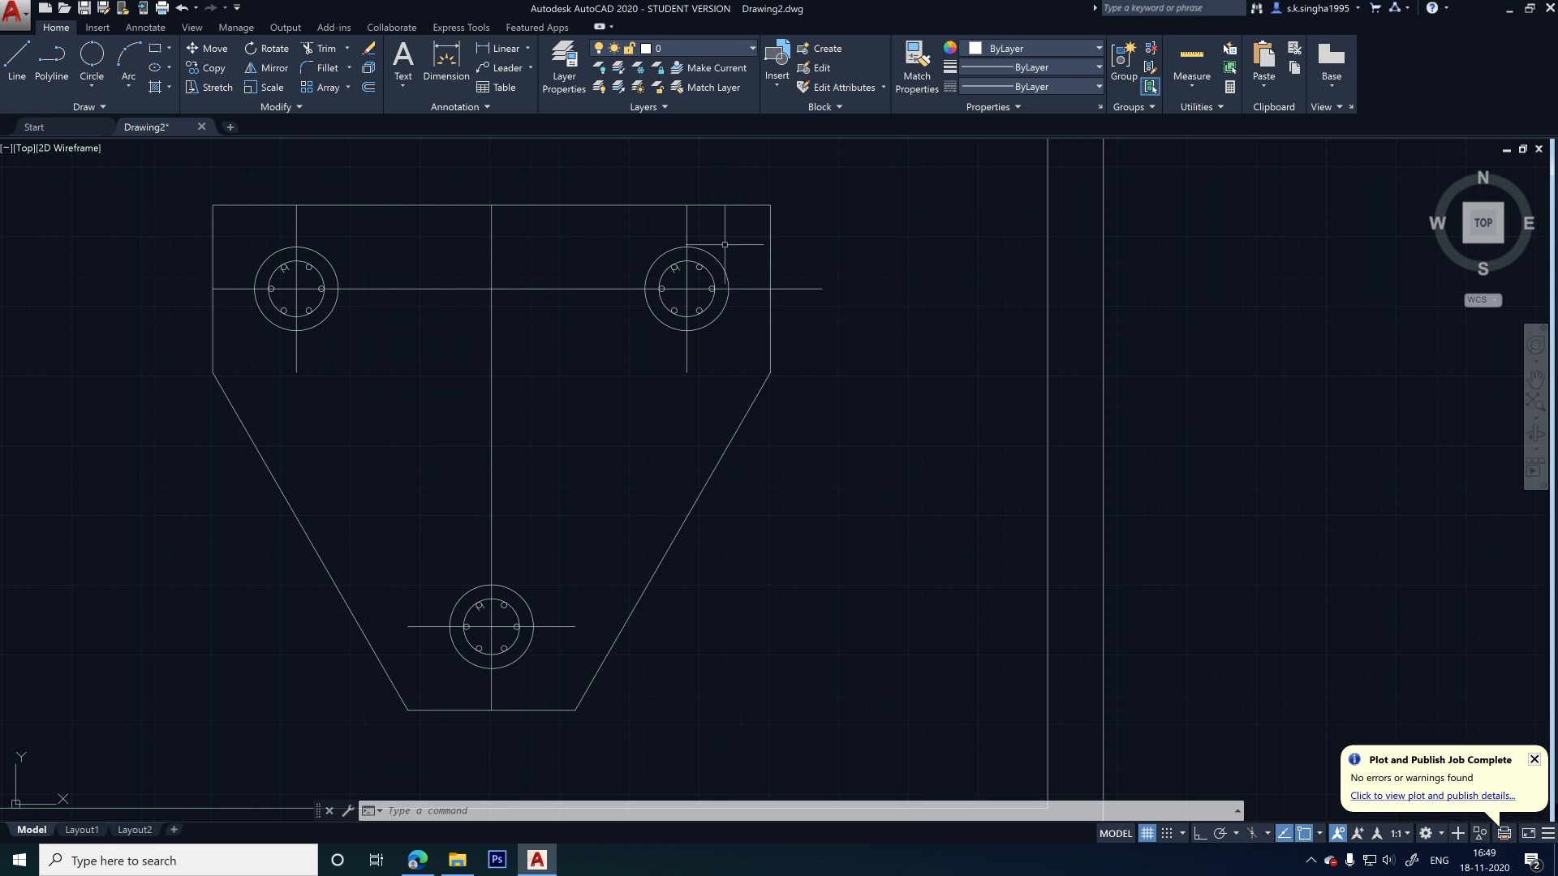
pyautogui.click(16, 59)
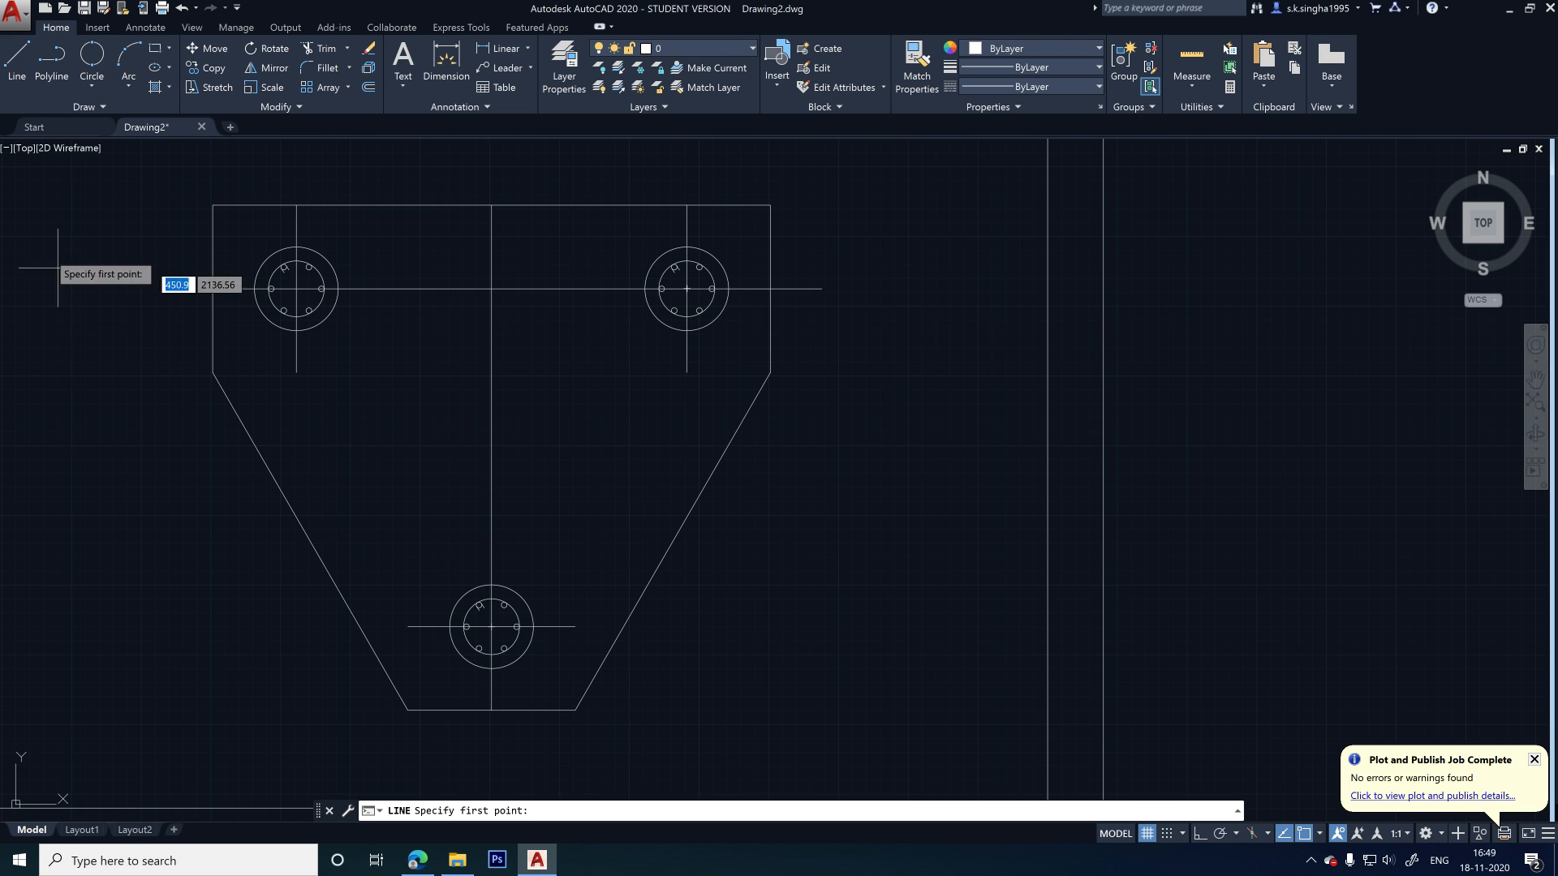
pyautogui.press('Escape')
pyautogui.click(18, 79)
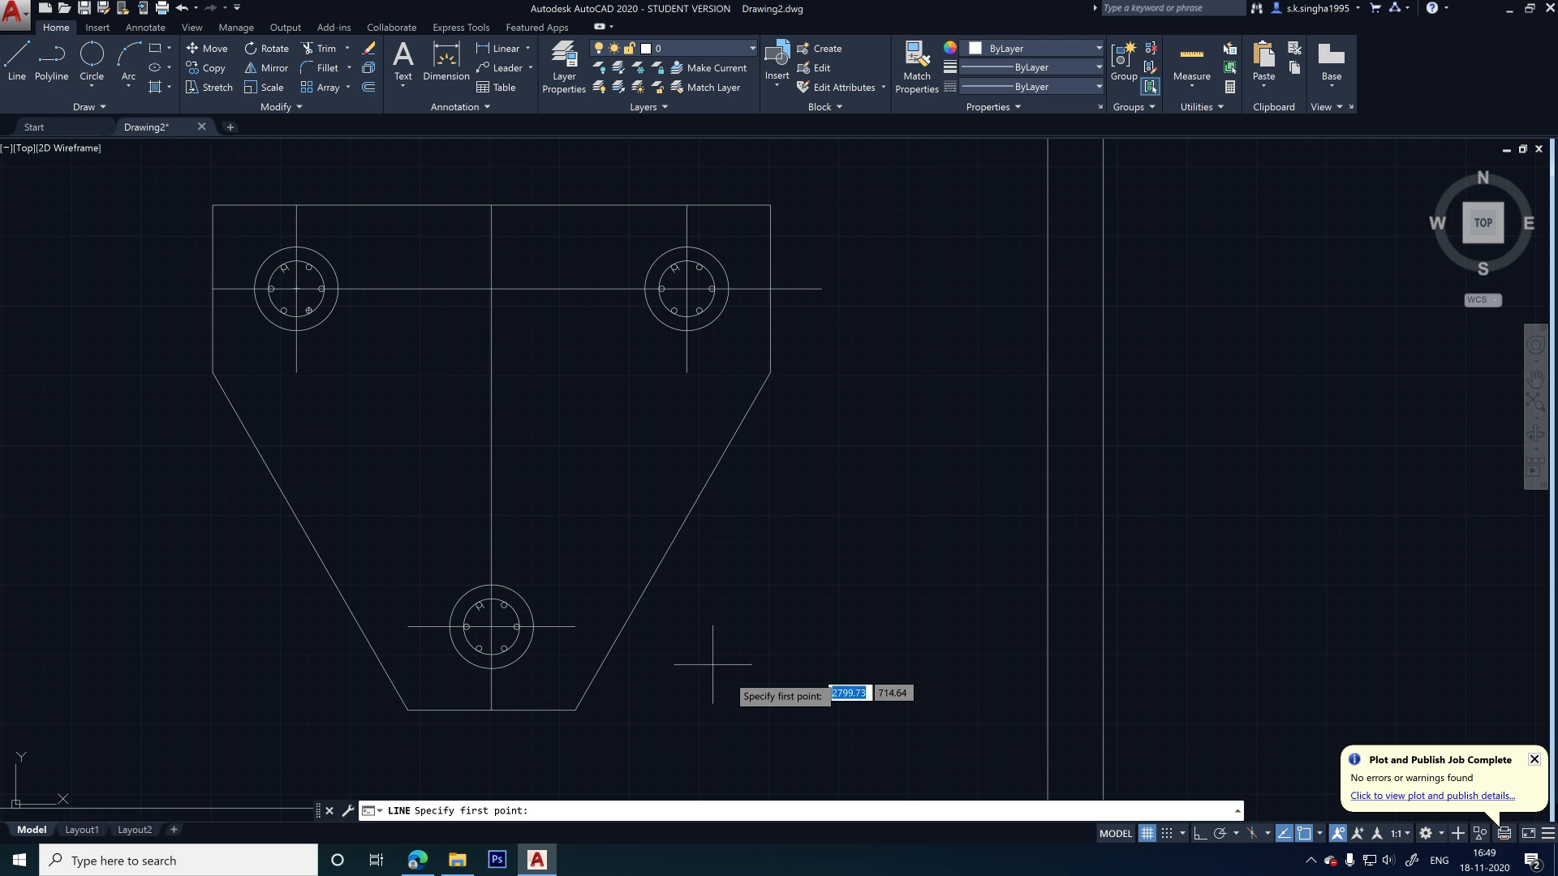
pyautogui.scroll(3, 545, 689)
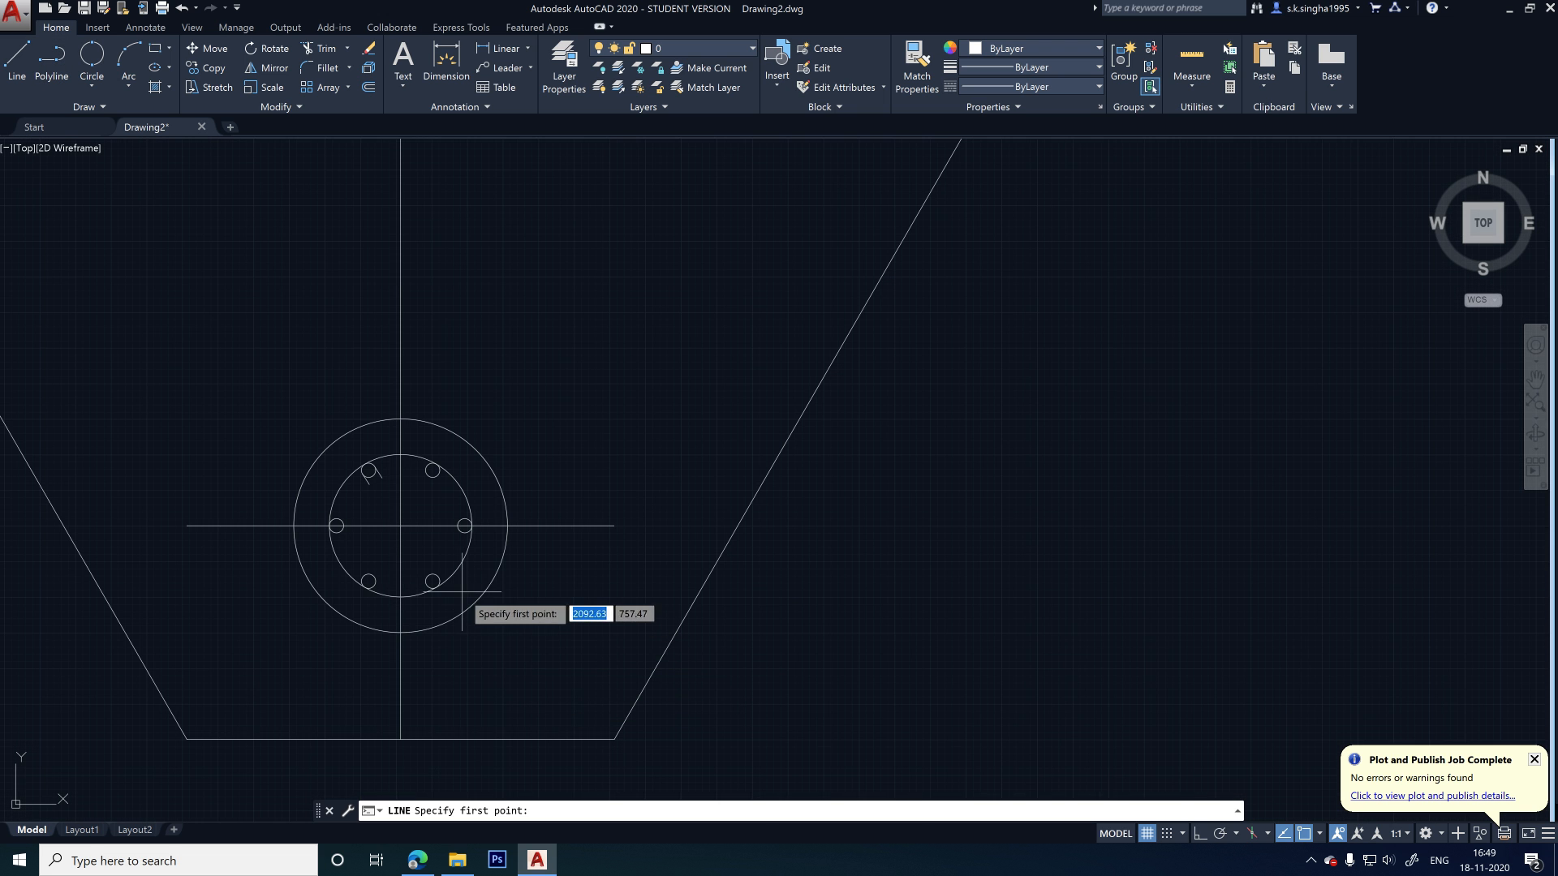
pyautogui.scroll(-3, 402, 658)
pyautogui.press('Escape')
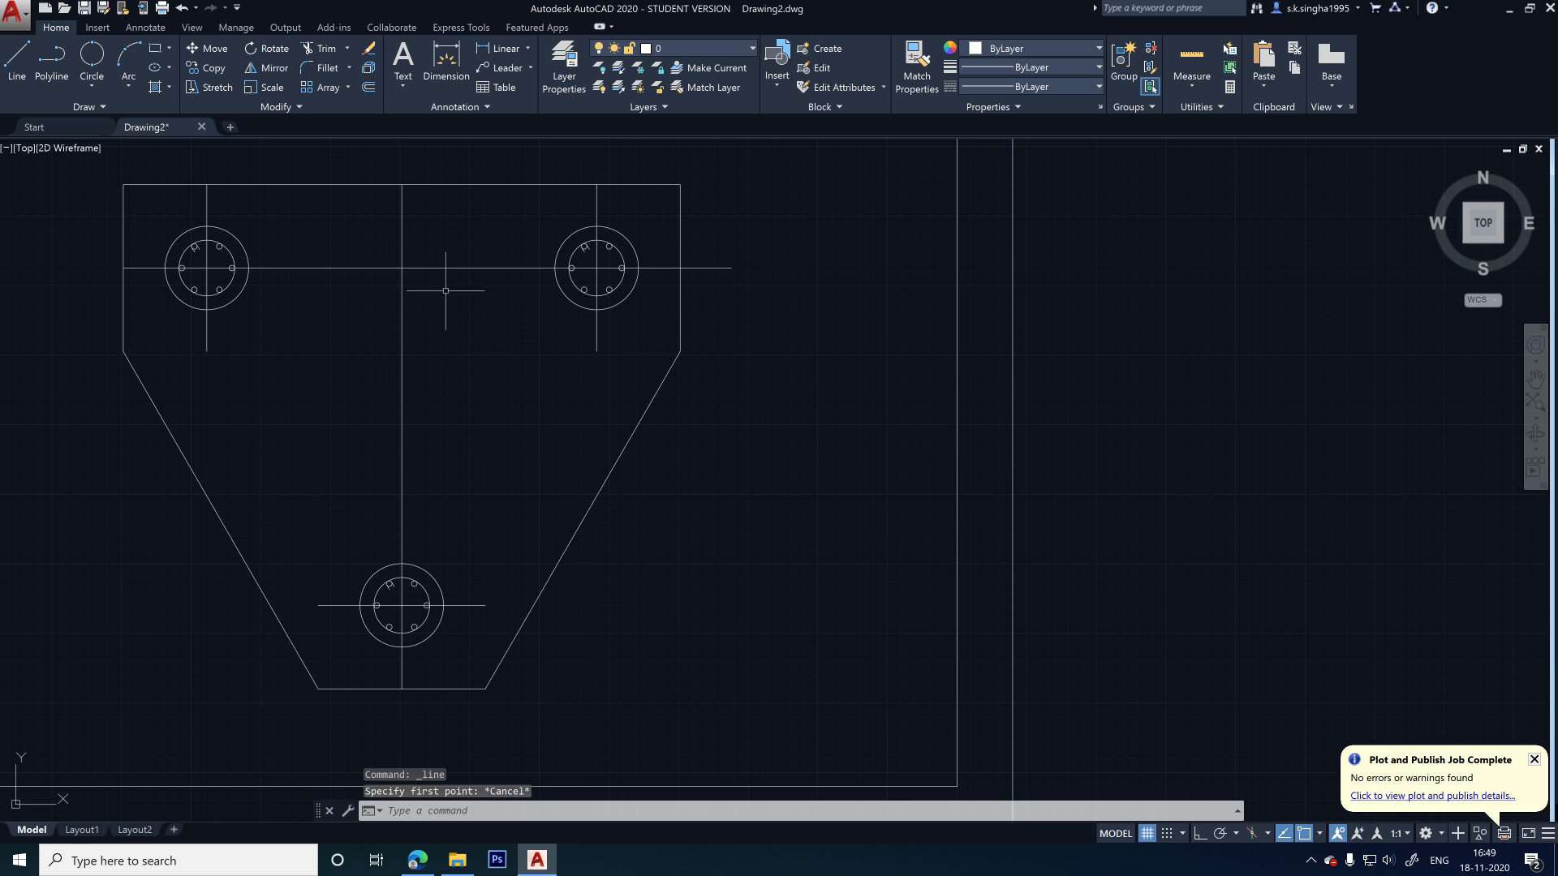
pyautogui.scroll(3, 617, 285)
pyautogui.scroll(-3, 619, 282)
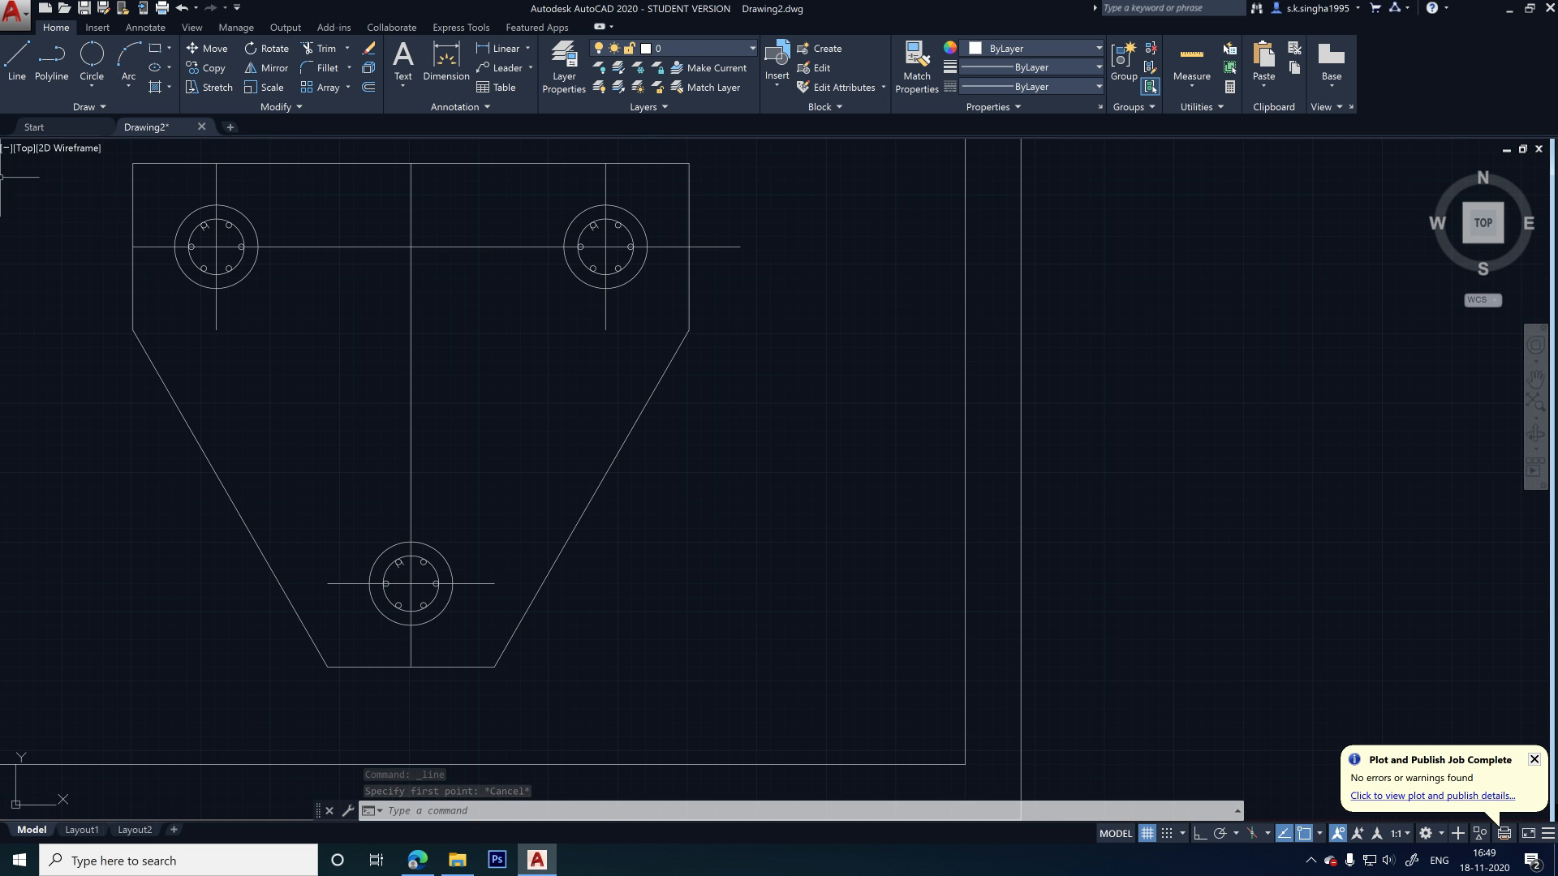
# - Draw a line from the upper-right pile's centre to the lower pile's centre
pyautogui.click(17, 61)
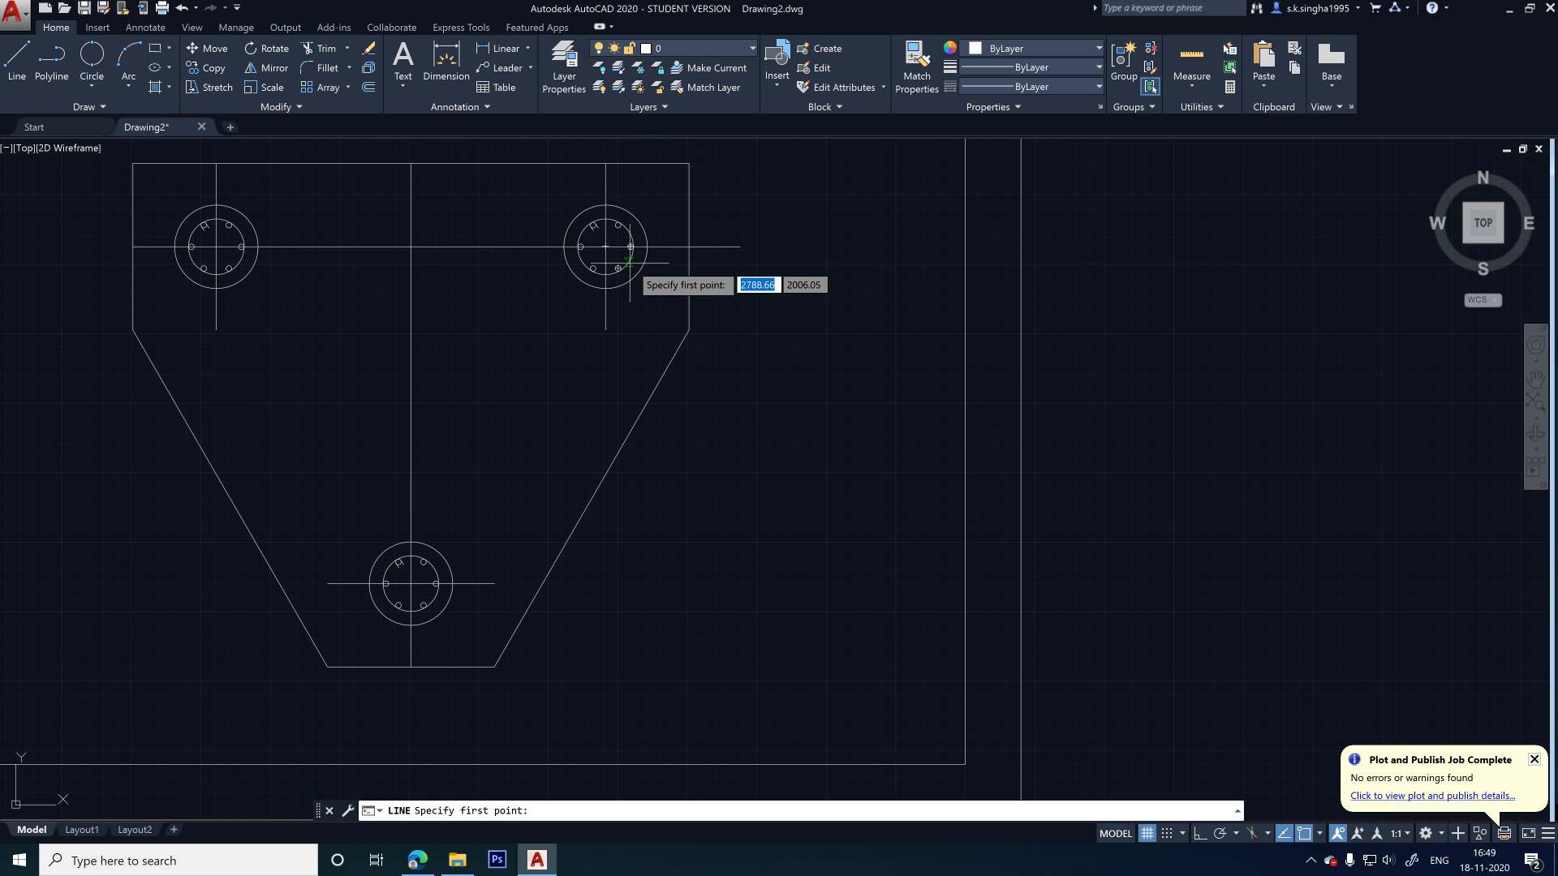
pyautogui.scroll(5, 629, 261)
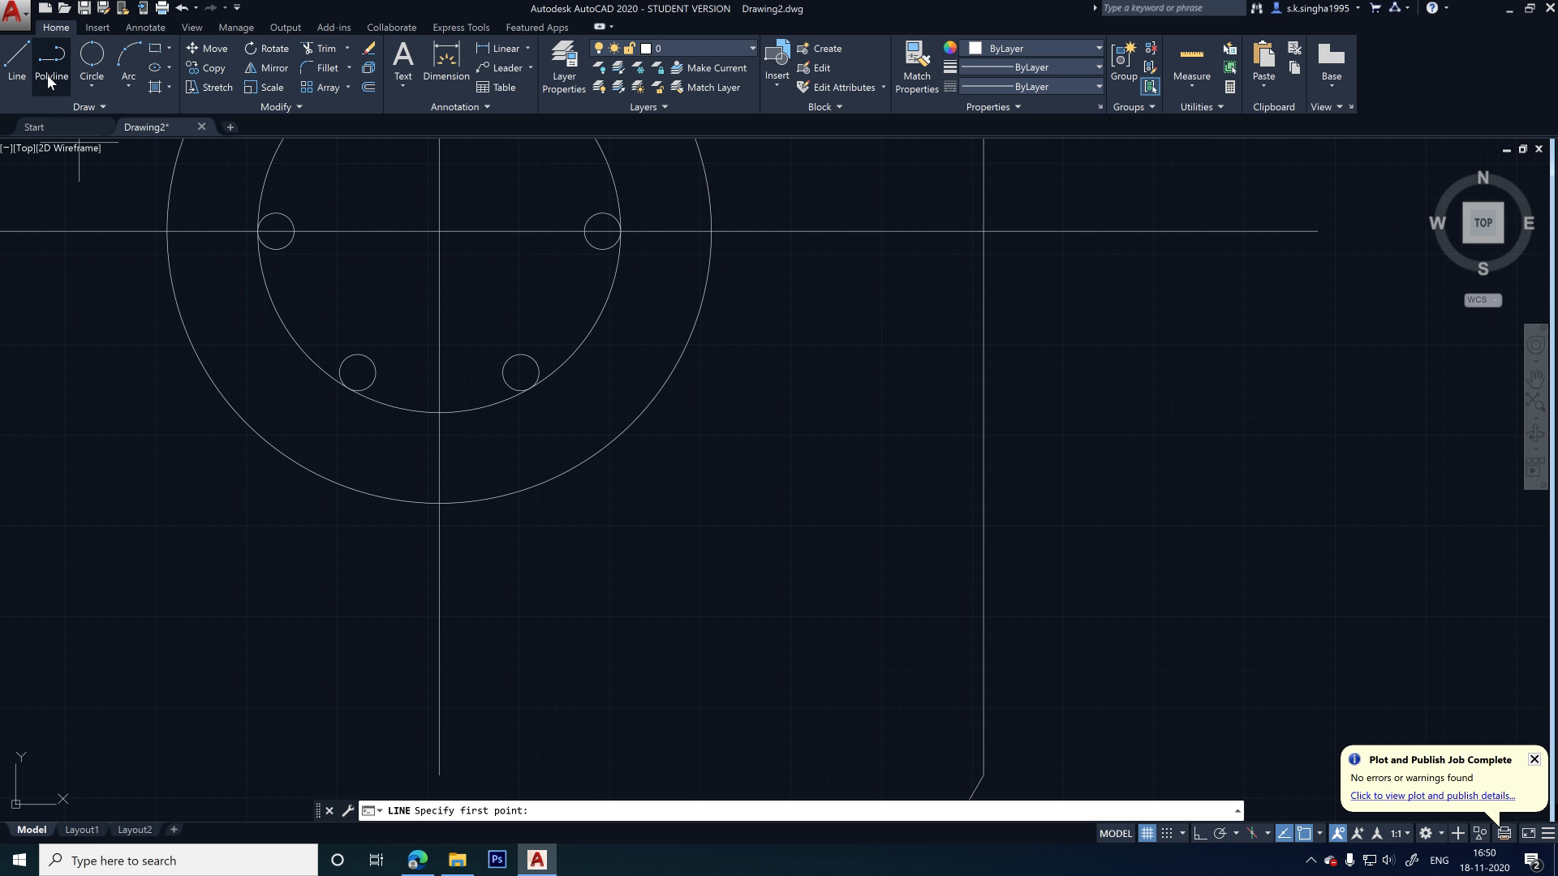
pyautogui.scroll(-2, 520, 395)
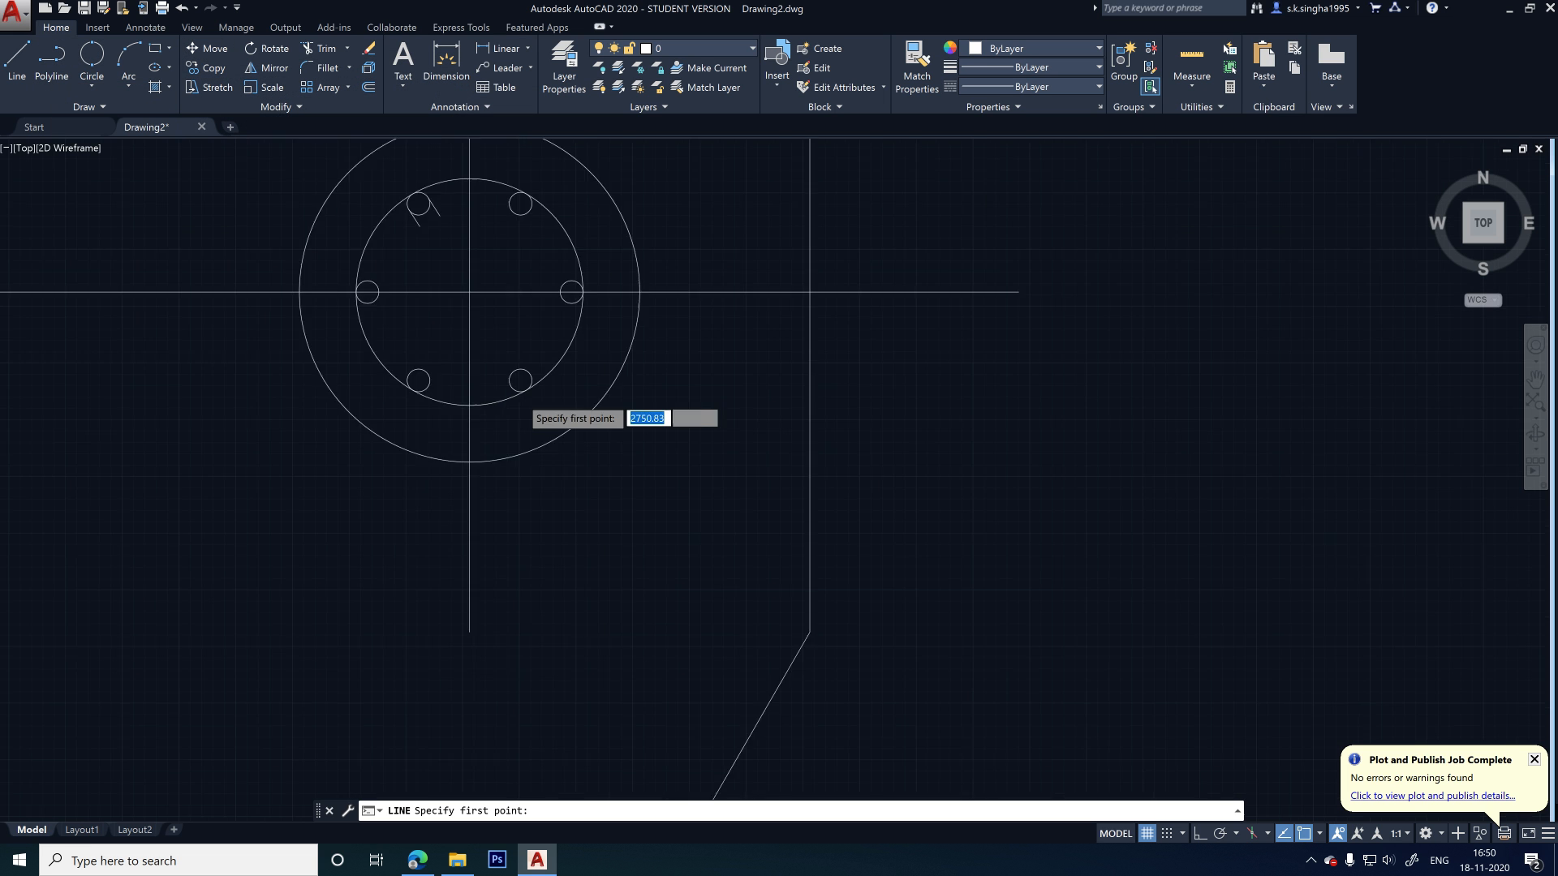
pyautogui.scroll(-5, 512, 403)
pyautogui.click(482, 384)
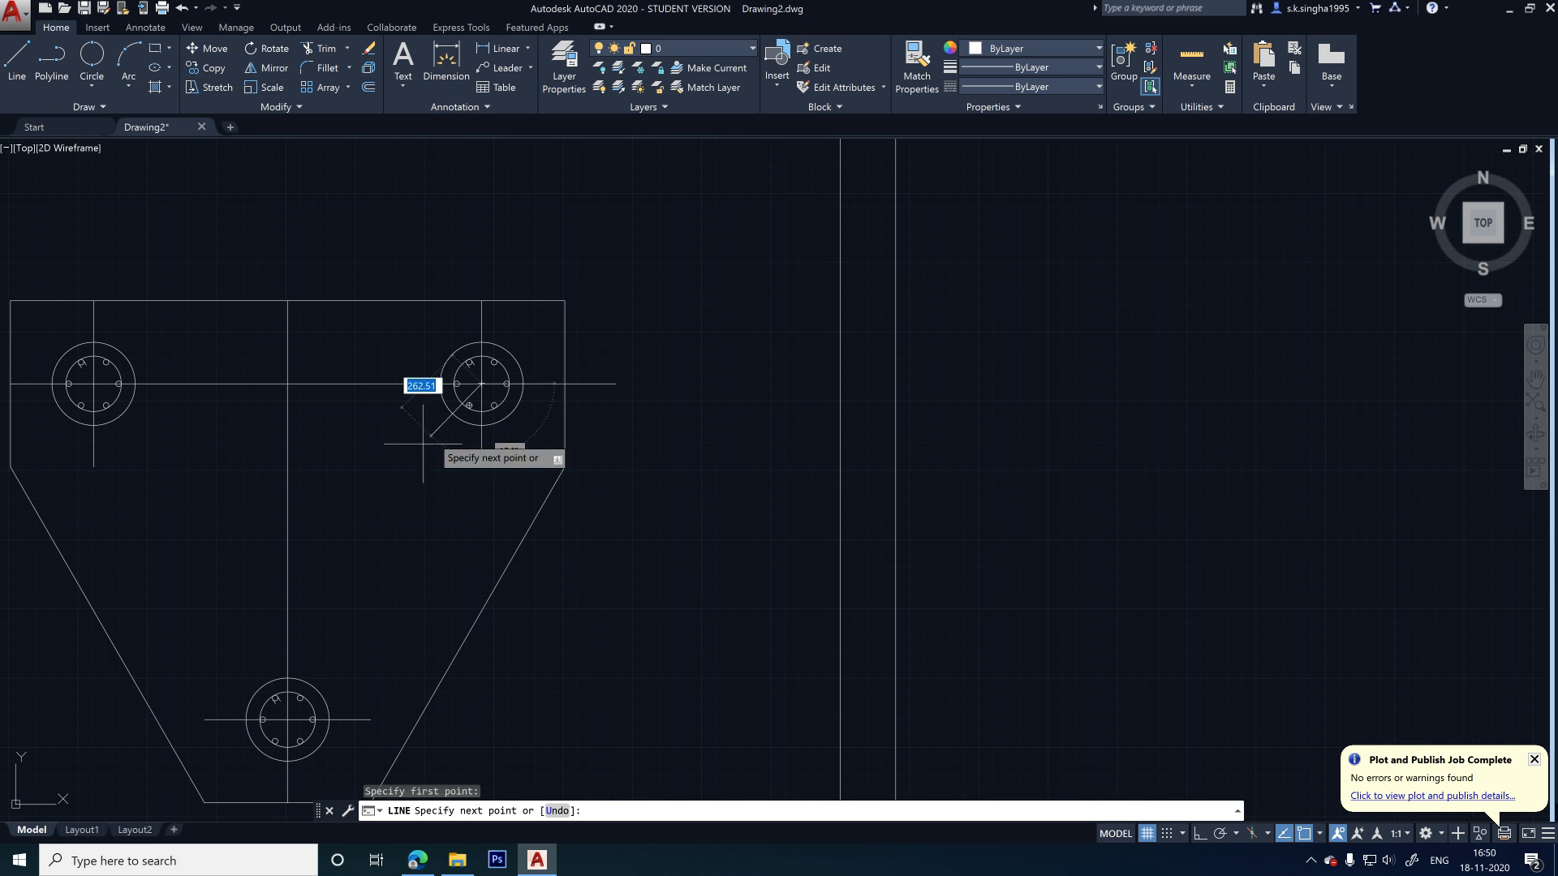
pyautogui.scroll(3, 287, 719)
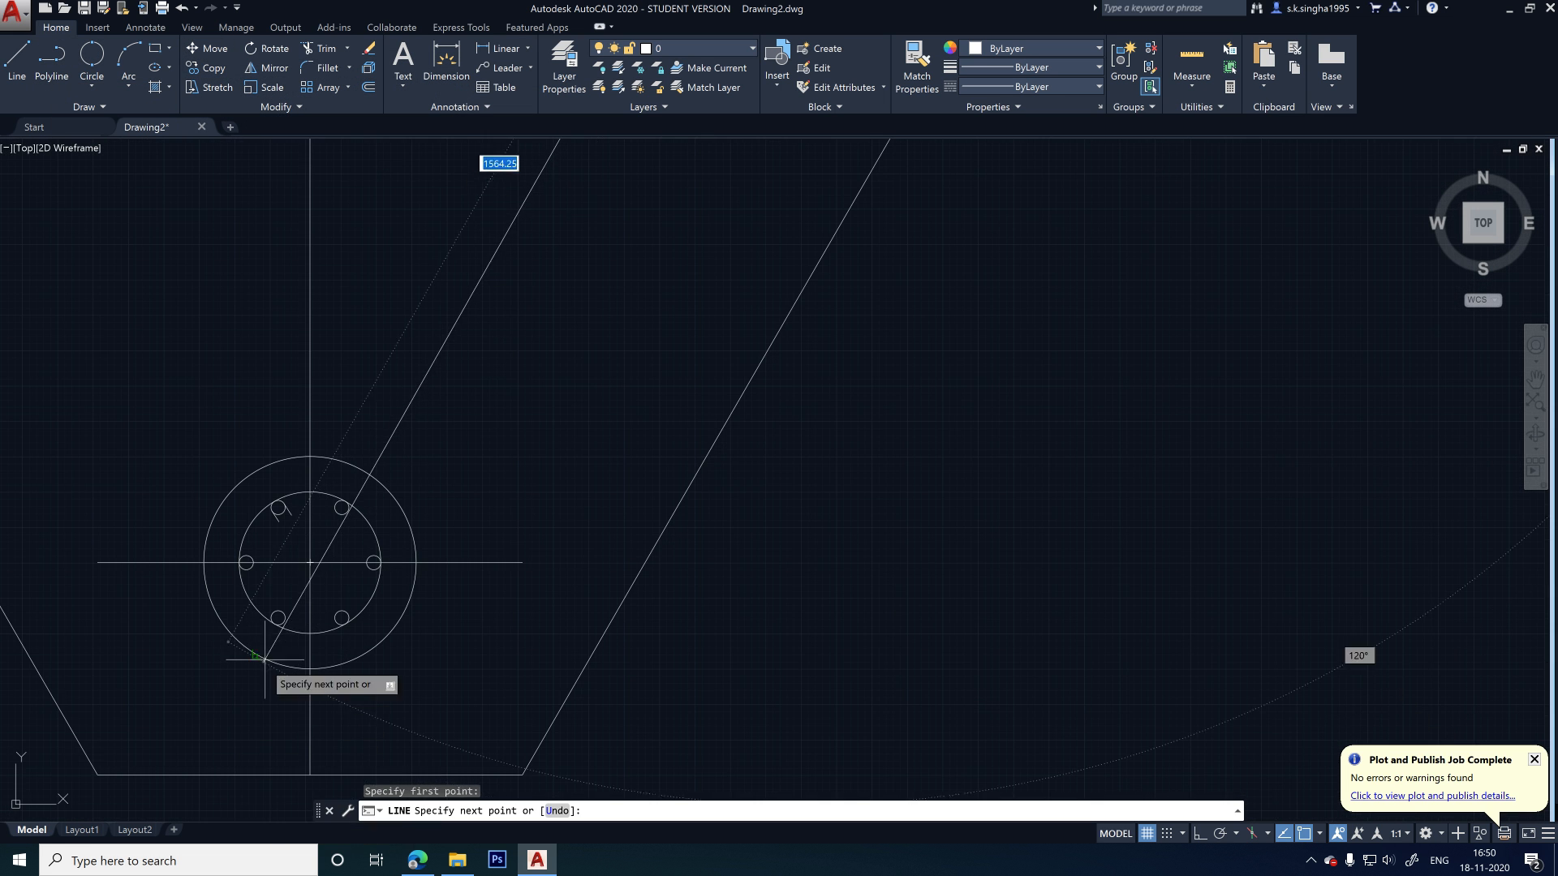
pyautogui.click(310, 563)
pyautogui.press('Return')
# - Repeat the Line command and draw a line from the lower pile's centre to the upper-left pile's centre
pyautogui.rightClick(226, 306)
pyautogui.click(260, 317)
pyautogui.scroll(-4, 766, 571)
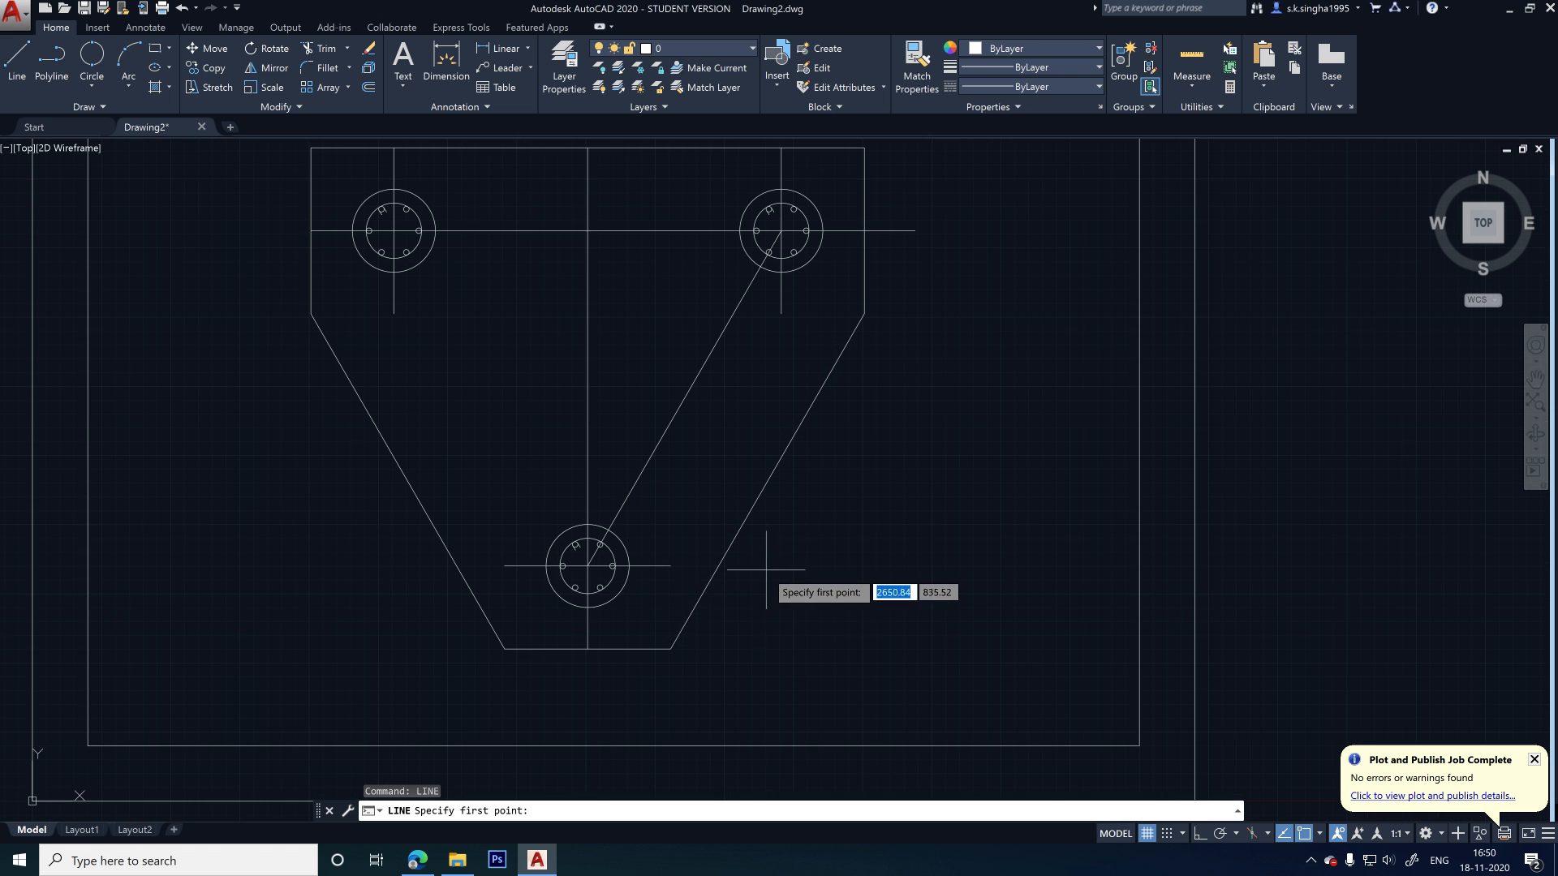
pyautogui.click(587, 565)
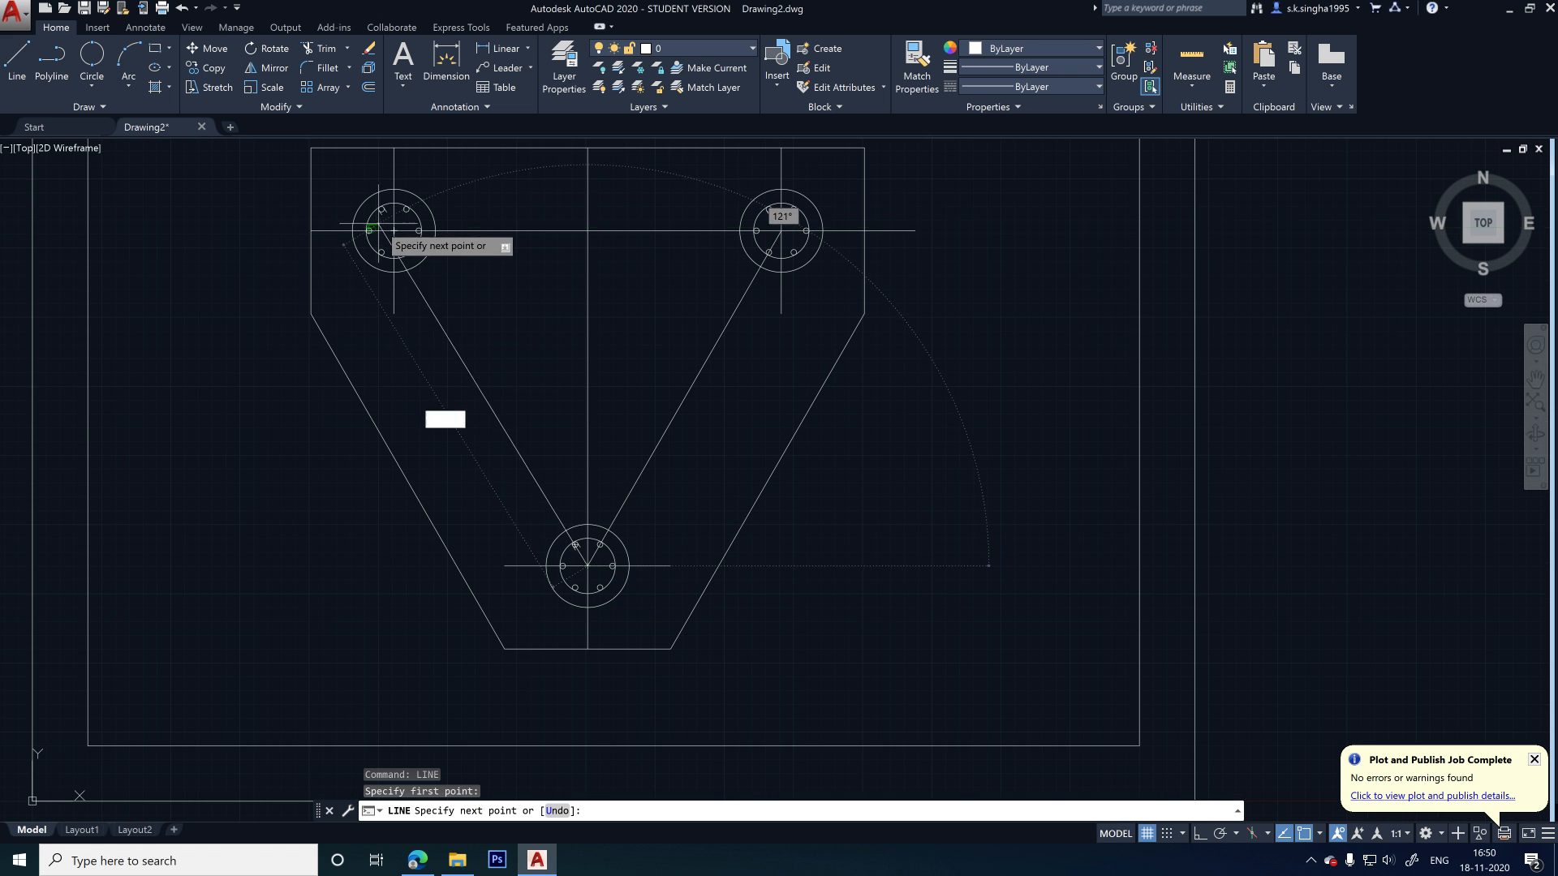
pyautogui.click(394, 233)
pyautogui.press('Escape')
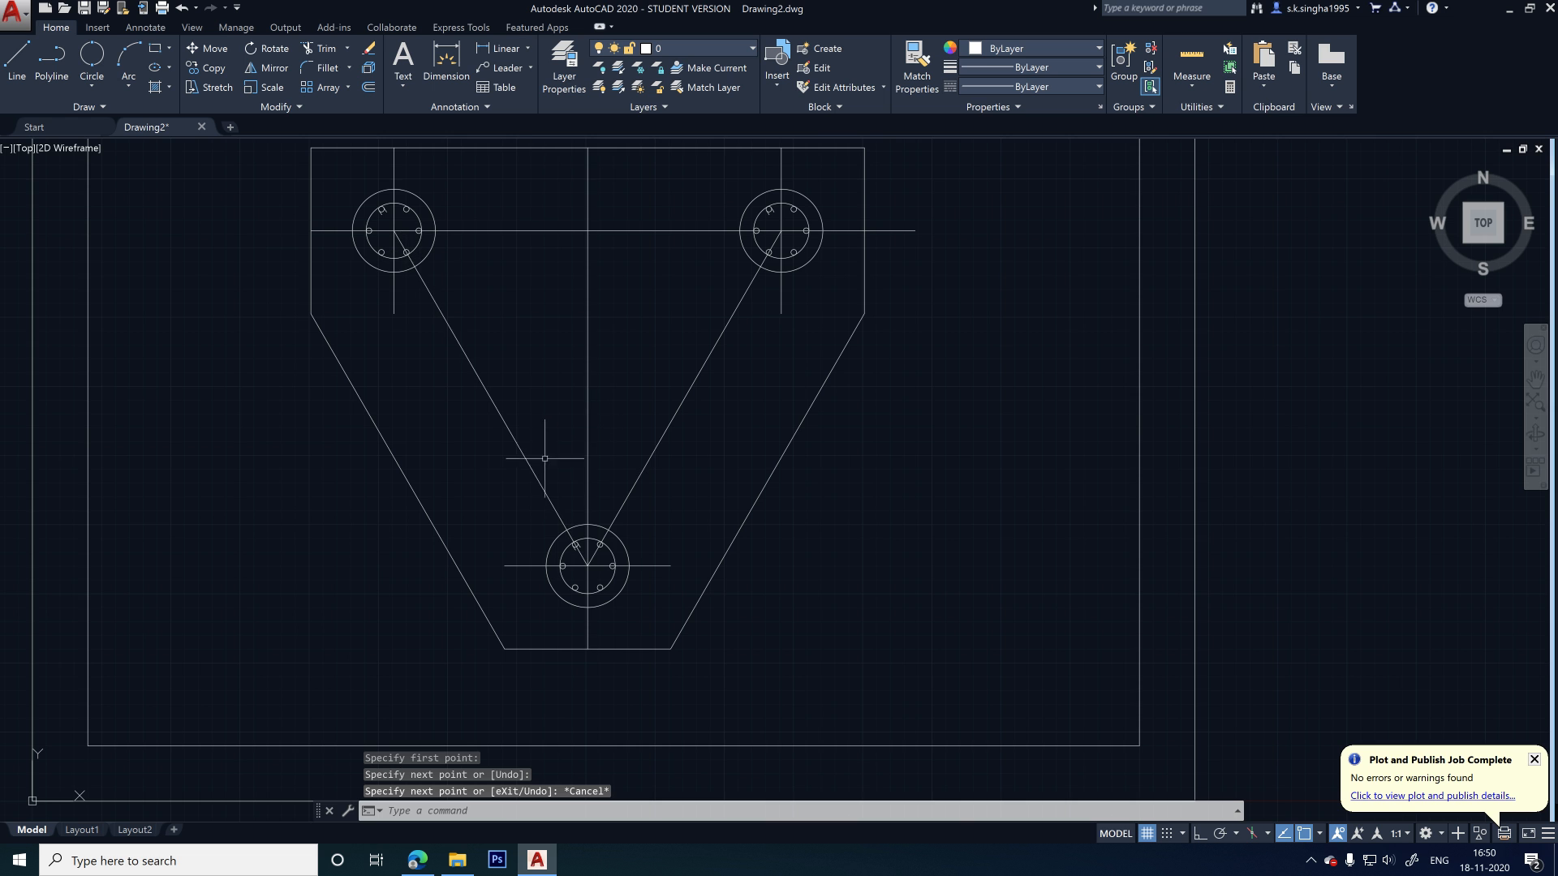
pyautogui.scroll(3, 731, 308)
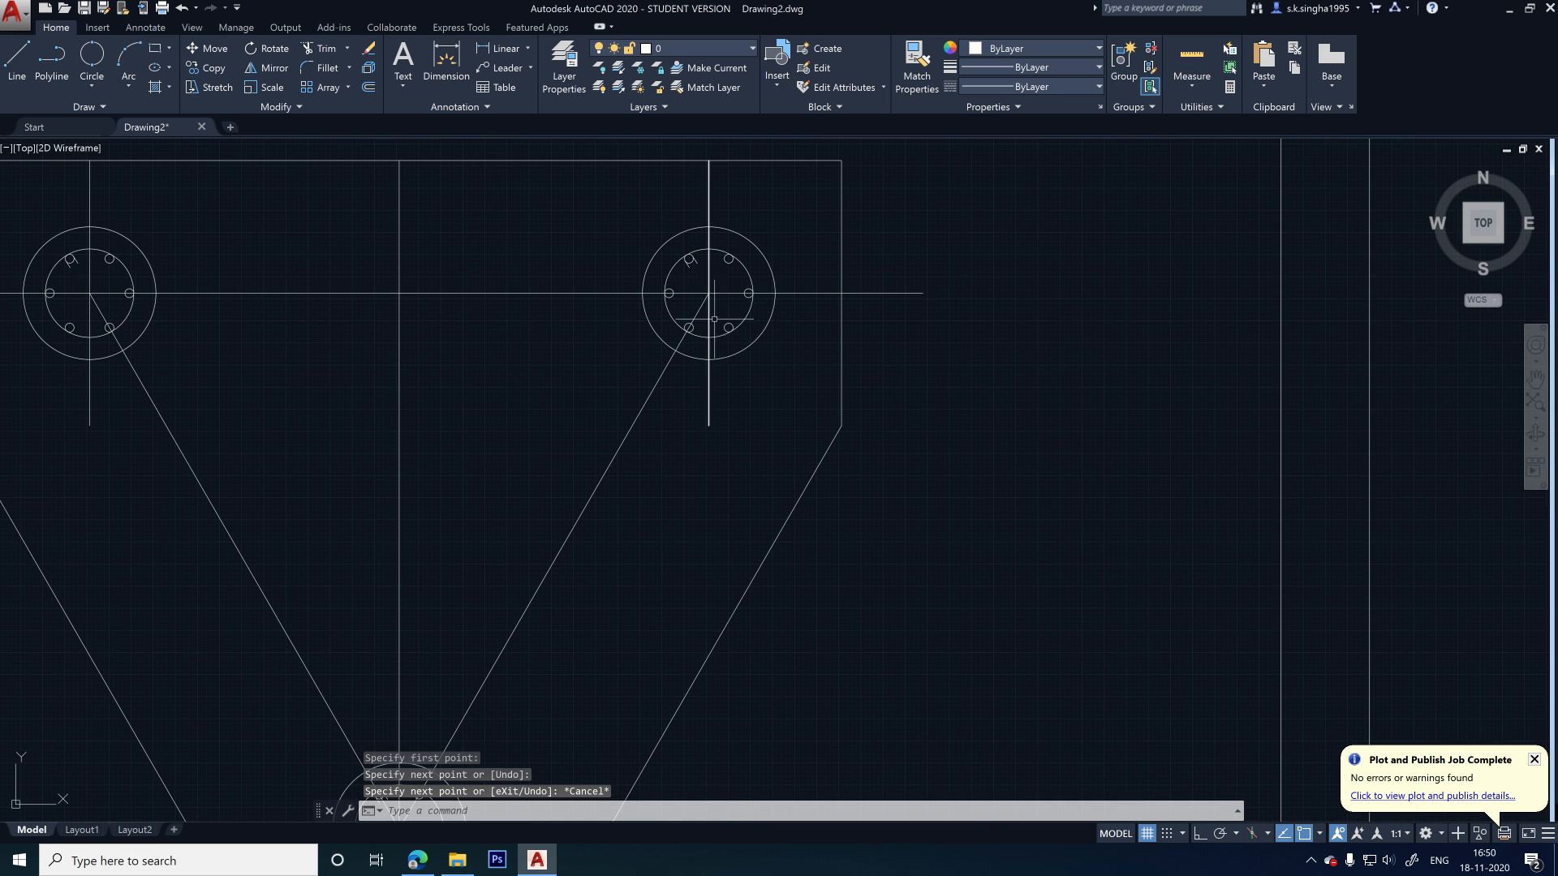
pyautogui.scroll(2, 714, 319)
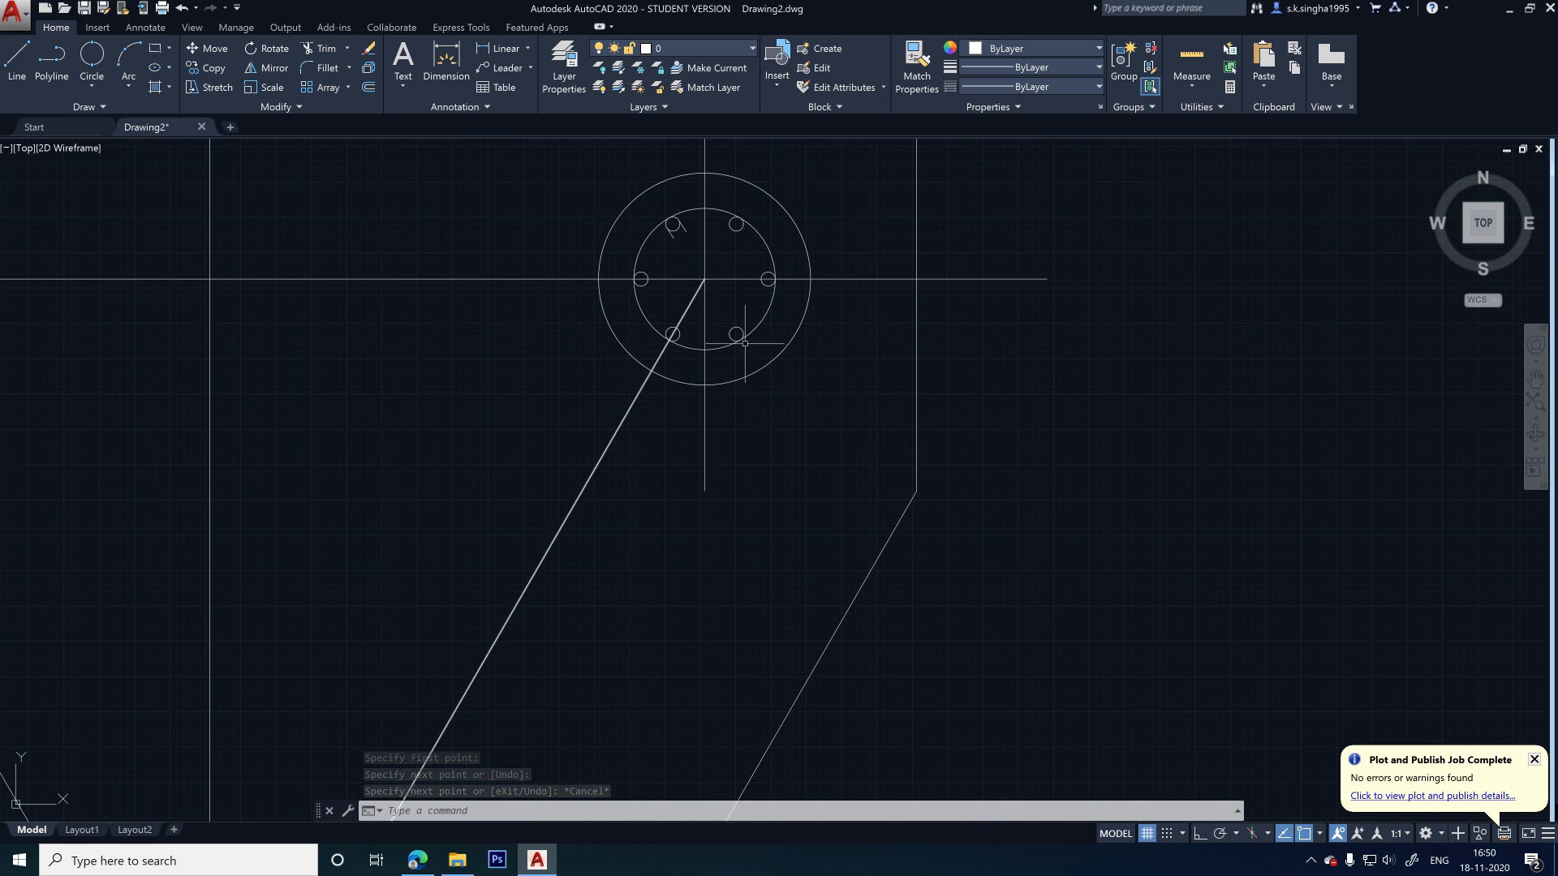
pyautogui.scroll(2, 729, 313)
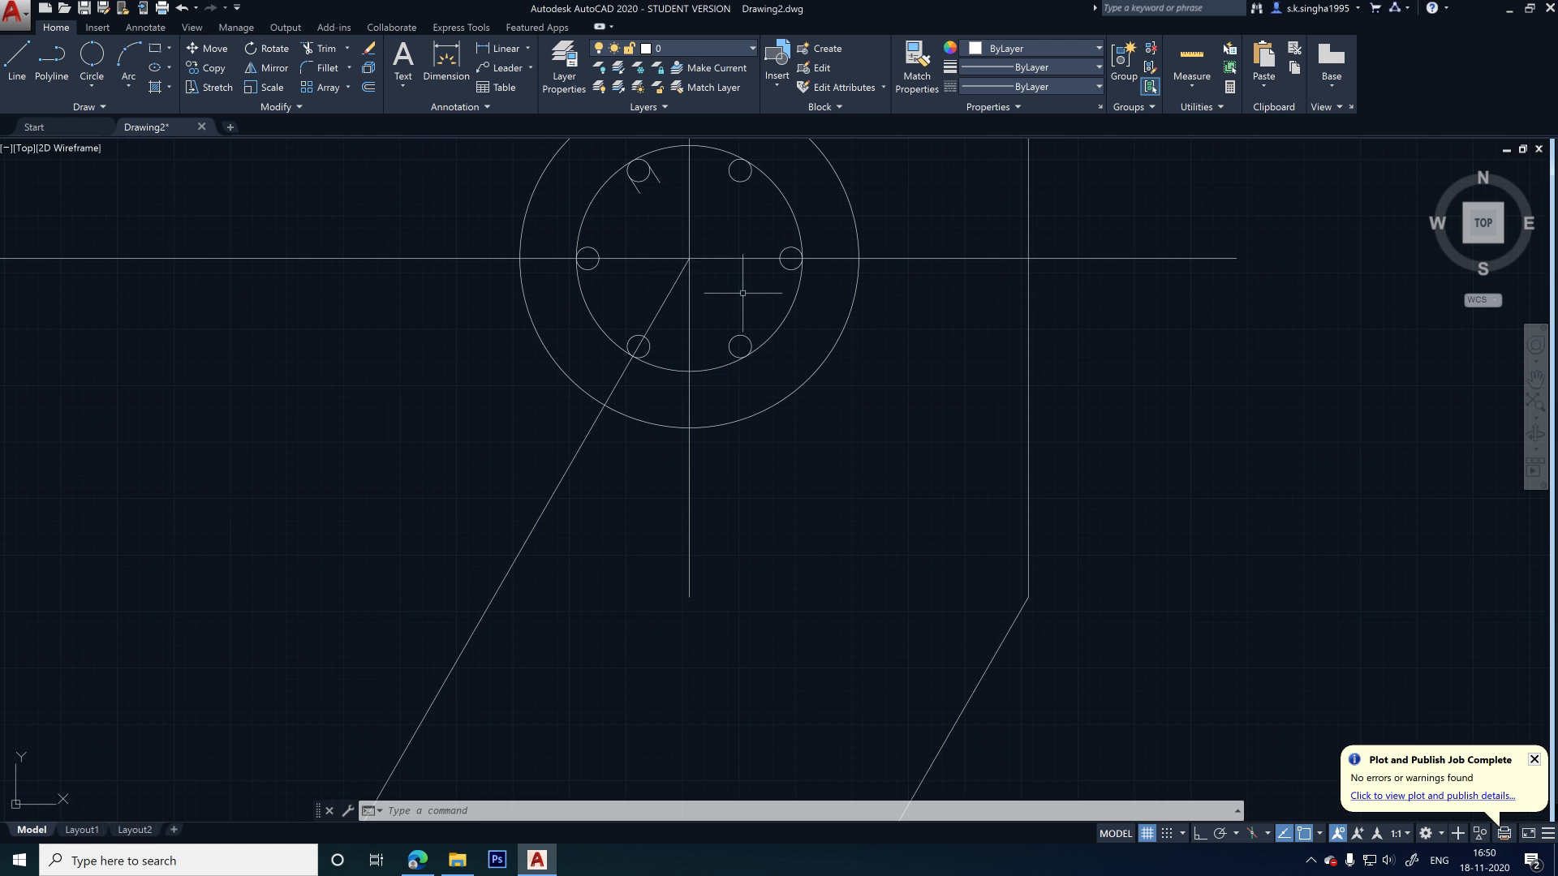
pyautogui.moveTo(740, 268); pyautogui.dragTo(703, 381, button='middle')
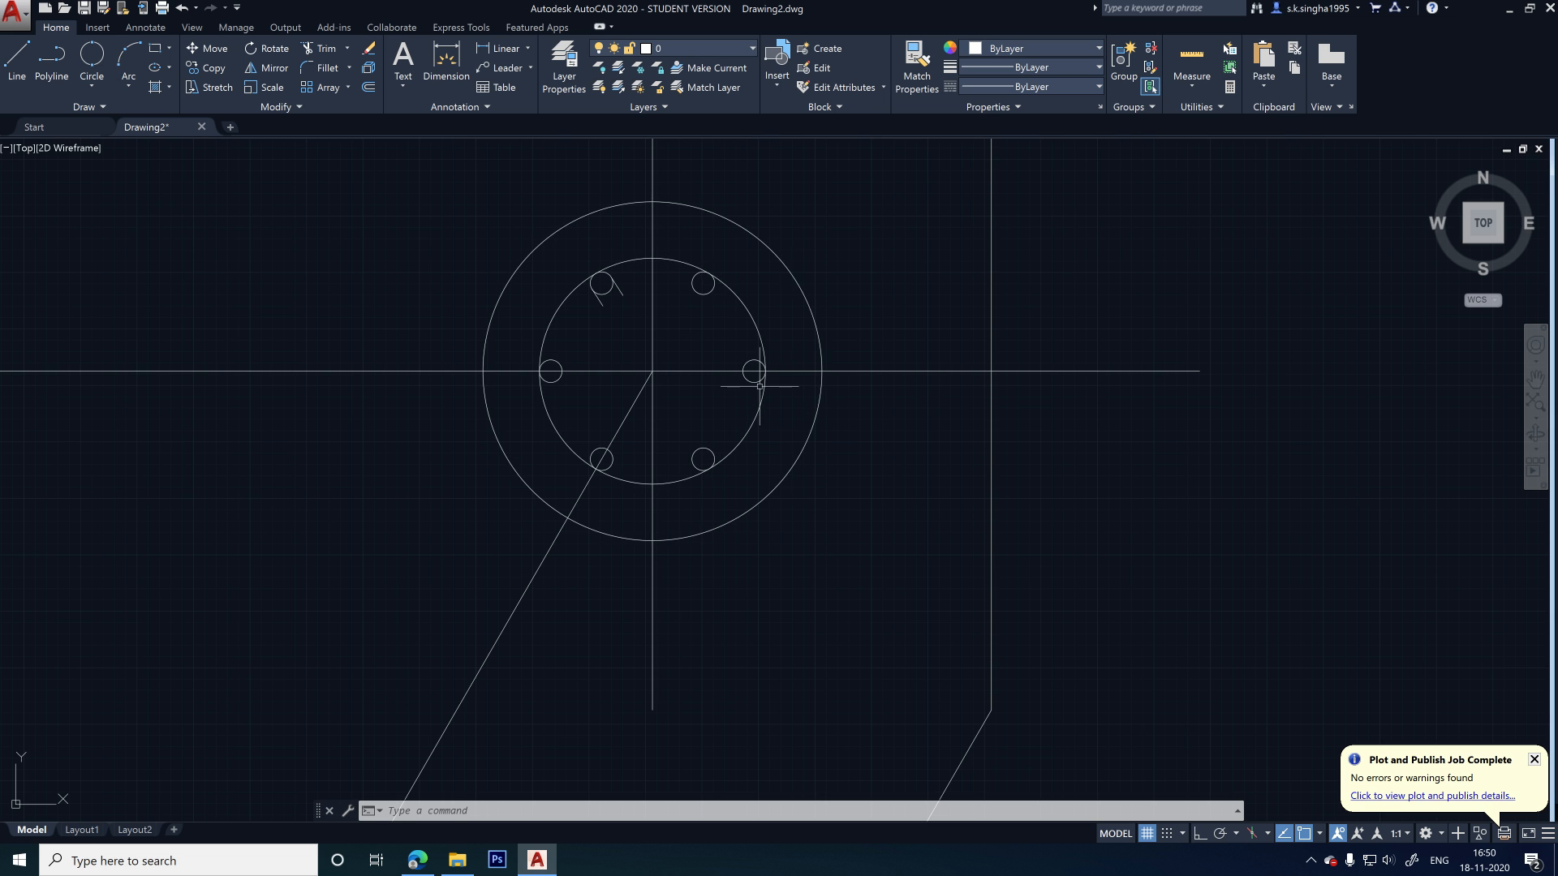
pyautogui.scroll(-3, 777, 399)
pyautogui.scroll(-2, 703, 329)
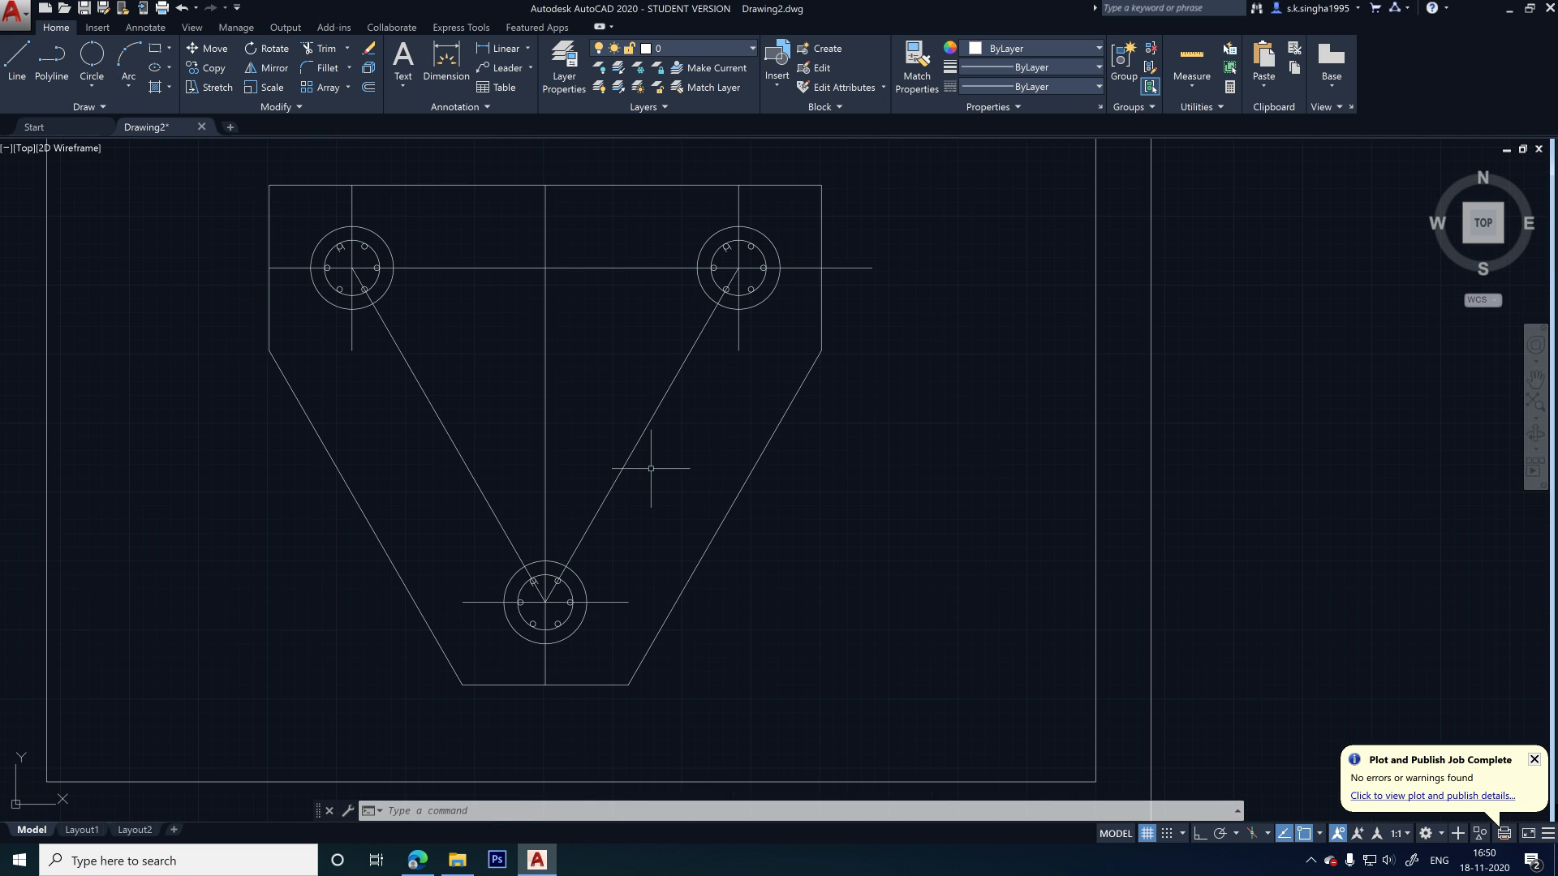
# - Offset the diagonal line between the upper-right and lower piles by 100 toward the cap's outer edge
pyautogui.write('o')
pyautogui.press('Return')
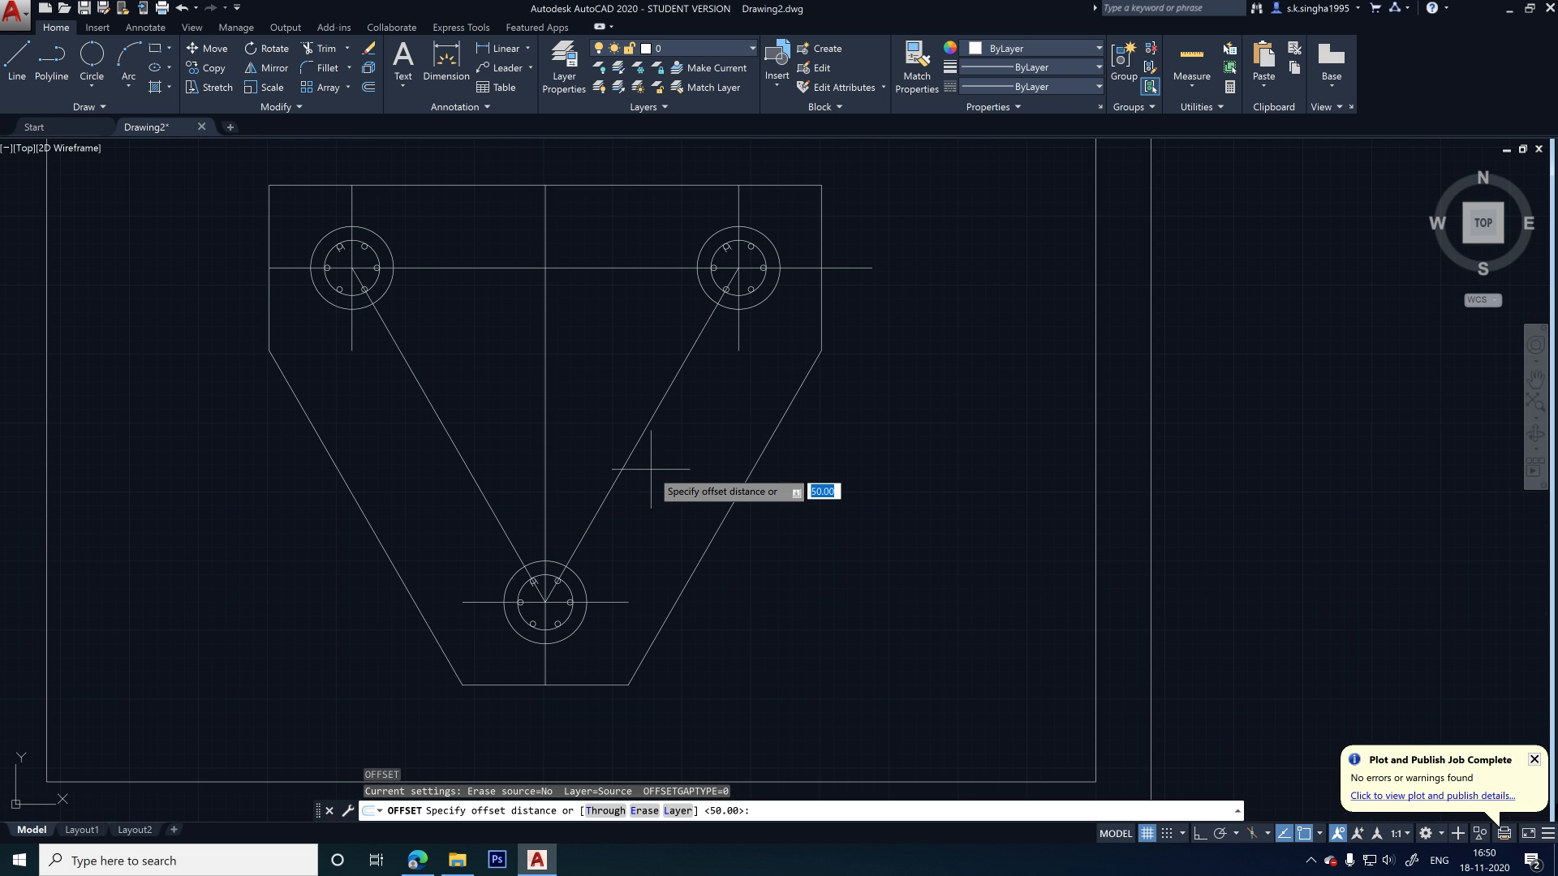
pyautogui.write('100')
pyautogui.press('Return')
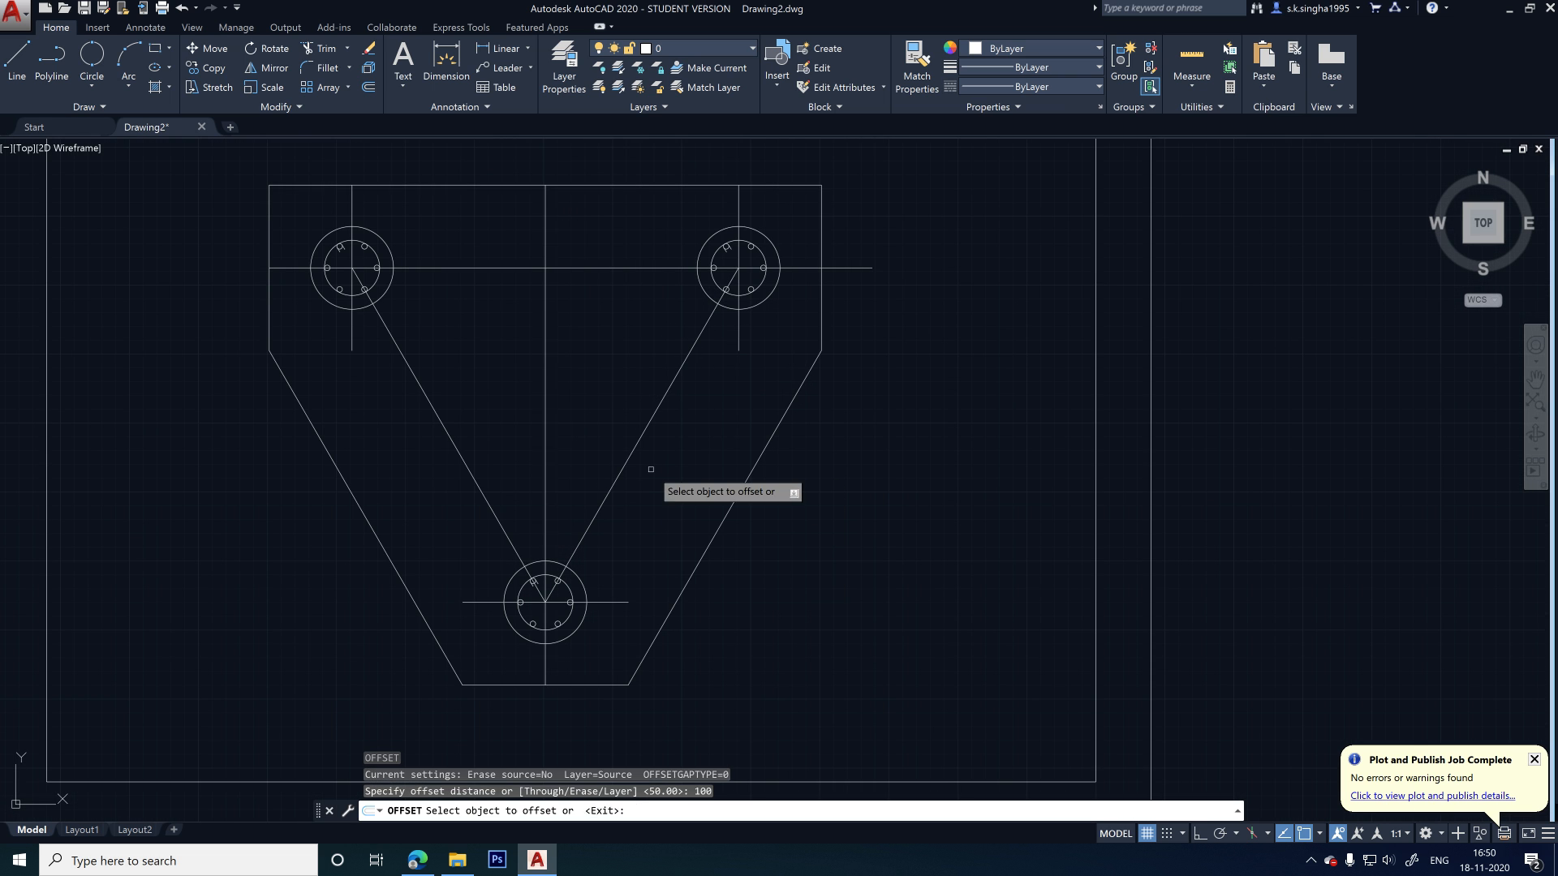
pyautogui.scroll(3, 671, 452)
pyautogui.scroll(3, 619, 244)
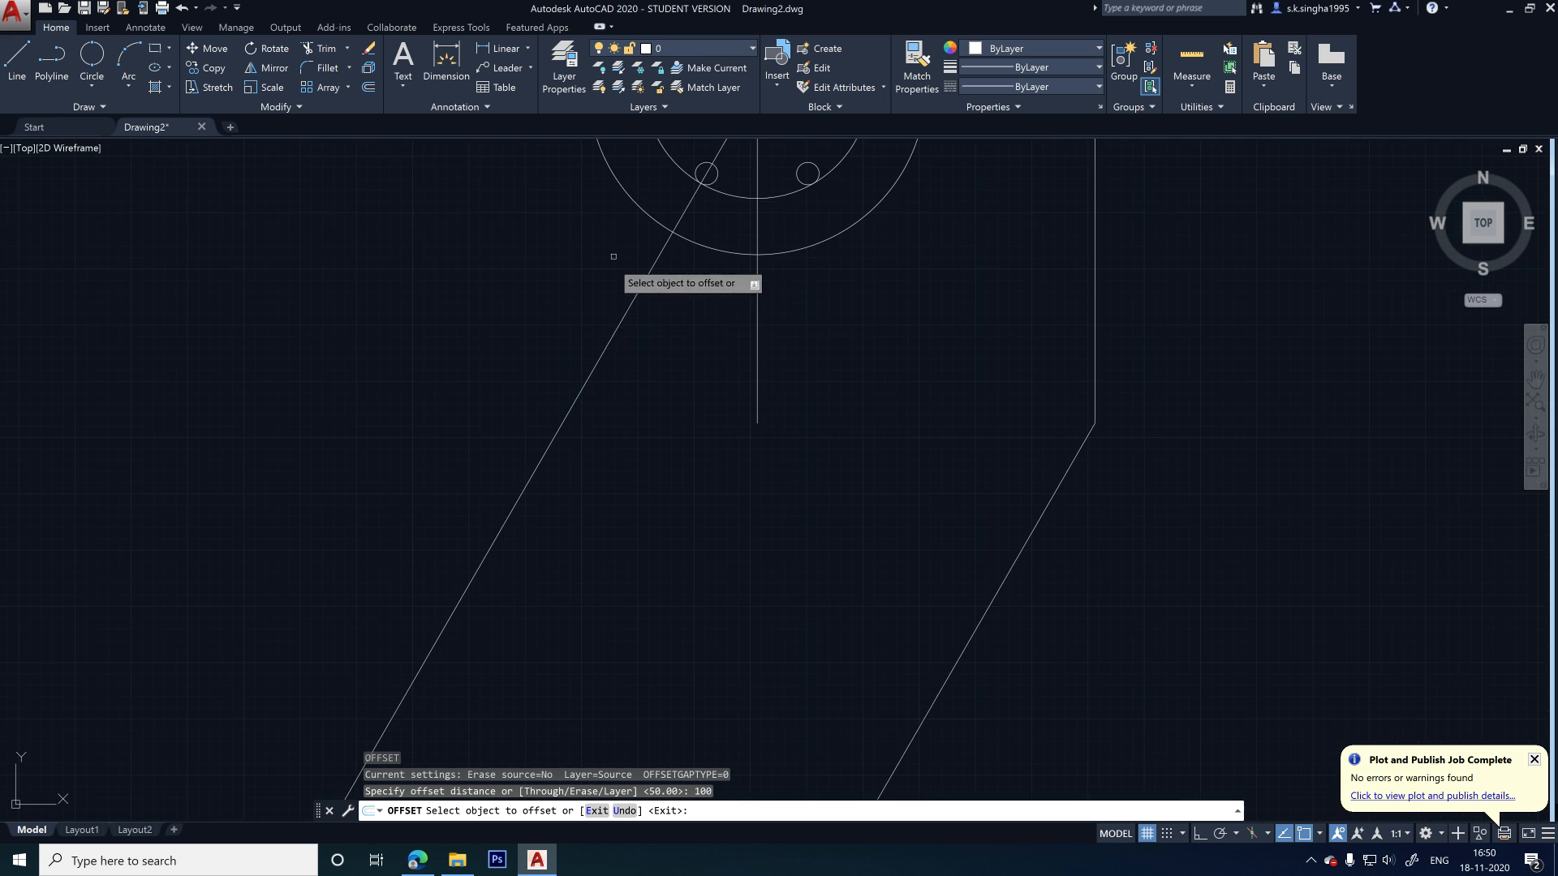
pyautogui.moveTo(613, 256); pyautogui.dragTo(556, 389, button='middle')
pyautogui.scroll(-3, 556, 389)
pyautogui.click(586, 419)
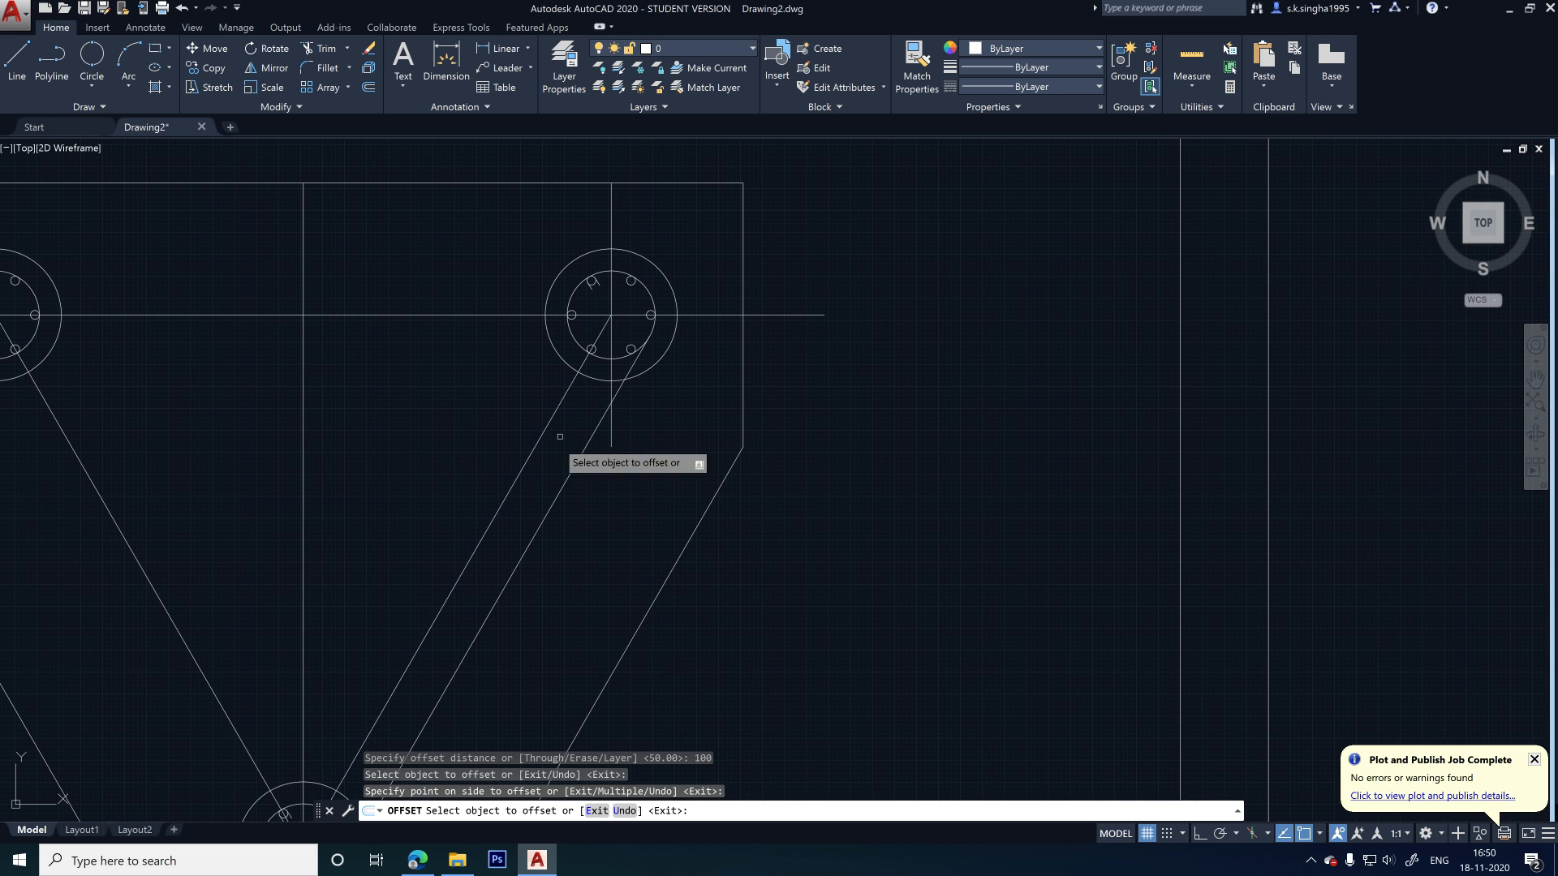
# - Offset the diagonal line between the upper-left and lower piles by 100 toward the cap's outer edge
pyautogui.scroll(-4, 519, 487)
pyautogui.scroll(6, 365, 572)
pyautogui.scroll(-2, 556, 430)
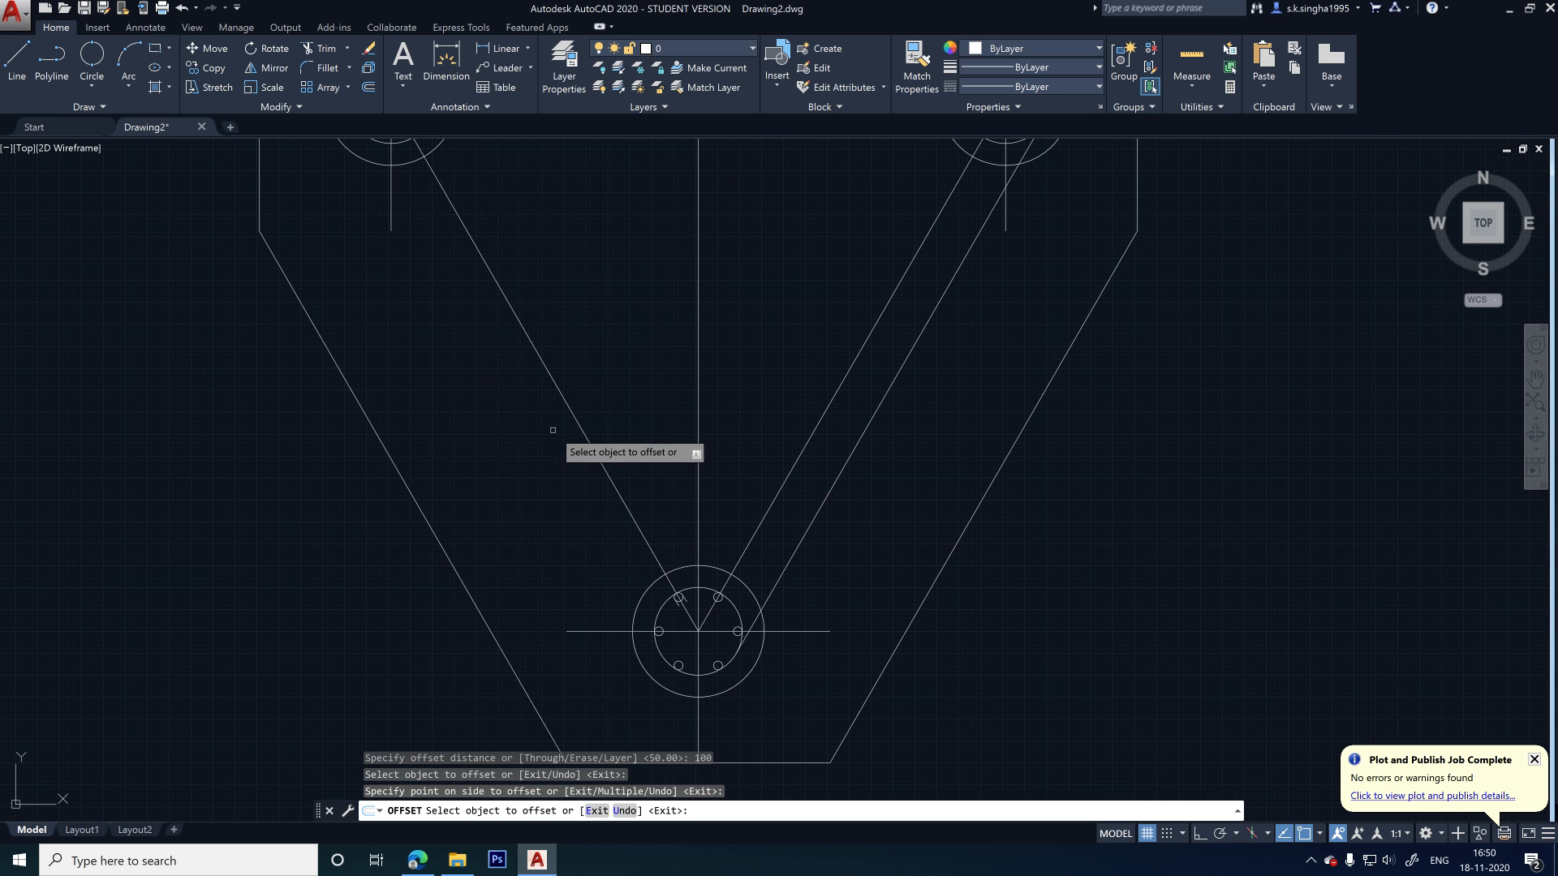
pyautogui.click(577, 420)
pyautogui.click(542, 556)
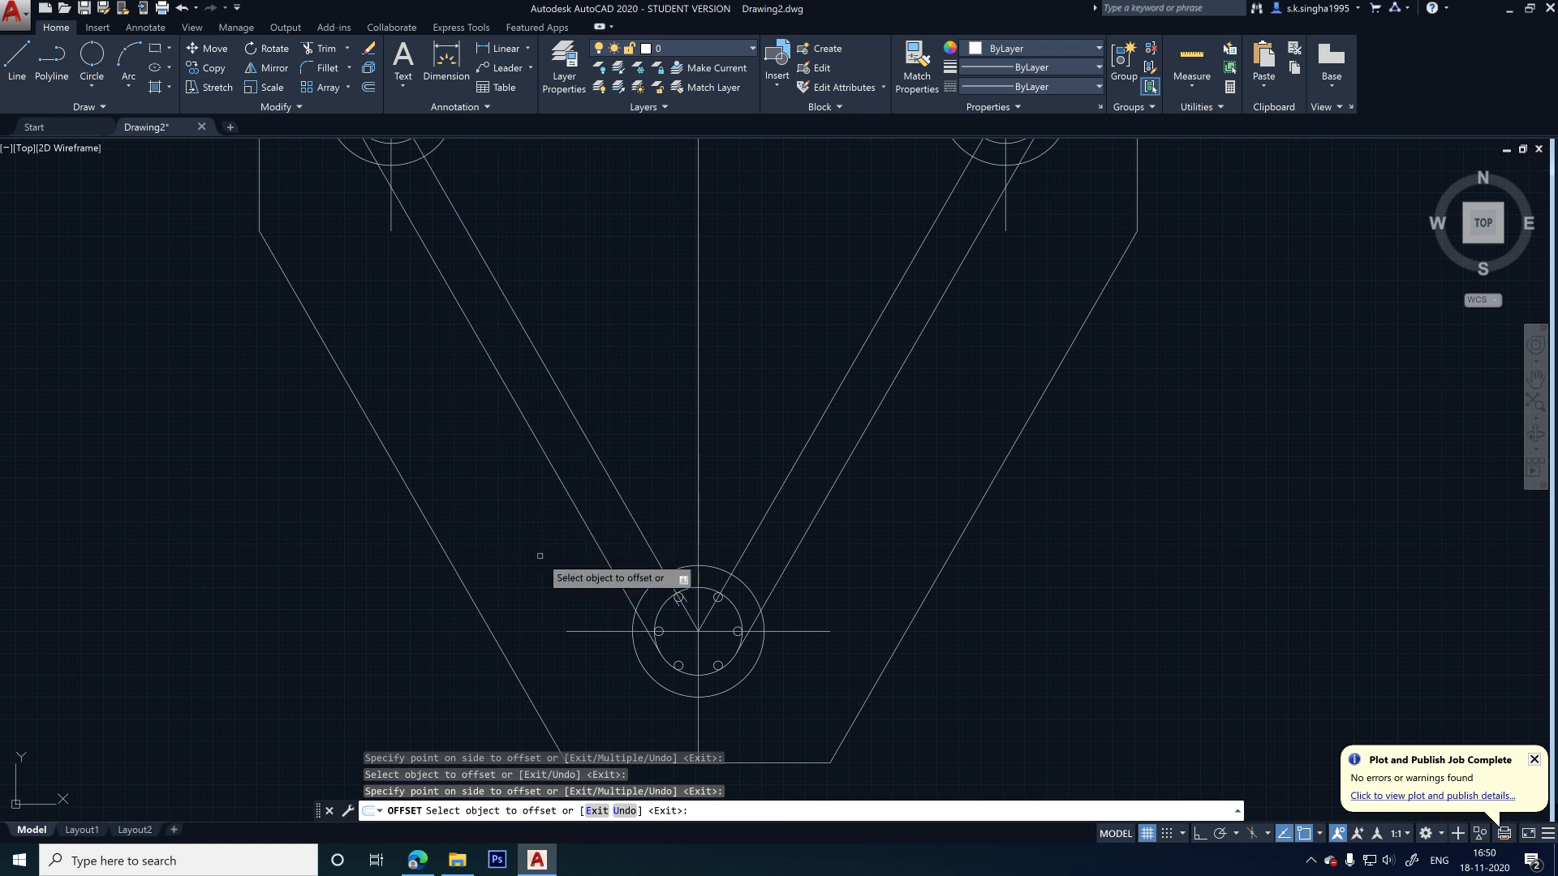
# - Offset the horizontal centreline of the two upper piles upward by 100, and finish offsetting
pyautogui.scroll(-2, 527, 585)
pyautogui.scroll(3, 519, 454)
pyautogui.scroll(2, 504, 430)
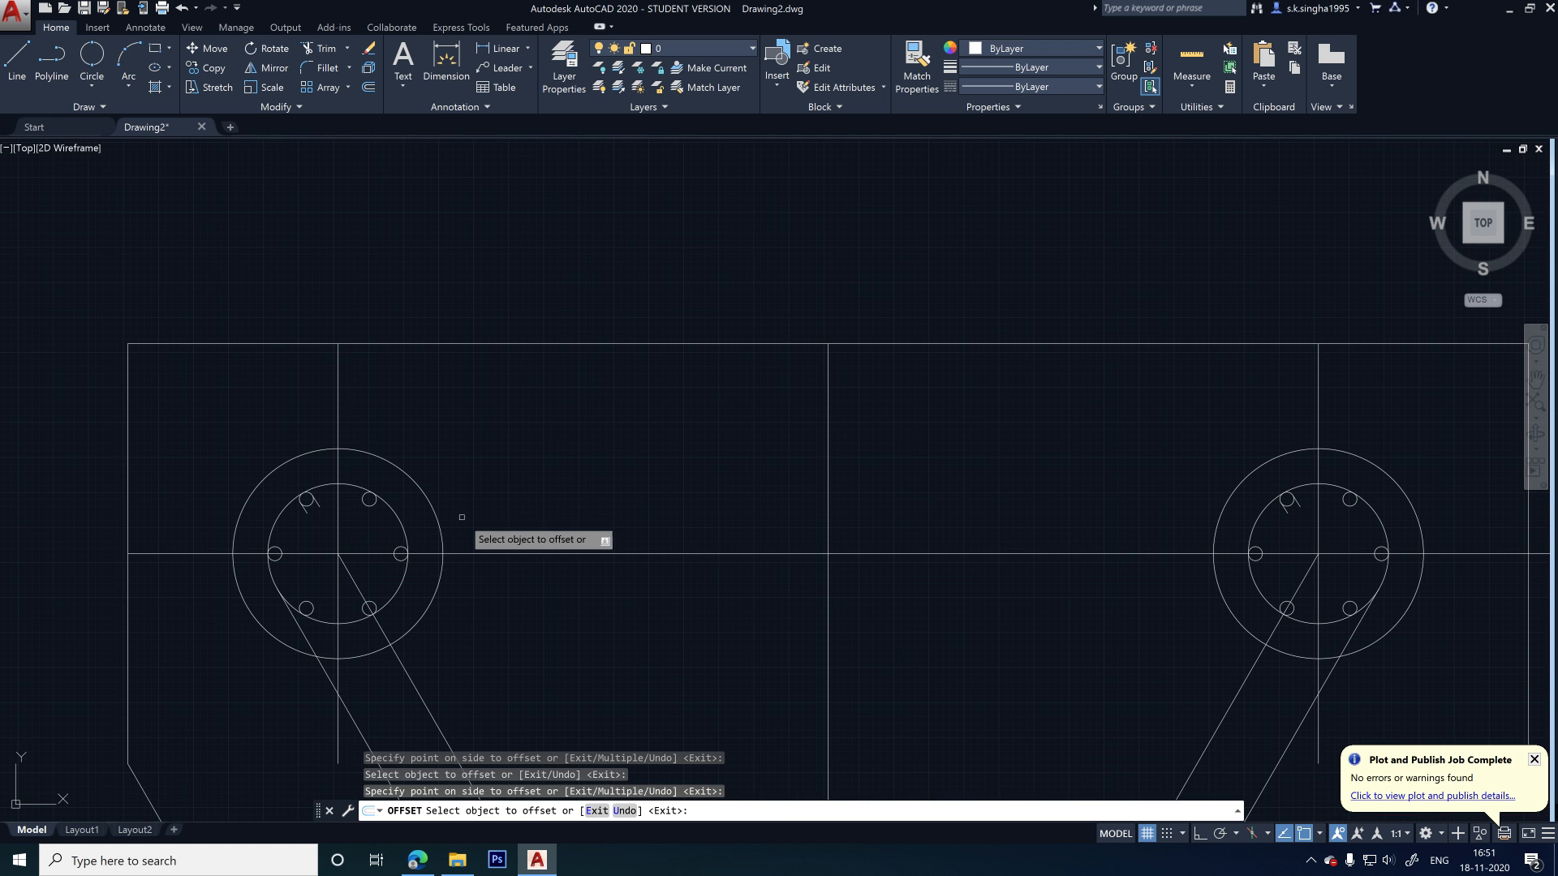
pyautogui.click(504, 555)
pyautogui.press('Escape')
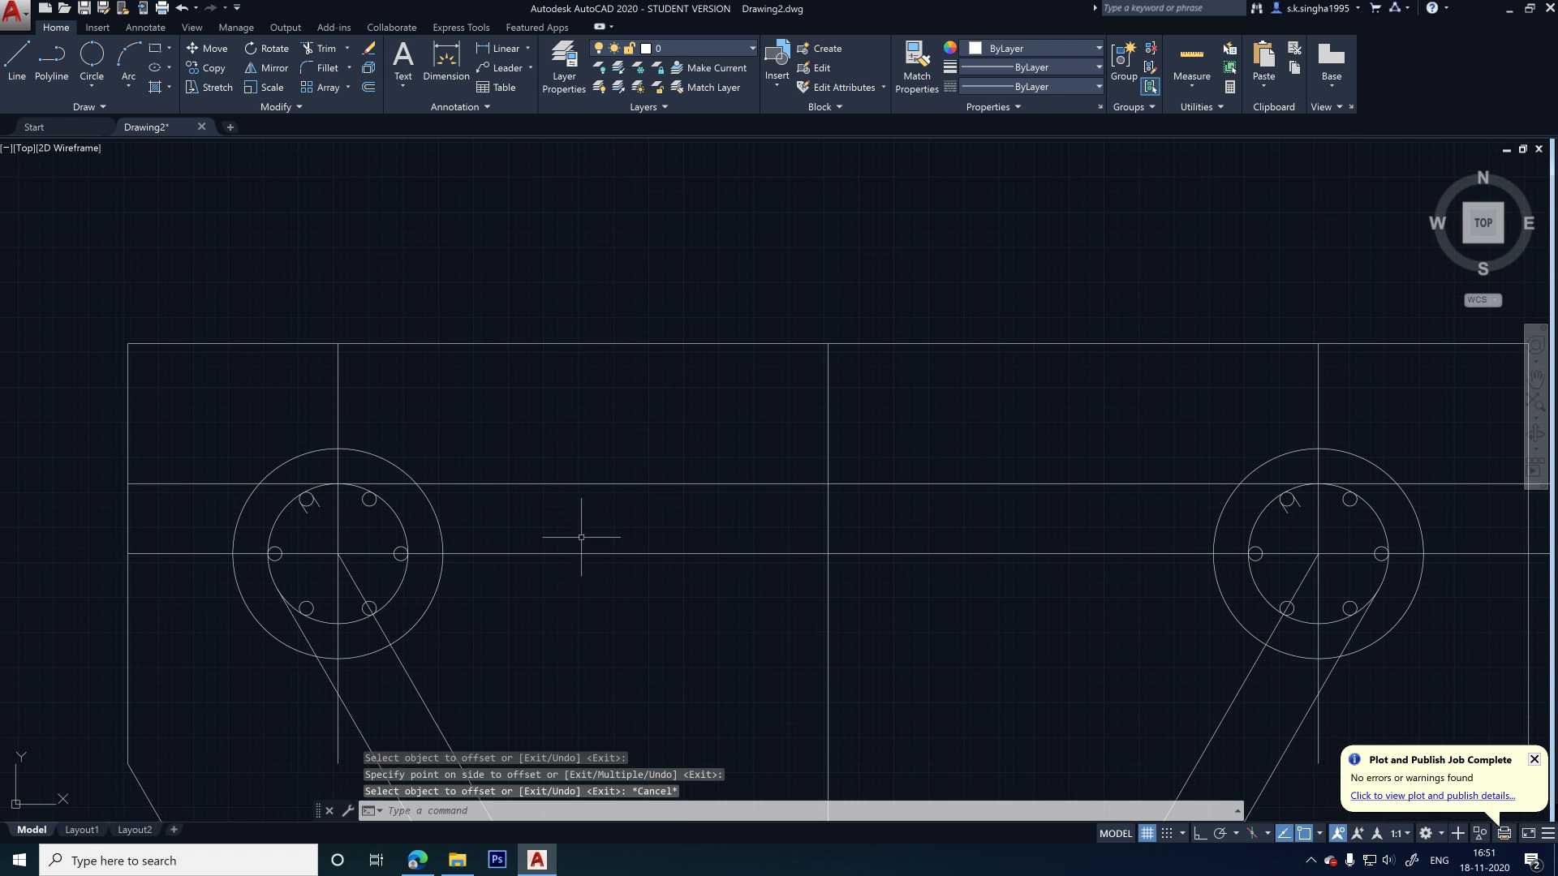
# - Trim the upper offset line between the upper-left pile's outer circle and its centreline, and from the upper-right pile's centreline to the cap edge
pyautogui.scroll(-2, 453, 435)
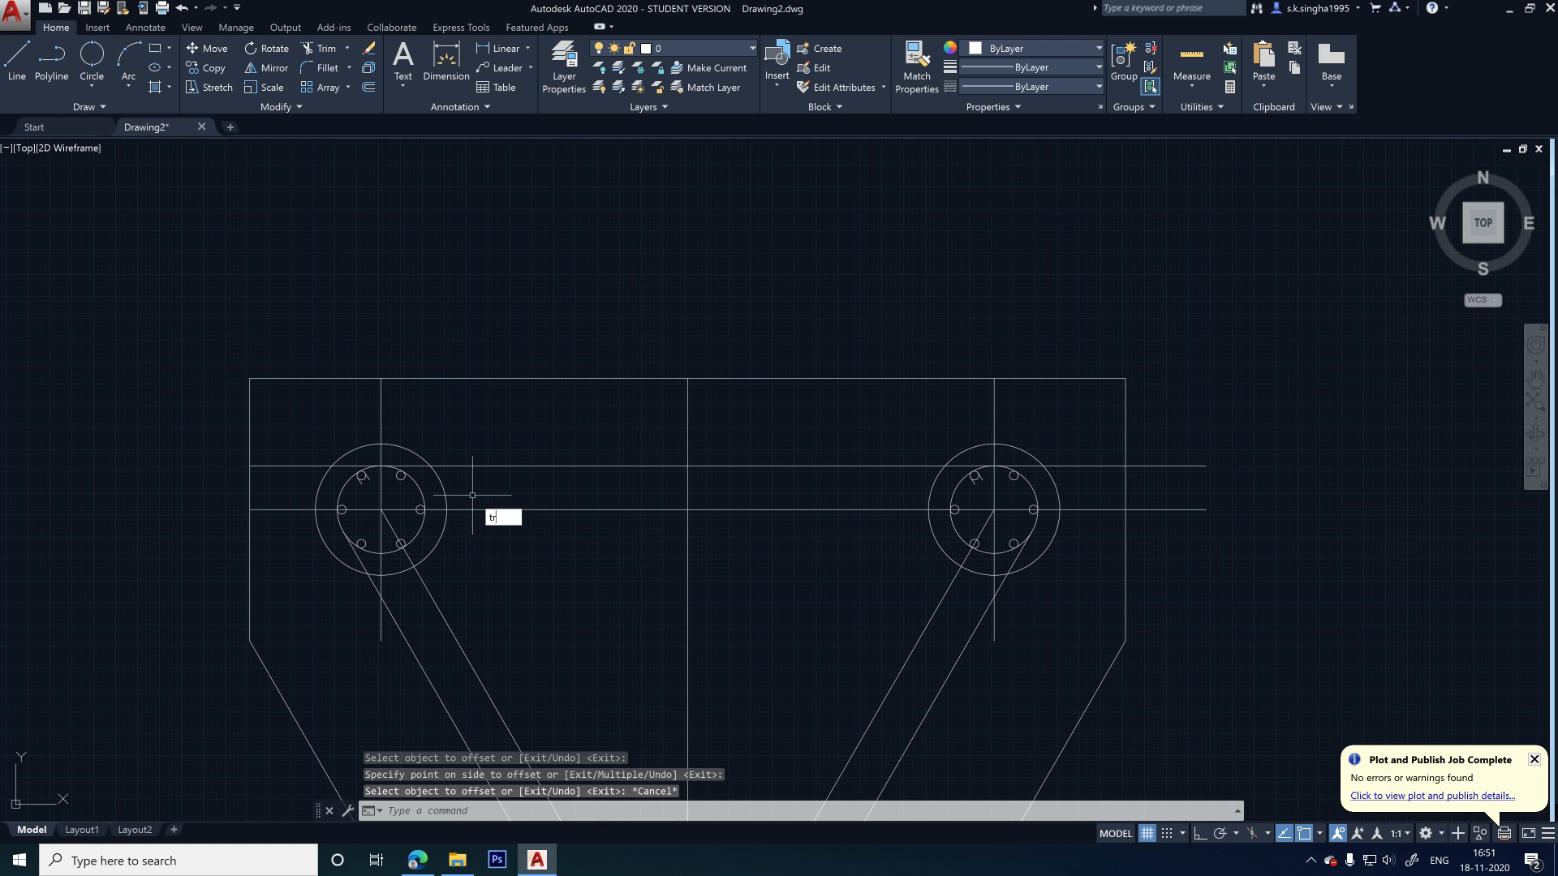
pyautogui.write('tr')
pyautogui.press('Return')
pyautogui.scroll(3, 350, 478)
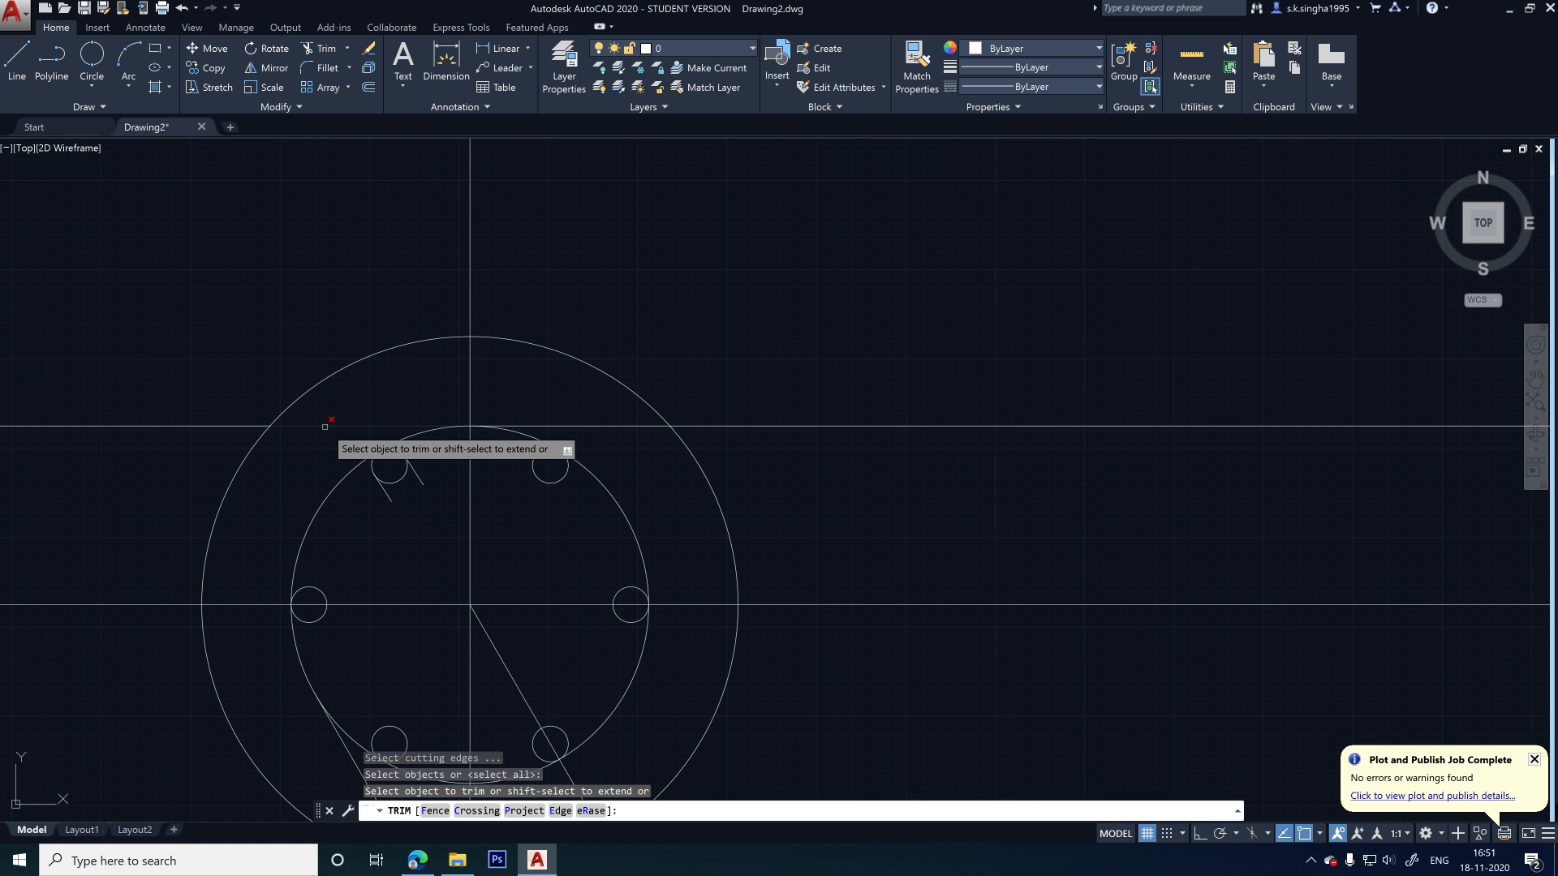
pyautogui.click(325, 427)
pyautogui.scroll(-3, 144, 447)
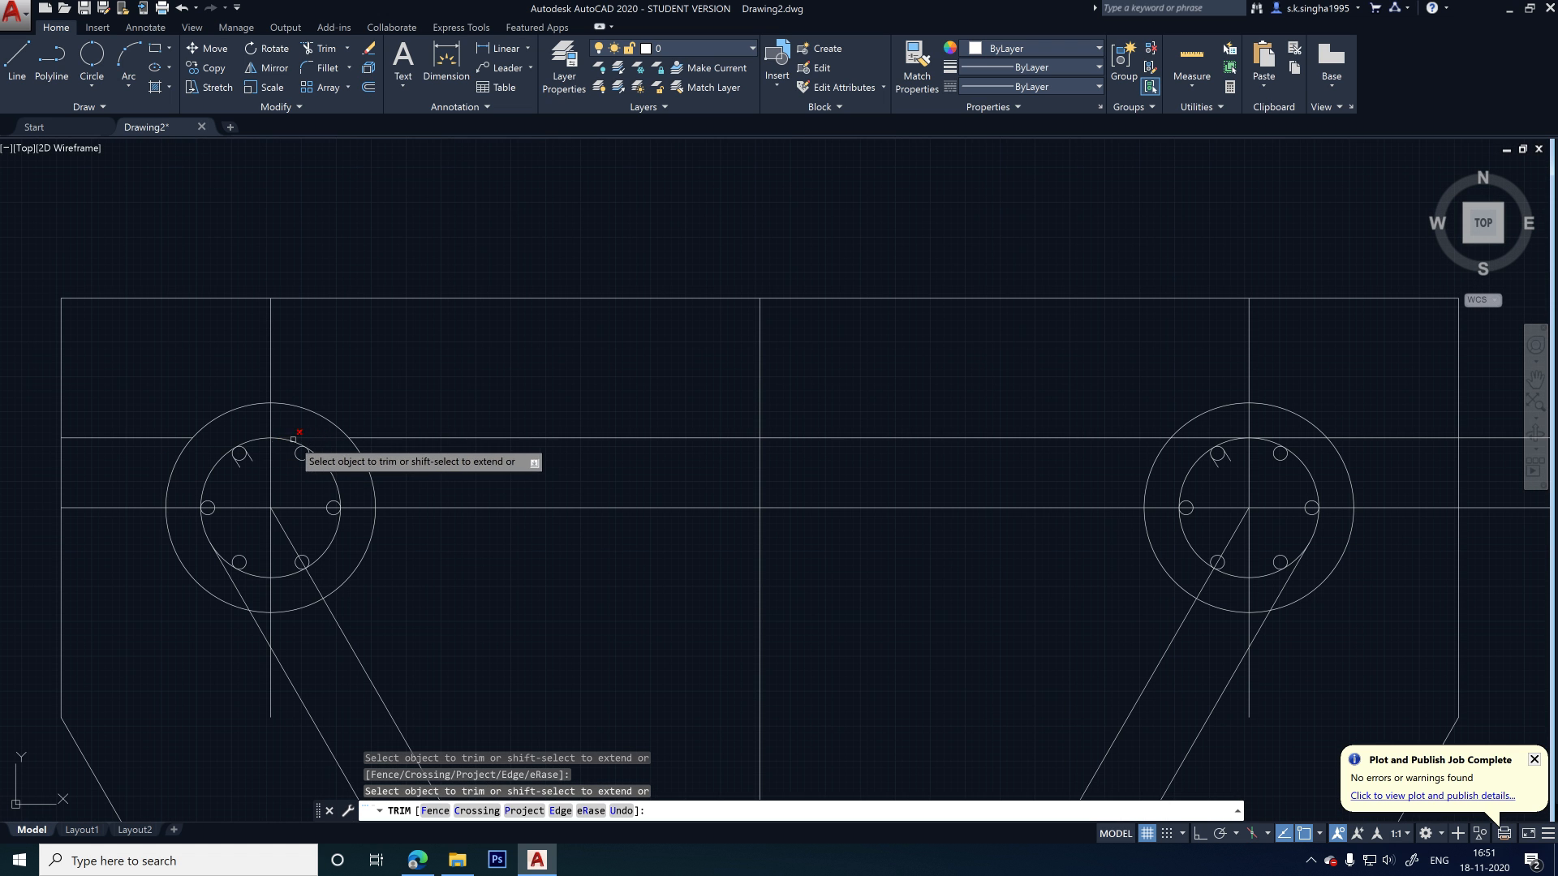
pyautogui.click(1401, 437)
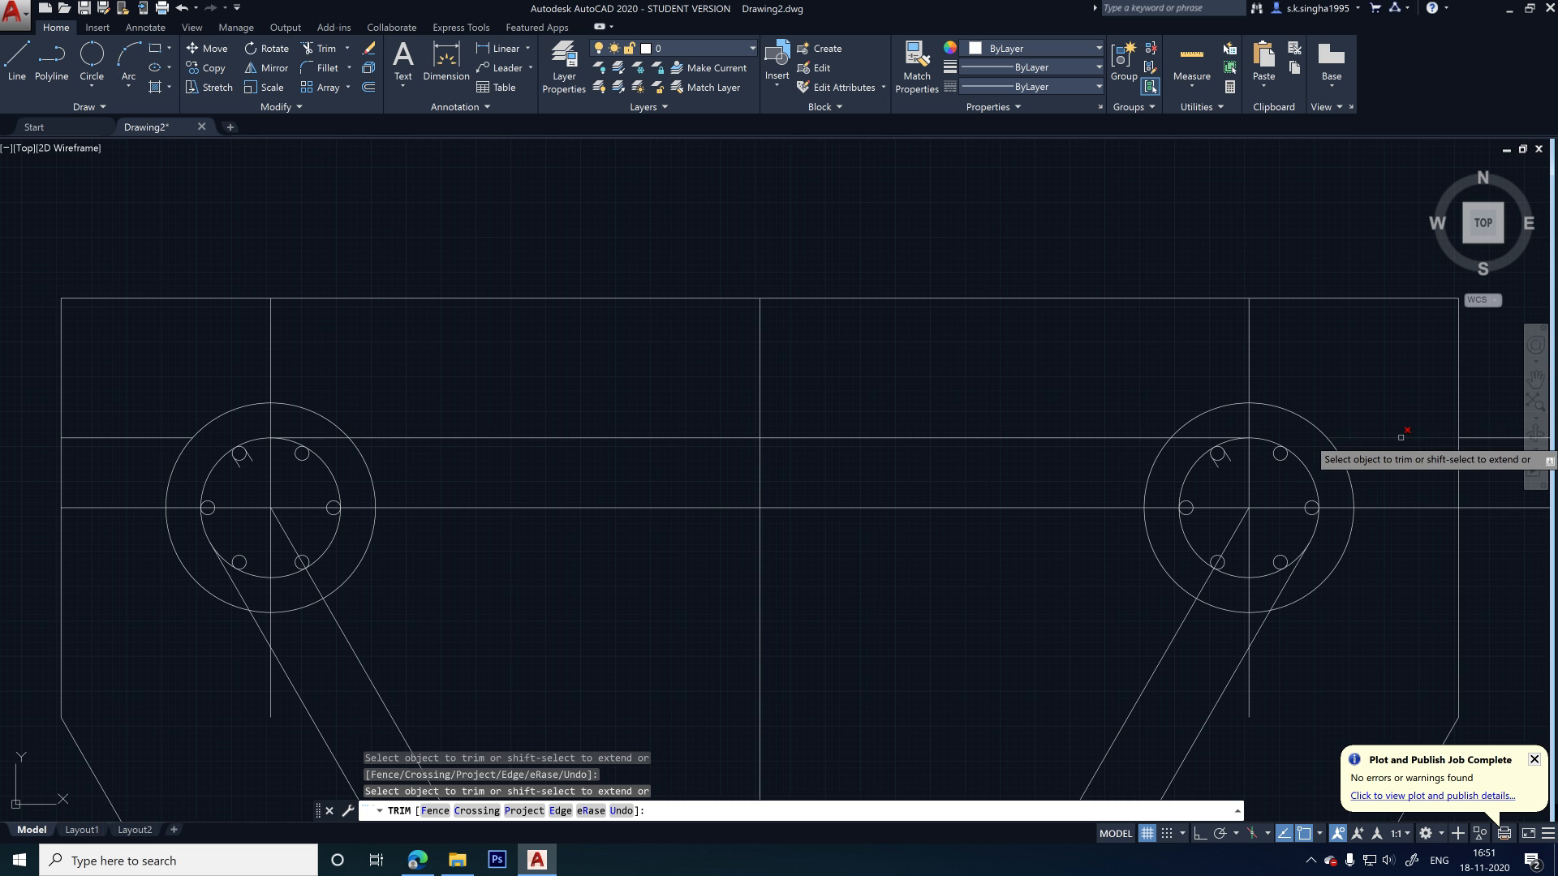
# - Try to trim the leftover piece of the upper offset line between the cap's left edge and the upper-left pile
pyautogui.scroll(-2, 1380, 446)
pyautogui.scroll(2, 611, 430)
pyautogui.click(574, 441)
pyautogui.click(569, 450)
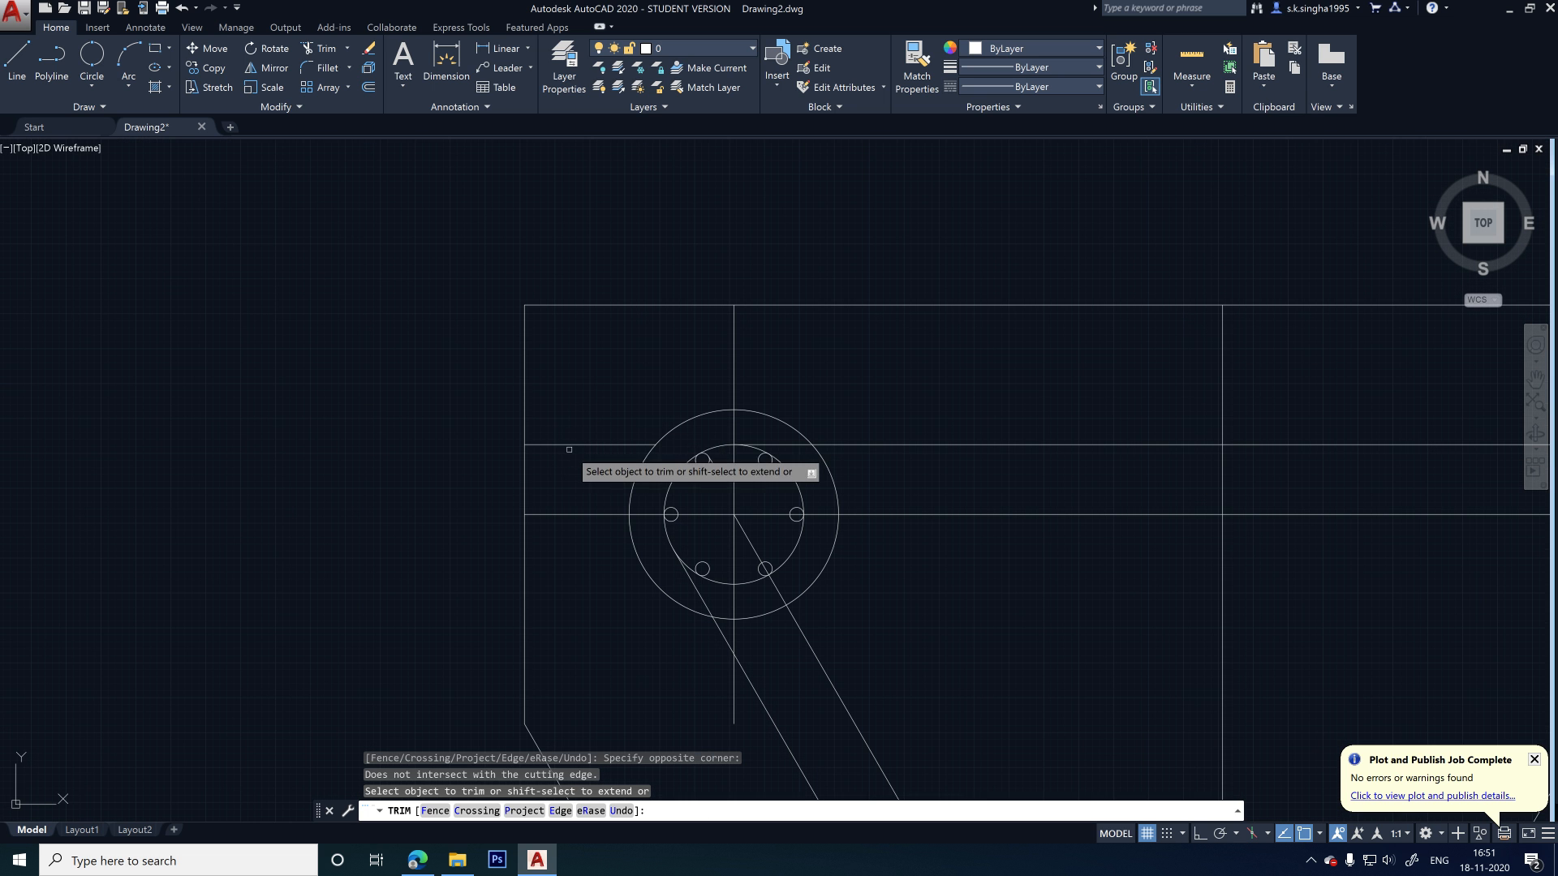
# - Trim the vertical centrelines just below the outer circles of the upper-left and upper-right piles, and finish trimming
pyautogui.scroll(-3, 572, 507)
pyautogui.scroll(6, 608, 584)
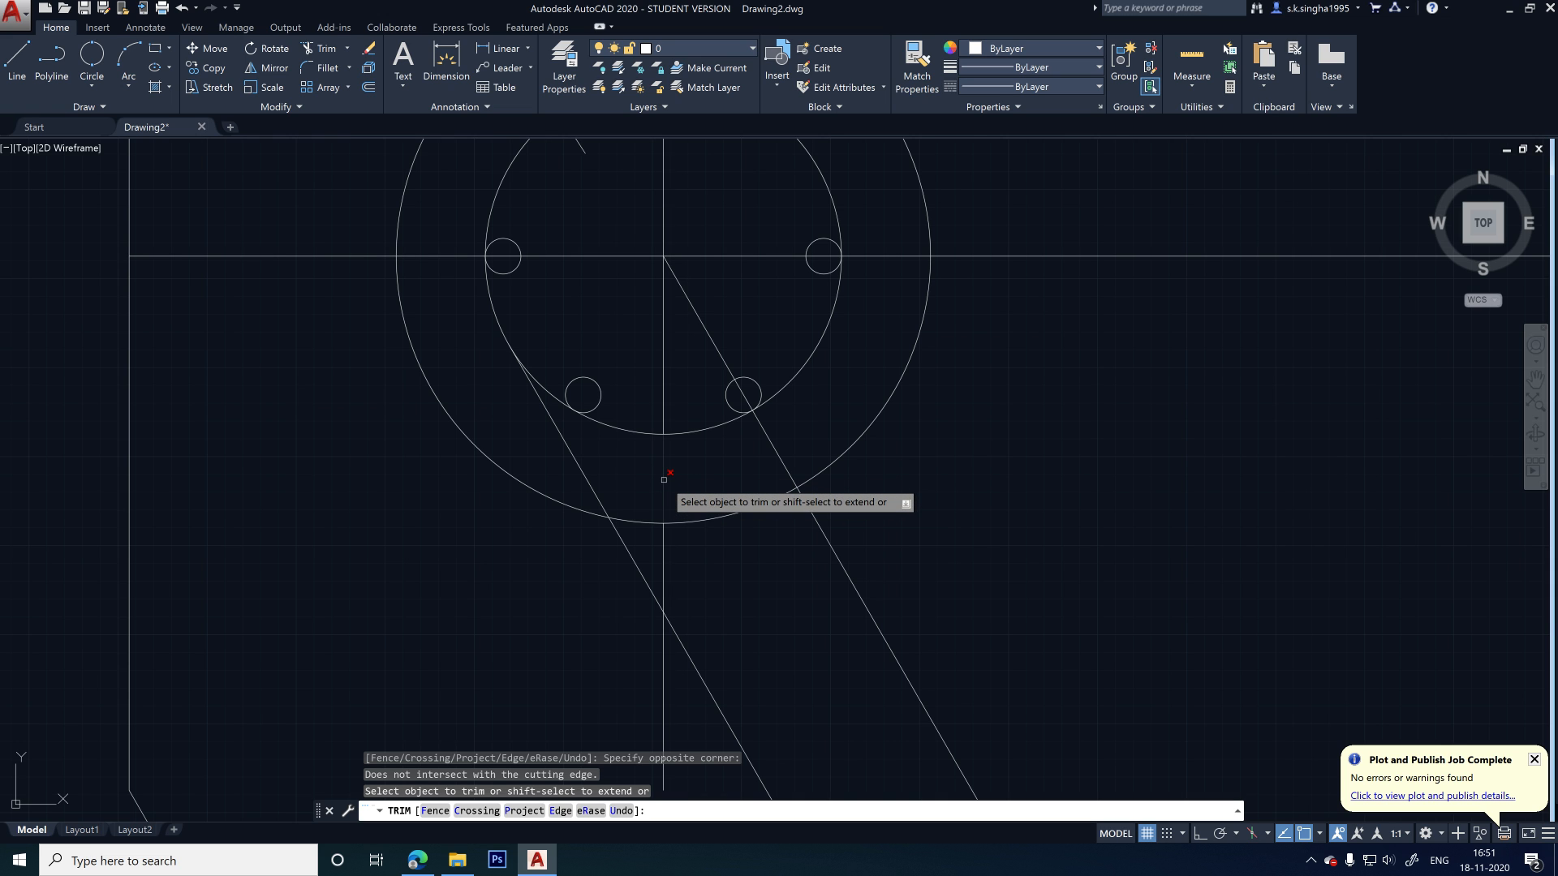
pyautogui.click(663, 542)
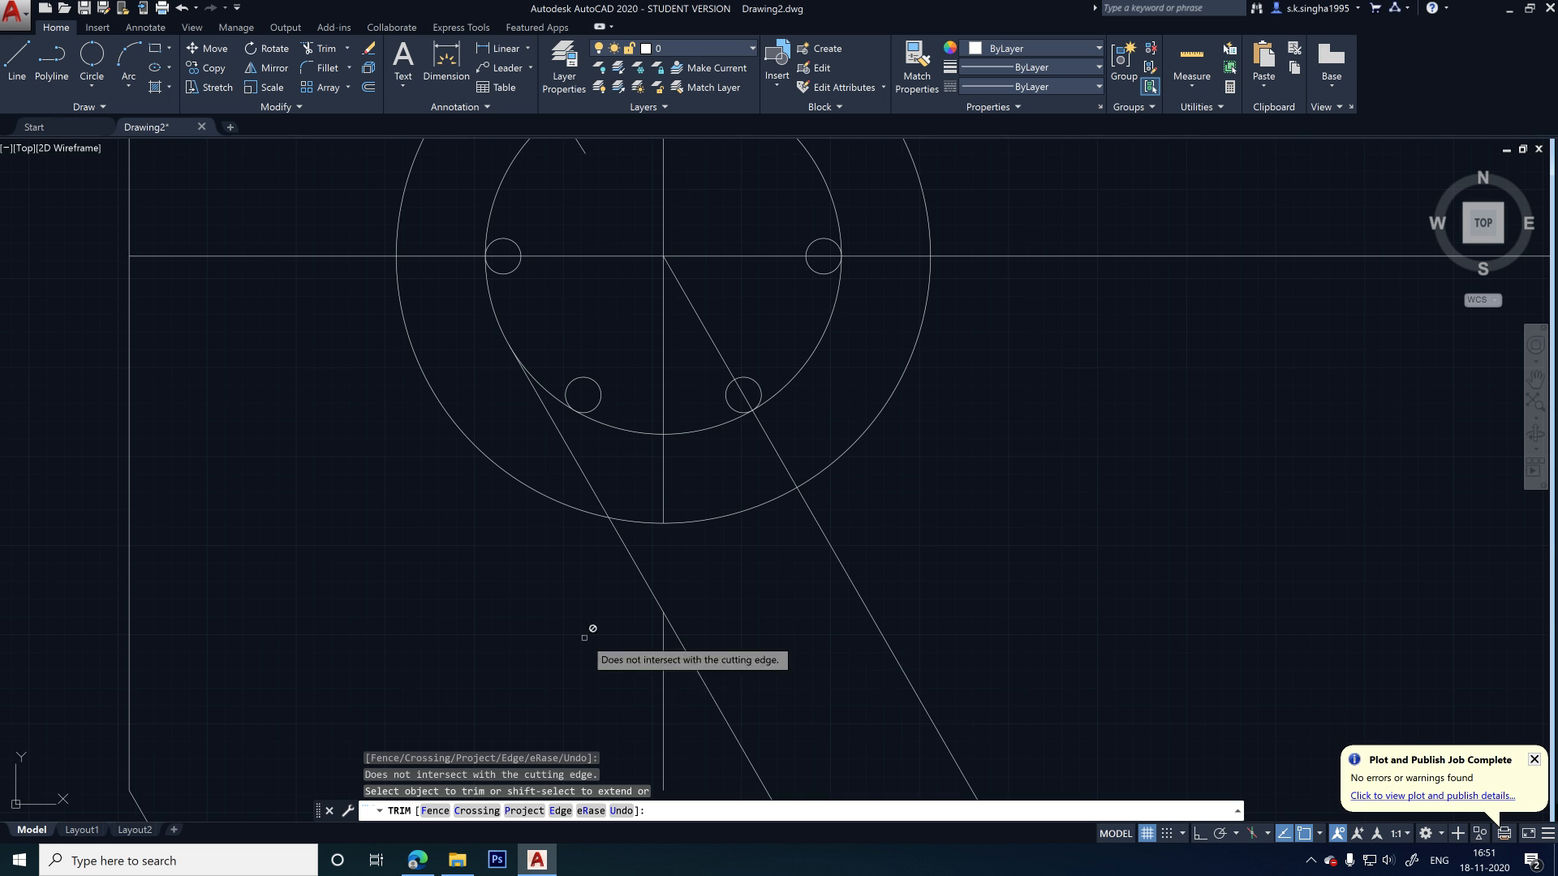
pyautogui.scroll(-4, 584, 637)
pyautogui.scroll(2, 1029, 542)
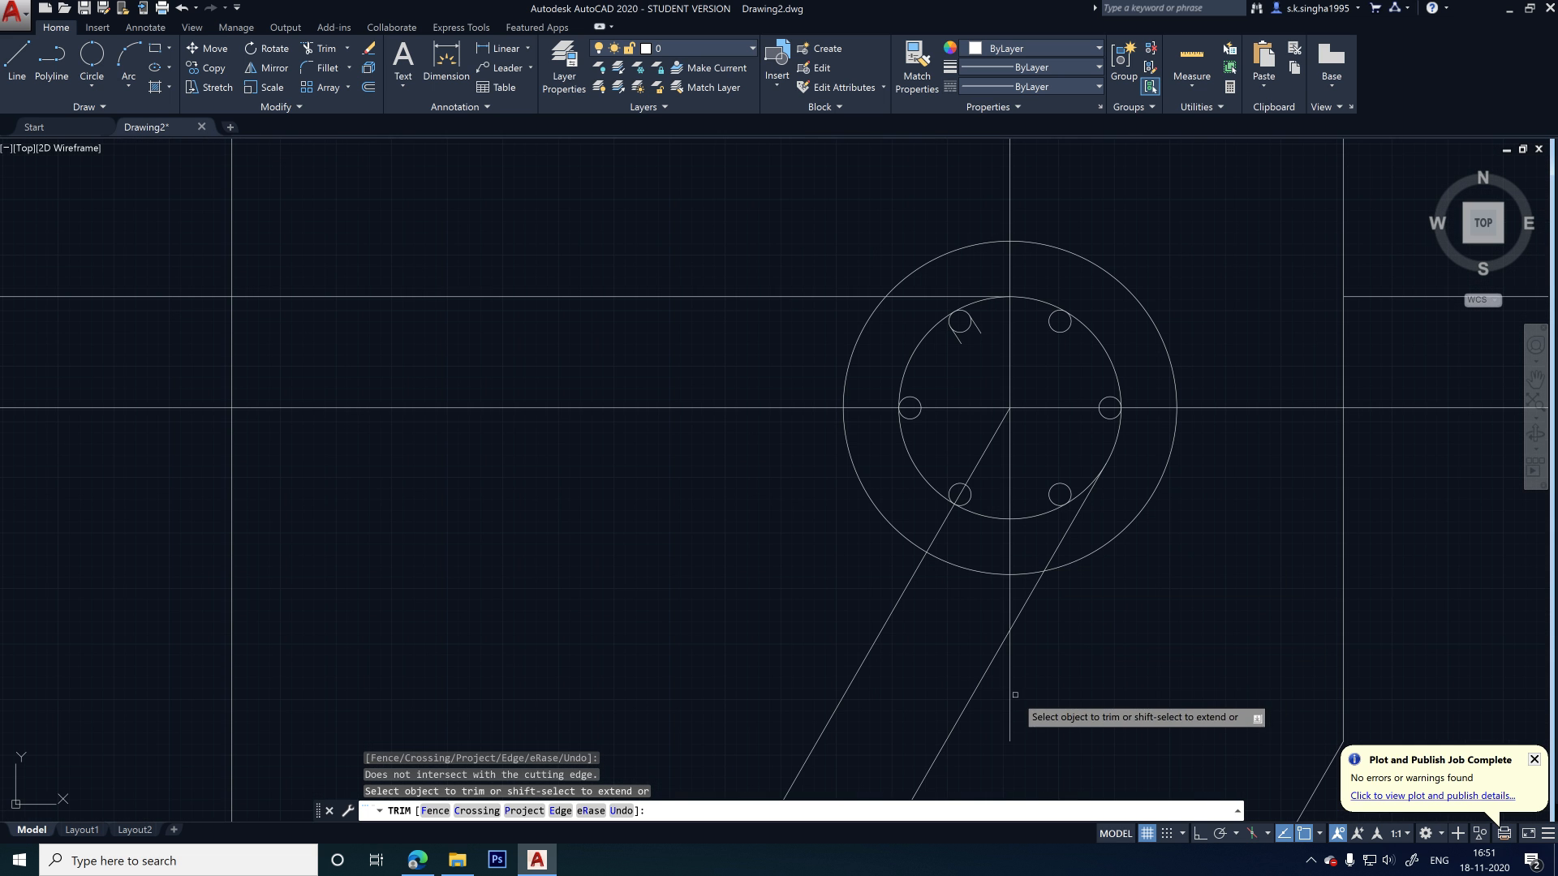
pyautogui.scroll(-4, 834, 474)
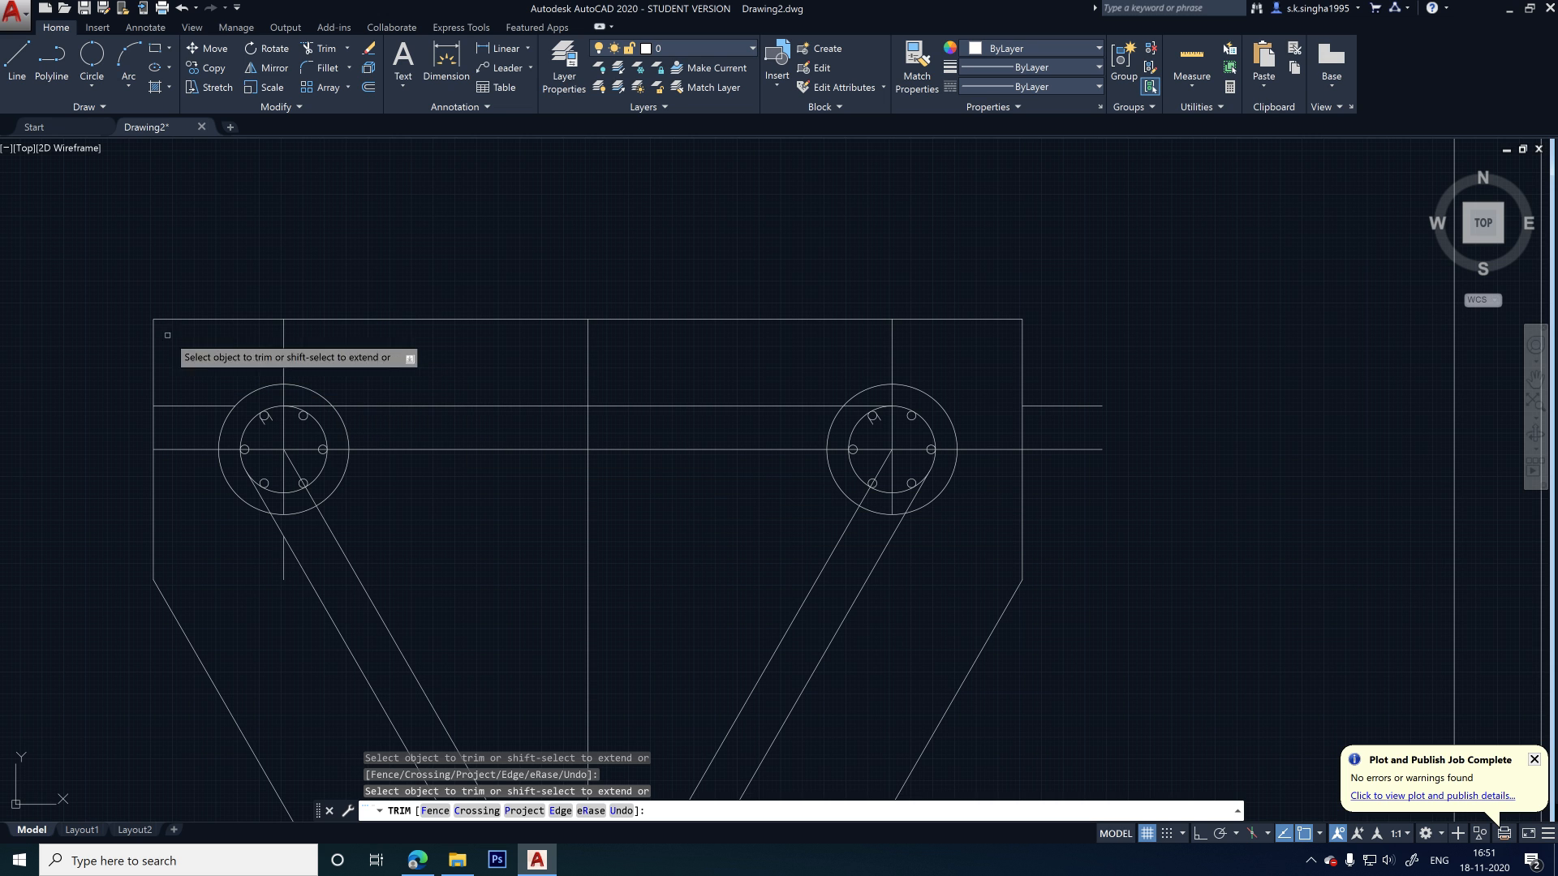
pyautogui.press('Escape')
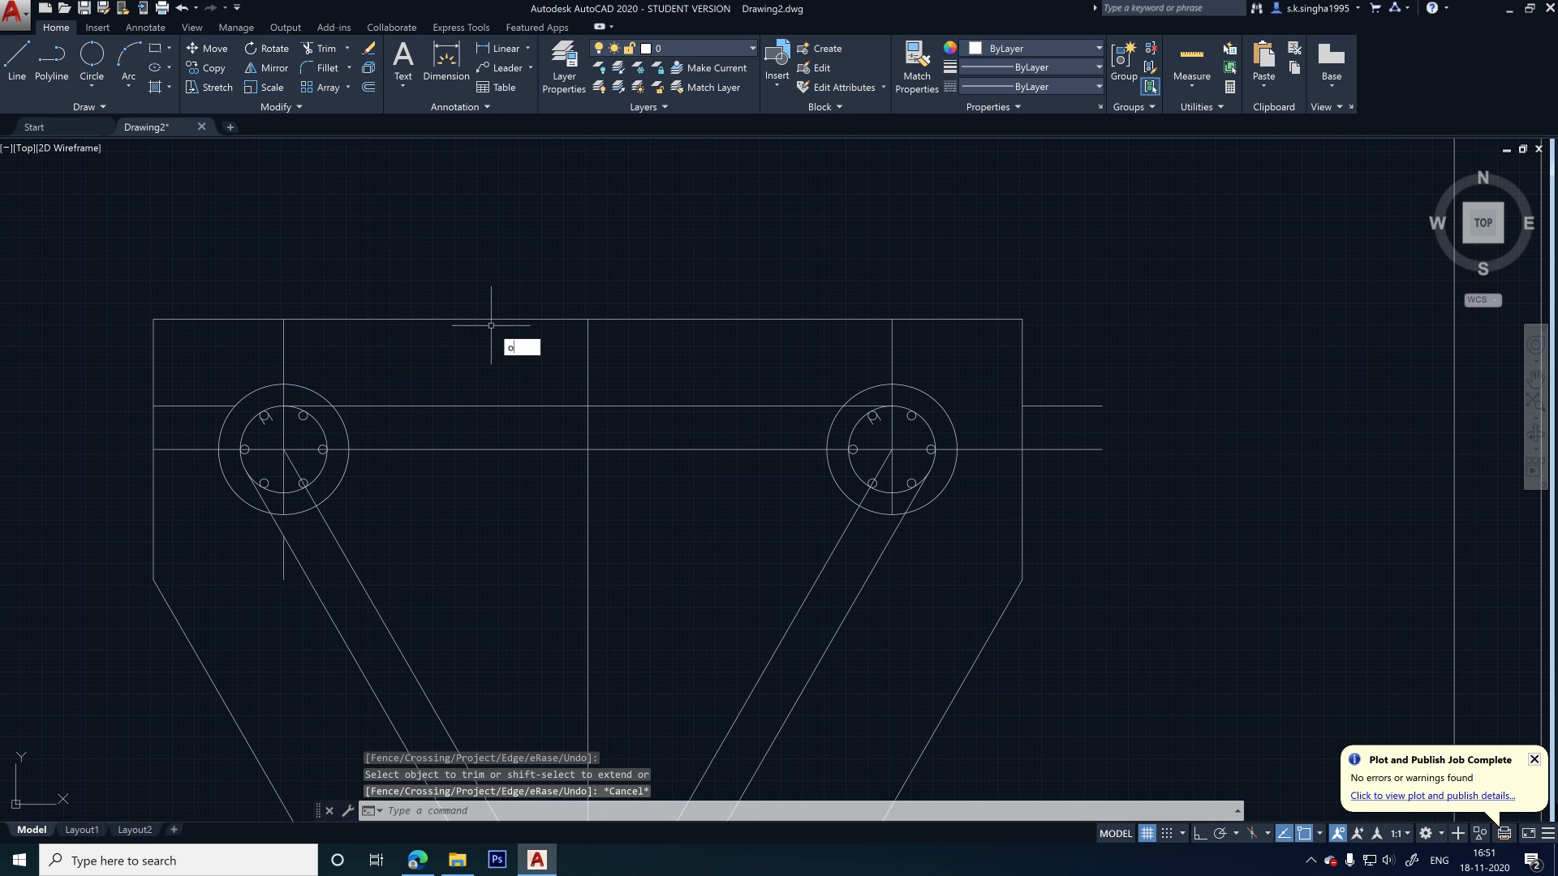
# - Offset the horizontal centreline of the two upper piles downward by 100, and finish offsetting
pyautogui.press('Return')
pyautogui.press('Return')
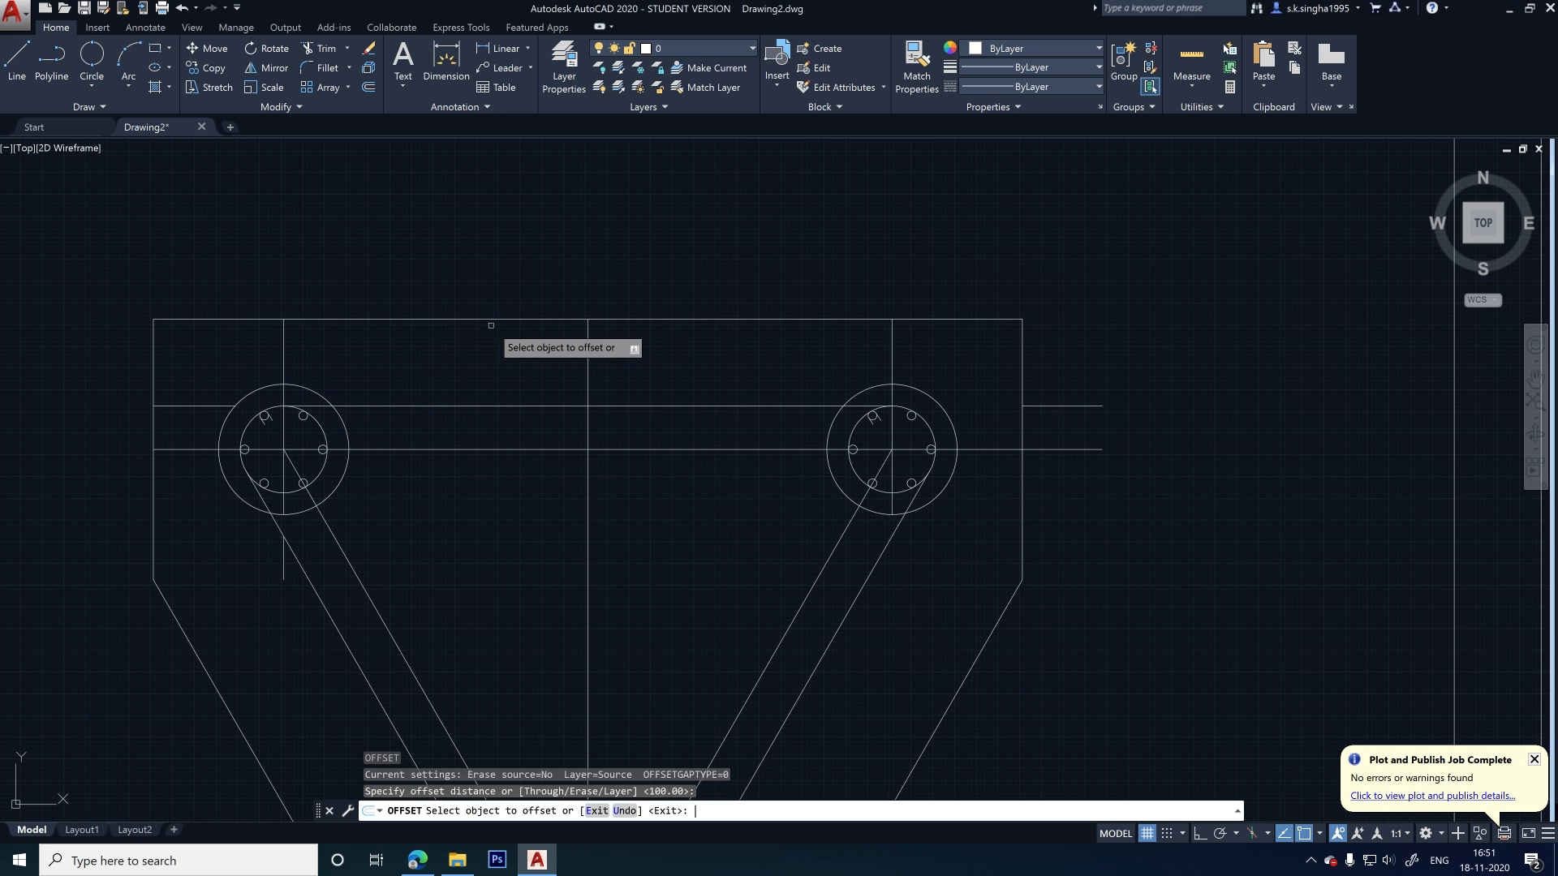
pyautogui.click(509, 449)
pyautogui.click(495, 483)
pyautogui.press('Escape')
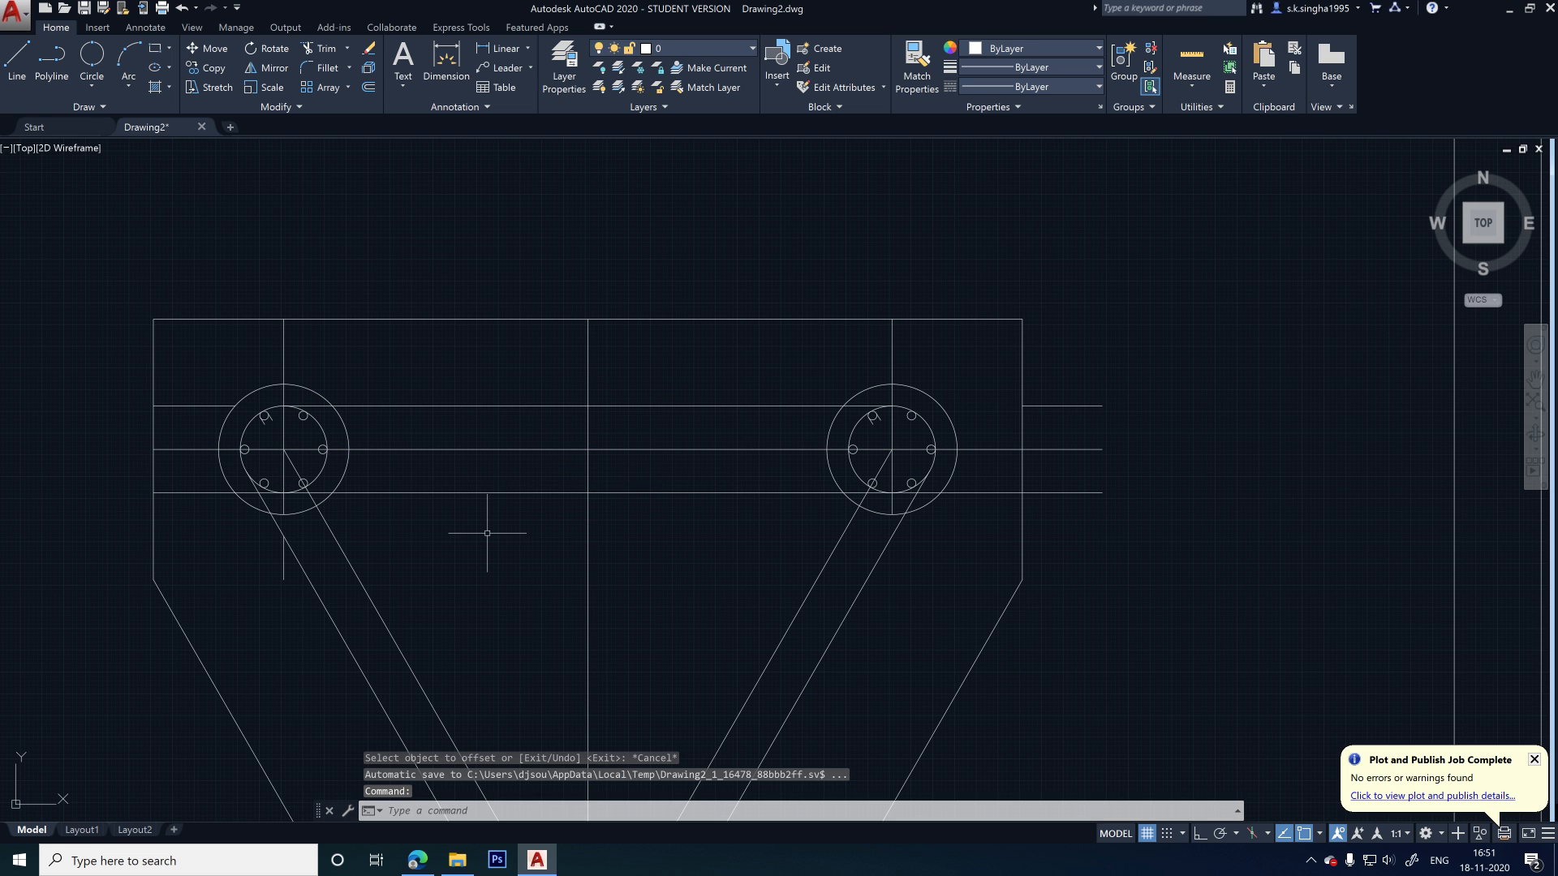
# - Trim the lower offset line between the cap's left edge and the upper-left pile's outer circle
pyautogui.press('Return')
pyautogui.press('Return')
pyautogui.scroll(8, 335, 508)
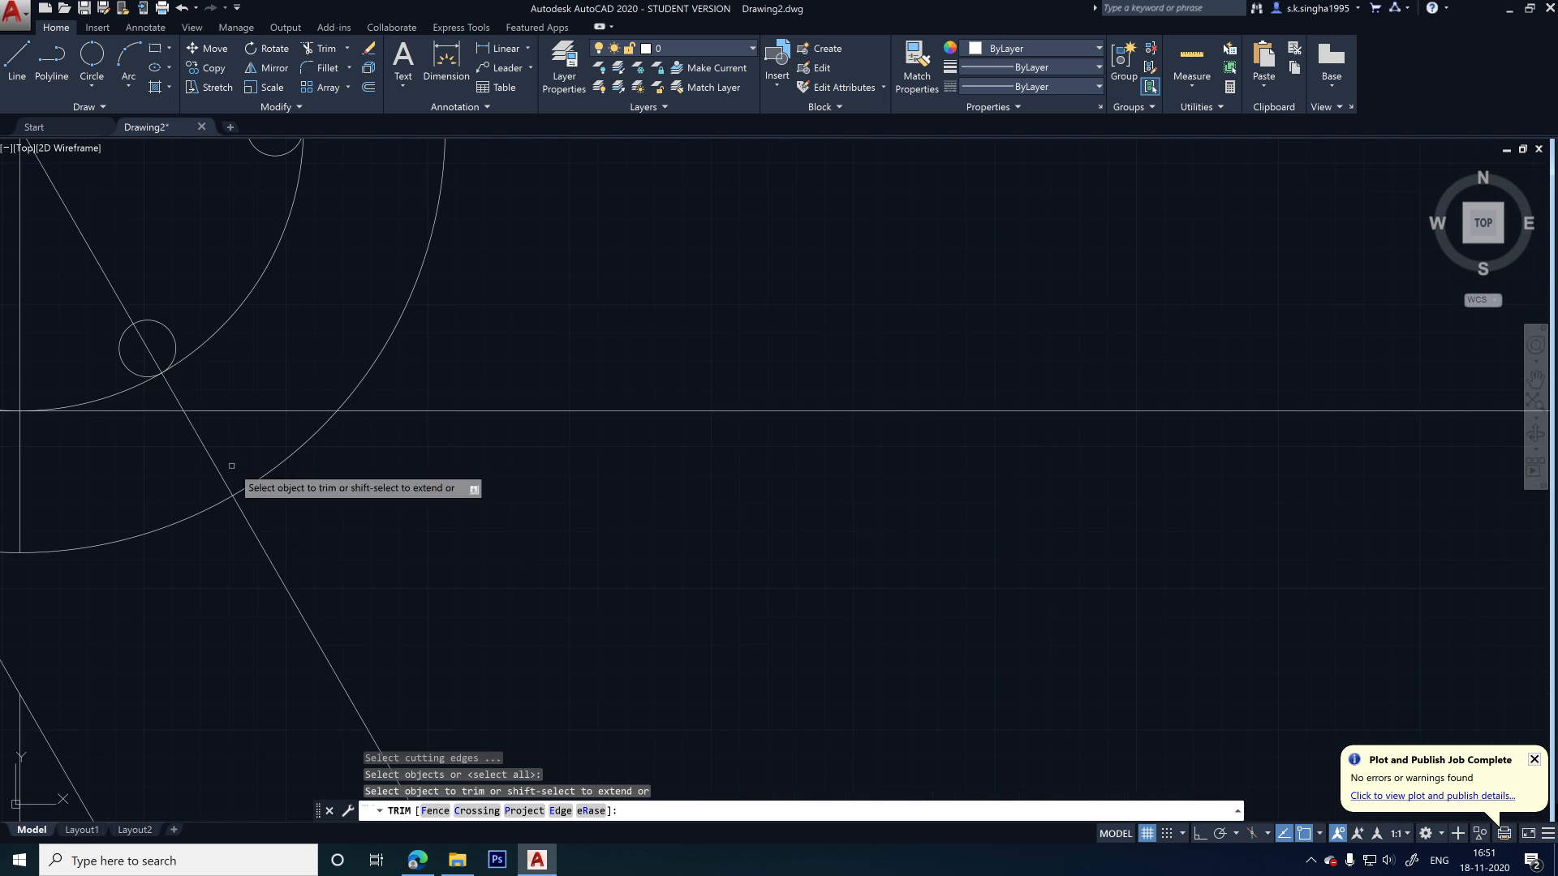
pyautogui.scroll(-6, 642, 560)
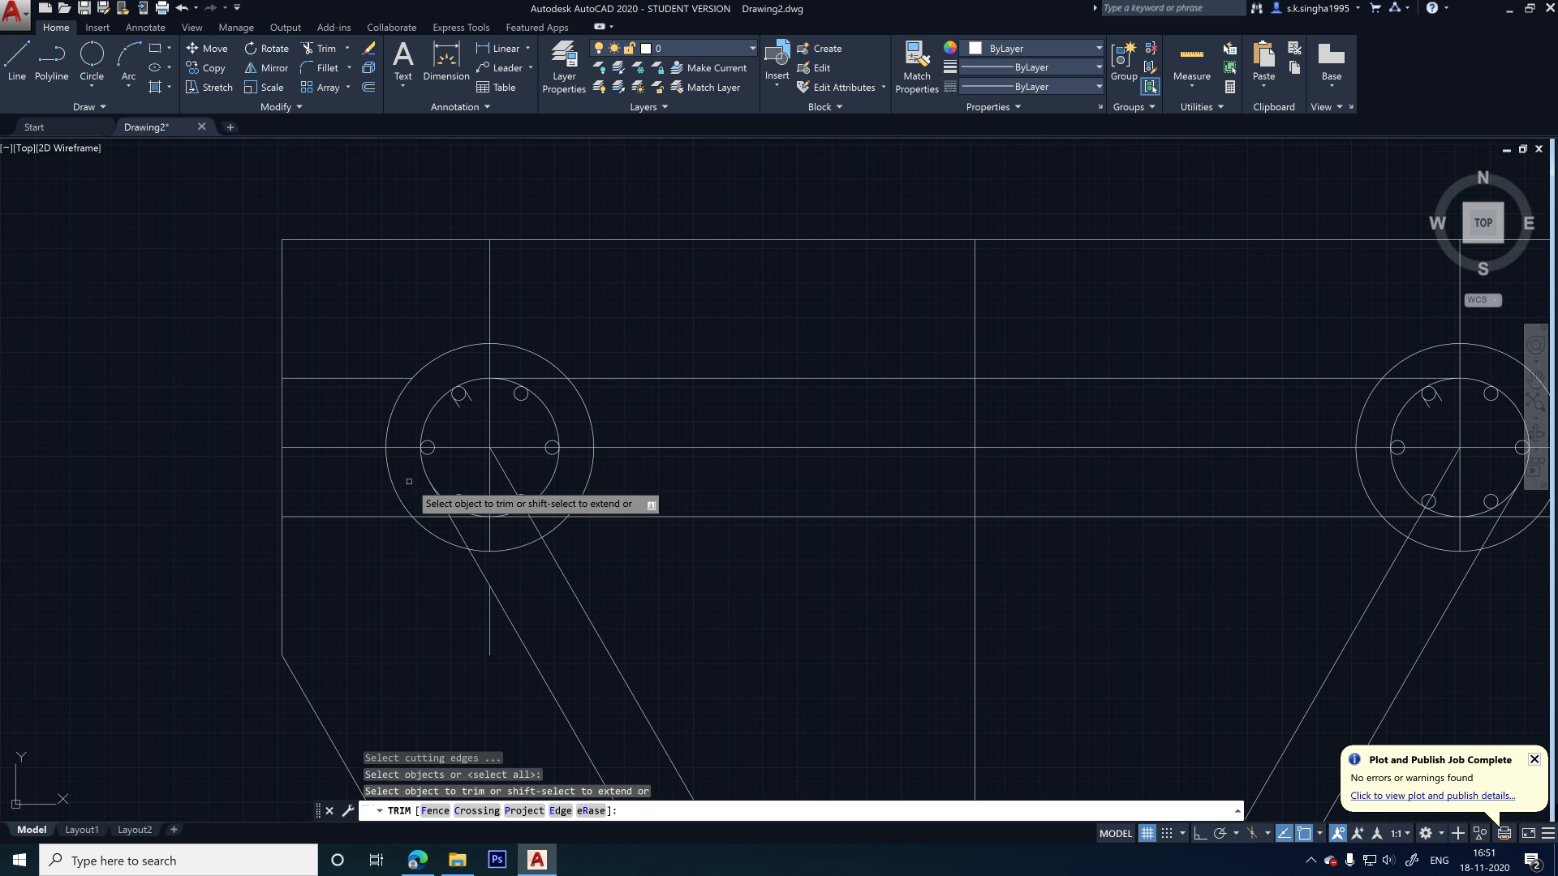
pyautogui.scroll(6, 409, 482)
pyautogui.scroll(-2, 397, 605)
pyautogui.click(323, 565)
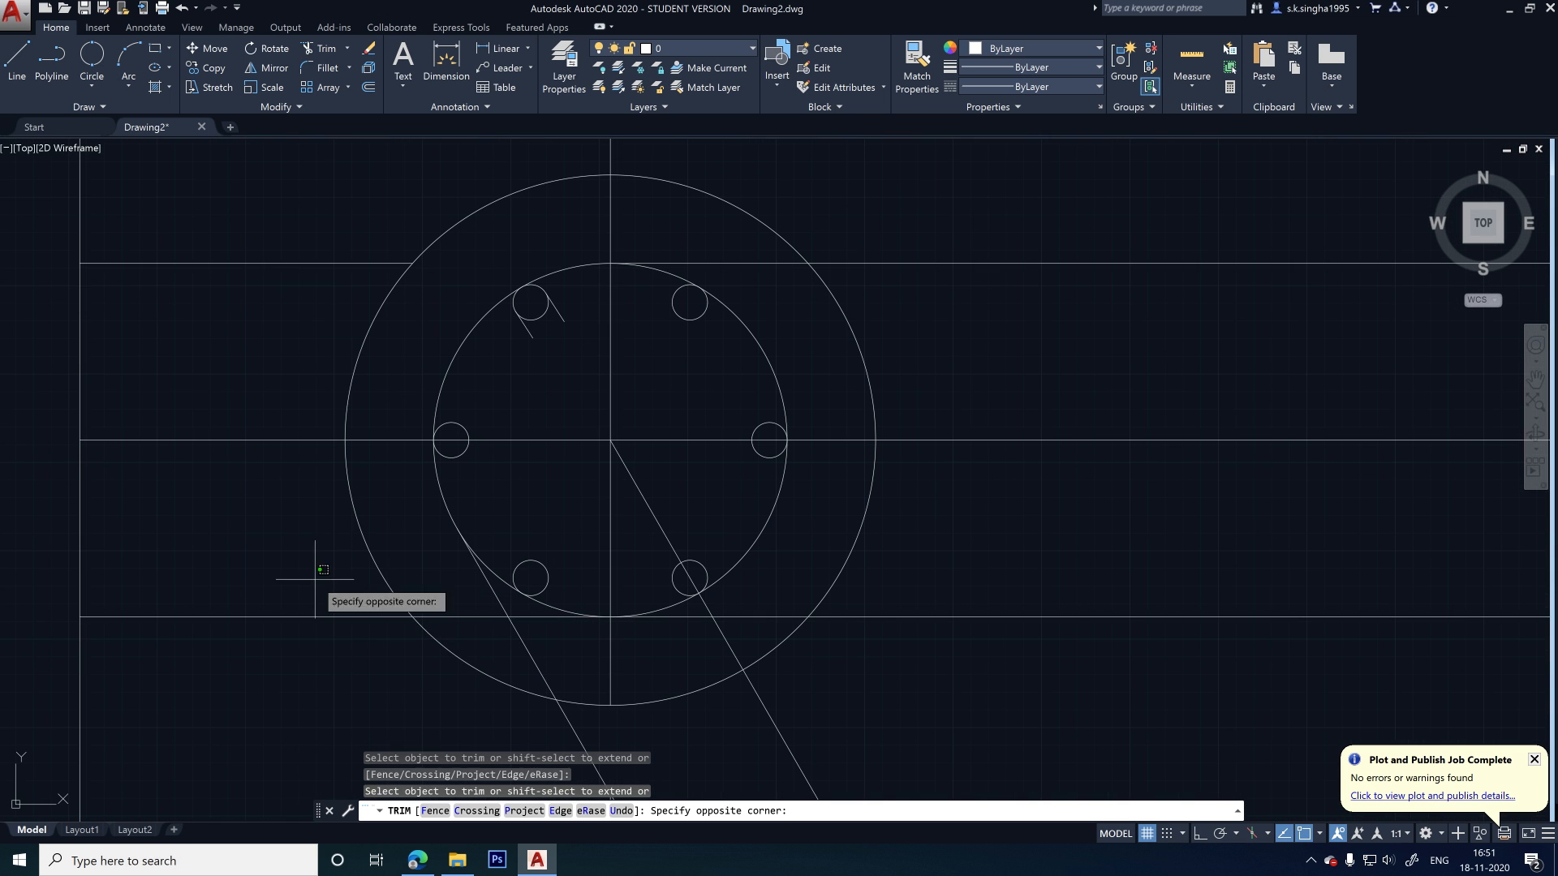
pyautogui.click(290, 638)
# - Trim the lower offset line between the upper-left pile's outer circle and its vertical centreline
pyautogui.click(460, 602)
pyautogui.click(444, 629)
pyautogui.click(533, 609)
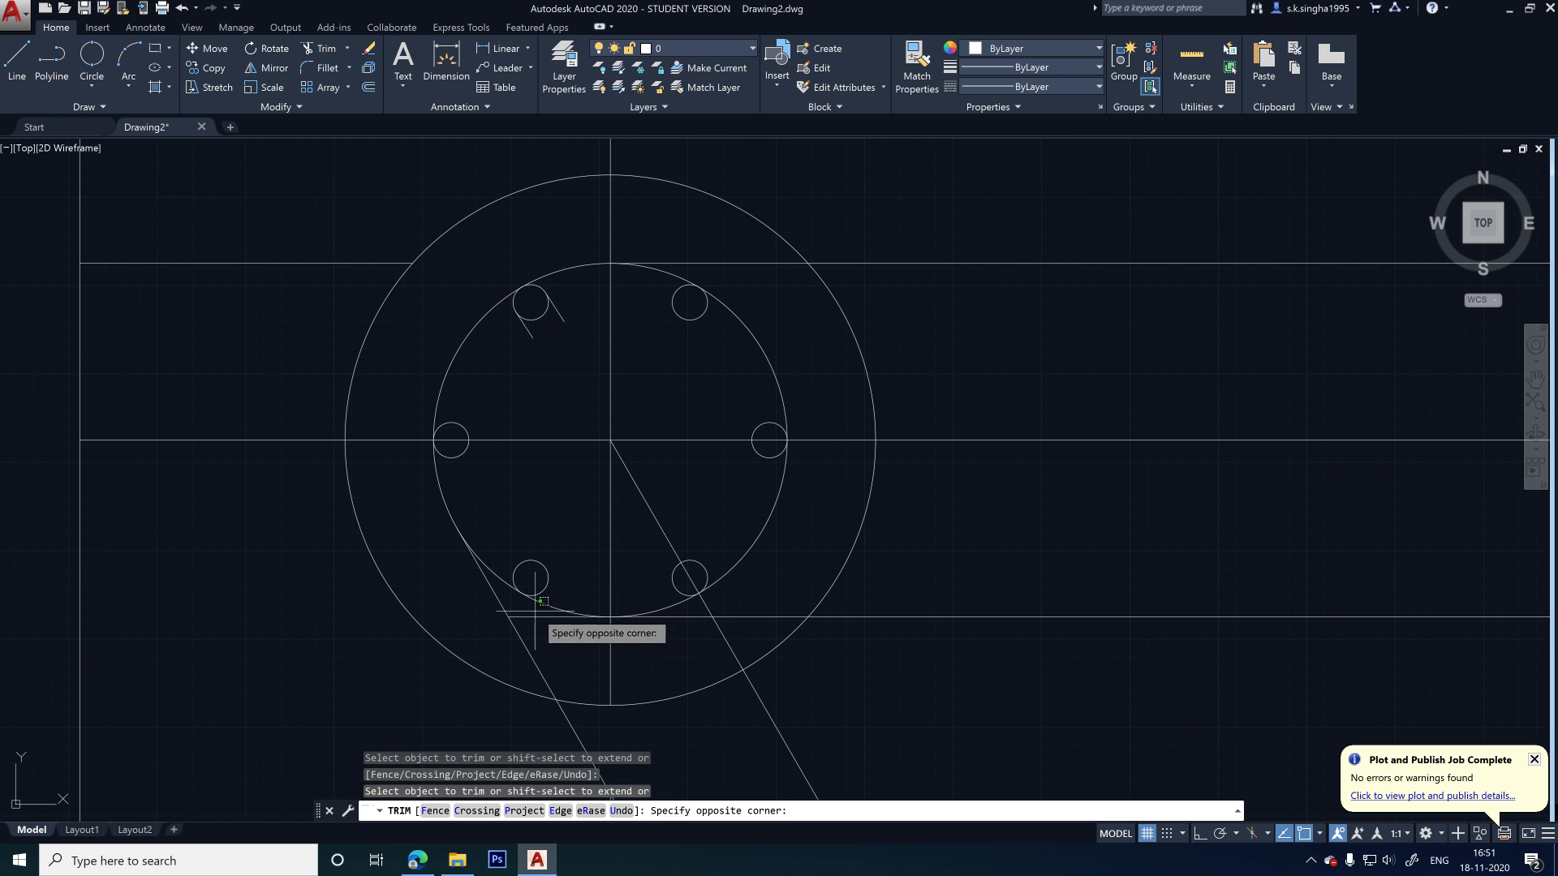
pyautogui.click(516, 633)
pyautogui.scroll(5, 456, 604)
pyautogui.scroll(-5, 722, 604)
pyautogui.moveTo(1098, 579); pyautogui.dragTo(1384, 579)
pyautogui.click(1384, 575)
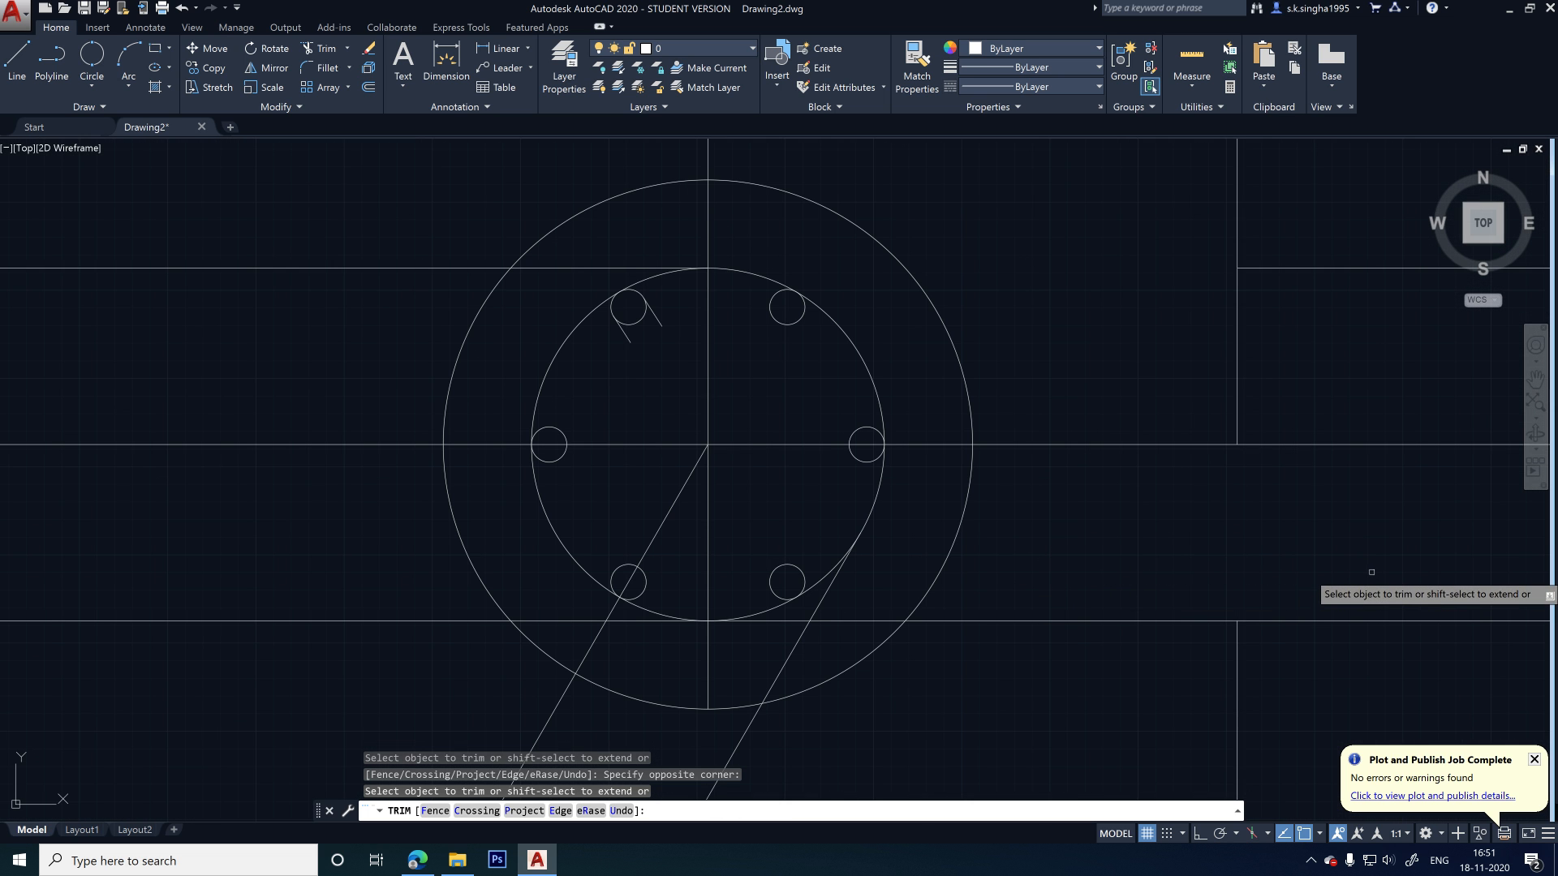
pyautogui.hotkey('ctrl', 'z')
pyautogui.scroll(-3, 771, 529)
pyautogui.scroll(-2, 403, 451)
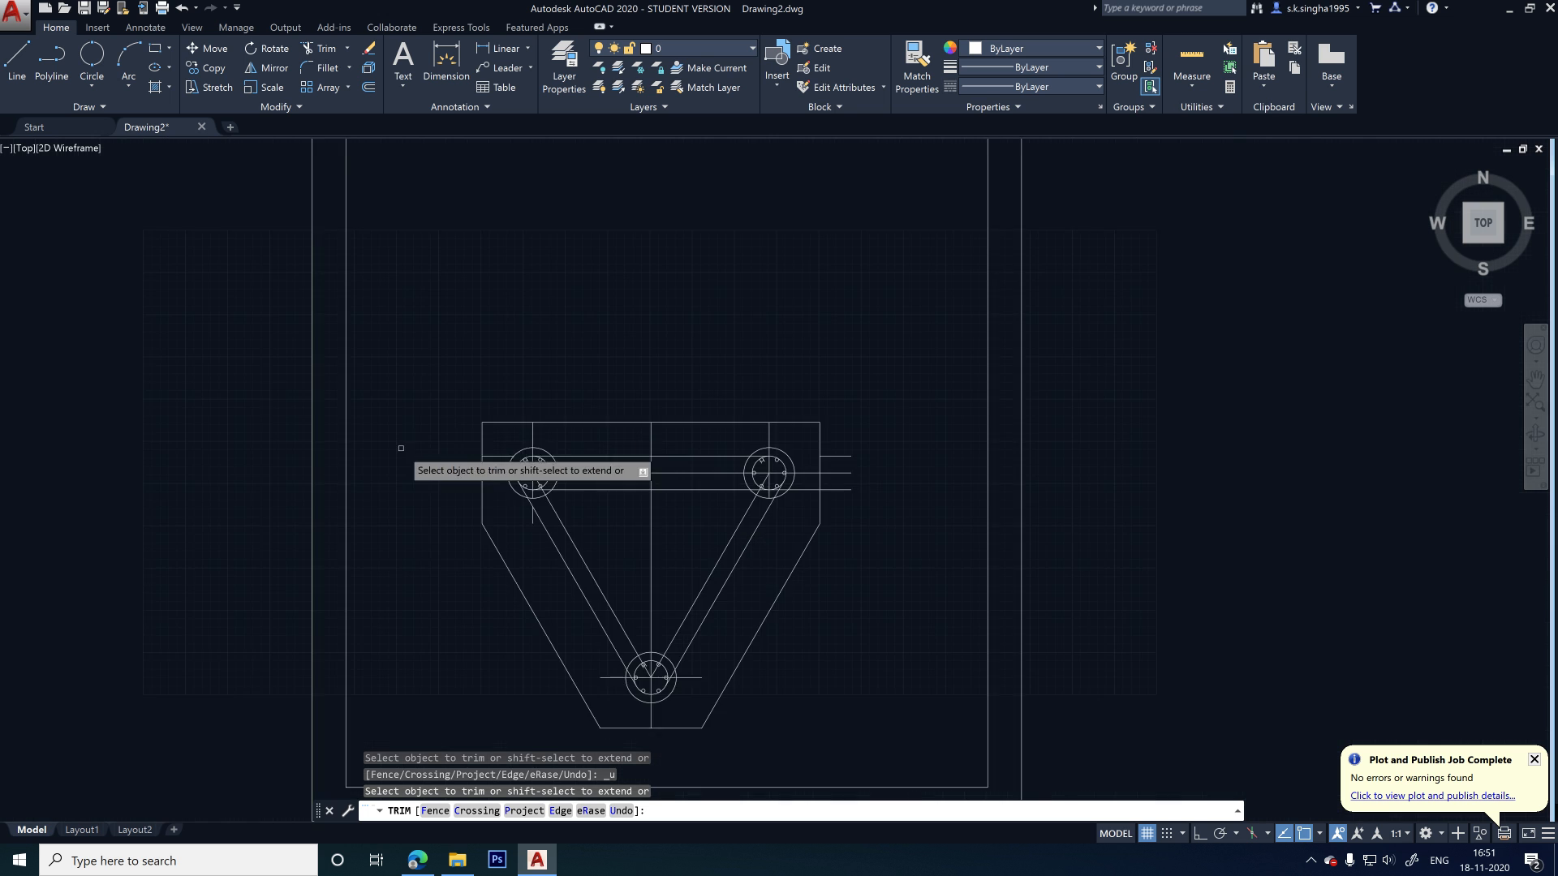
# - Trim the lower offset line beyond the cap's right edge and from that edge to the upper-right pile's outer circle
pyautogui.scroll(3, 883, 520)
pyautogui.click(726, 393)
pyautogui.click(678, 417)
pyautogui.scroll(2, 641, 402)
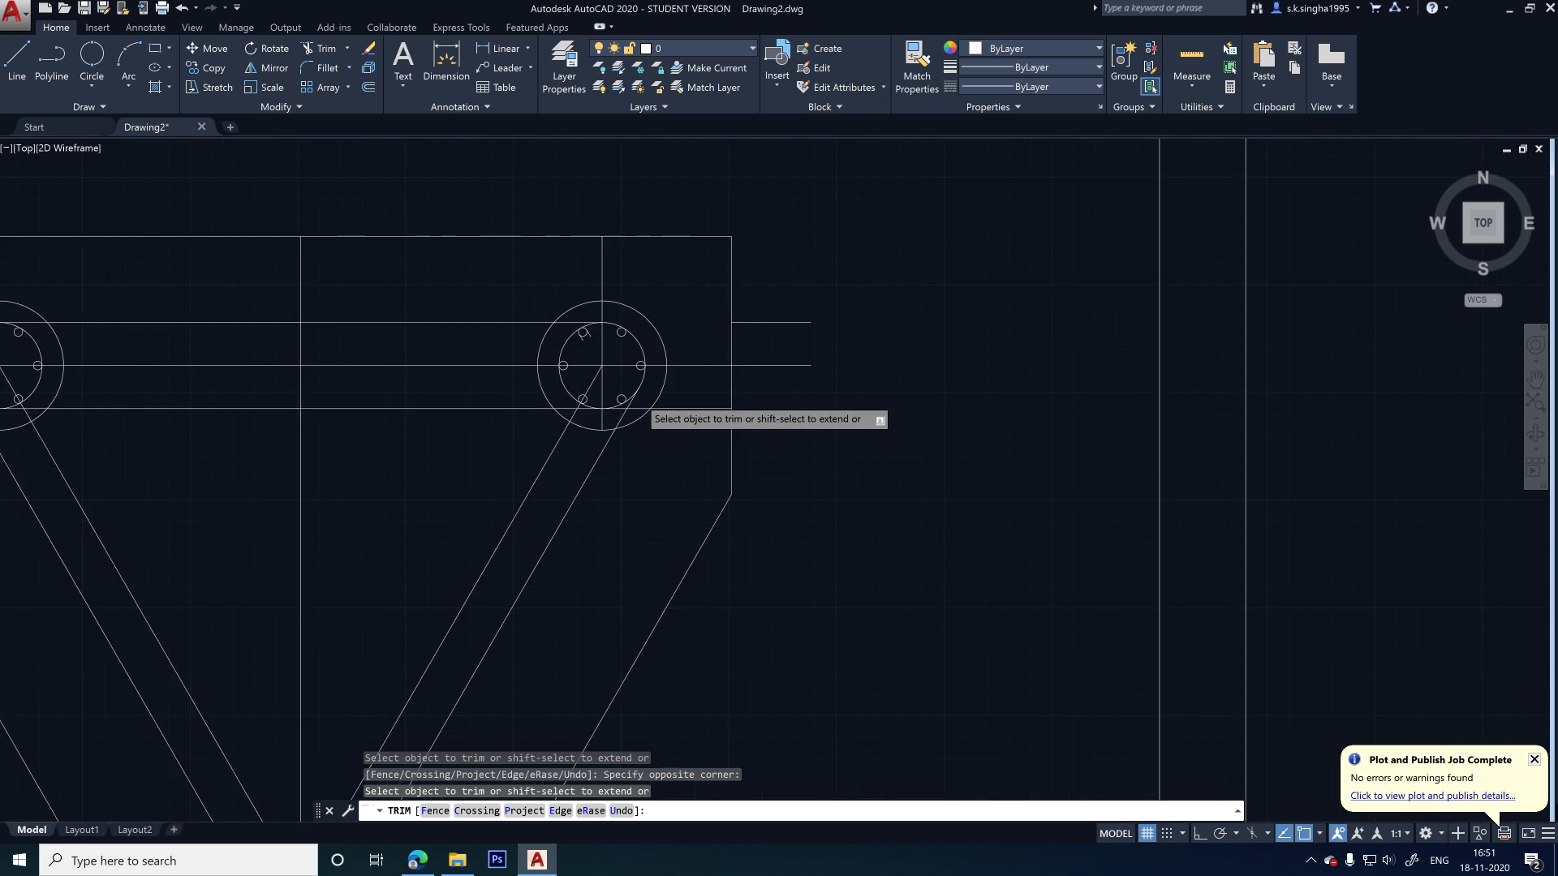
pyautogui.click(772, 415)
pyautogui.click(750, 453)
# - Trim the lower offset line between the upper-right pile's outer circle and its vertical centreline, and finish trimming
pyautogui.scroll(8, 613, 394)
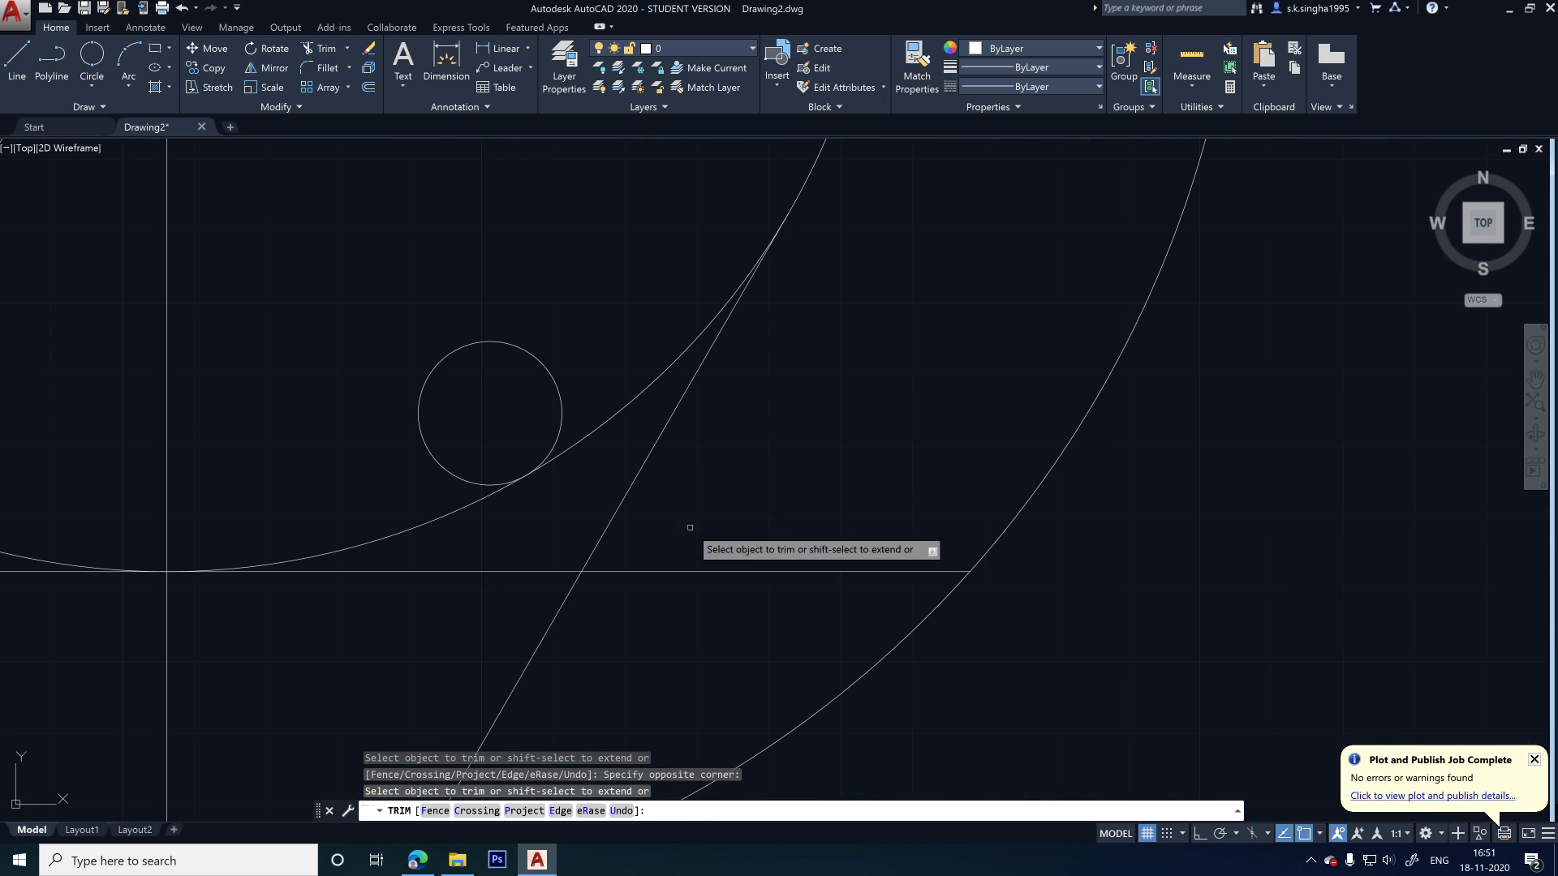
pyautogui.click(528, 523)
pyautogui.click(490, 561)
pyautogui.scroll(-5, 706, 524)
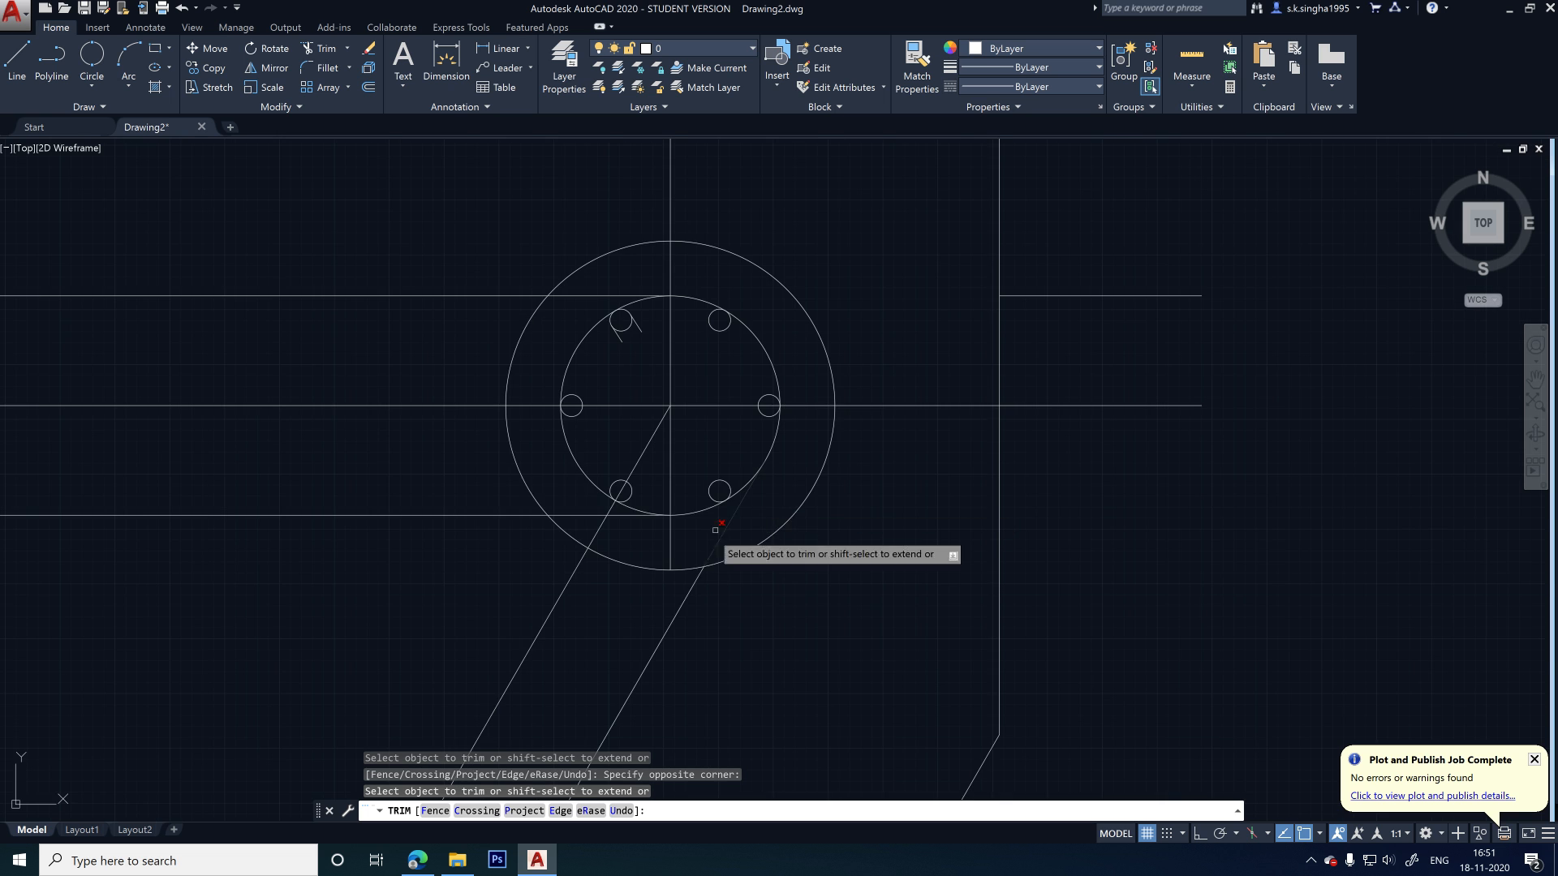
pyautogui.scroll(-2, 1187, 487)
pyautogui.scroll(2, 521, 504)
pyautogui.scroll(-1, 349, 358)
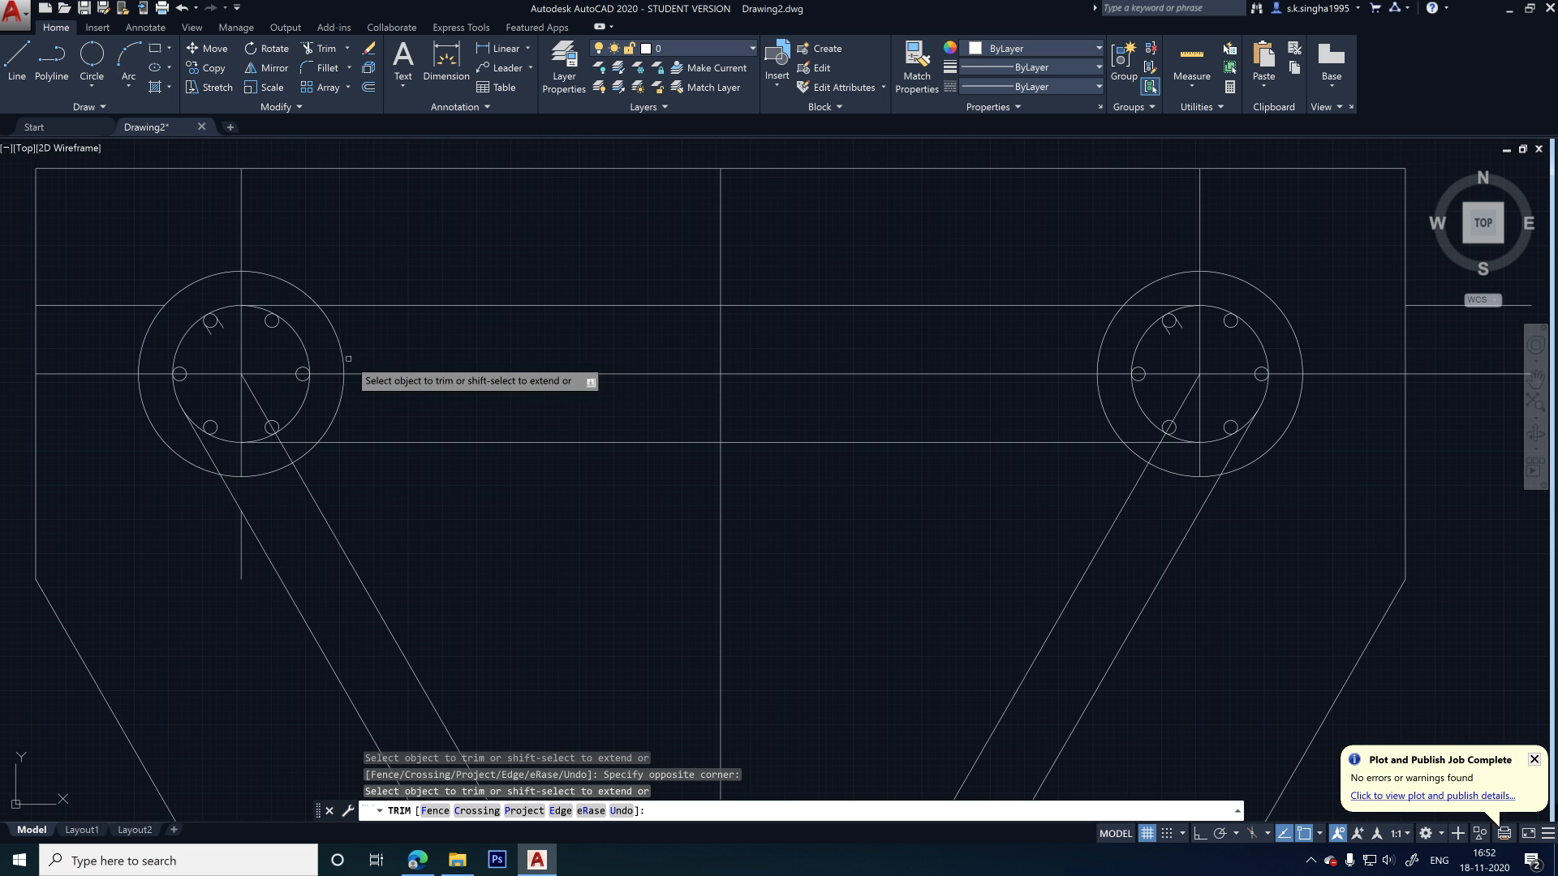
pyautogui.scroll(-4, 305, 345)
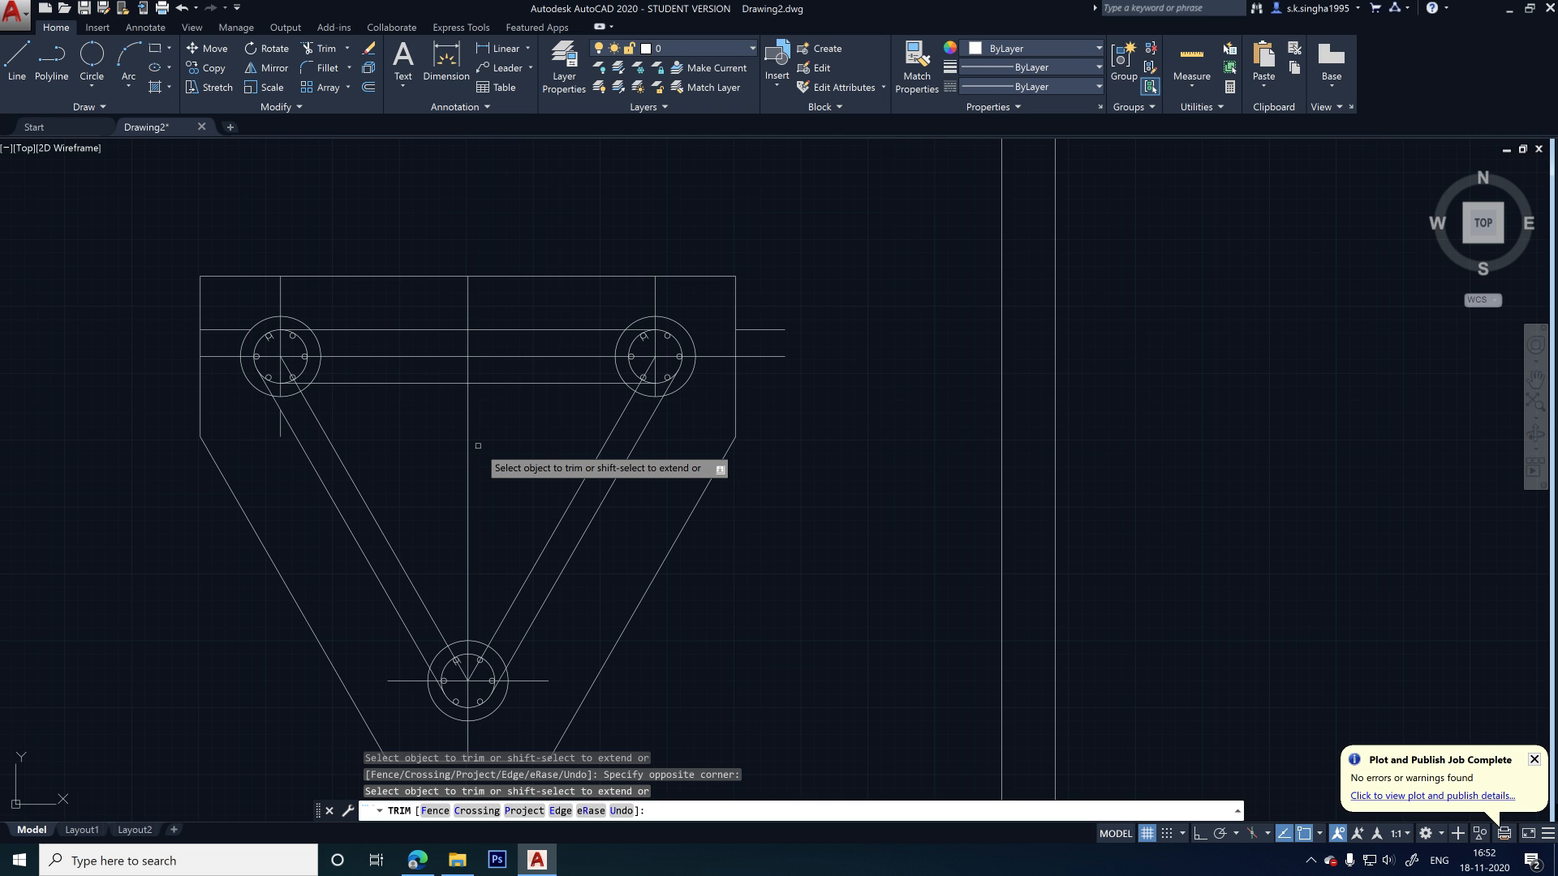
pyautogui.press('Escape')
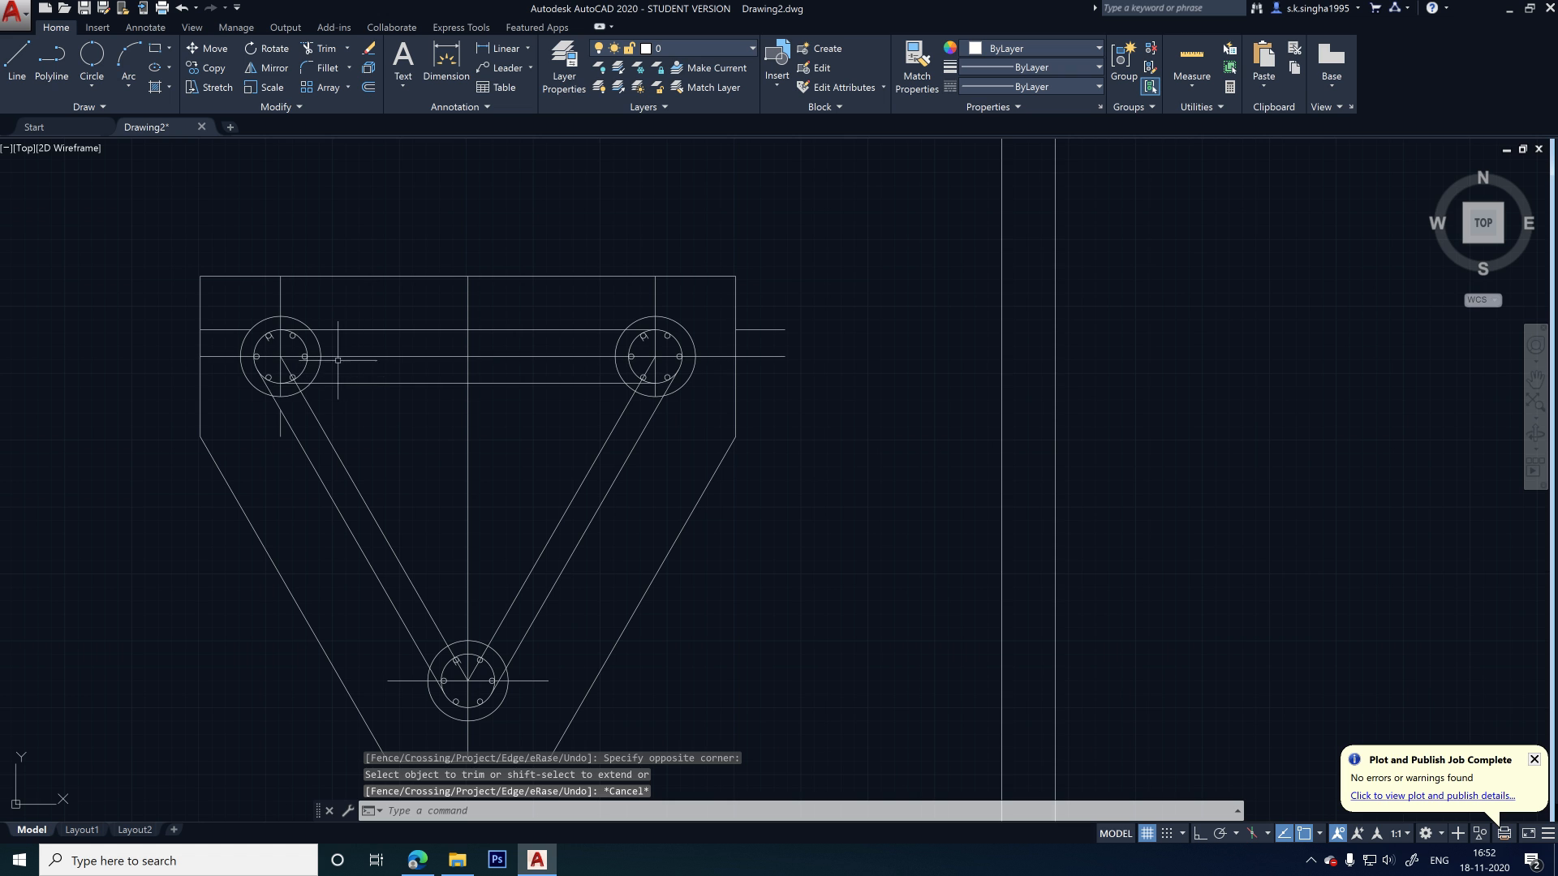
# - Trim the upper piles' horizontal centreline between the cap's left edge and the upper-left pile's outer circle
pyautogui.press('Return')
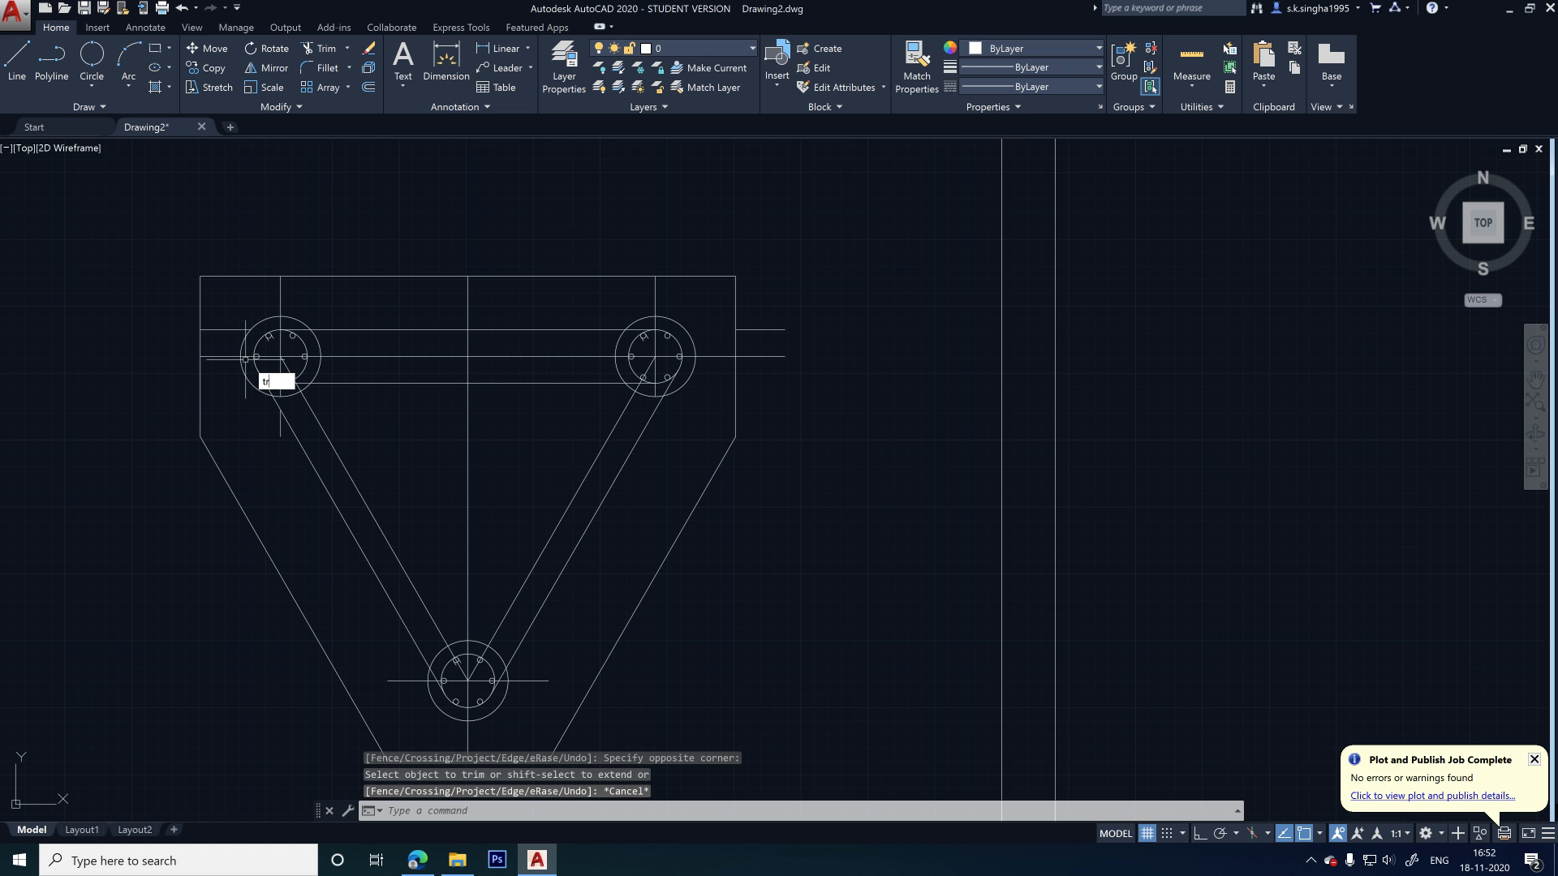
pyautogui.press('Return')
pyautogui.scroll(3, 210, 353)
pyautogui.click(264, 349)
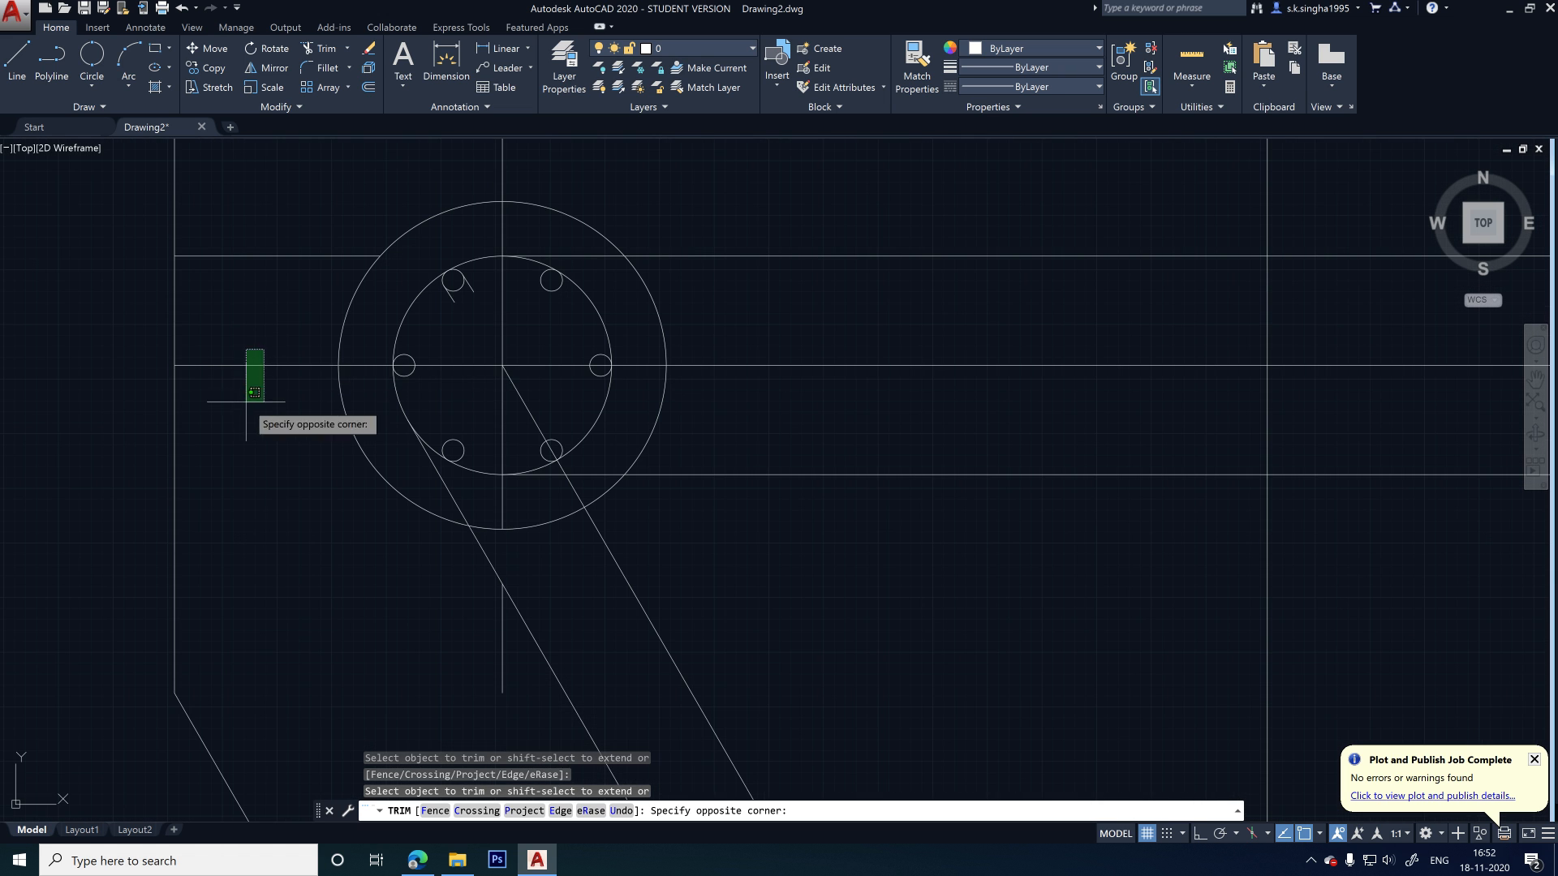
pyautogui.click(245, 400)
pyautogui.scroll(2, 347, 358)
pyautogui.scroll(4, 491, 367)
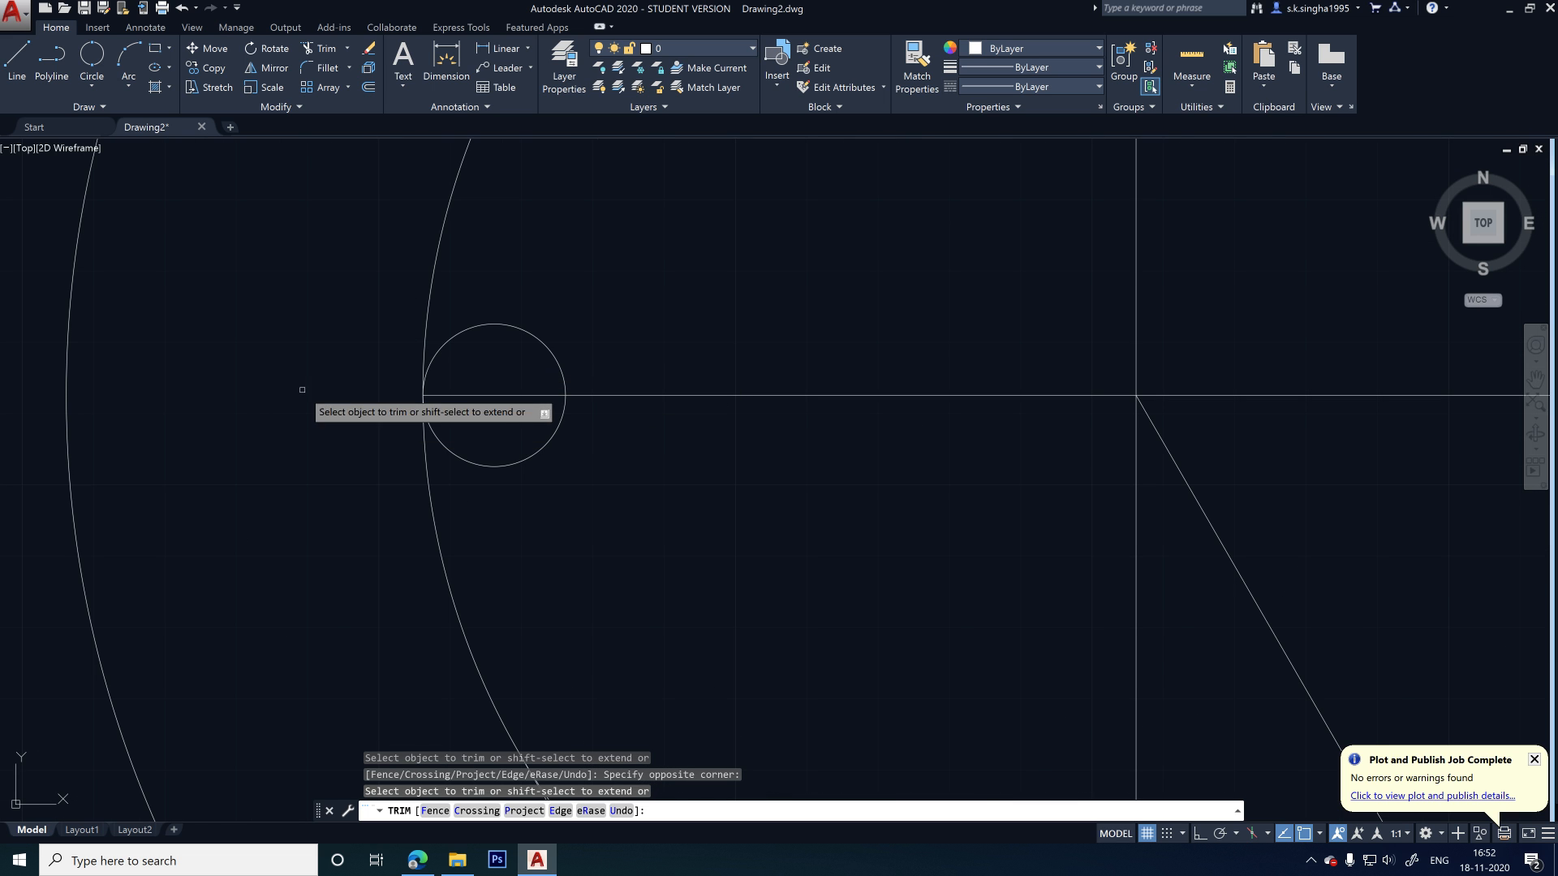
pyautogui.scroll(-2, 265, 370)
pyautogui.scroll(-6, 265, 370)
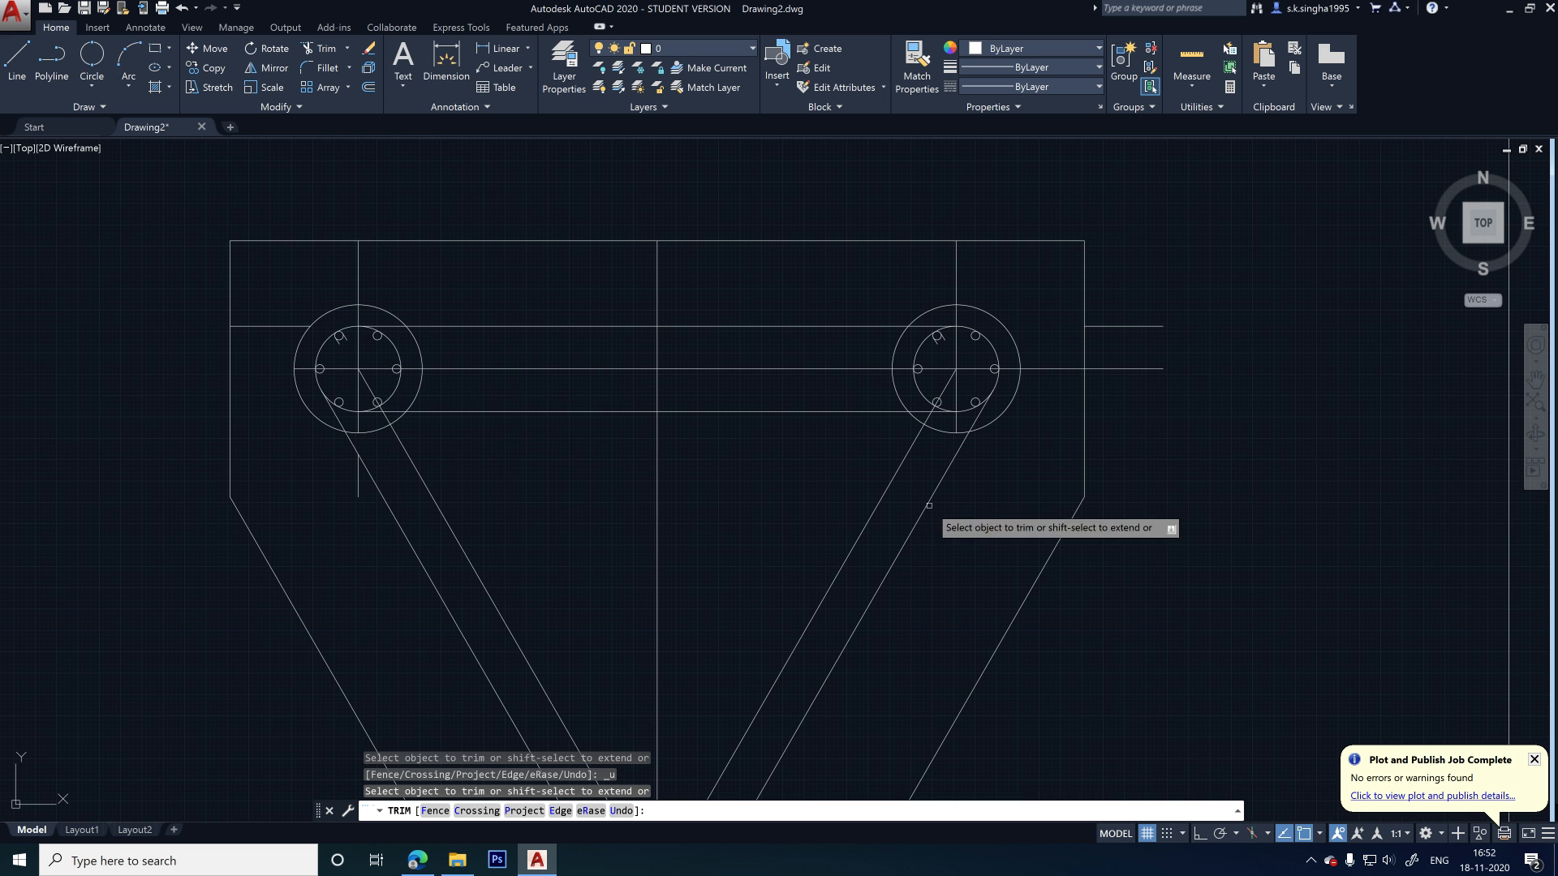
# - Trim the horizontal centreline beyond the cap's right edge and from that edge to the upper-right pile's outer circle, and finish trimming
pyautogui.scroll(2, 1105, 357)
pyautogui.click(1148, 353)
pyautogui.click(1113, 406)
pyautogui.click(1034, 366)
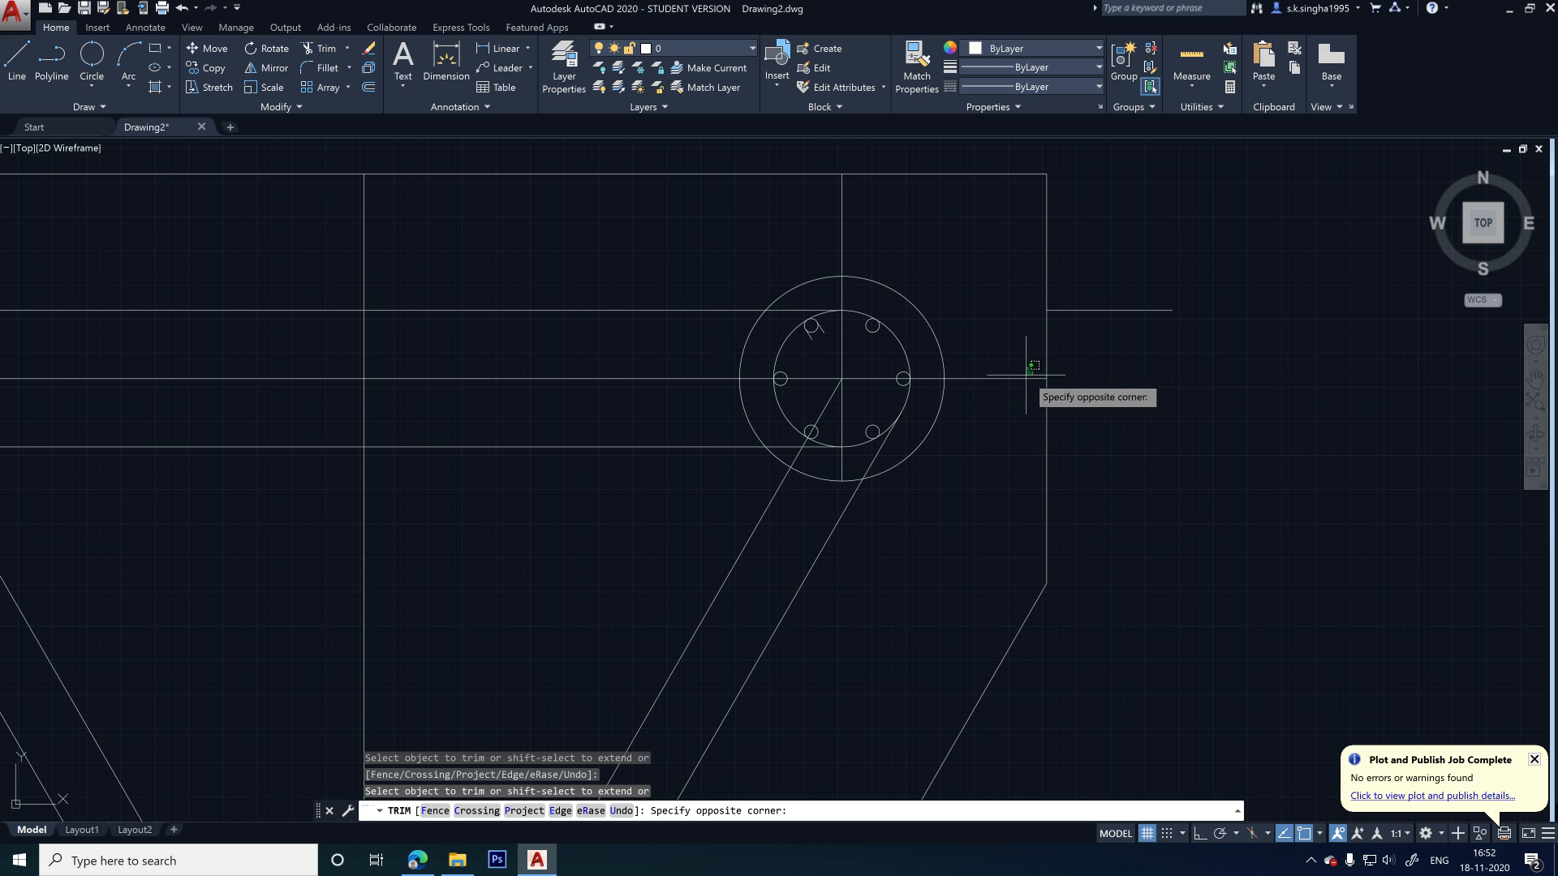
pyautogui.click(1002, 405)
pyautogui.scroll(-4, 899, 404)
pyautogui.press('Escape')
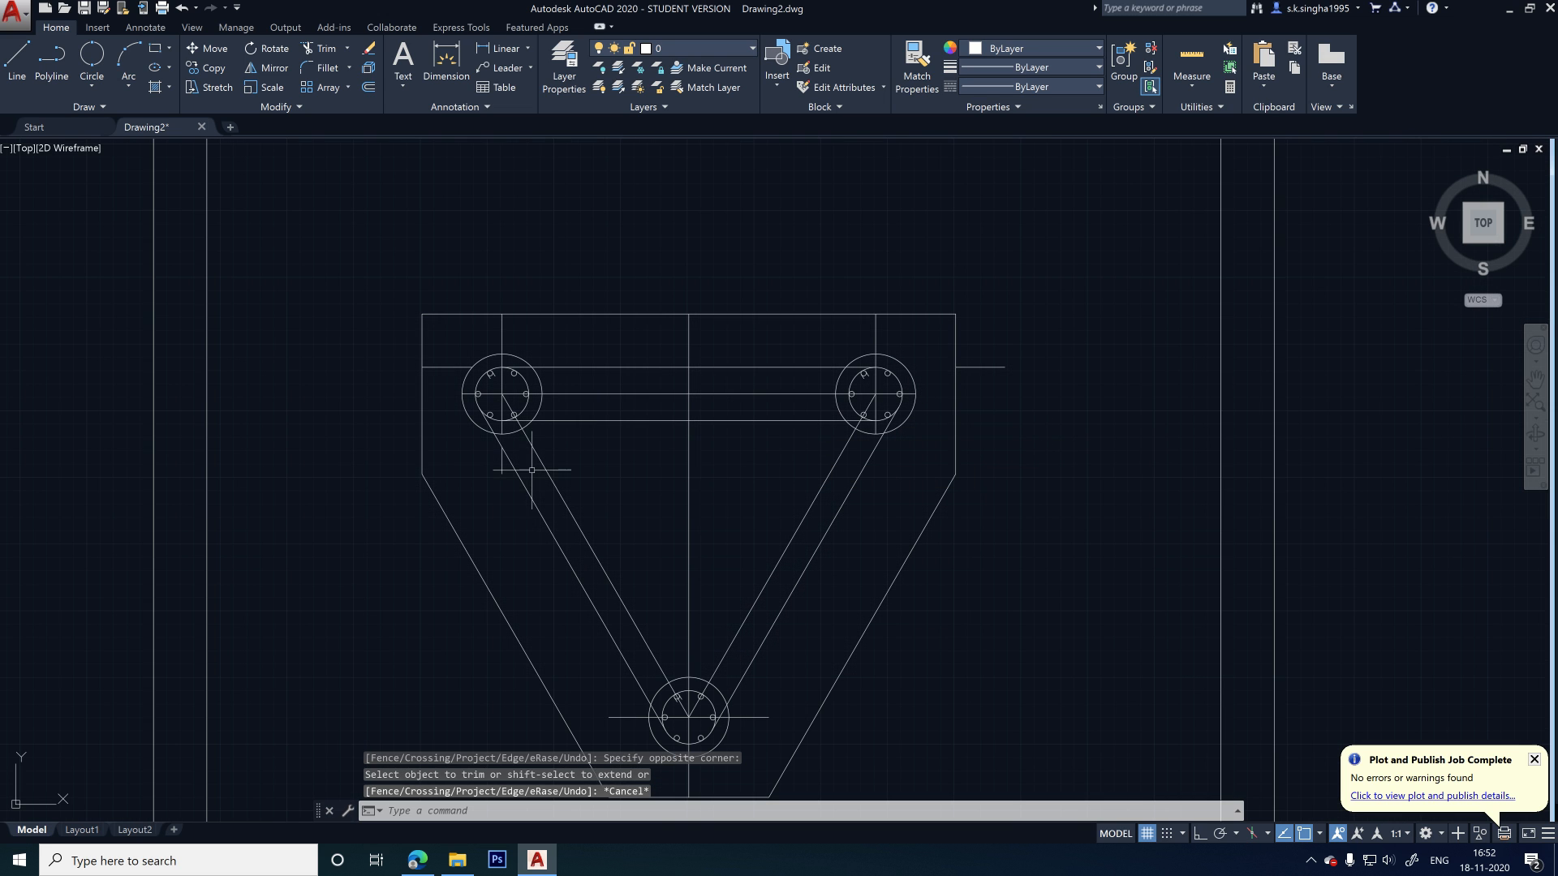
# - Select the horizontal and two diagonal centrelines that join the three piles
pyautogui.click(546, 468)
pyautogui.click(598, 394)
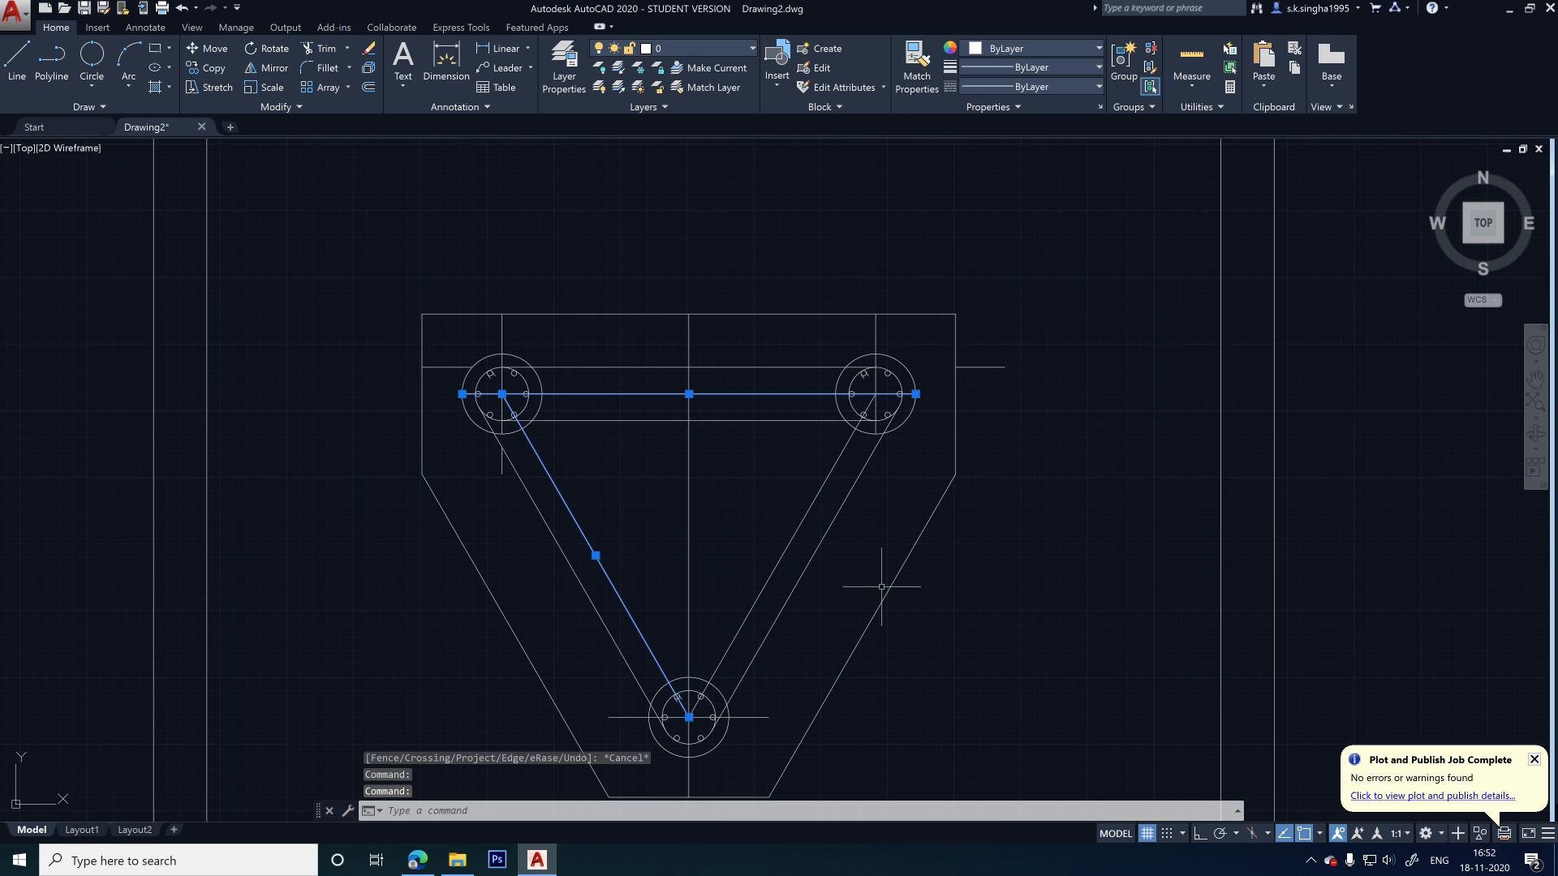
pyautogui.click(789, 544)
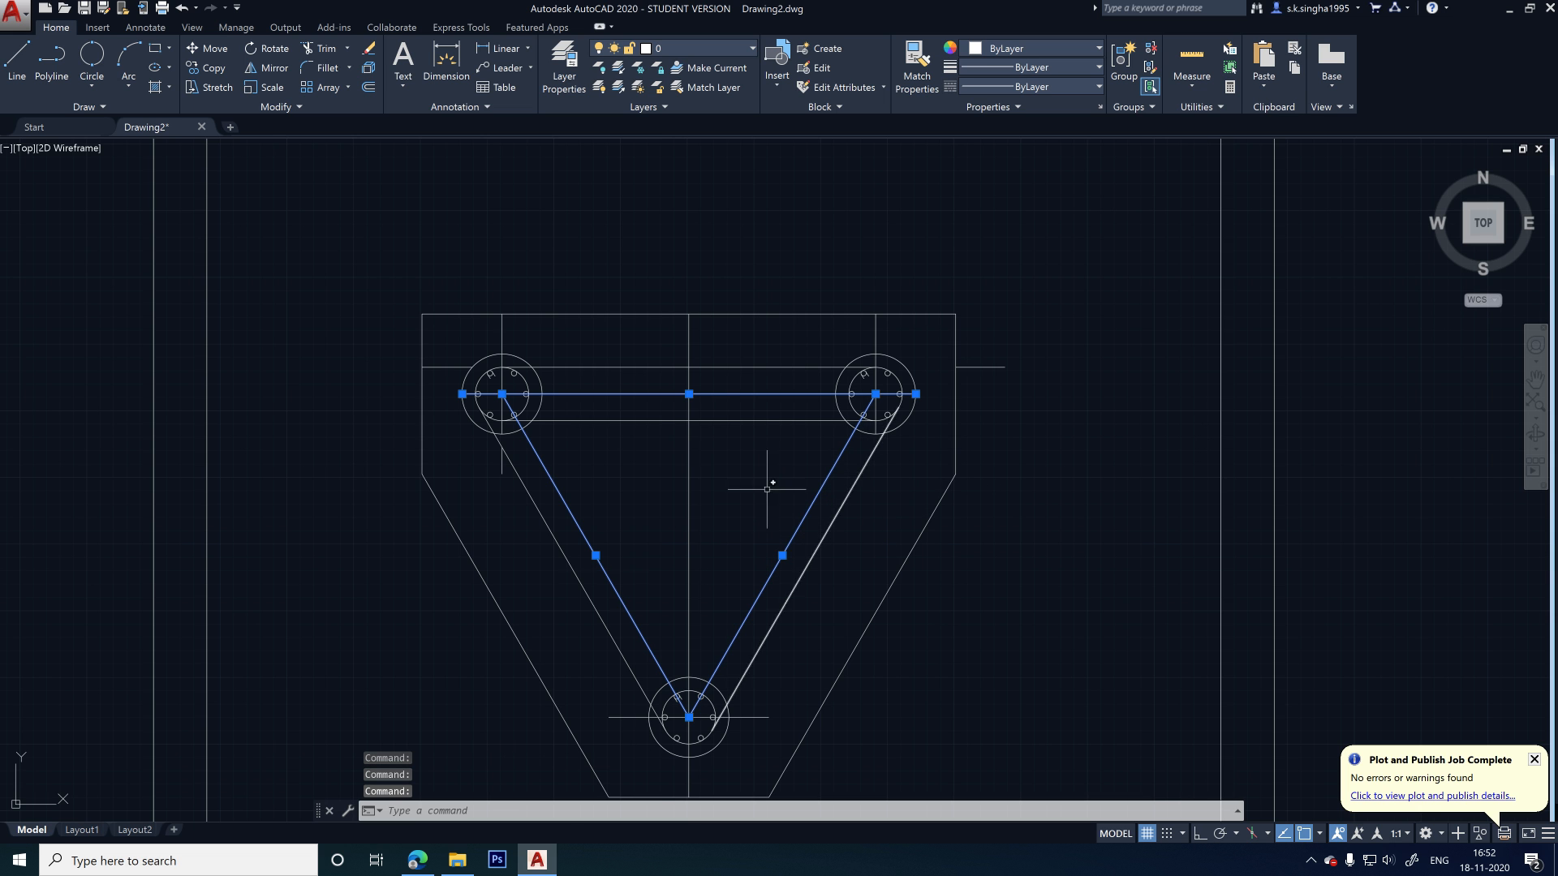
pyautogui.scroll(-4, 869, 412)
pyautogui.scroll(5, 869, 412)
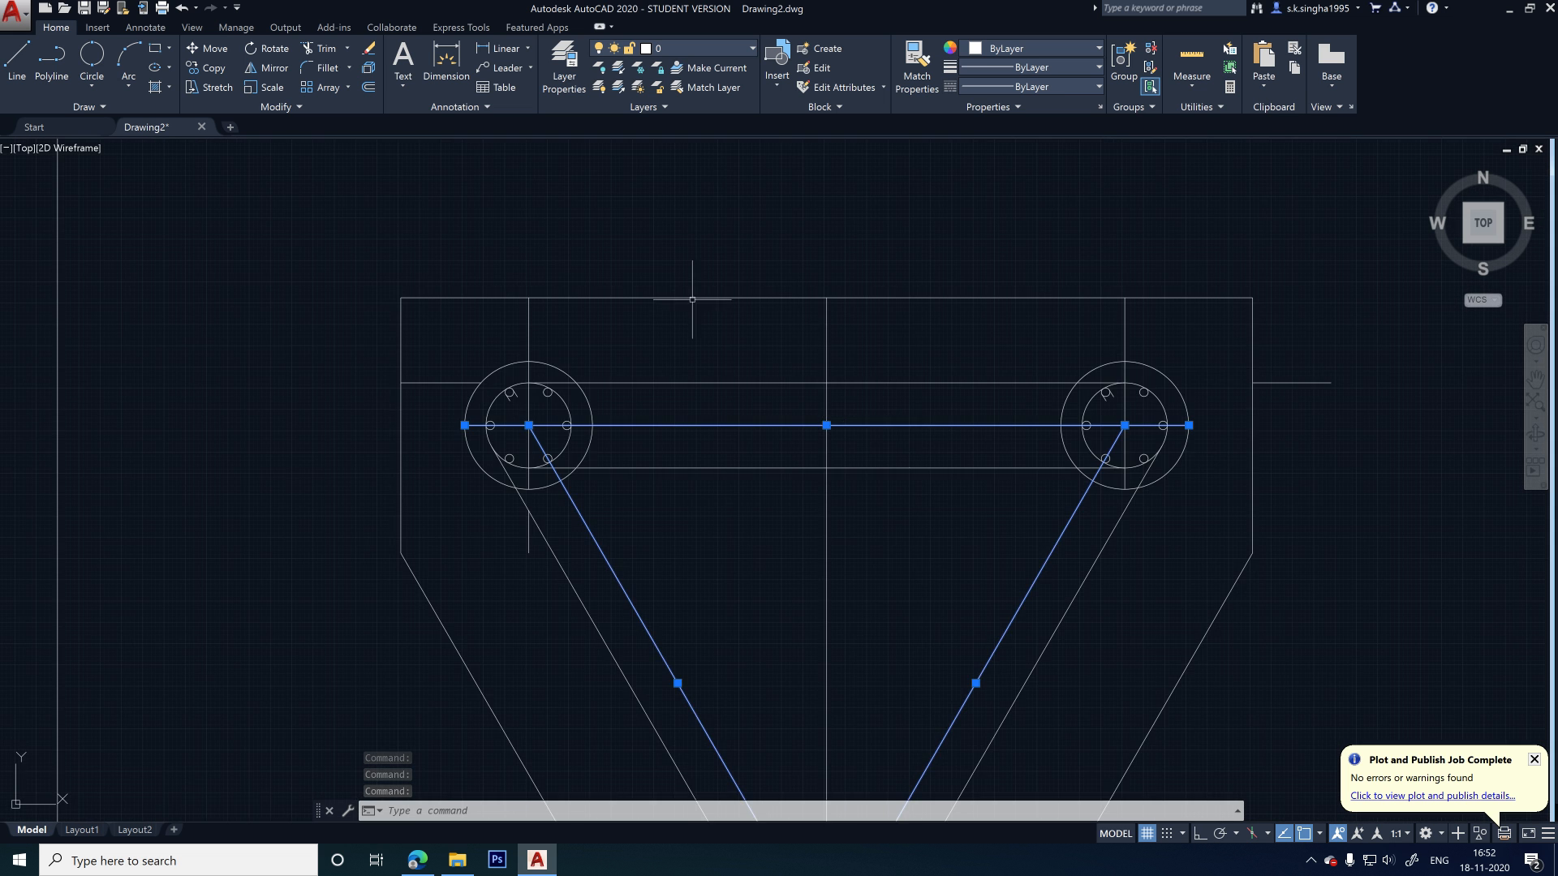
pyautogui.scroll(-4, 696, 306)
pyautogui.scroll(7, 568, 455)
pyautogui.scroll(-3, 572, 488)
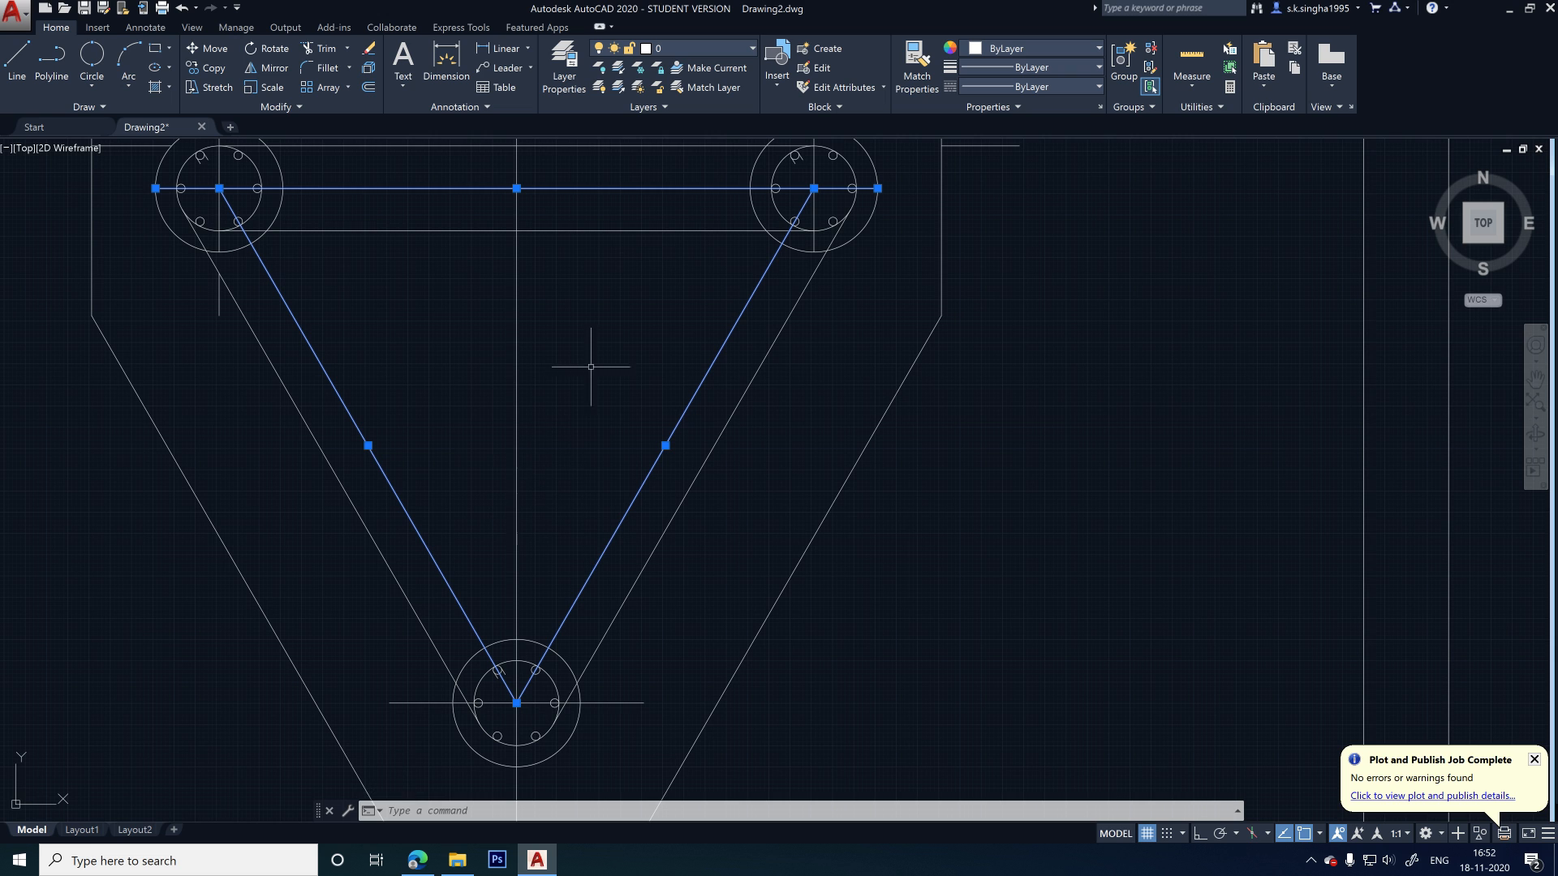
pyautogui.scroll(-2, 559, 399)
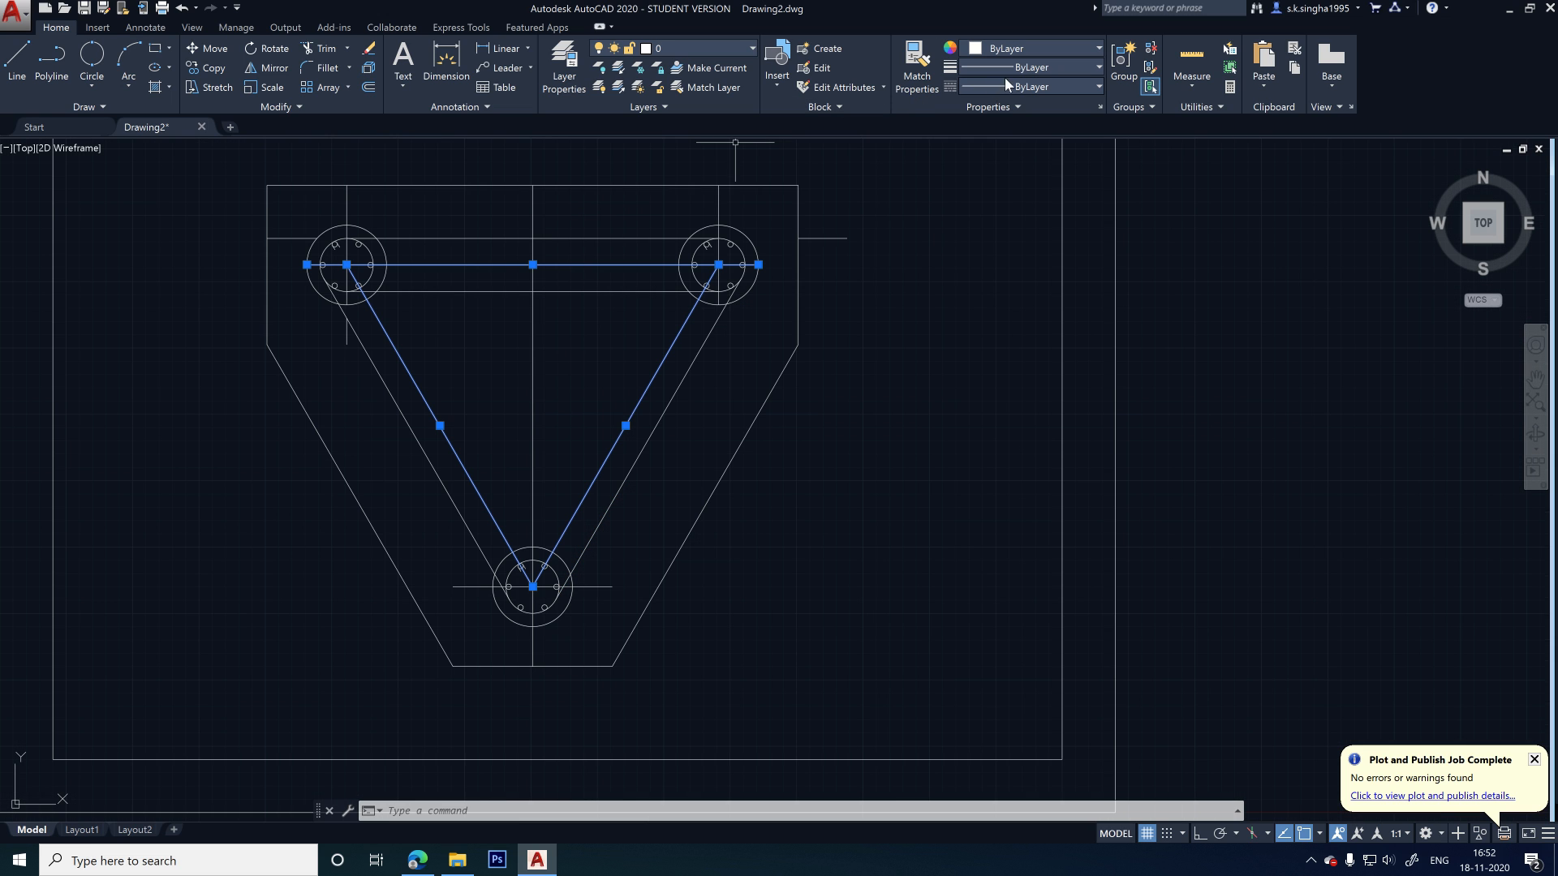
# - Load the ACAD_ISO04W100 (ISO long-dash dot) linetype into the drawing and accept the linetype list
pyautogui.click(1055, 71)
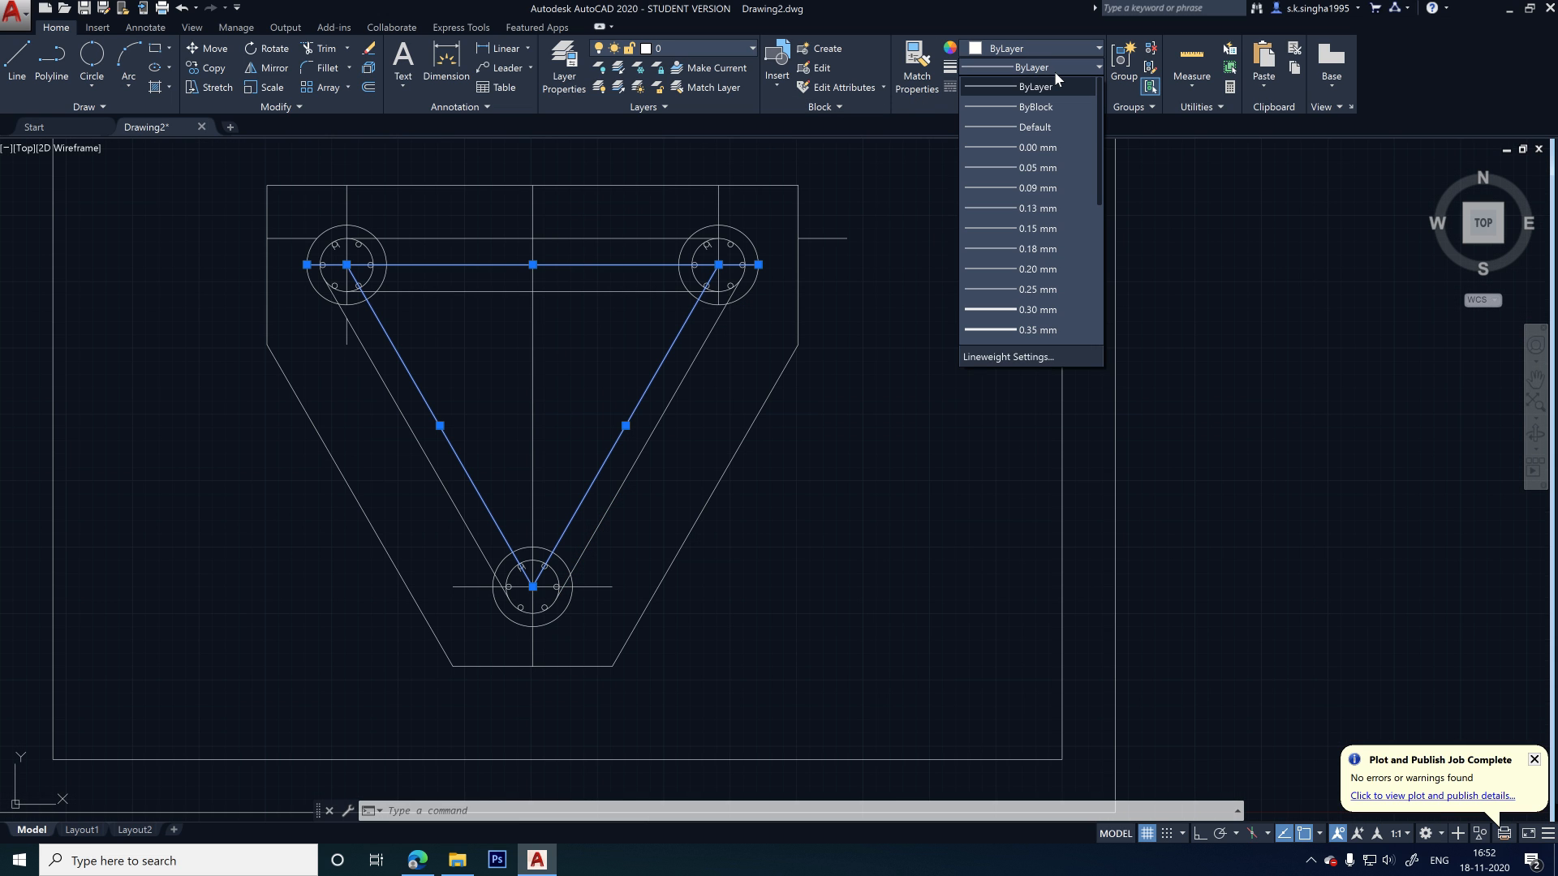
pyautogui.click(1049, 83)
pyautogui.click(1048, 86)
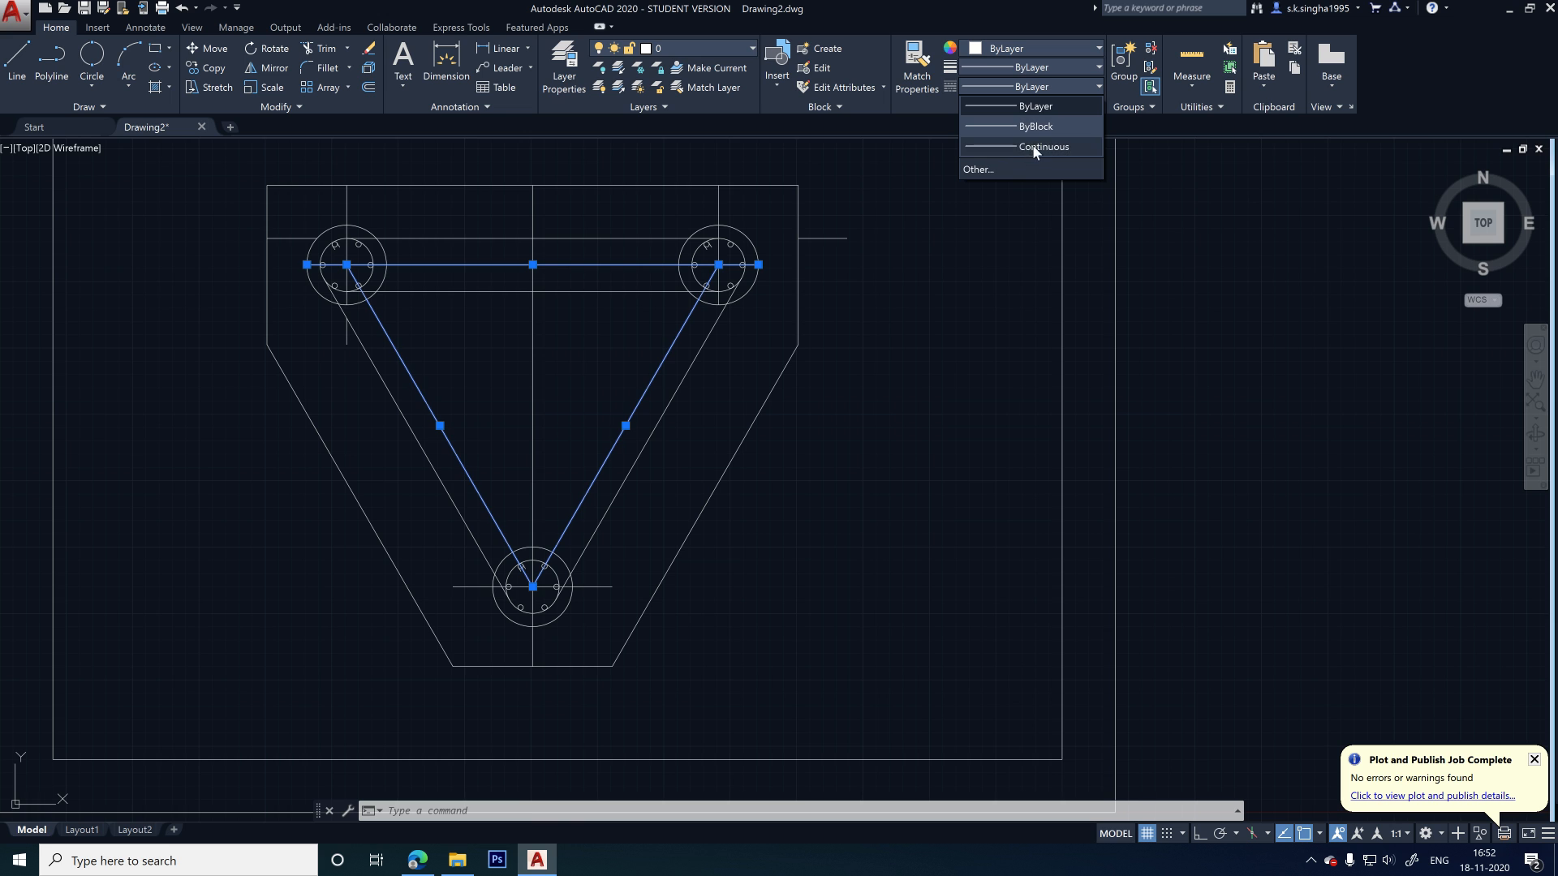
pyautogui.click(987, 164)
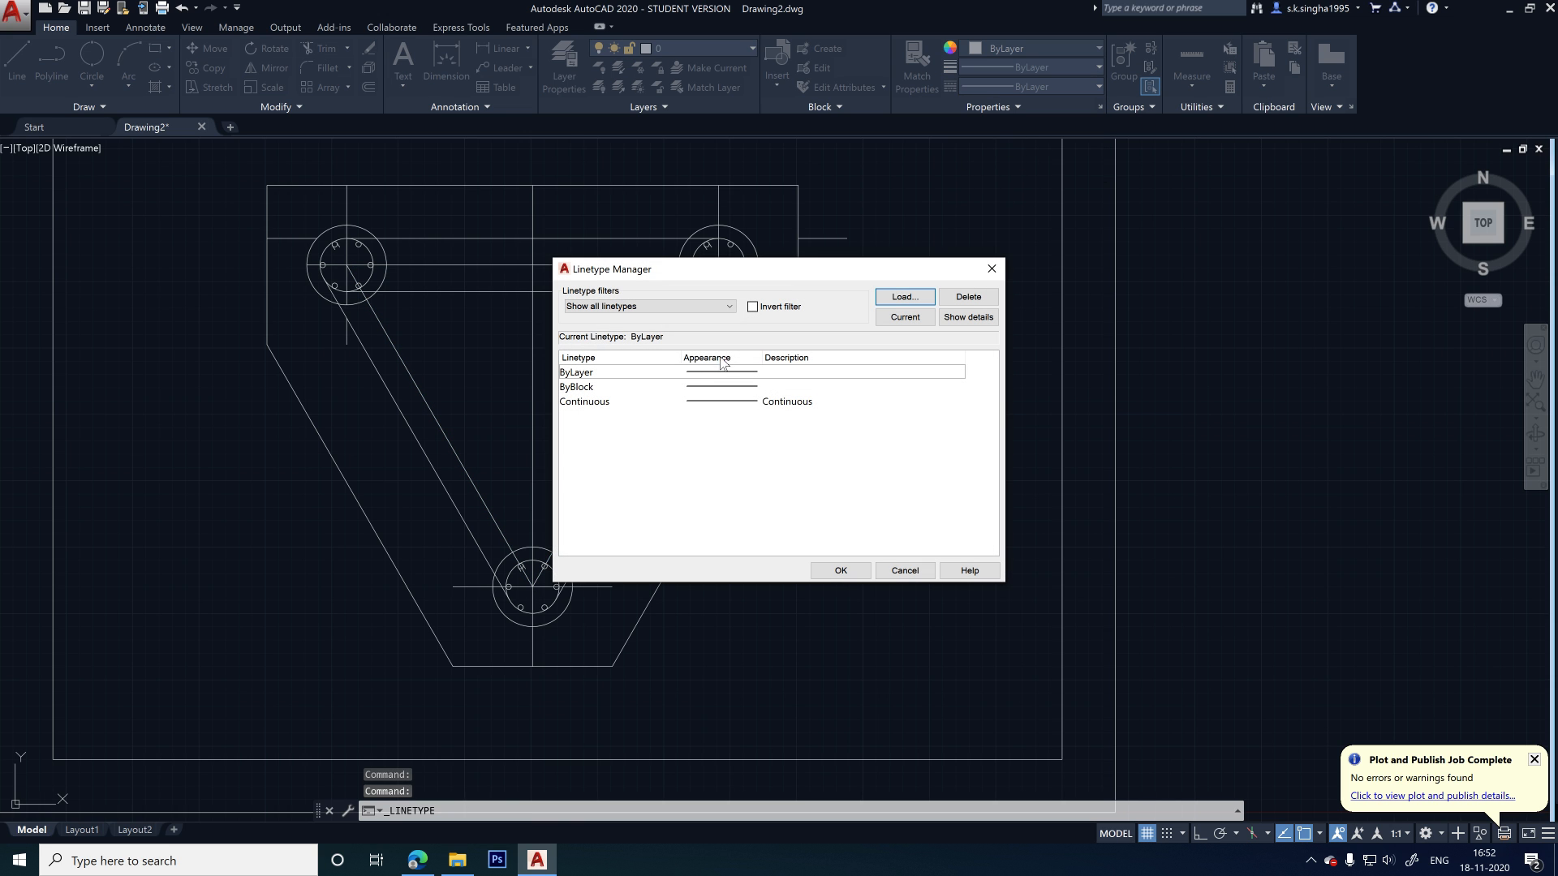
pyautogui.click(905, 297)
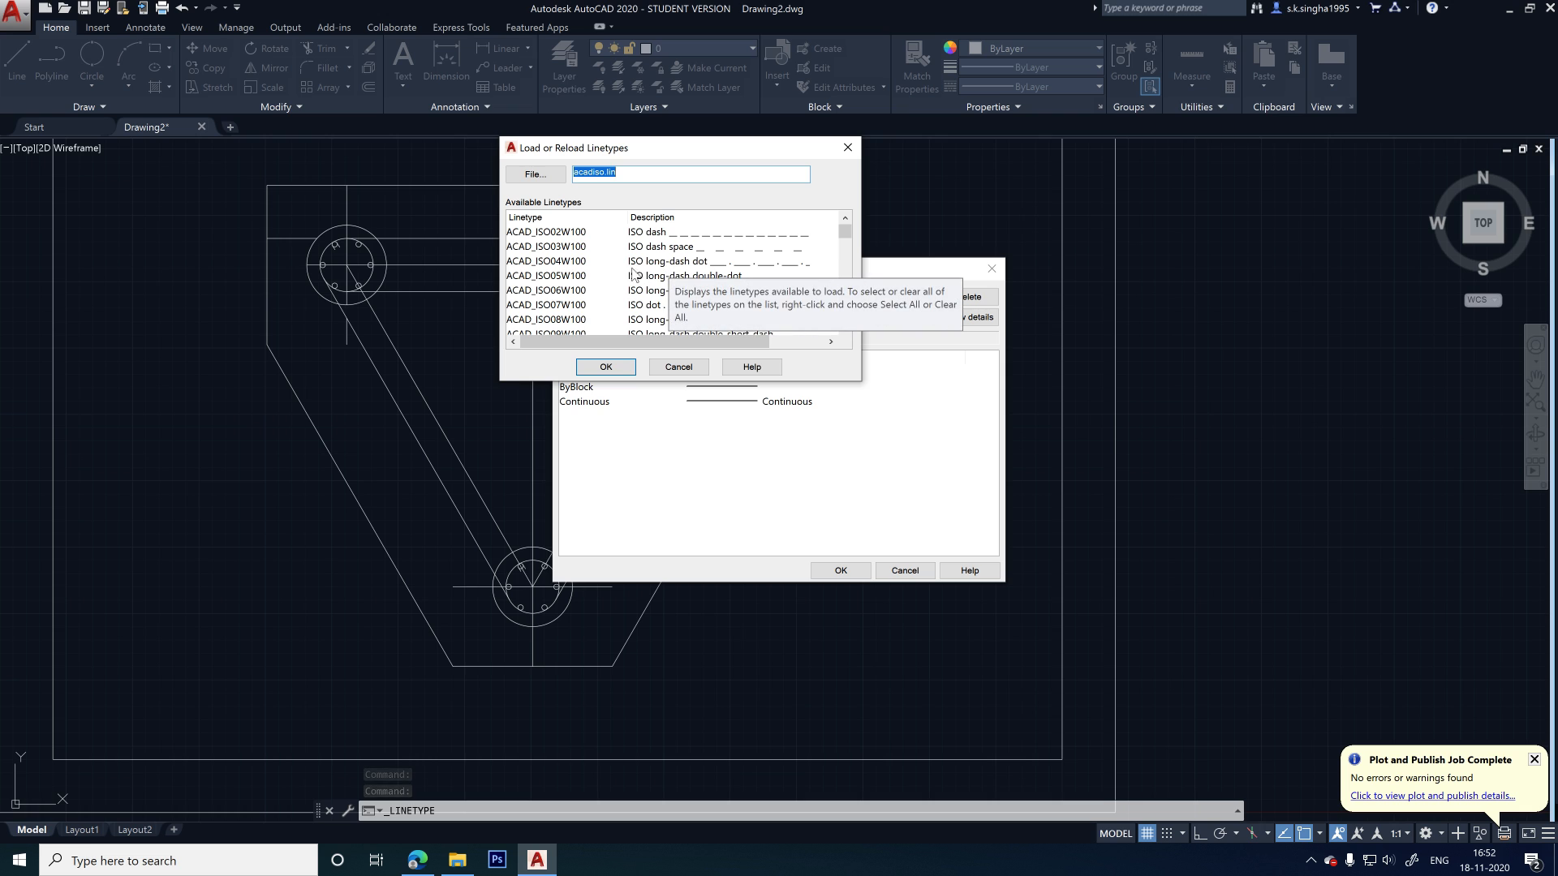
pyautogui.click(655, 263)
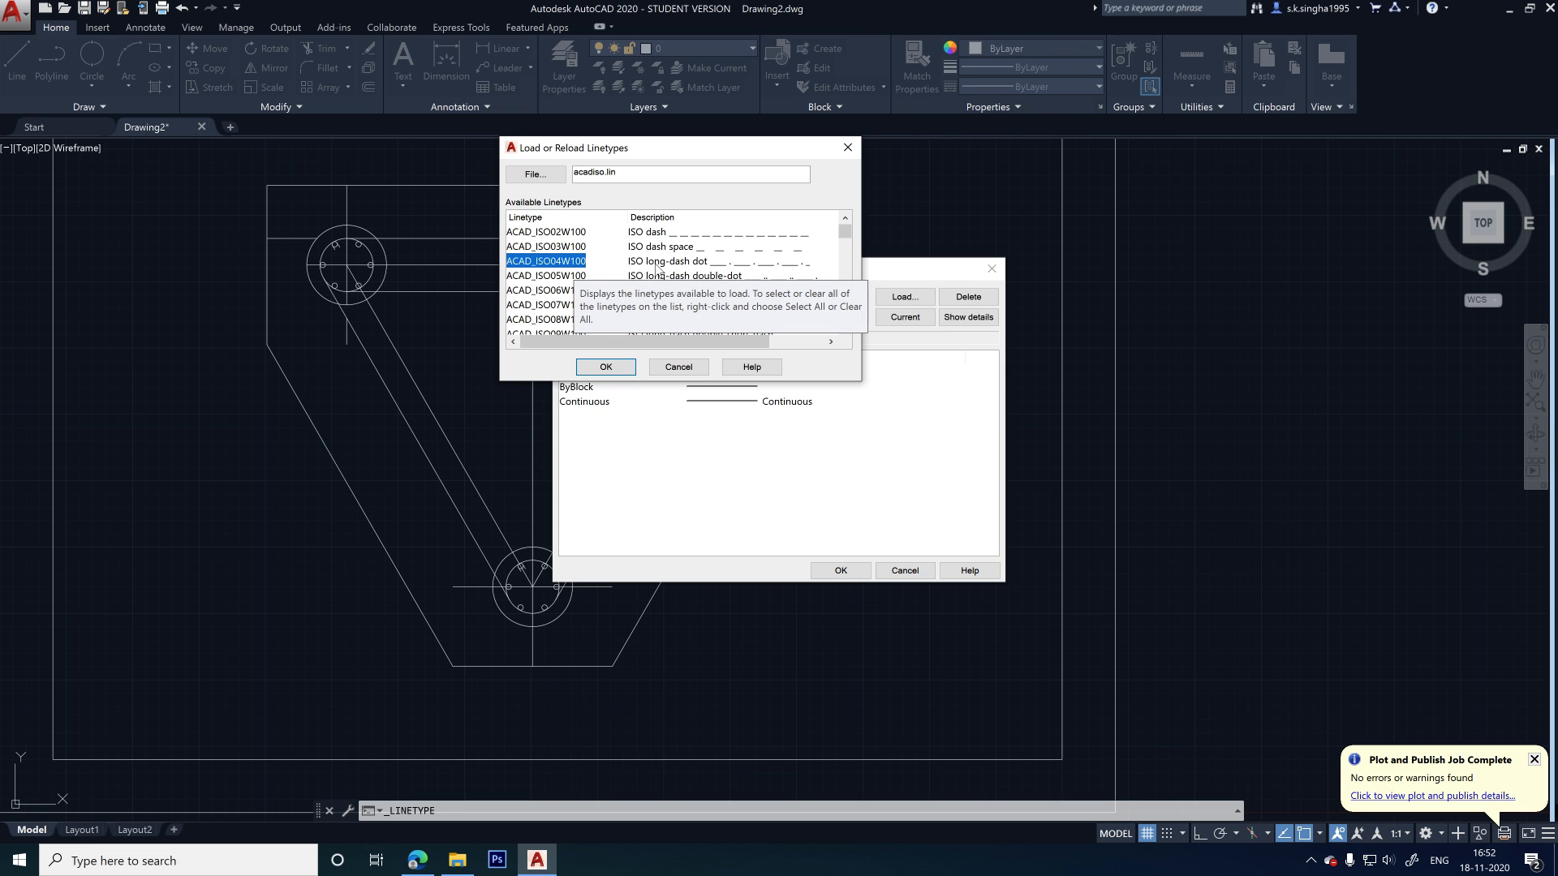
pyautogui.click(605, 368)
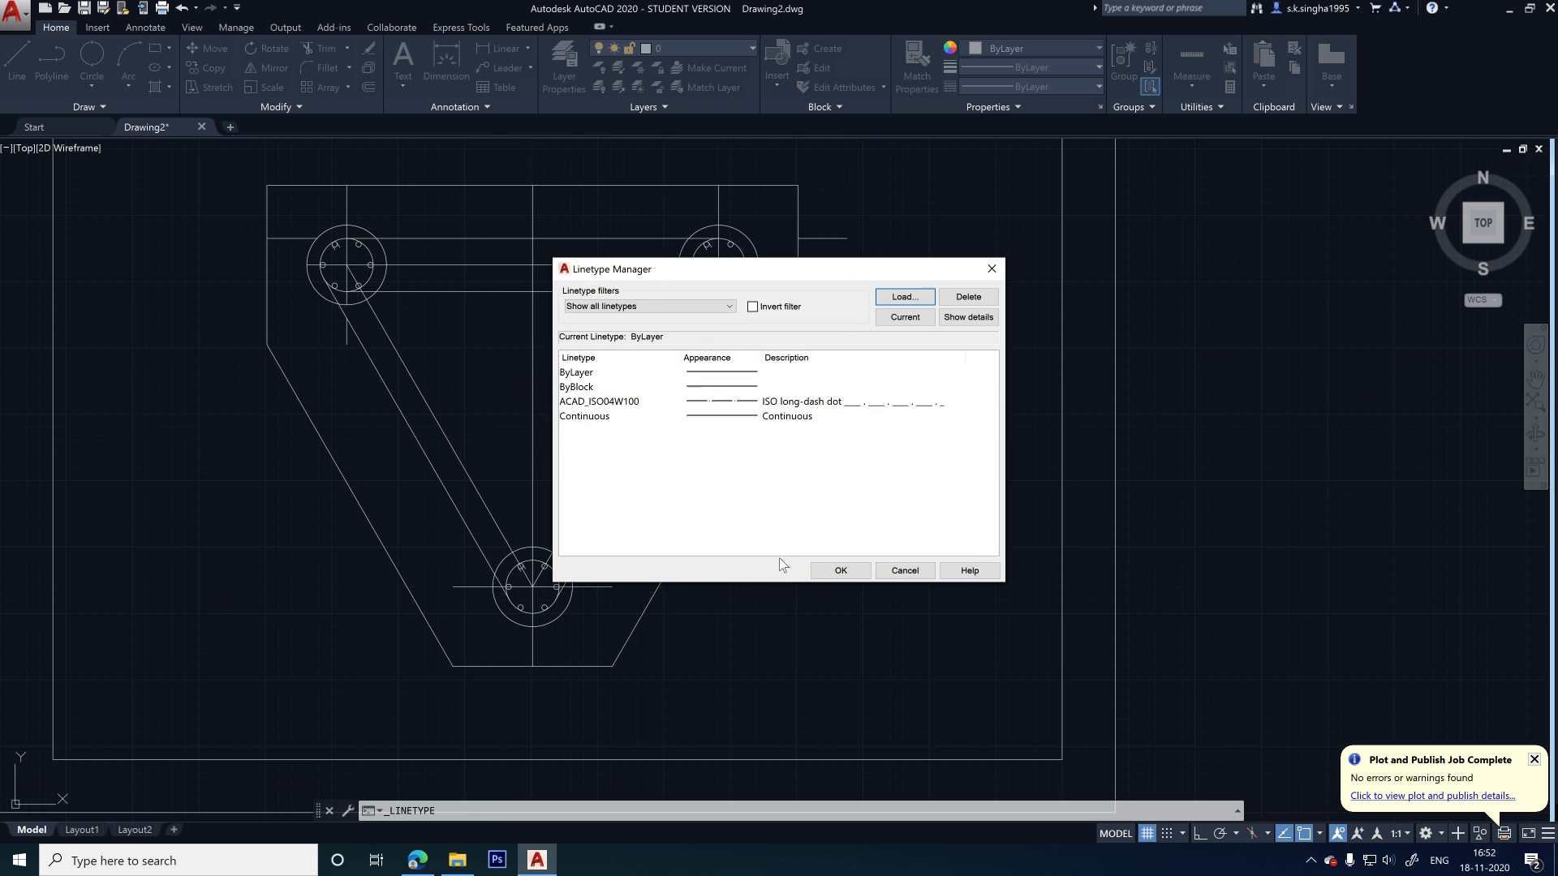
pyautogui.click(714, 401)
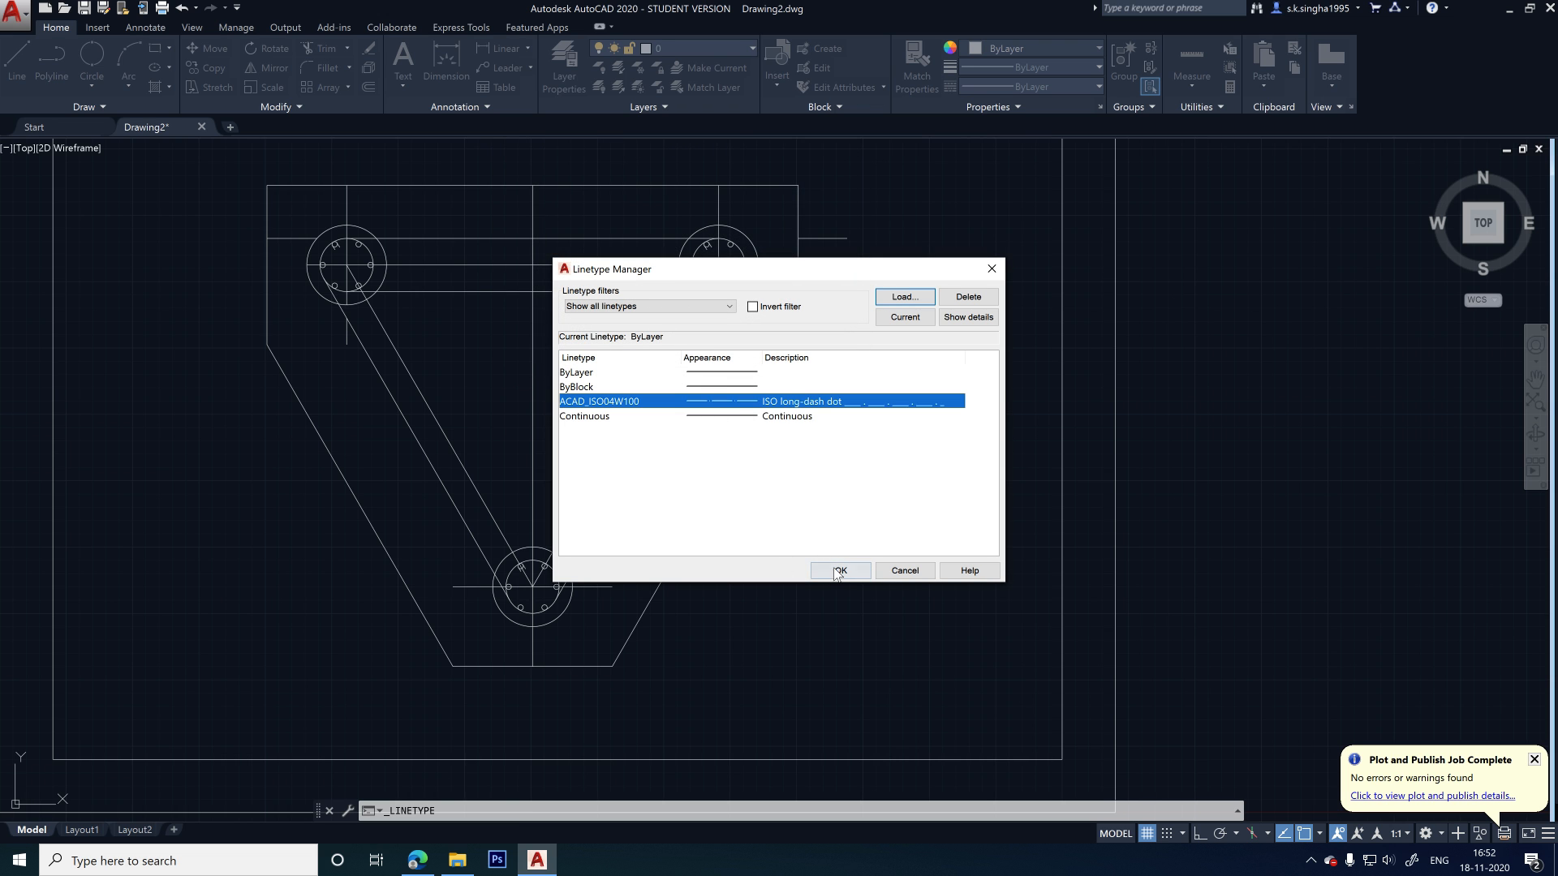
pyautogui.click(837, 571)
# - Apply the ACAD_ISO04W100 linetype to the horizontal and two diagonal centrelines joining the three piles
pyautogui.scroll(5, 616, 397)
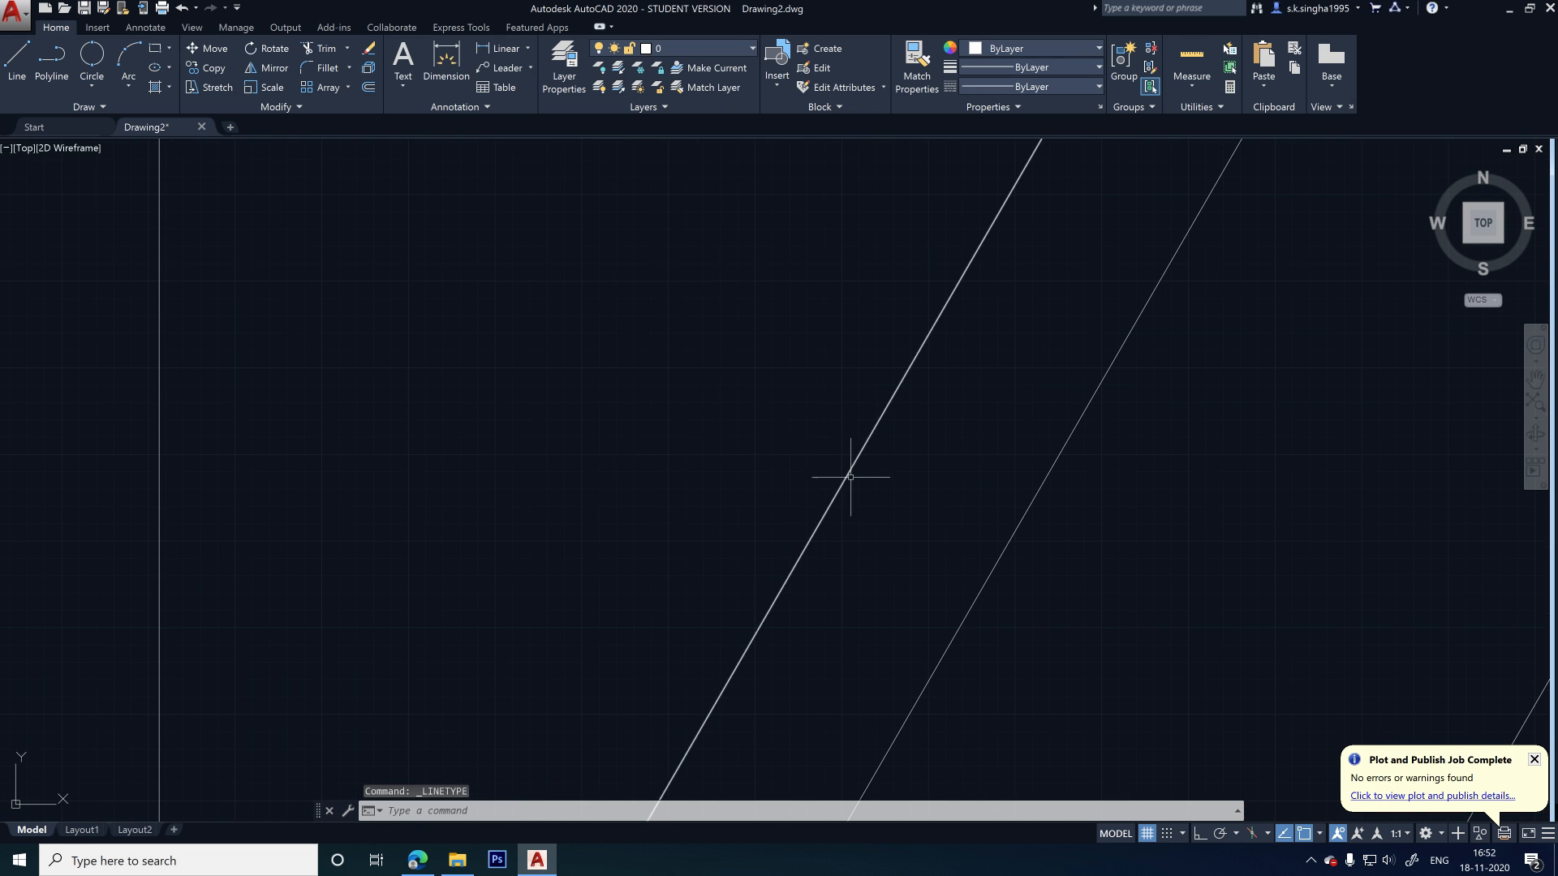
pyautogui.scroll(5, 851, 477)
pyautogui.scroll(4, 484, 301)
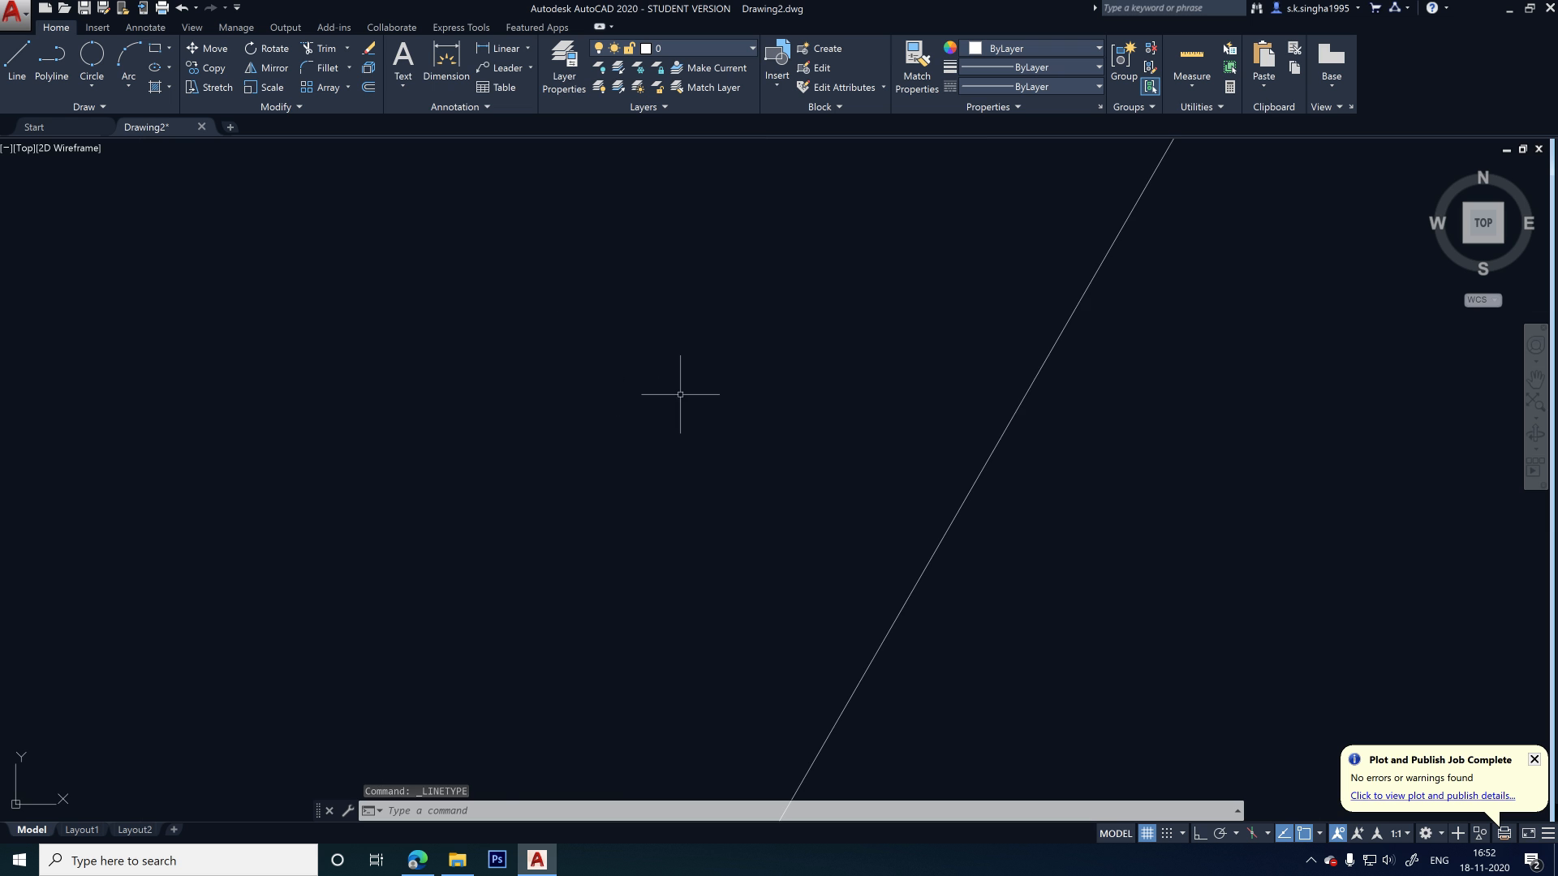
pyautogui.scroll(-12, 717, 394)
pyautogui.scroll(6, 720, 409)
pyautogui.scroll(2, 720, 410)
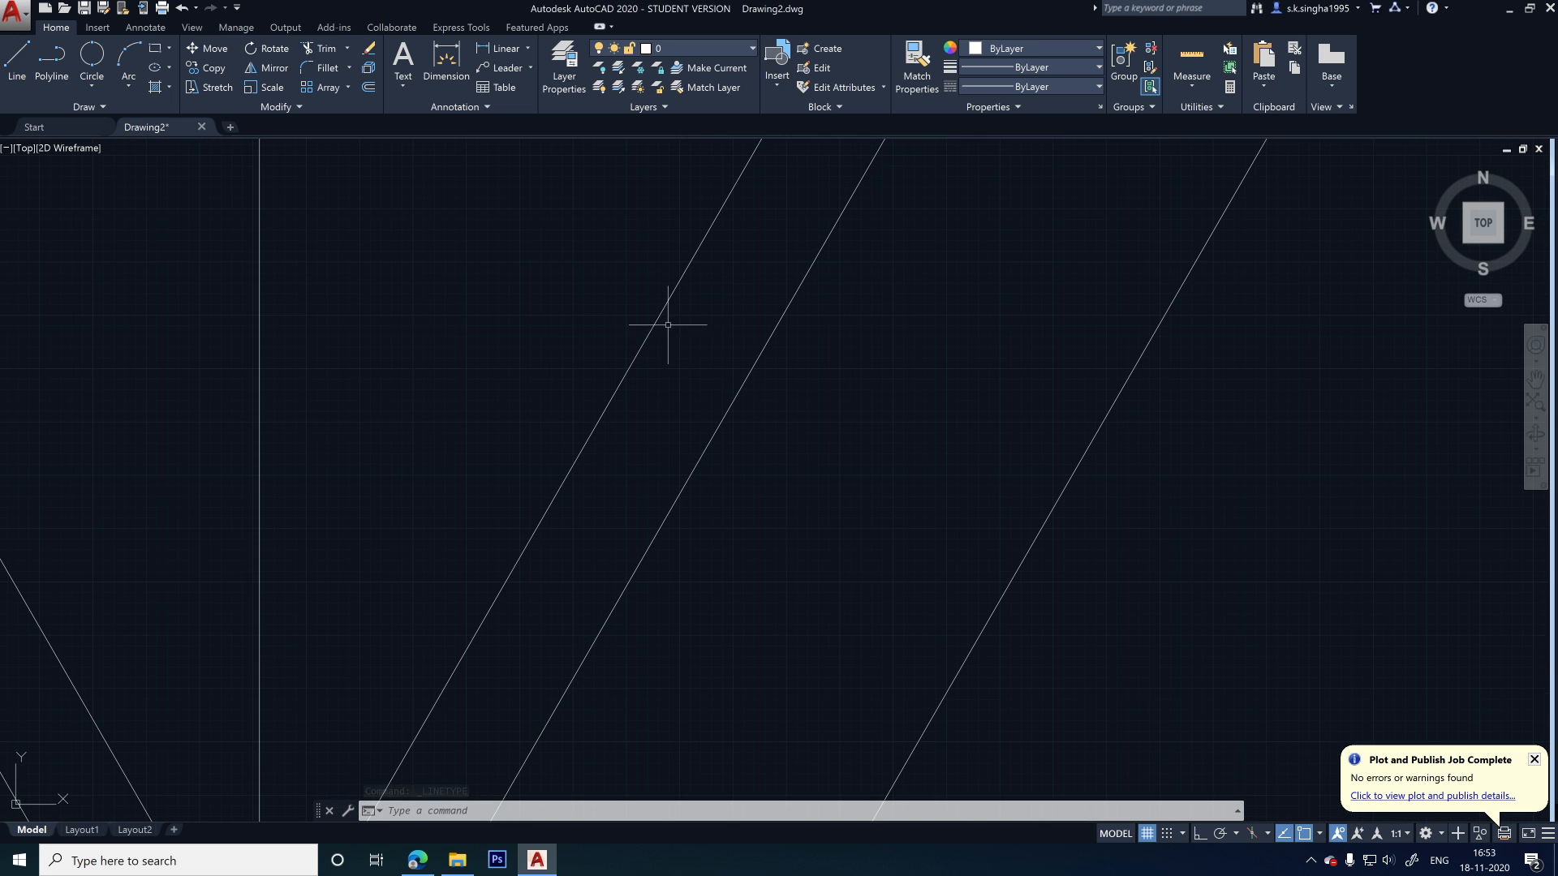
pyautogui.click(661, 320)
pyautogui.click(626, 382)
pyautogui.scroll(-8, 643, 410)
pyautogui.scroll(2, 519, 386)
pyautogui.scroll(2, 519, 386)
pyautogui.click(569, 371)
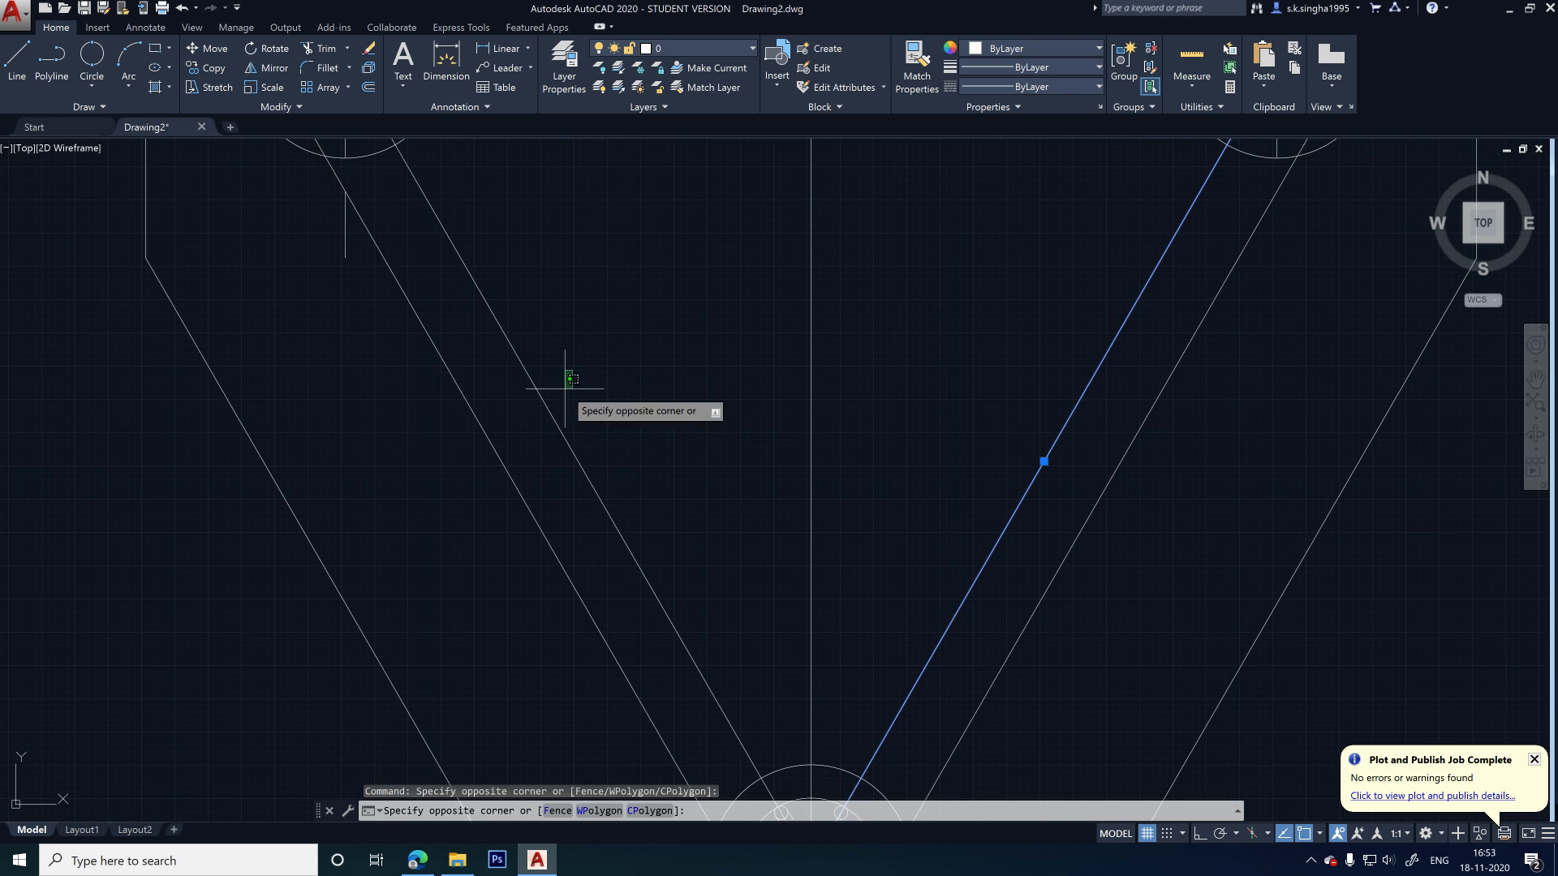
pyautogui.click(532, 430)
pyautogui.scroll(-3, 534, 435)
pyautogui.scroll(3, 609, 323)
pyautogui.click(676, 381)
pyautogui.click(661, 408)
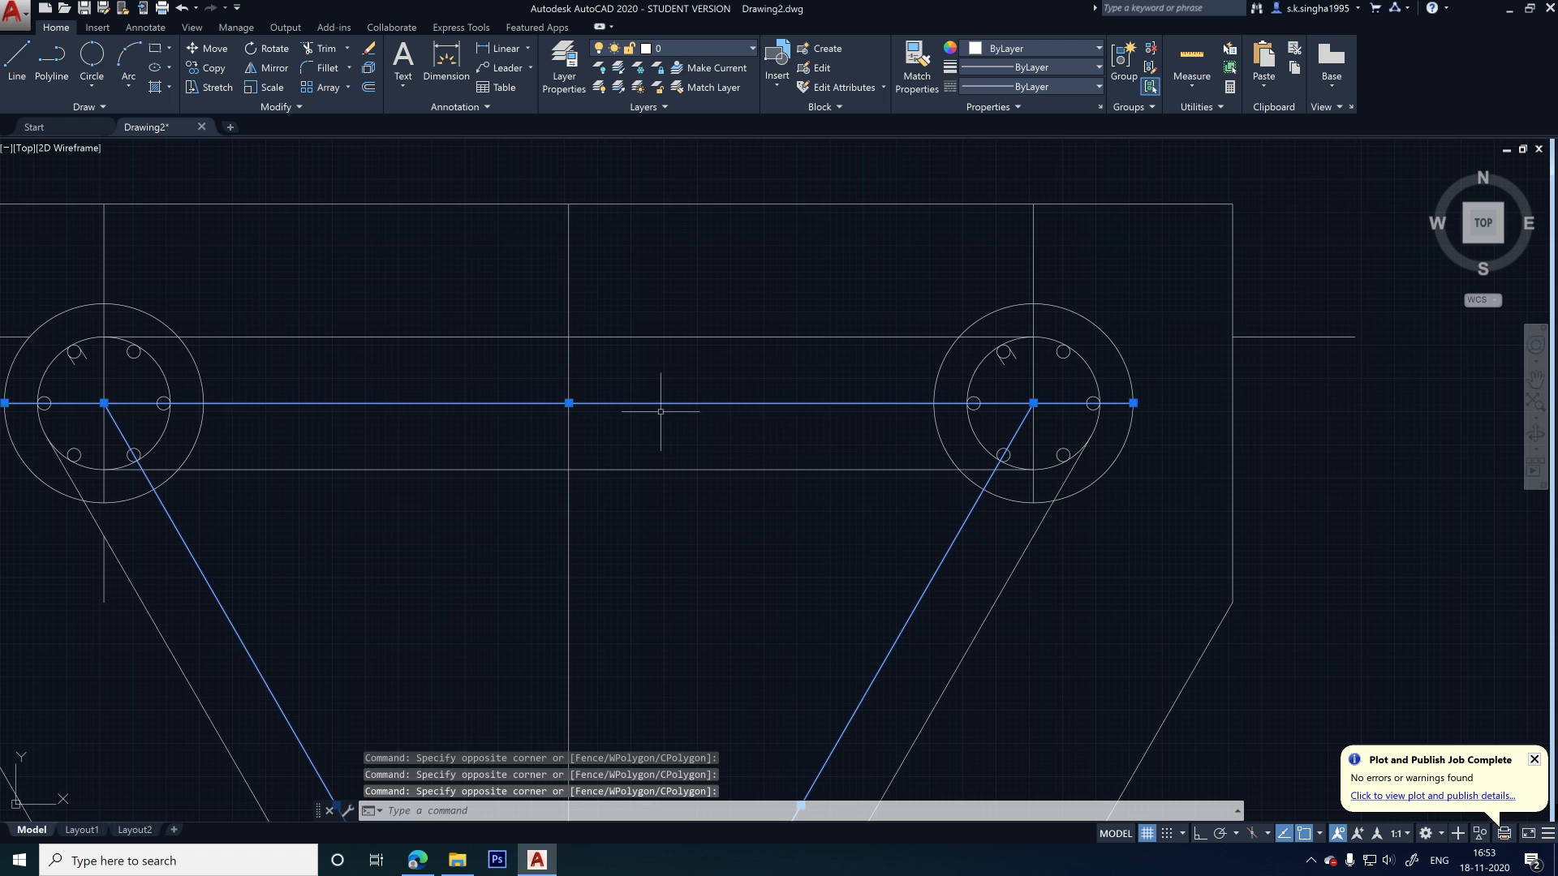
pyautogui.scroll(-2, 661, 411)
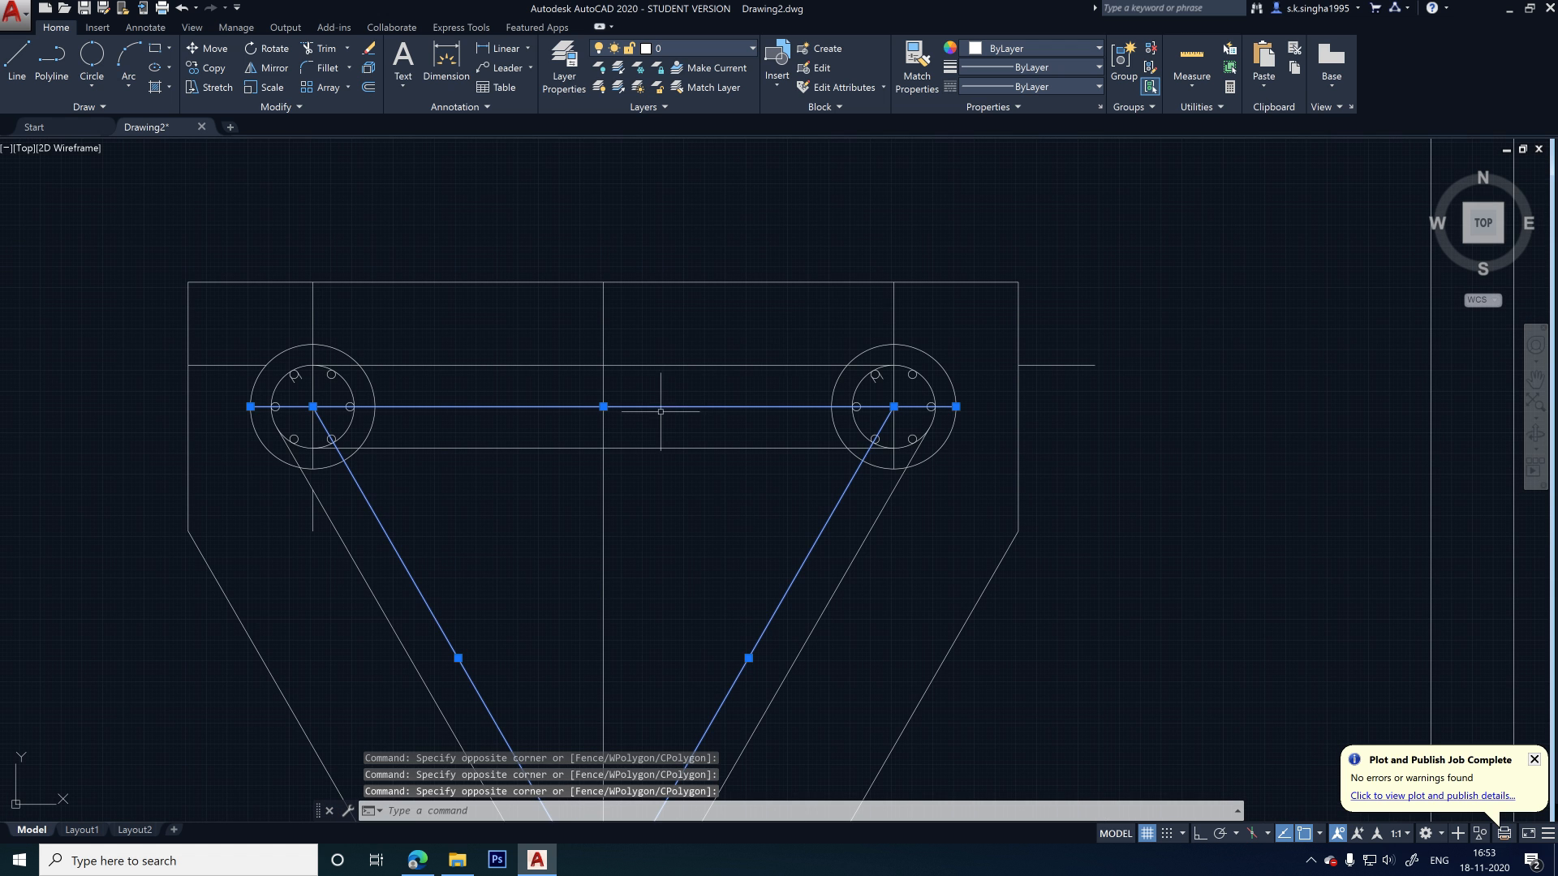
pyautogui.click(1032, 89)
pyautogui.click(1039, 143)
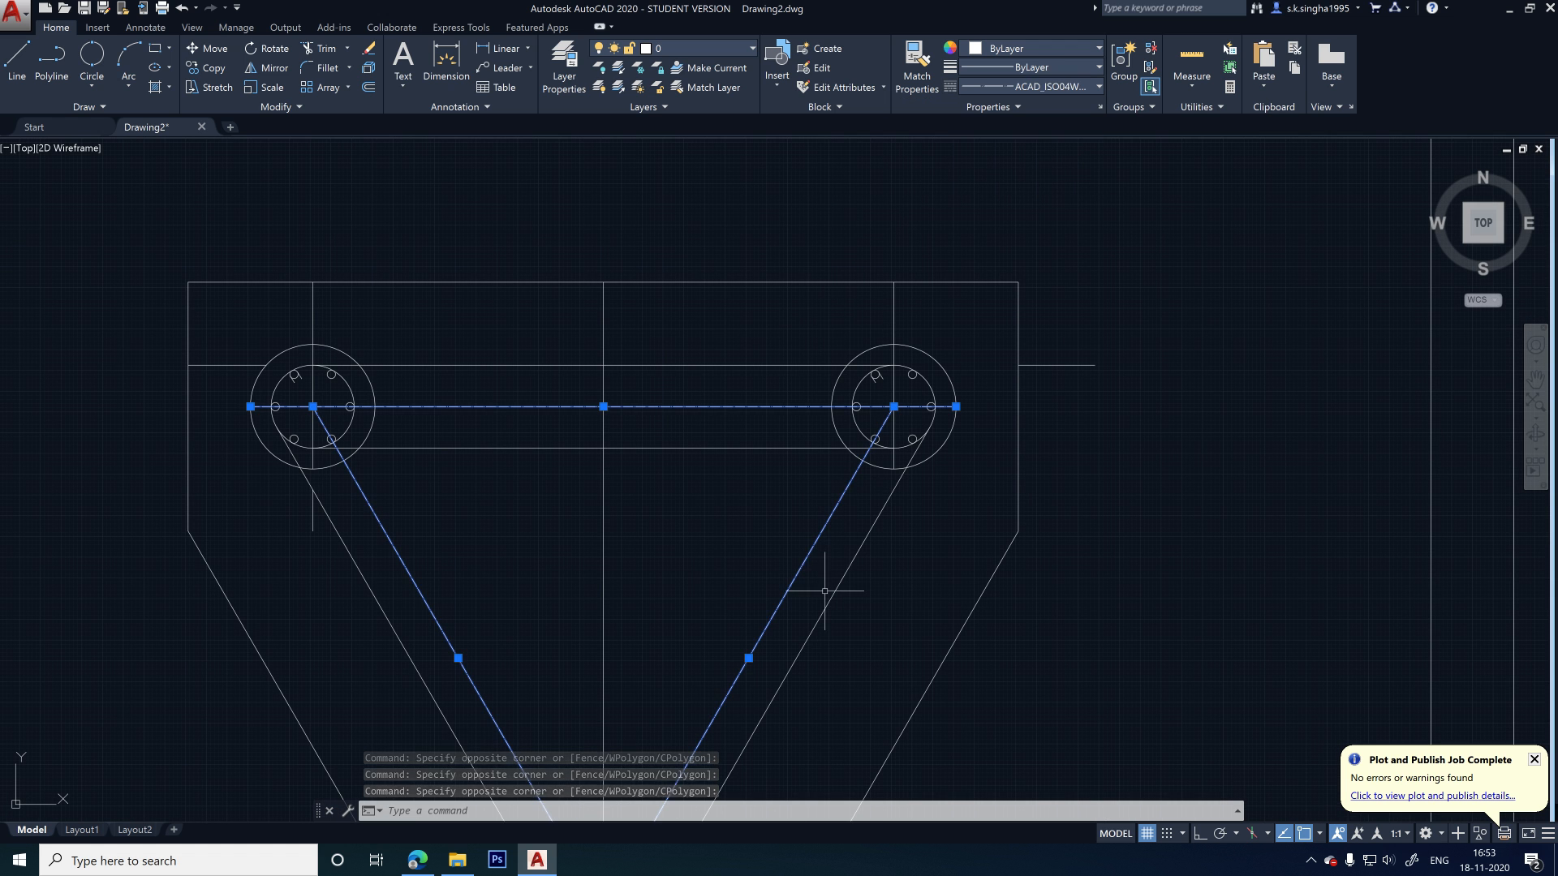
pyautogui.press('Escape')
# - Examine the dash-dot pattern on the centrelines joining the piles and check for leftover line segments around the cap
pyautogui.scroll(6, 825, 591)
pyautogui.scroll(-6, 672, 448)
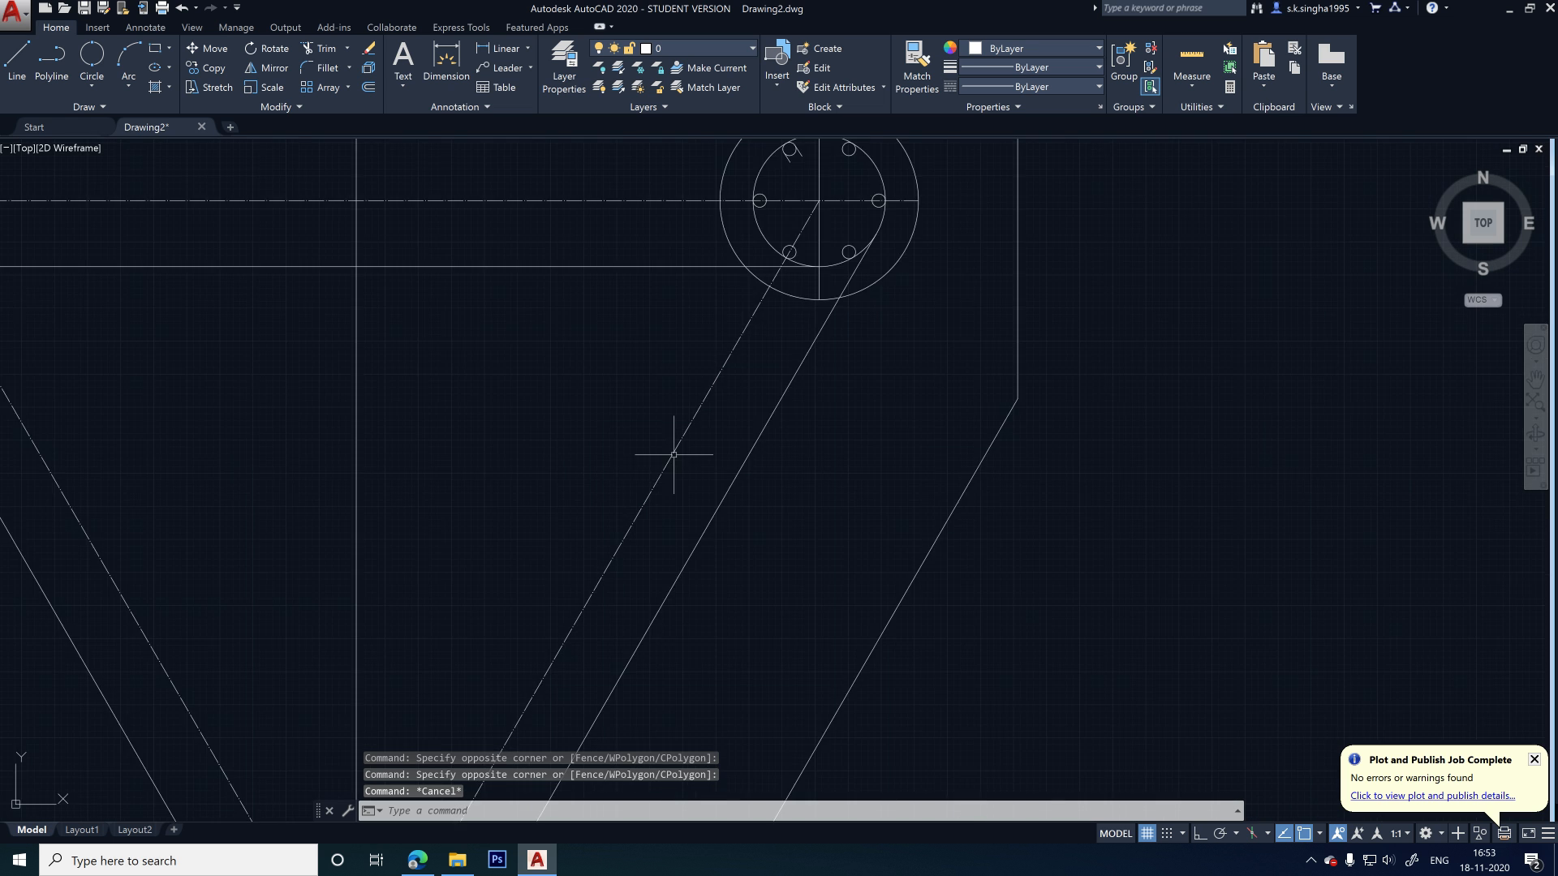
pyautogui.scroll(4, 601, 396)
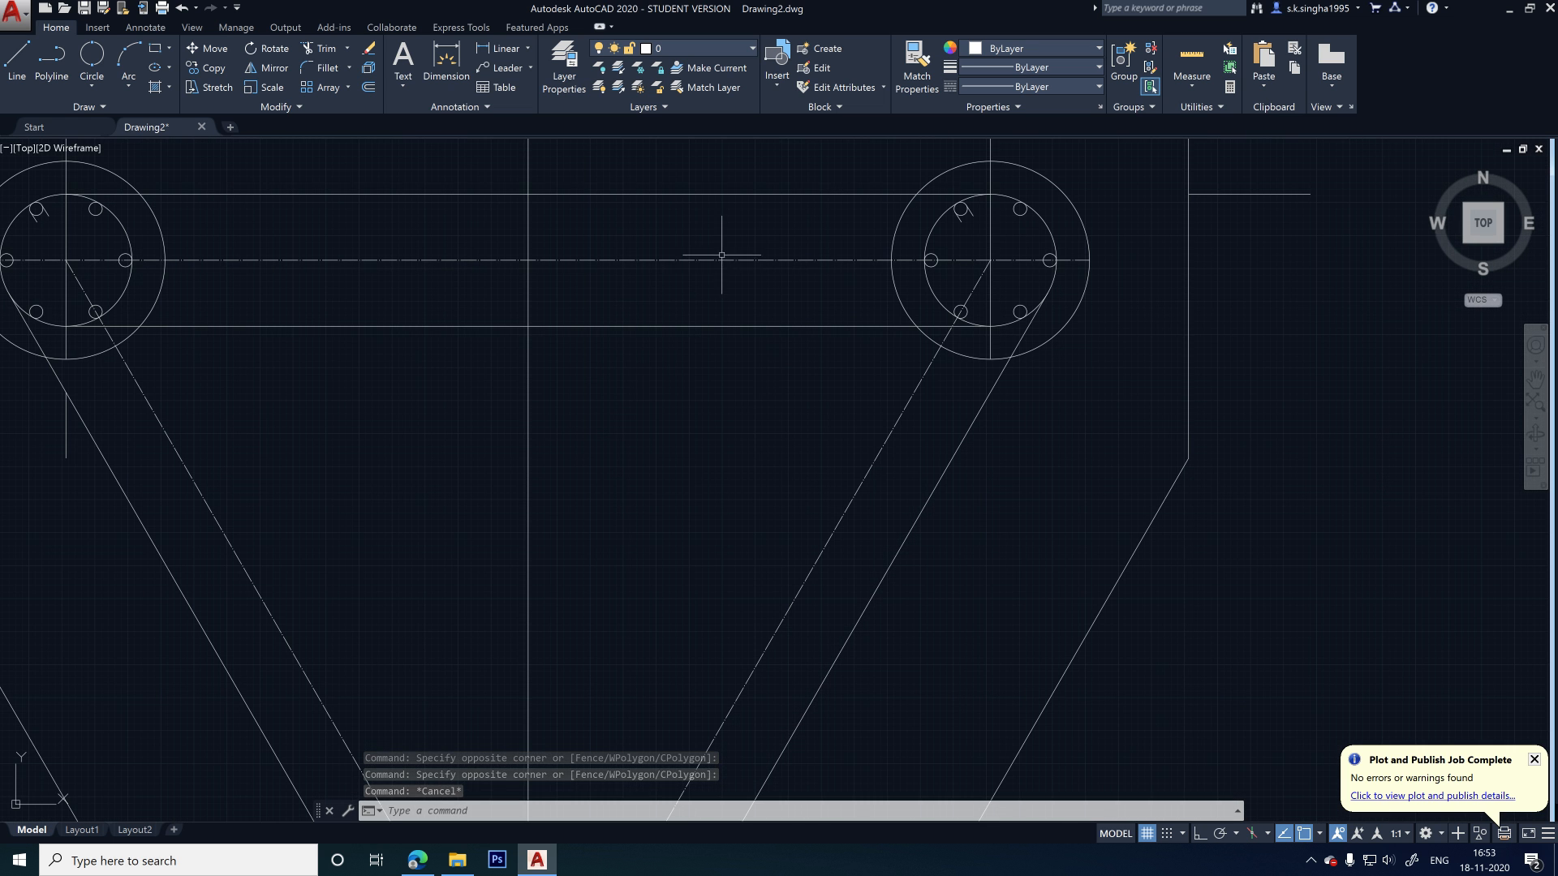
pyautogui.scroll(-2, 949, 305)
pyautogui.scroll(2, 529, 276)
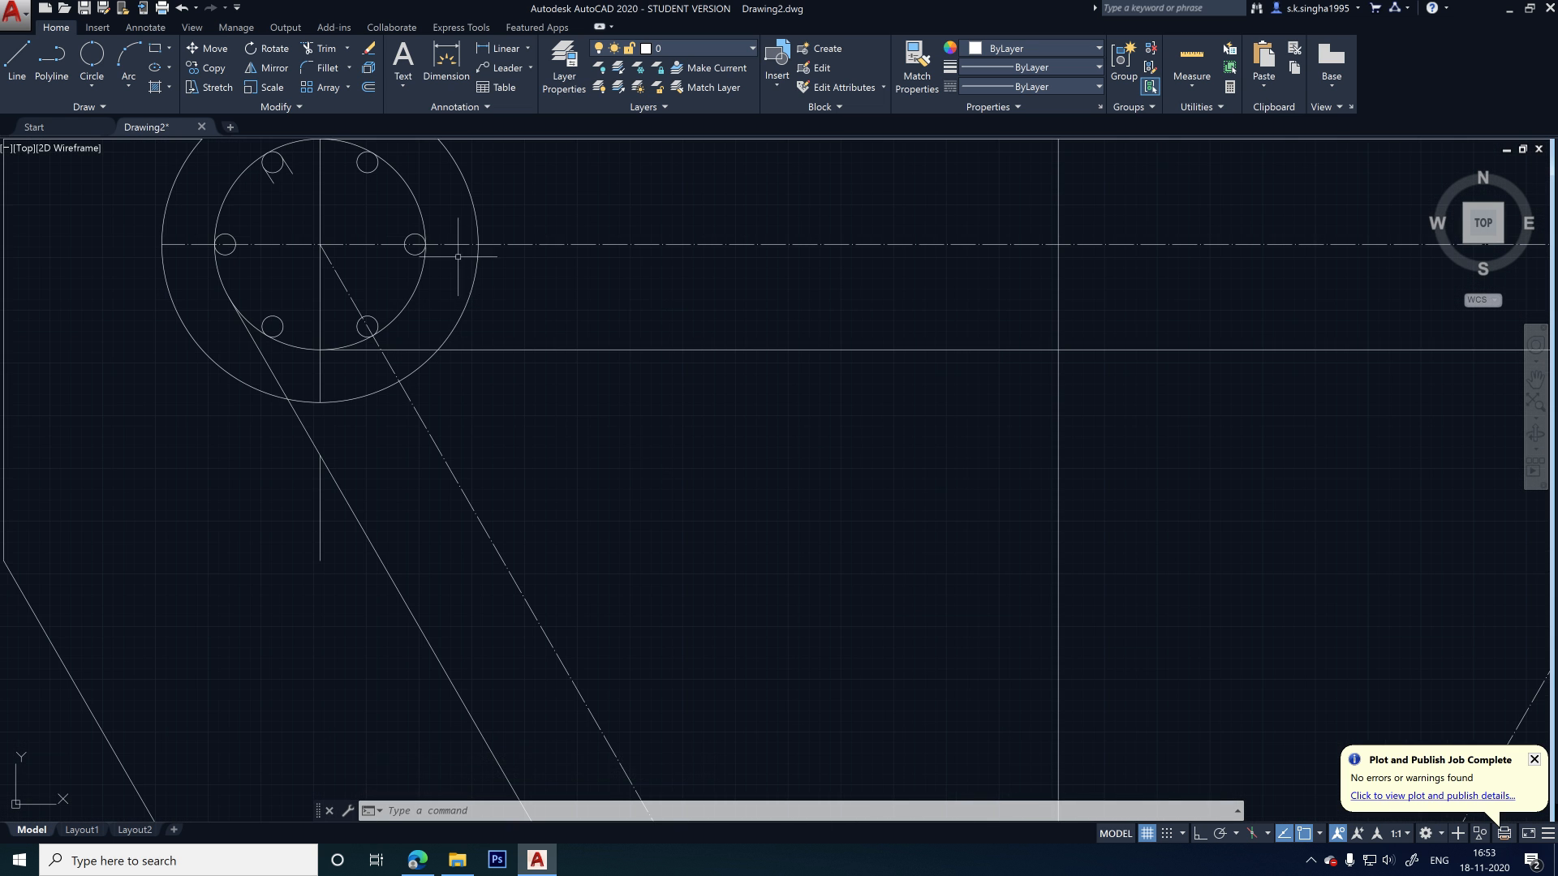
pyautogui.scroll(-3, 338, 278)
pyautogui.scroll(3, 389, 312)
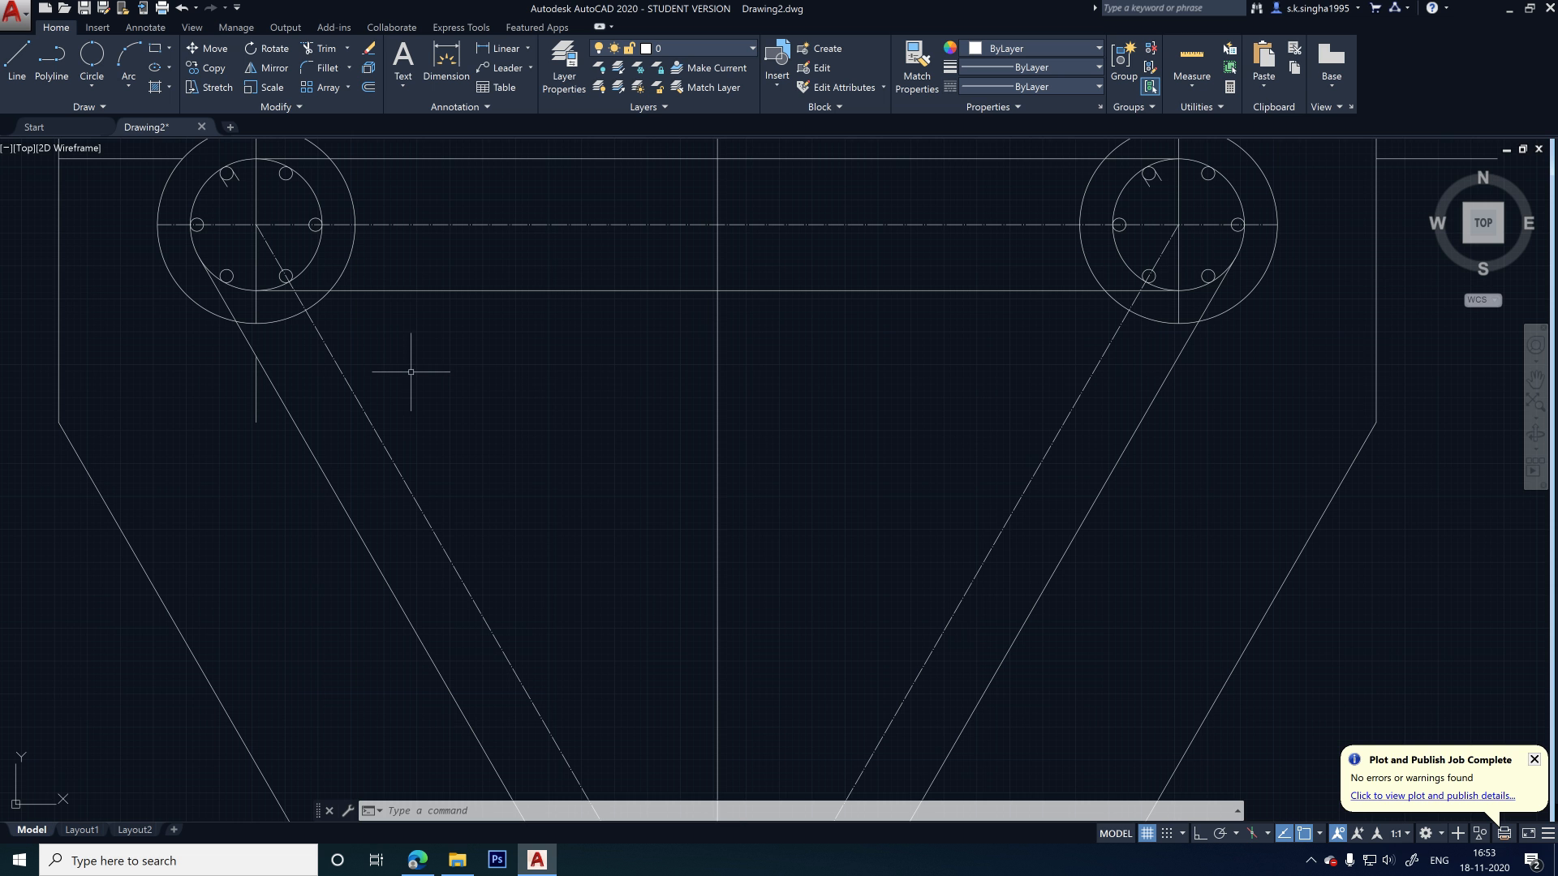
pyautogui.scroll(-3, 400, 365)
pyautogui.scroll(2, 348, 469)
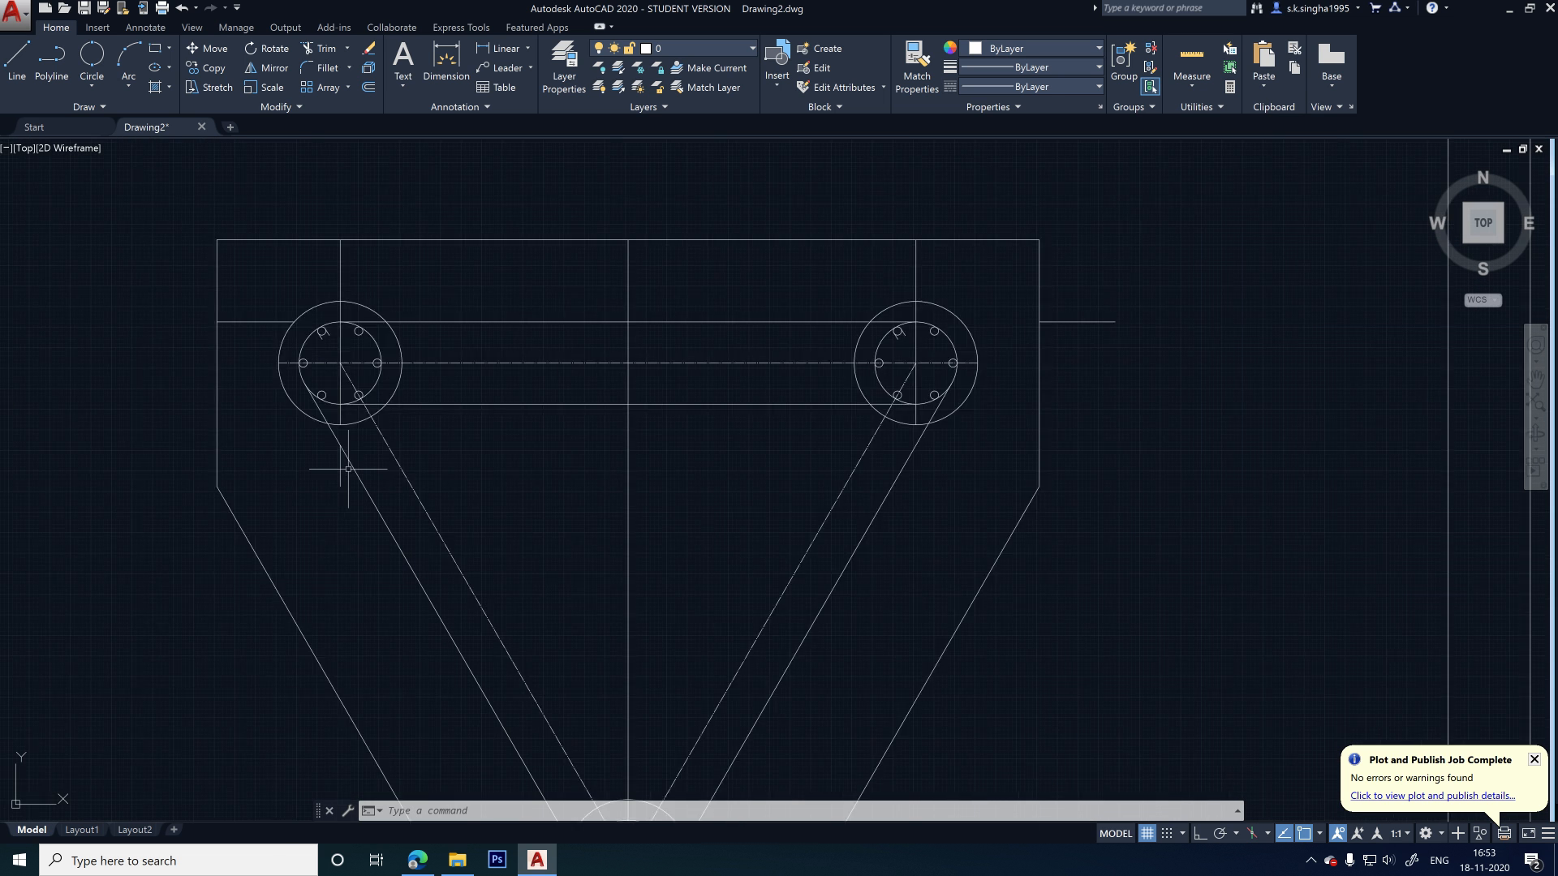
# - Erase the leftover vertical line segment just below the upper-left pile
pyautogui.scroll(2, 348, 469)
pyautogui.scroll(2, 328, 491)
pyautogui.click(386, 435)
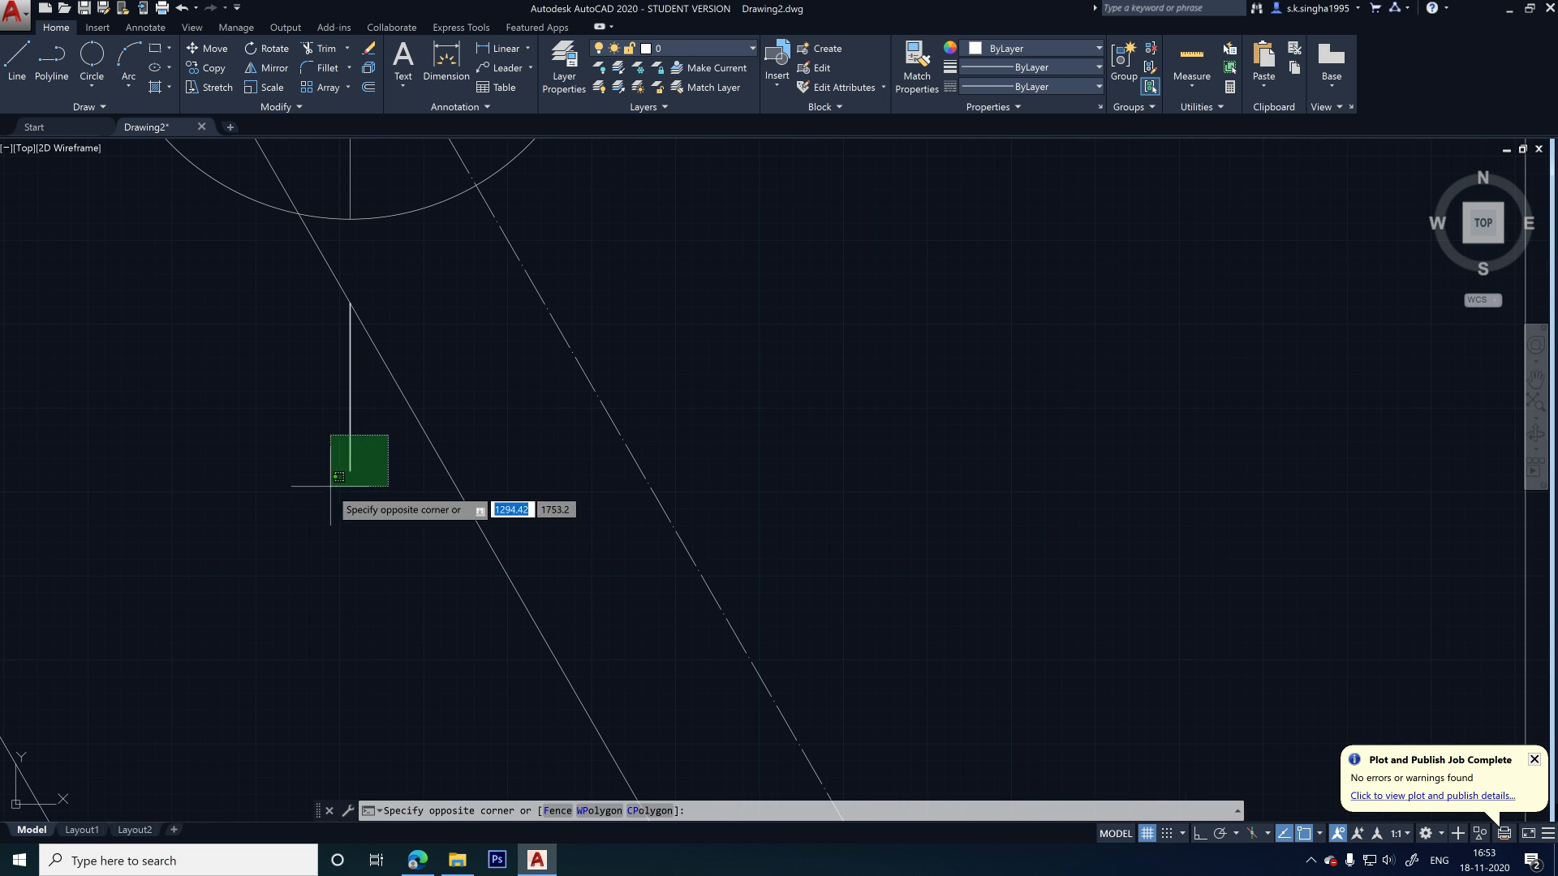
pyautogui.click(329, 488)
pyautogui.press('Delete')
# - Erase the horizontal line stub extending beyond the cap's right edge
pyautogui.scroll(-3, 271, 501)
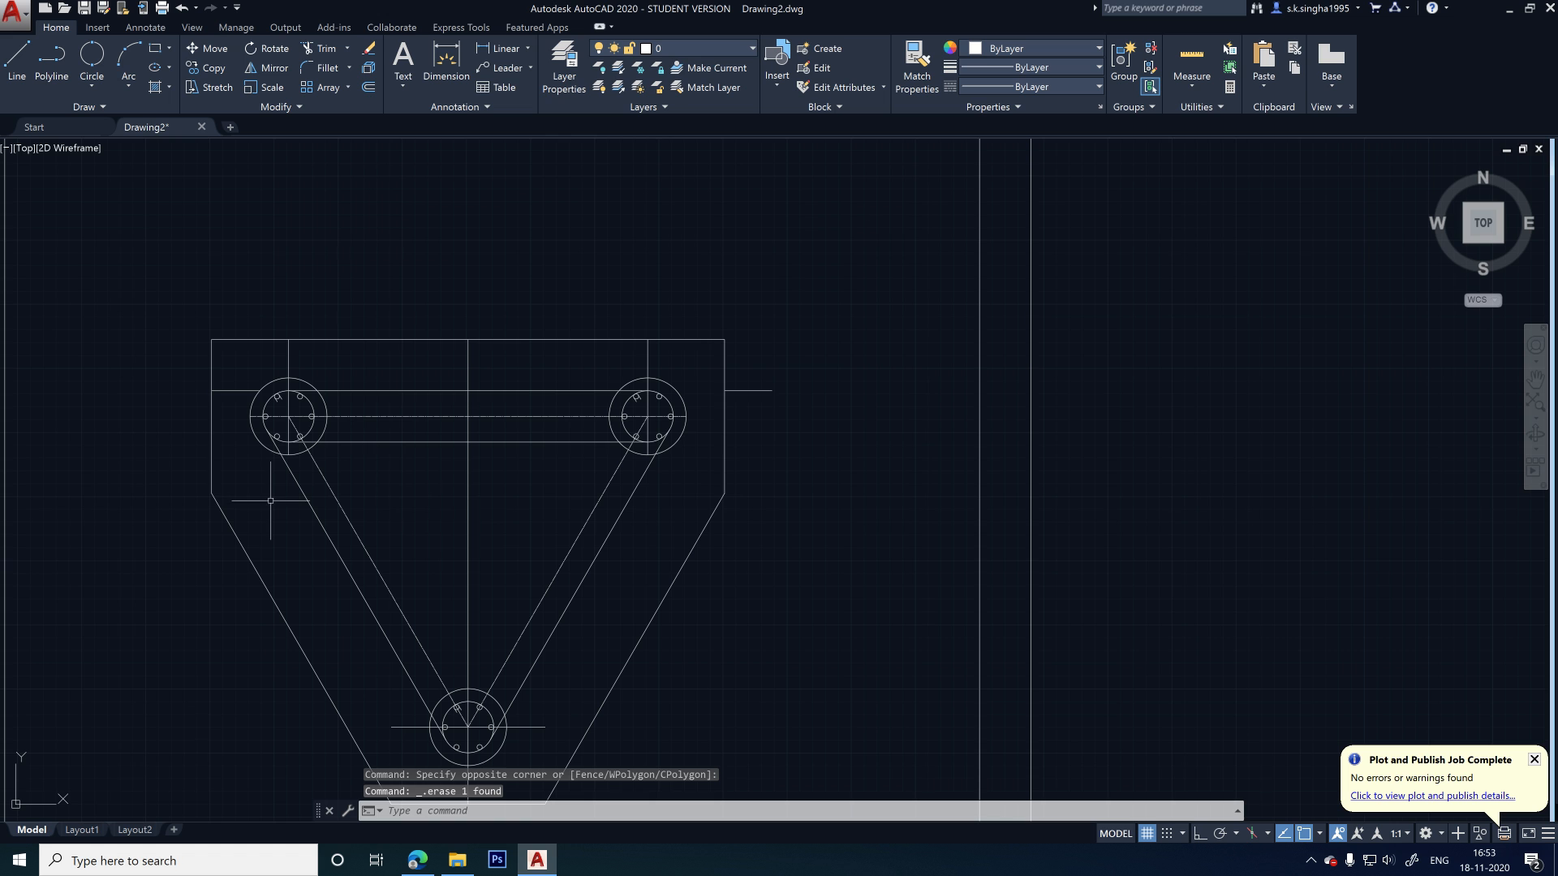
pyautogui.click(777, 369)
pyautogui.click(758, 422)
pyautogui.press('Delete')
pyautogui.scroll(-3, 772, 390)
pyautogui.scroll(3, 599, 556)
pyautogui.scroll(2, 758, 487)
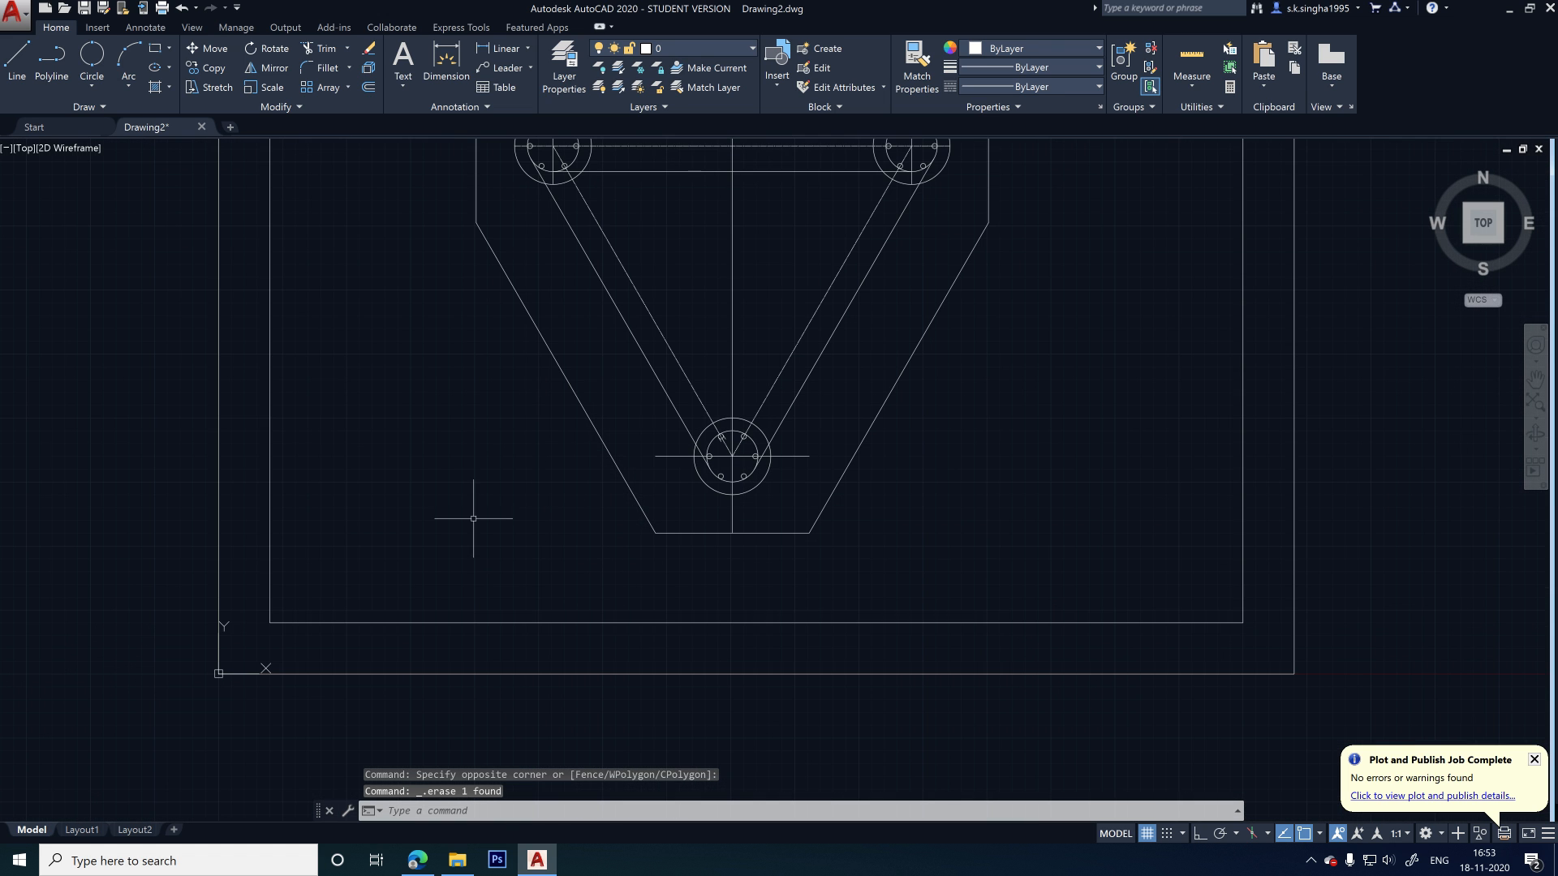
pyautogui.scroll(-4, 812, 454)
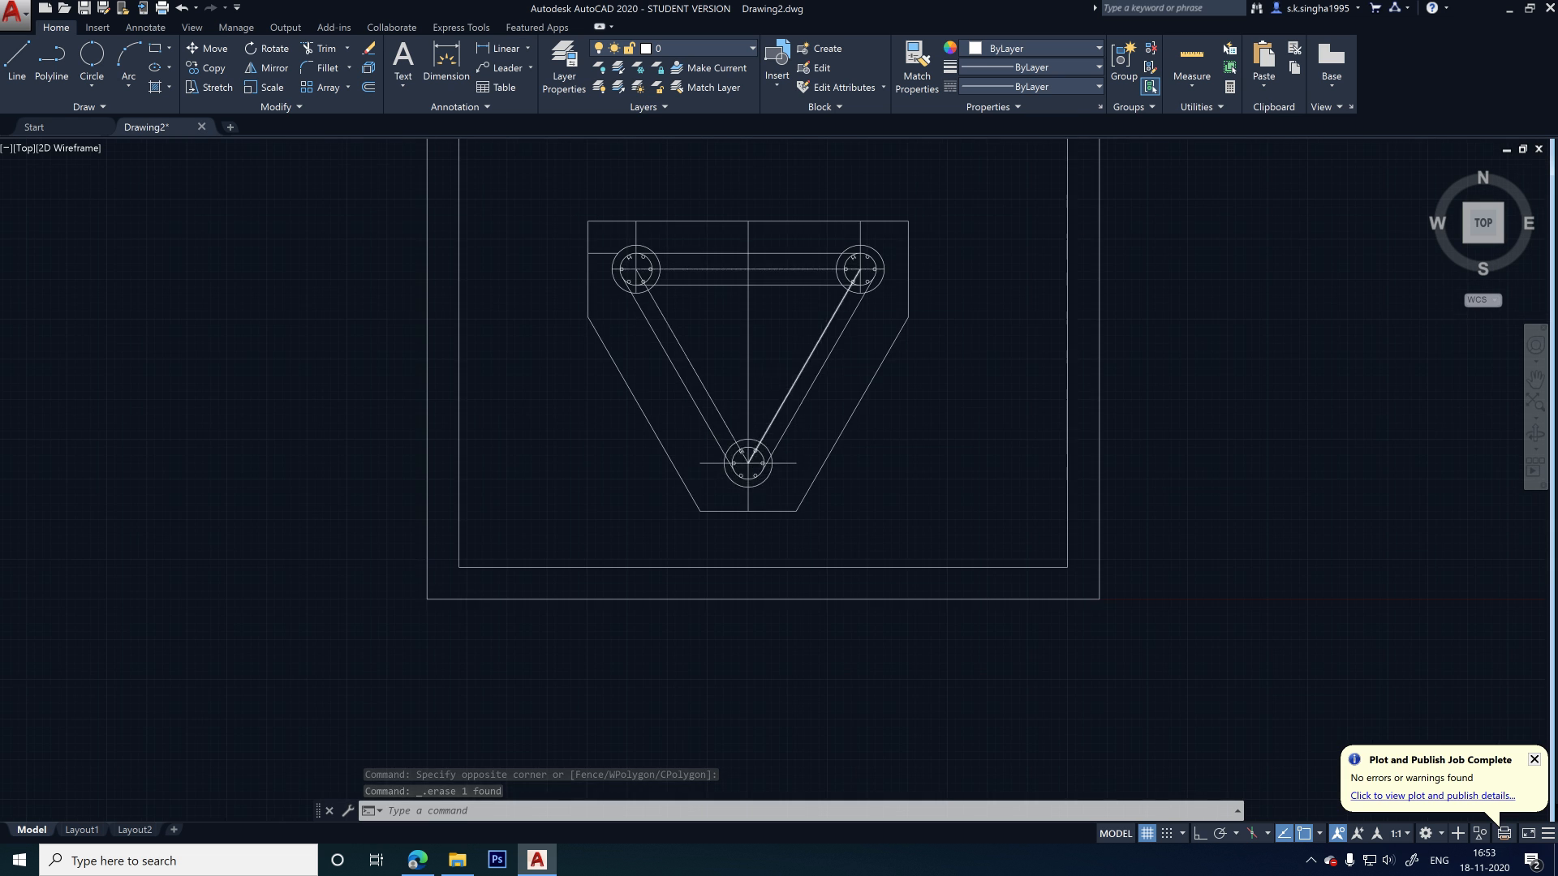
pyautogui.scroll(4, 735, 391)
pyautogui.click(815, 340)
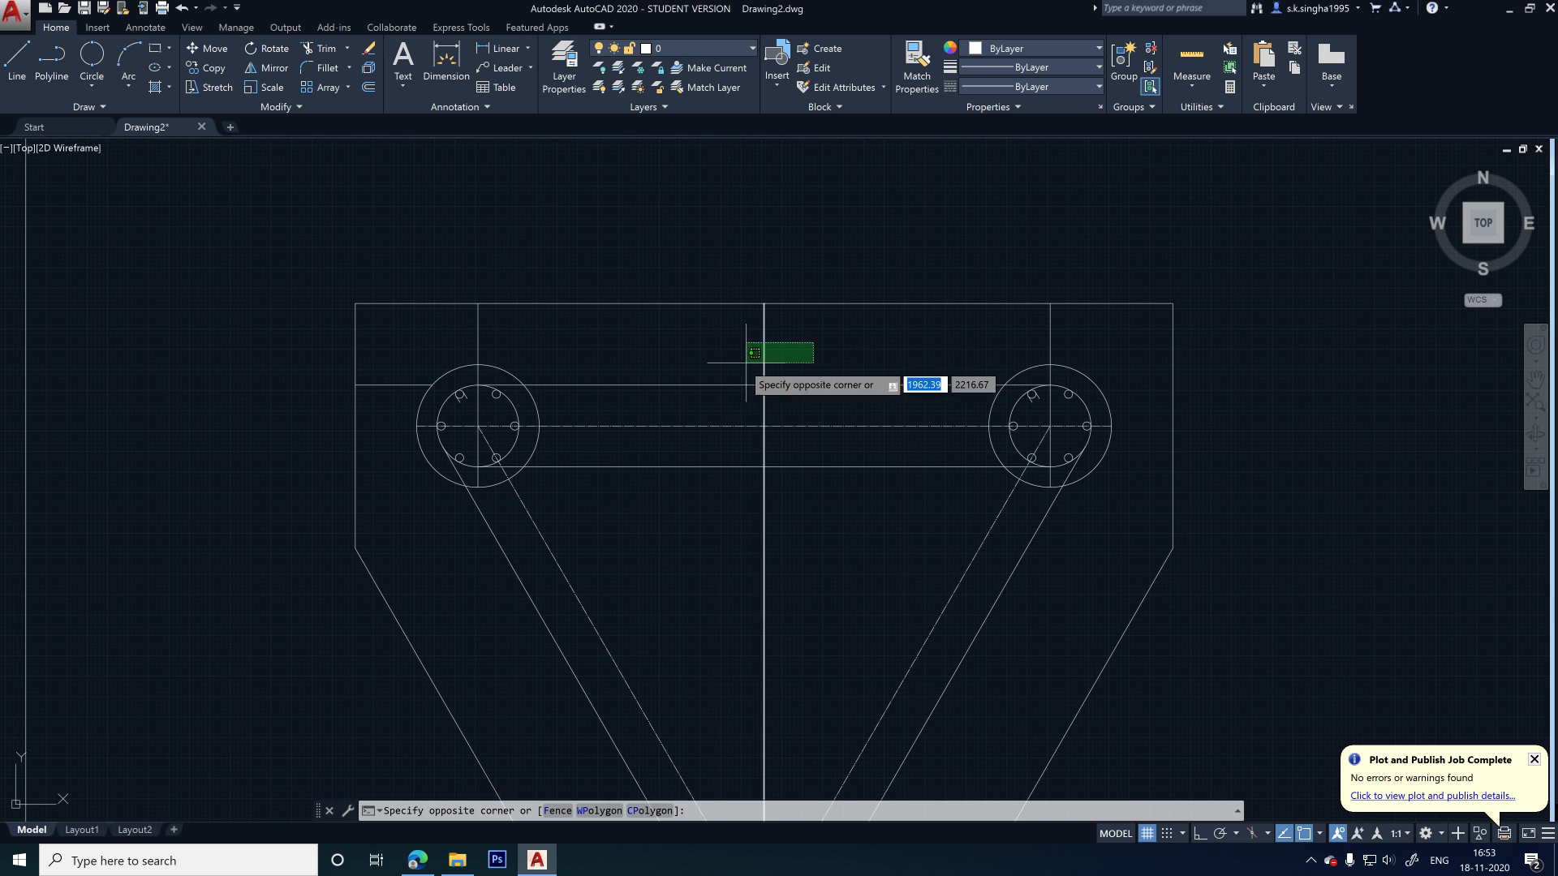
pyautogui.click(737, 363)
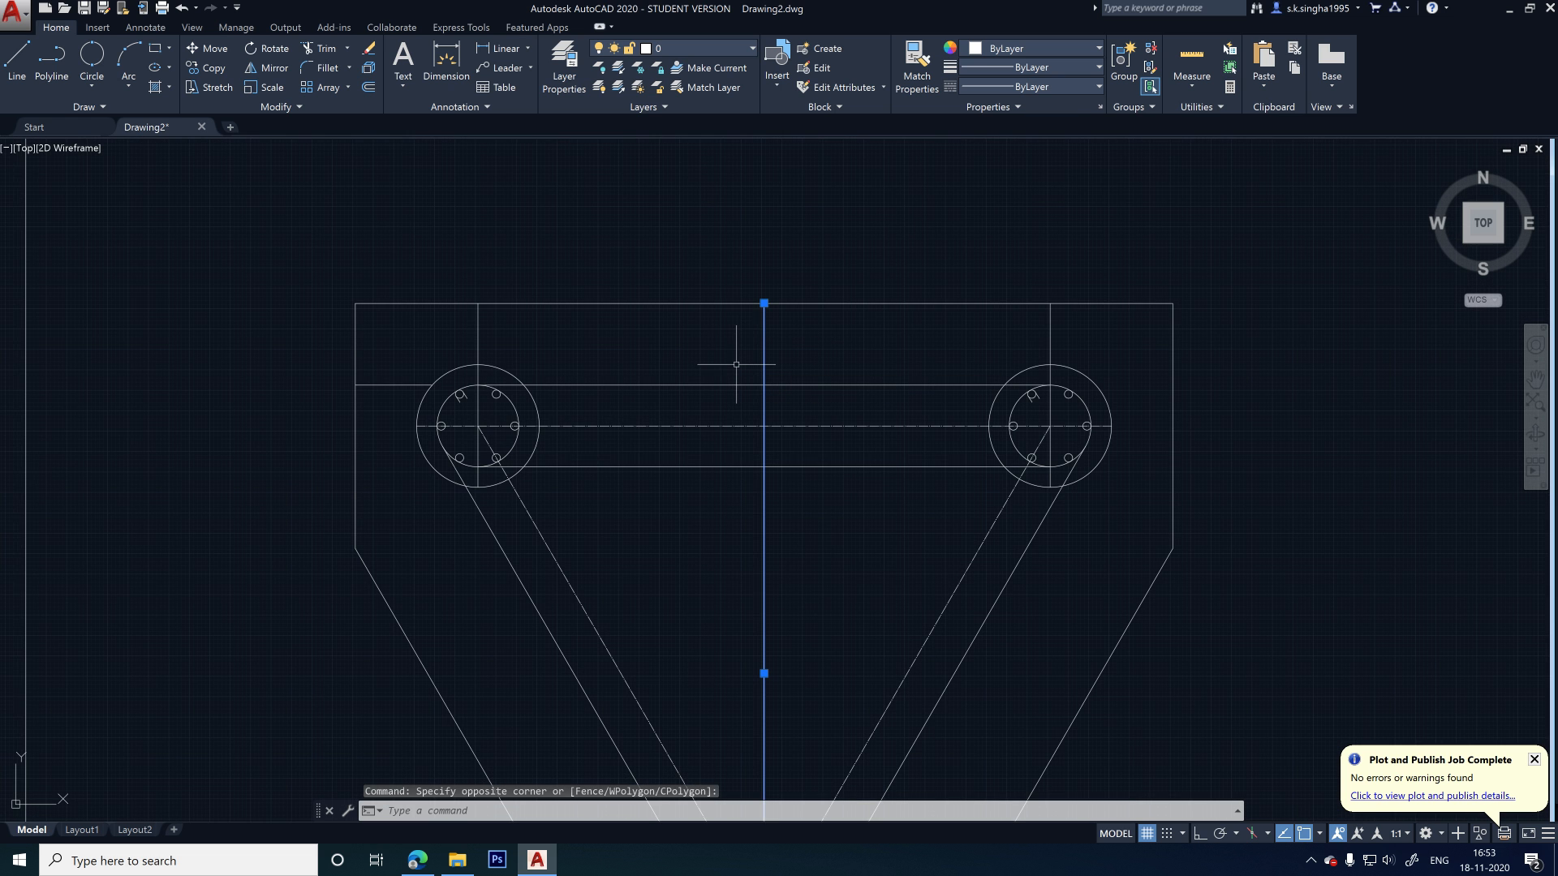
pyautogui.press('Escape')
pyautogui.scroll(-4, 671, 248)
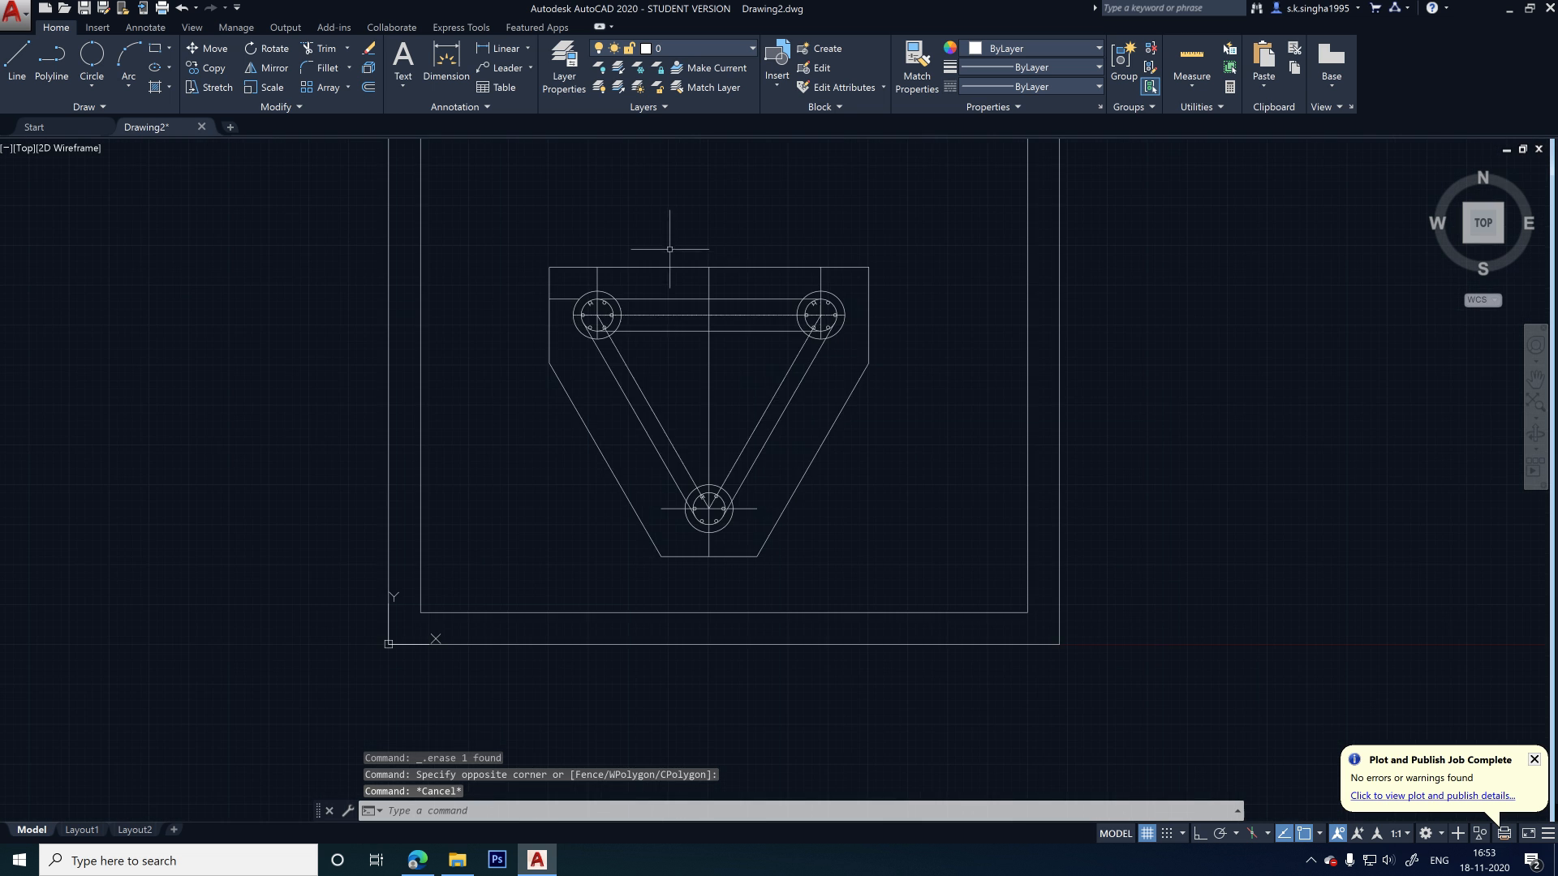
pyautogui.scroll(6, 811, 440)
pyautogui.moveTo(711, 222); pyautogui.dragTo(842, 464, button='middle')
pyautogui.scroll(-4, 738, 383)
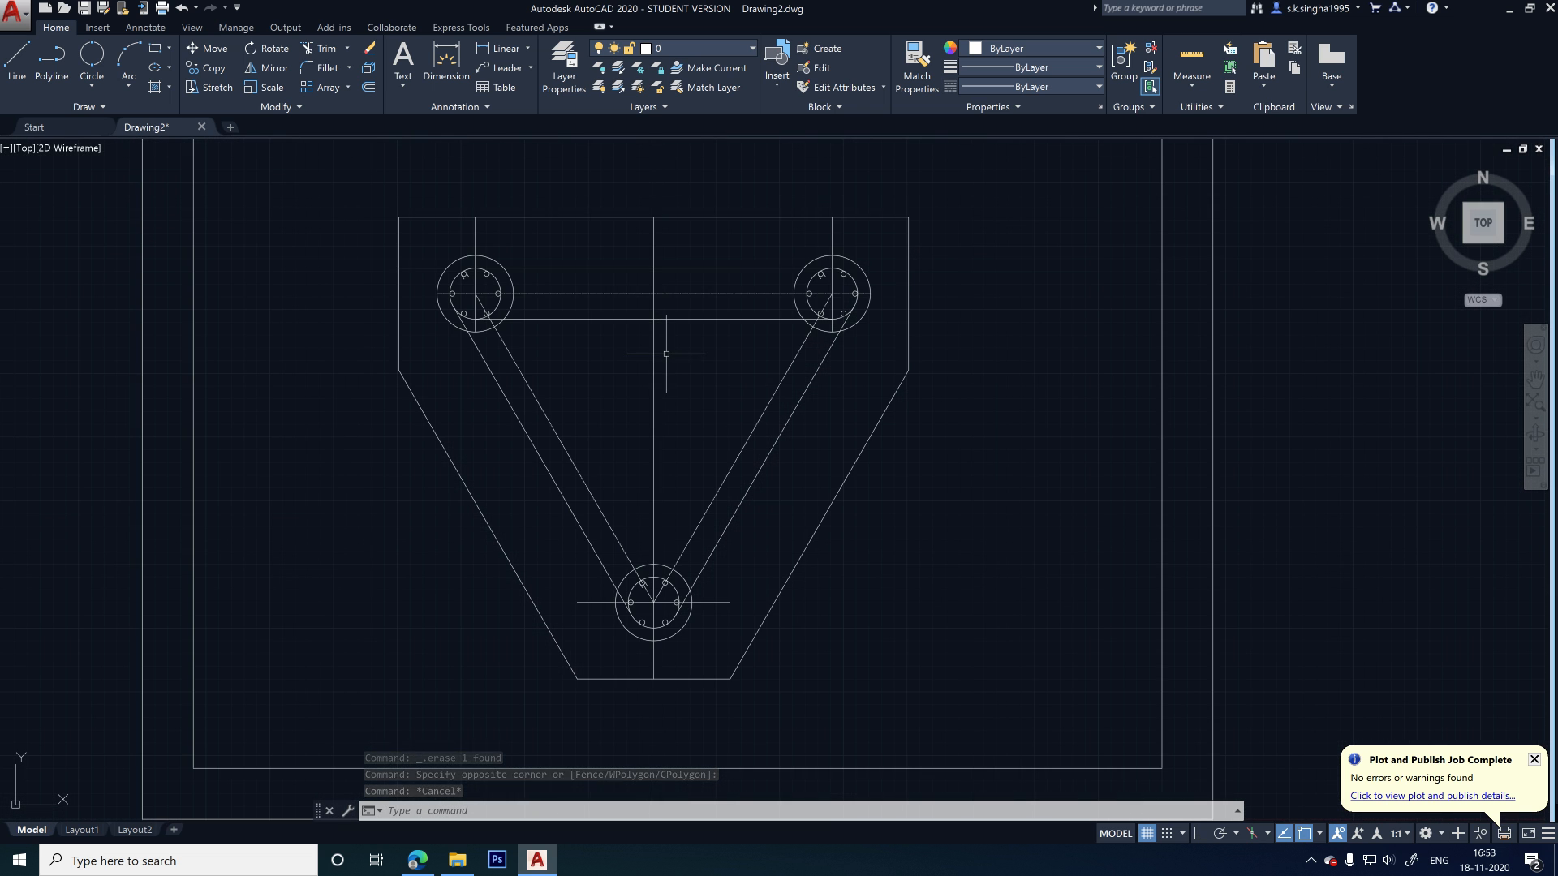
pyautogui.press('Escape')
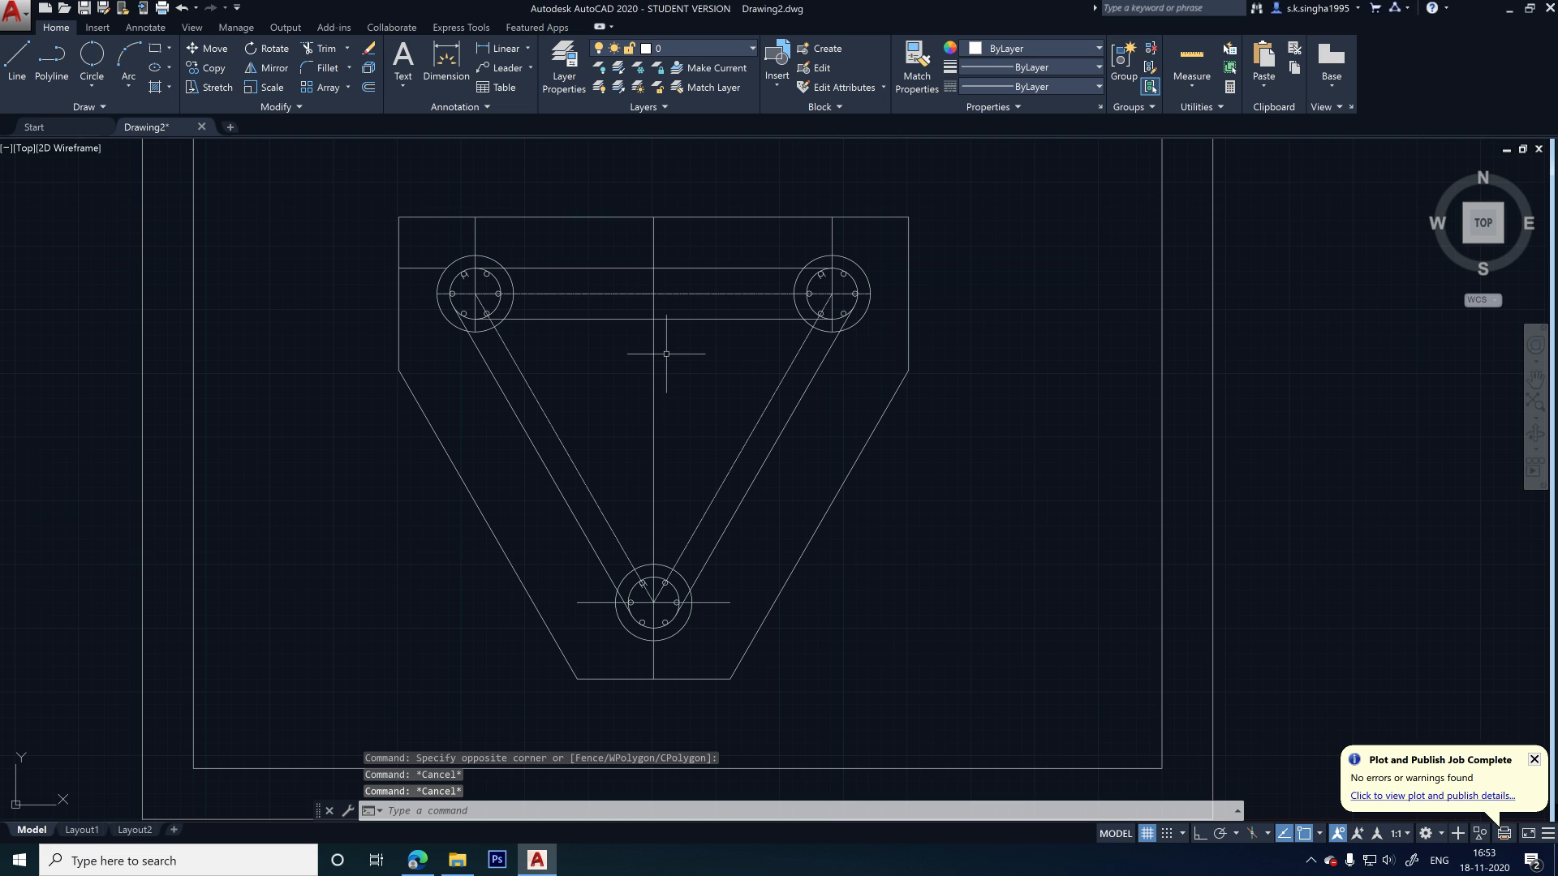
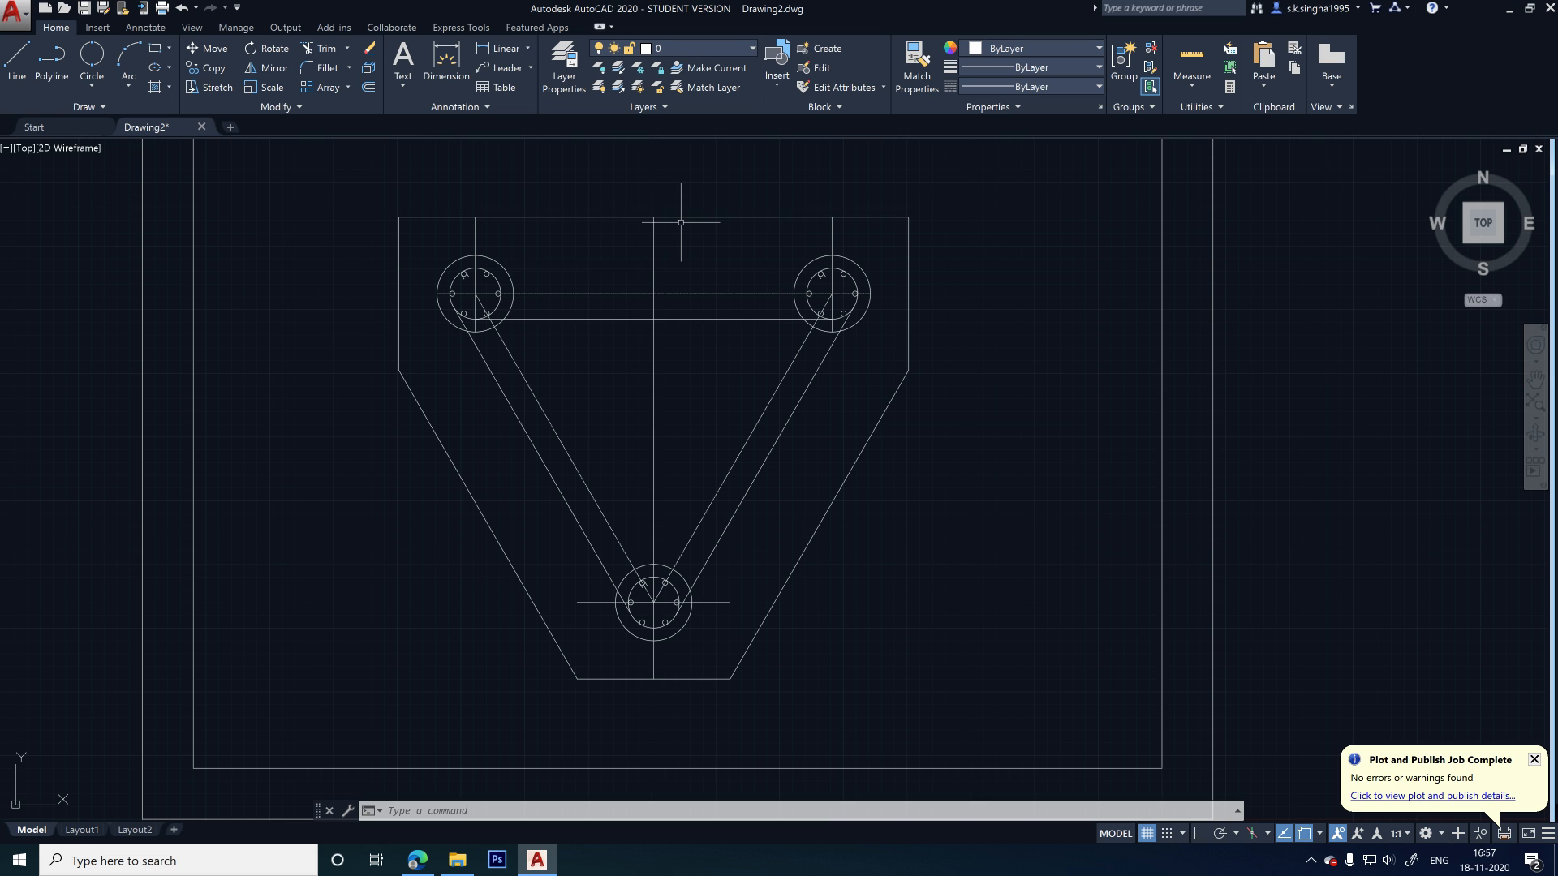
# - Offset the cap's vertical centreline to the right by 150, and offset that copy another 150 to the right
pyautogui.write('o')
pyautogui.press('Return')
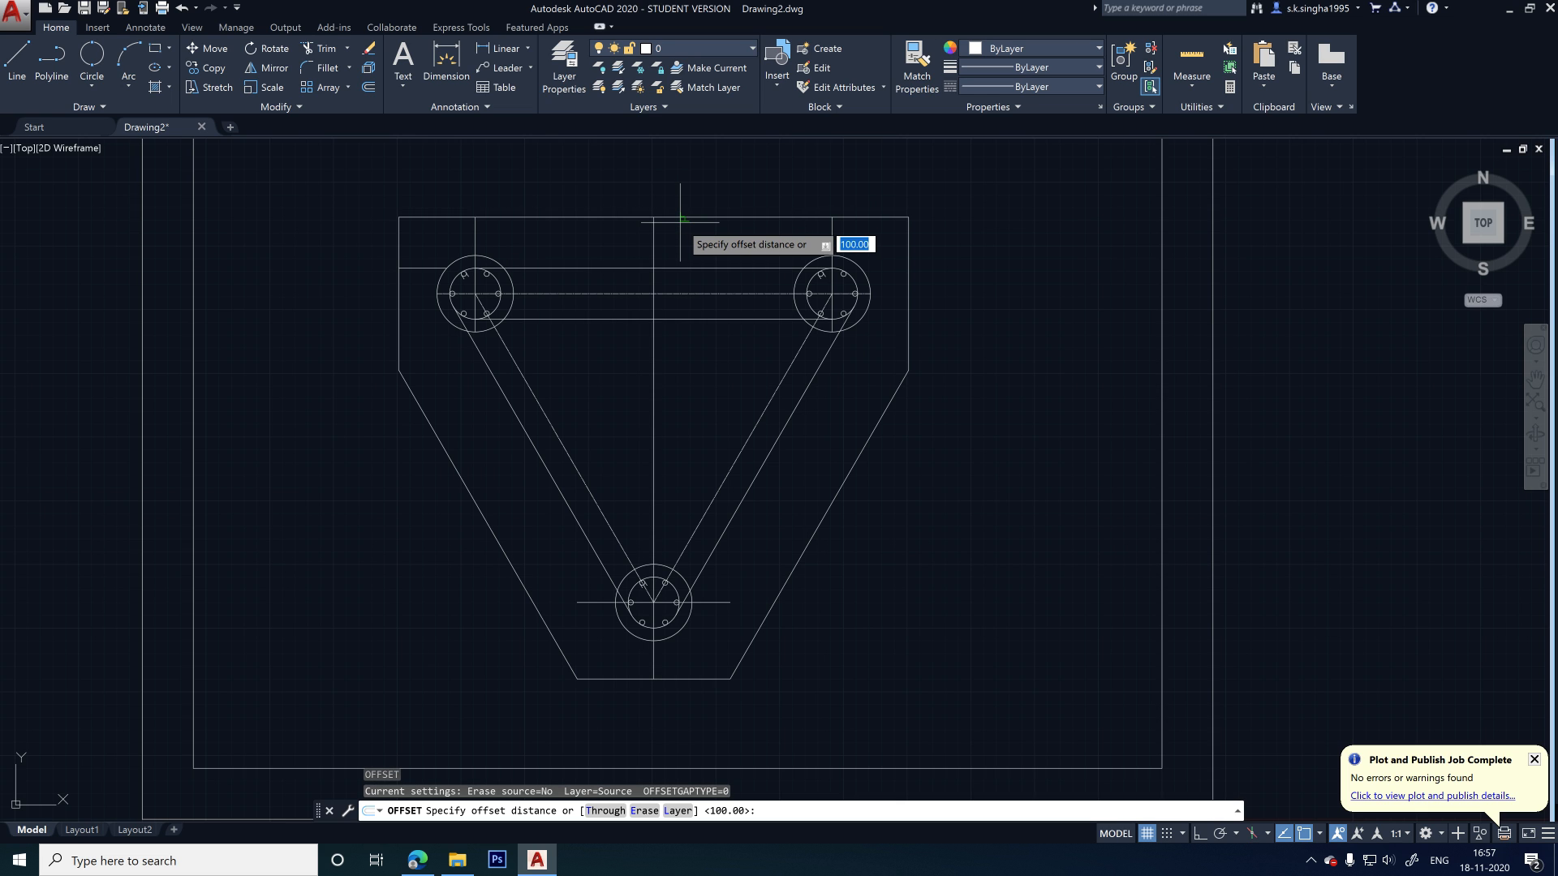
pyautogui.write('150')
pyautogui.press('Return')
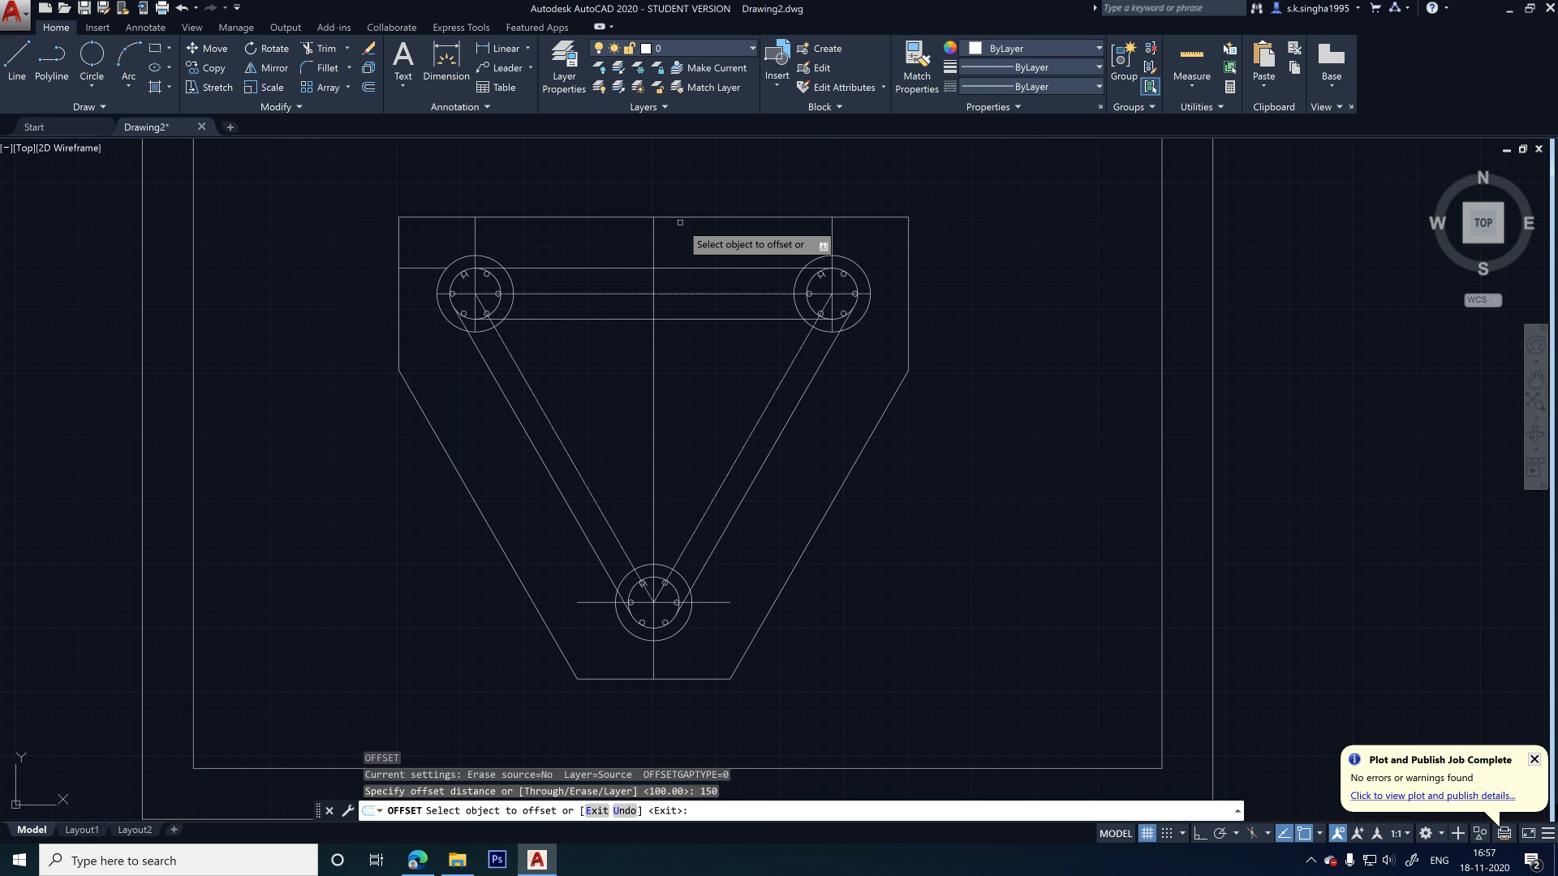
pyautogui.click(655, 417)
pyautogui.click(678, 421)
pyautogui.click(692, 426)
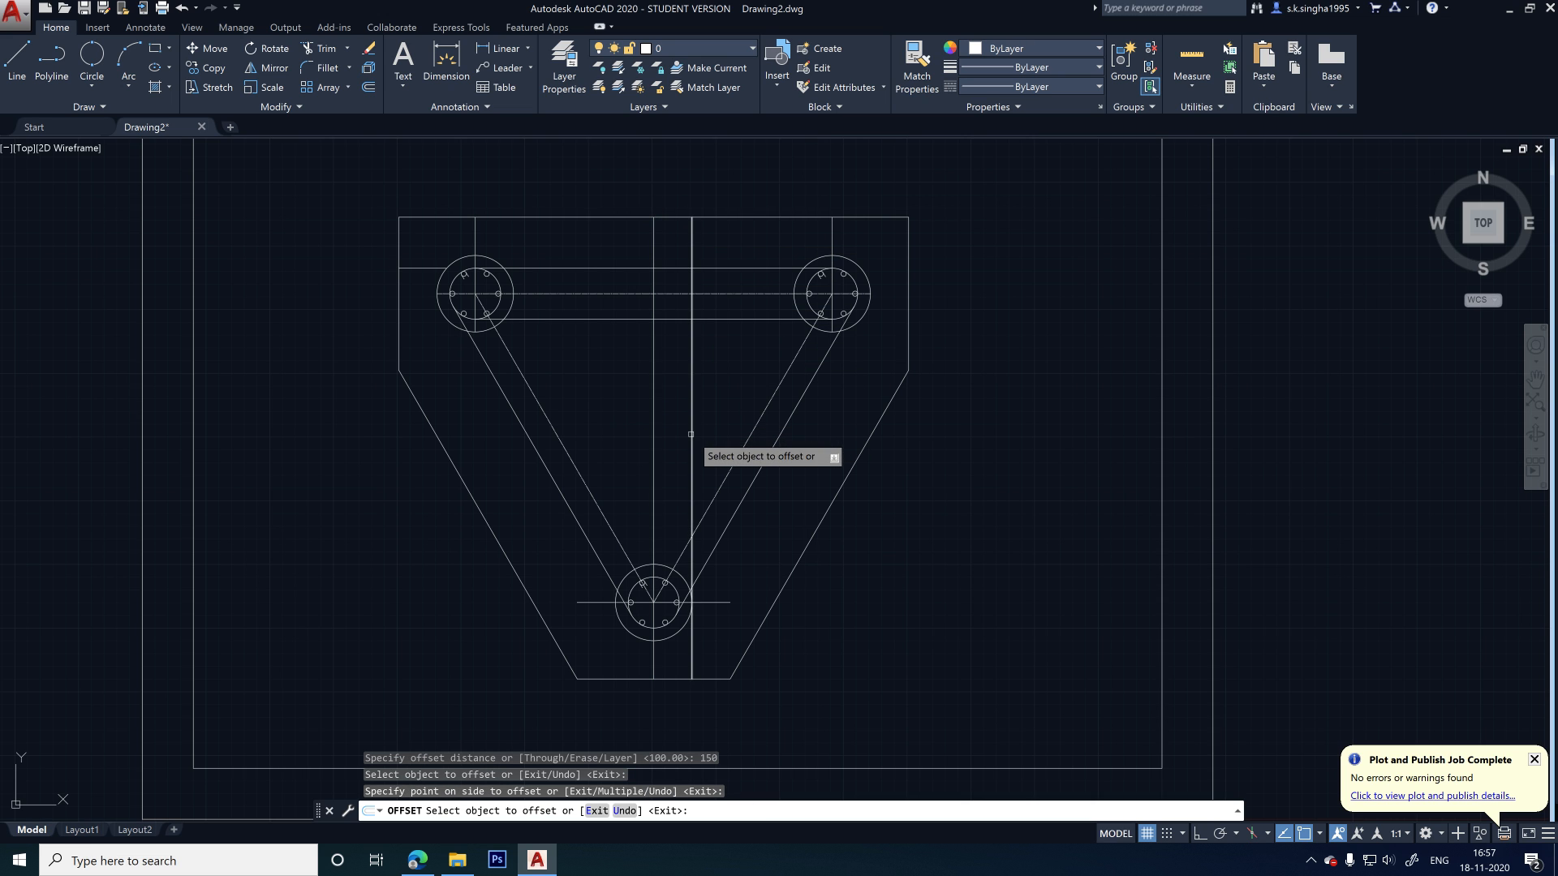
pyautogui.click(722, 441)
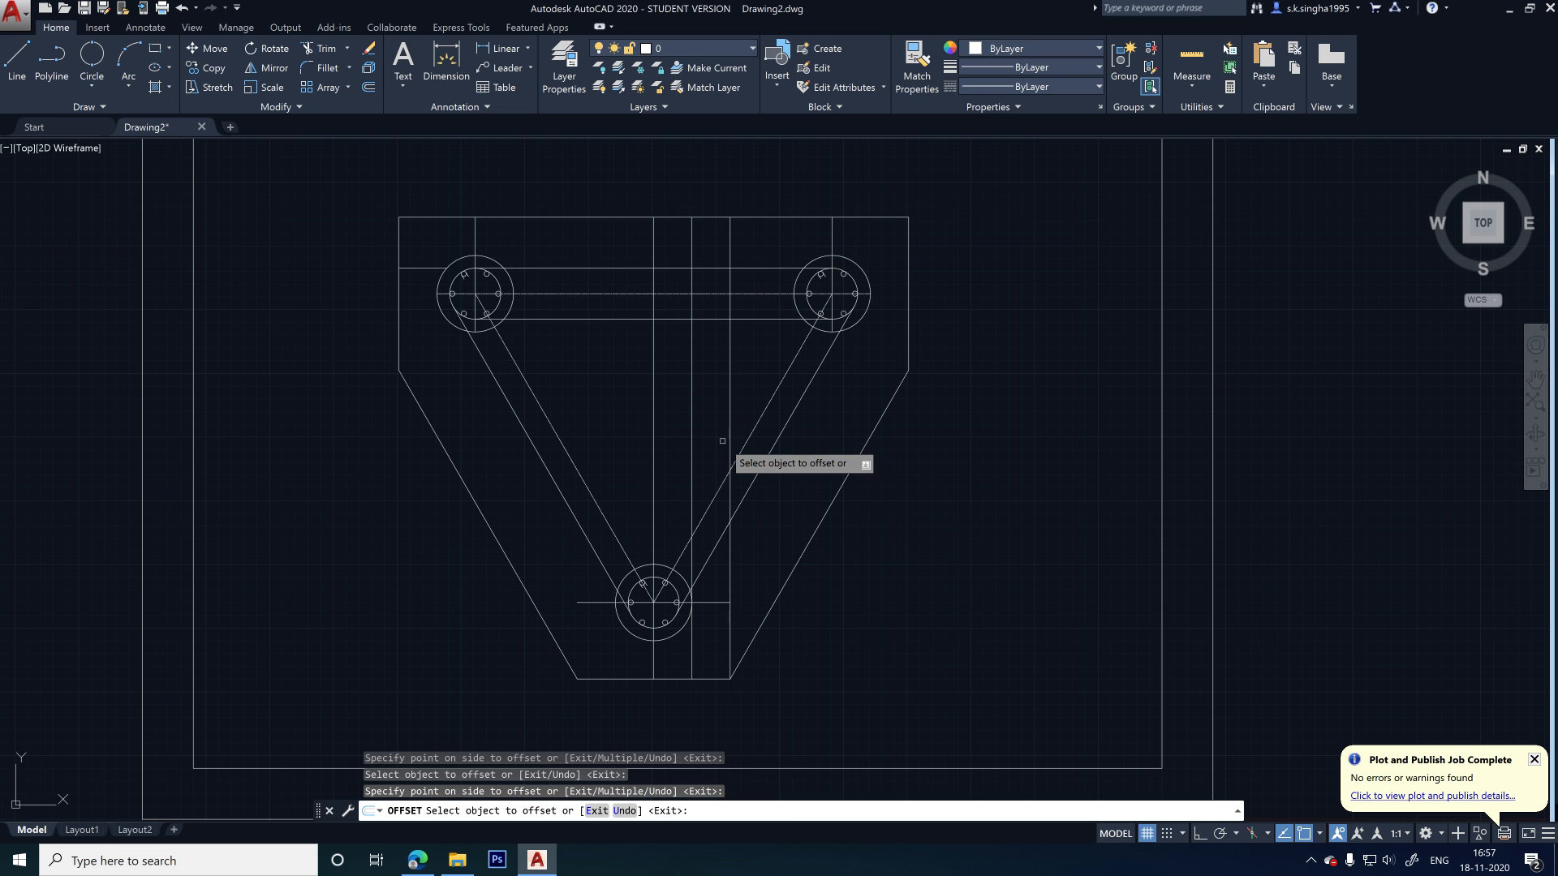
# - Offset the vertical centreline to the left twice in succession at 150 spacing, and finish offsetting
pyautogui.click(653, 467)
pyautogui.click(625, 461)
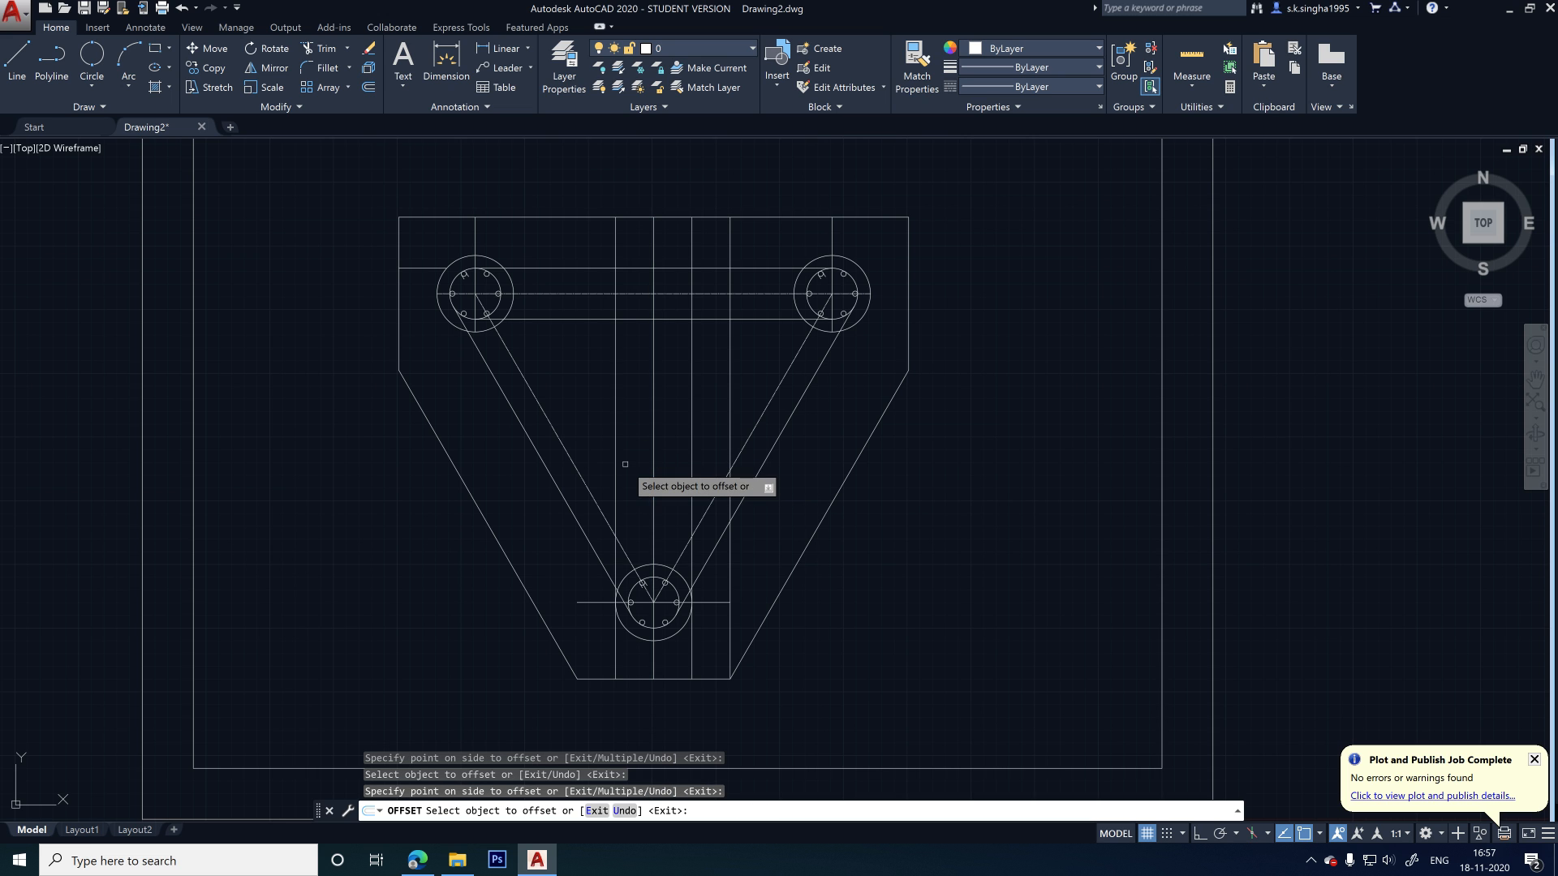
pyautogui.click(616, 463)
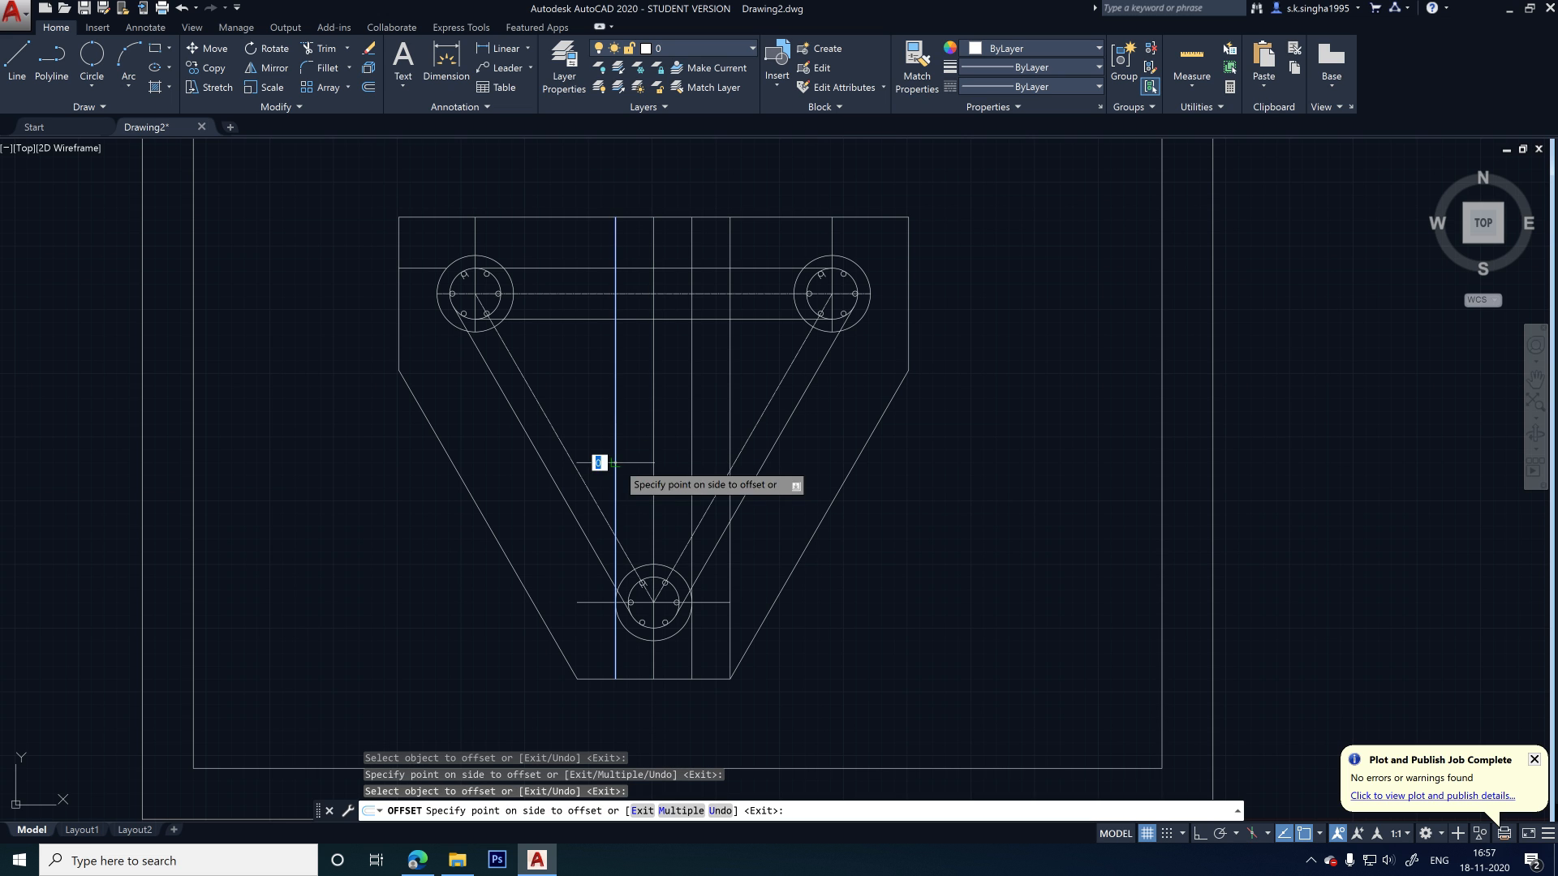
pyautogui.click(571, 422)
pyautogui.scroll(4, 647, 677)
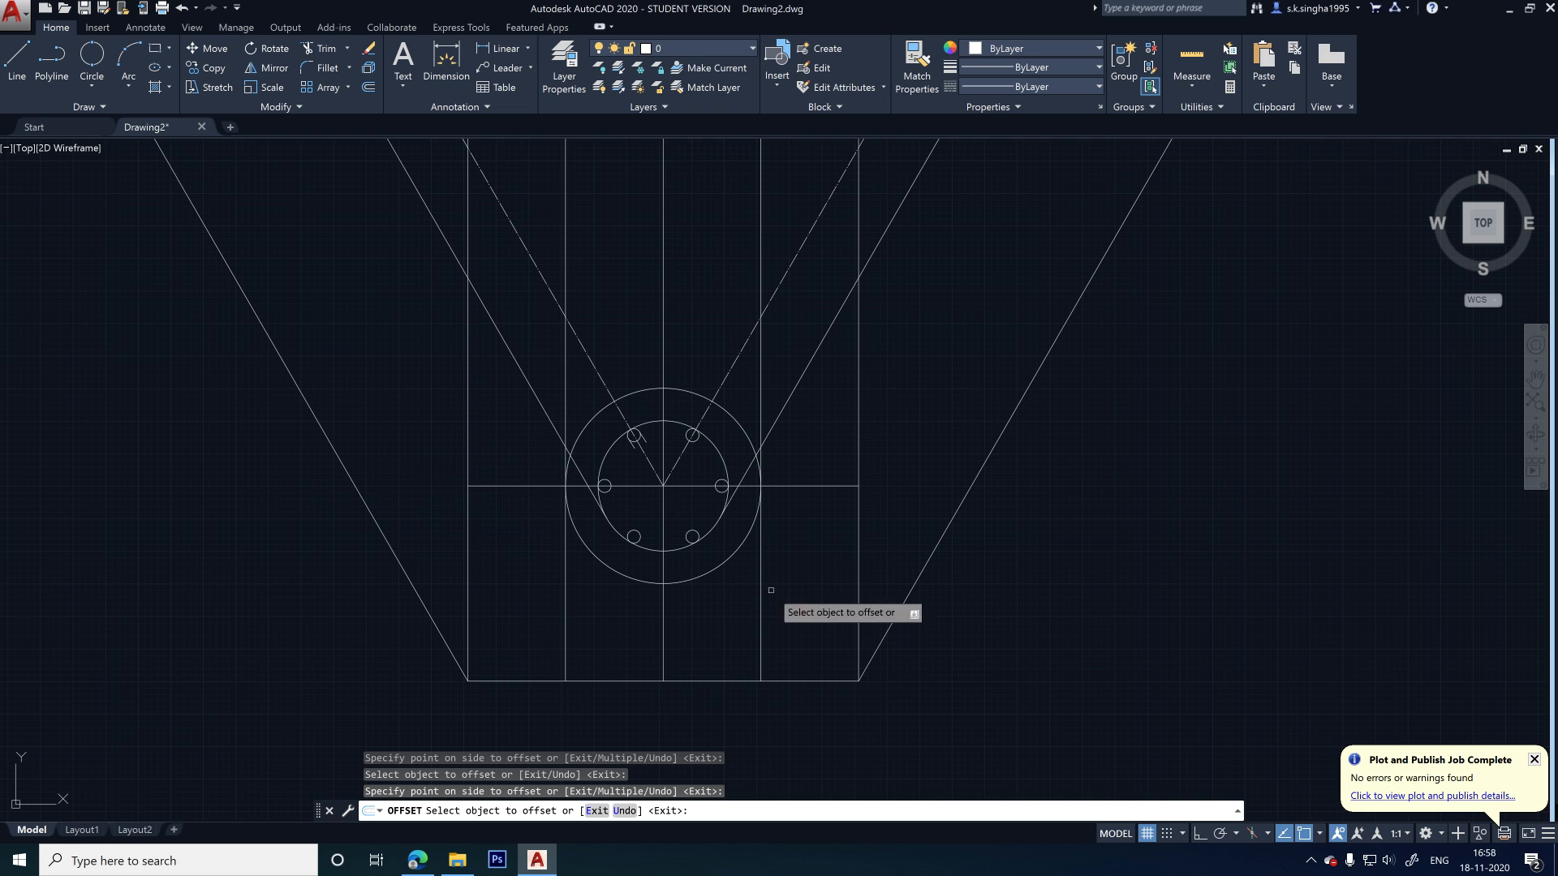
pyautogui.press('Escape')
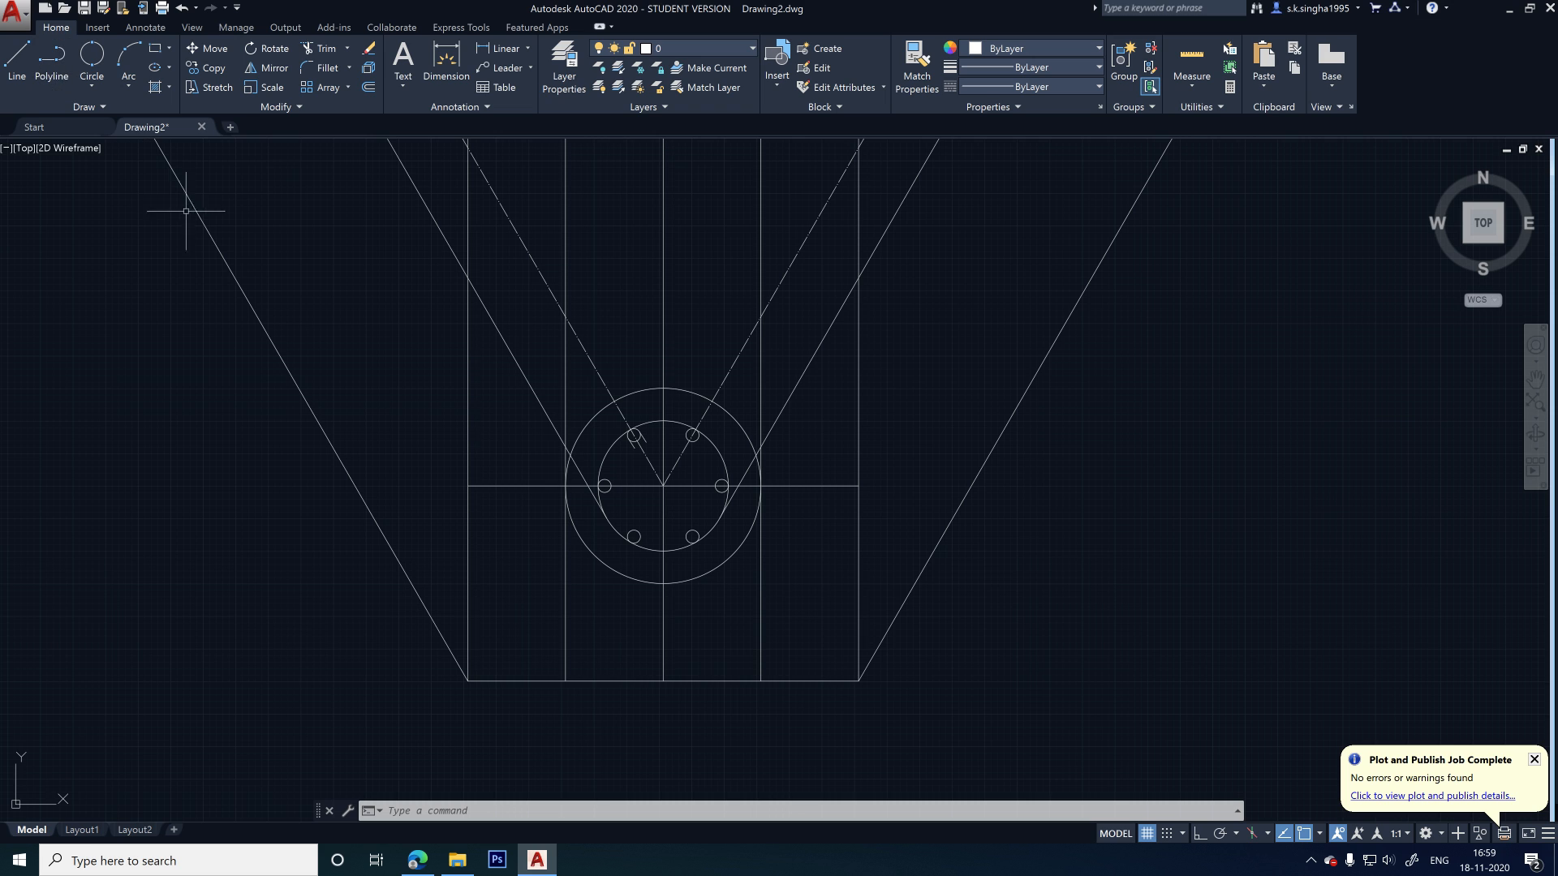
pyautogui.click(17, 58)
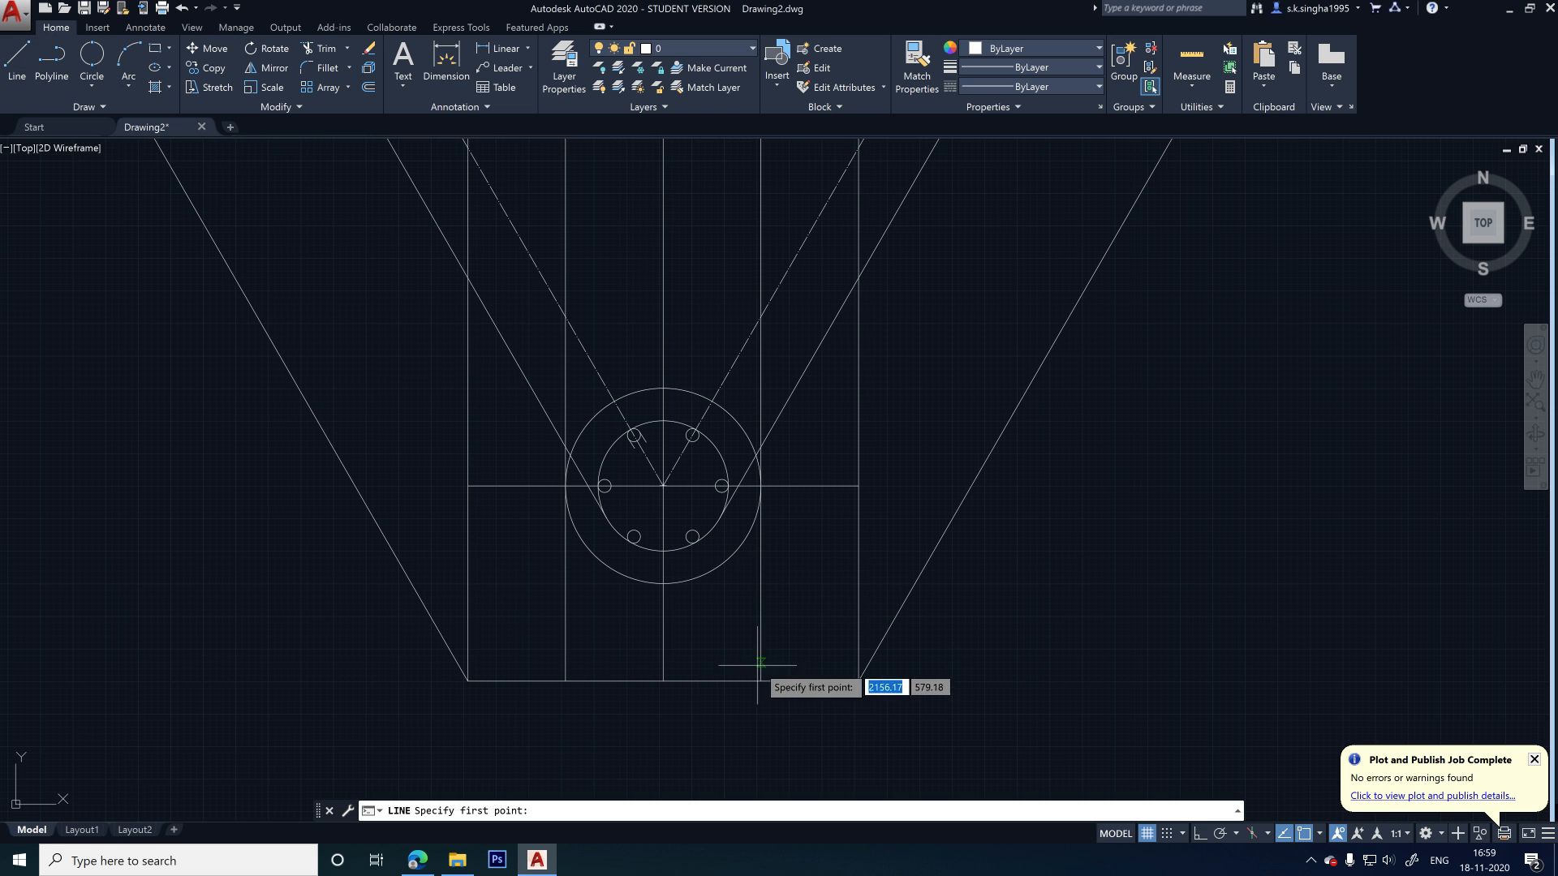
pyautogui.press('Escape')
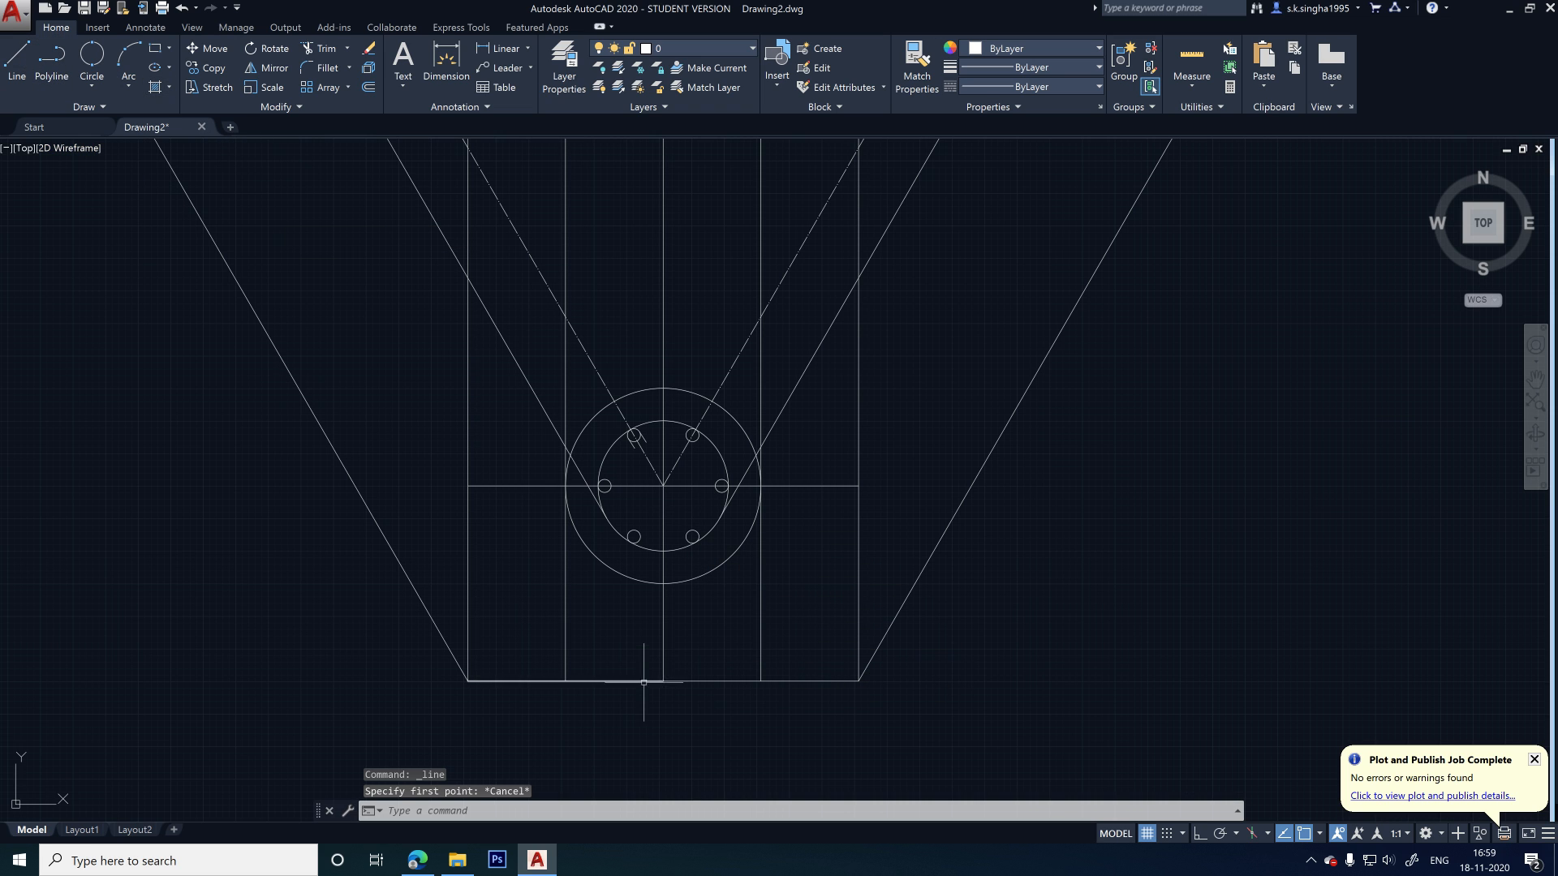
pyautogui.scroll(-4, 646, 714)
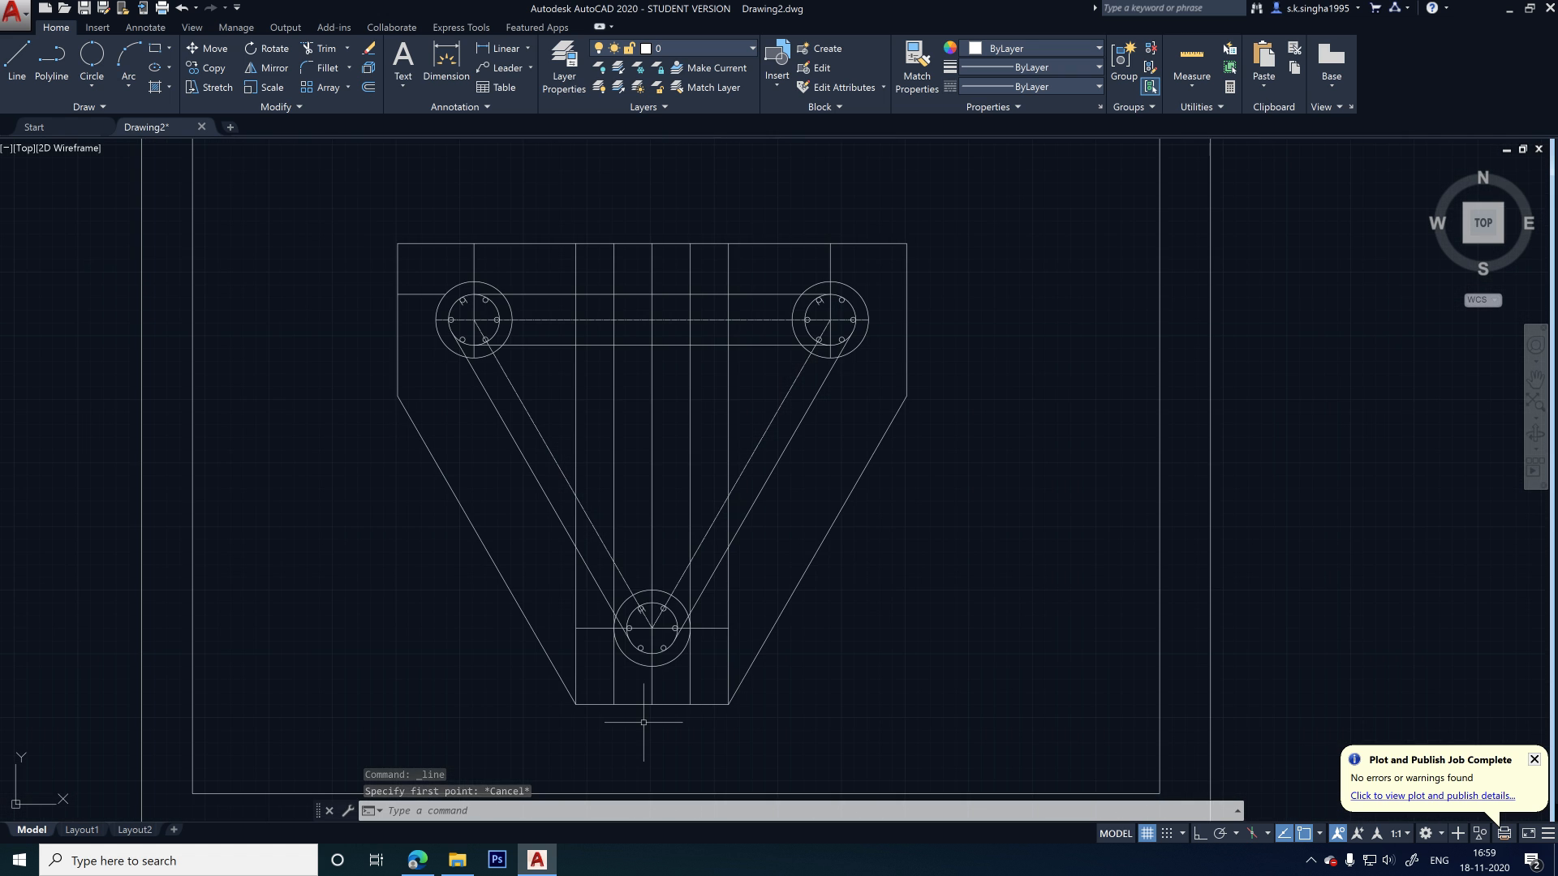
pyautogui.scroll(4, 644, 722)
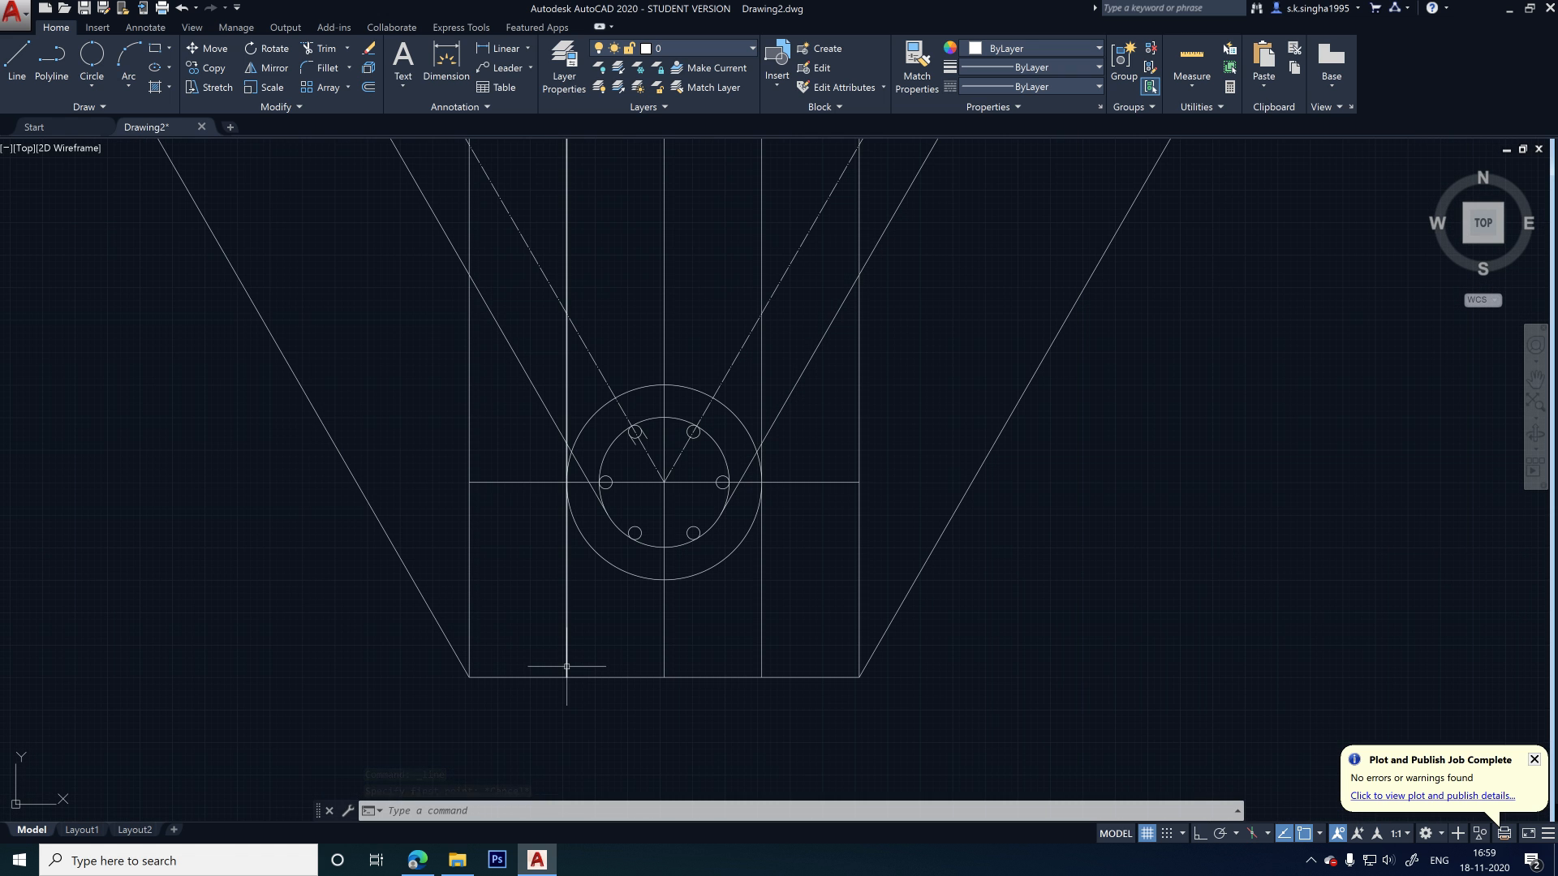
# - Draw a horizontal line along the cap's bottom edge from its left corner to its right corner
pyautogui.click(16, 61)
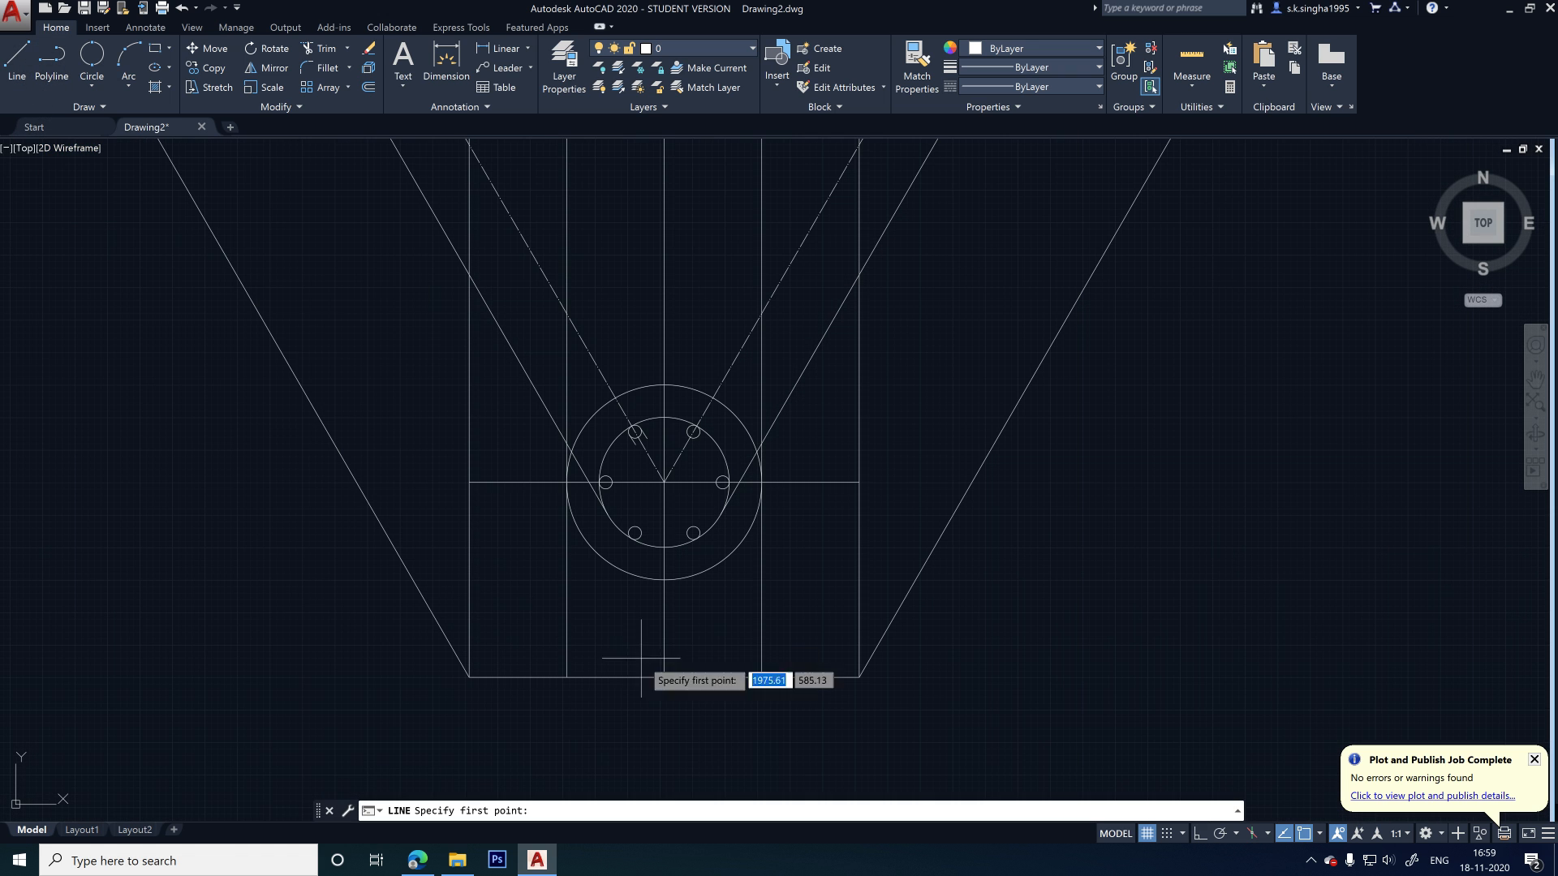
pyautogui.click(470, 677)
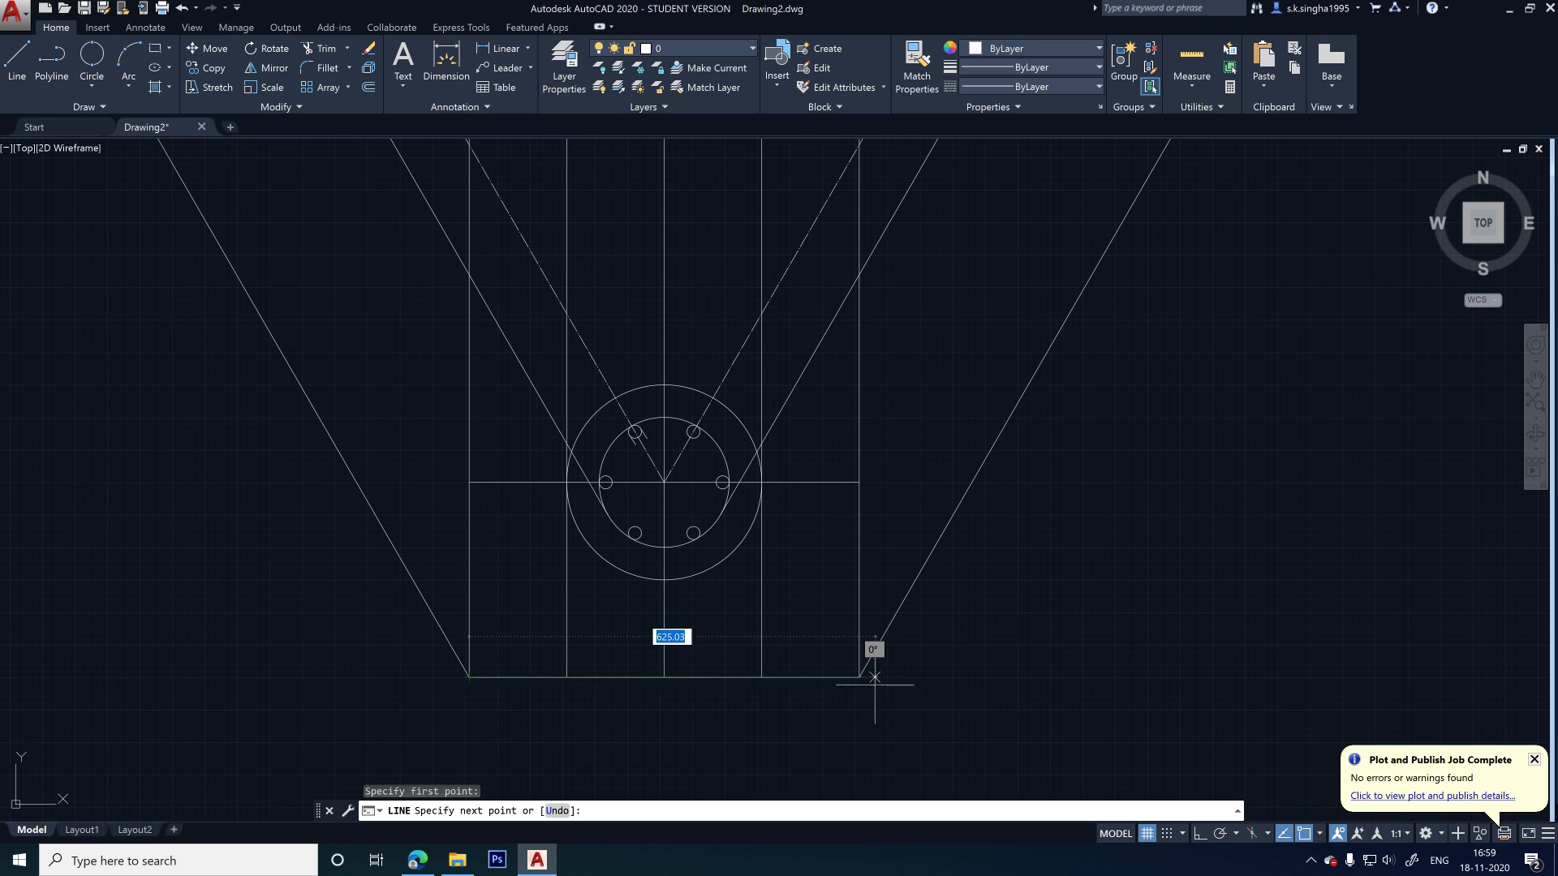
pyautogui.click(864, 678)
pyautogui.press('Escape')
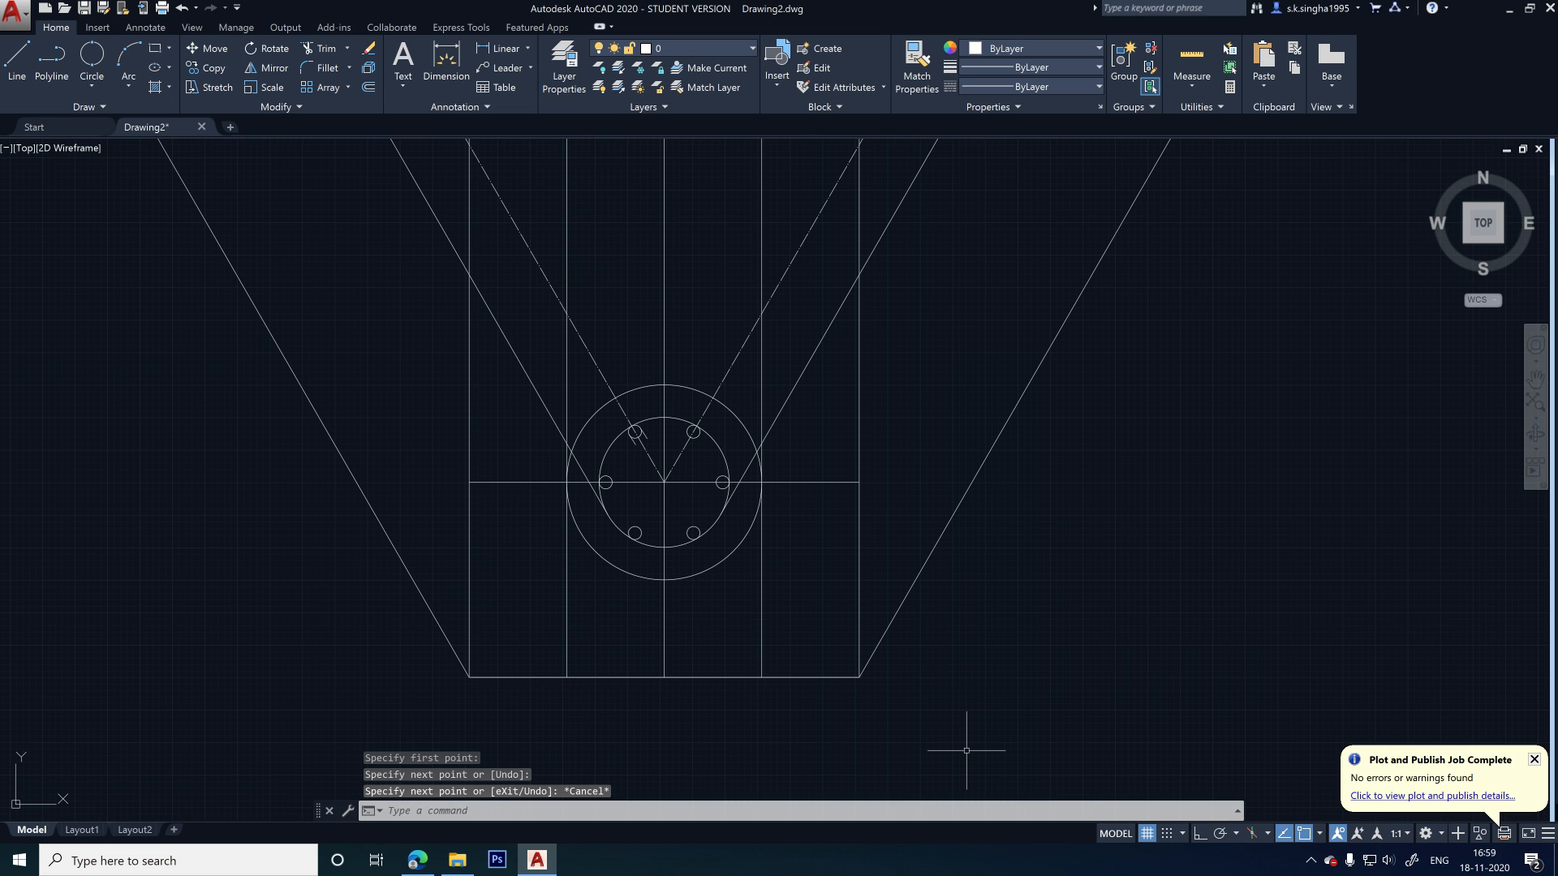
# - Move the new bottom-edge line straight up by 50 from its right endpoint, with Ortho turned on
pyautogui.write('m')
pyautogui.press('Return')
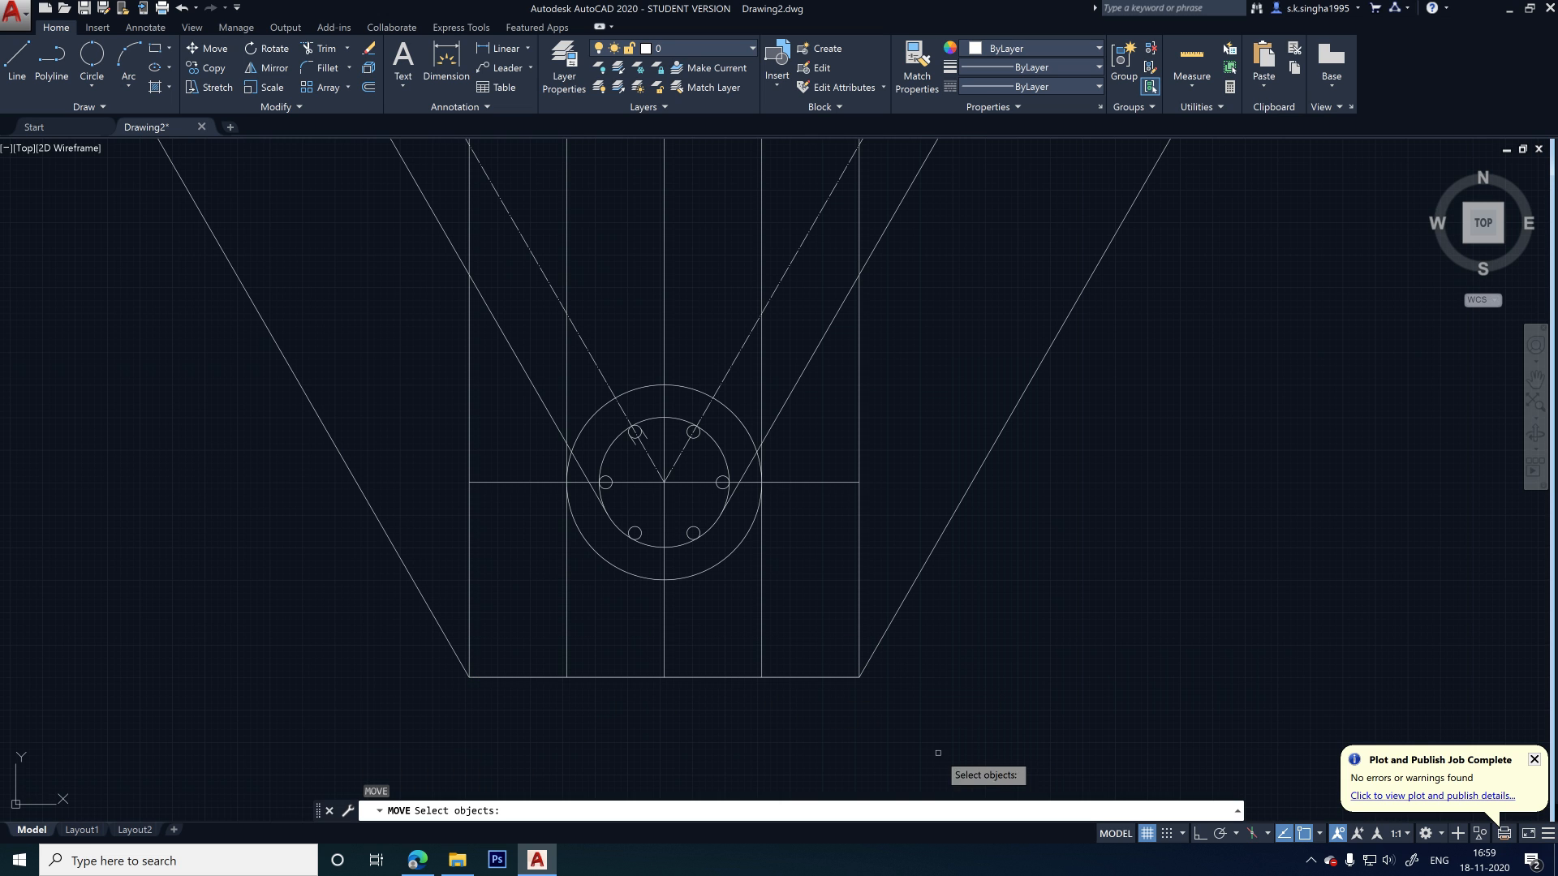
pyautogui.click(820, 676)
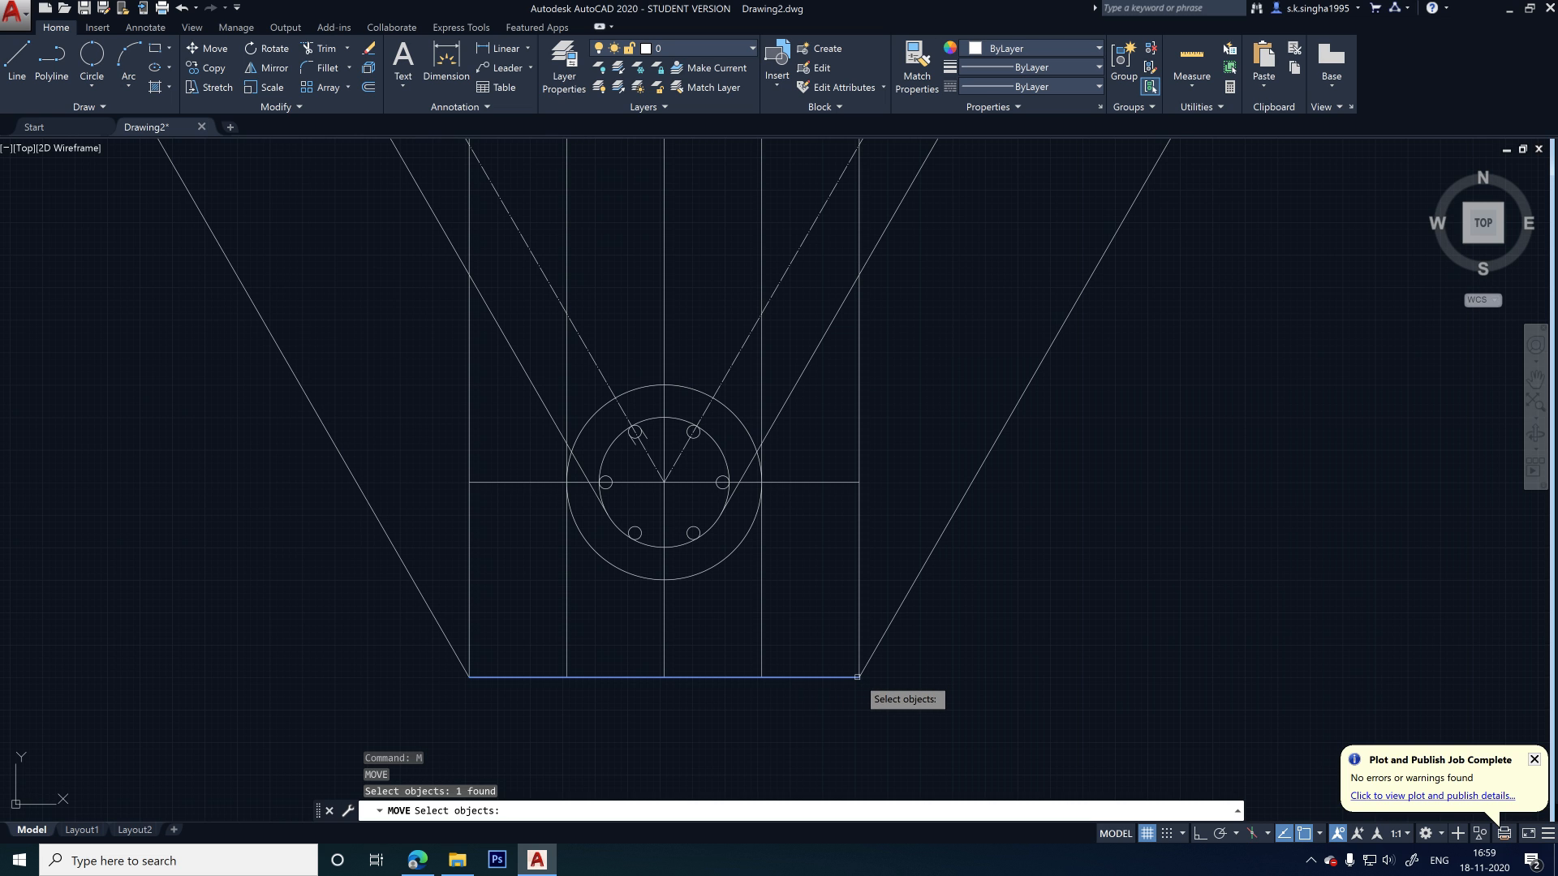
pyautogui.press('Return')
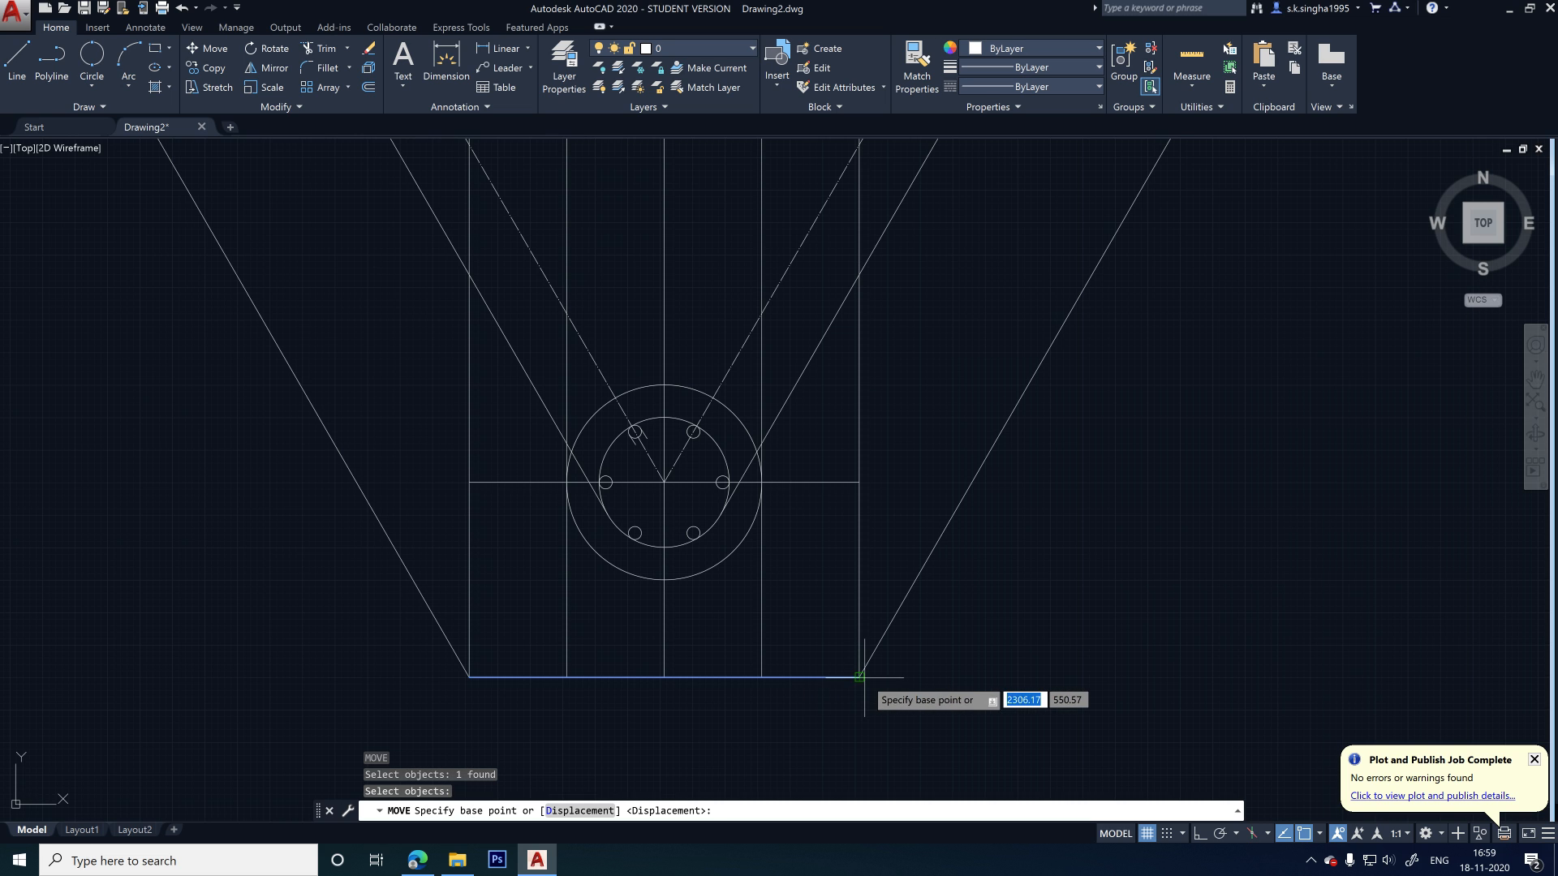
pyautogui.click(859, 676)
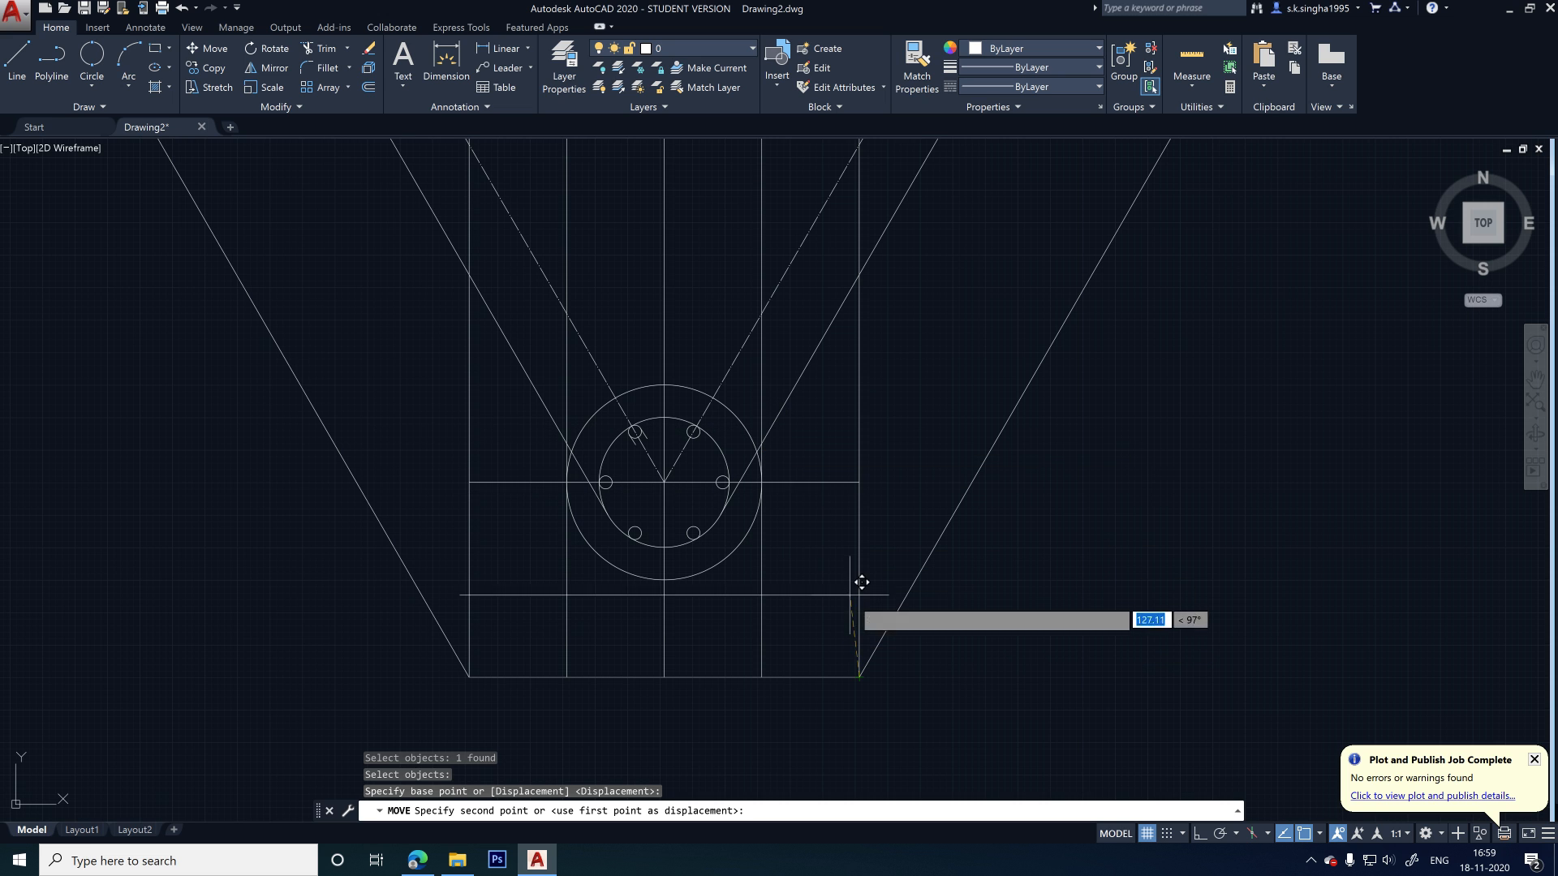
pyautogui.click(1203, 833)
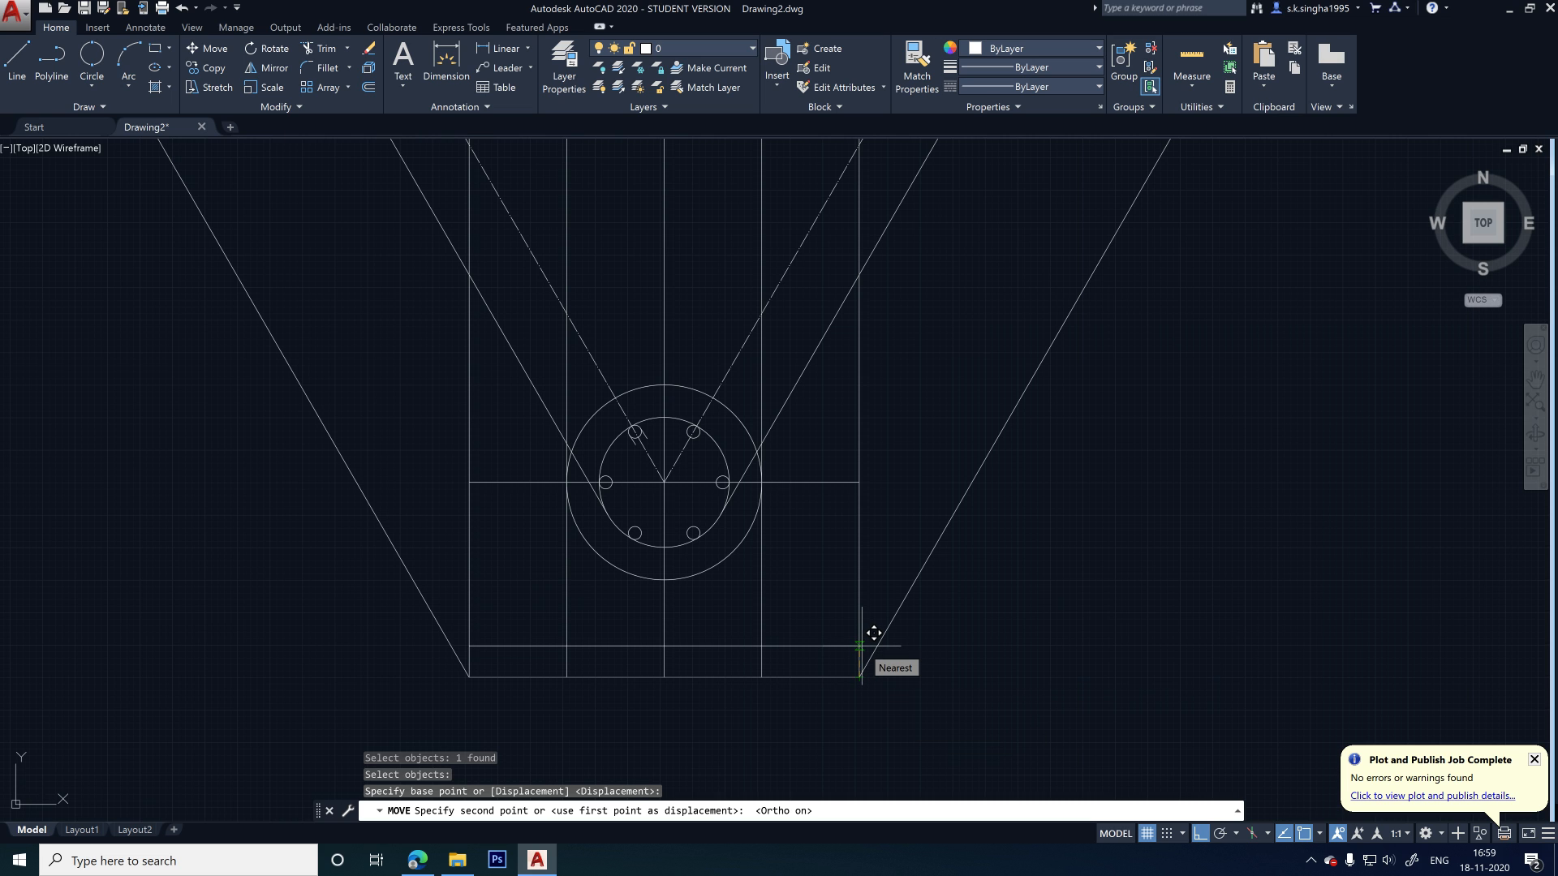
pyautogui.write('50')
pyautogui.press('Return')
pyautogui.press('Escape')
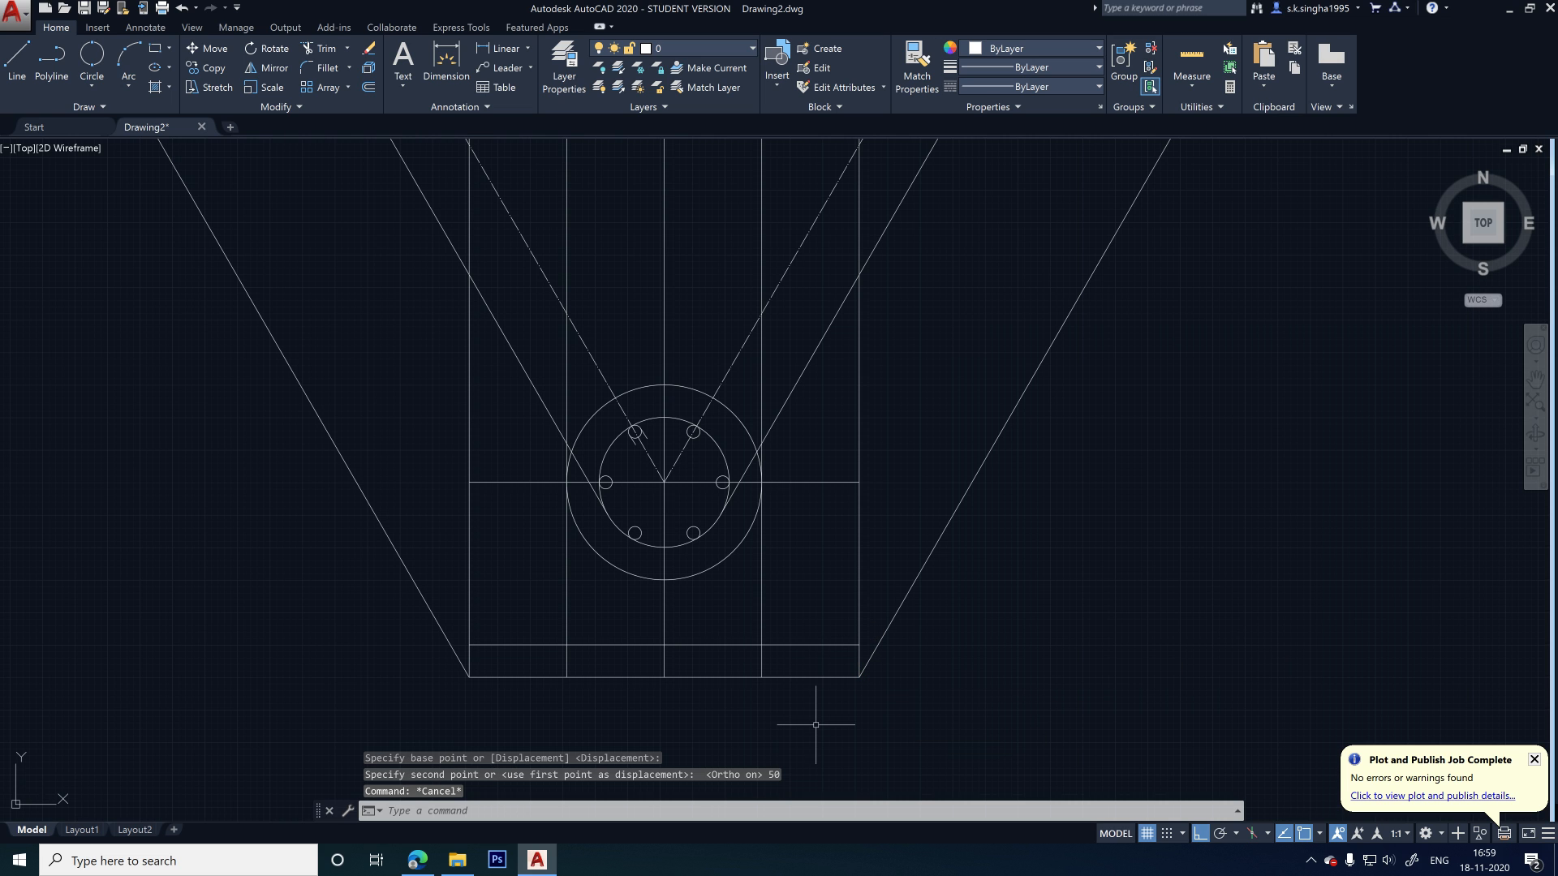
# - Trim the ends of the five vertical lines between the raised guide line and the cap's bottom edge
pyautogui.write('tr')
pyautogui.press('Return')
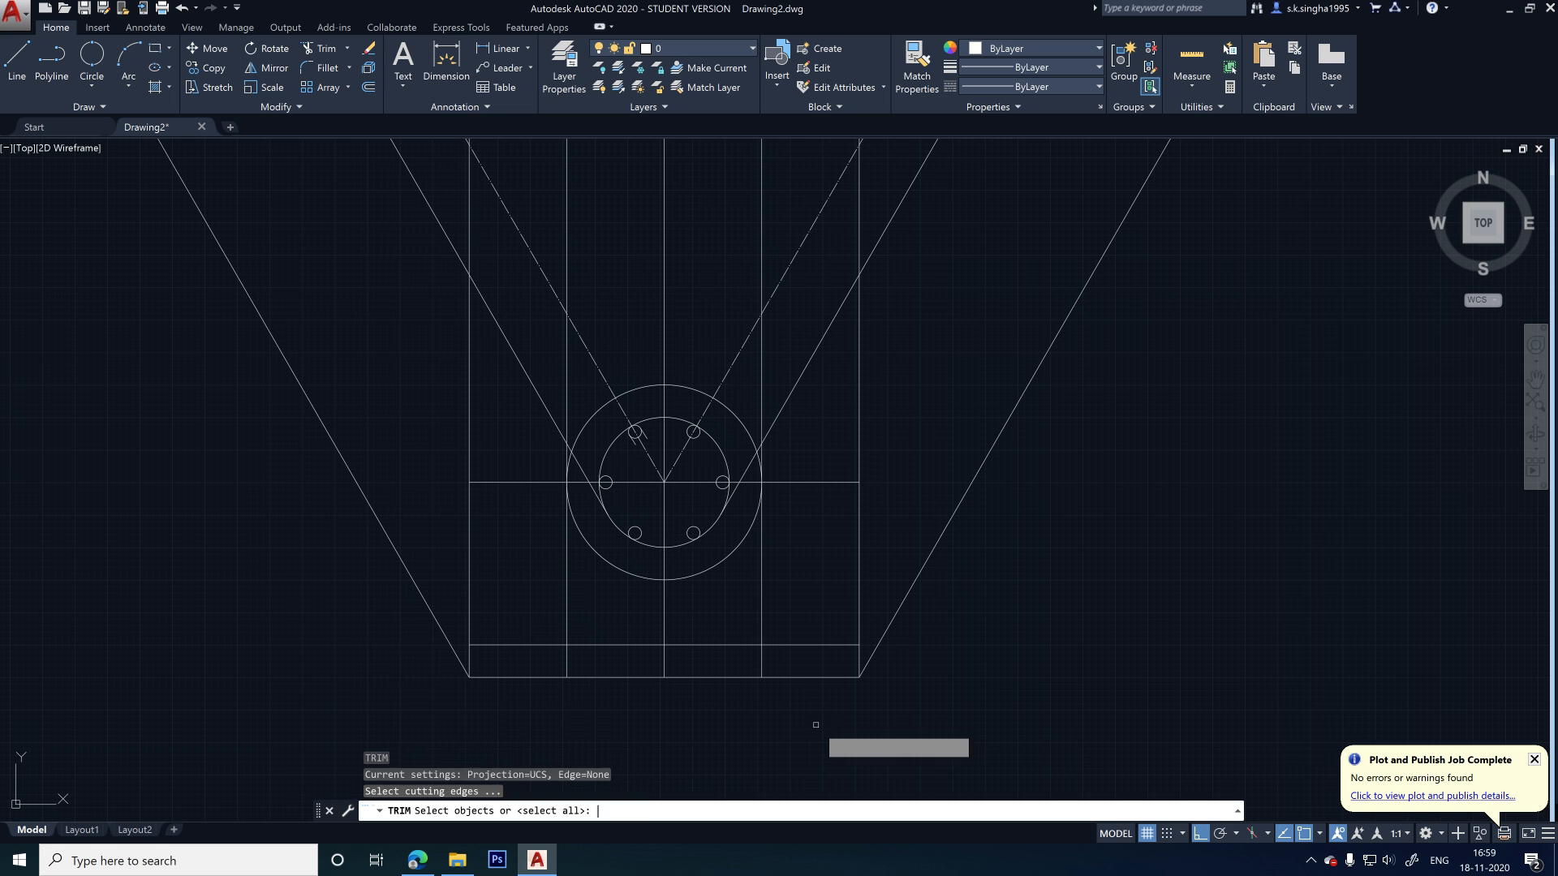
pyautogui.press('Return')
pyautogui.scroll(5, 606, 662)
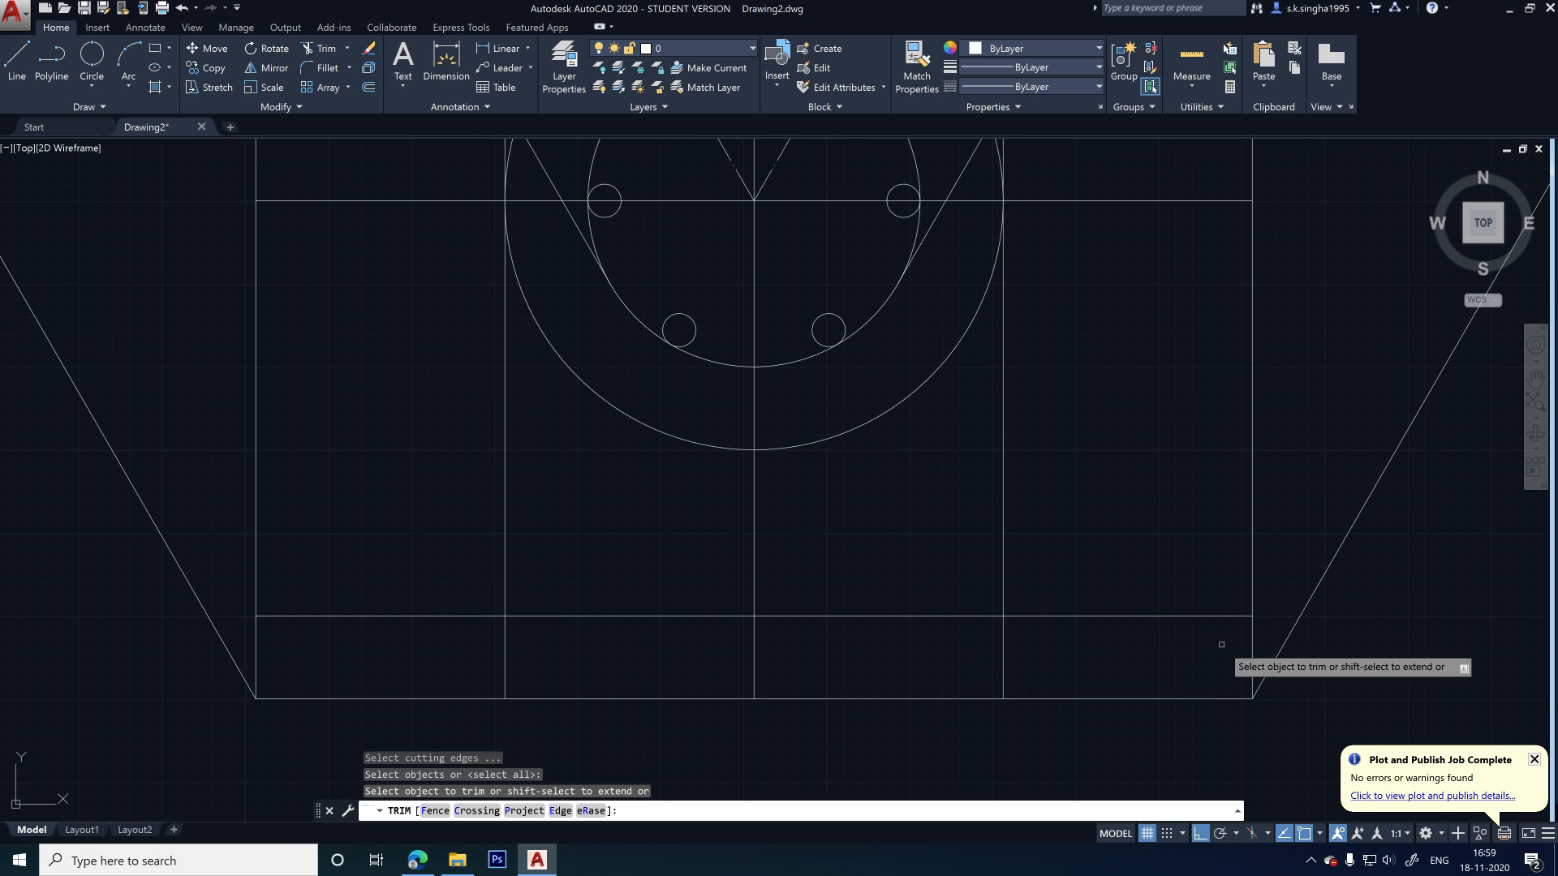
pyautogui.moveTo(1264, 639)
pyautogui.mouseDown()
pyautogui.moveTo(185, 638)
pyautogui.moveTo(284, 639)
pyautogui.moveTo(247, 638)
pyautogui.mouseUp()
pyautogui.press('Escape')
# - Erase the horizontal guide line above the cap's bottom edge
pyautogui.click(365, 598)
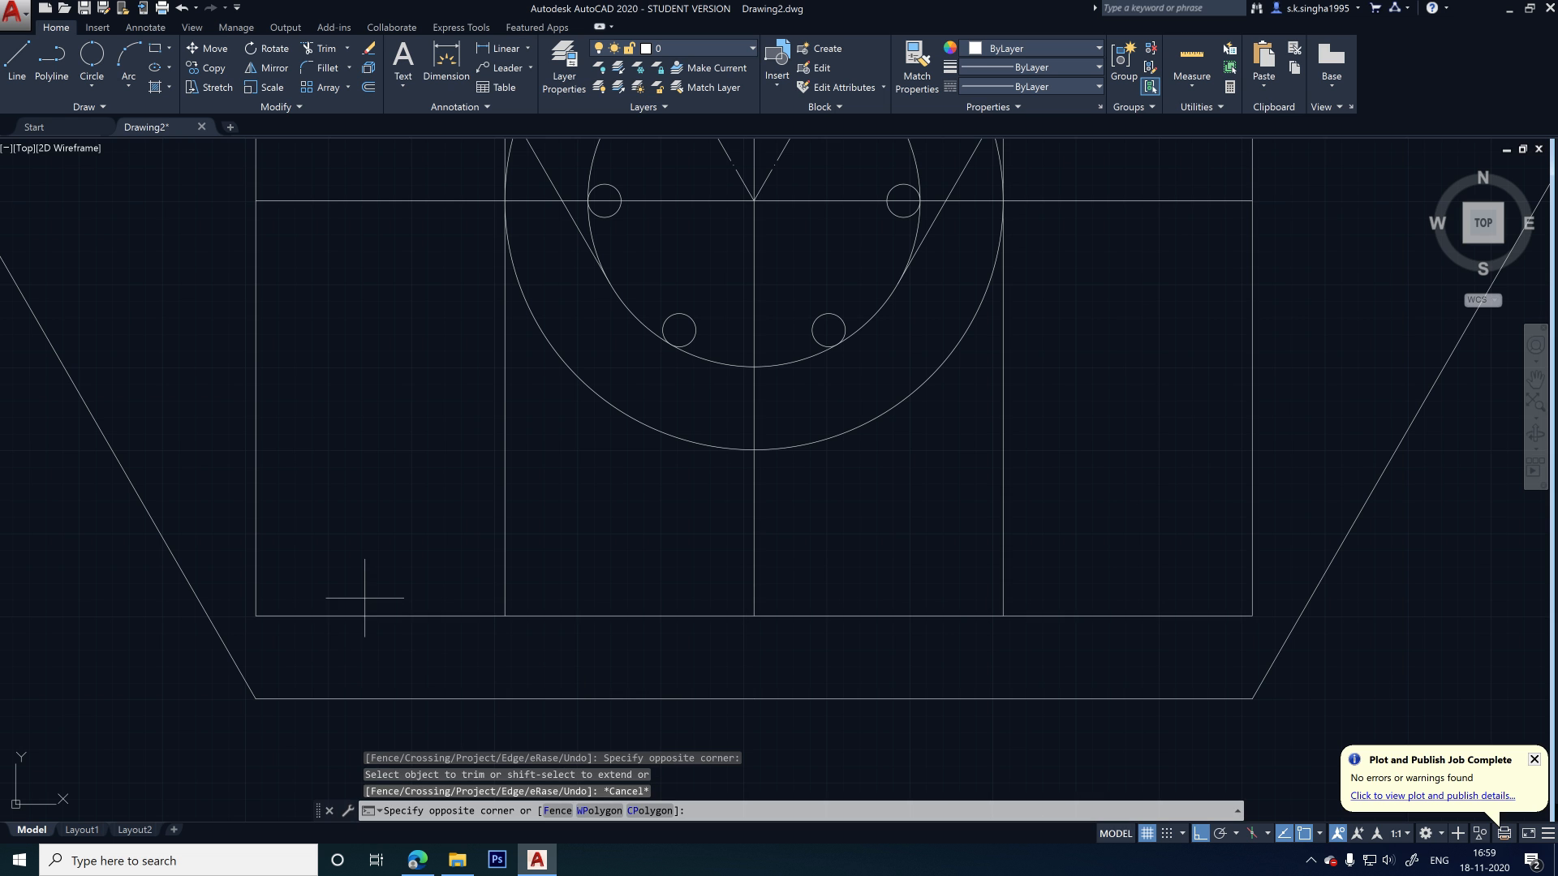
pyautogui.click(350, 643)
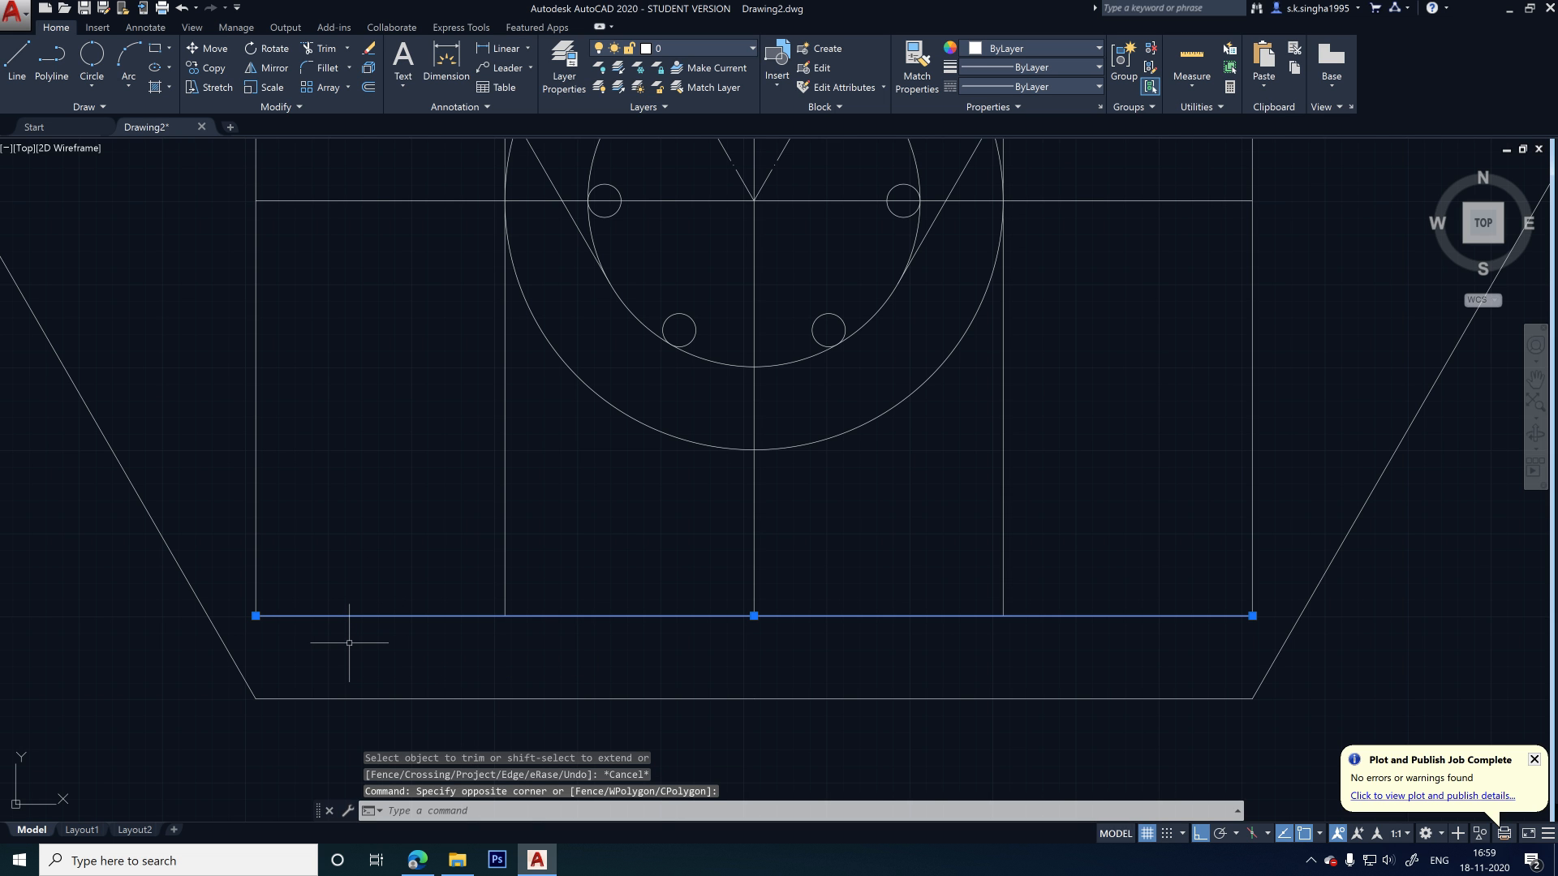
pyautogui.press('Delete')
# - Draw a line along the cap's top edge between the leftmost and rightmost of the five vertical lines
pyautogui.scroll(-6, 349, 641)
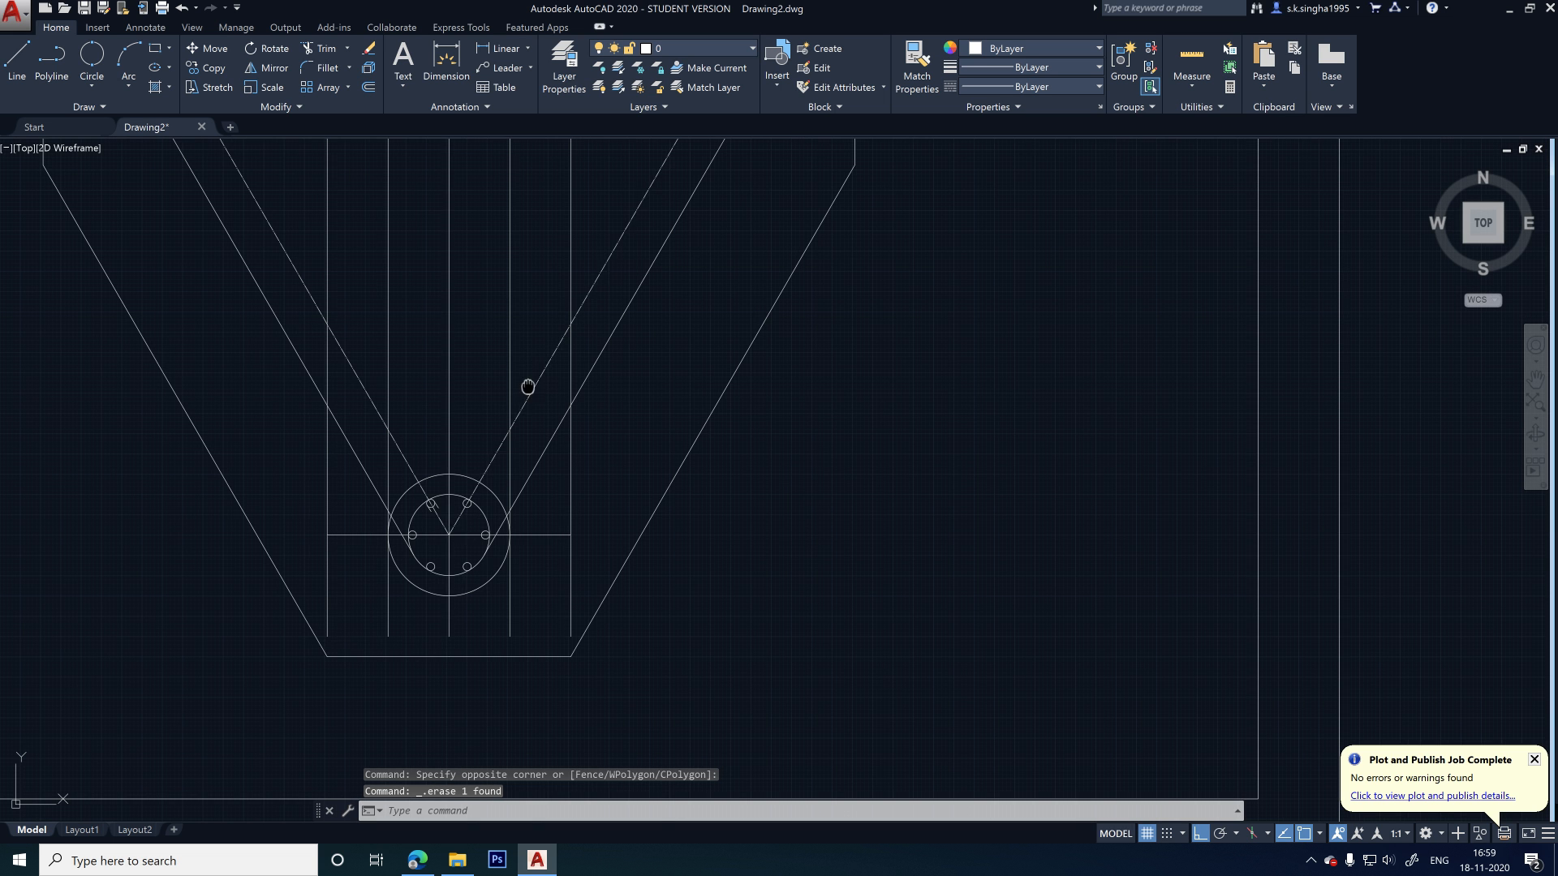
pyautogui.moveTo(528, 387); pyautogui.dragTo(622, 656, button='middle')
pyautogui.moveTo(596, 267); pyautogui.dragTo(594, 401, button='middle')
pyautogui.scroll(5, 588, 367)
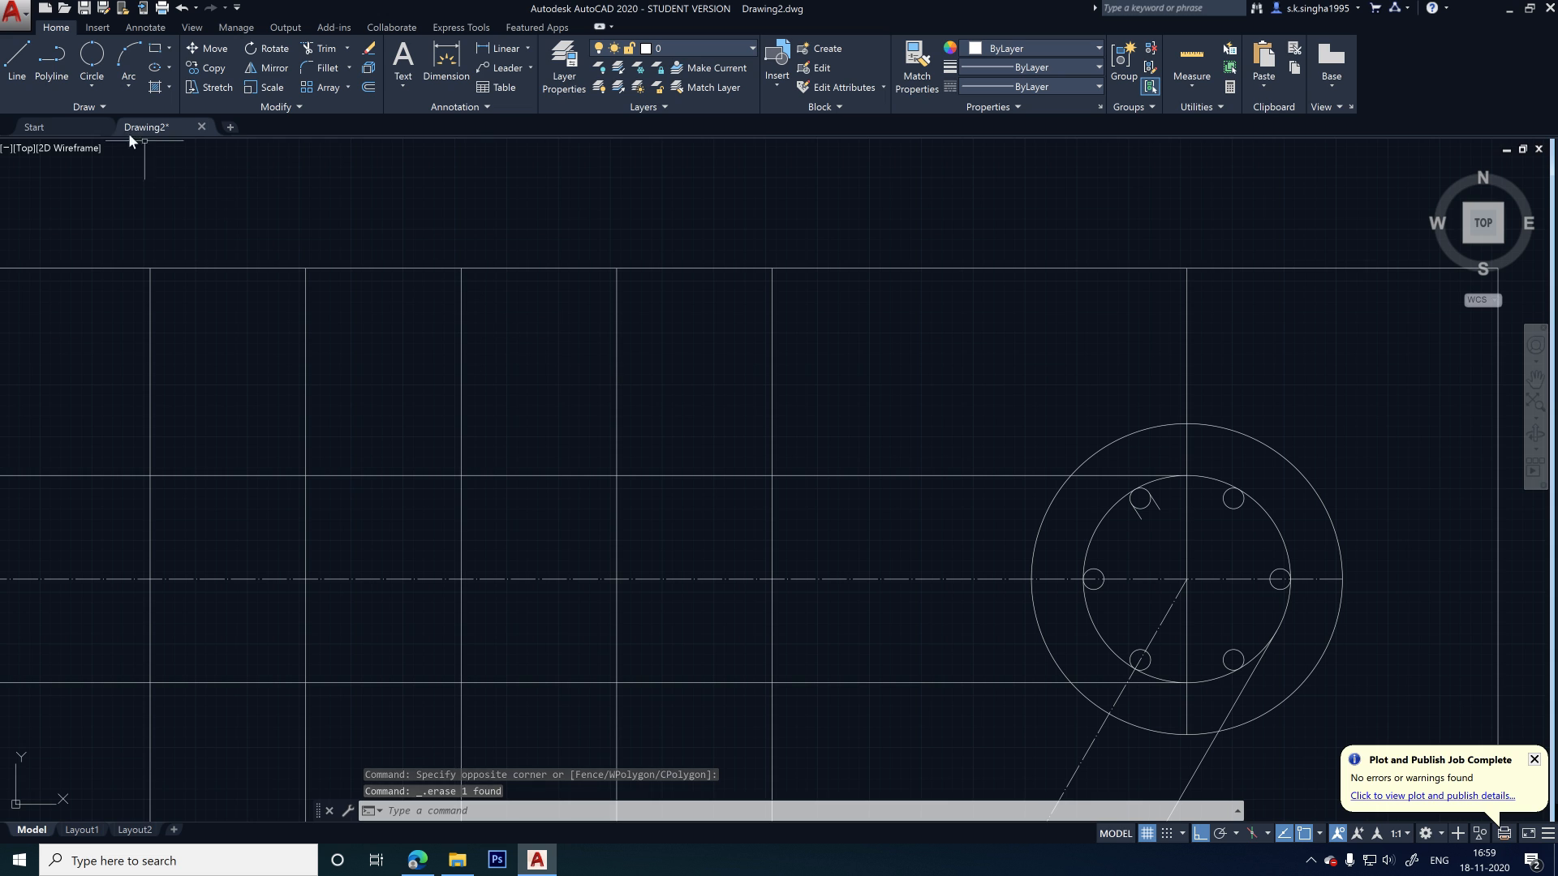
pyautogui.click(16, 61)
pyautogui.click(150, 268)
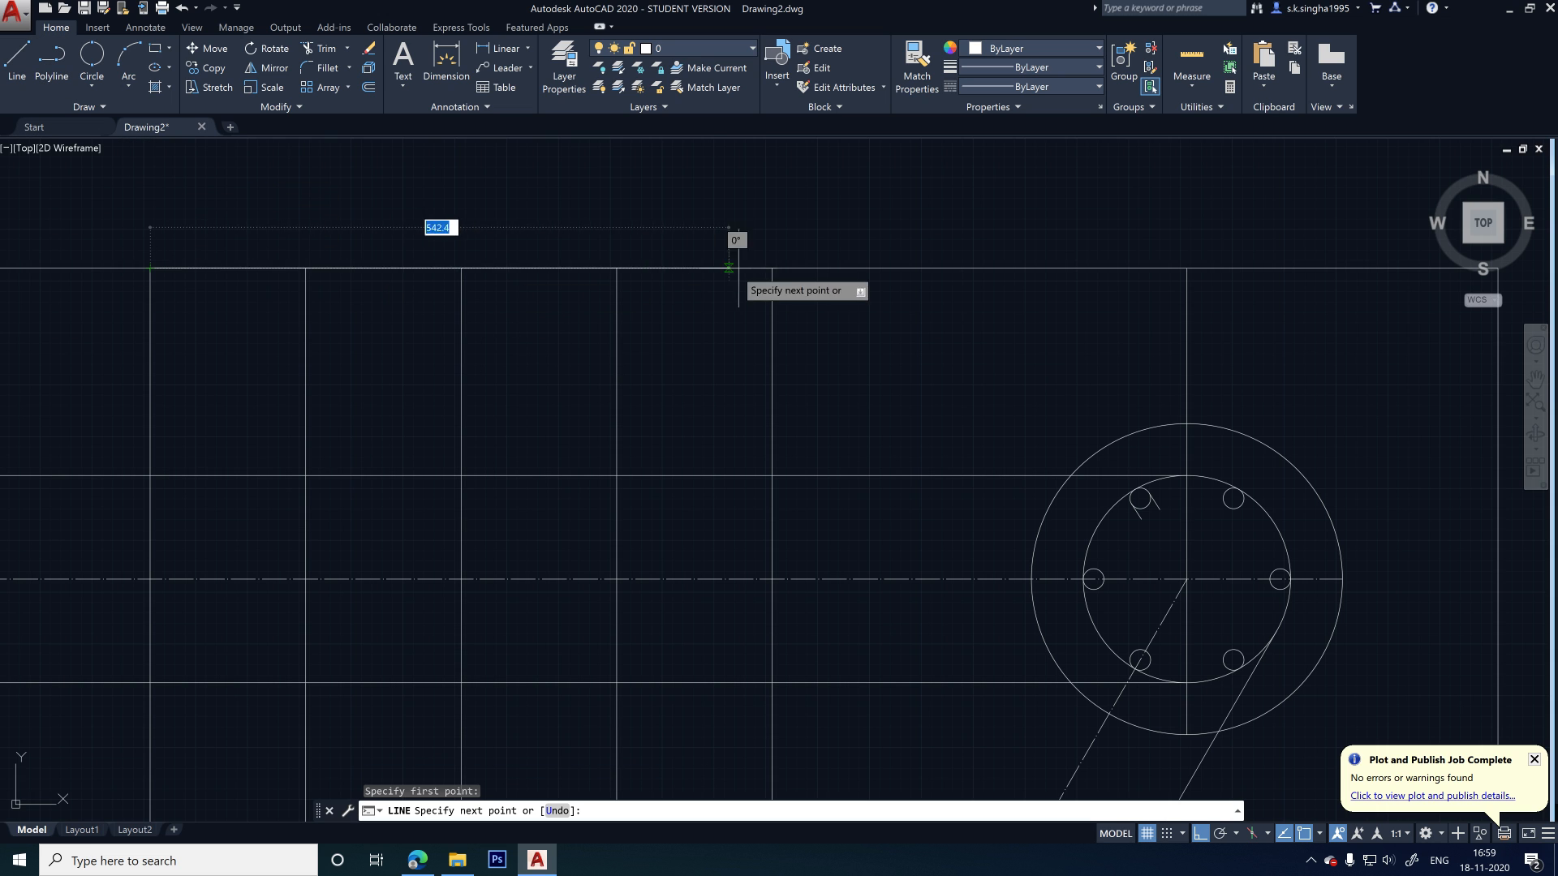
pyautogui.click(772, 268)
pyautogui.press('Escape')
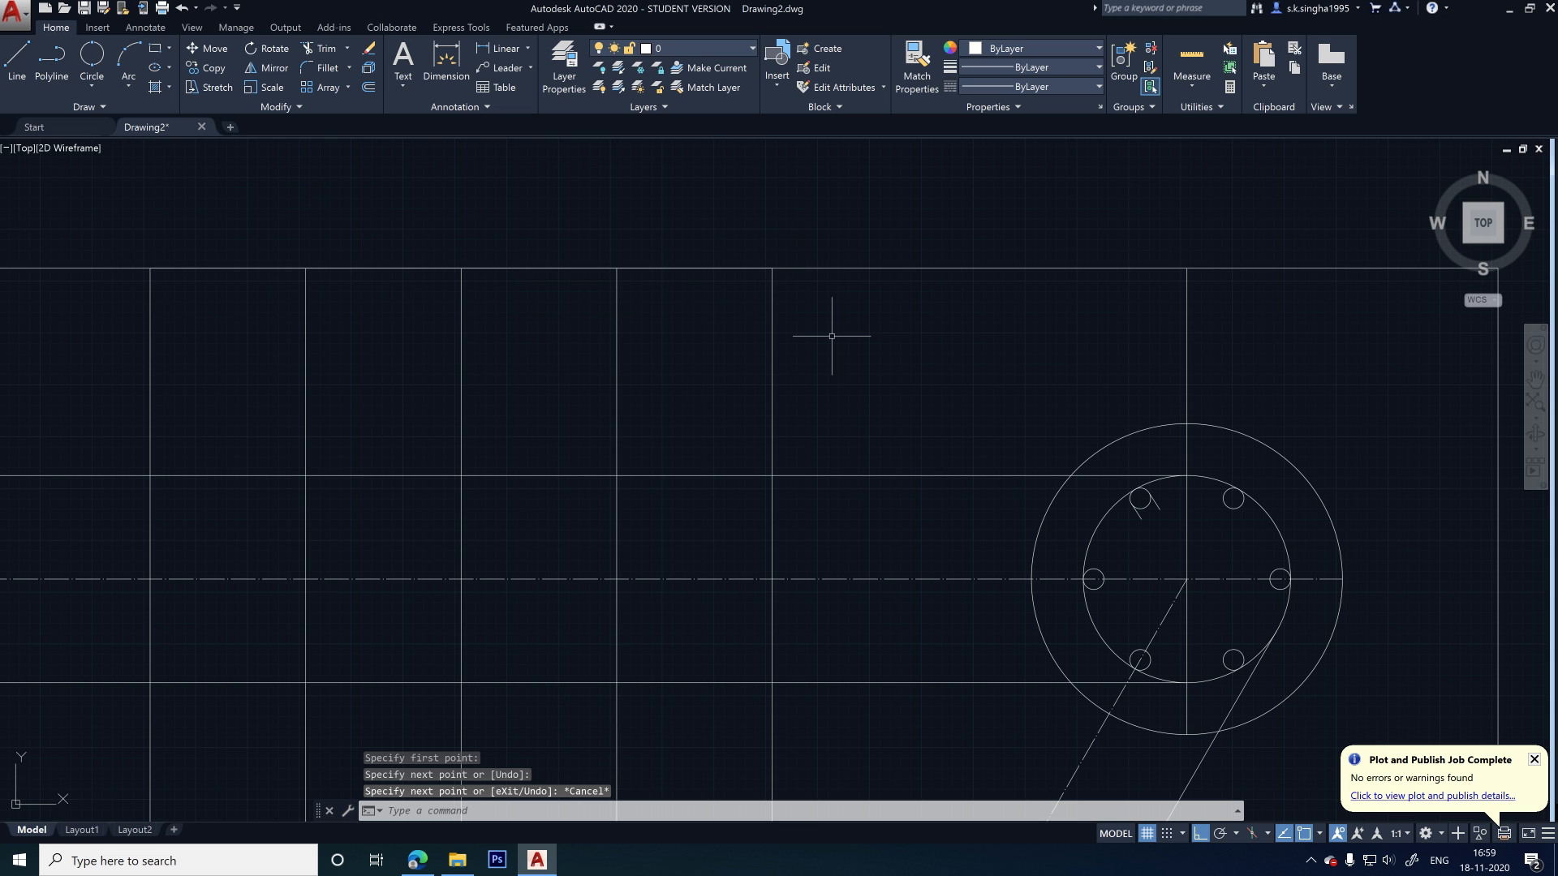
# - Move the new top-edge line straight down by 50 from its right endpoint
pyautogui.write('m')
pyautogui.press('Return')
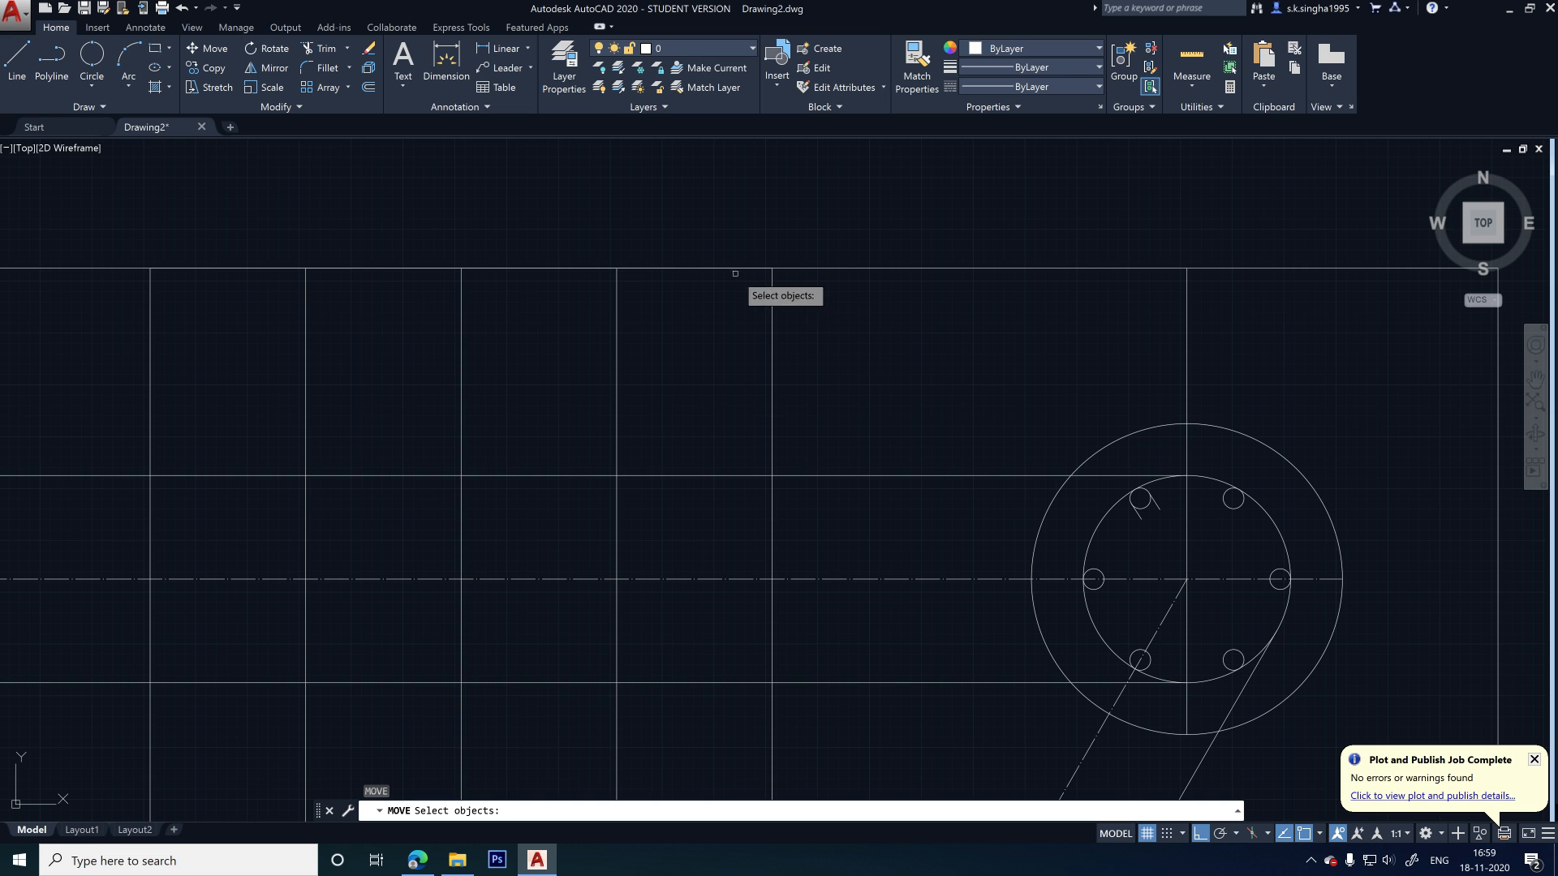
pyautogui.click(730, 268)
pyautogui.press('Return')
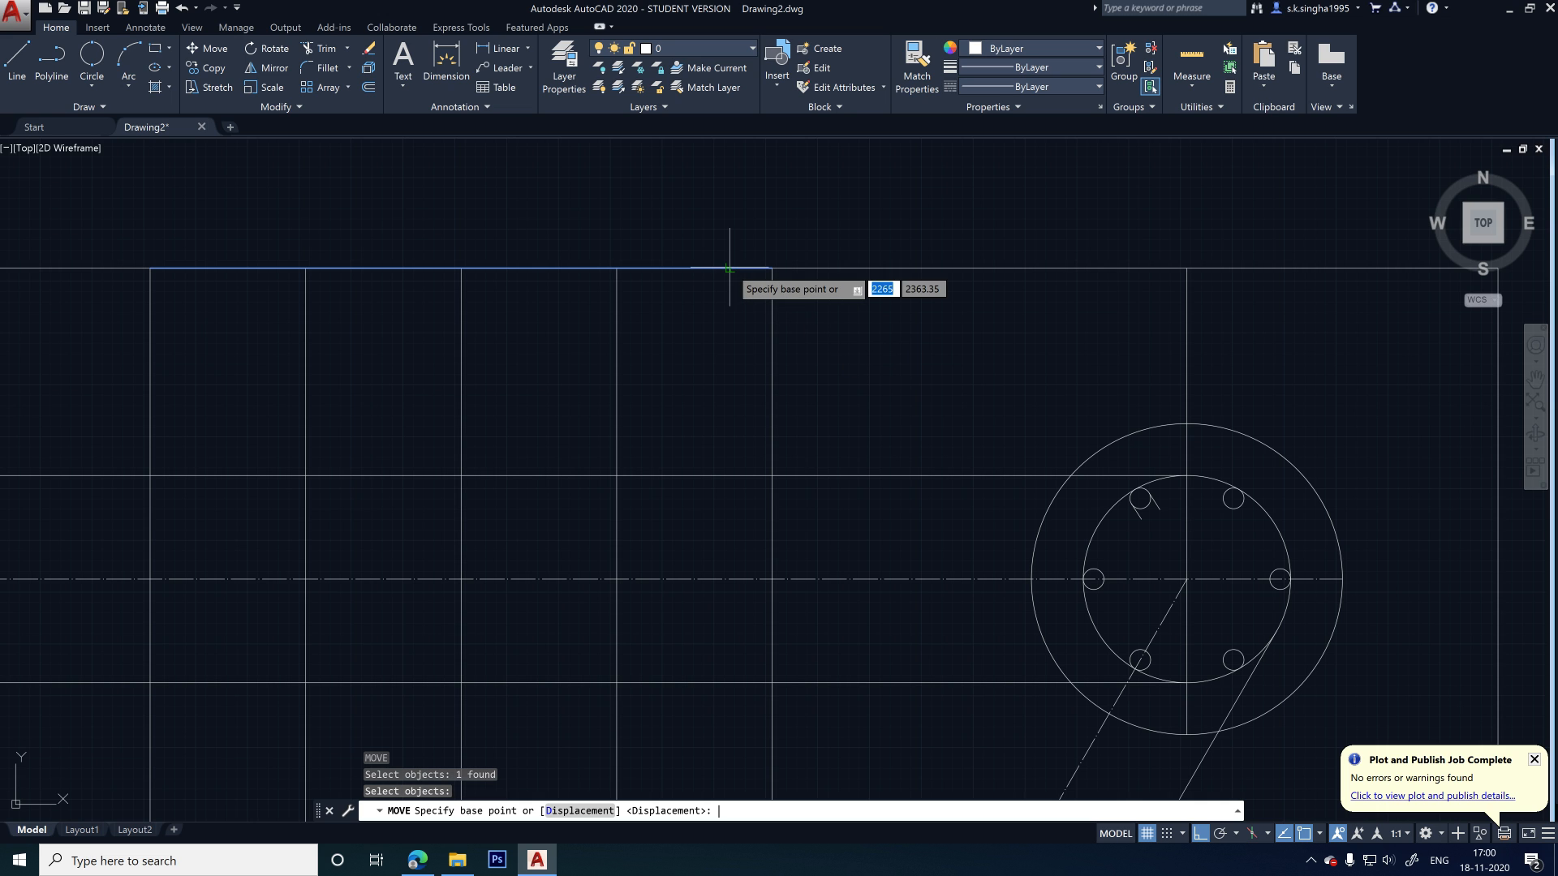
pyautogui.click(772, 268)
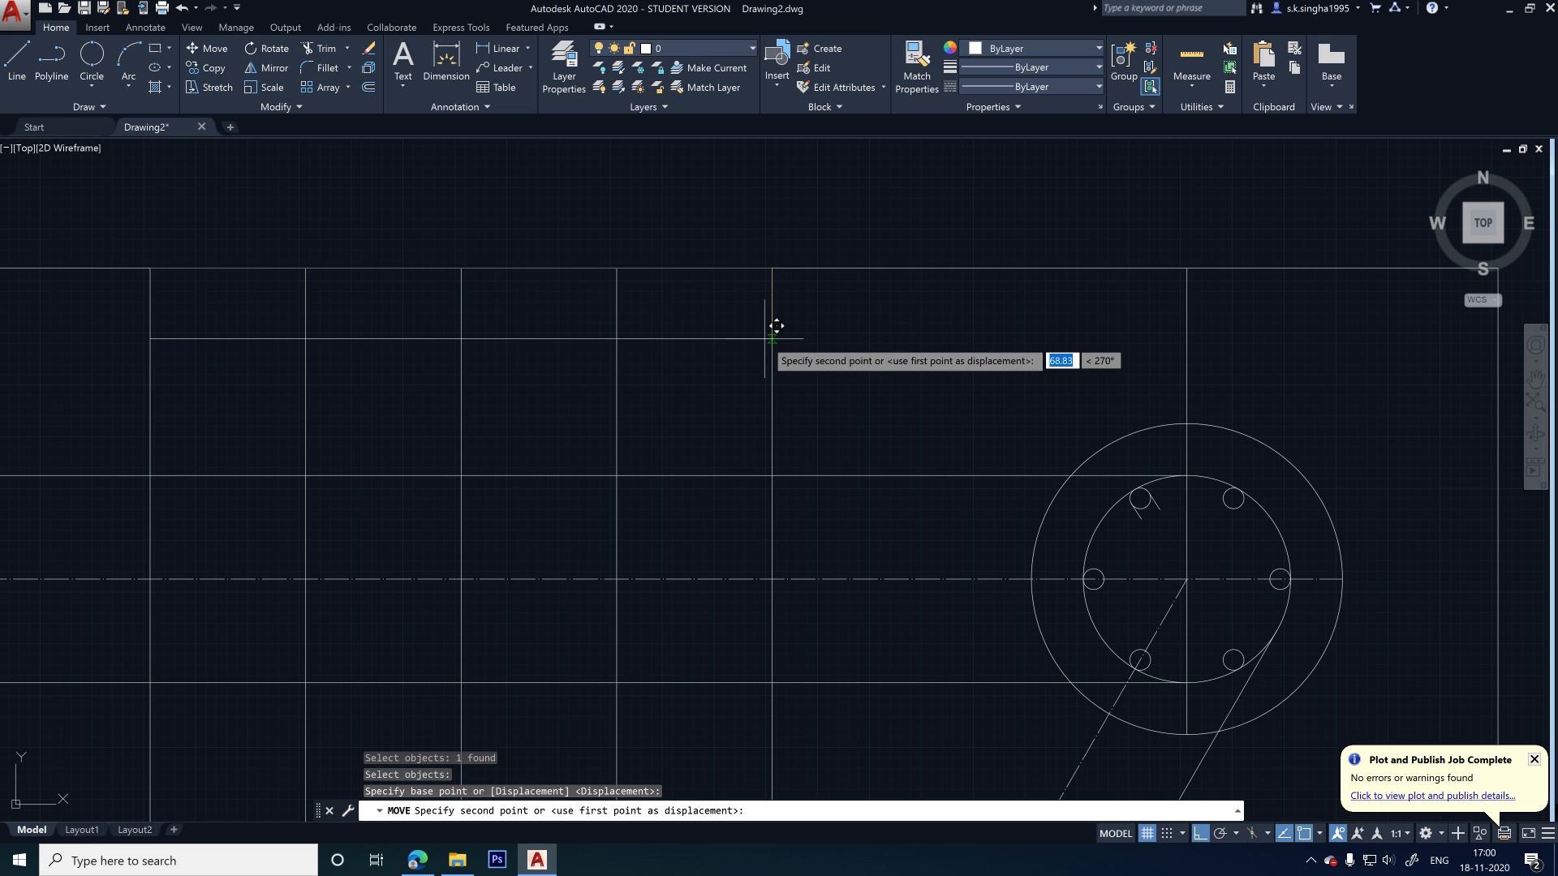
pyautogui.write('50')
pyautogui.press('Return')
pyautogui.press('Escape')
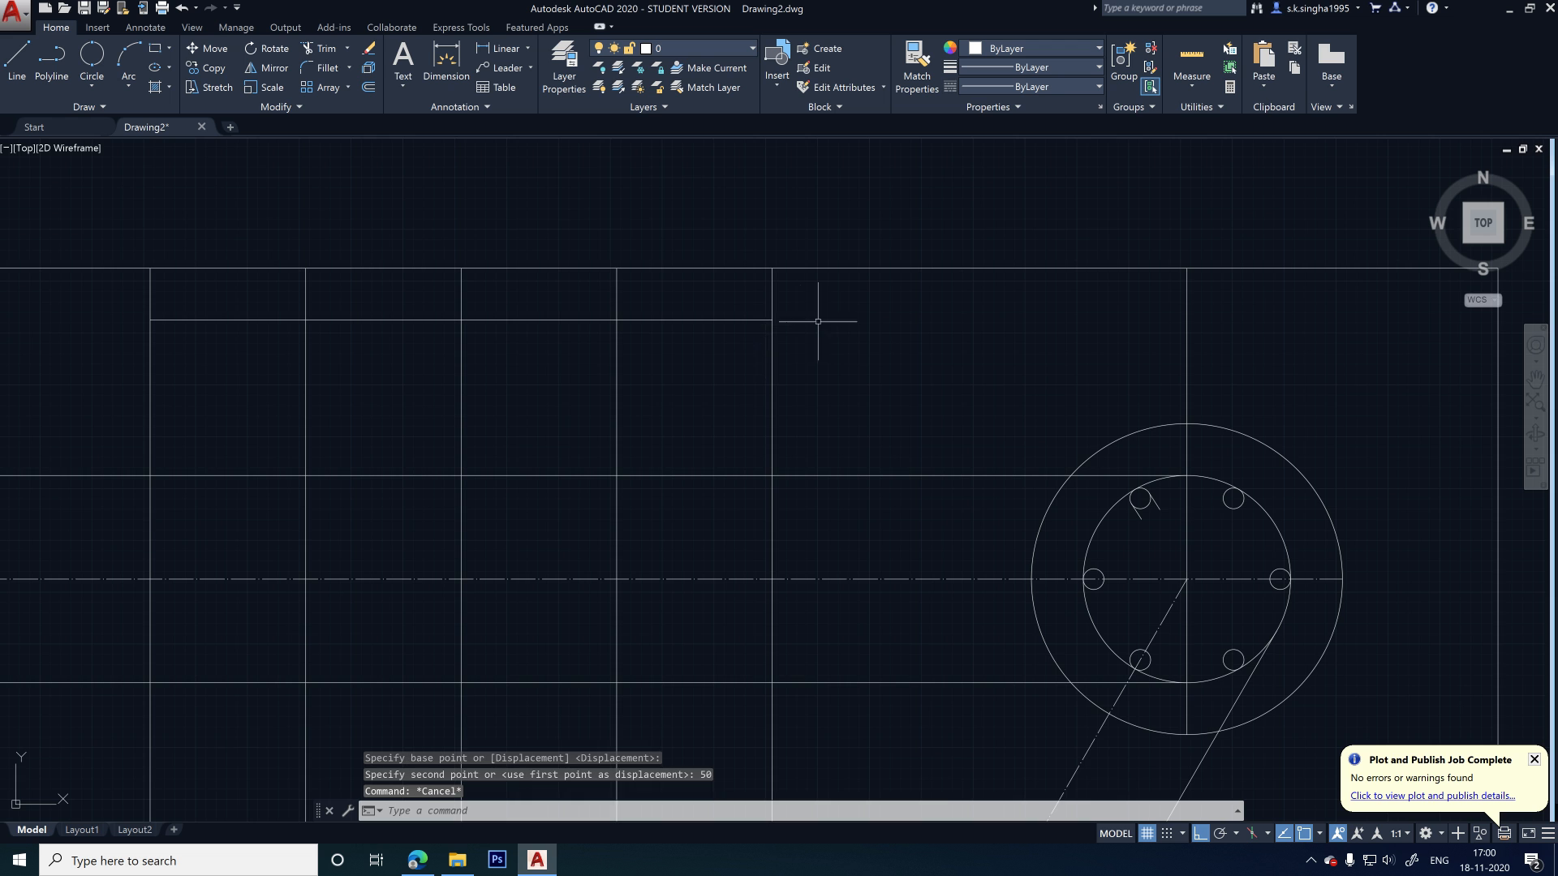
# - Trim the ends of the five vertical lines between the cap's top edge and the lowered guide line
pyautogui.scroll(-2, 828, 325)
pyautogui.scroll(2, 645, 318)
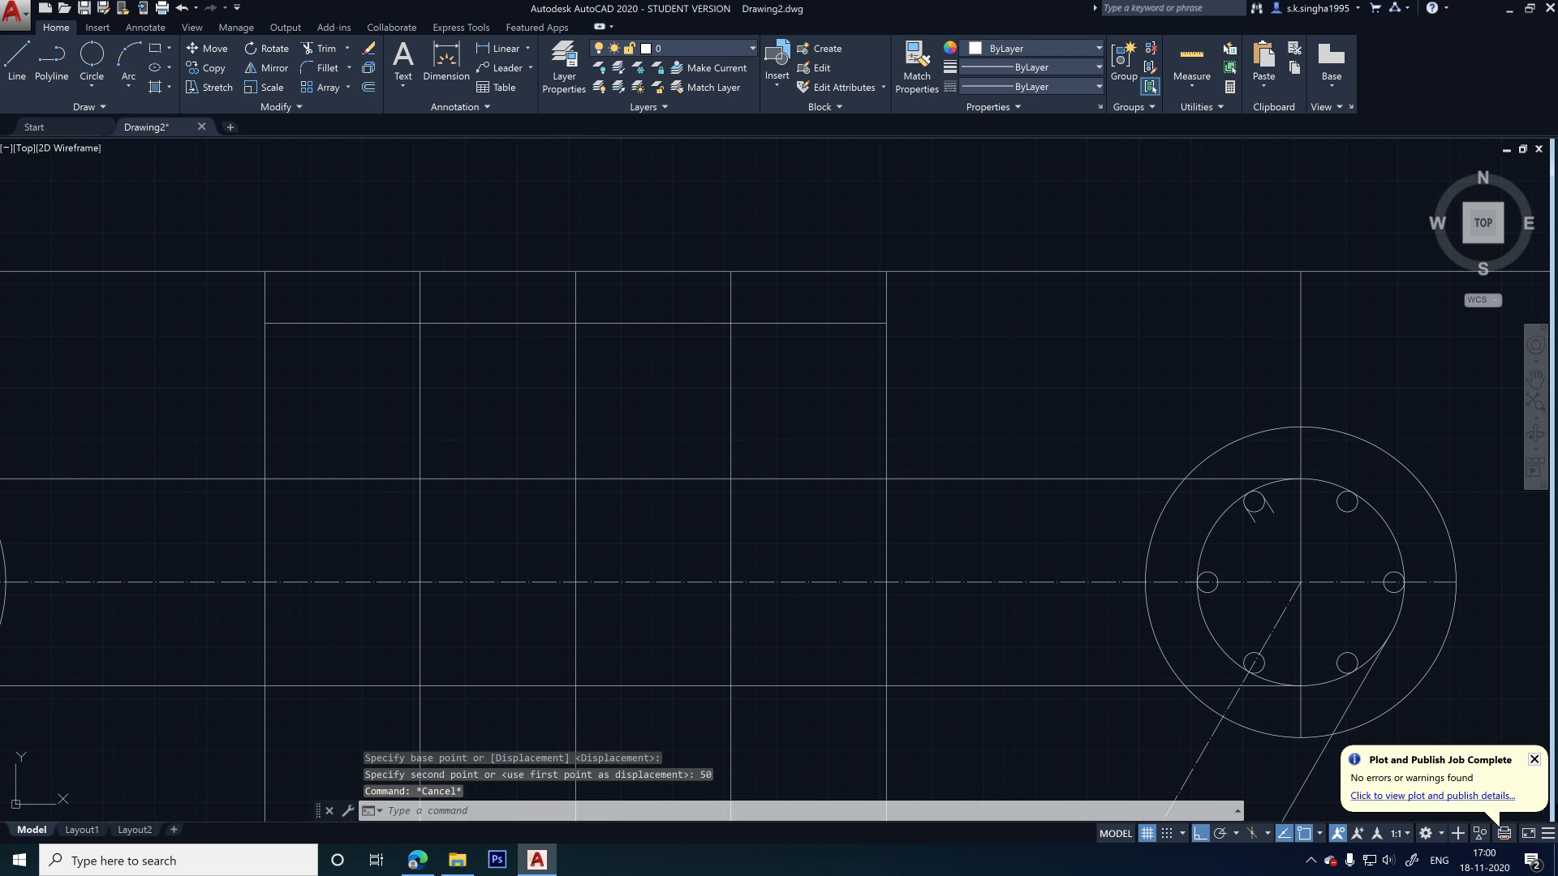
pyautogui.write('tr')
pyautogui.press('space')
pyautogui.click(913, 276)
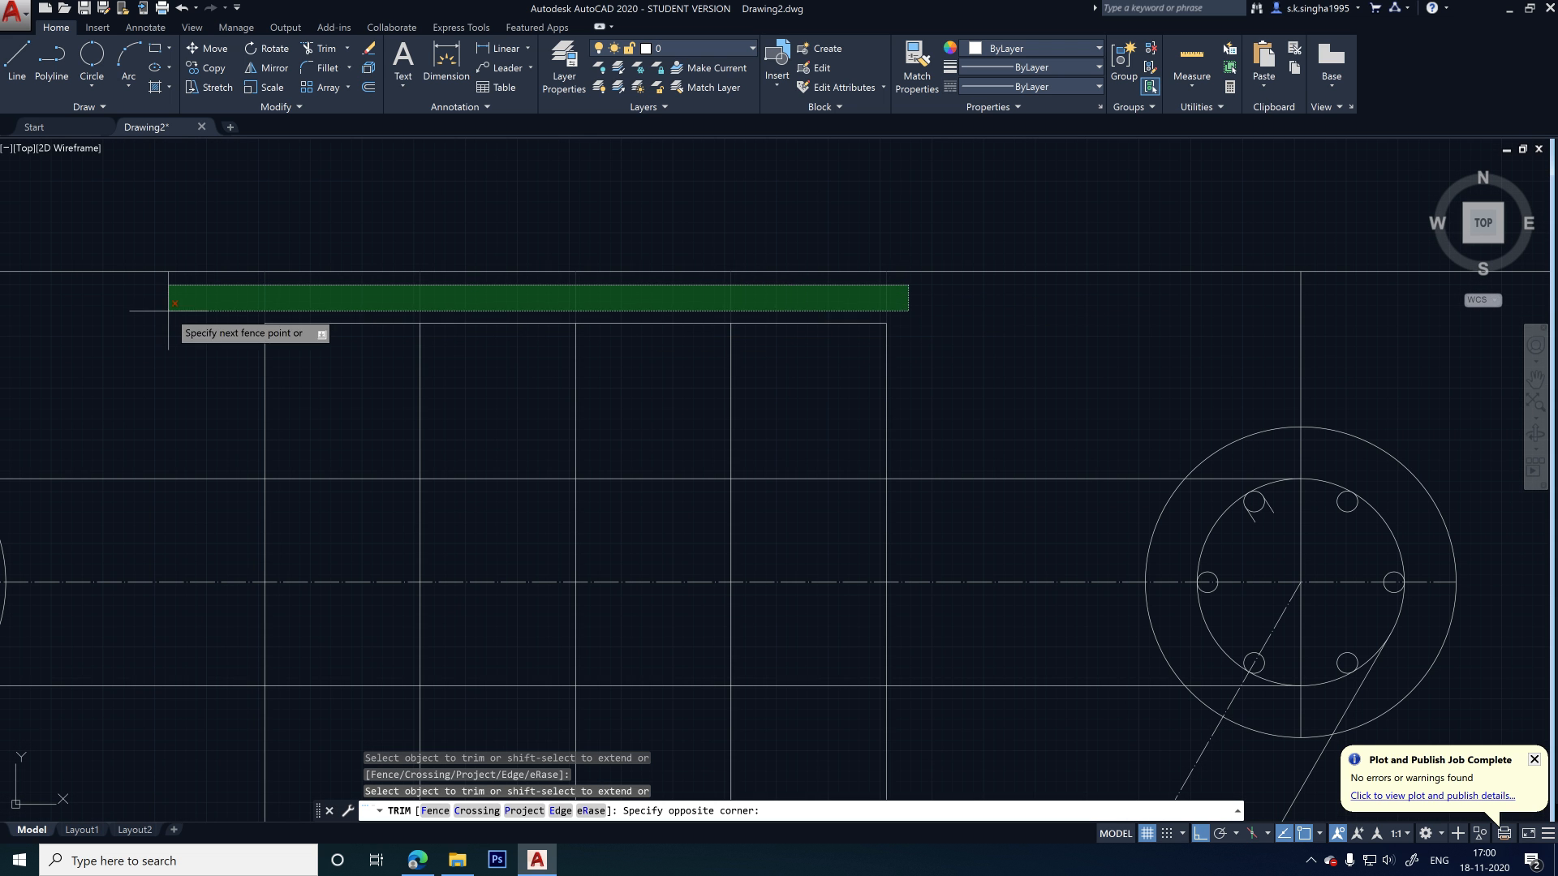
pyautogui.click(170, 313)
pyautogui.press('Escape')
# - Erase the horizontal guide line below the cap's top edge
pyautogui.scroll(-2, 452, 330)
pyautogui.scroll(2, 500, 305)
pyautogui.click(500, 304)
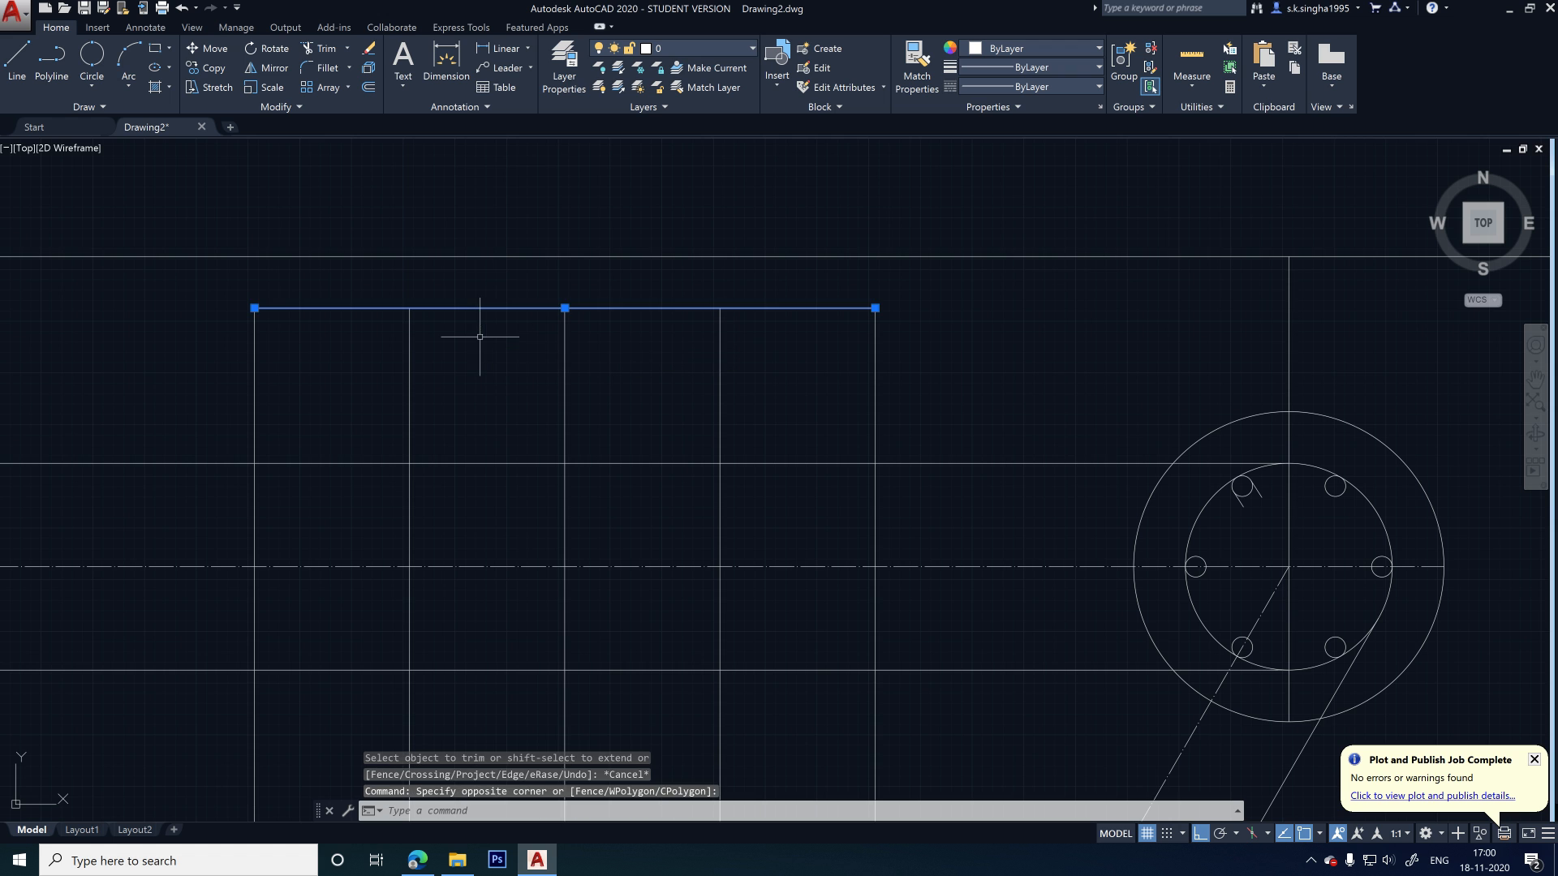
pyautogui.press('Delete')
# - Erase the short horizontal line between the cap's left edge and the upper-left pile
pyautogui.scroll(-3, 642, 383)
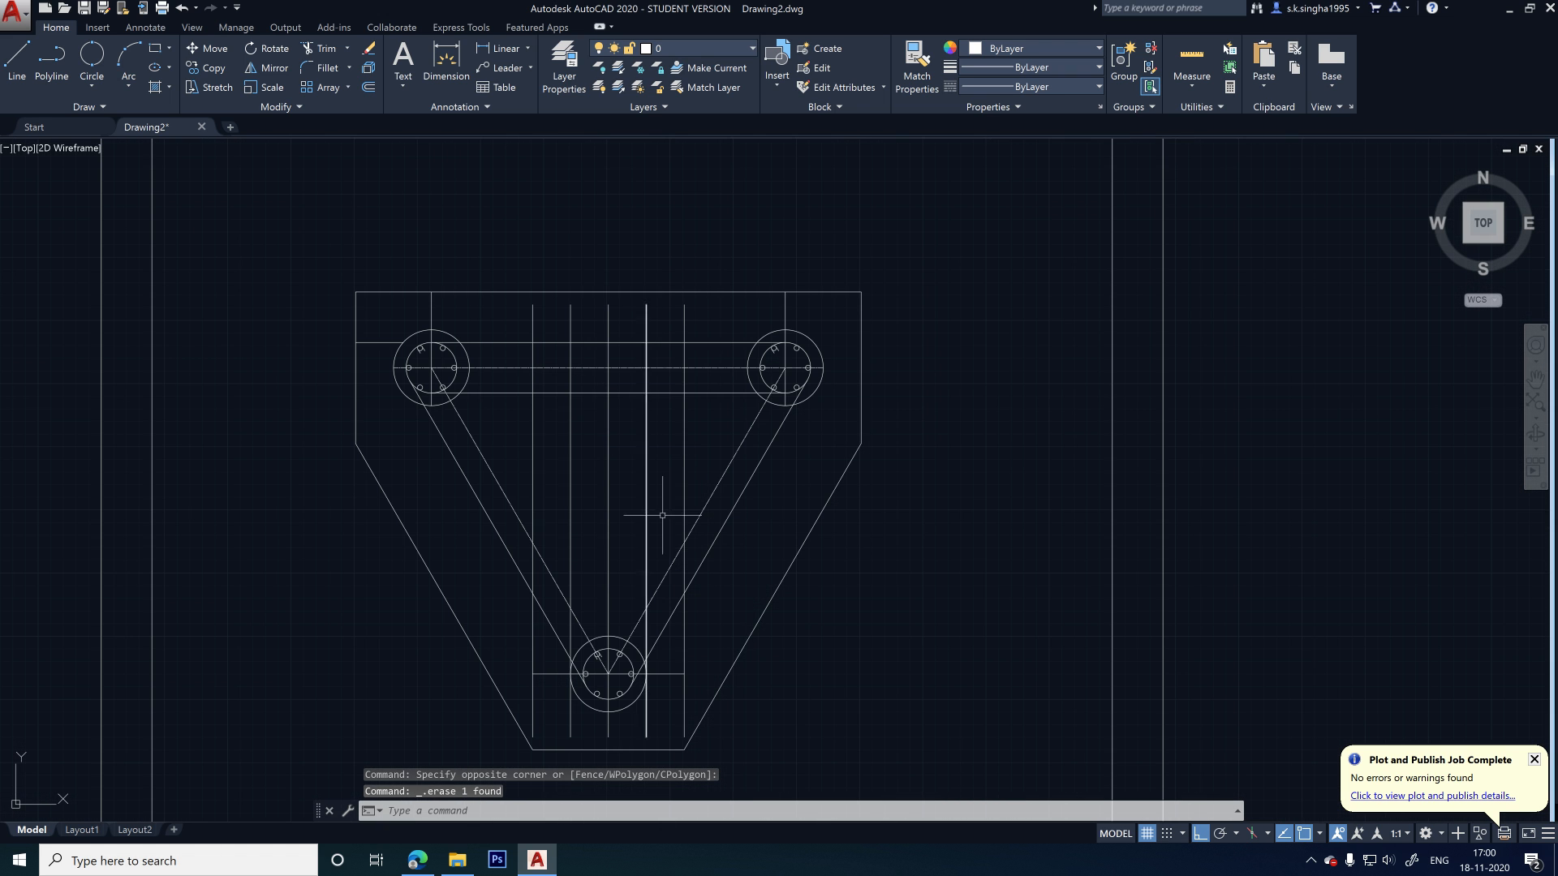
pyautogui.moveTo(709, 504); pyautogui.dragTo(704, 538, button='middle')
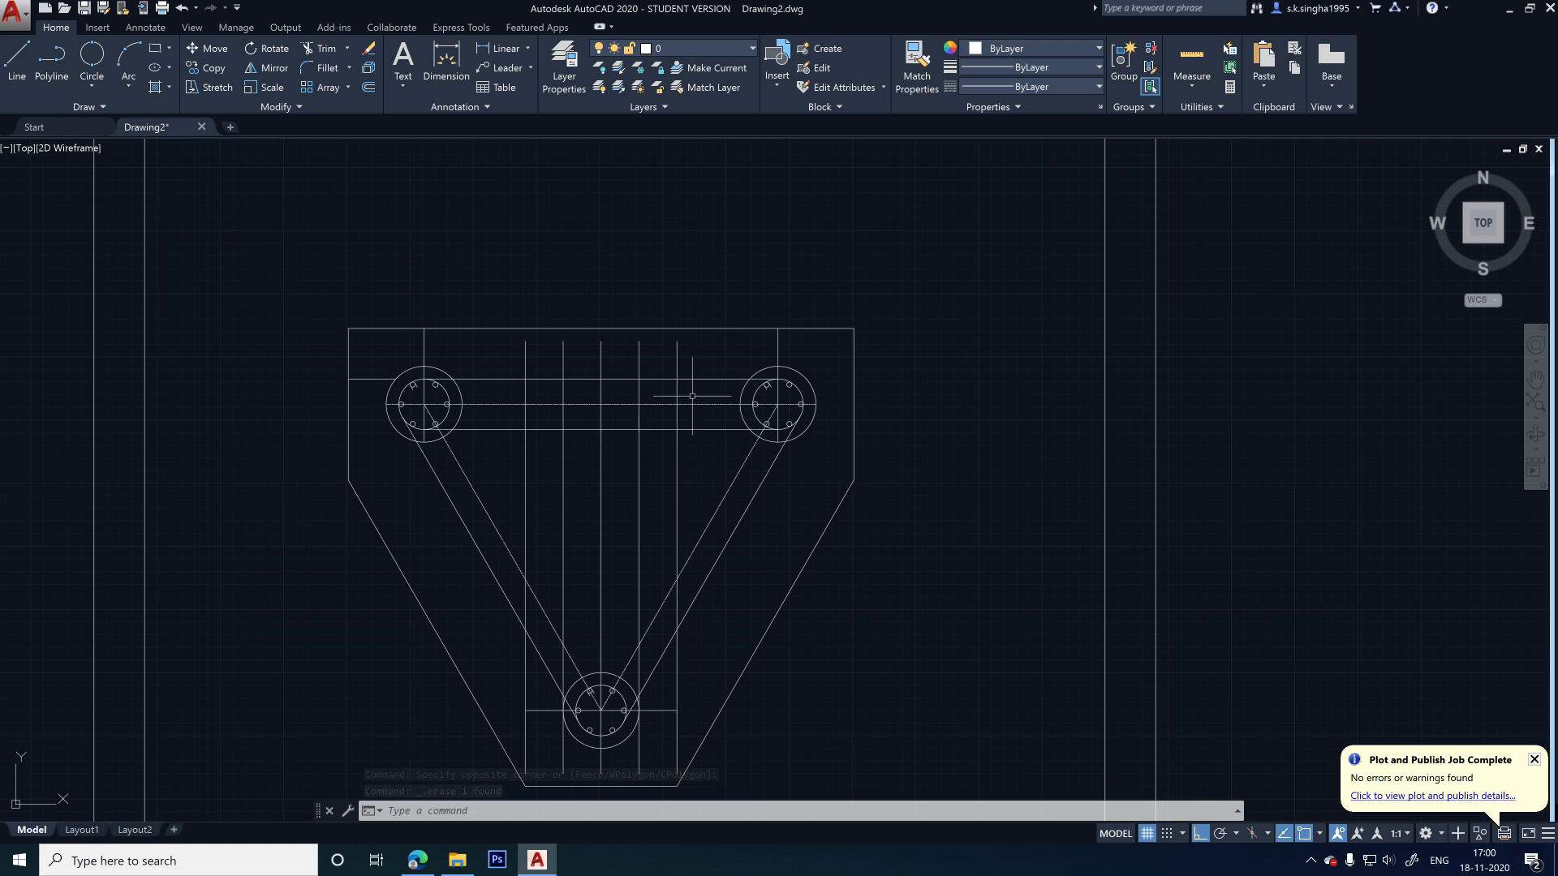
pyautogui.scroll(2, 552, 411)
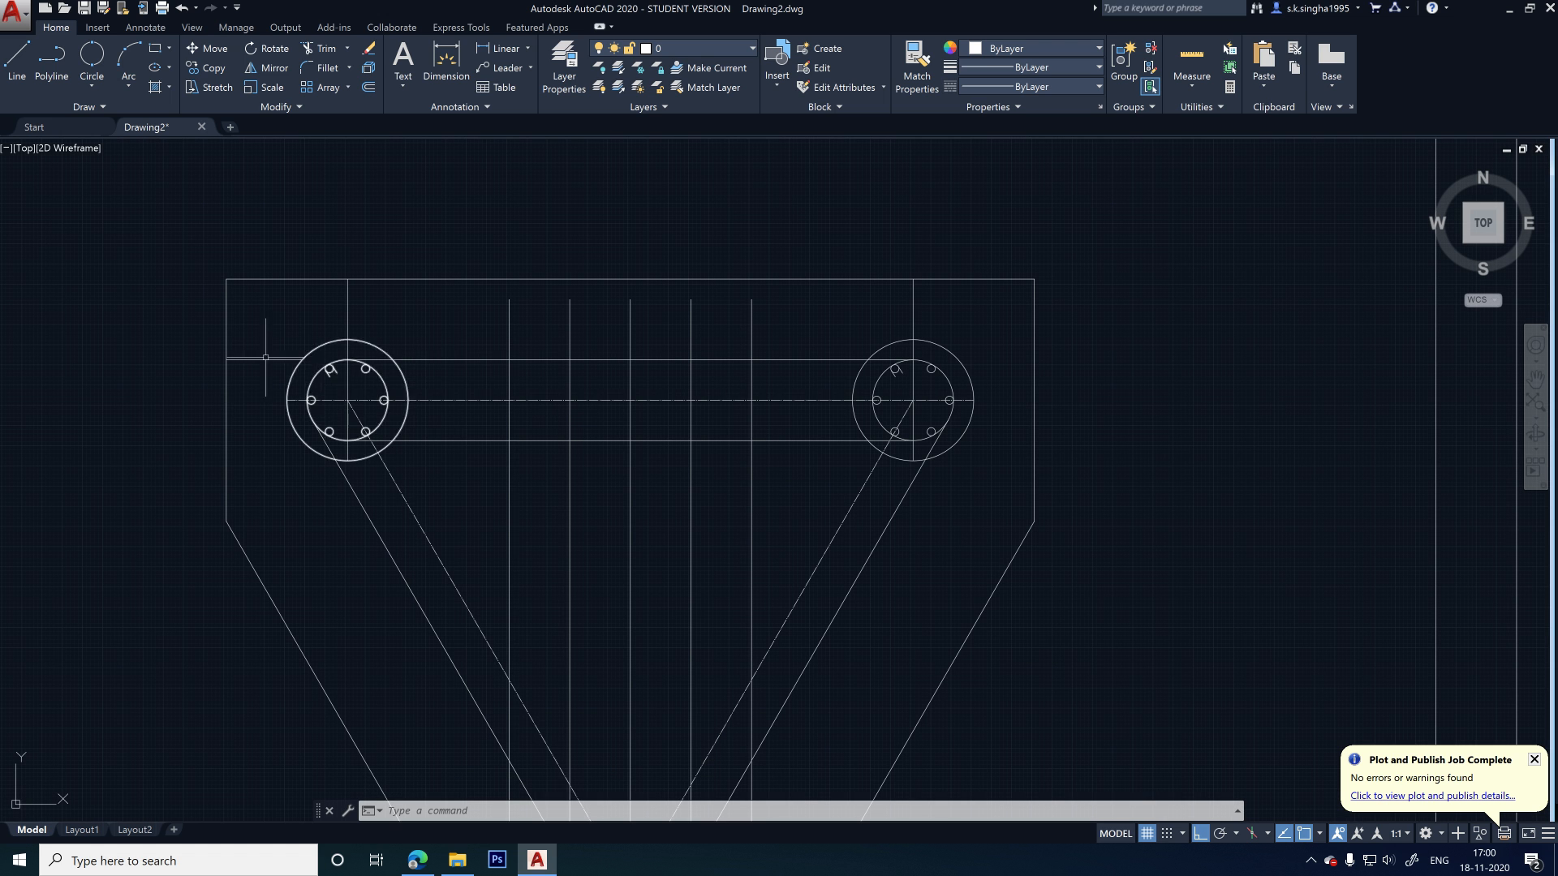
pyautogui.click(241, 362)
pyautogui.press('Delete')
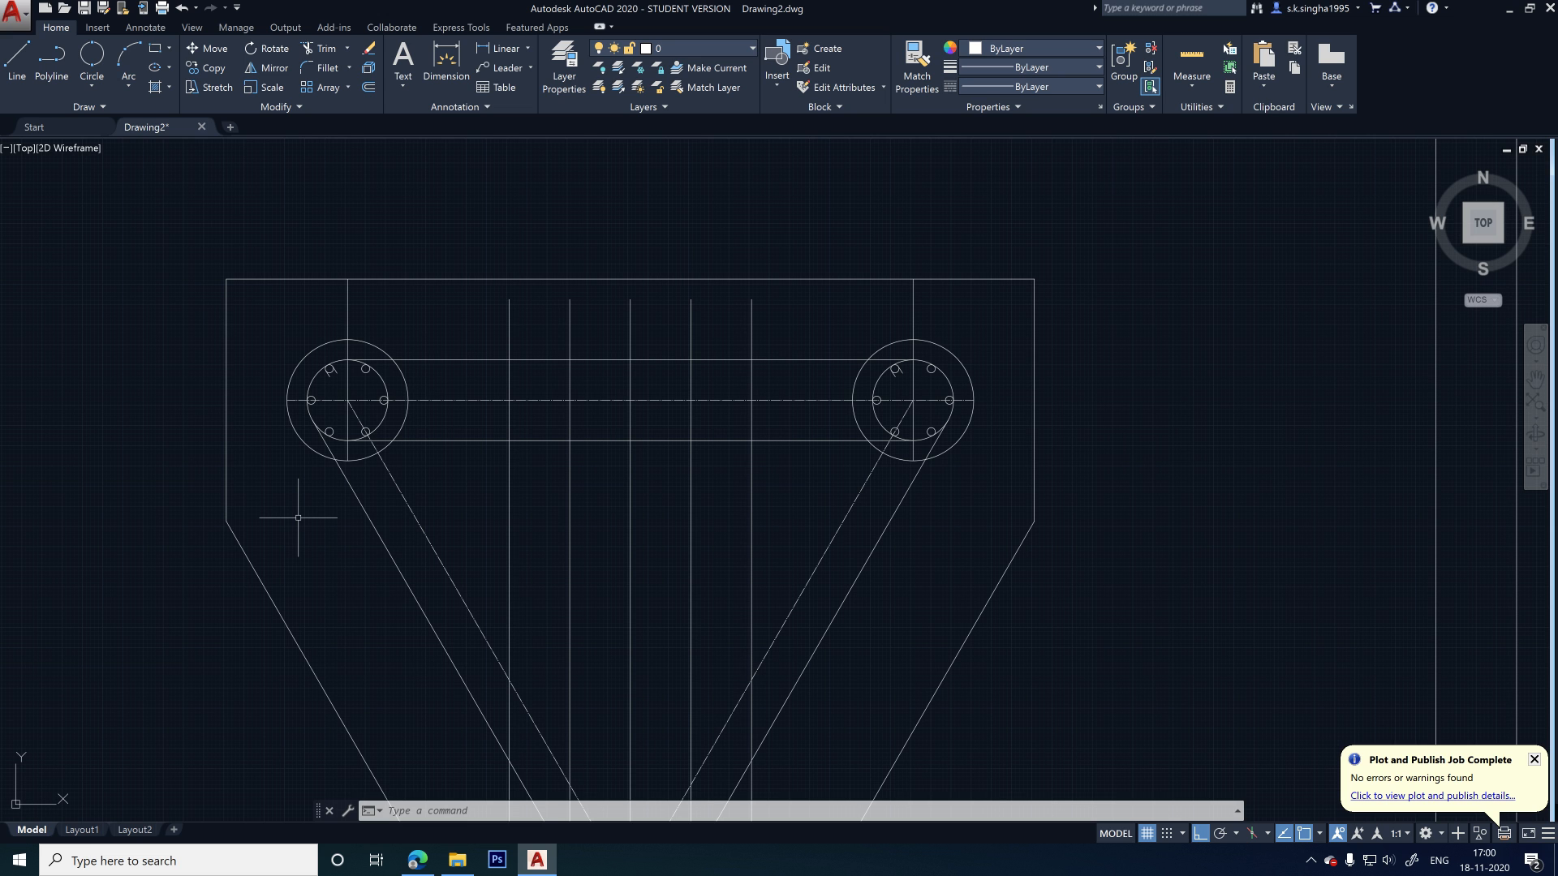
pyautogui.scroll(2, 348, 293)
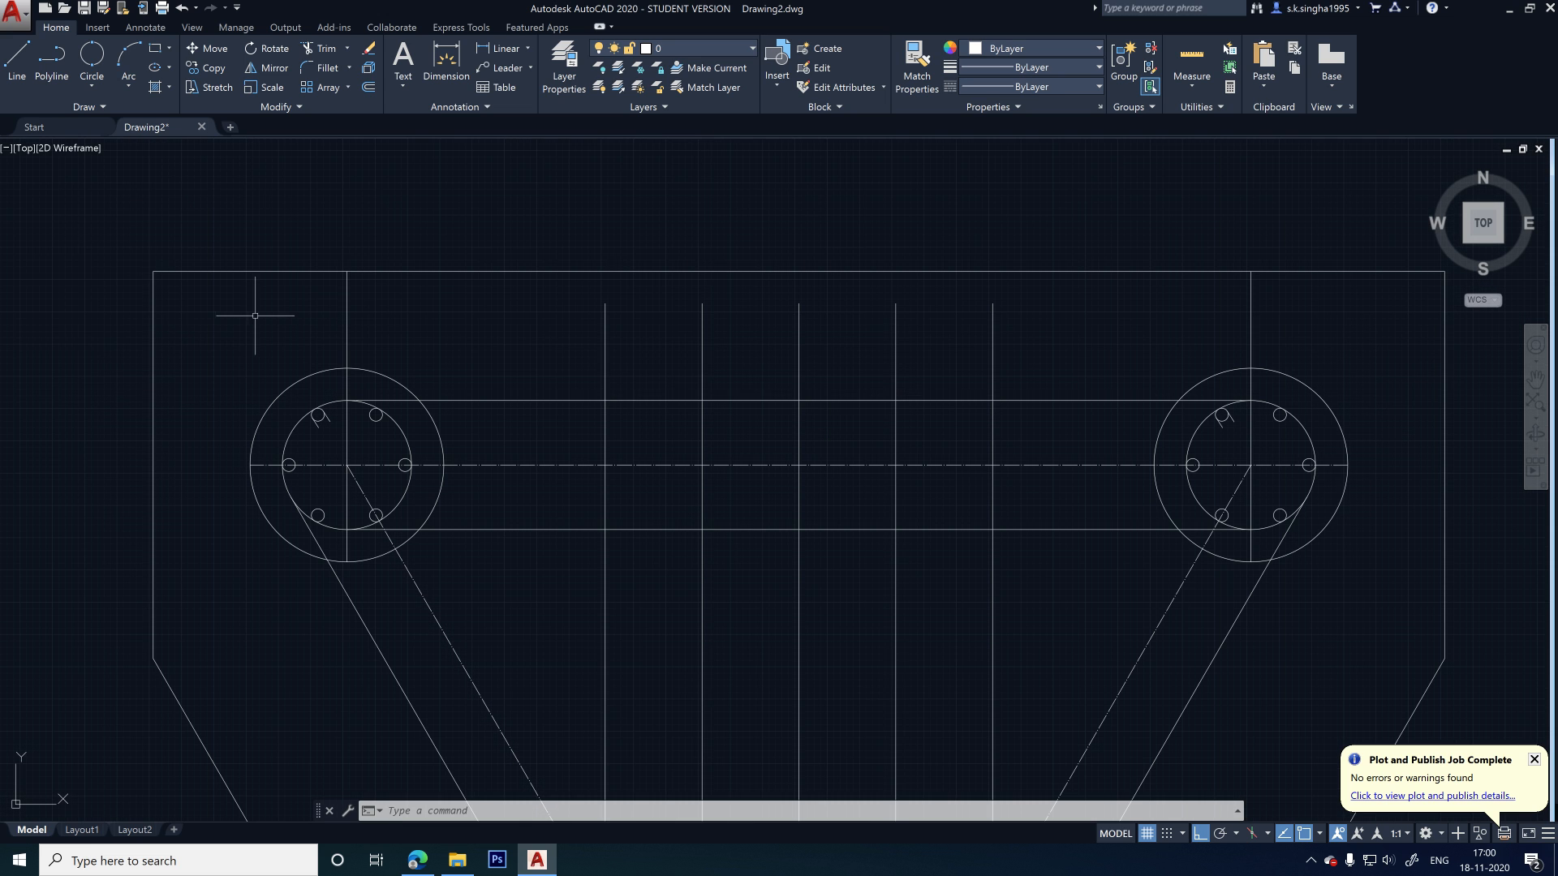
pyautogui.click(13, 60)
pyautogui.press('Escape')
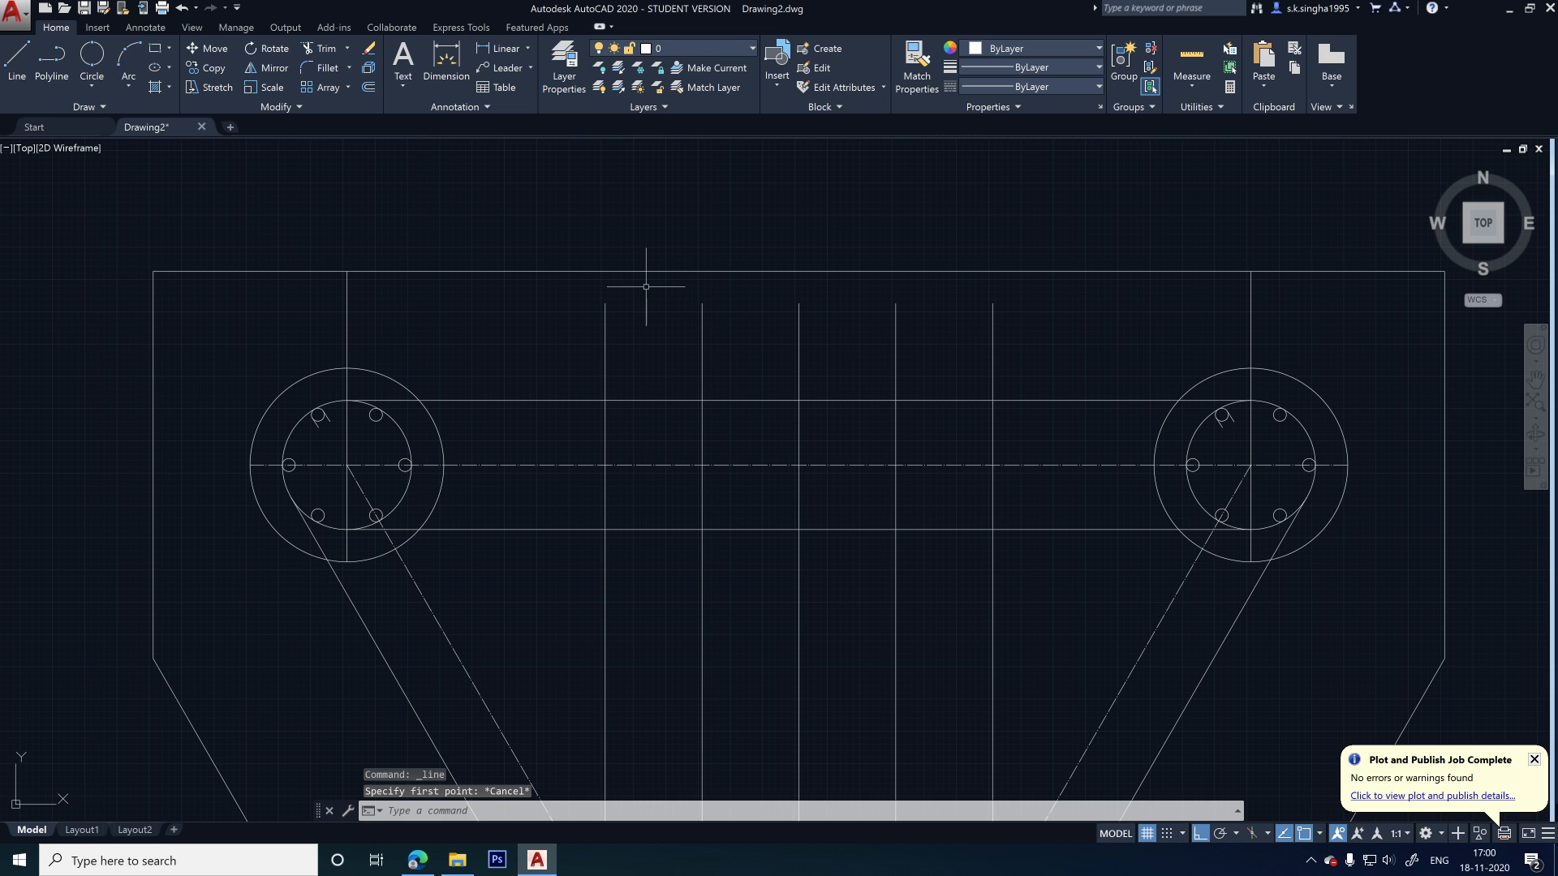
pyautogui.moveTo(703, 292); pyautogui.dragTo(637, 294, button='middle')
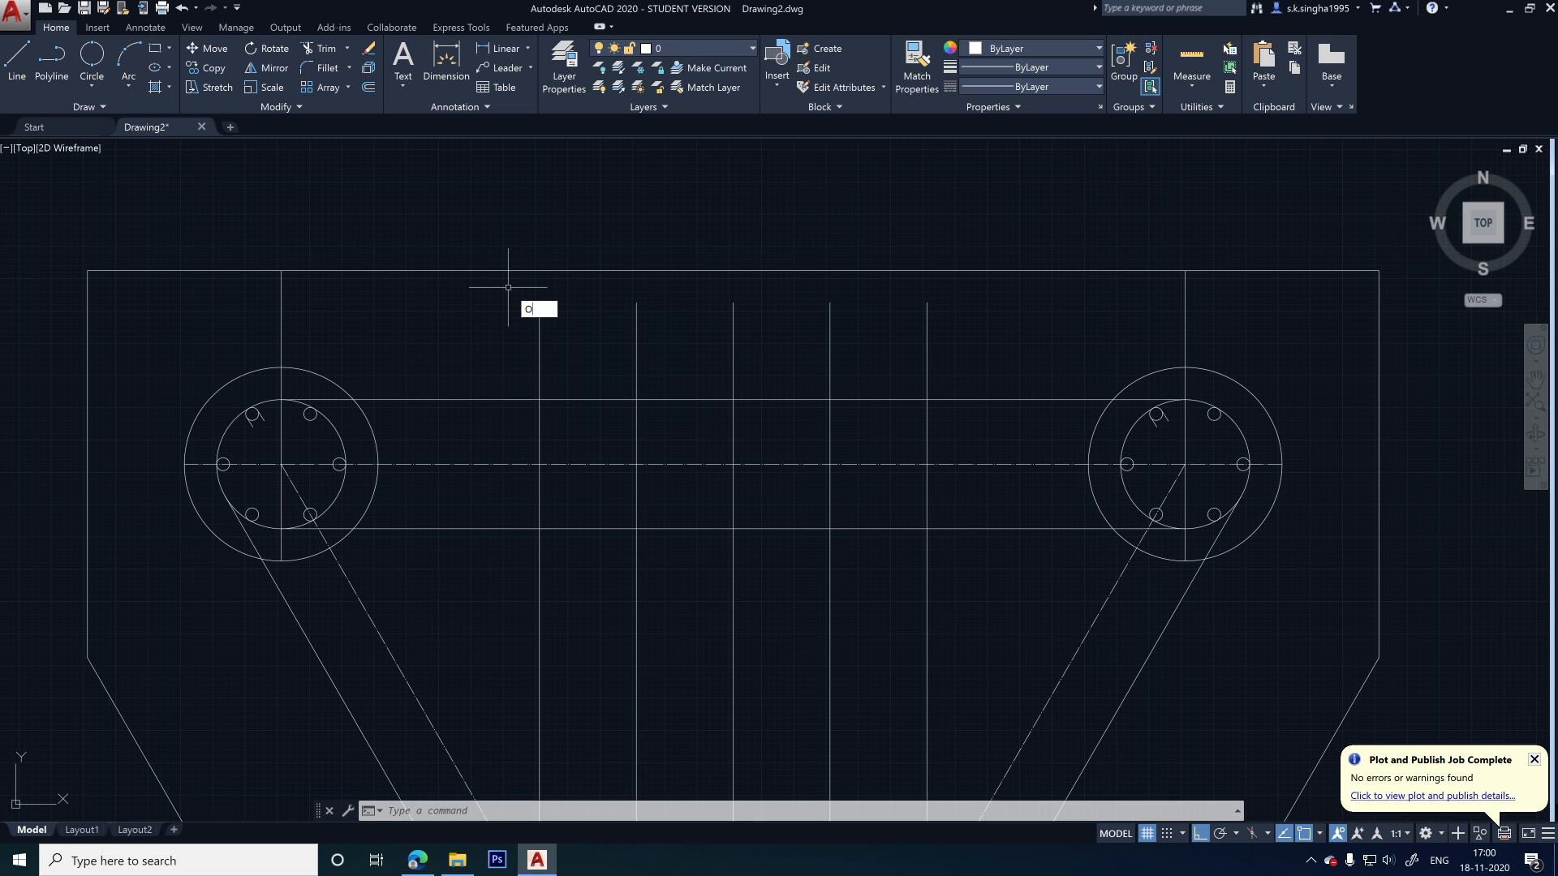
# - Offset the cap's top edge 50 downward, inside the outline
pyautogui.press('Return')
pyautogui.write('50')
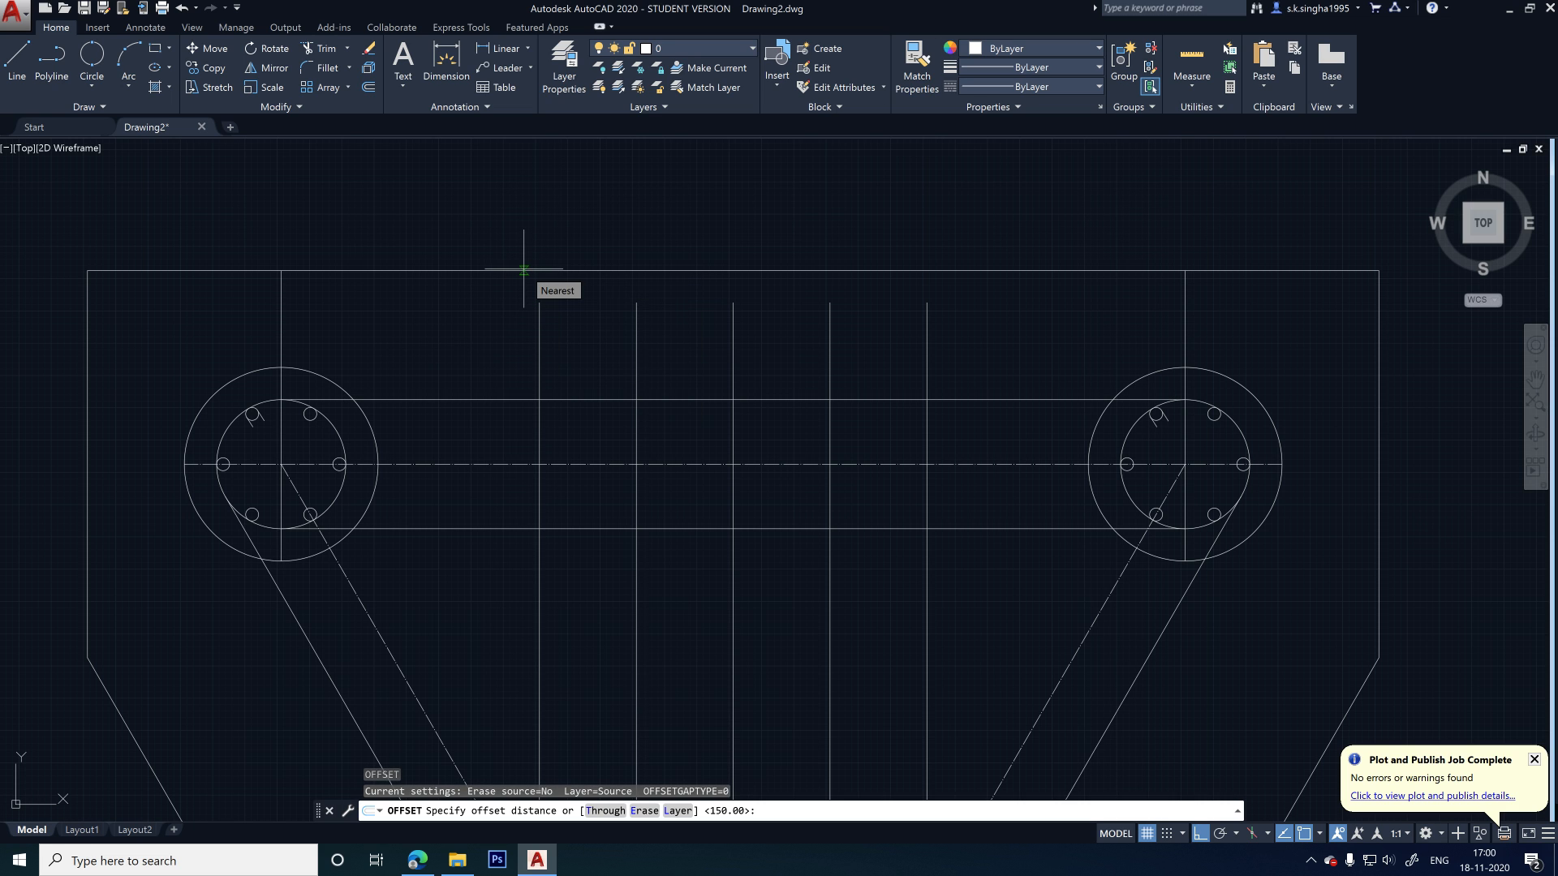
pyautogui.press('Return')
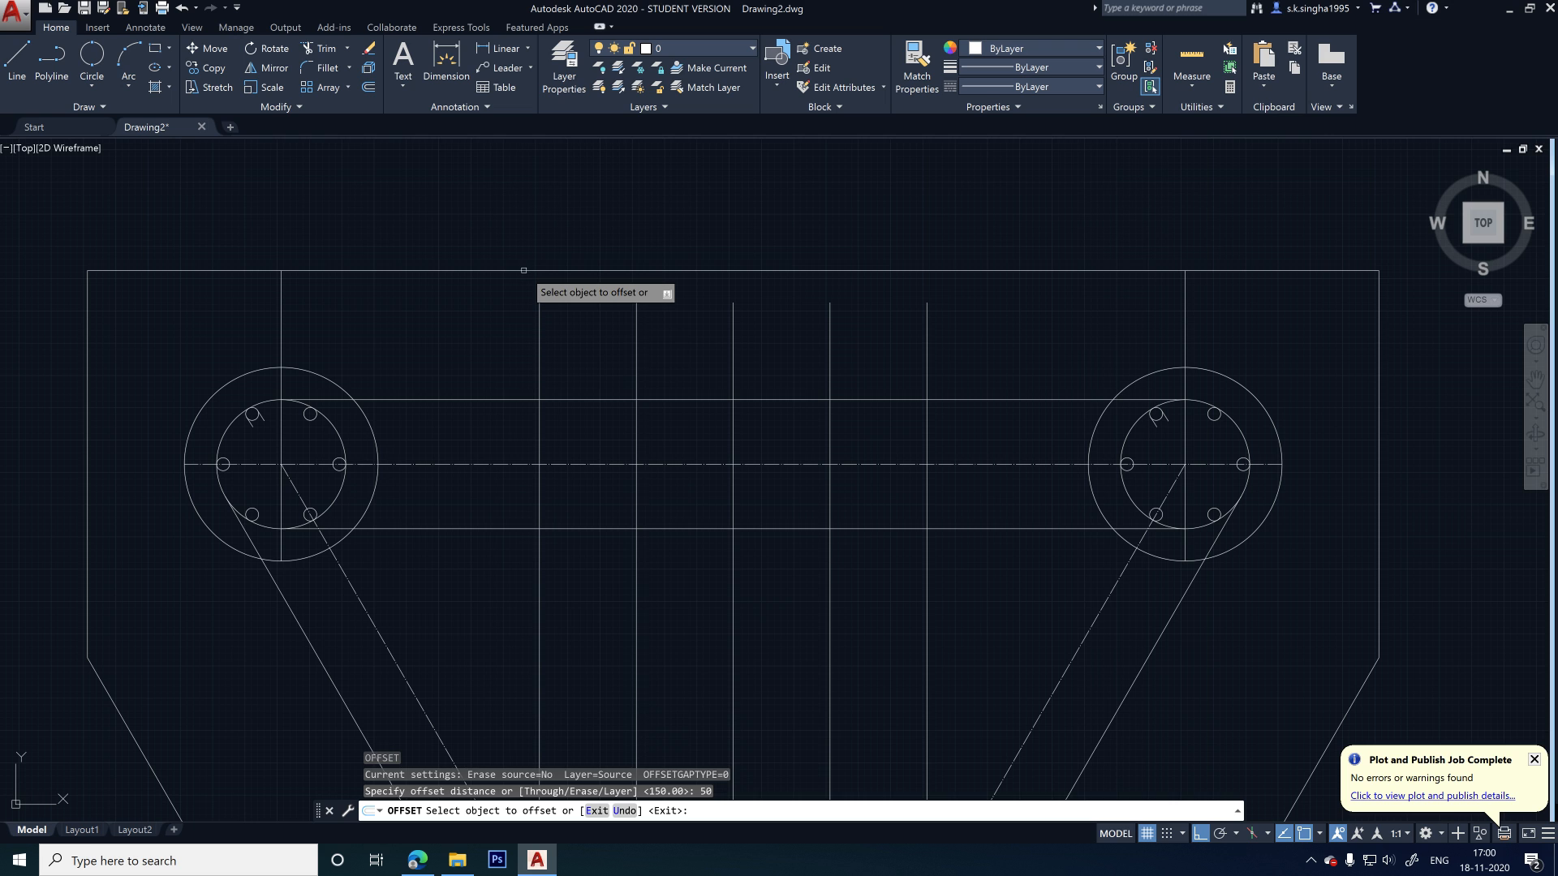
pyautogui.click(523, 269)
pyautogui.click(525, 321)
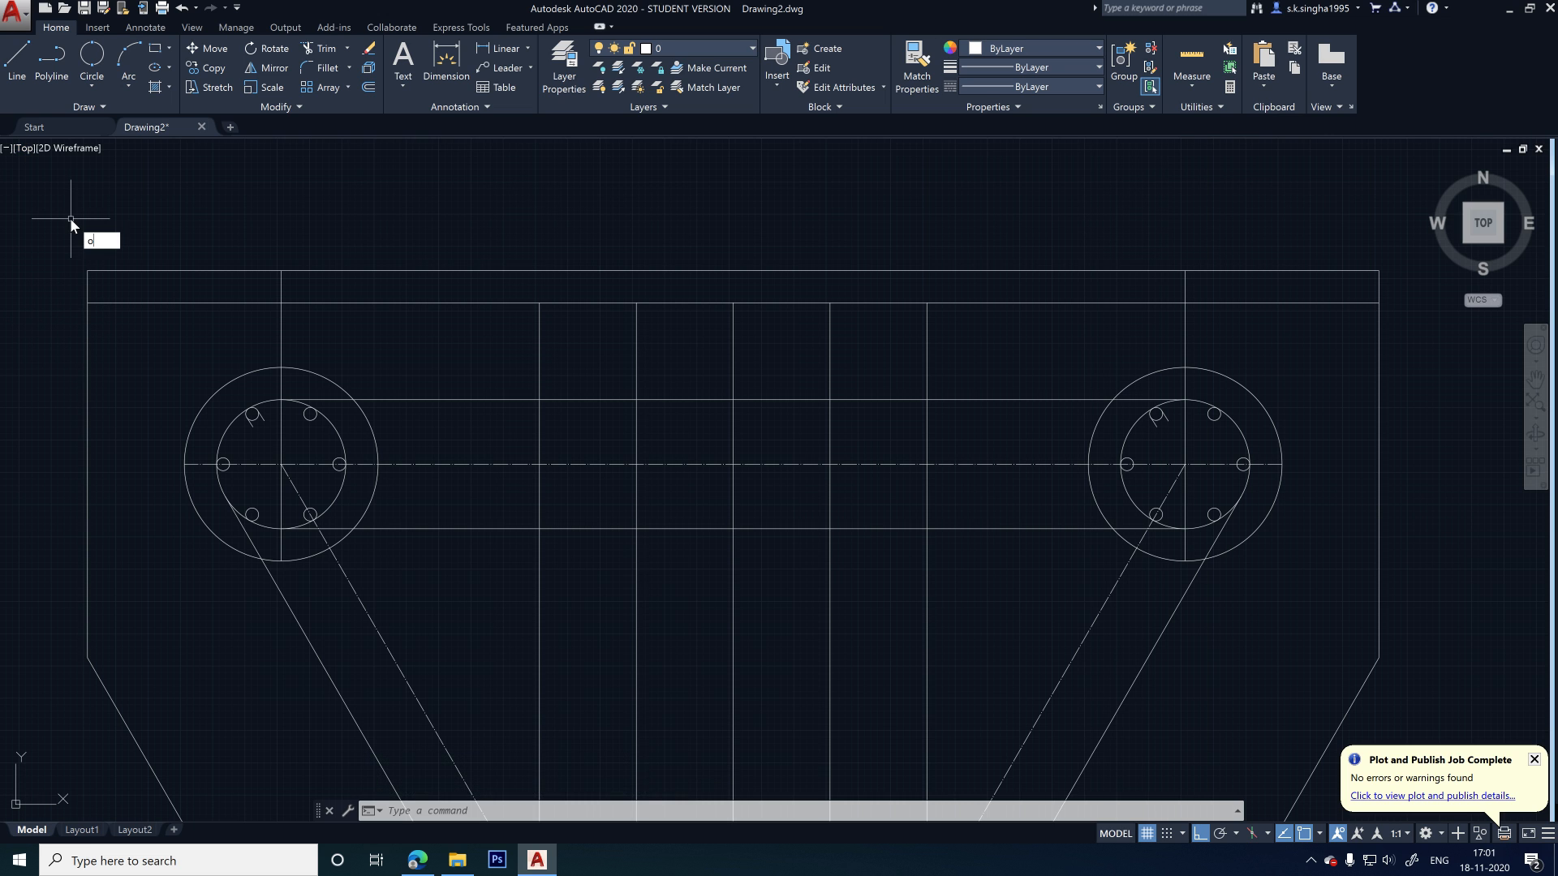
# - Offset the cap's left and right vertical edges 50 inward
pyautogui.press('Return')
pyautogui.press('Return')
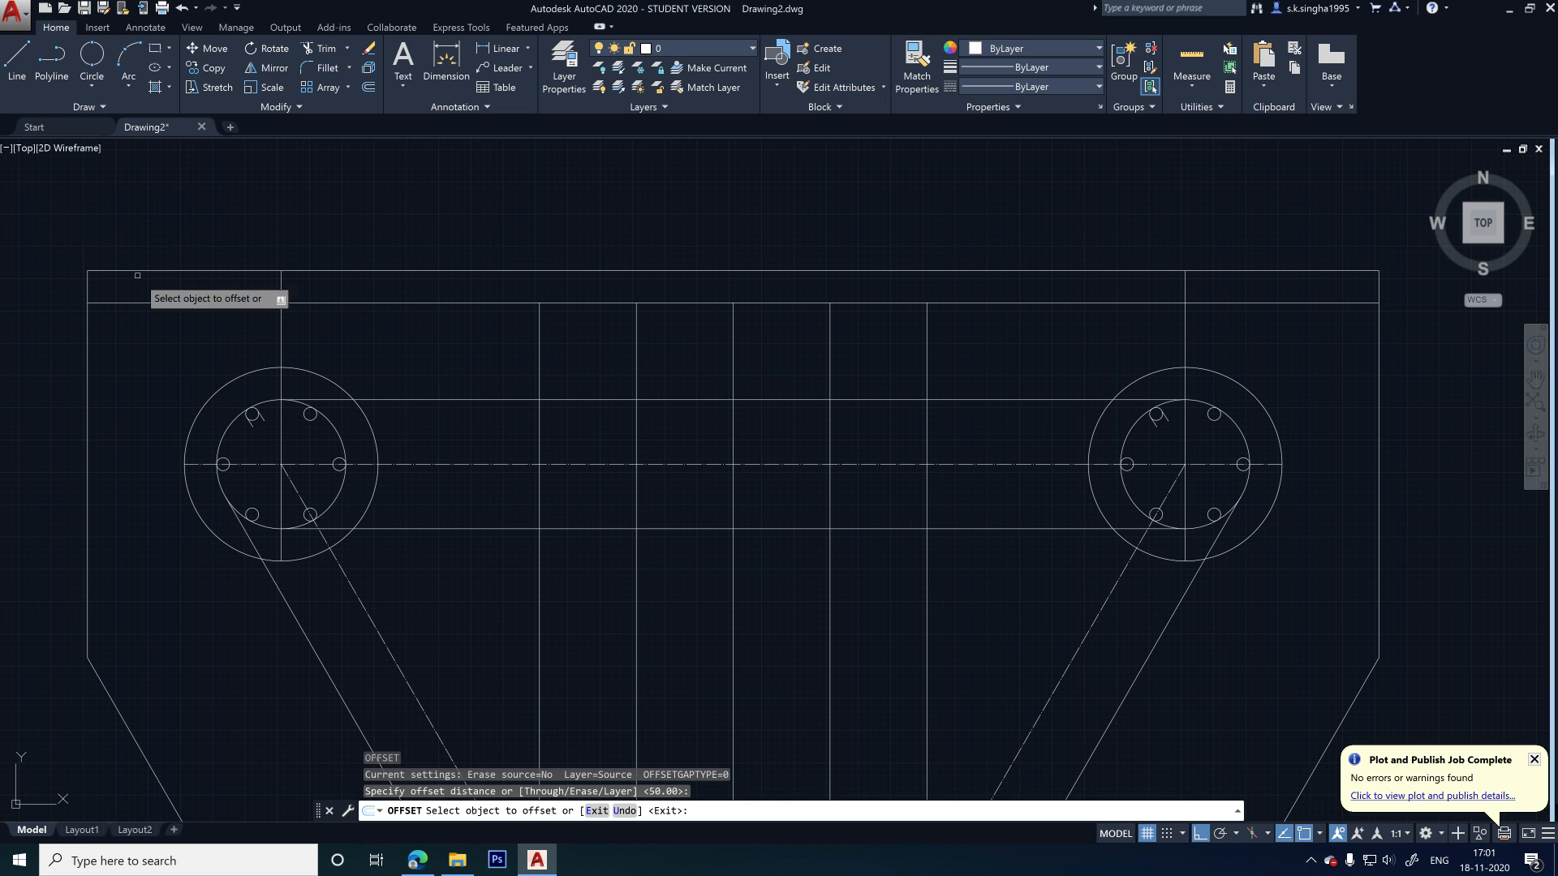
pyautogui.click(87, 359)
pyautogui.click(99, 357)
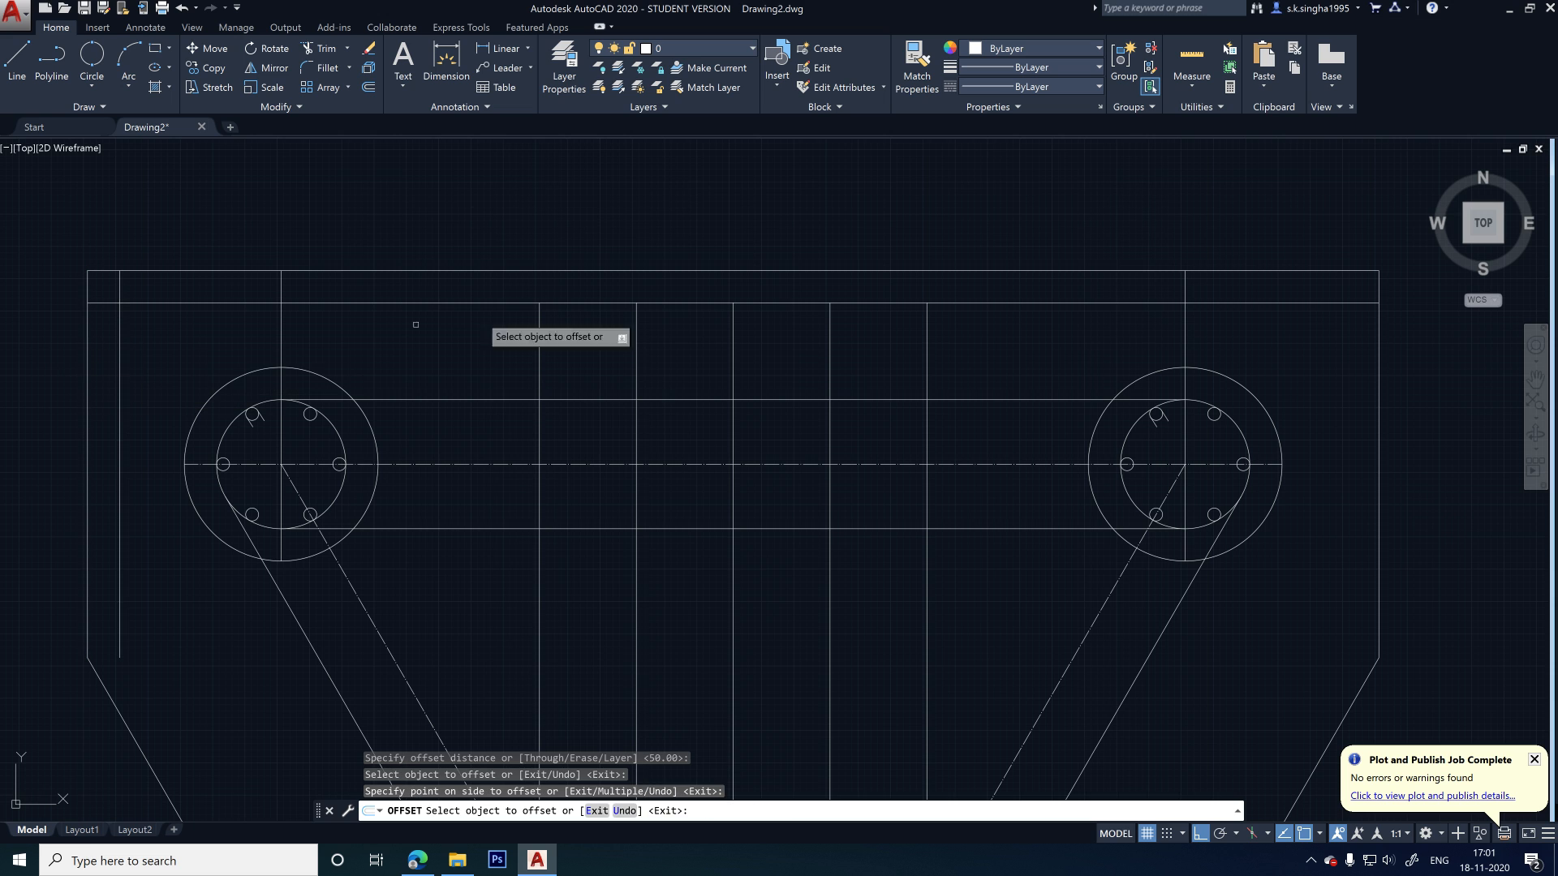
pyautogui.click(1379, 378)
pyautogui.click(1338, 371)
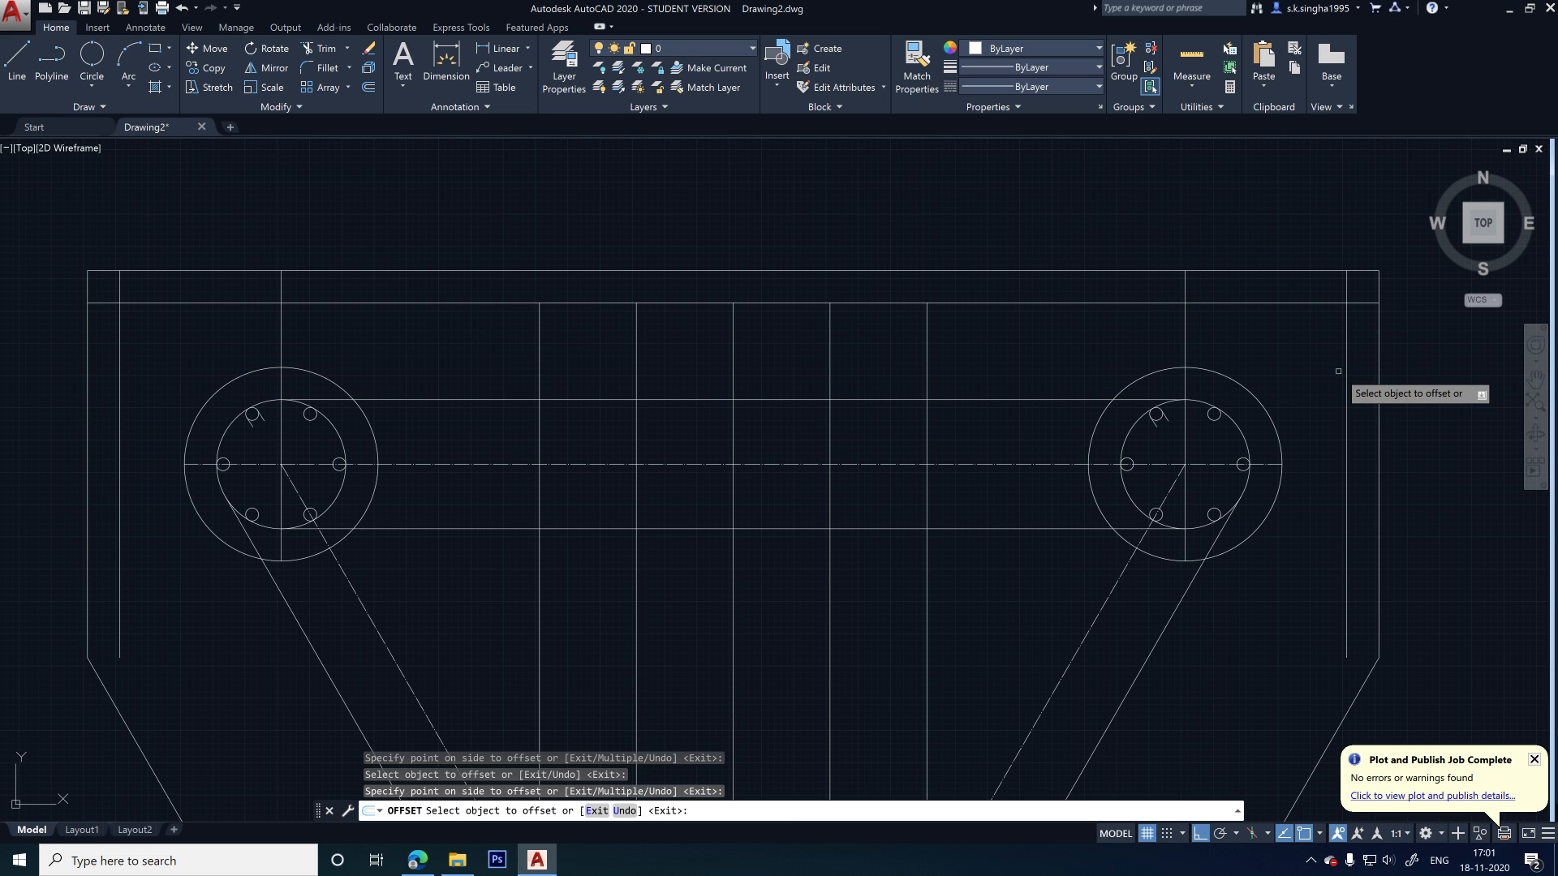
pyautogui.press('Escape')
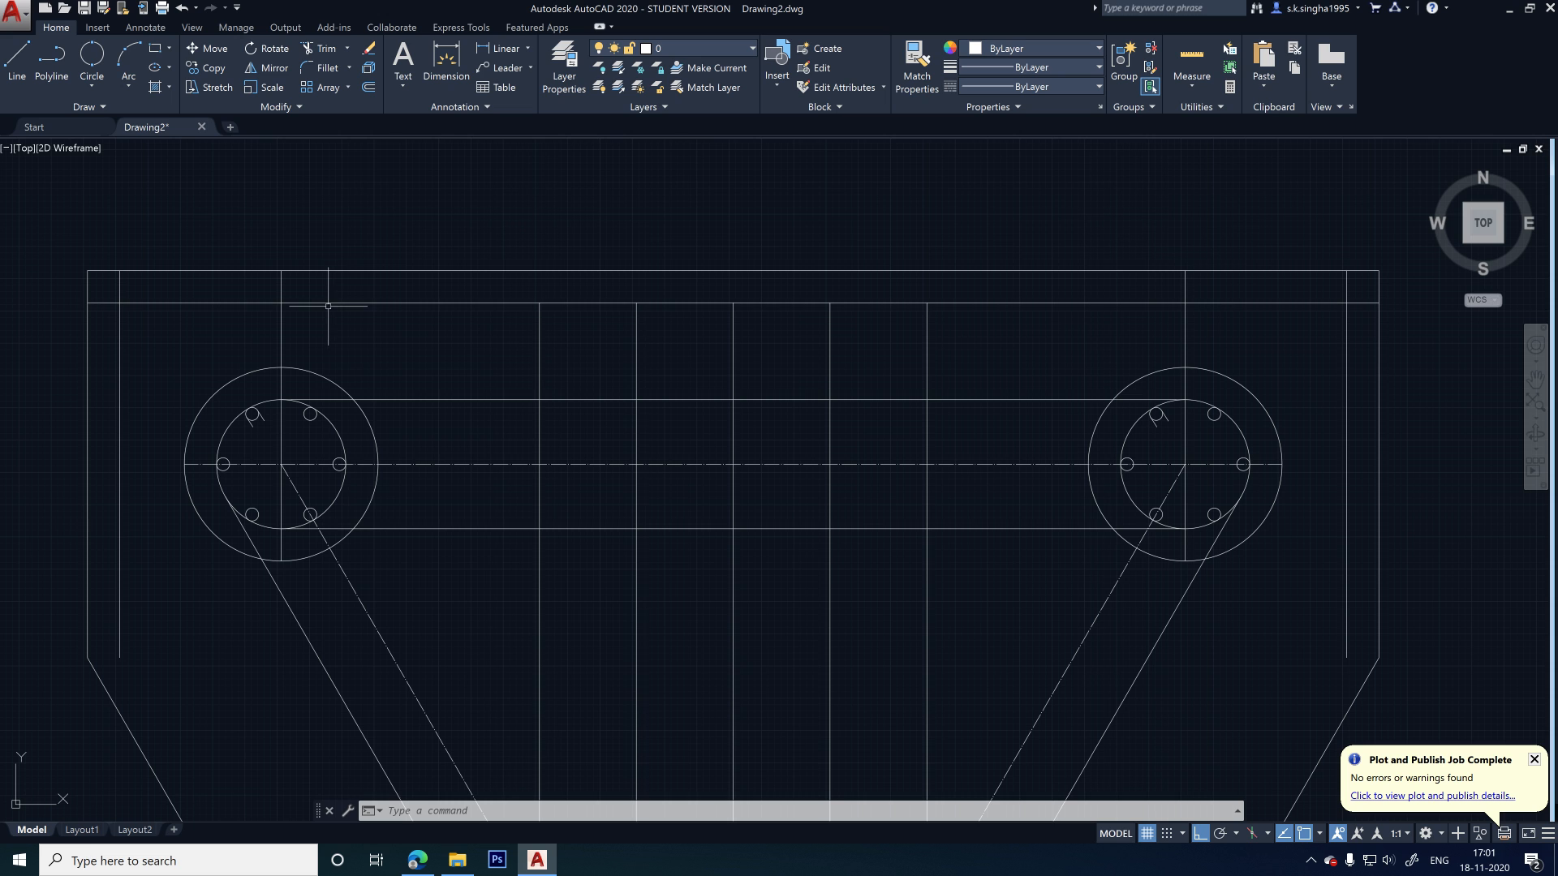
# - Offset the inner top line downward five times in succession at a spacing of 50
pyautogui.write('o')
pyautogui.press('Return')
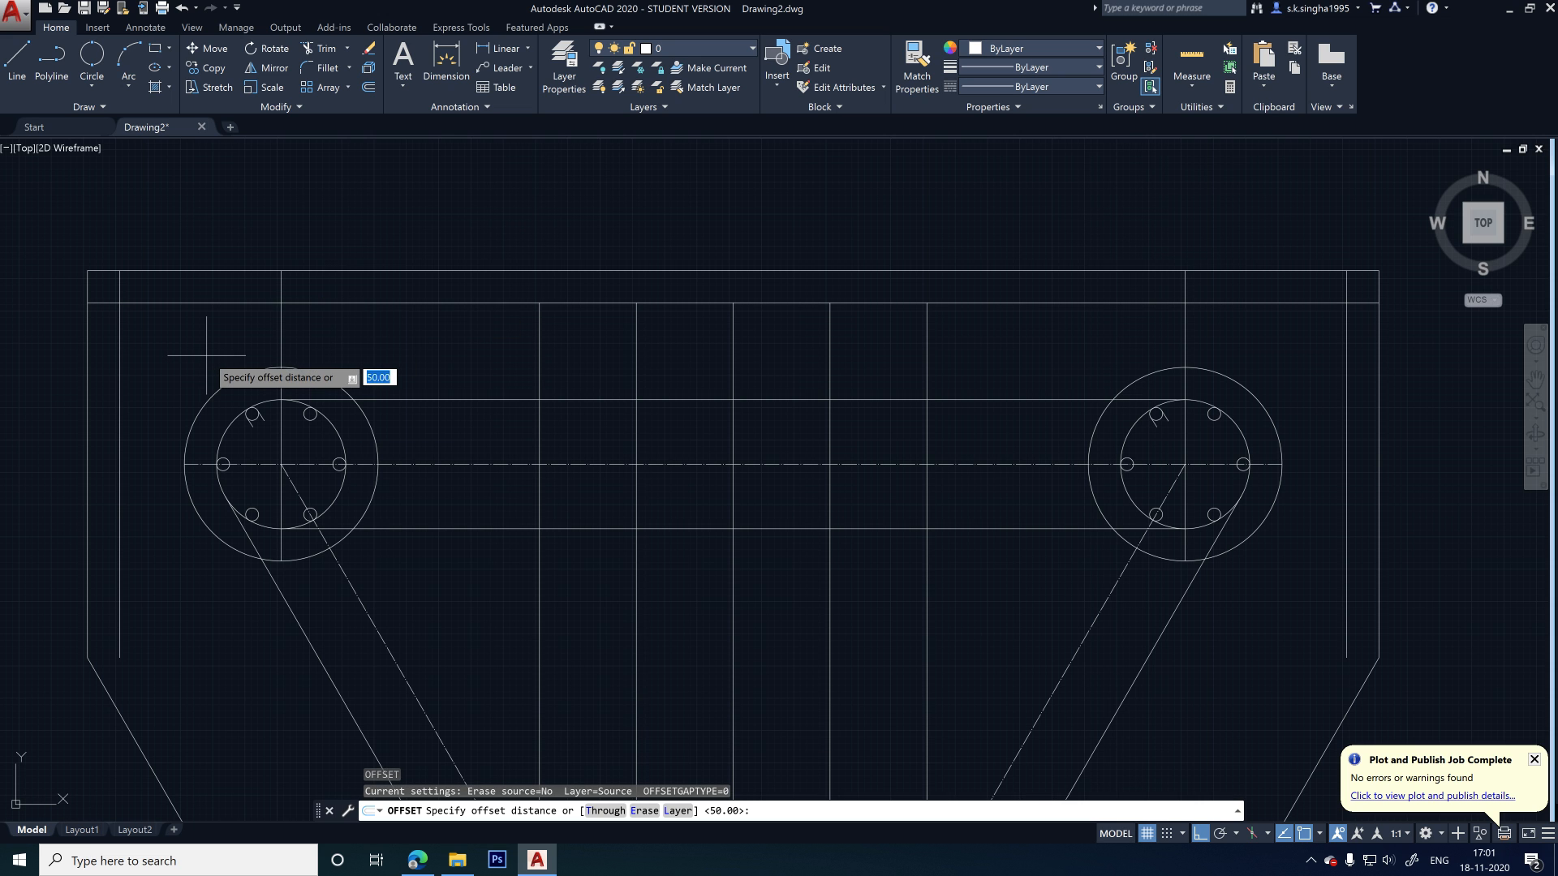
pyautogui.press('Return')
pyautogui.click(326, 303)
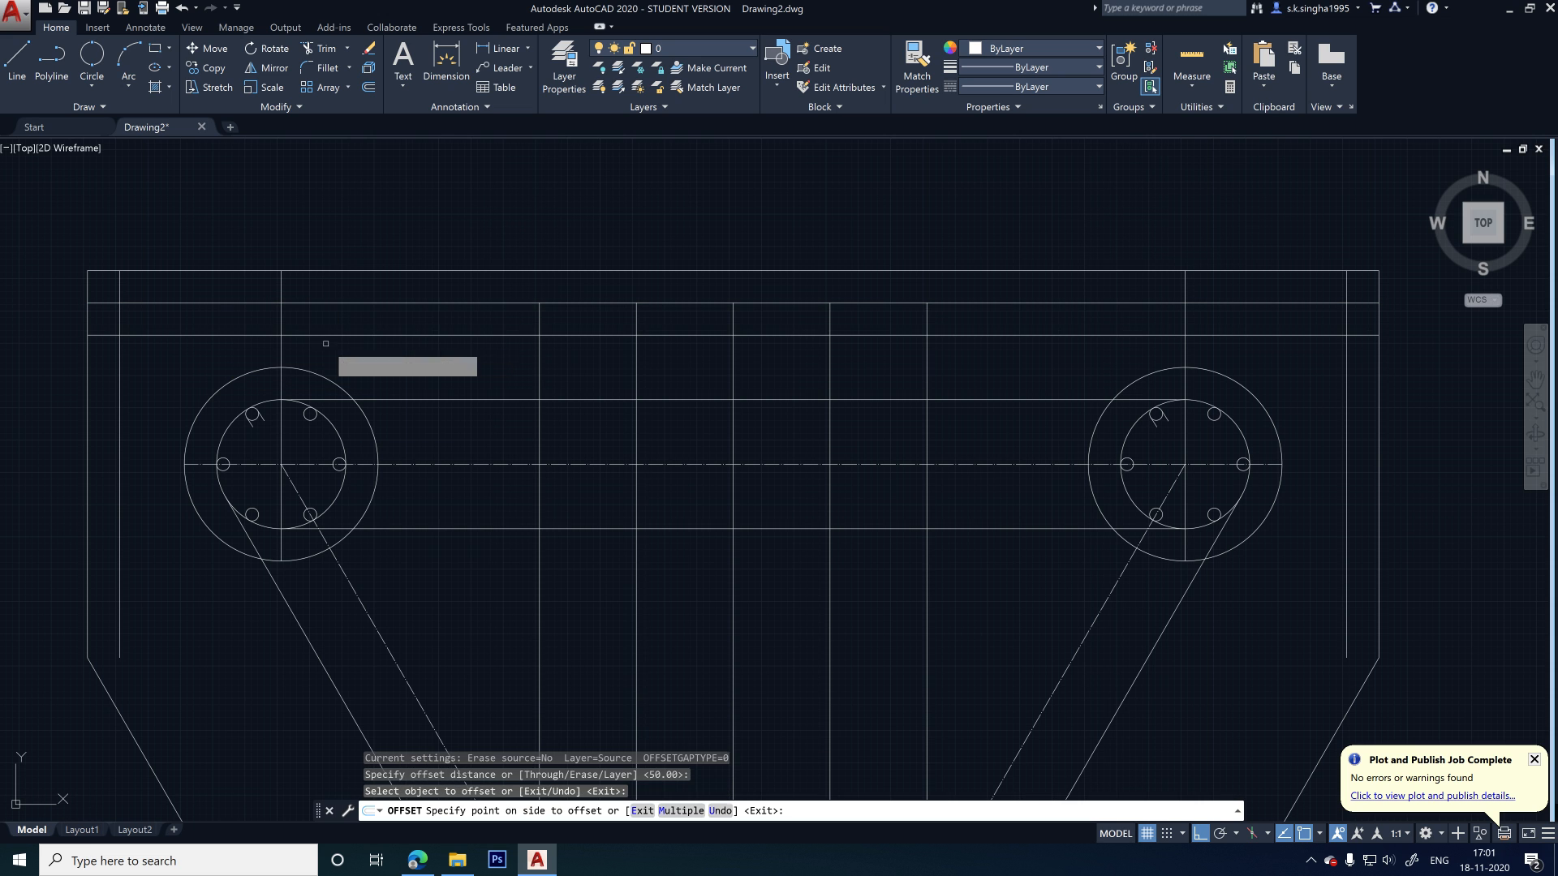
pyautogui.click(326, 343)
pyautogui.click(431, 335)
pyautogui.click(453, 372)
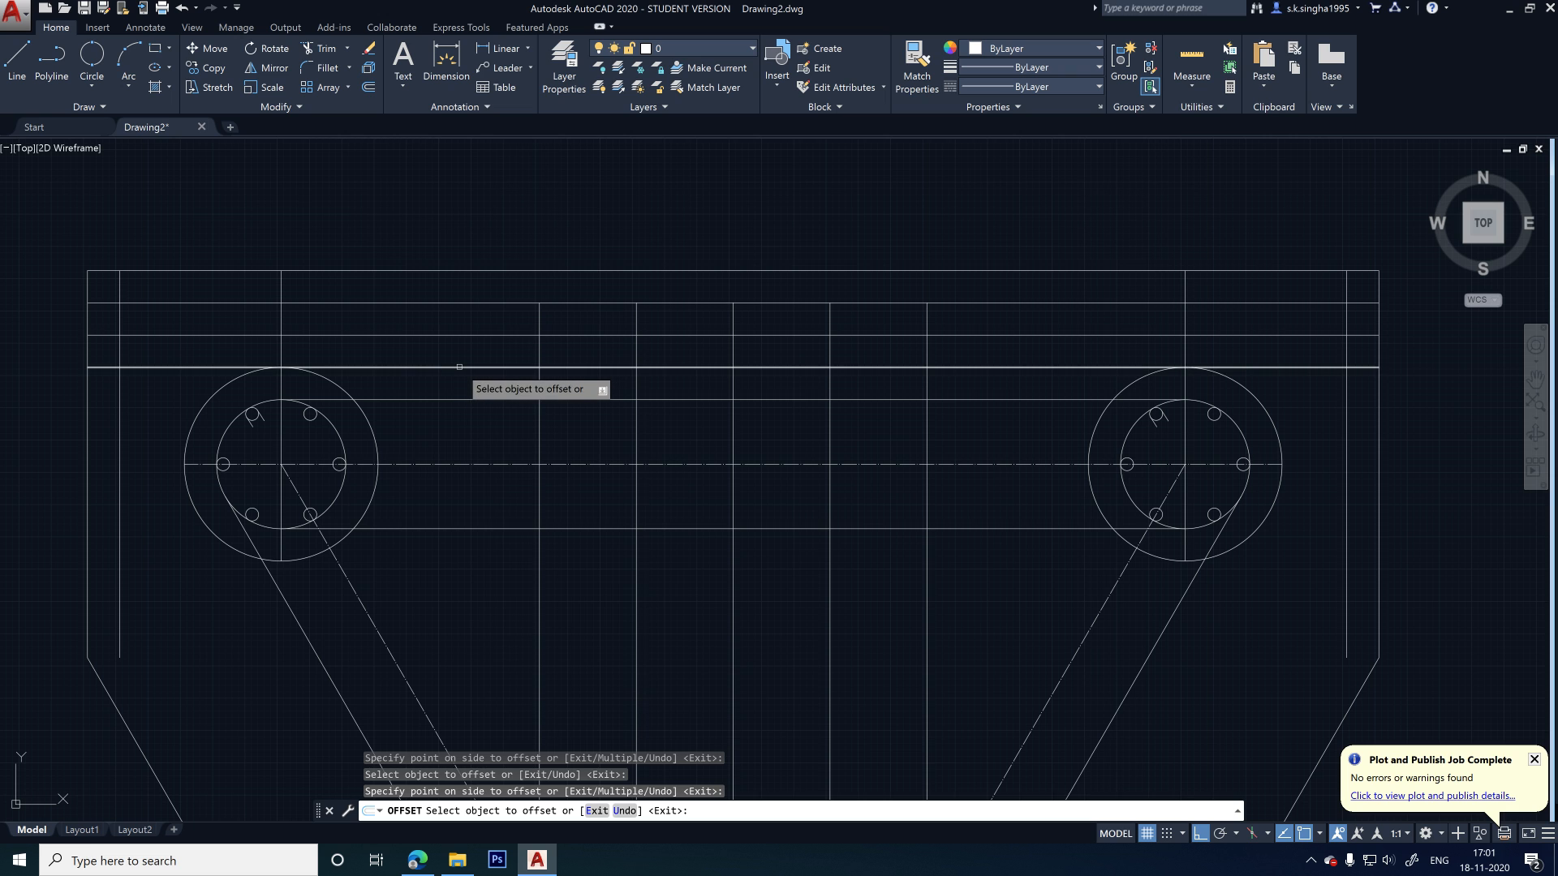
pyautogui.click(459, 368)
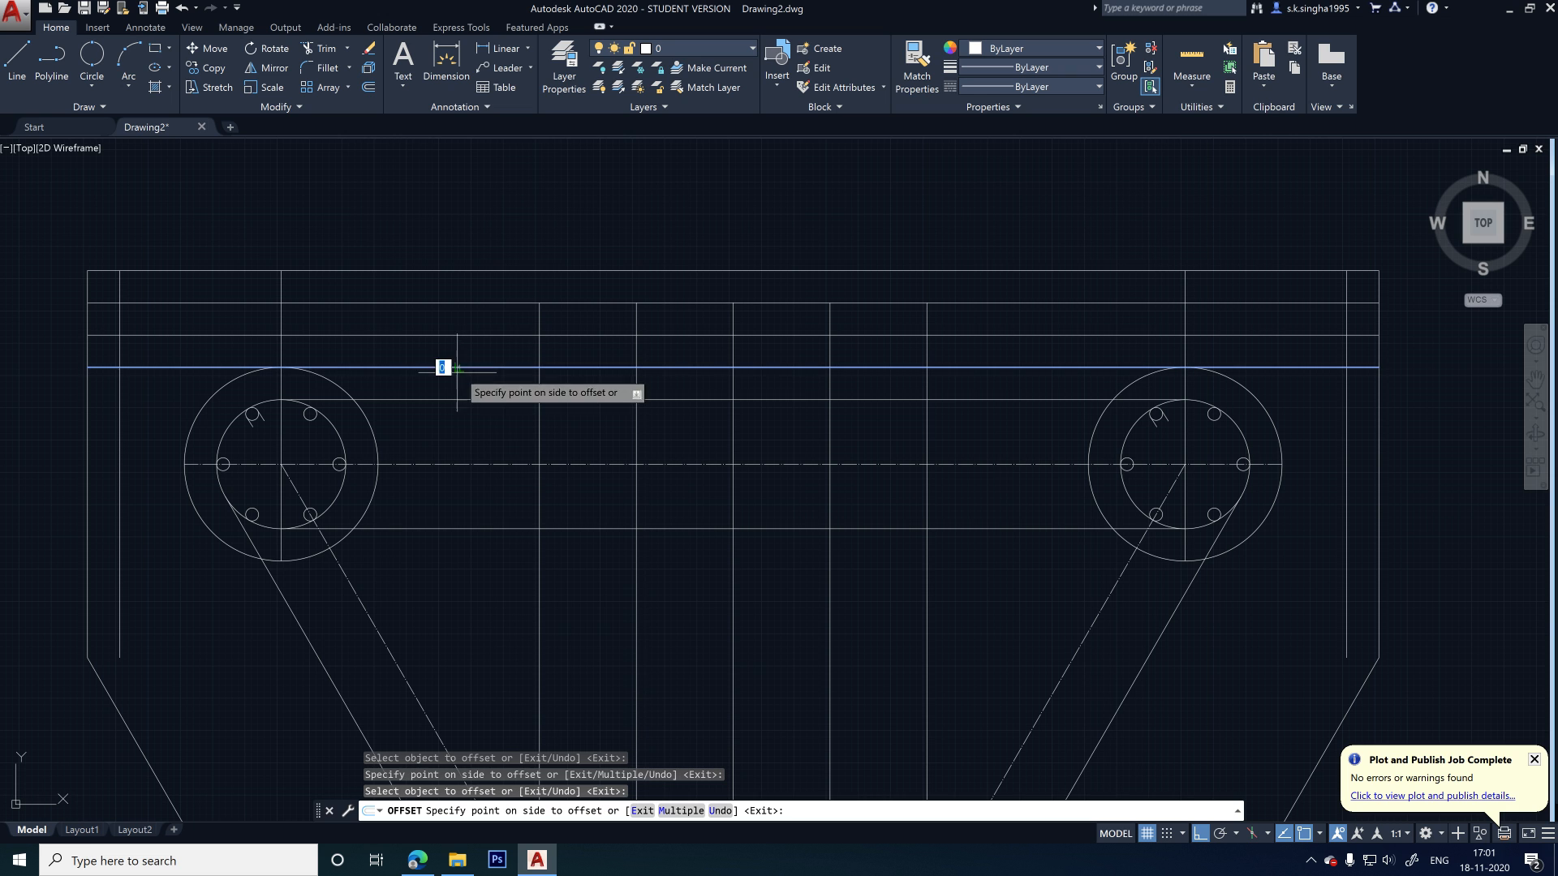
pyautogui.click(468, 424)
pyautogui.click(139, 400)
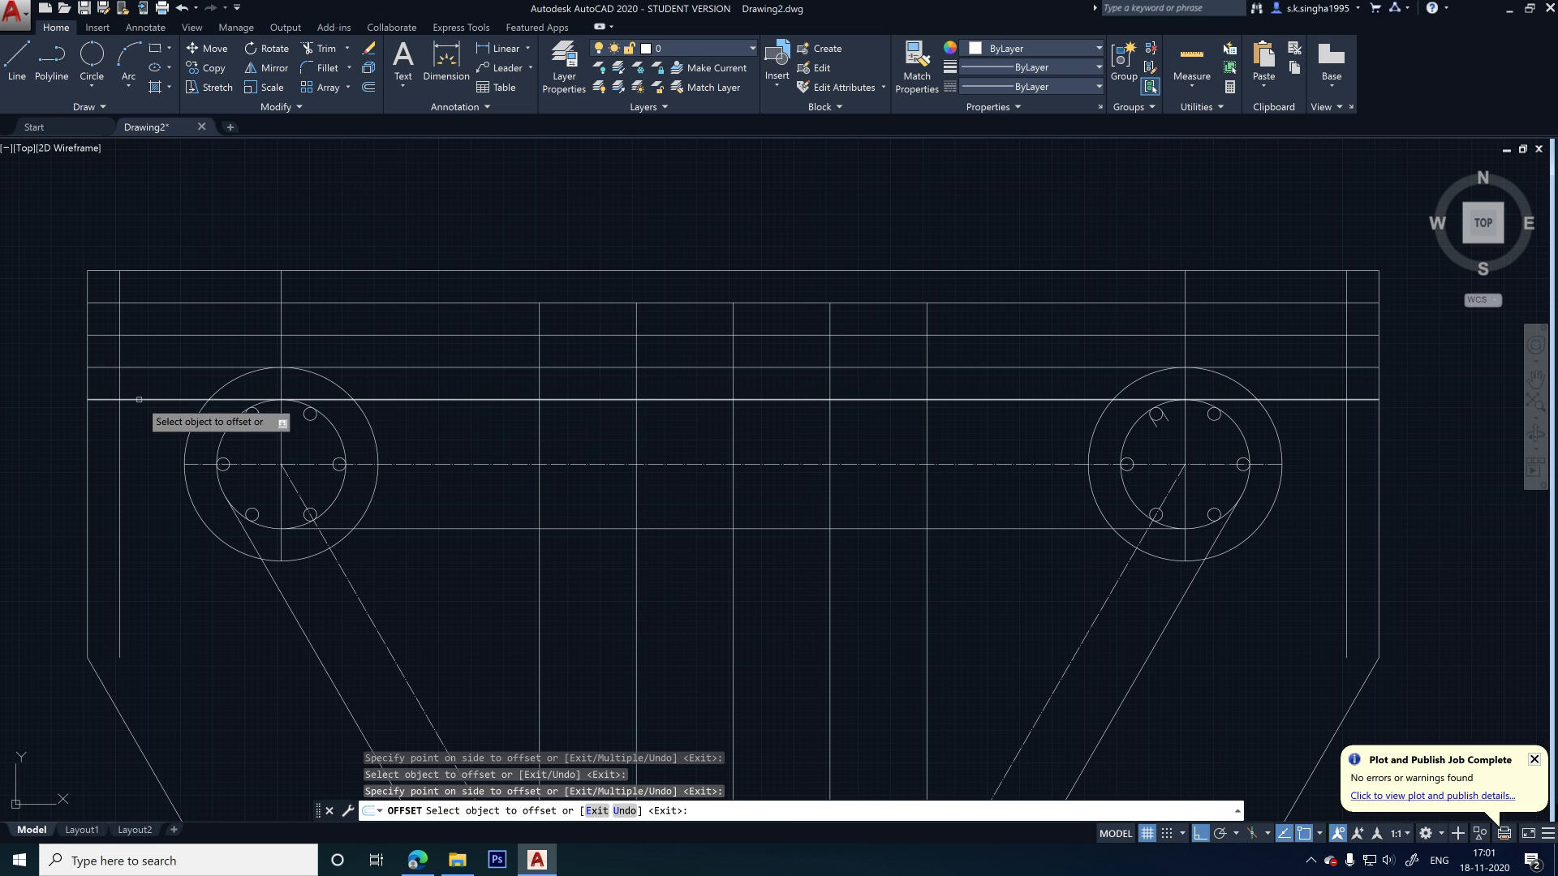
pyautogui.click(139, 442)
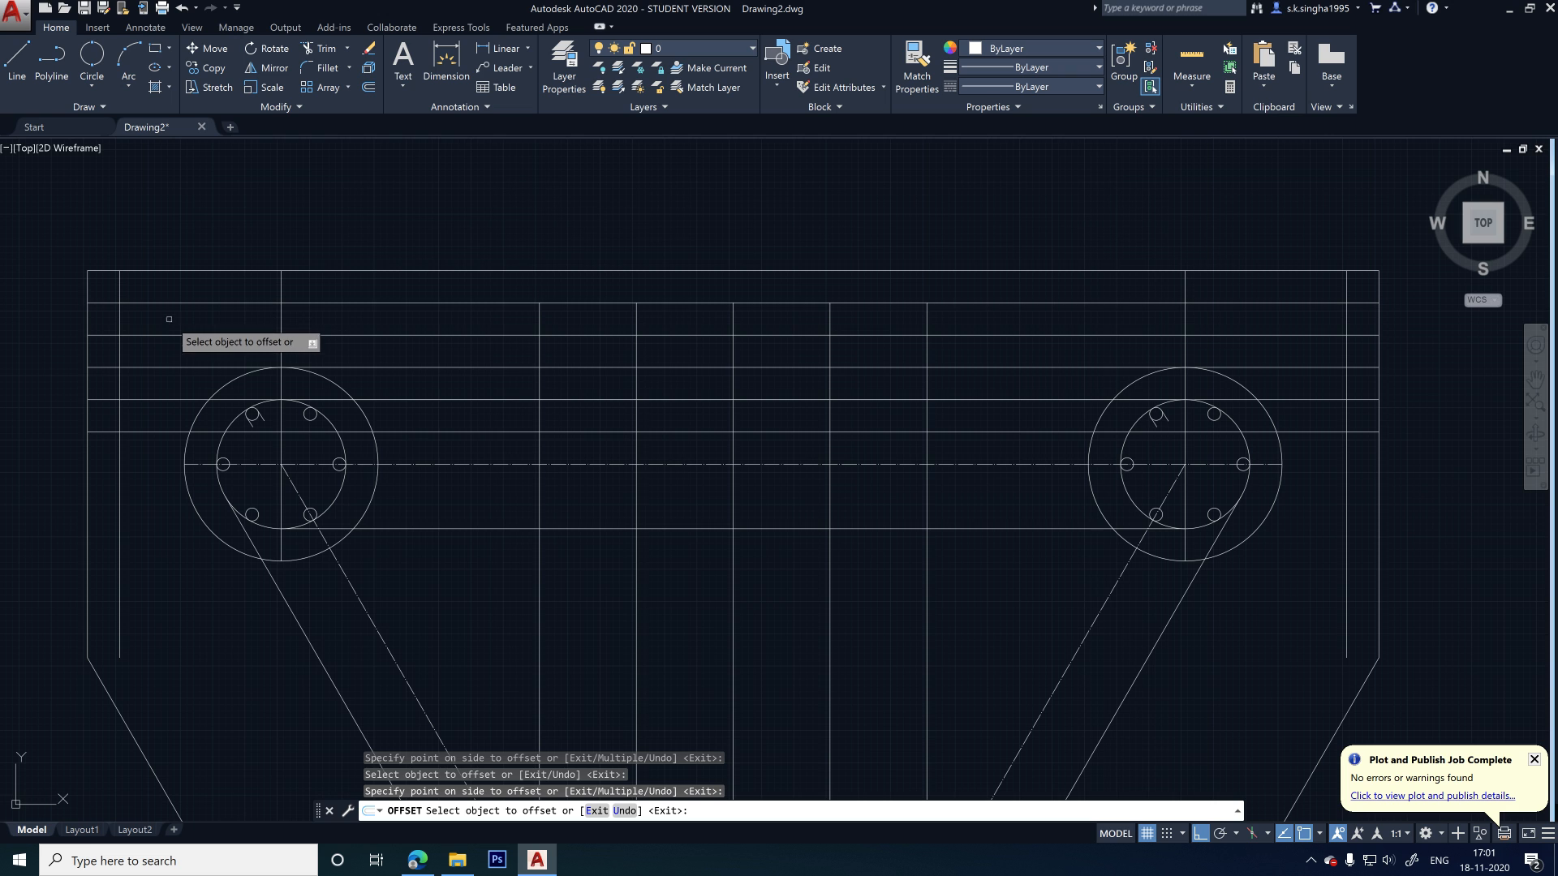
pyautogui.click(145, 433)
pyautogui.click(137, 481)
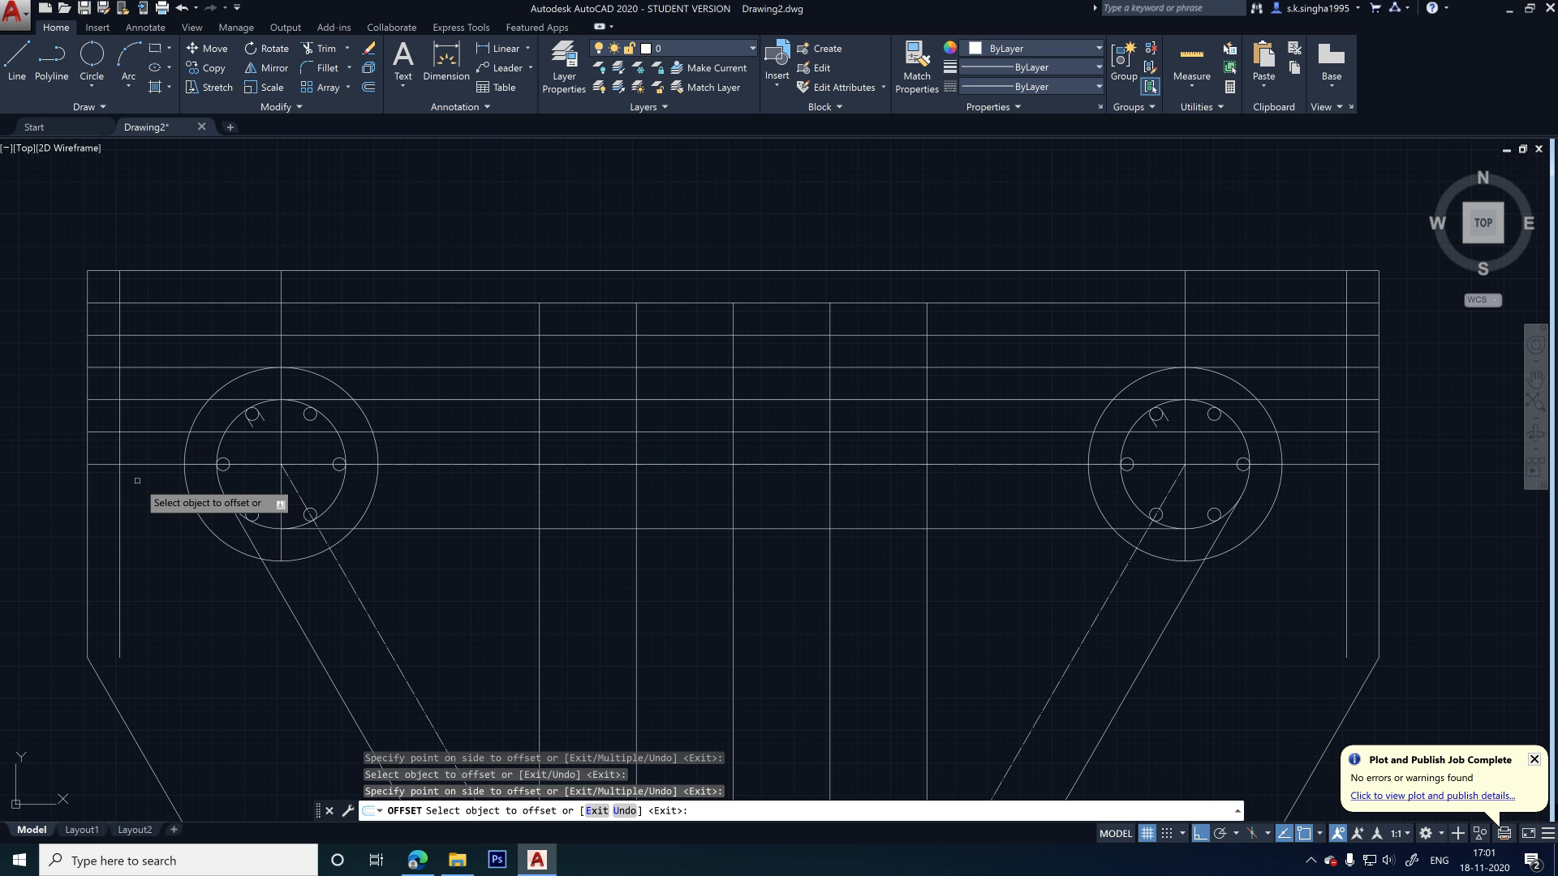
pyautogui.press('Escape')
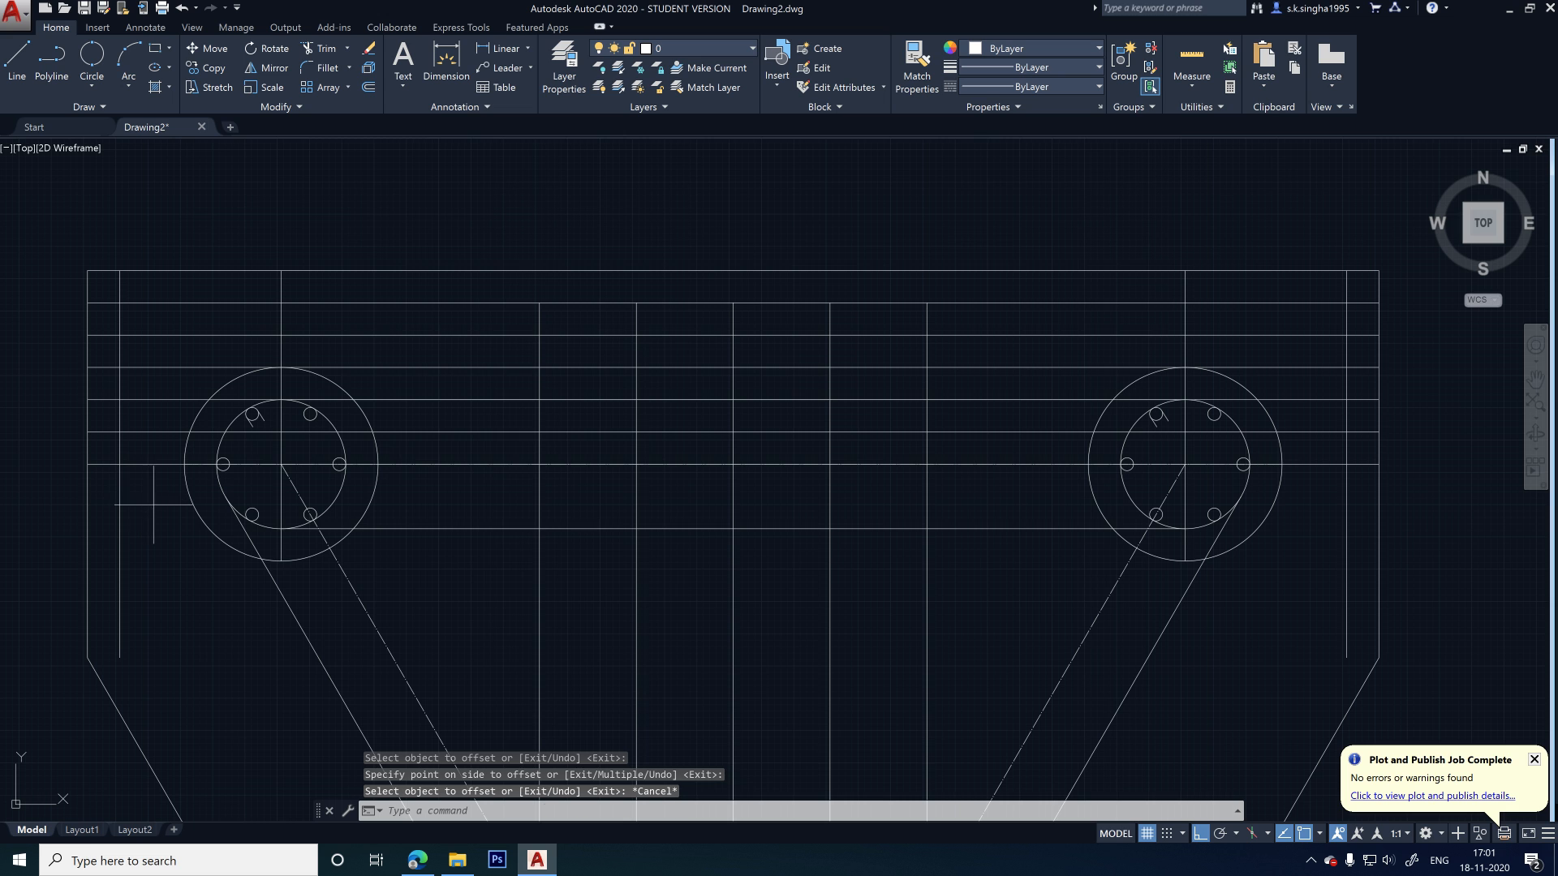
# - Erase the five horizontal lines spaced 50 apart below the inner top line
pyautogui.click(153, 504)
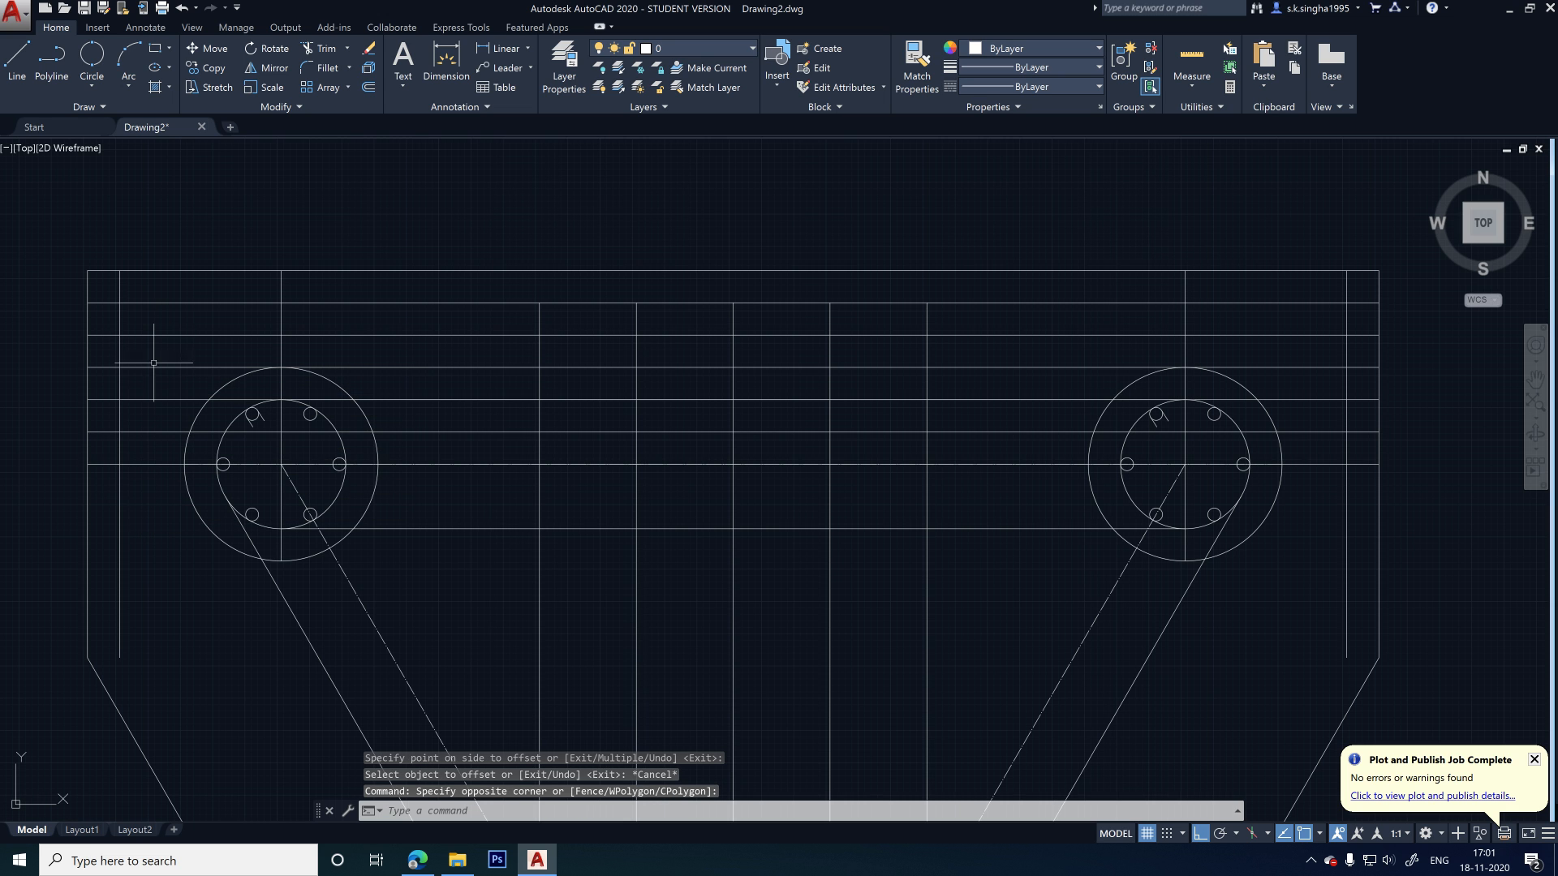
pyautogui.press('Escape')
pyautogui.click(152, 516)
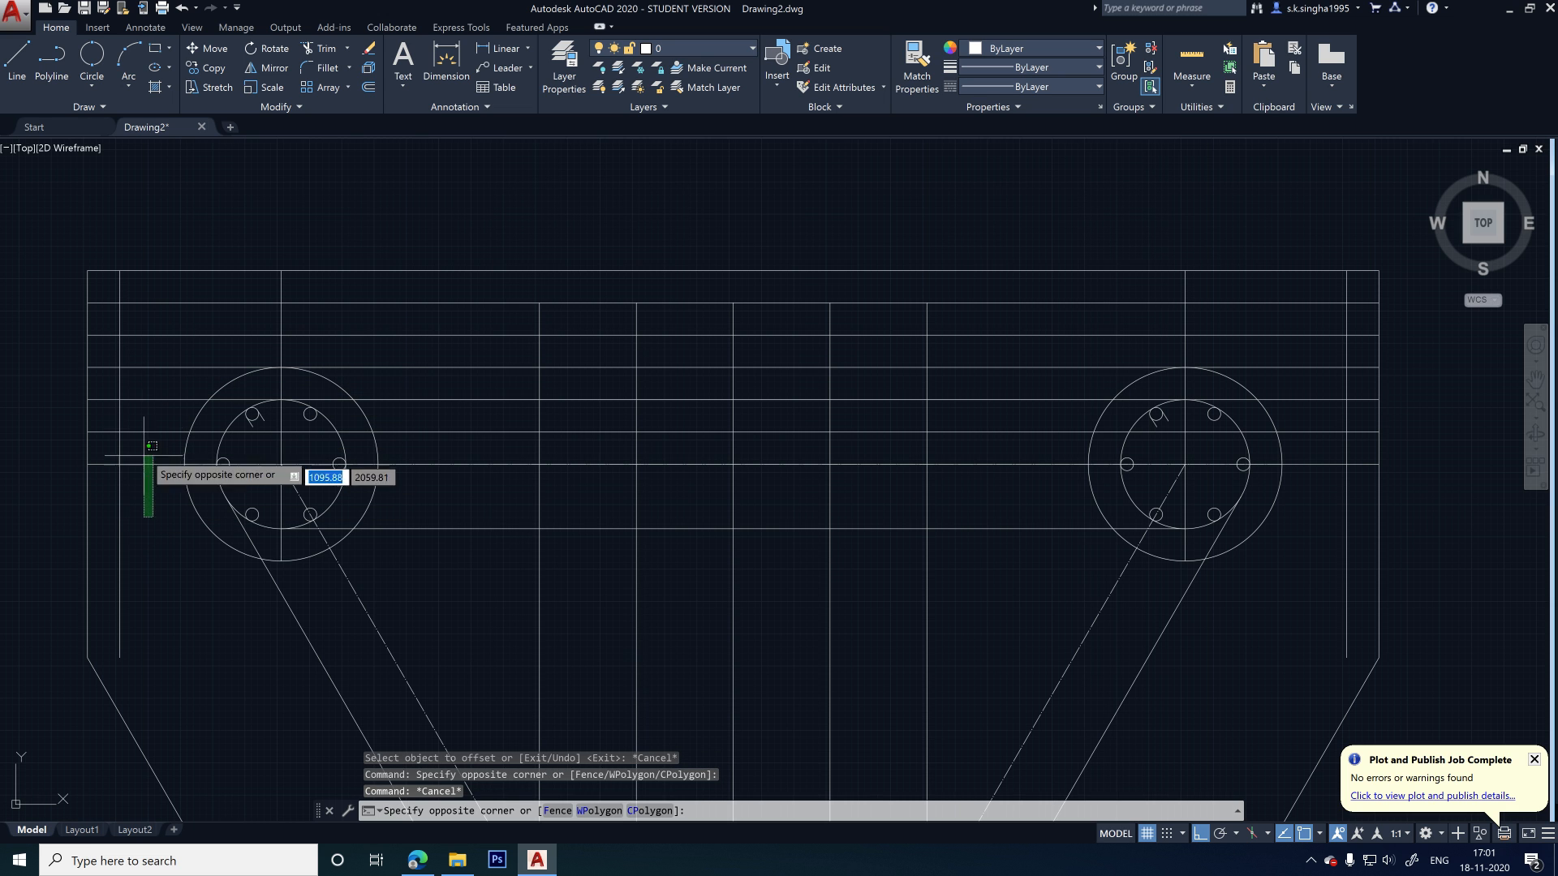
pyautogui.click(149, 331)
pyautogui.press('Delete')
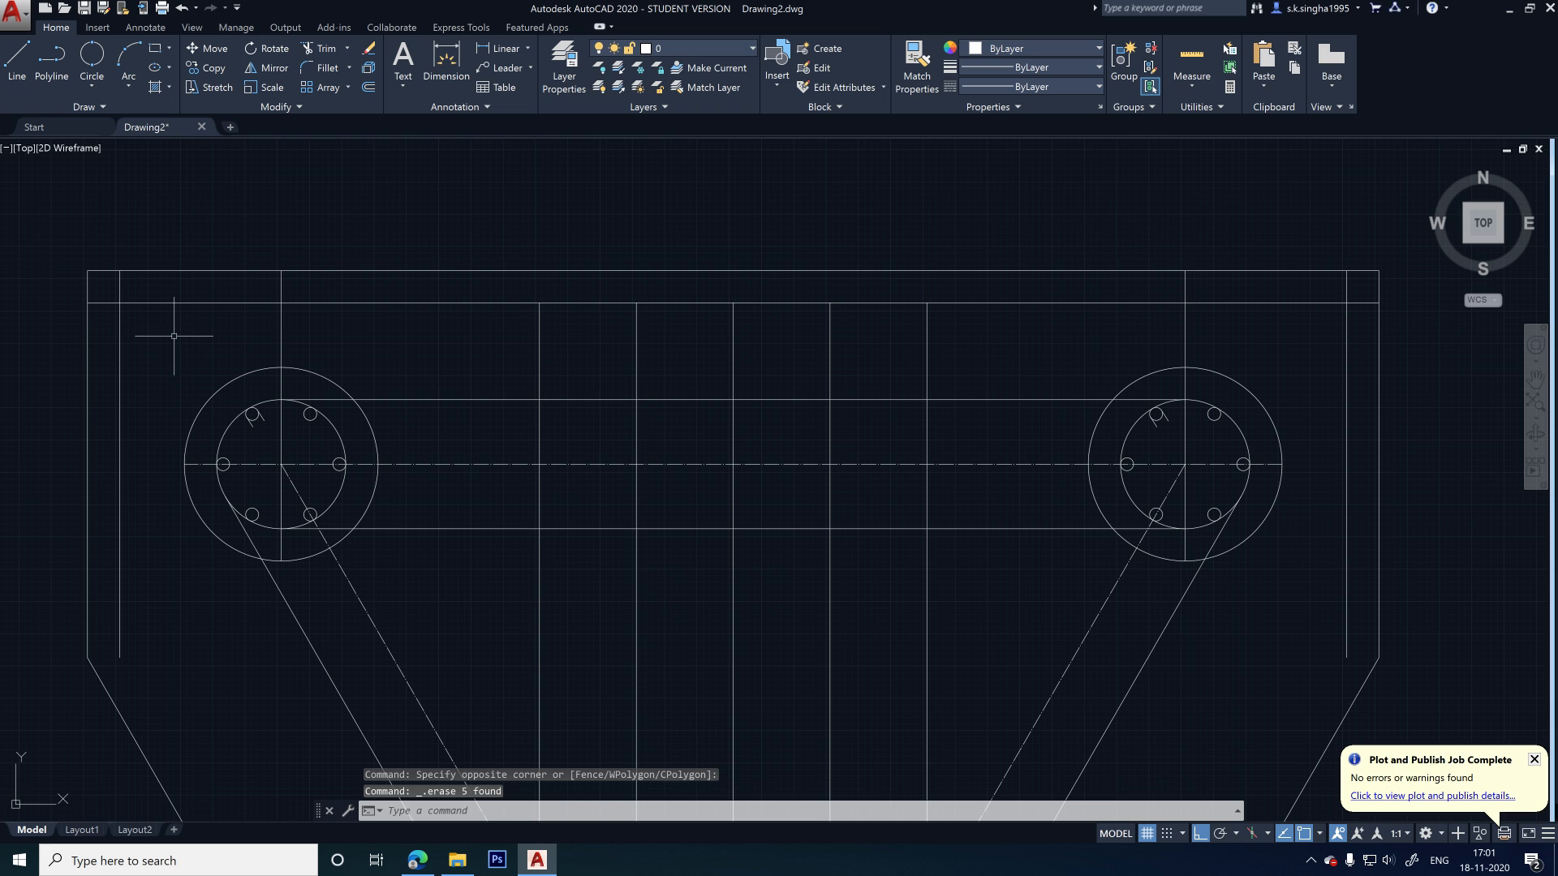
# - Offset the inner top line downward four times in succession at a spacing of 150
pyautogui.write('o')
pyautogui.press('Return')
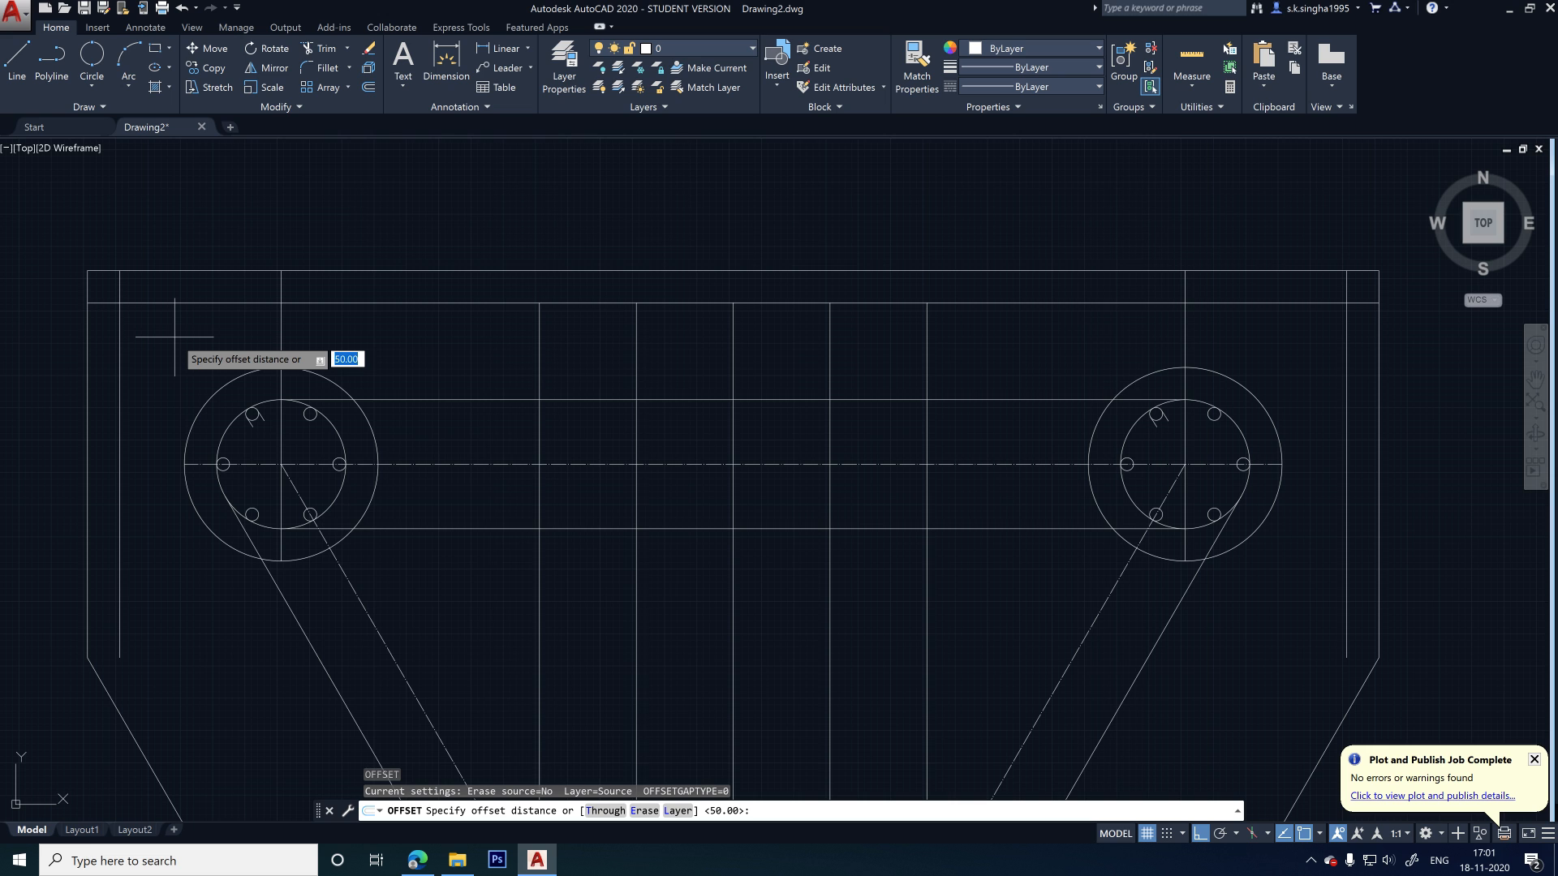
pyautogui.write('150')
pyautogui.press('Return')
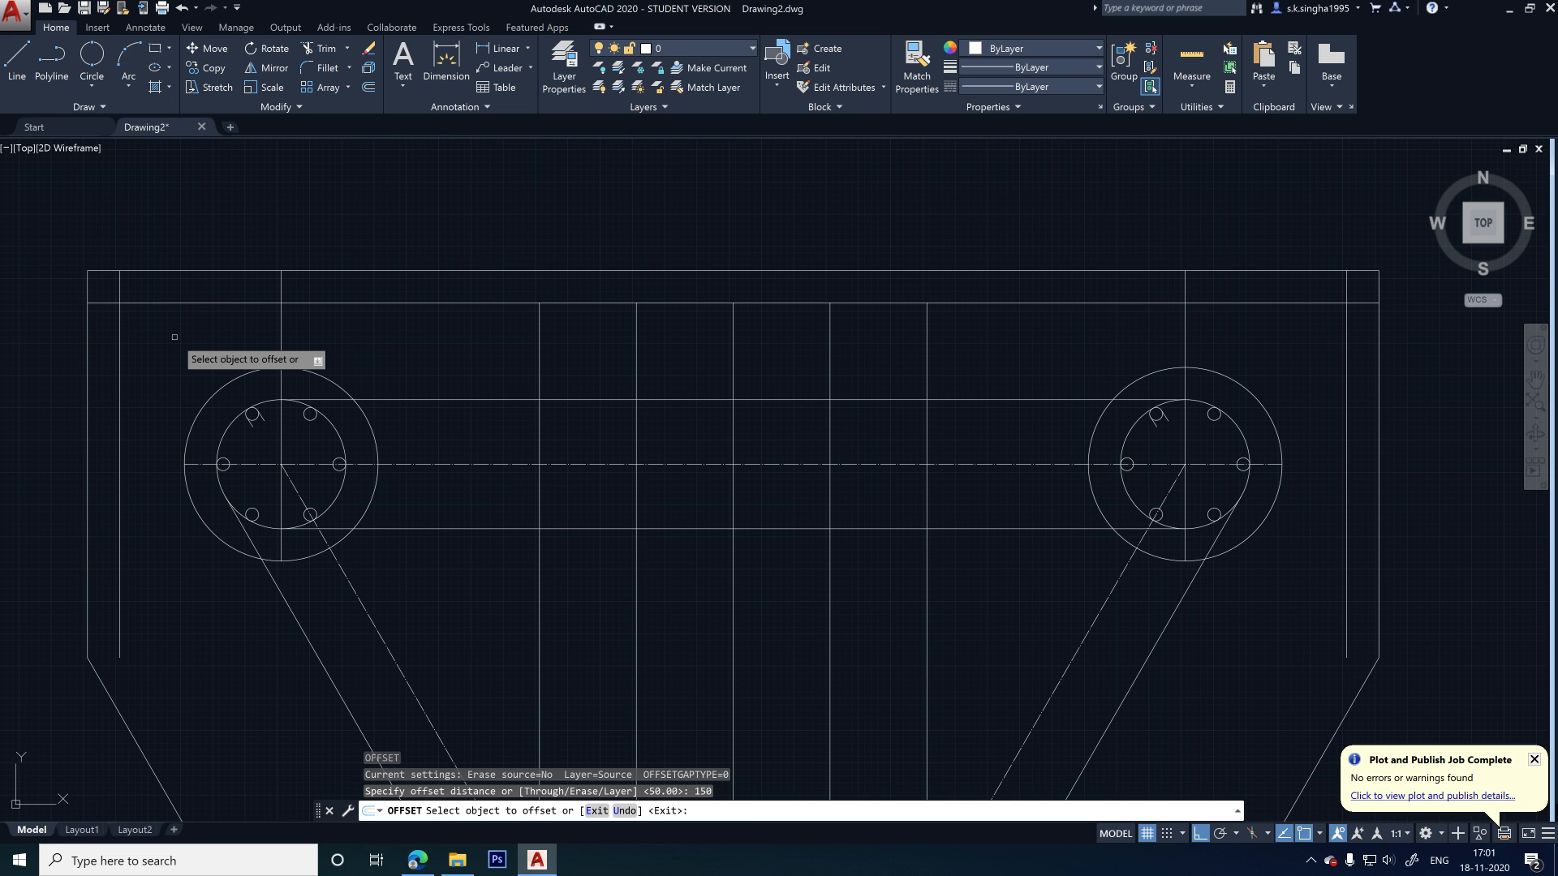
pyautogui.click(205, 303)
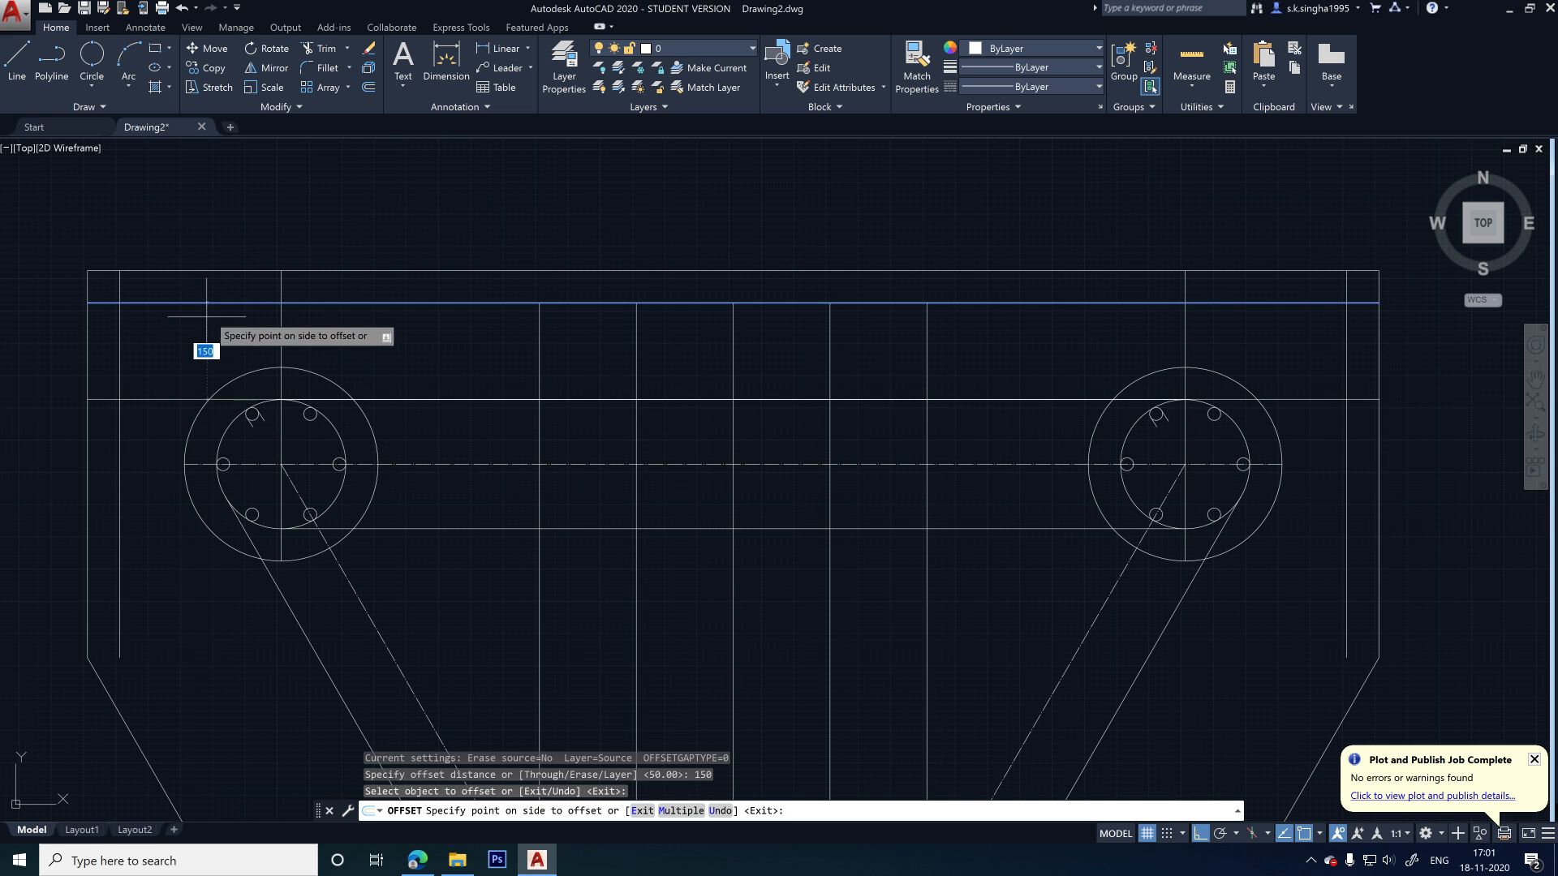
pyautogui.click(172, 401)
pyautogui.click(171, 401)
pyautogui.click(154, 438)
pyautogui.click(152, 497)
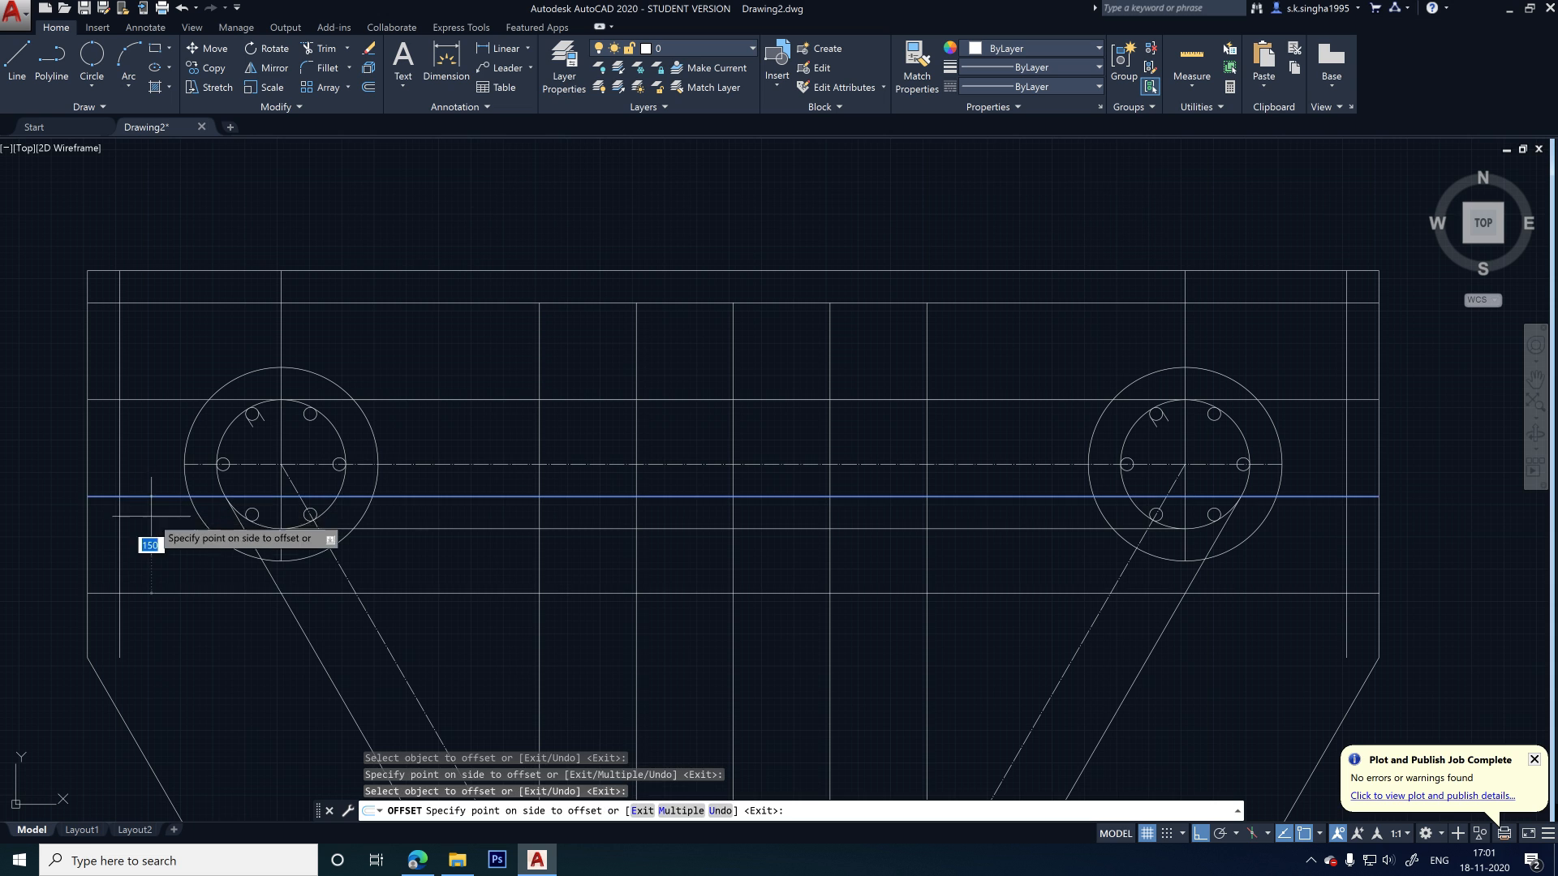
pyautogui.click(156, 568)
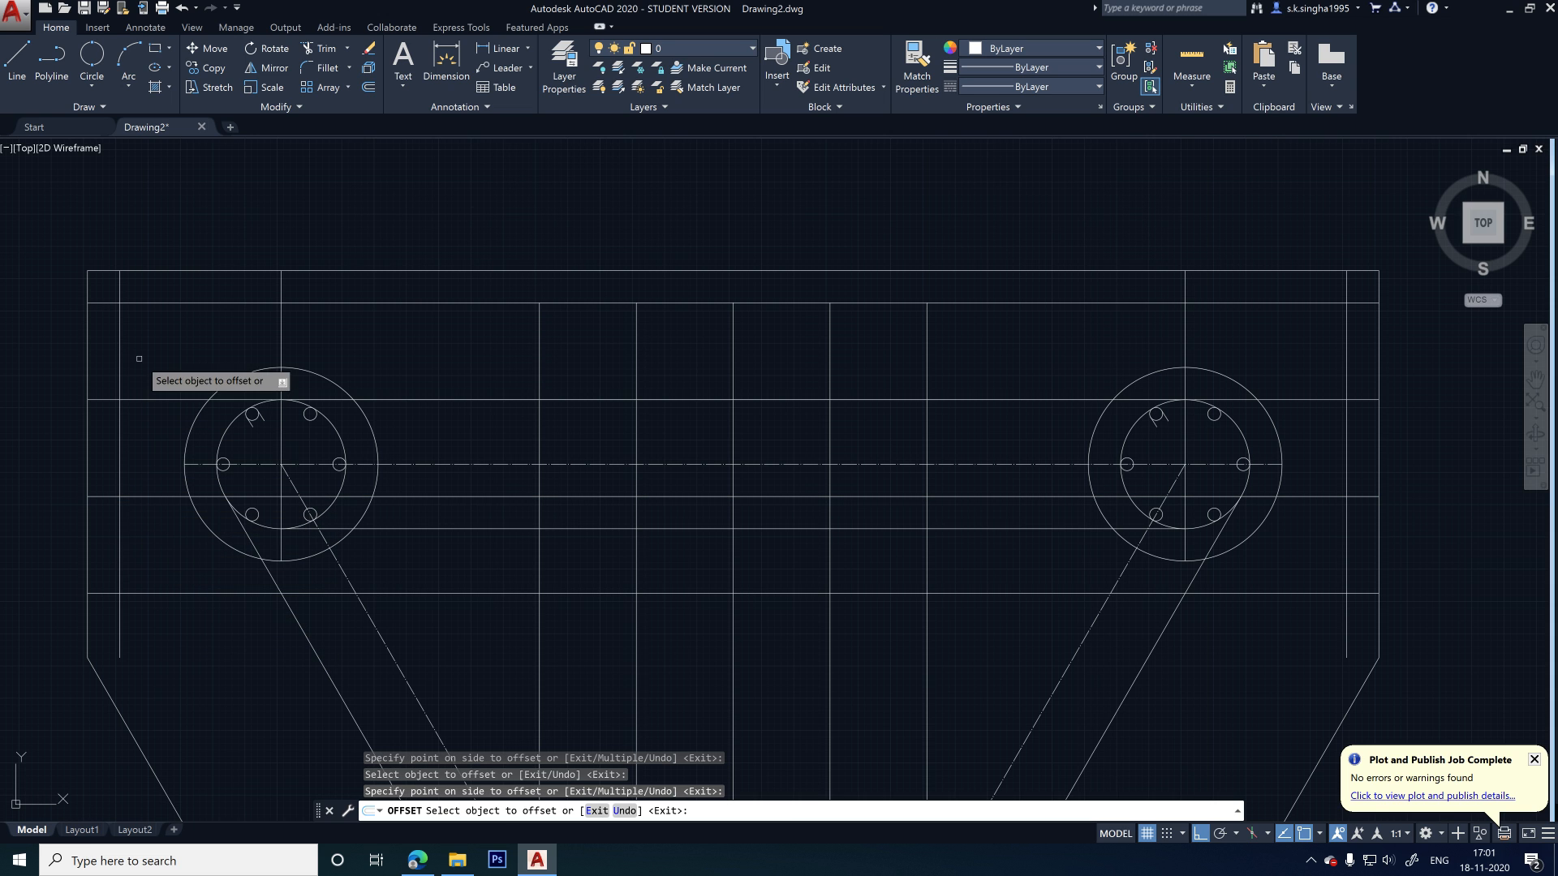
pyautogui.click(171, 595)
pyautogui.click(175, 680)
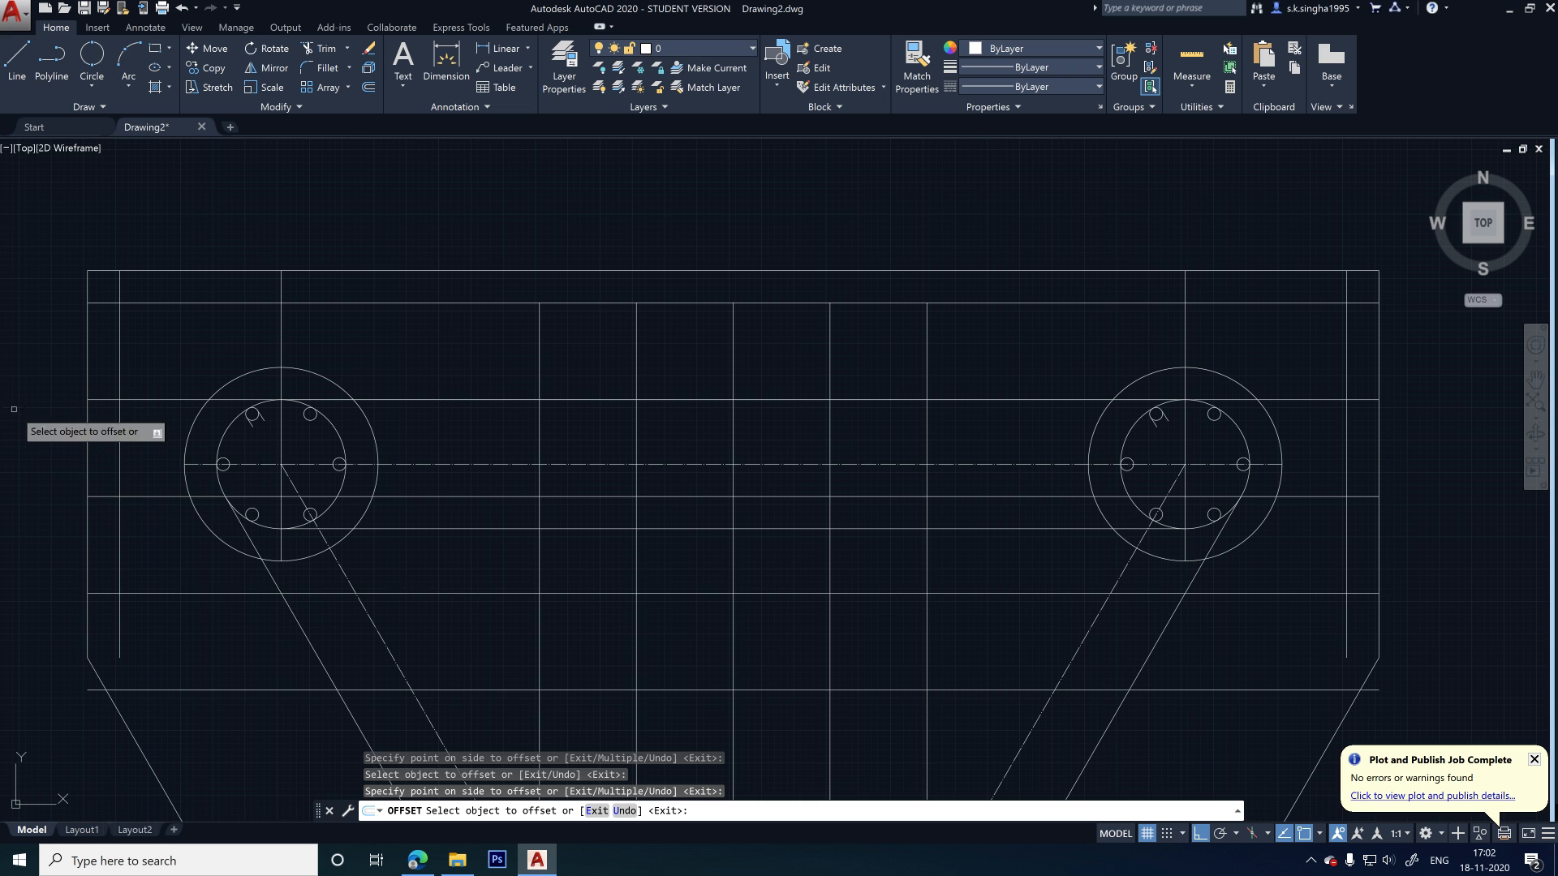
pyautogui.press('Escape')
# - Extend the inner vertical line along the cap's left side down to the lowest horizontal bar line
pyautogui.scroll(-5, 214, 439)
pyautogui.scroll(3, 283, 523)
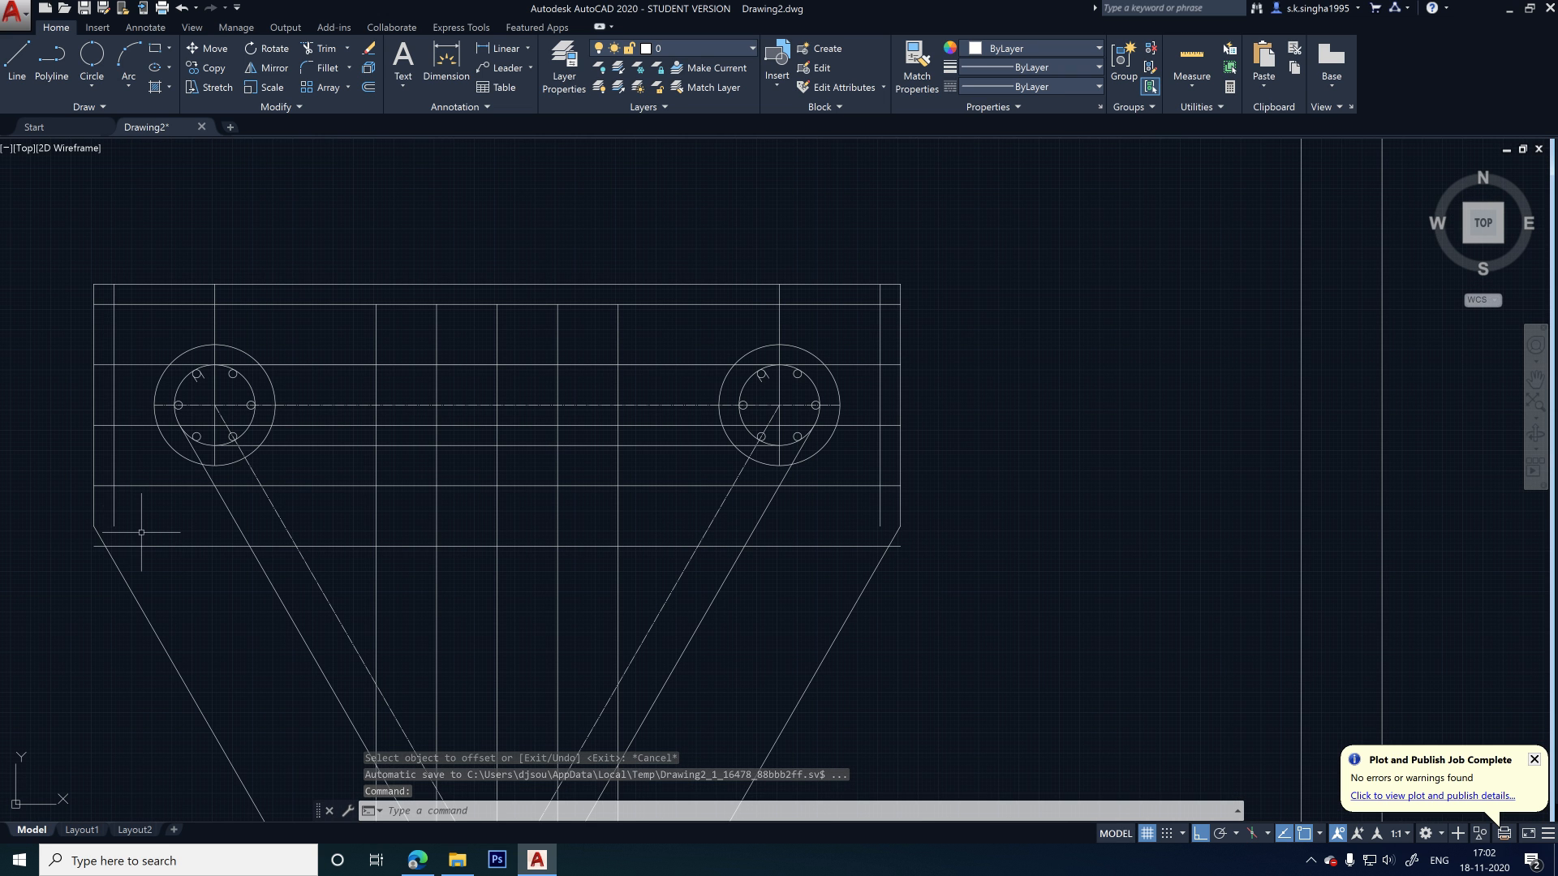
pyautogui.write('ex')
pyautogui.press('Return')
pyautogui.press('Return')
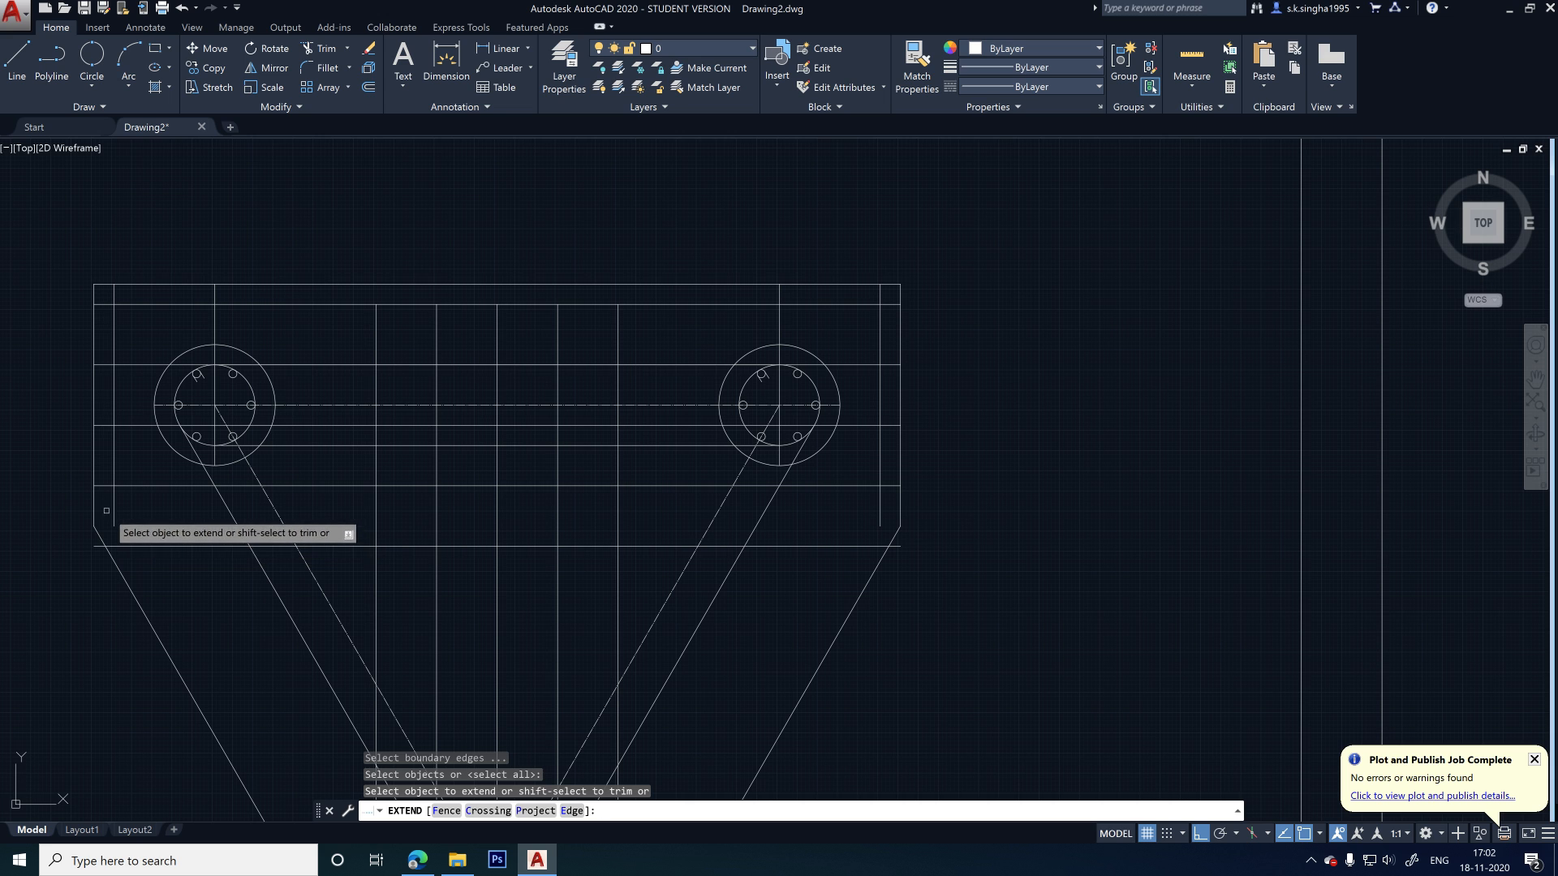
pyautogui.click(114, 512)
# - Extend the inner vertical line along the cap's right side down to the lowest horizontal bar line
pyautogui.scroll(4, 881, 522)
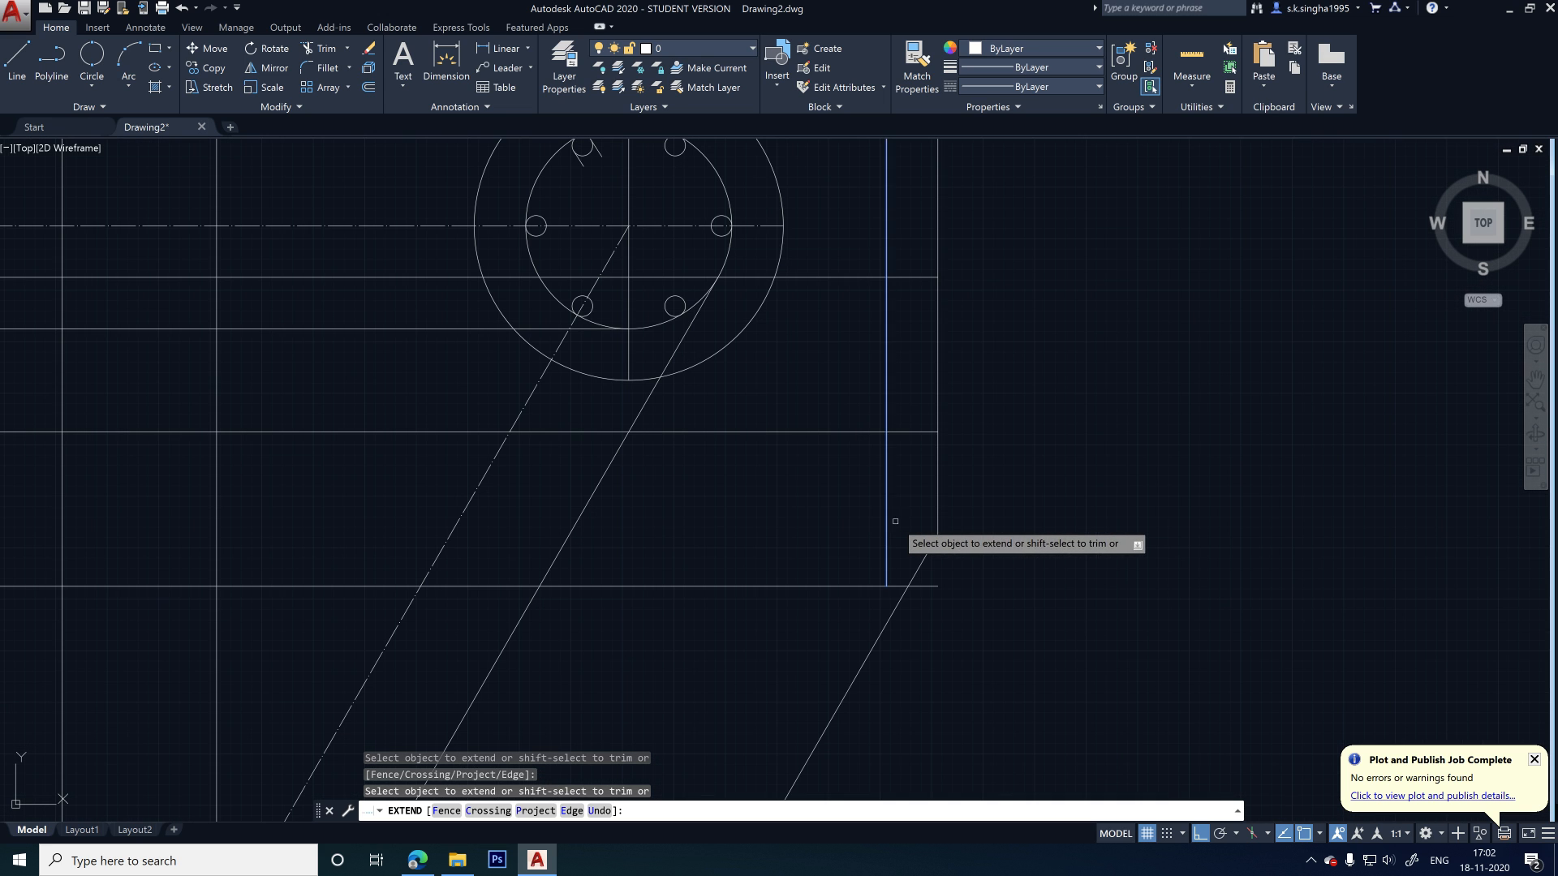
pyautogui.click(884, 522)
pyautogui.press('Escape')
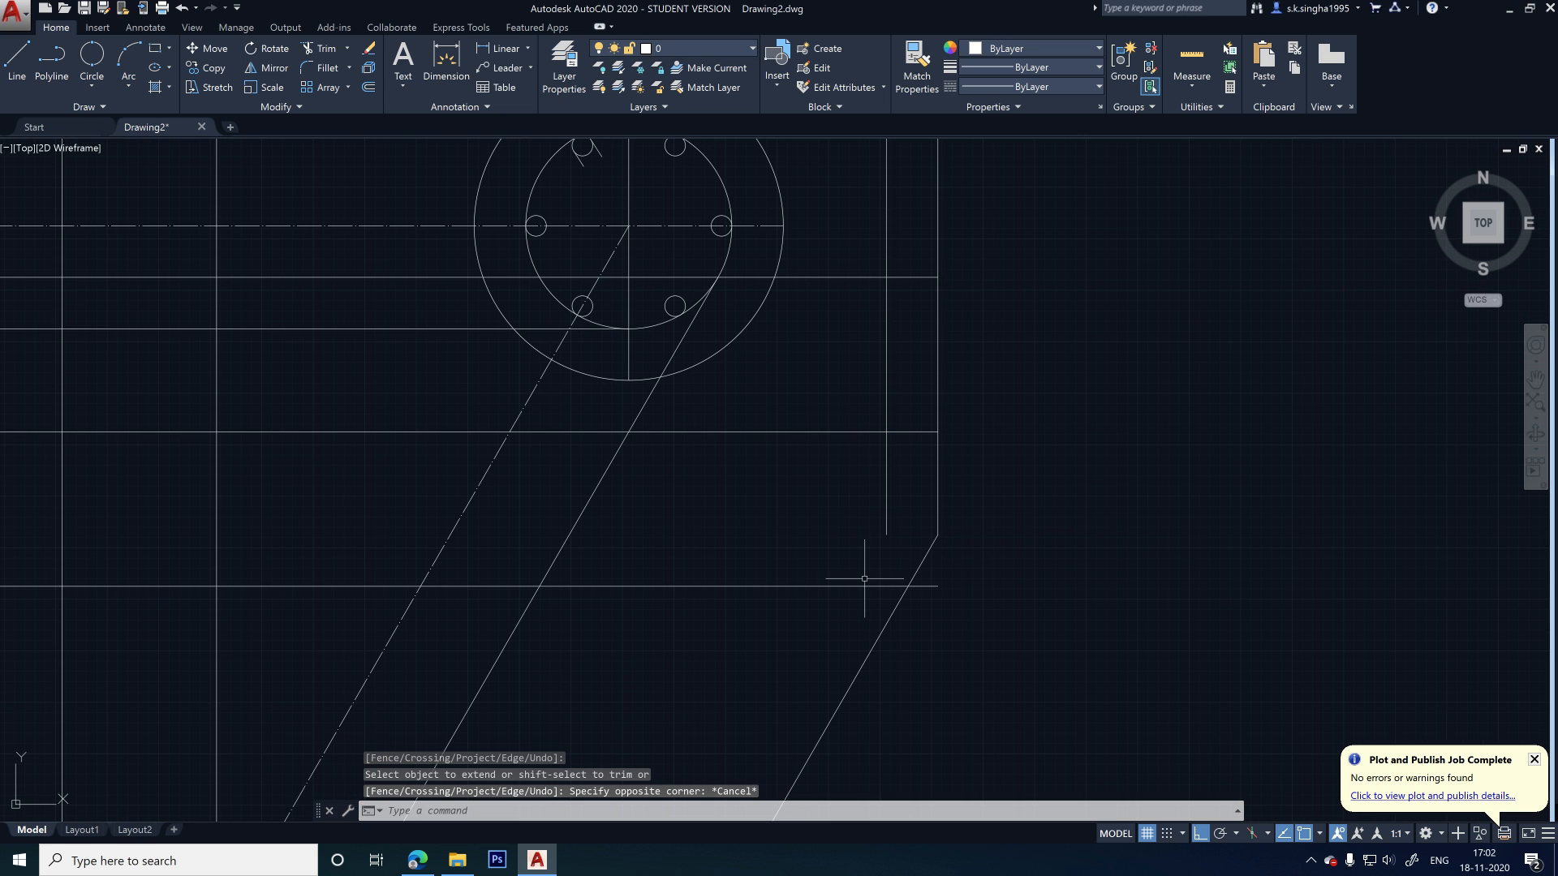
pyautogui.write('ex')
pyautogui.press('Return')
pyautogui.press('Return')
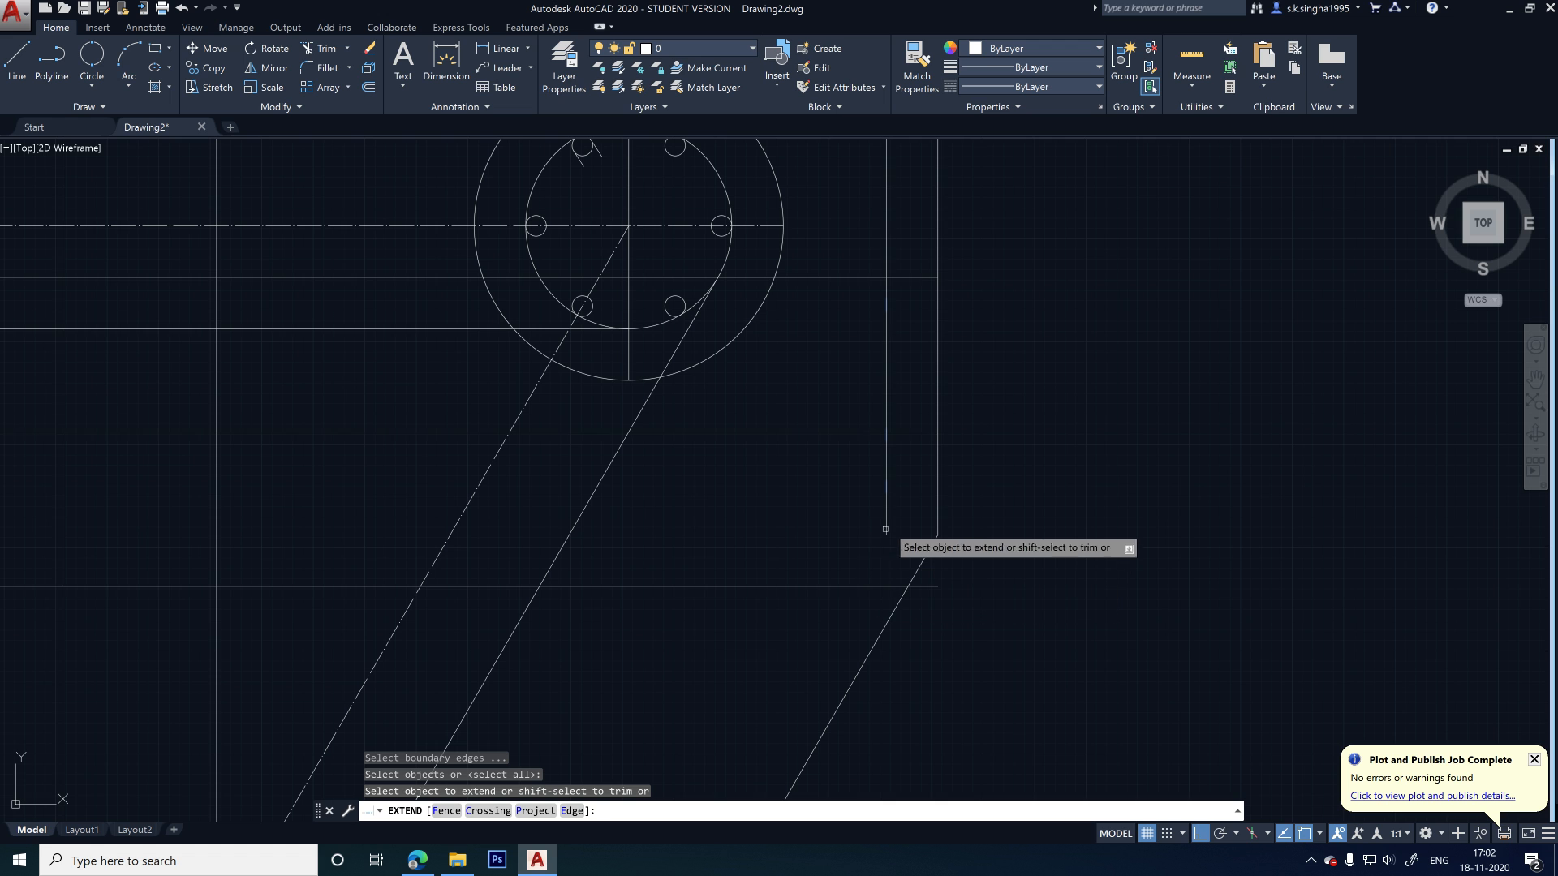
pyautogui.press('Escape')
pyautogui.scroll(-4, 998, 503)
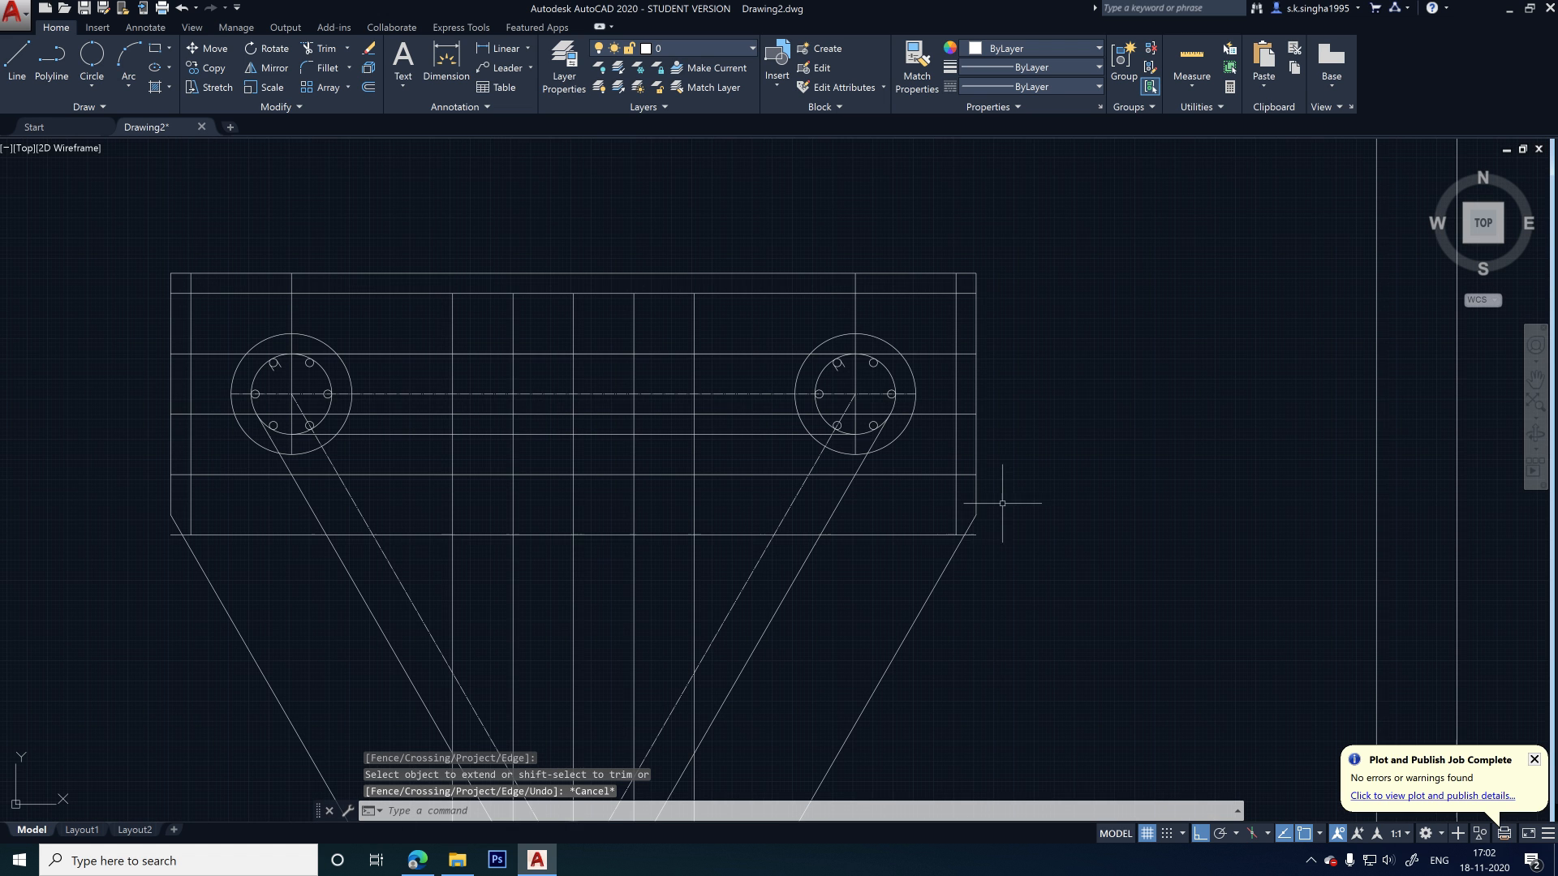
# - Trim the four vertical line ends between the cap's top edge and the inner top line
pyautogui.scroll(2, 138, 316)
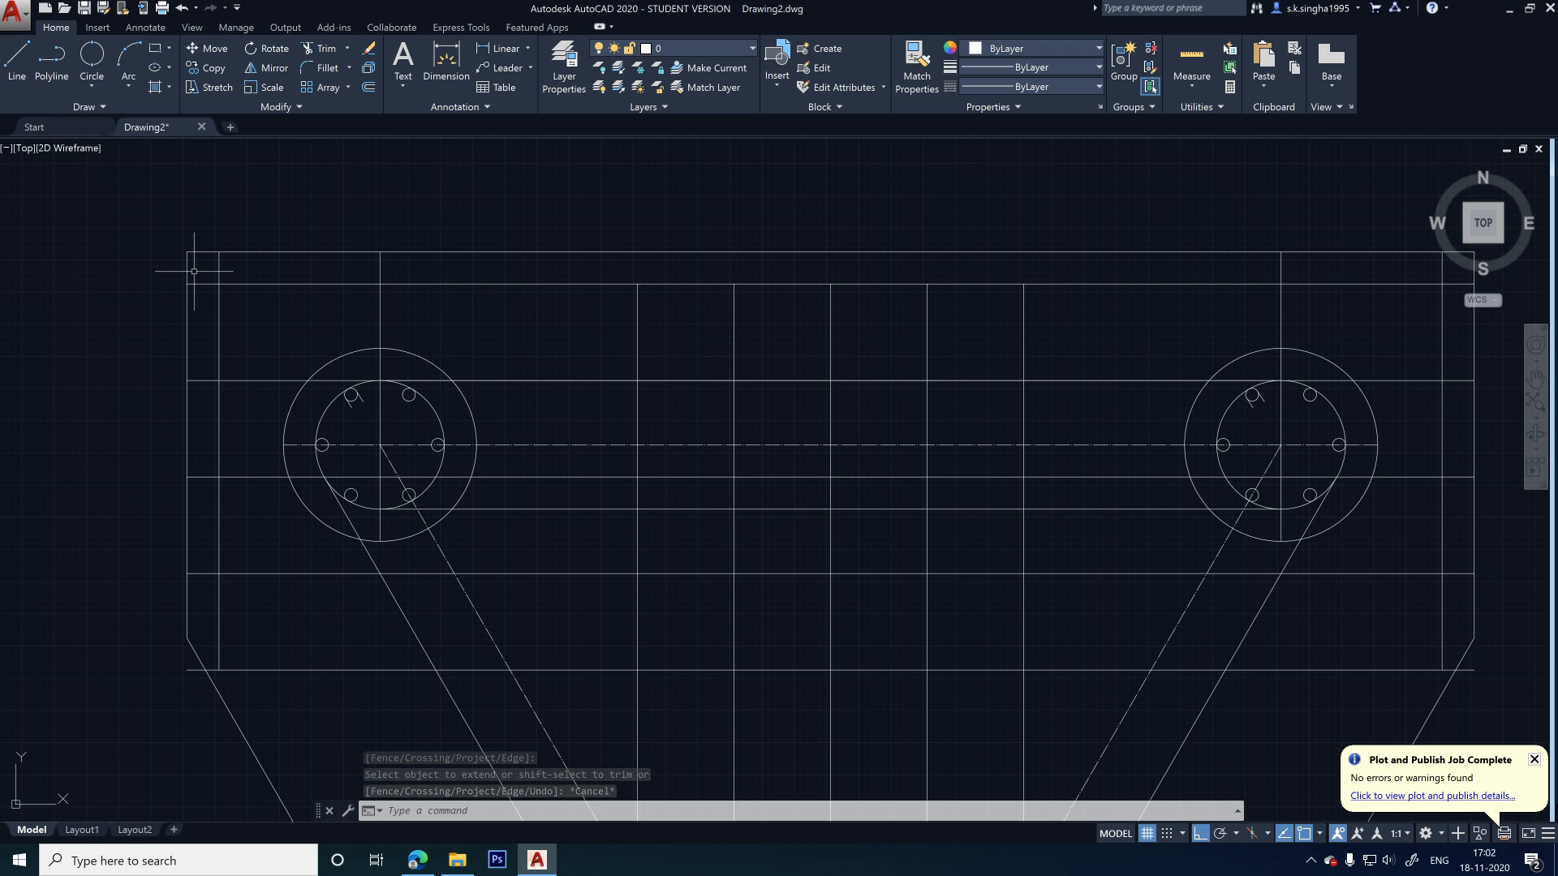
pyautogui.write('tr')
pyautogui.press('Return')
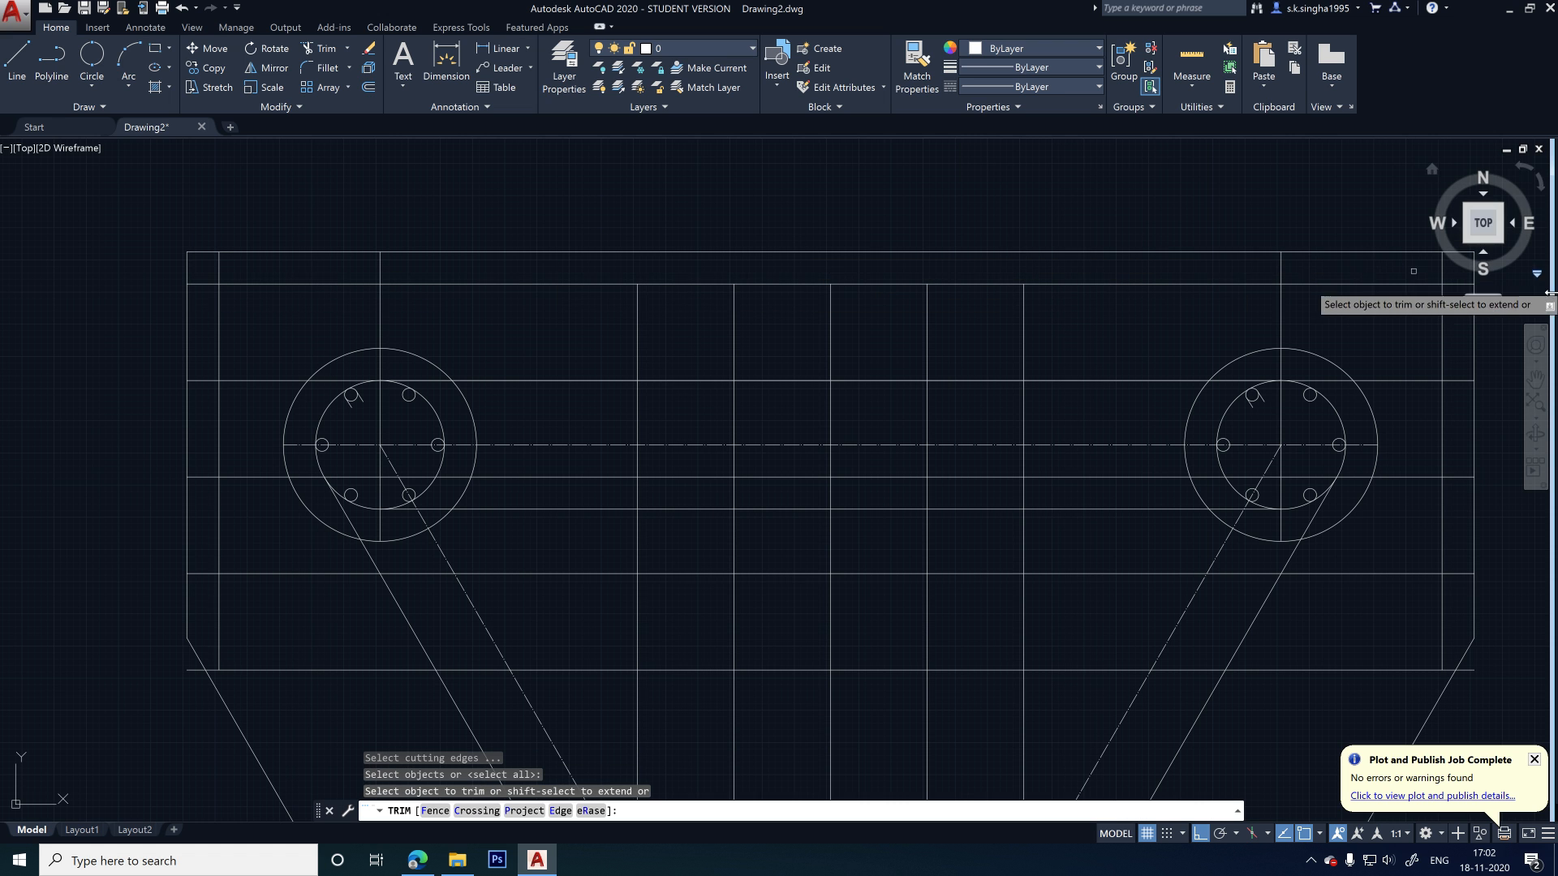
pyautogui.scroll(-2, 1023, 300)
pyautogui.scroll(2, 1141, 285)
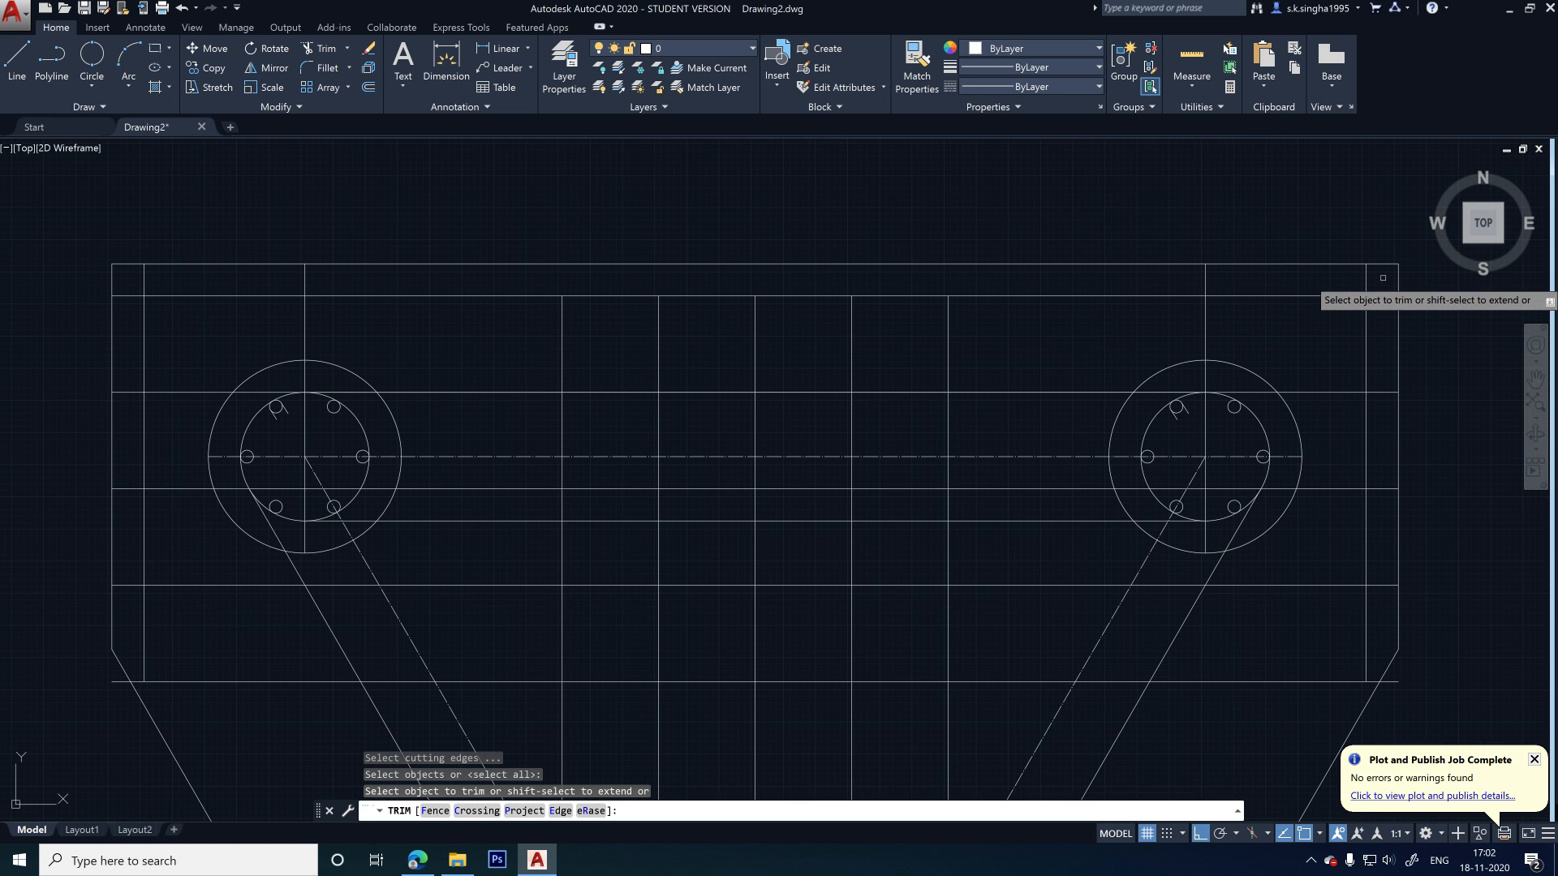
pyautogui.moveTo(1384, 274)
pyautogui.mouseDown()
pyautogui.moveTo(674, 265)
pyautogui.moveTo(192, 280)
pyautogui.mouseUp()
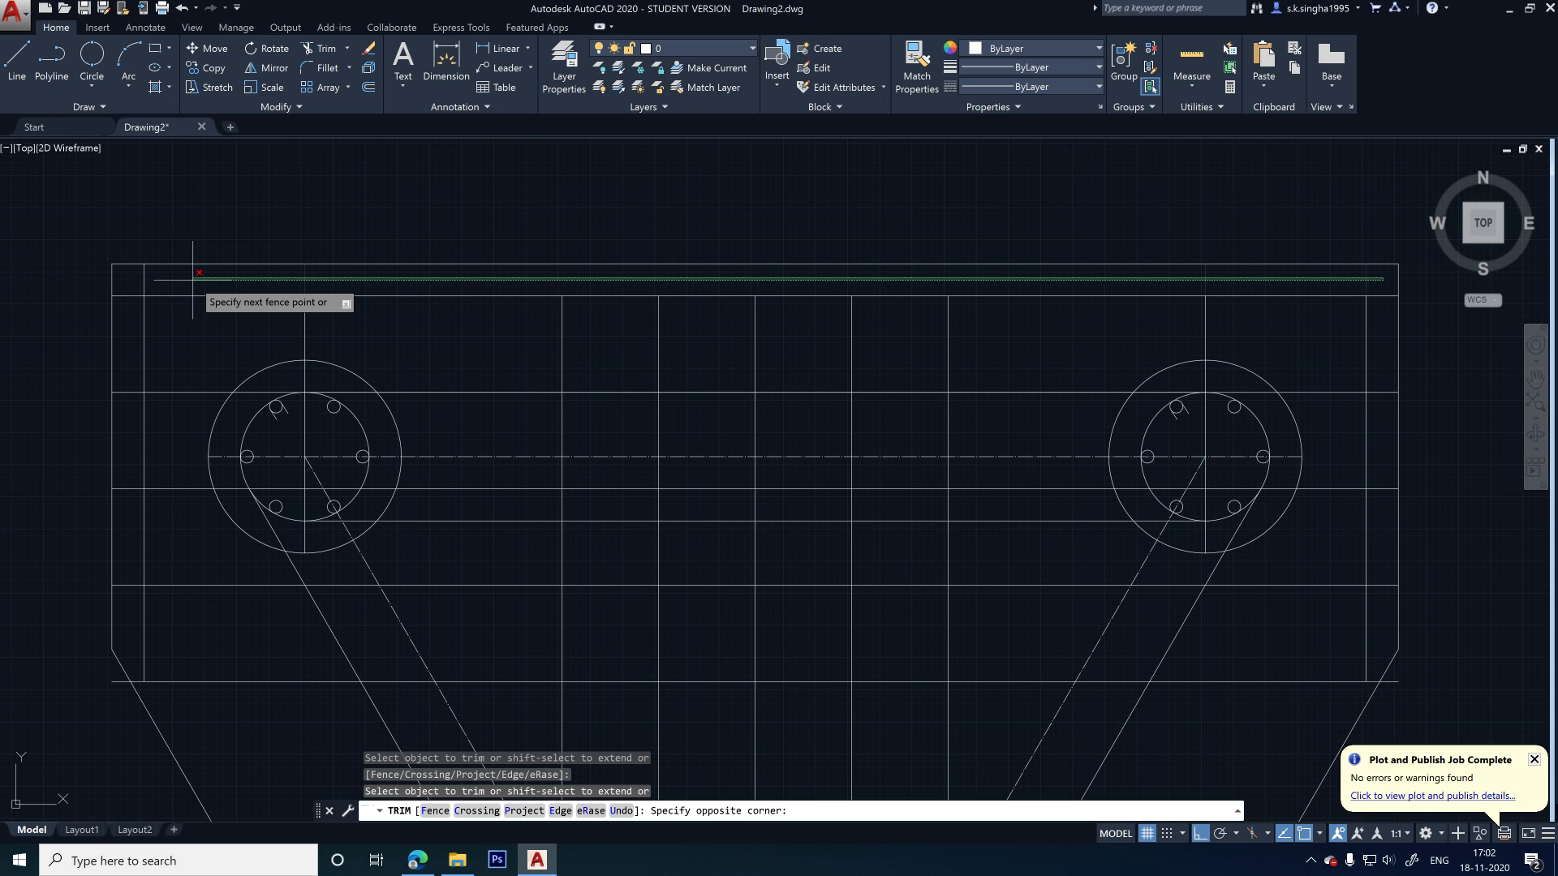
pyautogui.moveTo(192, 279); pyautogui.dragTo(134, 279)
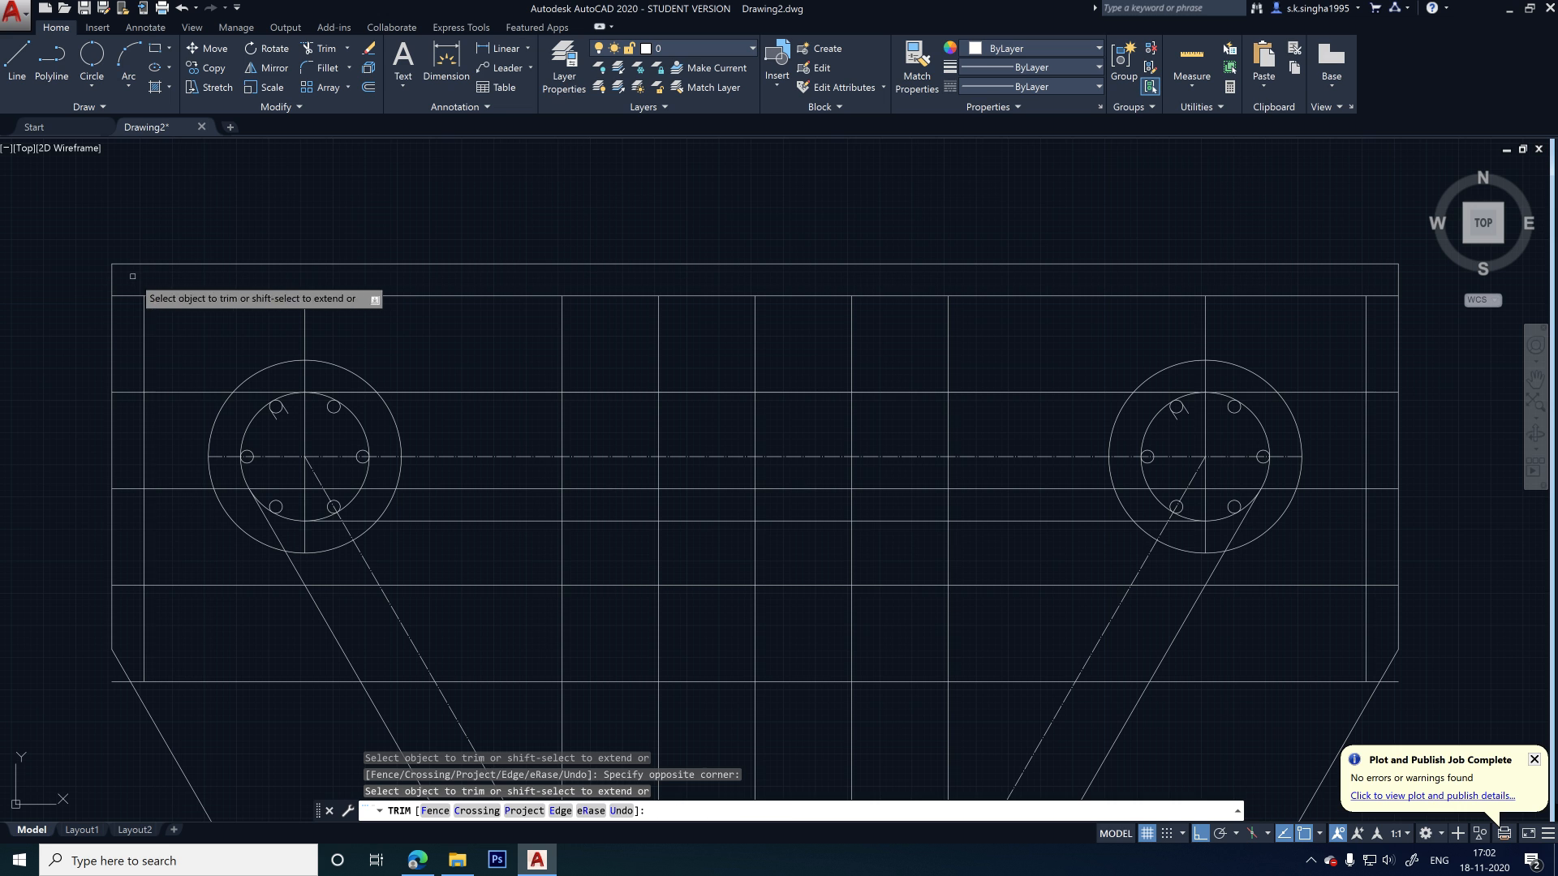
# - Trim the five horizontal bar lines back to the inner vertical line along the cap's left side
pyautogui.click(132, 284)
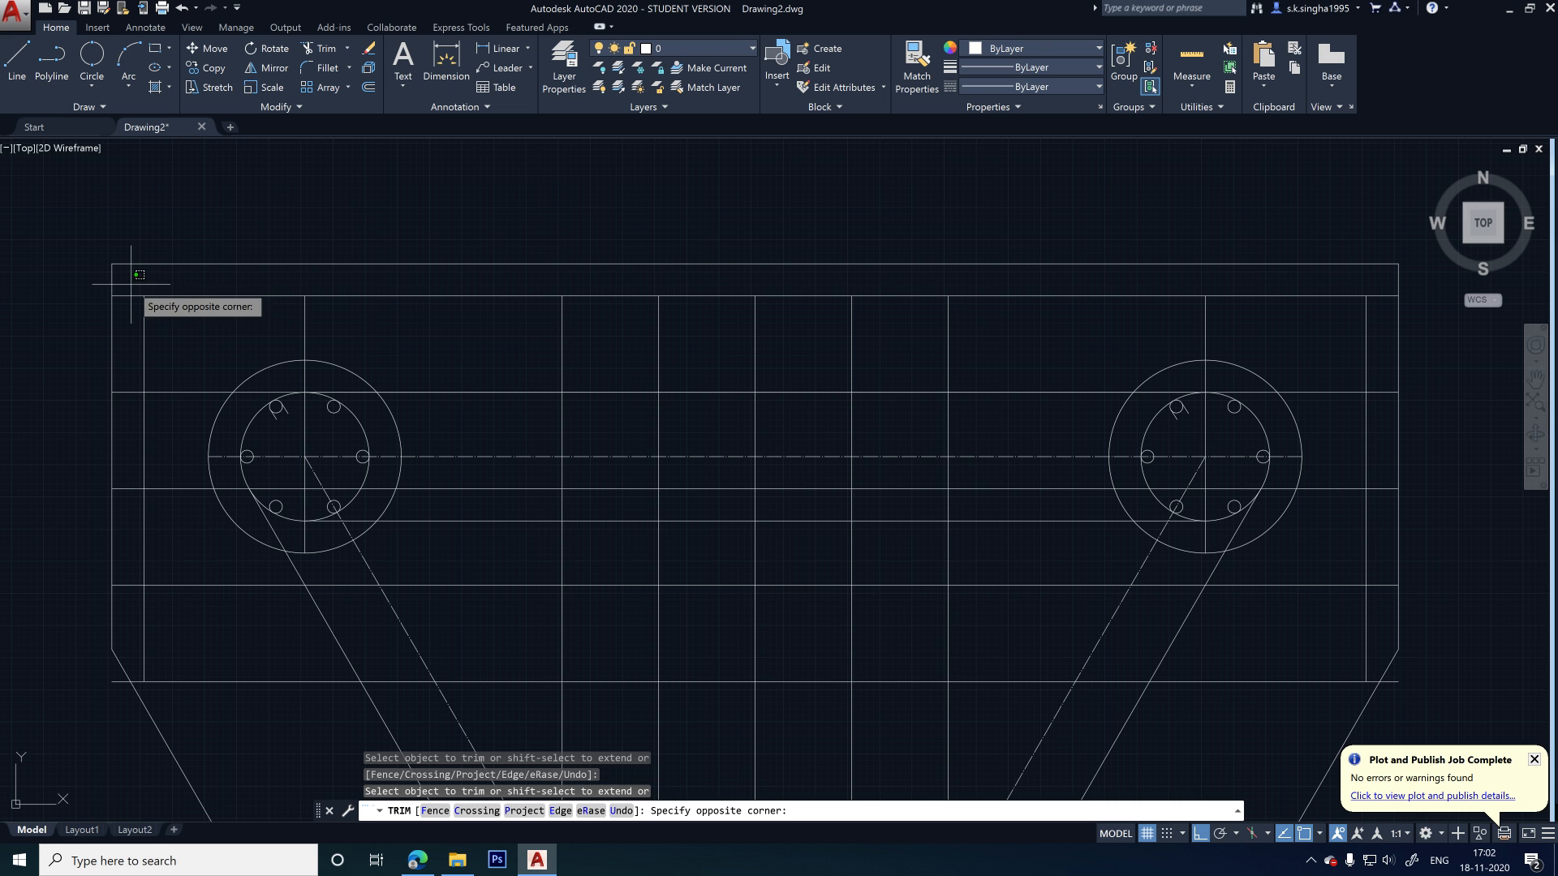
pyautogui.click(134, 671)
pyautogui.scroll(4, 106, 692)
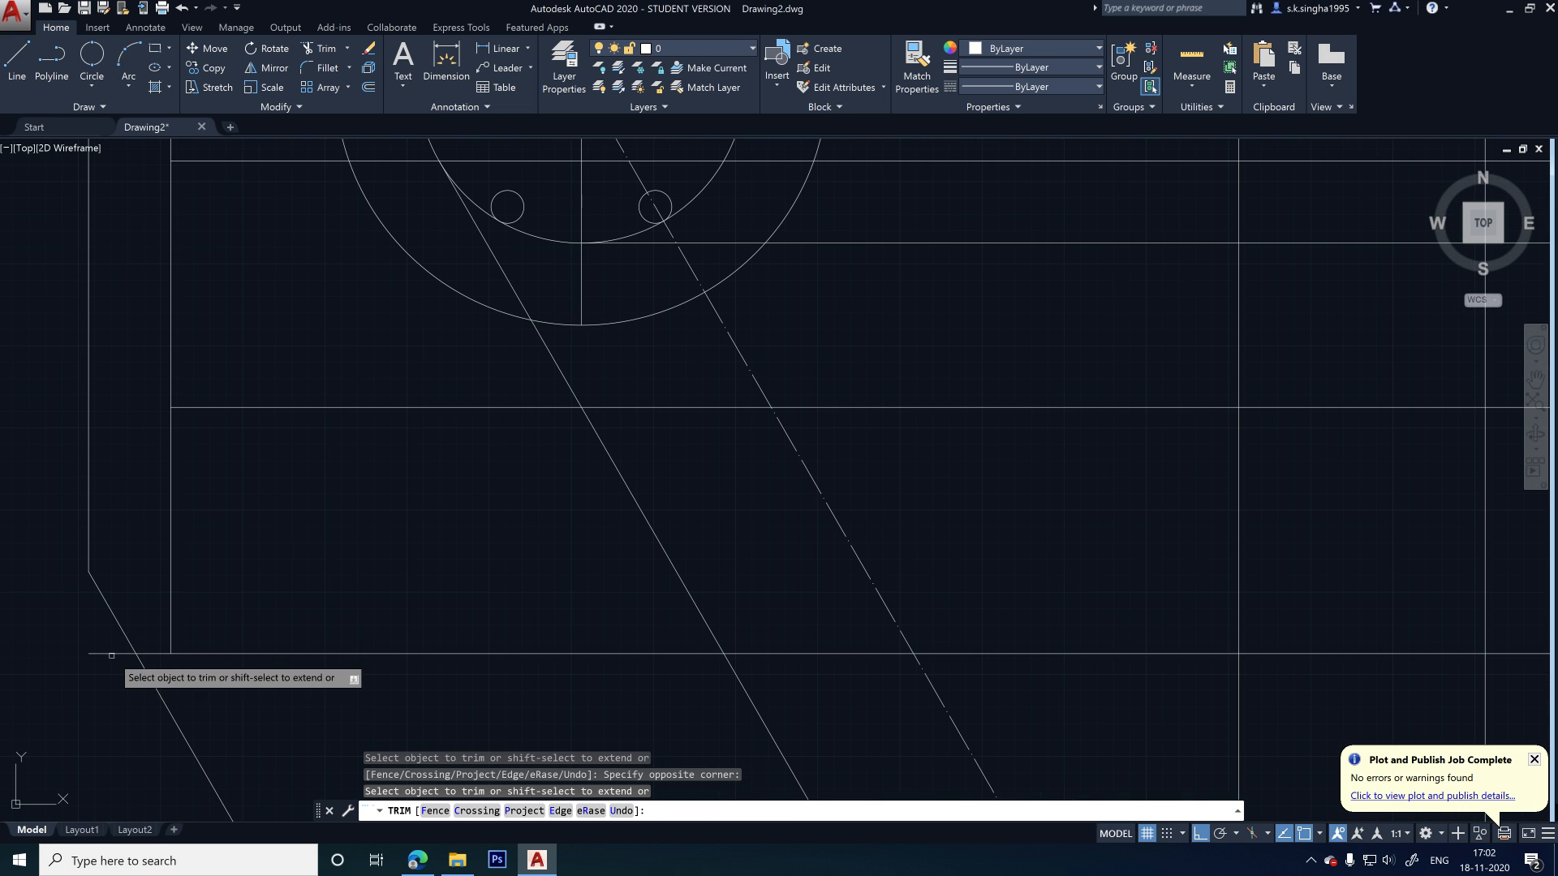
pyautogui.click(154, 638)
pyautogui.click(76, 618)
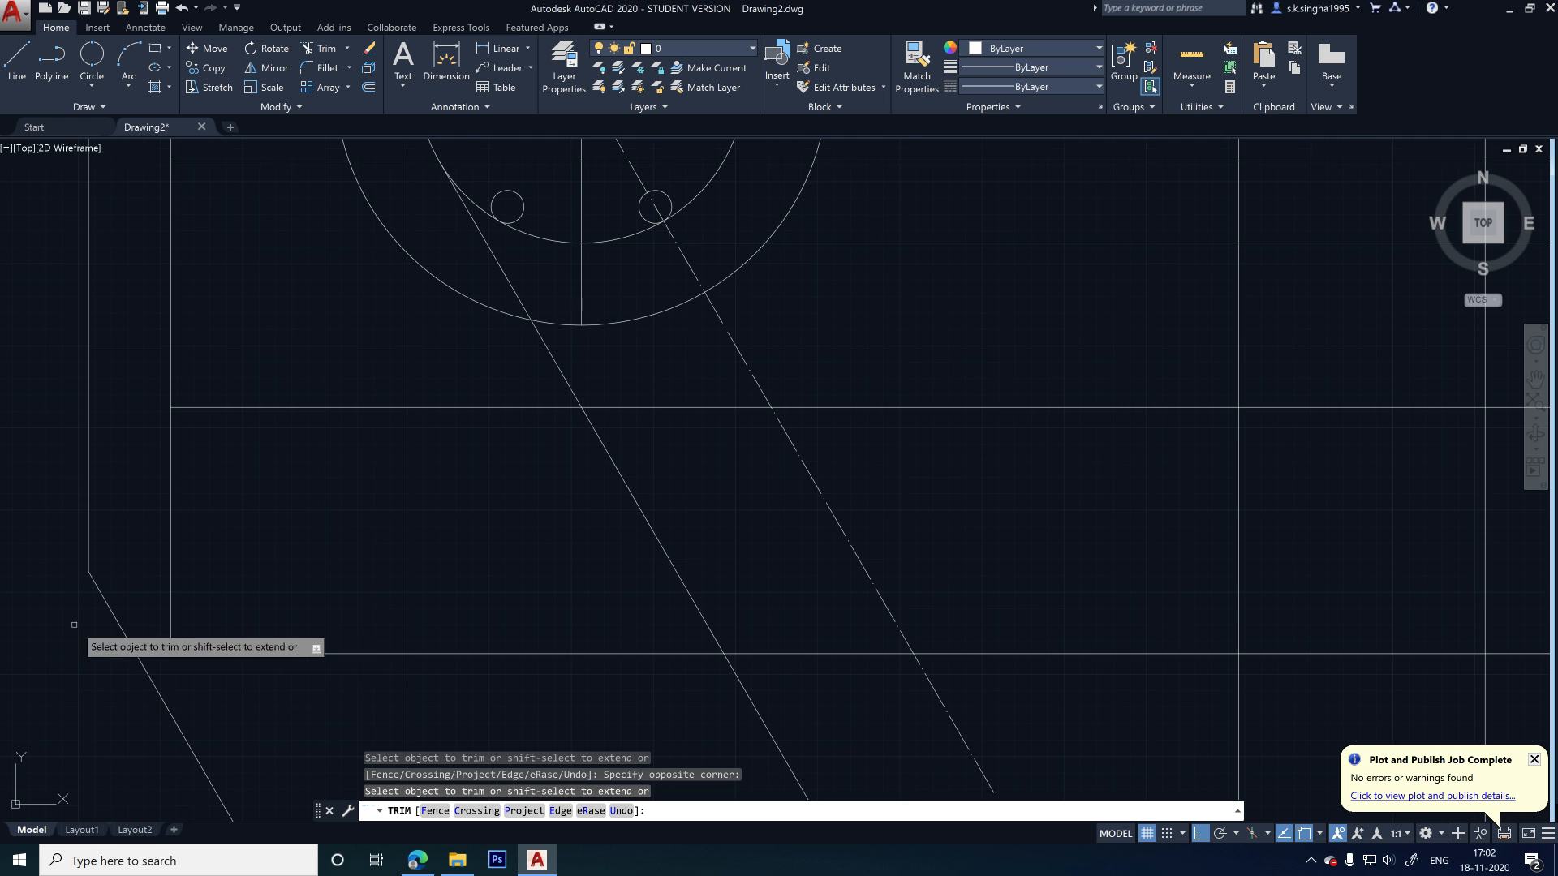
pyautogui.scroll(-5, 73, 619)
# - Trim the five horizontal bar lines back to the inner vertical line along the cap's right side
pyautogui.scroll(5, 844, 430)
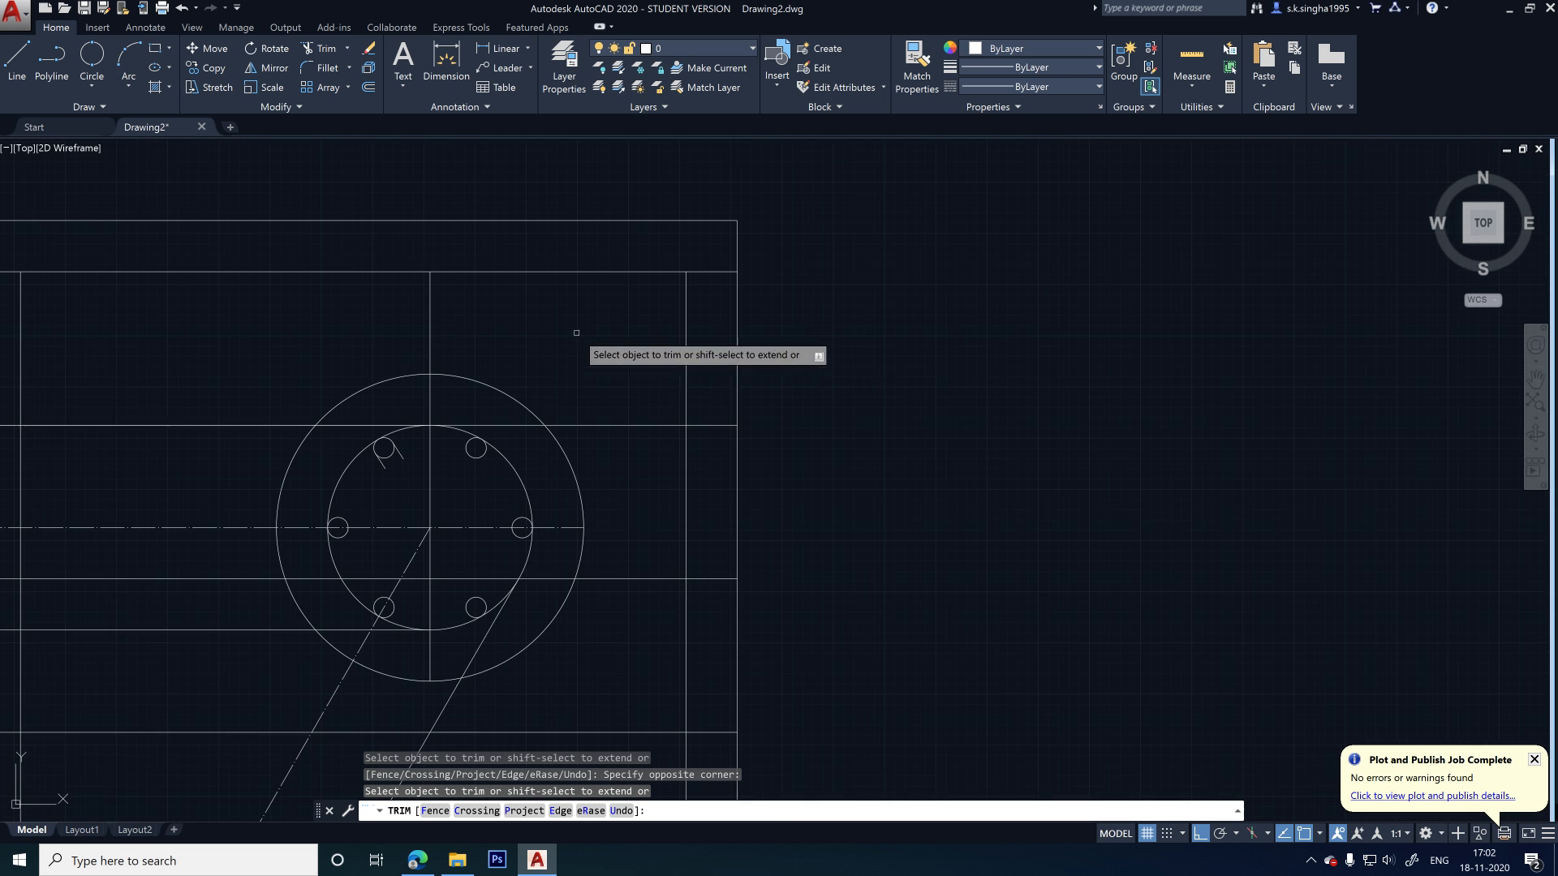
pyautogui.scroll(-2, 703, 278)
pyautogui.click(713, 265)
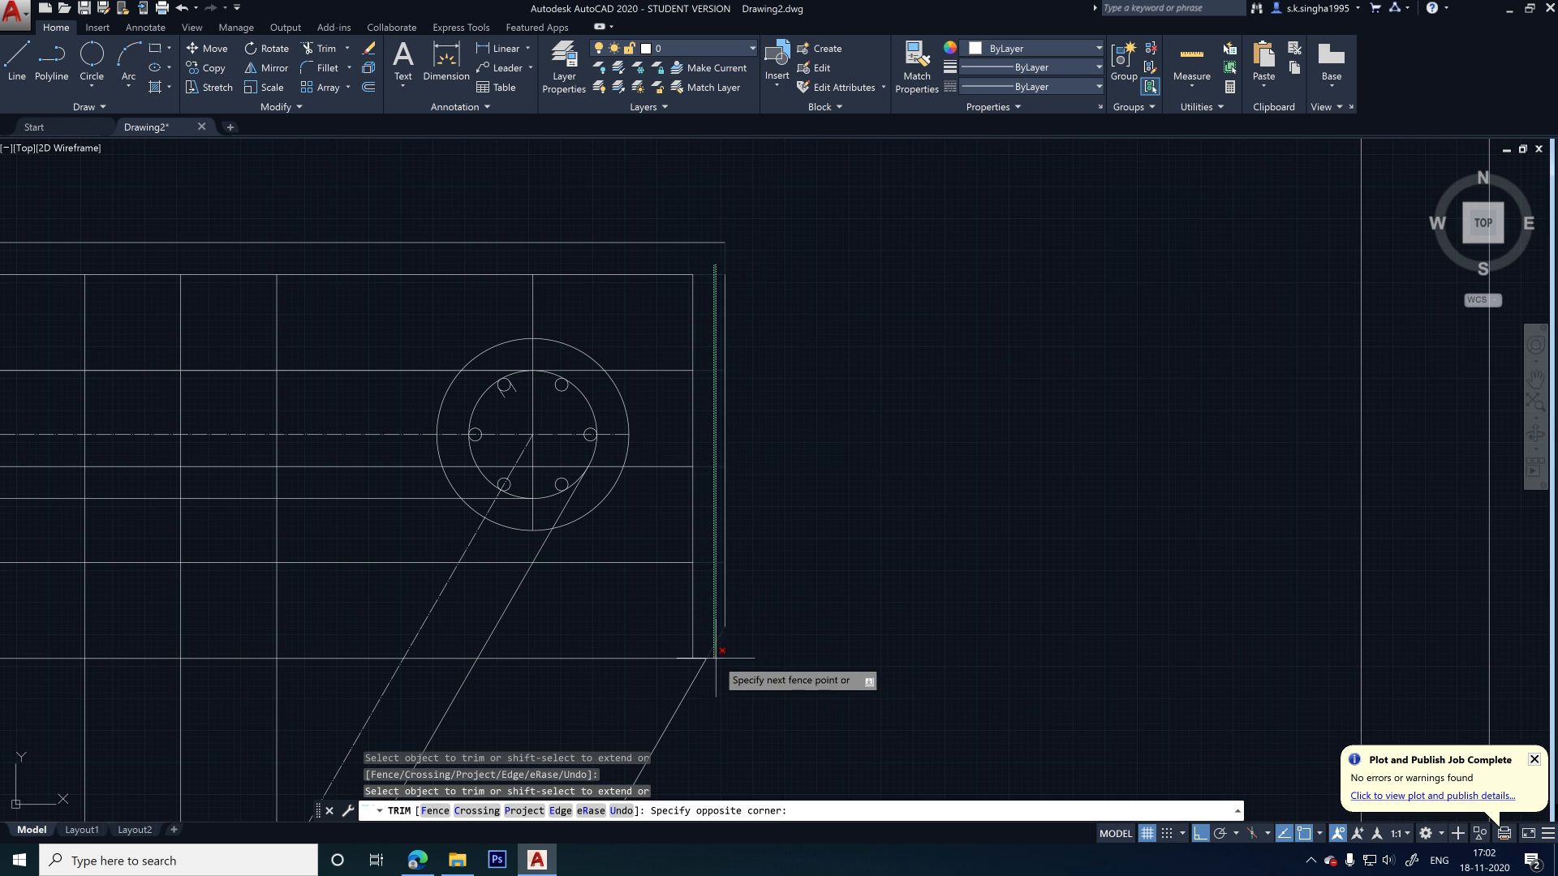
pyautogui.click(703, 594)
pyautogui.scroll(4, 700, 682)
pyautogui.click(769, 616)
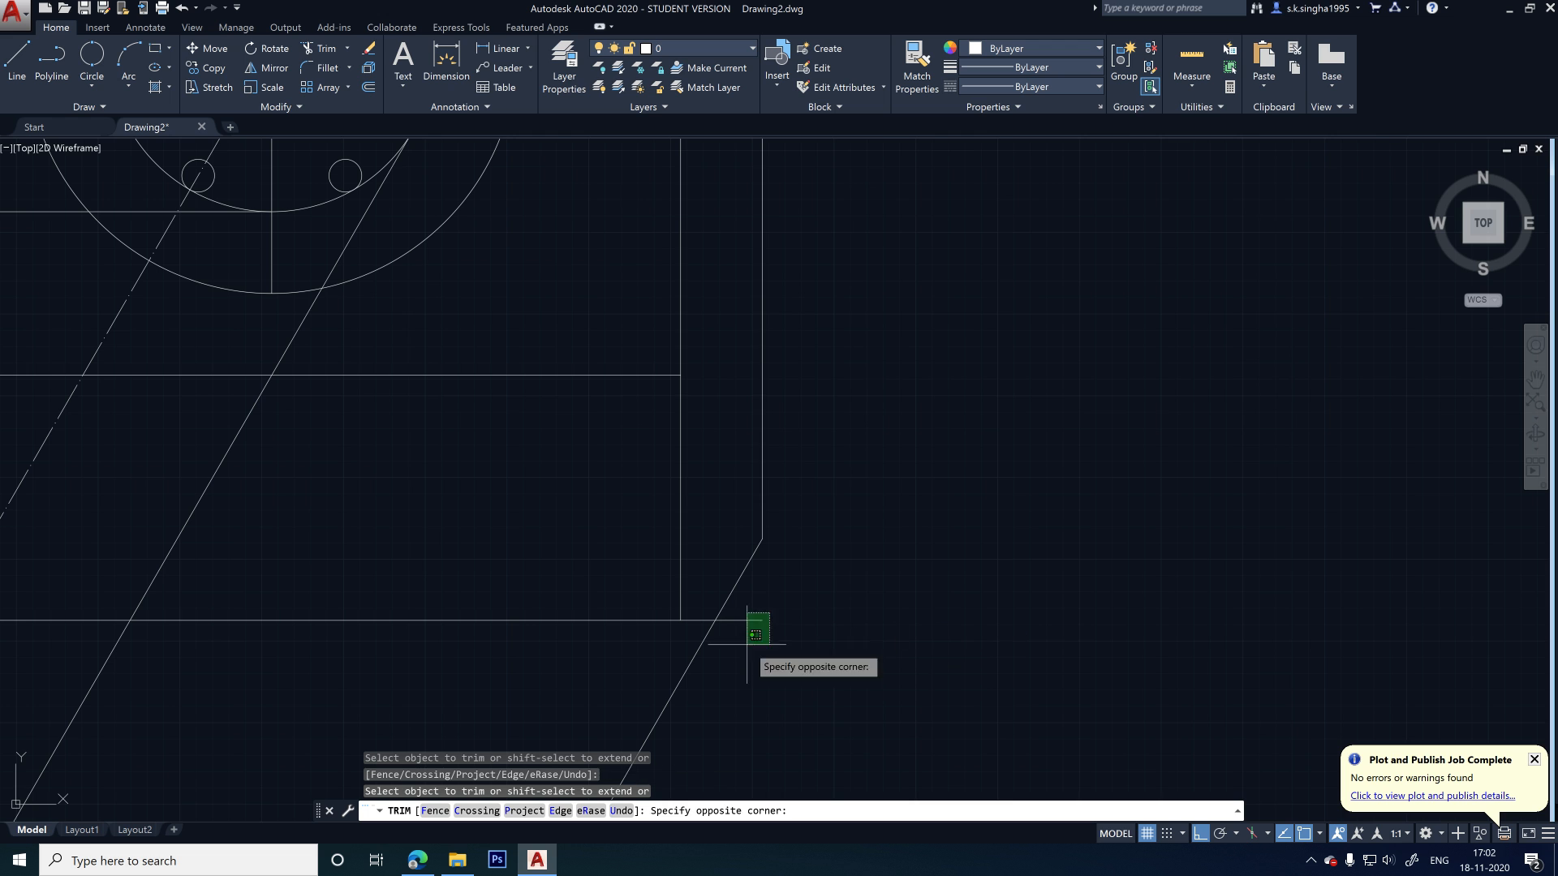
pyautogui.click(745, 645)
pyautogui.click(710, 614)
pyautogui.click(698, 623)
pyautogui.press('Escape')
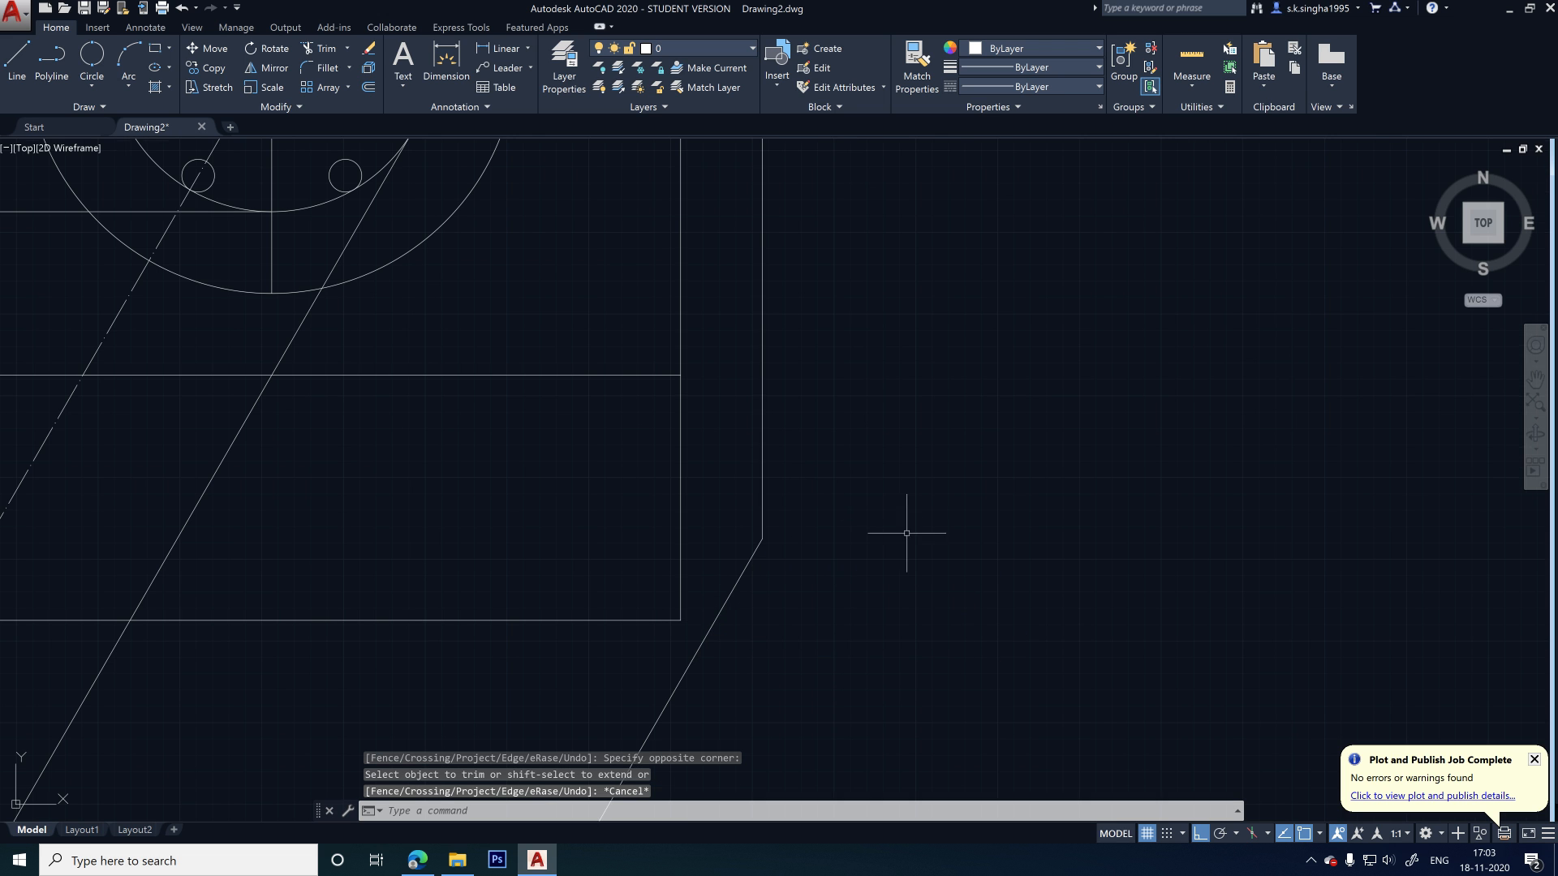
# - Erase the inner top line of the cap and undo the erasure
pyautogui.scroll(-4, 630, 470)
pyautogui.click(266, 309)
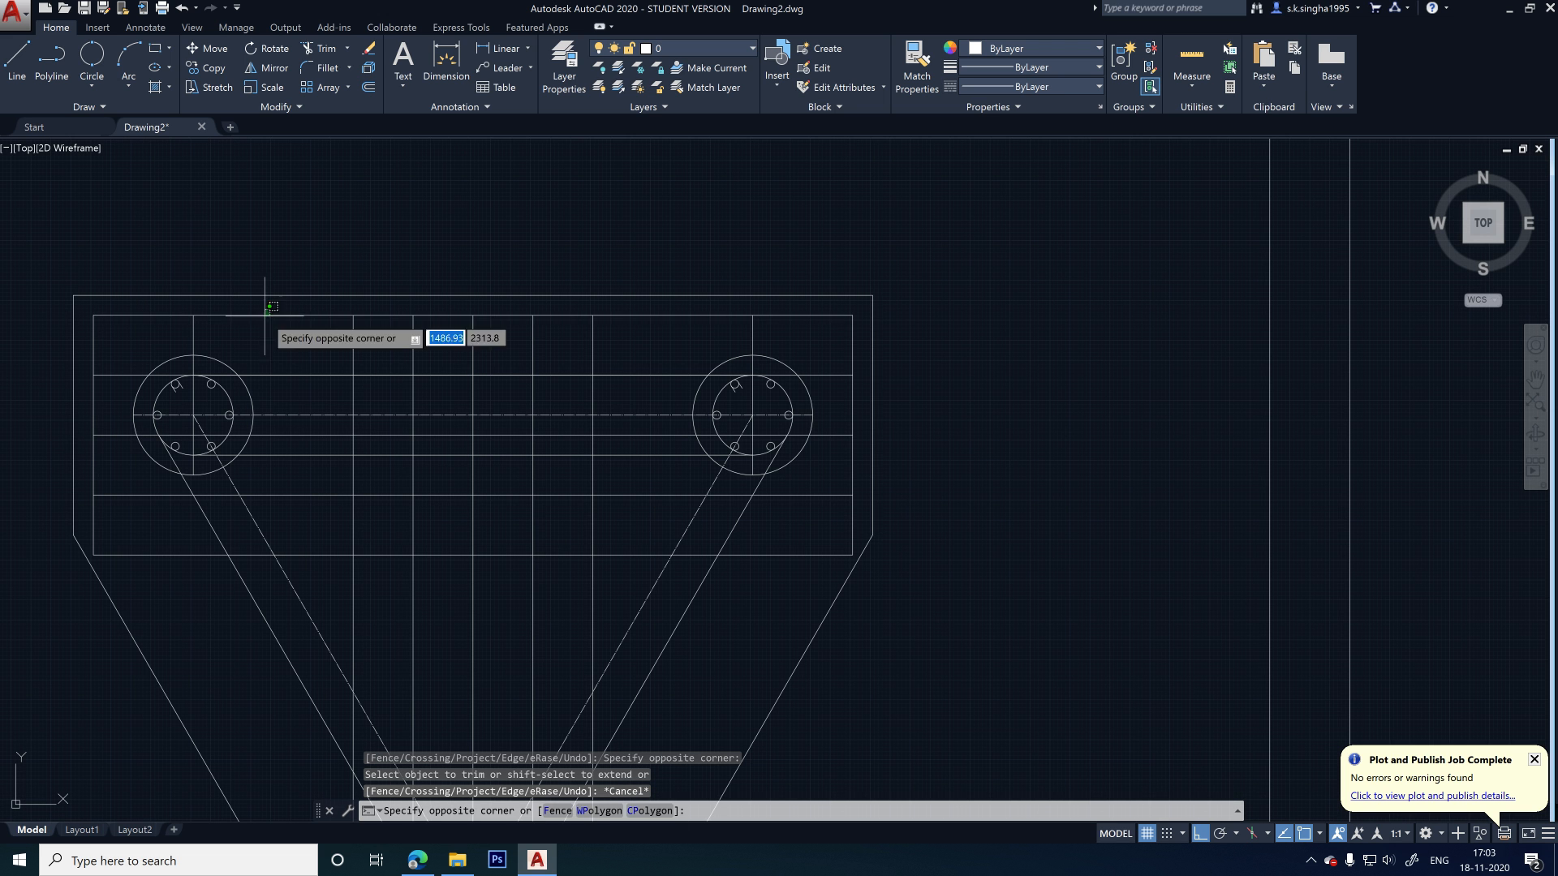
pyautogui.click(261, 320)
pyautogui.press('Delete')
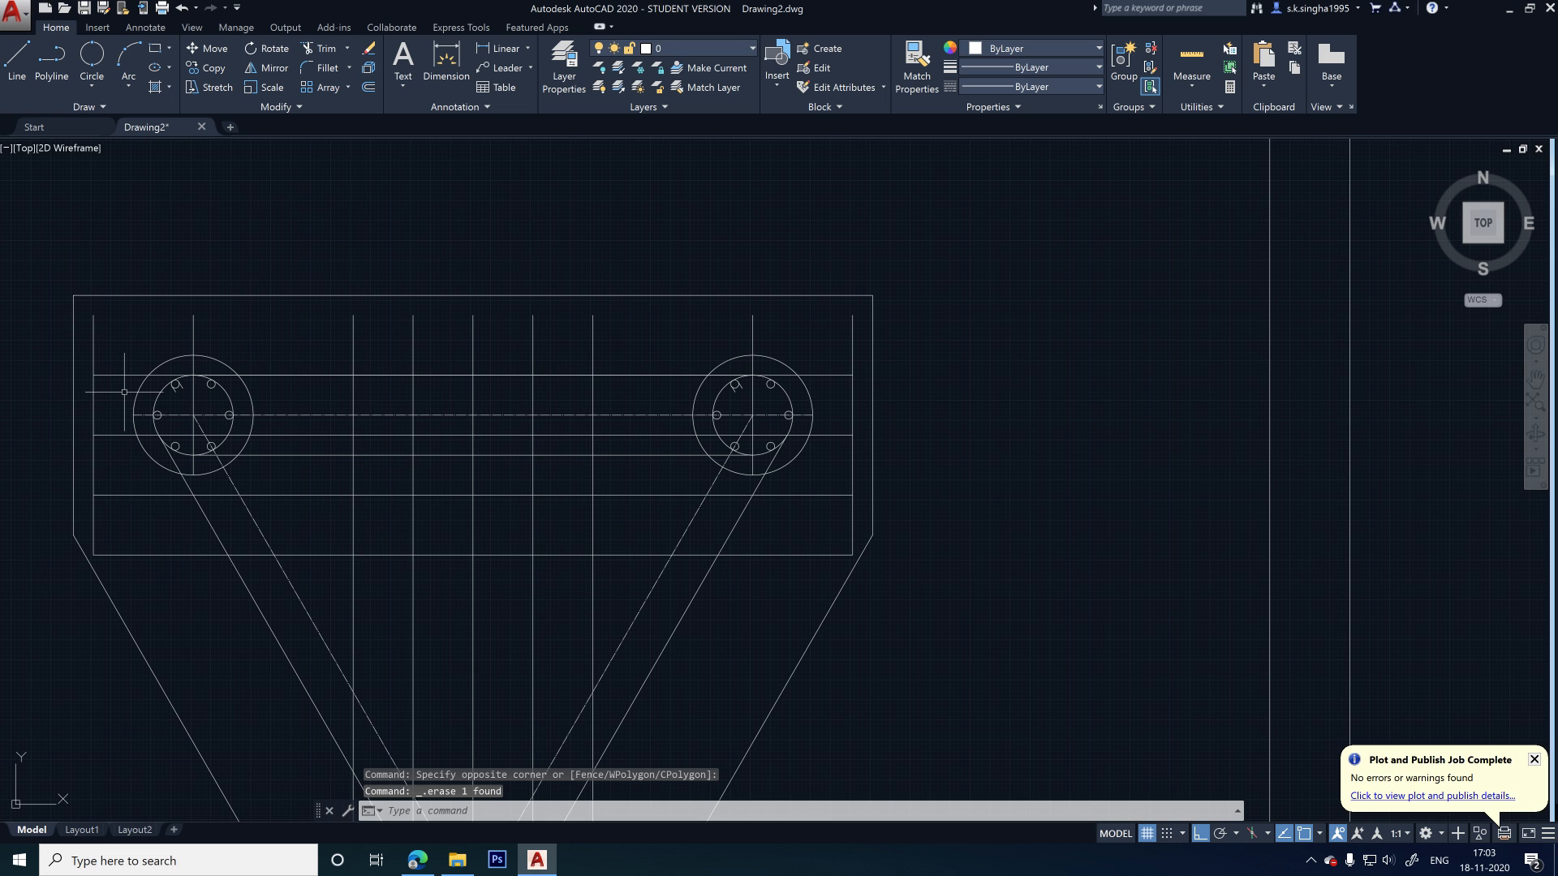
pyautogui.hotkey('ctrl', 'z')
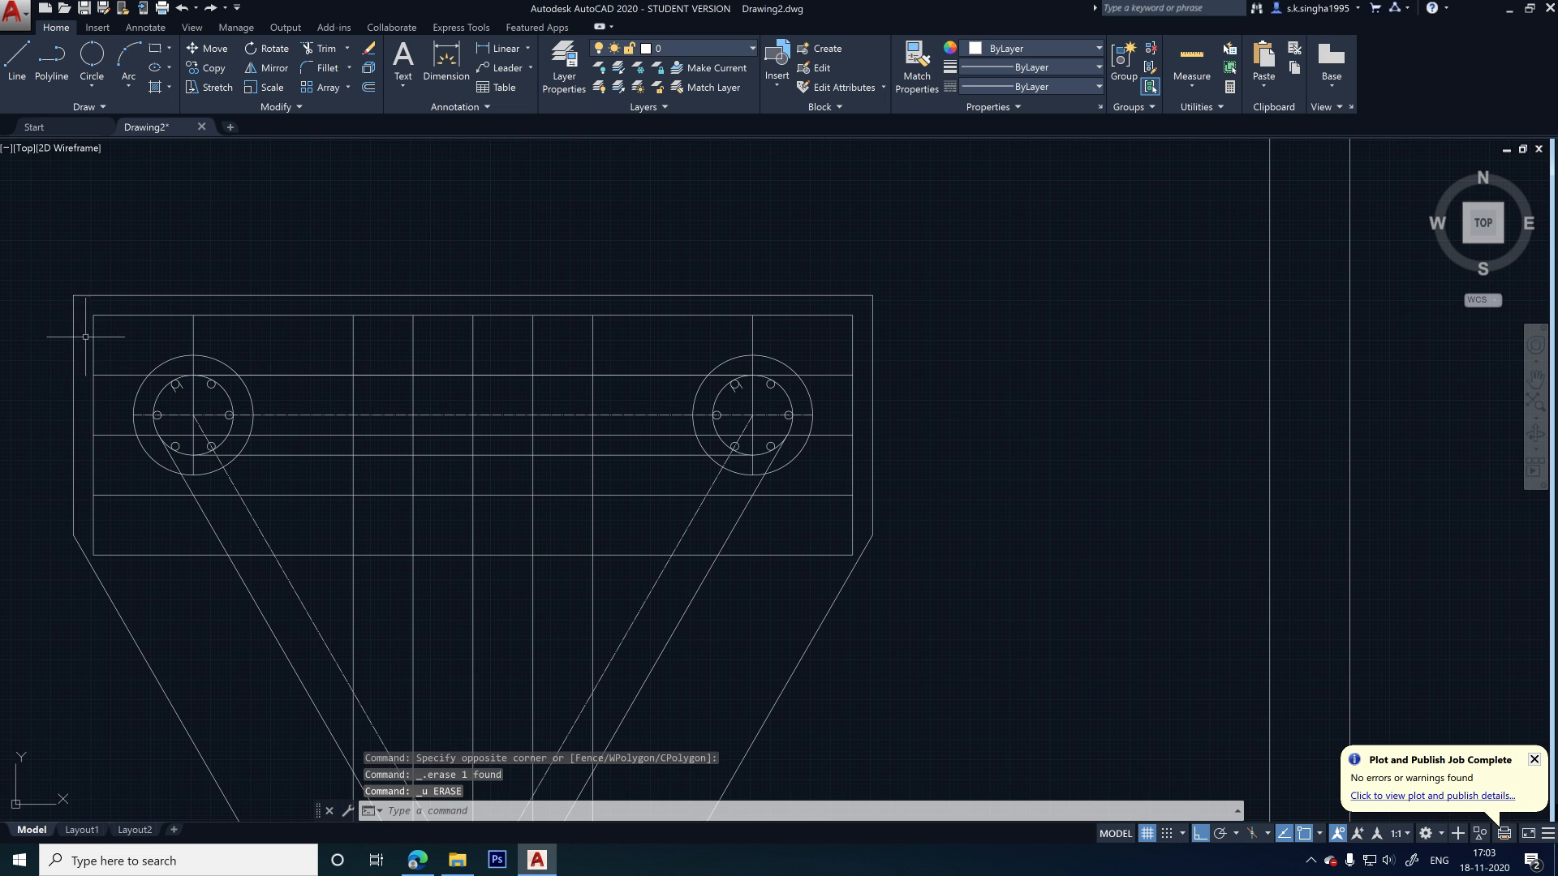
# - Erase the two inner vertical lines along the cap's left and right sides
pyautogui.click(94, 339)
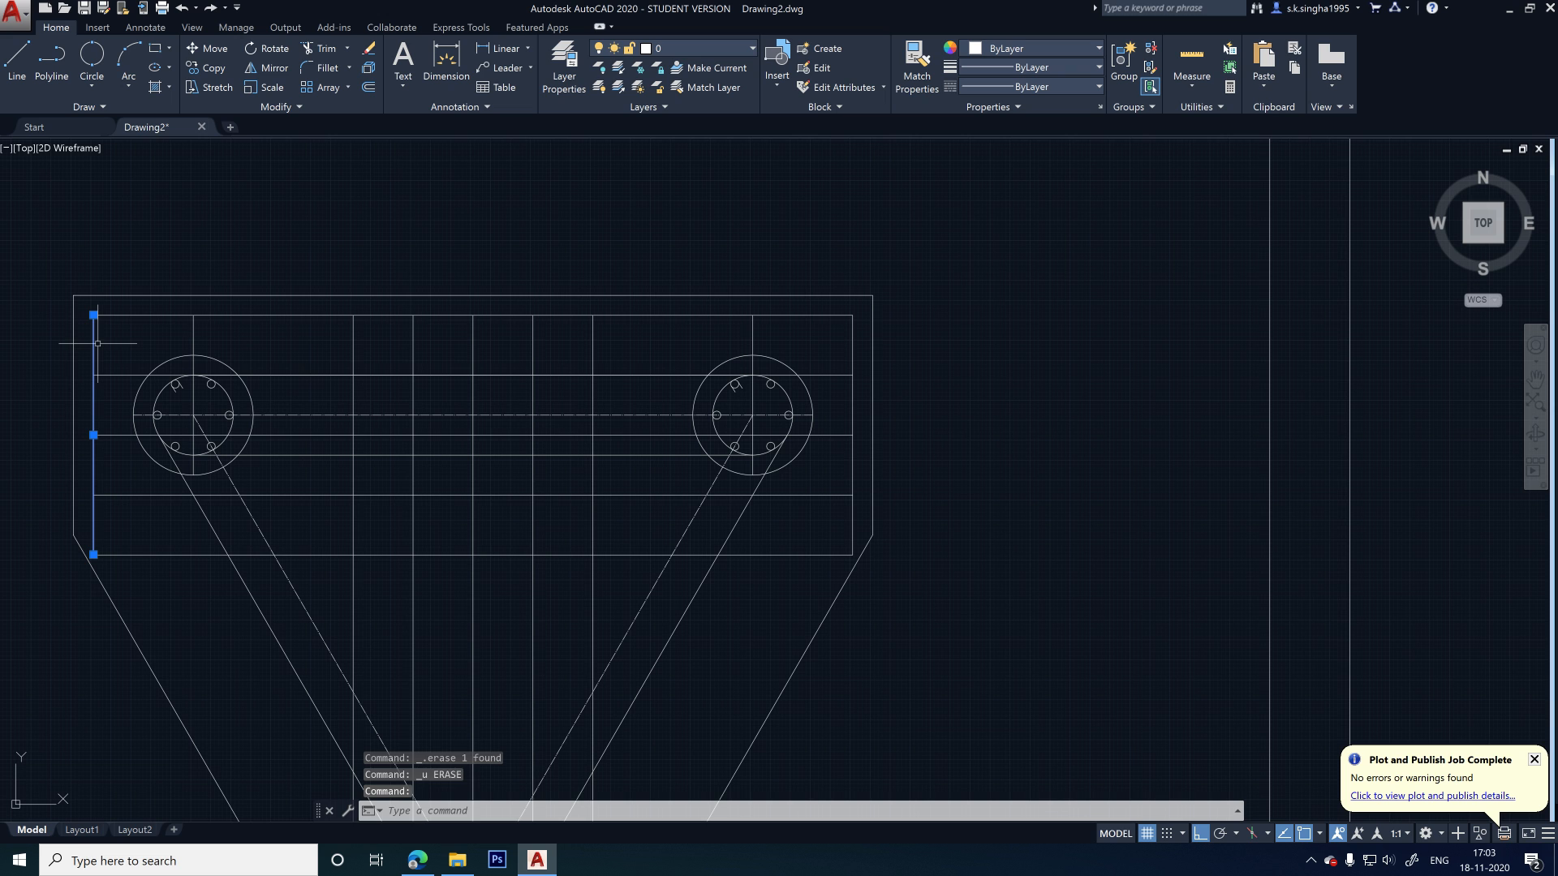
pyautogui.press('Delete')
pyautogui.click(867, 335)
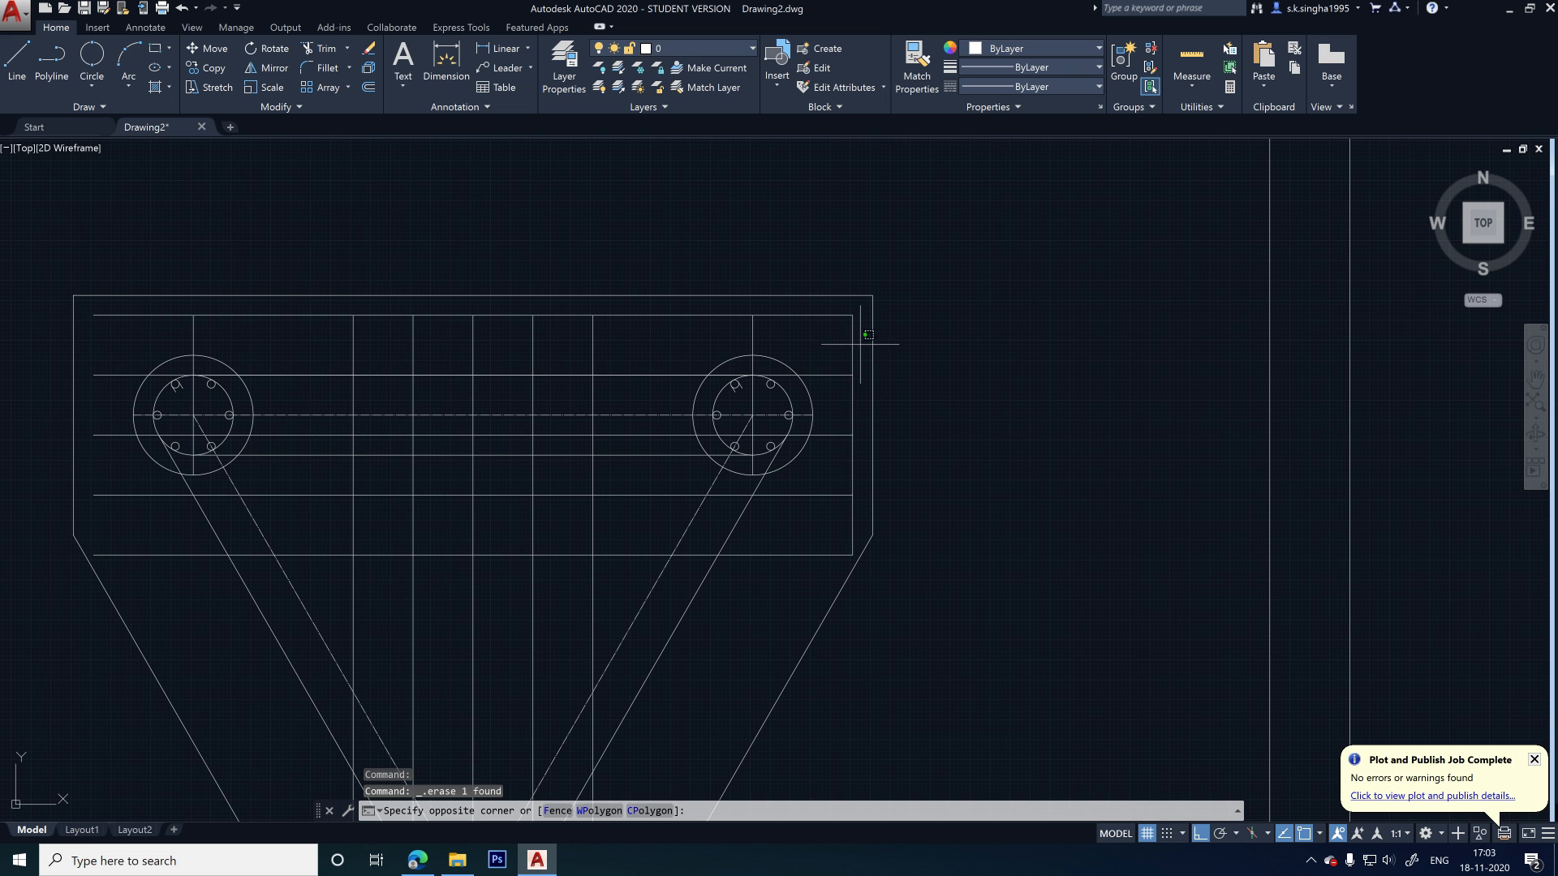
pyautogui.click(848, 351)
pyautogui.press('Delete')
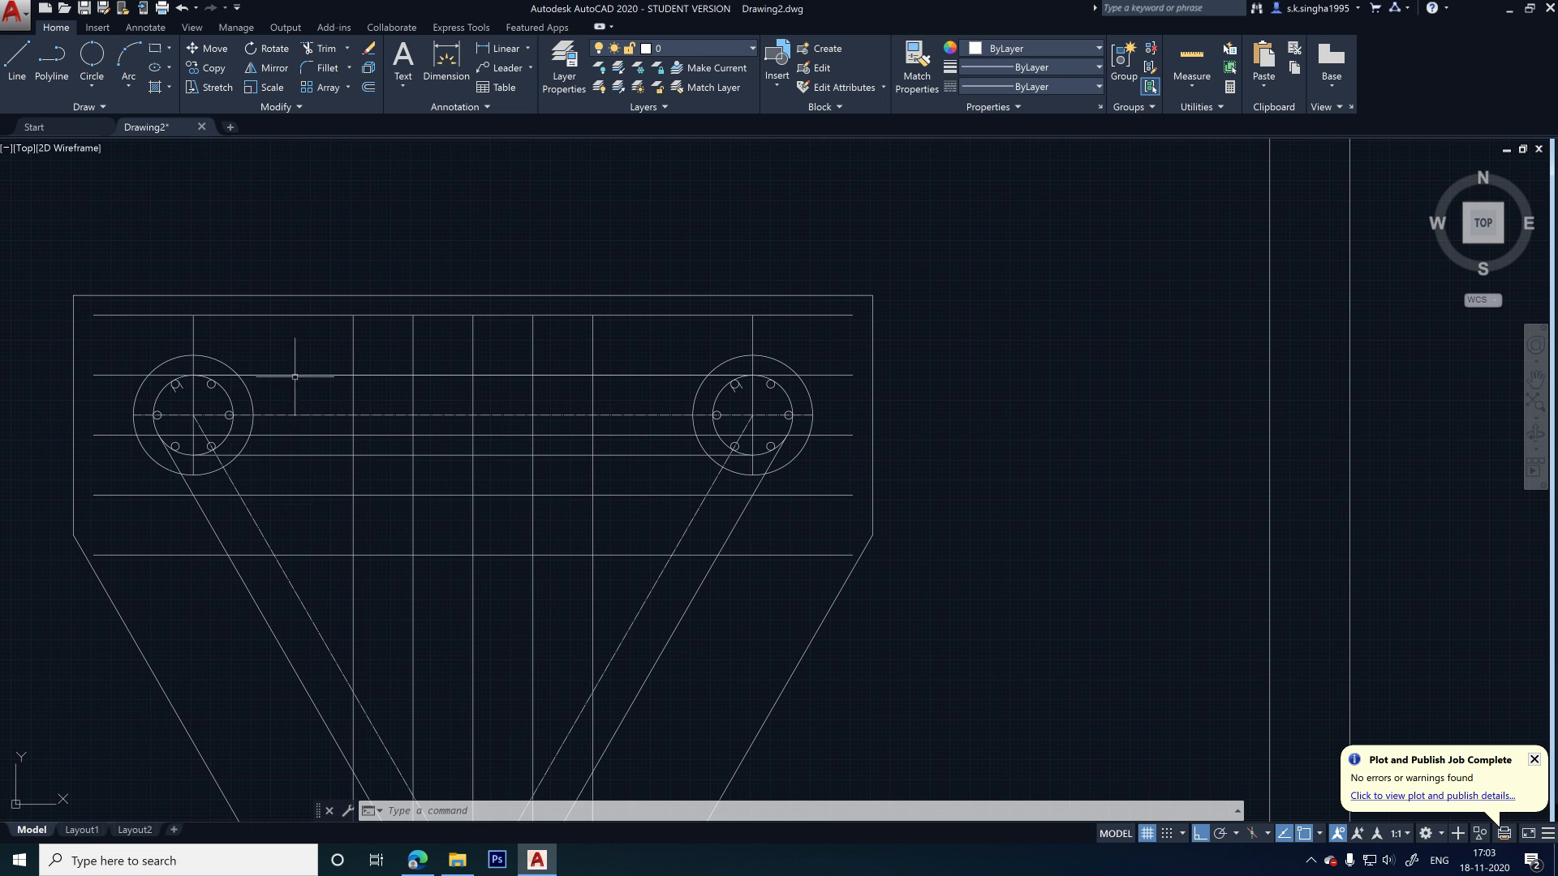
# - Examine the bar layout in the cap plan and the left end of the uppermost horizontal bar line
pyautogui.scroll(-3, 615, 254)
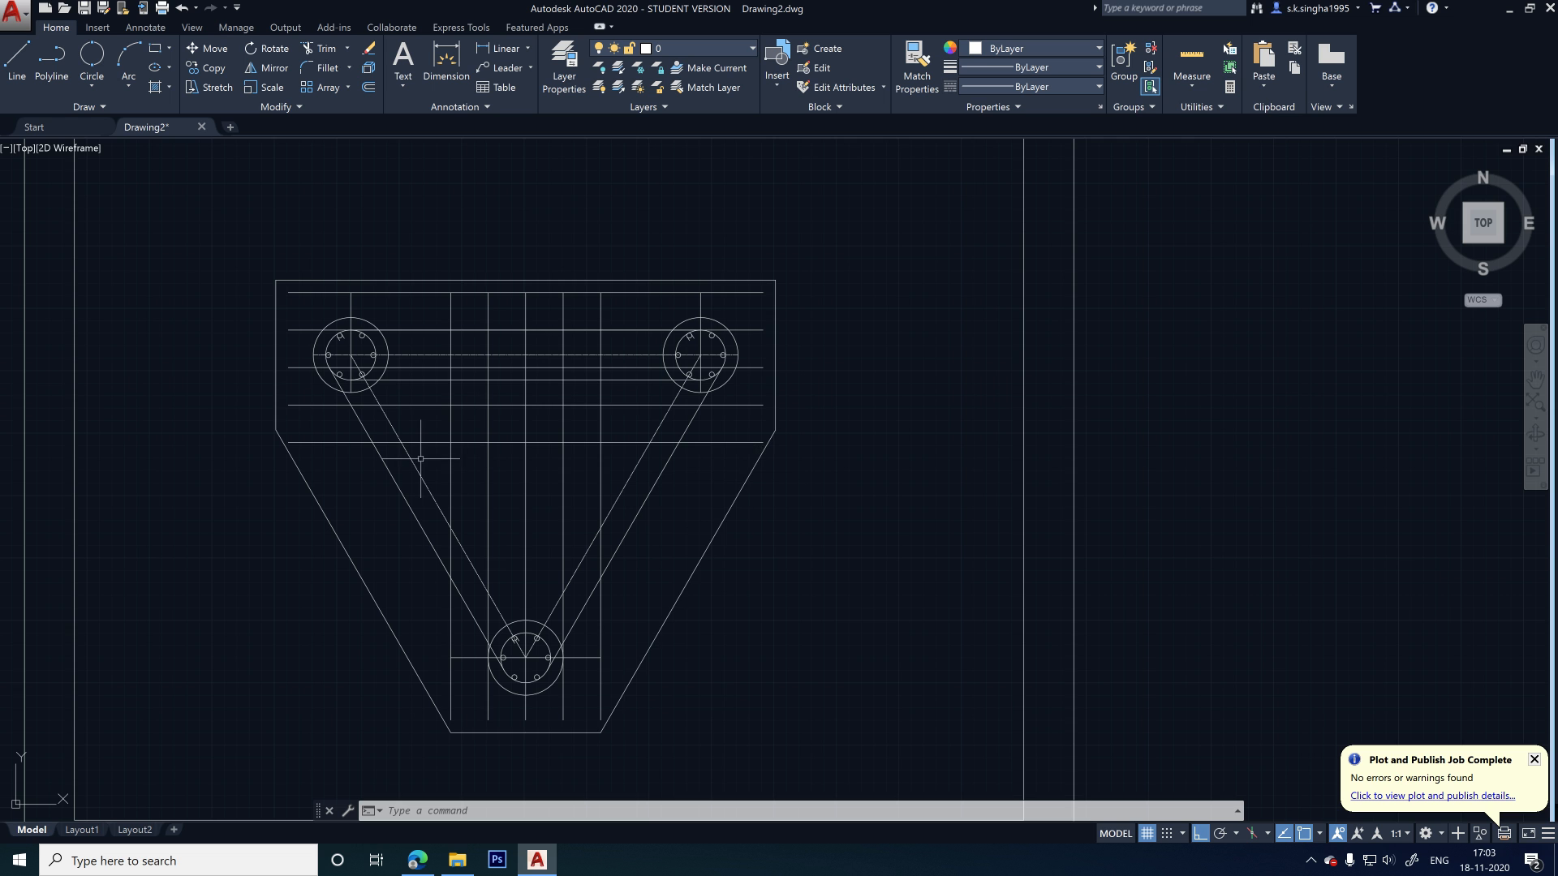
pyautogui.scroll(2, 835, 316)
pyautogui.scroll(-4, 698, 462)
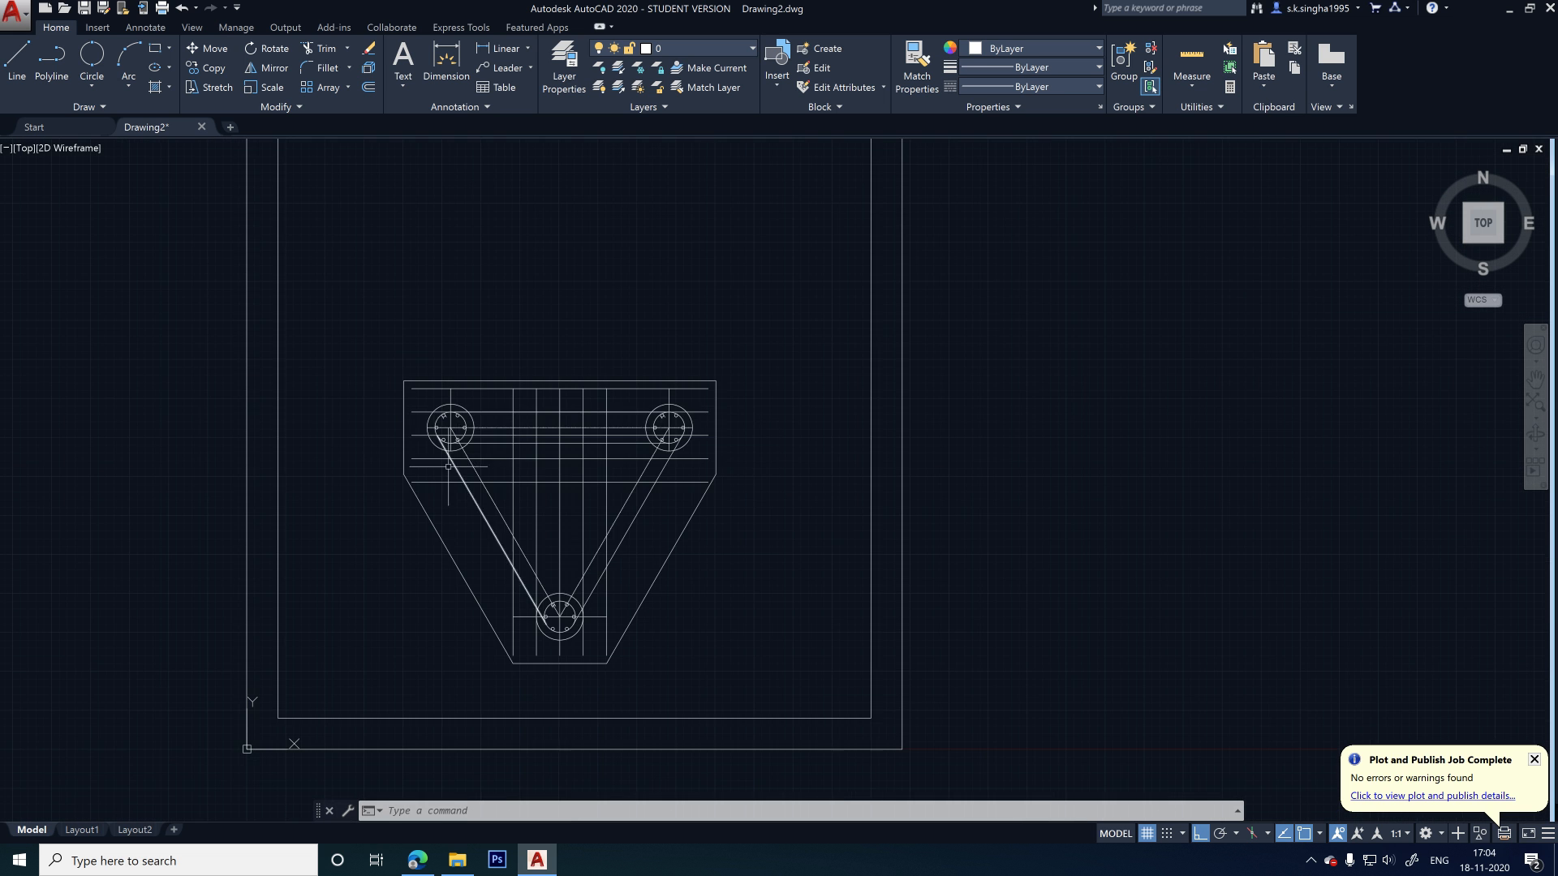
pyautogui.scroll(4, 448, 467)
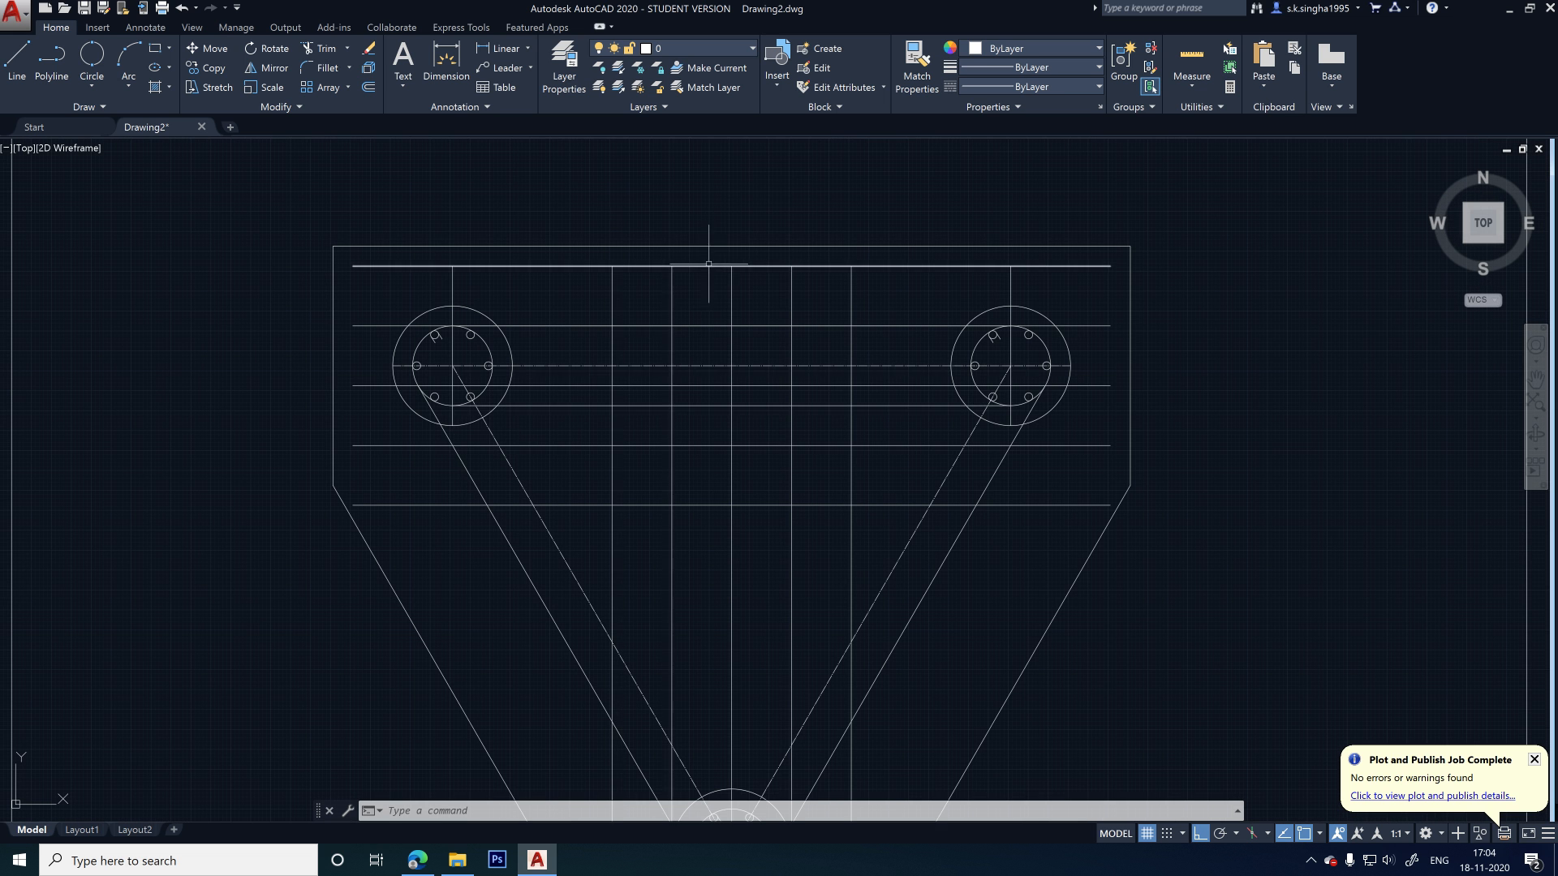
pyautogui.scroll(3, 702, 264)
pyautogui.scroll(-2, 443, 322)
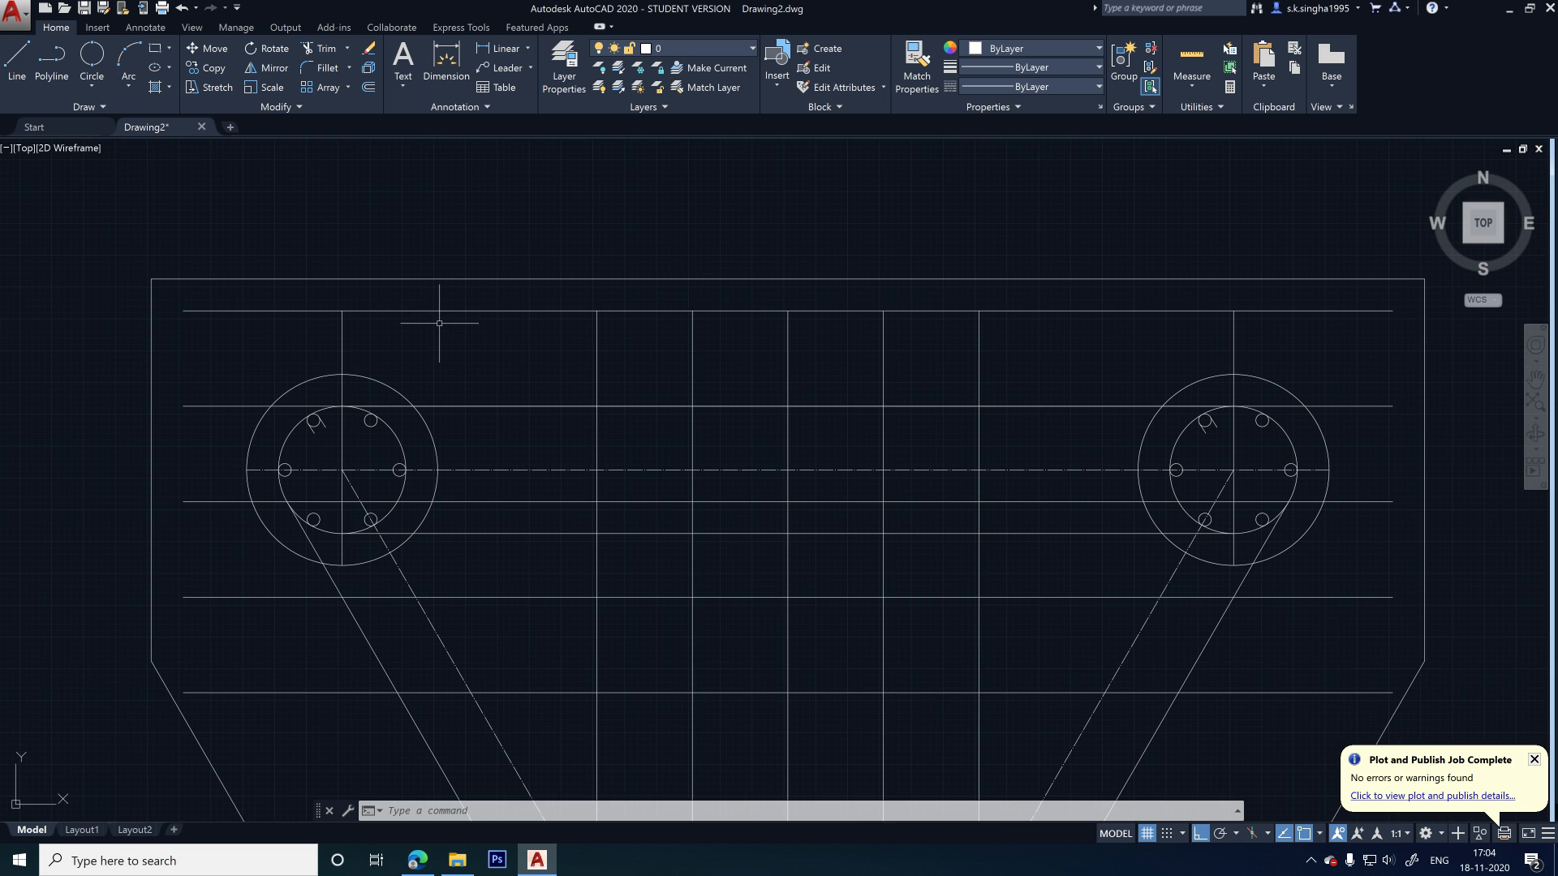
pyautogui.scroll(2, 180, 303)
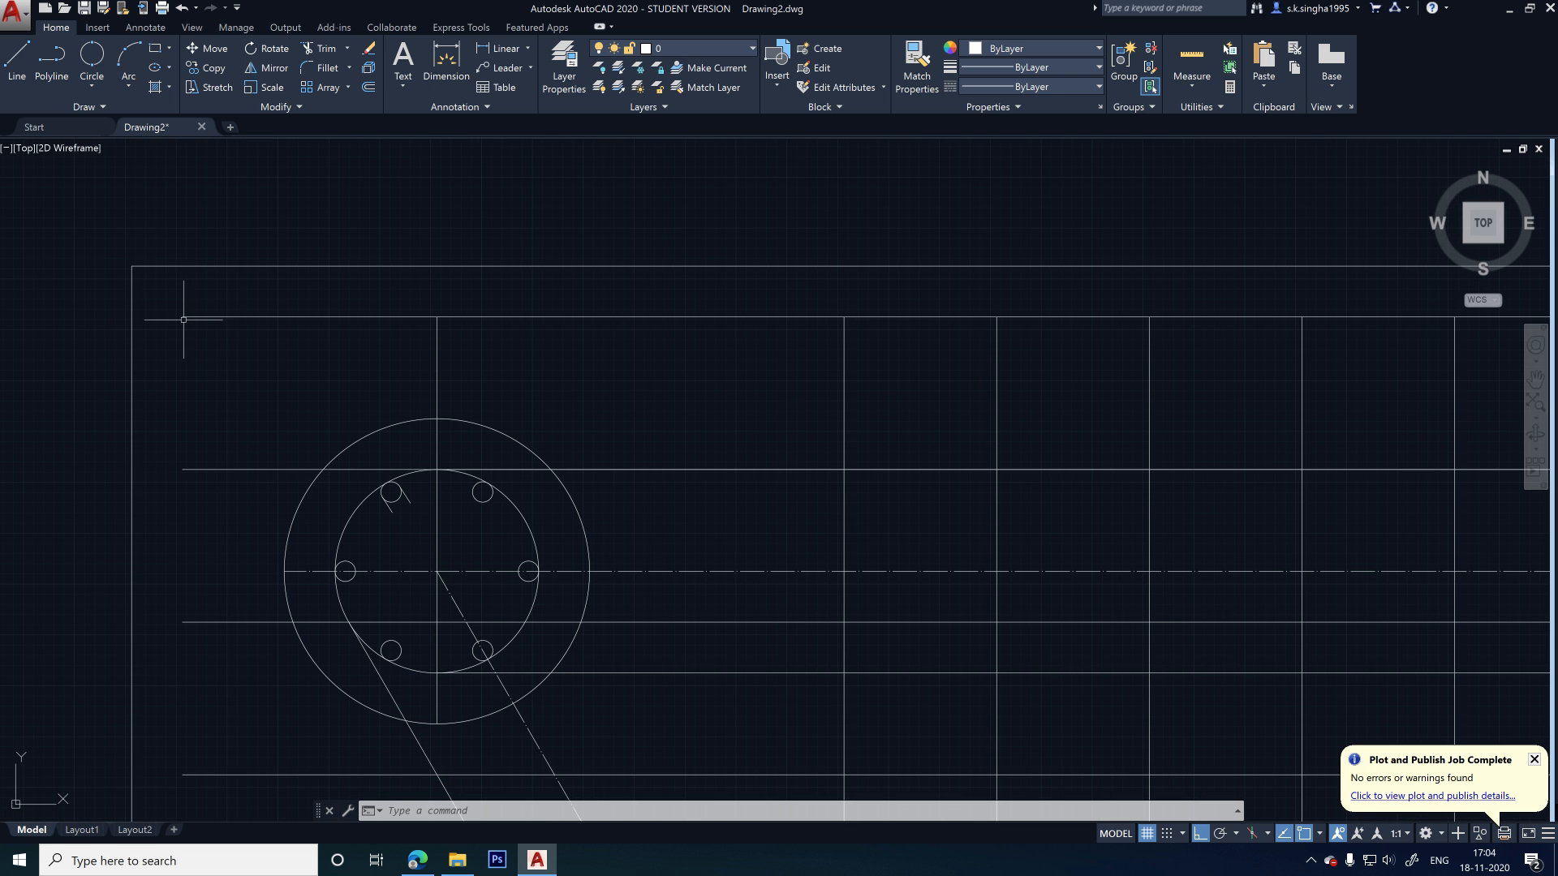
pyautogui.scroll(-1, 184, 319)
pyautogui.scroll(3, 177, 309)
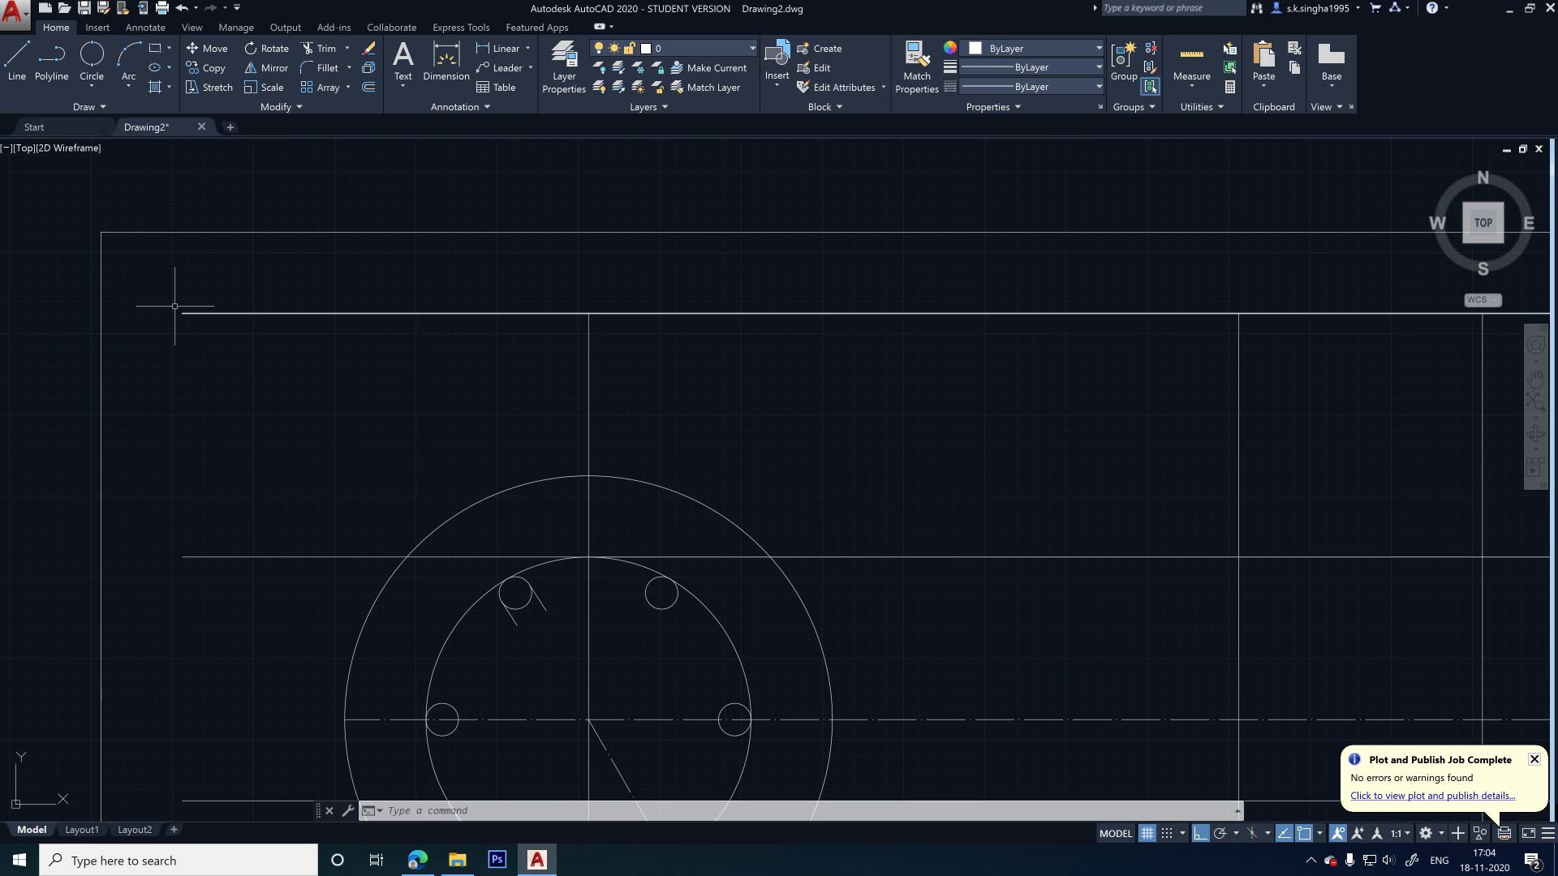
pyautogui.click(218, 314)
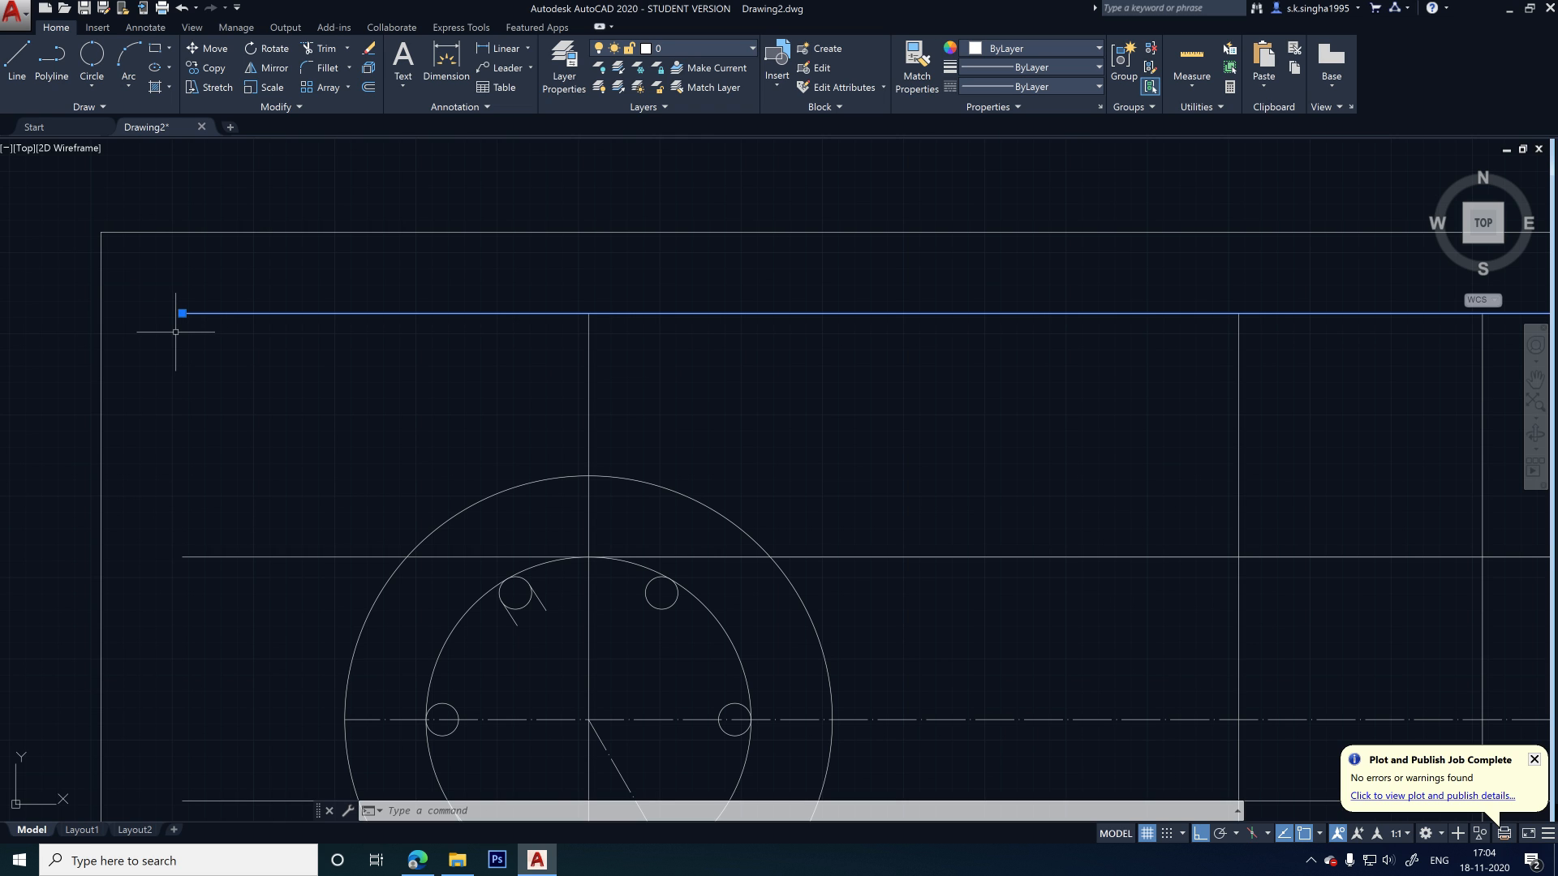
pyautogui.press('Escape')
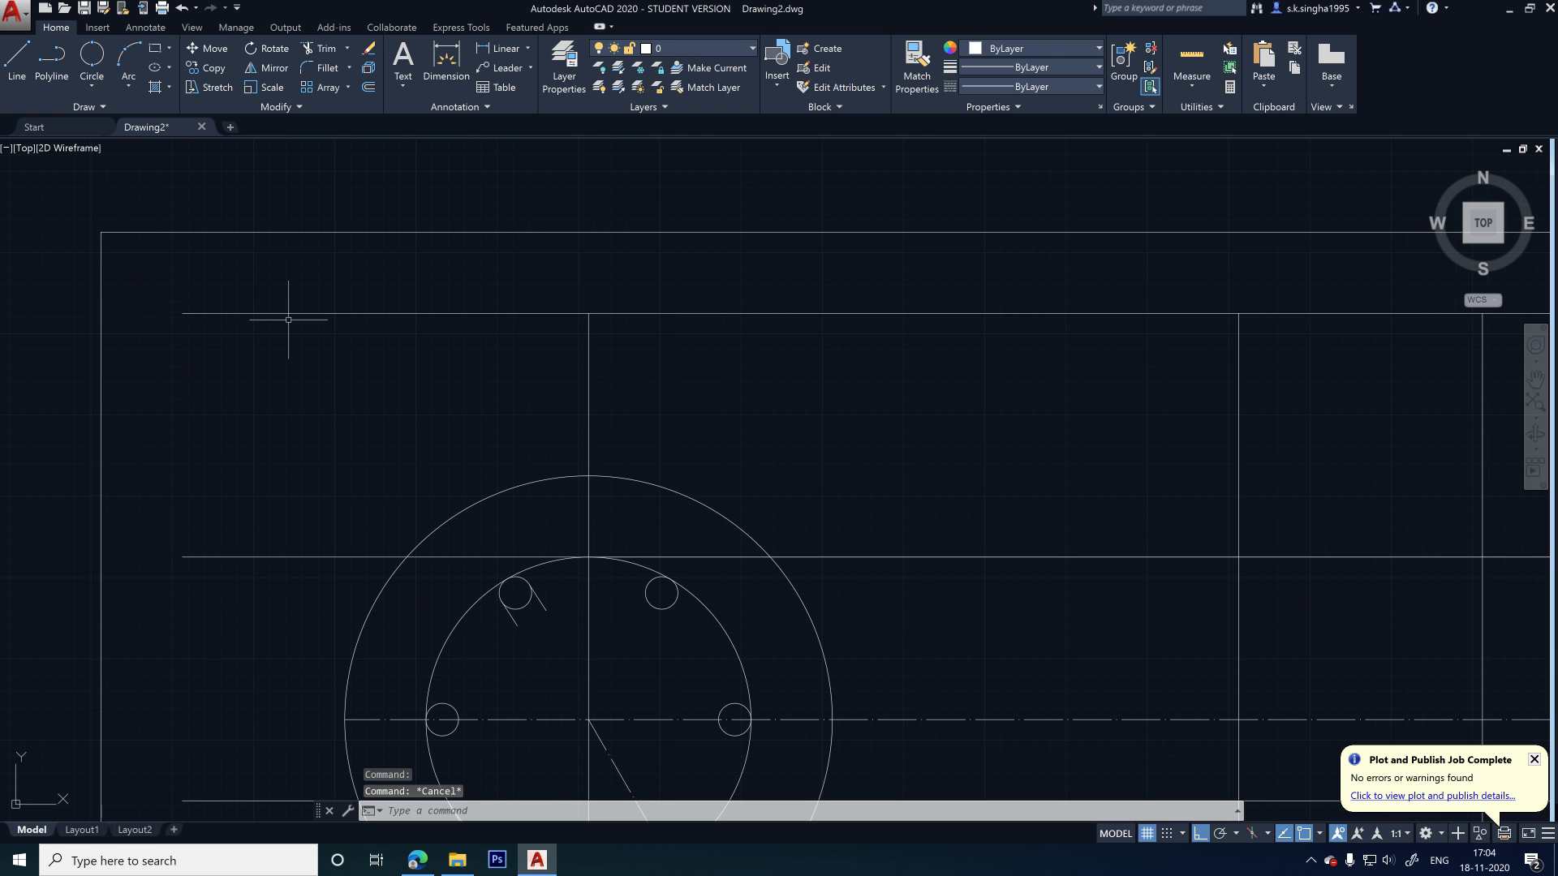
# - Start a two-point circle at the left end of the uppermost horizontal bar line
pyautogui.click(94, 61)
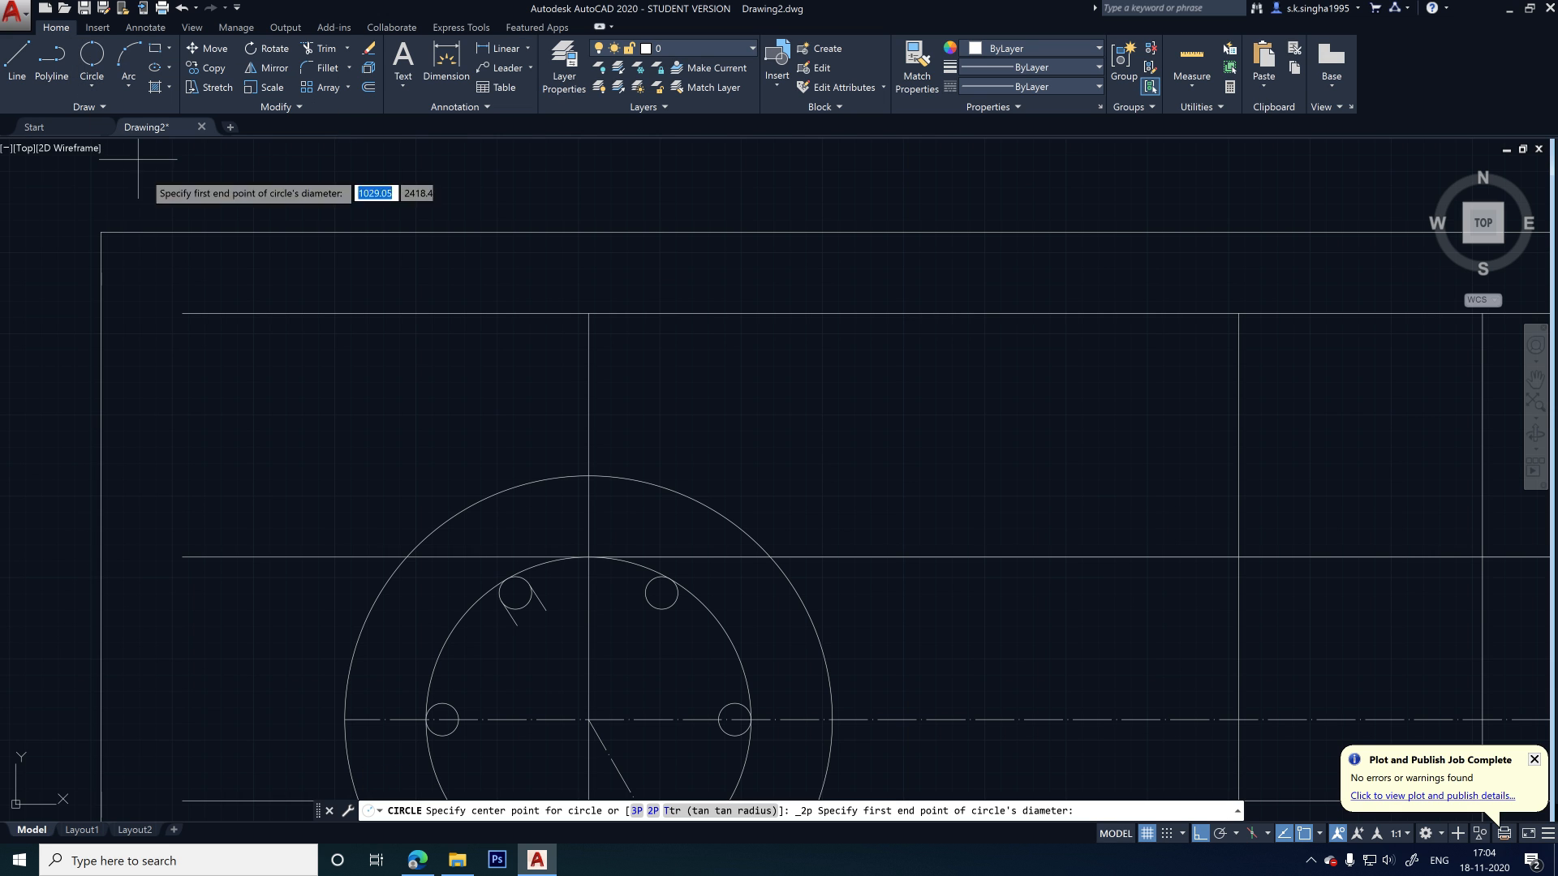
pyautogui.click(90, 83)
pyautogui.click(125, 192)
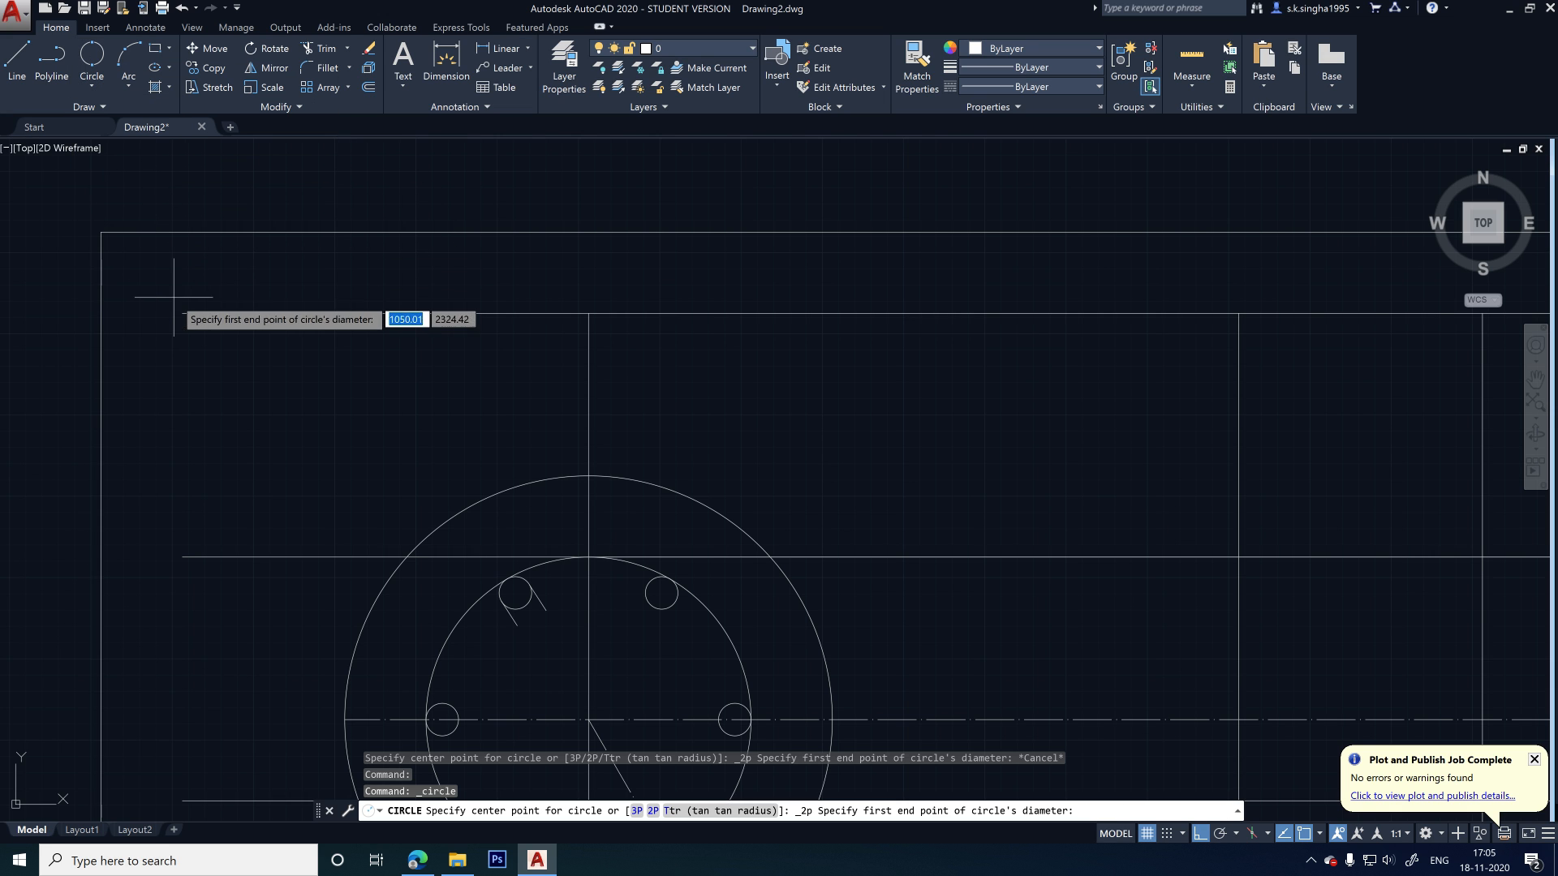
# - Draw a two-point circle with a diameter of 20 extending outward from the left end of the uppermost horizontal line
pyautogui.click(180, 315)
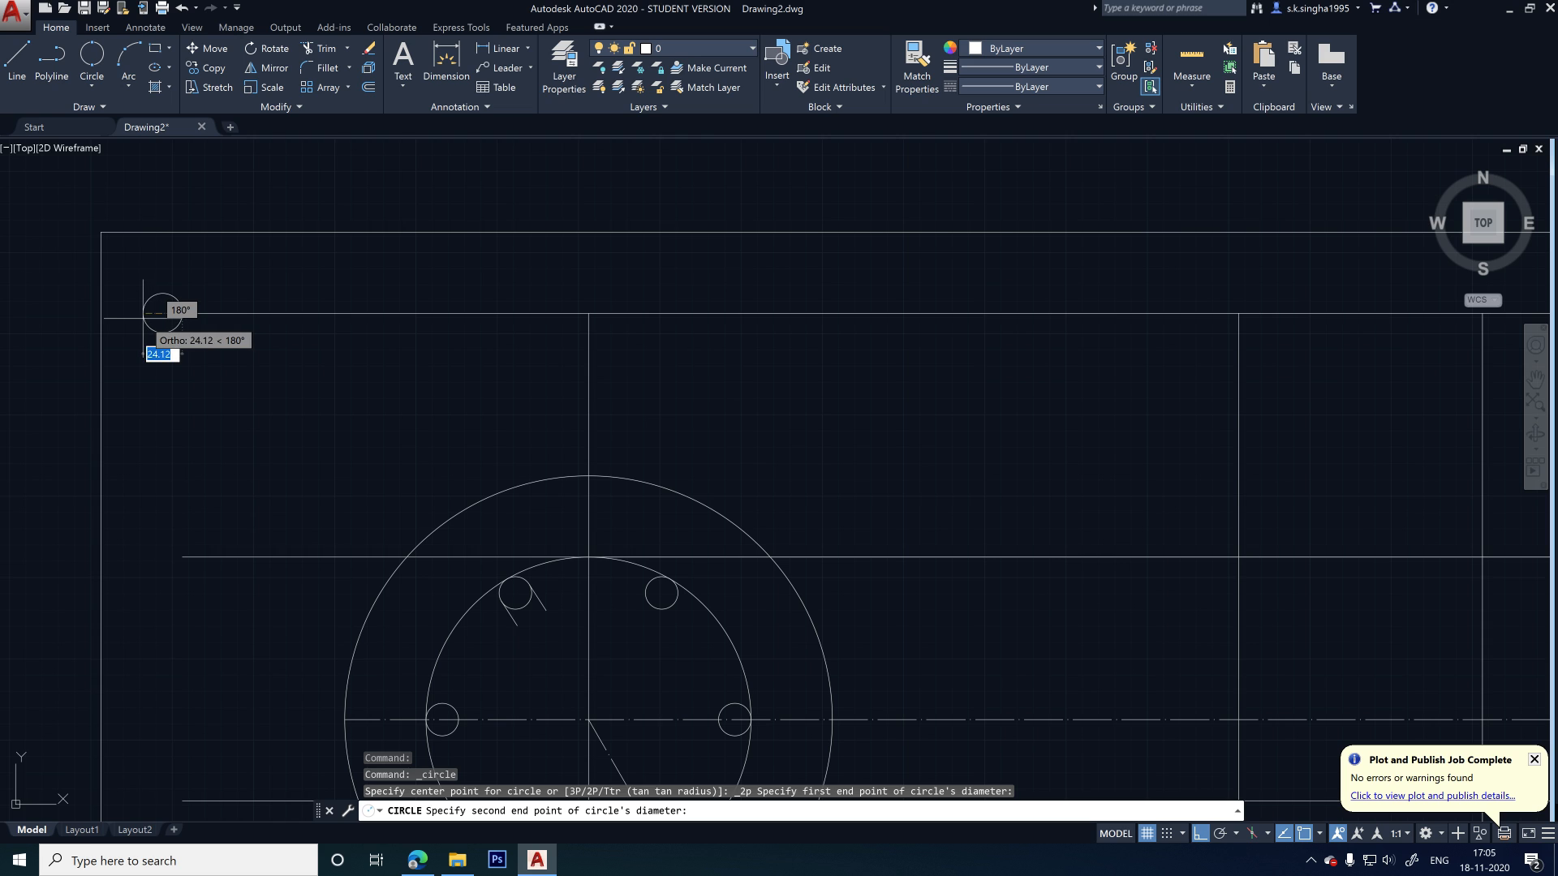
pyautogui.write('20')
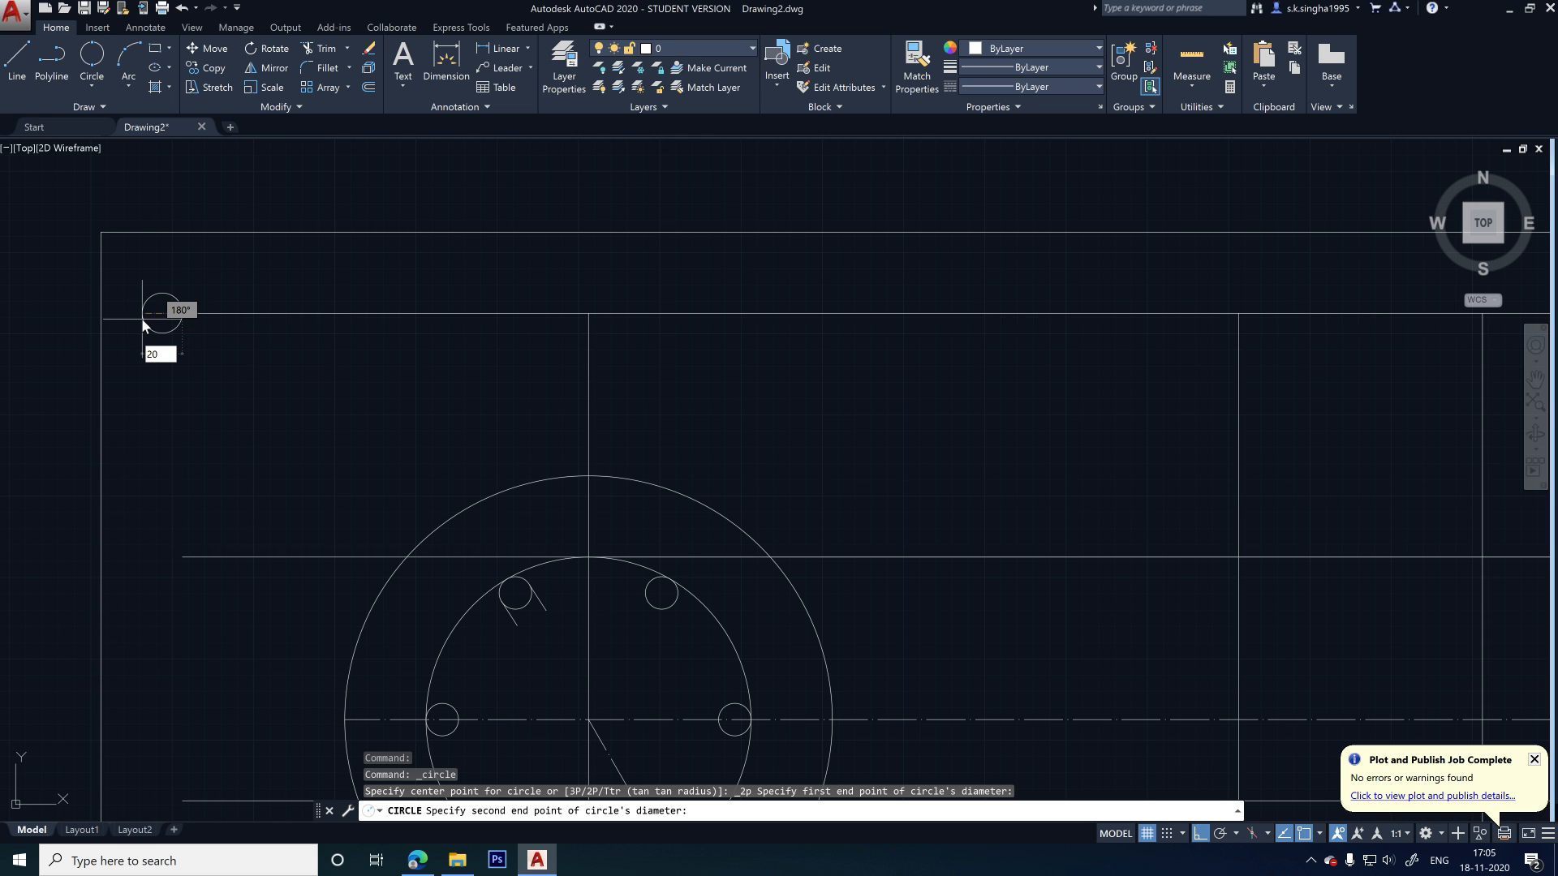
pyautogui.press('Return')
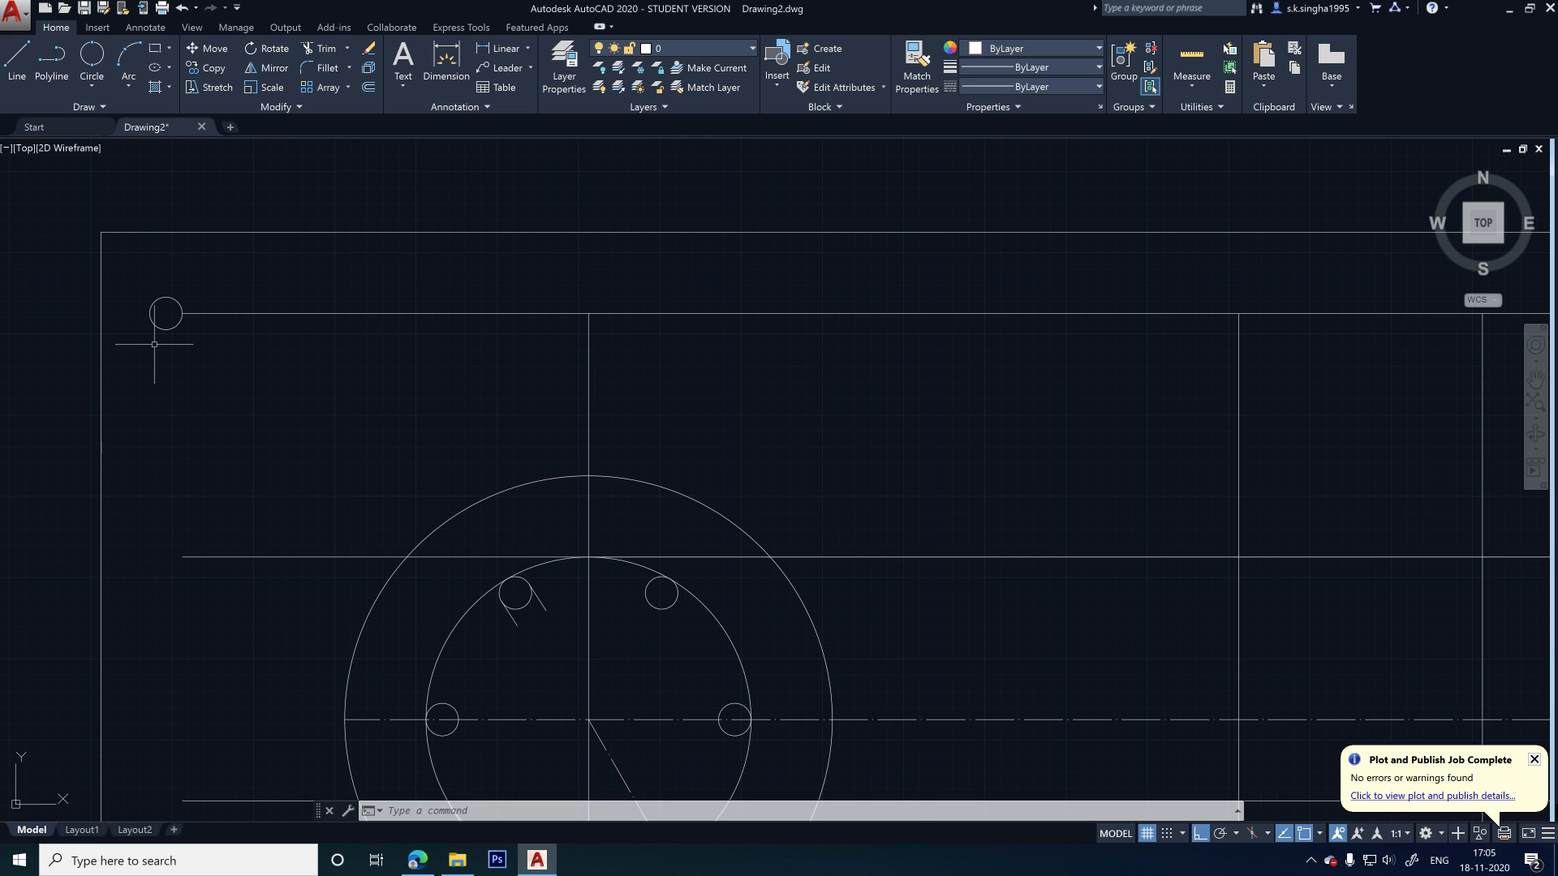
pyautogui.write('co')
pyautogui.press('Return')
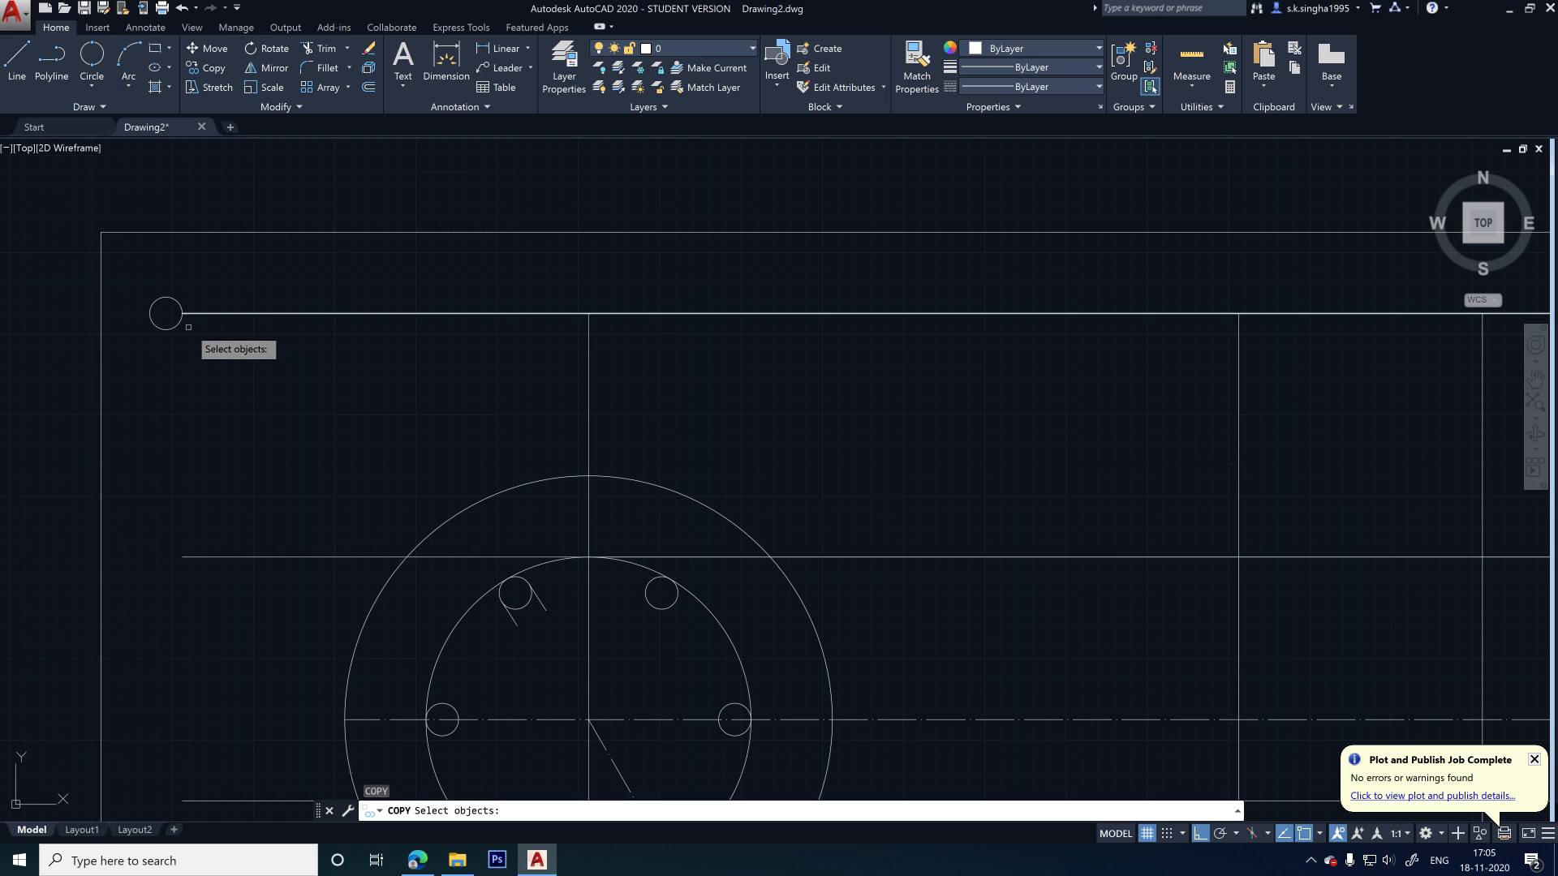
pyautogui.click(173, 324)
pyautogui.press('Return')
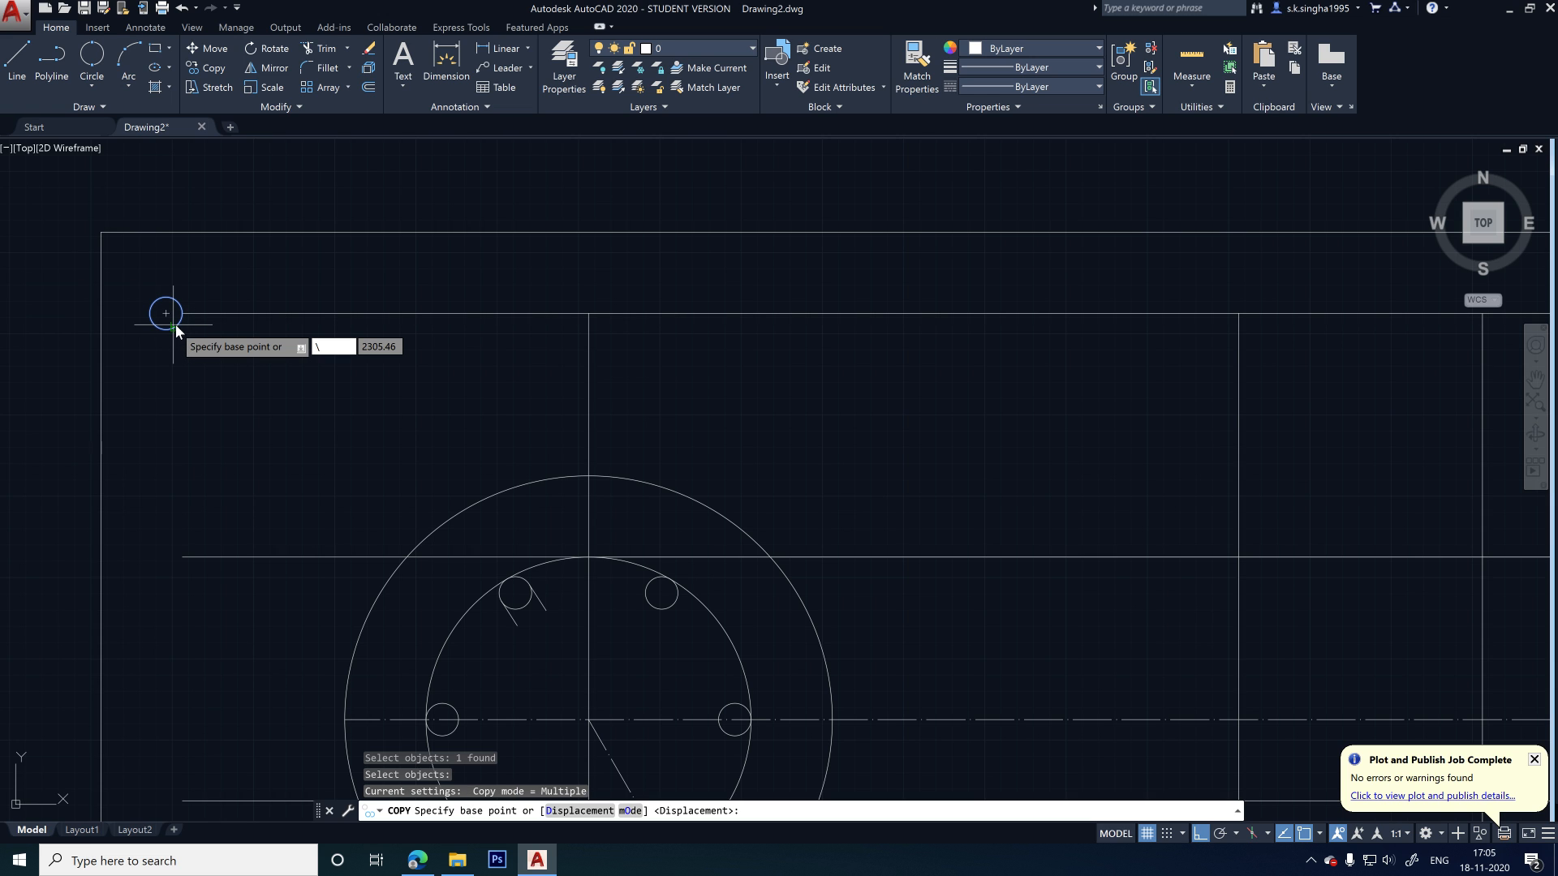
pyautogui.press('Escape')
# - Copy the end circle straight down to the left ends of the four other horizontal lines that start beneath it
pyautogui.write('co')
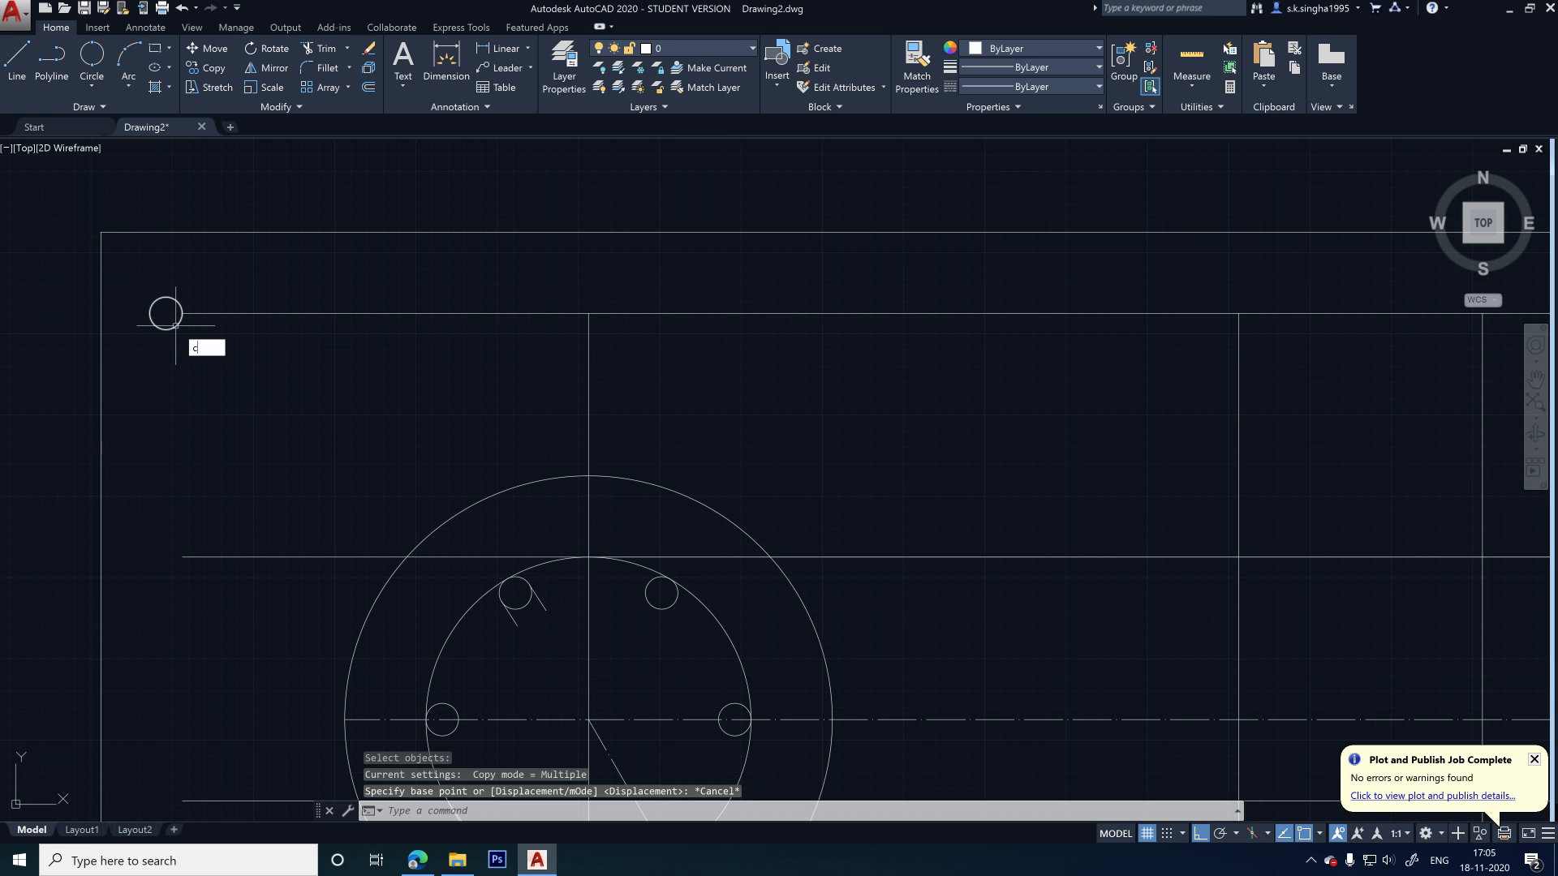
pyautogui.press('Return')
pyautogui.click(176, 325)
pyautogui.press('Return')
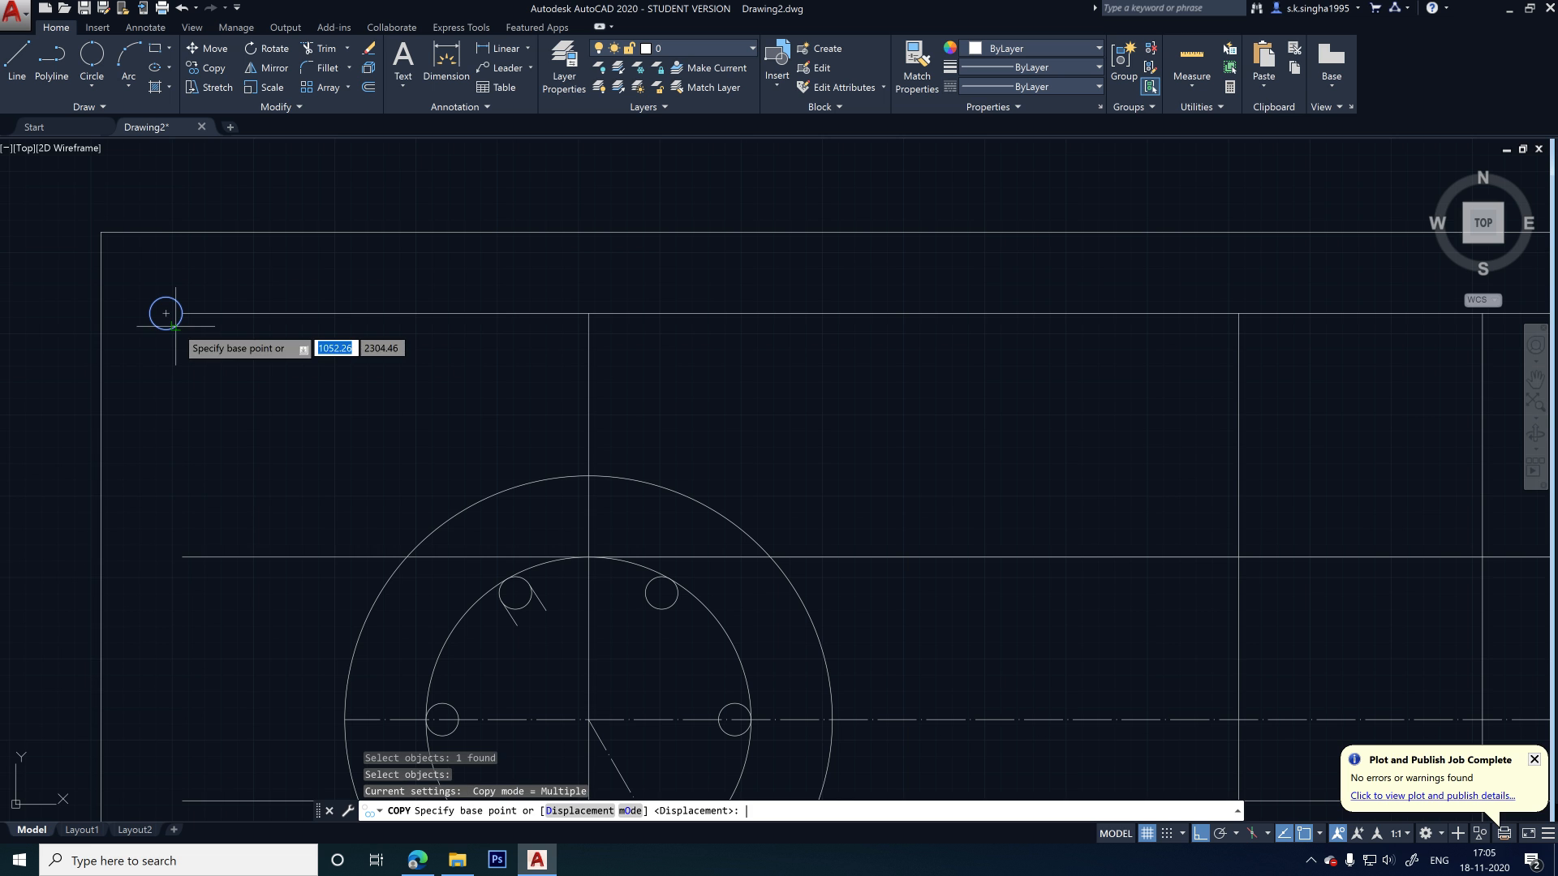
pyautogui.click(166, 313)
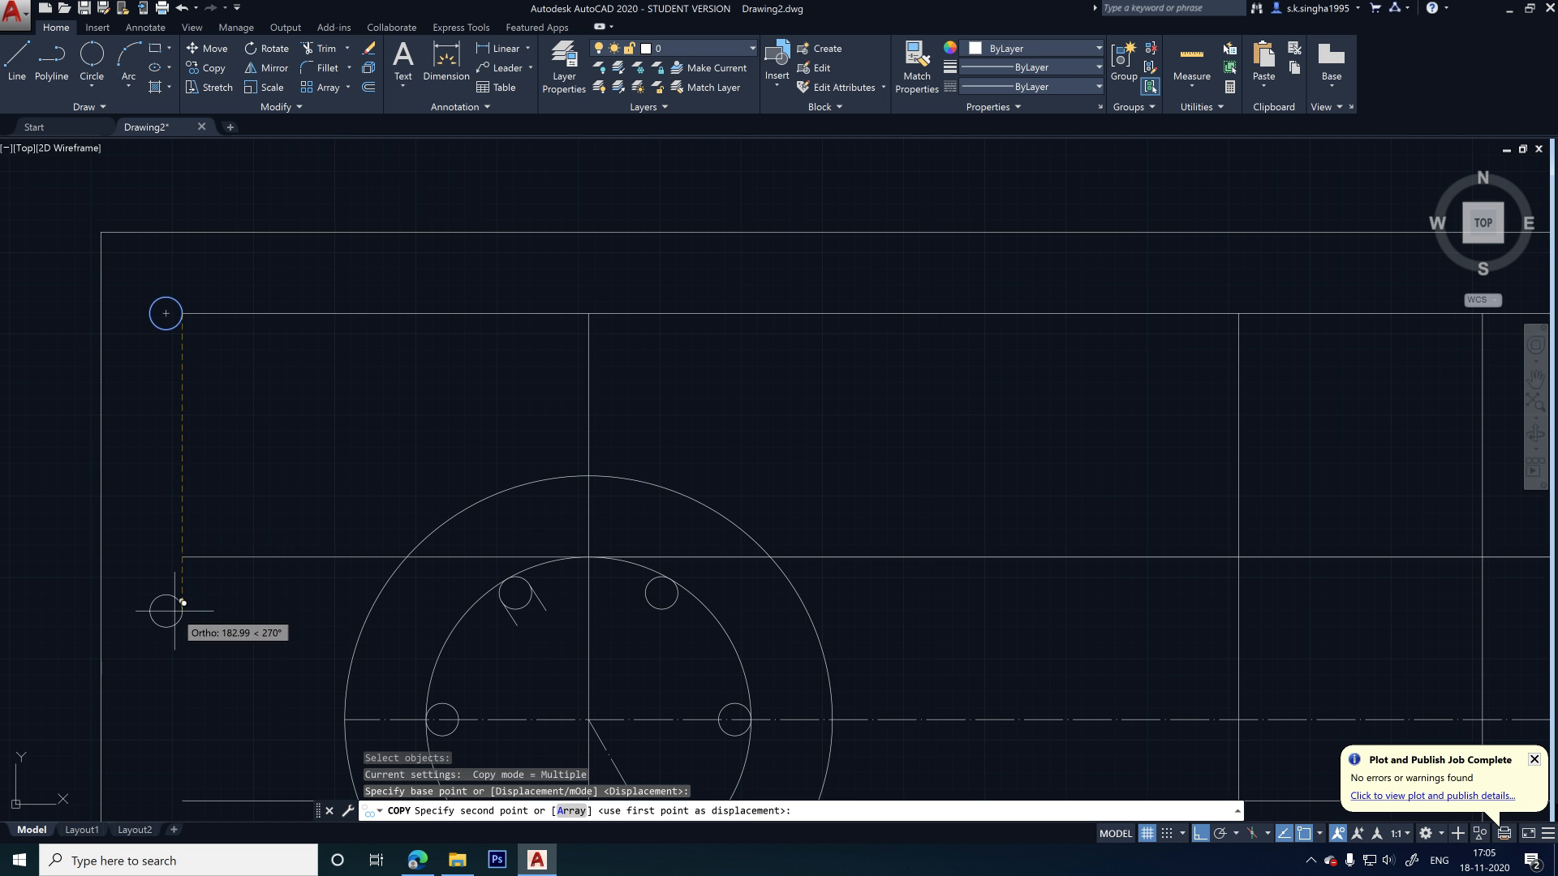
pyautogui.click(165, 556)
pyautogui.scroll(-5, 198, 522)
pyautogui.scroll(5, 215, 569)
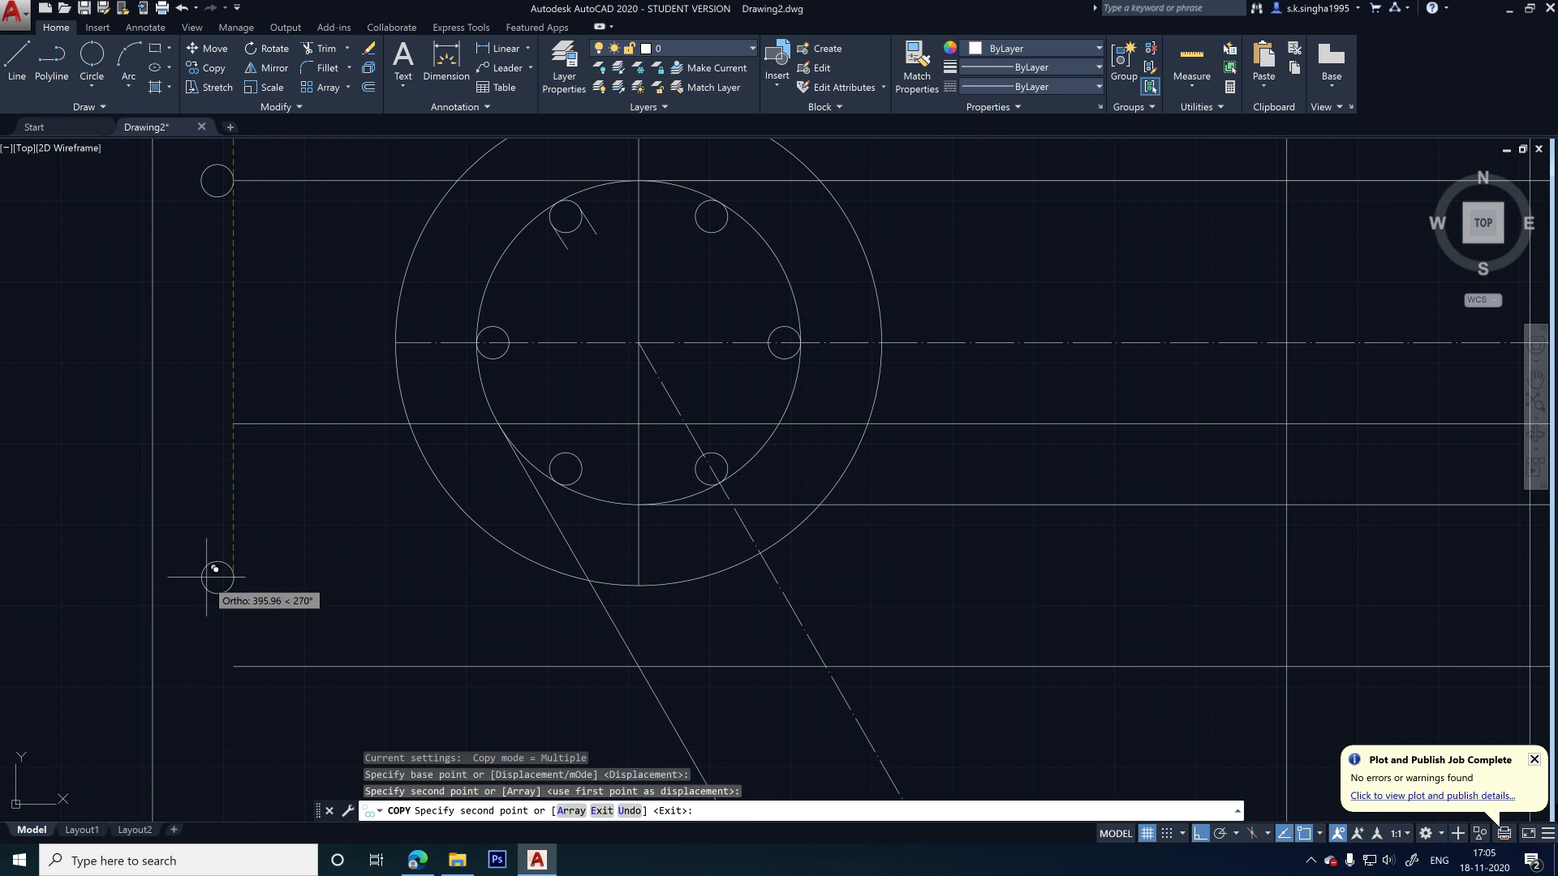
pyautogui.click(217, 424)
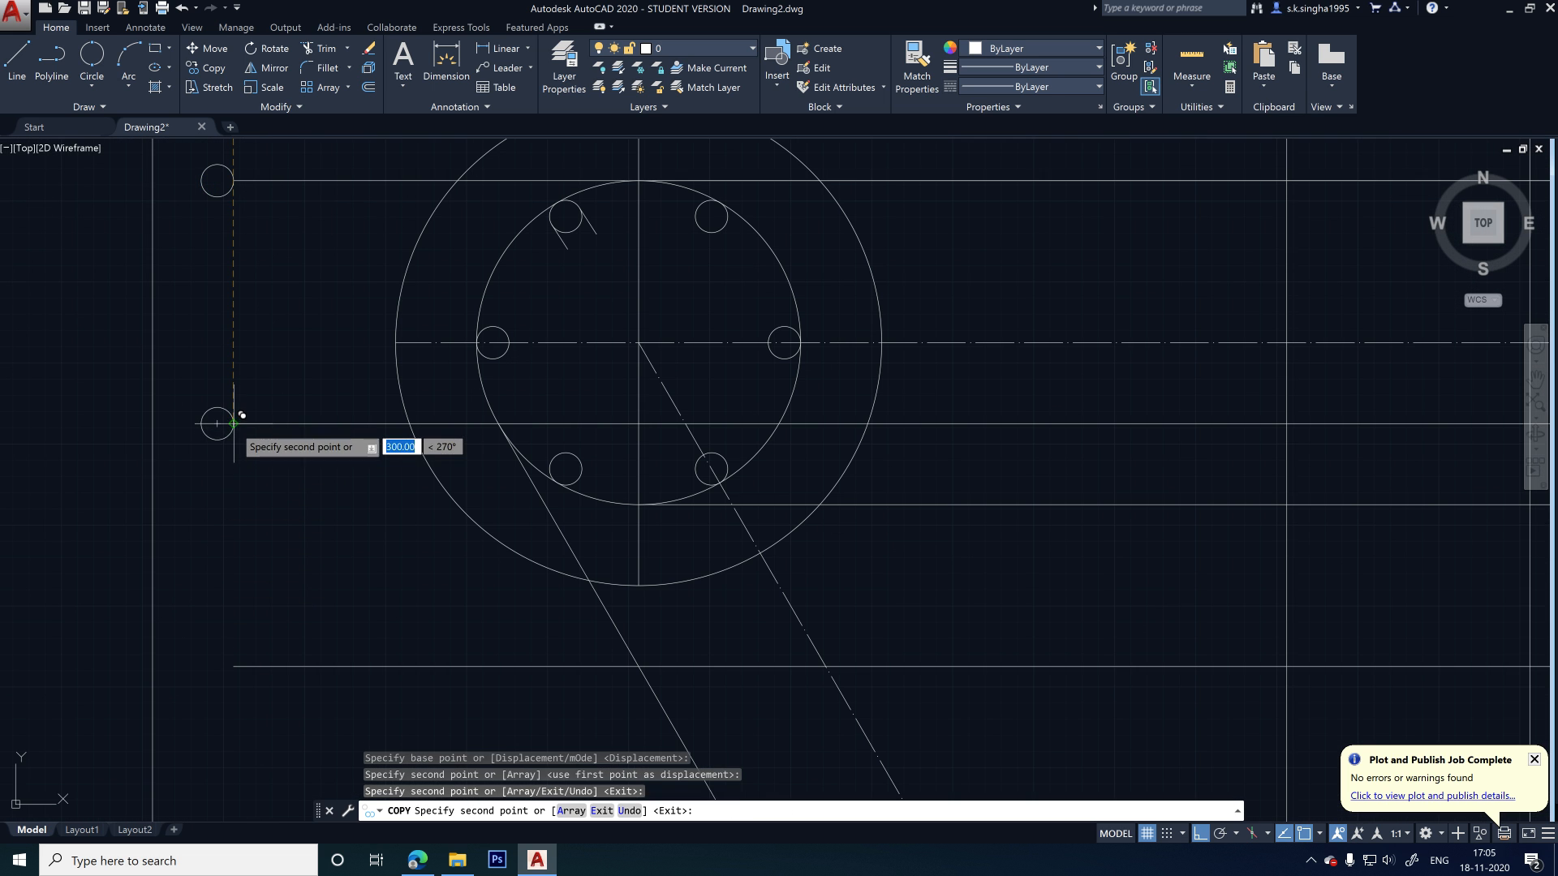
pyautogui.click(231, 664)
pyautogui.scroll(-4, 236, 637)
pyautogui.scroll(7, 270, 751)
pyautogui.click(269, 751)
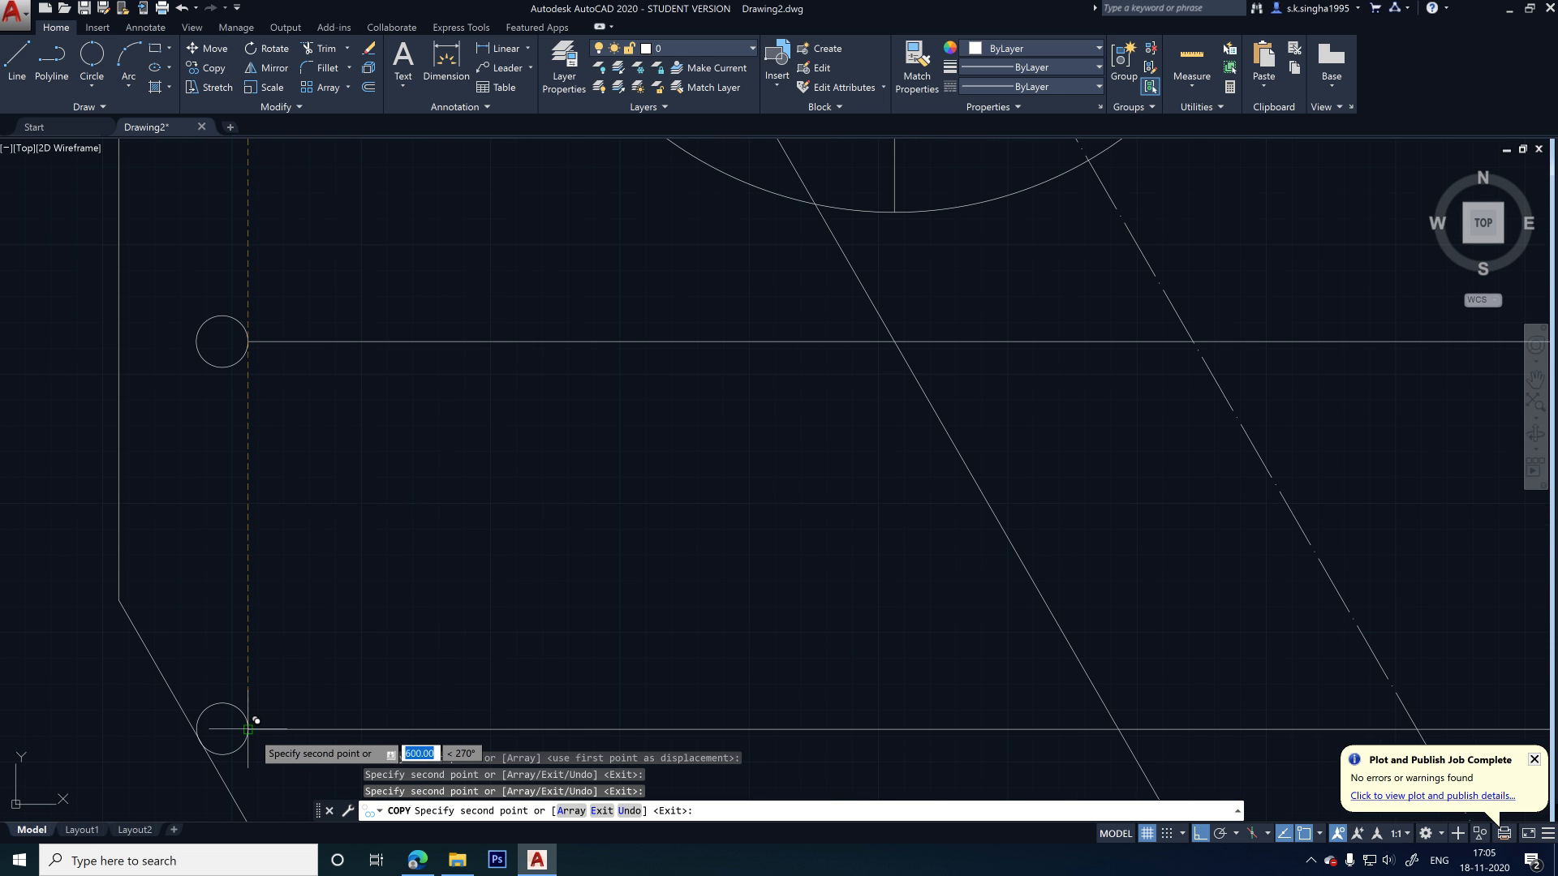
pyautogui.scroll(-4, 276, 649)
pyautogui.press('Escape')
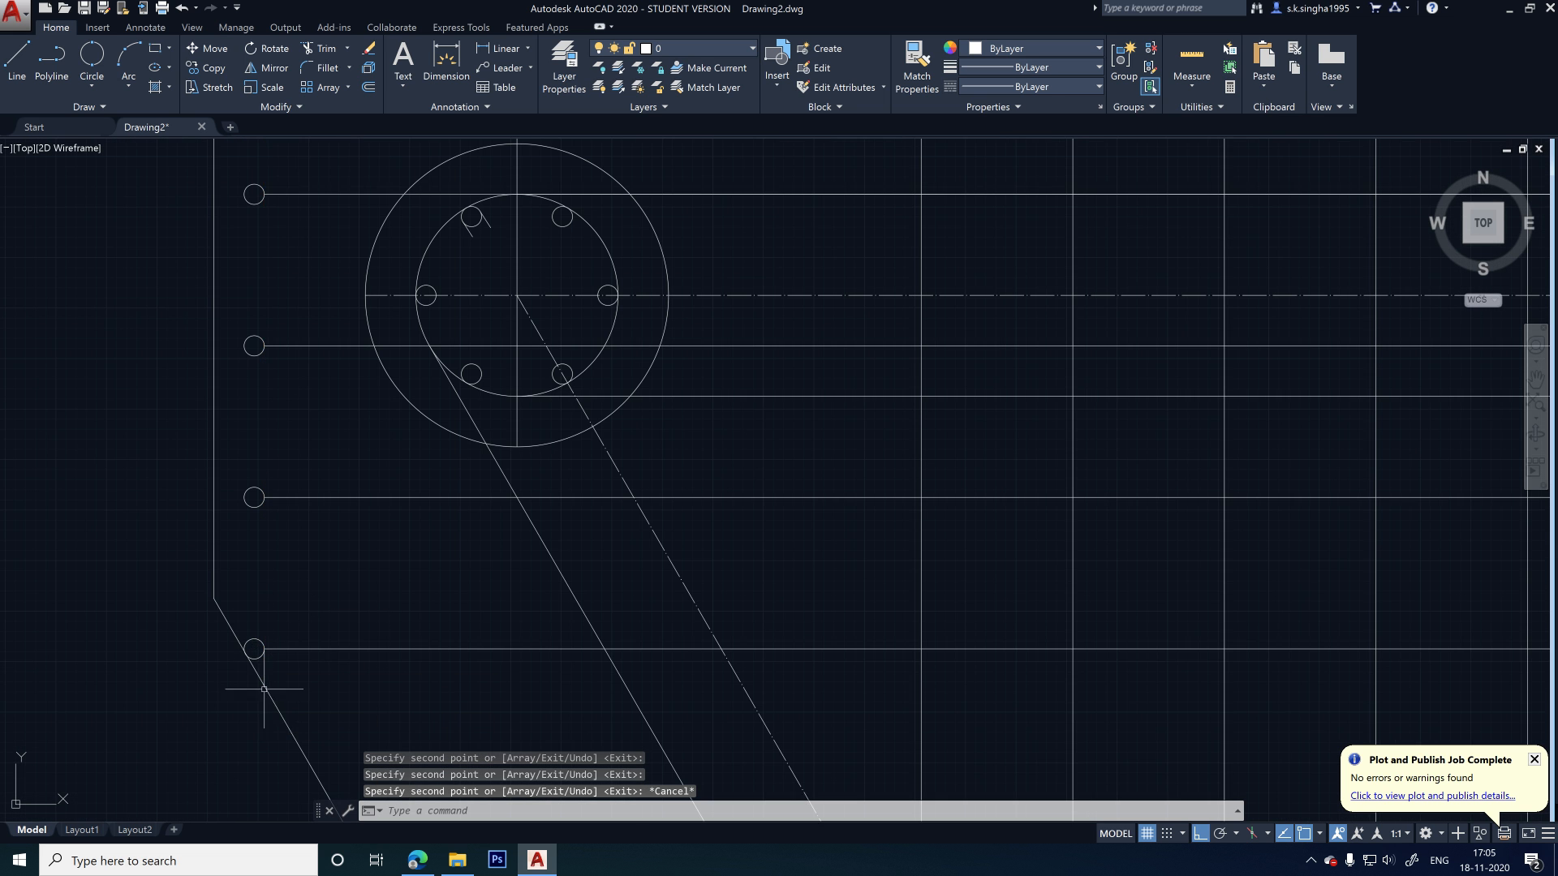
# - Move the lowest horizontal line together with its end circle straight up by 50, away from the outline's slanted edge
pyautogui.scroll(5, 264, 690)
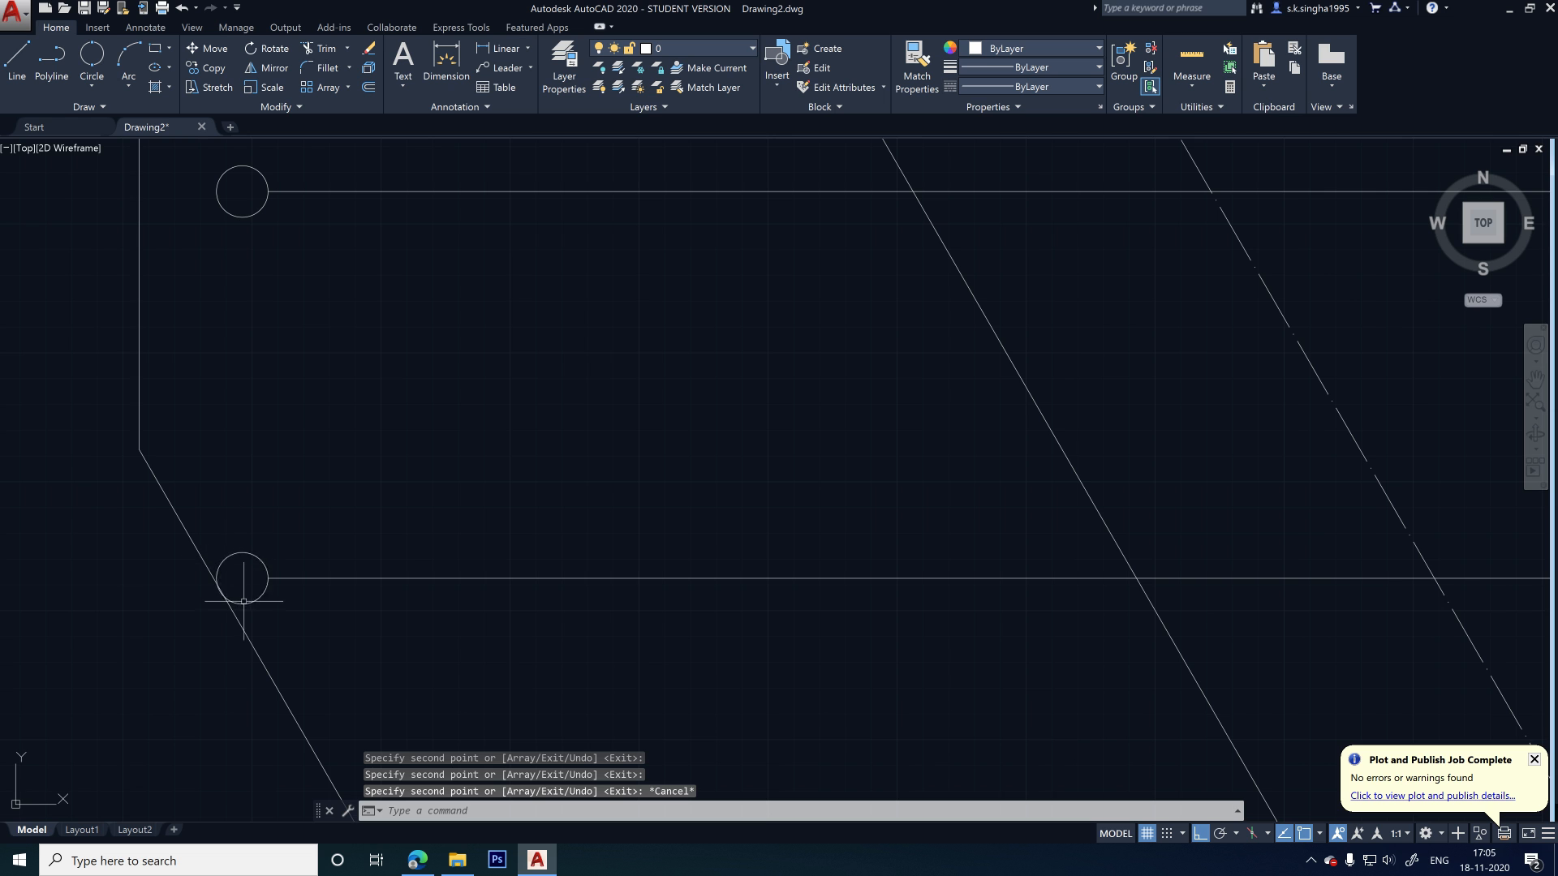
pyautogui.scroll(8, 227, 605)
pyautogui.scroll(-8, 142, 491)
pyautogui.scroll(-3, 227, 532)
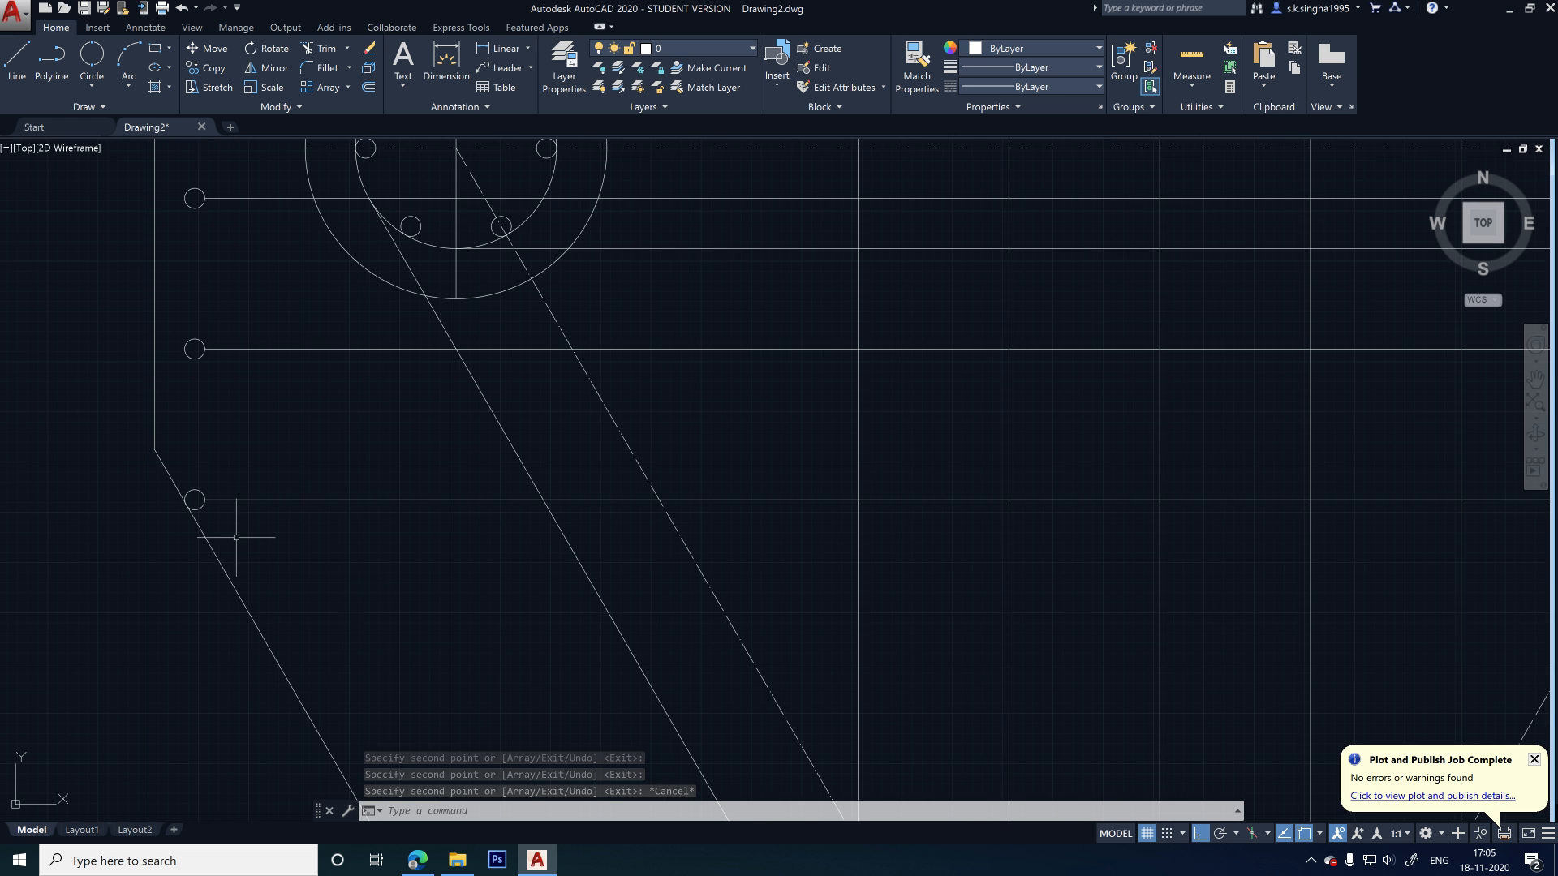
pyautogui.scroll(-2, 271, 539)
pyautogui.scroll(1, 267, 481)
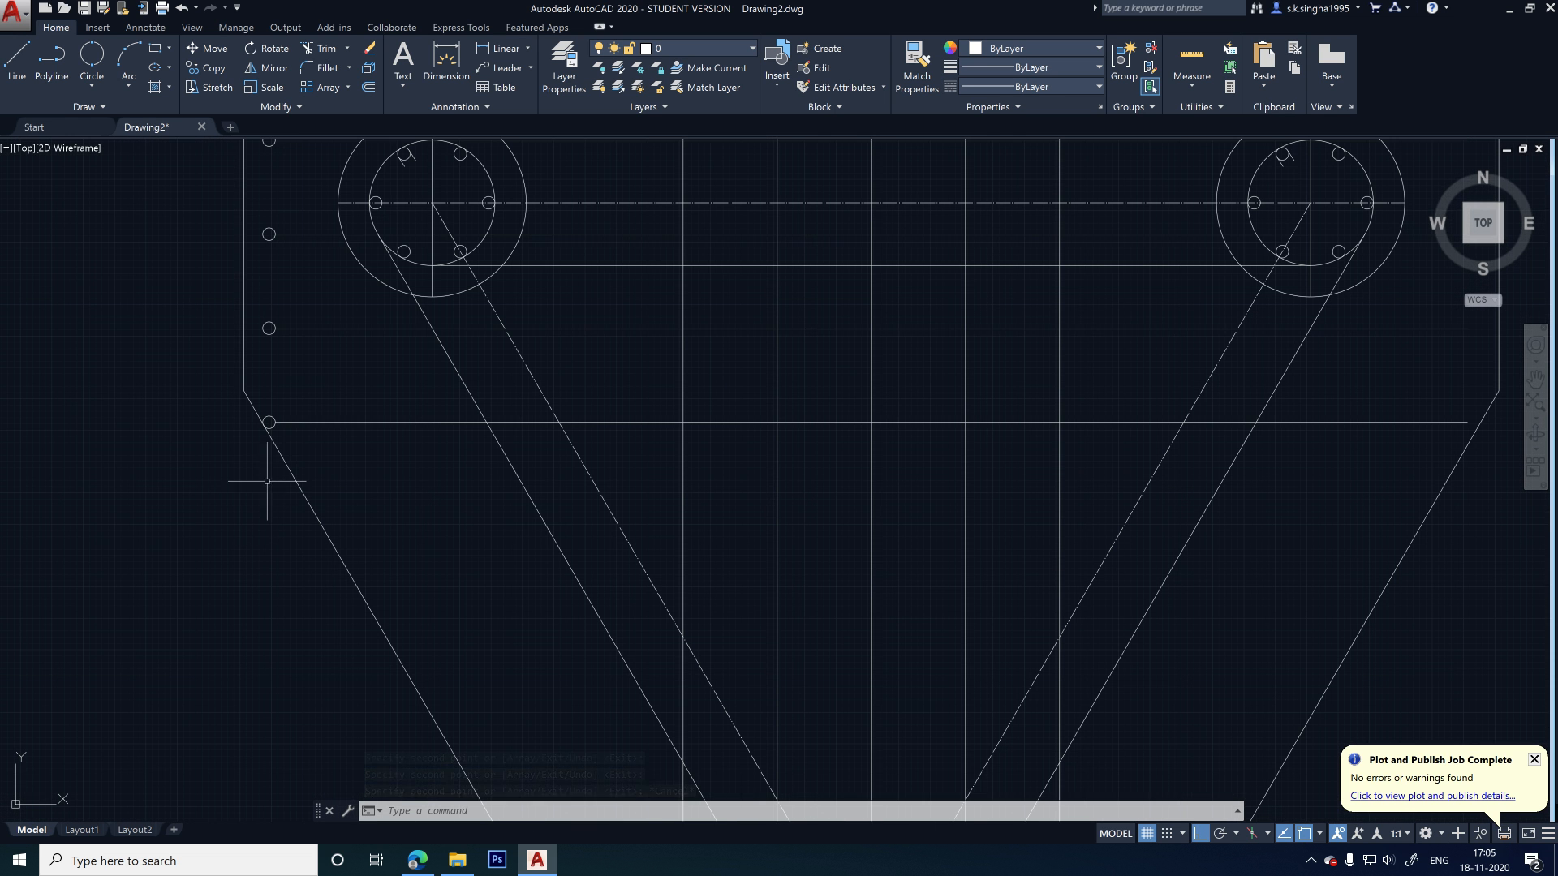
pyautogui.click(318, 410)
pyautogui.click(299, 438)
pyautogui.scroll(4, 298, 440)
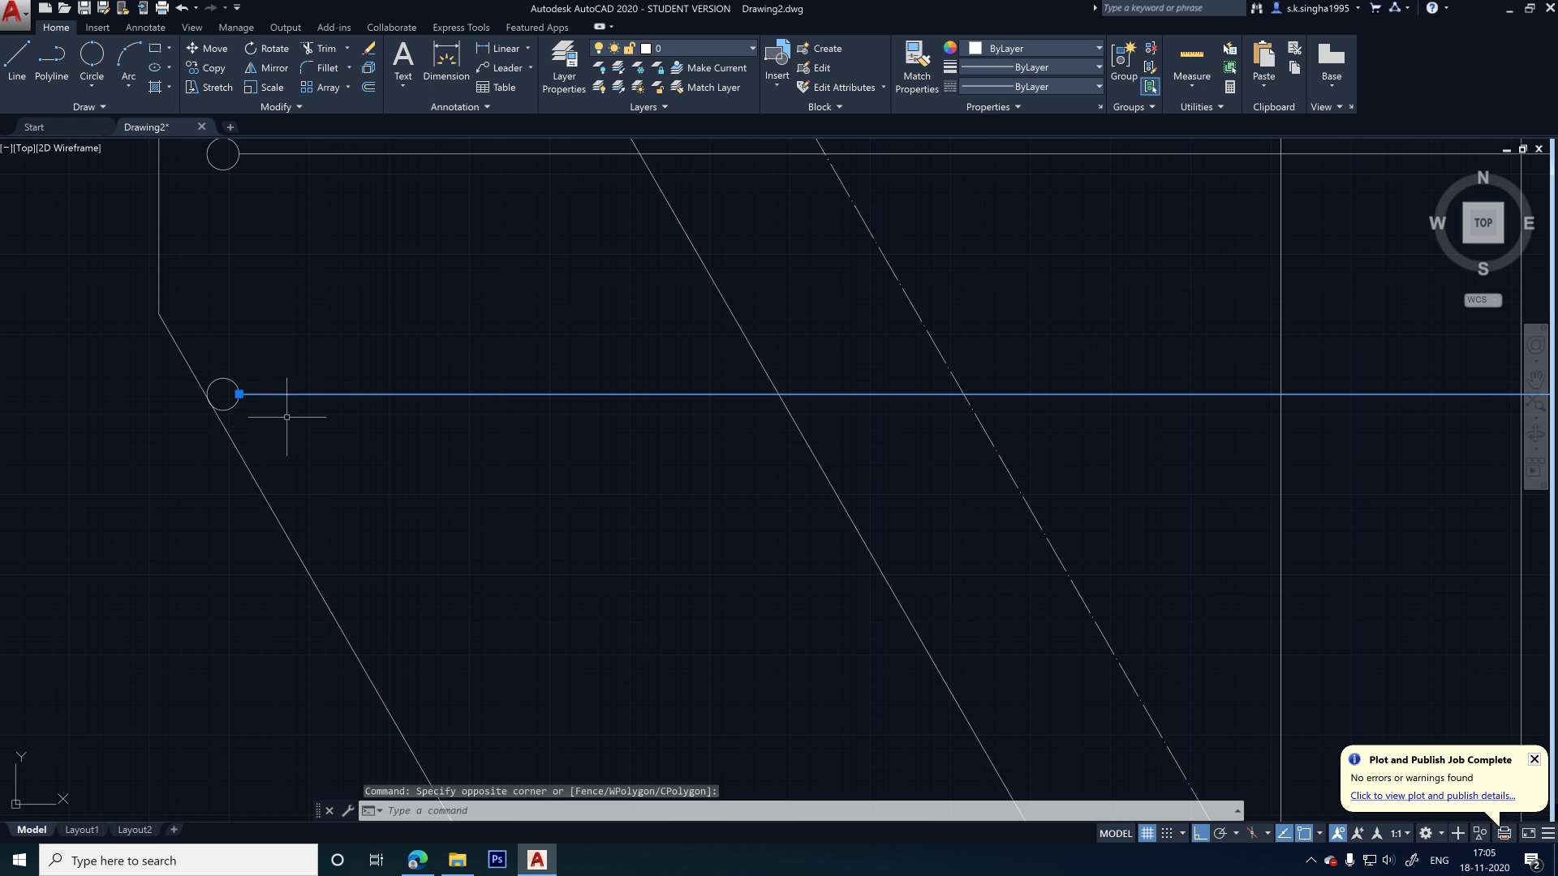
pyautogui.click(226, 380)
pyautogui.scroll(-2, 347, 400)
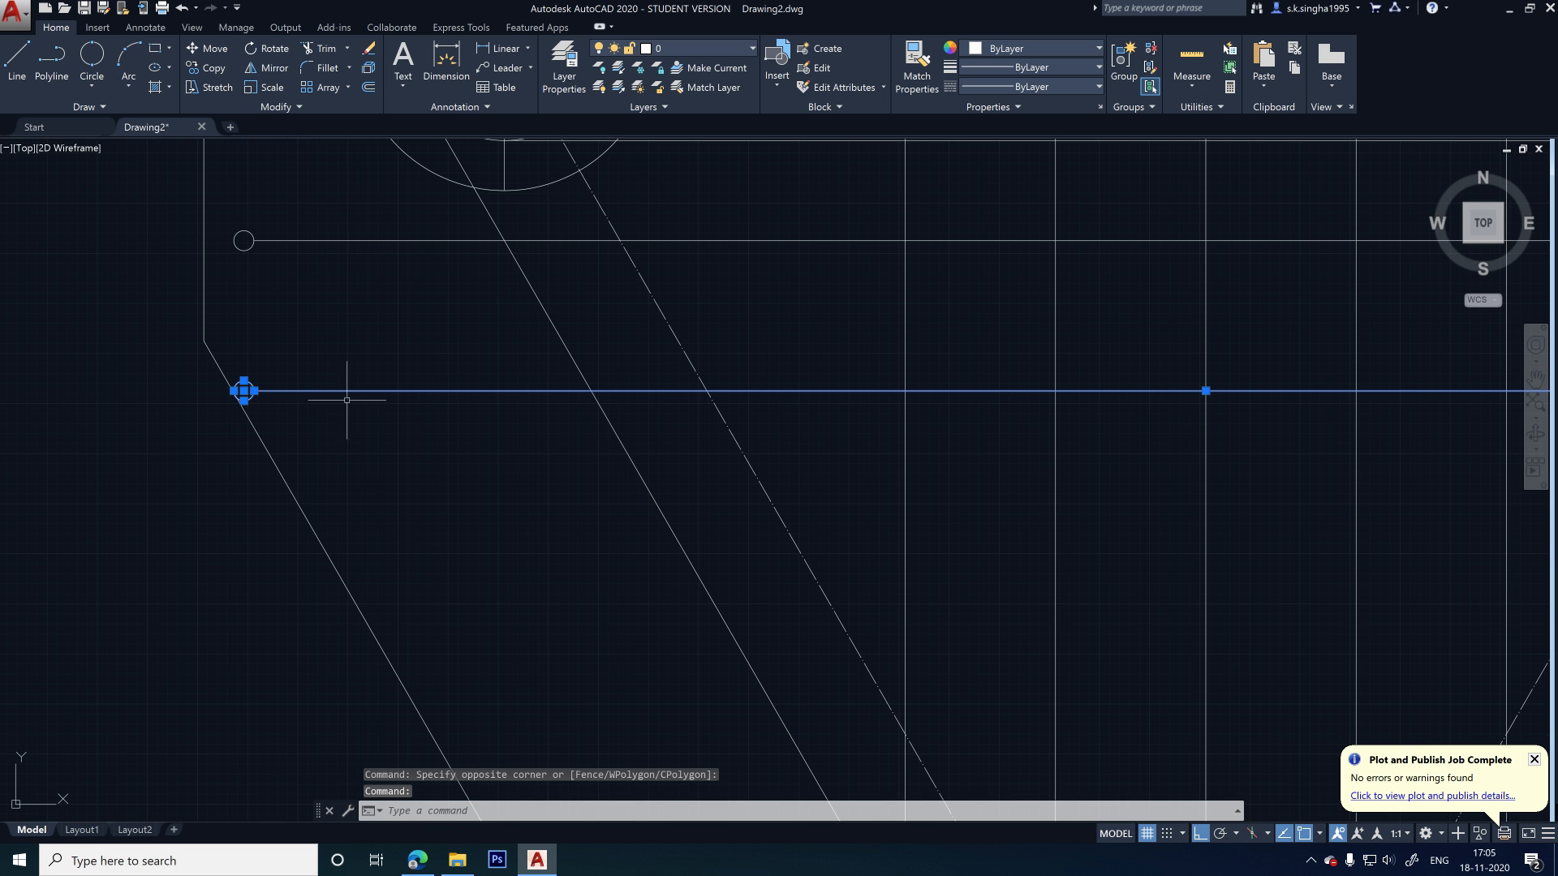
pyautogui.scroll(2, 371, 400)
pyautogui.scroll(-3, 504, 514)
pyautogui.scroll(-2, 745, 424)
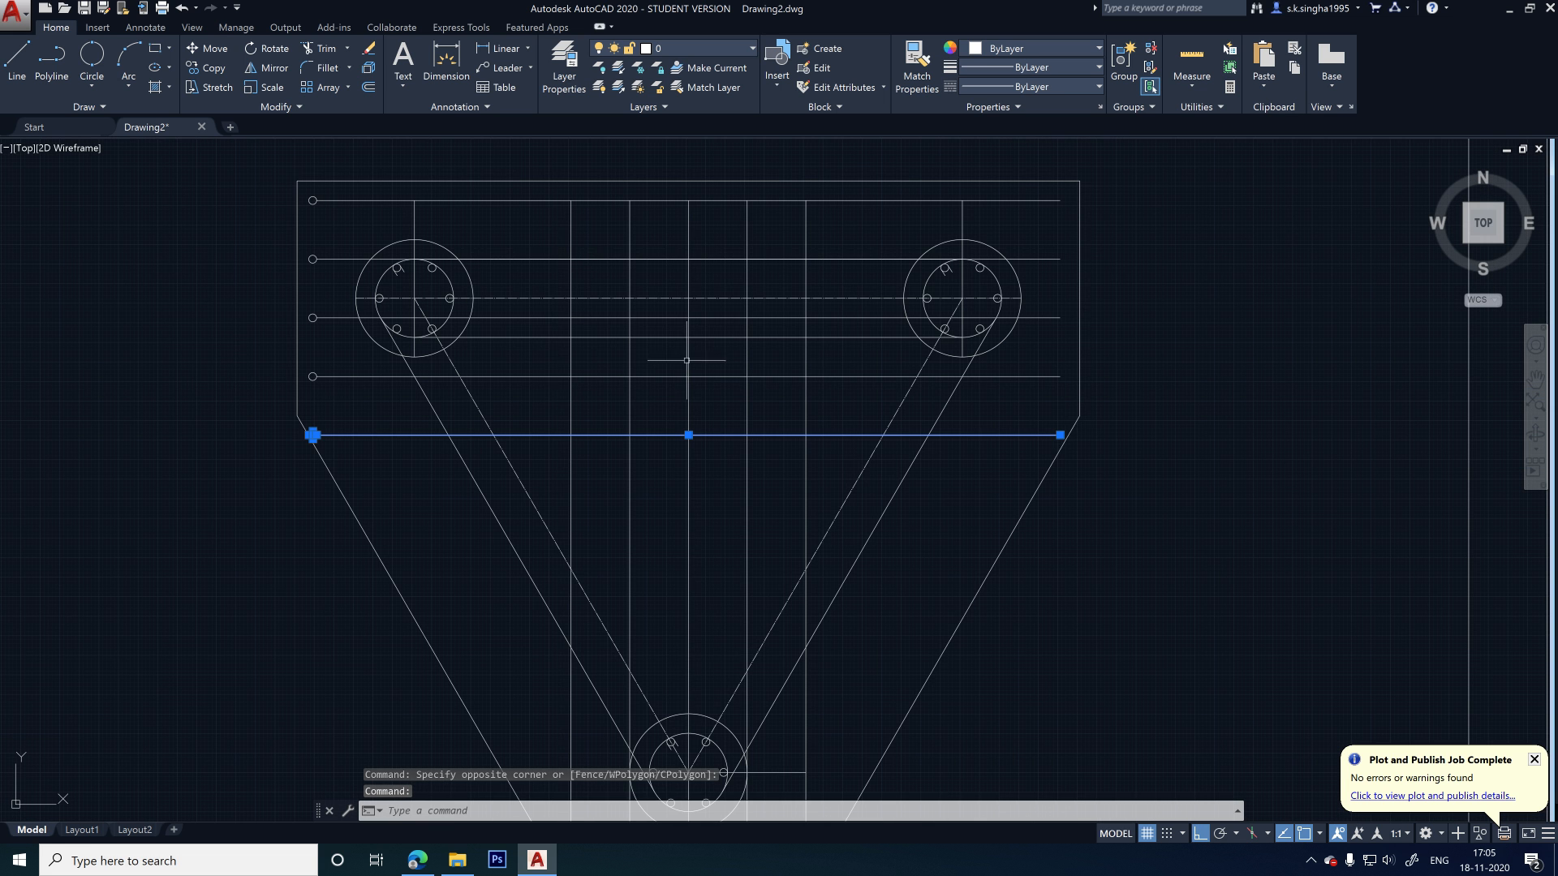
pyautogui.scroll(5, 1055, 422)
pyautogui.scroll(-5, 1043, 415)
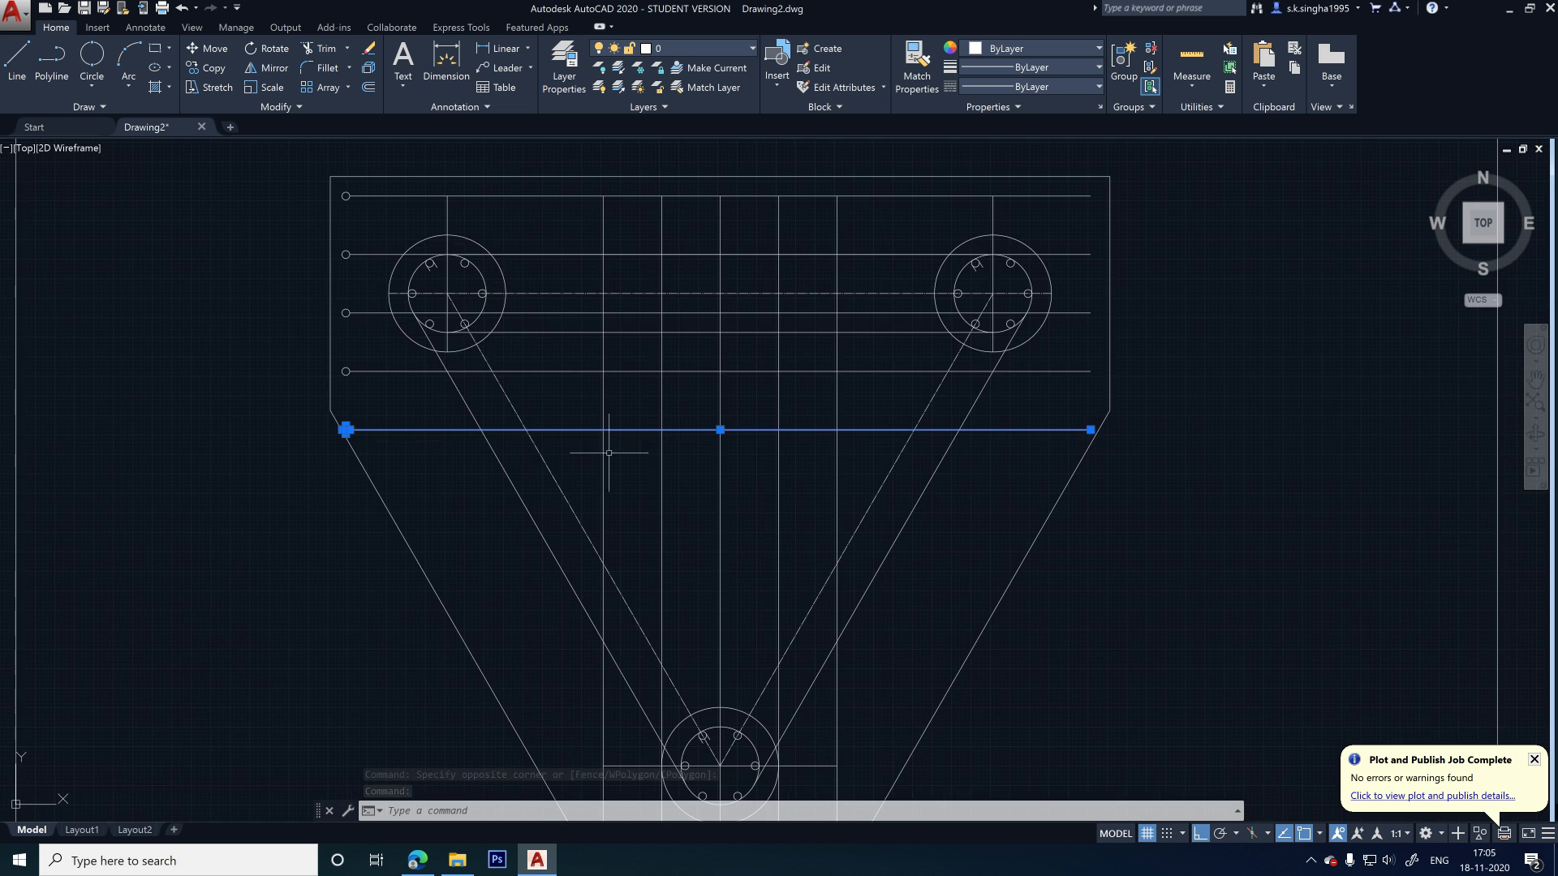
pyautogui.scroll(6, 317, 382)
pyautogui.scroll(-3, 377, 500)
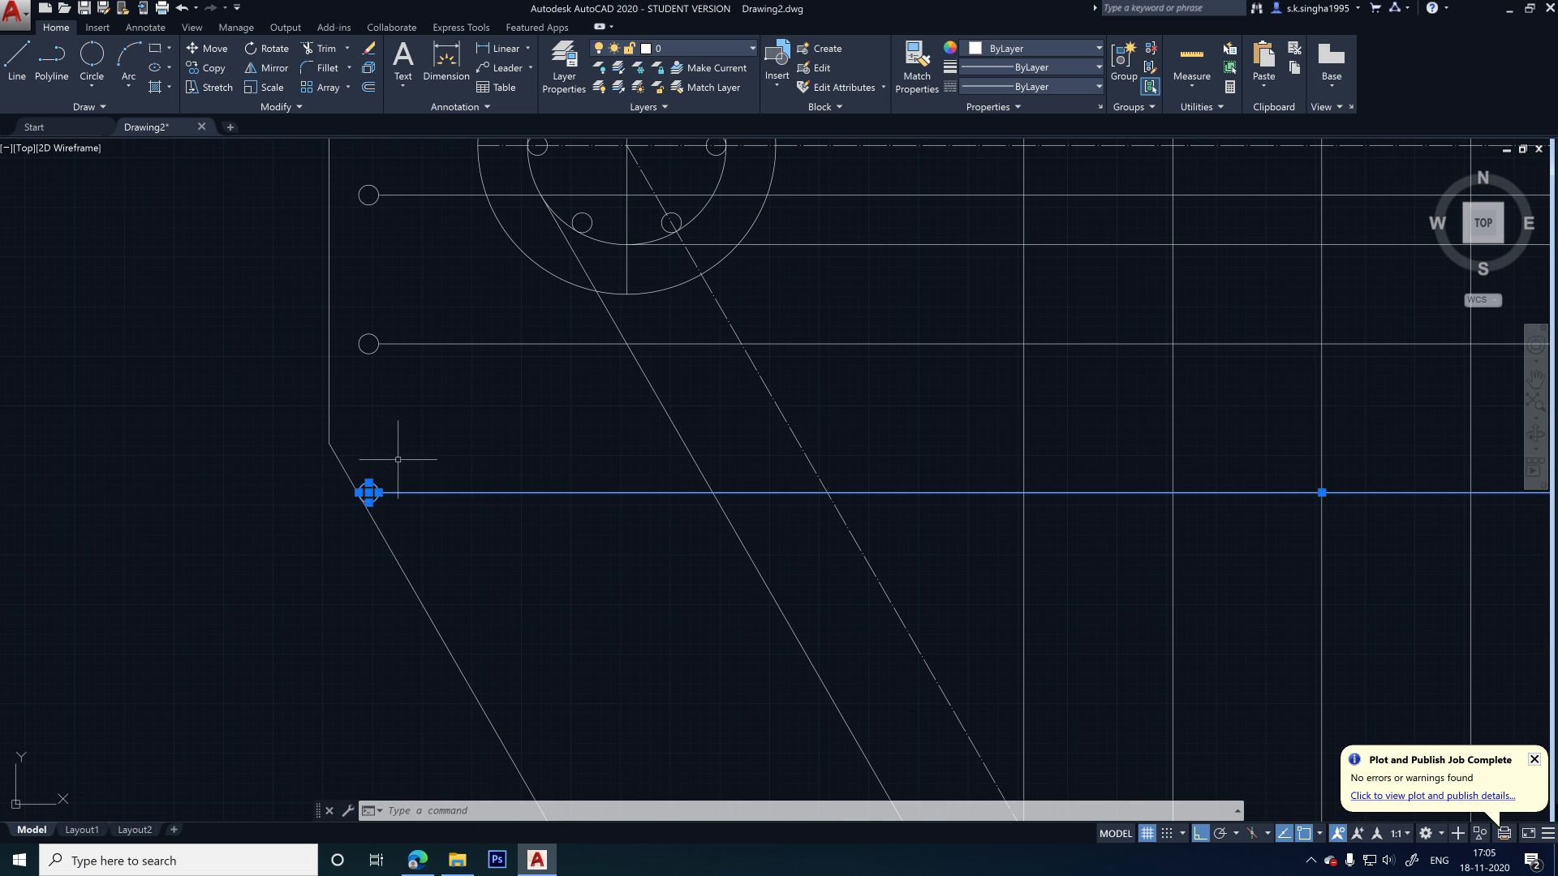
pyautogui.scroll(2, 393, 478)
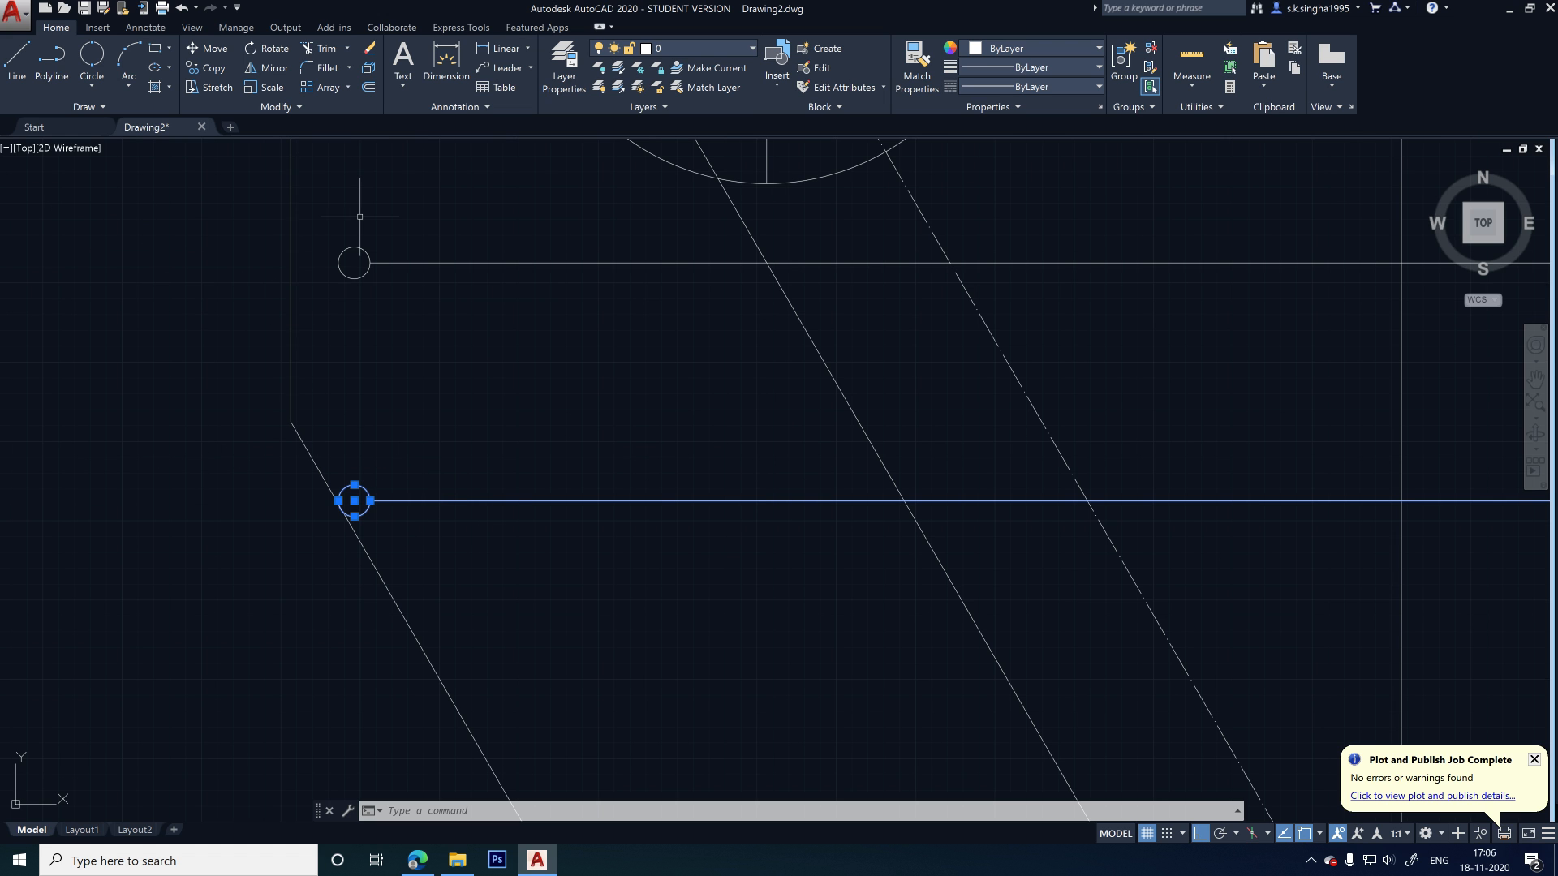
pyautogui.scroll(-5, 887, 435)
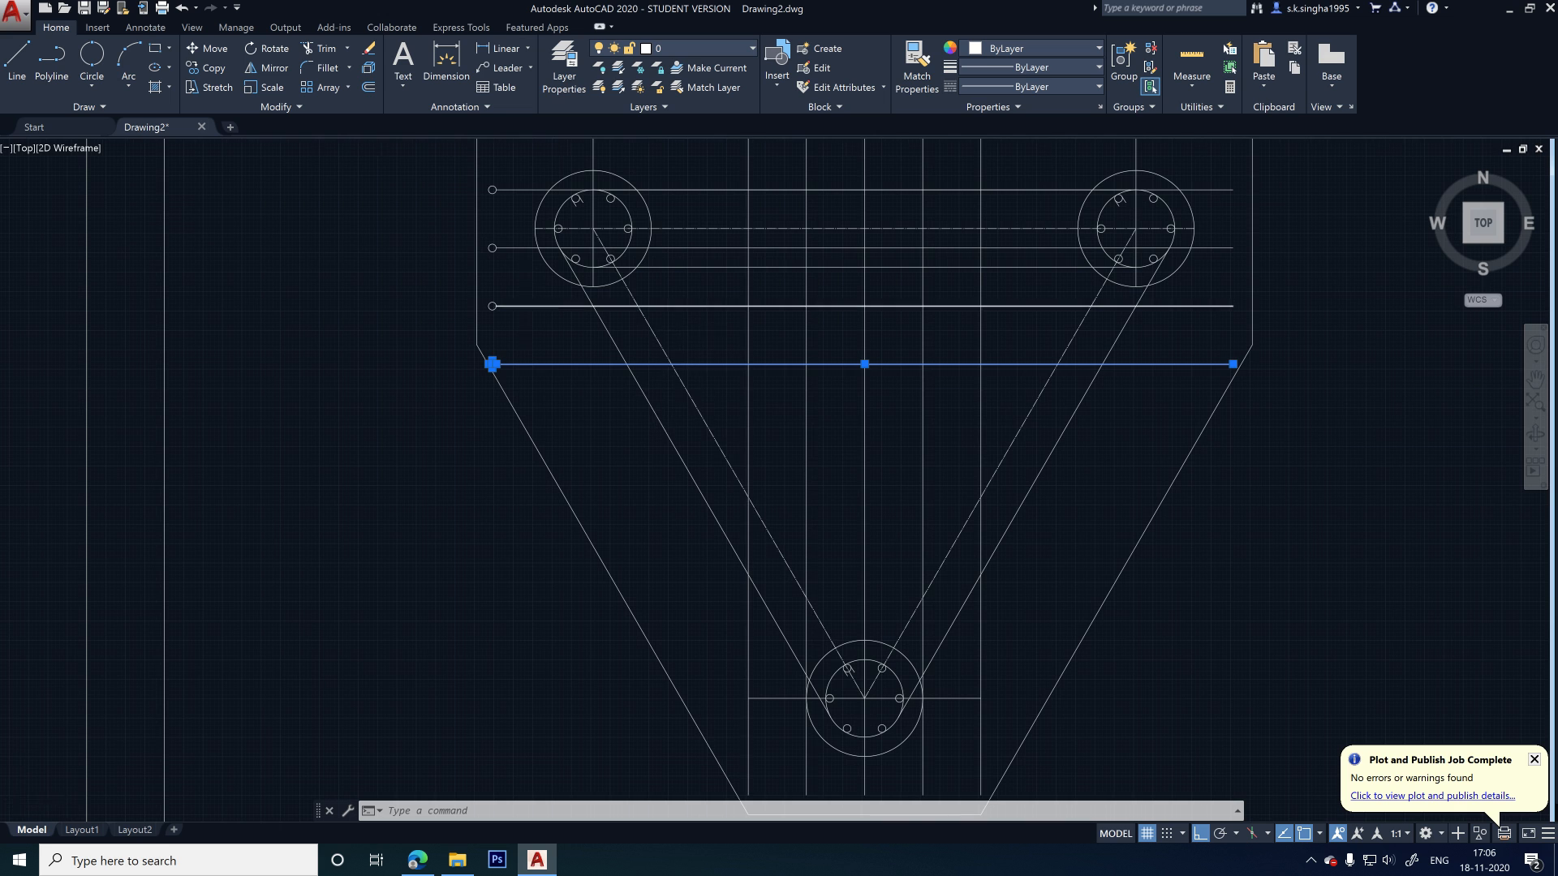
pyautogui.scroll(5, 464, 379)
pyautogui.scroll(2, 559, 375)
pyautogui.write('M')
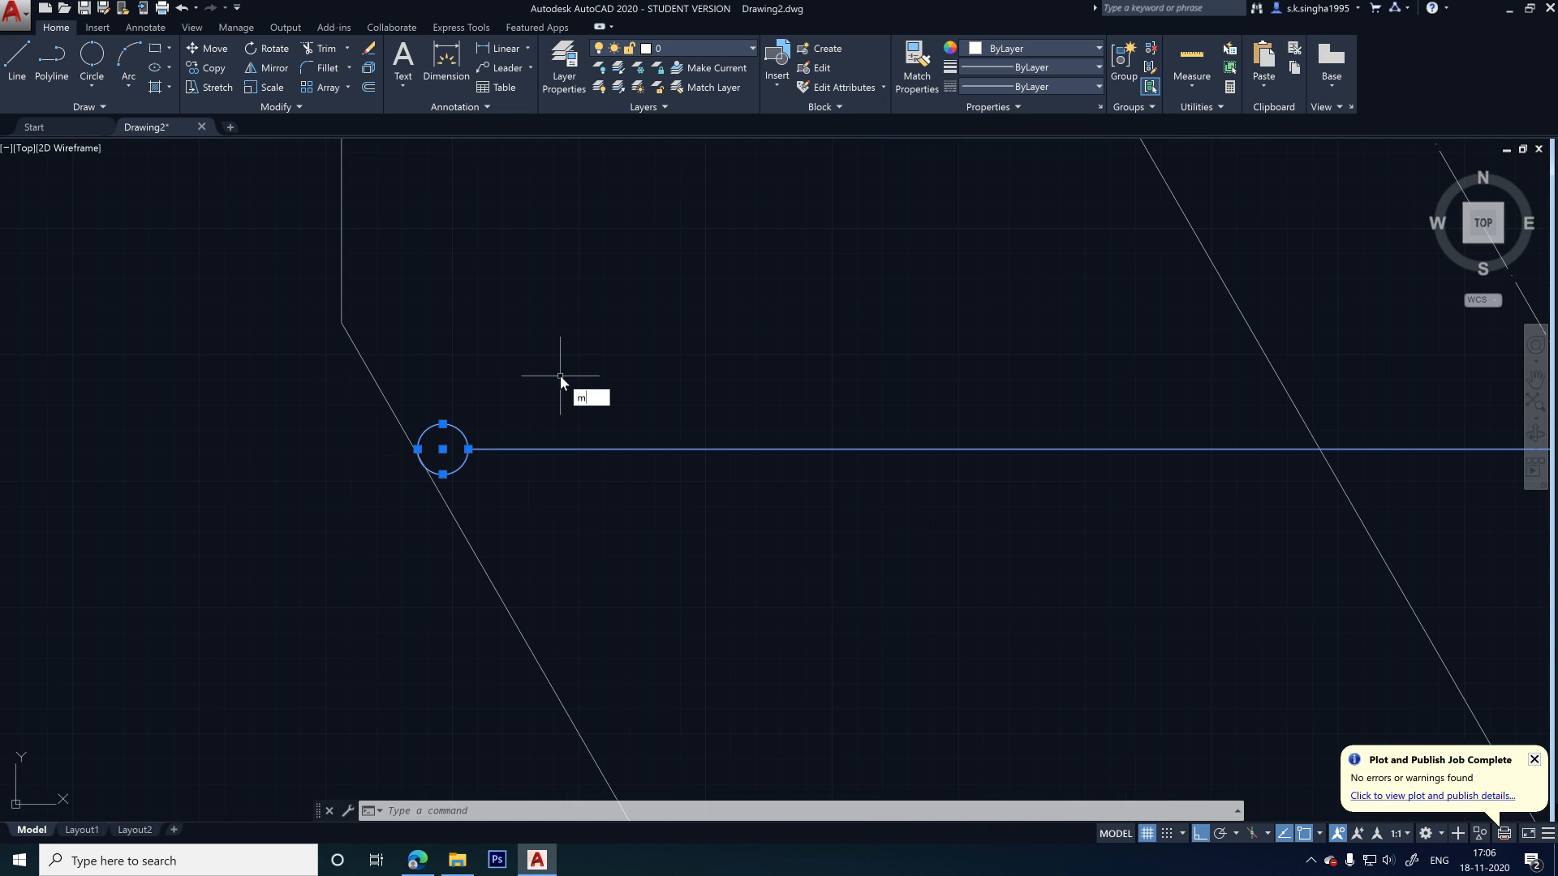
pyautogui.press('Return')
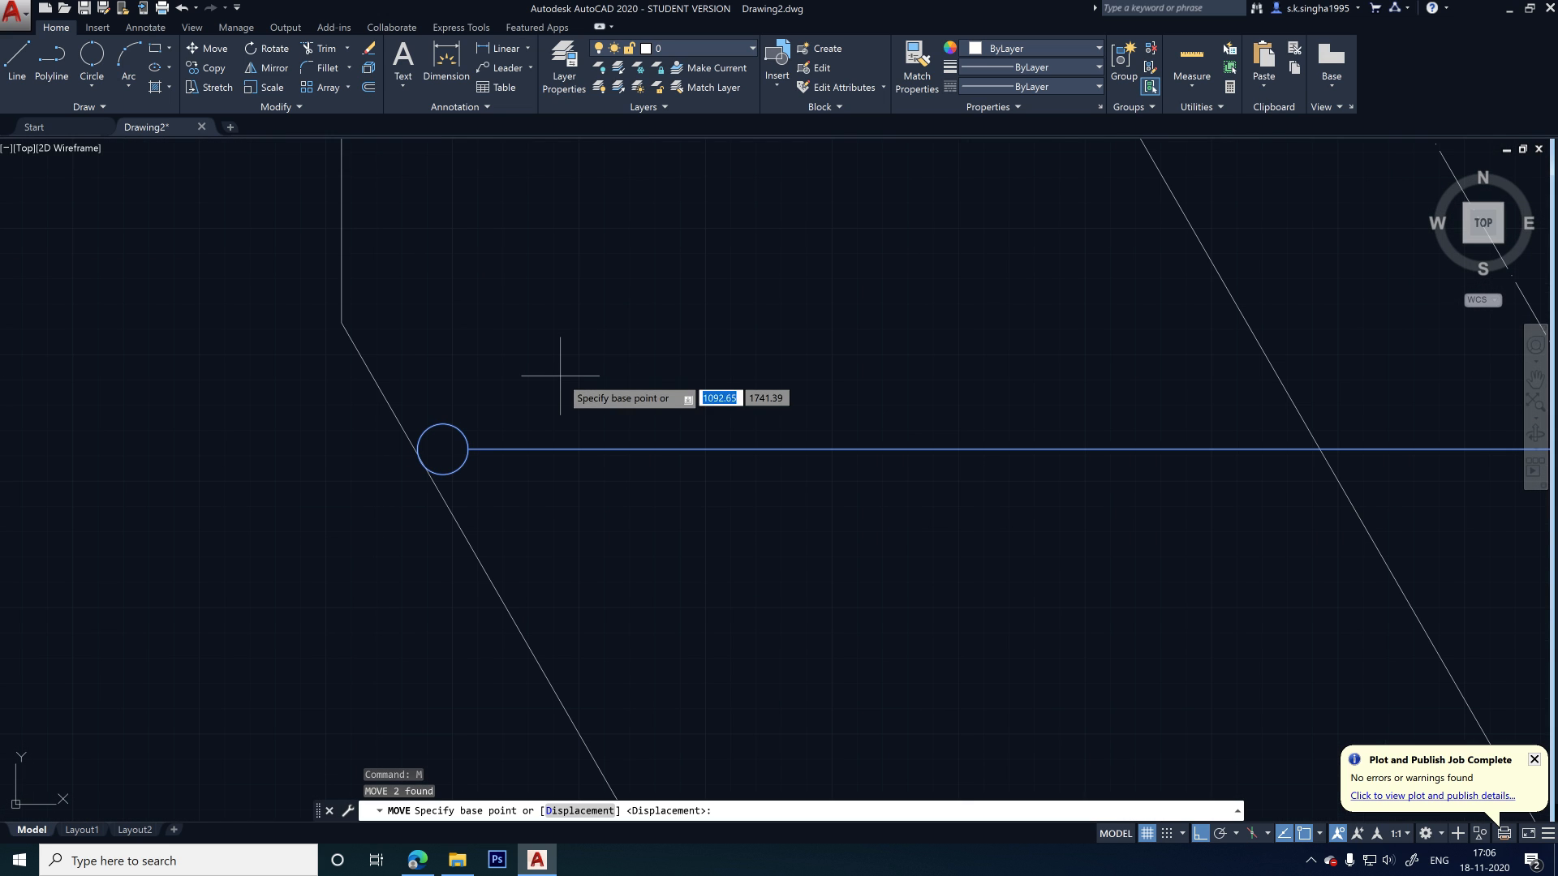
pyautogui.click(442, 449)
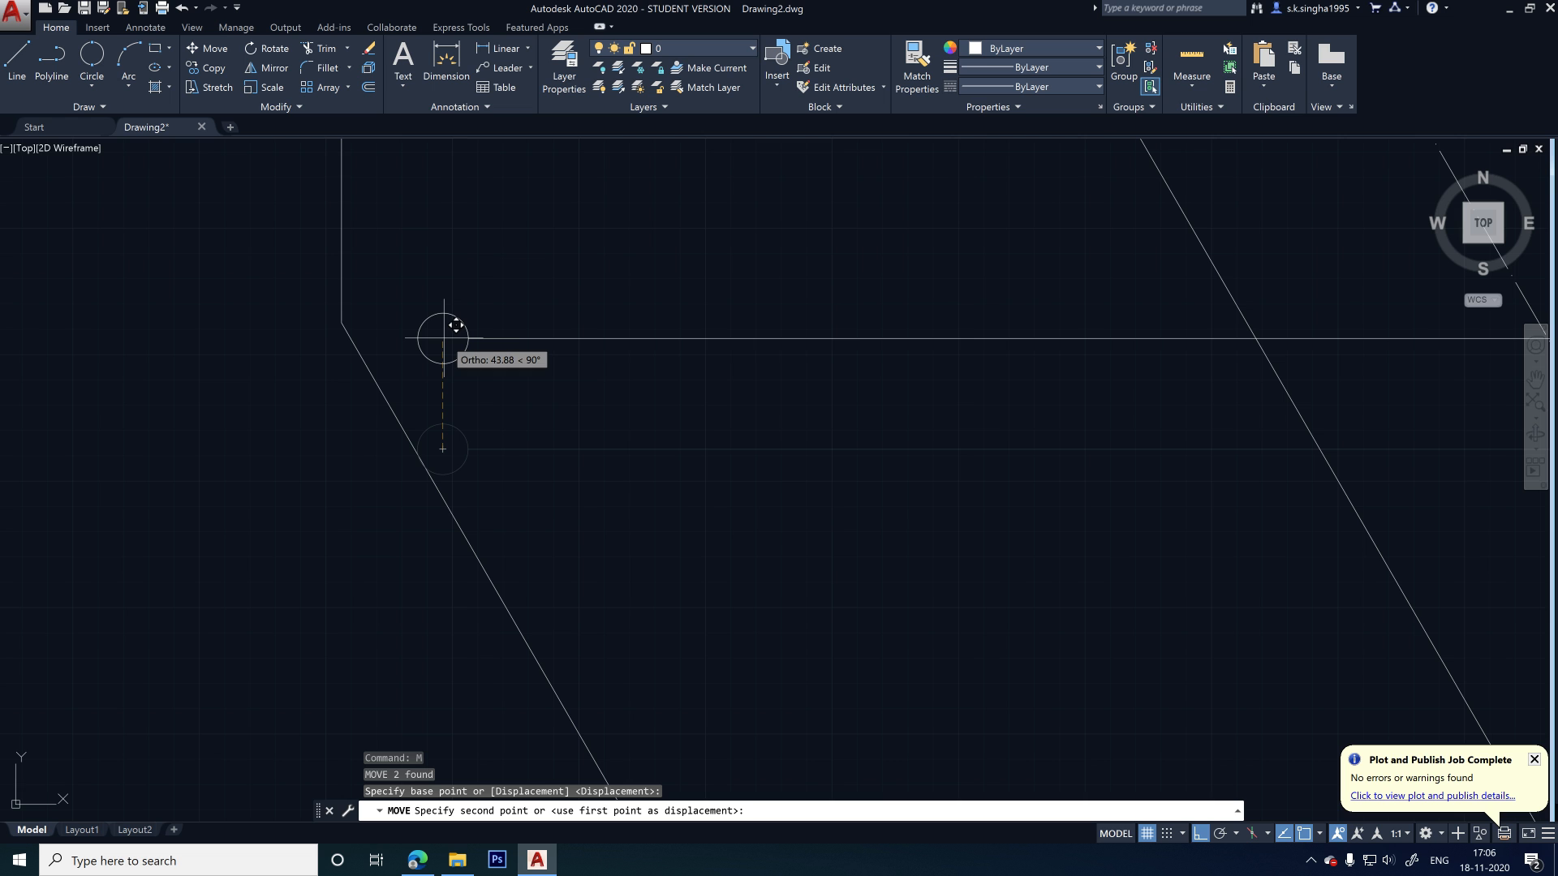
pyautogui.write('50')
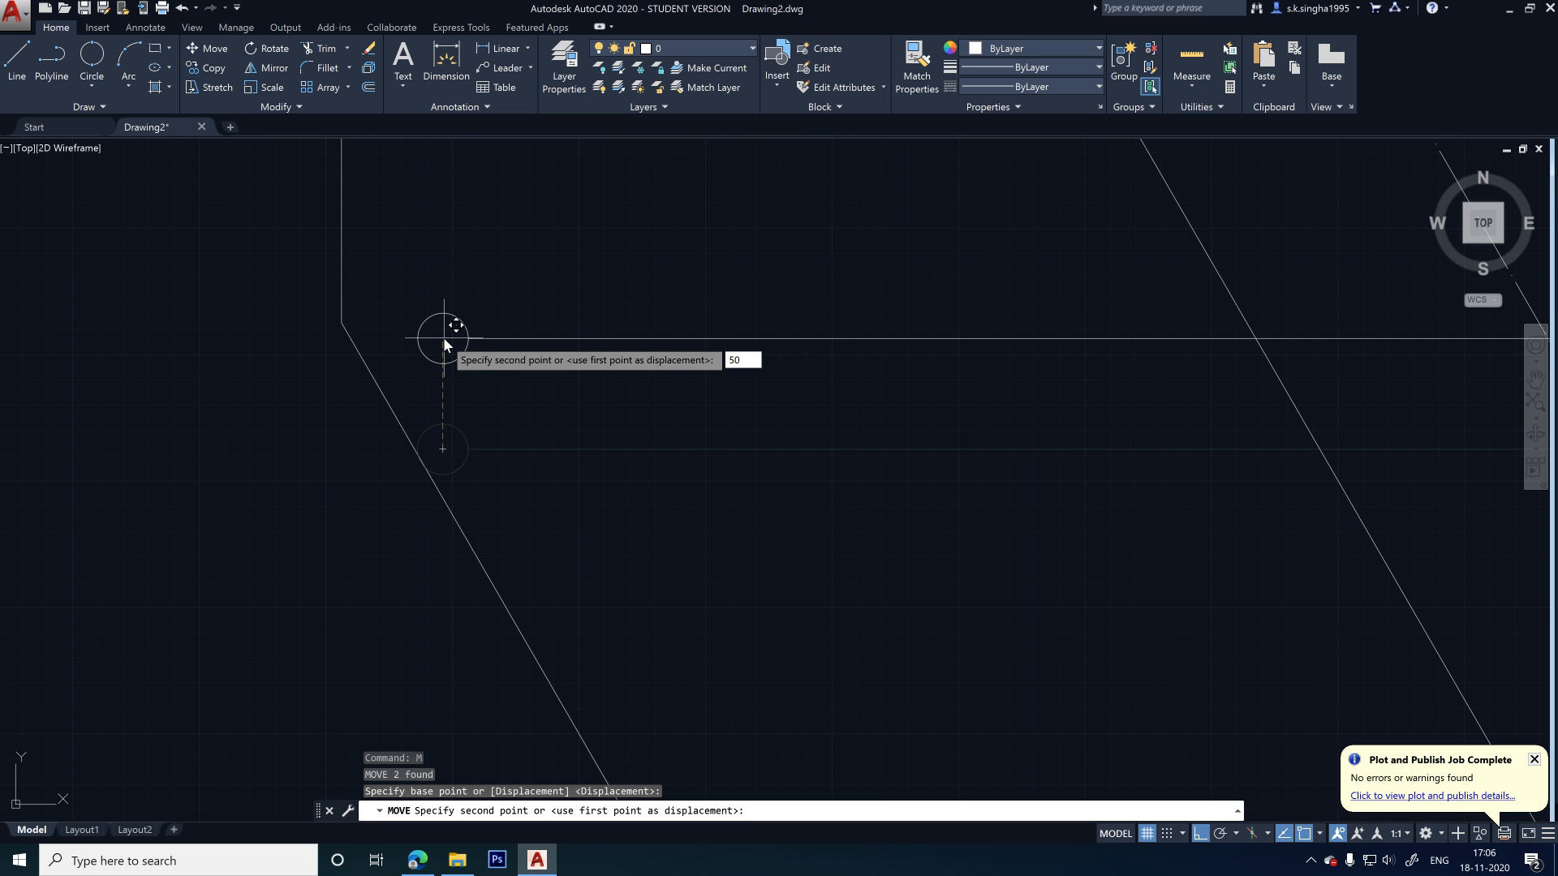
pyautogui.press('Return')
pyautogui.scroll(-8, 443, 341)
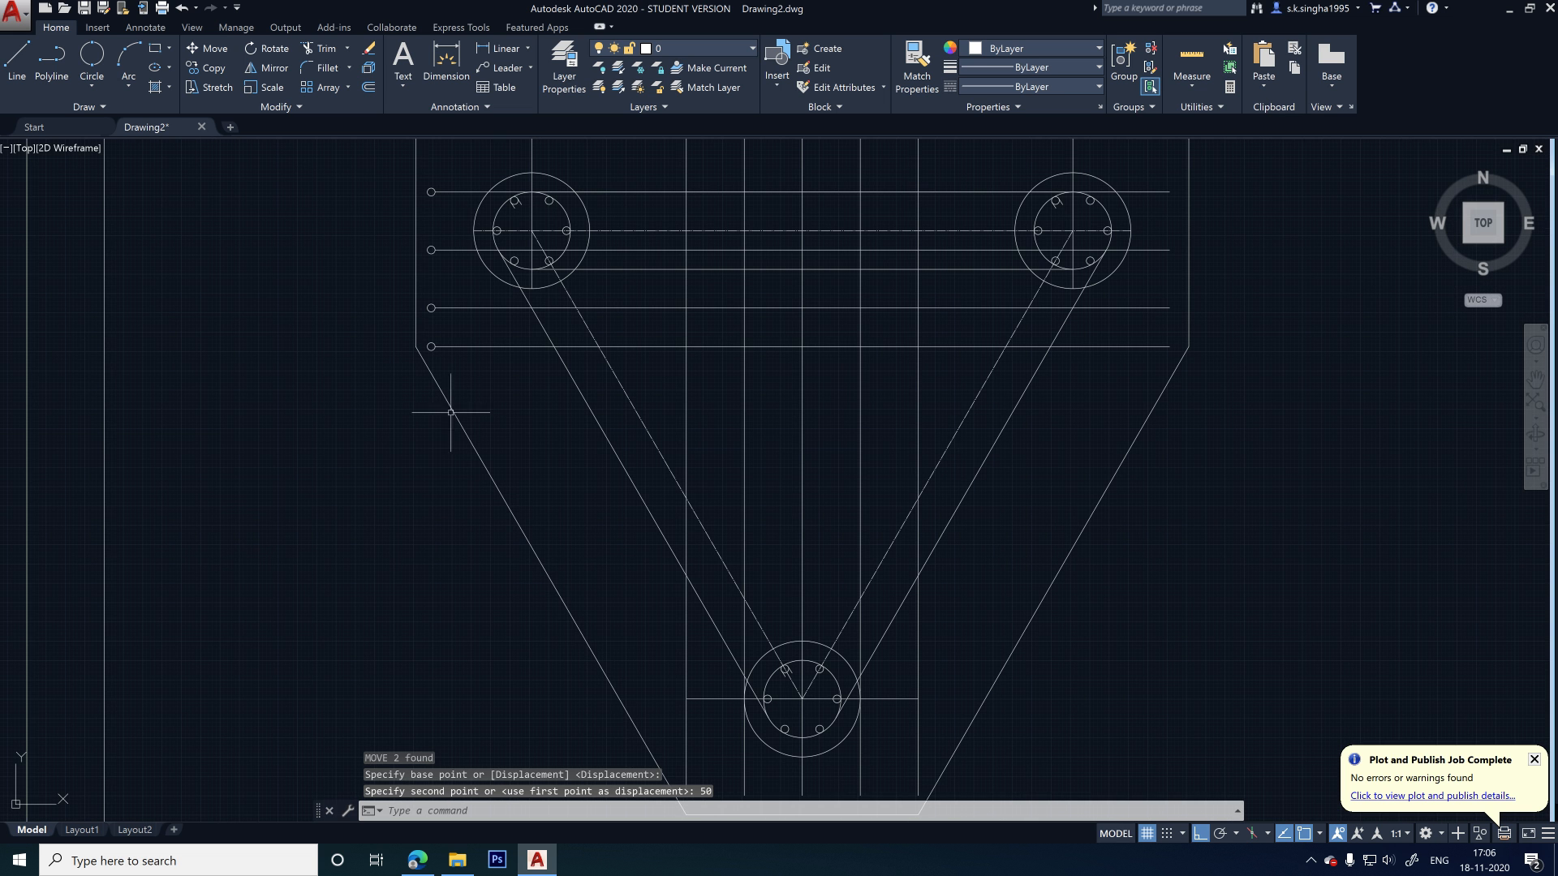
# - Mirror the five left end circles about the central vertical line to the lines' right ends, keeping the originals
pyautogui.scroll(4, 1322, 364)
pyautogui.scroll(-4, 917, 568)
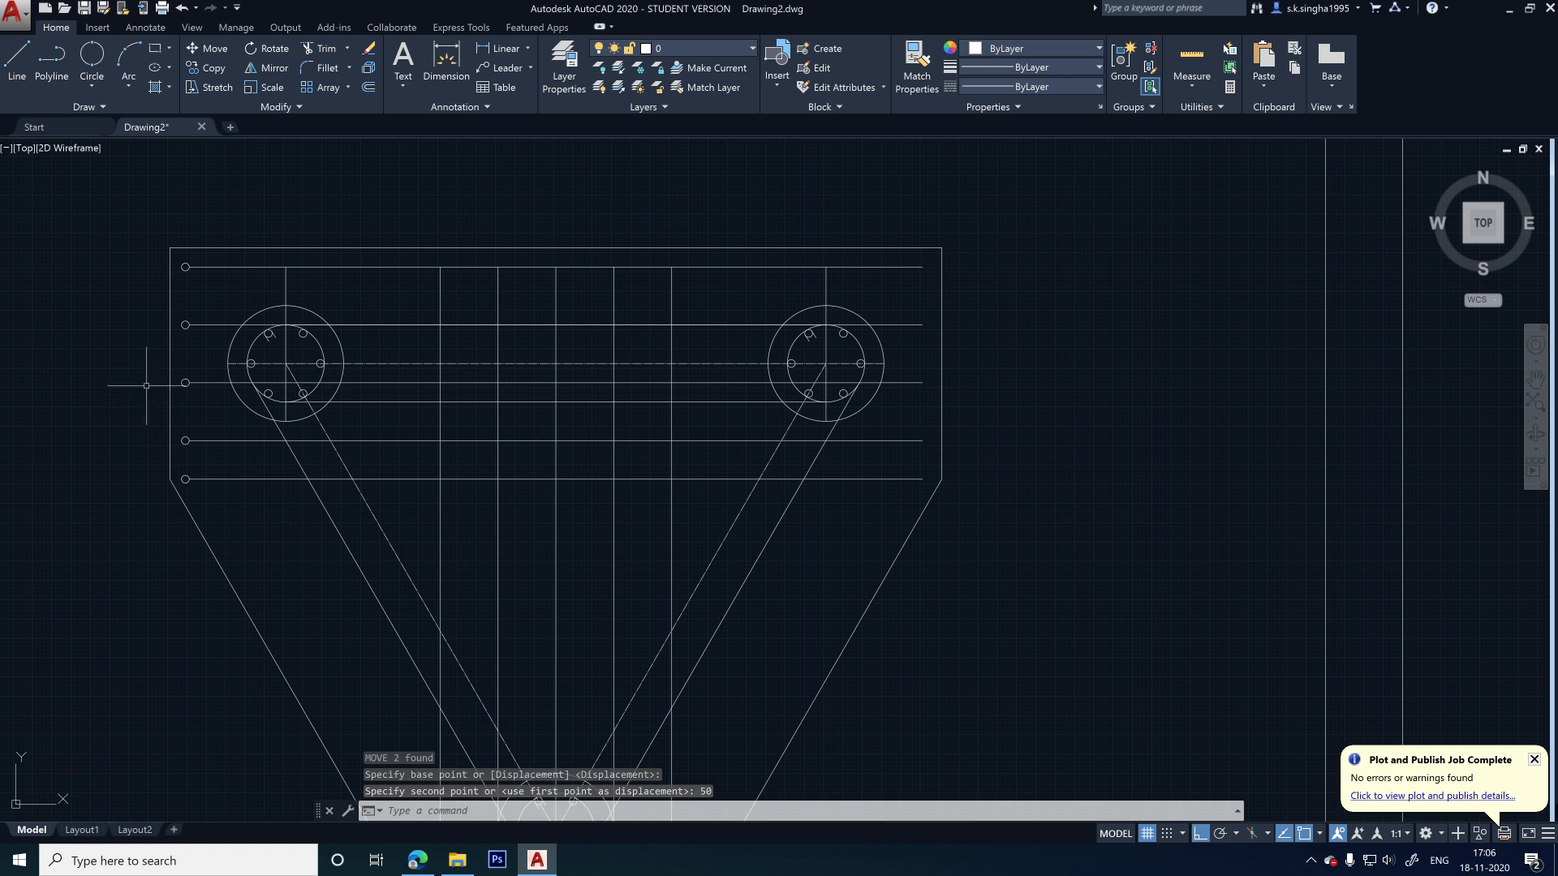
pyautogui.scroll(2, 128, 295)
pyautogui.scroll(3, 271, 209)
pyautogui.click(273, 200)
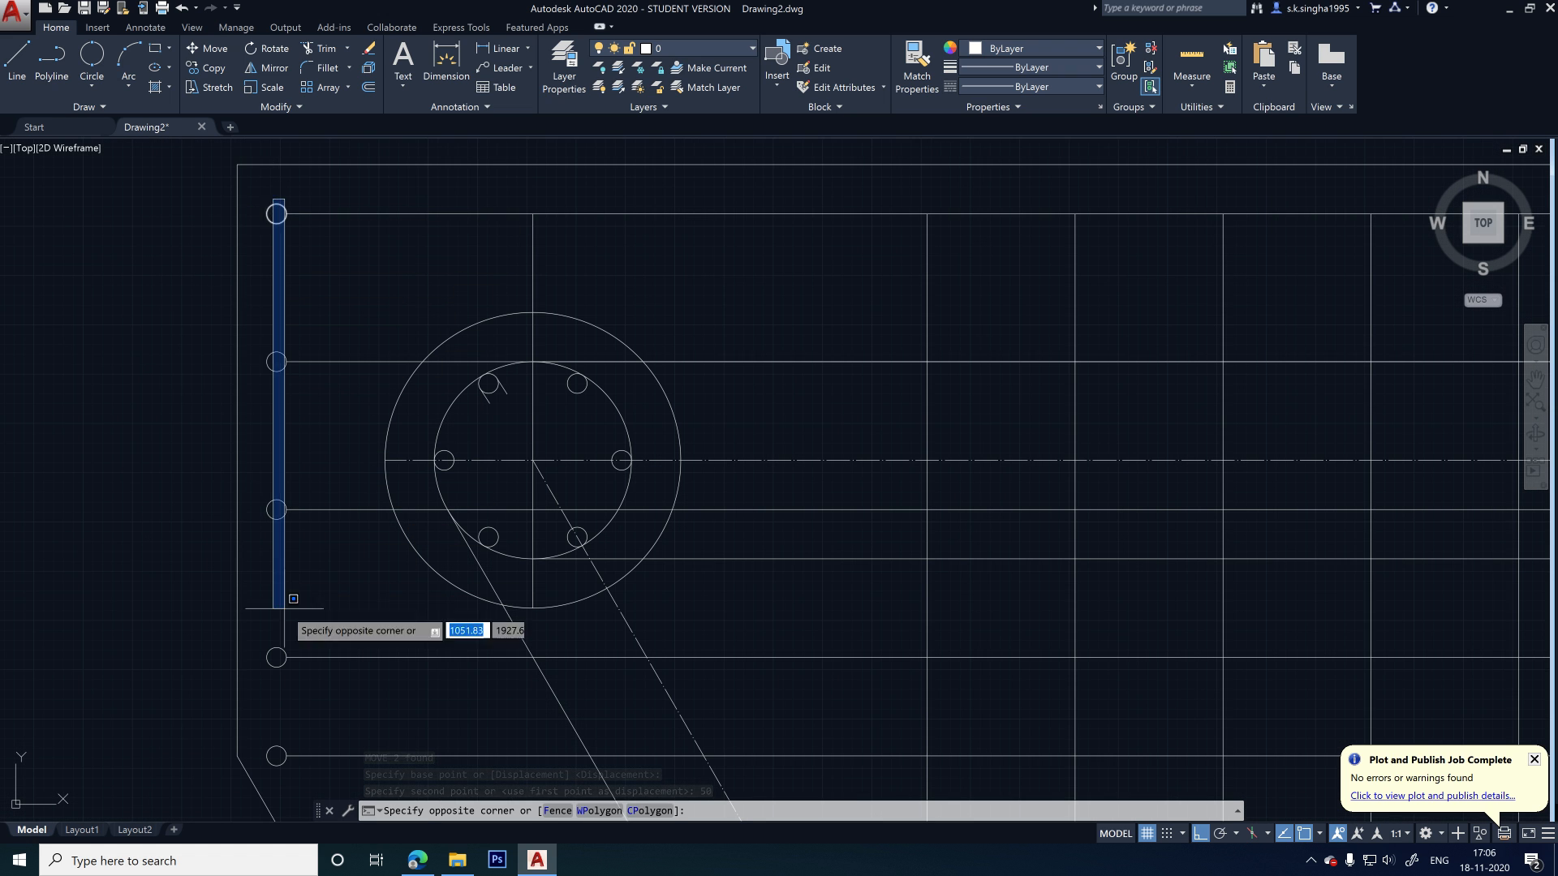
pyautogui.click(260, 752)
pyautogui.scroll(-4, 225, 508)
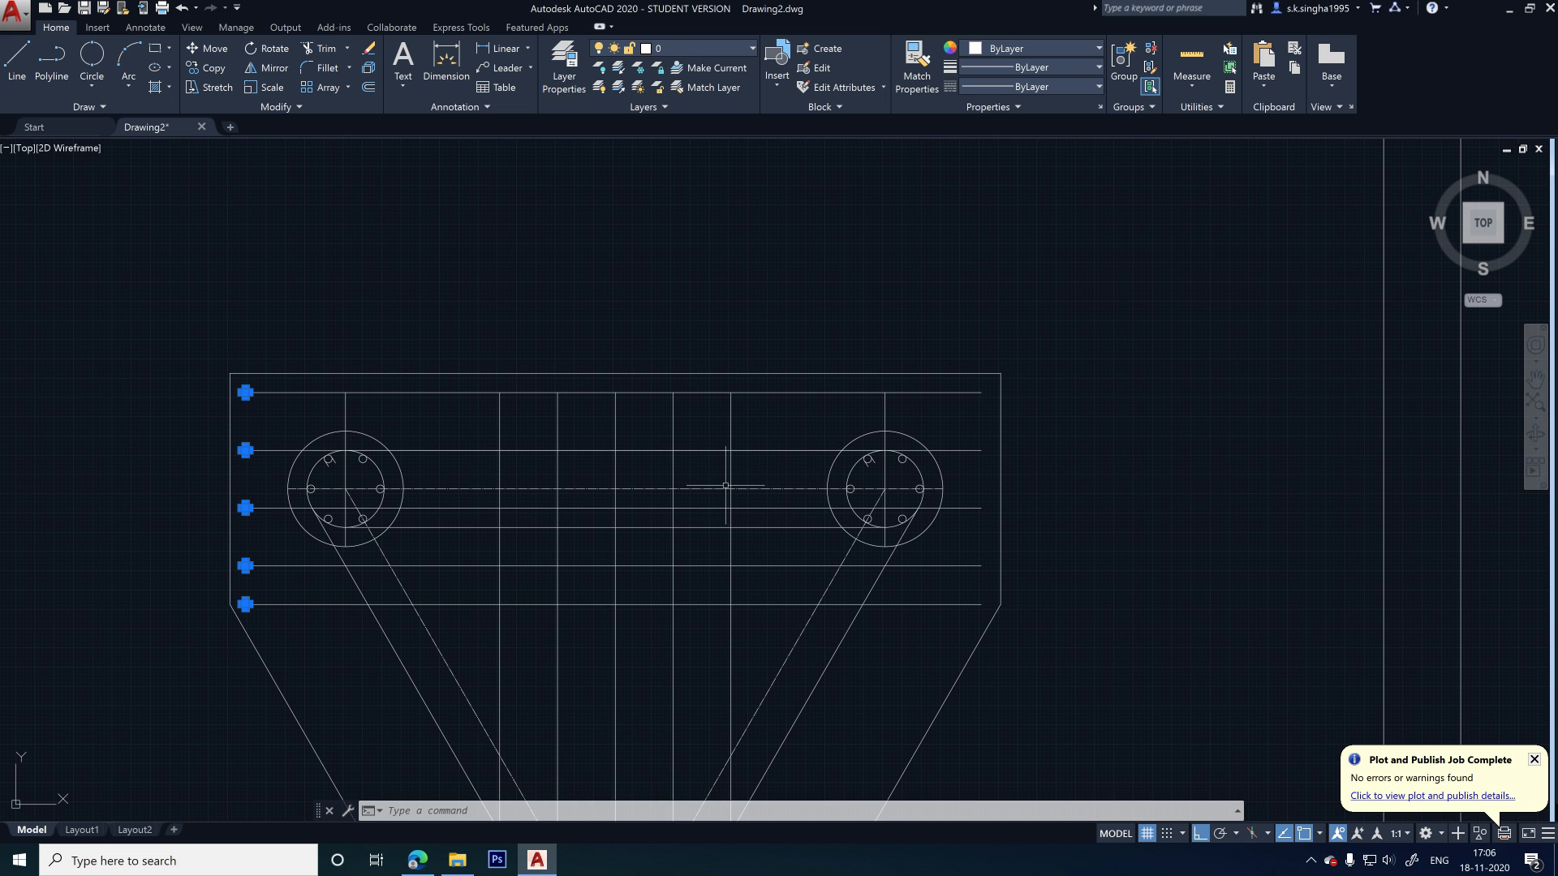
pyautogui.press('Return')
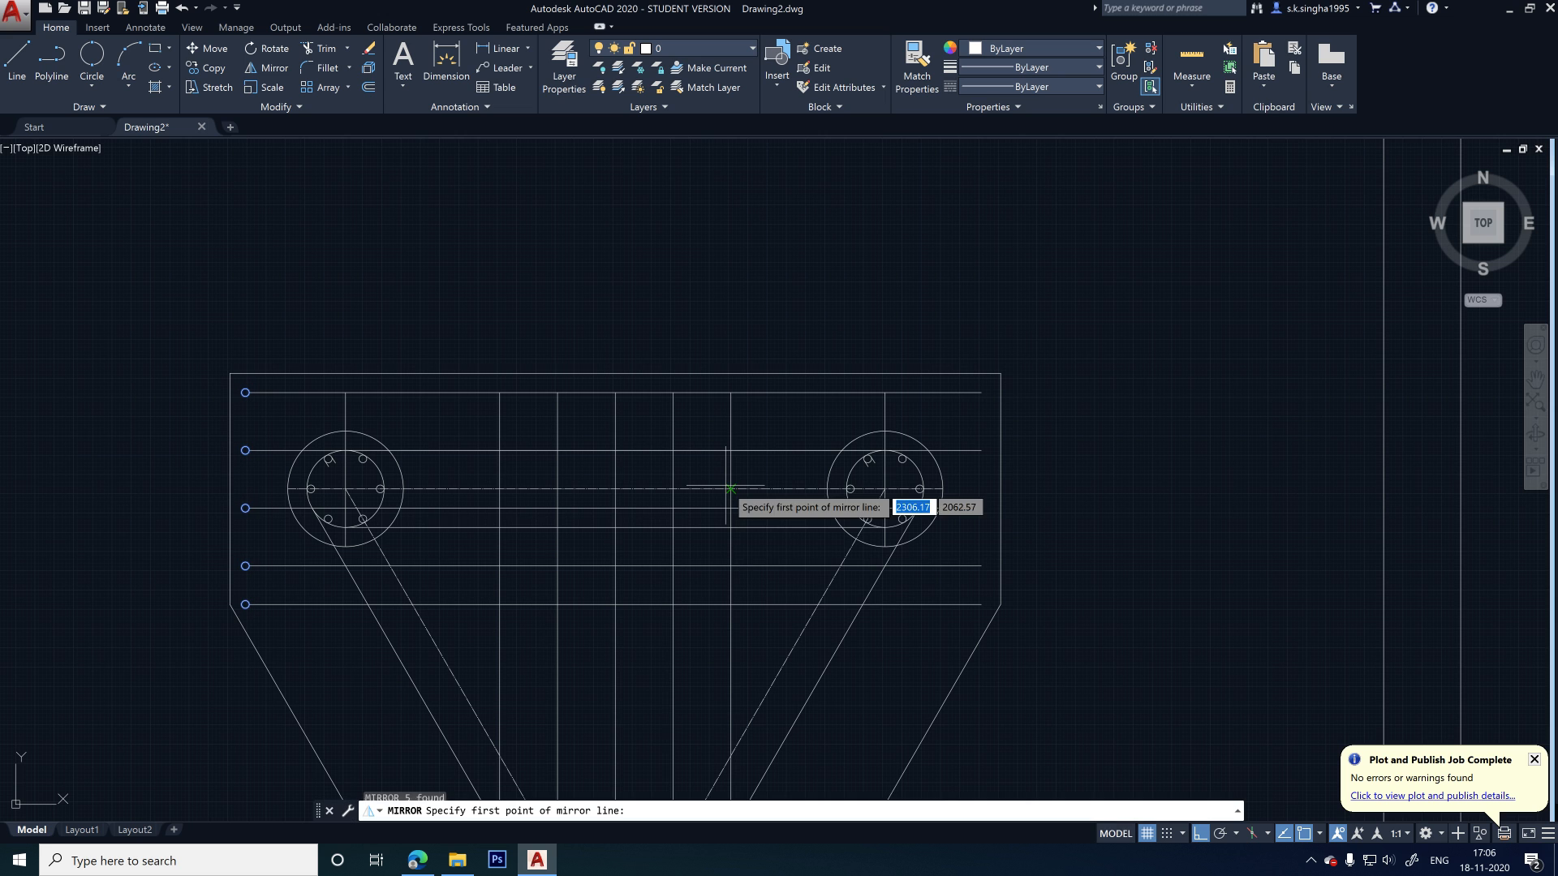
pyautogui.click(615, 393)
pyautogui.click(616, 604)
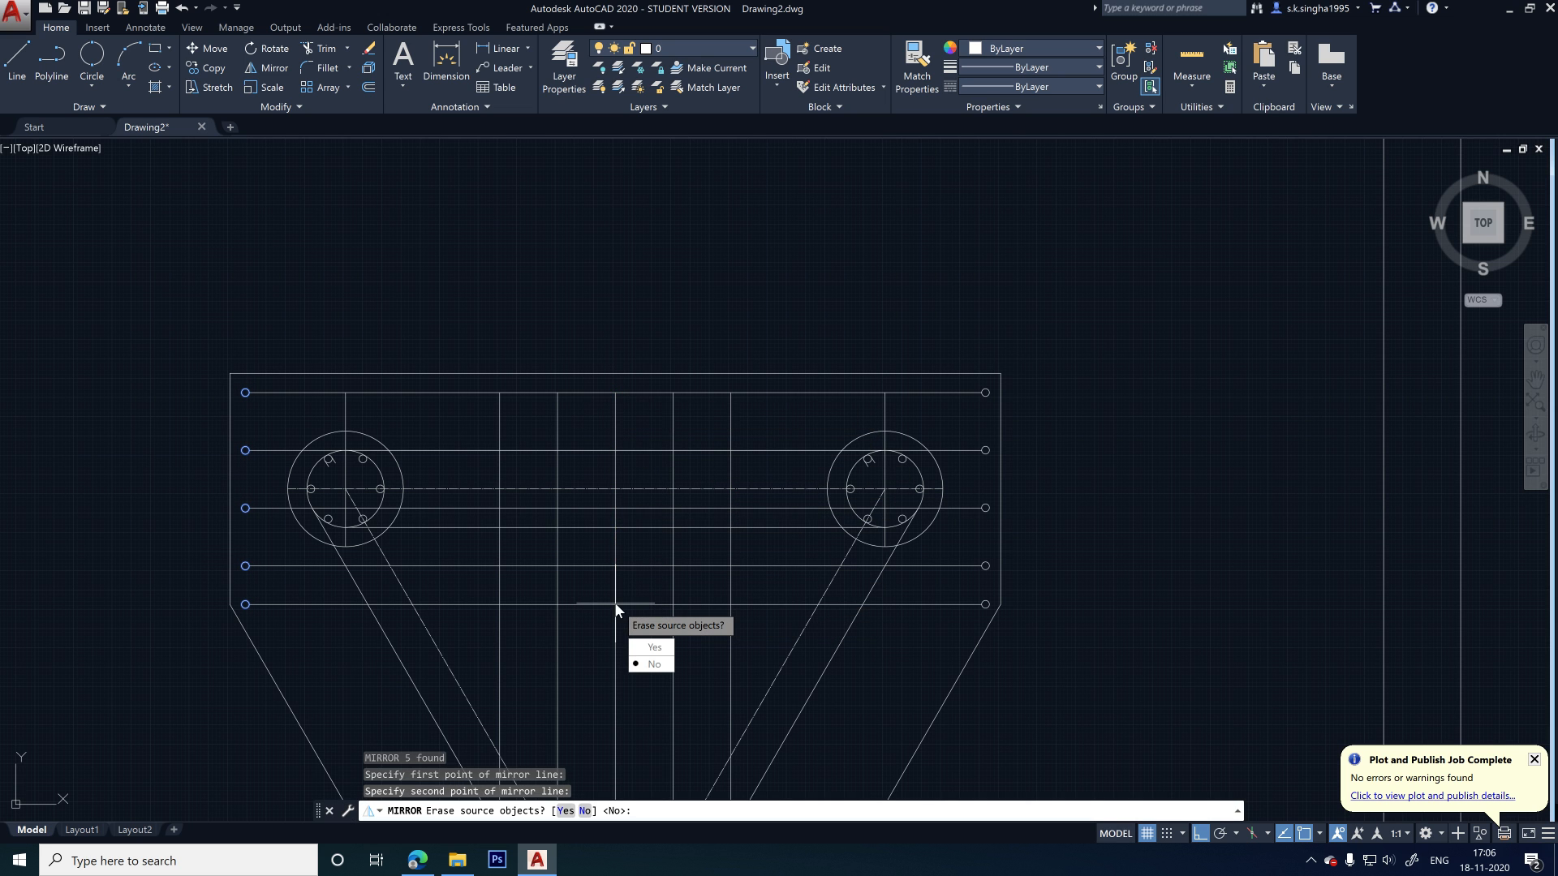
pyautogui.press('Return')
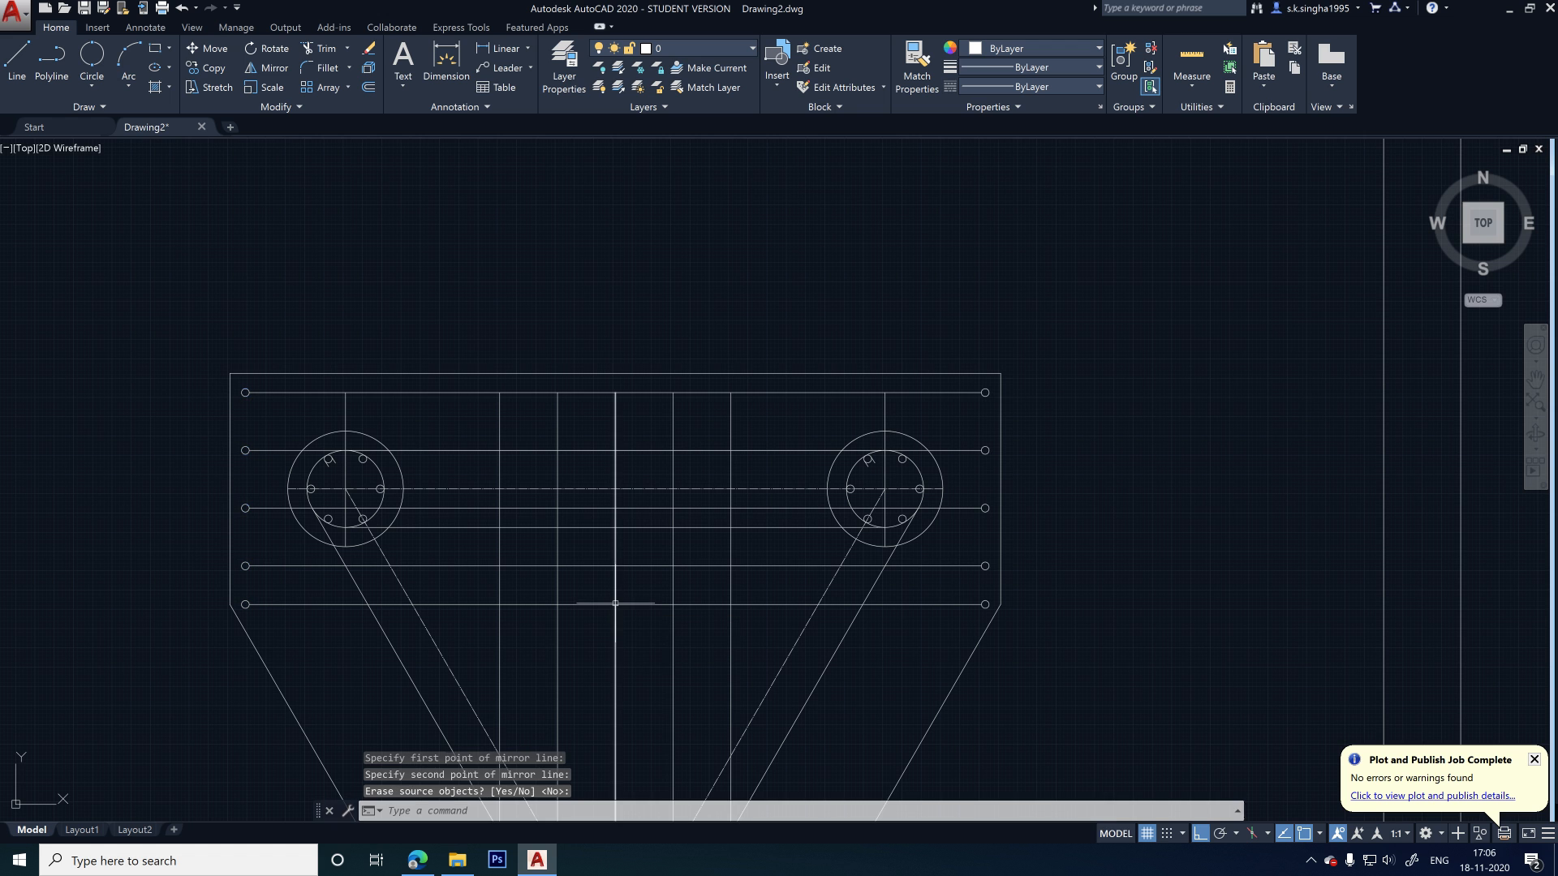
pyautogui.scroll(4, 1014, 461)
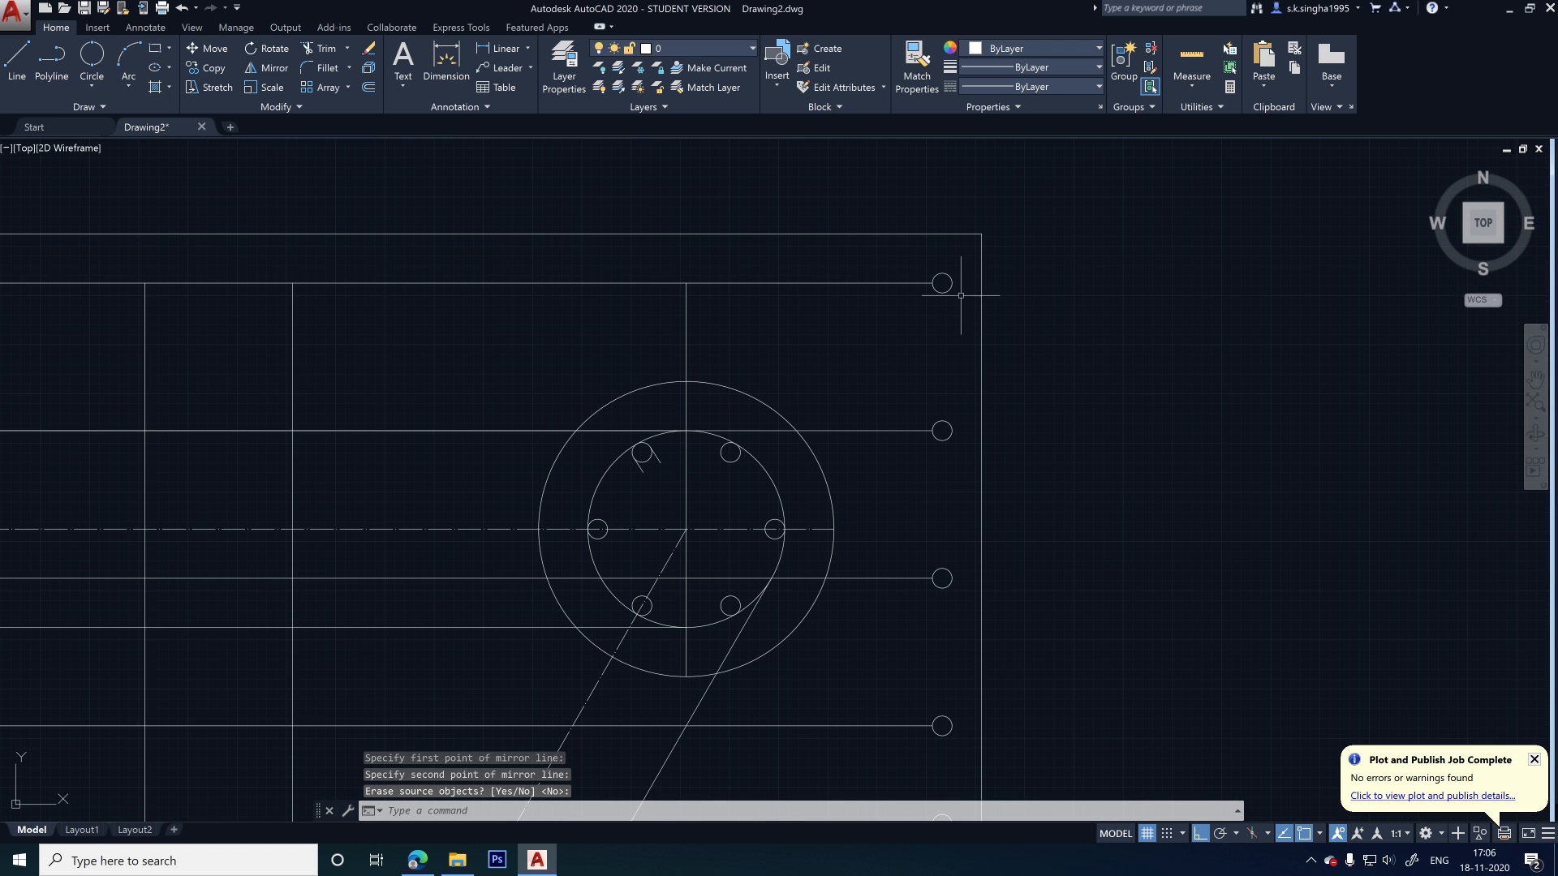
pyautogui.scroll(-4, 986, 409)
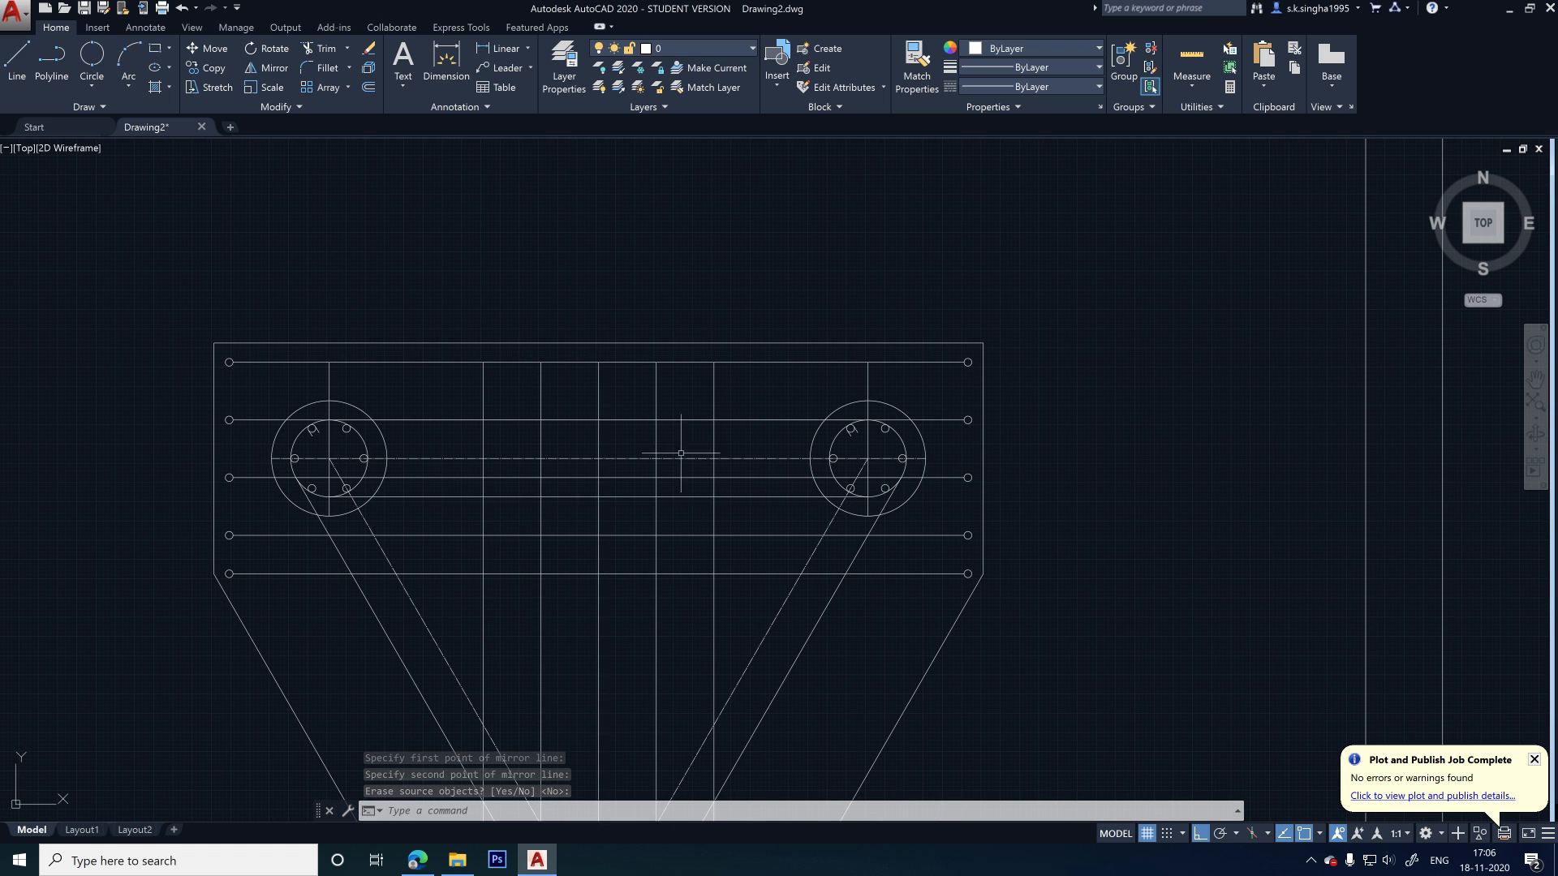
# - Try a two-point circle with a diameter of 50 below the lower end of the leftmost vertical line, and undo it
pyautogui.scroll(-4, 690, 438)
pyautogui.scroll(4, 641, 702)
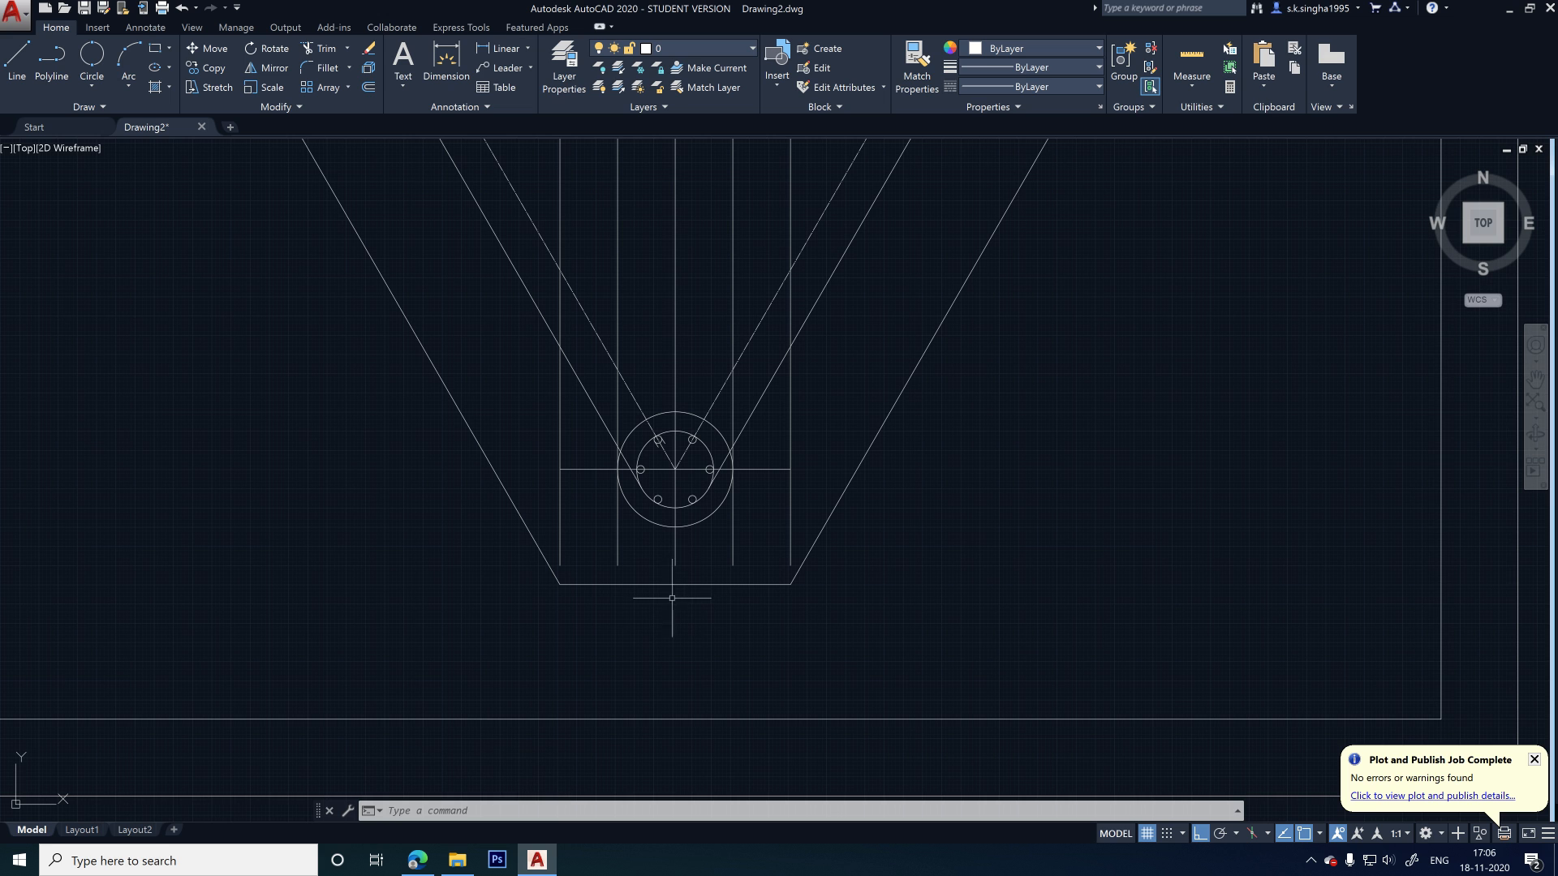
pyautogui.scroll(3, 684, 582)
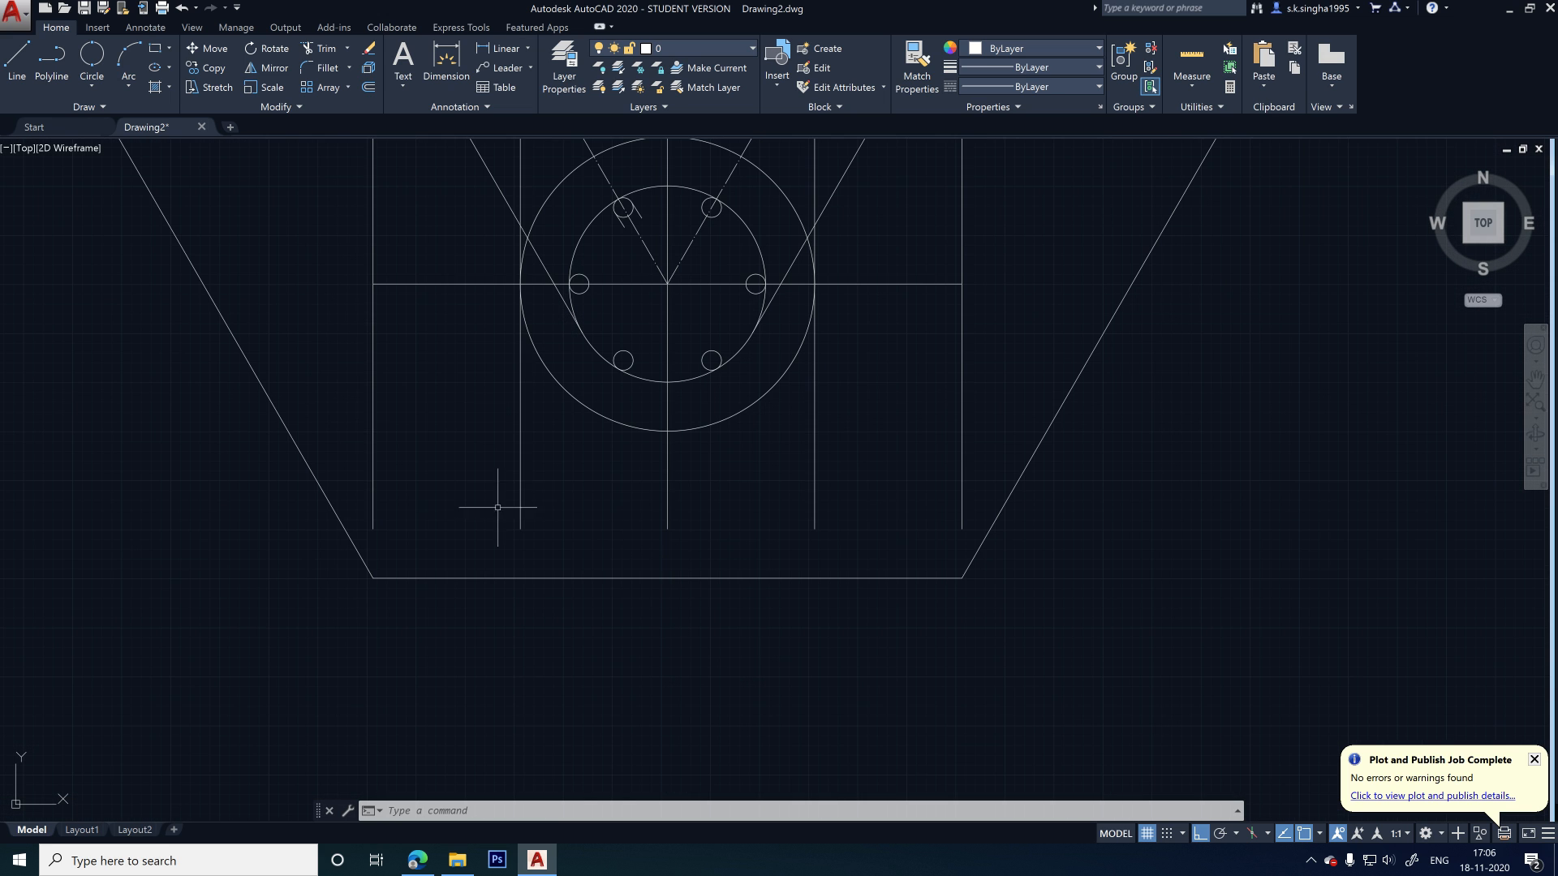
pyautogui.click(92, 61)
pyautogui.scroll(2, 424, 556)
pyautogui.scroll(2, 424, 556)
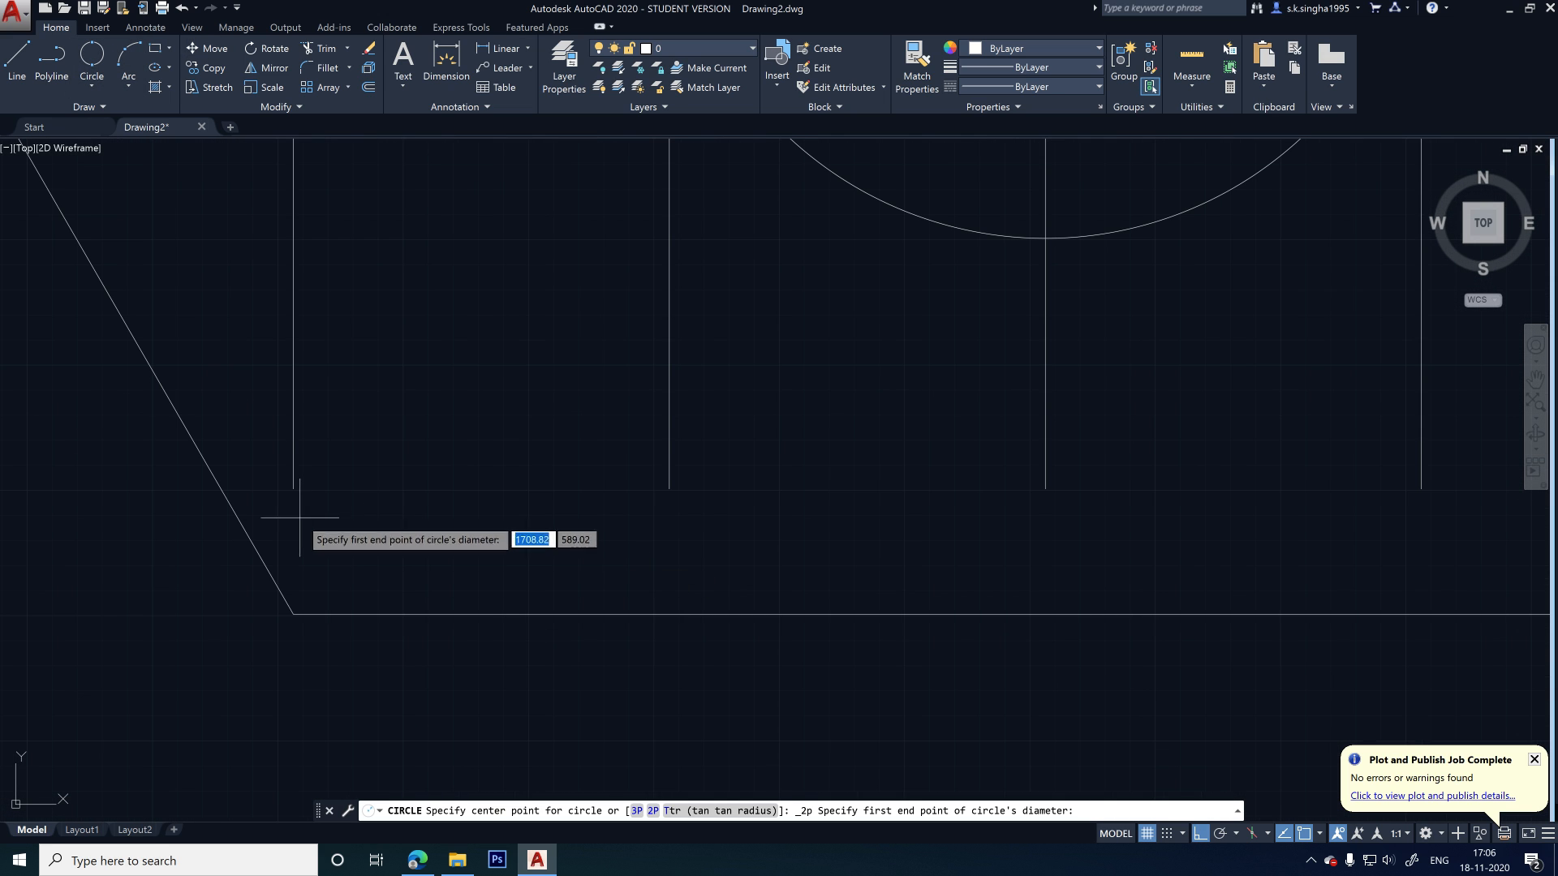
pyautogui.click(293, 490)
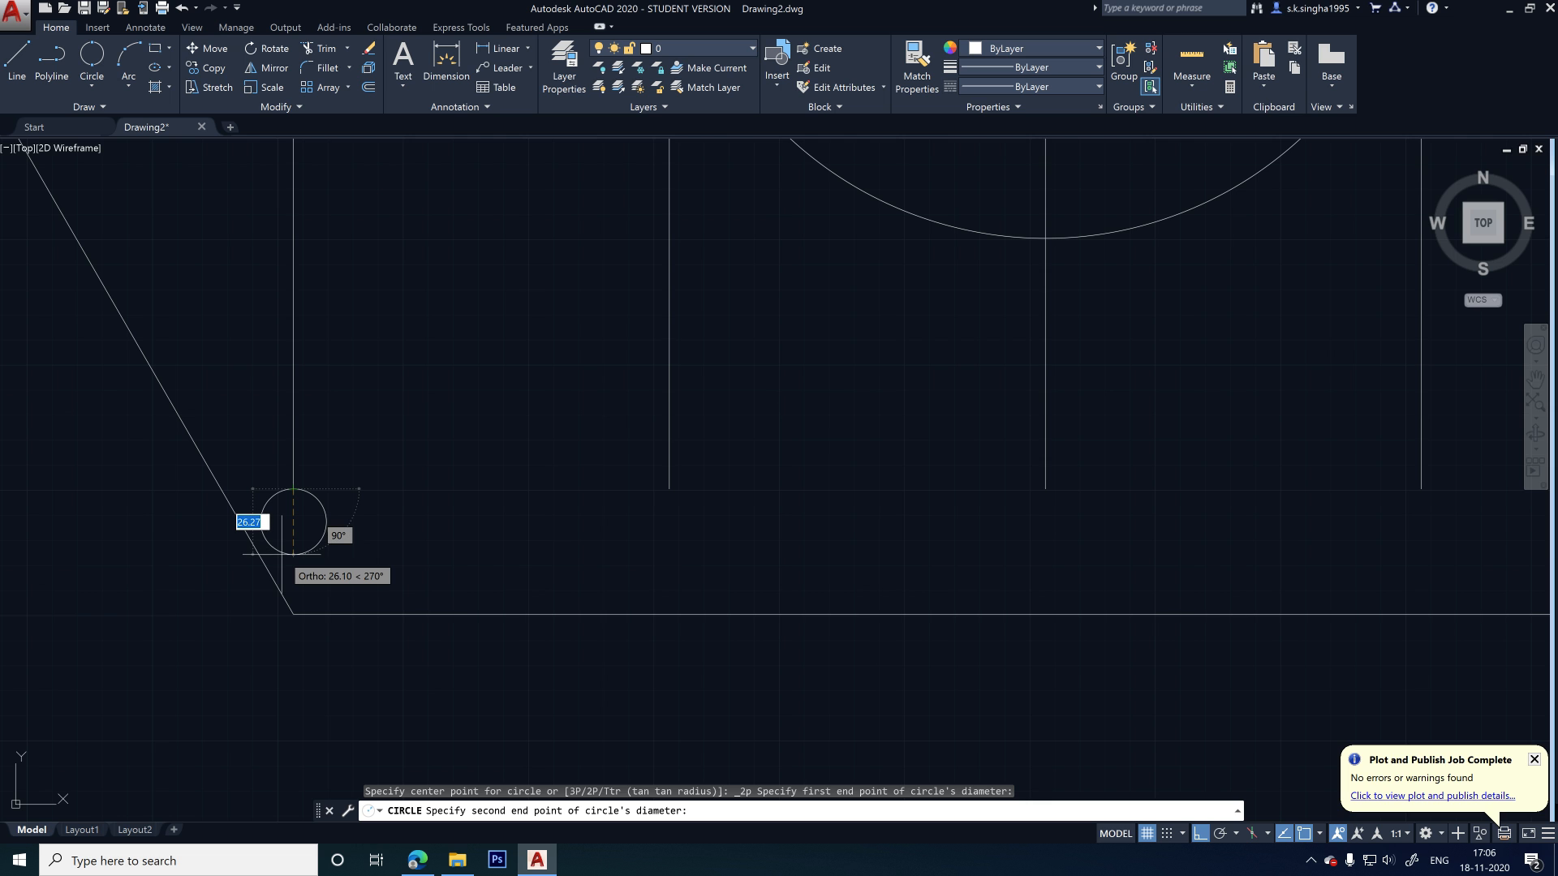
pyautogui.write('50')
pyautogui.press('Return')
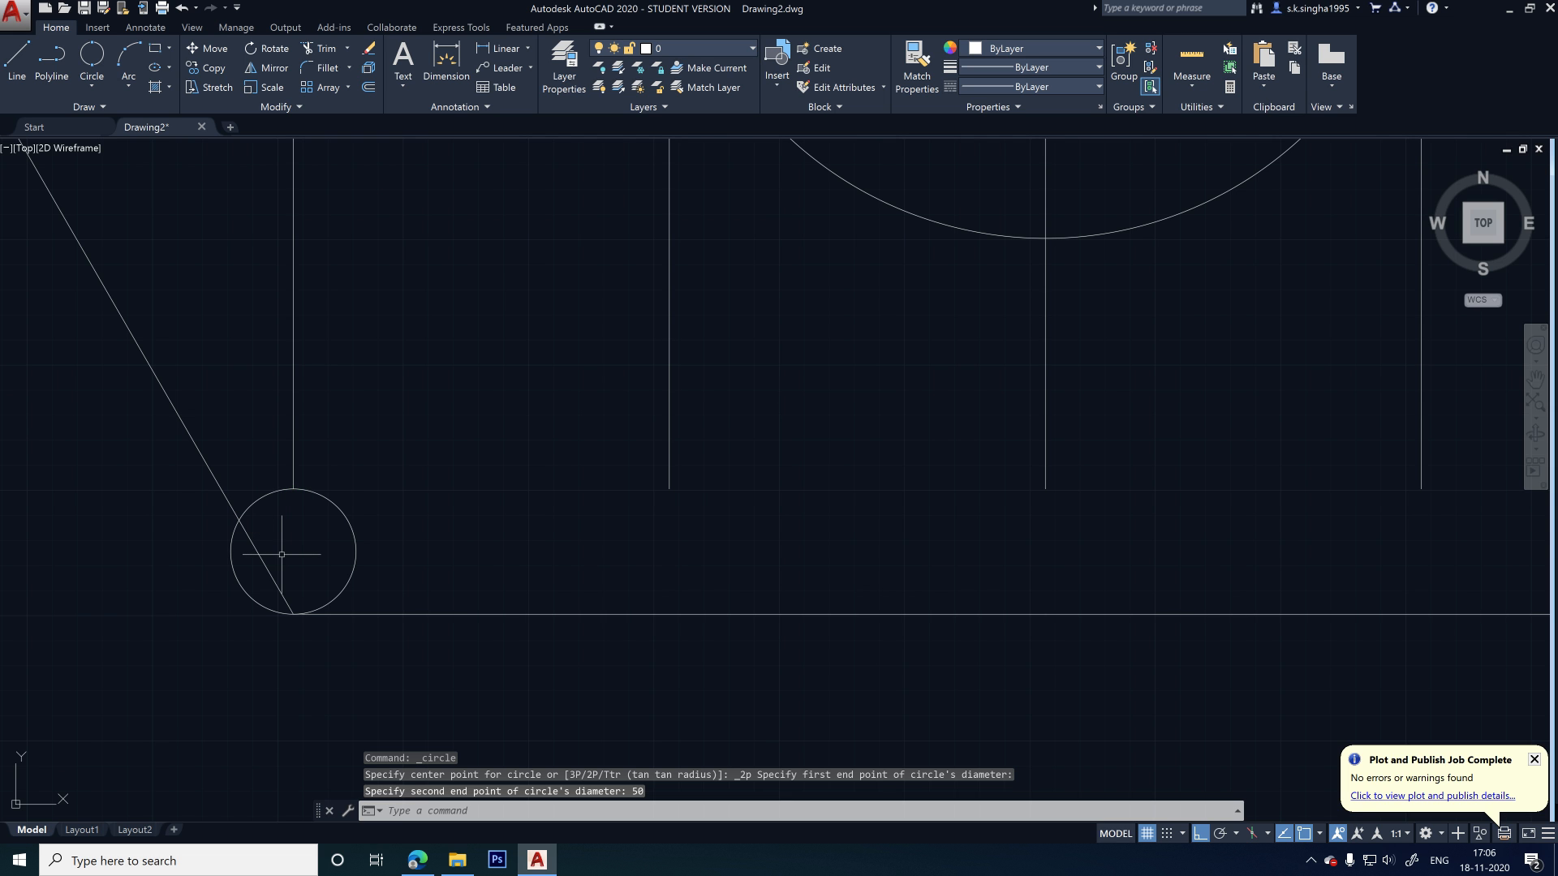
pyautogui.scroll(-3, 417, 551)
pyautogui.scroll(-2, 417, 550)
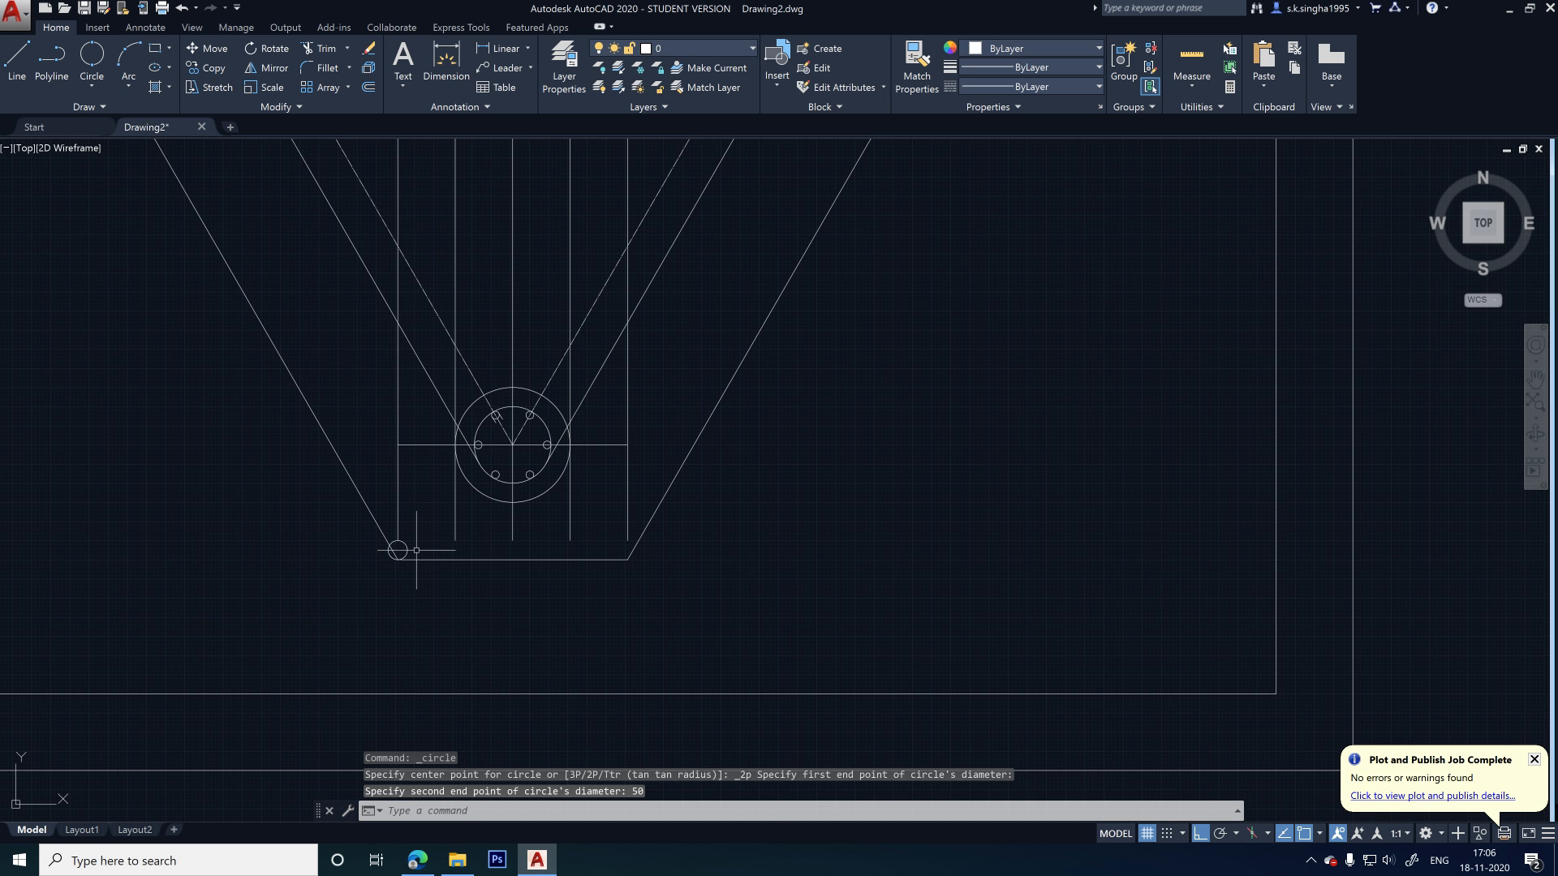
pyautogui.scroll(5, 416, 550)
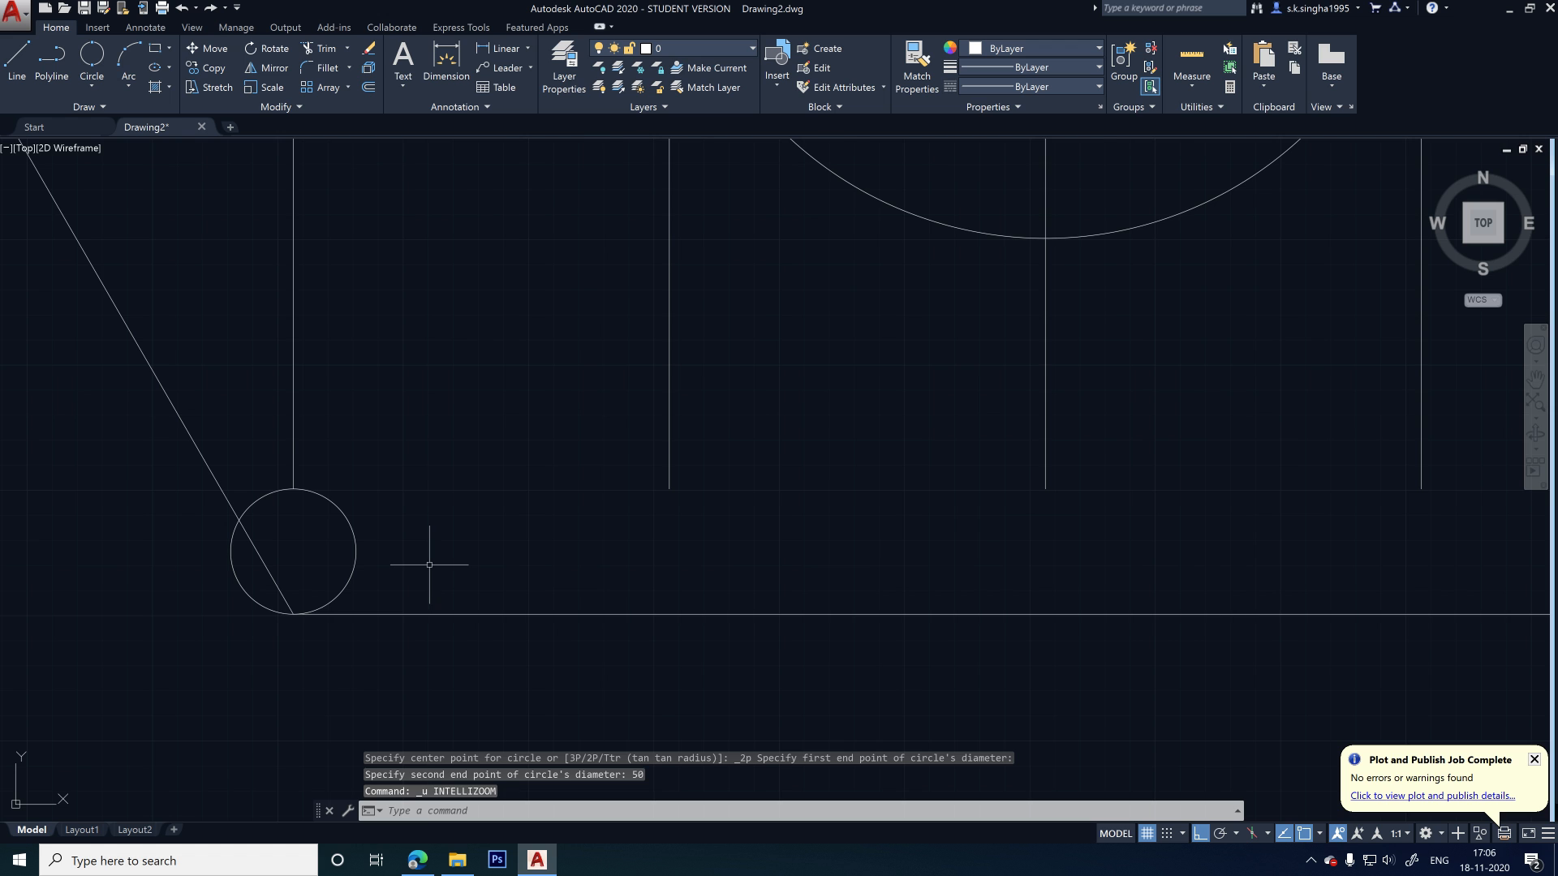
pyautogui.hotkey('ctrl', 'z')
# - Draw a two-point circle with a diameter of 20 extending straight down from the lower end of the leftmost vertical line
pyautogui.click(93, 65)
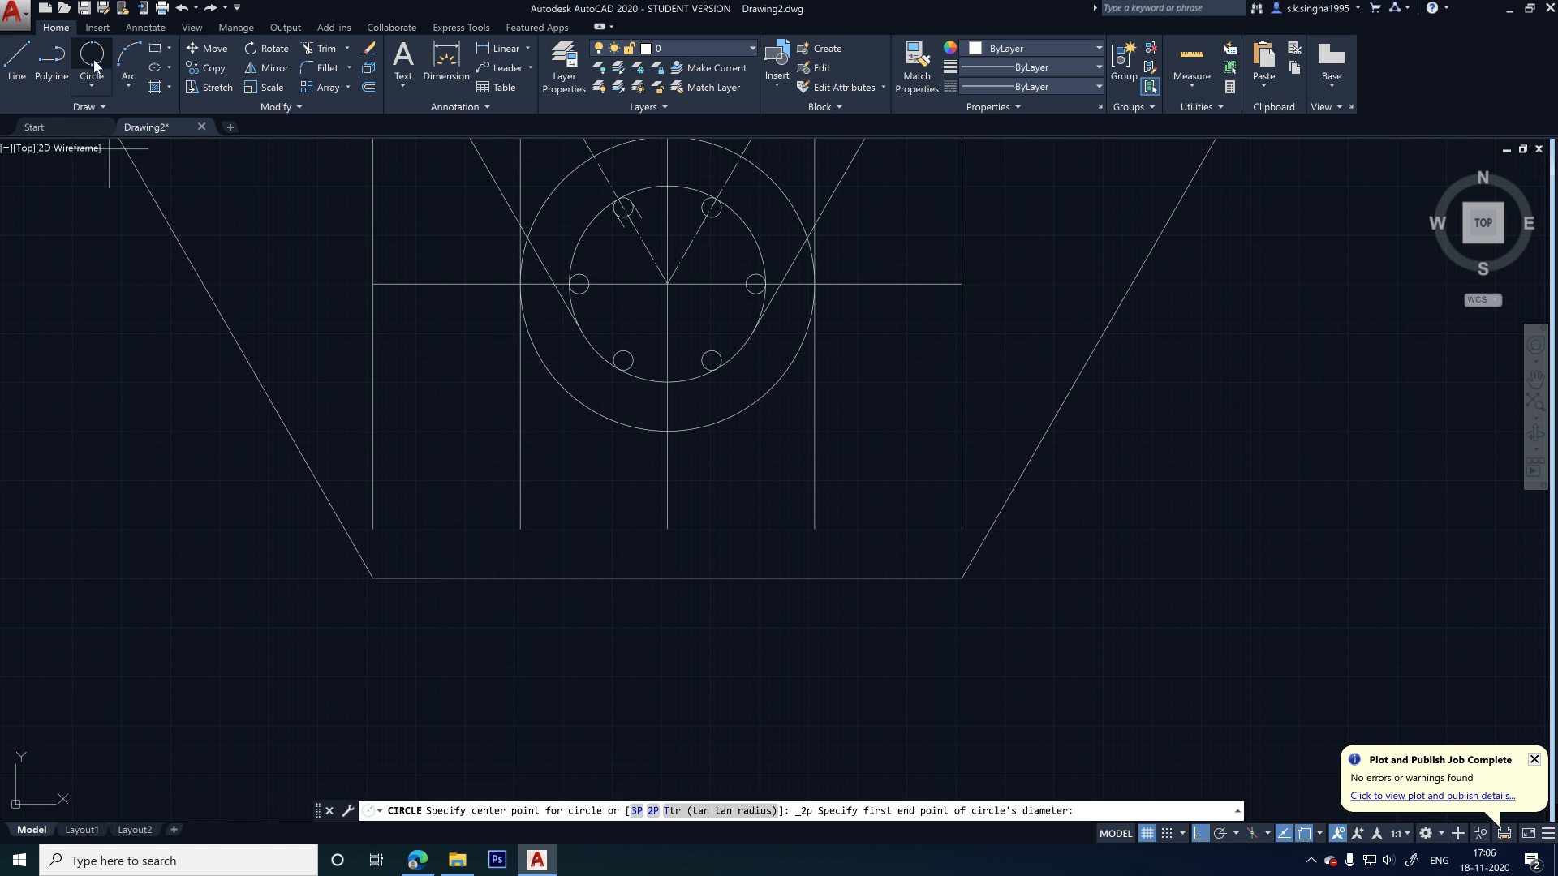
pyautogui.scroll(3, 349, 539)
pyautogui.click(384, 511)
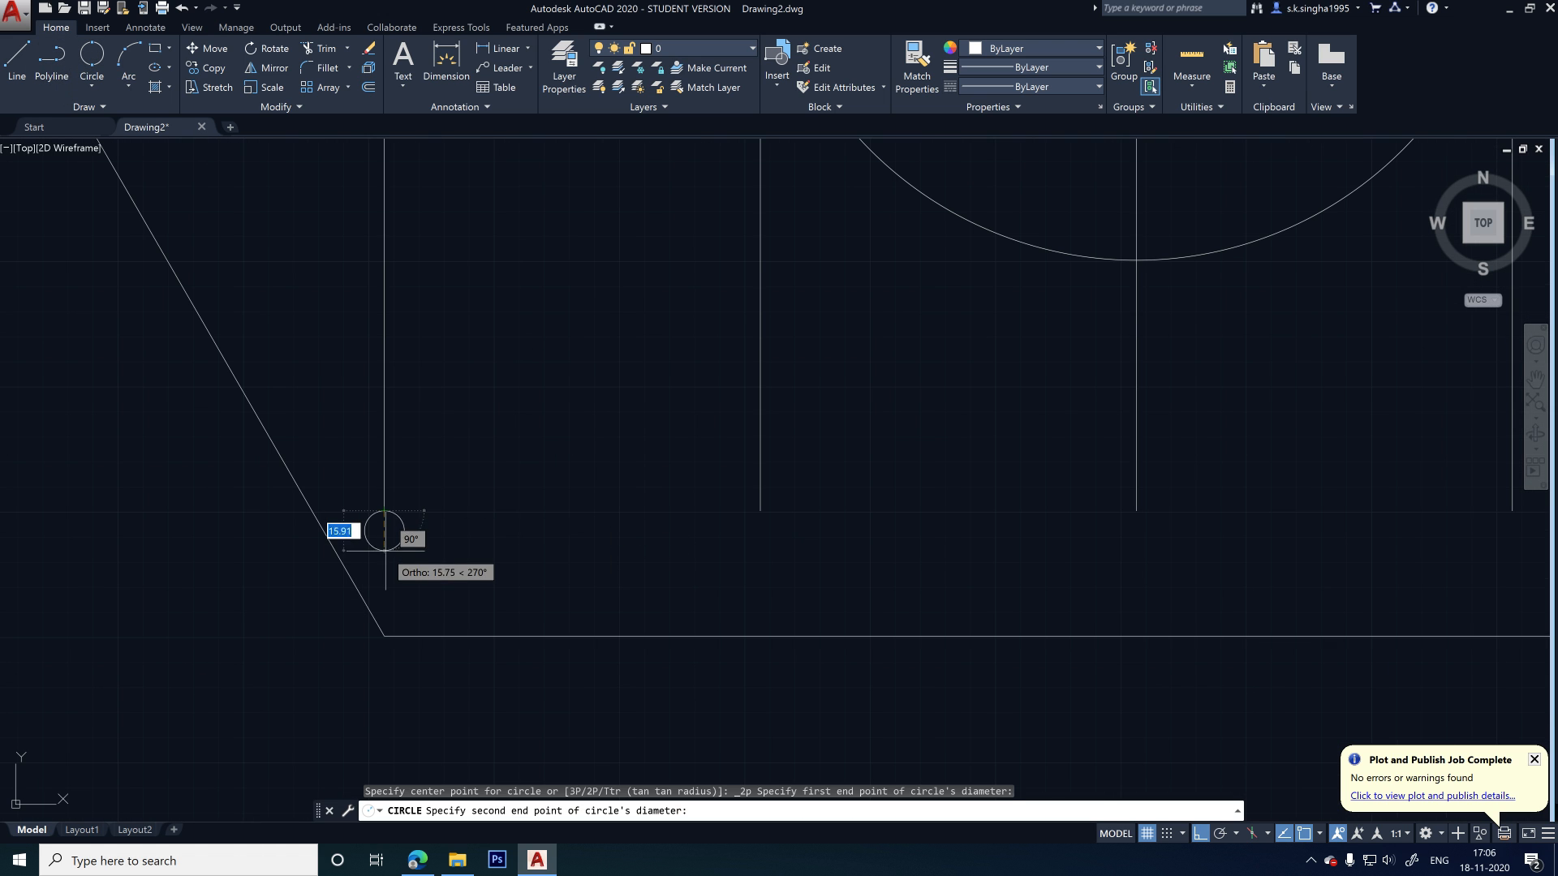
pyautogui.write('20')
pyautogui.press('Return')
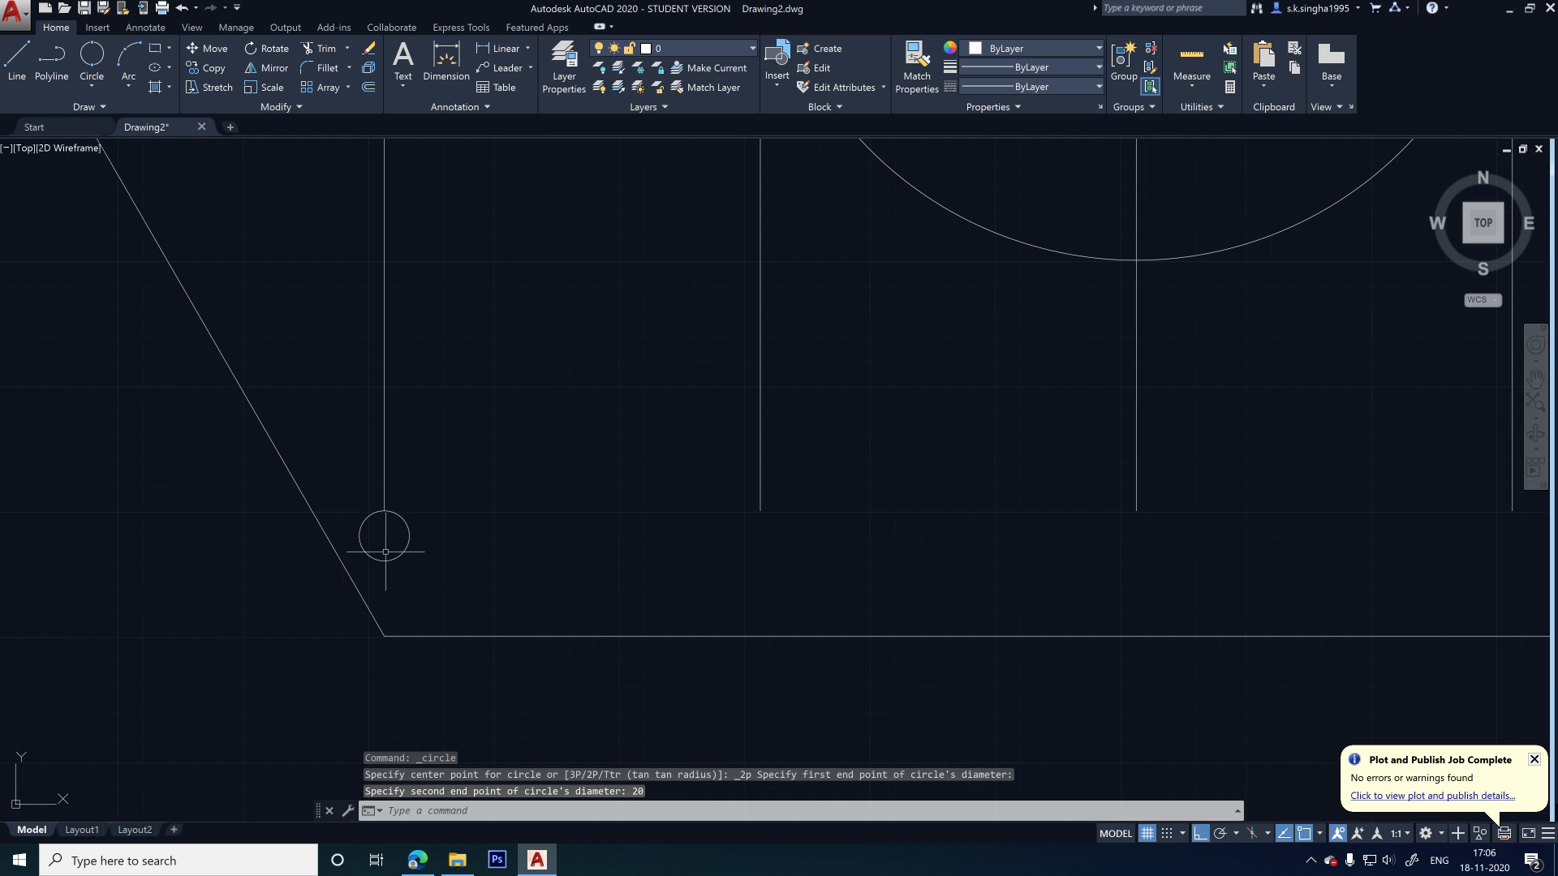
# - Try moving the leftmost vertical line together with its end circle horizontally inward by 50
pyautogui.scroll(-2, 429, 544)
pyautogui.scroll(-2, 429, 544)
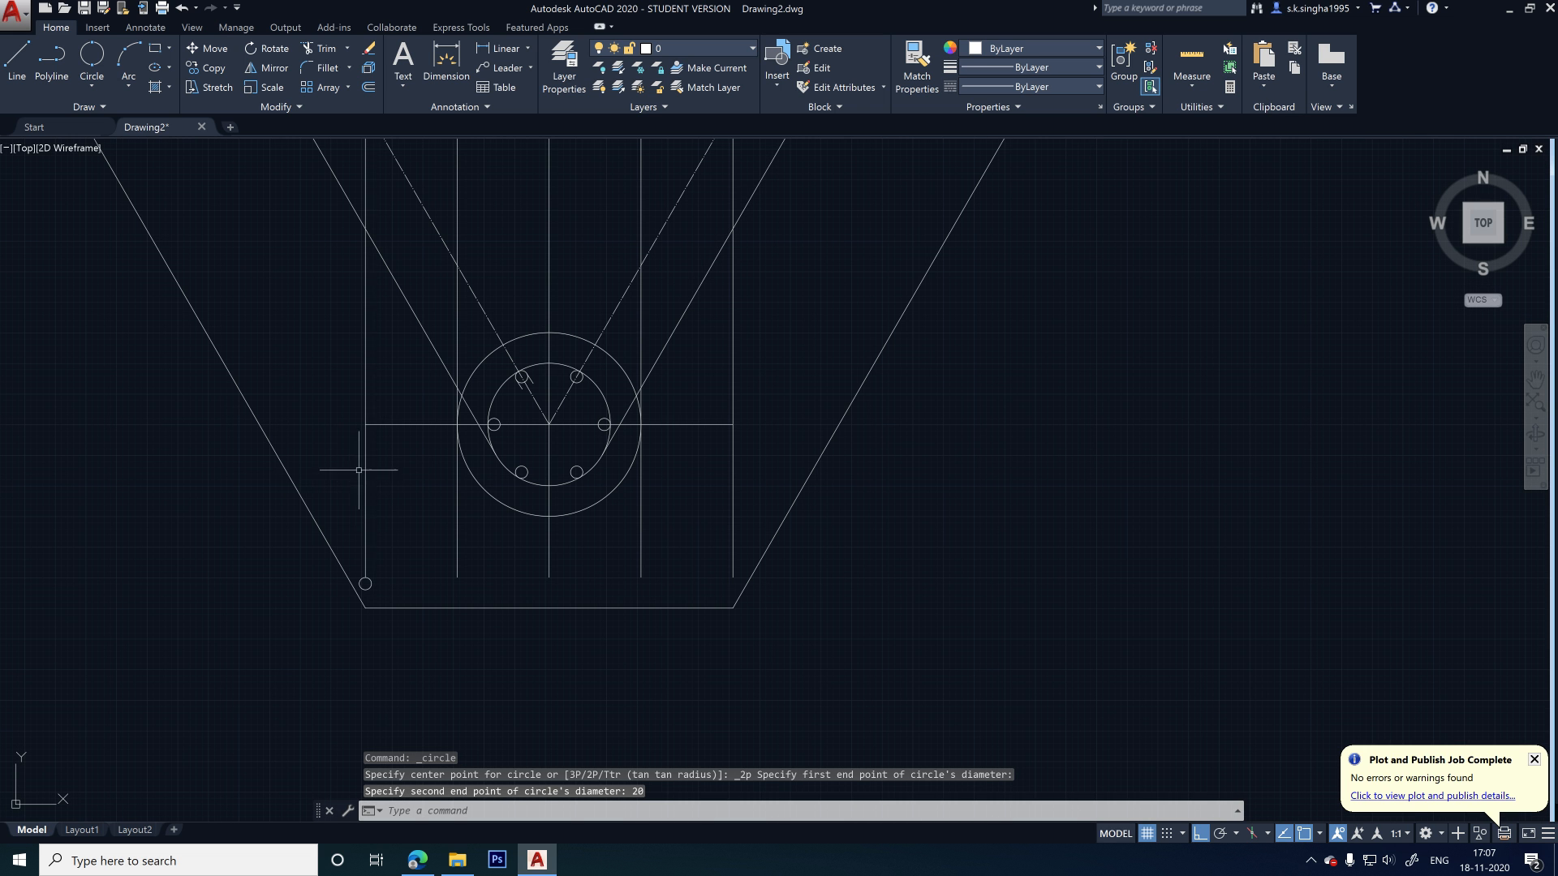
pyautogui.scroll(2, 359, 560)
pyautogui.scroll(3, 364, 584)
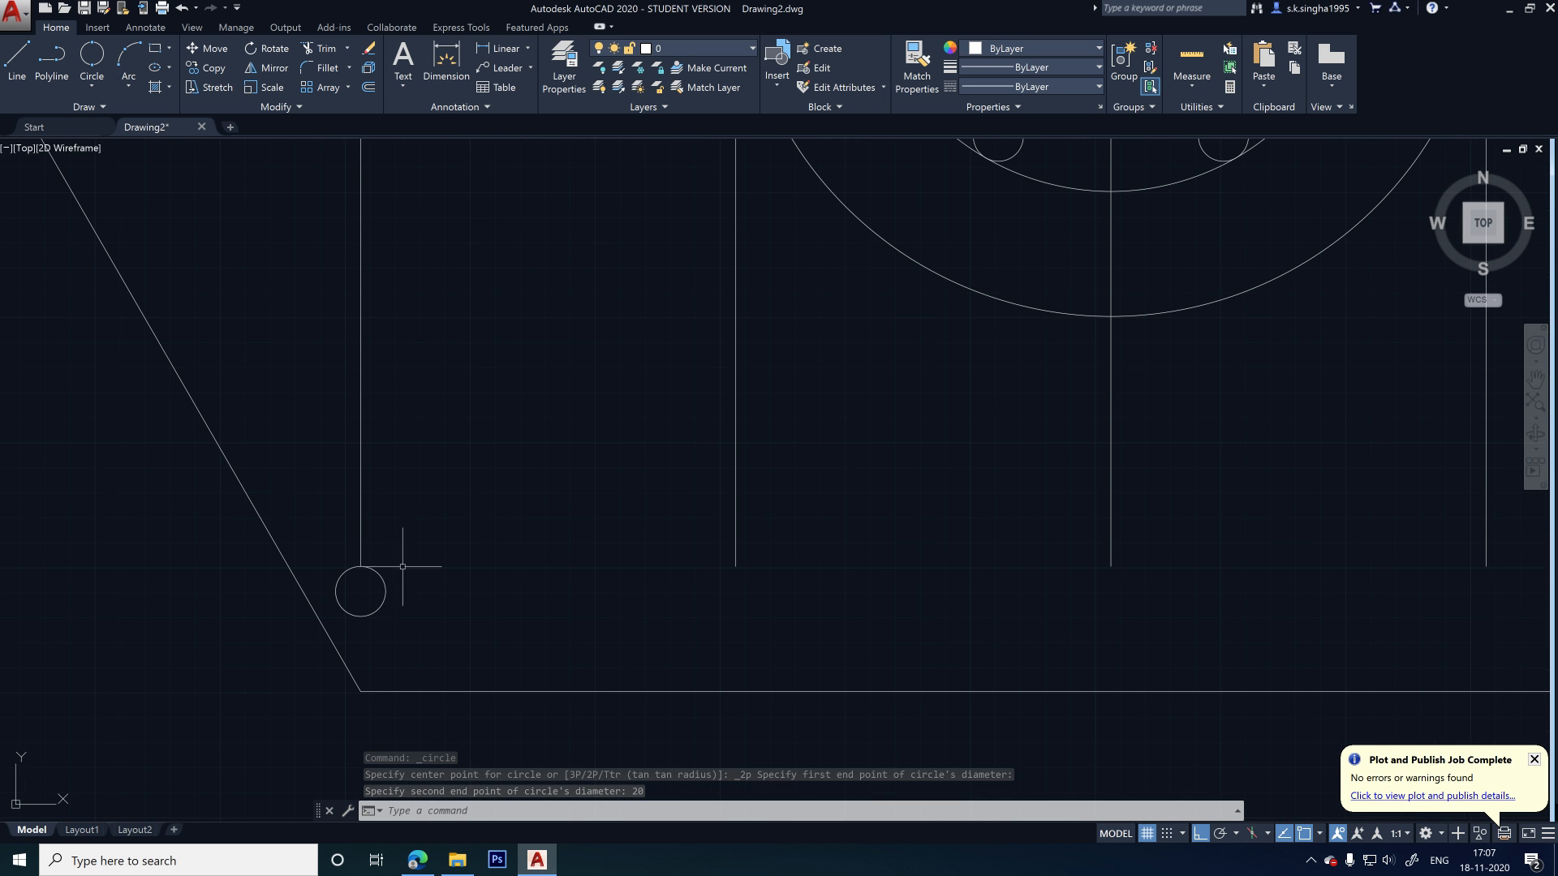
pyautogui.click(424, 596)
pyautogui.click(358, 531)
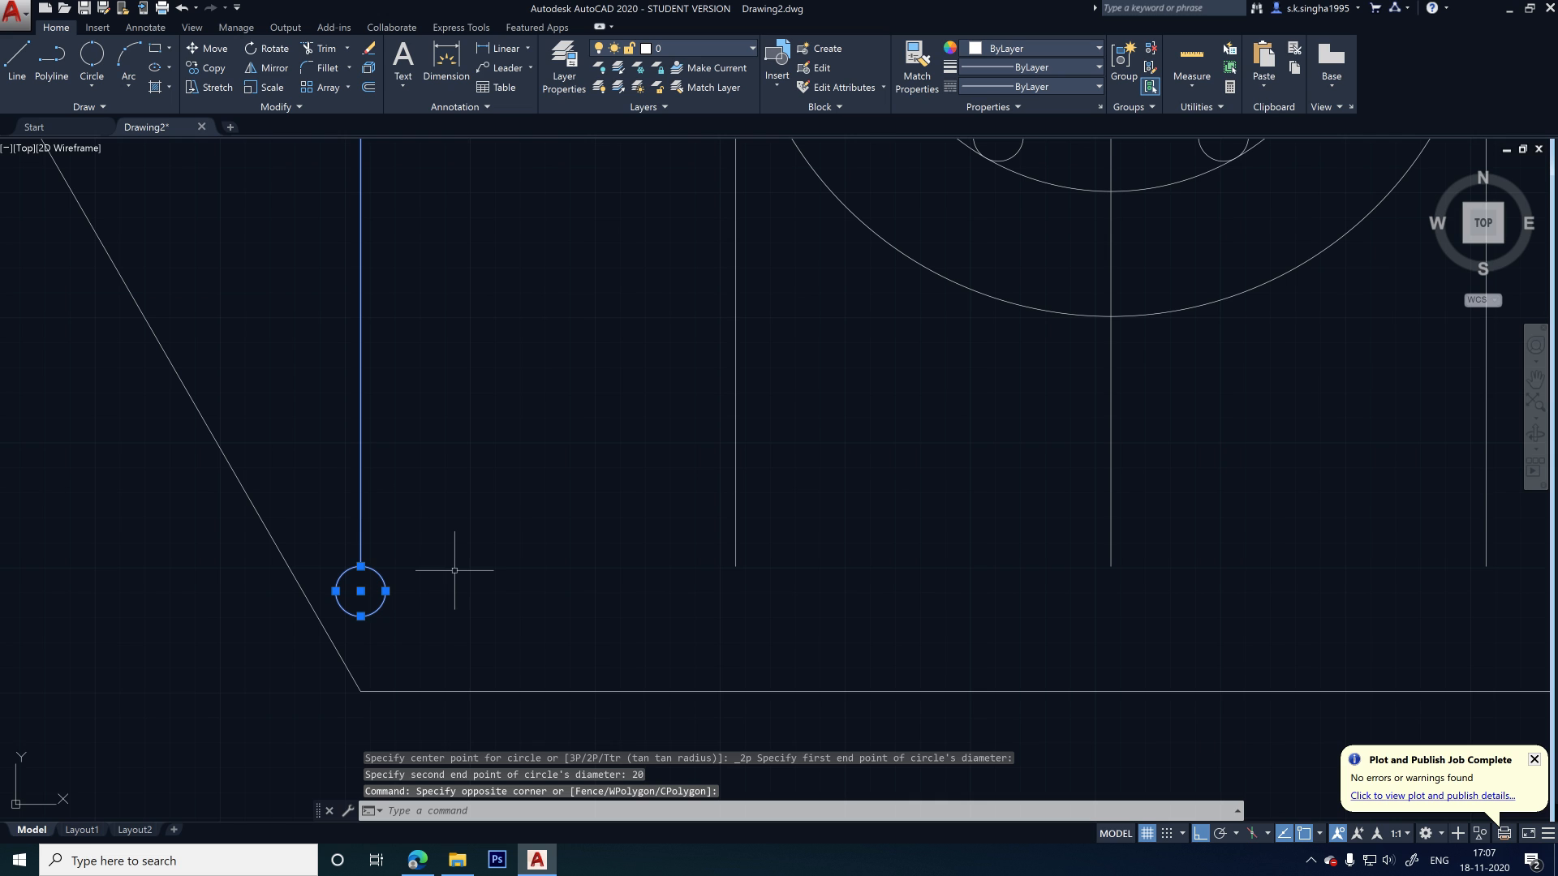
pyautogui.write('m')
pyautogui.press('Return')
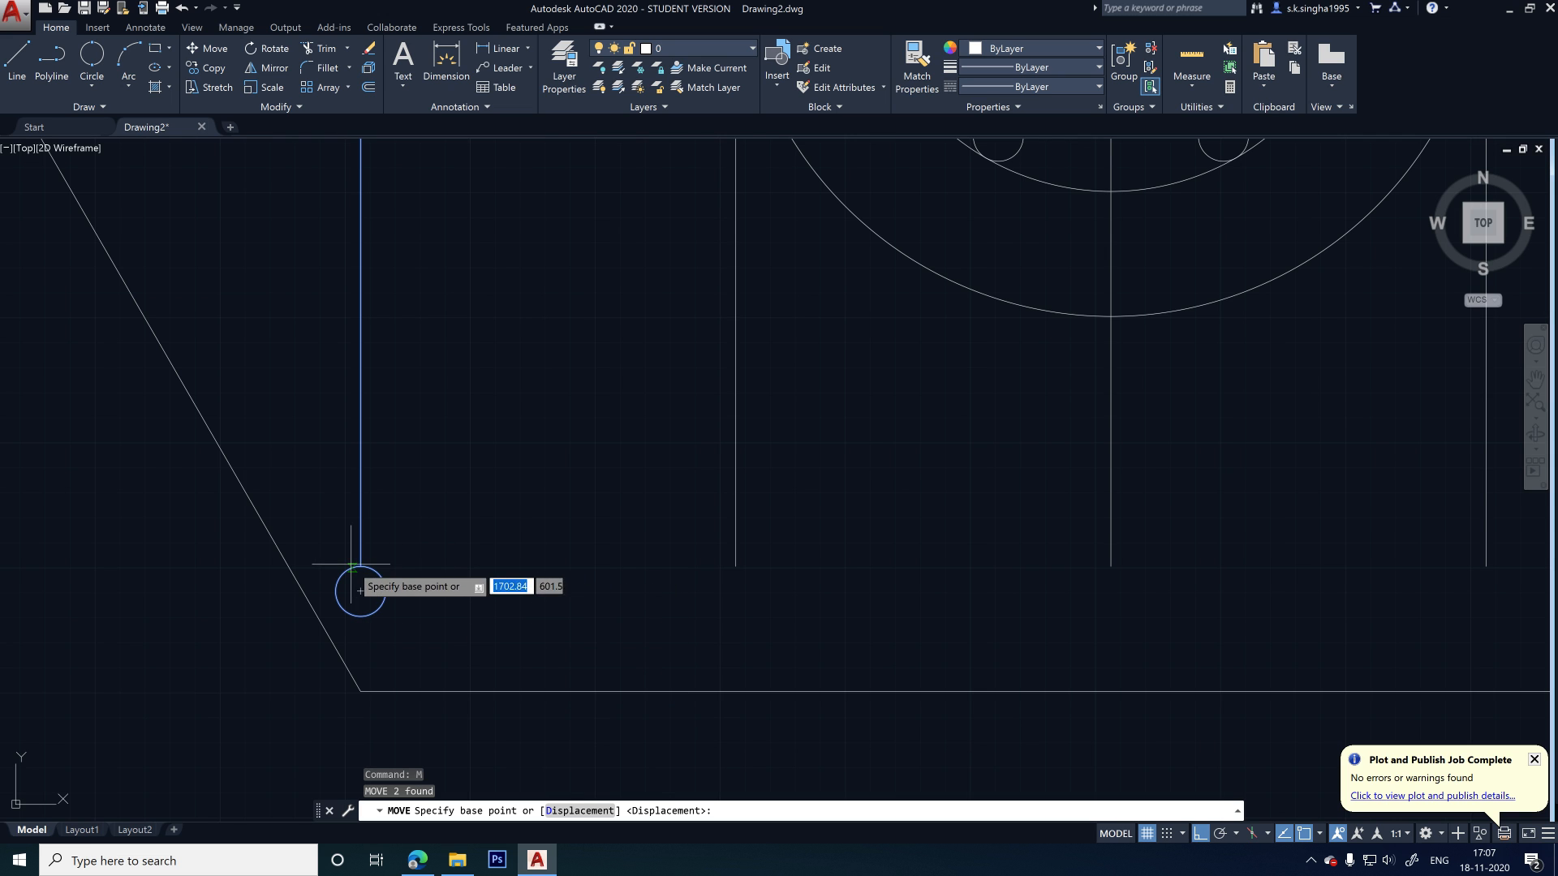
pyautogui.click(360, 591)
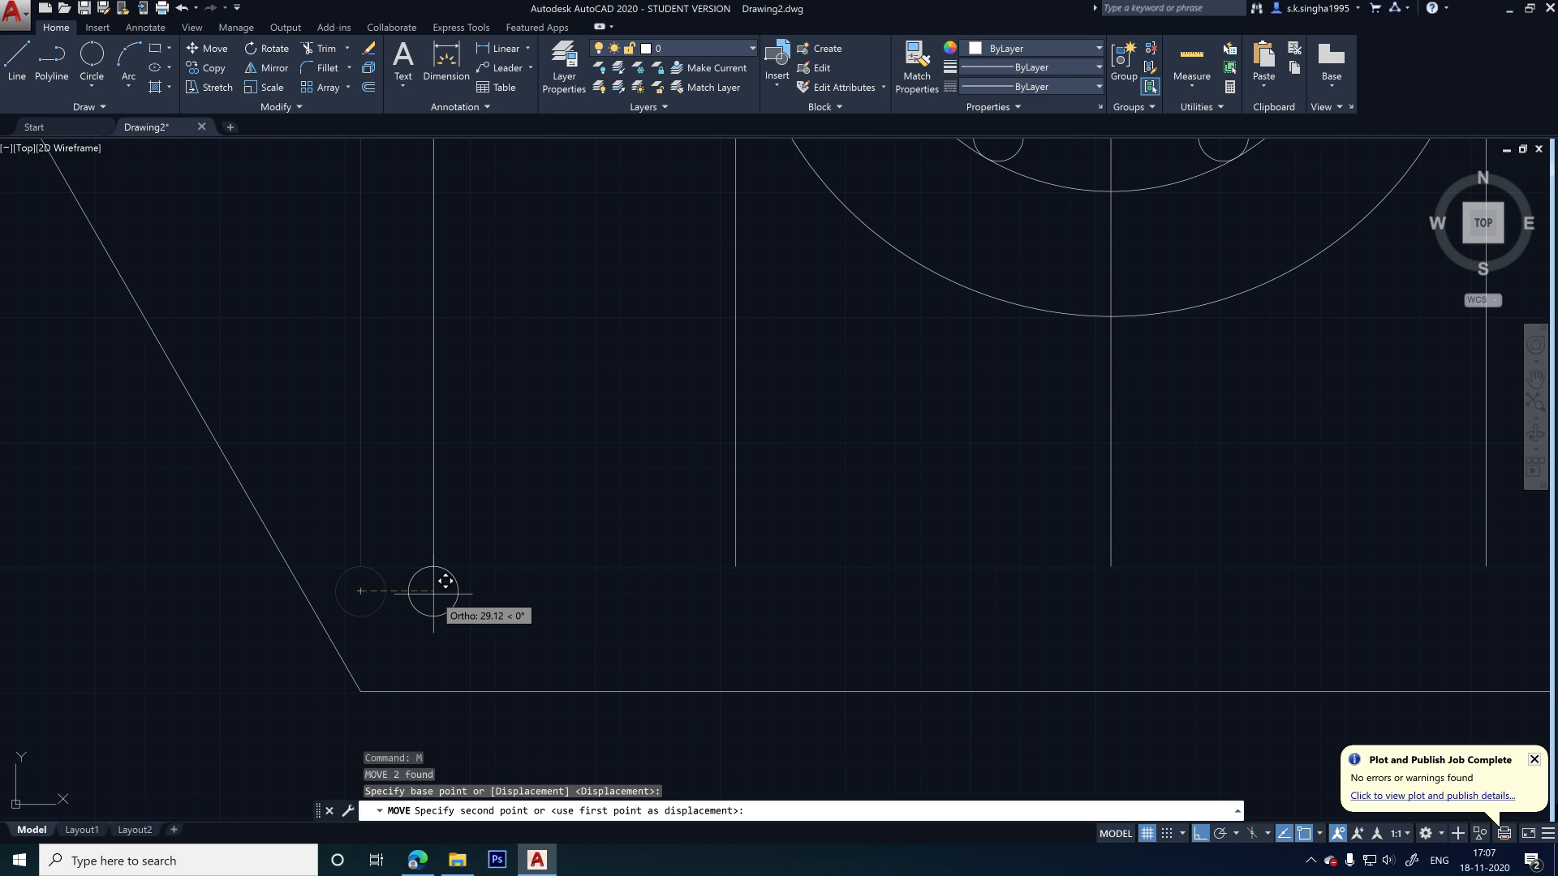
pyautogui.write('50')
pyautogui.press('Return')
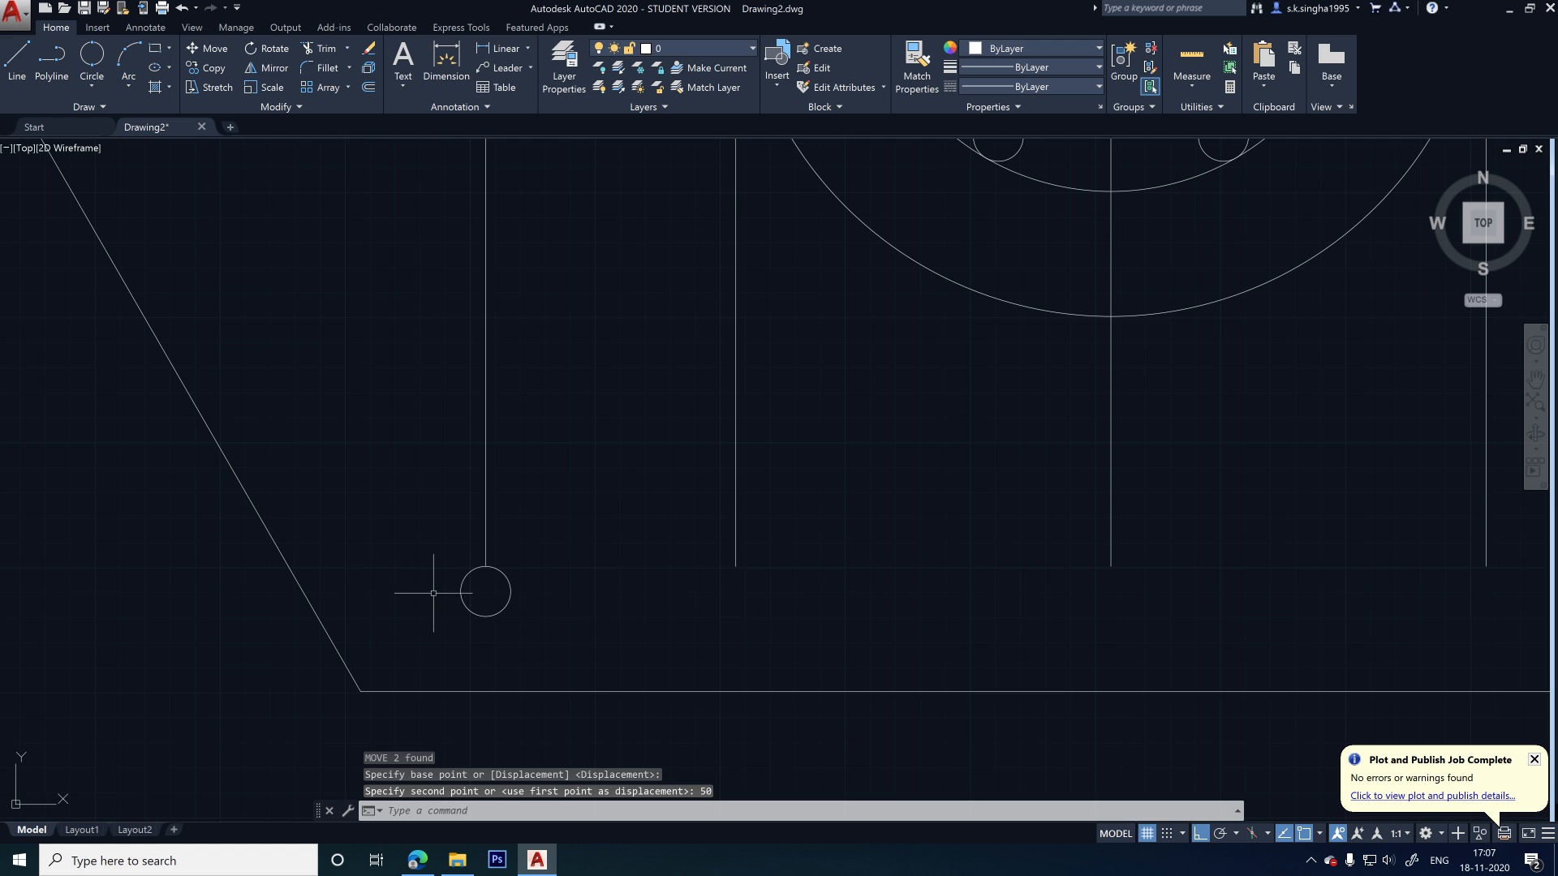
# - Undo the 50-unit move of the leftmost vertical line and its end circle
pyautogui.scroll(-3, 405, 591)
pyautogui.scroll(3, 742, 613)
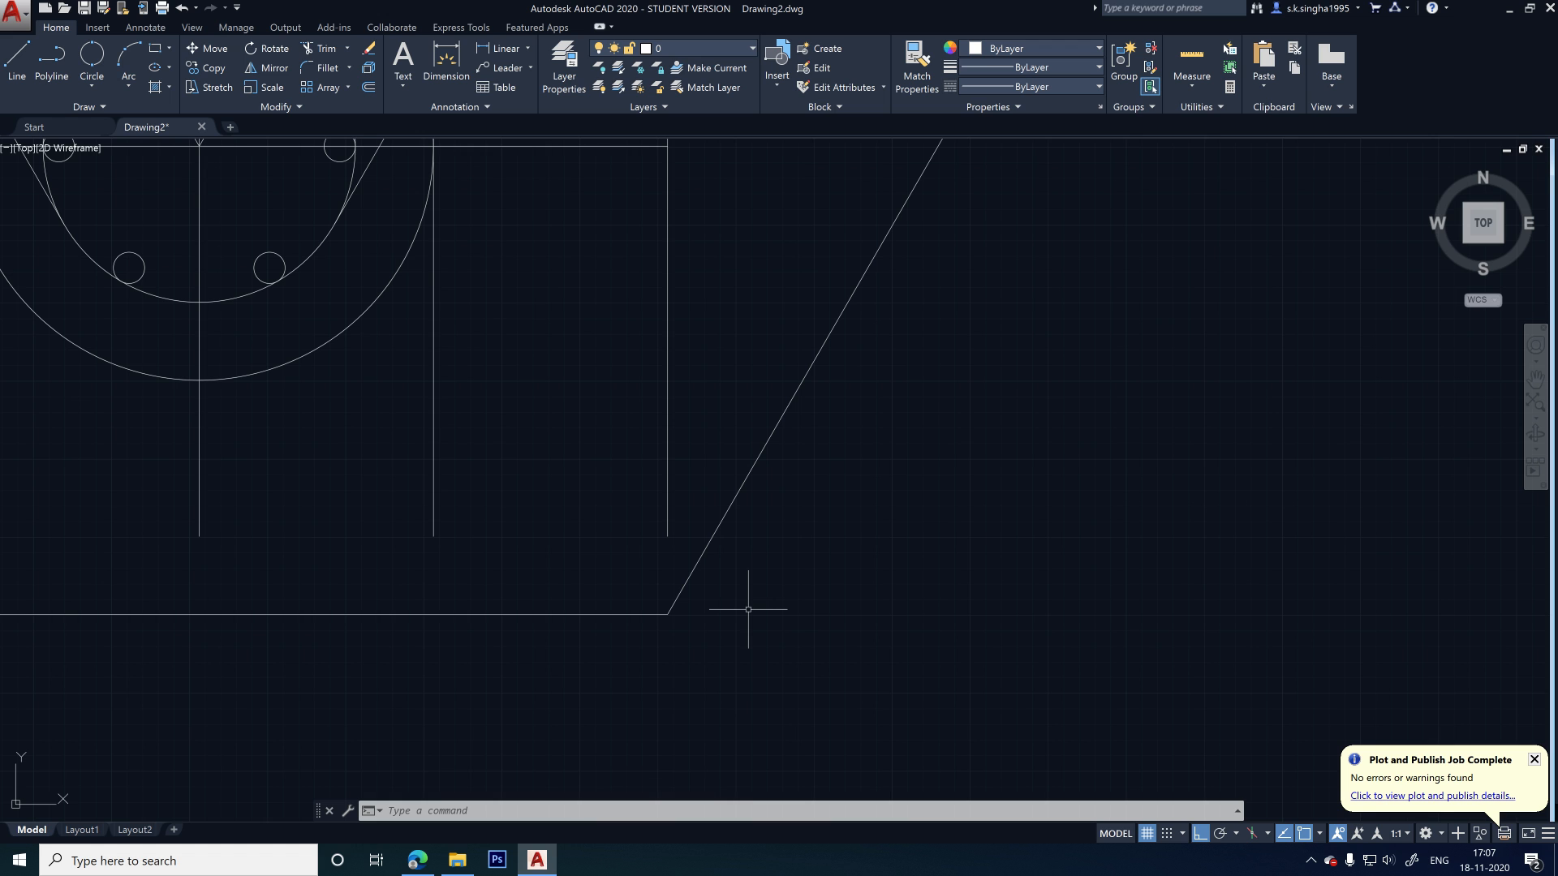
pyautogui.scroll(-3, 748, 610)
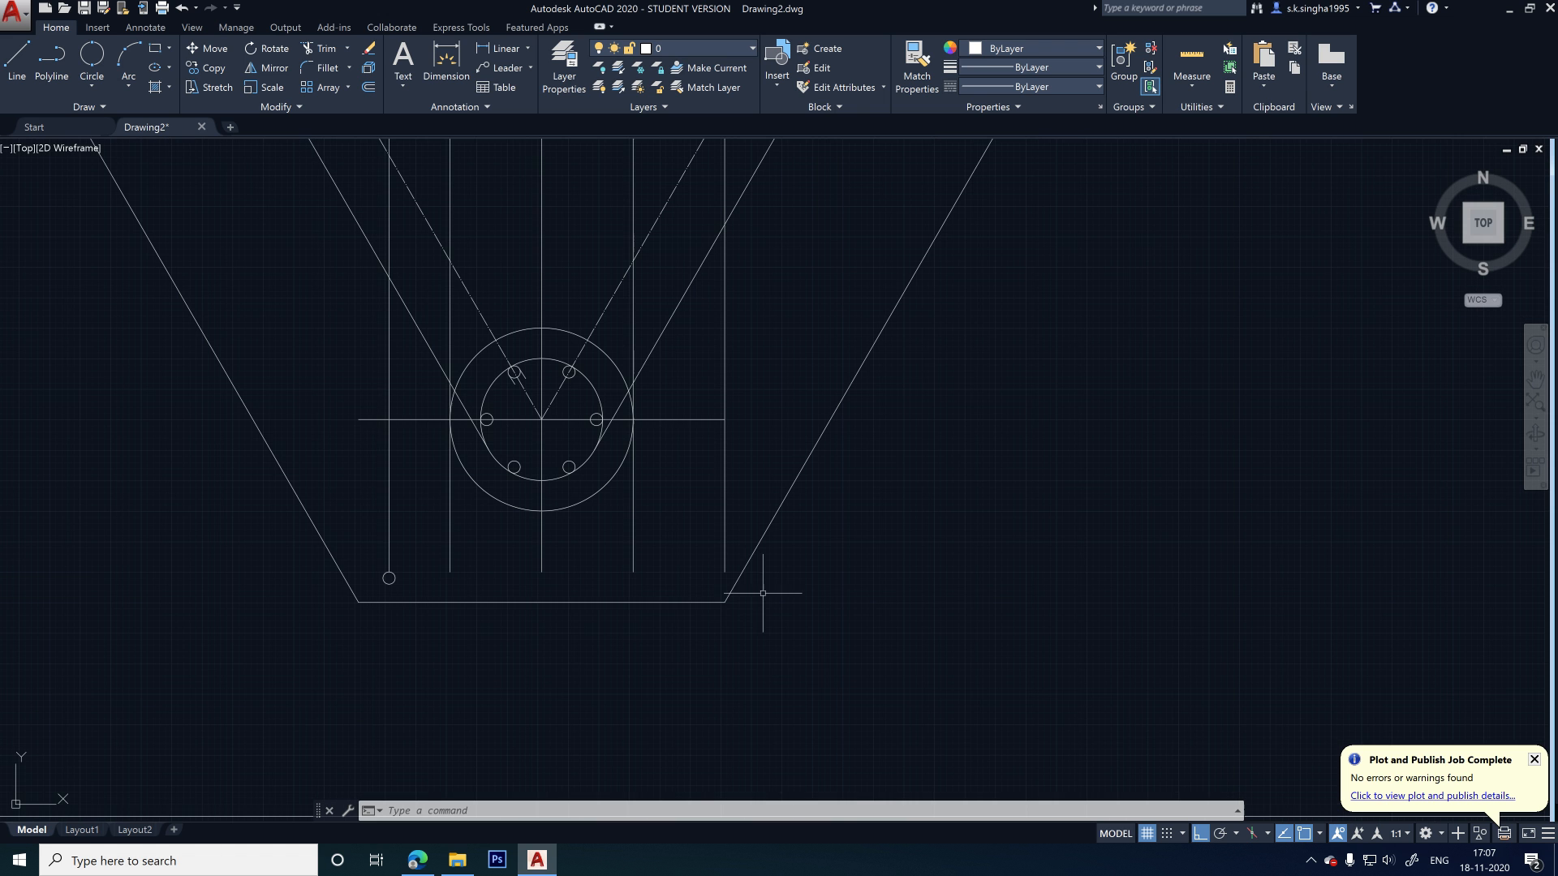
pyautogui.scroll(1, 340, 575)
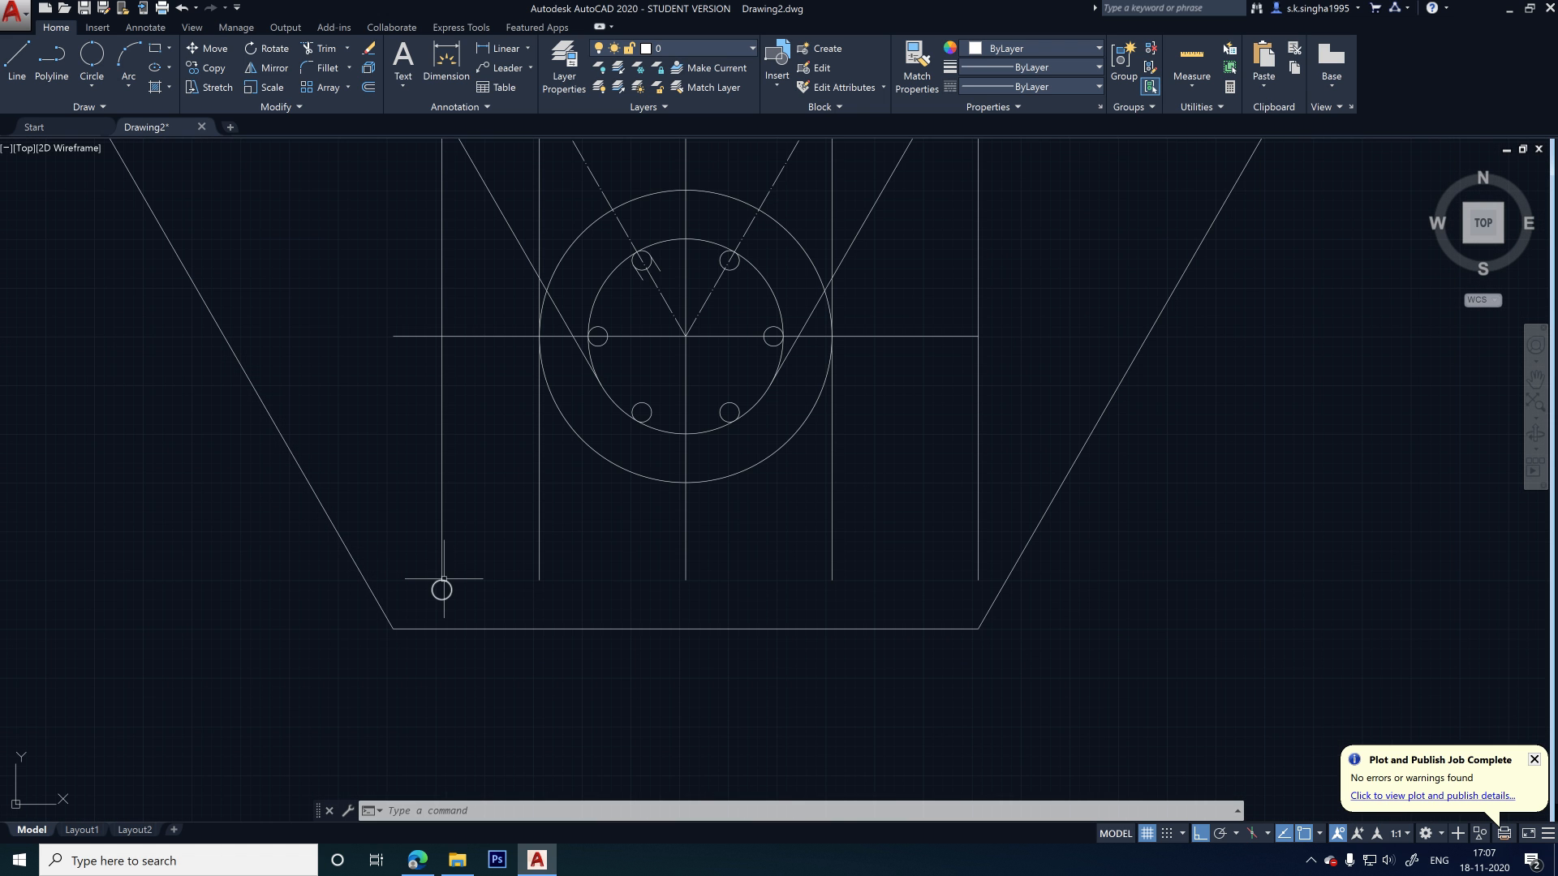
pyautogui.hotkey('ctrl', 'z')
pyautogui.hotkey('ctrl', 'z')
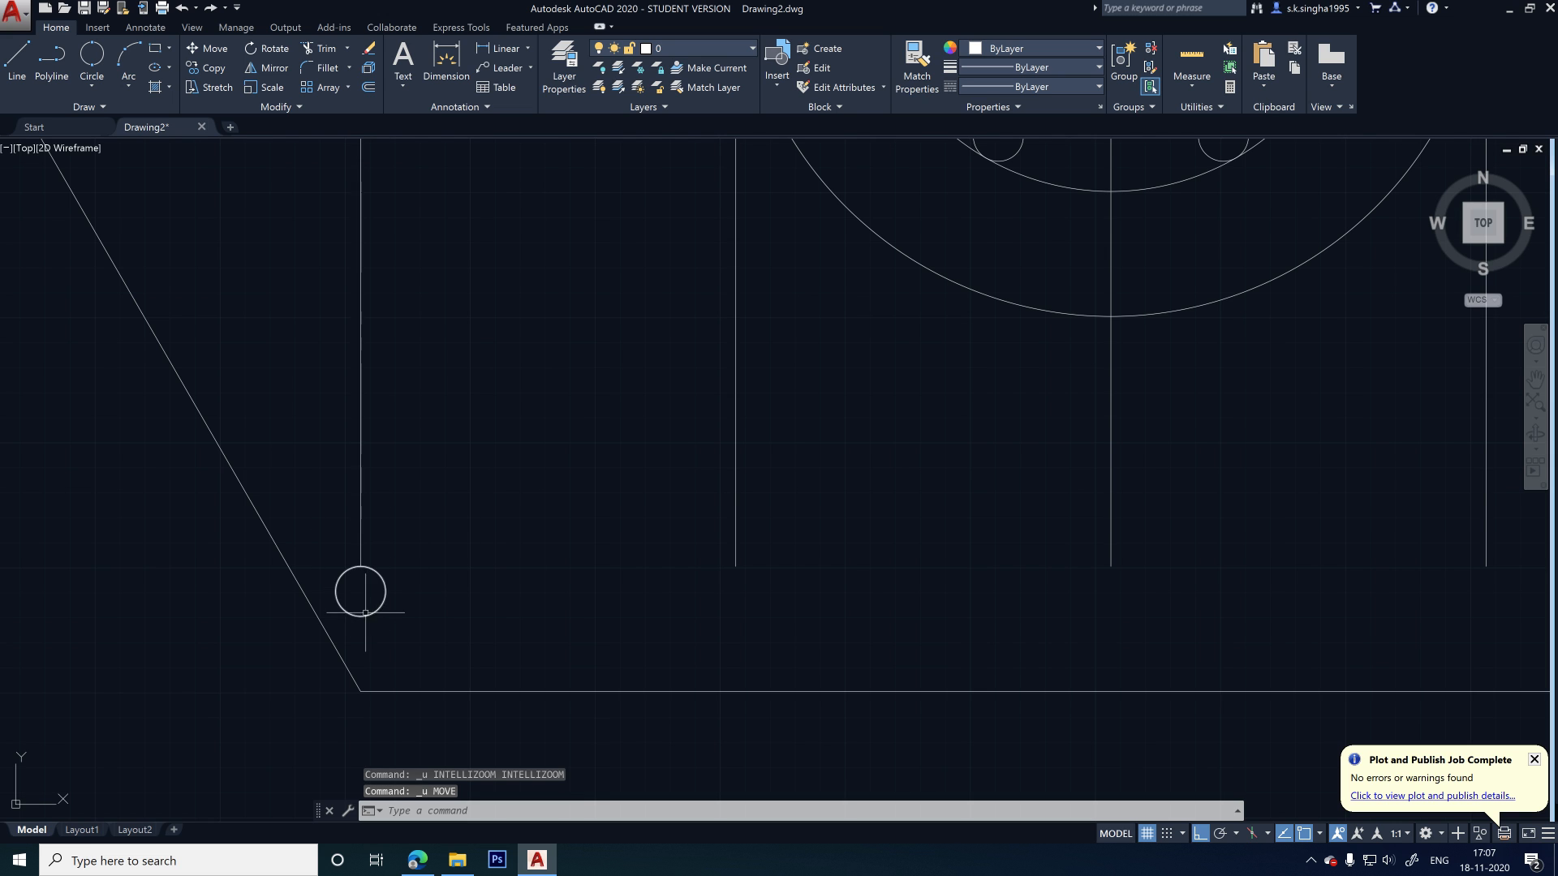
# - Move the leftmost vertical line together with its end circle horizontally inward by 20, away from the slanted outline edge
pyautogui.click(365, 522)
pyautogui.click(353, 595)
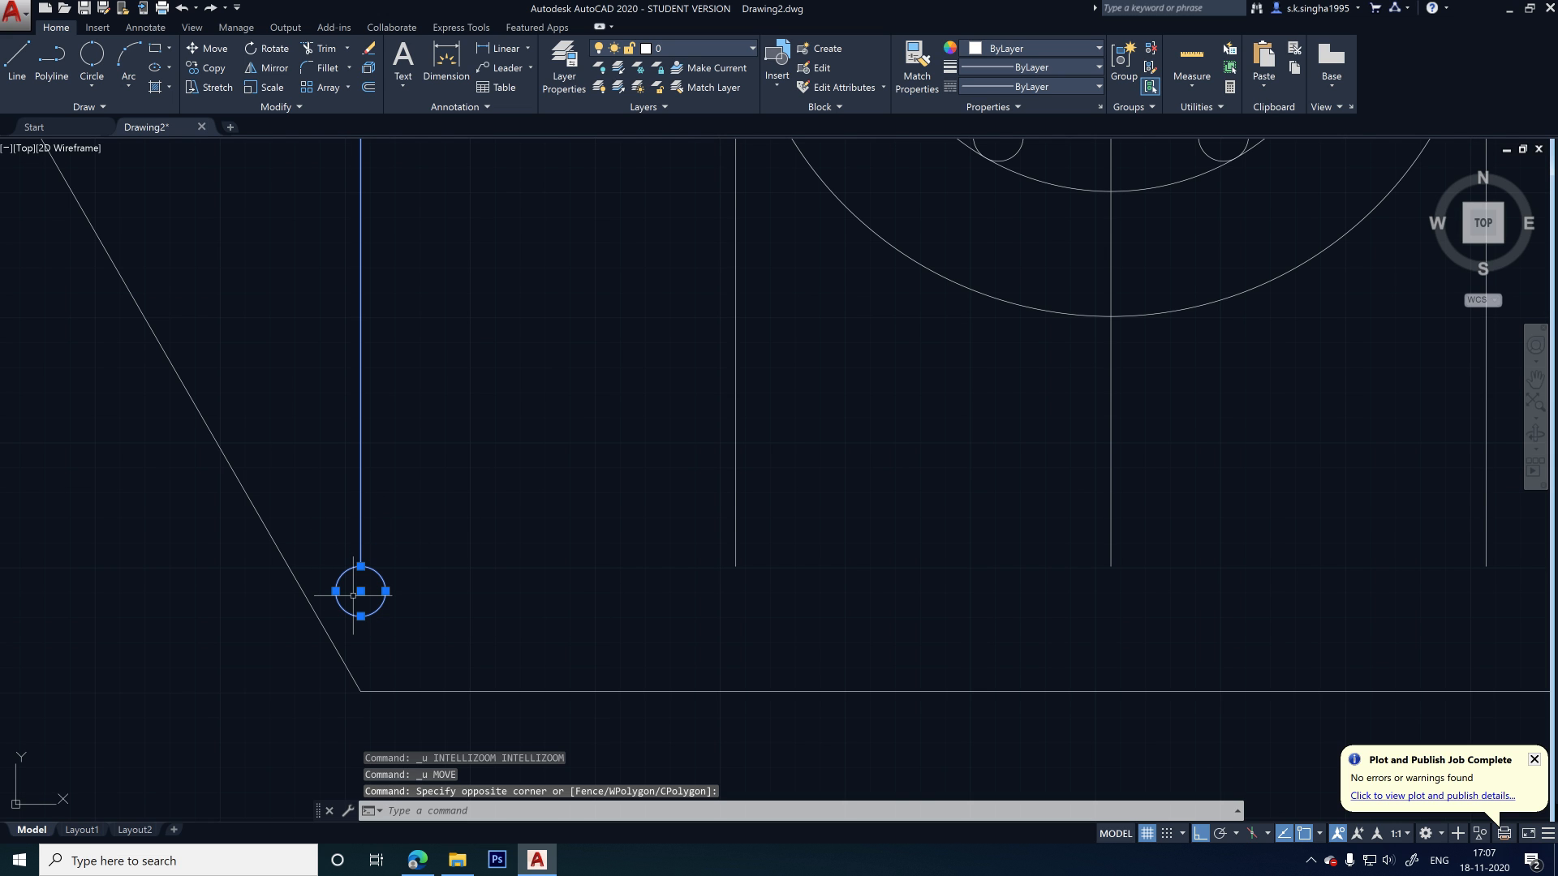
pyautogui.press('Return')
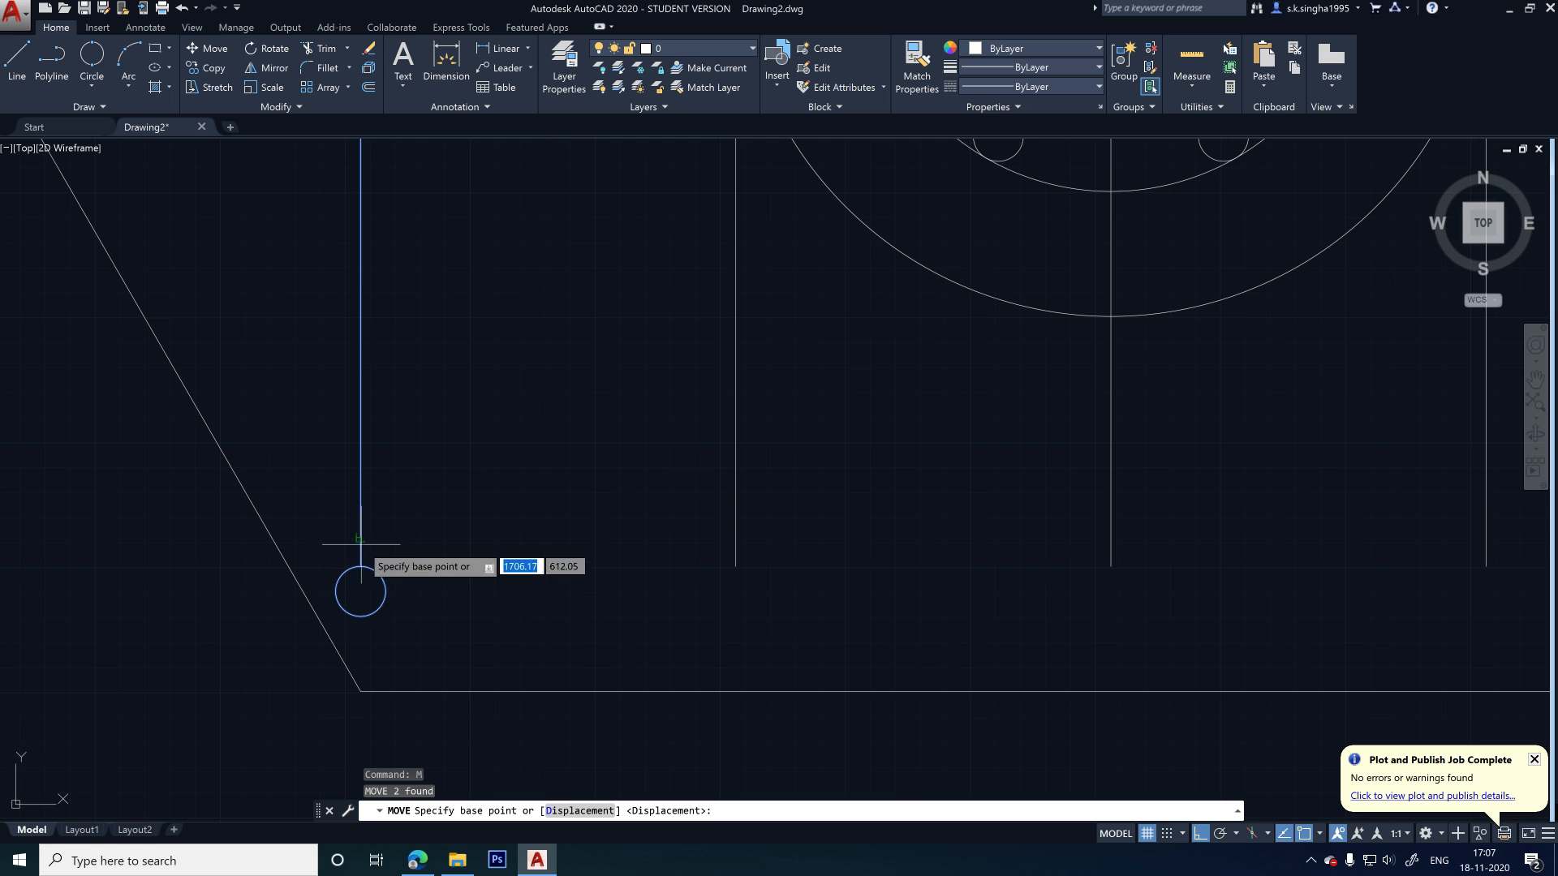
pyautogui.click(360, 591)
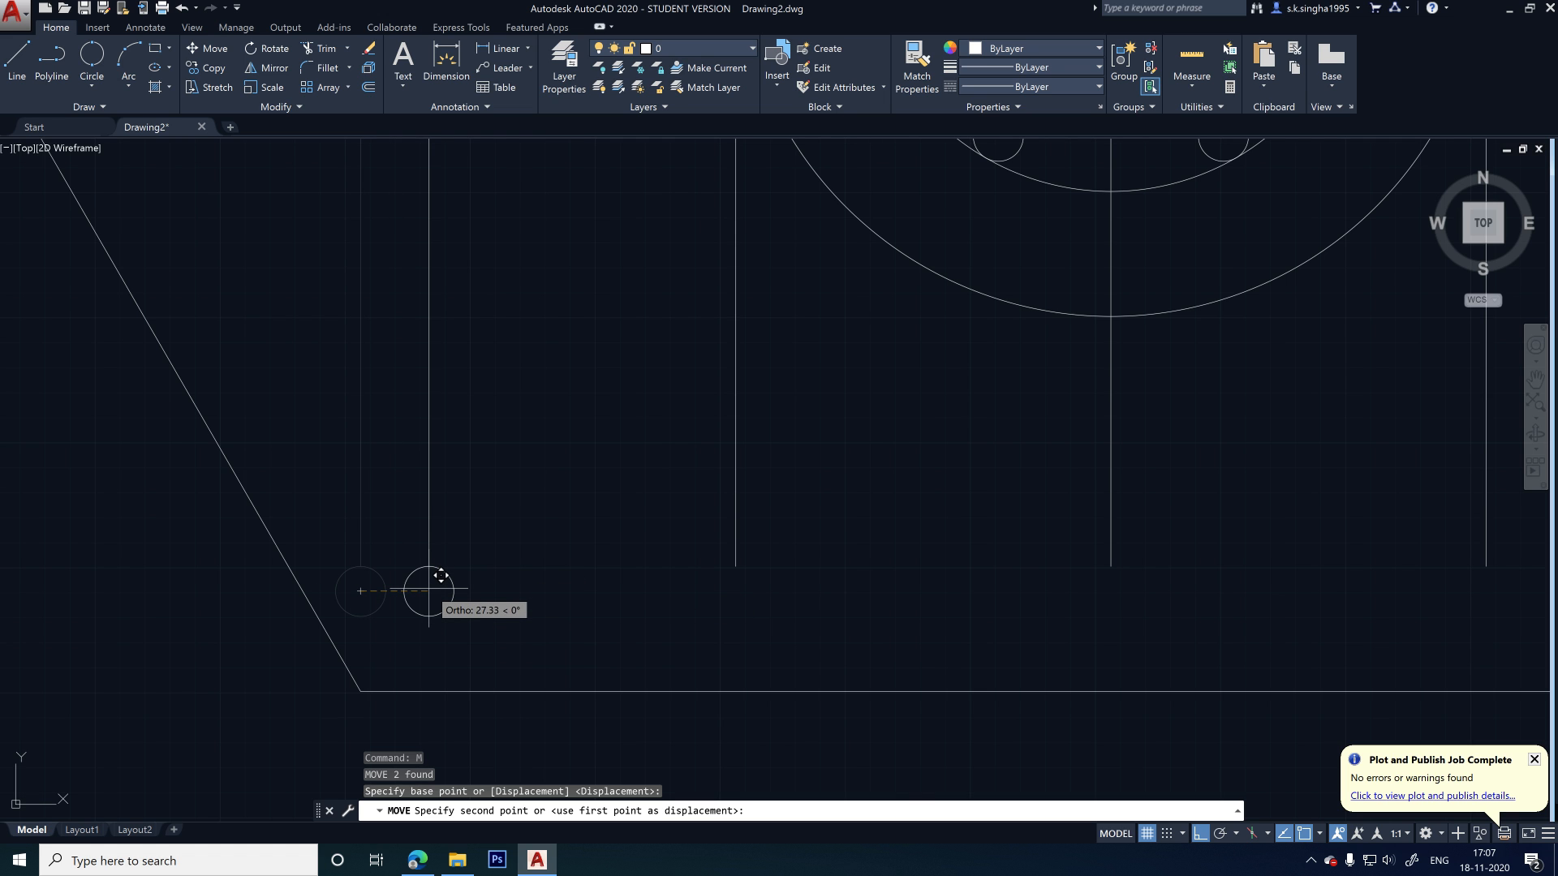
pyautogui.write('20')
pyautogui.press('Return')
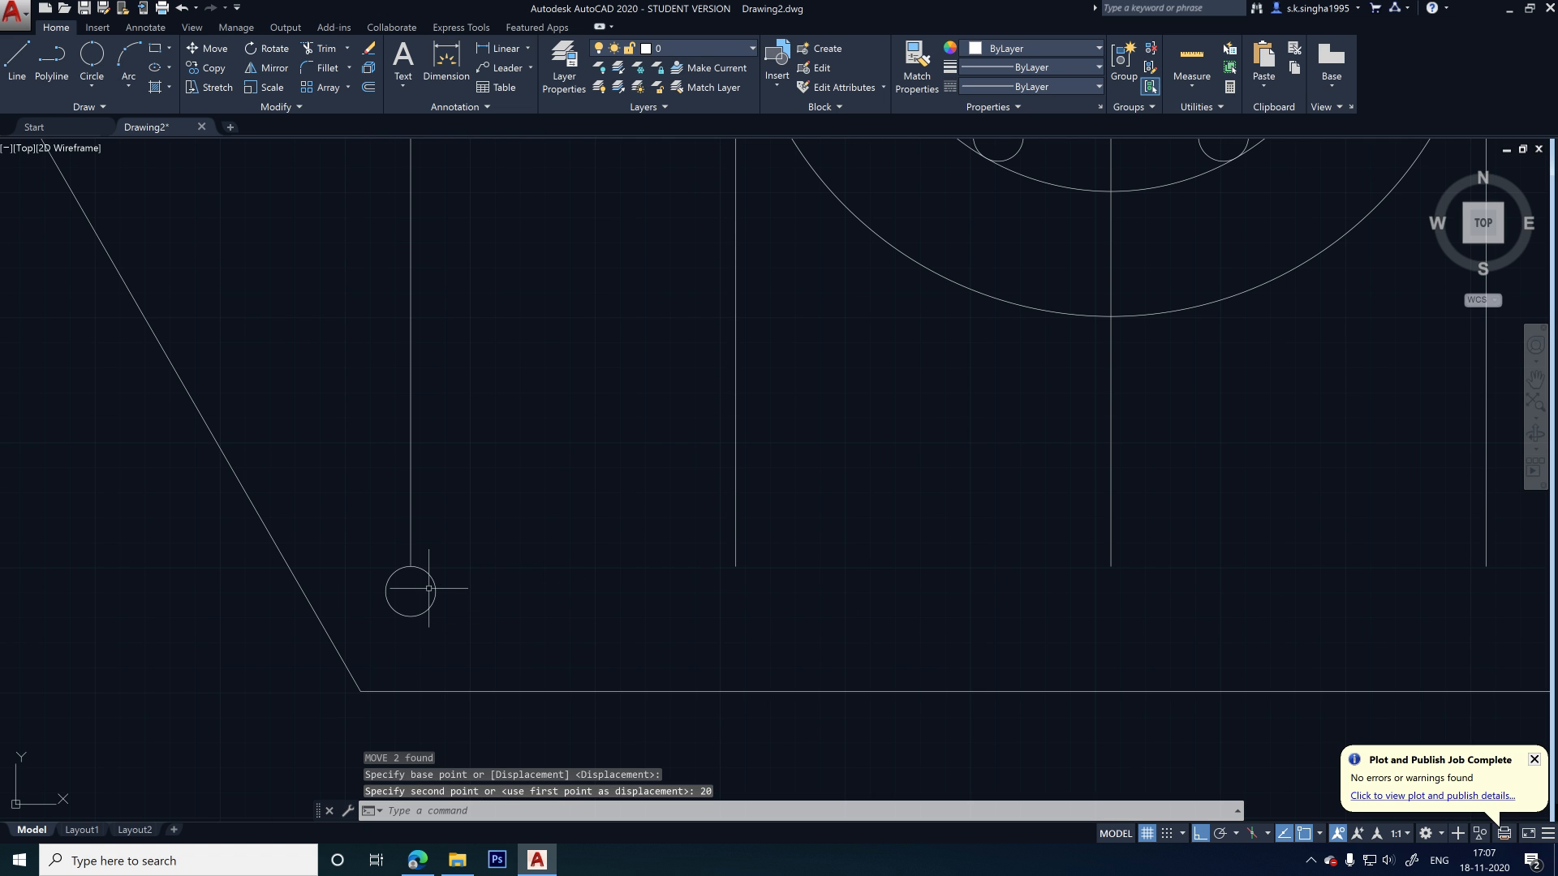
# - Move the rightmost vertical line horizontally inward by 20, away from the outline's slanted edge
pyautogui.scroll(-3, 273, 575)
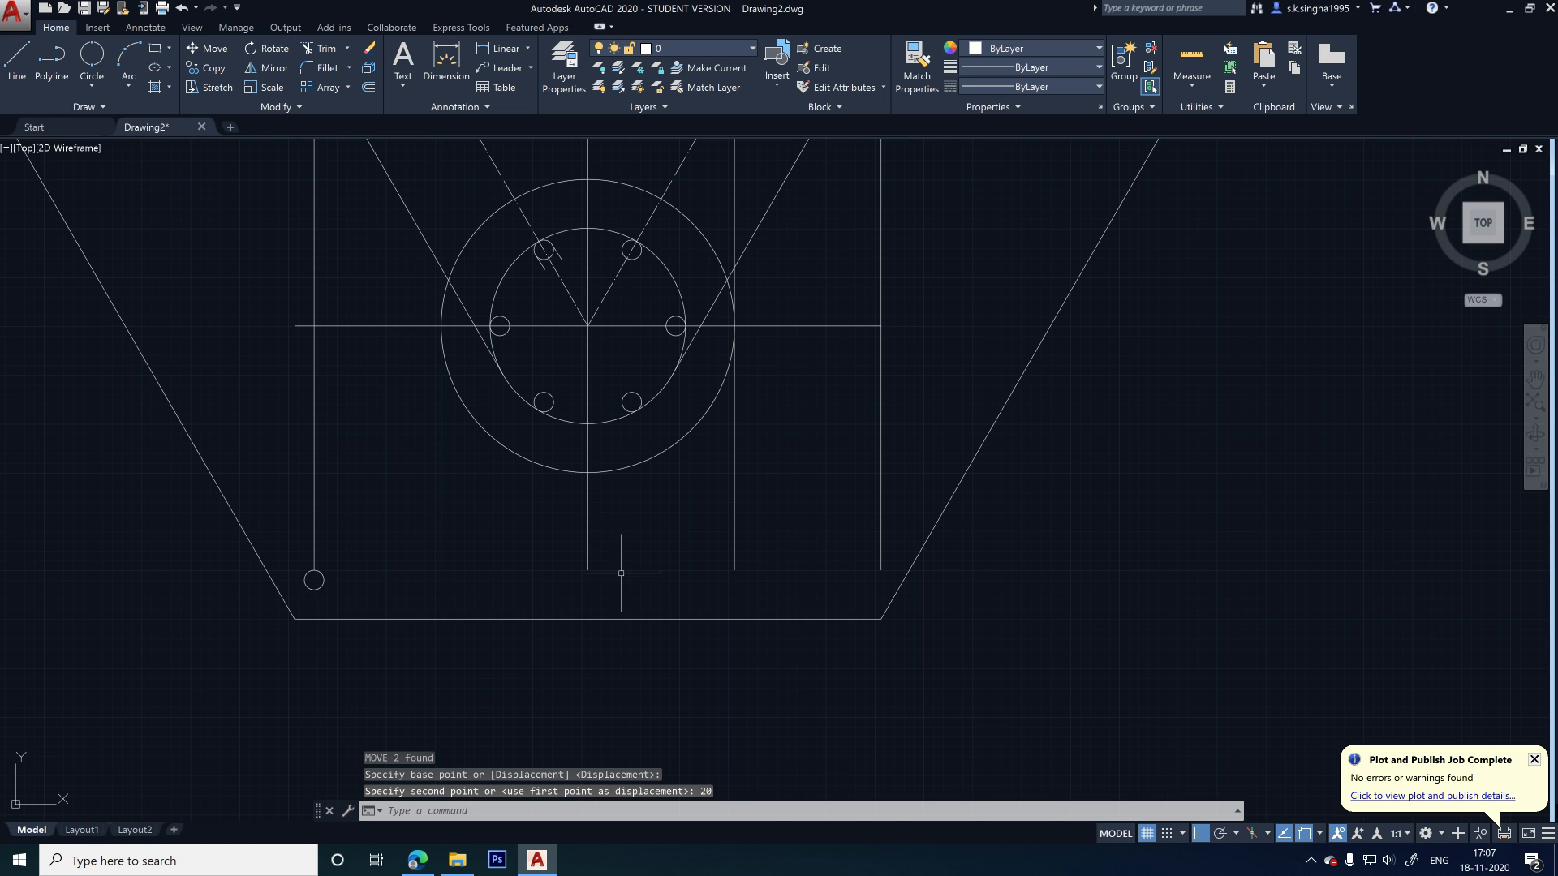
pyautogui.scroll(-3, 876, 556)
pyautogui.click(900, 569)
pyautogui.click(883, 584)
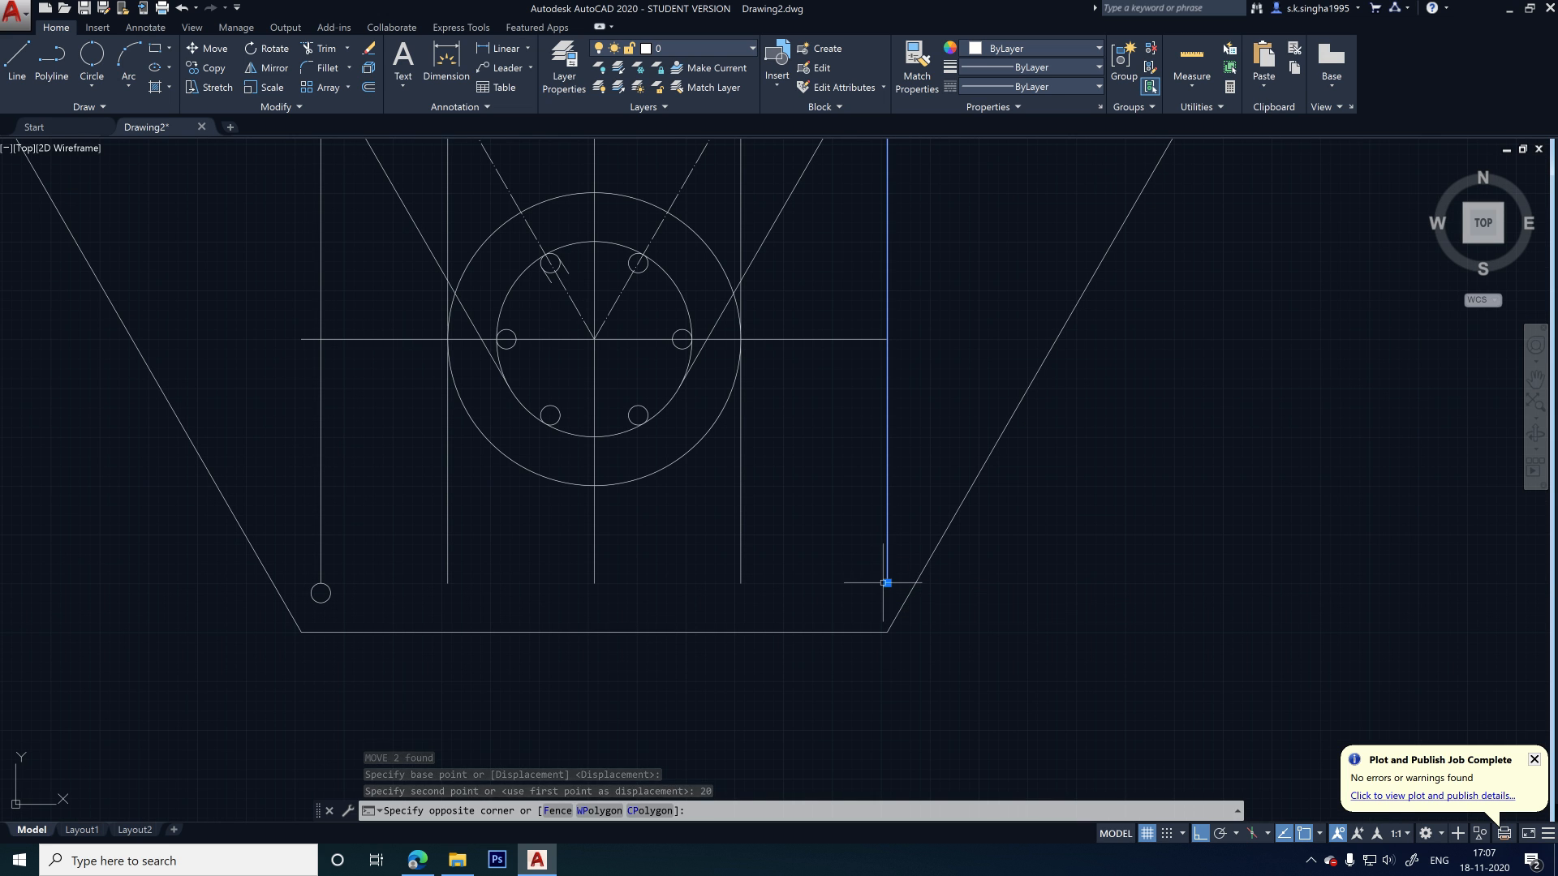
pyautogui.write('m')
pyautogui.press('Return')
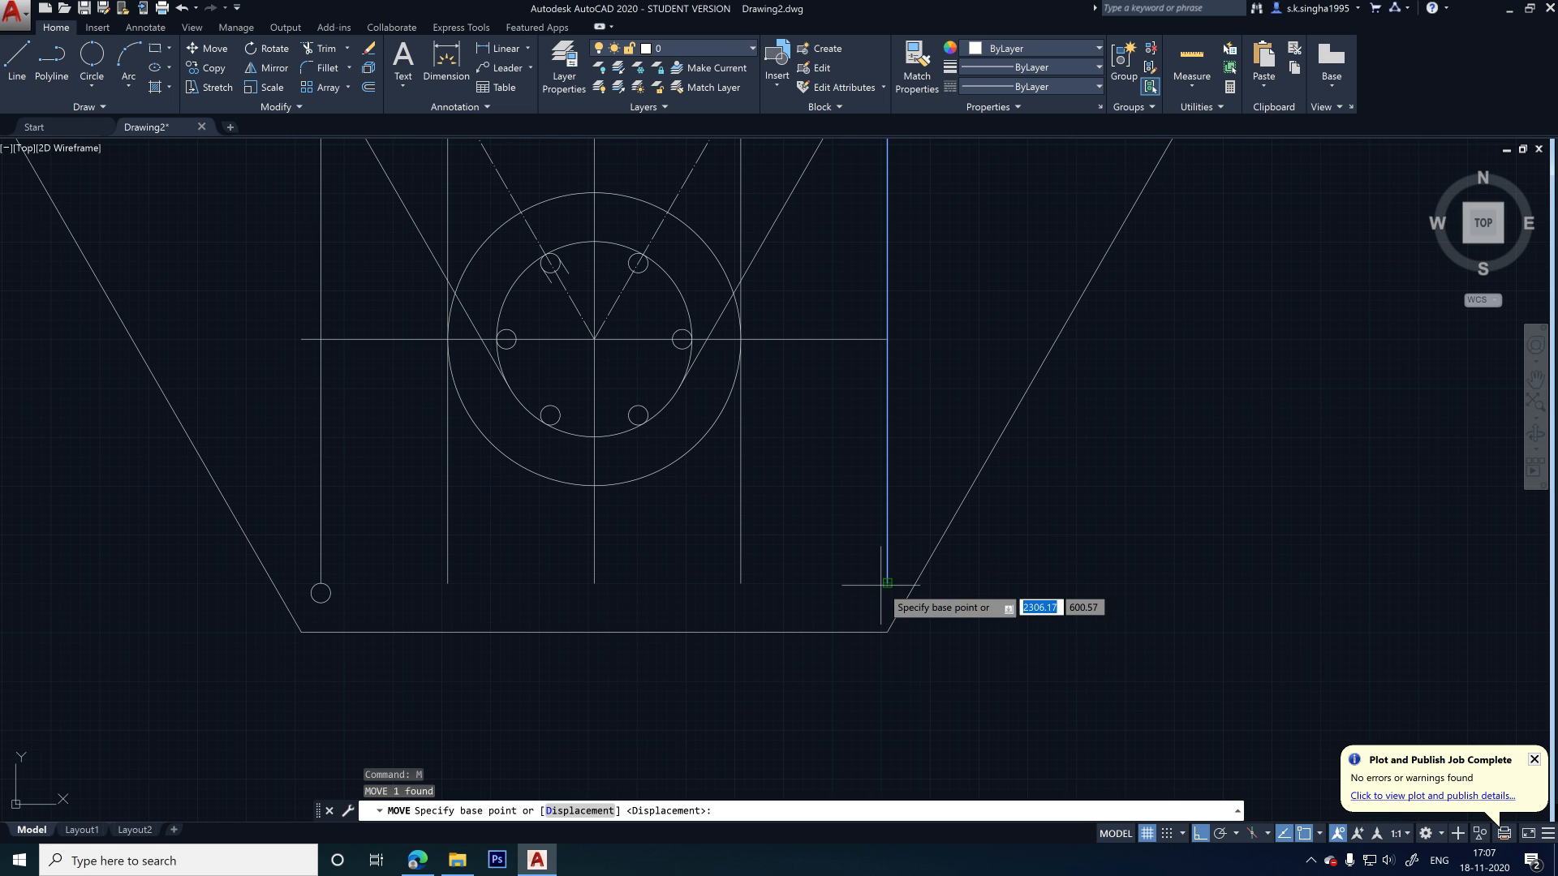
pyautogui.click(878, 583)
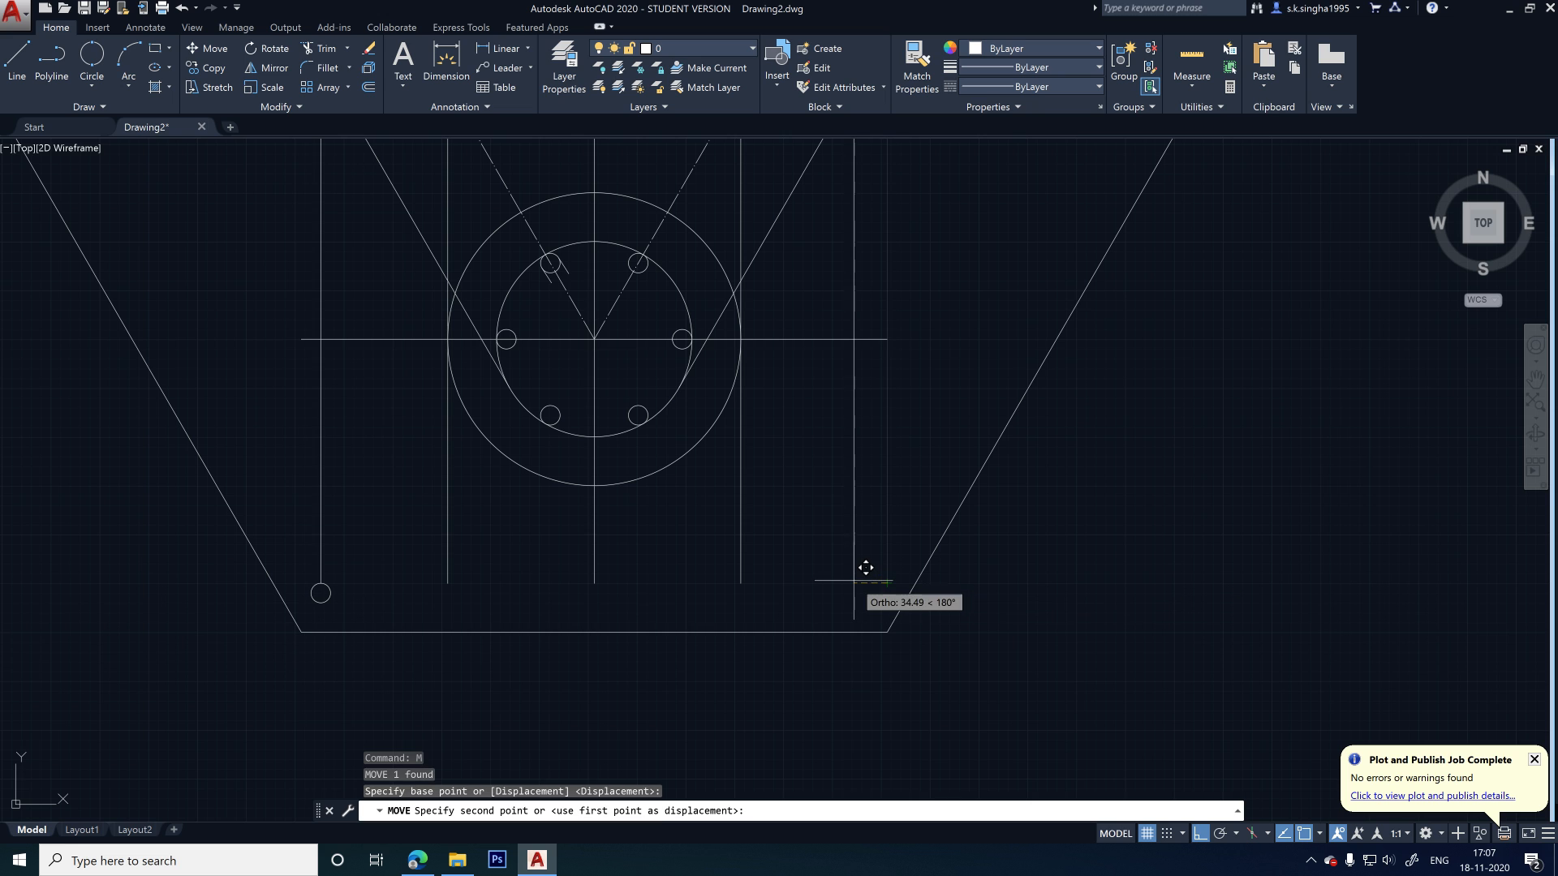
pyautogui.write('20')
pyautogui.press('Return')
pyautogui.press('Escape')
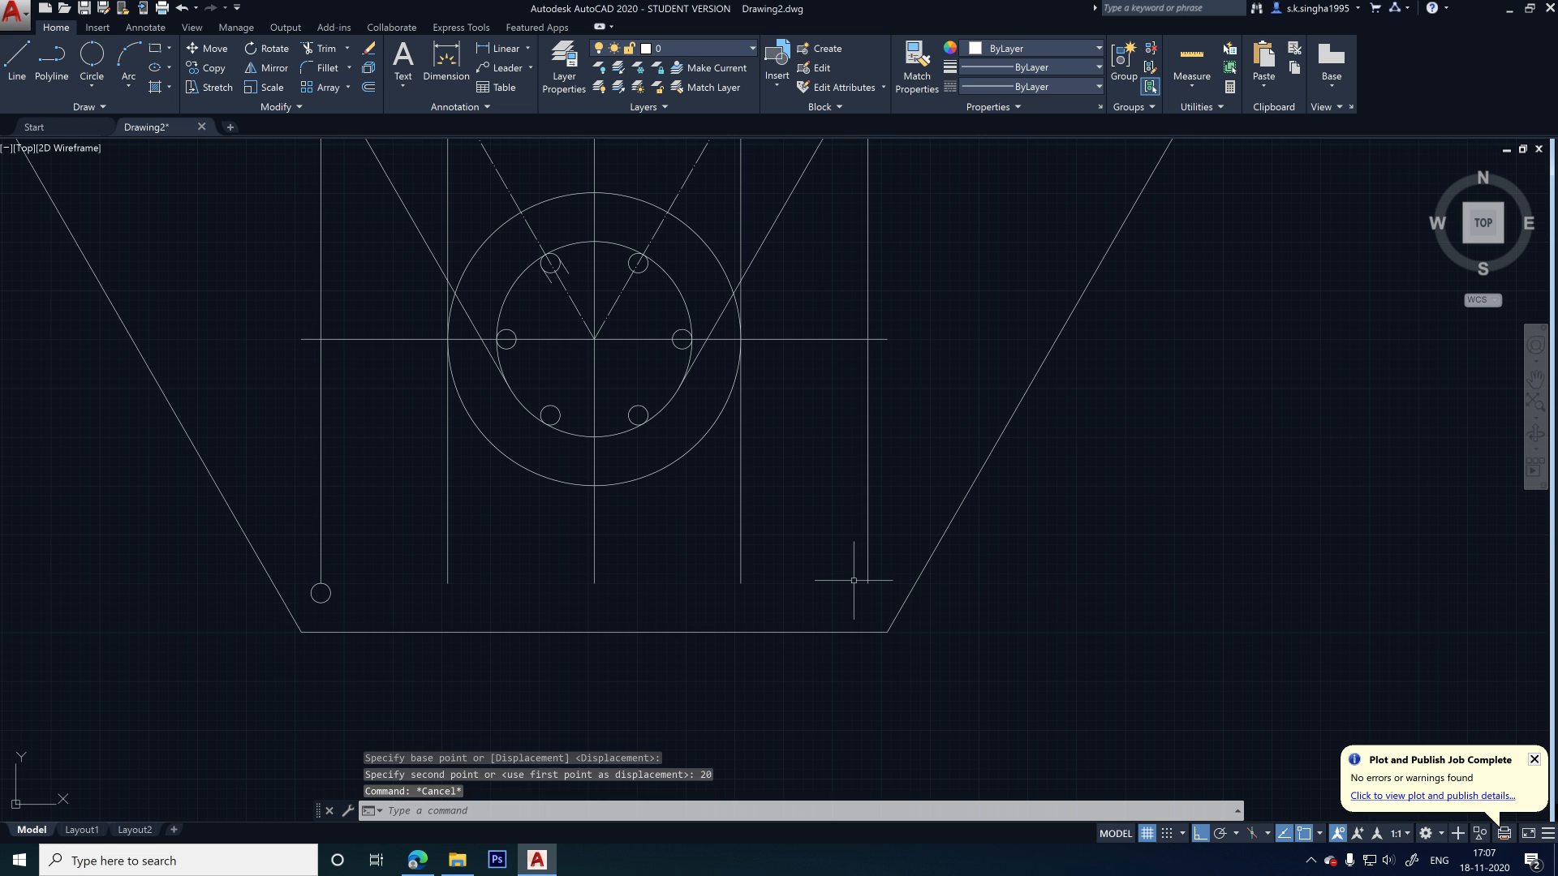
# - Copy the end circle of the leftmost vertical bar line to the lower ends of the other four vertical lines
pyautogui.scroll(4, 319, 599)
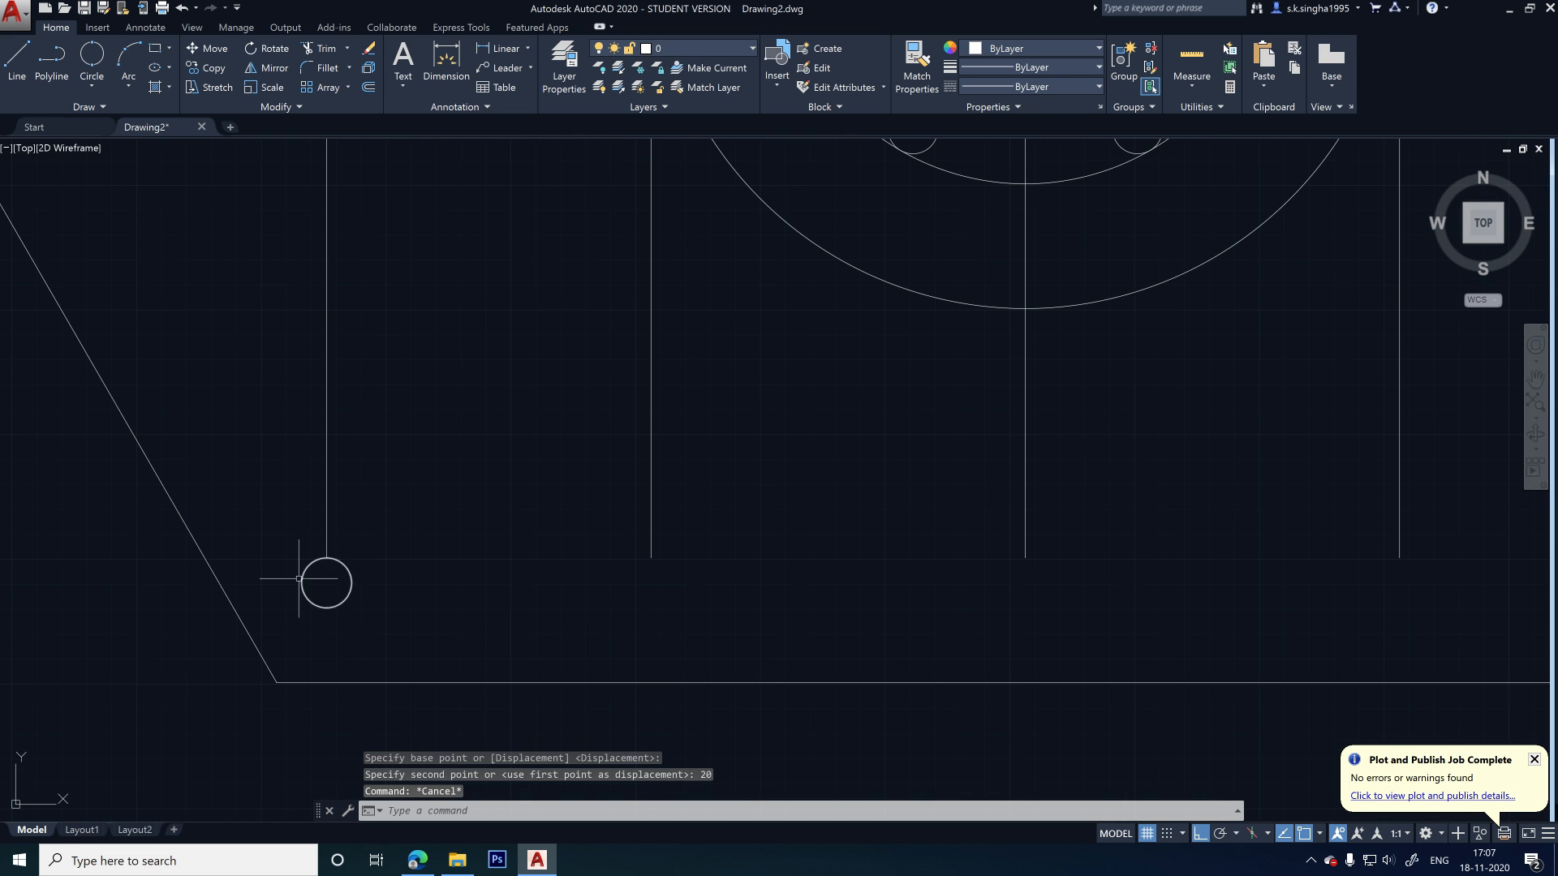
pyautogui.click(374, 575)
pyautogui.click(348, 591)
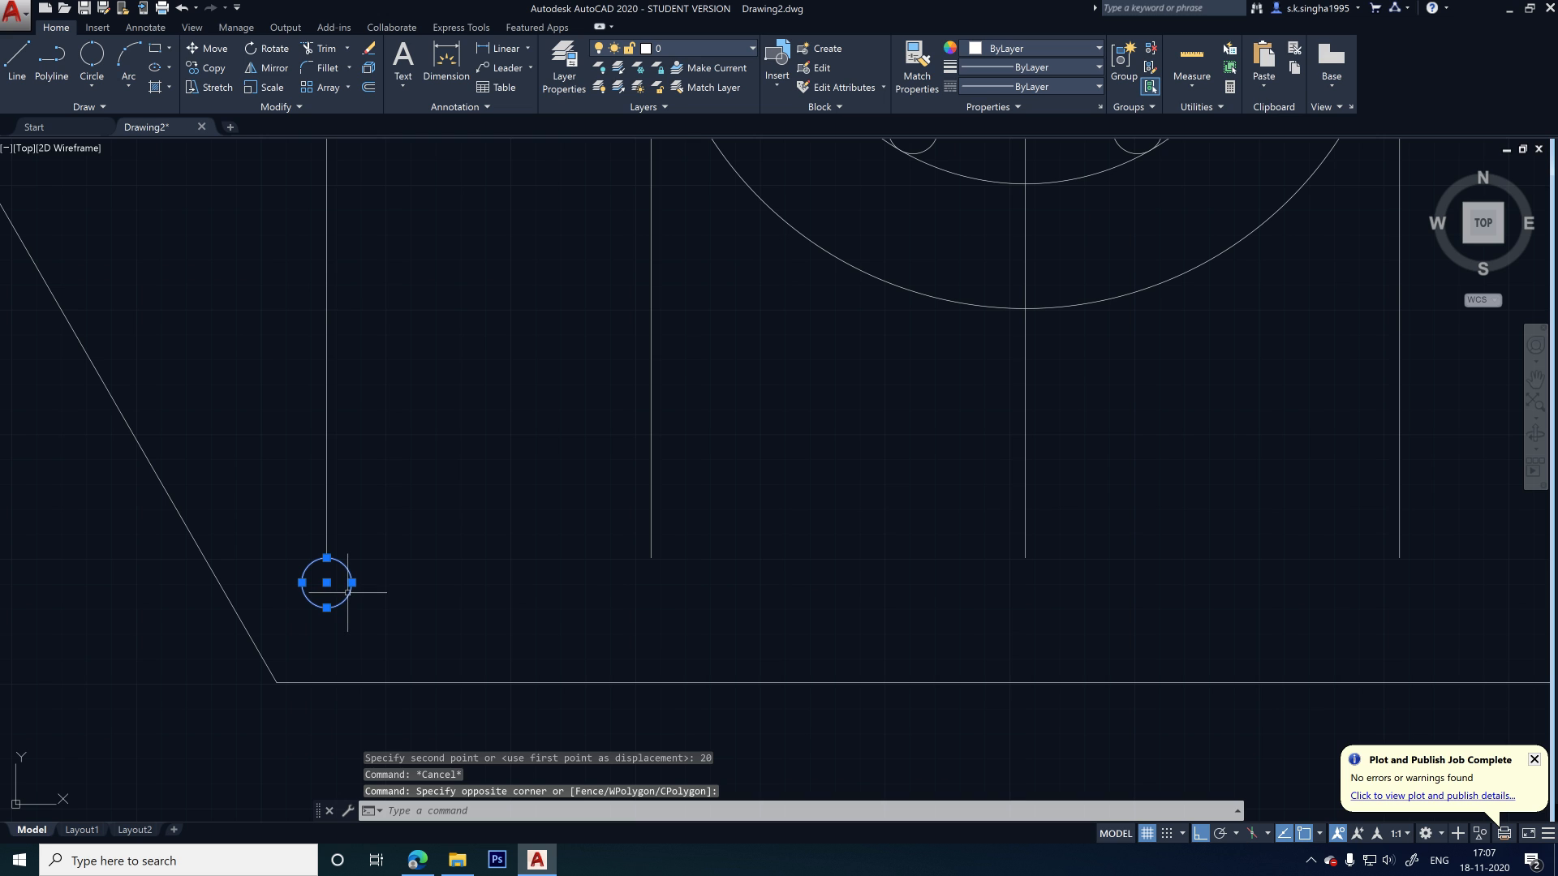
pyautogui.write('co')
pyautogui.press('Return')
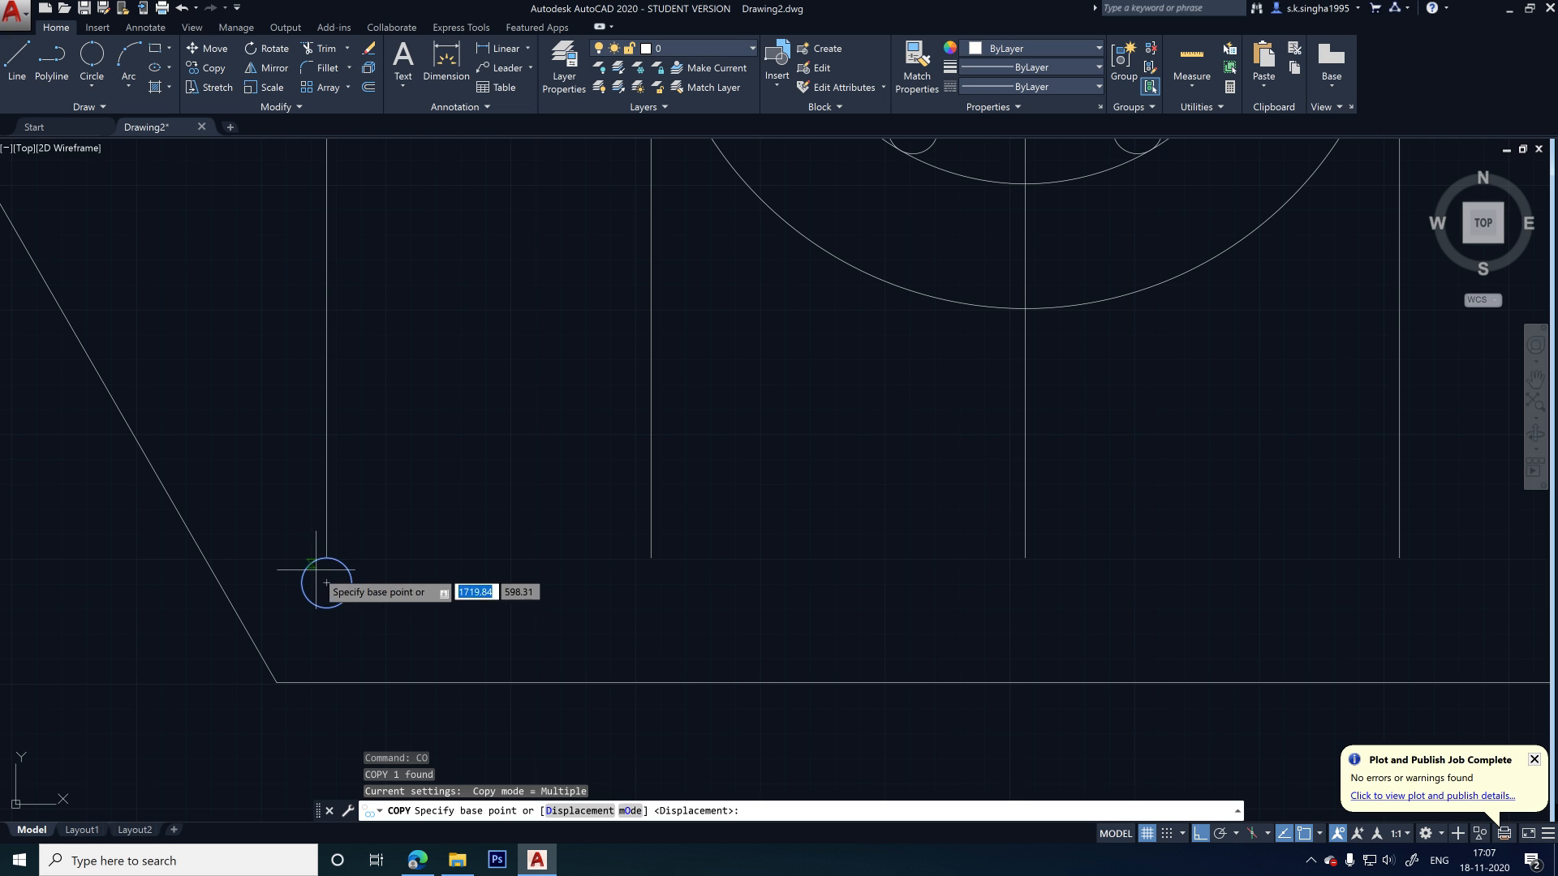
pyautogui.click(326, 583)
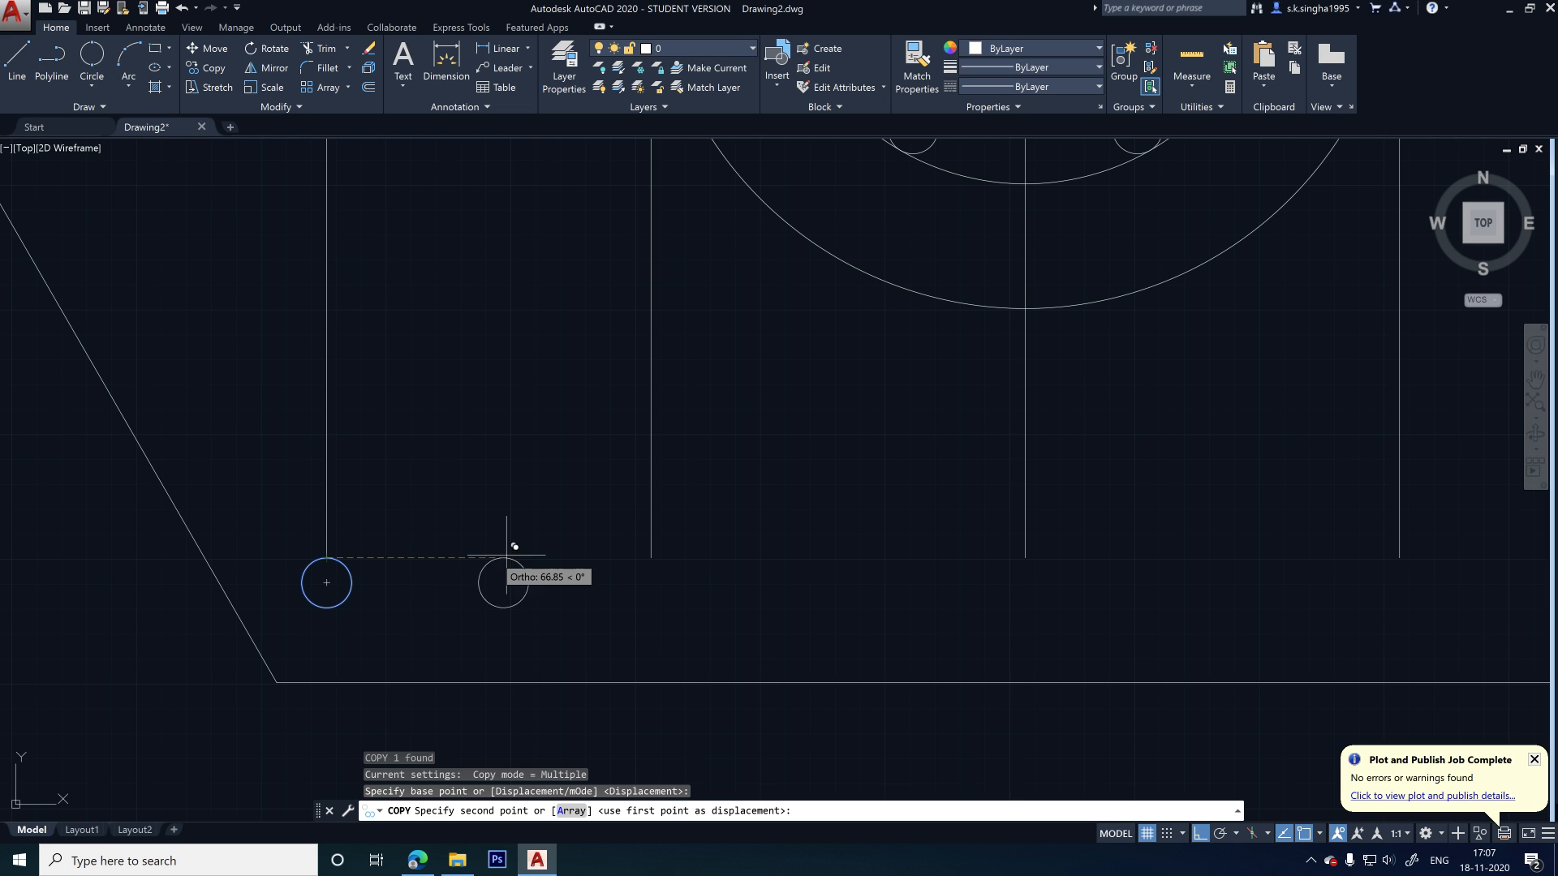
pyautogui.click(651, 557)
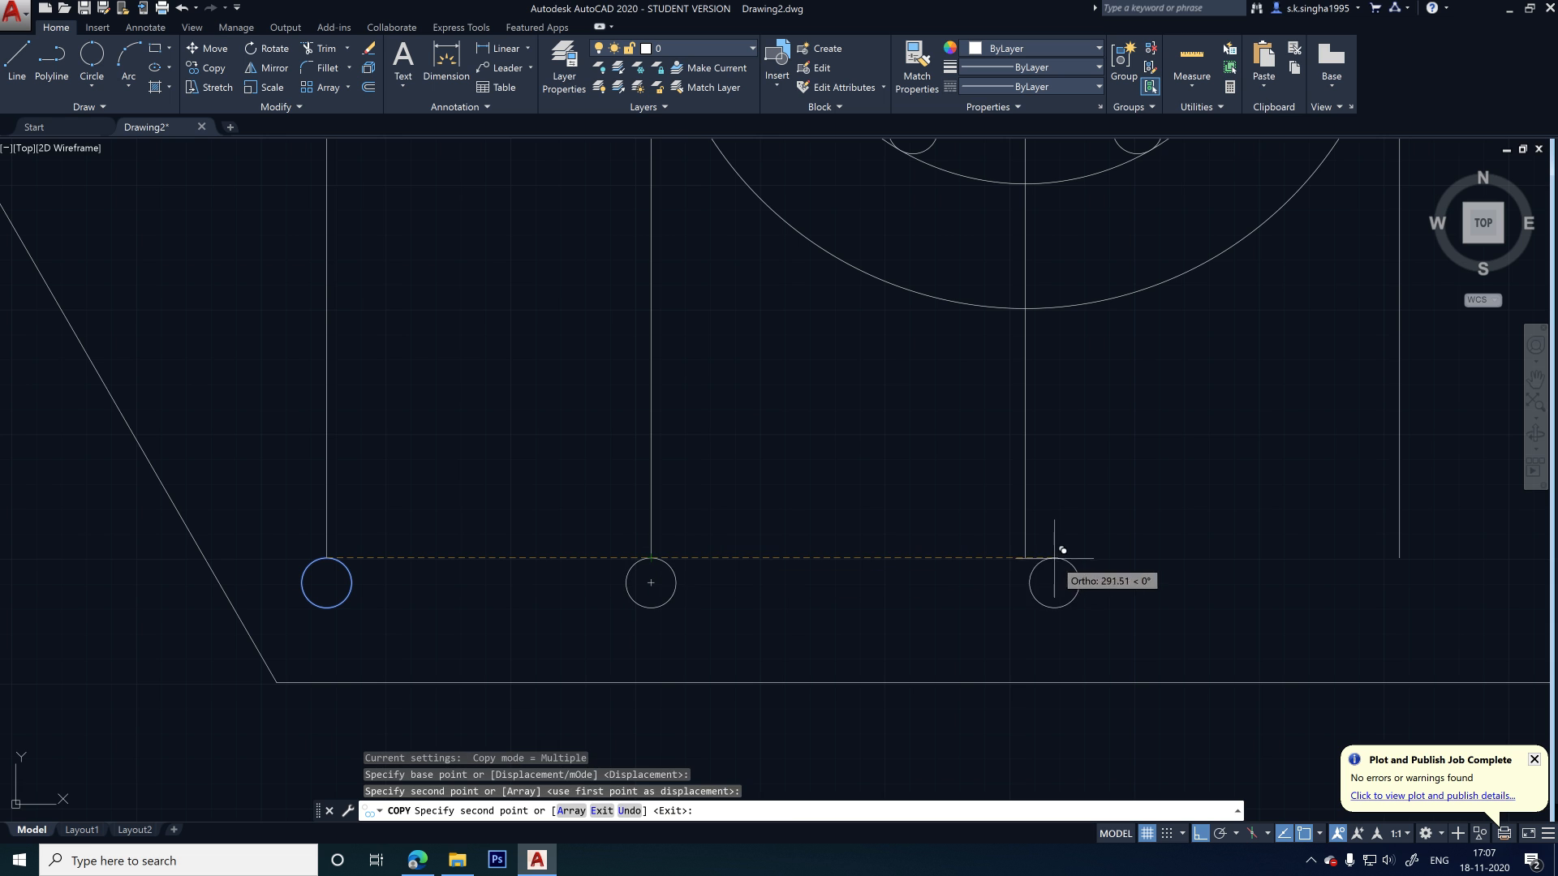
pyautogui.click(1027, 558)
pyautogui.scroll(-5, 515, 591)
pyautogui.scroll(5, 835, 598)
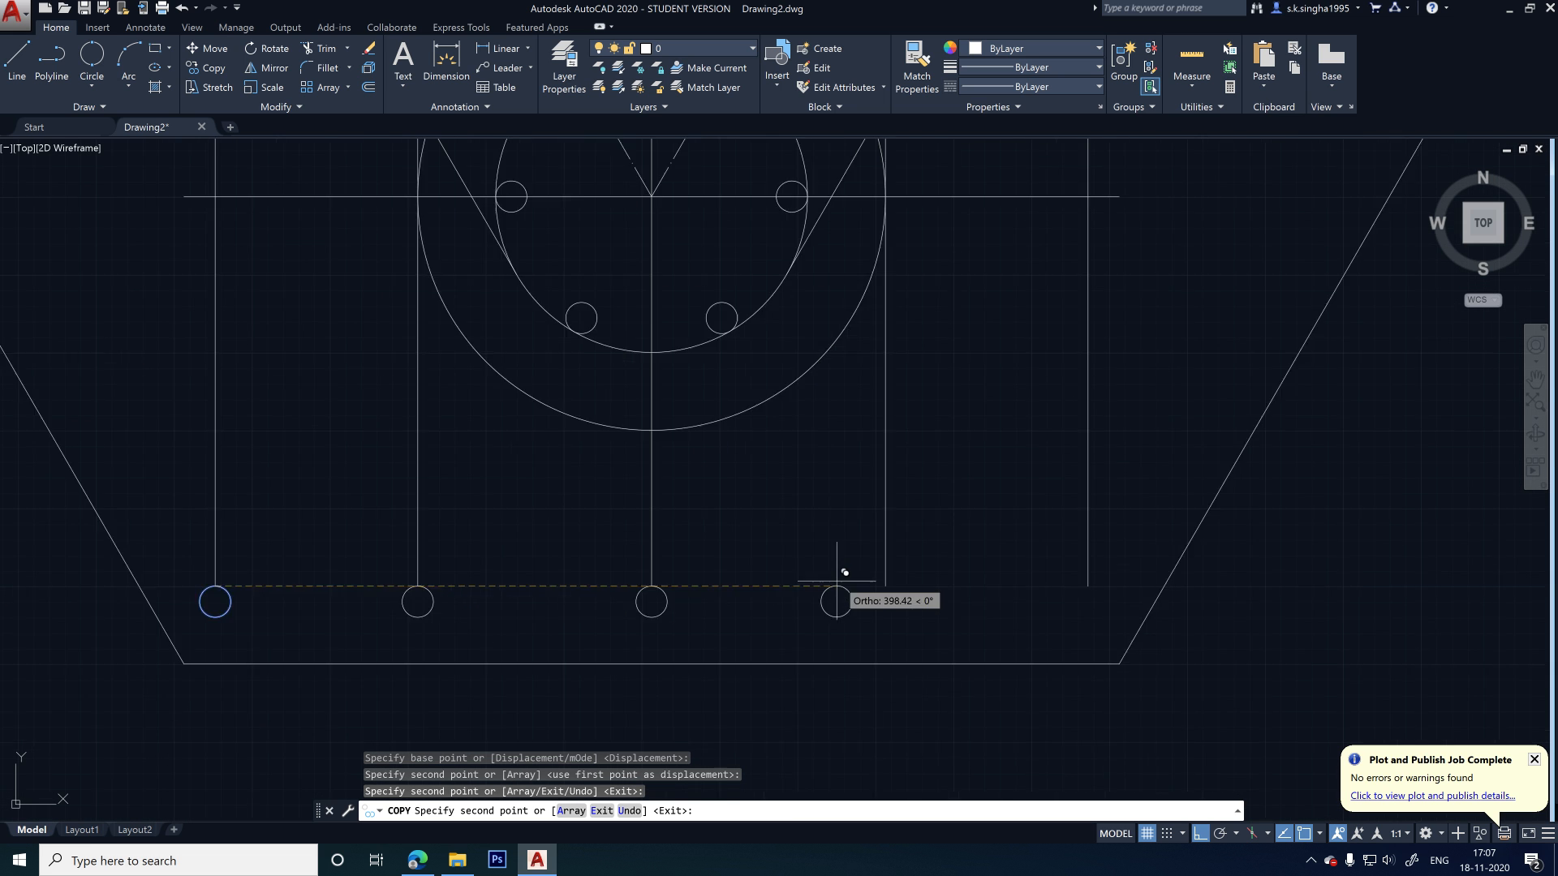
pyautogui.click(915, 587)
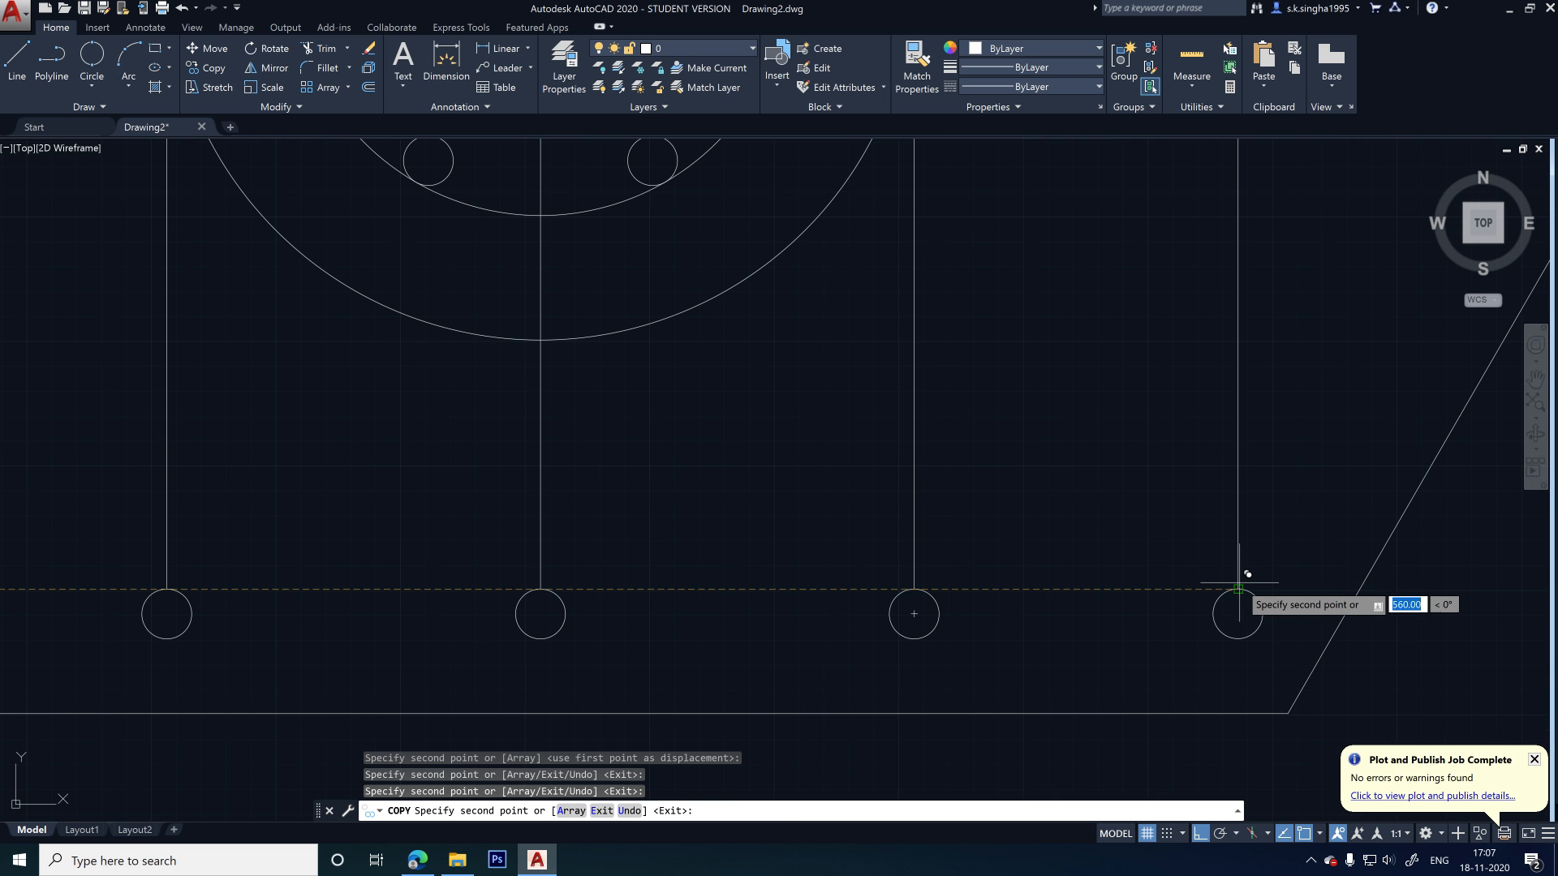
pyautogui.click(1238, 583)
pyautogui.press('Escape')
pyautogui.scroll(-3, 990, 622)
pyautogui.scroll(2, 959, 665)
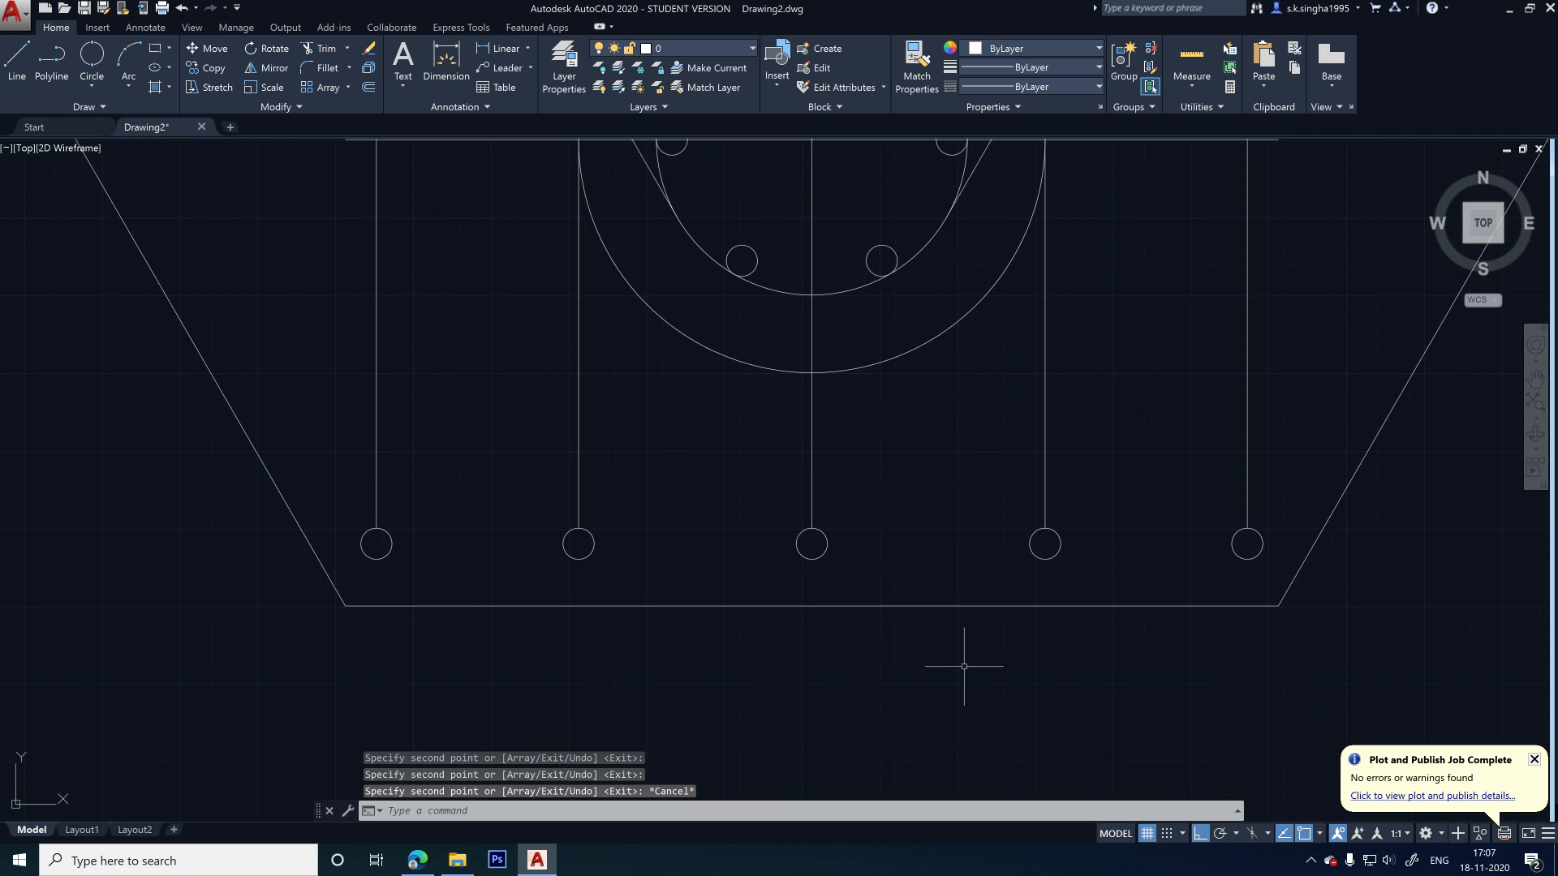
# - Mirror the five lower end circles about a horizontal axis through the central vertical line's midpoint, keeping the source circles
pyautogui.scroll(-1, 359, 535)
pyautogui.scroll(-5, 722, 590)
pyautogui.scroll(2, 722, 591)
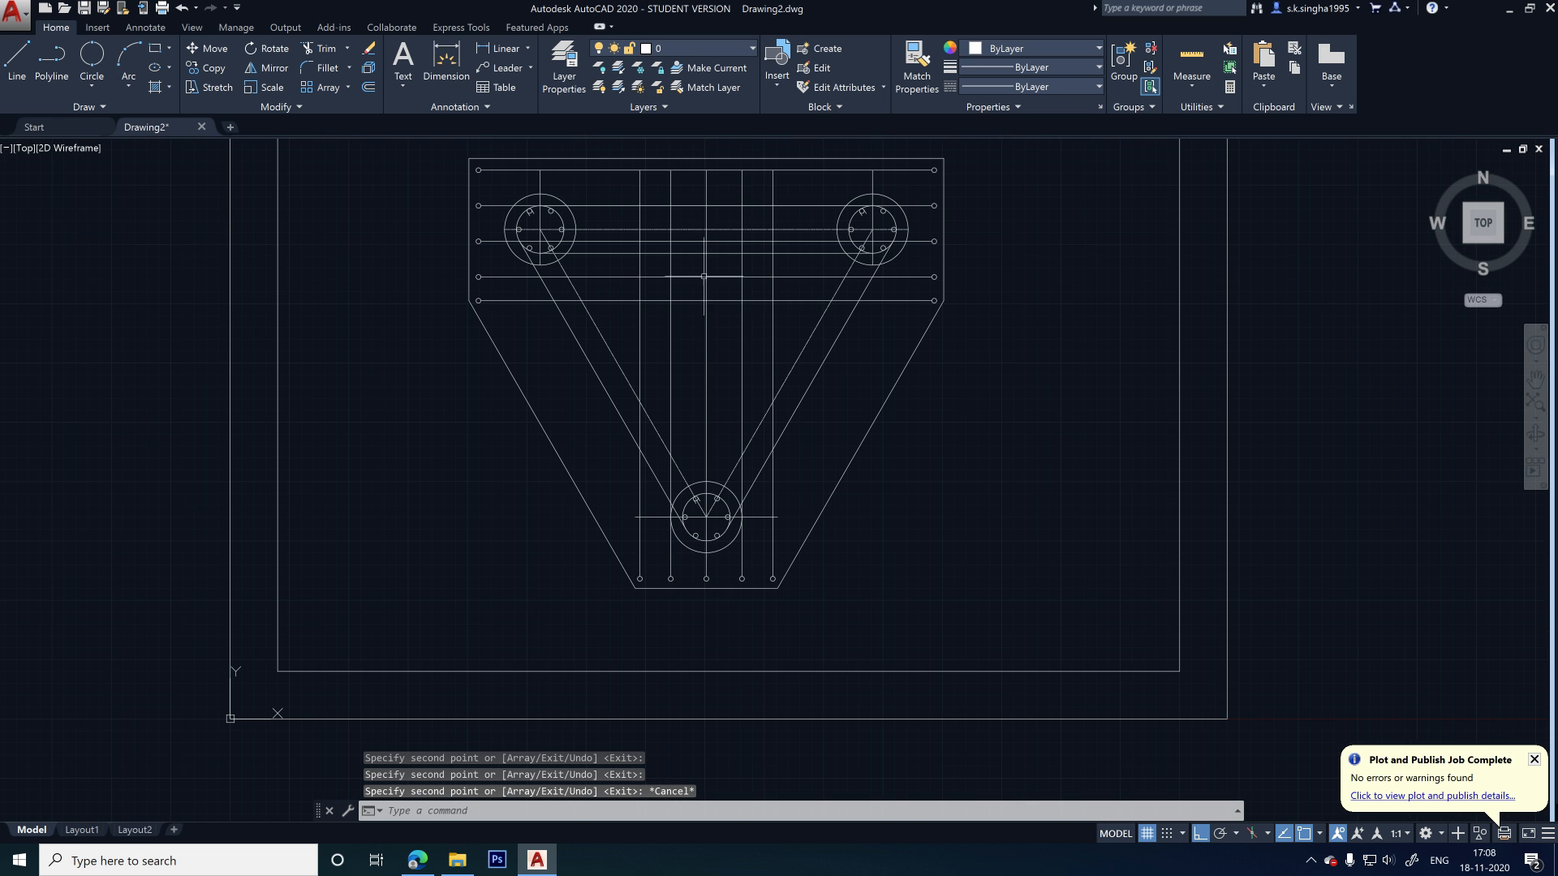
pyautogui.scroll(4, 687, 168)
pyautogui.moveTo(685, 160); pyautogui.dragTo(688, 254, button='middle')
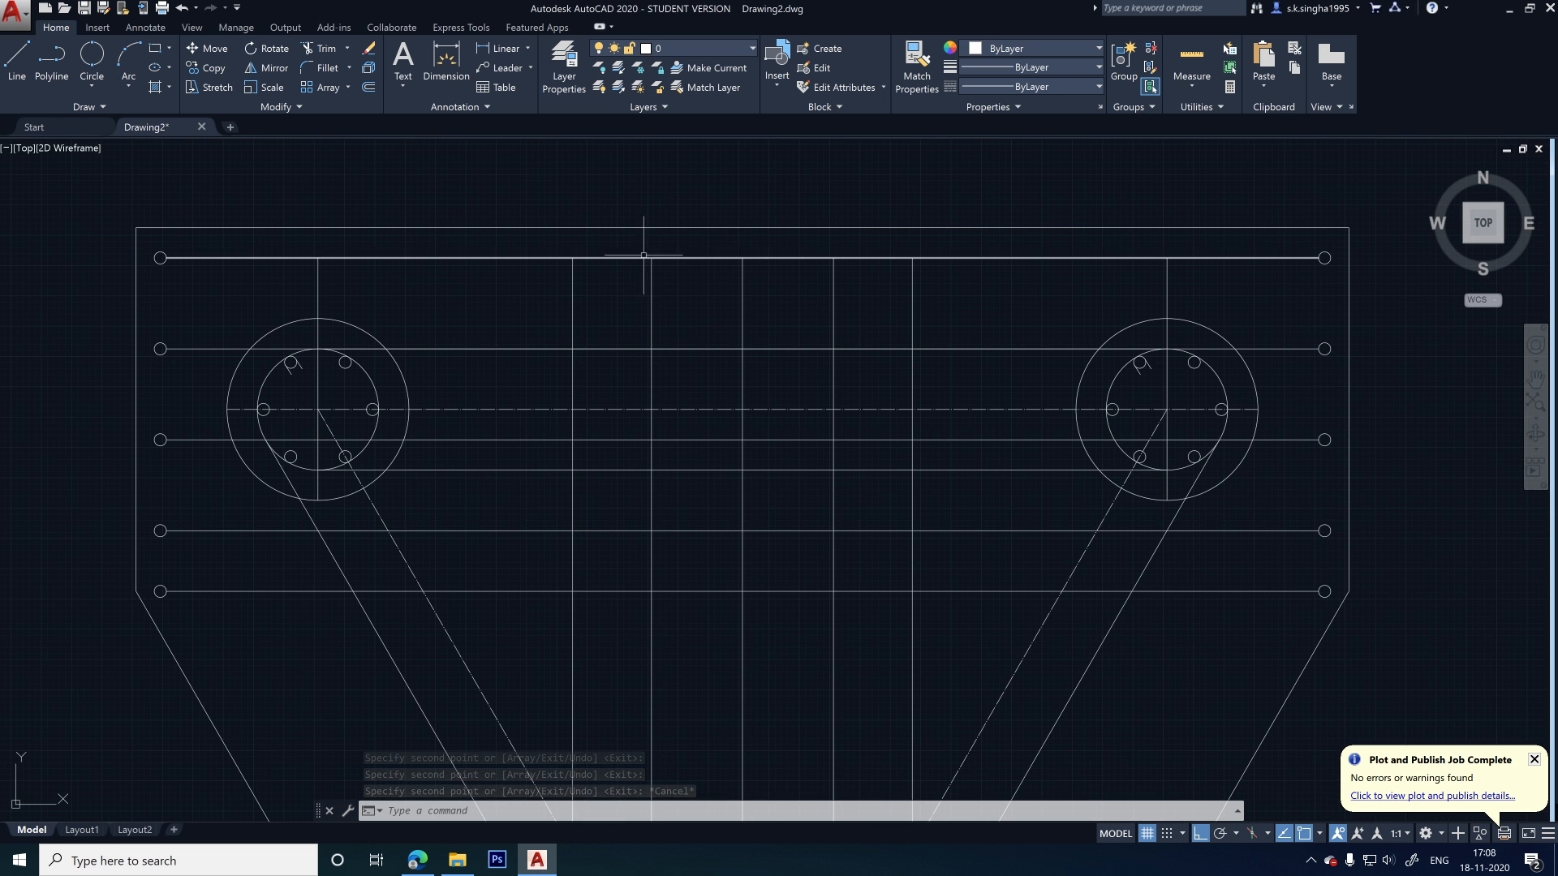
pyautogui.scroll(-4, 701, 248)
pyautogui.scroll(4, 824, 620)
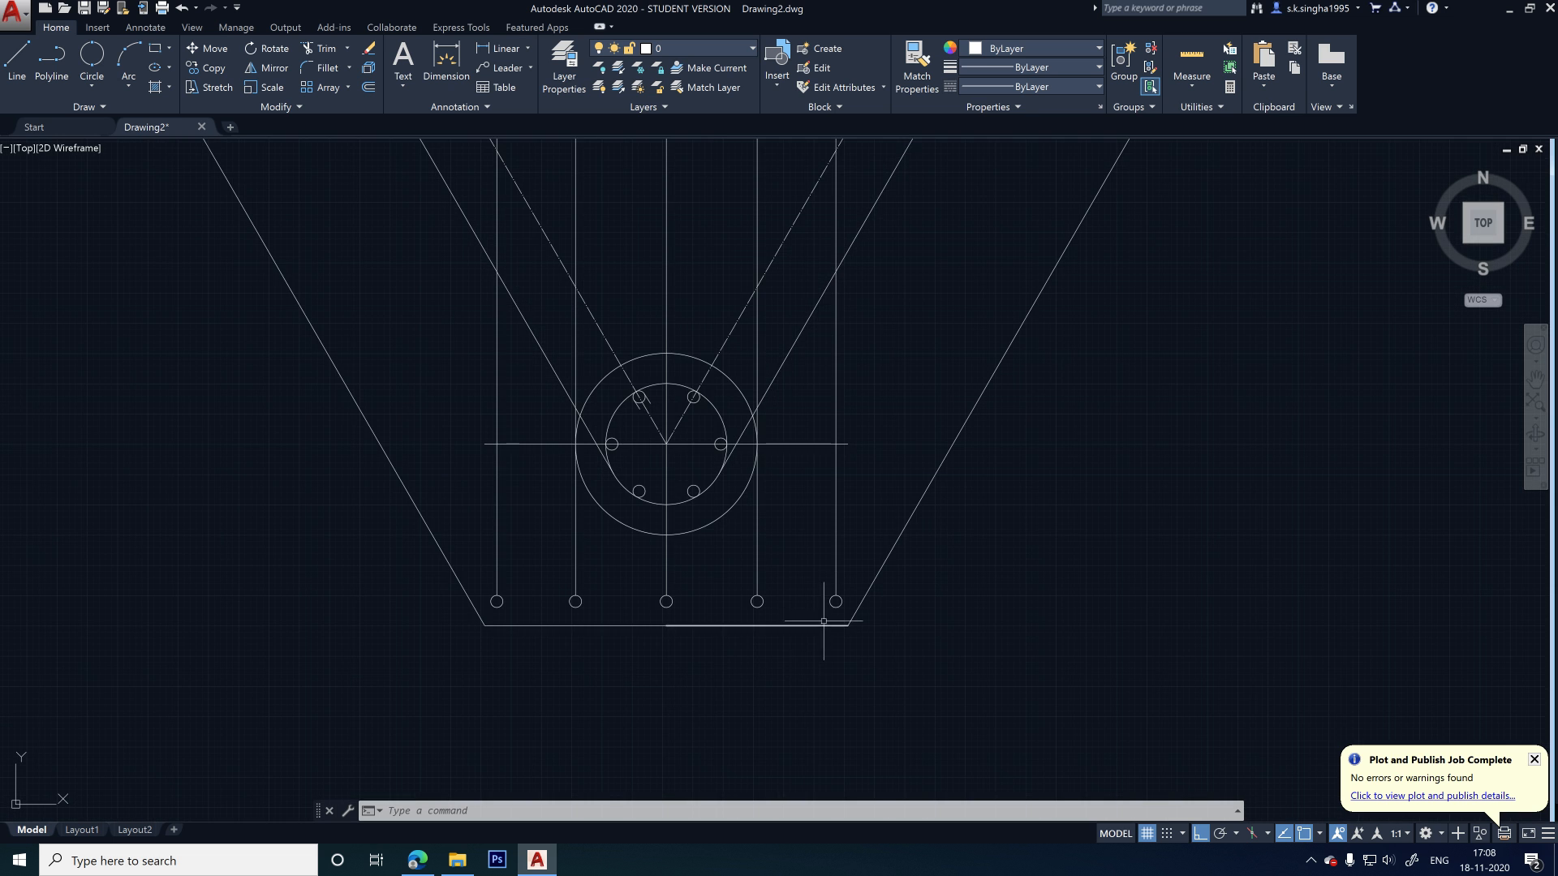
pyautogui.scroll(2, 841, 605)
pyautogui.click(852, 595)
pyautogui.click(329, 607)
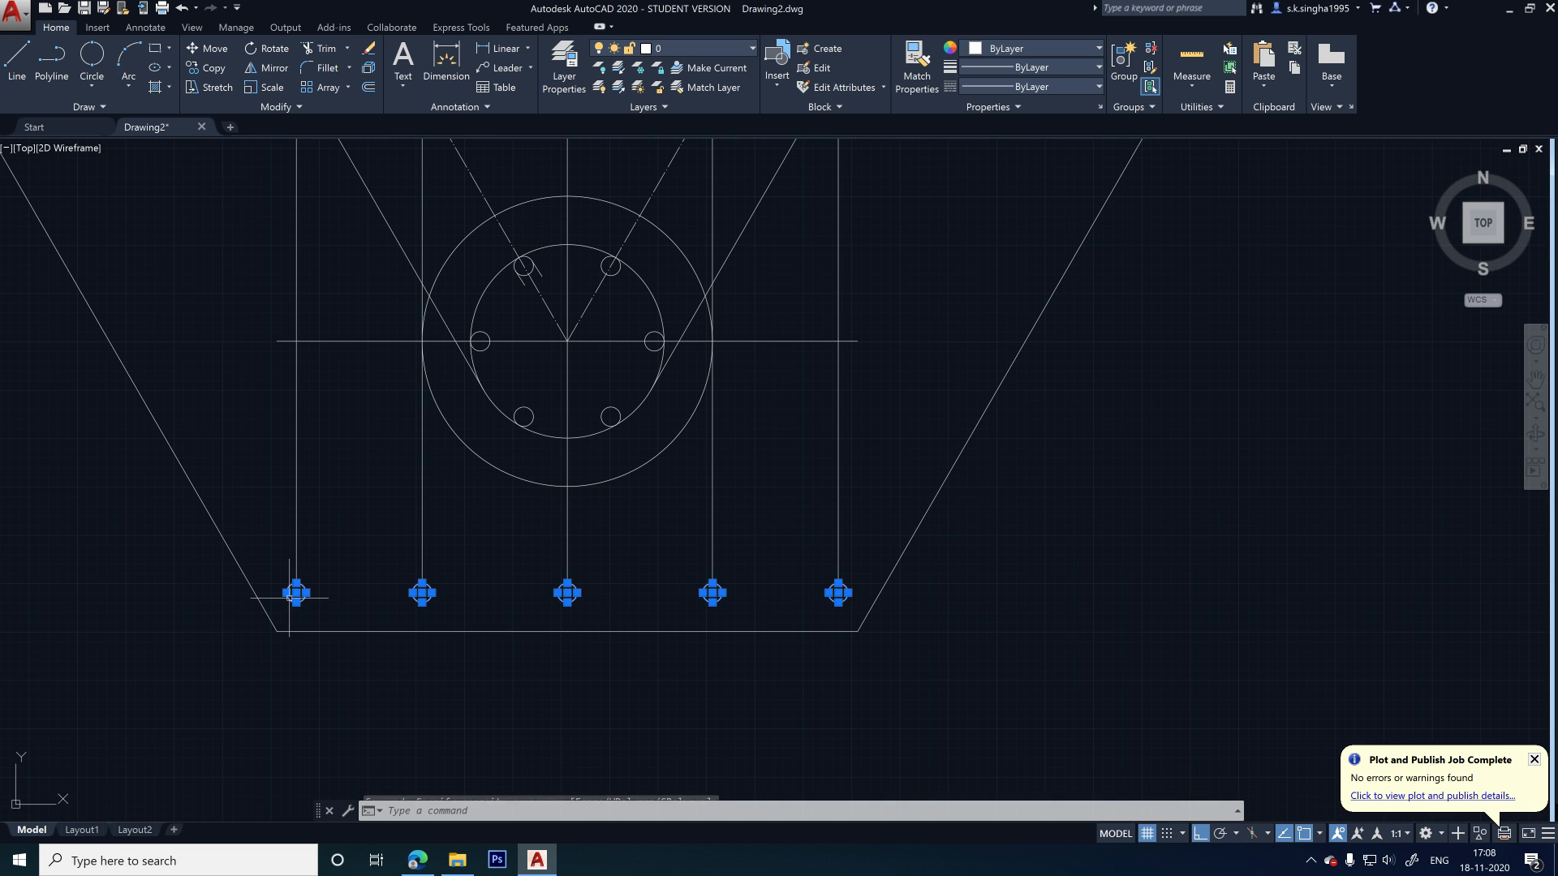
pyautogui.scroll(-3, 447, 709)
pyautogui.scroll(-2, 529, 529)
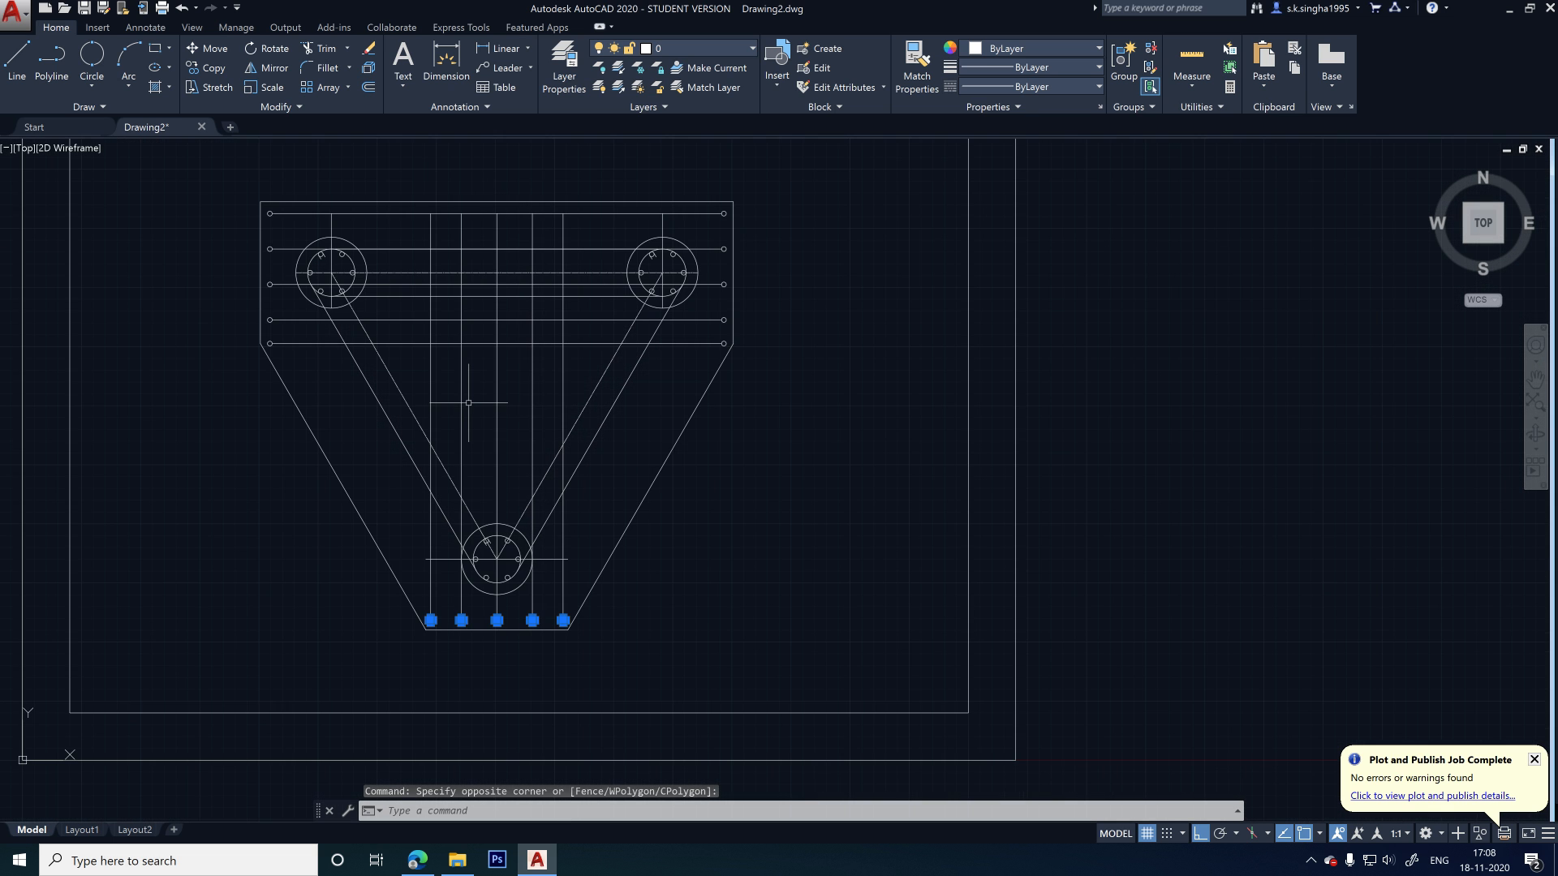
pyautogui.press('Return')
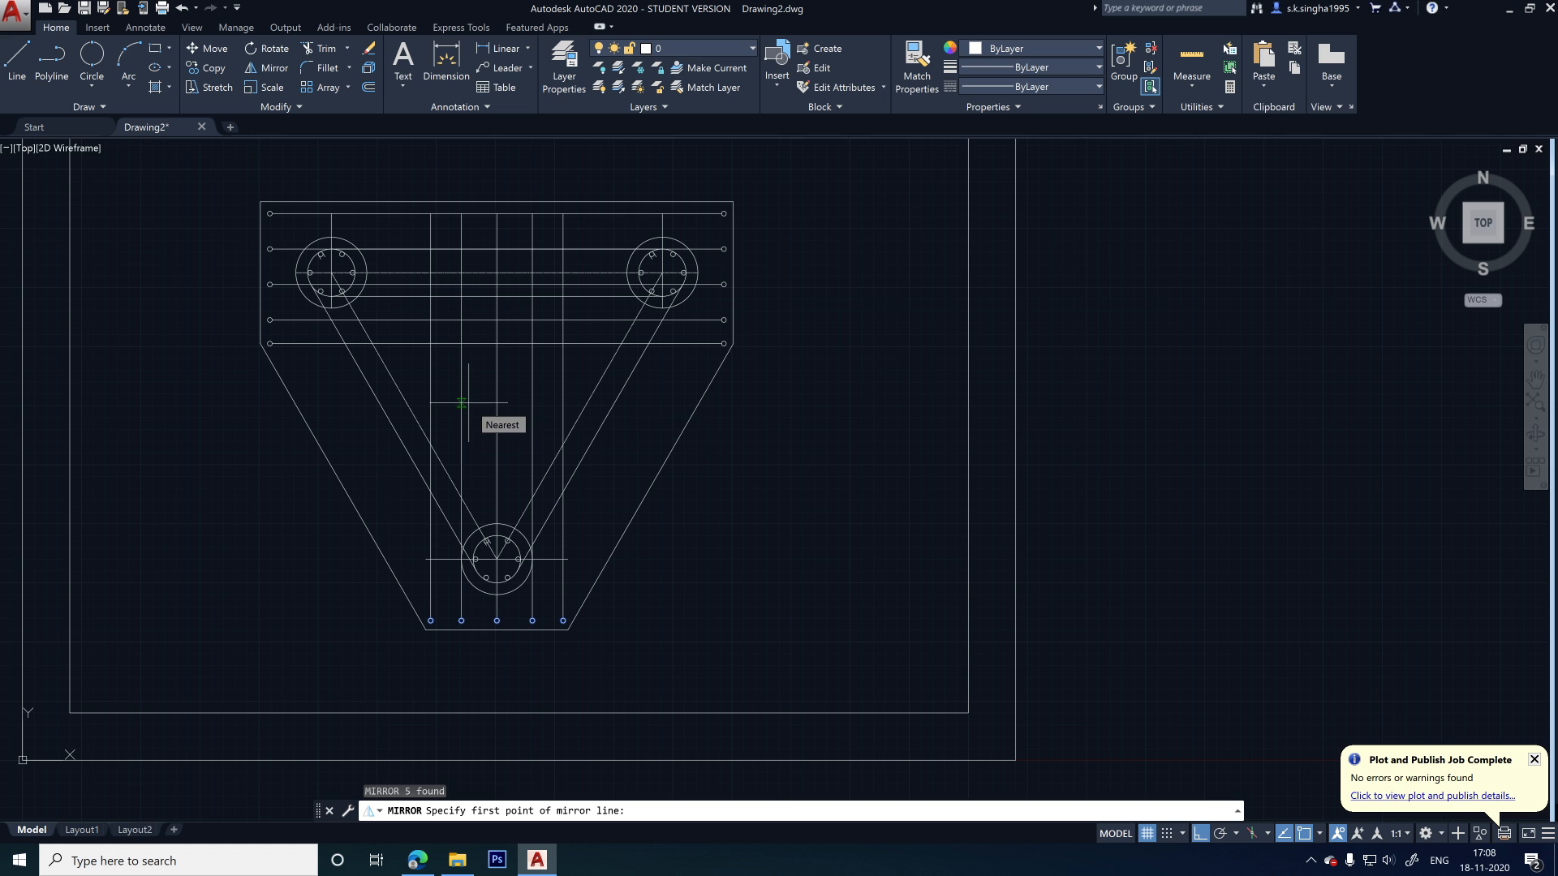
pyautogui.scroll(1, 487, 430)
pyautogui.scroll(-1, 521, 430)
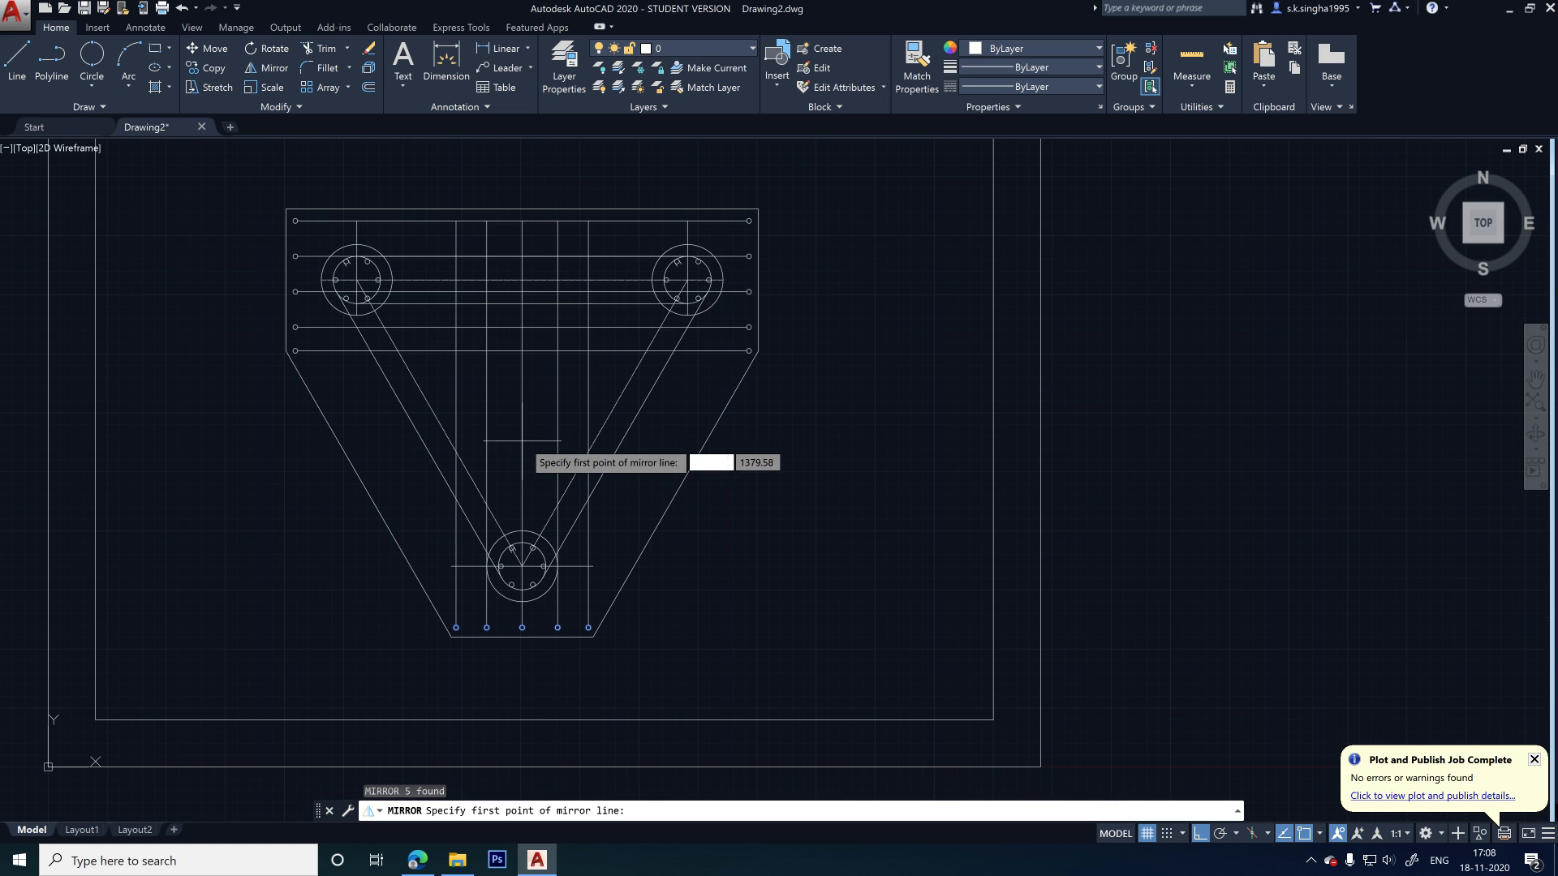
pyautogui.click(522, 423)
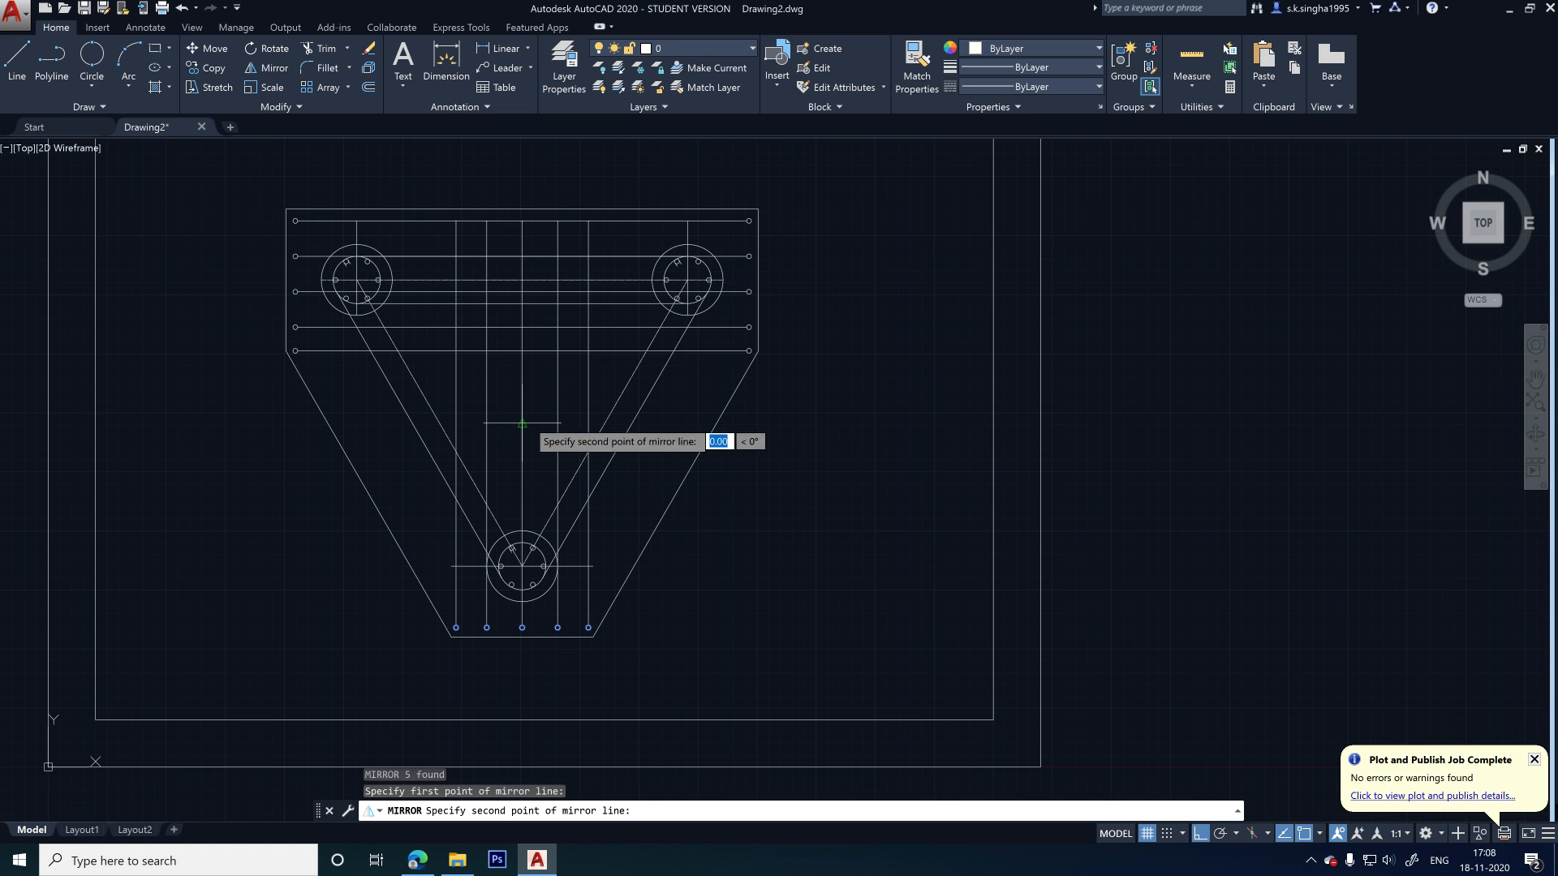
pyautogui.click(588, 423)
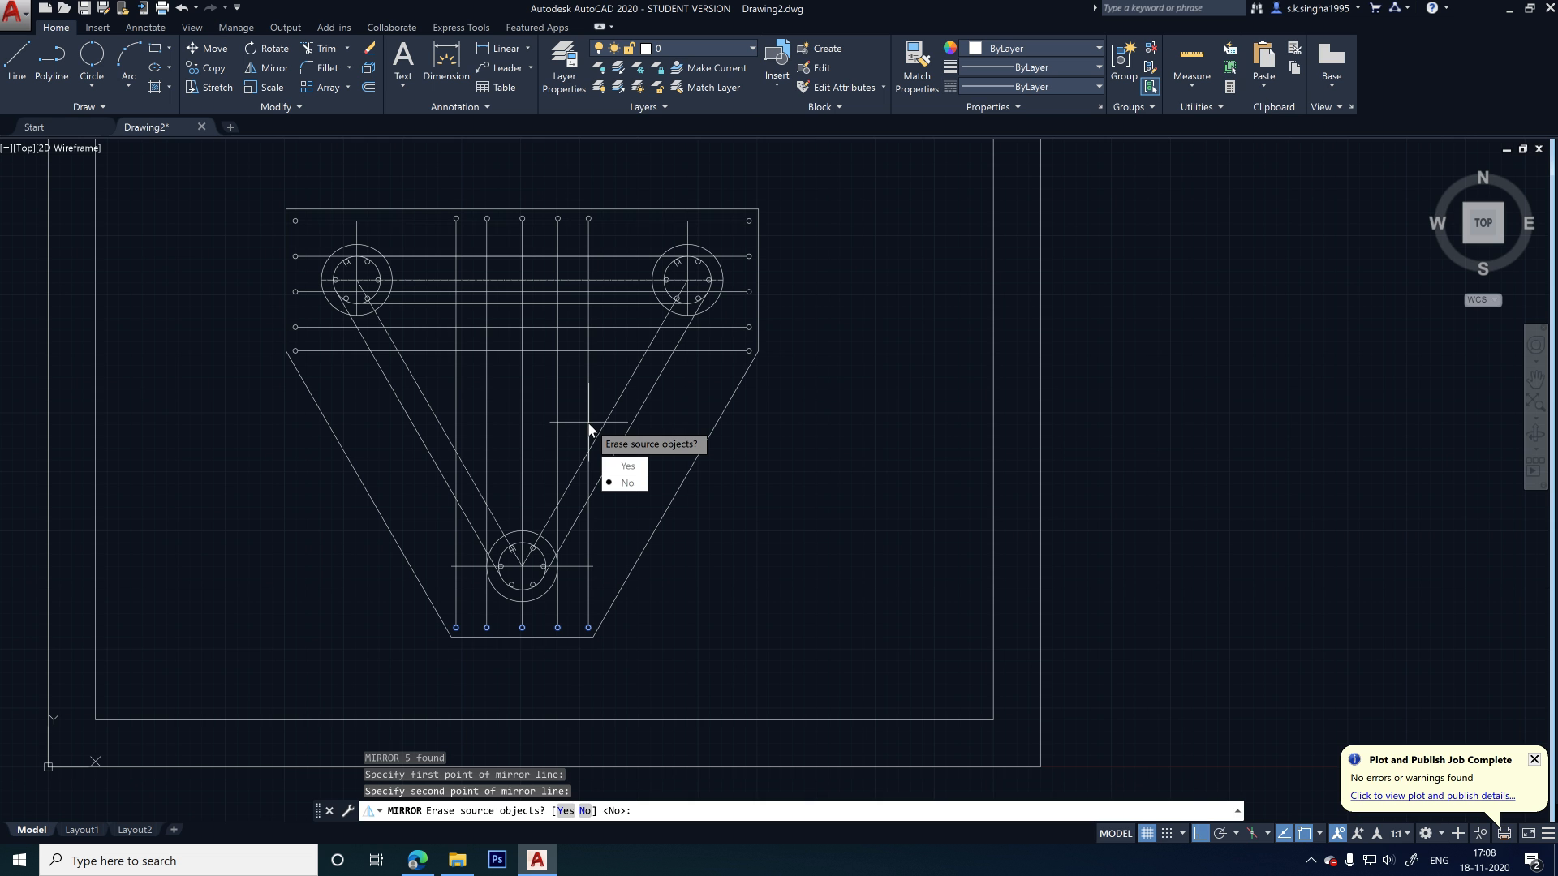
pyautogui.press('Return')
# - Examine the circles at the vertical lines' upper ends and the overall bar layout of the pile cap plan
pyautogui.scroll(6, 547, 234)
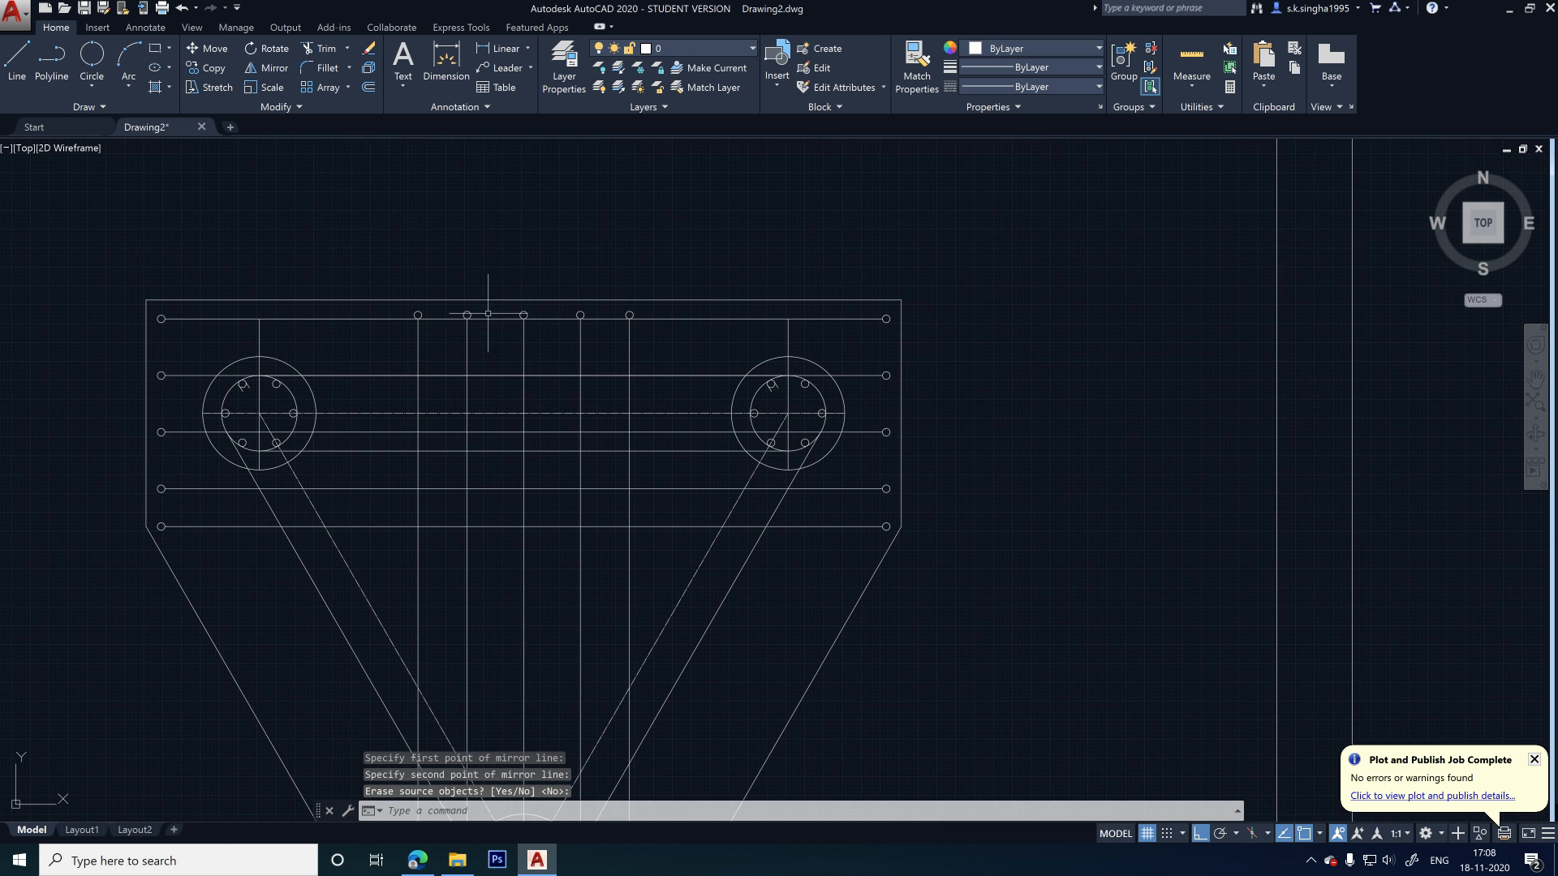
pyautogui.scroll(-3, 828, 330)
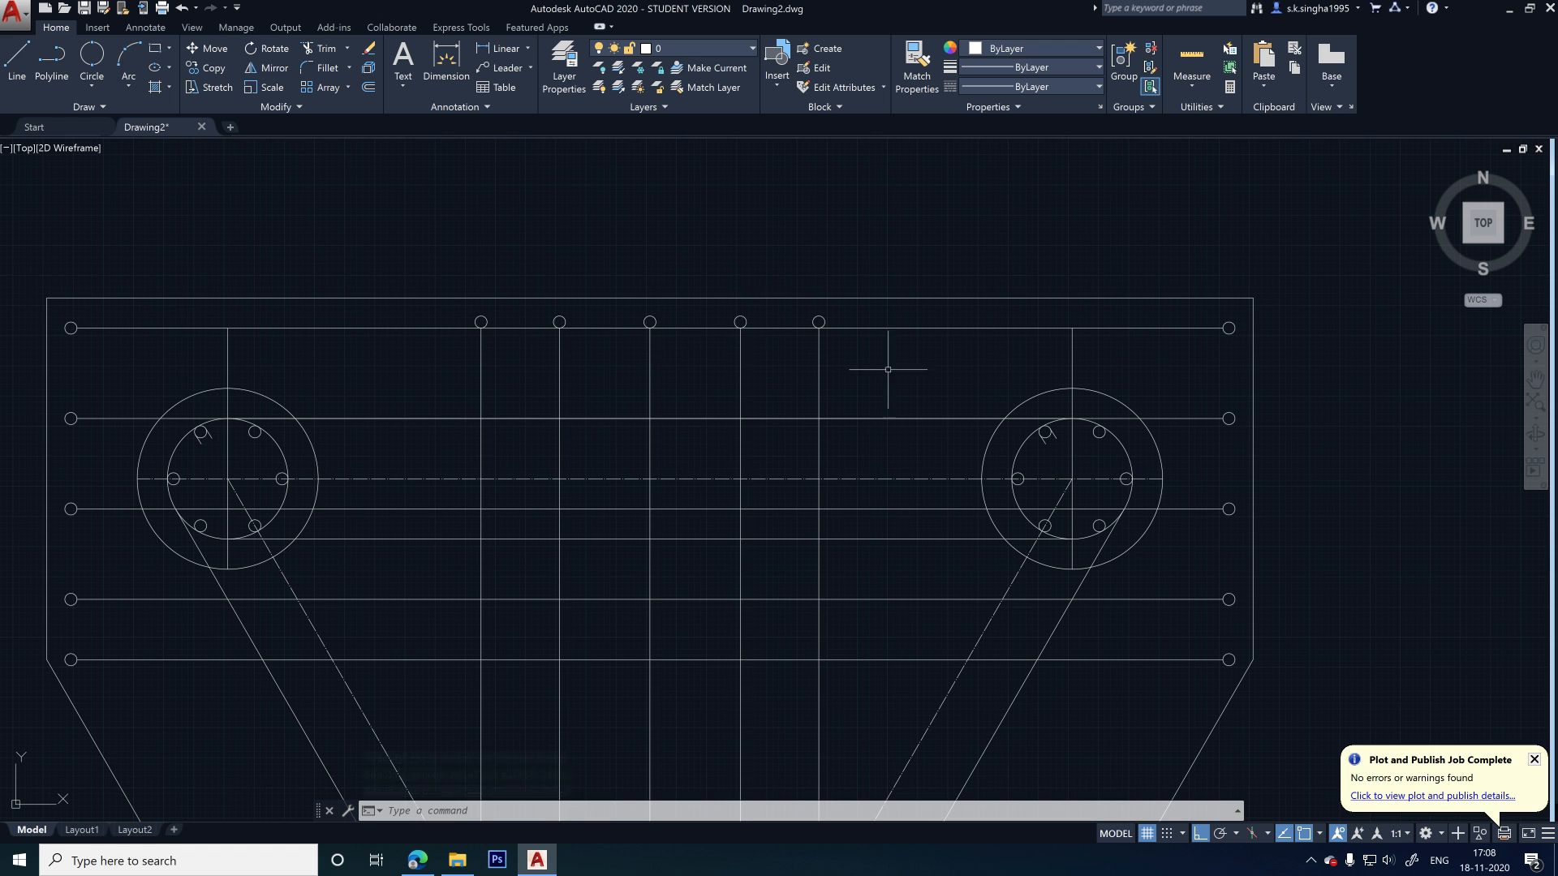
pyautogui.scroll(-2, 1003, 325)
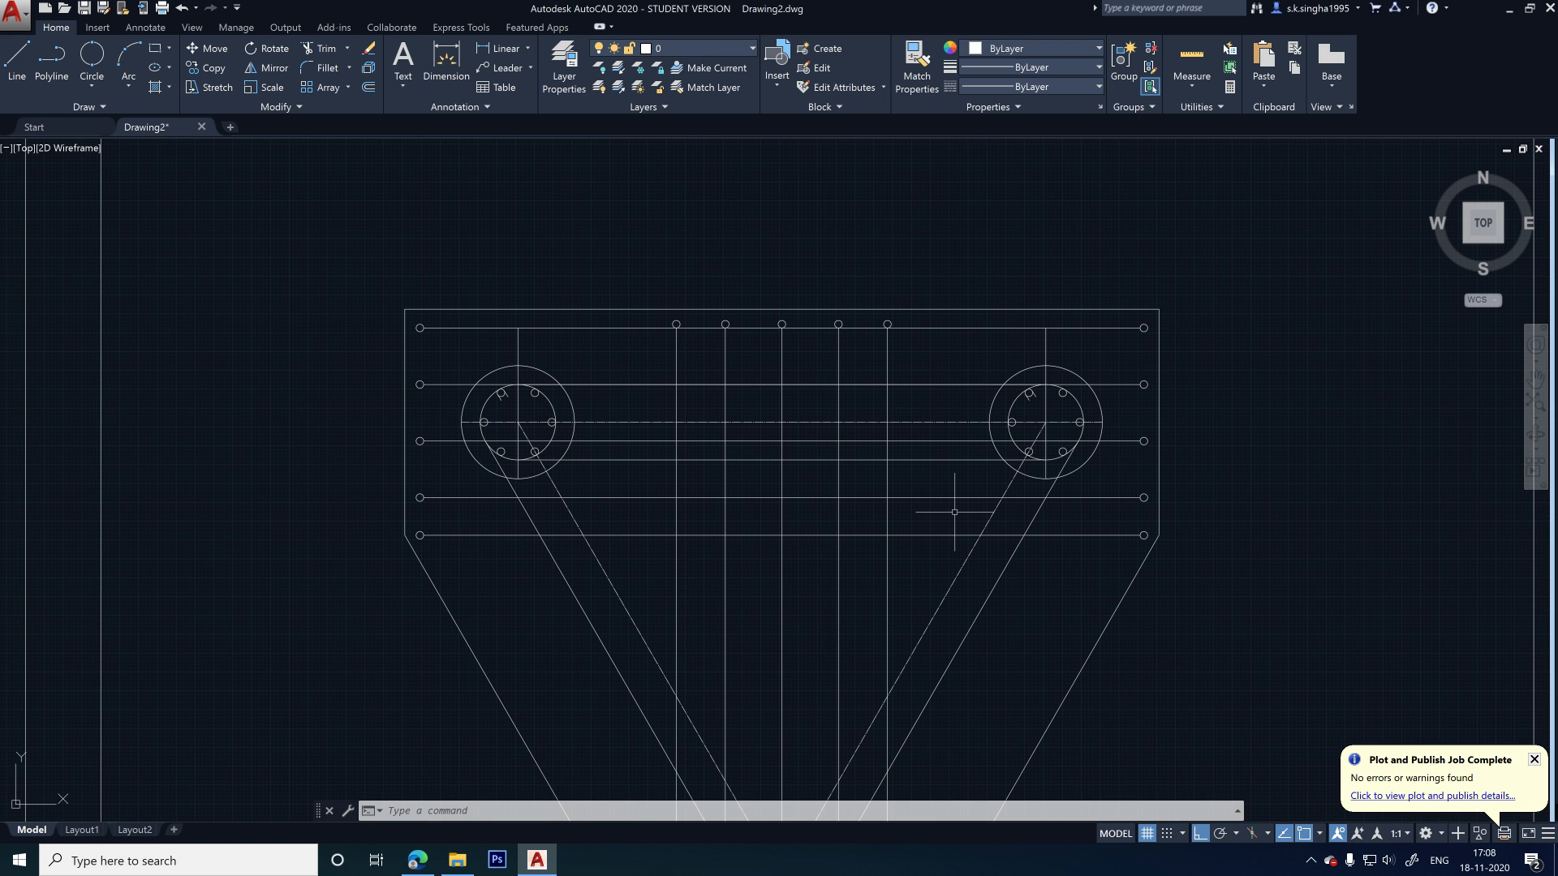
pyautogui.scroll(-2, 813, 424)
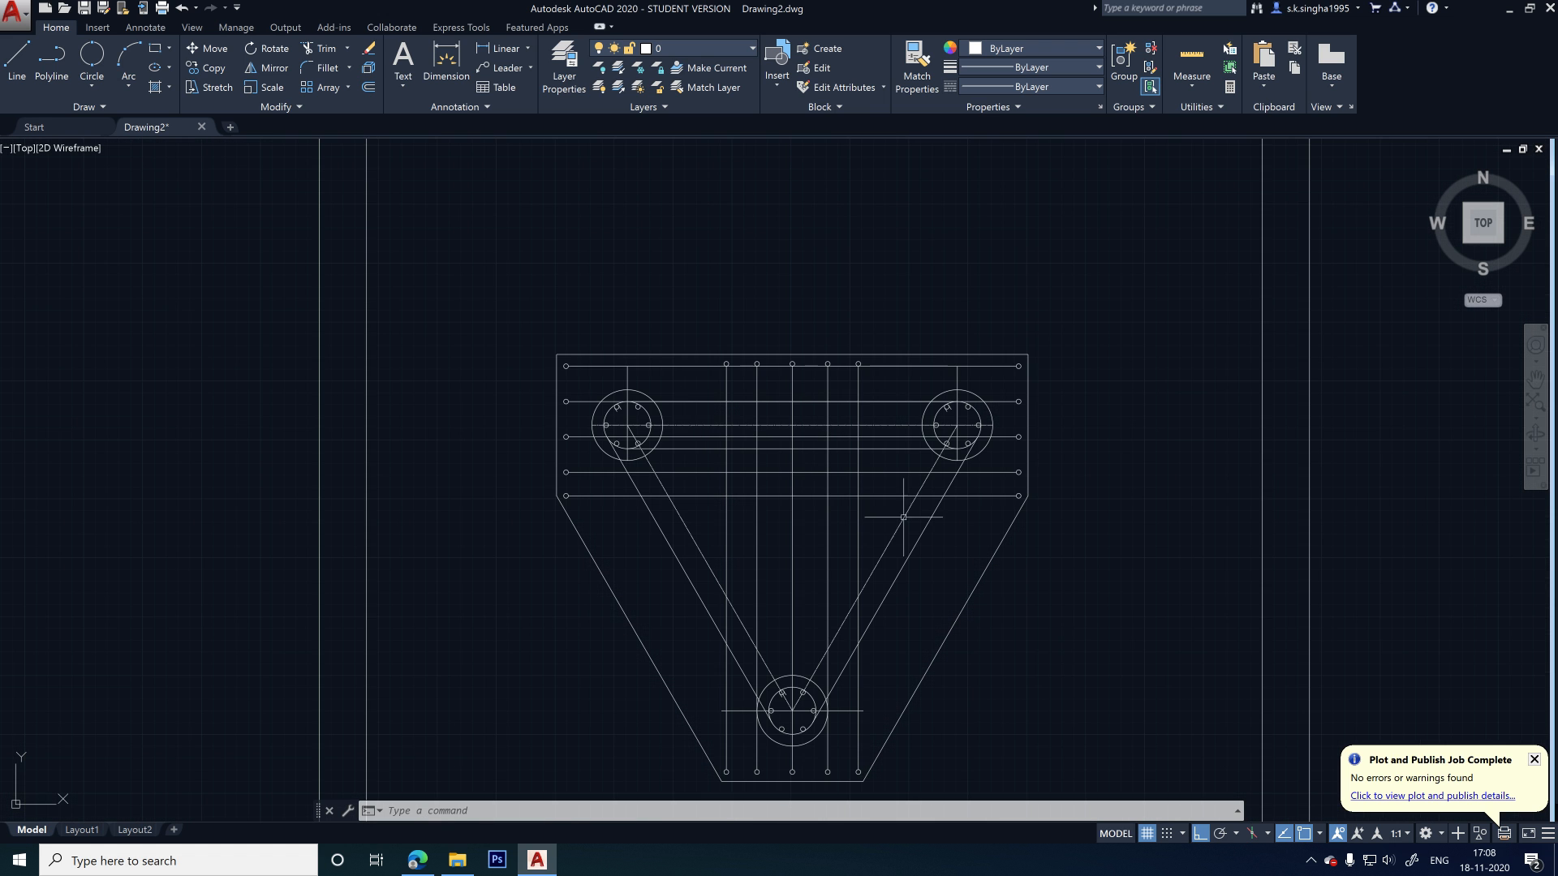
pyautogui.moveTo(680, 508); pyautogui.dragTo(509, 430, button='middle')
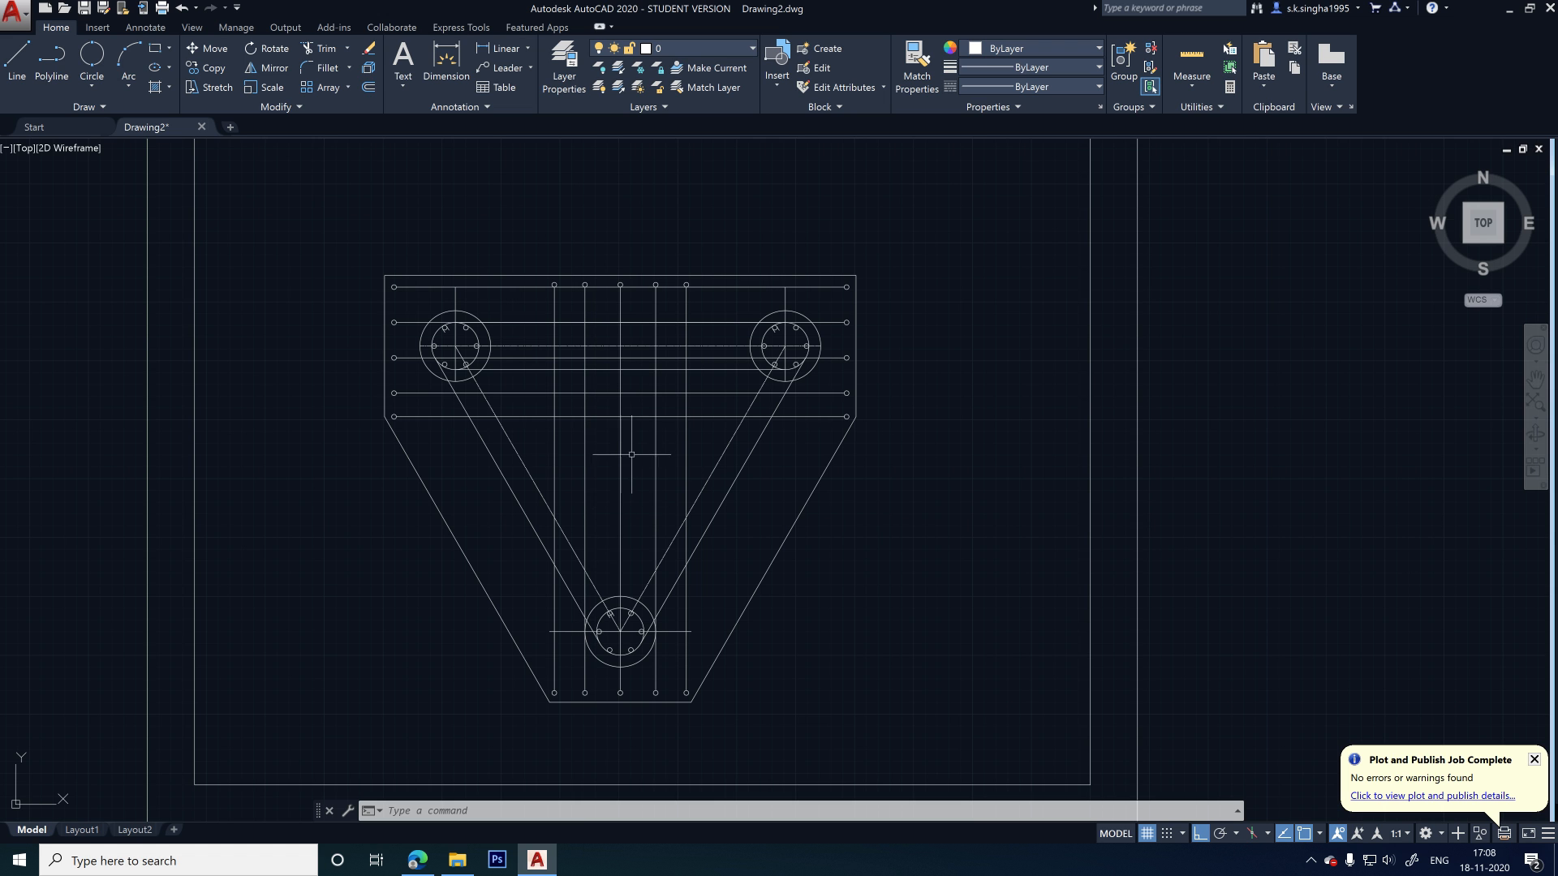
pyautogui.scroll(2, 510, 515)
pyautogui.scroll(4, 549, 455)
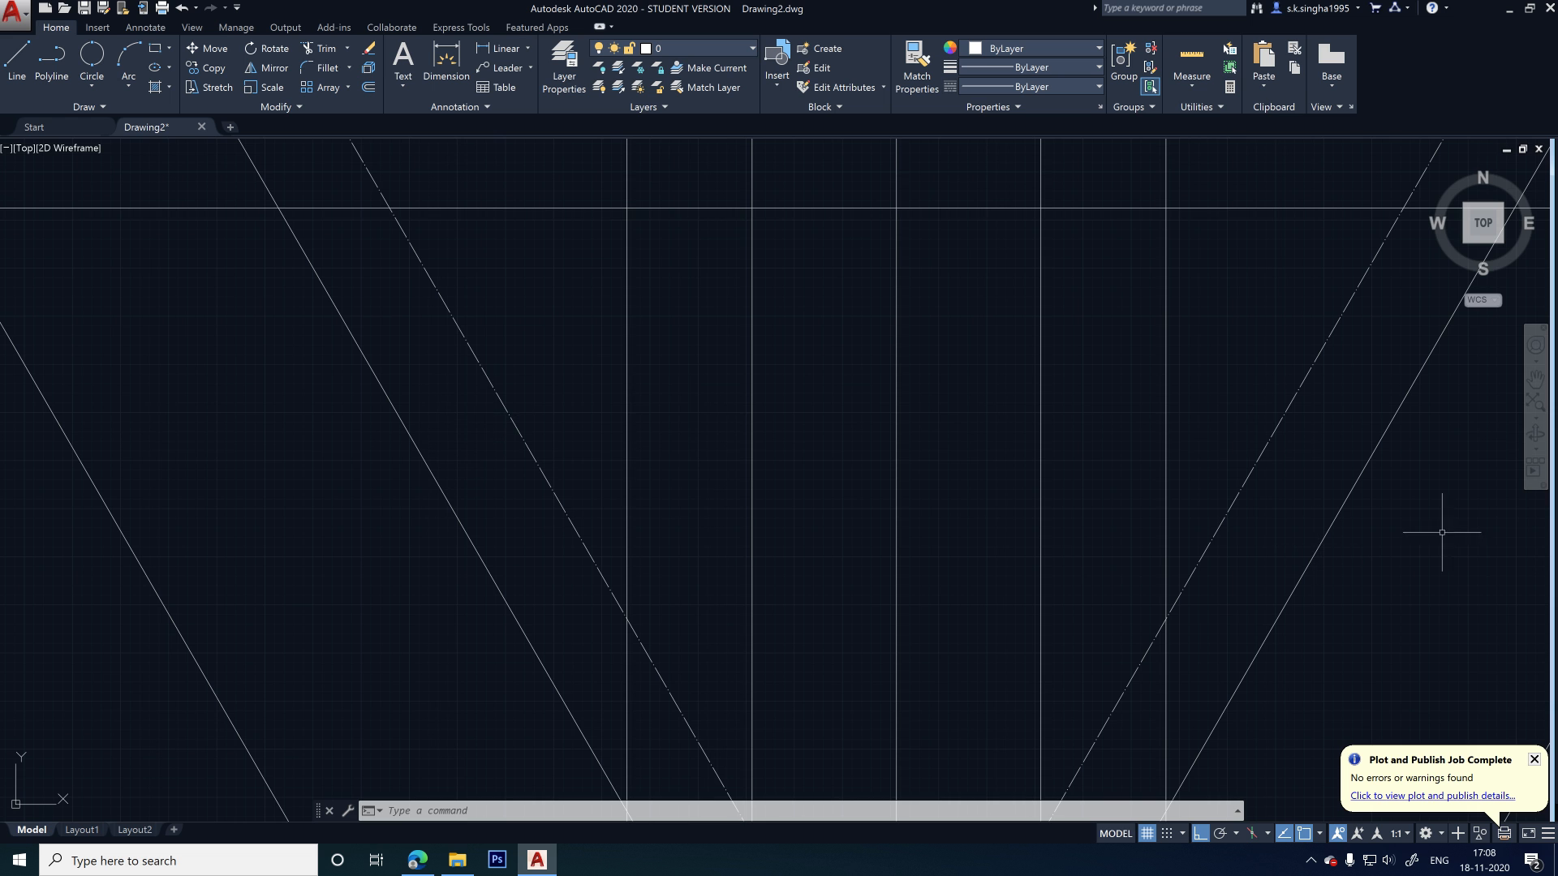
pyautogui.scroll(-4, 1224, 452)
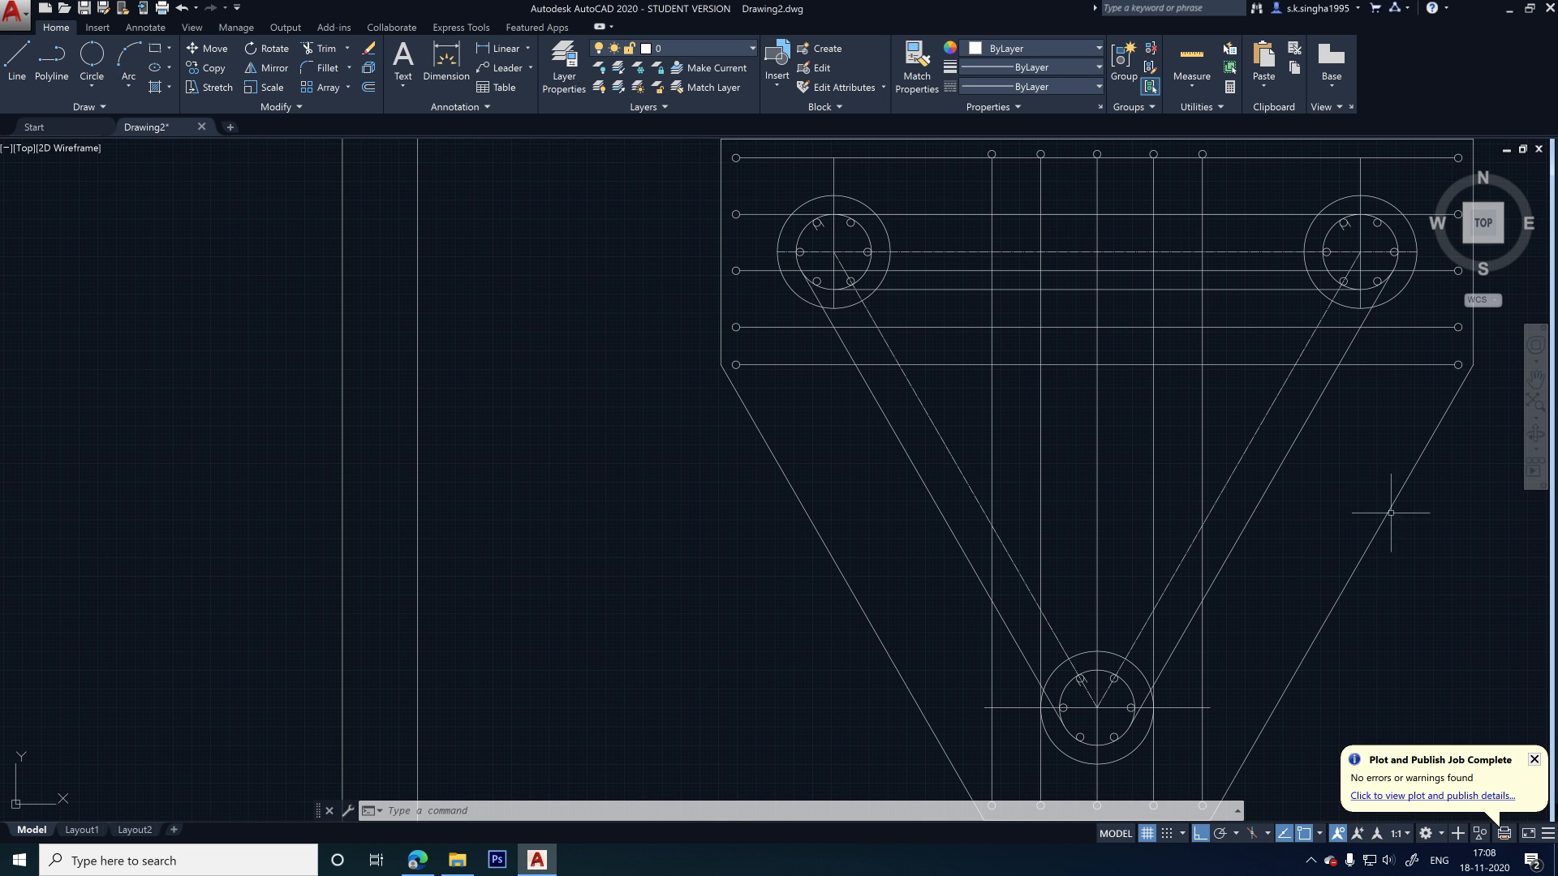
pyautogui.scroll(-2, 750, 332)
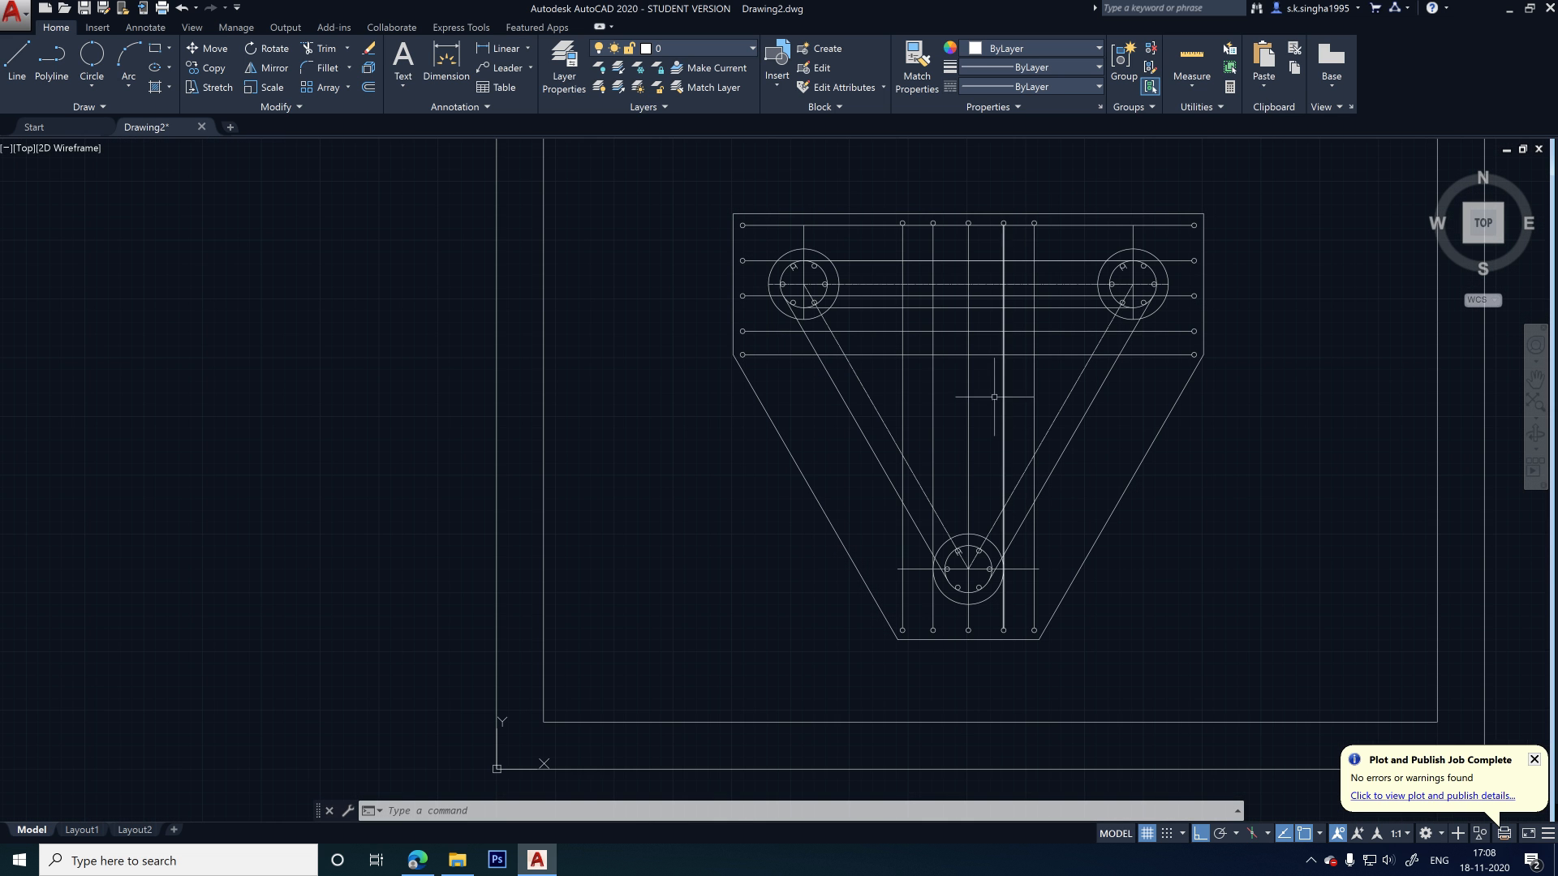
pyautogui.scroll(2, 1044, 415)
pyautogui.moveTo(836, 247)
pyautogui.mouseDown(button='middle')
pyautogui.moveTo(695, 385)
pyautogui.moveTo(500, 297)
pyautogui.mouseUp(button='middle')
pyautogui.scroll(-2, 500, 296)
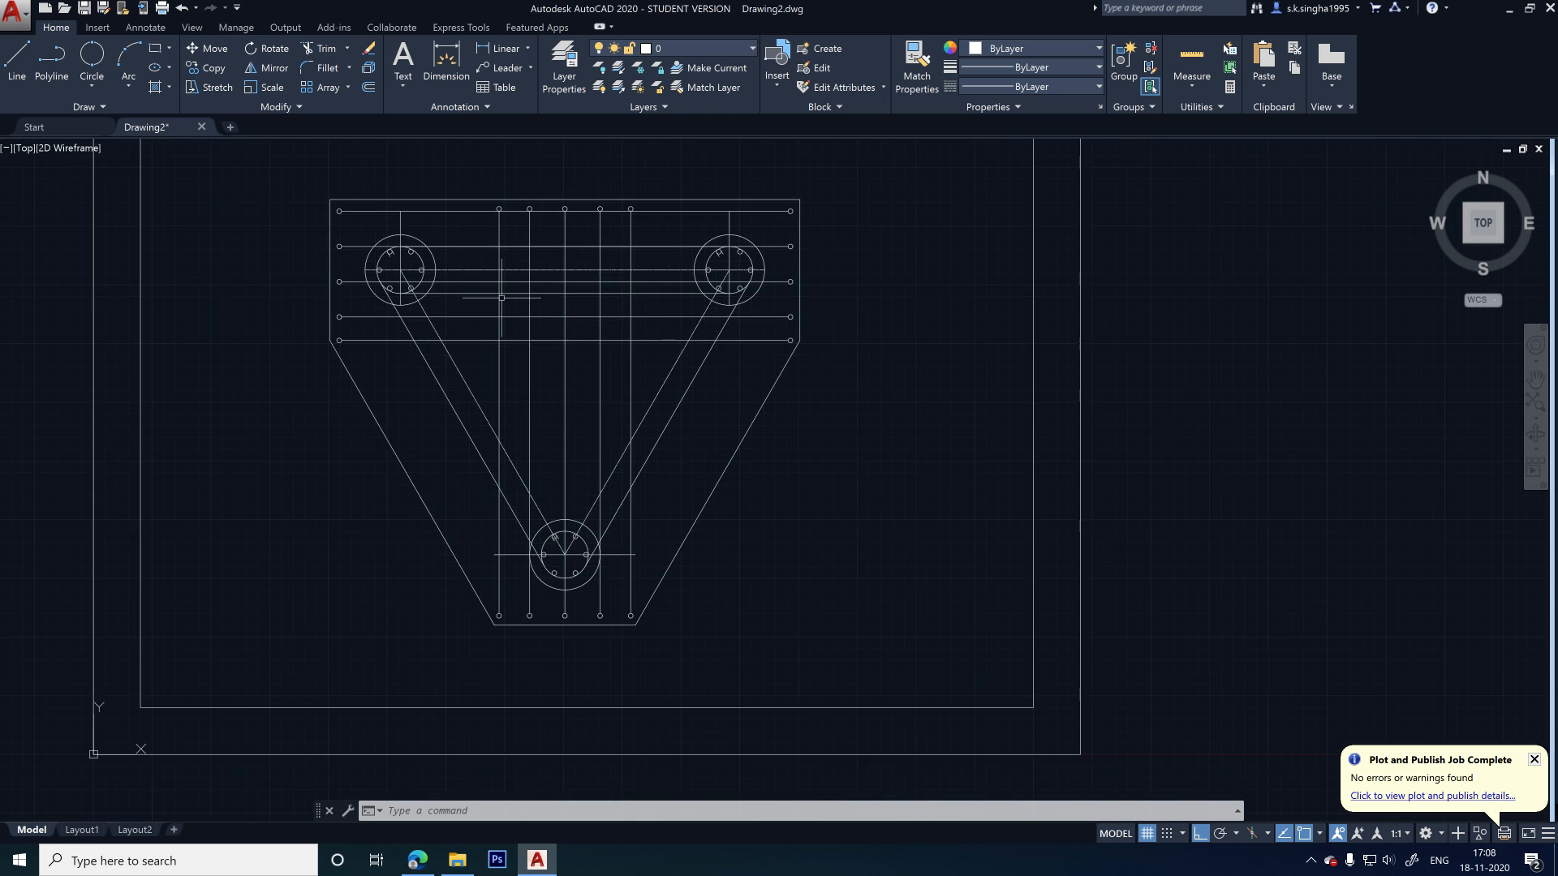
pyautogui.scroll(1, 563, 325)
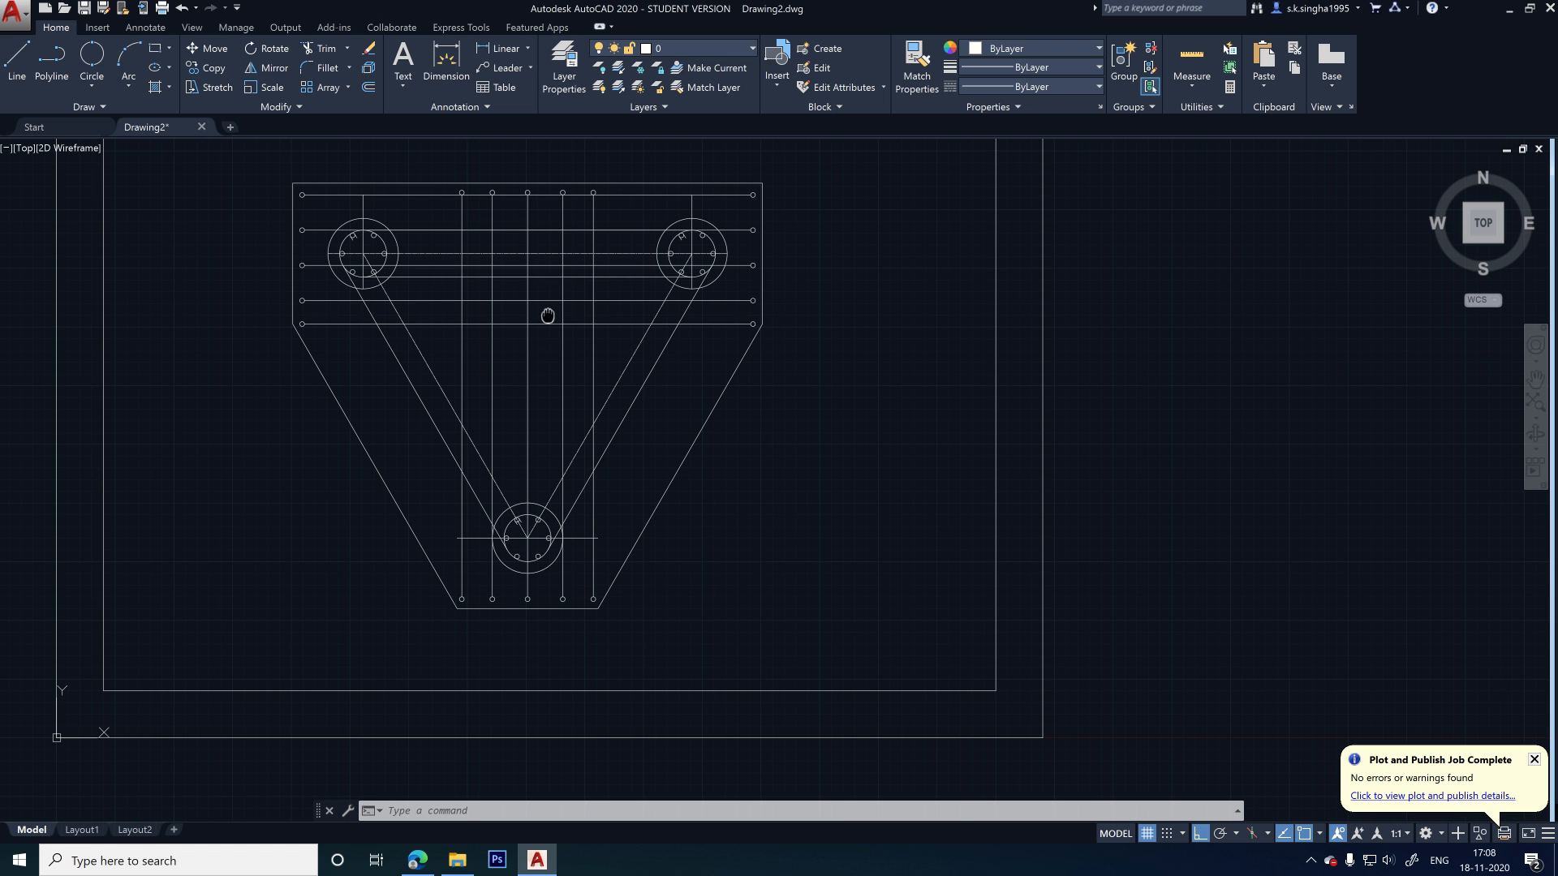
pyautogui.moveTo(548, 315); pyautogui.dragTo(552, 403, button='middle')
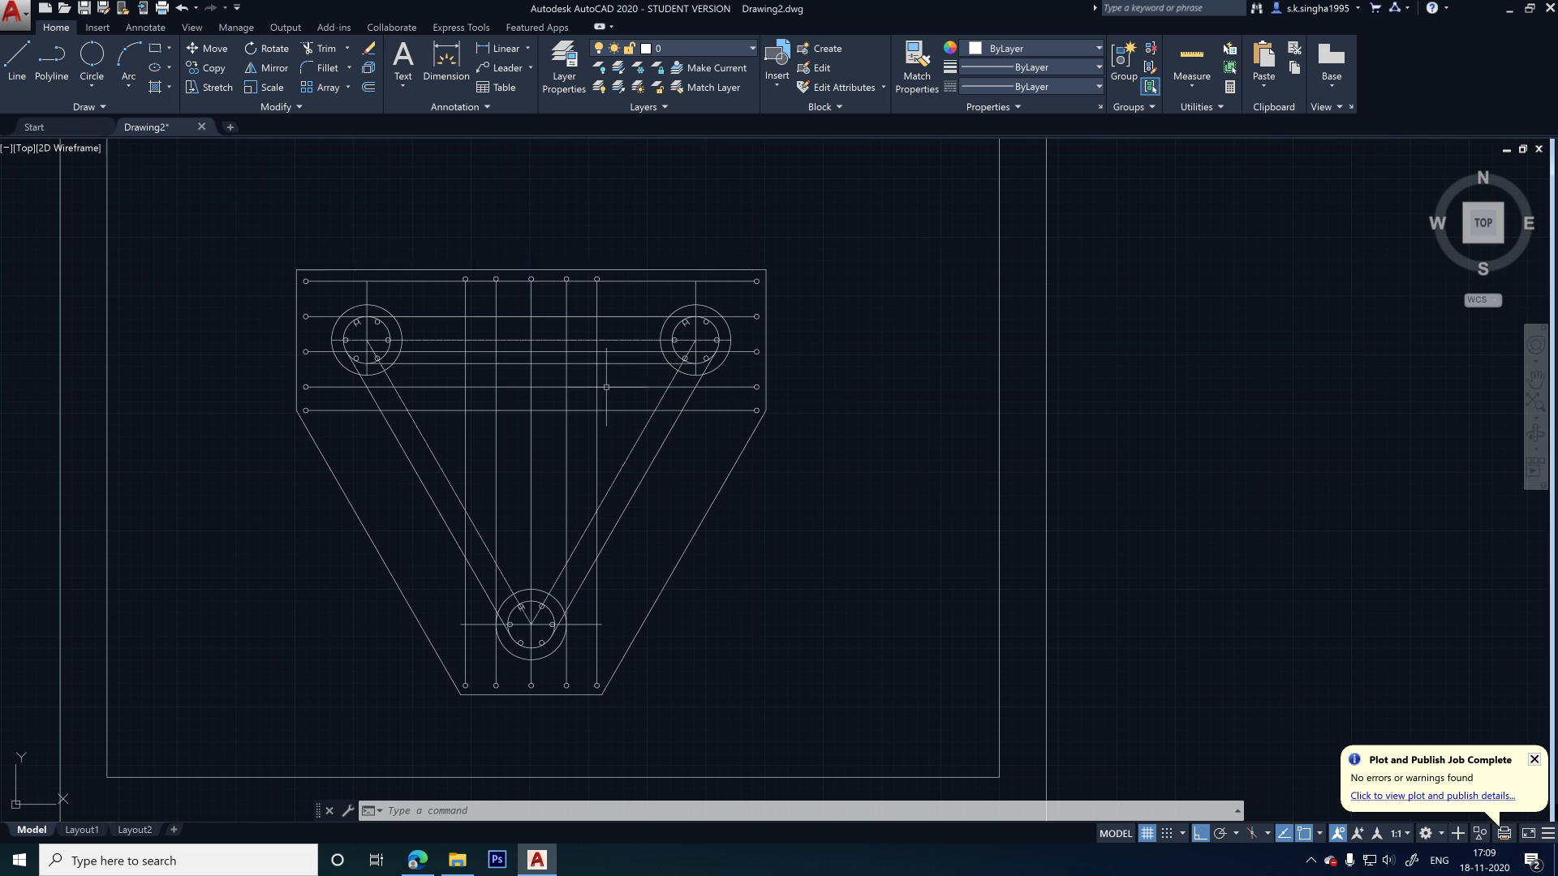
pyautogui.scroll(2, 424, 367)
pyautogui.scroll(2, 485, 310)
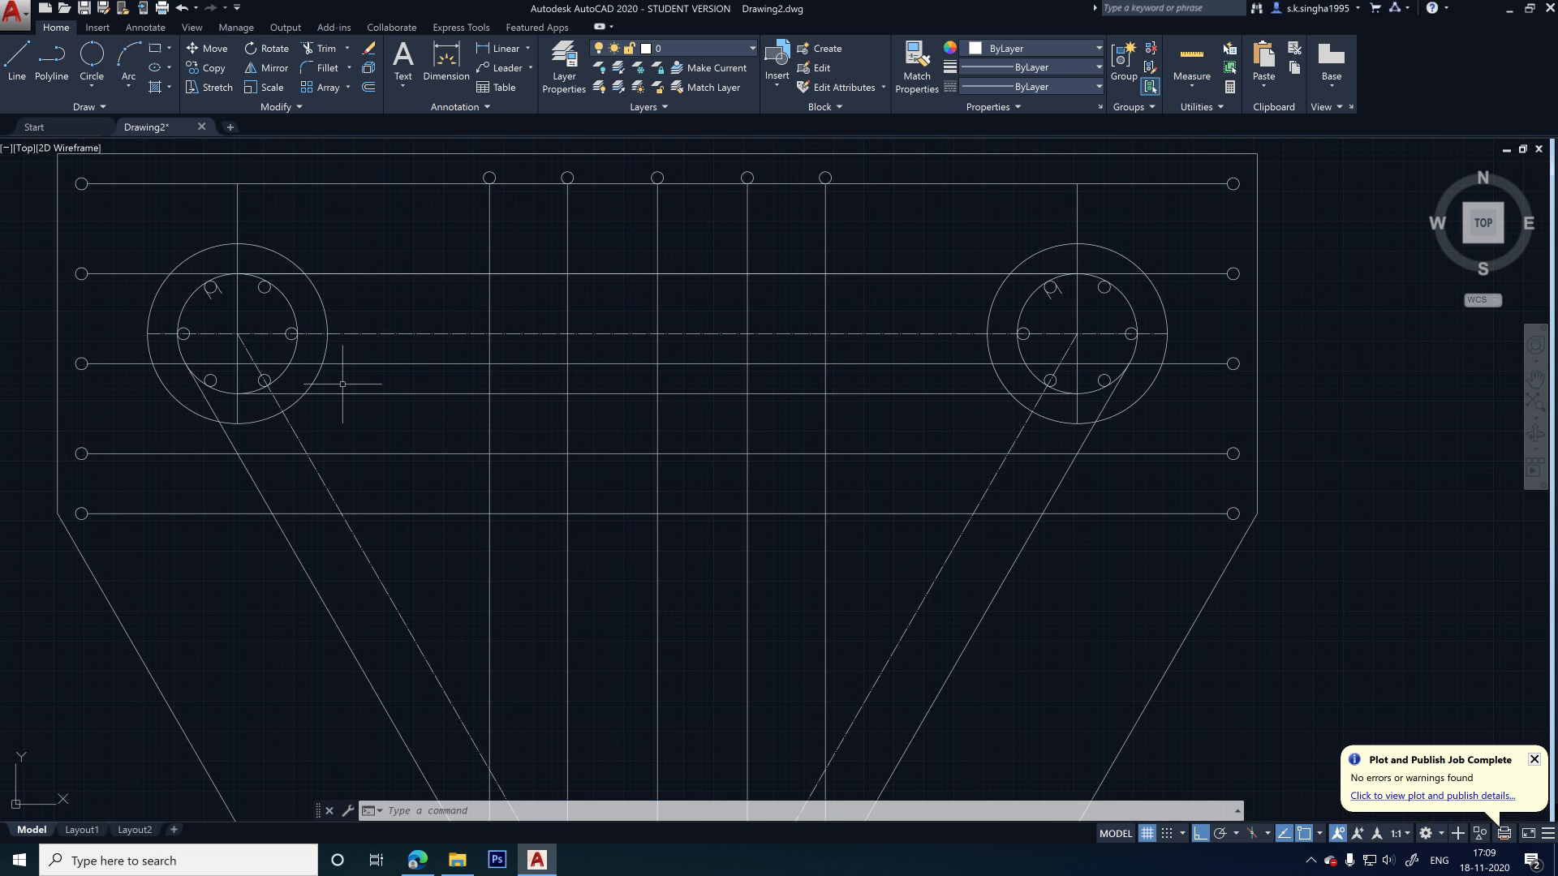
pyautogui.scroll(-2, 309, 369)
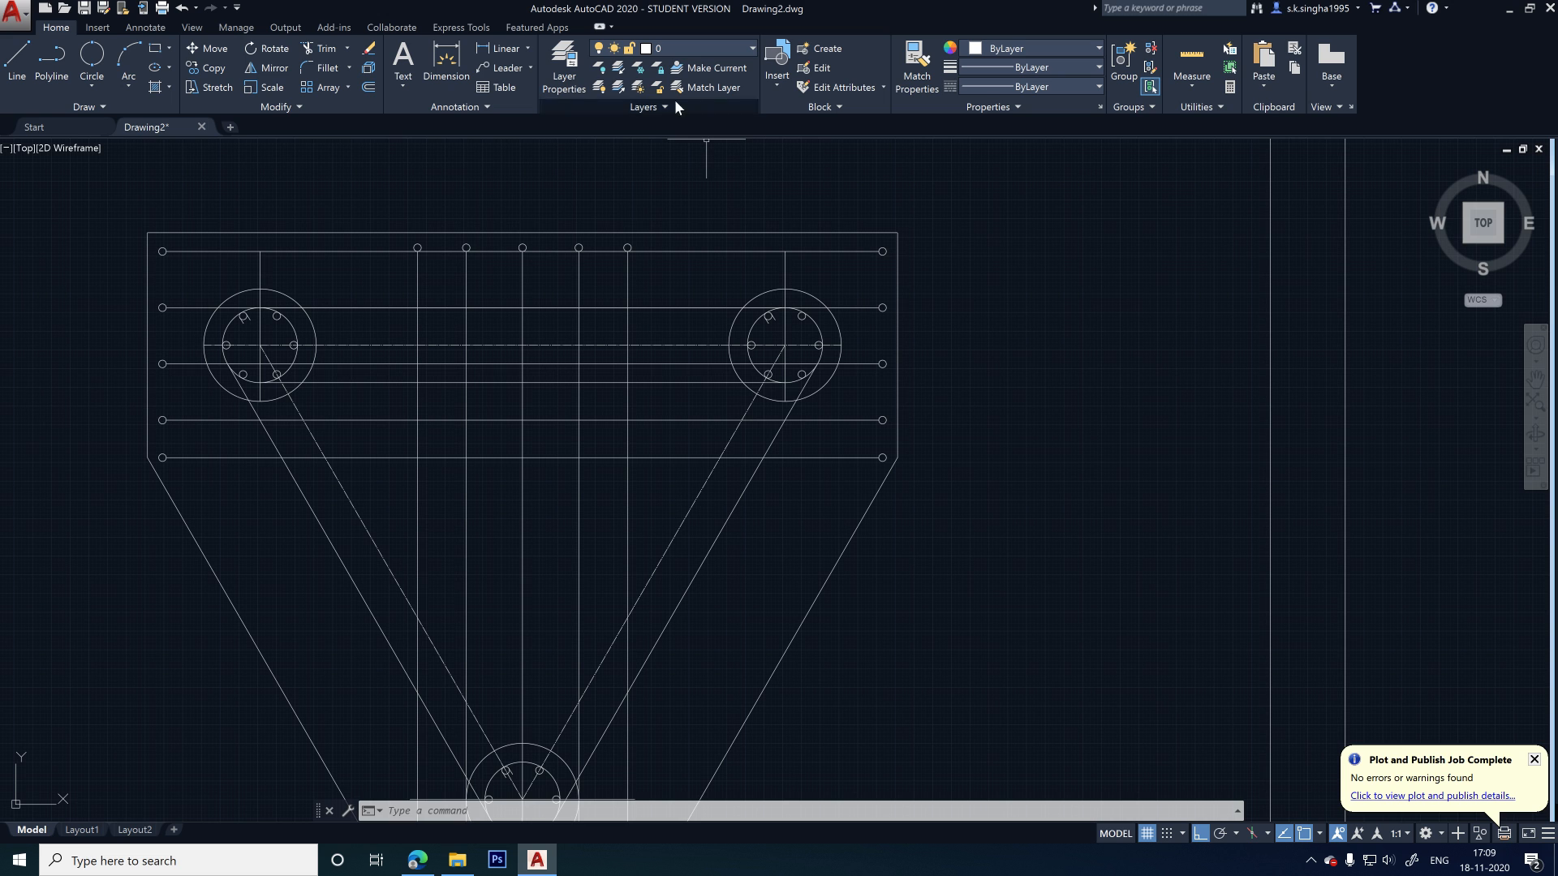
# - Create a layer named Beam with yellow colour 50 and make it the current layer
pyautogui.write('la')
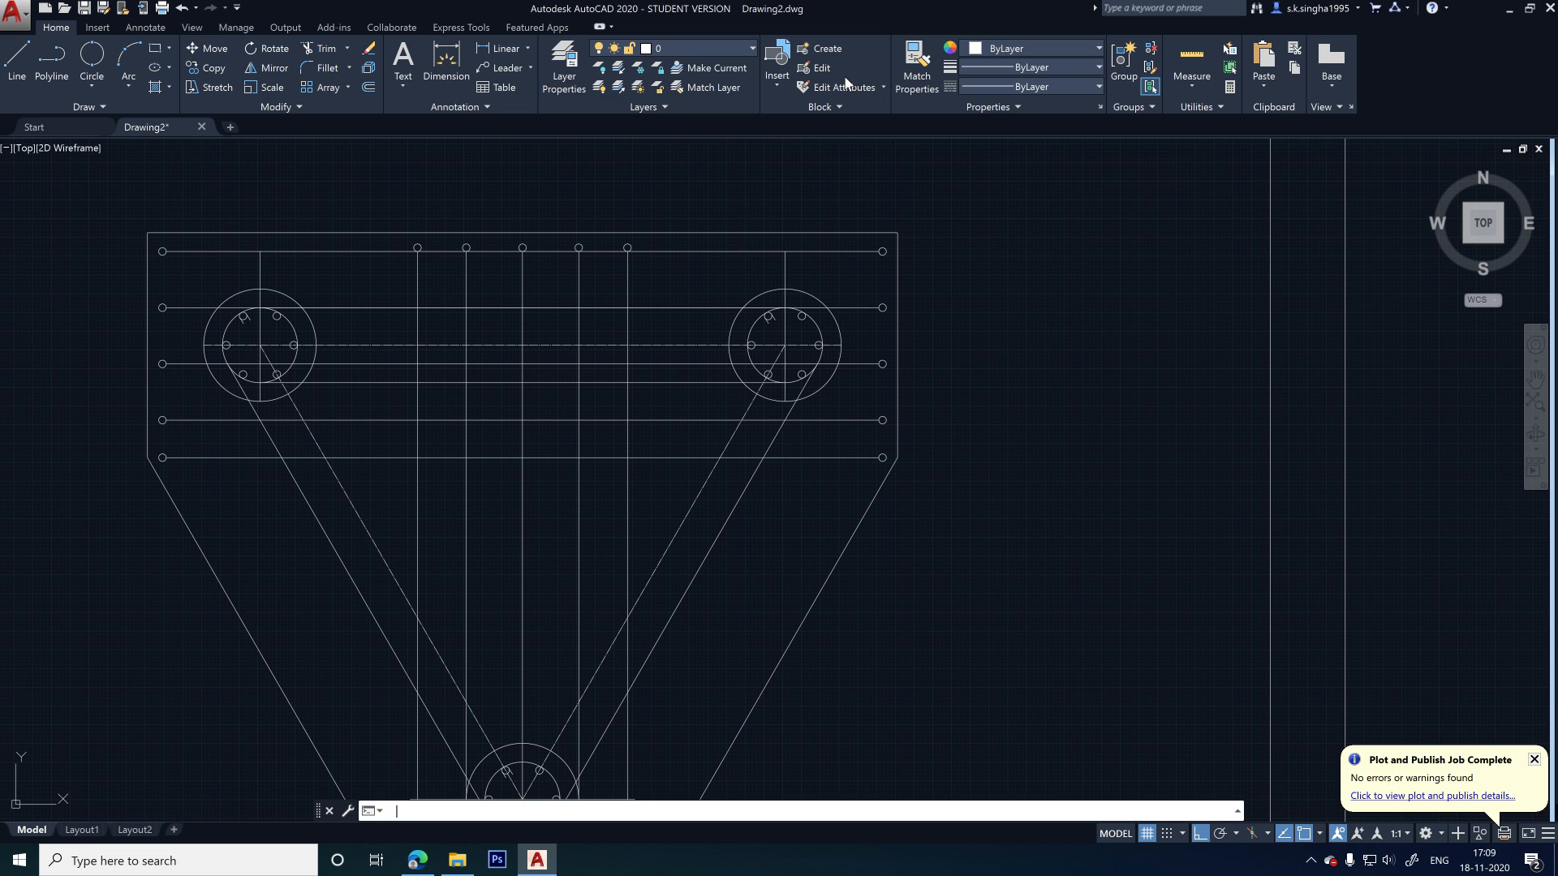
pyautogui.press('Return')
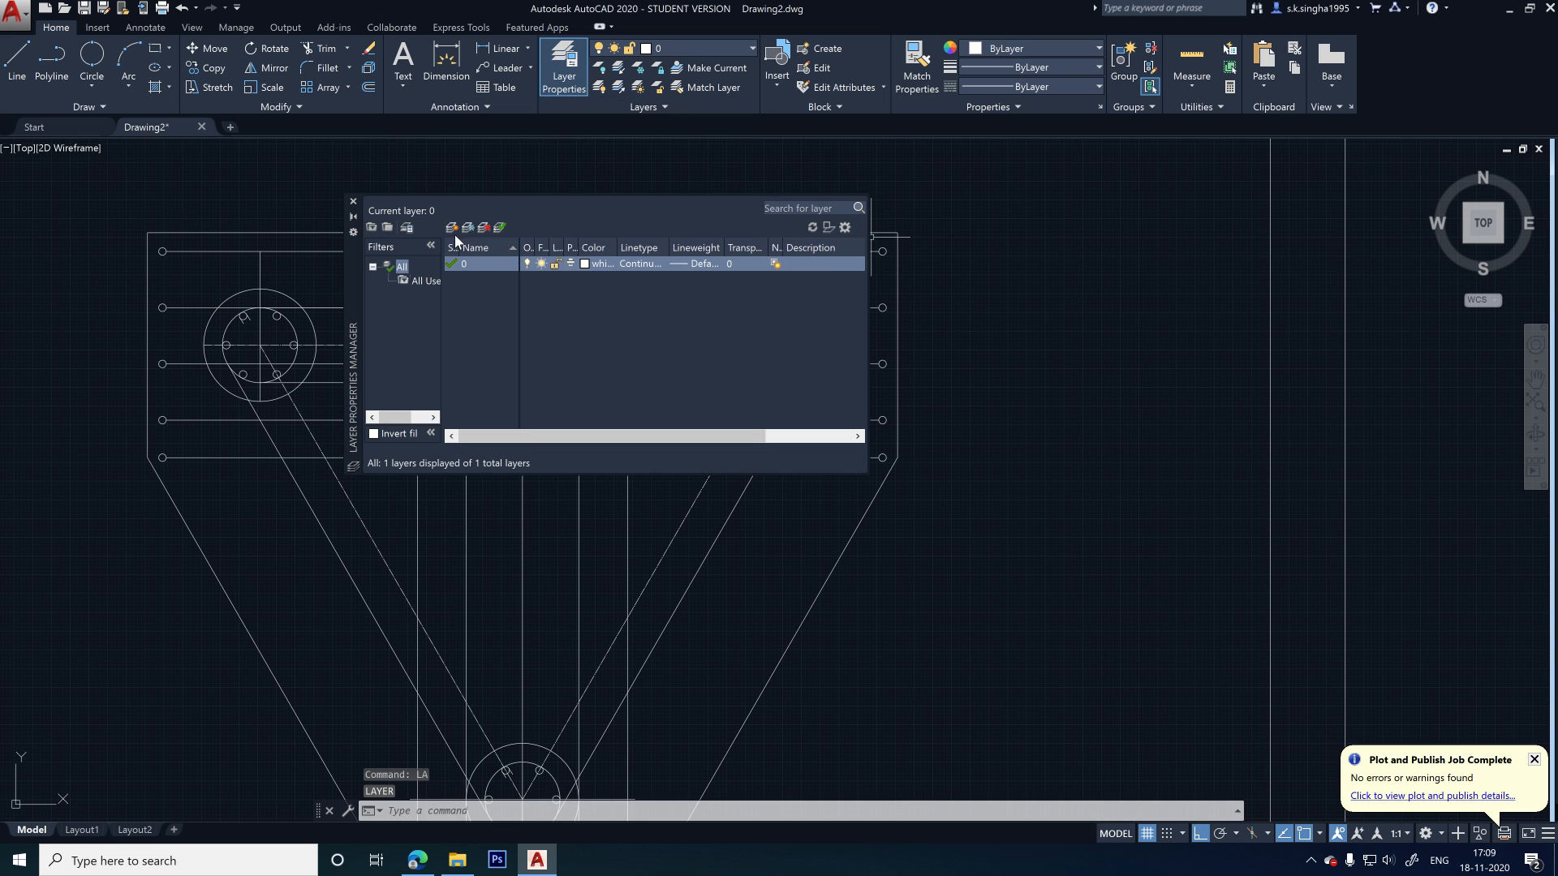
pyautogui.click(452, 229)
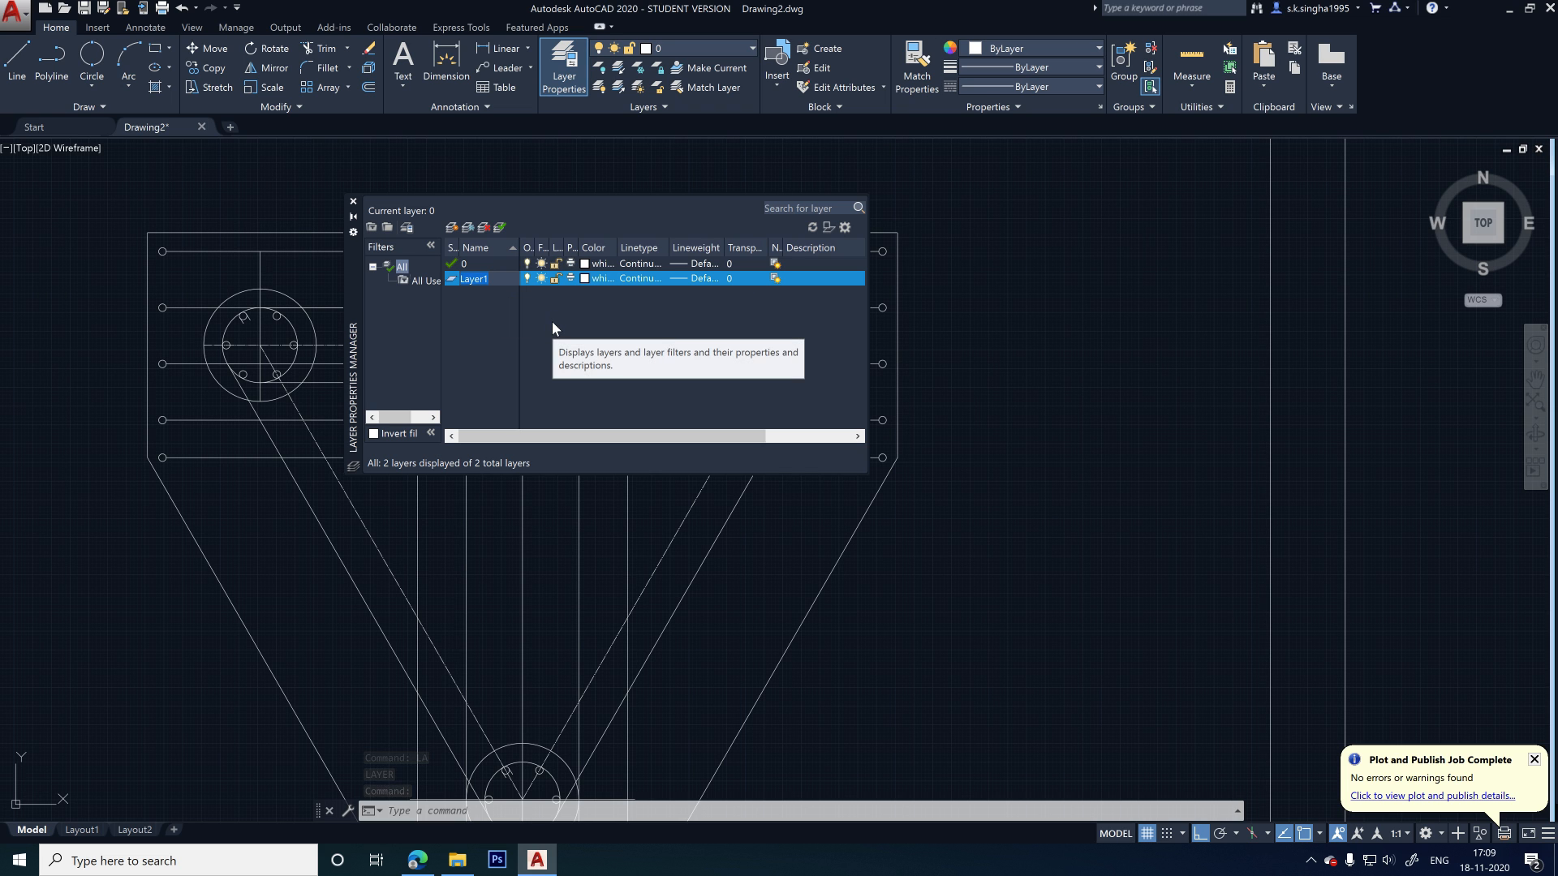
pyautogui.write('Beam')
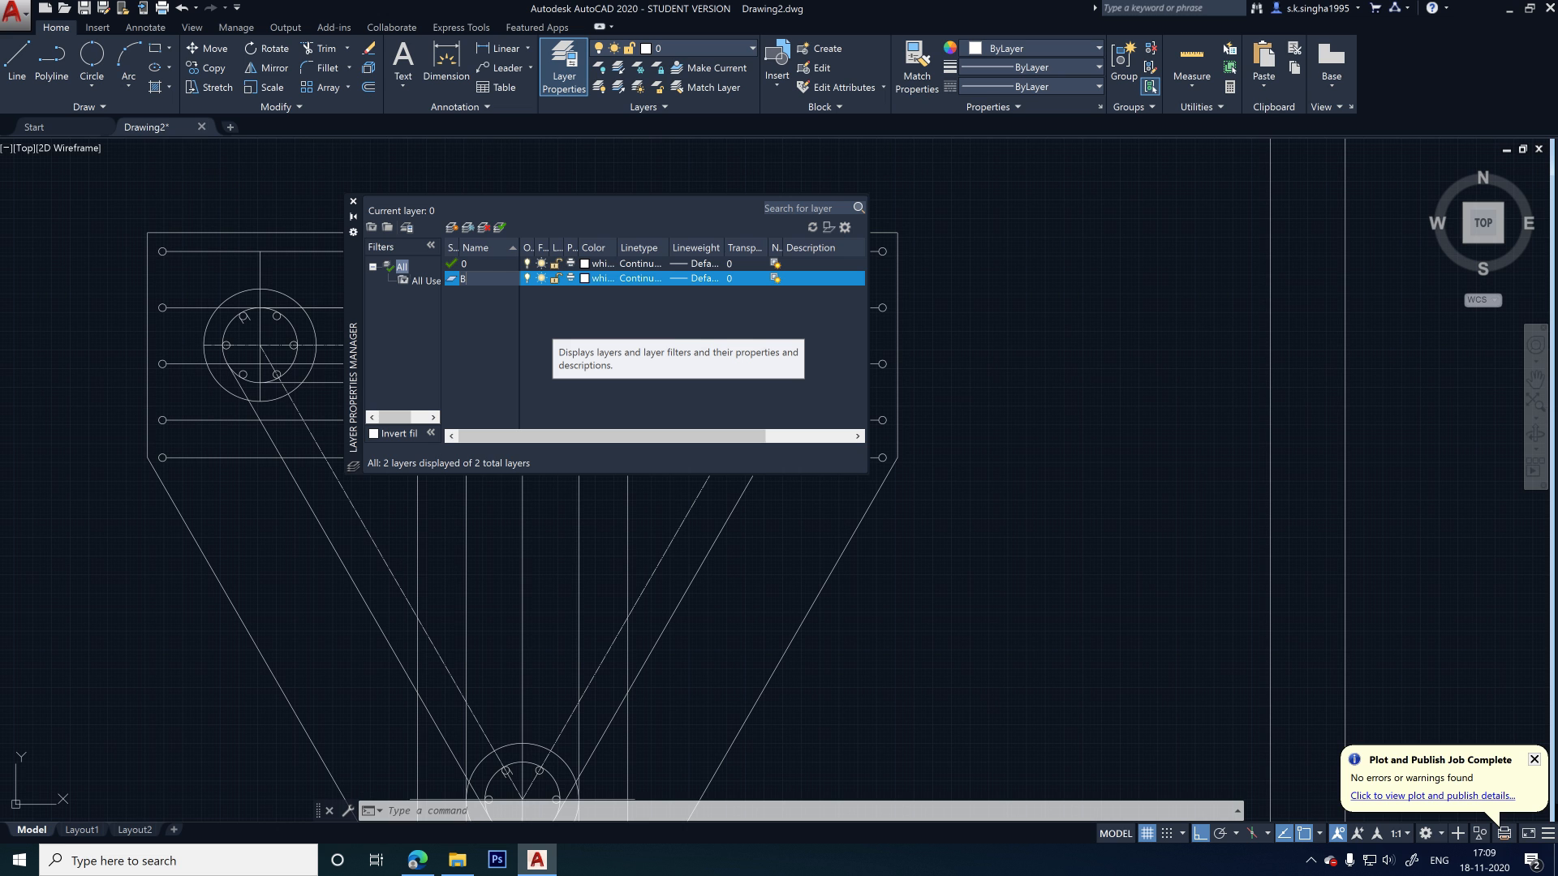
pyautogui.click(587, 279)
pyautogui.click(182, 216)
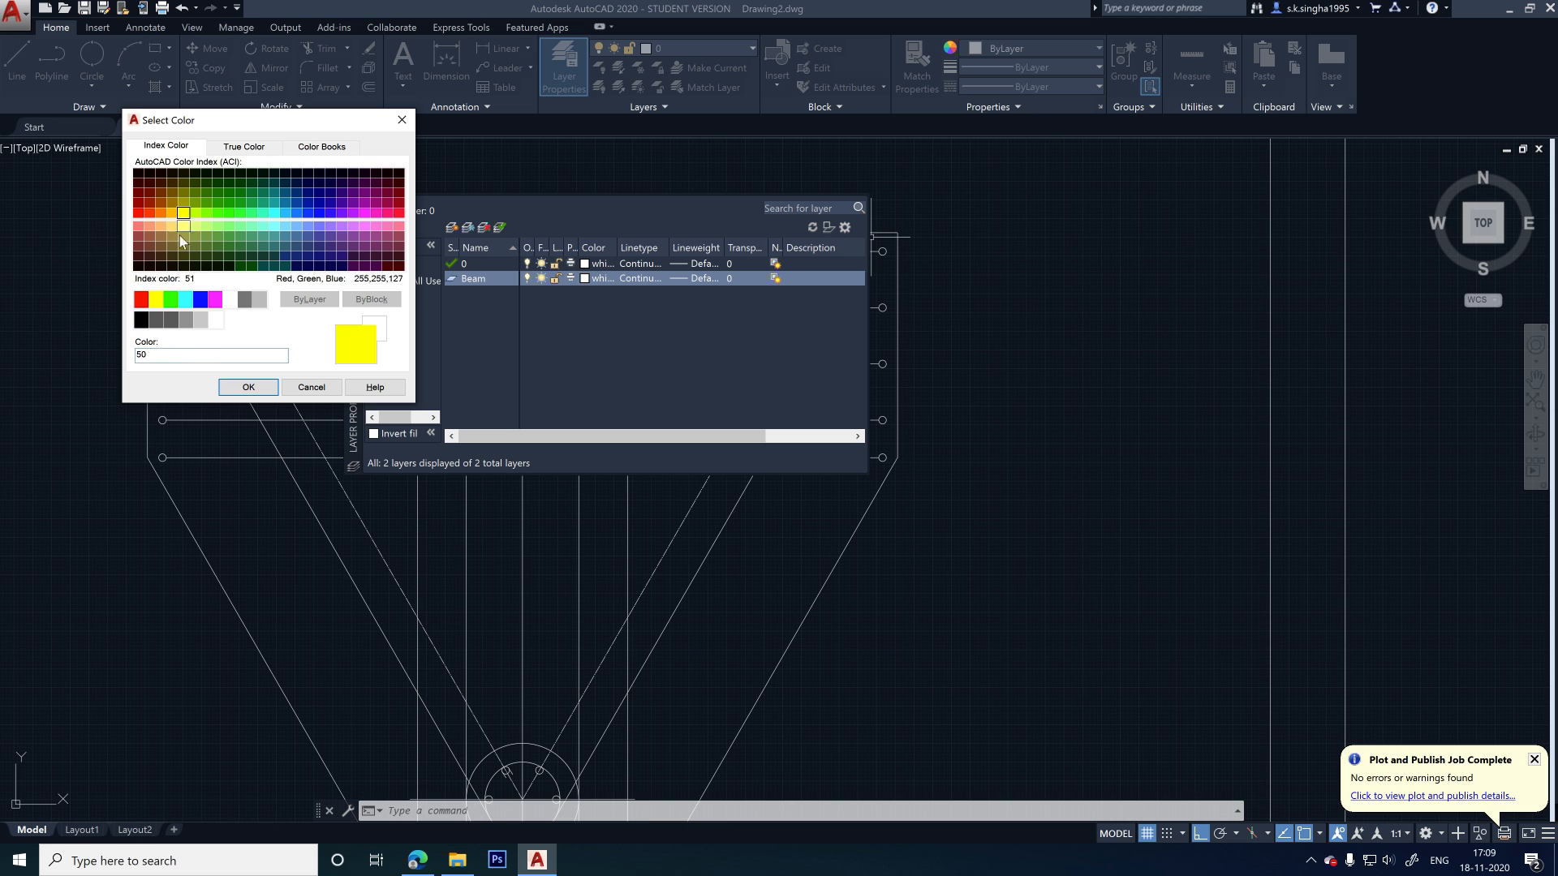
pyautogui.click(249, 387)
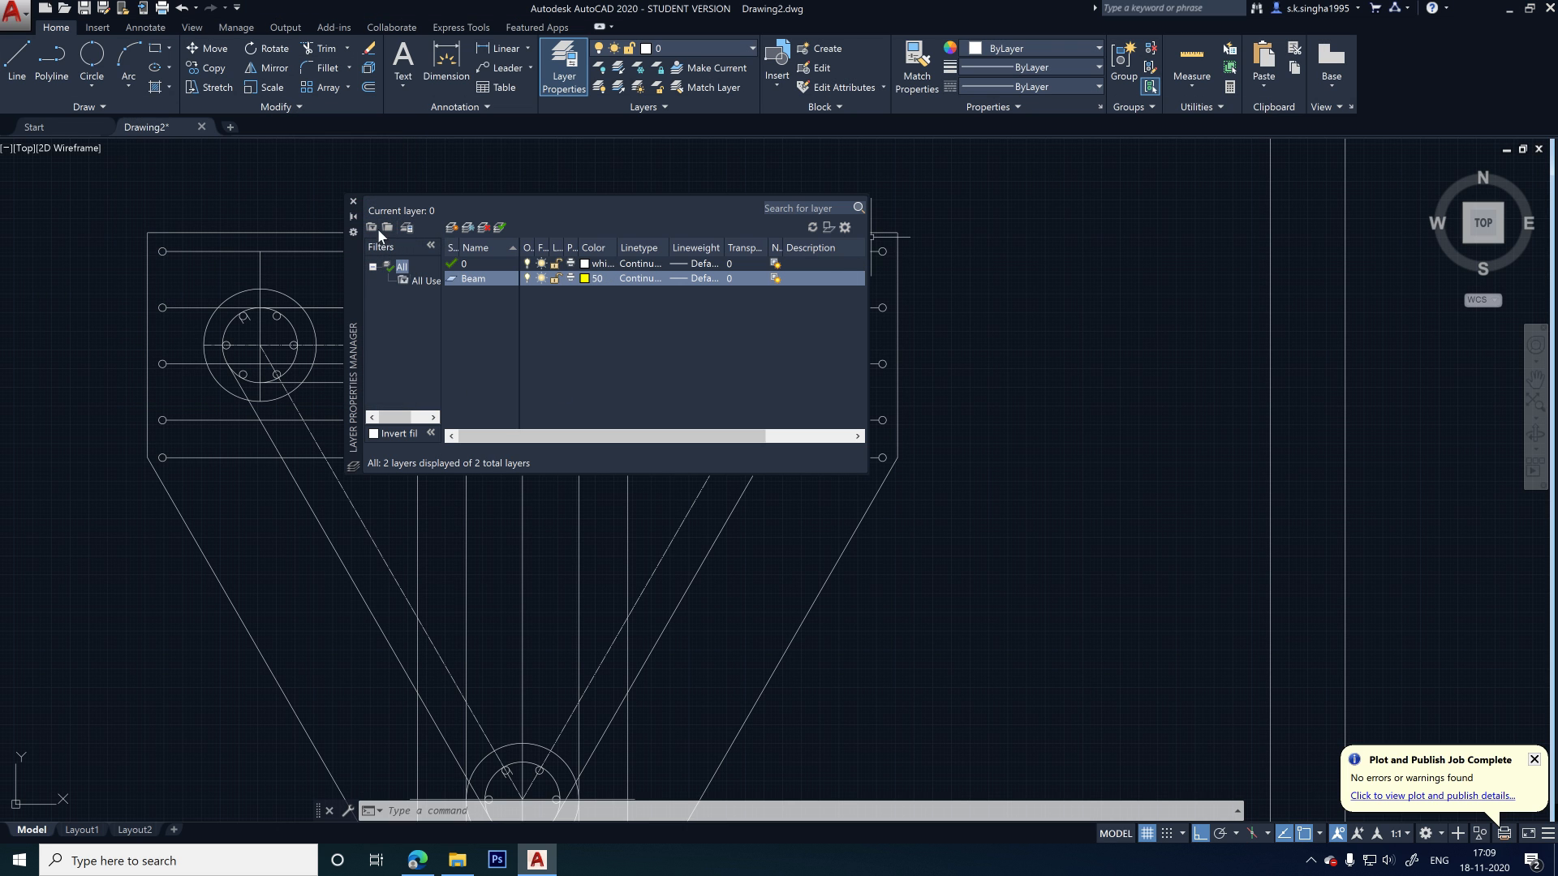
pyautogui.click(353, 201)
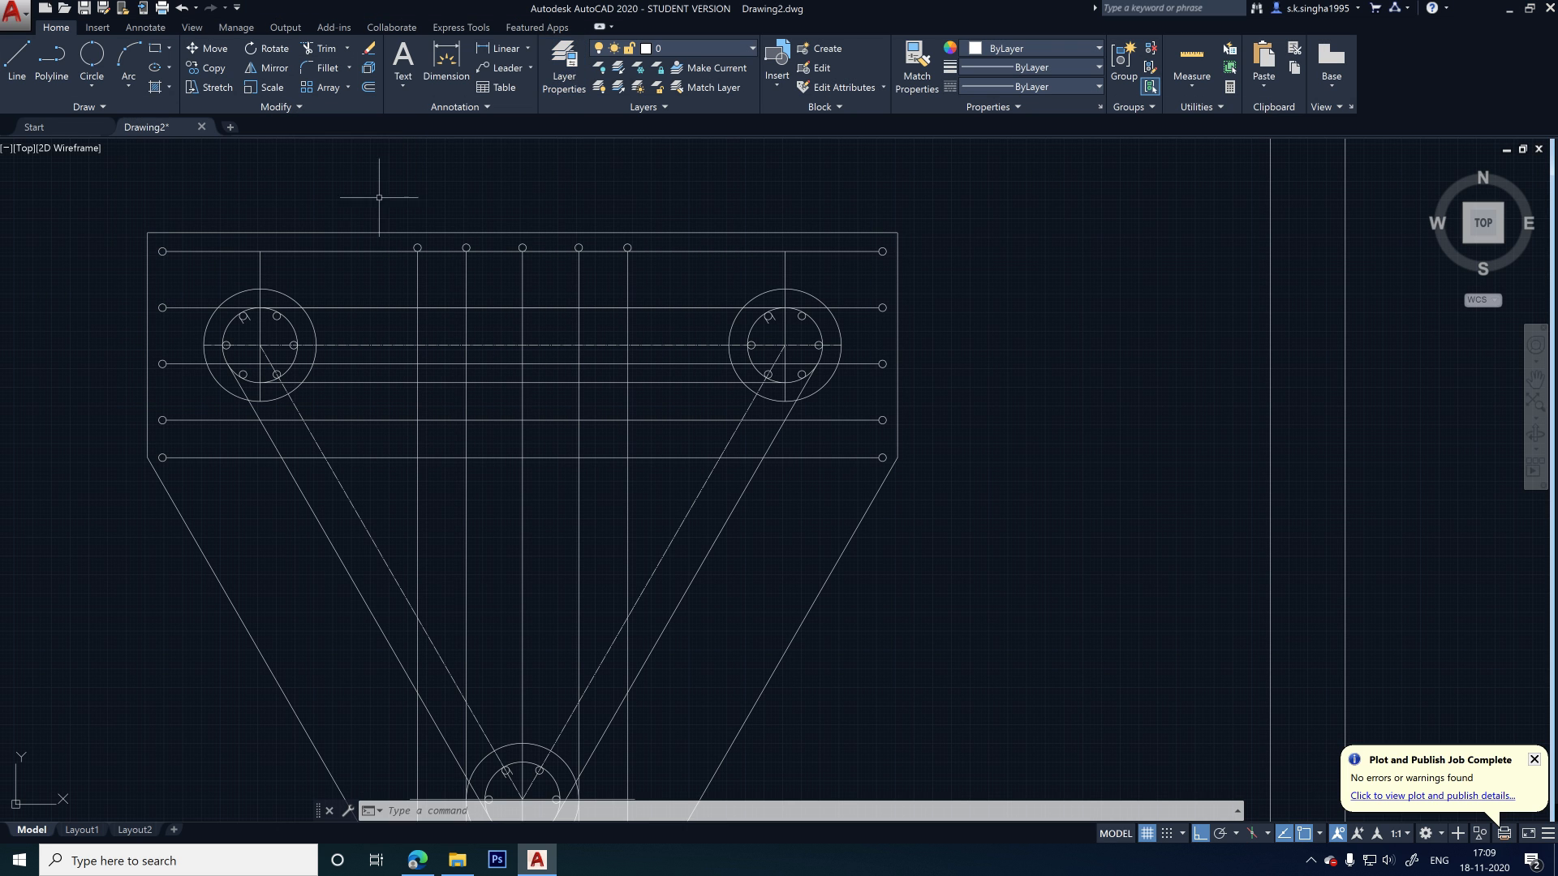
pyautogui.click(706, 47)
pyautogui.click(697, 85)
# - Draw connected lines from the cap's upper-right corner: horizontally outward to the right, 650 down, and back left past the cap's left edge
pyautogui.scroll(-2, 458, 227)
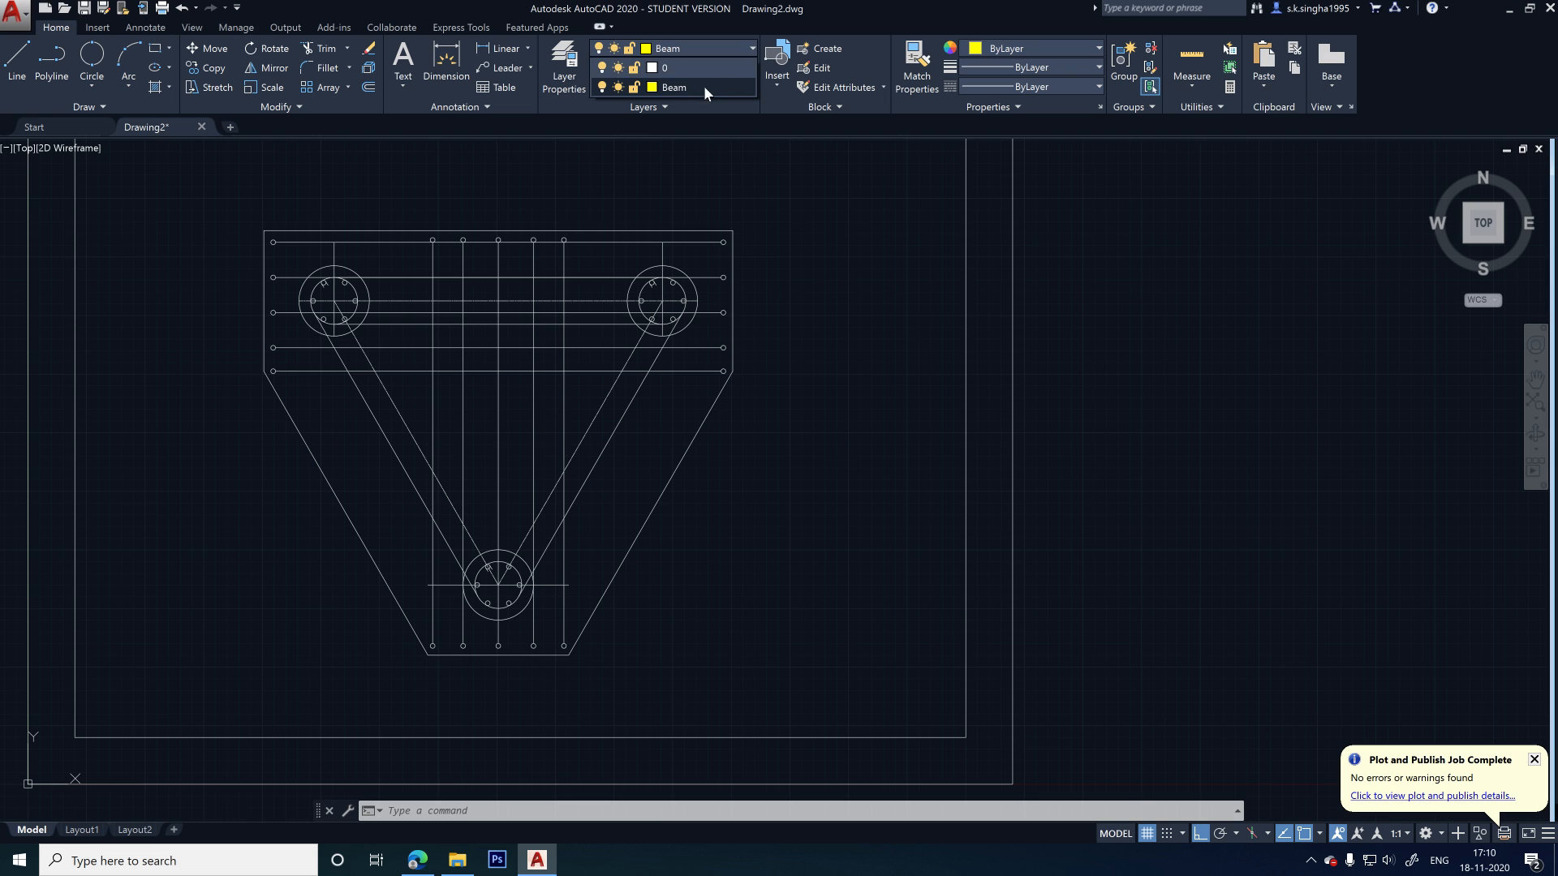
pyautogui.click(17, 58)
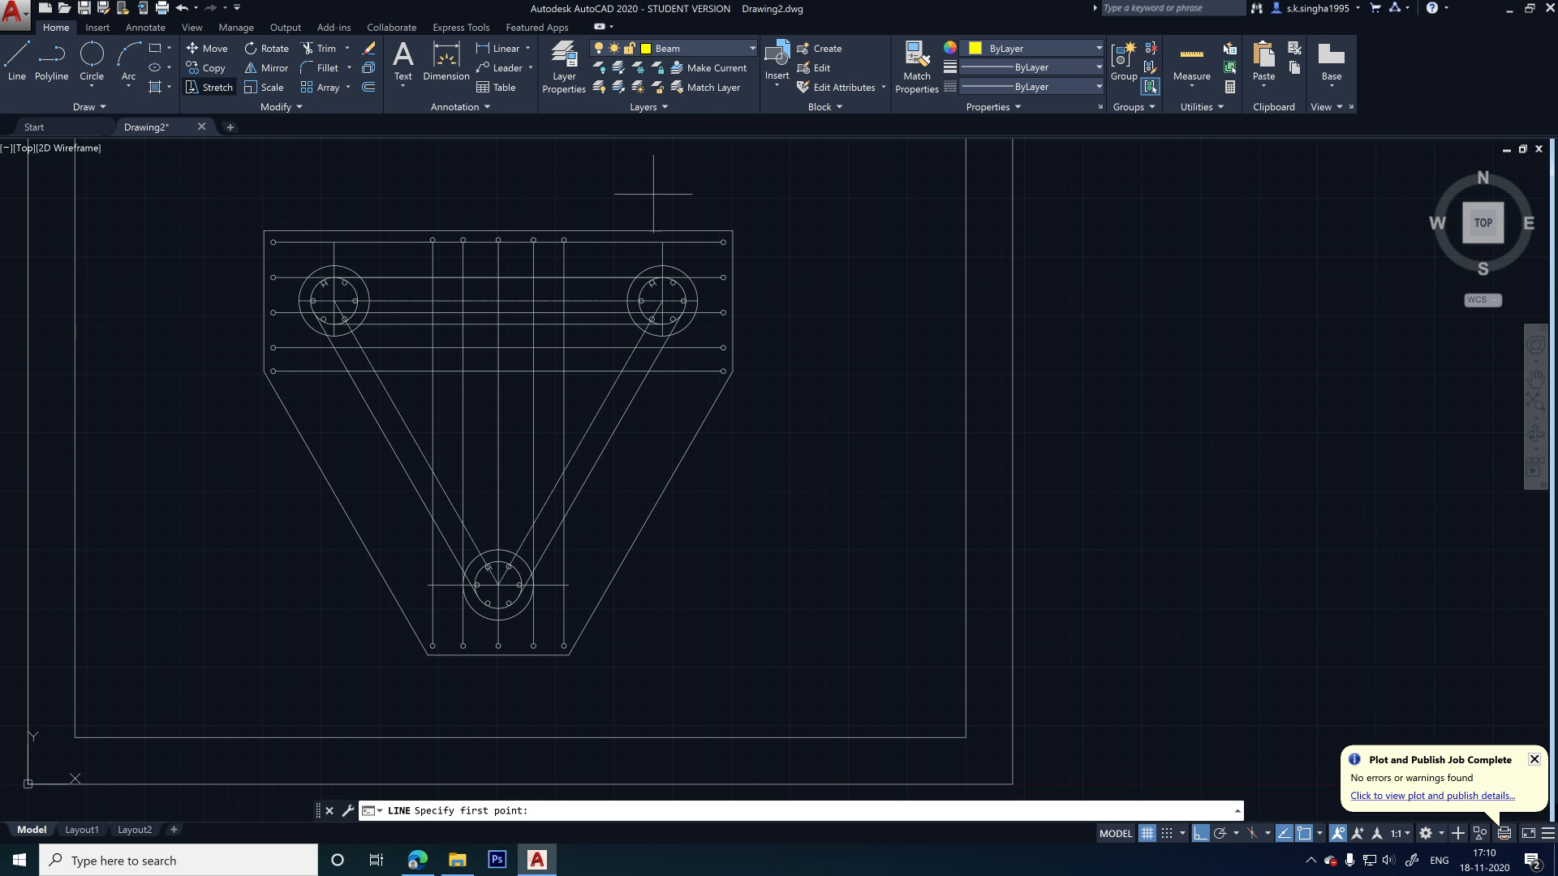
pyautogui.click(733, 231)
pyautogui.click(849, 231)
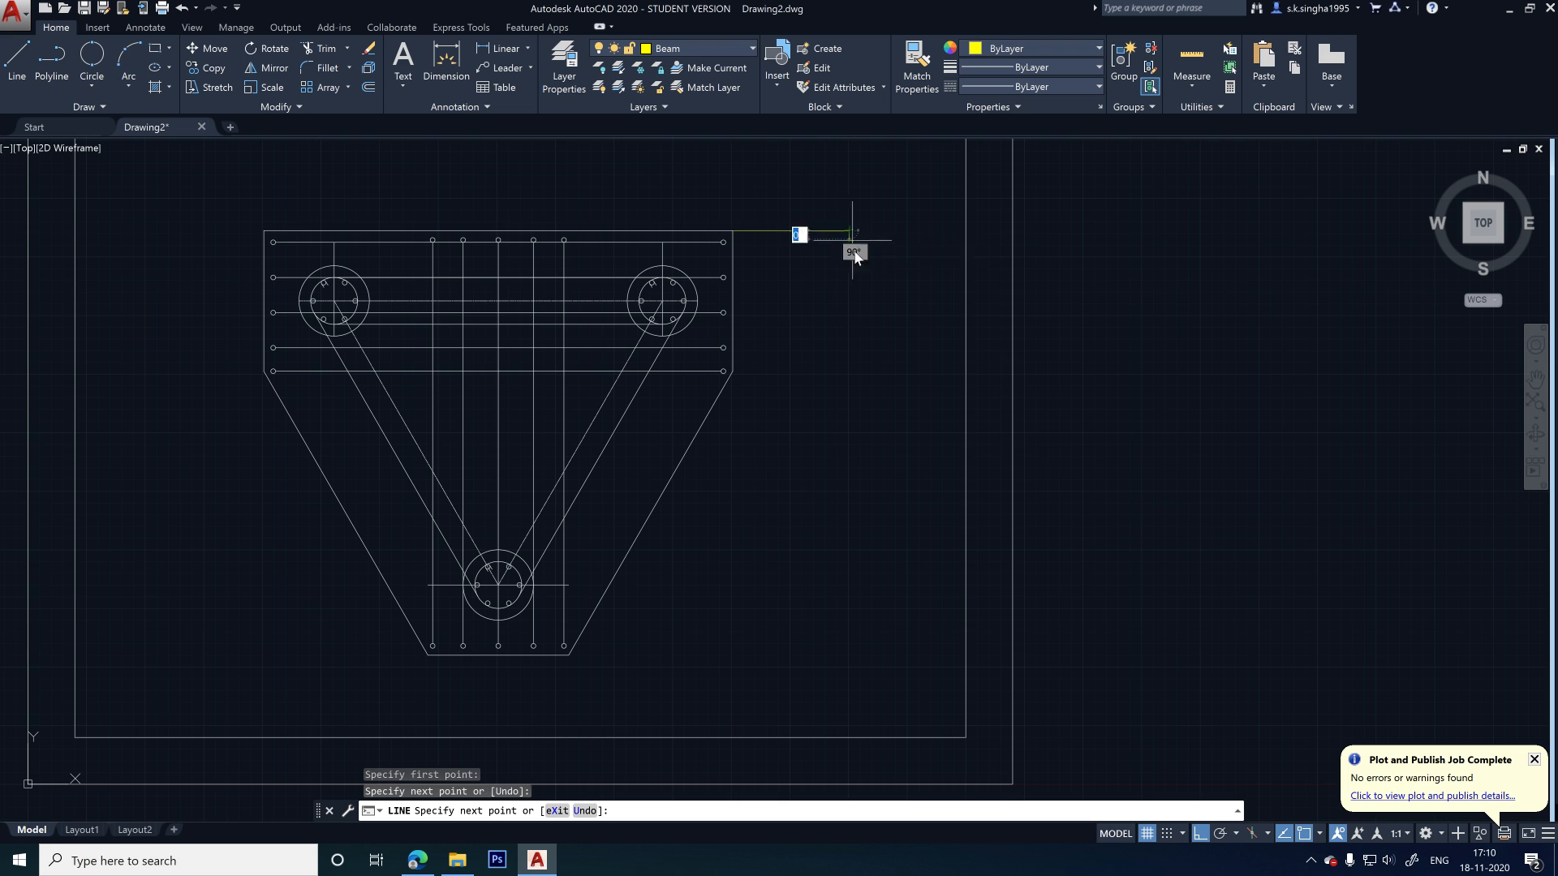
pyautogui.write('650')
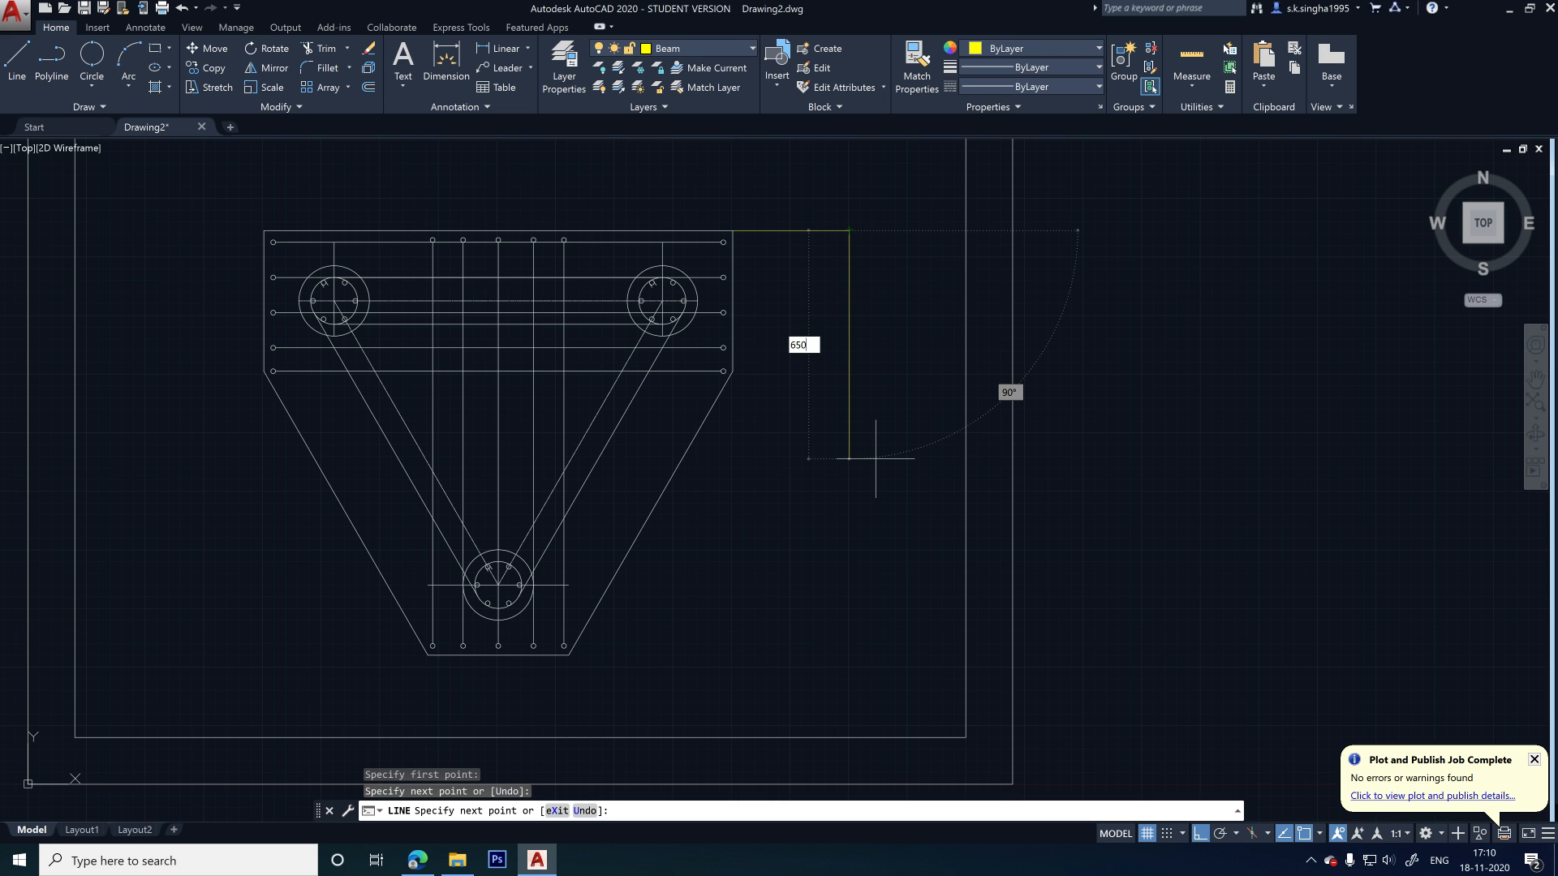
pyautogui.press('Return')
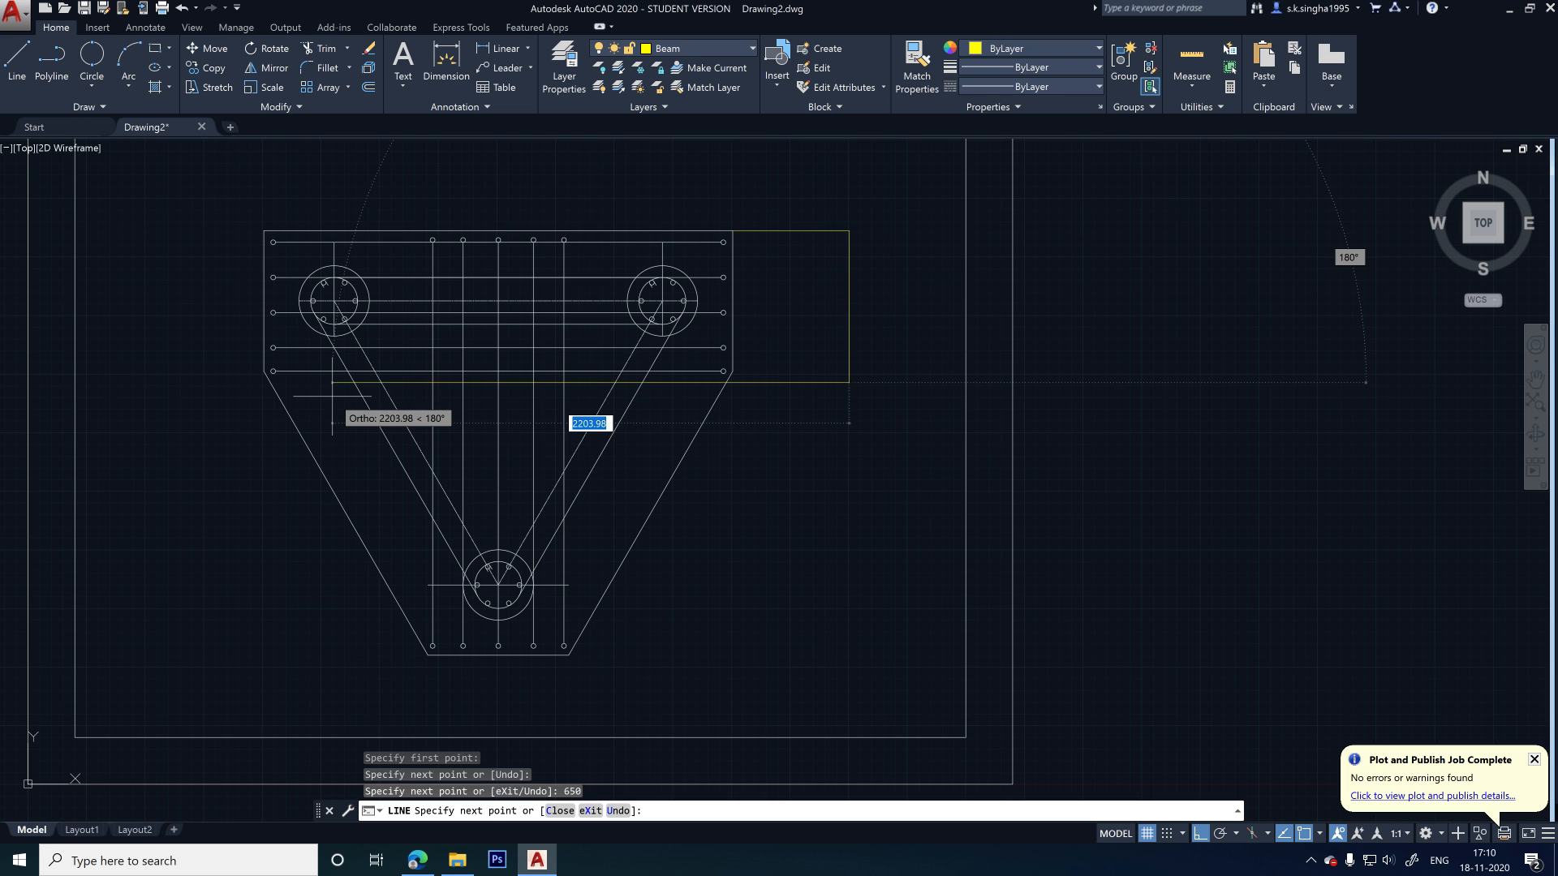
pyautogui.click(162, 380)
pyautogui.press('Escape')
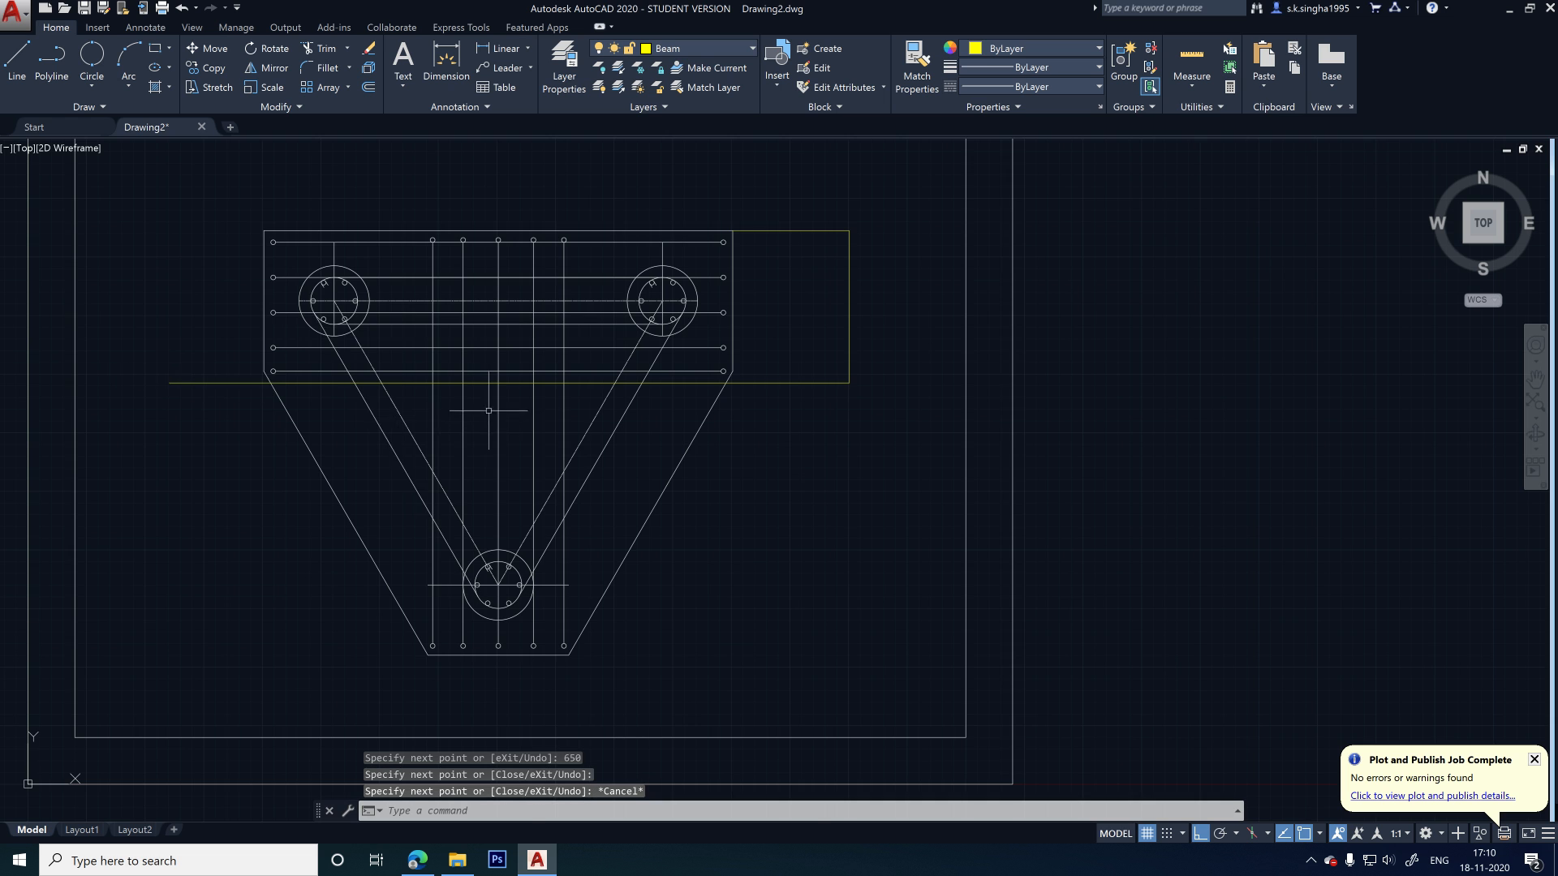
# - Examine how the yellow beam lines sit against the pile cap outline, bar lines and piles
pyautogui.scroll(4, 500, 387)
pyautogui.scroll(-4, 515, 349)
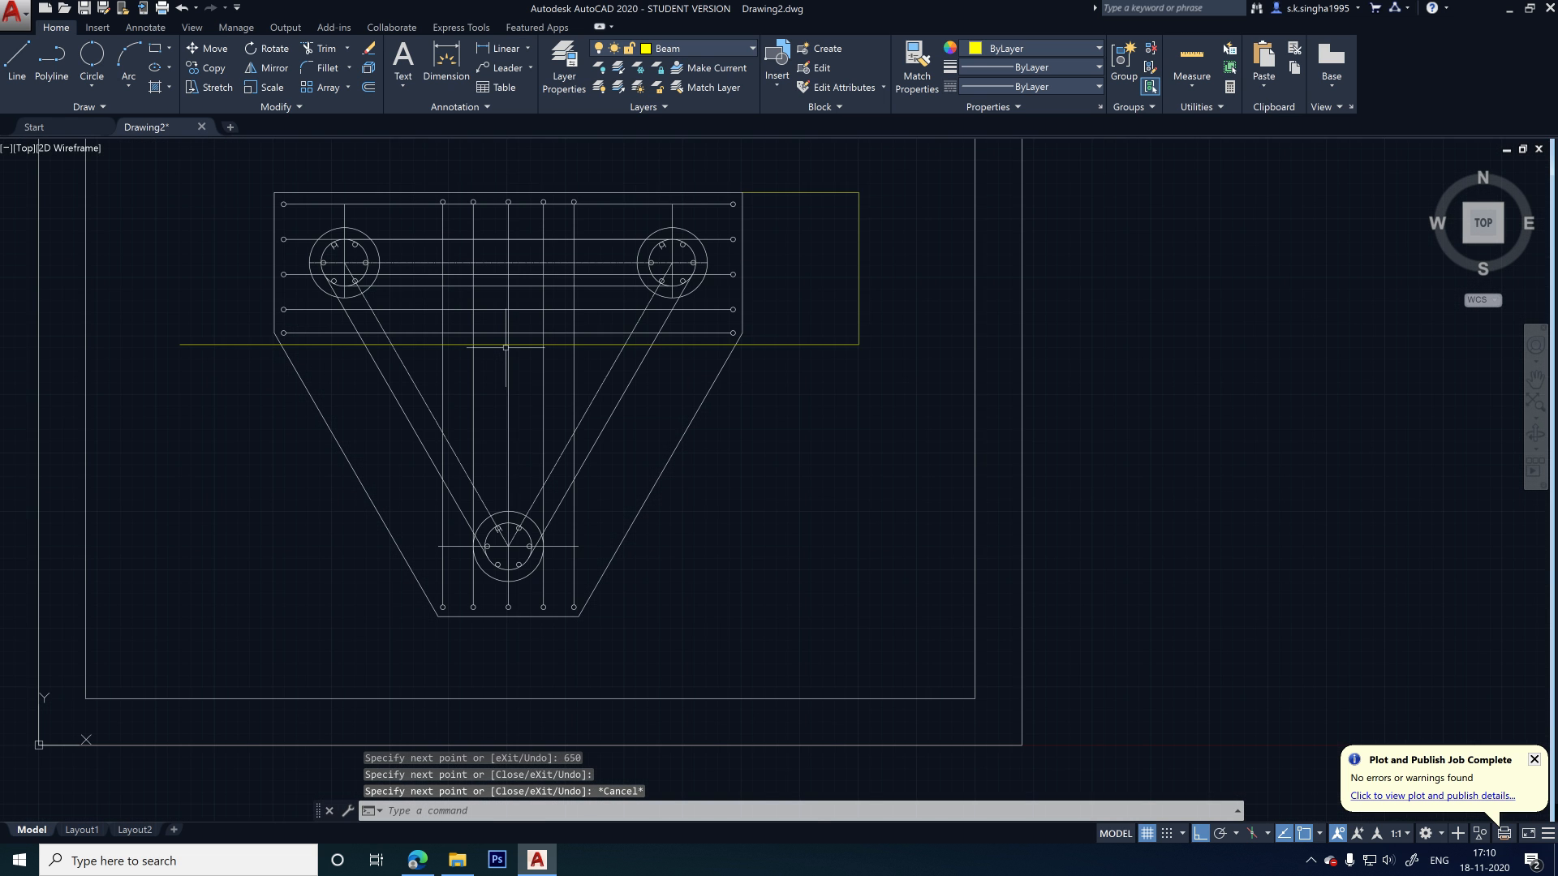
pyautogui.scroll(4, 515, 362)
pyautogui.scroll(-4, 508, 382)
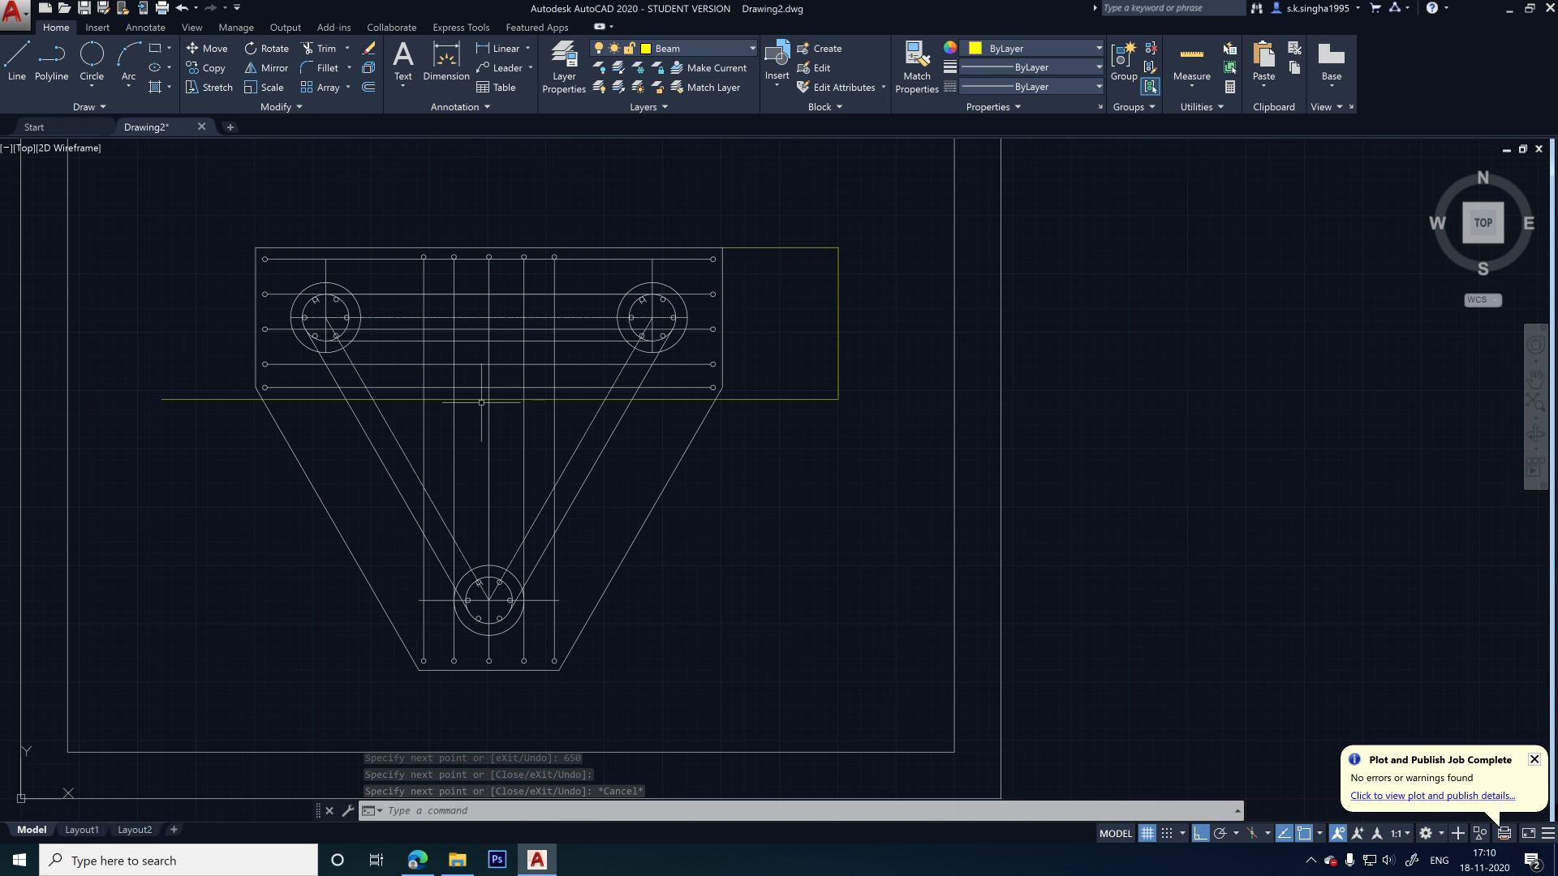
pyautogui.scroll(-4, 650, 435)
pyautogui.scroll(3, 479, 540)
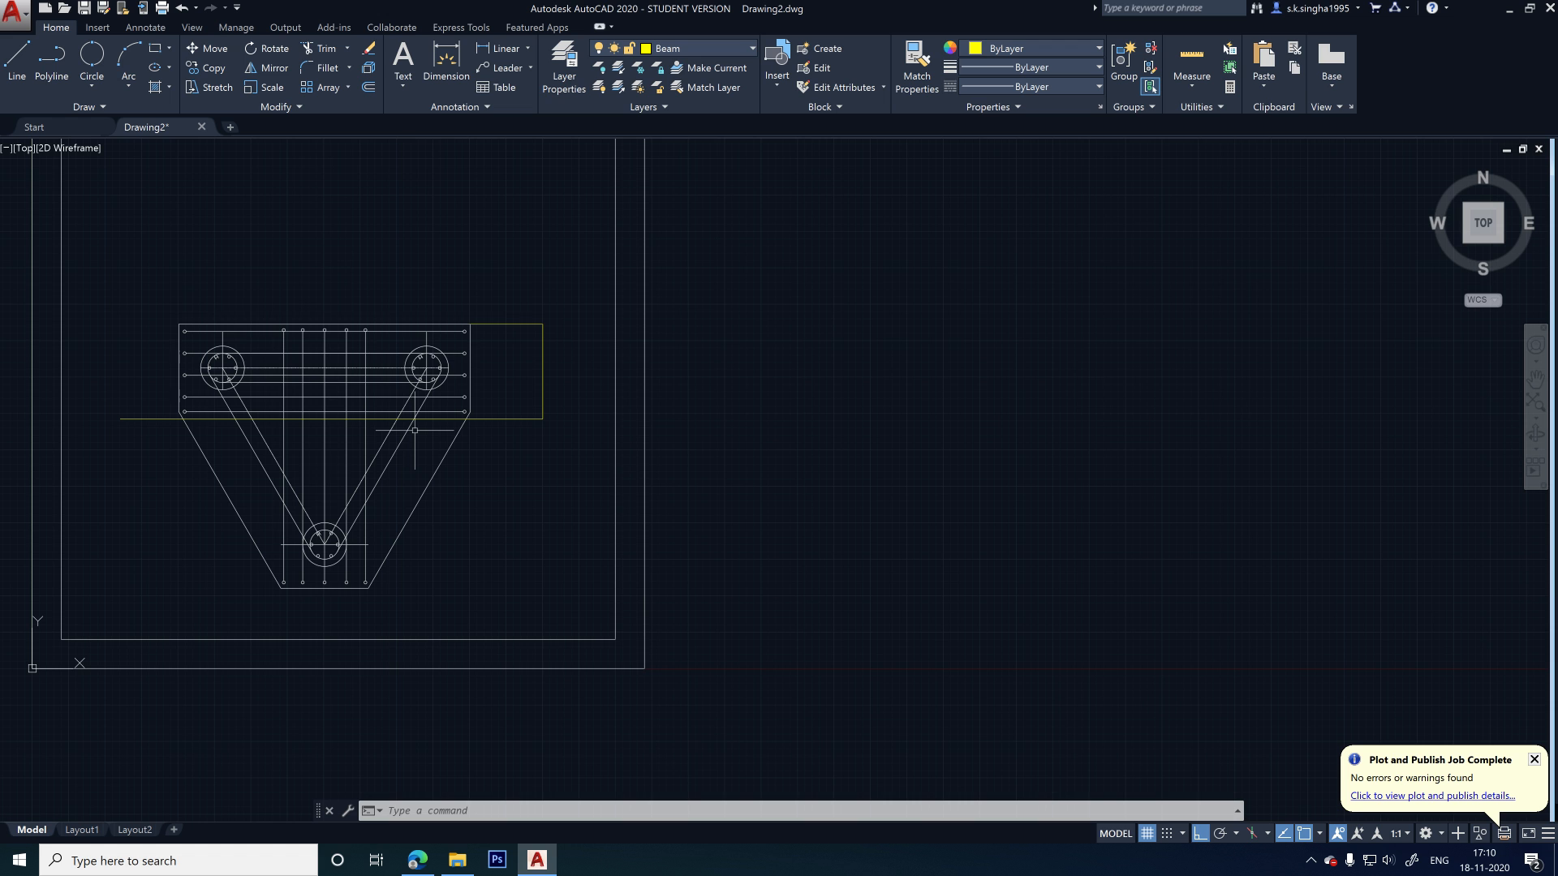
pyautogui.scroll(2, 371, 428)
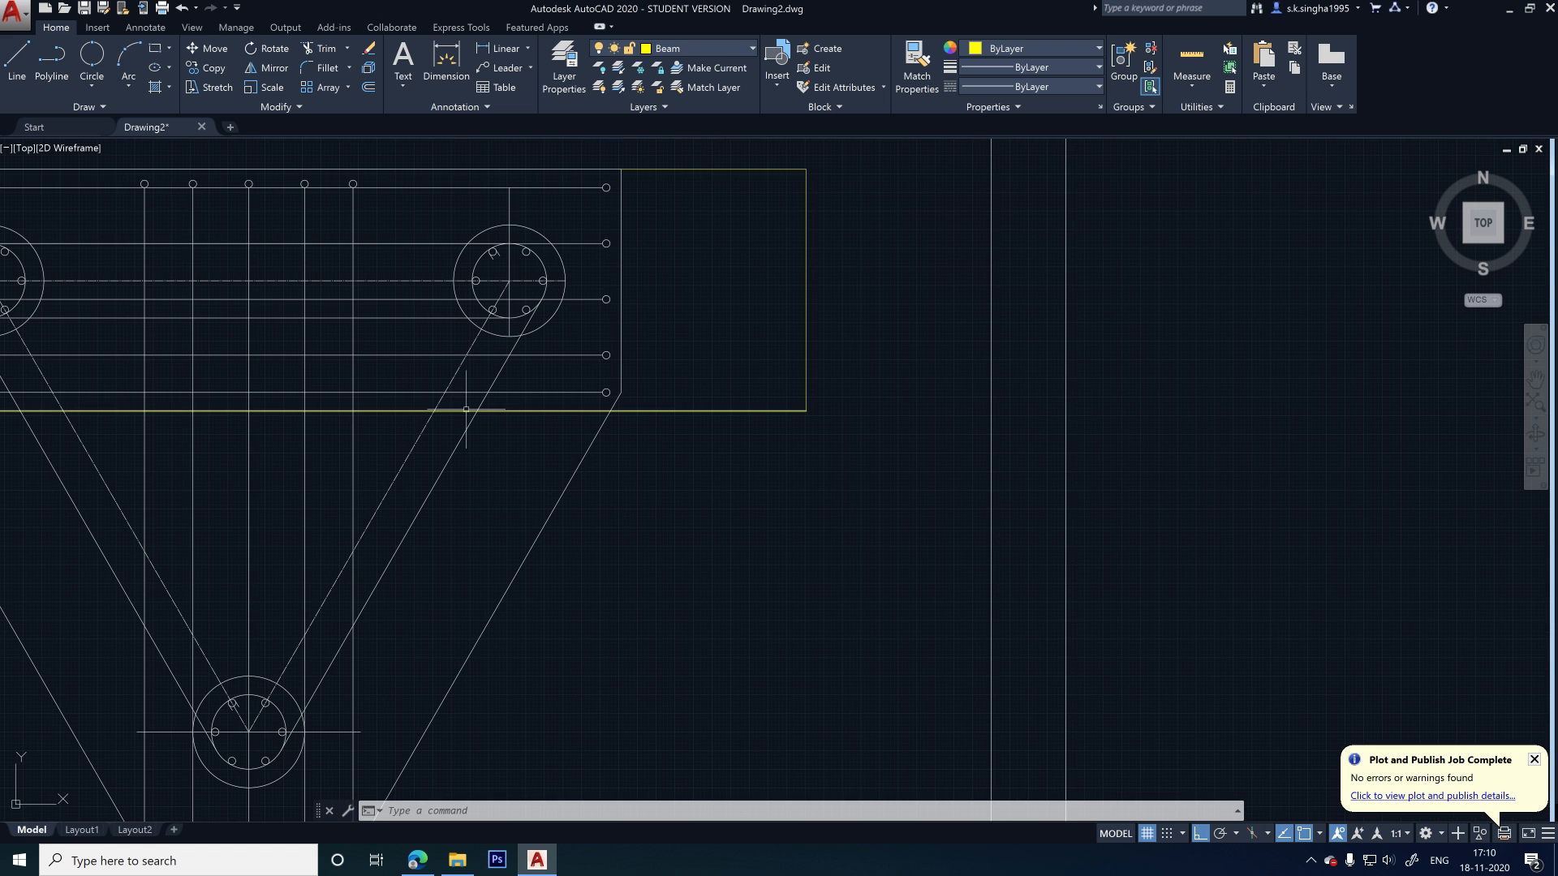
pyautogui.scroll(-2, 467, 410)
pyautogui.scroll(2, 323, 412)
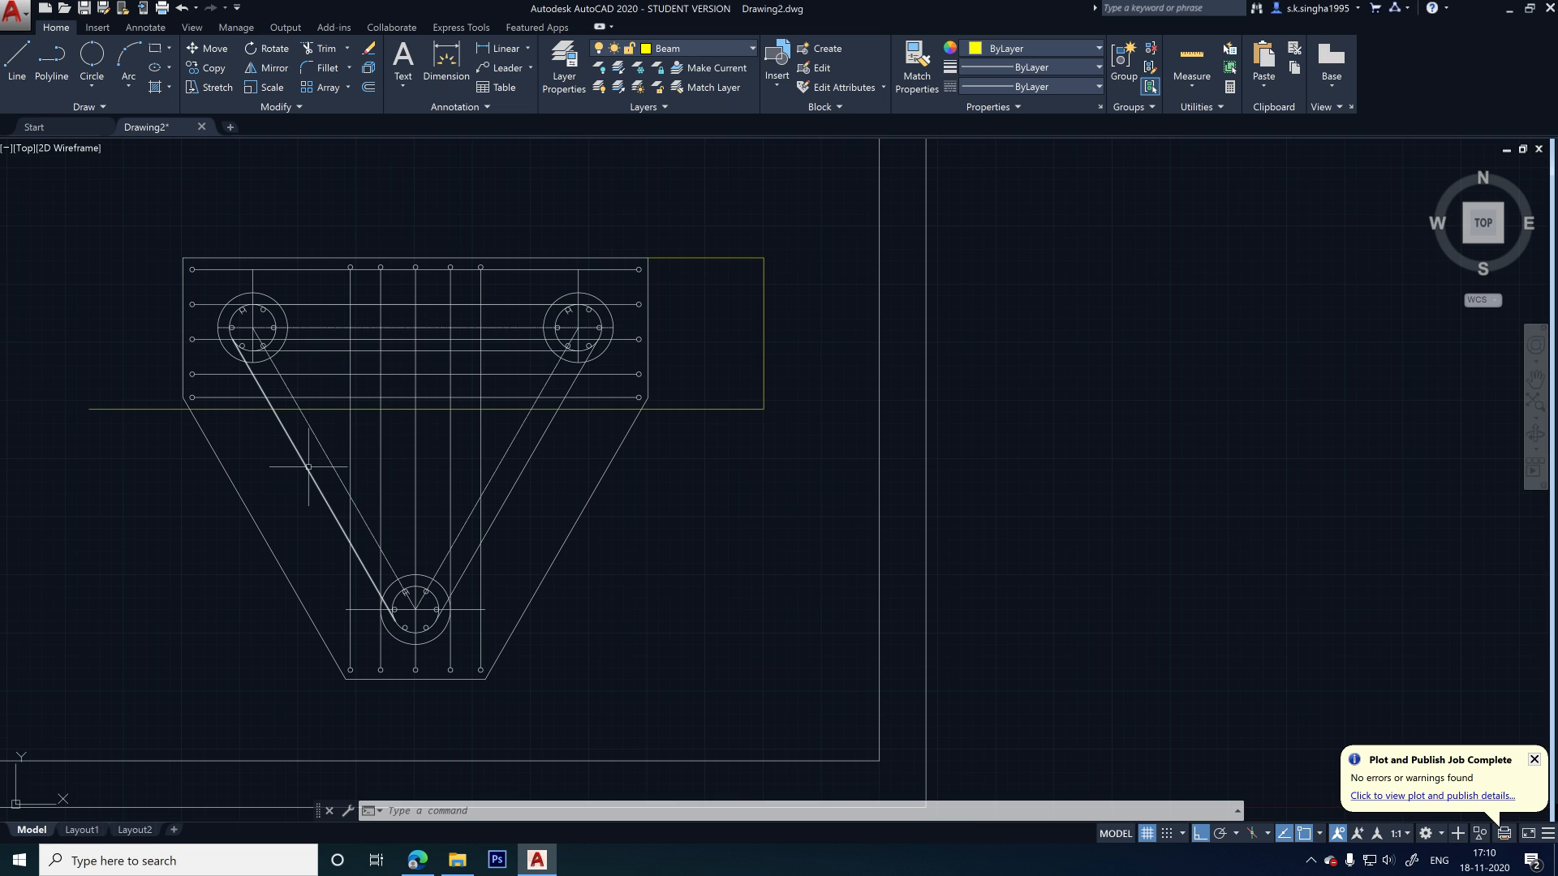
pyautogui.moveTo(309, 466)
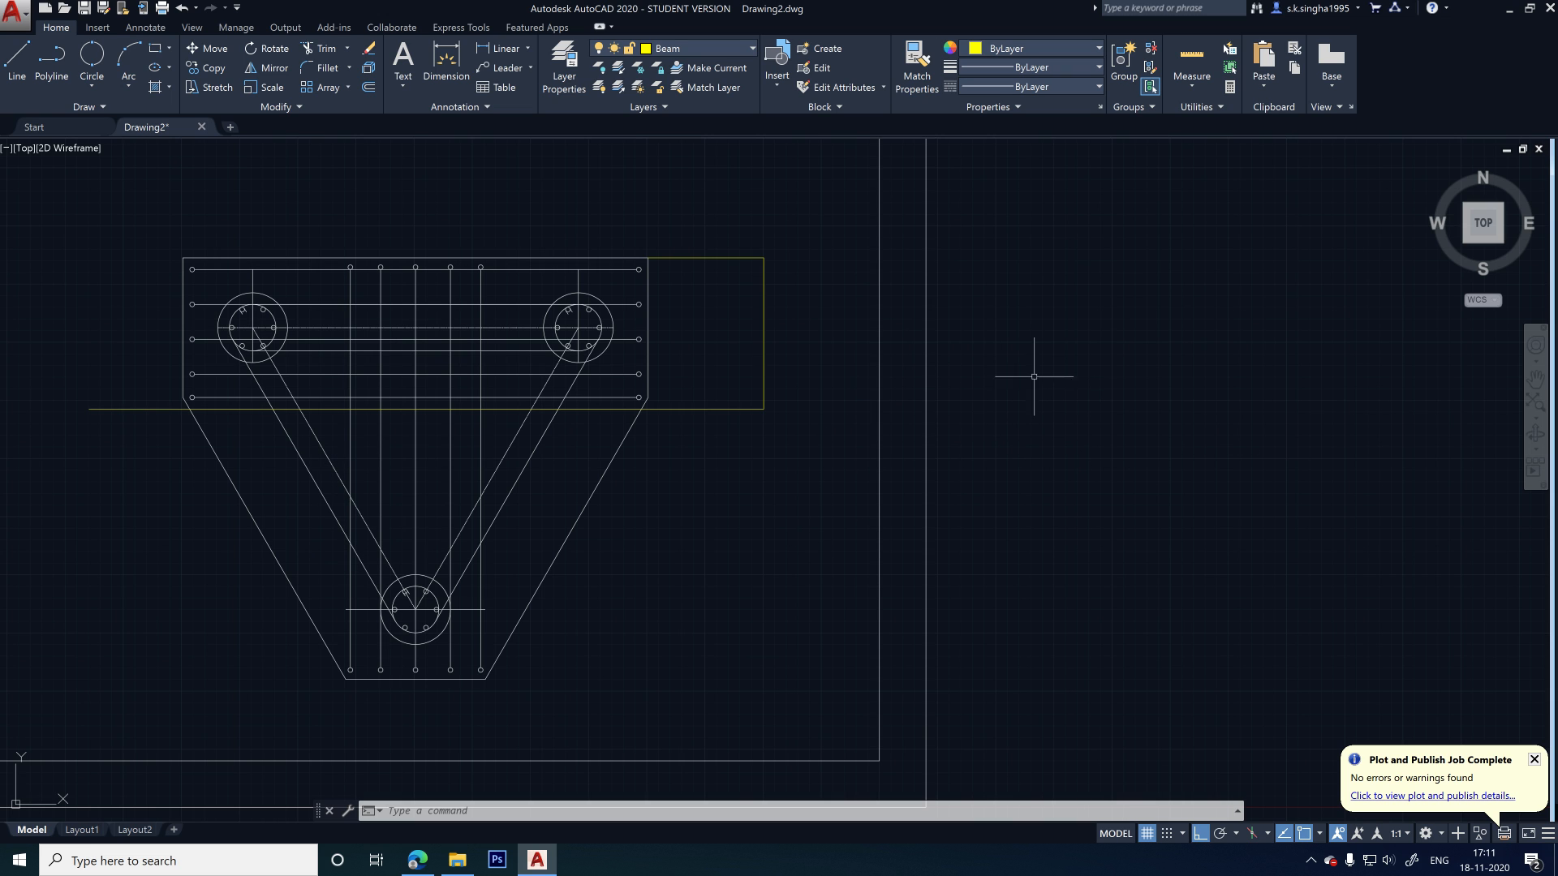
# - Draw a closed 300 by 300 square from lines in the empty area right of the sheet frame
pyautogui.click(154, 49)
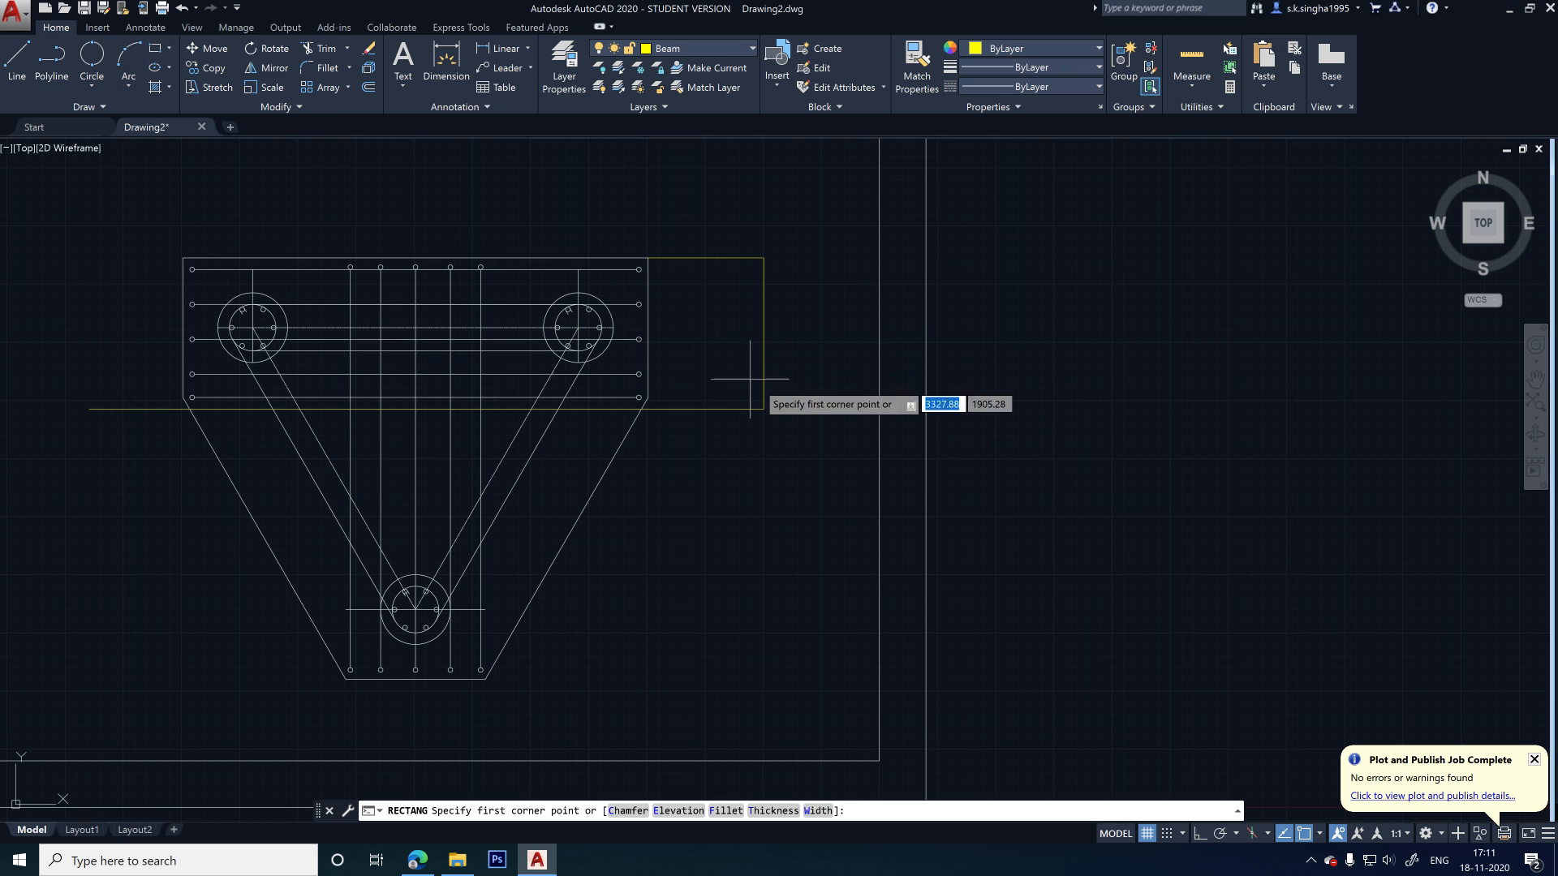
pyautogui.click(16, 59)
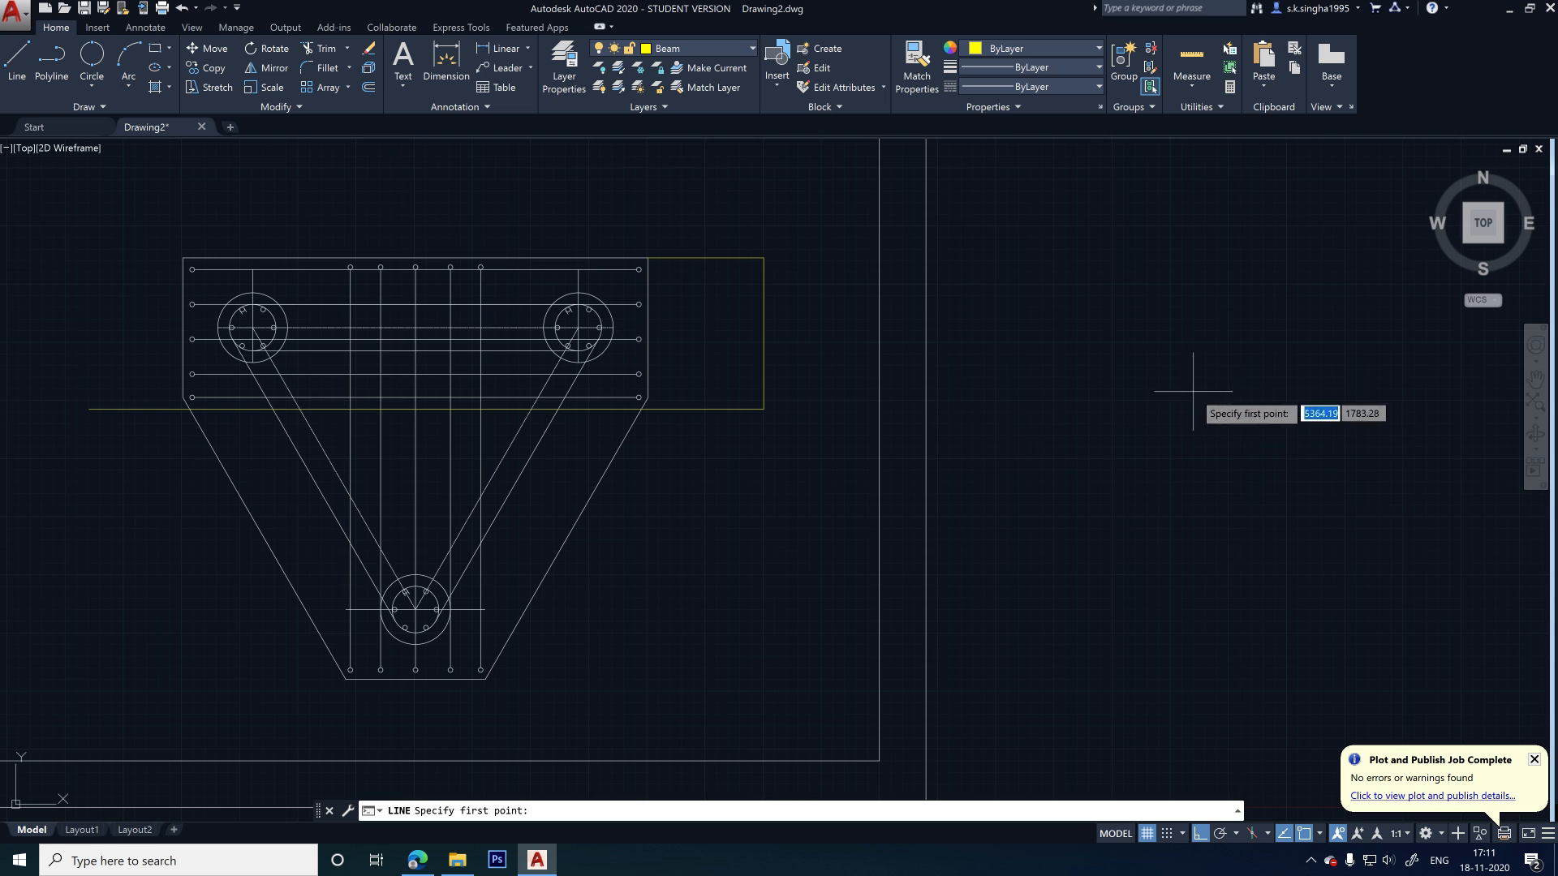
pyautogui.click(1157, 379)
pyautogui.write('300')
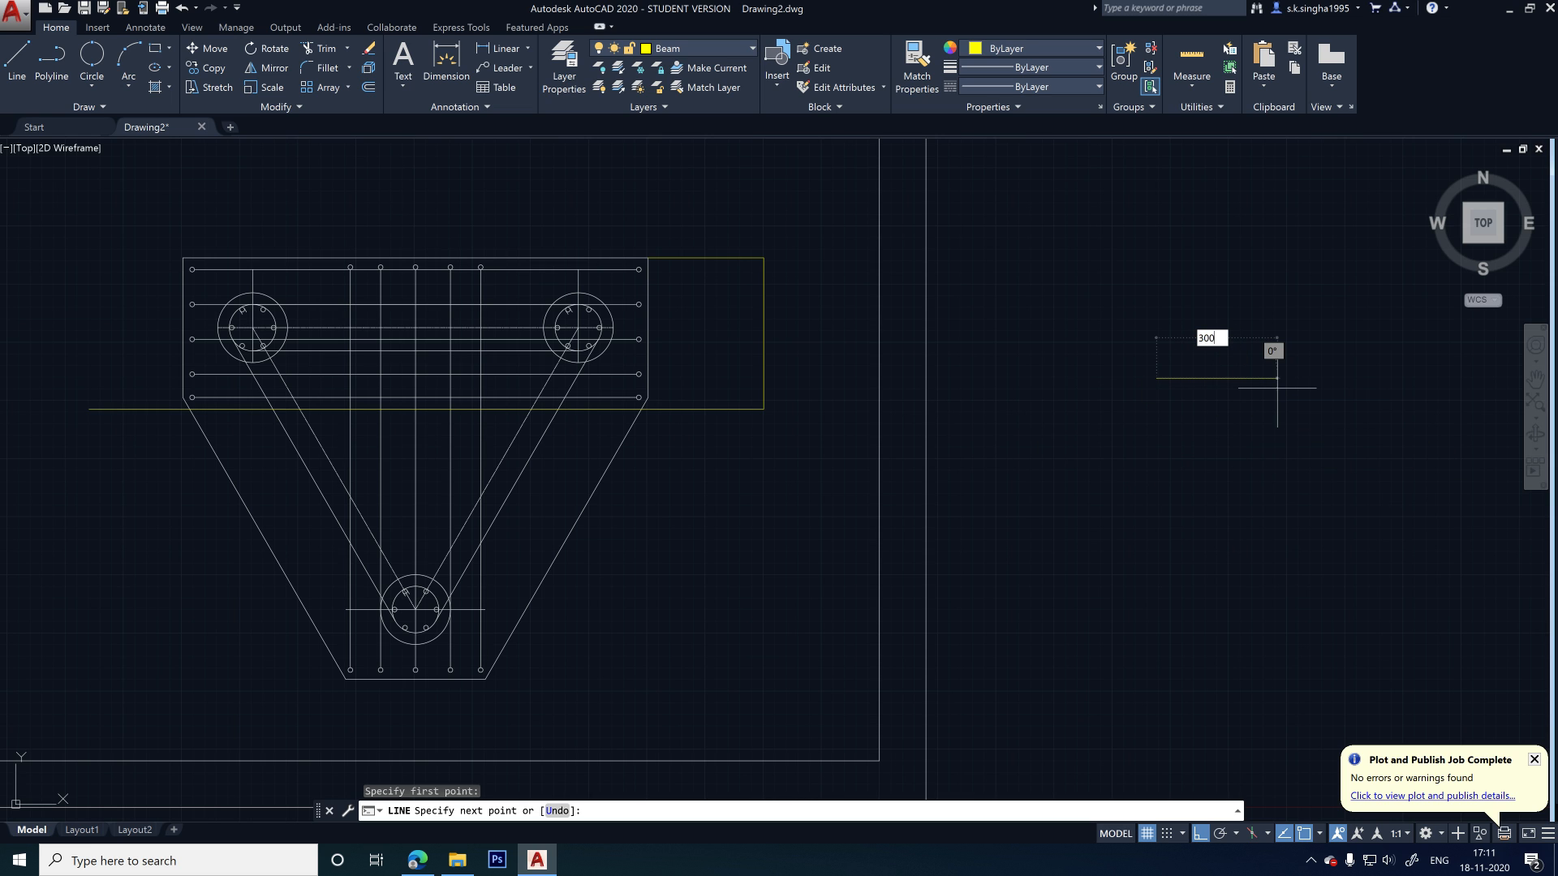
pyautogui.press('Return')
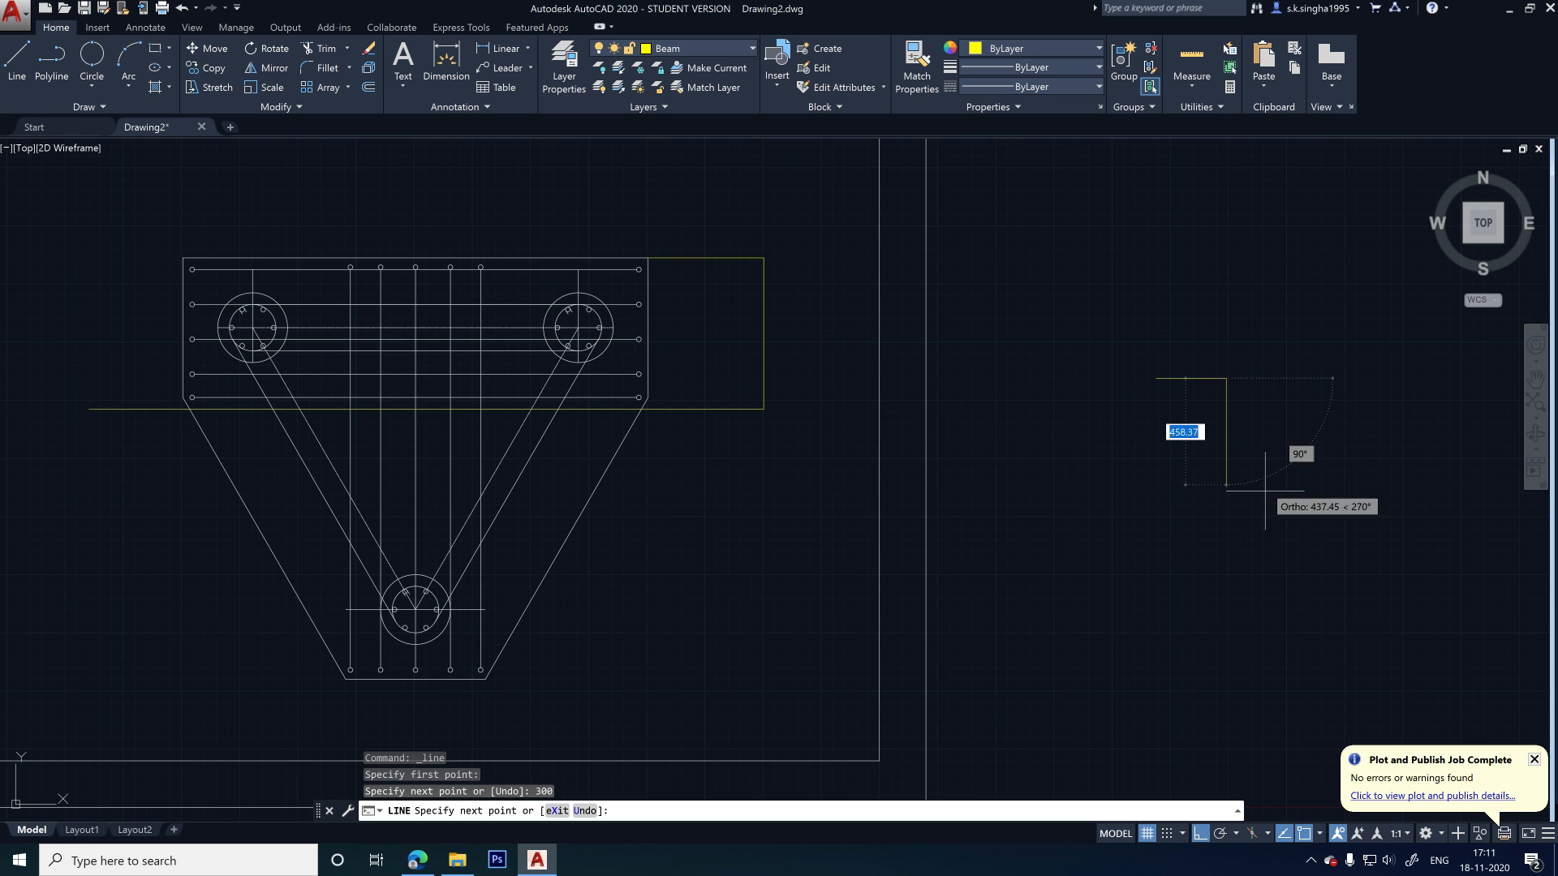
pyautogui.write('3')
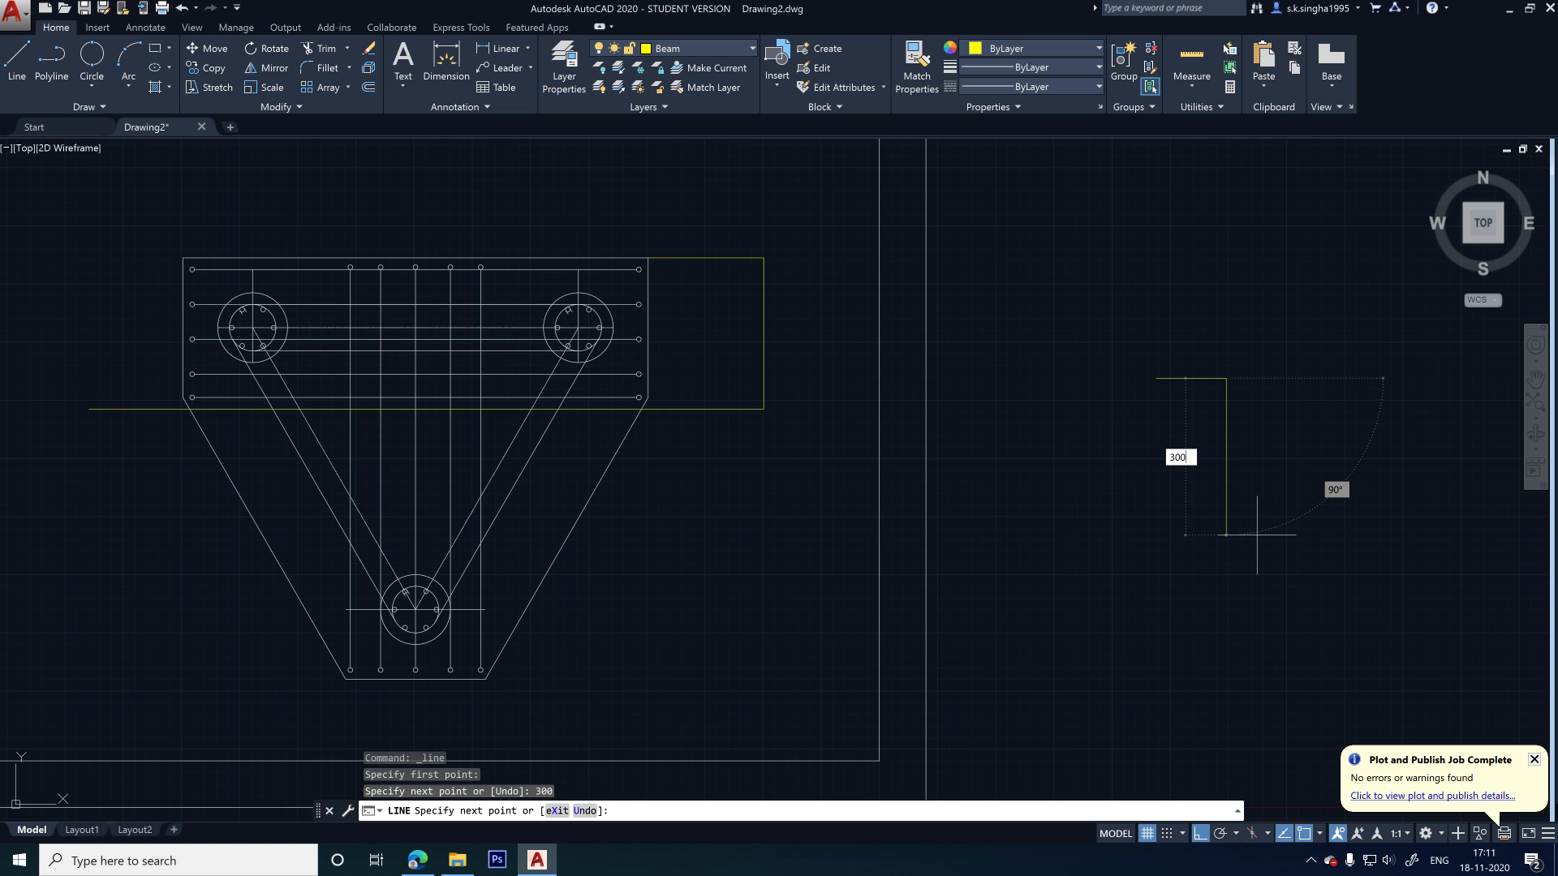
pyautogui.write('00')
pyautogui.press('Return')
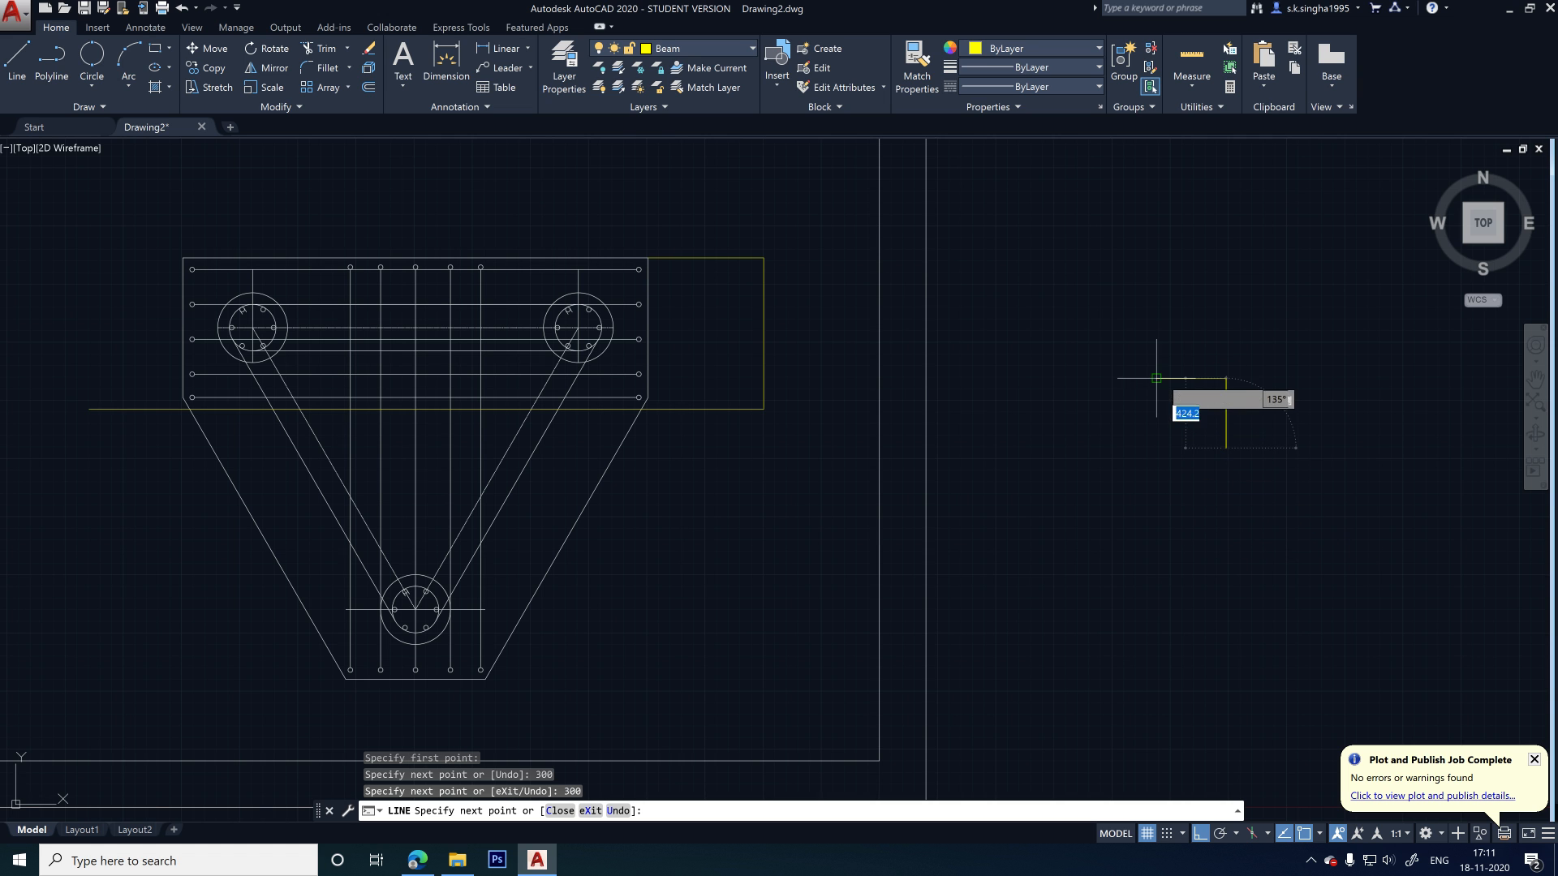
pyautogui.click(1156, 448)
pyautogui.click(1157, 379)
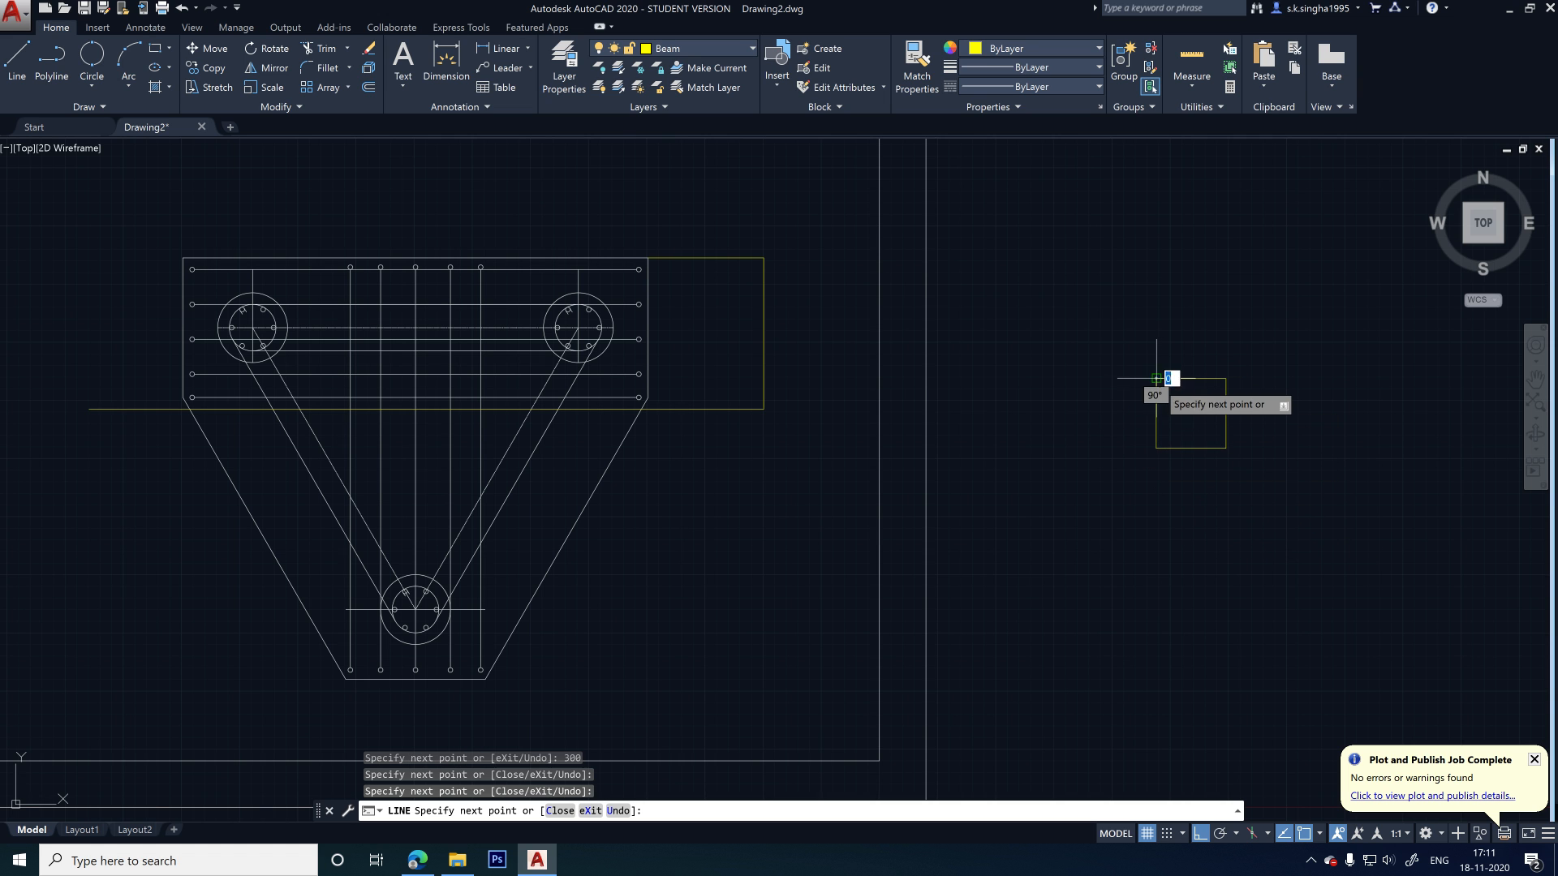
pyautogui.press('Escape')
# - Offset all four sides of the square inward by 40
pyautogui.scroll(5, 1193, 430)
pyautogui.scroll(-3, 676, 379)
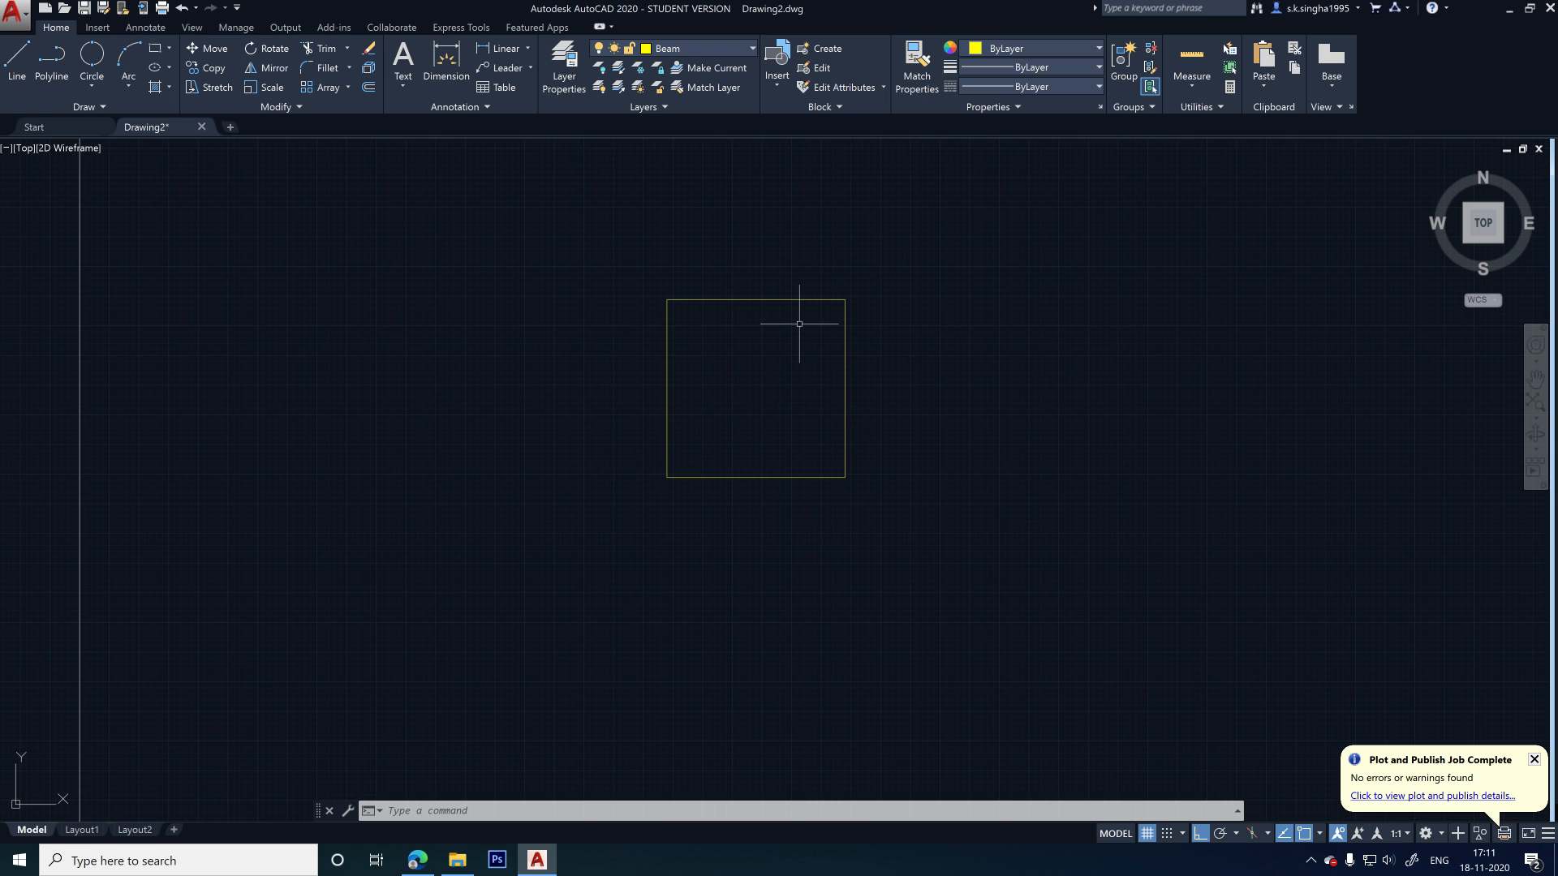
pyautogui.write('o')
pyautogui.press('Return')
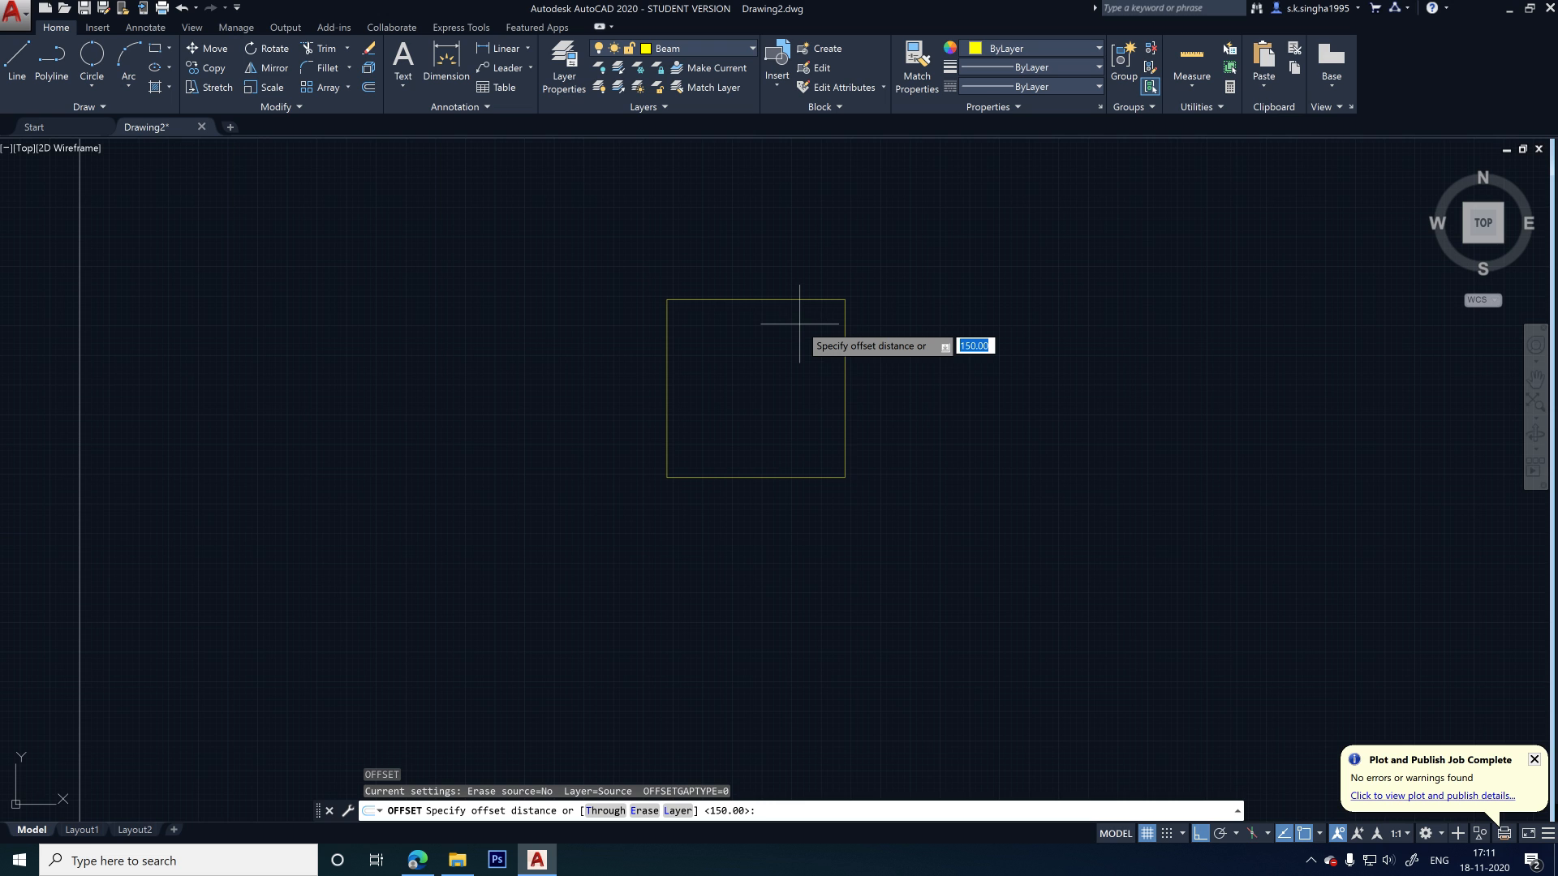
pyautogui.write('40')
pyautogui.press('Return')
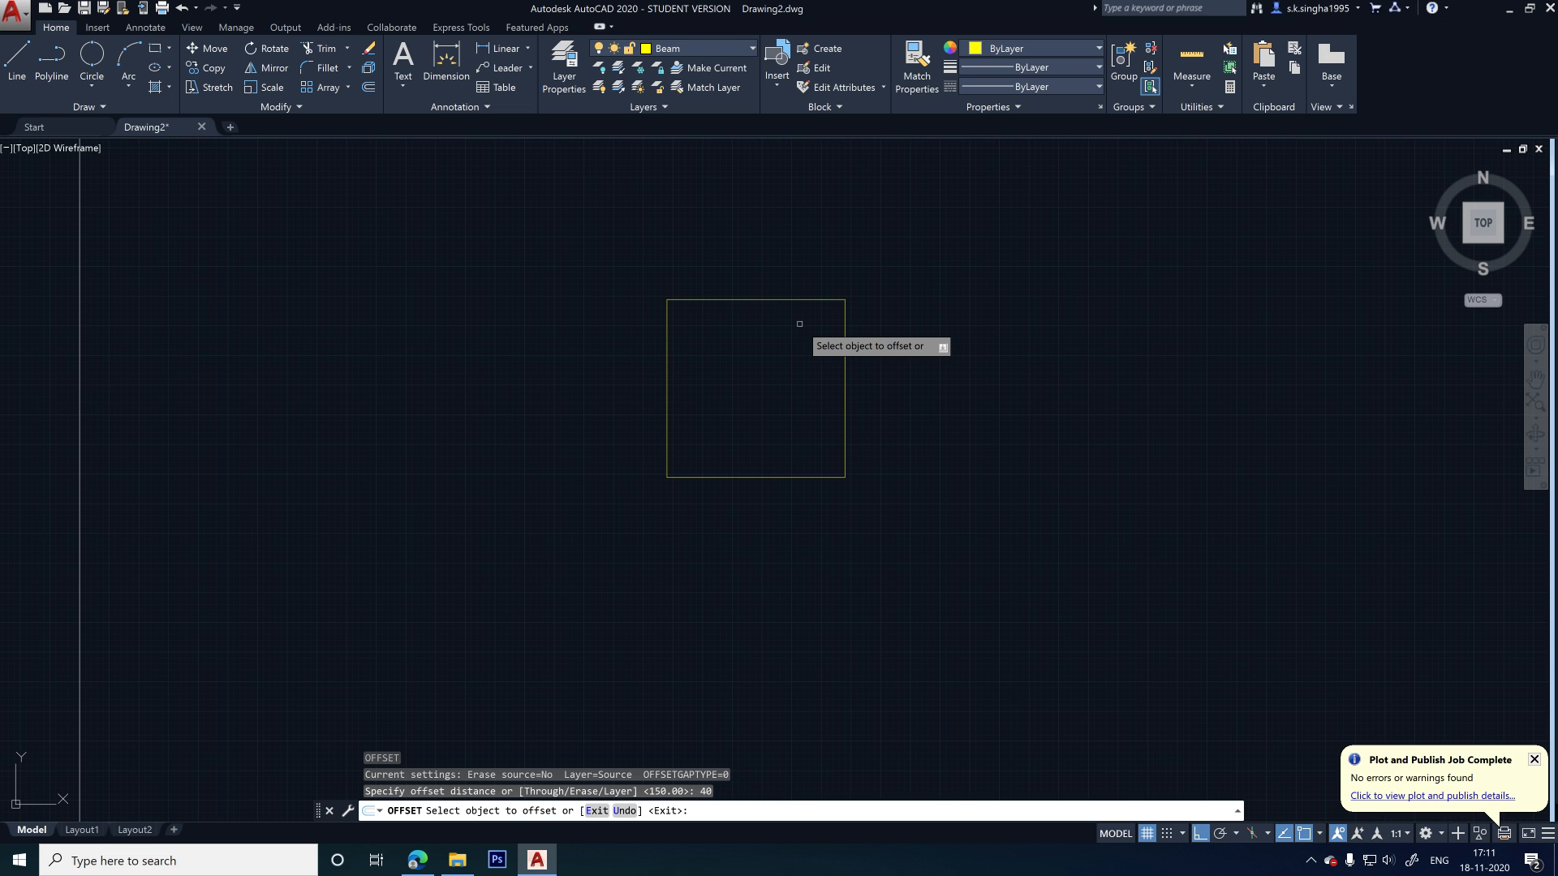
pyautogui.click(764, 301)
pyautogui.click(820, 350)
pyautogui.click(842, 366)
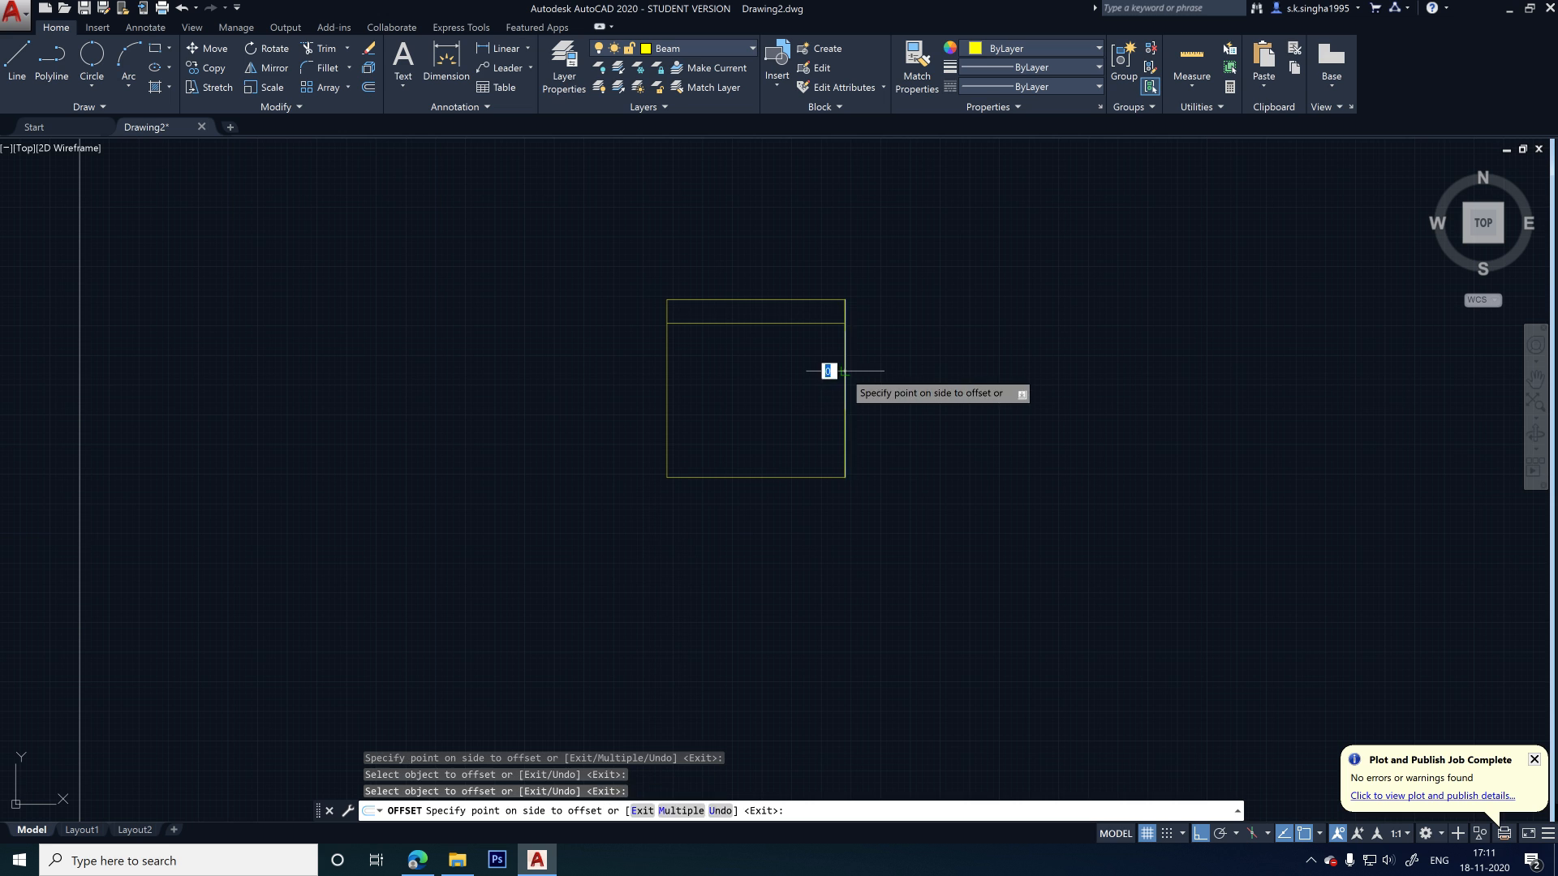
pyautogui.click(799, 385)
pyautogui.click(667, 402)
pyautogui.click(680, 428)
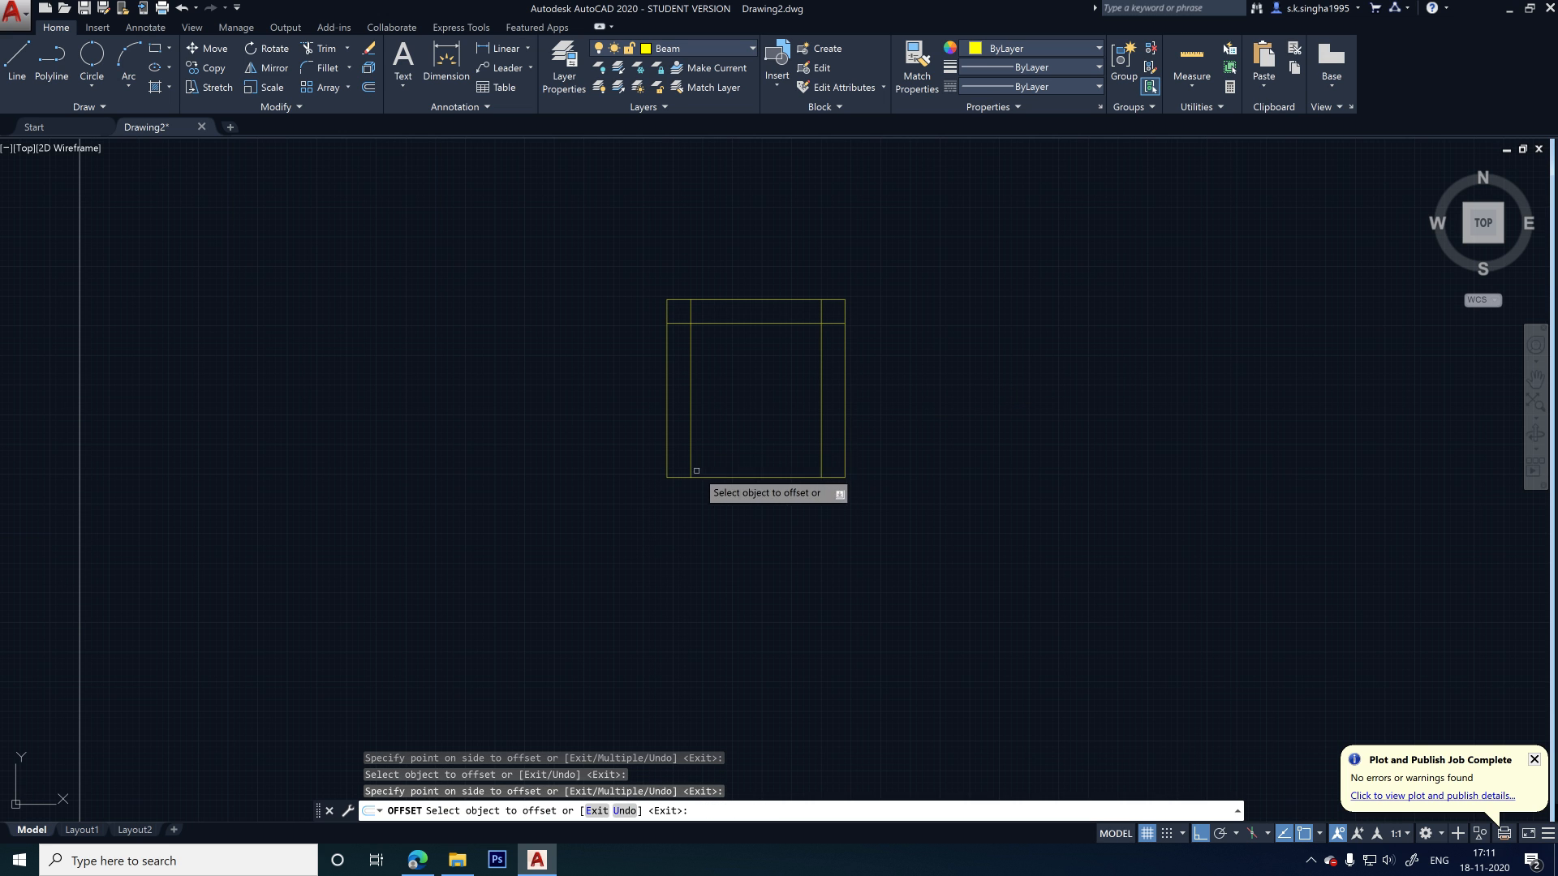
pyautogui.click(725, 481)
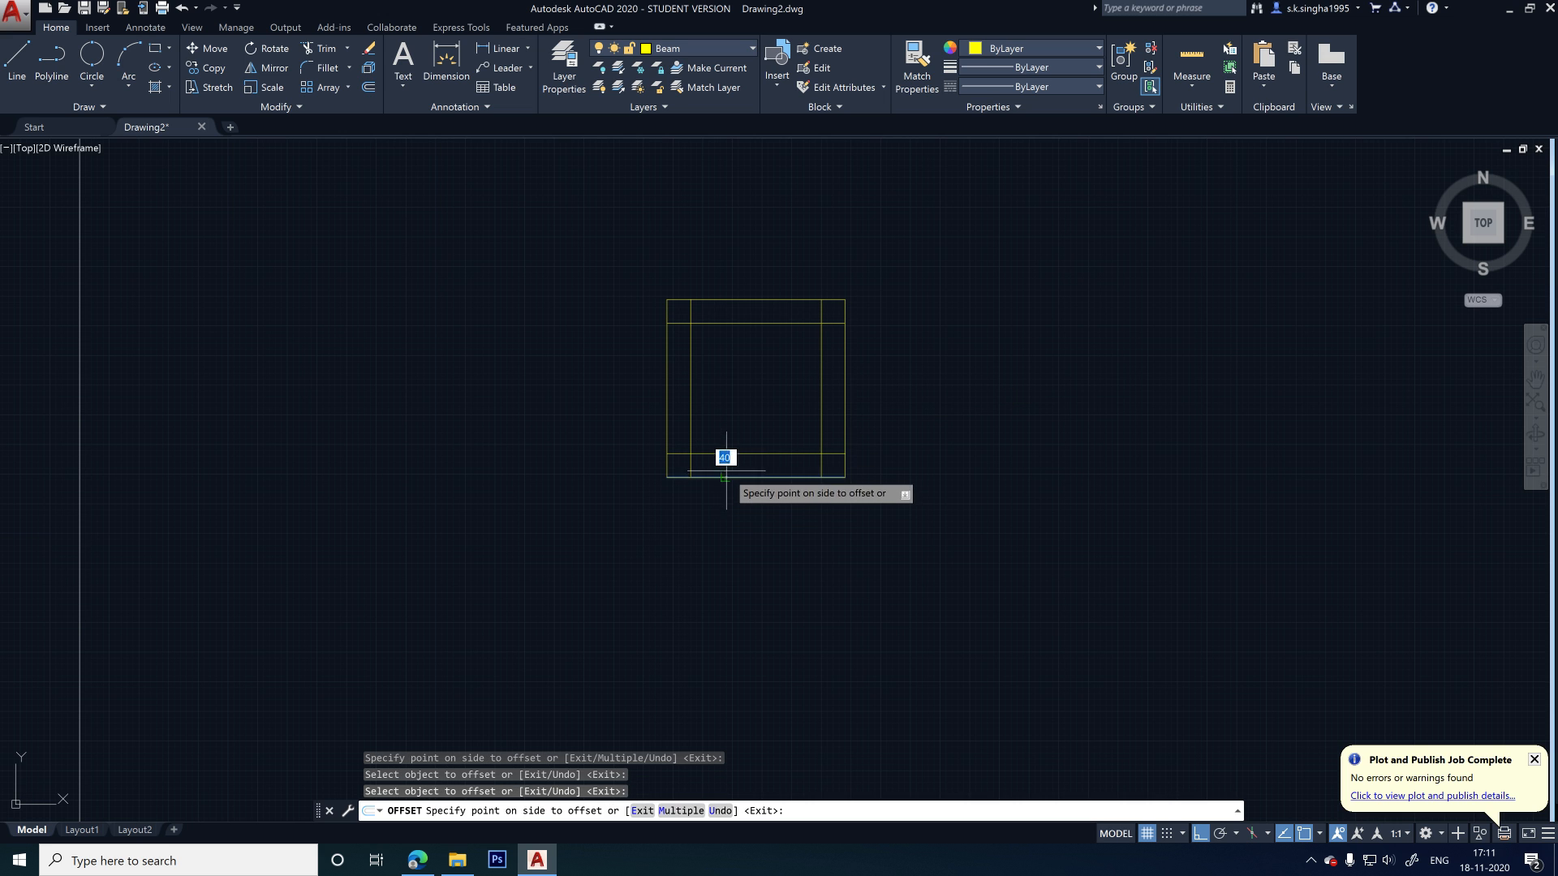
pyautogui.click(726, 448)
pyautogui.press('Escape')
# - Trim the overlapping offset line ends at the upper-left and upper-right corners of the inner square
pyautogui.scroll(2, 712, 463)
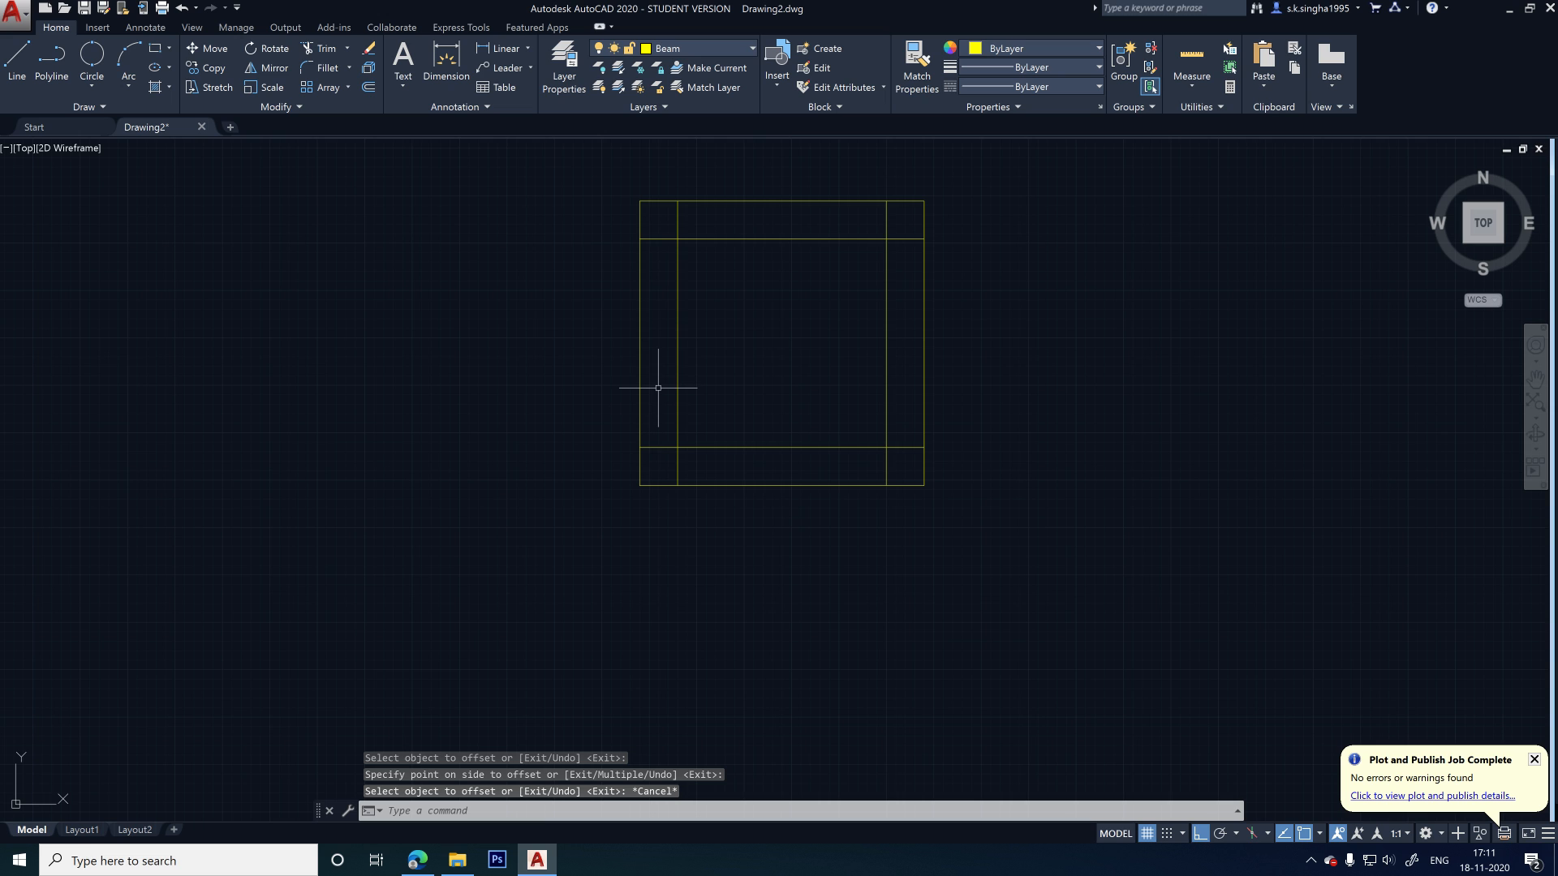
pyautogui.write('te cor')
pyautogui.press('Return')
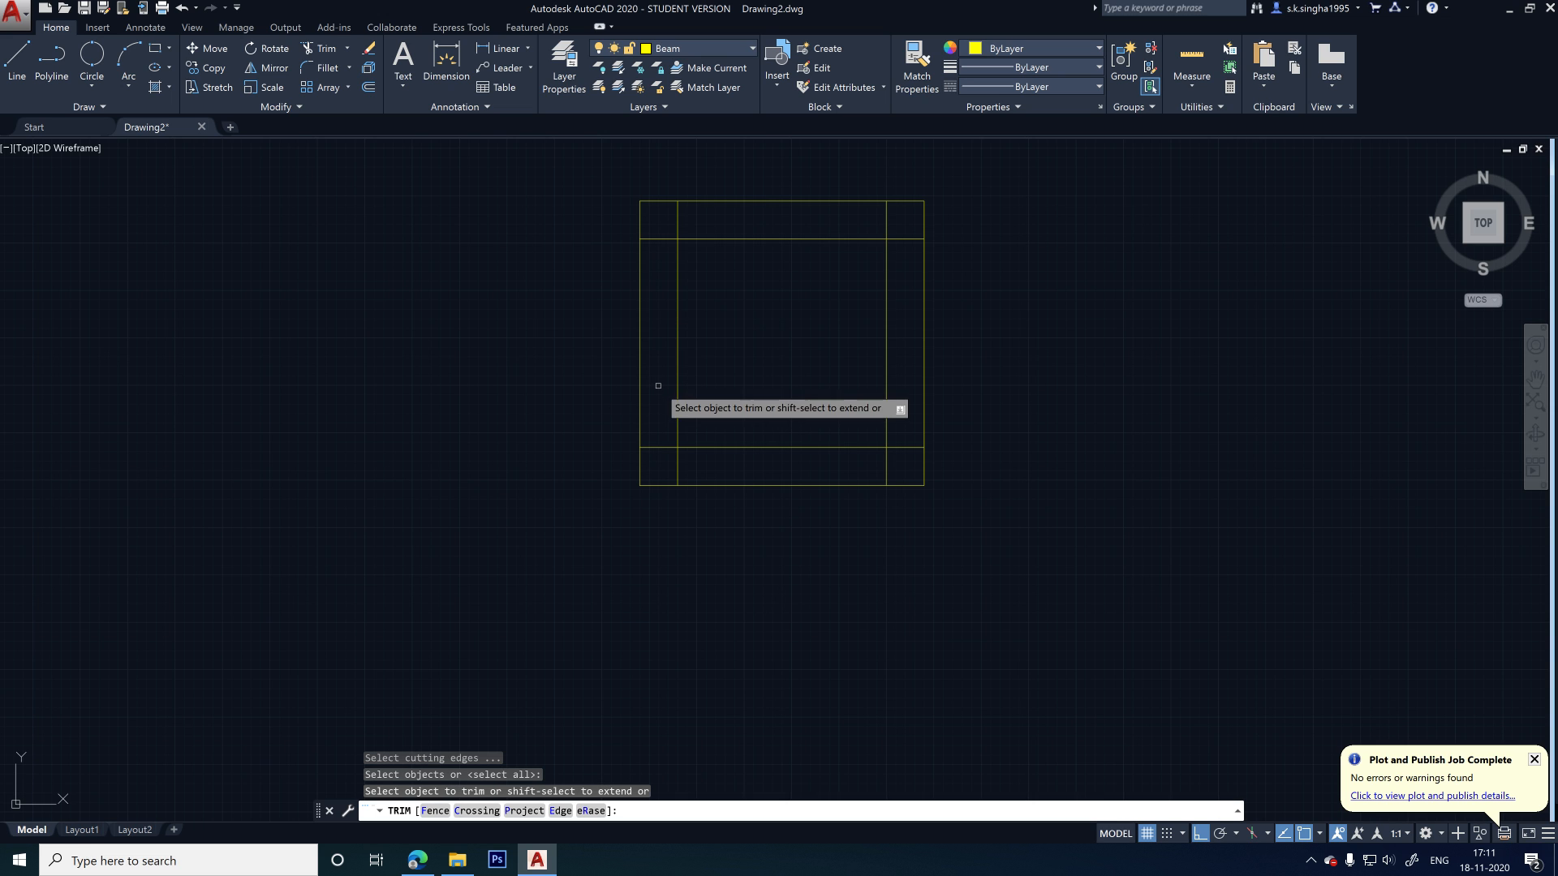
pyautogui.click(661, 234)
pyautogui.click(652, 264)
pyautogui.click(685, 220)
pyautogui.click(667, 226)
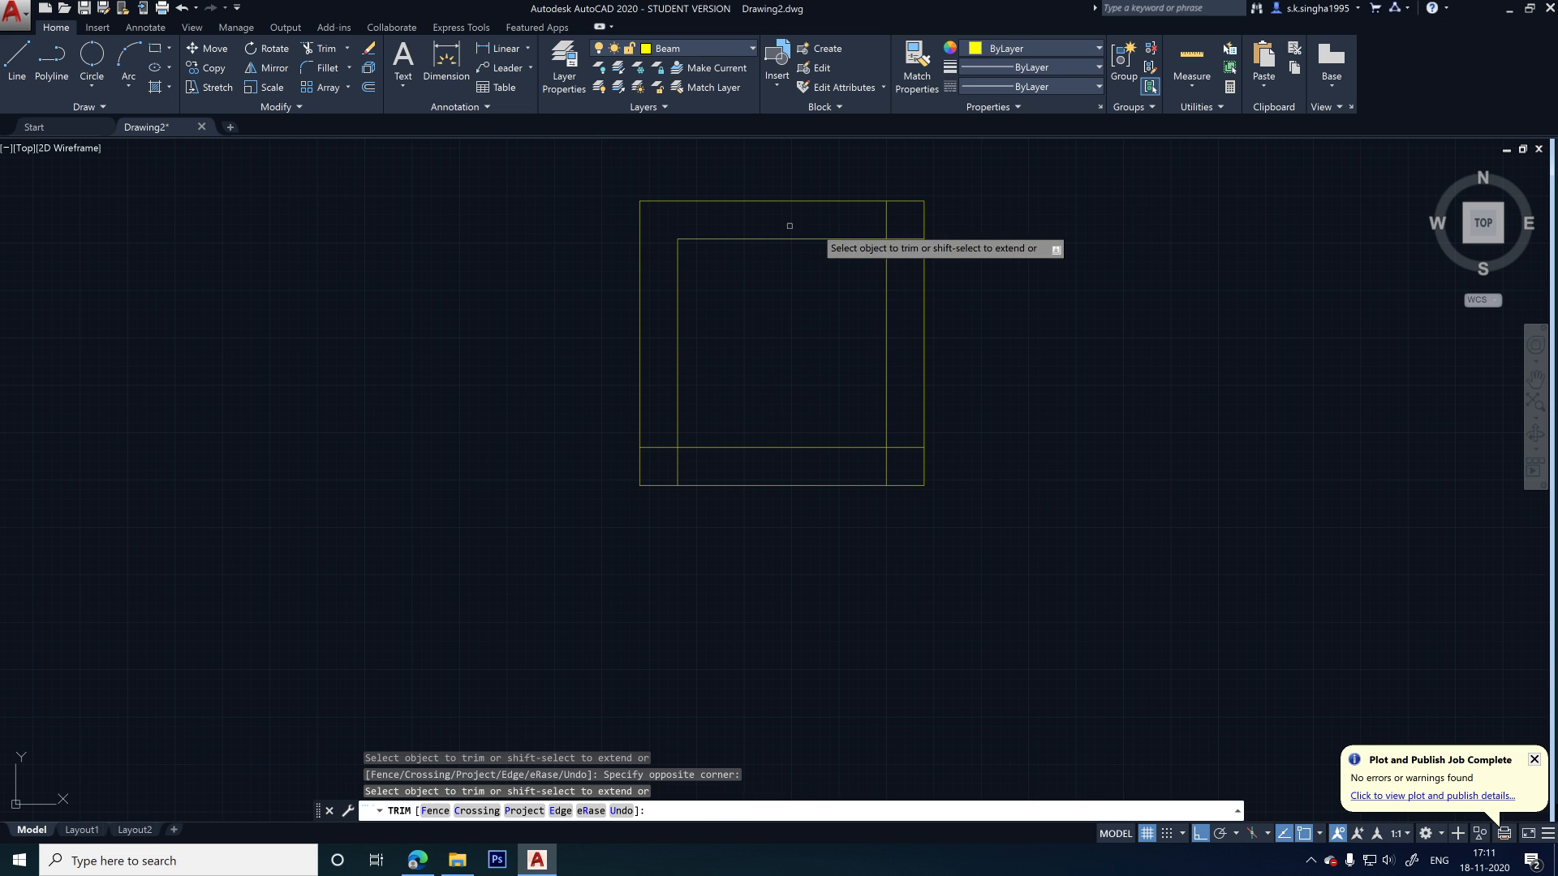
pyautogui.click(894, 216)
pyautogui.click(880, 222)
pyautogui.click(911, 219)
pyautogui.click(915, 367)
# - Trim the overlapping offset line ends at the lower-right and lower-left corners of the inner square
pyautogui.click(913, 430)
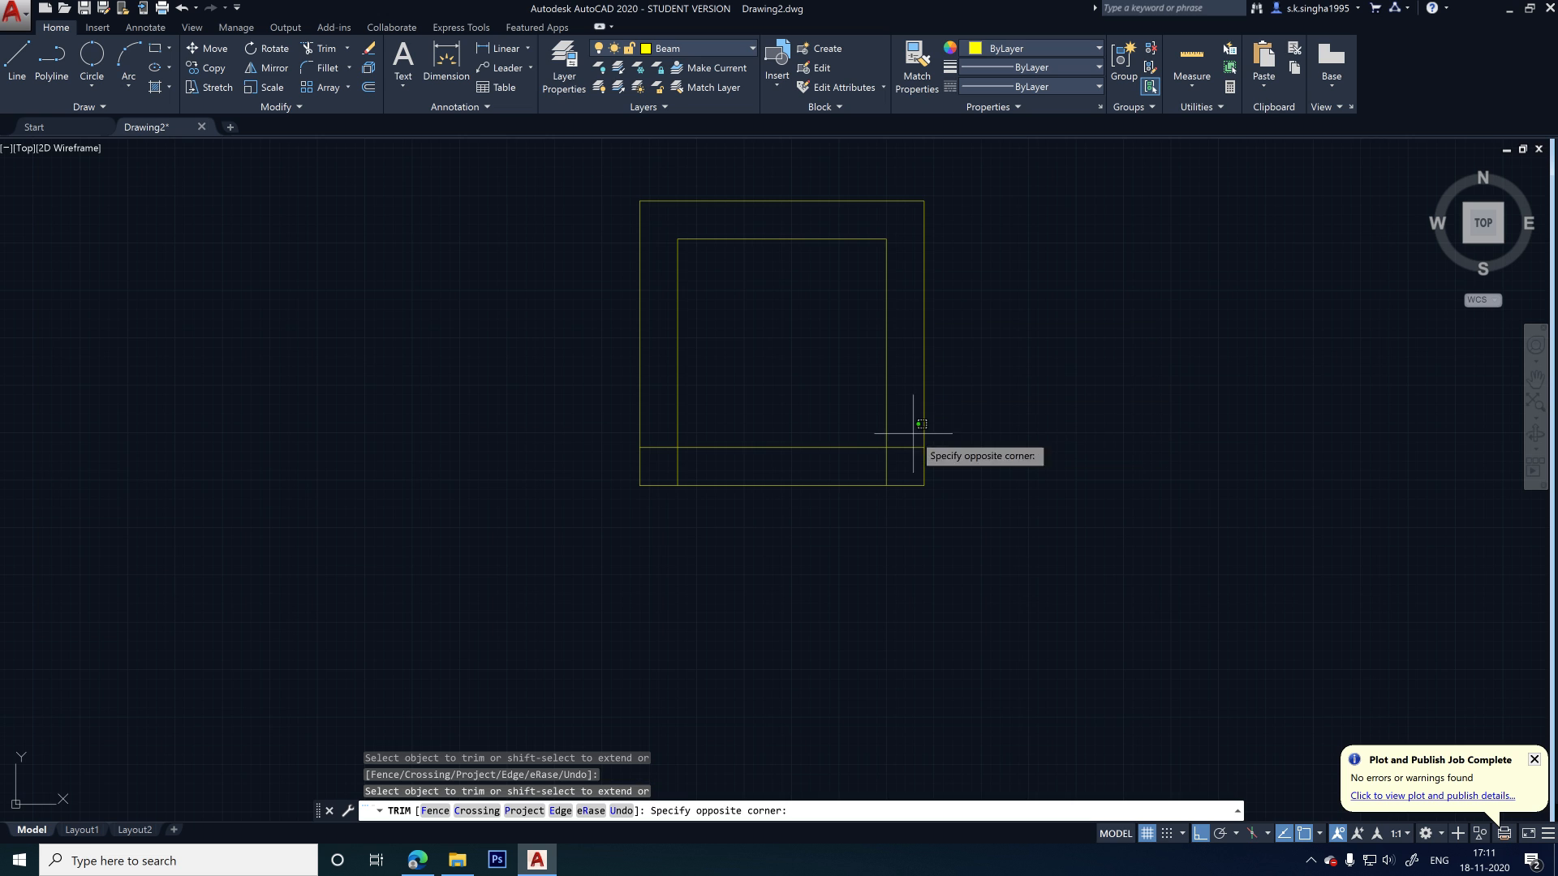
pyautogui.click(901, 462)
pyautogui.click(898, 465)
pyautogui.click(888, 466)
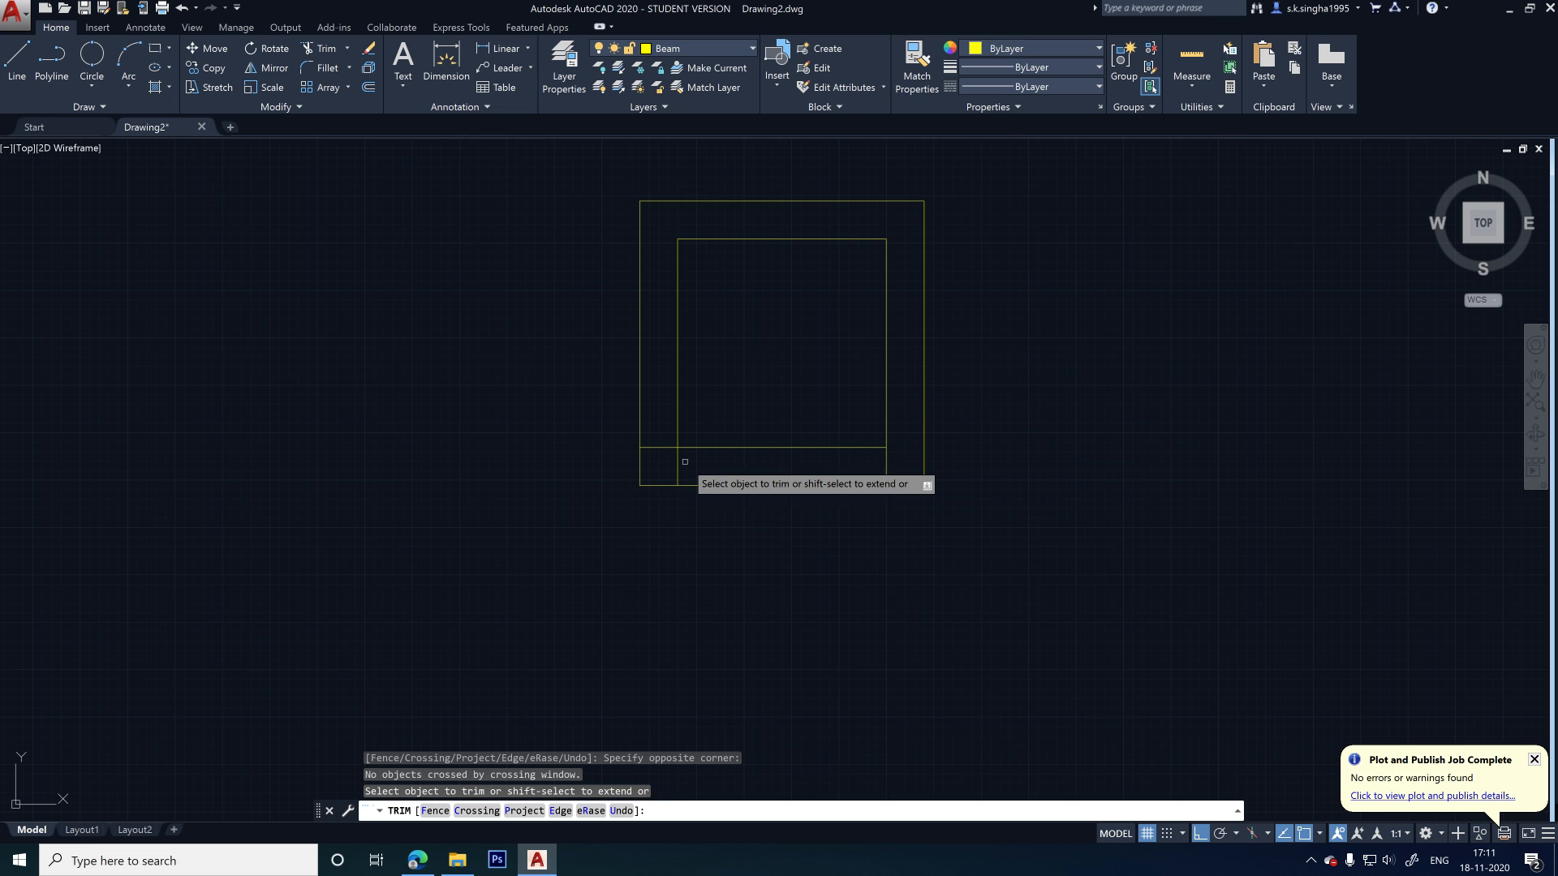
pyautogui.click(685, 460)
pyautogui.click(670, 465)
pyautogui.click(898, 459)
pyautogui.click(880, 467)
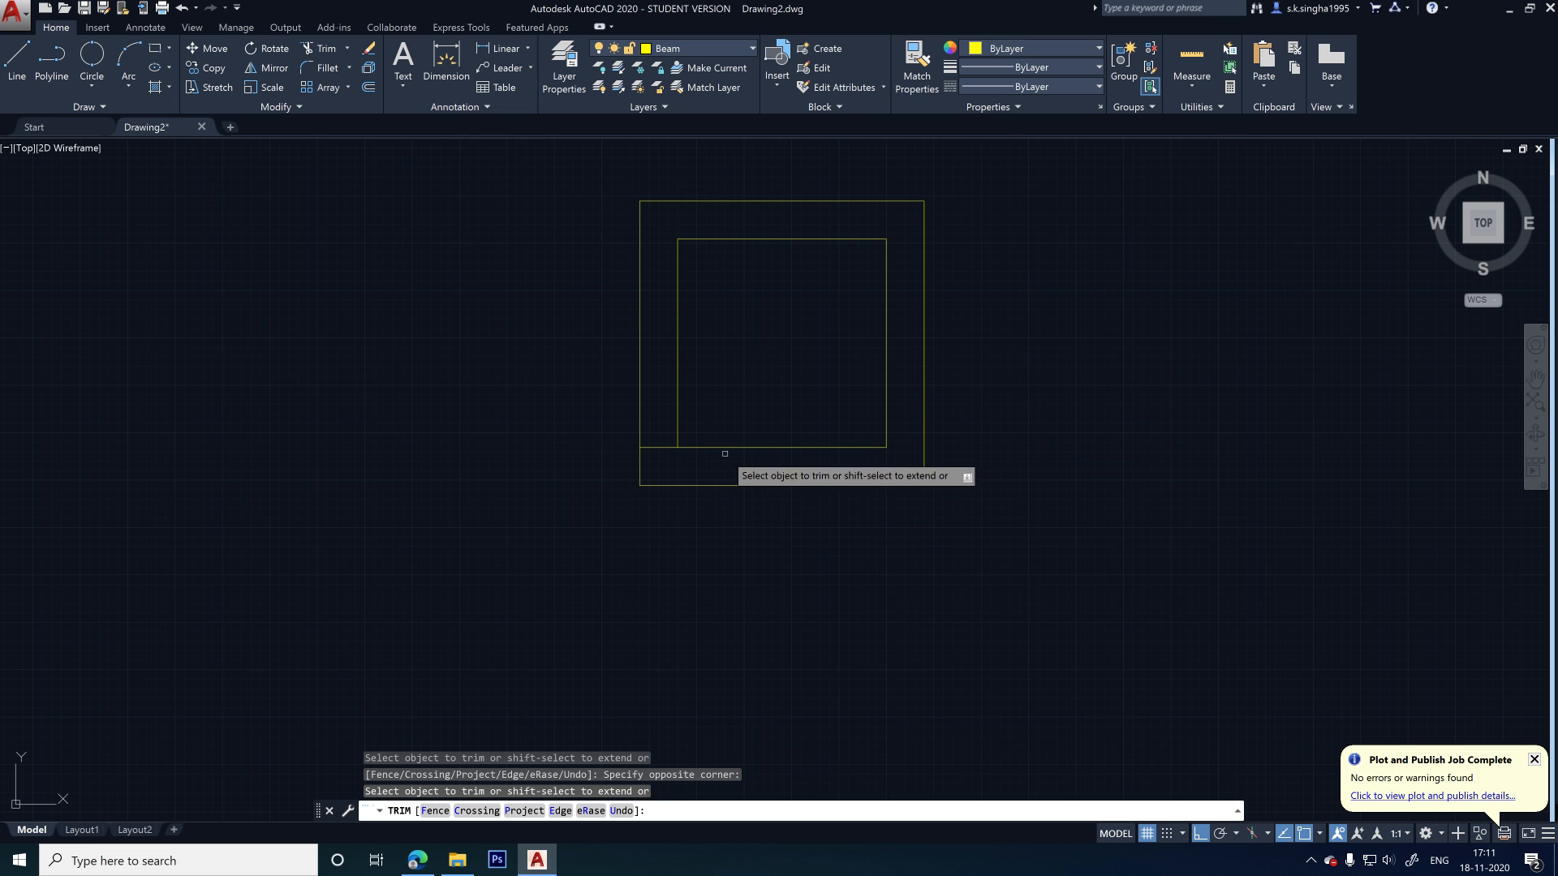
pyautogui.click(665, 437)
pyautogui.click(655, 458)
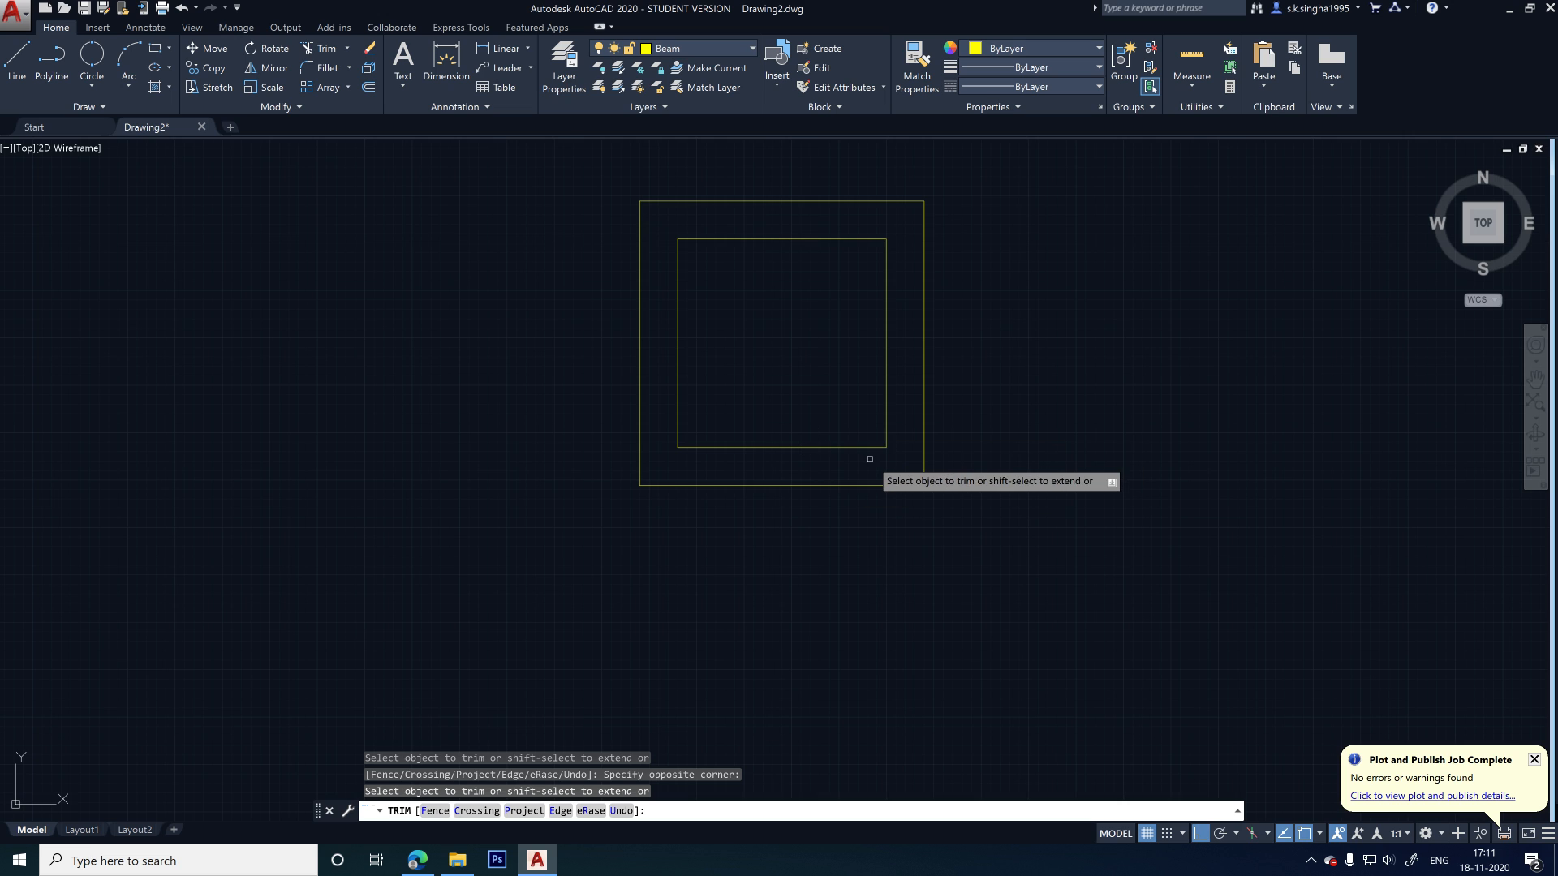
pyautogui.press('Escape')
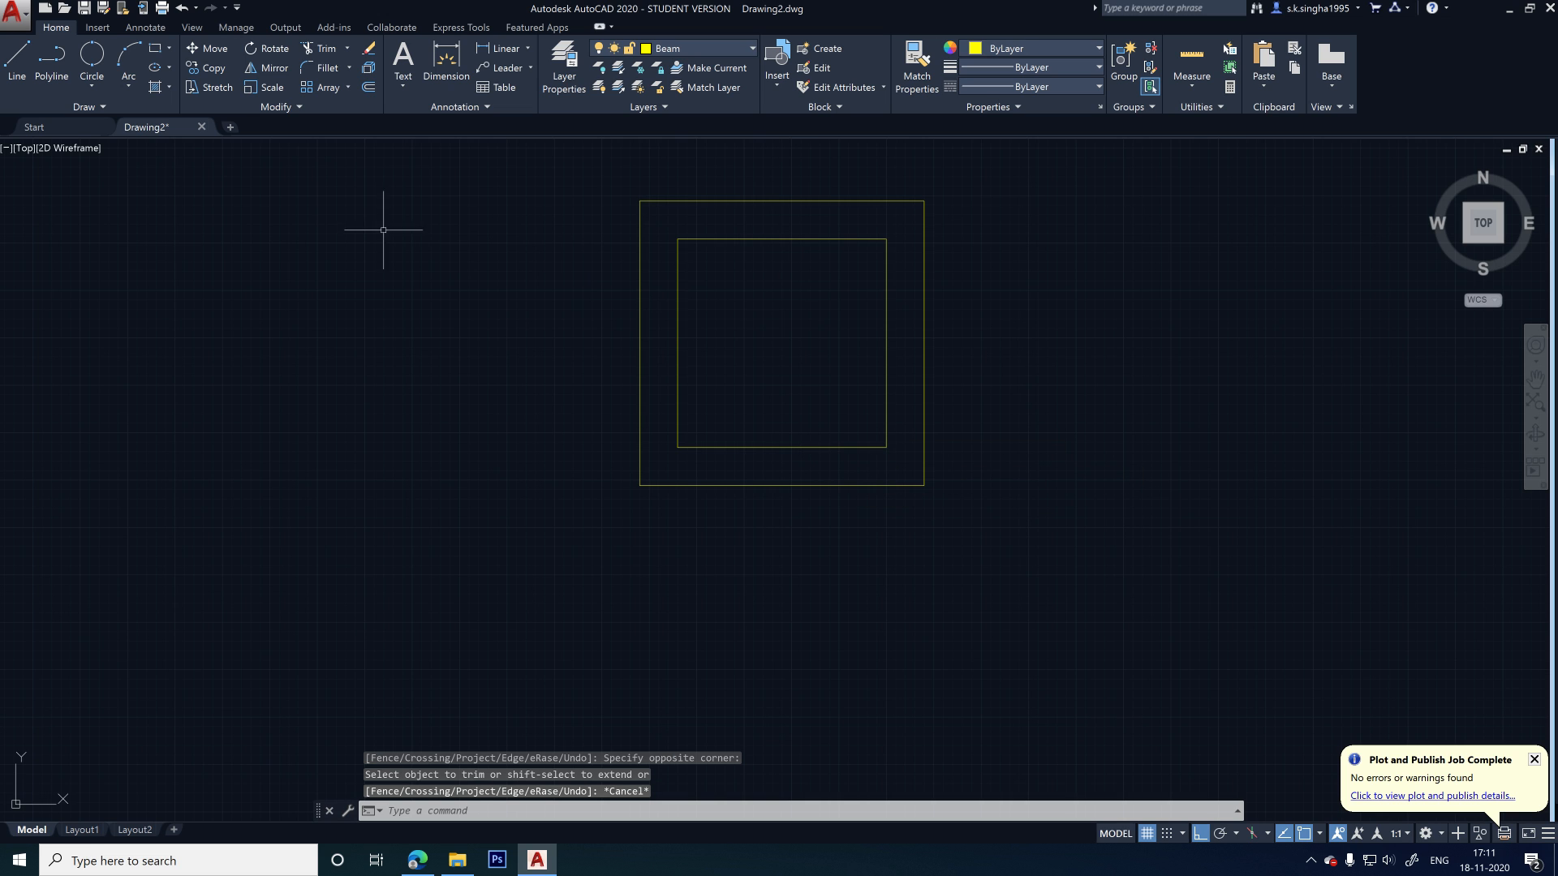
# - Set the current linetype to the ACAD_ISO04W dash-dot style and draw a vertical centreline between the outer square's top and bottom midpoints
pyautogui.click(16, 59)
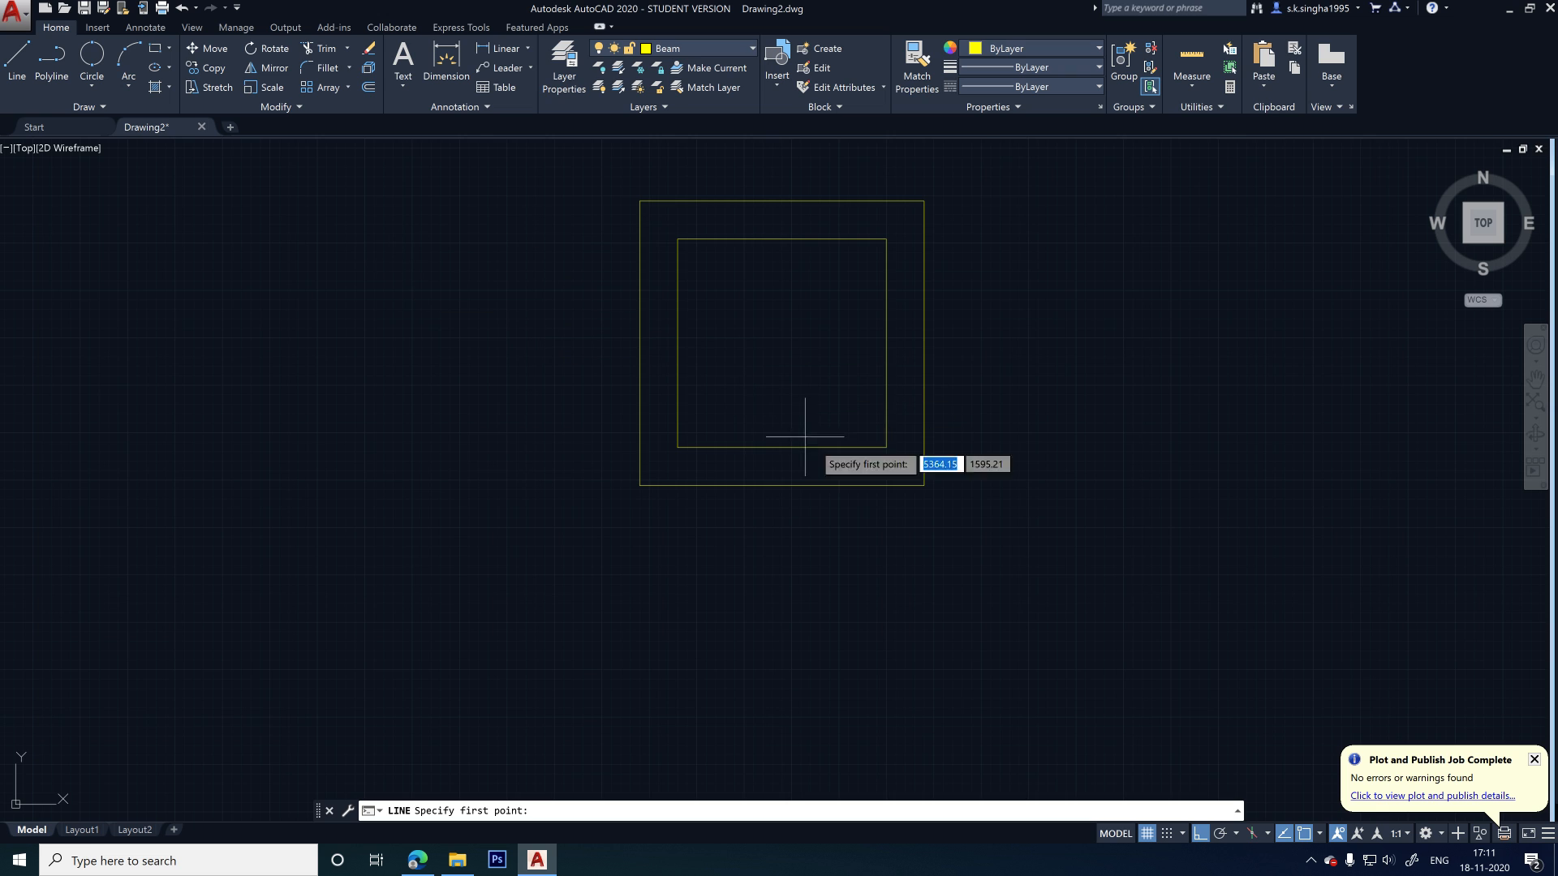
pyautogui.click(1048, 83)
pyautogui.click(1051, 149)
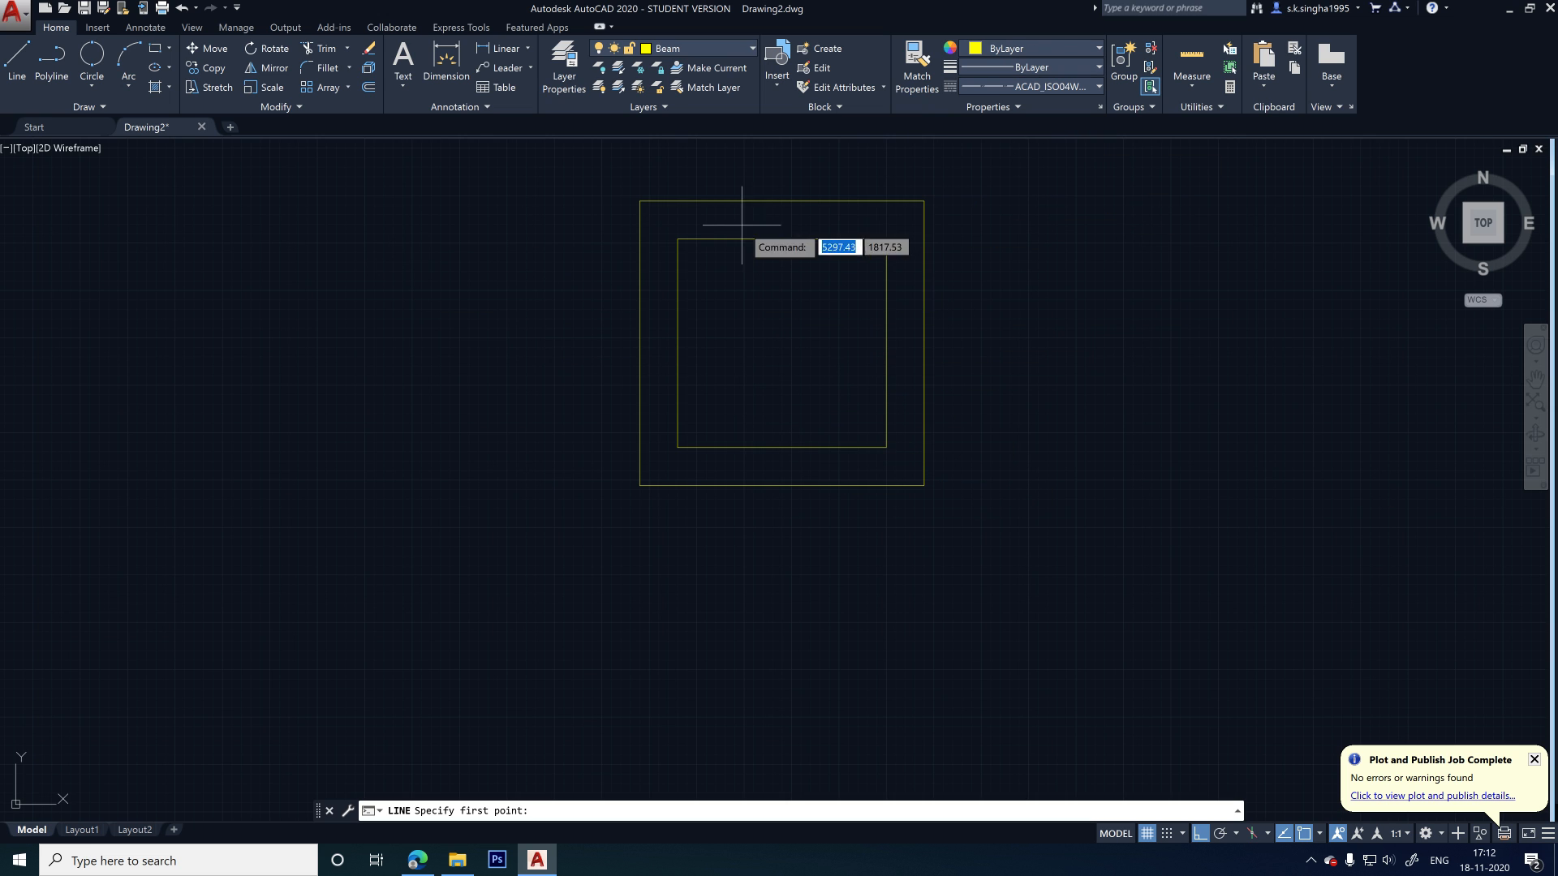
pyautogui.click(781, 200)
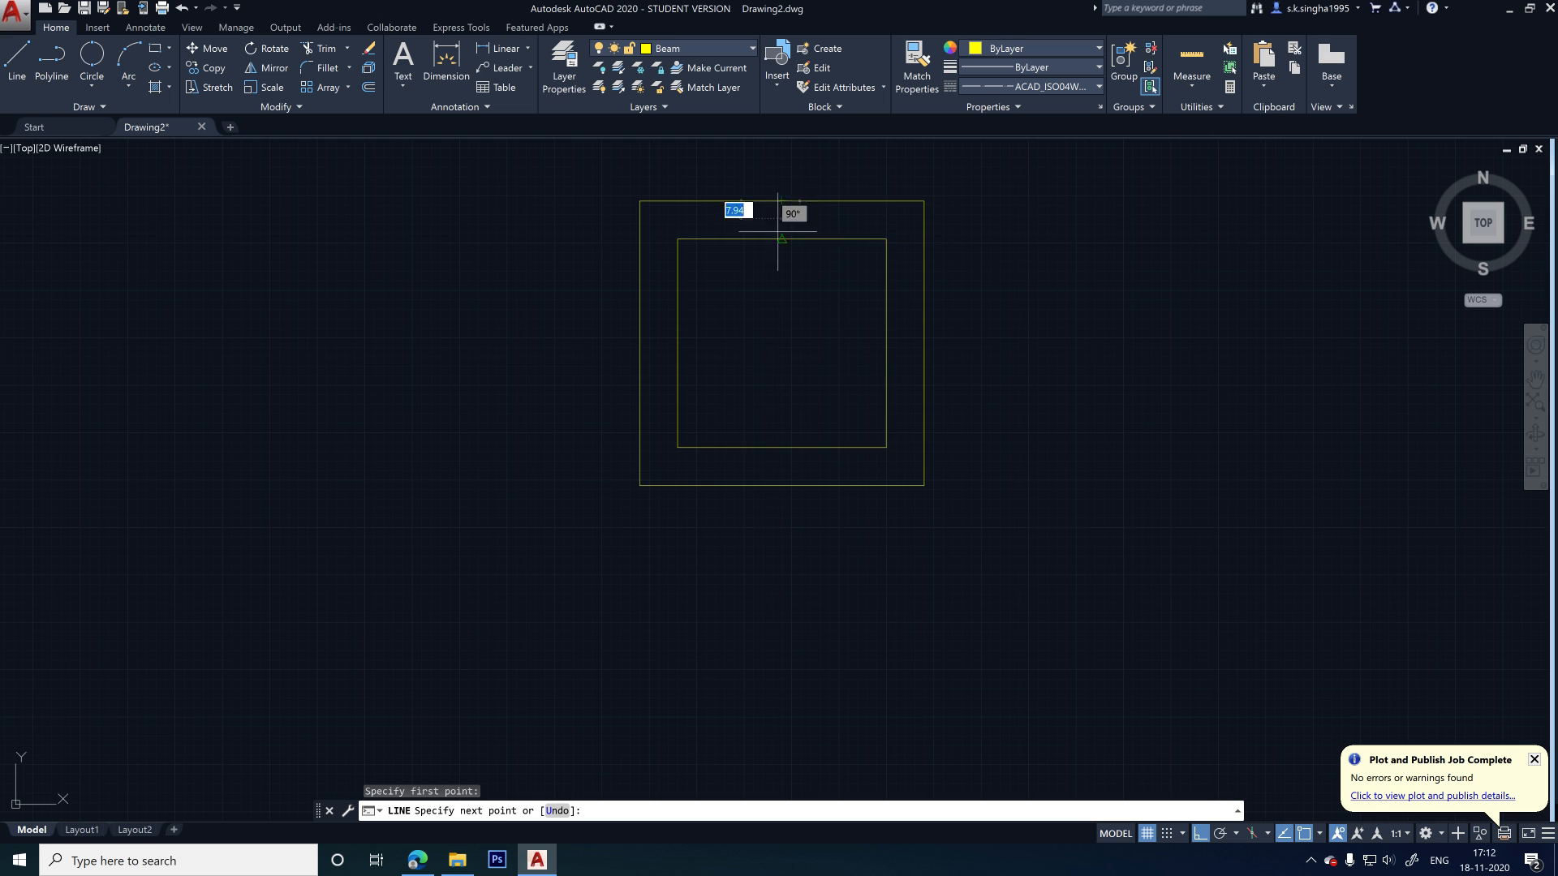
pyautogui.click(787, 485)
pyautogui.press('Escape')
# - Draw a horizontal dash-dot centreline between the midpoints of the outer square's left and right sides
pyautogui.rightClick(839, 296)
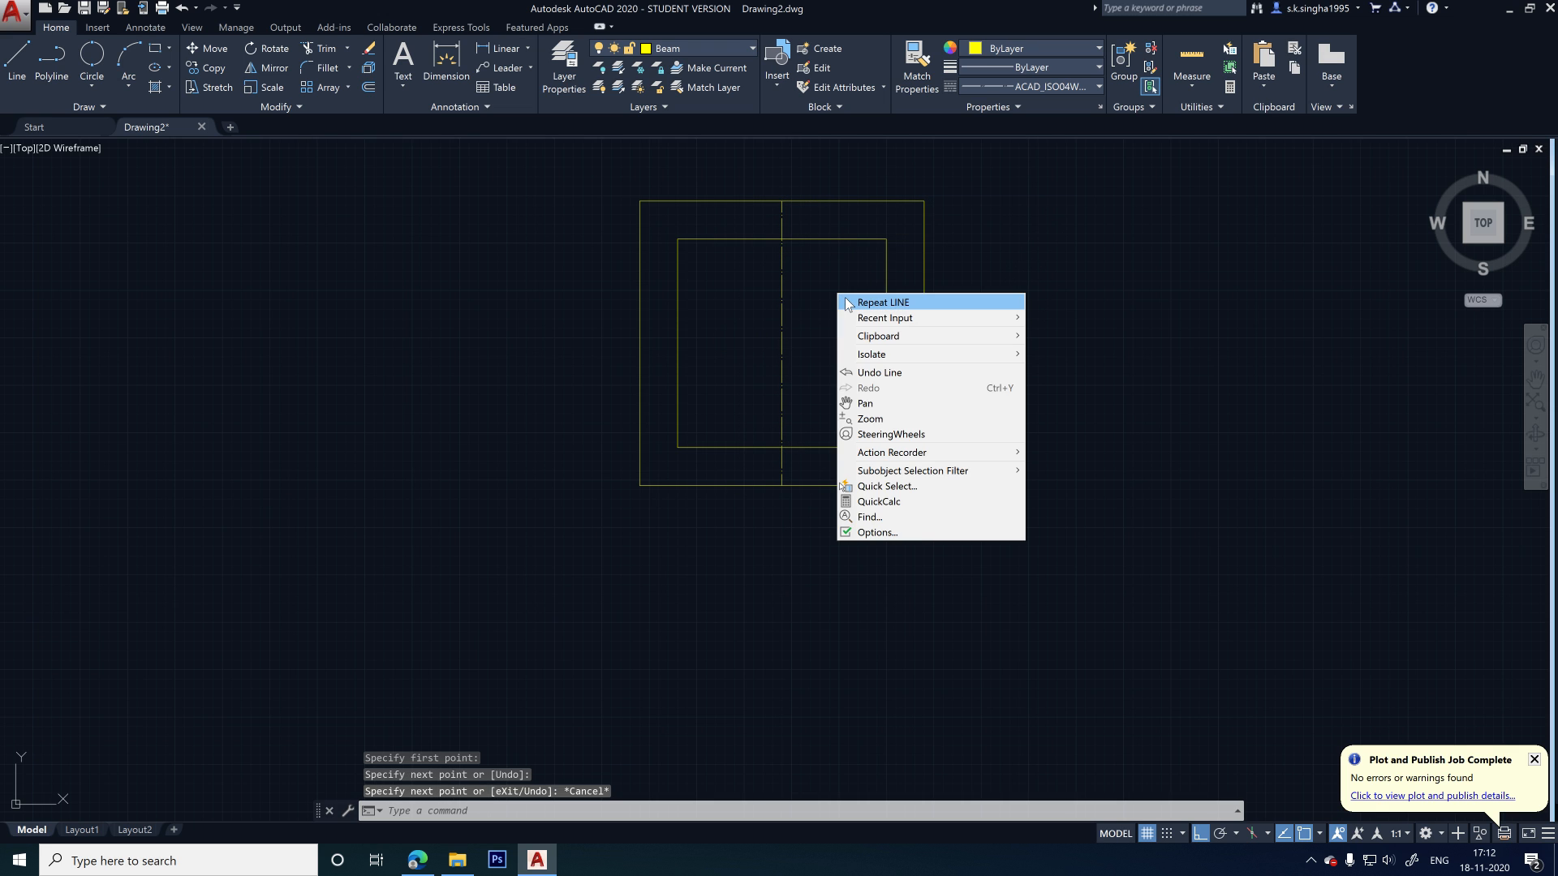
pyautogui.click(847, 302)
pyautogui.click(639, 343)
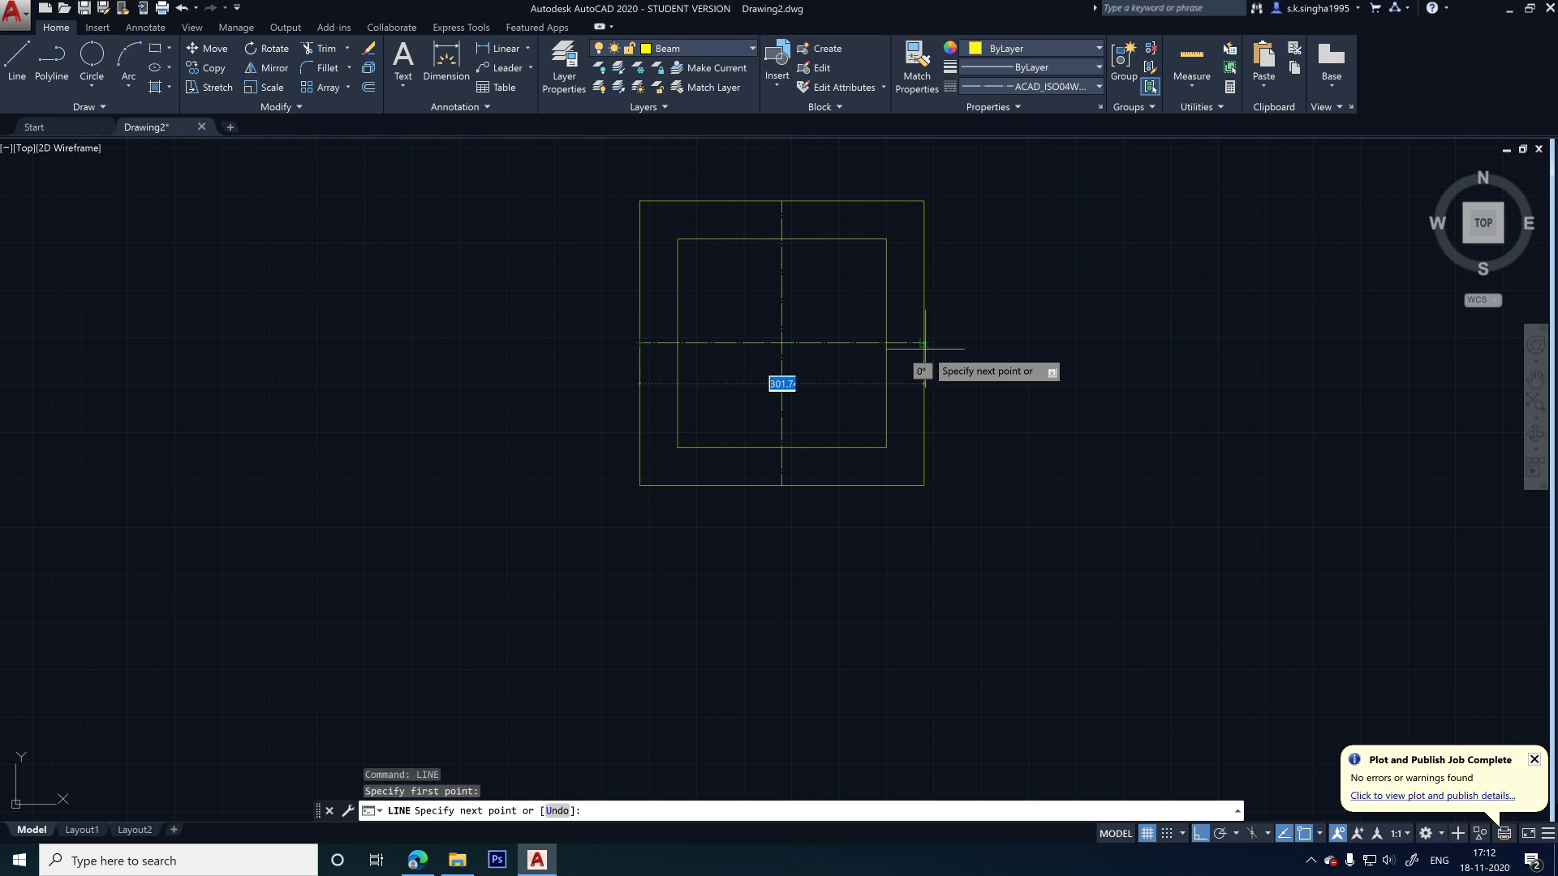
pyautogui.click(924, 343)
pyautogui.press('Escape')
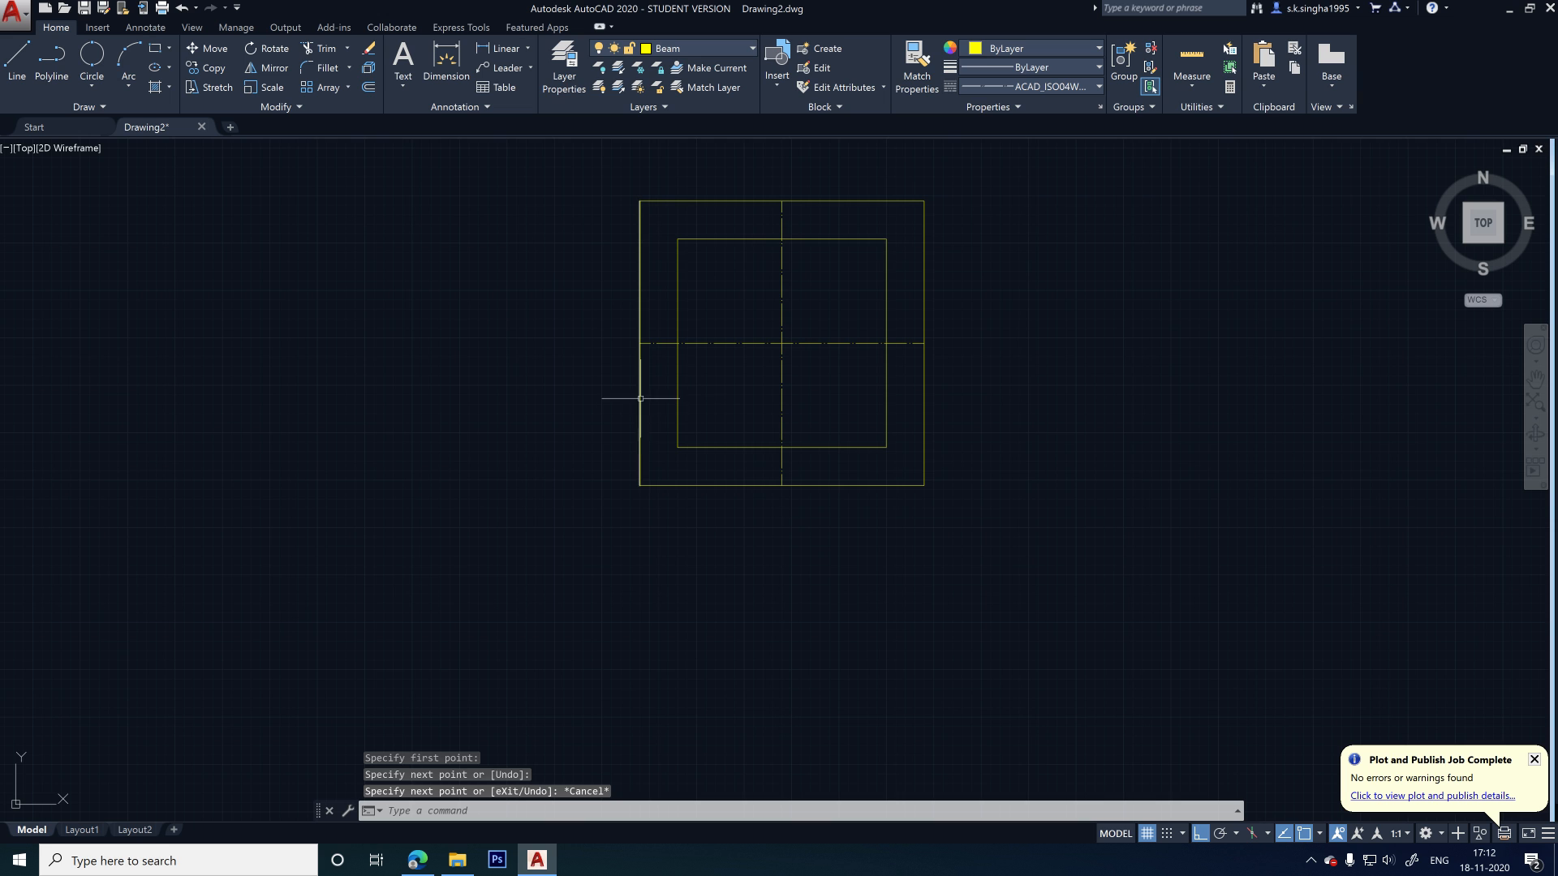
# - Examine the square section with its centrelines, the beam lines on the pile cap plan, and the inner square's upper-left corner
pyautogui.moveTo(698, 264); pyautogui.dragTo(660, 411, button='middle')
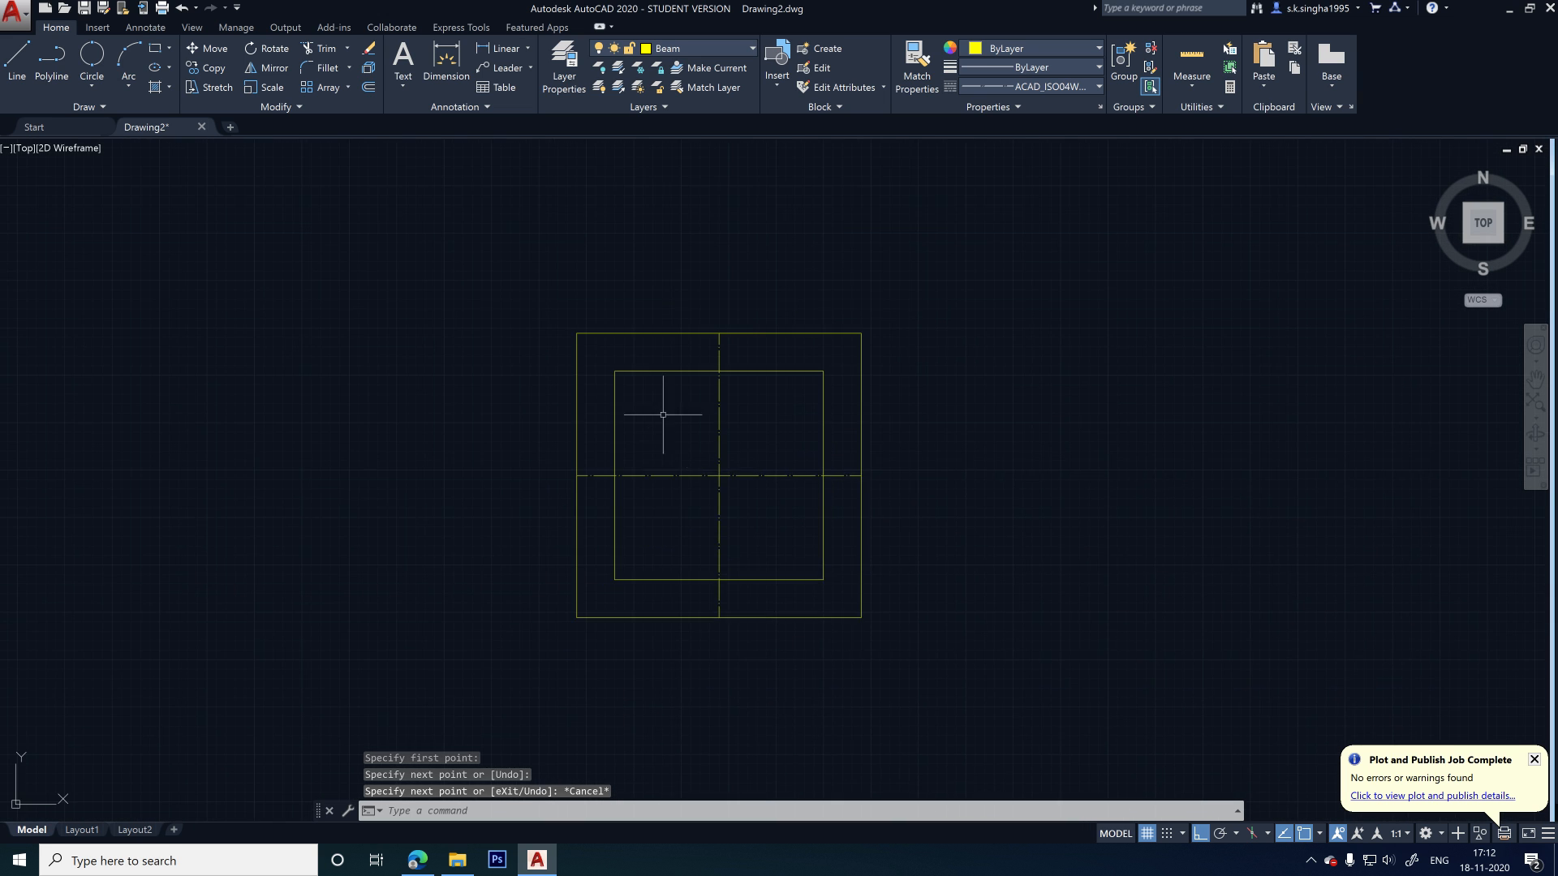
pyautogui.scroll(2, 660, 411)
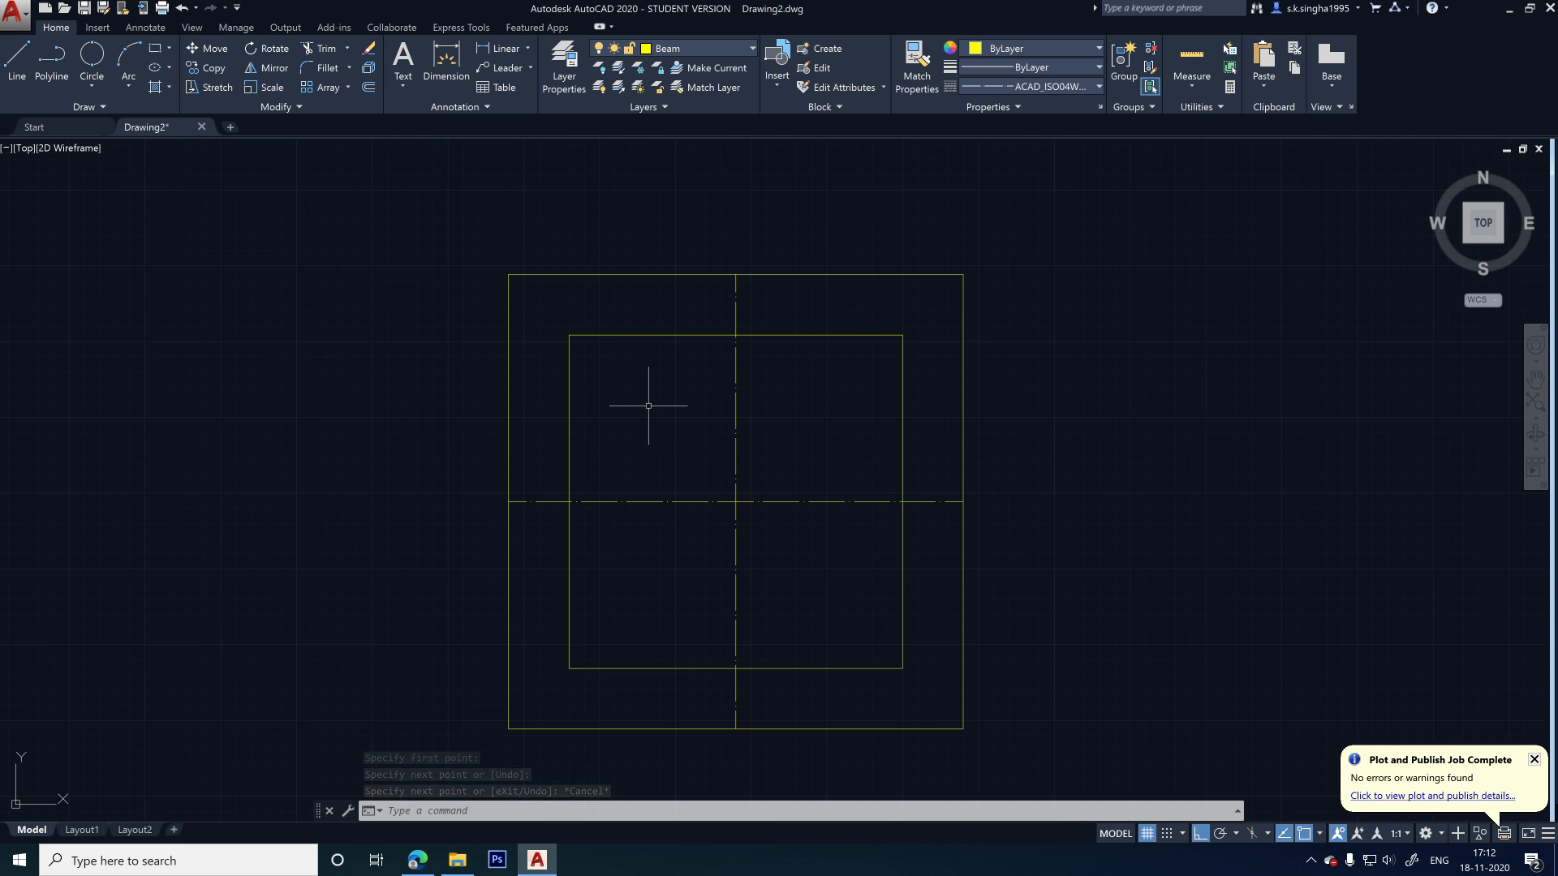
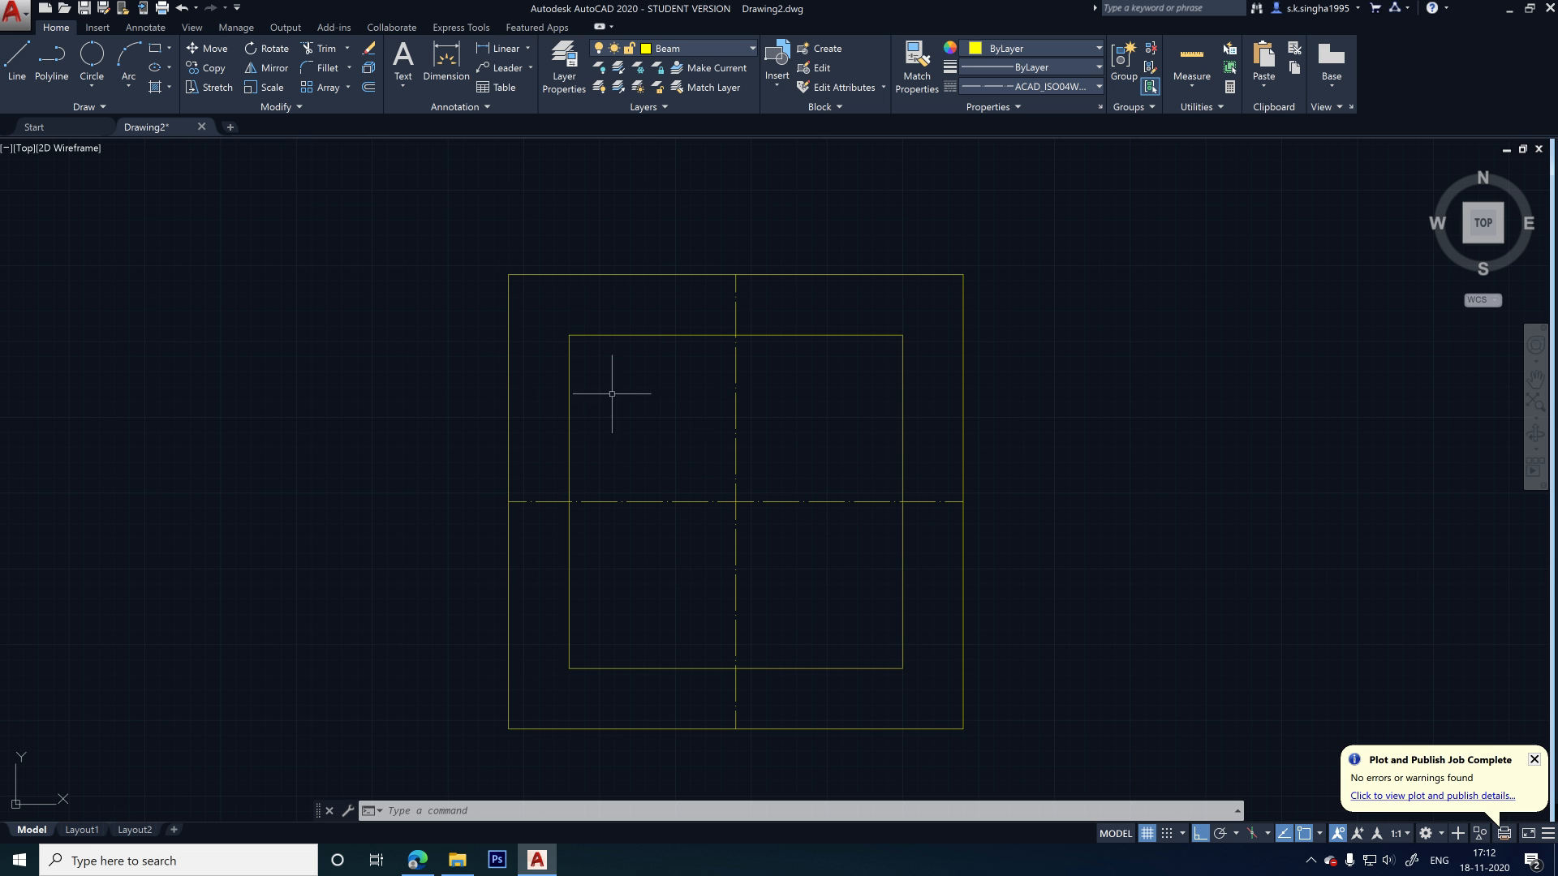
pyautogui.scroll(-6, 954, 357)
pyautogui.scroll(-4, 759, 375)
pyautogui.scroll(4, 280, 324)
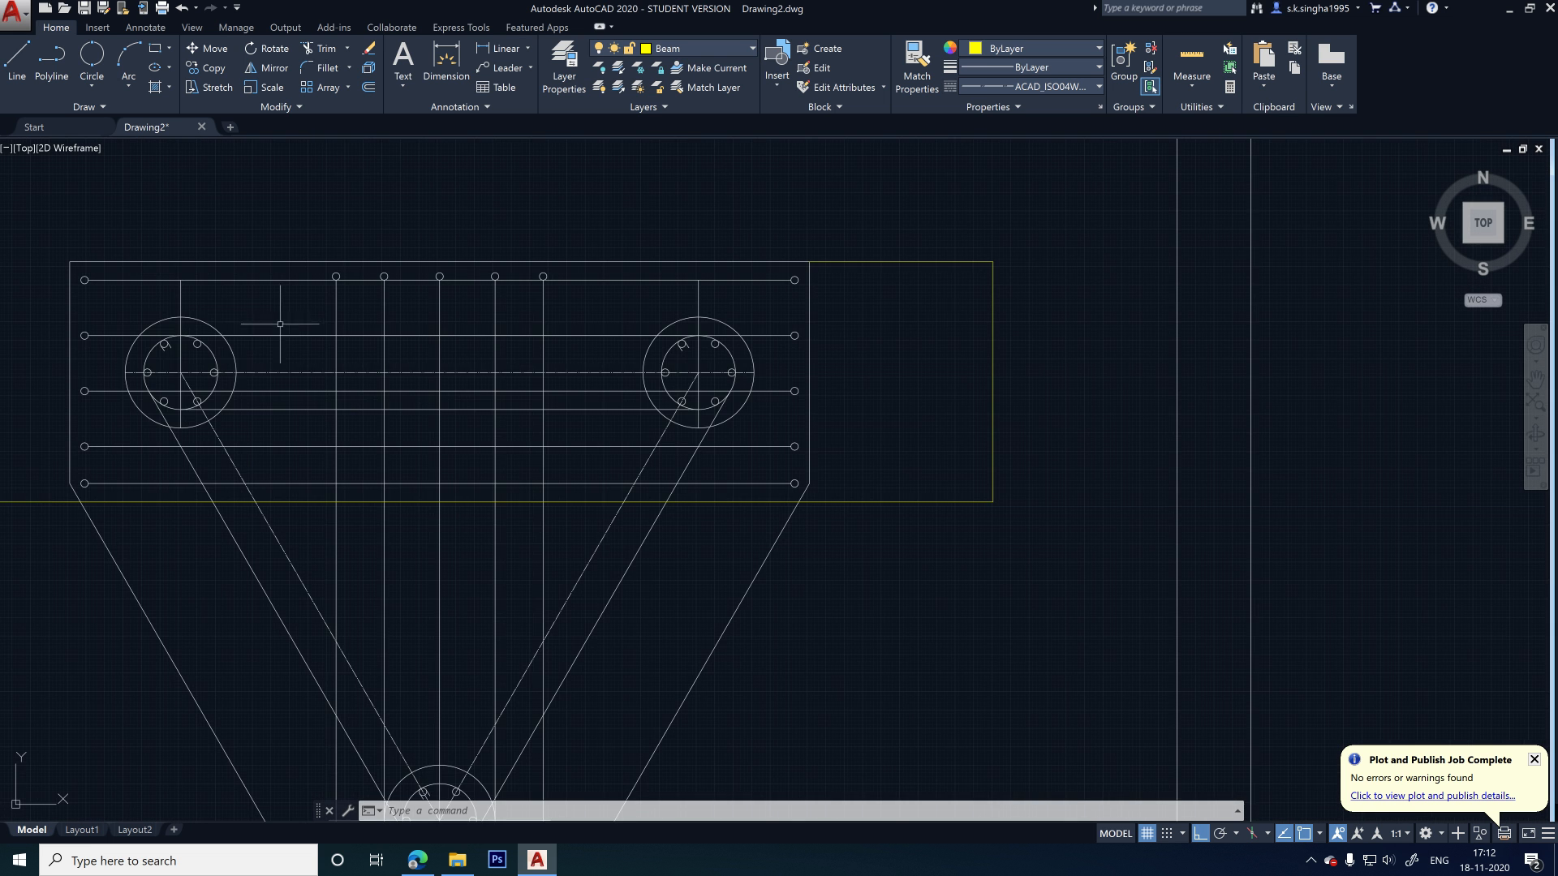
pyautogui.scroll(-3, 70, 336)
pyautogui.scroll(4, 1083, 467)
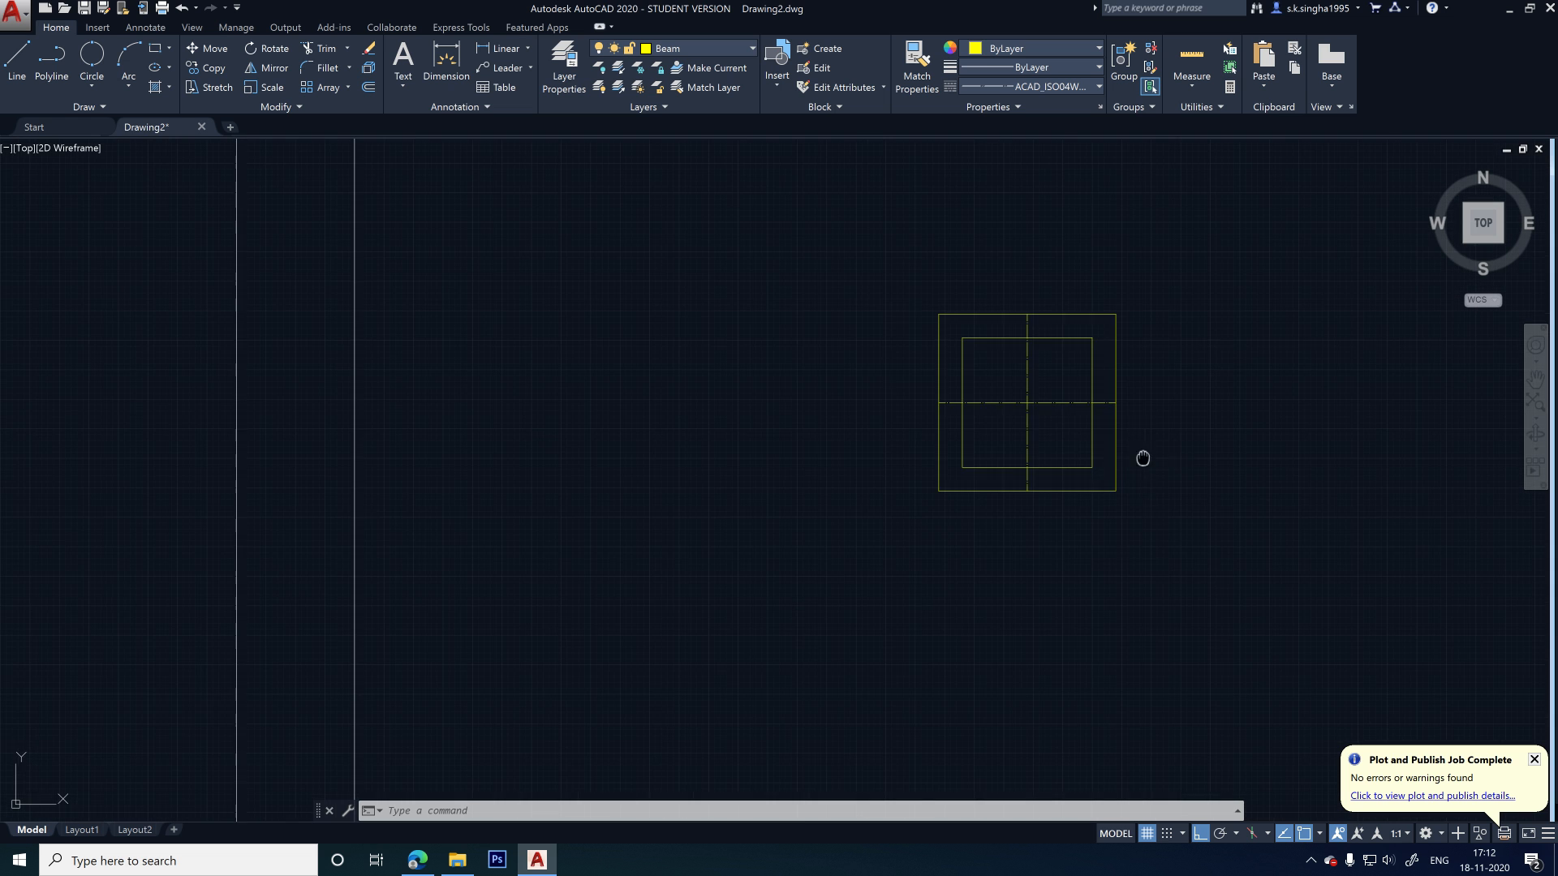
pyautogui.moveTo(1142, 459); pyautogui.dragTo(875, 517, button='middle')
pyautogui.scroll(4, 954, 509)
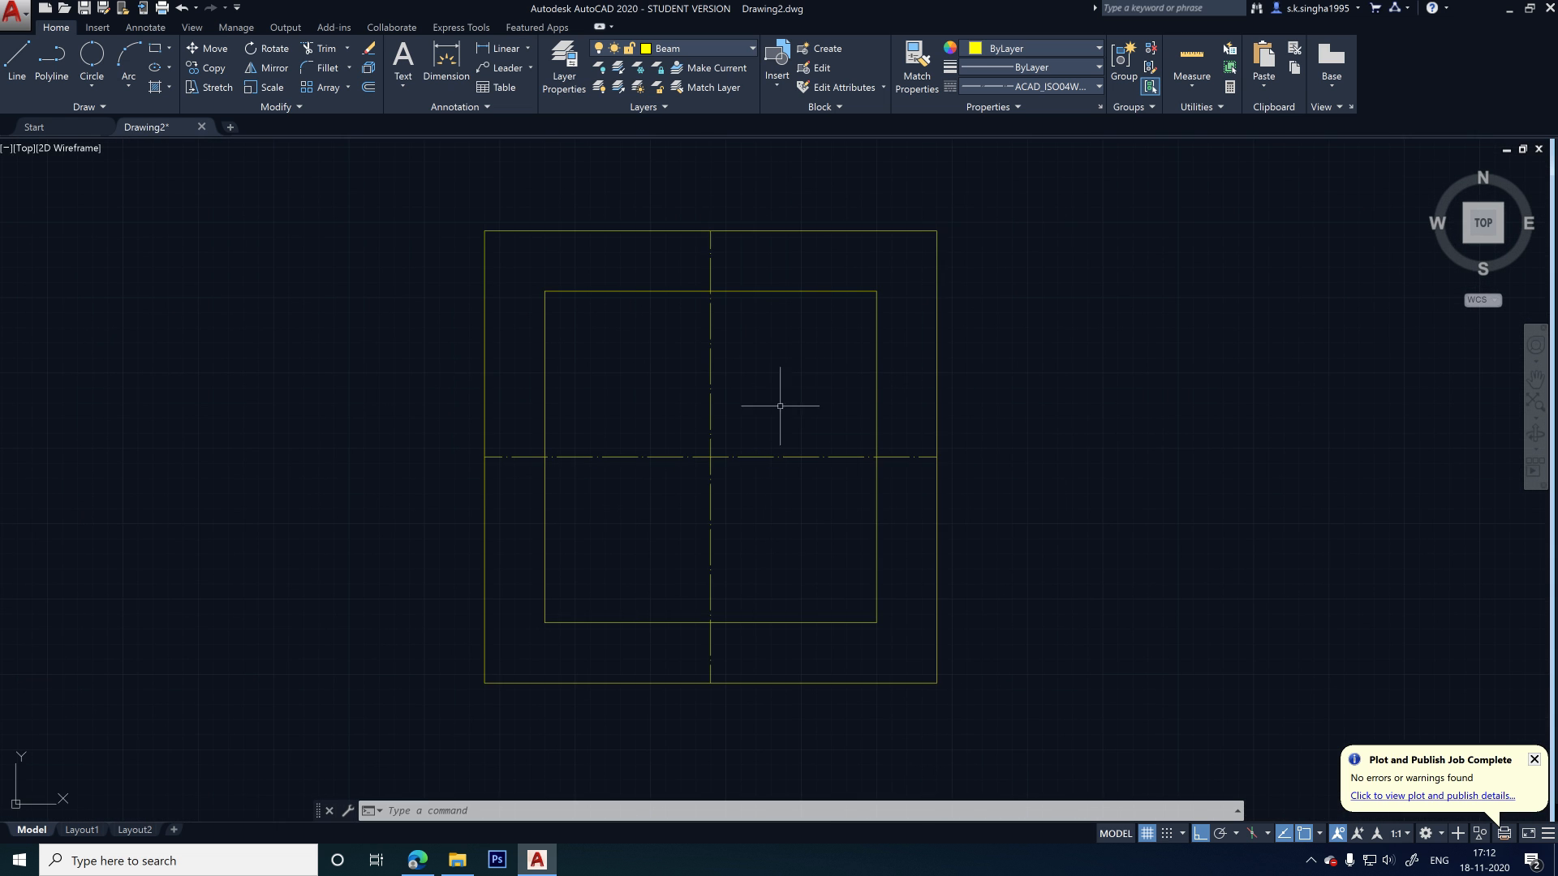
pyautogui.scroll(-2, 792, 388)
pyautogui.scroll(2, 847, 395)
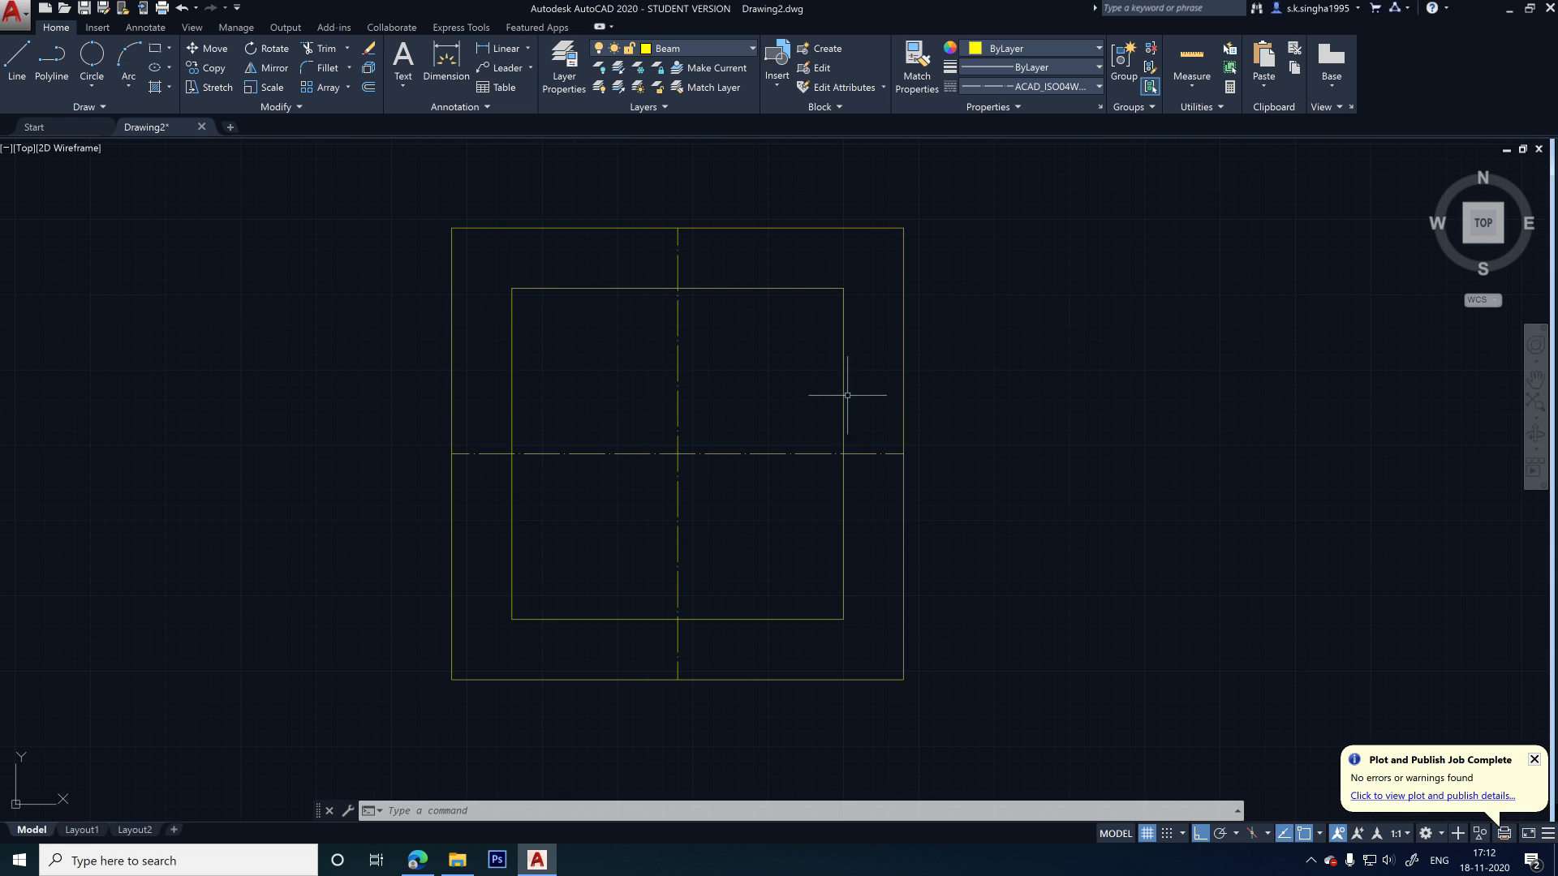
pyautogui.scroll(2, 544, 287)
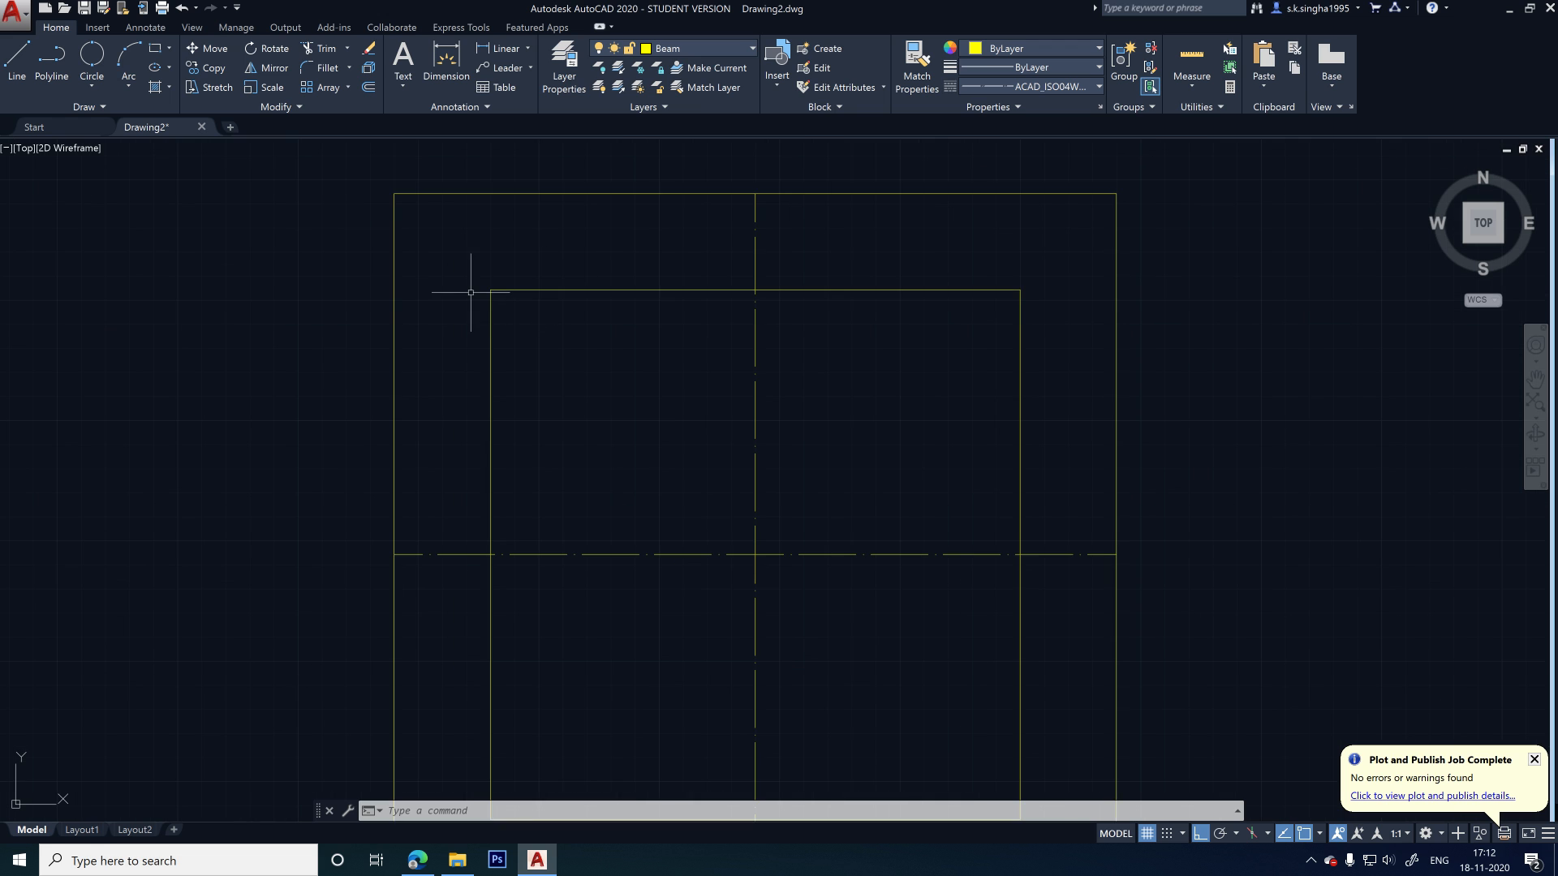
pyautogui.scroll(4, 482, 295)
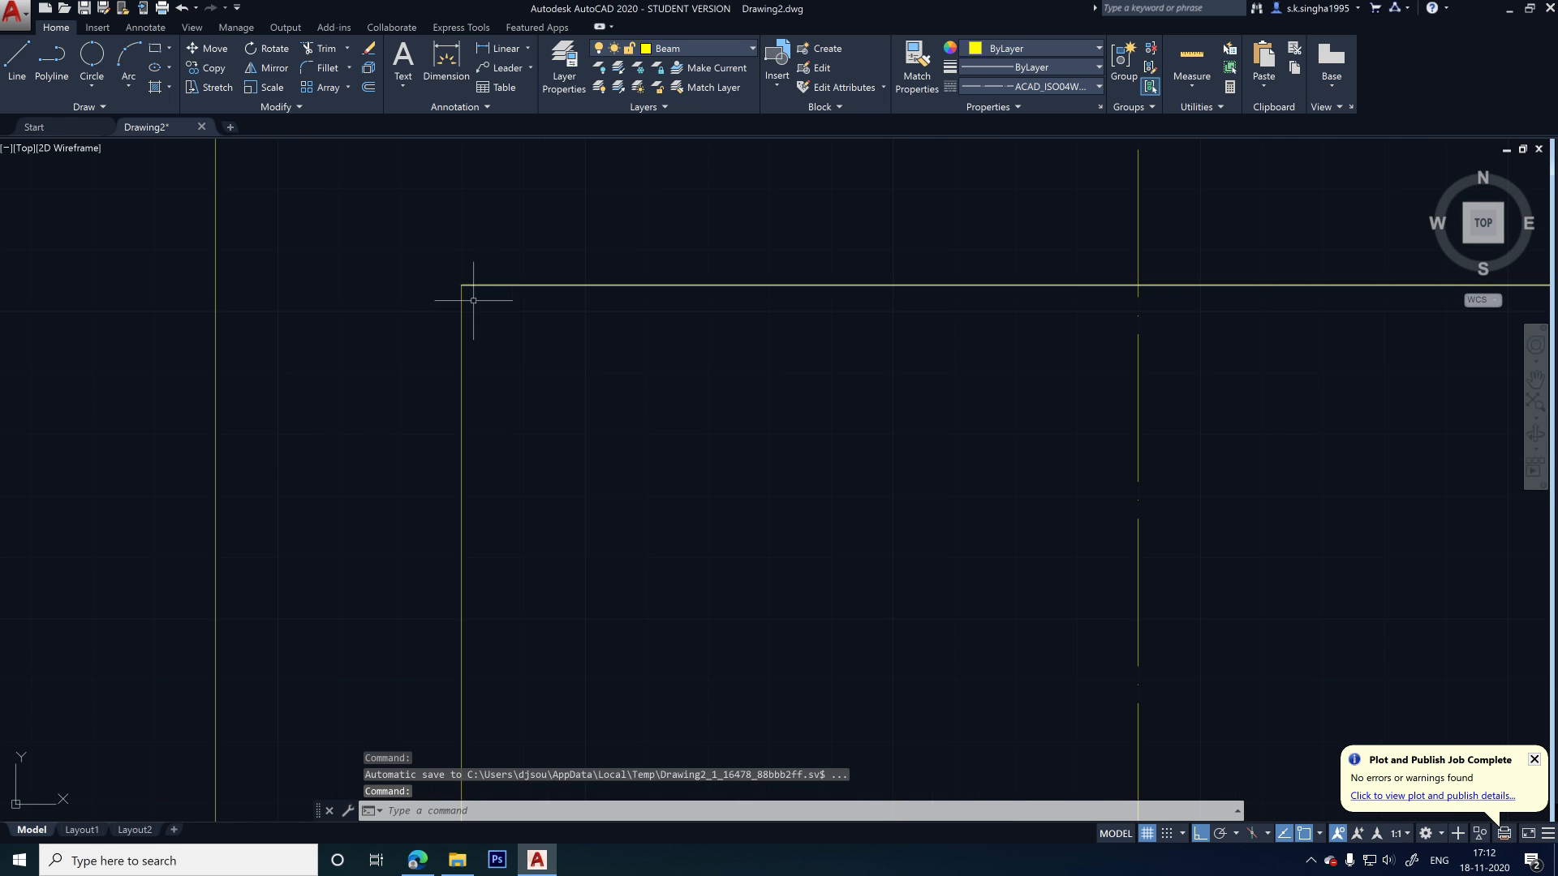
pyautogui.scroll(-4, 475, 299)
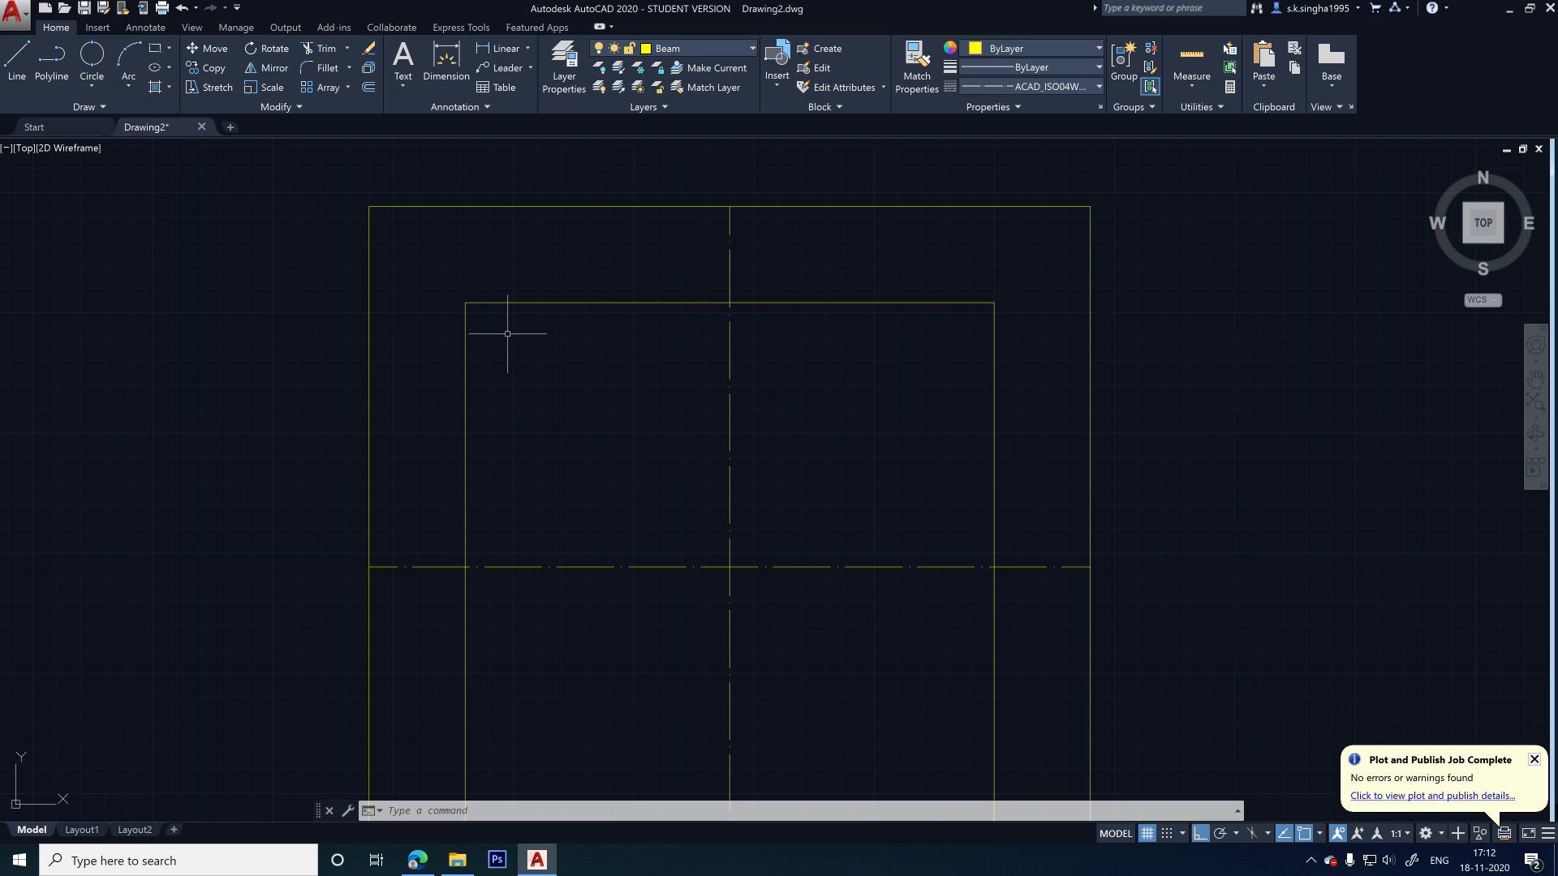
# - Try to fillet the inner square's upper-left corner with the existing fillet radius
pyautogui.scroll(2, 508, 332)
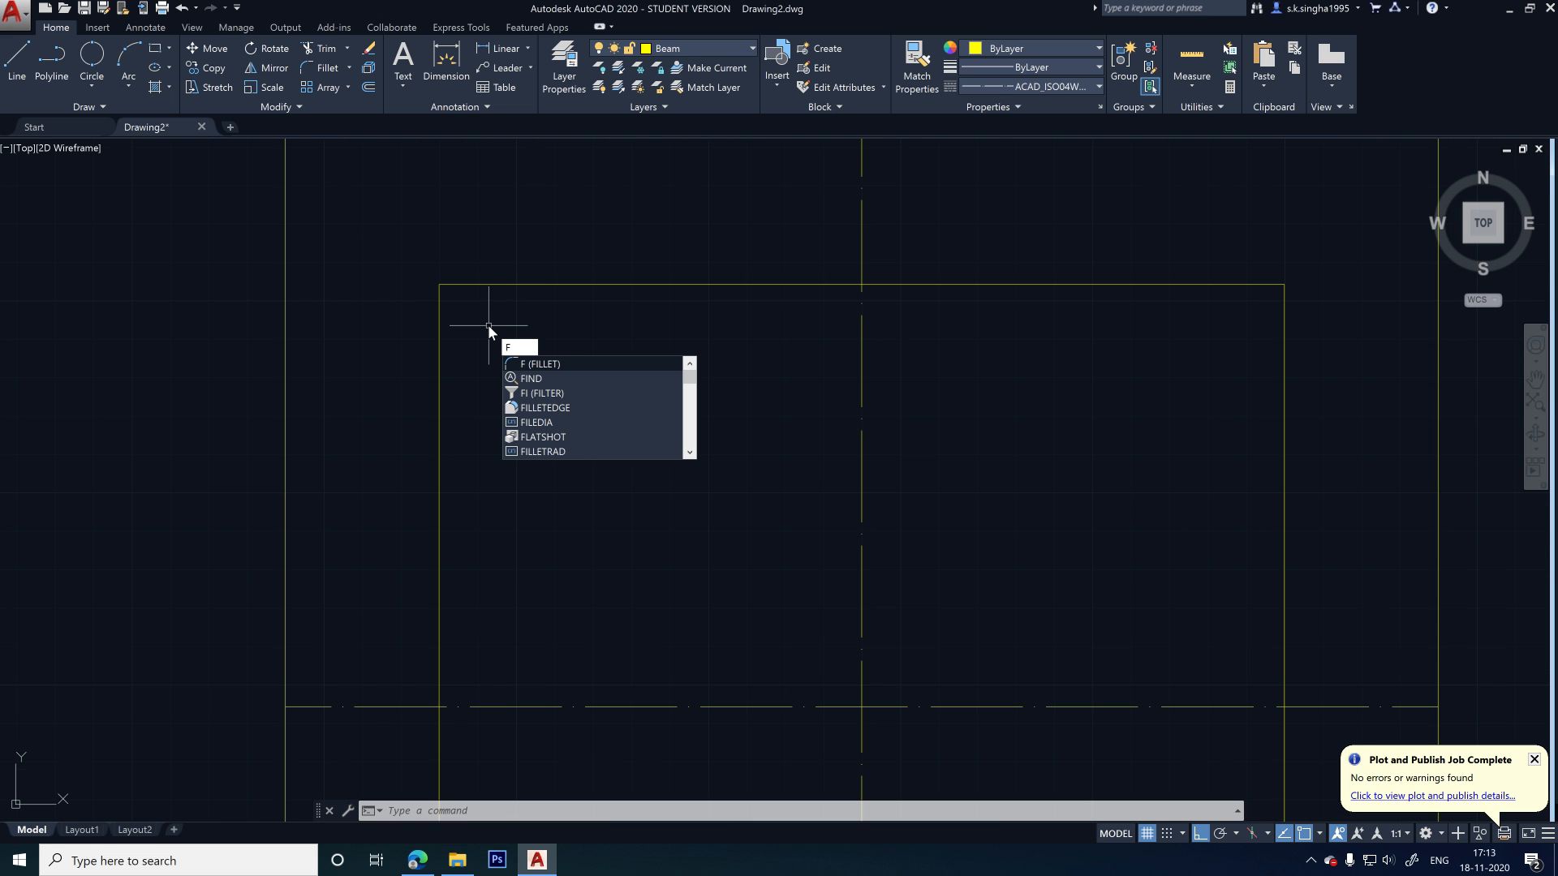
pyautogui.press('Return')
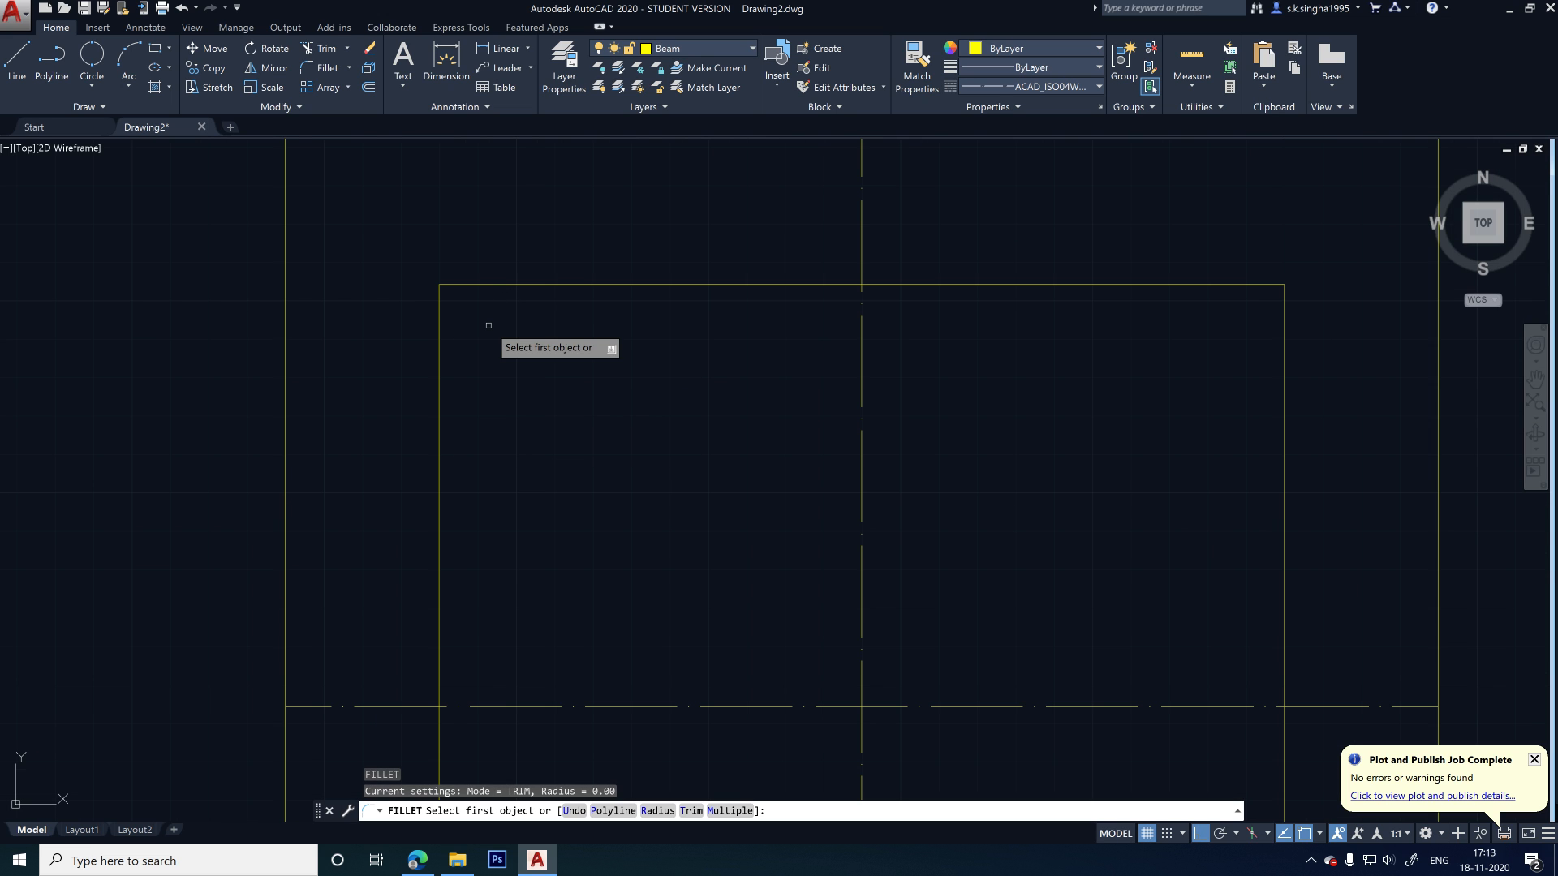
pyautogui.click(441, 334)
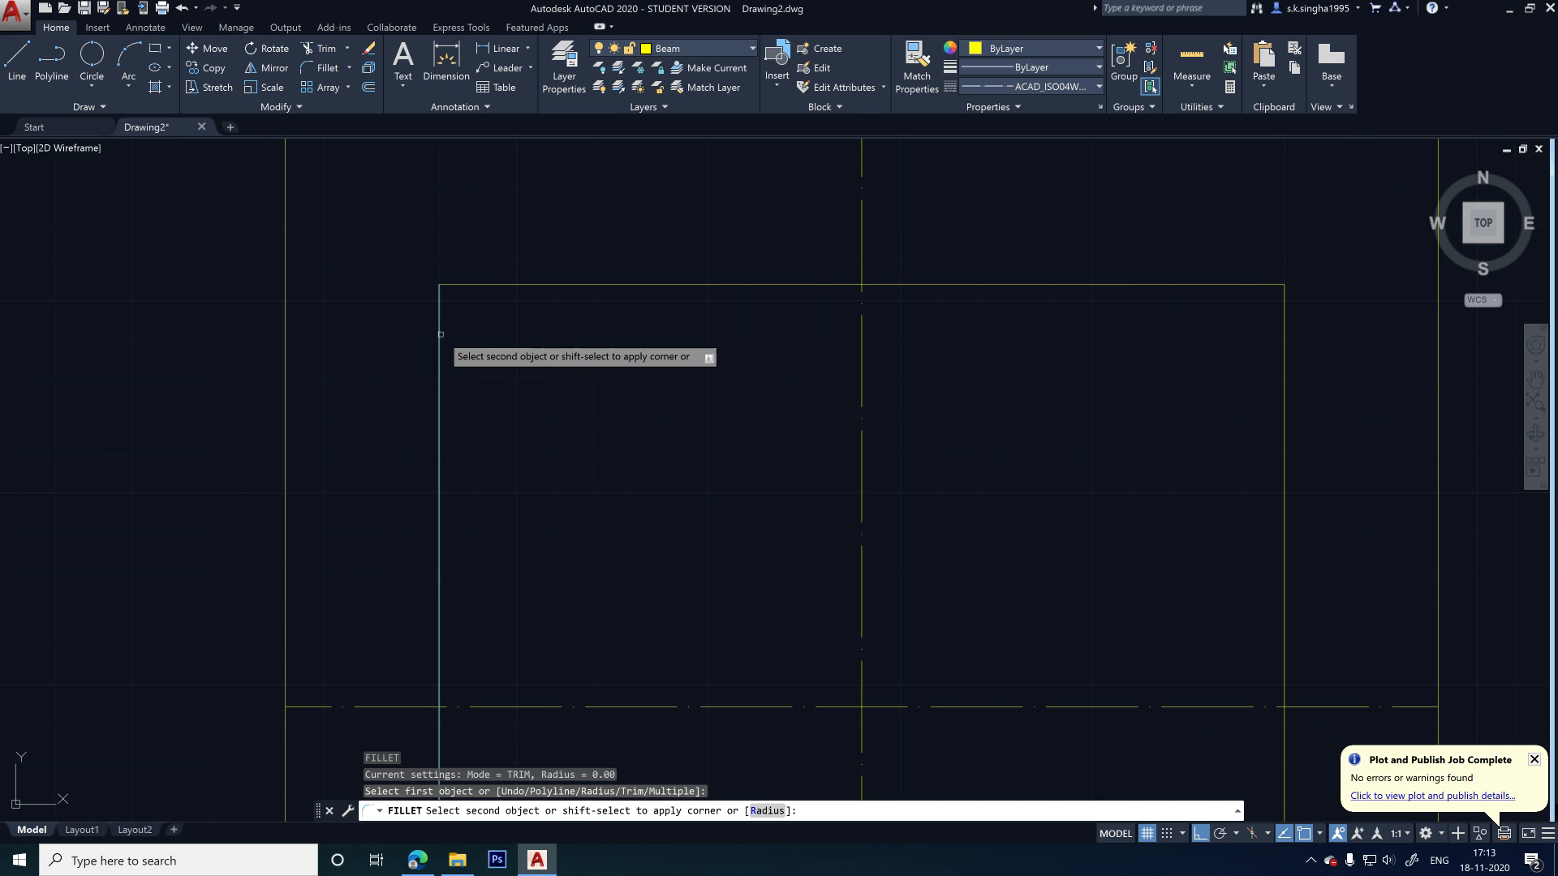
pyautogui.click(485, 283)
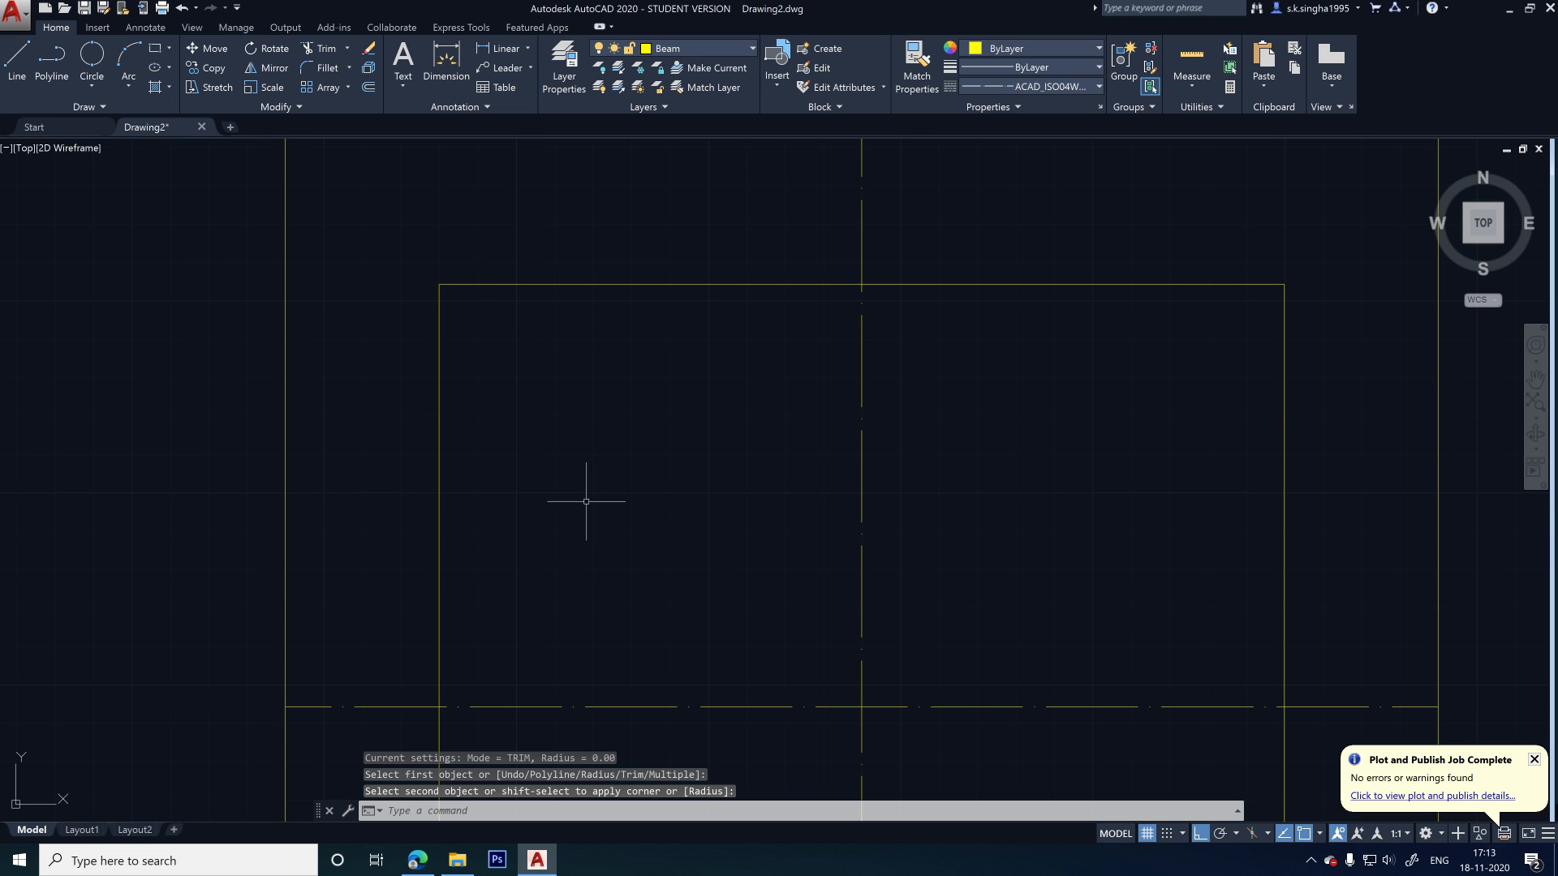
# - Fillet the inner square's upper-left corner with a radius of 12.5, using the Multiple option
pyautogui.press('Return')
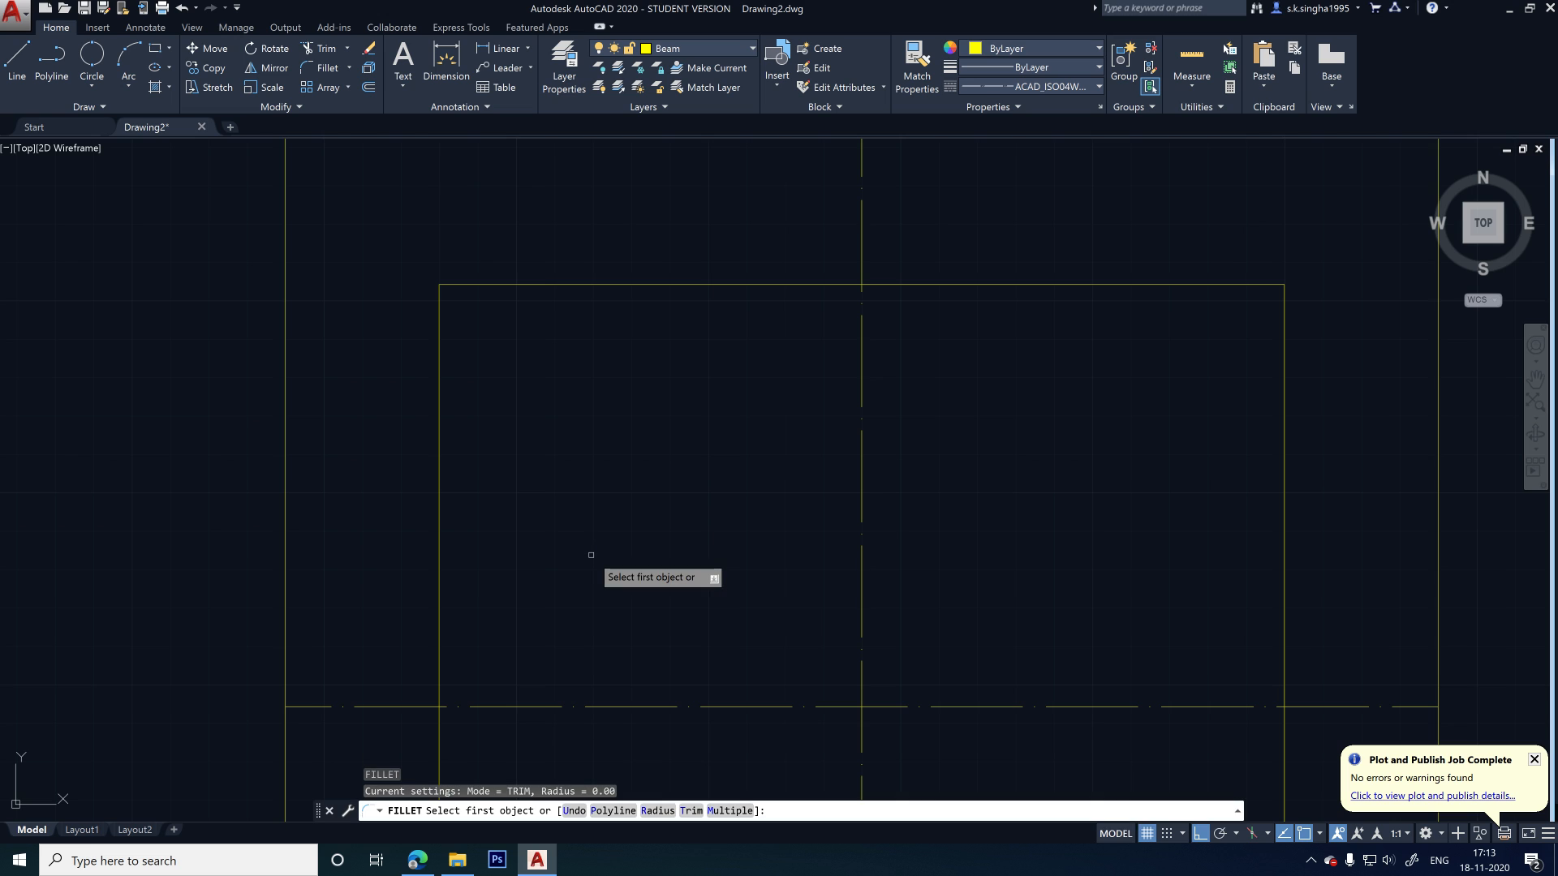
pyautogui.write('r')
pyautogui.press('Return')
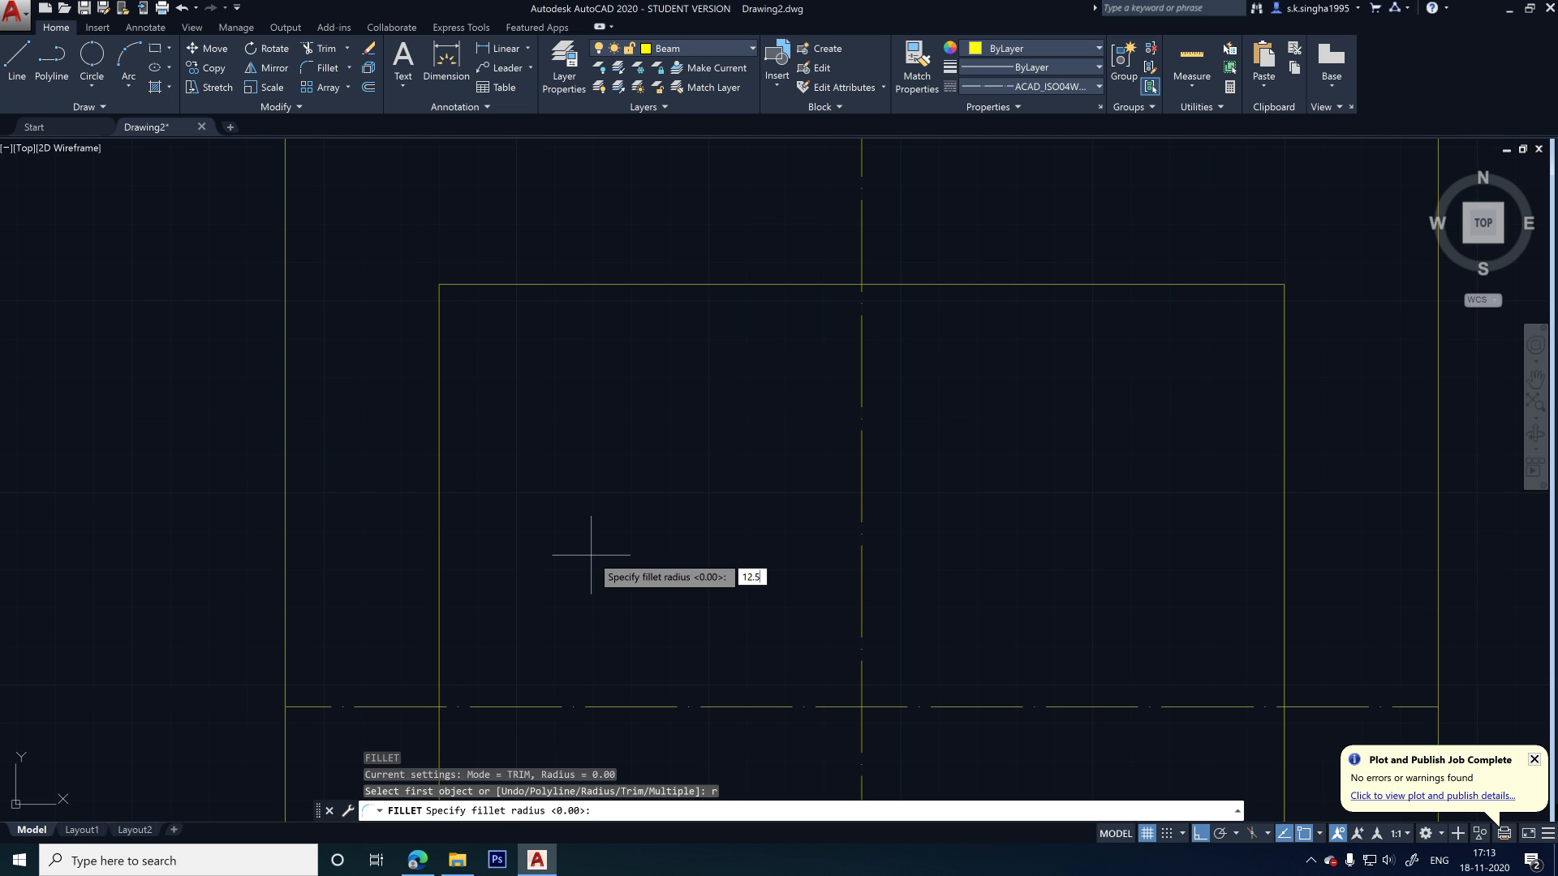
pyautogui.write('12.5')
pyautogui.press('Return')
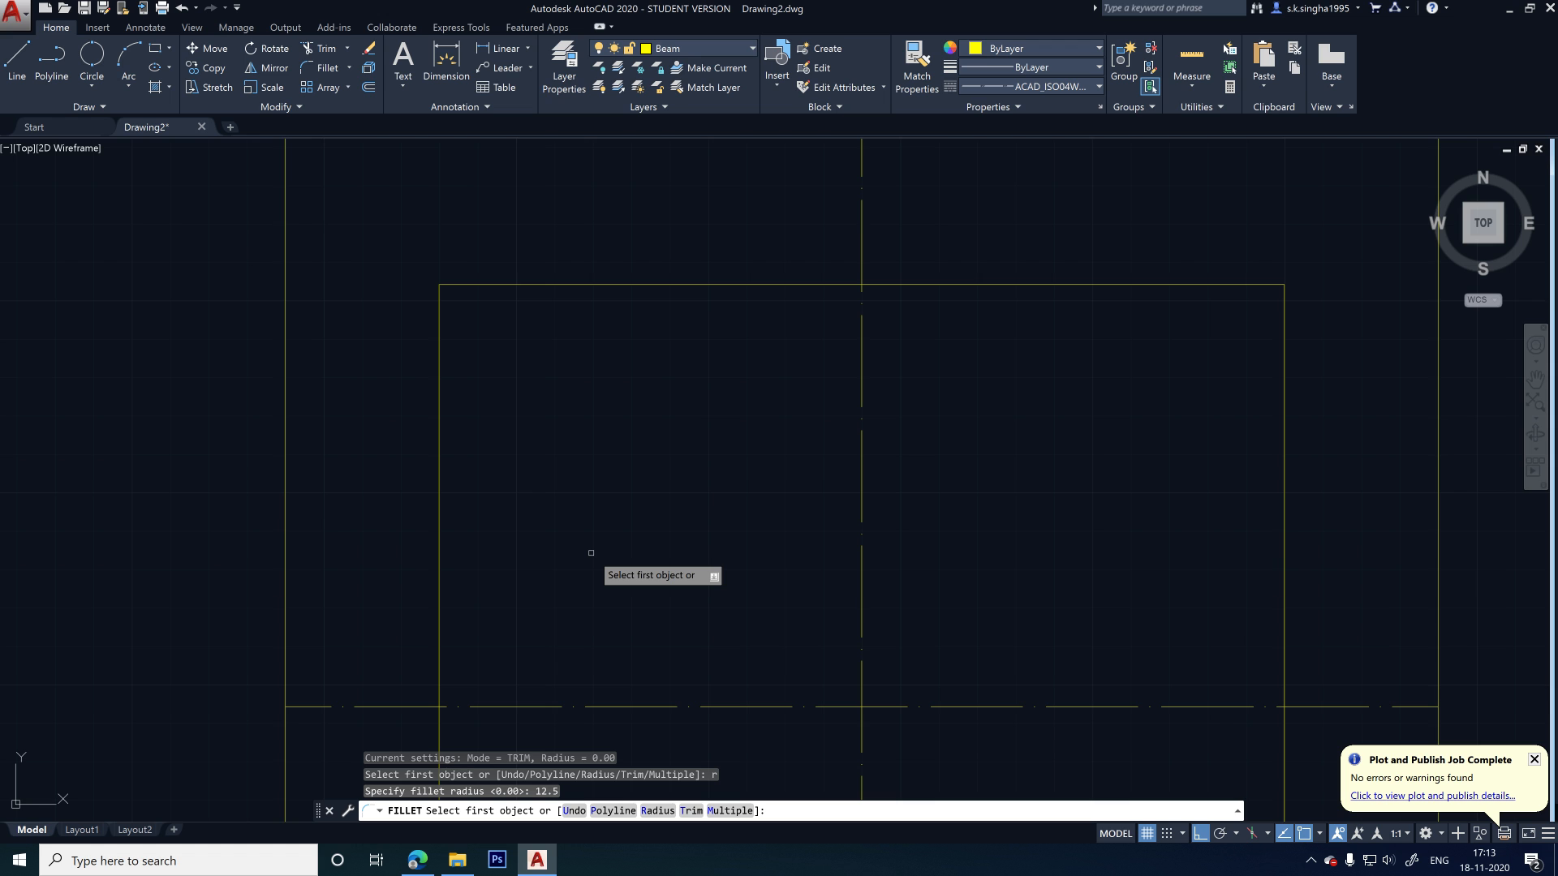
pyautogui.write('m')
pyautogui.press('Return')
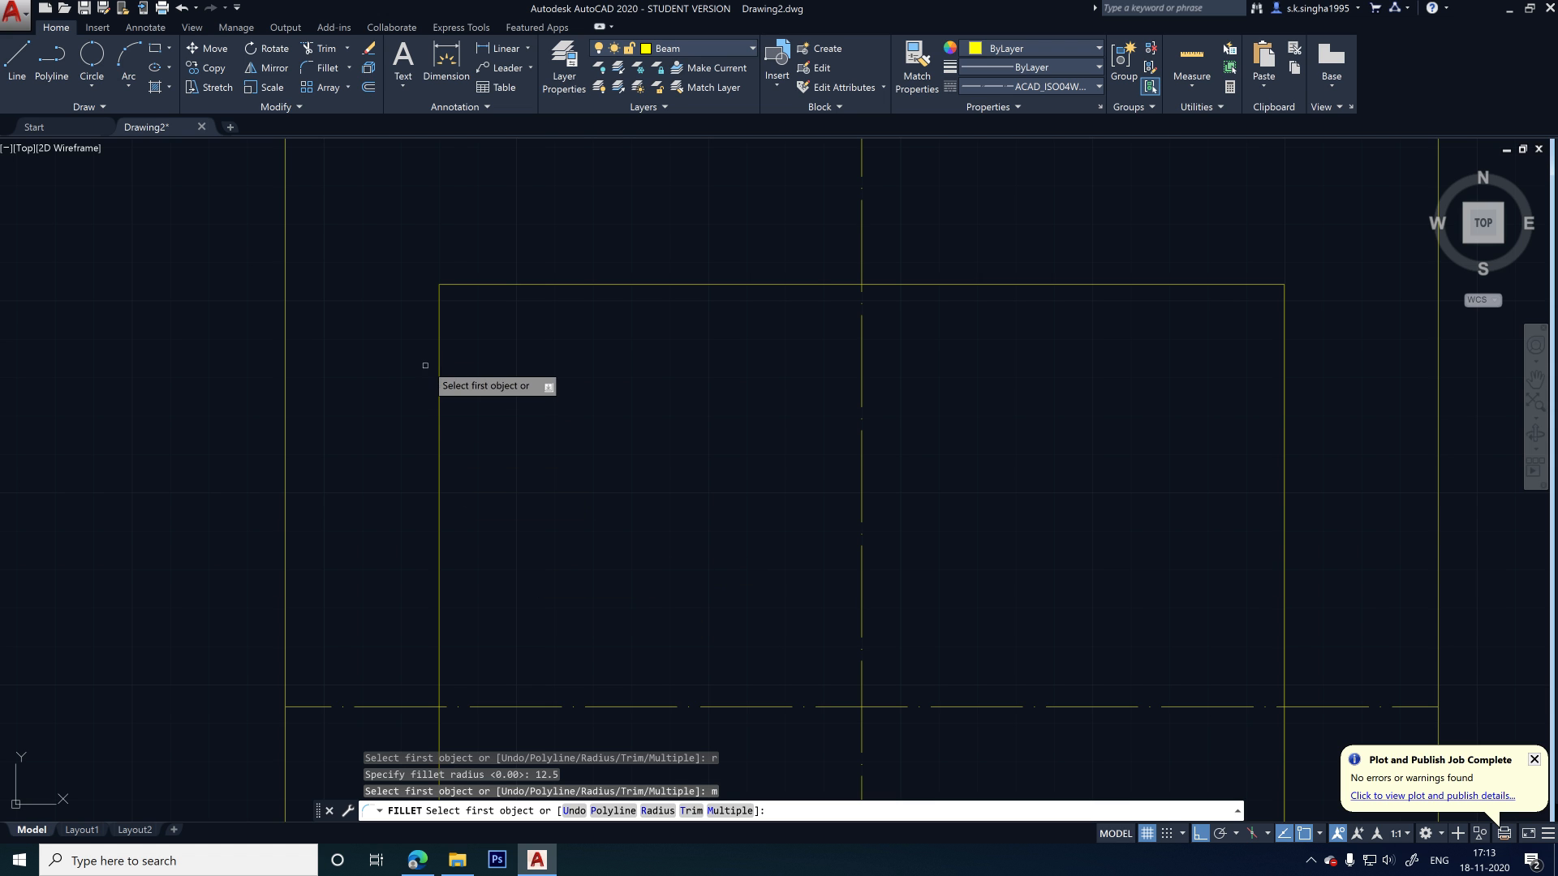
pyautogui.click(439, 321)
pyautogui.click(467, 286)
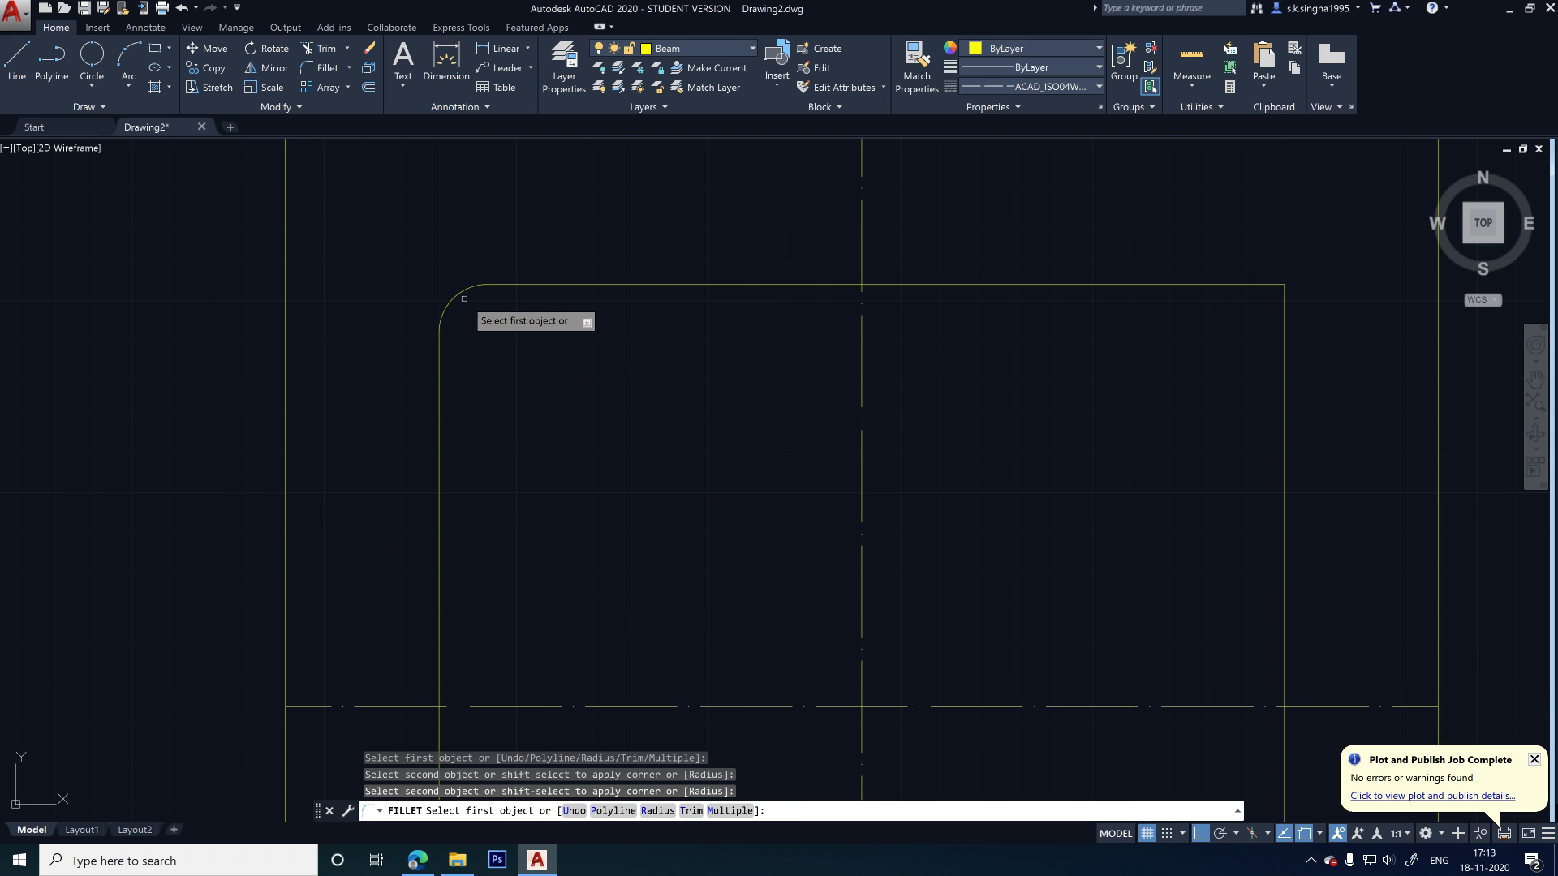
# - Fillet the inner square's upper-right corner with the same radius
pyautogui.scroll(-4, 455, 300)
pyautogui.scroll(4, 803, 317)
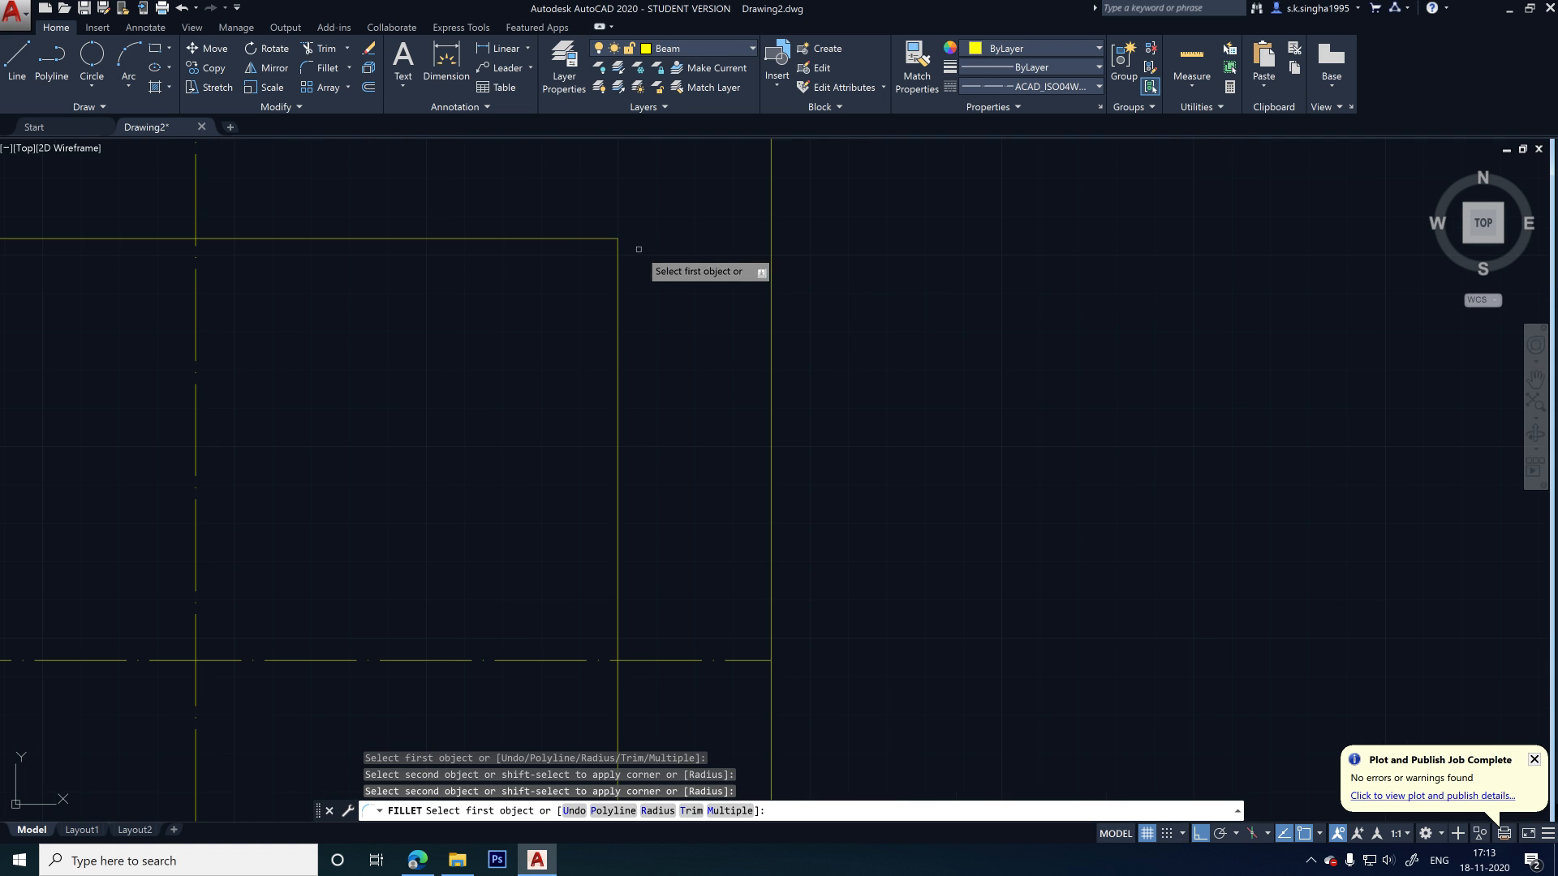
pyautogui.click(586, 239)
pyautogui.click(616, 290)
pyautogui.scroll(-4, 644, 417)
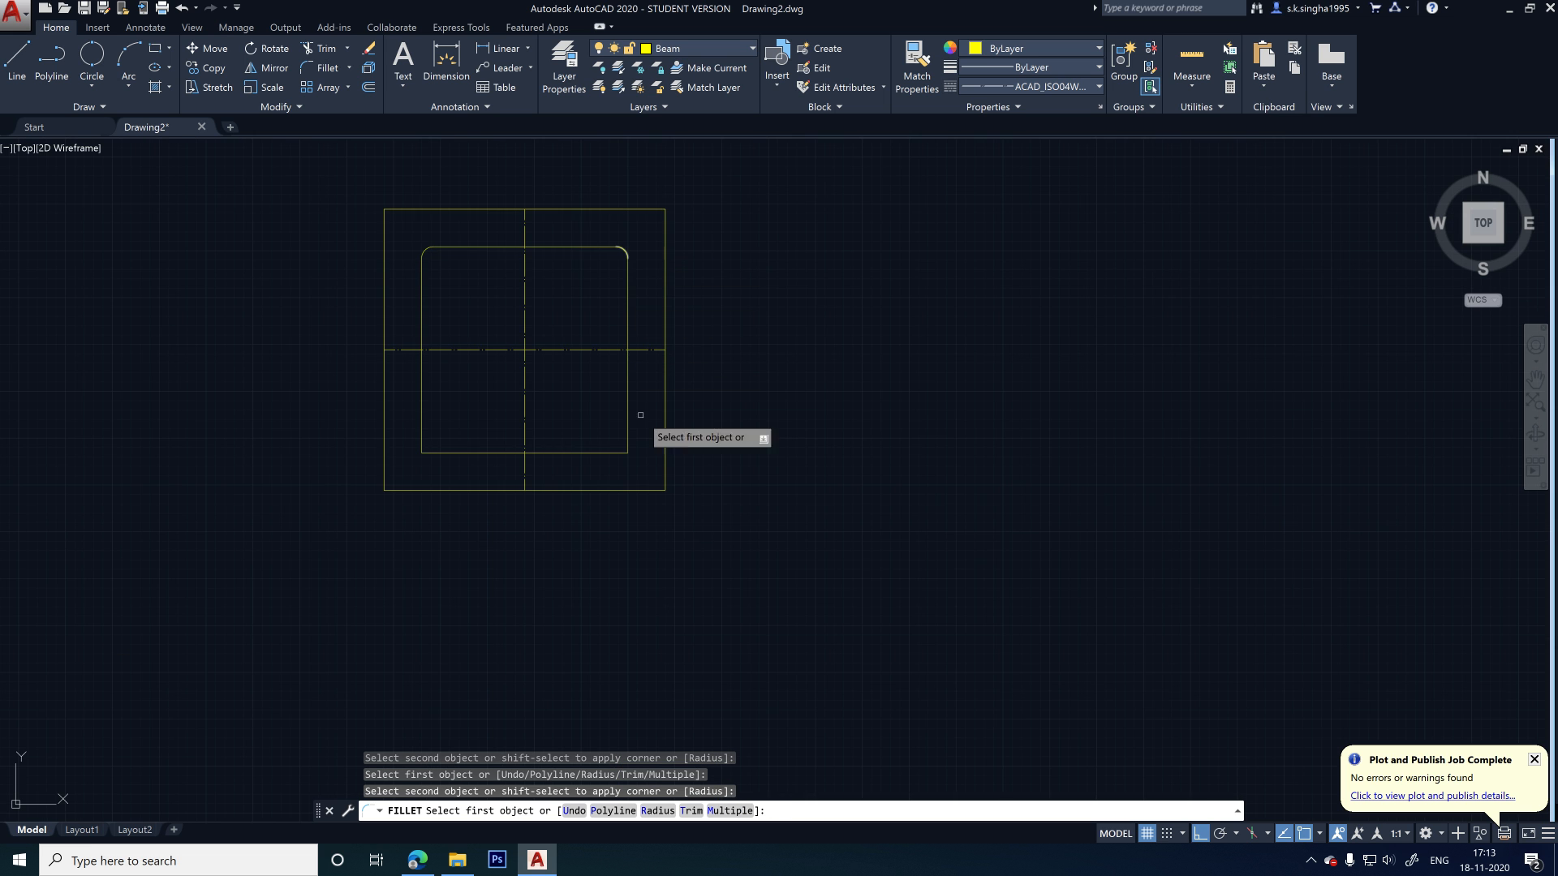
# - Fillet the inner square's lower-right corner with the same 12.5 radius
pyautogui.scroll(3, 647, 400)
pyautogui.scroll(-2, 662, 336)
pyautogui.scroll(4, 662, 336)
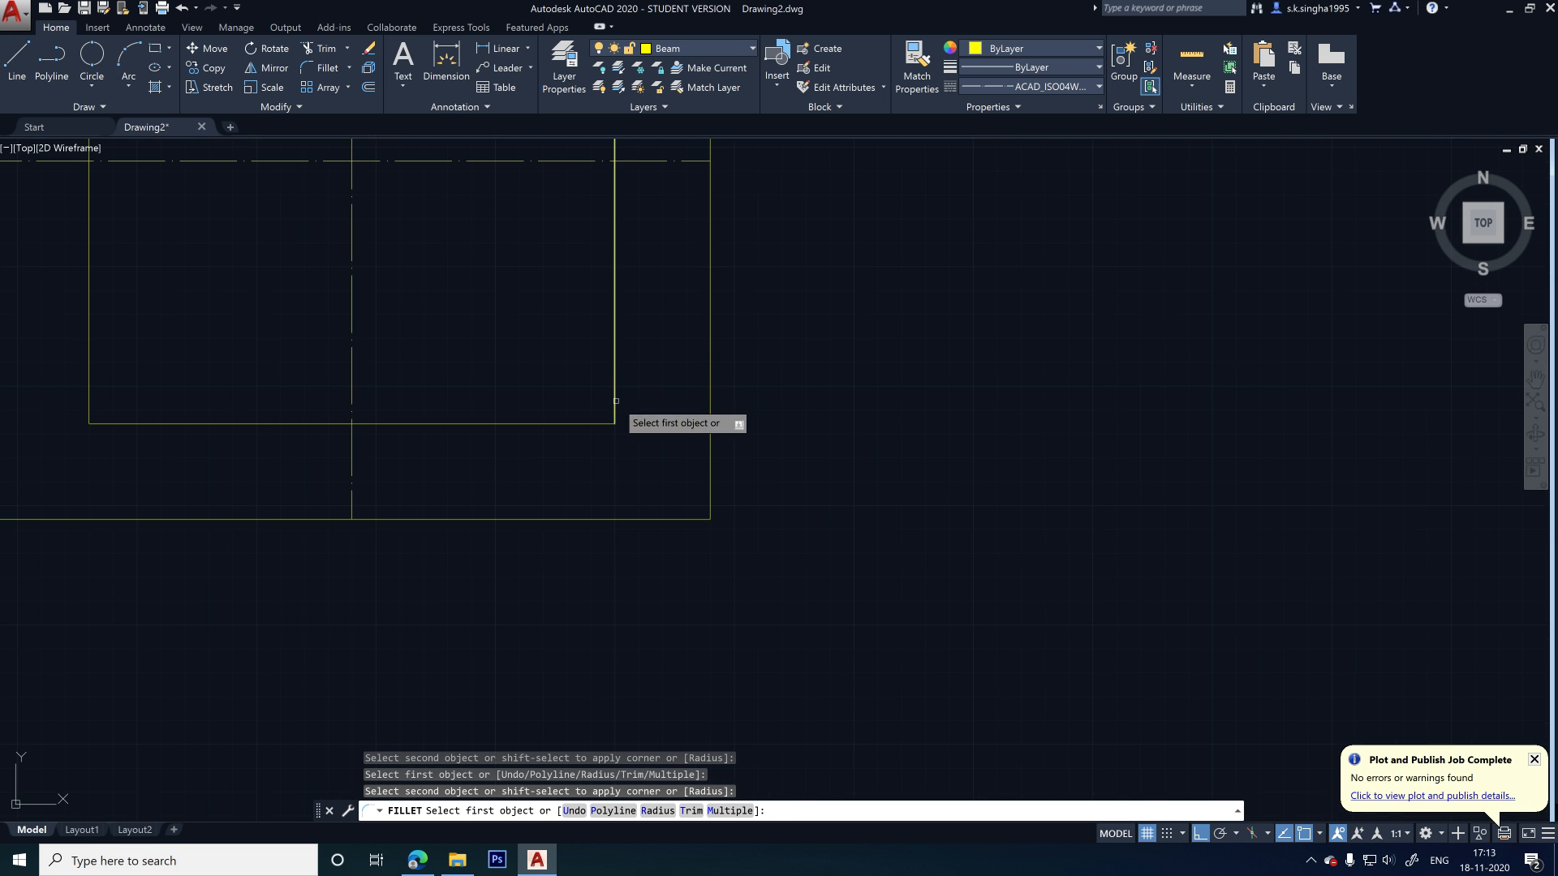
pyautogui.click(614, 402)
pyautogui.click(593, 422)
# - Fillet the inner square's lower-left corner with the same 12.5 radius and finish the Fillet command
pyautogui.scroll(-2, 132, 392)
pyautogui.scroll(-3, 616, 458)
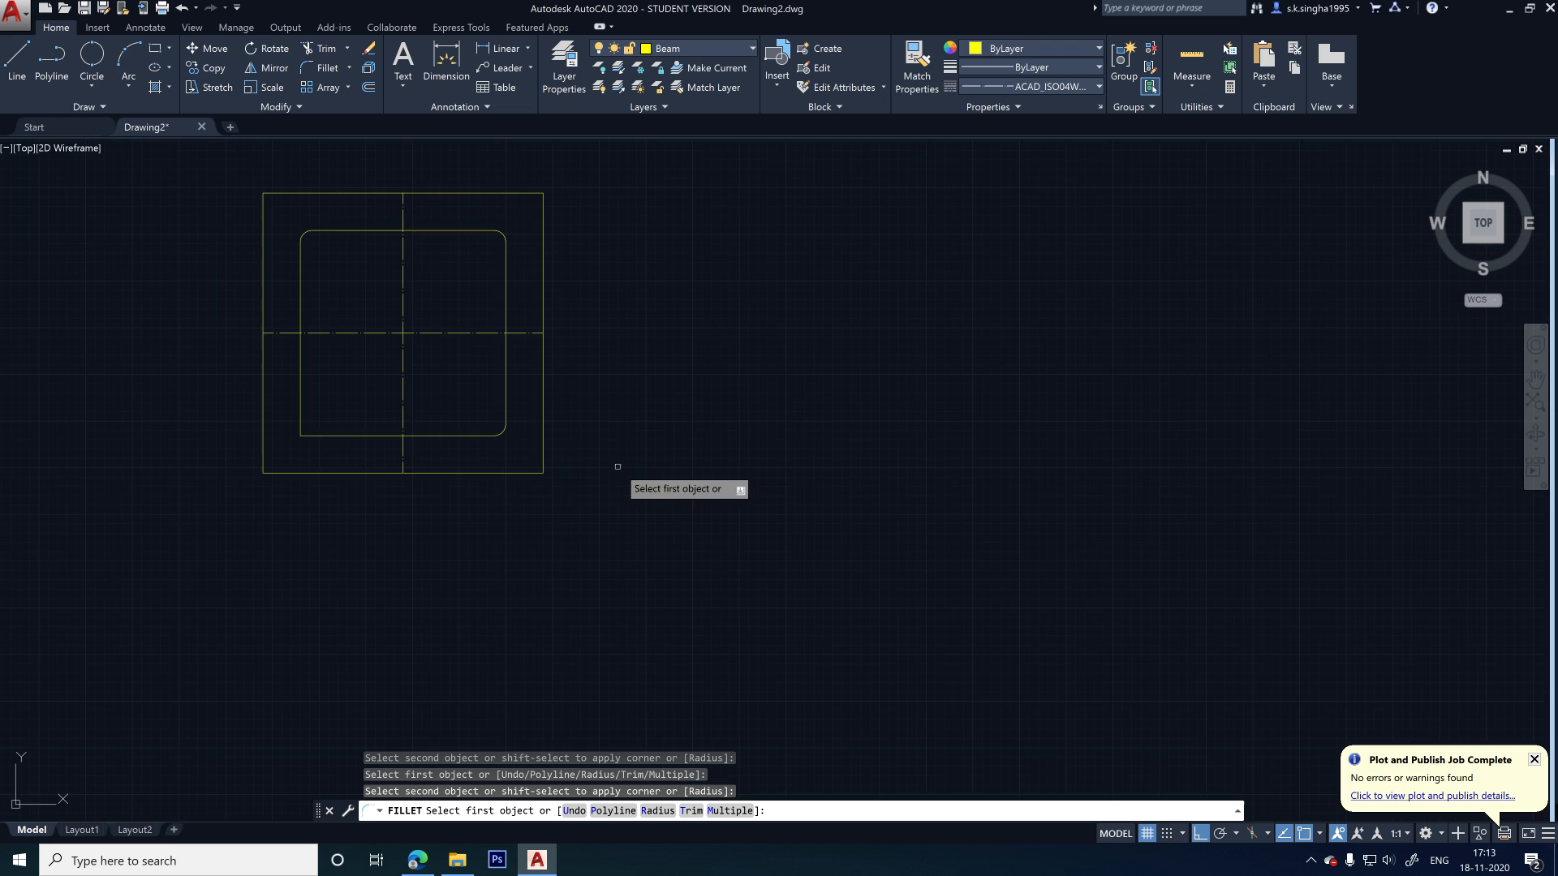
pyautogui.scroll(6, 281, 392)
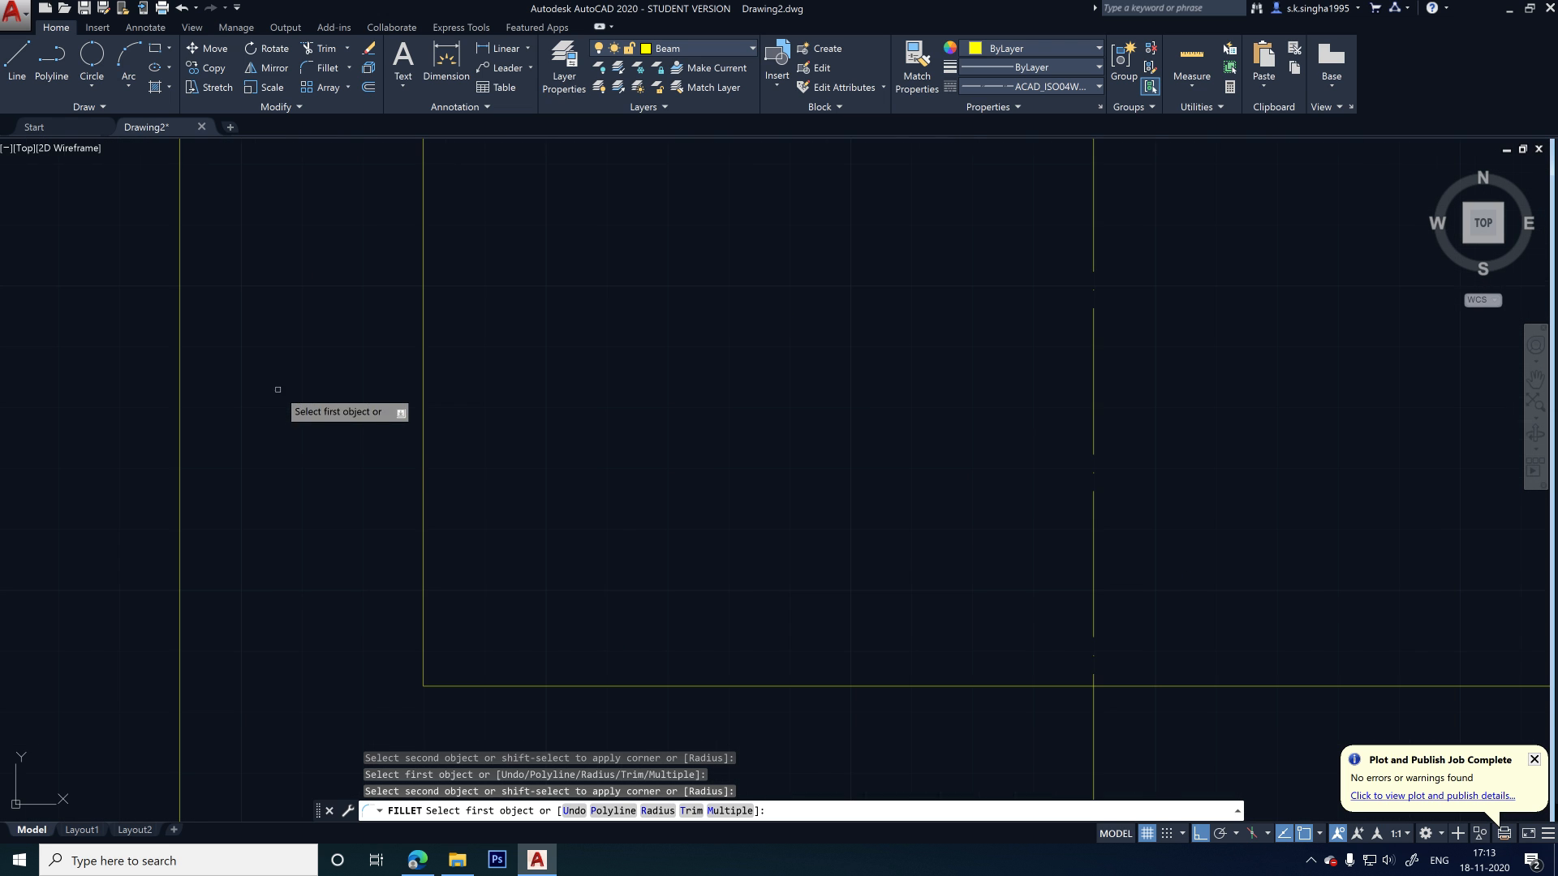
pyautogui.click(423, 632)
pyautogui.click(481, 685)
pyautogui.scroll(-5, 452, 556)
pyautogui.press('Escape')
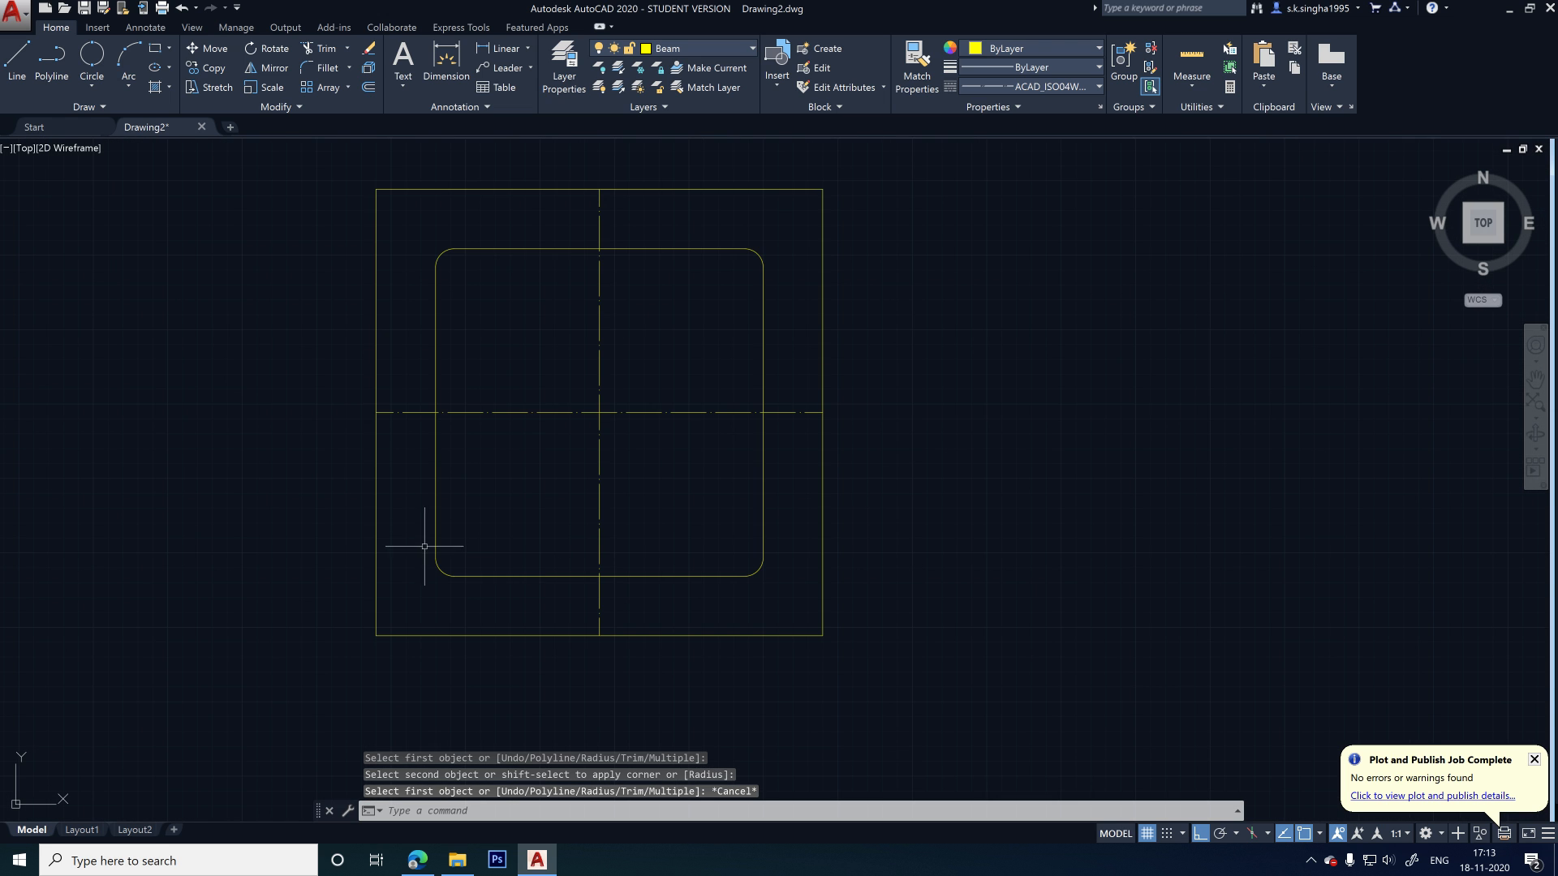
# - Try a two-point circle from the centre of the stirrup's upper-left corner arc to the arc, and erase it
pyautogui.click(87, 59)
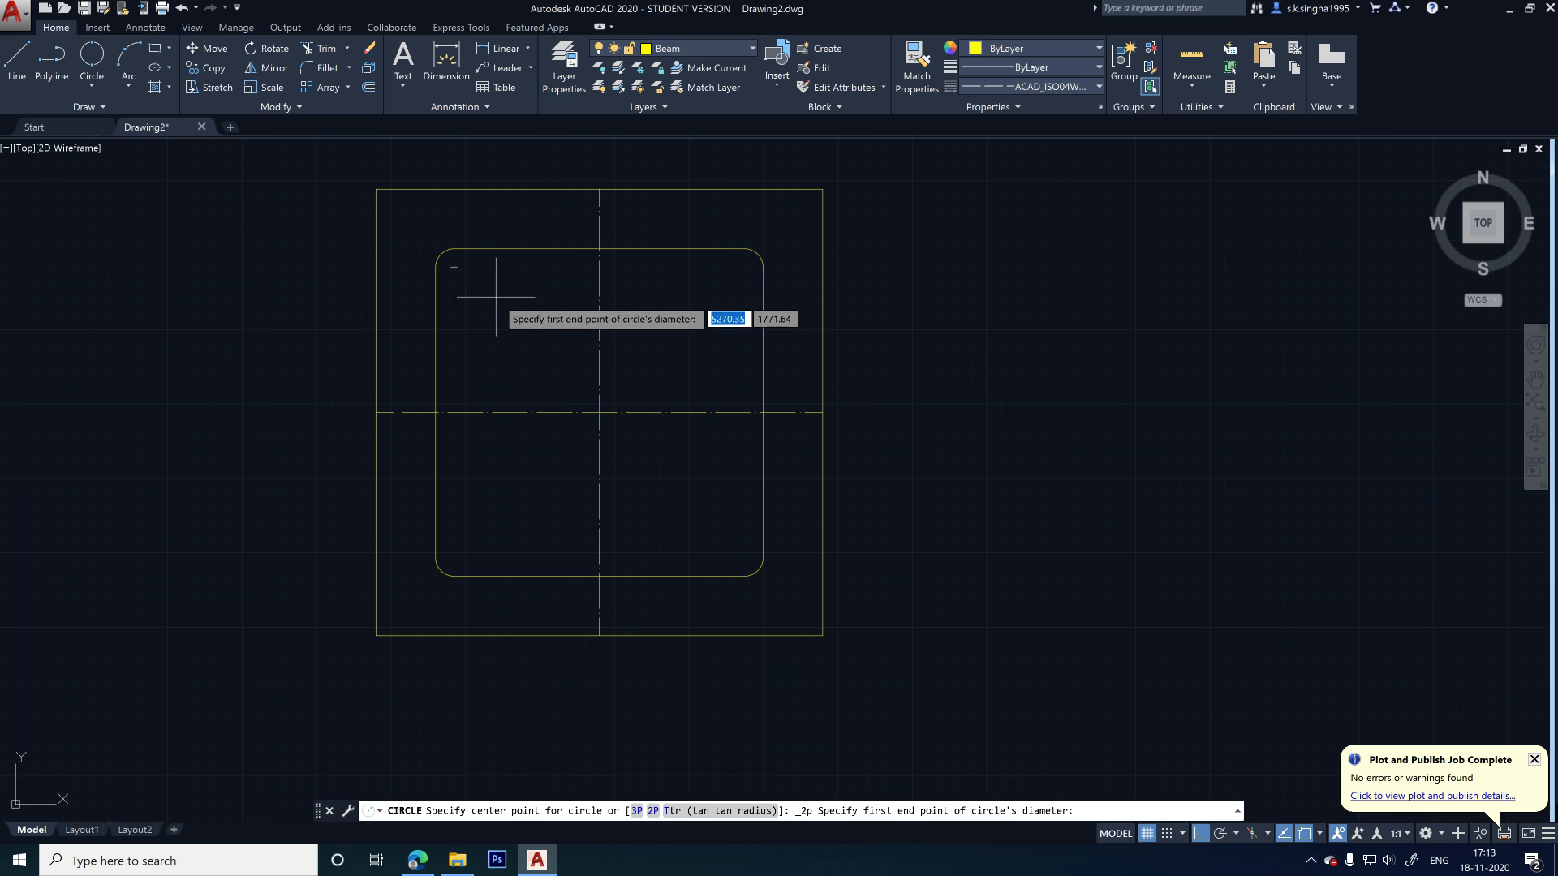
pyautogui.click(455, 266)
pyautogui.scroll(5, 454, 267)
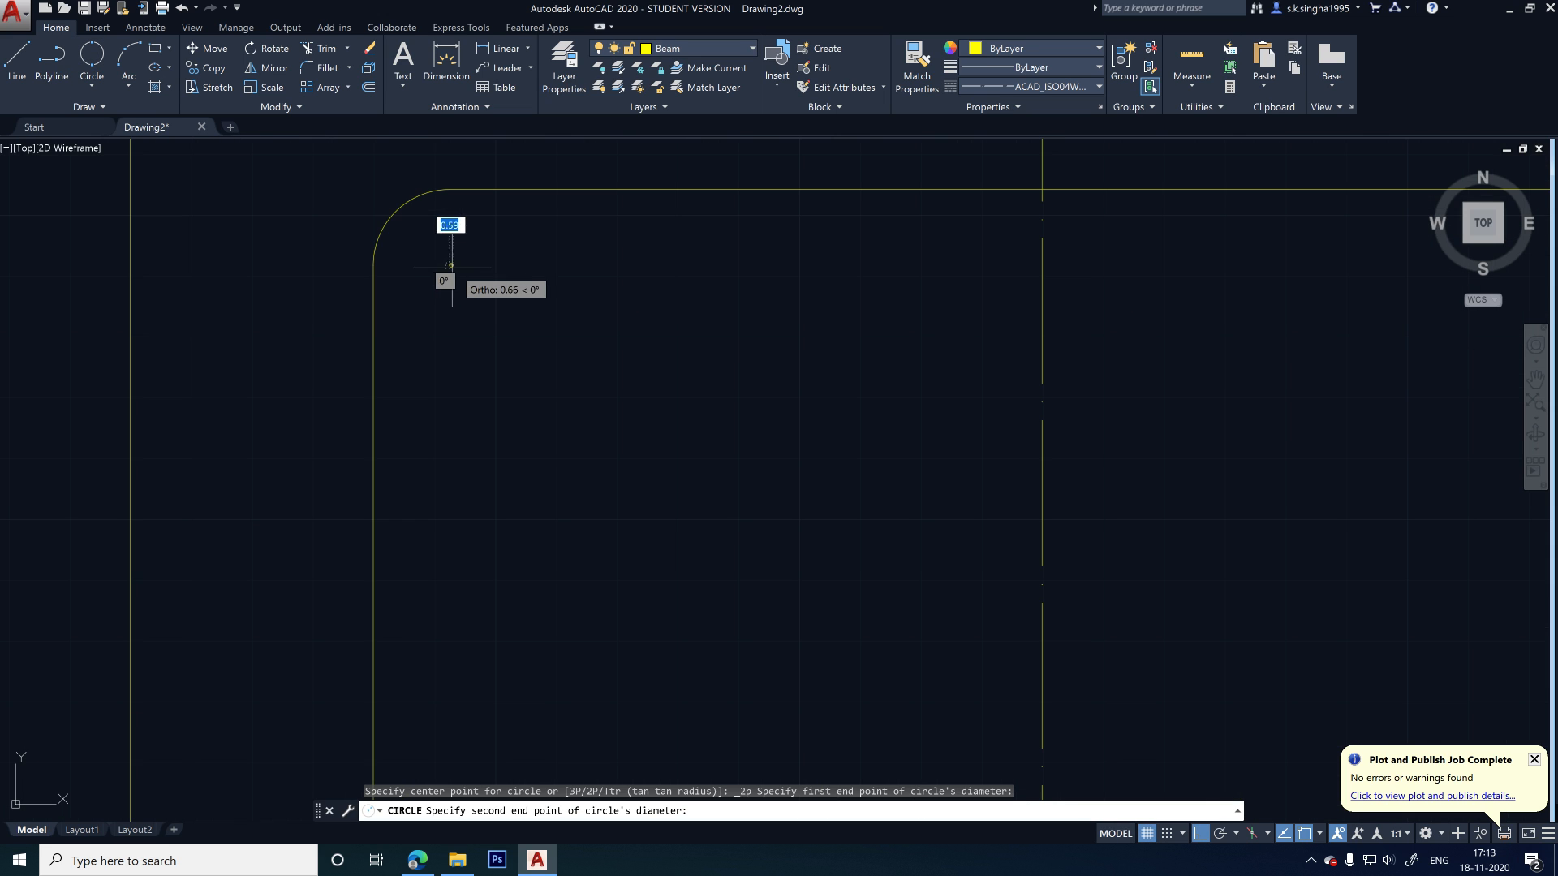
pyautogui.click(397, 210)
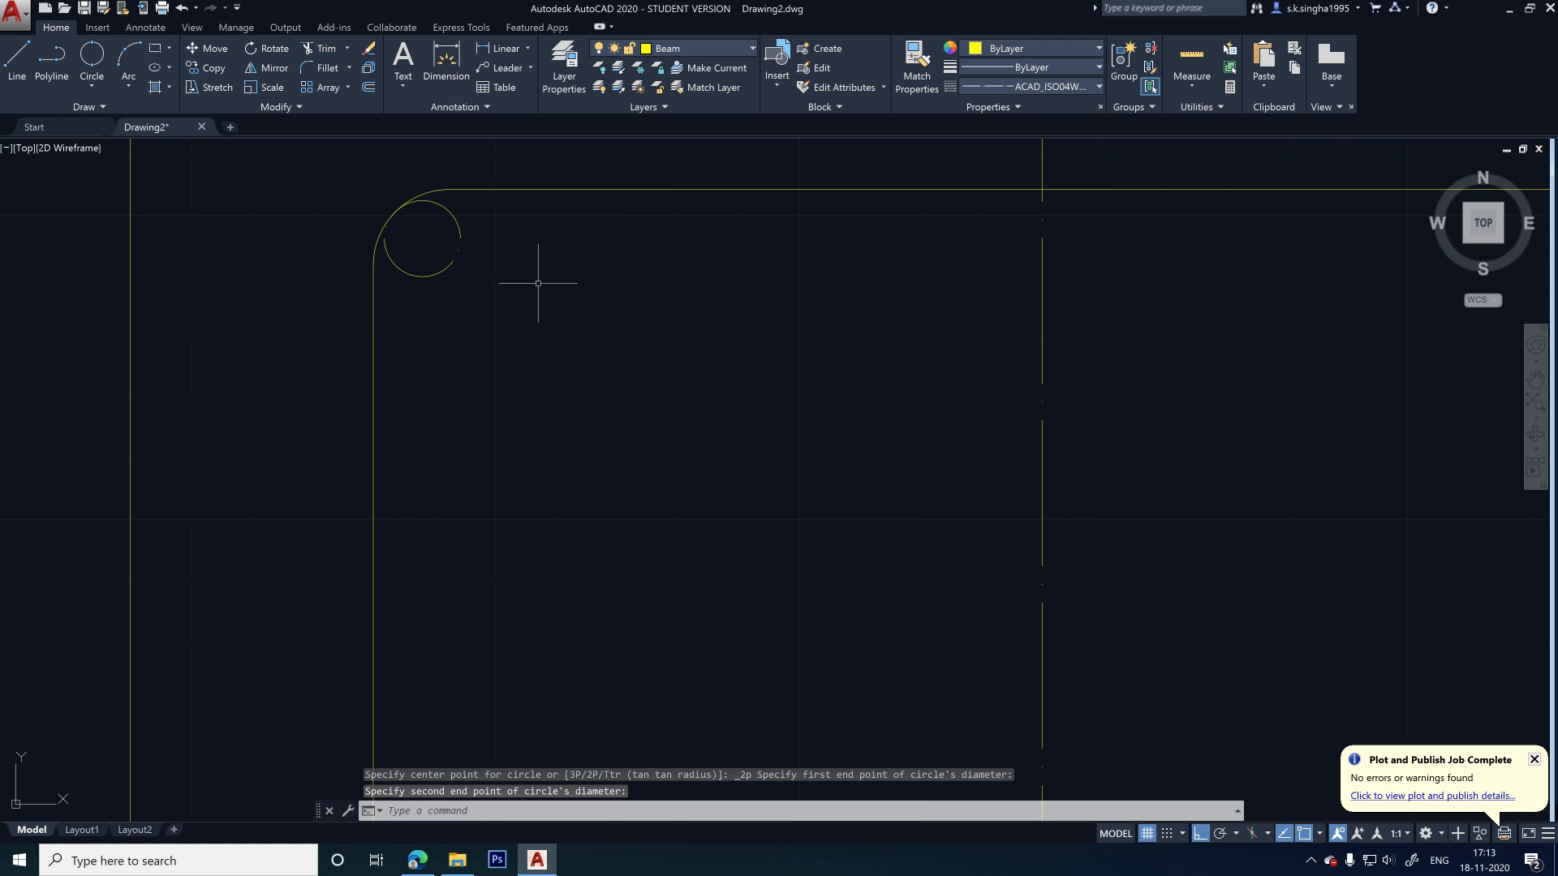
pyautogui.press('Escape')
pyautogui.click(448, 243)
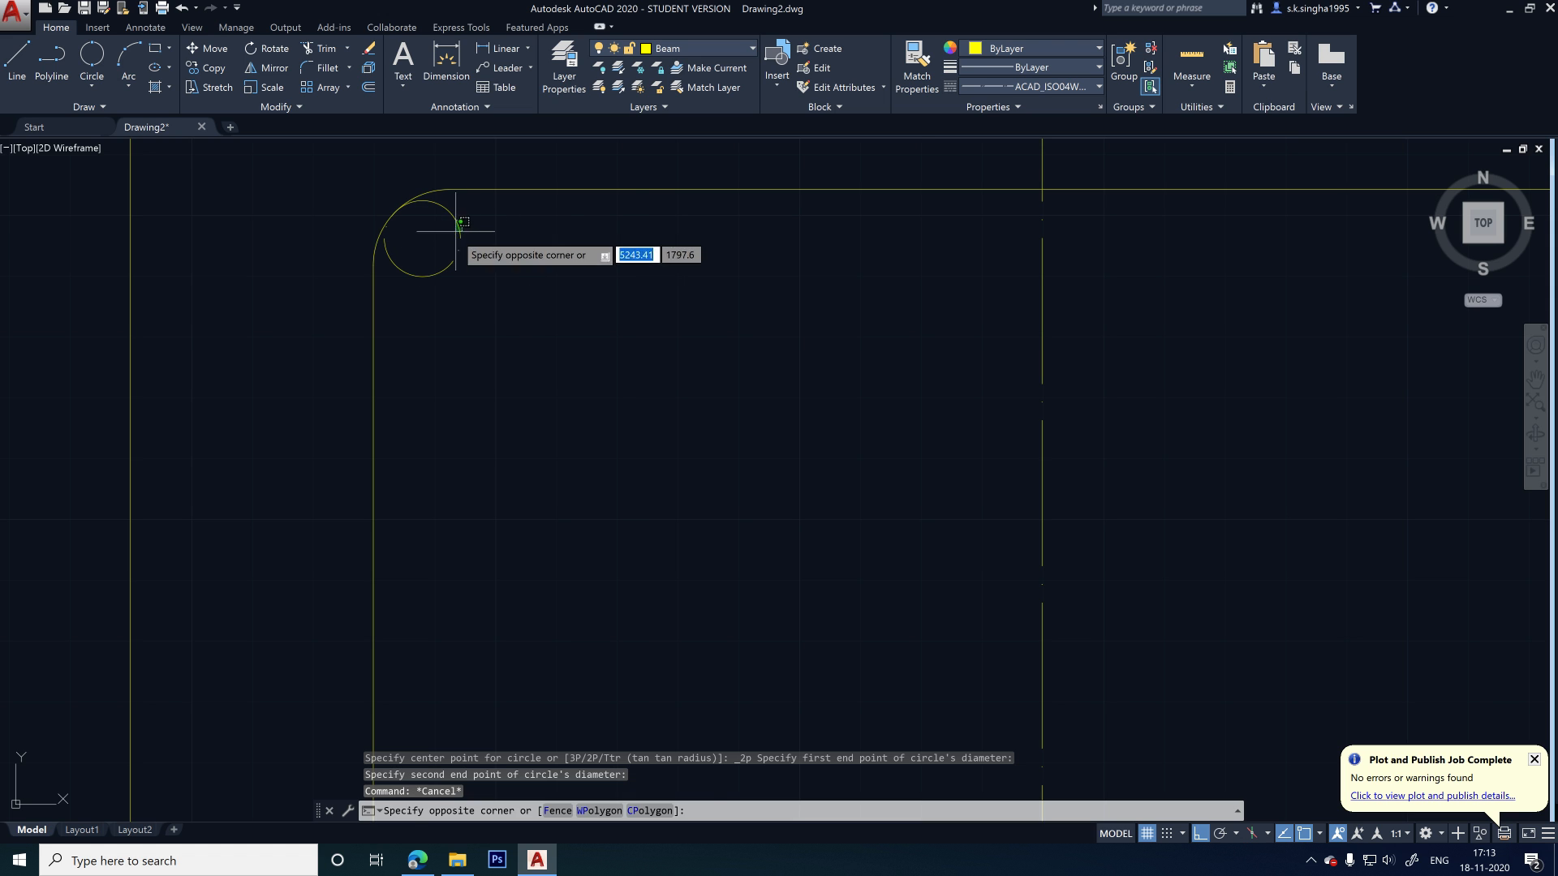
pyautogui.press('Delete')
pyautogui.scroll(-3, 337, 230)
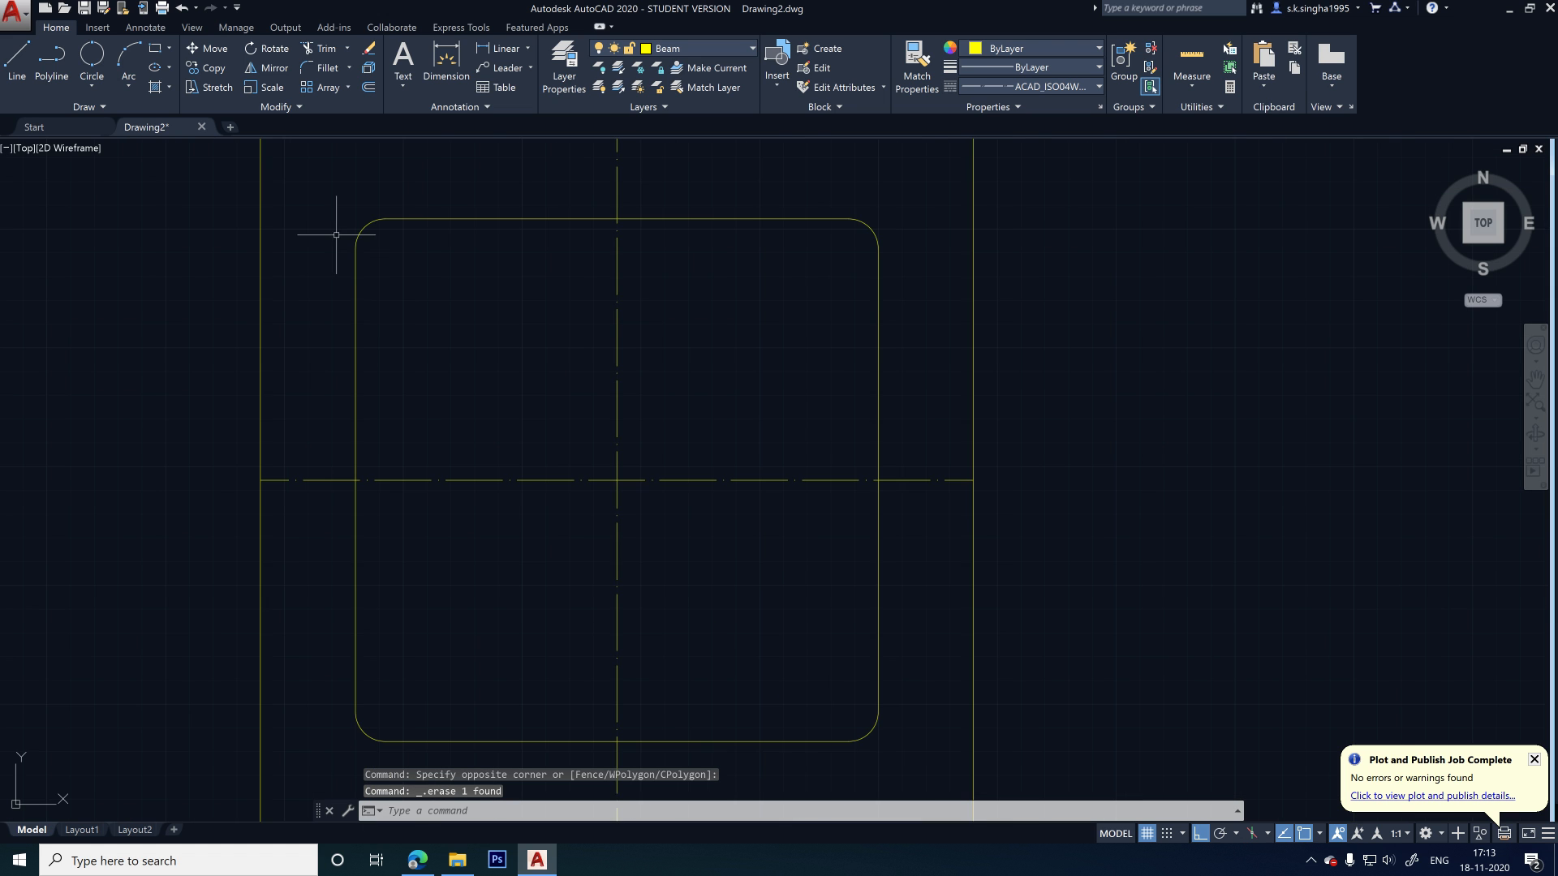
# - Draw a Tan, Tan, Radius circle of radius 12.5 tangent to the stirrup's left and upper edges in the upper-left corner
pyautogui.scroll(-2, 626, 330)
pyautogui.scroll(2, 551, 282)
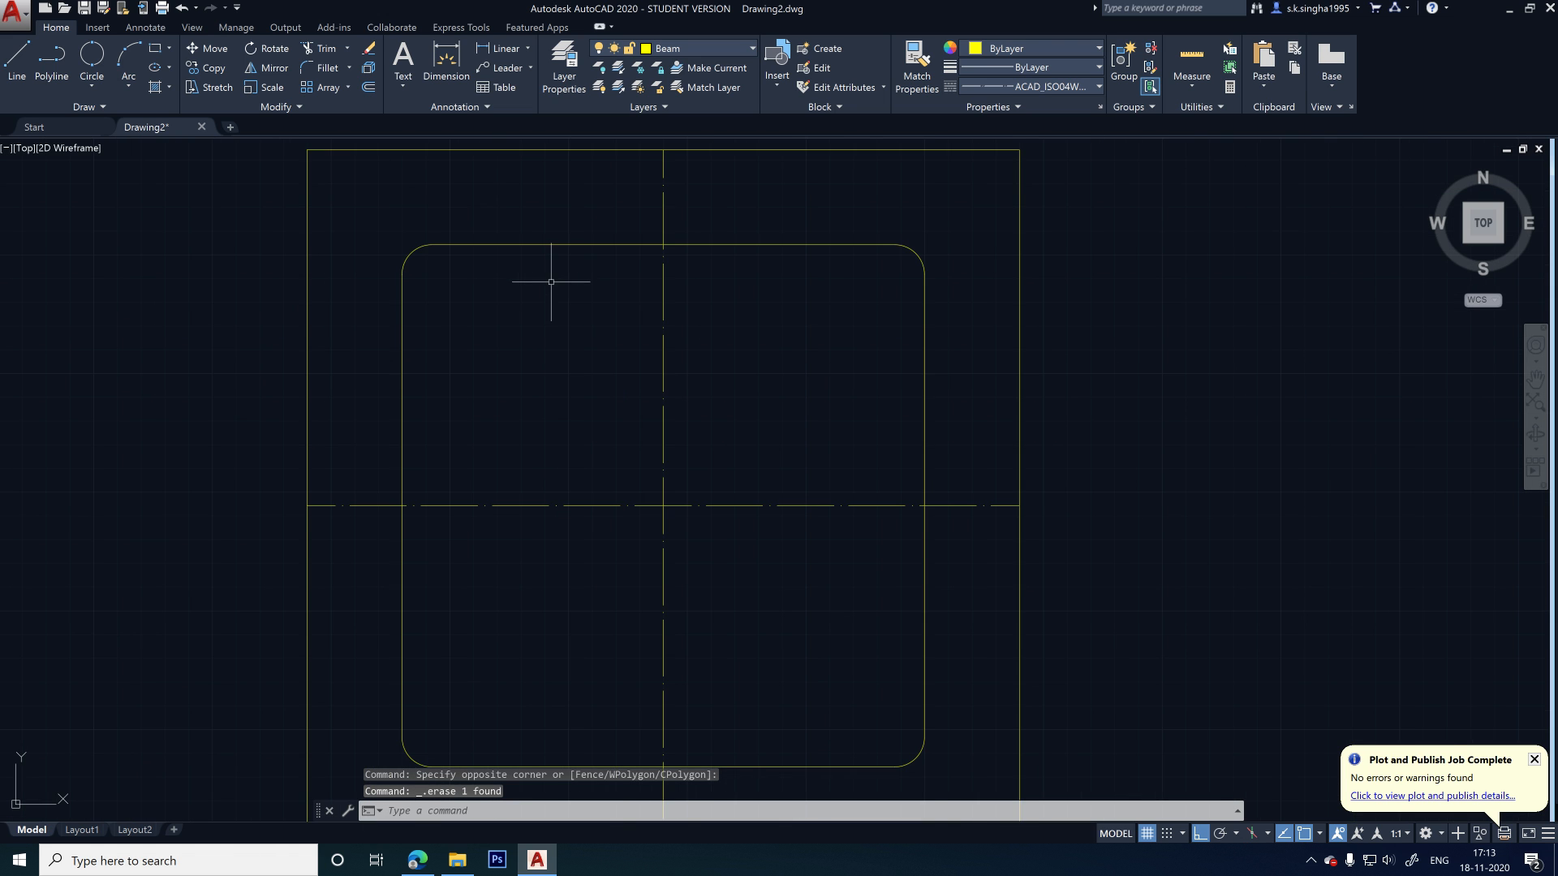
pyautogui.click(101, 84)
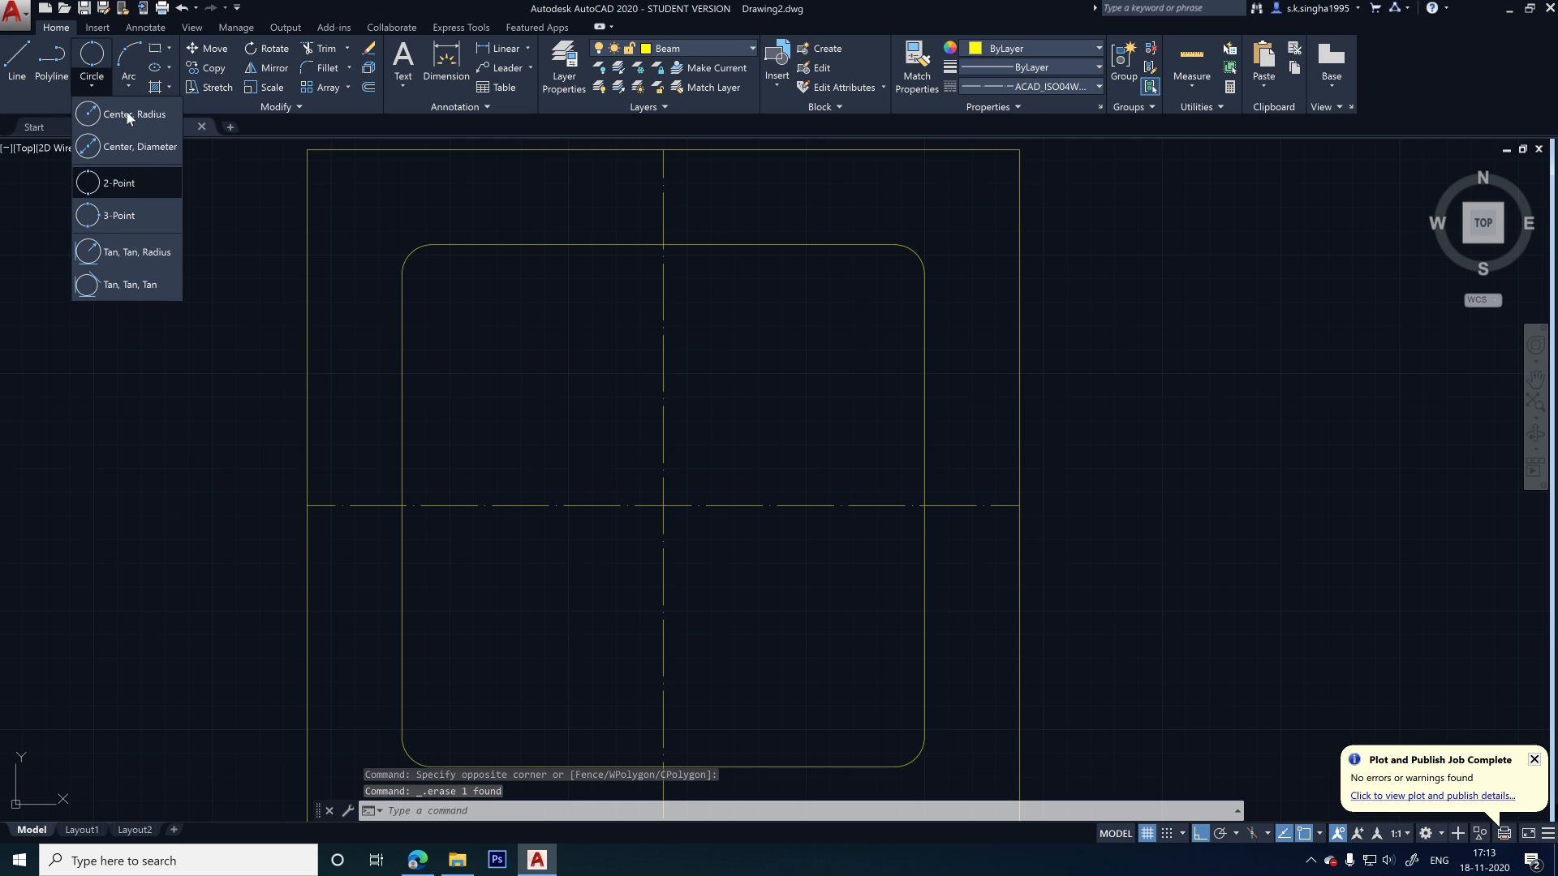
pyautogui.click(152, 254)
pyautogui.click(404, 302)
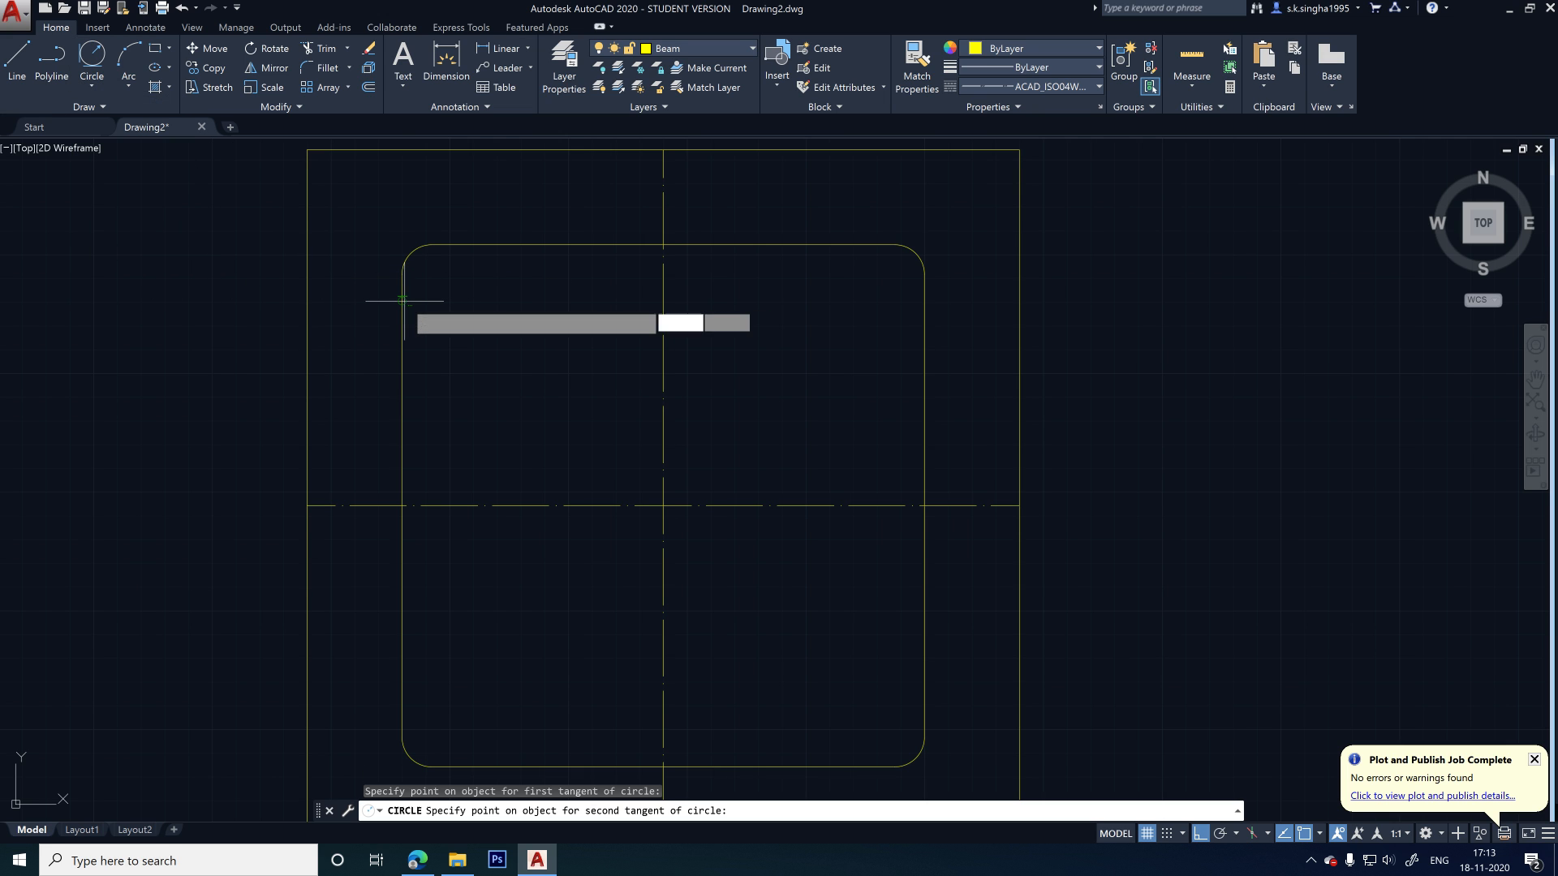
pyautogui.click(454, 255)
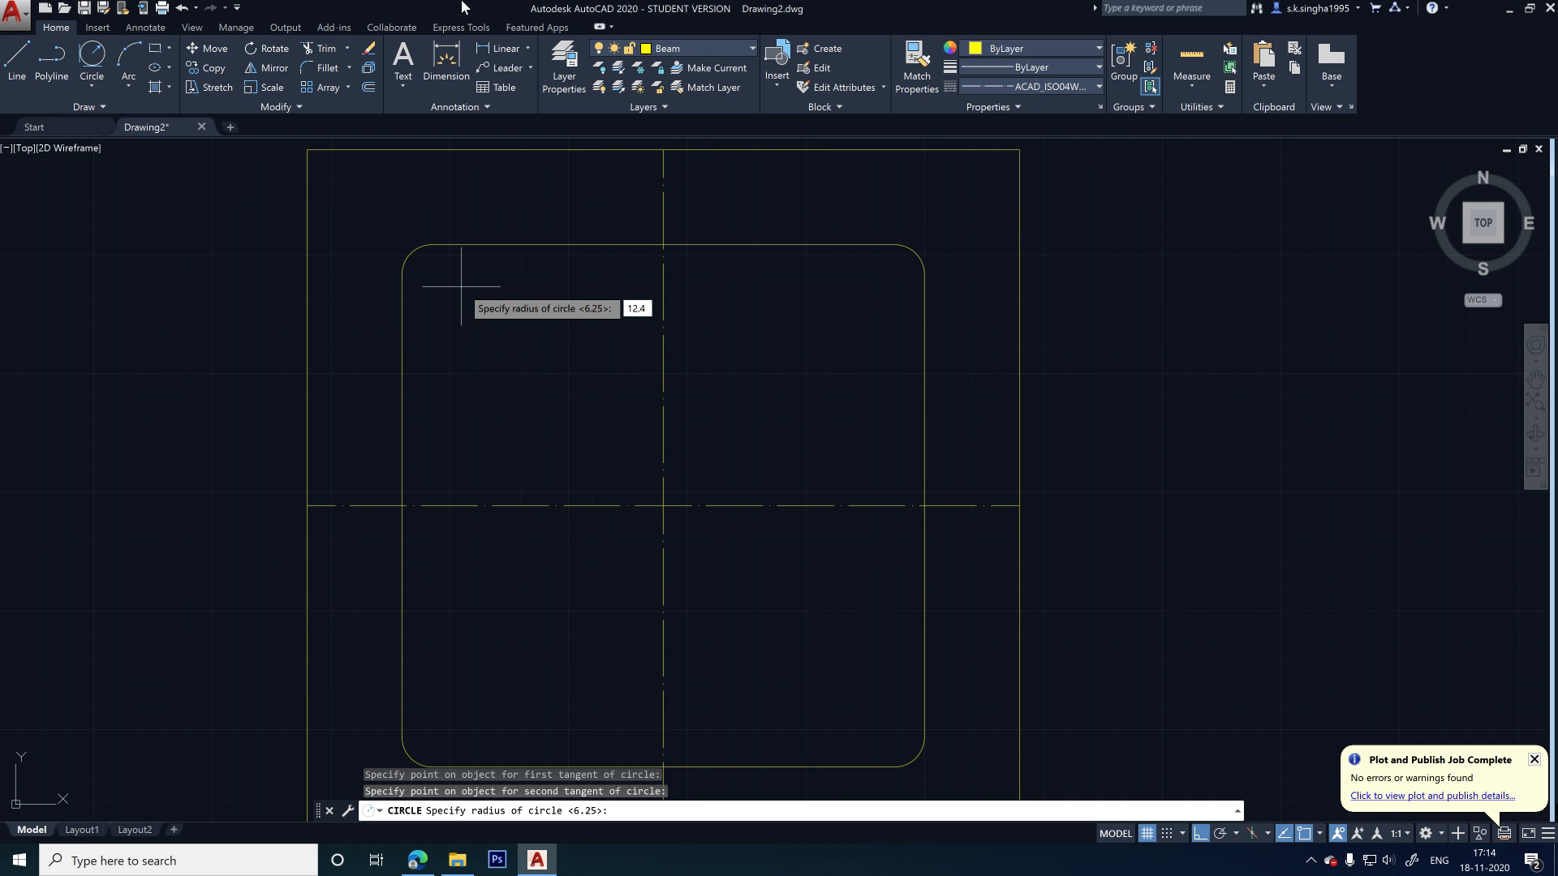
pyautogui.write('12.5')
pyautogui.press('Return')
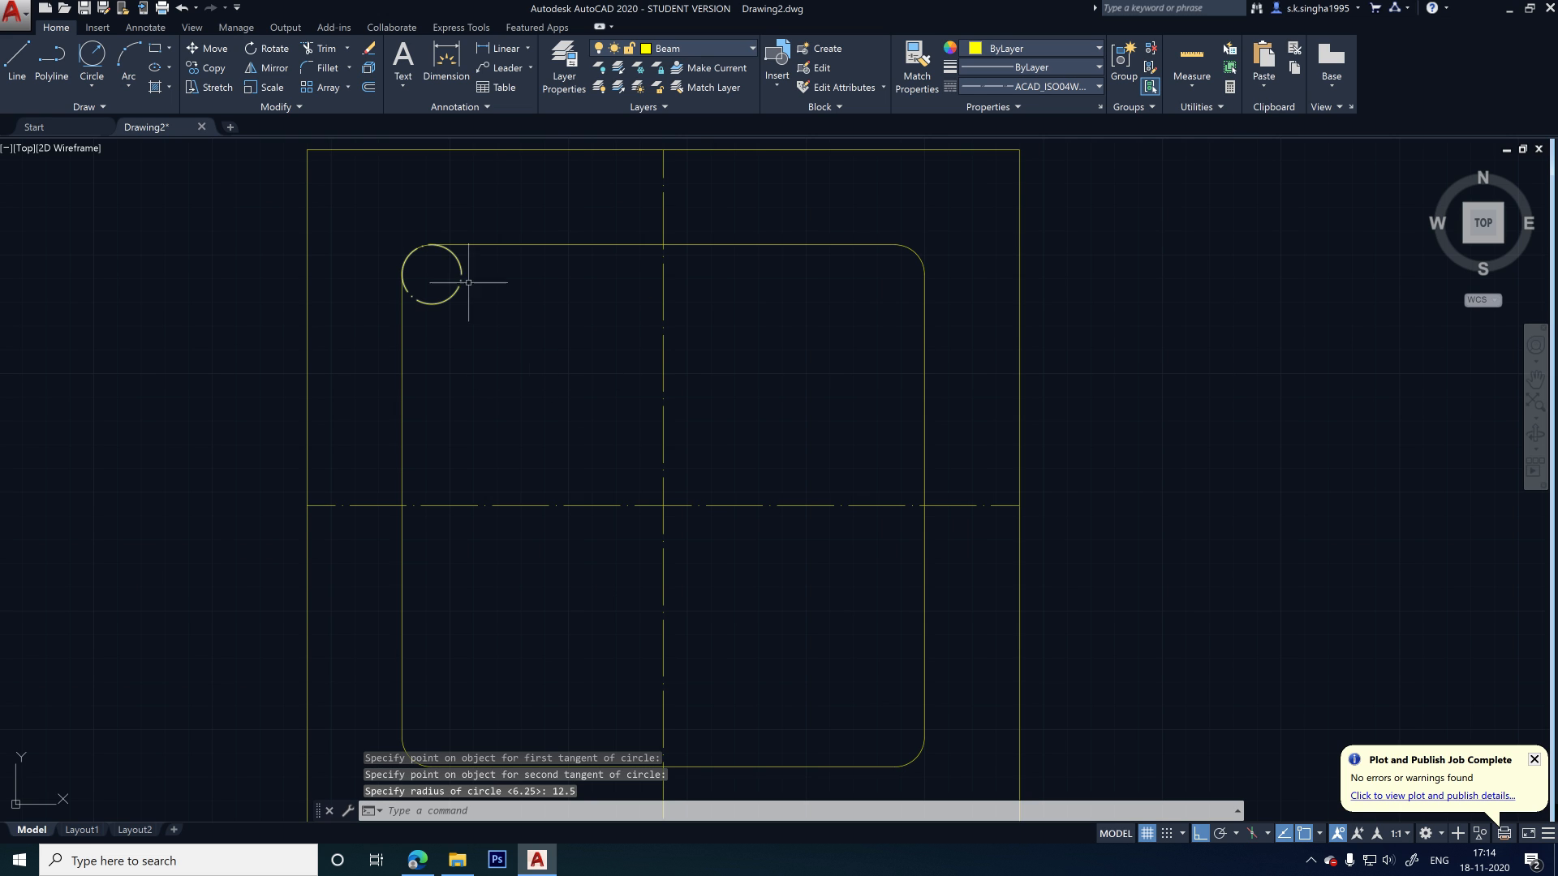
# - Set the linetype of the circle in the stirrup's upper-left corner to ByLayer
pyautogui.scroll(2, 441, 260)
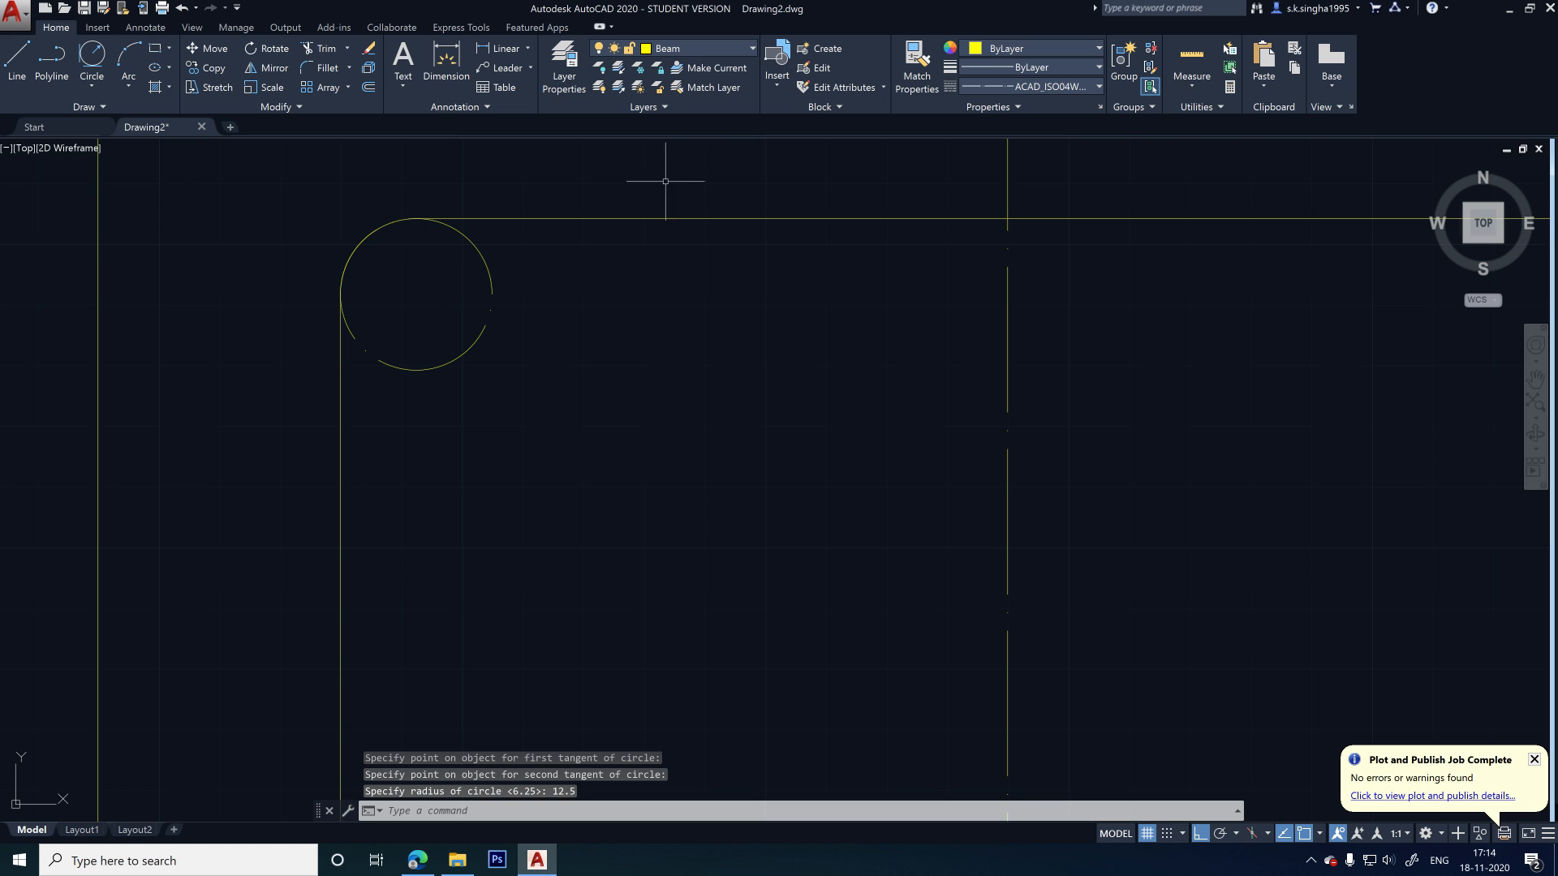
pyautogui.click(503, 268)
pyautogui.click(479, 301)
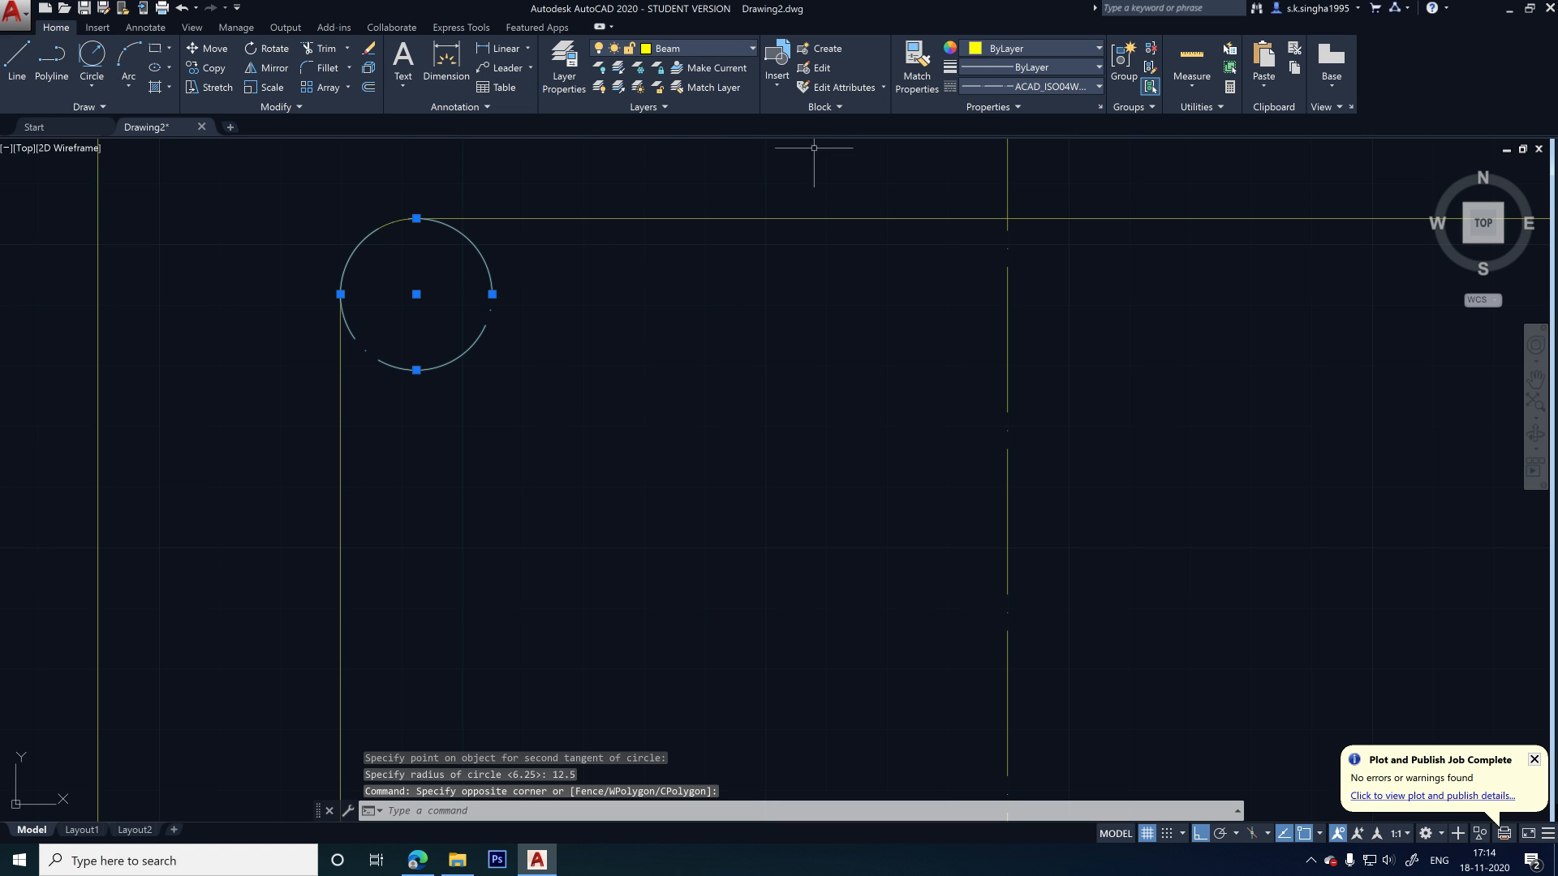
pyautogui.click(1026, 87)
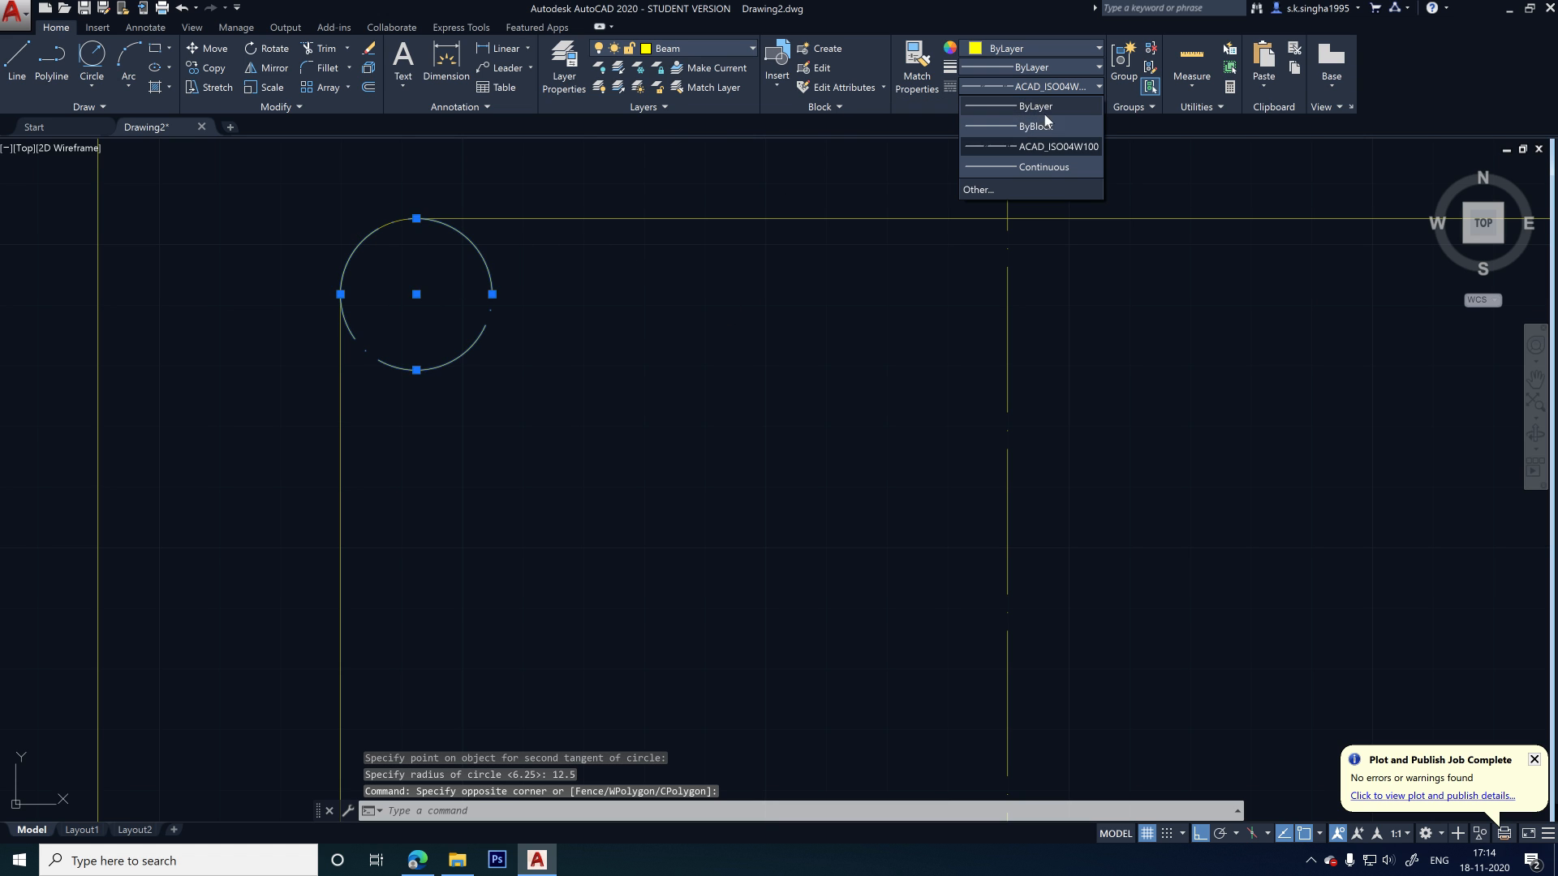
pyautogui.press('Escape')
pyautogui.scroll(-2, 325, 215)
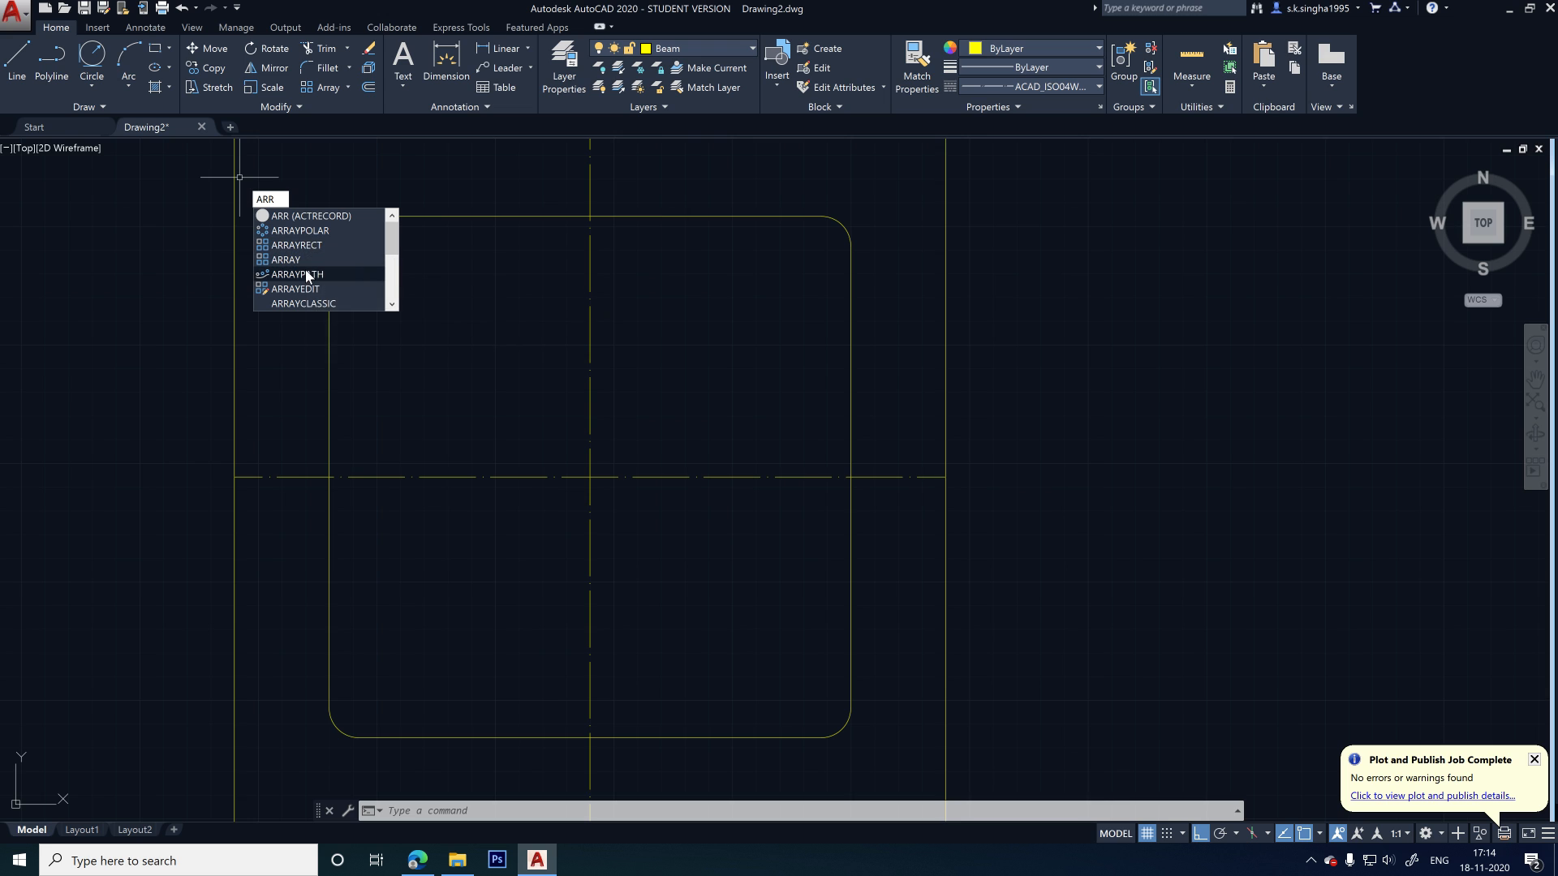
# - Try a rectangular array of the corner circle with the default 4 columns and 3 rows, and undo it
pyautogui.click(308, 246)
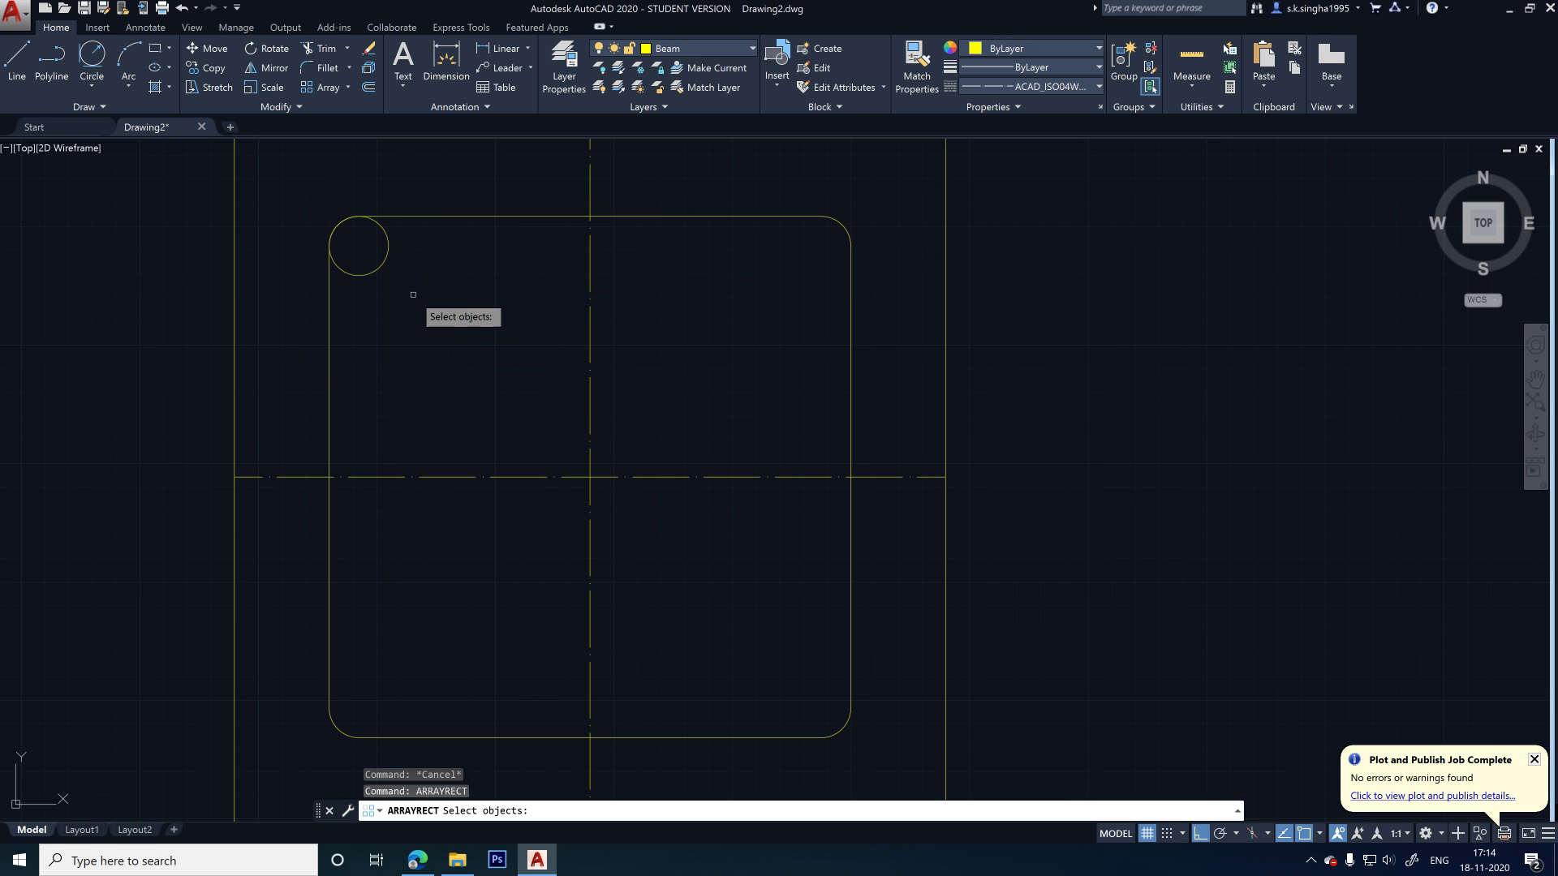
pyautogui.click(386, 257)
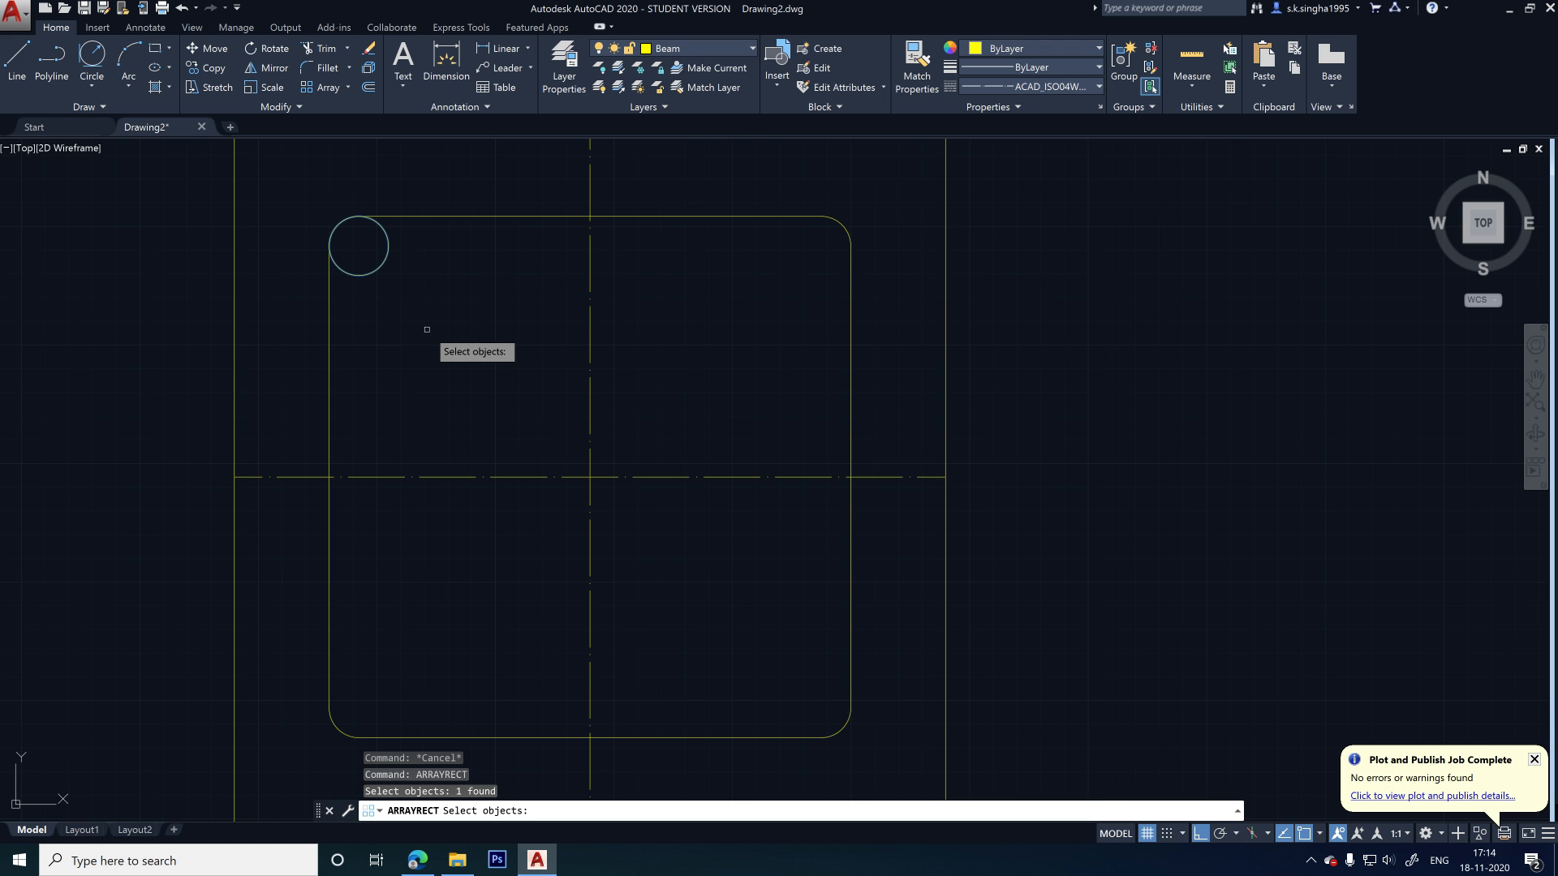
pyautogui.press('Return')
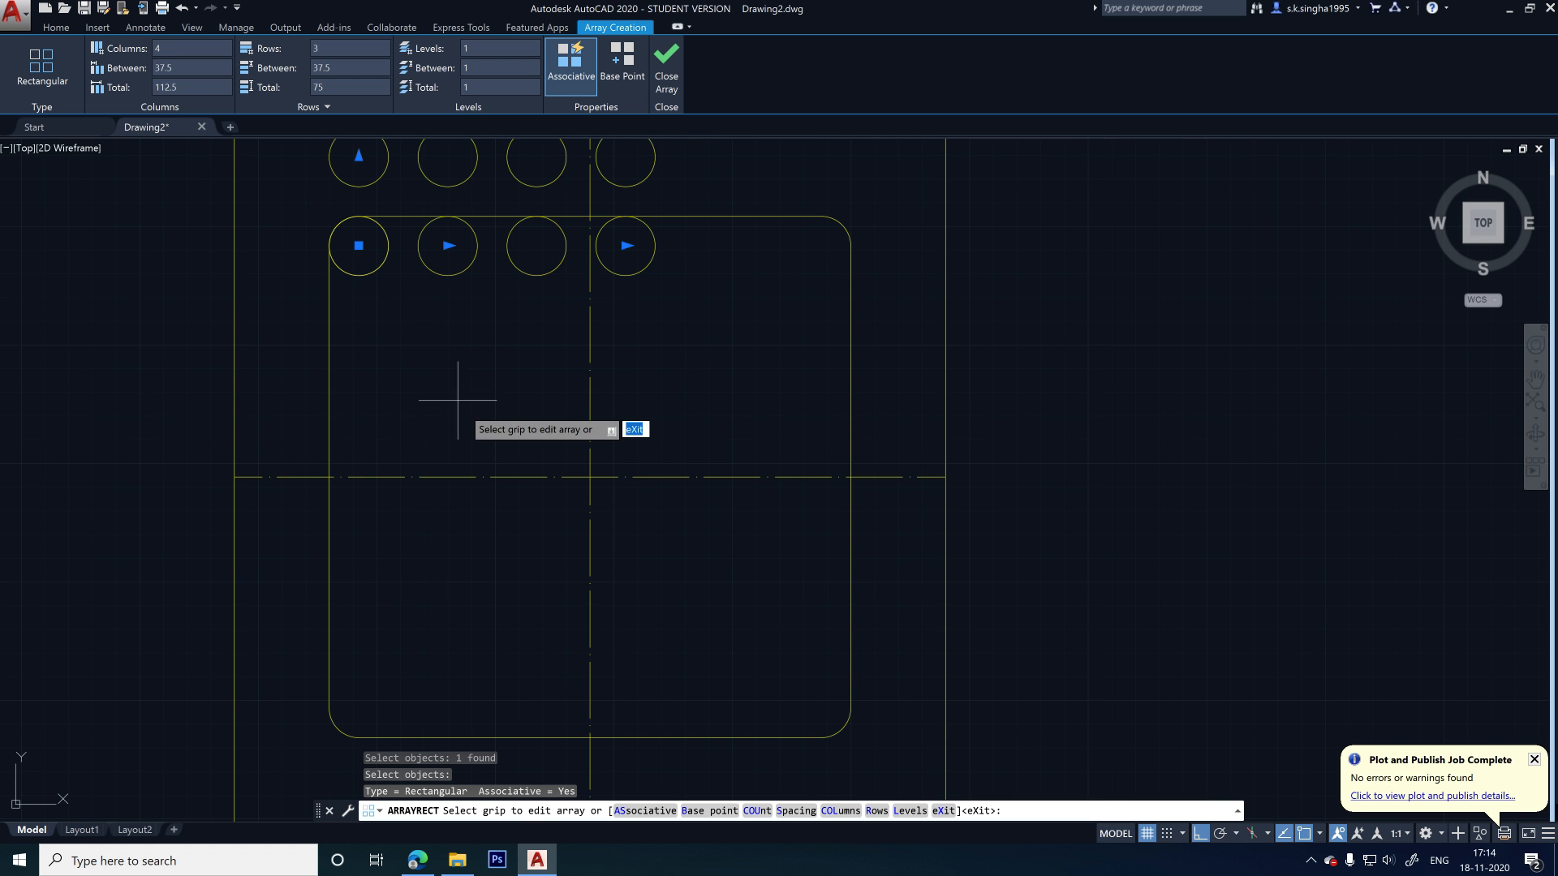
pyautogui.scroll(-4, 528, 442)
pyautogui.scroll(2, 524, 404)
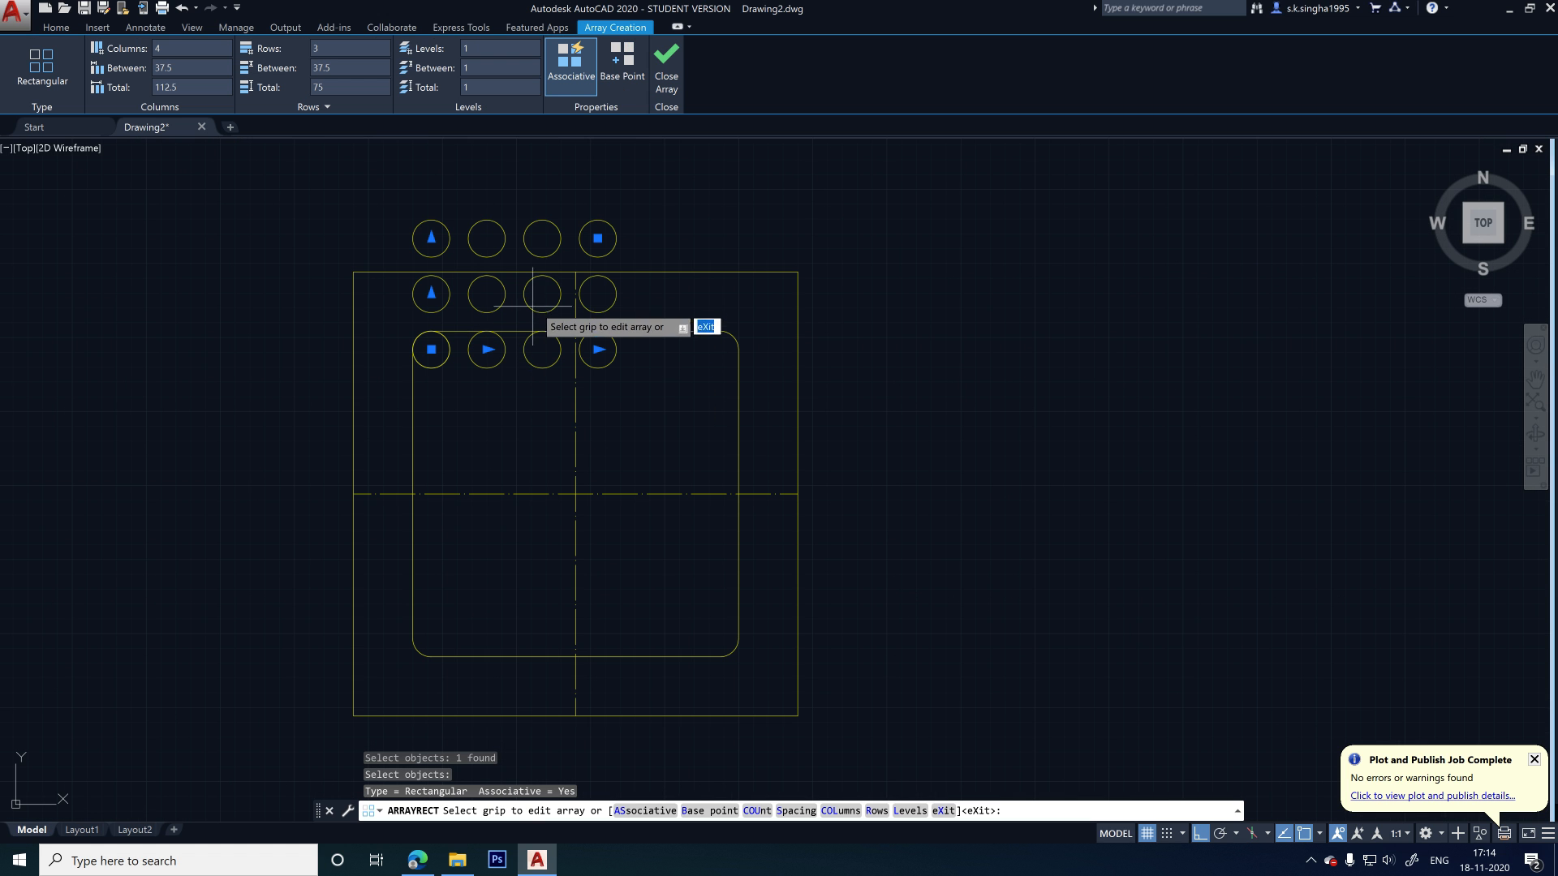
pyautogui.click(666, 77)
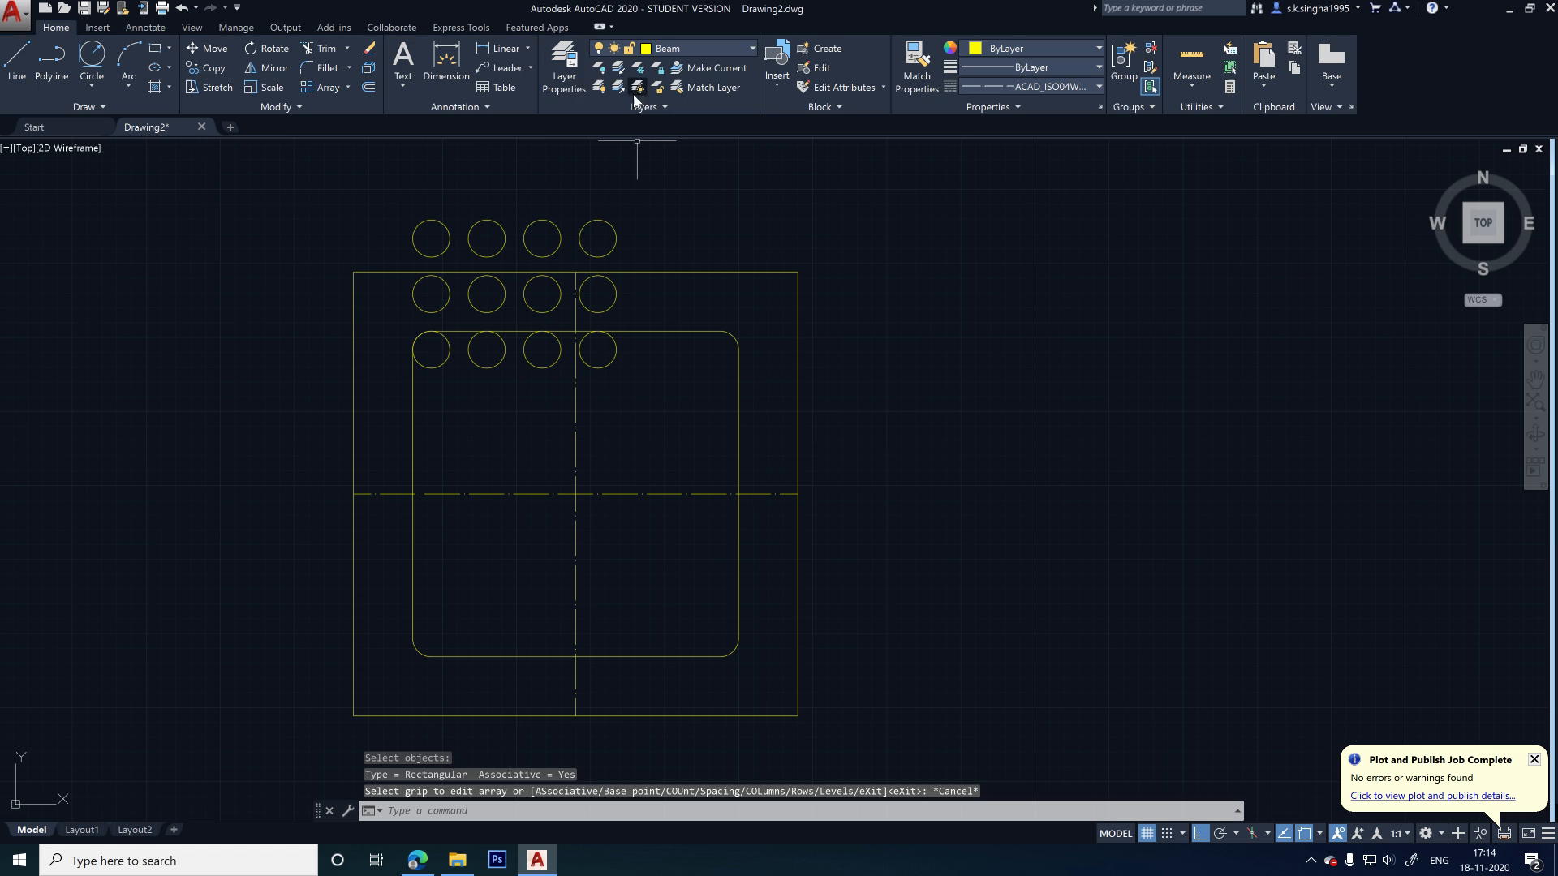
pyautogui.click(638, 215)
pyautogui.click(602, 230)
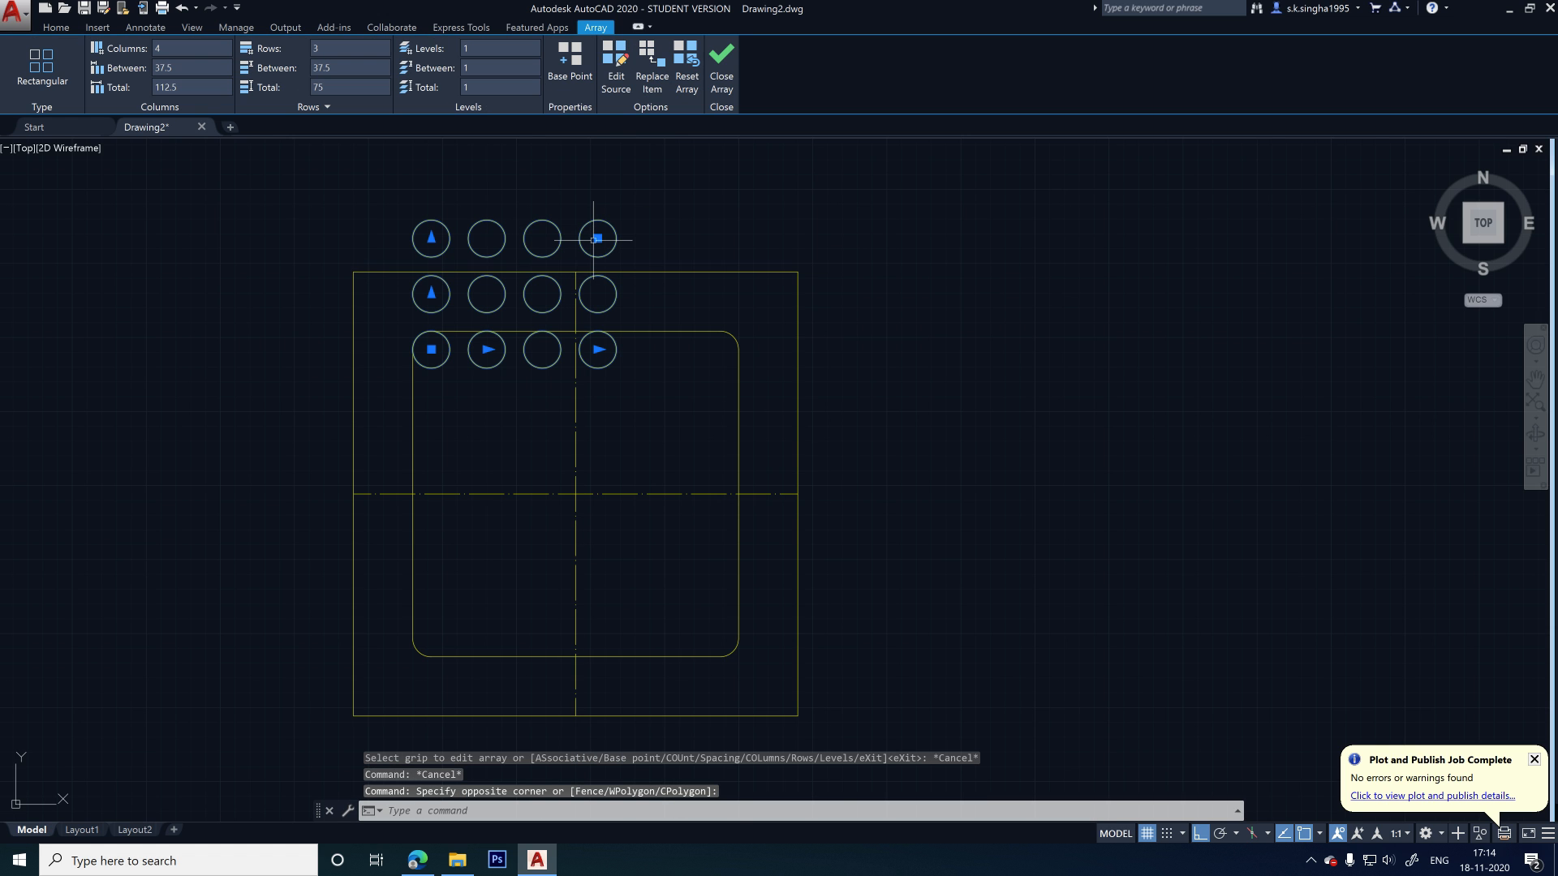
pyautogui.hotkey('ctrl', 'z')
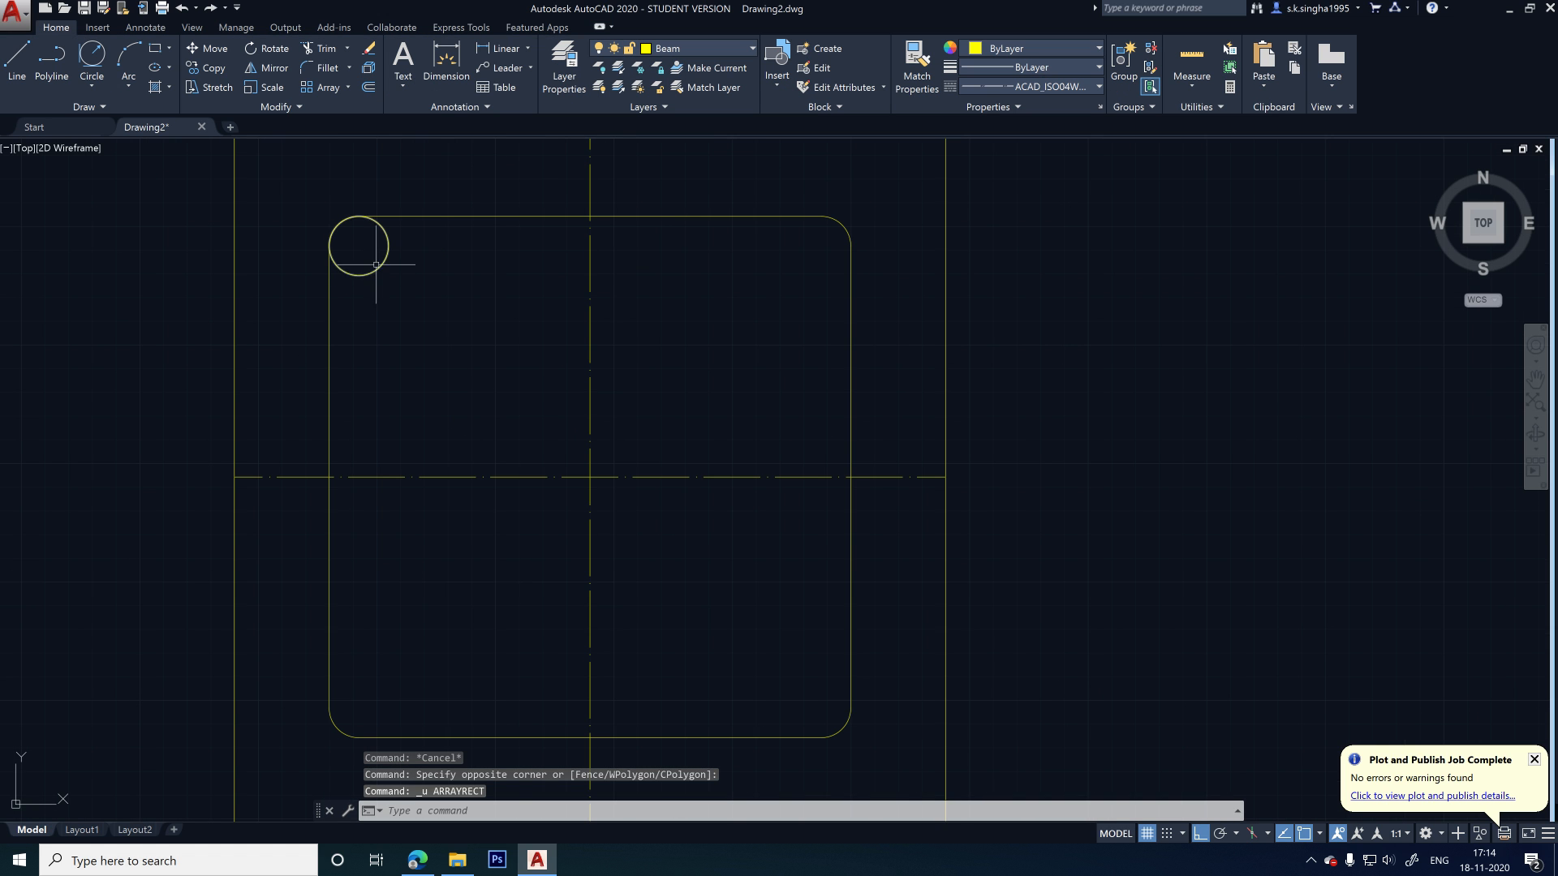
pyautogui.click(385, 255)
pyautogui.press('Escape')
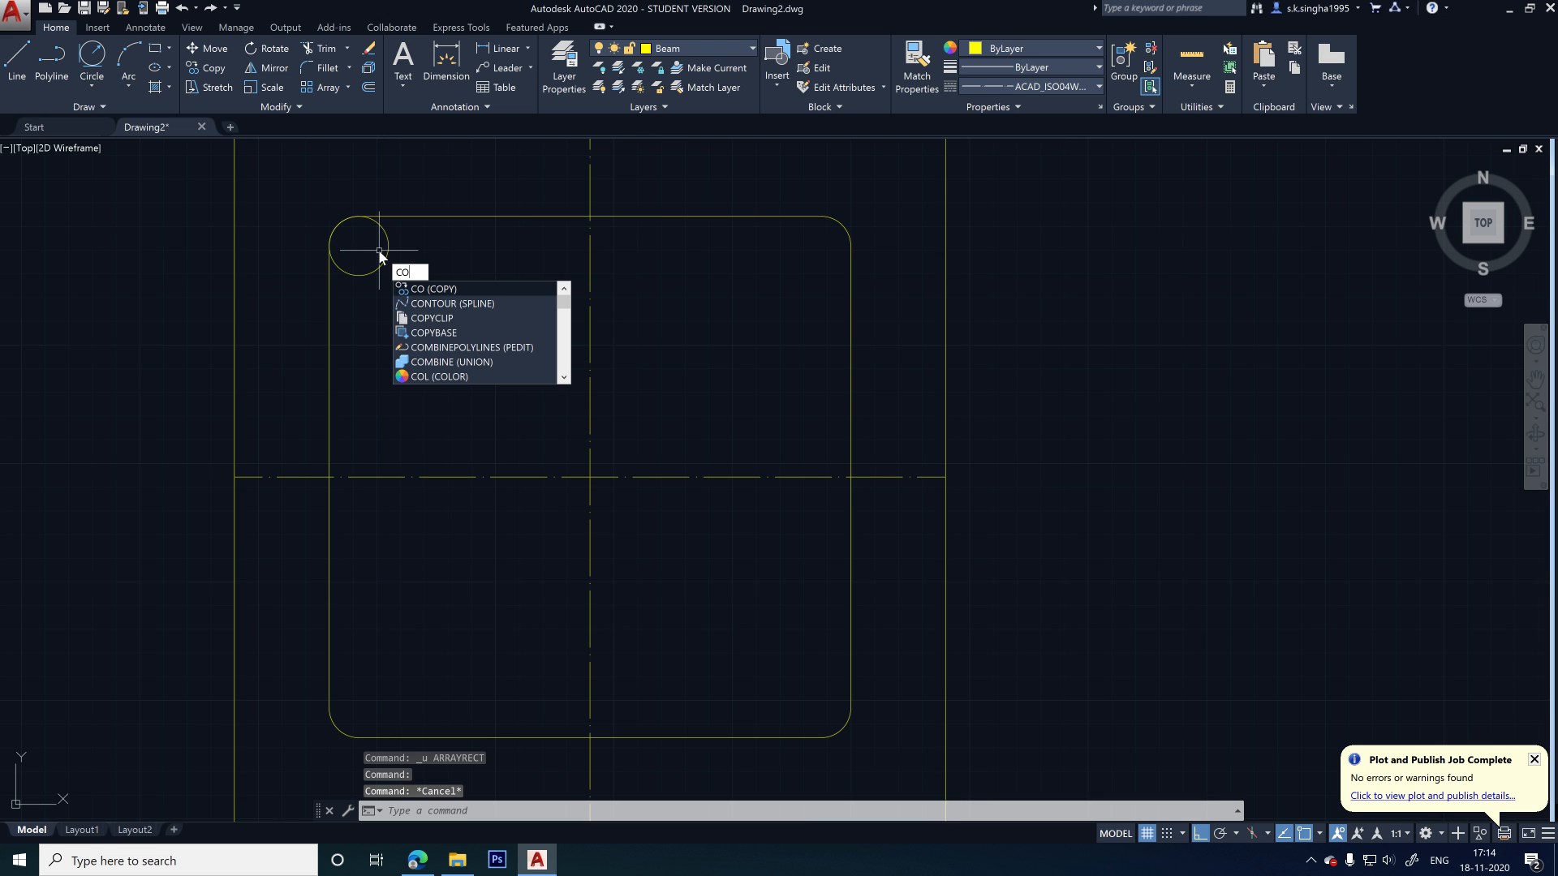
pyautogui.press('Return')
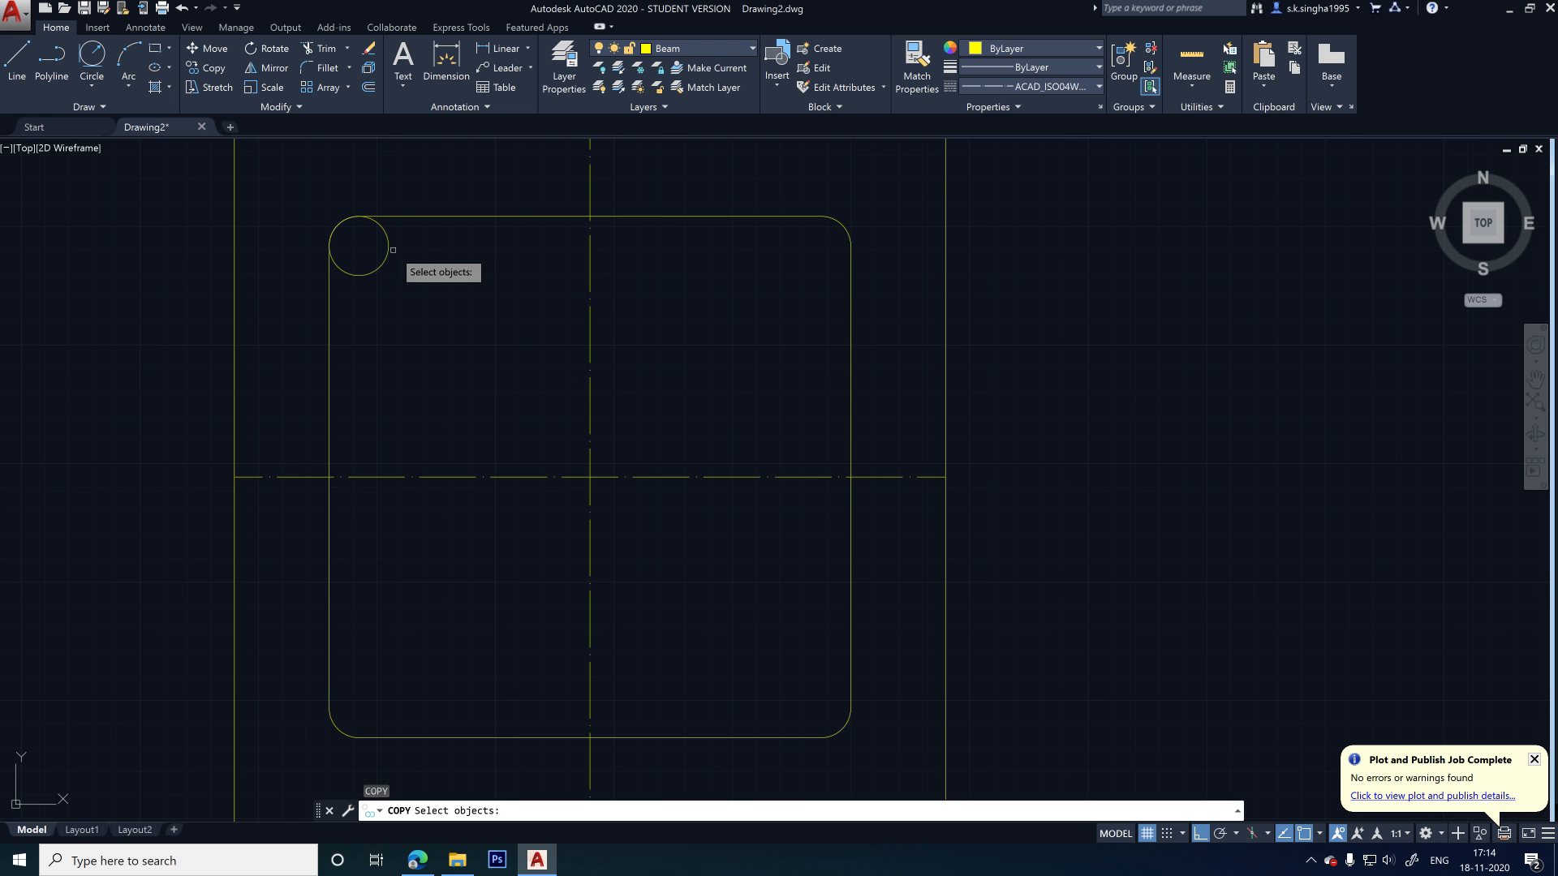
pyautogui.click(388, 246)
pyautogui.press('Return')
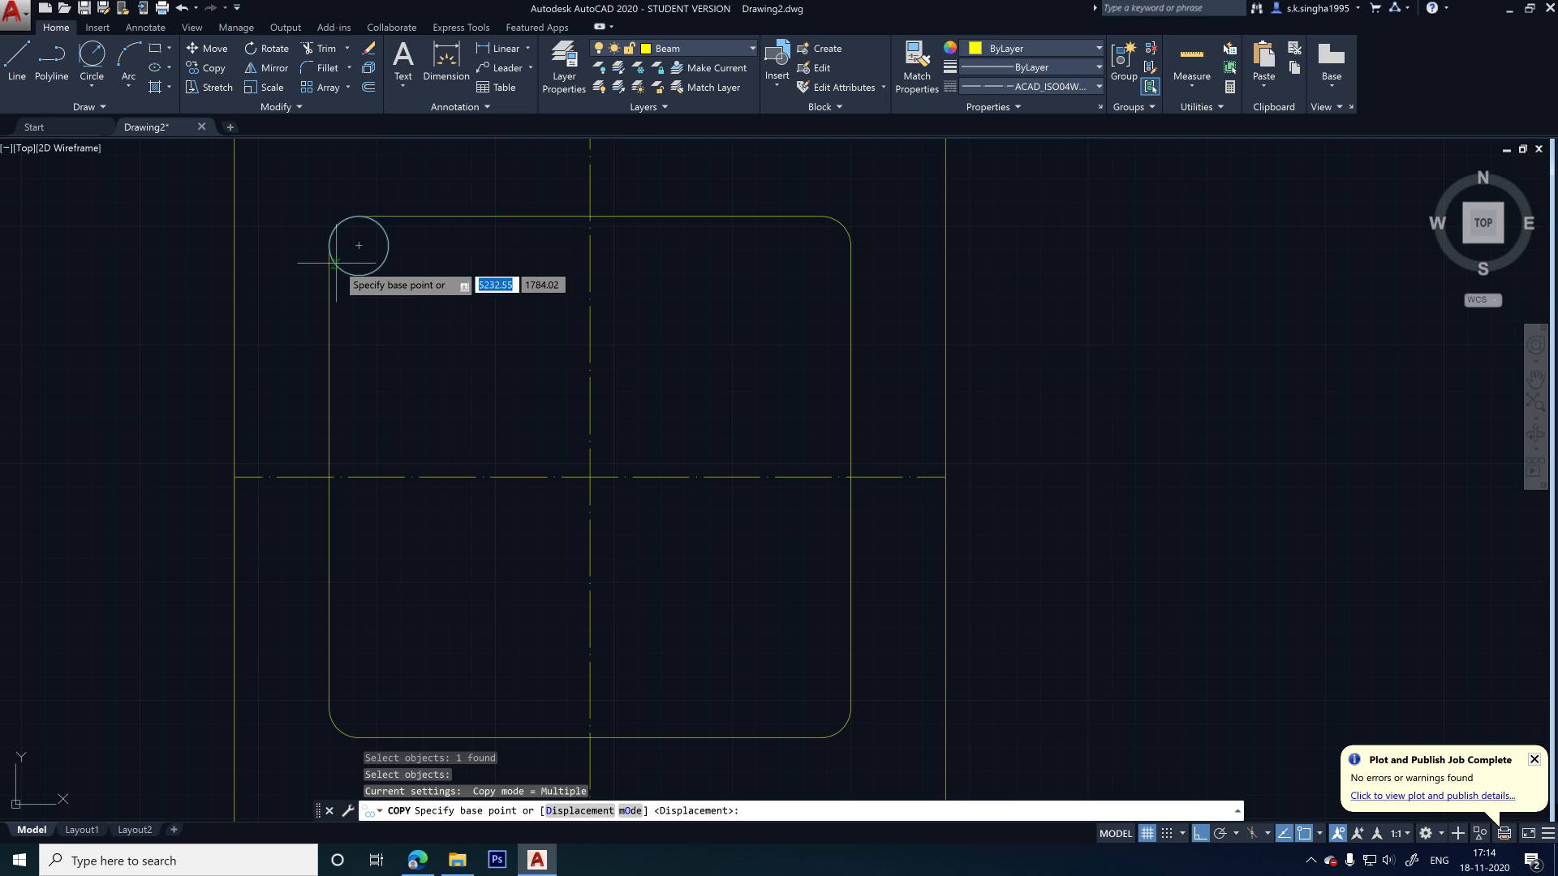
pyautogui.click(358, 246)
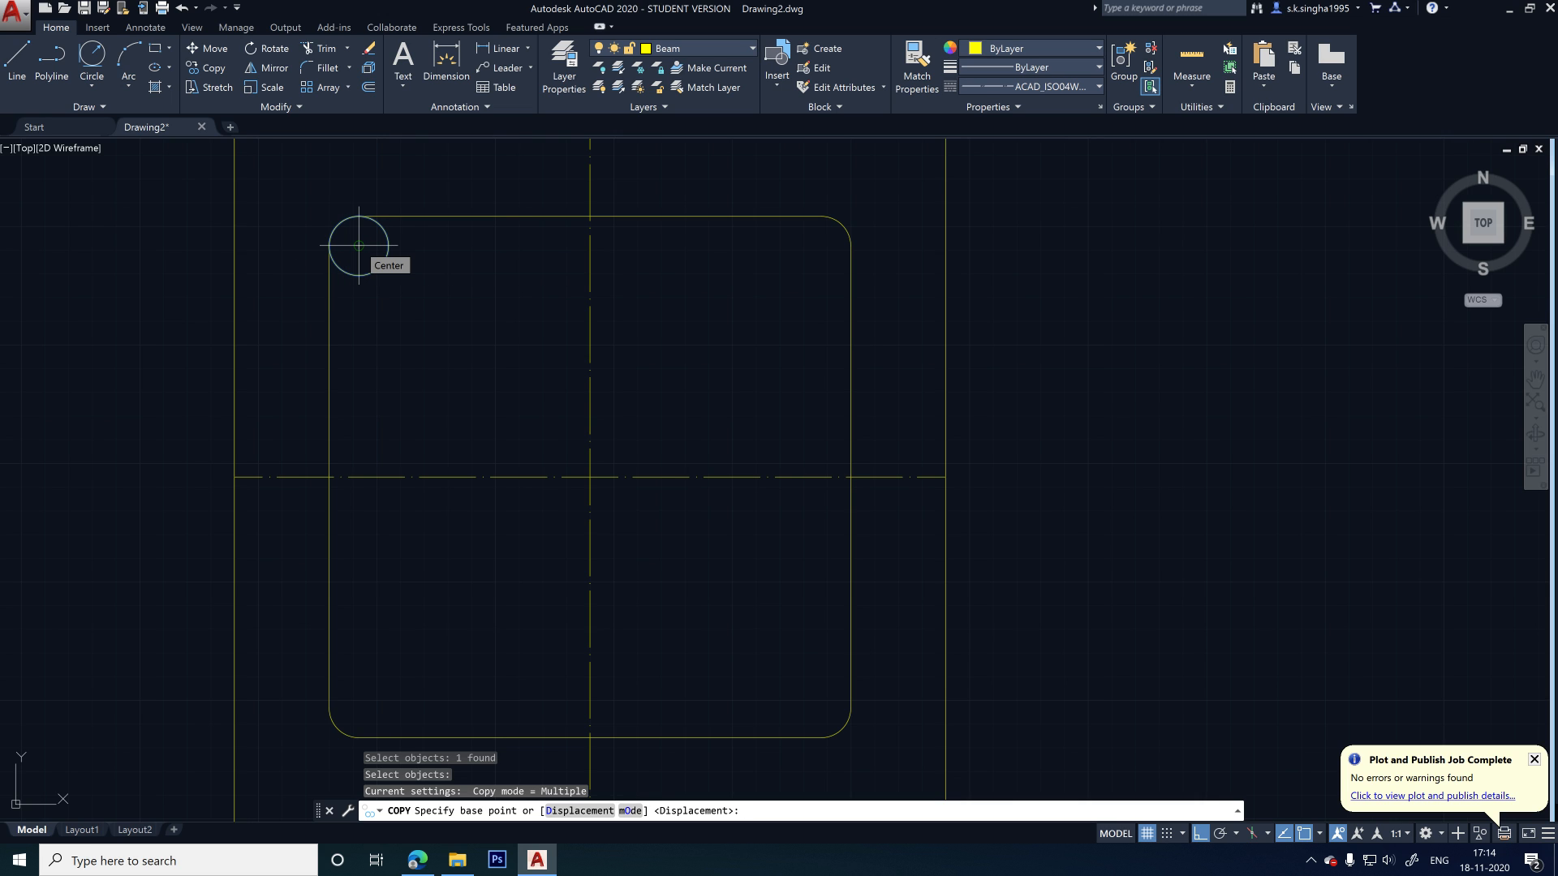
pyautogui.press('Escape')
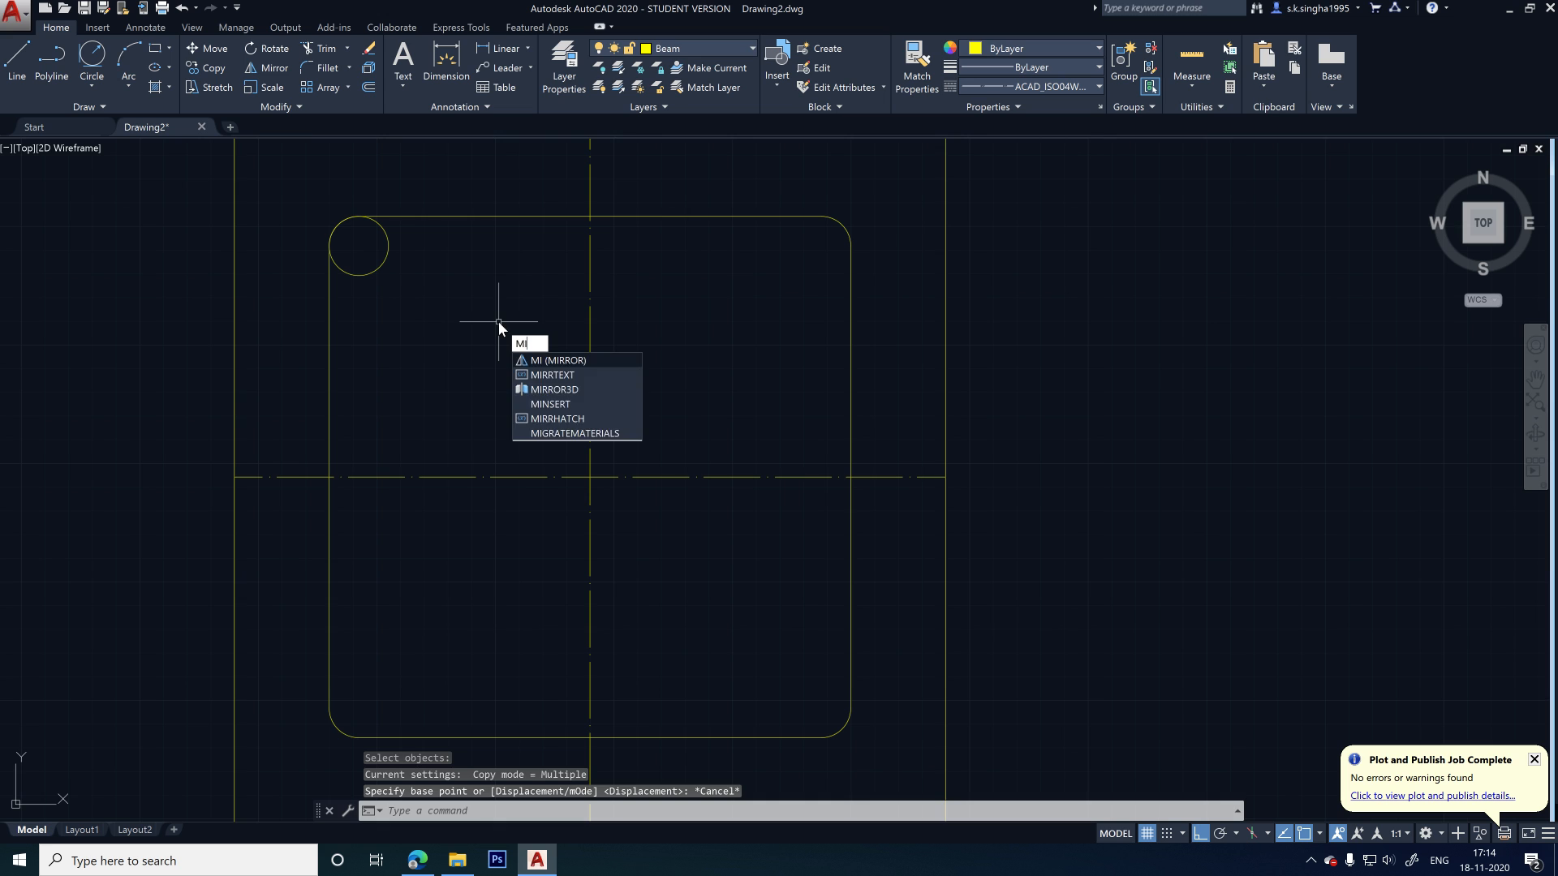
# - Mirror the upper-left corner circle about the section's vertical centreline, keeping the source circle
pyautogui.press('Return')
pyautogui.click(326, 194)
pyautogui.click(464, 292)
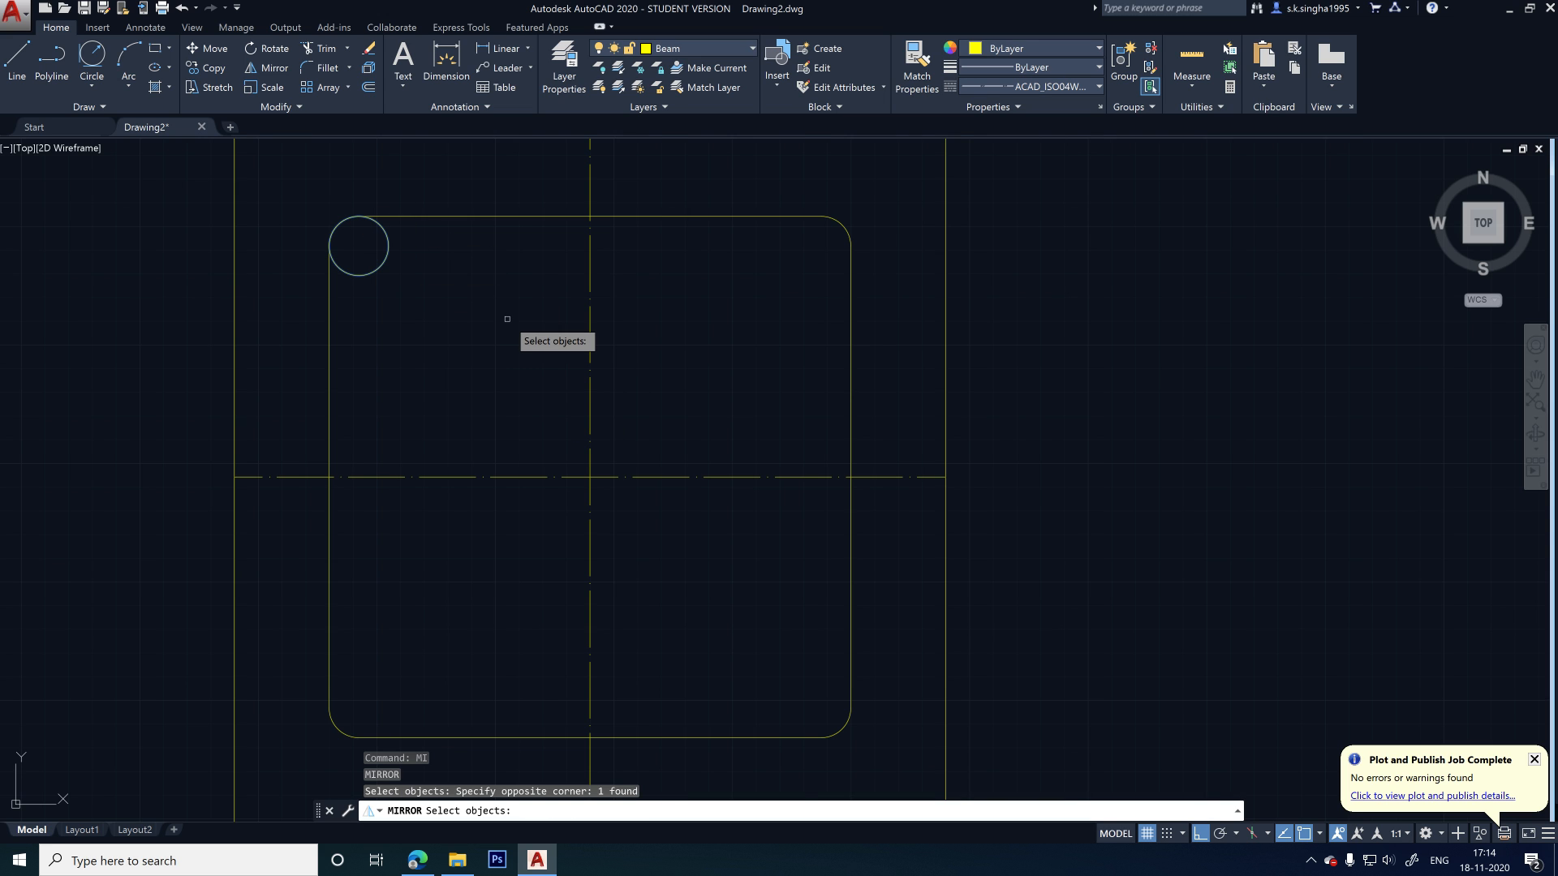
pyautogui.press('Return')
pyautogui.click(590, 311)
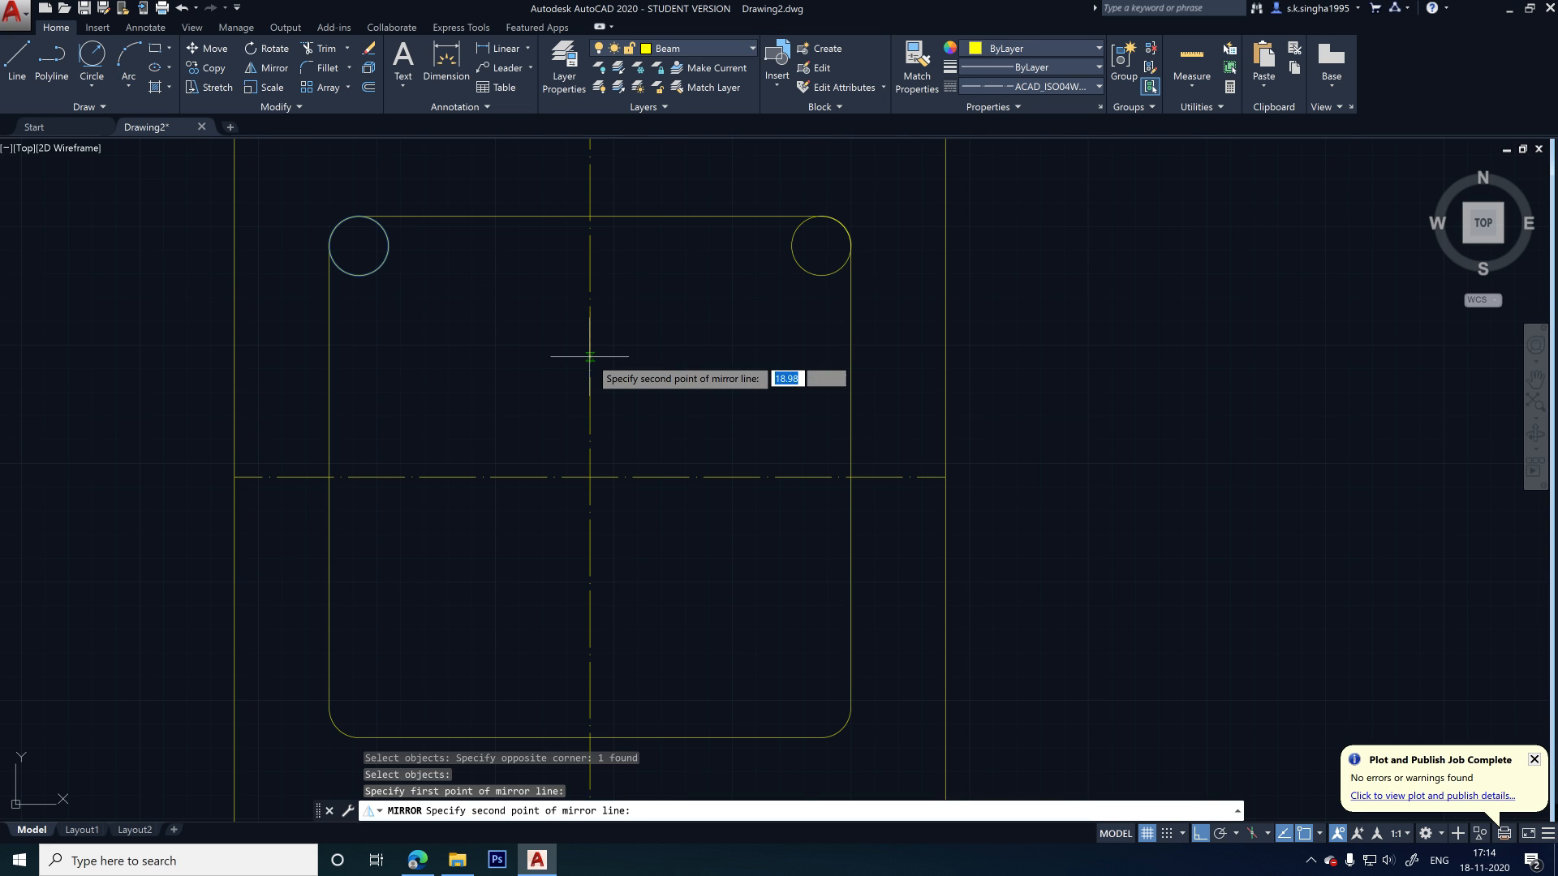
pyautogui.click(589, 357)
pyautogui.press('Return')
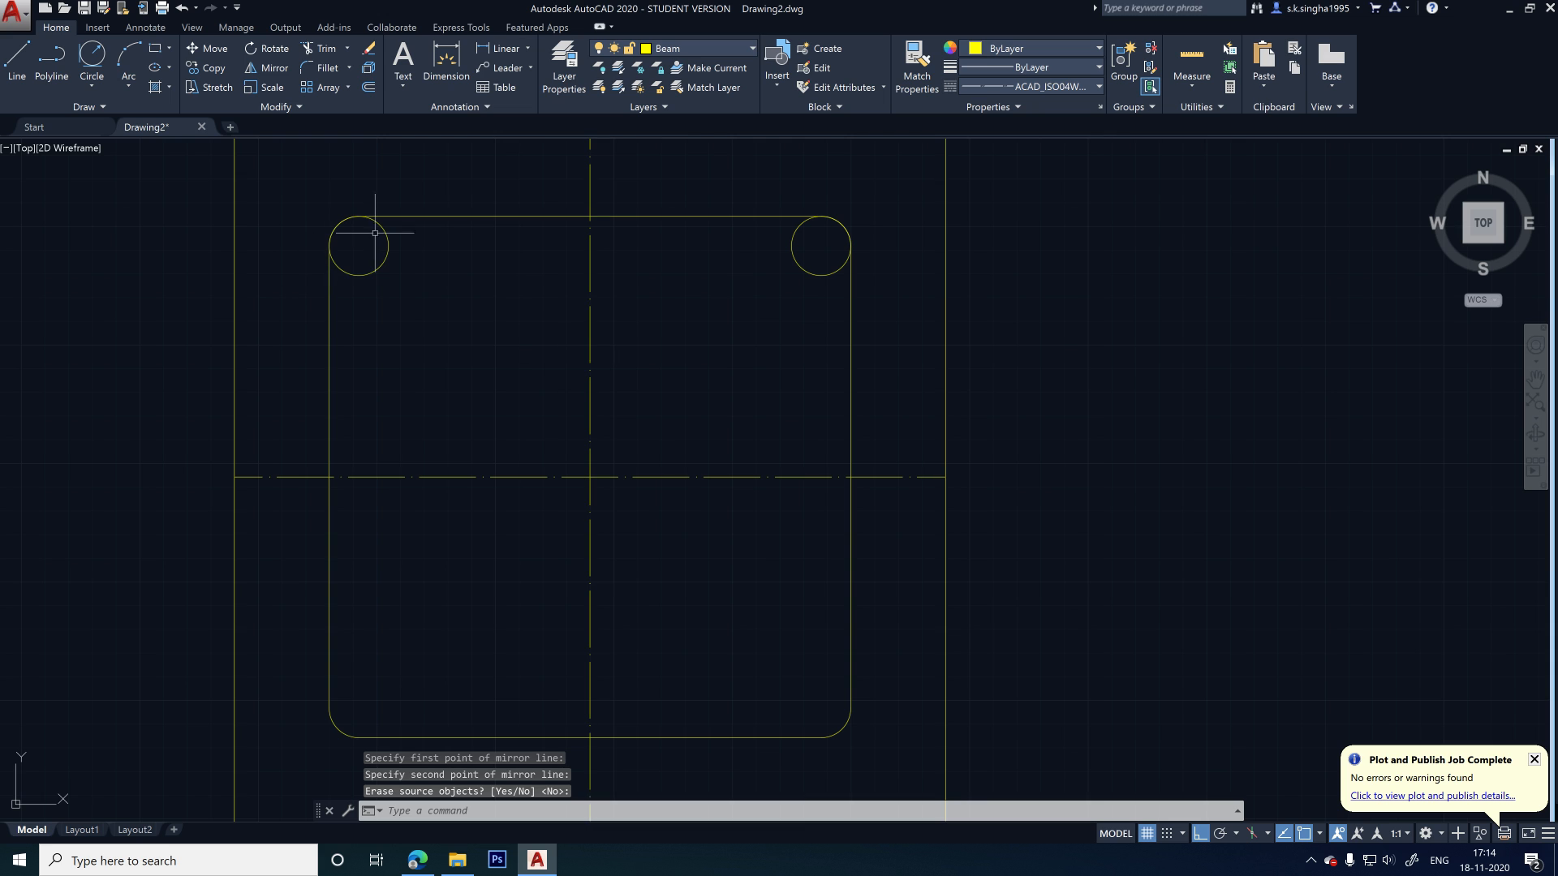
# - Mirror the two upper corner circles about the section's horizontal centreline, keeping the source circles
pyautogui.click(403, 231)
pyautogui.click(366, 268)
pyautogui.click(825, 260)
pyautogui.click(800, 291)
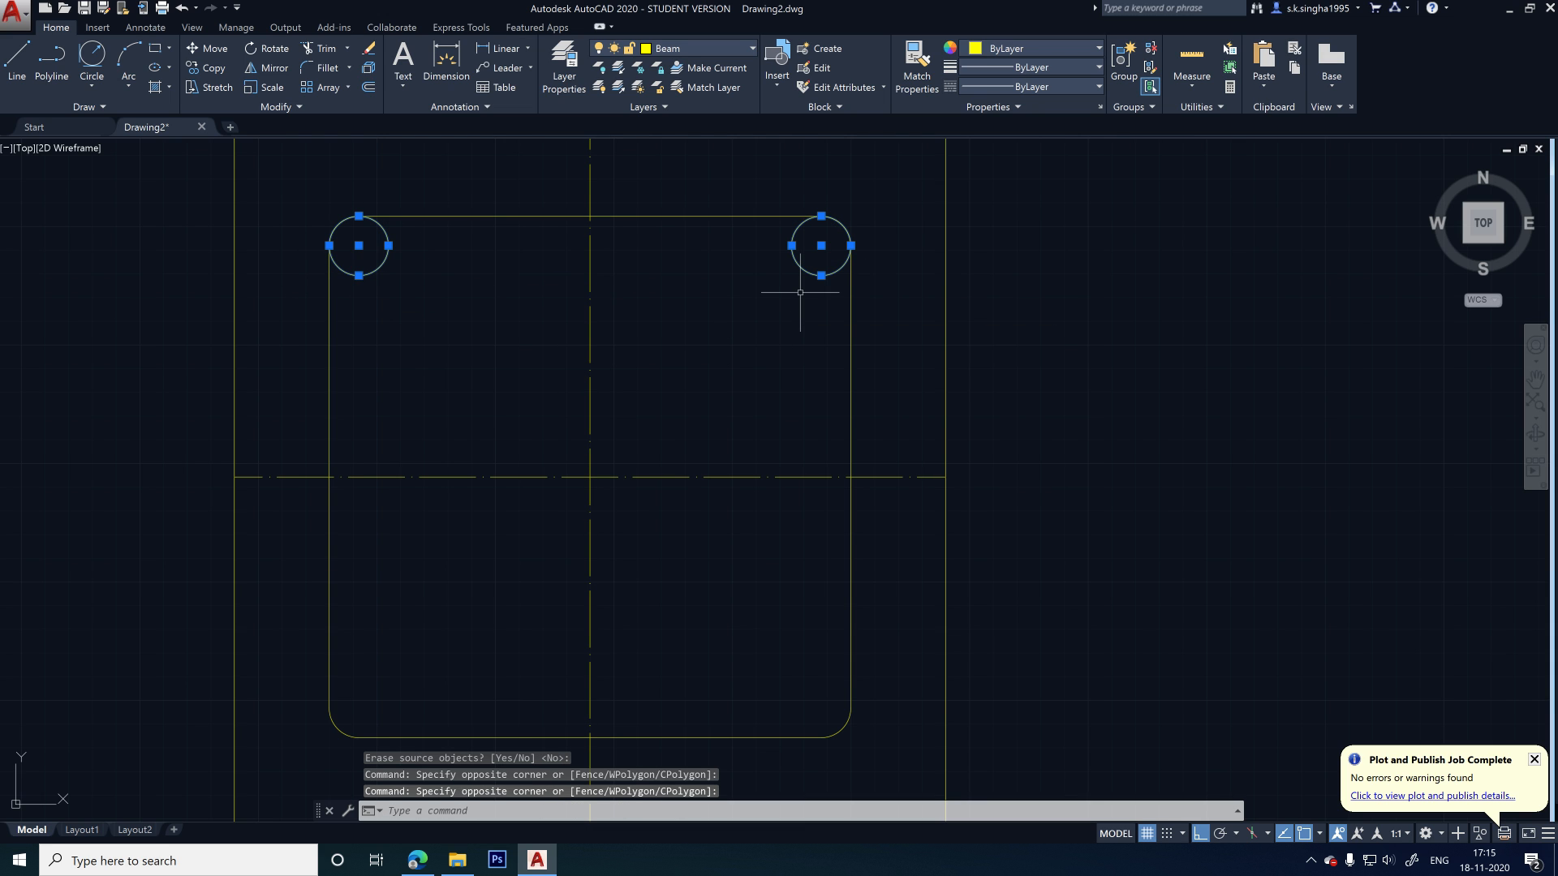
pyautogui.write('mi')
pyautogui.press('Return')
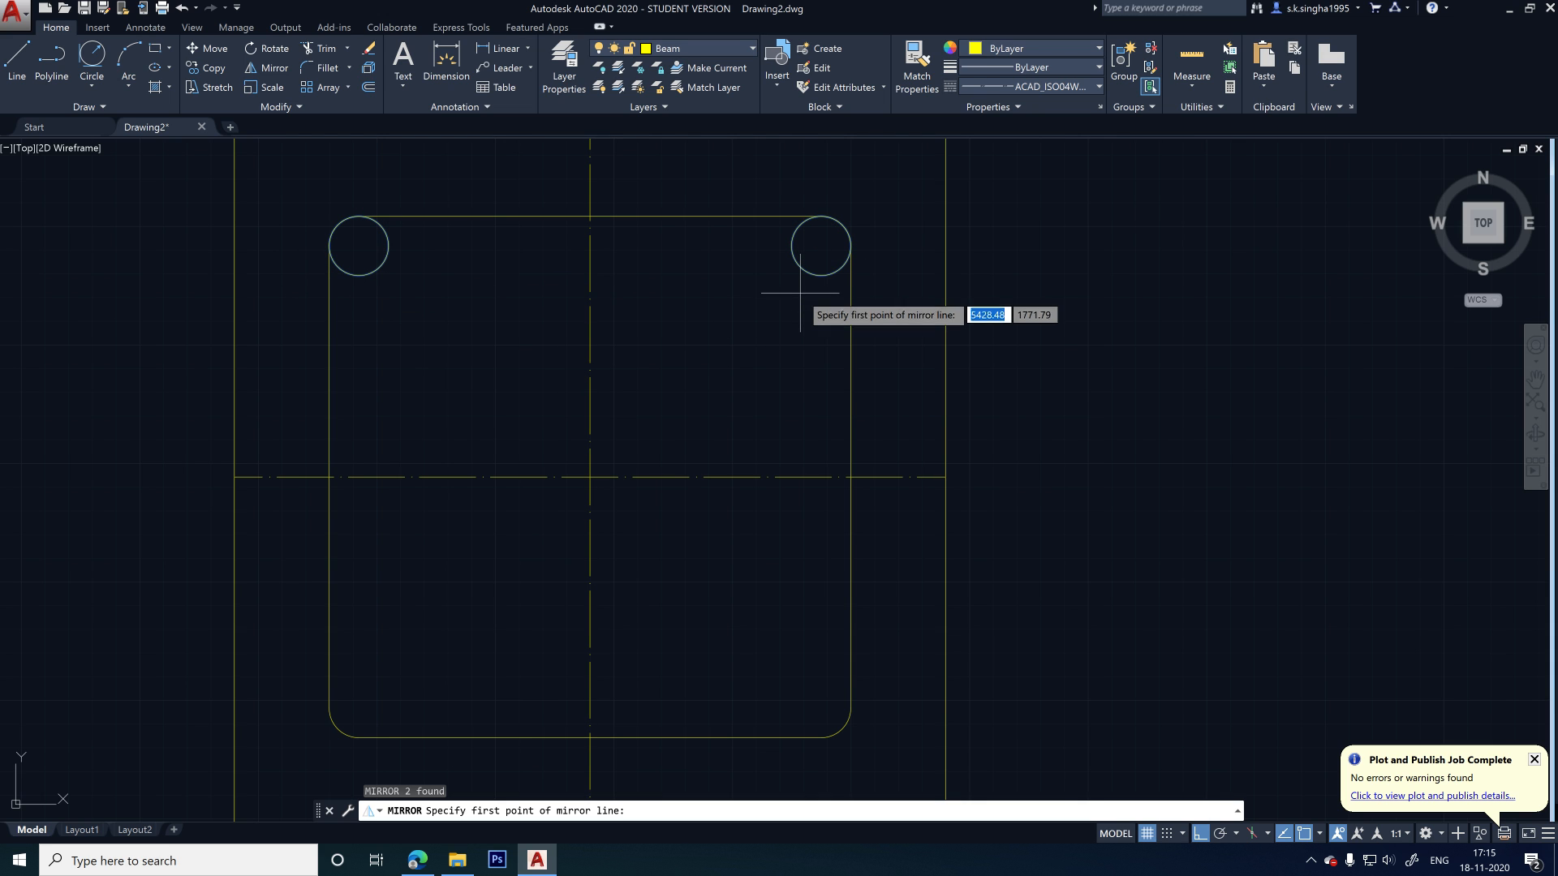
pyautogui.click(502, 477)
pyautogui.click(660, 477)
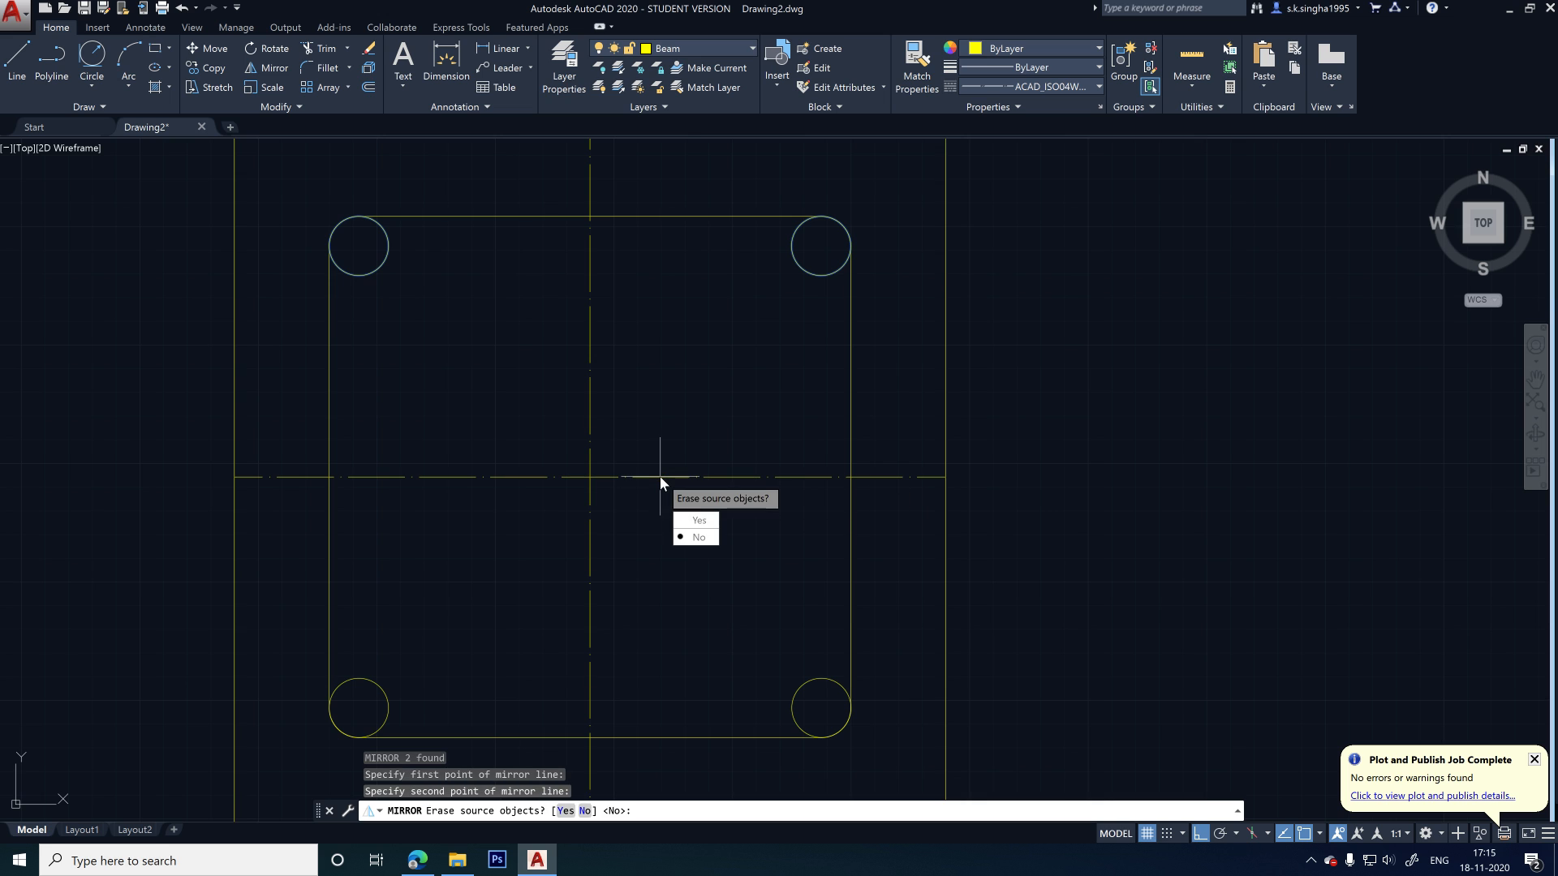
pyautogui.press('Return')
pyautogui.scroll(-2, 628, 457)
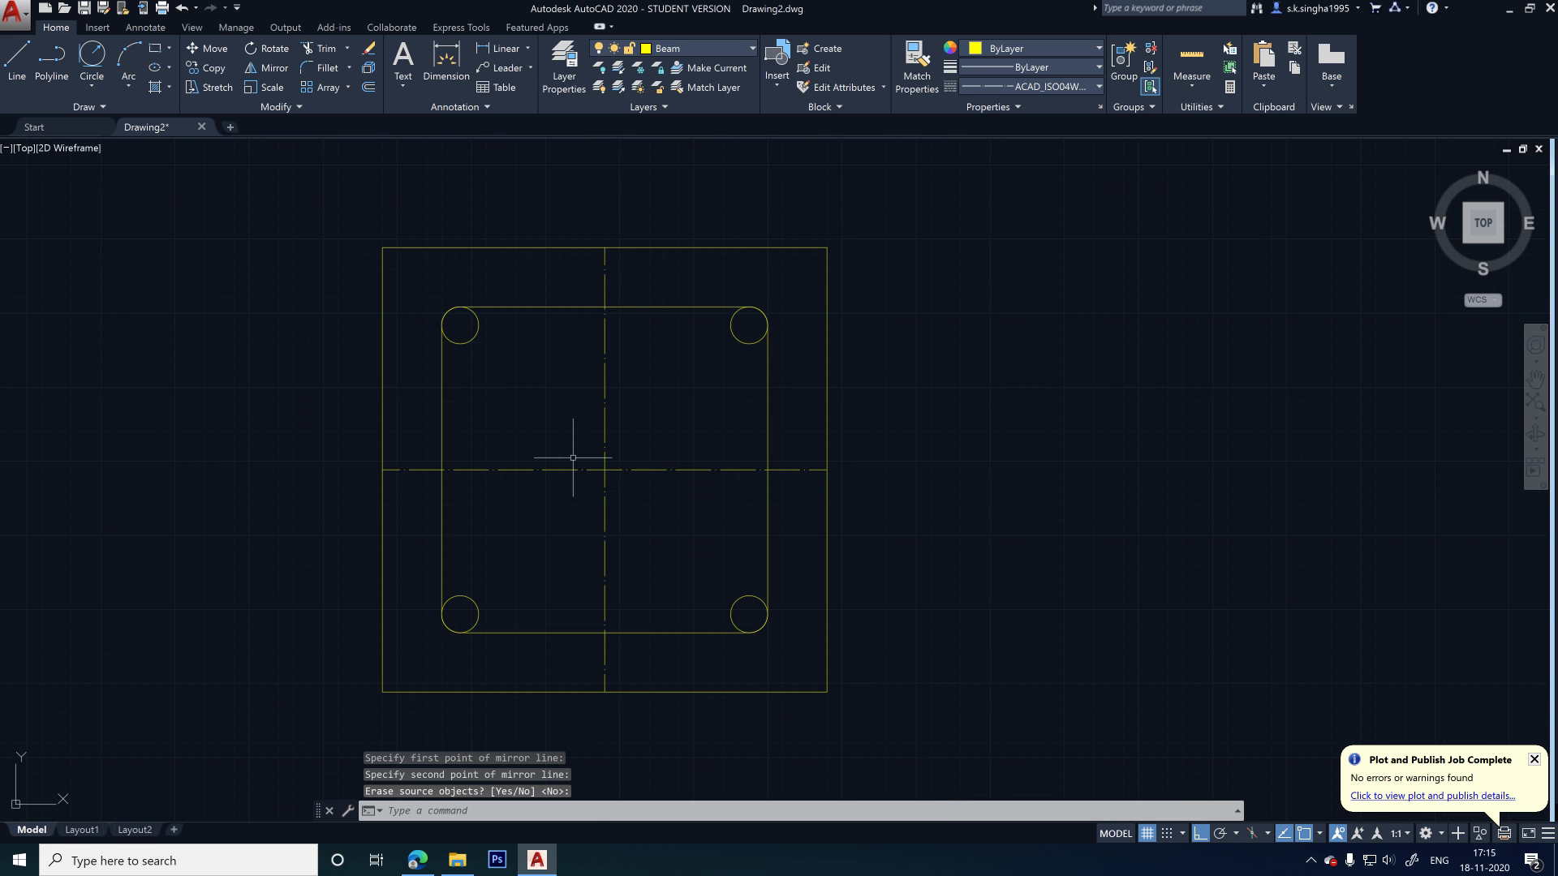
# - Copy the upper-left corner circle from its top quadrant to where the vertical centreline meets the stirrup's upper edge
pyautogui.scroll(2, 489, 335)
pyautogui.click(491, 336)
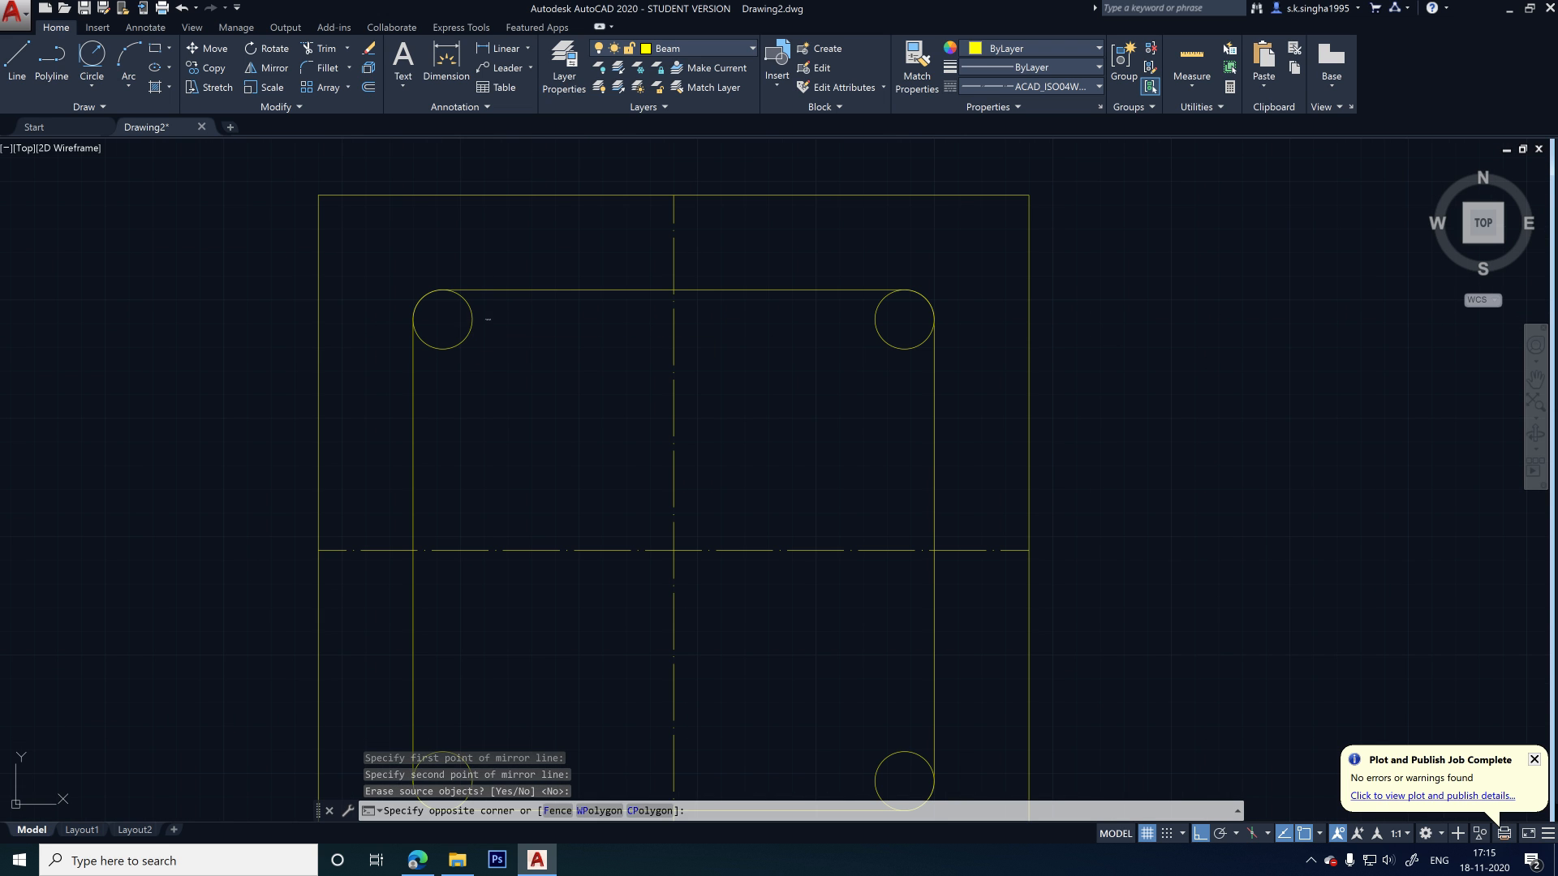
pyautogui.click(443, 333)
pyautogui.write('co')
pyautogui.press('Return')
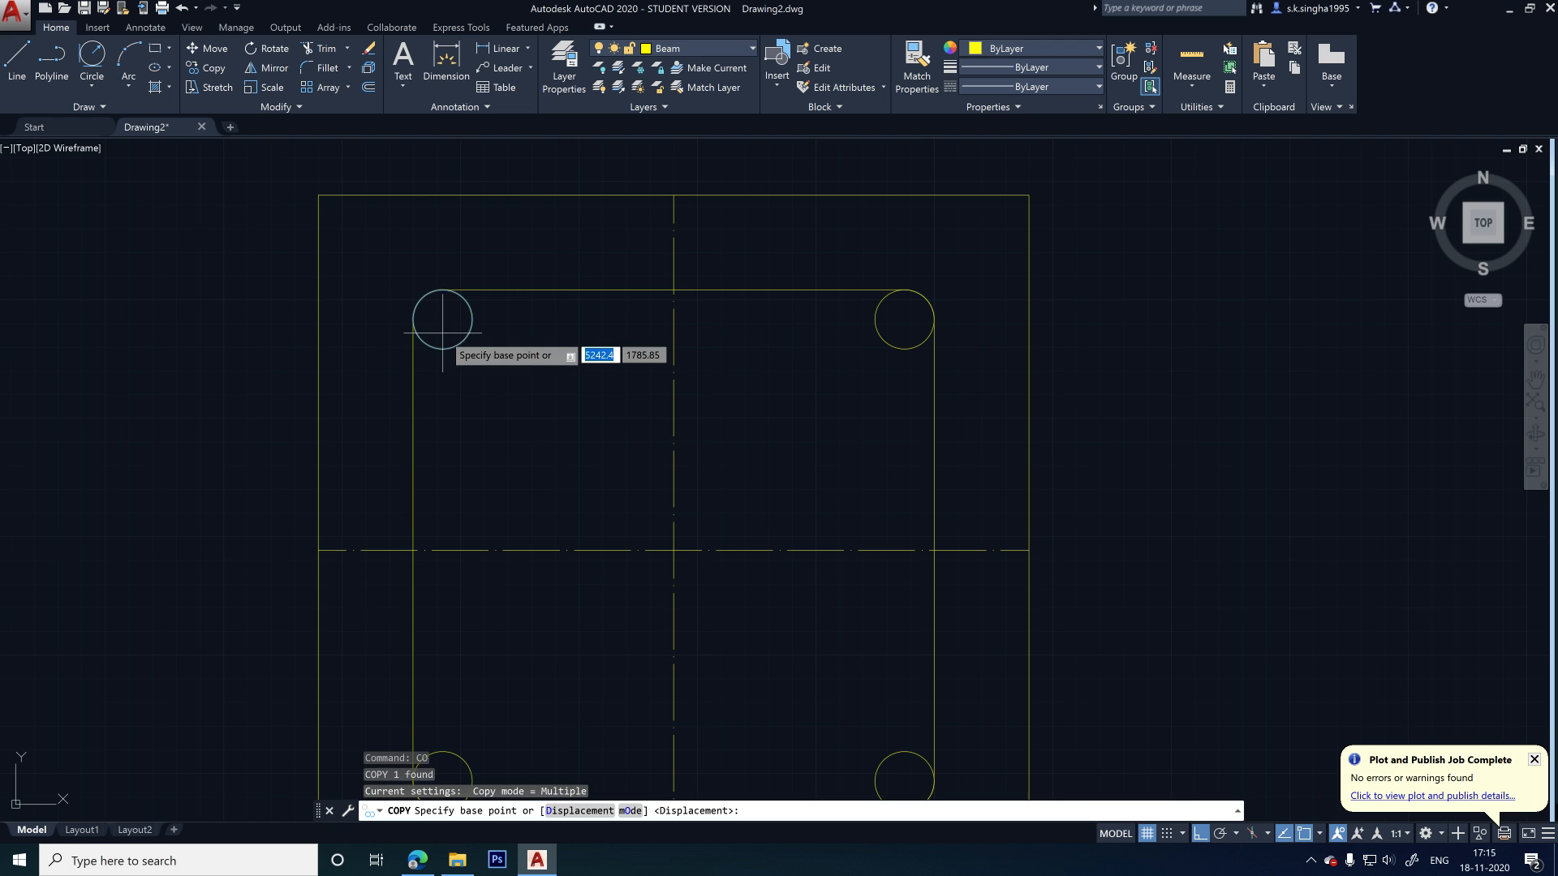
pyautogui.click(442, 290)
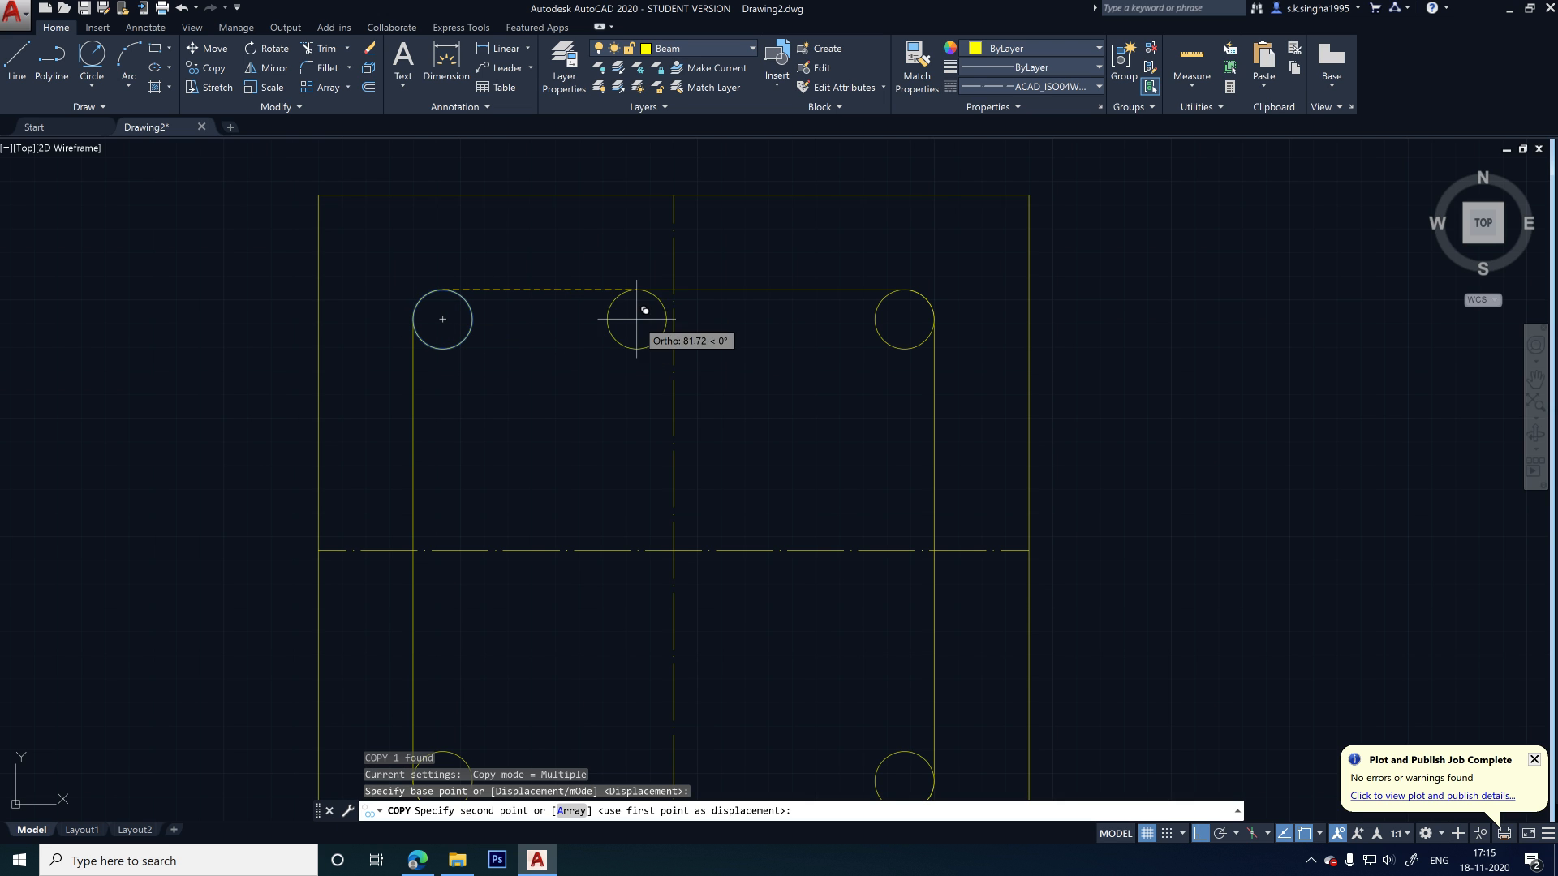
pyautogui.click(673, 290)
pyautogui.scroll(-1, 697, 367)
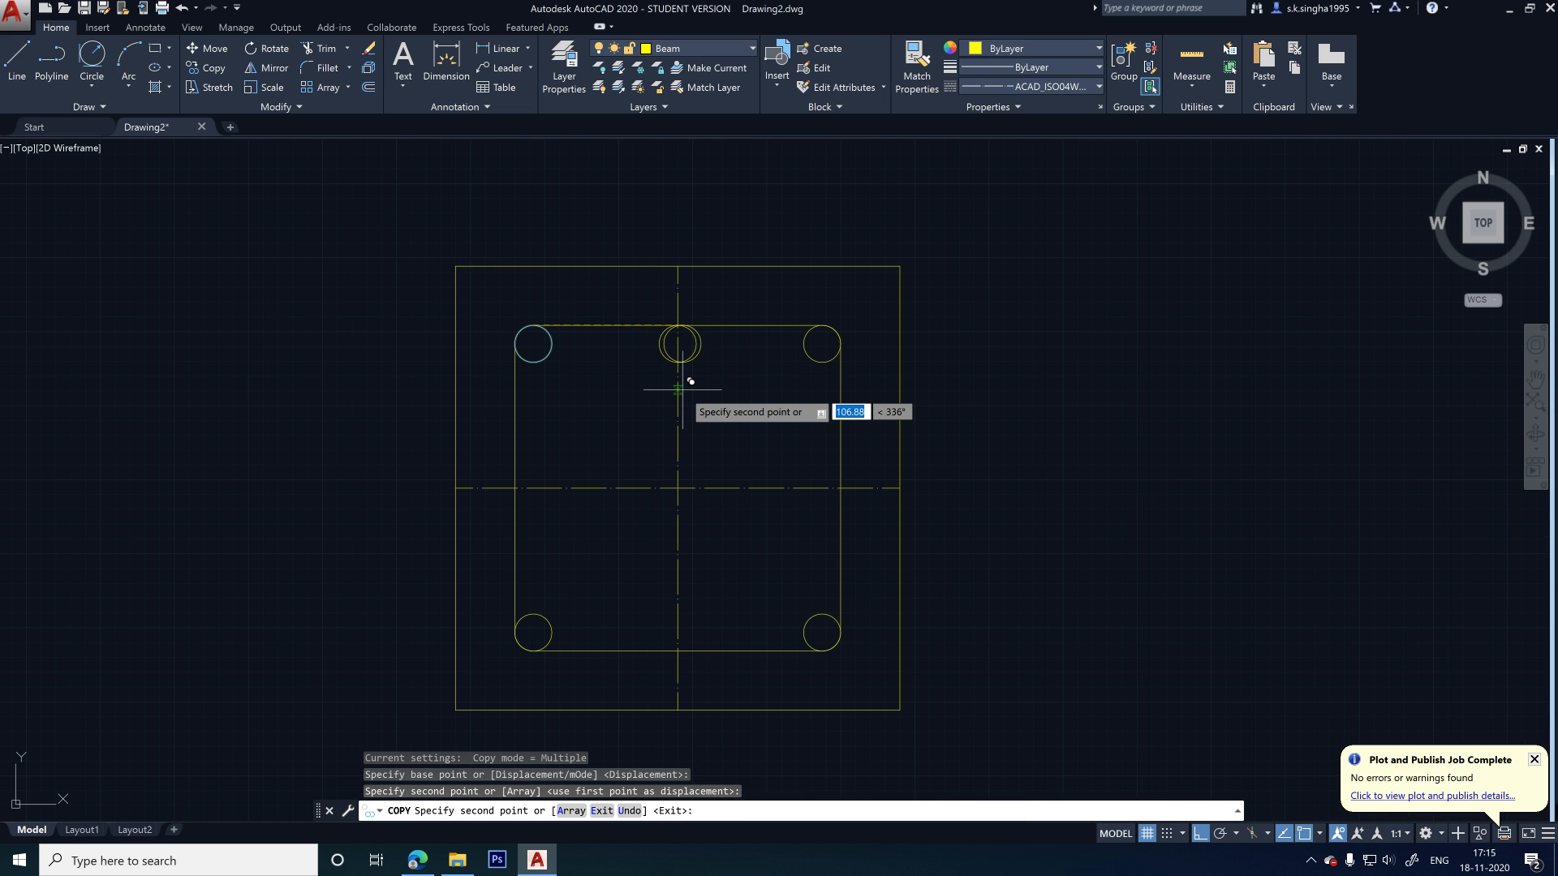
pyautogui.press('Escape')
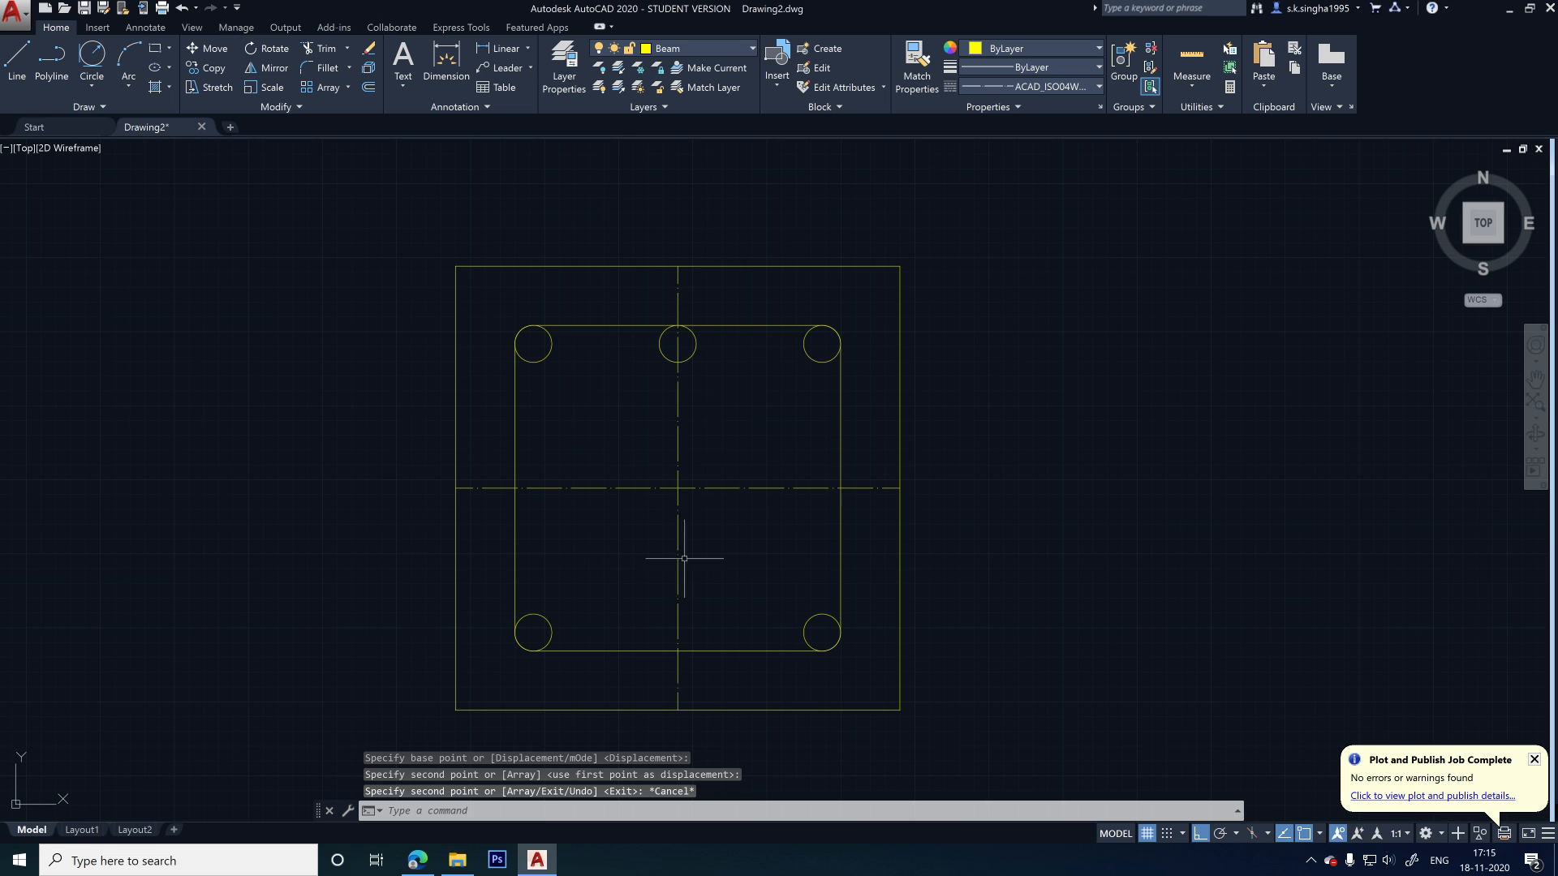
# - Copy the upper middle circle straight down along the vertical centreline to just above the stirrup's lower edge
pyautogui.write('co')
pyautogui.press('Return')
pyautogui.click(692, 353)
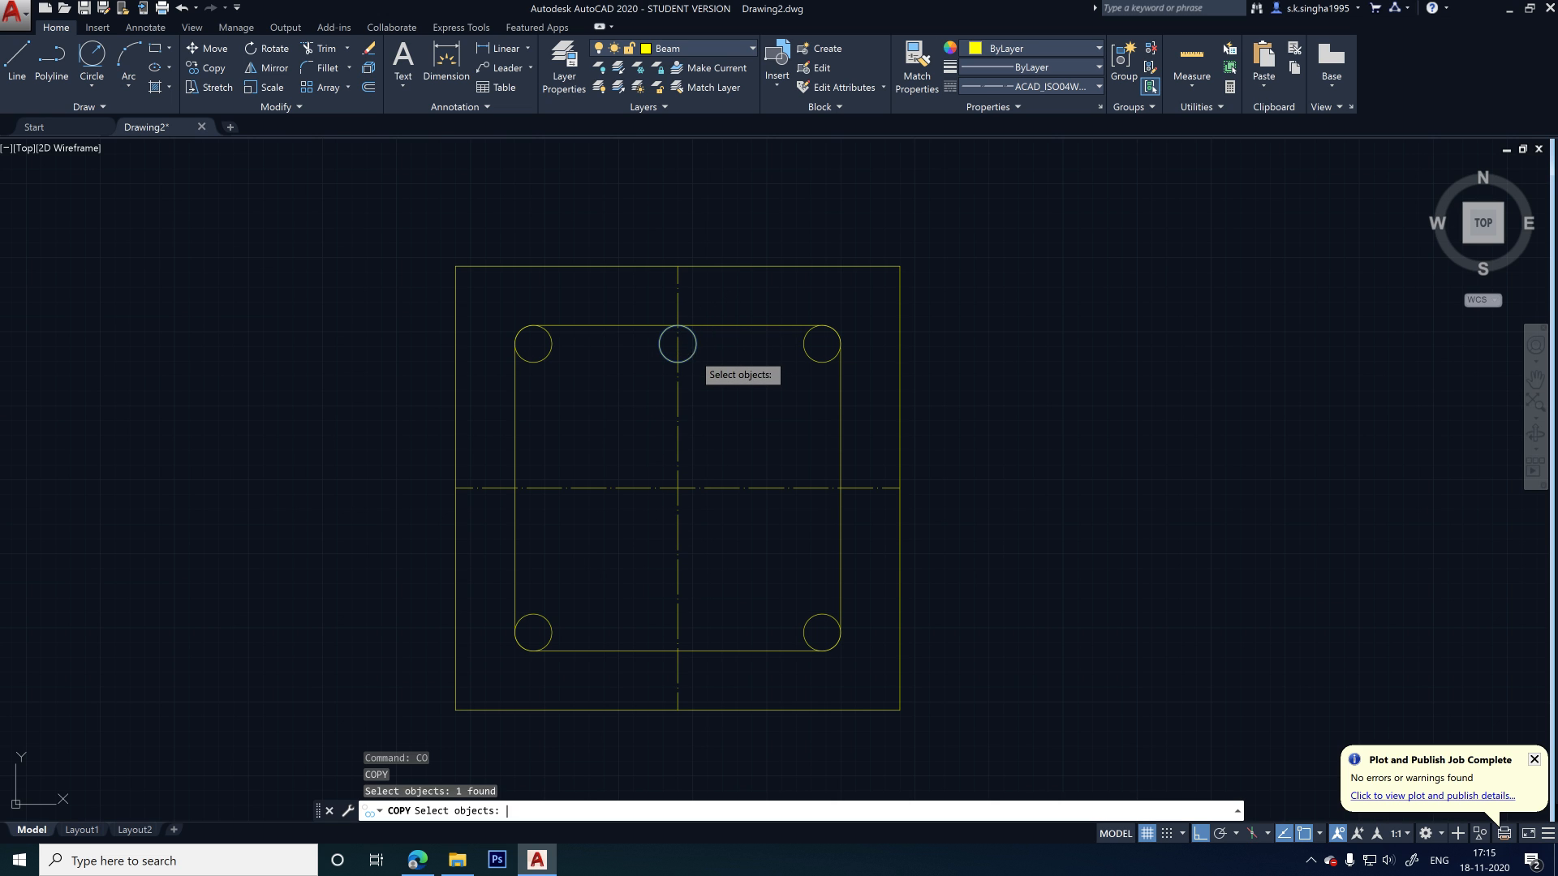
pyautogui.press('Return')
pyautogui.click(677, 325)
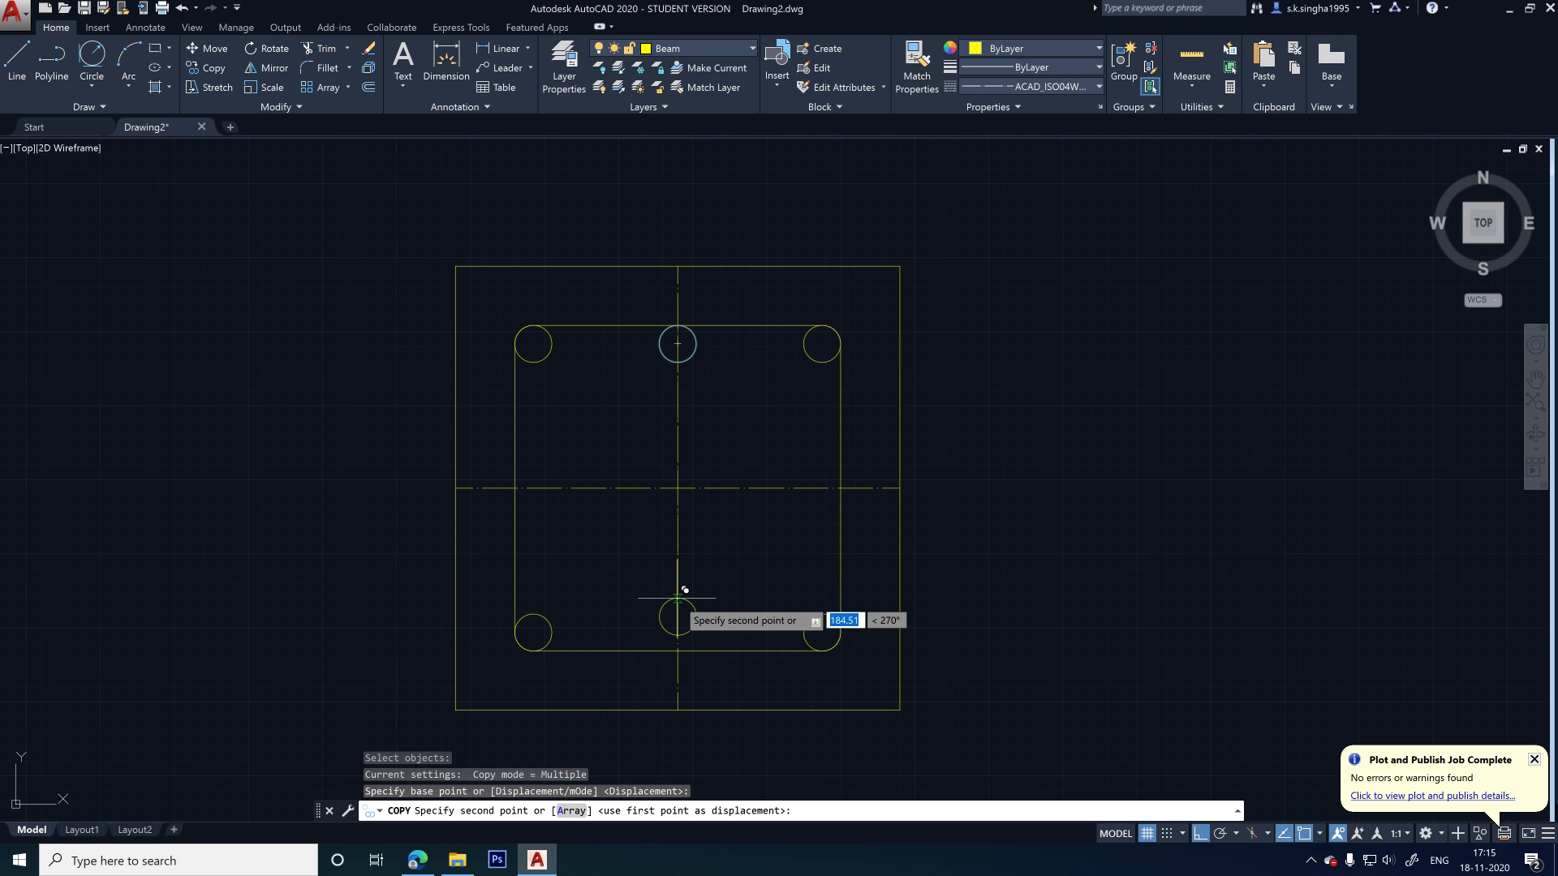
pyautogui.click(678, 598)
pyautogui.press('Escape')
# - Move the lower middle circle down along the vertical centreline so it touches the stirrup's lower edge
pyautogui.scroll(2, 677, 634)
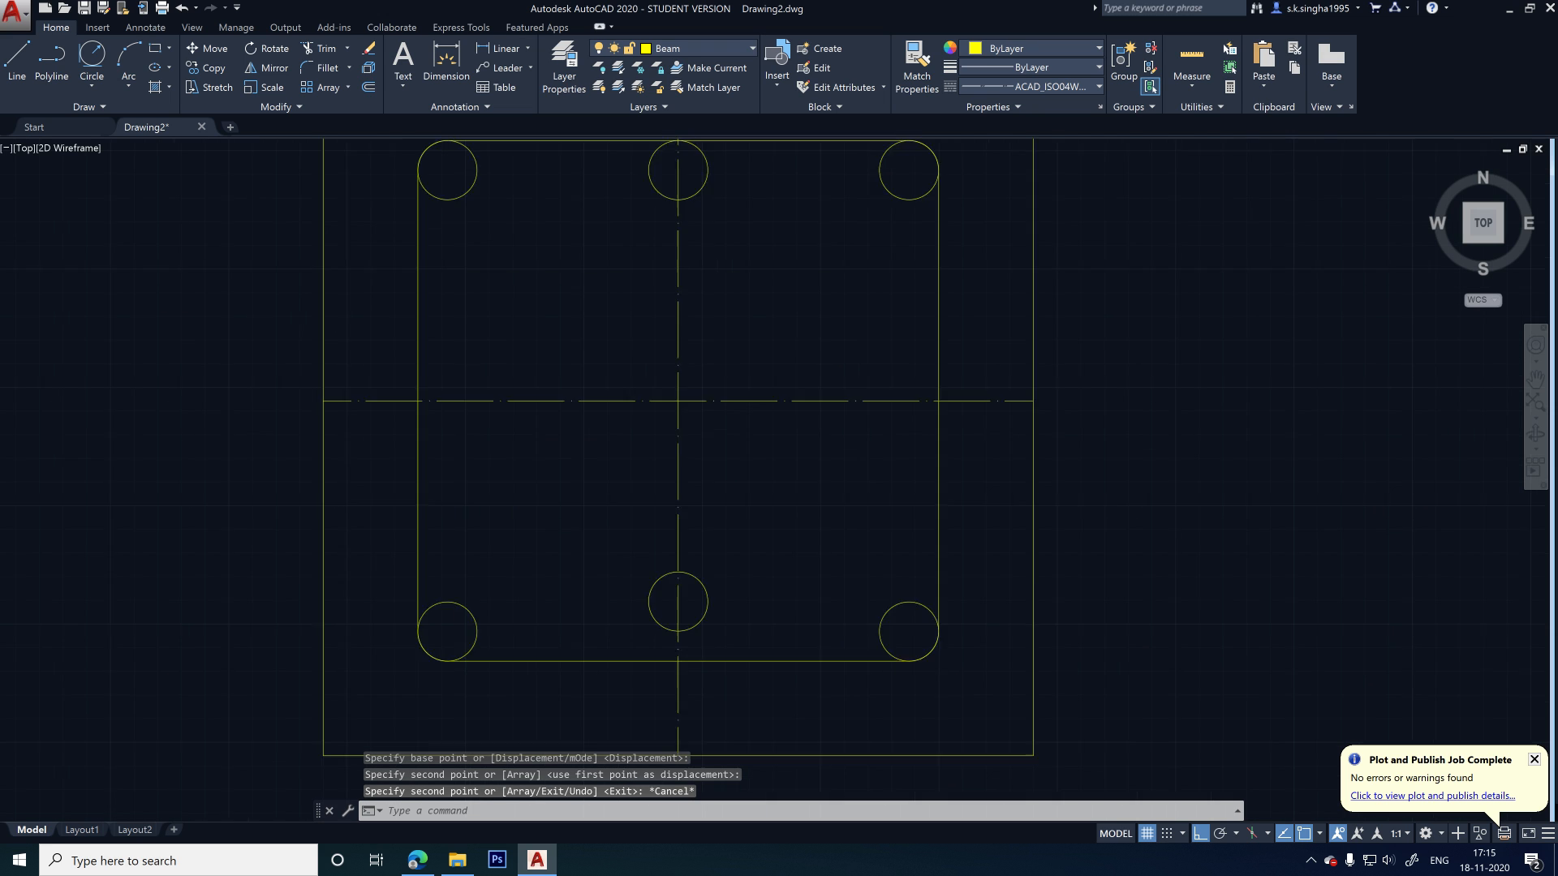
pyautogui.scroll(3, 678, 634)
pyautogui.click(680, 626)
pyautogui.click(680, 625)
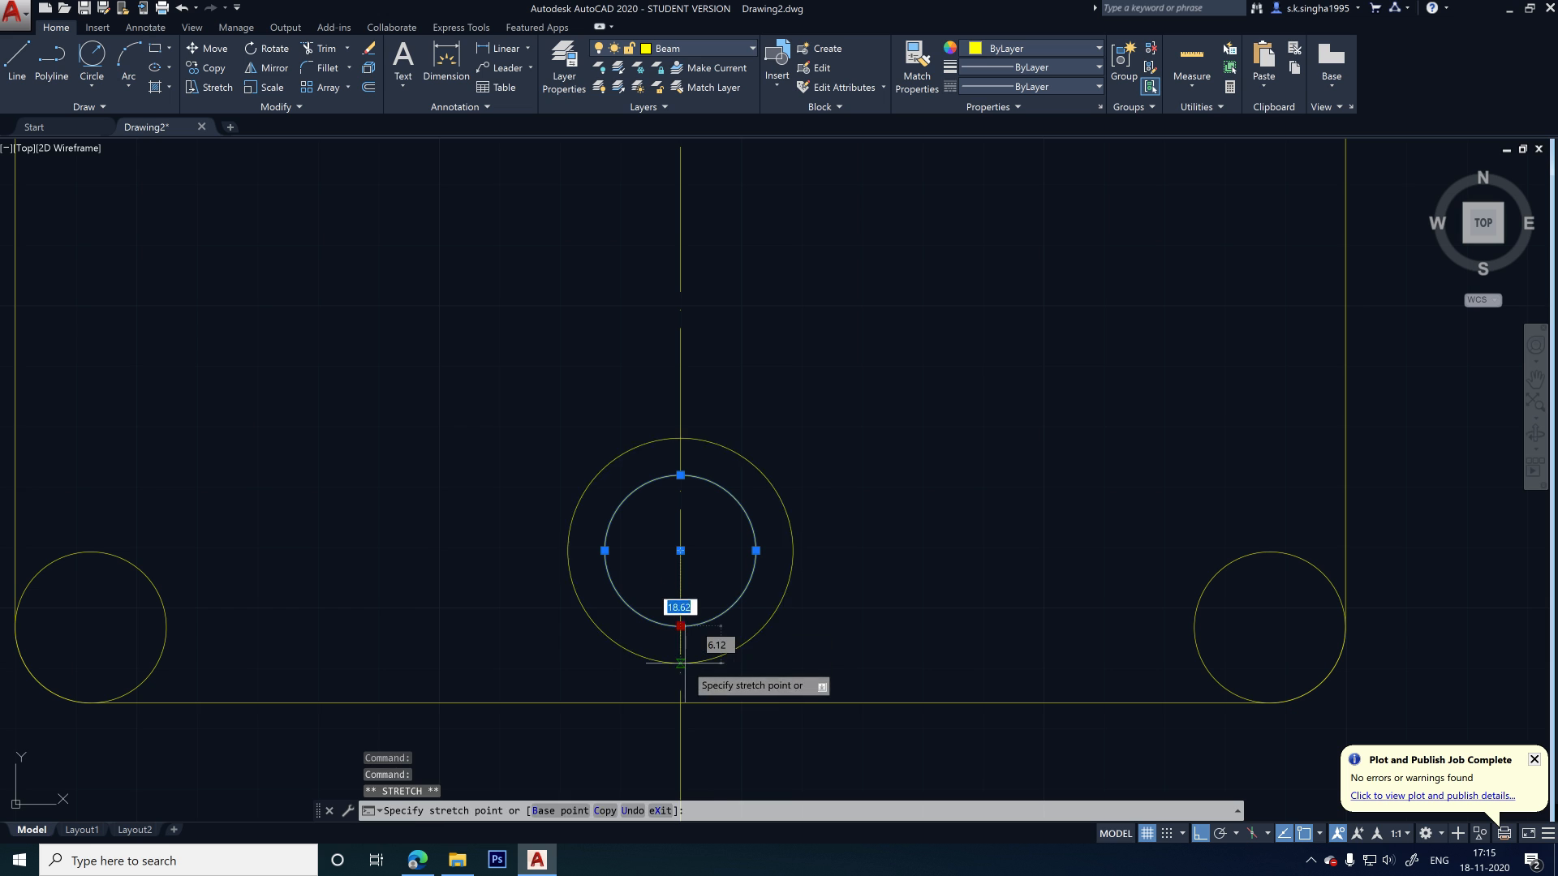
pyautogui.press('Escape')
pyautogui.click(751, 580)
pyautogui.press('Escape')
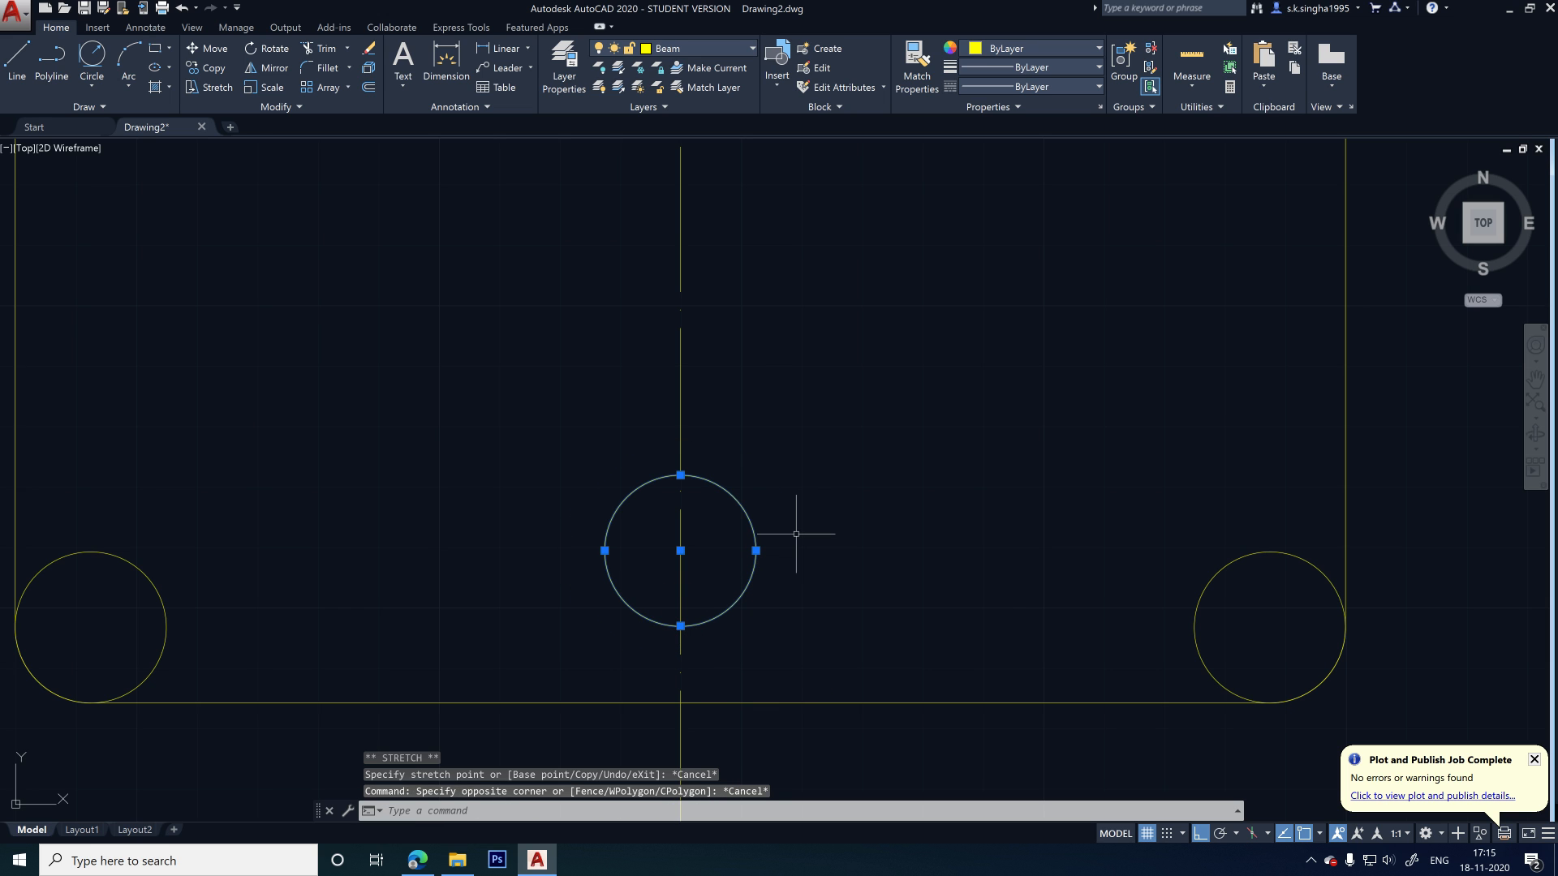
pyautogui.write('M')
pyautogui.press('Return')
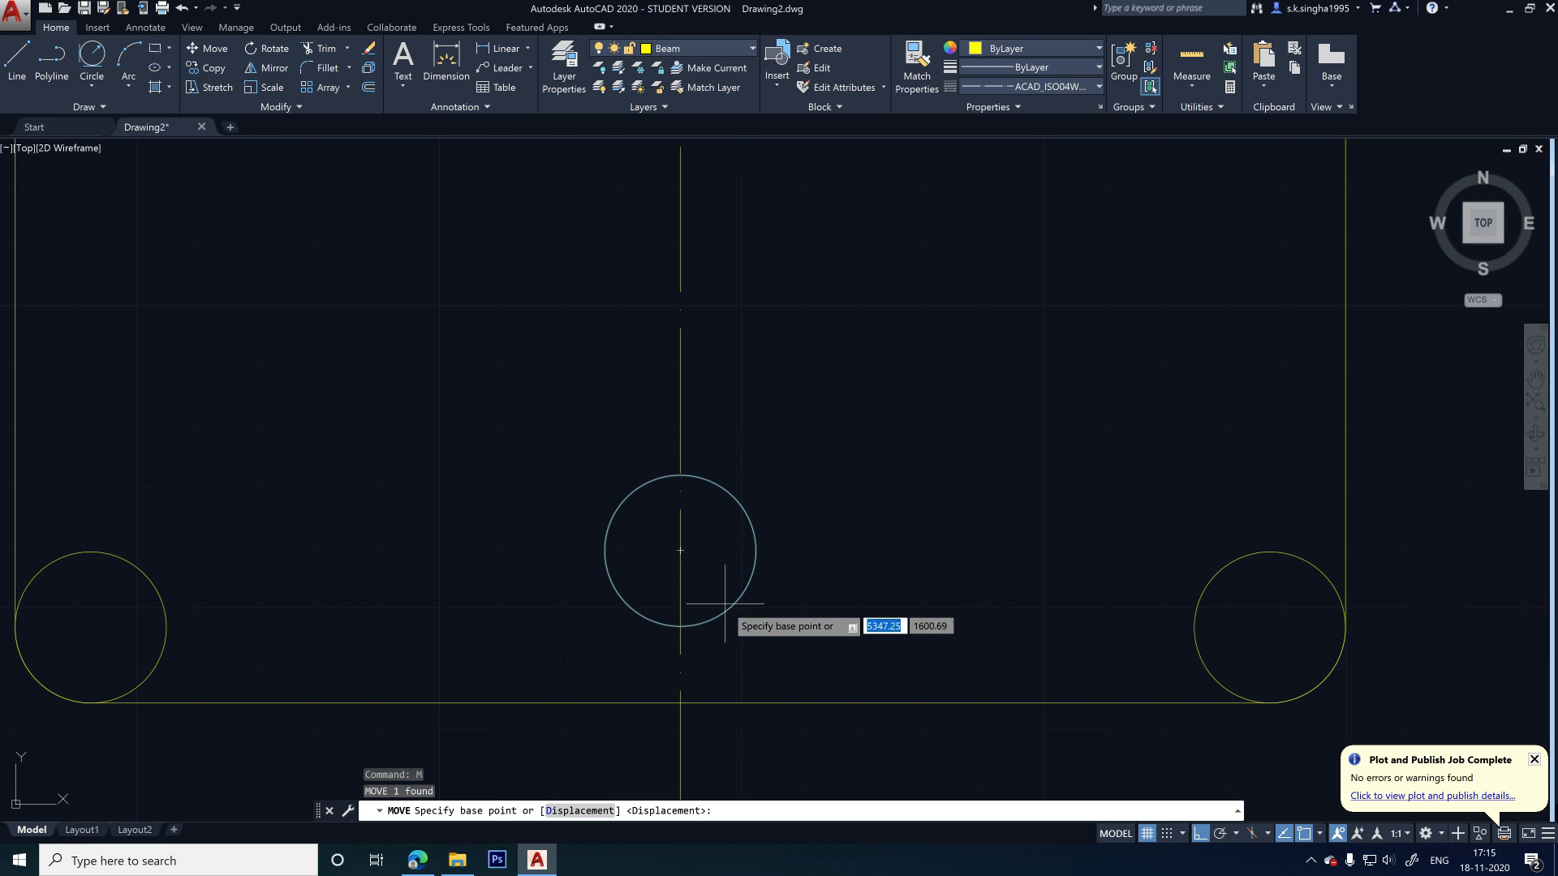
pyautogui.click(684, 615)
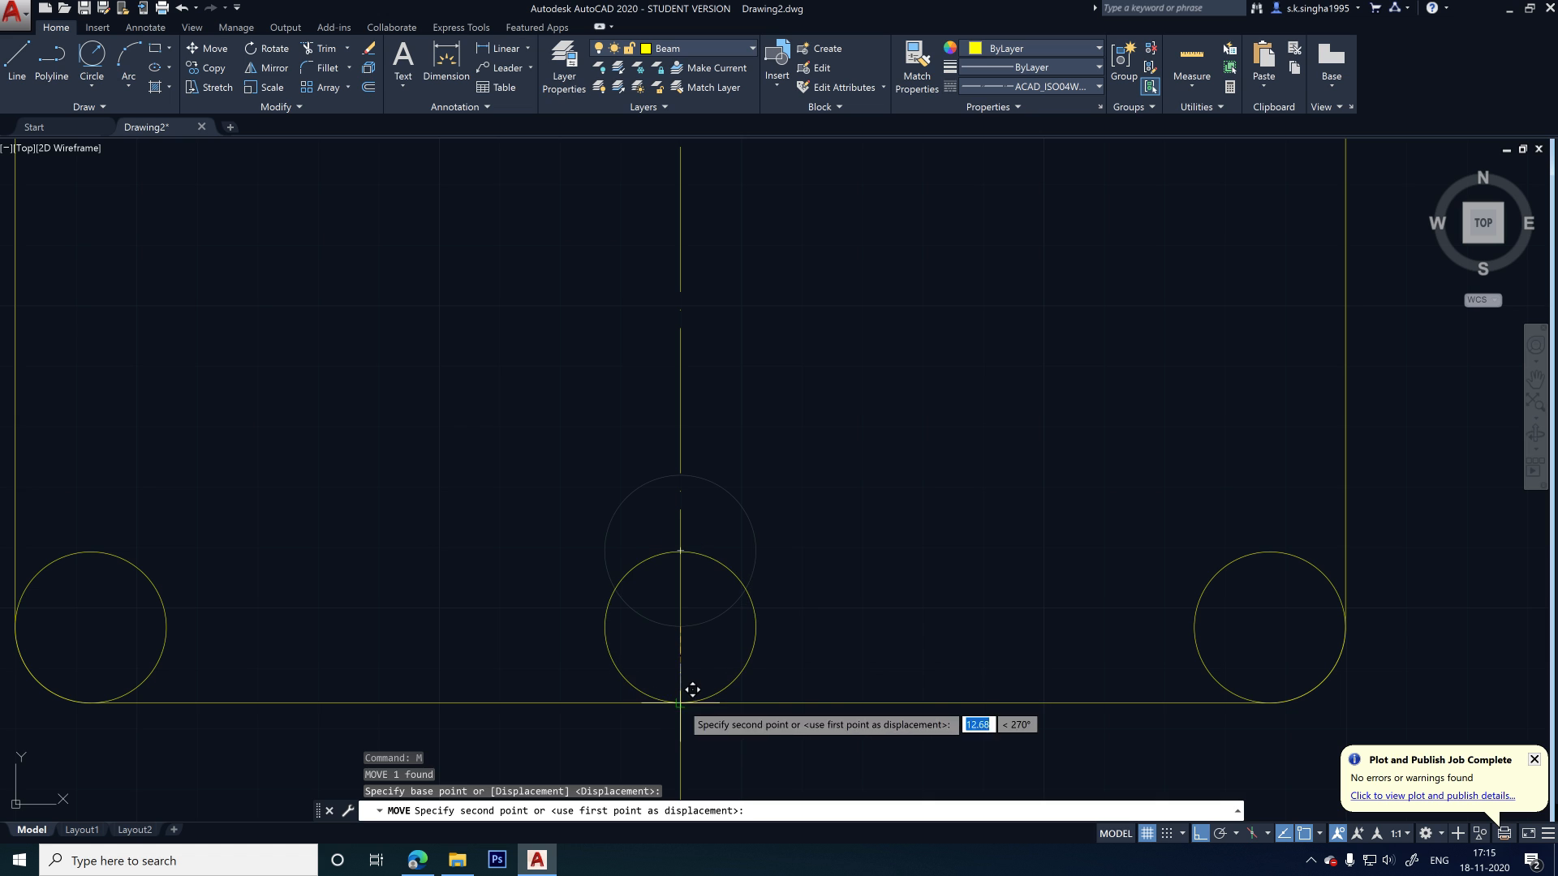
pyautogui.press('Escape')
pyautogui.scroll(-4, 685, 560)
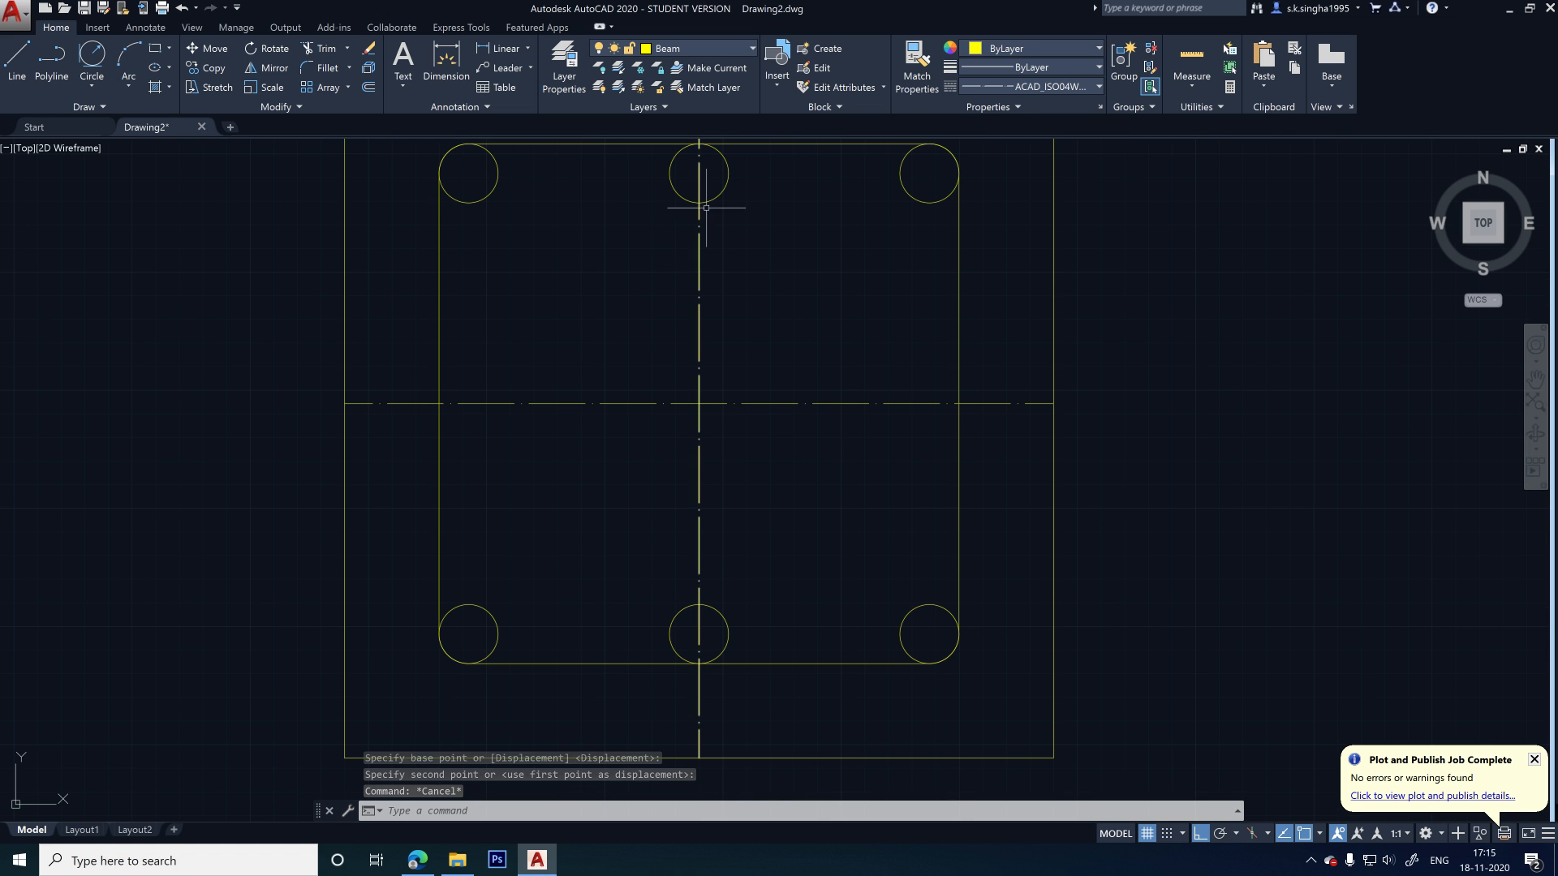
# - Copy the upper middle circle to the horizontal centreline, touching the stirrup's right edge and again just inside its left edge
pyautogui.write('co')
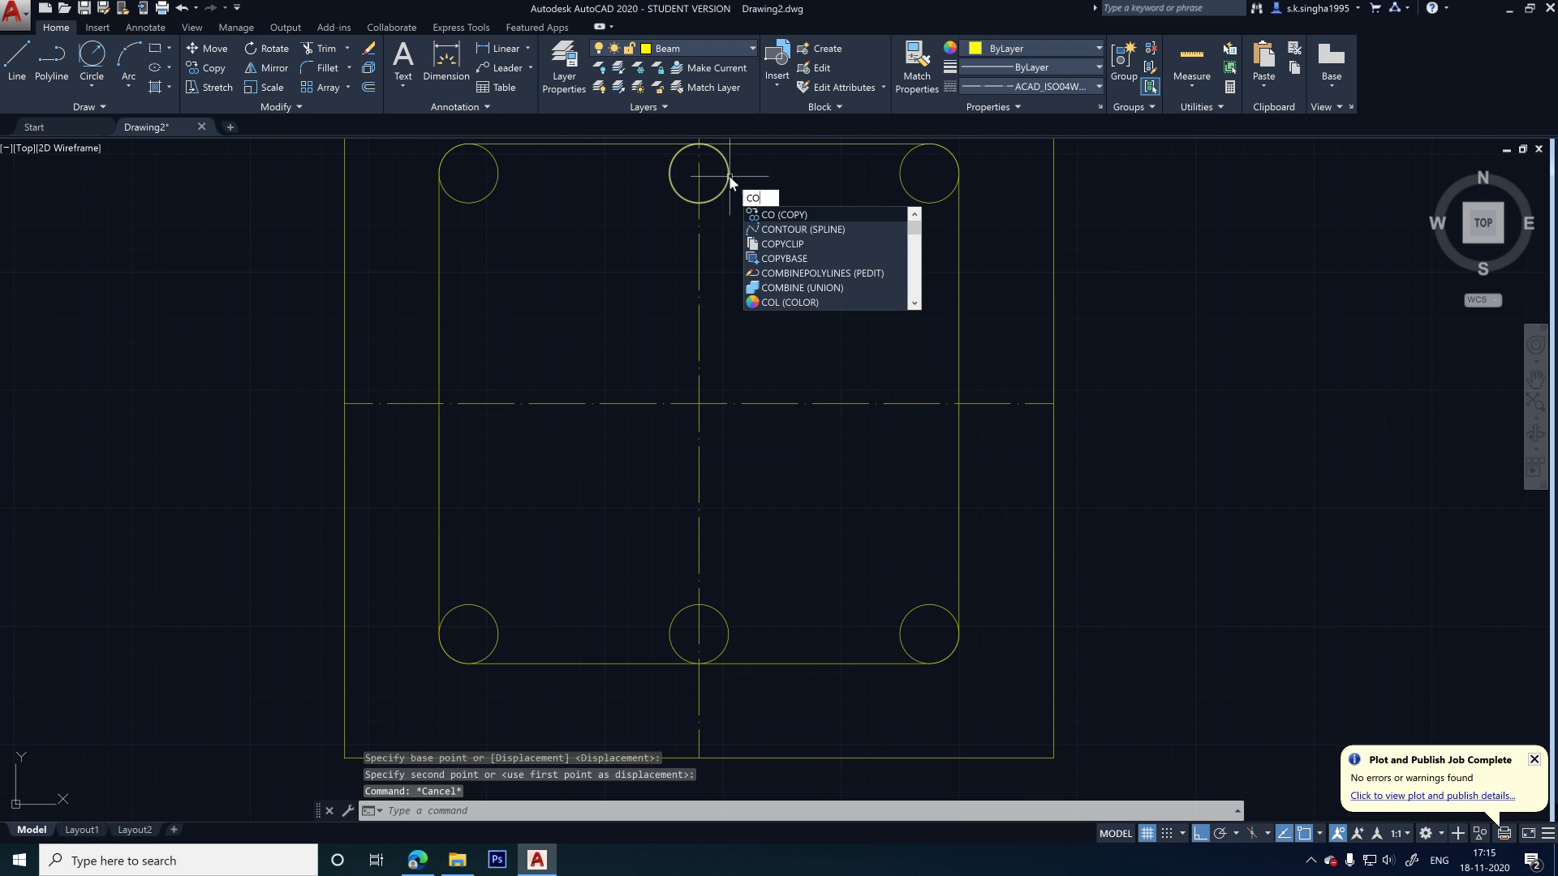
pyautogui.press('Return')
pyautogui.click(729, 175)
pyautogui.press('Return')
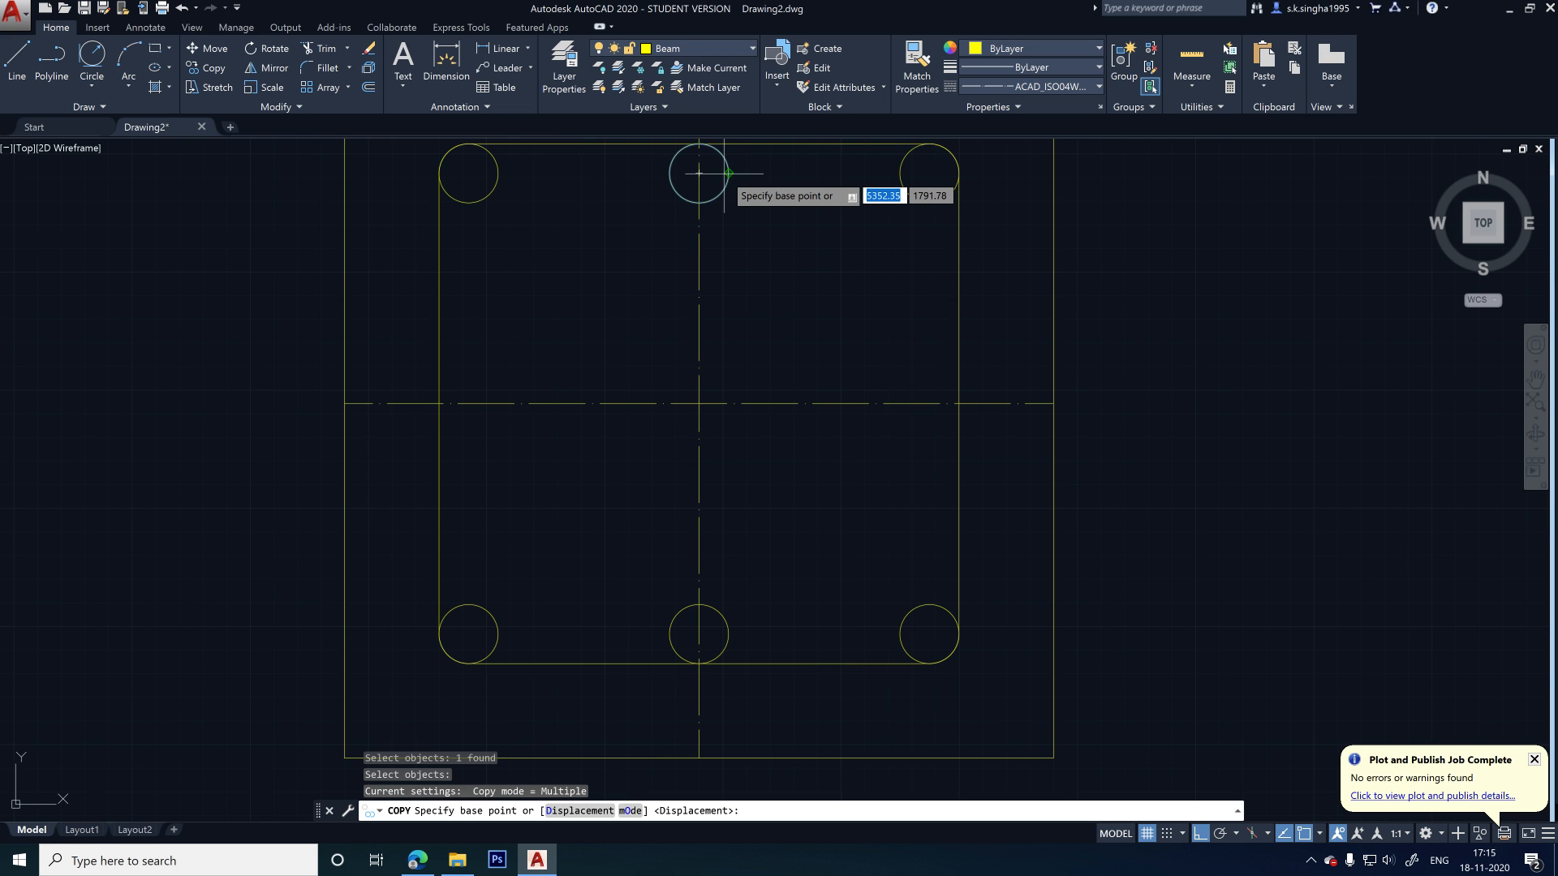
pyautogui.click(729, 172)
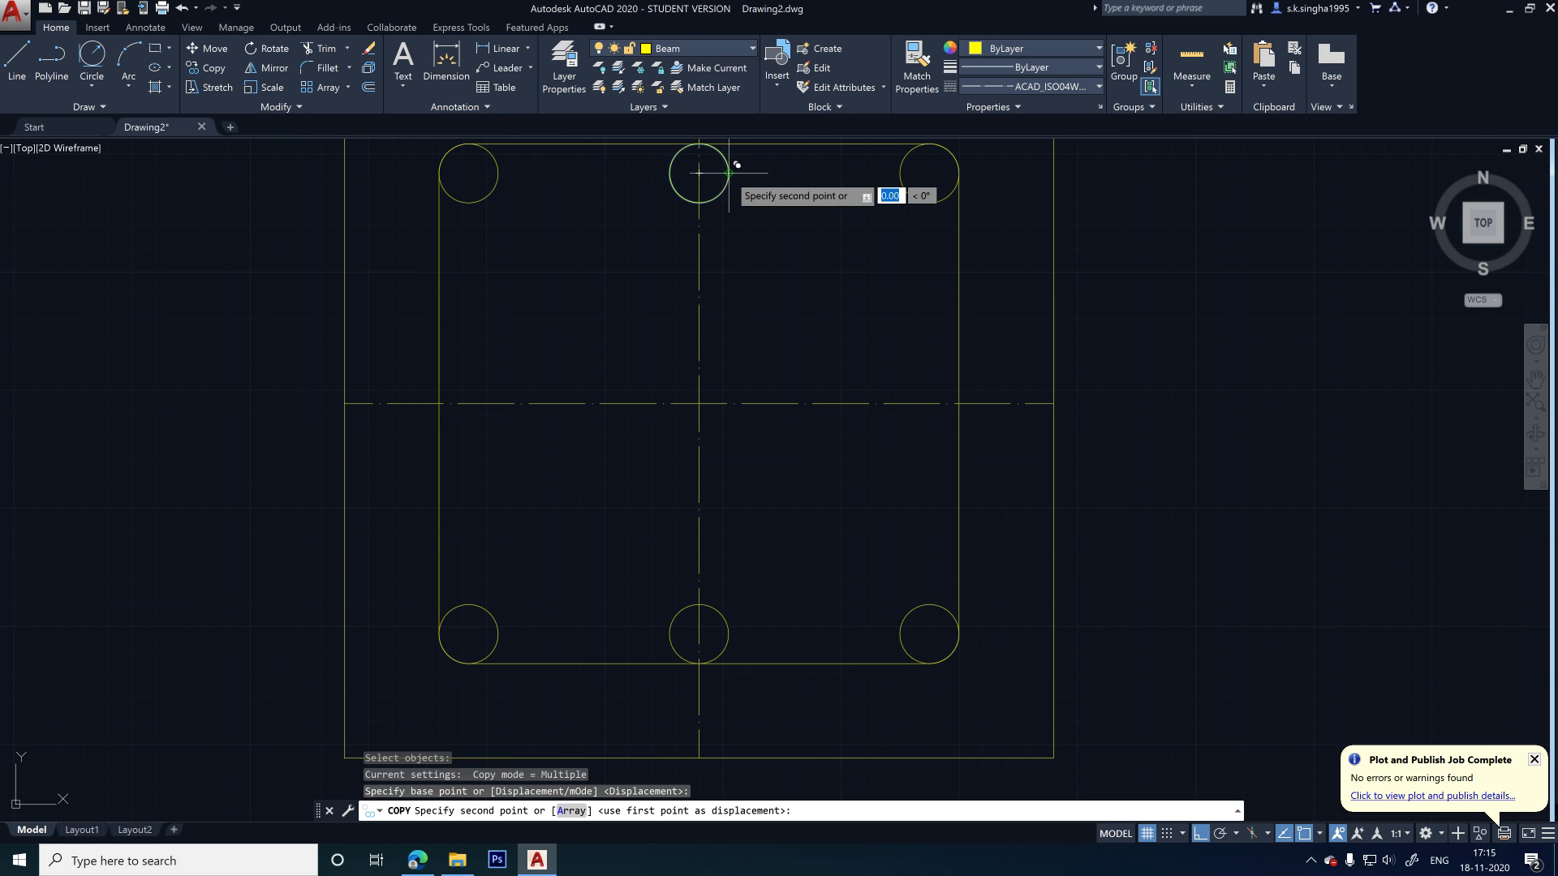
pyautogui.click(958, 404)
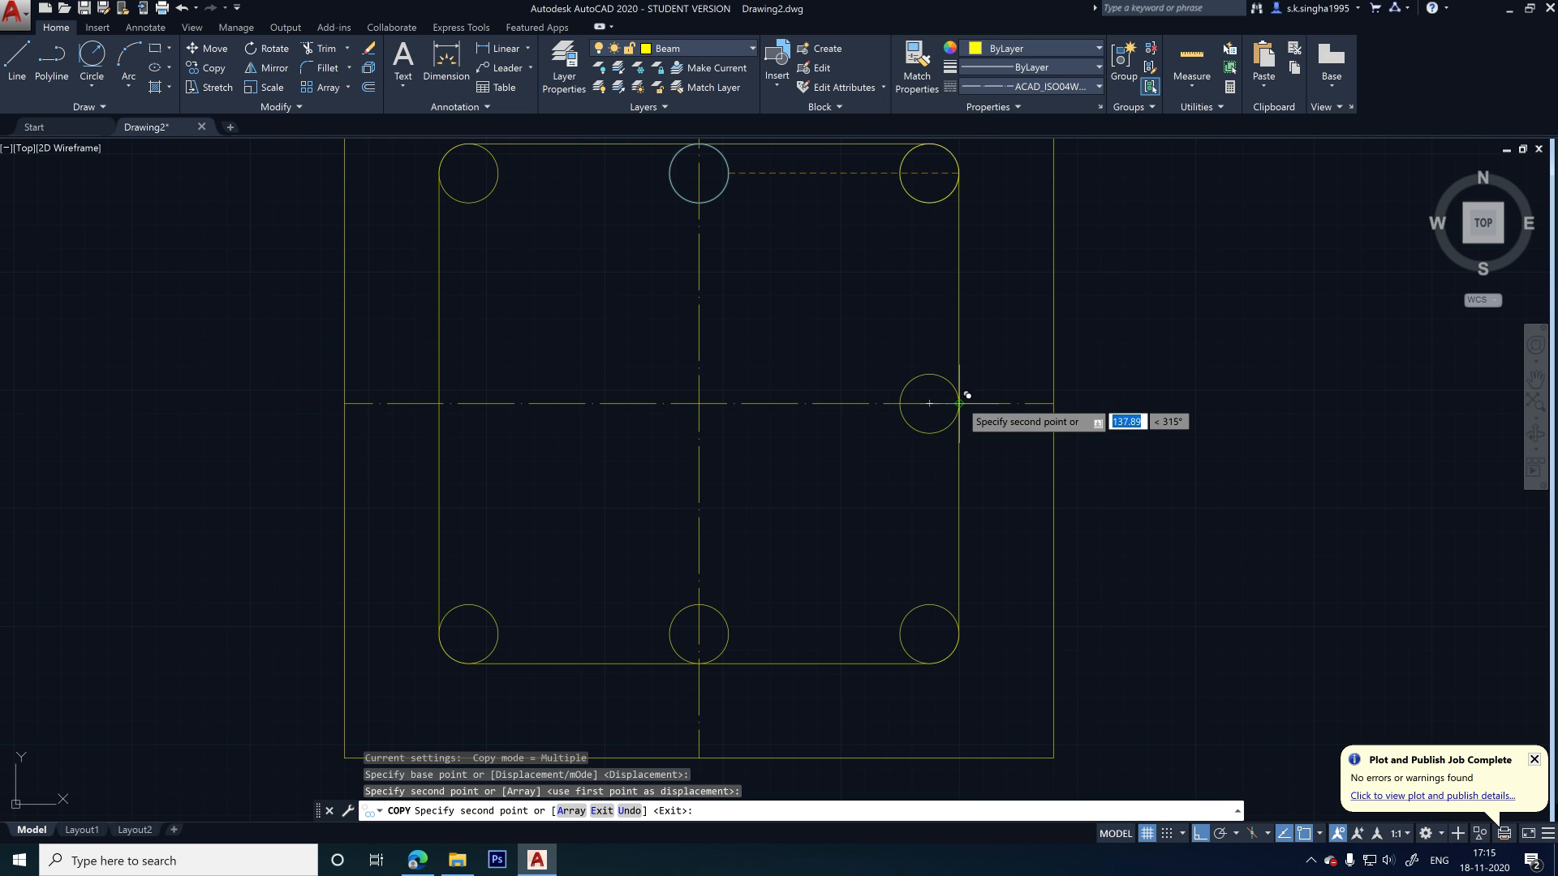
pyautogui.click(507, 403)
pyautogui.press('Escape')
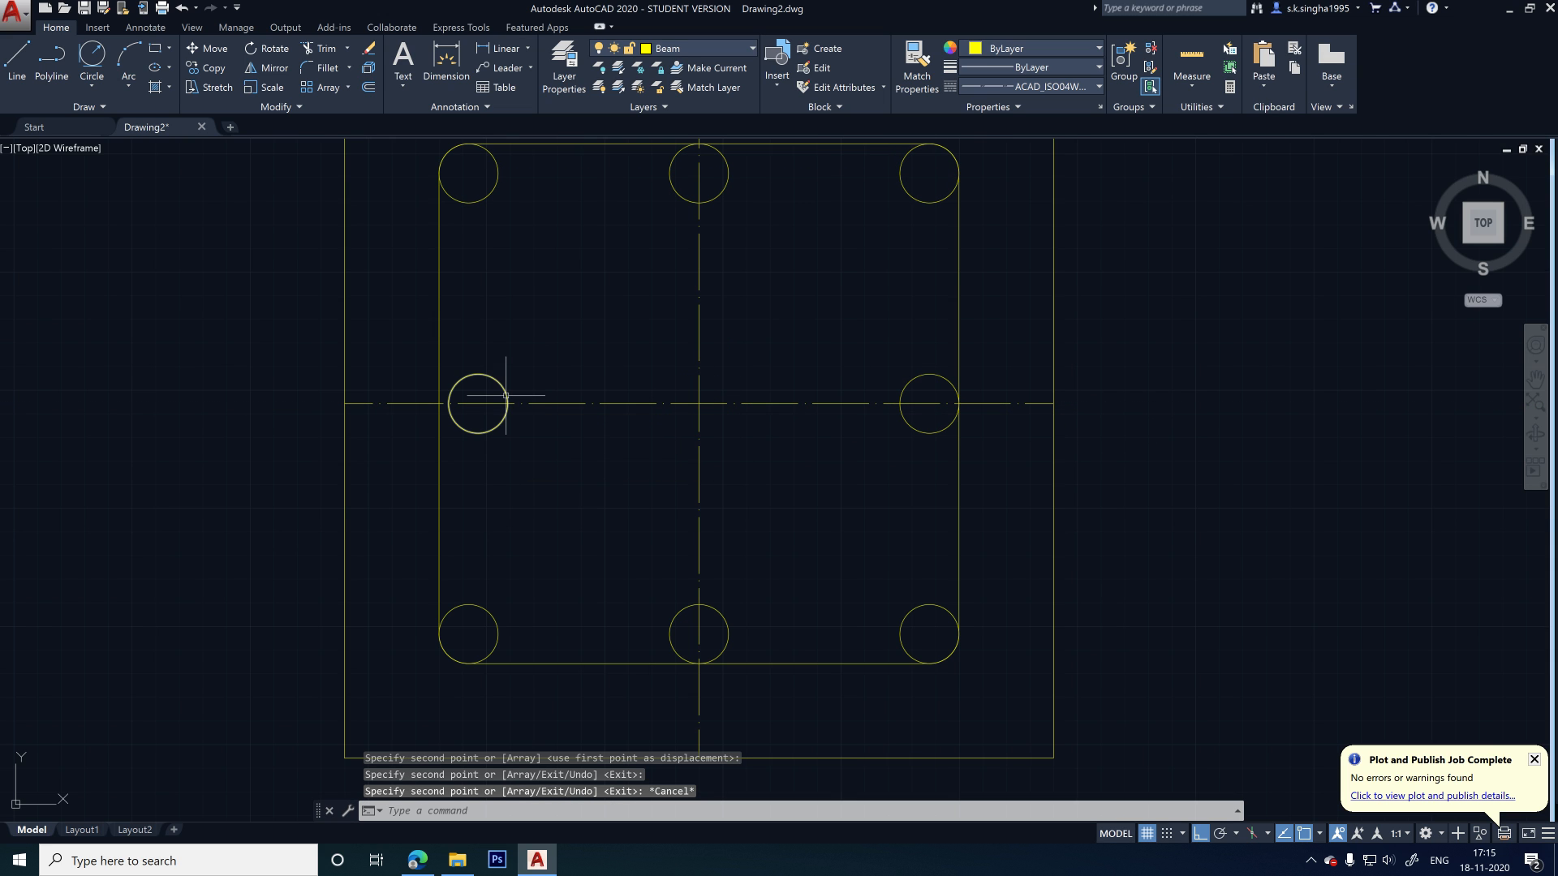
# - Move the left middle circle along the horizontal centreline so it touches the stirrup's left edge
pyautogui.write('m')
pyautogui.press('Return')
pyautogui.click(506, 396)
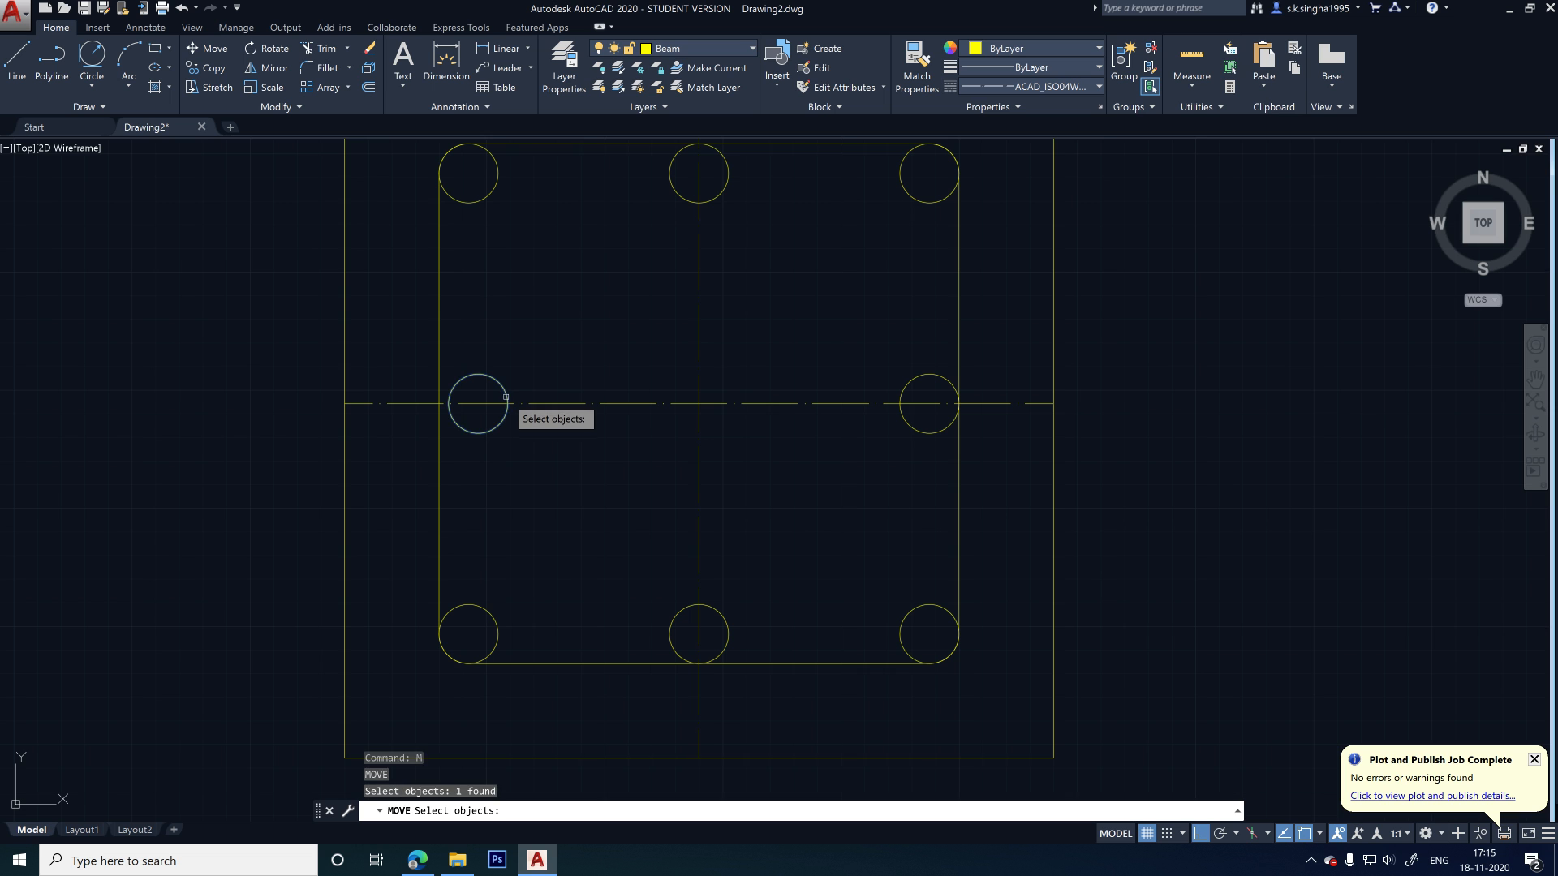
pyautogui.press('Return')
pyautogui.scroll(4, 442, 418)
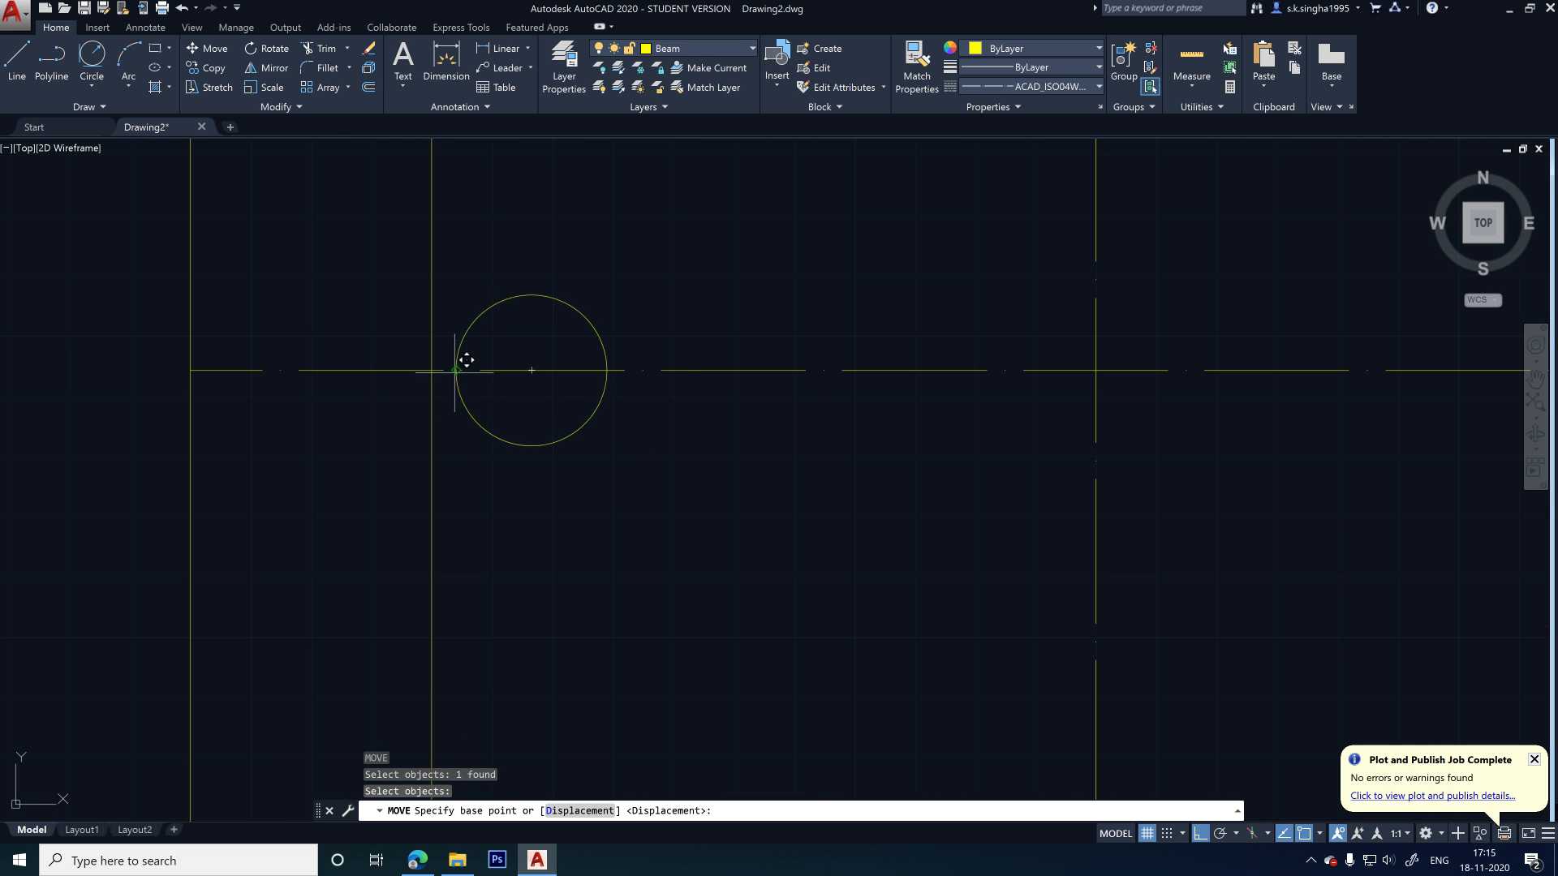
pyautogui.click(457, 370)
pyautogui.press('Escape')
pyautogui.scroll(-4, 439, 454)
pyautogui.scroll(-2, 439, 454)
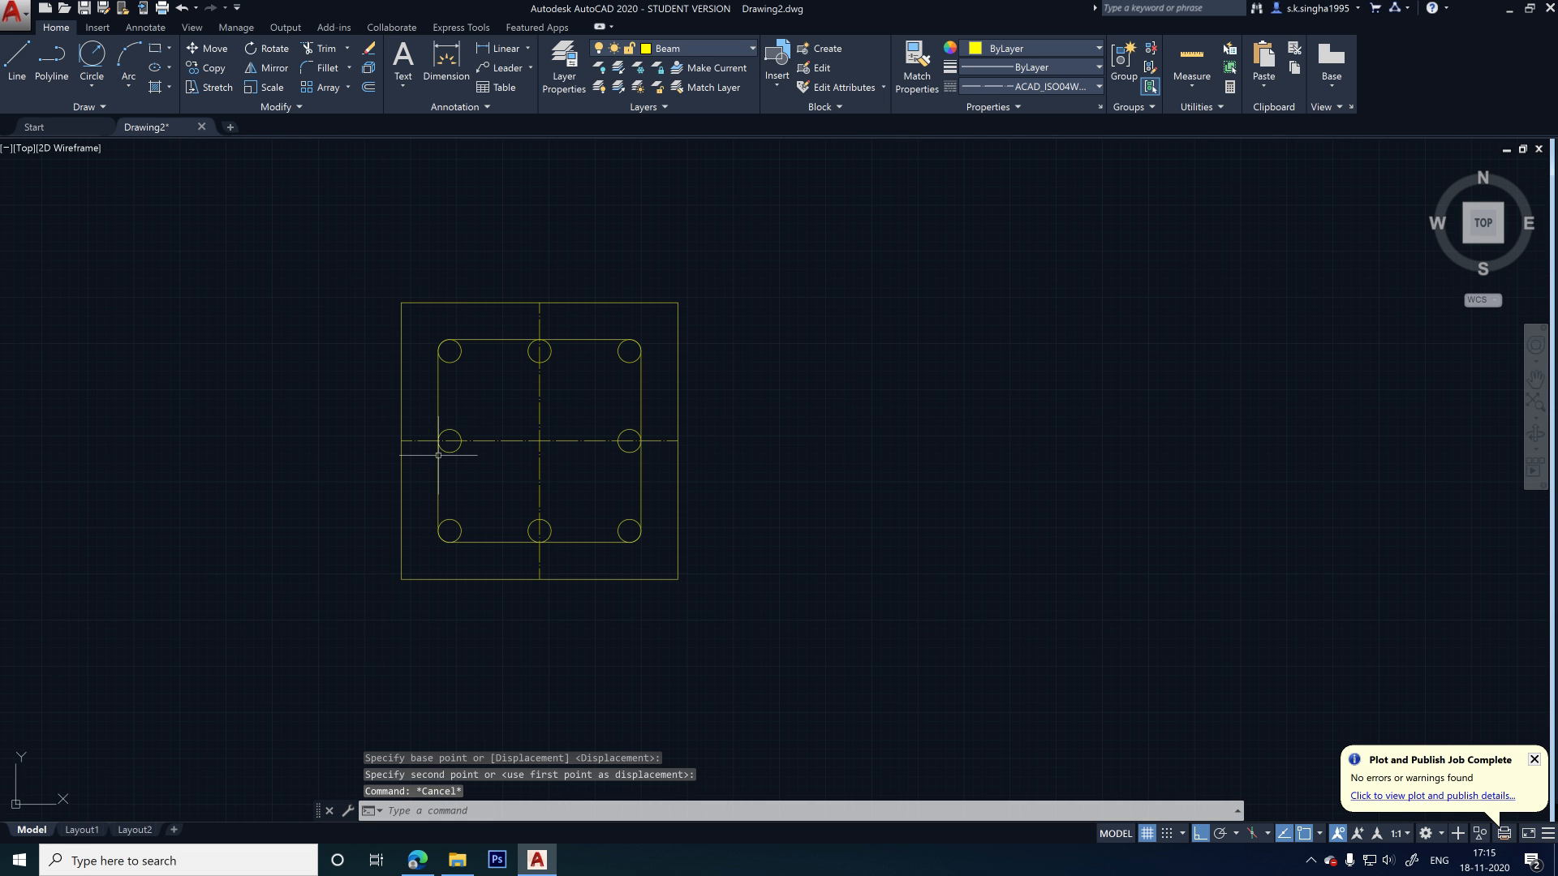
# - Start a block definition named column and select the whole section with its stirrup, bars and centrelines as its objects
pyautogui.scroll(-2, 599, 430)
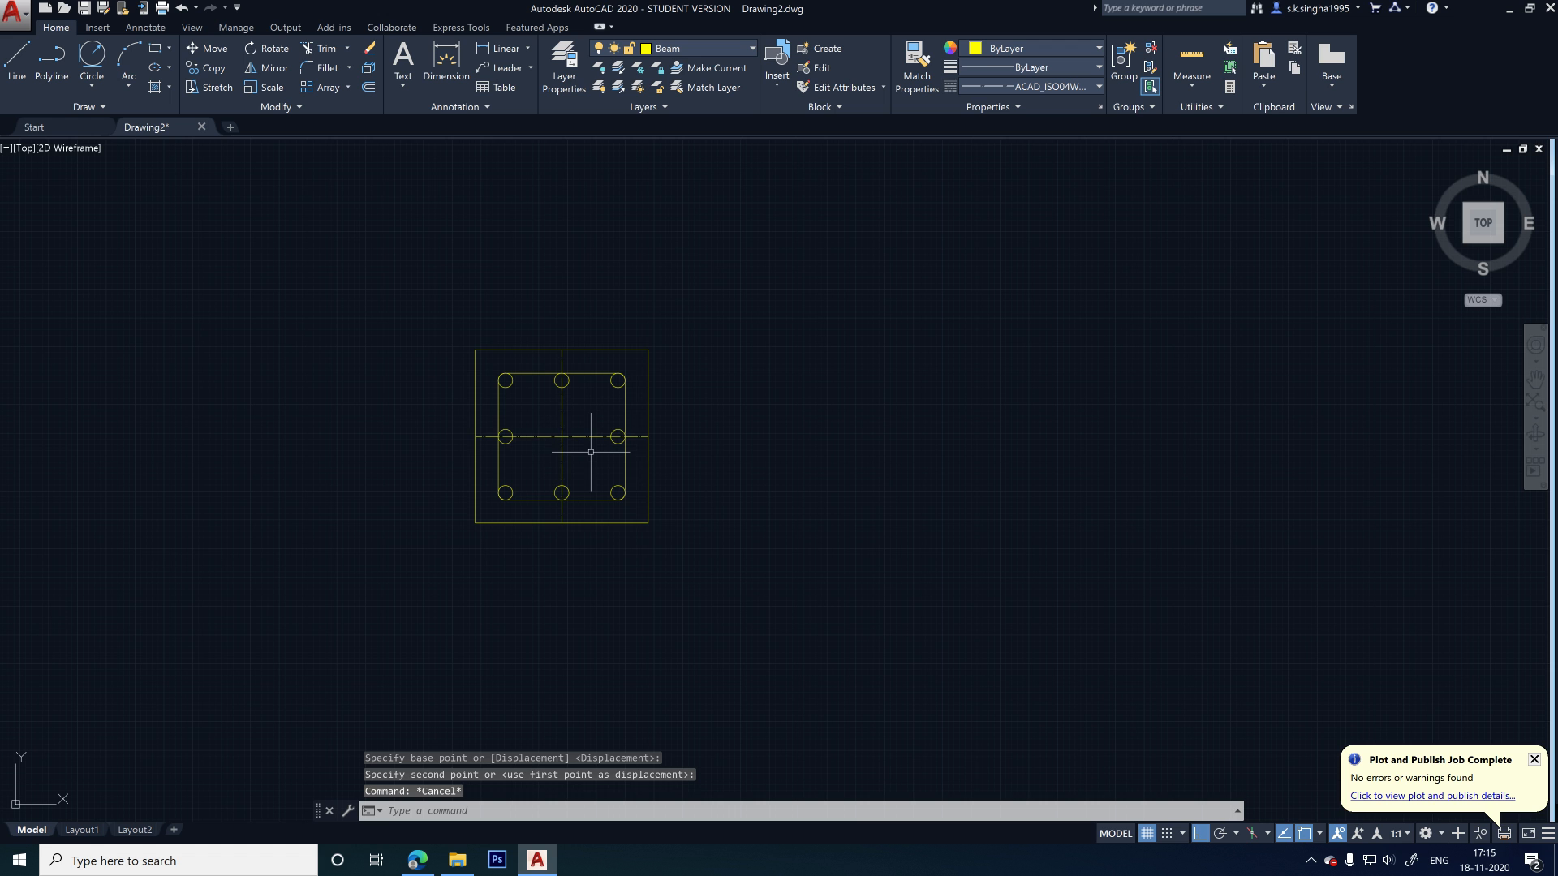
pyautogui.scroll(-4, 772, 445)
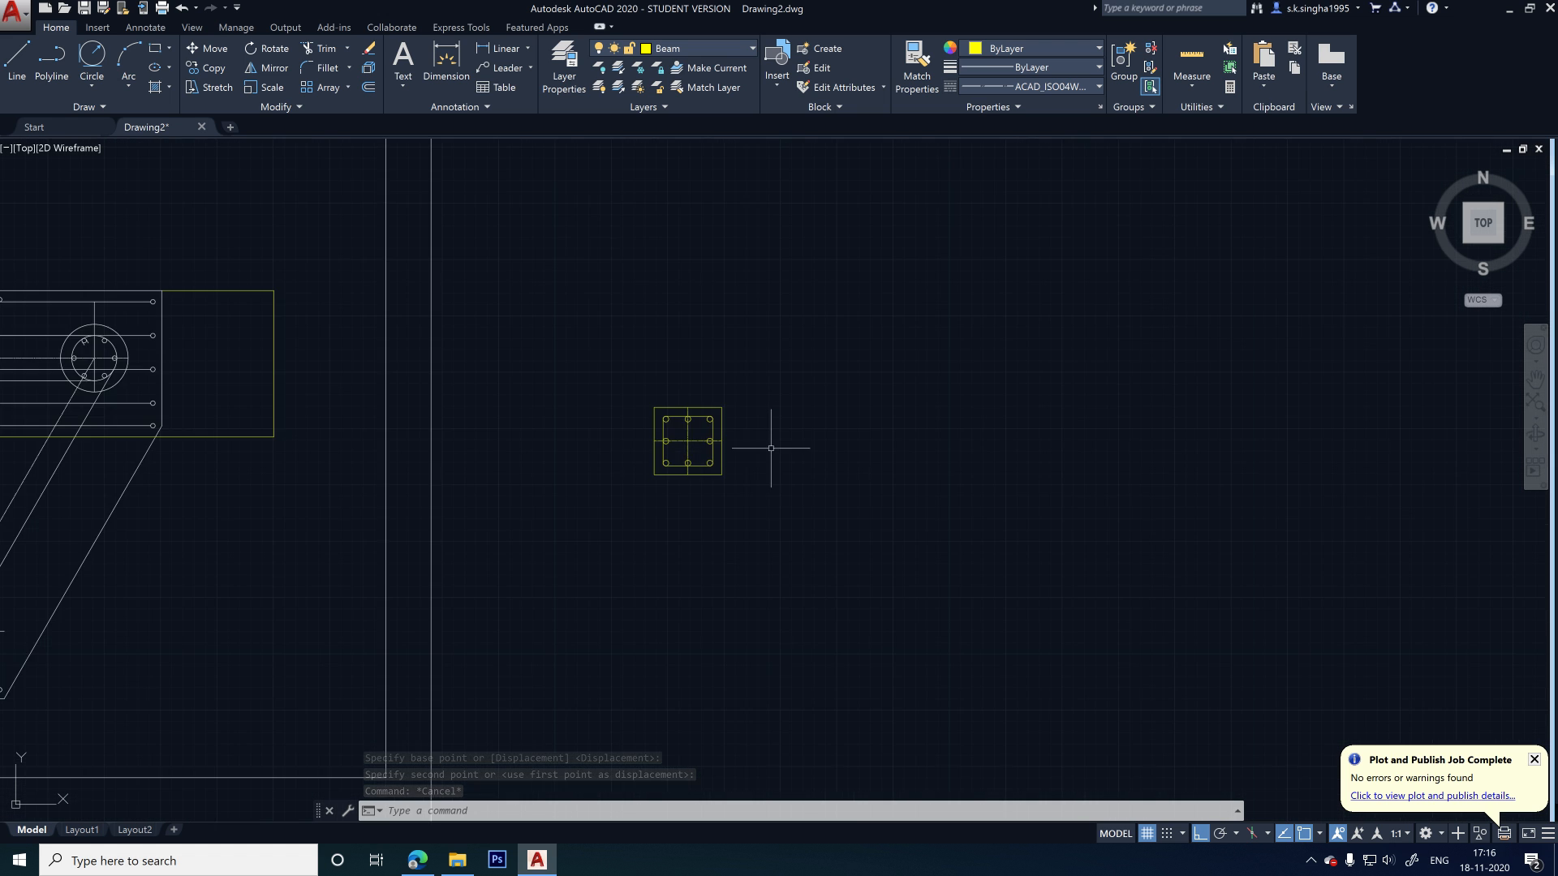
pyautogui.scroll(4, 689, 433)
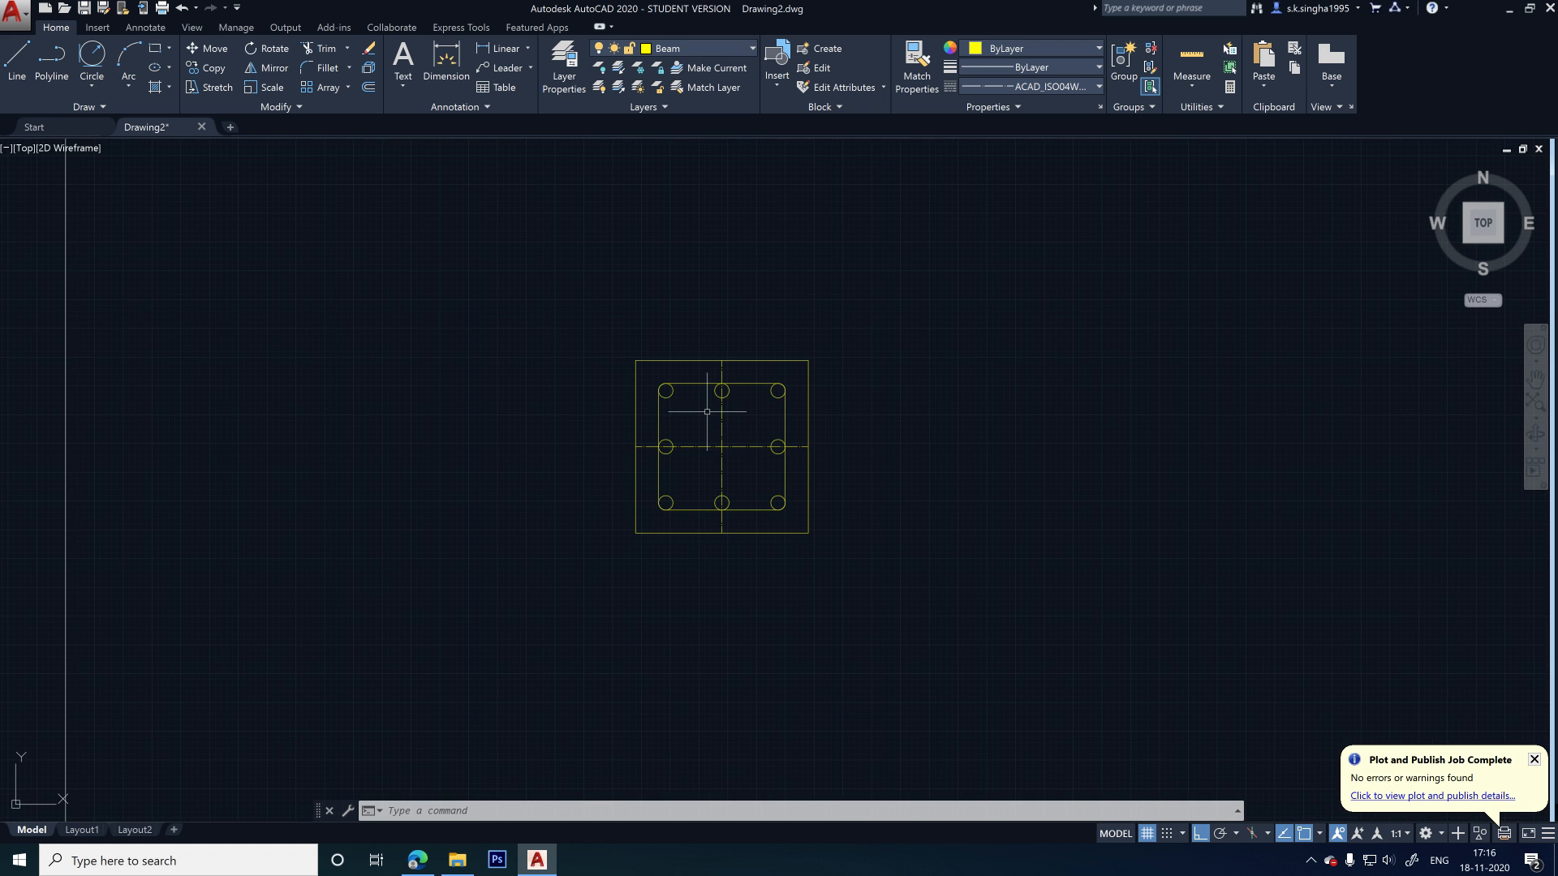
pyautogui.write('b')
pyautogui.press('Return')
pyautogui.moveTo(868, 232); pyautogui.dragTo(1018, 233)
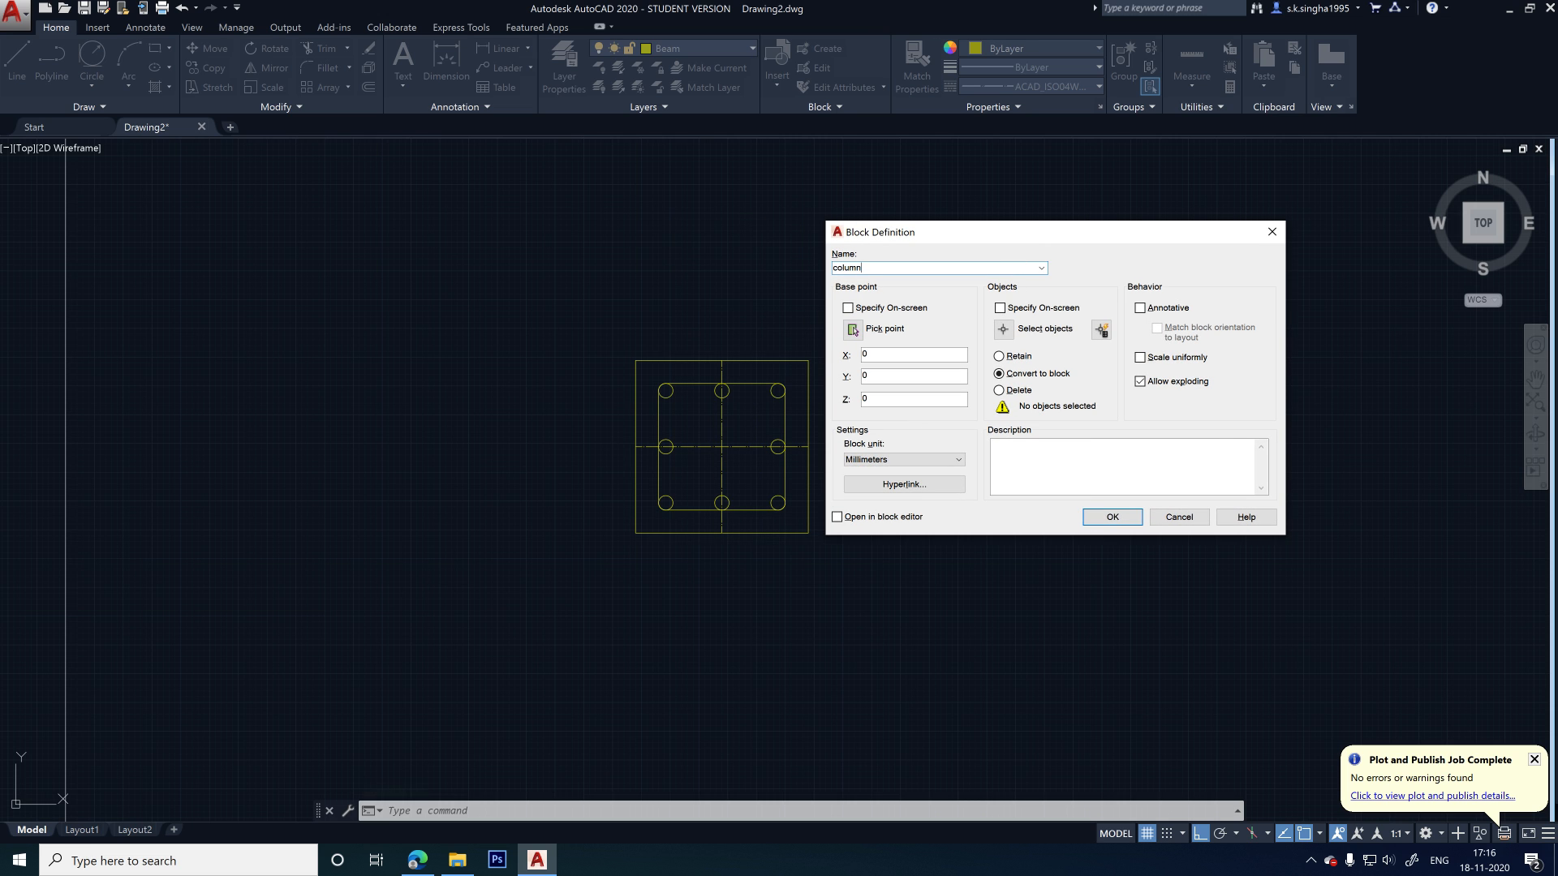
pyautogui.click(1018, 330)
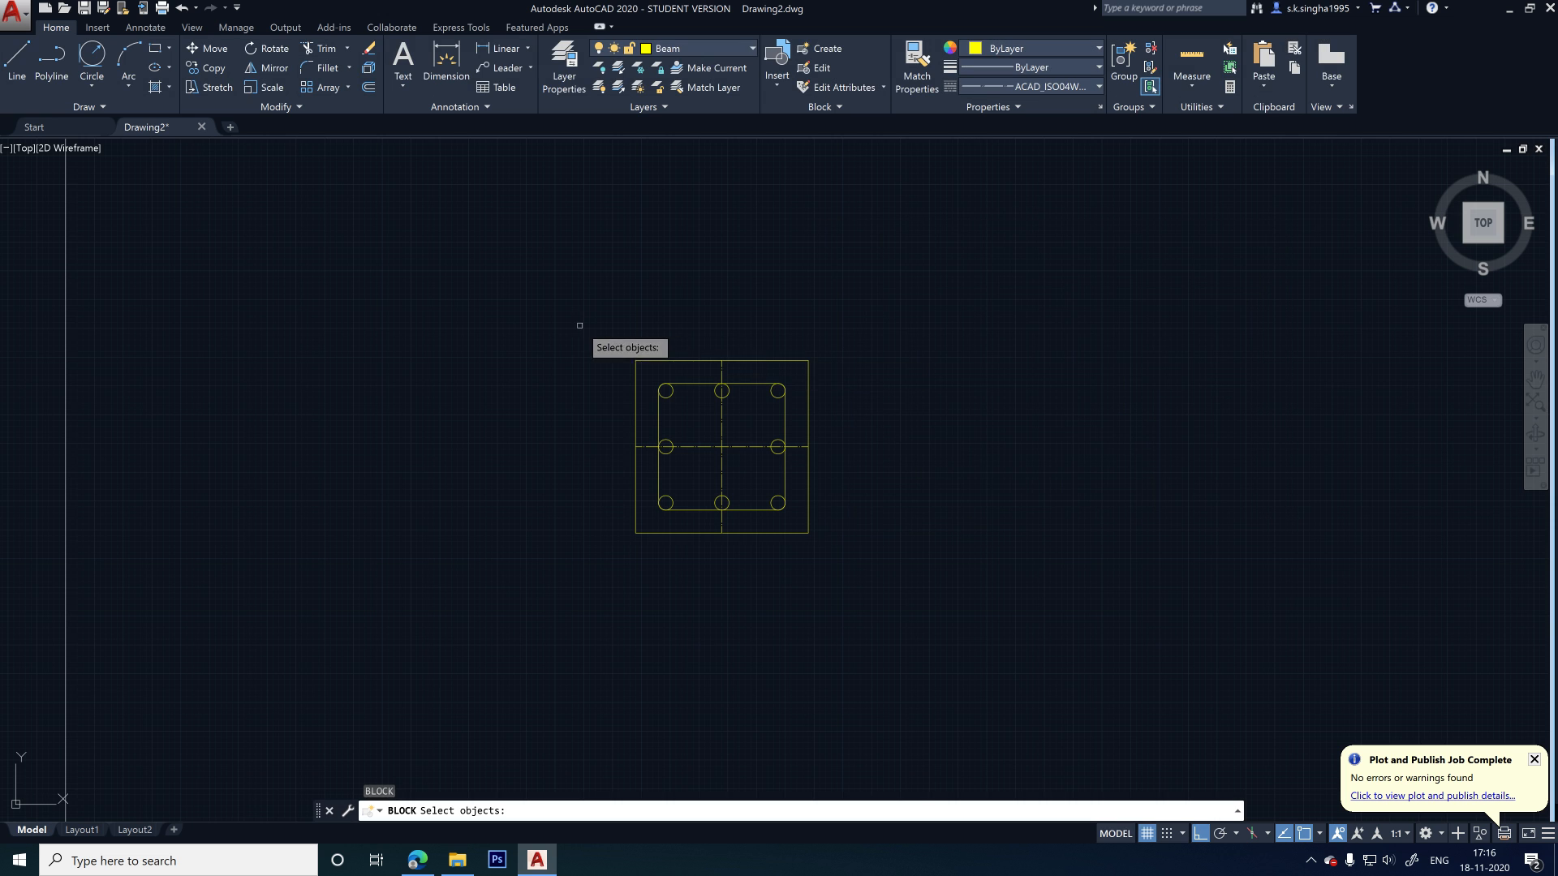
pyautogui.click(576, 323)
pyautogui.click(893, 555)
pyautogui.press('Return')
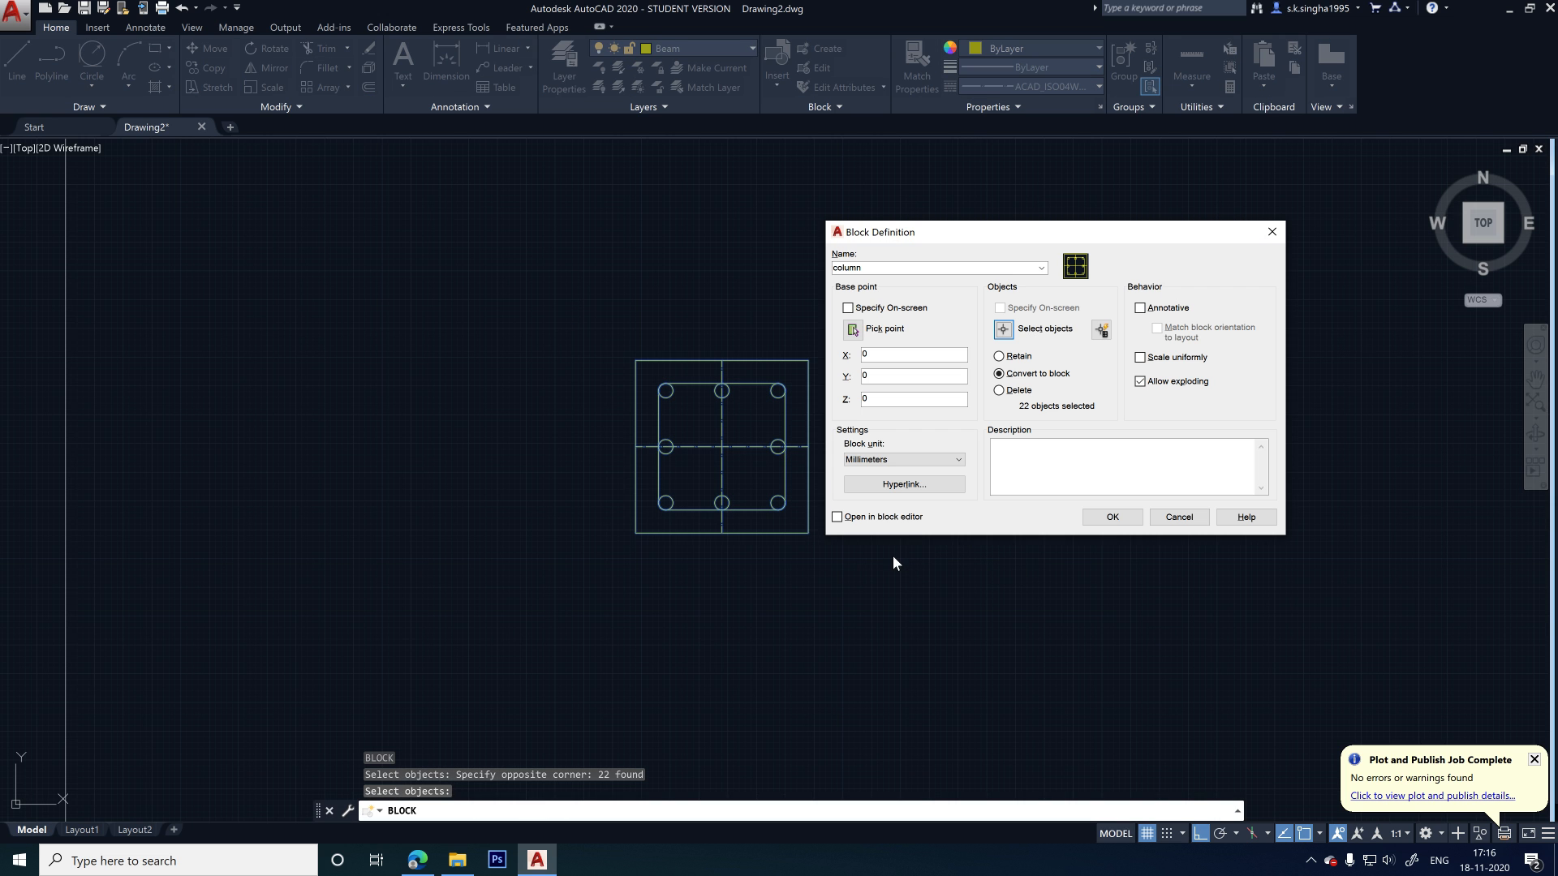
# - Set the block's base point at the intersection of the section's centrelines and create the column block
pyautogui.click(860, 330)
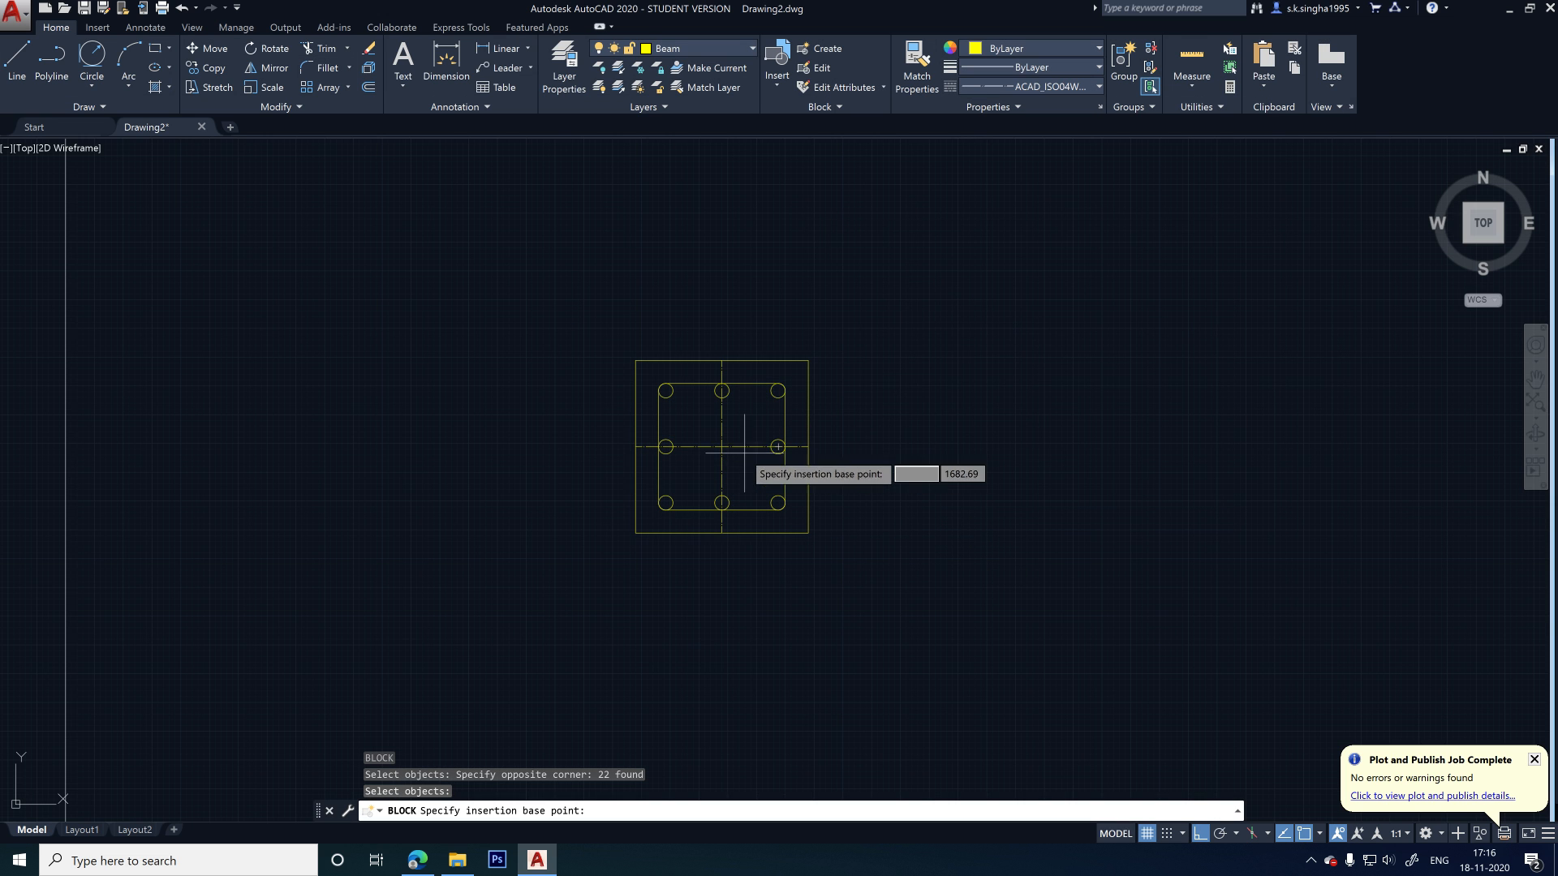
pyautogui.scroll(5, 777, 410)
pyautogui.click(777, 411)
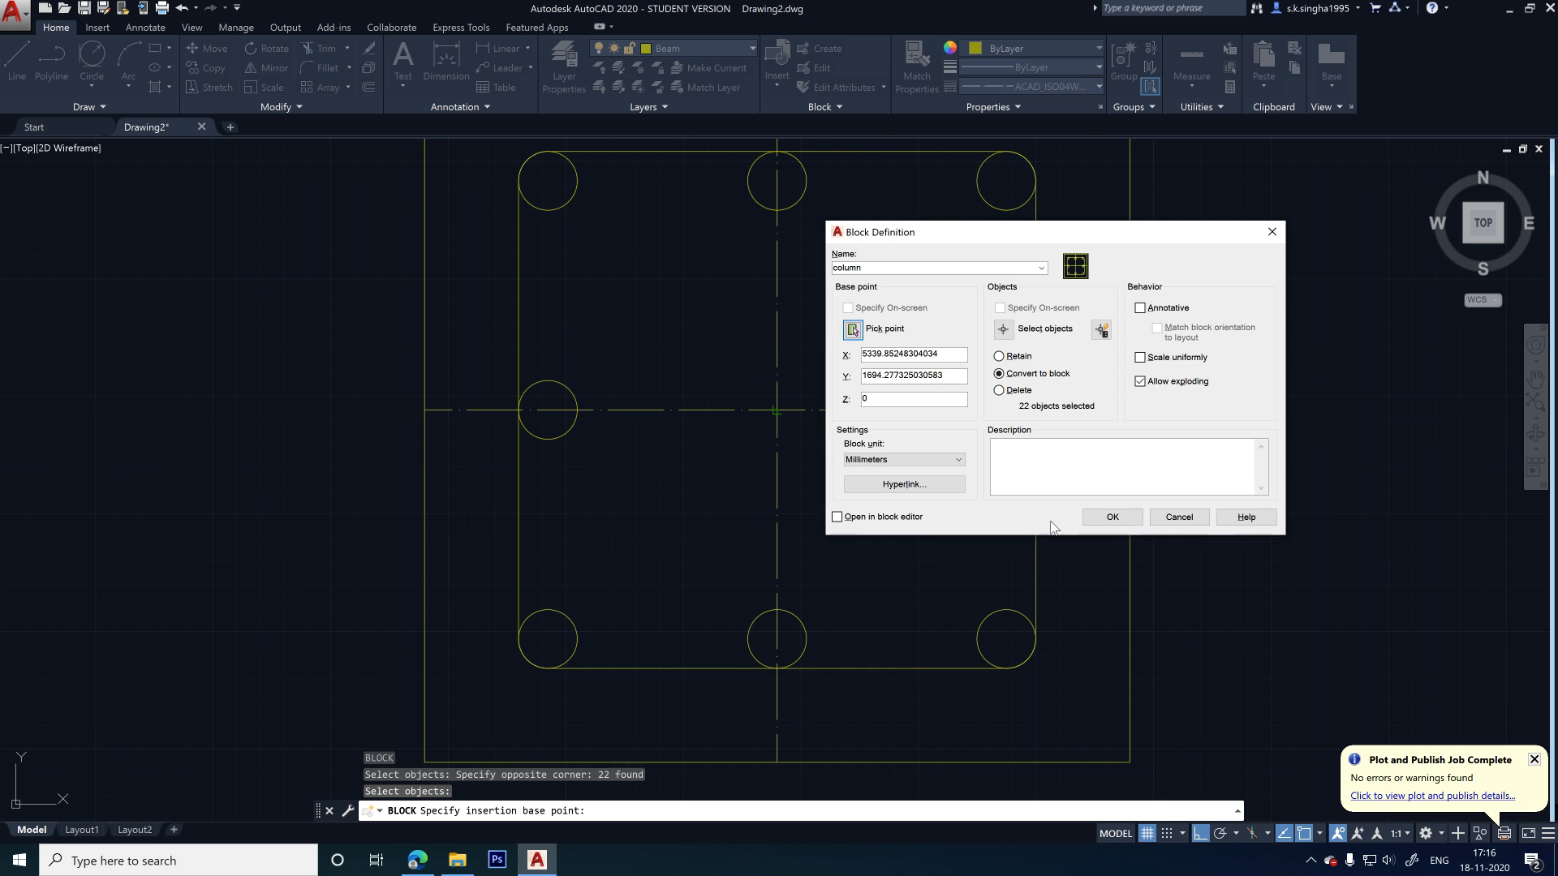
pyautogui.click(1102, 518)
pyautogui.scroll(-7, 1093, 479)
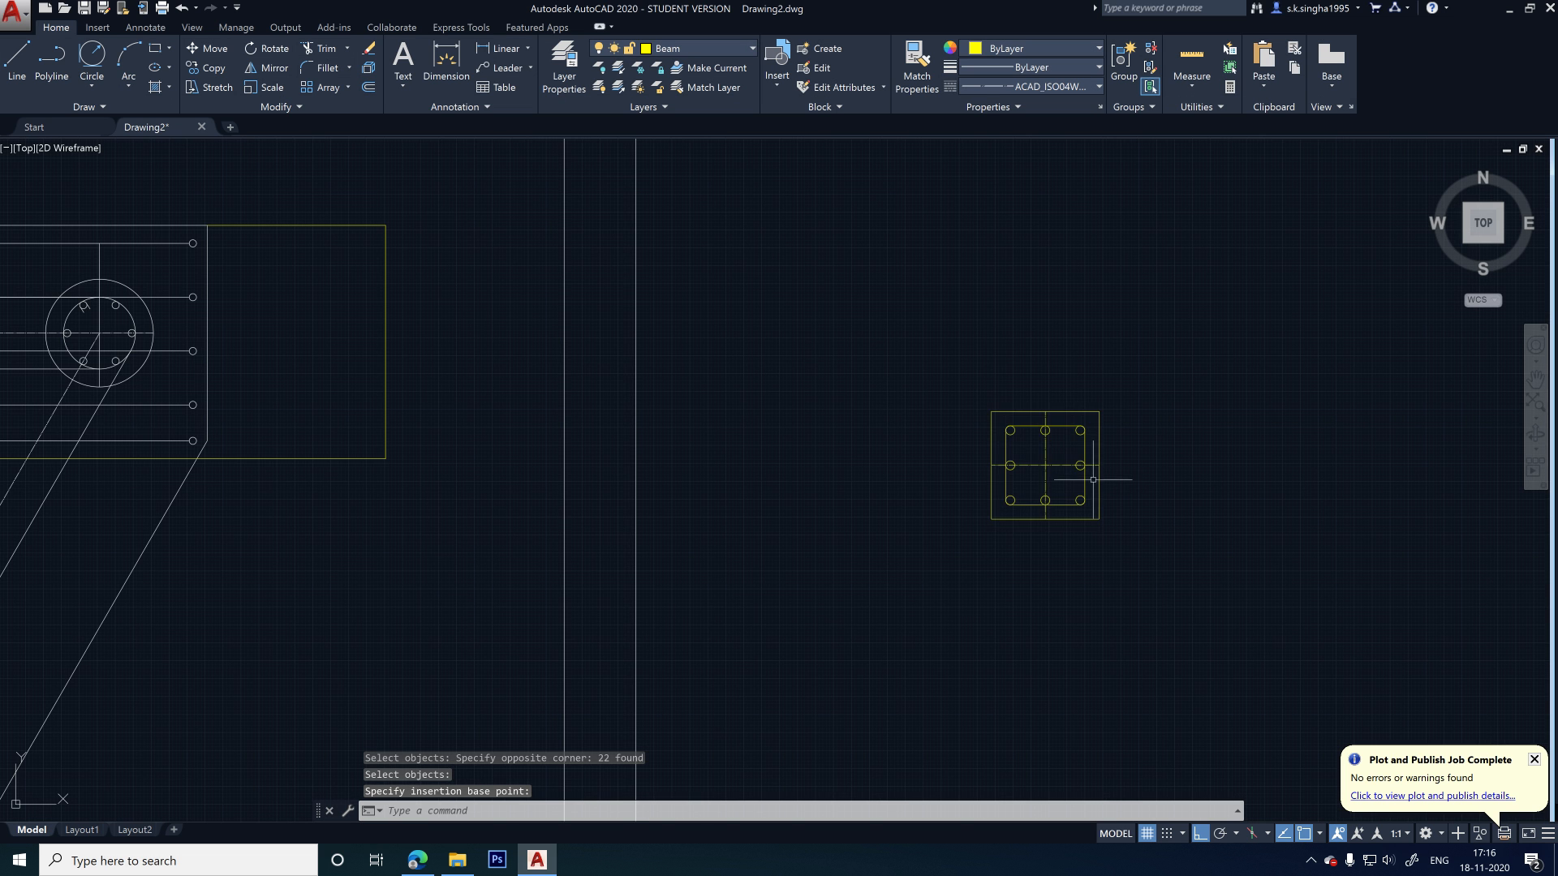
# - Turn Ortho off and move the column block by its centre grip to where the cap's vertical centreline meets the yellow horizontal line
pyautogui.click(1077, 414)
pyautogui.scroll(-3, 1071, 515)
pyautogui.scroll(3, 1102, 498)
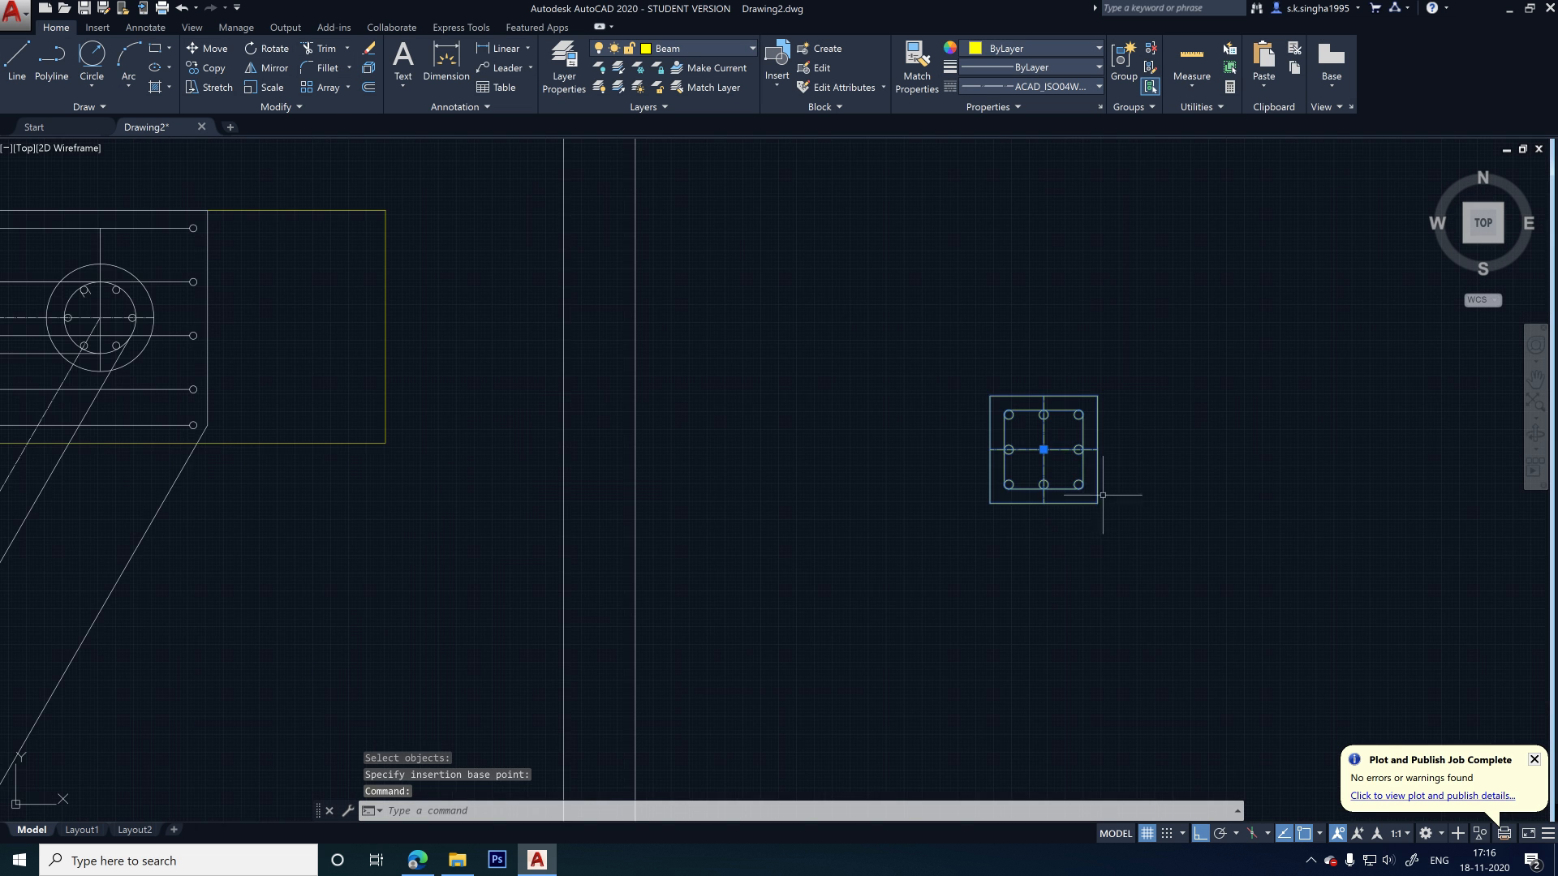
pyautogui.scroll(-2, 1116, 472)
pyautogui.click(1085, 457)
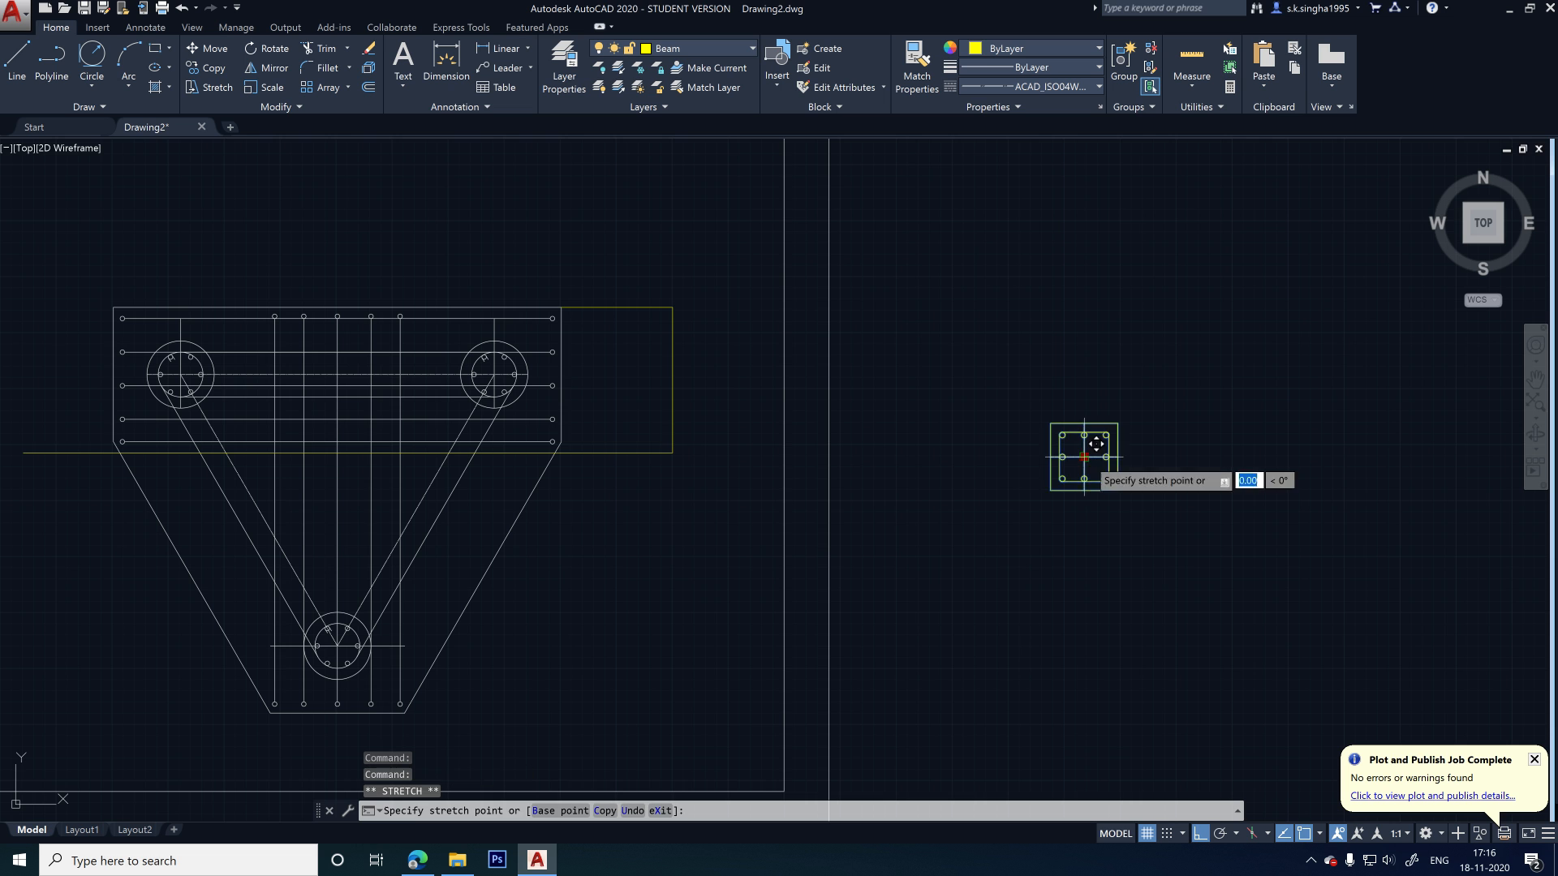
pyautogui.scroll(8, 479, 454)
pyautogui.scroll(-8, 674, 441)
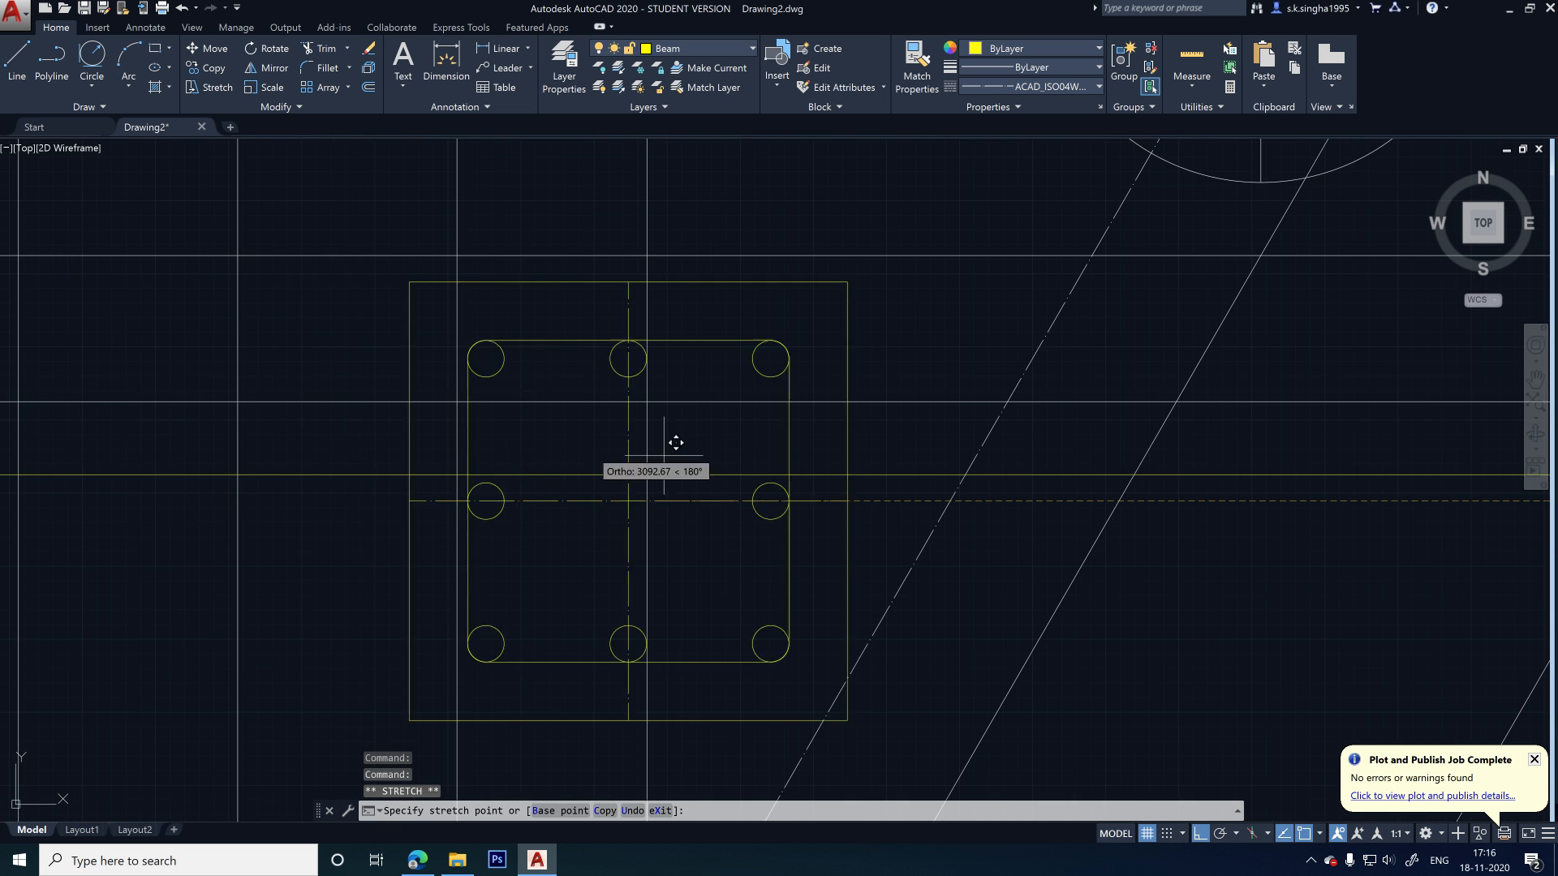
pyautogui.press('F8')
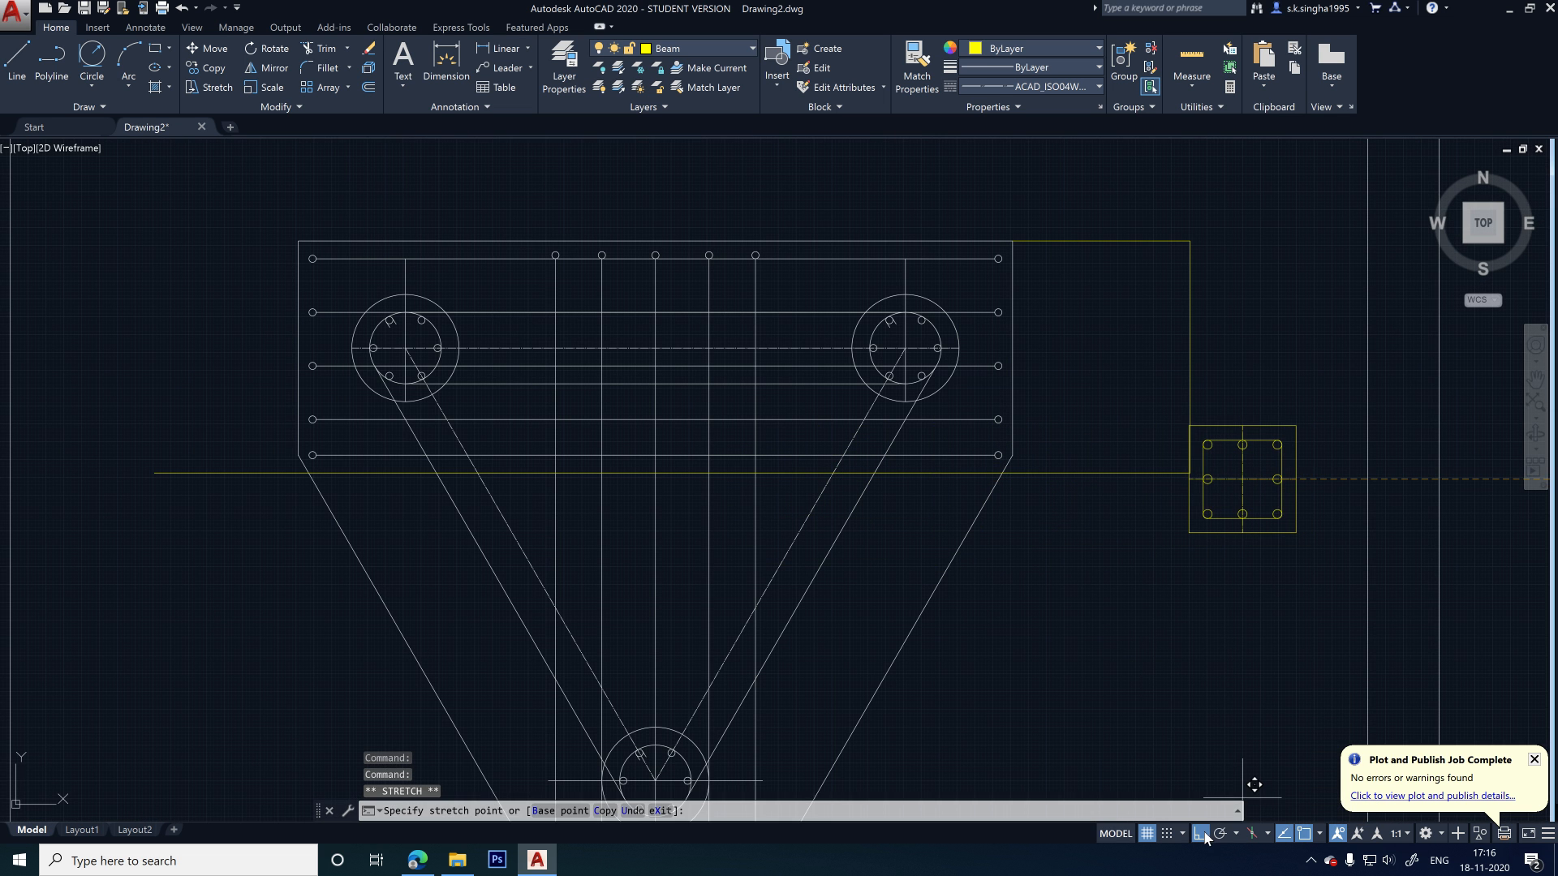
pyautogui.scroll(4, 783, 625)
pyautogui.scroll(-5, 855, 592)
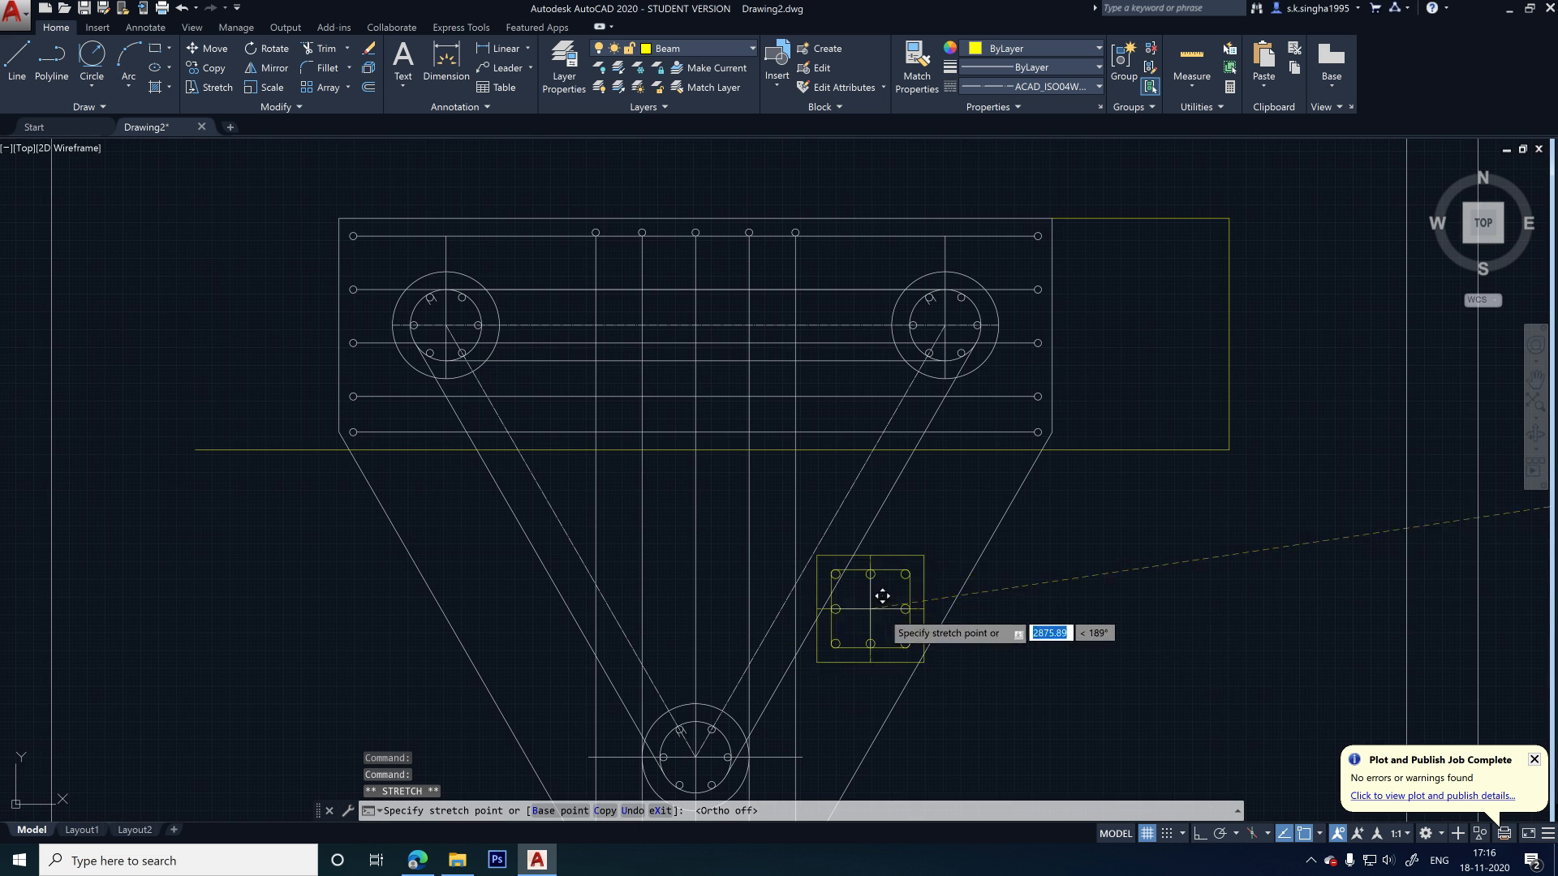
pyautogui.scroll(2, 682, 431)
pyautogui.press('Escape')
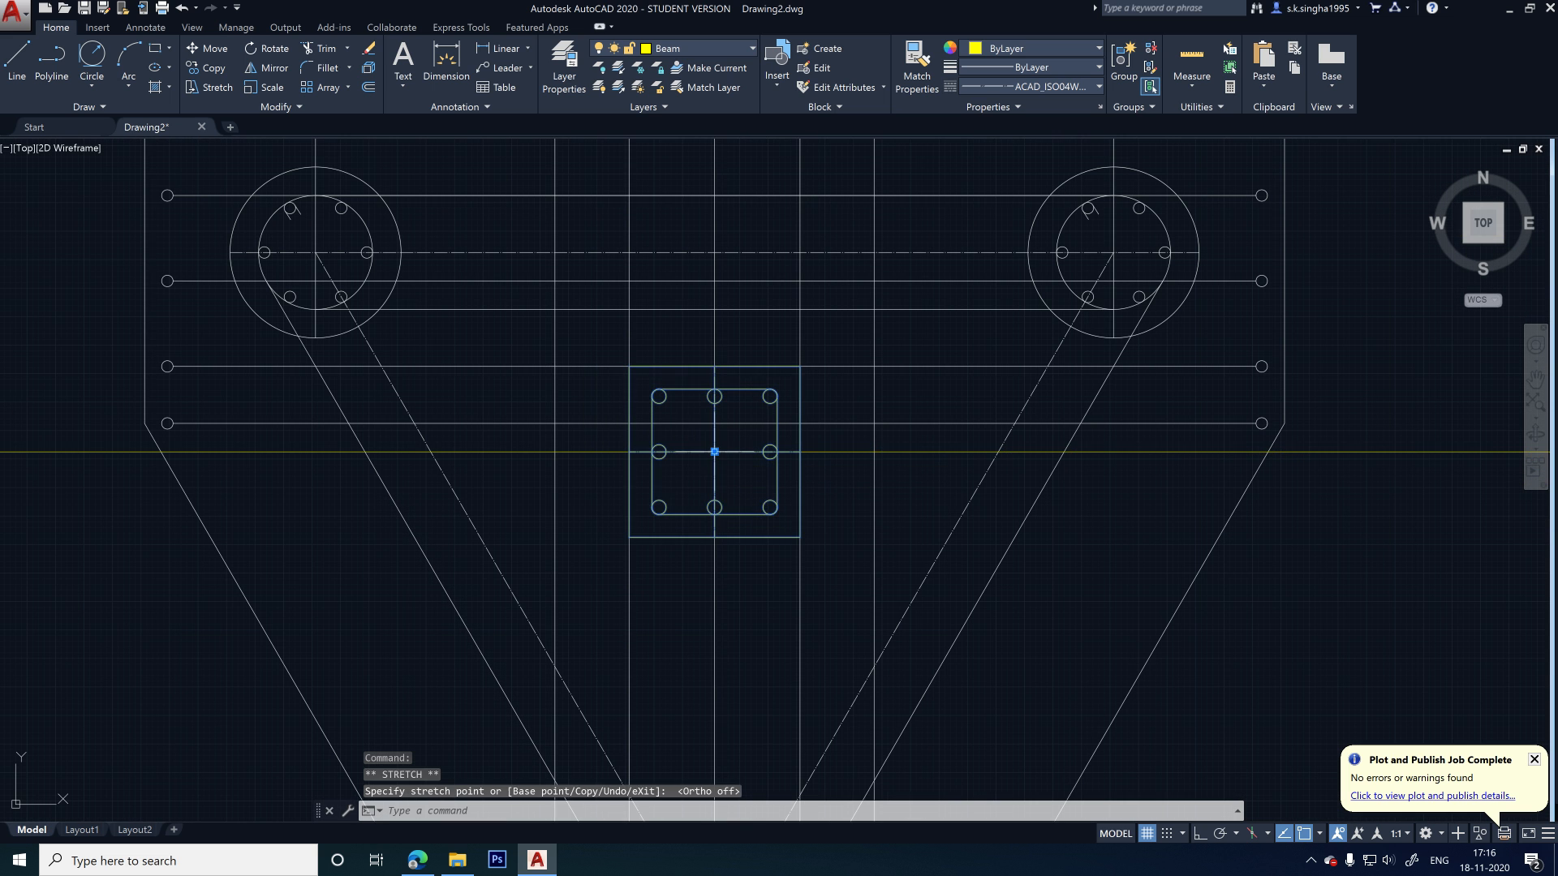
# - Delete the three yellow construction lines extending from the cap's upper right corner and across the column centre
pyautogui.scroll(-4, 714, 451)
pyautogui.click(1072, 385)
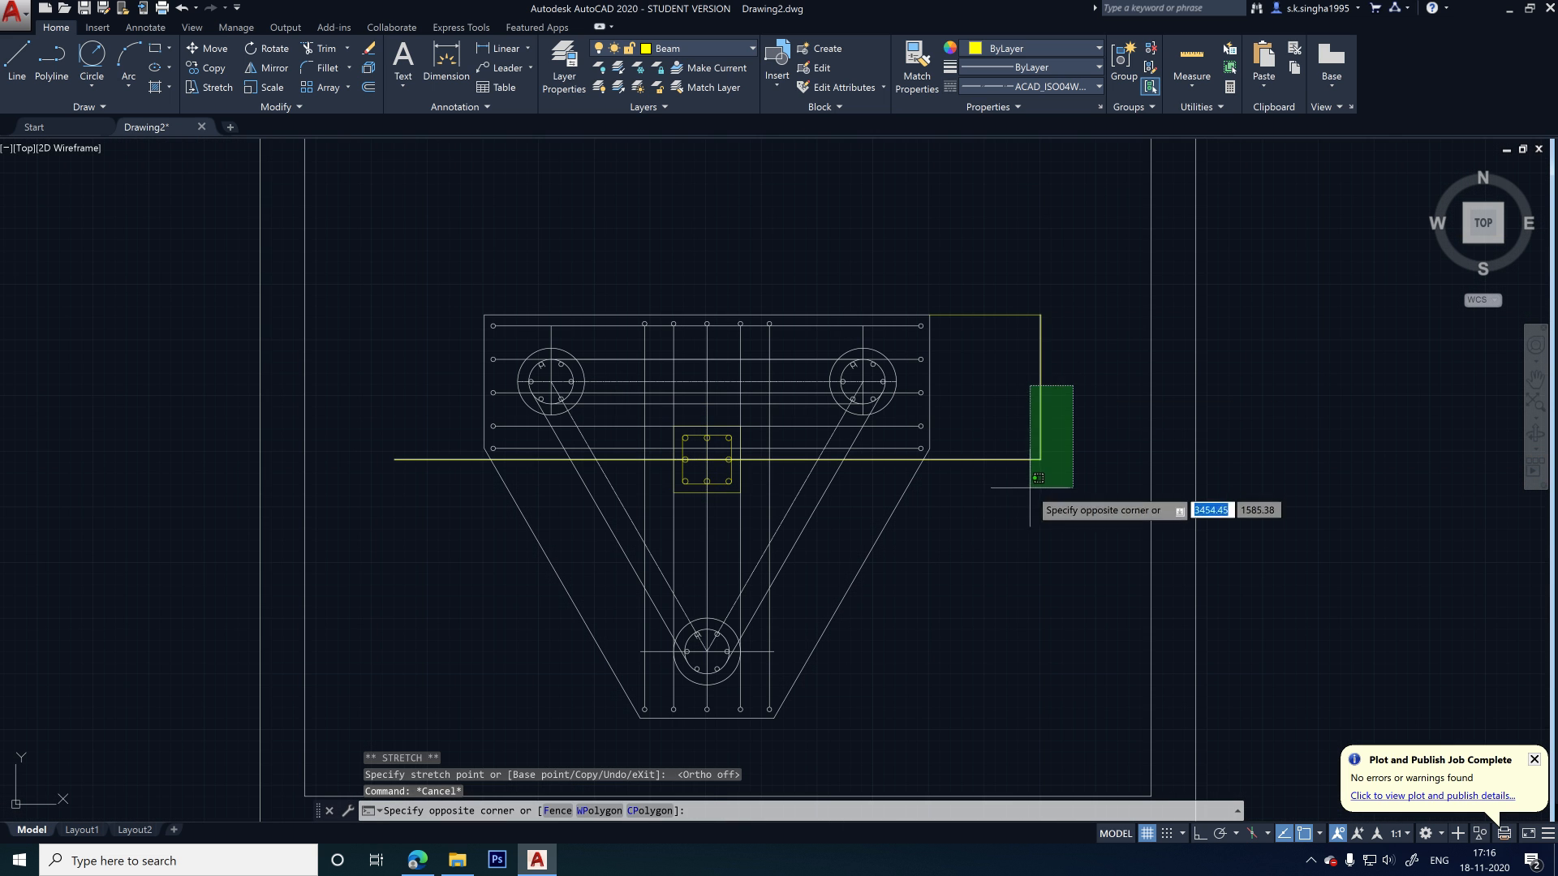
pyautogui.click(1029, 489)
pyautogui.click(1067, 329)
pyautogui.click(1002, 371)
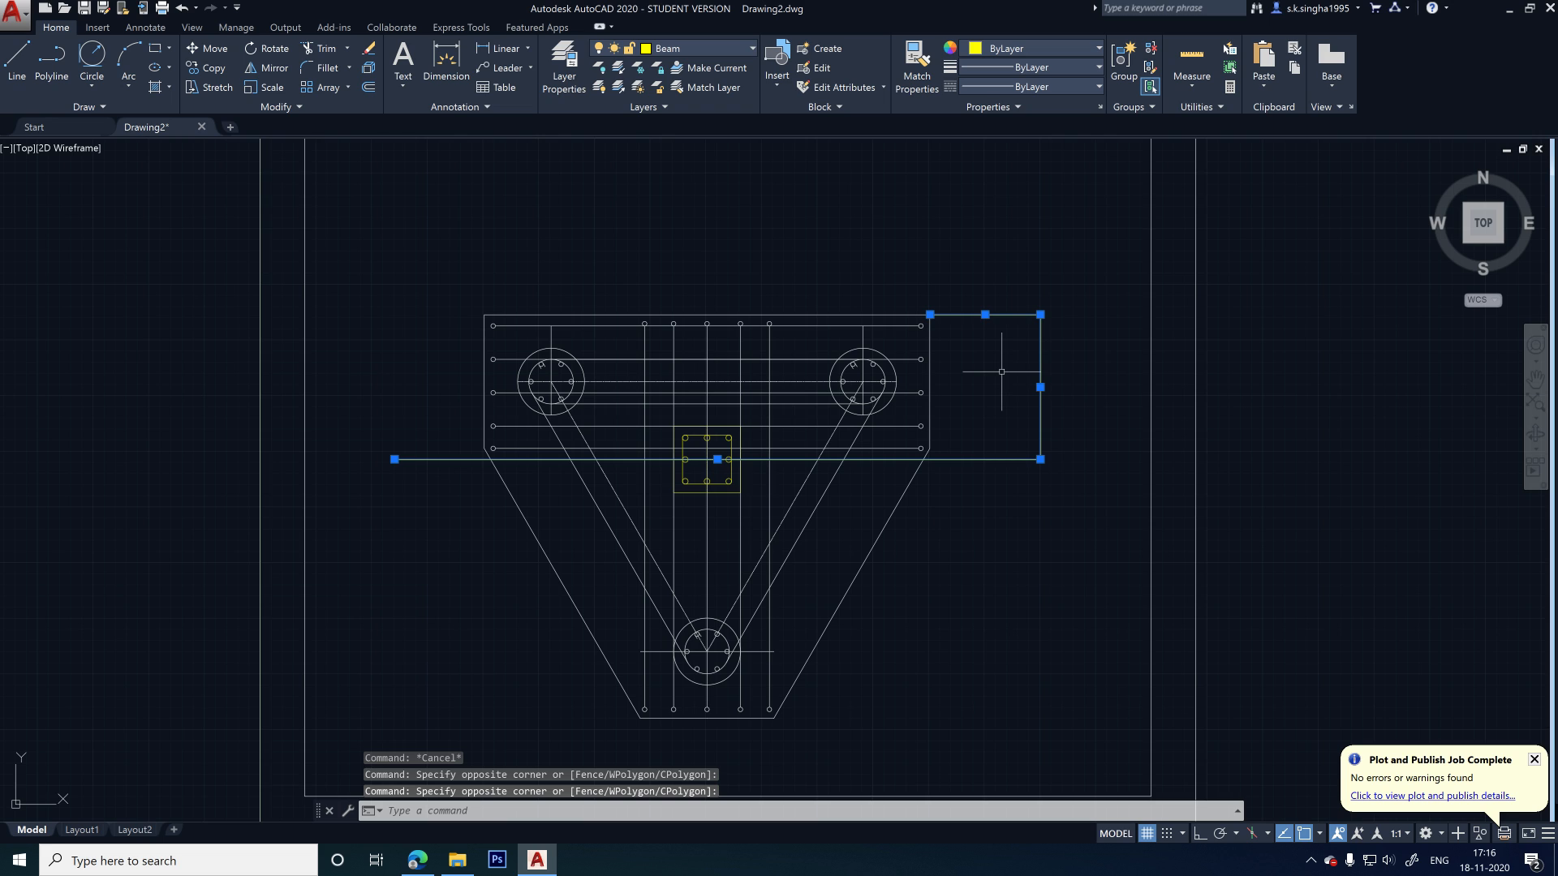
pyautogui.press('Delete')
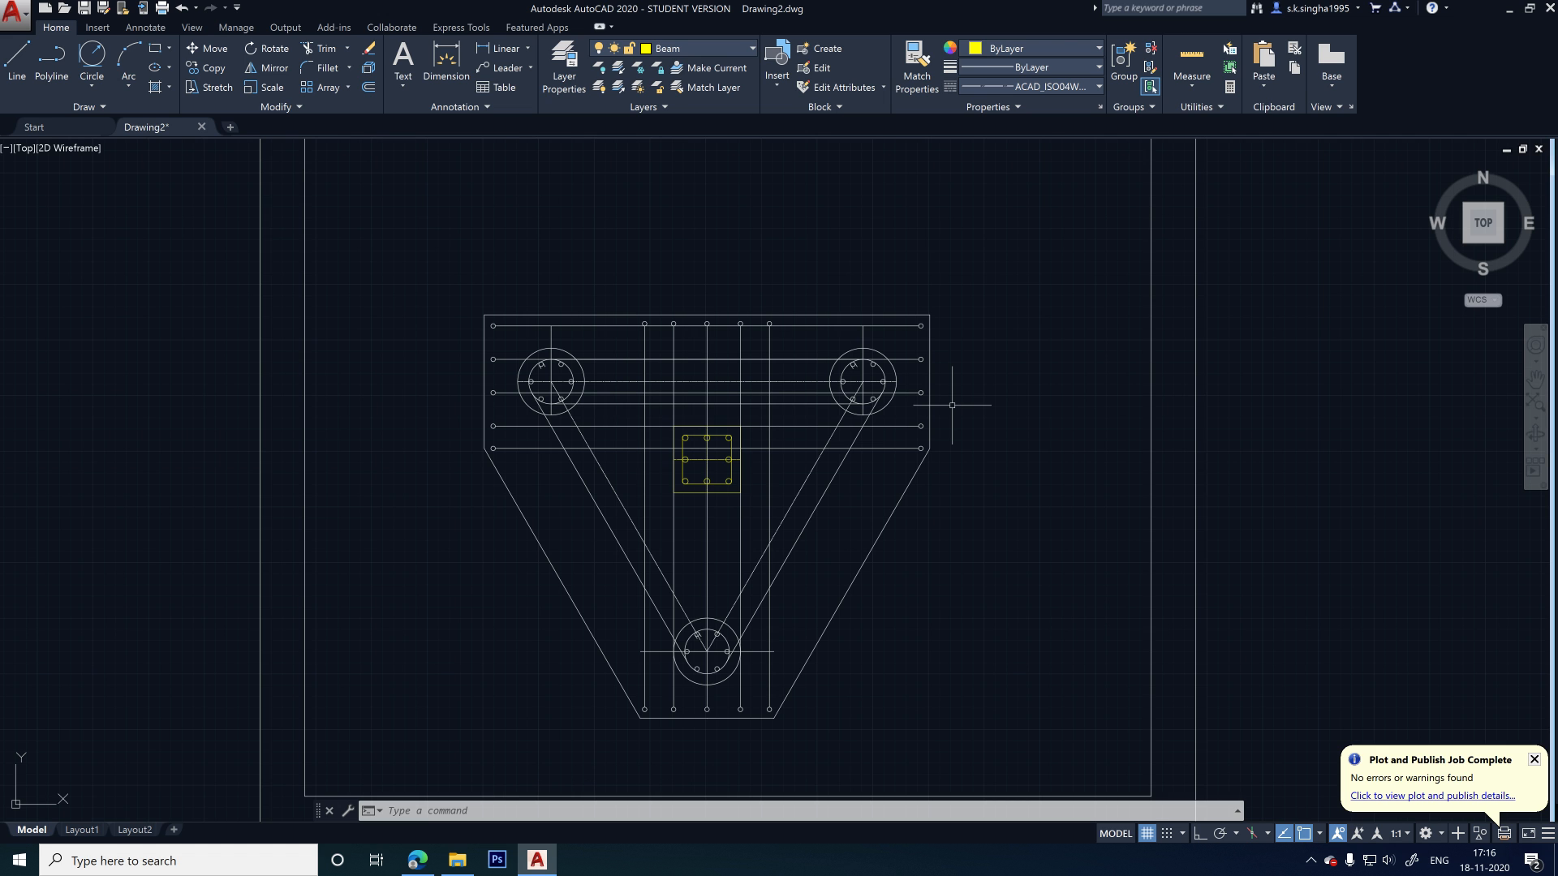
pyautogui.scroll(-2, 952, 405)
pyautogui.scroll(2, 890, 409)
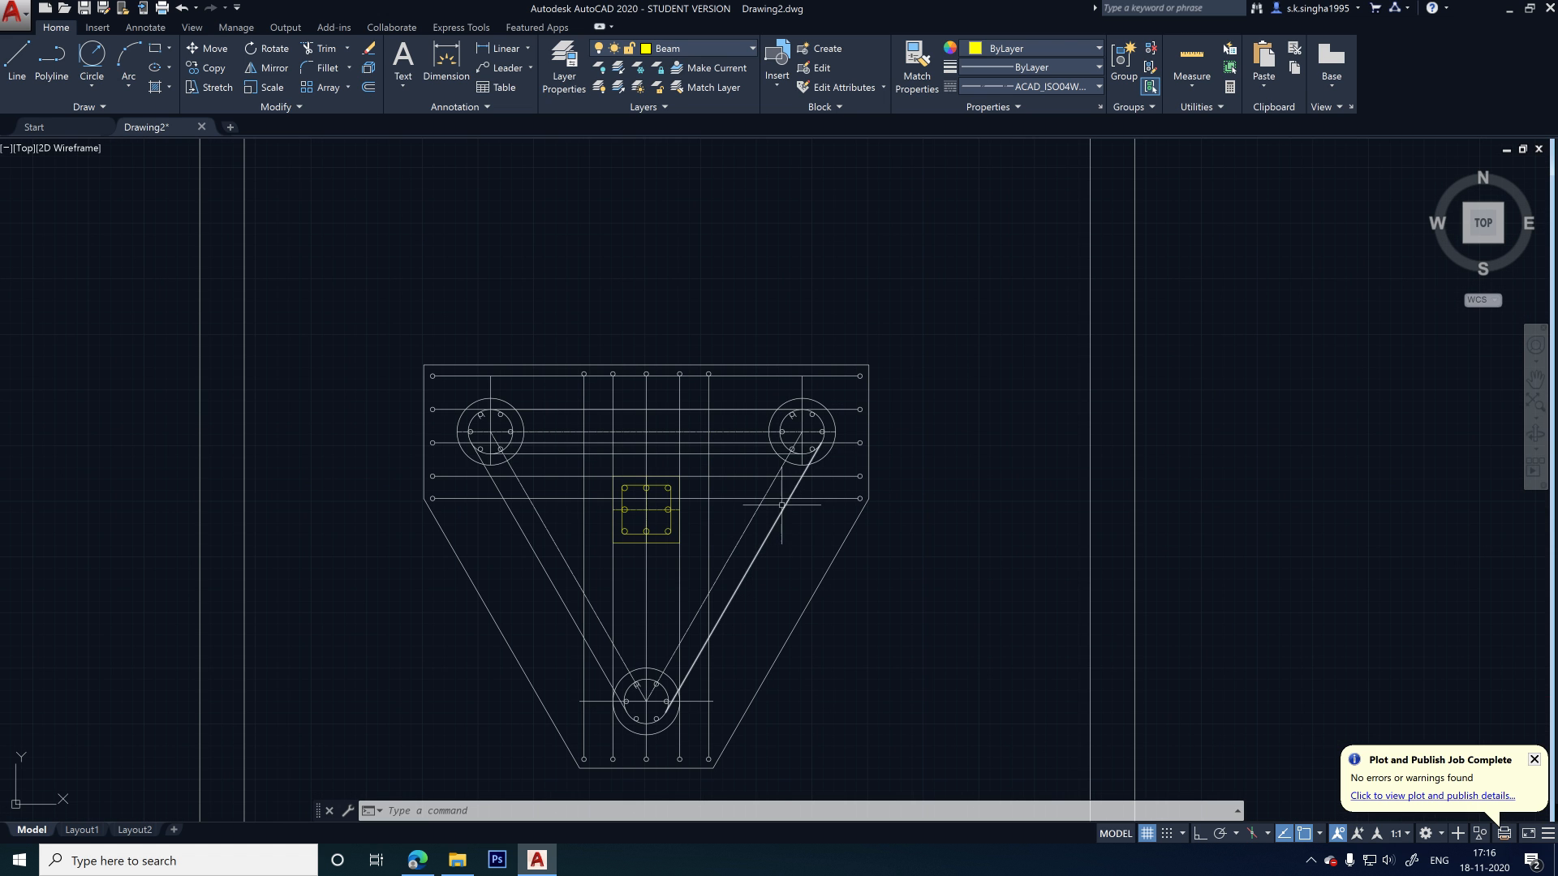
pyautogui.scroll(-2, 797, 406)
pyautogui.scroll(2, 804, 417)
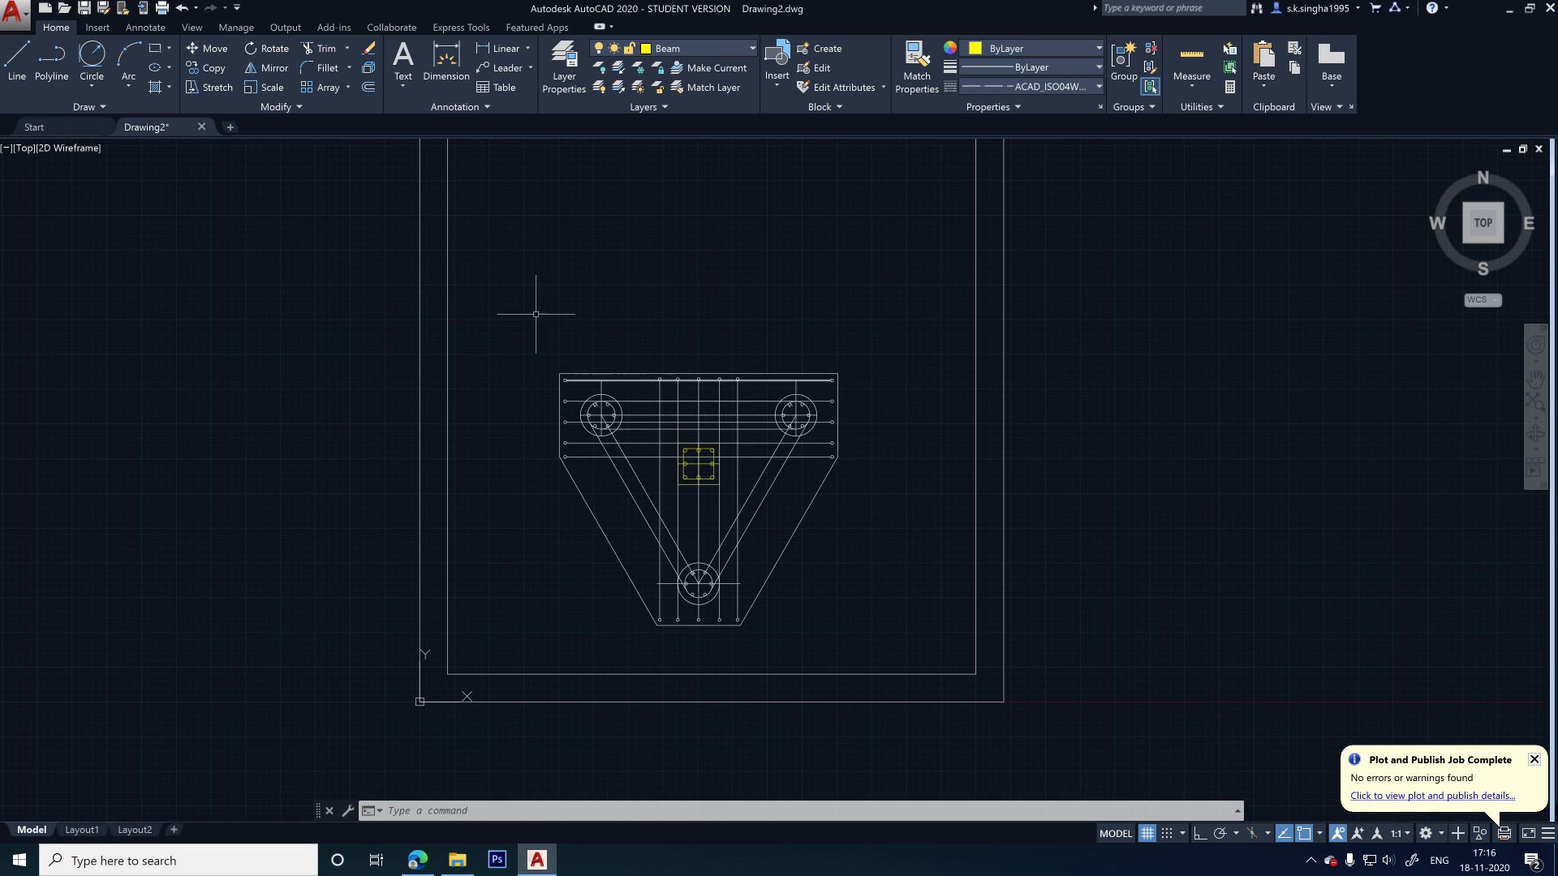
pyautogui.moveTo(792, 404); pyautogui.dragTo(694, 402, button='middle')
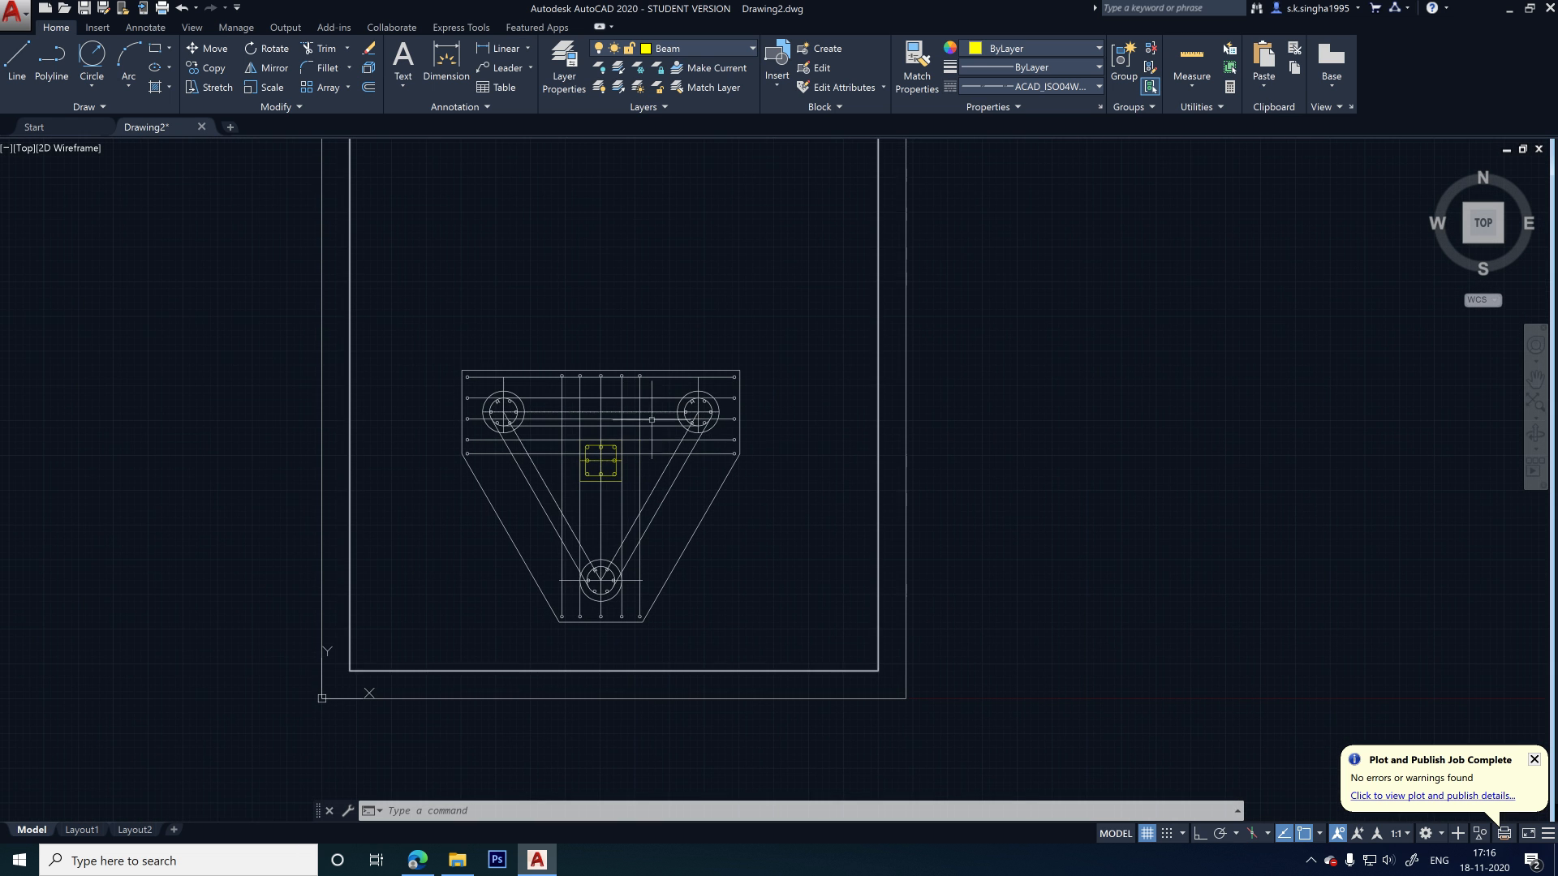
pyautogui.scroll(2, 609, 462)
pyautogui.scroll(2, 884, 326)
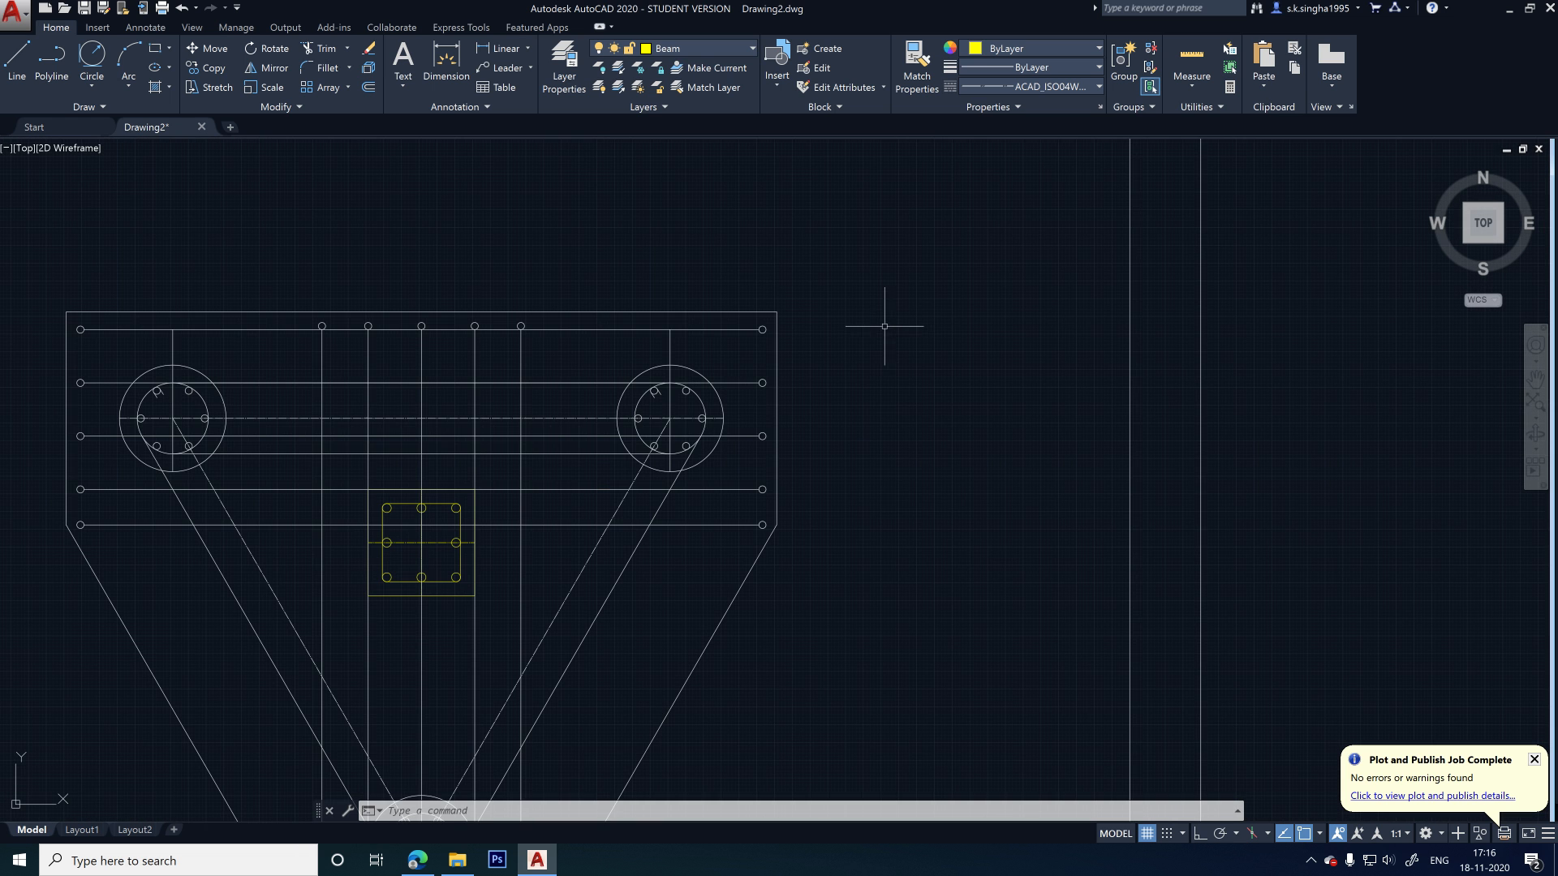
# - Dimension the cap's vertical right edge between its two corners, placing the dimension line just outside the edge
pyautogui.click(502, 48)
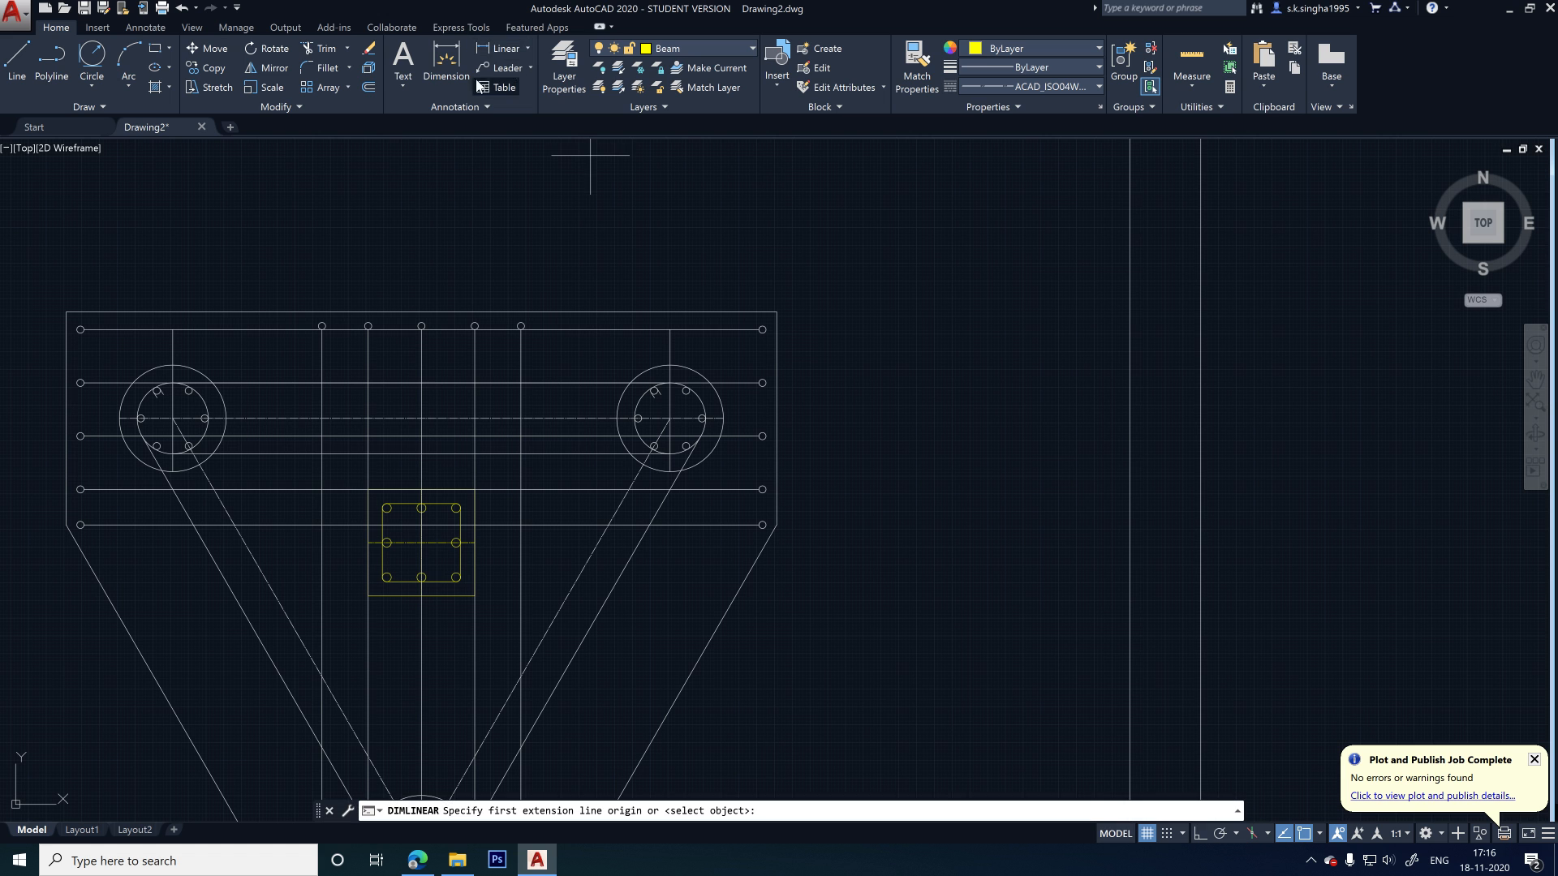
pyautogui.click(446, 60)
pyautogui.scroll(2, 840, 339)
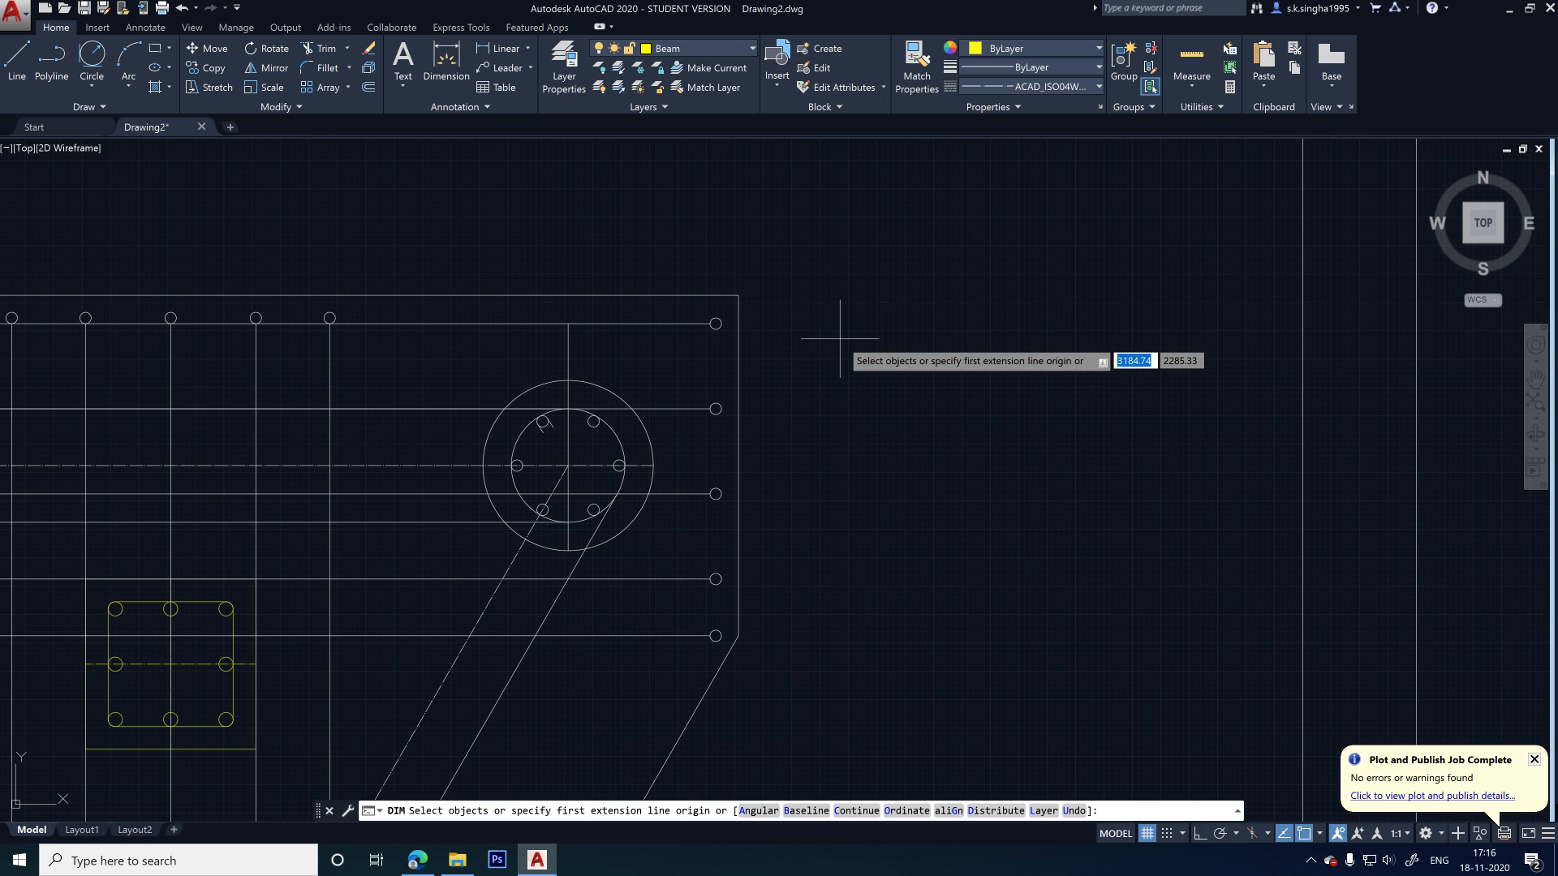
pyautogui.click(757, 294)
pyautogui.click(446, 61)
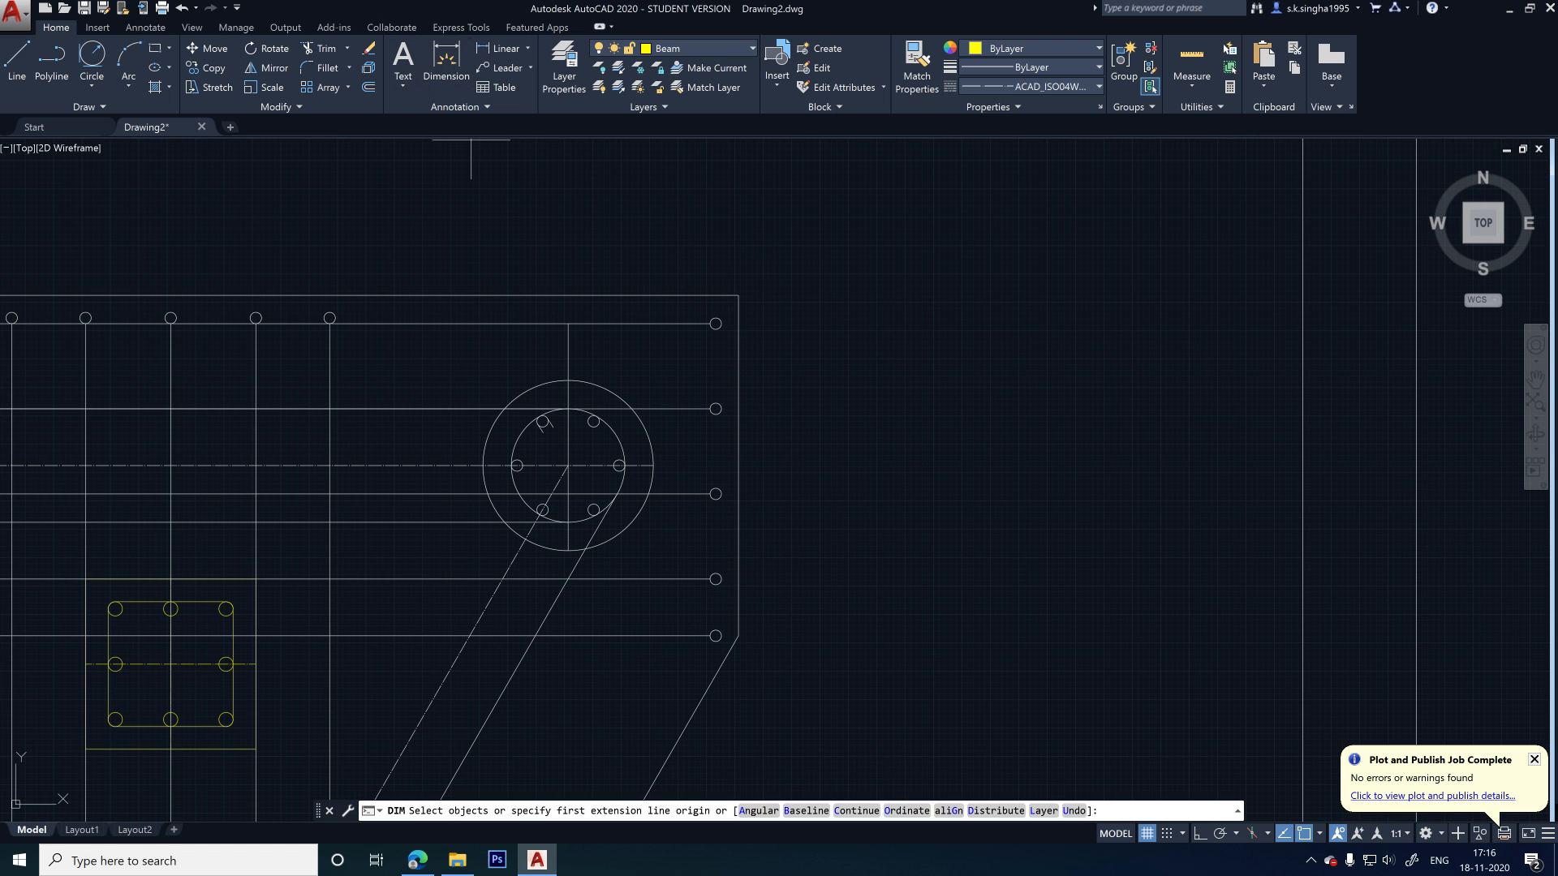
pyautogui.click(738, 295)
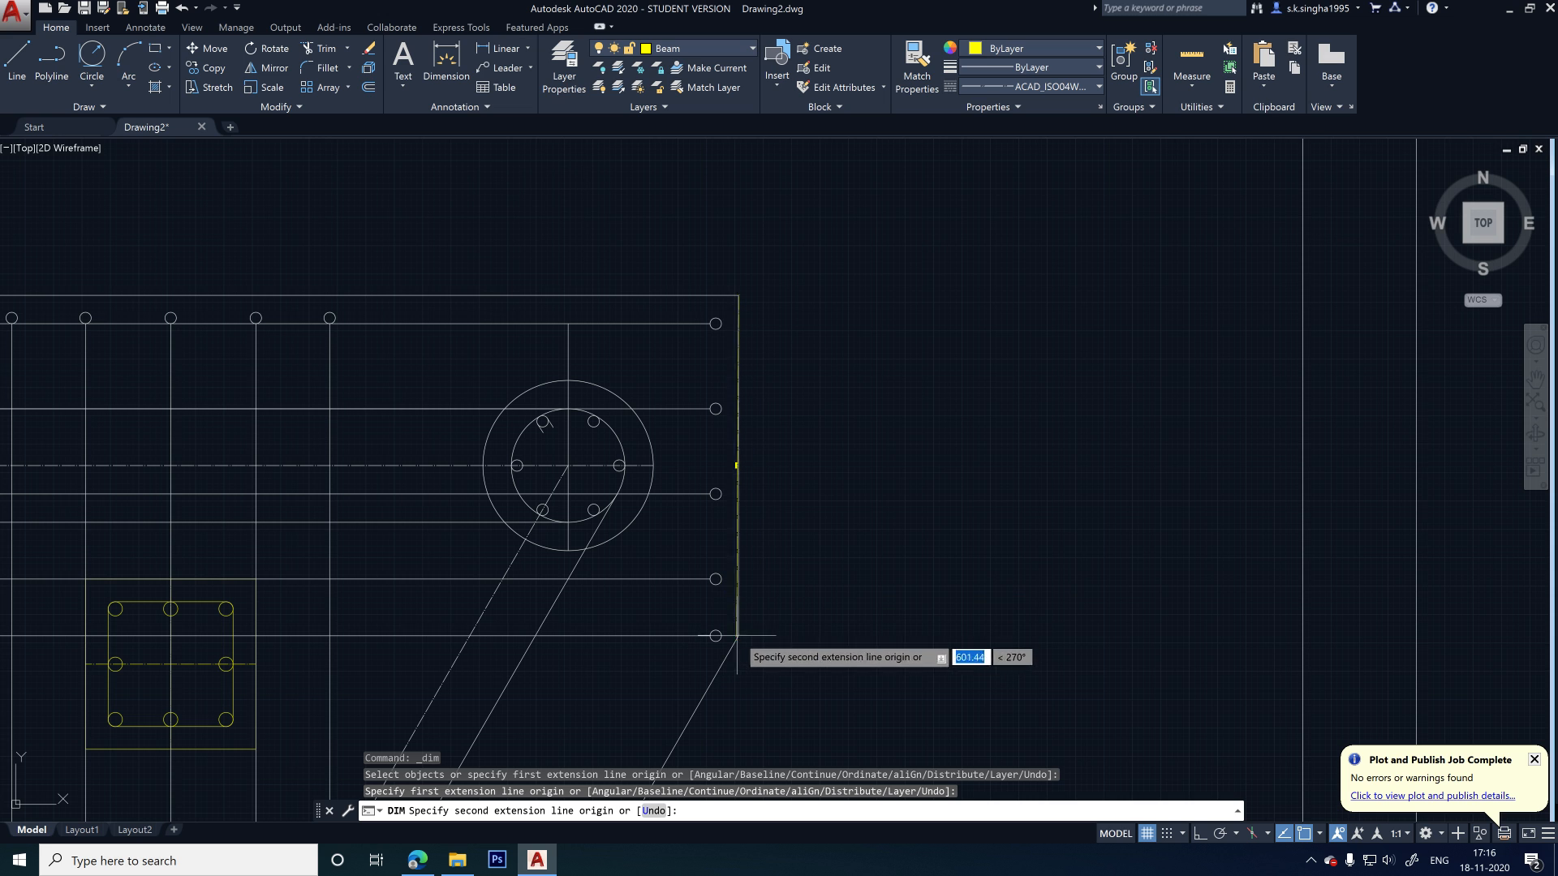
pyautogui.click(739, 636)
pyautogui.click(797, 616)
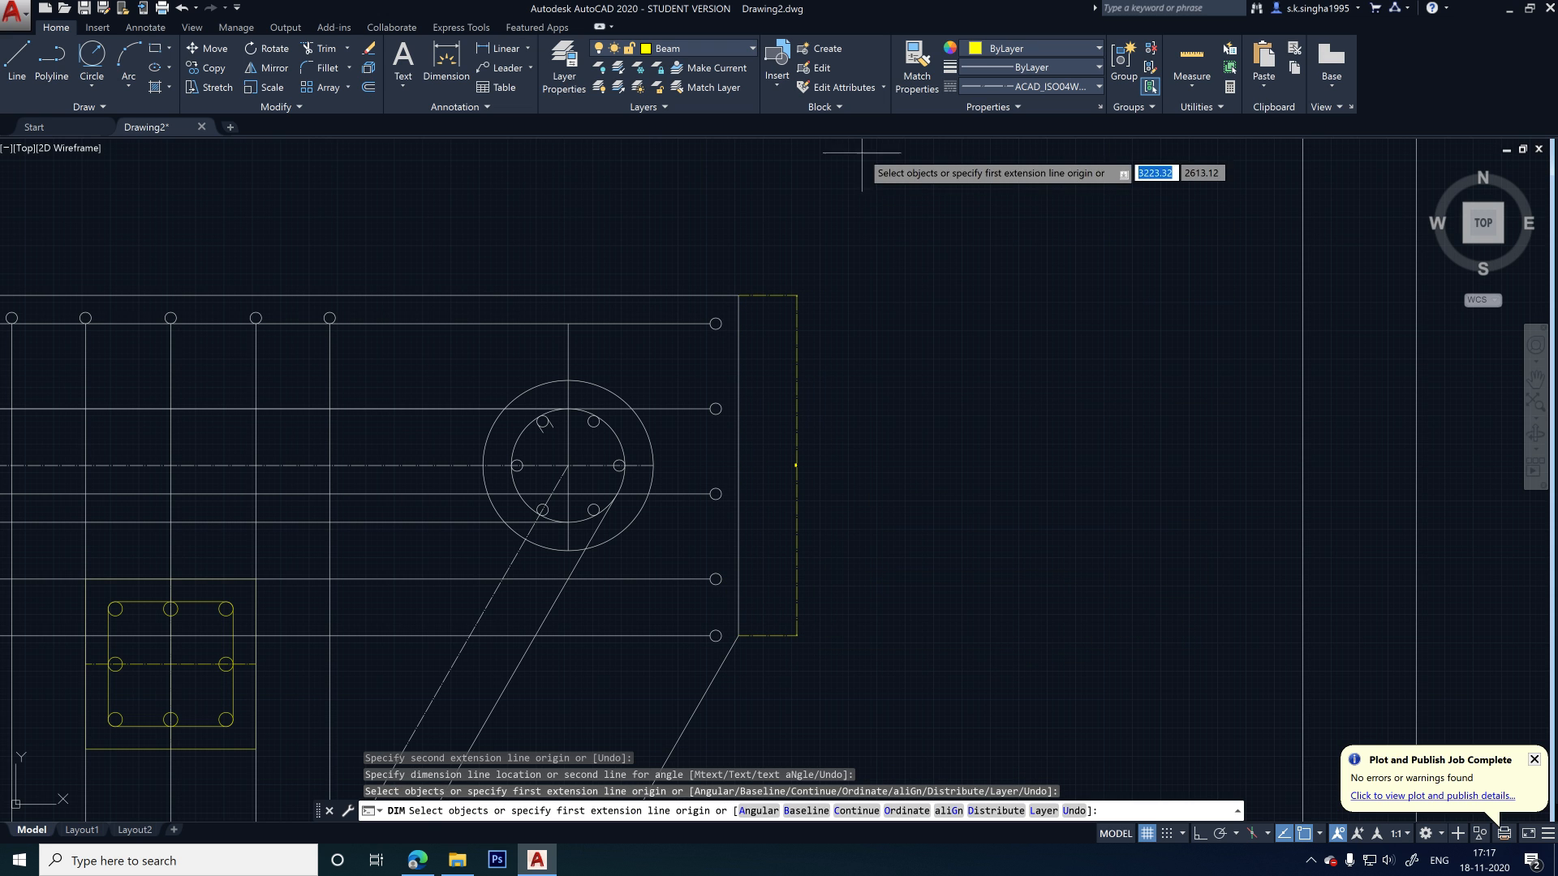
# - Set the current linetype to ByLayer and end the dimension command
pyautogui.click(1000, 86)
pyautogui.click(1013, 151)
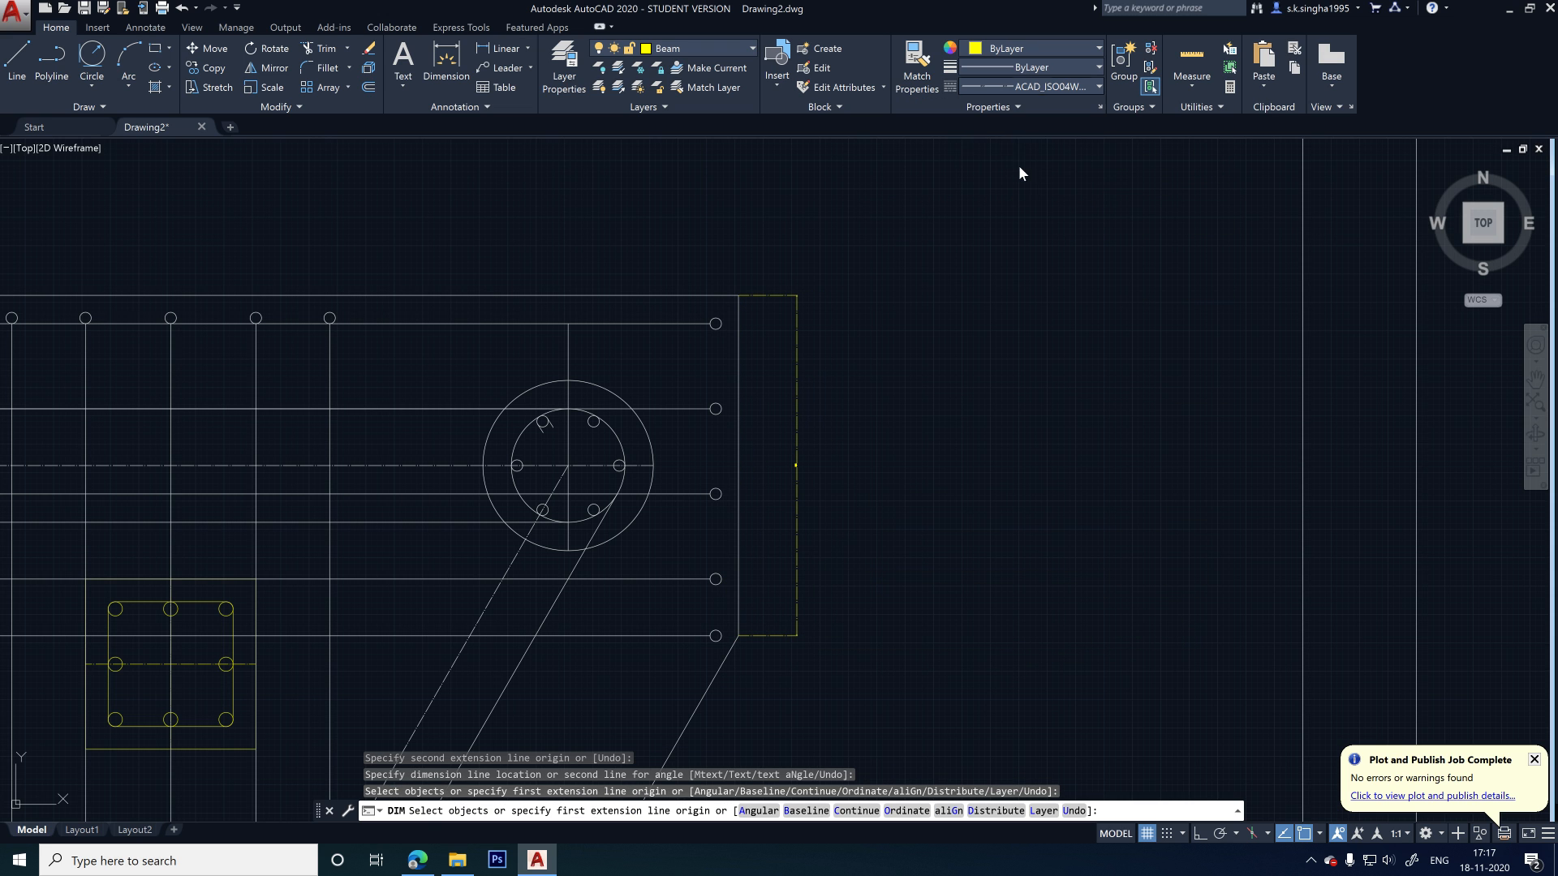
pyautogui.click(1043, 90)
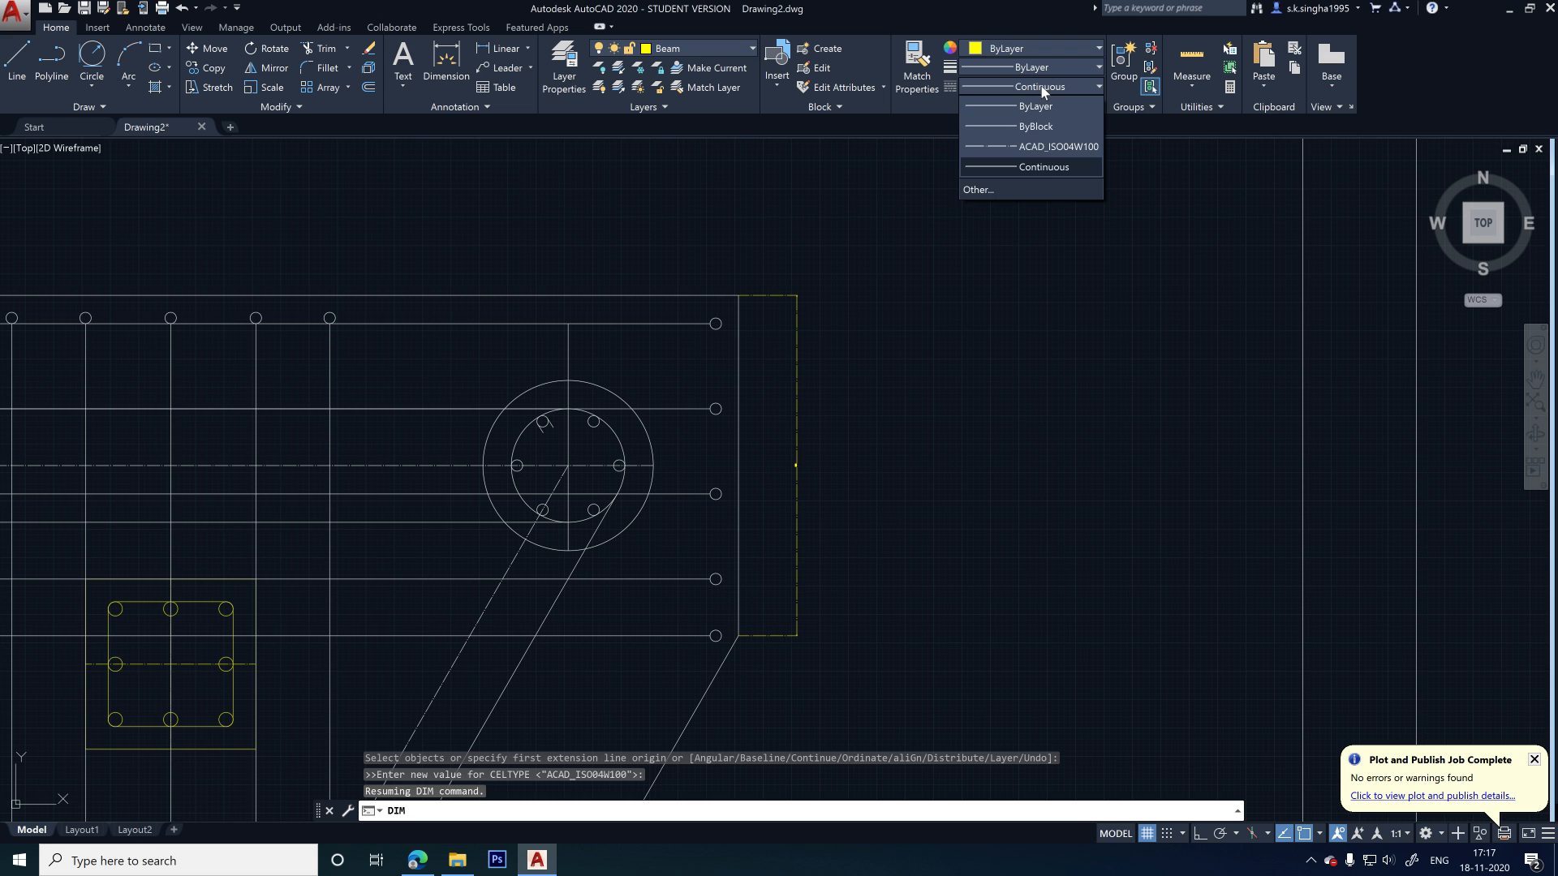
pyautogui.click(1039, 104)
pyautogui.scroll(2, 828, 447)
pyautogui.press('Escape')
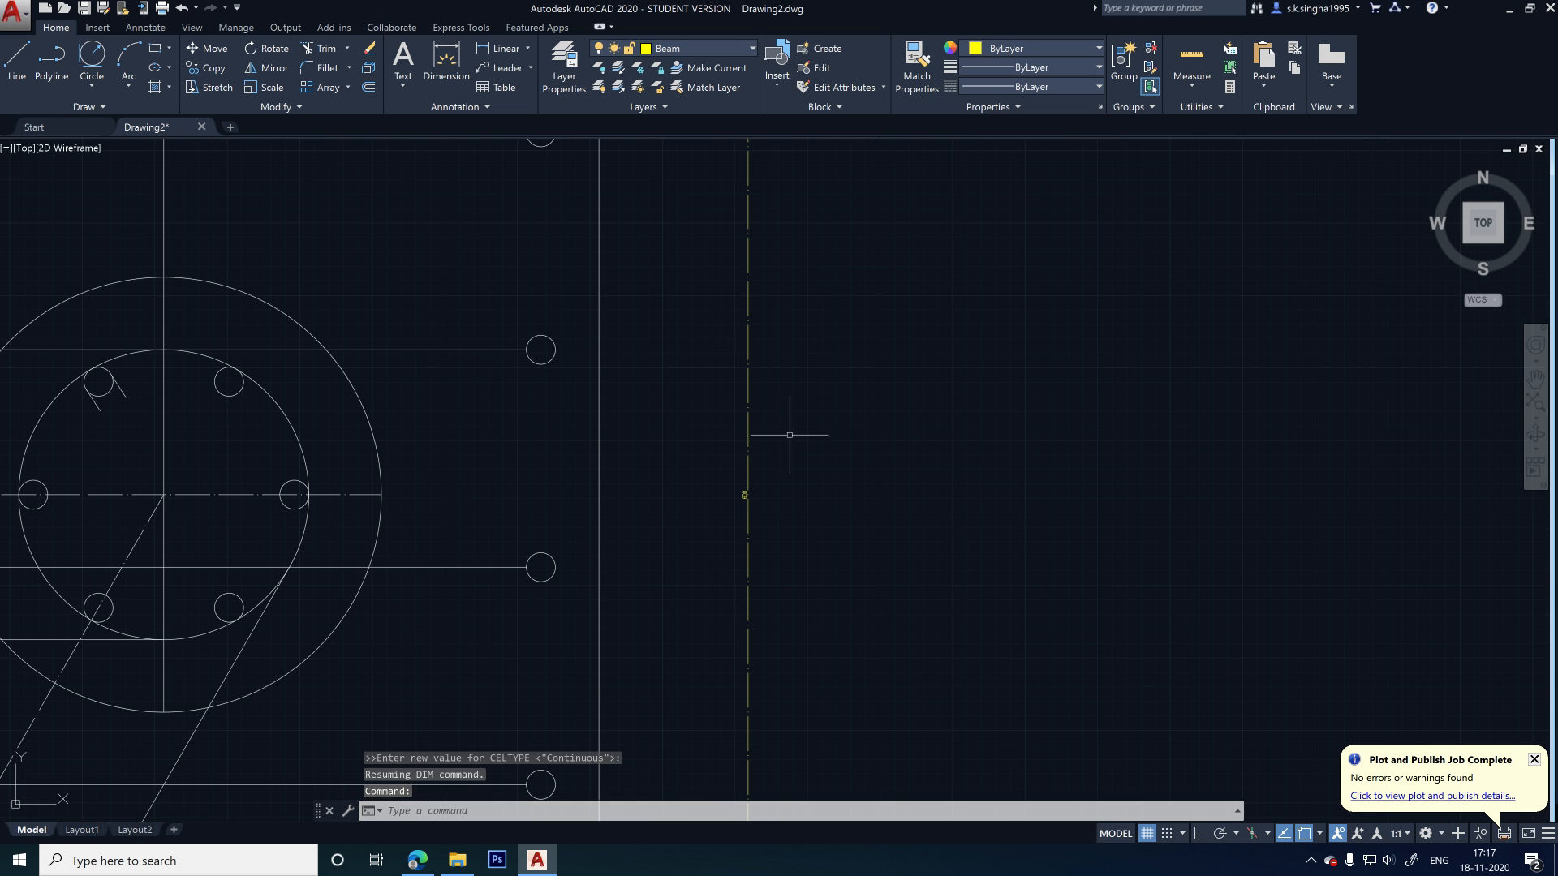
# - Select the dimension beside the cap's right edge and set its linetype to ByLayer
pyautogui.click(794, 415)
pyautogui.click(752, 452)
pyautogui.click(732, 469)
pyautogui.click(748, 482)
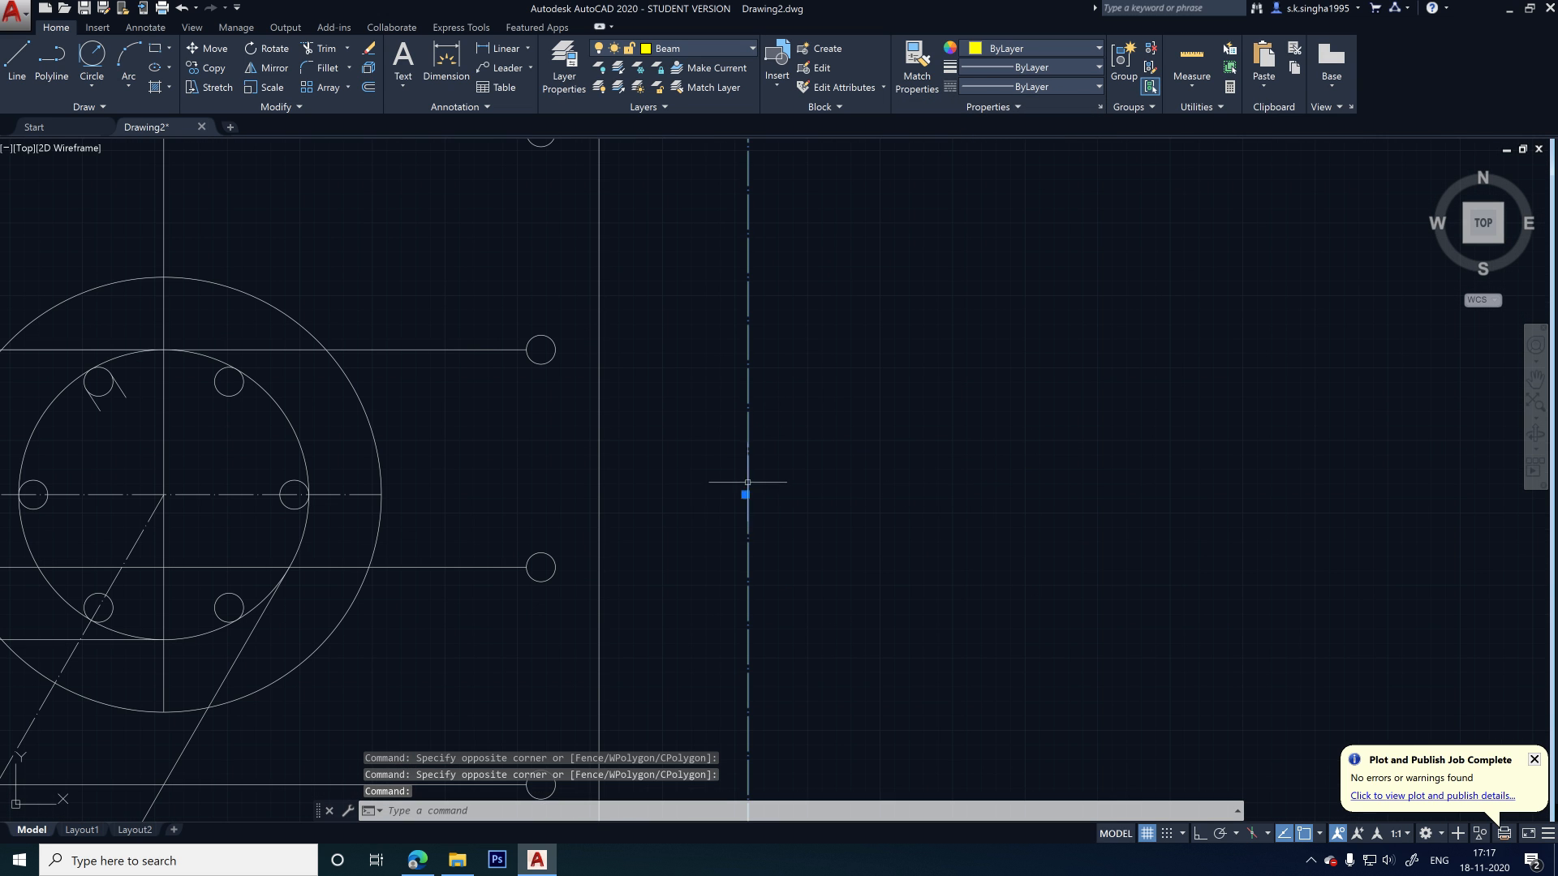
pyautogui.click(1042, 87)
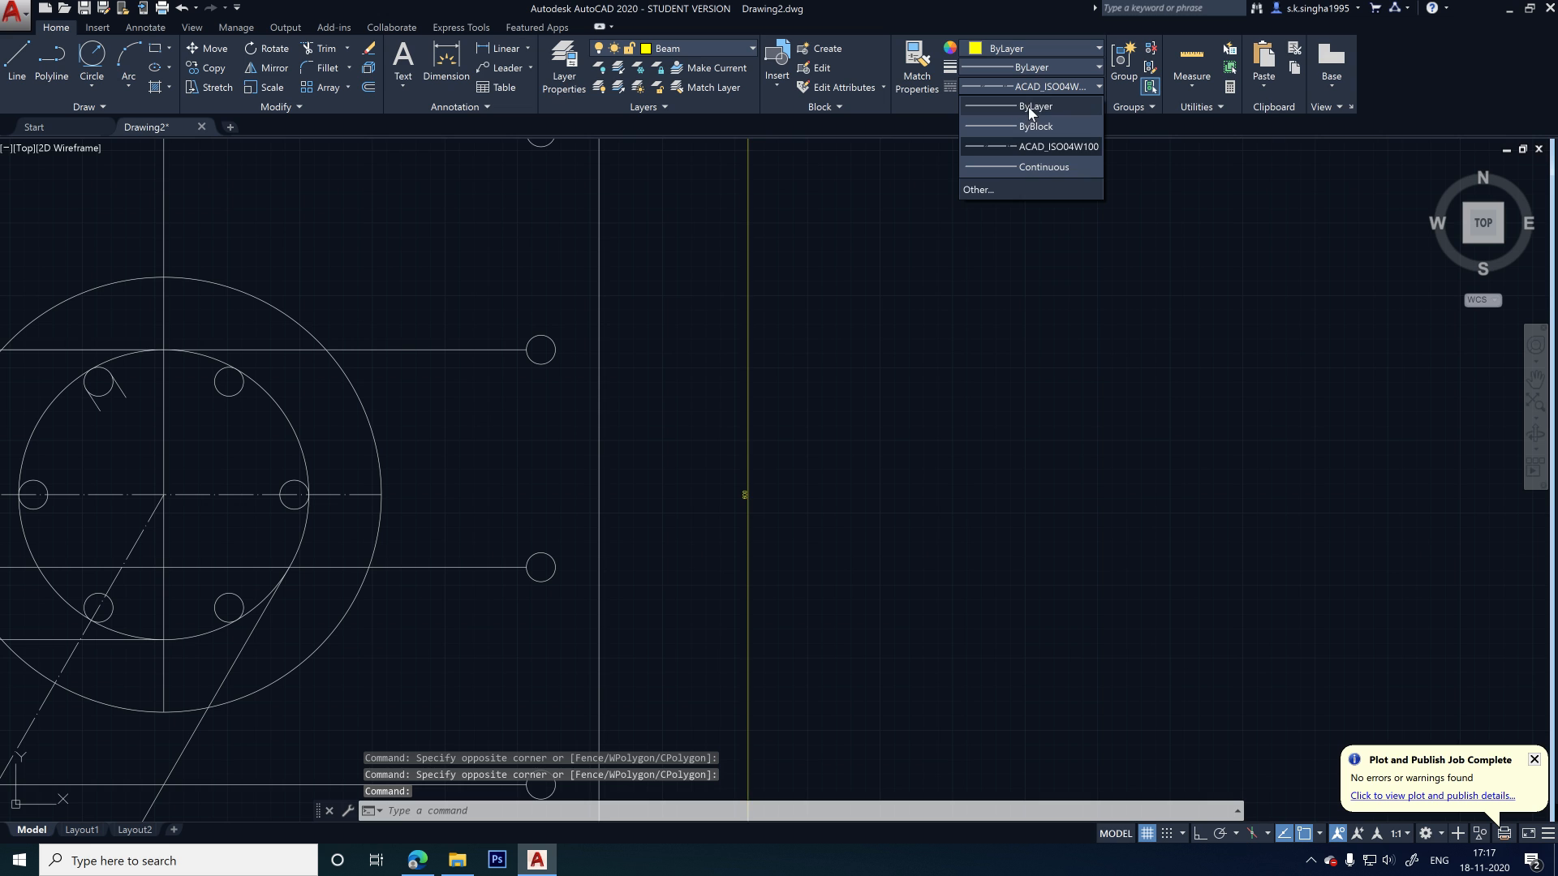
pyautogui.click(1040, 104)
pyautogui.scroll(-2, 876, 459)
# - Set the selected dimension's lineweight to ByLayer, move it off the Beam layer and deselect it
pyautogui.click(1034, 69)
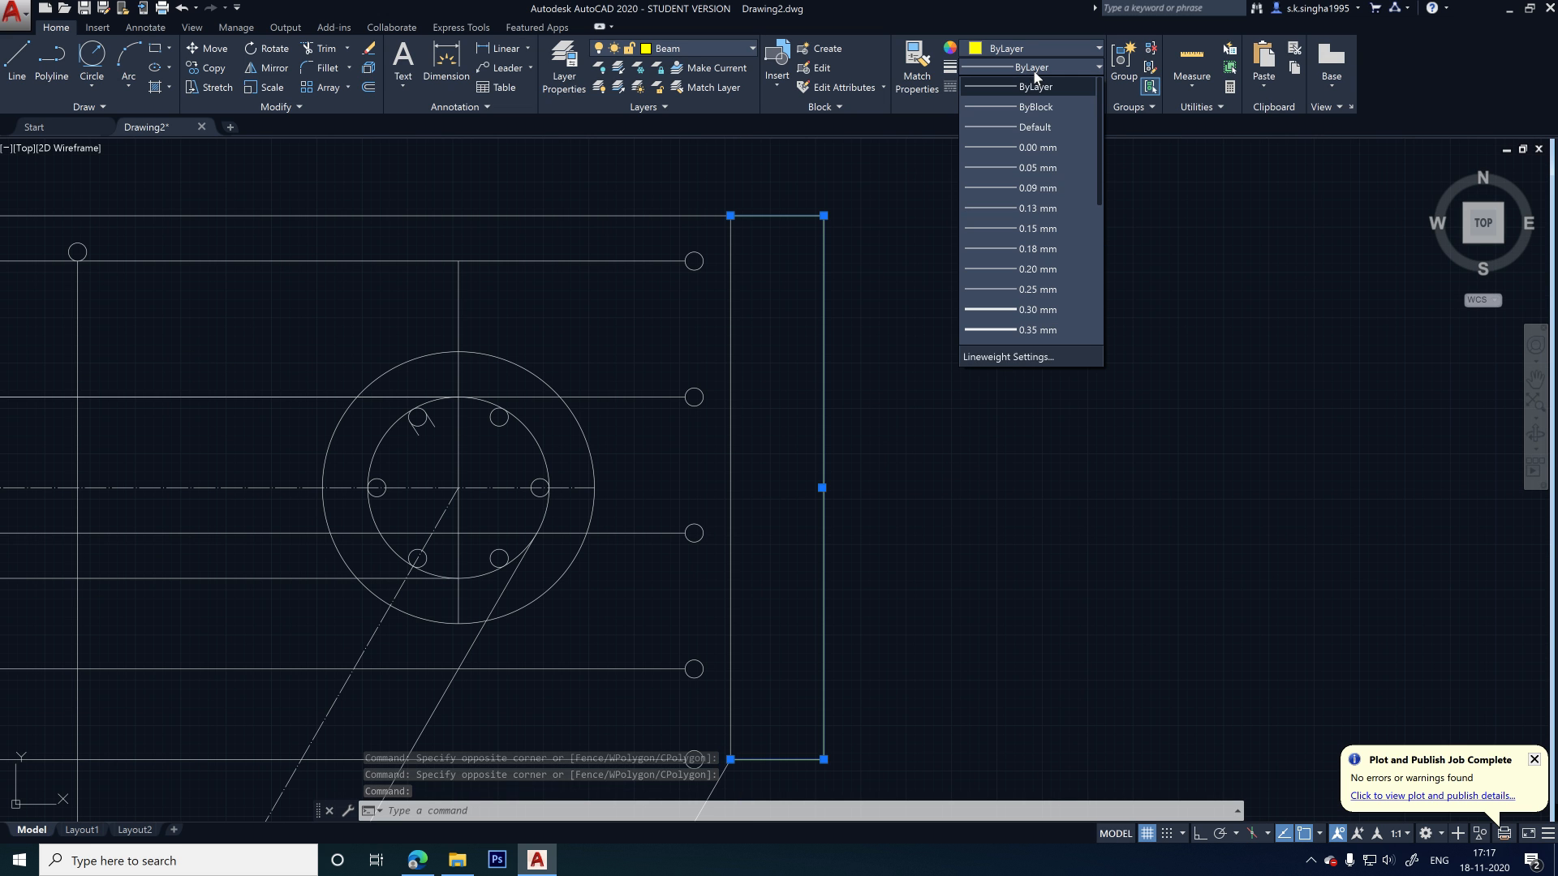
pyautogui.click(1047, 86)
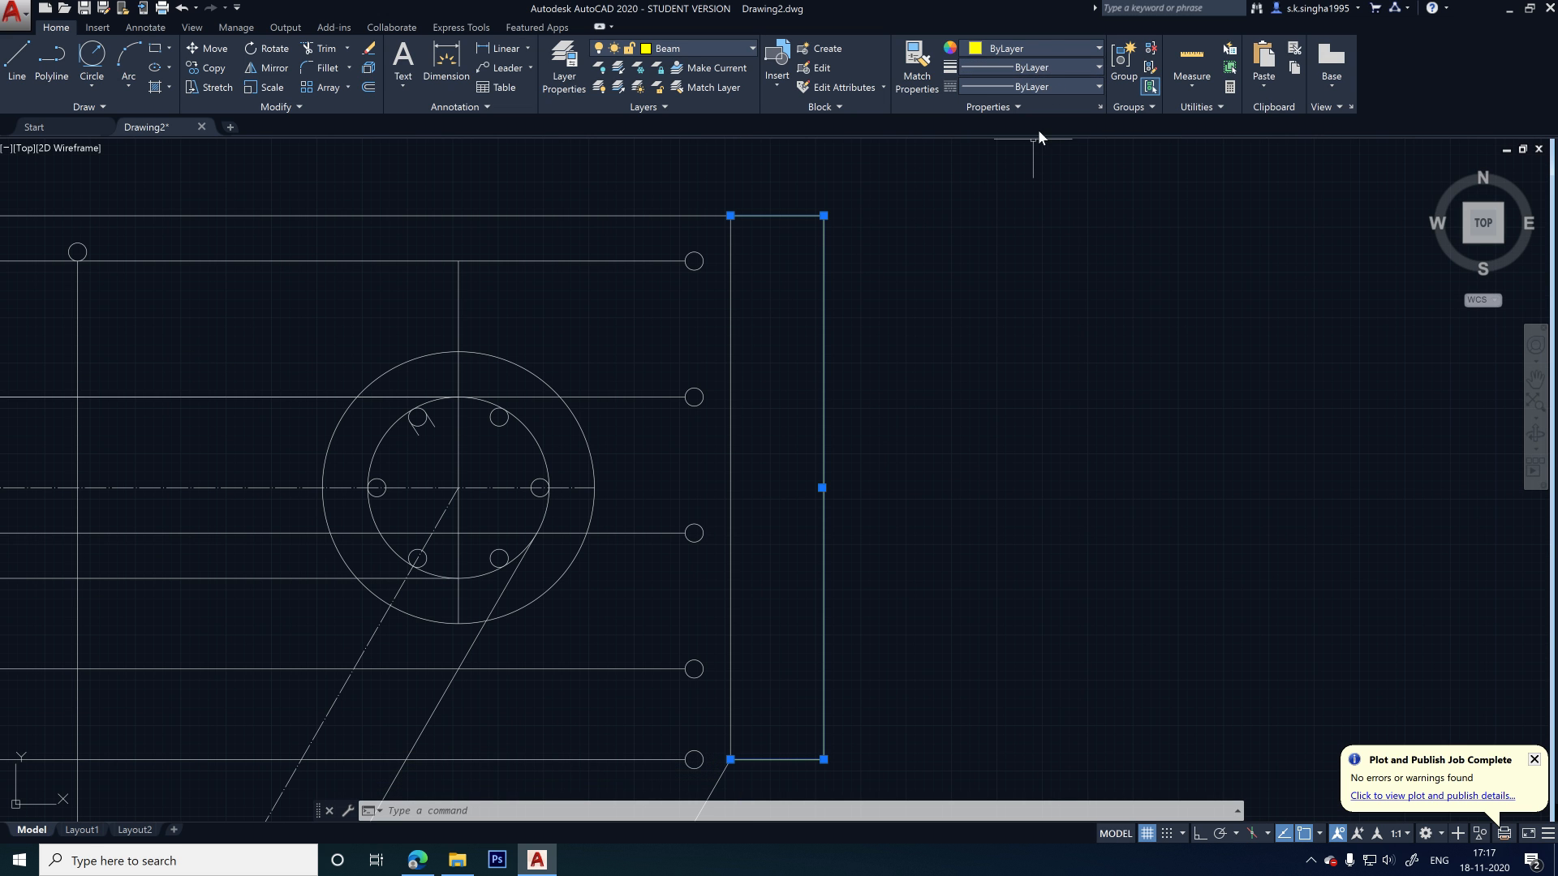
pyautogui.click(719, 47)
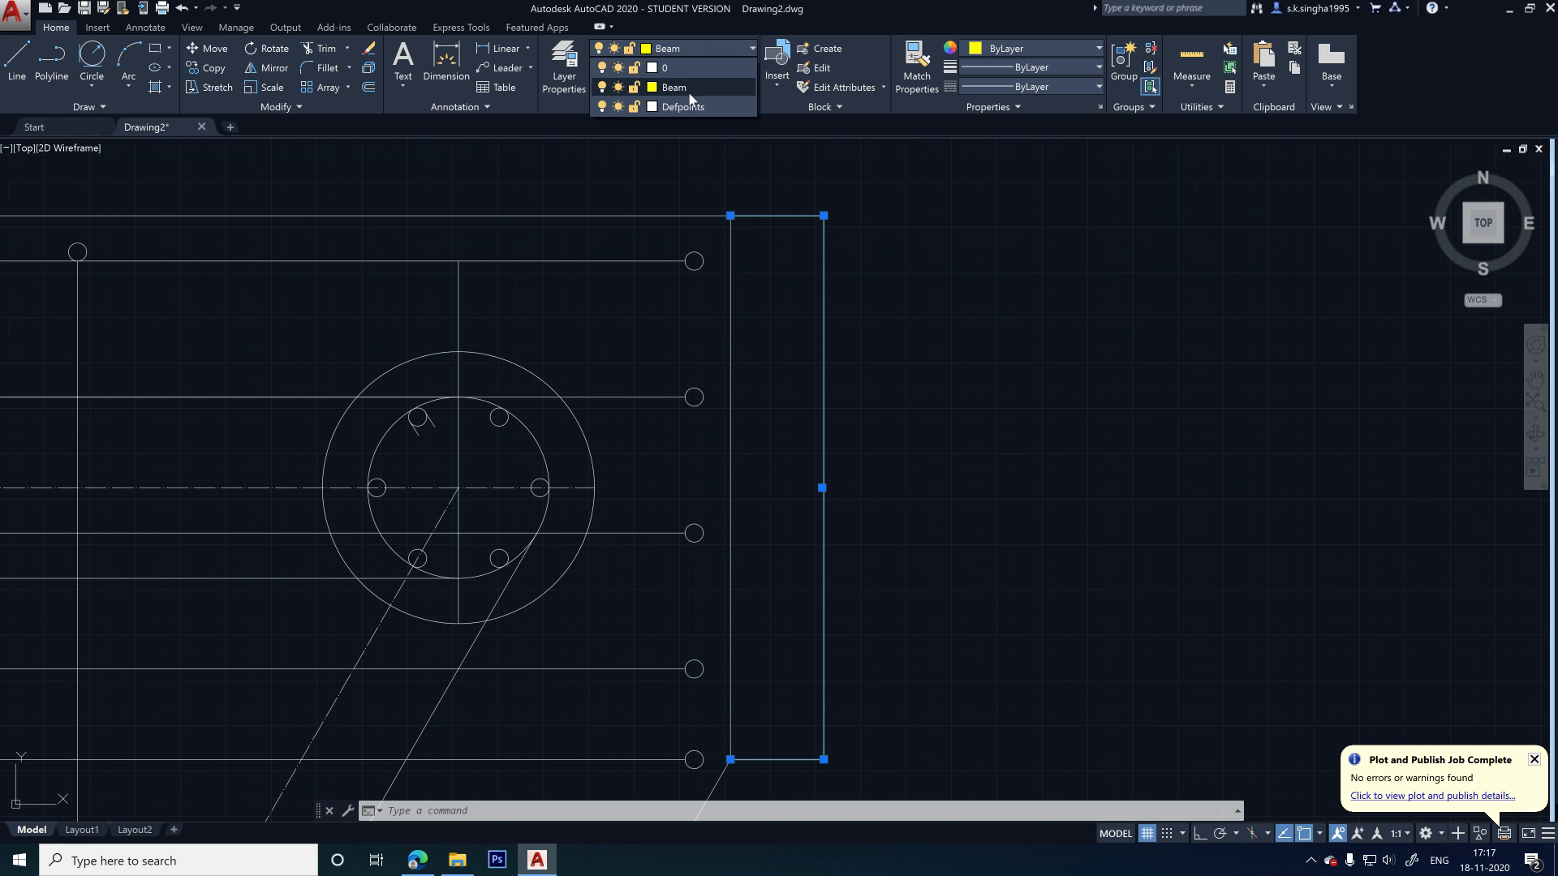
pyautogui.press('Escape')
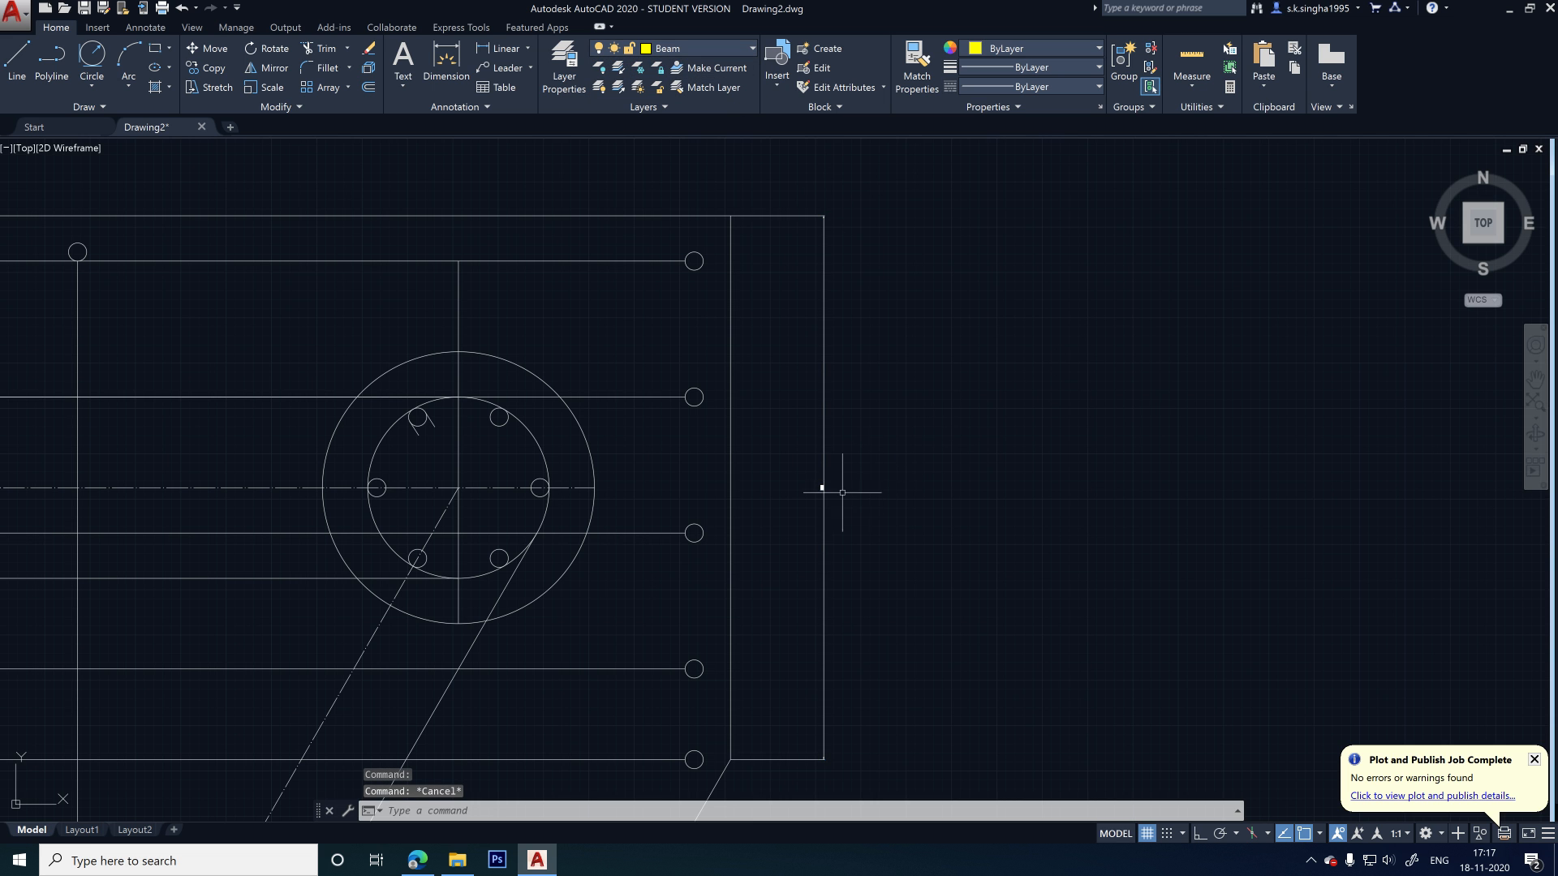
# - Examine how large the text and arrows of the right-edge dimension appear relative to the cap
pyautogui.scroll(5, 824, 455)
pyautogui.scroll(1, 808, 409)
pyautogui.scroll(-6, 947, 452)
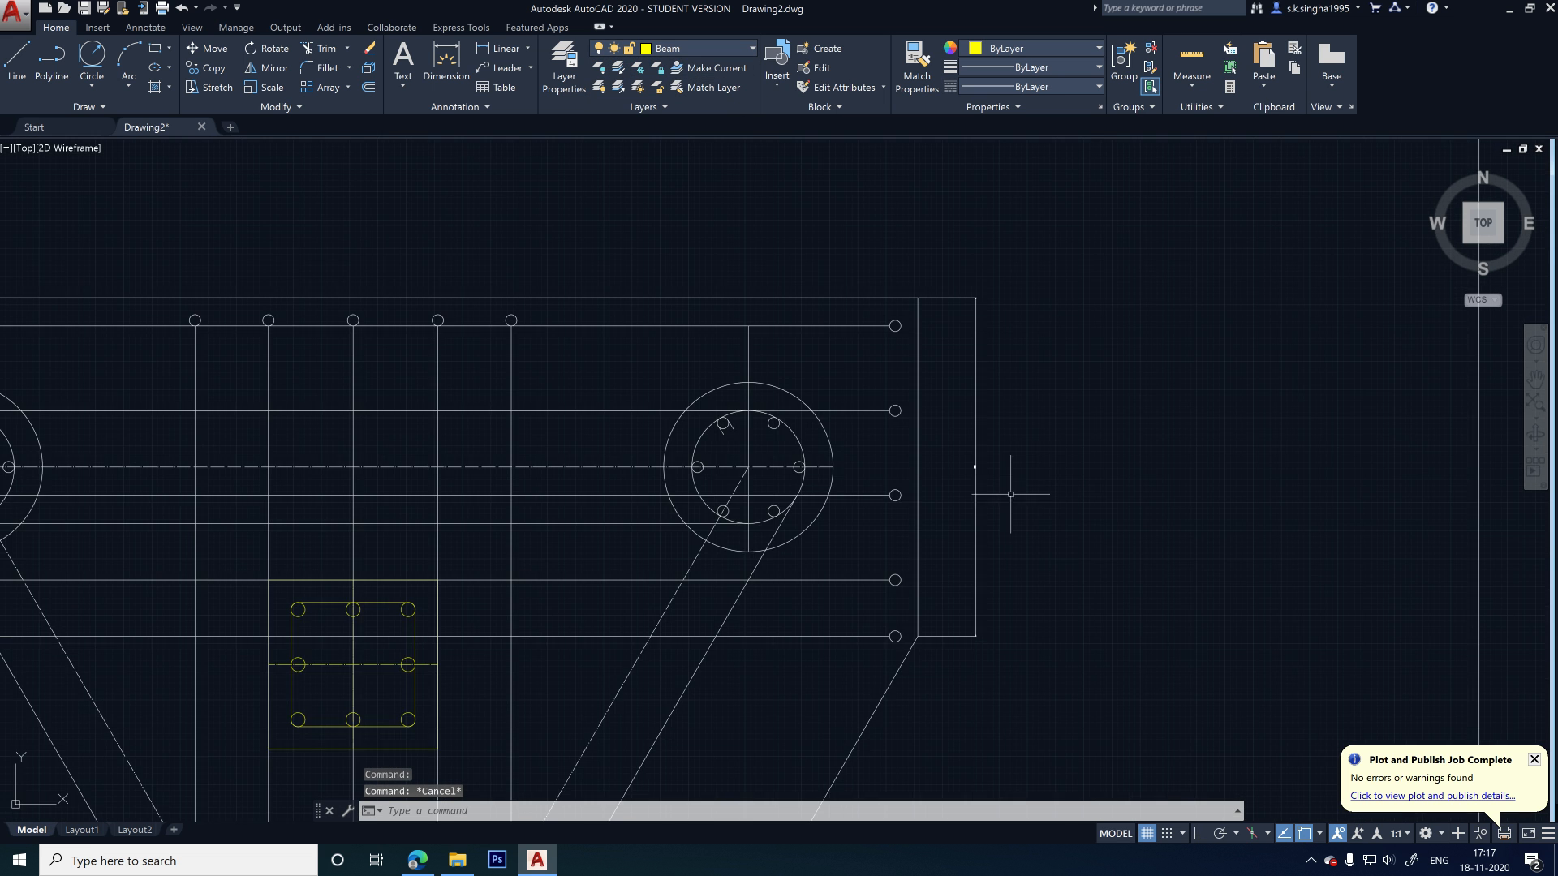
pyautogui.scroll(4, 940, 376)
pyautogui.scroll(-3, 933, 390)
pyautogui.scroll(4, 890, 382)
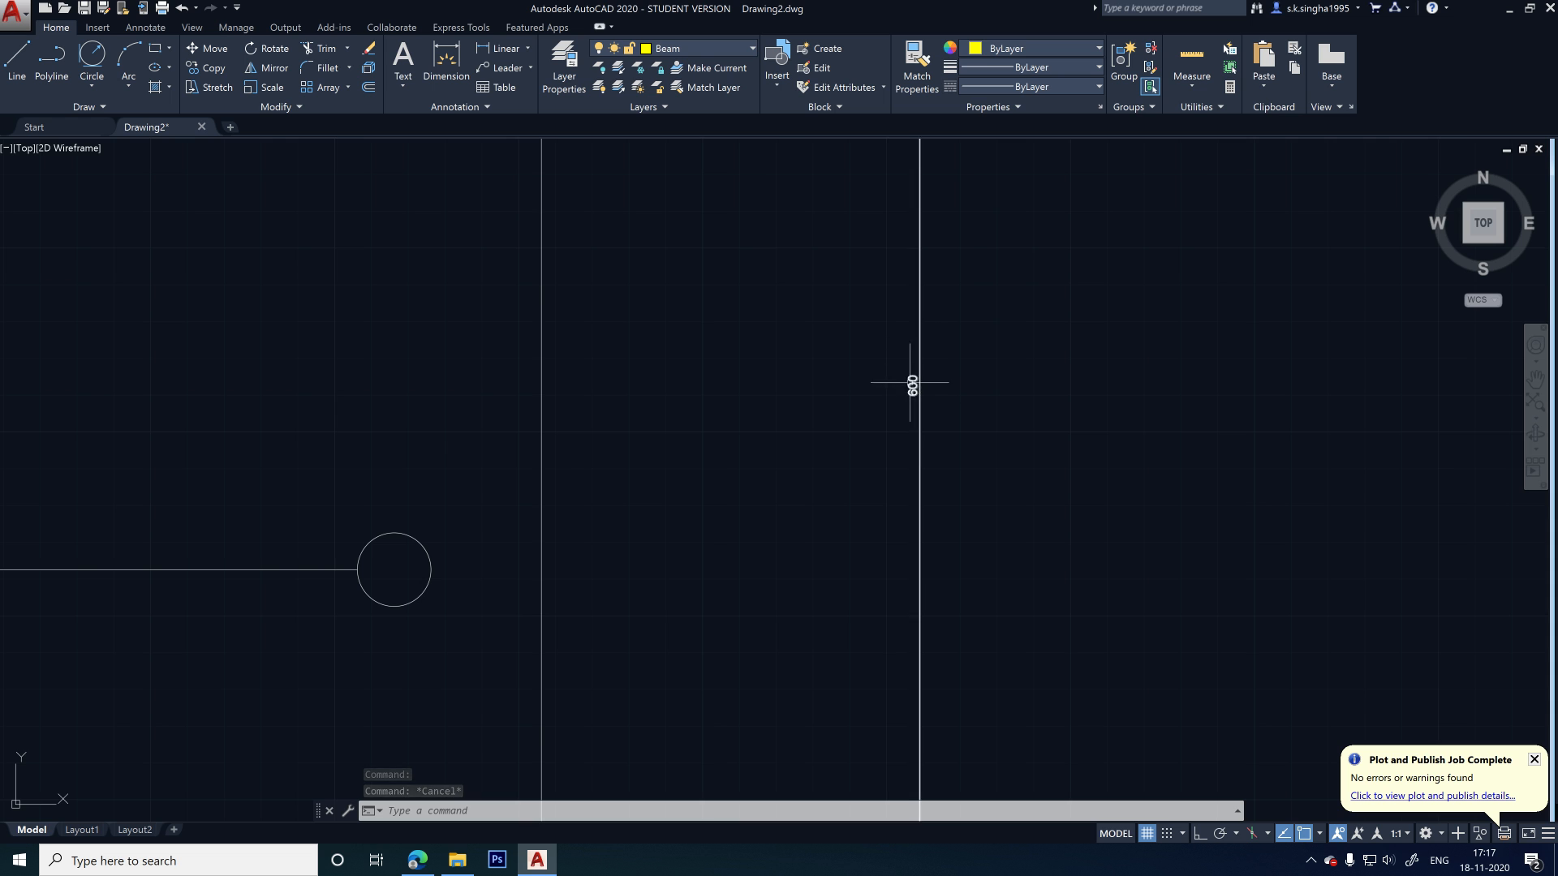
pyautogui.scroll(3, 909, 389)
pyautogui.scroll(-5, 914, 395)
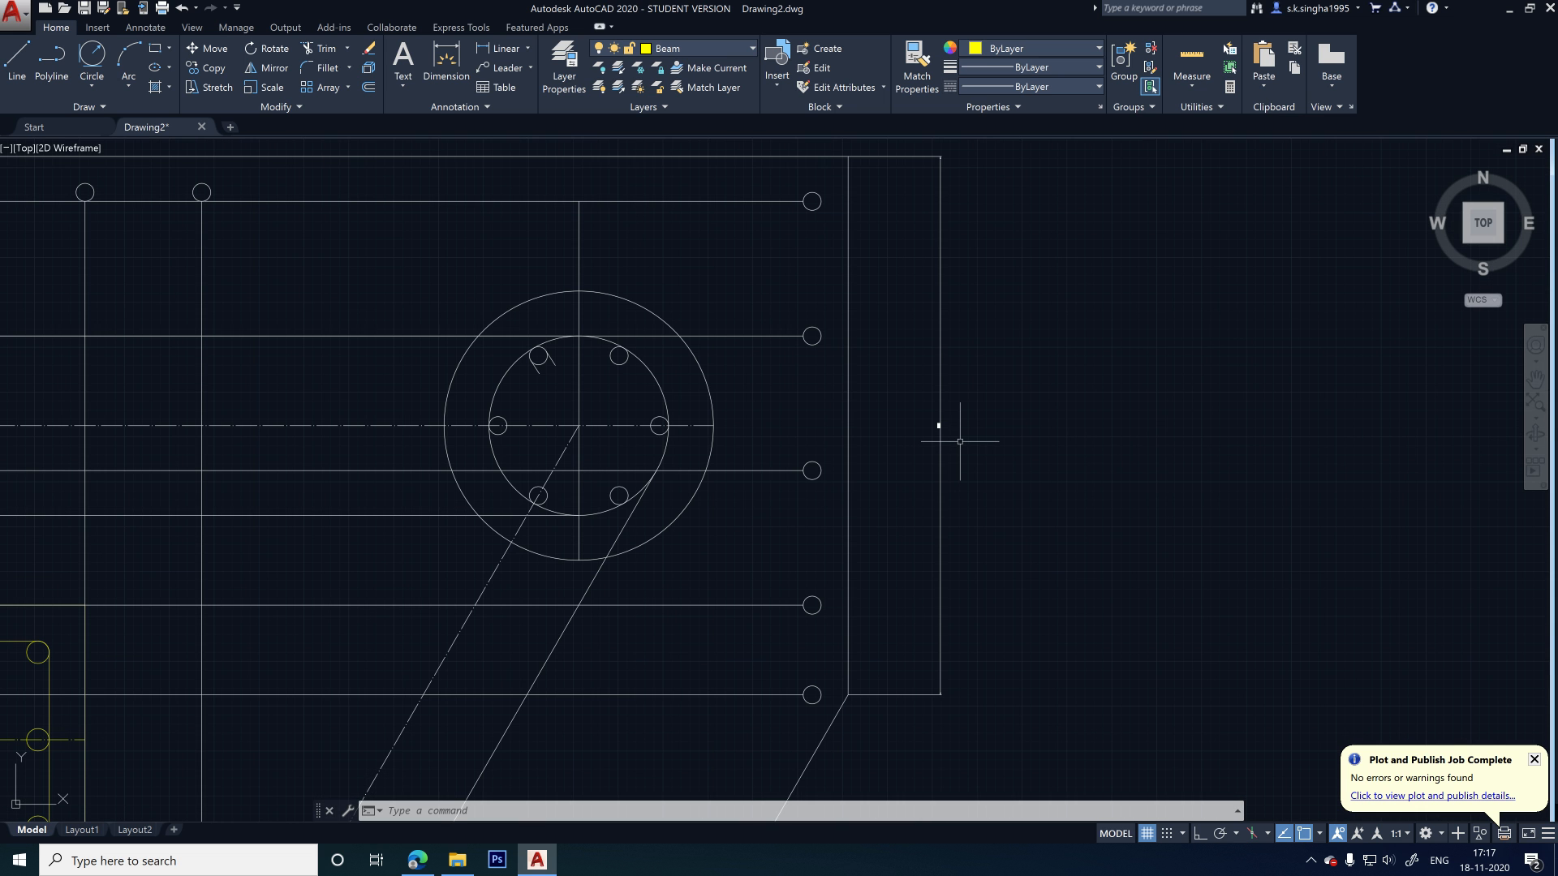
# - Modify the ISO-25 dimension style to use a text height of 7.5, and inspect the right-edge dimension
pyautogui.press('Return')
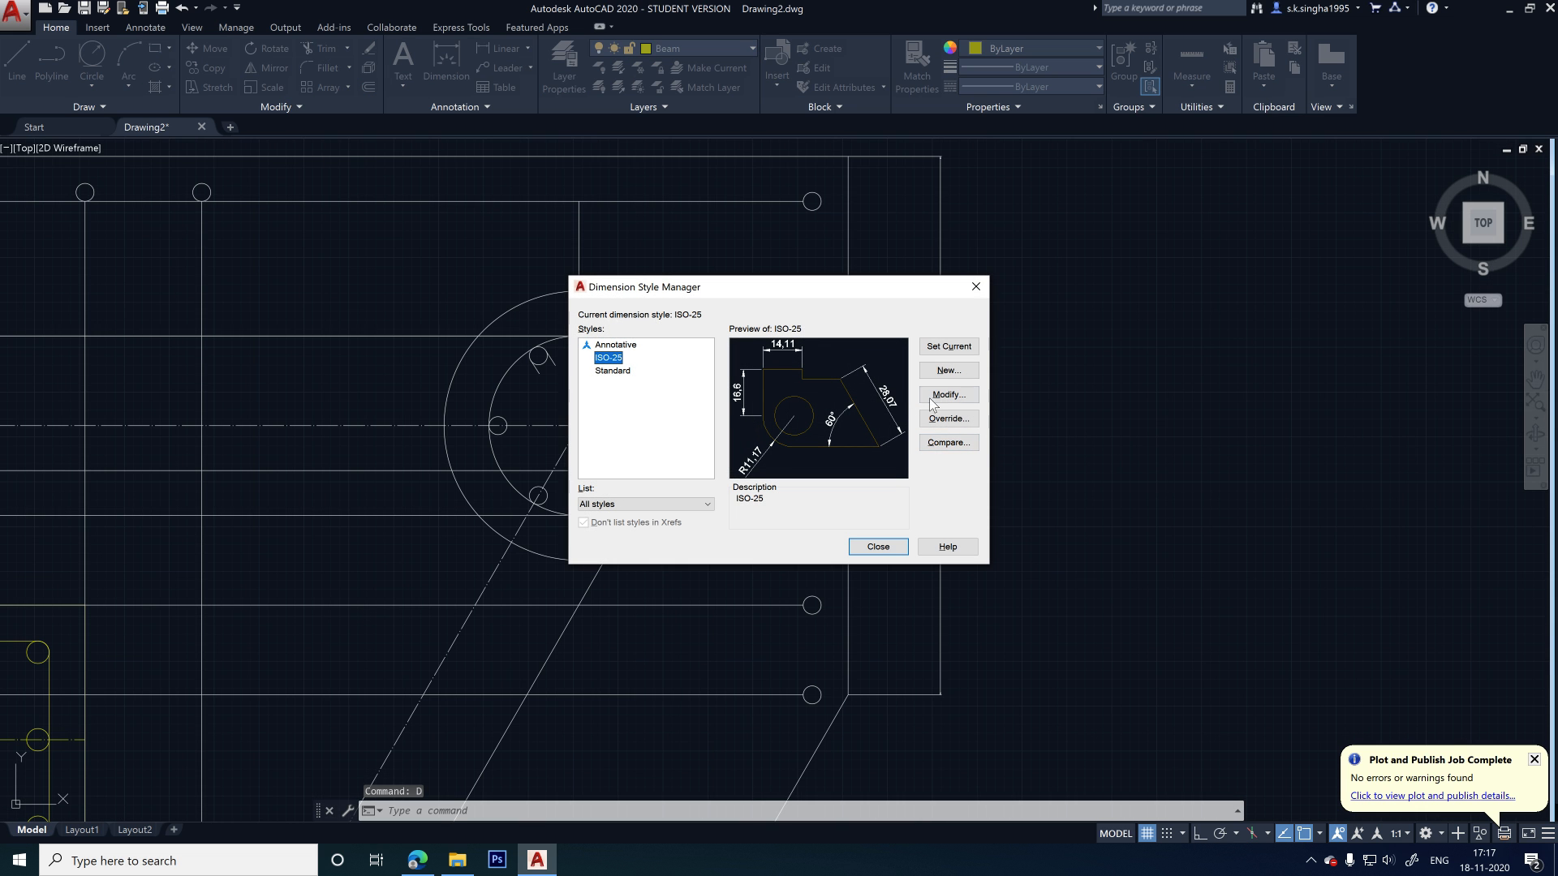
pyautogui.click(946, 395)
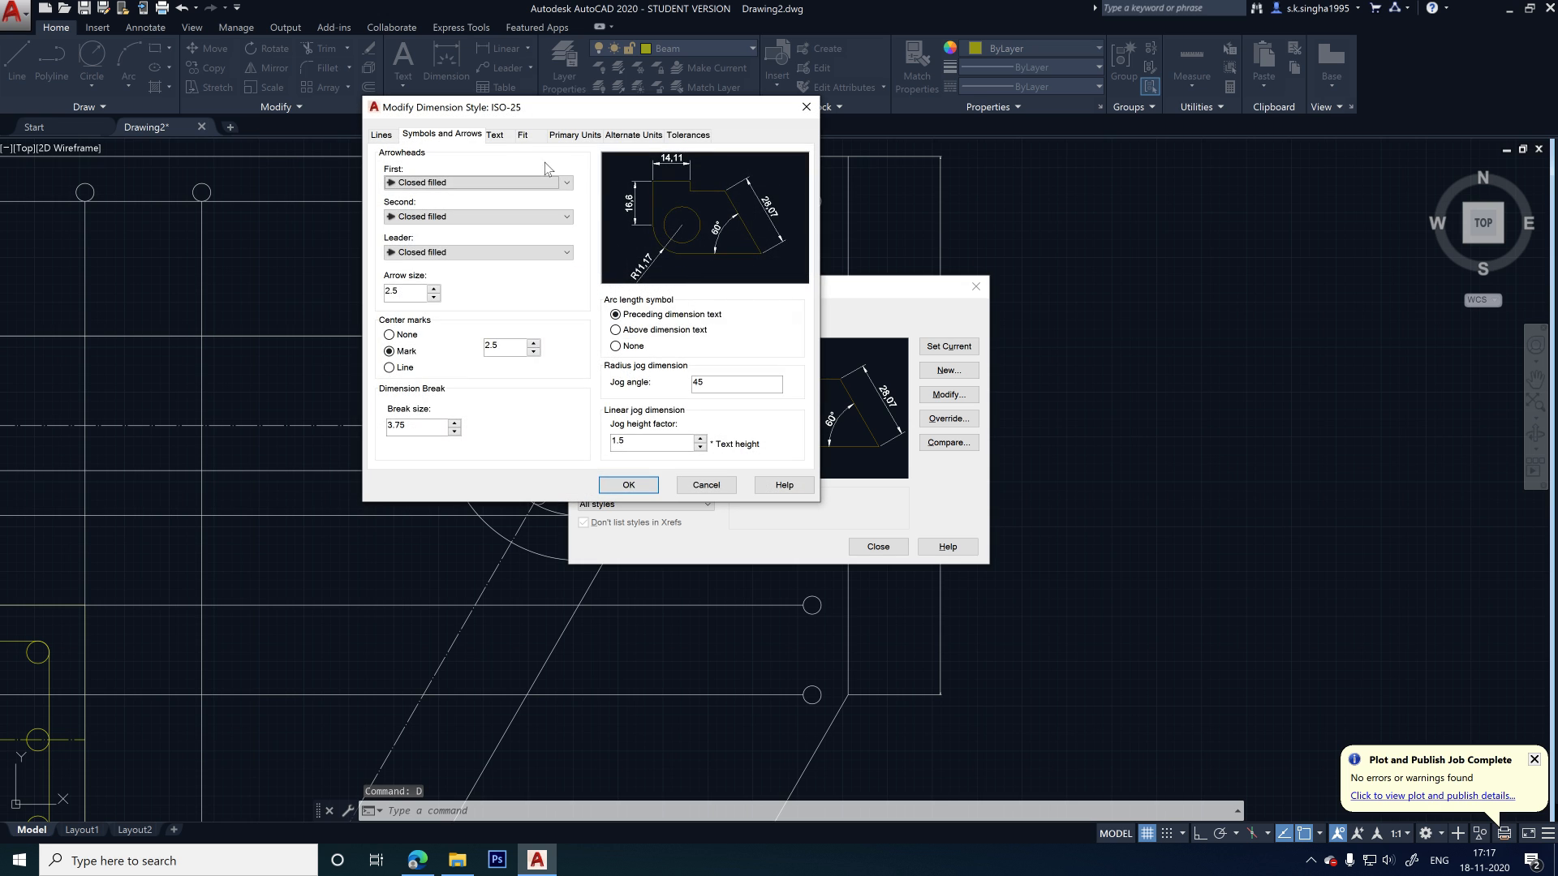
pyautogui.click(494, 135)
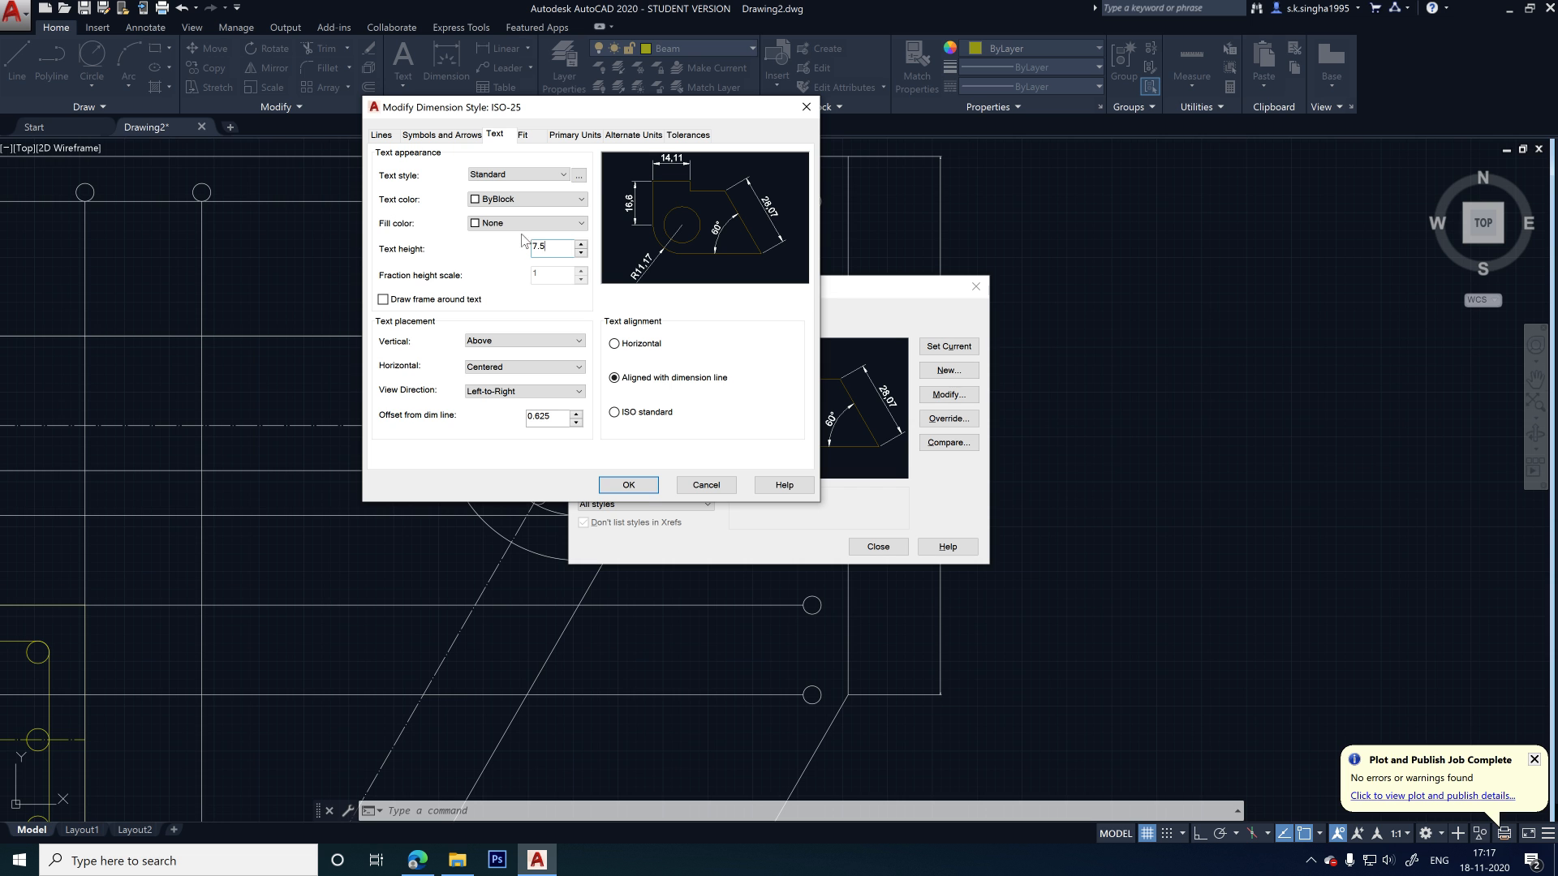
pyautogui.click(628, 485)
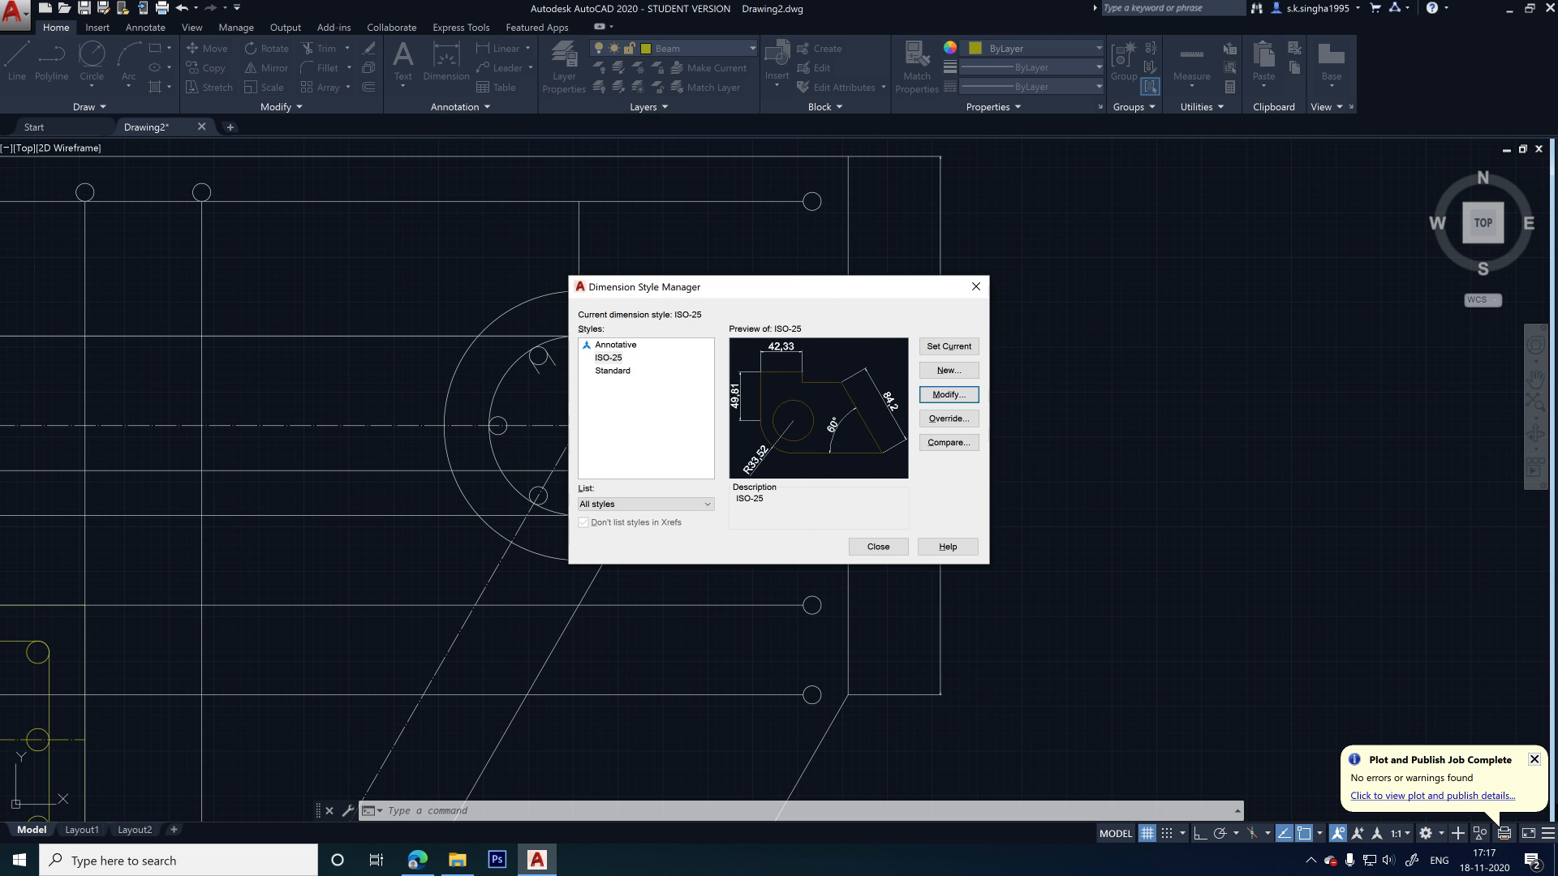
pyautogui.click(878, 546)
pyautogui.scroll(3, 929, 424)
pyautogui.scroll(-3, 985, 382)
pyautogui.scroll(-3, 1037, 441)
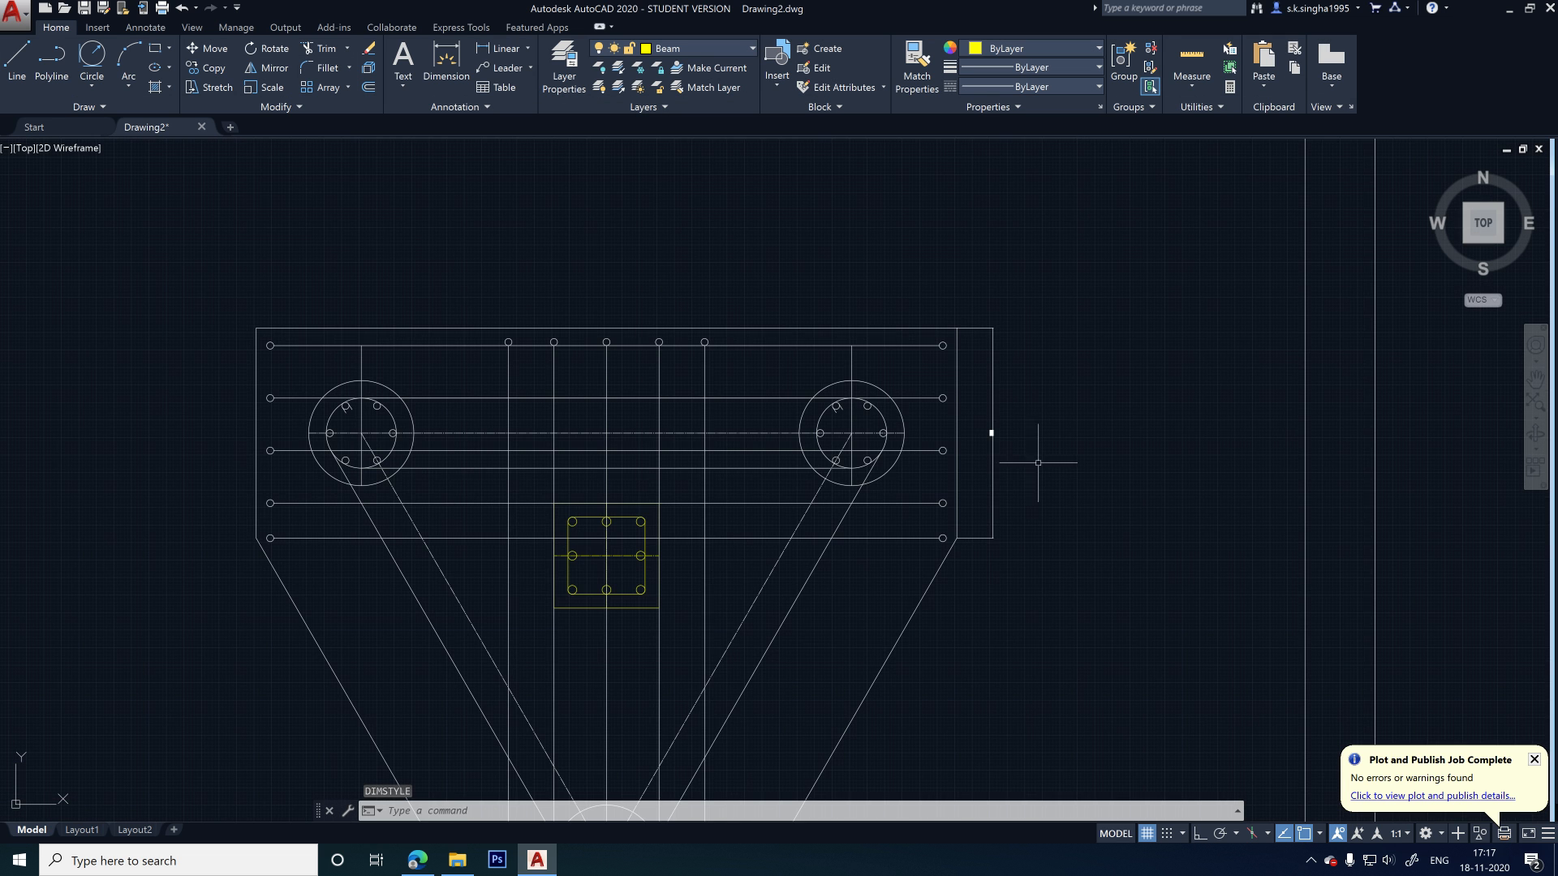
# - Delete the dimension beside the cap's right edge
pyautogui.scroll(3, 1004, 476)
pyautogui.scroll(-2, 859, 389)
pyautogui.scroll(1, 948, 324)
pyautogui.click(948, 321)
pyautogui.click(870, 407)
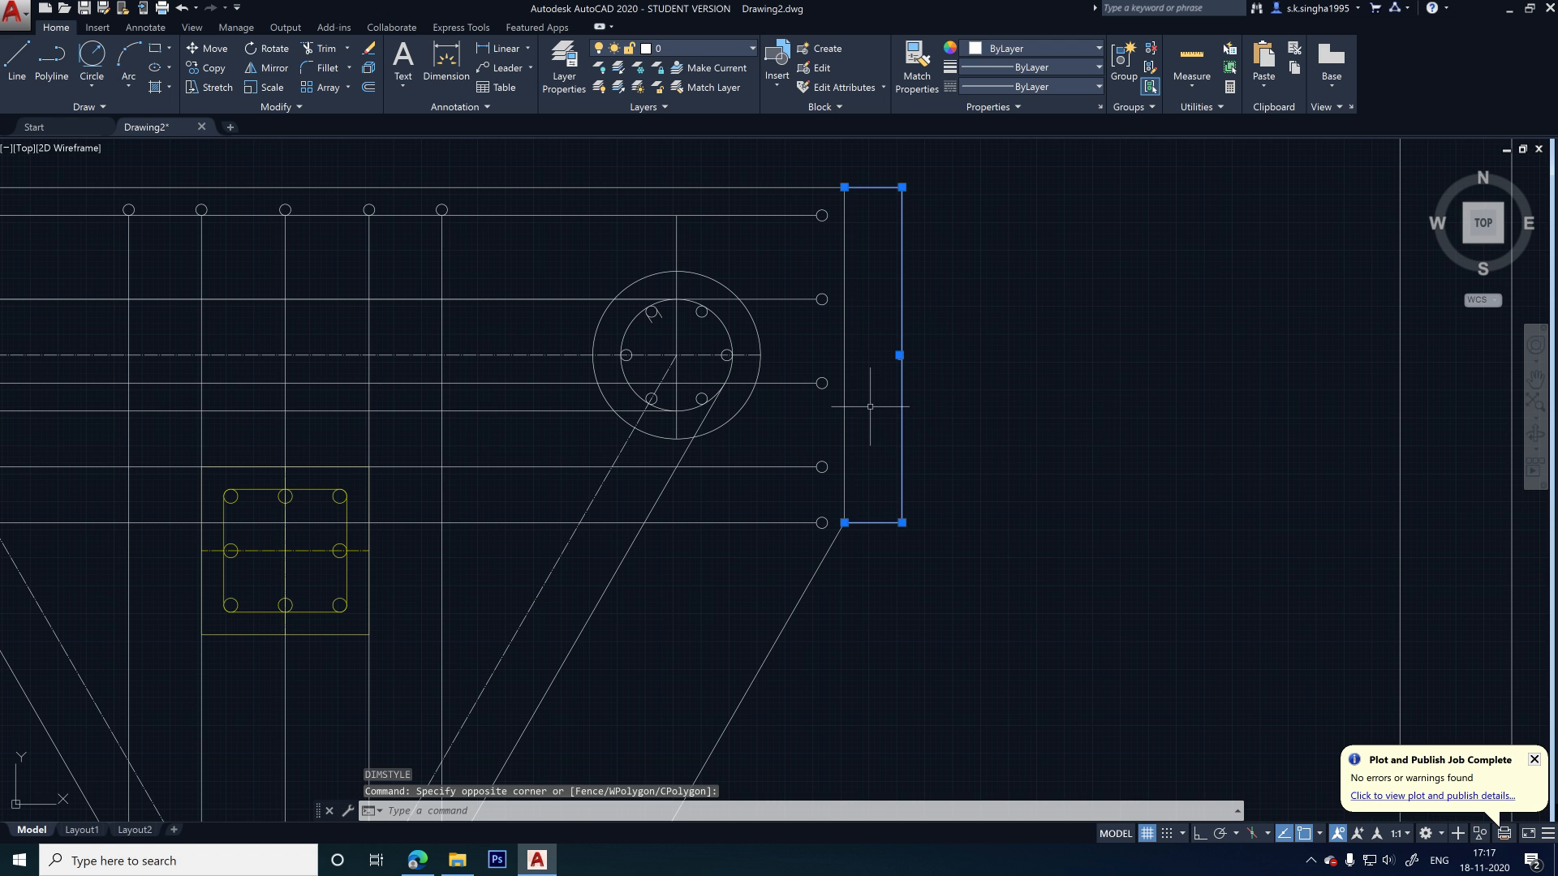
pyautogui.press('Delete')
pyautogui.scroll(-2, 922, 362)
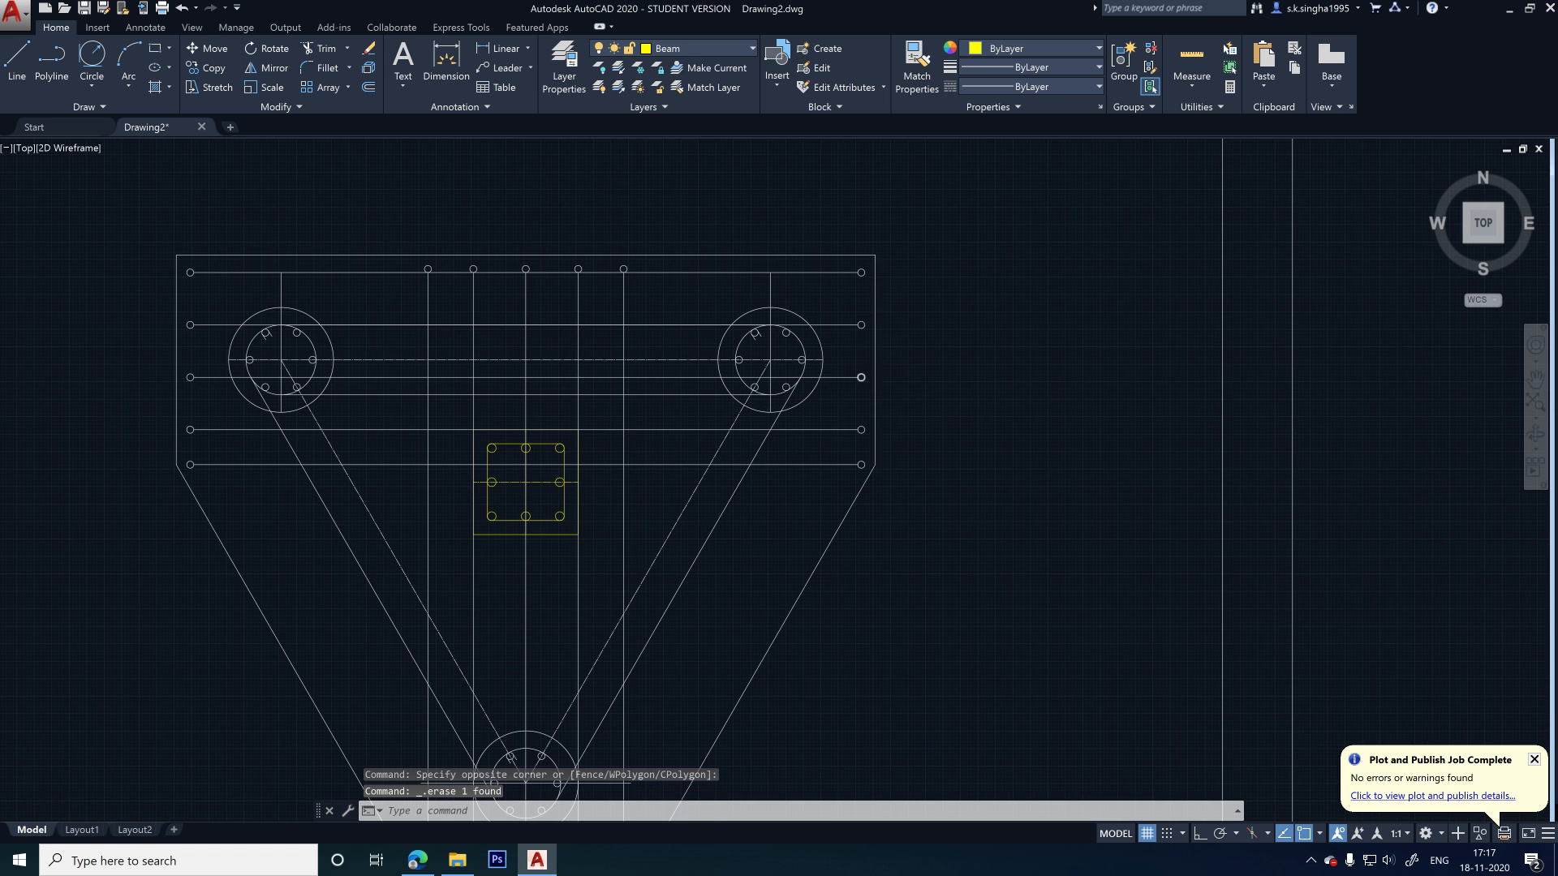
# - Copy the central reinforced column block to the empty area right of the sheet frame
pyautogui.scroll(1, 963, 428)
pyautogui.scroll(-2, 414, 382)
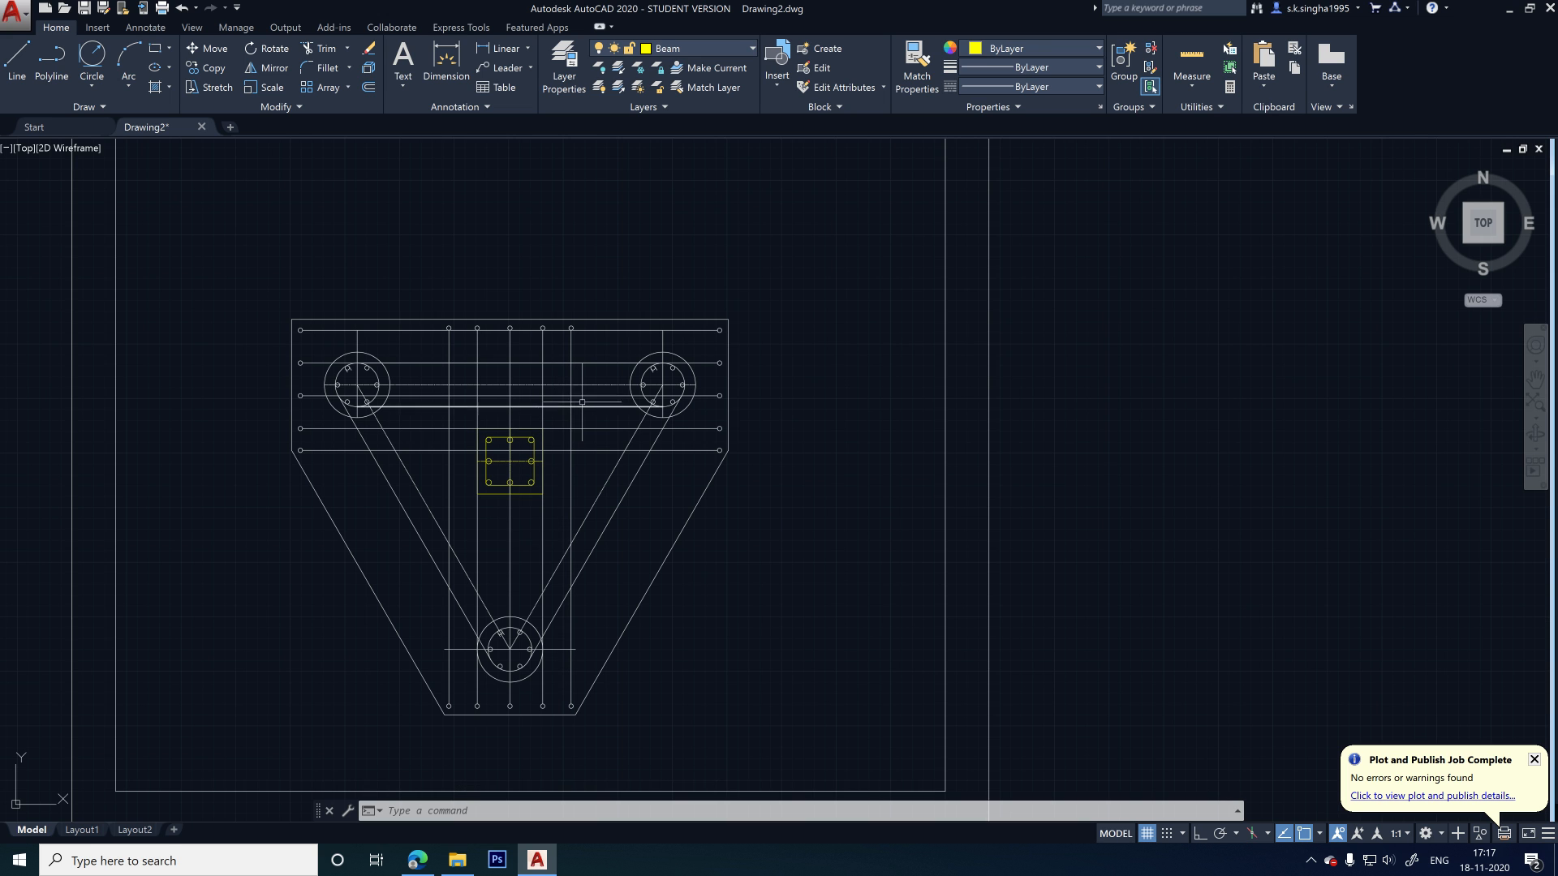
pyautogui.scroll(2, 681, 390)
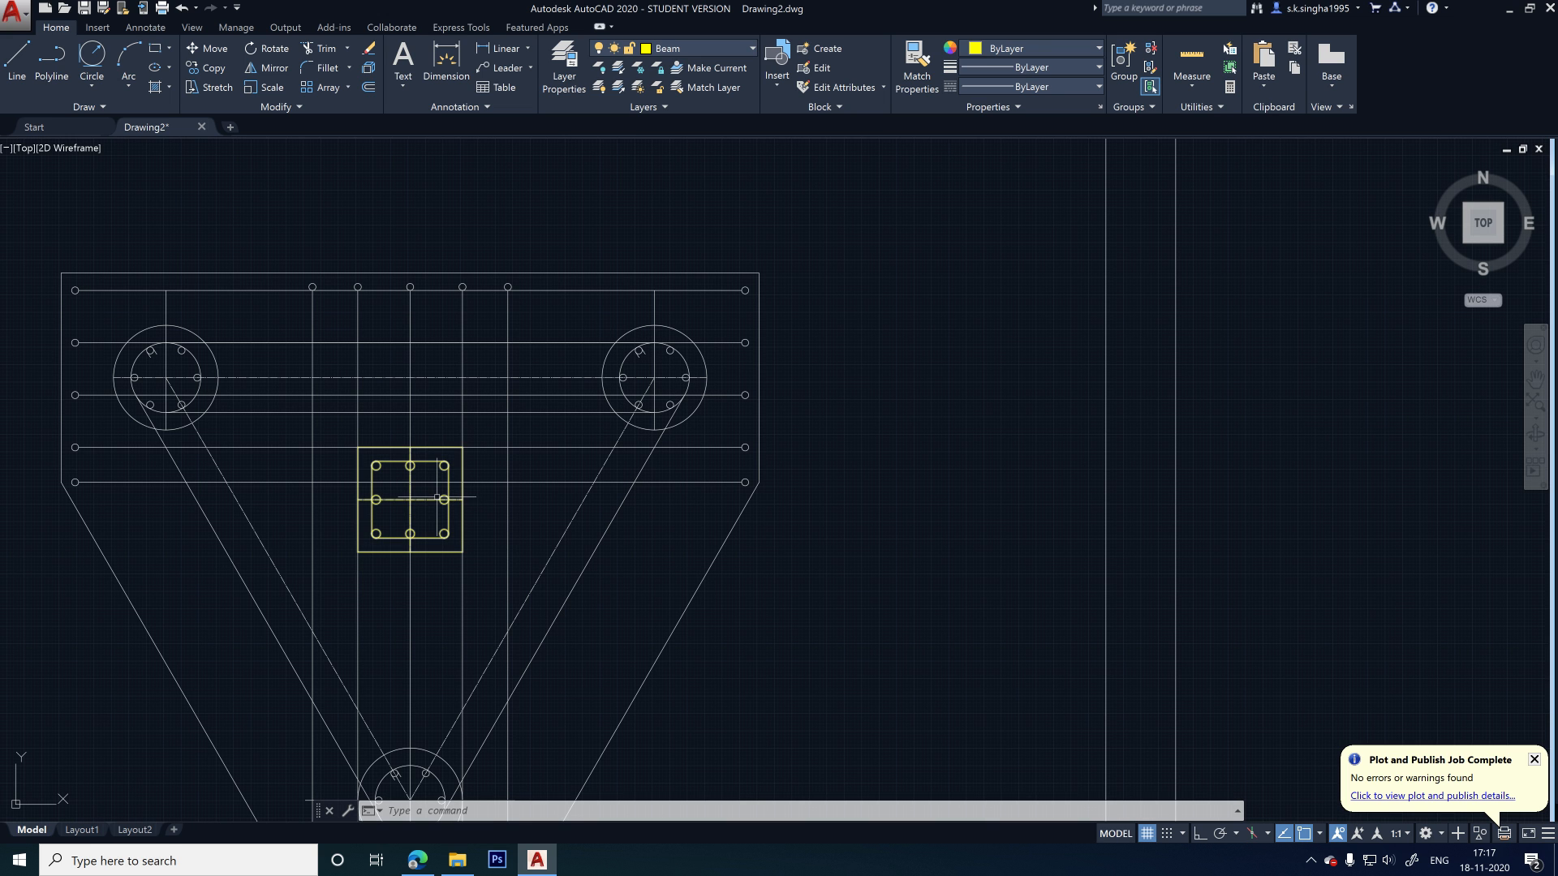
pyautogui.write('co')
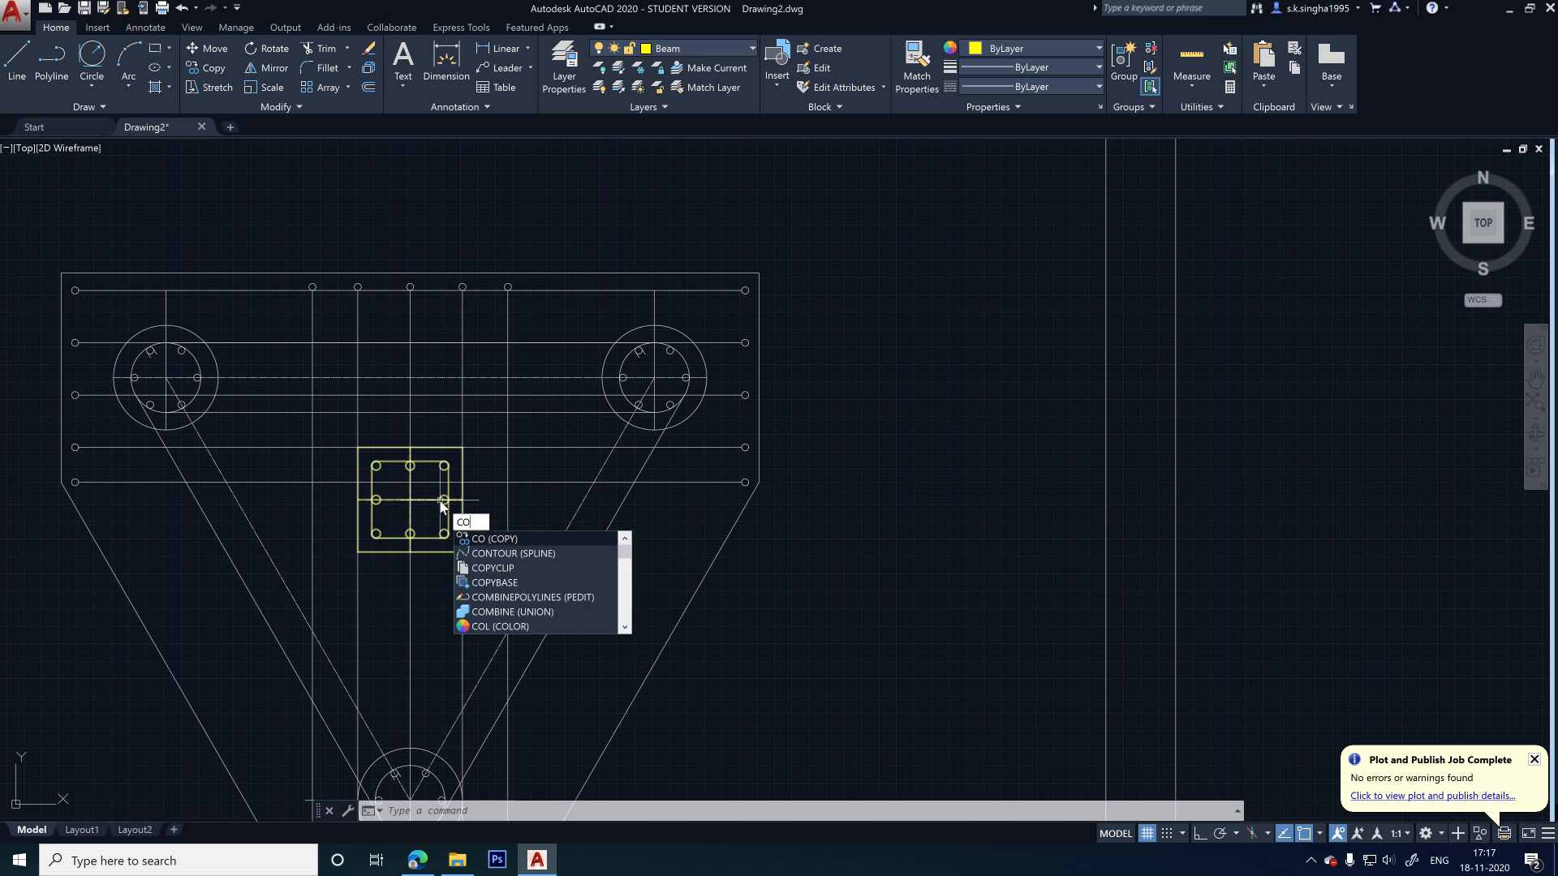
pyautogui.press('Return')
pyautogui.click(434, 501)
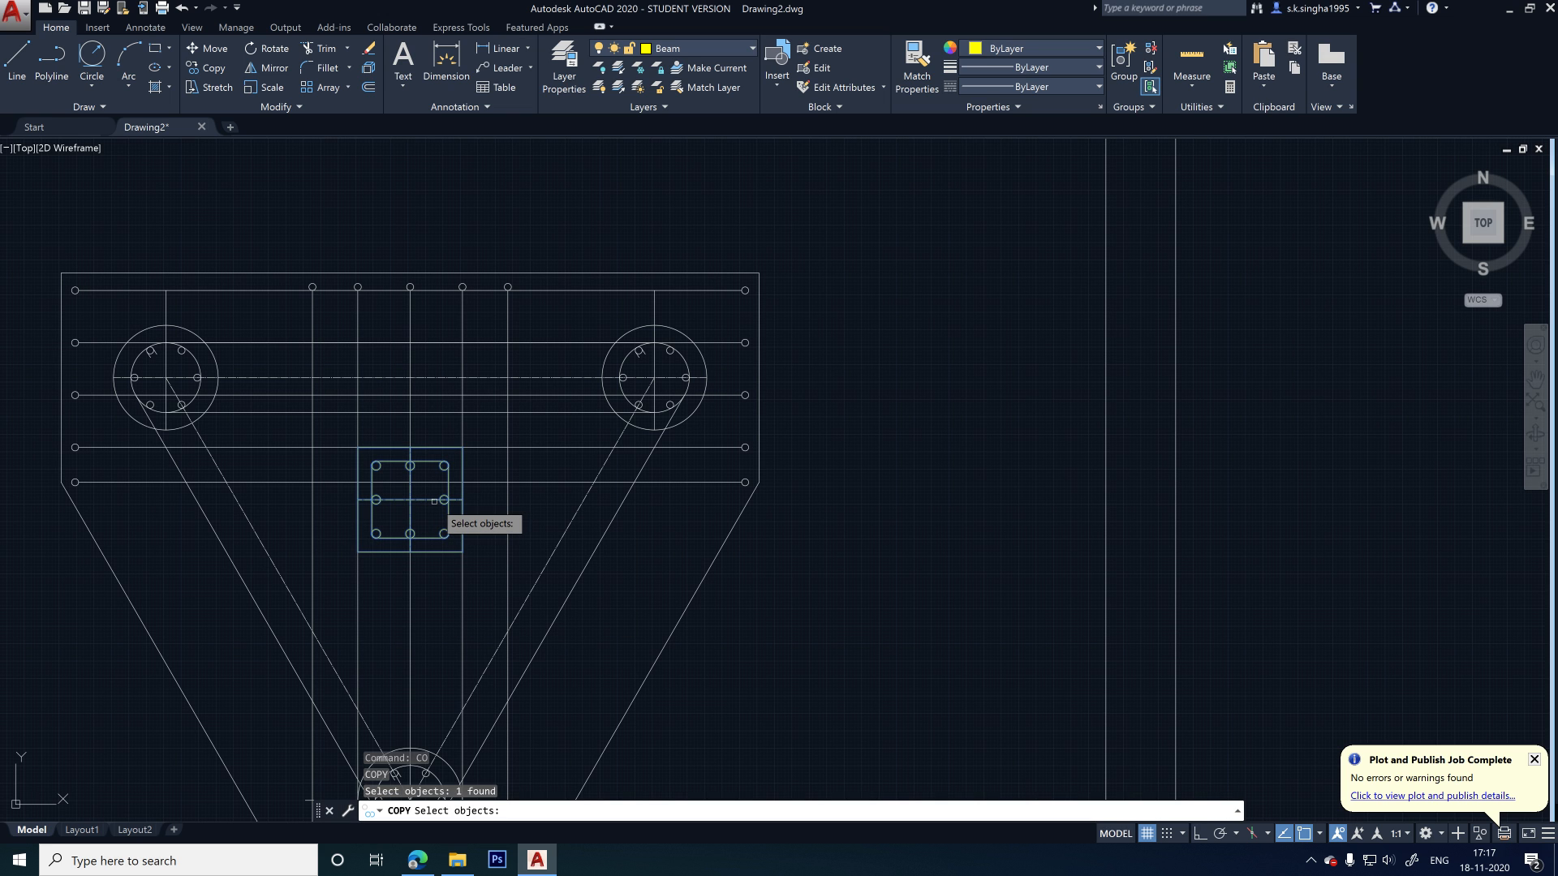
pyautogui.press('Return')
pyautogui.click(434, 501)
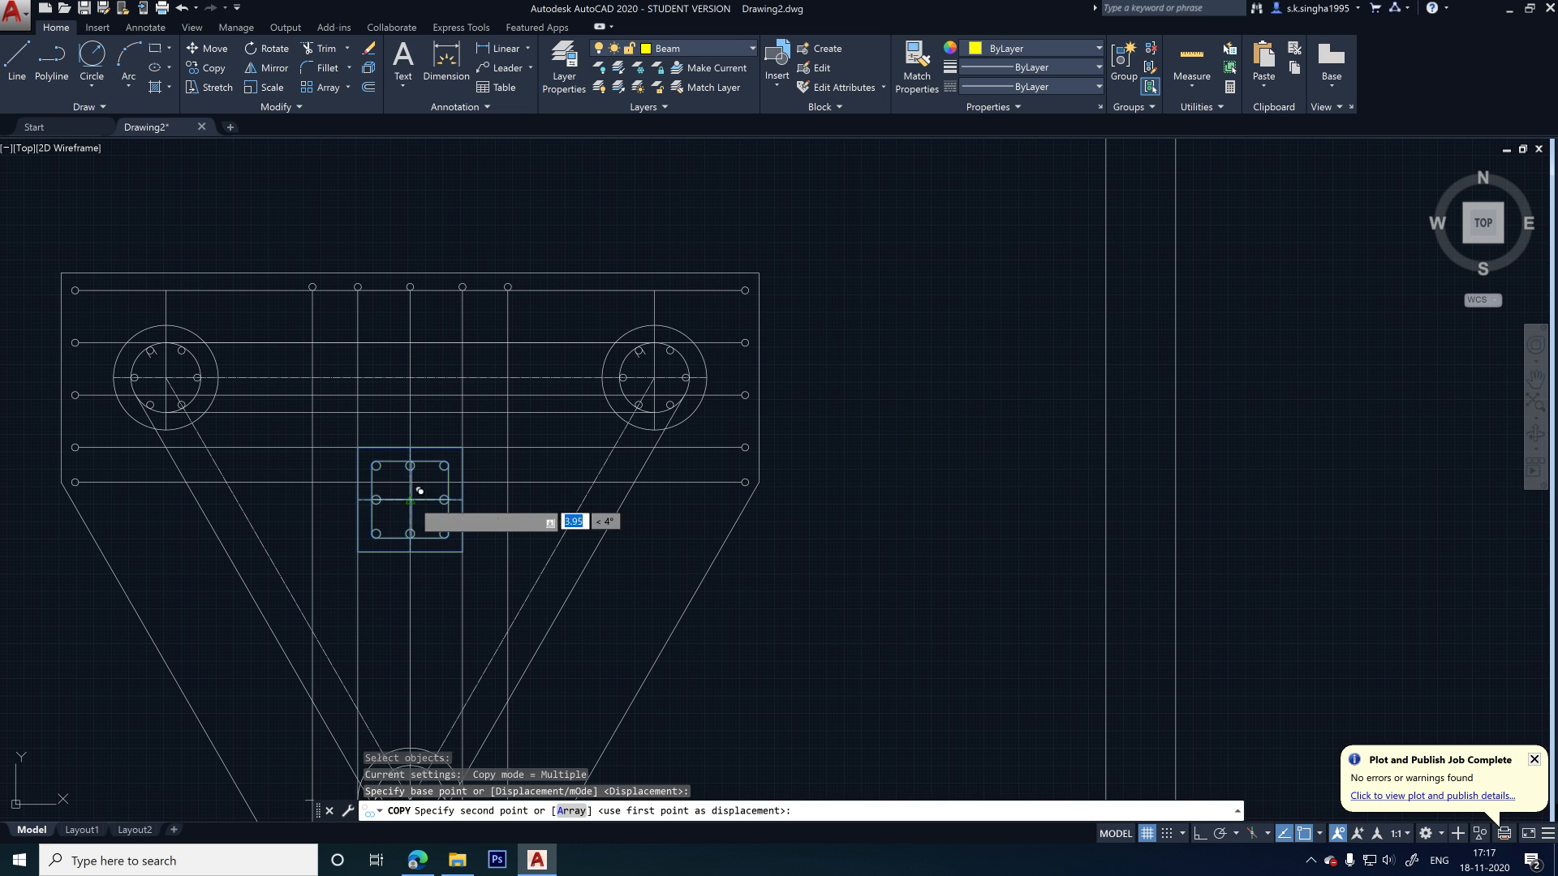
pyautogui.scroll(-4, 433, 501)
pyautogui.click(1043, 506)
pyautogui.press('Escape')
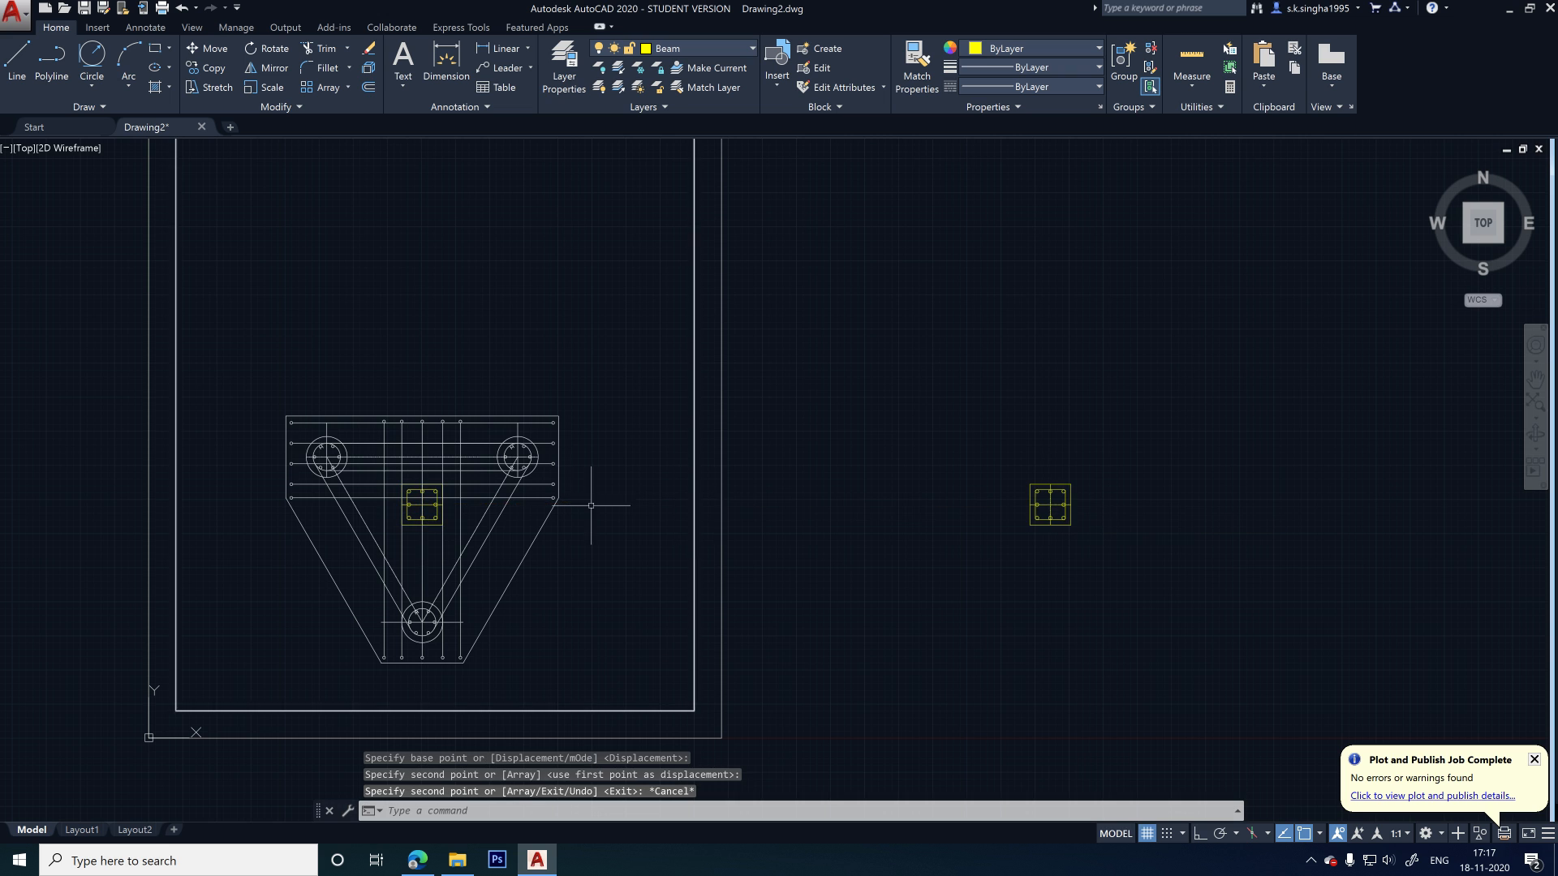
# - Copy the cap's upper-right pile section to a spot above the column copy outside the sheet frame
pyautogui.scroll(5, 560, 483)
pyautogui.click(500, 412)
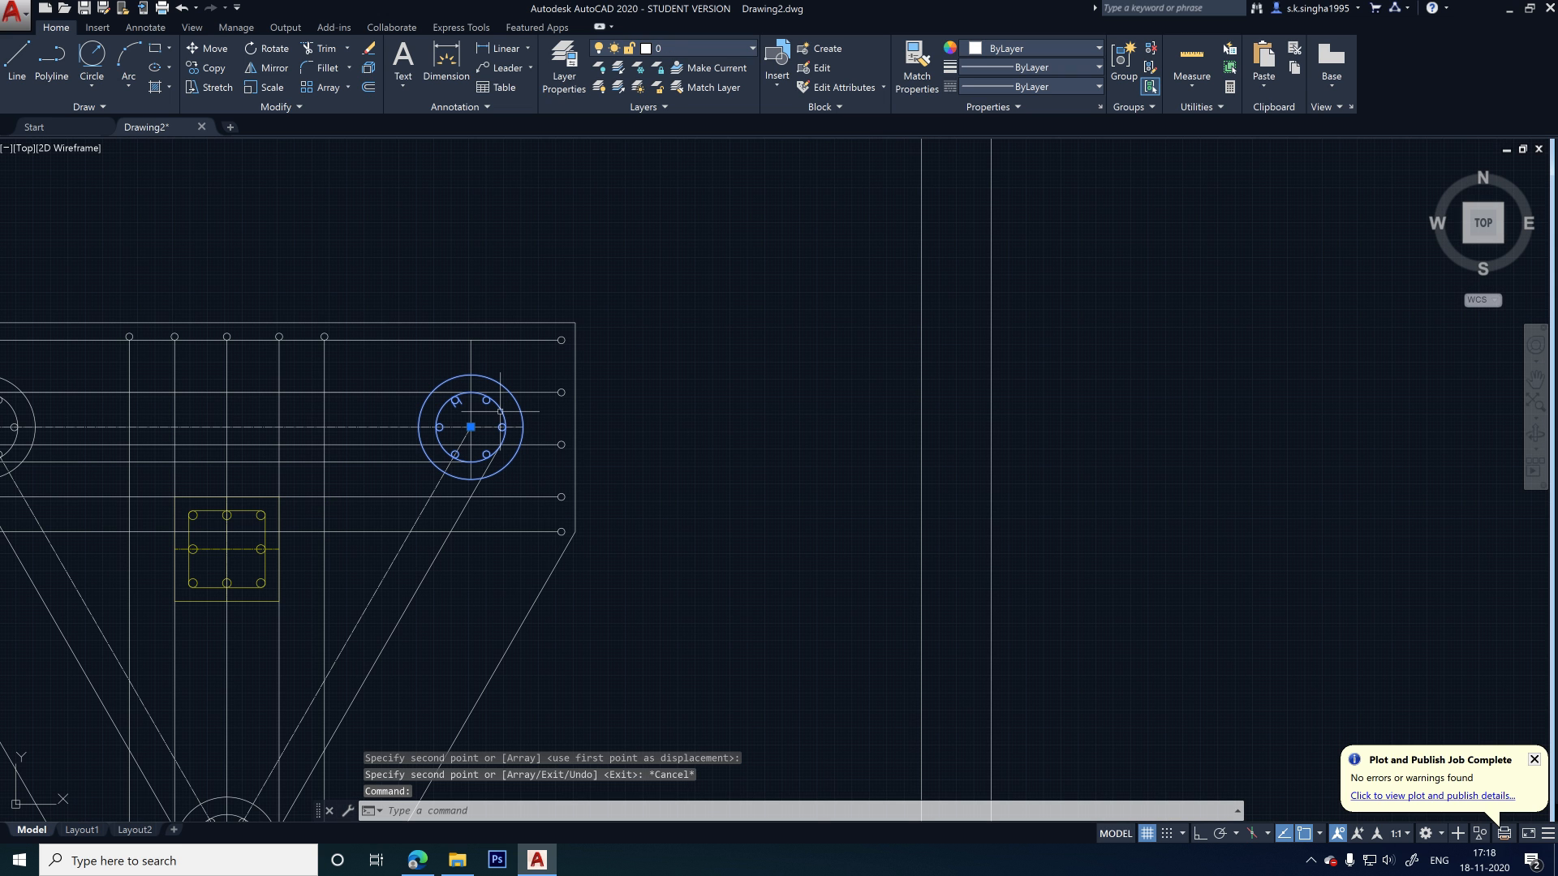
pyautogui.write('CO')
pyautogui.press('Return')
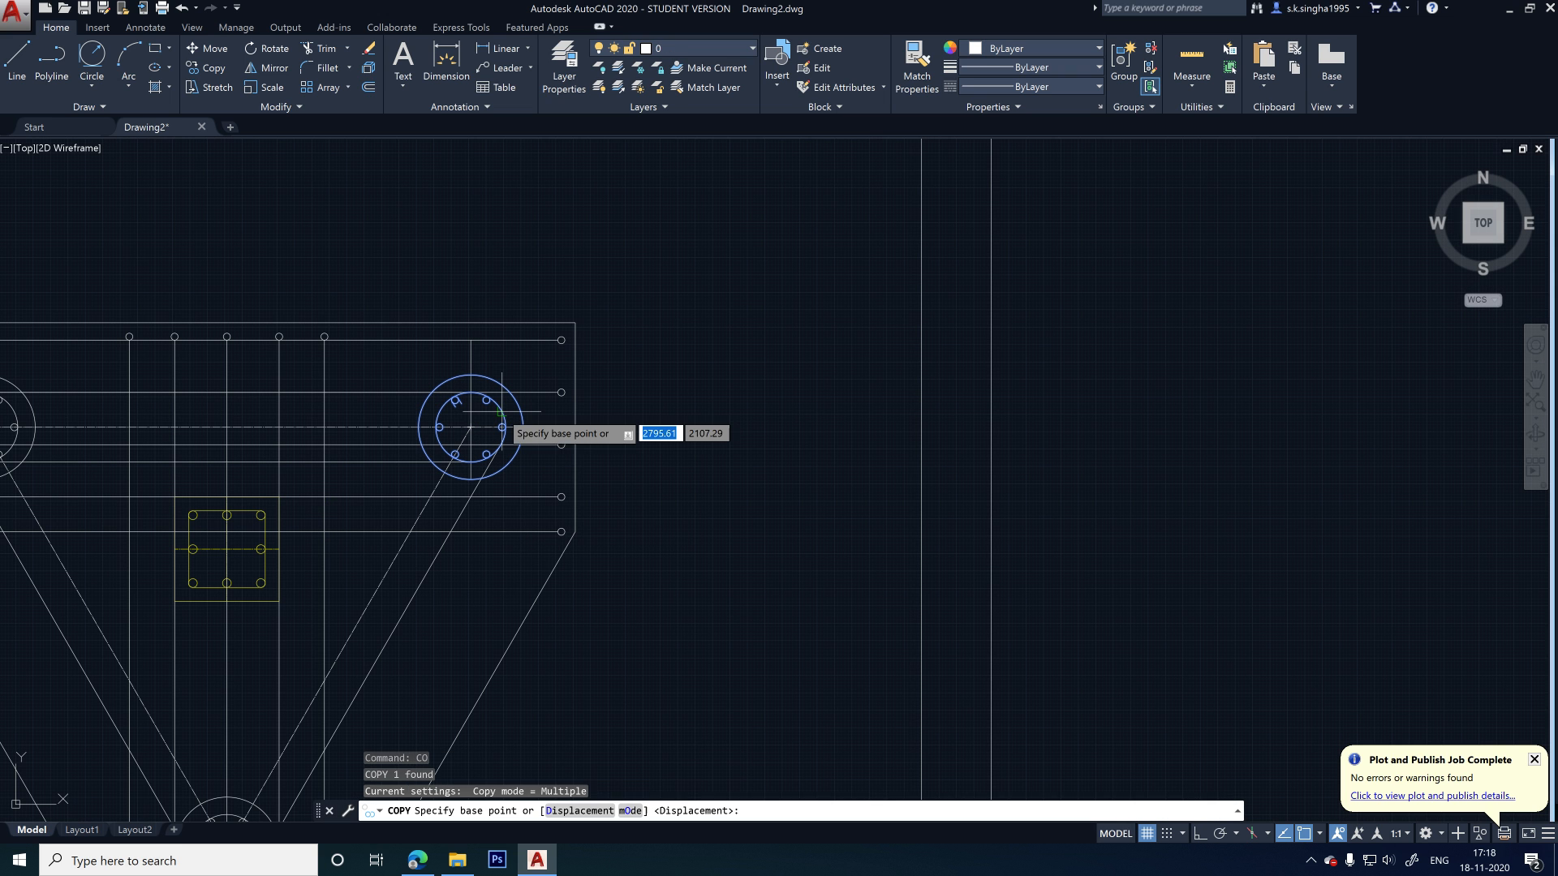
pyautogui.click(502, 411)
pyautogui.scroll(-6, 893, 410)
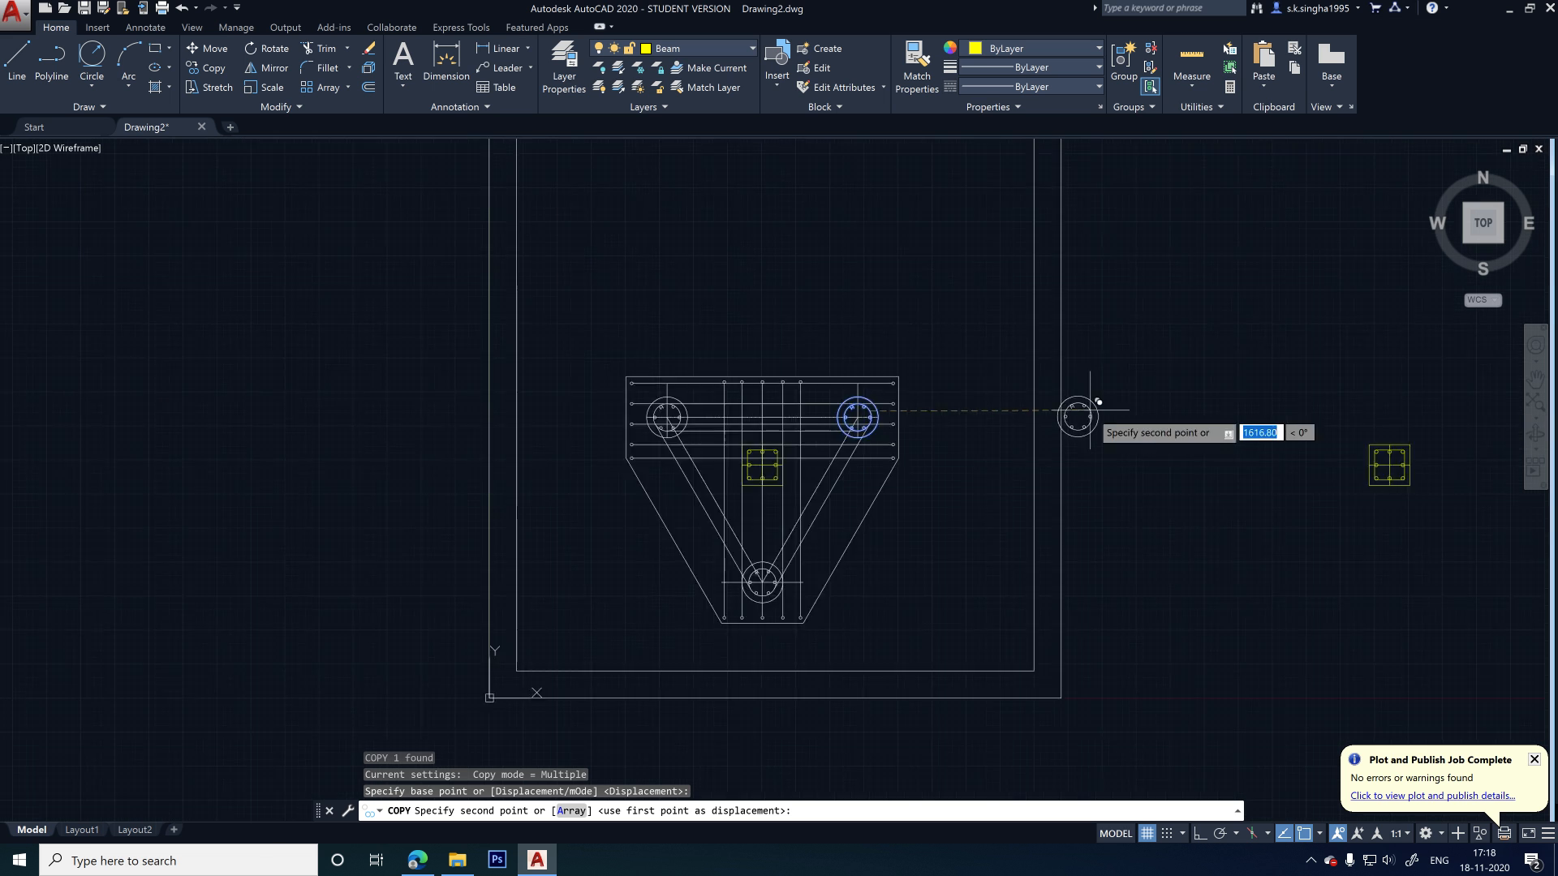
pyautogui.click(1286, 378)
pyautogui.press('Escape')
# - Scale the copied pile section by a factor of 2 about its centre
pyautogui.scroll(6, 1339, 455)
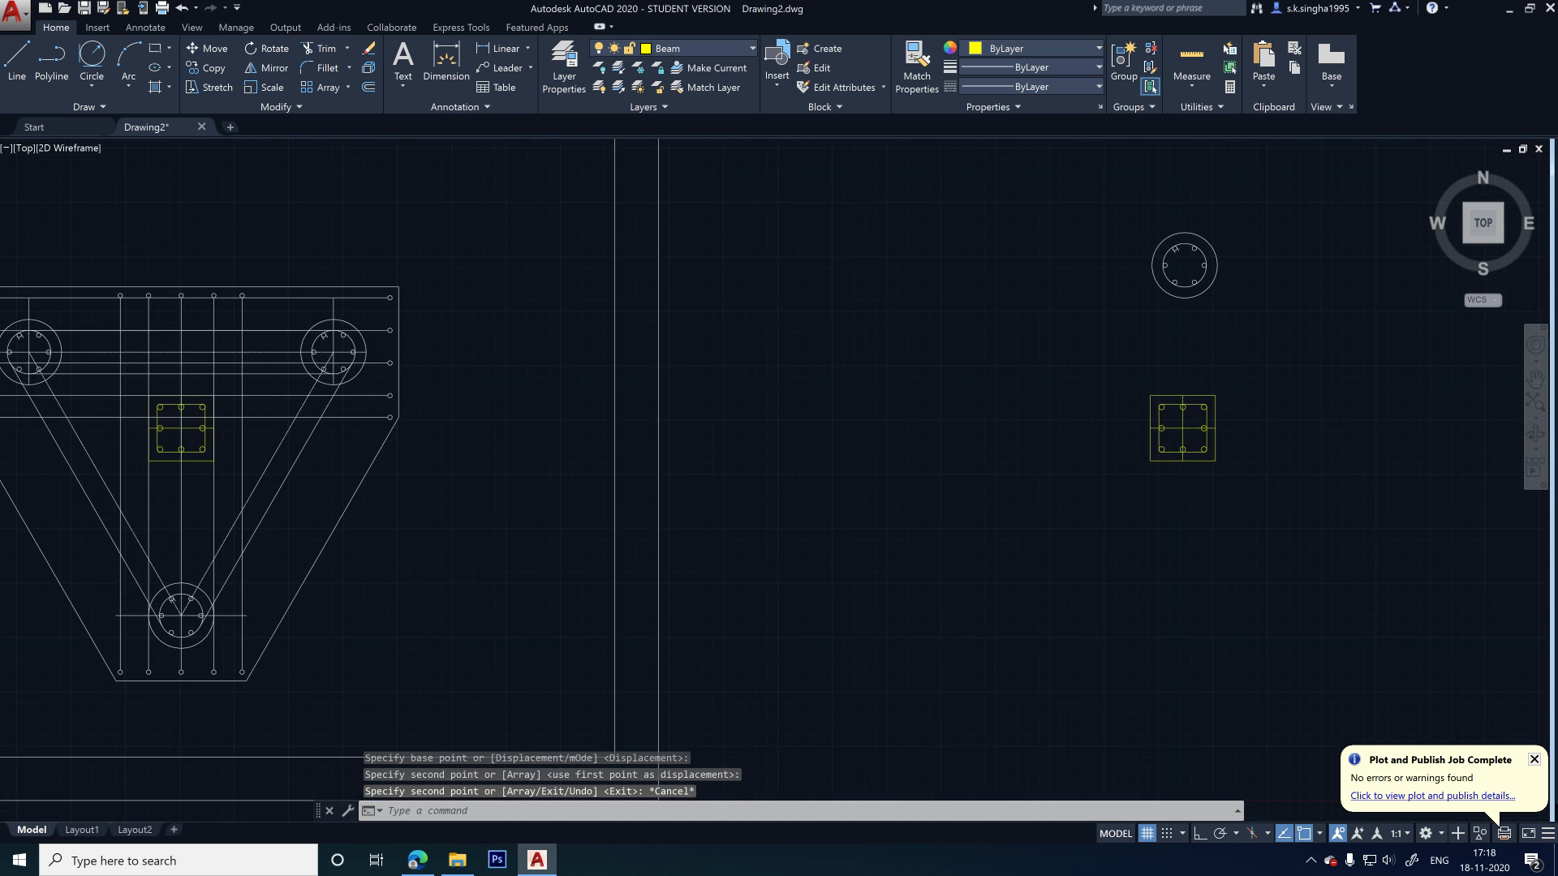
pyautogui.moveTo(1205, 420); pyautogui.dragTo(1217, 494, button='middle')
pyautogui.scroll(-4, 1217, 494)
pyautogui.scroll(4, 542, 587)
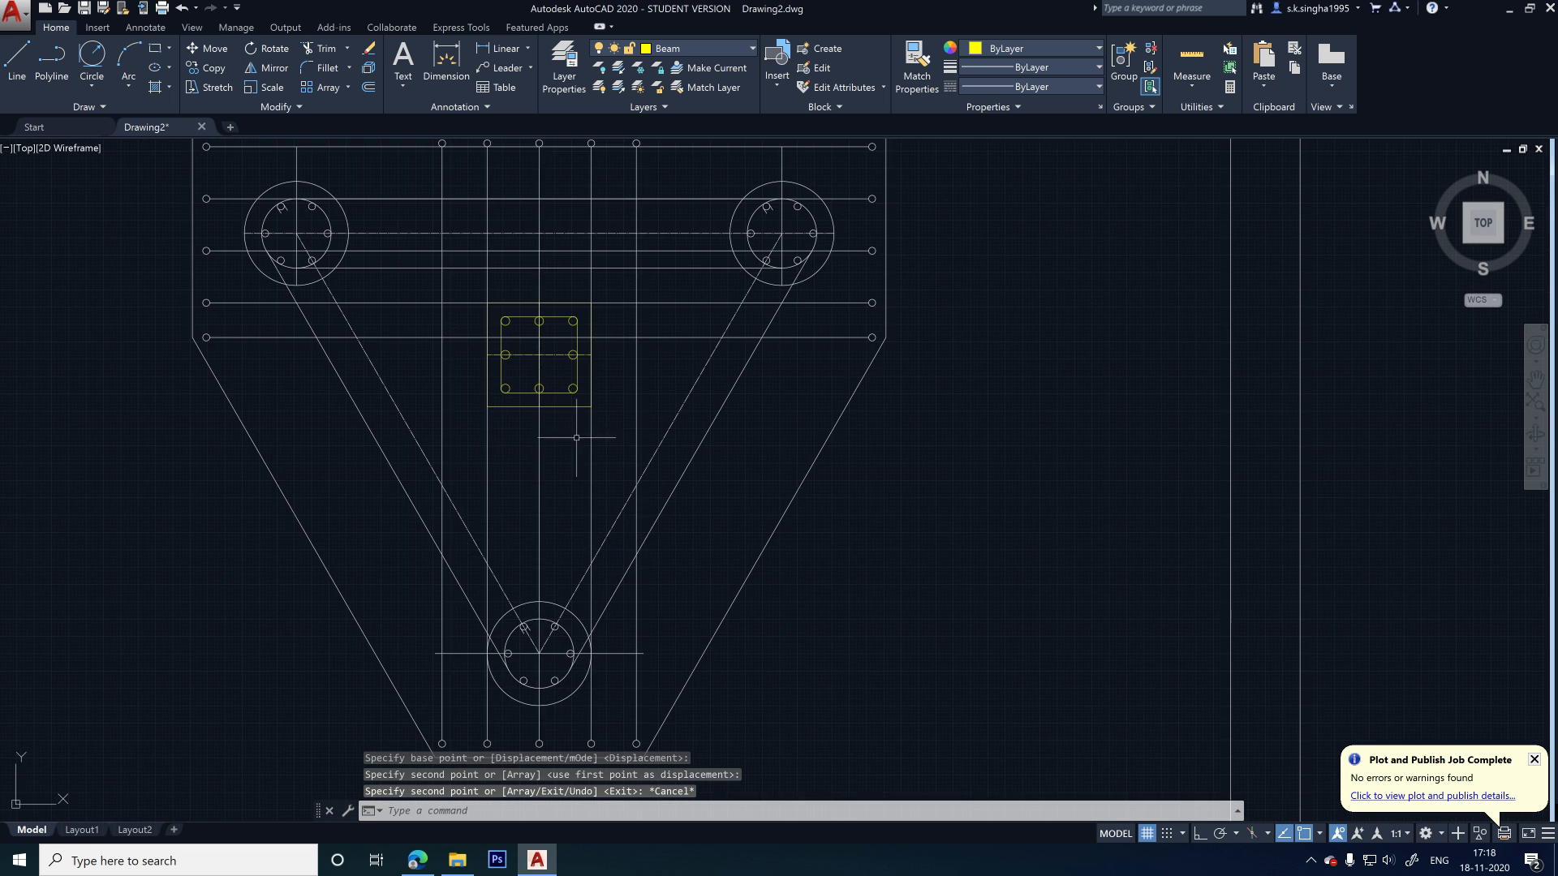
pyautogui.scroll(-4, 488, 442)
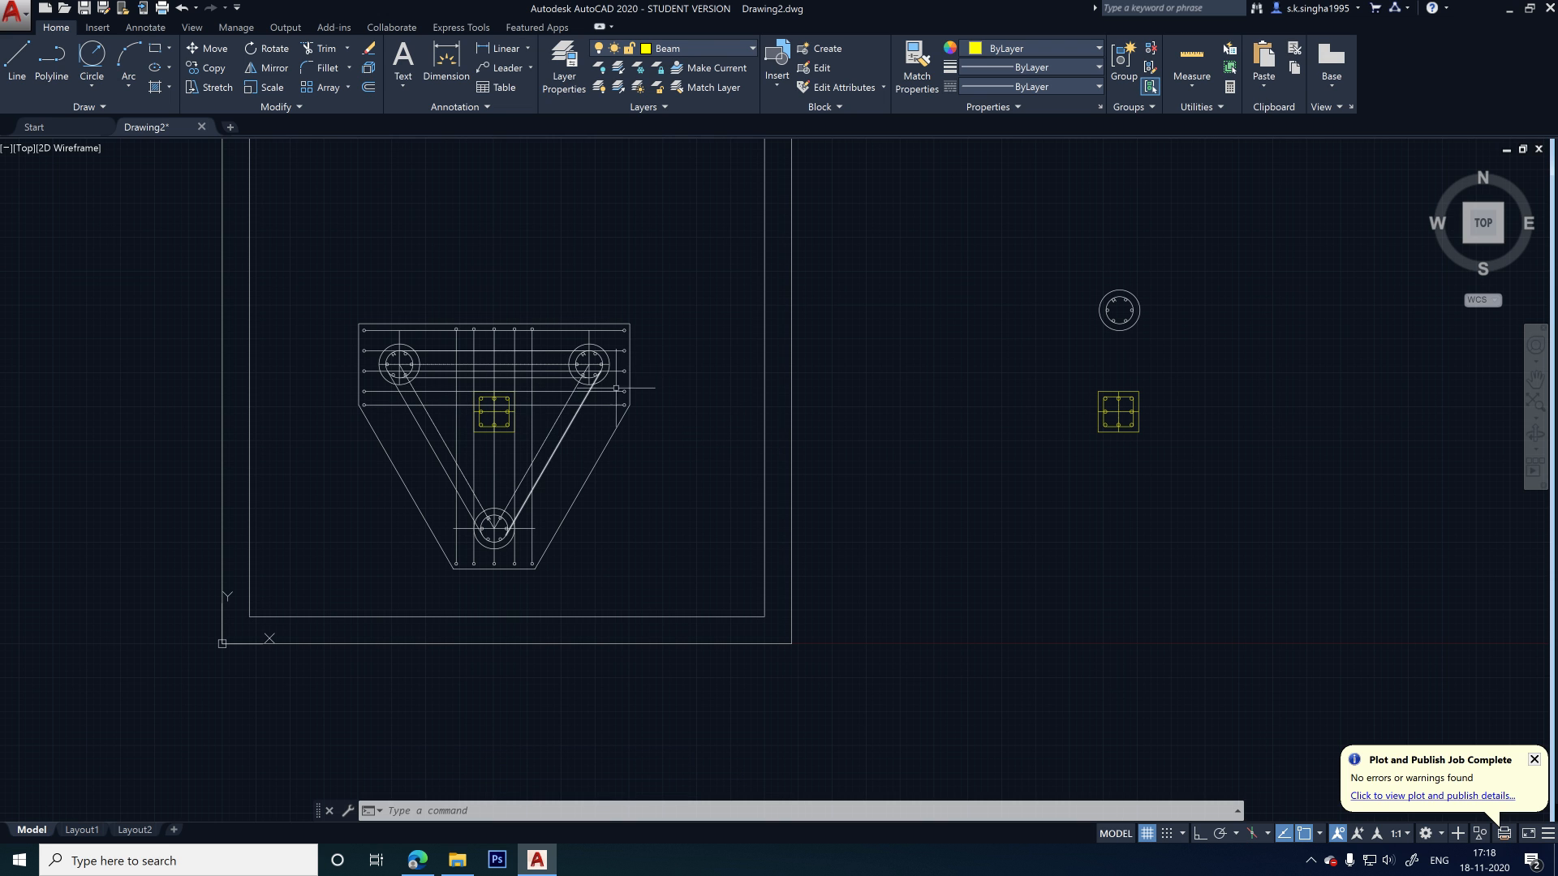
pyautogui.moveTo(1257, 381); pyautogui.dragTo(1026, 439, button='middle')
pyautogui.scroll(1, 949, 407)
pyautogui.moveTo(911, 345); pyautogui.dragTo(892, 383, button='middle')
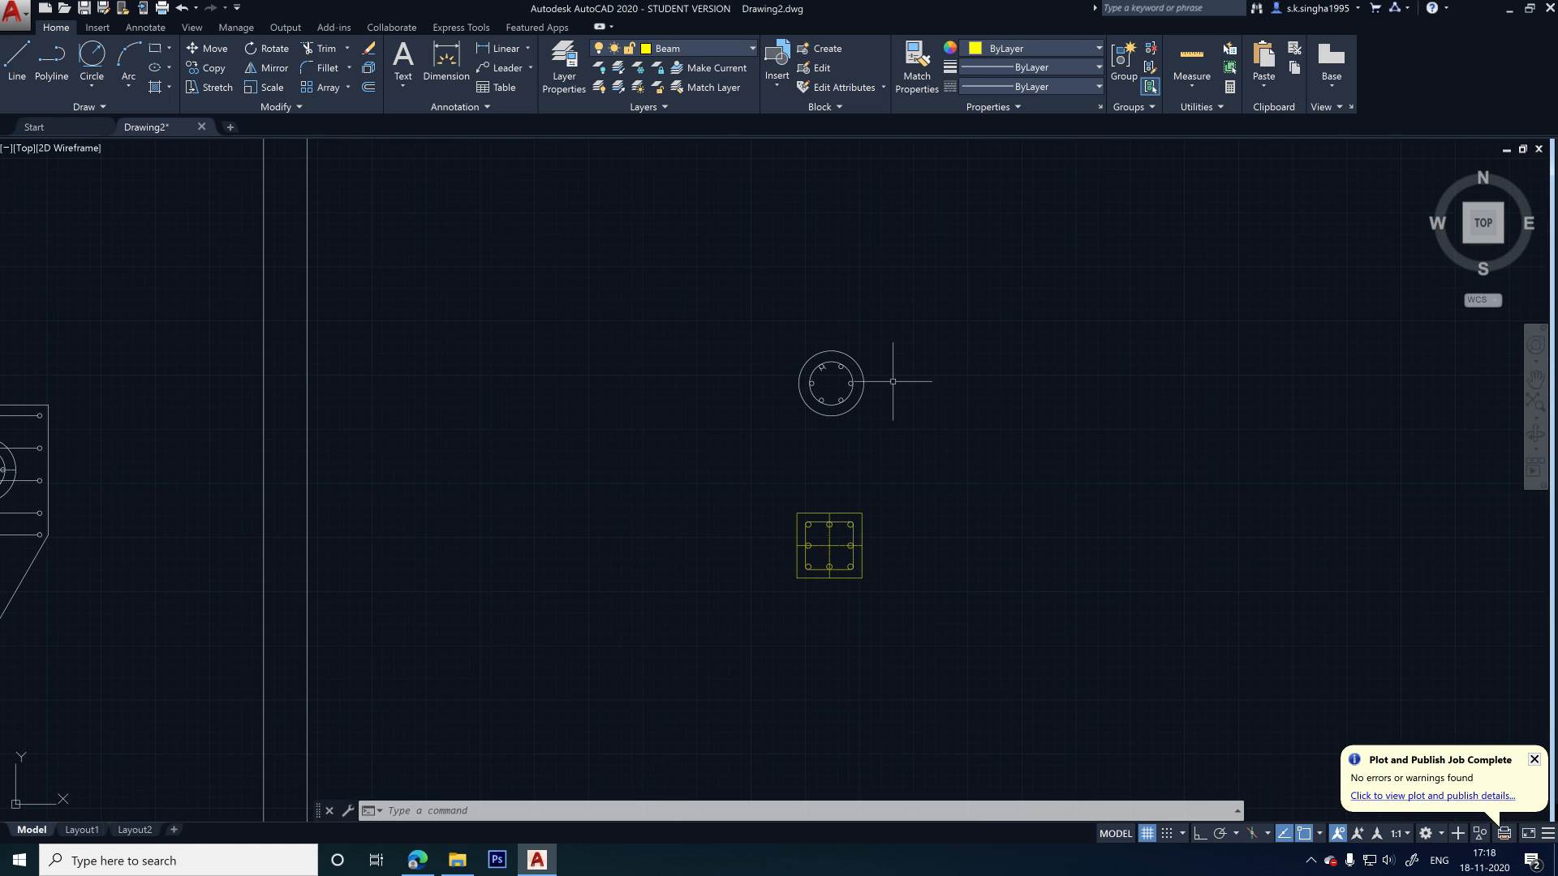
pyautogui.write('SC')
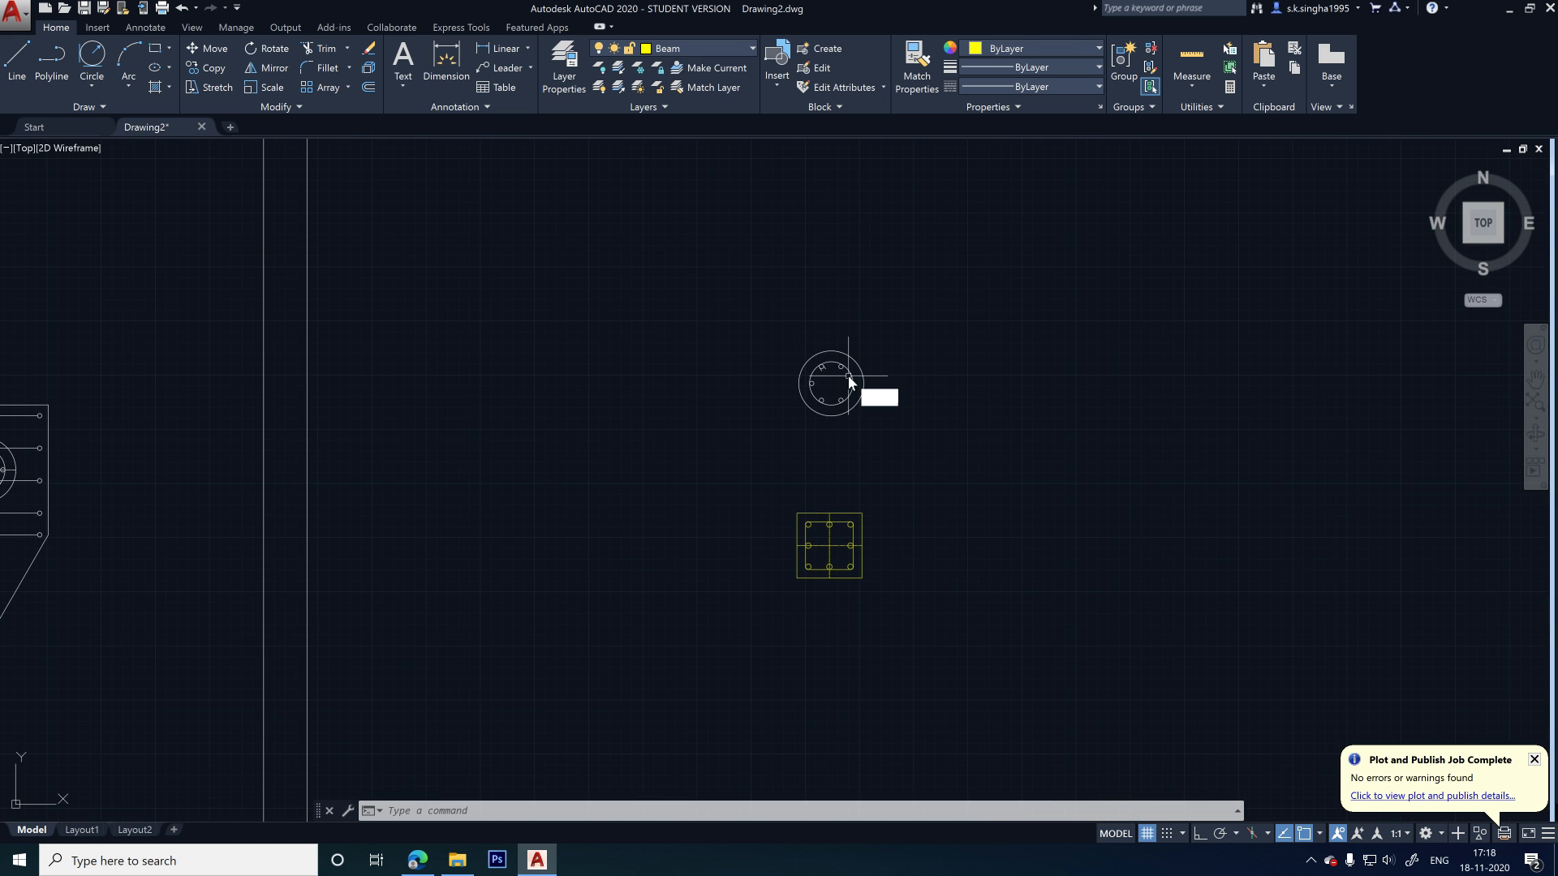
pyautogui.press('Return')
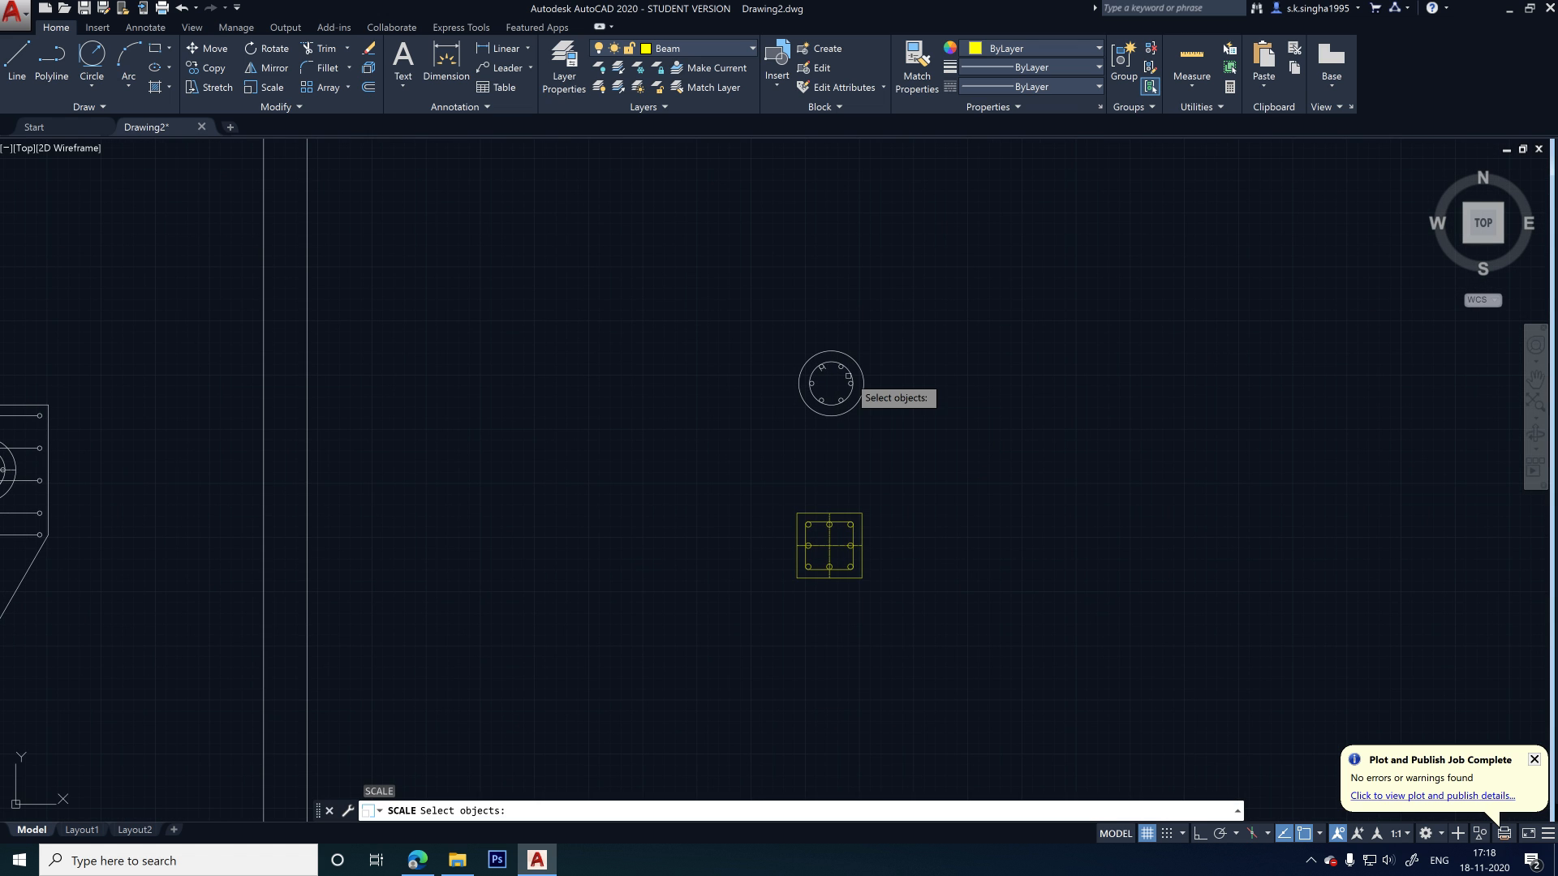
pyautogui.click(847, 374)
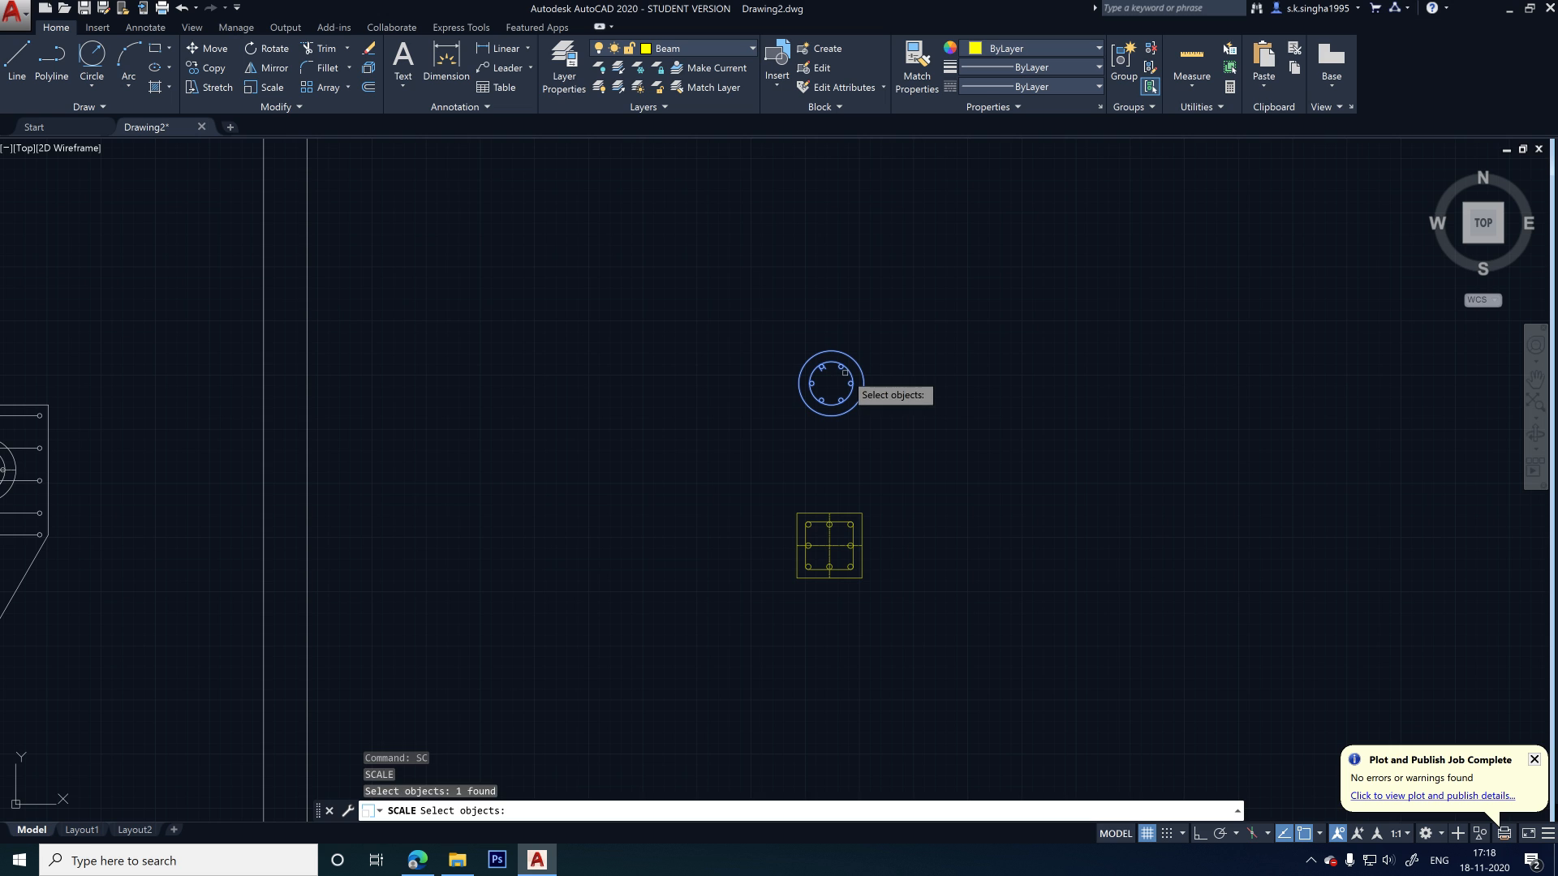
pyautogui.press('Return')
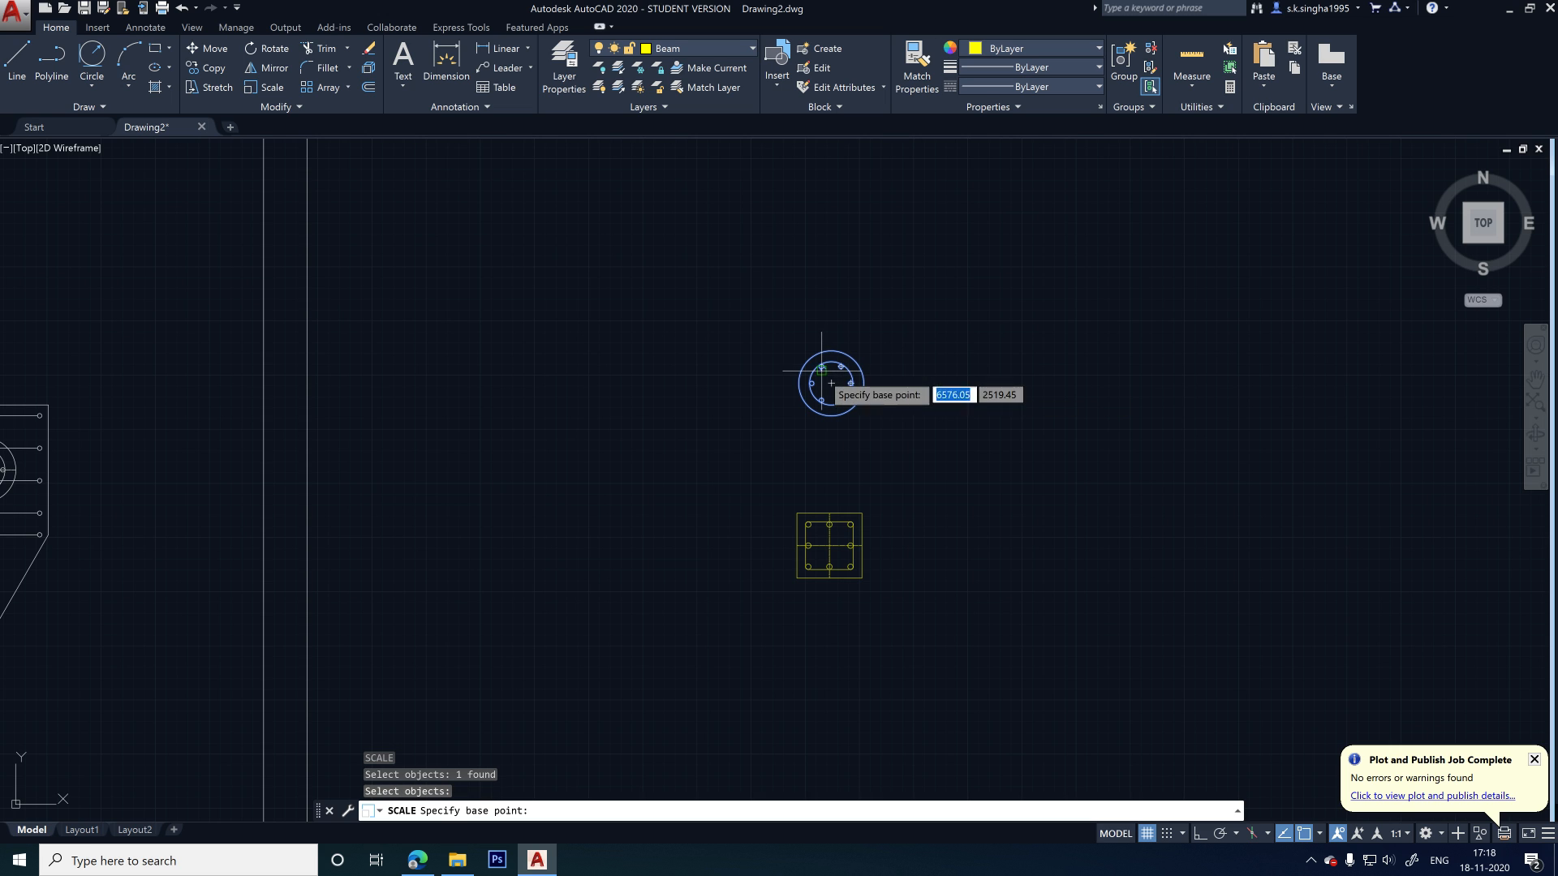
pyautogui.click(830, 382)
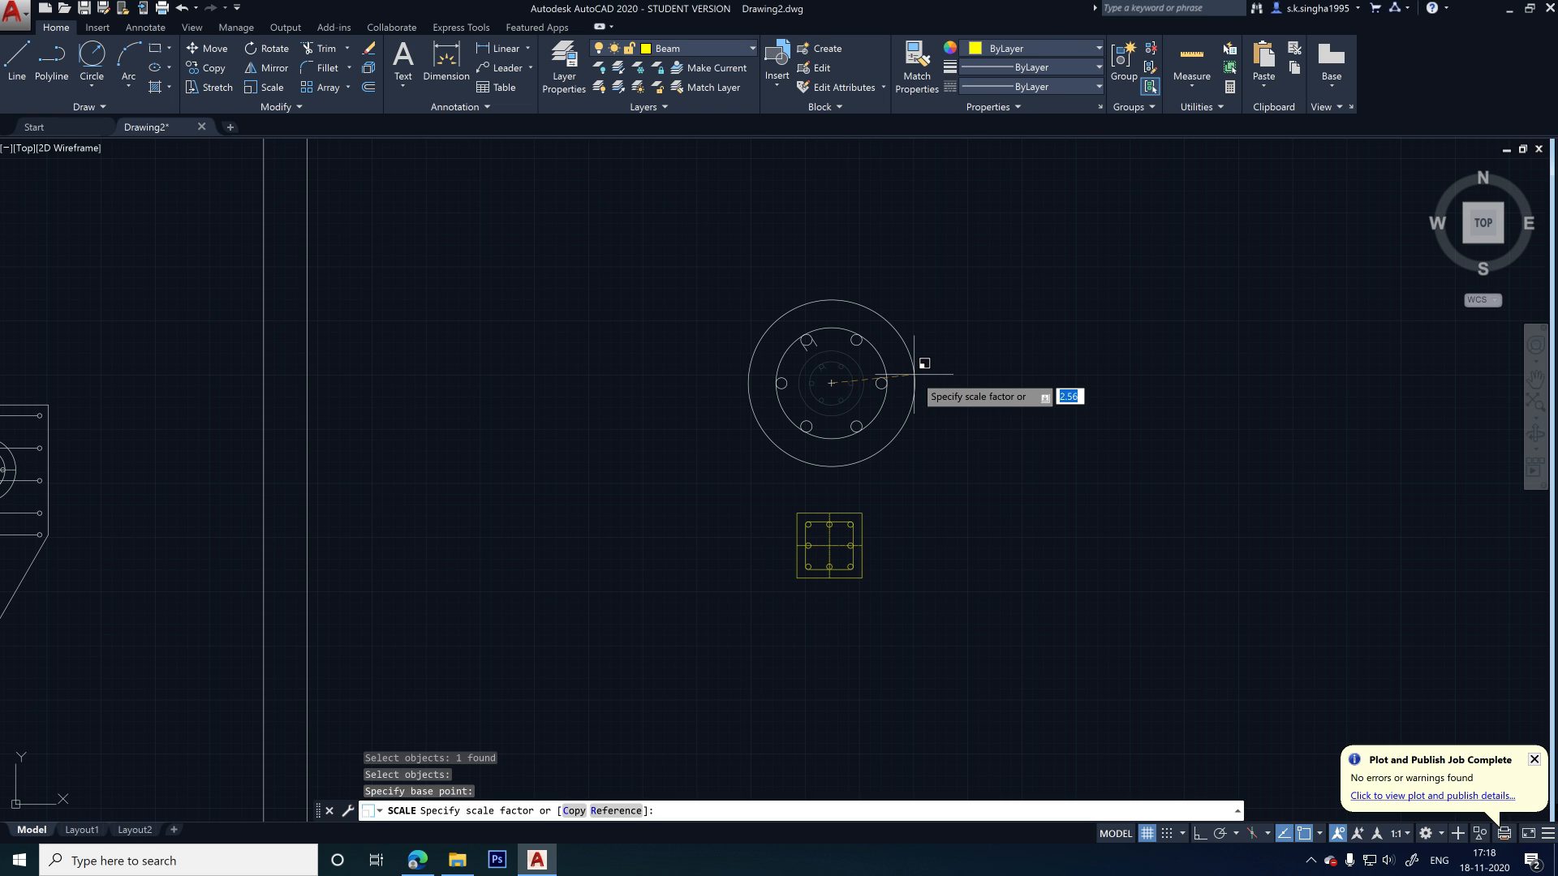
pyautogui.write('2')
pyautogui.press('Return')
# - Scale the copied column block by a factor of 2 about its centre
pyautogui.scroll(-2, 917, 406)
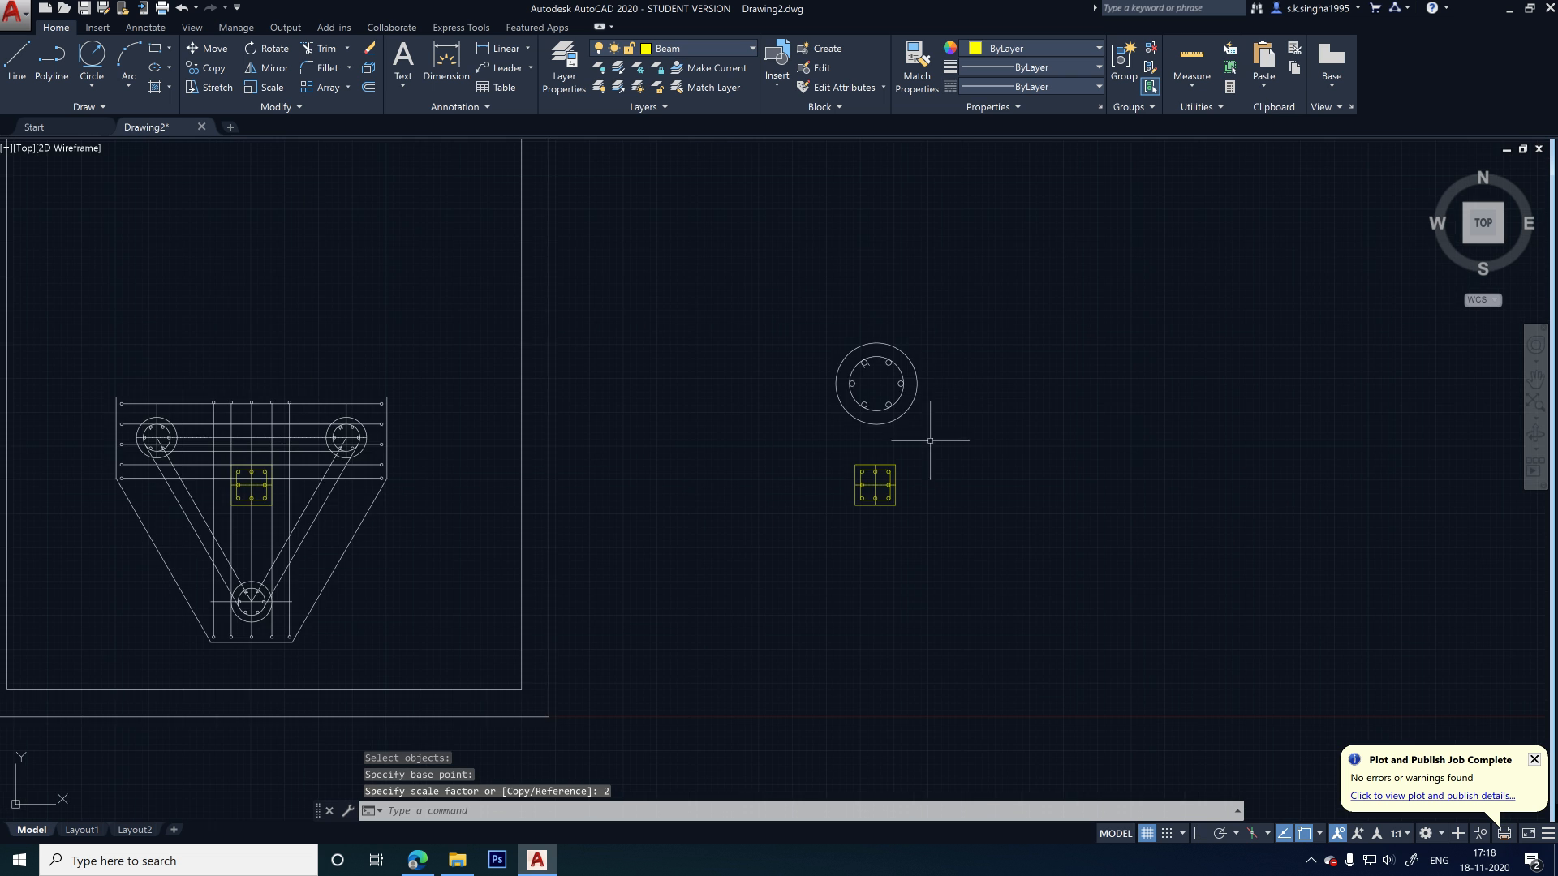
pyautogui.scroll(4, 887, 477)
pyautogui.press('Escape')
pyautogui.press('Escape')
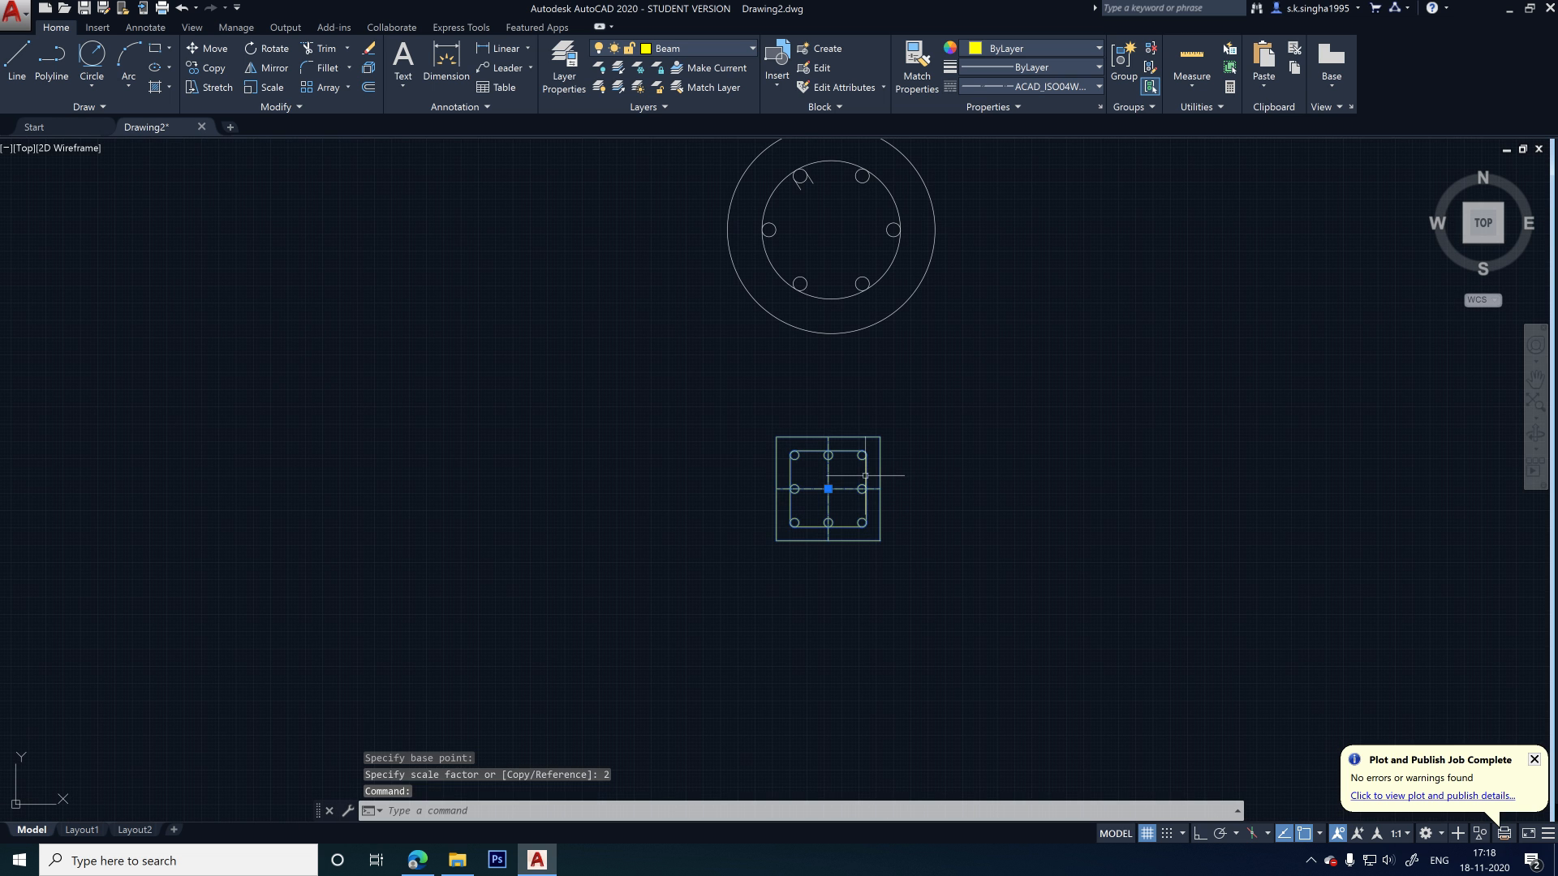
pyautogui.write('site c')
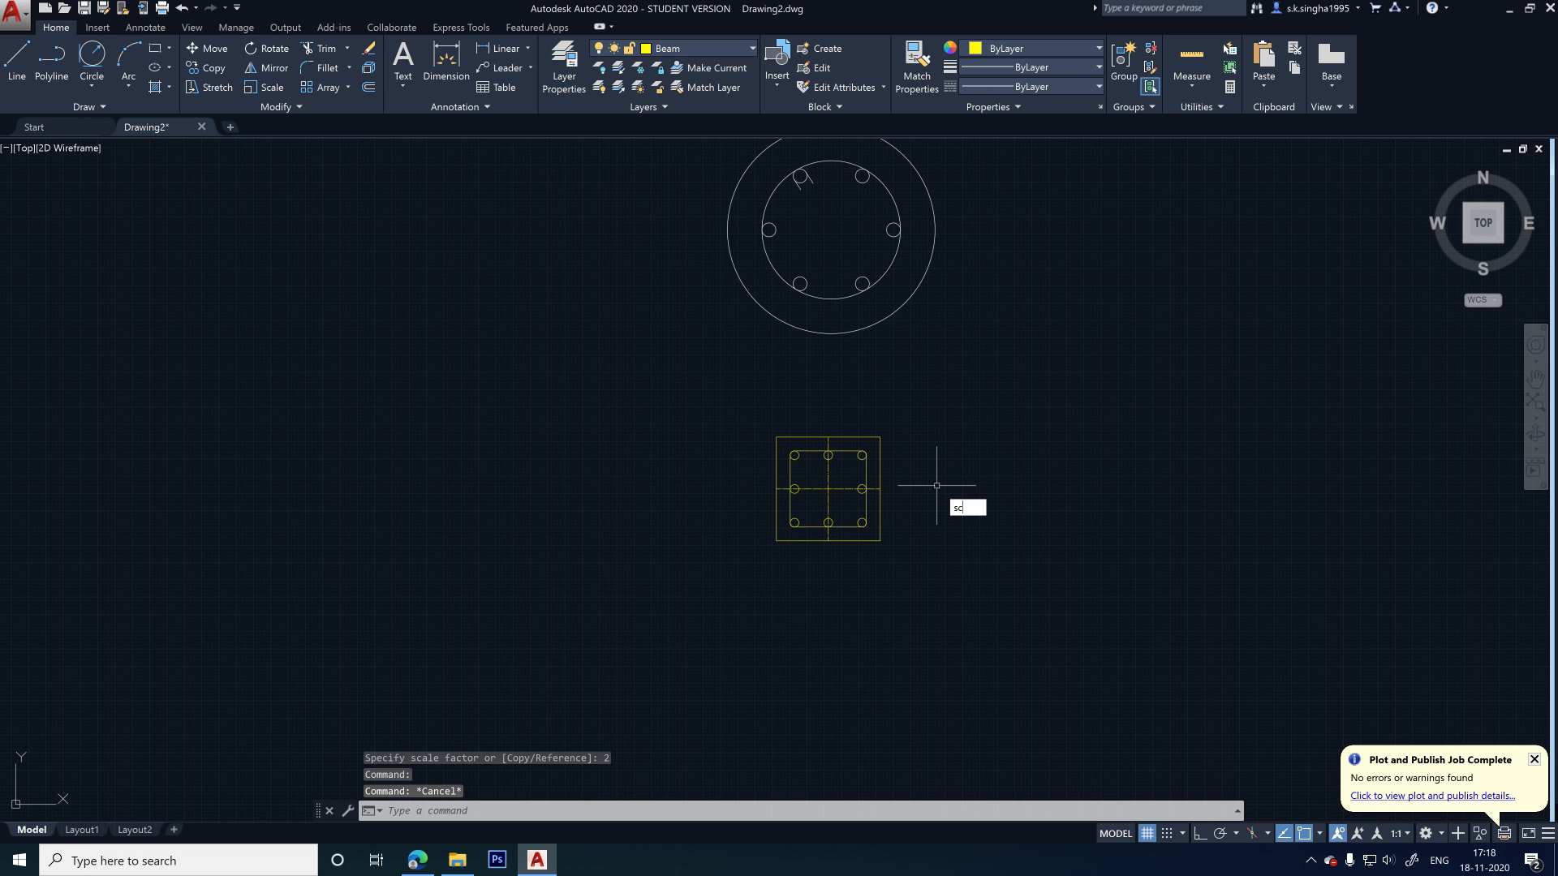
pyautogui.press('Return')
pyautogui.click(911, 406)
pyautogui.click(784, 558)
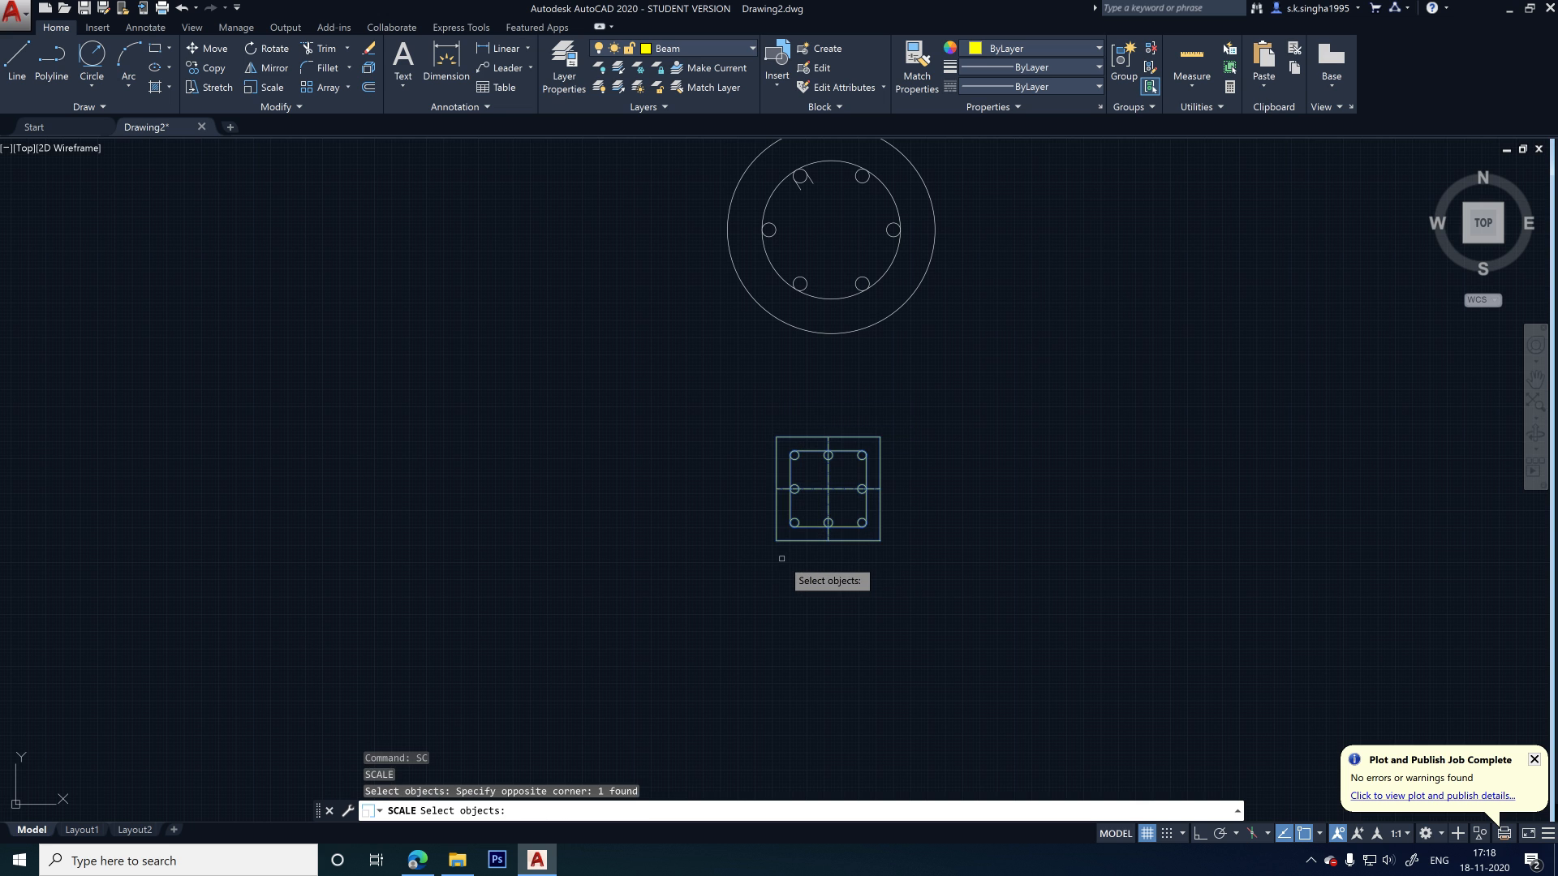
pyautogui.press('Return')
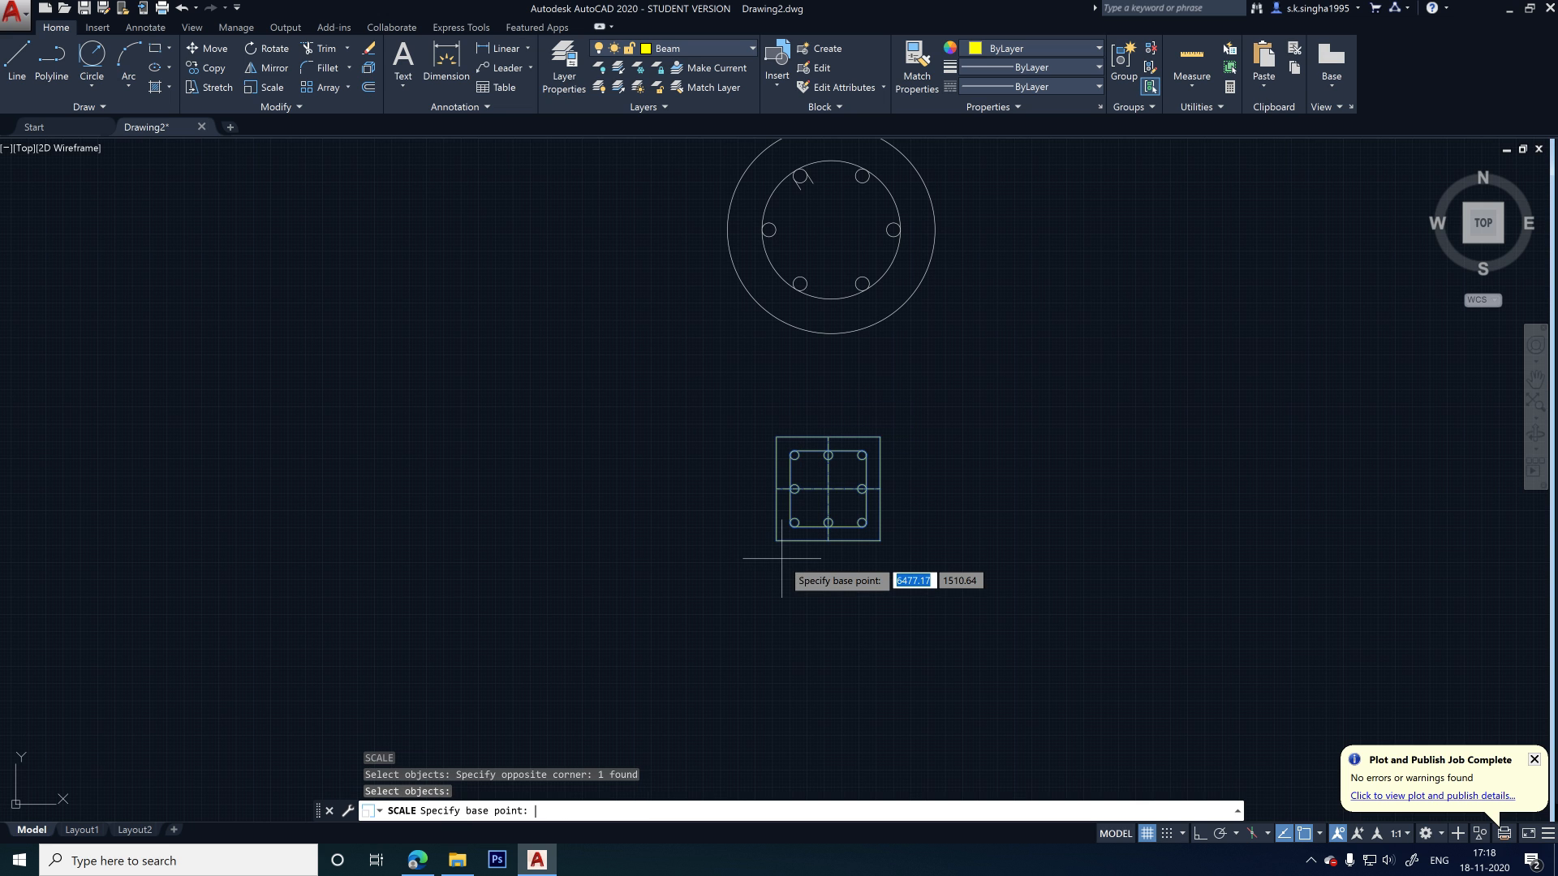
pyautogui.click(828, 489)
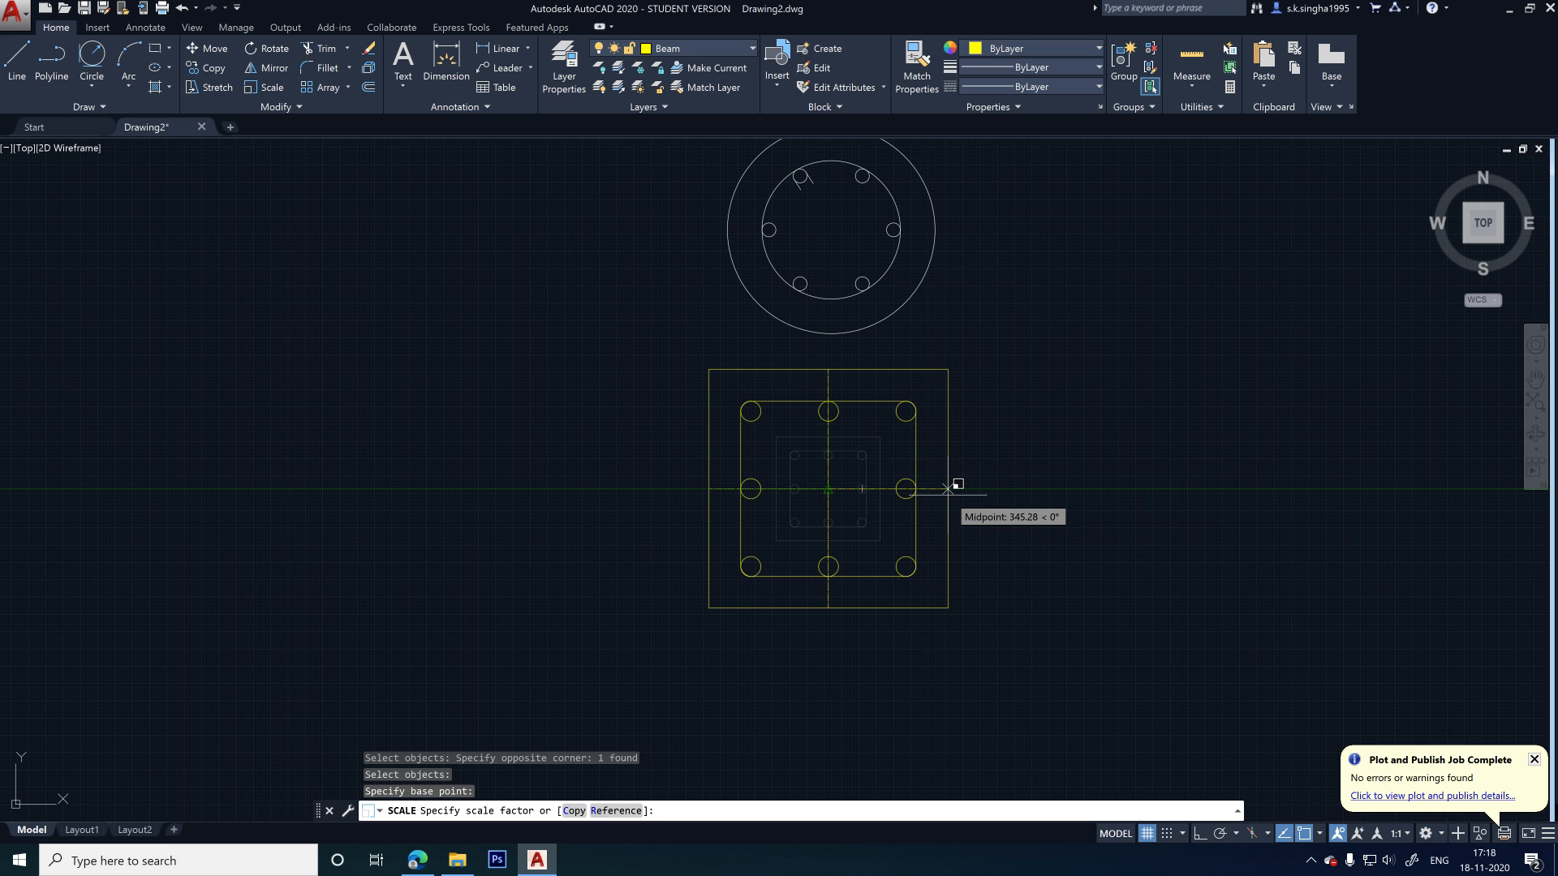
pyautogui.write('2')
pyautogui.press('Return')
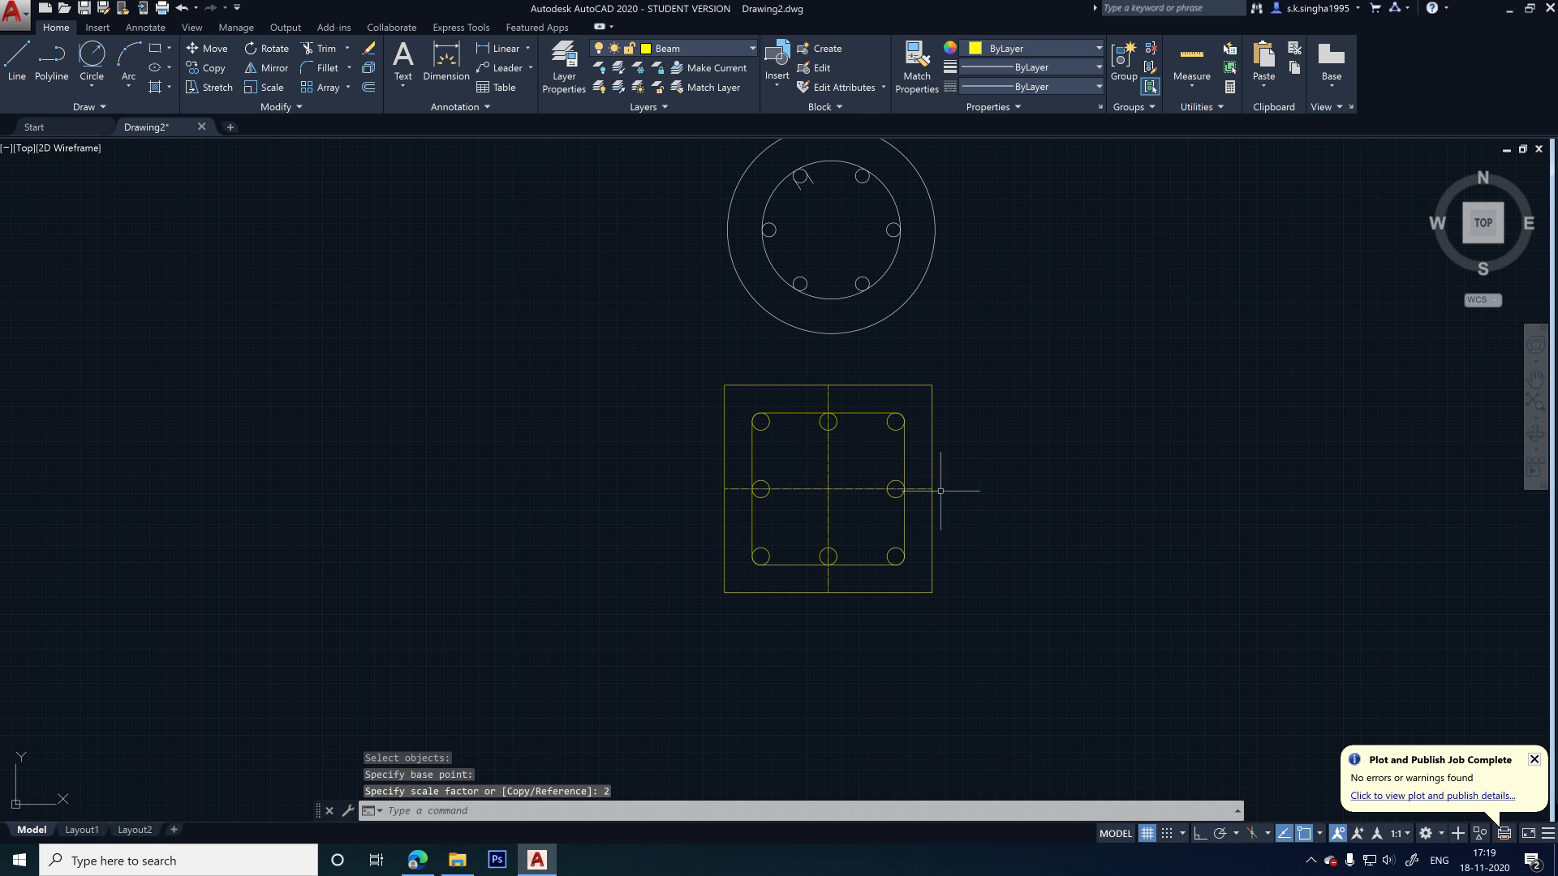
pyautogui.scroll(-10, 966, 496)
pyautogui.click(906, 473)
pyautogui.click(844, 506)
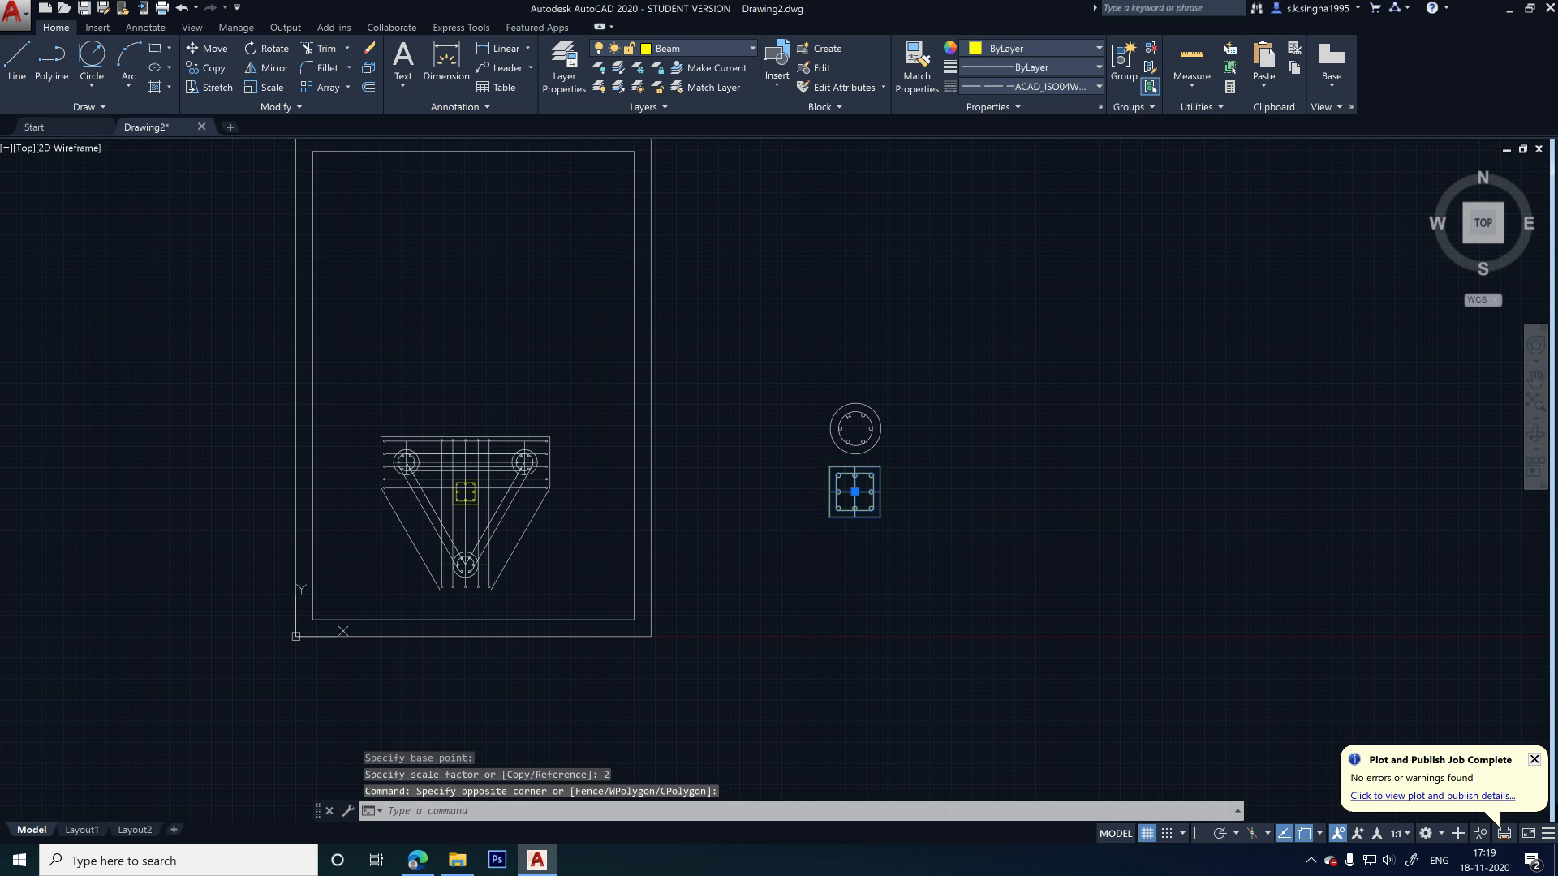
pyautogui.press('Escape')
pyautogui.click(860, 426)
pyautogui.click(869, 434)
pyautogui.press('Escape')
# - Move the enlarged pile section by its centre, up and slightly left, away from the column block
pyautogui.click(891, 418)
pyautogui.click(857, 443)
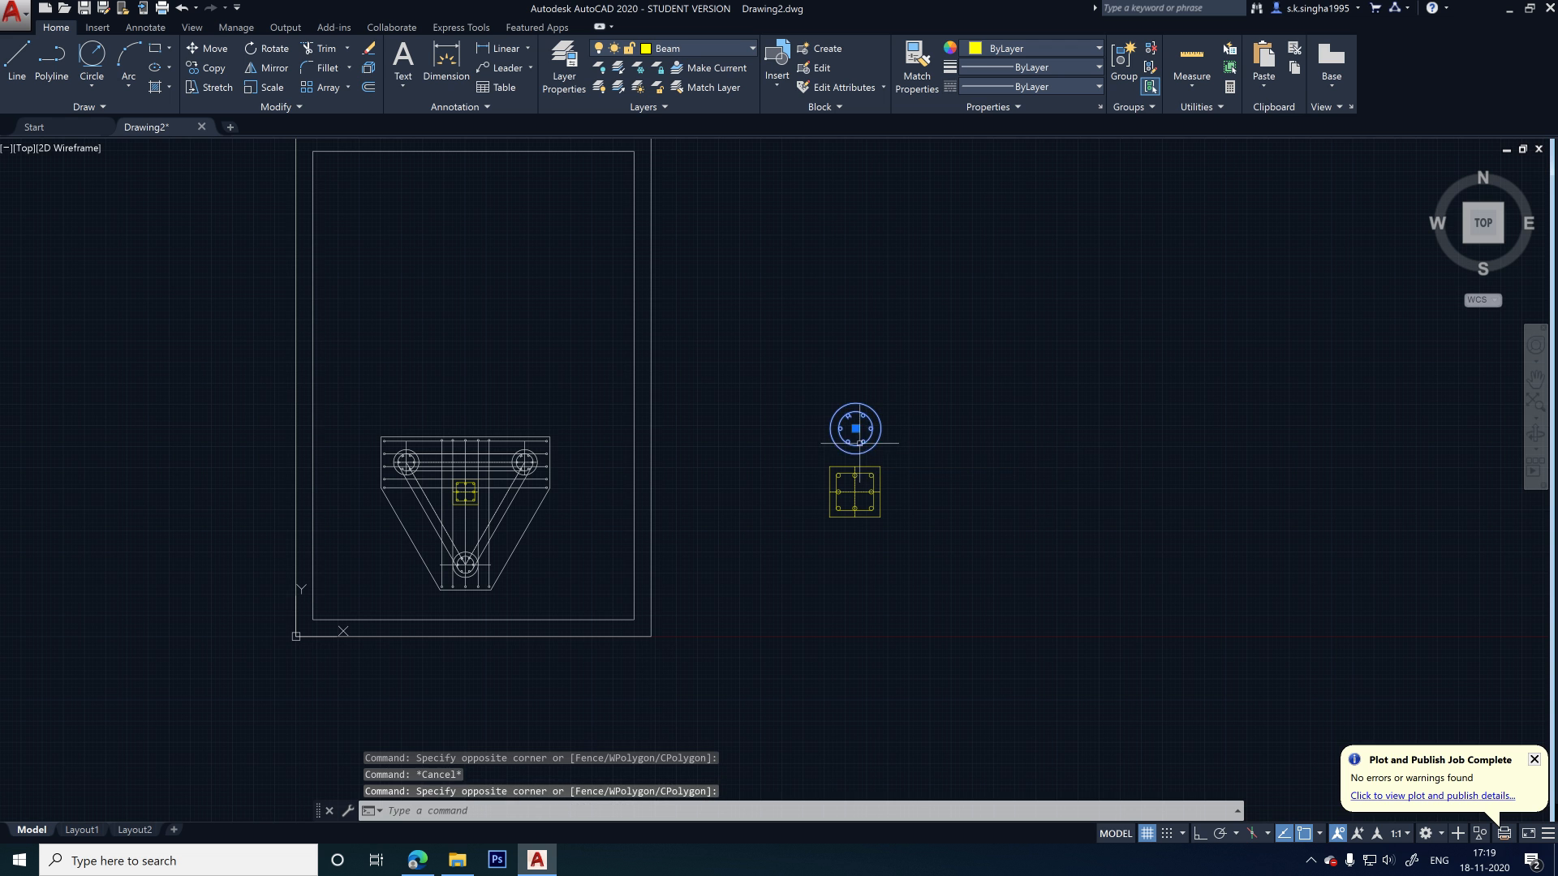
pyautogui.click(855, 427)
pyautogui.click(819, 359)
pyautogui.press('Escape')
# - Move the enlarged column block by its centre to sit directly below the pile section with a wider gap
pyautogui.click(891, 474)
pyautogui.click(855, 492)
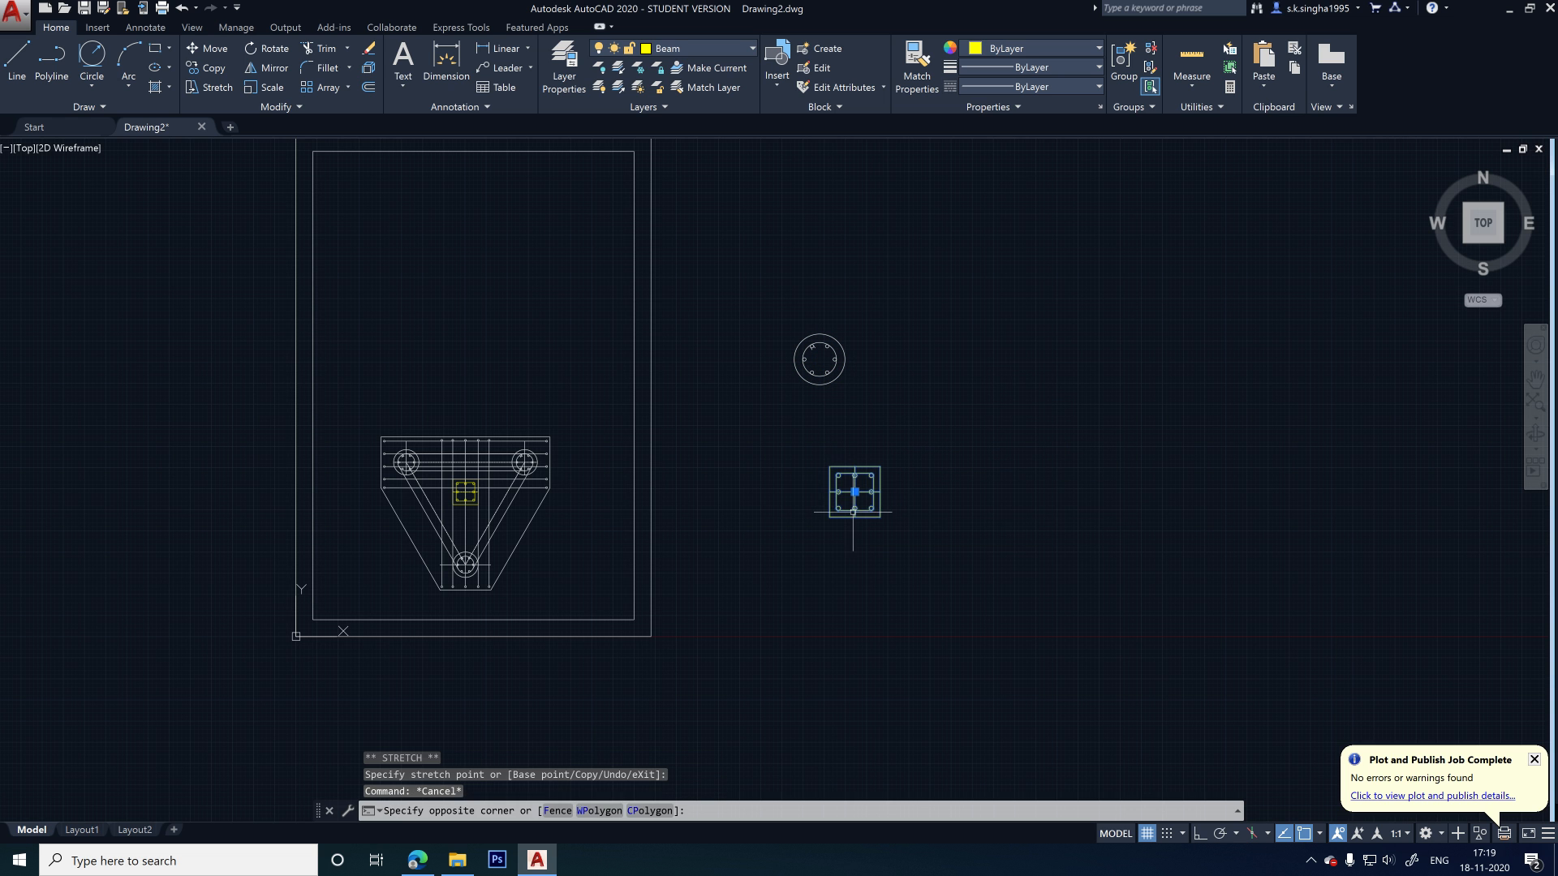
pyautogui.click(856, 492)
pyautogui.click(818, 523)
pyautogui.press('Escape')
# - Move the whole pile cap plan out of the sheet frame to the far side of the enlarged pile and column sections
pyautogui.scroll(4, 503, 499)
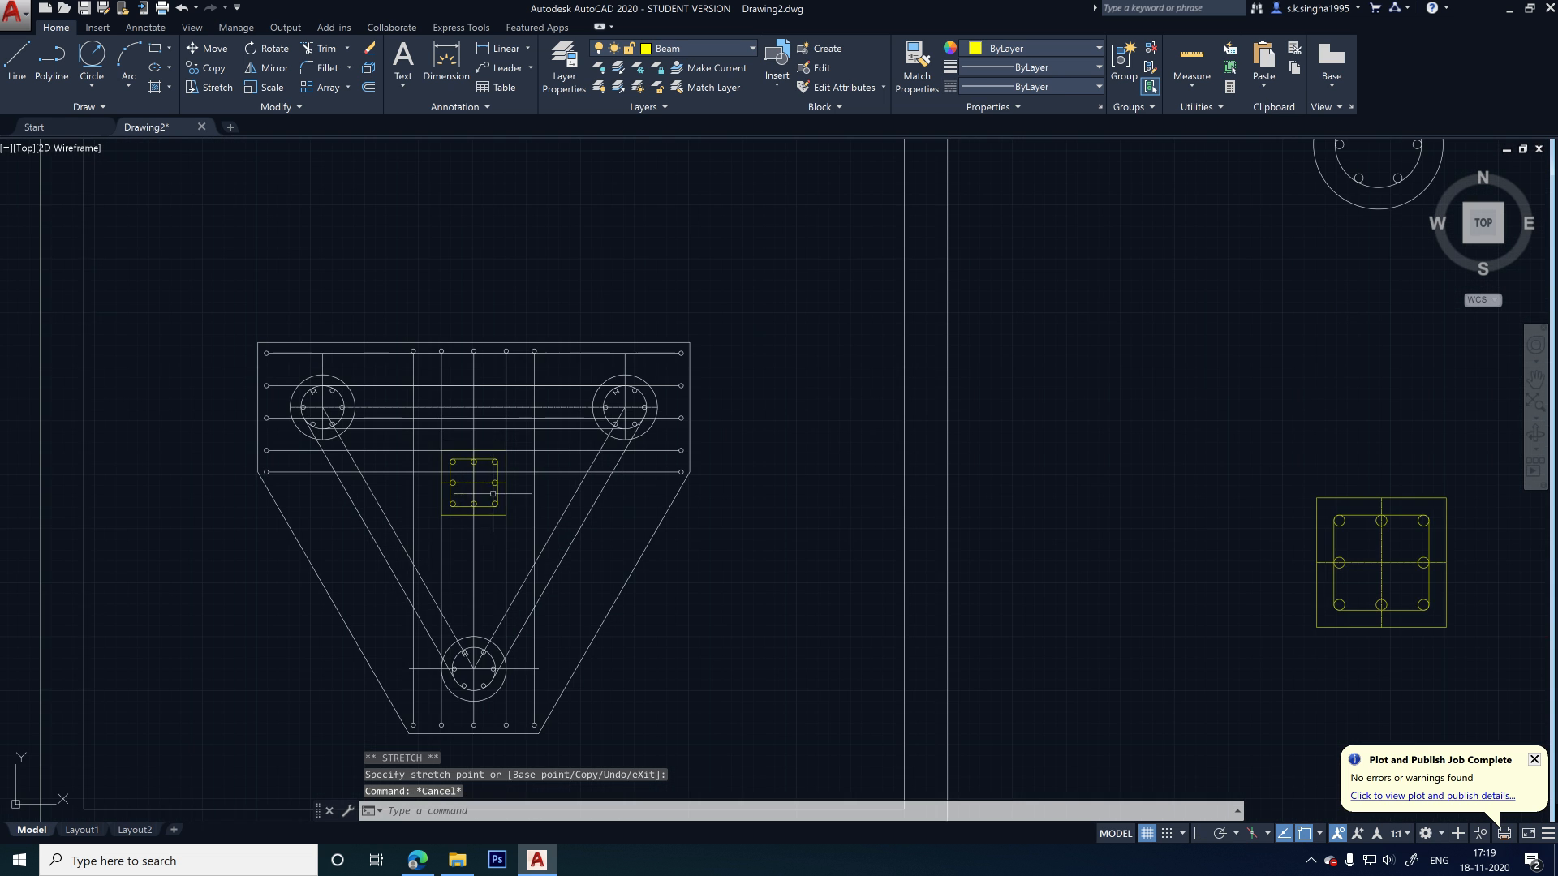
pyautogui.scroll(-2, 720, 492)
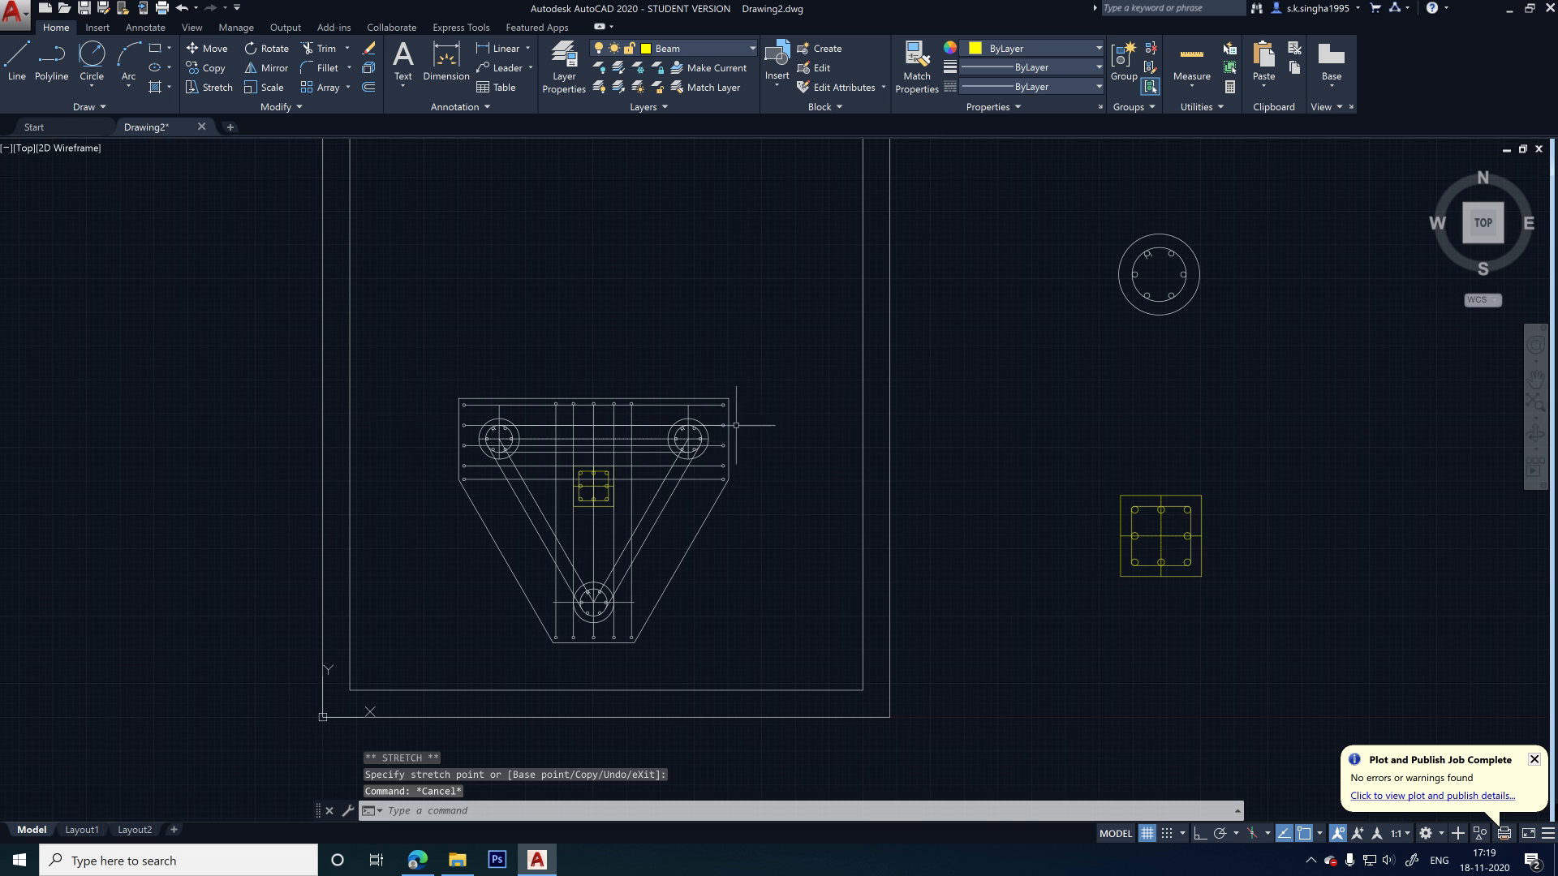
pyautogui.moveTo(821, 355); pyautogui.dragTo(777, 430, button='middle')
pyautogui.scroll(-2, 649, 373)
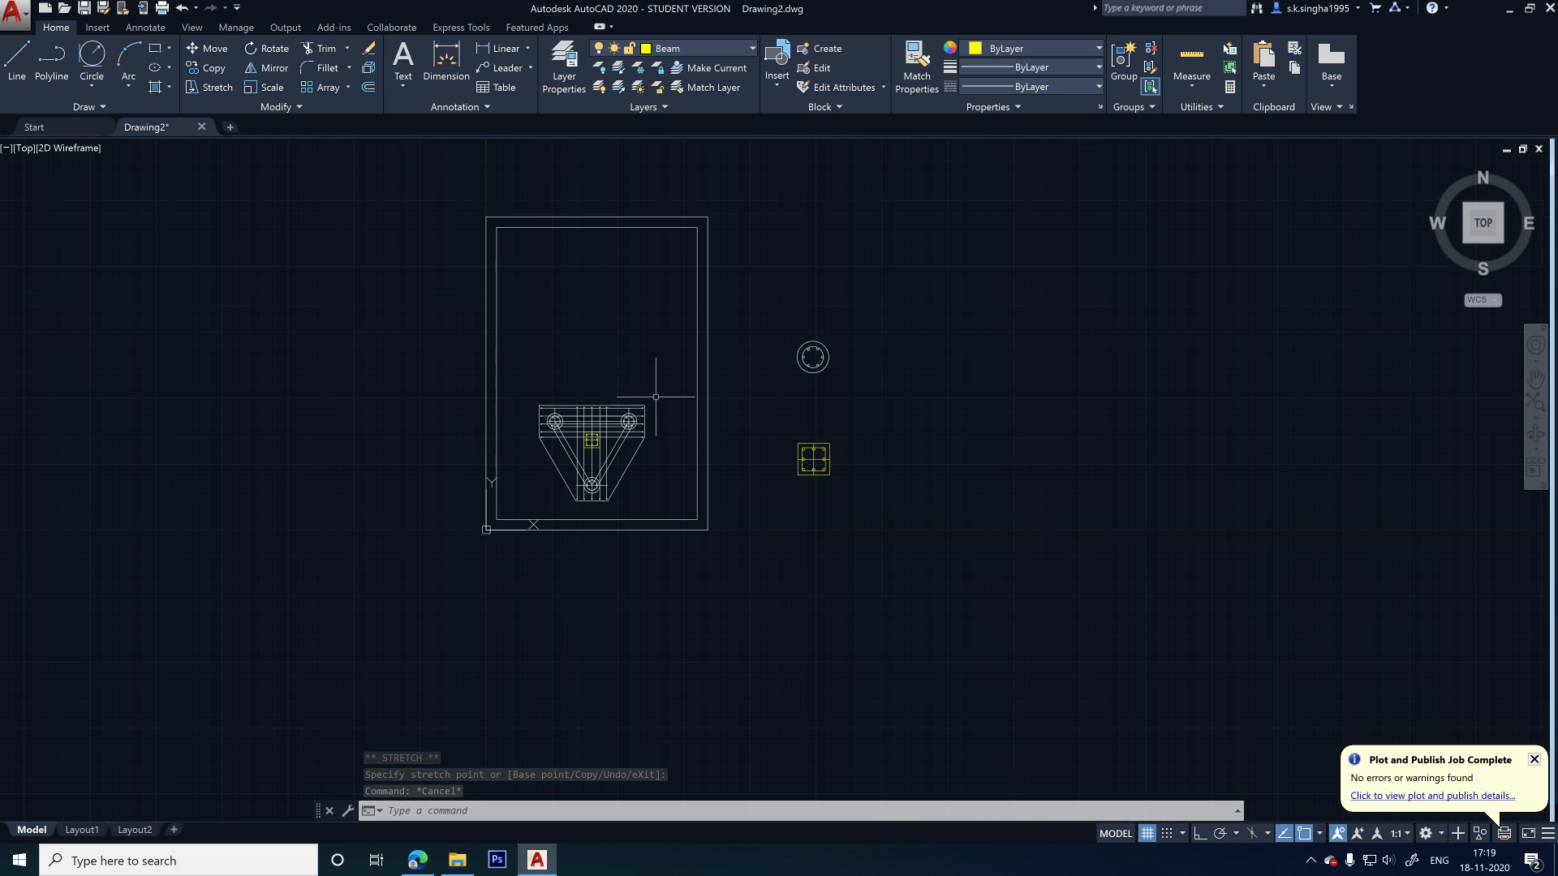
pyautogui.scroll(2, 674, 383)
pyautogui.click(680, 376)
pyautogui.click(324, 689)
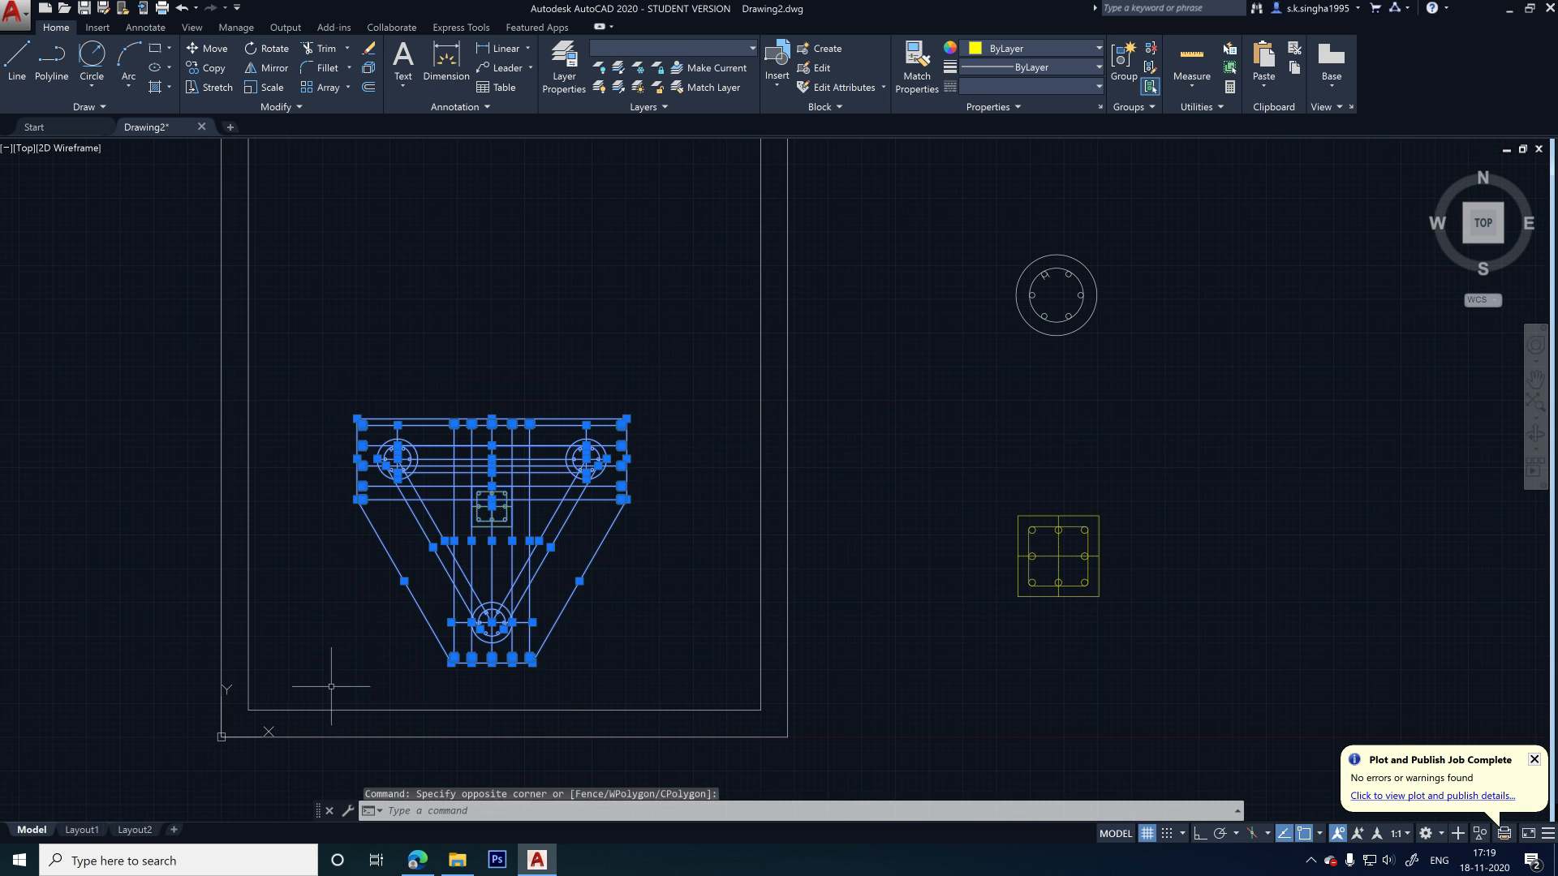
pyautogui.scroll(-2, 226, 420)
pyautogui.write('m')
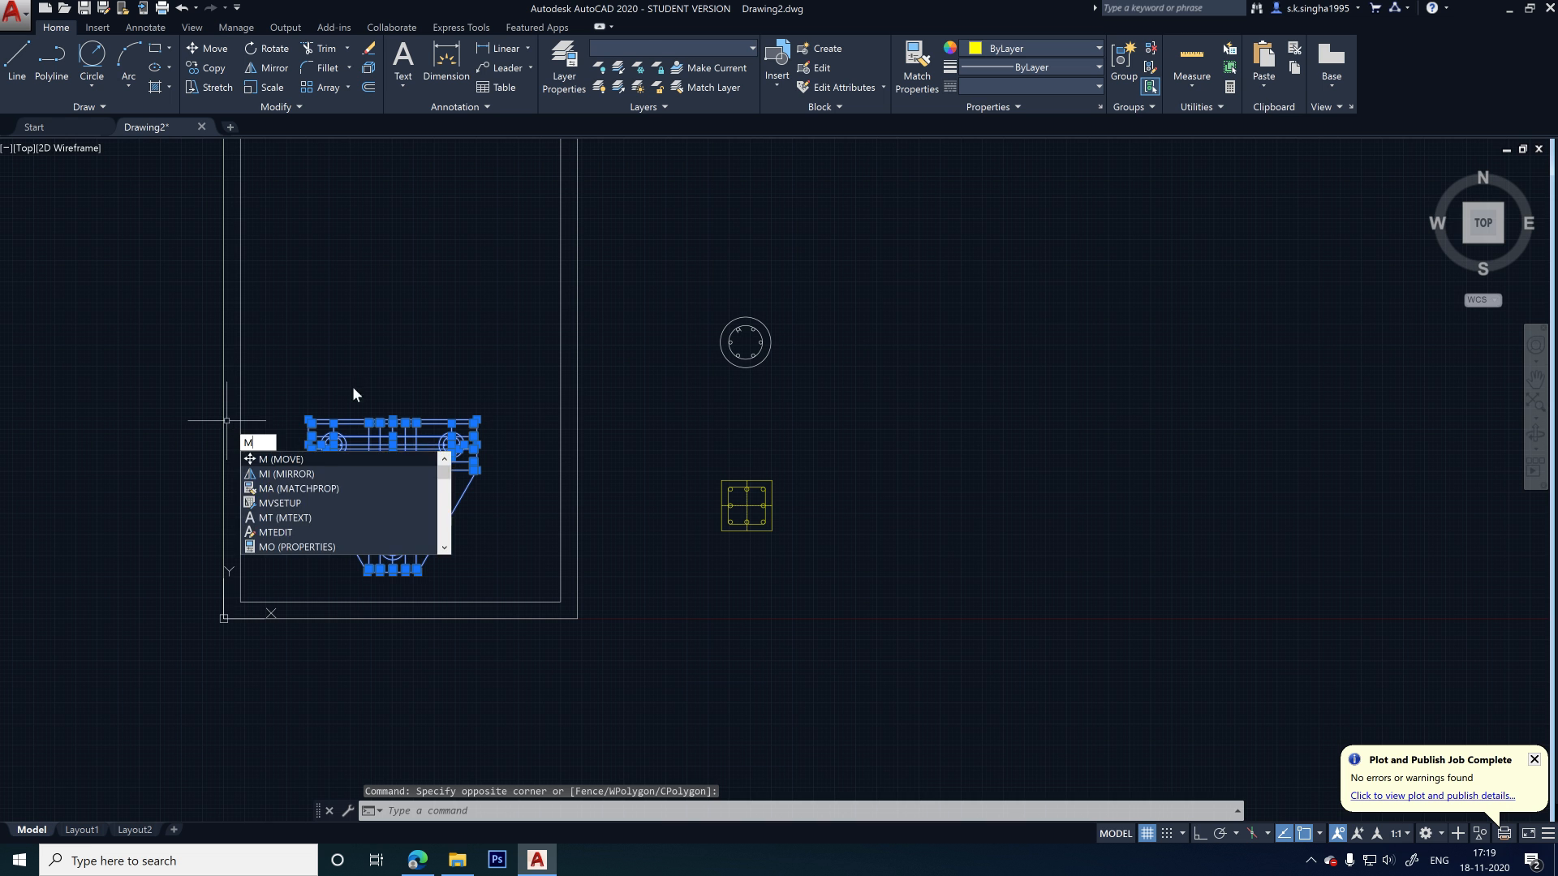
pyautogui.press('Return')
pyautogui.click(393, 470)
pyautogui.scroll(-2, 1035, 458)
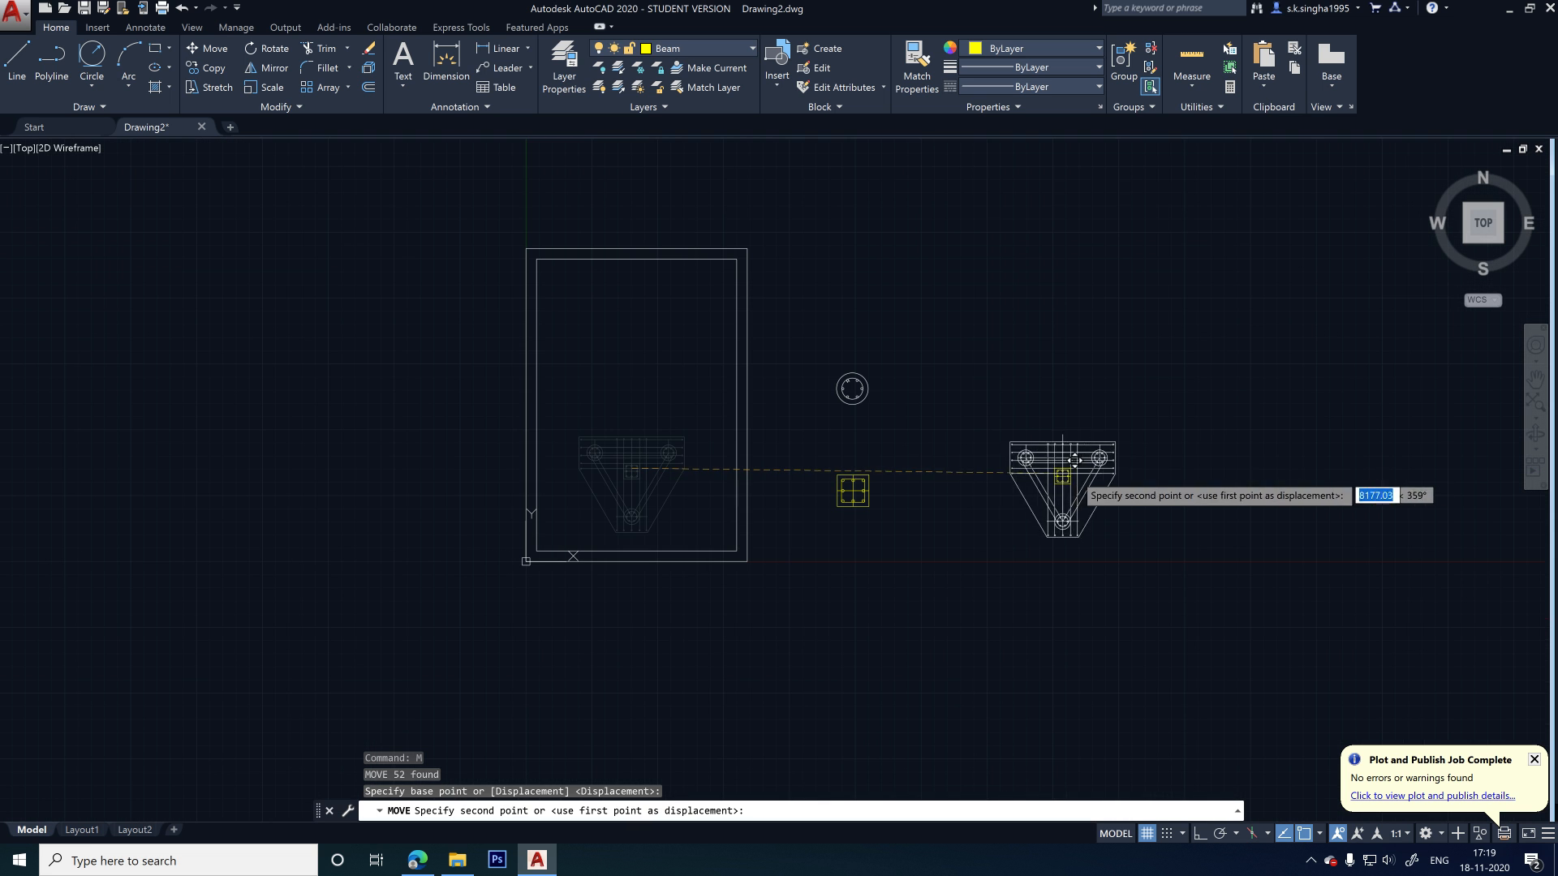
pyautogui.click(1128, 471)
pyautogui.press('Escape')
pyautogui.scroll(4, 1231, 517)
pyautogui.moveTo(1231, 518); pyautogui.dragTo(1050, 619, button='middle')
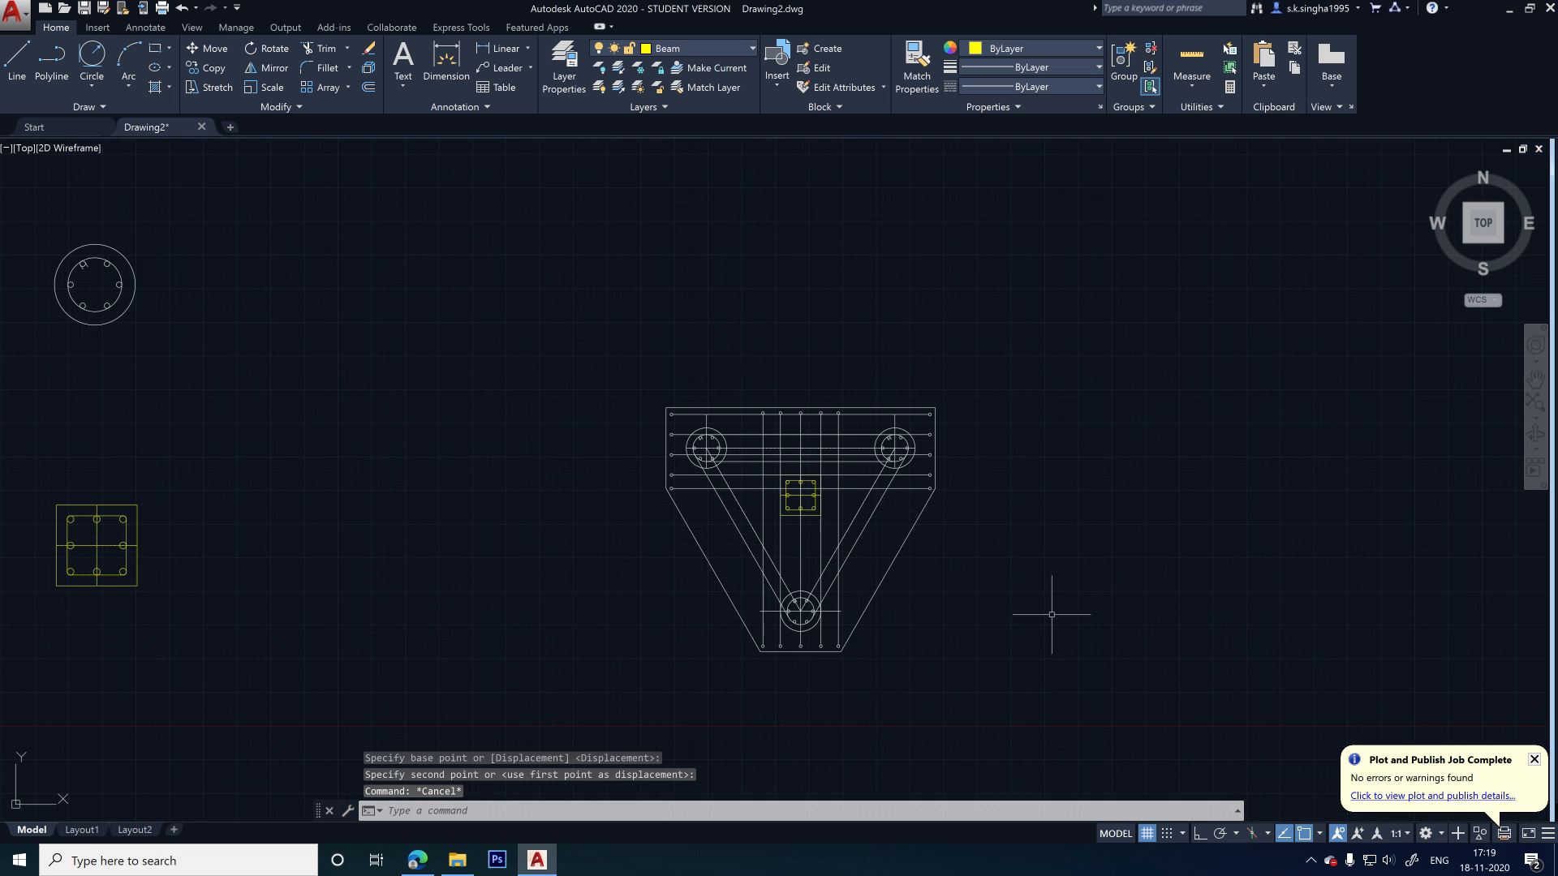
pyautogui.moveTo(964, 520); pyautogui.dragTo(956, 561, button='middle')
pyautogui.moveTo(957, 351); pyautogui.dragTo(864, 401, button='middle')
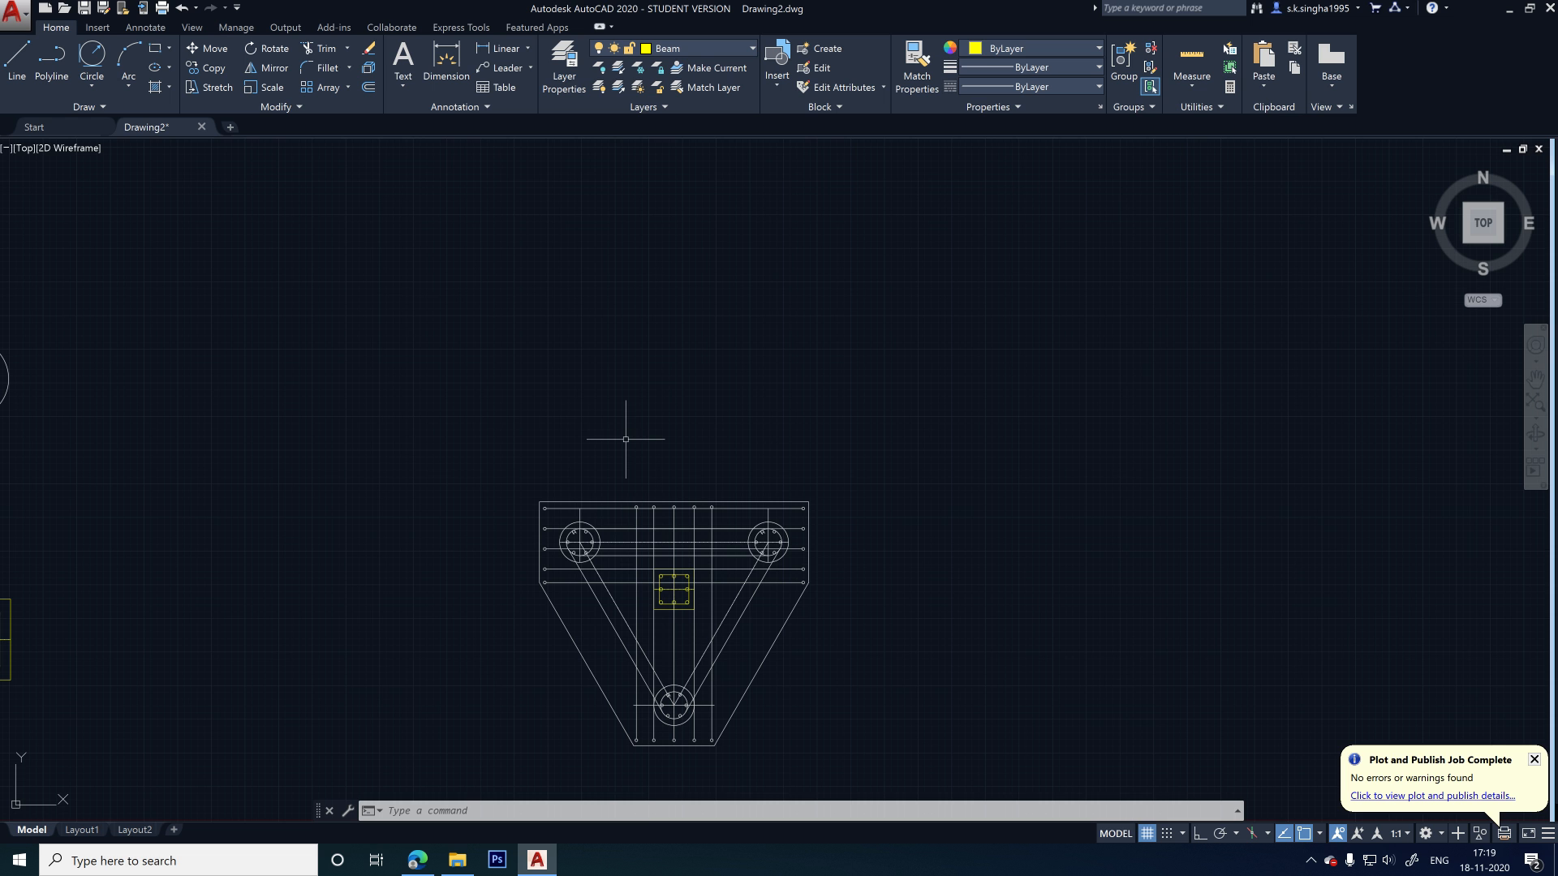
# - Draw a short diagonal line across the pair of sloping lines on the left side of the pile cap plan
pyautogui.scroll(-2, 870, 609)
pyautogui.scroll(4, 380, 651)
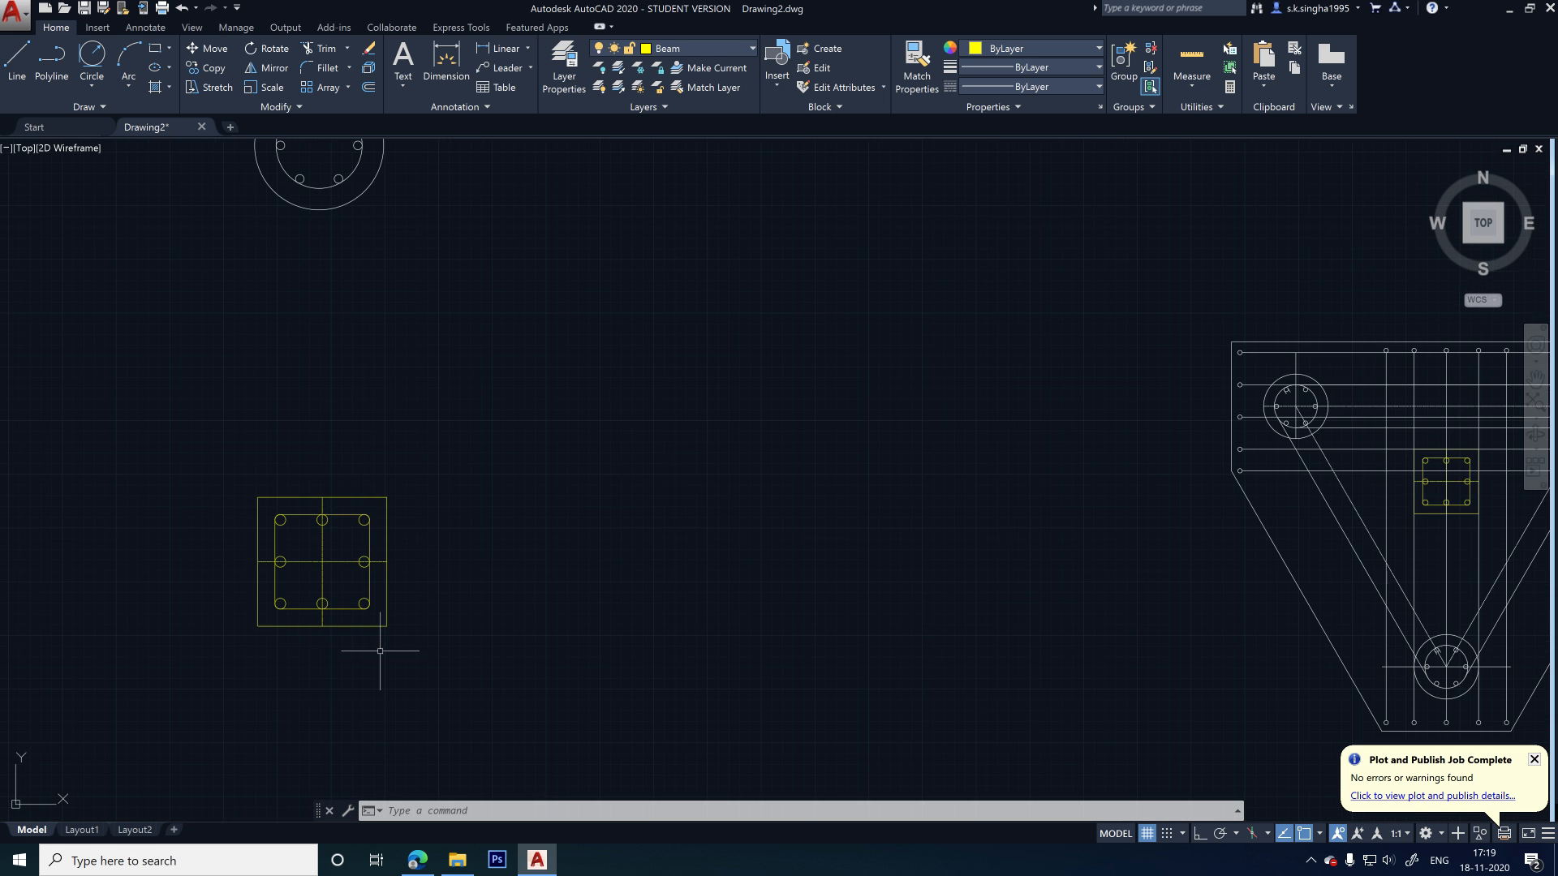
pyautogui.scroll(-2, 323, 435)
pyautogui.scroll(-2, 475, 462)
pyautogui.scroll(4, 1019, 517)
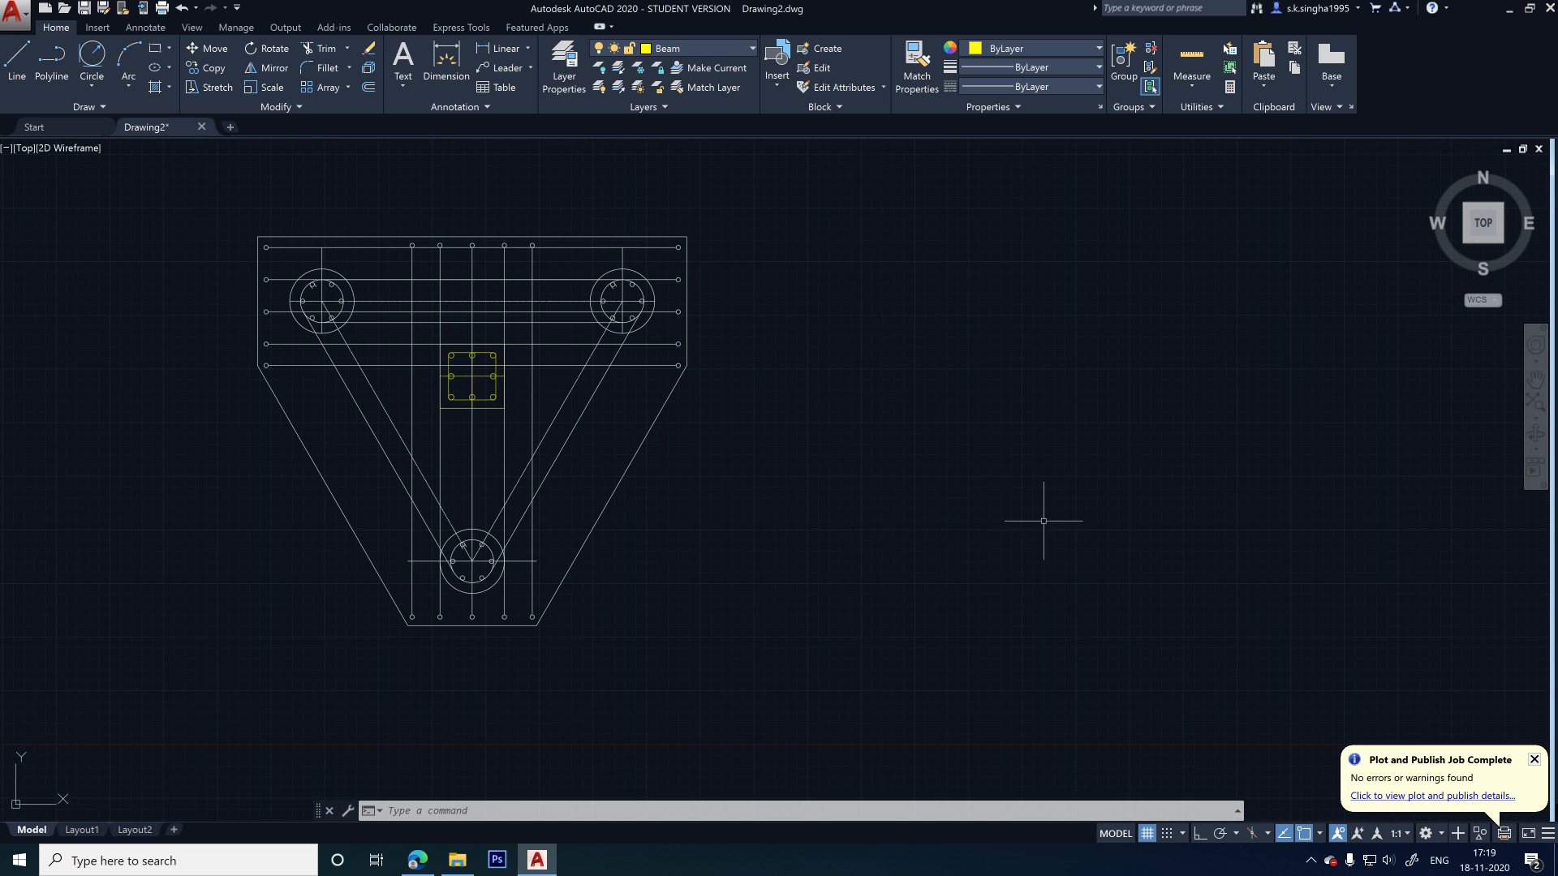
pyautogui.moveTo(723, 470); pyautogui.dragTo(939, 522, button='middle')
pyautogui.scroll(2, 627, 468)
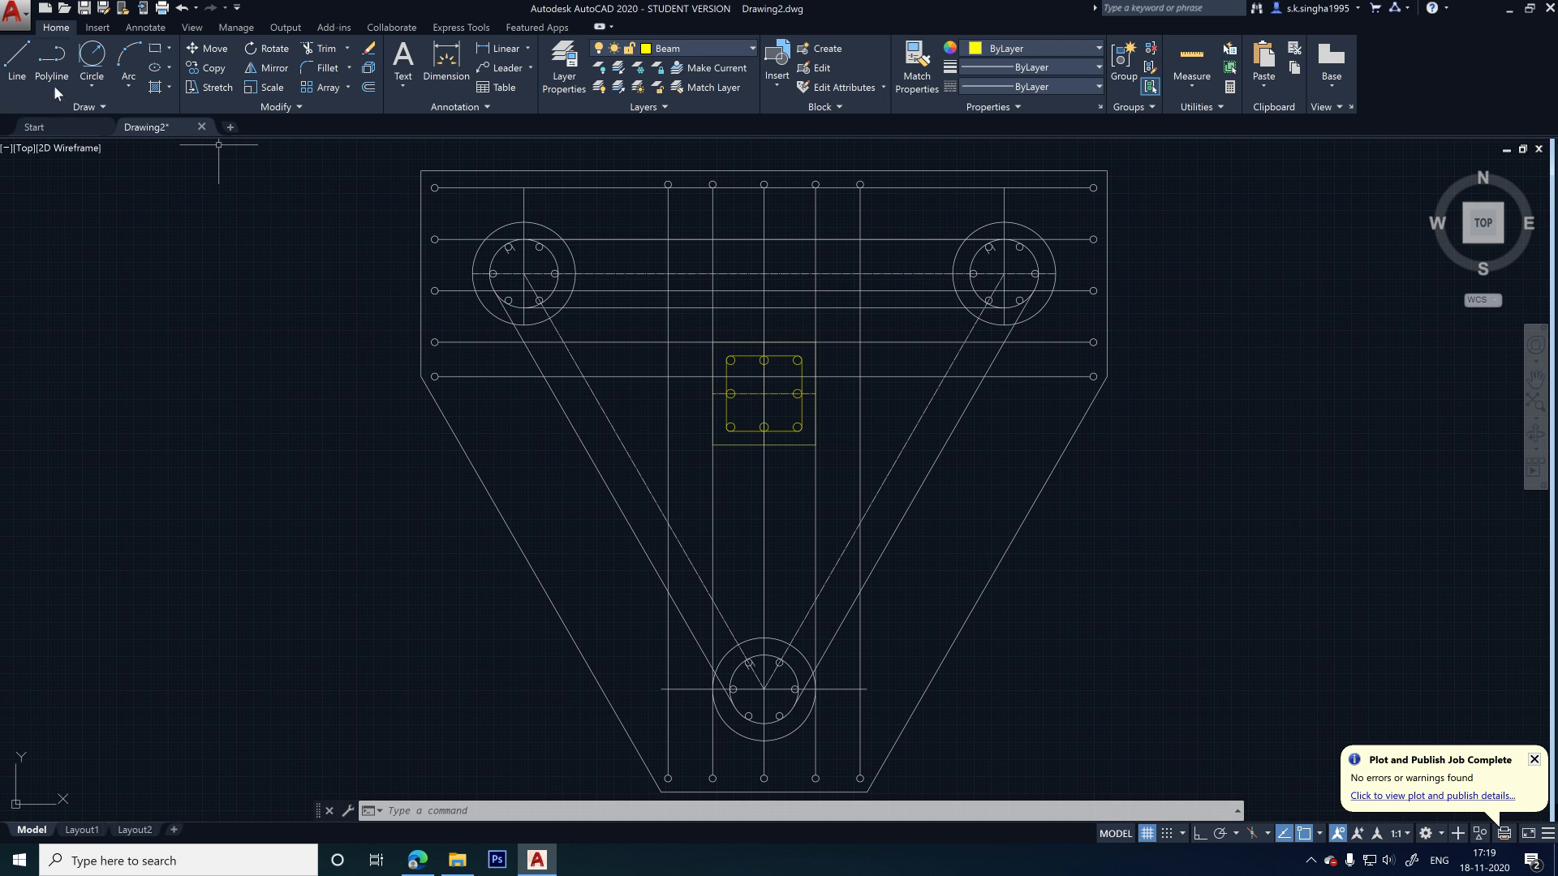
pyautogui.click(22, 59)
pyautogui.click(652, 454)
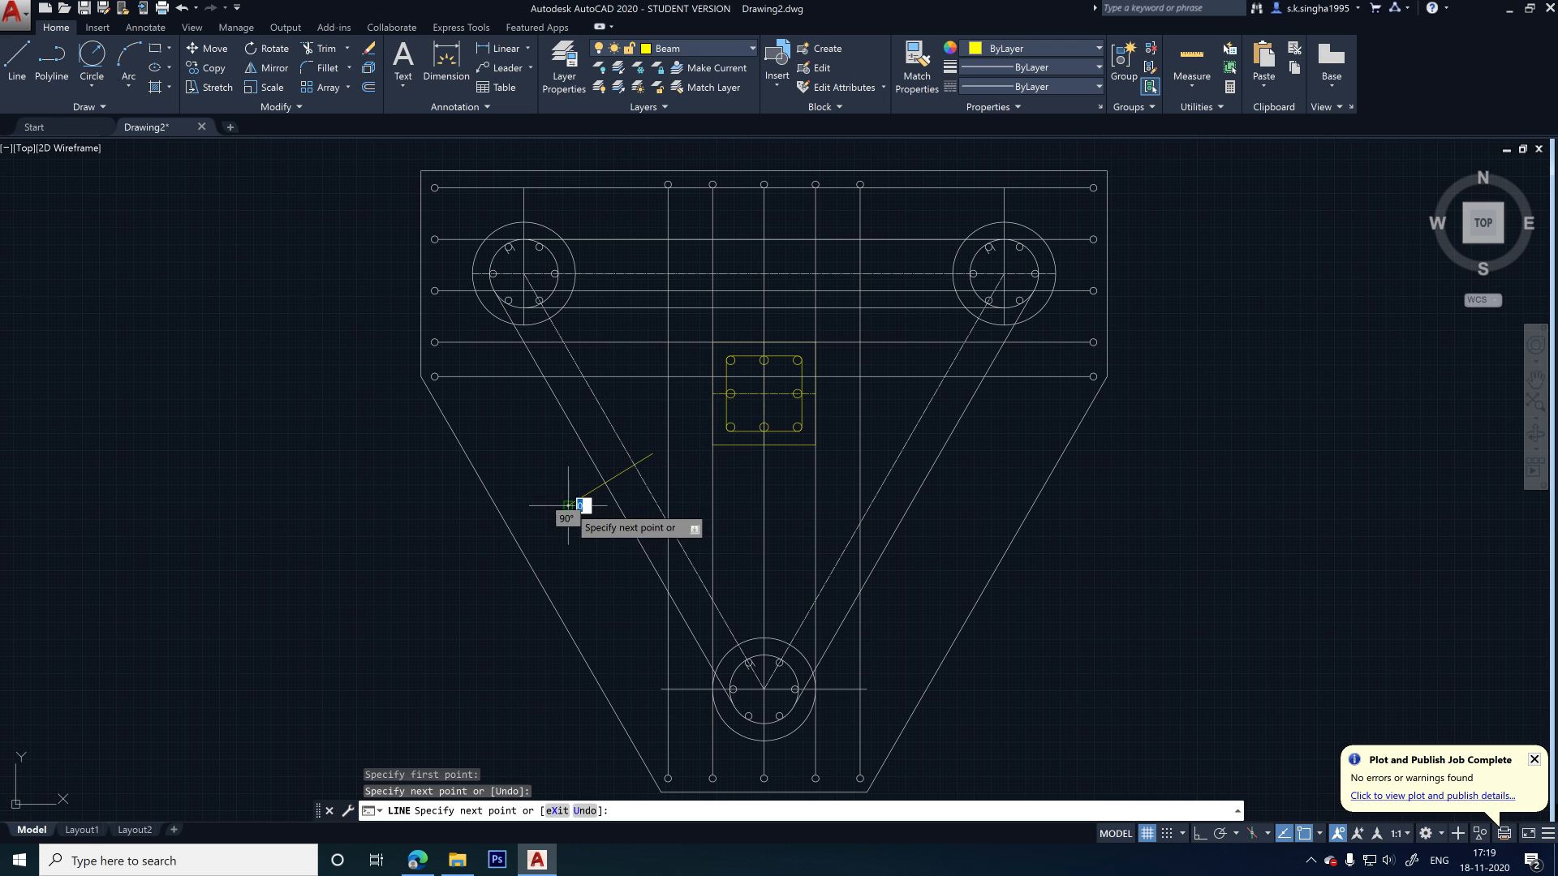
pyautogui.press('Escape')
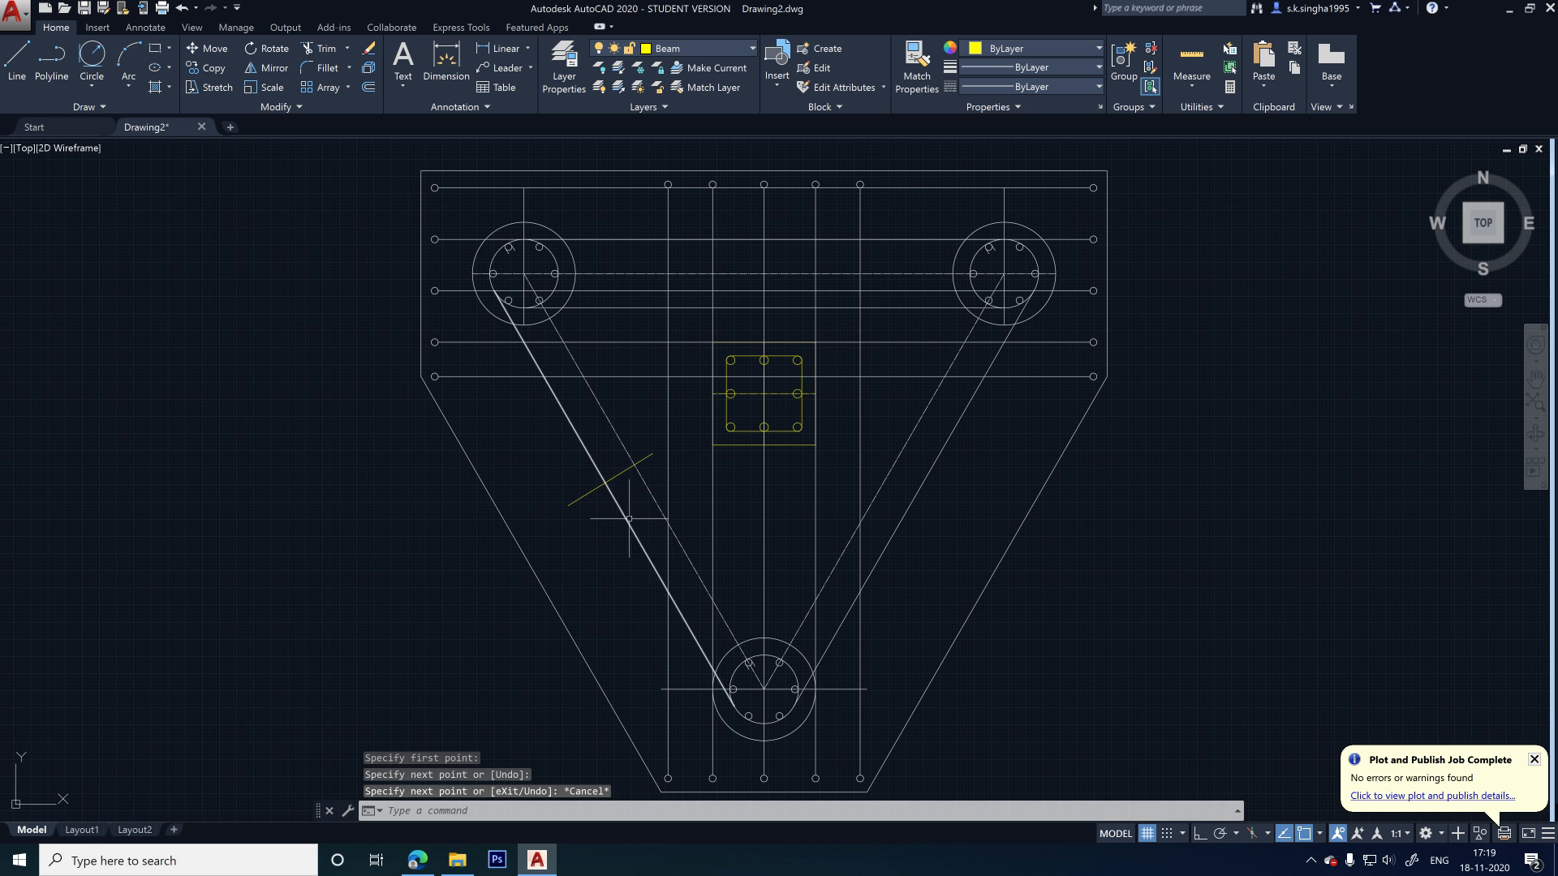
pyautogui.scroll(4, 642, 484)
pyautogui.scroll(-4, 579, 463)
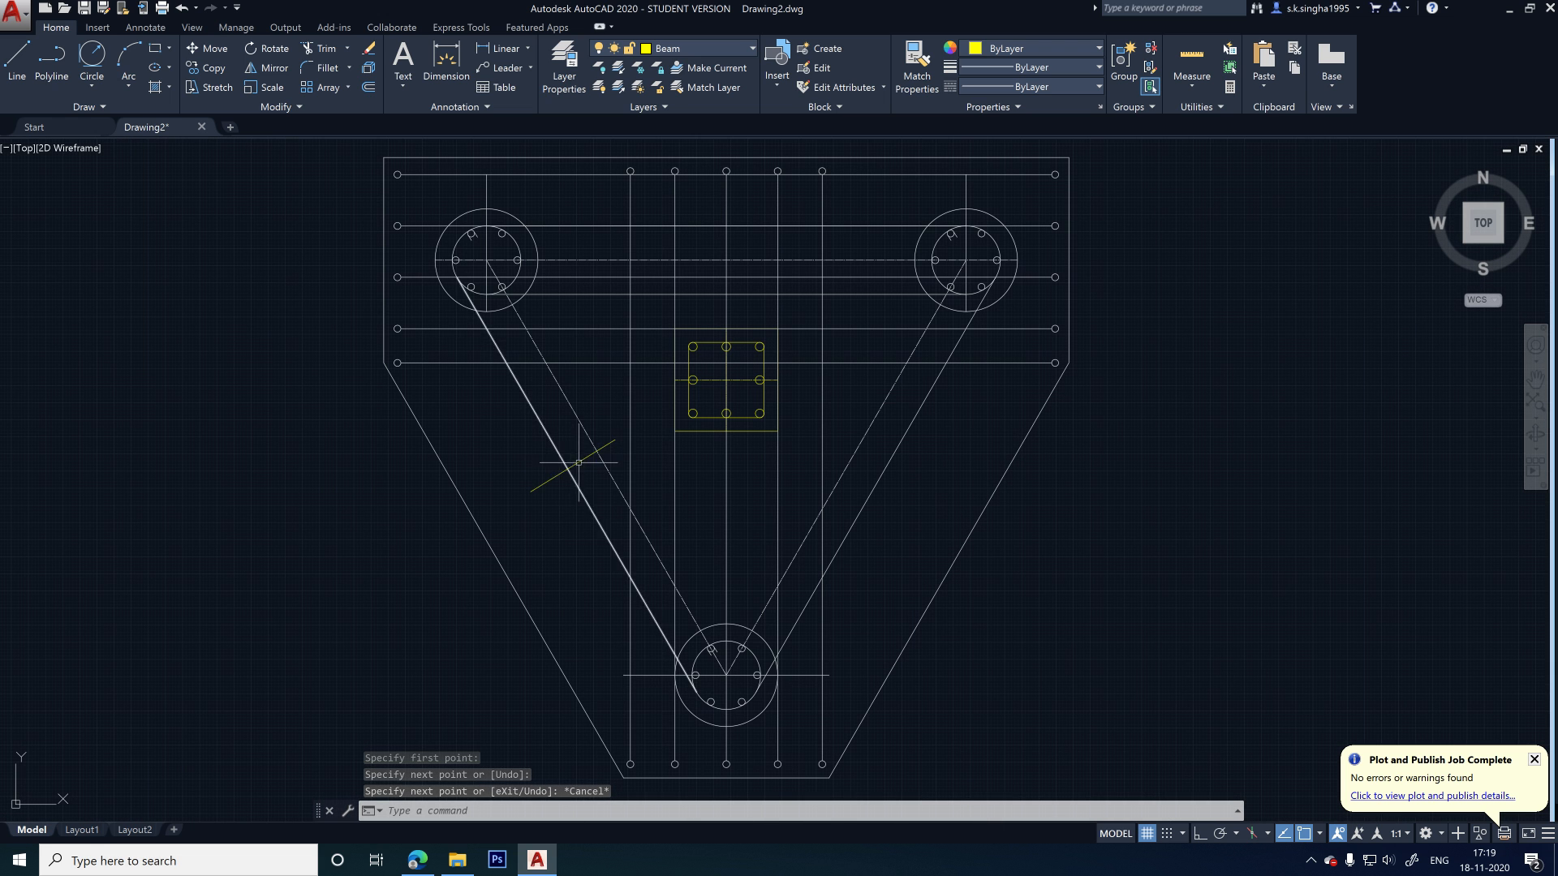
pyautogui.scroll(-3, 483, 483)
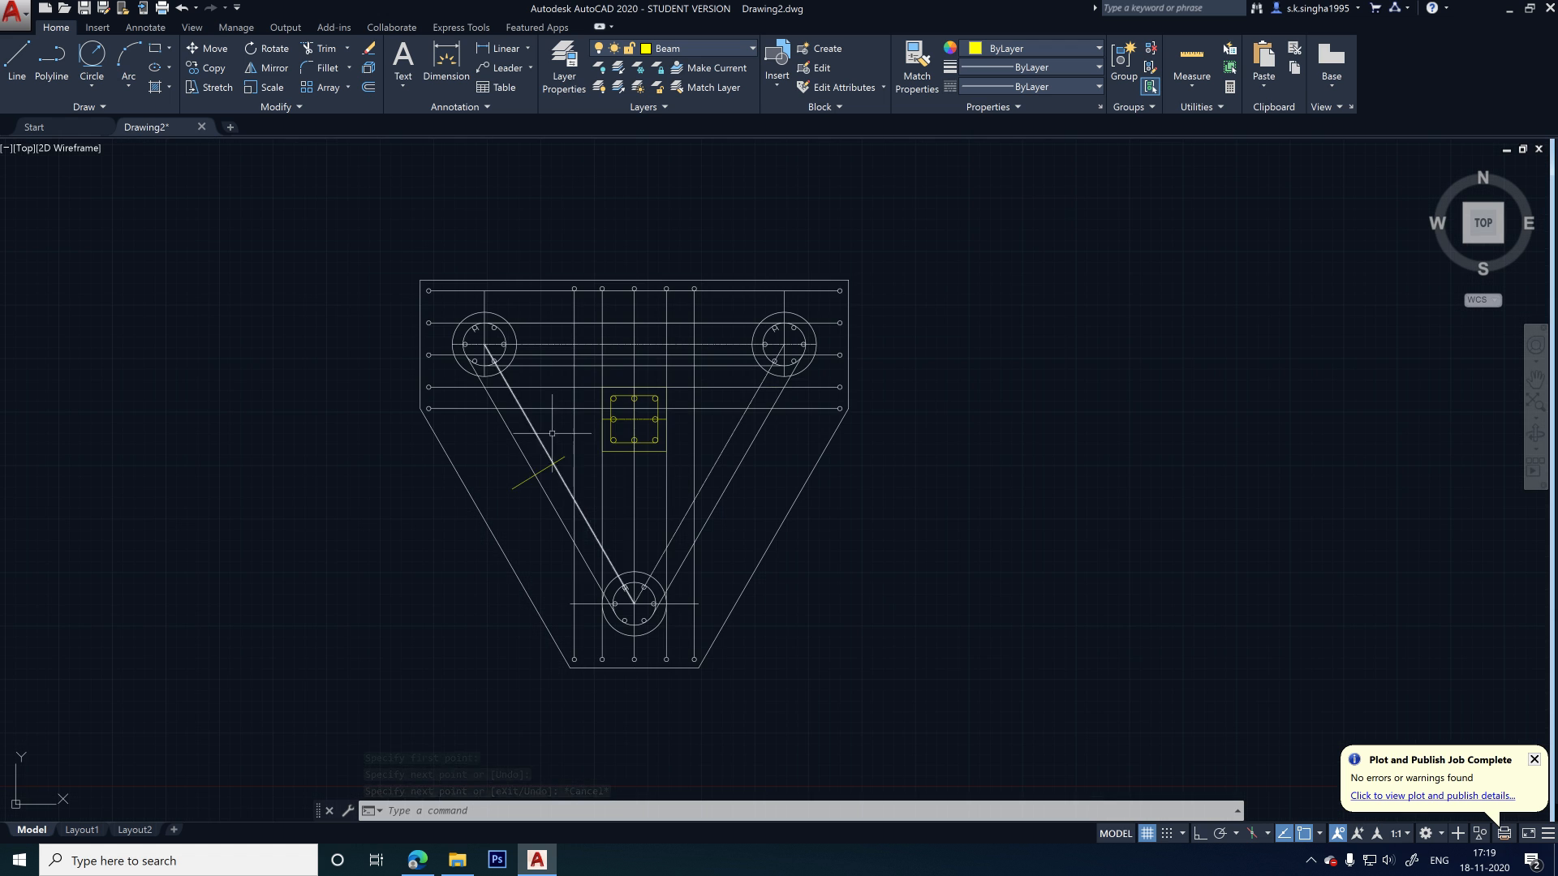
# - Delete the short diagonal line crossing the sloping lines
pyautogui.scroll(2, 596, 436)
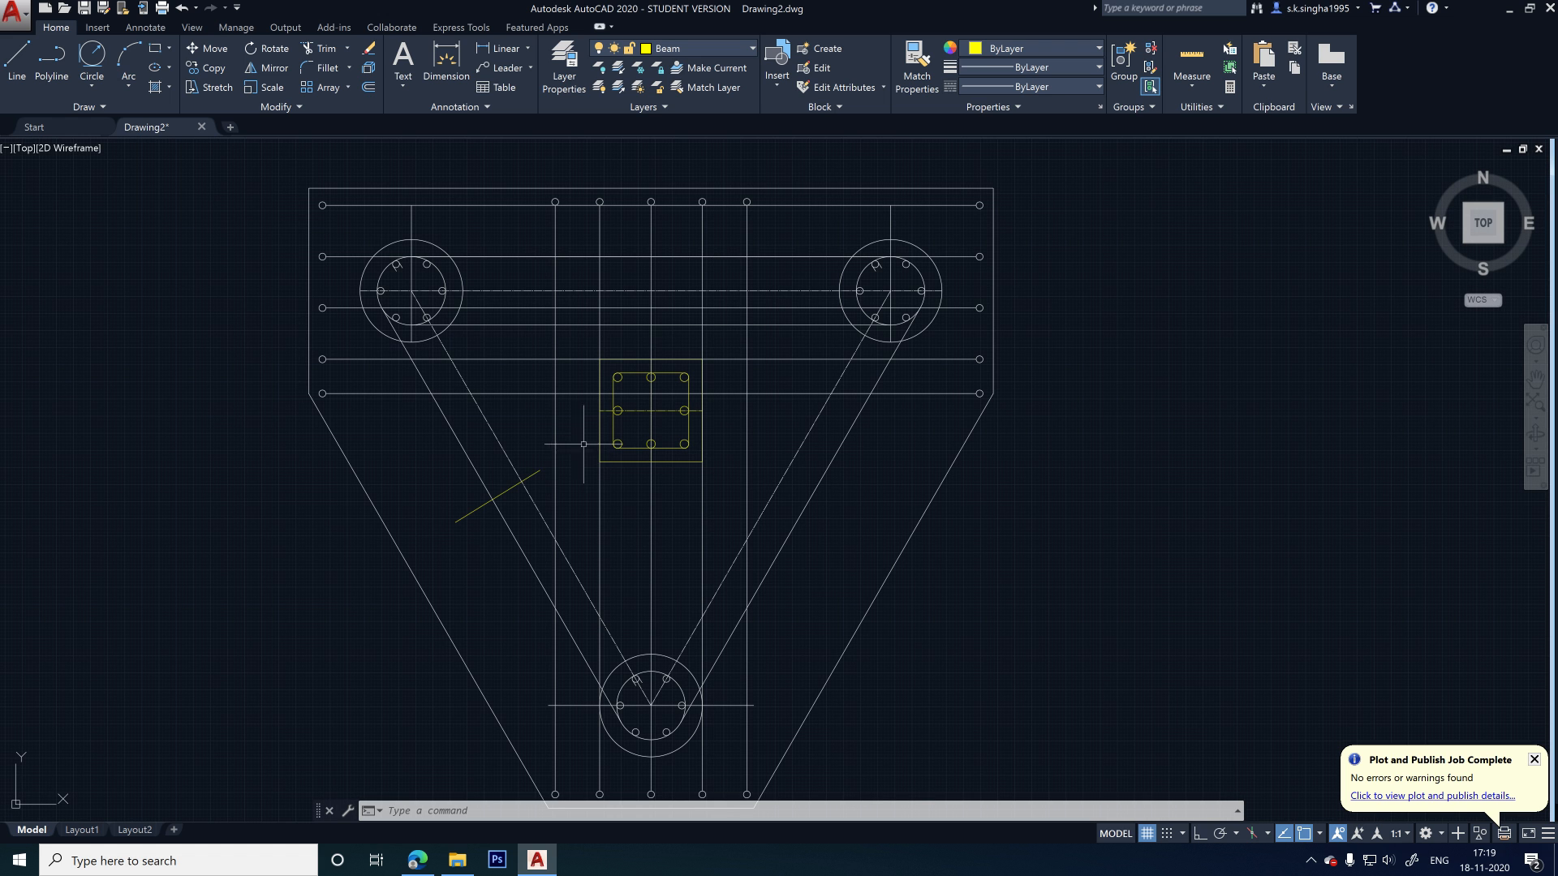
pyautogui.click(474, 488)
pyautogui.click(458, 568)
pyautogui.press('Delete')
# - Draw a horizontal section line with Ortho on, crossing the column and extending beyond both sides of the pile cap
pyautogui.click(17, 58)
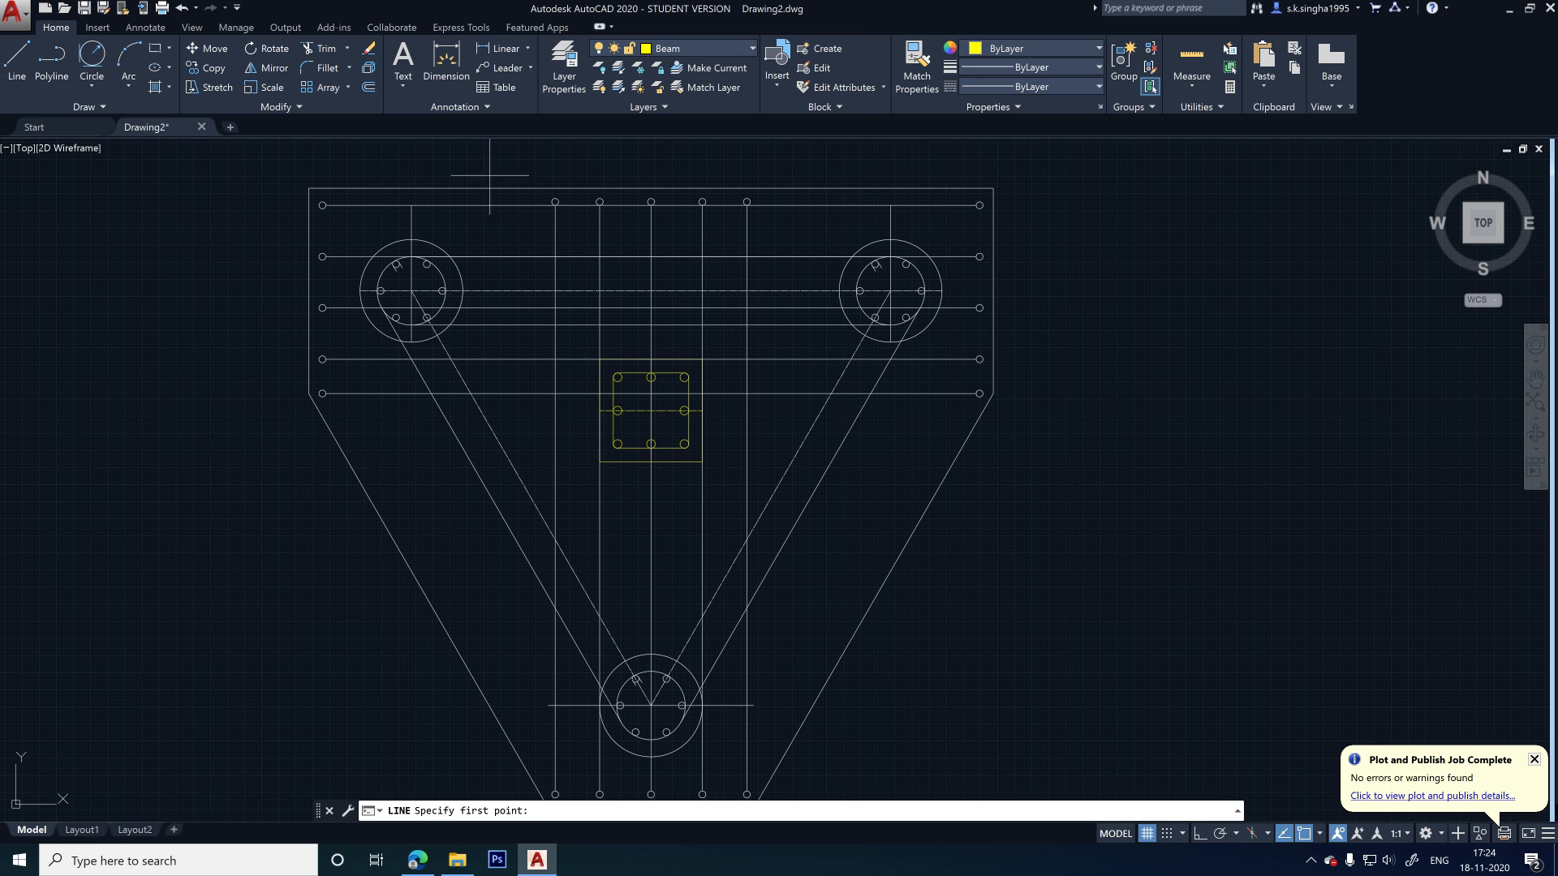
pyautogui.click(249, 379)
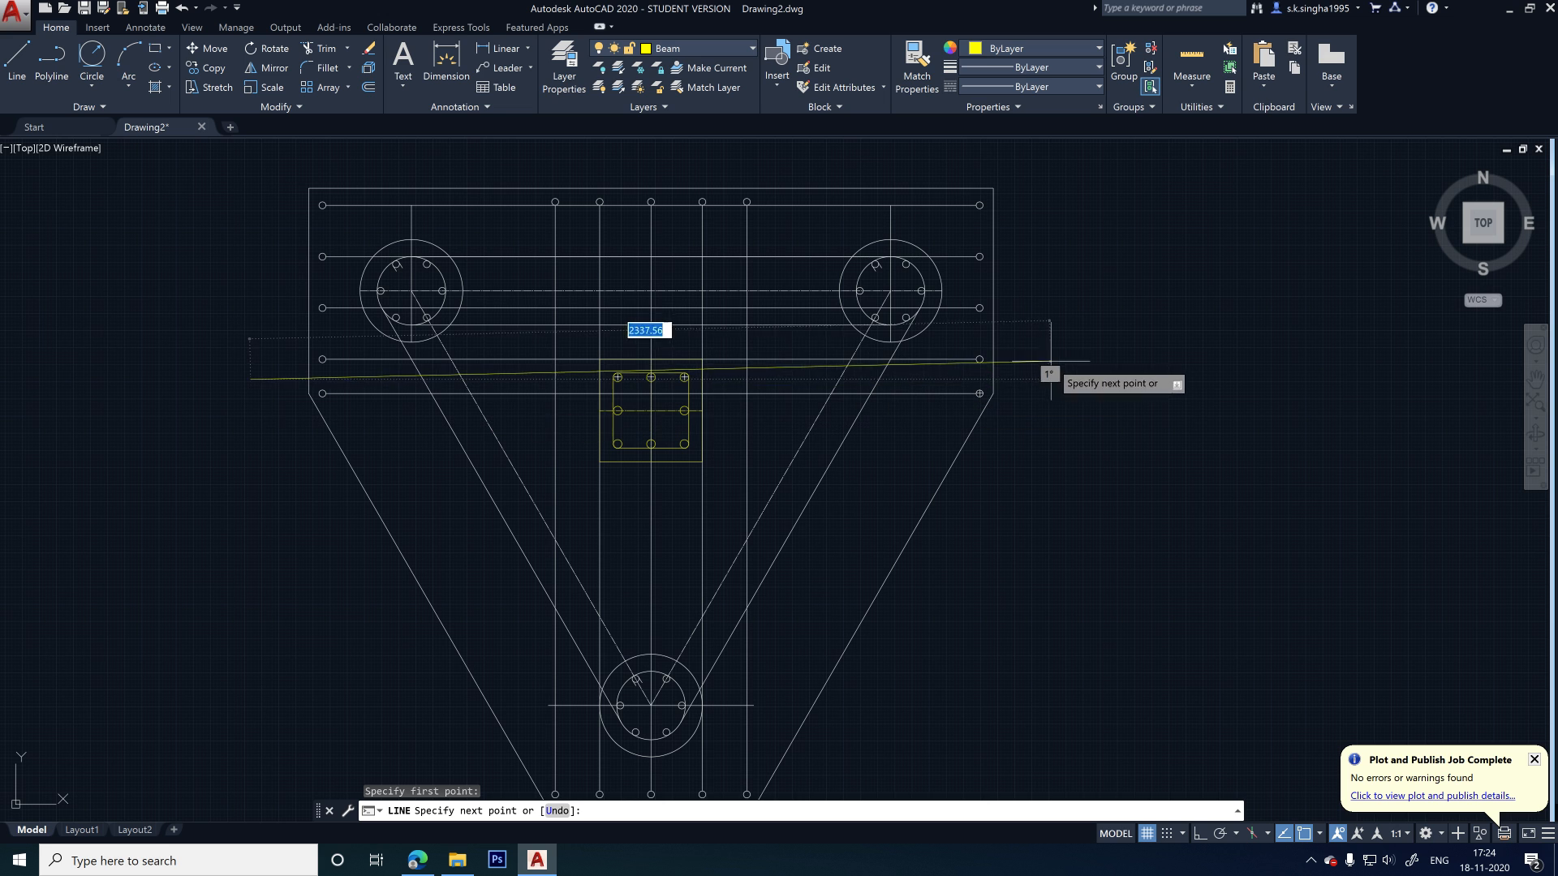
pyautogui.click(1200, 834)
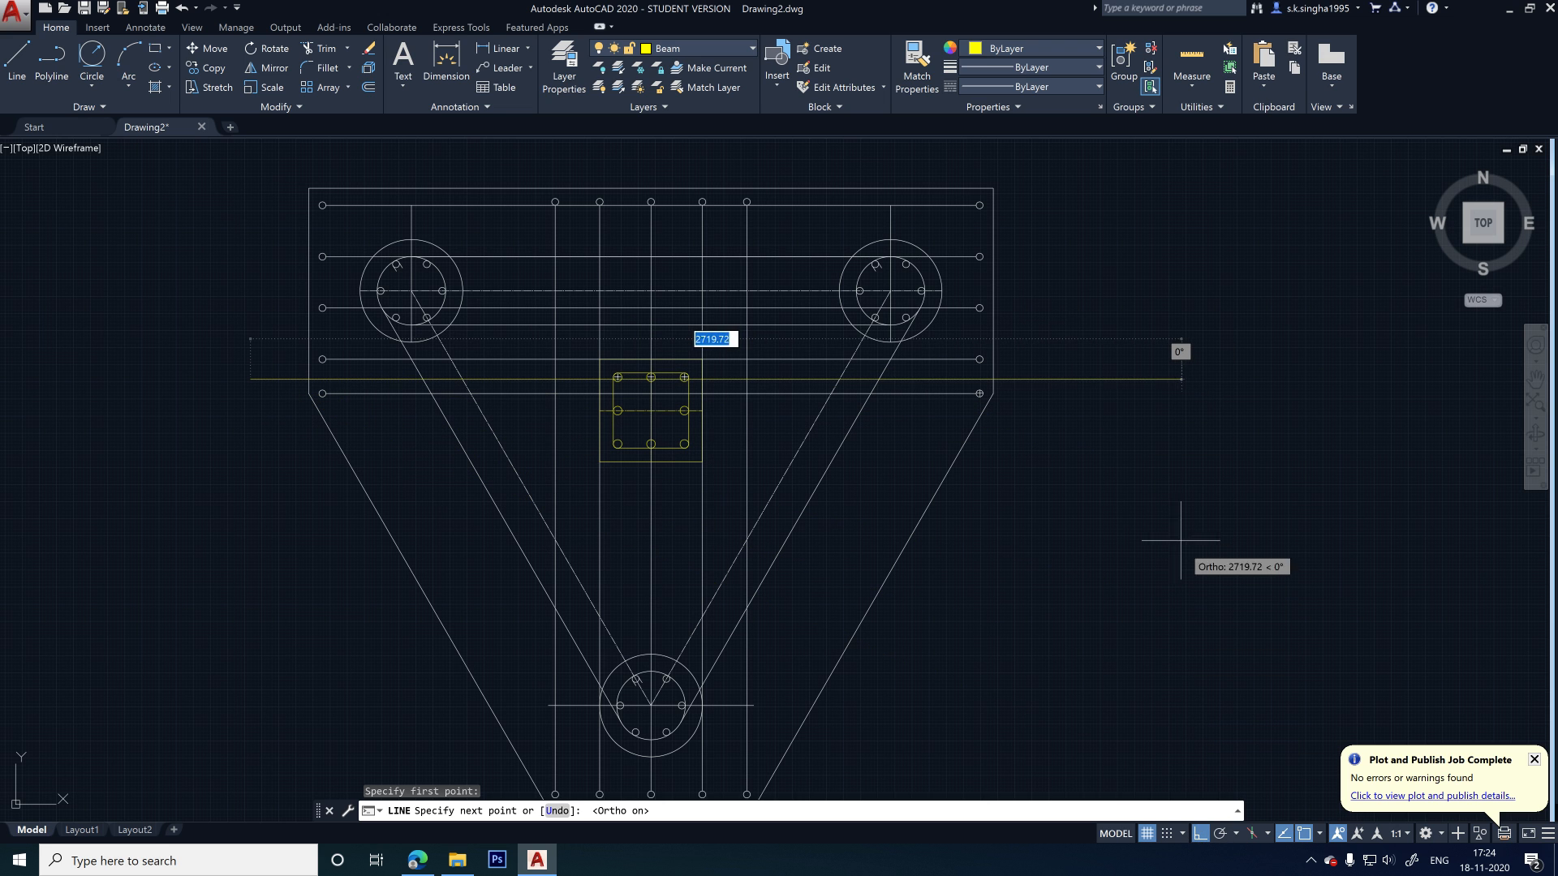
pyautogui.click(1102, 403)
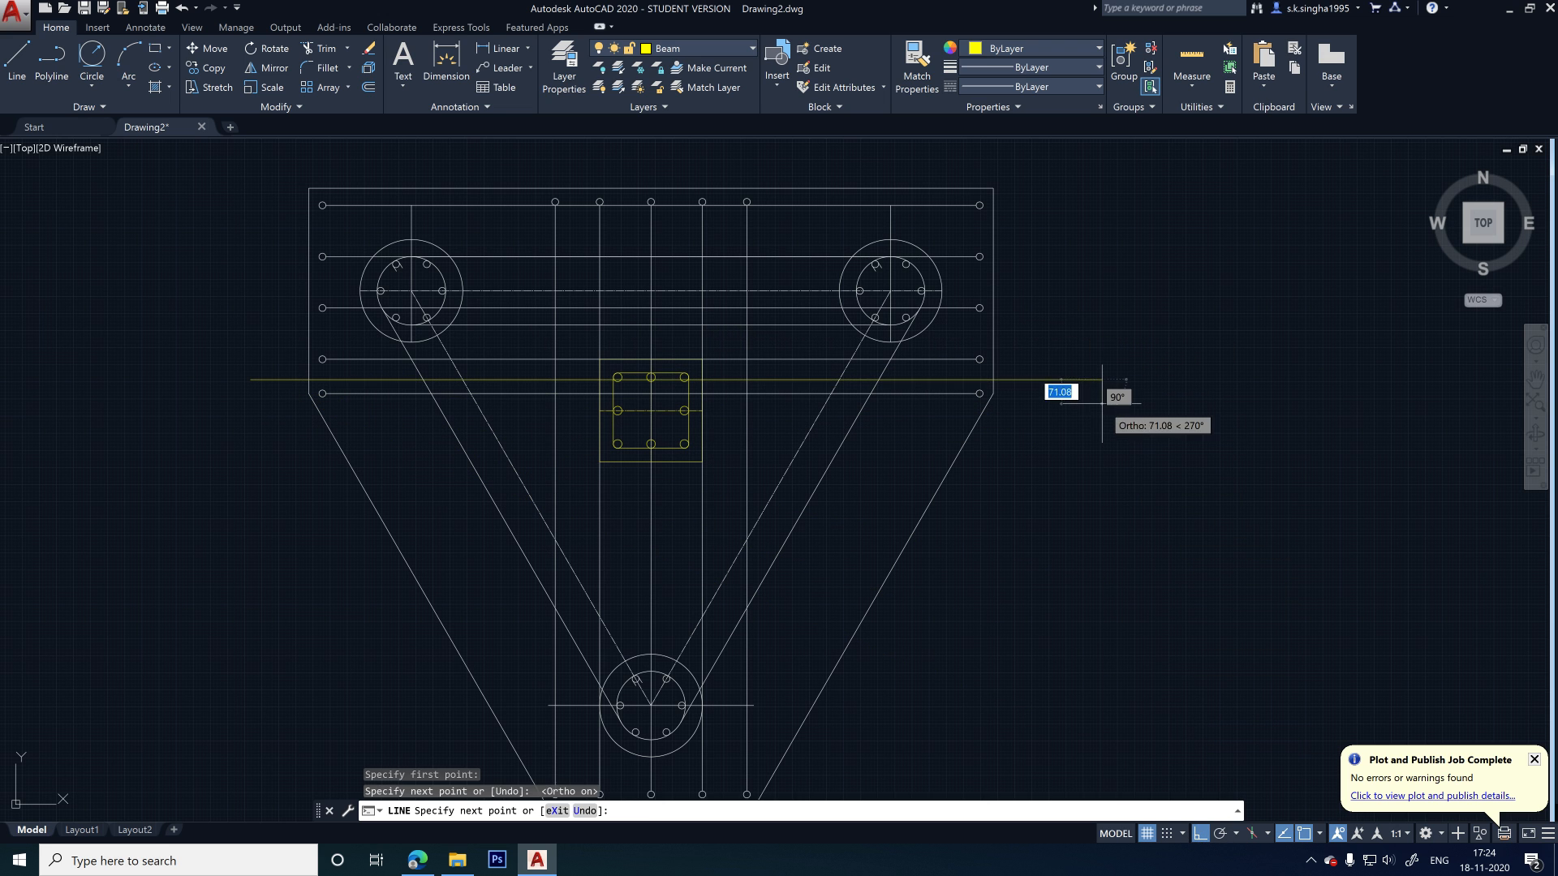
pyautogui.press('Escape')
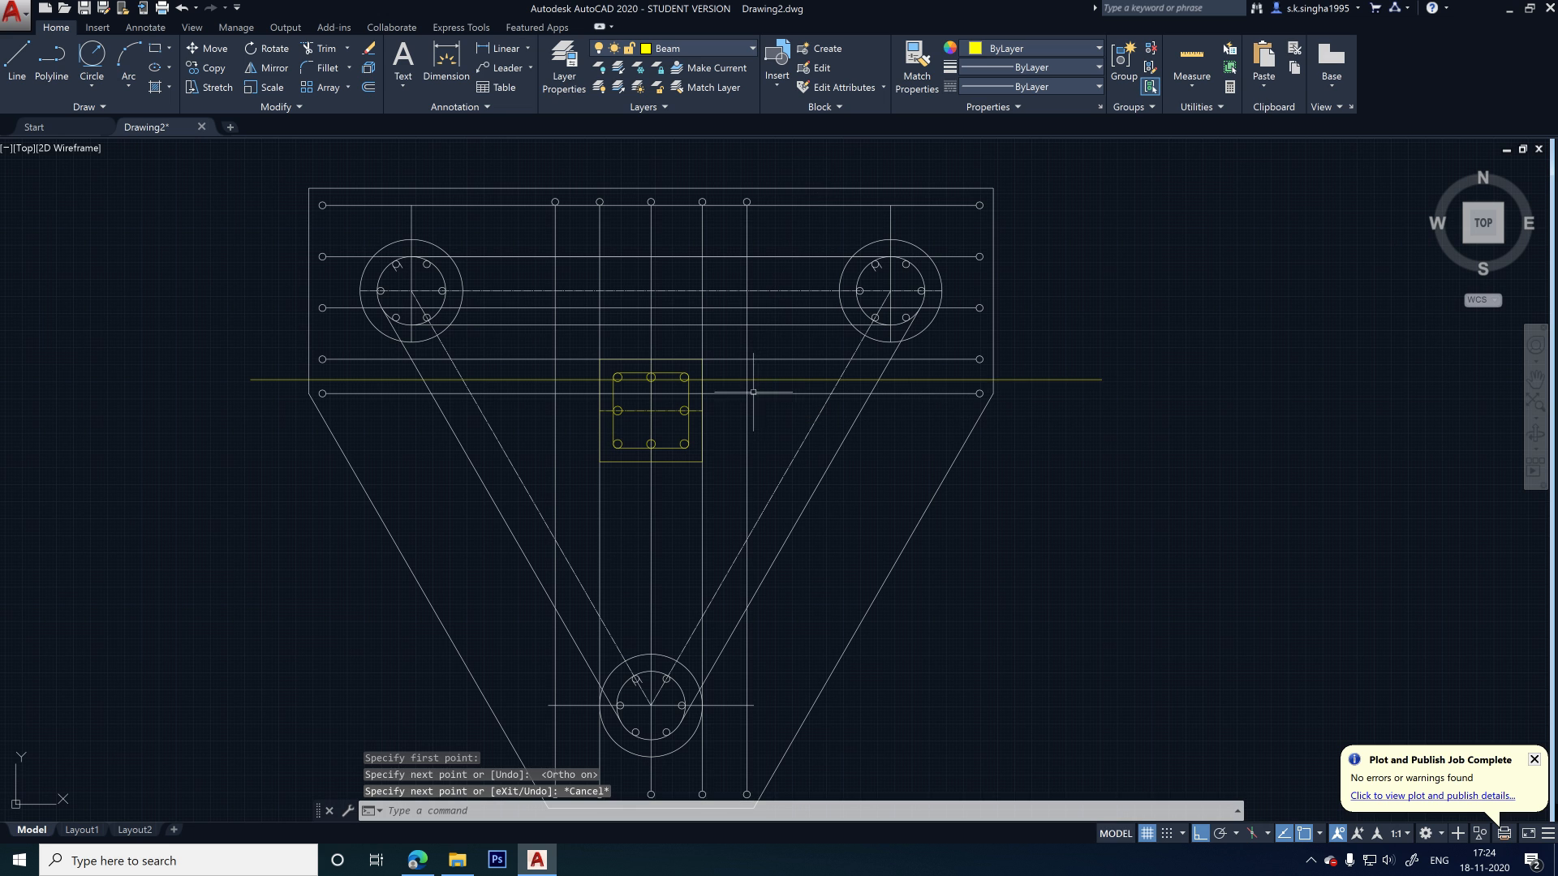
# - Shift the section line slightly down by its midpoint so it passes just below the column's upper row of bars
pyautogui.scroll(6, 690, 388)
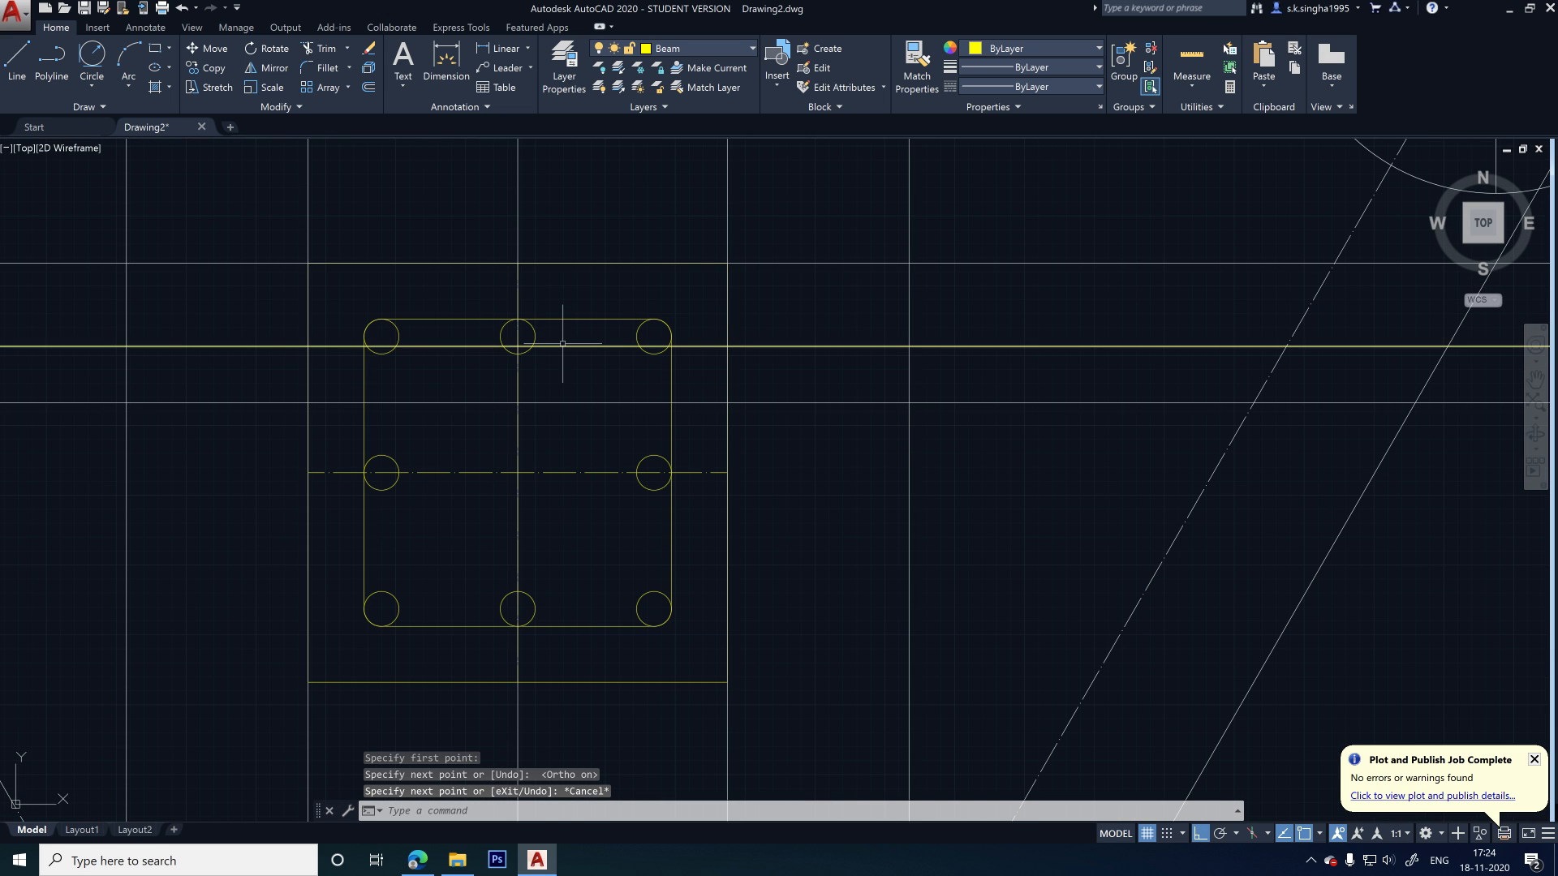
pyautogui.click(614, 346)
pyautogui.click(620, 345)
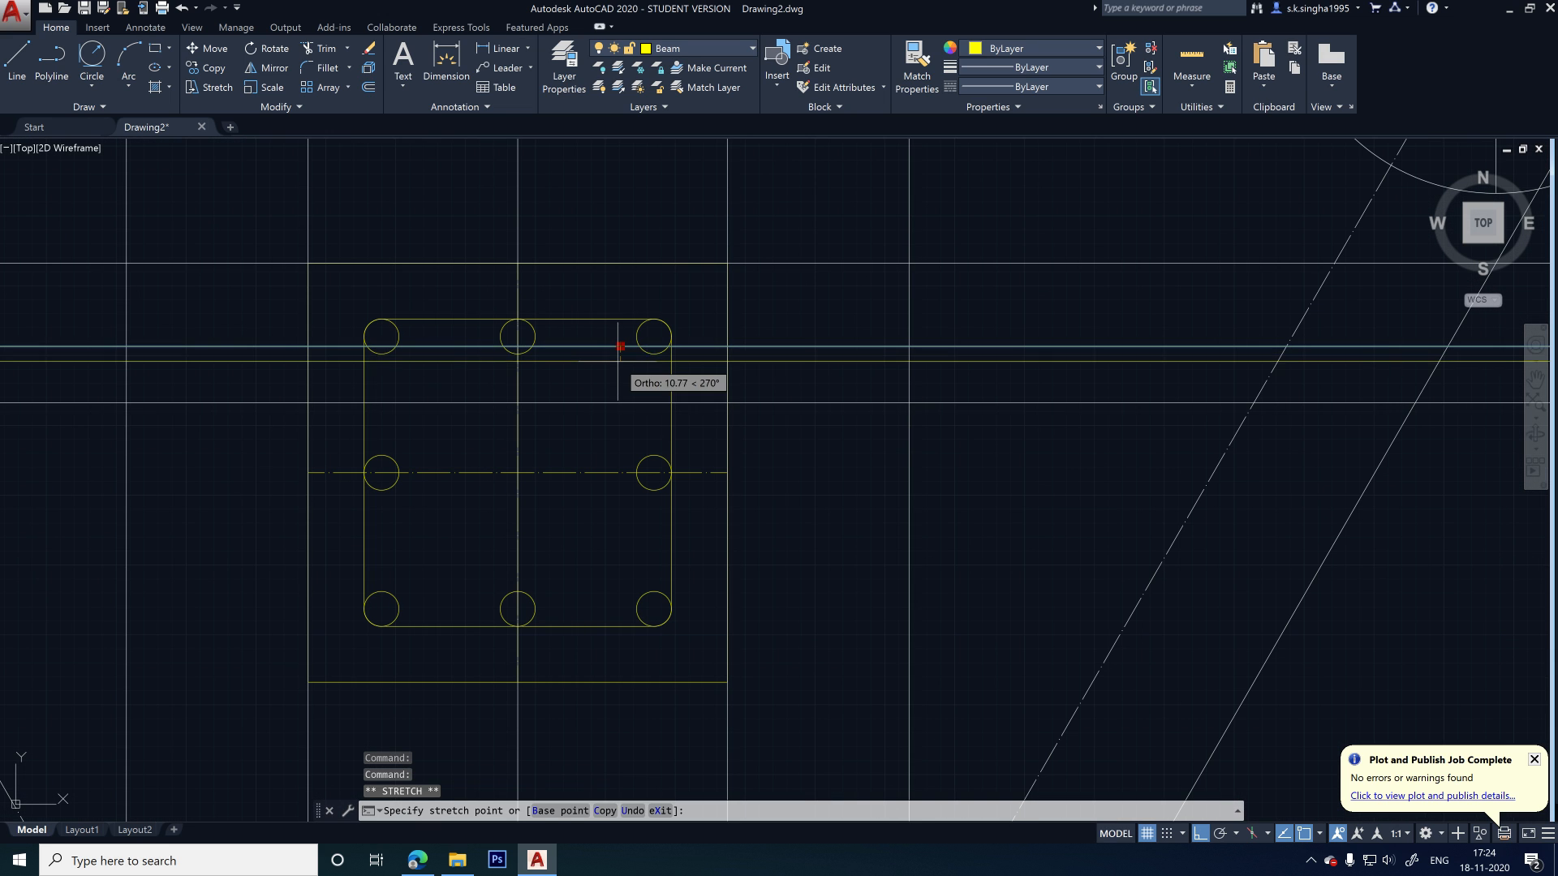
pyautogui.scroll(-4, 795, 416)
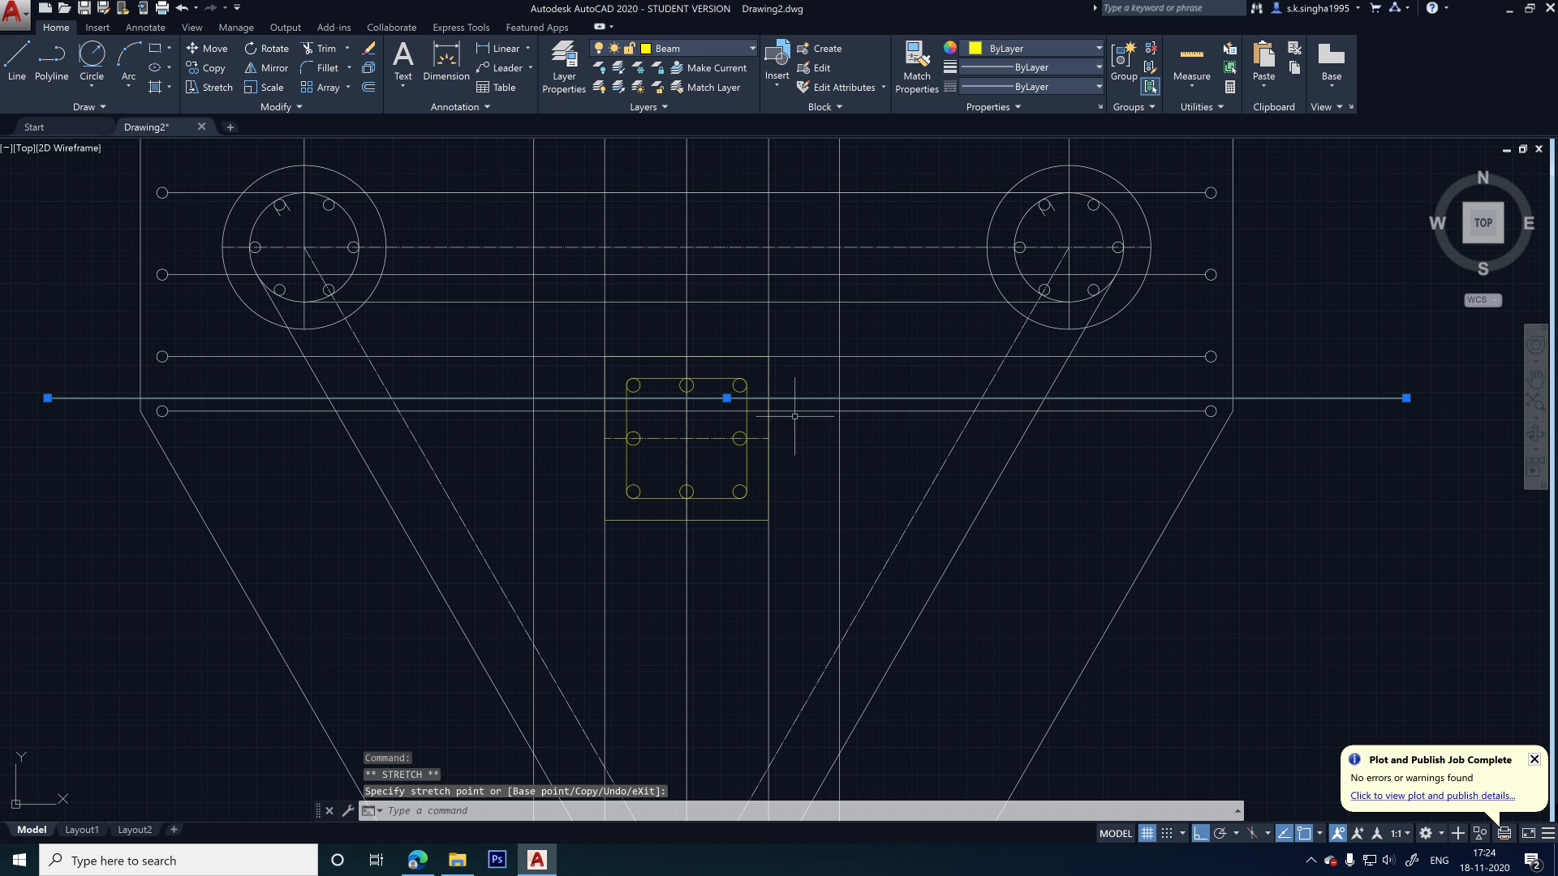
pyautogui.press('Escape')
pyautogui.scroll(-3, 1067, 524)
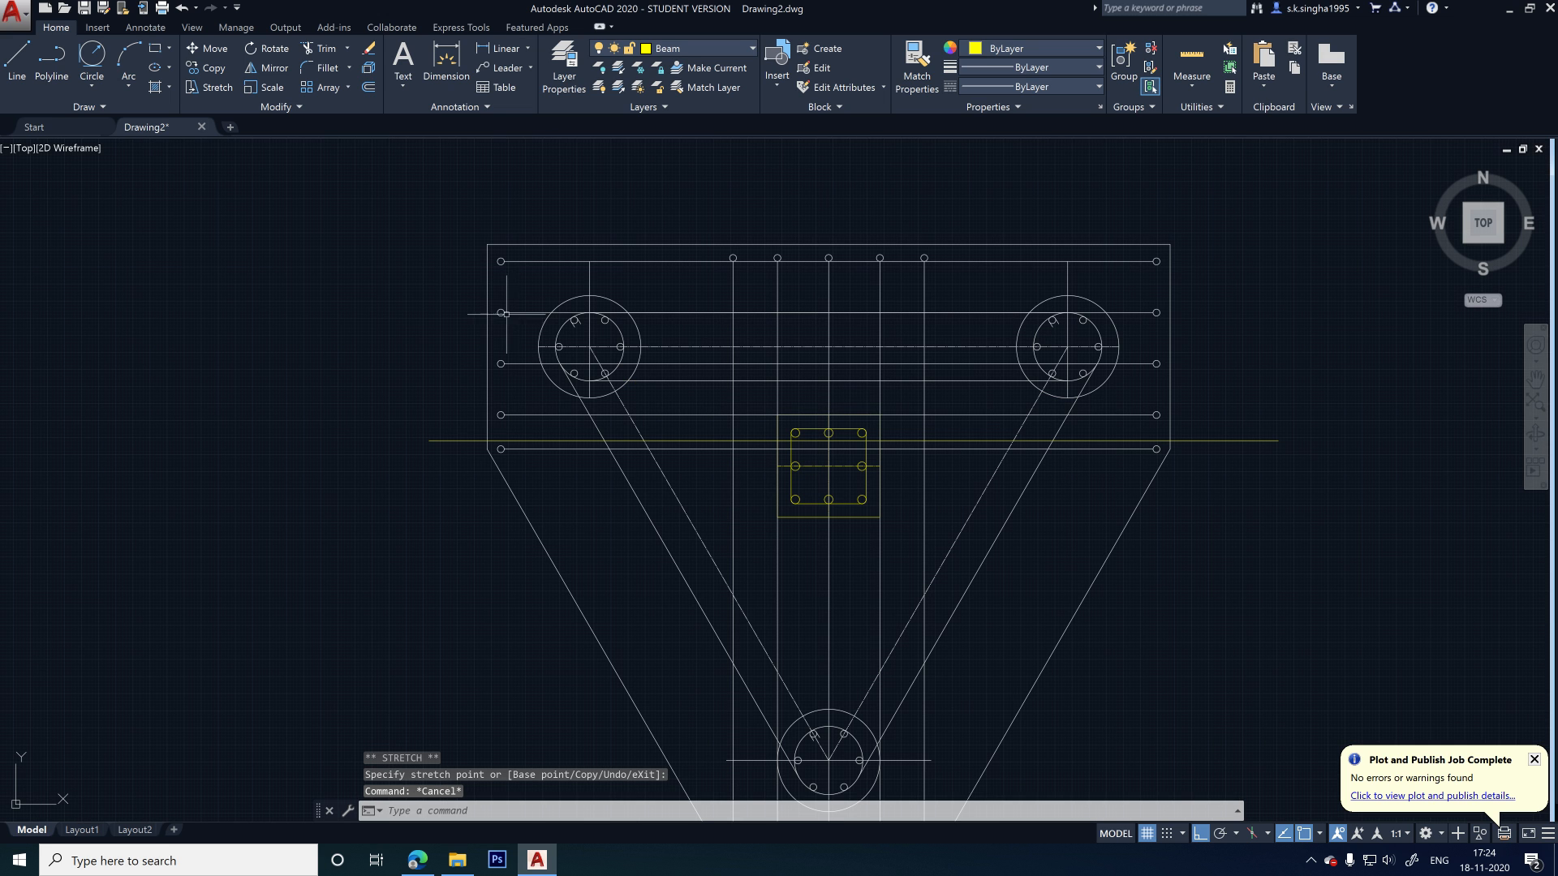
# - Draw a vertical leg up from the section line's right end and finish it with a small triangular arrowhead, turning Ortho off for the arrowhead
pyautogui.click(17, 57)
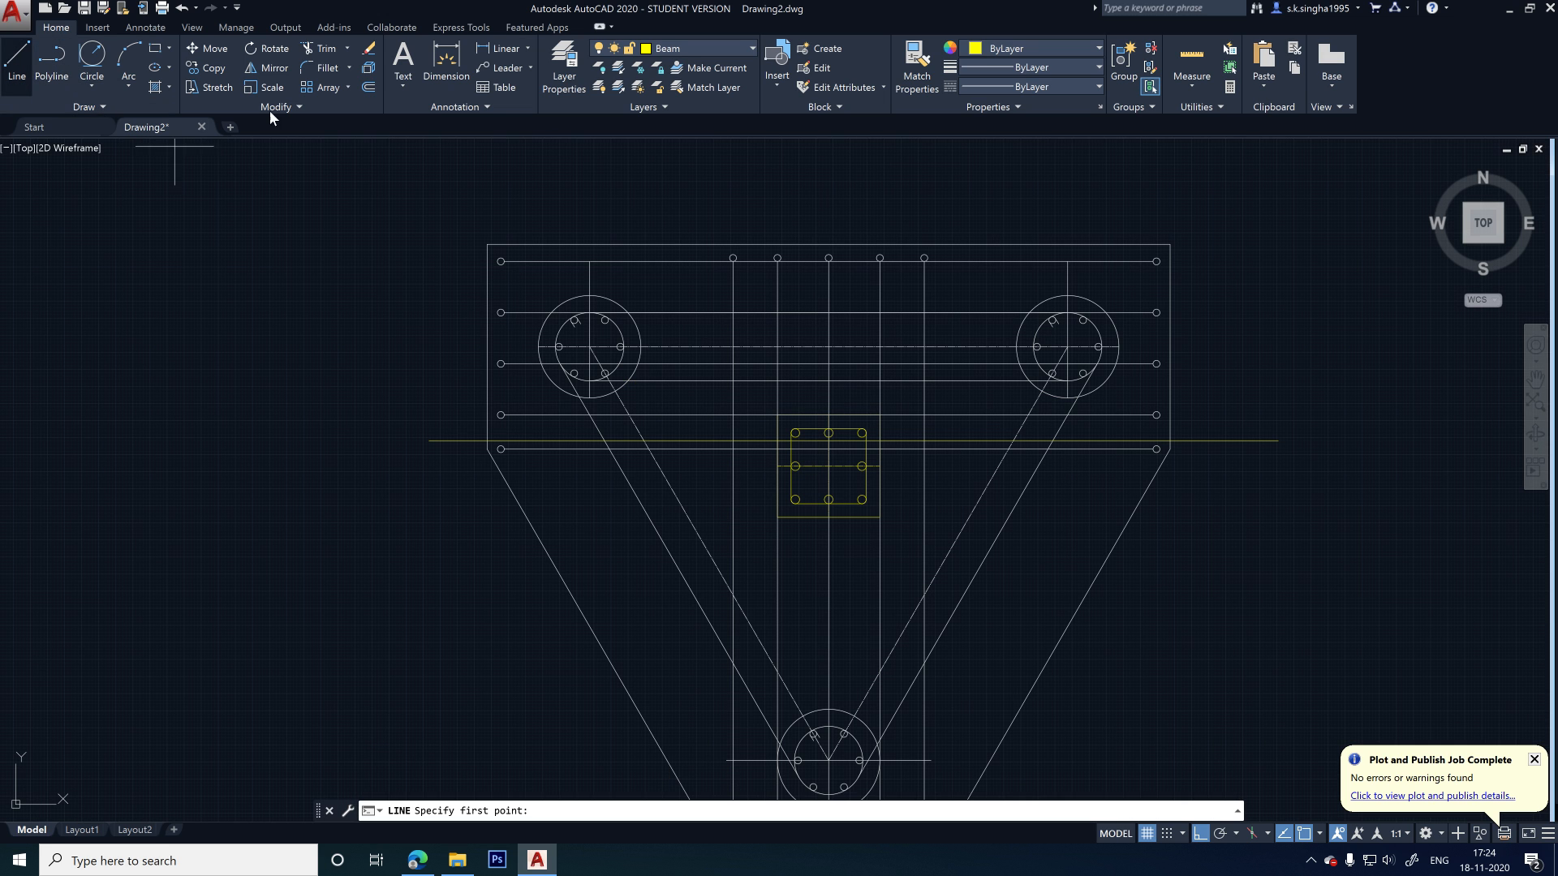
pyautogui.click(1278, 440)
pyautogui.click(1277, 379)
pyautogui.scroll(8, 1280, 379)
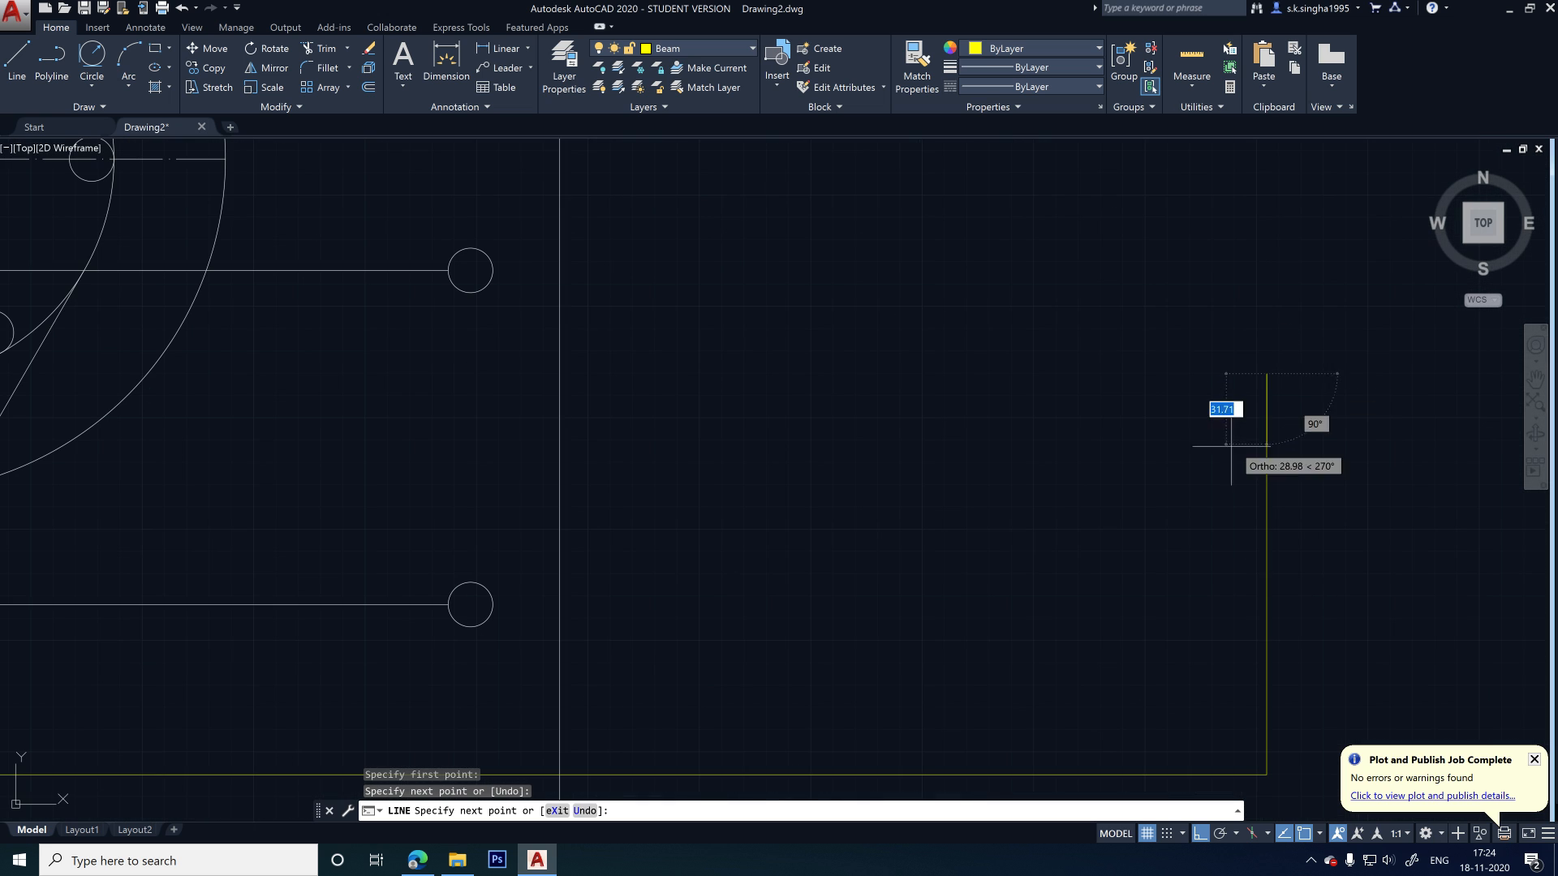
pyautogui.press('F8')
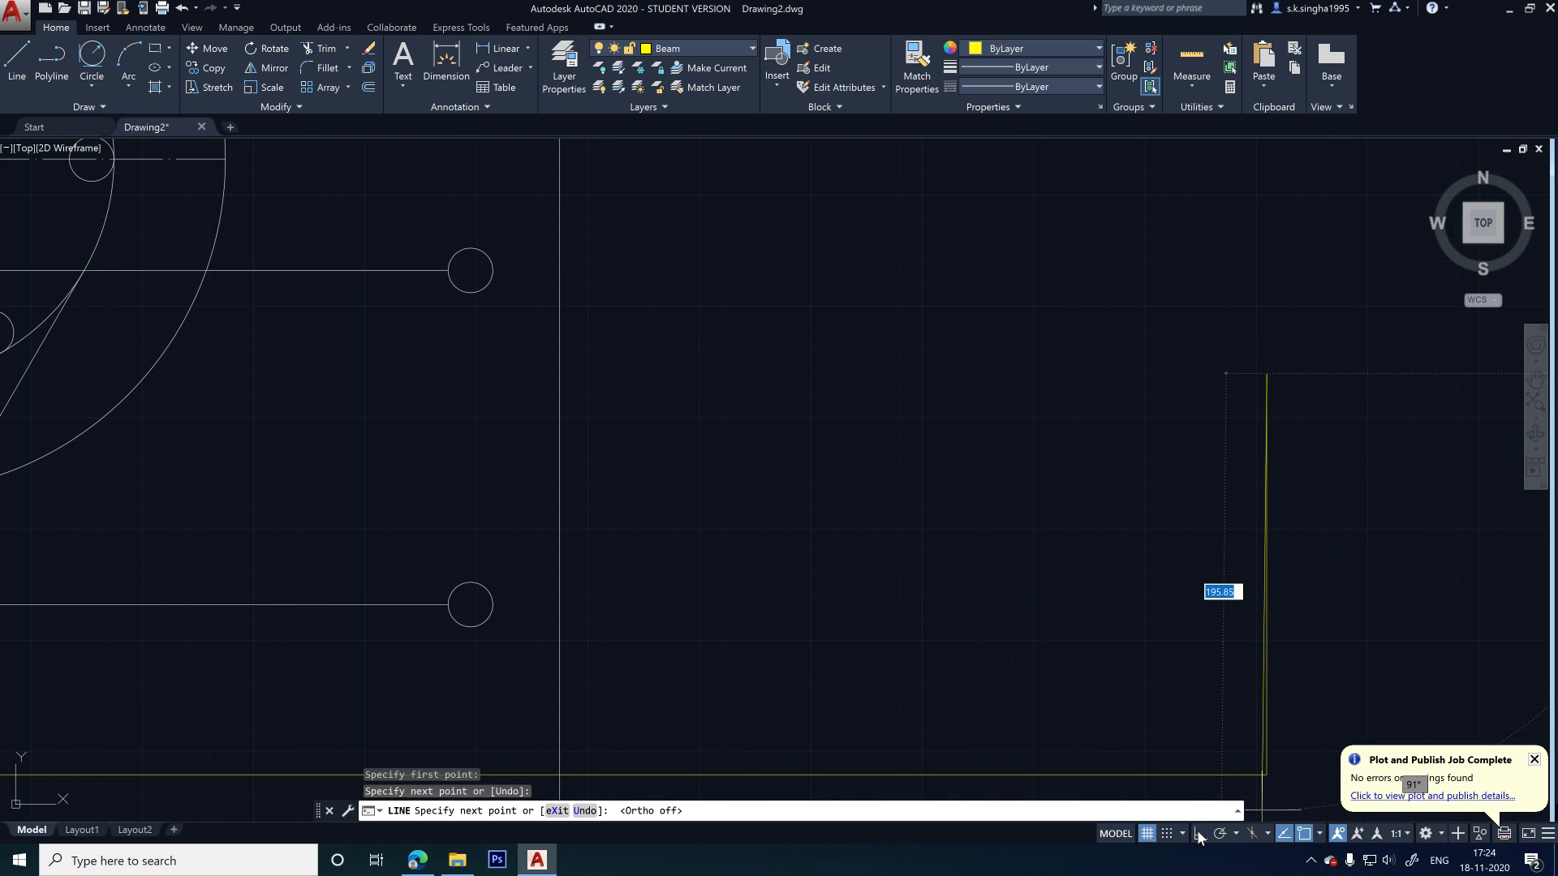
pyautogui.click(1240, 445)
pyautogui.click(1291, 445)
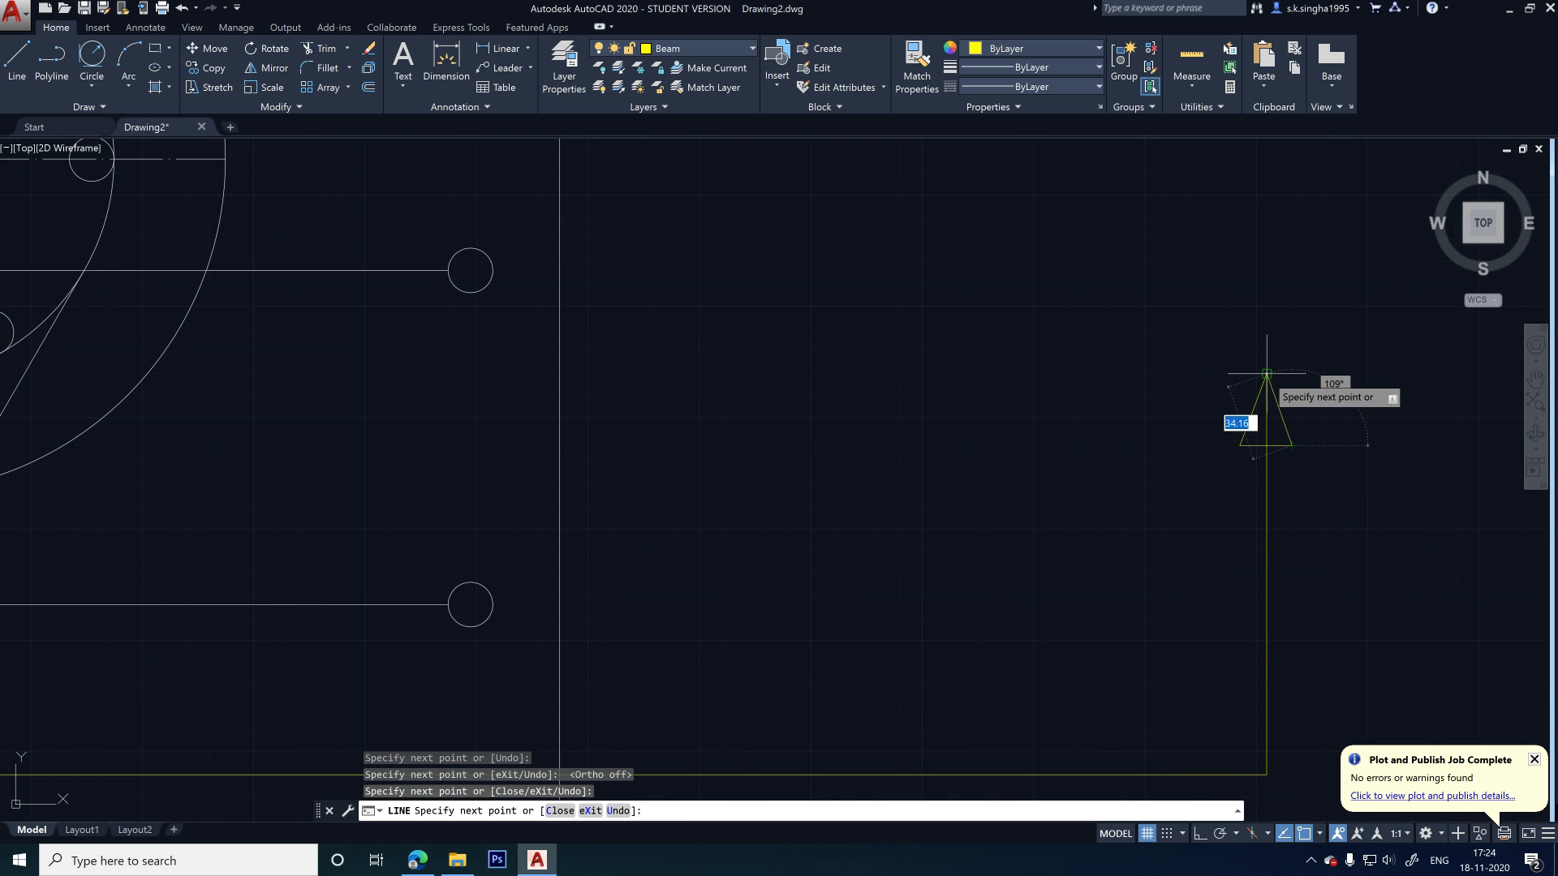
pyautogui.click(1266, 374)
pyautogui.press('Escape')
pyautogui.scroll(-5, 1266, 381)
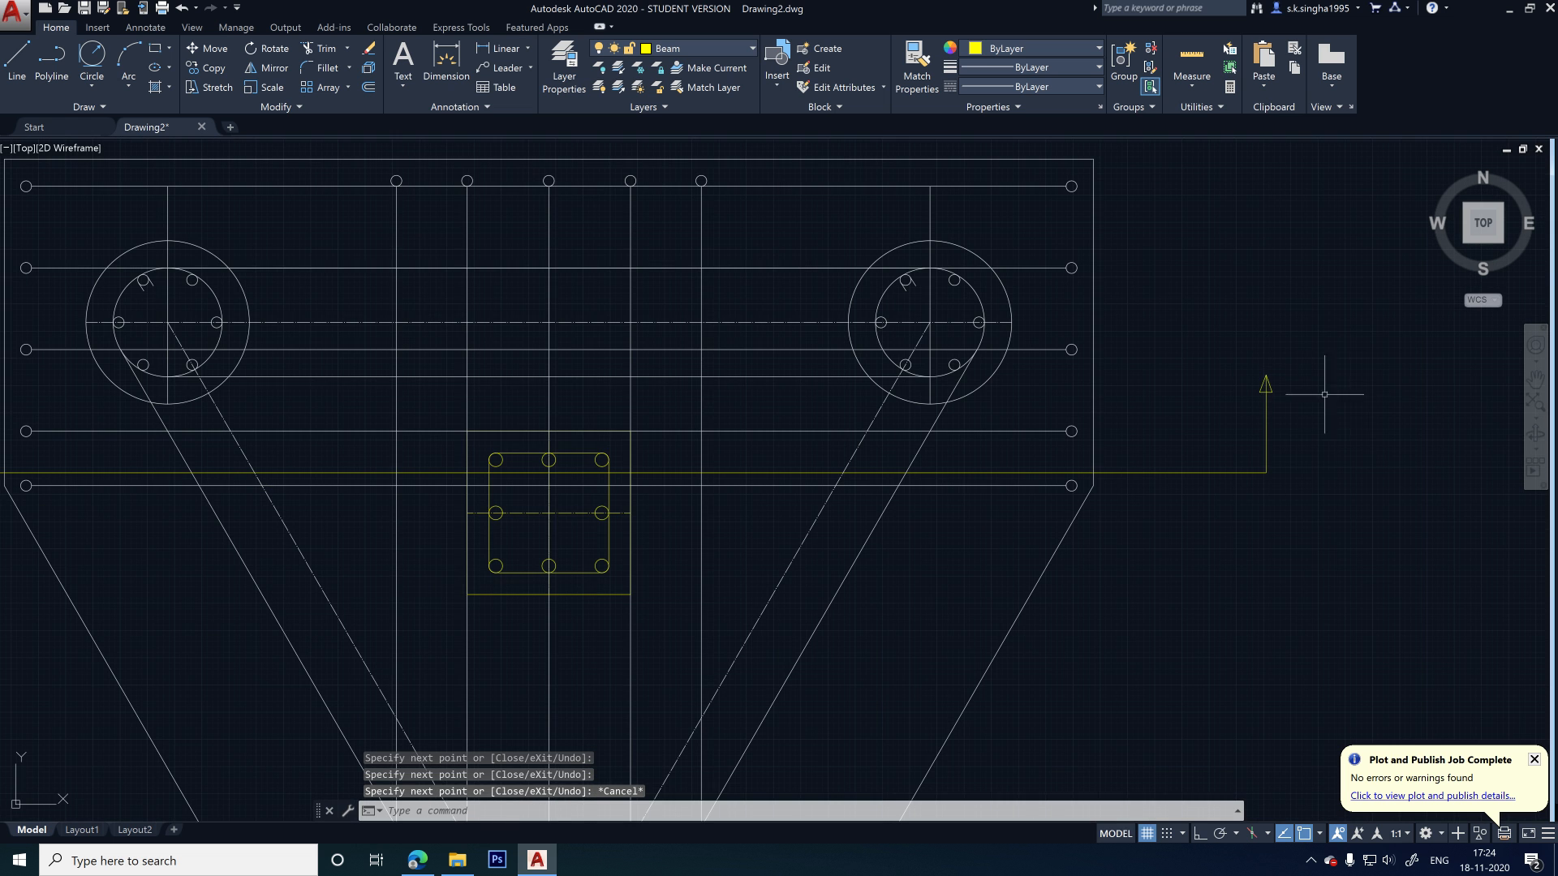
# - Mirror the section arrow and its leg about the pile cap's vertical centre line, keeping the original
pyautogui.click(1338, 352)
pyautogui.click(1266, 418)
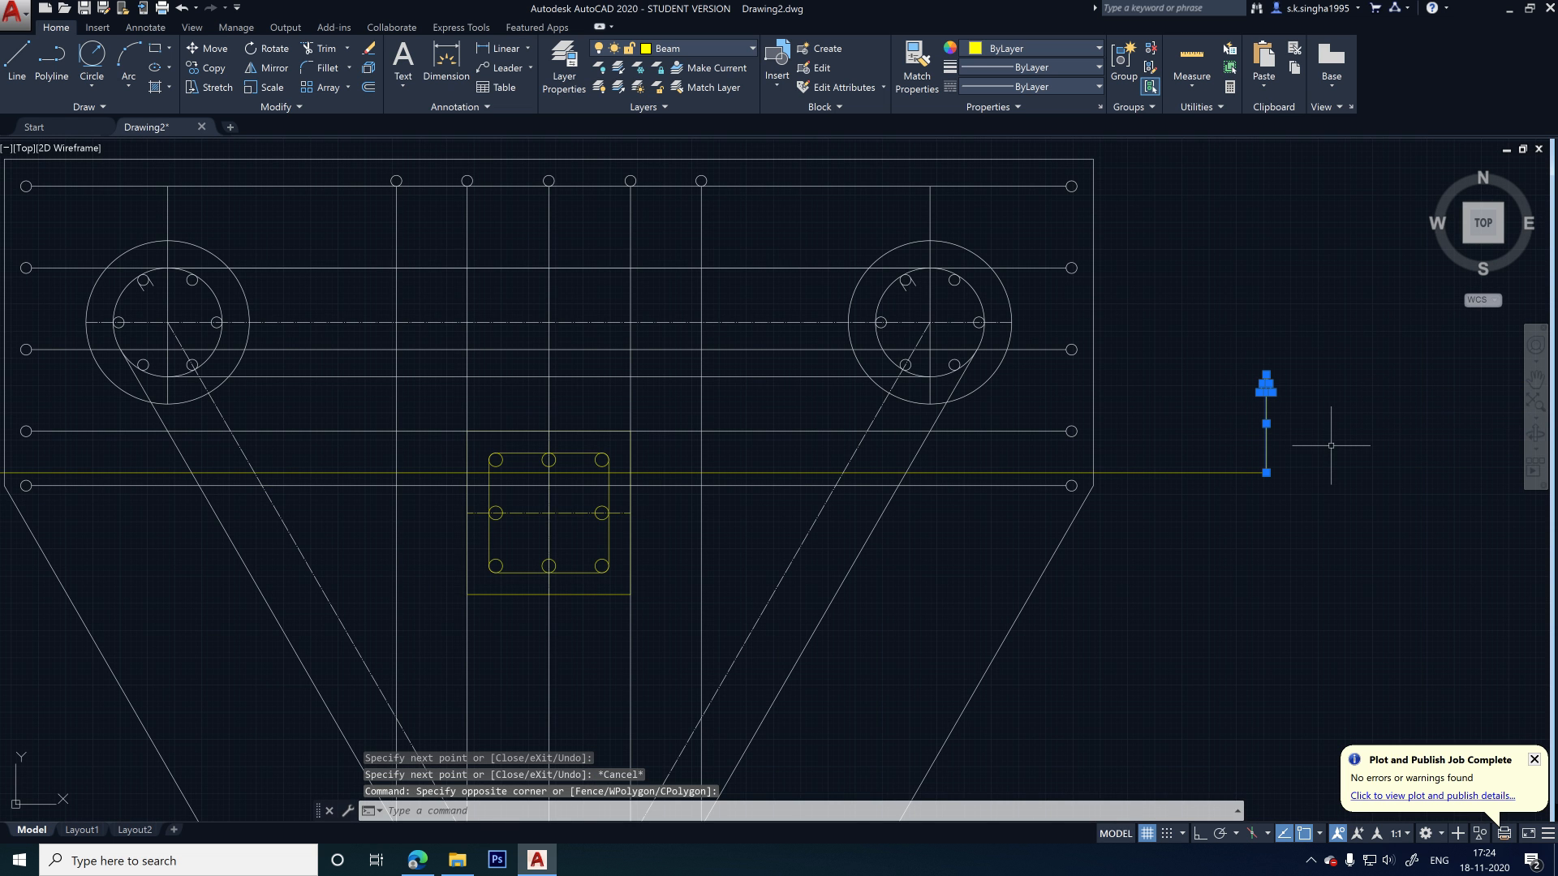
pyautogui.write('mi')
pyautogui.press('Return')
pyautogui.scroll(-4, 1331, 446)
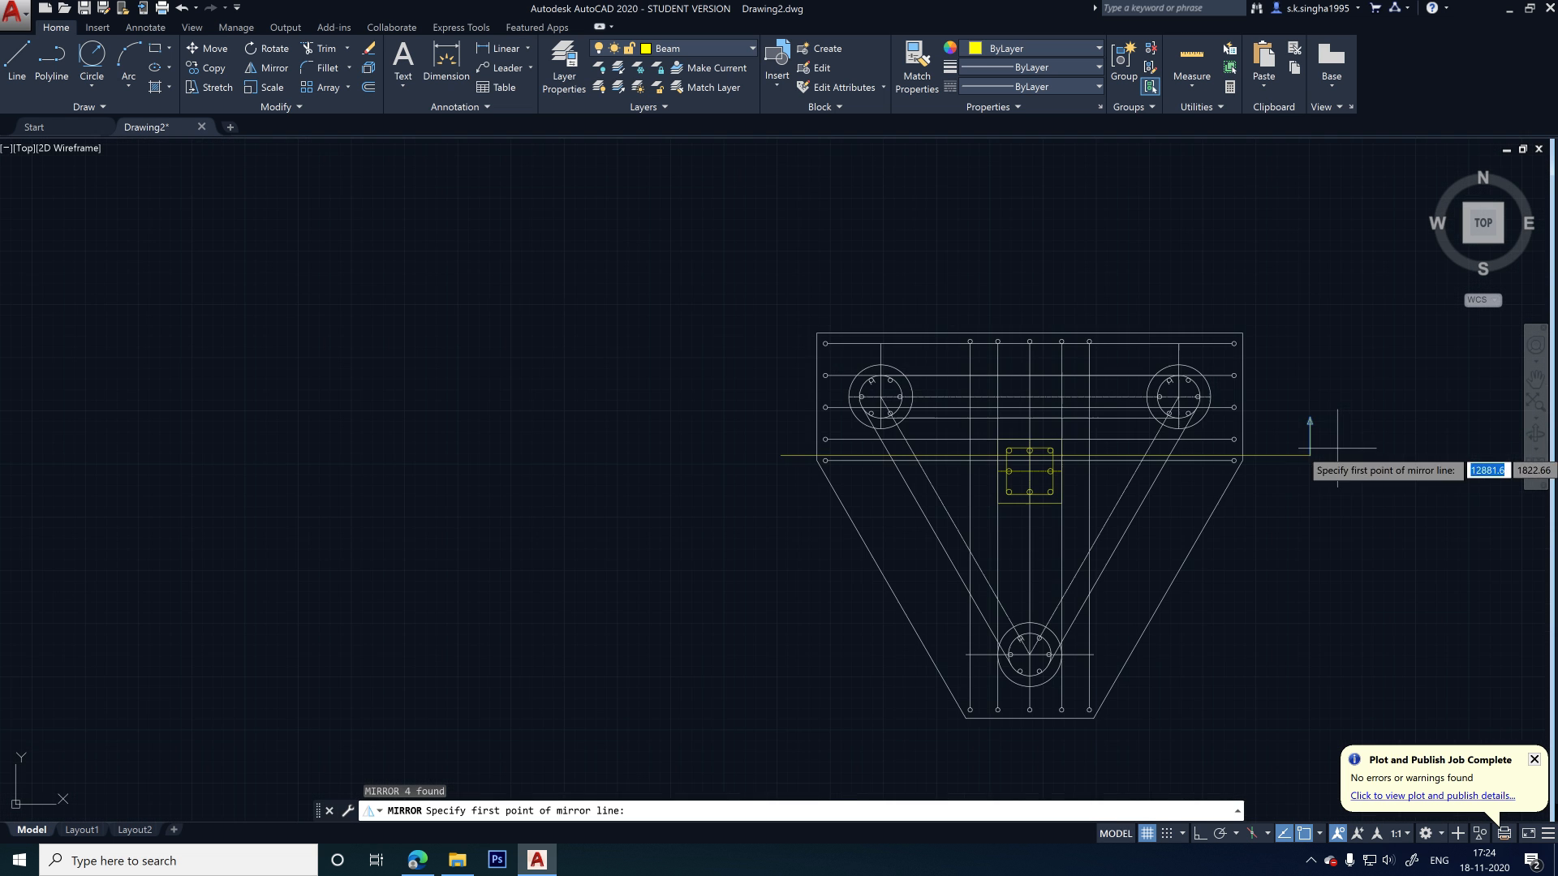
pyautogui.scroll(4, 1094, 444)
pyautogui.scroll(4, 911, 467)
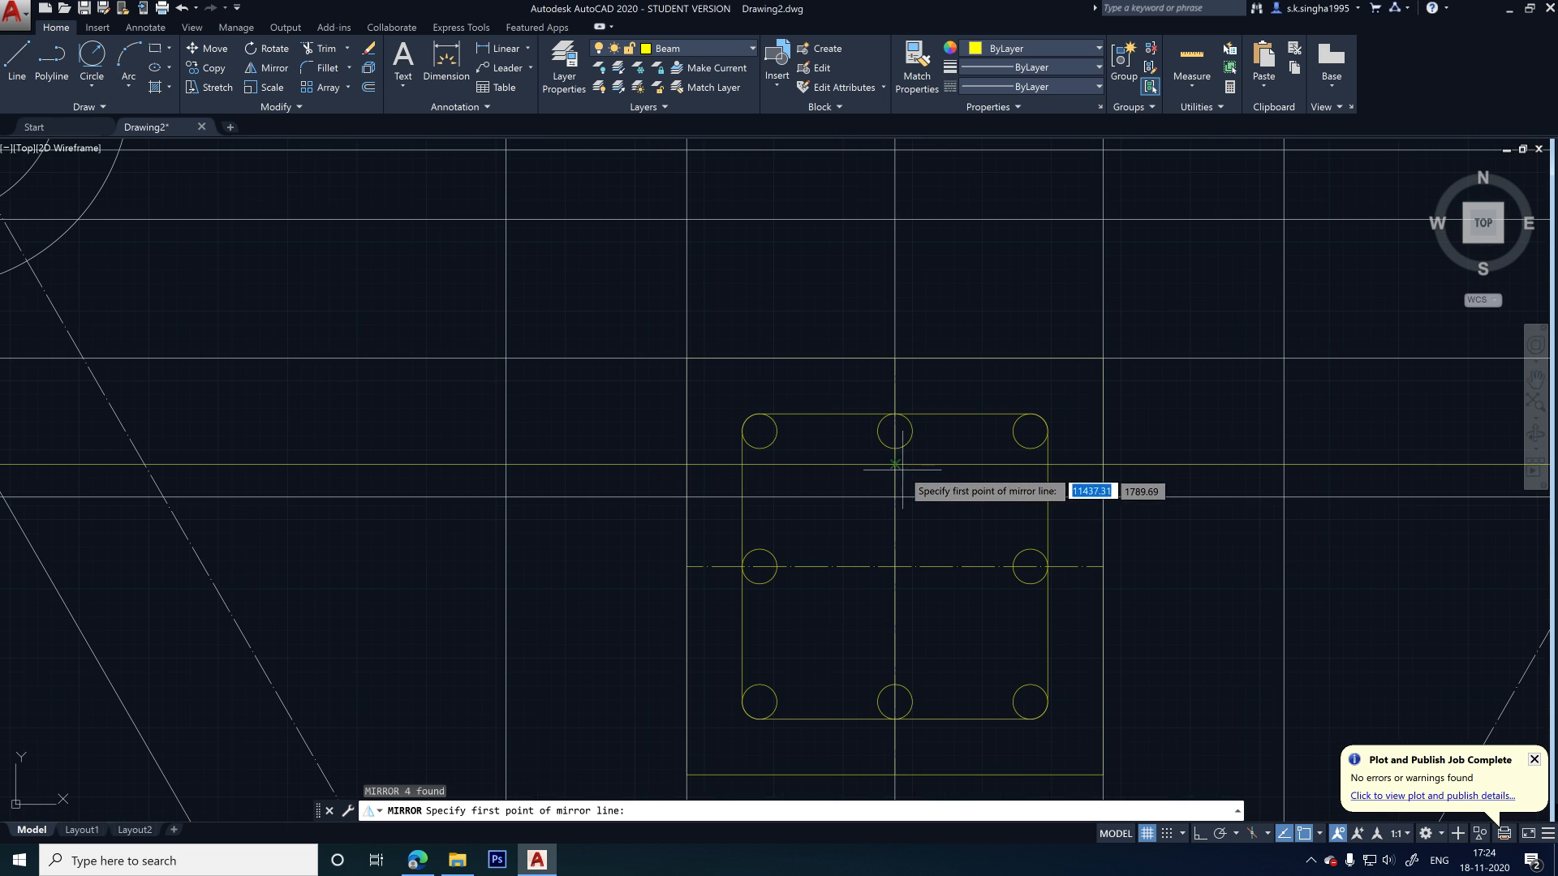
pyautogui.click(911, 469)
pyautogui.click(896, 355)
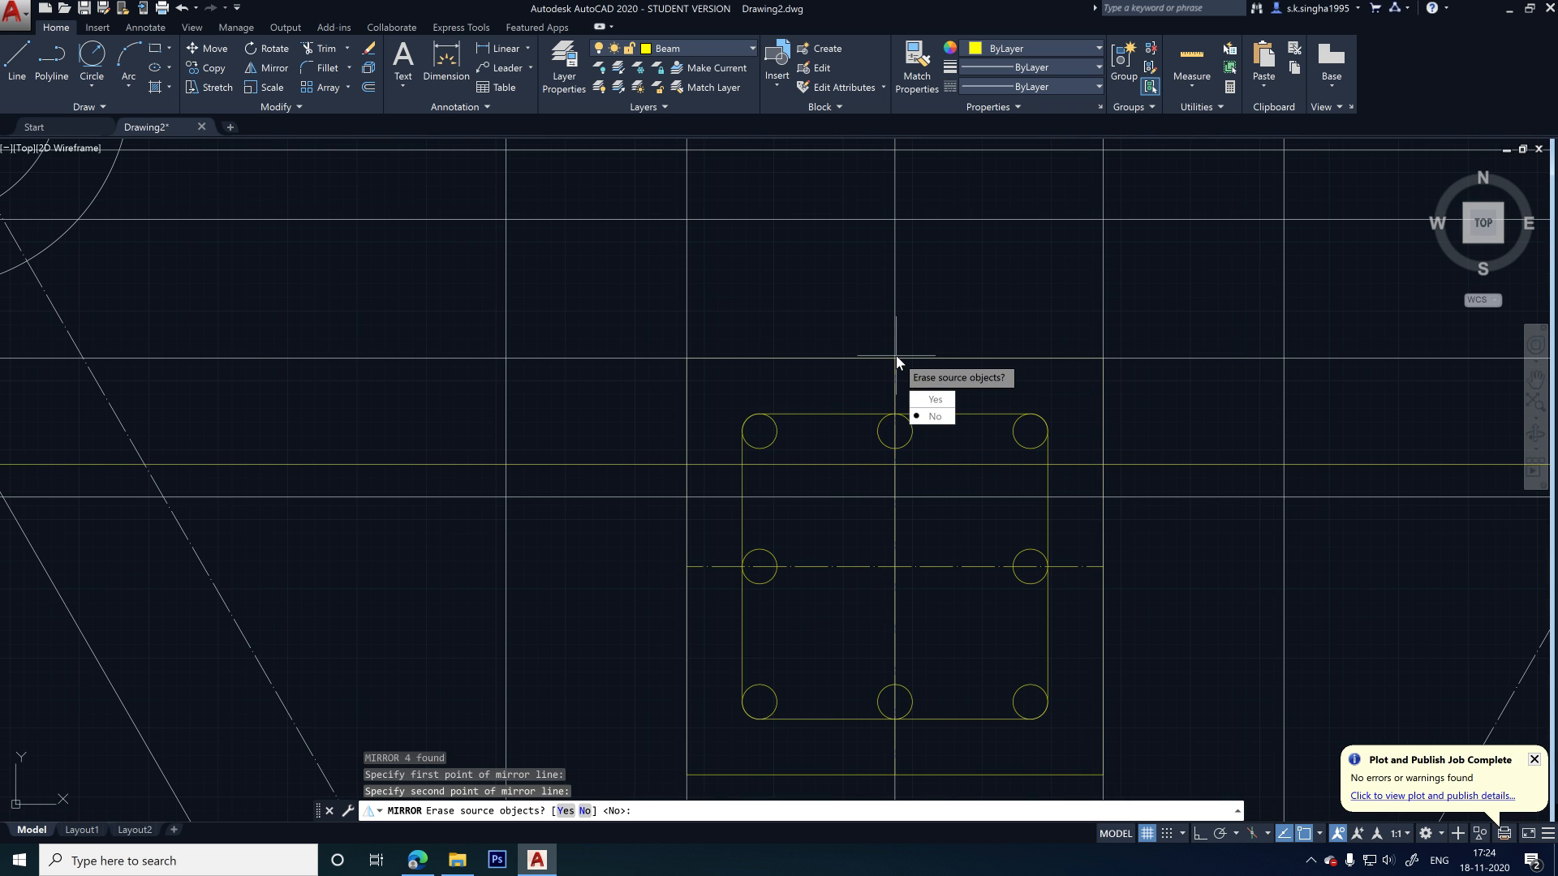
pyautogui.press('Return')
pyautogui.scroll(-5, 929, 333)
pyautogui.scroll(3, 524, 366)
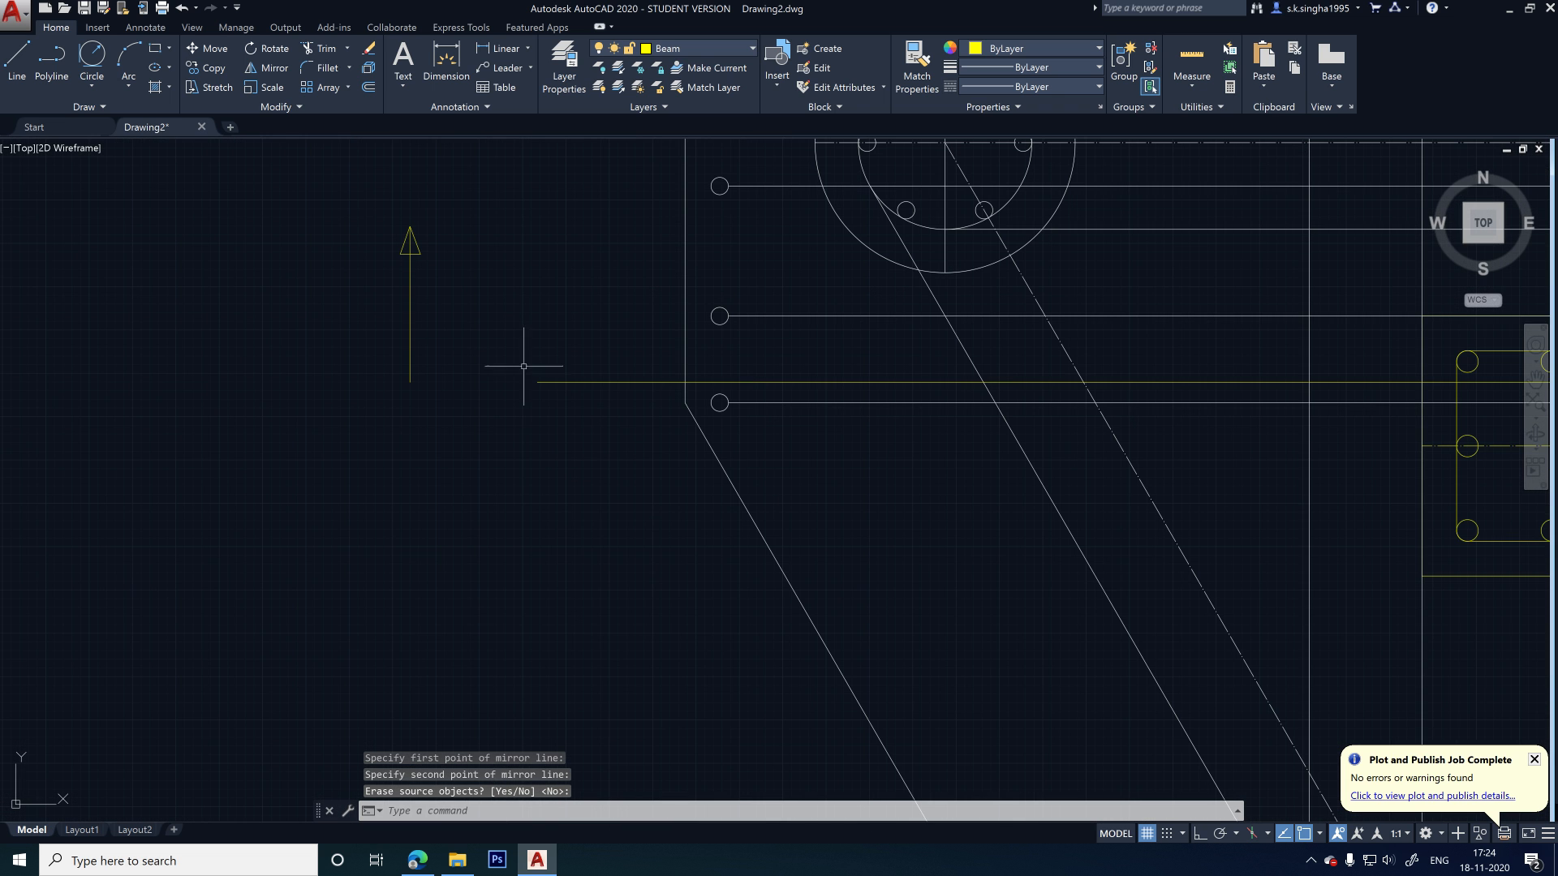
# - Stretch the section line's left end out to the foot of the mirrored left arrow's leg
pyautogui.click(534, 383)
pyautogui.click(537, 382)
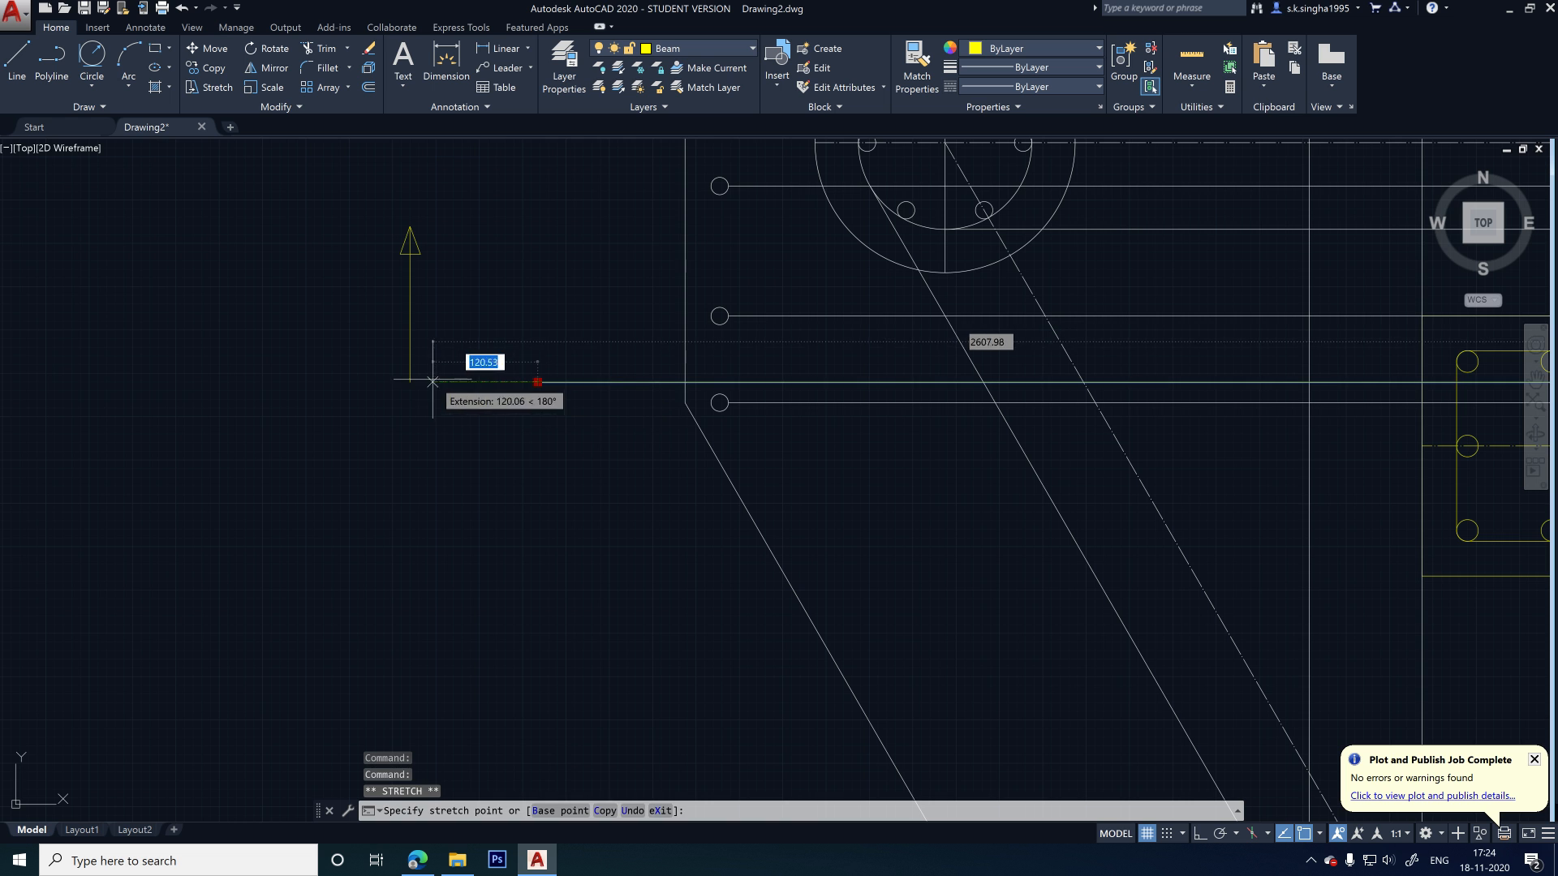
pyautogui.click(410, 383)
pyautogui.press('Escape')
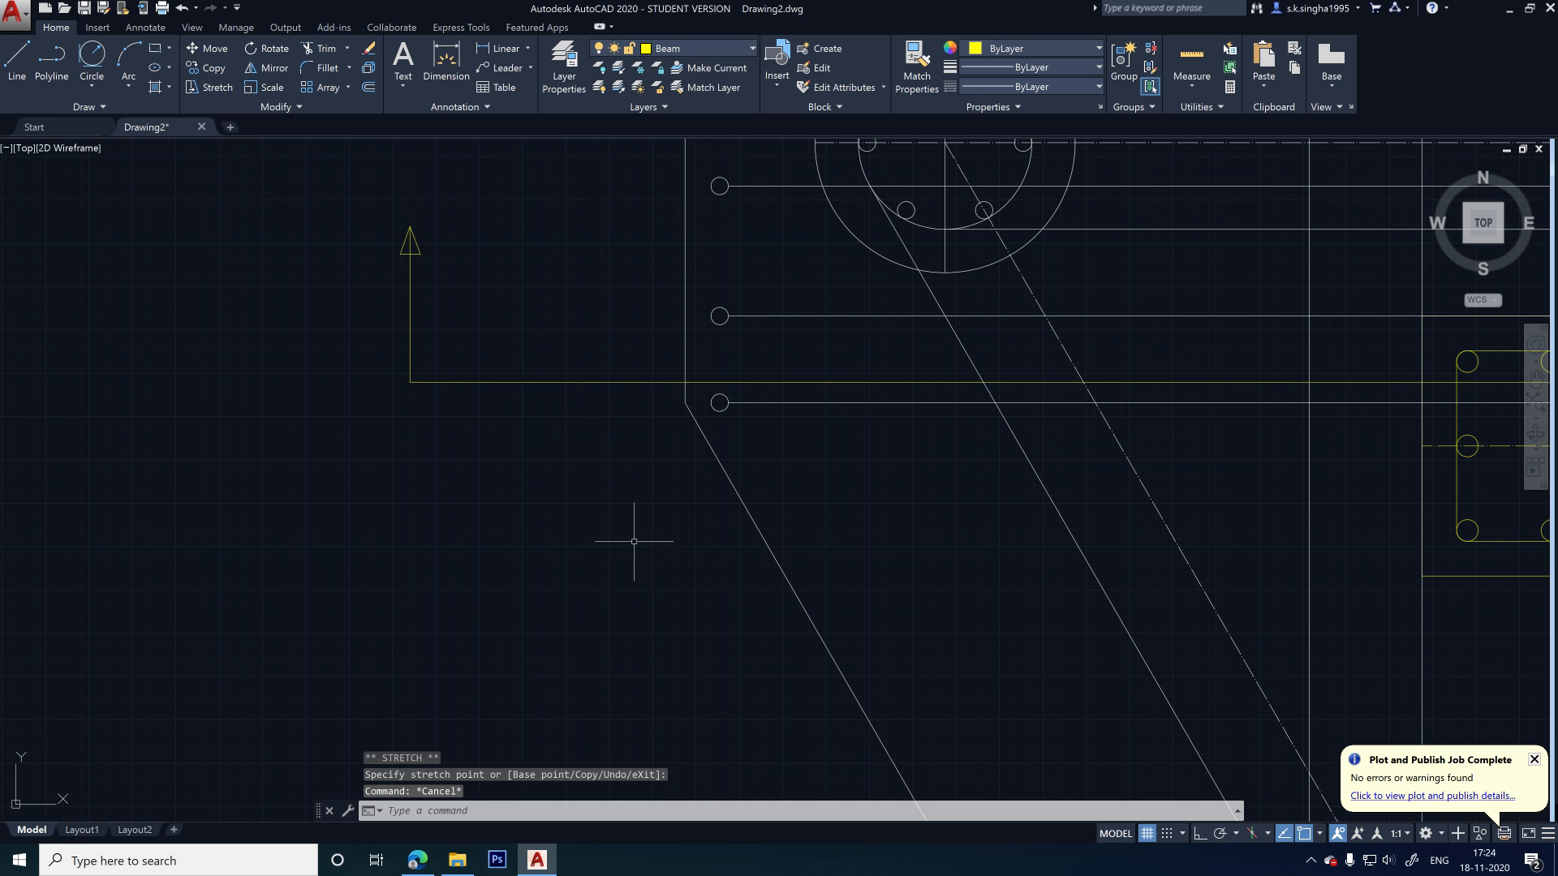
# - Examine the pile cap plan and its section line with an arrow at each end
pyautogui.scroll(-6, 633, 532)
pyautogui.scroll(5, 914, 552)
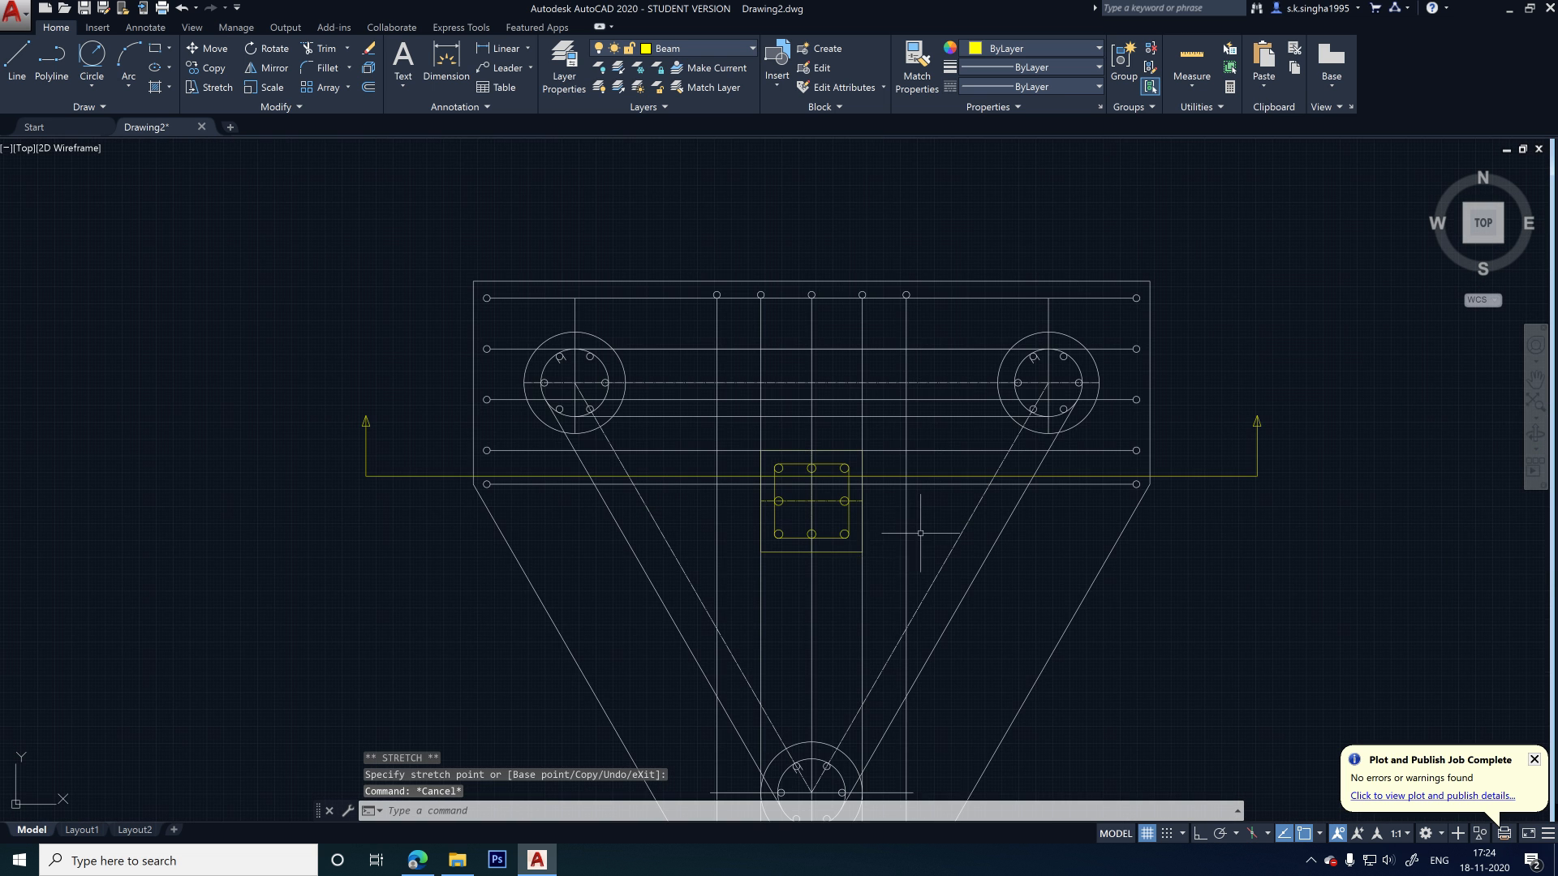
pyautogui.scroll(-2, 617, 455)
pyautogui.scroll(2, 592, 446)
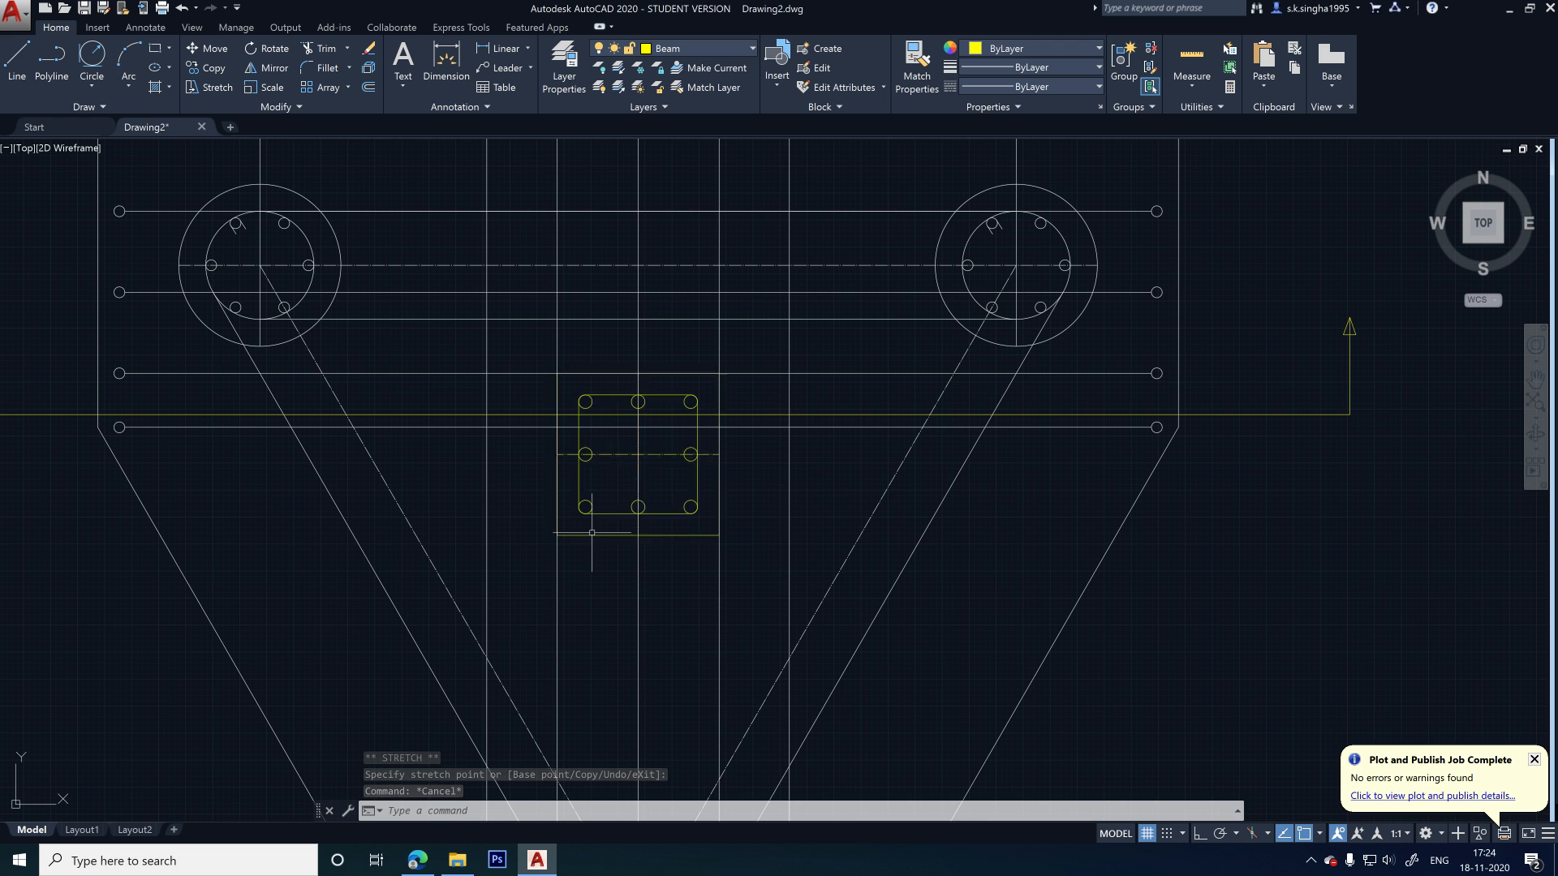
pyautogui.scroll(-4, 471, 409)
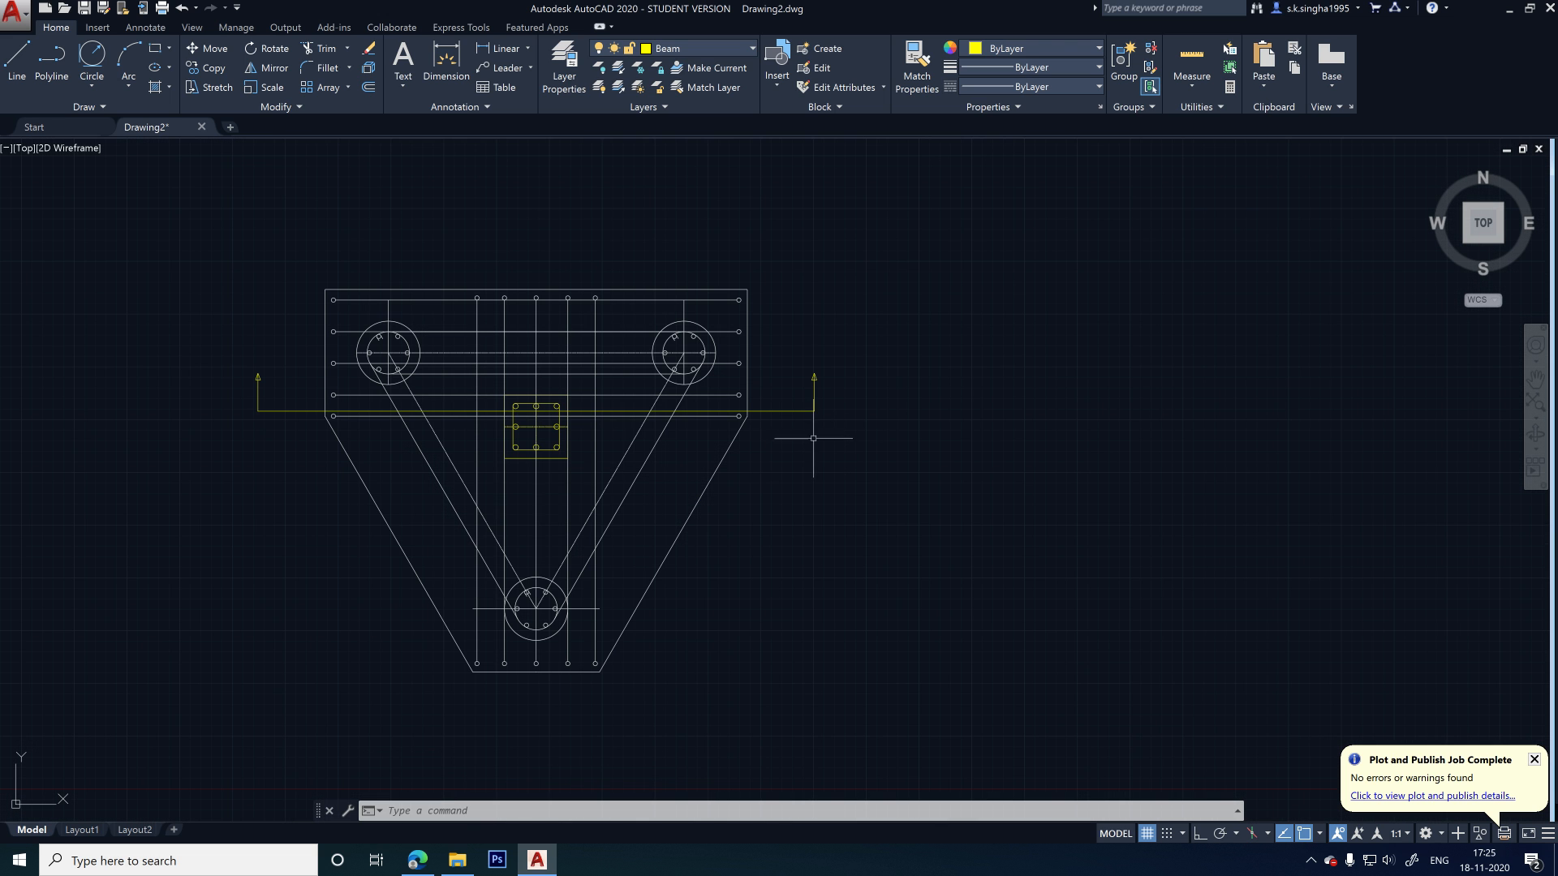
pyautogui.scroll(-3, 762, 446)
pyautogui.moveTo(845, 369); pyautogui.dragTo(874, 495, button='middle')
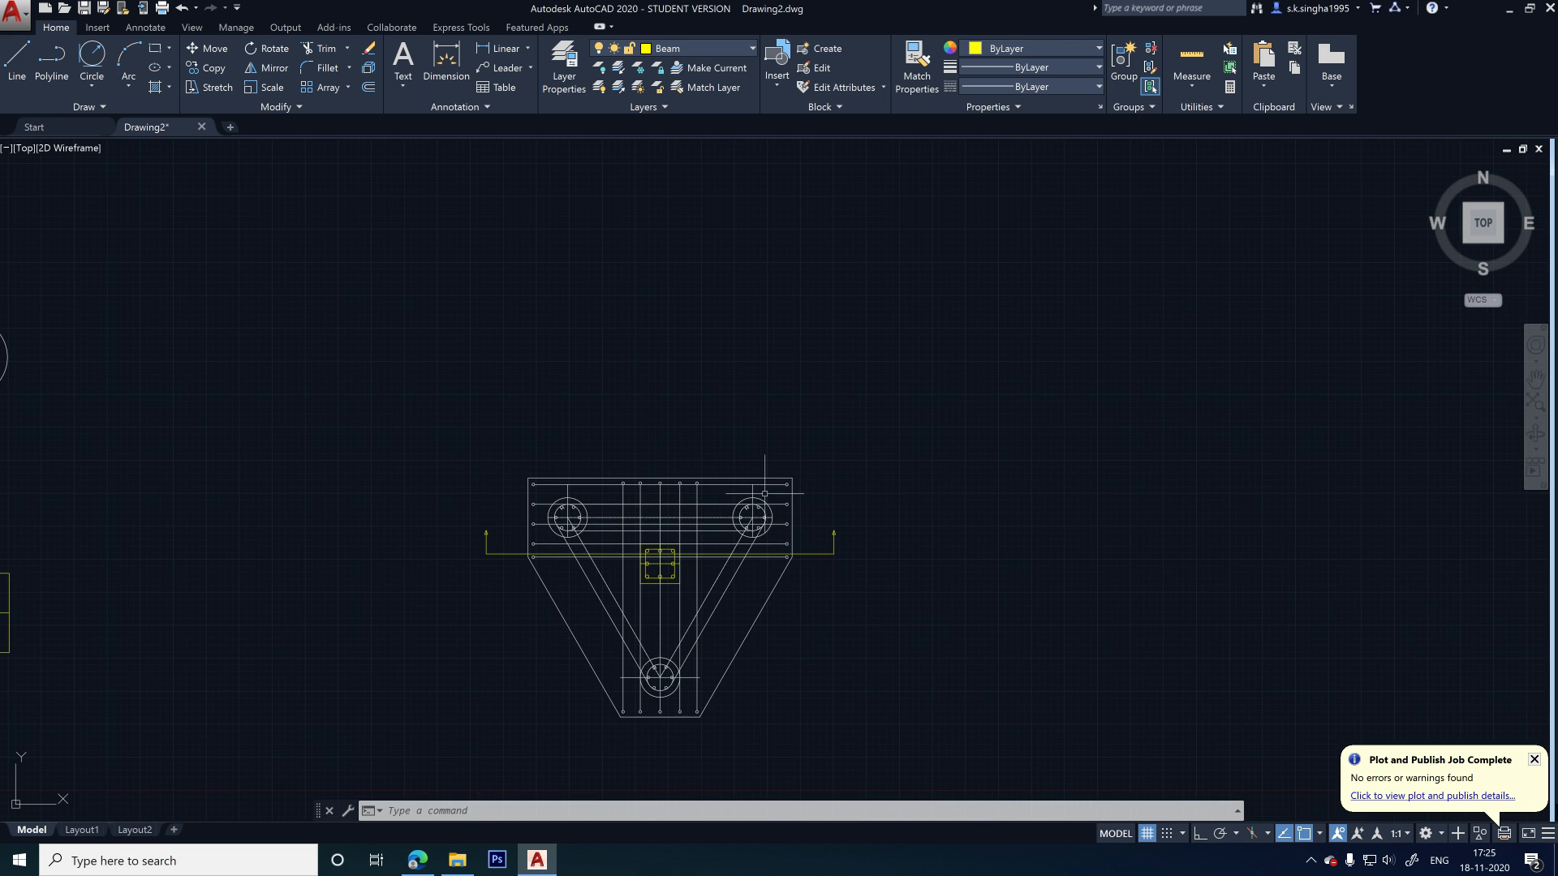
pyautogui.scroll(4, 575, 550)
pyautogui.scroll(2, 551, 619)
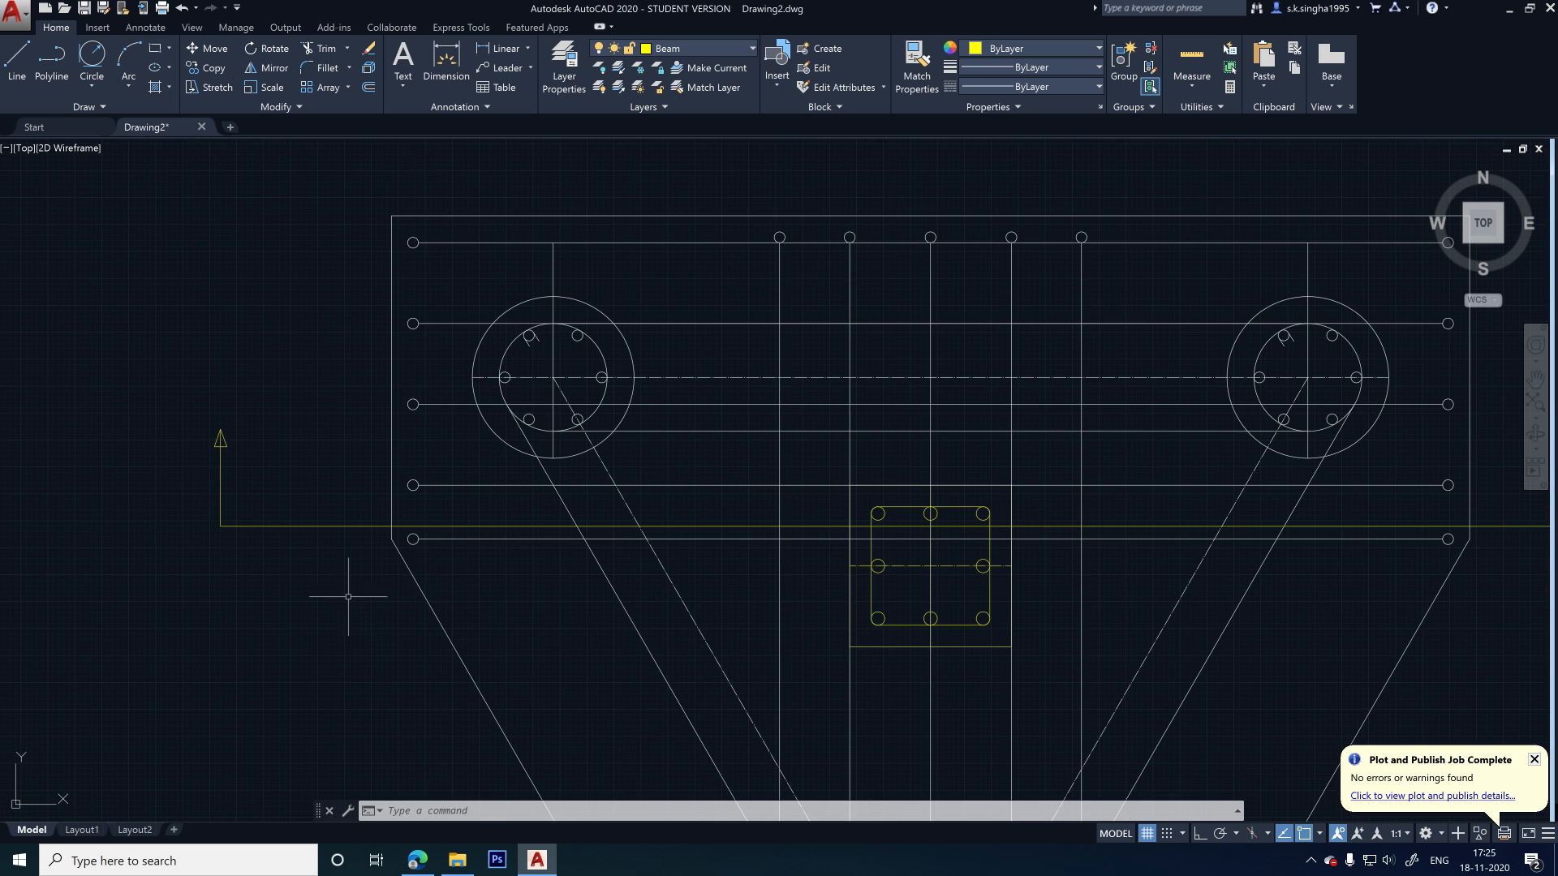
pyautogui.scroll(-2, 345, 597)
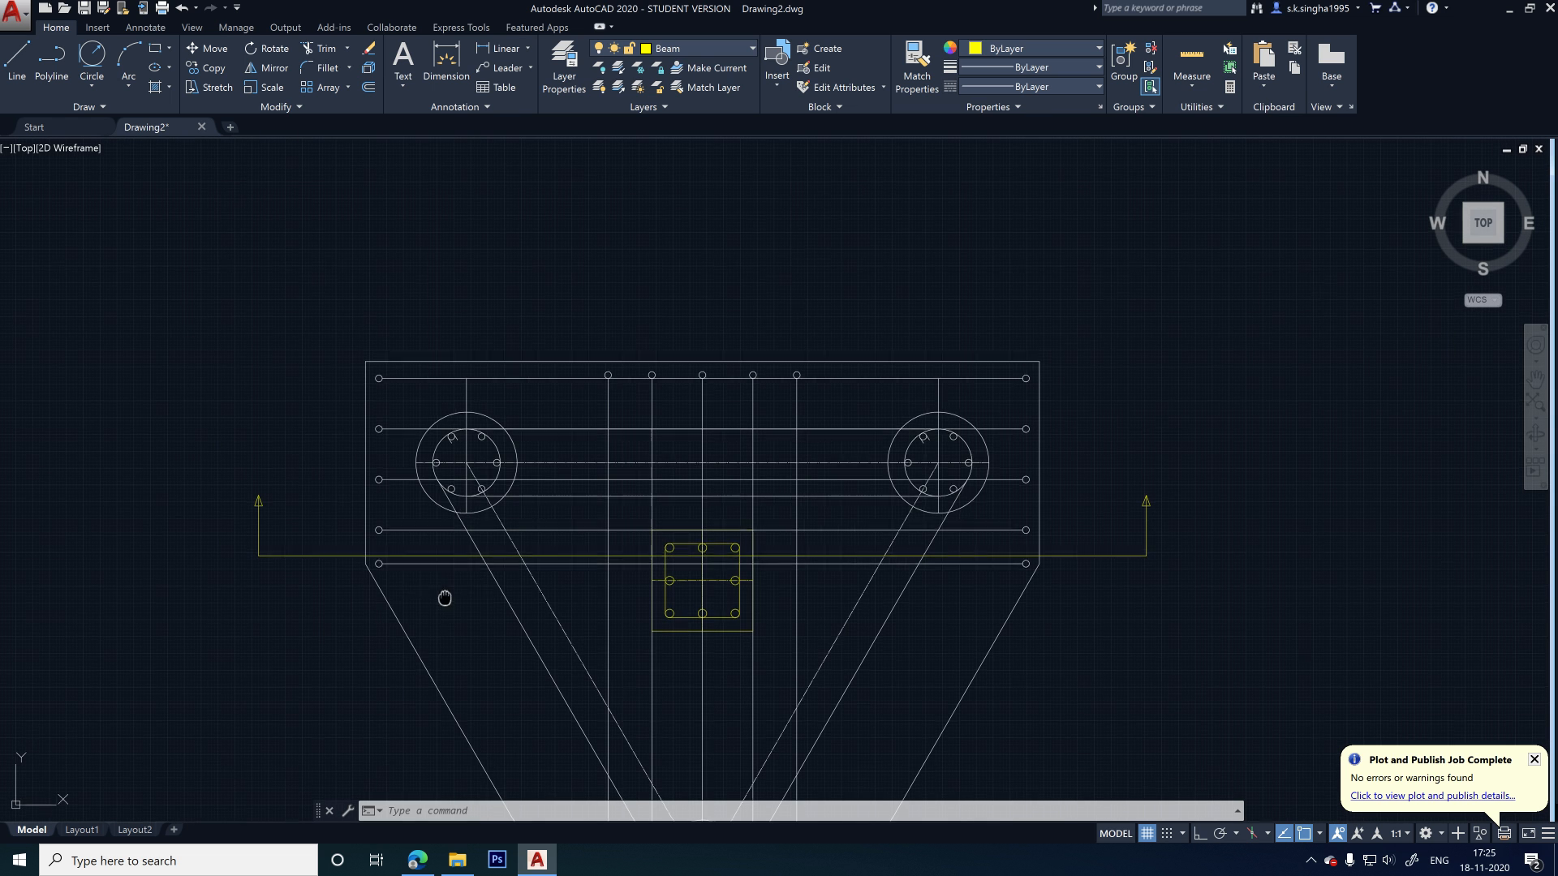
pyautogui.moveTo(468, 490); pyautogui.dragTo(390, 569, button='middle')
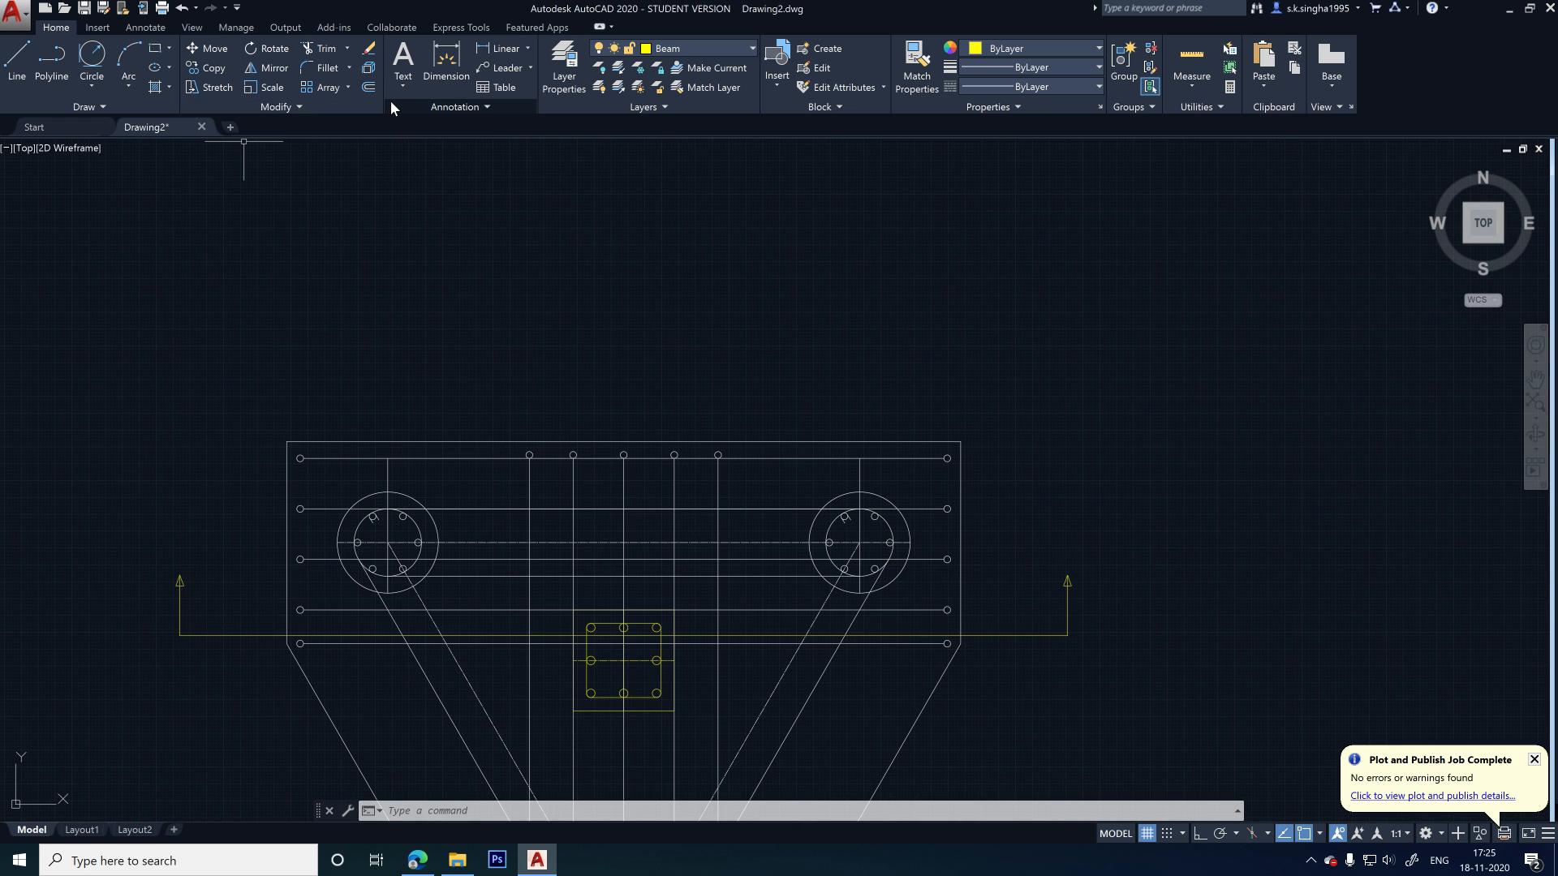
pyautogui.write('x')
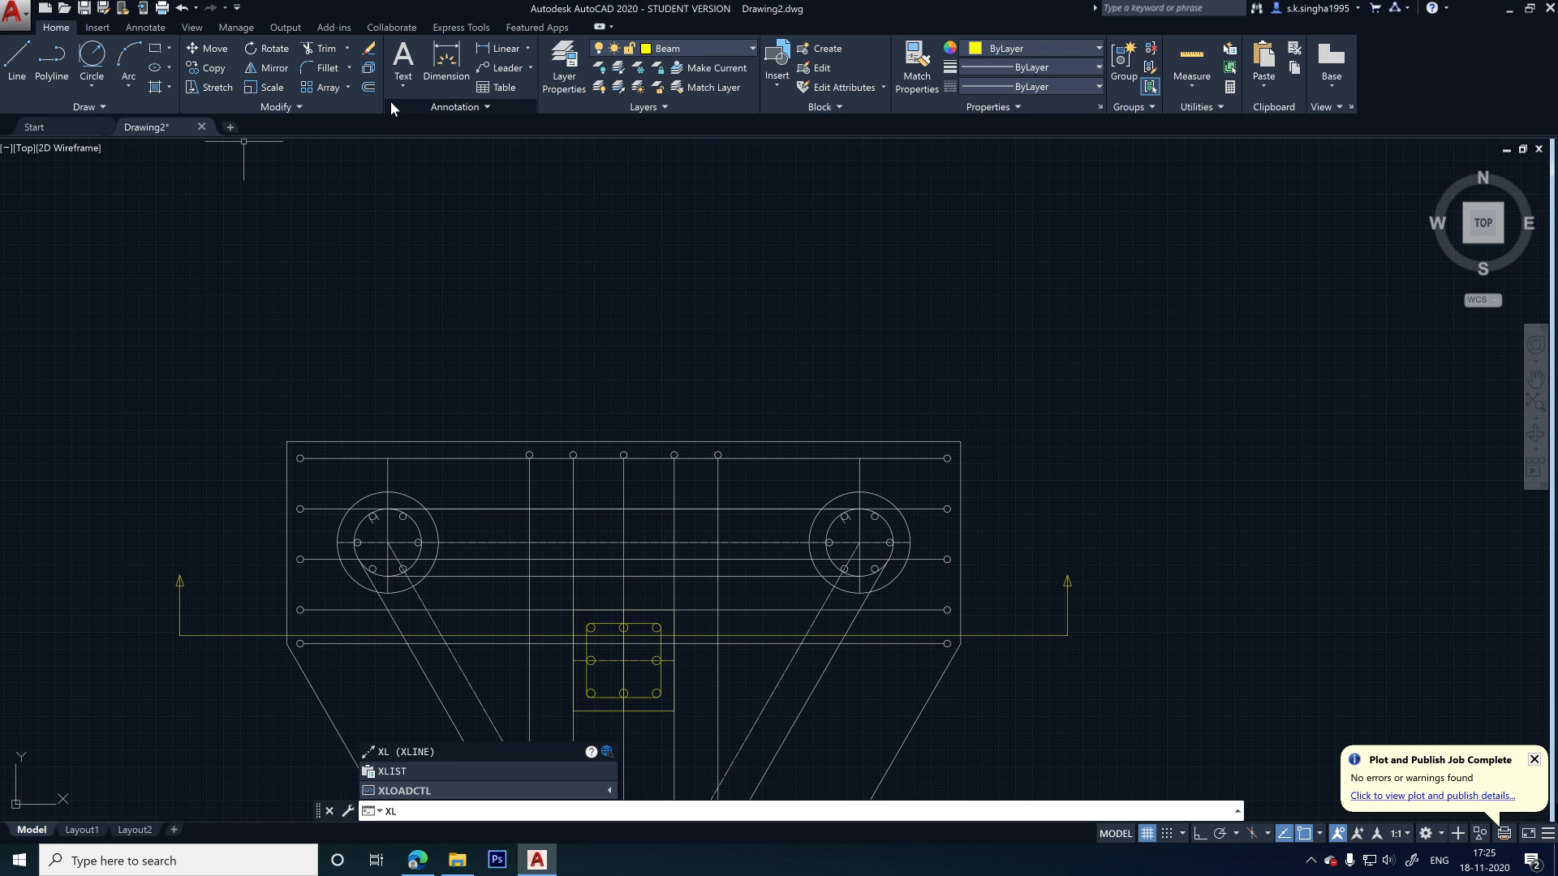
pyautogui.press('Return')
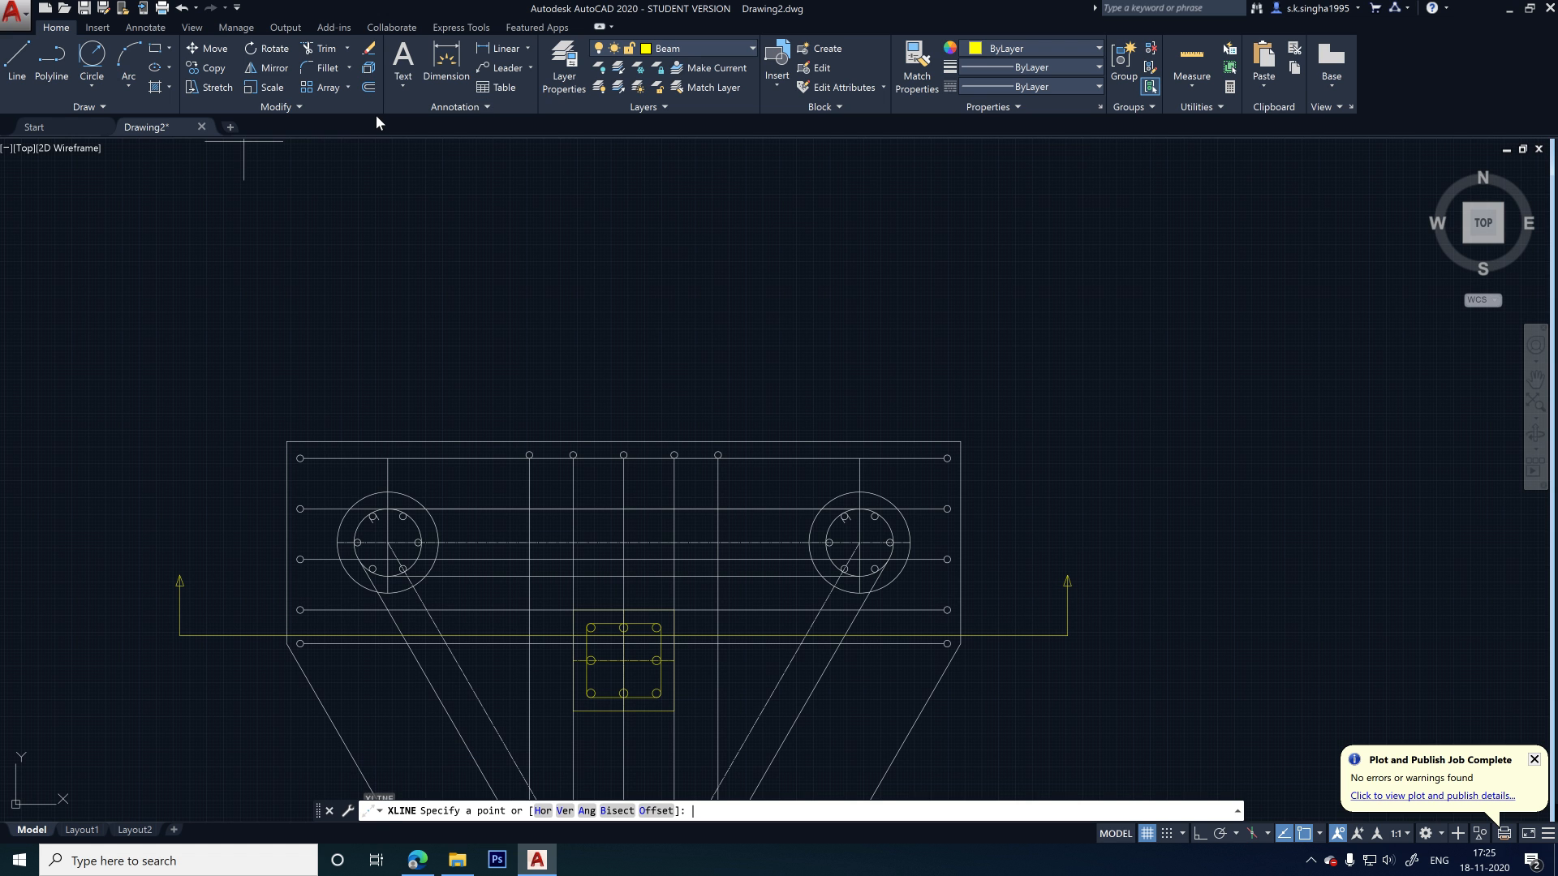
pyautogui.scroll(-2, 560, 398)
pyautogui.scroll(4, 551, 487)
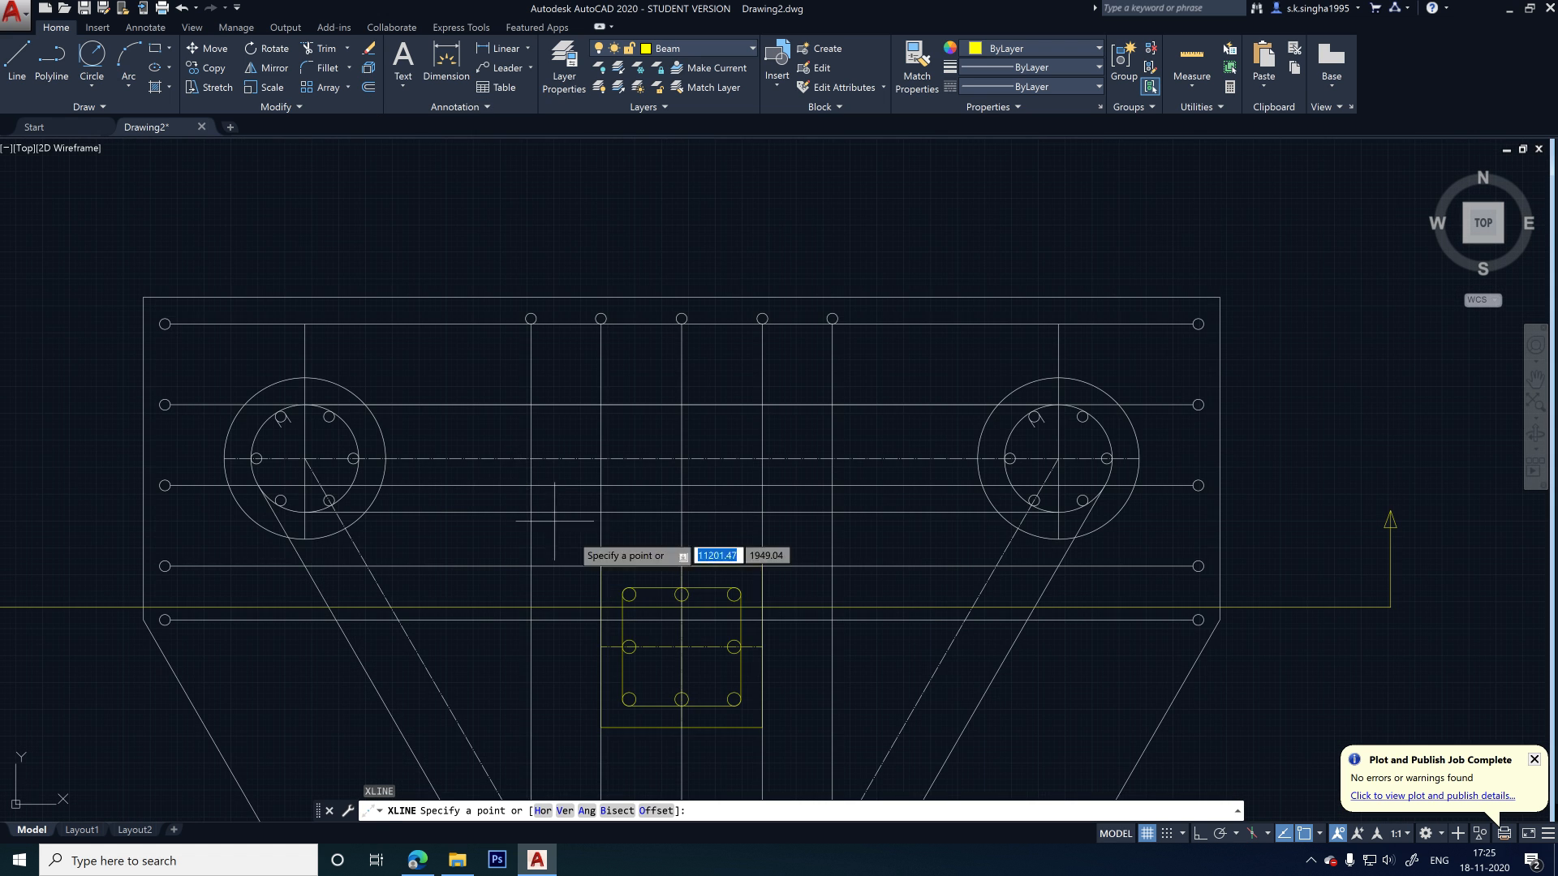
pyautogui.scroll(-2, 571, 495)
pyautogui.press('Escape')
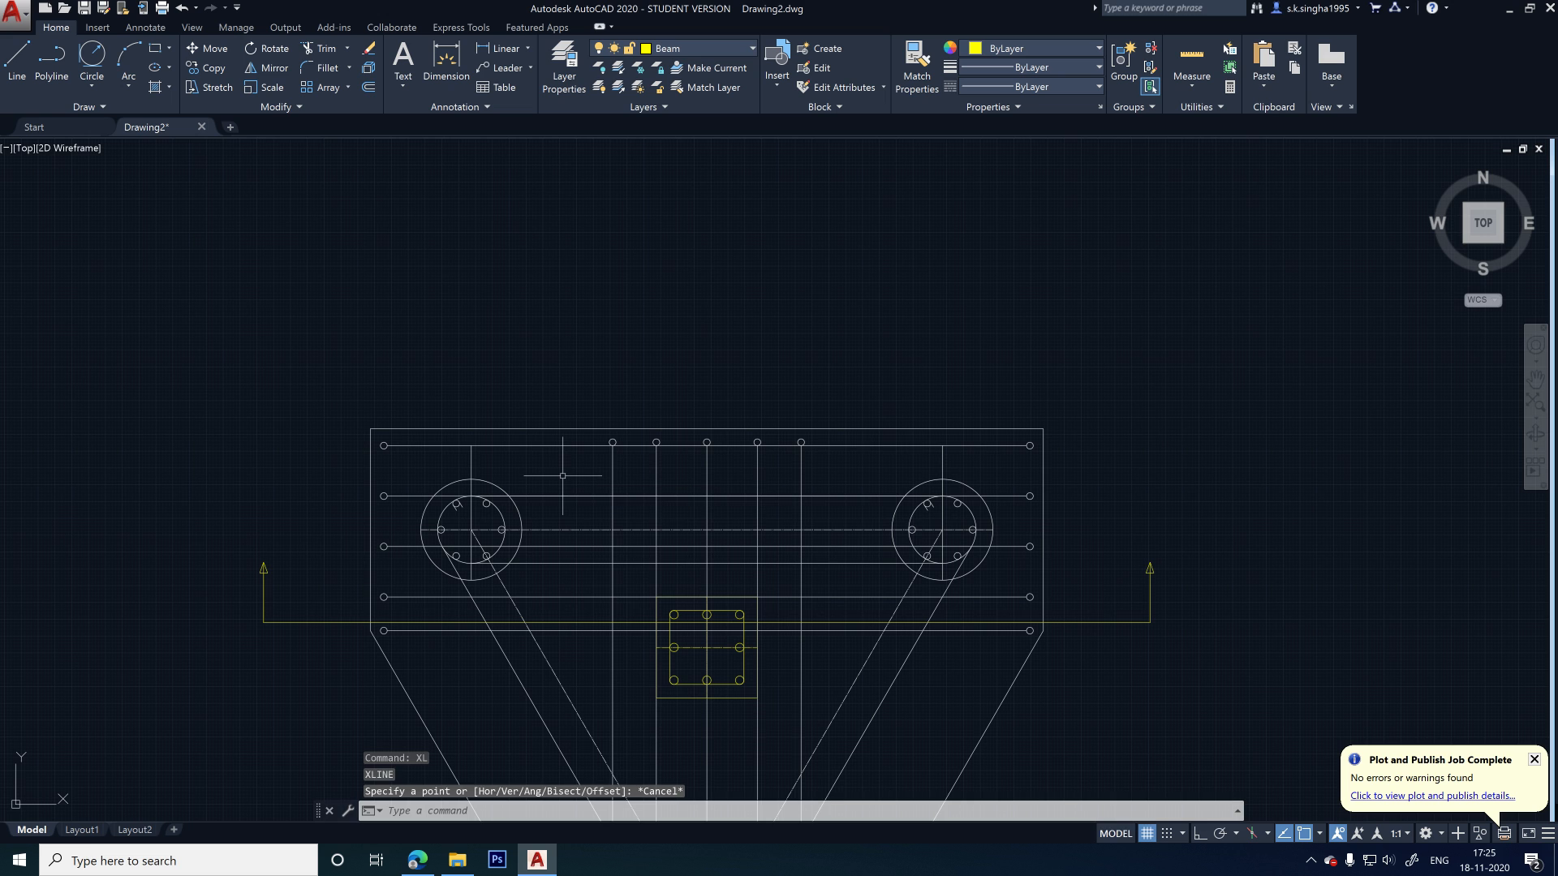
pyautogui.write('XL')
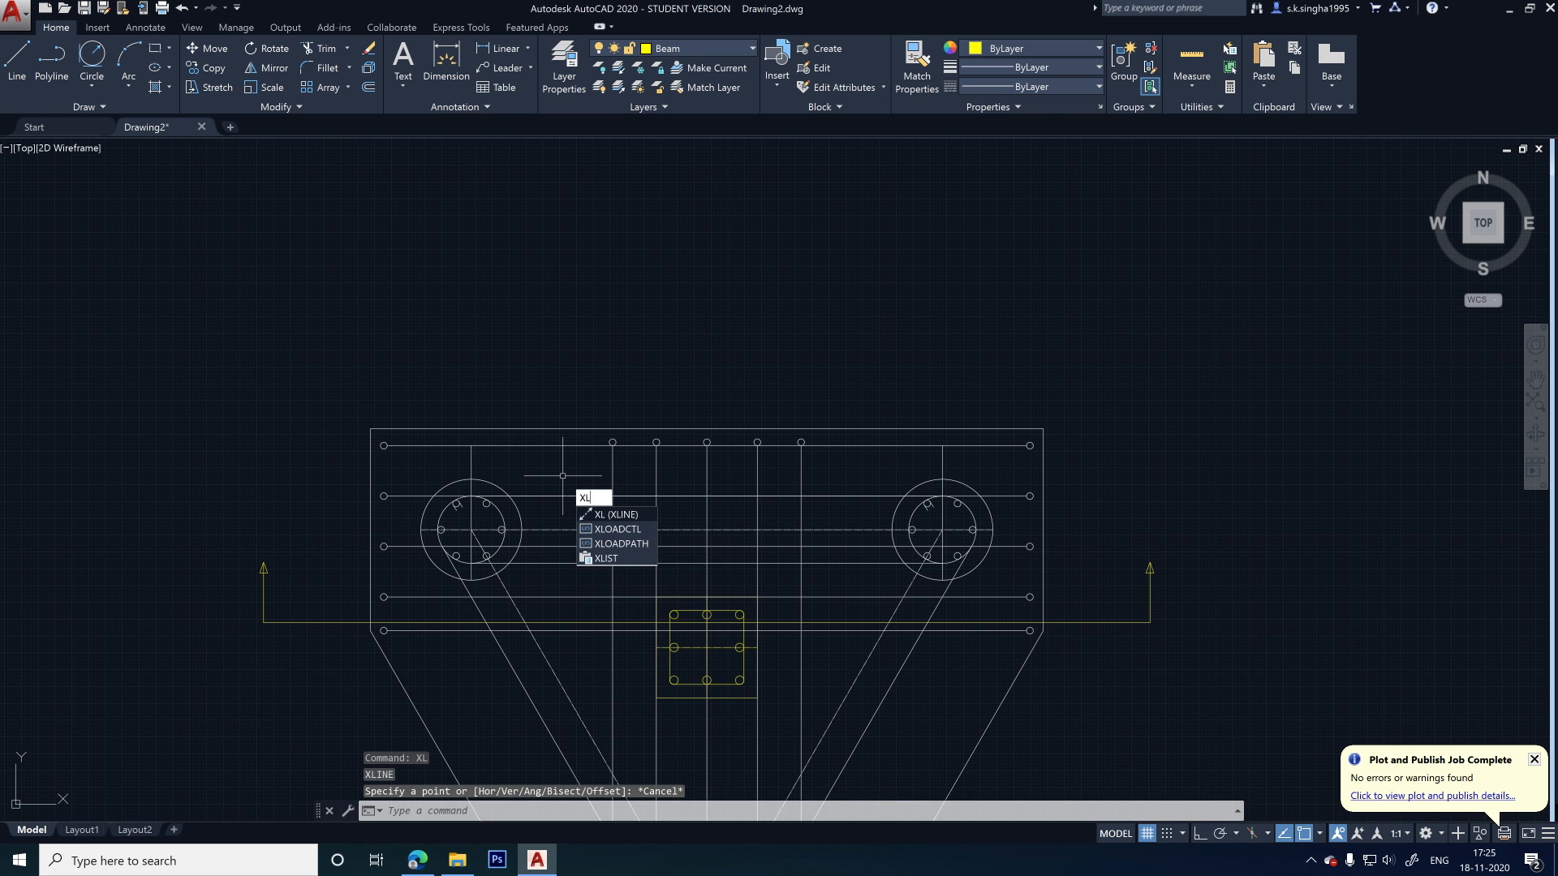
pyautogui.press('Return')
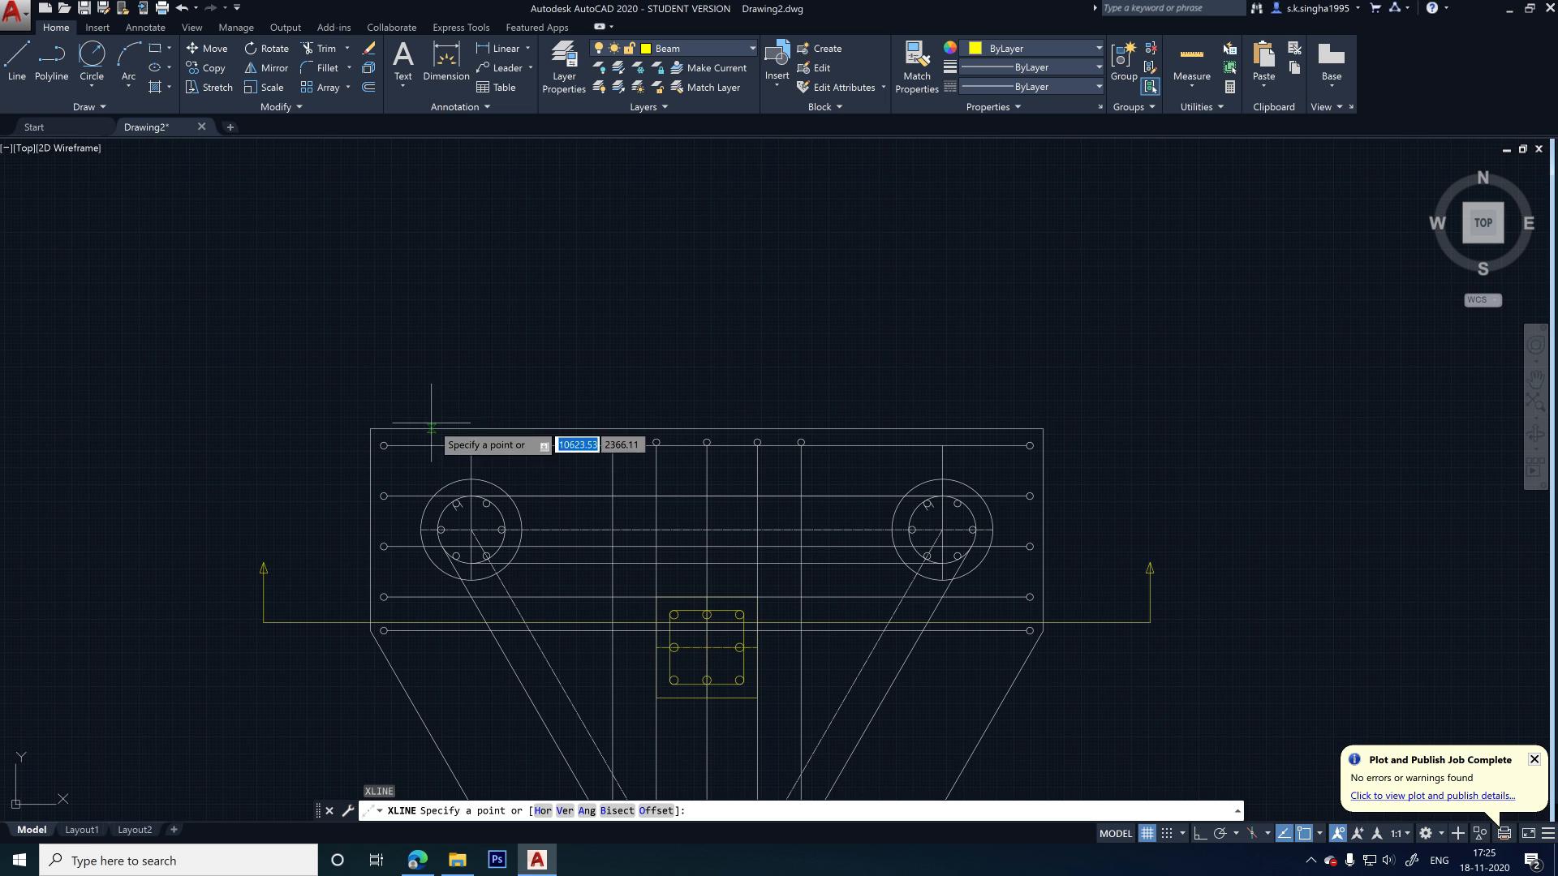
pyautogui.click(370, 429)
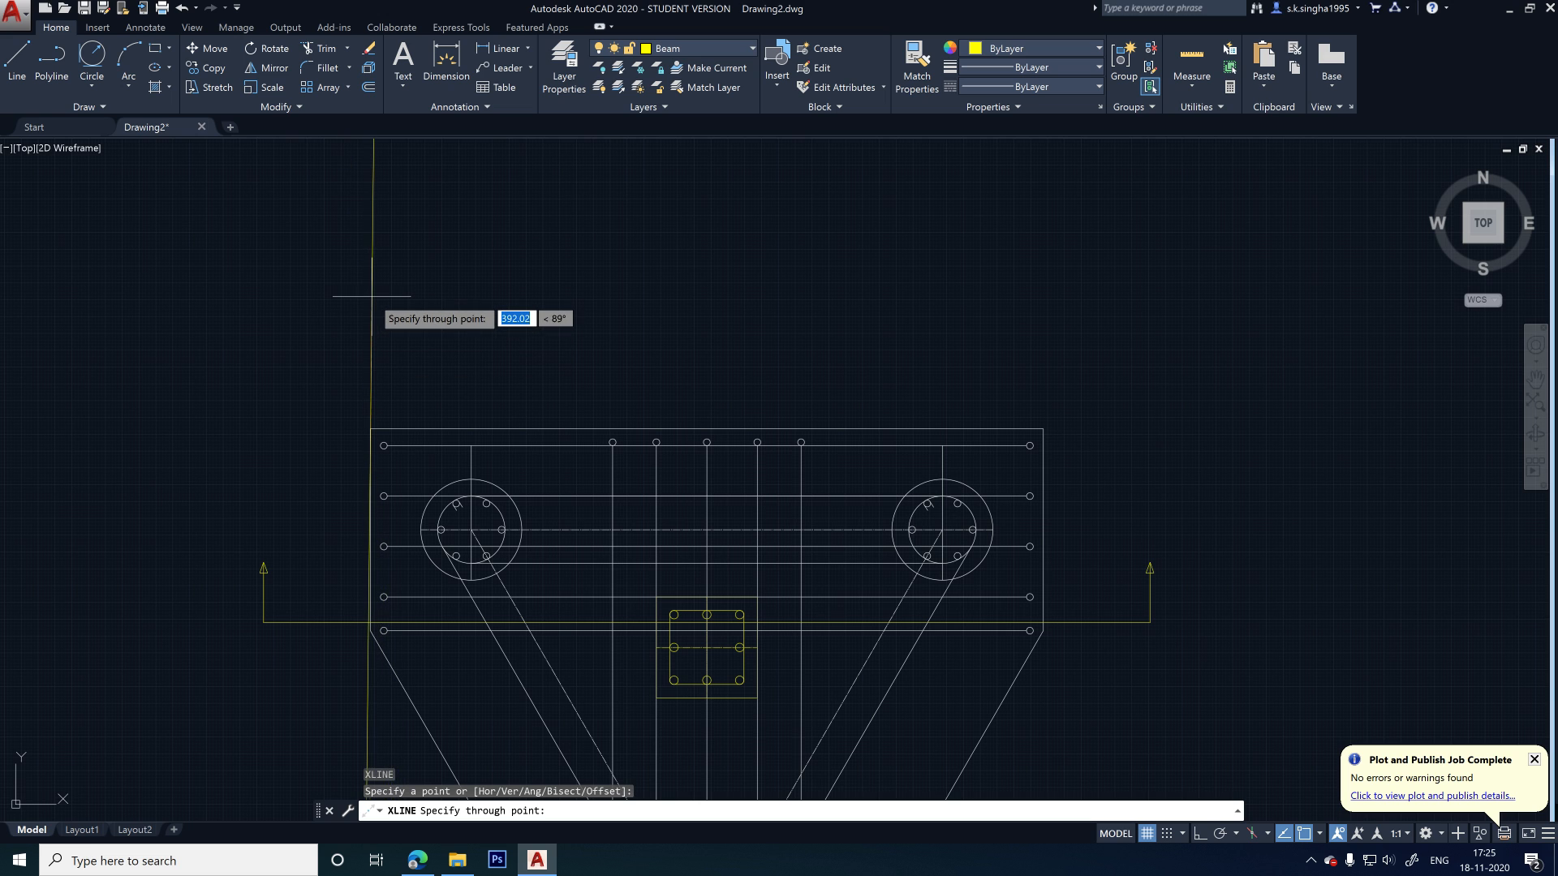
pyautogui.press('Escape')
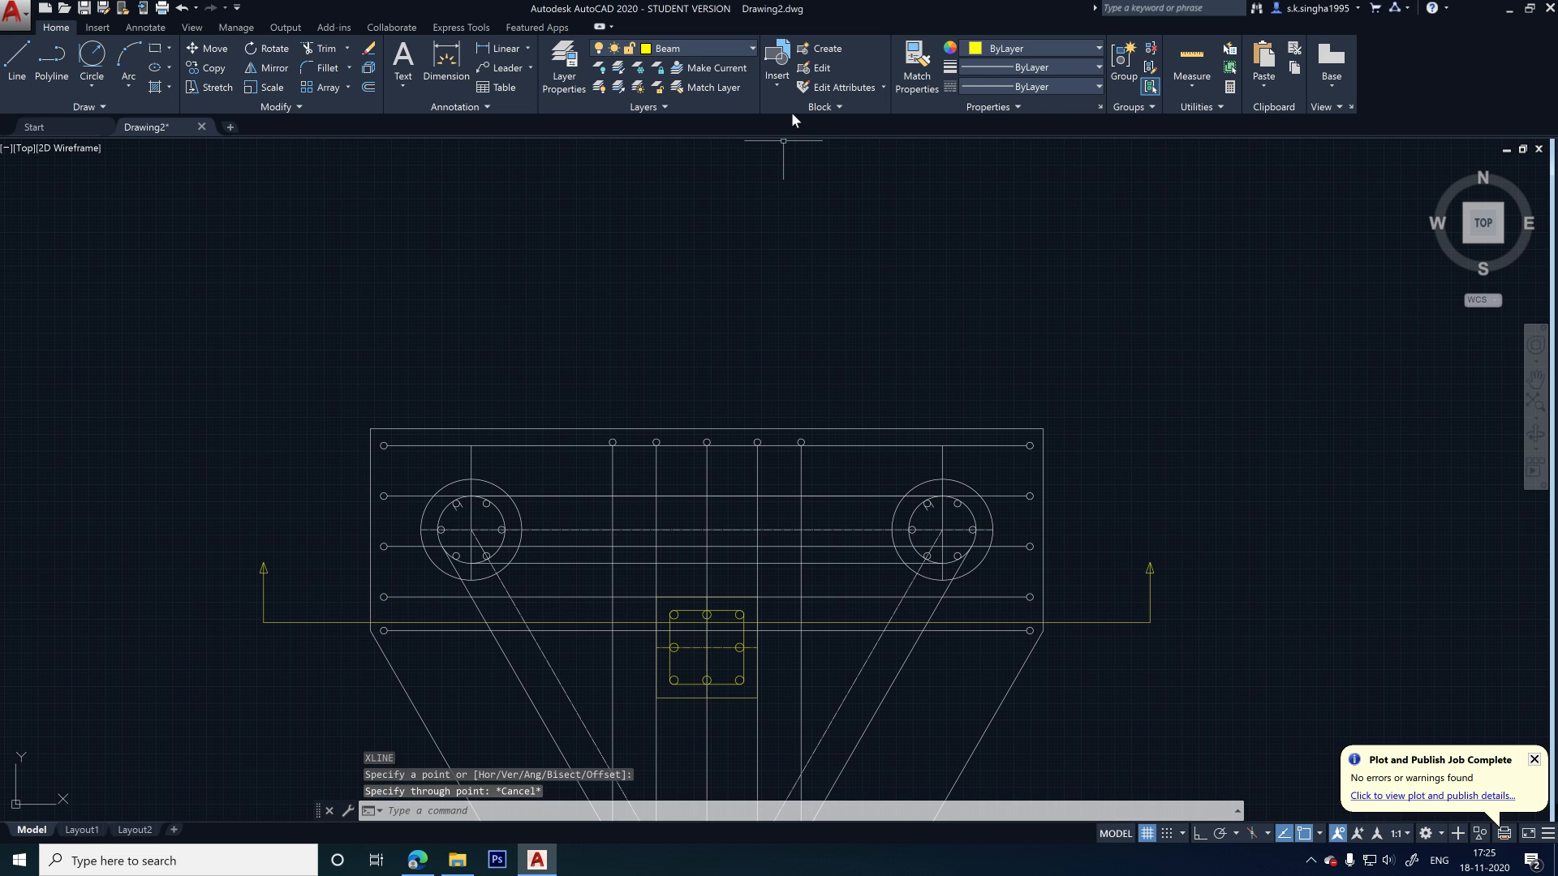
# - Make layer 0 the current layer and turn Ortho on
pyautogui.click(1021, 51)
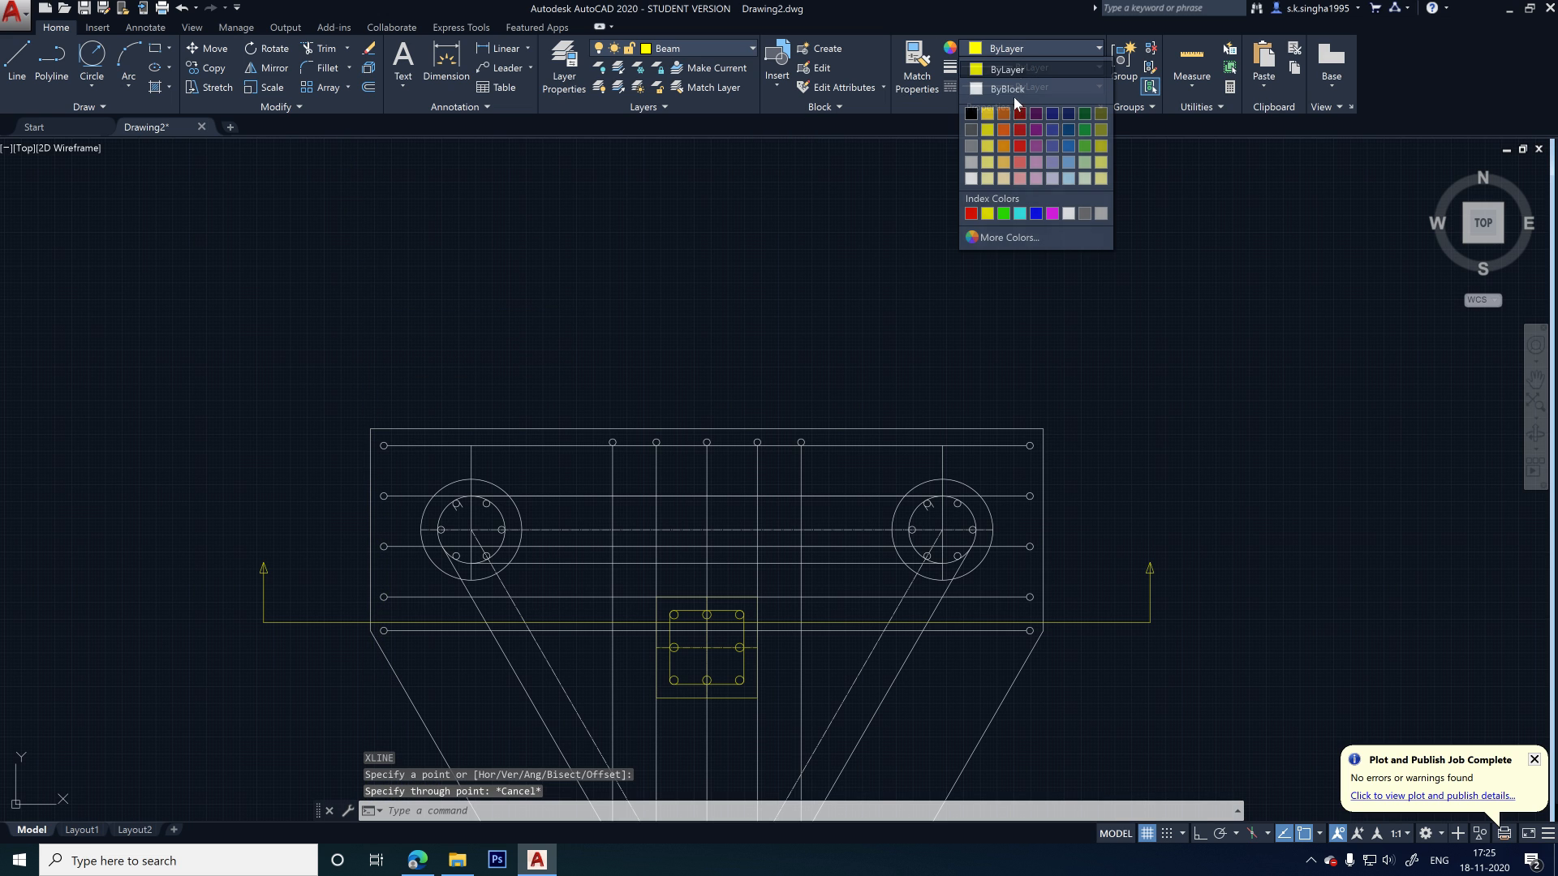
pyautogui.click(1004, 55)
pyautogui.click(682, 49)
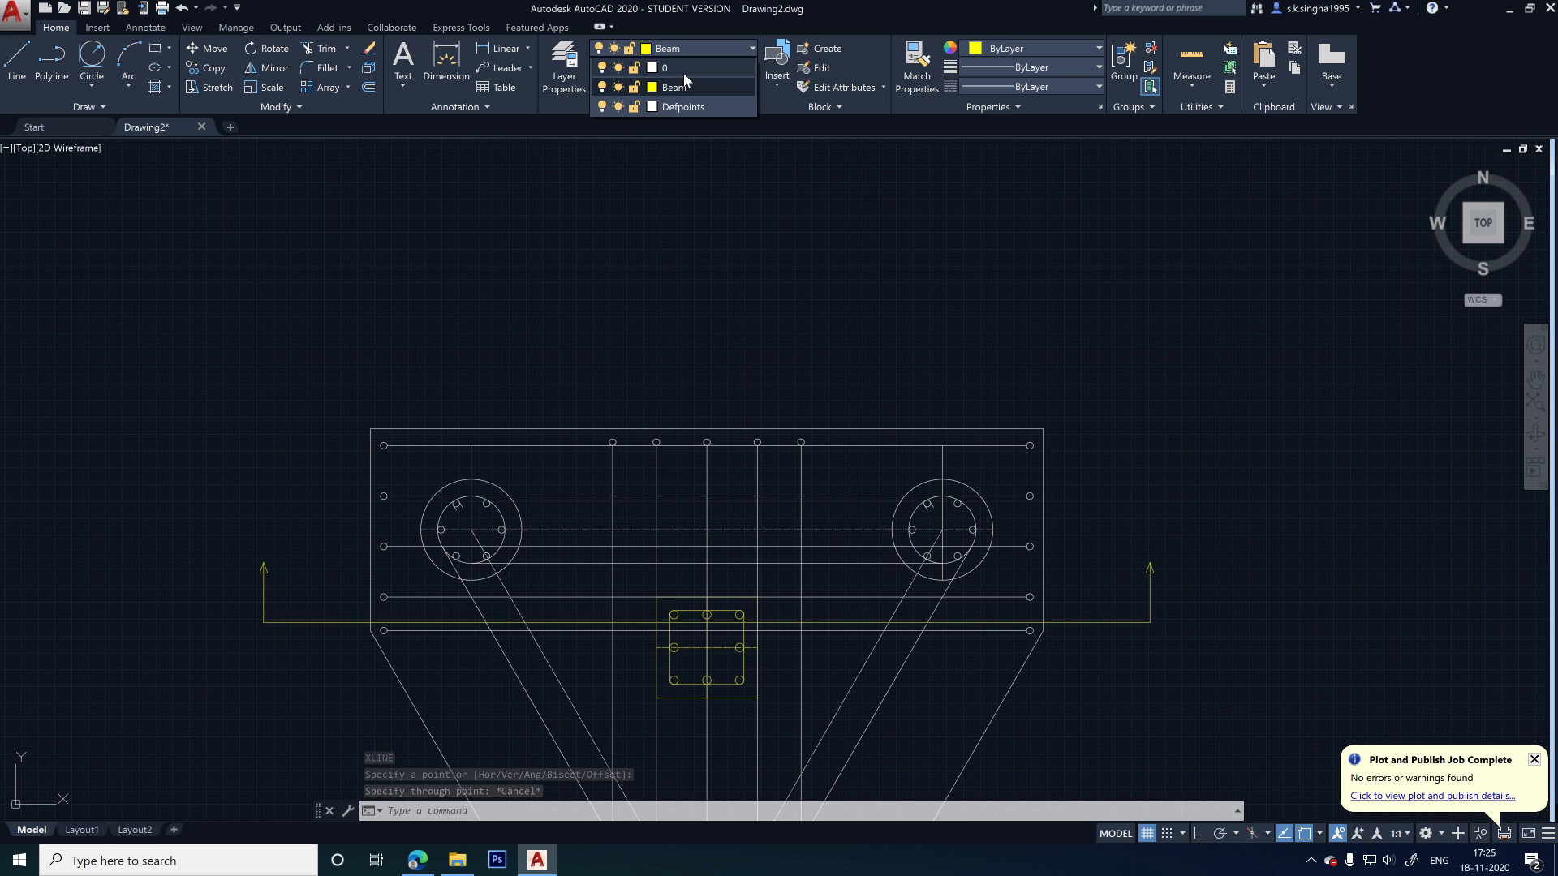
pyautogui.click(684, 73)
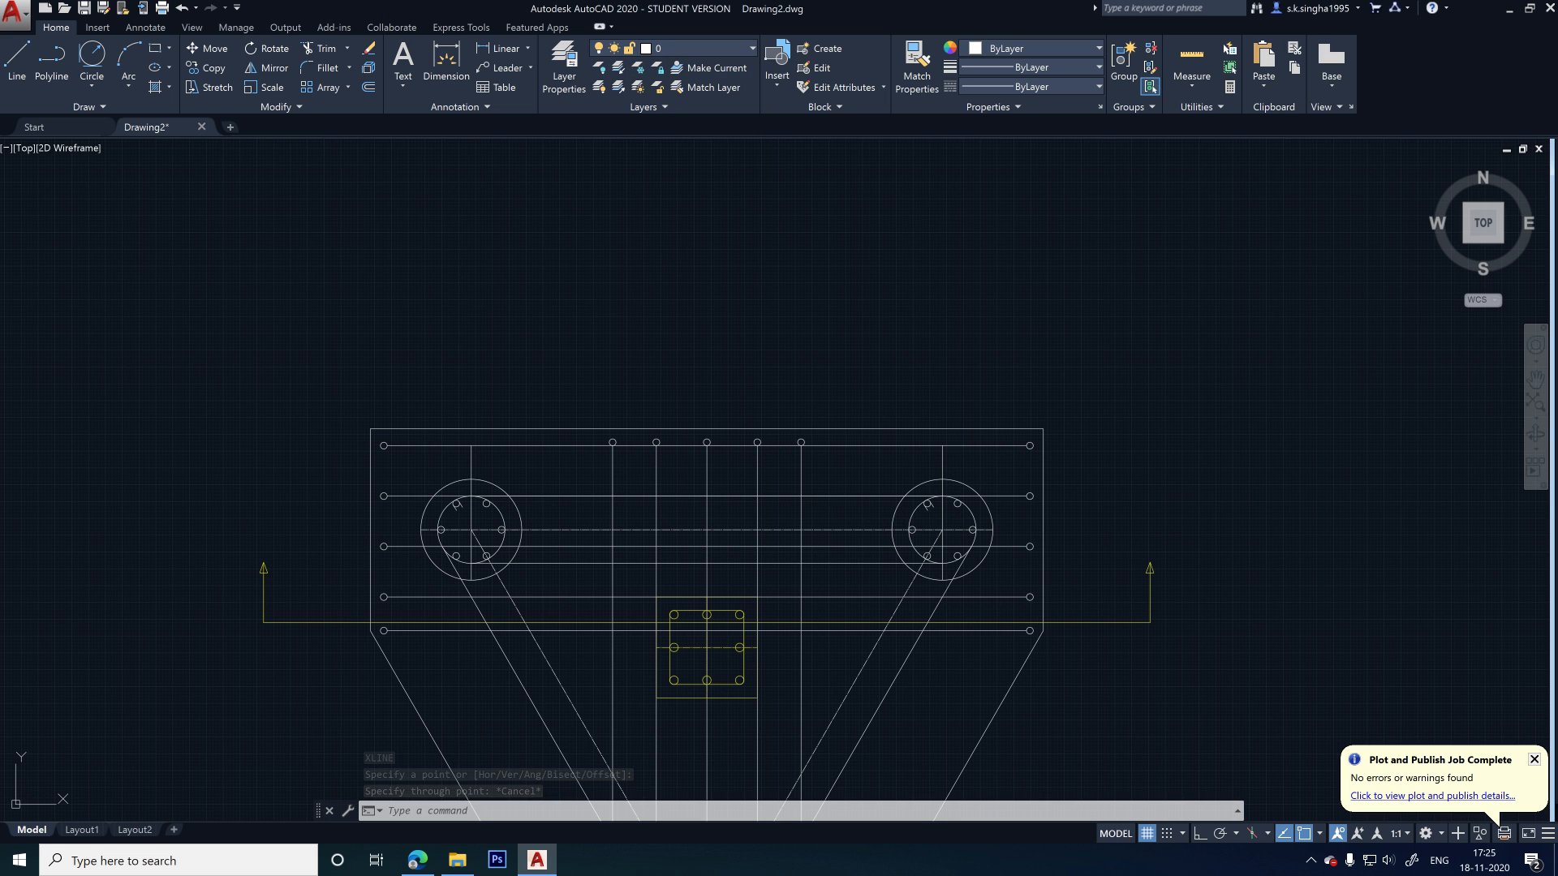
pyautogui.click(17, 60)
pyautogui.click(1200, 833)
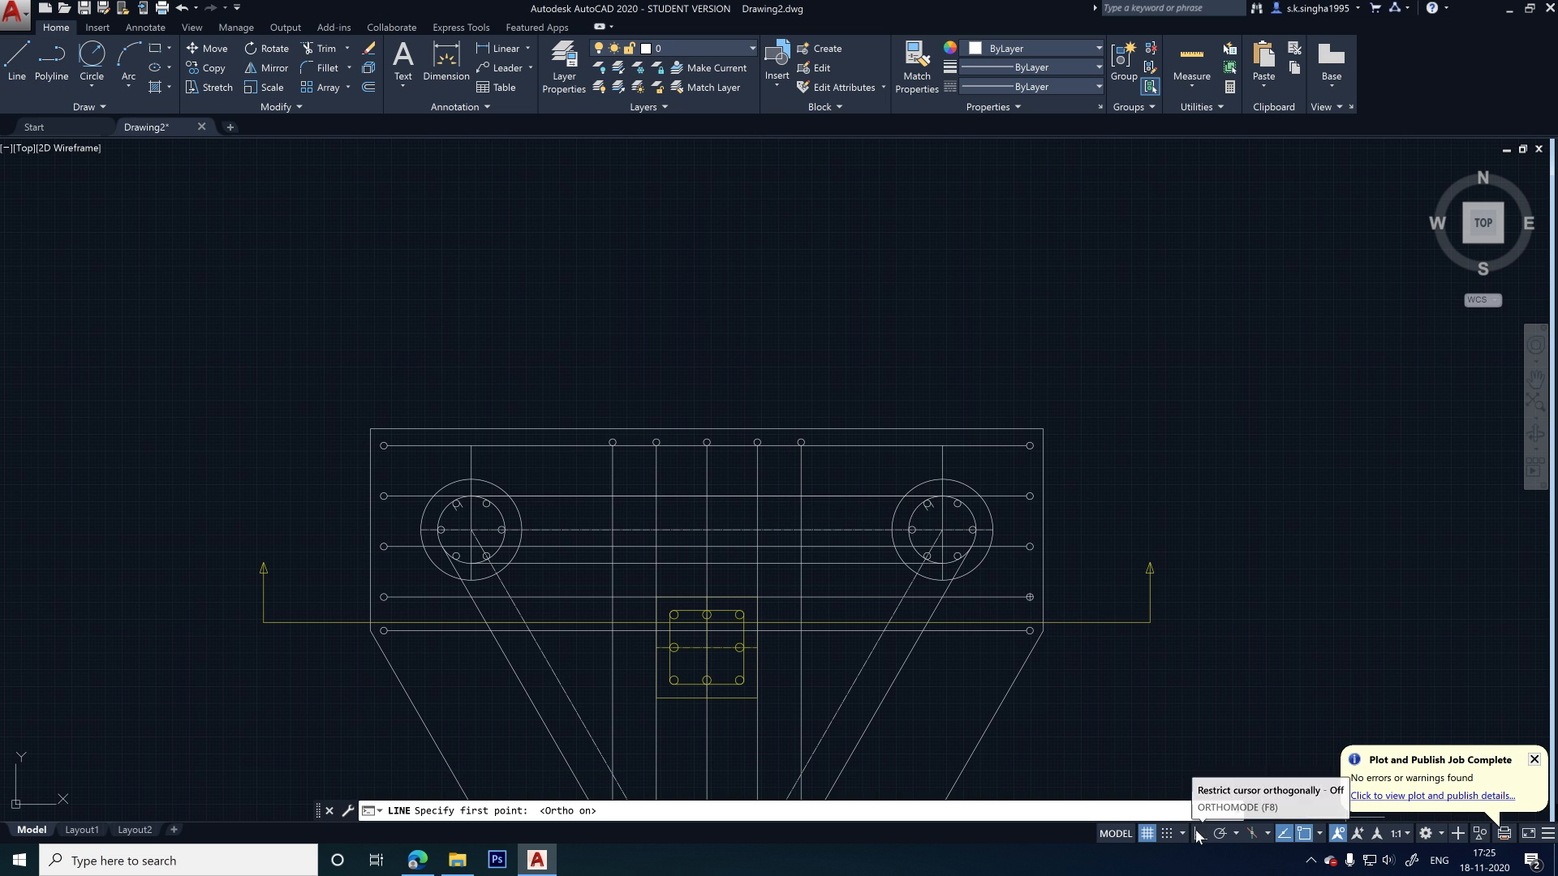
pyautogui.click(370, 429)
pyautogui.press('Escape')
pyautogui.press('Escape')
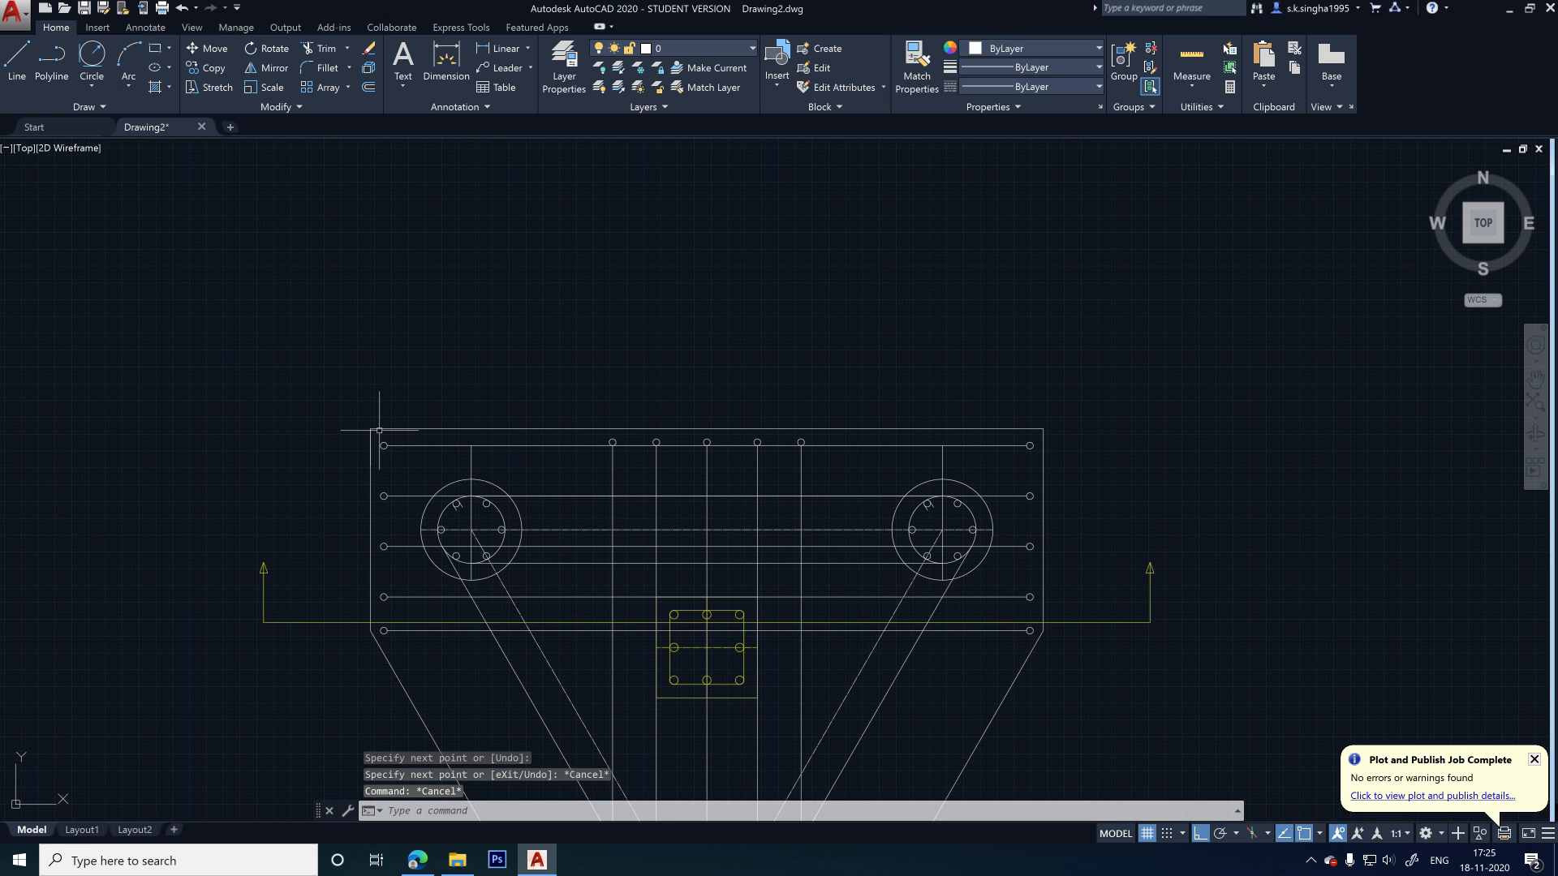
# - Draw a vertical construction line (XLINE) through the pile cap's upper-left corner, along its left edge
pyautogui.write('xl')
pyautogui.press('Return')
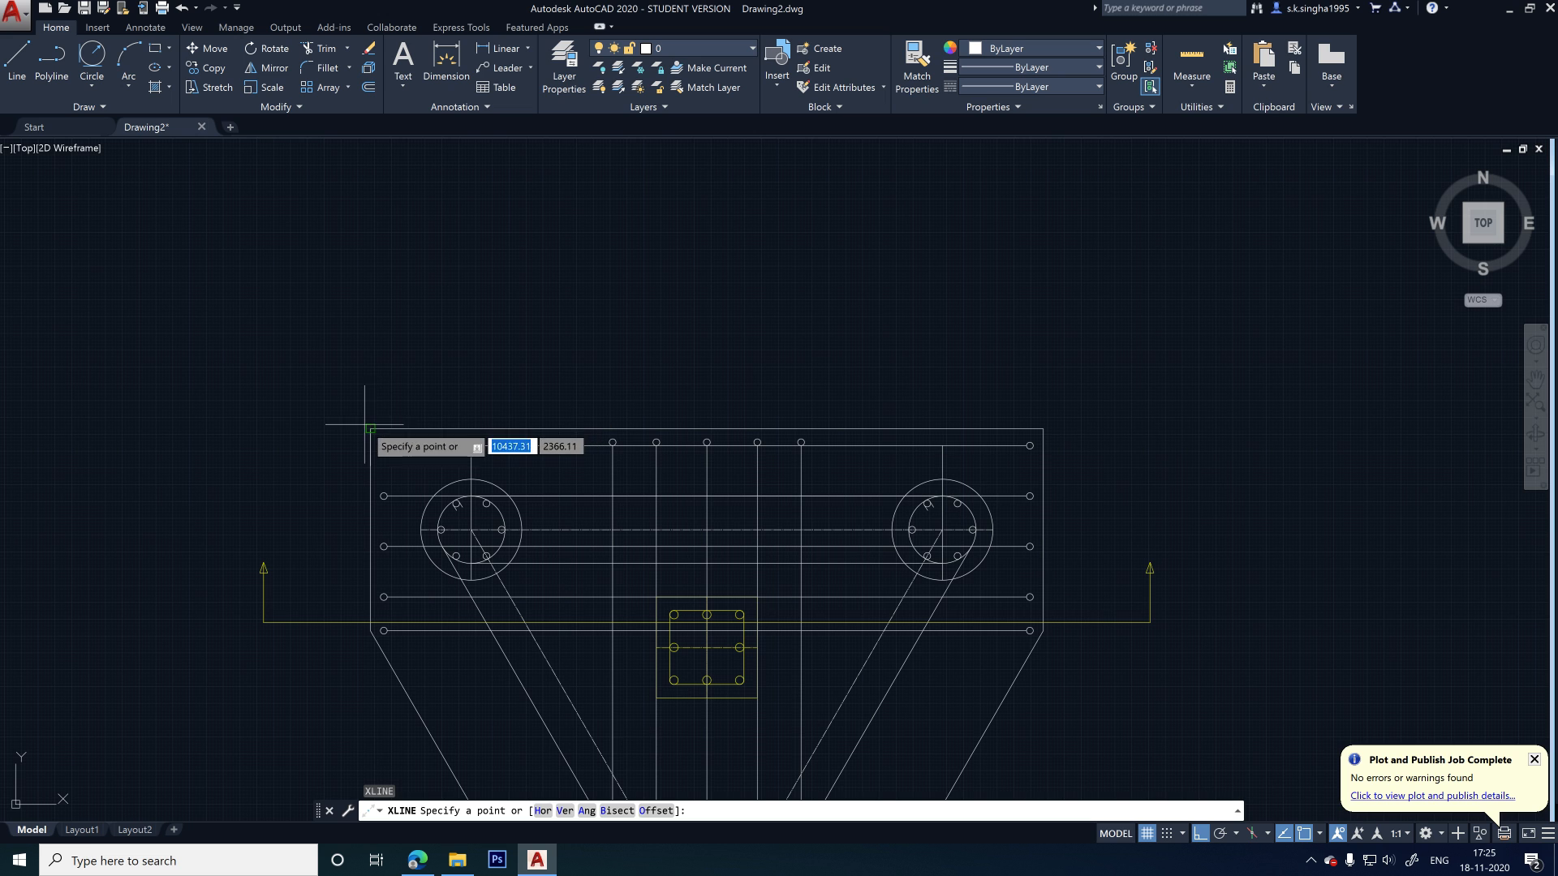
pyautogui.click(371, 429)
pyautogui.click(371, 527)
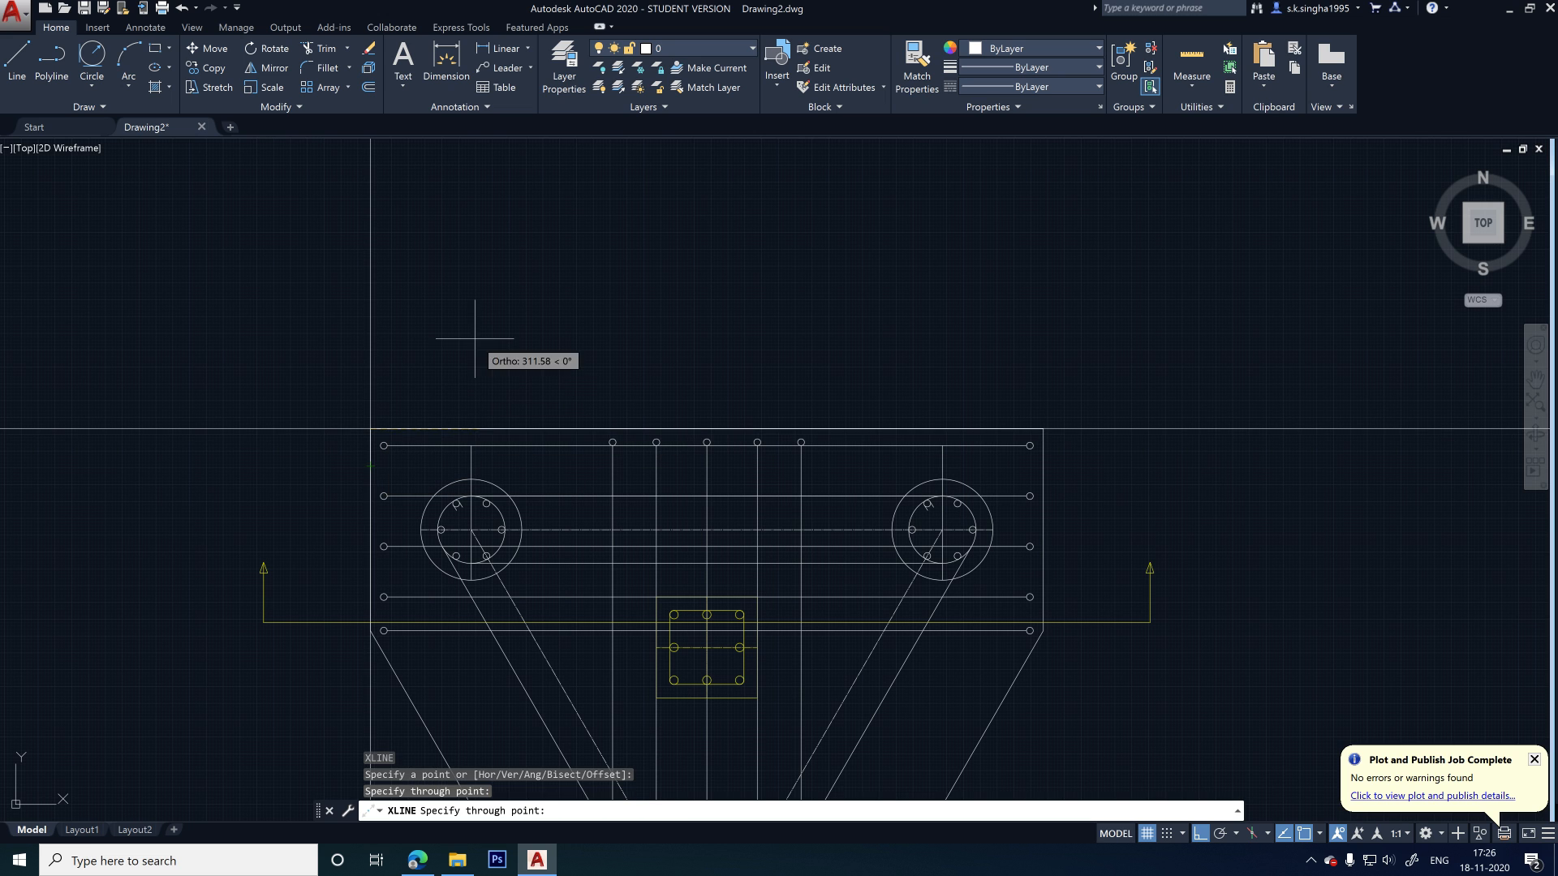
pyautogui.press('Escape')
pyautogui.scroll(-2, 418, 357)
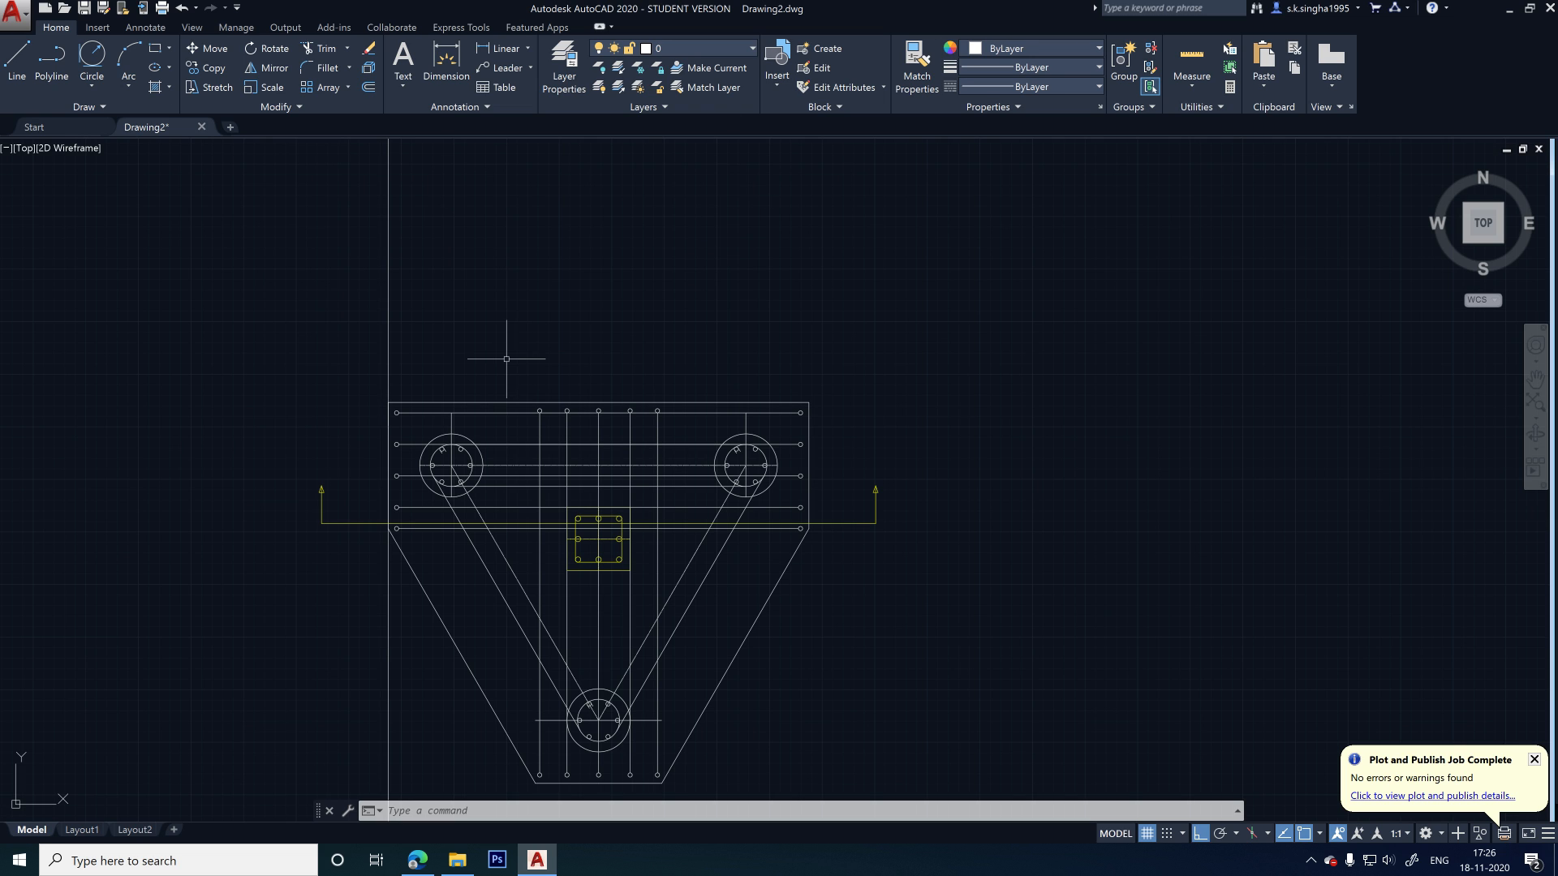
pyautogui.write('p')
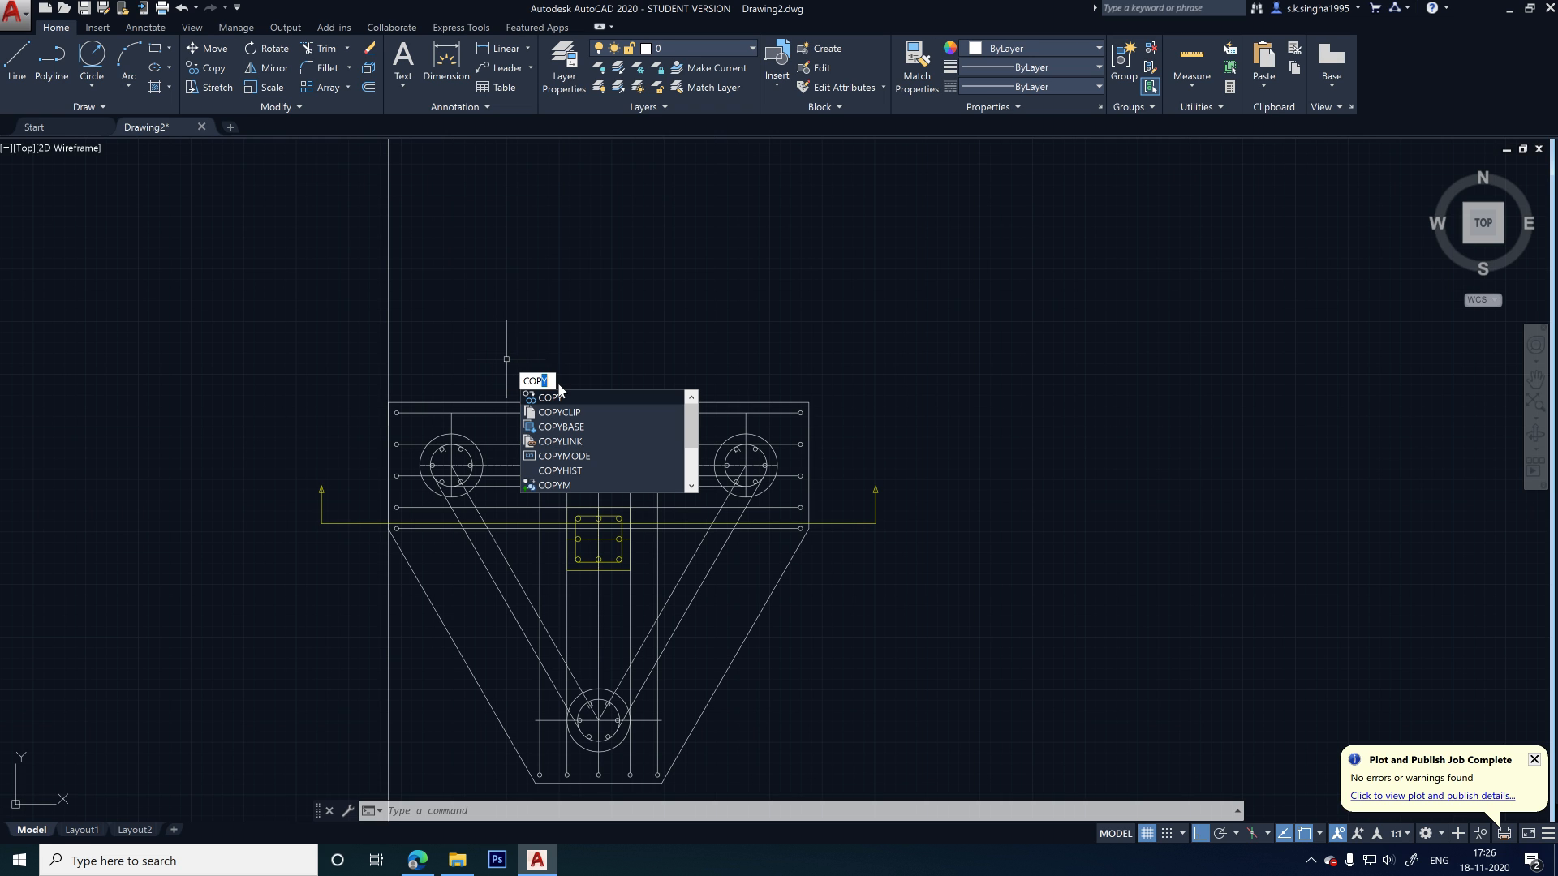
pyautogui.press('Return')
pyautogui.click(389, 361)
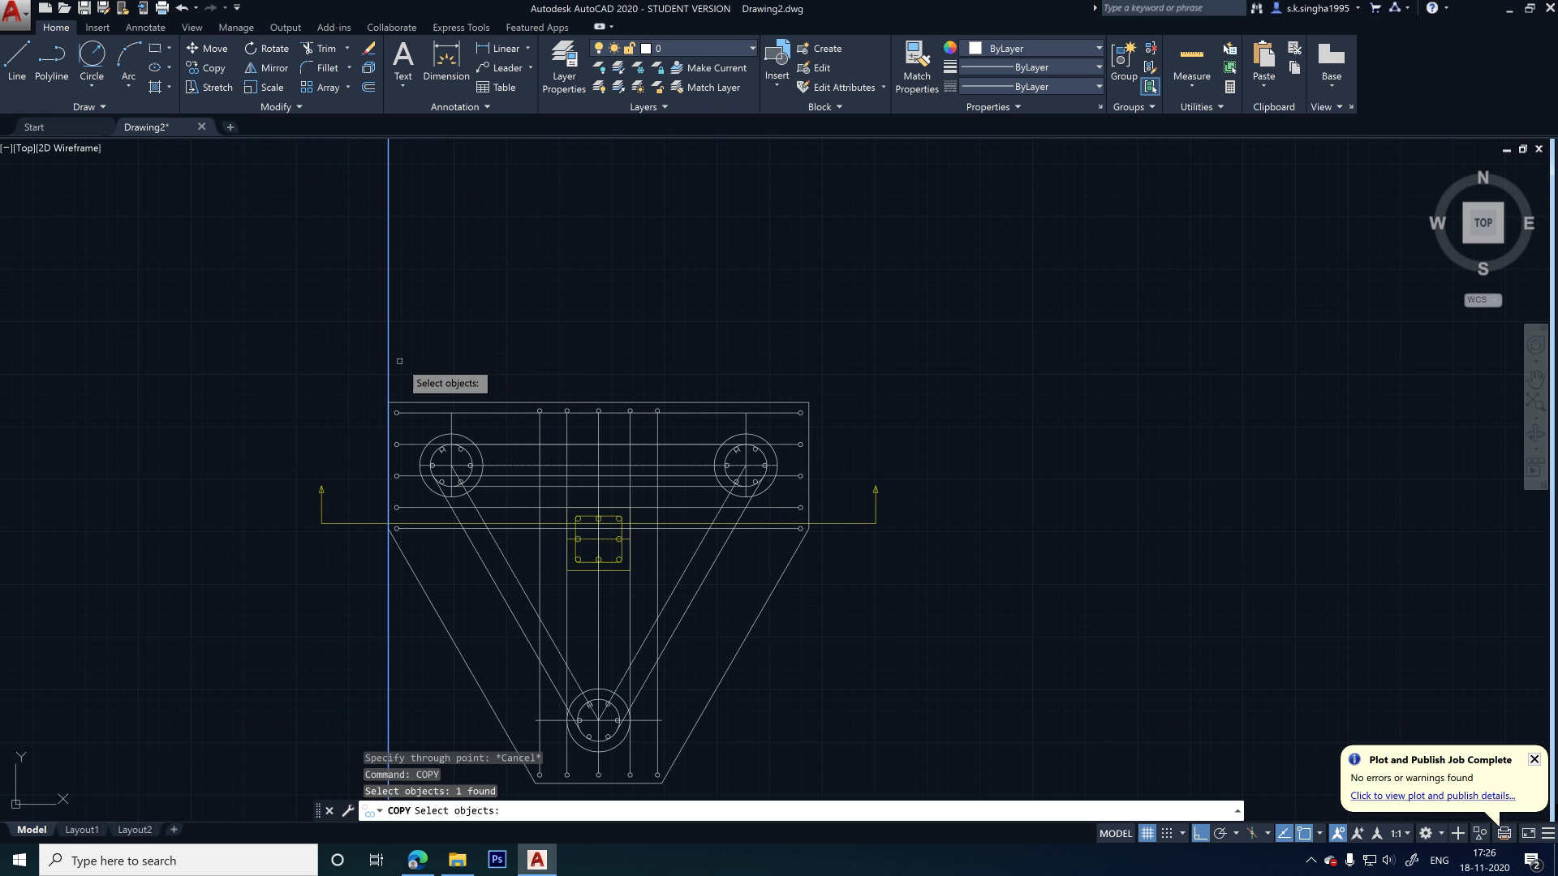
pyautogui.hotkey('ctrl', 'c')
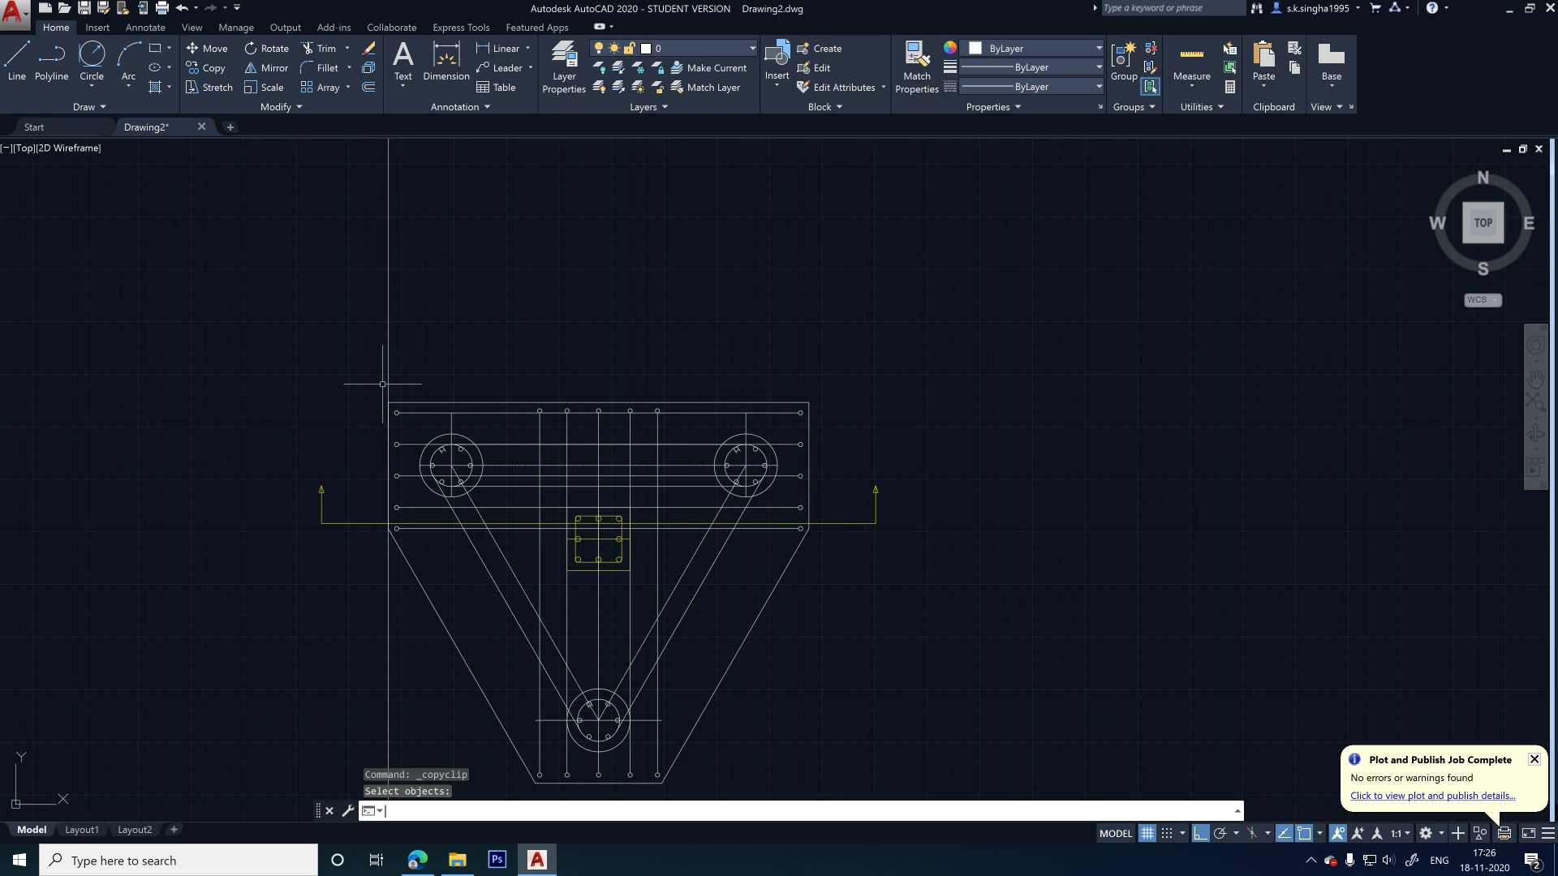
pyautogui.press('Return')
# - Copy the vertical construction line from the pile cap's upper-left corner to its upper-right corner
pyautogui.write('co')
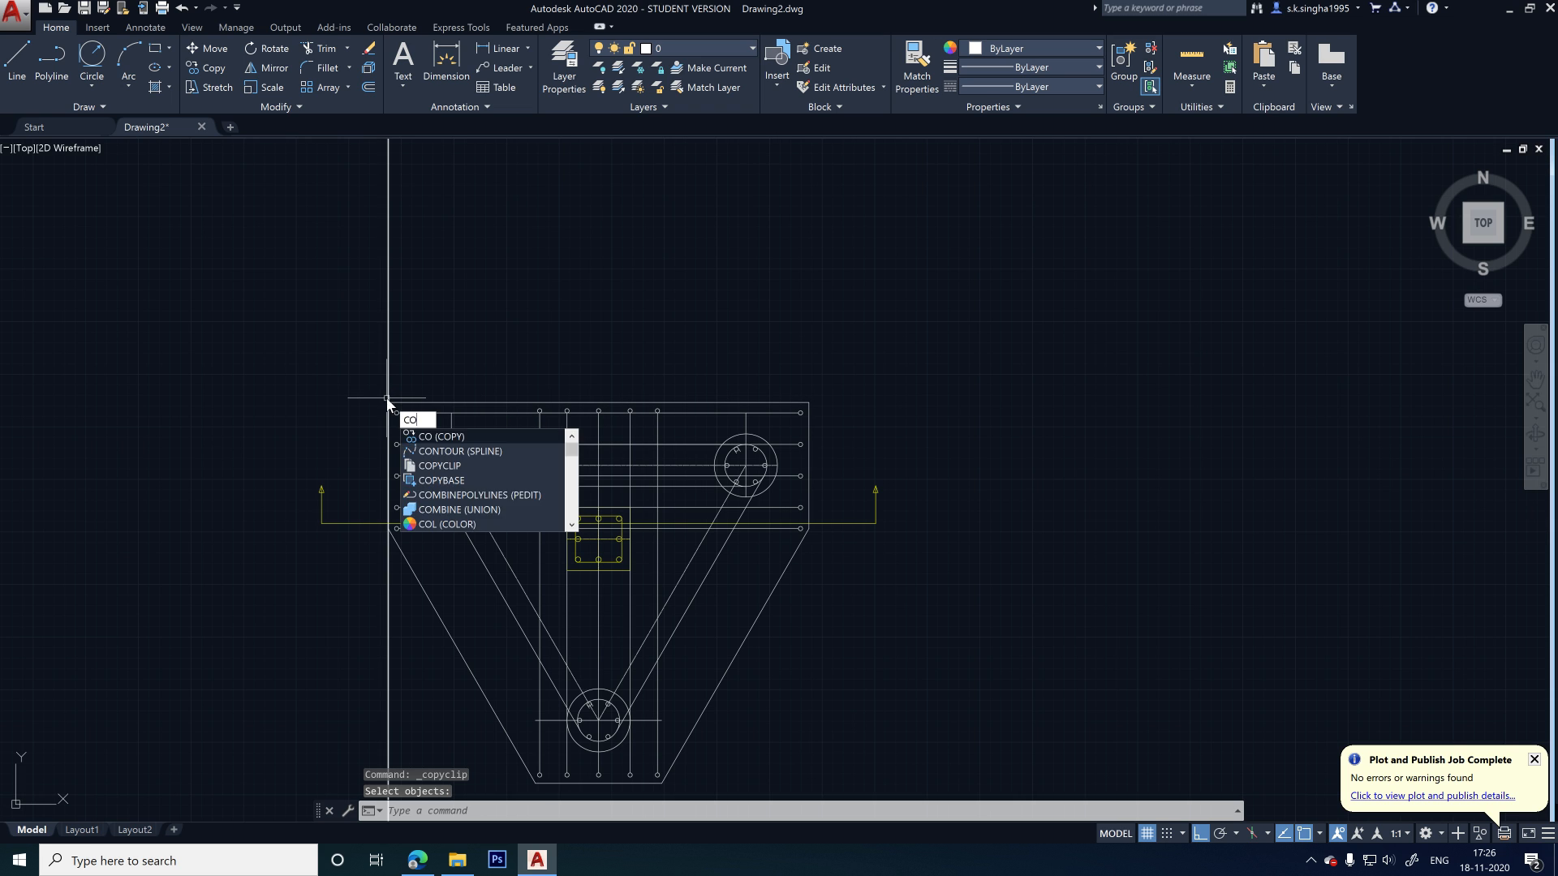
pyautogui.press('Return')
pyautogui.click(409, 385)
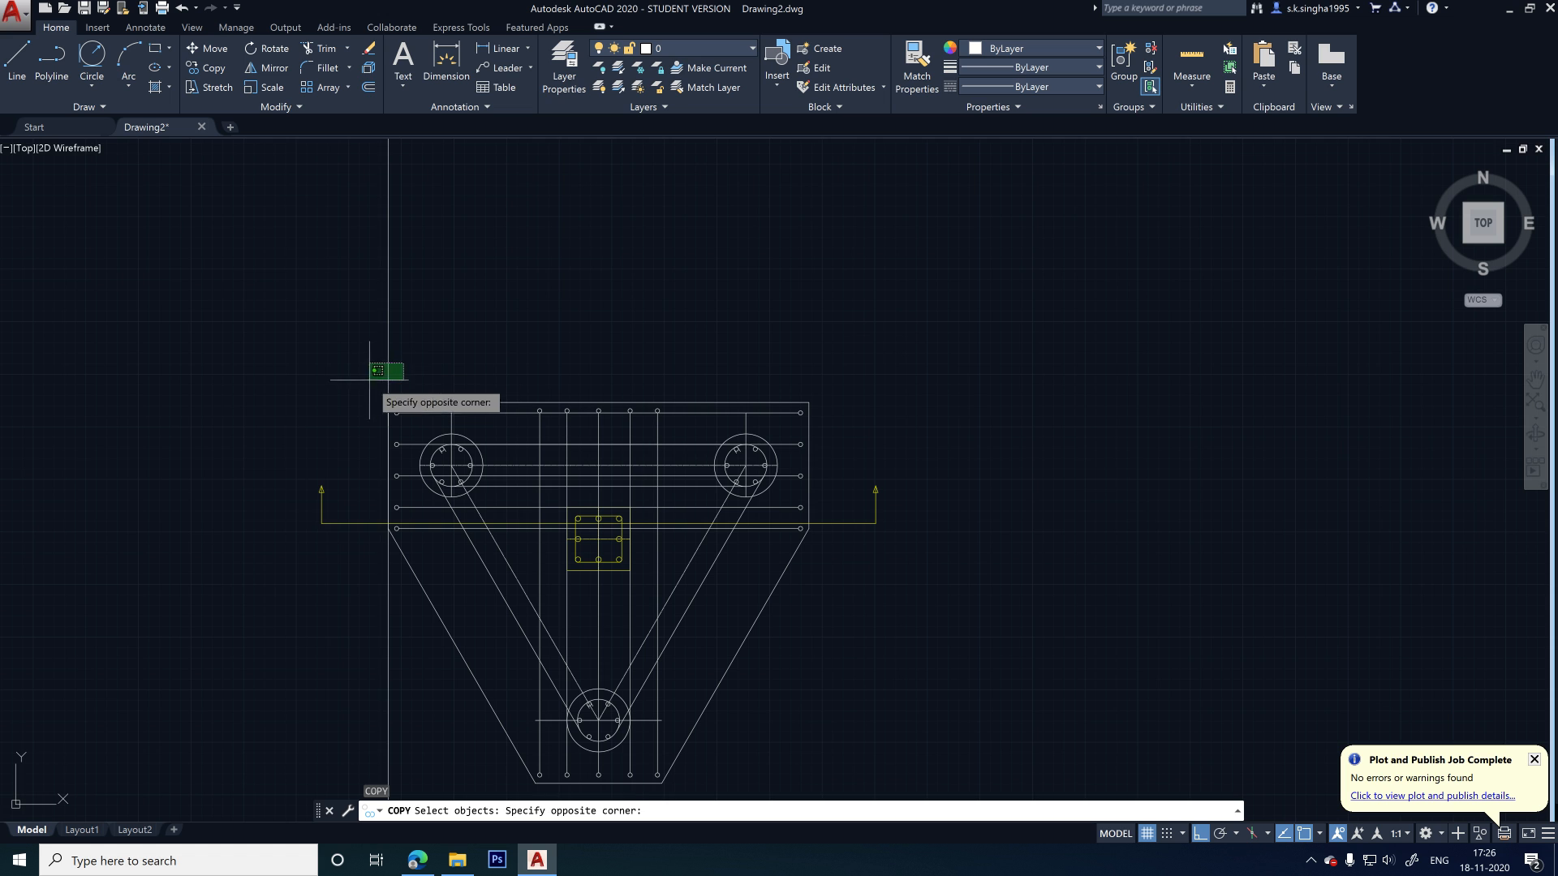
pyautogui.click(369, 357)
pyautogui.press('Return')
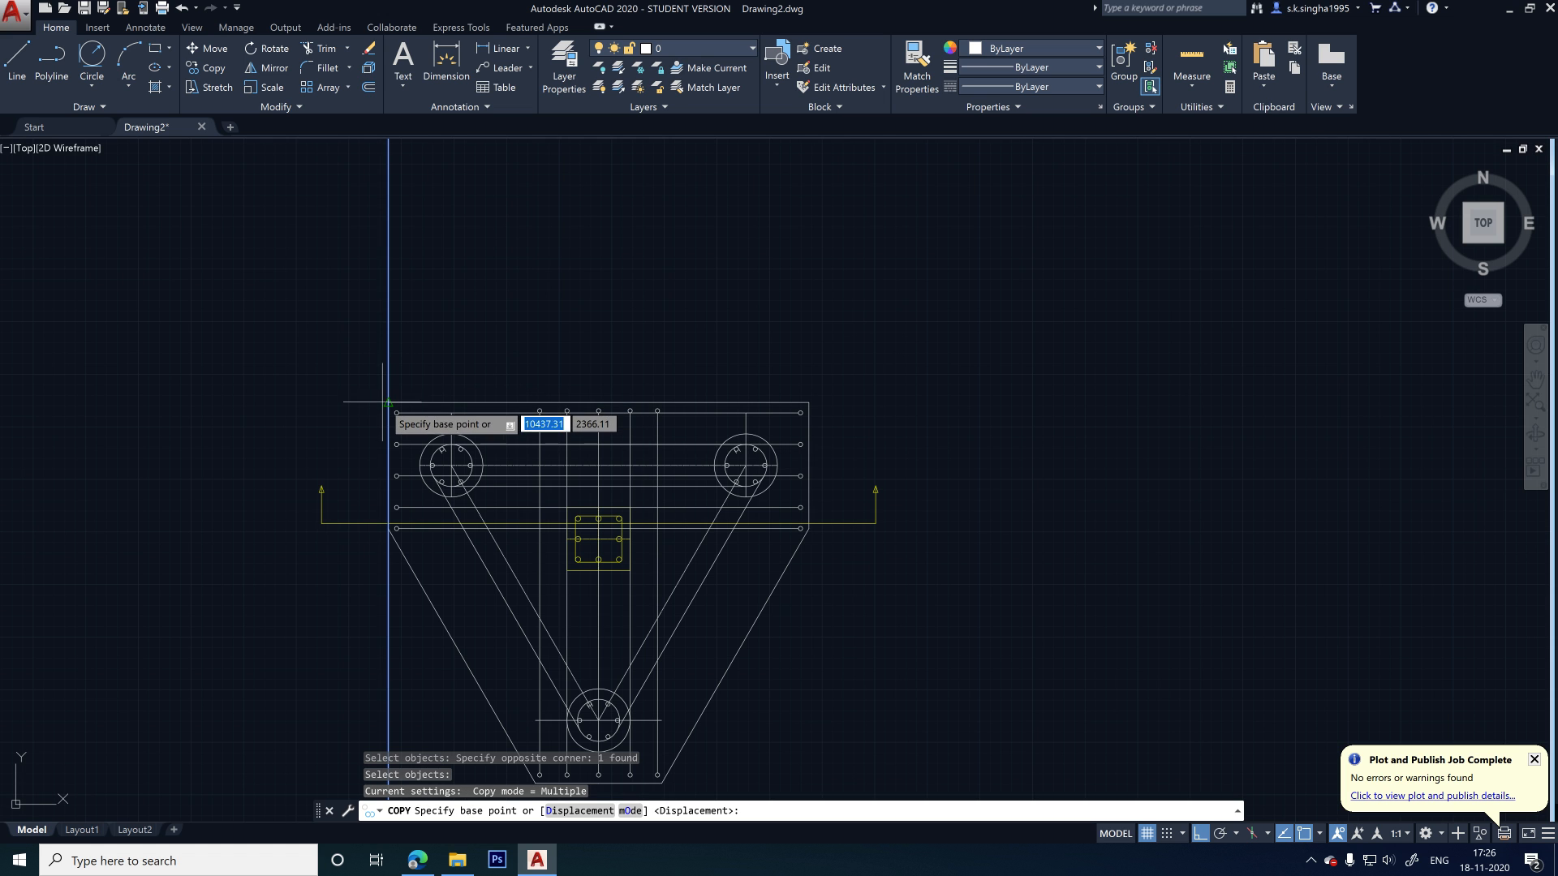
pyautogui.click(393, 399)
pyautogui.scroll(4, 788, 391)
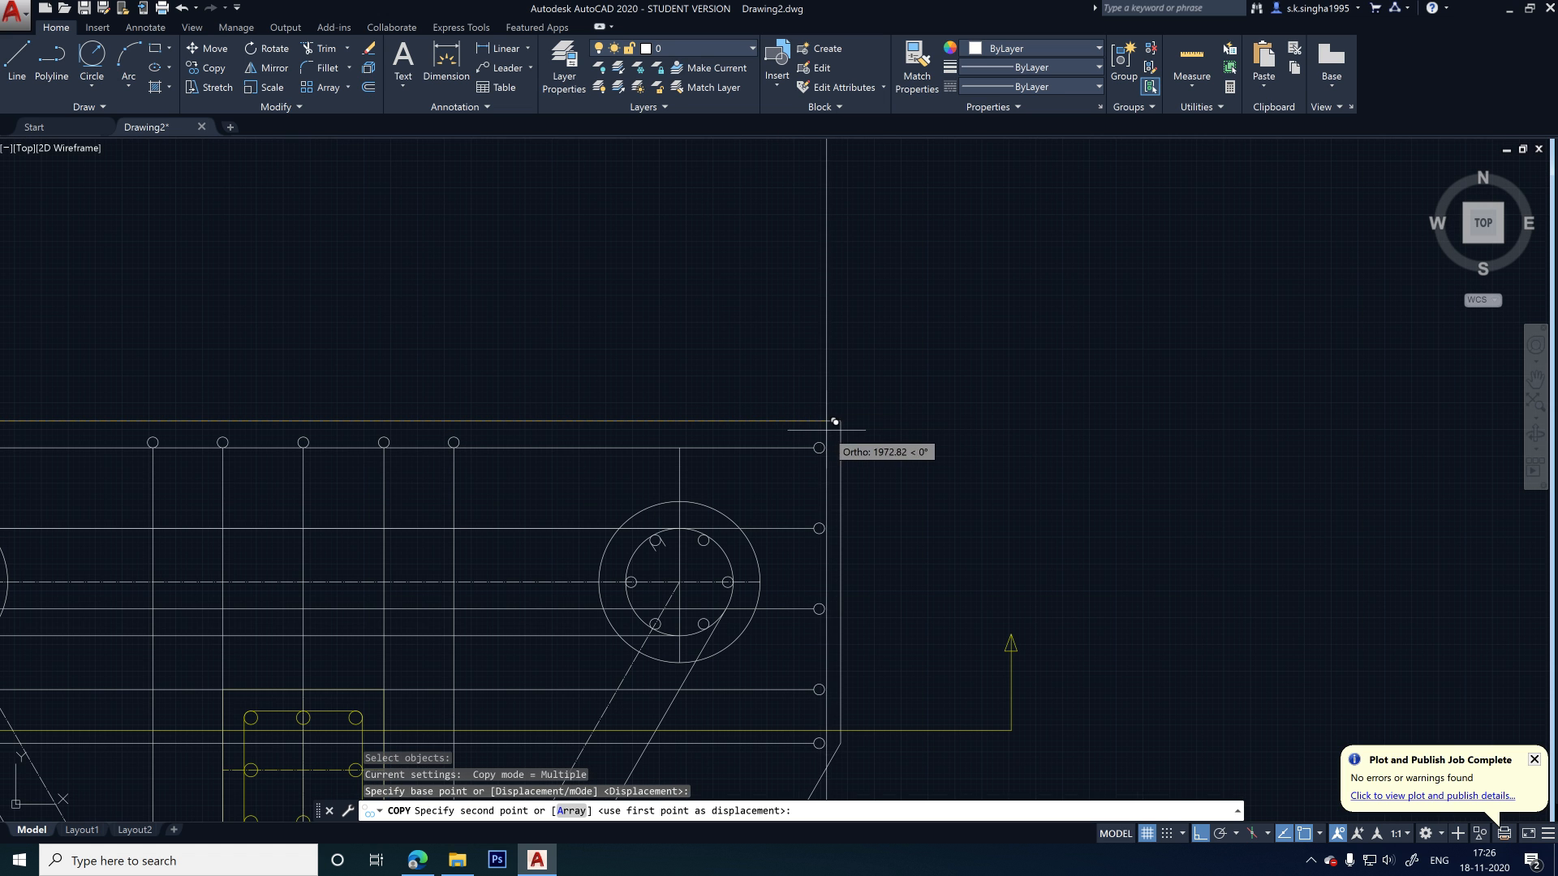
pyautogui.click(847, 414)
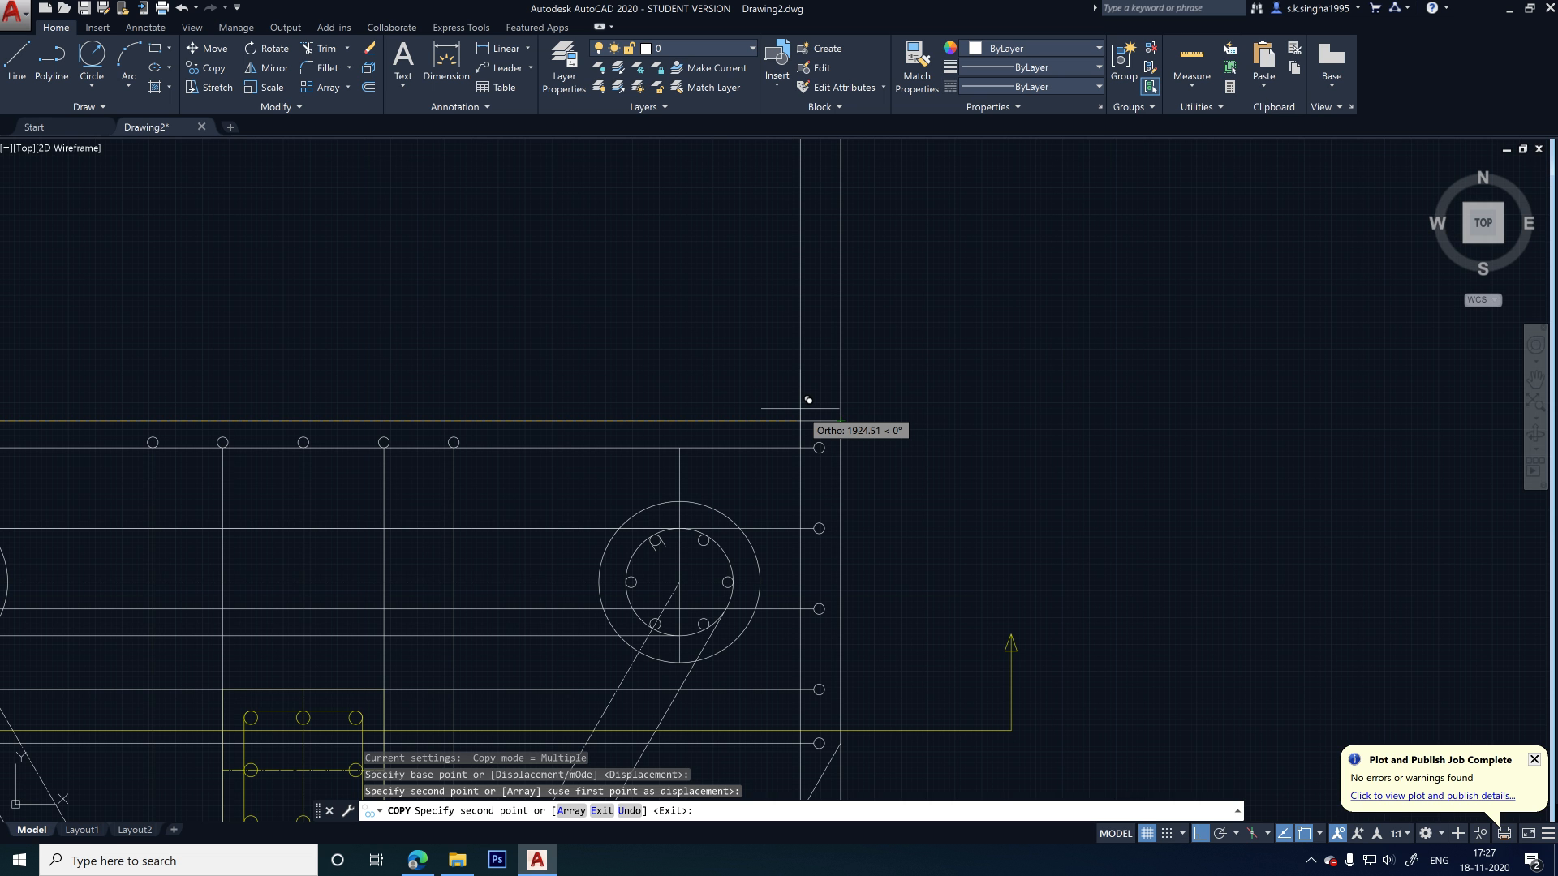
pyautogui.press('Escape')
pyautogui.scroll(-5, 808, 400)
pyautogui.scroll(2, 773, 391)
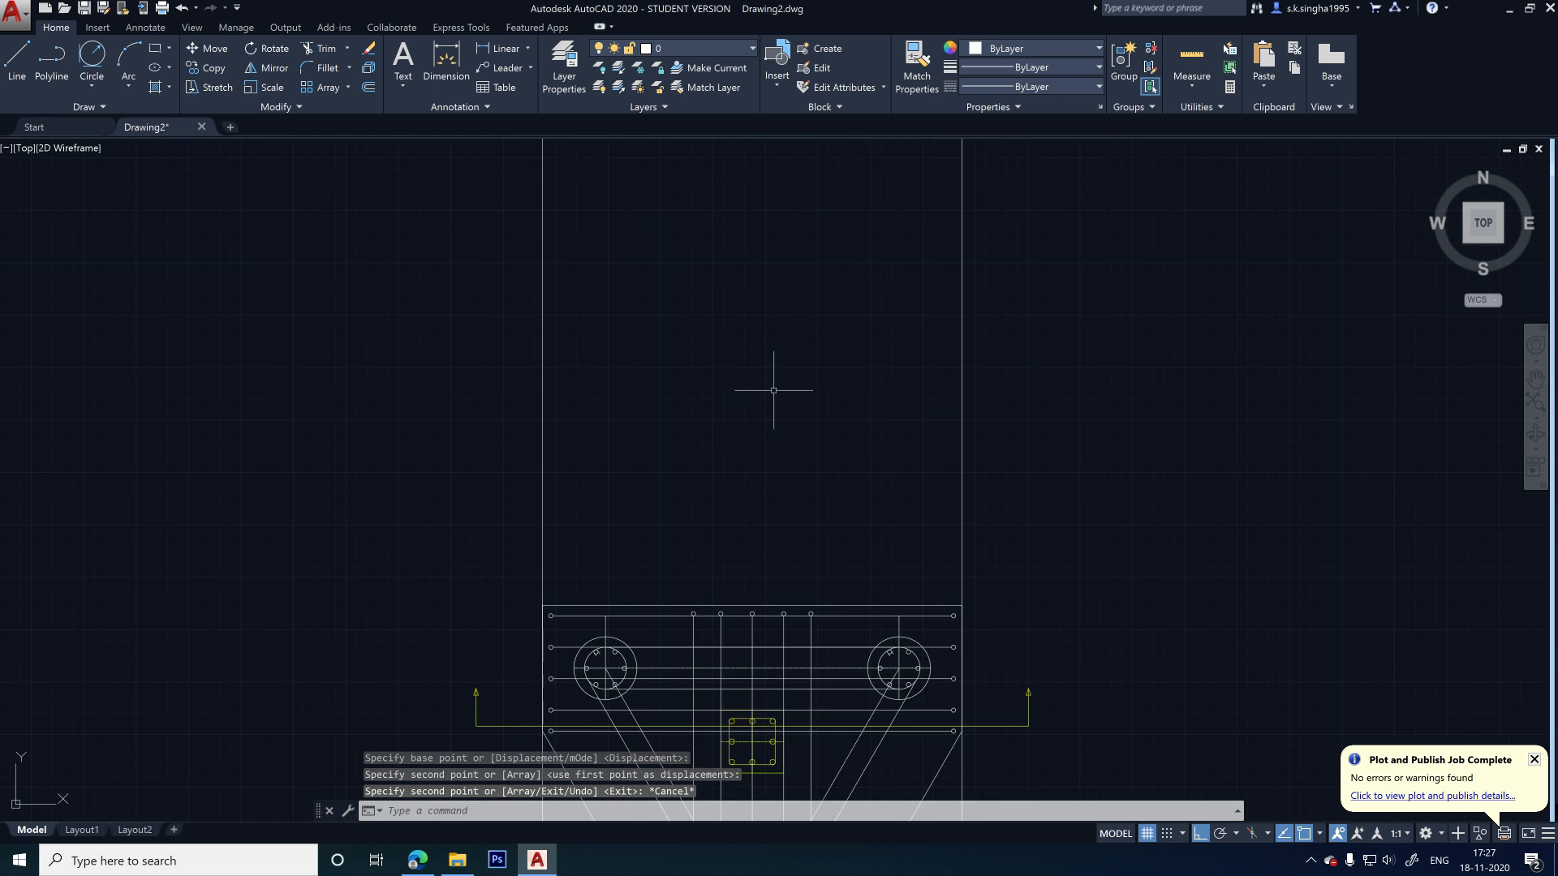
pyautogui.moveTo(773, 391)
pyautogui.mouseDown(button='middle')
pyautogui.moveTo(641, 321)
pyautogui.moveTo(621, 272)
pyautogui.mouseUp(button='middle')
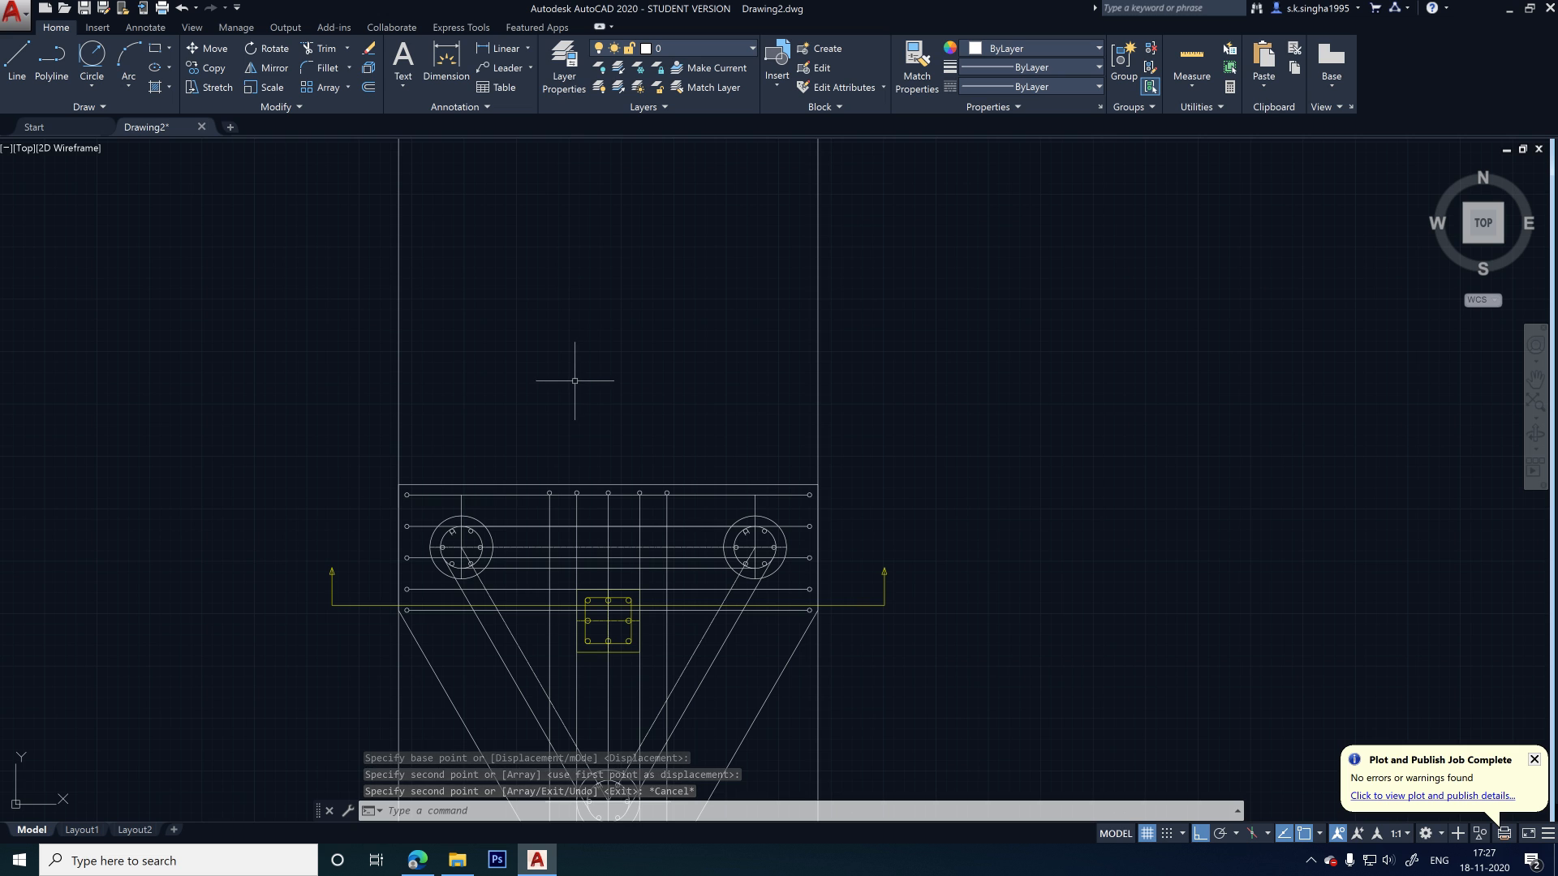
# - Draw a horizontal line above the pile cap plan, spanning between the two vertical construction lines
pyautogui.click(16, 58)
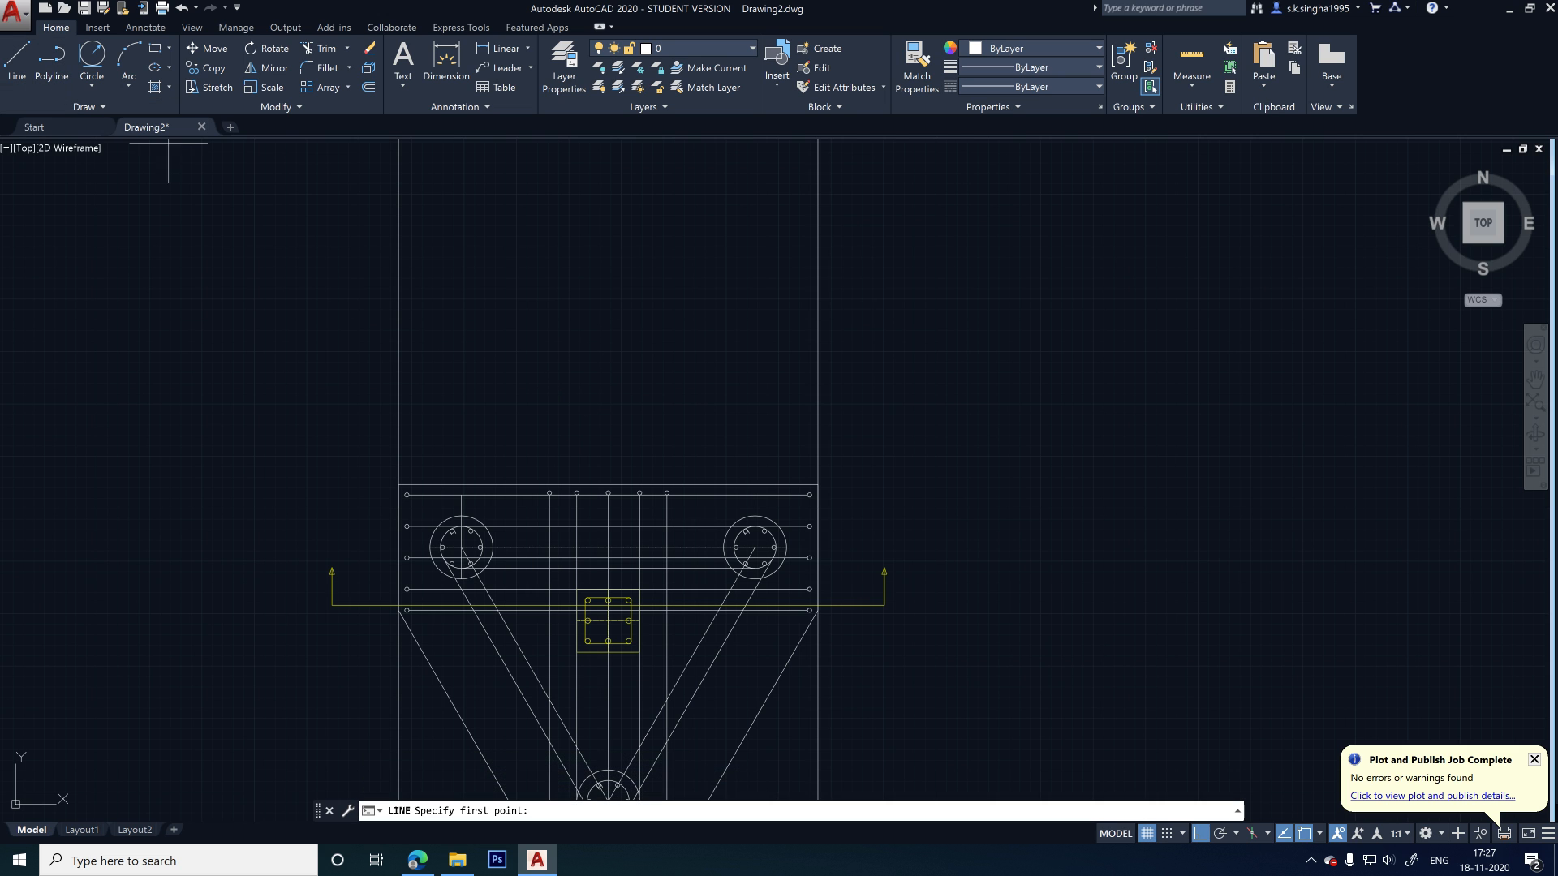
pyautogui.click(398, 375)
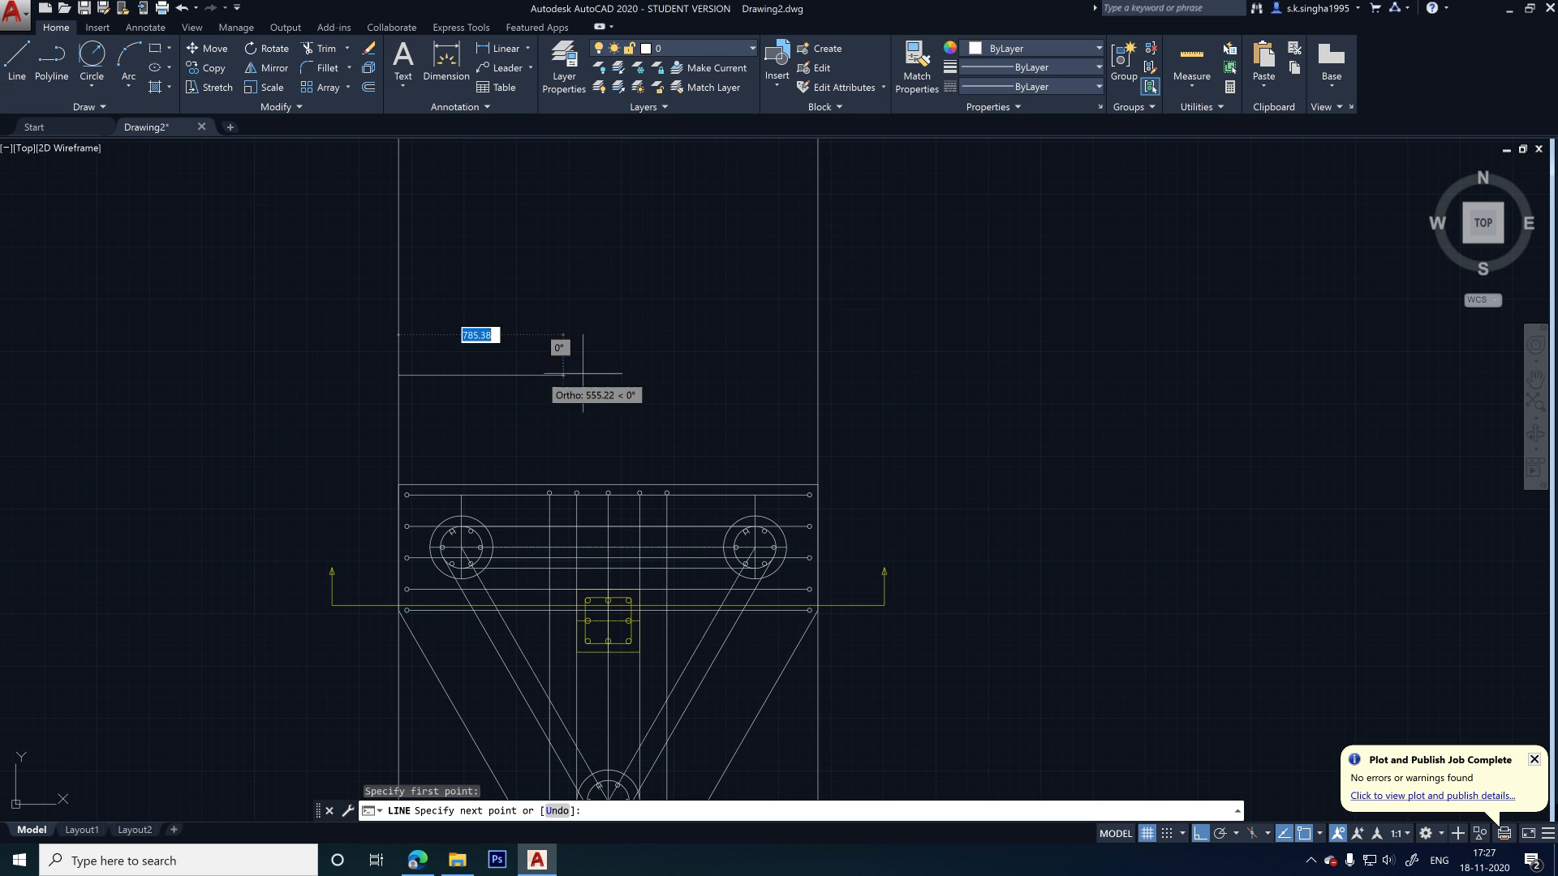
pyautogui.click(818, 374)
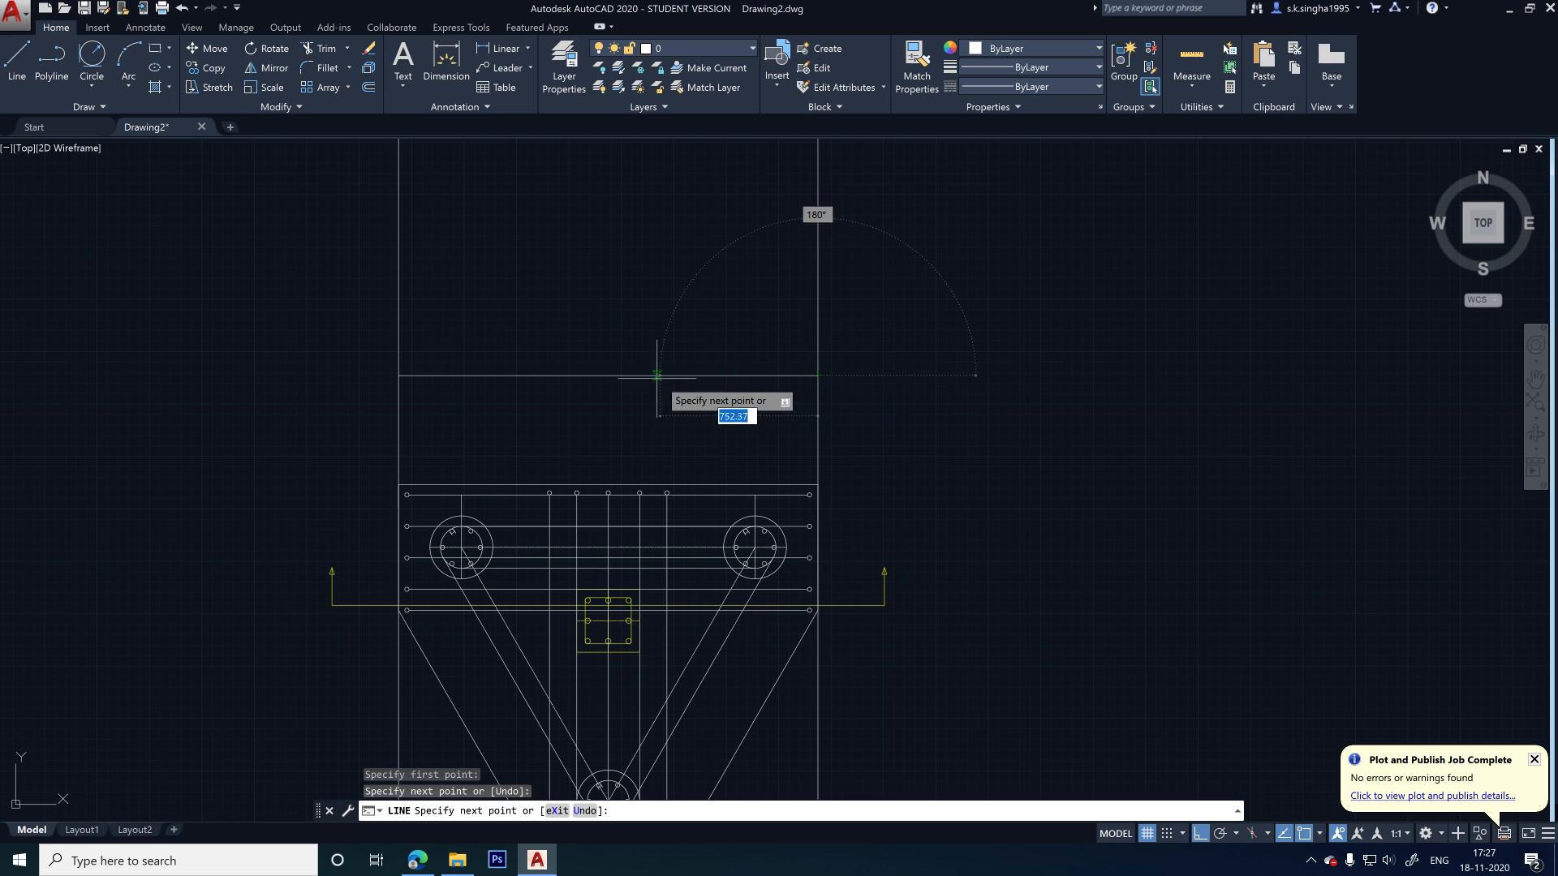
pyautogui.press('Escape')
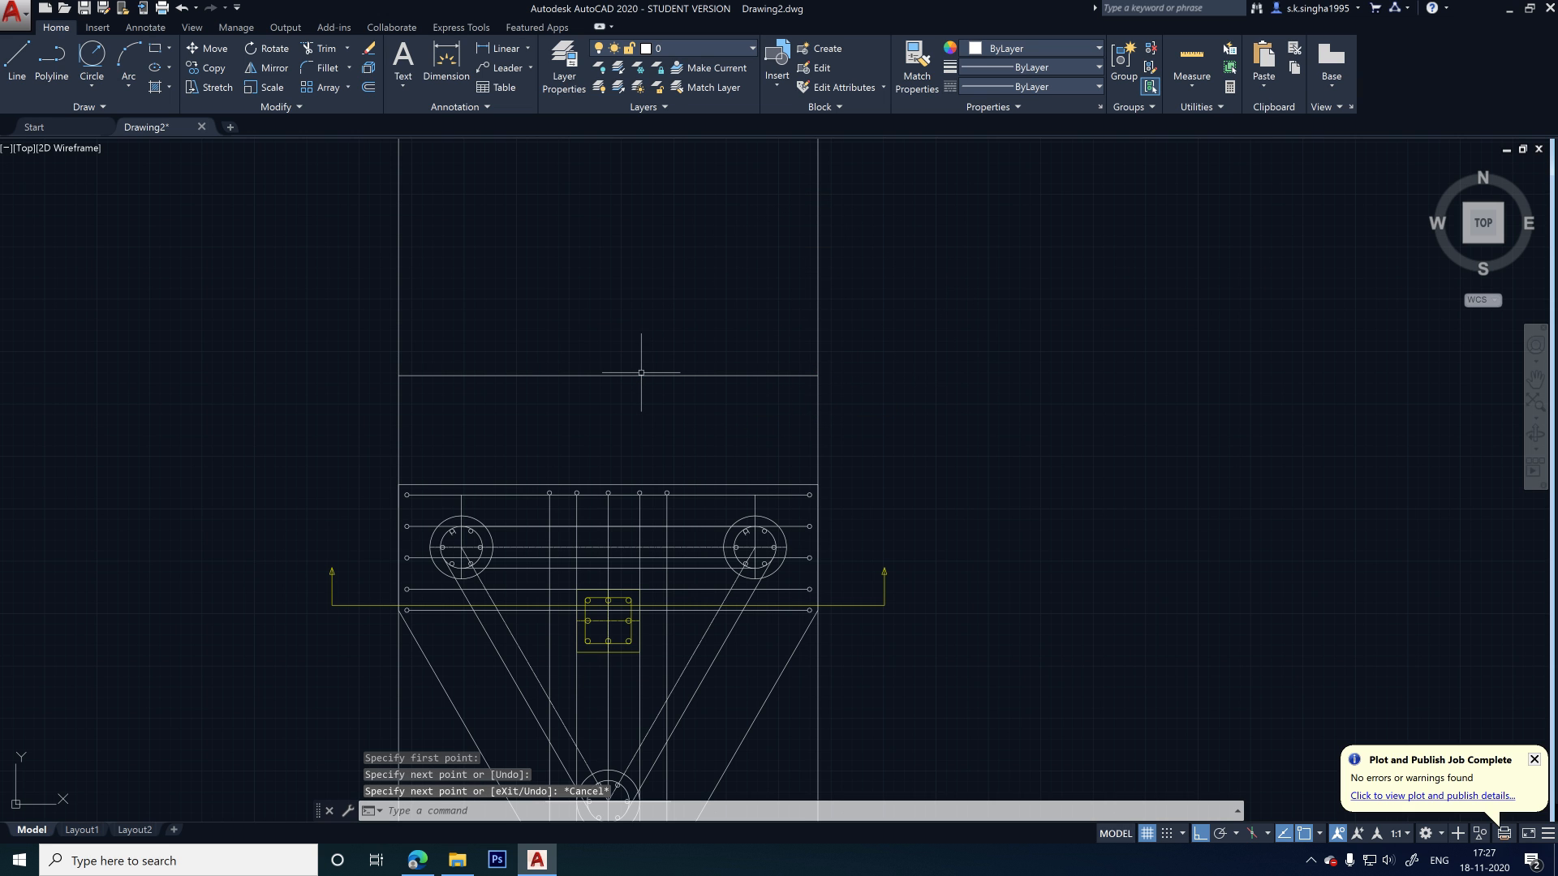
# - Move the horizontal line between the construction lines straight up by about 1405 units, farther from the pile cap plan
pyautogui.click(646, 361)
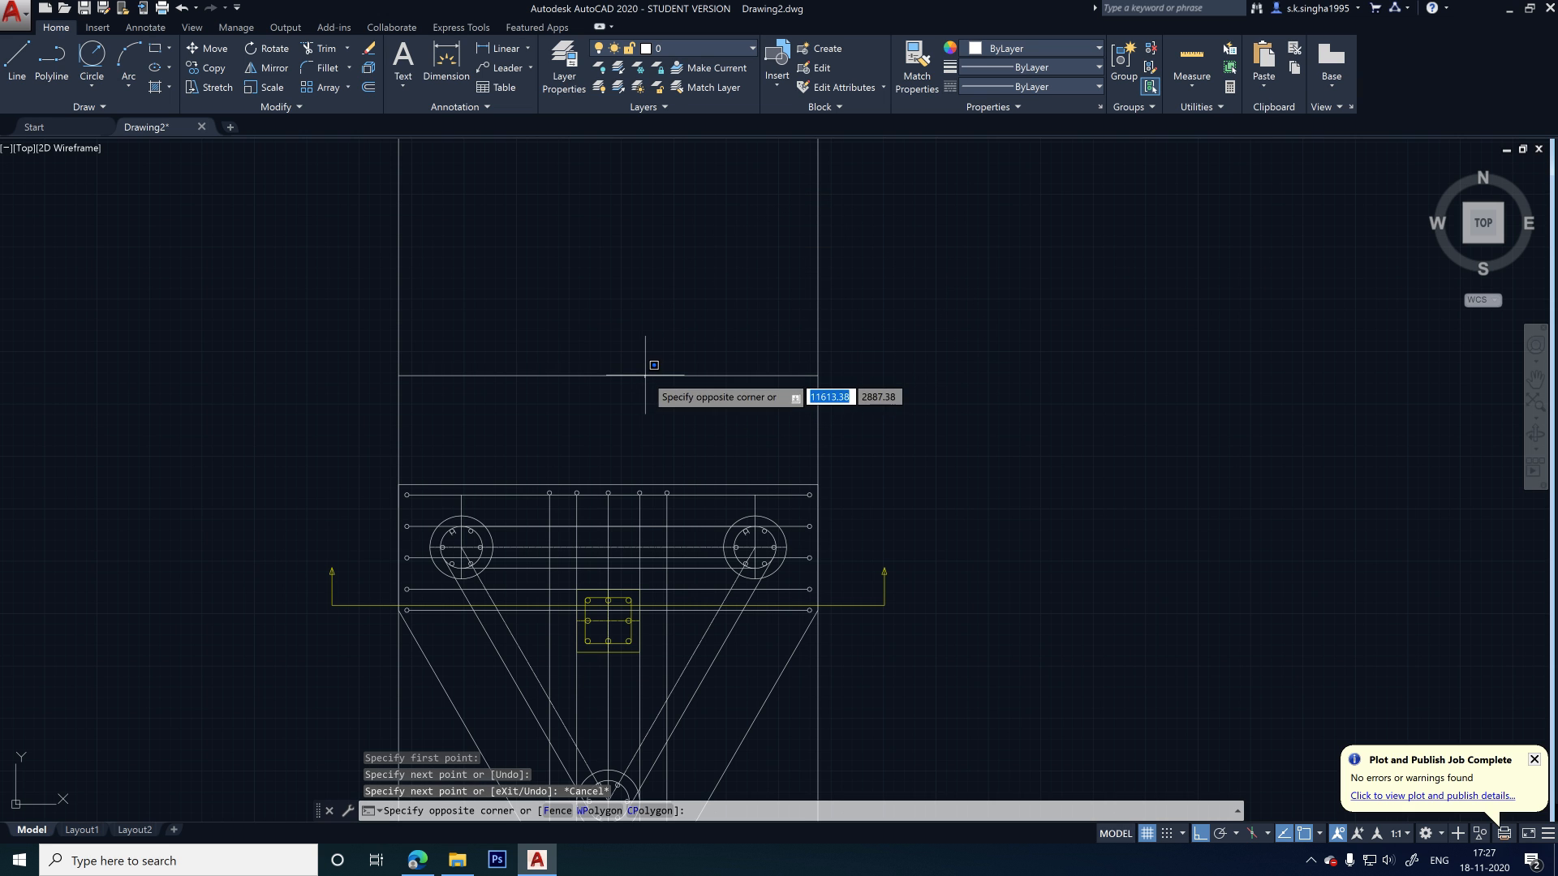
pyautogui.scroll(-4, 619, 435)
pyautogui.click(615, 434)
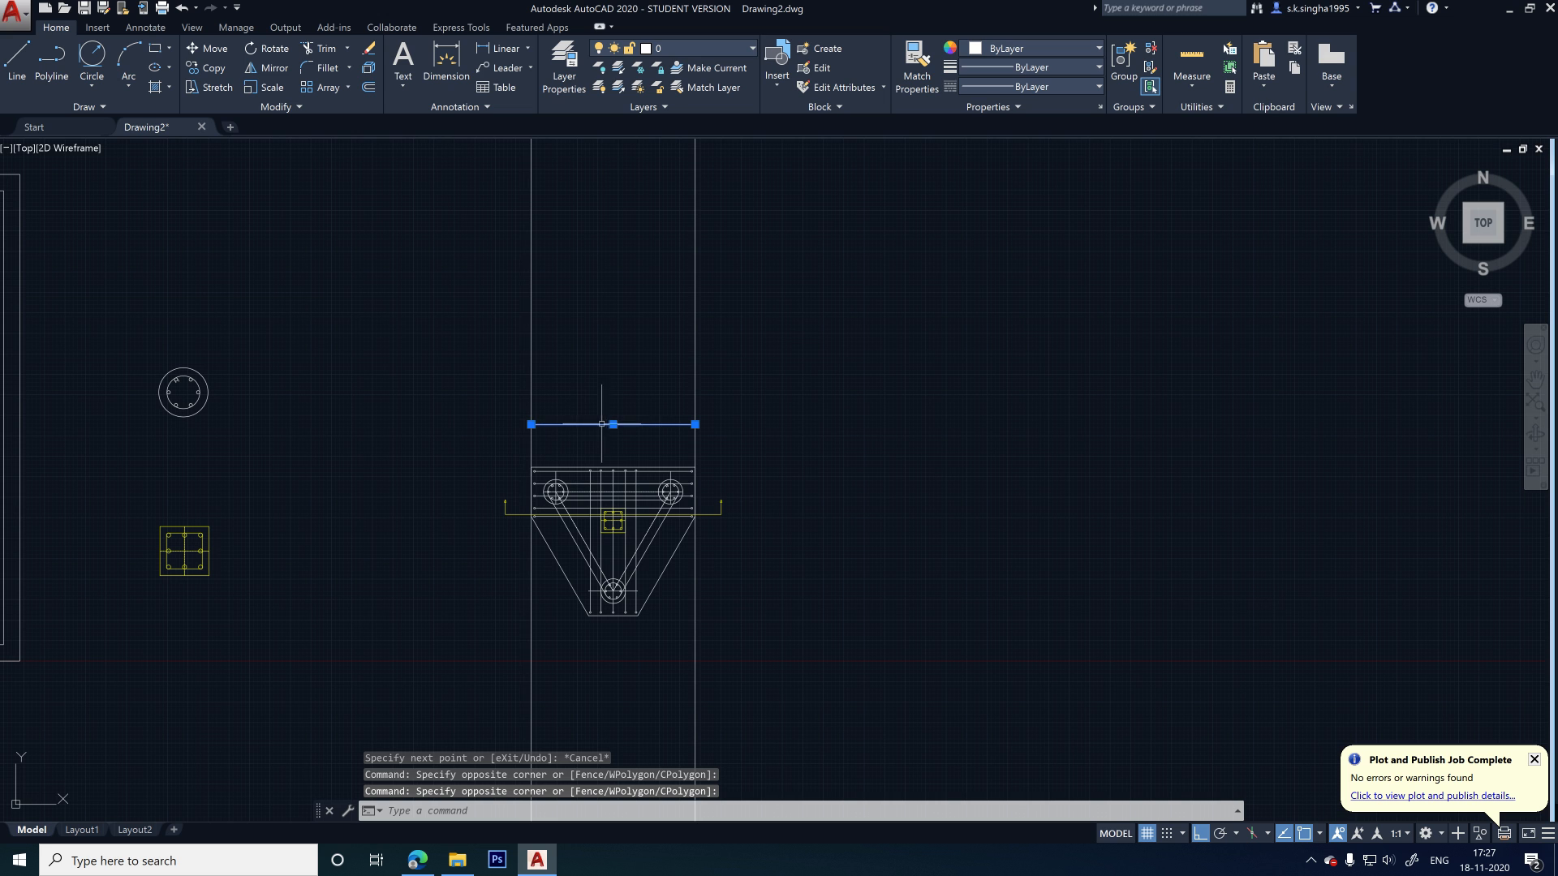
pyautogui.click(616, 425)
pyautogui.click(613, 424)
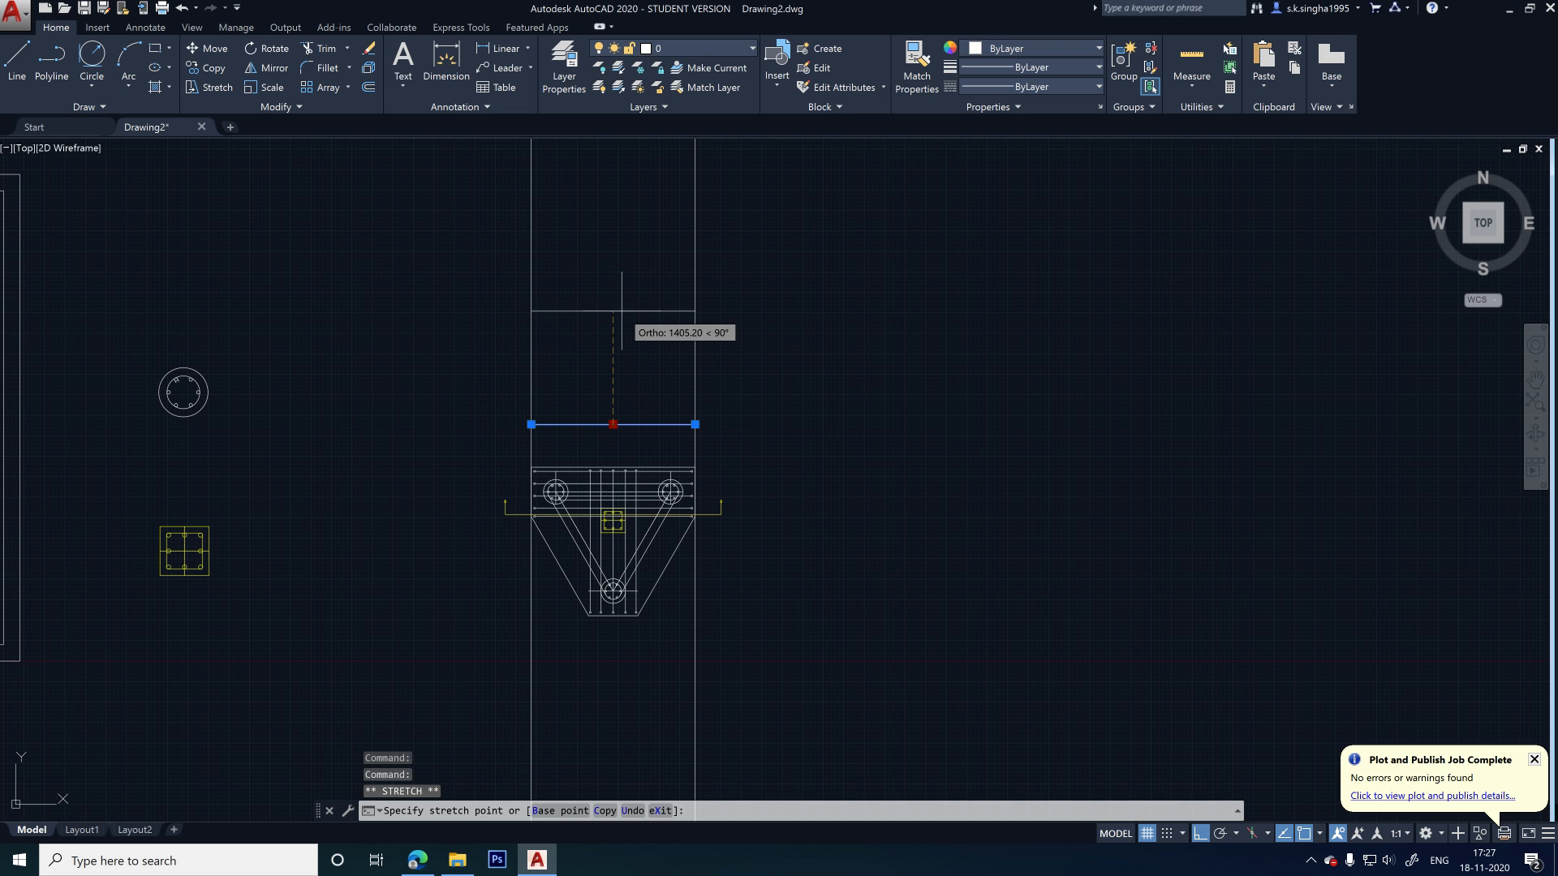
pyautogui.click(621, 310)
pyautogui.press('Escape')
pyautogui.scroll(4, 640, 323)
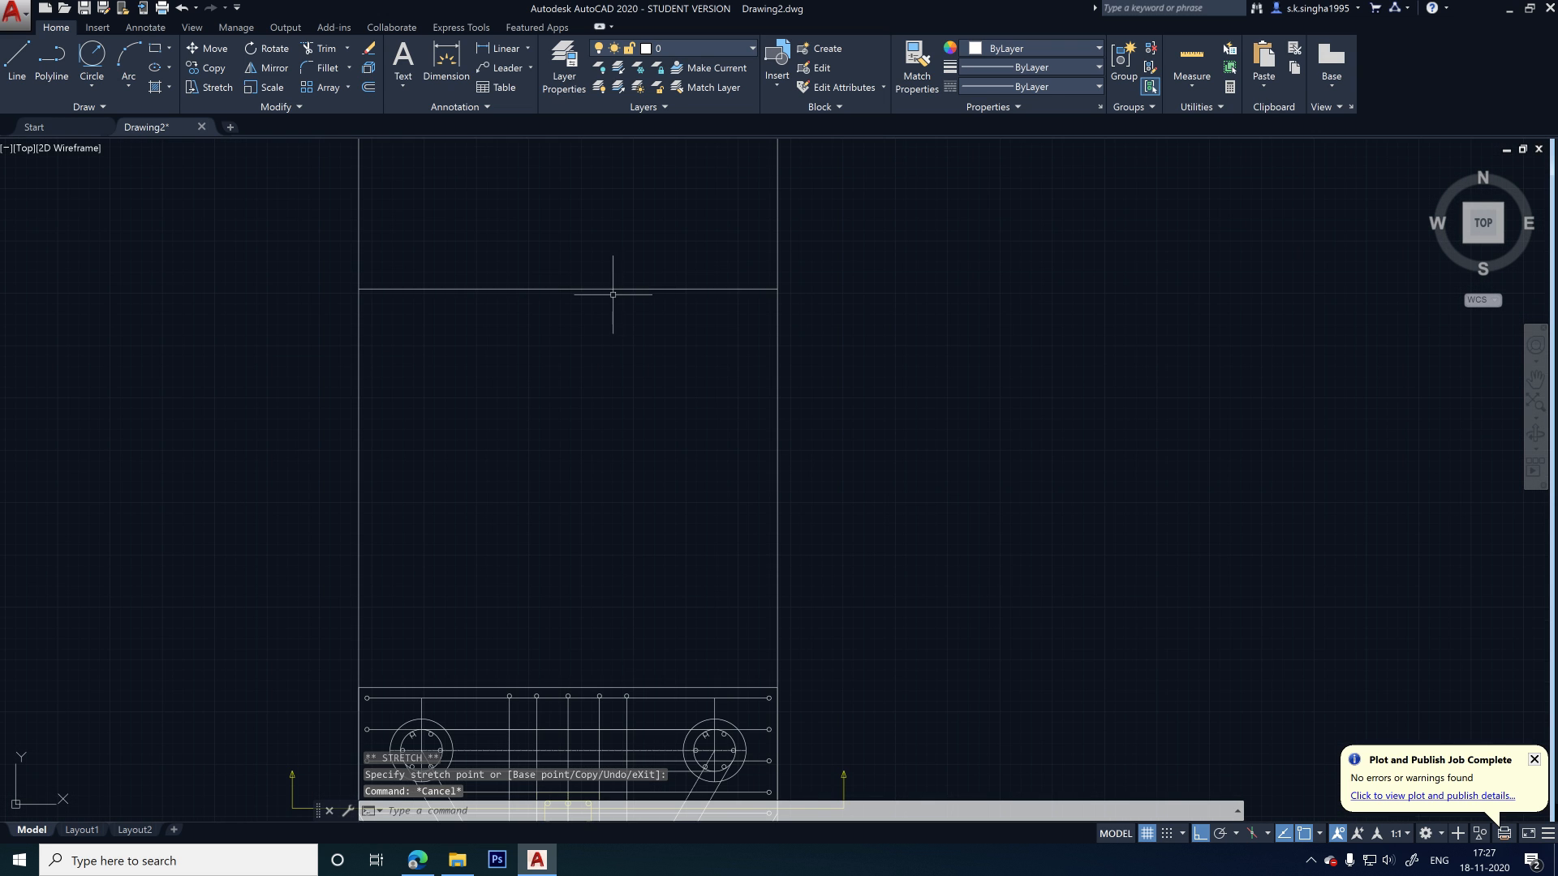
pyautogui.scroll(-2, 498, 337)
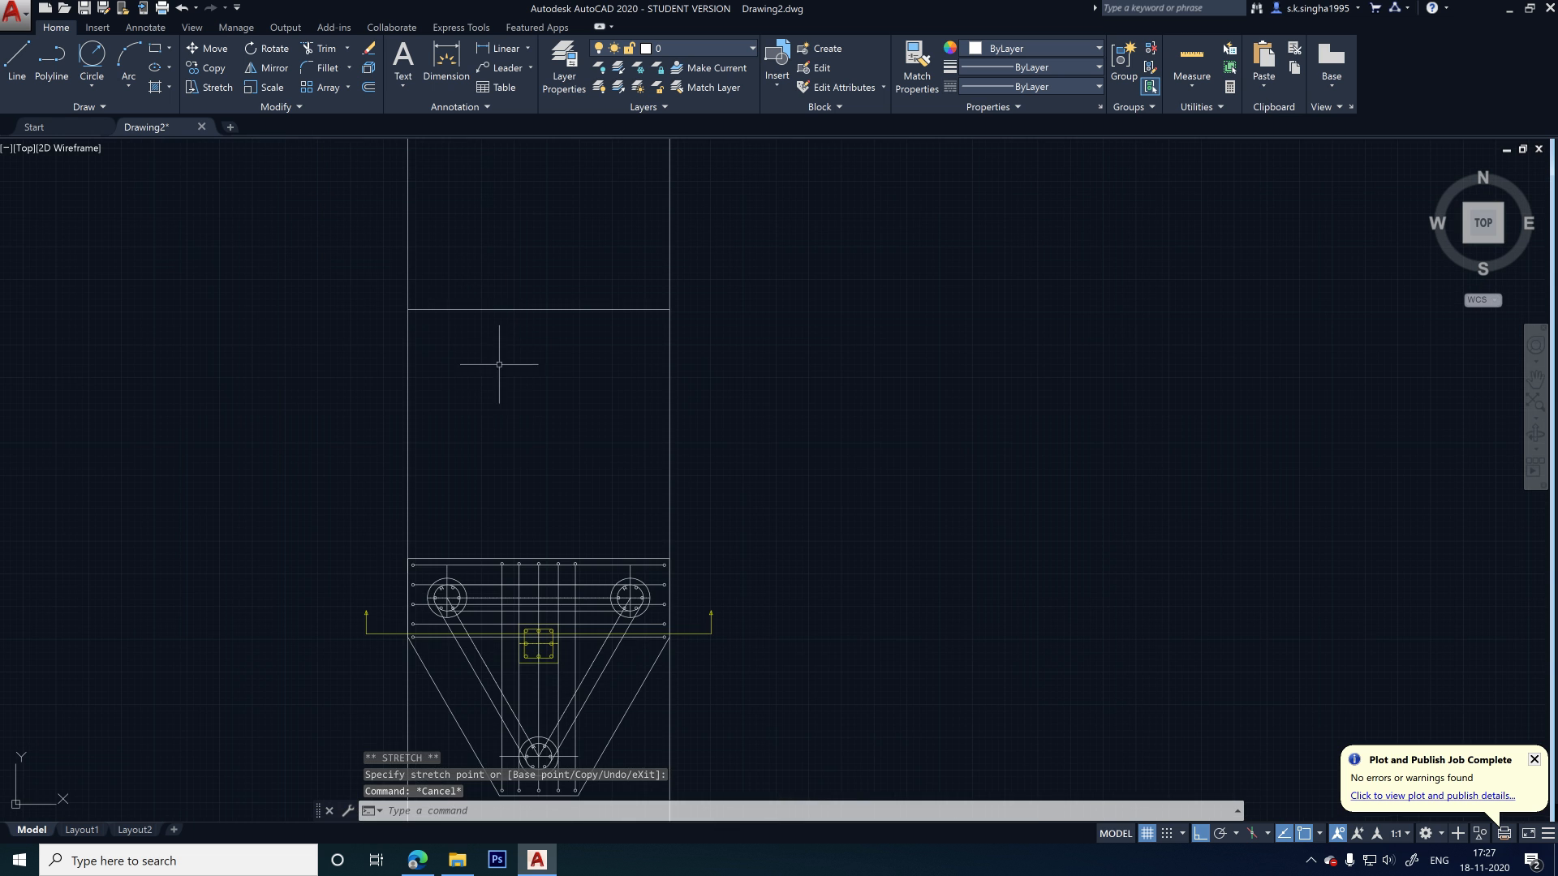
pyautogui.moveTo(508, 352); pyautogui.dragTo(493, 422, button='middle')
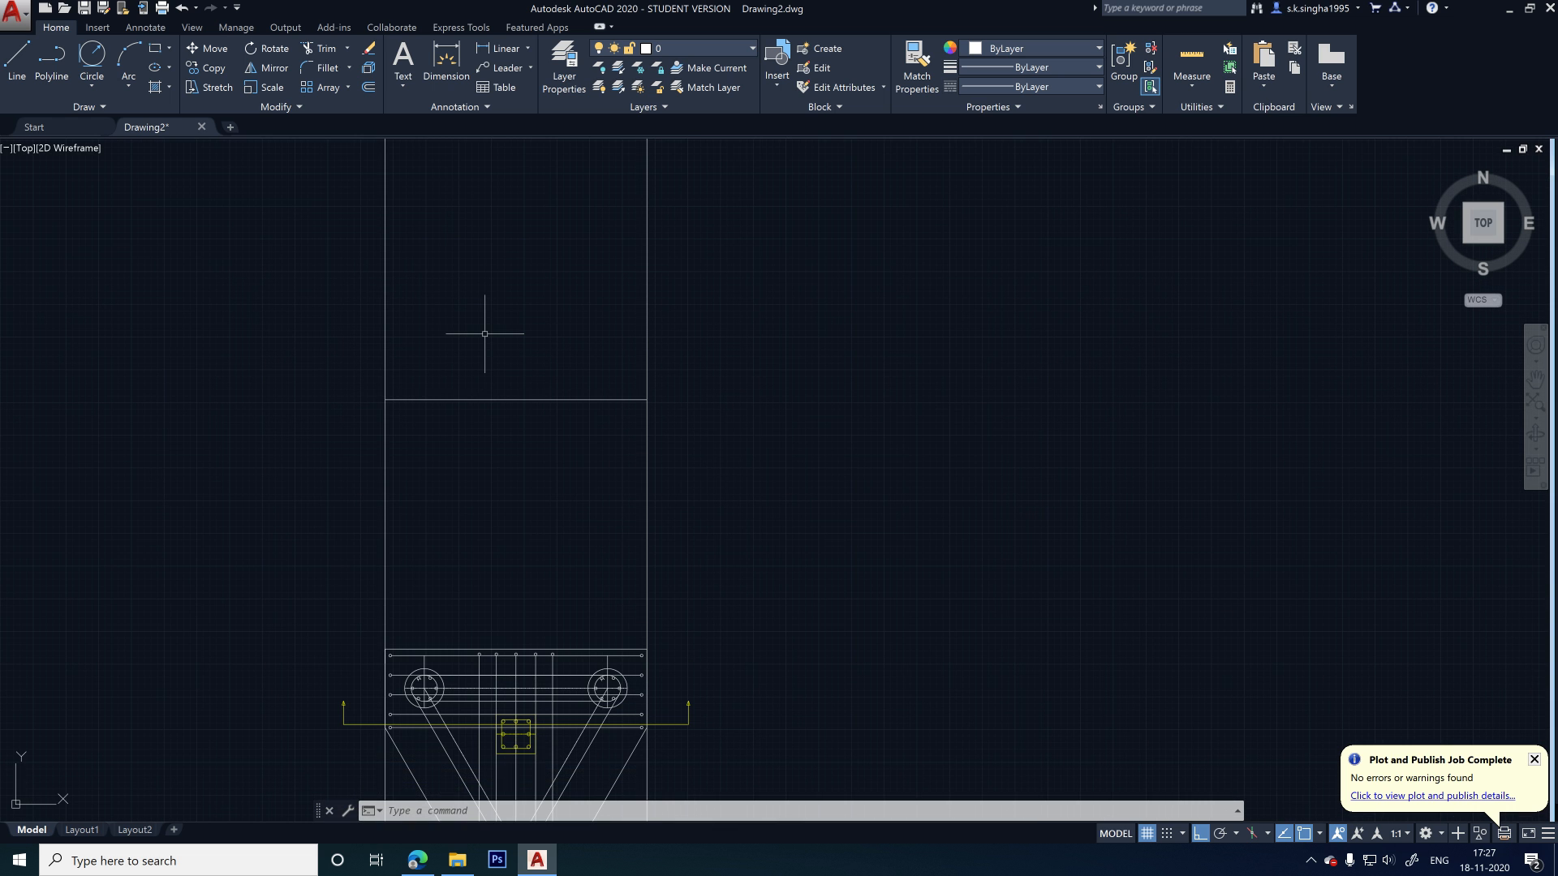
# - Offset the horizontal line between the two long vertical lines upward by 600
pyautogui.press('Return')
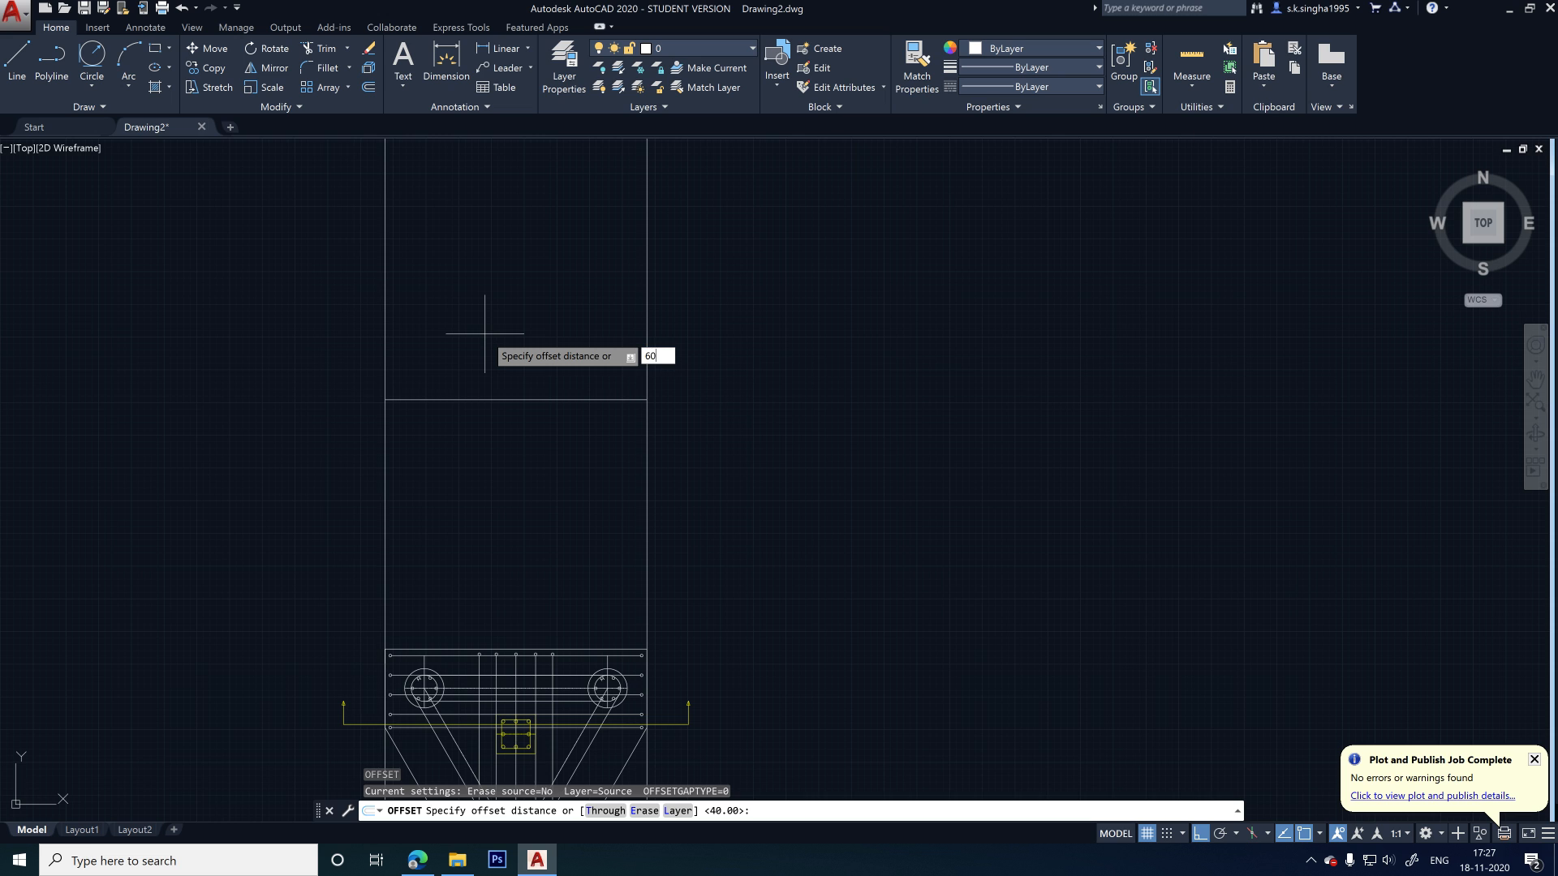
pyautogui.press('Return')
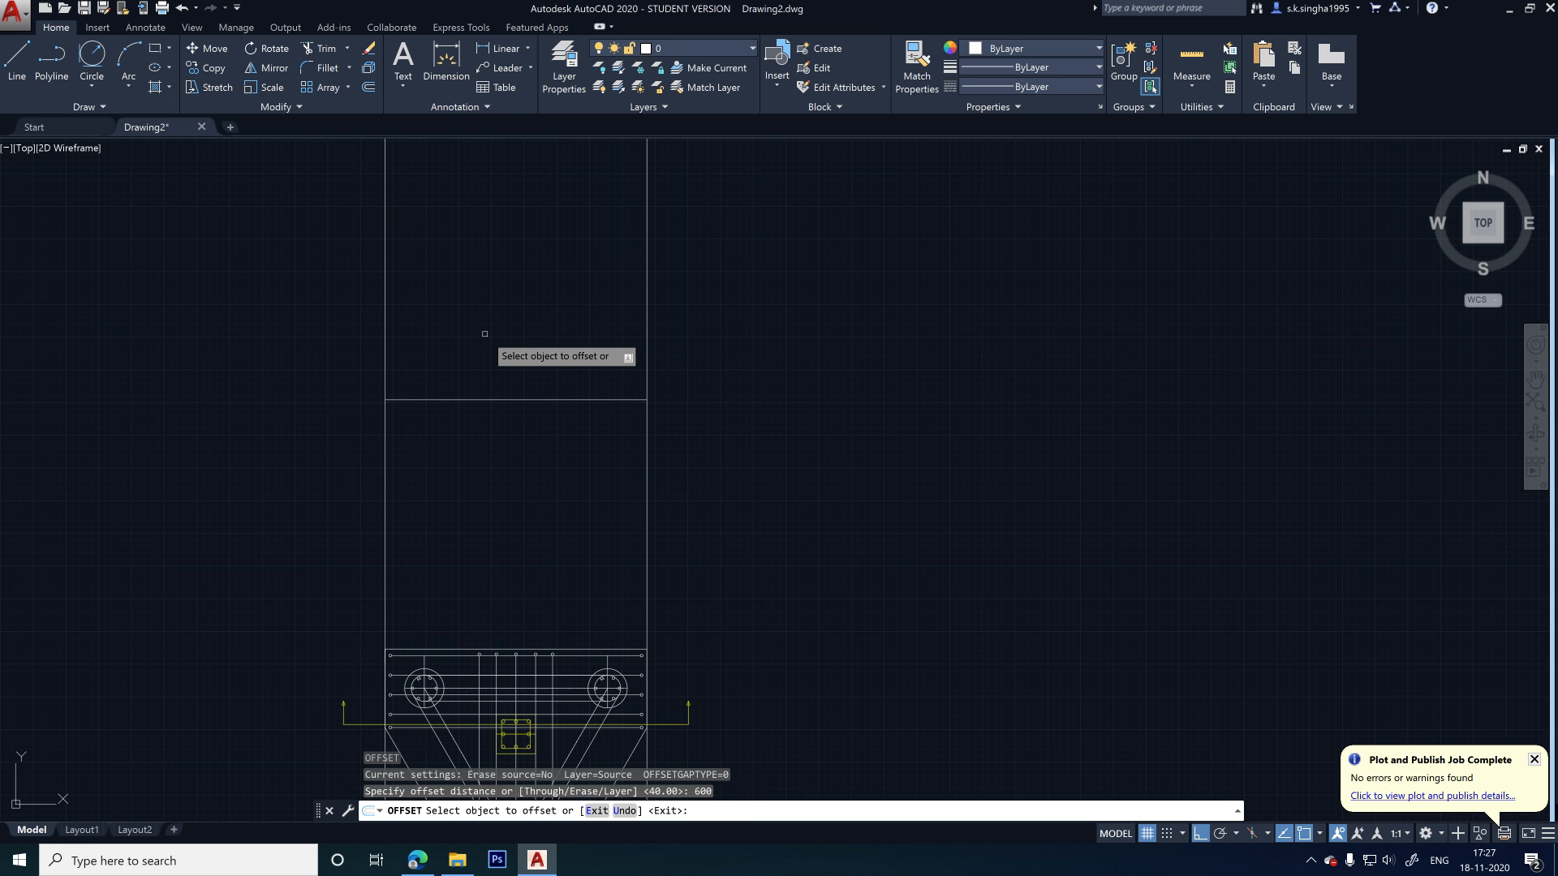
pyautogui.click(501, 399)
pyautogui.click(512, 323)
pyautogui.press('Escape')
# - Offset the upper horizontal line of the new rectangular section downward by 50
pyautogui.scroll(2, 428, 360)
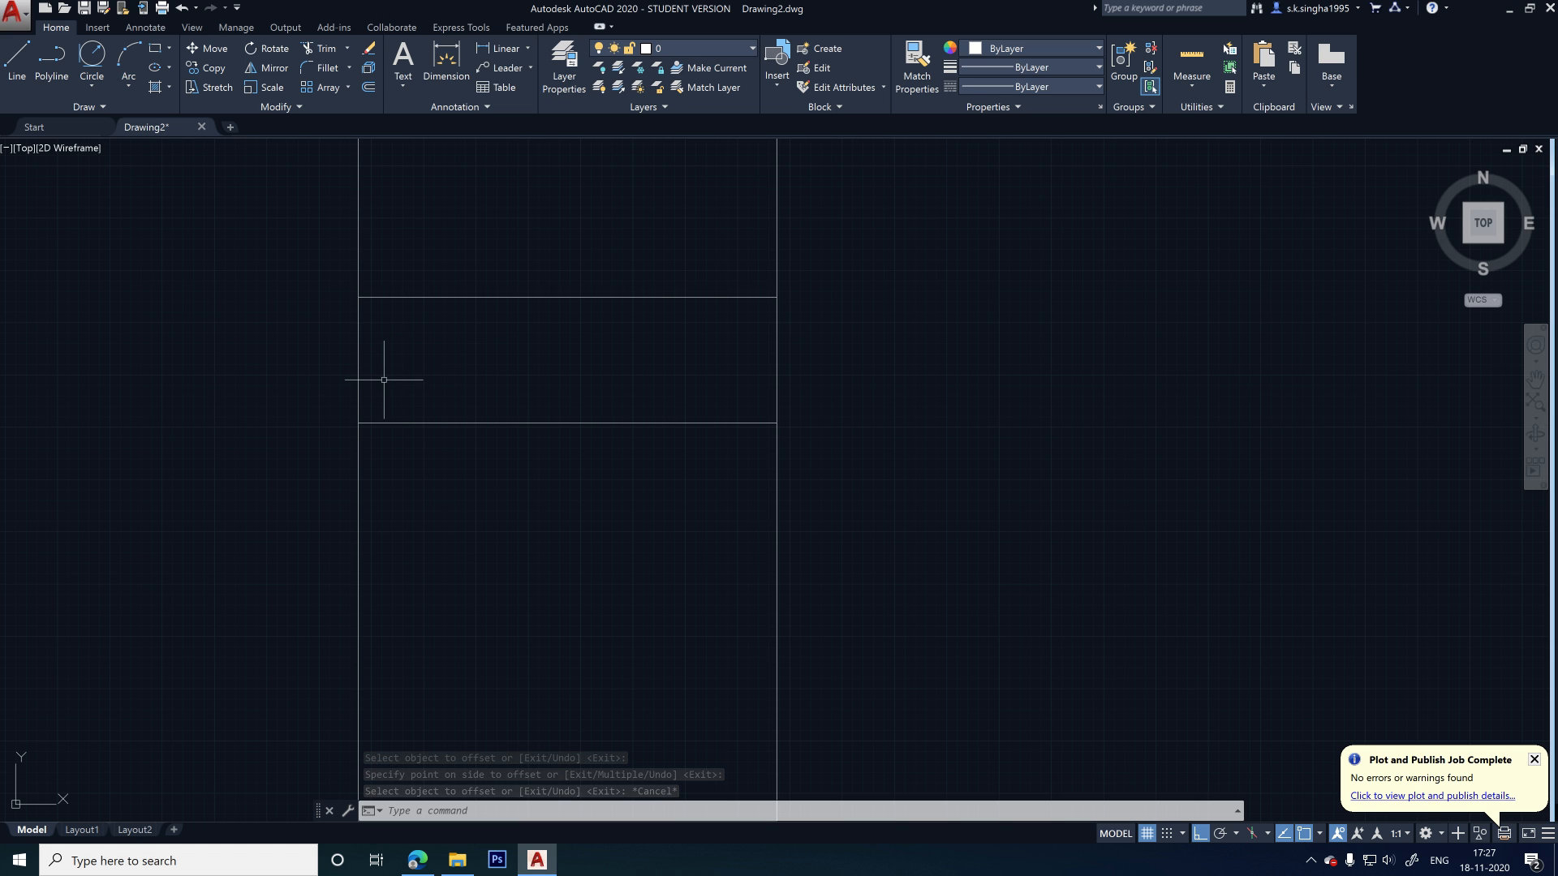
pyautogui.scroll(2, 424, 375)
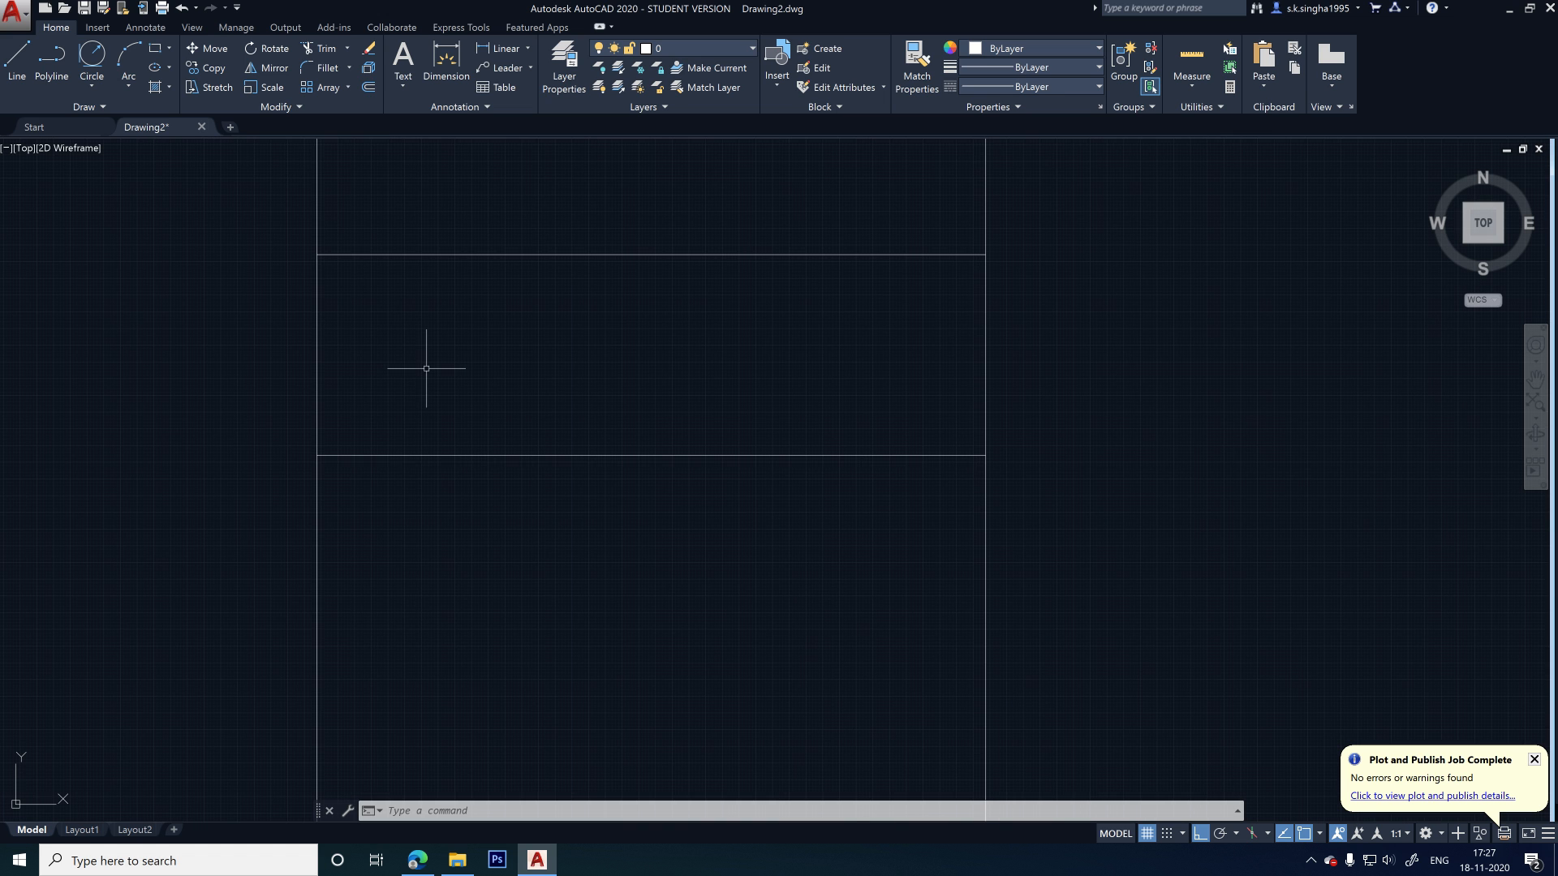
pyautogui.scroll(2, 396, 313)
pyautogui.scroll(-1, 302, 302)
pyautogui.scroll(1, 368, 278)
pyautogui.moveTo(327, 295); pyautogui.dragTo(255, 347, button='middle')
pyautogui.scroll(-1, 255, 330)
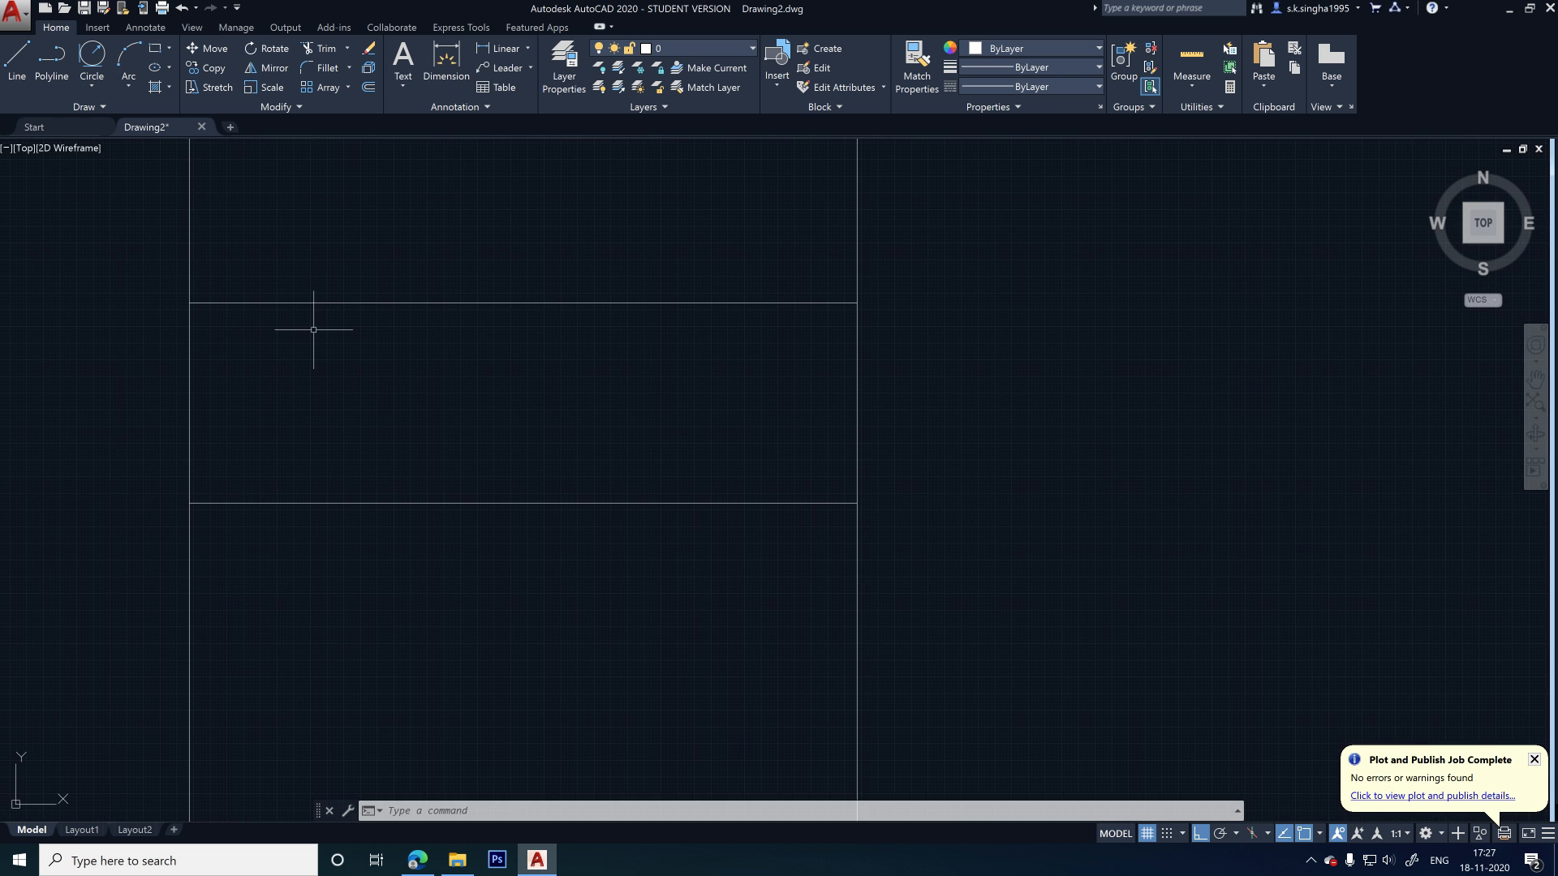
pyautogui.press('Return')
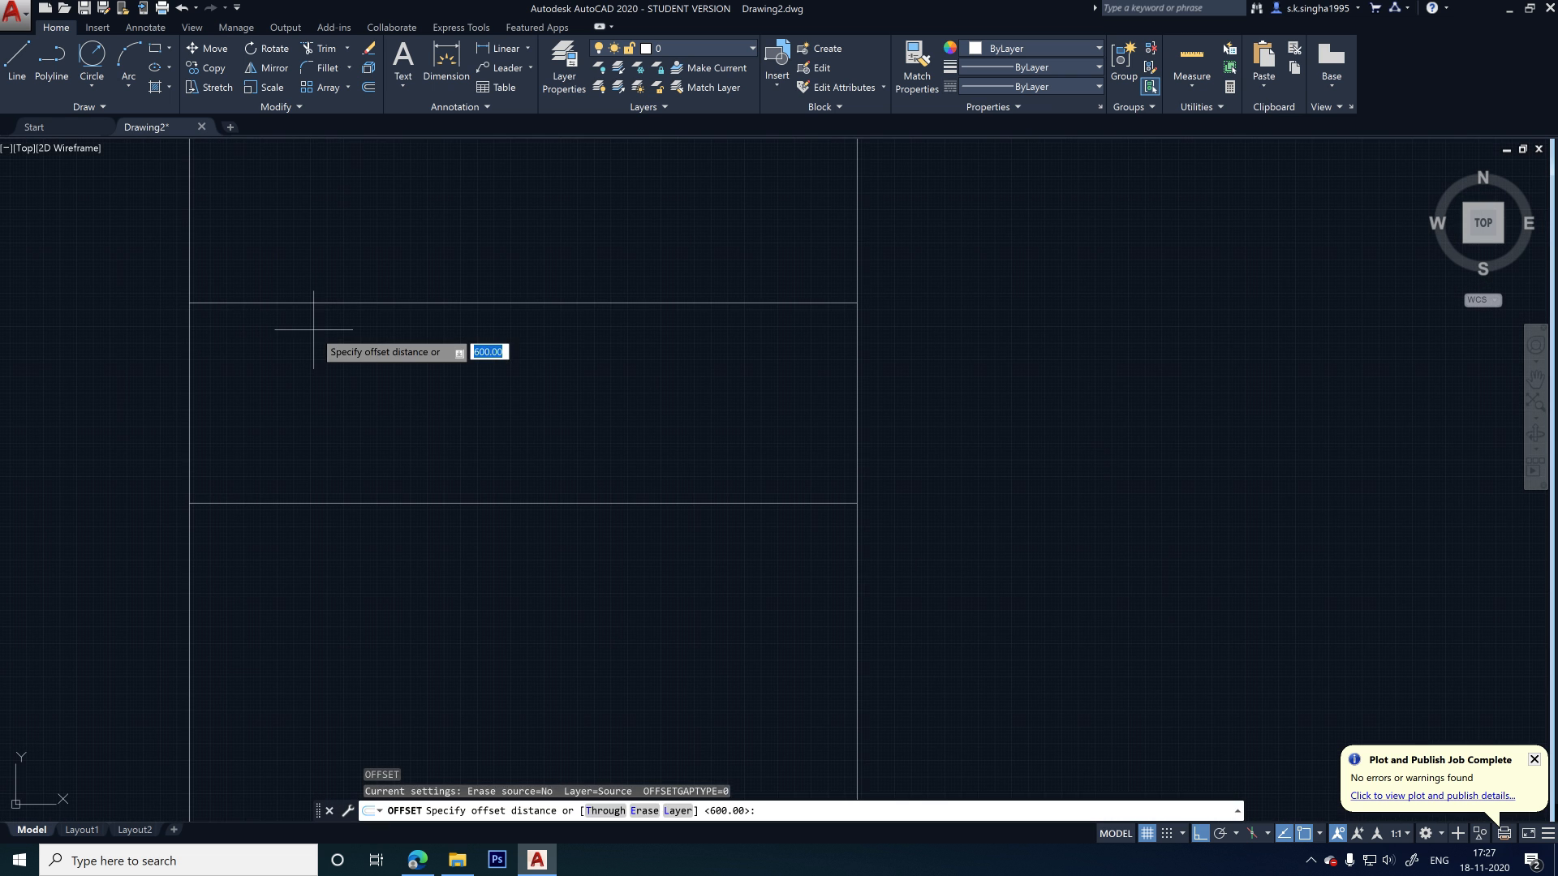
pyautogui.press('Return')
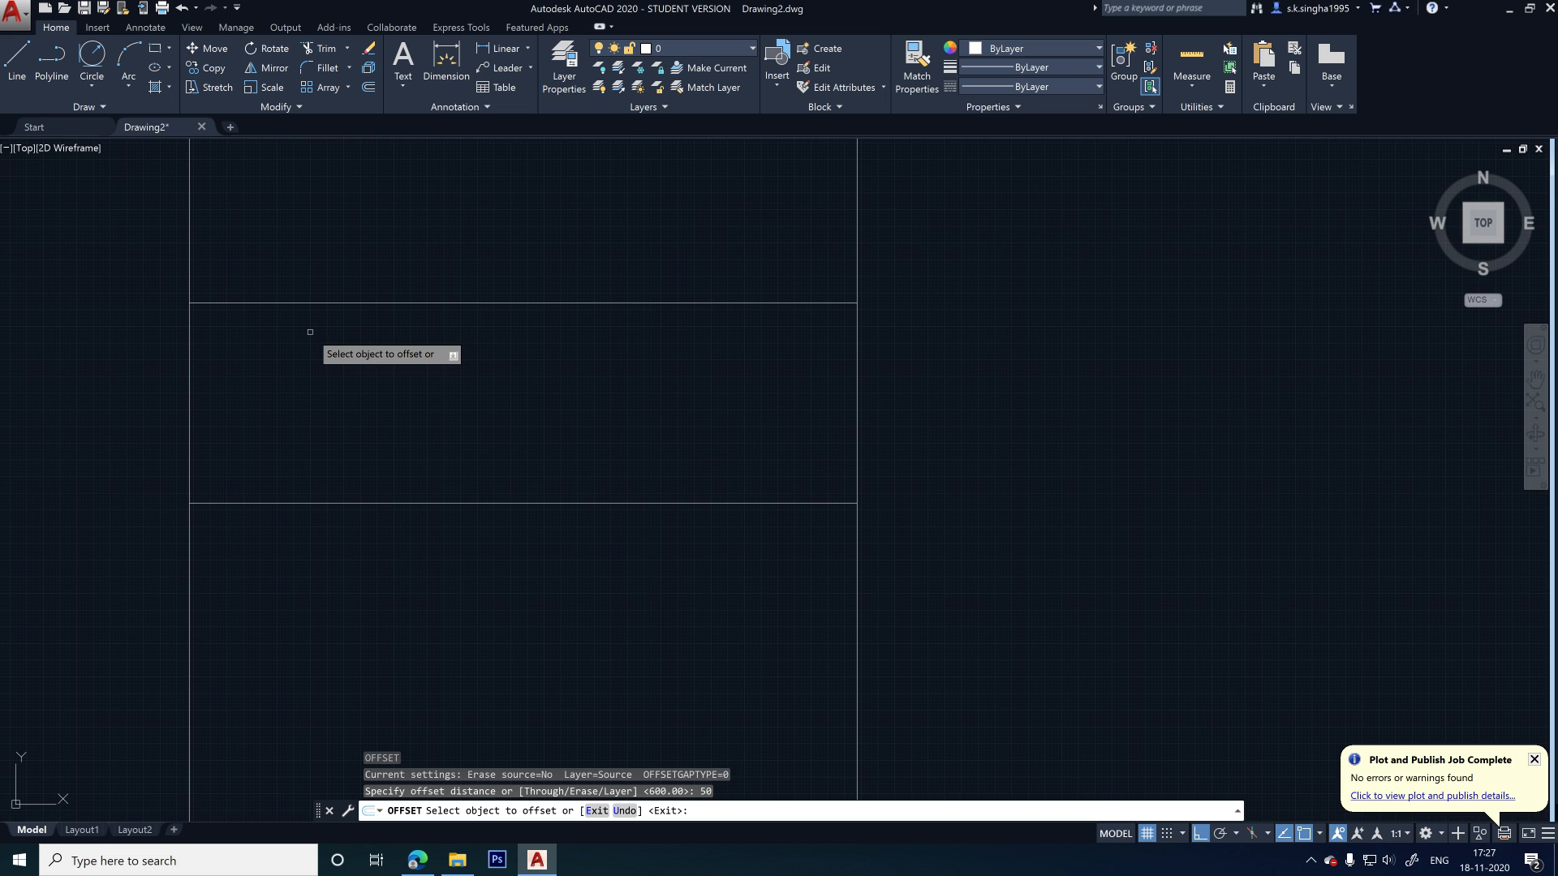
pyautogui.click(311, 303)
pyautogui.click(303, 314)
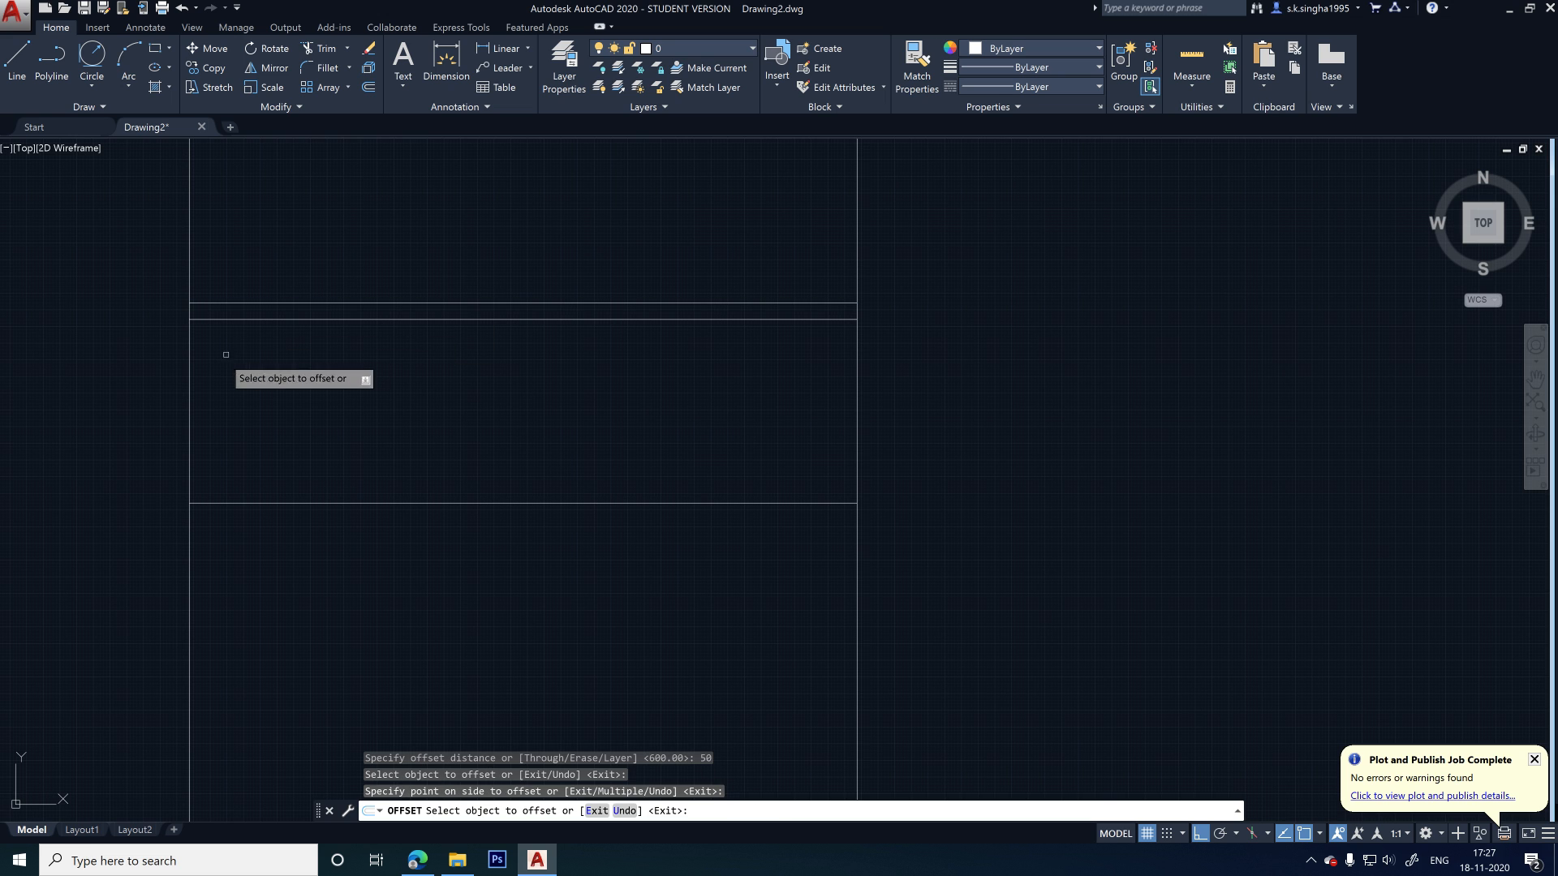
# - Offset the two long vertical side lines inward by 50
pyautogui.click(190, 376)
pyautogui.click(247, 373)
pyautogui.press('Escape')
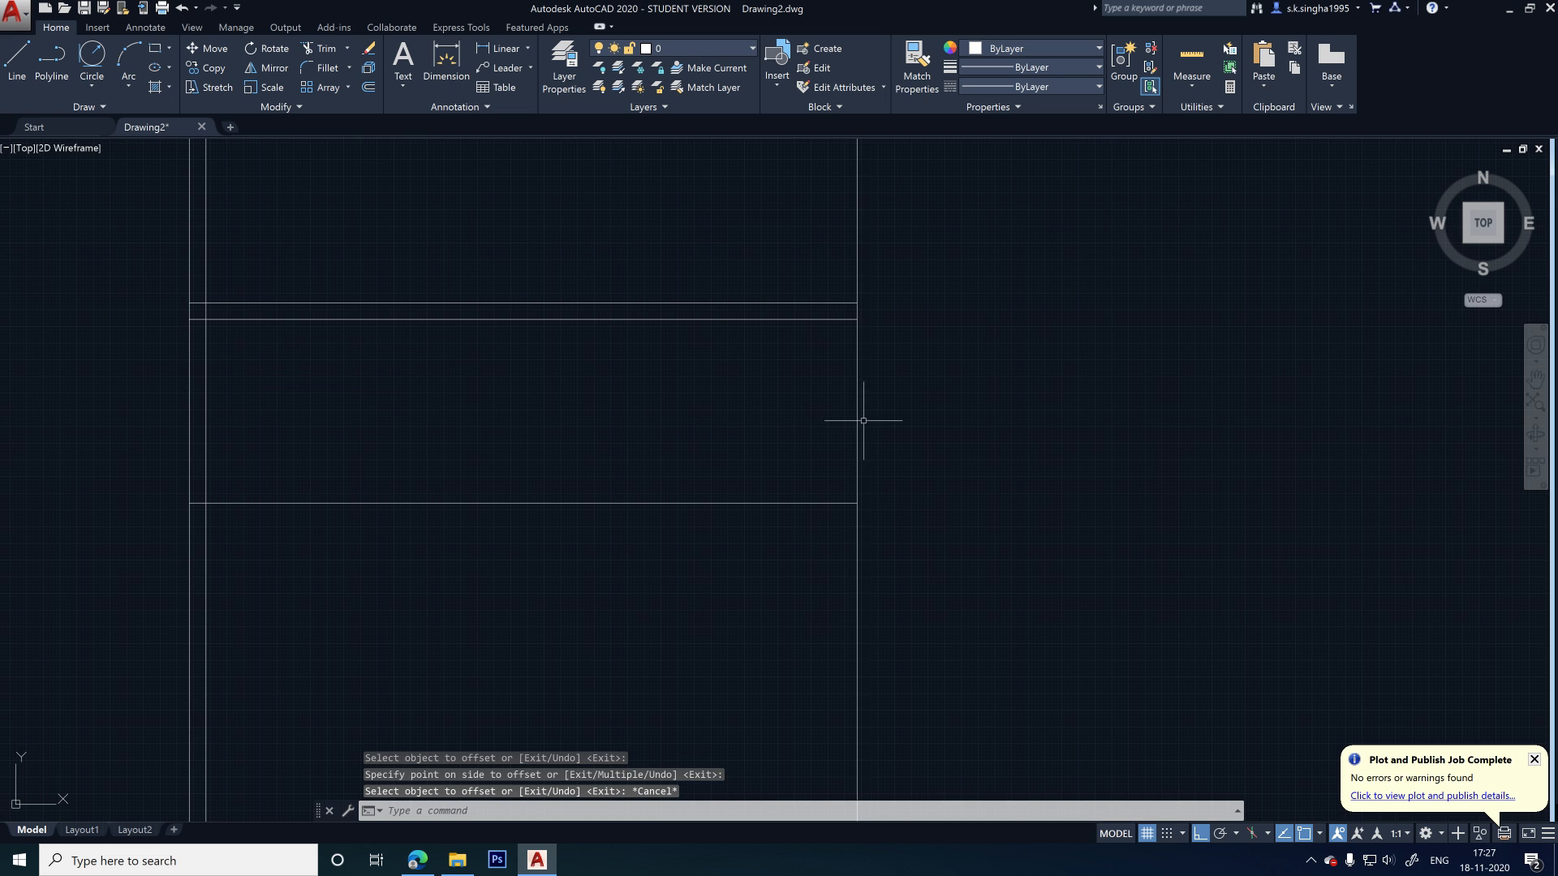
pyautogui.write('o')
pyautogui.press('Return')
pyautogui.press('Return')
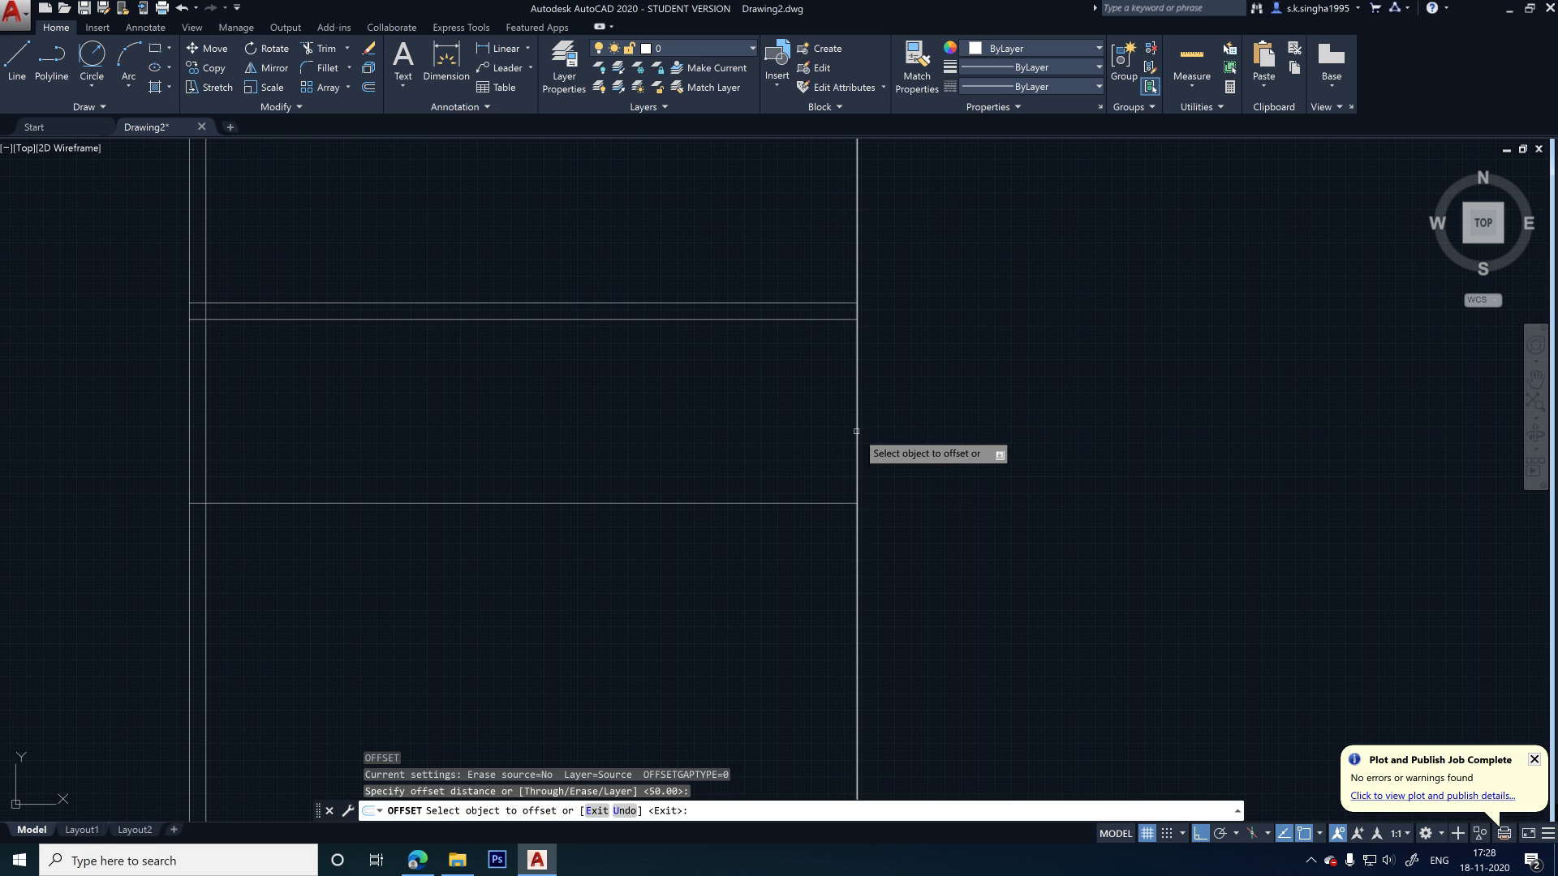
pyautogui.click(857, 419)
pyautogui.click(836, 430)
pyautogui.press('Escape')
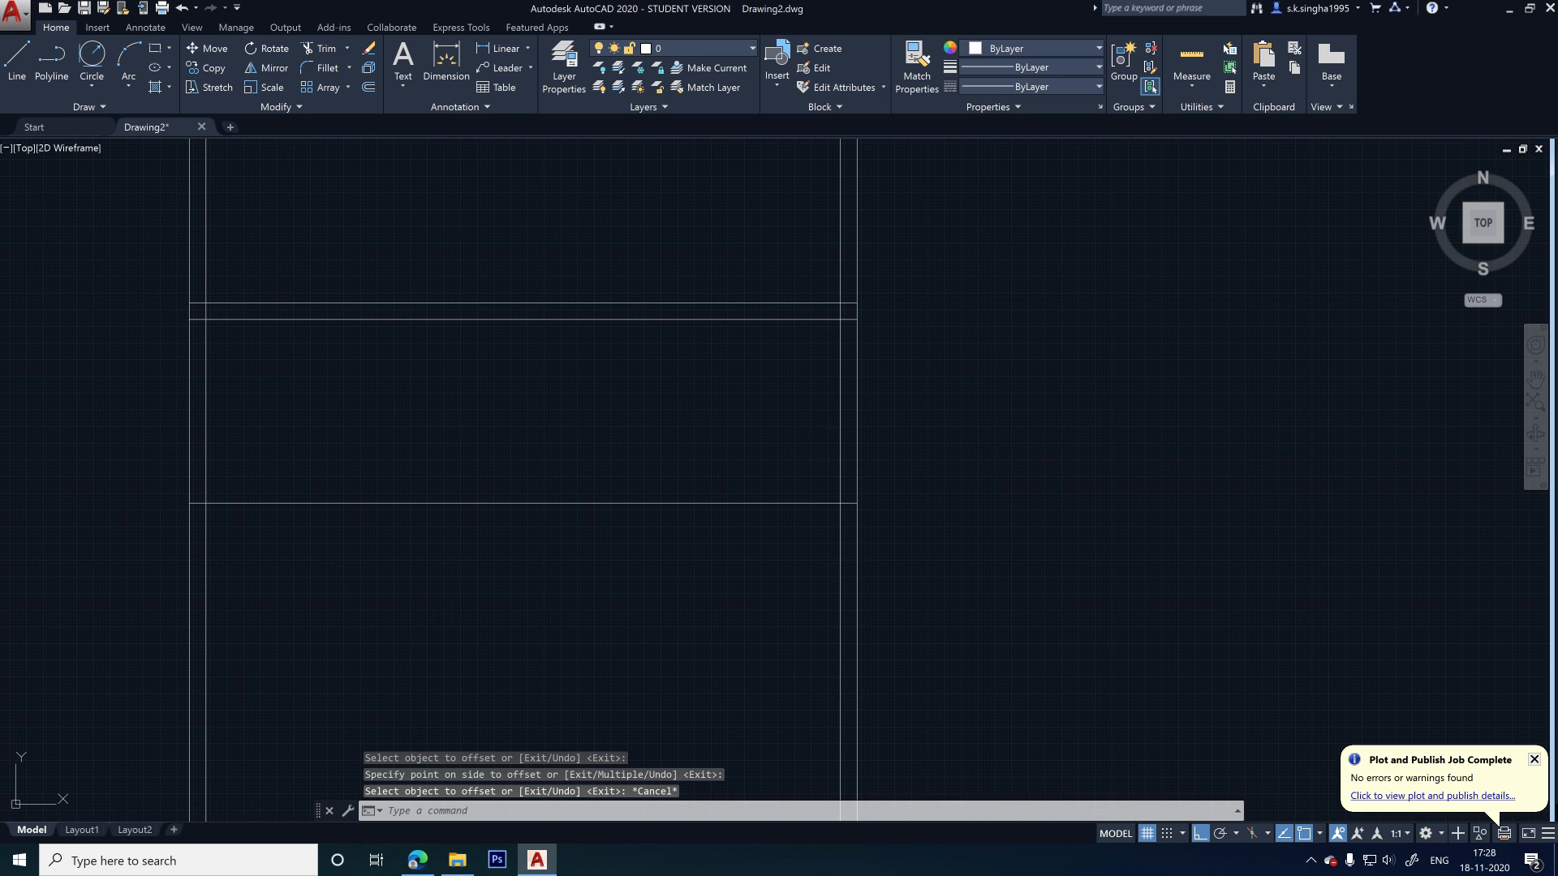
# - Undo the right side line's offset and erase the offset copy of the left side line
pyautogui.hotkey('ctrl', 'z')
pyautogui.hotkey('ctrl', 'z')
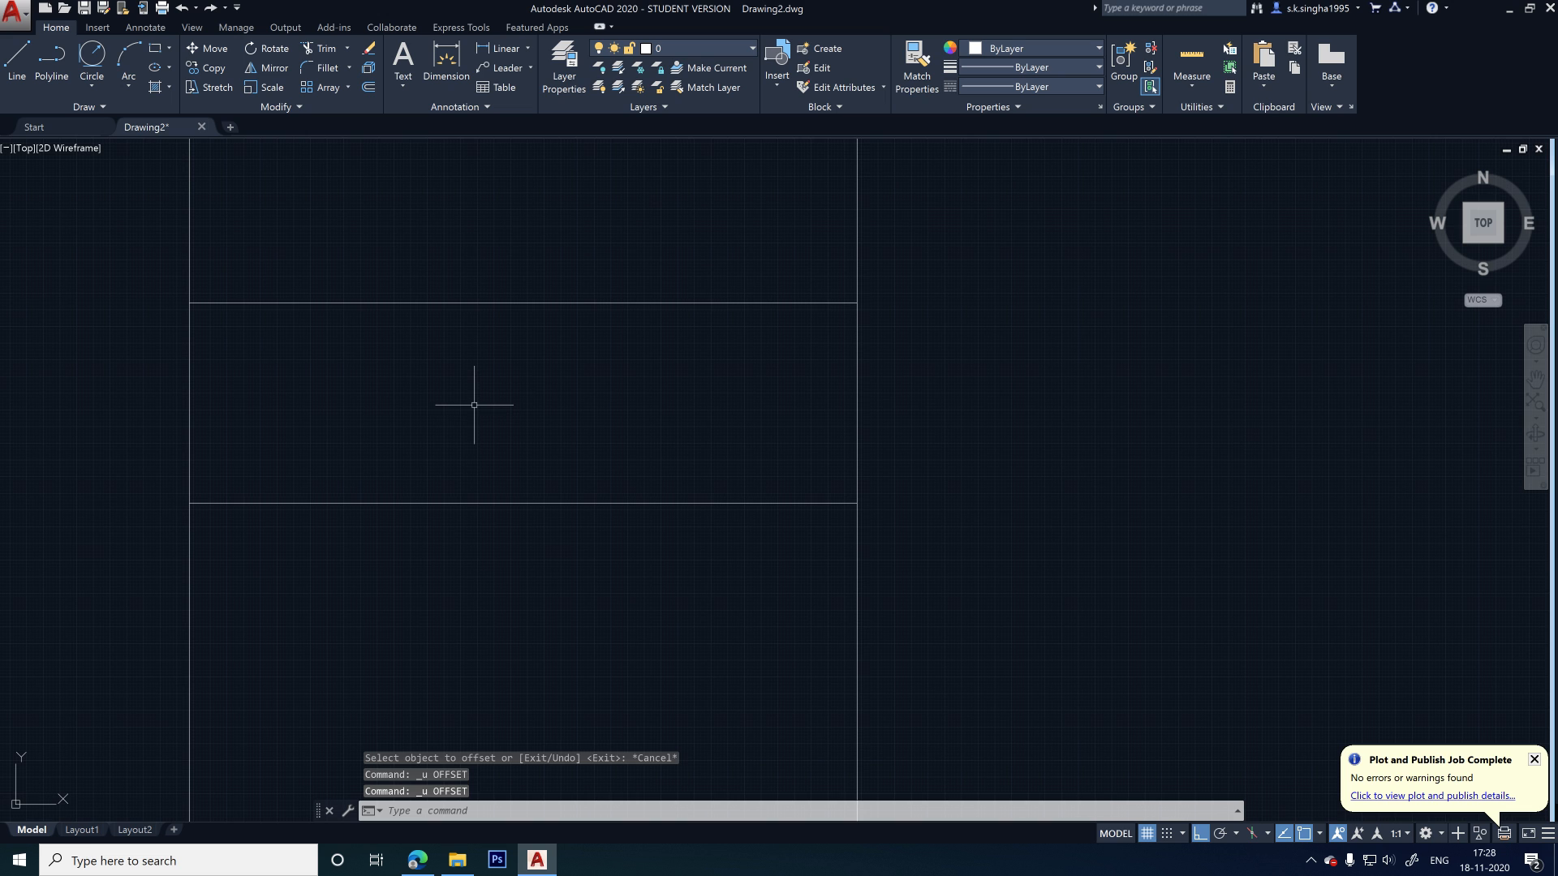
pyautogui.hotkey('ctrl', 'y')
pyautogui.click(222, 406)
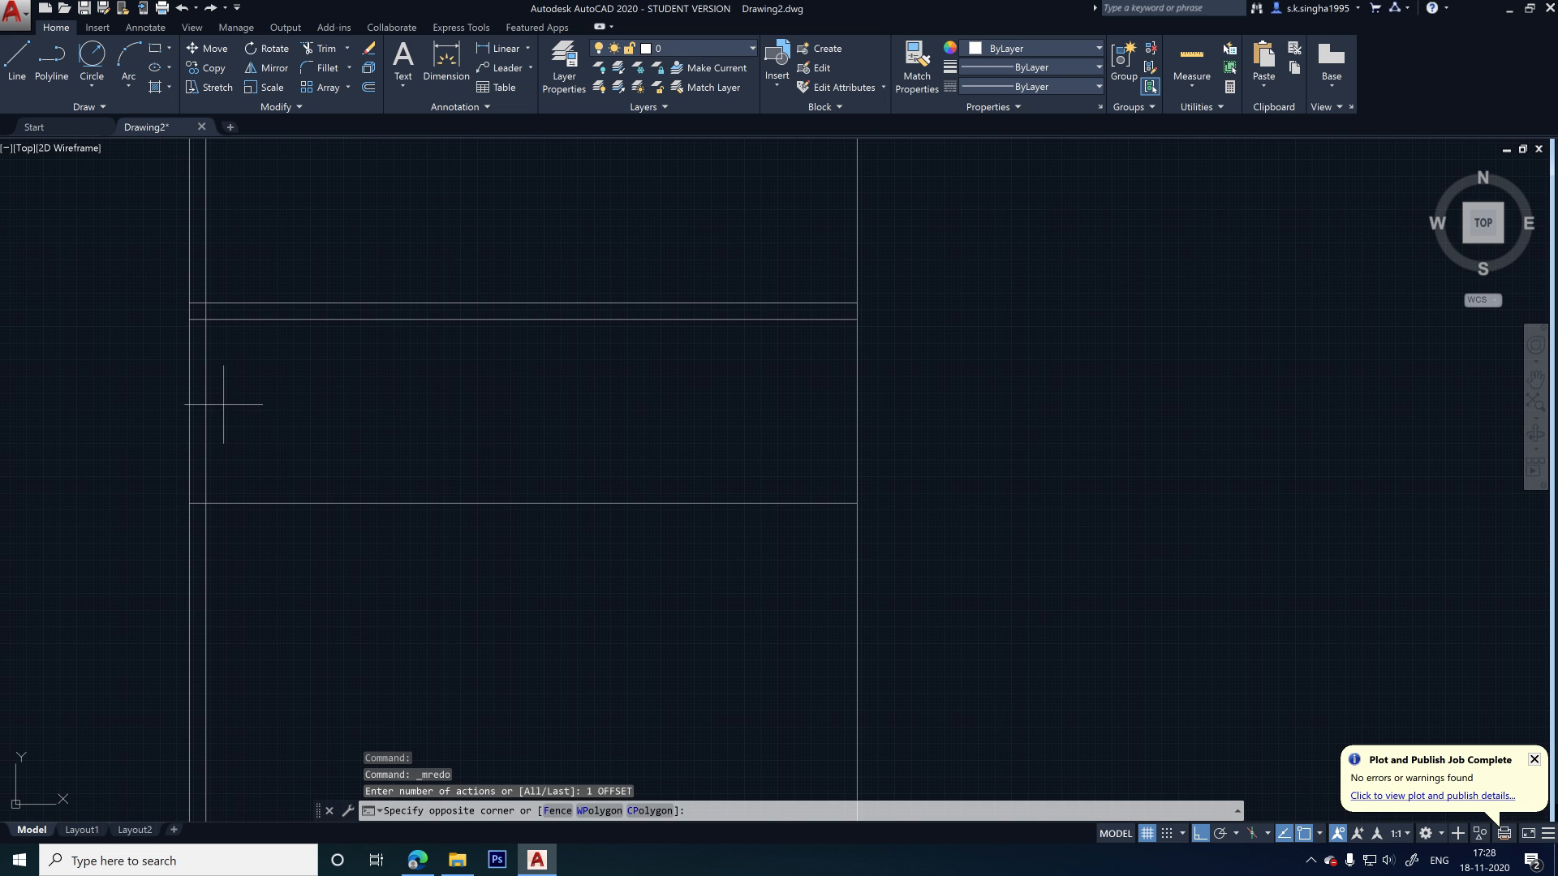
pyautogui.click(196, 426)
pyautogui.press('Delete')
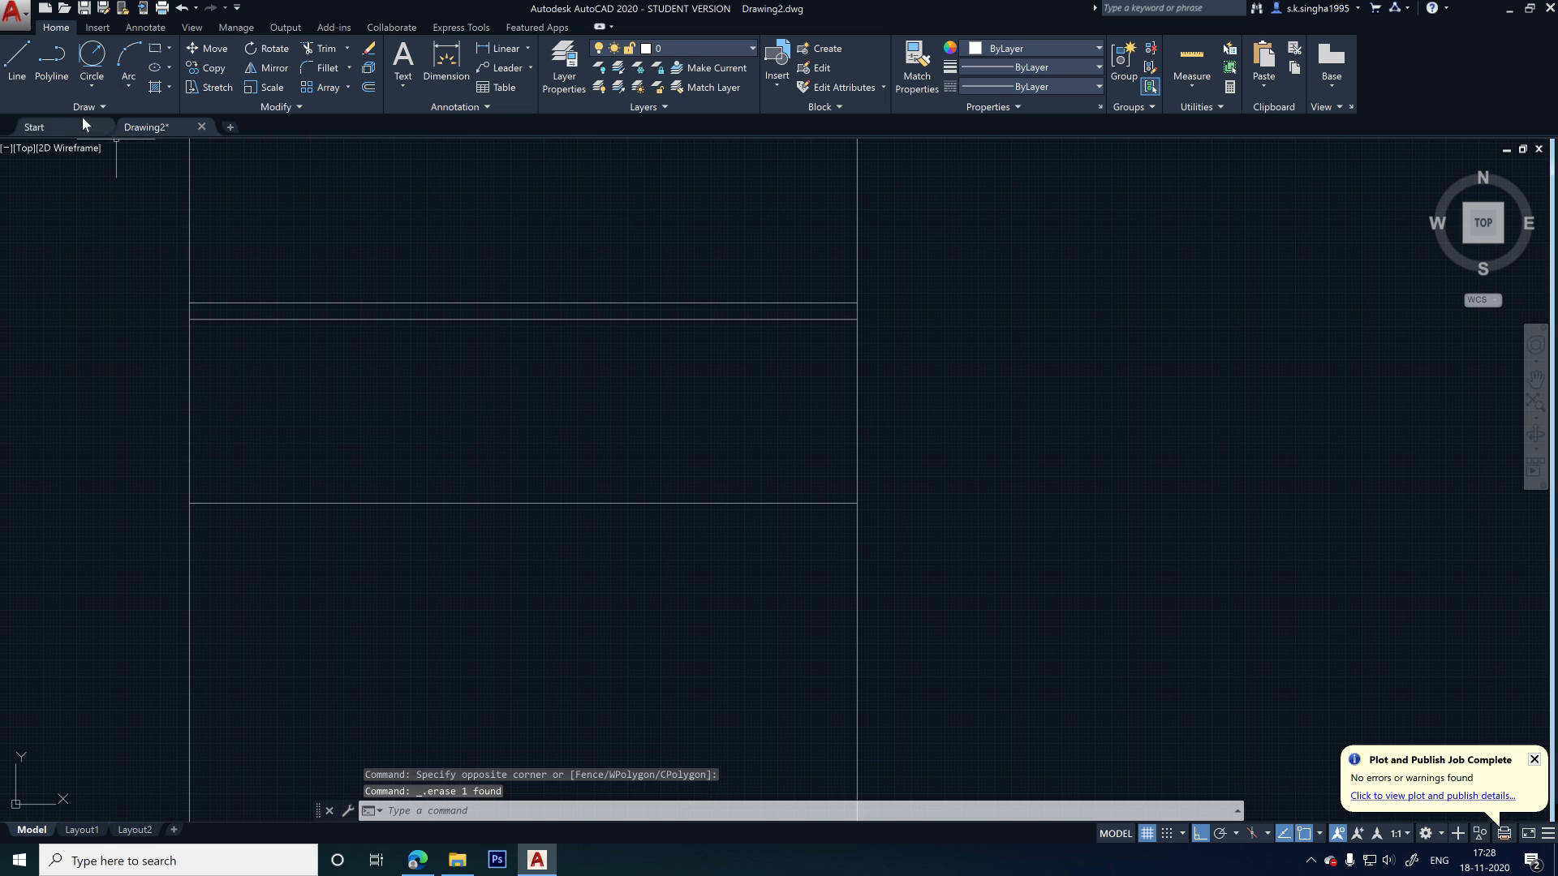
# - Draw a vertical line along the section's left side, from its upper-left corner to its lower-left corner
pyautogui.click(16, 61)
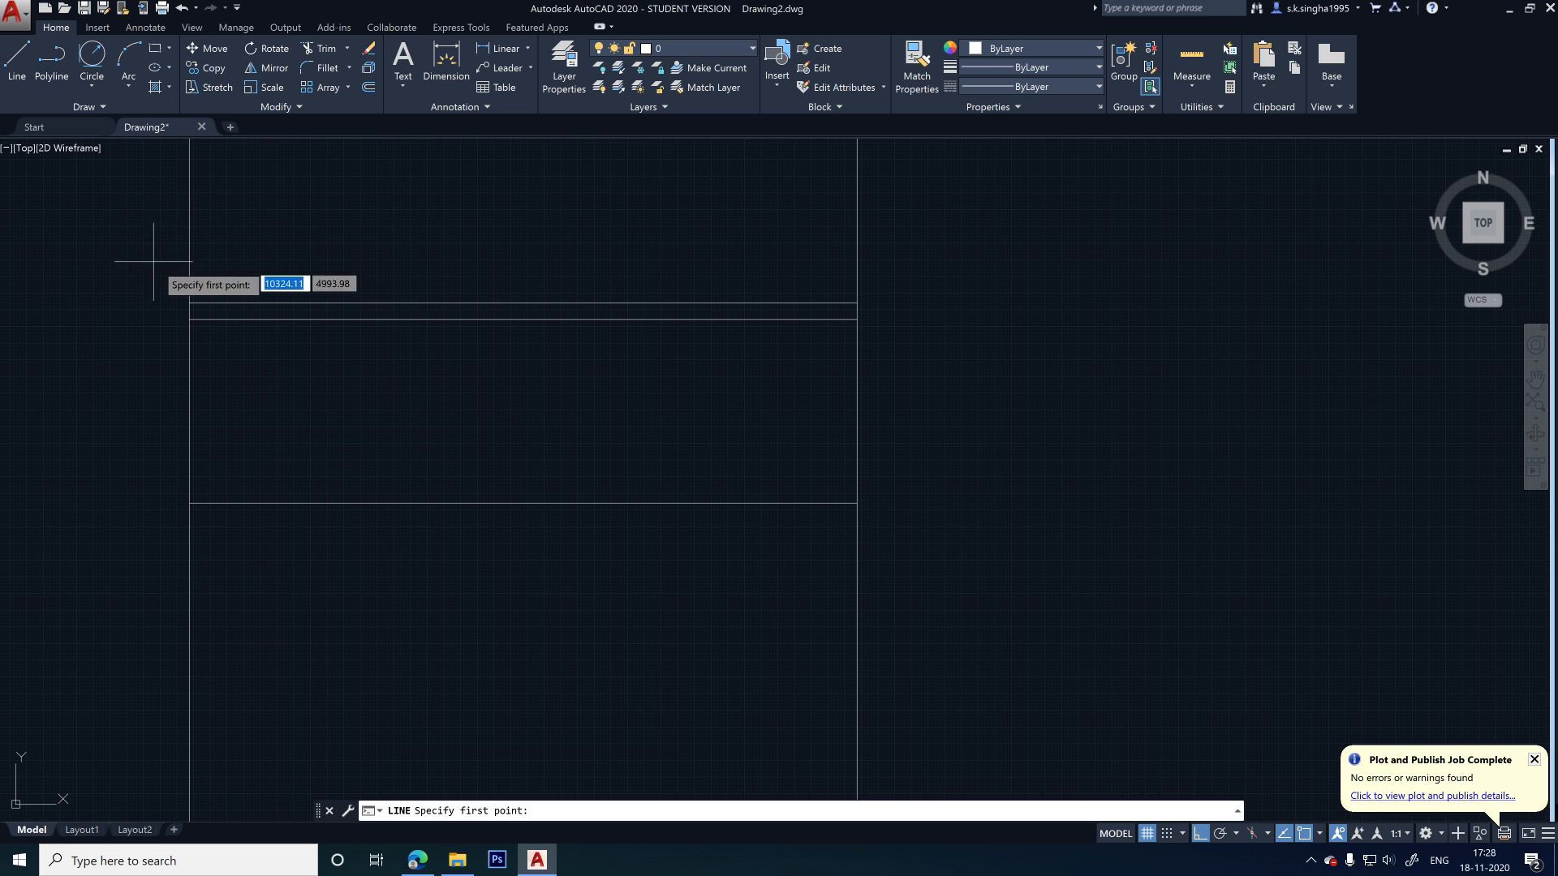
pyautogui.click(189, 303)
pyautogui.click(196, 503)
pyautogui.press('Escape')
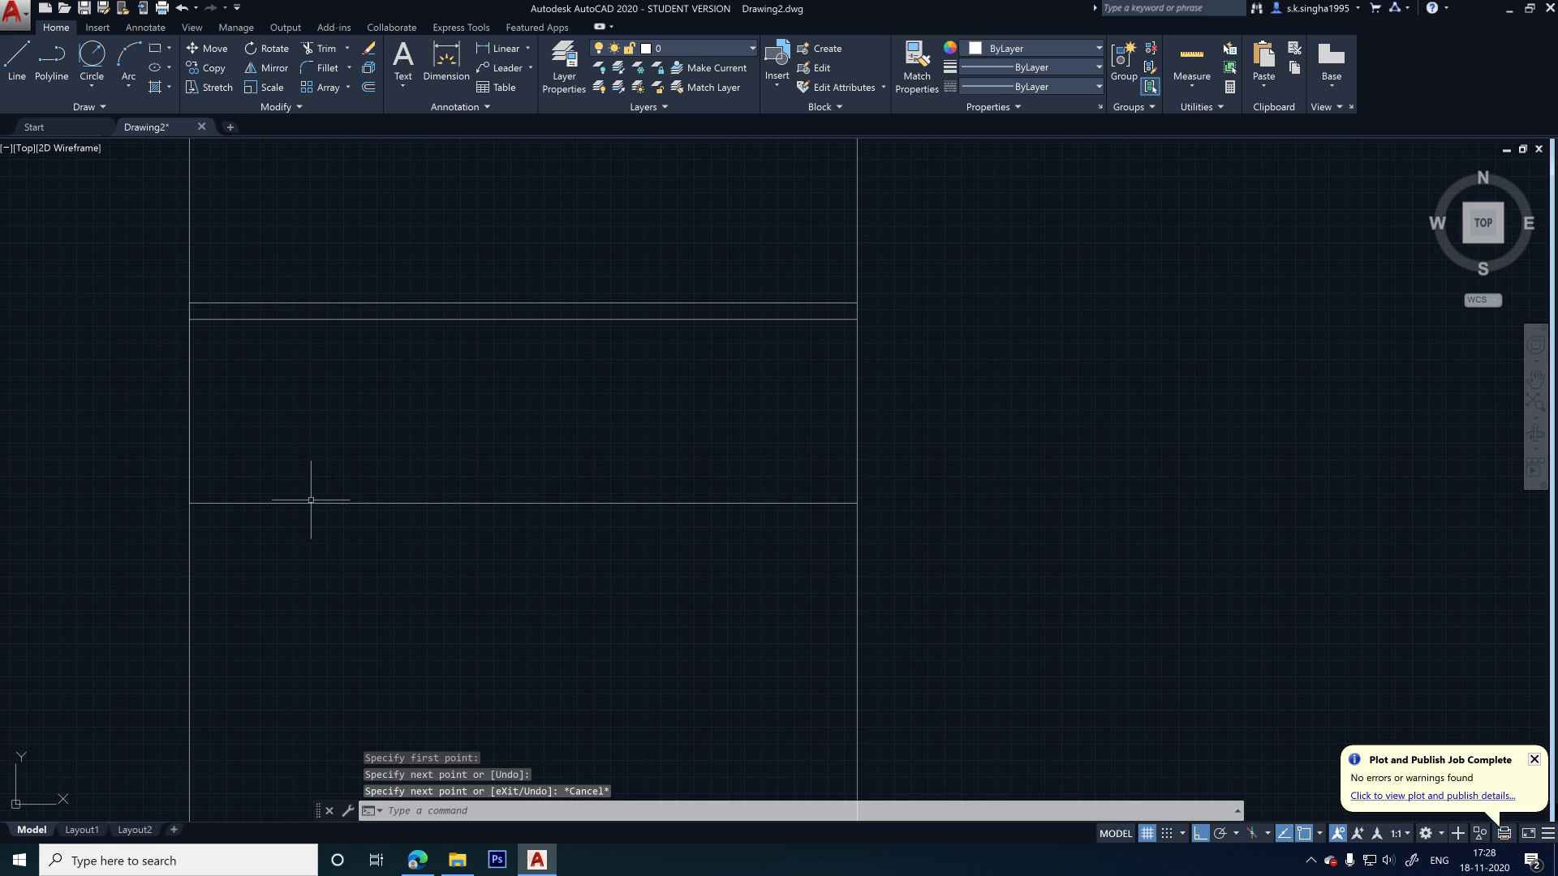
# - Offset the section's short left edge and its bottom edge inward by 50
pyautogui.press('Return')
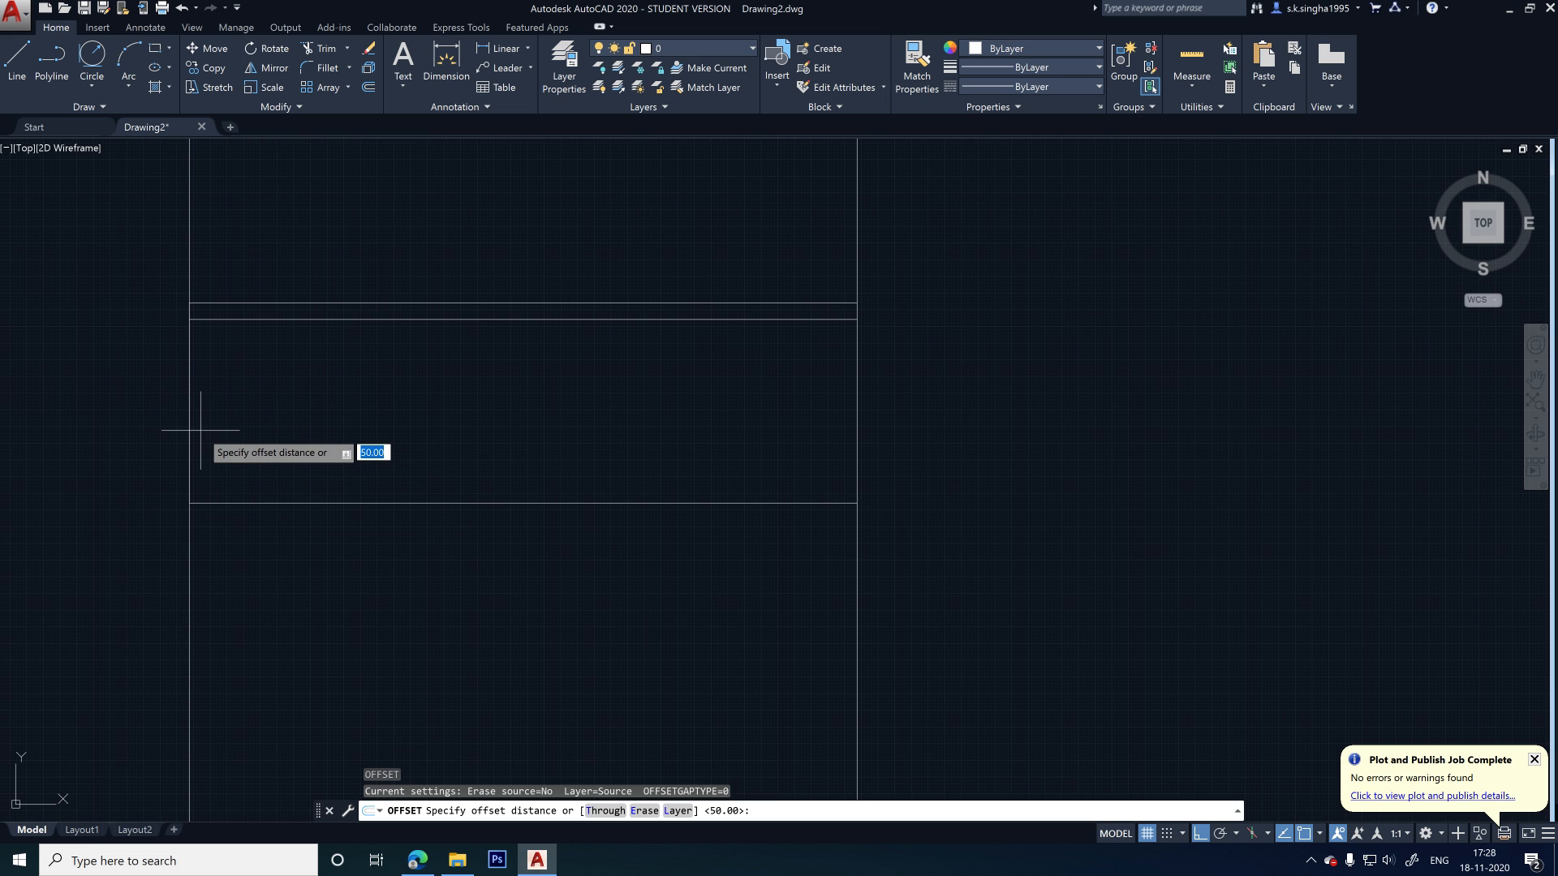
pyautogui.write('50')
pyautogui.press('Return')
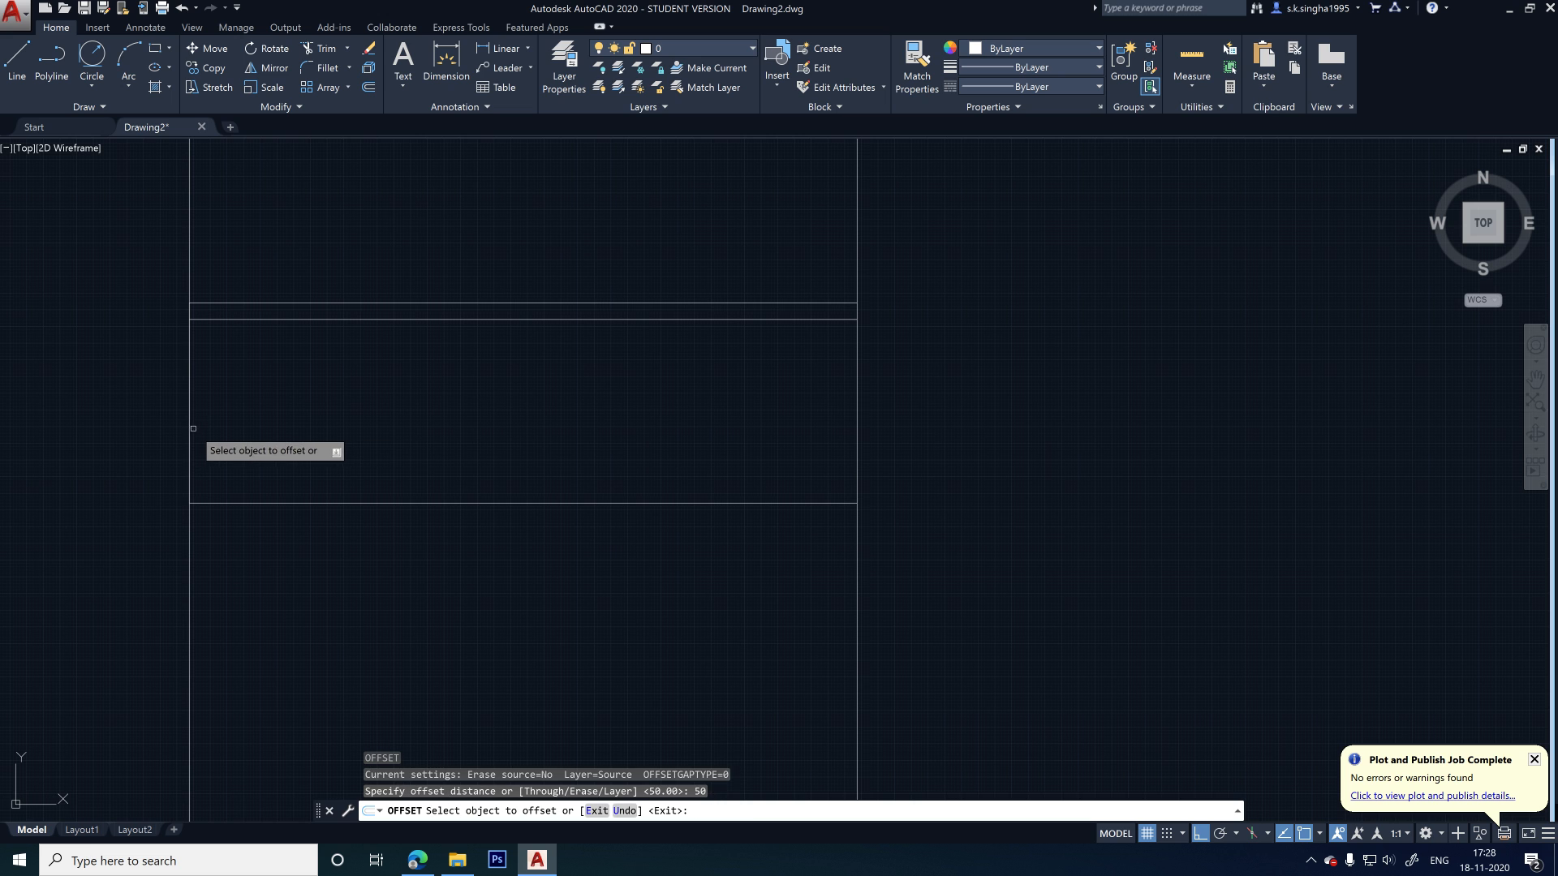
pyautogui.click(190, 430)
pyautogui.click(293, 430)
pyautogui.click(320, 503)
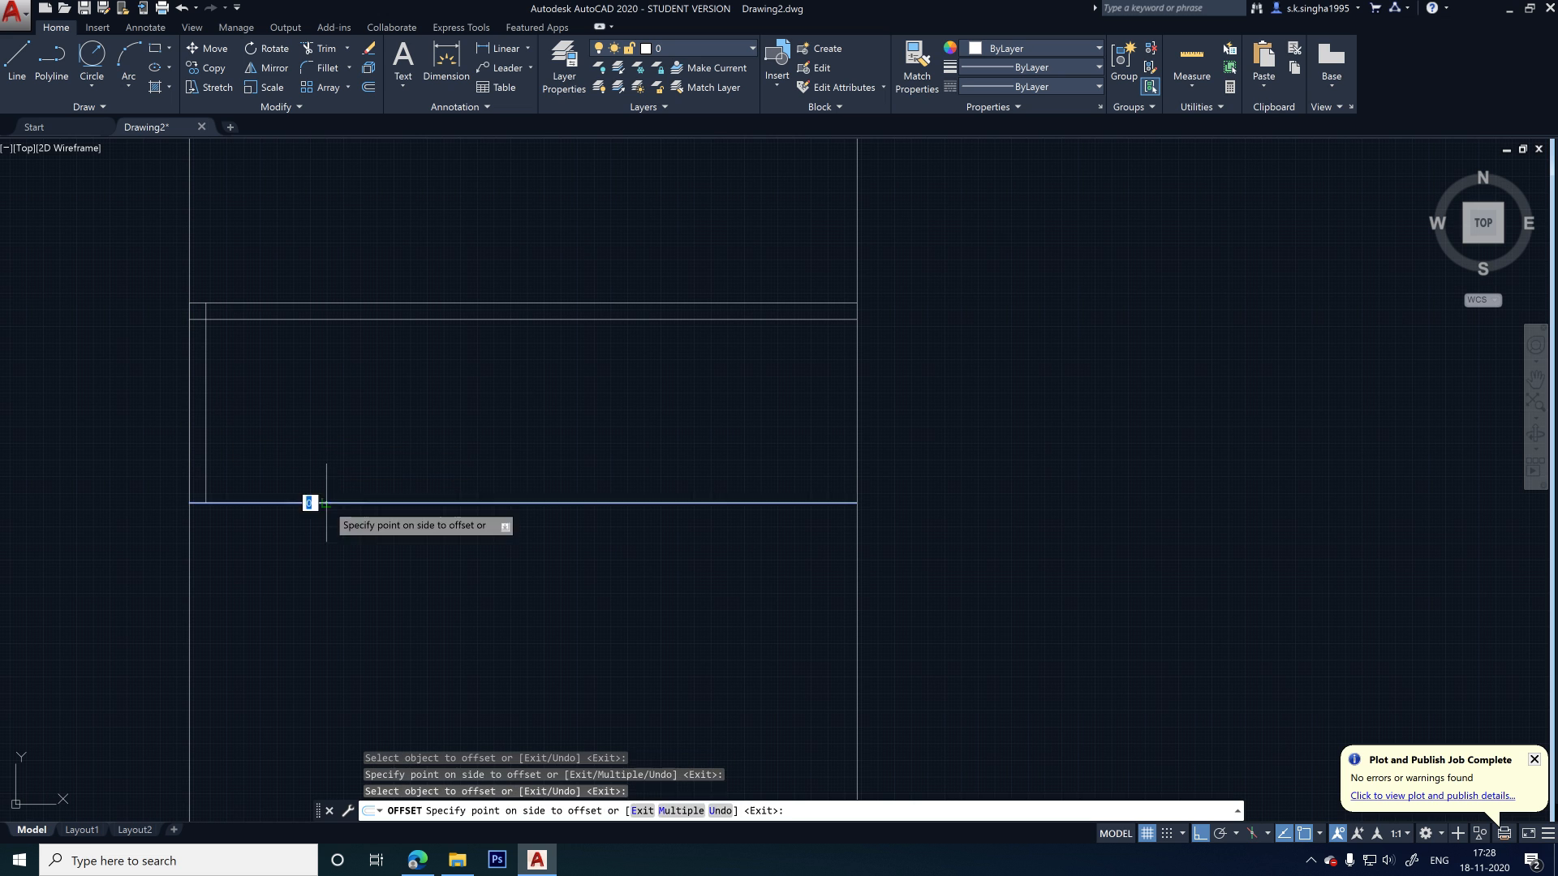
pyautogui.click(329, 479)
pyautogui.press('Escape')
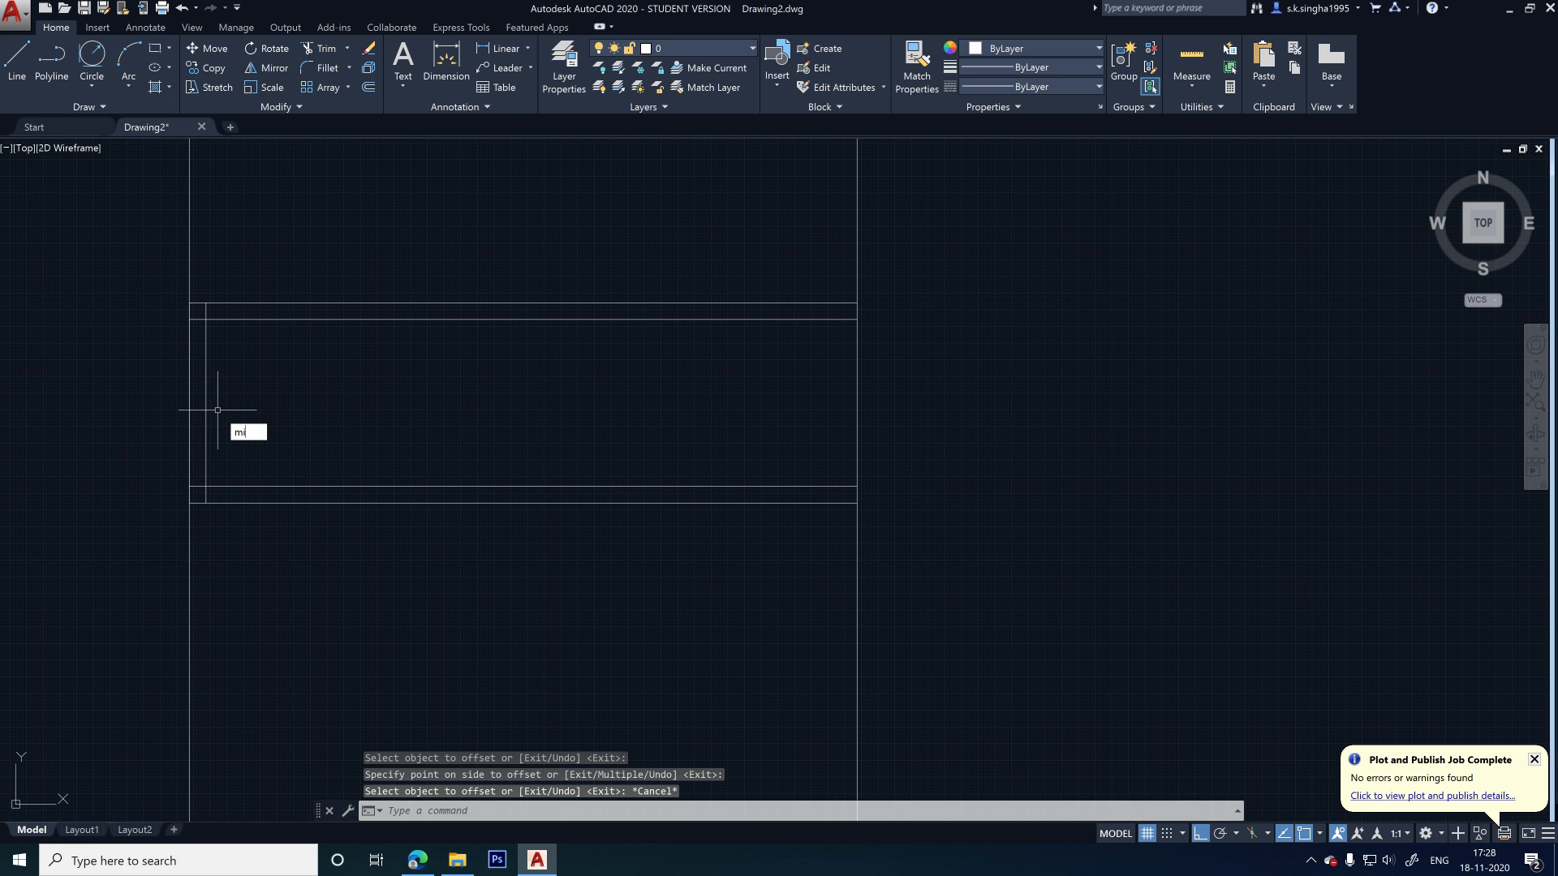
# - Mirror the inner left vertical line about the section's vertical centerline, keeping the original
pyautogui.write('mi')
pyautogui.press('Return')
pyautogui.click(206, 414)
pyautogui.press('Return')
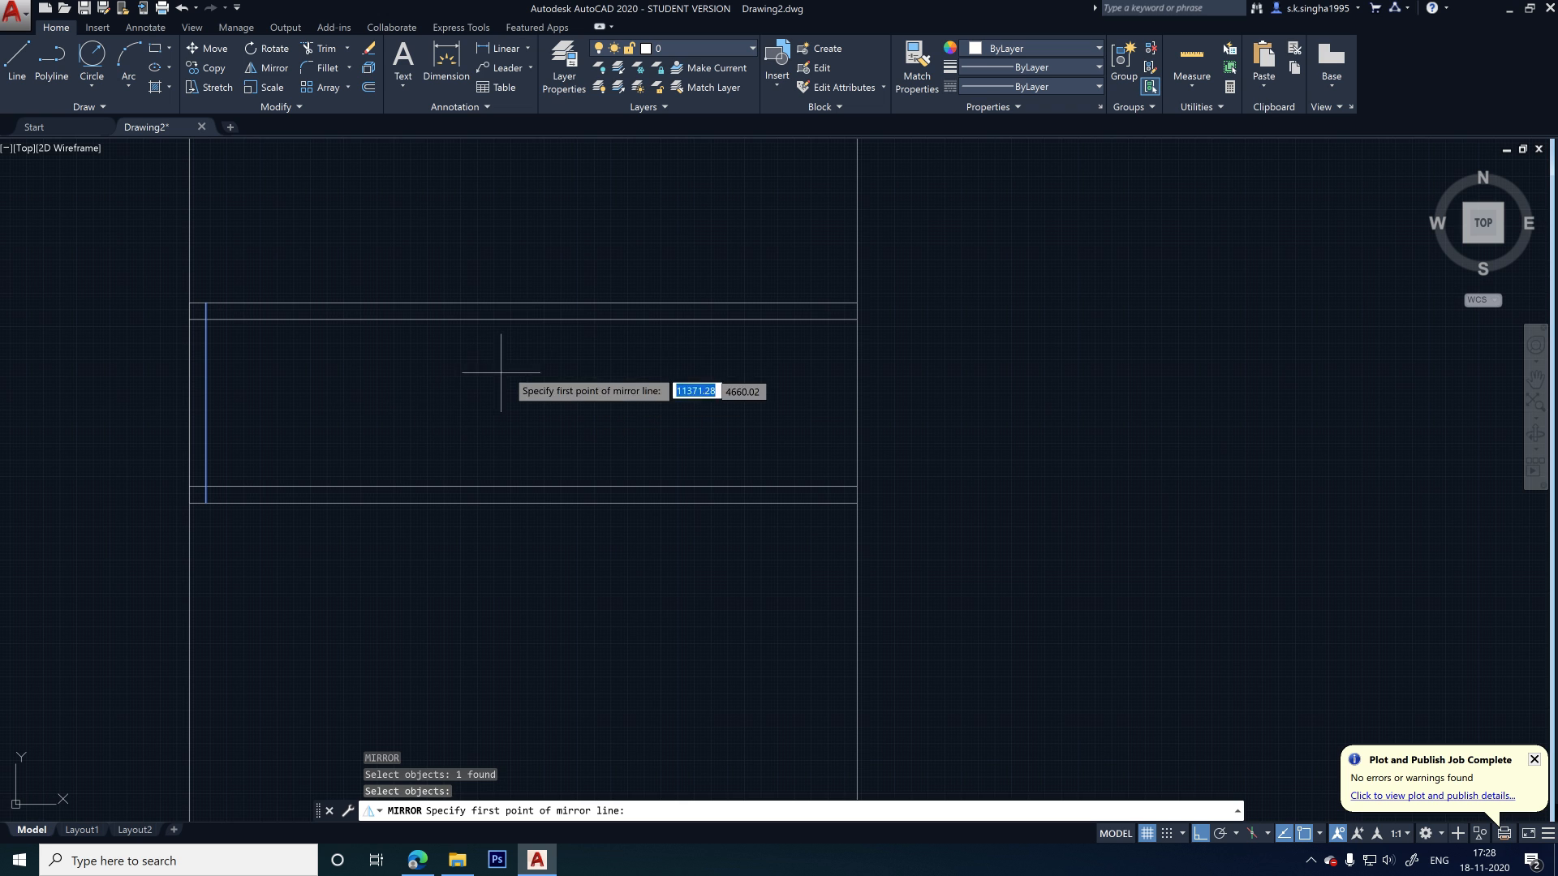
pyautogui.click(524, 320)
pyautogui.click(529, 375)
pyautogui.press('Return')
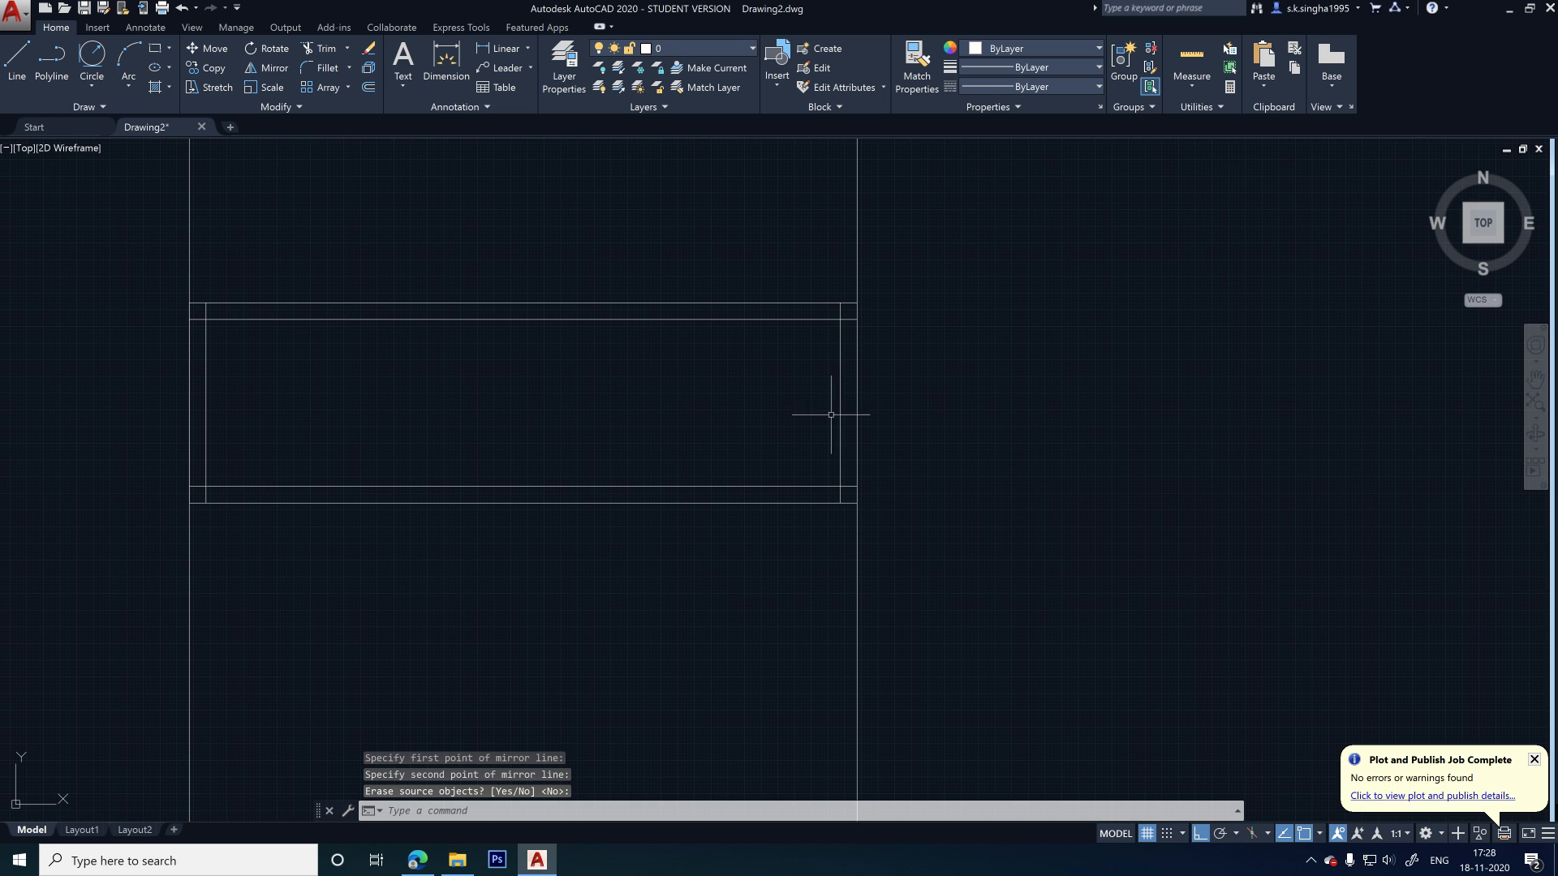
# - Trim the overlapping ends of the inner lines at the section's upper-left corner
pyautogui.write('tr')
pyautogui.press('Return')
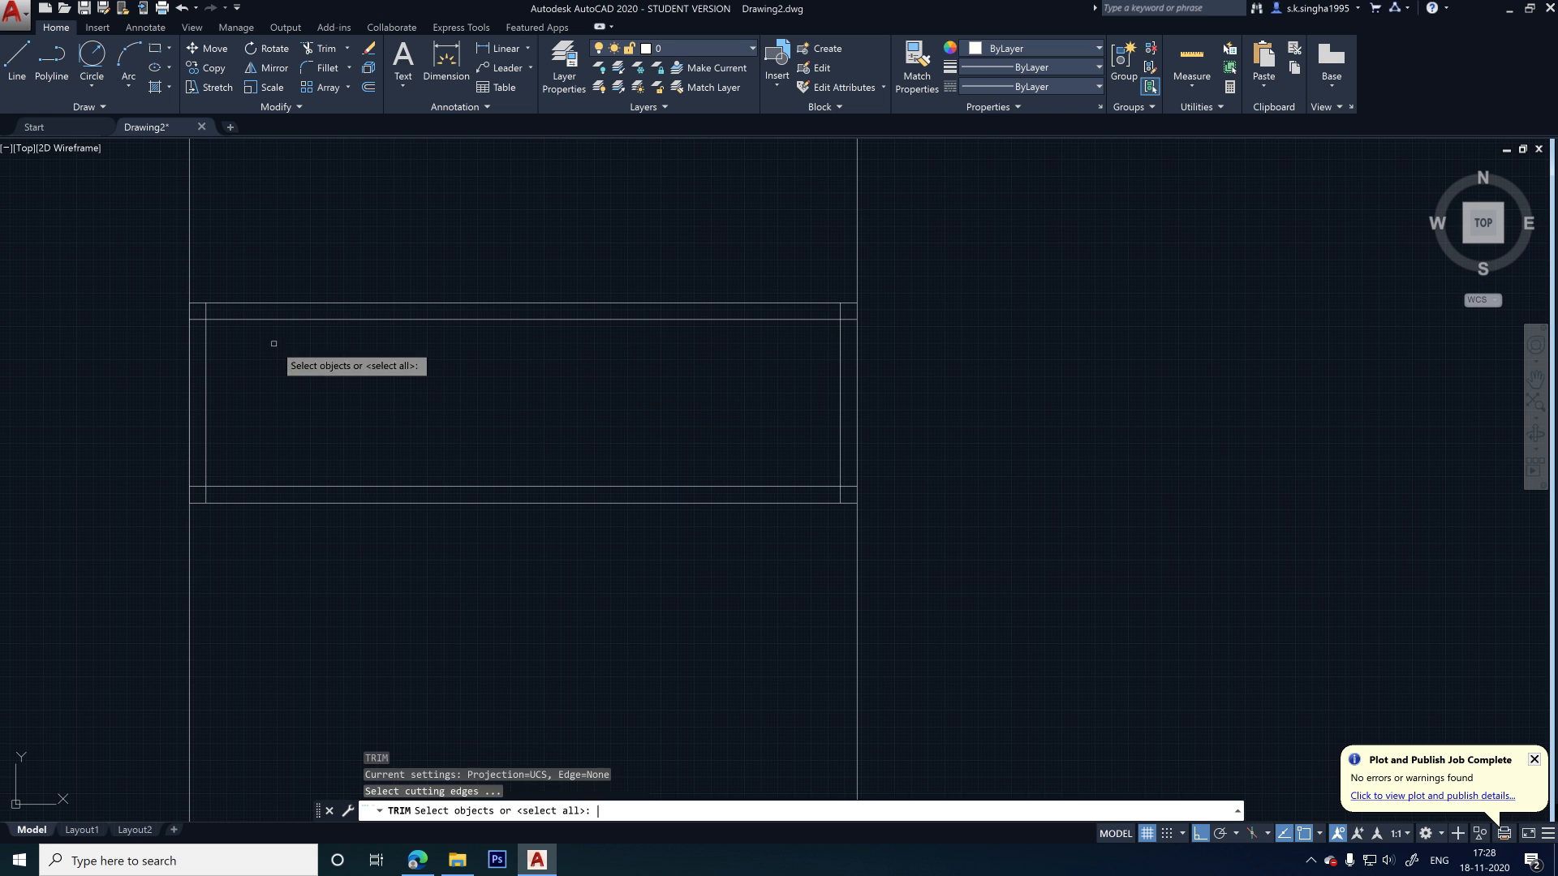
pyautogui.press('Return')
pyautogui.scroll(3, 235, 325)
pyautogui.scroll(3, 66, 302)
pyautogui.click(66, 303)
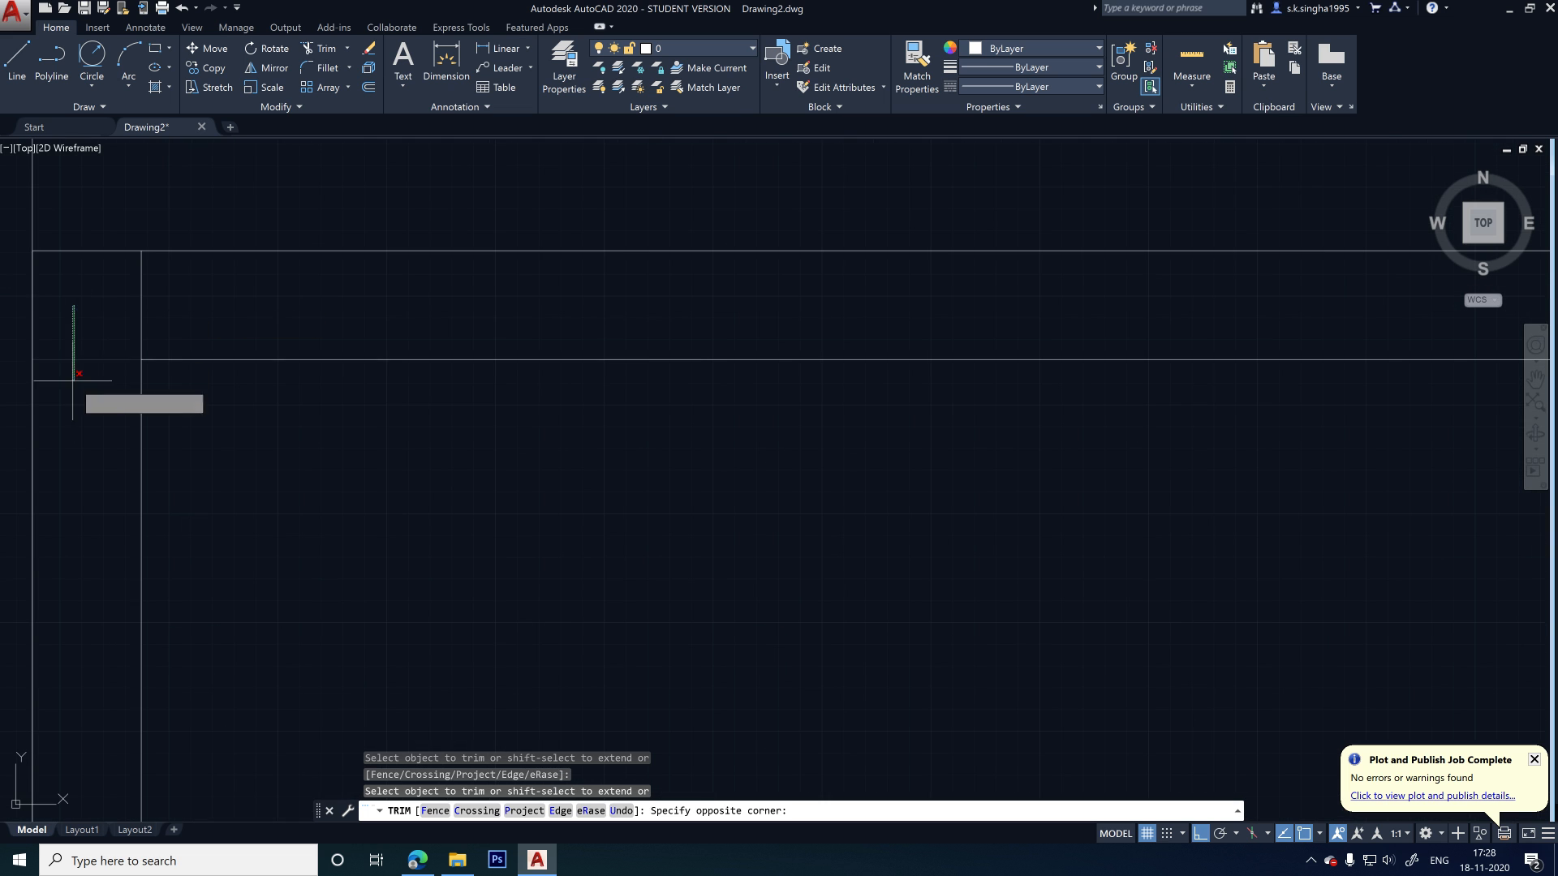
pyautogui.click(72, 388)
# - Trim the overlapping ends of the inner lines at the section's upper-right corner
pyautogui.scroll(-3, 167, 311)
pyautogui.scroll(4, 1074, 314)
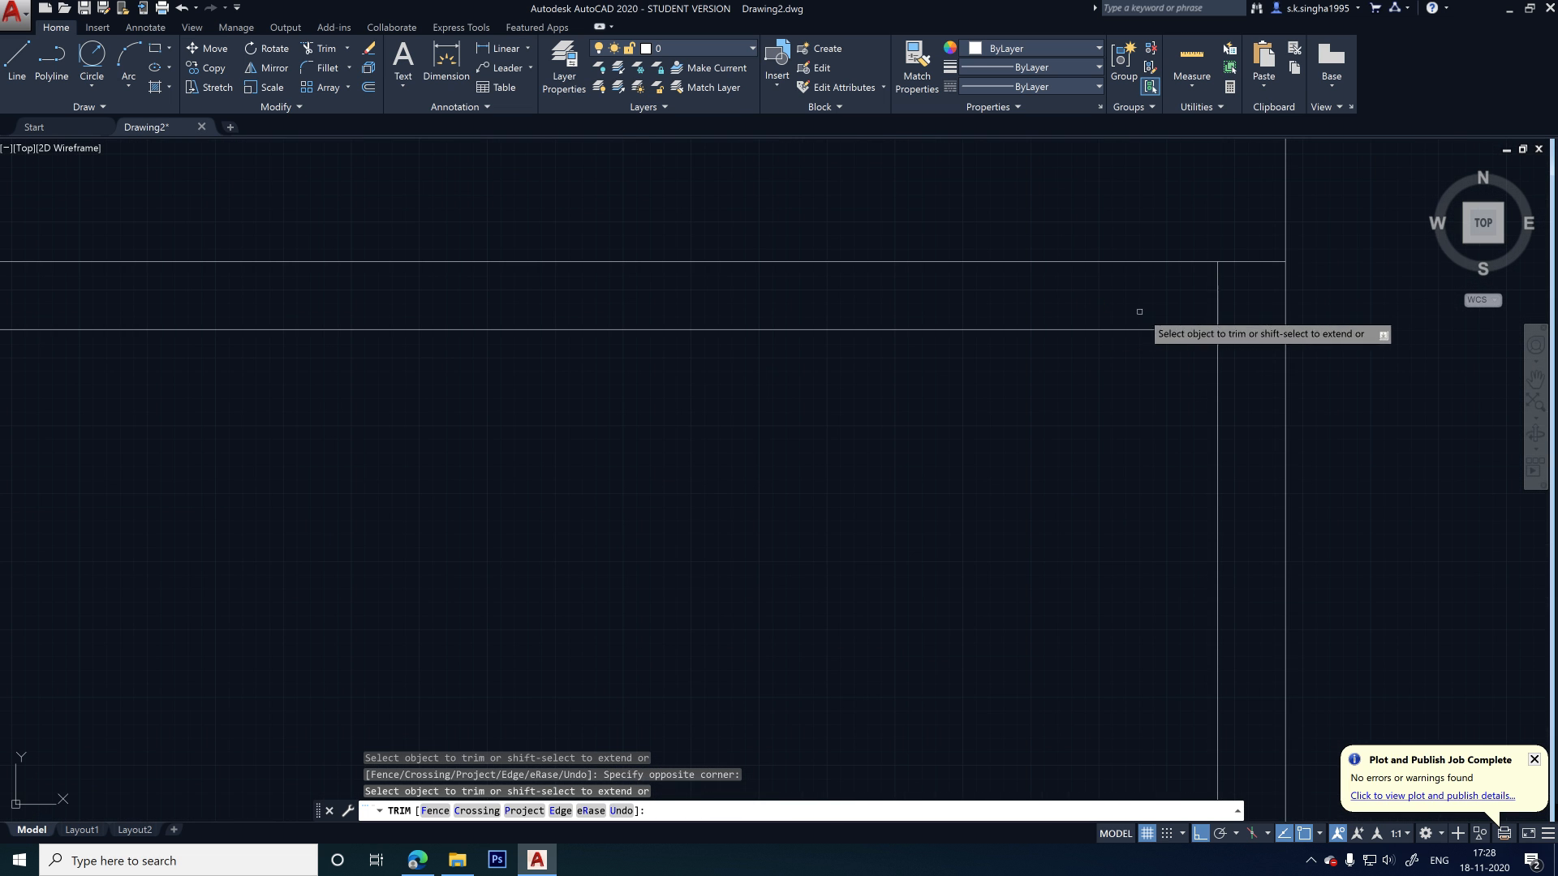
pyautogui.click(1234, 295)
pyautogui.click(1195, 315)
pyautogui.click(1278, 319)
pyautogui.click(1263, 355)
# - Trim the overlapping inner line ends at both lower corners to complete the inner rectangle
pyautogui.scroll(-4, 1153, 300)
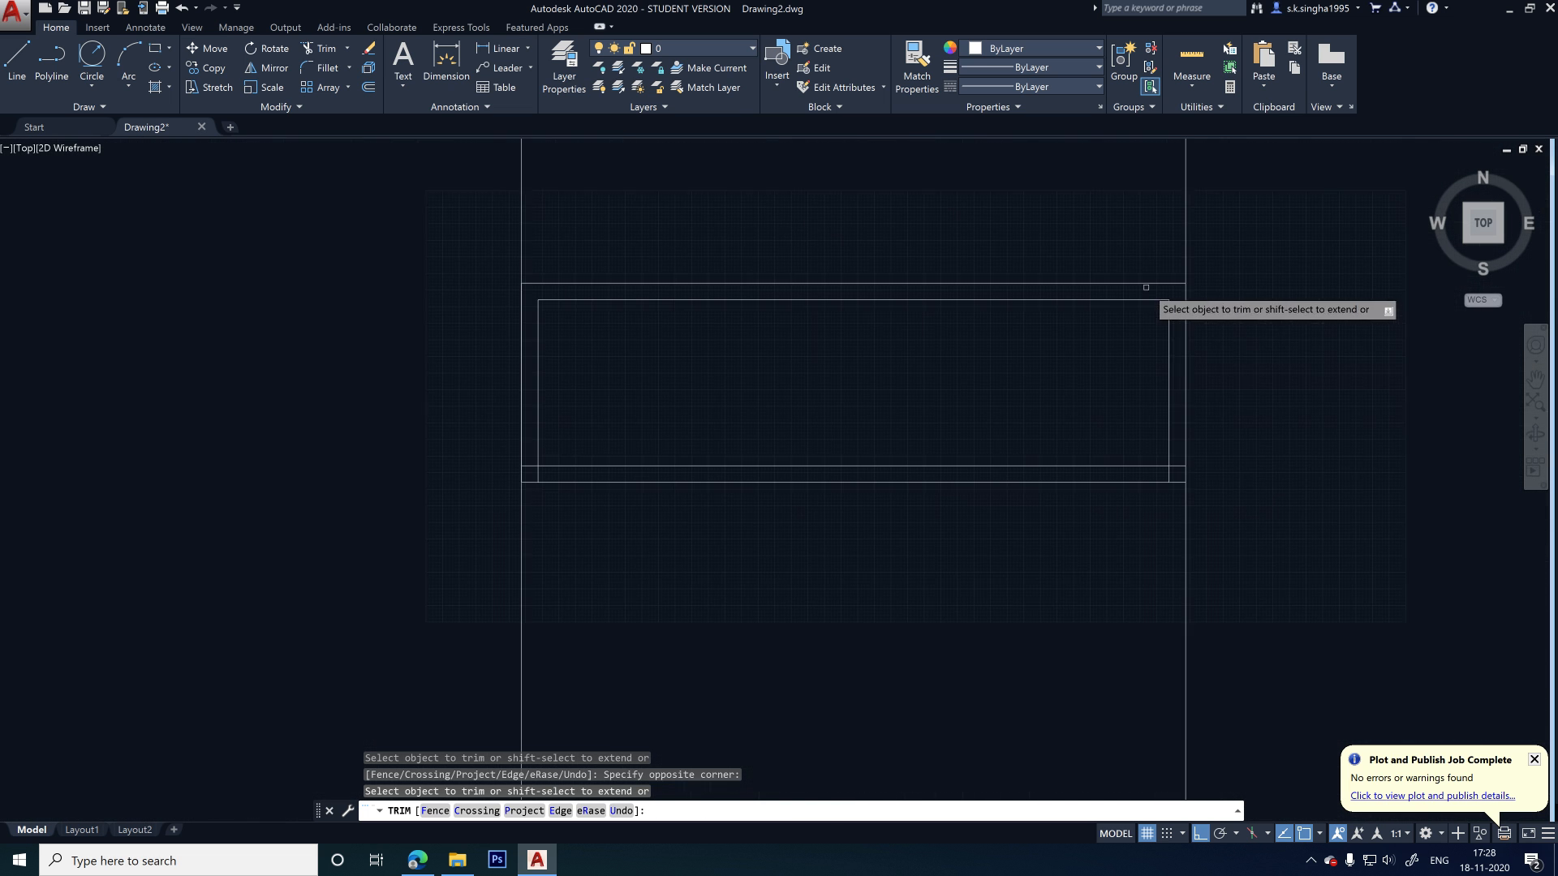
pyautogui.scroll(4, 1179, 461)
pyautogui.click(1144, 509)
pyautogui.click(1124, 523)
pyautogui.scroll(-4, 1164, 504)
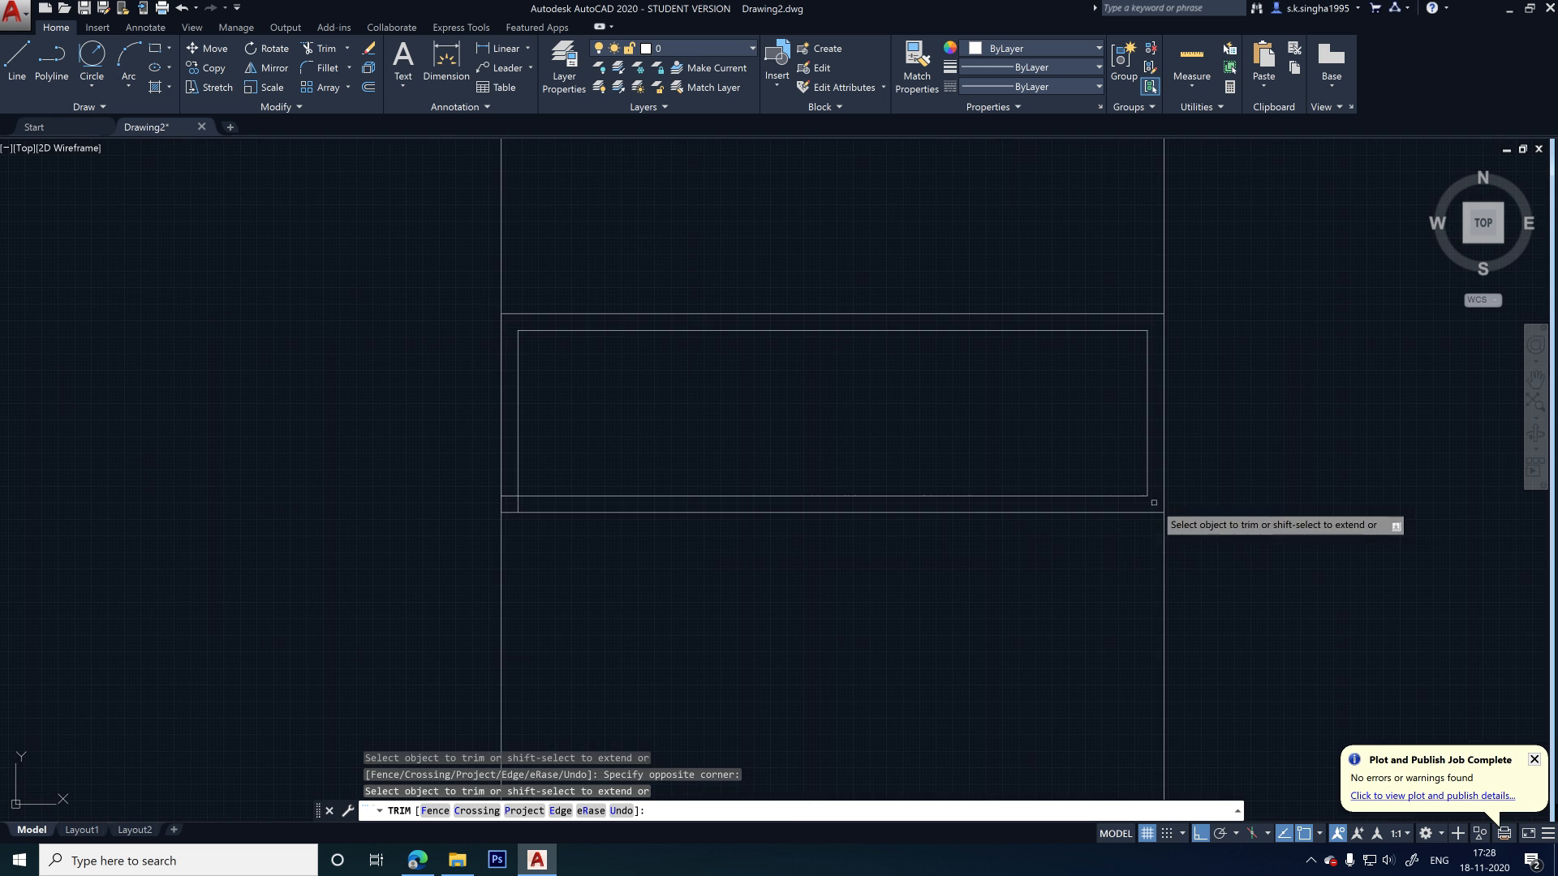
pyautogui.scroll(4, 455, 491)
pyautogui.click(410, 454)
pyautogui.click(397, 491)
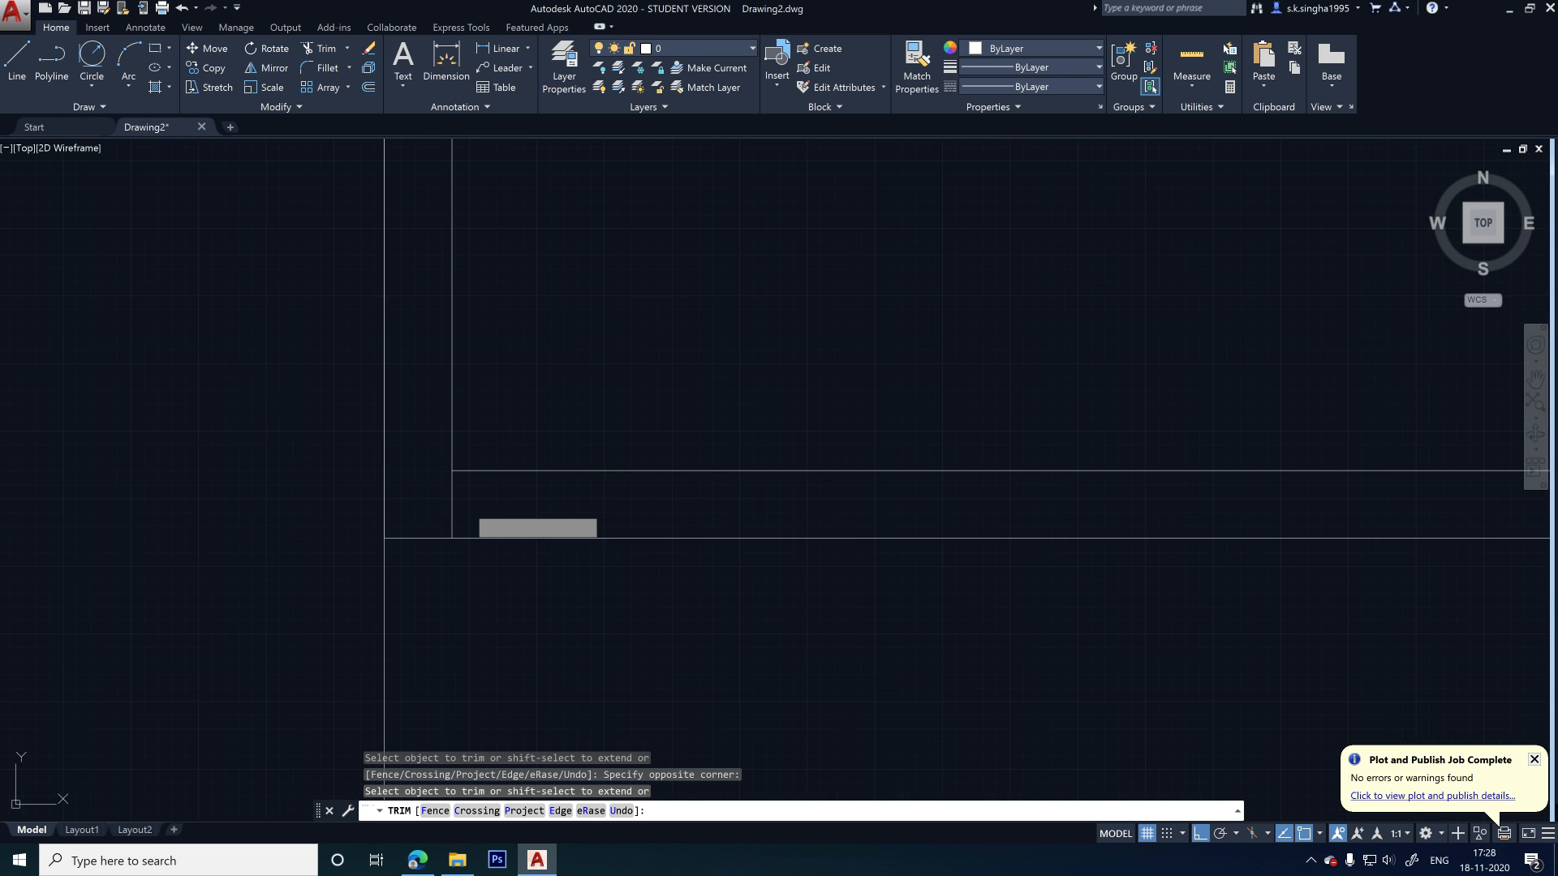
pyautogui.scroll(-4, 439, 487)
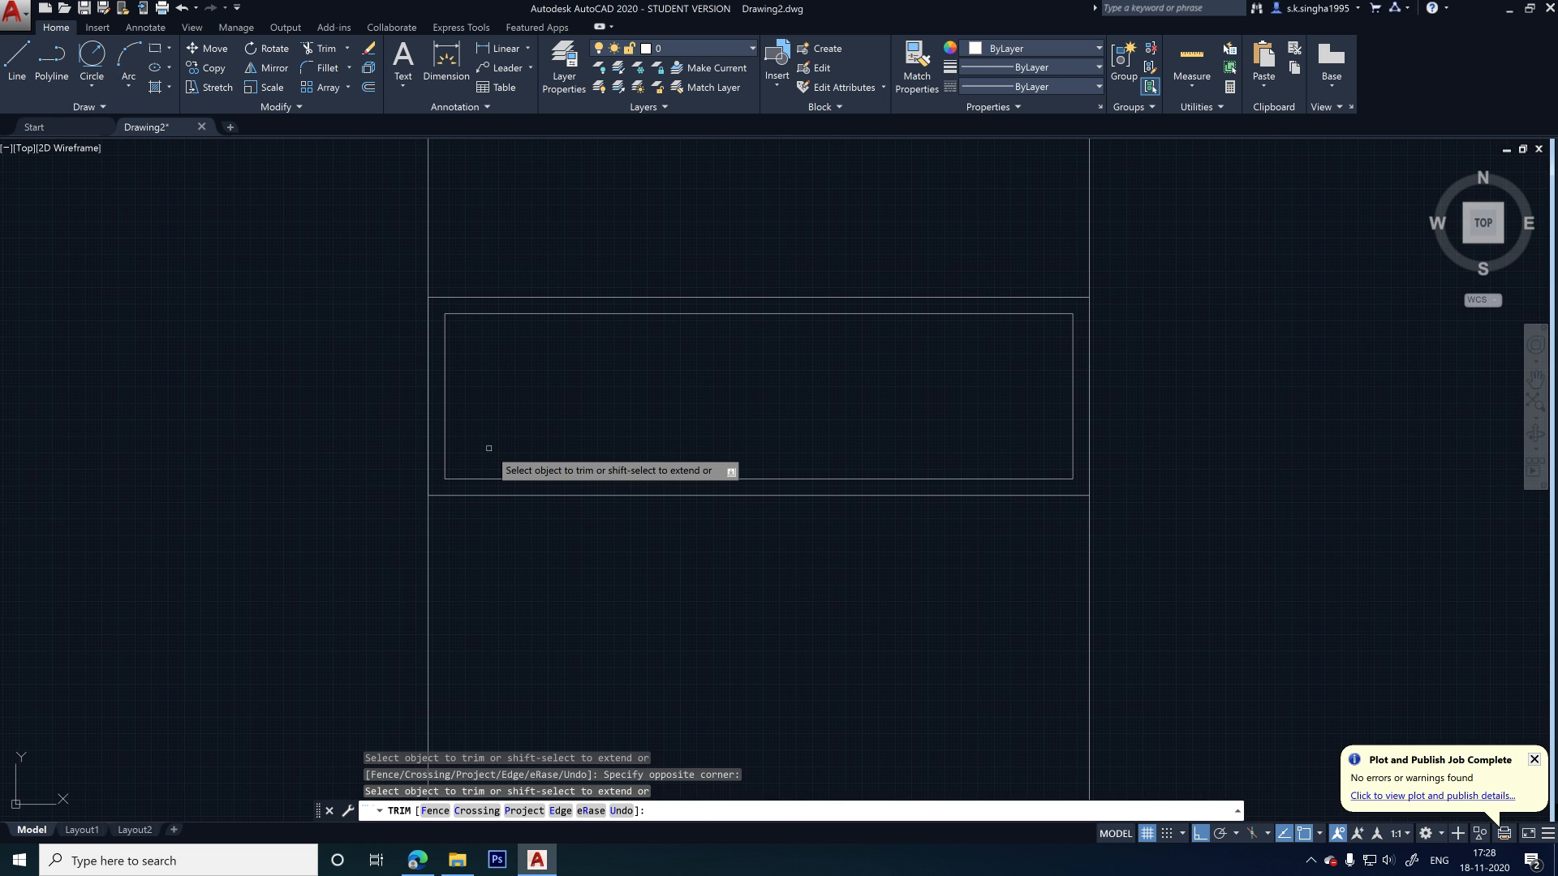
pyautogui.scroll(-4, 487, 448)
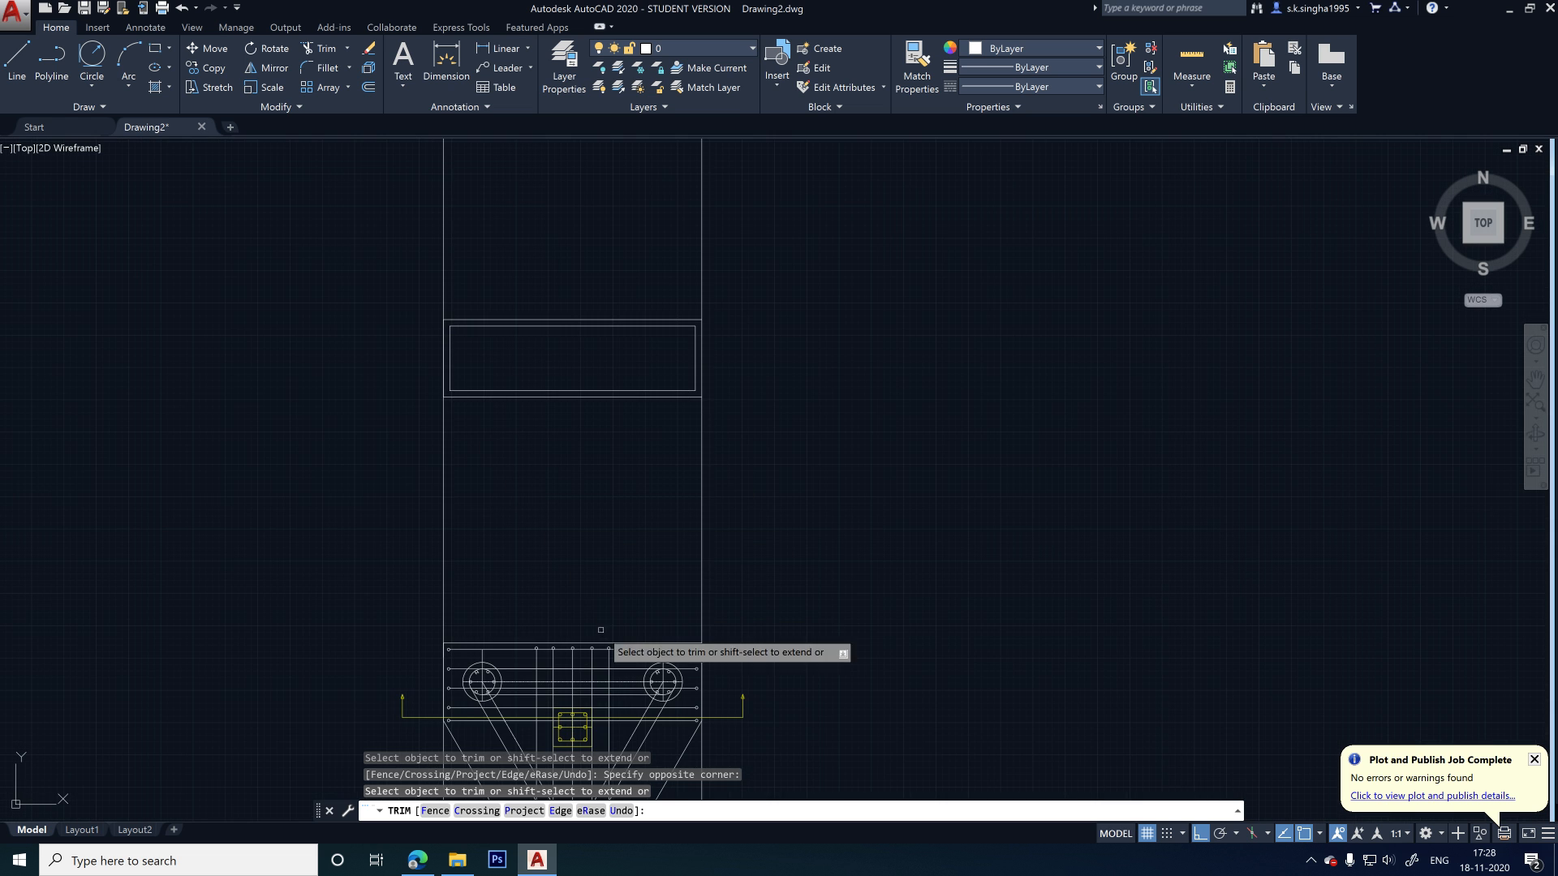
pyautogui.press('Escape')
# - Examine the reinforcement bars in the yellow square column and the surrounding plan view
pyautogui.scroll(4, 603, 739)
pyautogui.scroll(-2, 448, 514)
pyautogui.scroll(4, 481, 627)
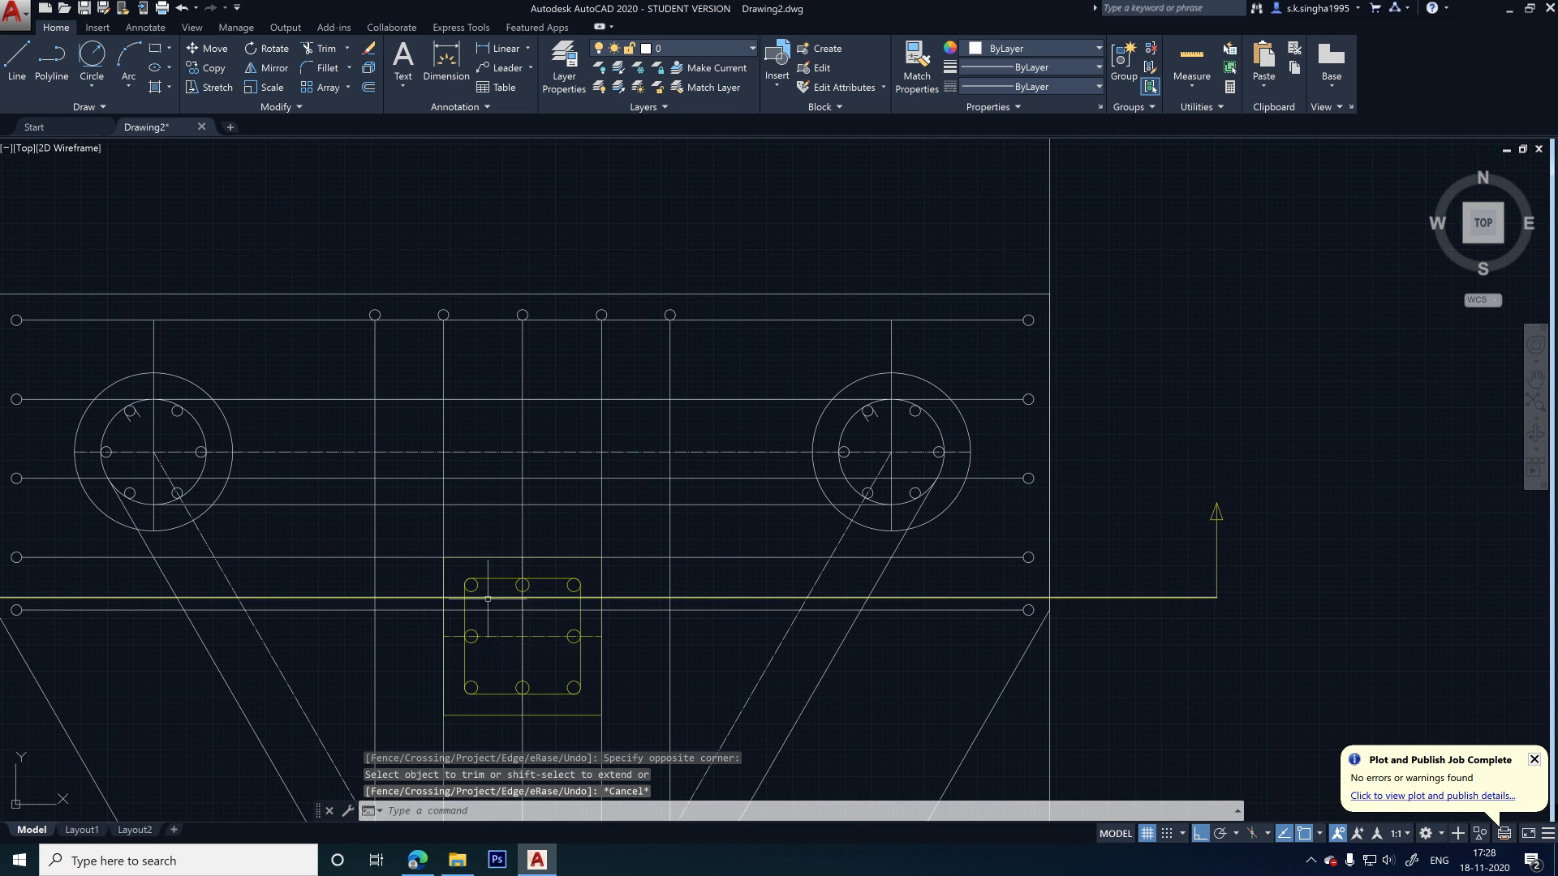
pyautogui.scroll(-4, 487, 552)
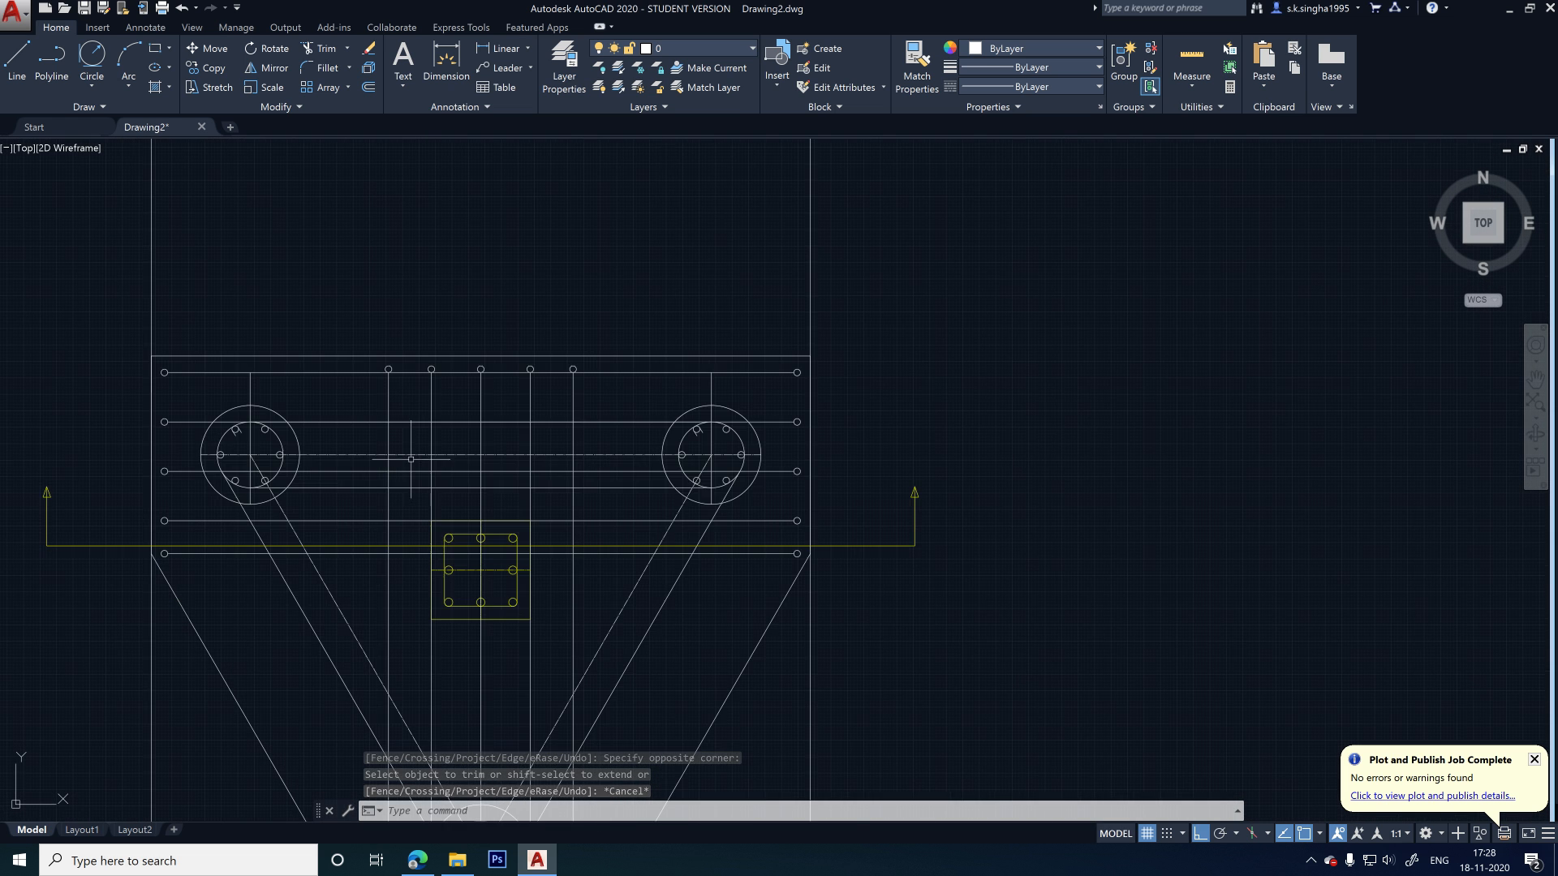
pyautogui.scroll(4, 666, 690)
pyautogui.scroll(4, 358, 522)
pyautogui.scroll(-4, 381, 527)
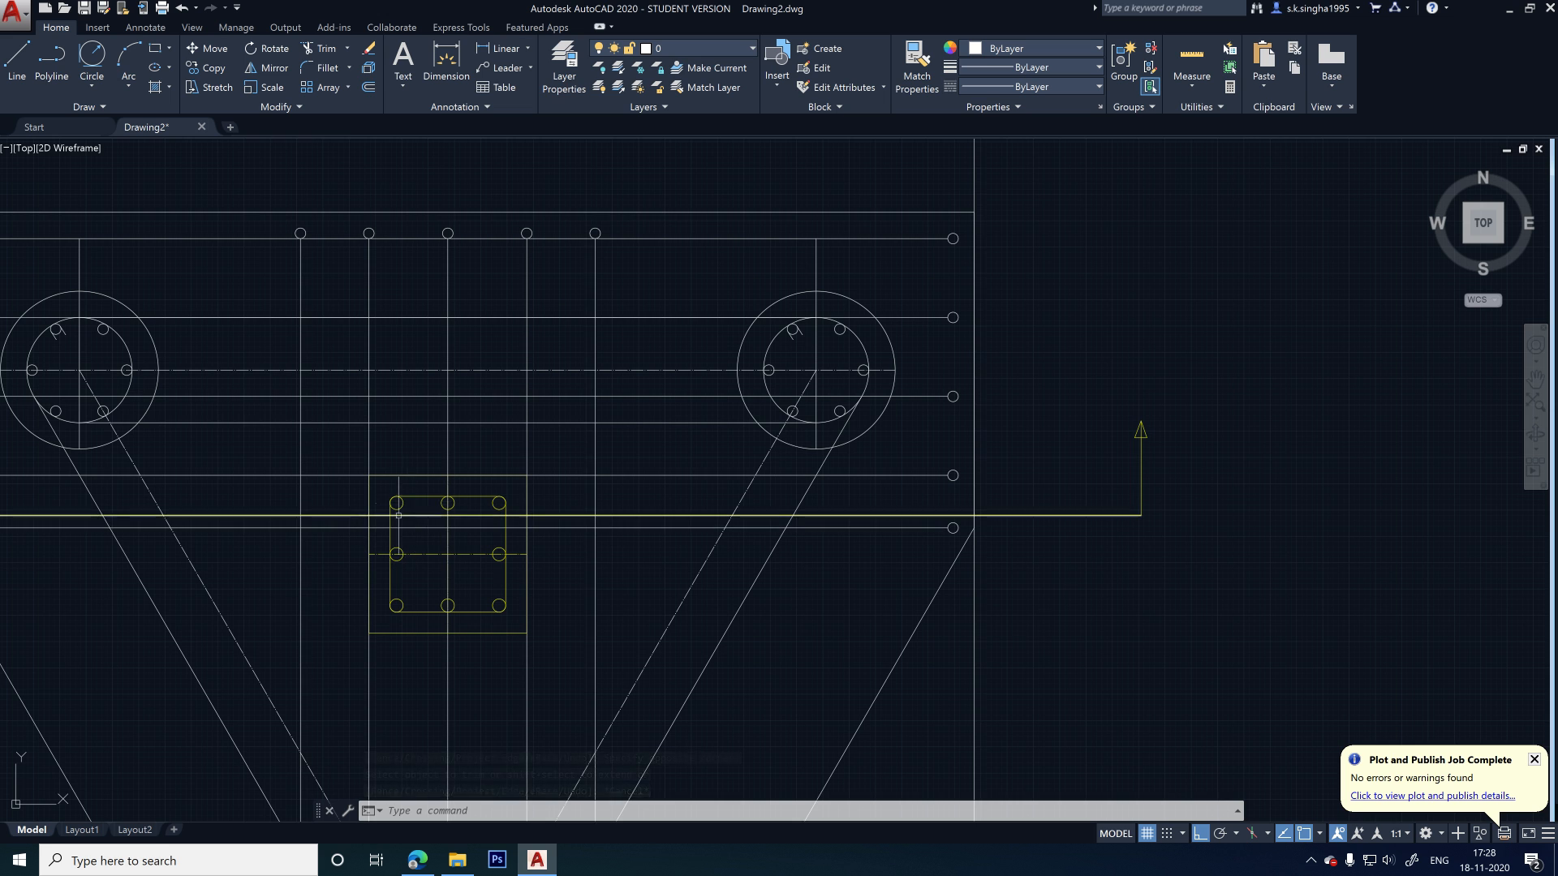
pyautogui.scroll(4, 394, 506)
pyautogui.scroll(4, 394, 506)
pyautogui.scroll(-4, 499, 554)
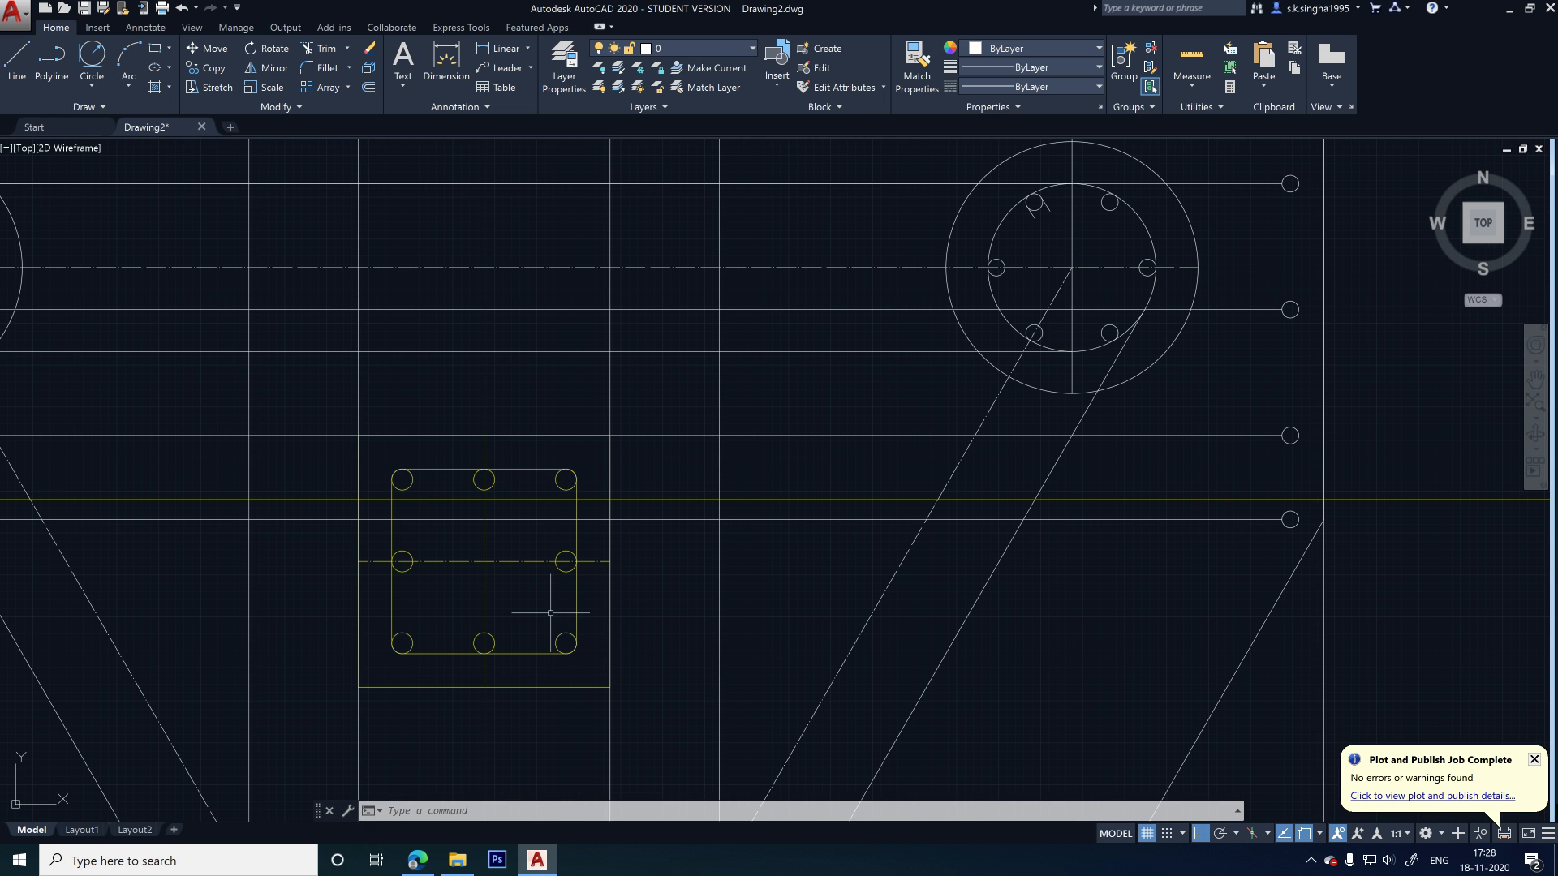
pyautogui.scroll(-6, 550, 613)
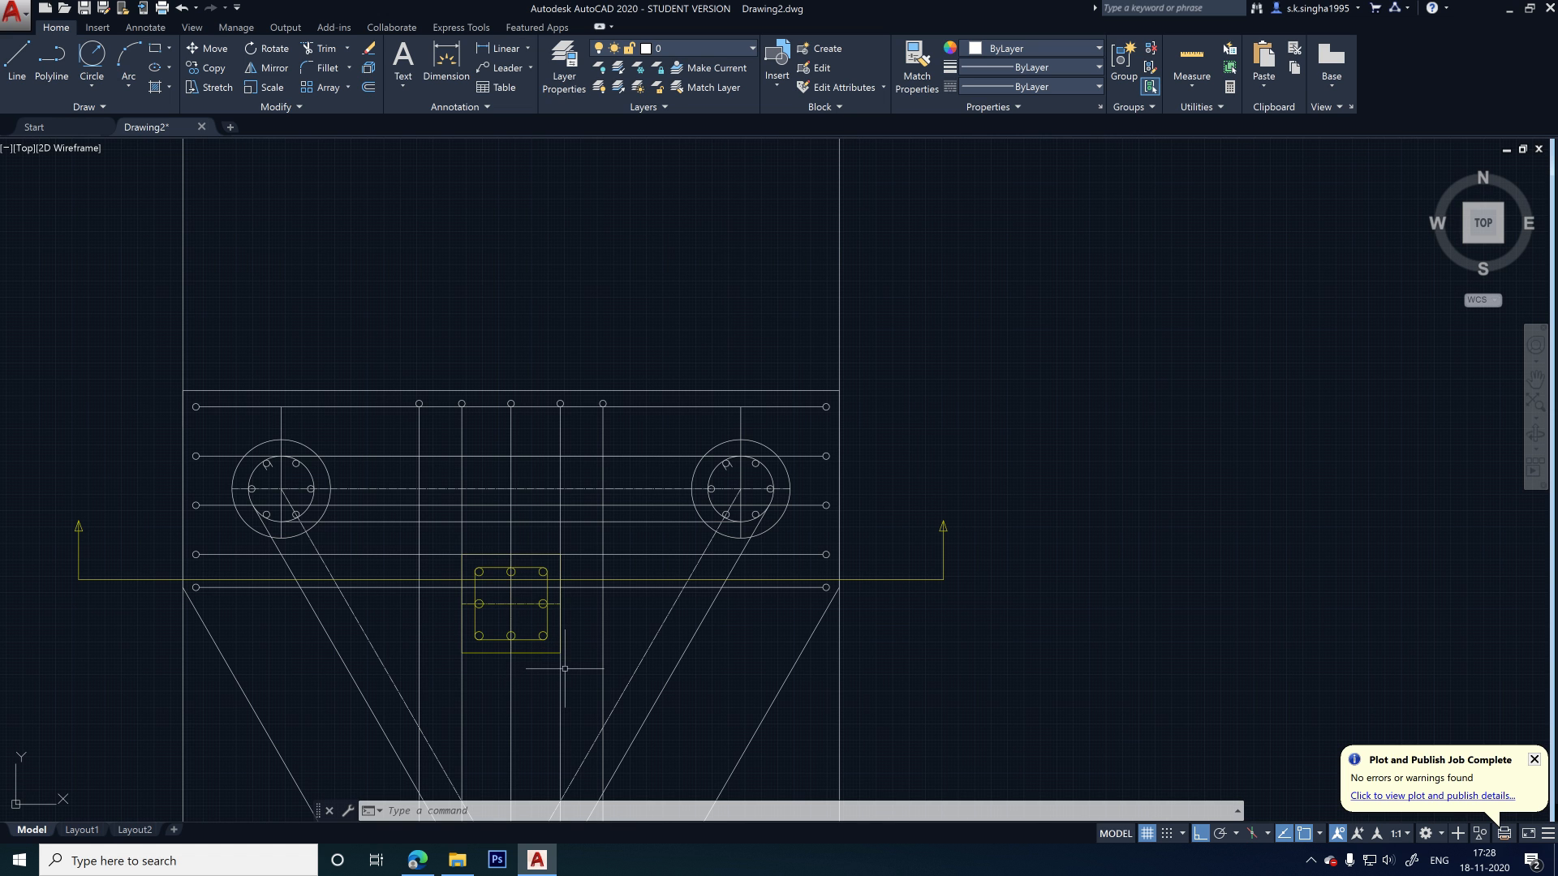
# - Draw a vertical construction line through the centre of the yellow column's upper-left reinforcement bar
pyautogui.press('Escape')
pyautogui.press('Escape')
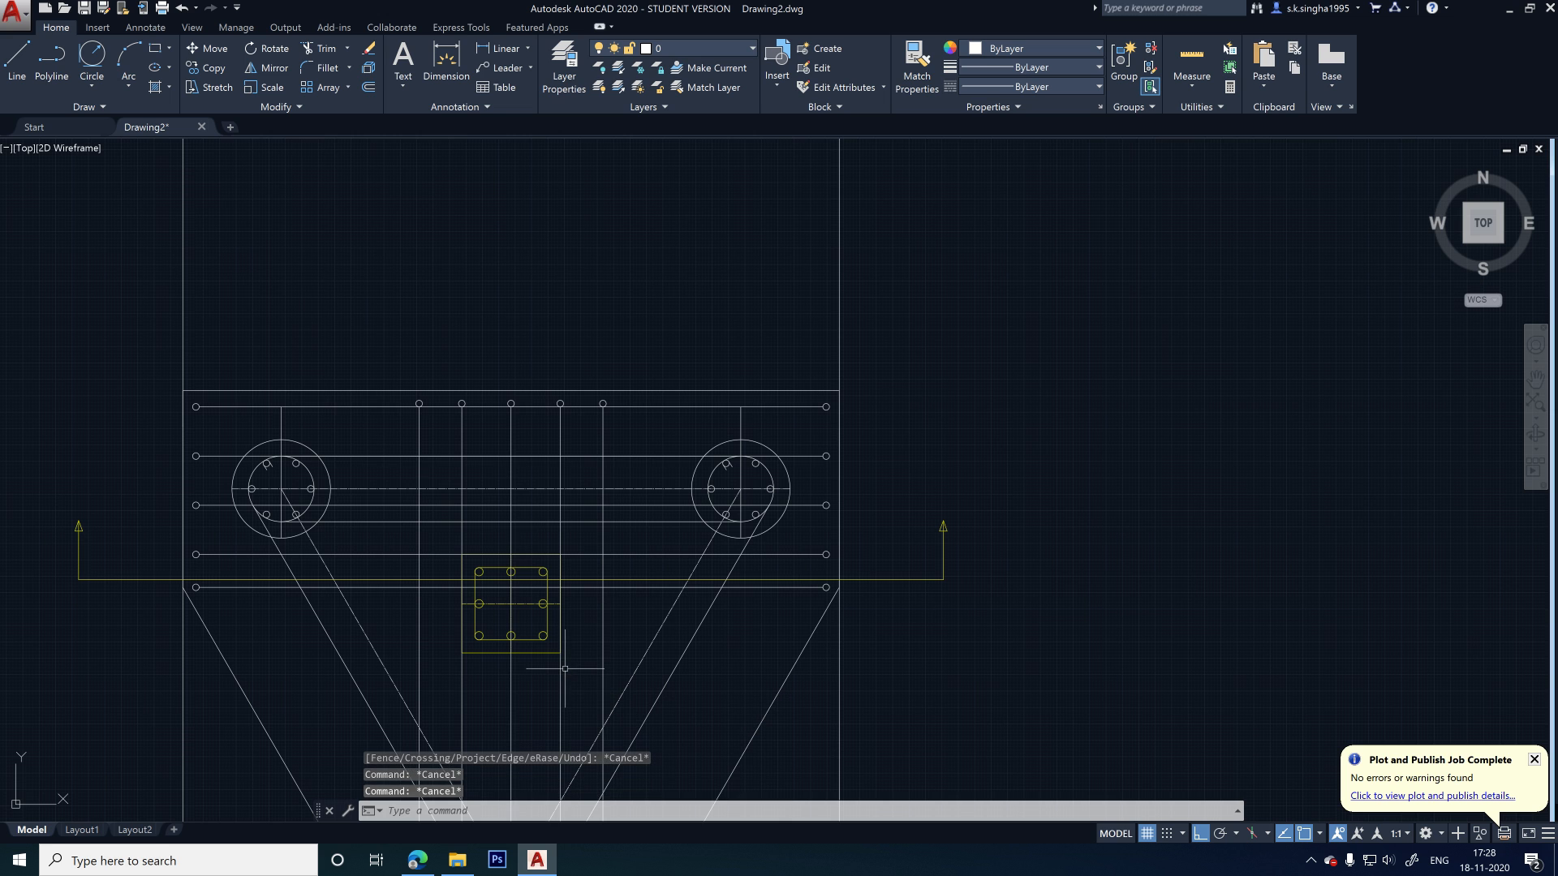
pyautogui.write('xl')
pyautogui.press('Return')
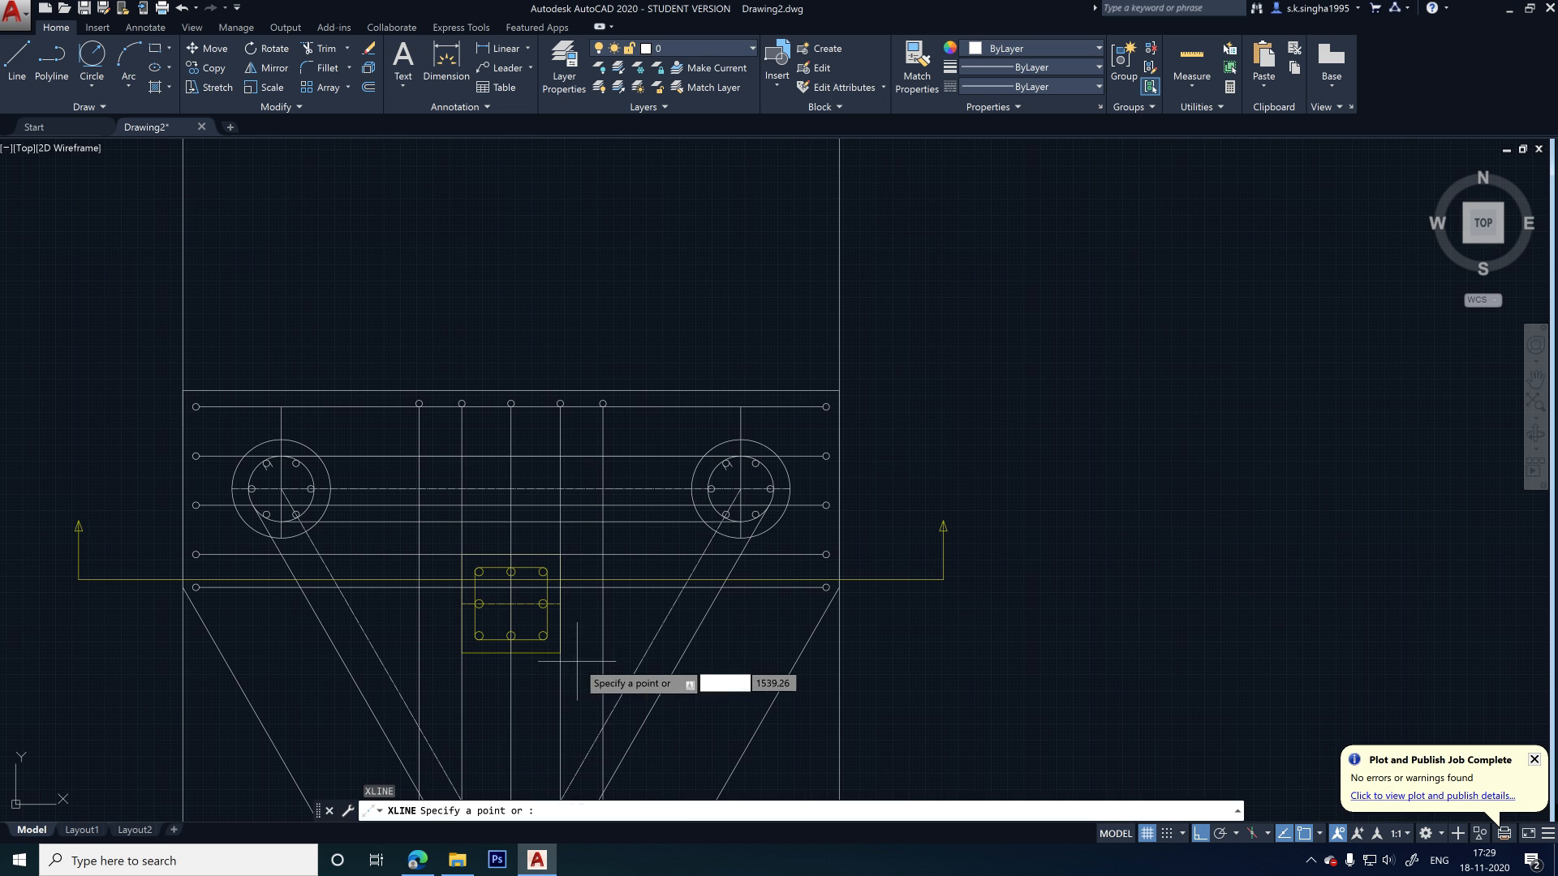
pyautogui.scroll(2, 499, 621)
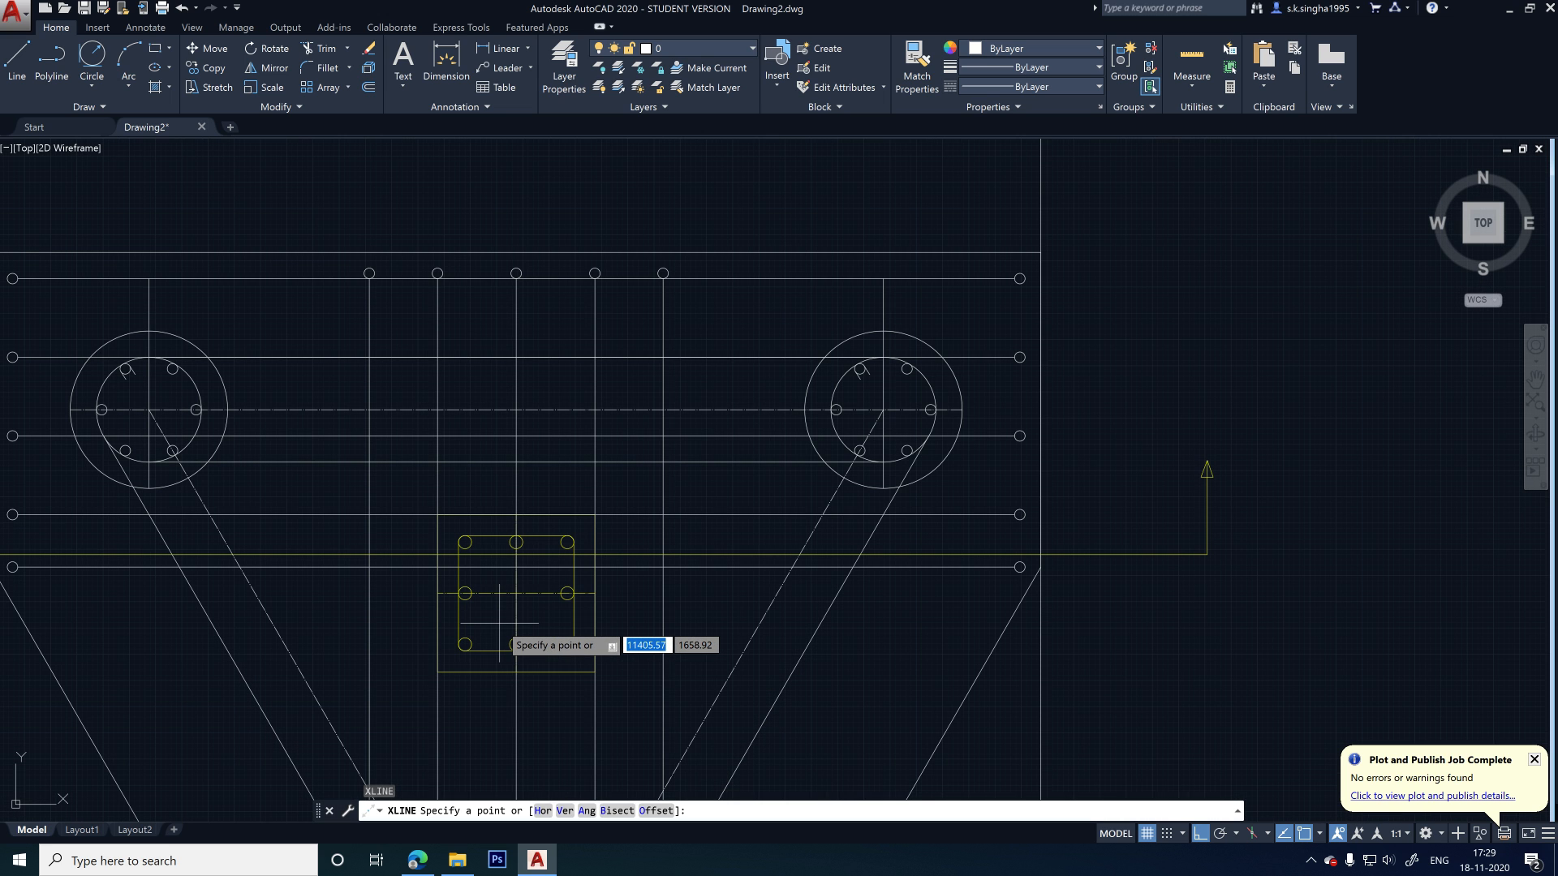
pyautogui.scroll(2, 500, 623)
pyautogui.scroll(2, 455, 501)
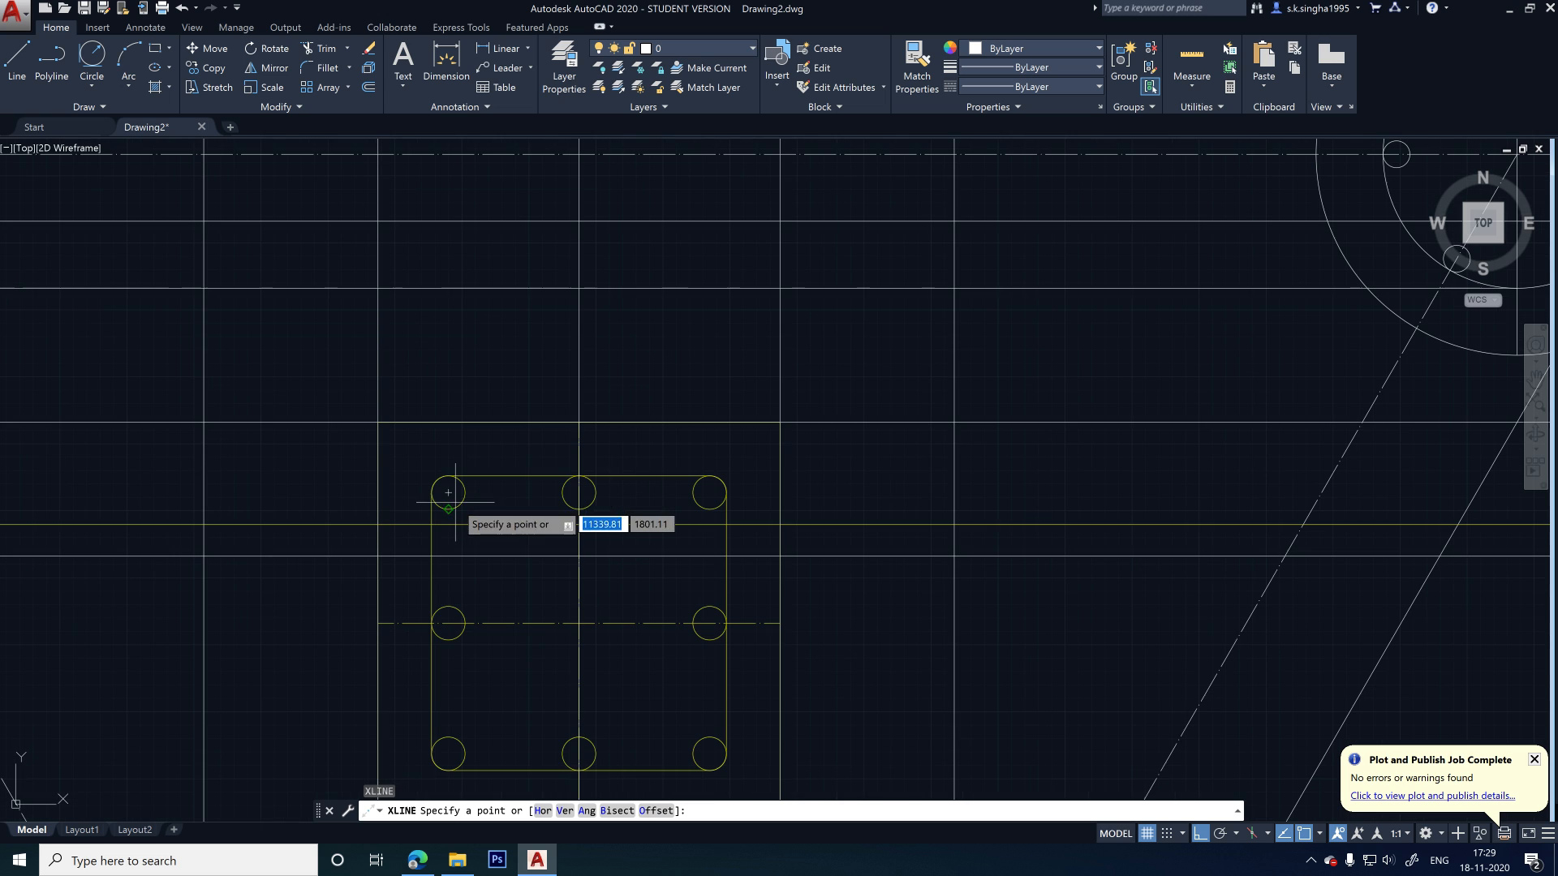
pyautogui.click(448, 492)
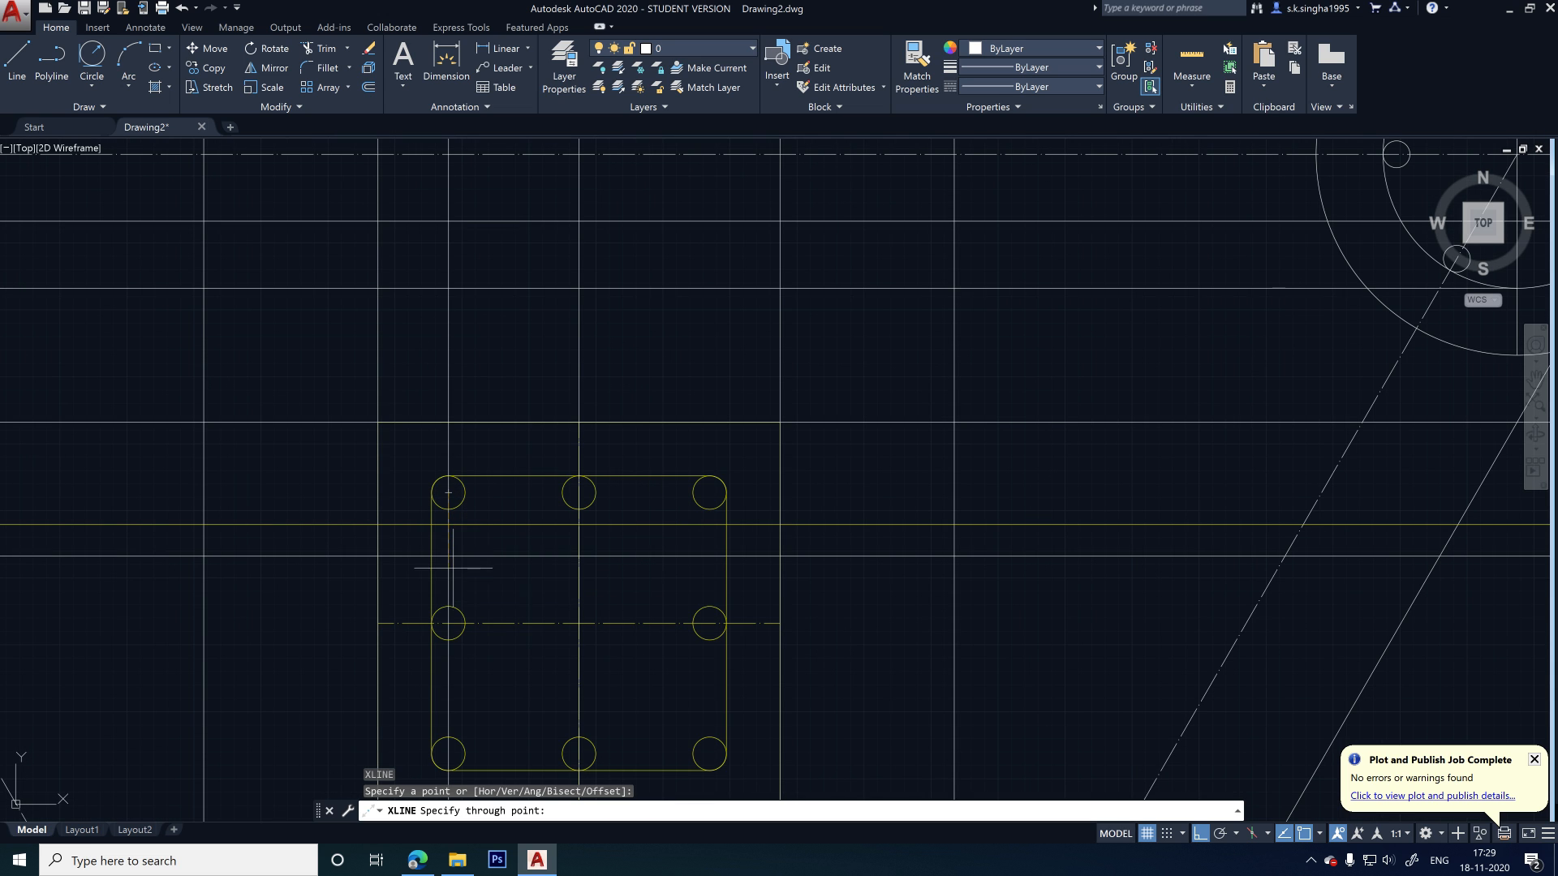
pyautogui.click(448, 609)
pyautogui.press('Return')
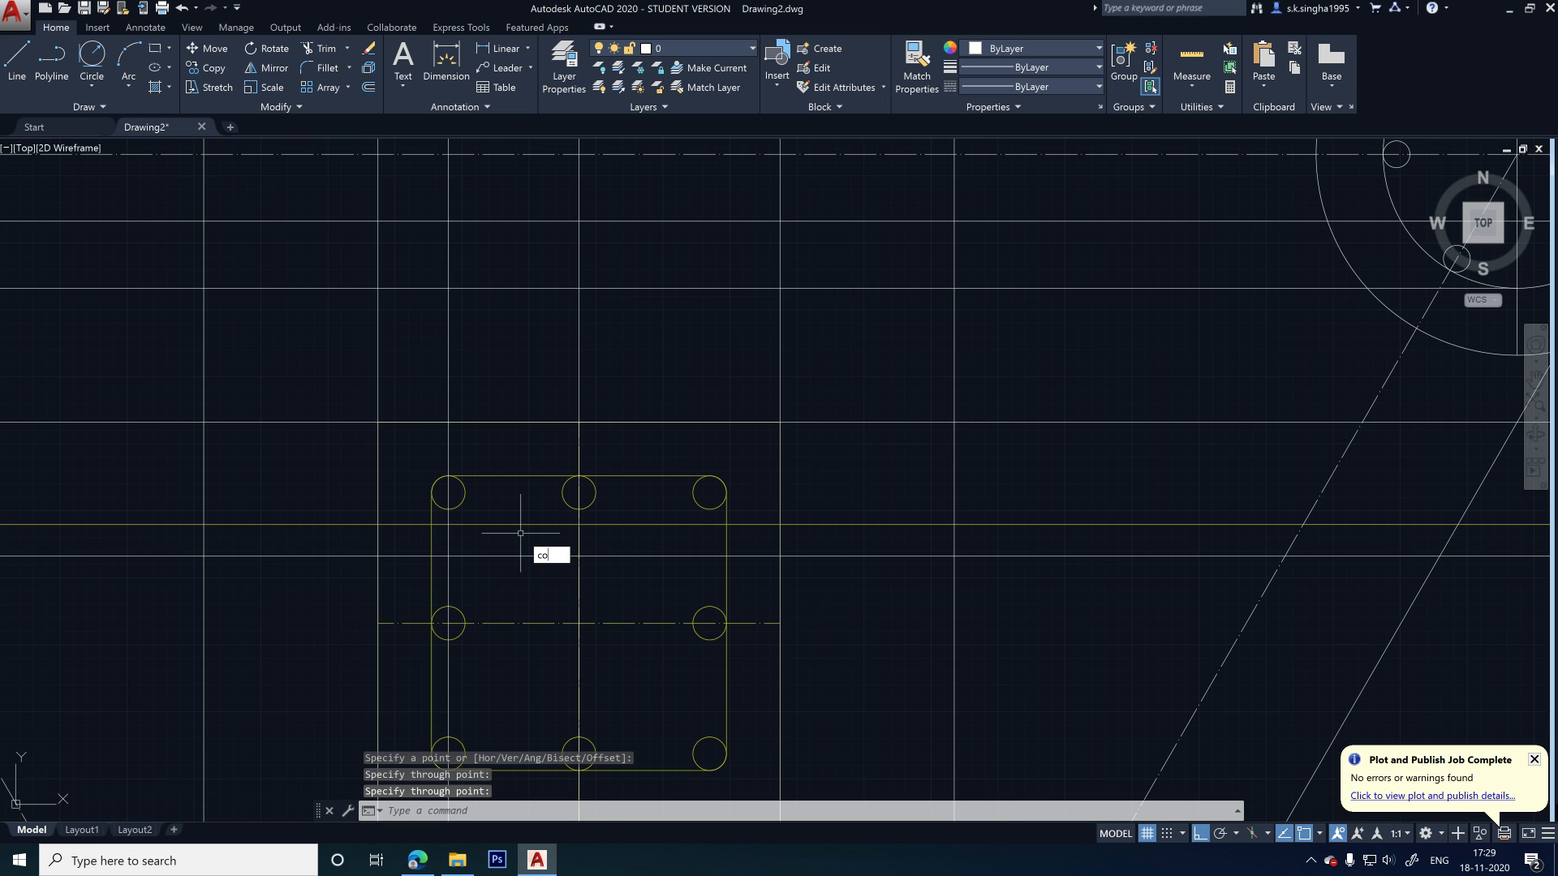
# - Copy the vertical construction line to the centres of the column's upper-middle and upper-right reinforcement bars
pyautogui.press('Return')
pyautogui.click(448, 508)
pyautogui.press('Return')
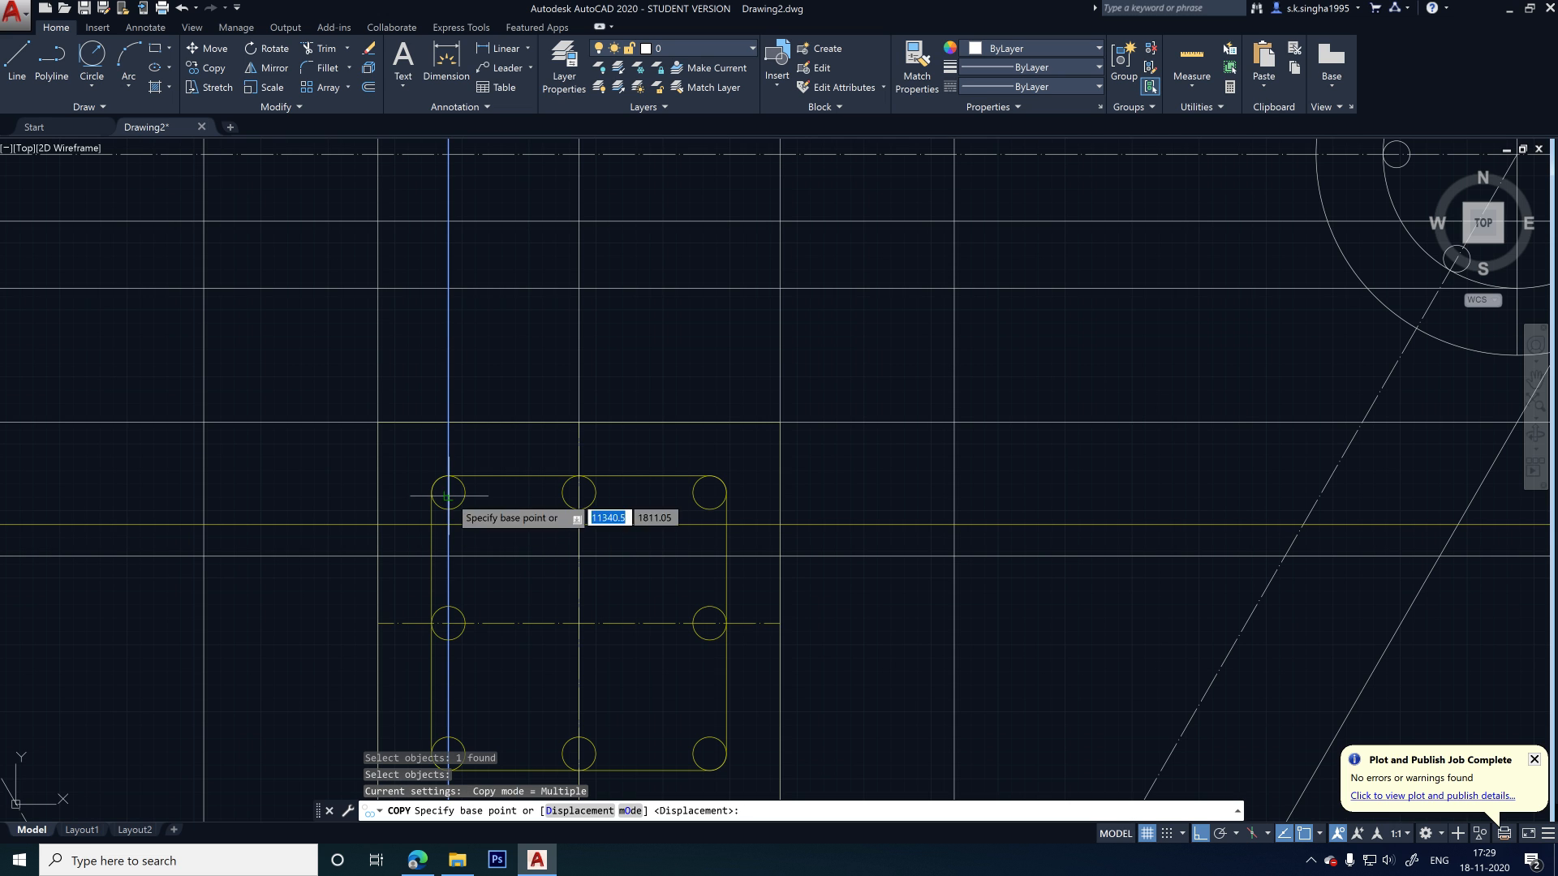
pyautogui.click(448, 556)
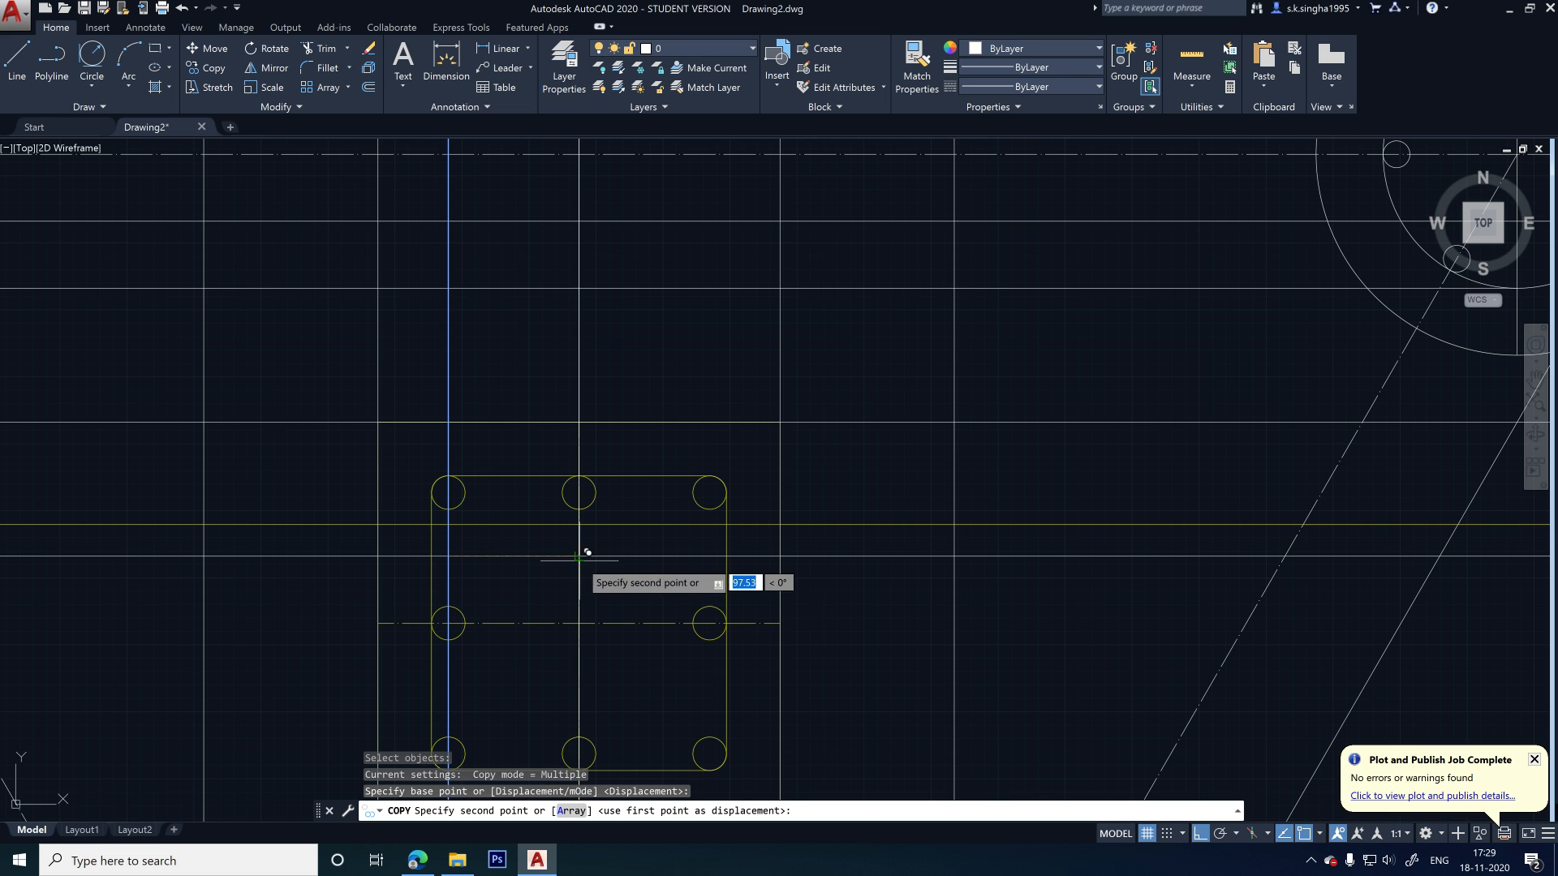
pyautogui.click(579, 557)
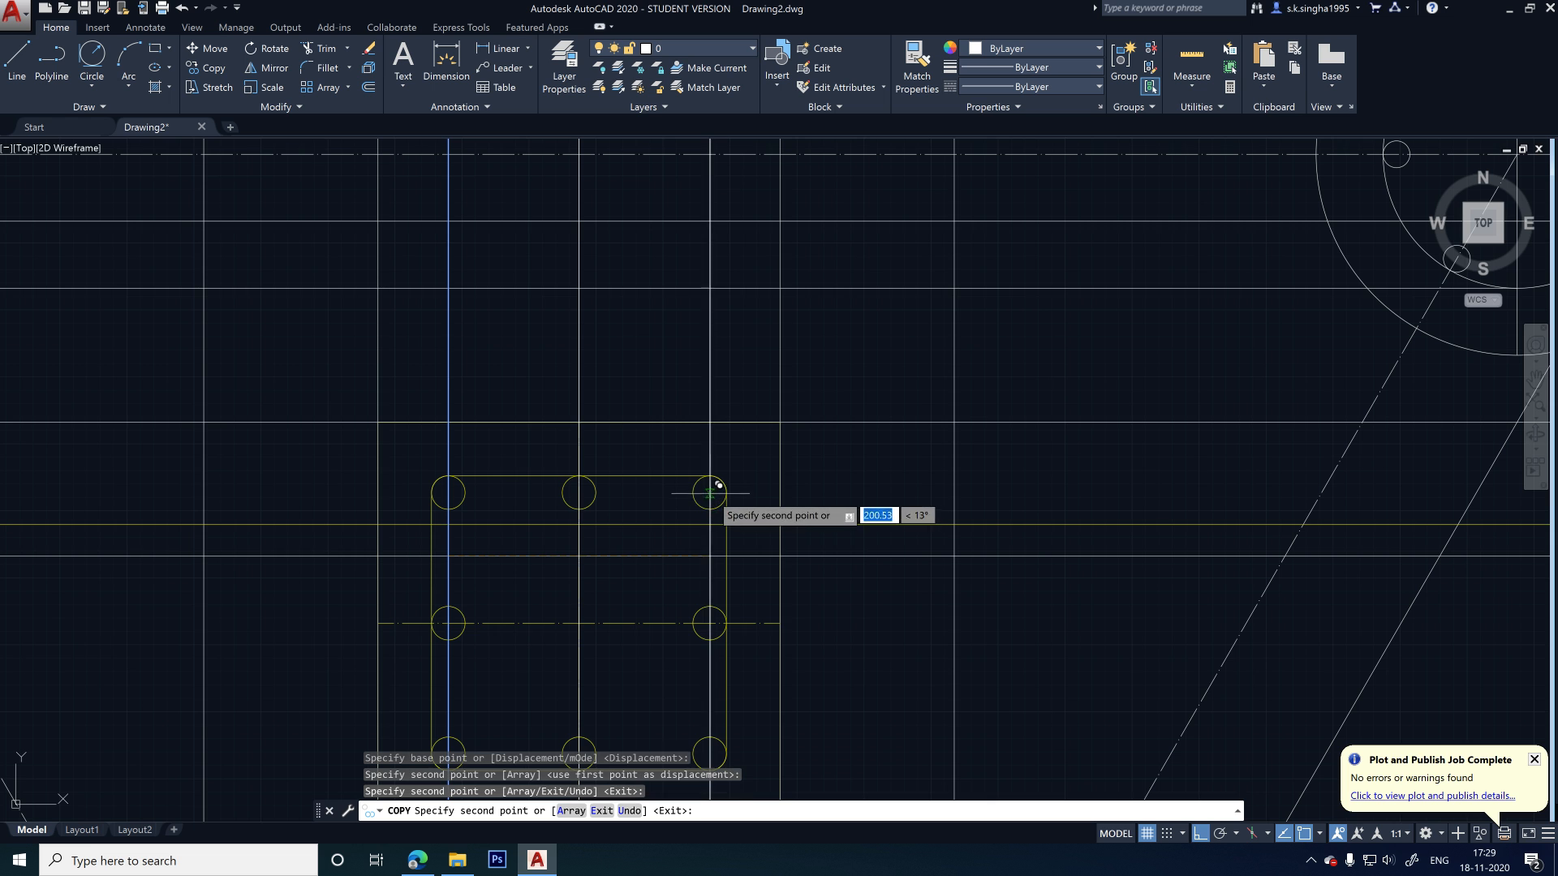
pyautogui.press('Escape')
pyautogui.scroll(-6, 631, 493)
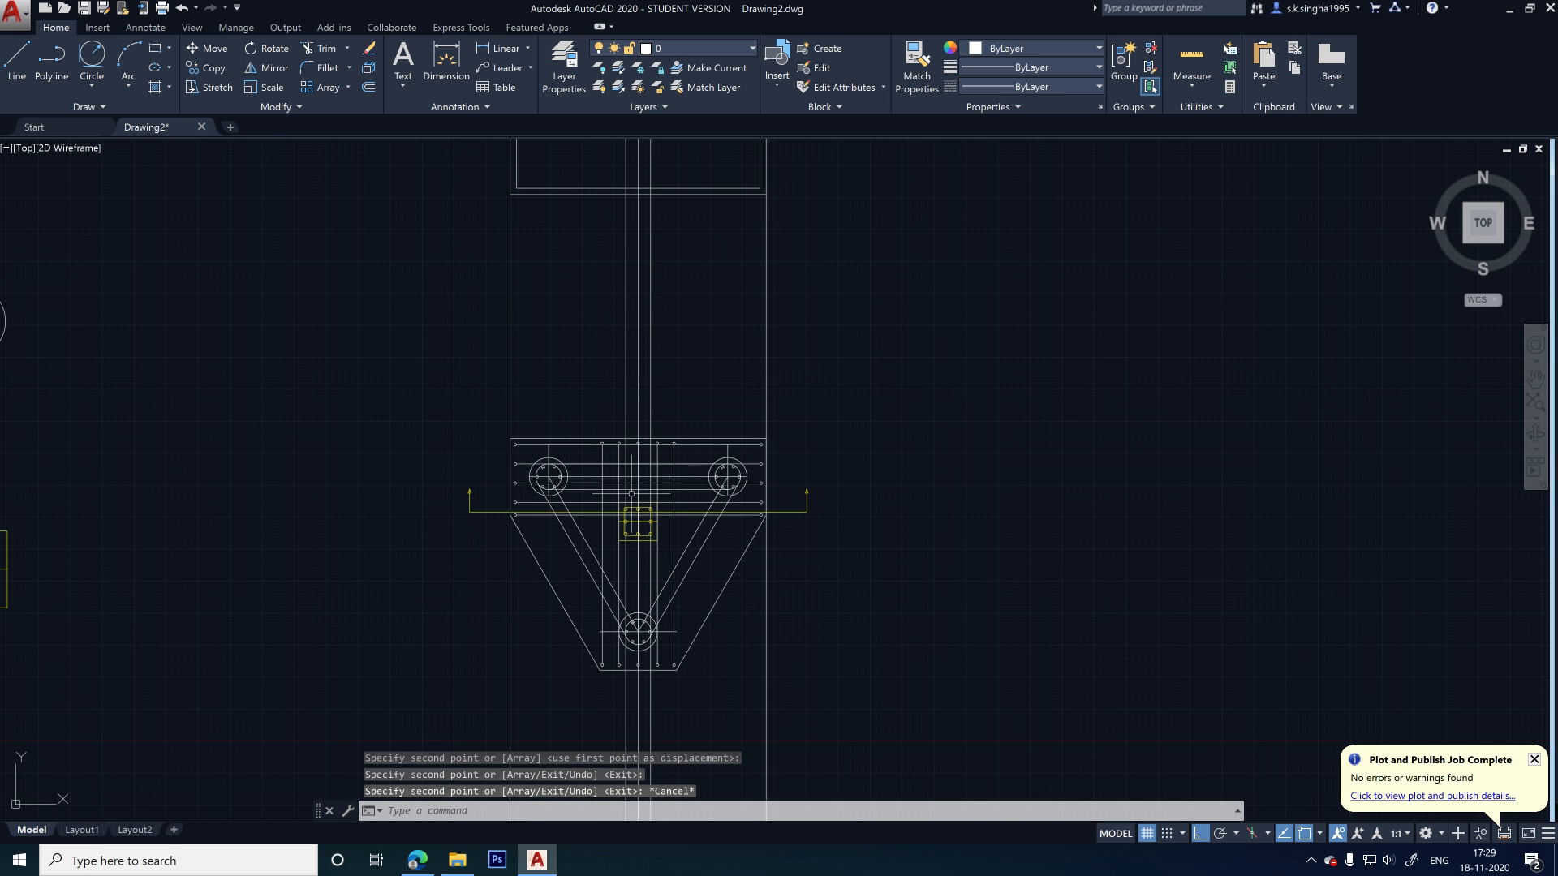
pyautogui.scroll(3, 649, 504)
pyautogui.scroll(2, 634, 305)
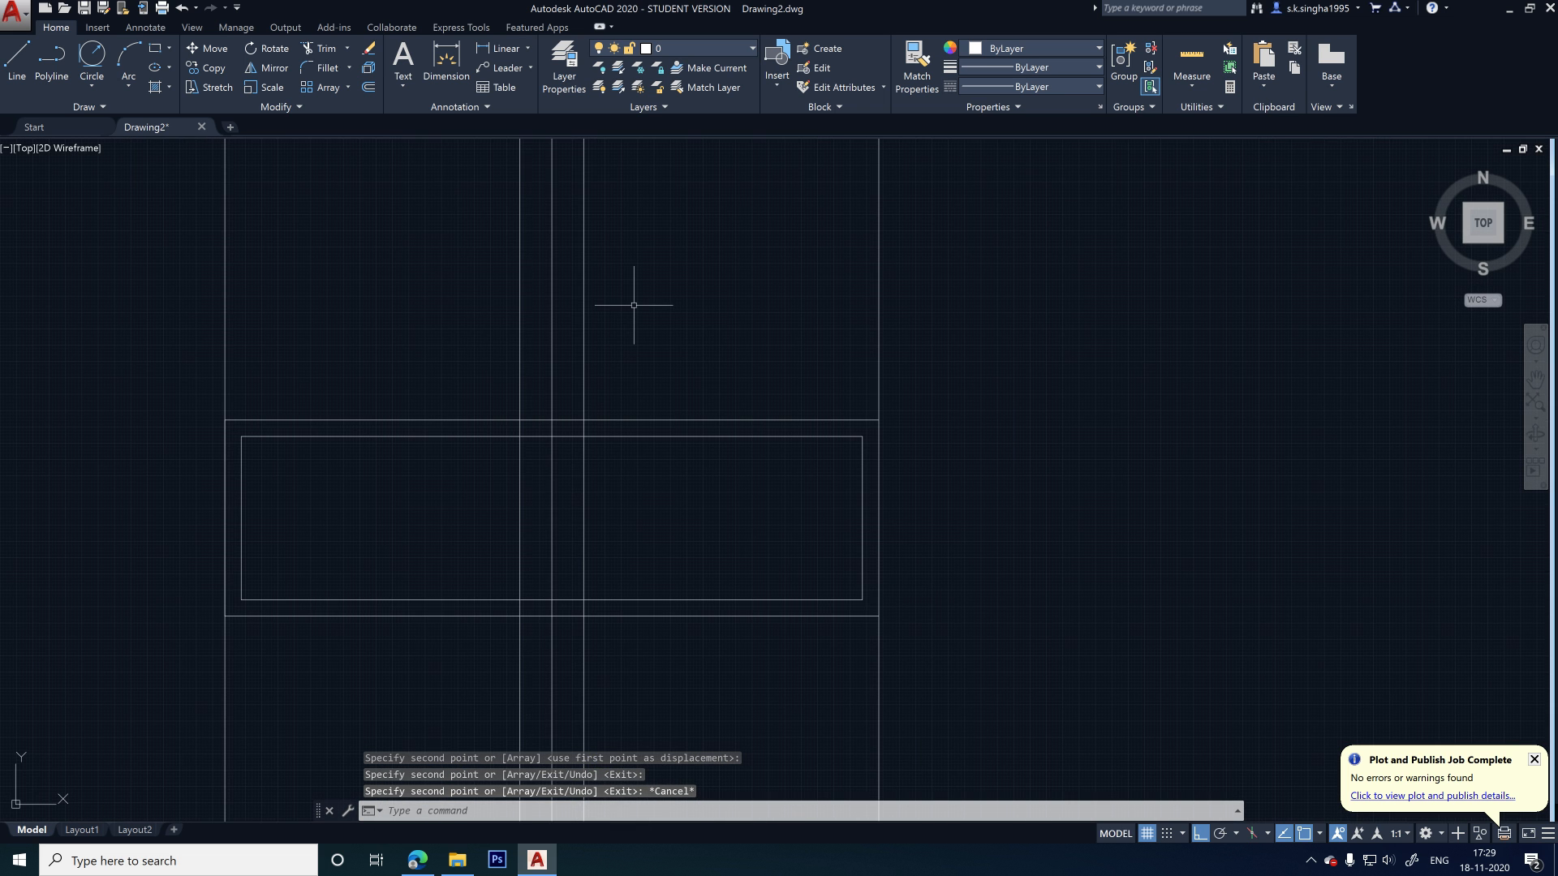
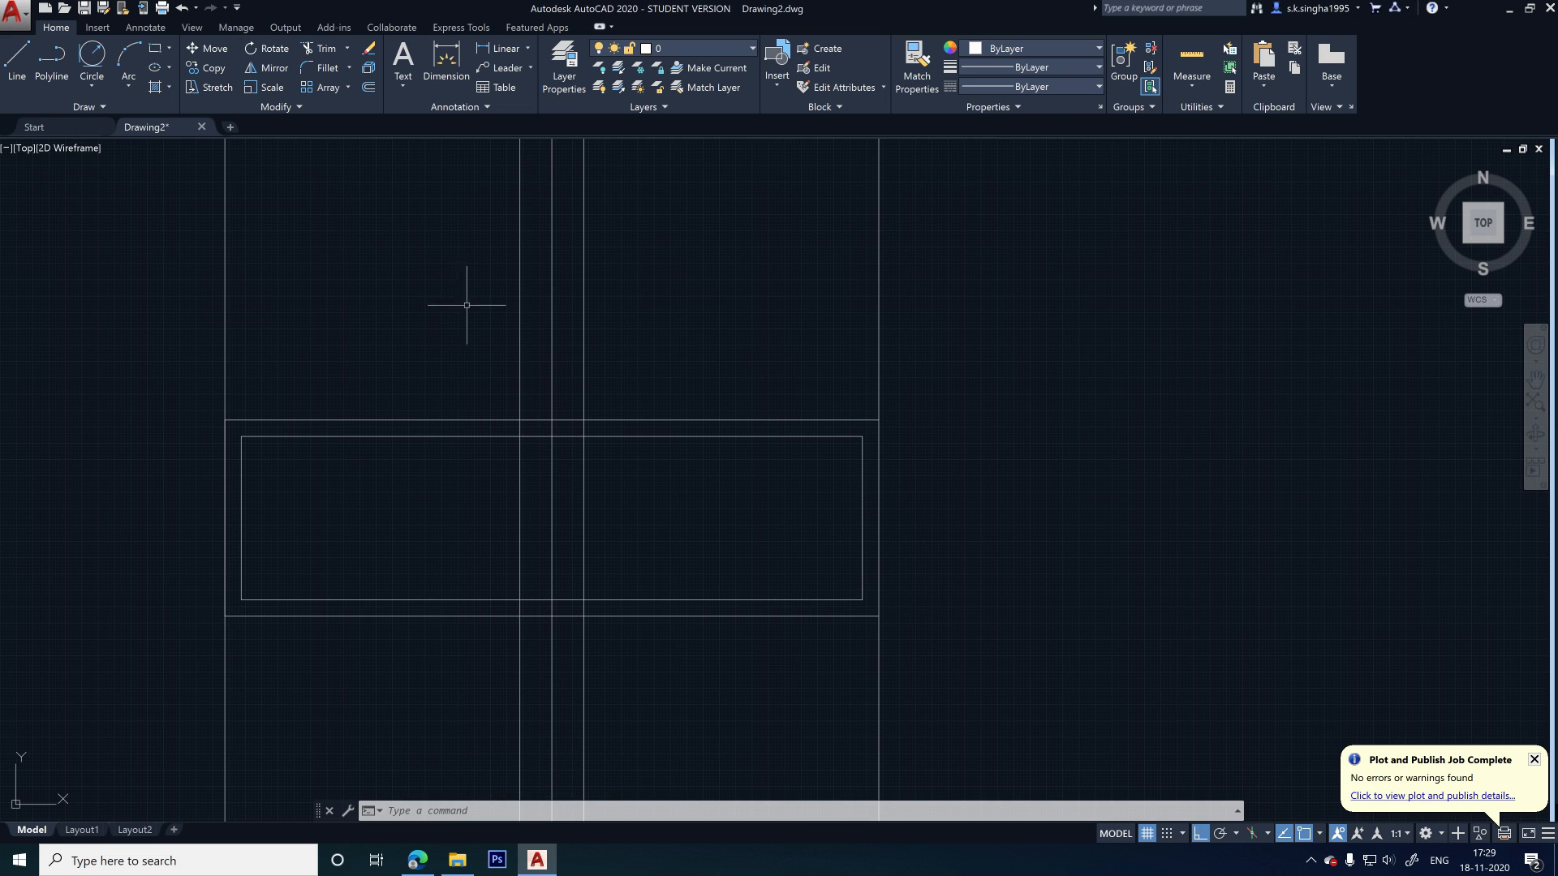
pyautogui.scroll(2, 589, 552)
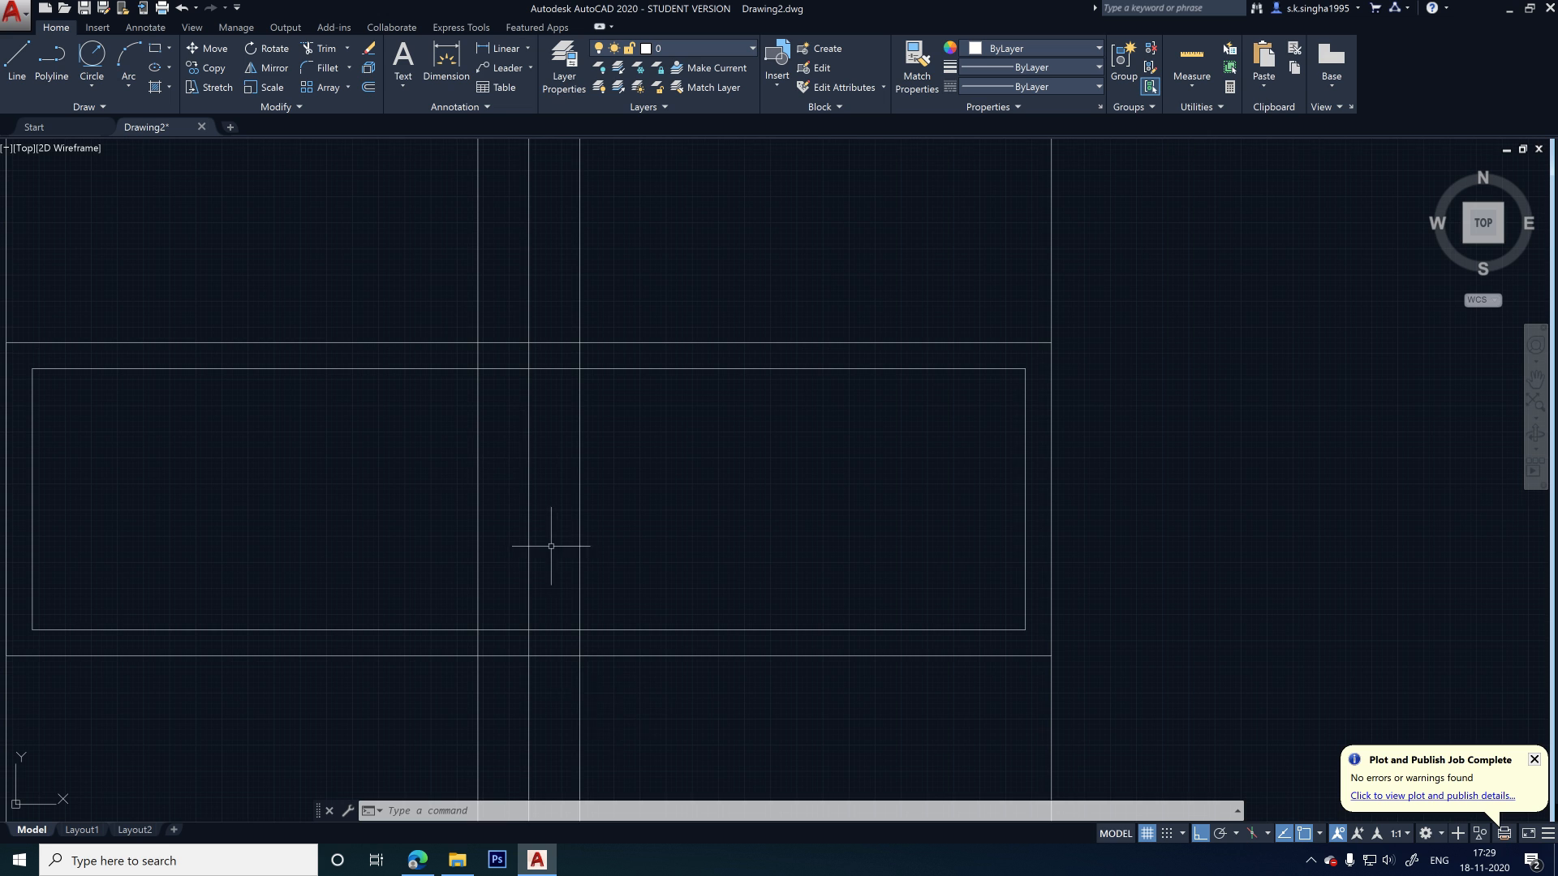
pyautogui.scroll(-2, 551, 546)
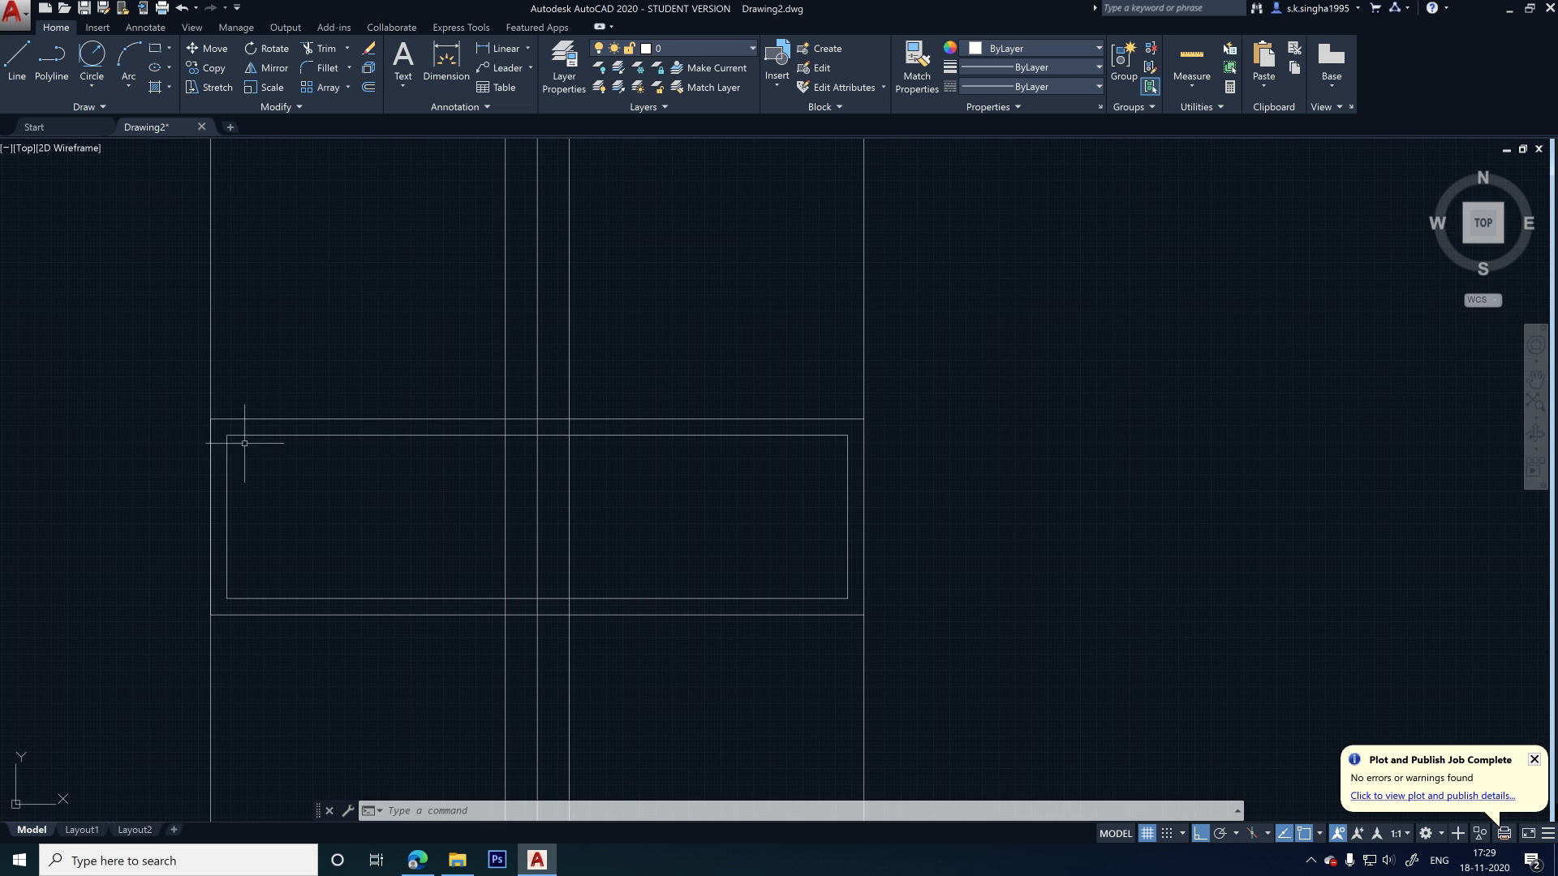
pyautogui.click(698, 56)
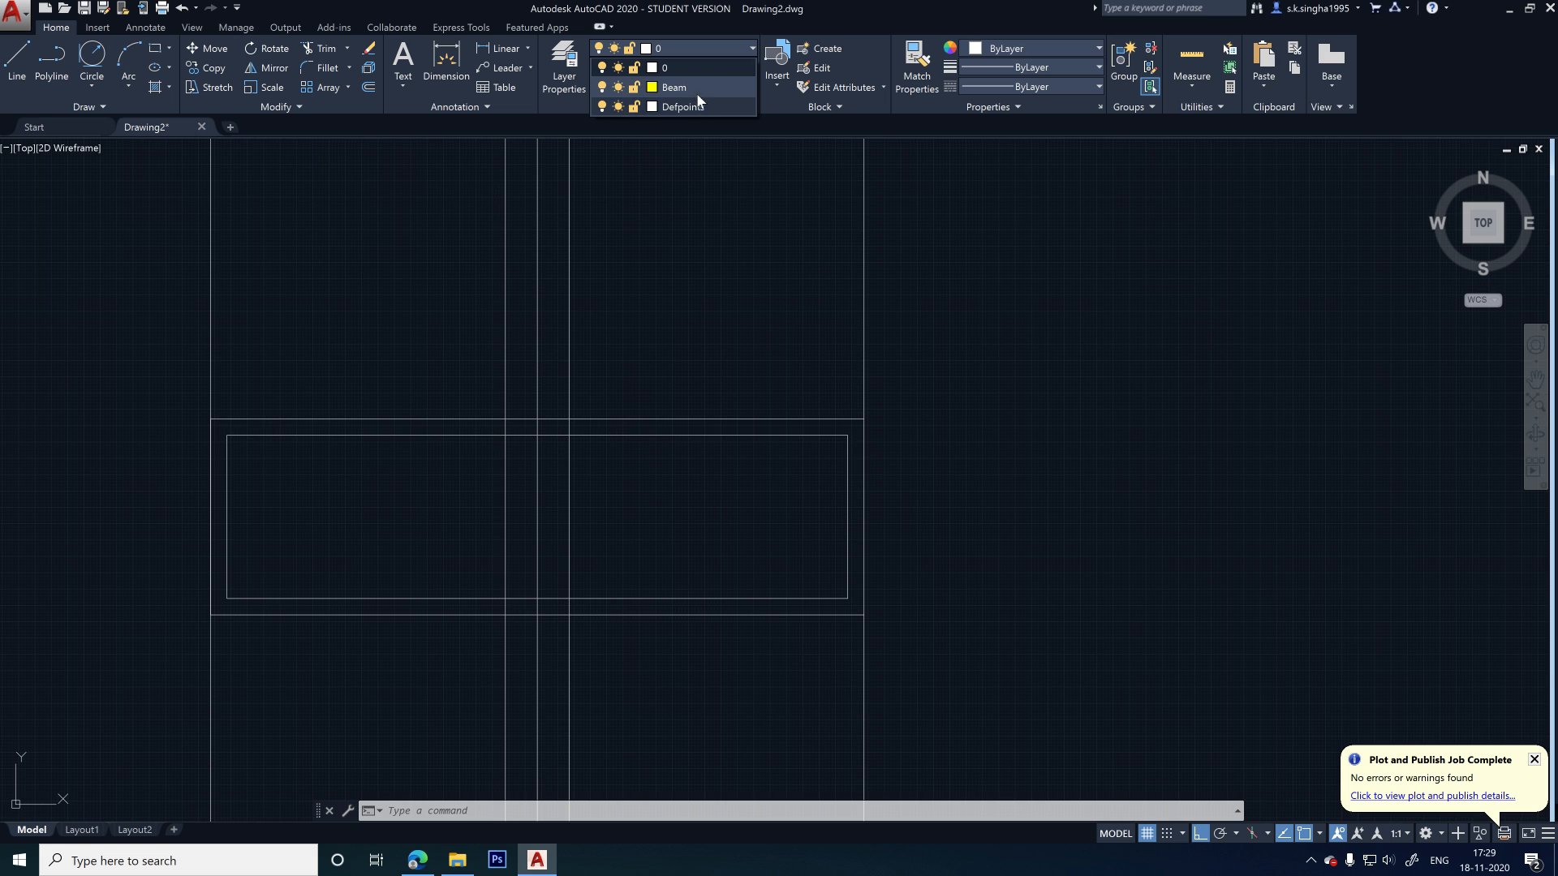
pyautogui.click(698, 49)
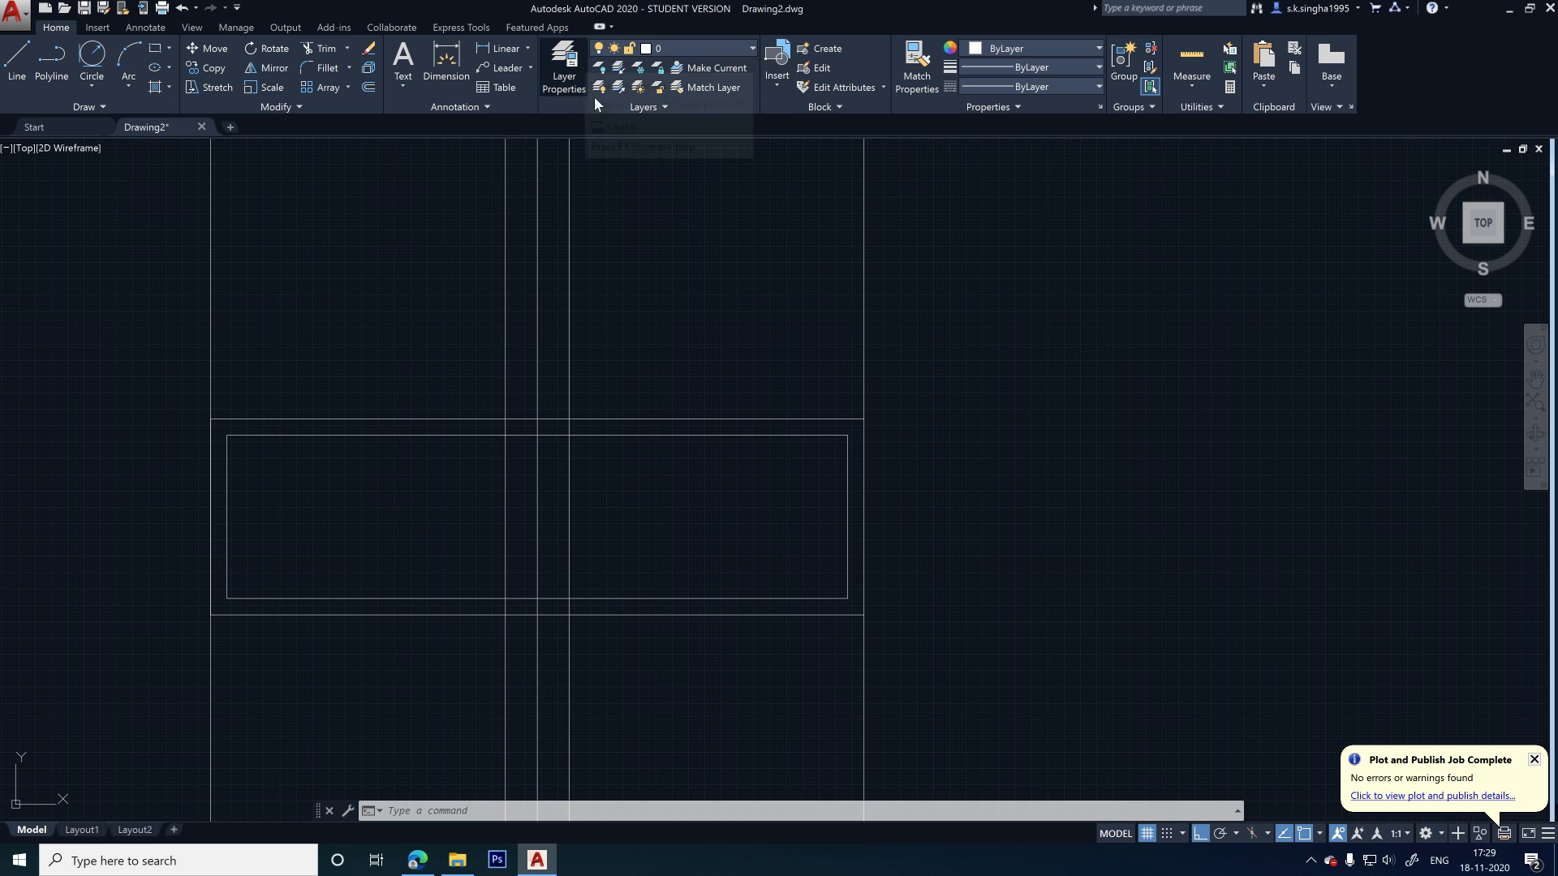
pyautogui.click(695, 55)
pyautogui.click(703, 50)
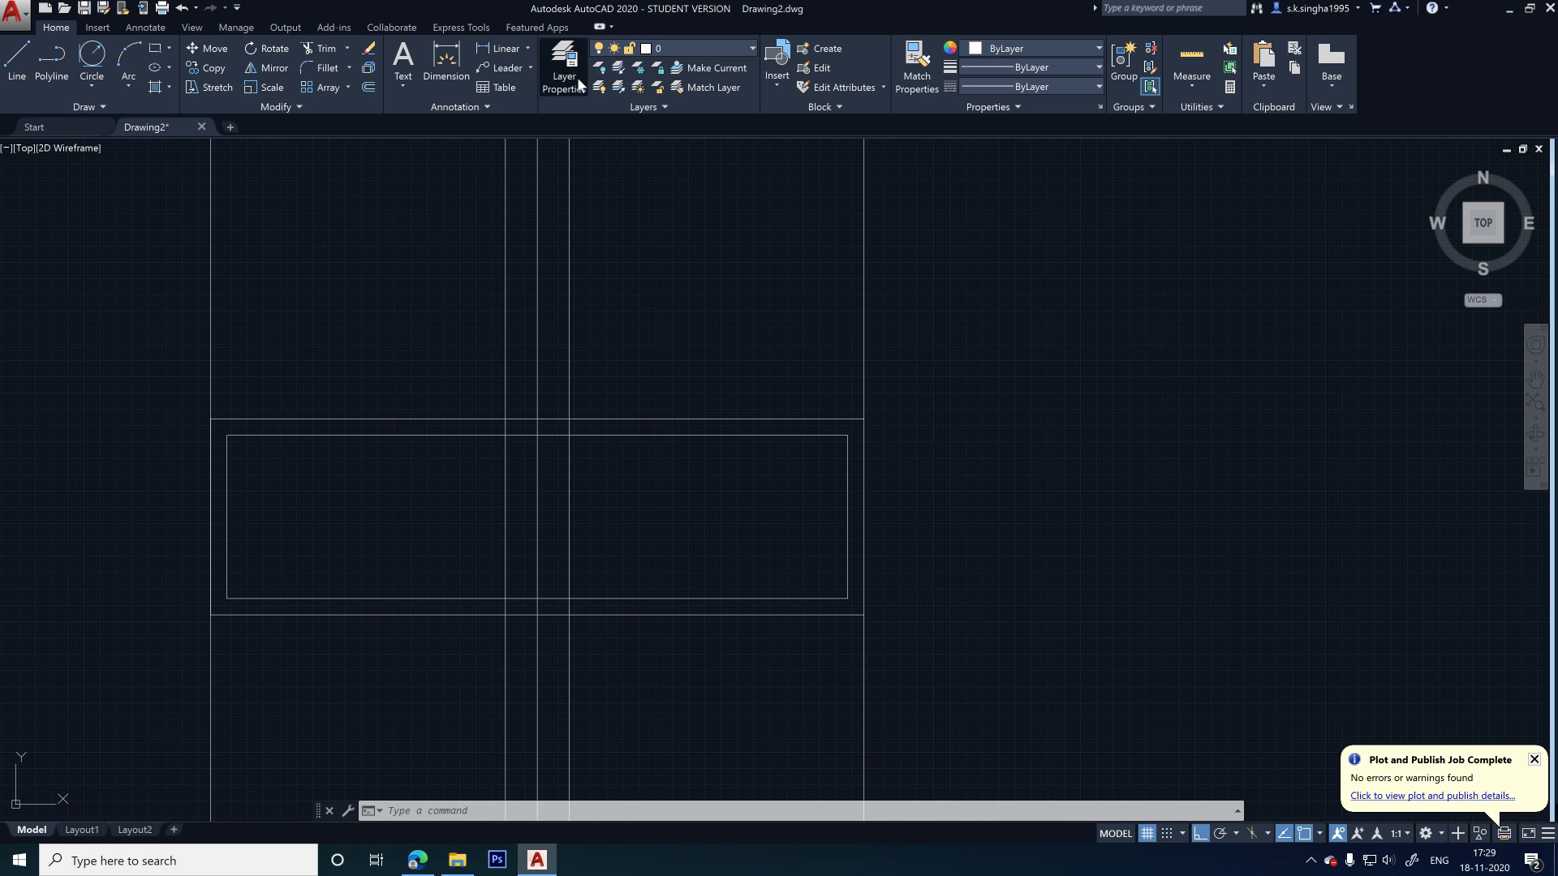
# - Create a layer named Column with colour 130 and make it the current layer
pyautogui.click(577, 76)
pyautogui.click(452, 228)
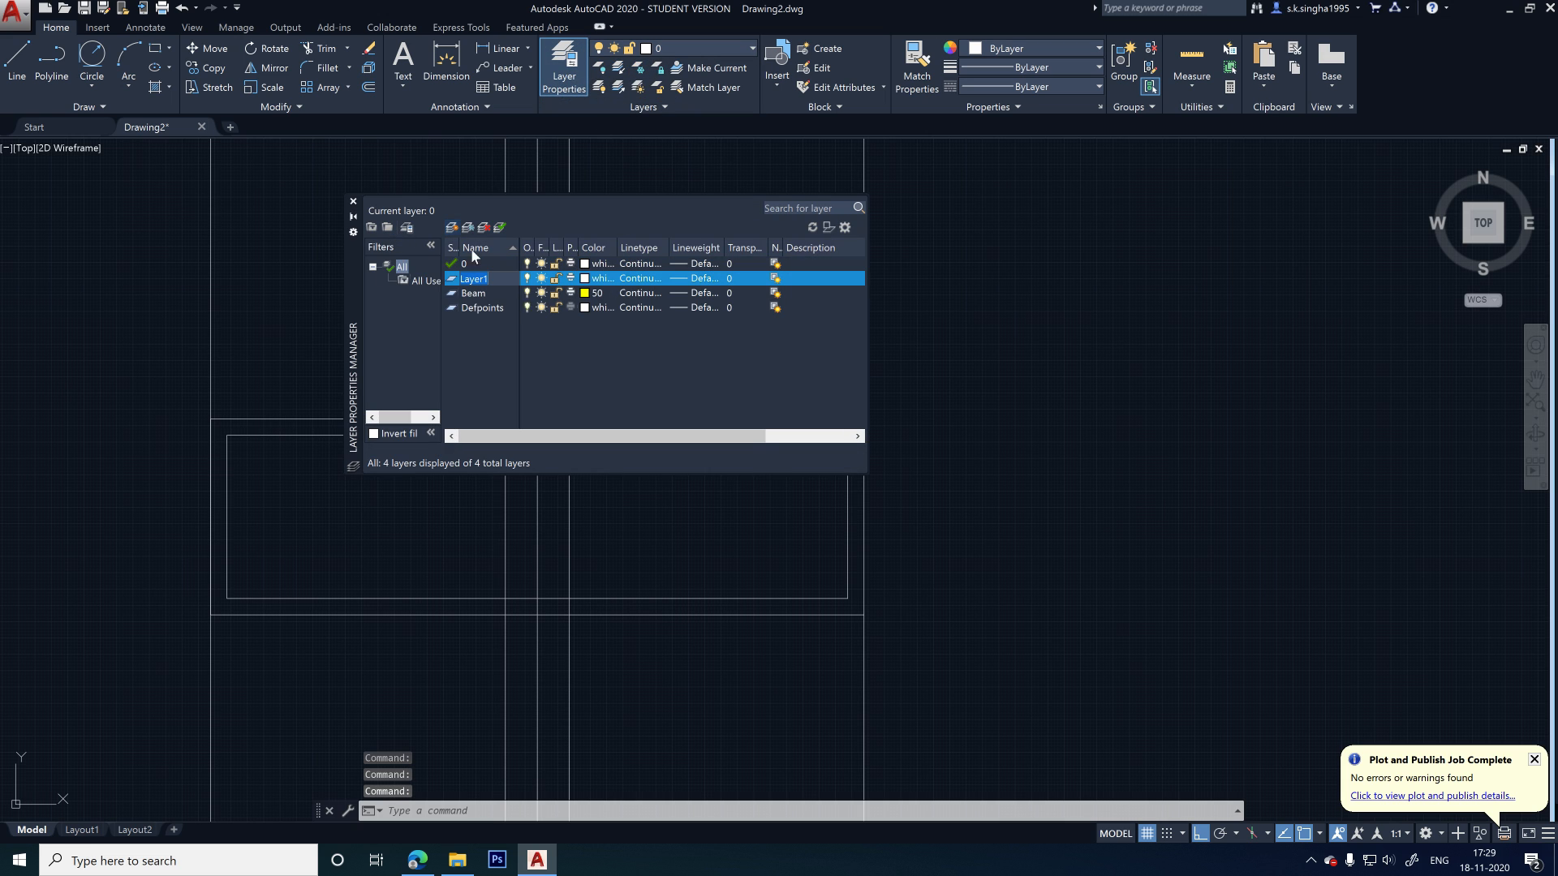
pyautogui.write('Column')
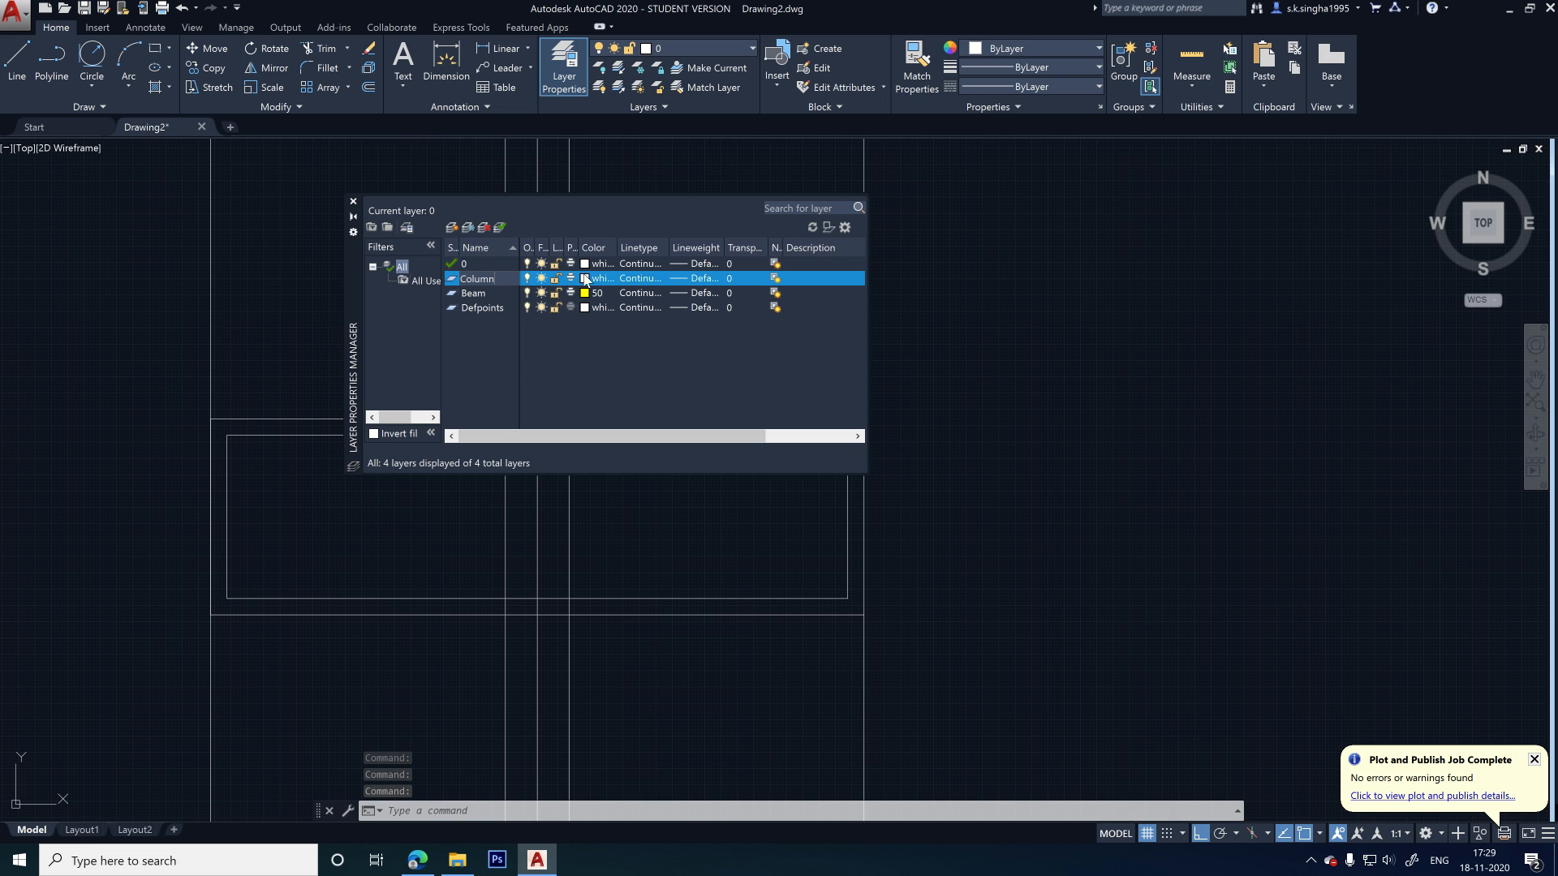
pyautogui.click(586, 279)
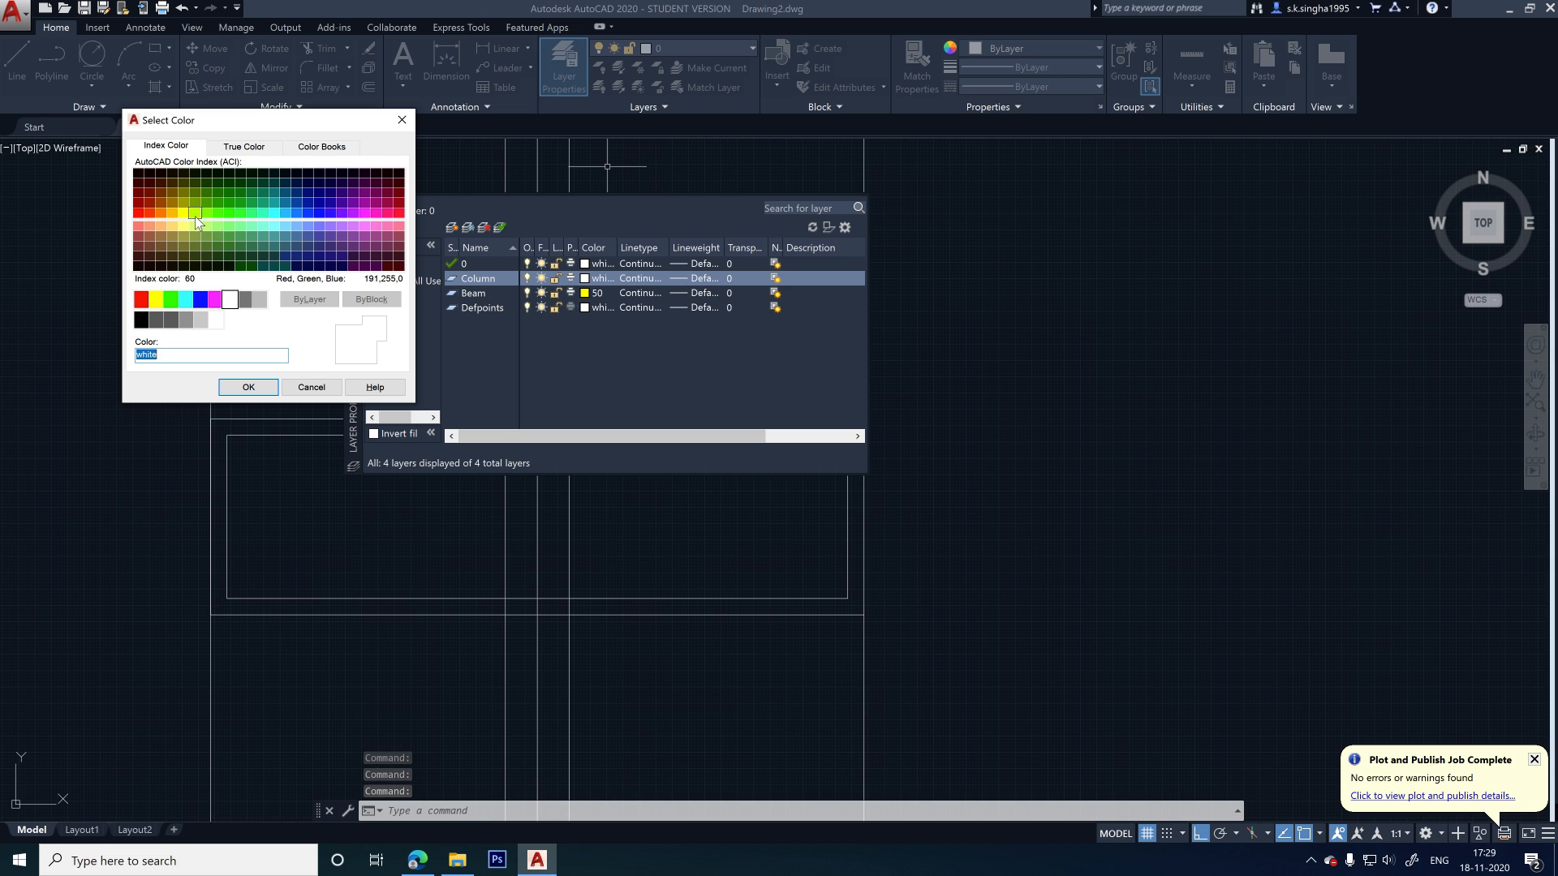
pyautogui.click(207, 213)
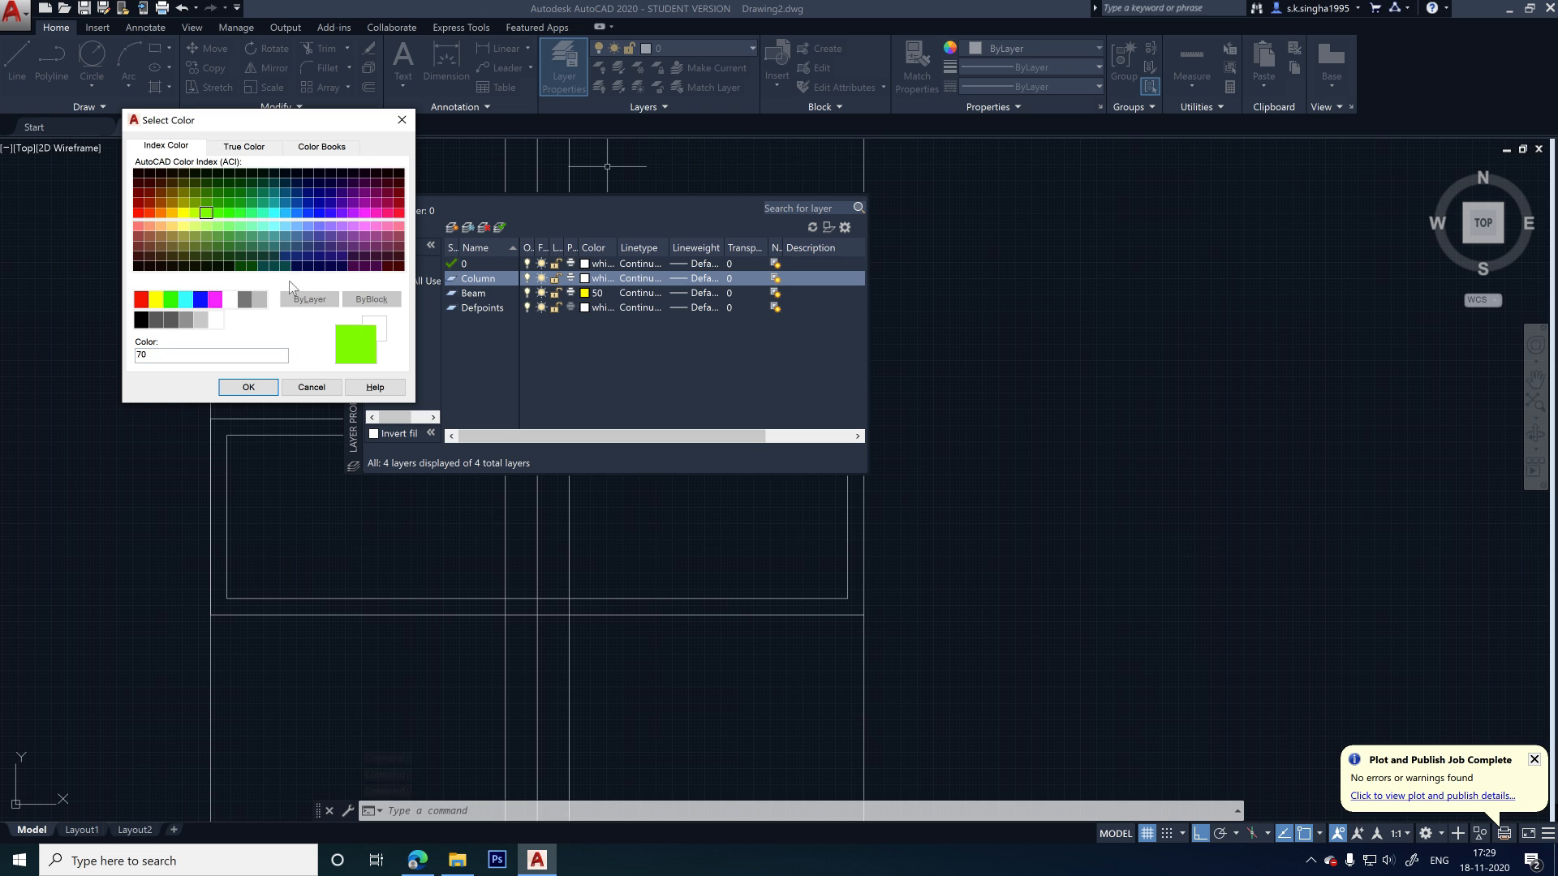
pyautogui.click(273, 212)
pyautogui.click(248, 387)
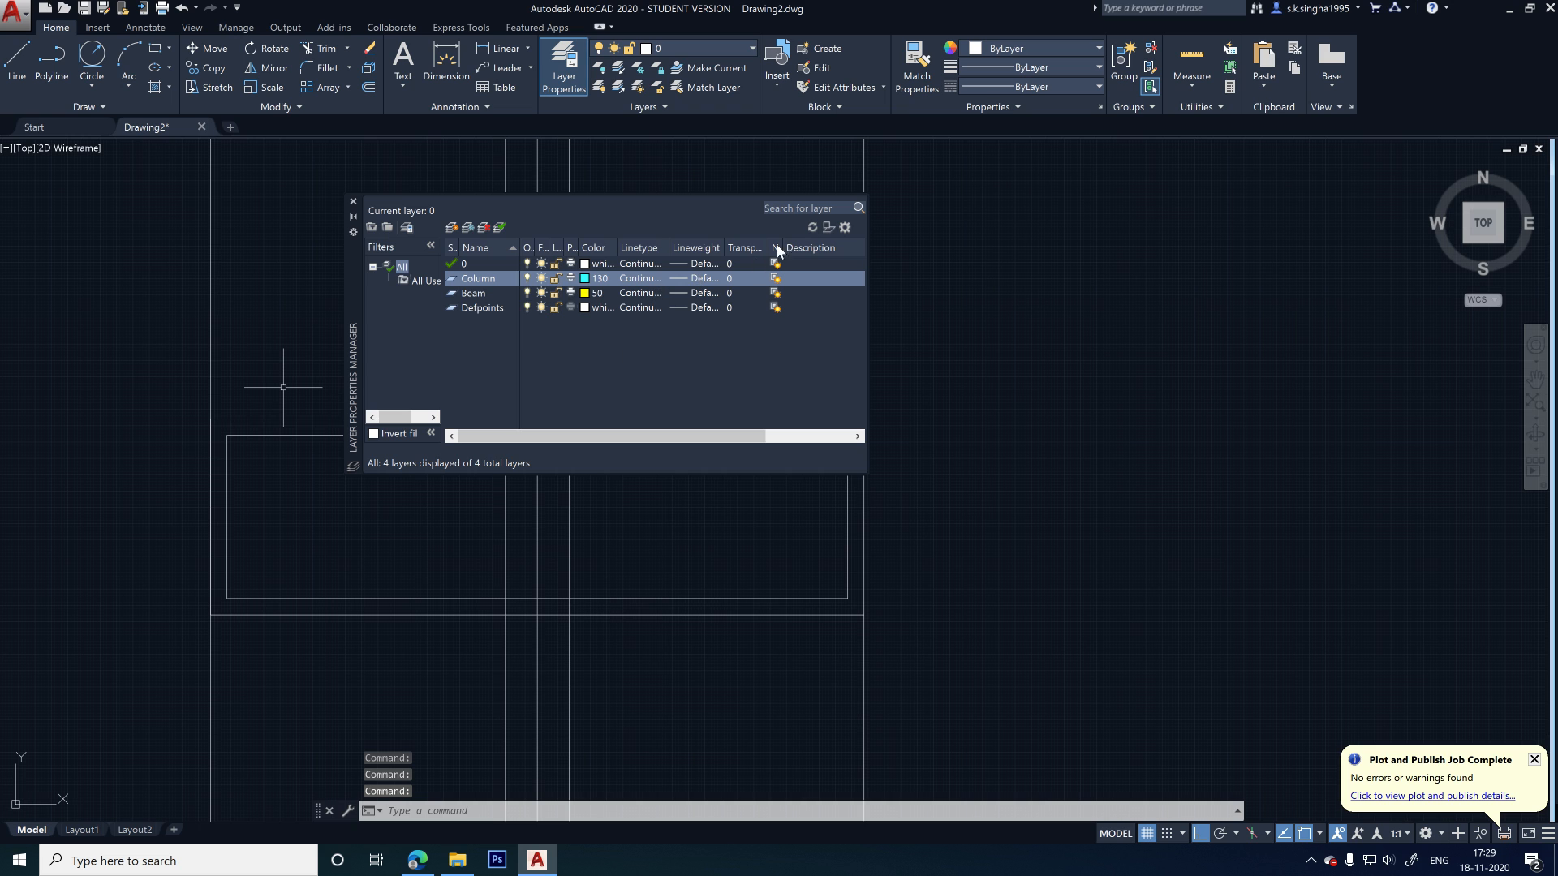
pyautogui.click(354, 201)
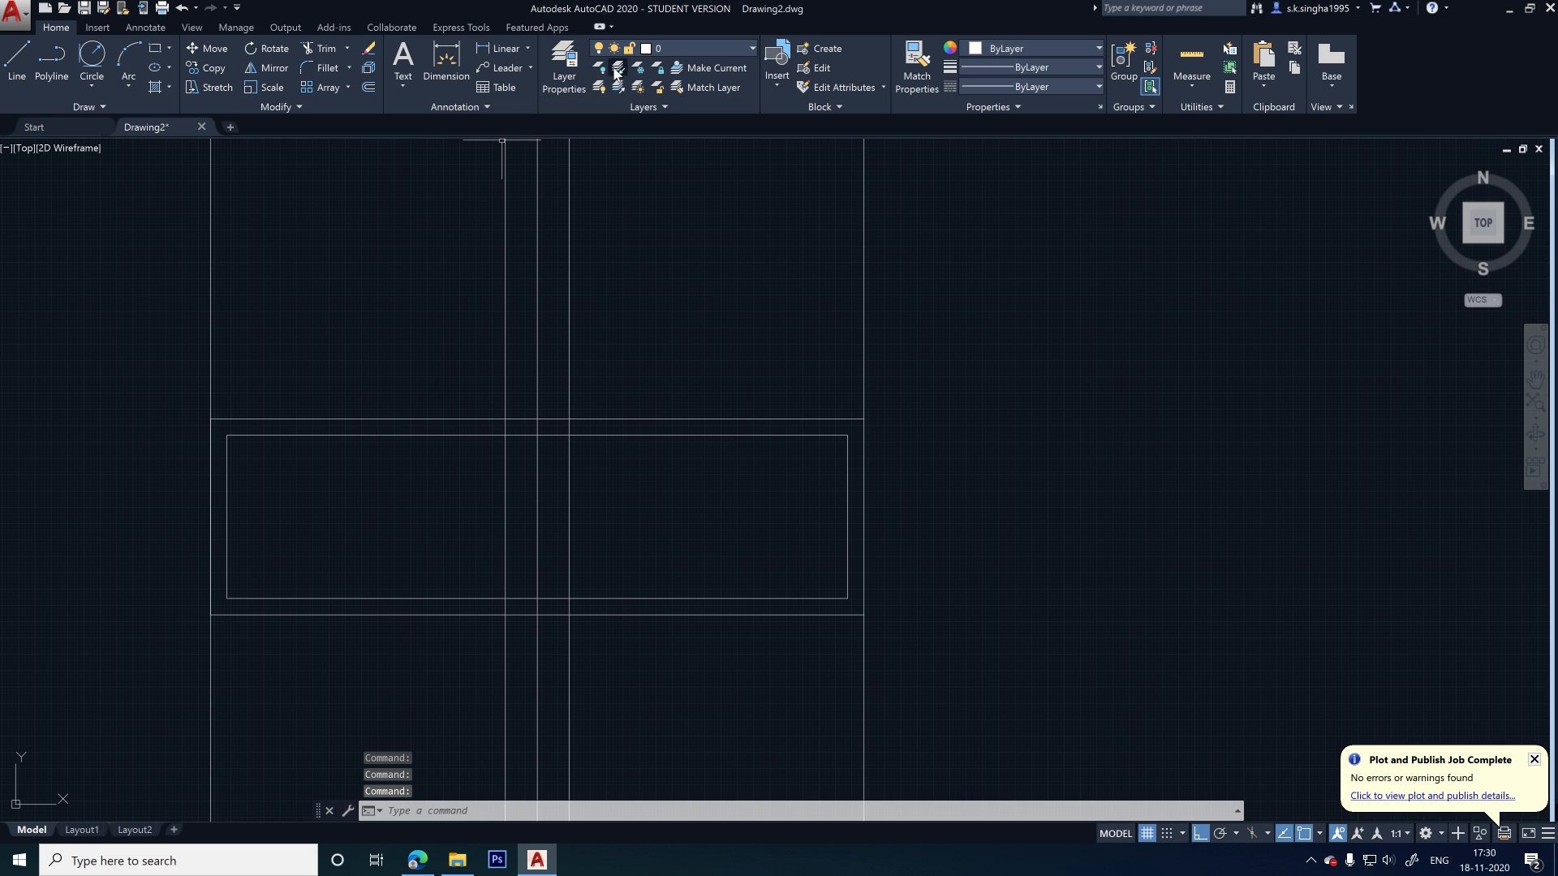
pyautogui.click(645, 55)
pyautogui.click(673, 106)
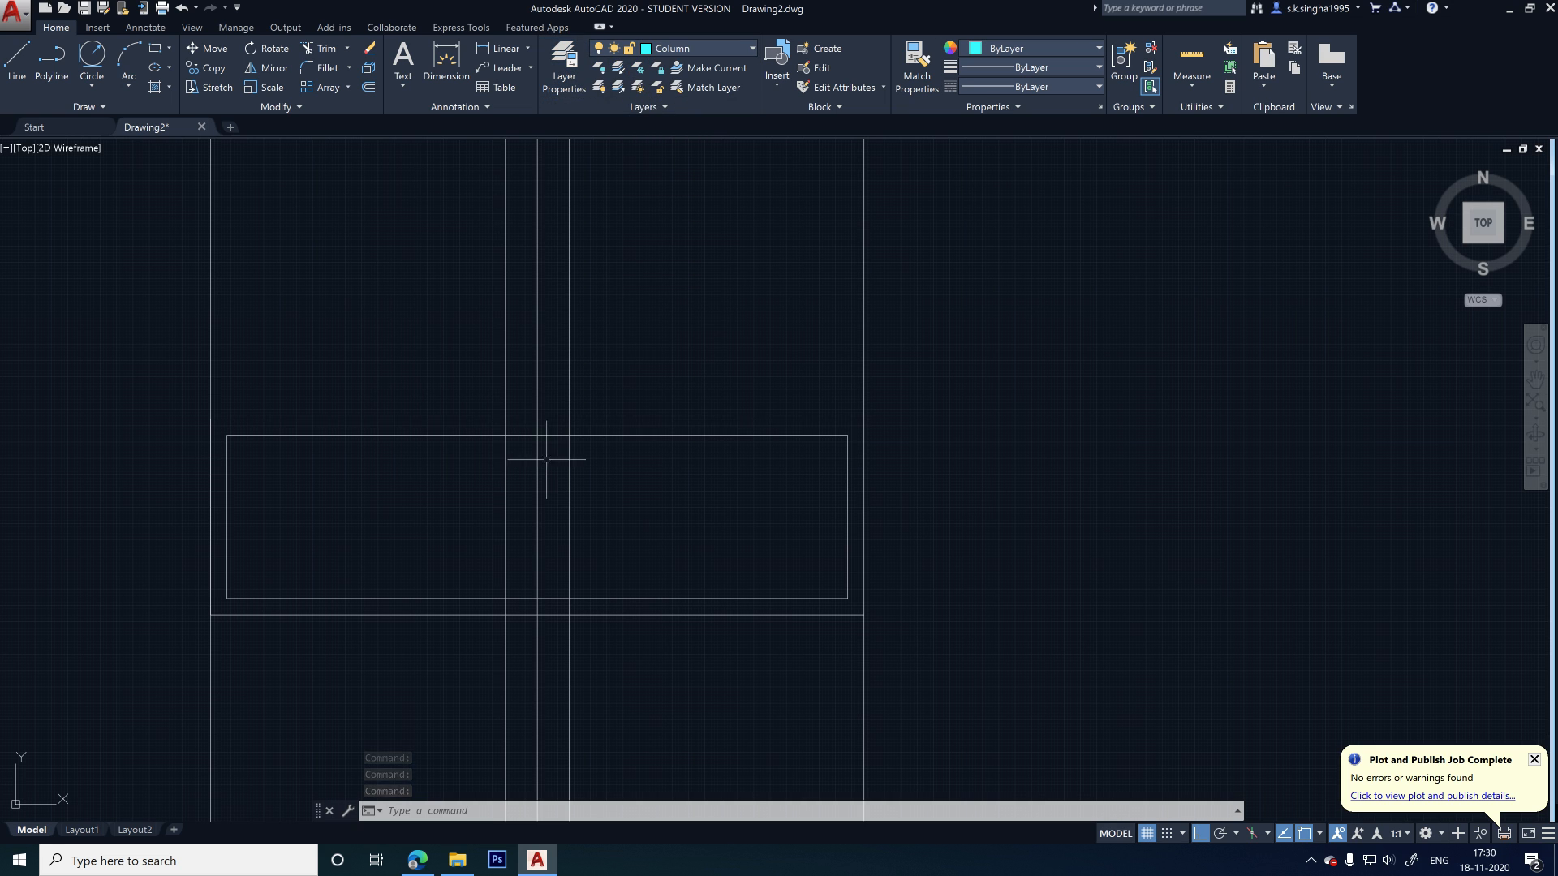
pyautogui.click(16, 61)
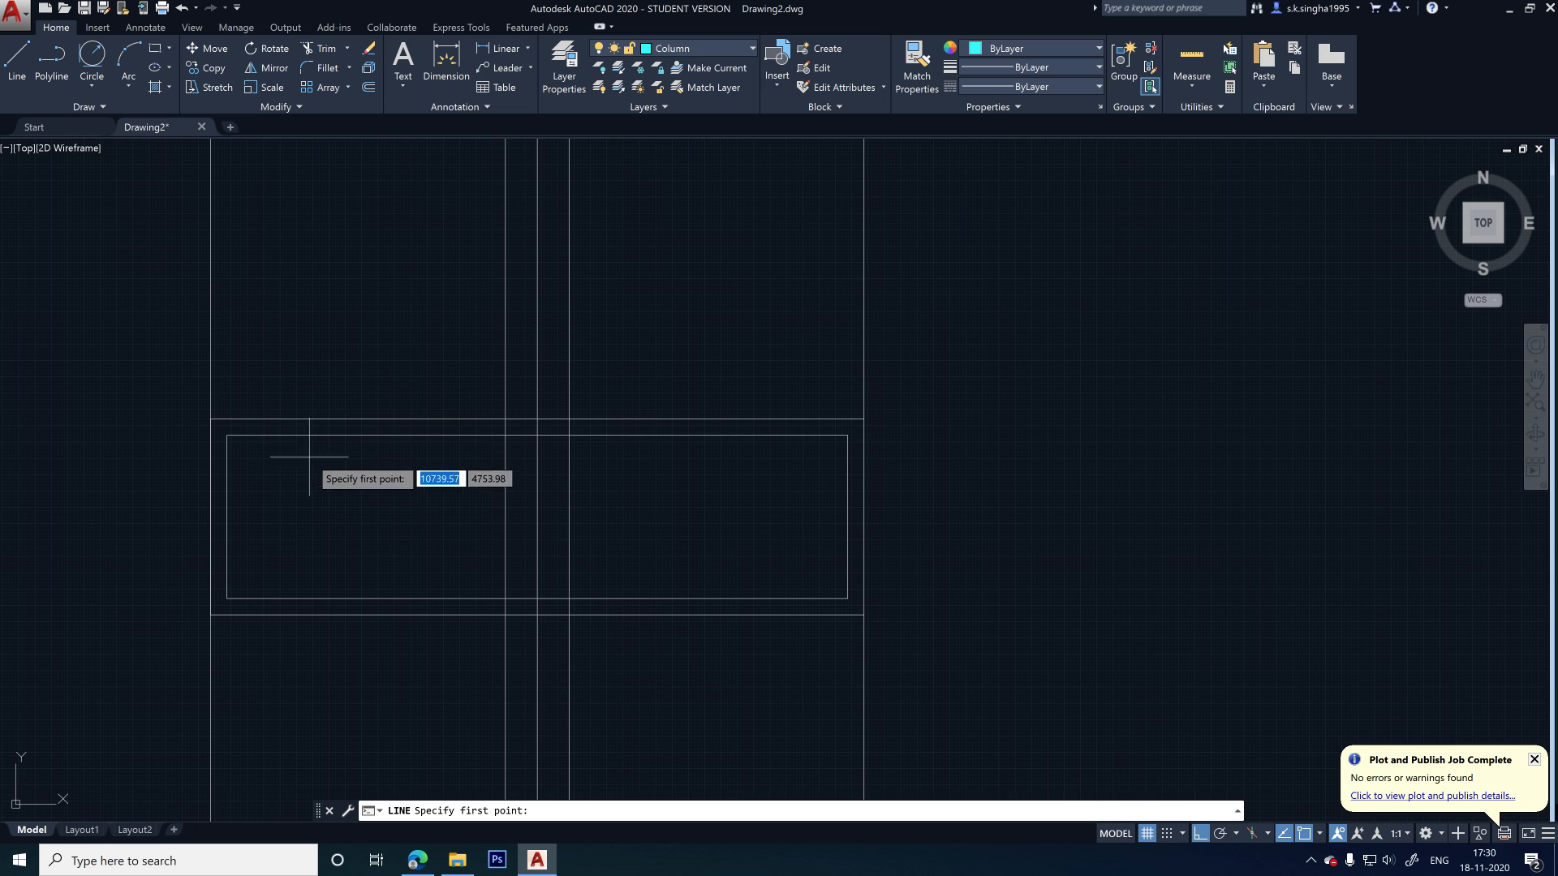
pyautogui.scroll(-2, 389, 551)
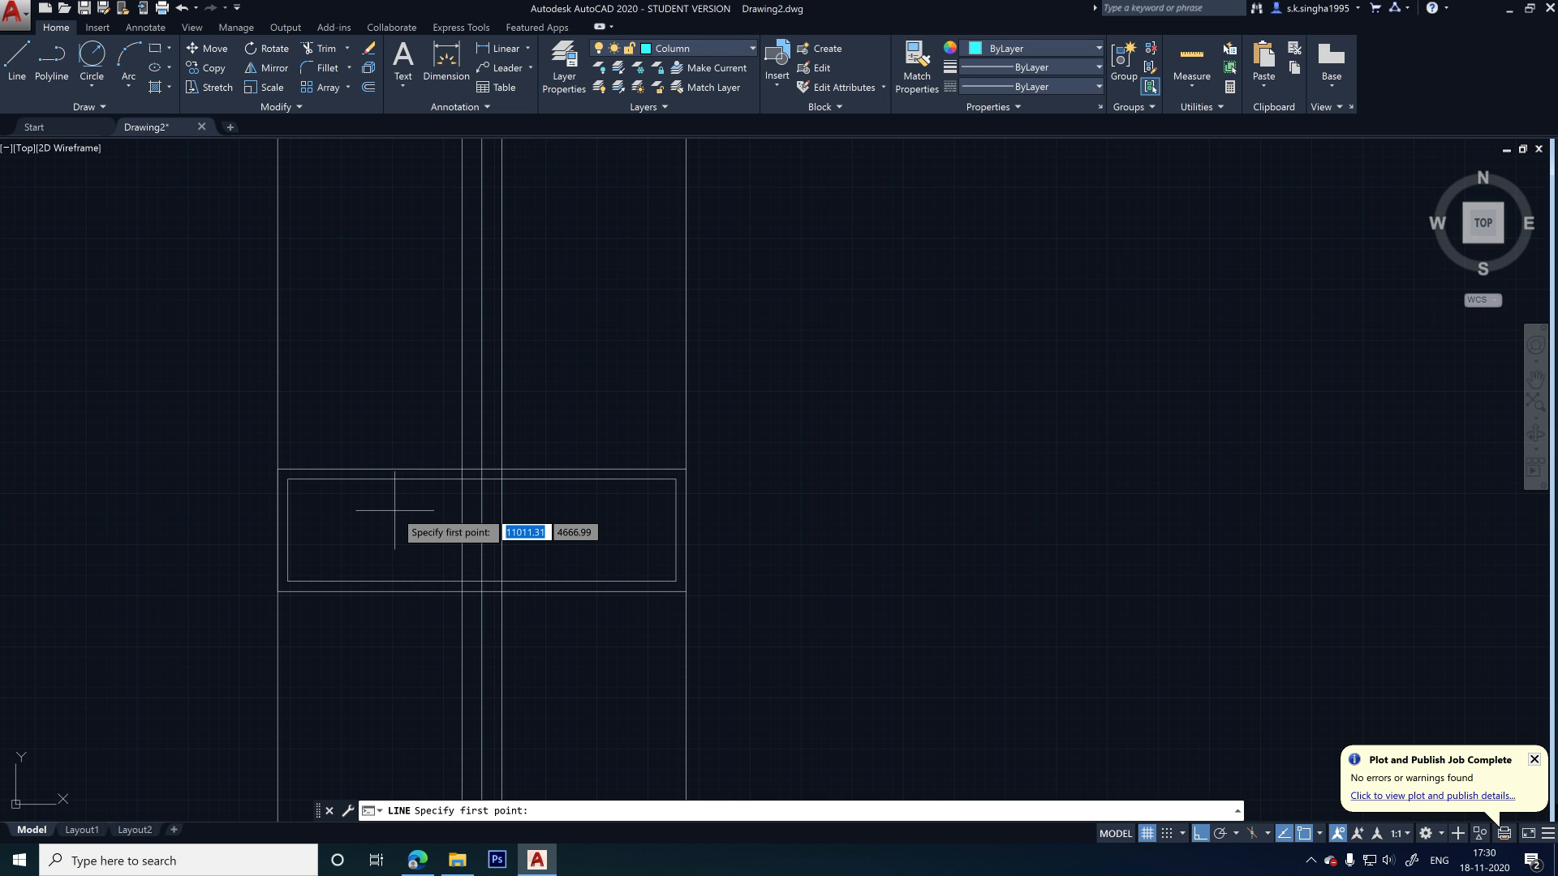
pyautogui.press('Escape')
# - Draw a vertical construction line on the Column layer along the column's left edge, starting at its upper-left corner
pyautogui.scroll(-6, 552, 519)
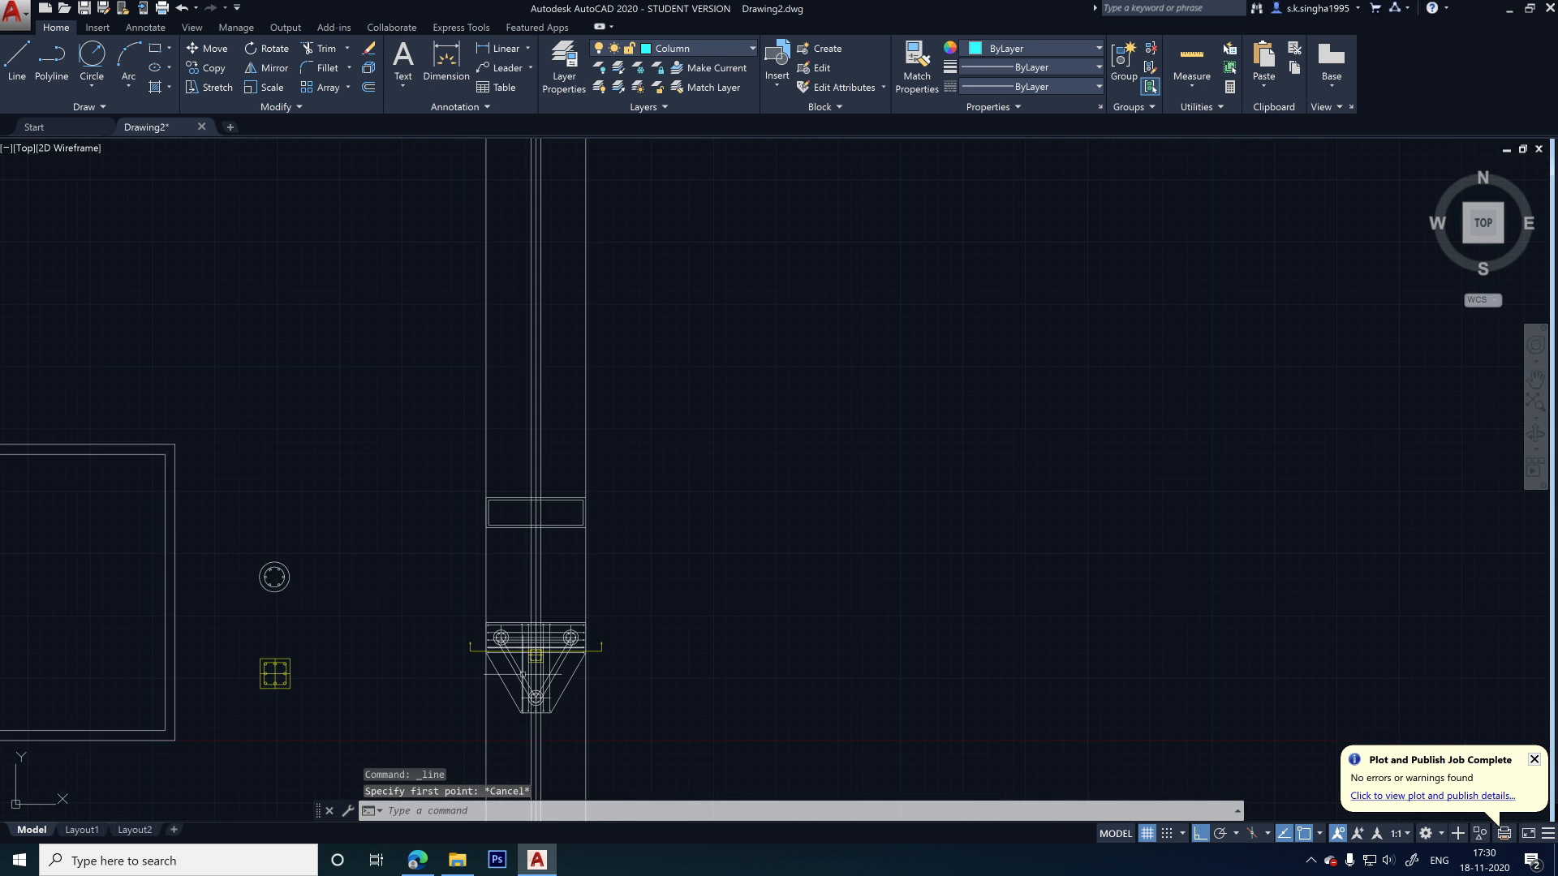
pyautogui.scroll(10, 522, 676)
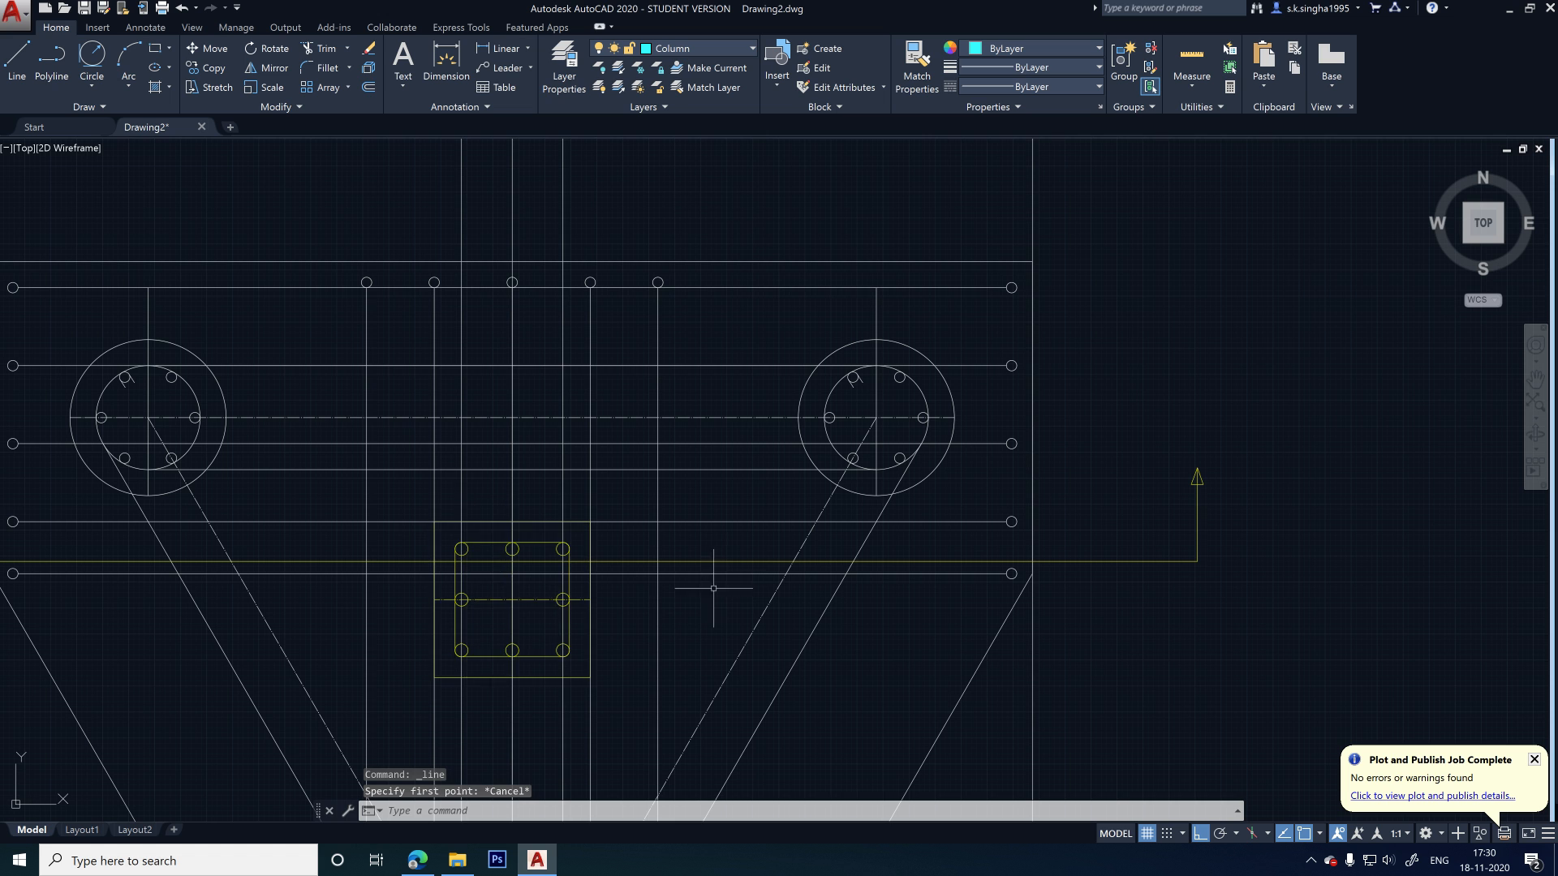
pyautogui.scroll(4, 499, 565)
pyautogui.scroll(-4, 394, 474)
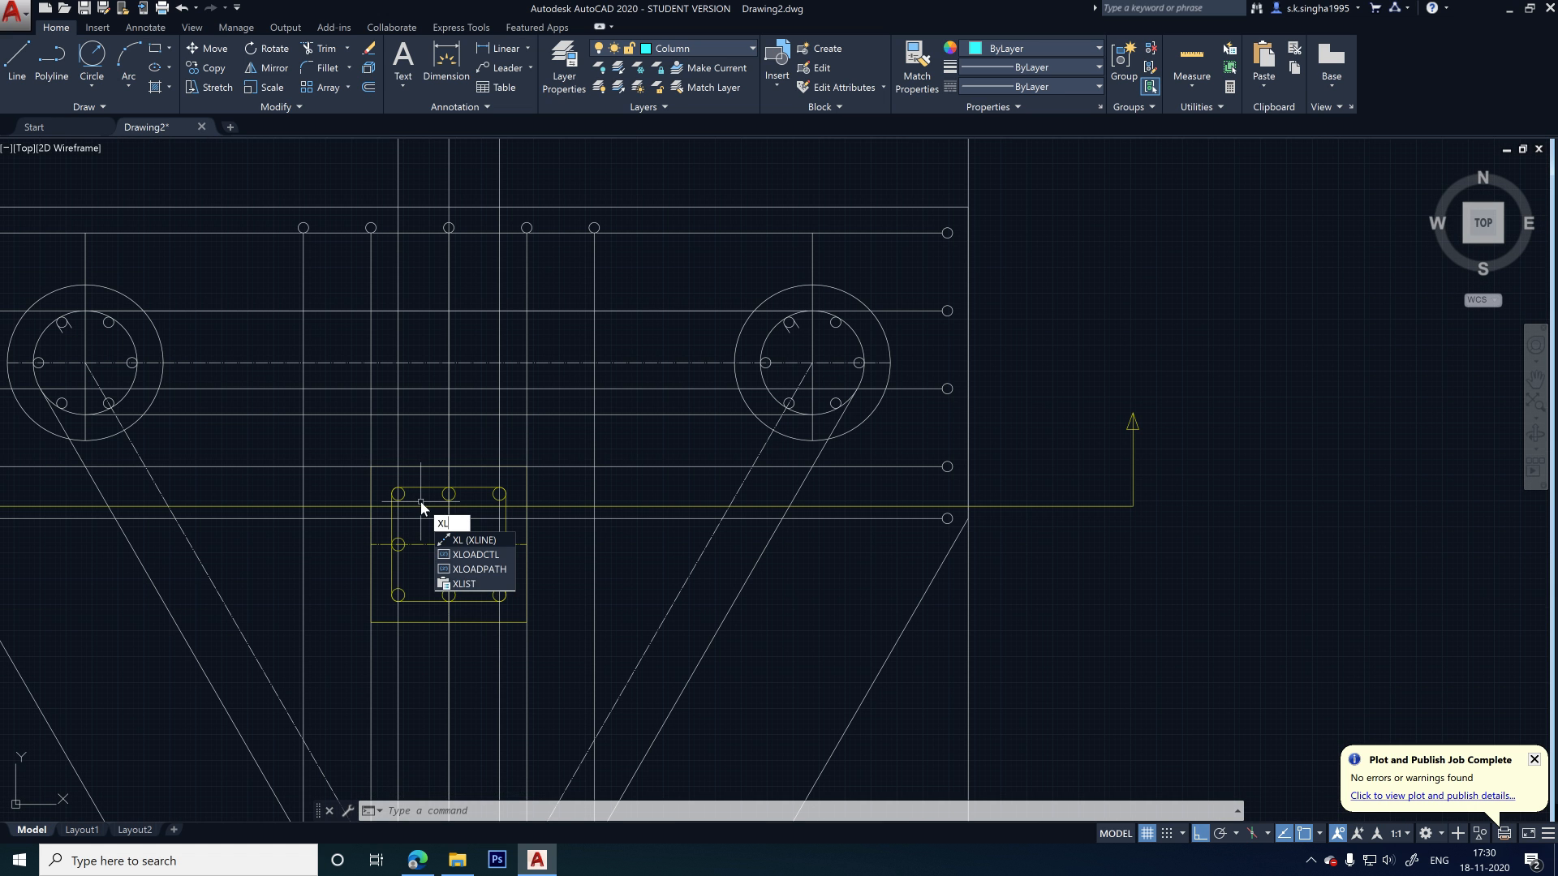
pyautogui.press('Return')
pyautogui.scroll(2, 406, 501)
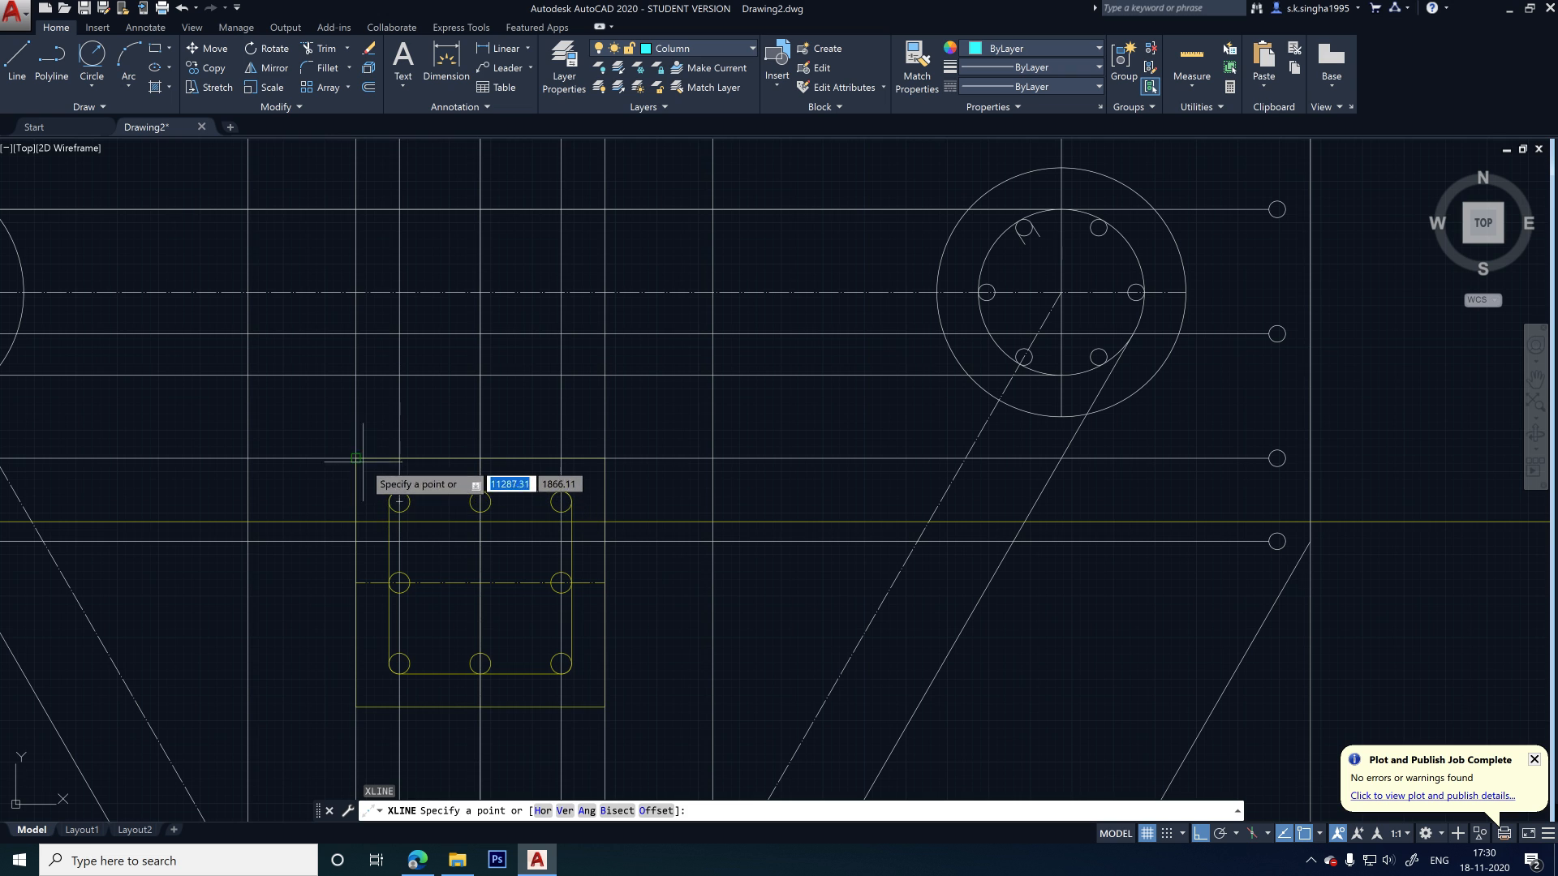
pyautogui.click(356, 459)
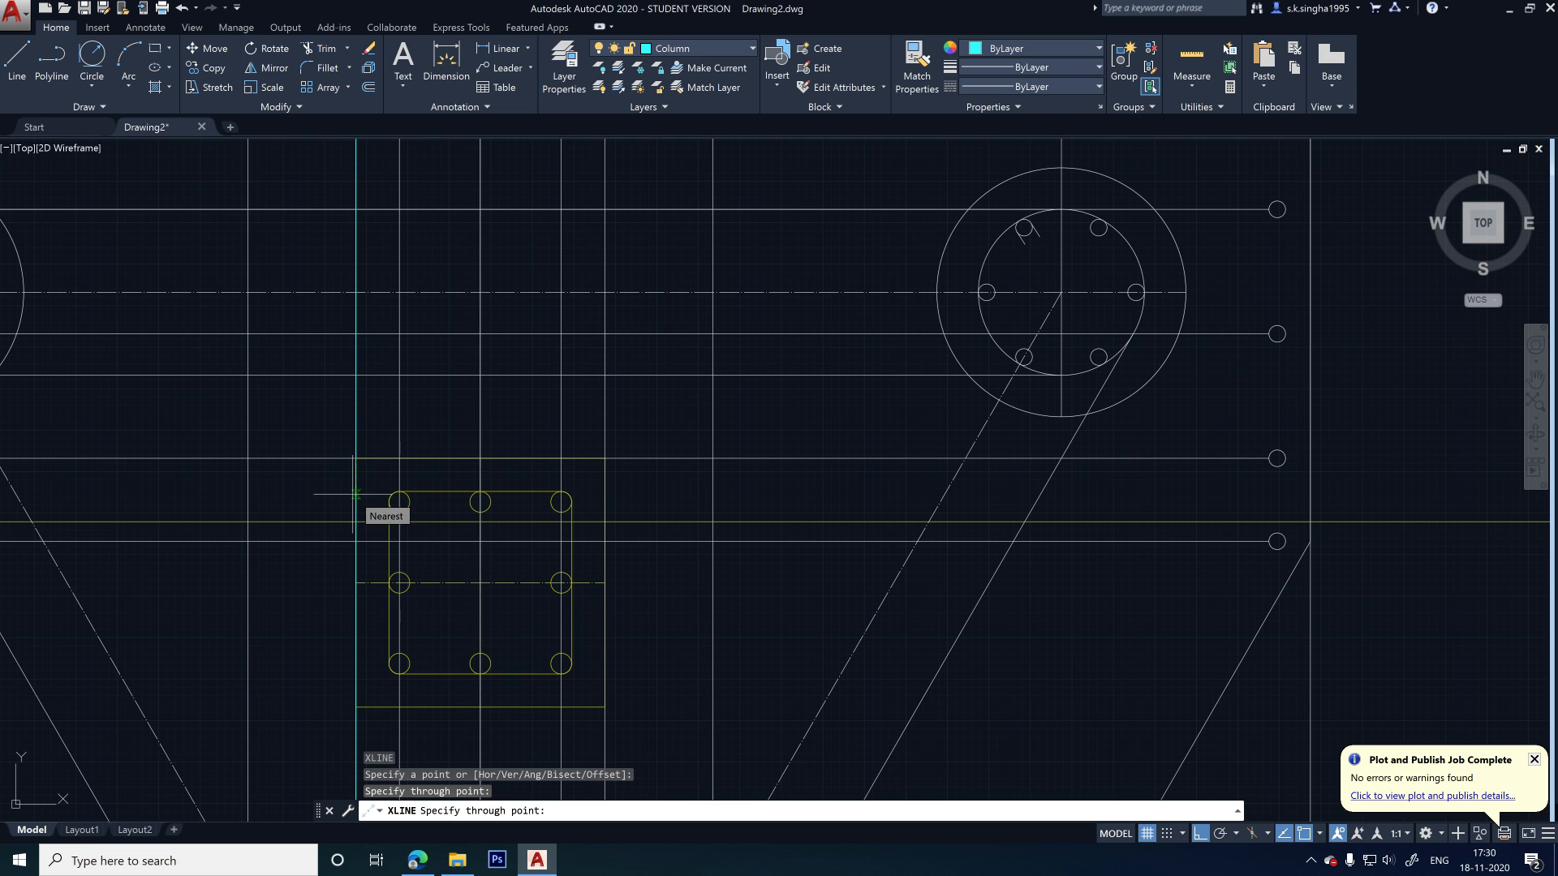
pyautogui.click(356, 494)
pyautogui.press('Return')
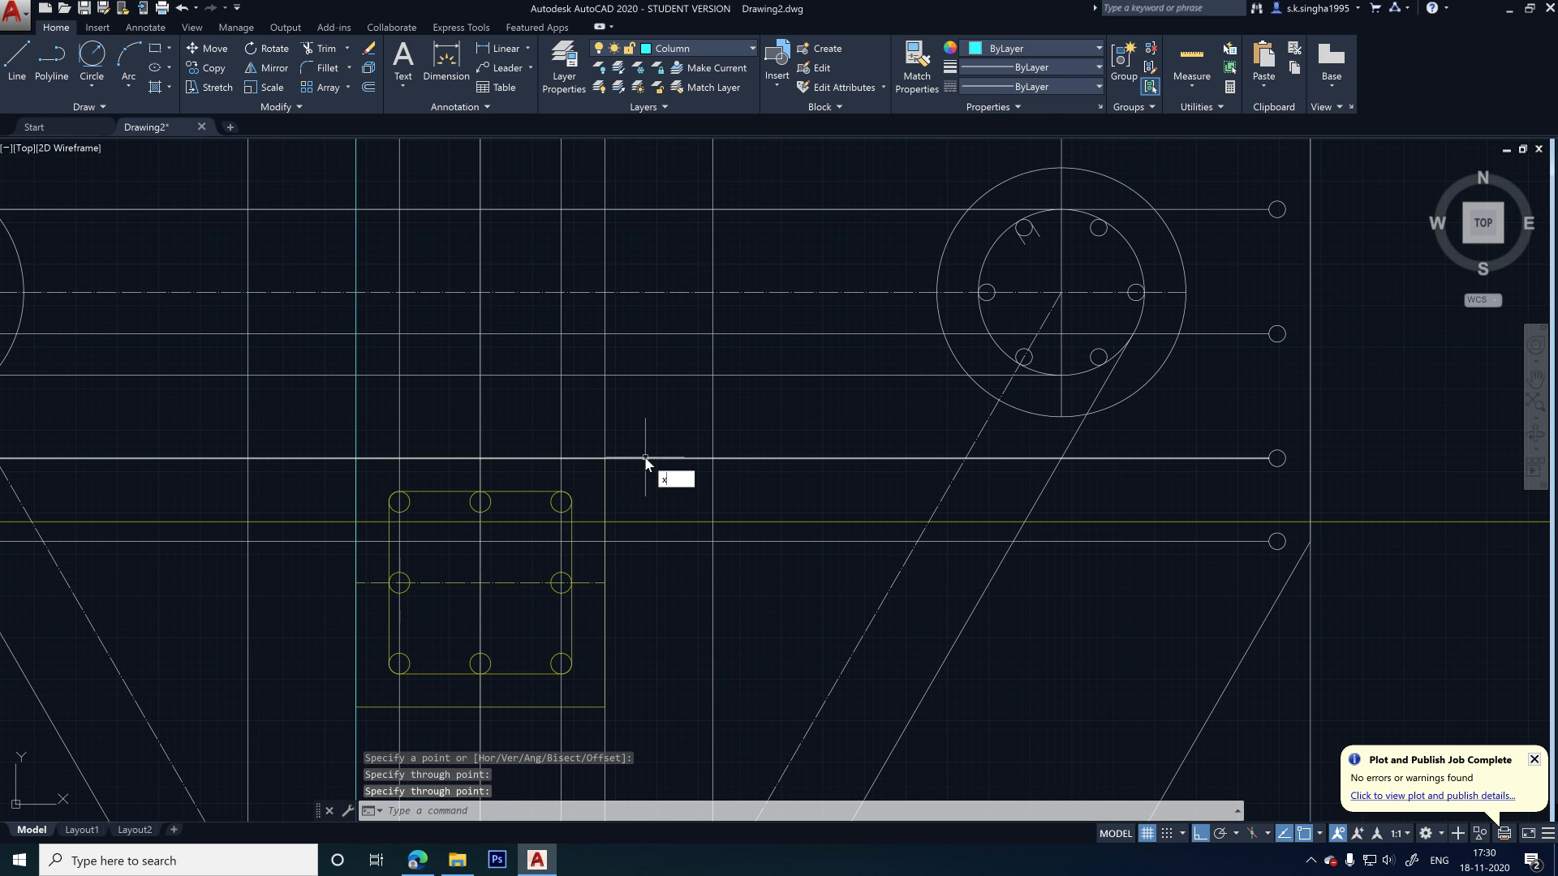
# - Draw a vertical construction line on the Column layer along the column's right edge, starting at its upper-right corner
pyautogui.write('xl')
pyautogui.press('Return')
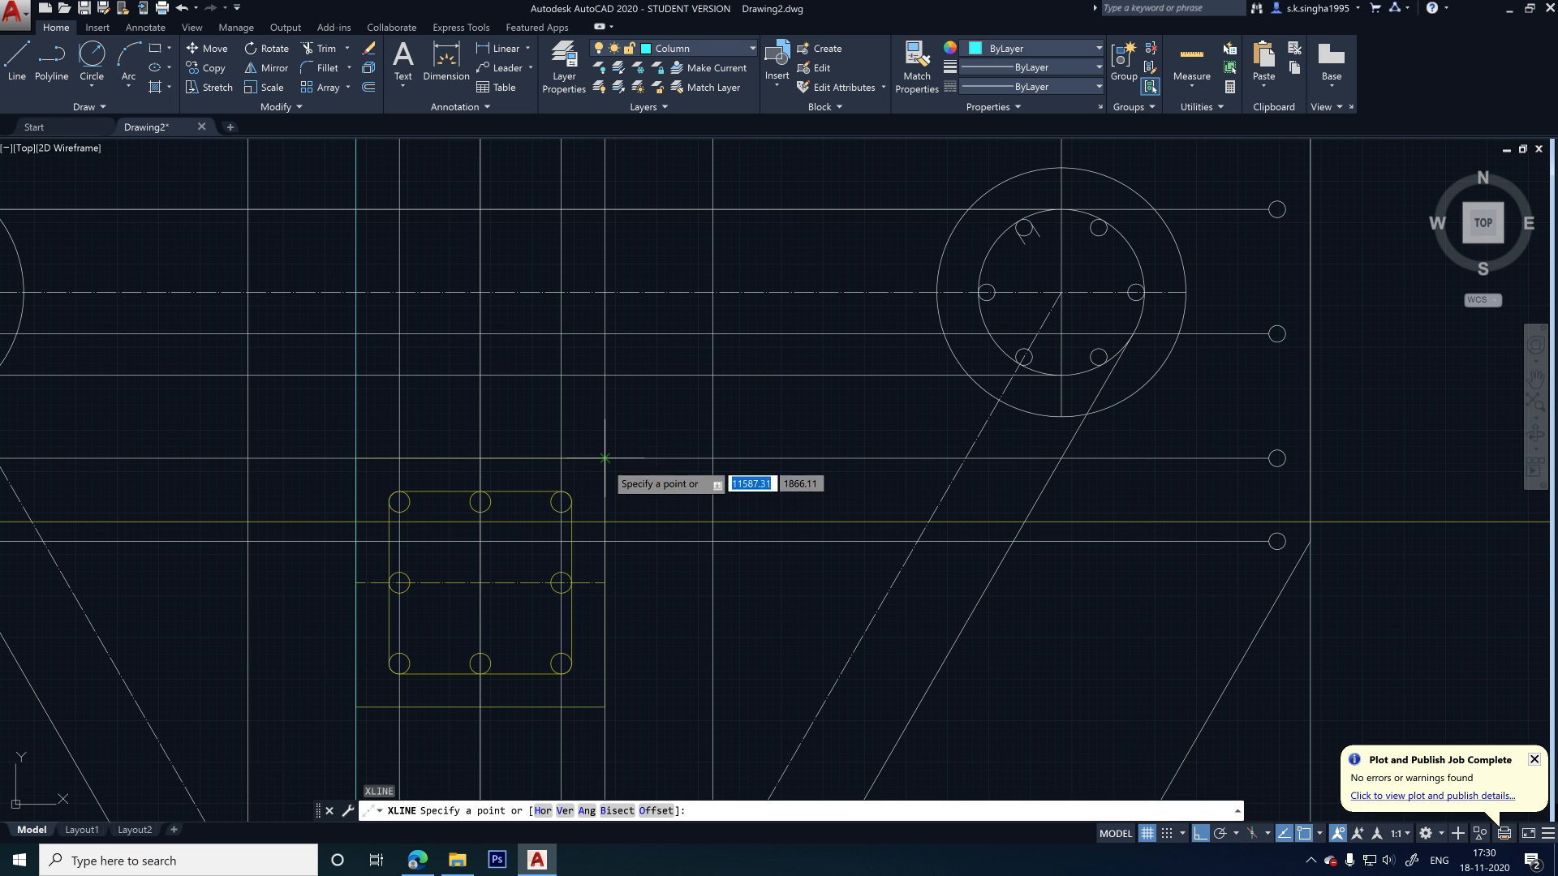
pyautogui.click(604, 460)
pyautogui.click(604, 498)
pyautogui.press('Return')
pyautogui.scroll(-6, 643, 658)
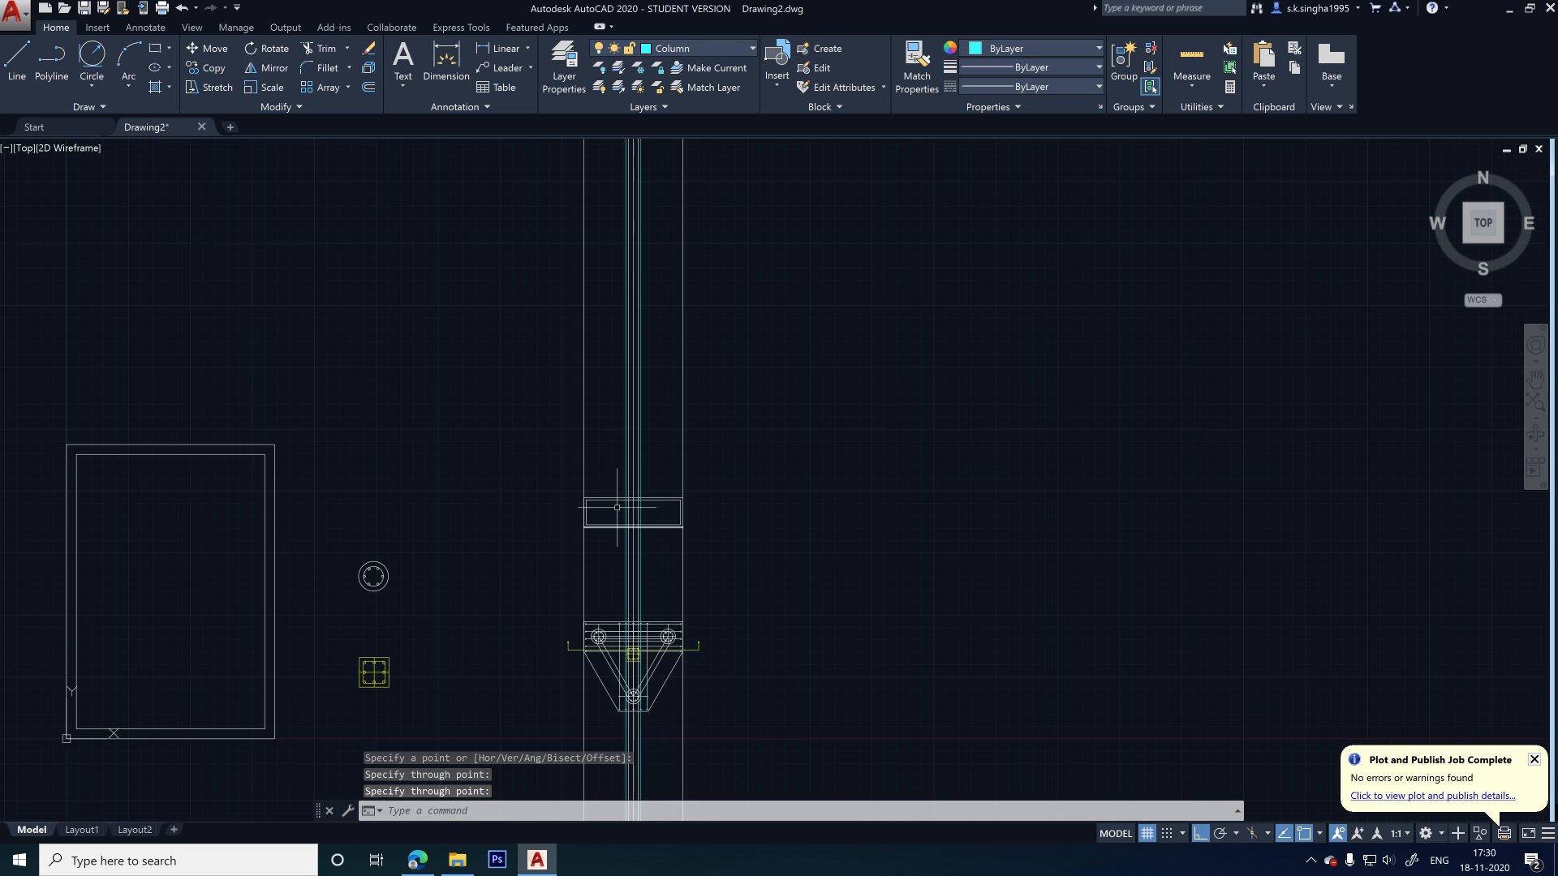
pyautogui.scroll(2, 653, 397)
pyautogui.moveTo(575, 686); pyautogui.dragTo(562, 510, button='middle')
pyautogui.scroll(2, 584, 544)
pyautogui.moveTo(600, 603); pyautogui.dragTo(591, 570, button='middle')
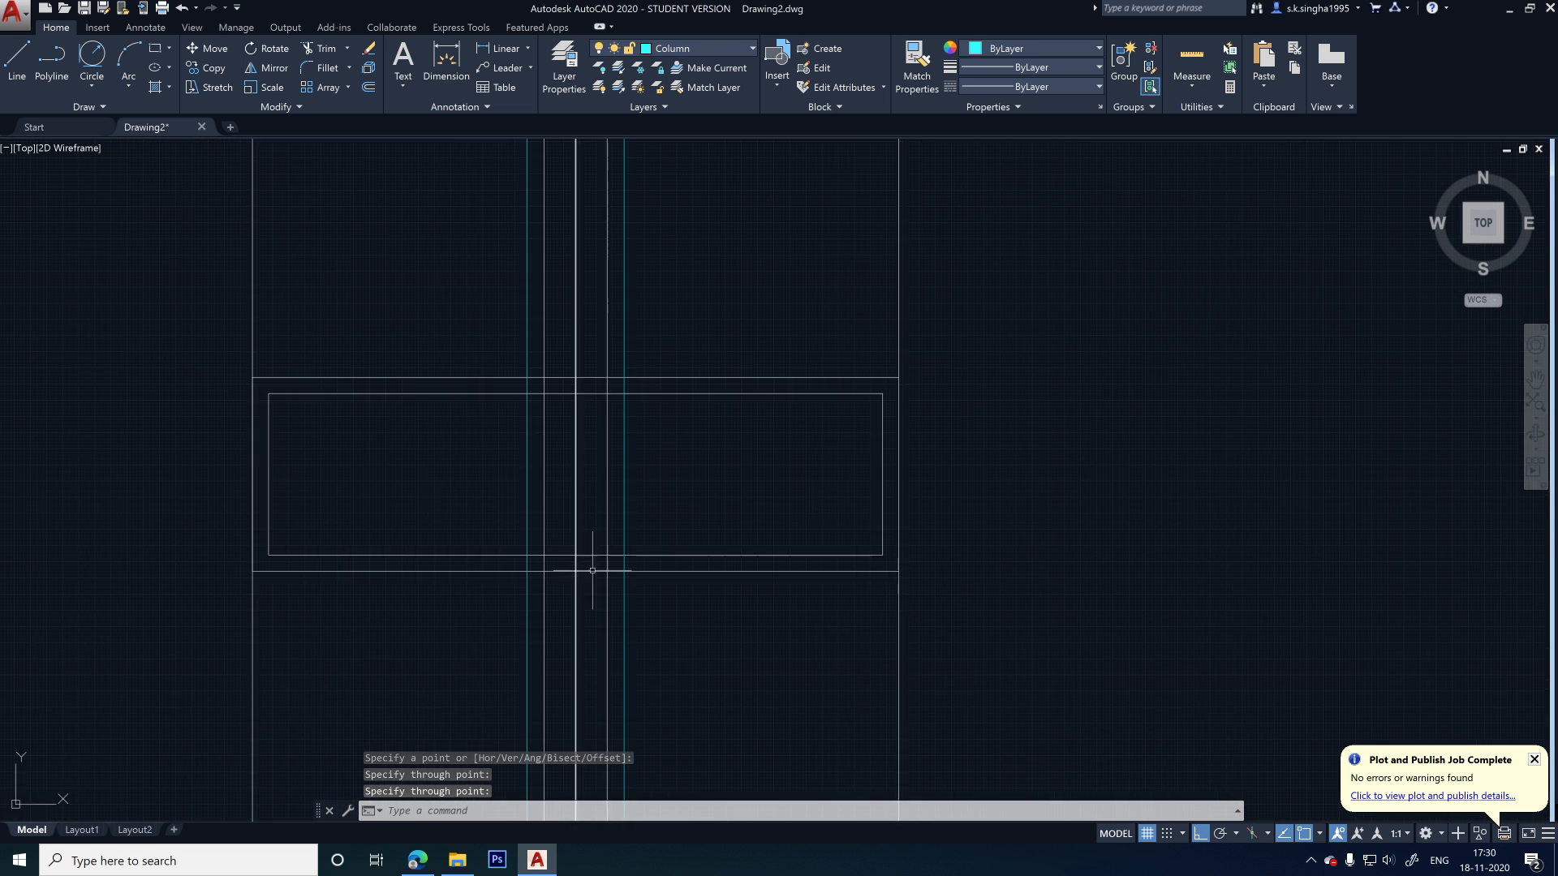
# - Draw a vertical line about 1850 long upward from the pile cap section's top edge along the column's left-edge construction line
pyautogui.scroll(2, 593, 570)
pyautogui.scroll(-4, 502, 568)
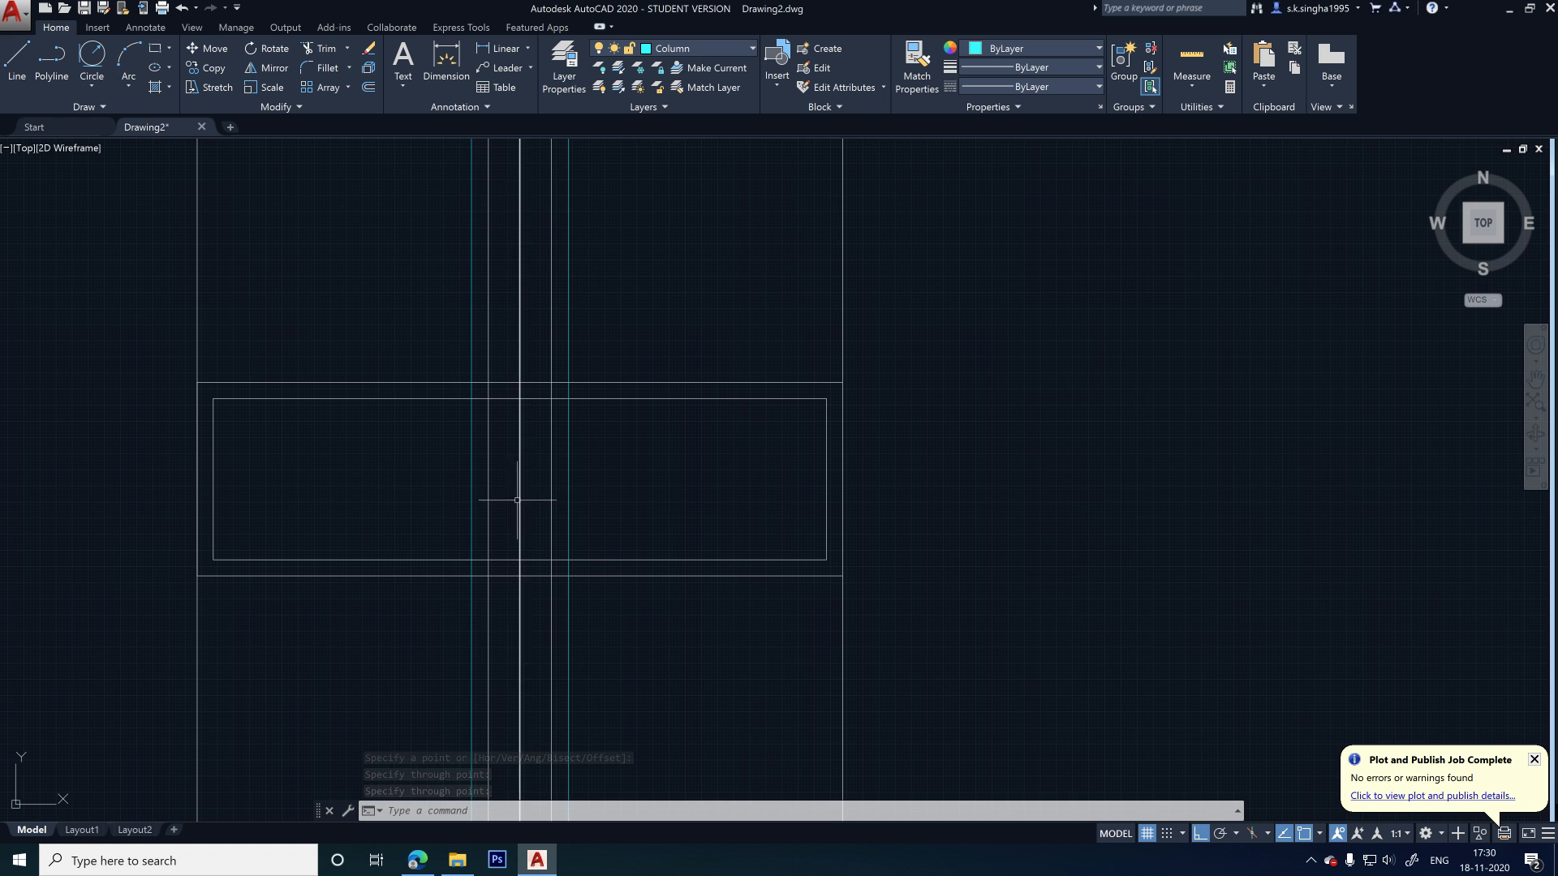
pyautogui.moveTo(587, 497); pyautogui.dragTo(558, 639, button='middle')
pyautogui.moveTo(570, 563); pyautogui.dragTo(560, 630, button='middle')
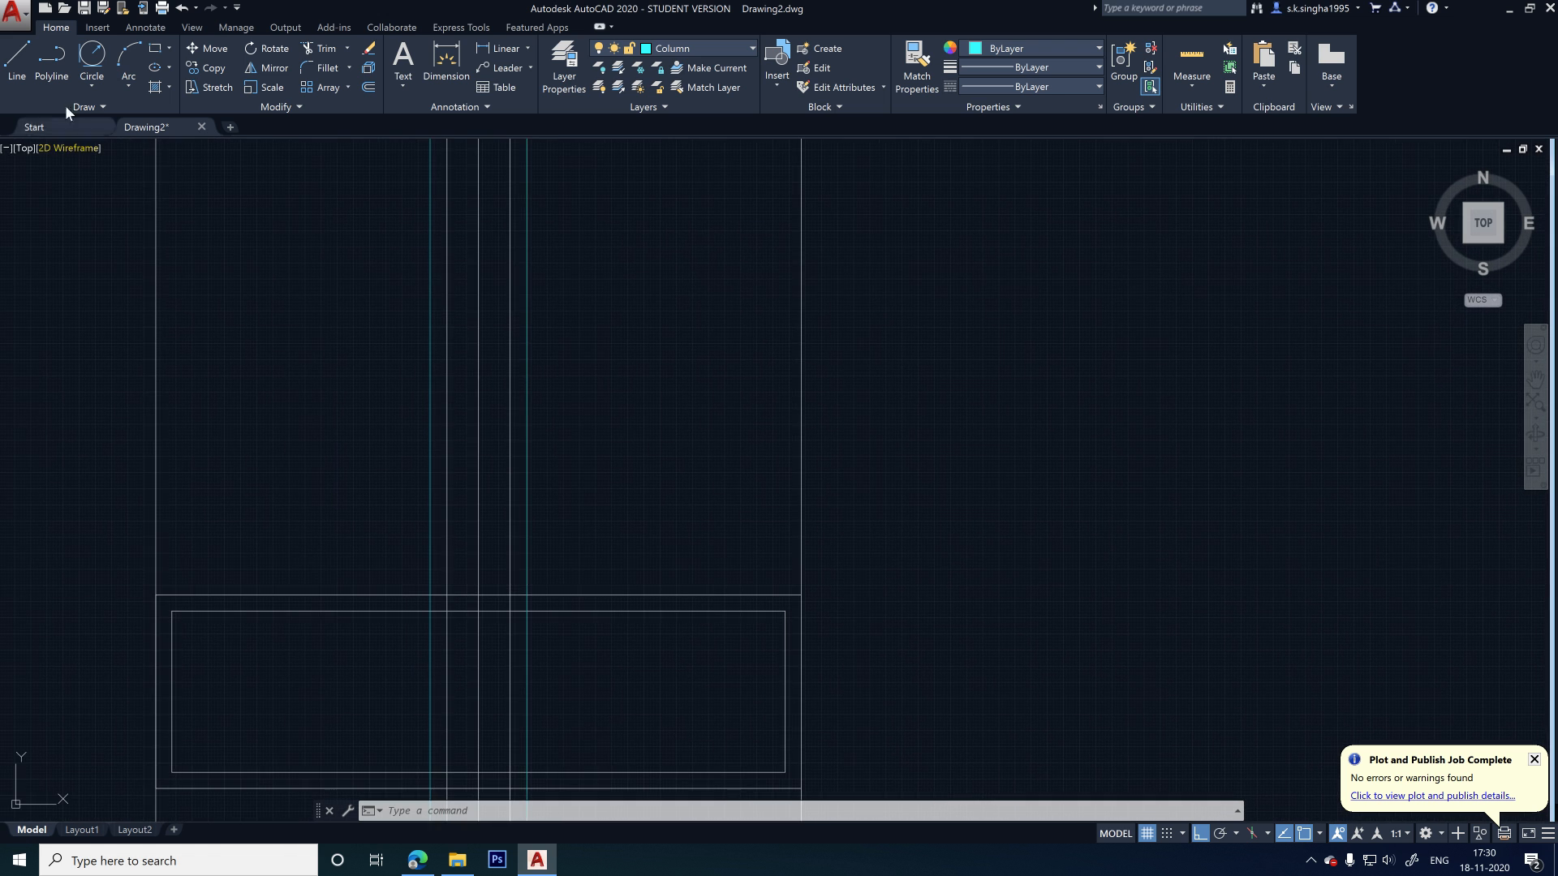
pyautogui.click(17, 61)
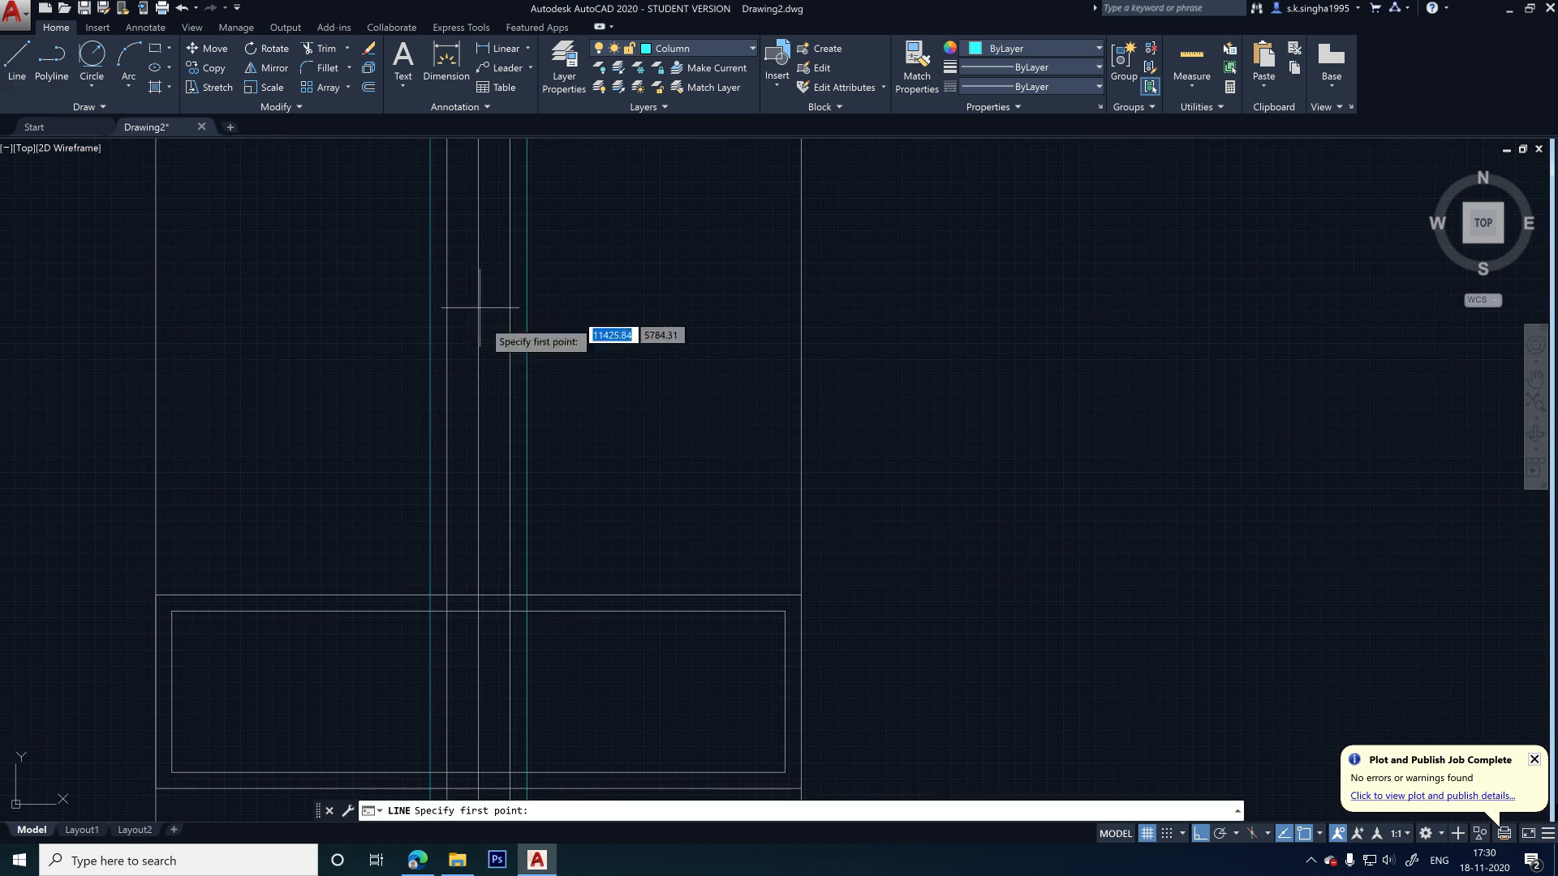
pyautogui.click(430, 595)
pyautogui.scroll(-2, 432, 632)
pyautogui.scroll(-1, 430, 633)
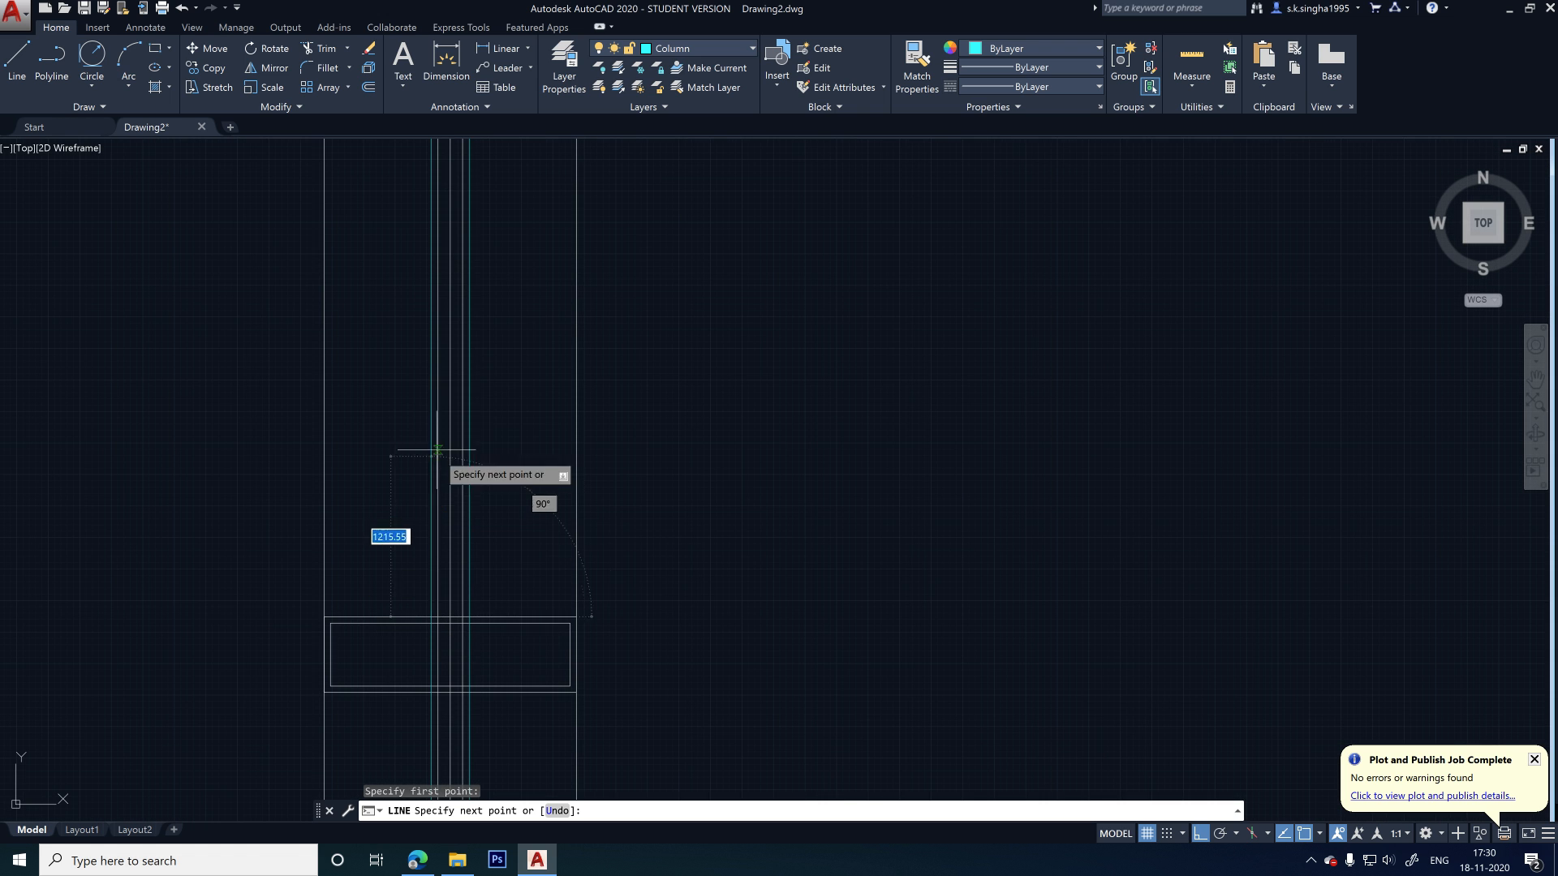
pyautogui.scroll(3, 431, 351)
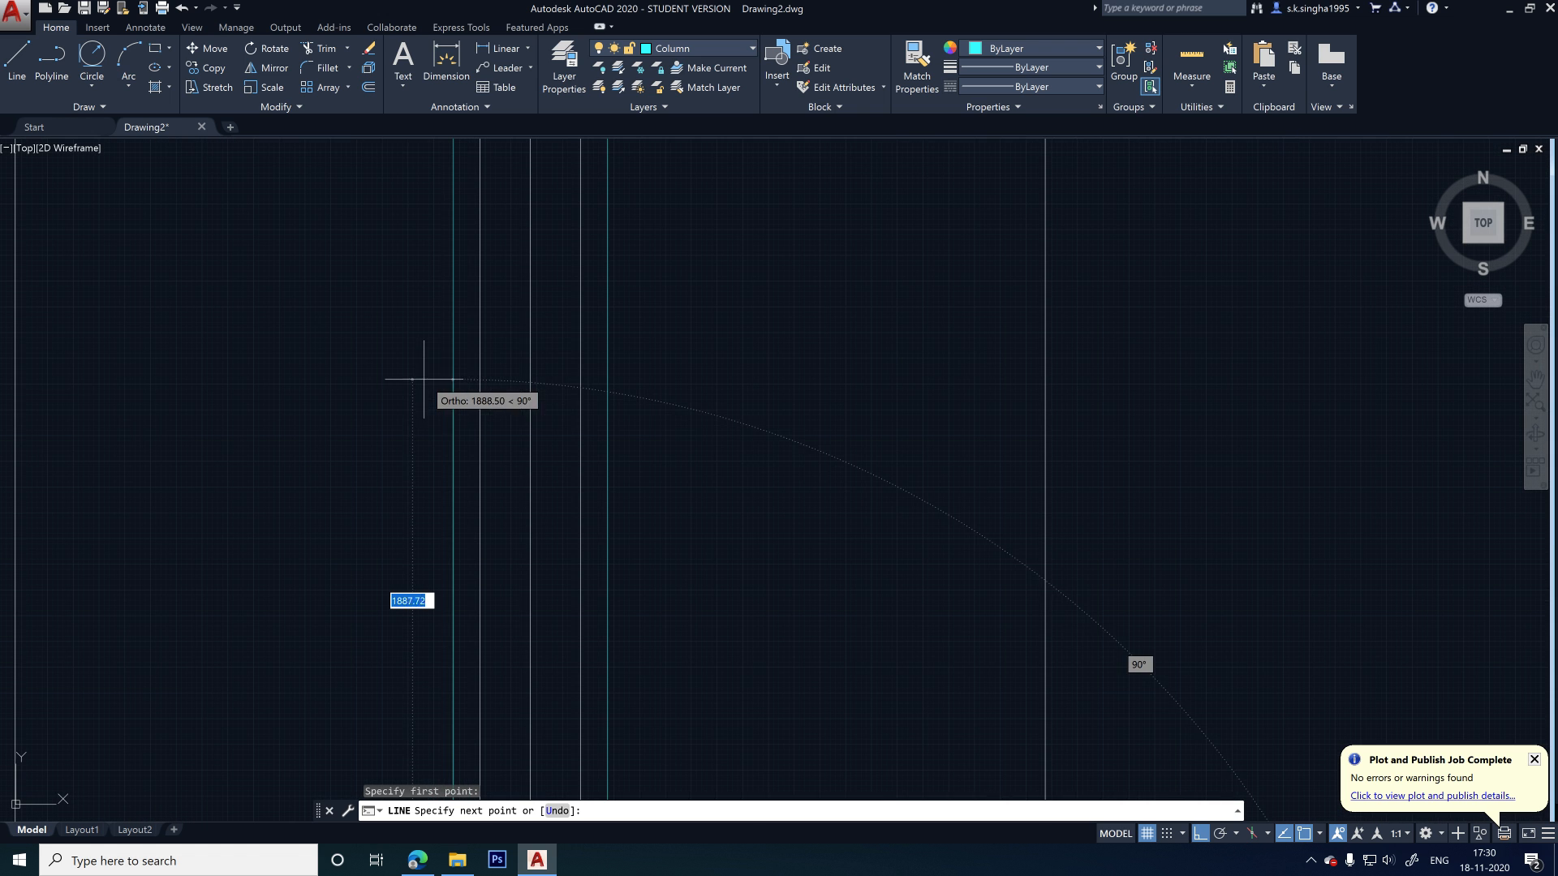
pyautogui.click(453, 404)
pyautogui.press('Escape')
pyautogui.scroll(-2, 382, 271)
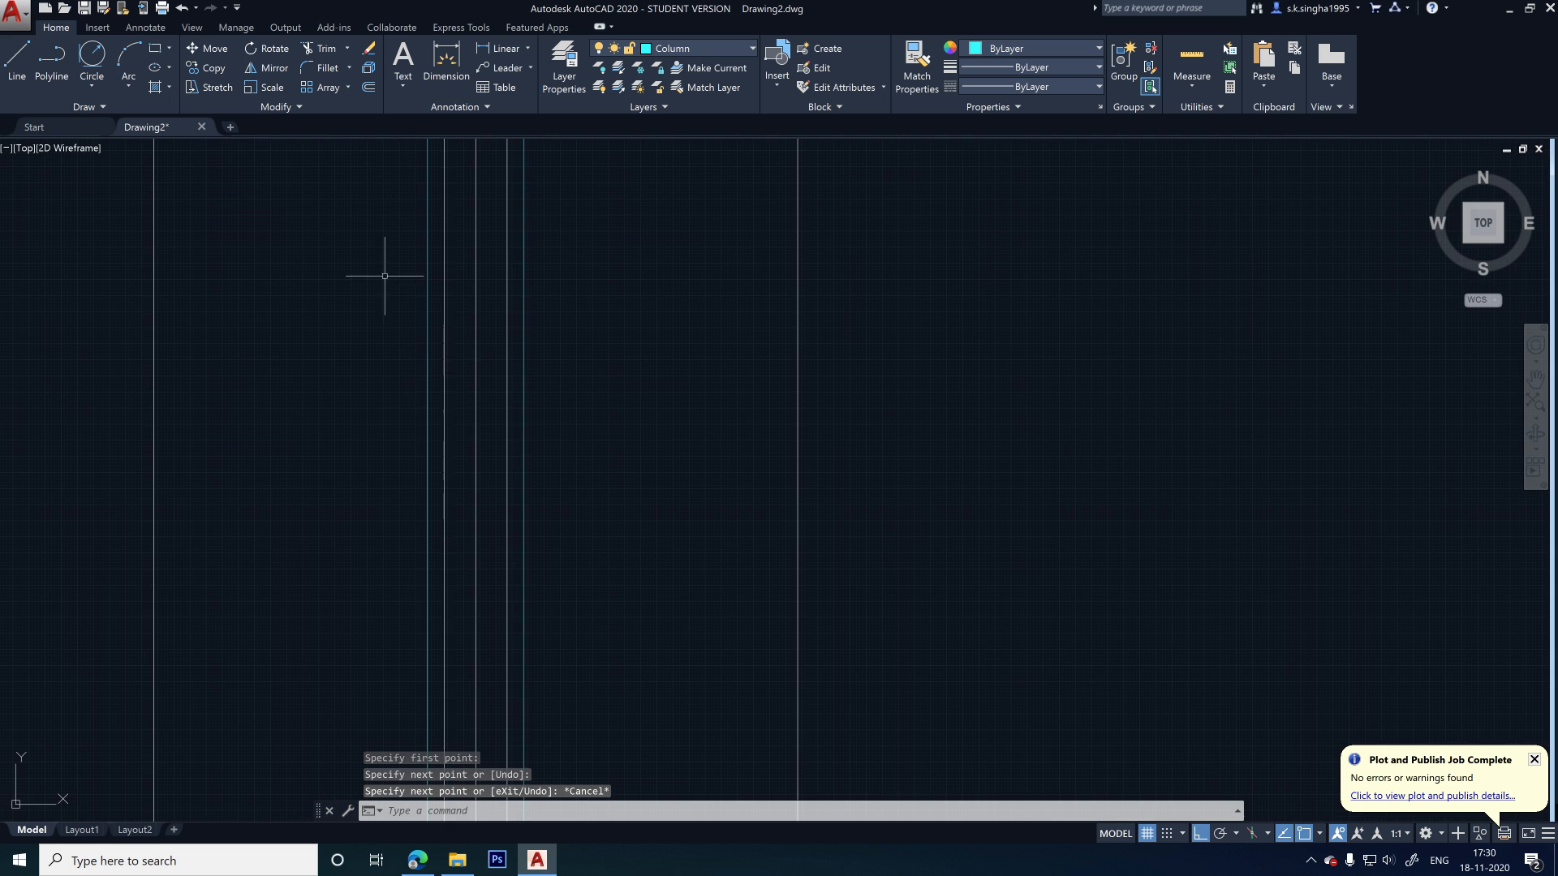
# - Copy the column's left-edge line to the right-edge construction line and to the three bar construction lines along the cap's top edge
pyautogui.click(425, 485)
pyautogui.scroll(-1, 418, 455)
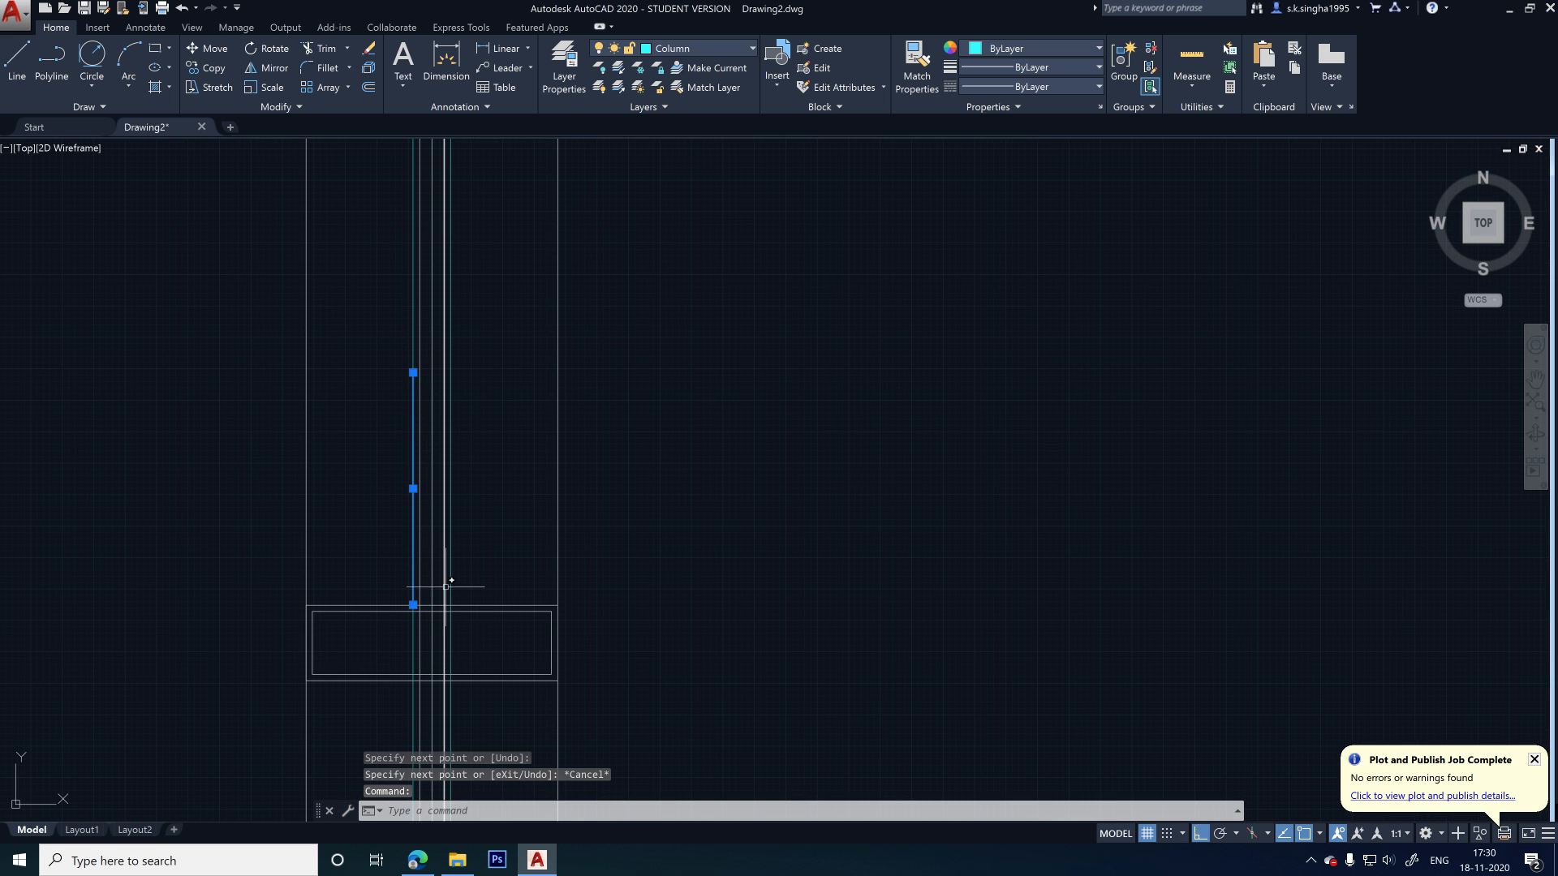
pyautogui.write('co')
pyautogui.press('Return')
pyautogui.scroll(2, 445, 593)
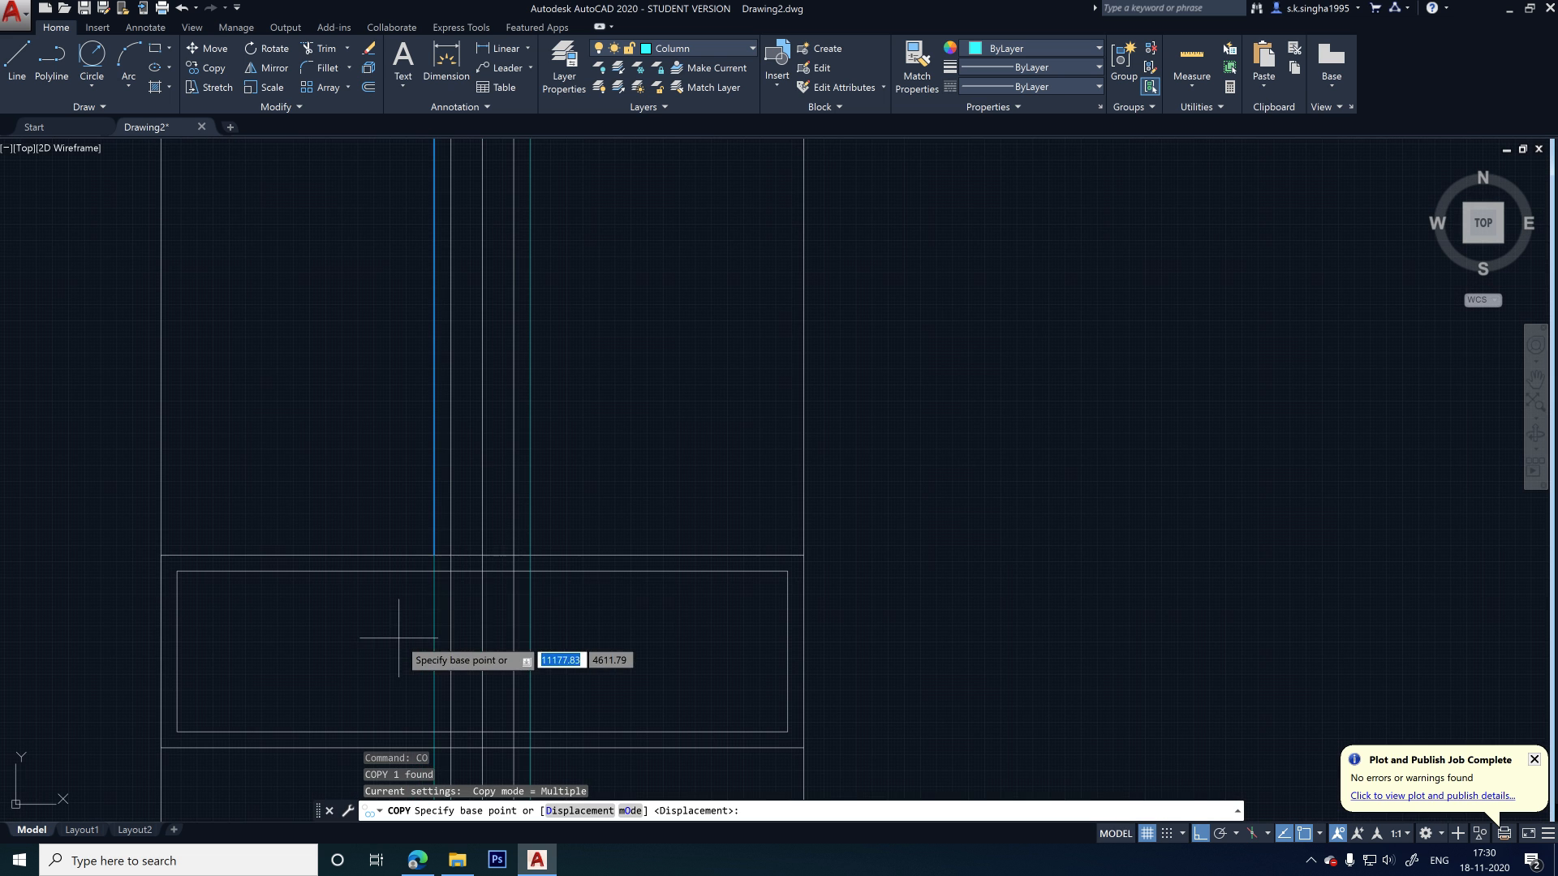
pyautogui.click(435, 557)
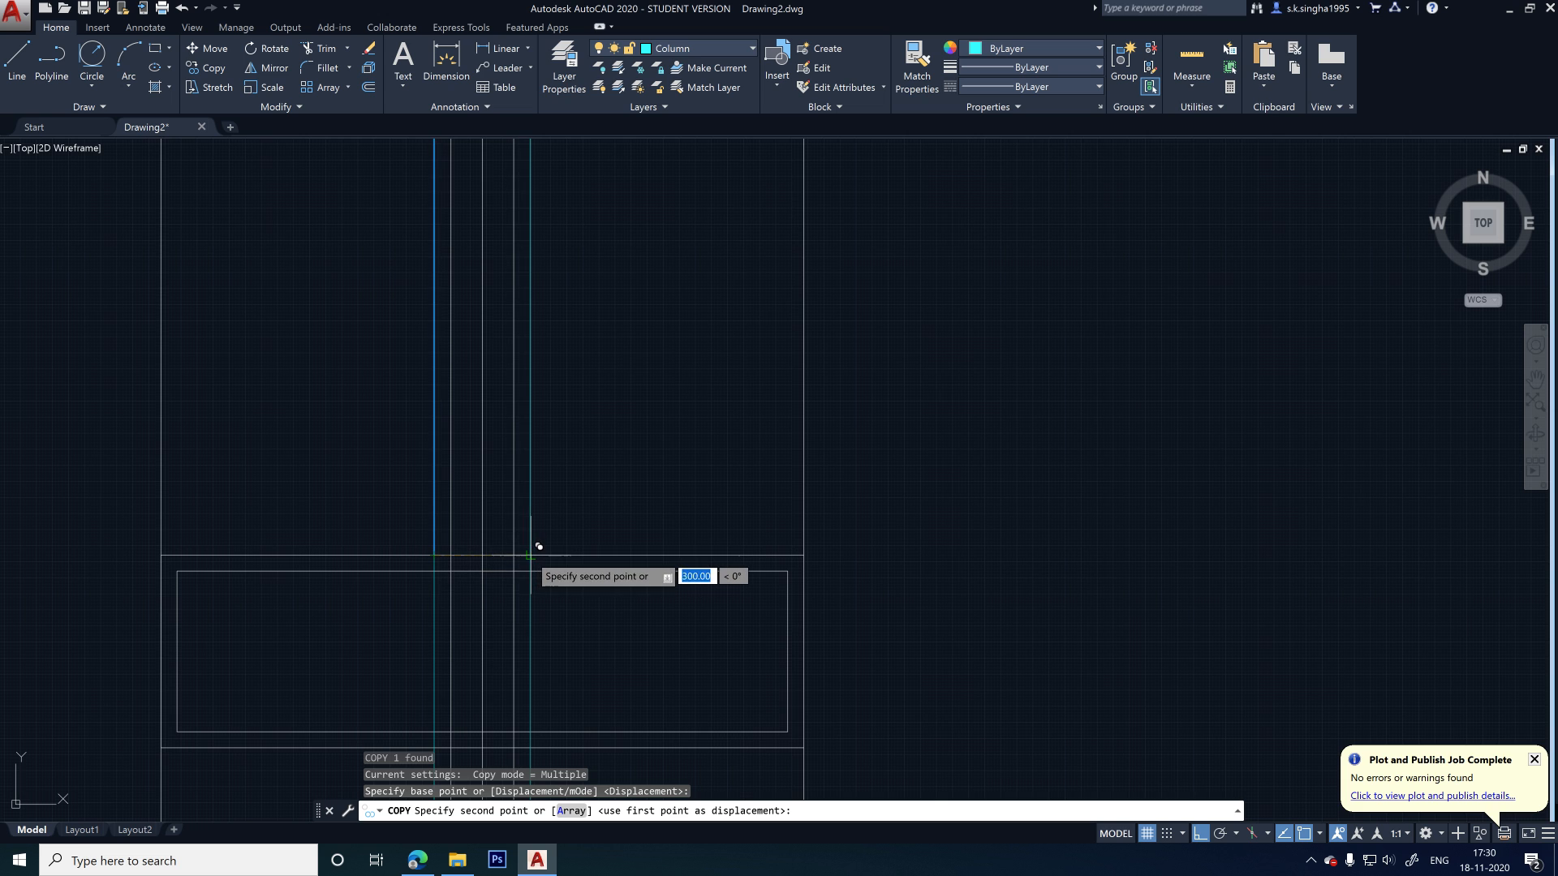
pyautogui.click(499, 595)
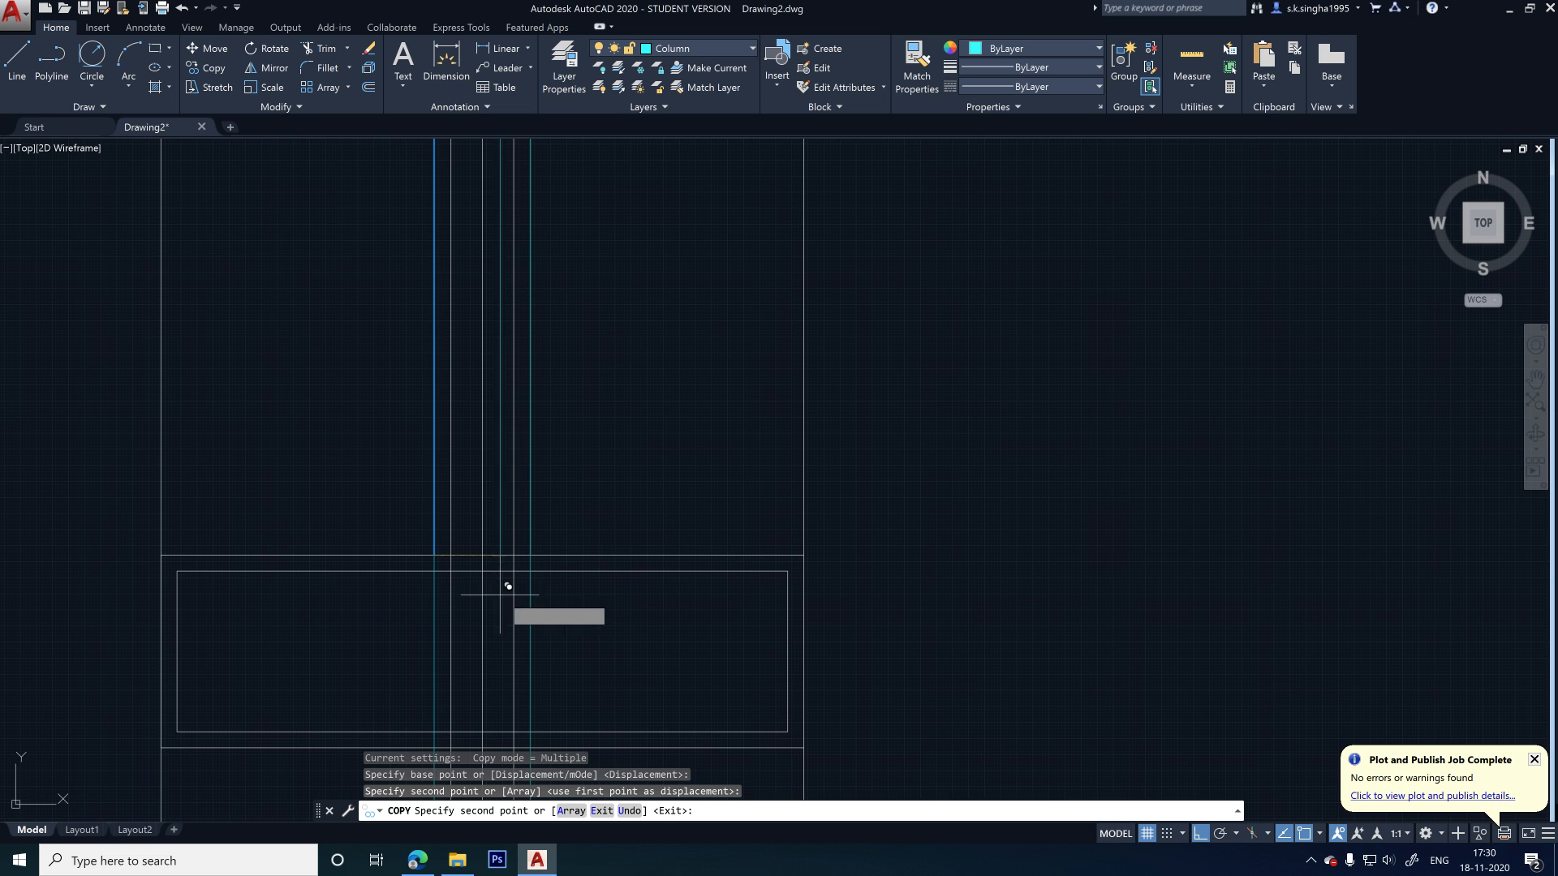
pyautogui.click(455, 546)
pyautogui.click(490, 546)
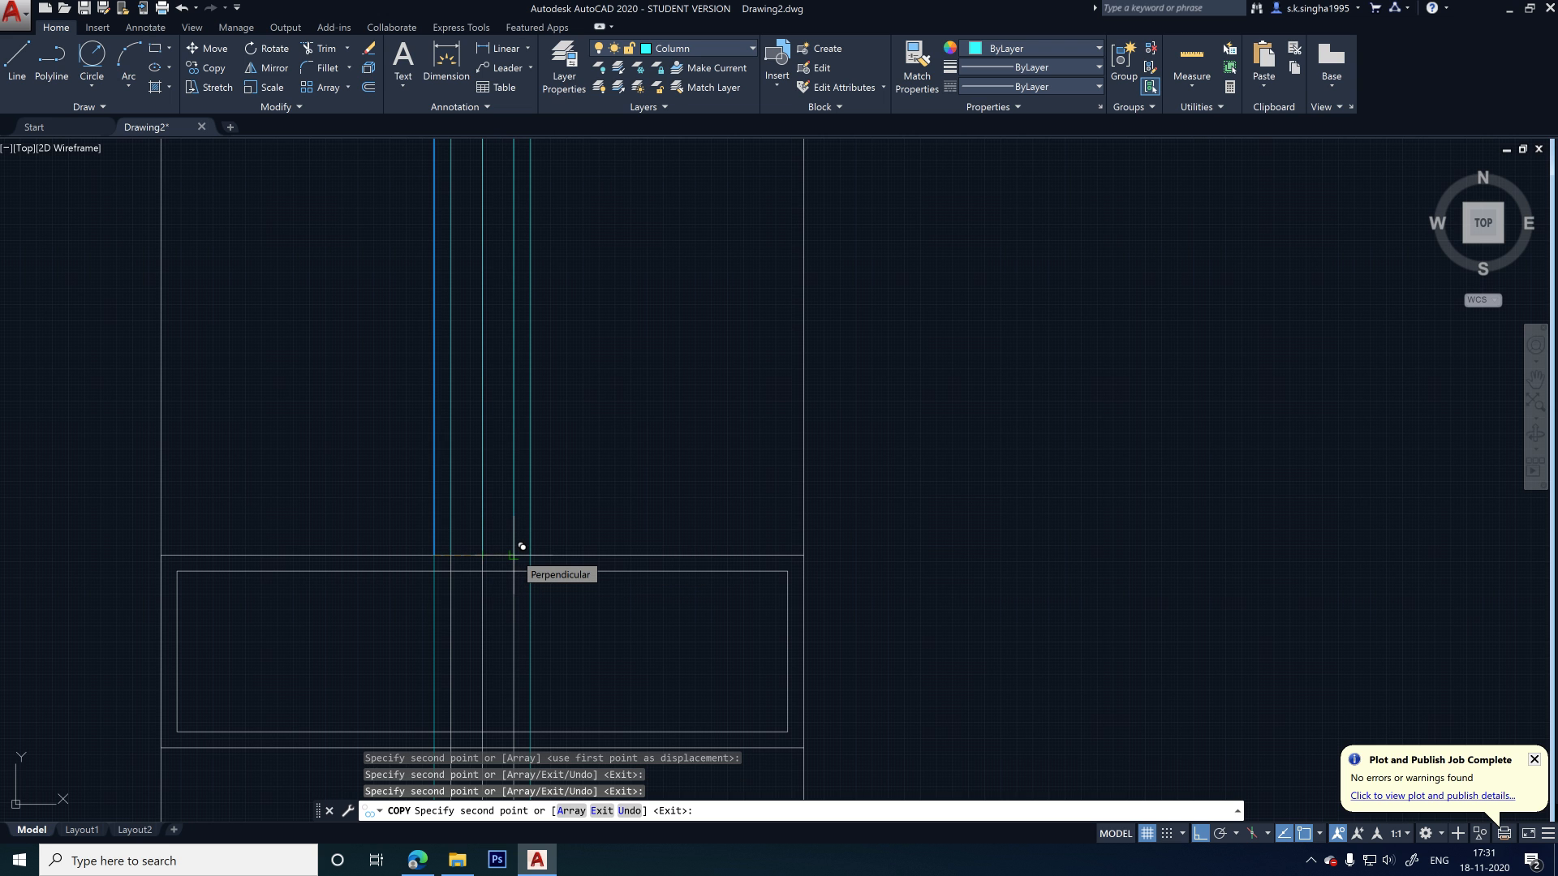
pyautogui.click(522, 546)
pyautogui.scroll(-4, 487, 515)
pyautogui.scroll(6, 481, 621)
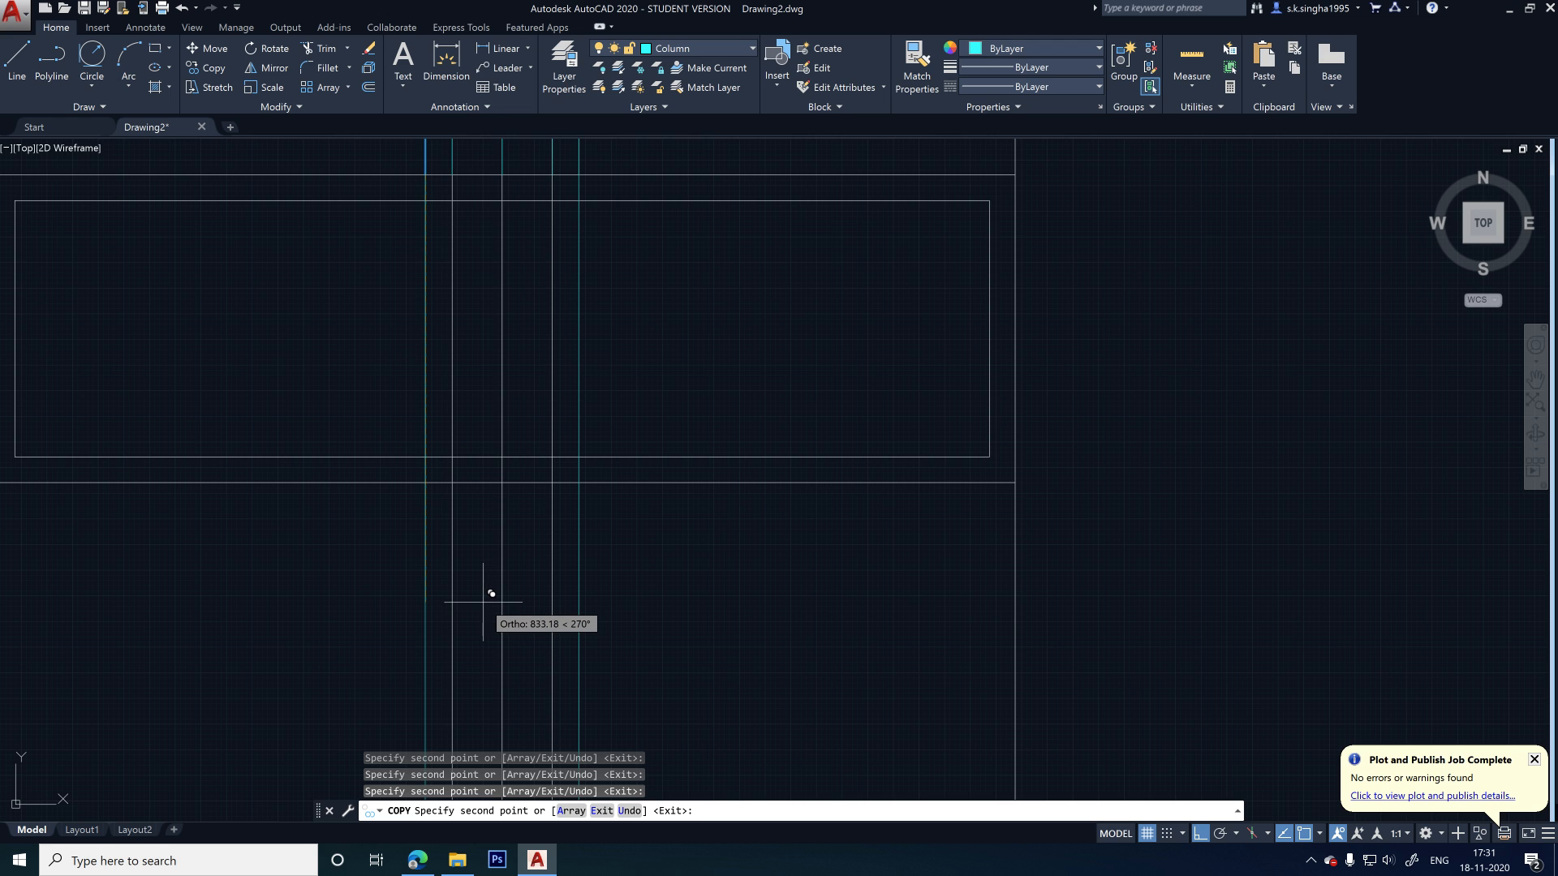
pyautogui.press('Escape')
# - Delete the five vertical construction lines projected from the column edges and bars
pyautogui.scroll(-3, 454, 605)
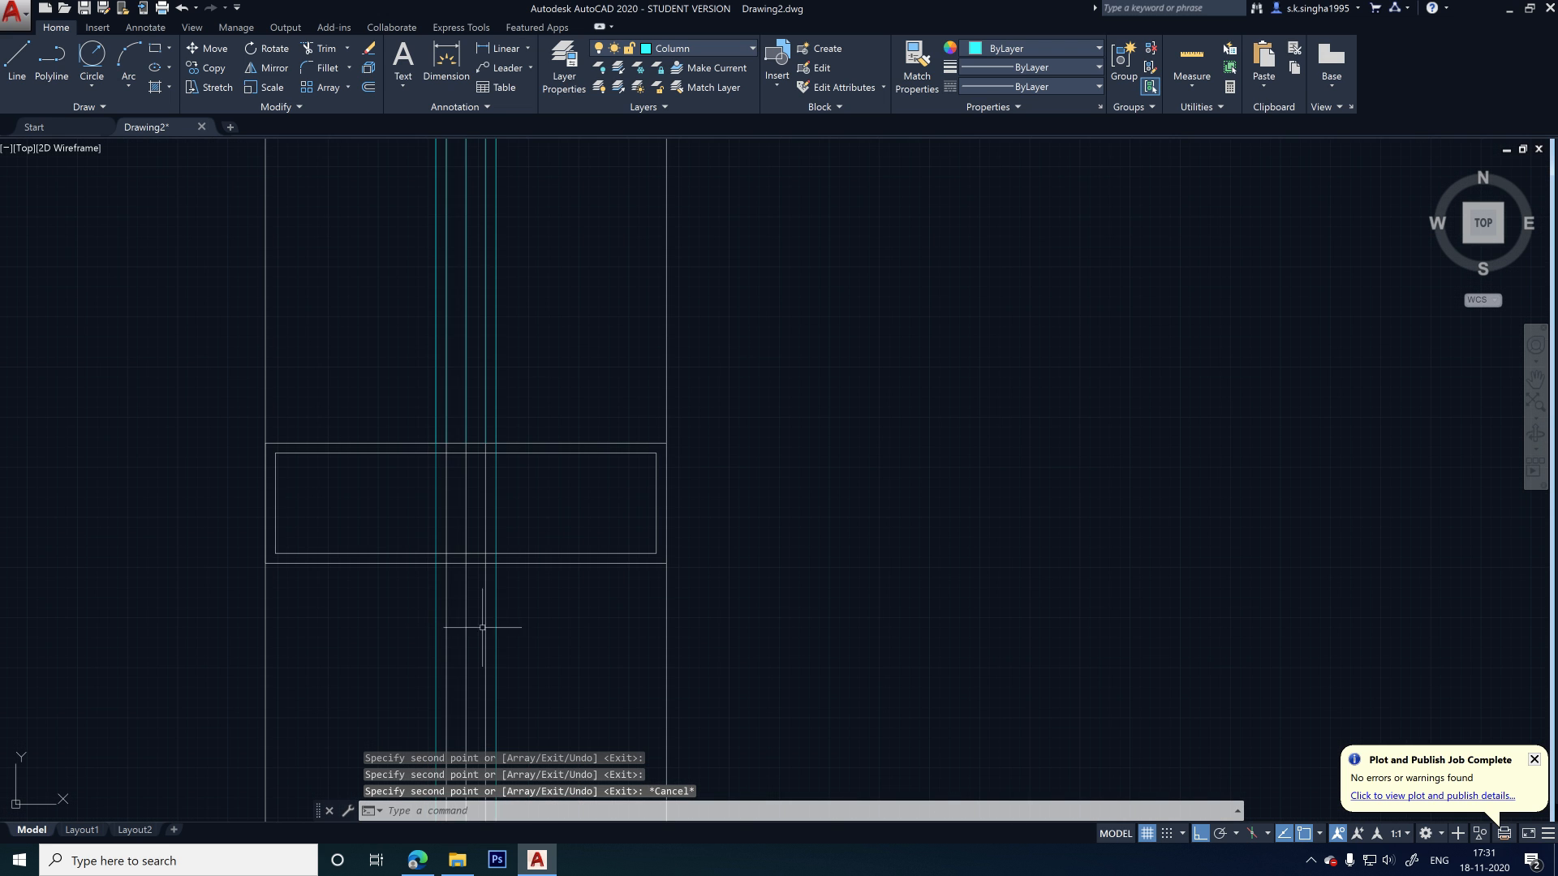
pyautogui.click(516, 620)
pyautogui.click(391, 653)
pyautogui.press('Delete')
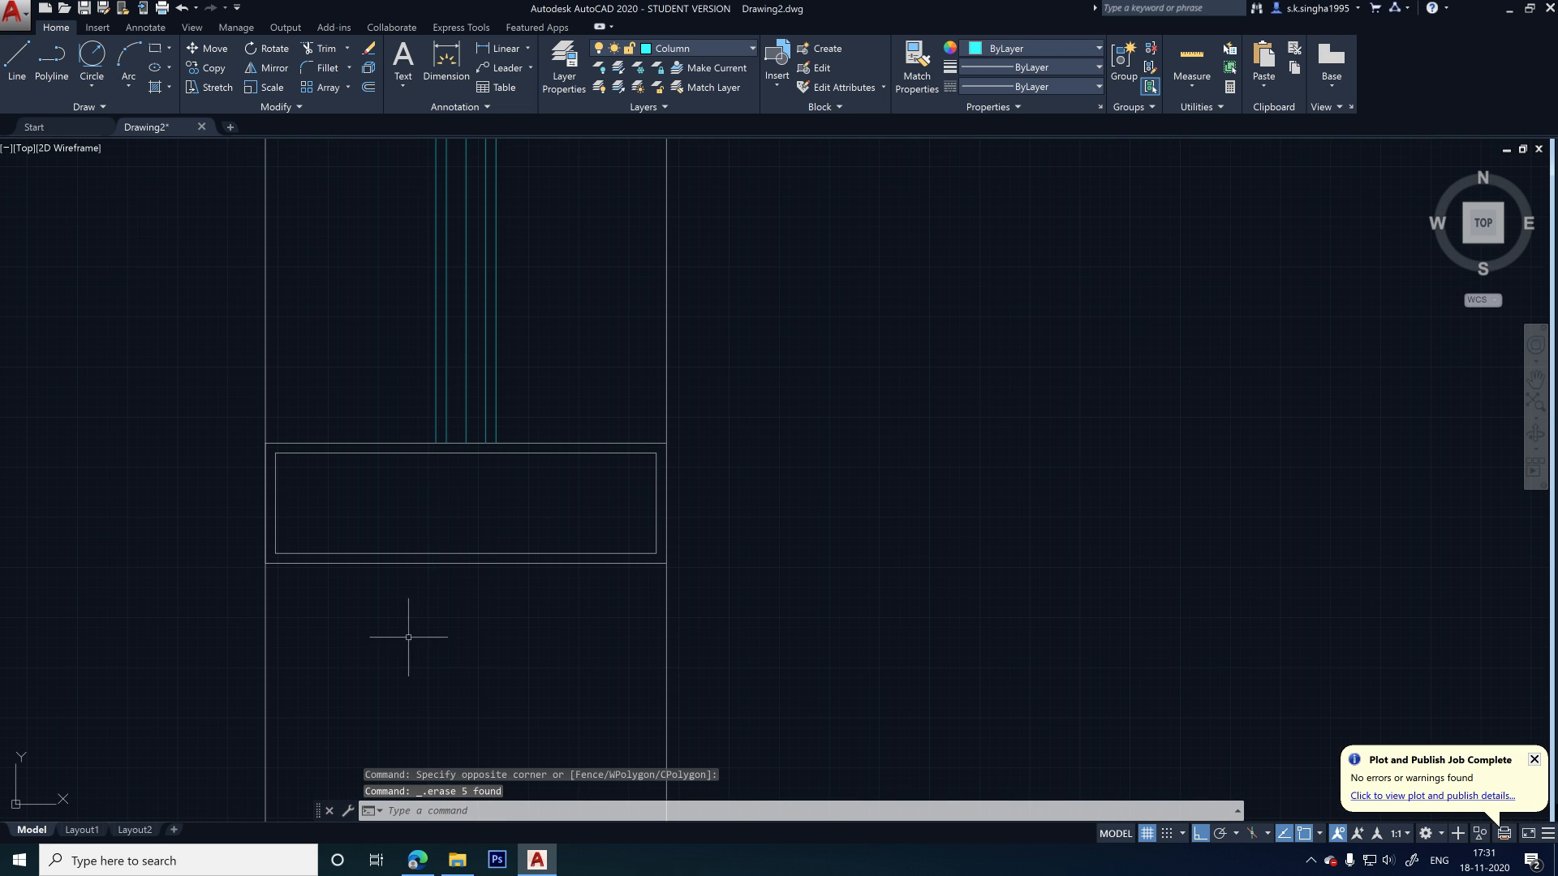
# - Compare the section line, column and reinforcement bars in the plan with the pile cap section and column lines above
pyautogui.scroll(-2, 455, 528)
pyautogui.scroll(1, 481, 329)
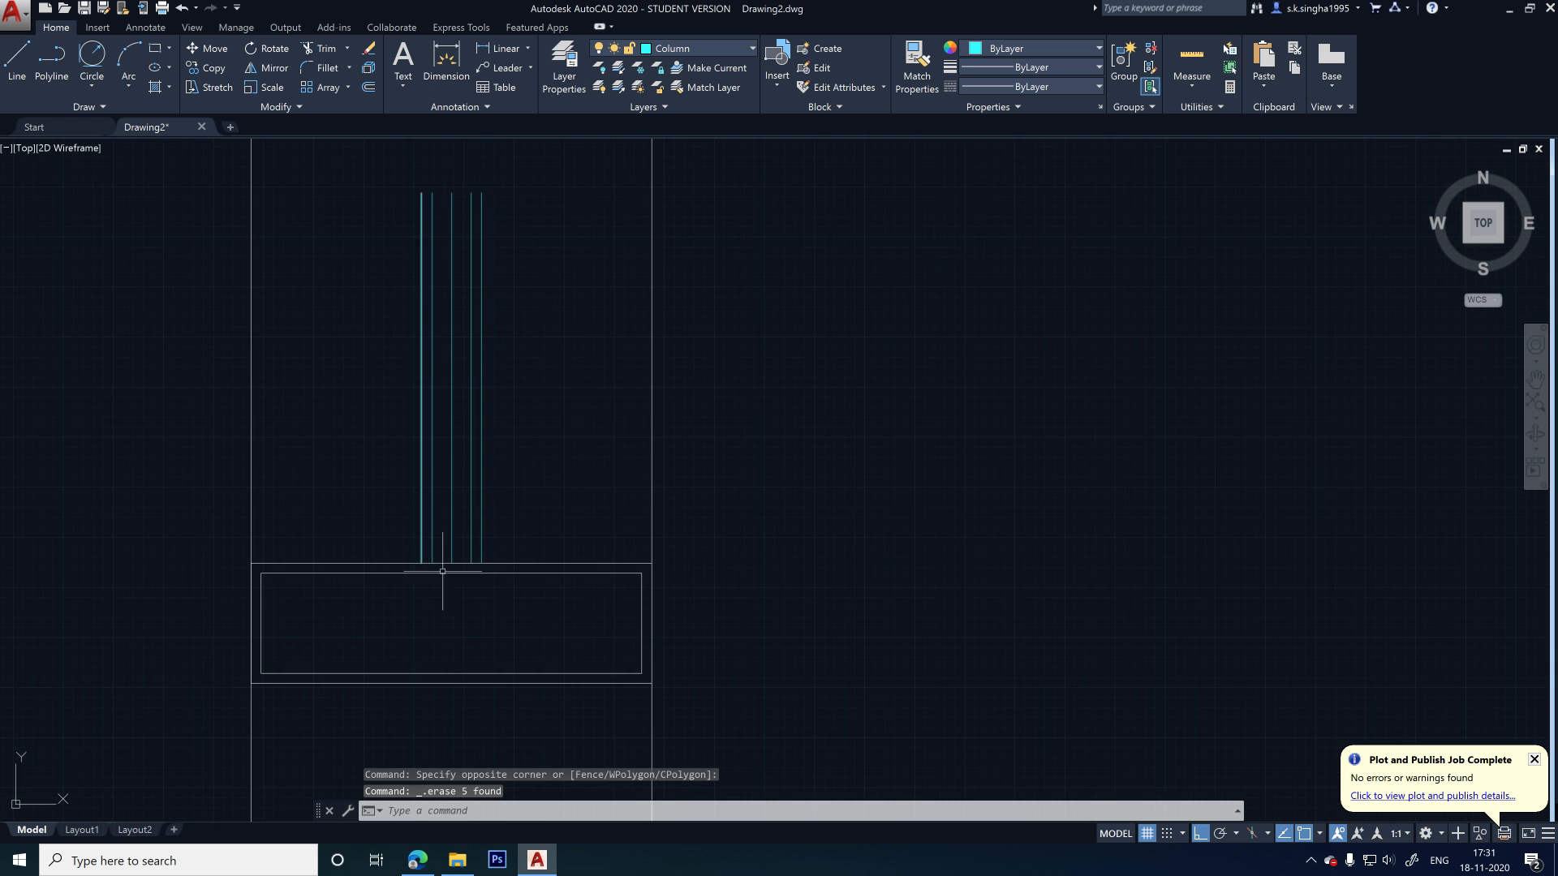
pyautogui.scroll(2, 446, 582)
pyautogui.scroll(-1, 361, 427)
pyautogui.scroll(-3, 375, 393)
pyautogui.scroll(3, 388, 652)
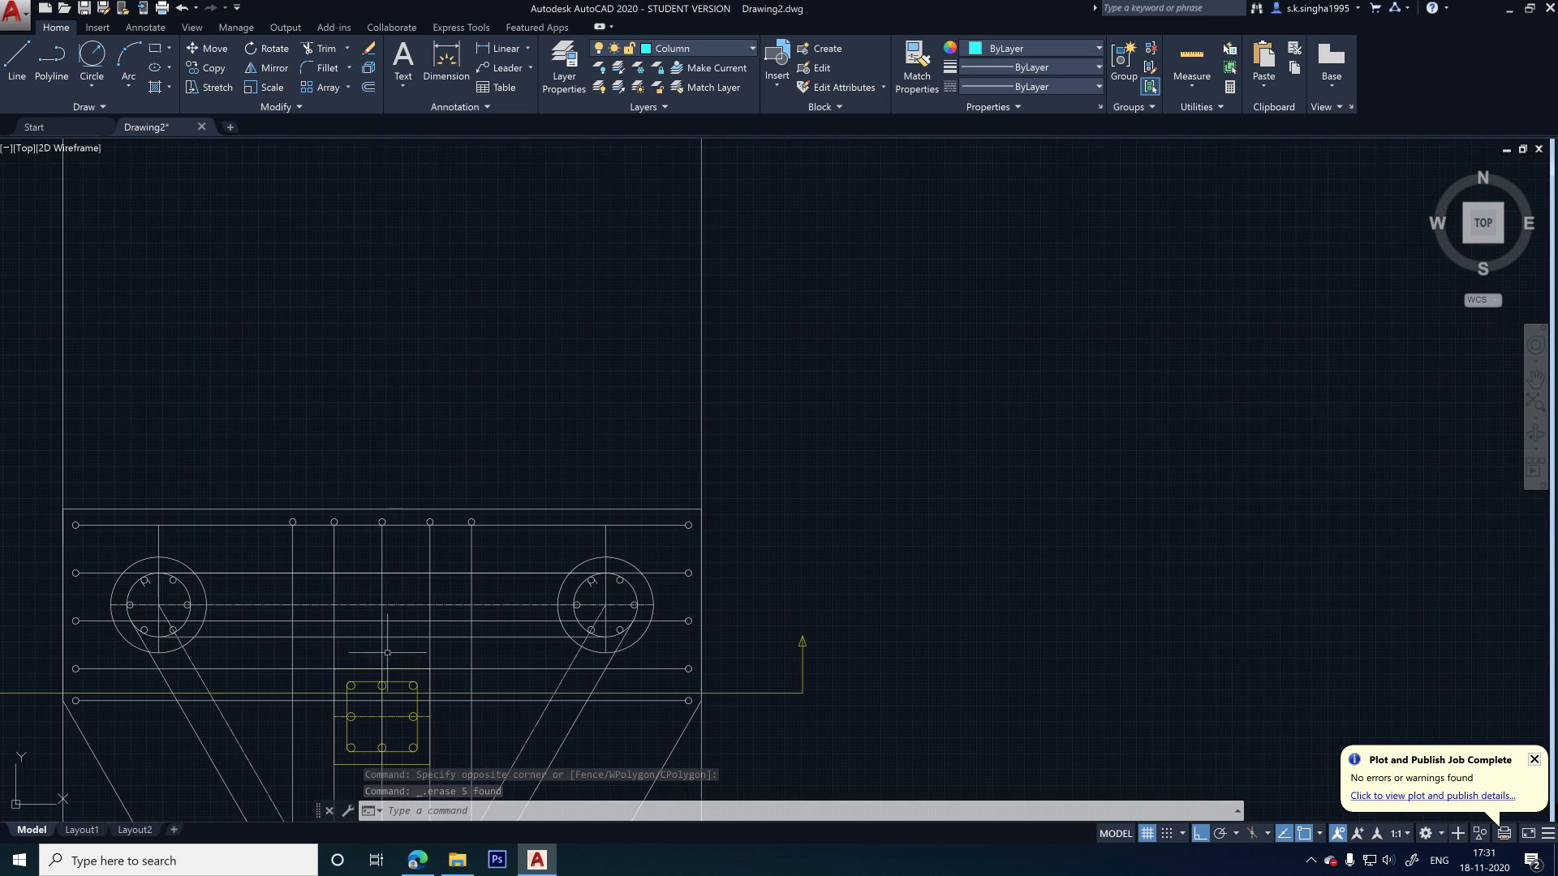
pyautogui.scroll(-1, 388, 550)
pyautogui.moveTo(455, 260); pyautogui.dragTo(446, 504, button='middle')
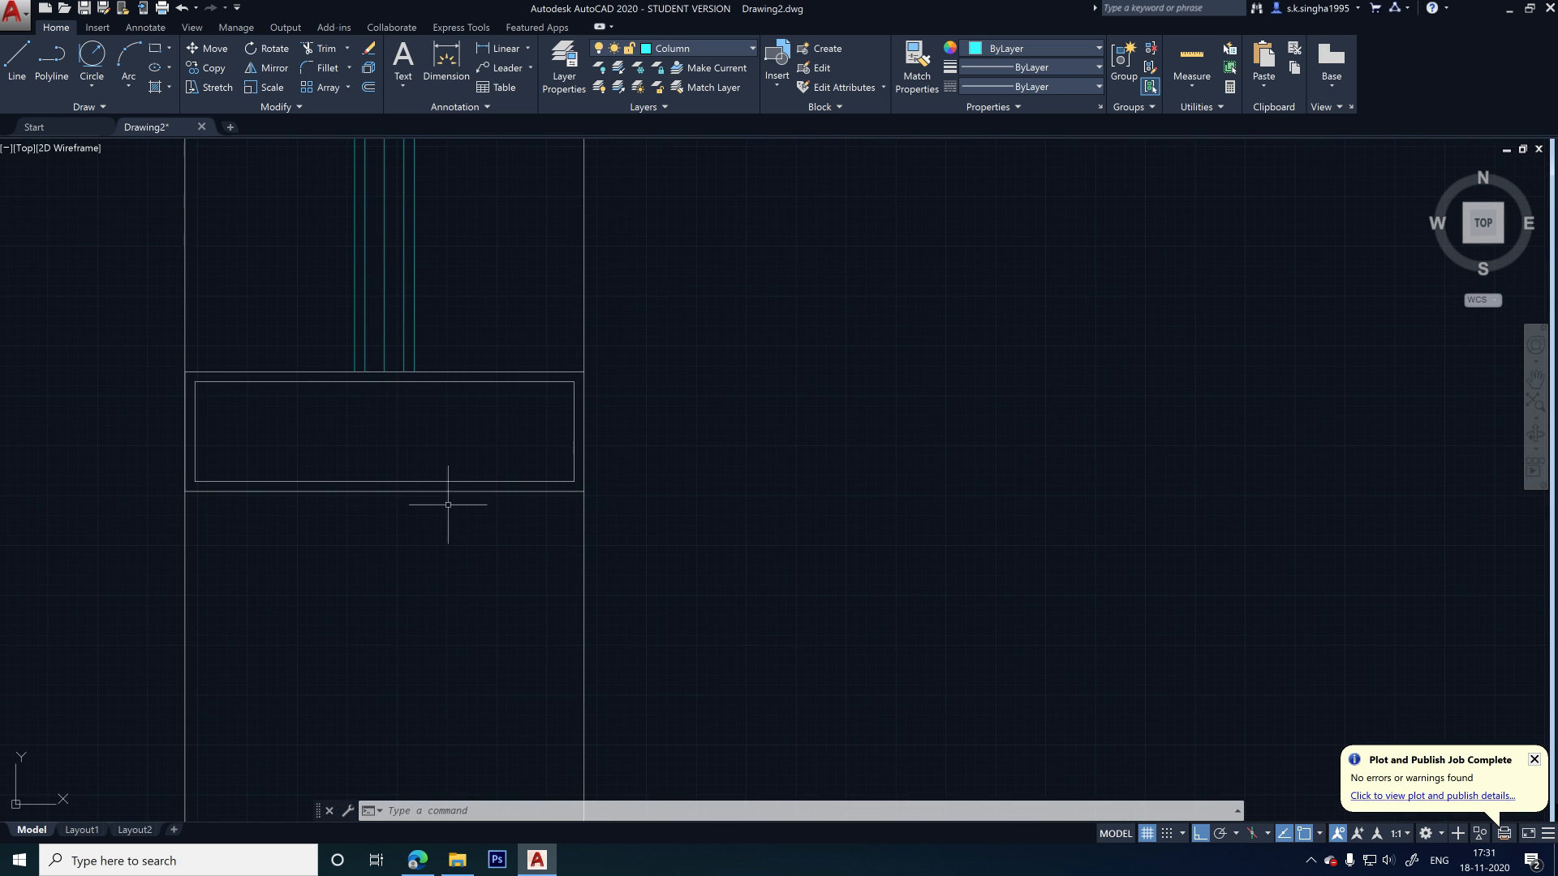
pyautogui.scroll(2, 376, 393)
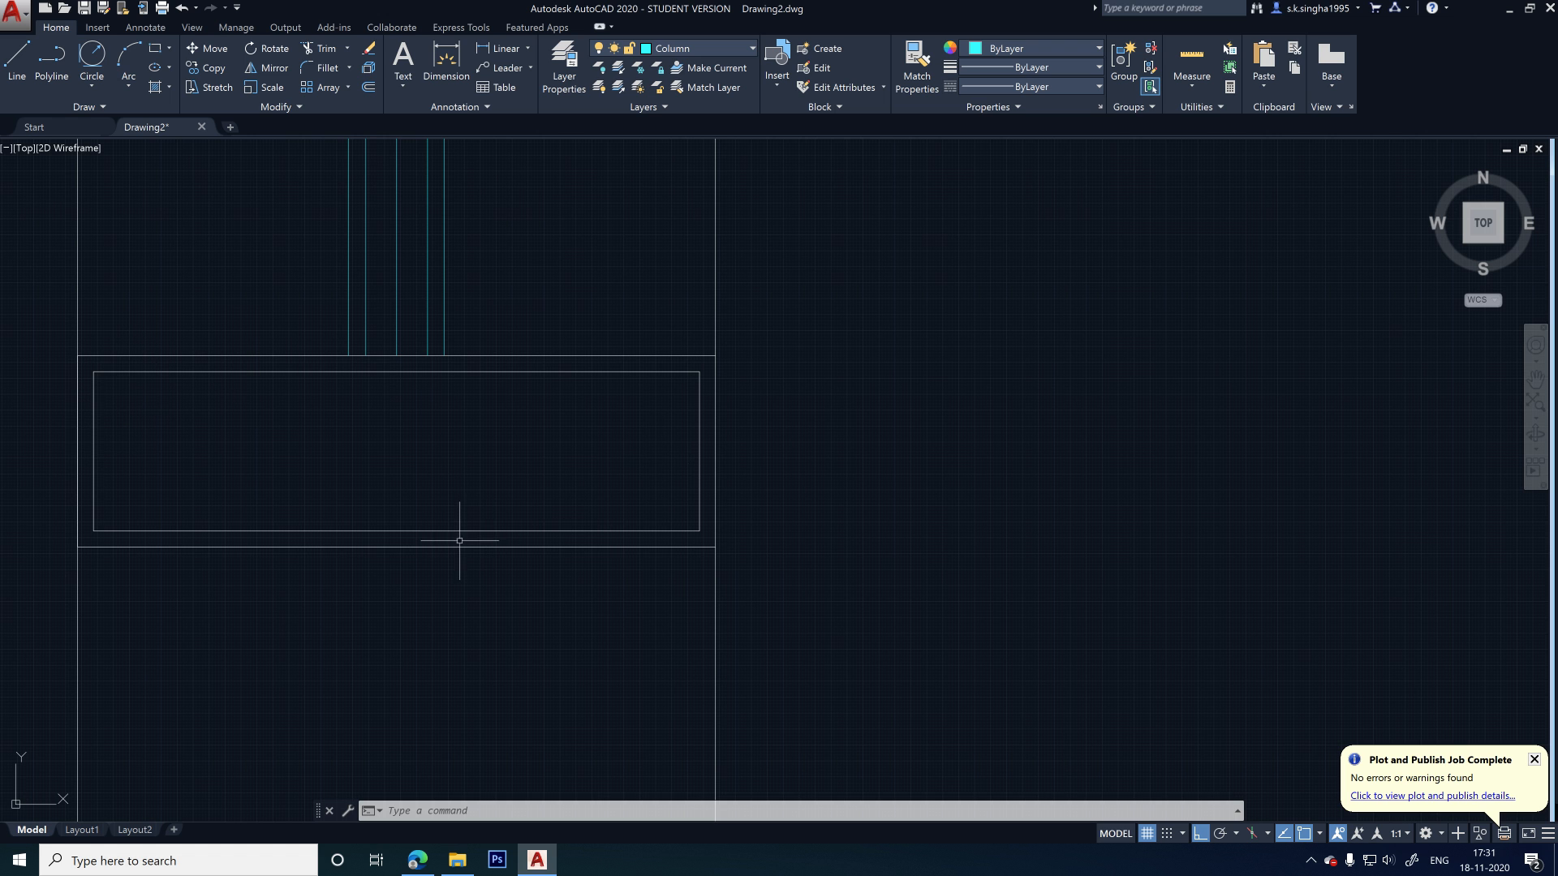
pyautogui.scroll(-4, 497, 464)
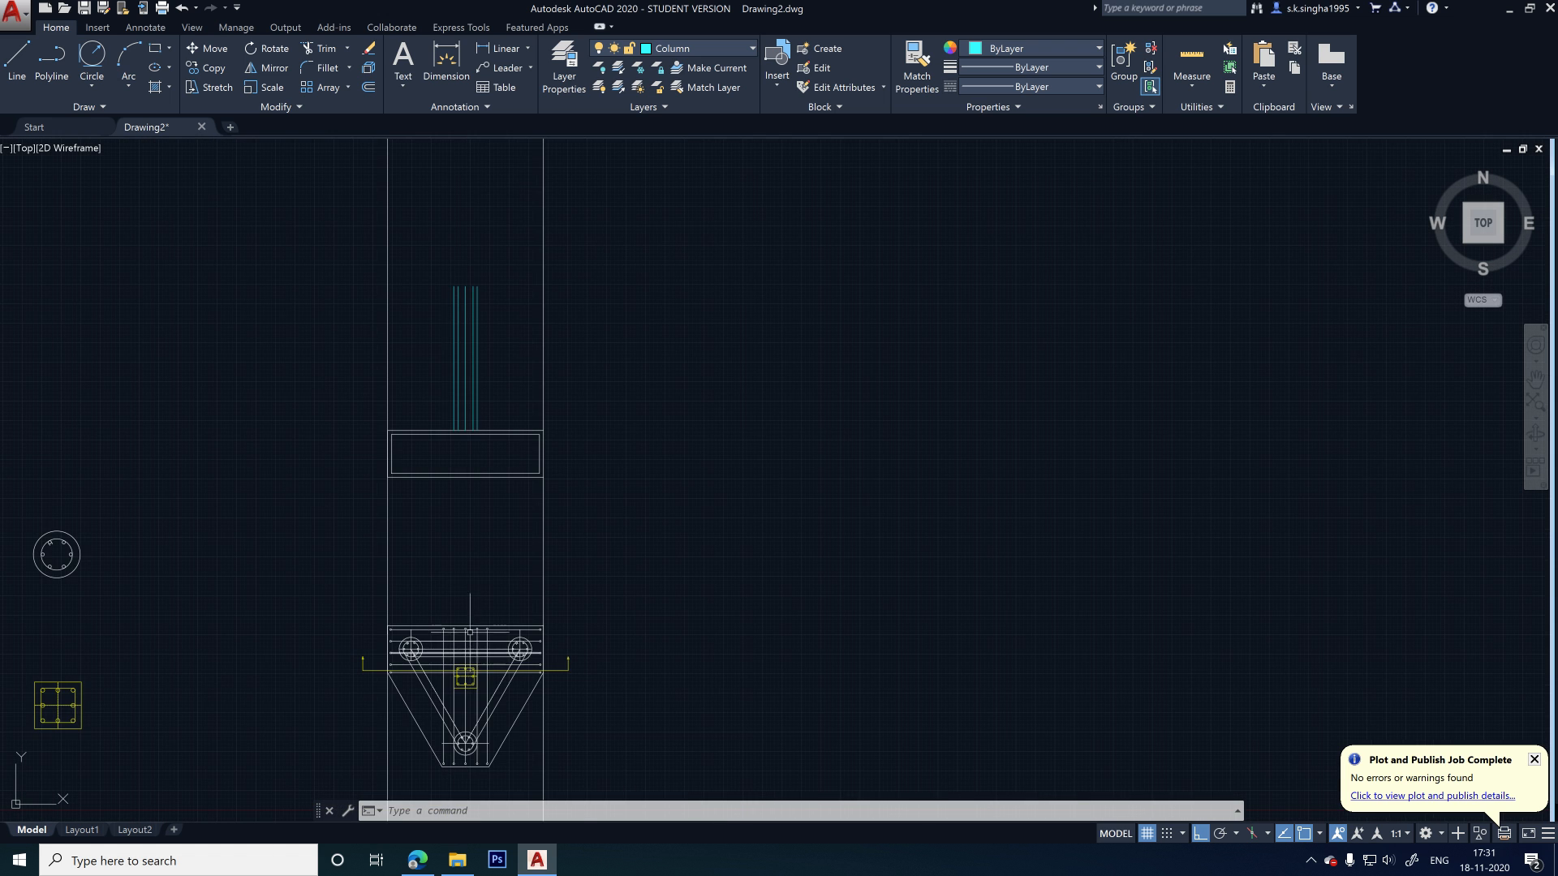
pyautogui.scroll(4, 469, 579)
pyautogui.scroll(-4, 491, 387)
pyautogui.scroll(2, 470, 487)
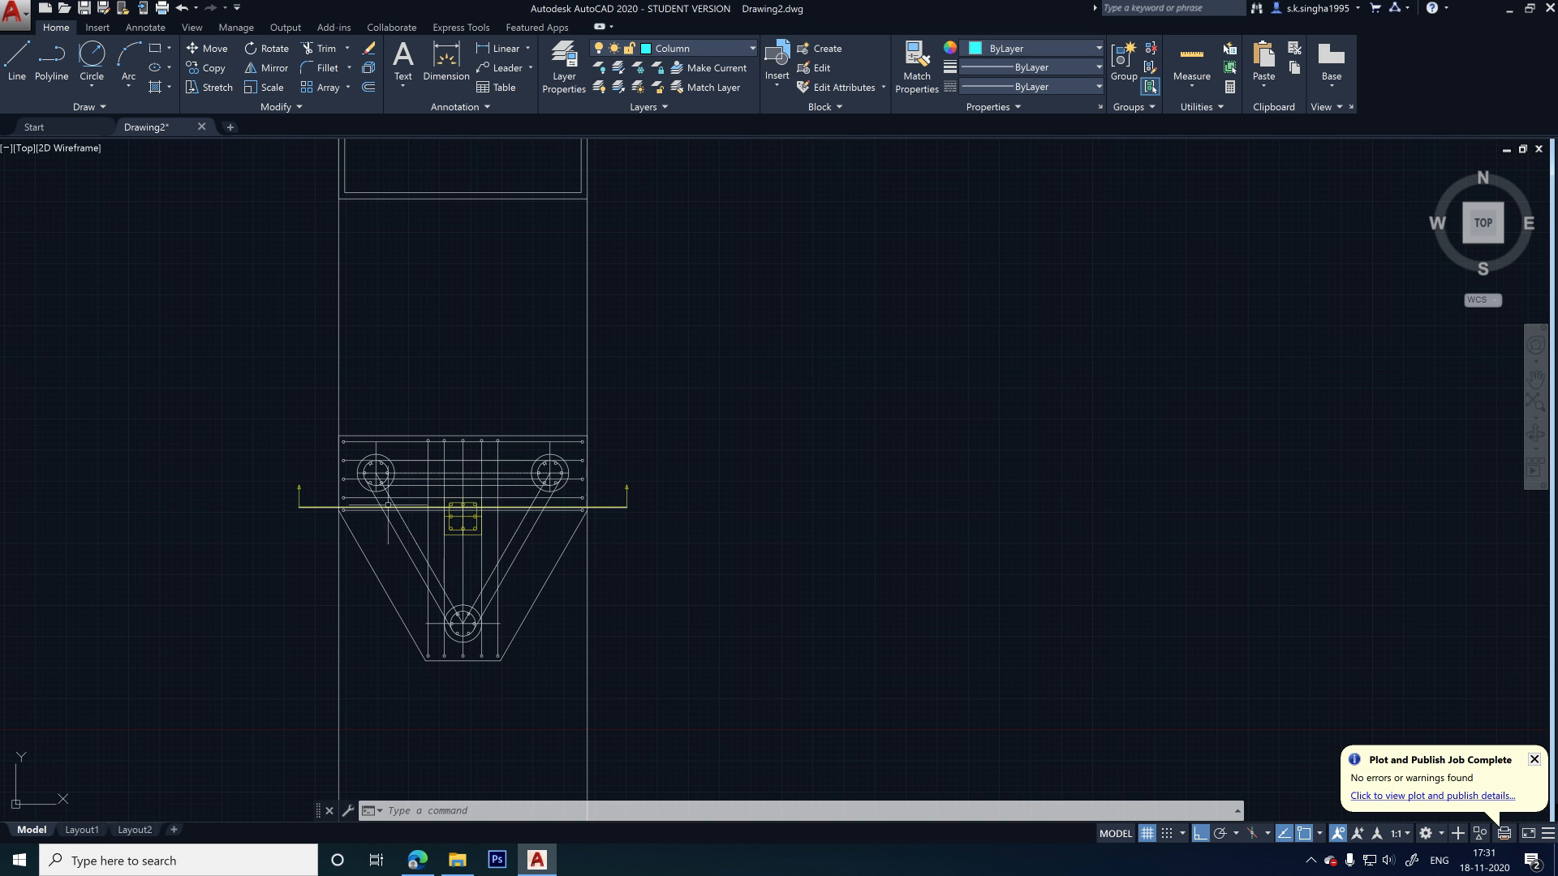
pyautogui.scroll(4, 374, 487)
pyautogui.scroll(2, 382, 495)
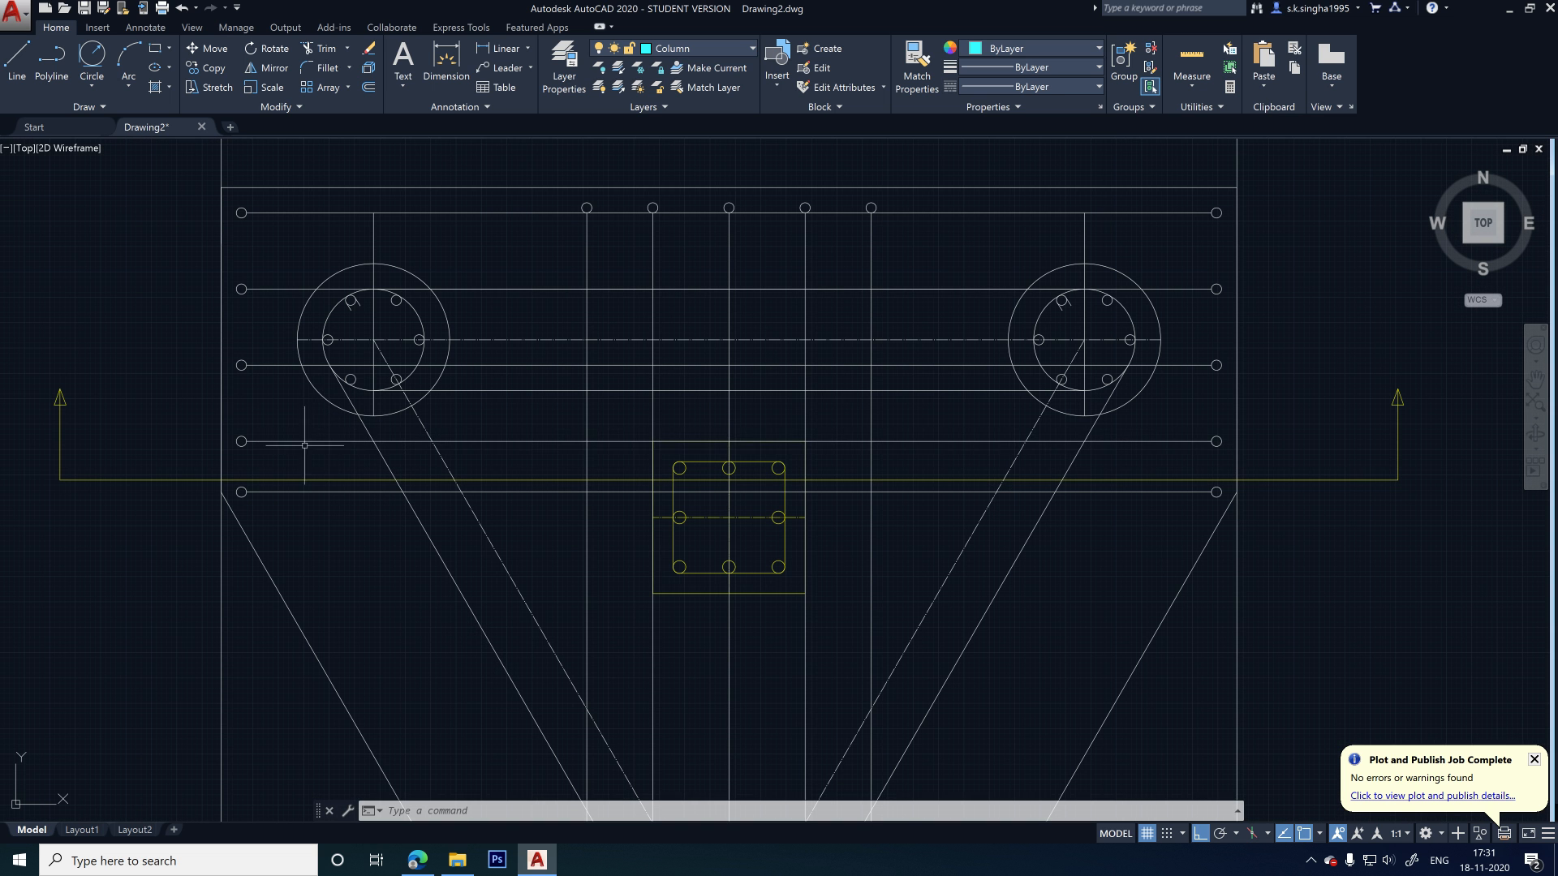
pyautogui.scroll(-4, 312, 454)
pyautogui.moveTo(409, 347); pyautogui.dragTo(424, 643, button='middle')
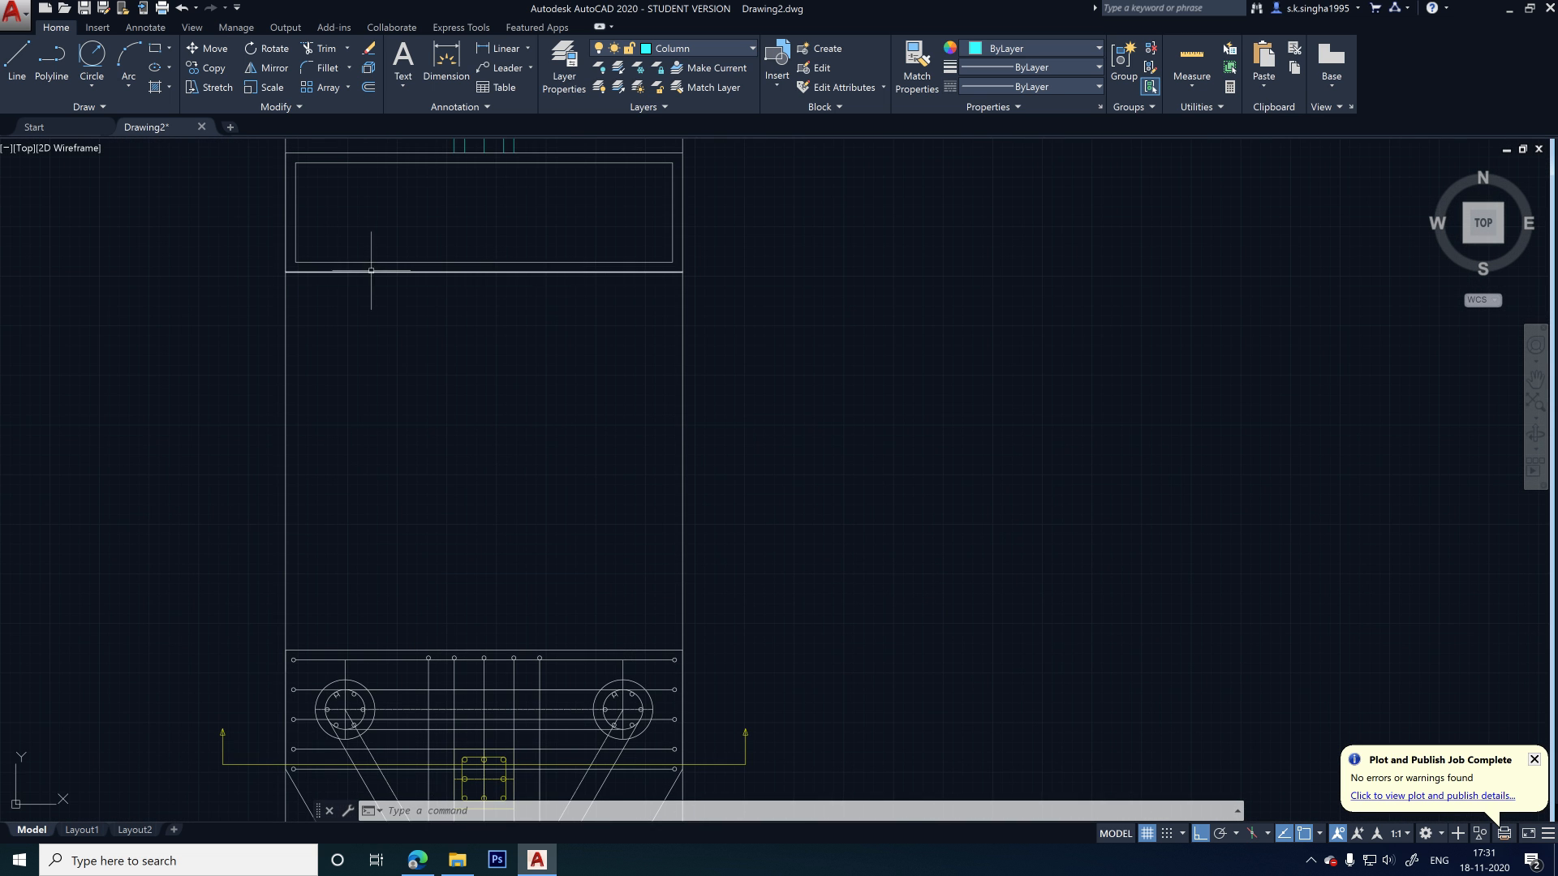
pyautogui.scroll(-1, 405, 447)
pyautogui.scroll(5, 438, 608)
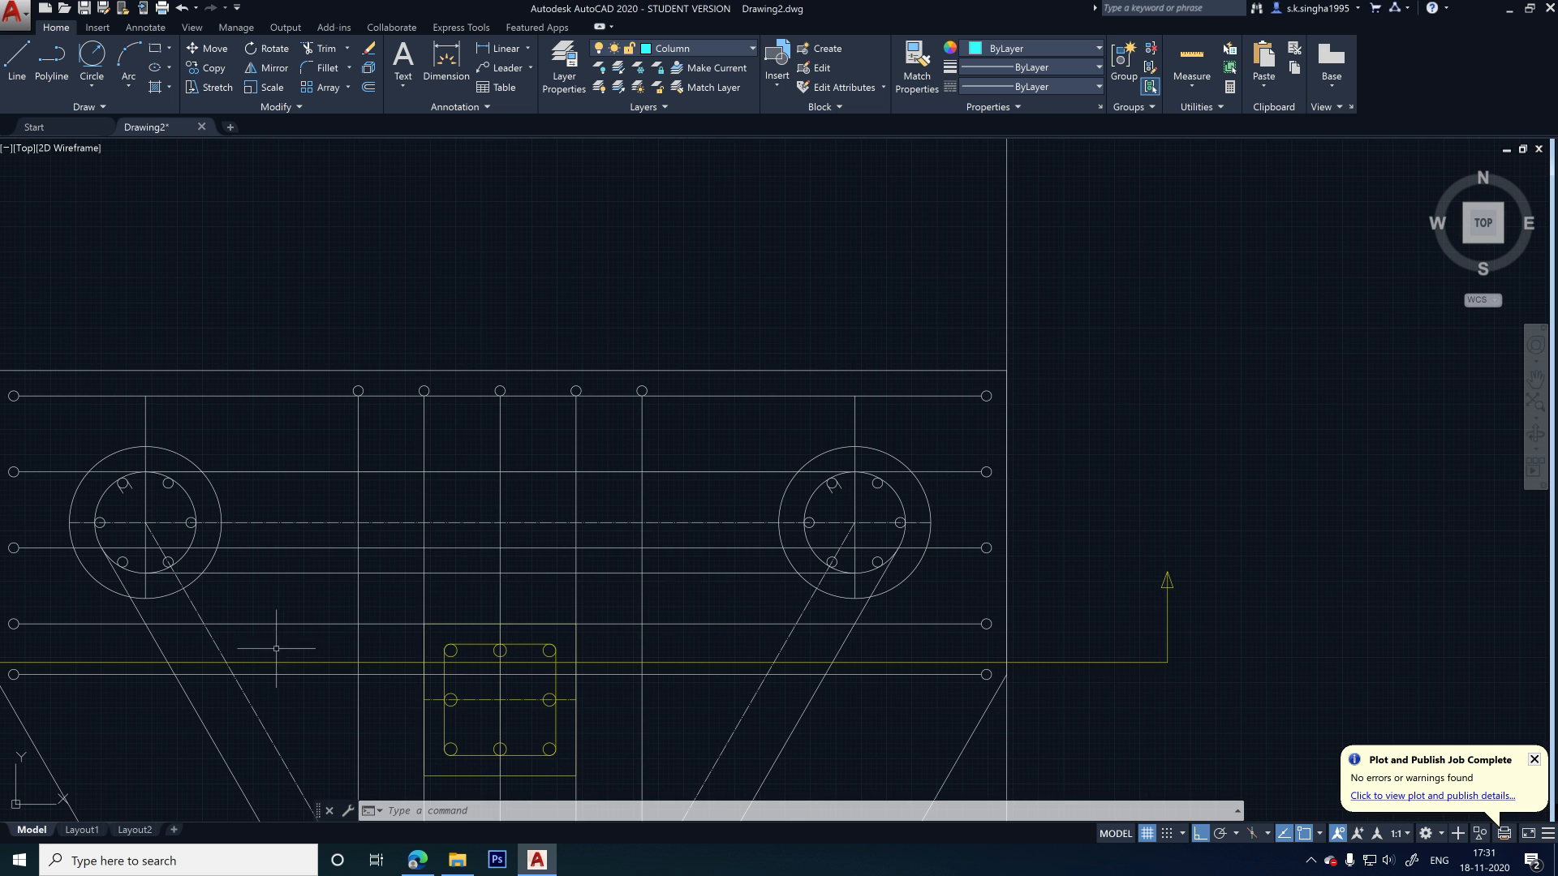
pyautogui.click(358, 418)
pyautogui.scroll(-5, 457, 430)
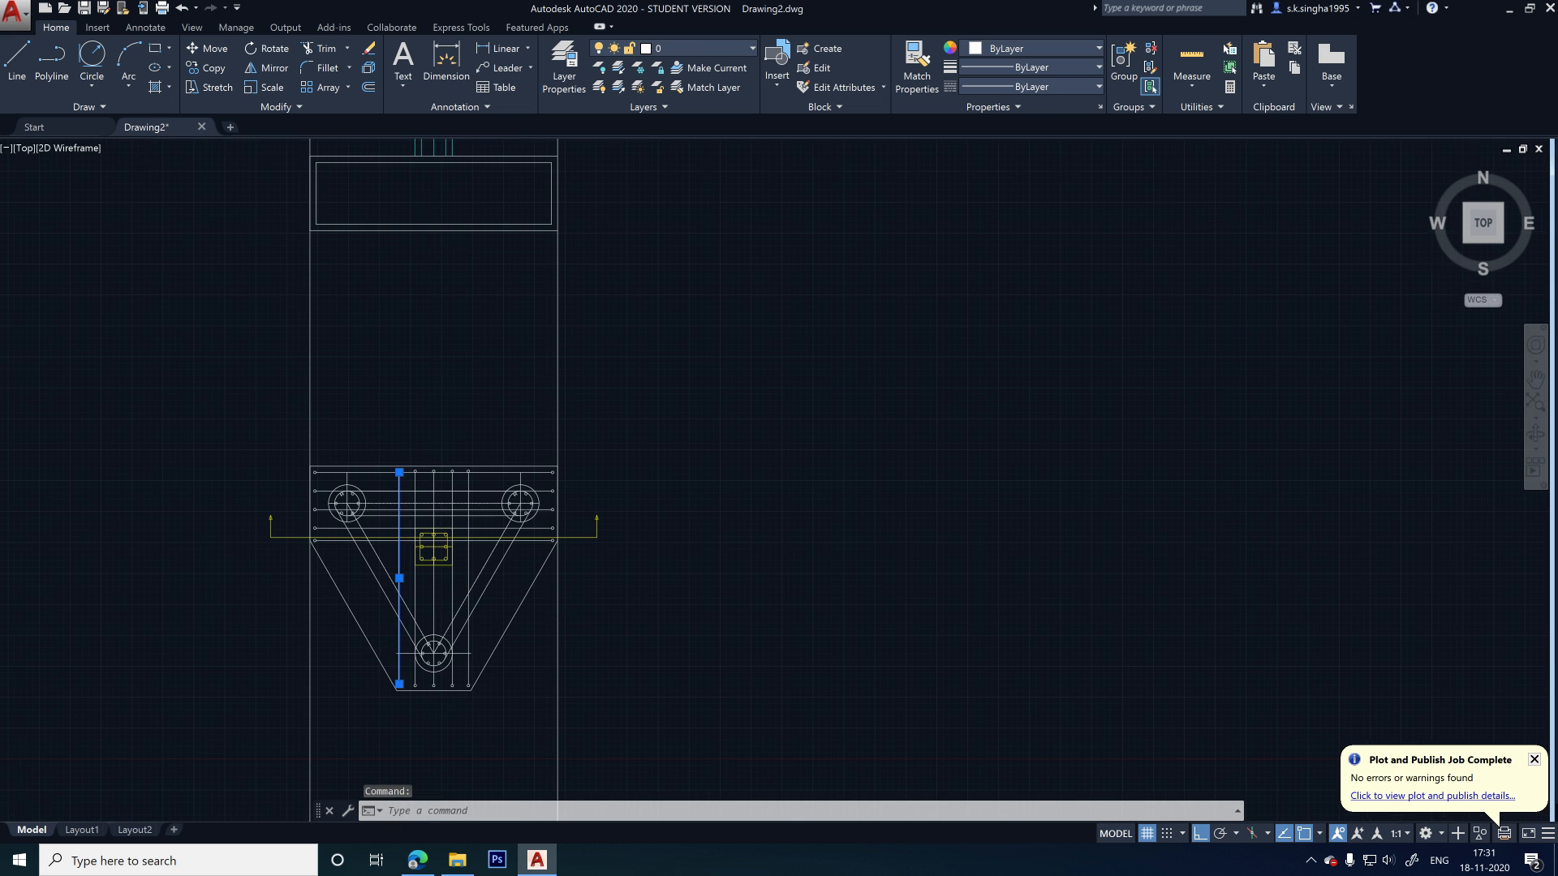
pyautogui.scroll(5, 424, 476)
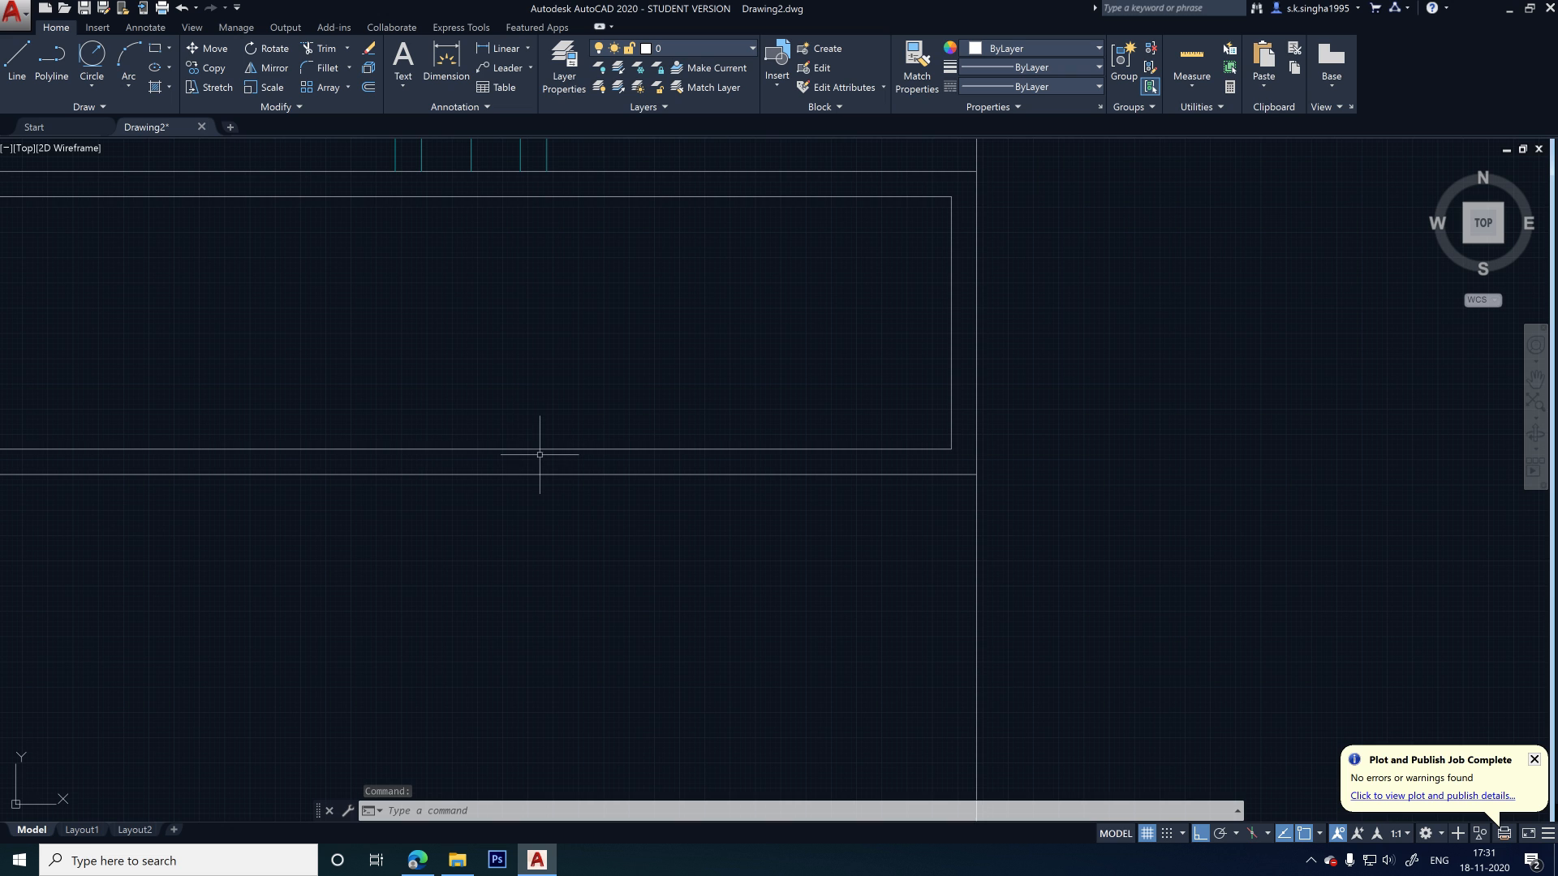
pyautogui.press('Delete')
pyautogui.press('Escape')
pyautogui.scroll(-4, 558, 417)
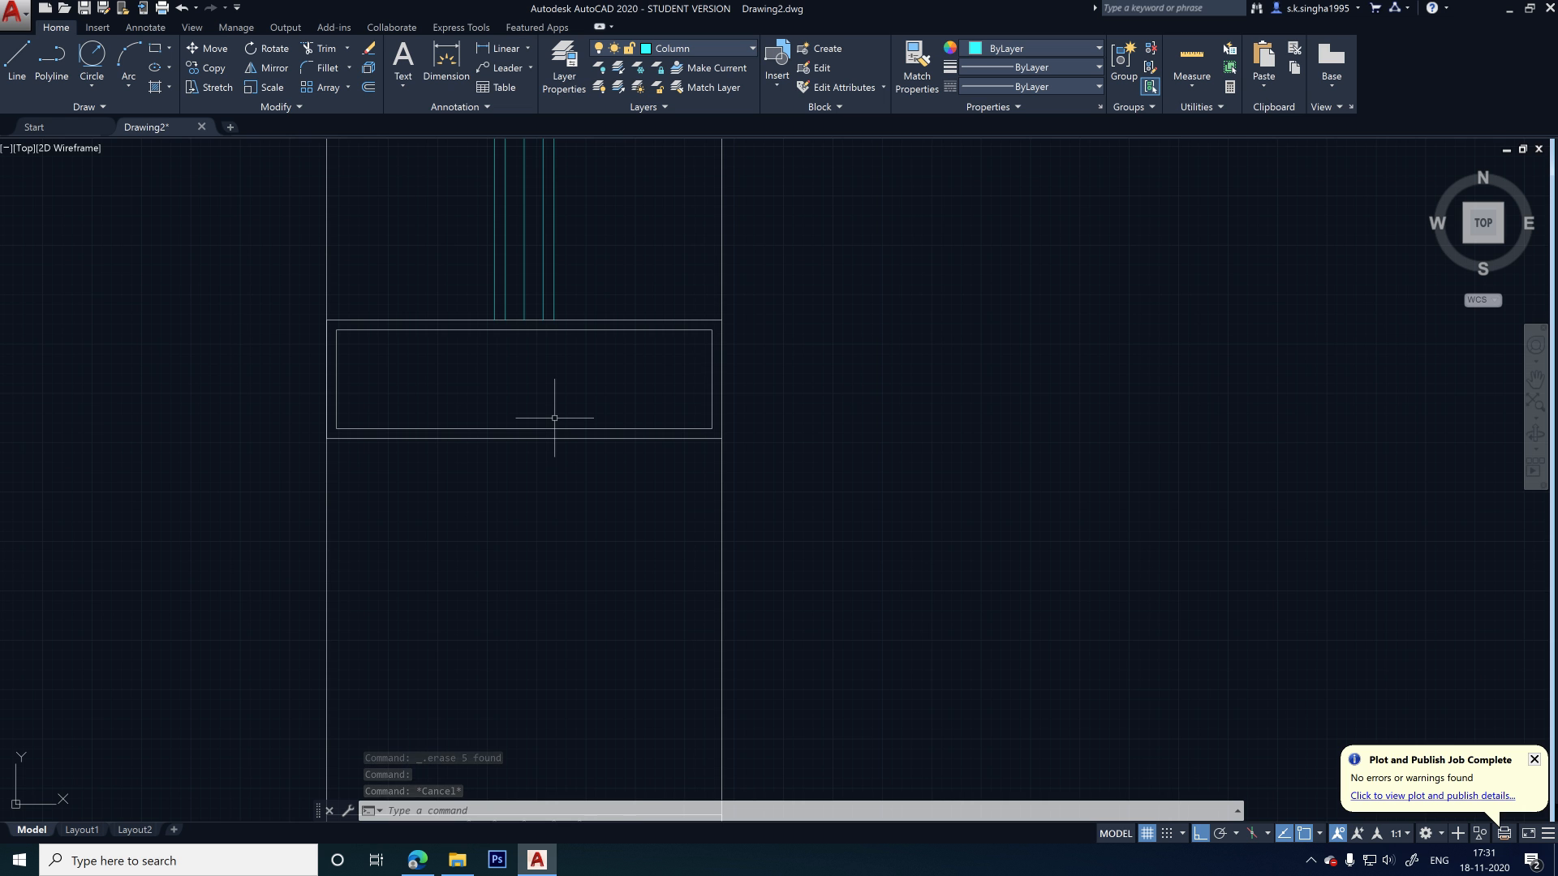
pyautogui.moveTo(574, 337); pyautogui.dragTo(525, 557, button='middle')
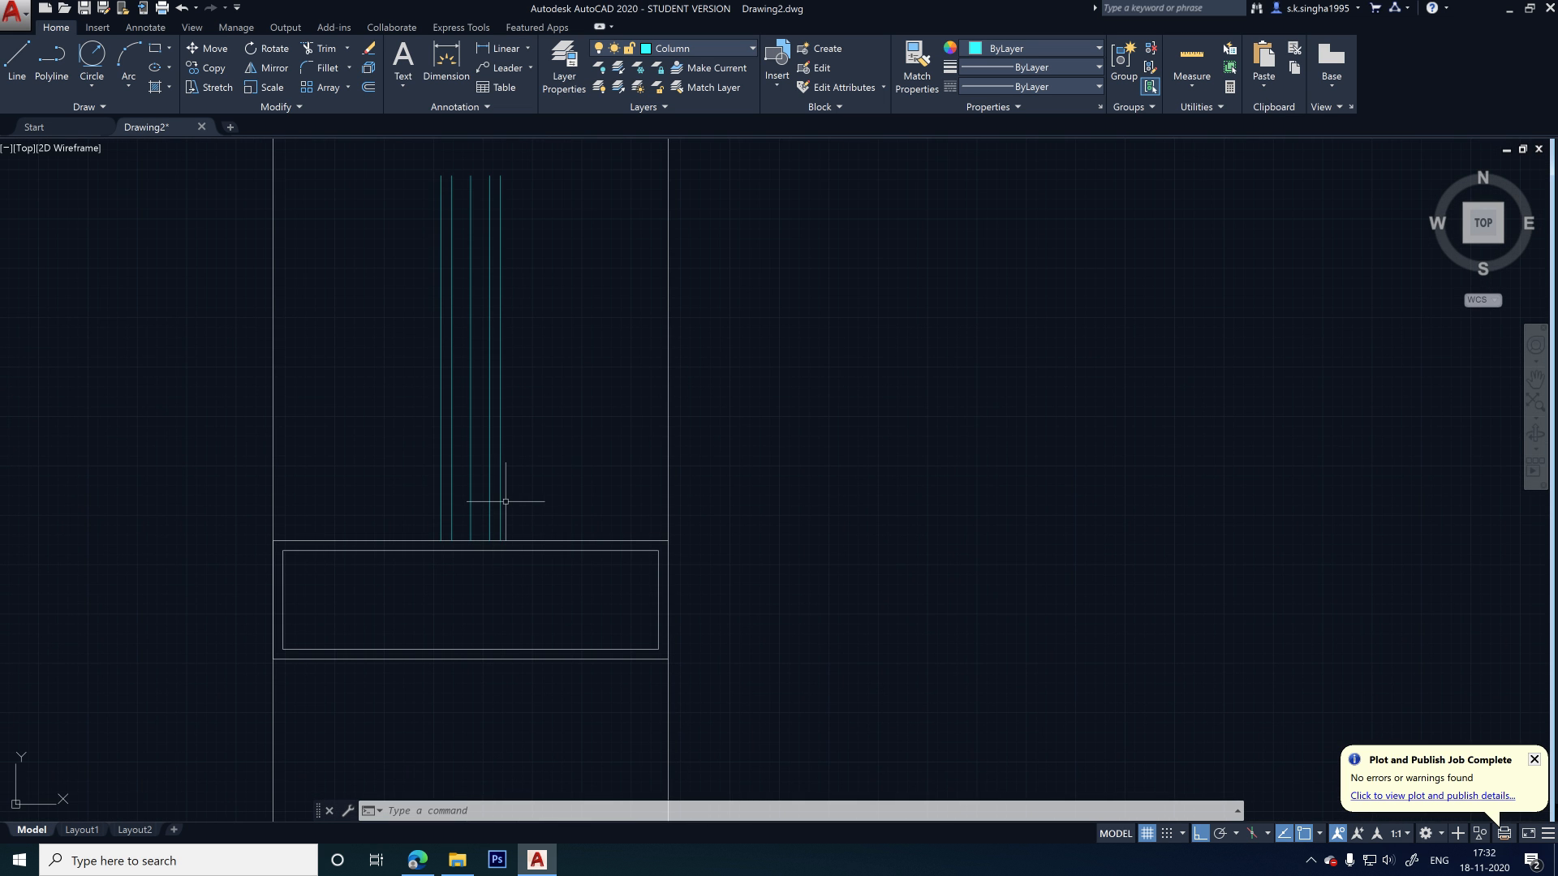
pyautogui.moveTo(521, 447); pyautogui.dragTo(517, 595, button='middle')
pyautogui.scroll(2, 508, 457)
pyautogui.scroll(-2, 499, 388)
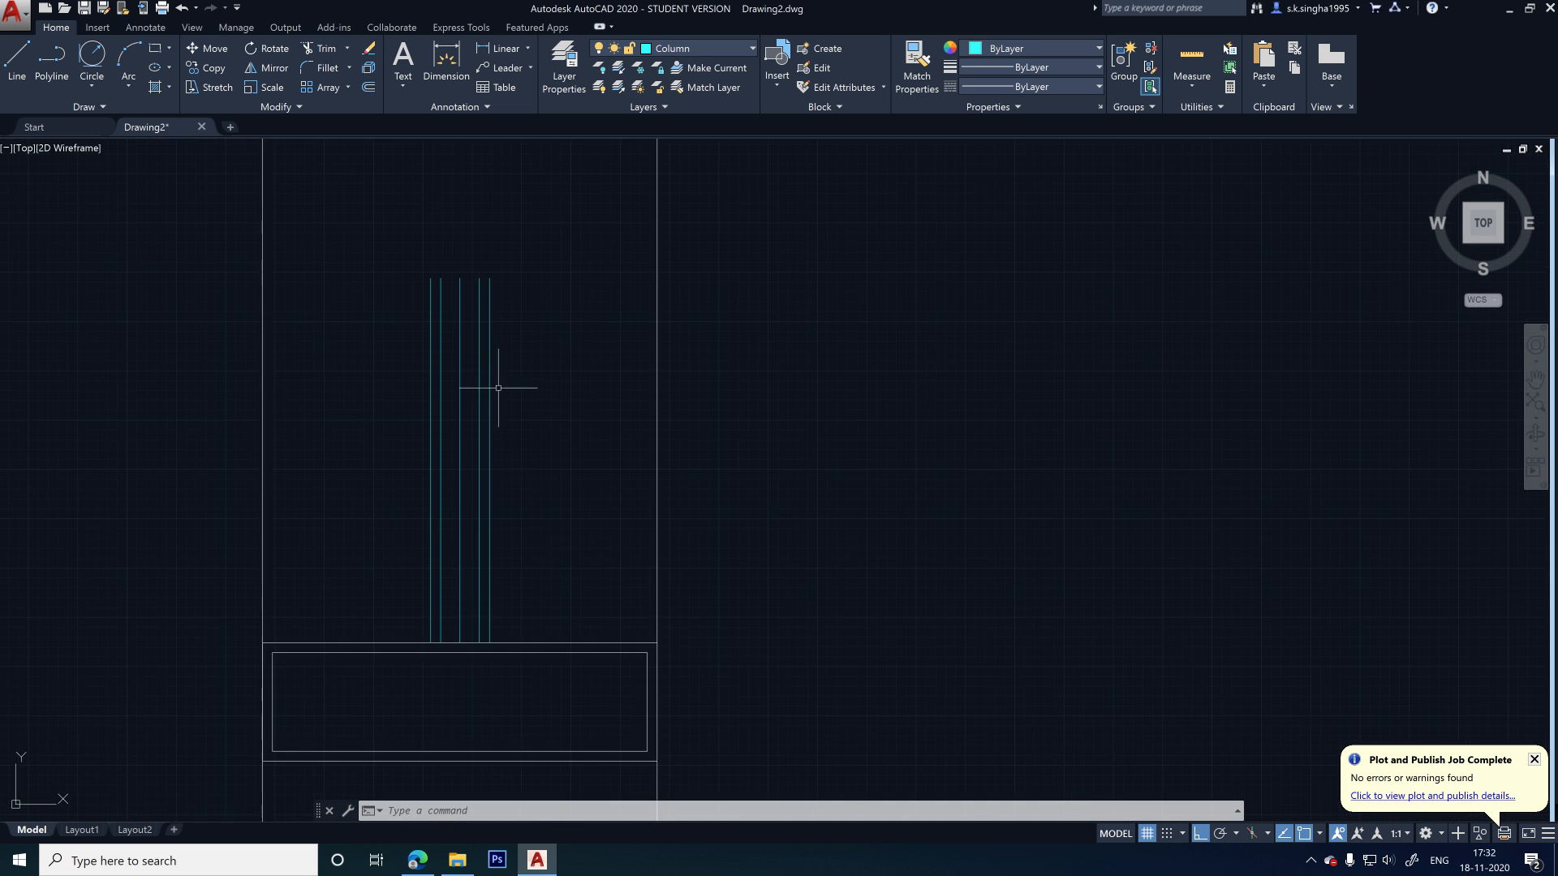
pyautogui.moveTo(504, 519); pyautogui.dragTo(508, 341, button='middle')
pyautogui.scroll(2, 491, 469)
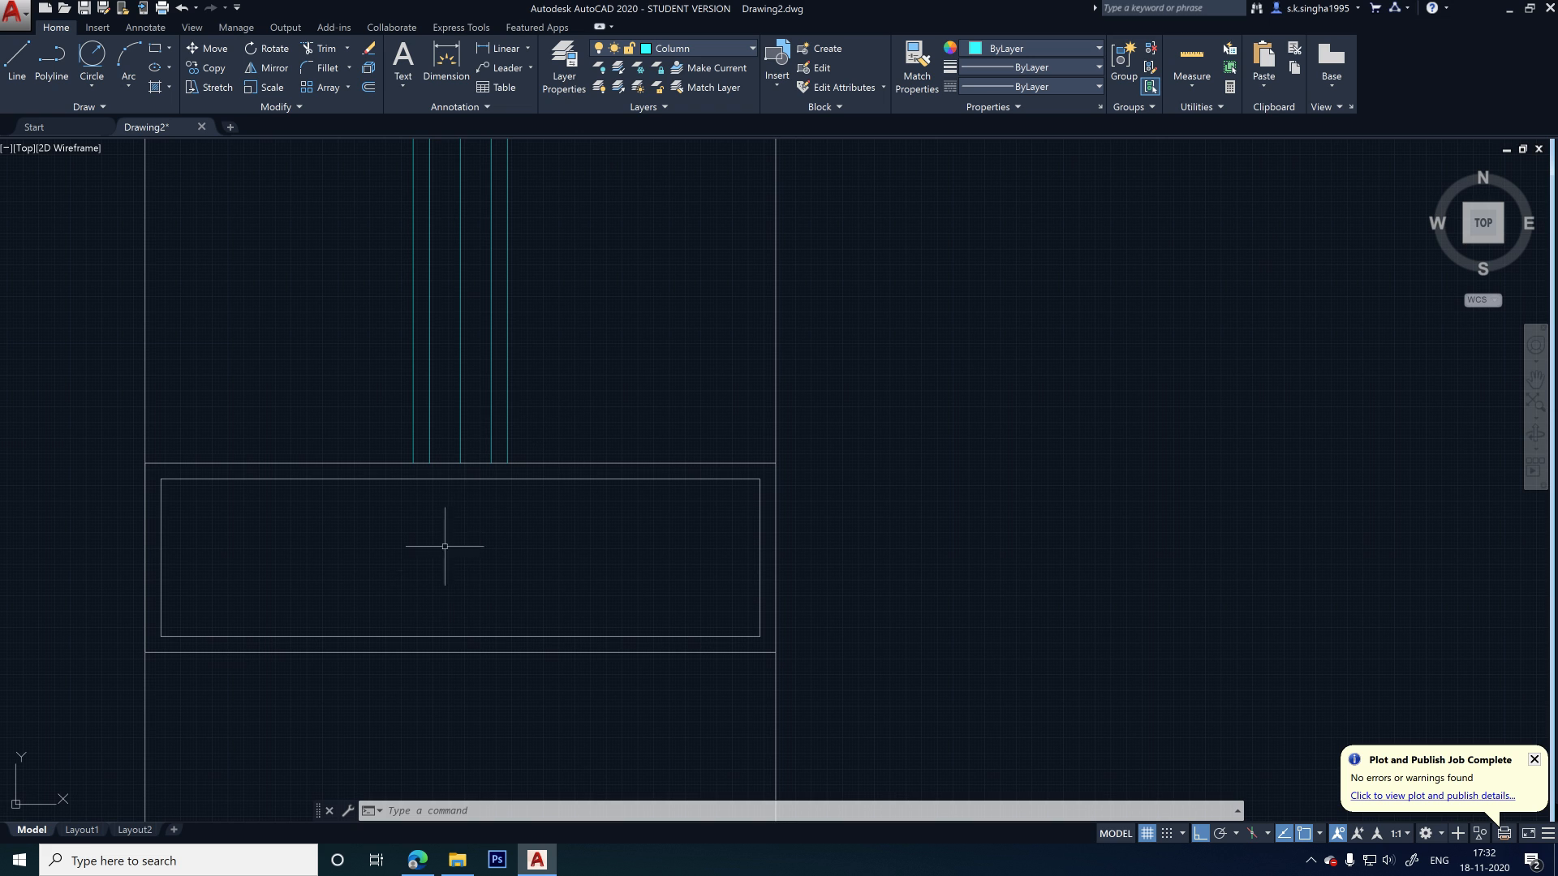
pyautogui.click(491, 408)
pyautogui.click(449, 415)
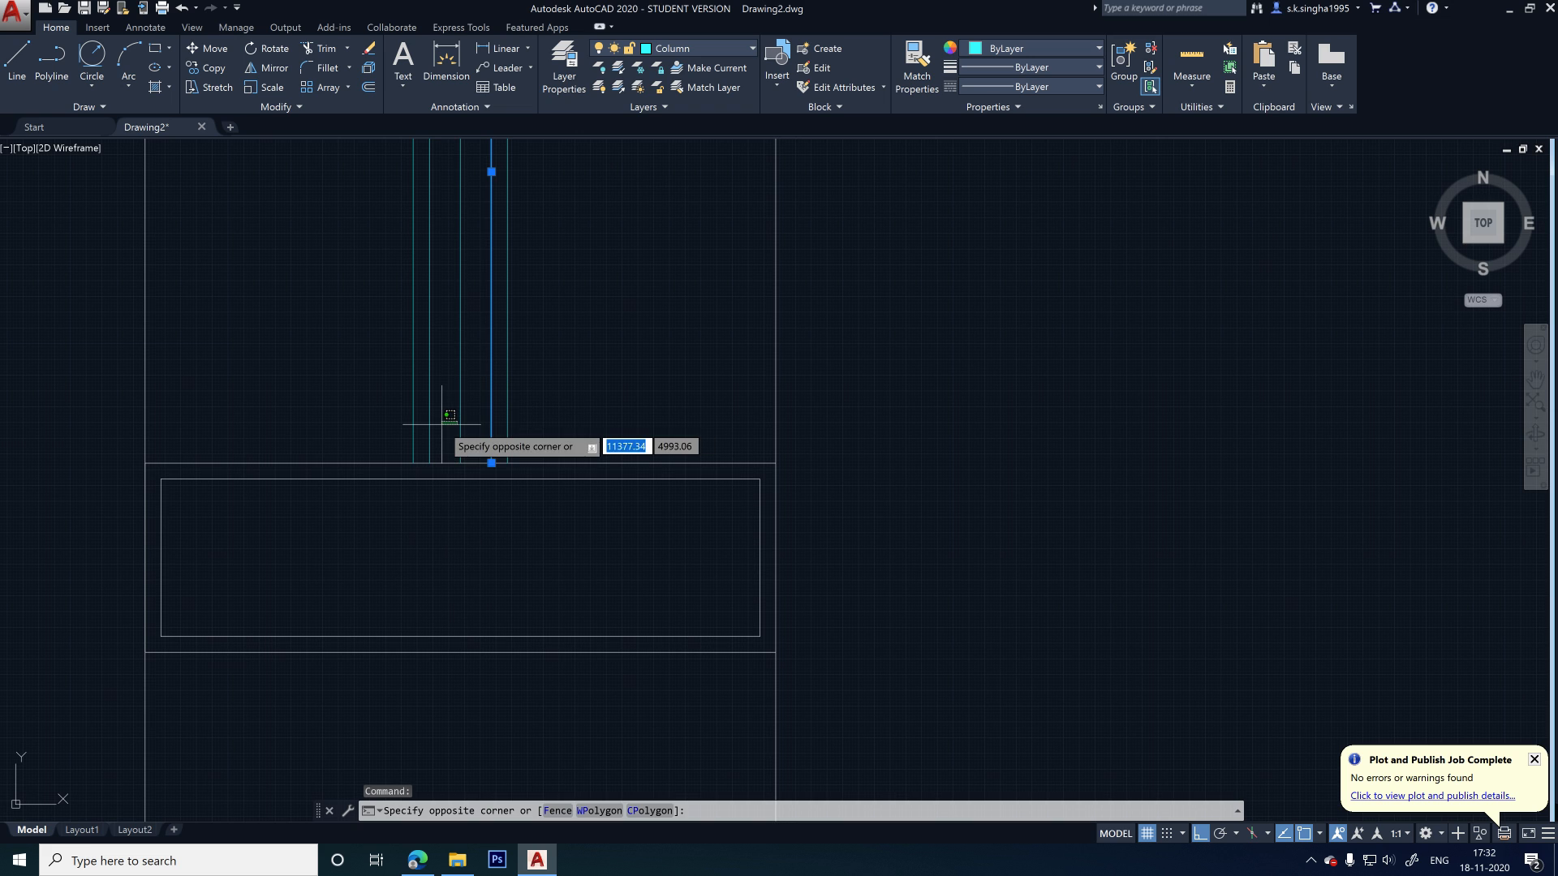
pyautogui.press('Escape')
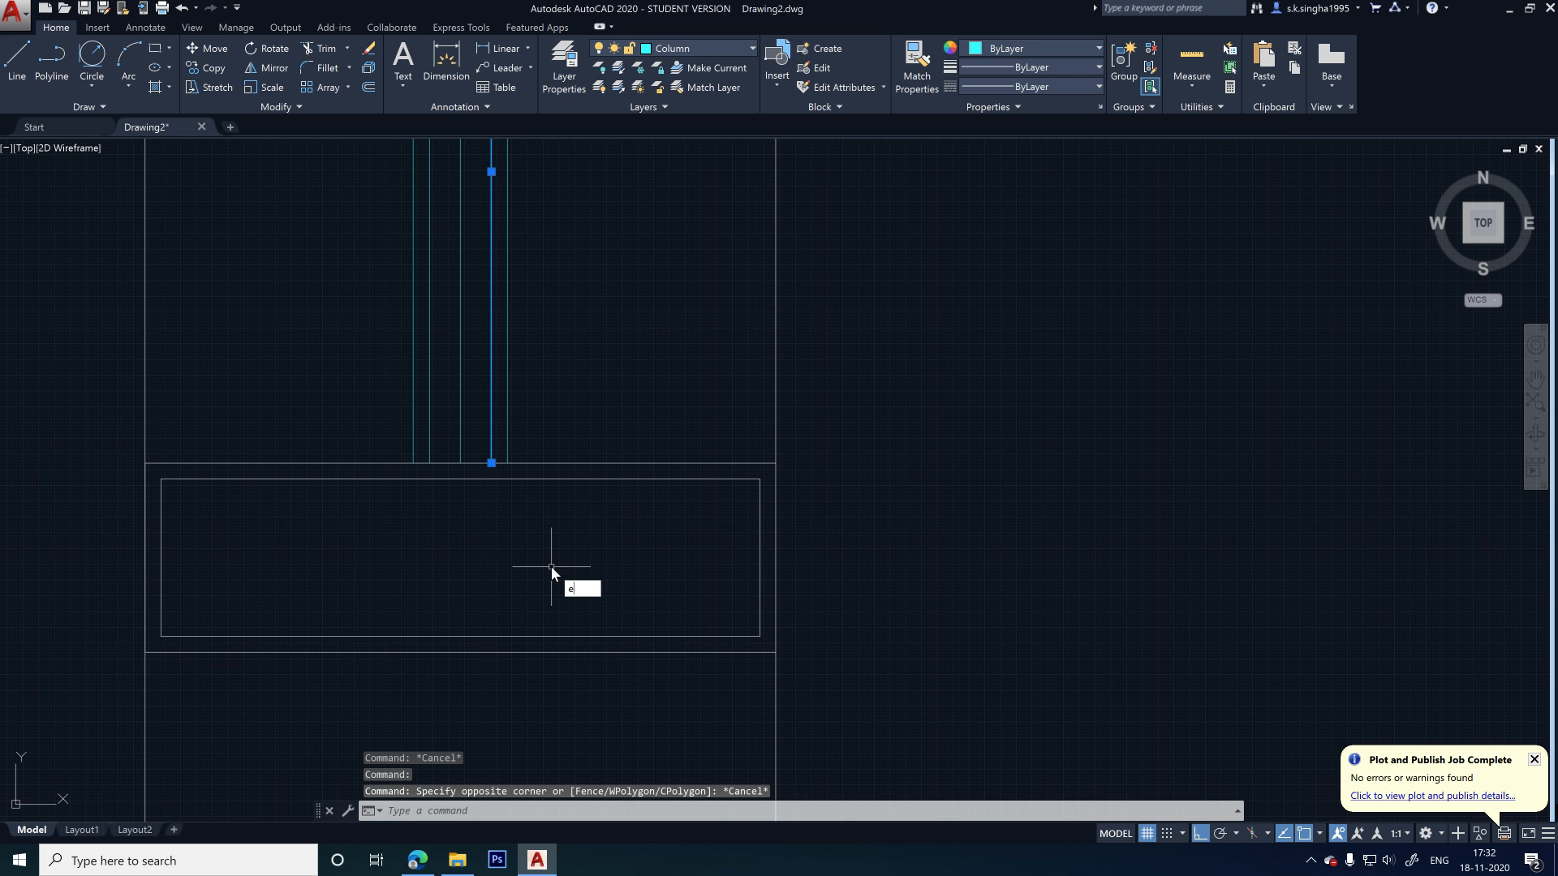
pyautogui.press('Return')
pyautogui.scroll(2, 486, 491)
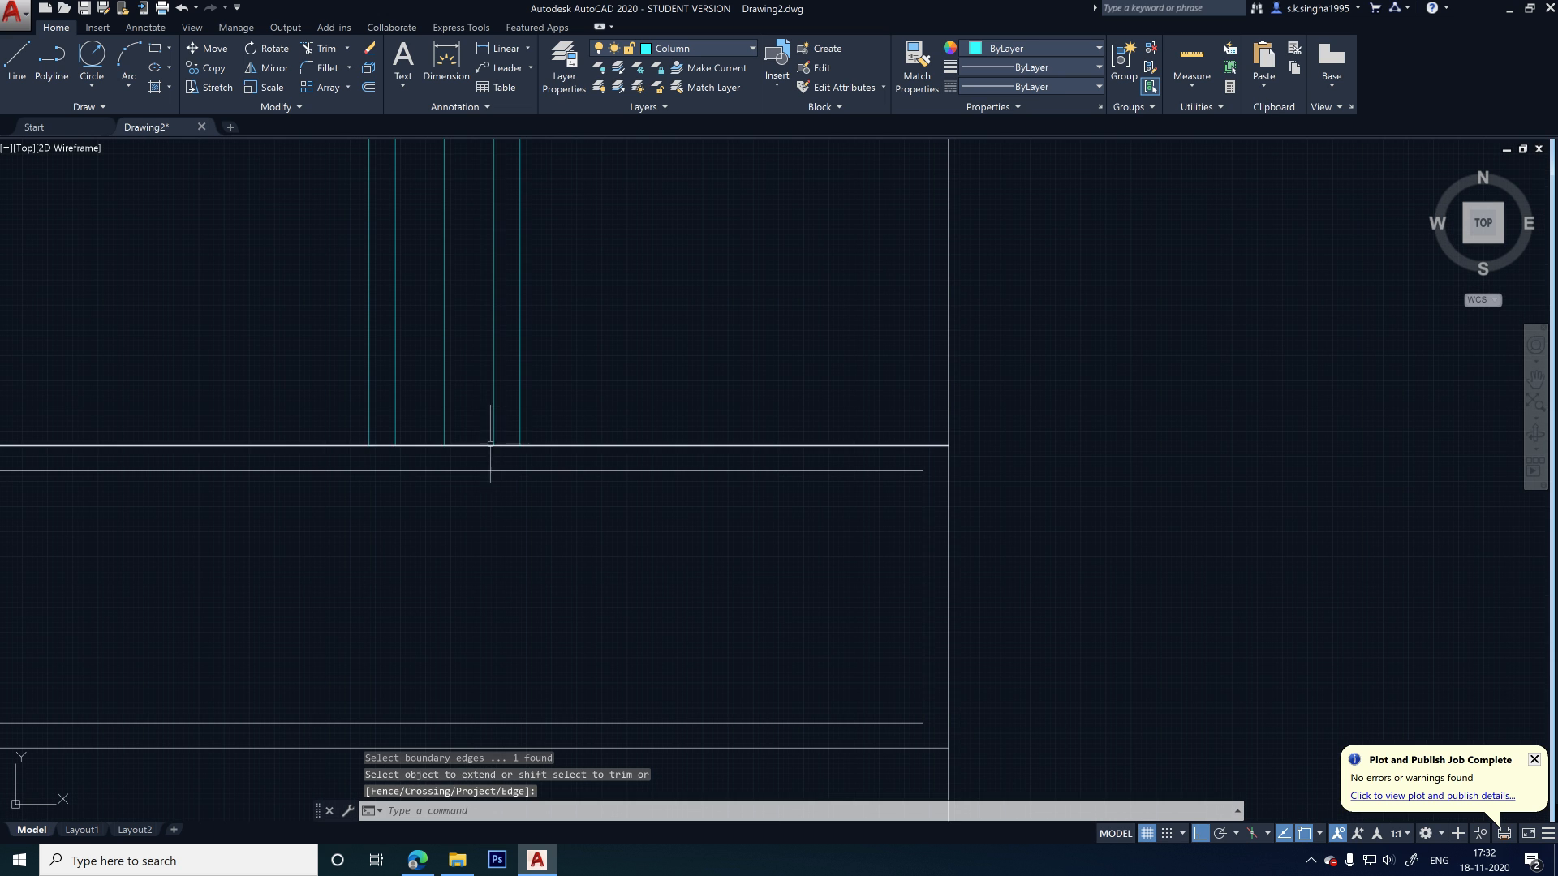
pyautogui.click(501, 405)
pyautogui.press('Escape')
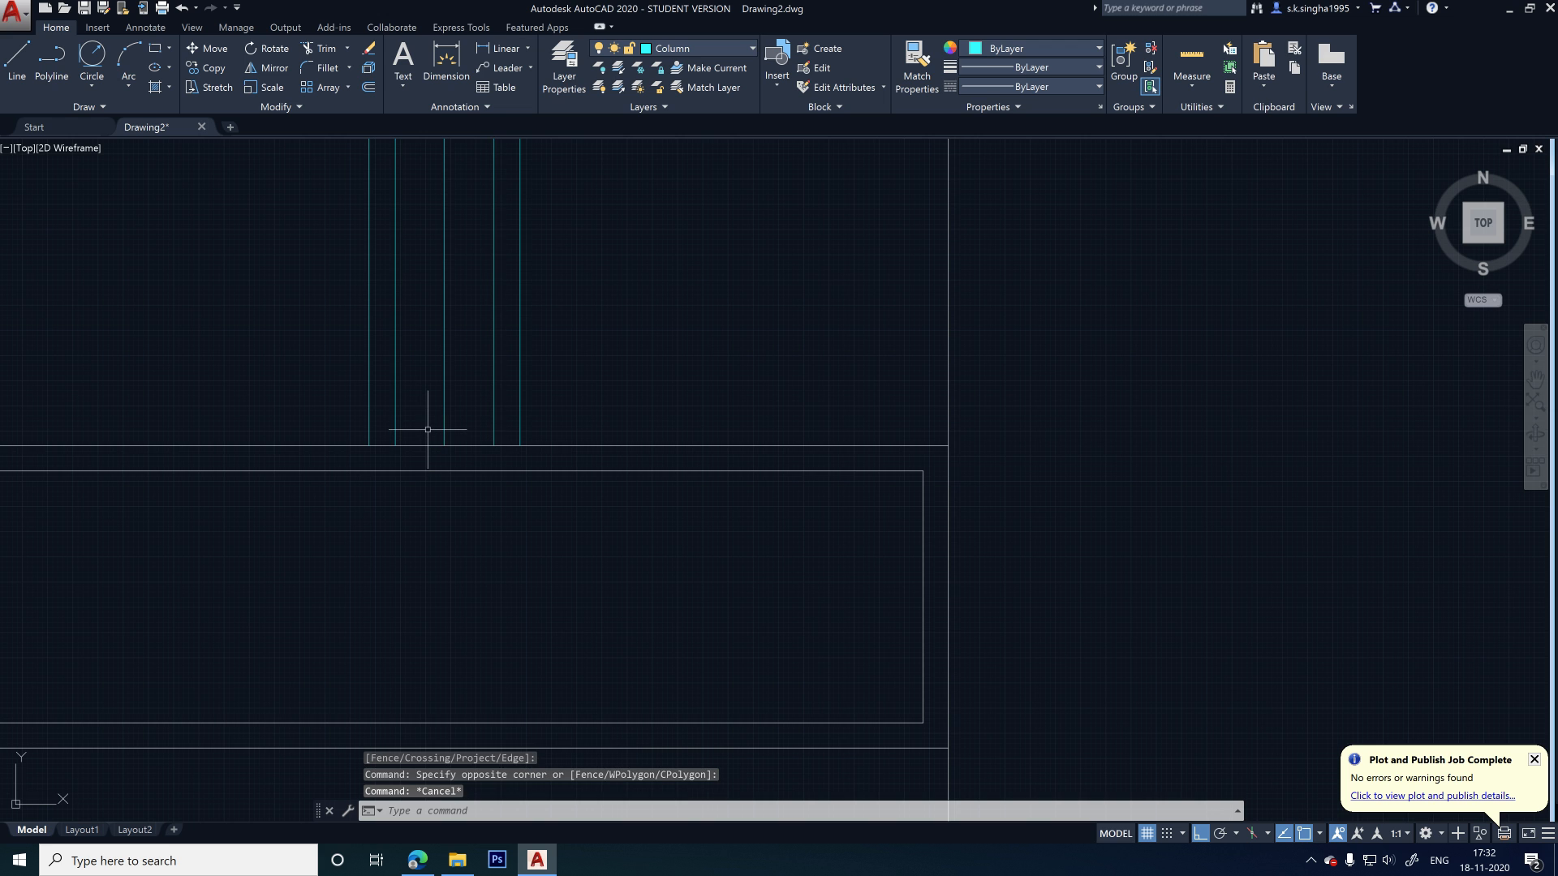
# - Extend the three column bar lines from the cap's top edge down to the bottom of the inner cover rectangle
pyautogui.write('ex')
pyautogui.press('Return')
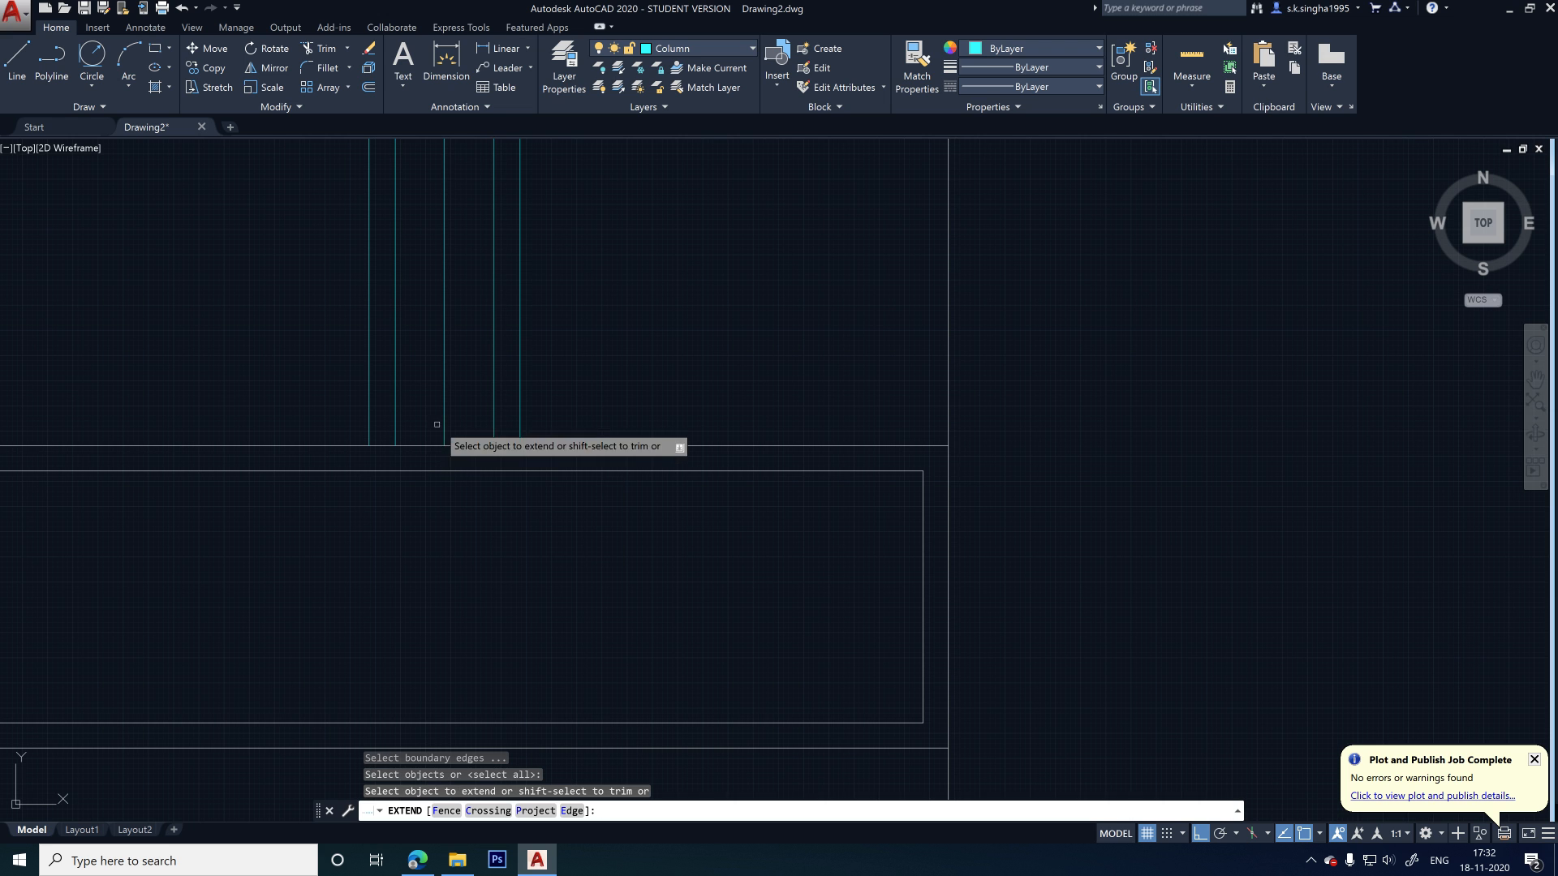
pyautogui.click(508, 401)
pyautogui.click(396, 420)
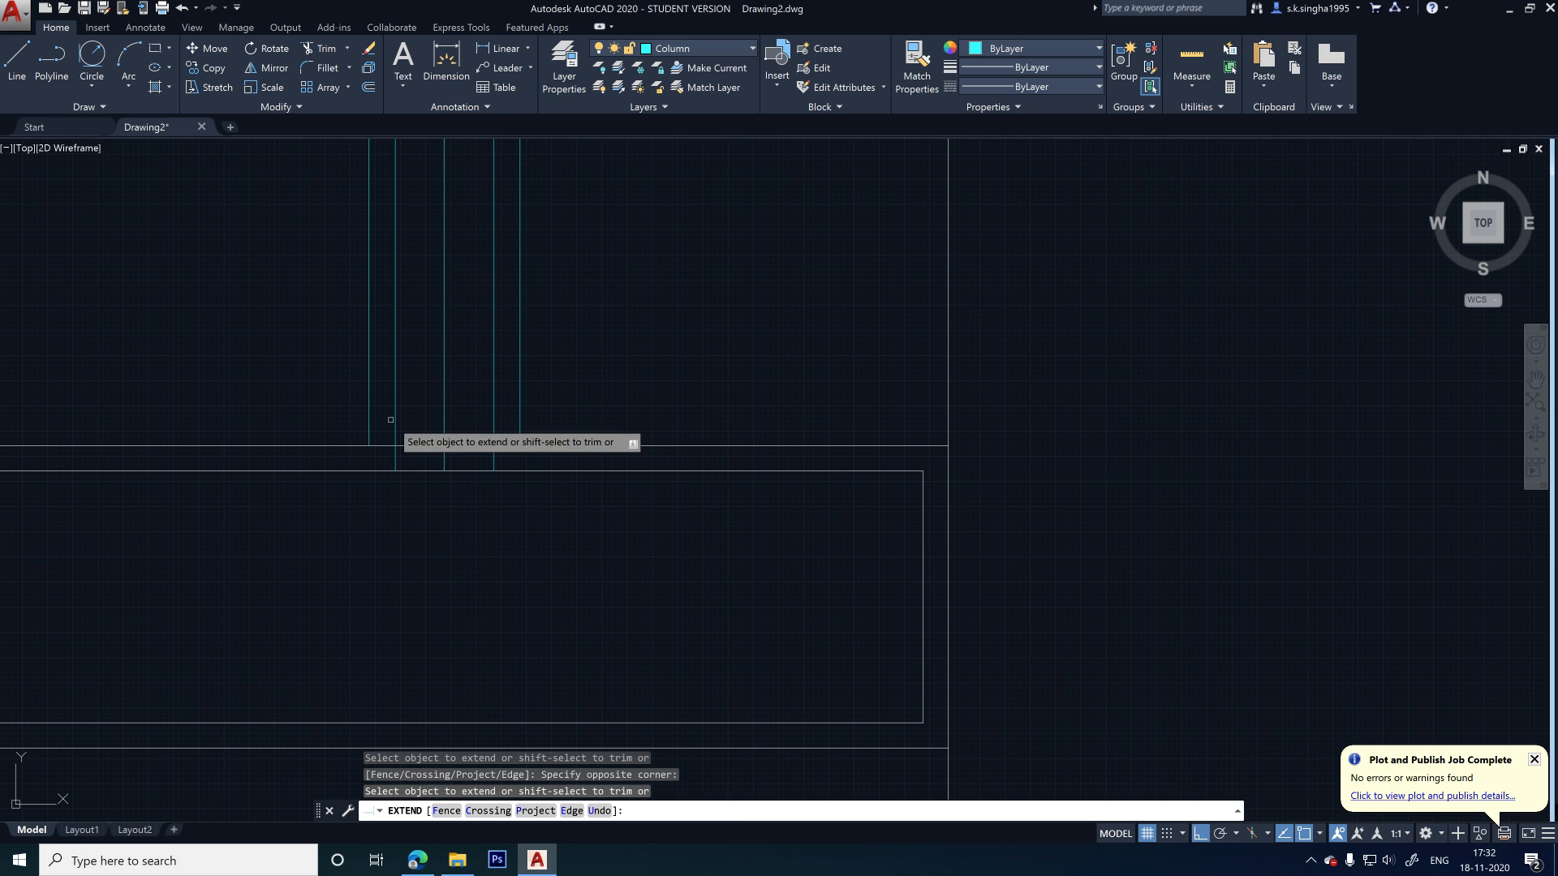
pyautogui.click(501, 394)
pyautogui.click(392, 410)
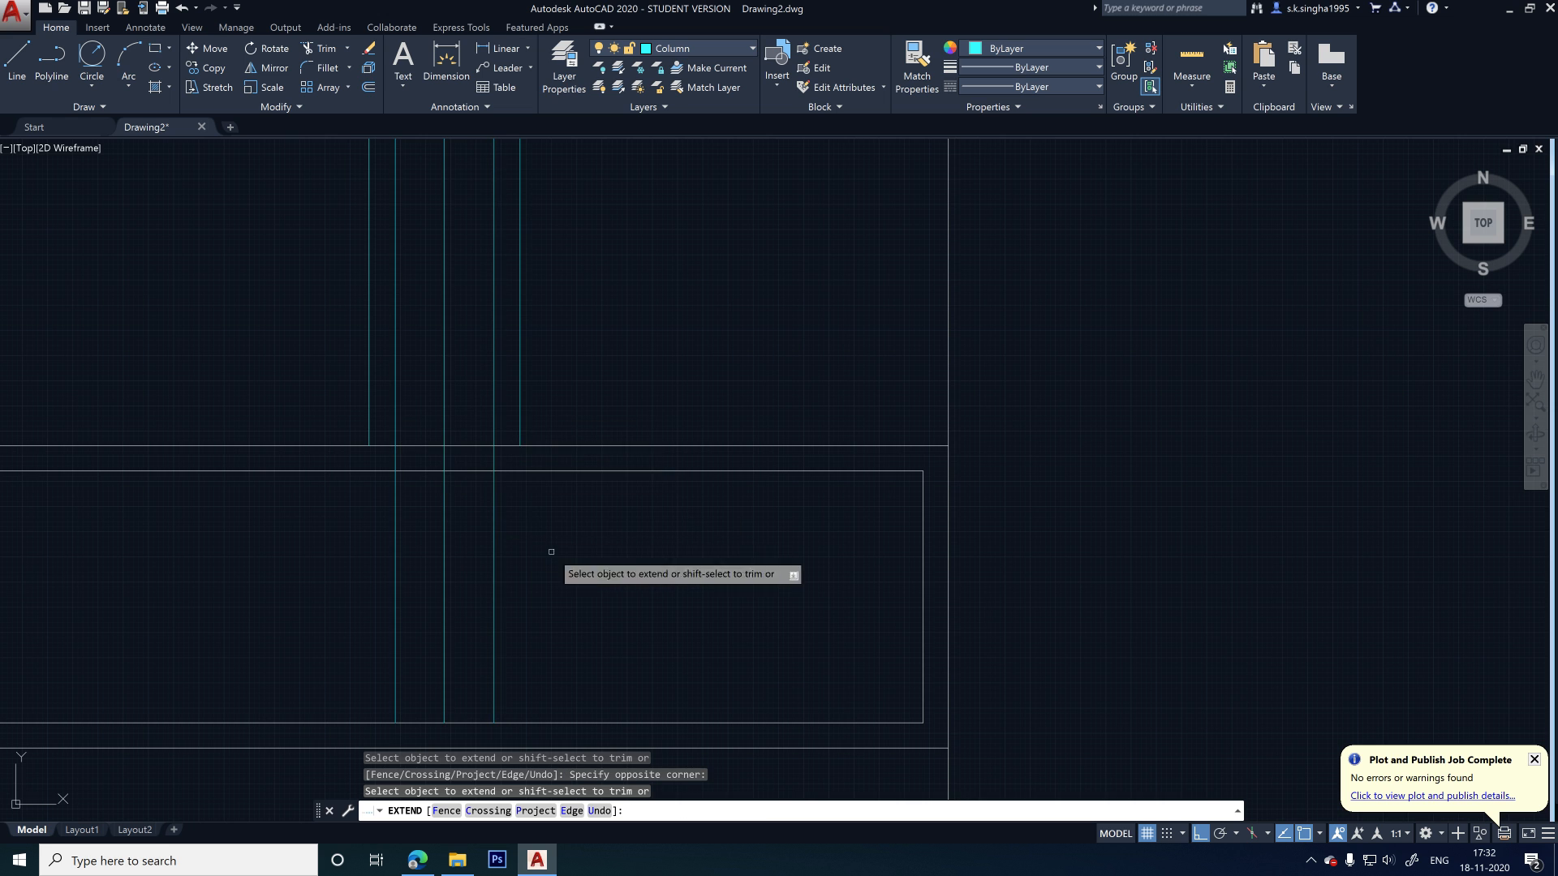
pyautogui.press('Escape')
# - Examine the extended column bars at the bottom of the cap section and the pile positions in the plan below
pyautogui.scroll(-3, 519, 502)
pyautogui.moveTo(497, 612); pyautogui.dragTo(487, 592, button='middle')
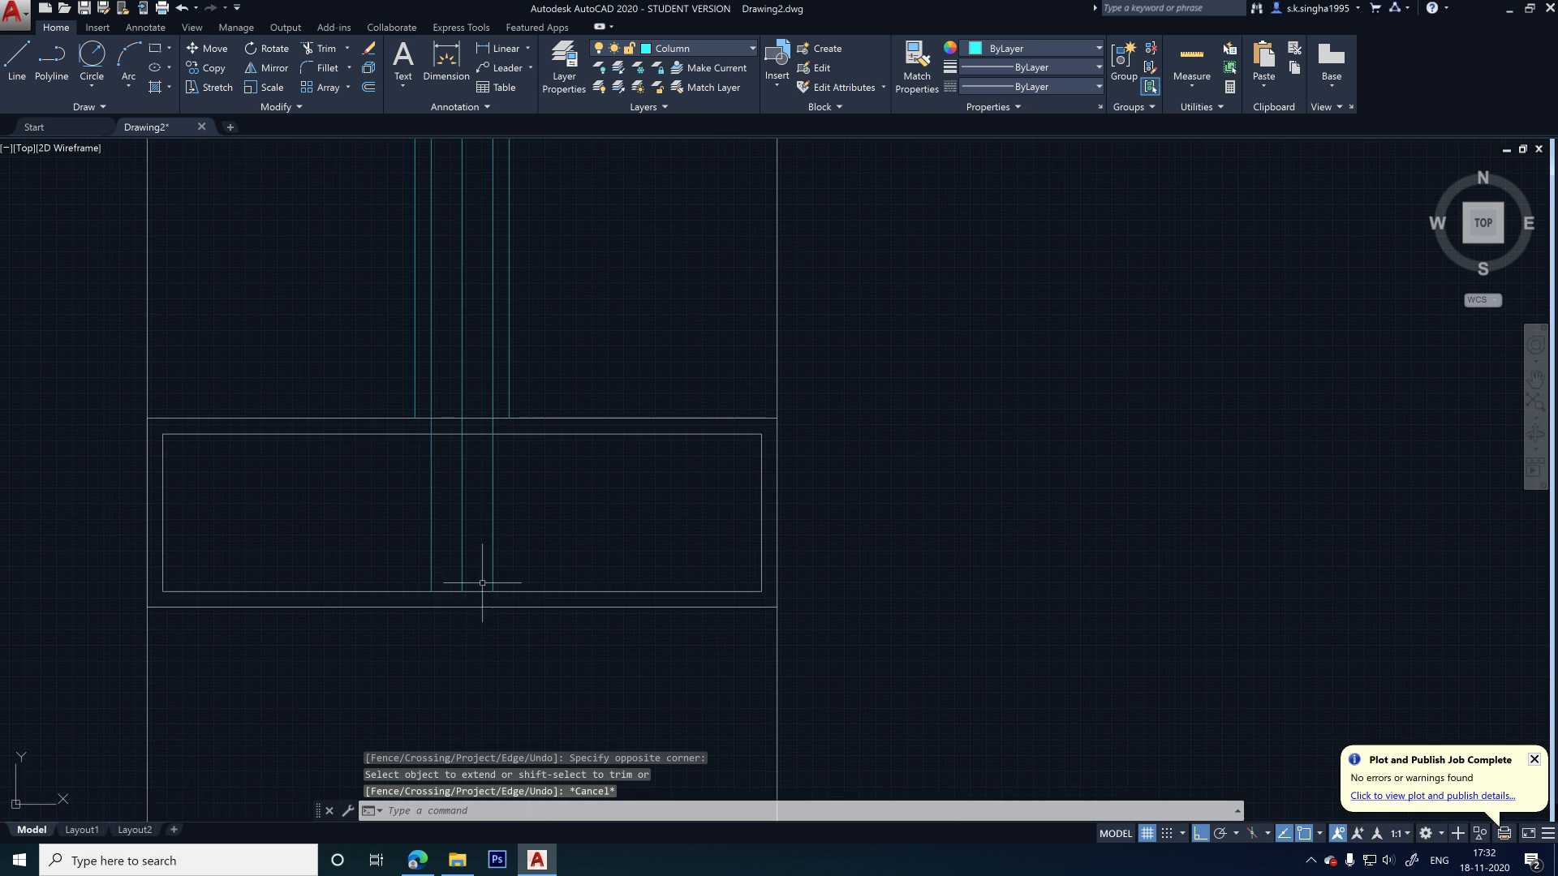
pyautogui.scroll(5, 462, 605)
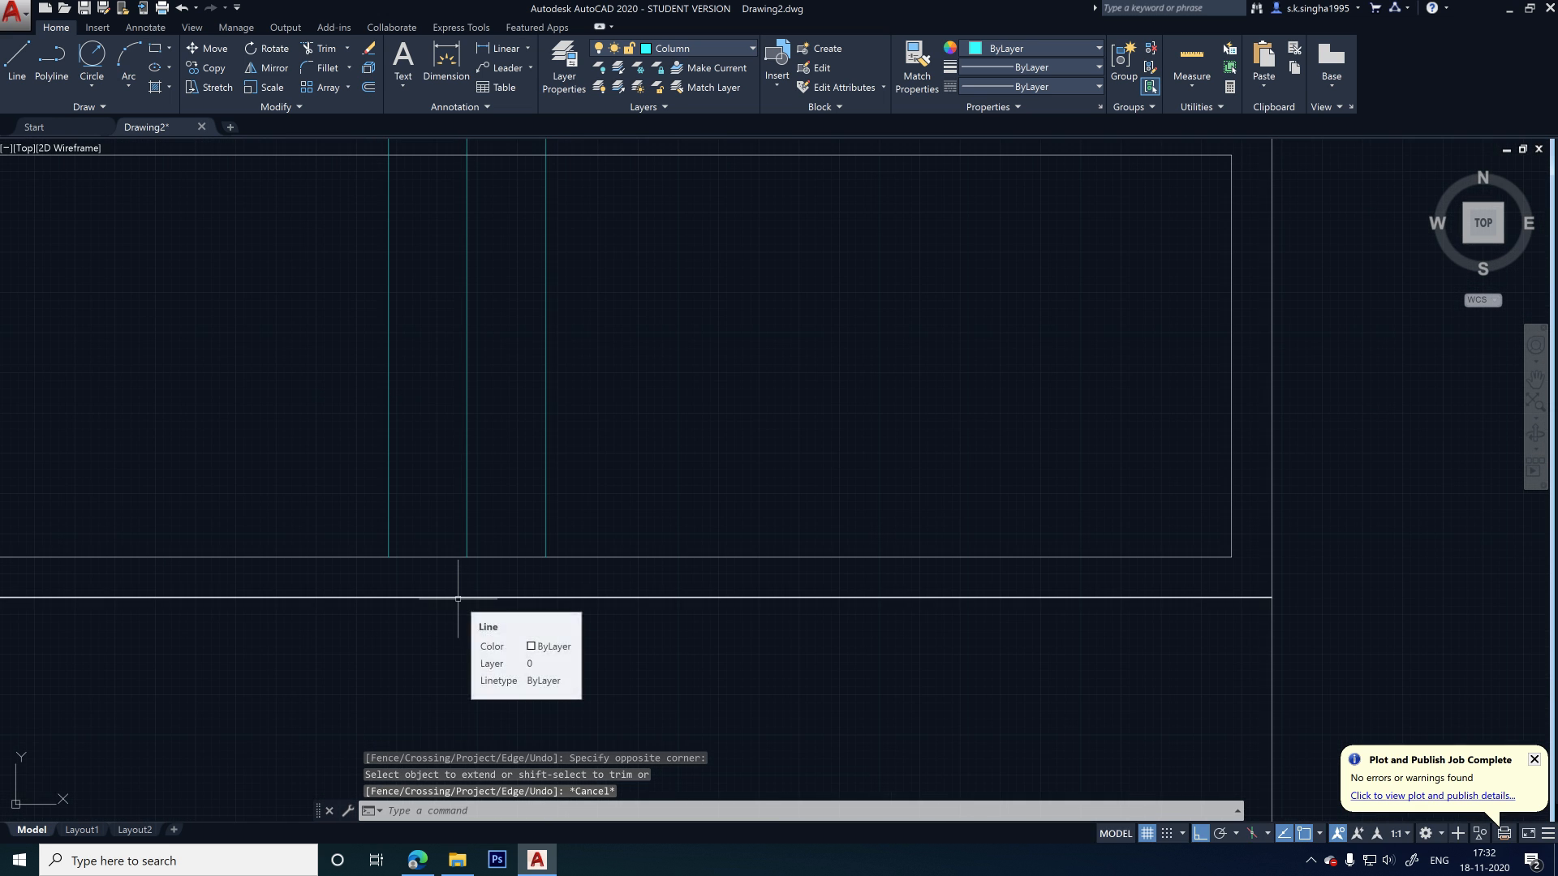
pyautogui.scroll(-3, 592, 487)
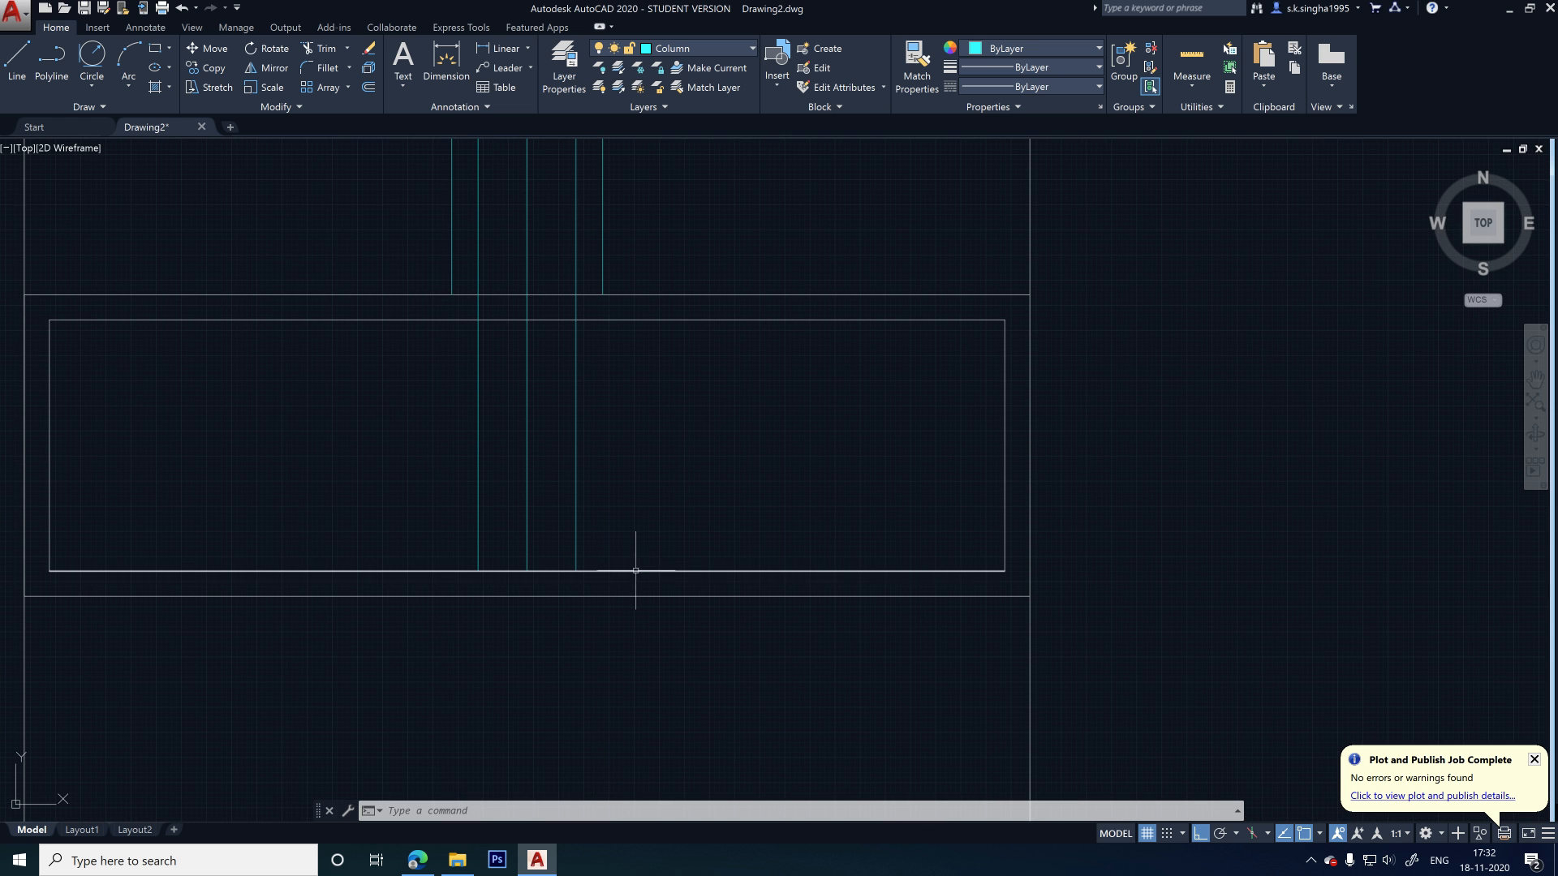
pyautogui.scroll(2, 651, 614)
pyautogui.scroll(-2, 555, 615)
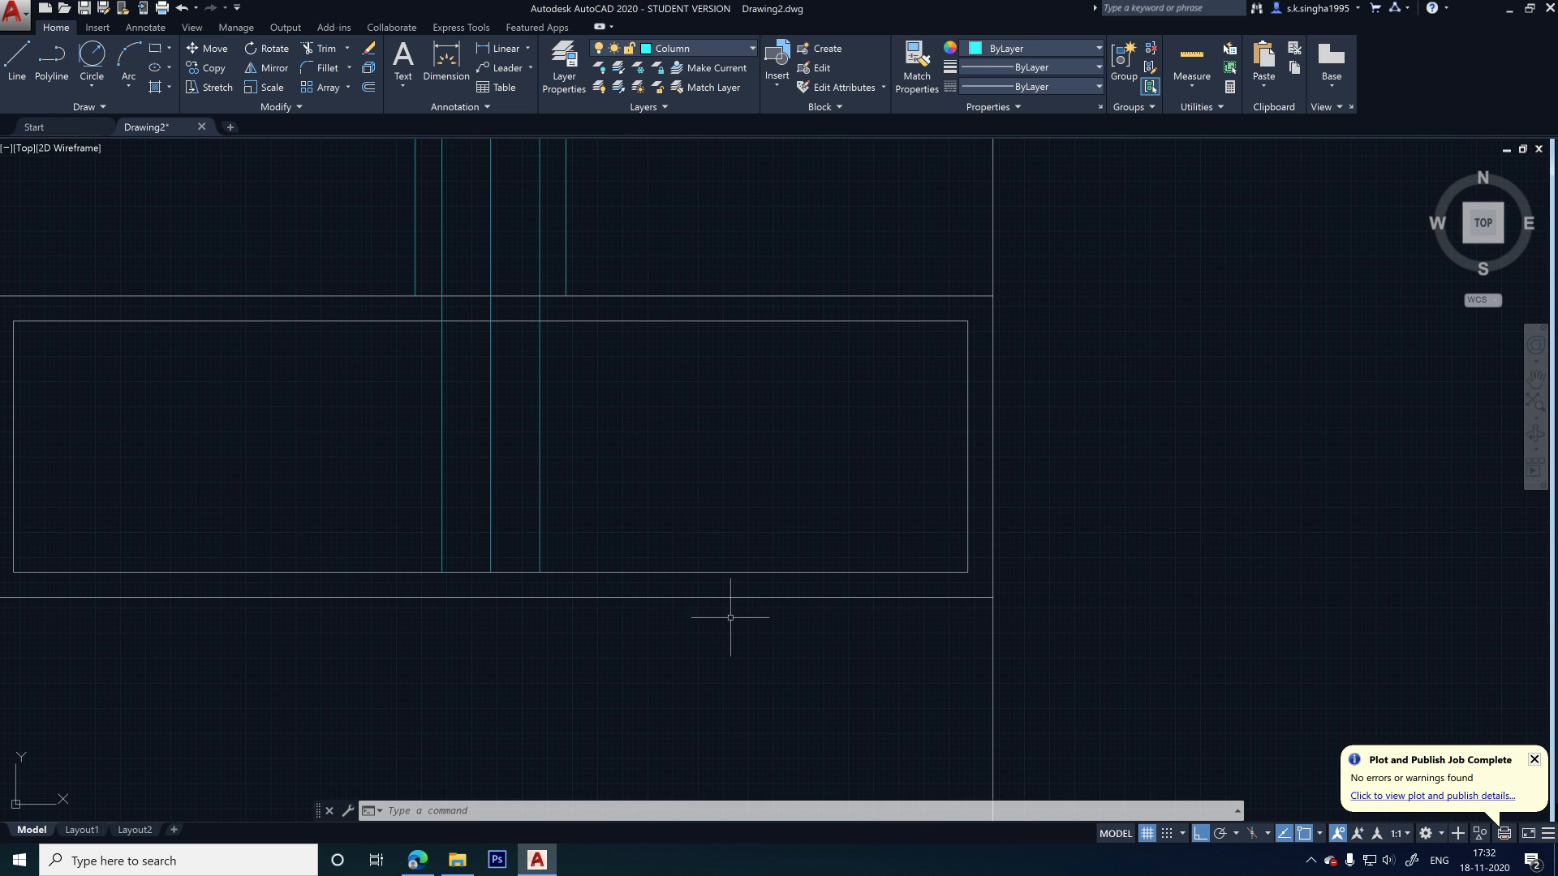
pyautogui.scroll(-2, 626, 500)
pyautogui.moveTo(662, 546); pyautogui.dragTo(709, 427, button='middle')
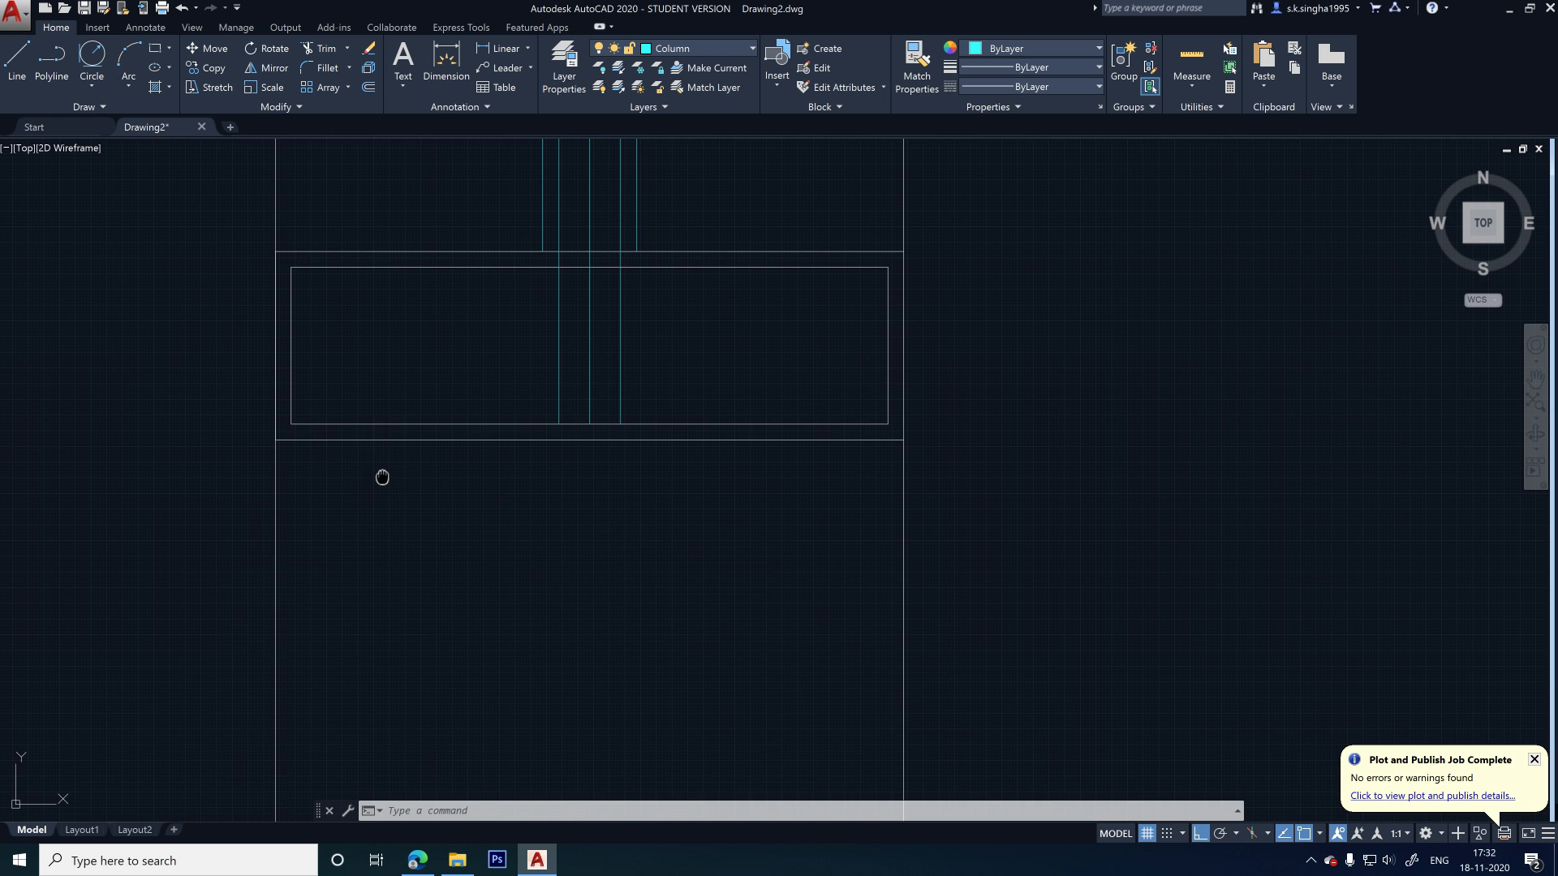
pyautogui.moveTo(383, 476); pyautogui.dragTo(389, 407, button='middle')
pyautogui.scroll(-4, 394, 402)
pyautogui.scroll(3, 404, 596)
pyautogui.moveTo(351, 470); pyautogui.dragTo(341, 539, button='middle')
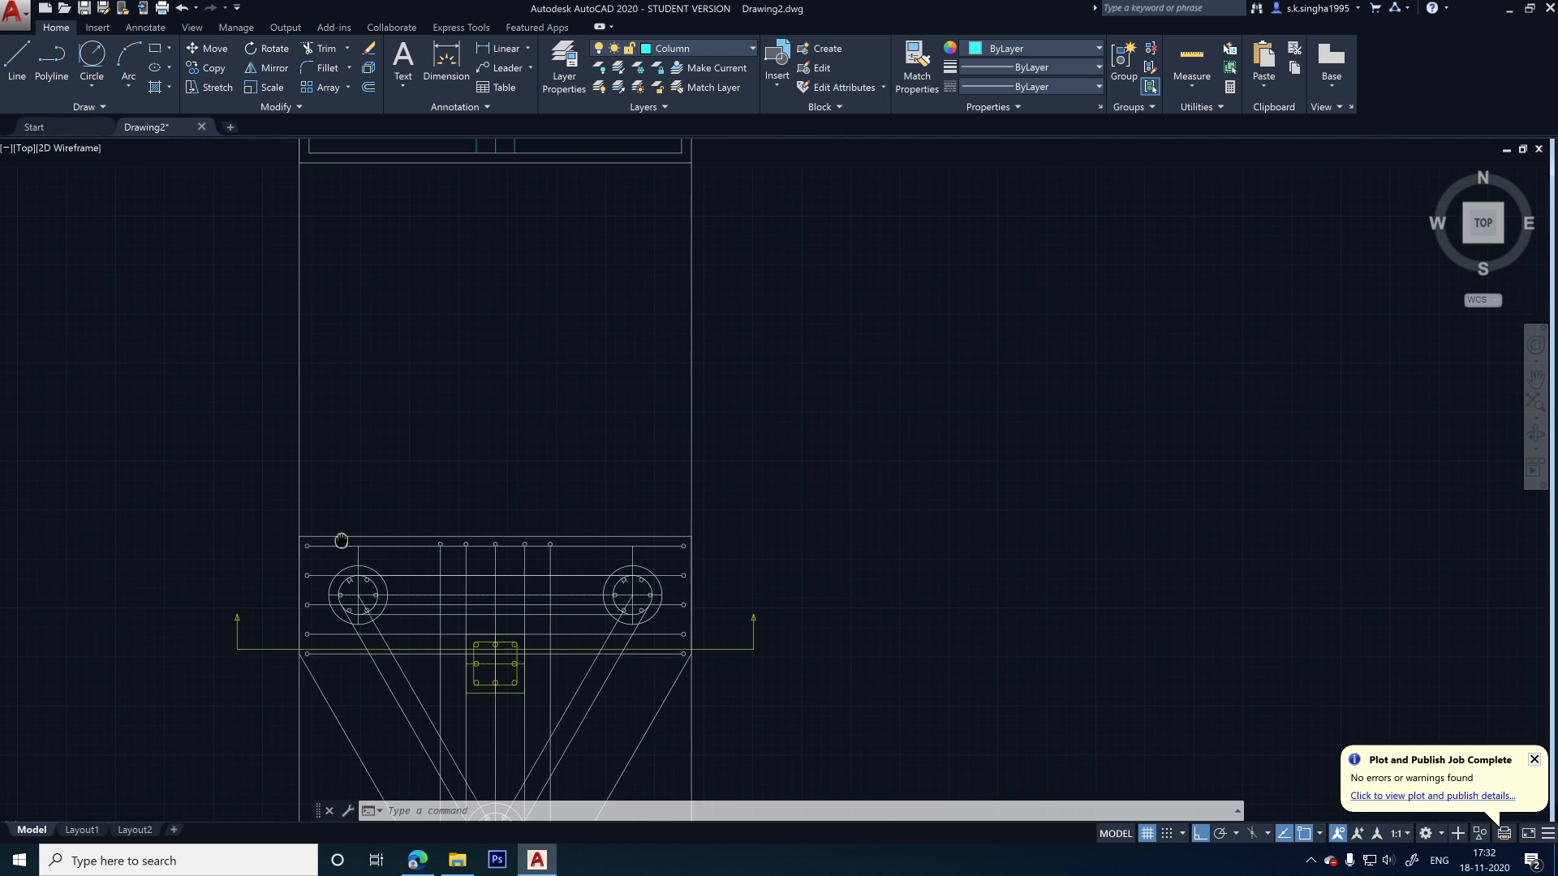
pyautogui.scroll(2, 357, 572)
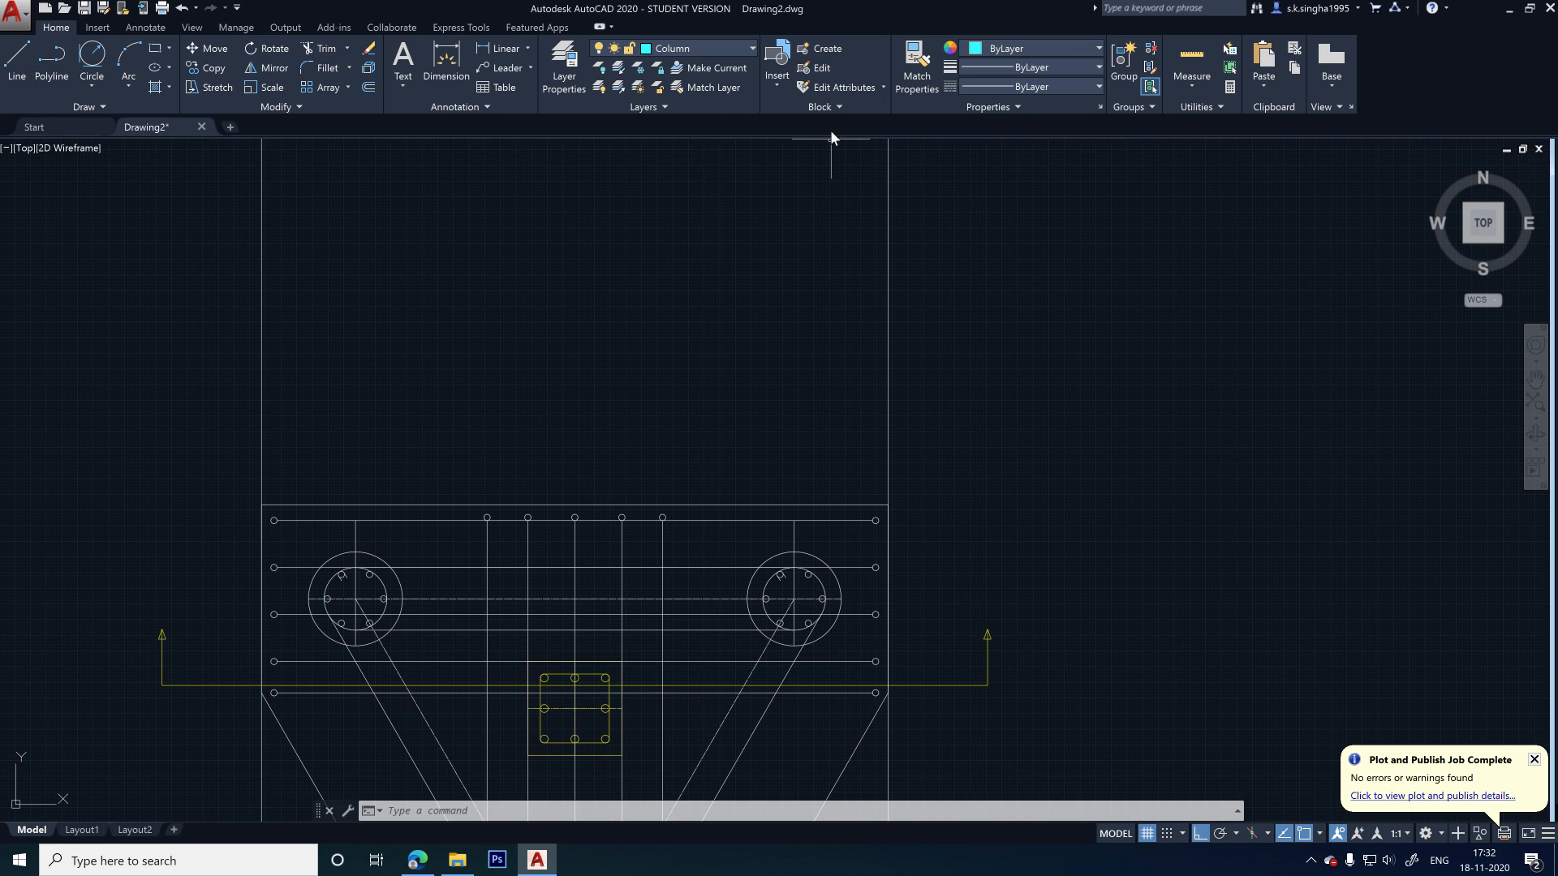
# - Make layer 0 current and draw a vertical construction line through the centre of the left pile in the plan
pyautogui.click(698, 49)
pyautogui.click(690, 67)
pyautogui.write('xl')
pyautogui.press('Return')
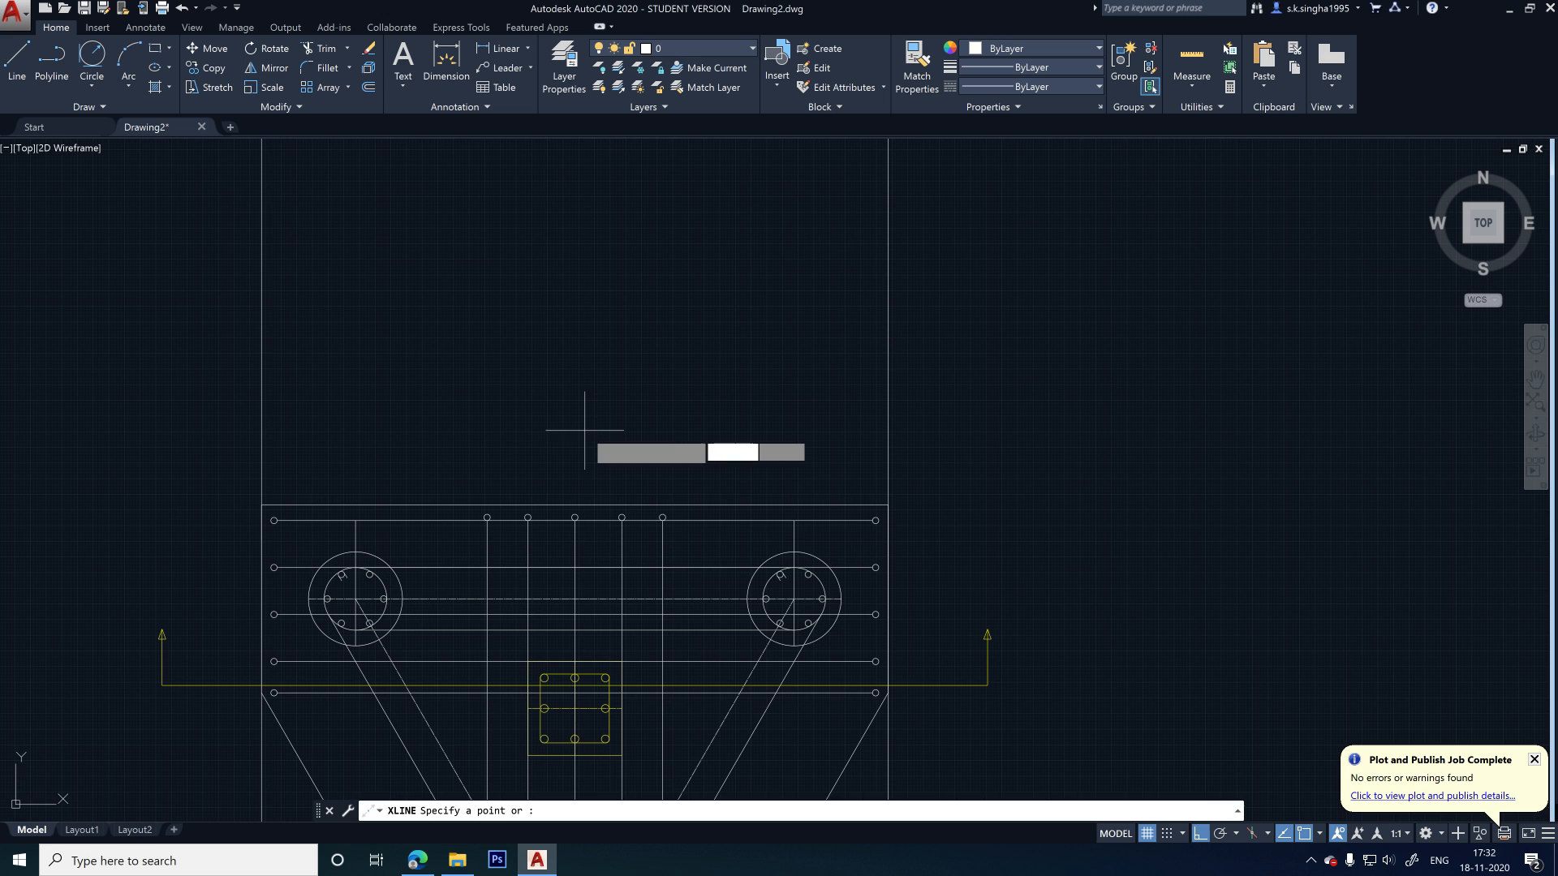
pyautogui.scroll(4, 365, 610)
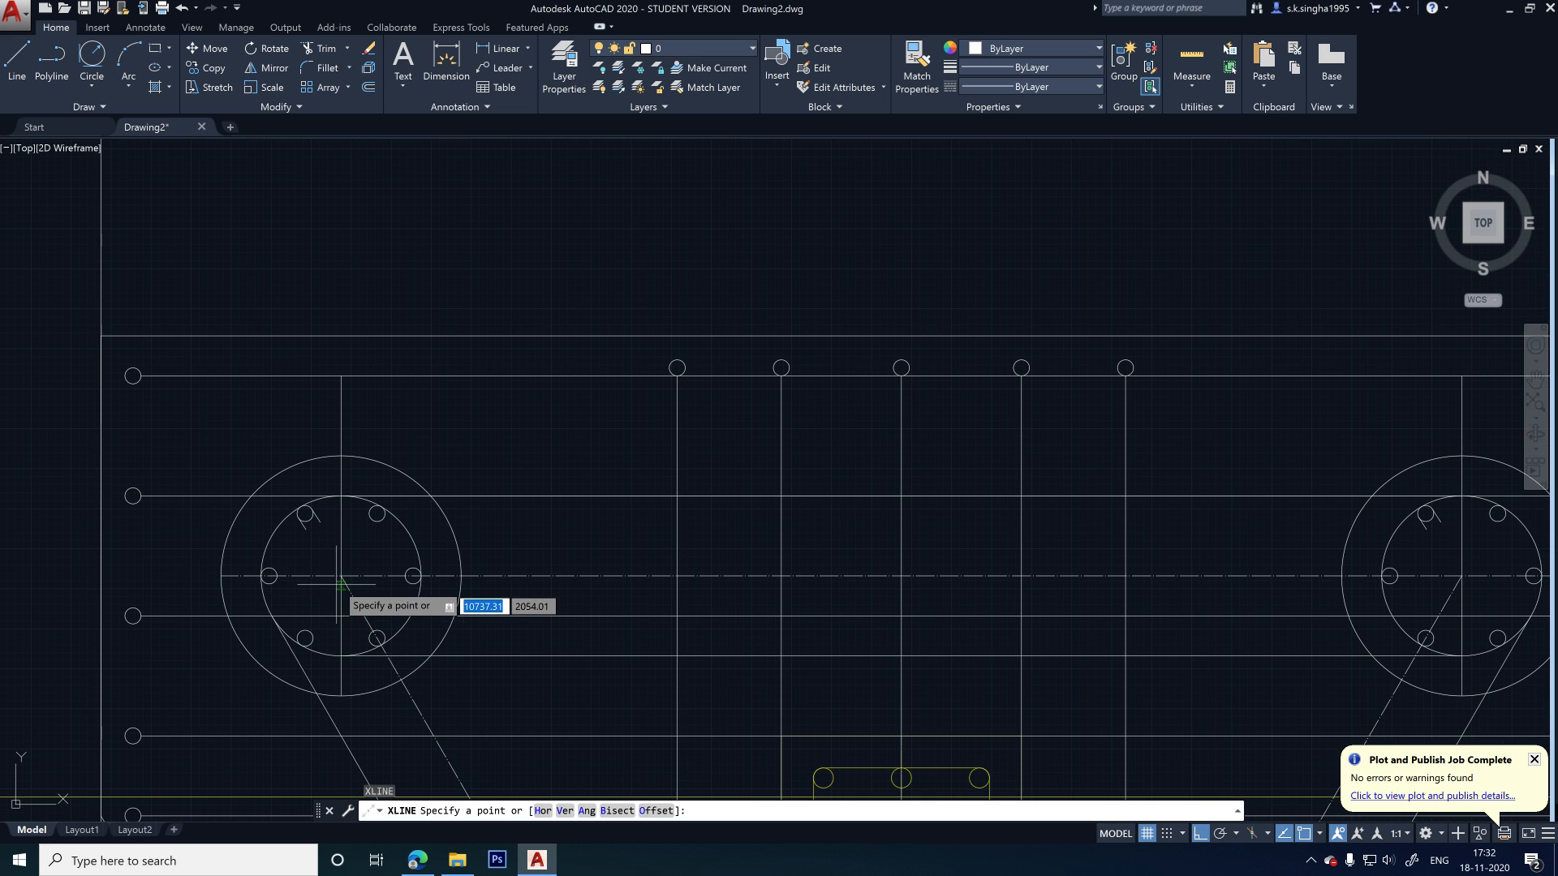
pyautogui.click(340, 495)
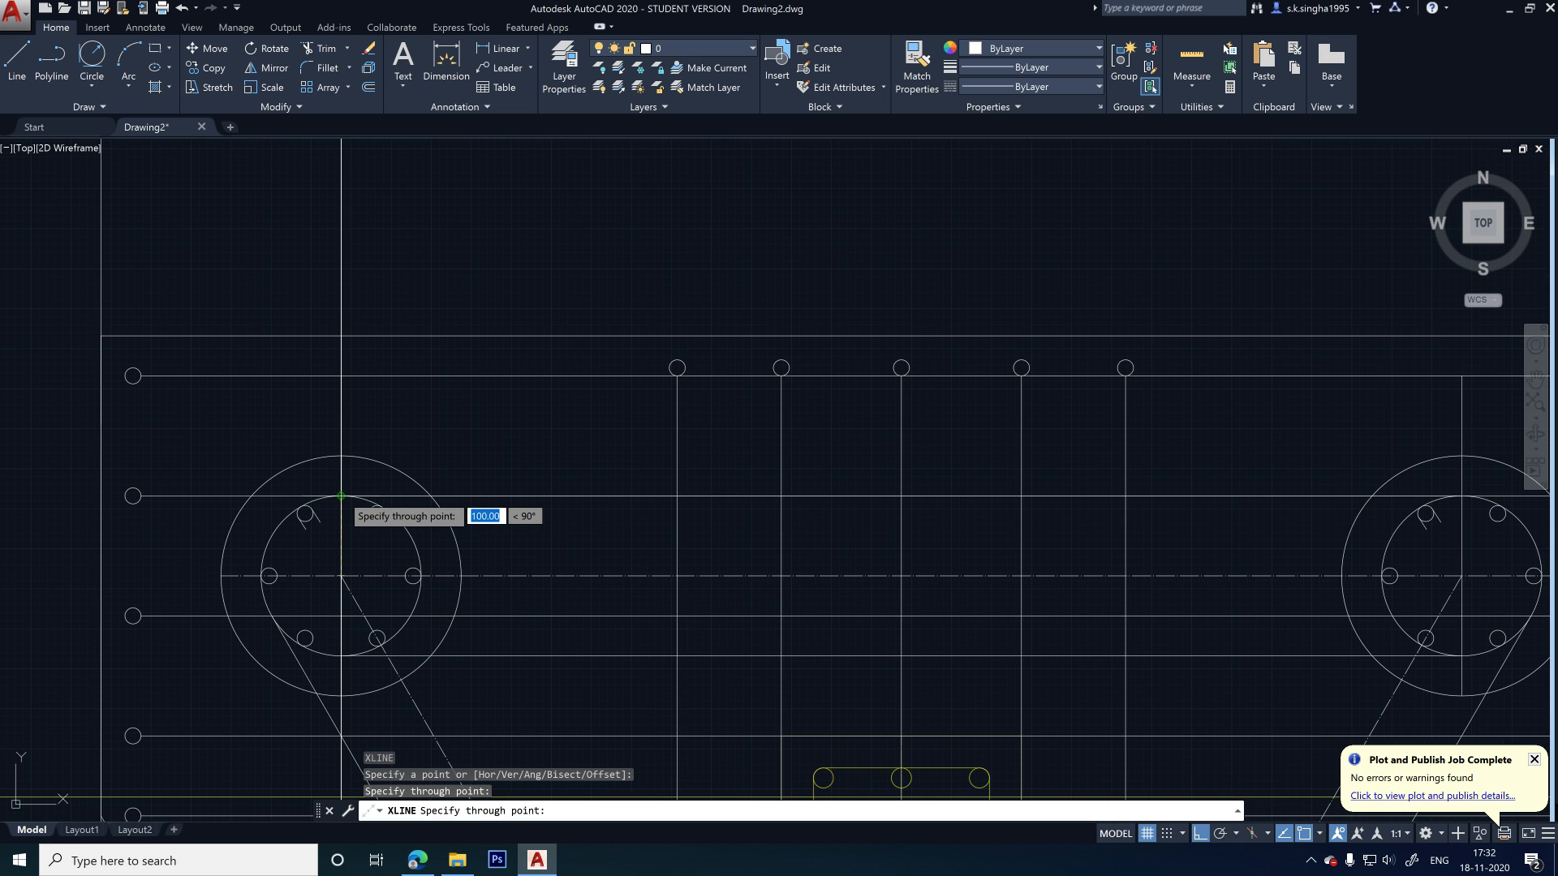
pyautogui.press('Return')
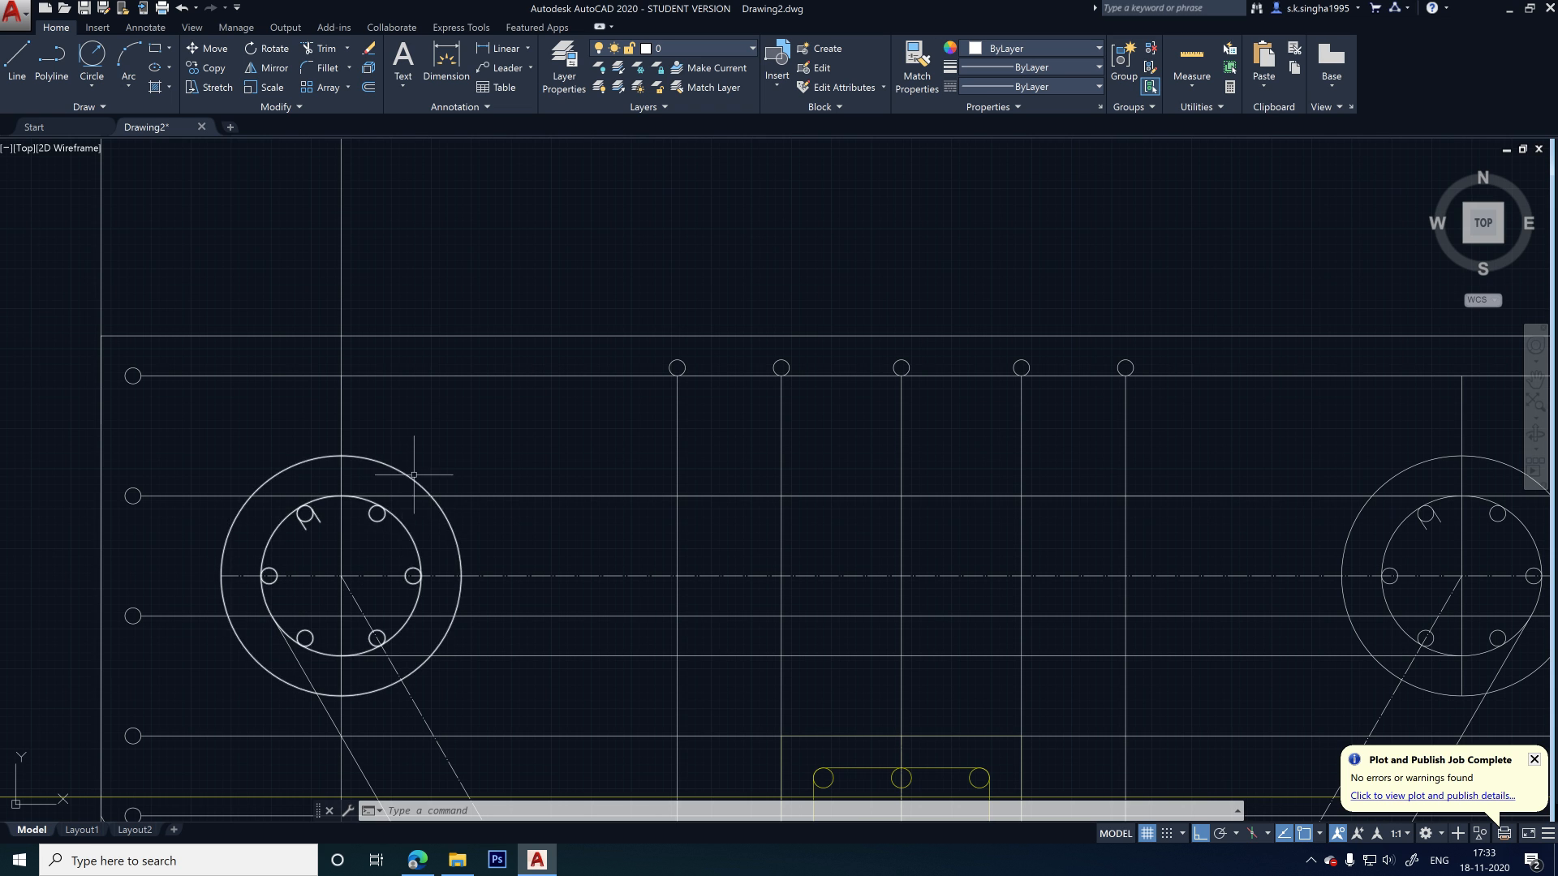
# - Draw vertical construction lines through the left quadrants of the left pile's inner and outer circles
pyautogui.write('xl')
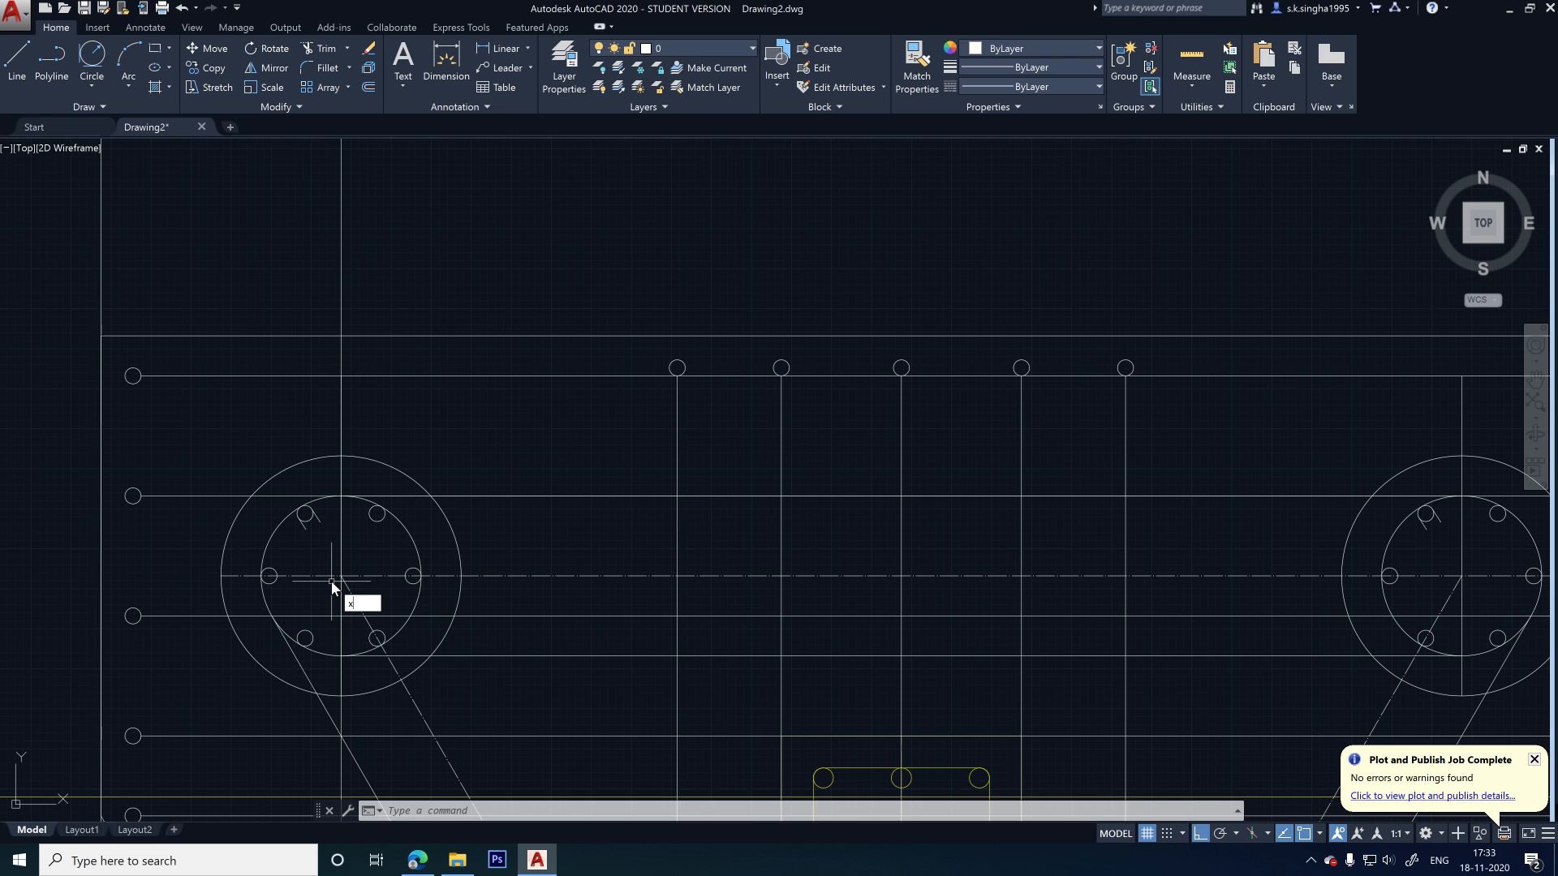
pyautogui.press('Return')
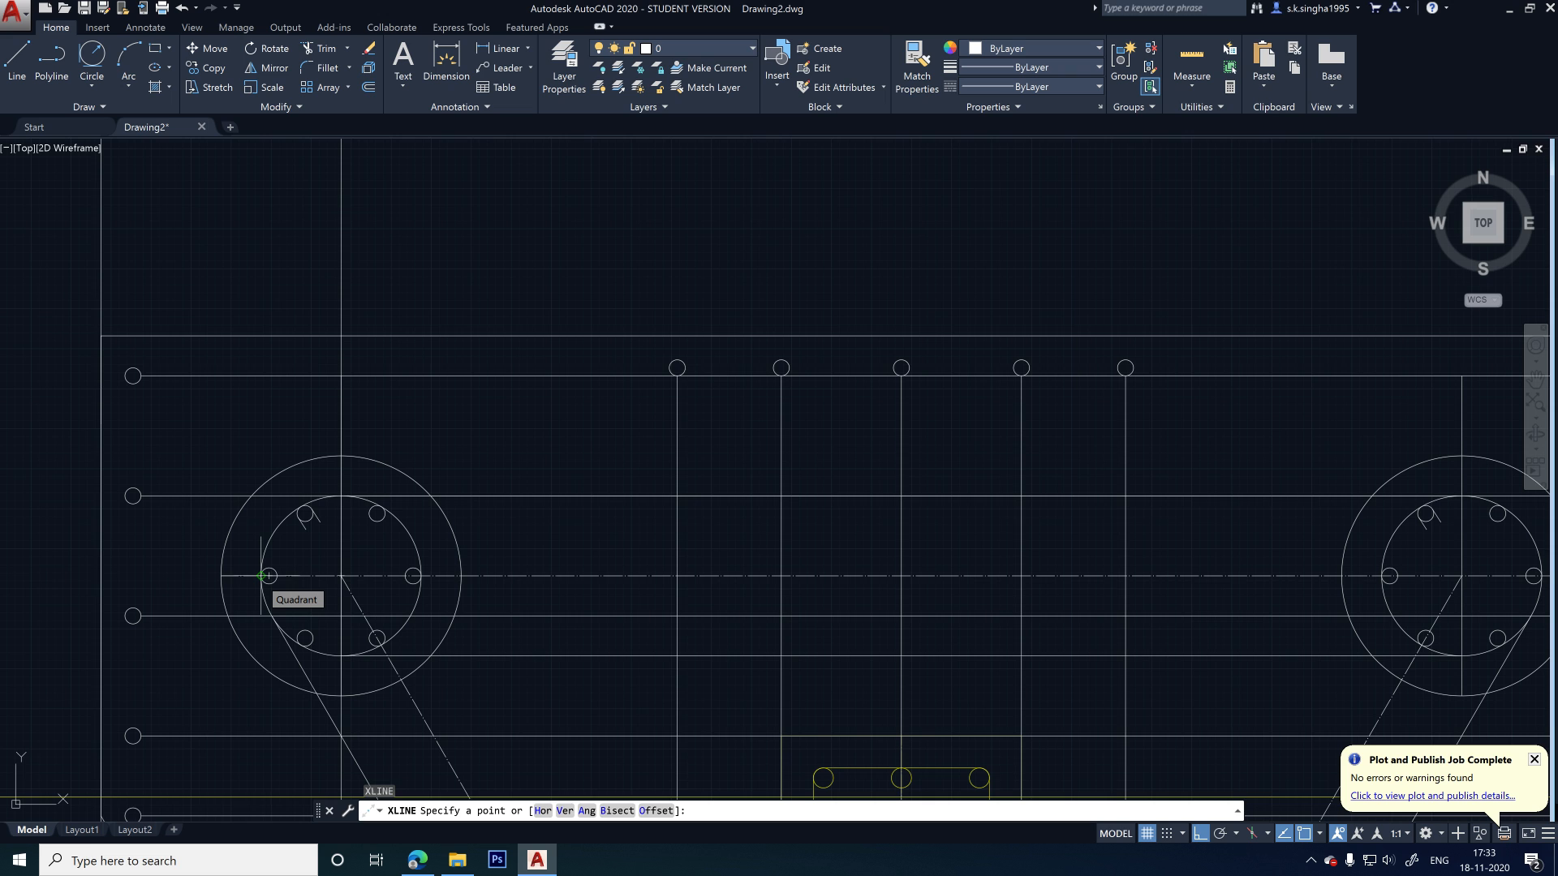
pyautogui.click(263, 576)
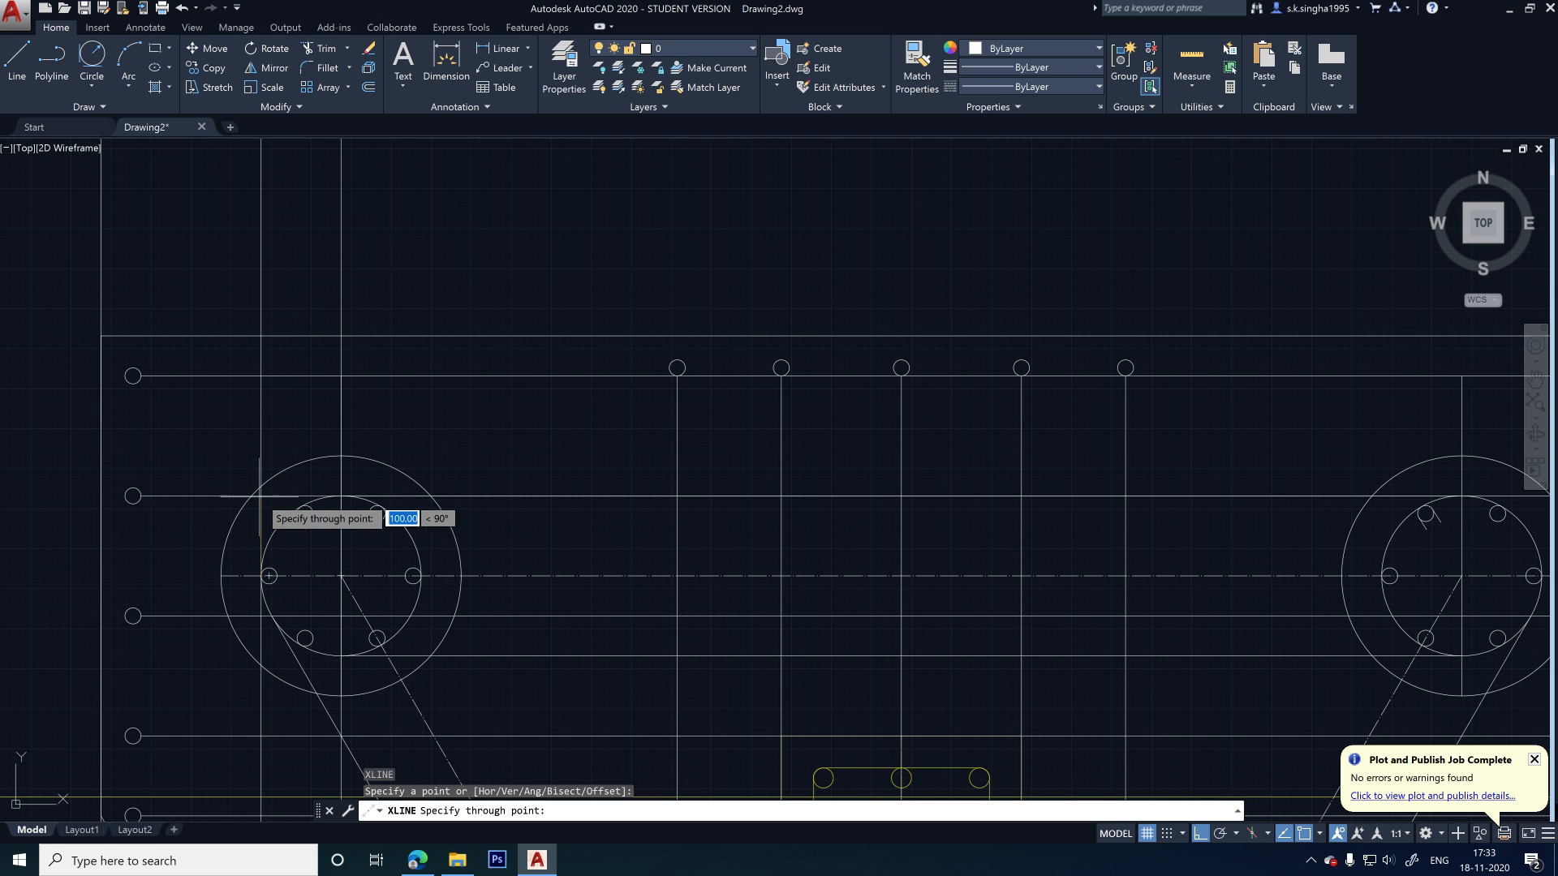
pyautogui.press('Escape')
pyautogui.write('x')
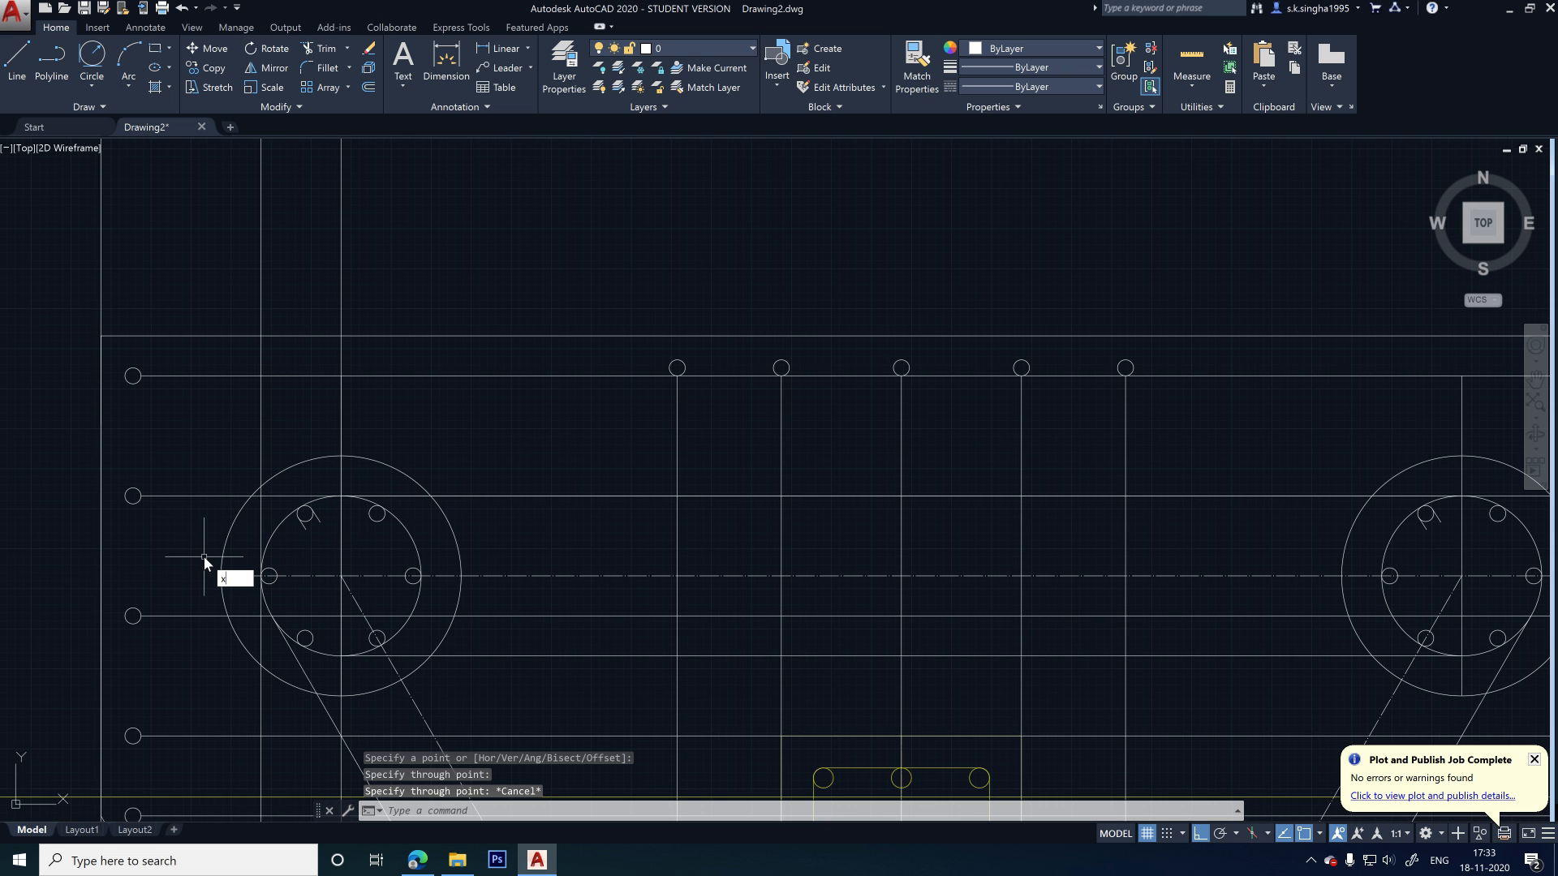
pyautogui.write('l')
pyautogui.press('Return')
pyautogui.click(221, 576)
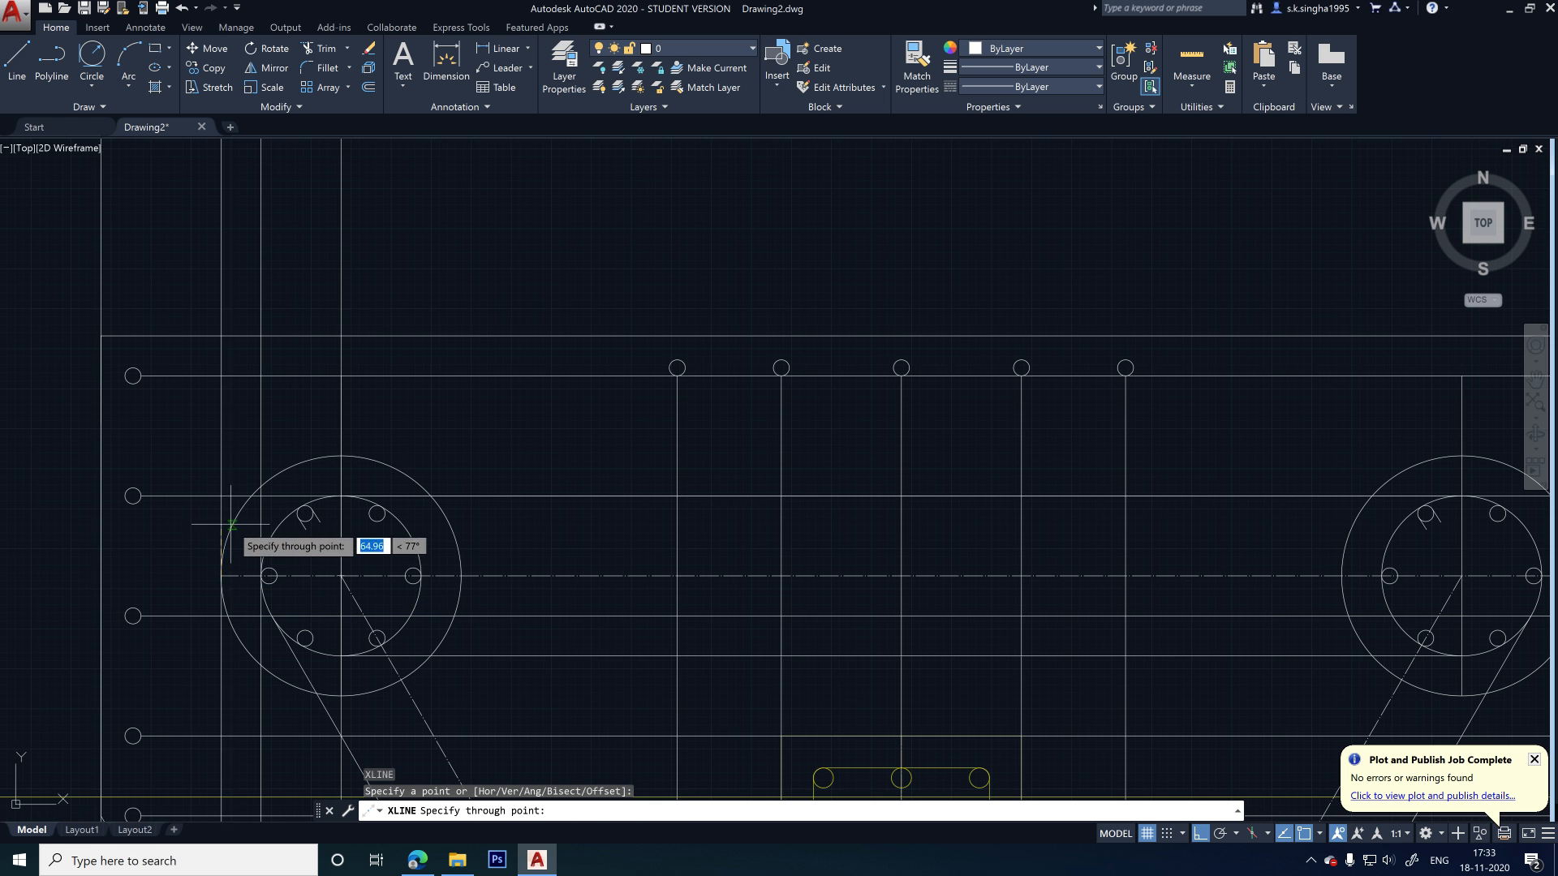
pyautogui.press('Escape')
# - Create a layer named Pile with colour 220
pyautogui.scroll(-4, 219, 552)
pyautogui.moveTo(268, 458); pyautogui.dragTo(257, 679, button='middle')
pyautogui.moveTo(327, 368); pyautogui.dragTo(317, 518, button='middle')
pyautogui.scroll(-4, 333, 472)
pyautogui.scroll(2, 362, 312)
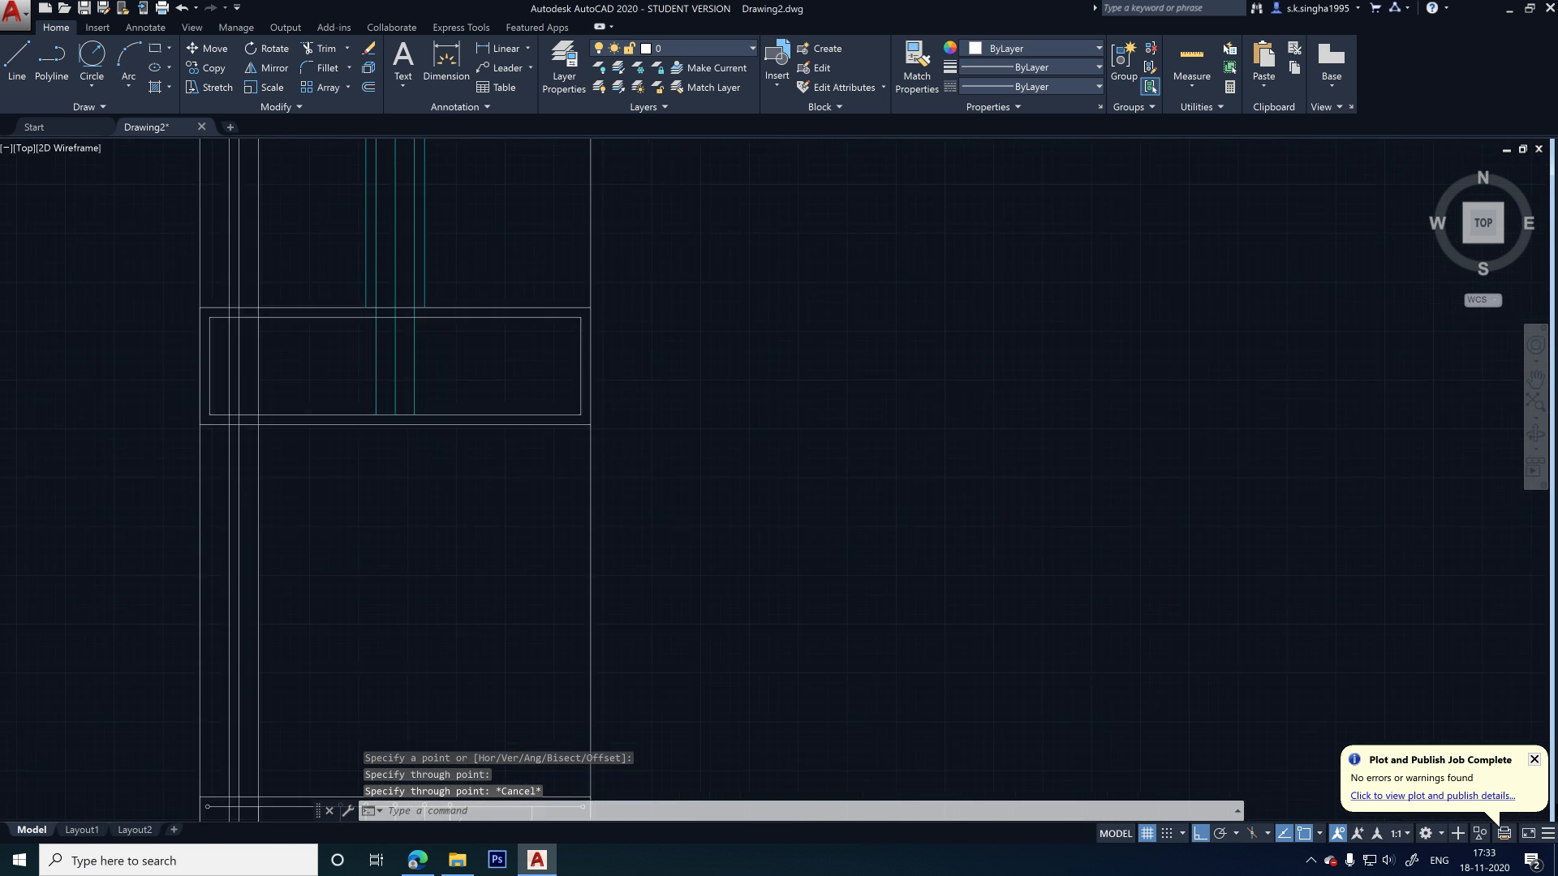
pyautogui.scroll(2, 314, 533)
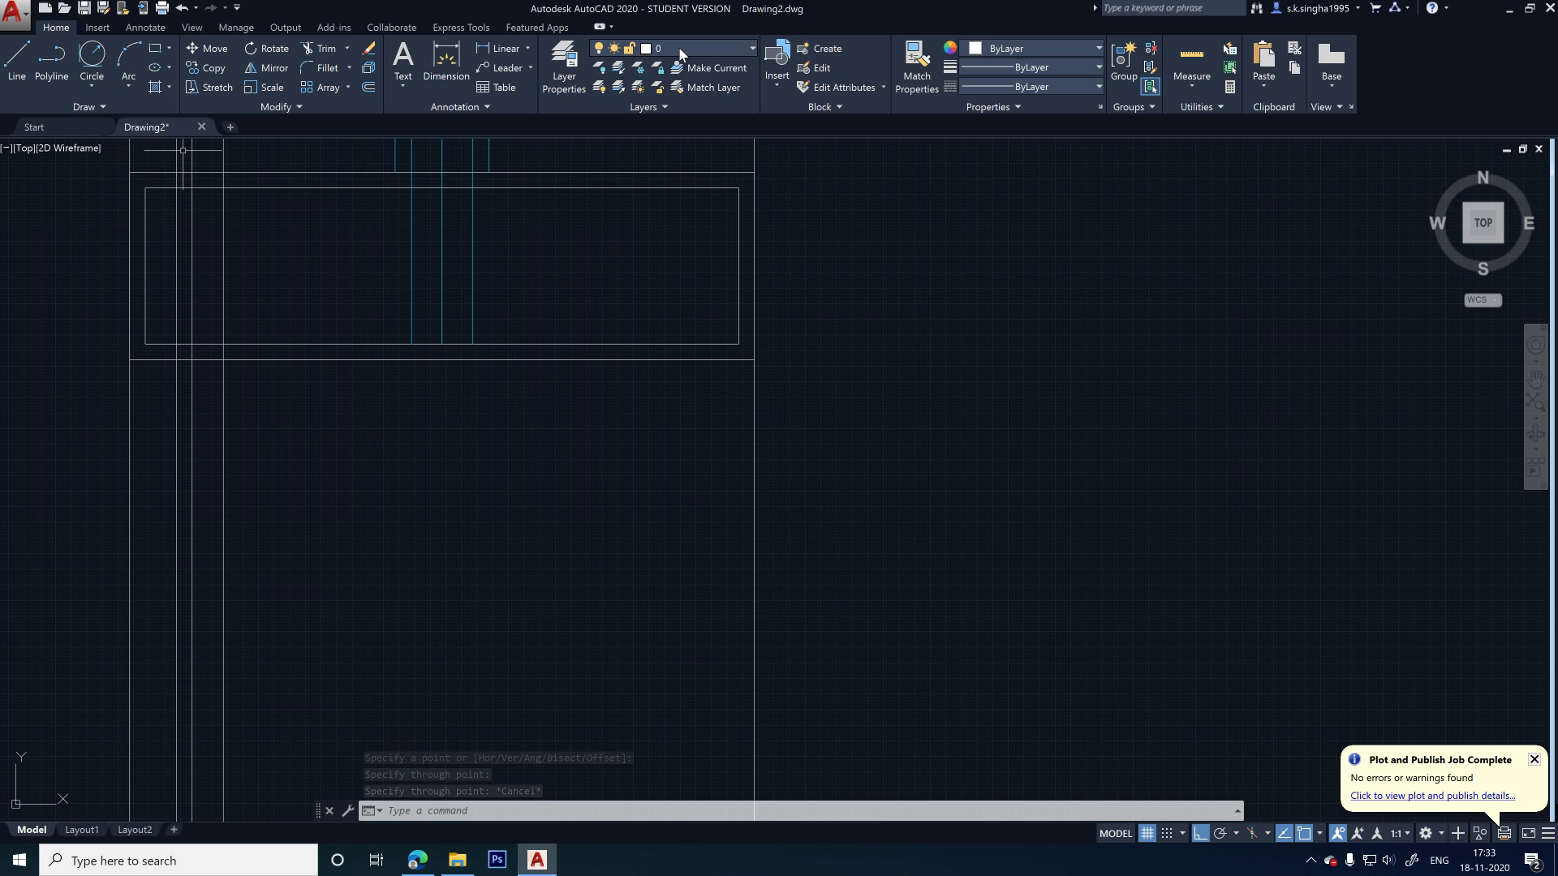
pyautogui.click(680, 50)
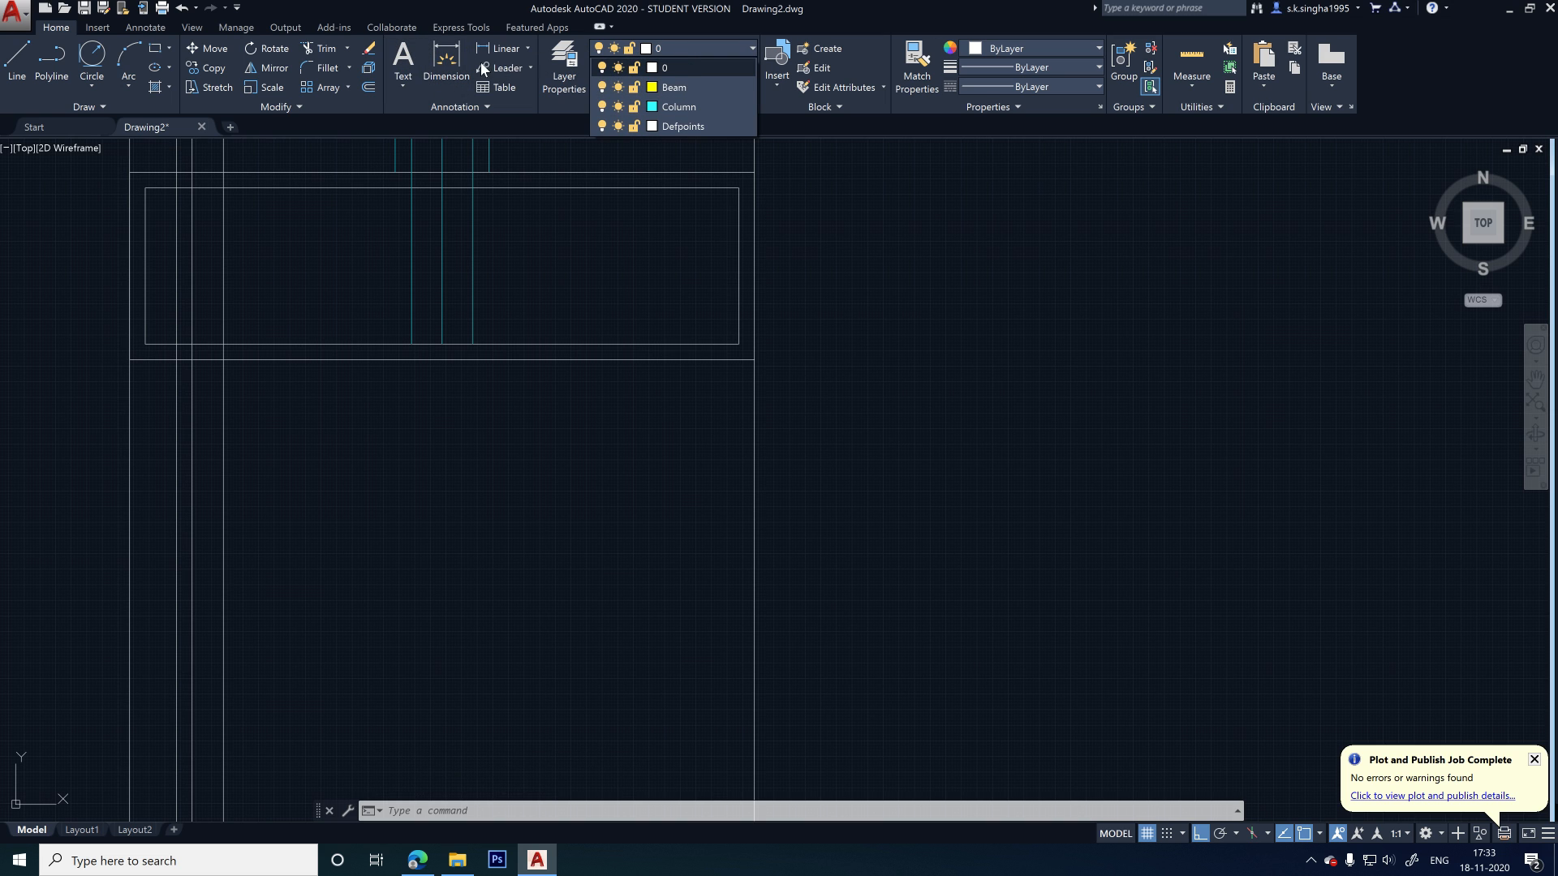
pyautogui.click(564, 68)
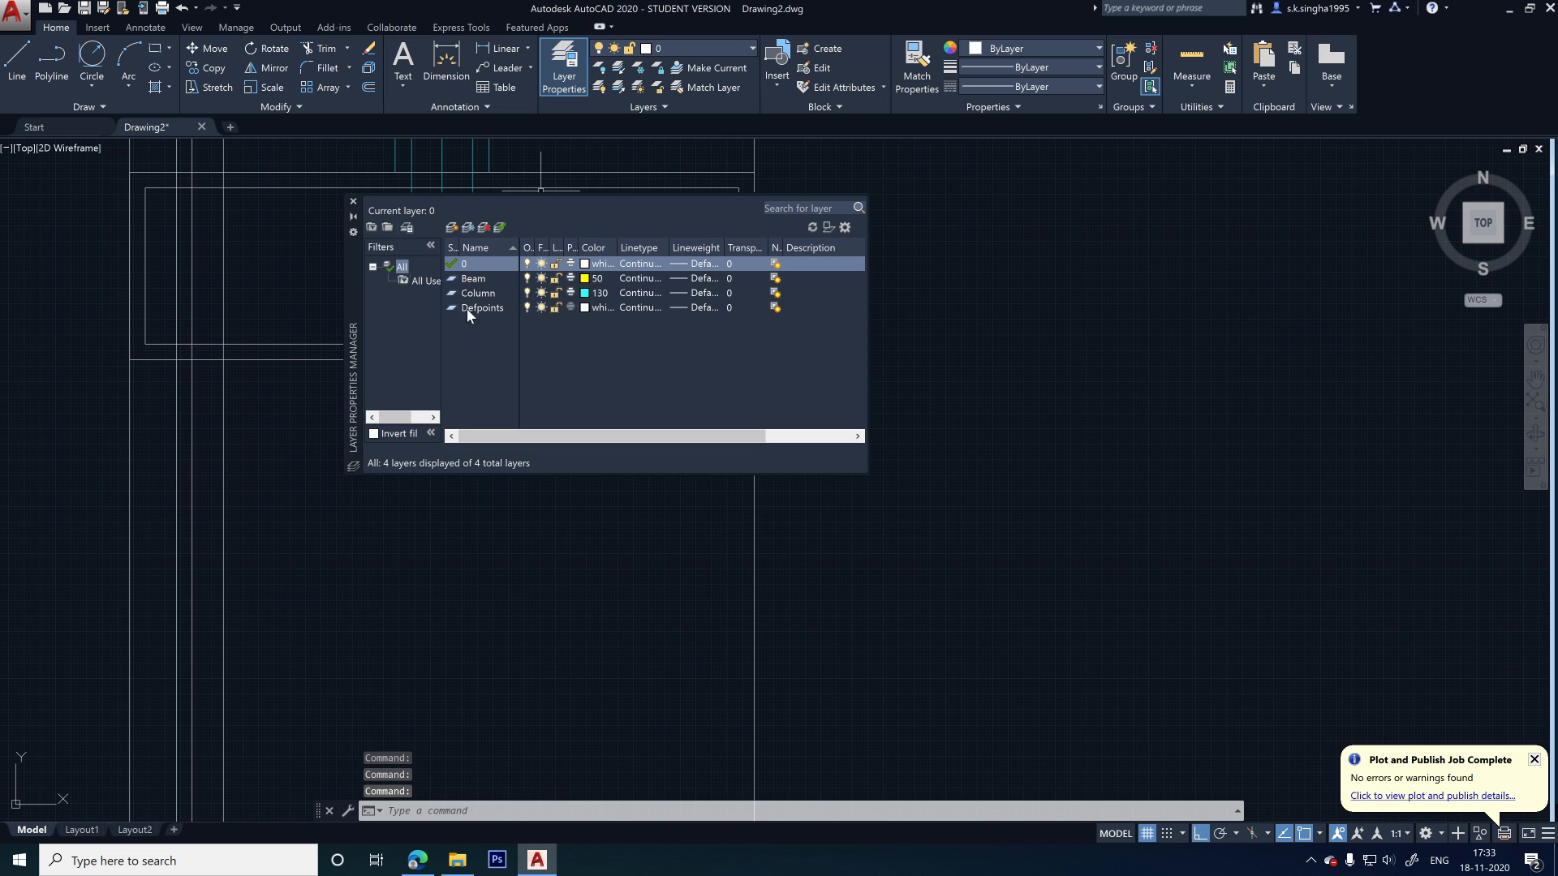
pyautogui.click(452, 228)
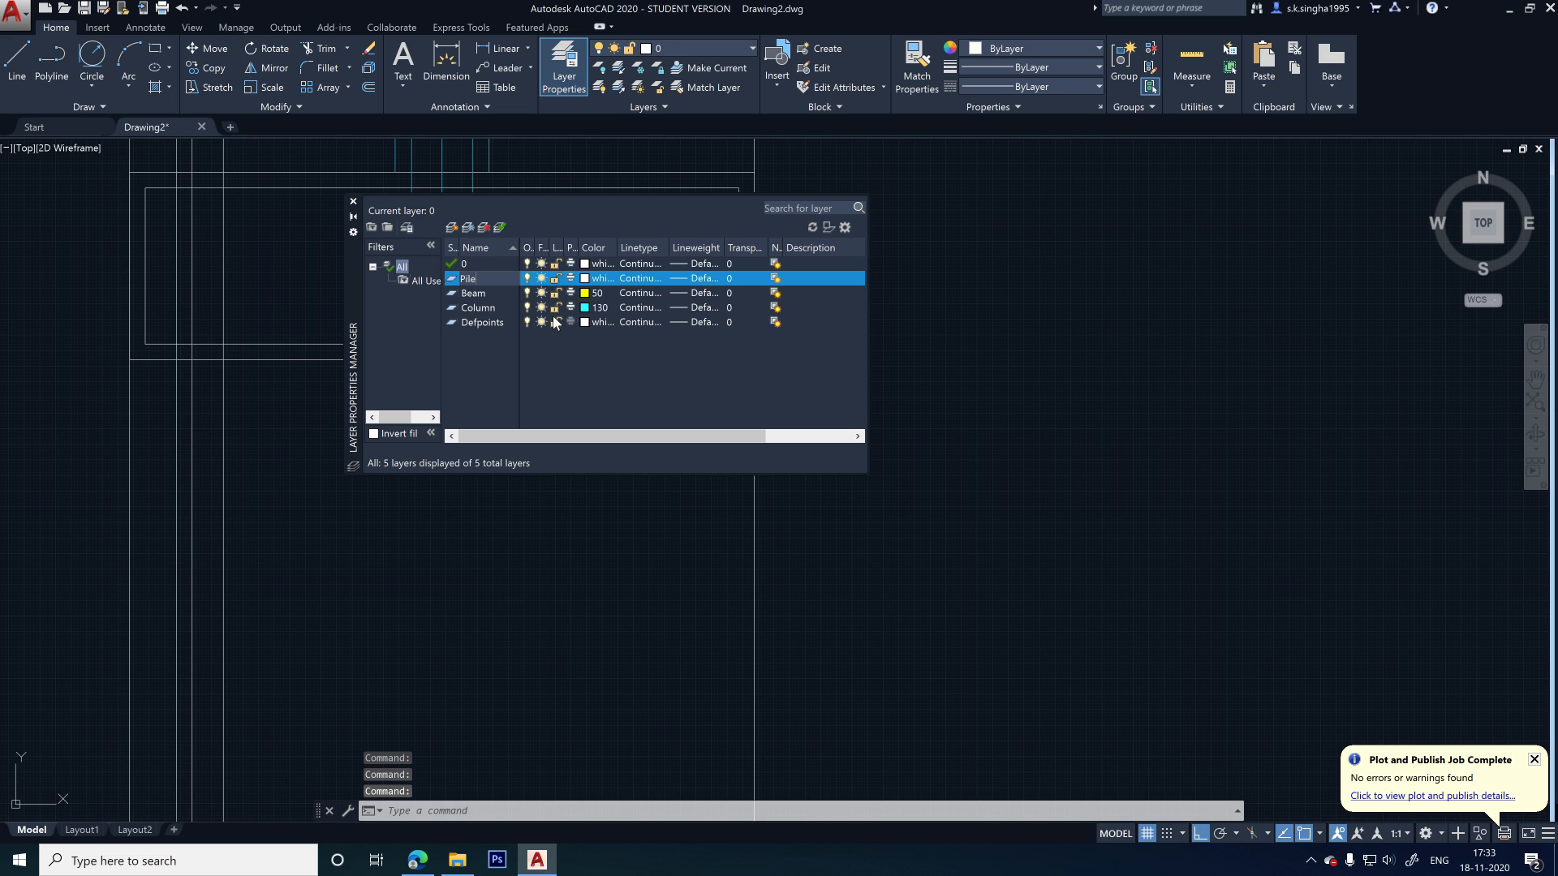
pyautogui.click(584, 280)
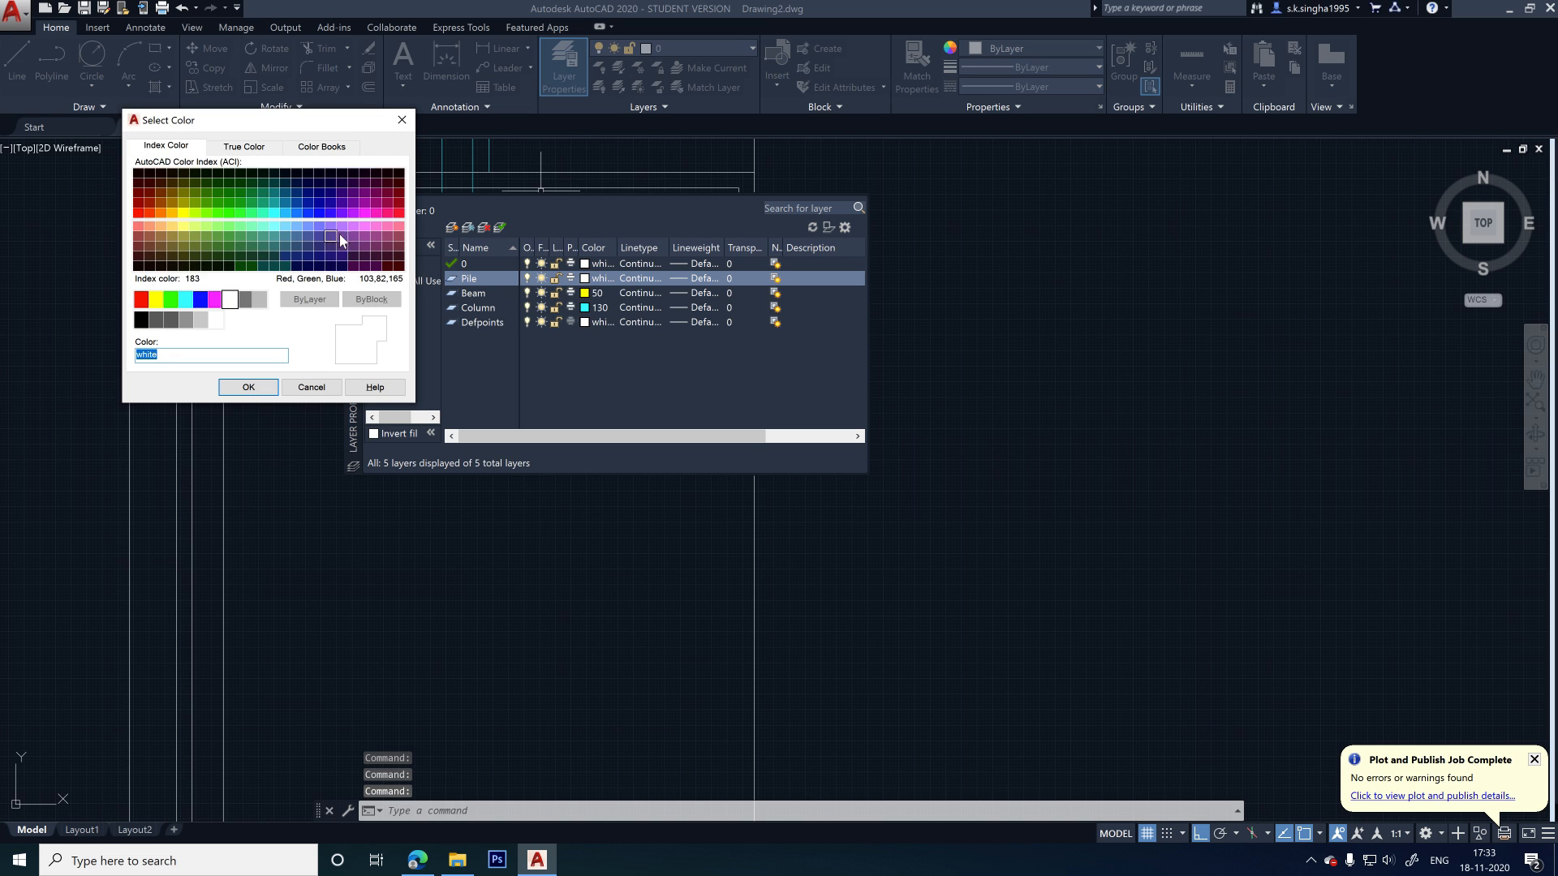
pyautogui.click(375, 214)
pyautogui.click(246, 388)
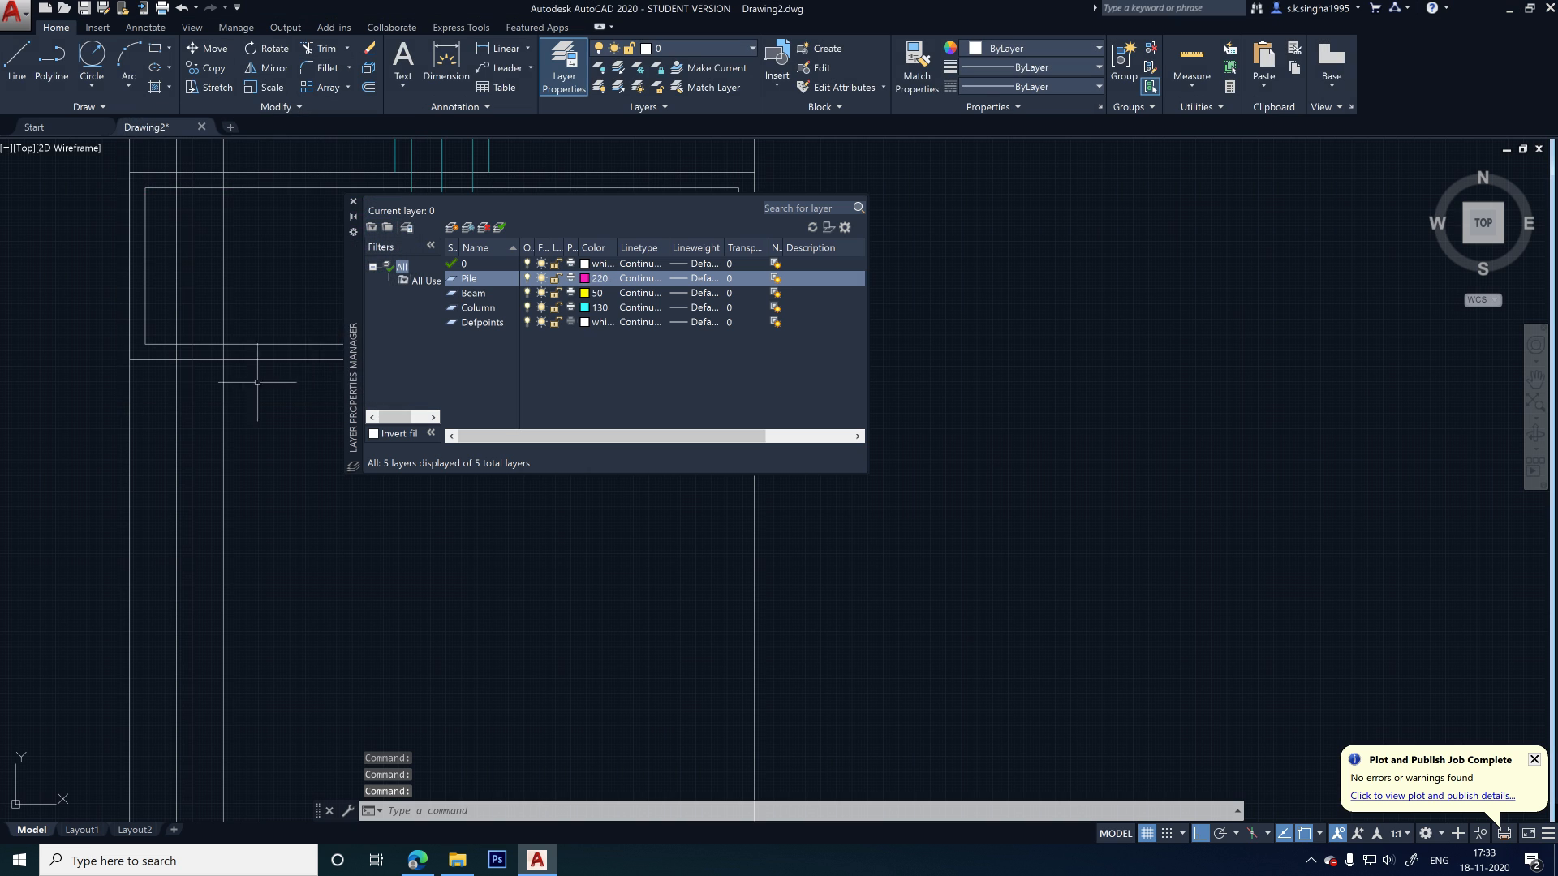
pyautogui.click(353, 201)
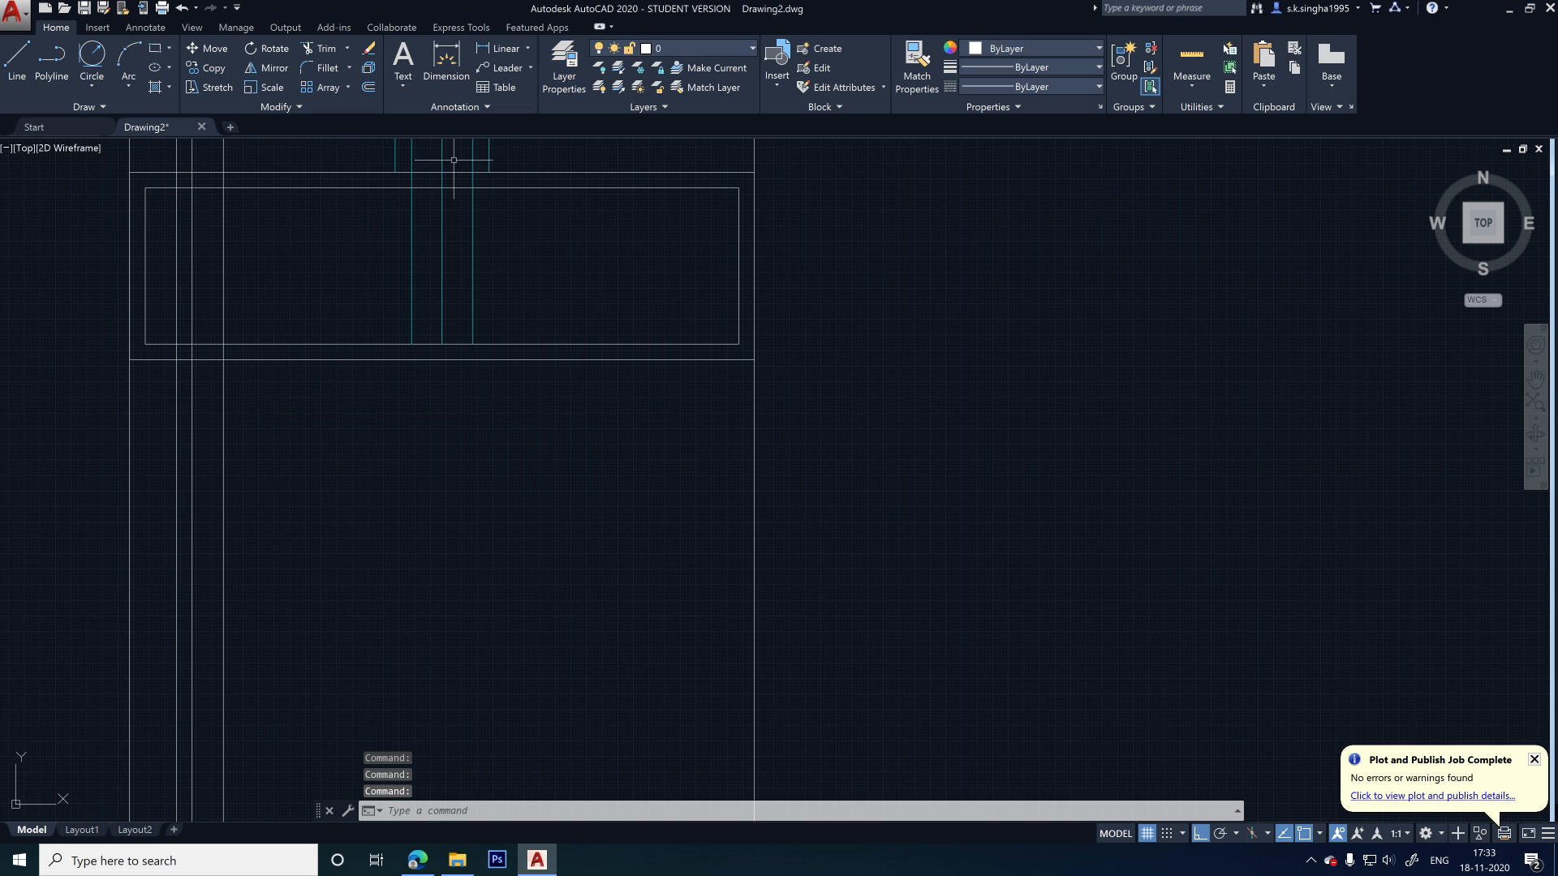
# - Make the Pile layer current and draw a 600 line down from the cap's inner bottom edge along the pile's left-edge construction line
pyautogui.click(672, 59)
pyautogui.click(665, 143)
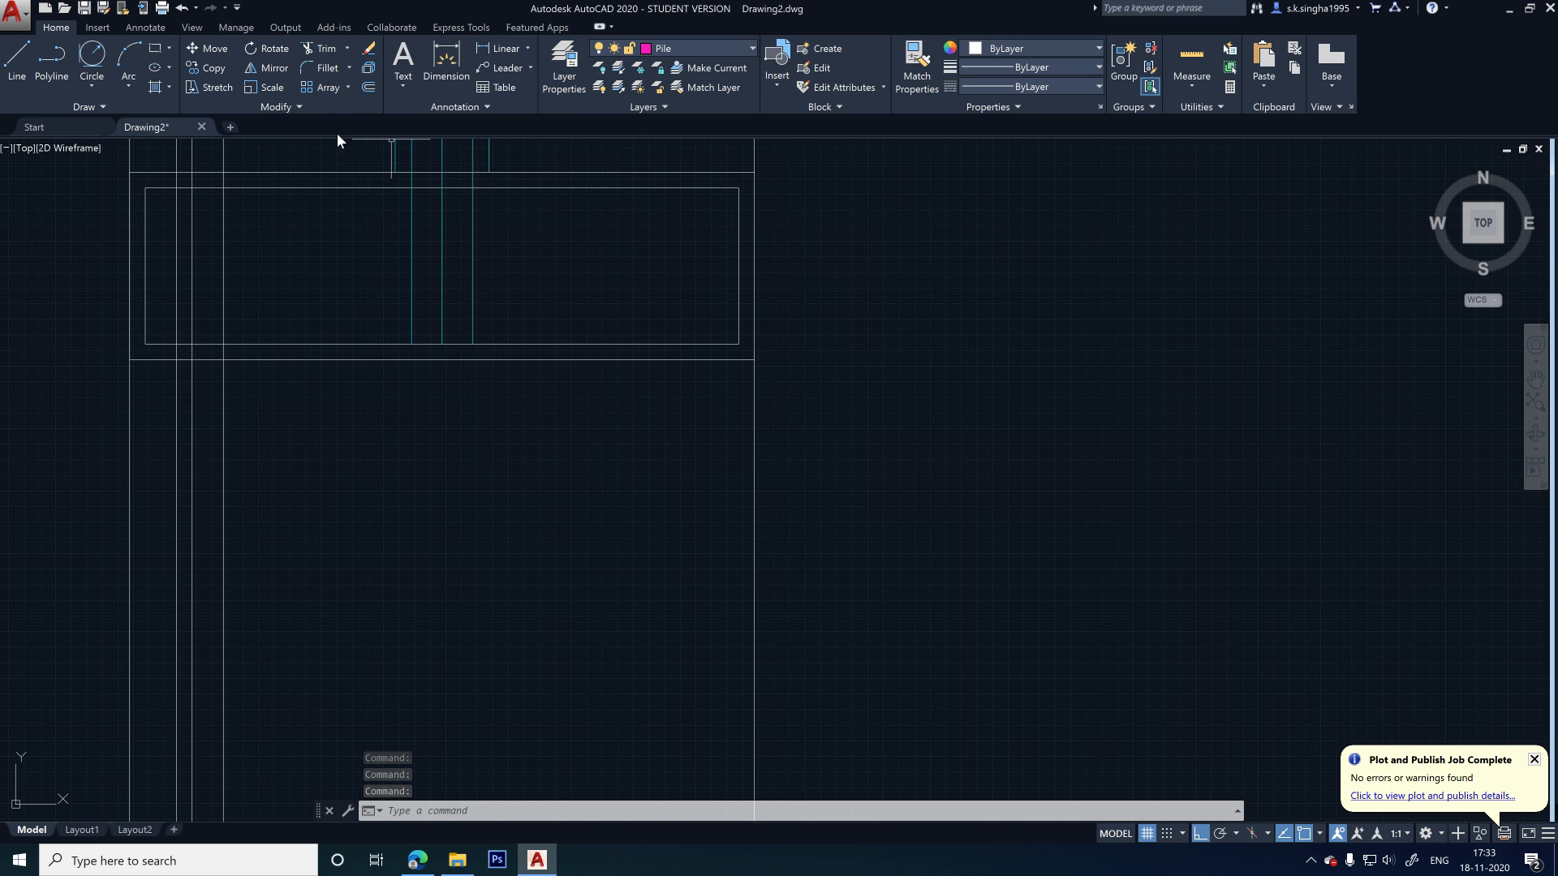
pyautogui.click(18, 63)
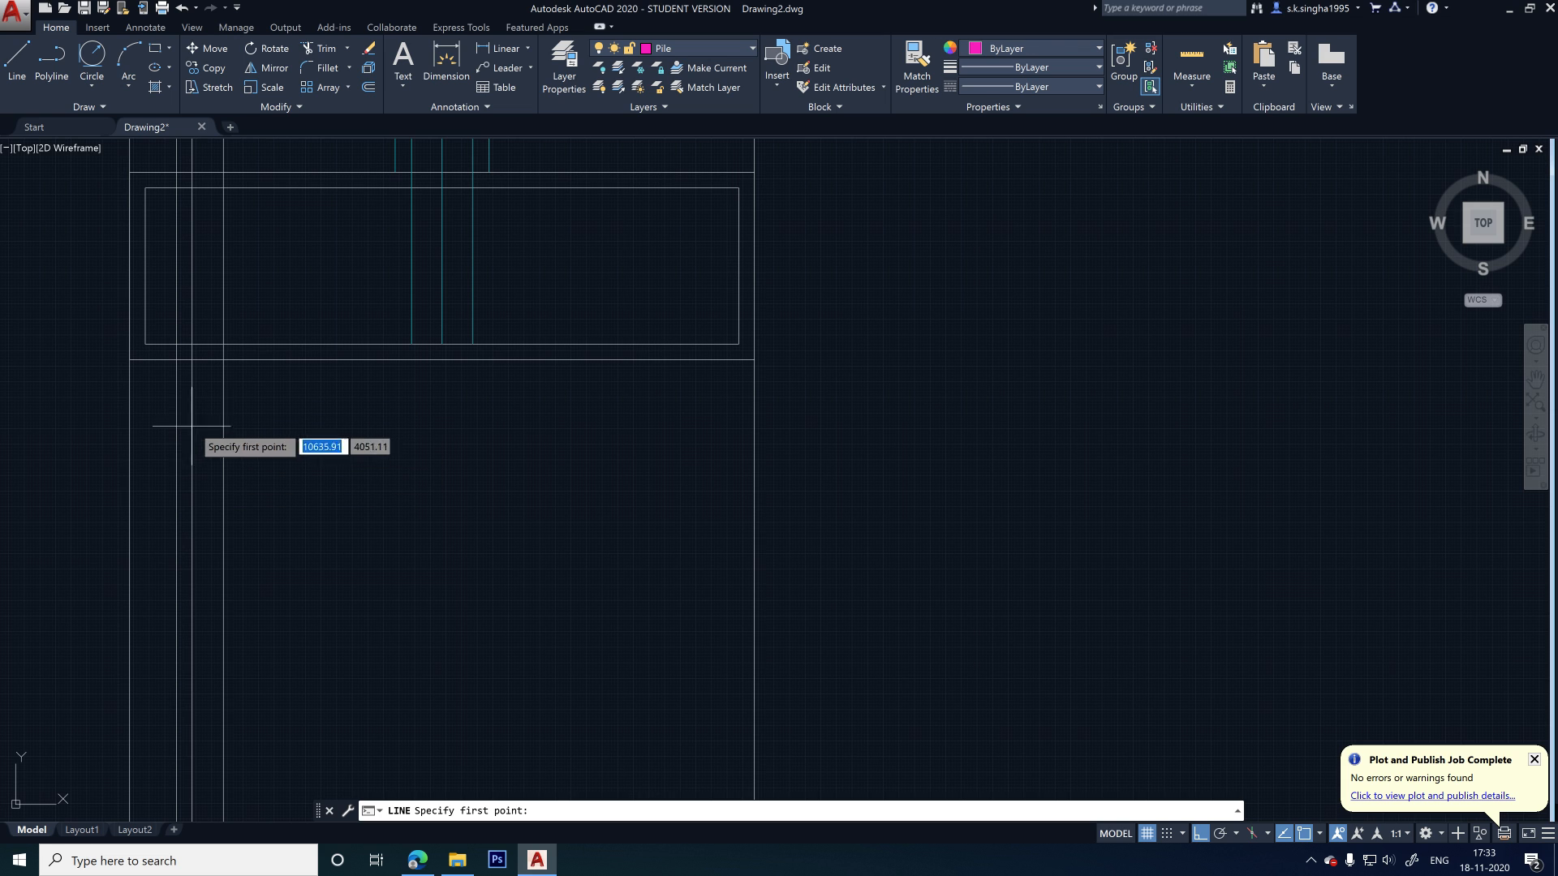
pyautogui.click(176, 344)
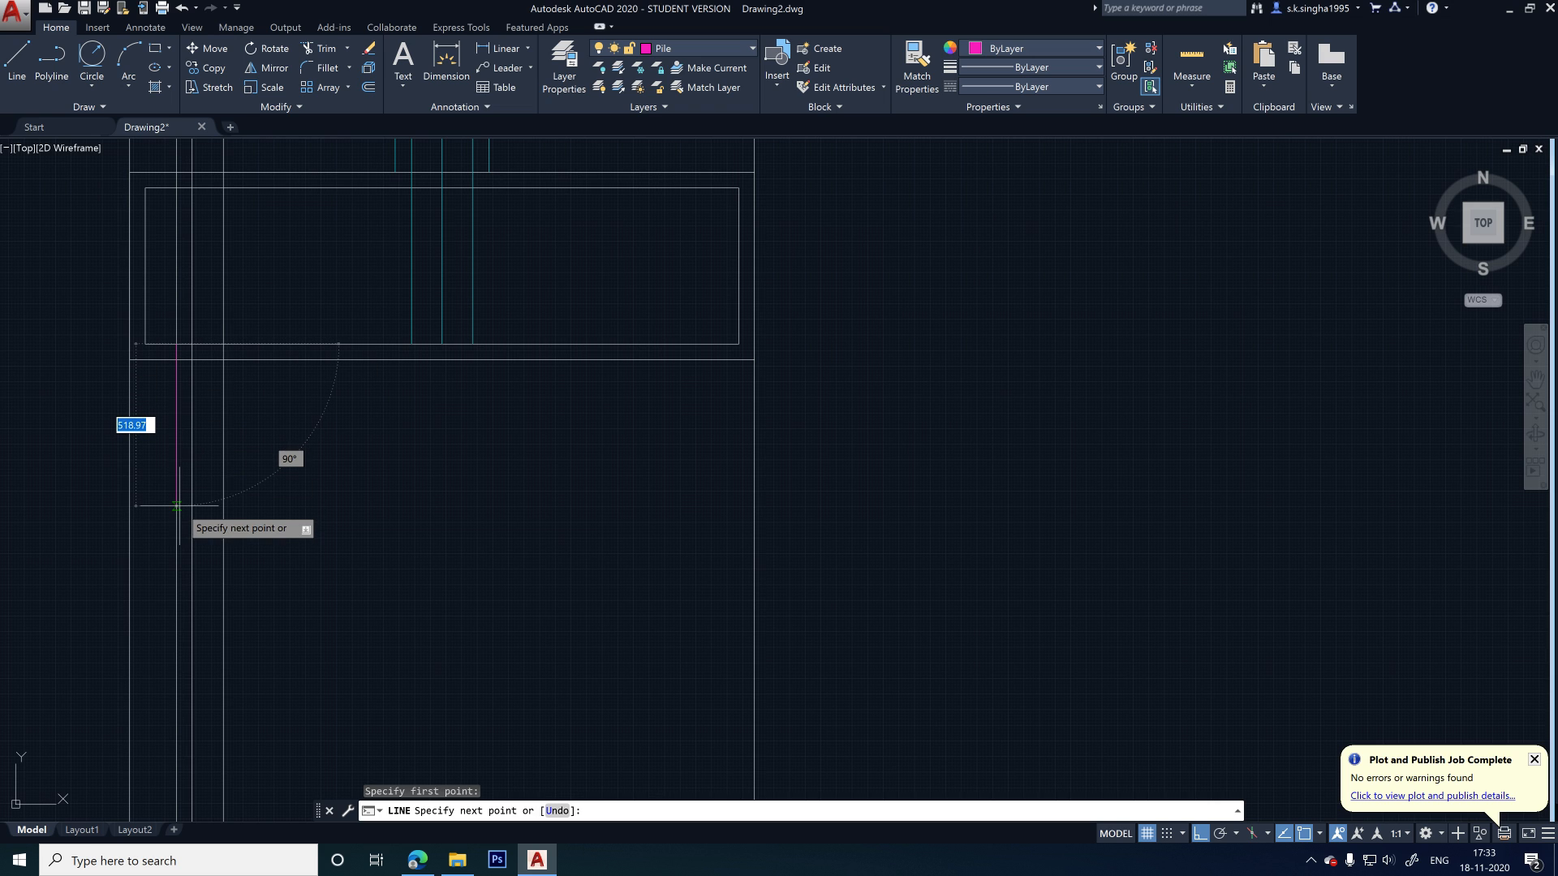
pyautogui.write('600')
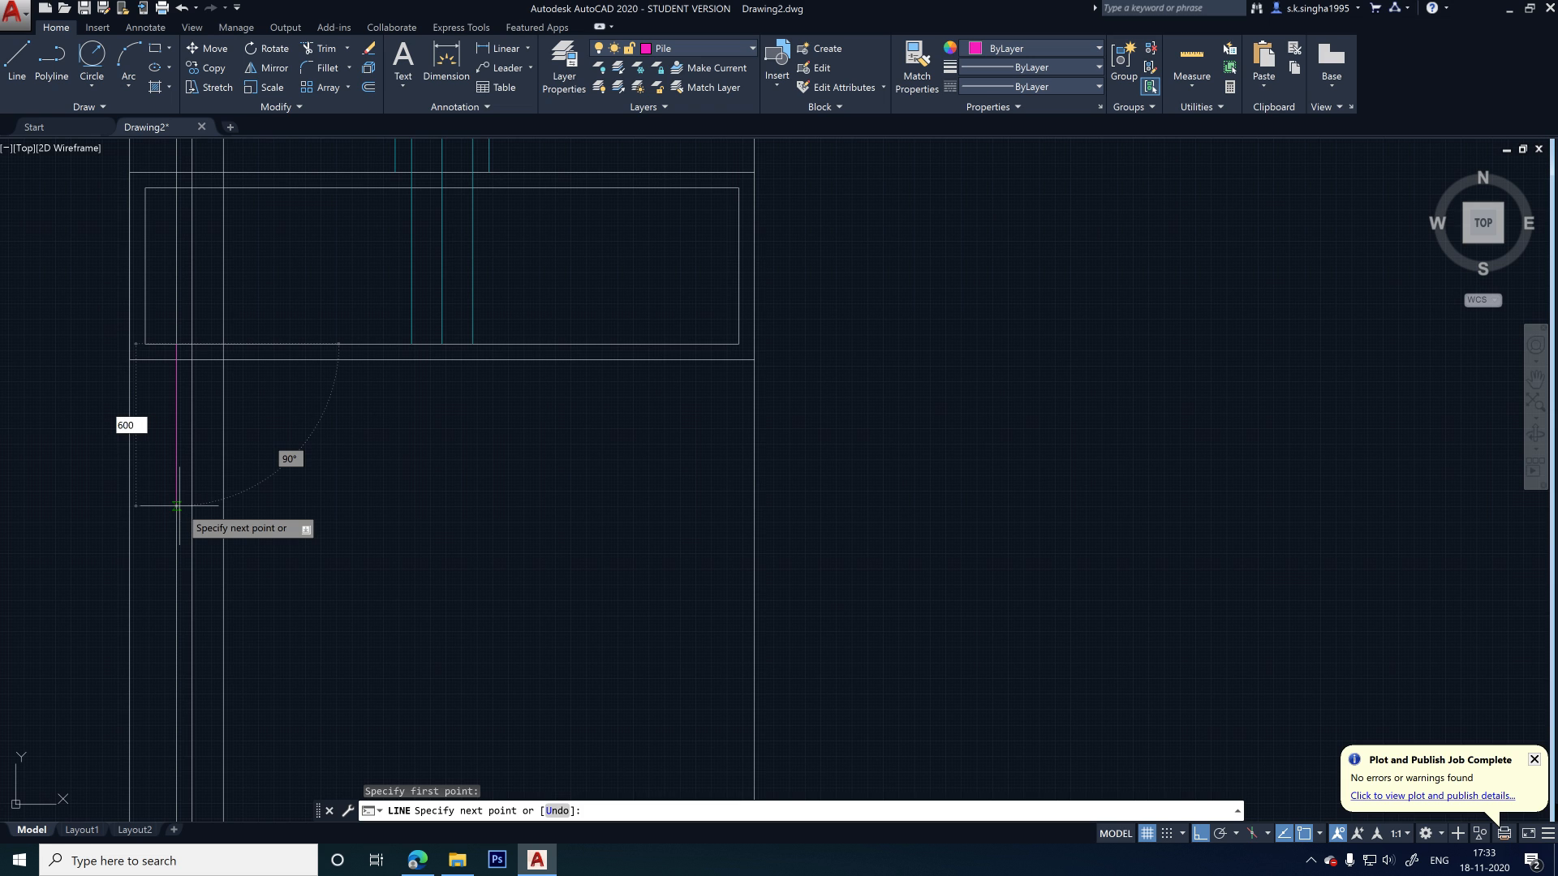
pyautogui.press('Return')
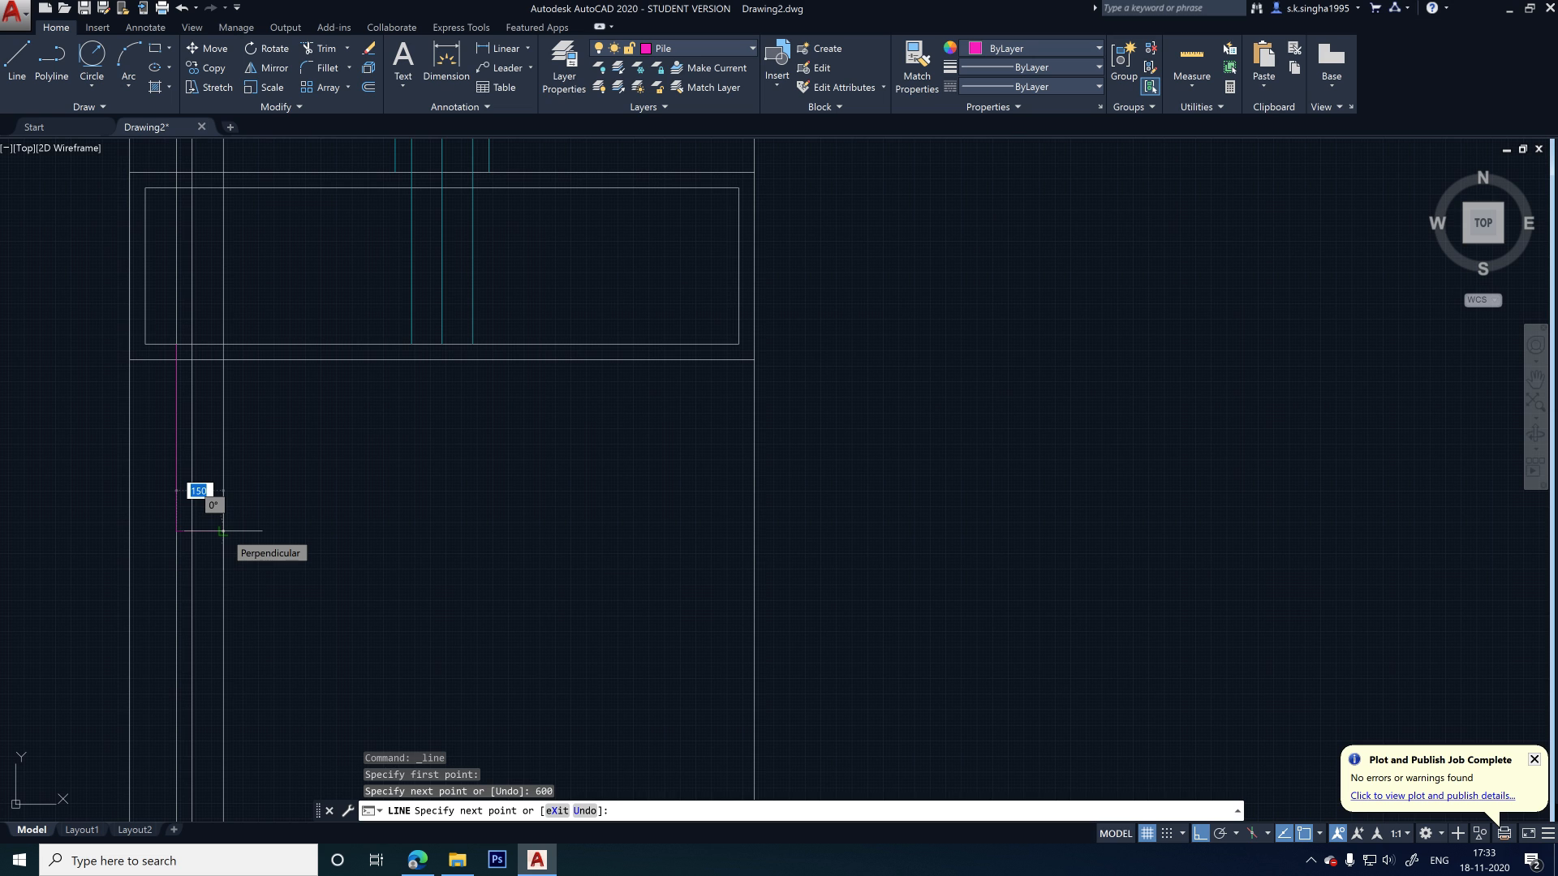
pyautogui.press('Escape')
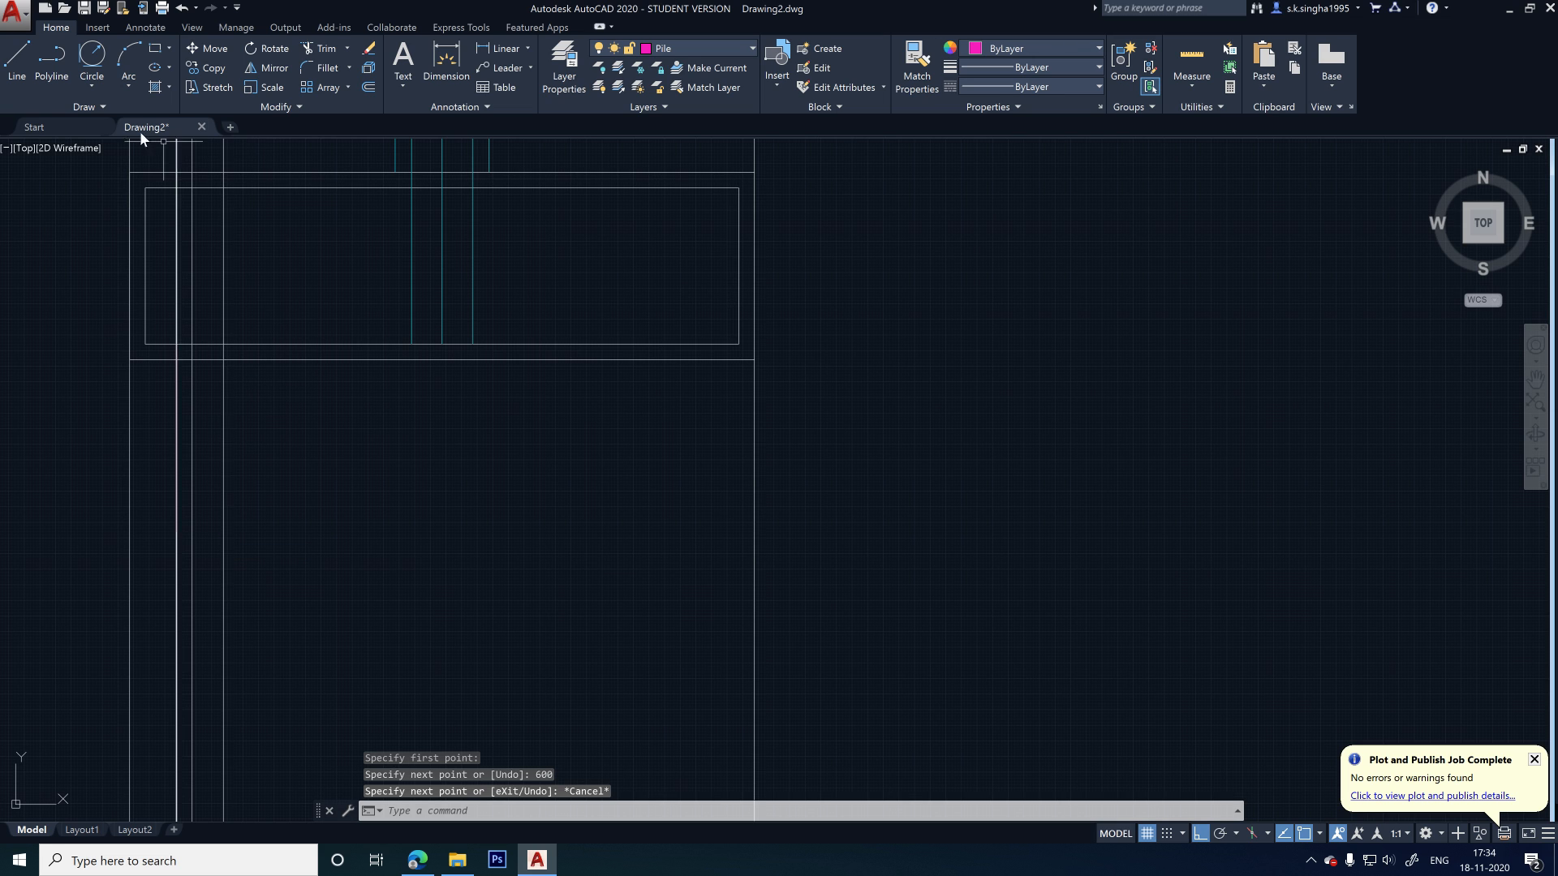
# - Draw a 600 line straight down from the cap's inner bottom edge along the left pile's centre construction line
pyautogui.click(26, 58)
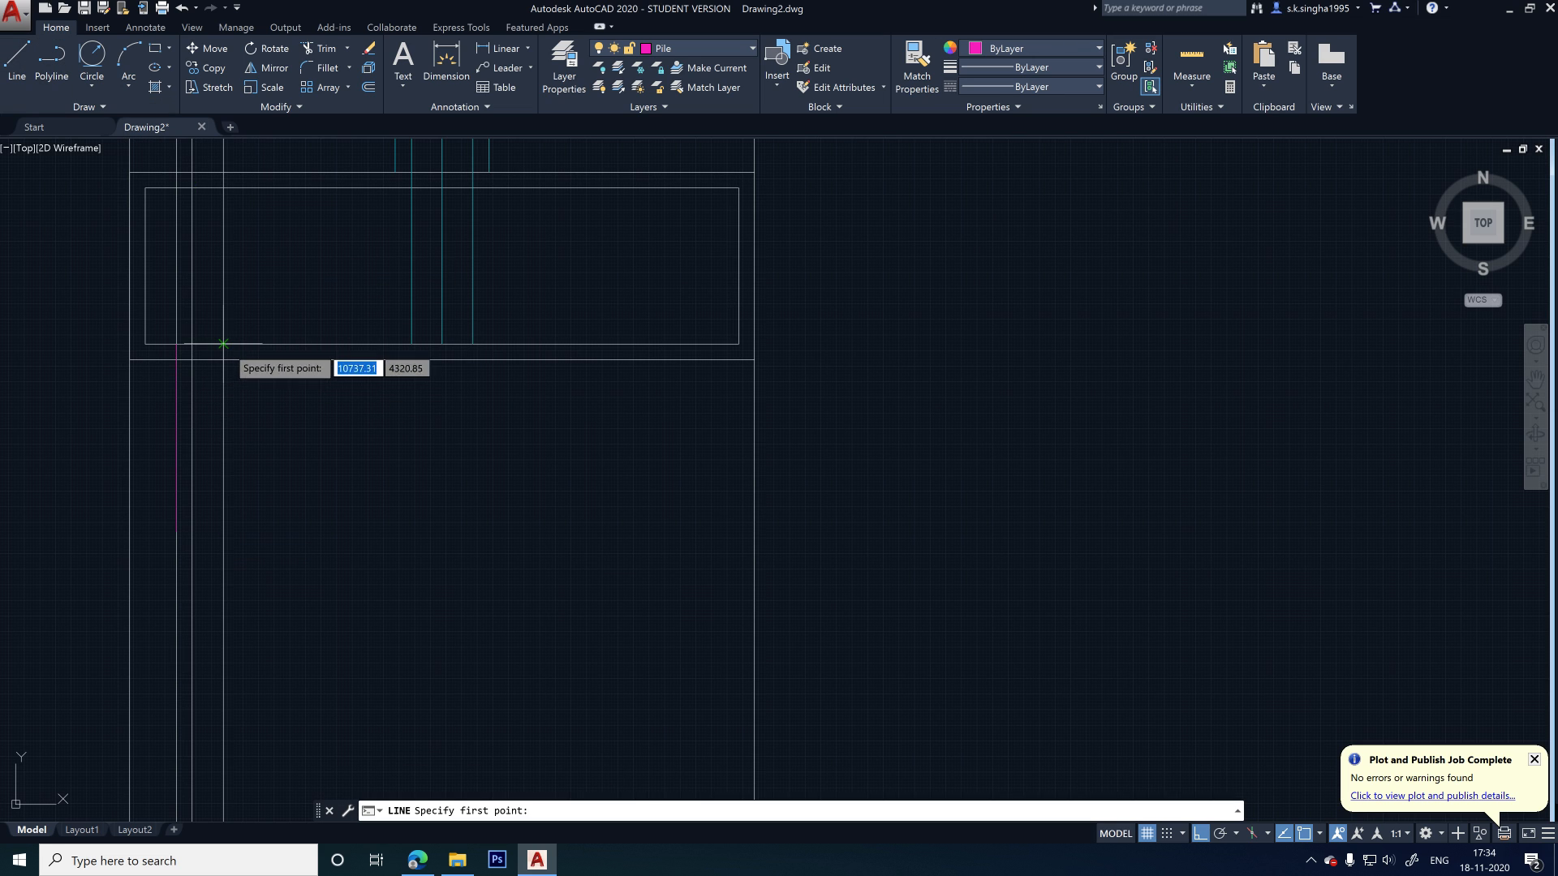
pyautogui.click(223, 344)
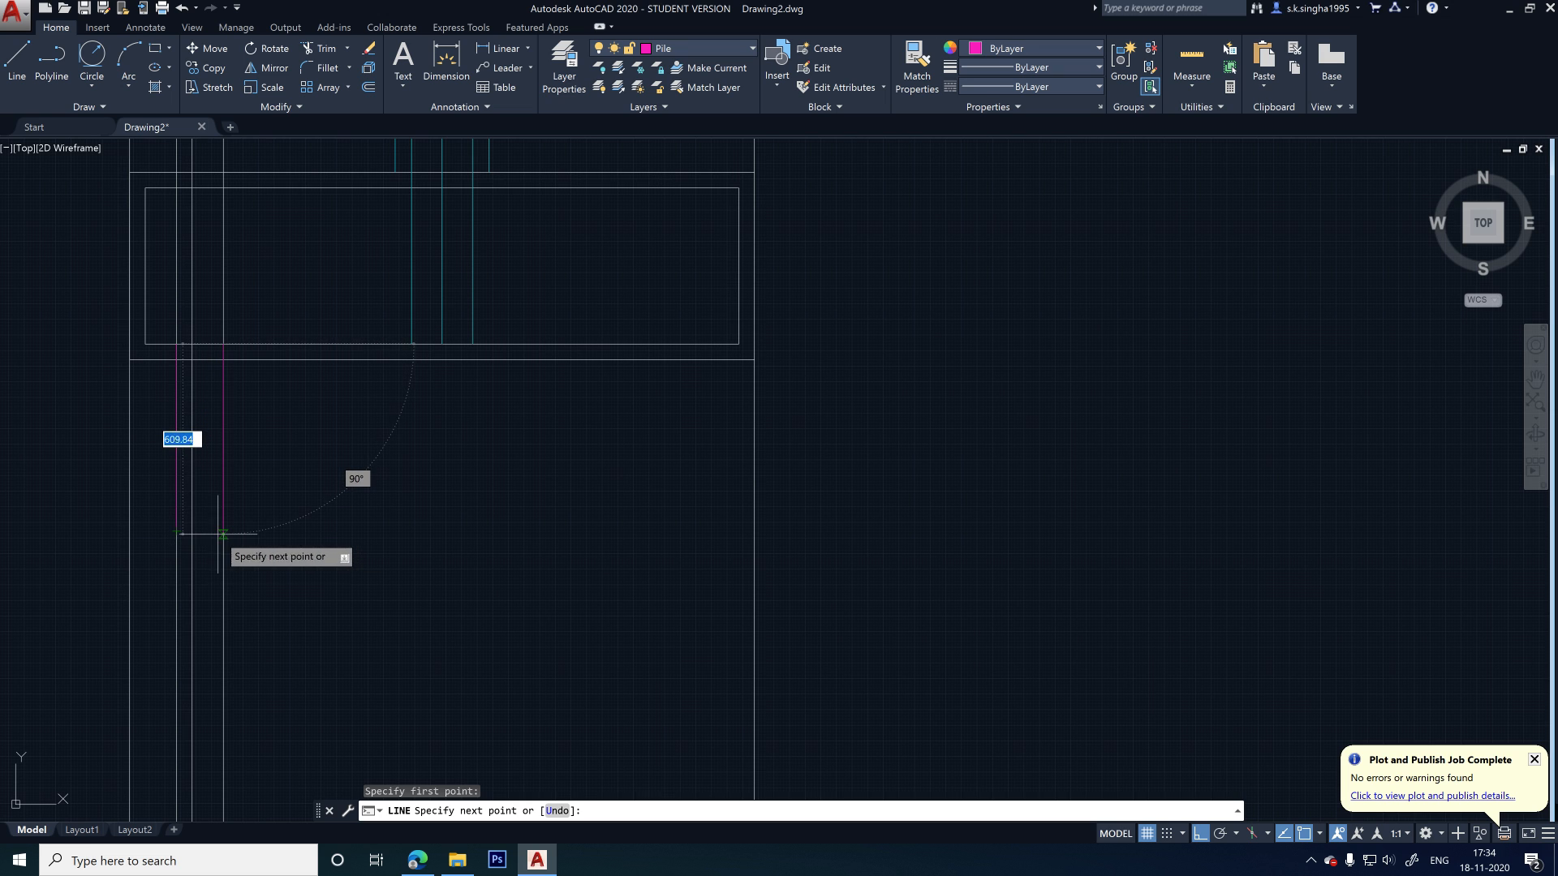
pyautogui.write('600')
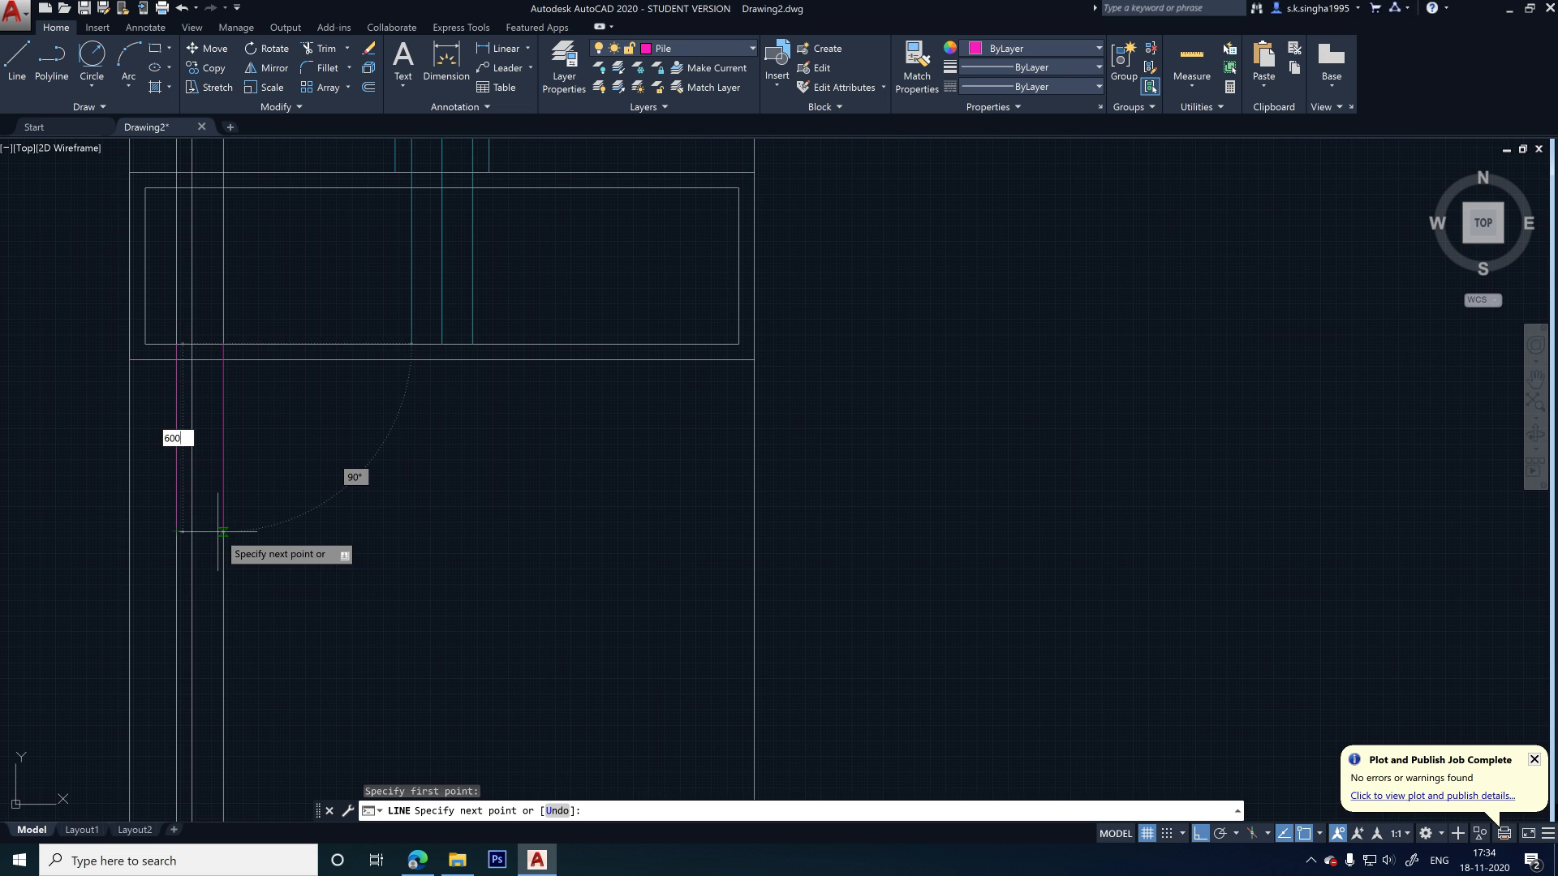
pyautogui.press('Return')
pyautogui.press('Escape')
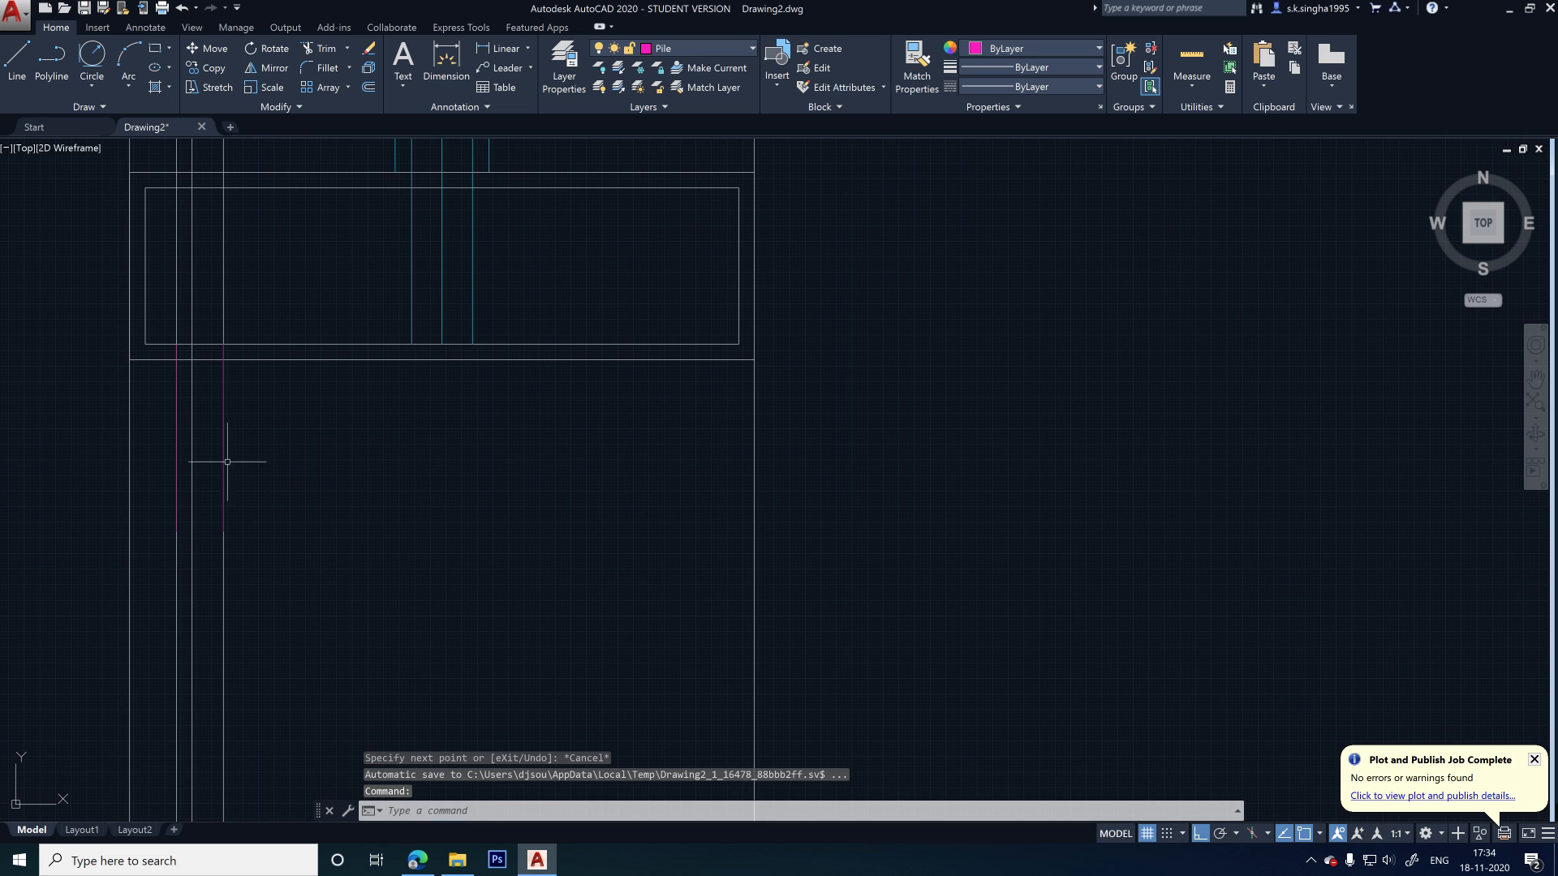
# - Change the linetype of the new left pile centre line to a dash-dot pattern
pyautogui.click(223, 460)
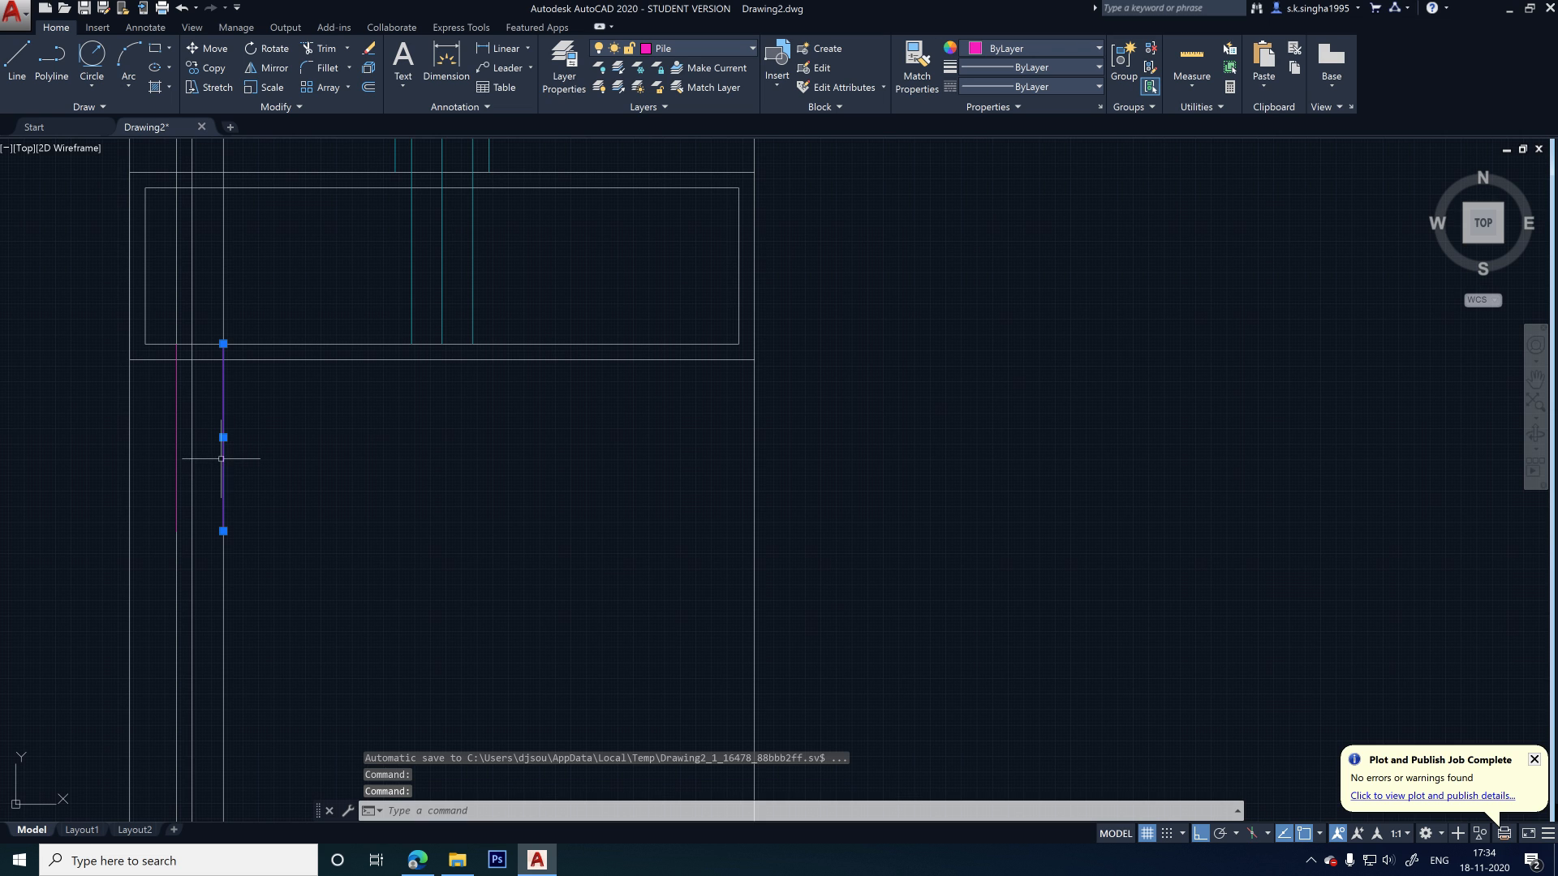
pyautogui.click(1045, 67)
pyautogui.click(1036, 79)
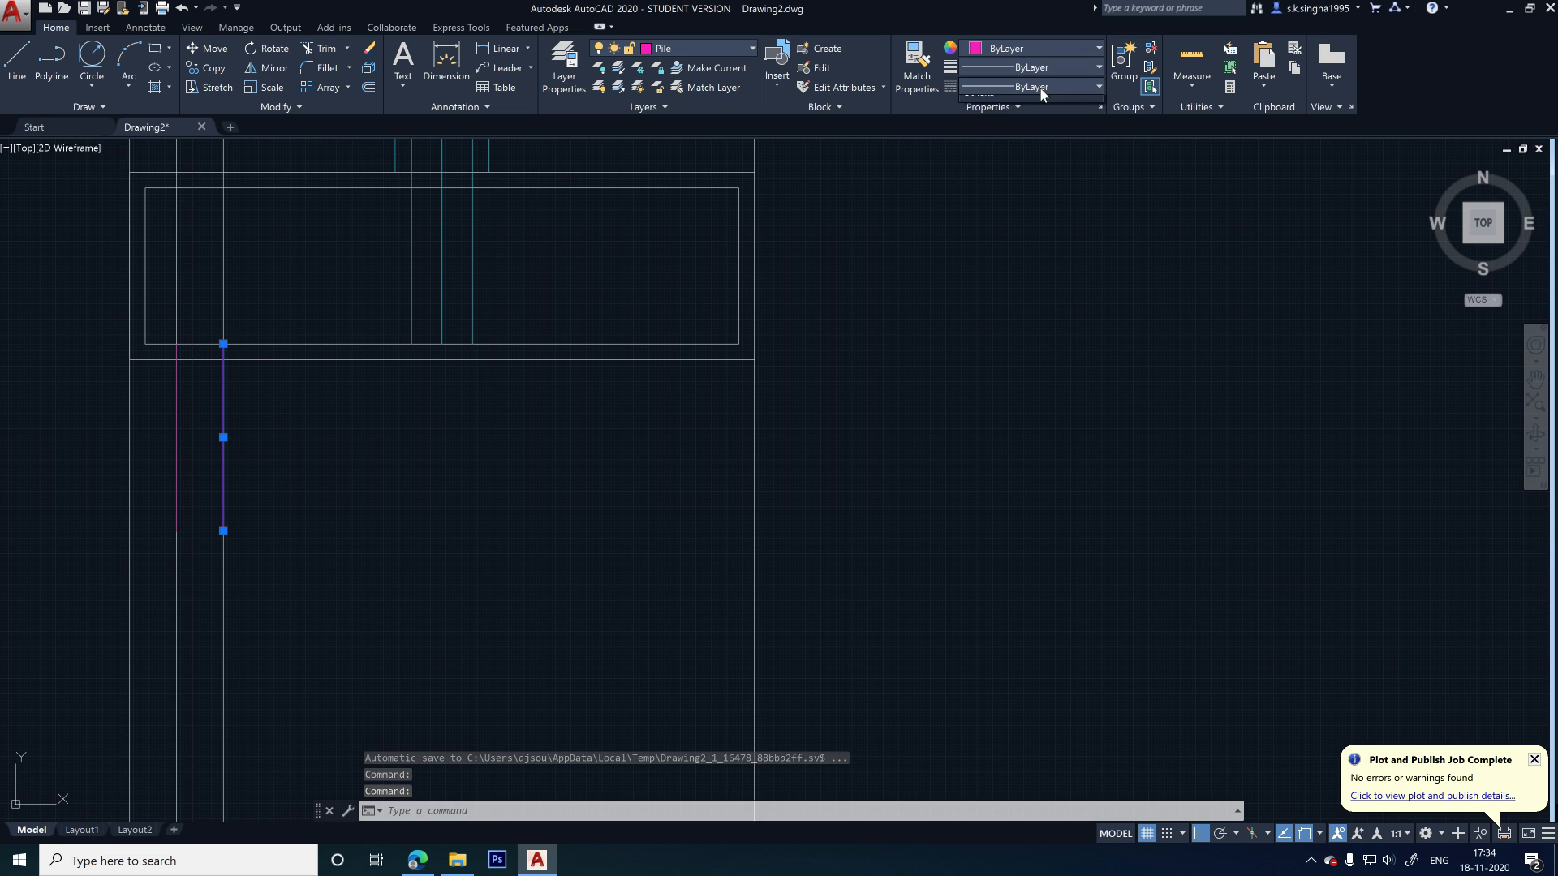
pyautogui.click(1035, 139)
pyautogui.press('Escape')
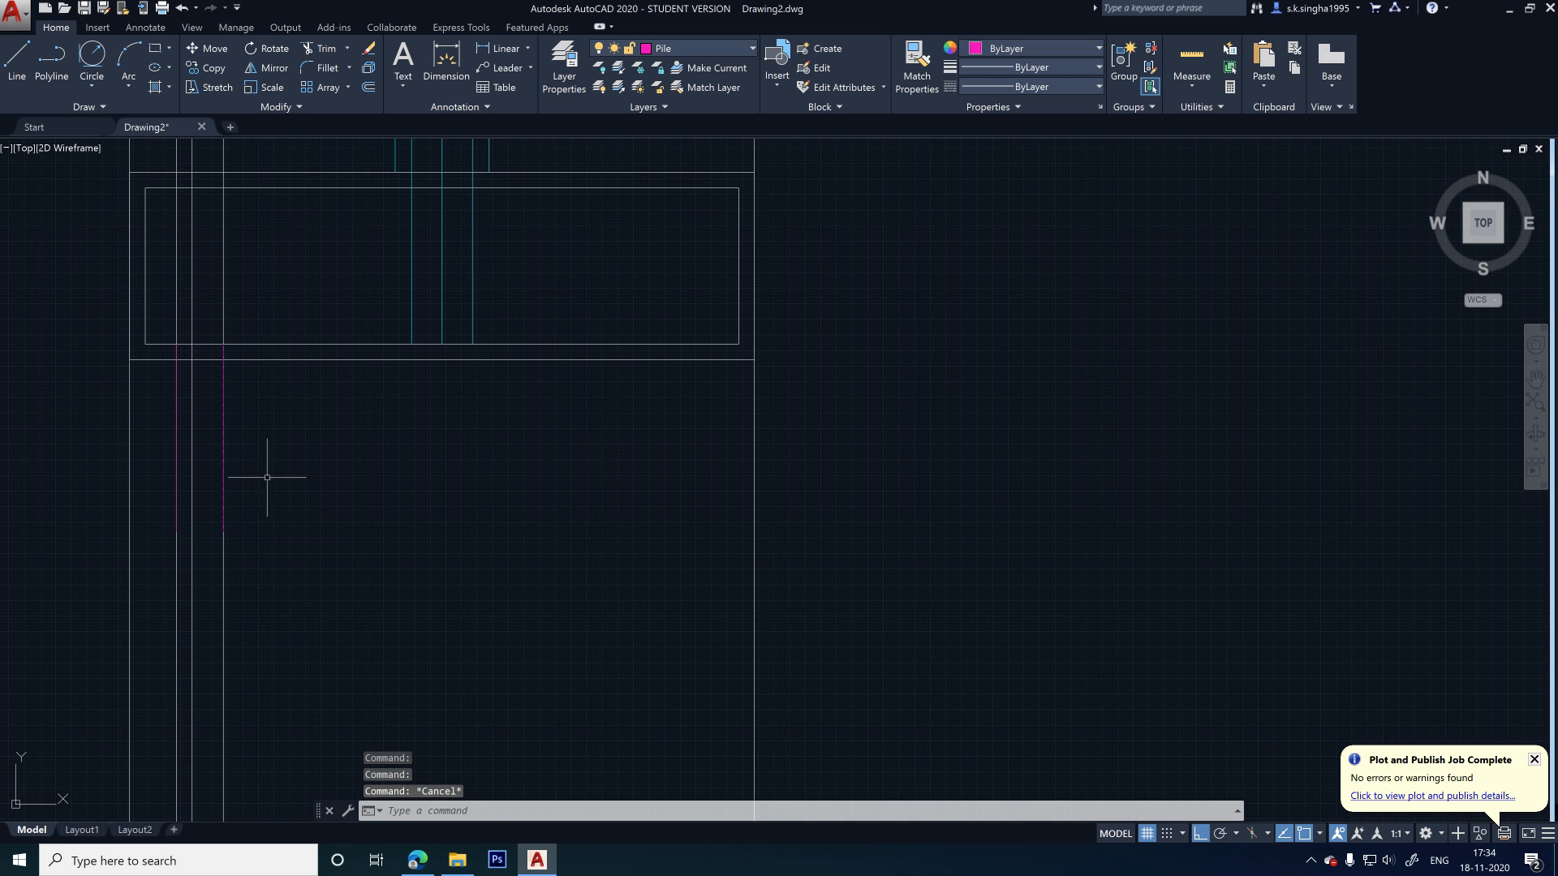
# - Copy the pile's left-edge line onto the construction line of the pile's inner circle, starting at the cap's inner bottom edge
pyautogui.scroll(2, 152, 519)
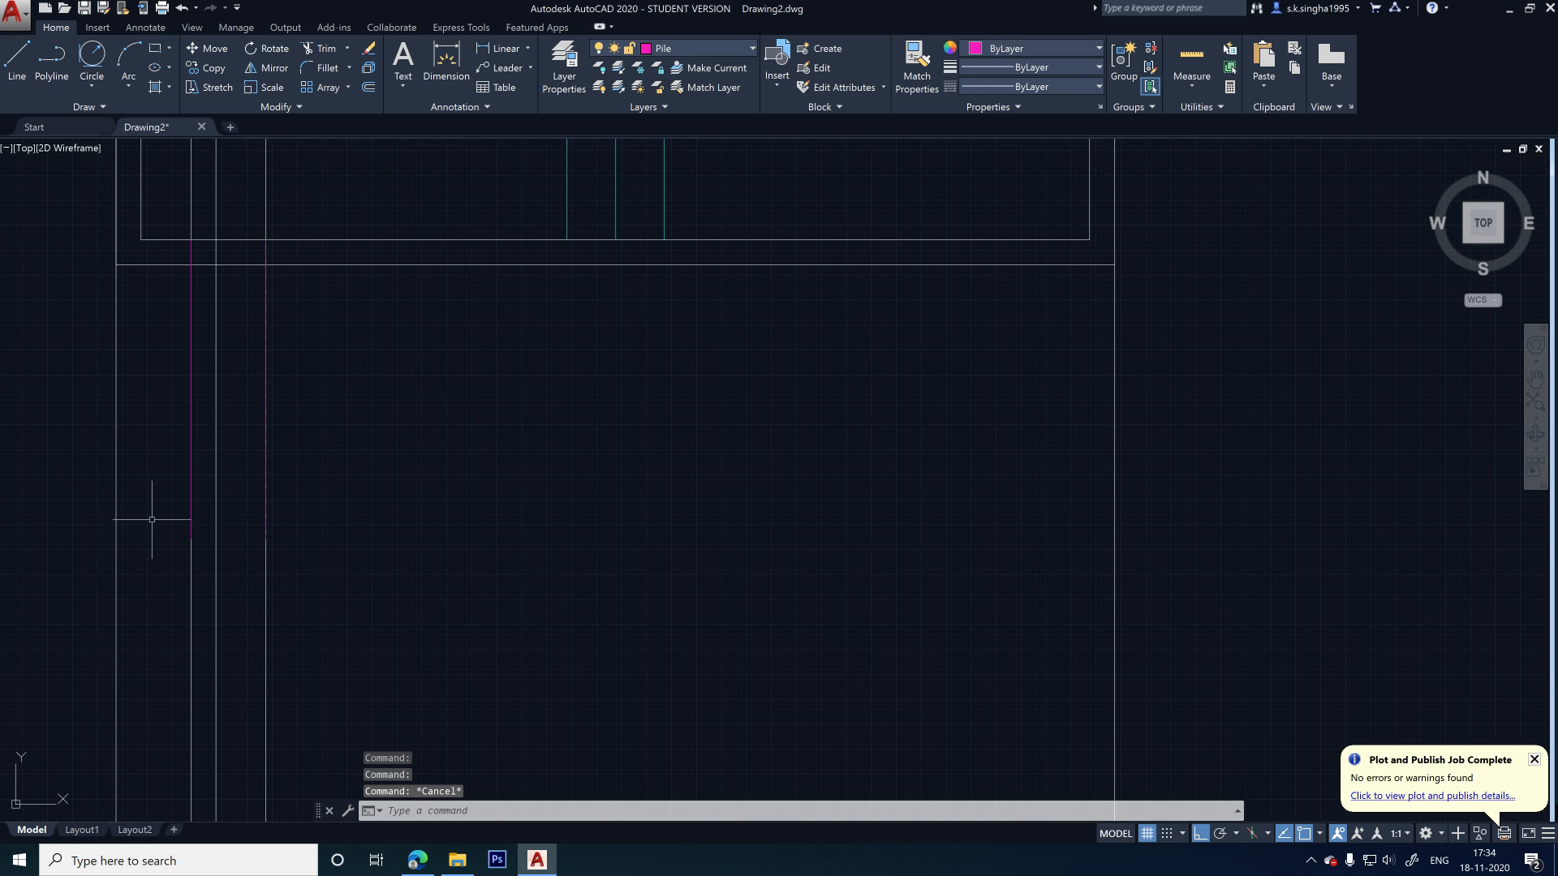
pyautogui.click(193, 296)
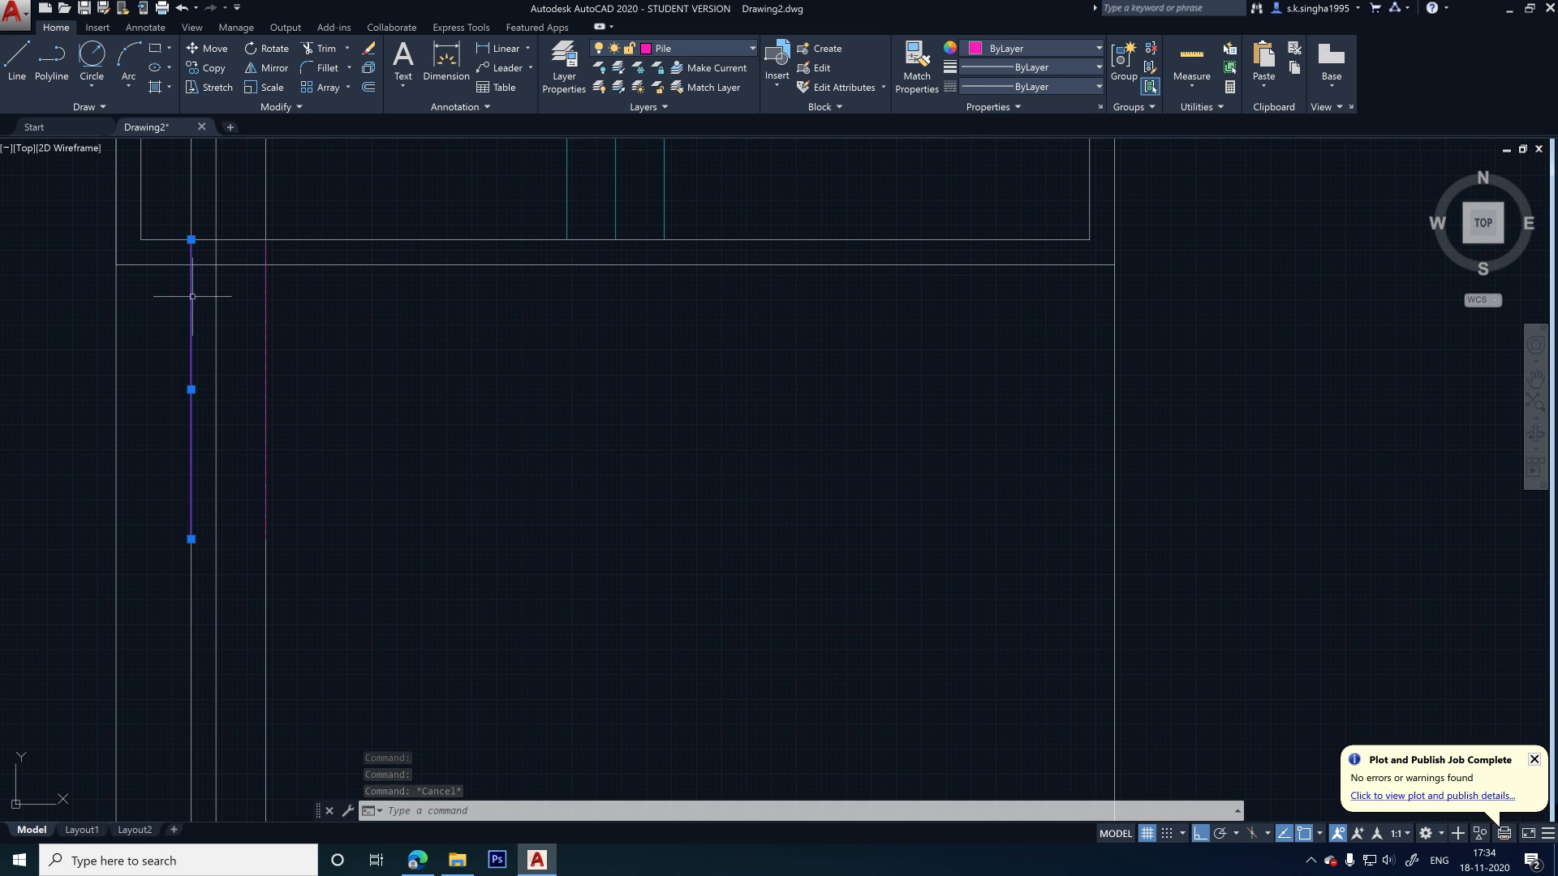
pyautogui.press('Escape')
pyautogui.write('ct o')
pyautogui.press('Return')
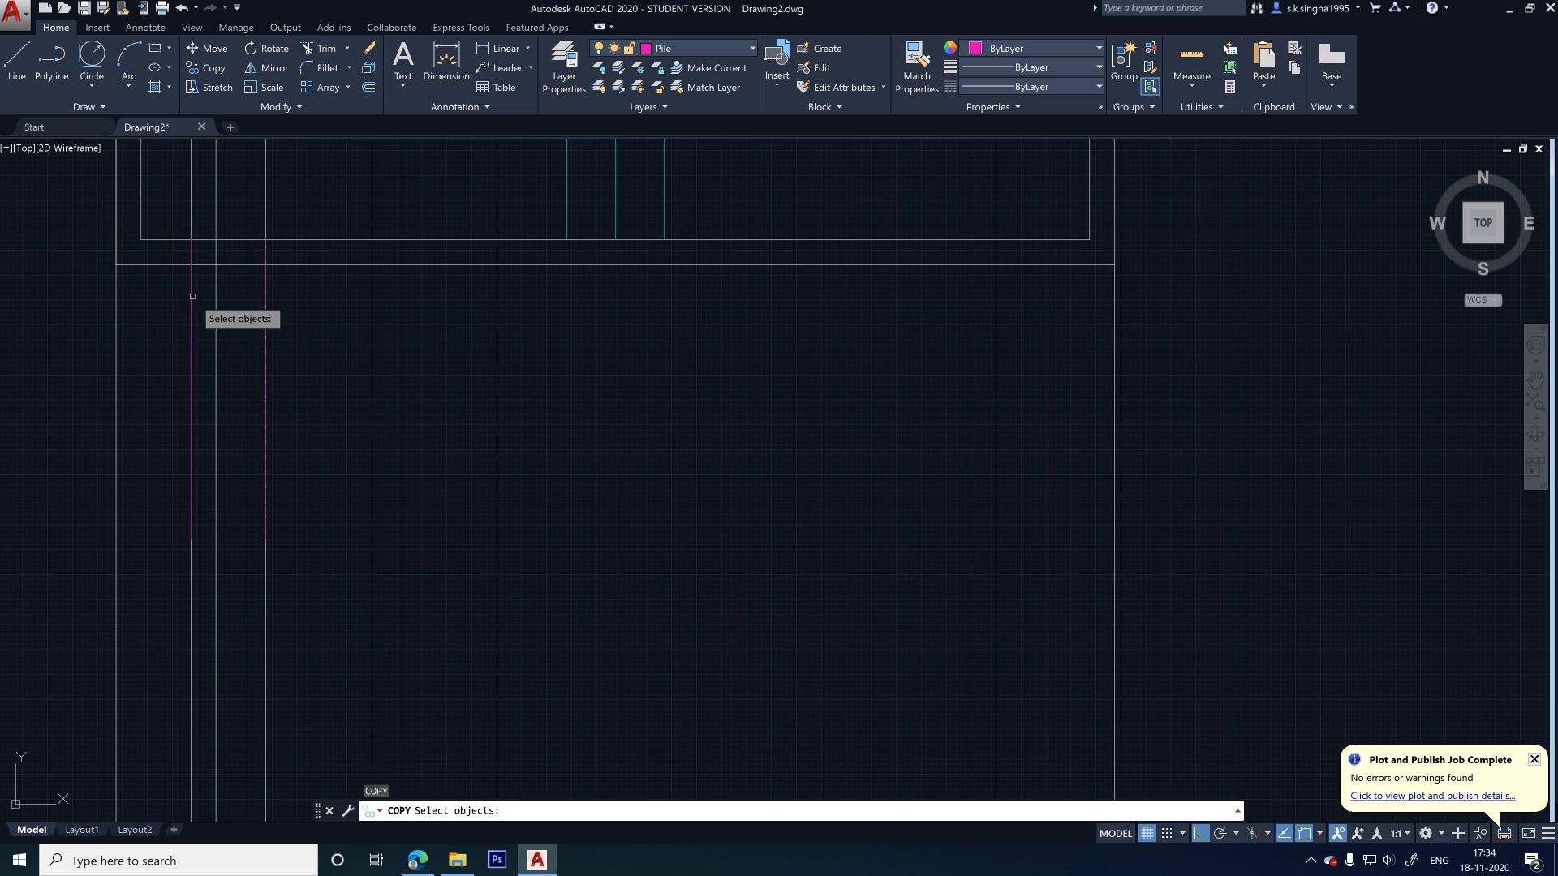
pyautogui.click(190, 302)
pyautogui.press('Return')
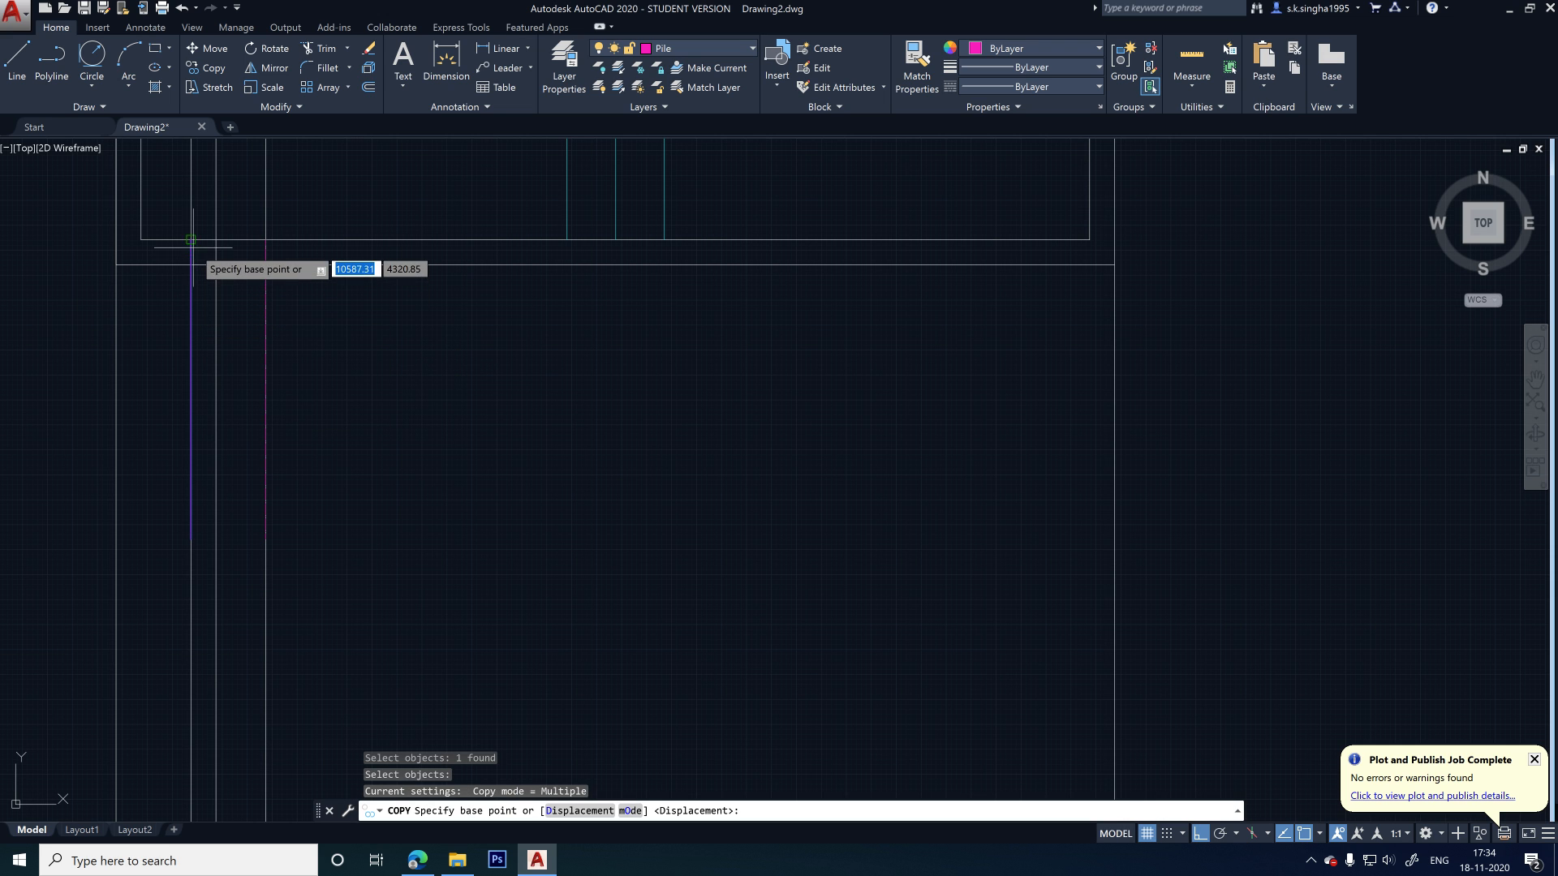
pyautogui.click(191, 239)
pyautogui.click(224, 231)
pyautogui.press('Escape')
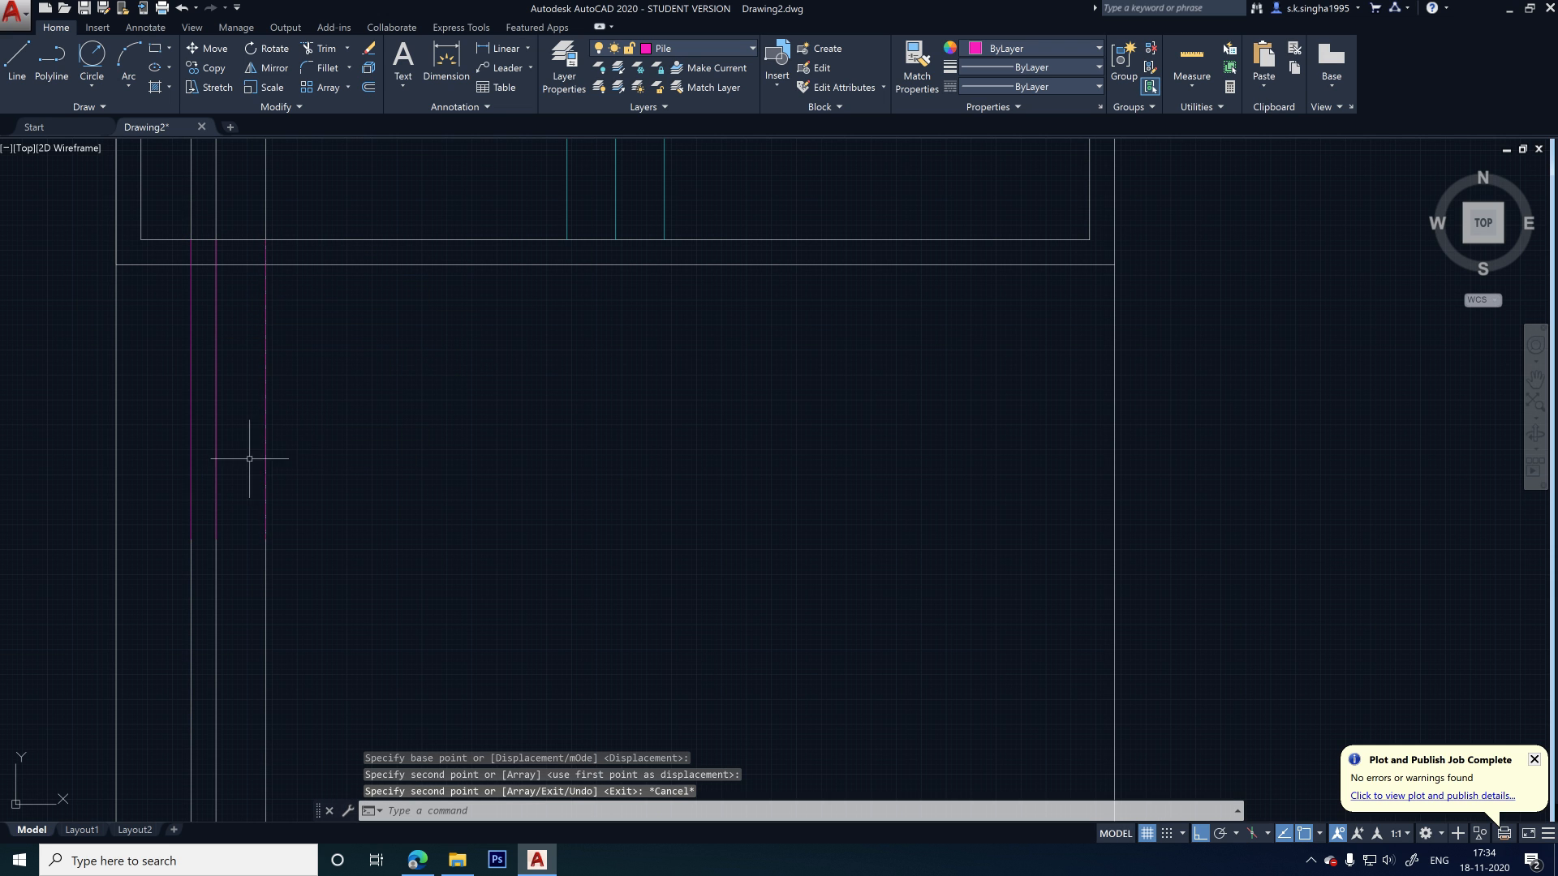
# - Erase the three vertical construction lines running through the left pile
pyautogui.click(297, 580)
pyautogui.click(167, 636)
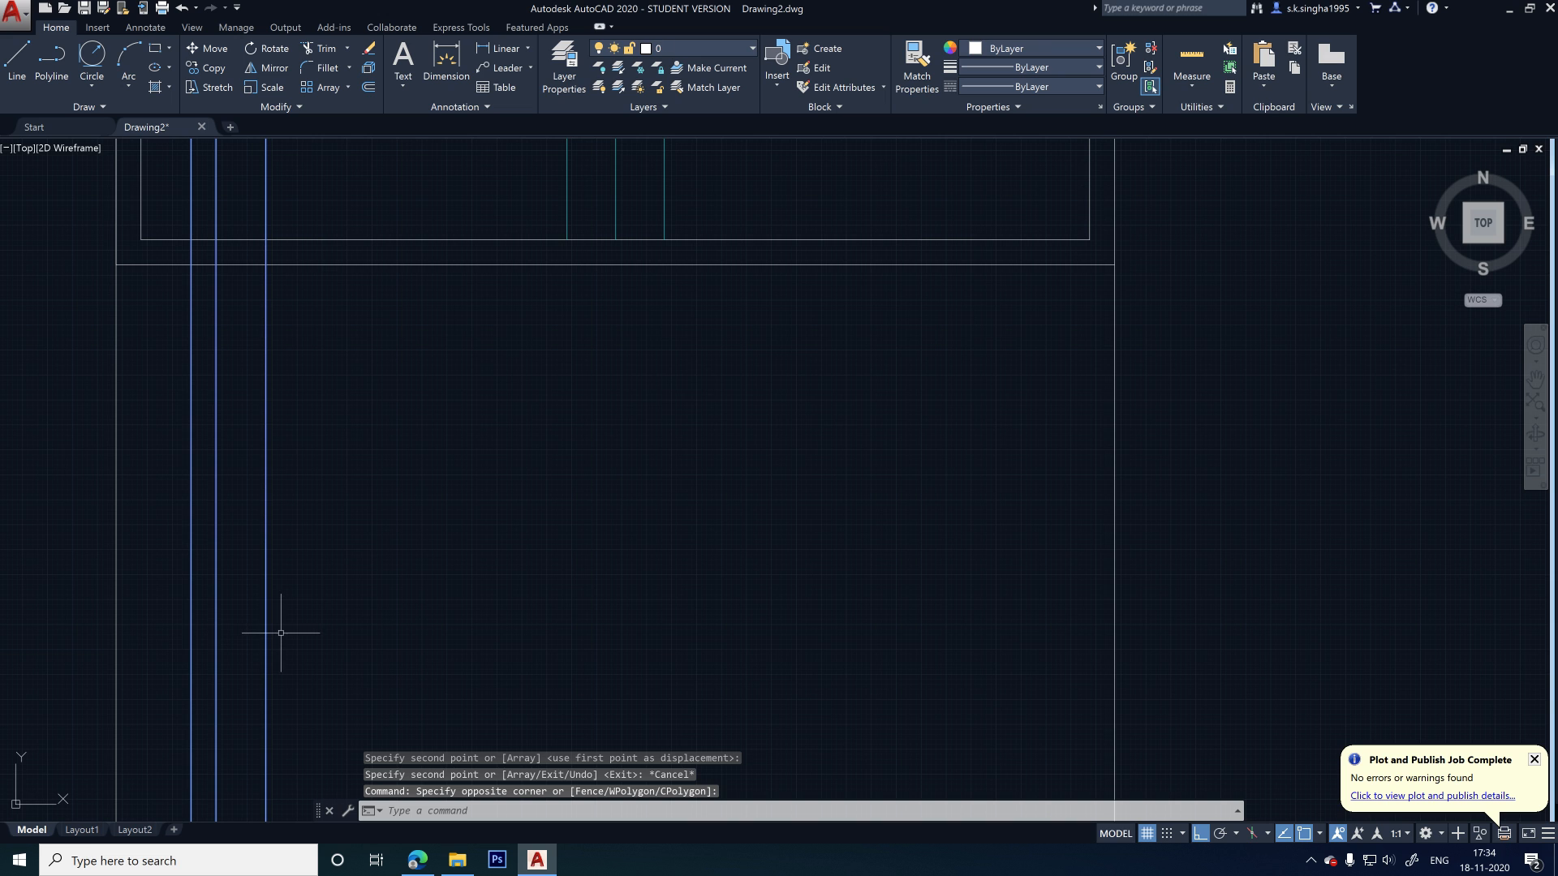
pyautogui.press('Delete')
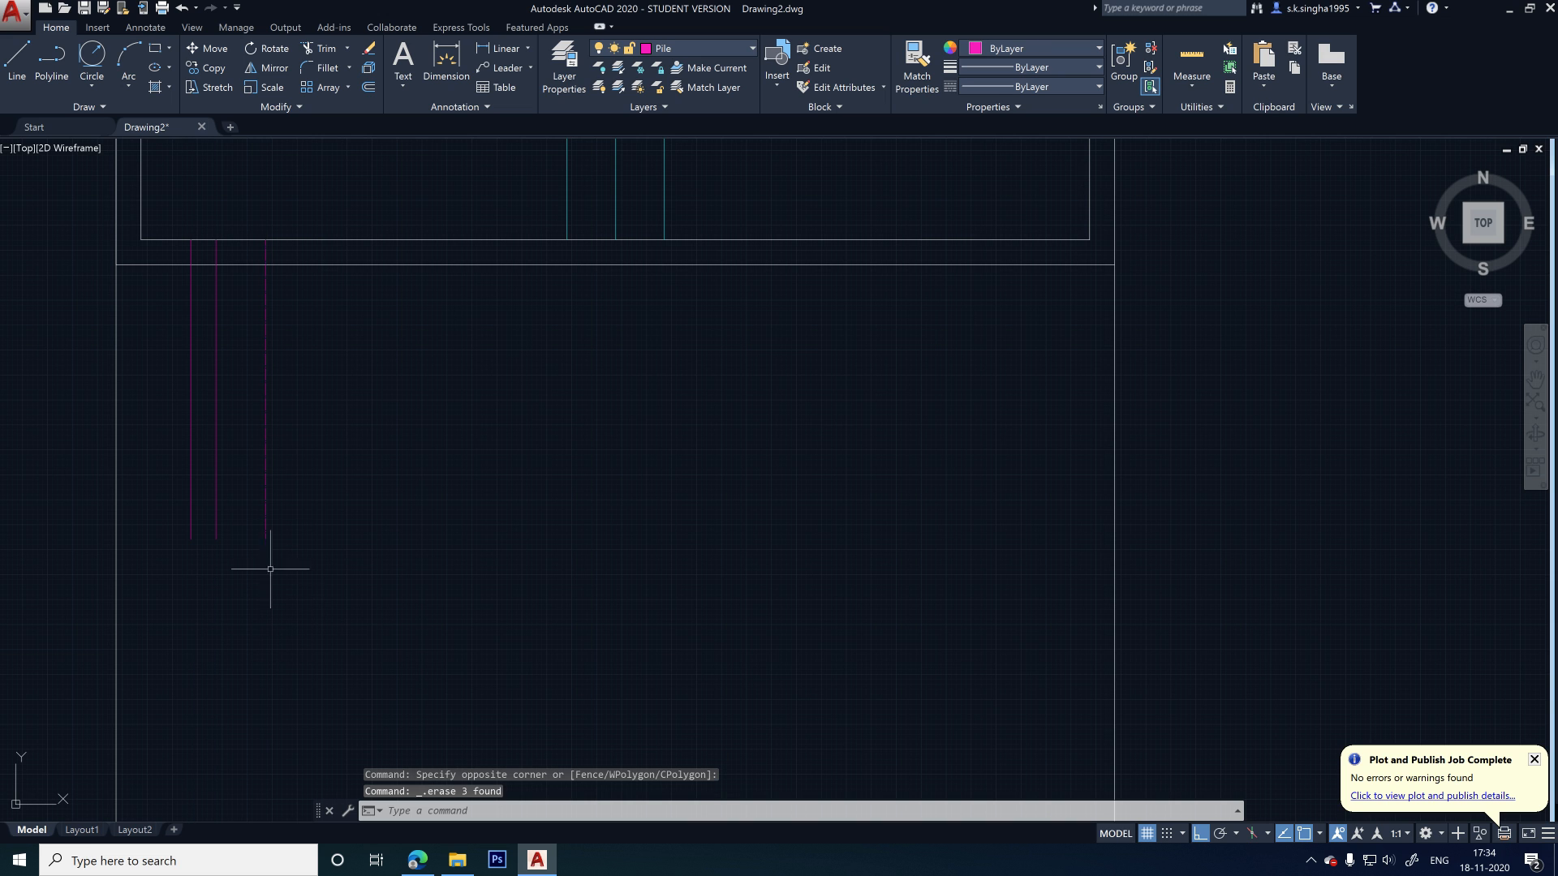
# - Mirror the pile's outer and inner left lines about its centre line, keeping the originals
pyautogui.write('mi')
pyautogui.press('Return')
pyautogui.click(236, 382)
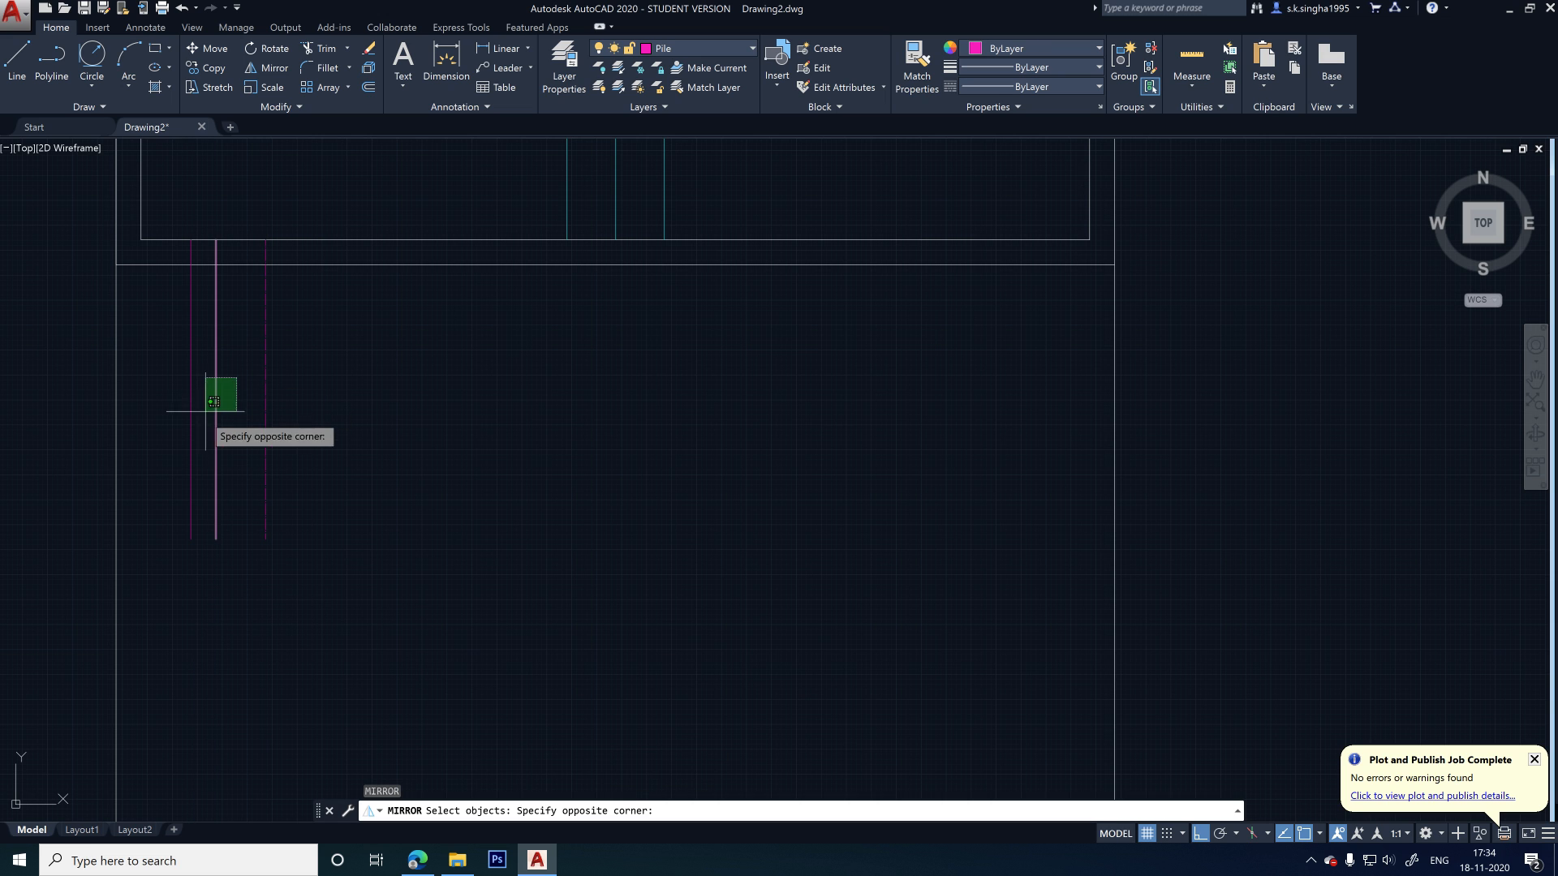
pyautogui.click(181, 428)
pyautogui.press('Return')
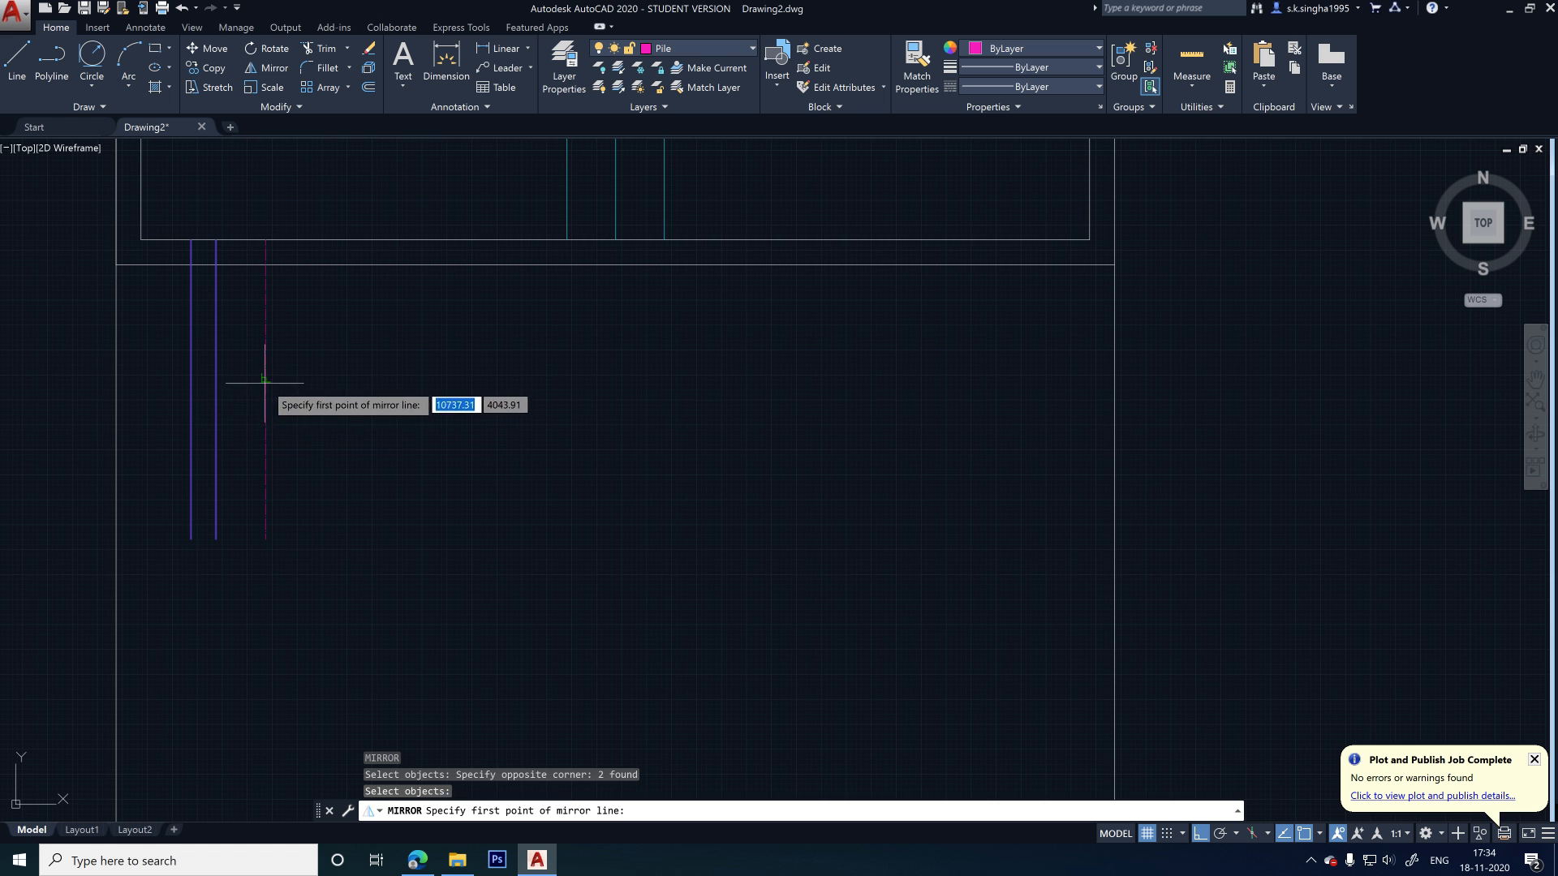
pyautogui.click(270, 389)
pyautogui.click(268, 422)
pyautogui.press('Return')
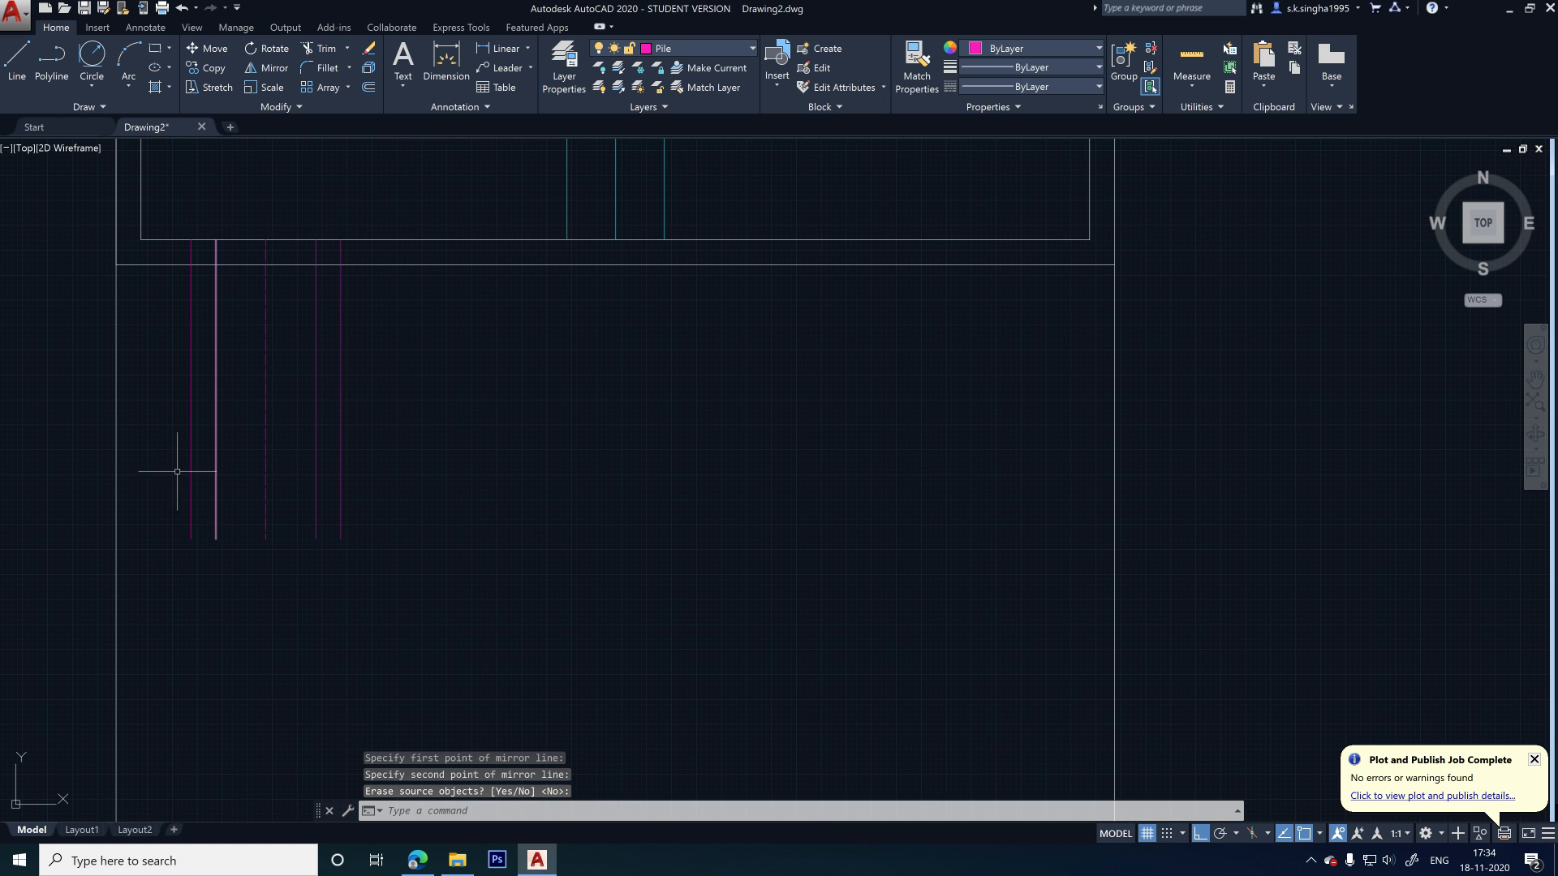
pyautogui.scroll(-4, 174, 456)
pyautogui.scroll(2, 202, 424)
pyautogui.scroll(2, 209, 313)
pyautogui.scroll(-1, 442, 306)
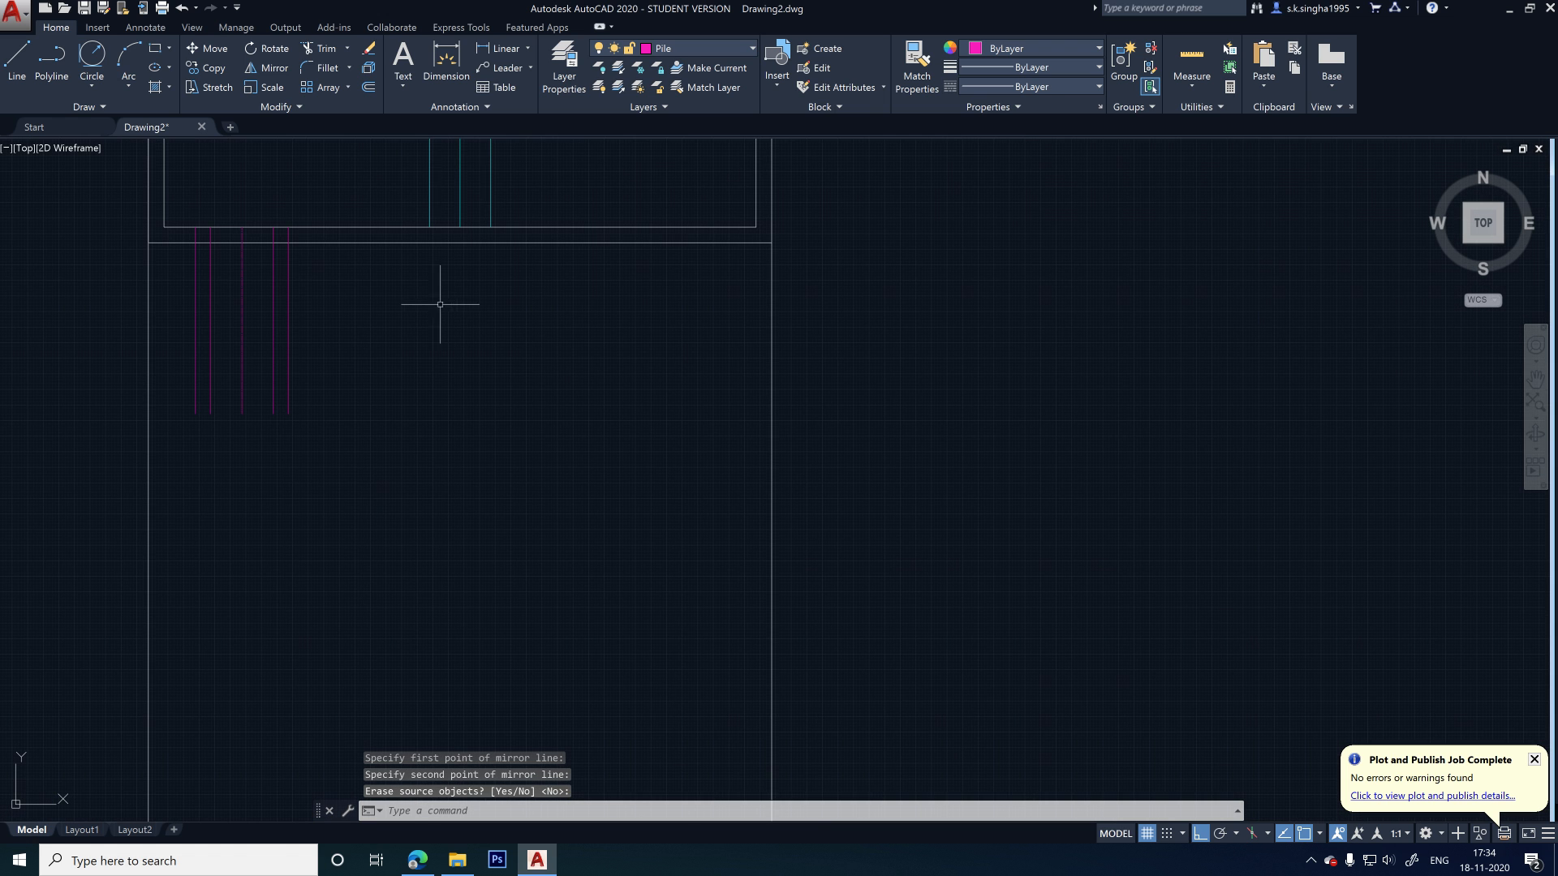
pyautogui.scroll(2, 295, 423)
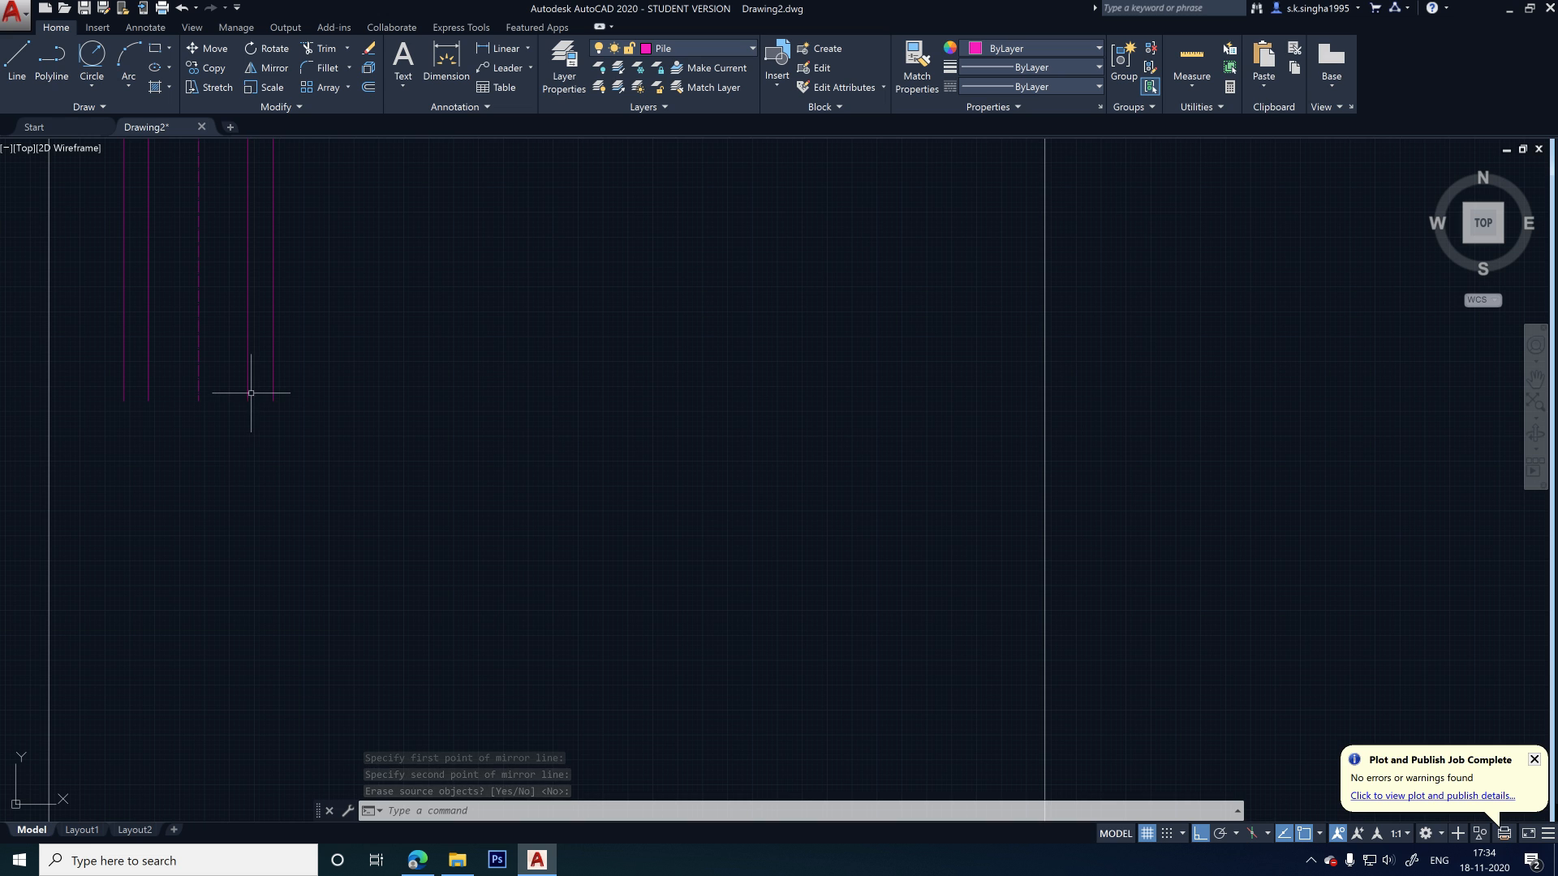
pyautogui.write('spl')
pyautogui.press('Return')
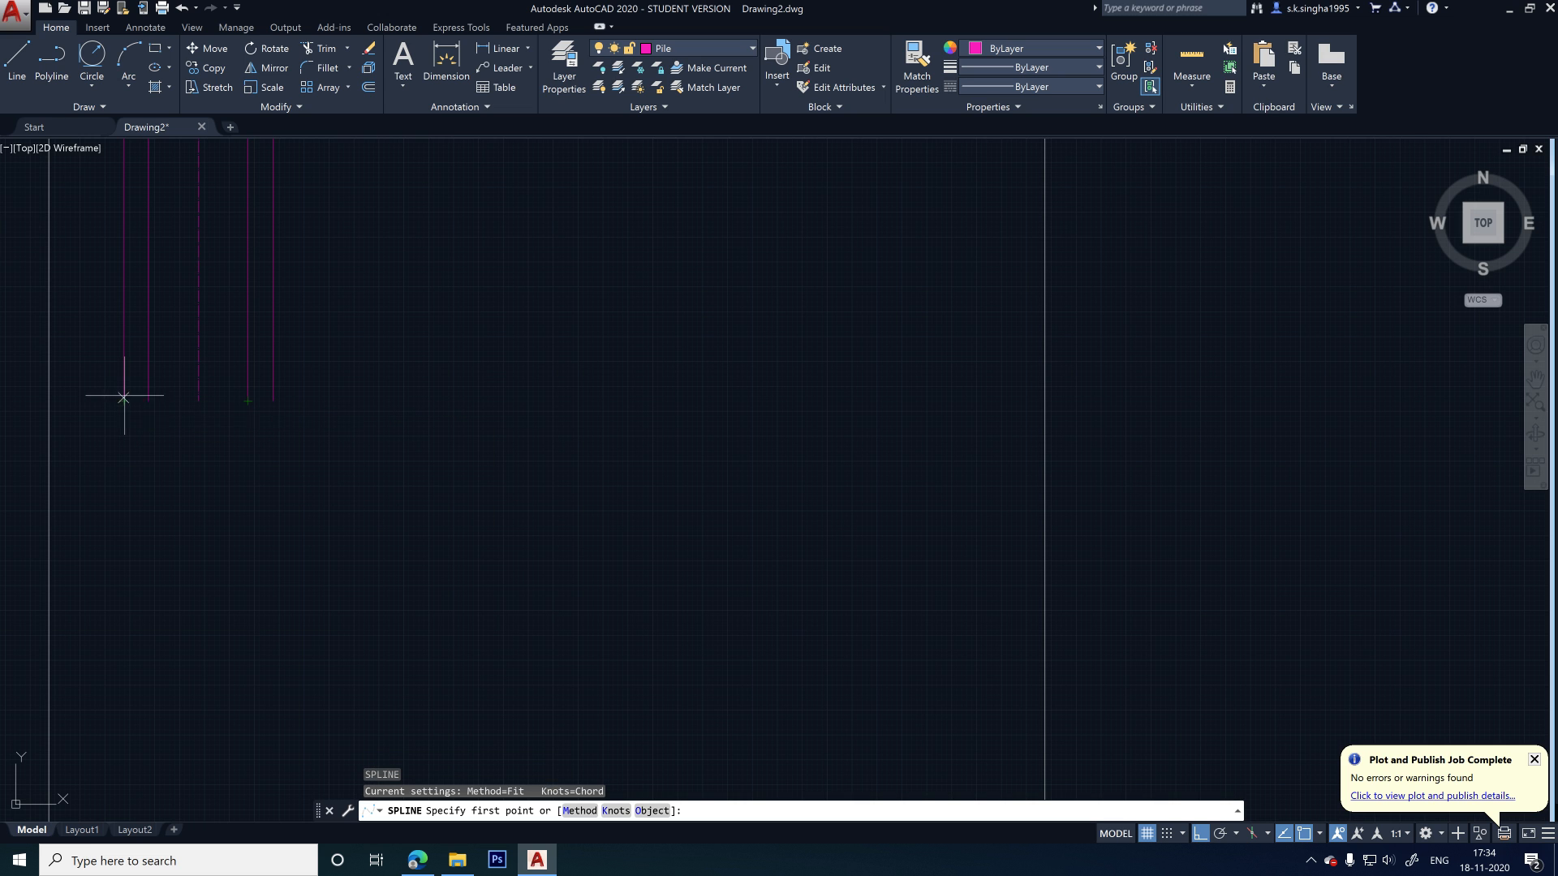
pyautogui.click(199, 400)
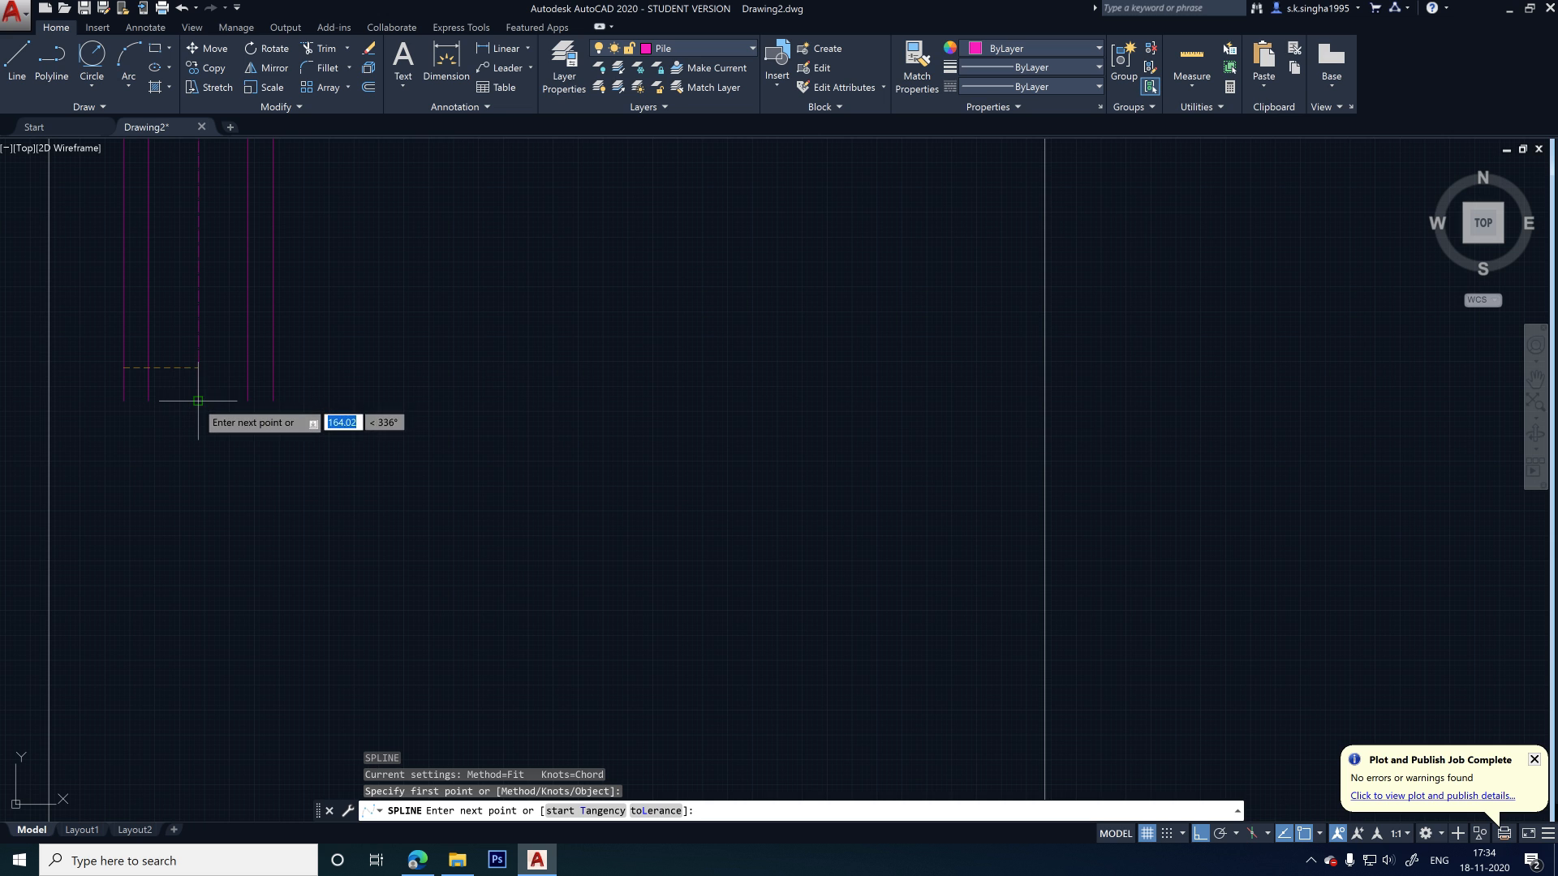
pyautogui.click(274, 400)
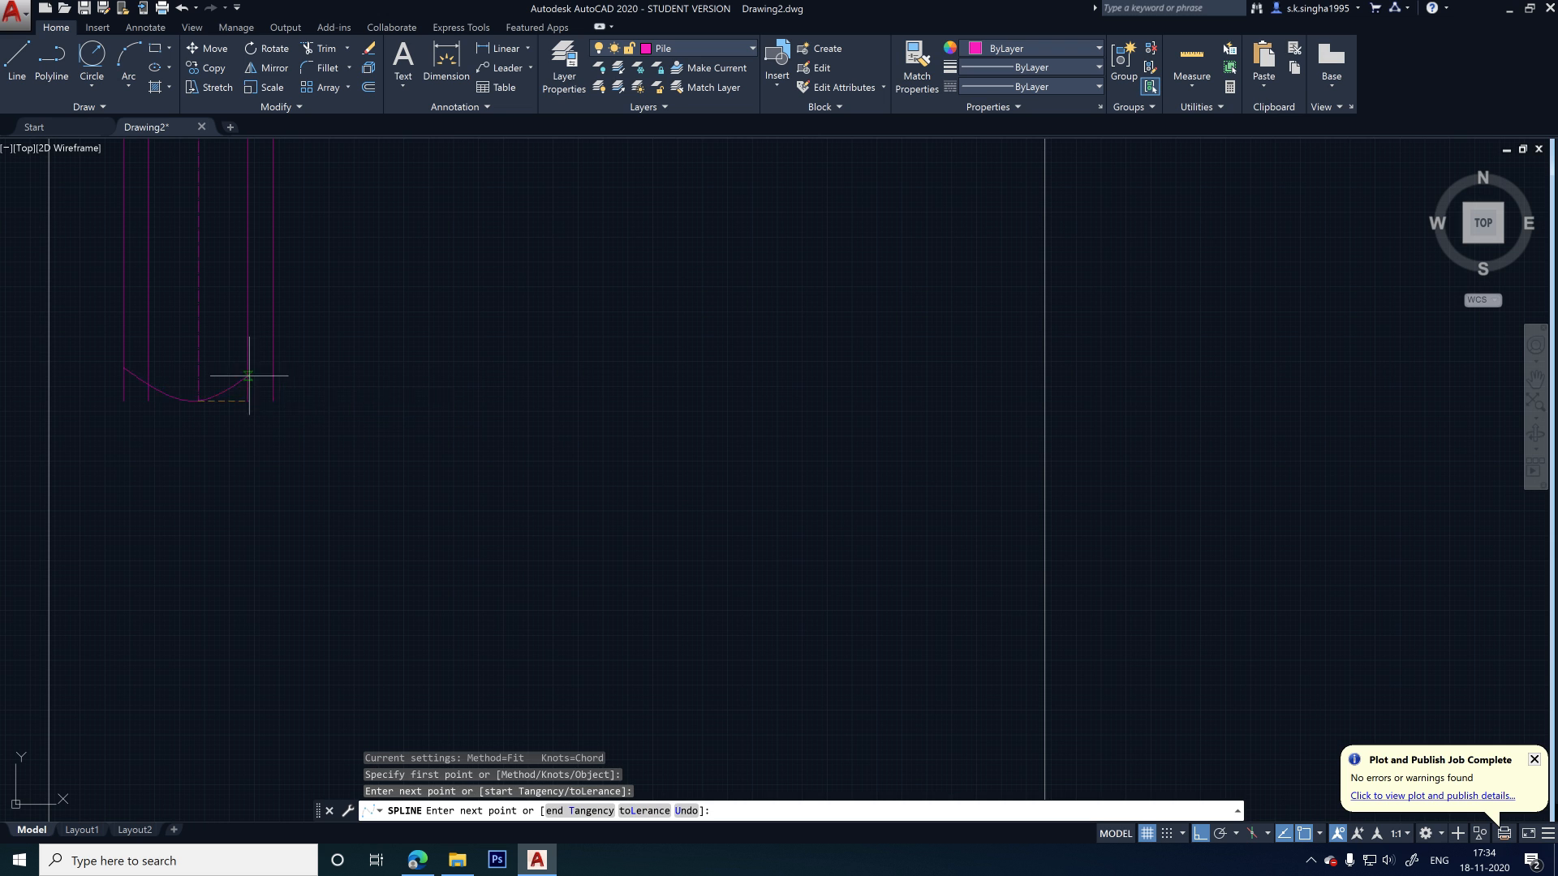
pyautogui.click(248, 361)
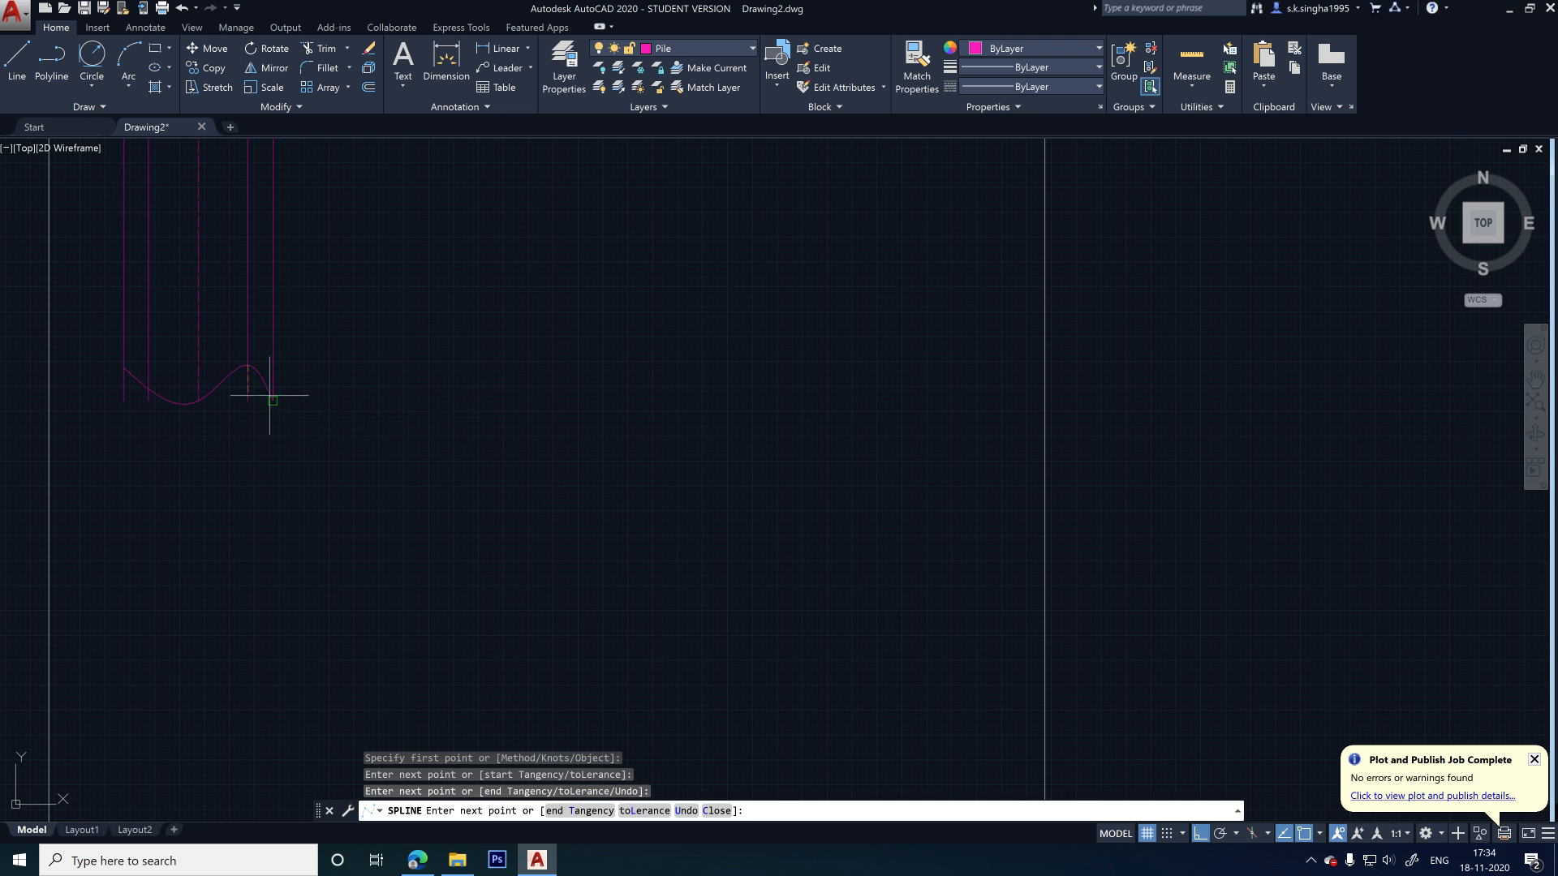
pyautogui.click(274, 401)
pyautogui.press('Escape')
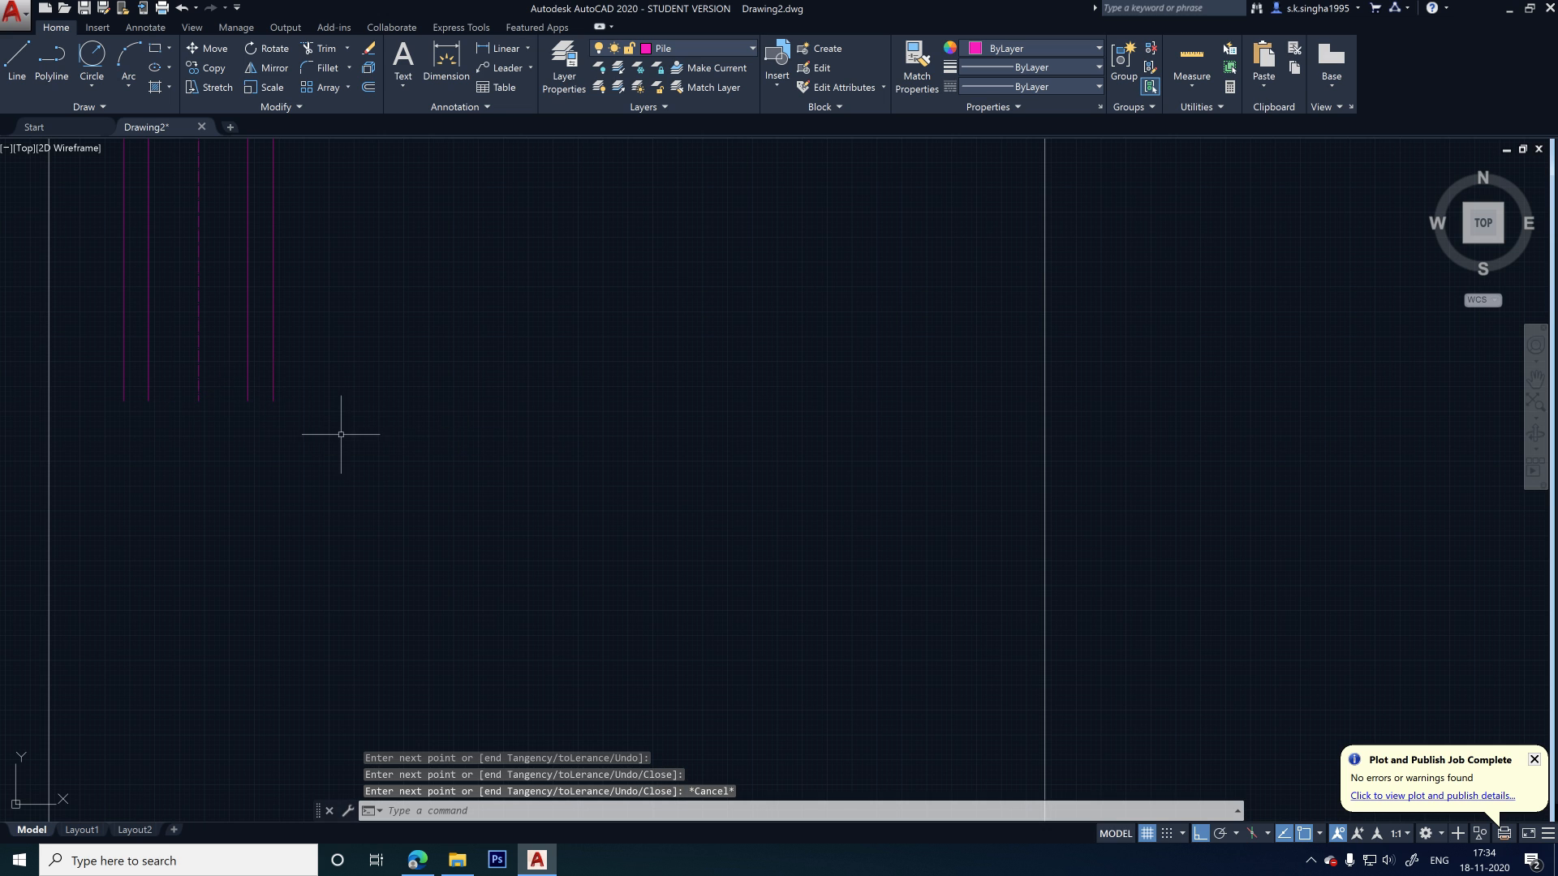
# - Draw a wavy spline break line across the pile's lower end, from the left edge's endpoint to the right edge
pyautogui.rightClick(321, 334)
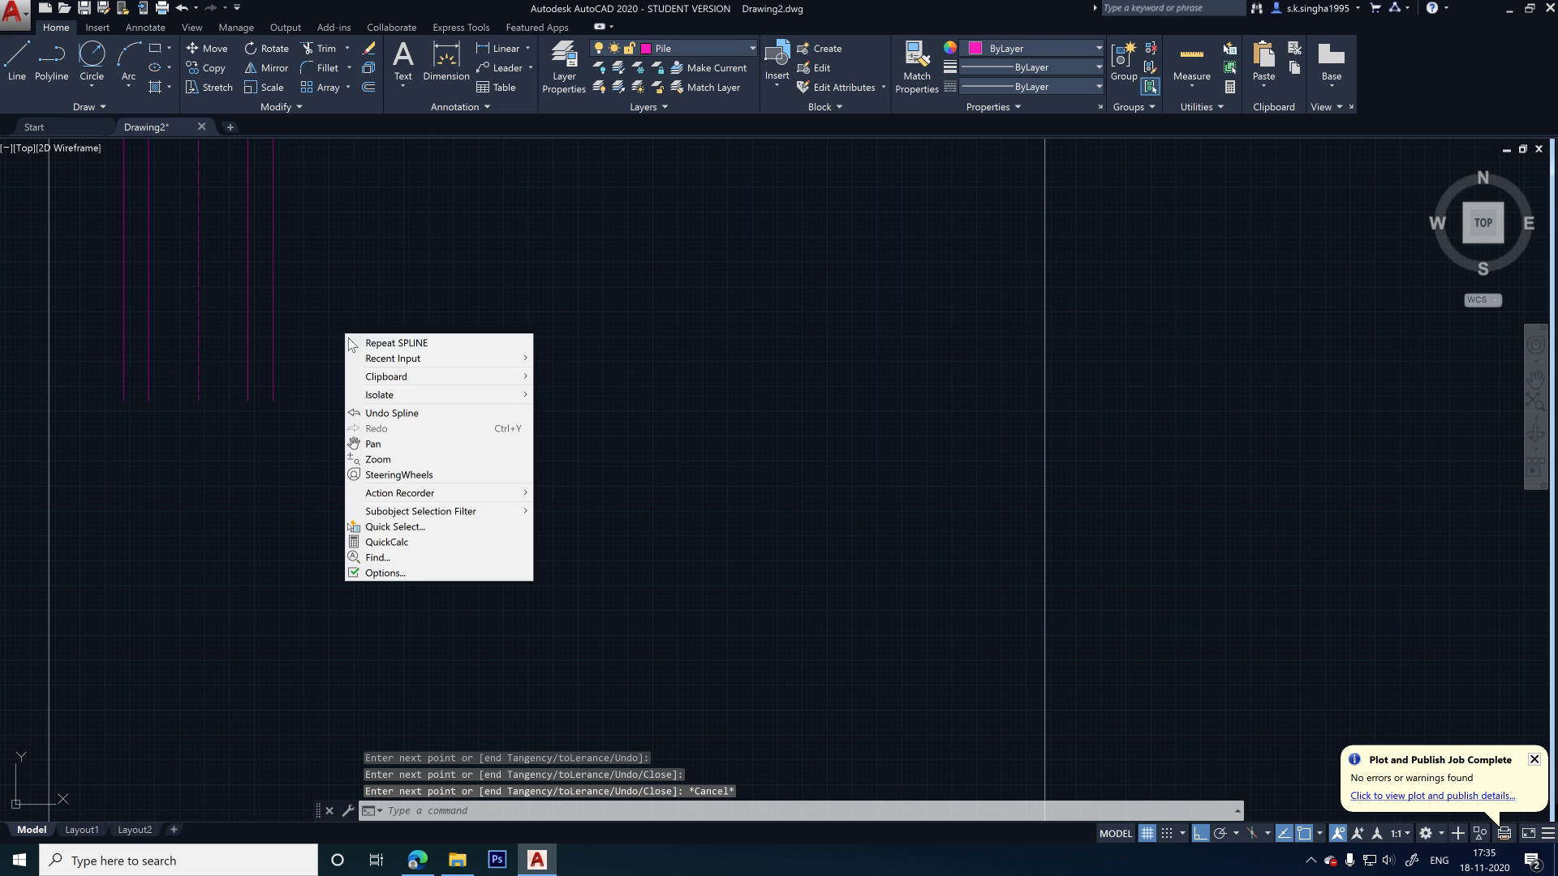
pyautogui.click(370, 341)
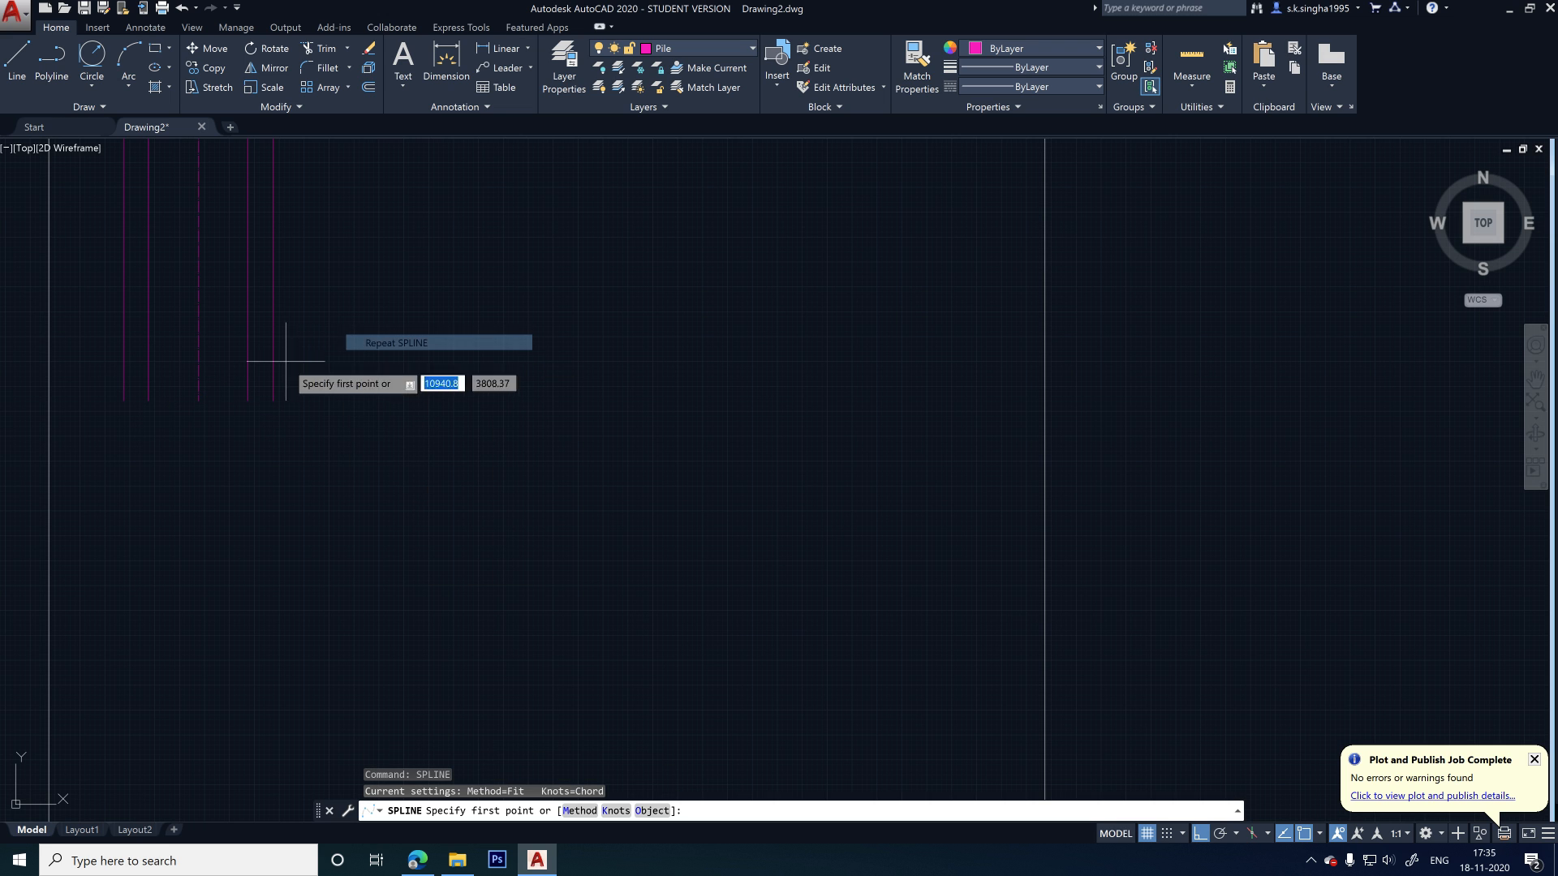
pyautogui.click(124, 400)
pyautogui.click(198, 373)
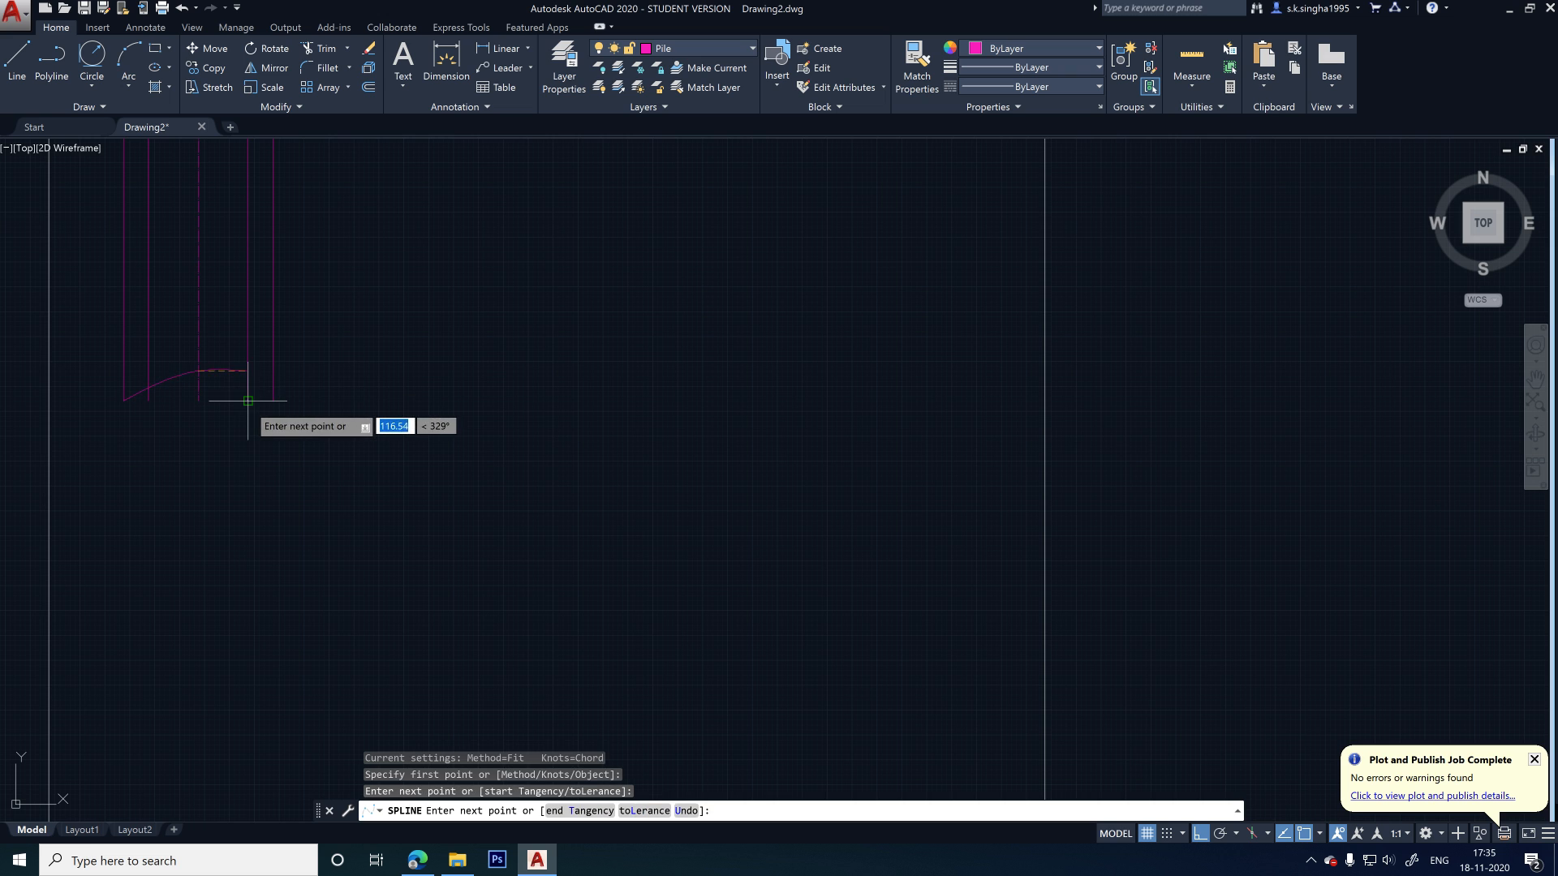
pyautogui.click(247, 400)
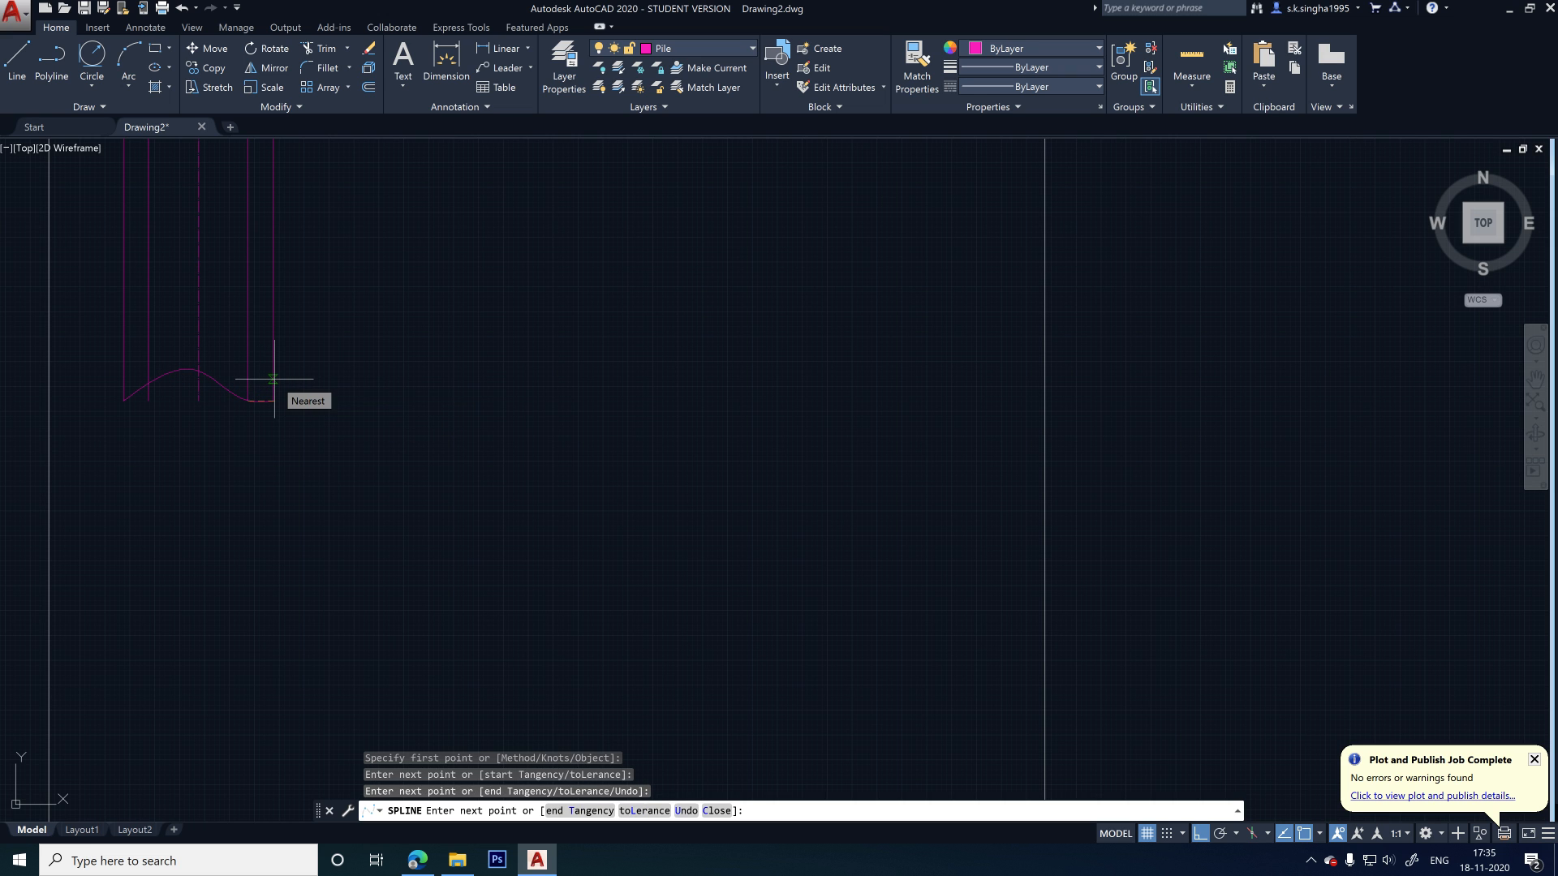
pyautogui.click(272, 378)
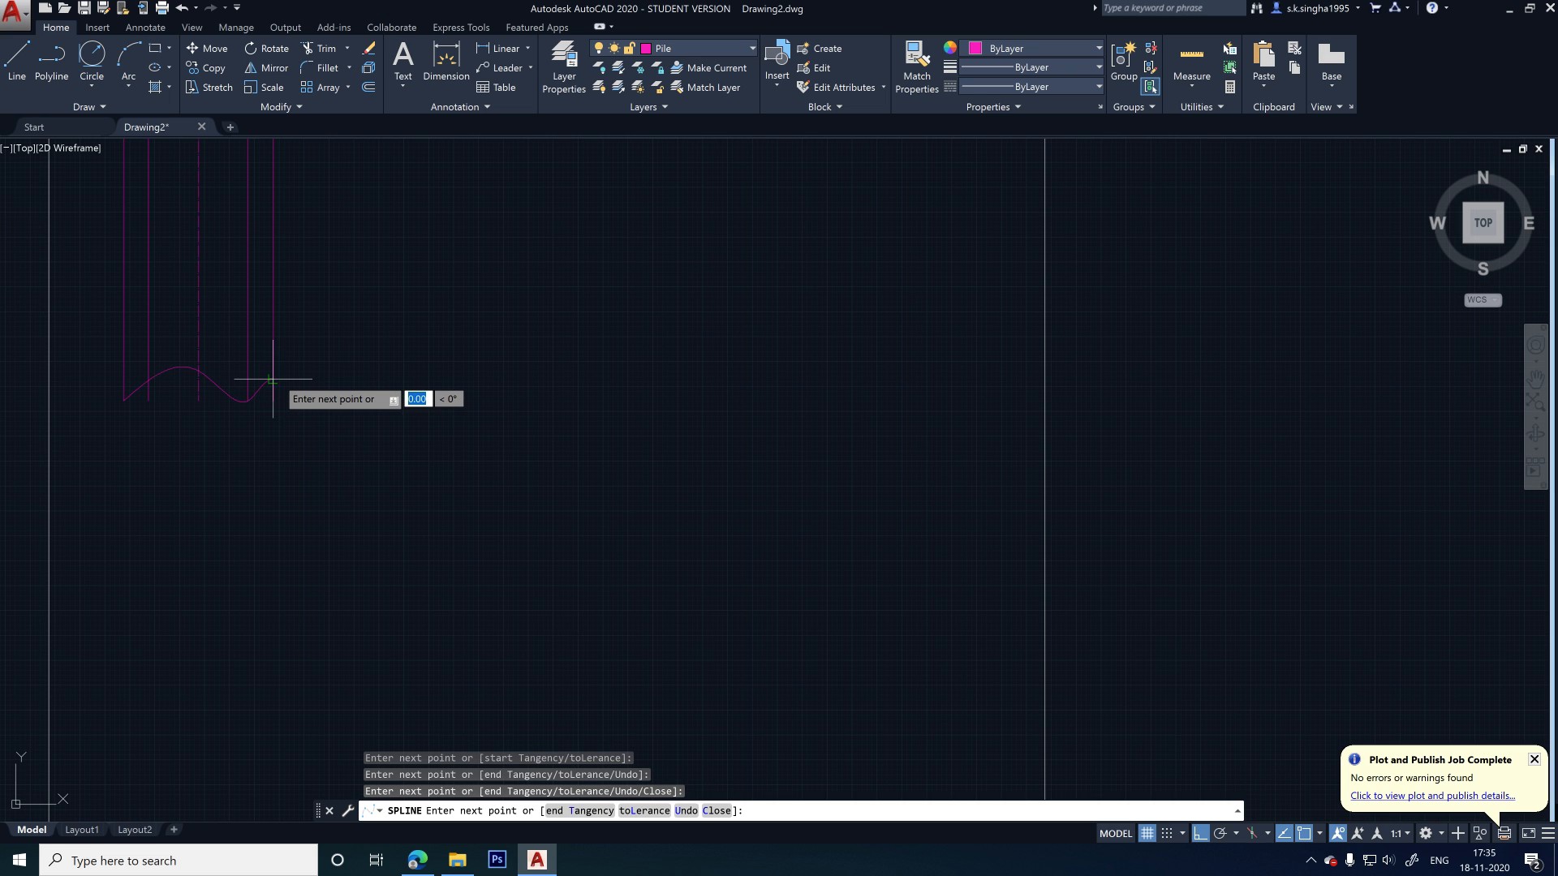
pyautogui.press('Return')
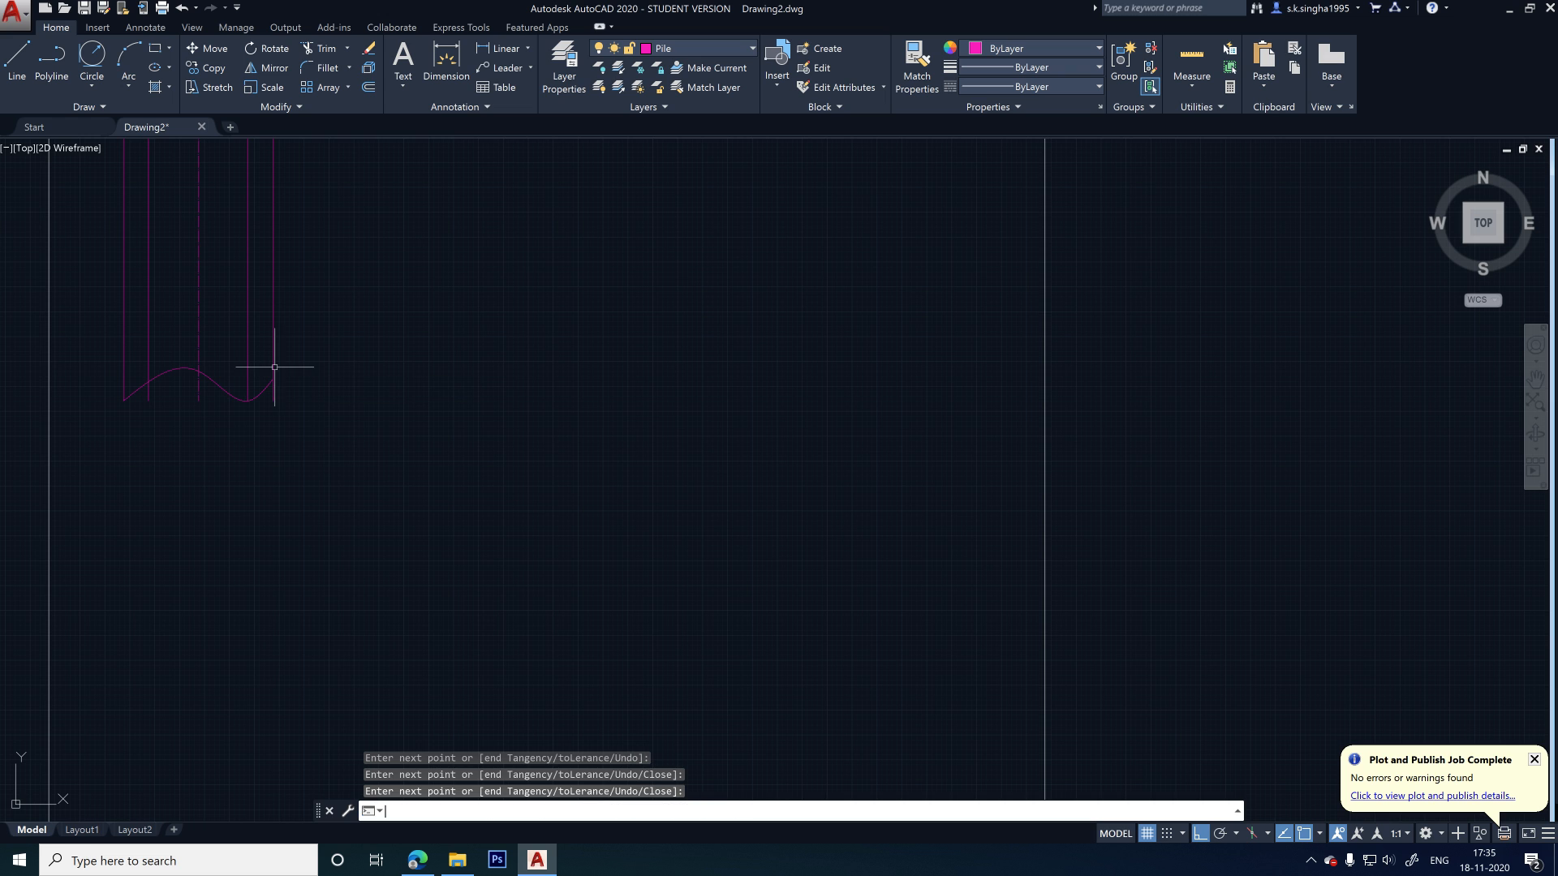
# - Trim the ends of the pile's vertical lines that extend below the spline break line
pyautogui.scroll(2, 168, 417)
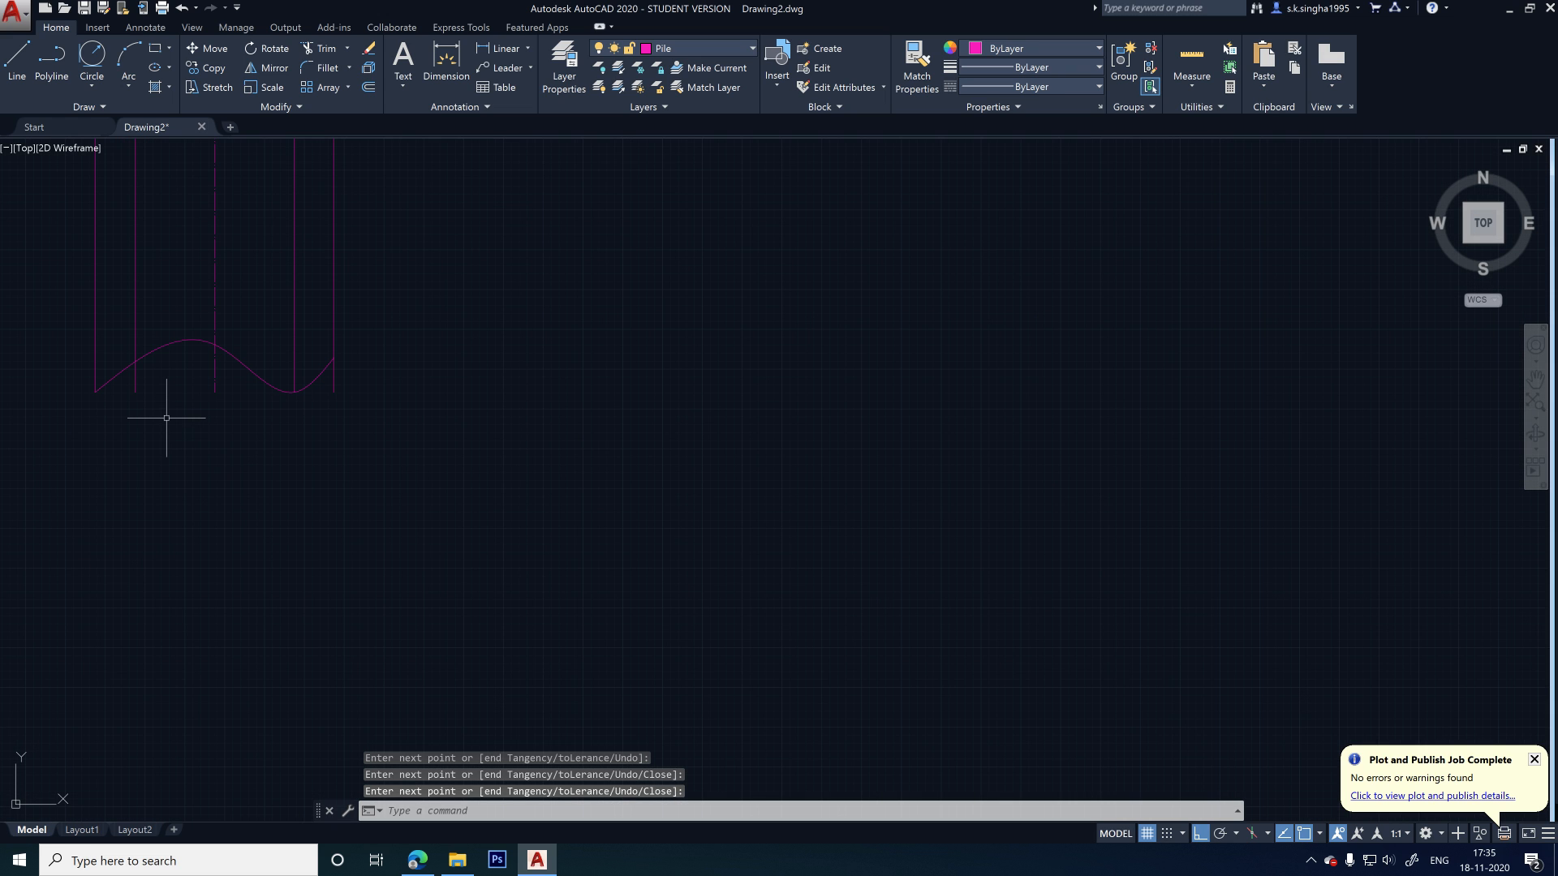
pyautogui.press('Return')
pyautogui.click(135, 380)
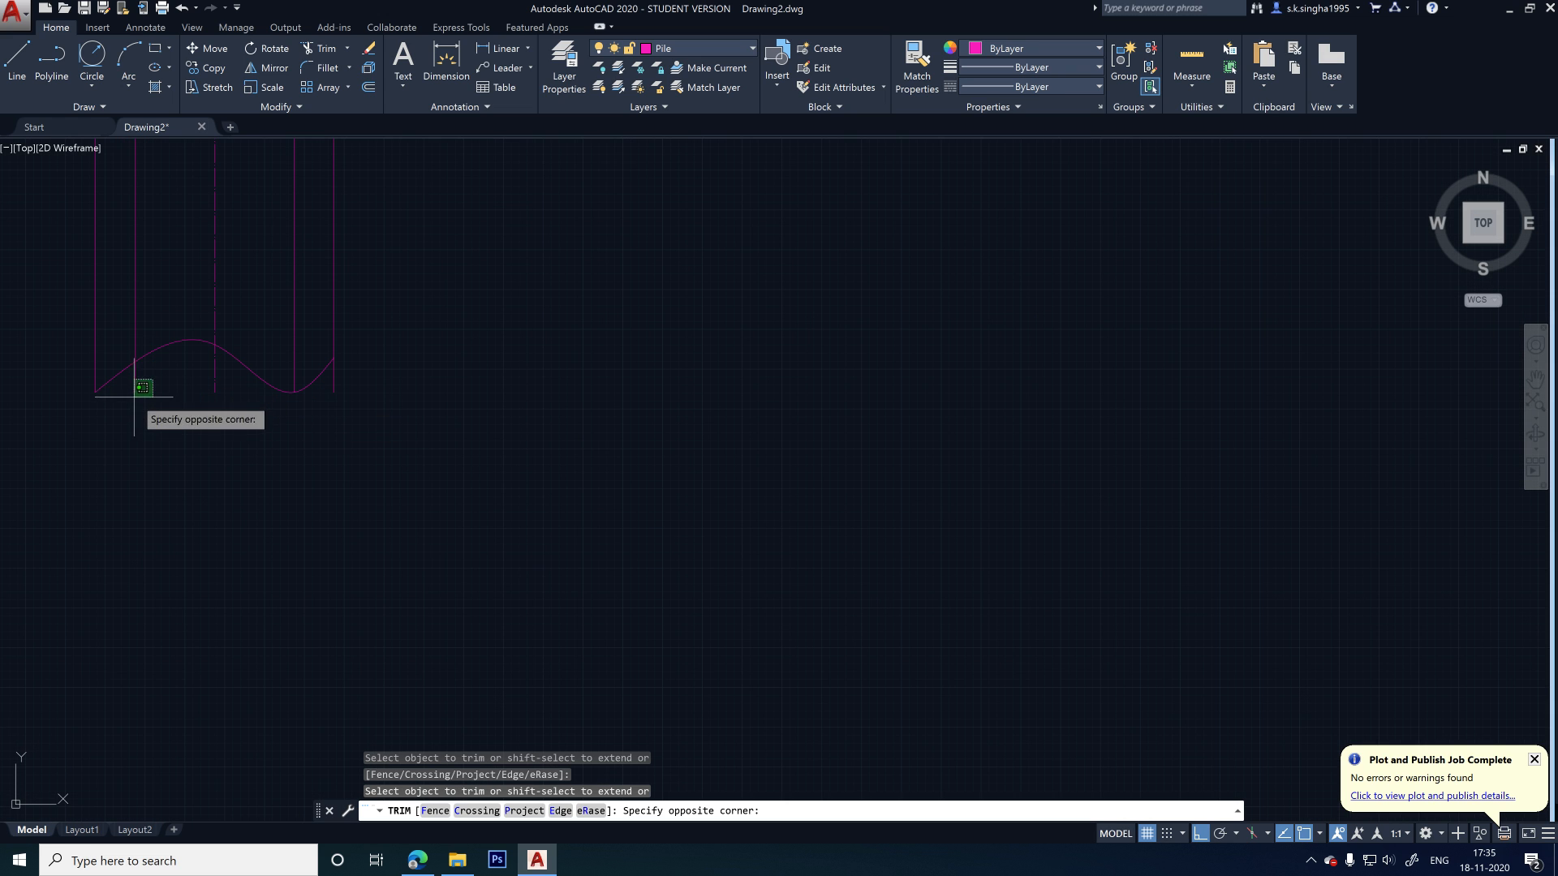
pyautogui.click(207, 381)
pyautogui.click(222, 371)
pyautogui.click(208, 394)
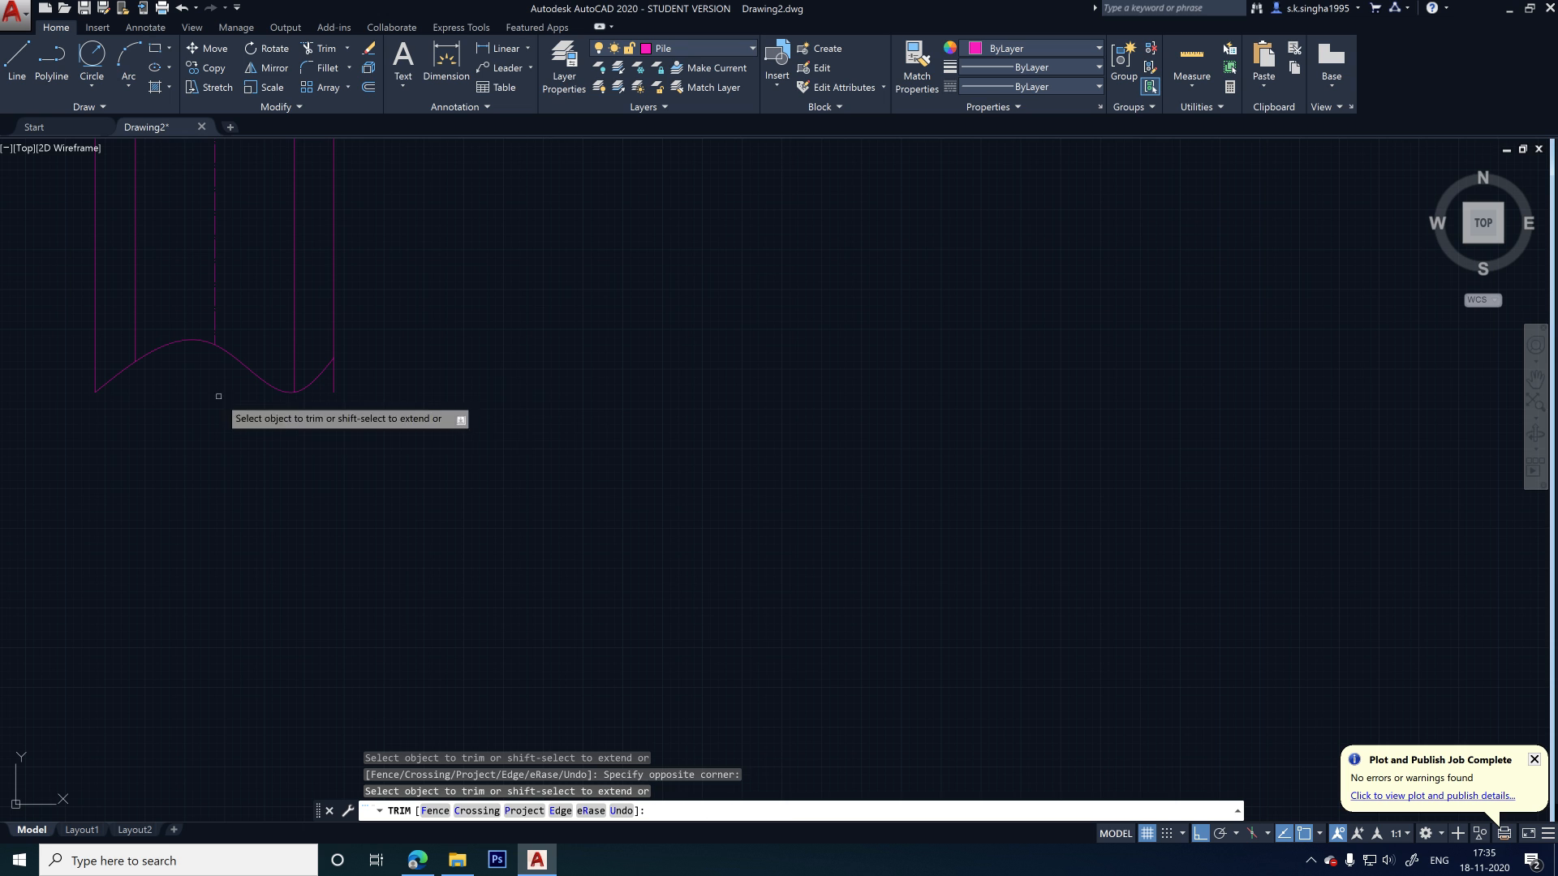
pyautogui.click(348, 379)
pyautogui.click(334, 393)
pyautogui.scroll(-4, 302, 479)
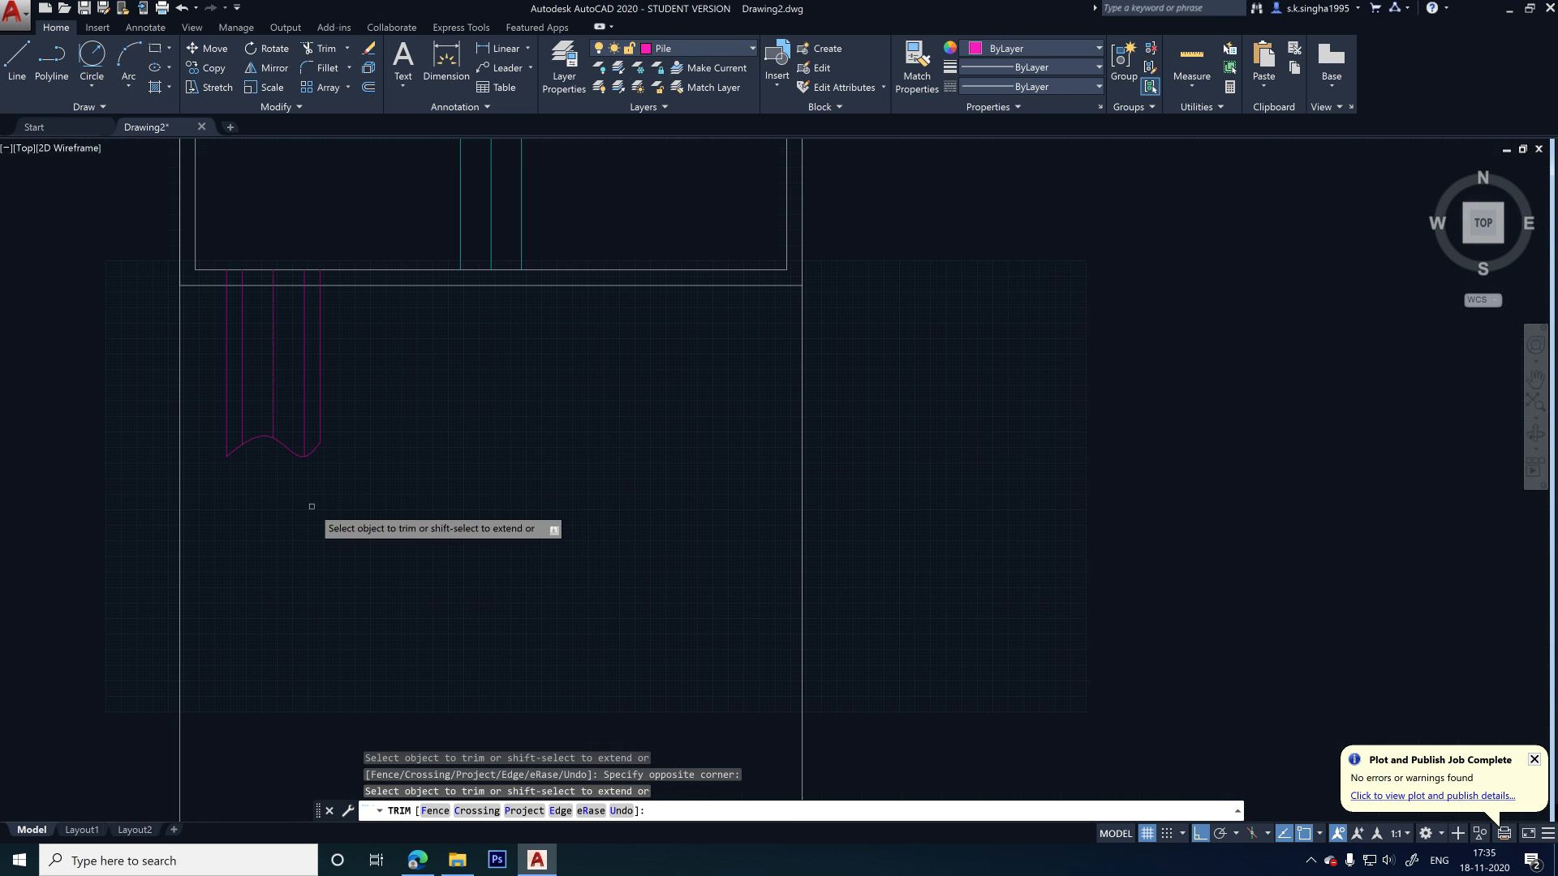
pyautogui.press('Escape')
pyautogui.scroll(-2, 306, 361)
pyautogui.scroll(2, 349, 392)
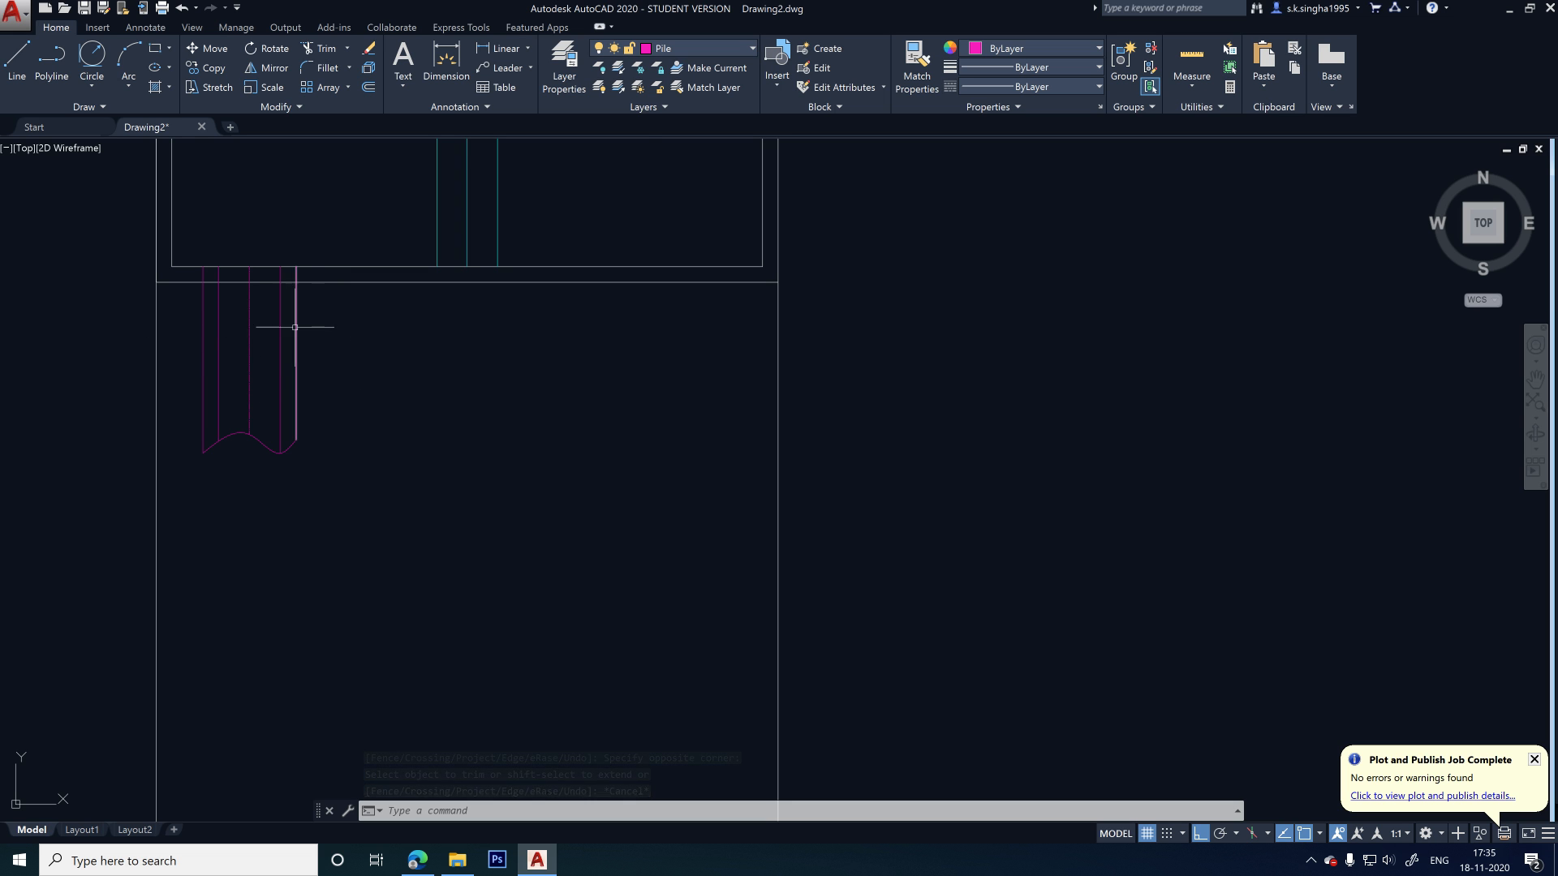
pyautogui.scroll(3, 244, 313)
pyautogui.moveTo(286, 344); pyautogui.dragTo(289, 384, button='middle')
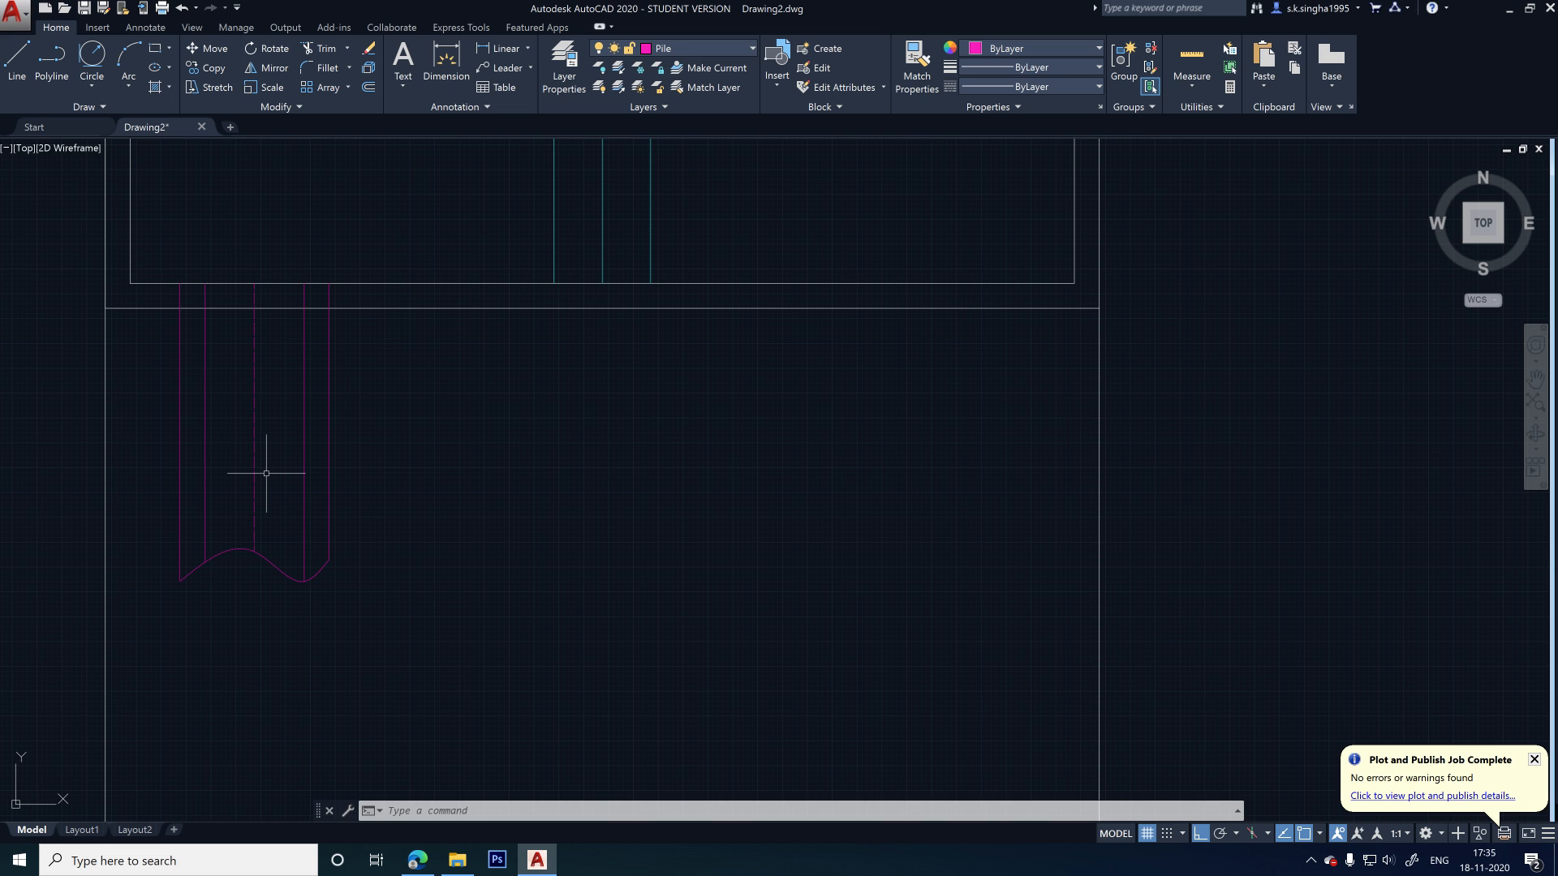
pyautogui.click(16, 59)
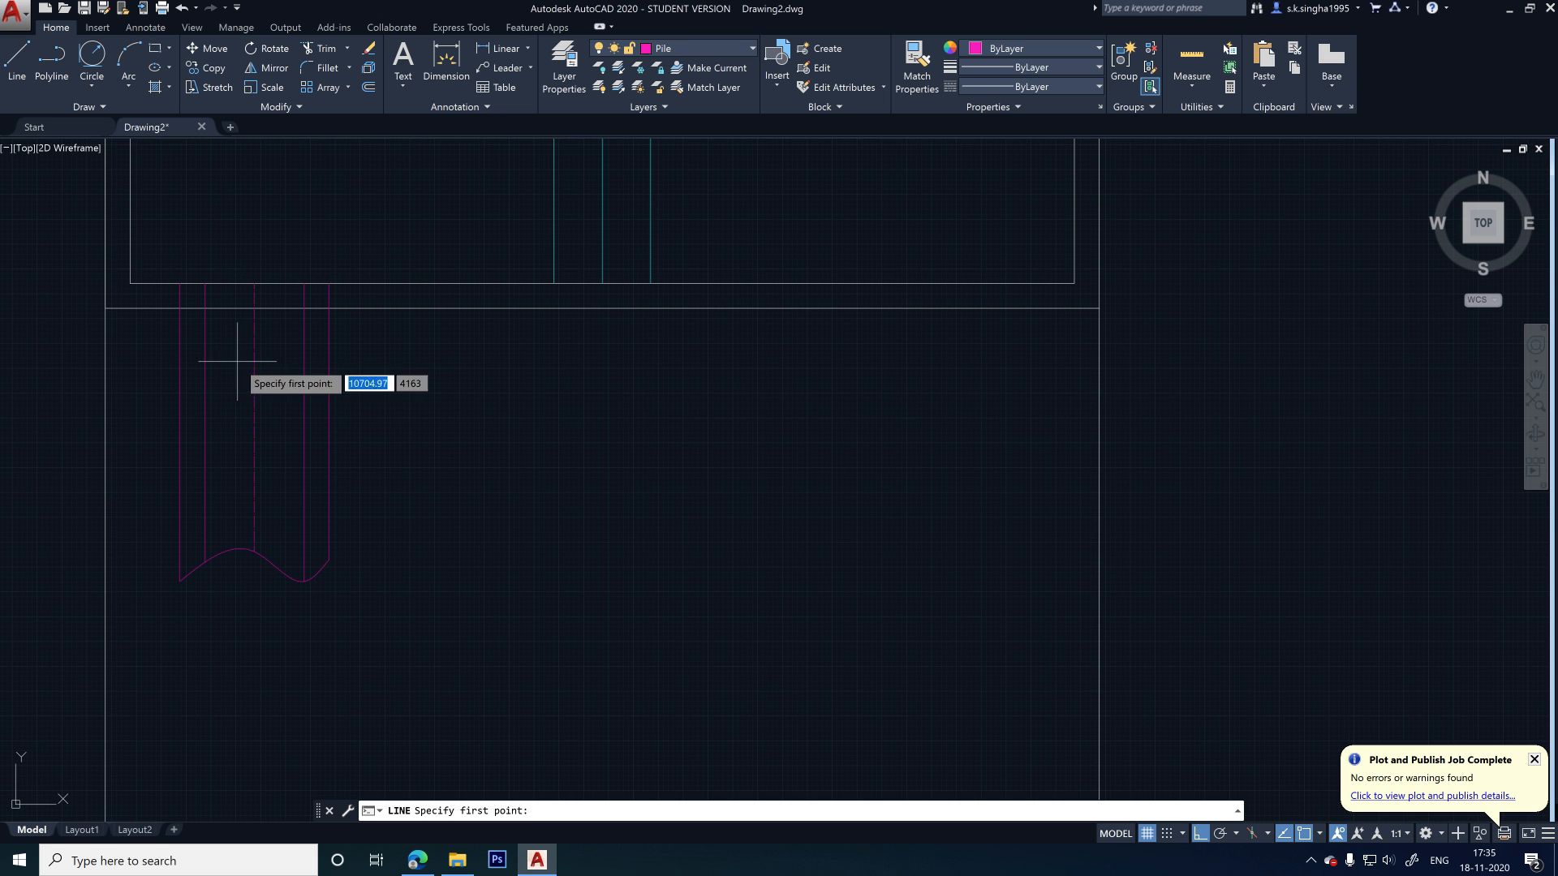
pyautogui.press('Escape')
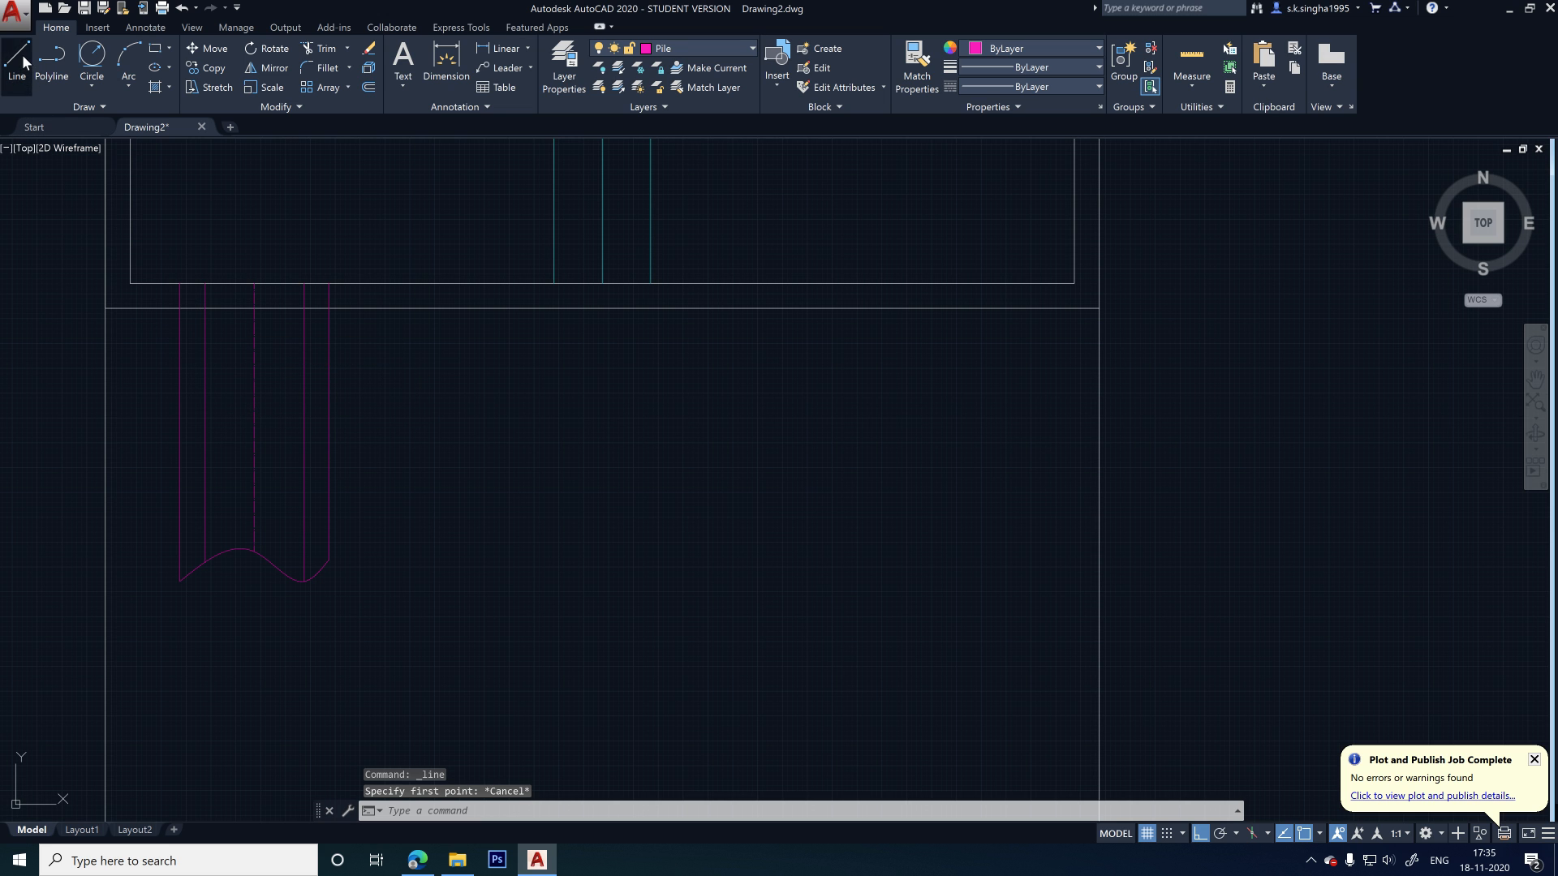
pyautogui.click(25, 61)
pyautogui.click(179, 284)
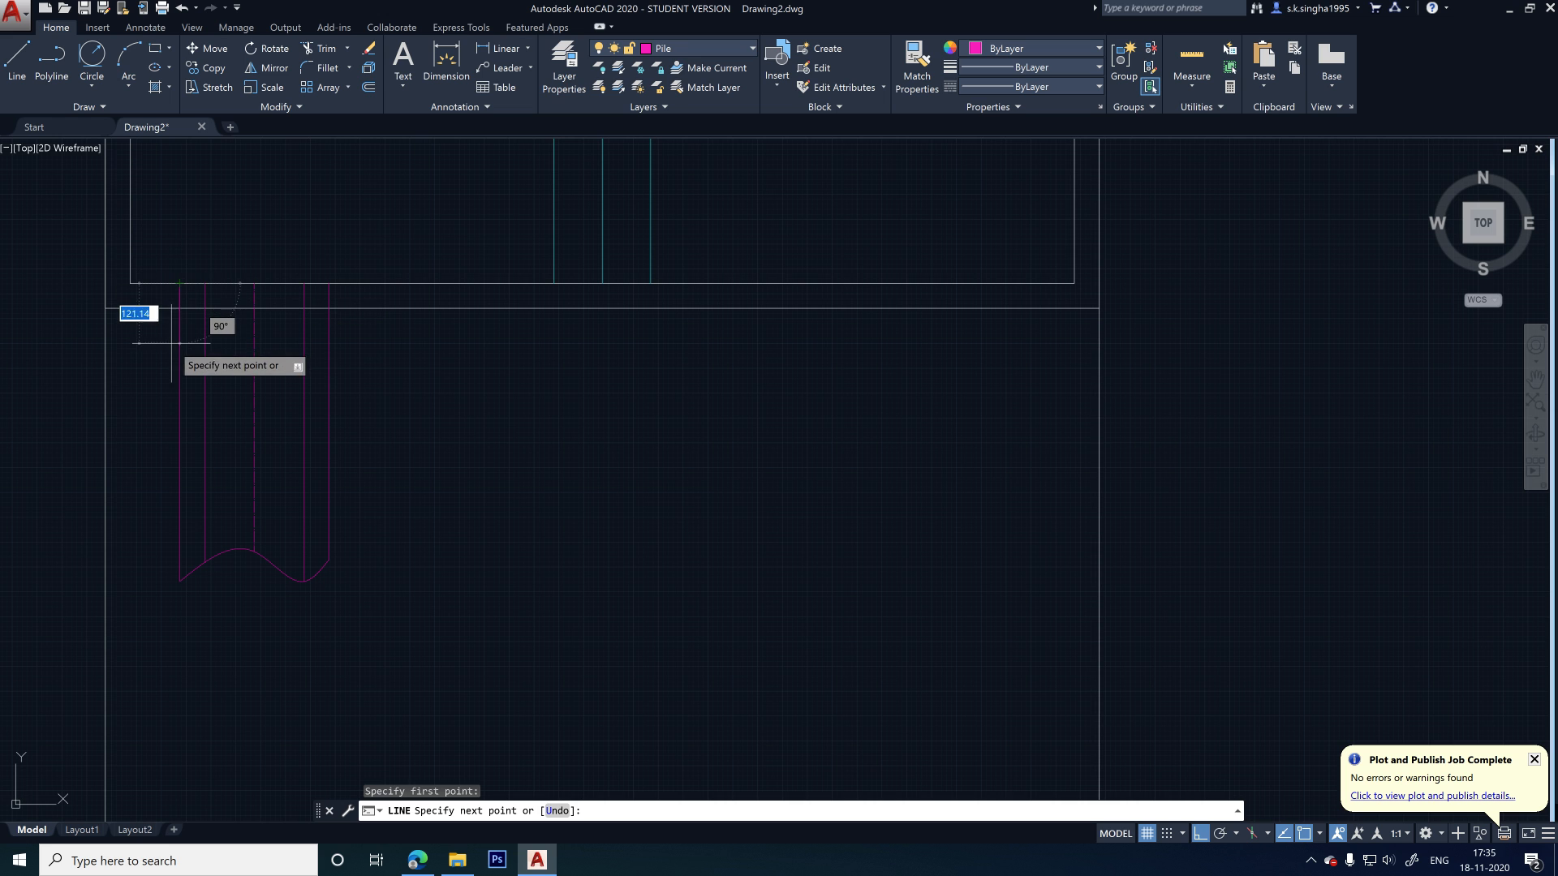
pyautogui.press('Escape')
# - Draw a line 150 down the left pile's outer left edge from the cap's inner bottom line, continuing horizontally across to the outer right edge
pyautogui.scroll(3, 219, 357)
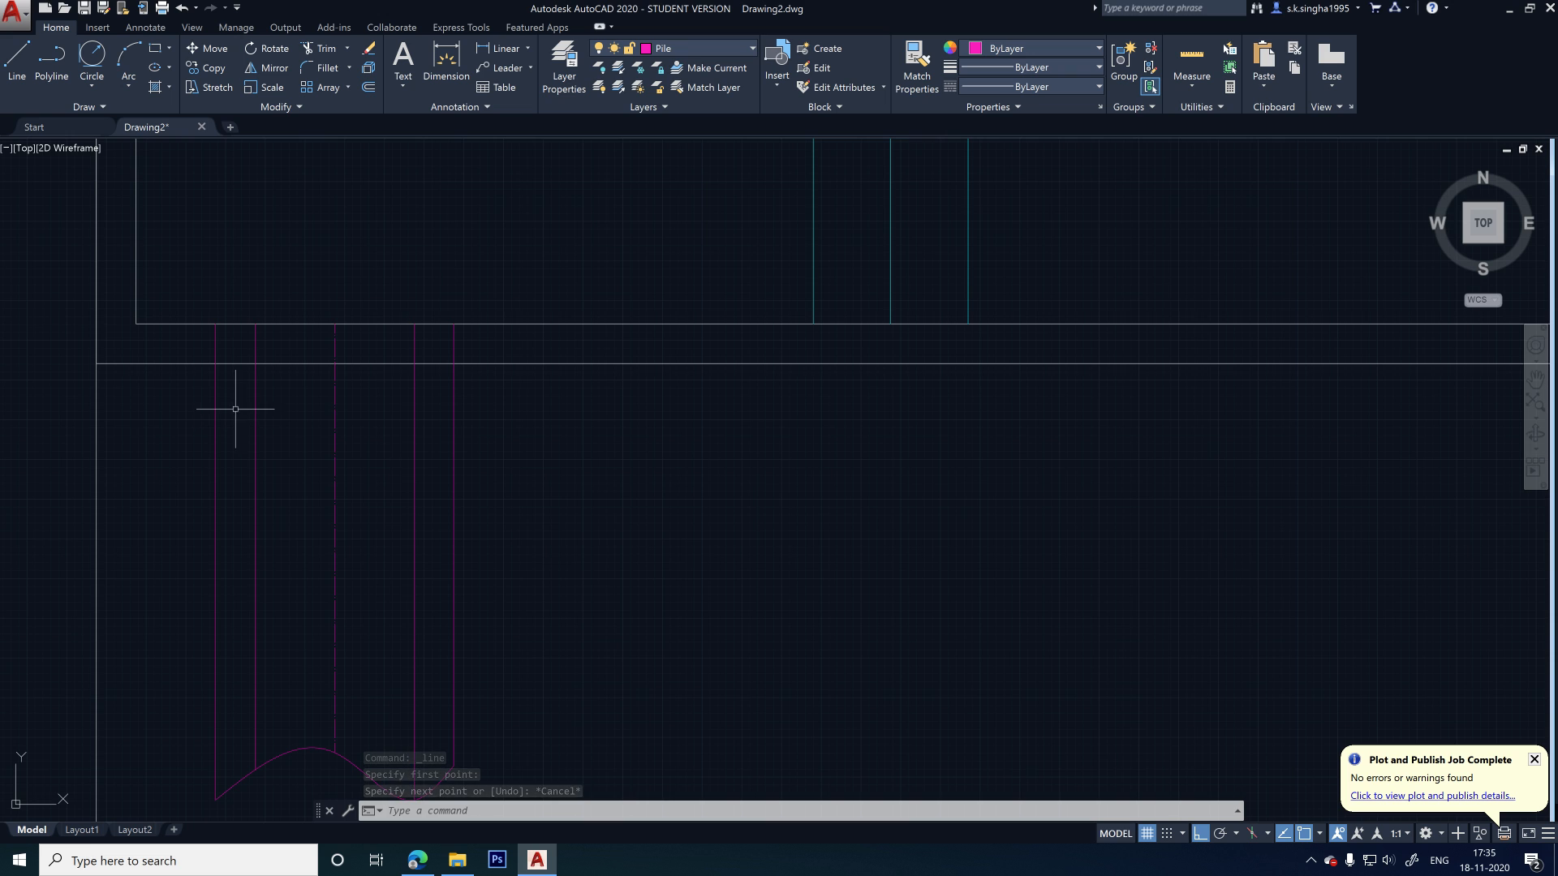
pyautogui.click(17, 58)
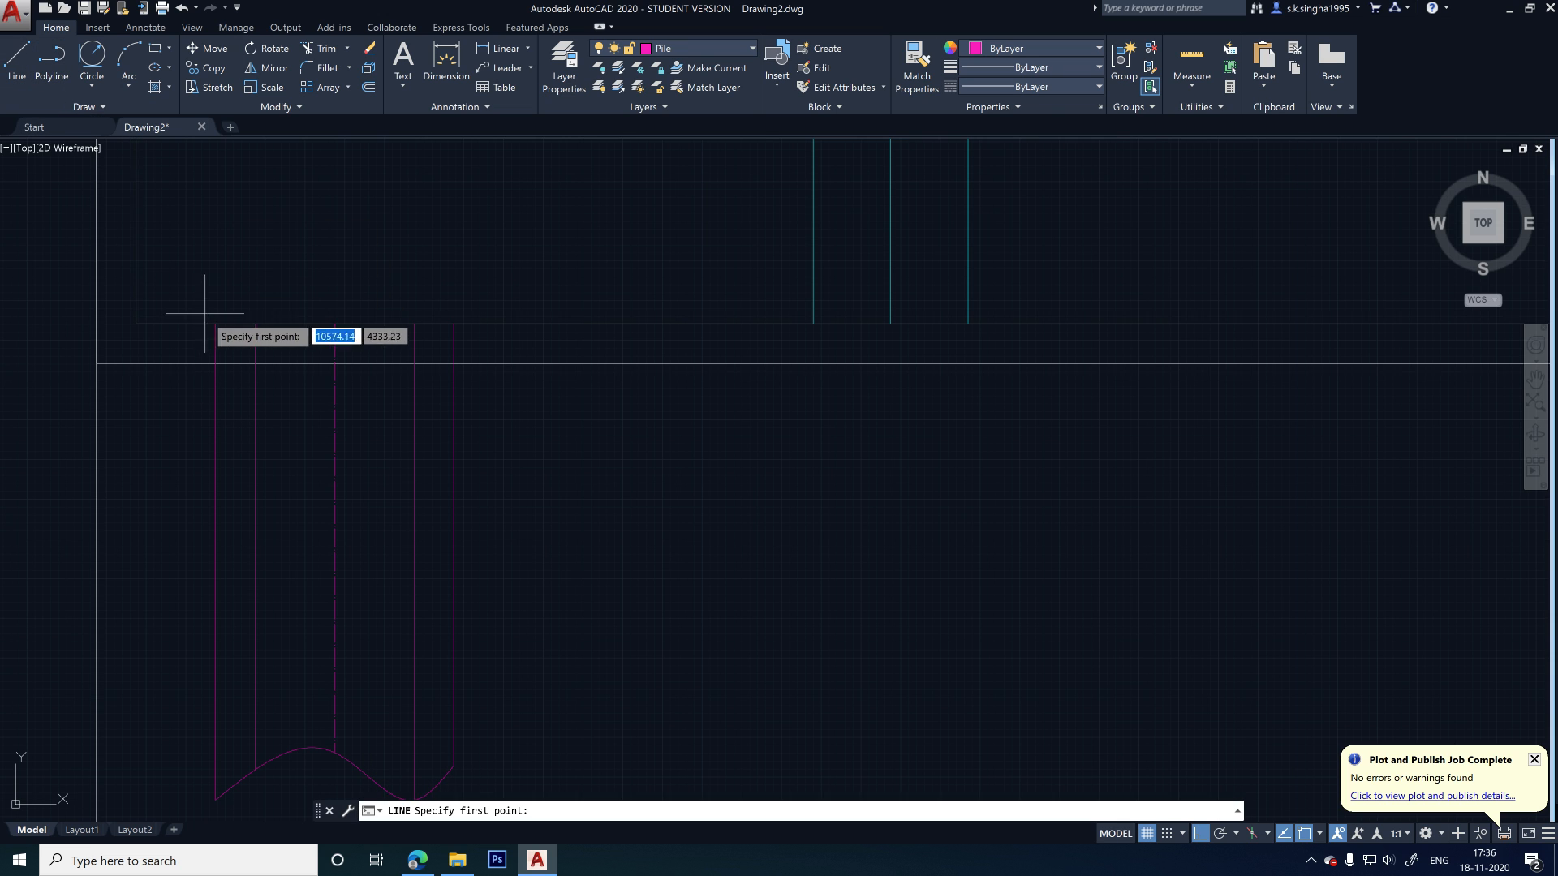
pyautogui.click(174, 323)
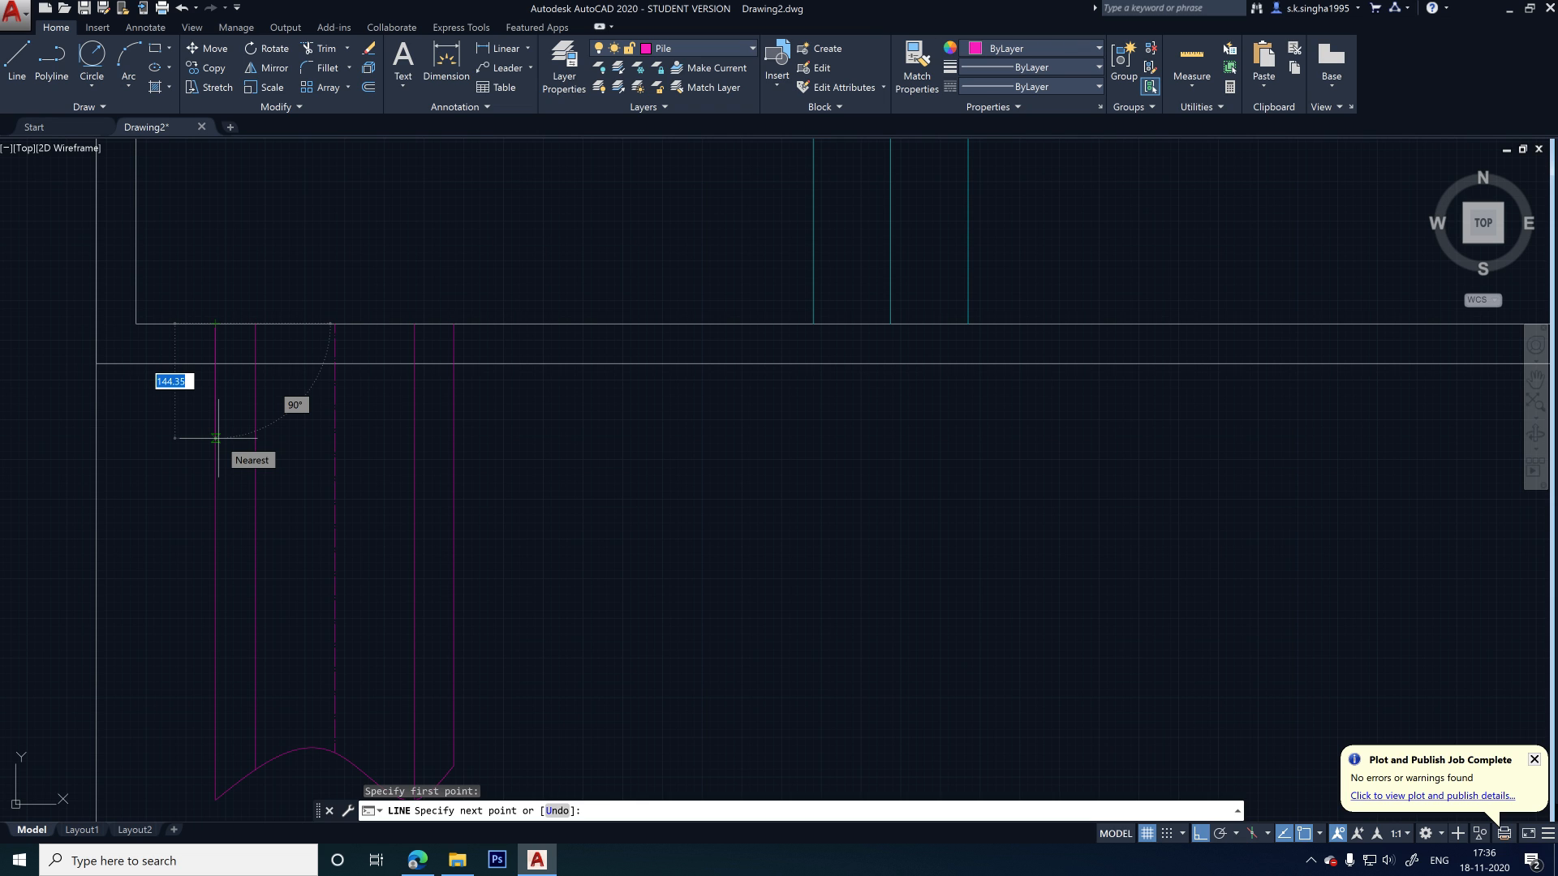
pyautogui.write('150')
pyautogui.press('Return')
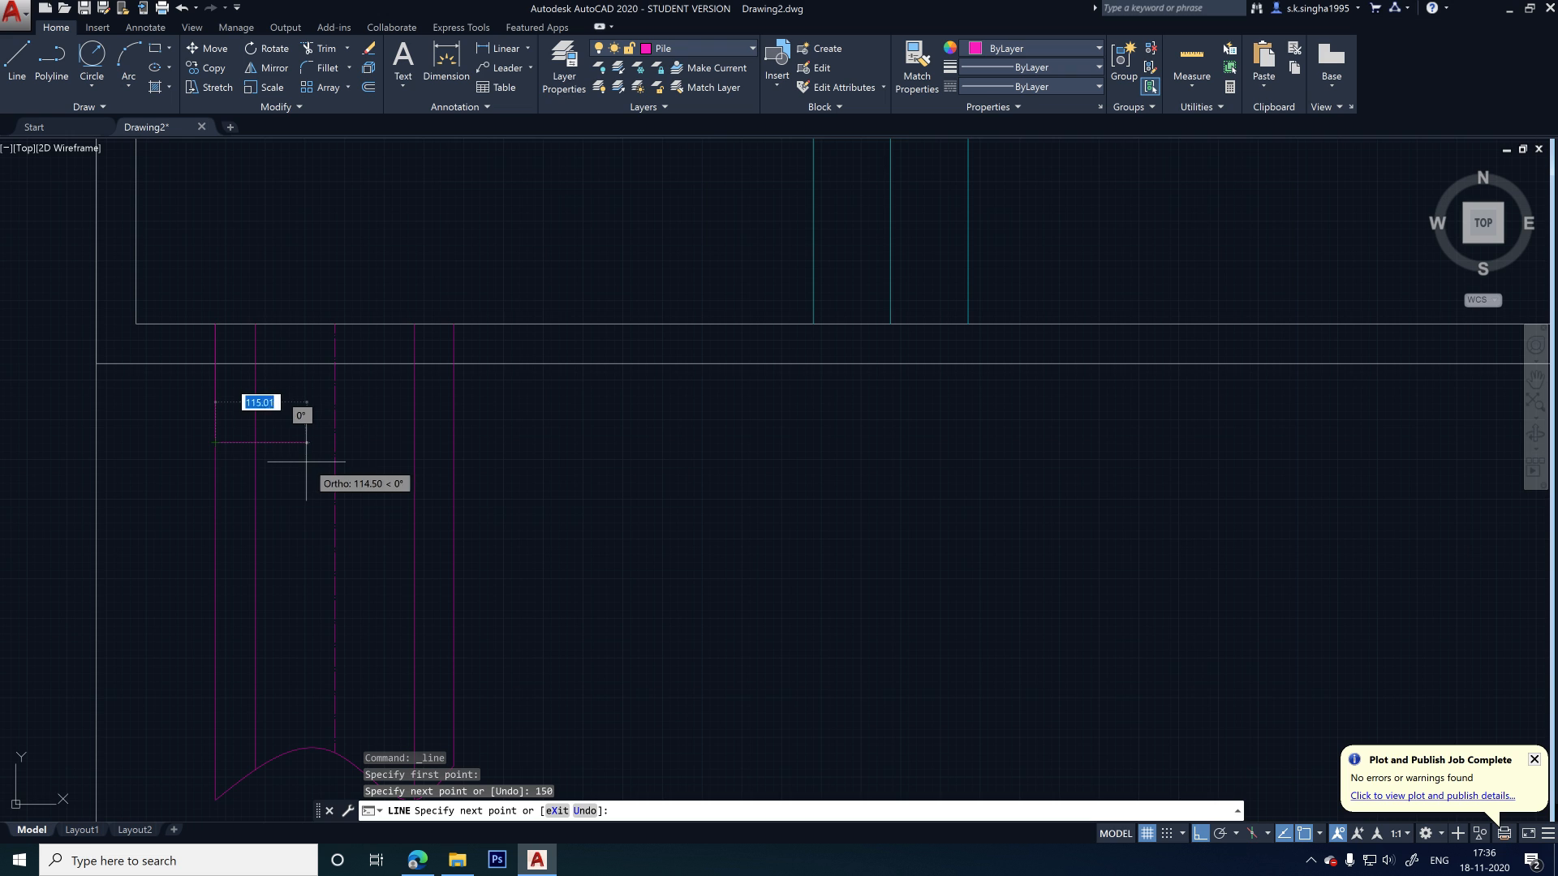
pyautogui.click(454, 442)
pyautogui.press('Escape')
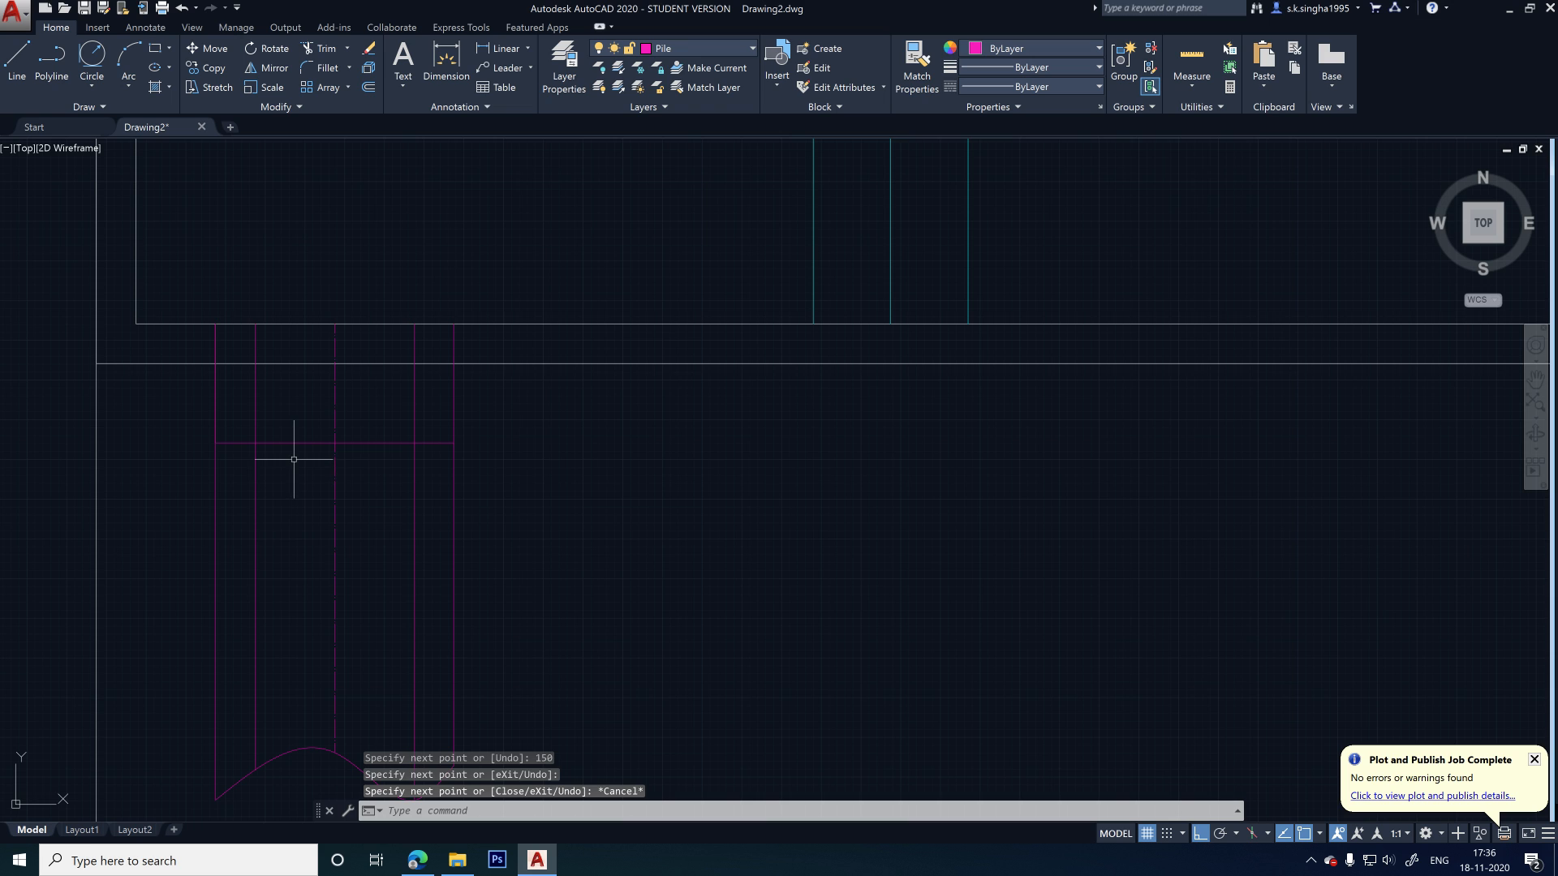
# - Offset the horizontal line across the left pile downward by 150 twice to form two more ties
pyautogui.write('o')
pyautogui.press('Return')
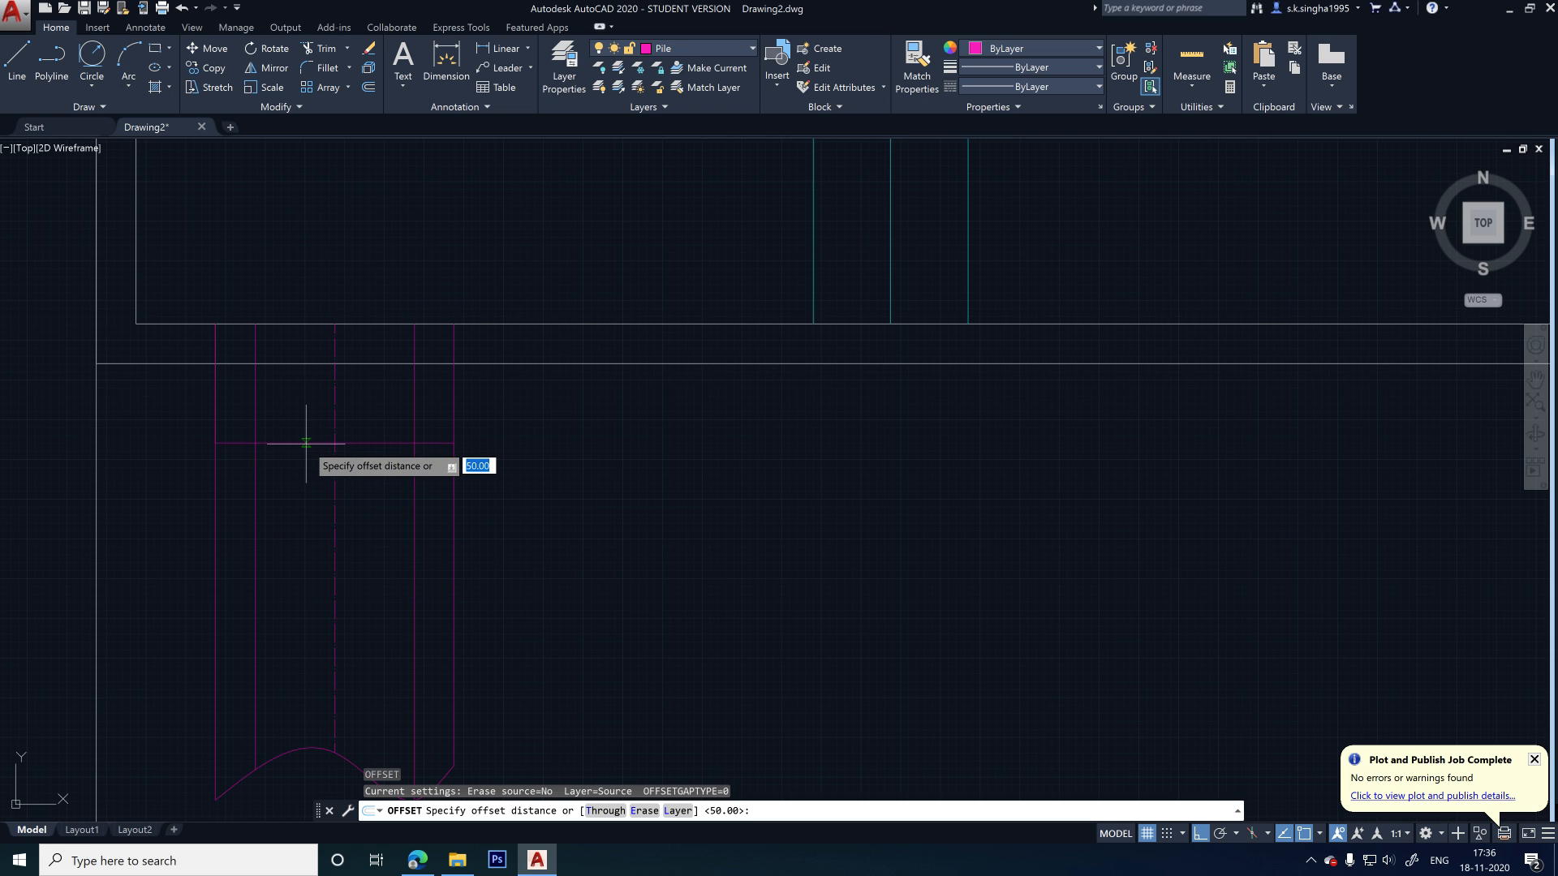
pyautogui.write('150')
pyautogui.press('Return')
pyautogui.click(280, 442)
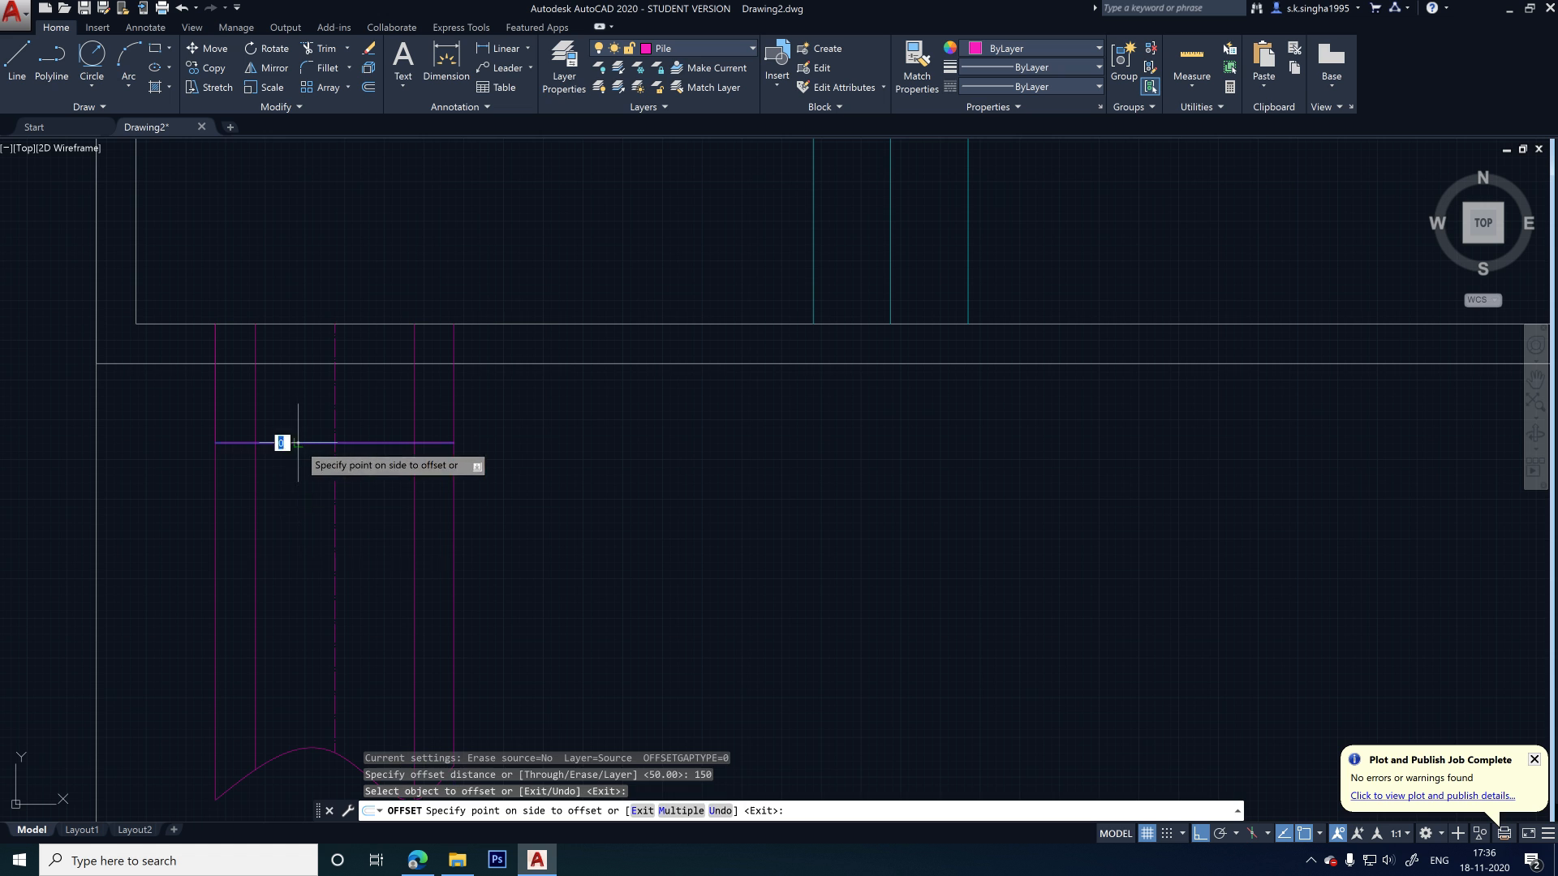
pyautogui.click(287, 562)
pyautogui.click(293, 561)
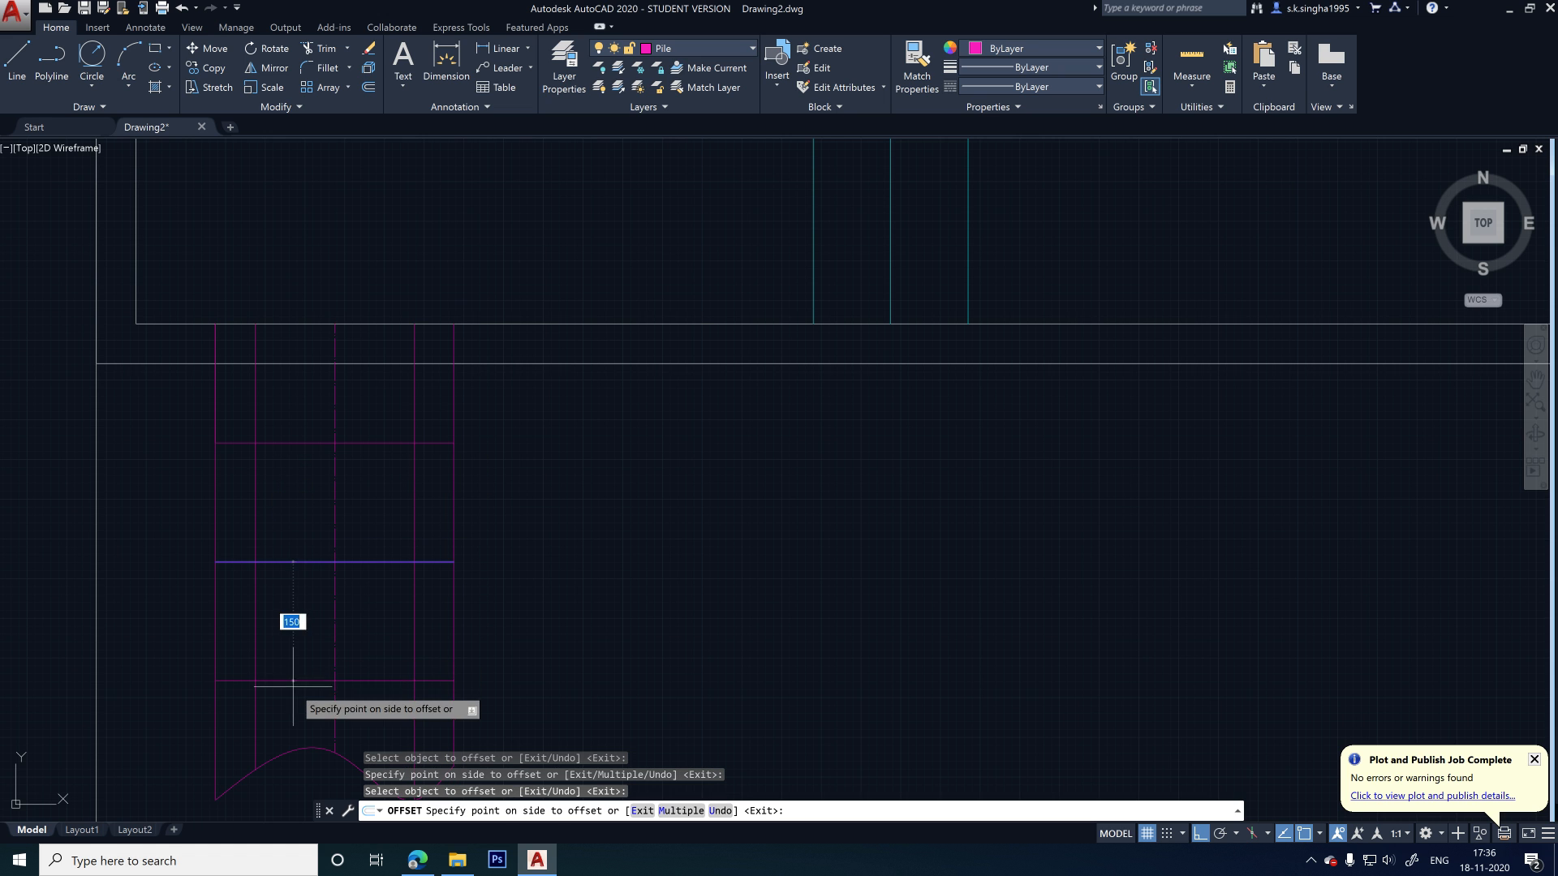
pyautogui.click(347, 646)
pyautogui.press('Escape')
# - Trim the portions of the three horizontal ties that lie between the pile's inner bar lines and its outer edges
pyautogui.scroll(-3, 347, 646)
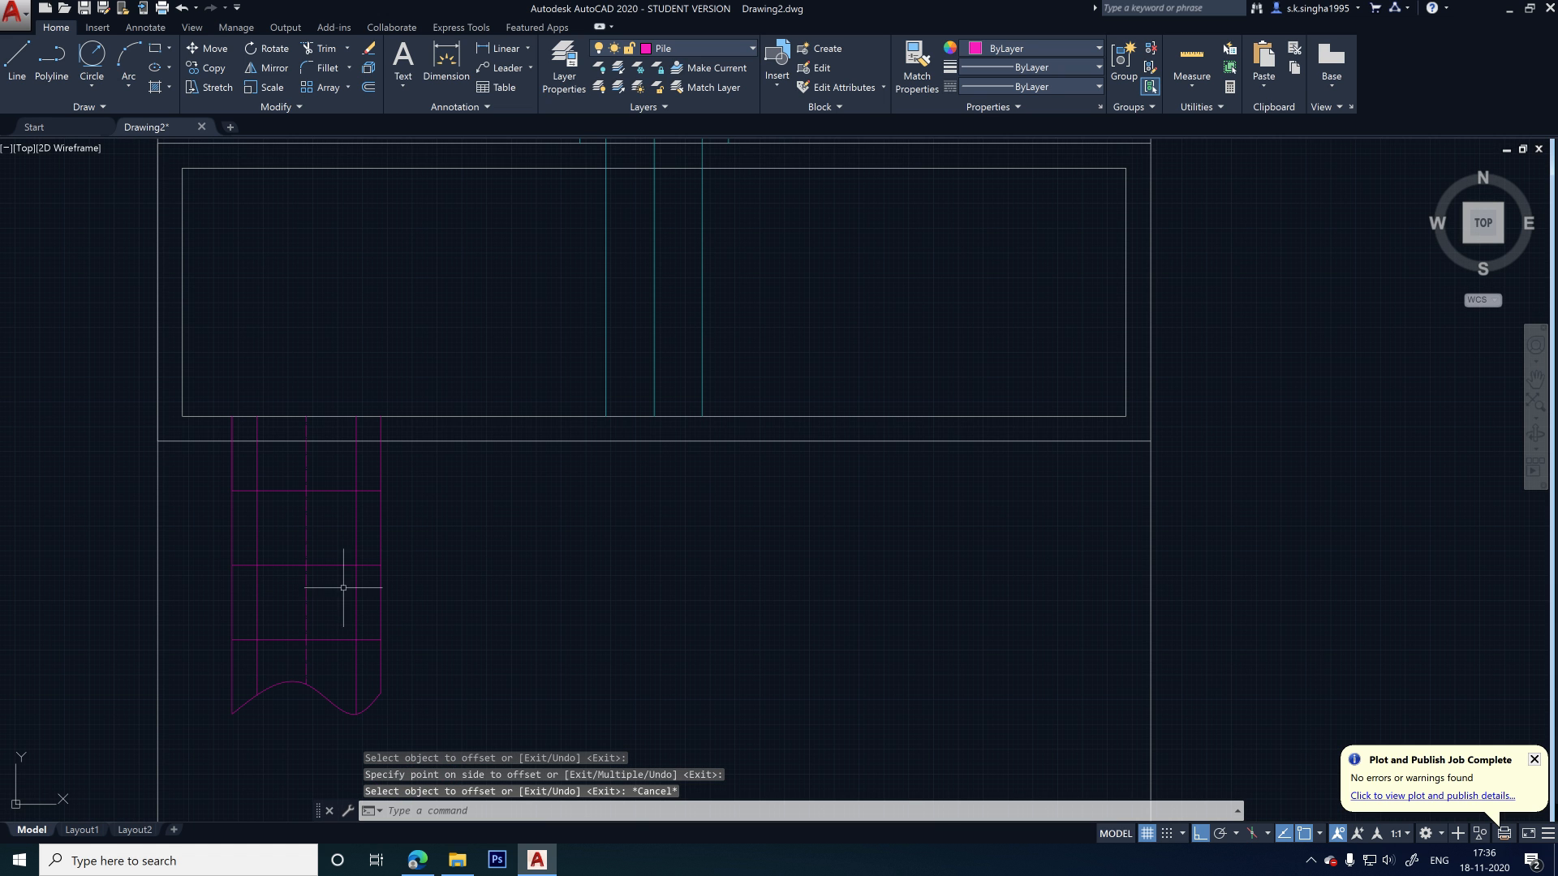
pyautogui.scroll(-4, 341, 592)
pyautogui.scroll(4, 346, 609)
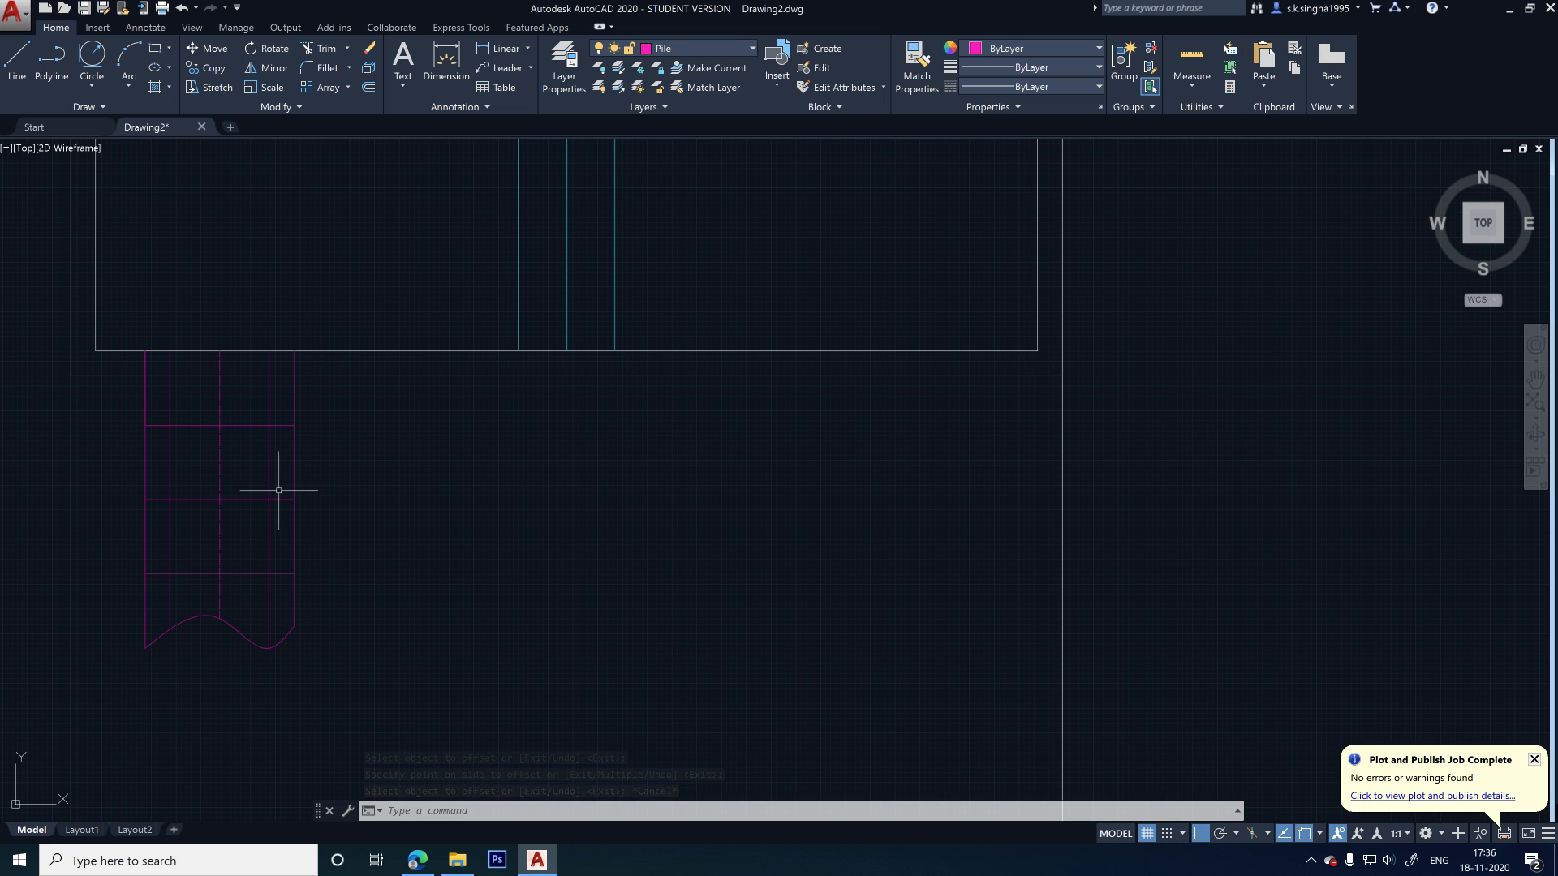
pyautogui.scroll(2, 141, 472)
pyautogui.scroll(2, 180, 424)
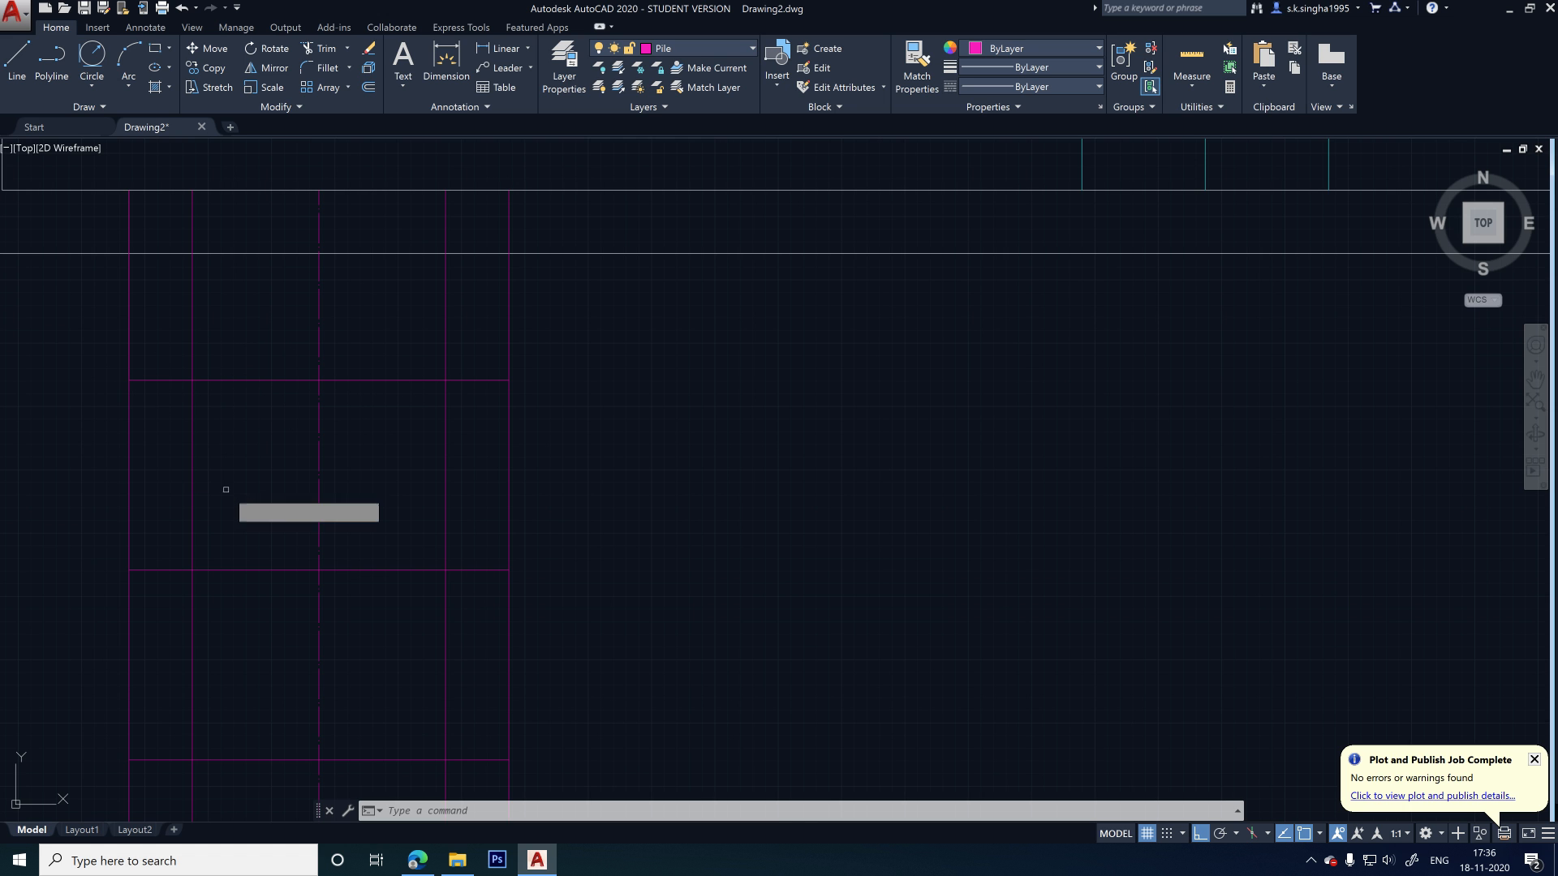
pyautogui.press('Return')
pyautogui.scroll(-4, 188, 389)
pyautogui.moveTo(176, 362); pyautogui.dragTo(172, 544)
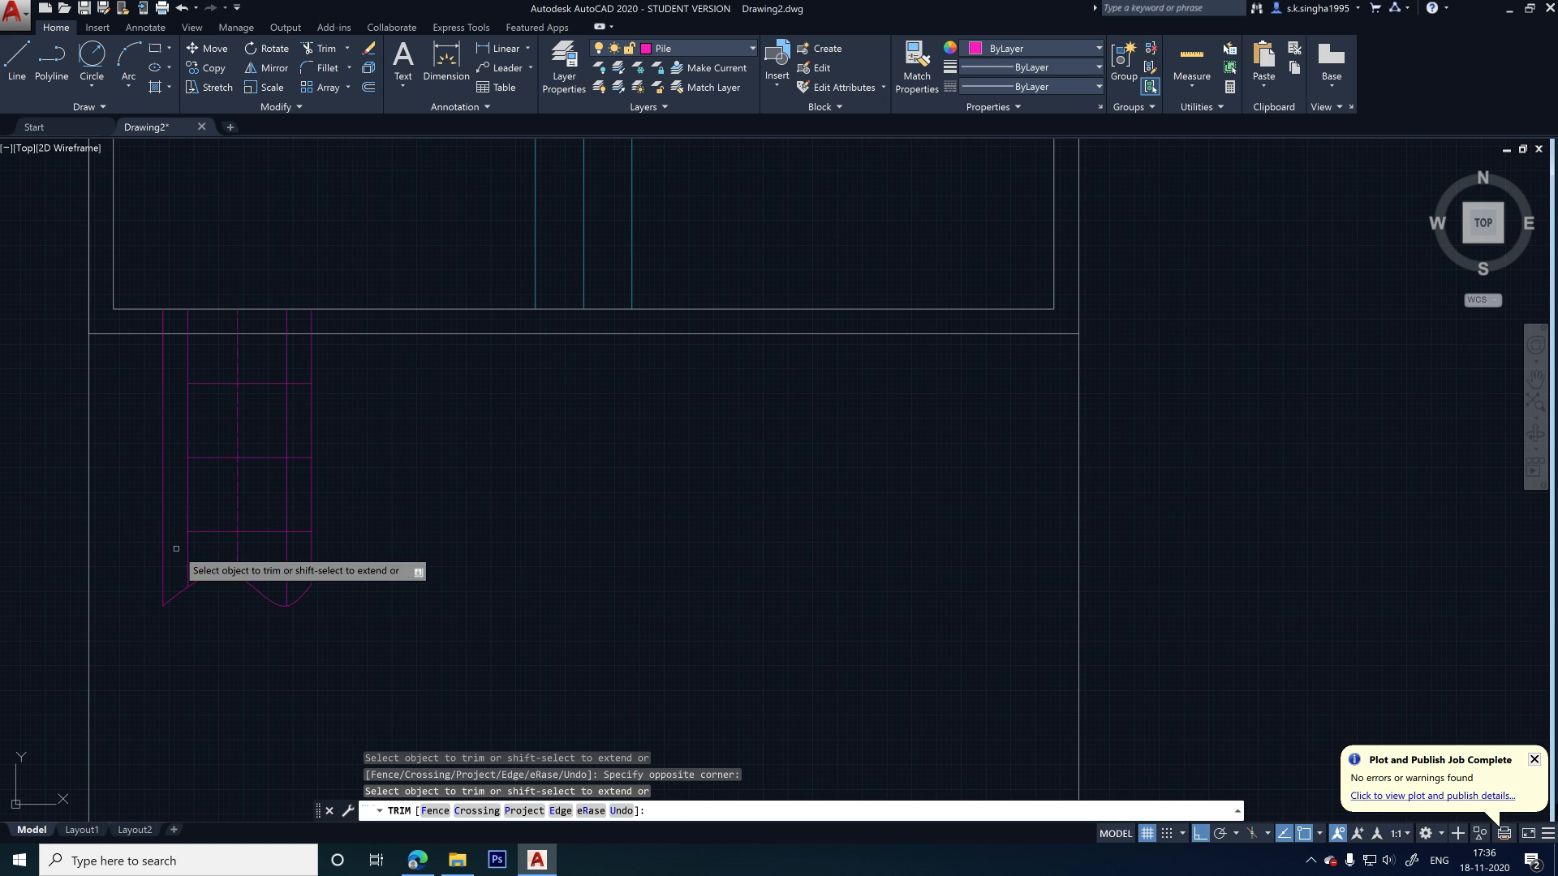
pyautogui.moveTo(302, 366); pyautogui.dragTo(300, 544)
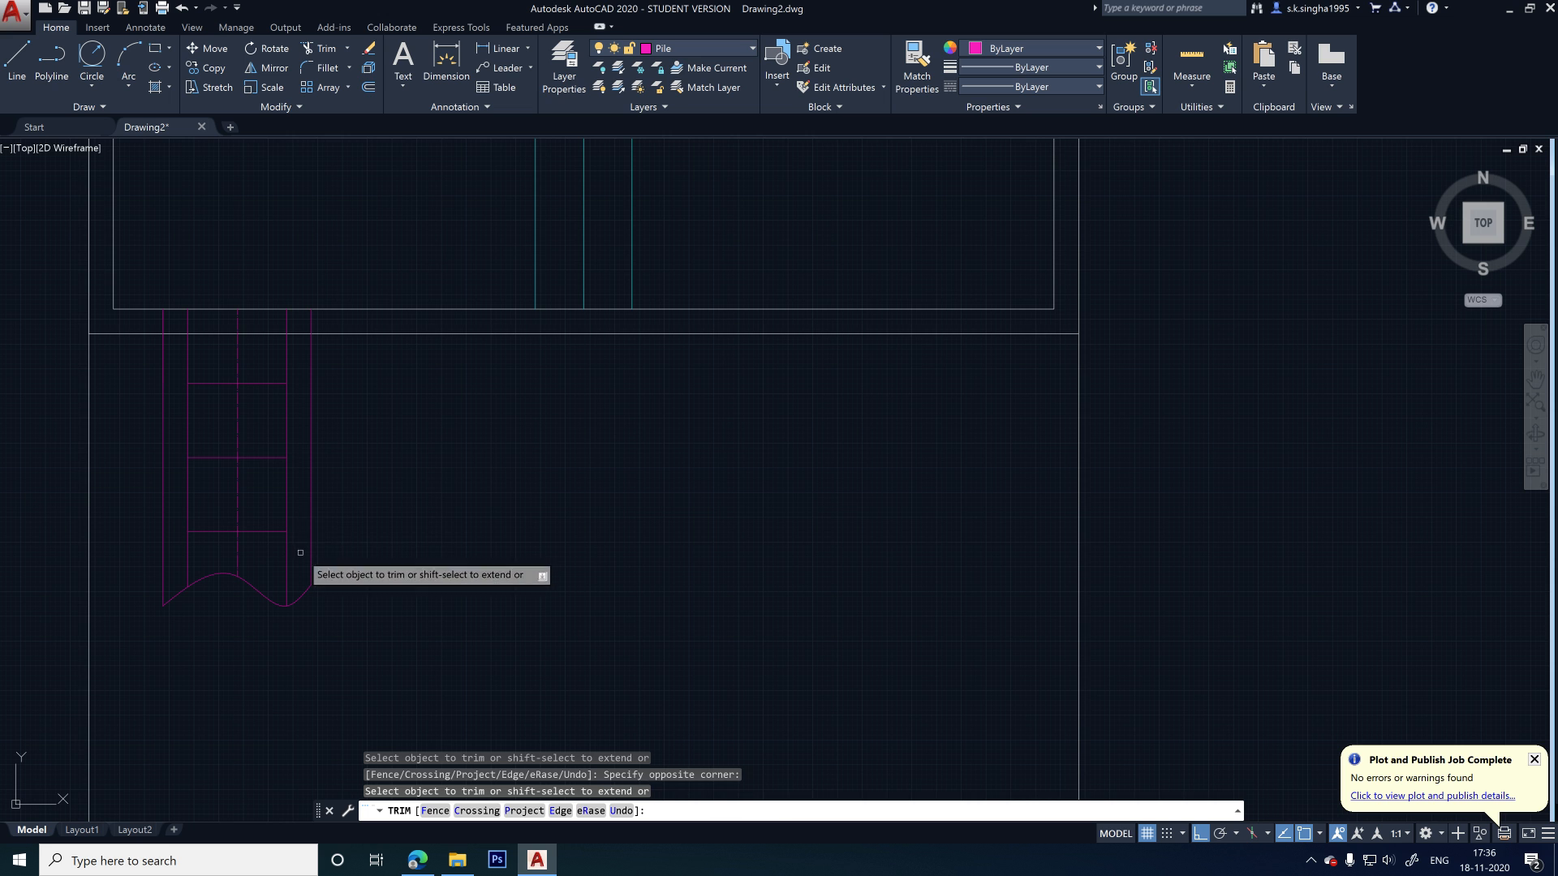
pyautogui.press('Escape')
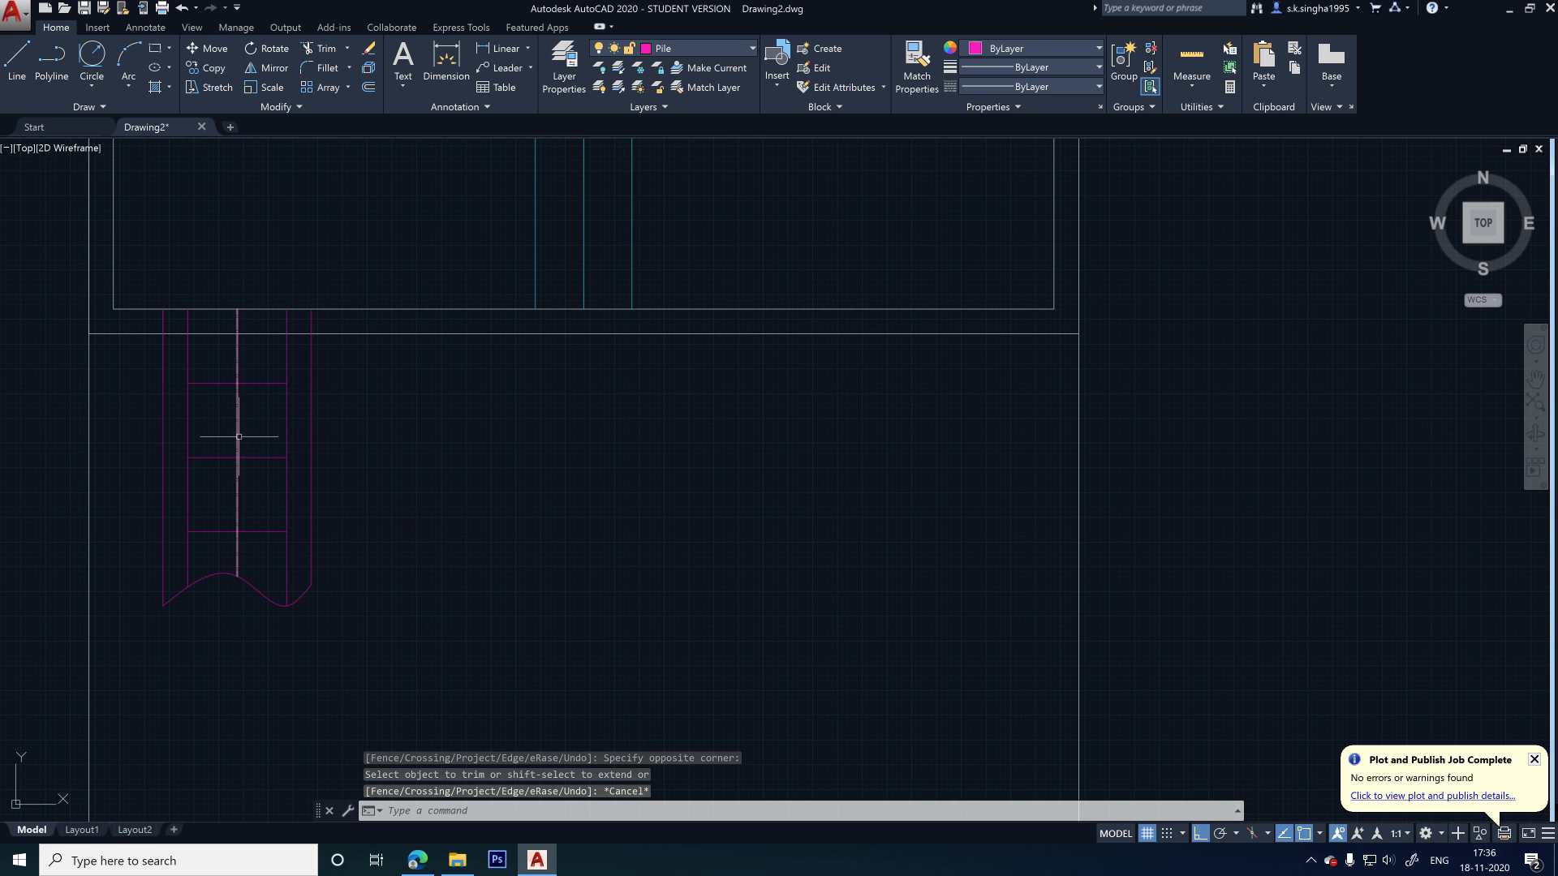
# - Mirror the complete left pile with its ties and break line about the column's centre line, keeping the originals
pyautogui.moveTo(197, 444)
pyautogui.mouseDown(button='middle')
pyautogui.moveTo(176, 711)
pyautogui.moveTo(195, 537)
pyautogui.mouseUp(button='middle')
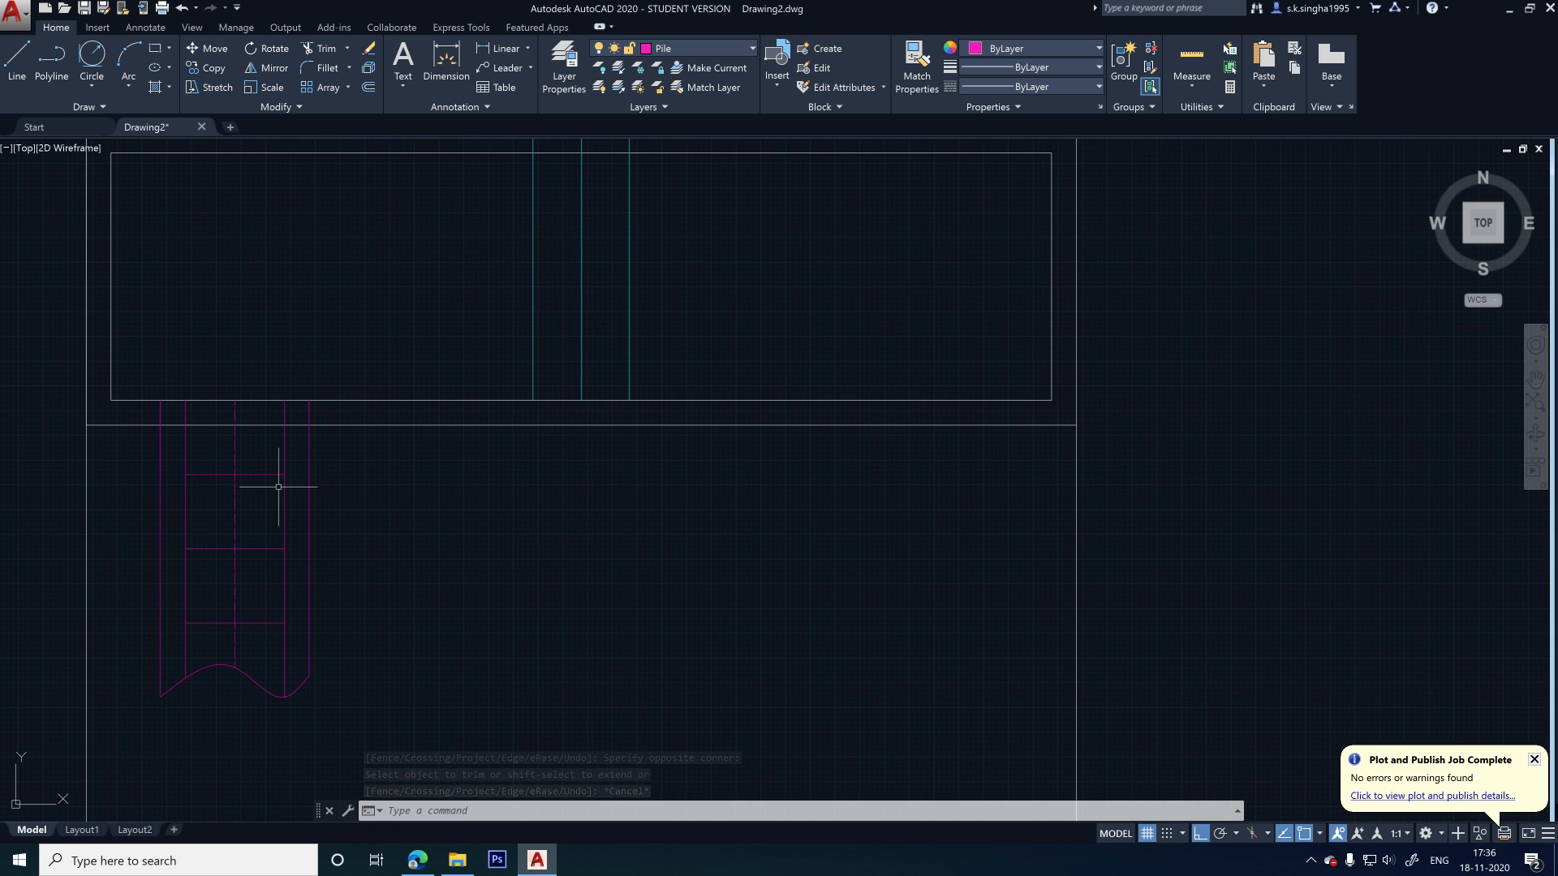
pyautogui.click(385, 443)
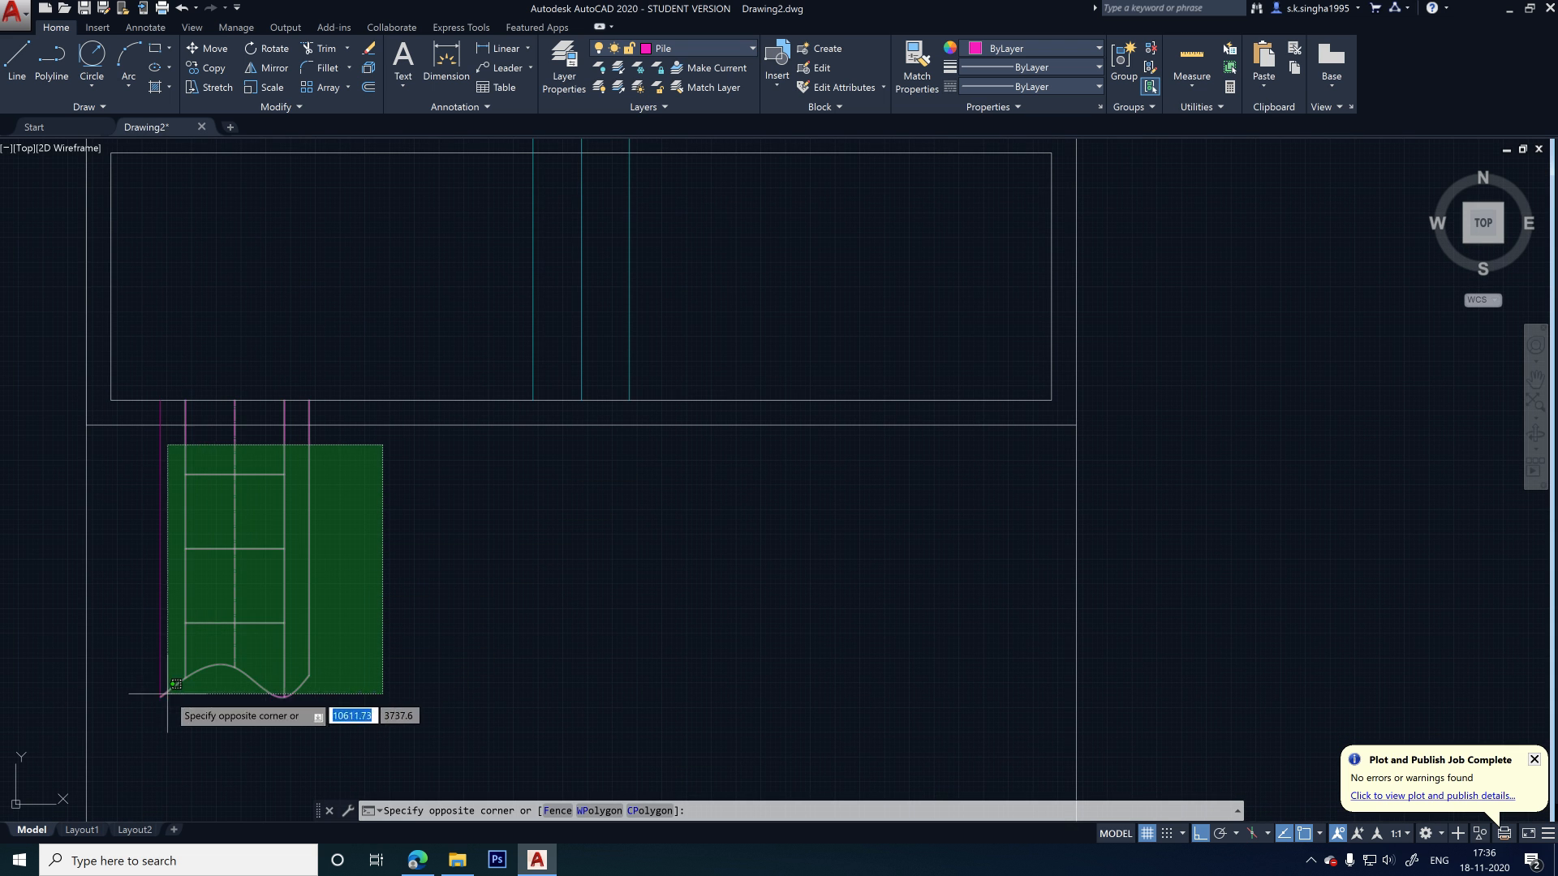
pyautogui.click(139, 696)
pyautogui.write('m')
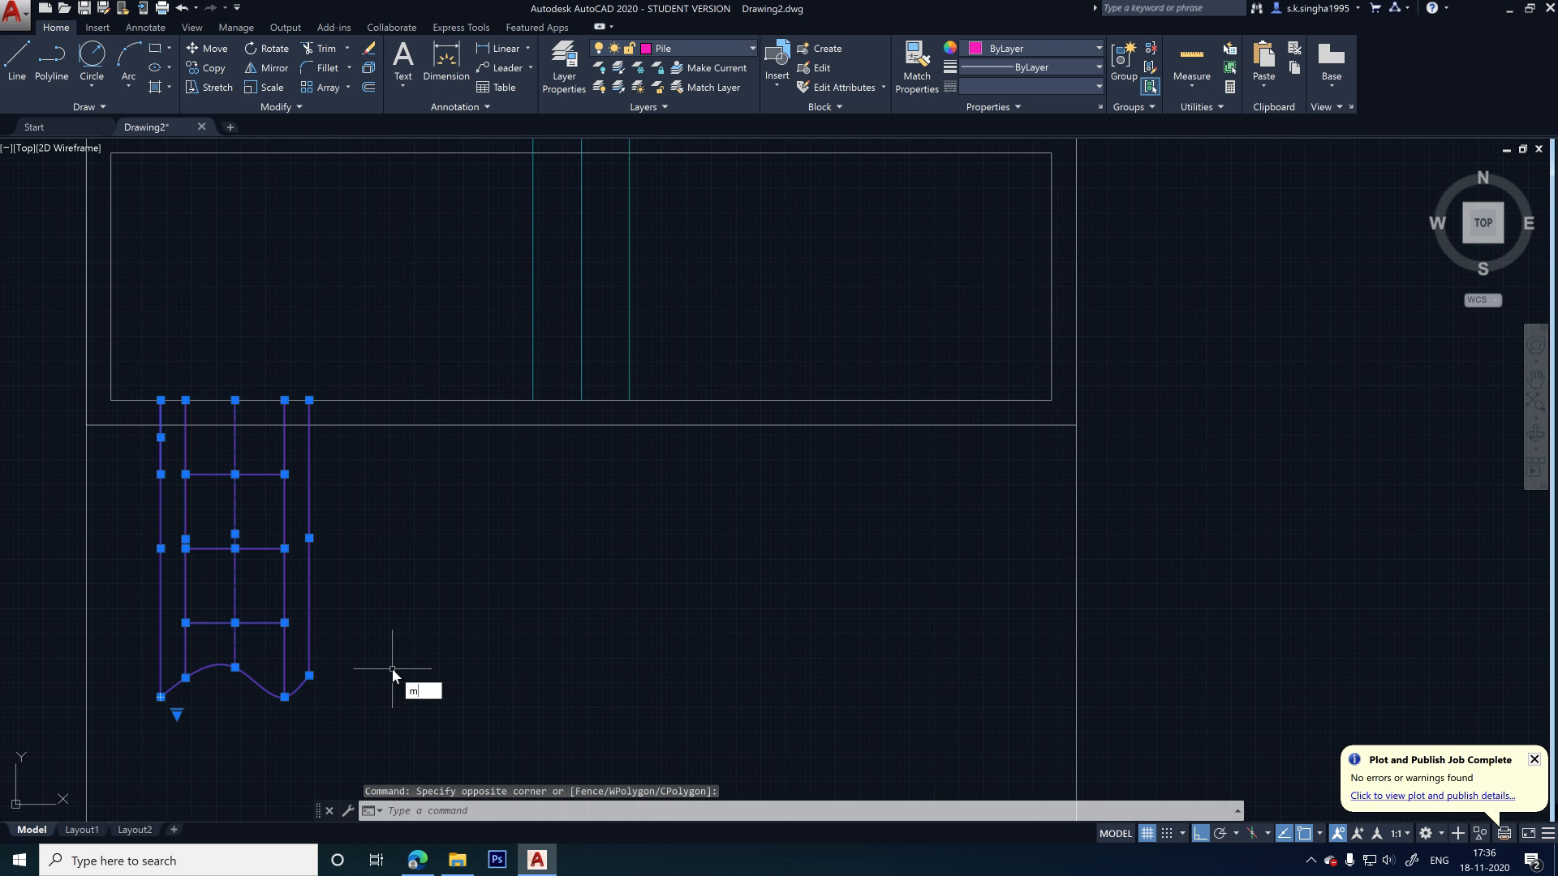
pyautogui.write('i')
pyautogui.press('Return')
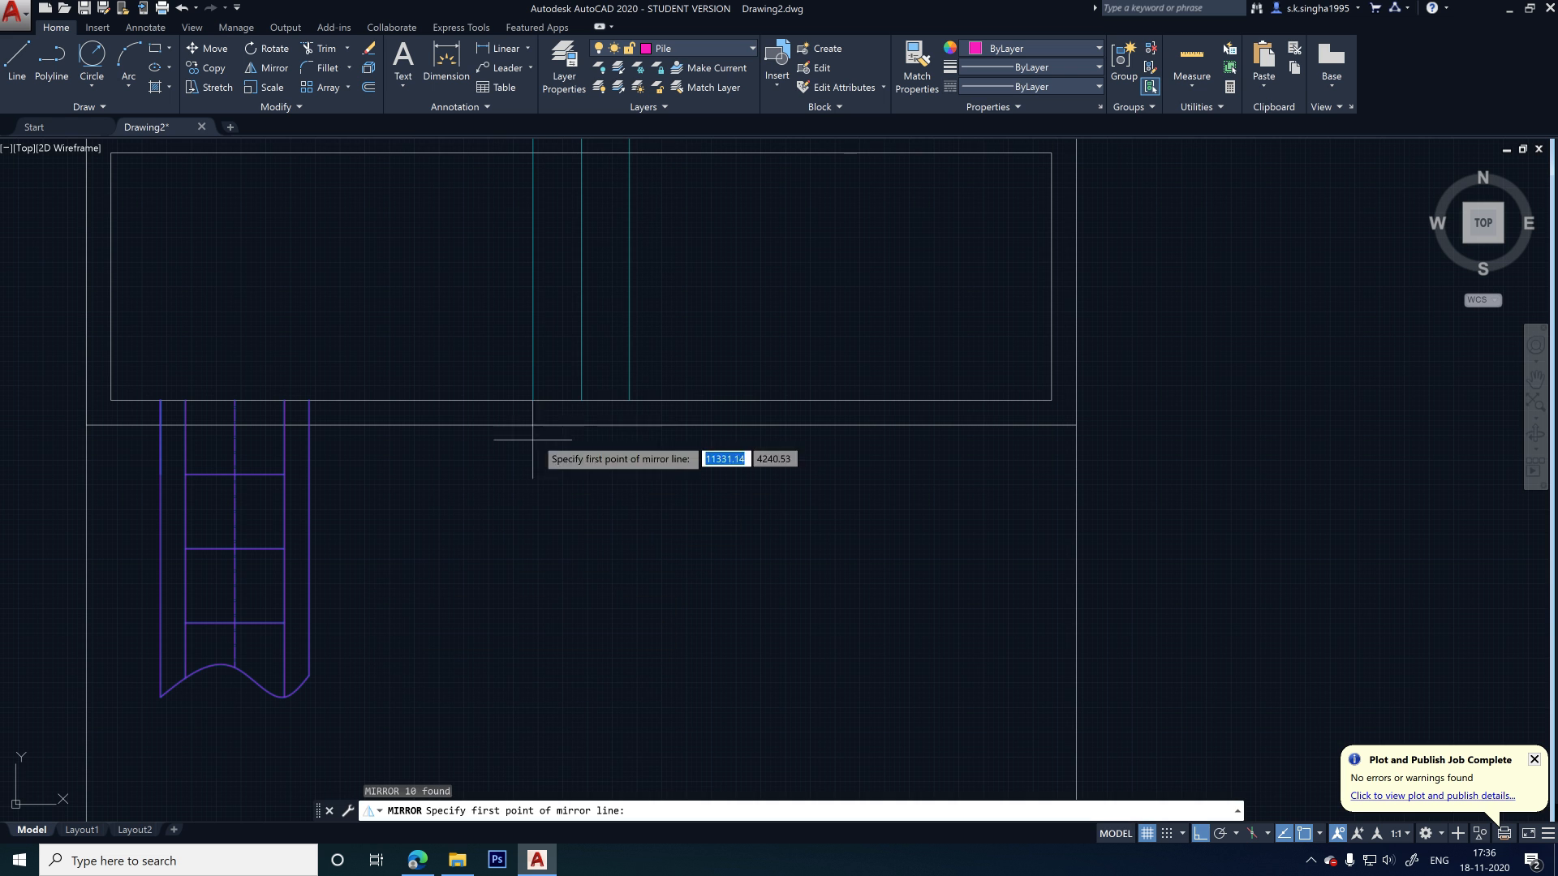
pyautogui.click(581, 400)
pyautogui.click(581, 309)
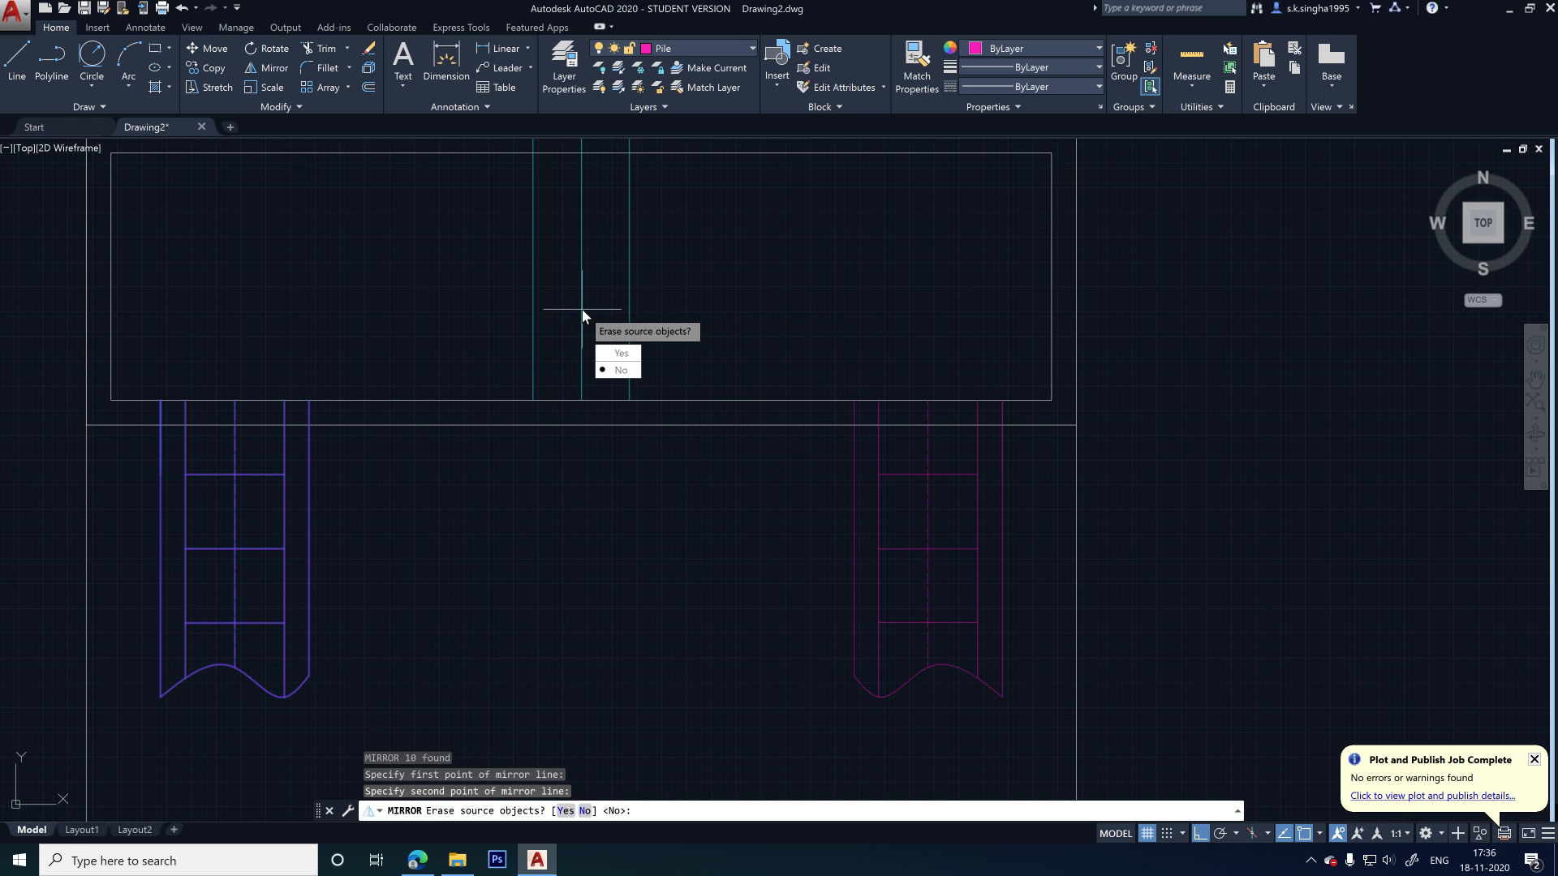
pyautogui.press('Return')
# - Examine the cap bars, column bars and section line in the plan, and the column bars' lower ends in the cross-section
pyautogui.scroll(-5, 574, 308)
pyautogui.moveTo(482, 354); pyautogui.dragTo(443, 411, button='middle')
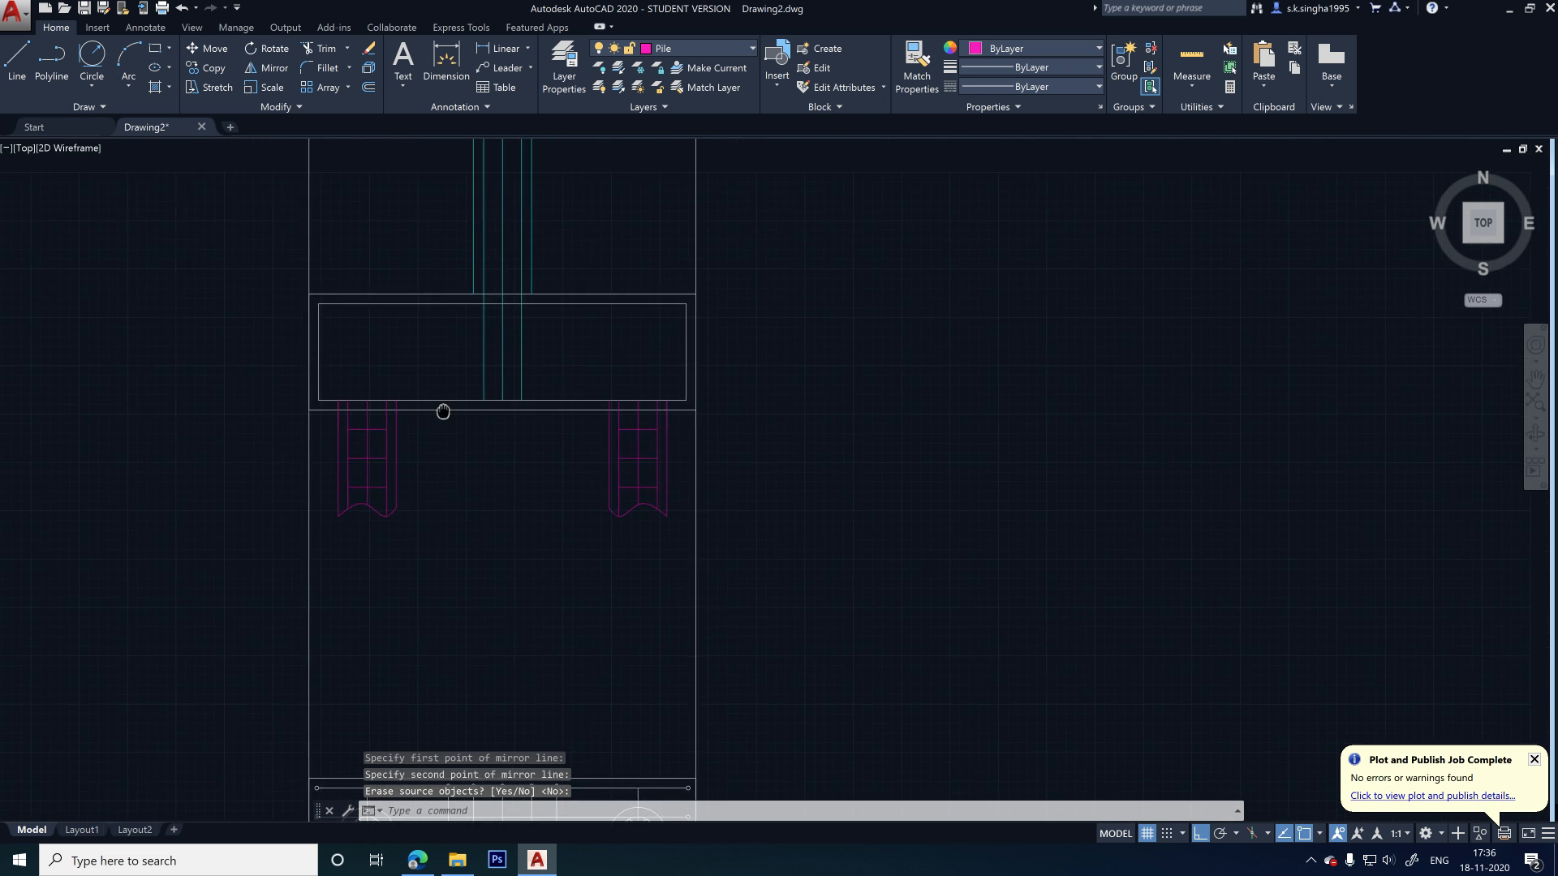
pyautogui.scroll(-6, 426, 325)
pyautogui.scroll(2, 452, 485)
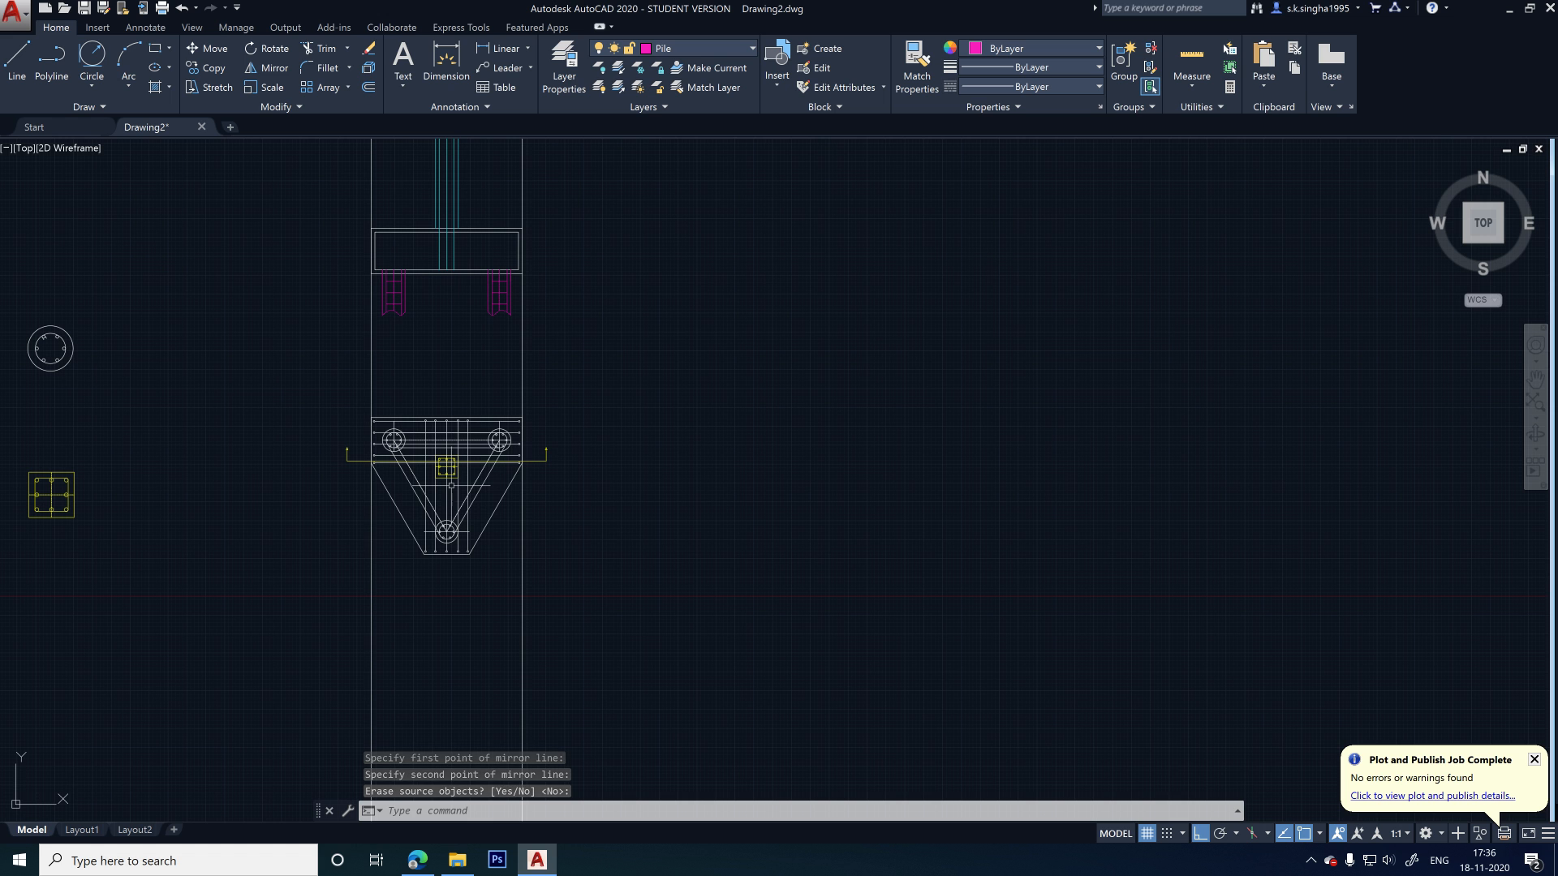
pyautogui.scroll(-2, 451, 485)
pyautogui.scroll(8, 572, 454)
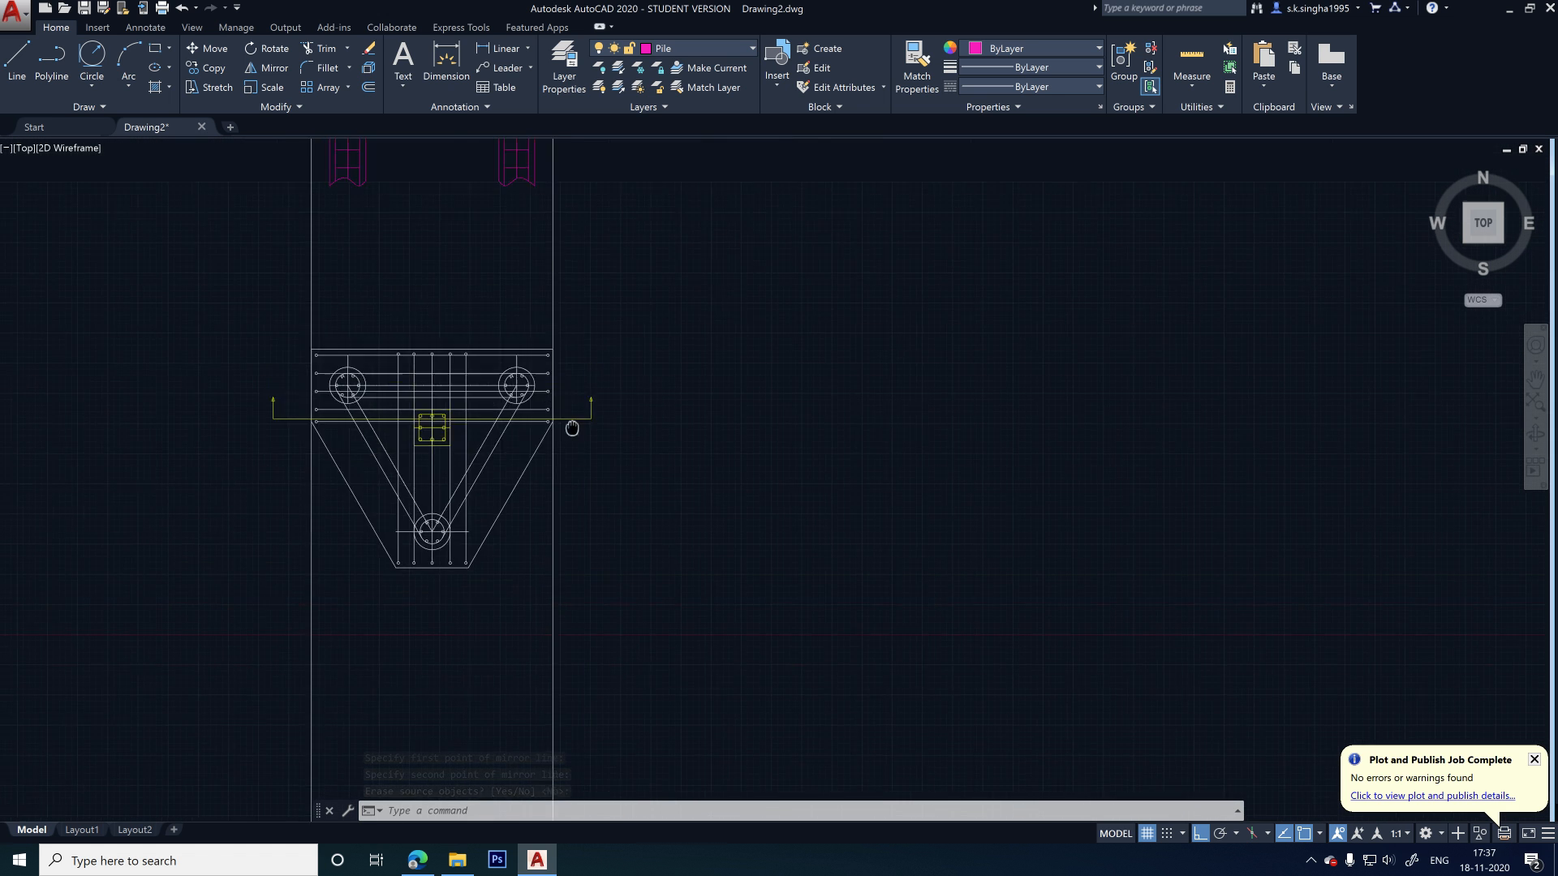
pyautogui.moveTo(640, 429); pyautogui.dragTo(915, 460, button='middle')
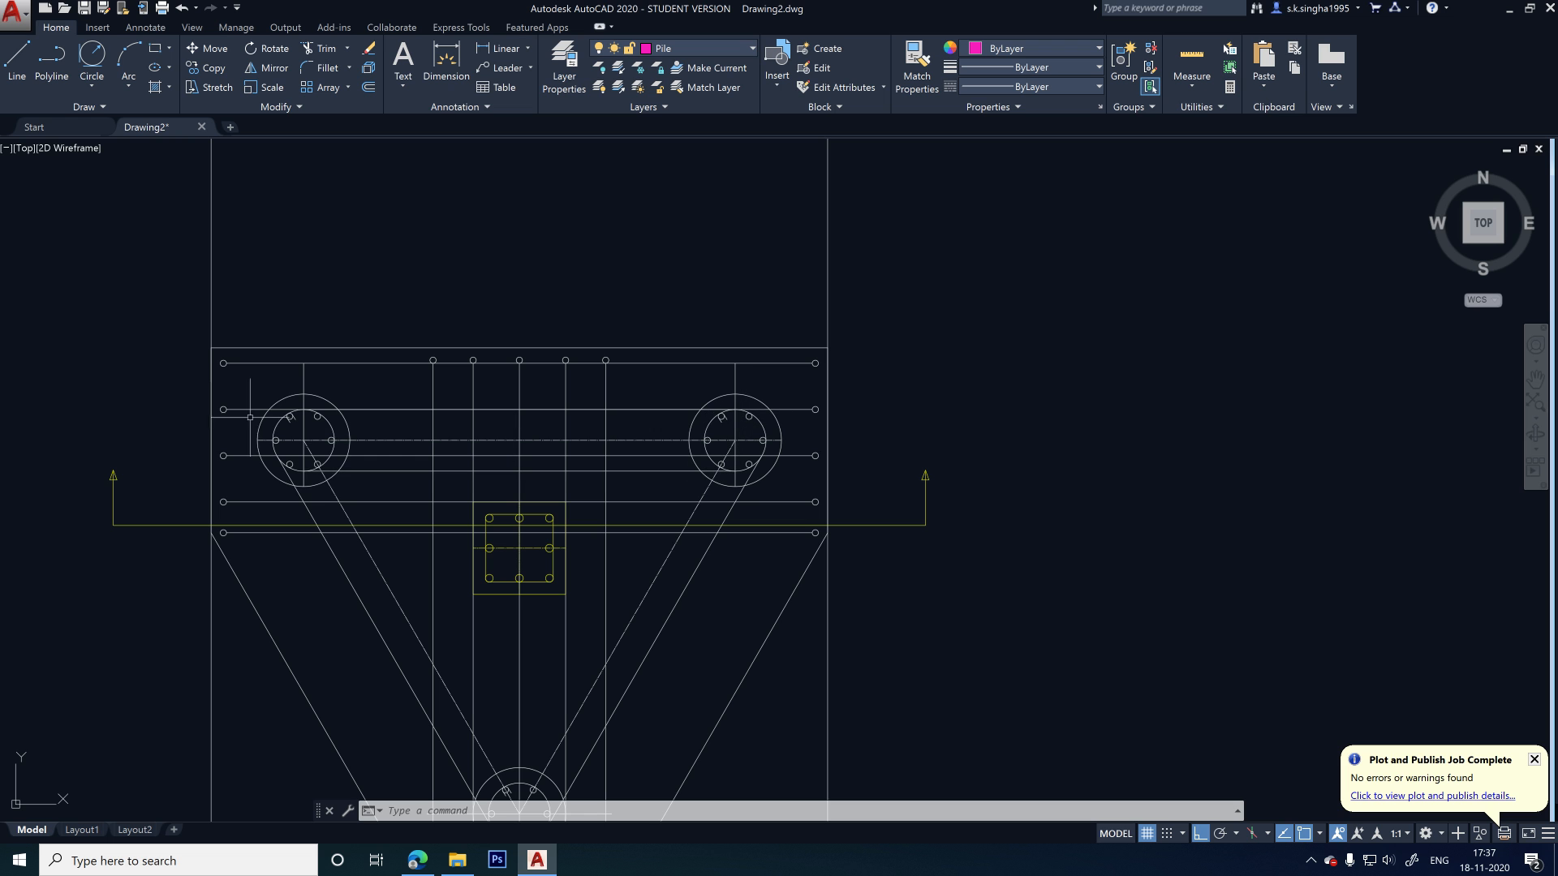
pyautogui.scroll(-1, 447, 562)
pyautogui.moveTo(482, 438); pyautogui.dragTo(467, 401, button='middle')
pyautogui.scroll(2, 446, 632)
pyautogui.scroll(1, 476, 557)
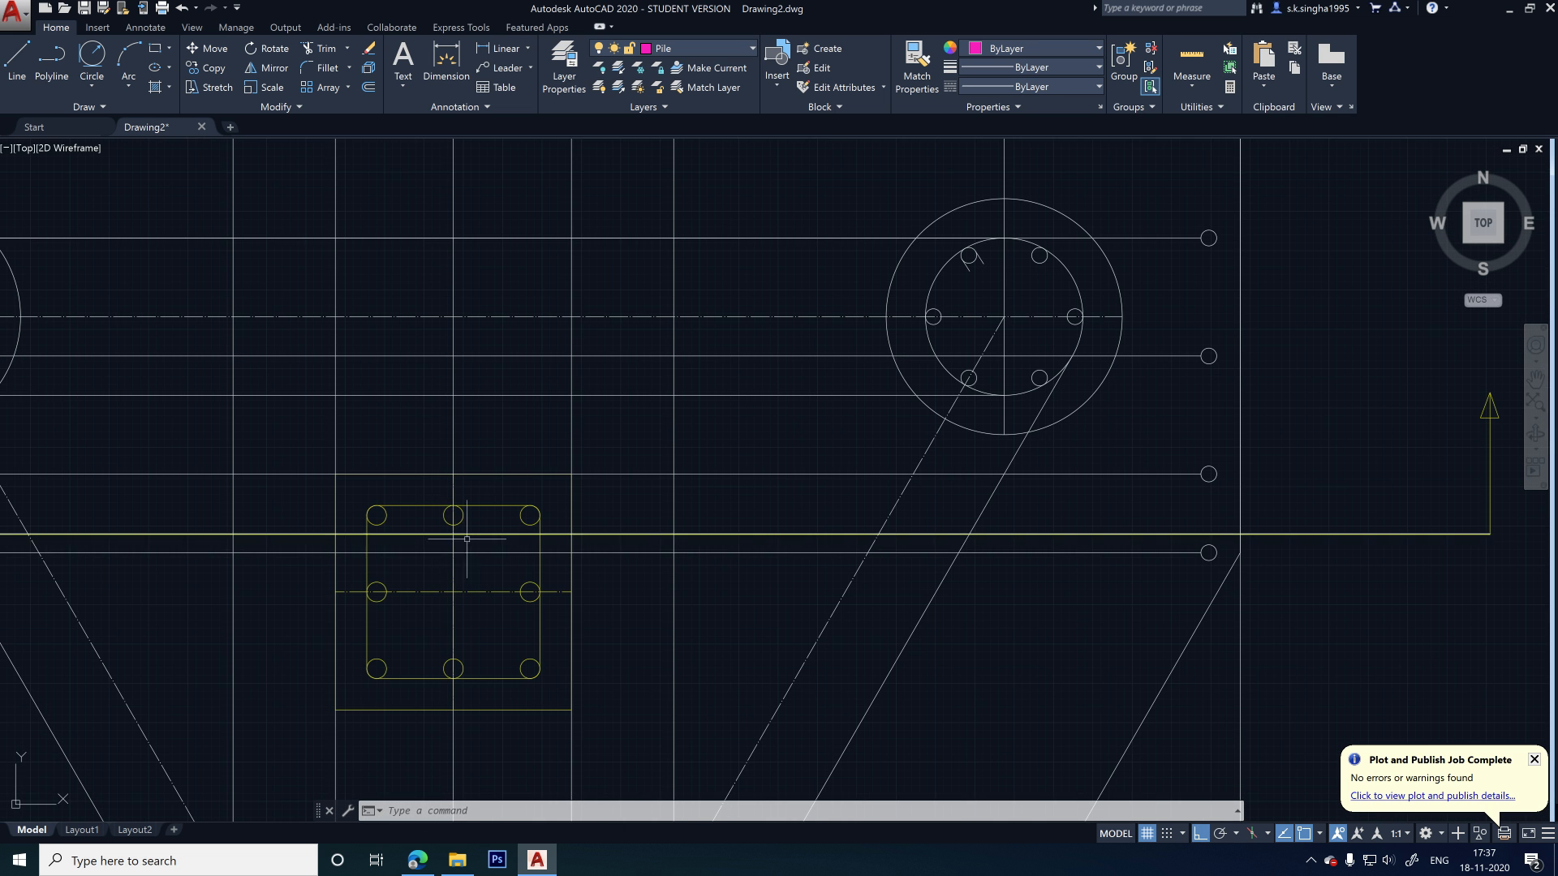
pyautogui.scroll(1, 431, 529)
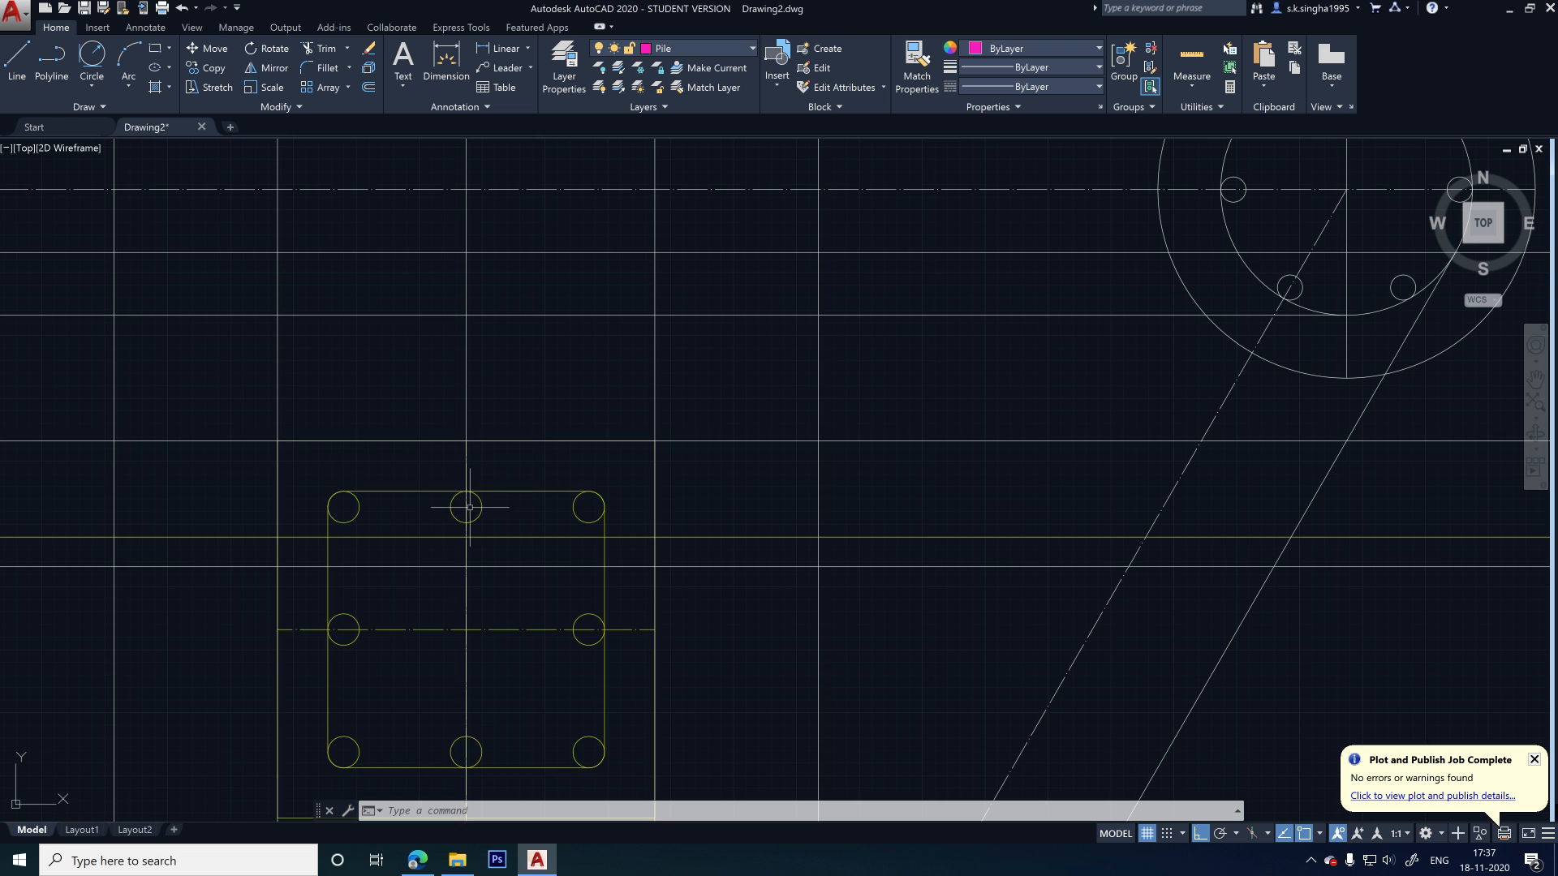
pyautogui.scroll(-2, 501, 482)
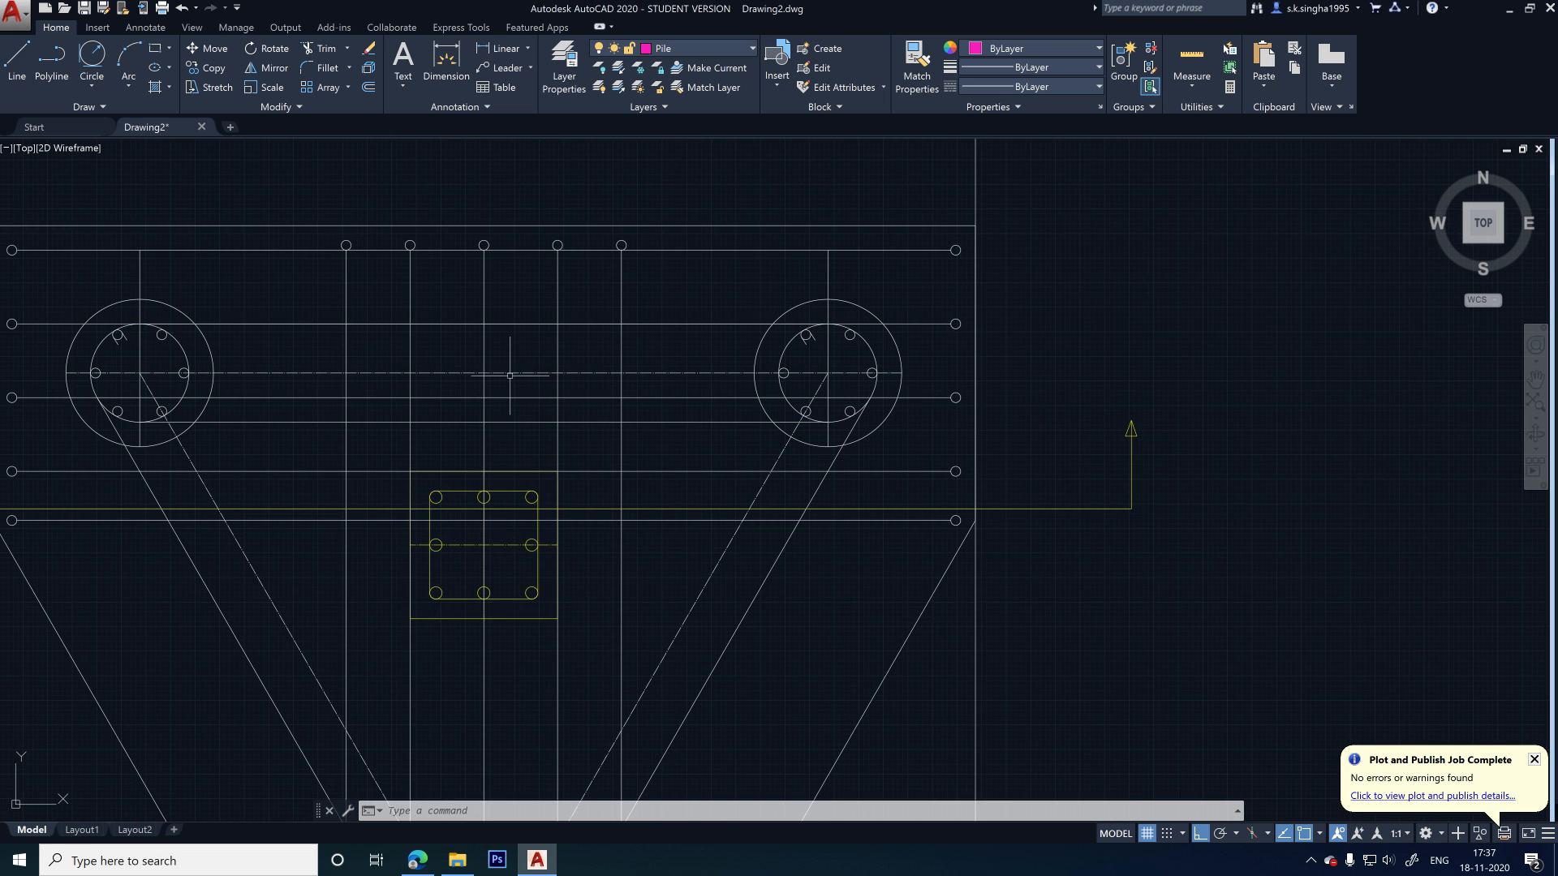
pyautogui.moveTo(532, 251); pyautogui.dragTo(540, 834, button='middle')
pyautogui.scroll(-2, 534, 680)
pyautogui.scroll(4, 540, 414)
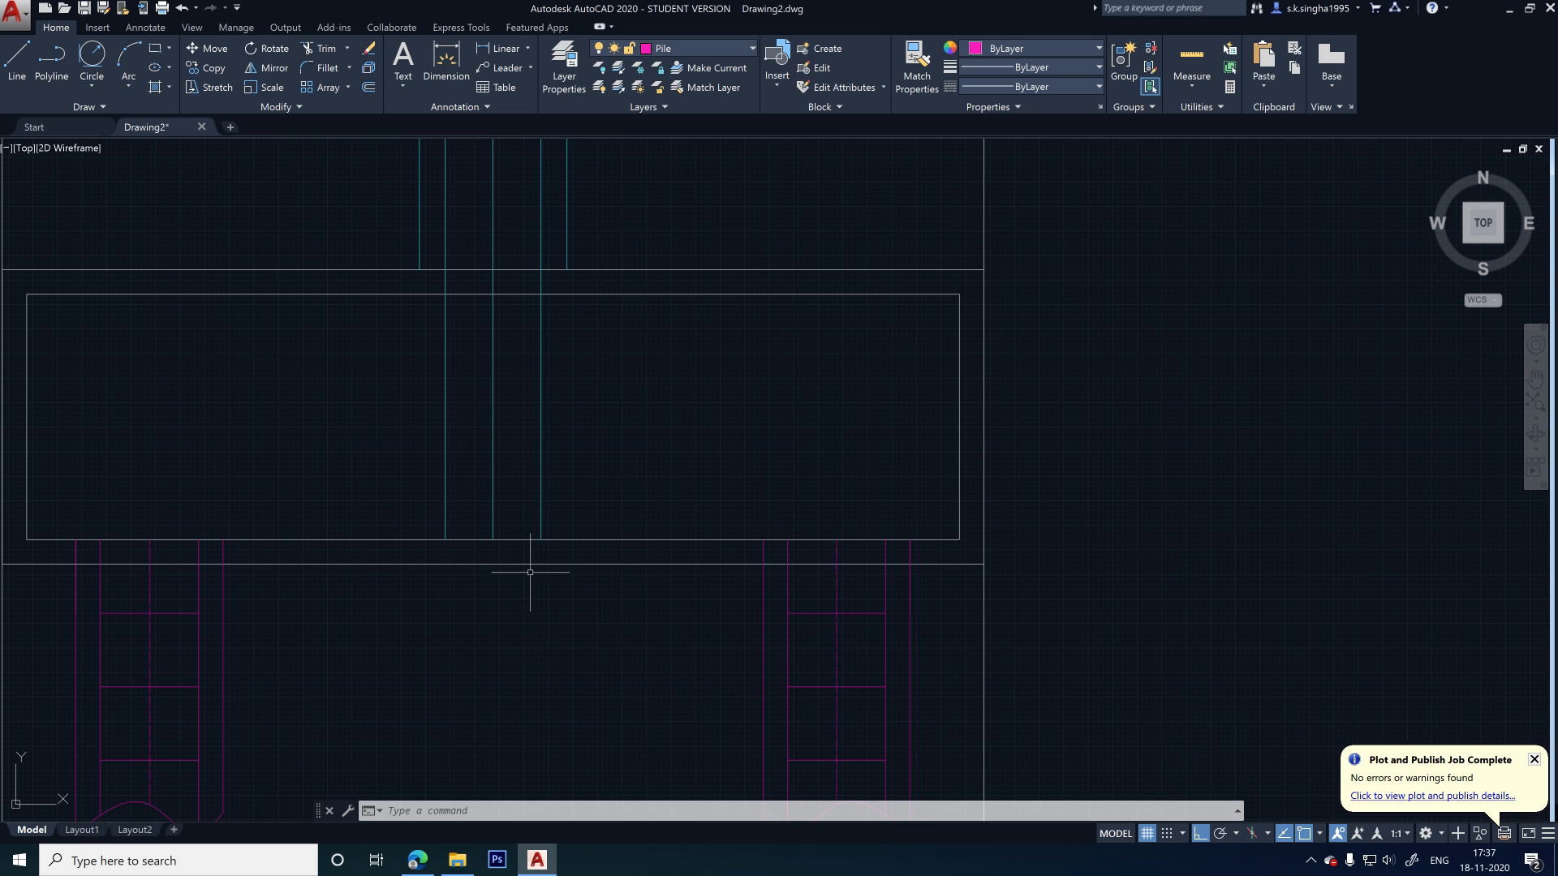
pyautogui.scroll(2, 528, 566)
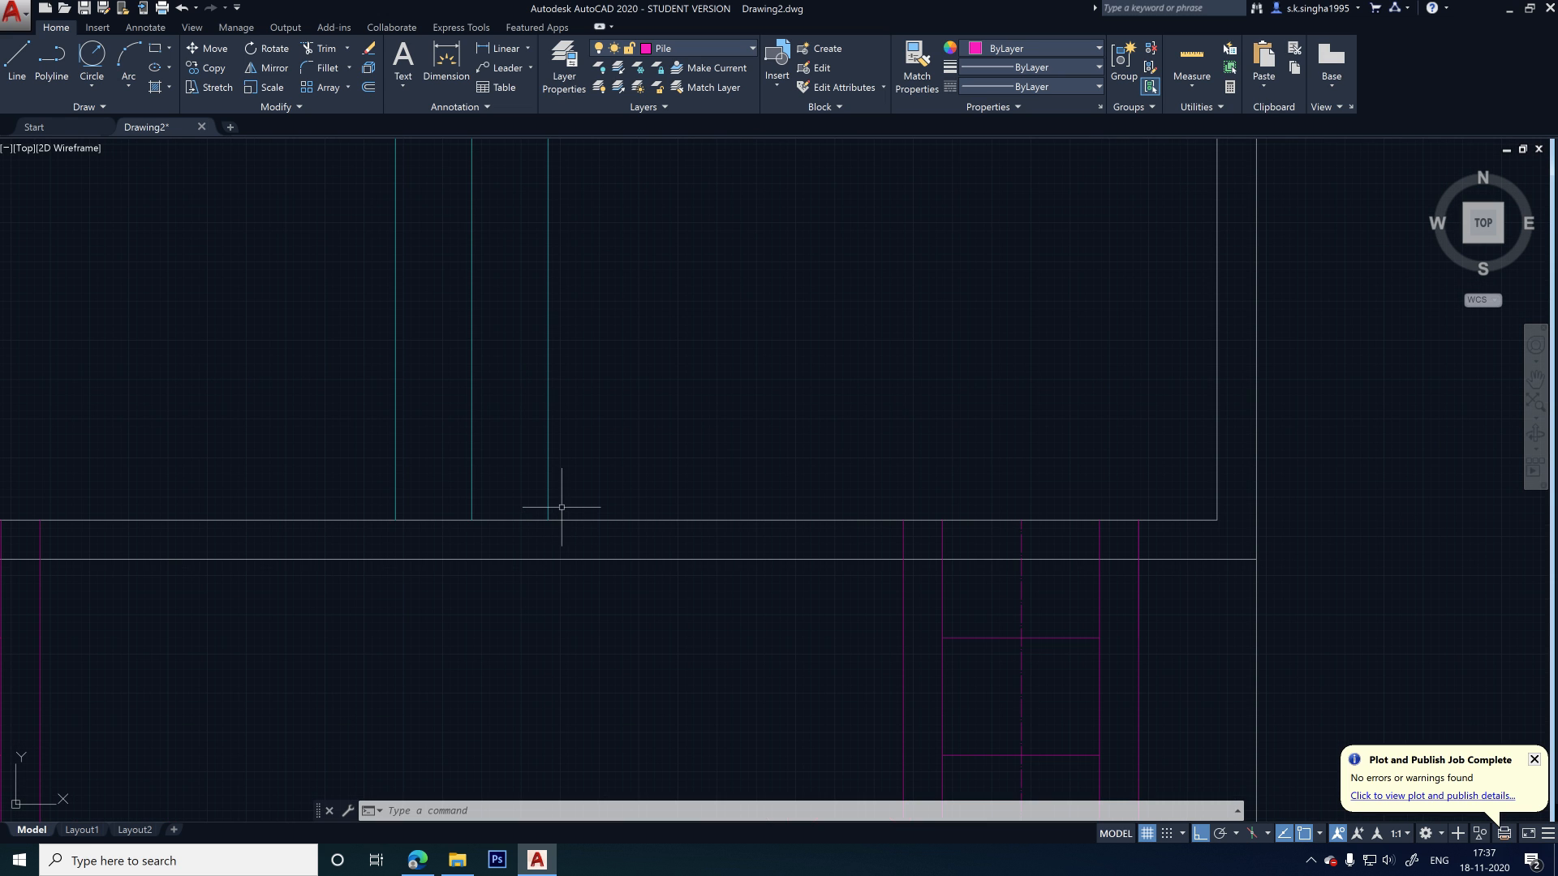
# - Draw a circle of radius 10 tangent to the left and bottom bar lines at the cap section's lower-left inner corner
pyautogui.scroll(-3, 553, 519)
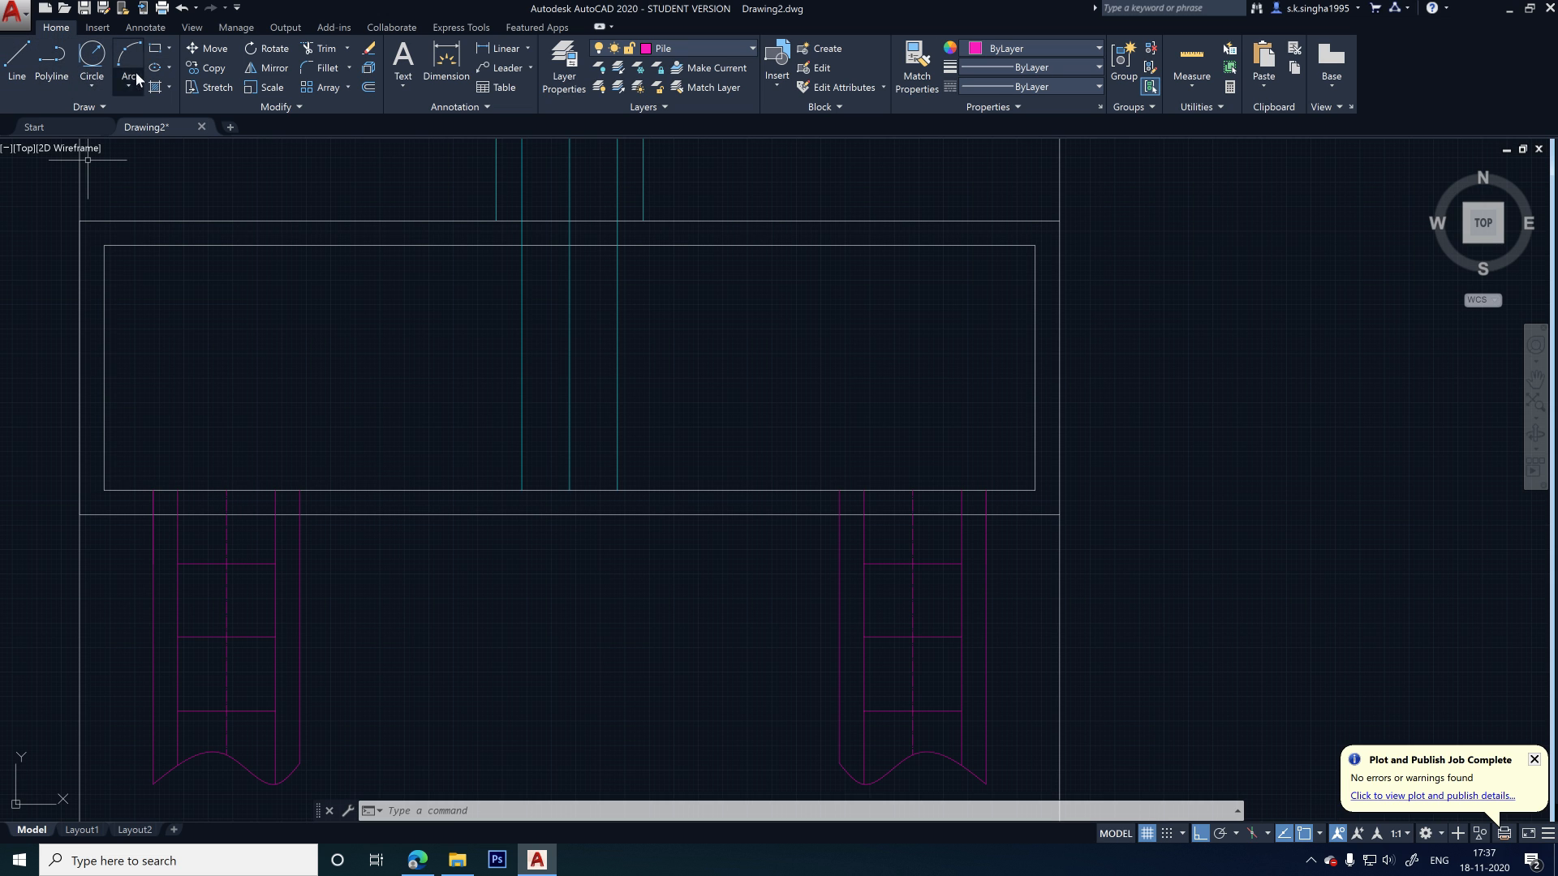
pyautogui.click(95, 90)
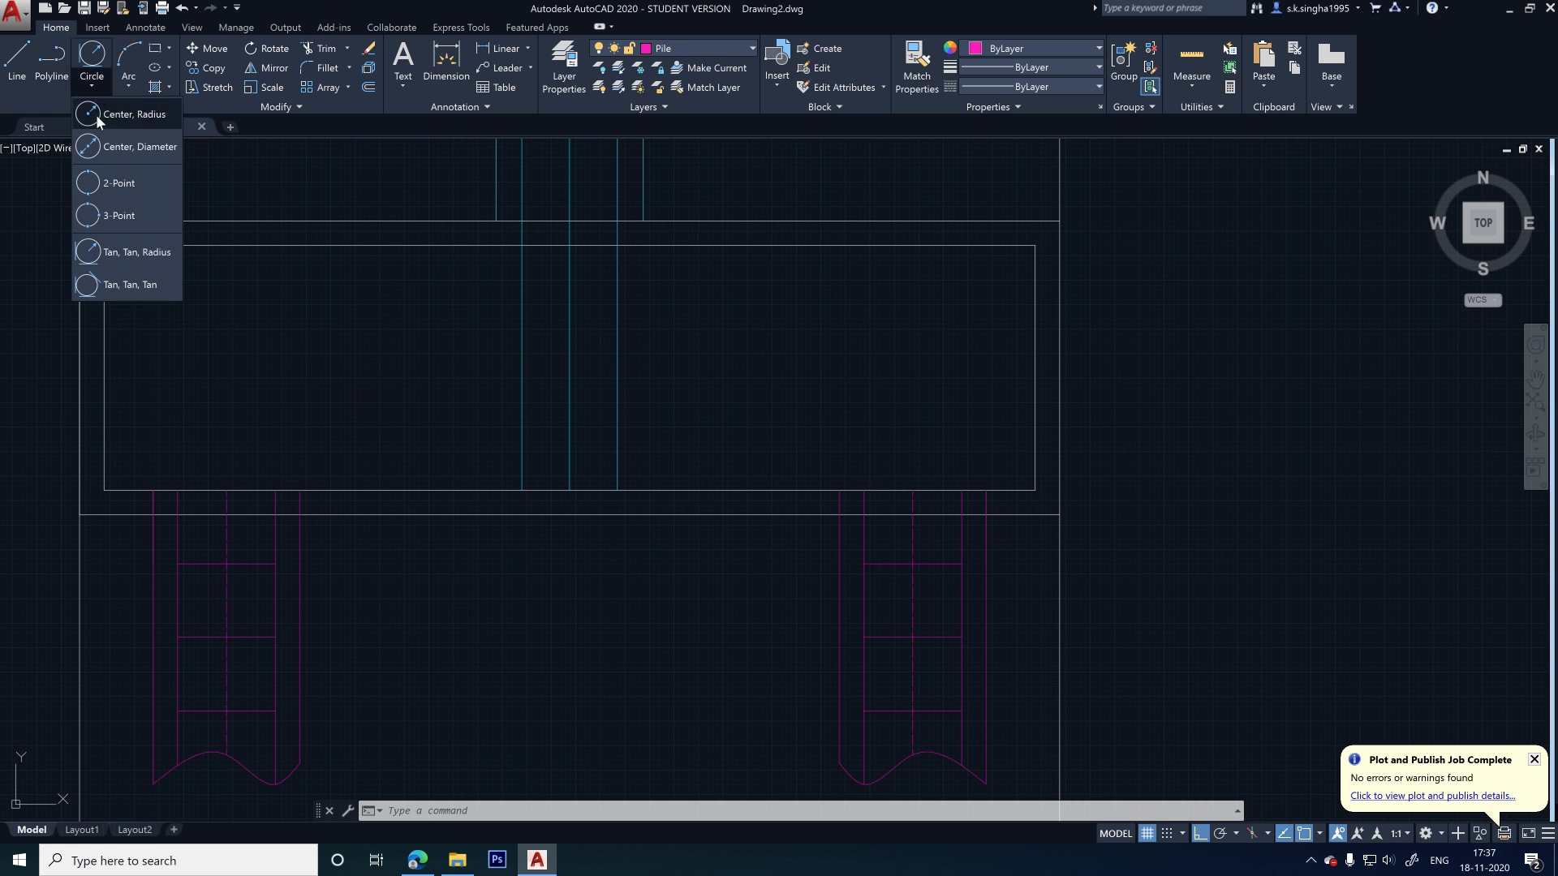
pyautogui.click(144, 256)
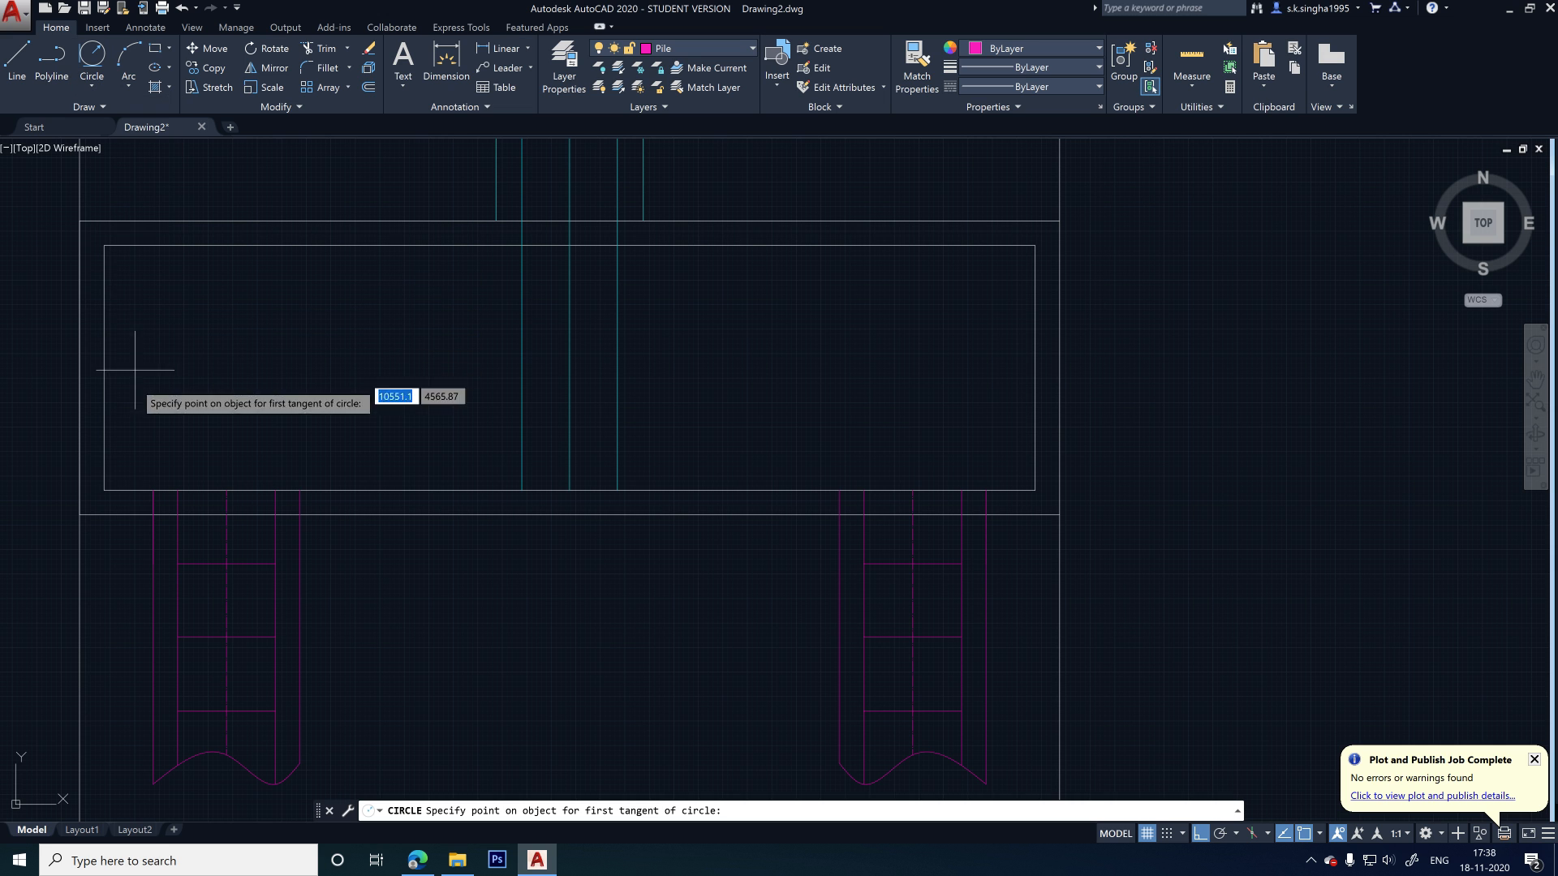
pyautogui.click(120, 488)
pyautogui.click(122, 488)
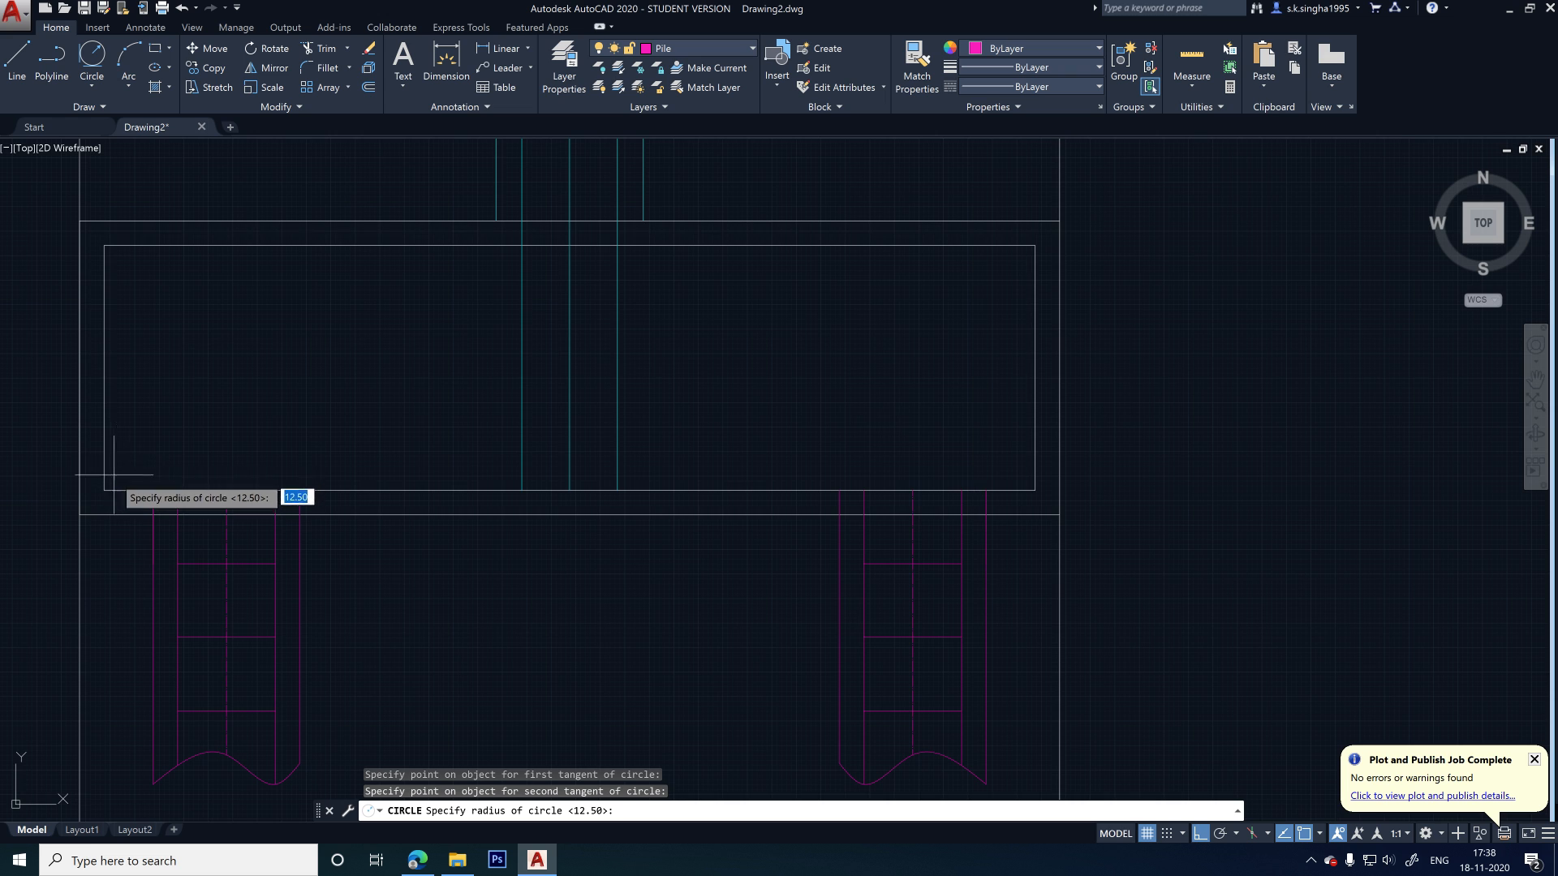
pyautogui.scroll(3, 113, 479)
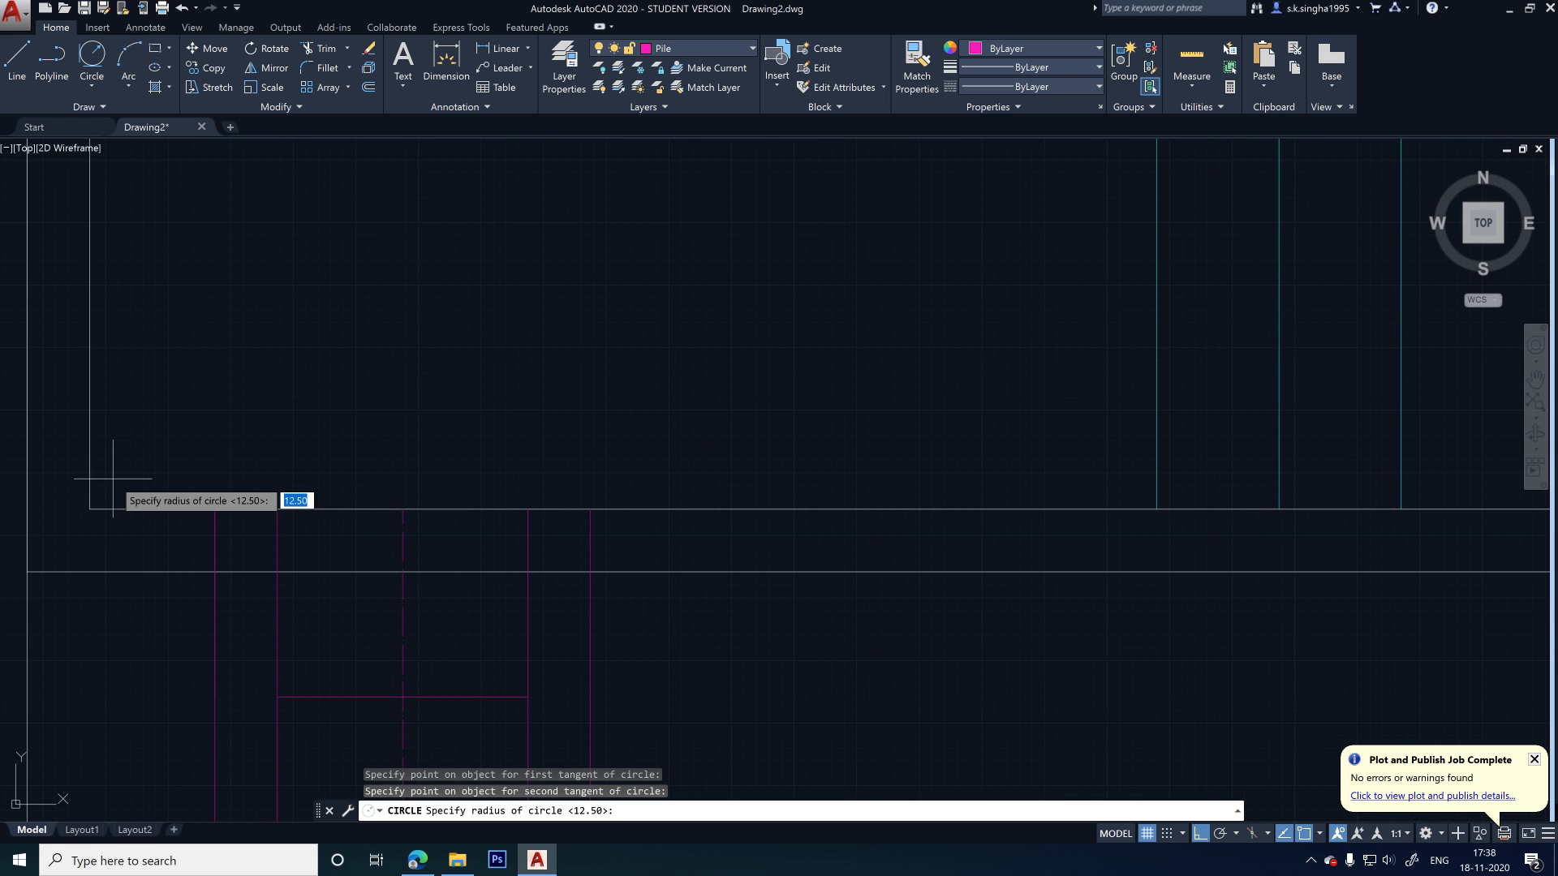
pyautogui.write('10')
pyautogui.press('Return')
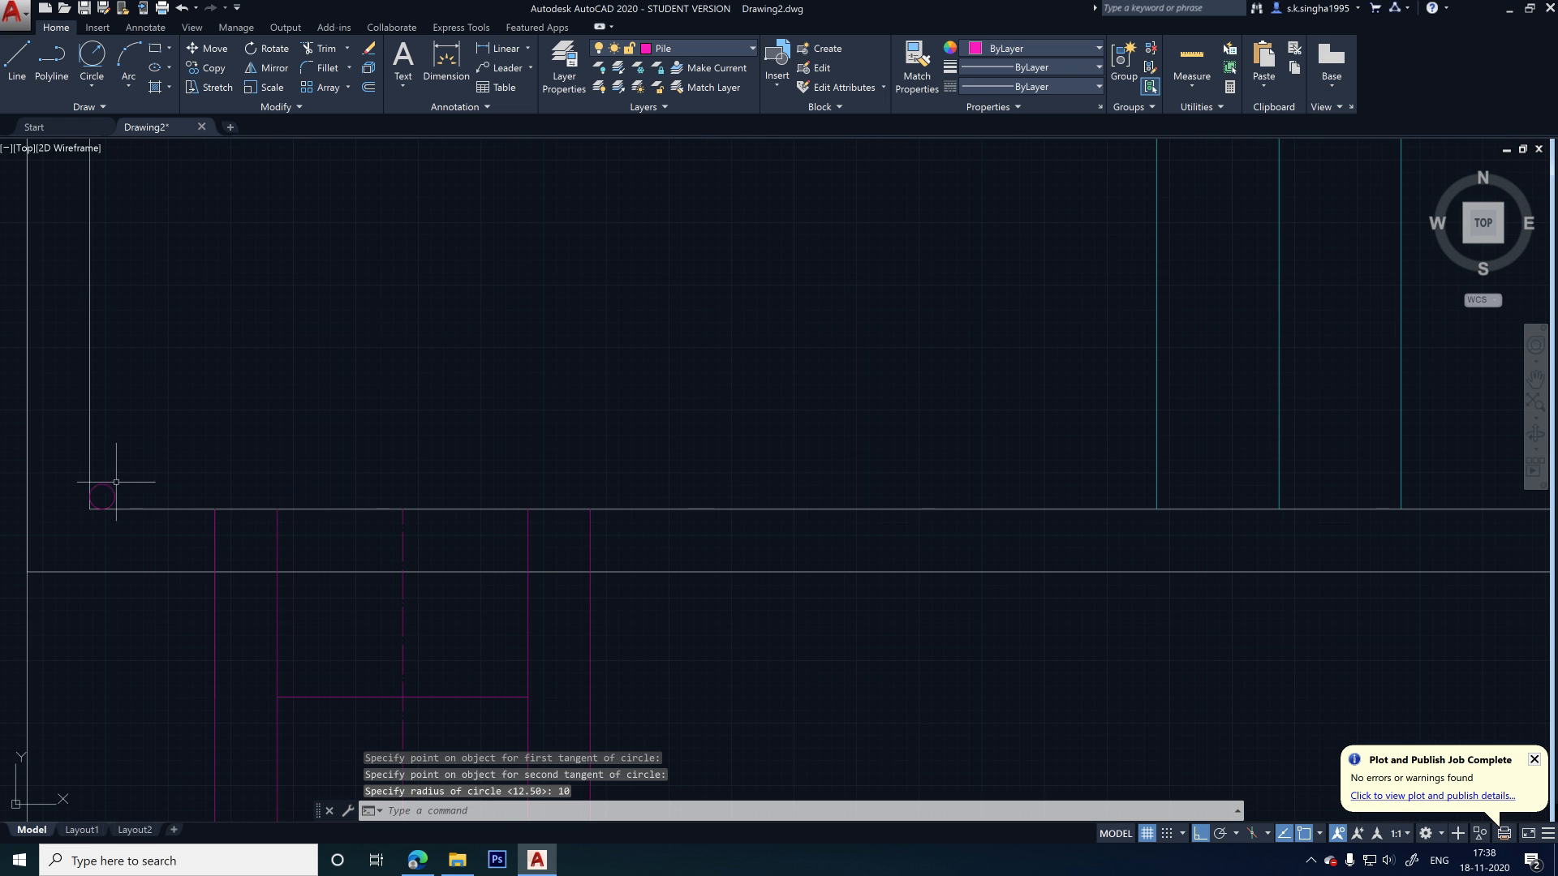
# - Trim the two bar-line ends that project past the circle at the lower-left inner corner
pyautogui.scroll(2, 114, 521)
pyautogui.scroll(6, 109, 485)
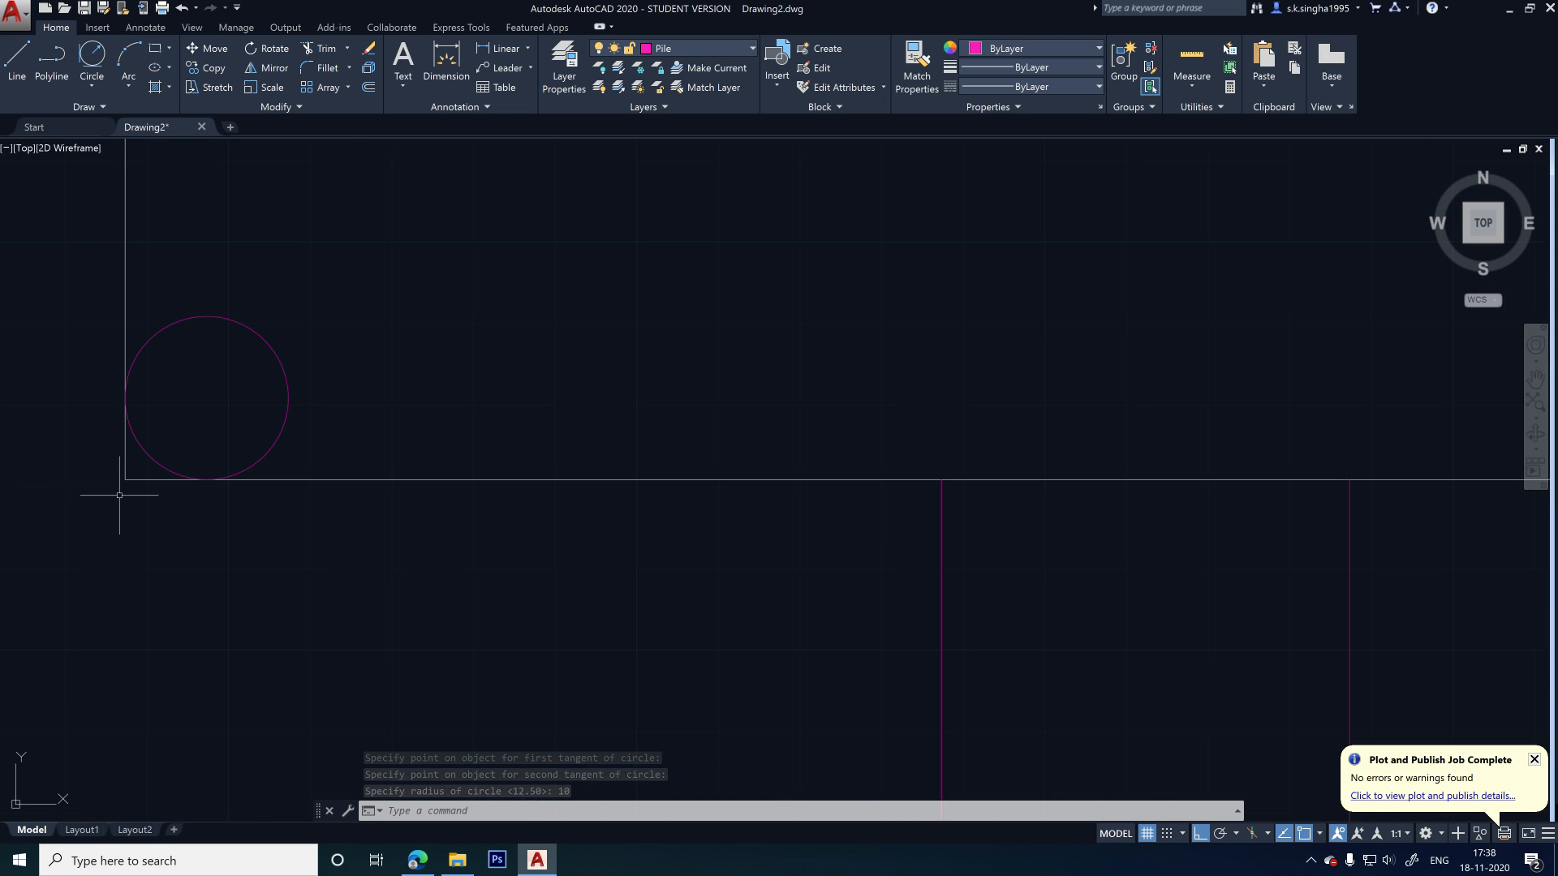
pyautogui.write('tr')
pyautogui.press('Return')
pyautogui.press('Return')
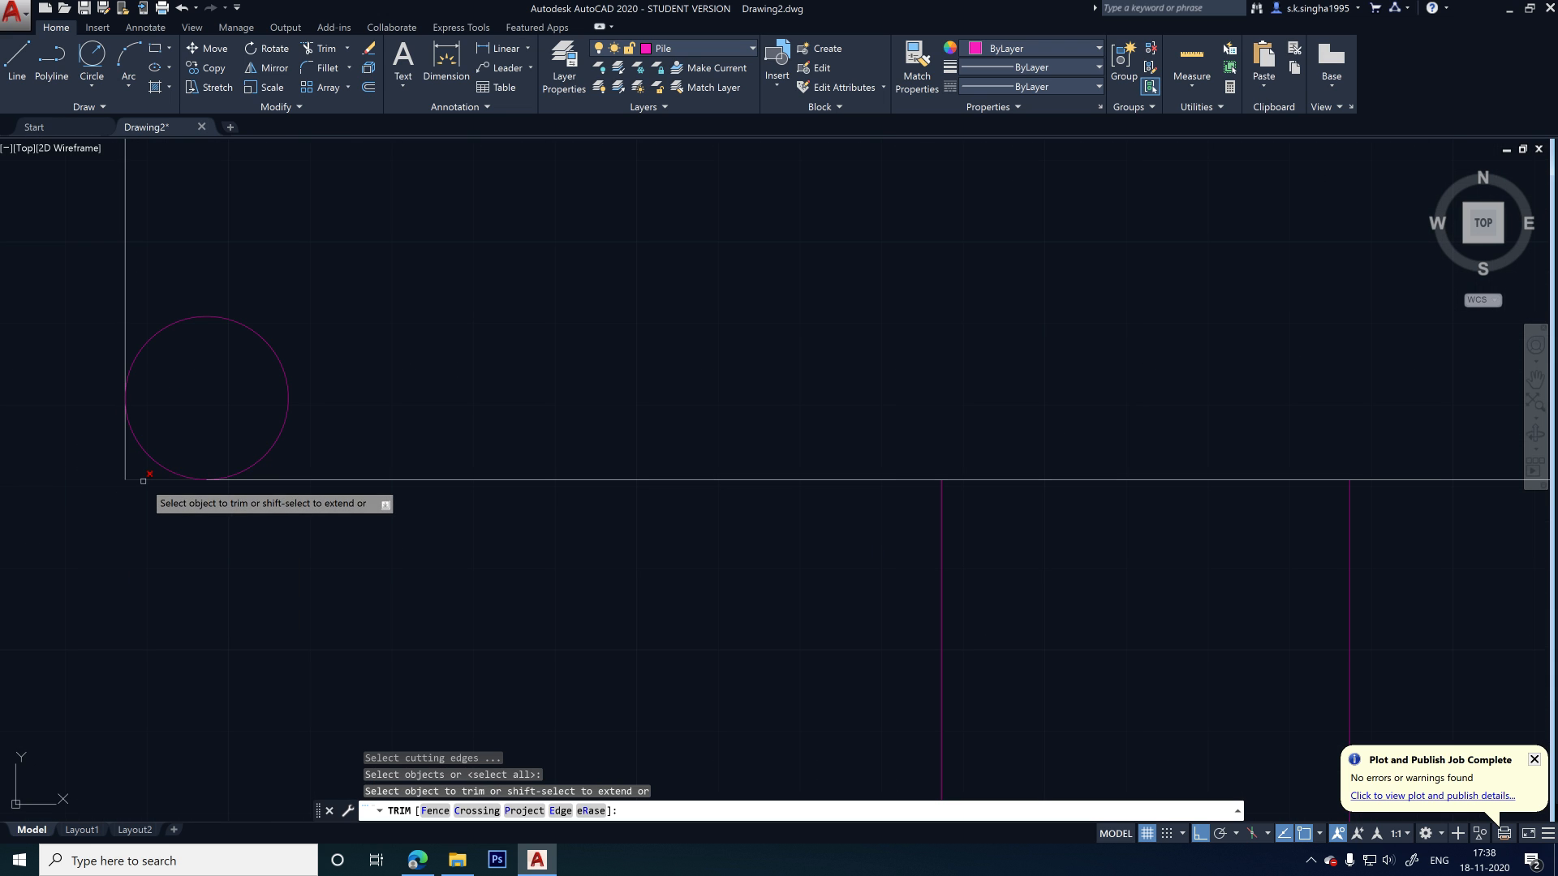
pyautogui.scroll(-8, 98, 485)
pyautogui.press('Escape')
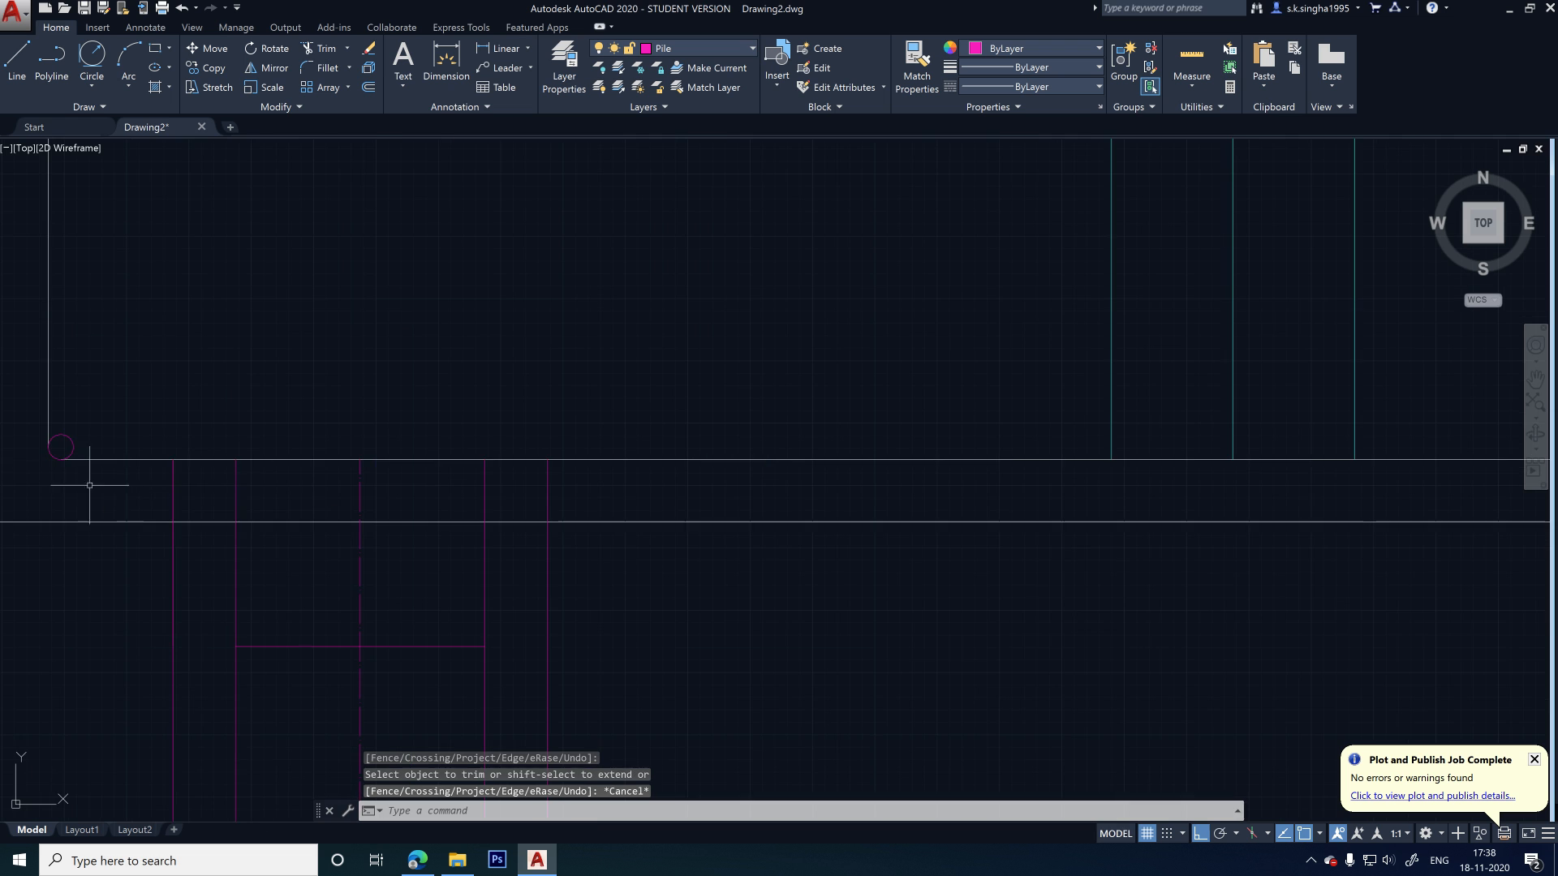
# - Create a path array of the corner circle along the cap section's bottom bar line
pyautogui.scroll(-2, 215, 457)
pyautogui.scroll(2, 165, 465)
pyautogui.scroll(-1, 126, 432)
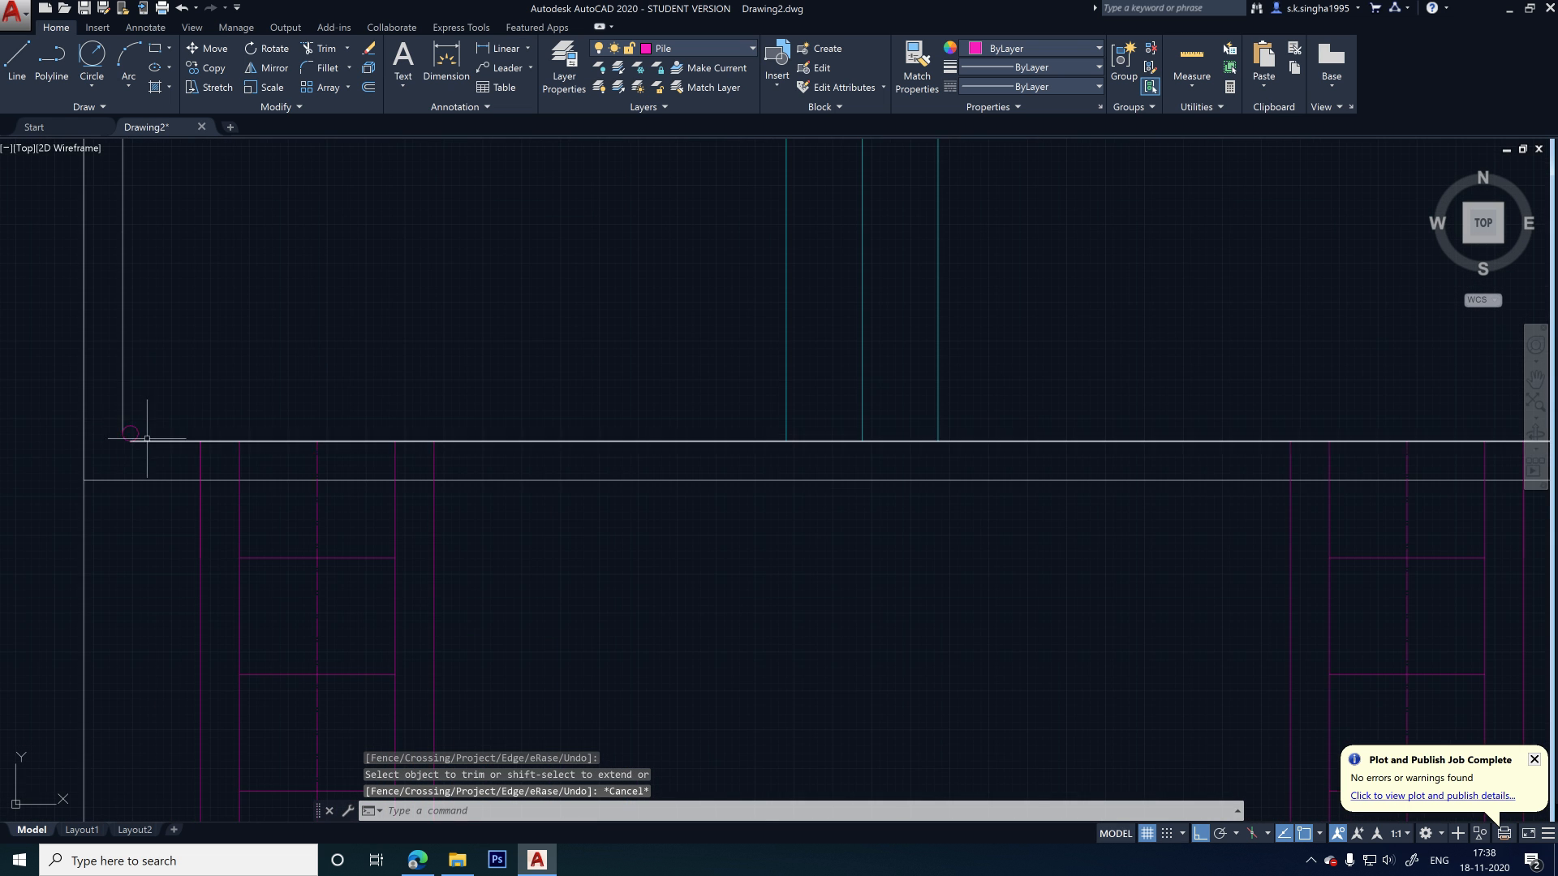
pyautogui.scroll(3, 147, 438)
pyautogui.scroll(-2, 124, 441)
pyautogui.scroll(2, 156, 436)
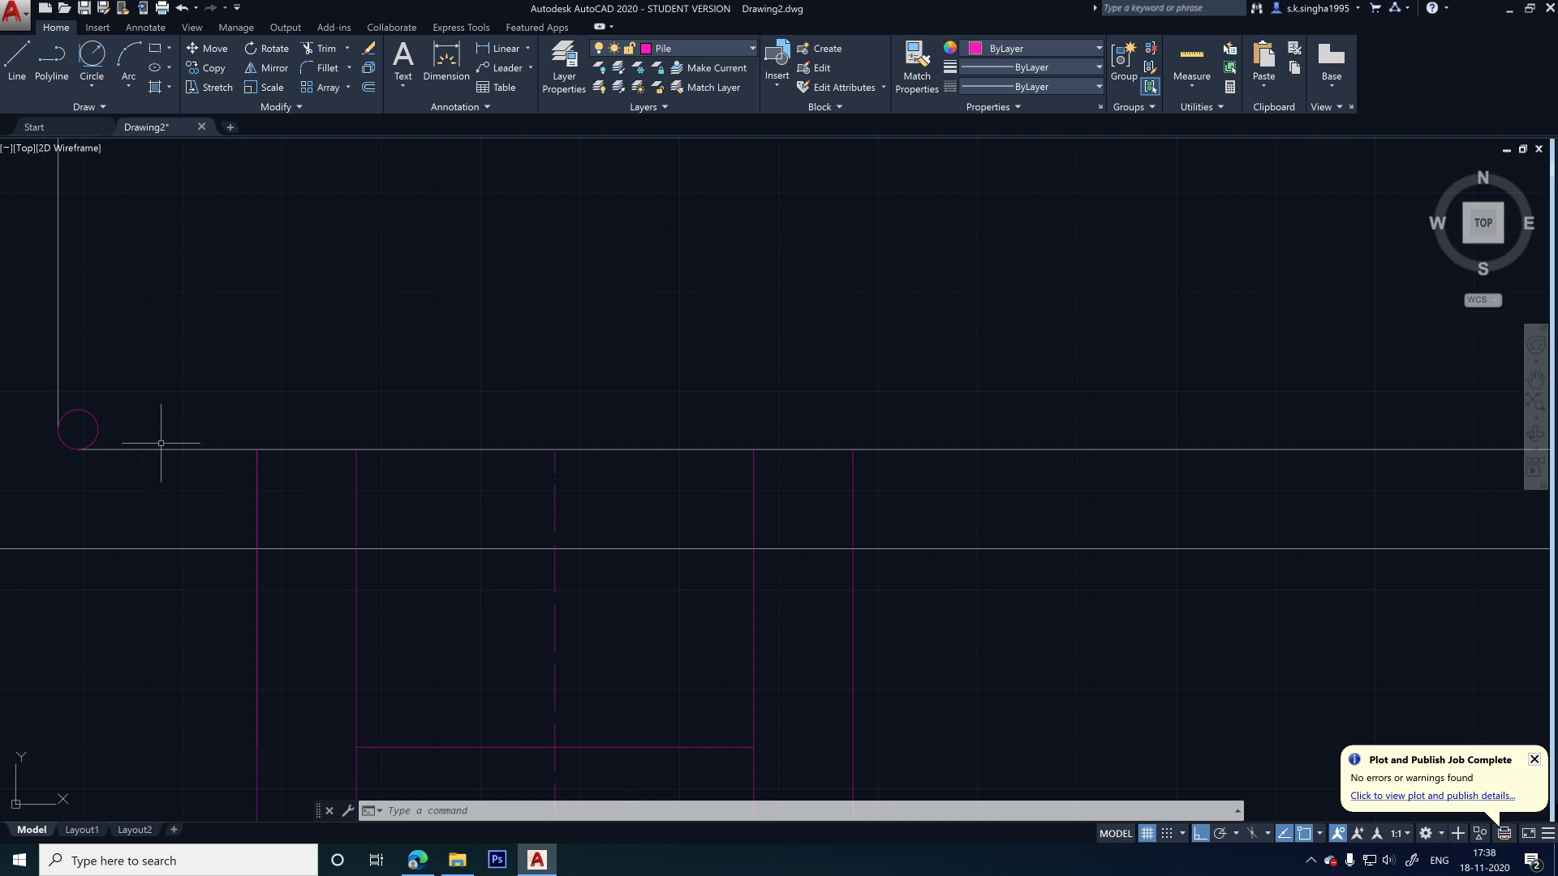
pyautogui.scroll(-2, 130, 447)
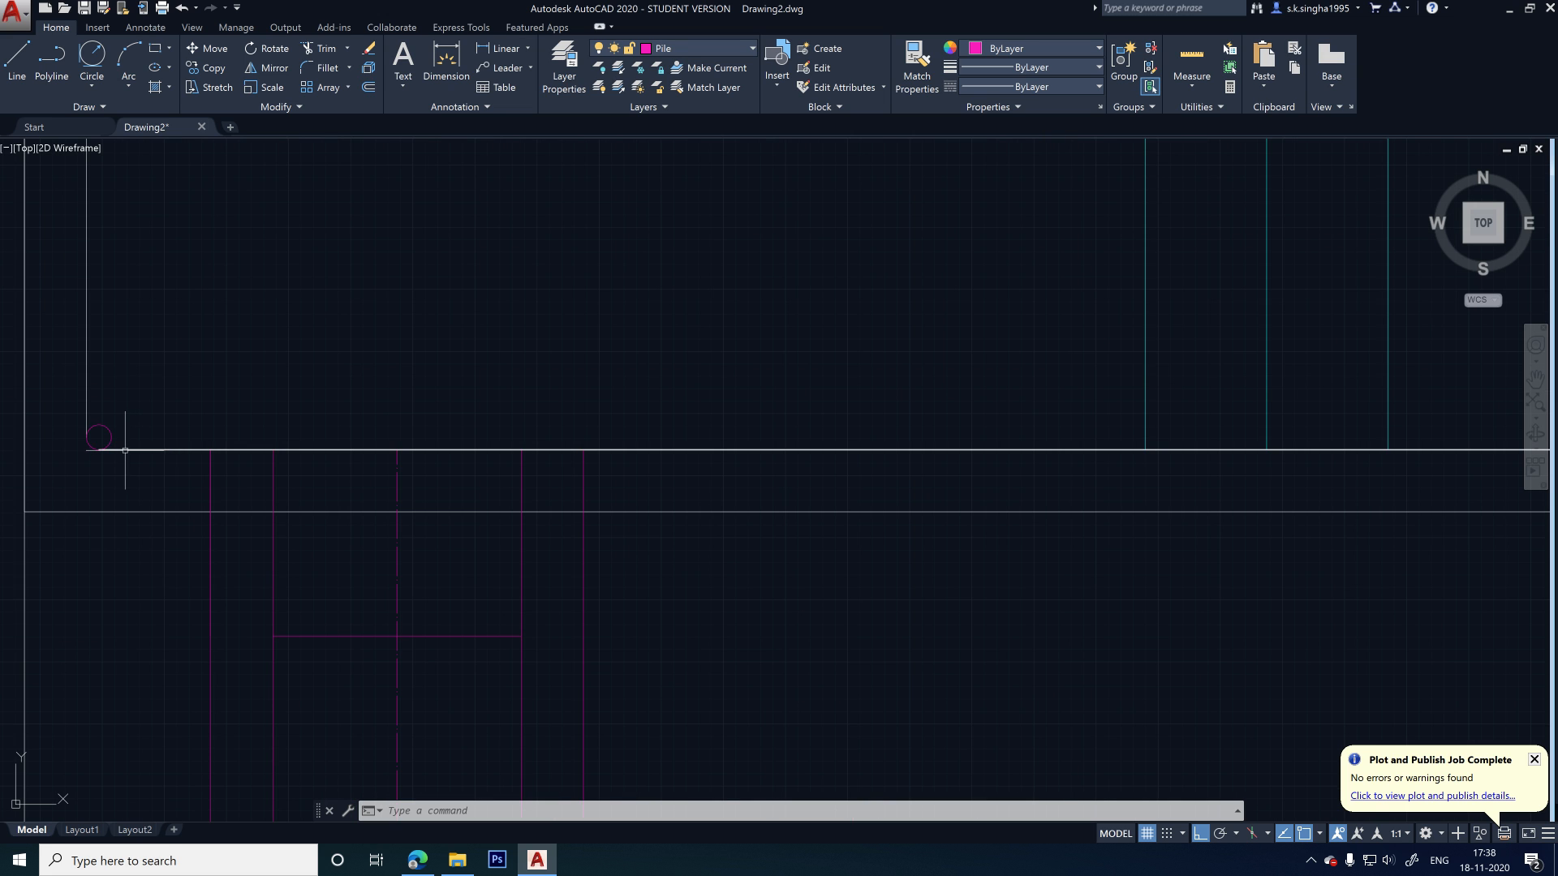
pyautogui.scroll(2, 125, 450)
pyautogui.write('a')
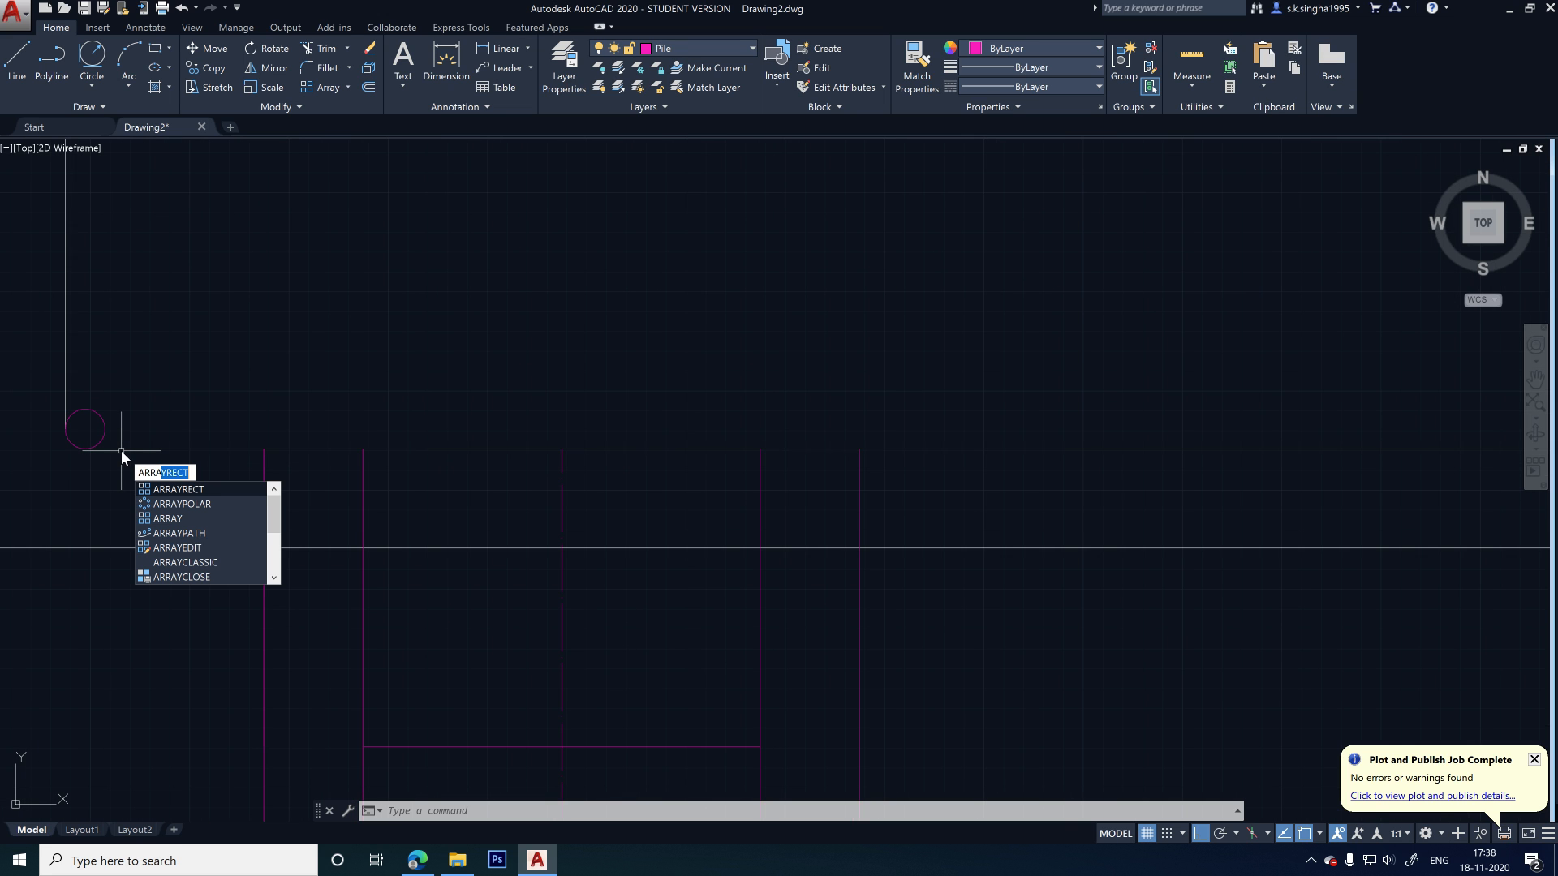
pyautogui.press('Down')
pyautogui.press('Down')
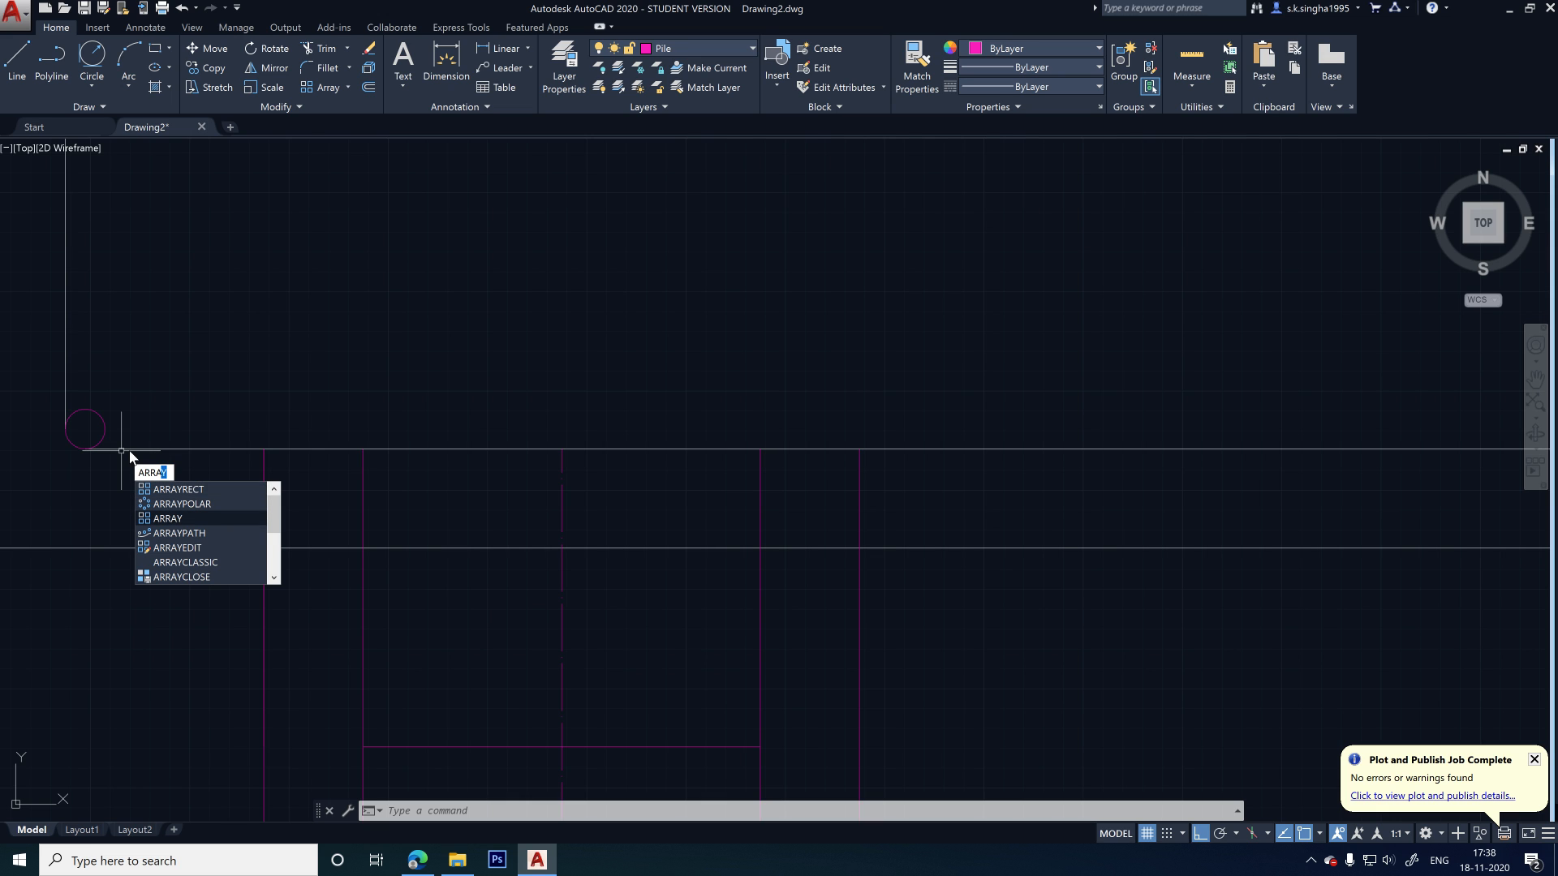
pyautogui.press('Down')
pyautogui.press('Return')
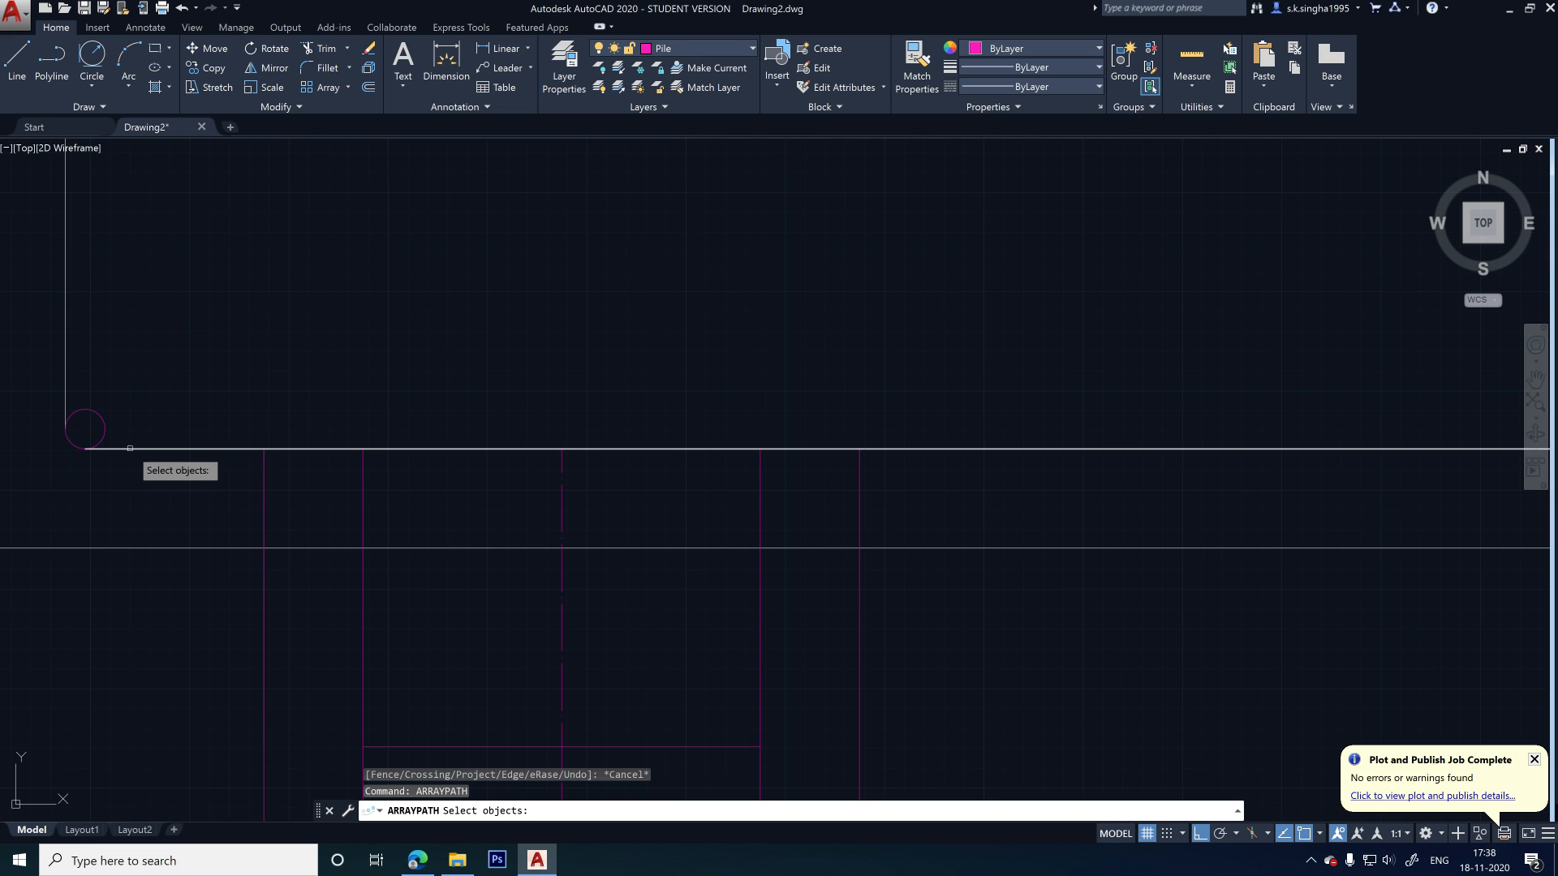
pyautogui.click(105, 425)
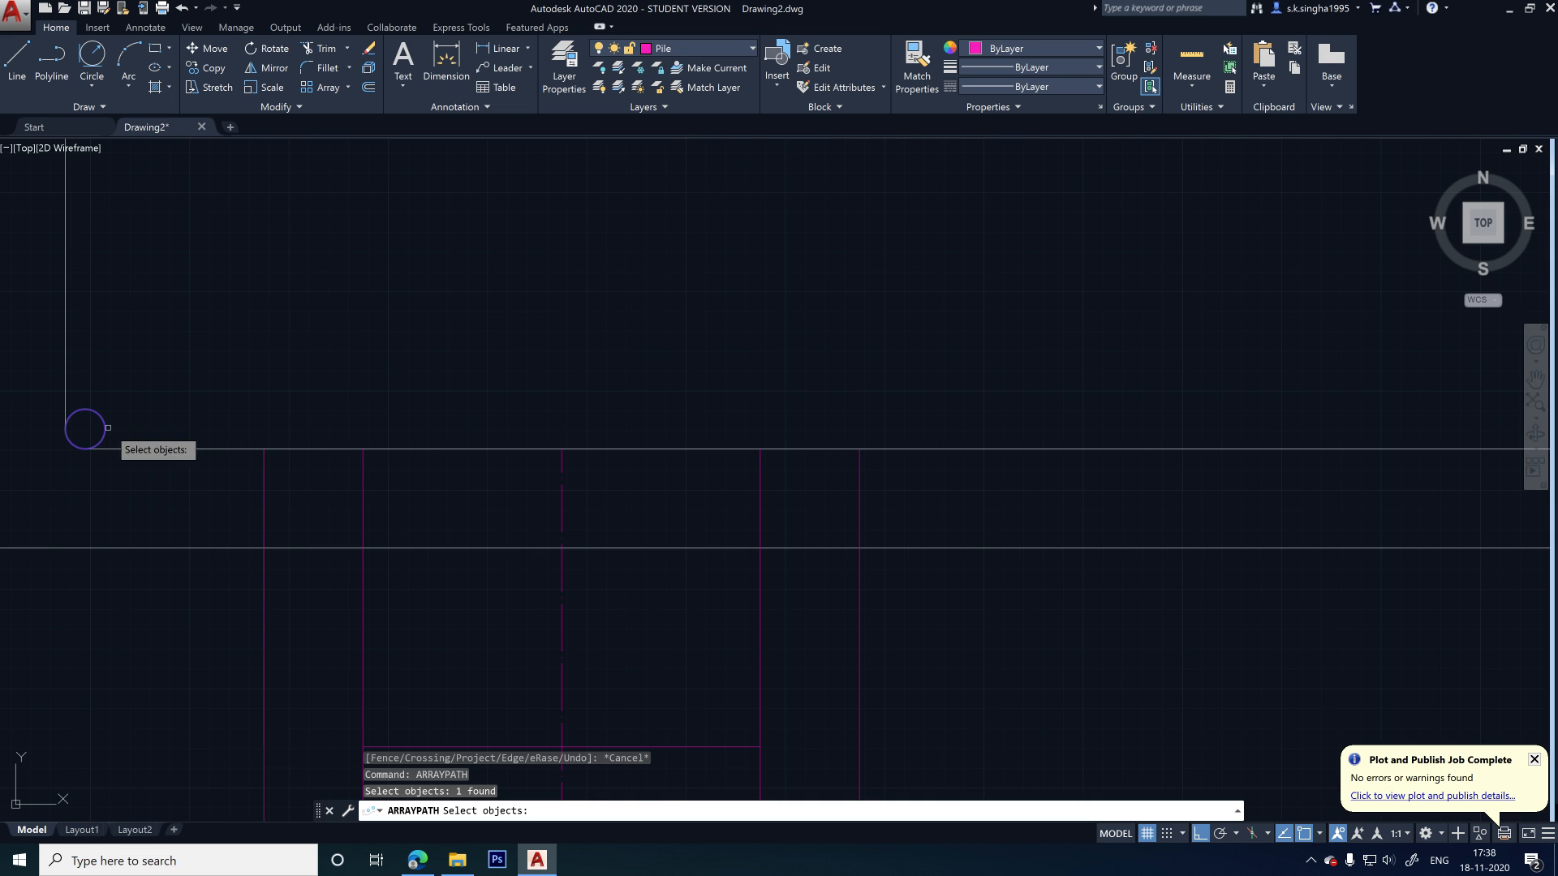
pyautogui.press('Return')
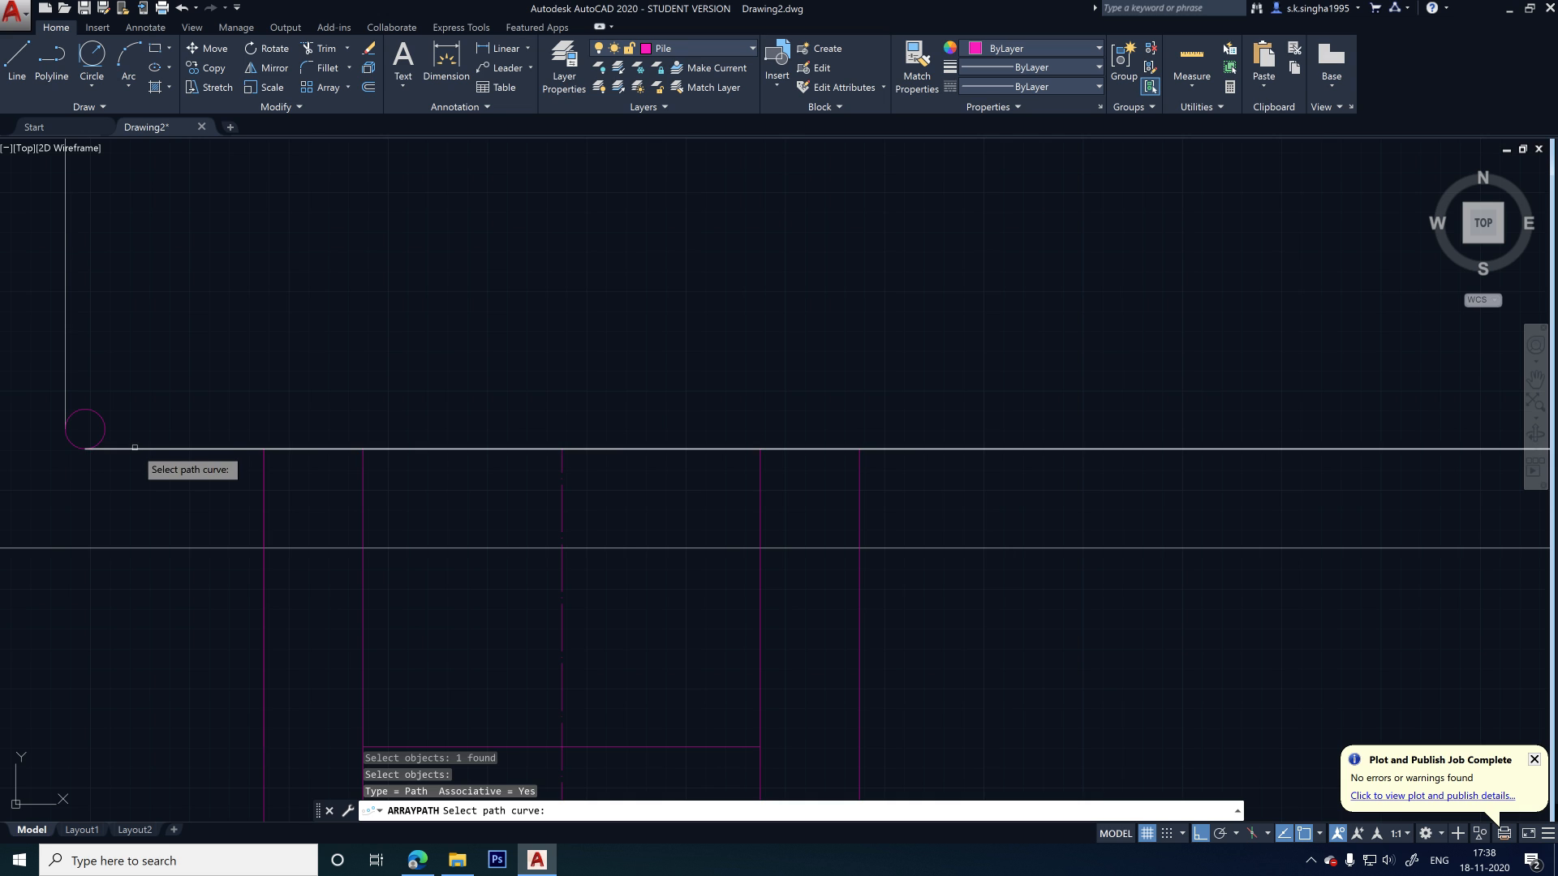
pyautogui.click(135, 448)
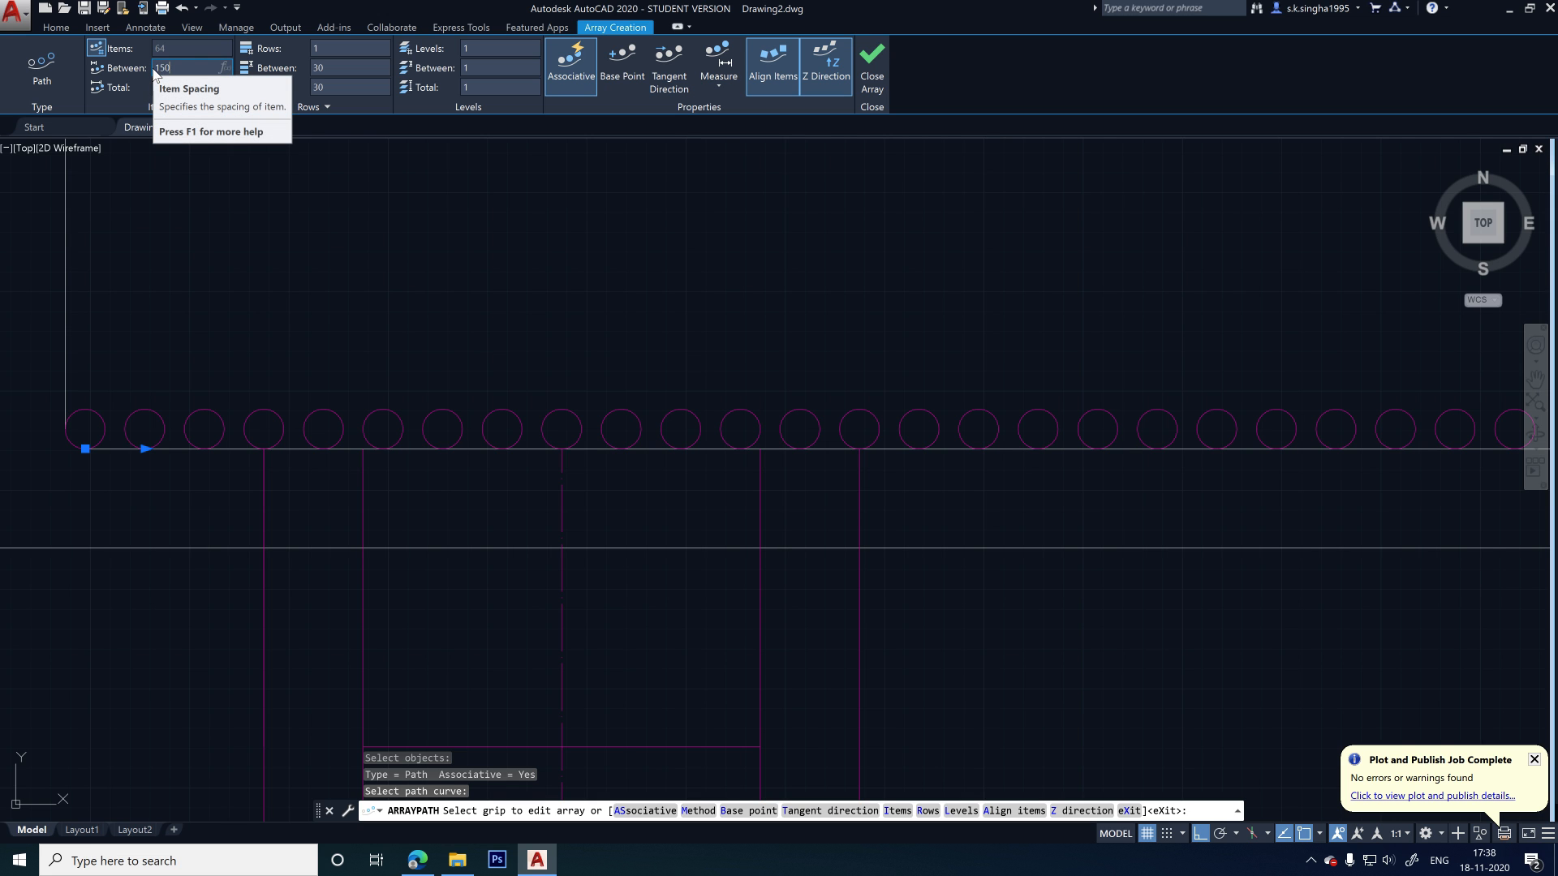
# - Set the path array's item spacing to 150 and finish the array
pyautogui.press('Return')
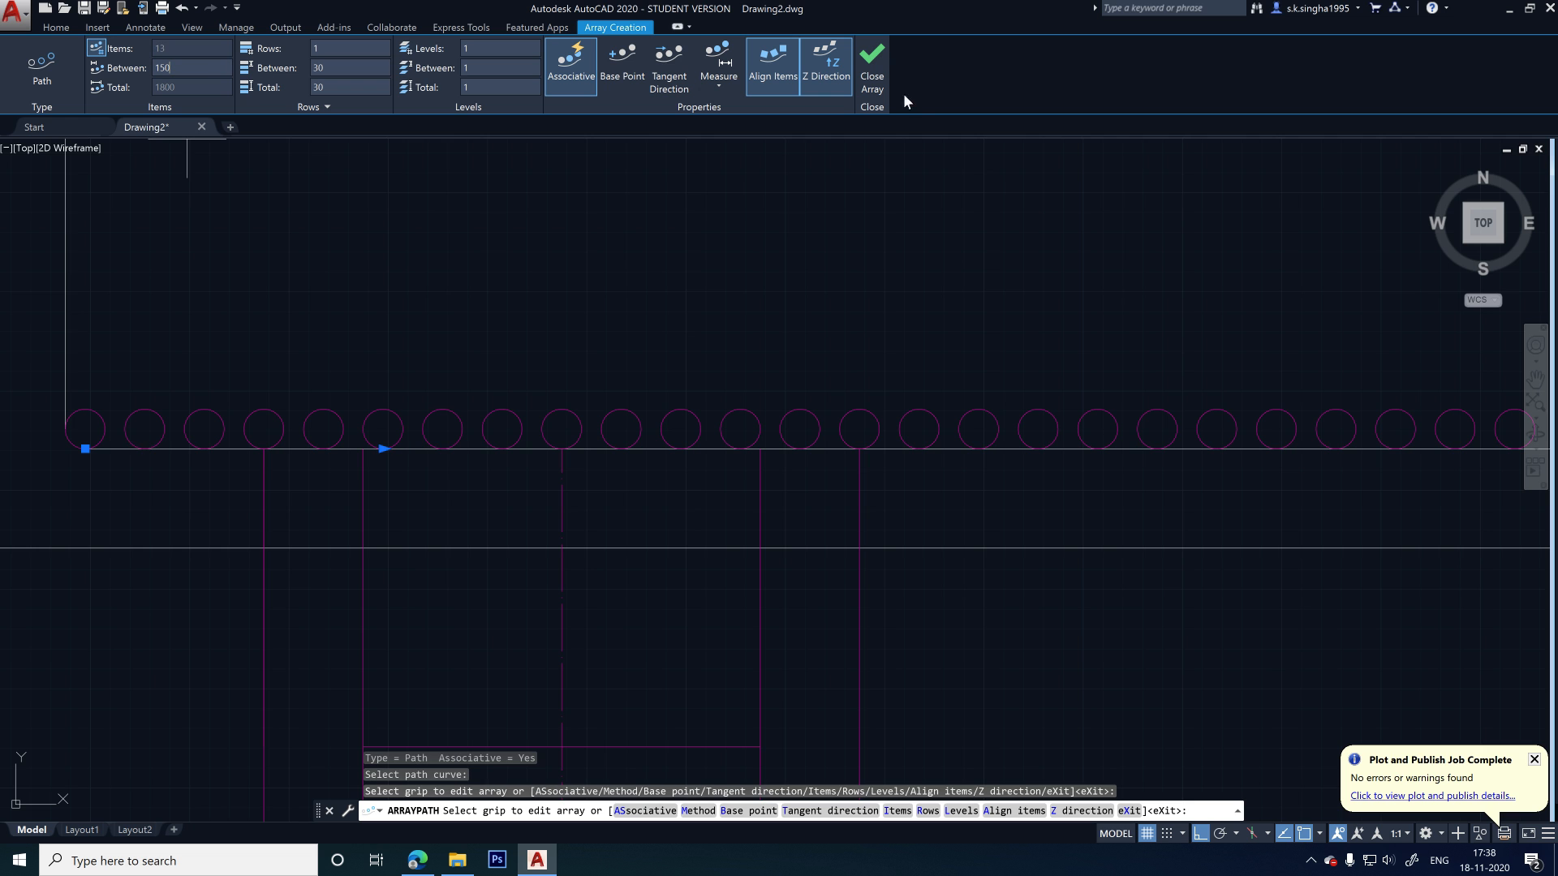
pyautogui.scroll(-5, 237, 307)
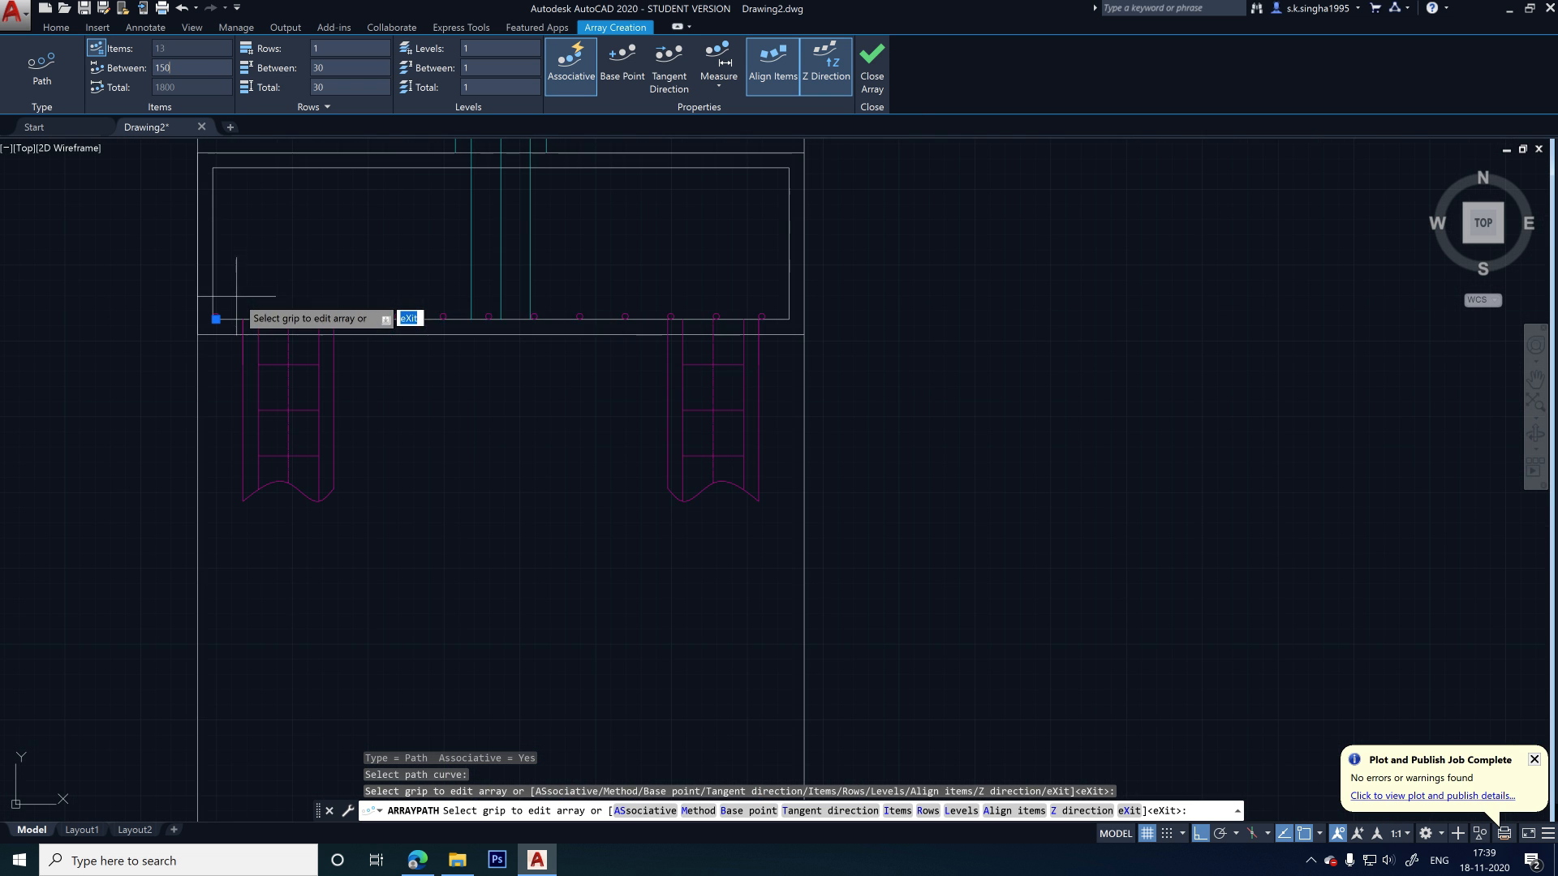
pyautogui.scroll(1, 815, 360)
pyautogui.scroll(-2, 897, 314)
pyautogui.scroll(1, 381, 303)
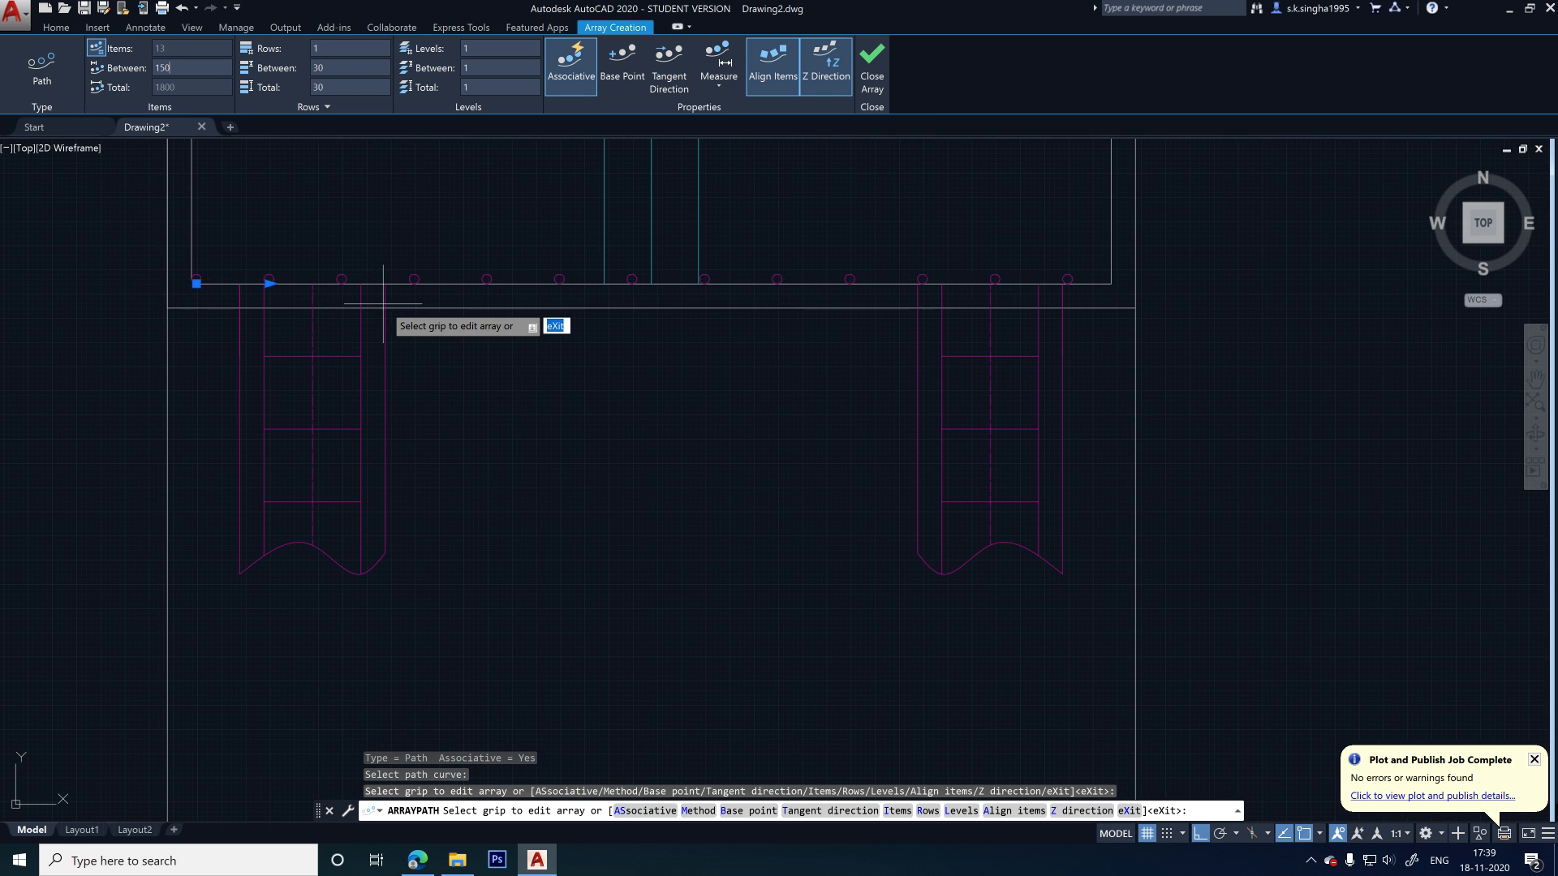
pyautogui.scroll(1, 209, 281)
pyautogui.scroll(6, 227, 284)
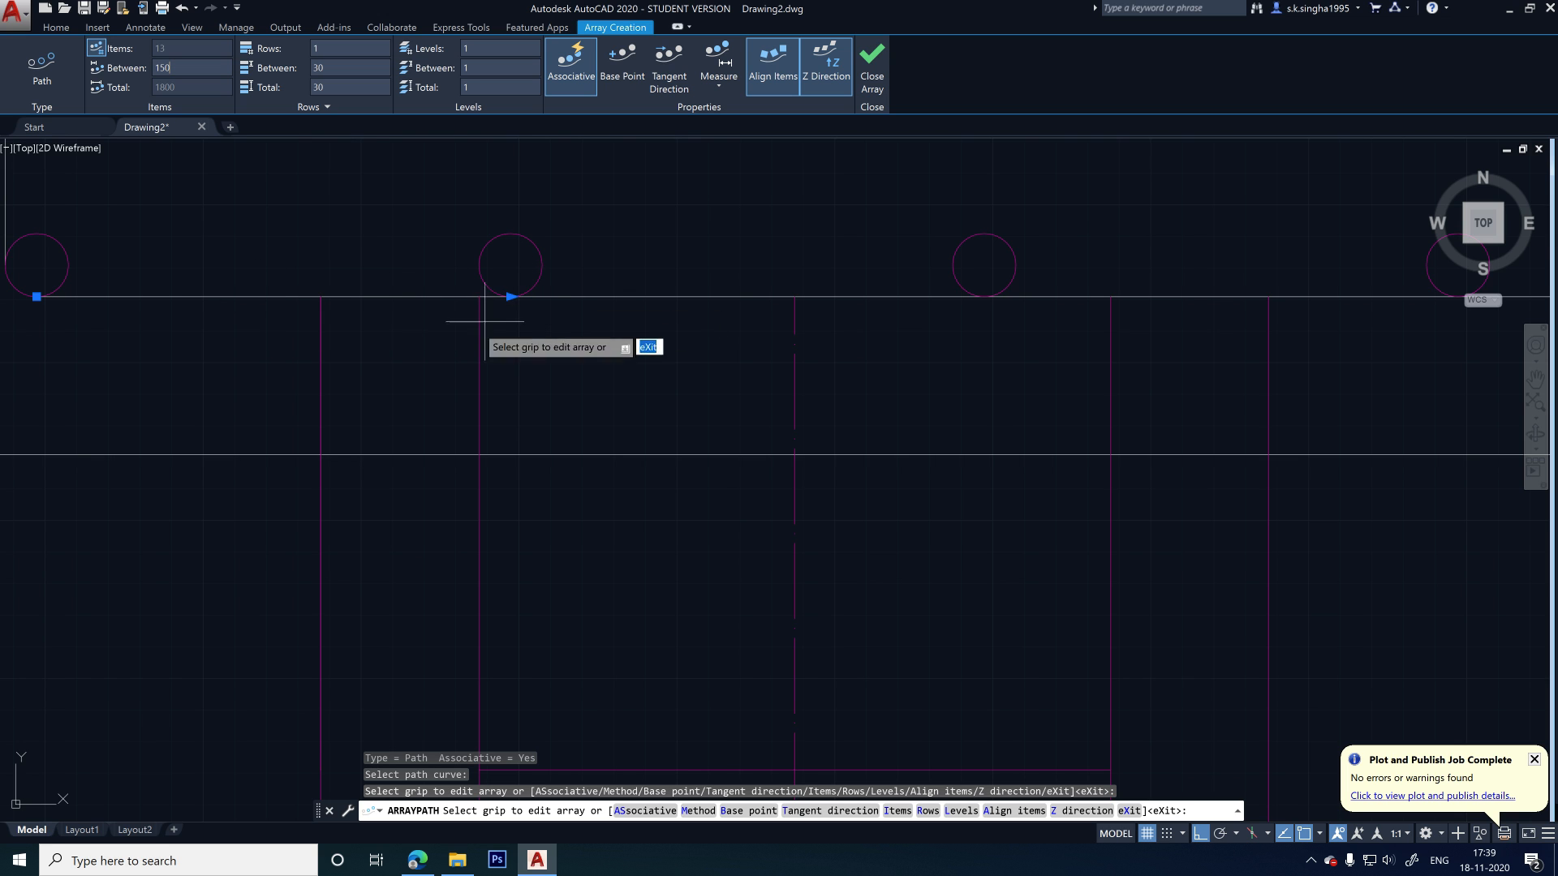
pyautogui.scroll(-2, 531, 314)
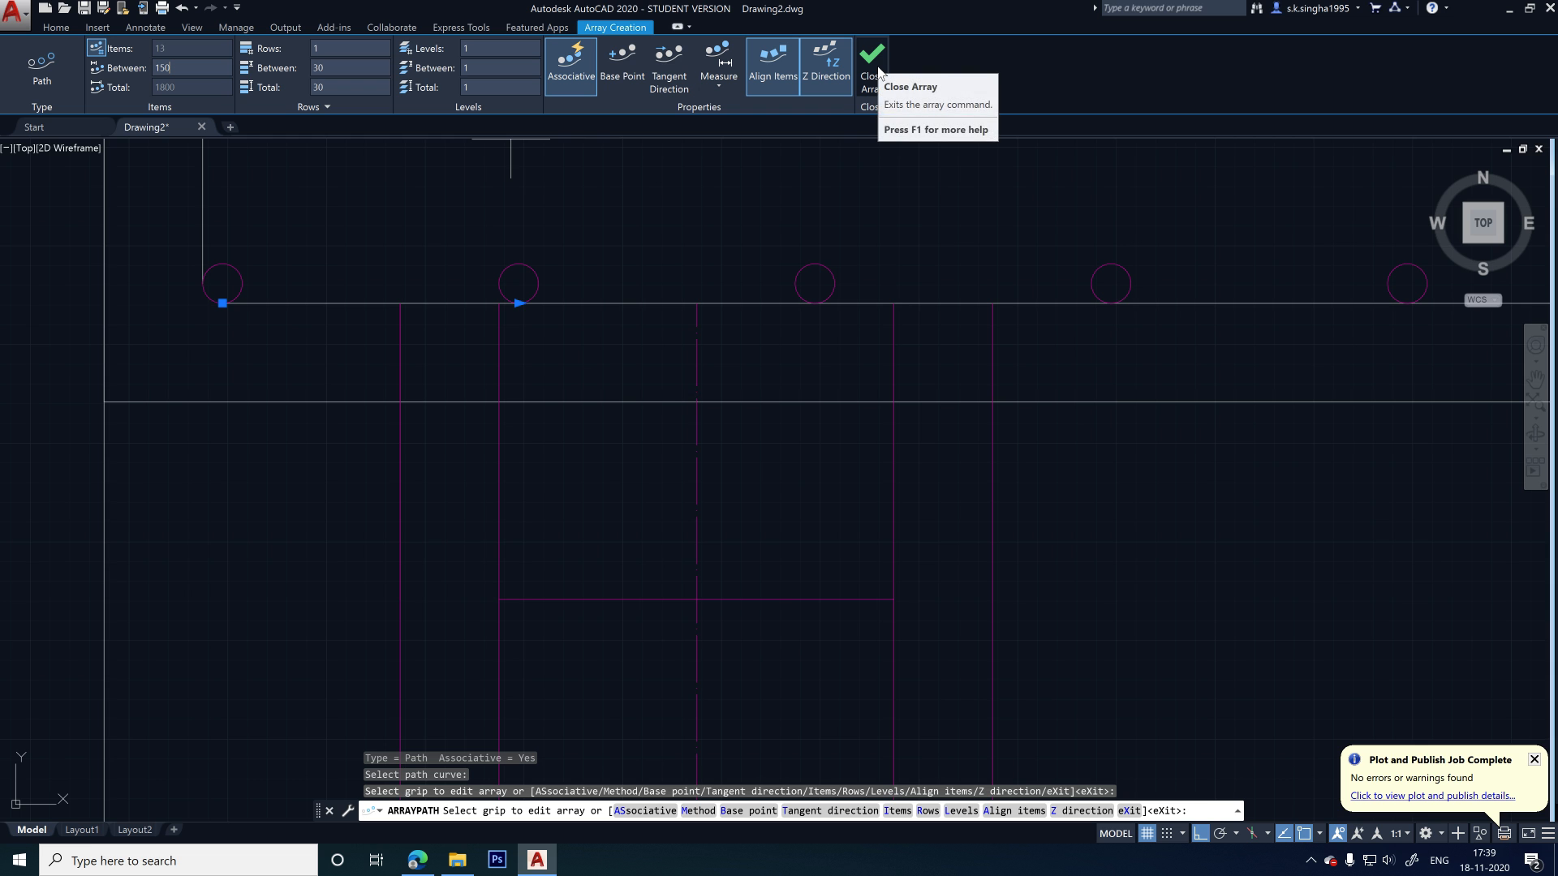
pyautogui.scroll(-4, 442, 396)
pyautogui.scroll(-2, 357, 334)
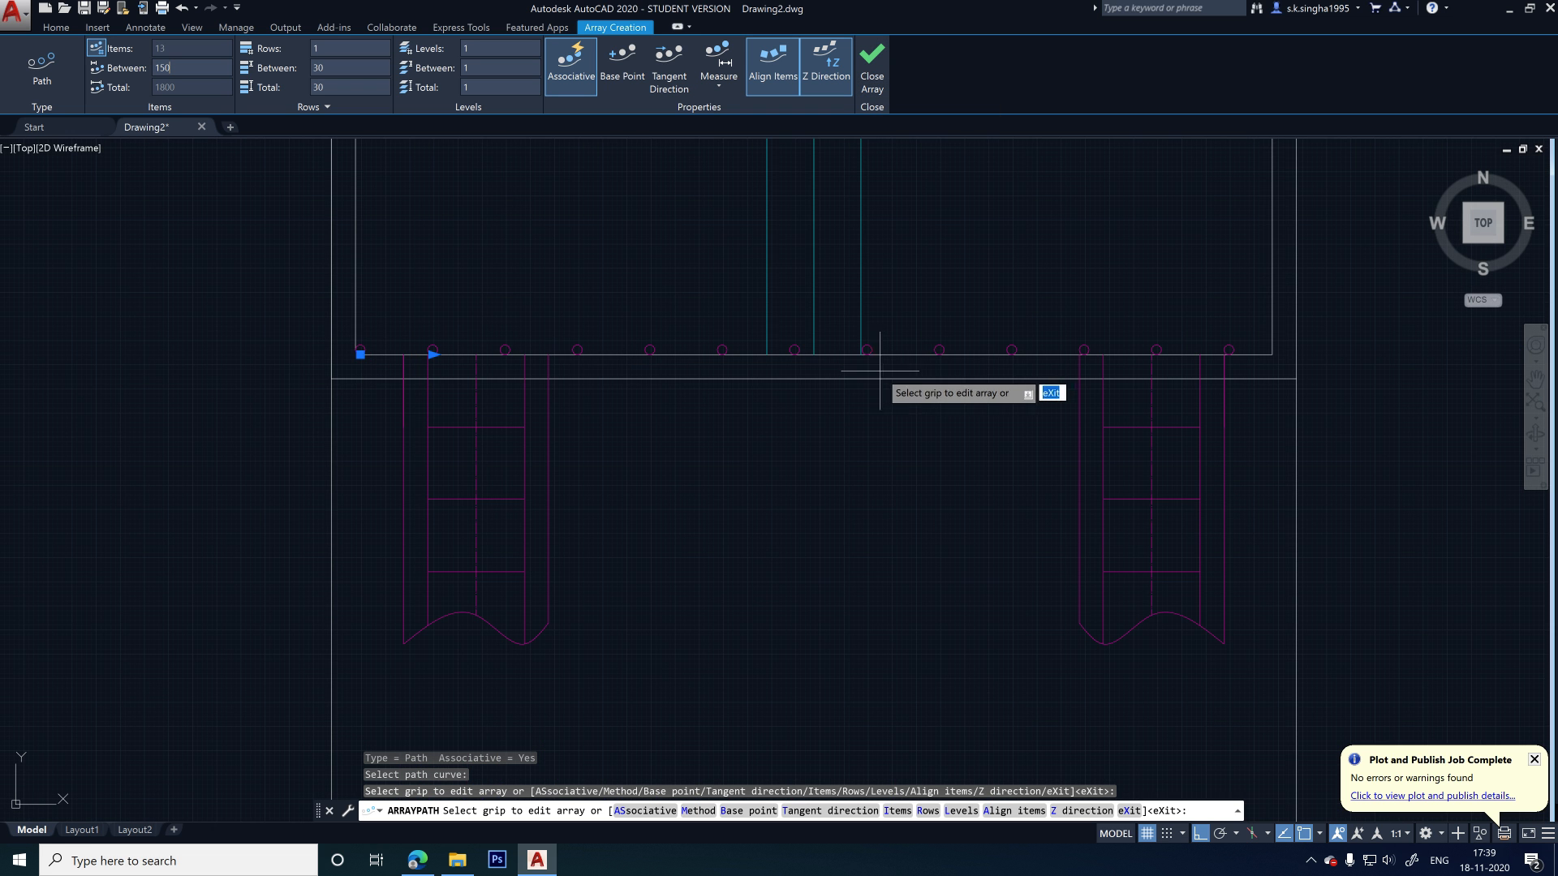
pyautogui.click(880, 70)
# - Measure the centre-to-centre spacing of two neighbouring bar circles near the left pile with a temporary linear dimension
pyautogui.scroll(5, 1266, 357)
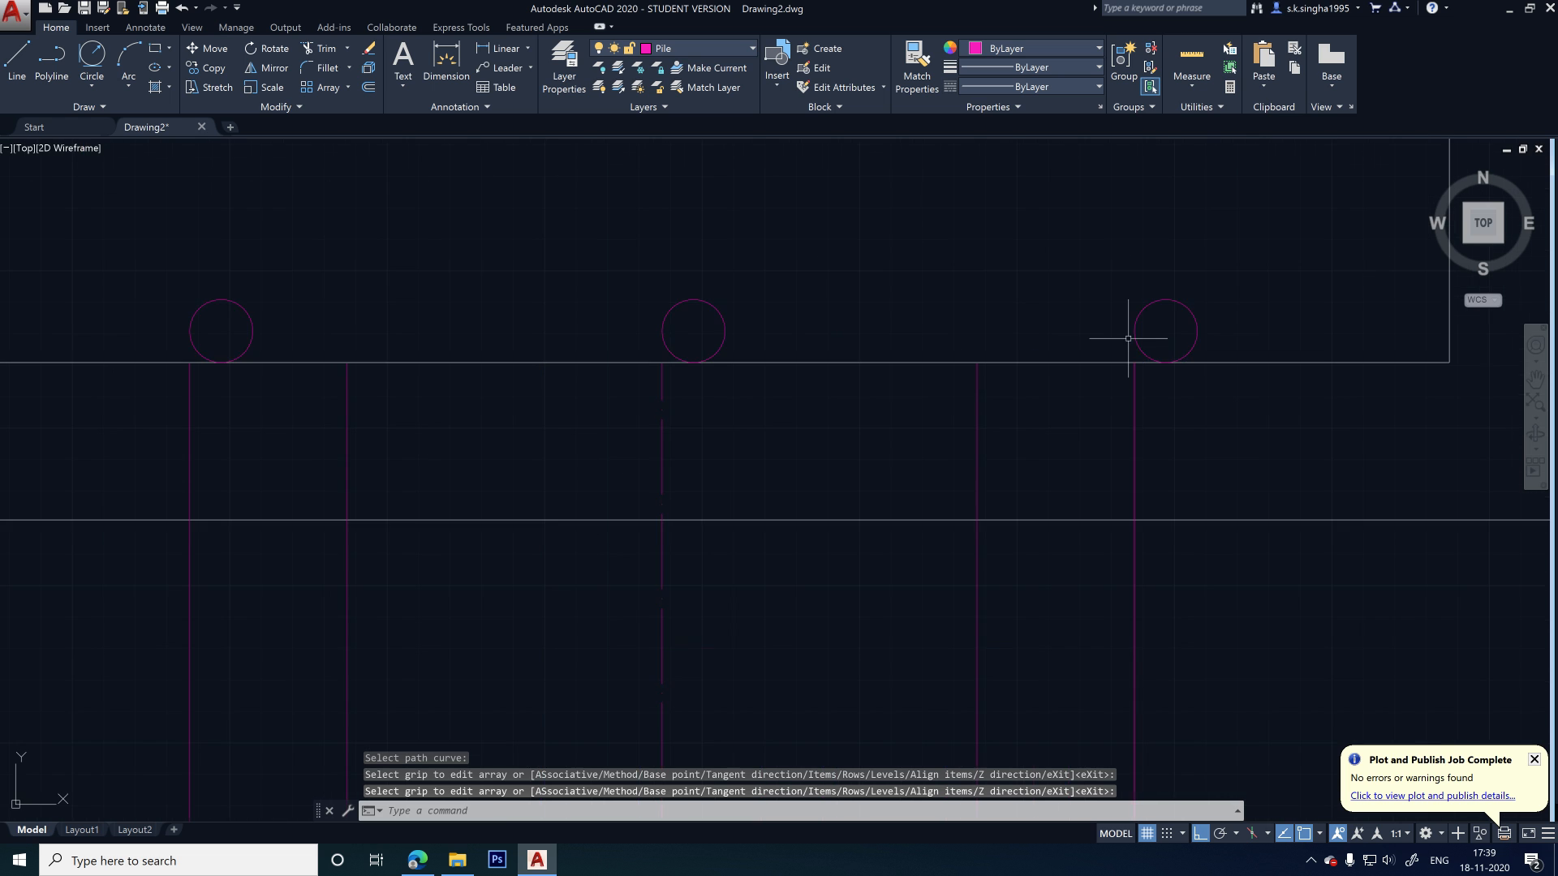
pyautogui.scroll(-3, 1128, 338)
pyautogui.scroll(-2, 735, 341)
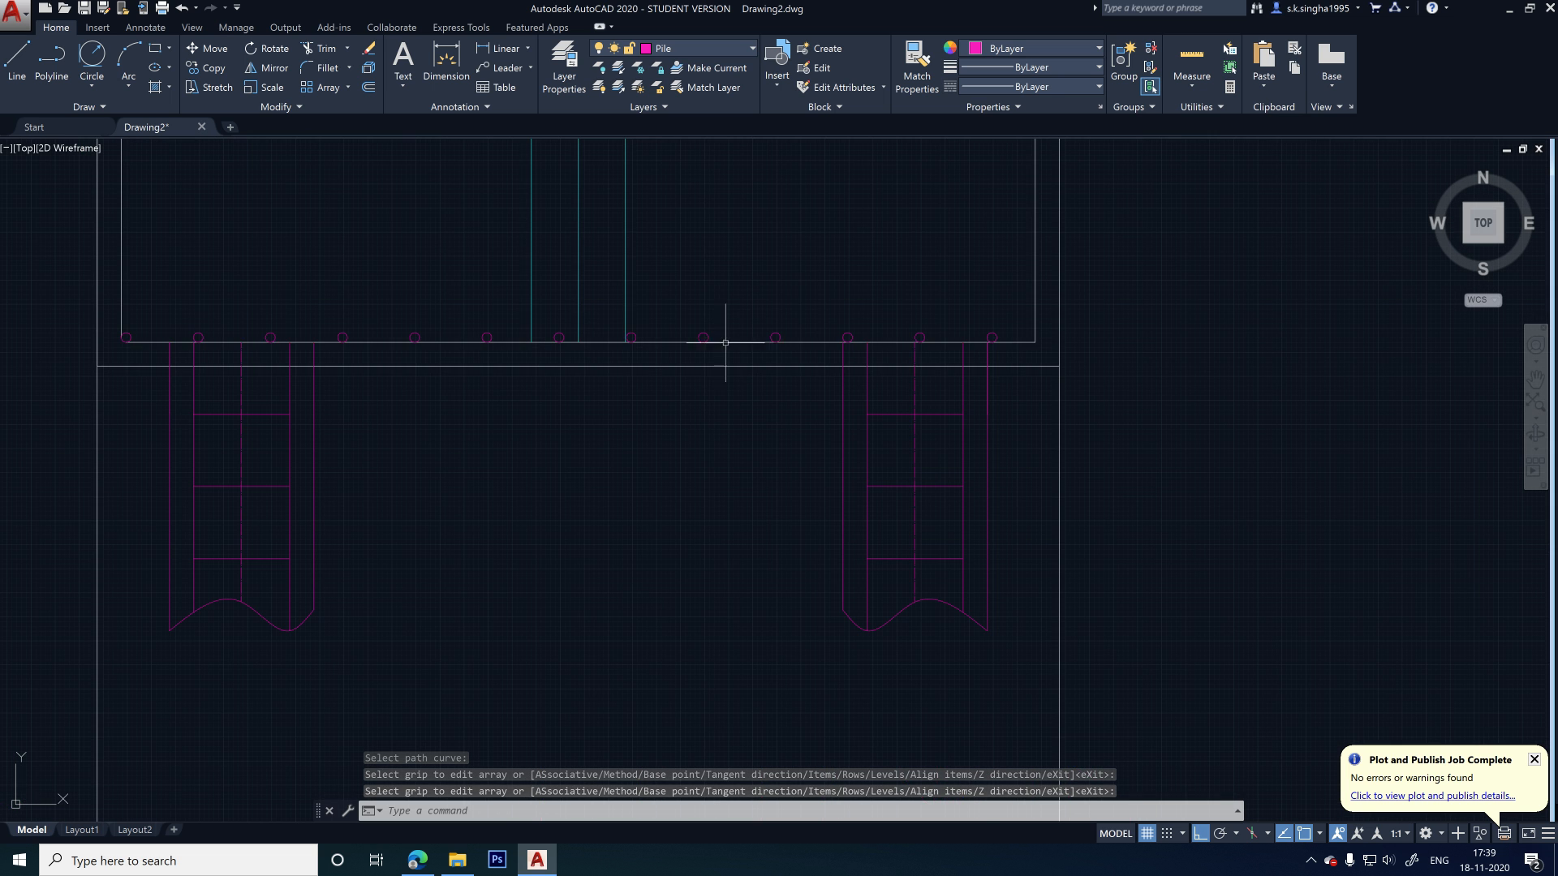
pyautogui.scroll(2, 145, 339)
pyautogui.scroll(2, 152, 340)
pyautogui.click(497, 49)
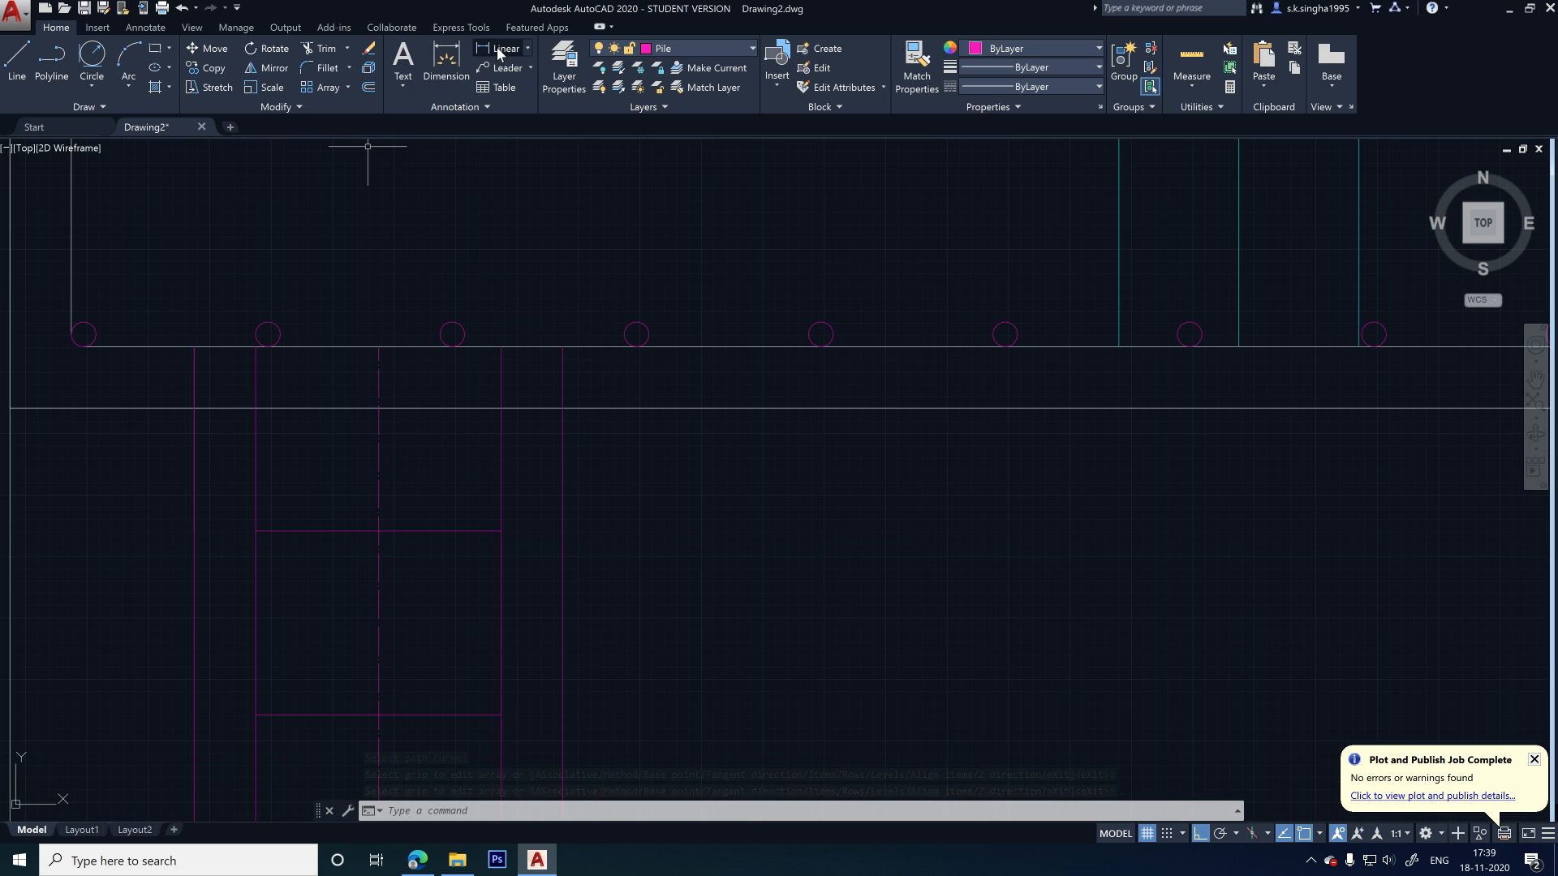
pyautogui.scroll(4, 492, 361)
pyautogui.click(404, 283)
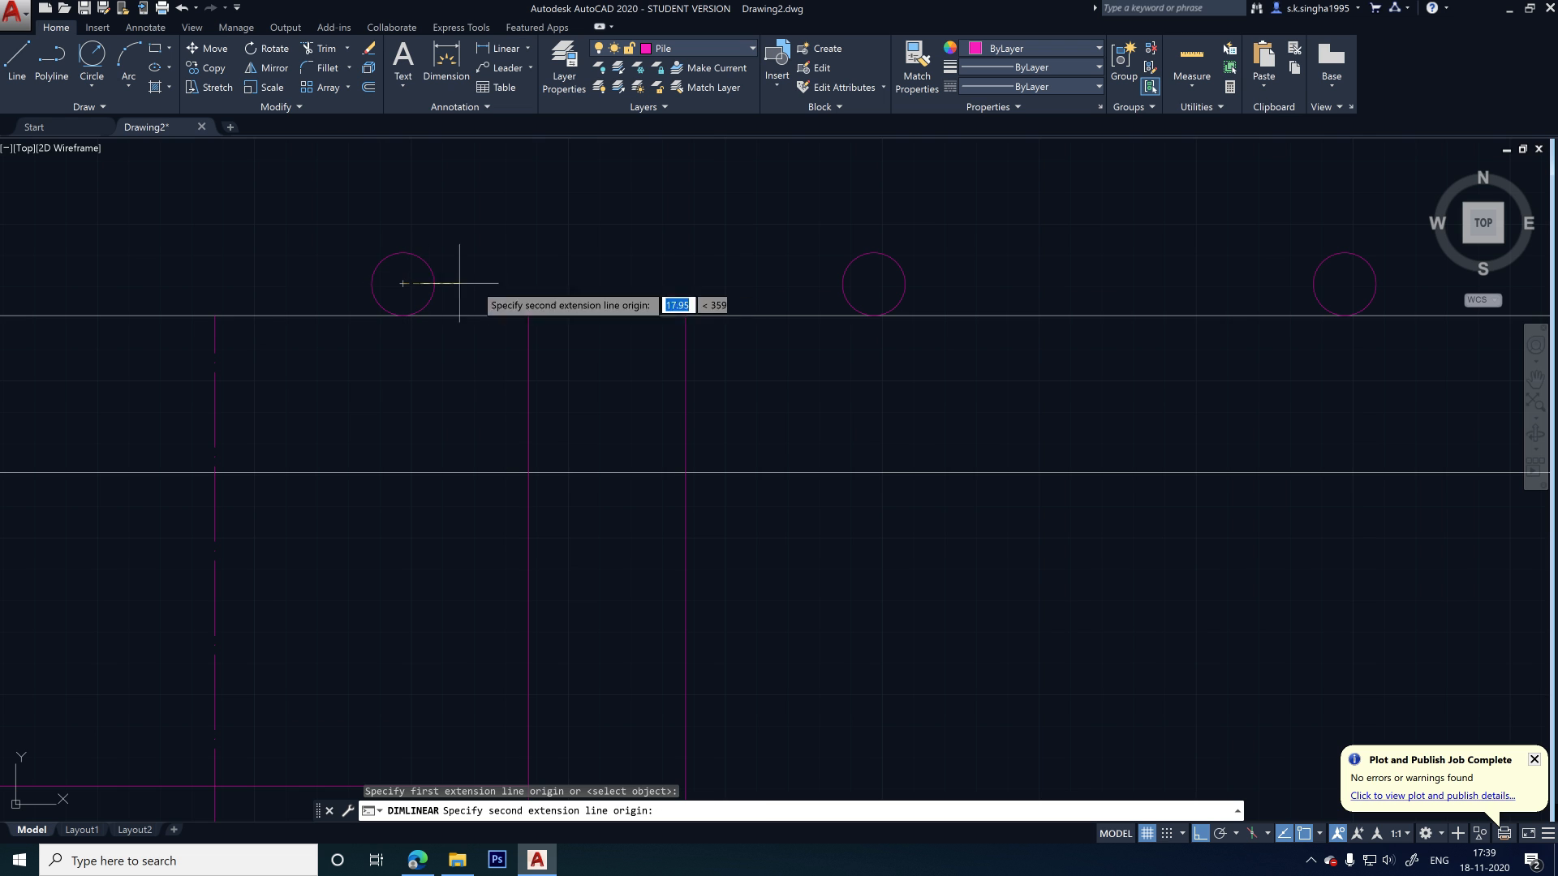
pyautogui.click(875, 282)
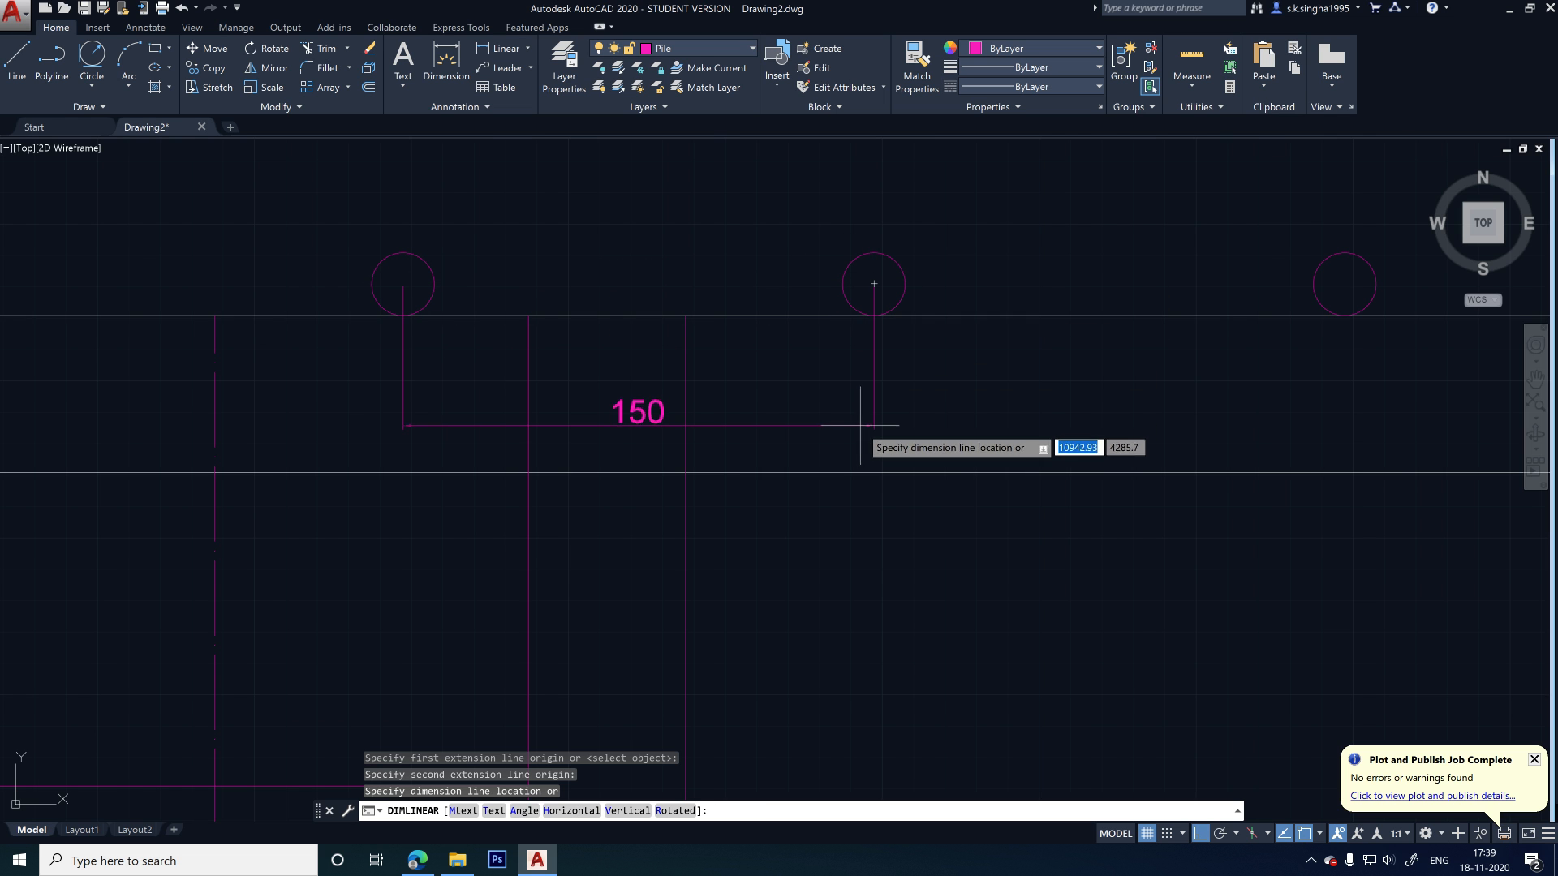
pyautogui.press('Escape')
# - Measure the centre-to-centre spacing of the last two bar circles above the right pile with a temporary linear dimension
pyautogui.scroll(-4, 508, 317)
pyautogui.moveTo(929, 354); pyautogui.dragTo(244, 393, button='middle')
pyautogui.rightClick(798, 319)
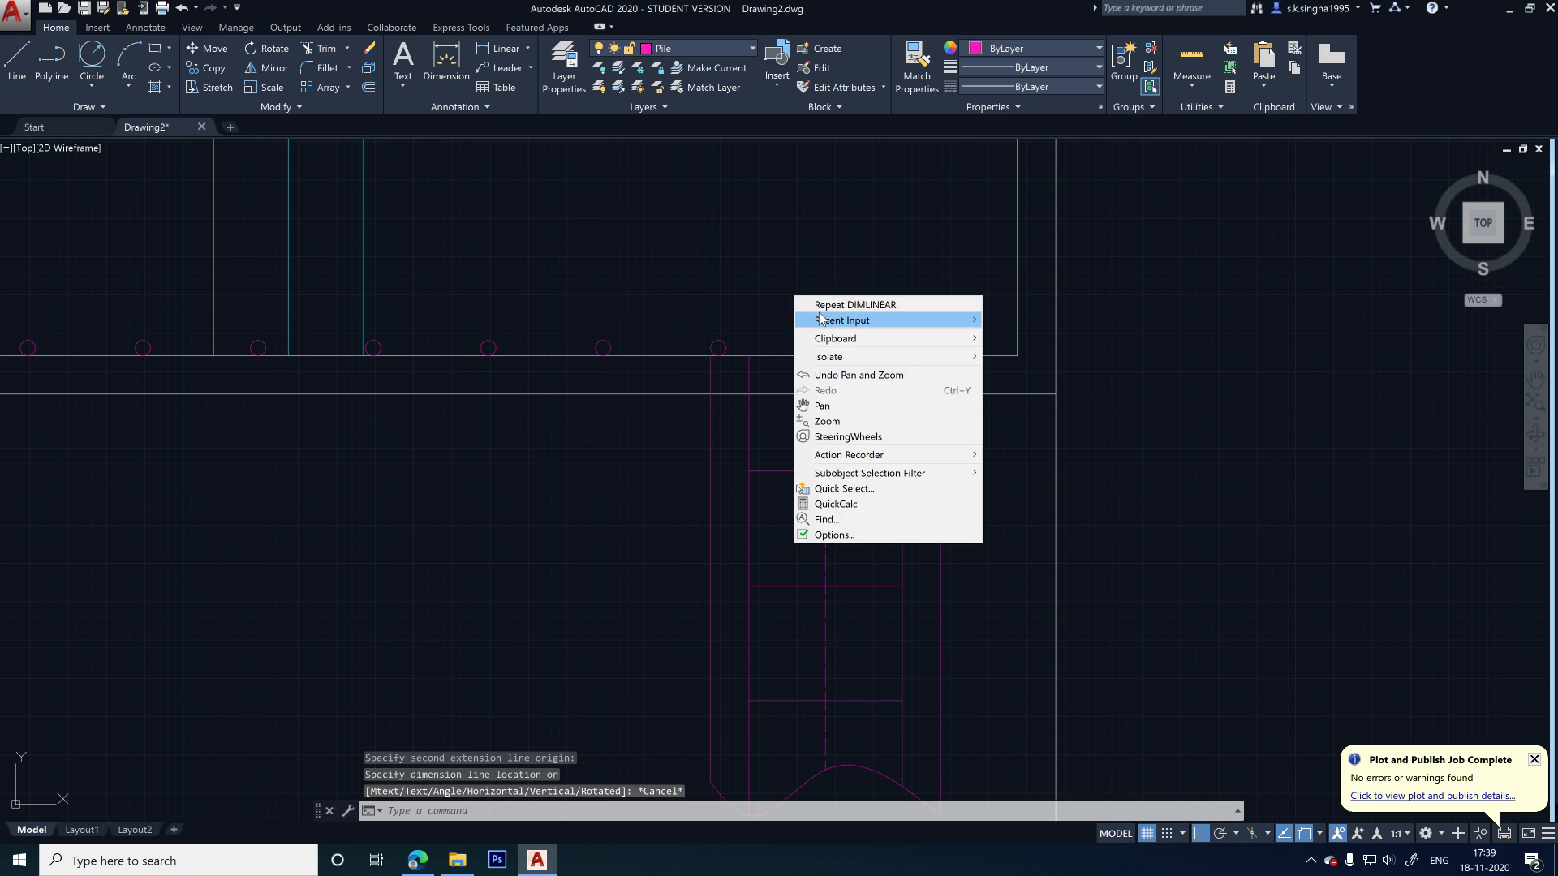
pyautogui.click(831, 305)
pyautogui.scroll(4, 1041, 312)
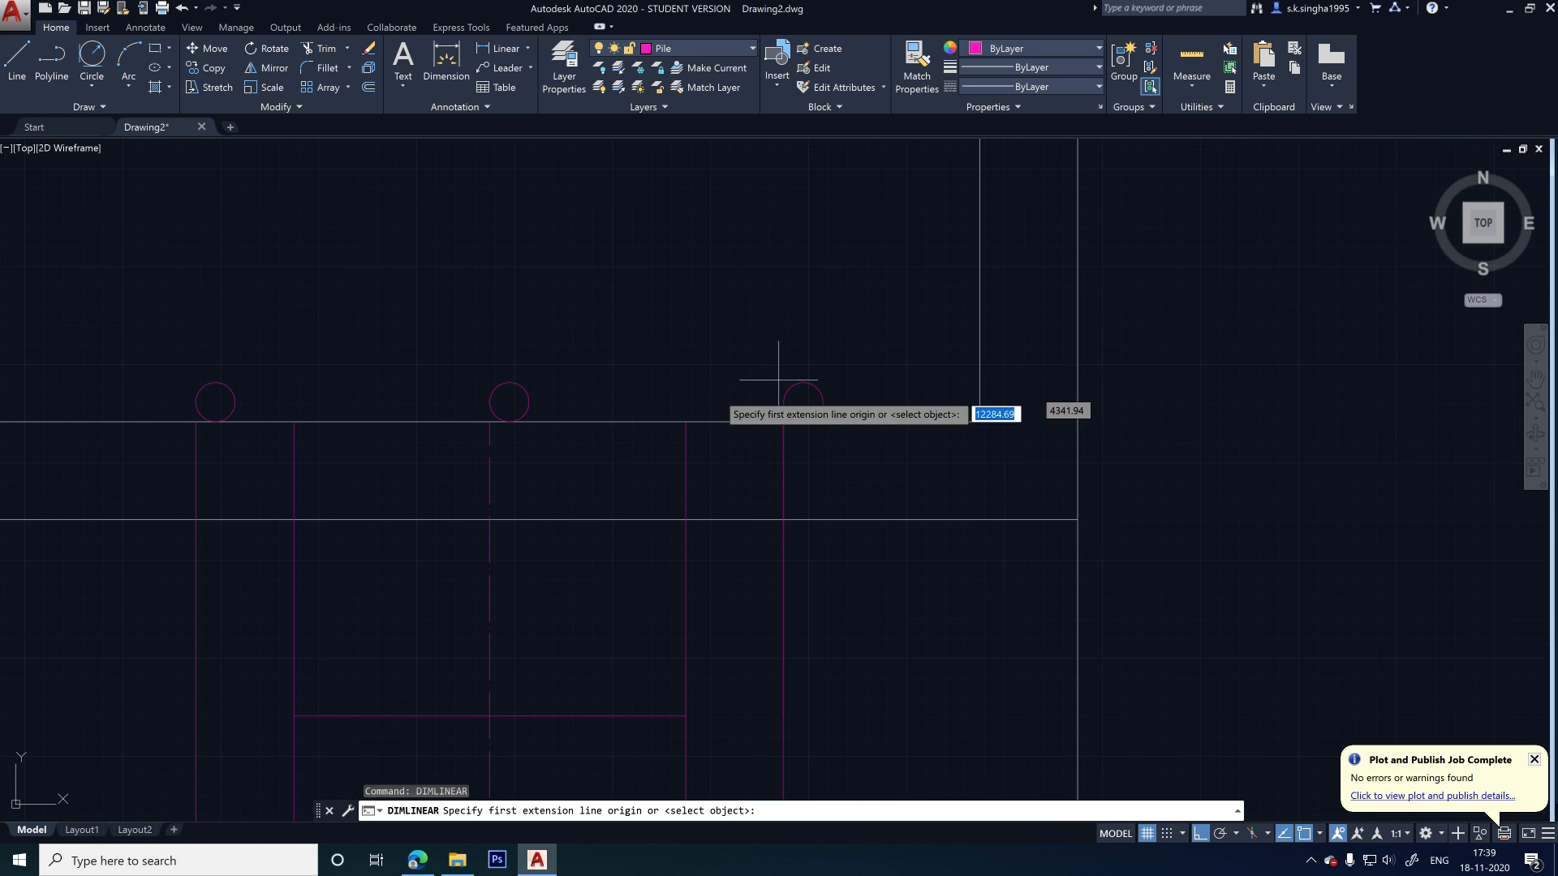
pyautogui.click(510, 402)
pyautogui.click(804, 402)
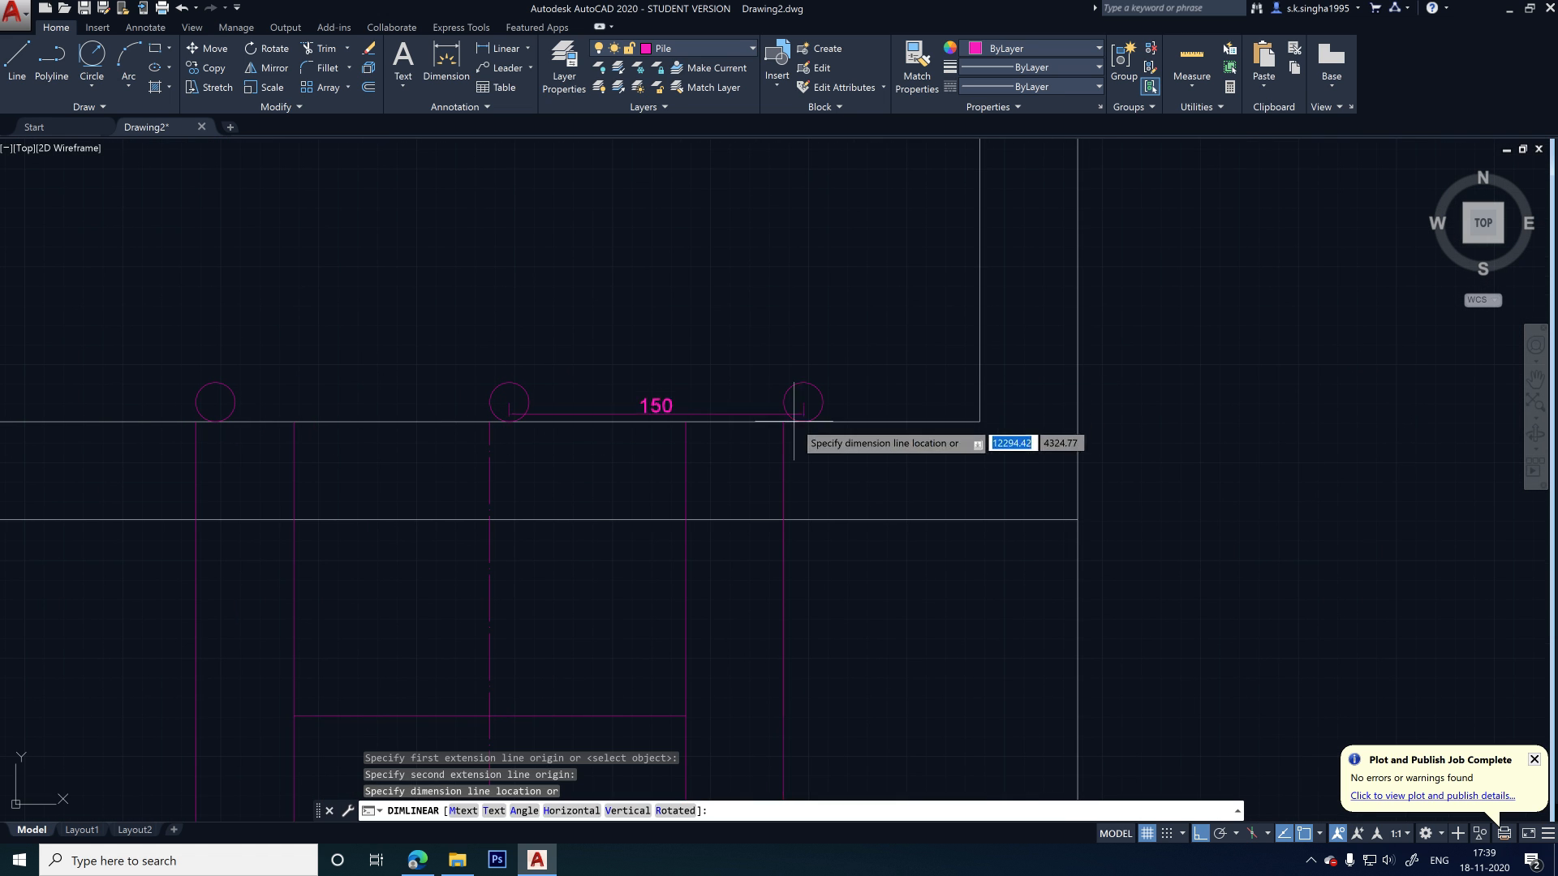
pyautogui.press('Escape')
pyautogui.scroll(-2, 828, 361)
pyautogui.scroll(-3, 914, 389)
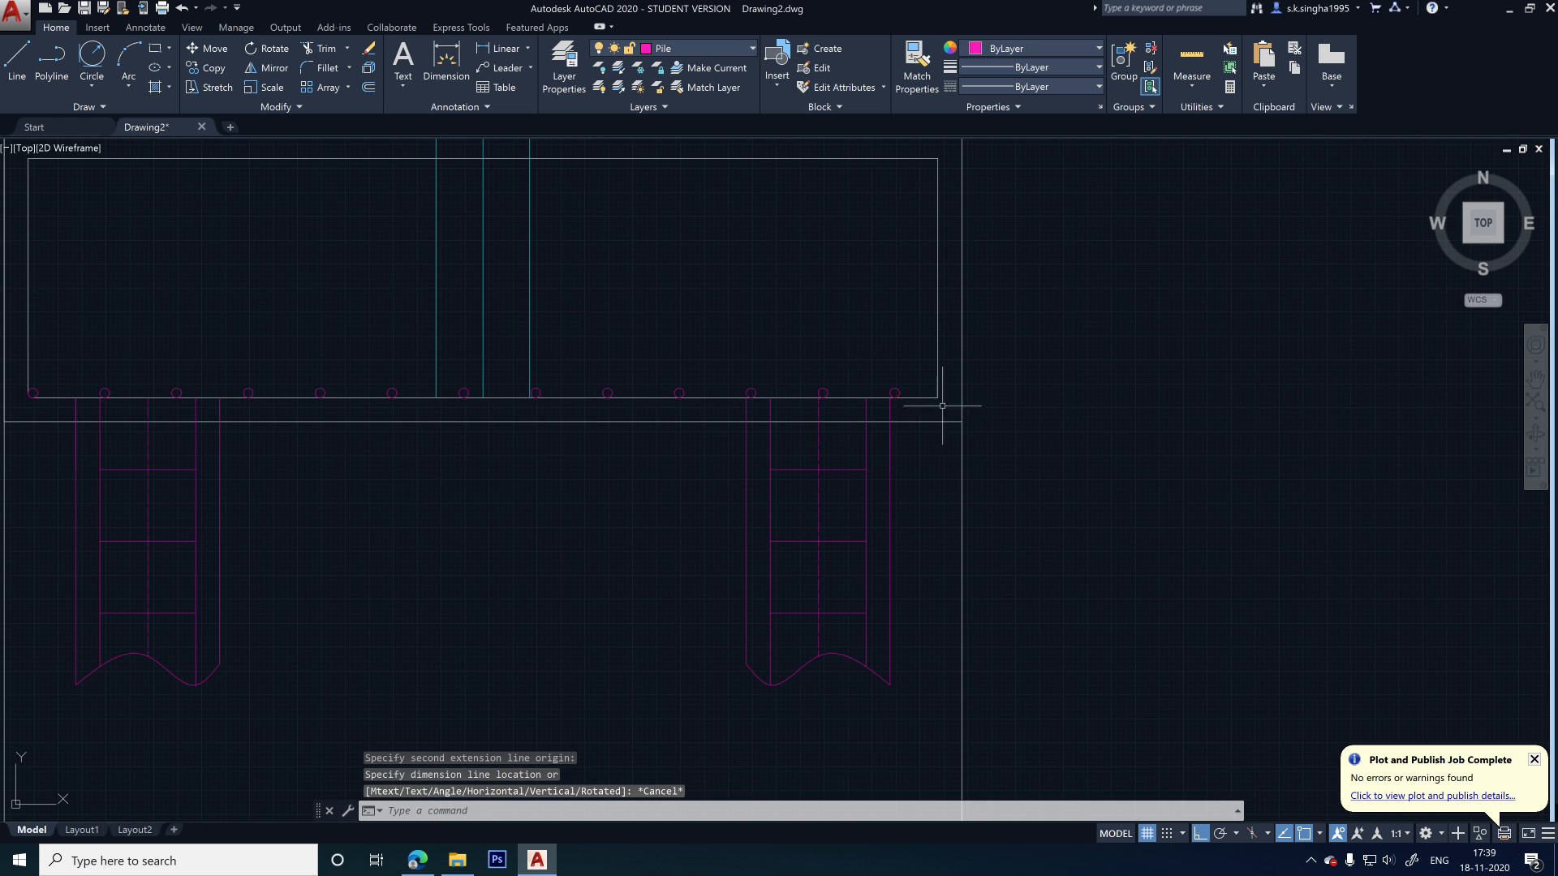
pyautogui.scroll(4, 918, 428)
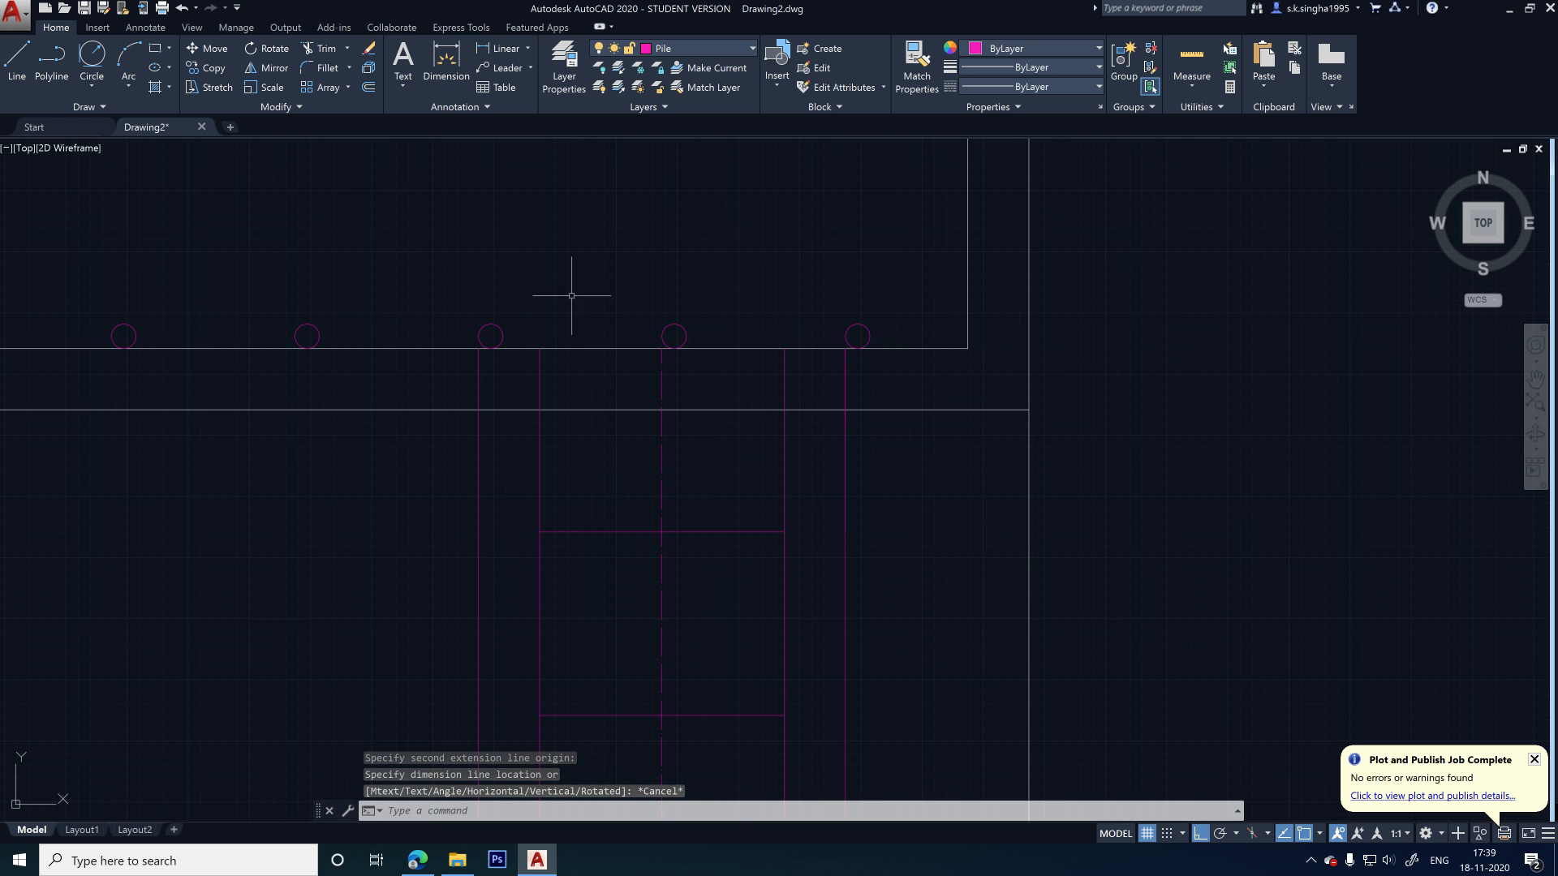
pyautogui.scroll(-3, 828, 430)
pyautogui.scroll(1, 827, 432)
pyautogui.scroll(6, 900, 391)
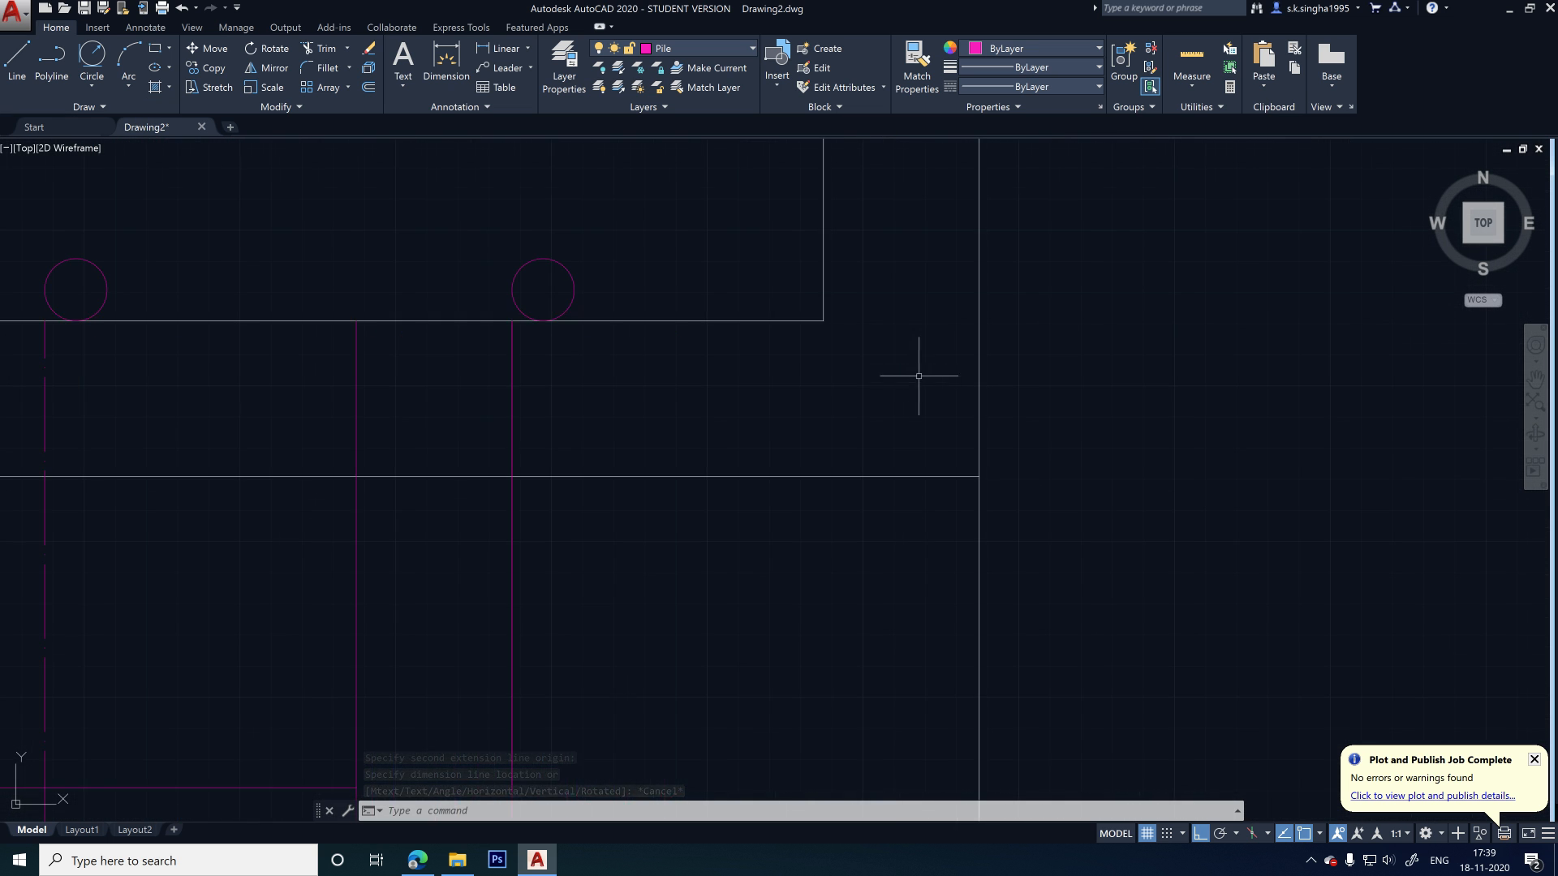
# - Draw a bar circle of radius 10 in the cap section's lower right corner, tangent to the bottom bar line and the right side line
pyautogui.moveTo(760, 350); pyautogui.dragTo(658, 510, button='middle')
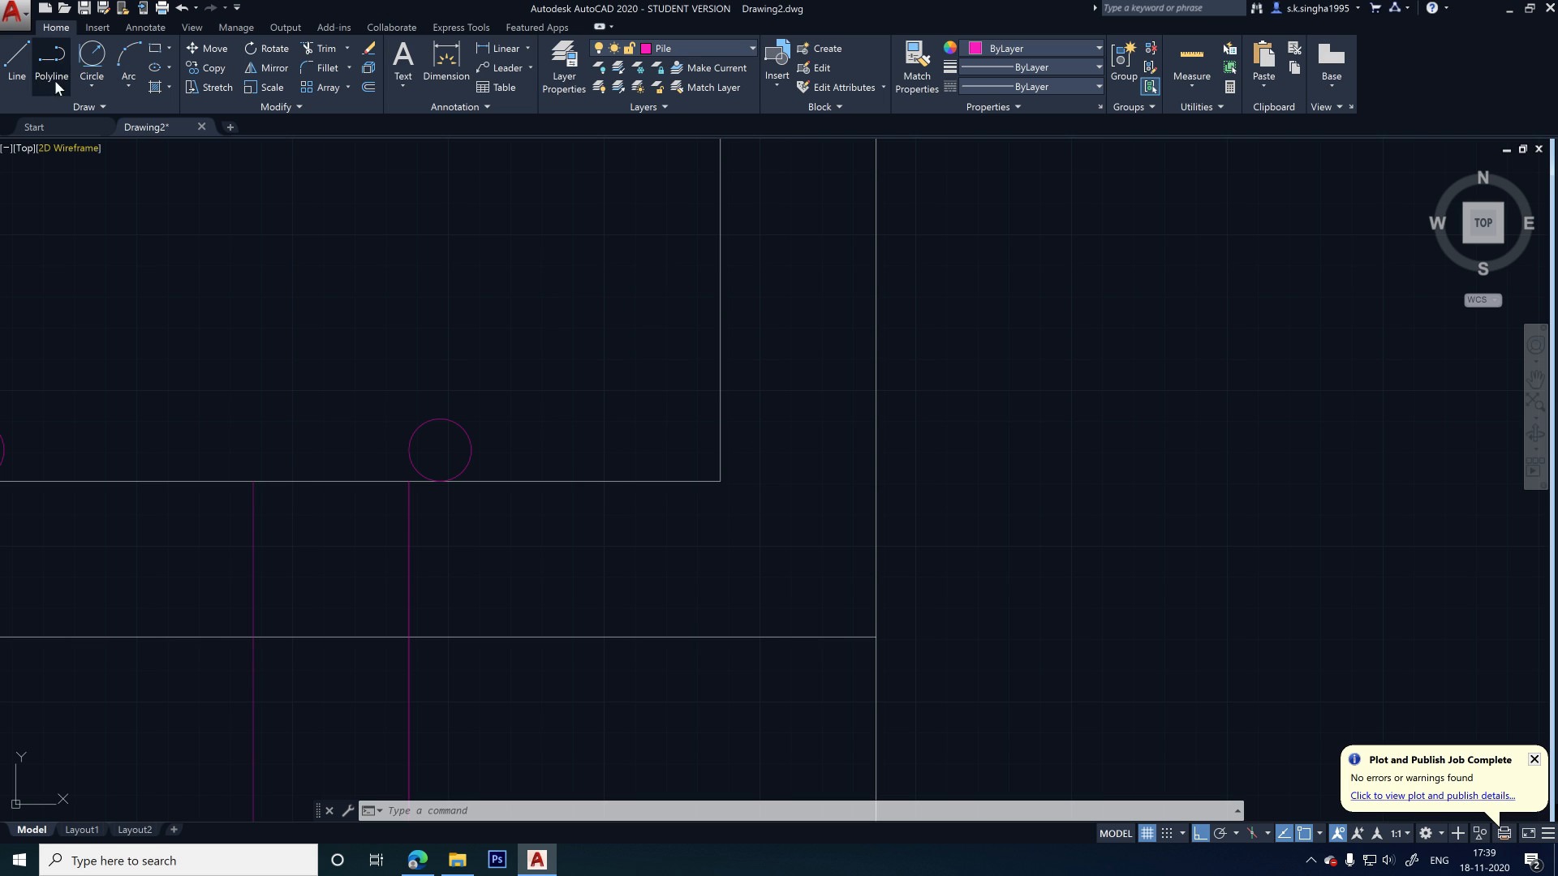
pyautogui.click(89, 55)
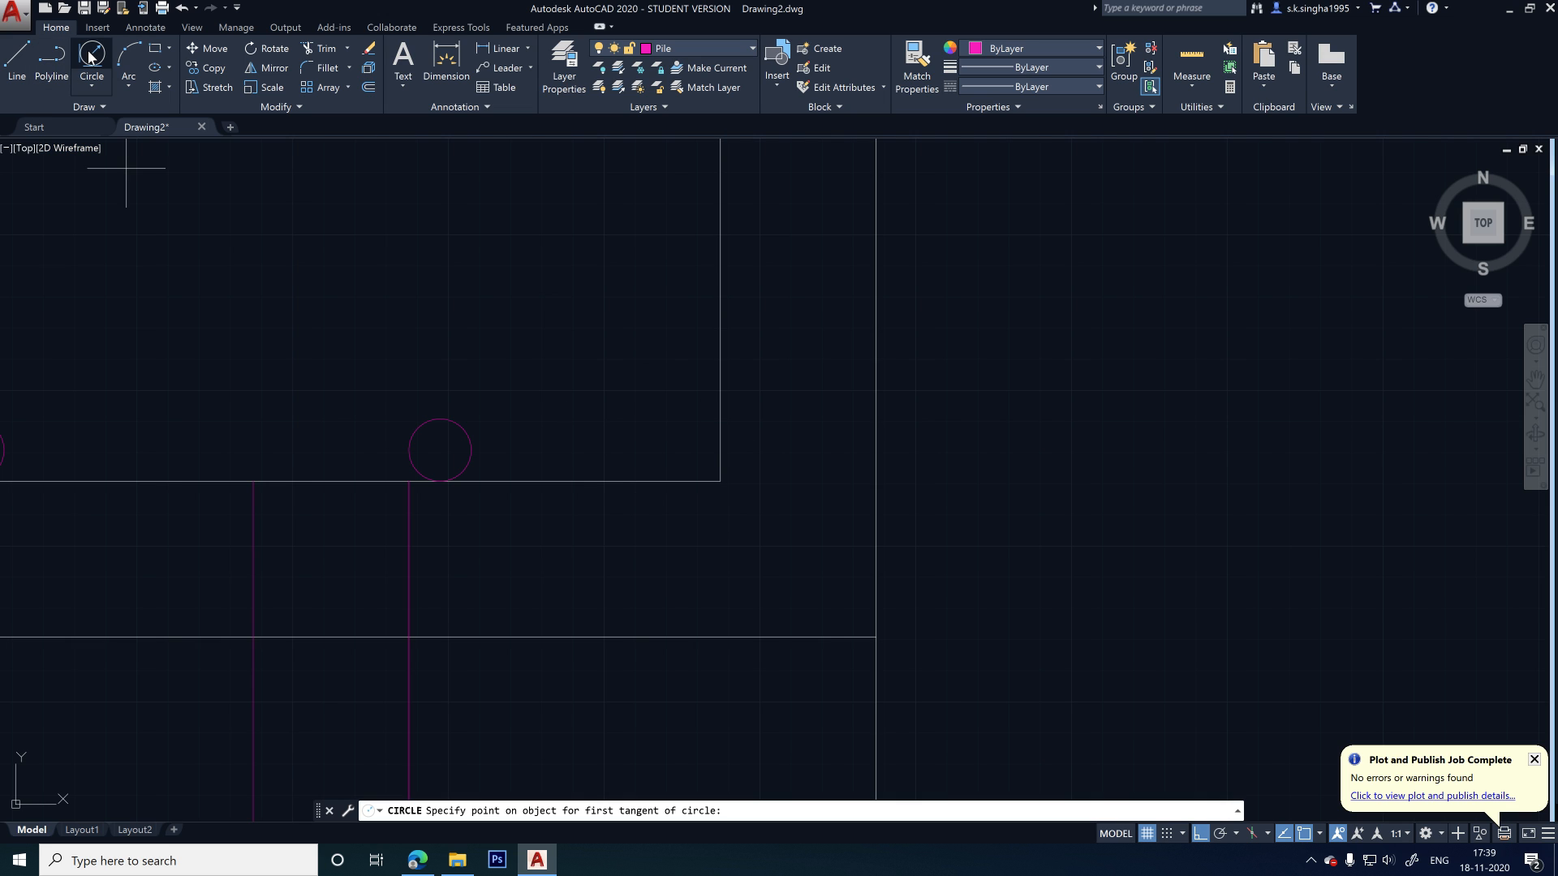
pyautogui.click(696, 479)
pyautogui.click(688, 440)
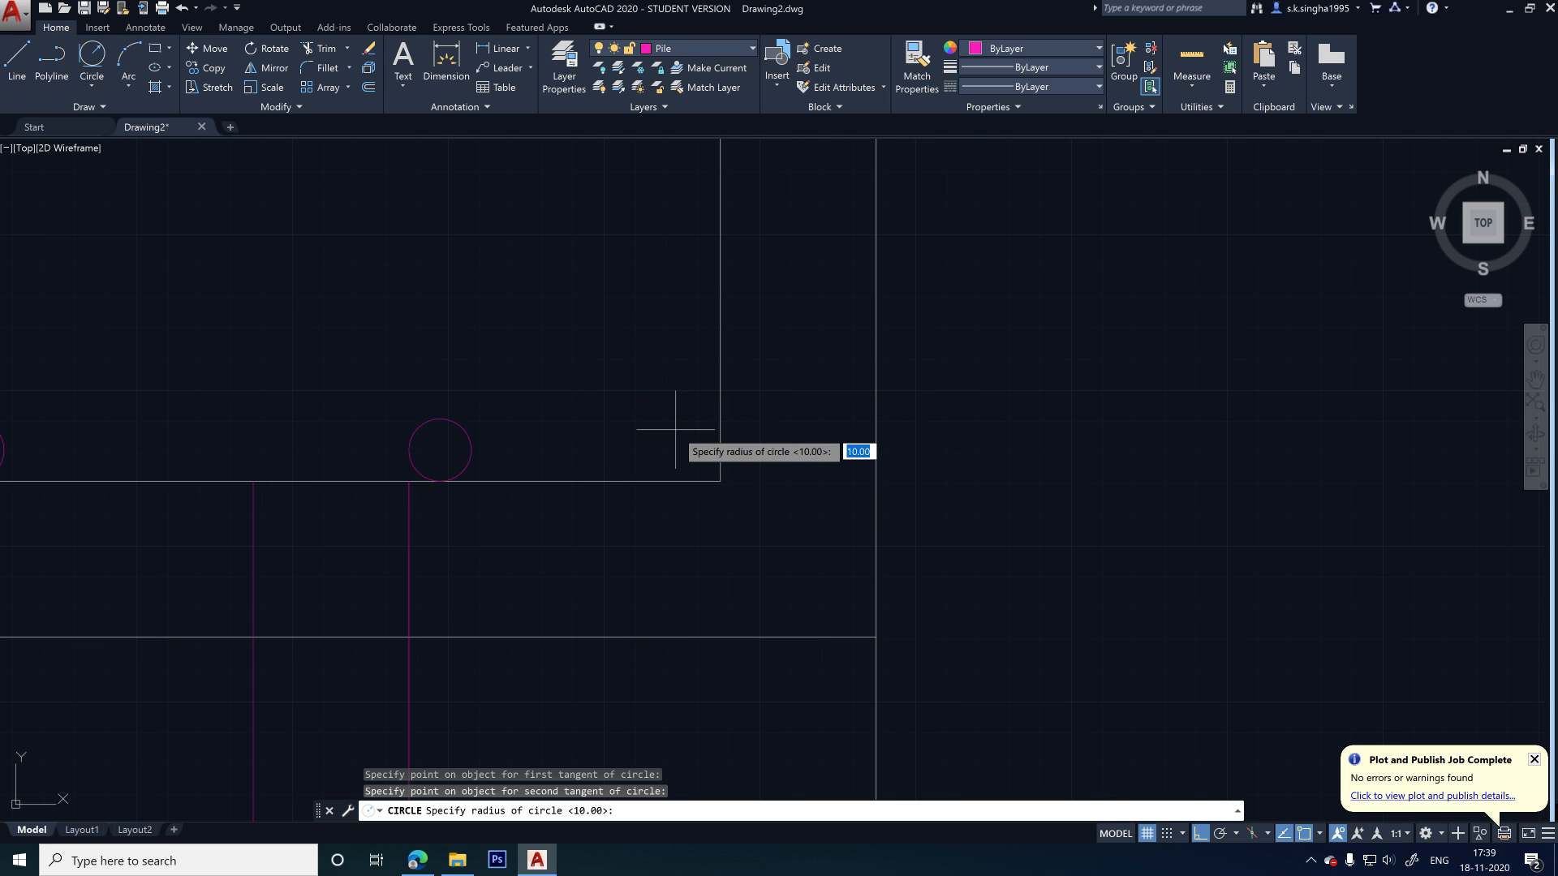
pyautogui.press('Return')
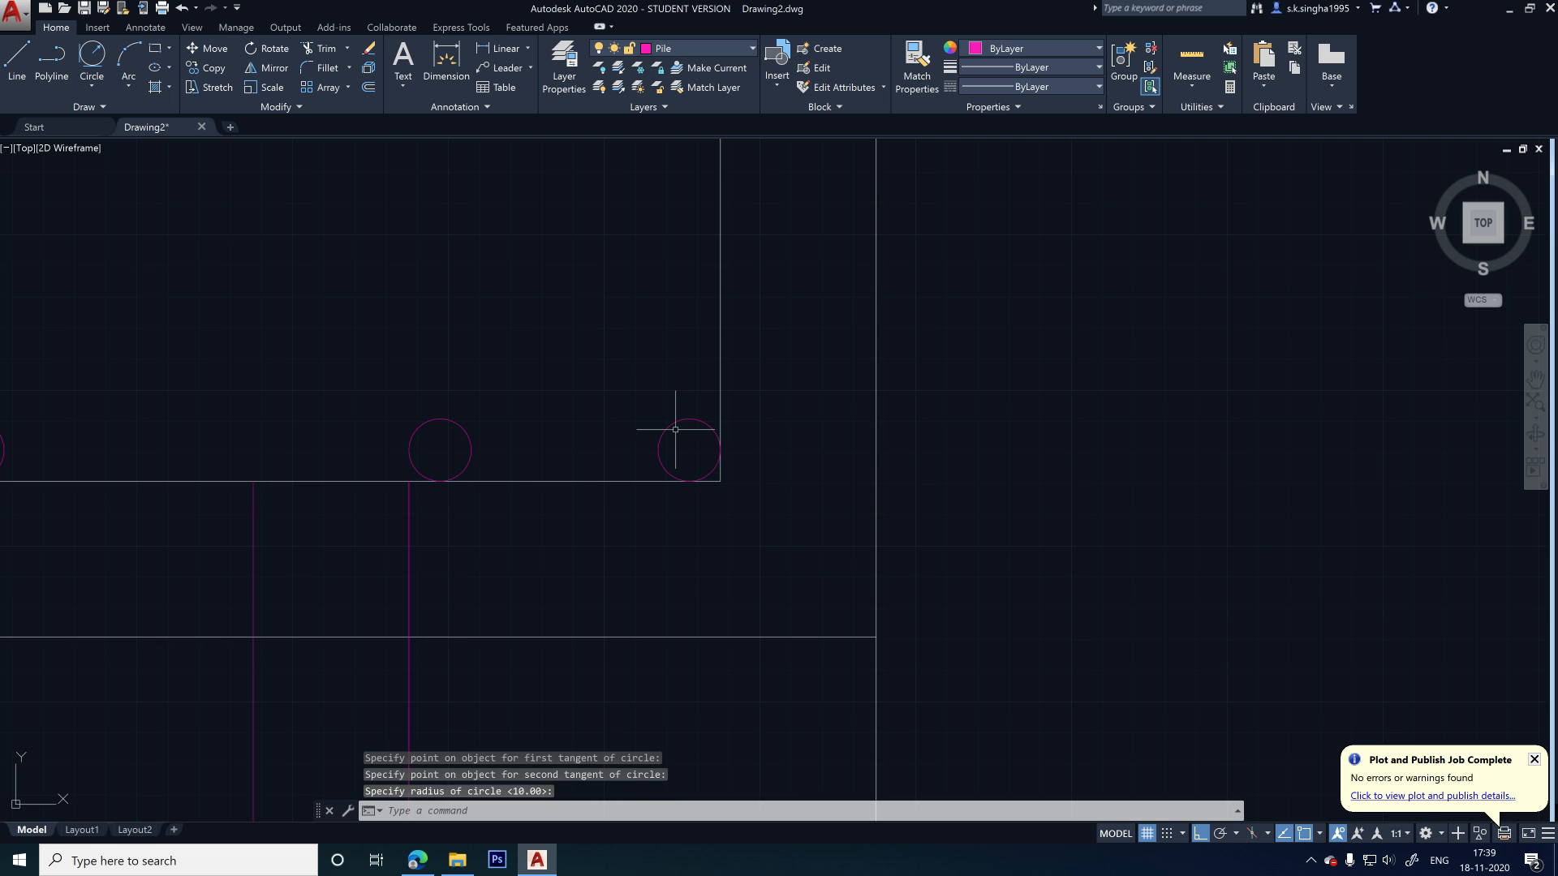
# - Trim the sharp lower right corner of the inner reinforcement outline back to the new bar circle
pyautogui.press('Escape')
pyautogui.press('Return')
pyautogui.scroll(4, 829, 594)
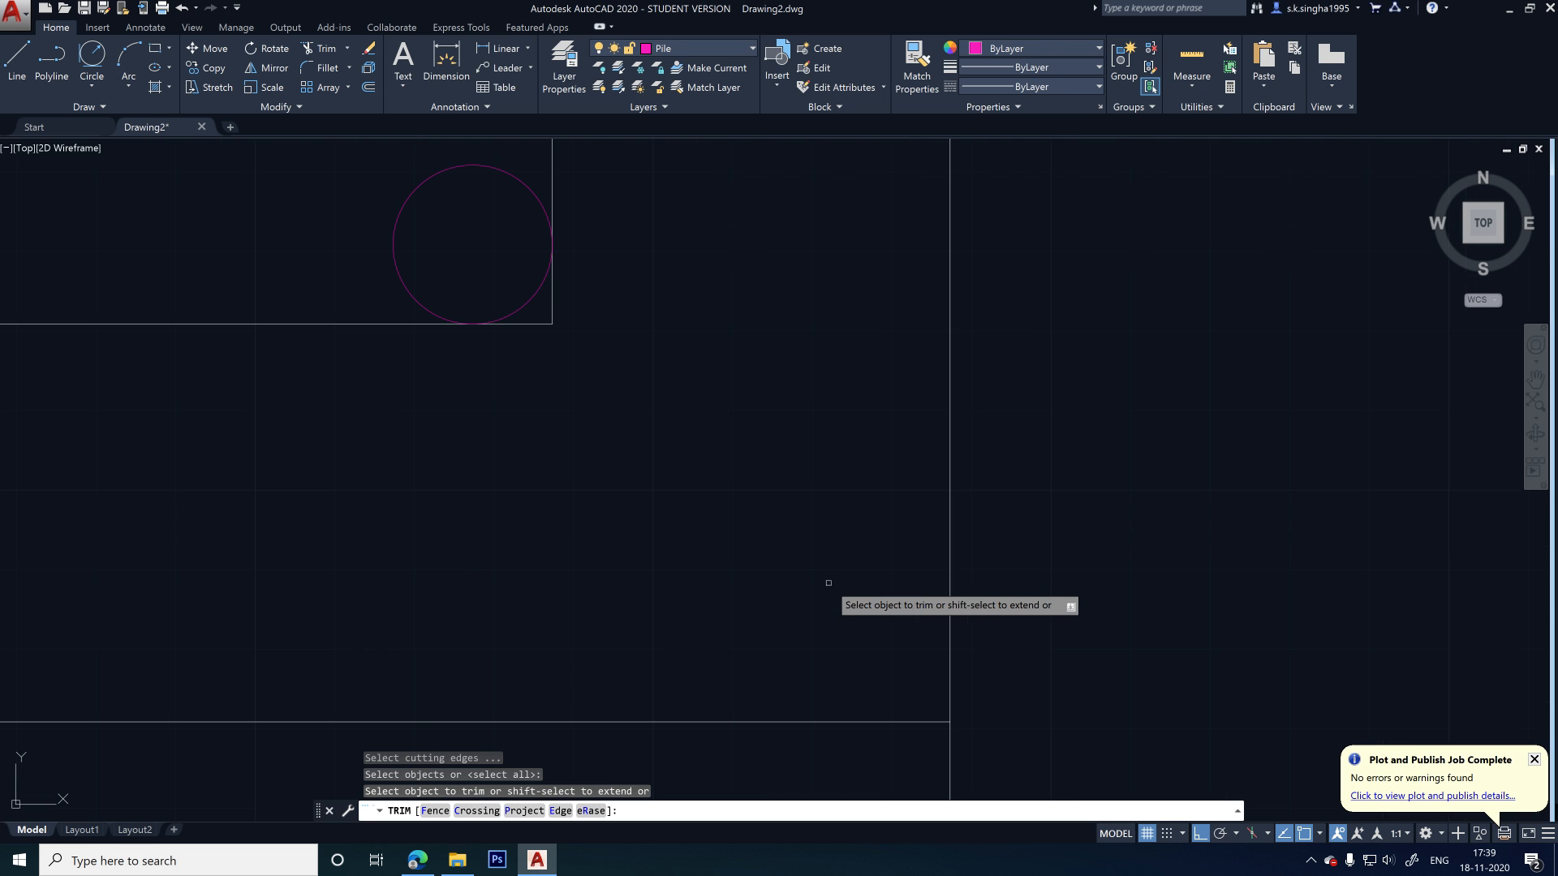
pyautogui.click(577, 302)
pyautogui.click(545, 347)
pyautogui.scroll(-6, 824, 471)
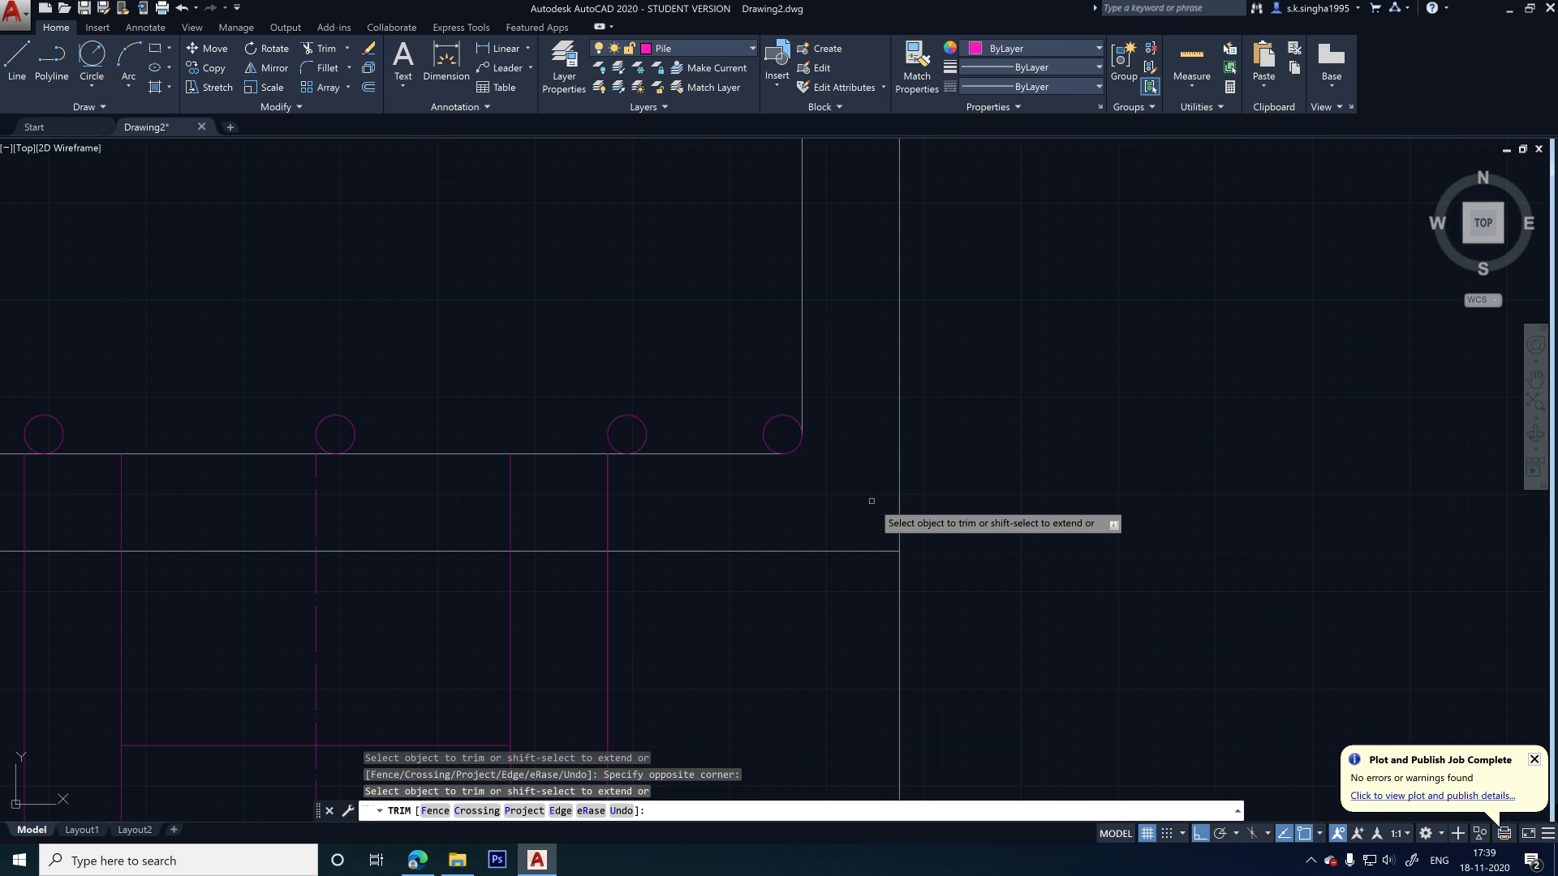
pyautogui.press('Escape')
pyautogui.scroll(2, 872, 487)
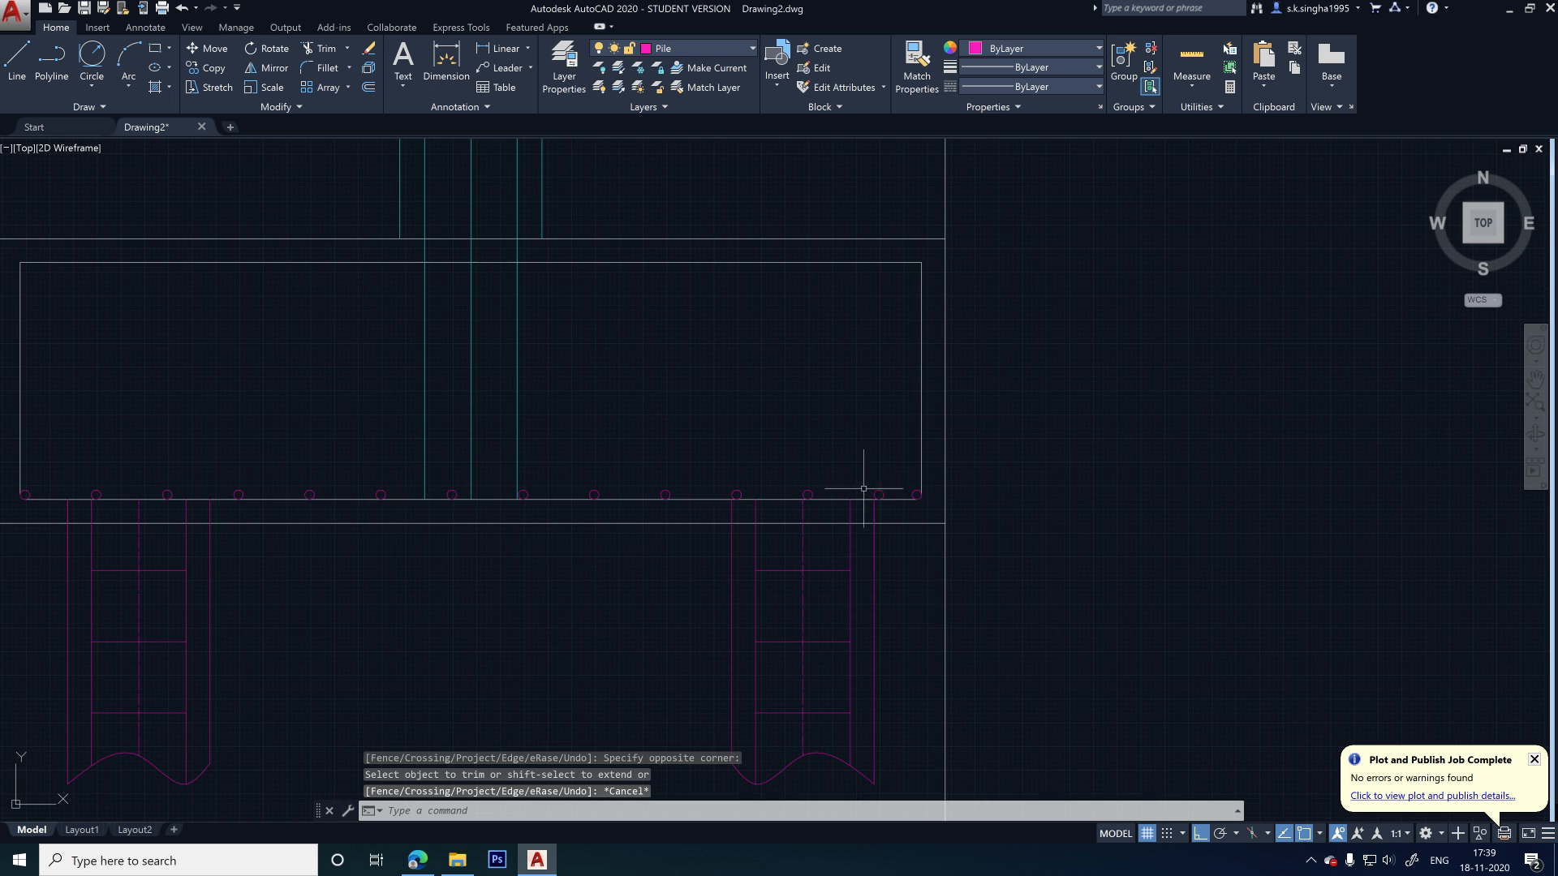
pyautogui.scroll(2, 901, 489)
pyautogui.click(925, 495)
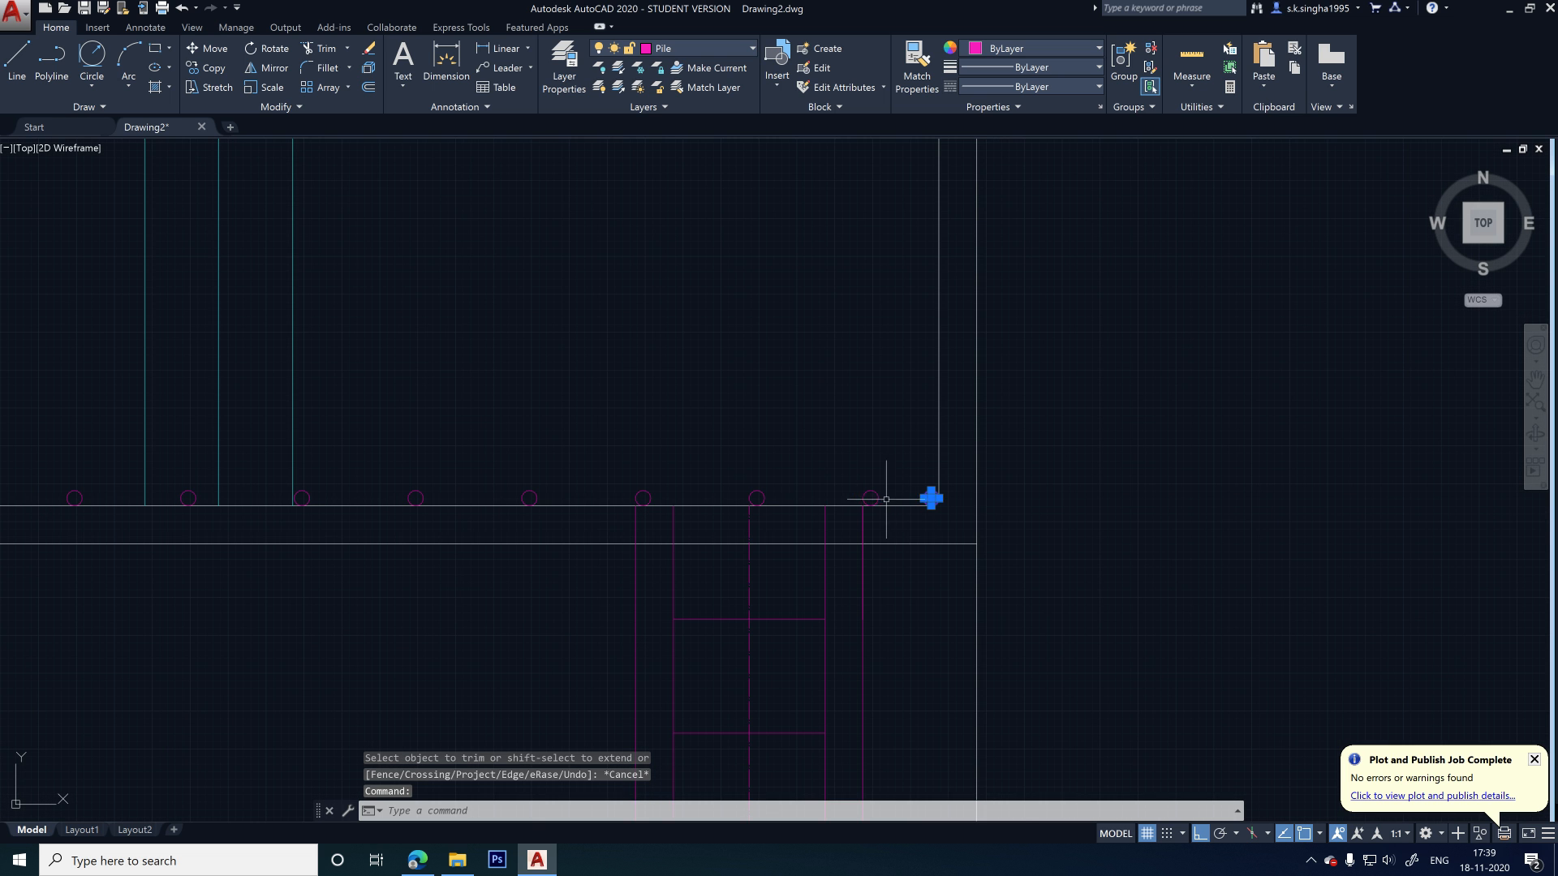
pyautogui.scroll(-2, 1042, 468)
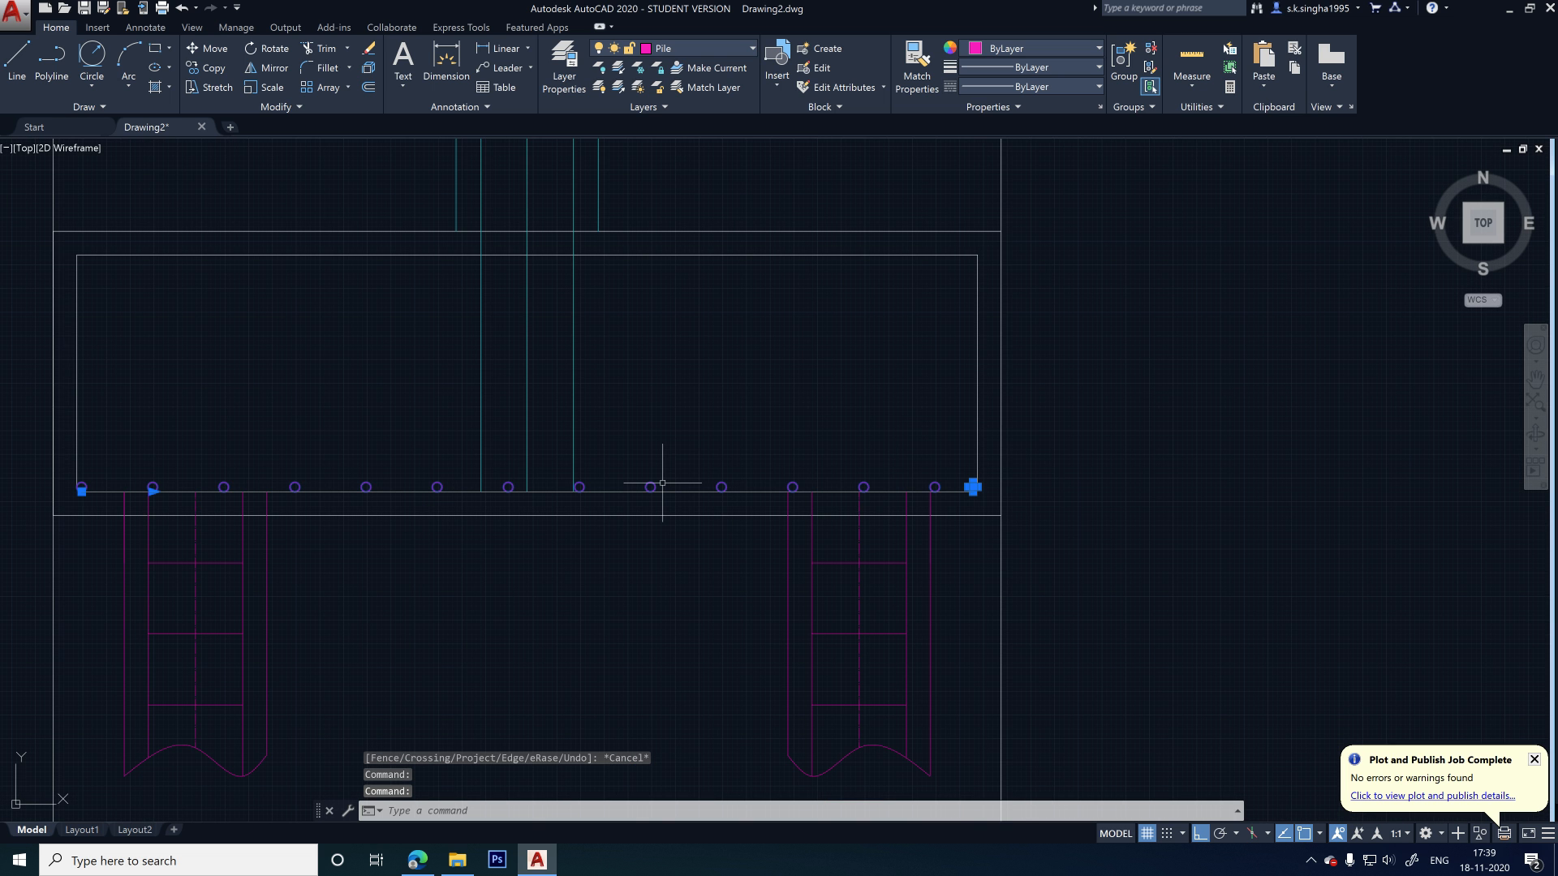
pyautogui.write('mi')
pyautogui.press('Return')
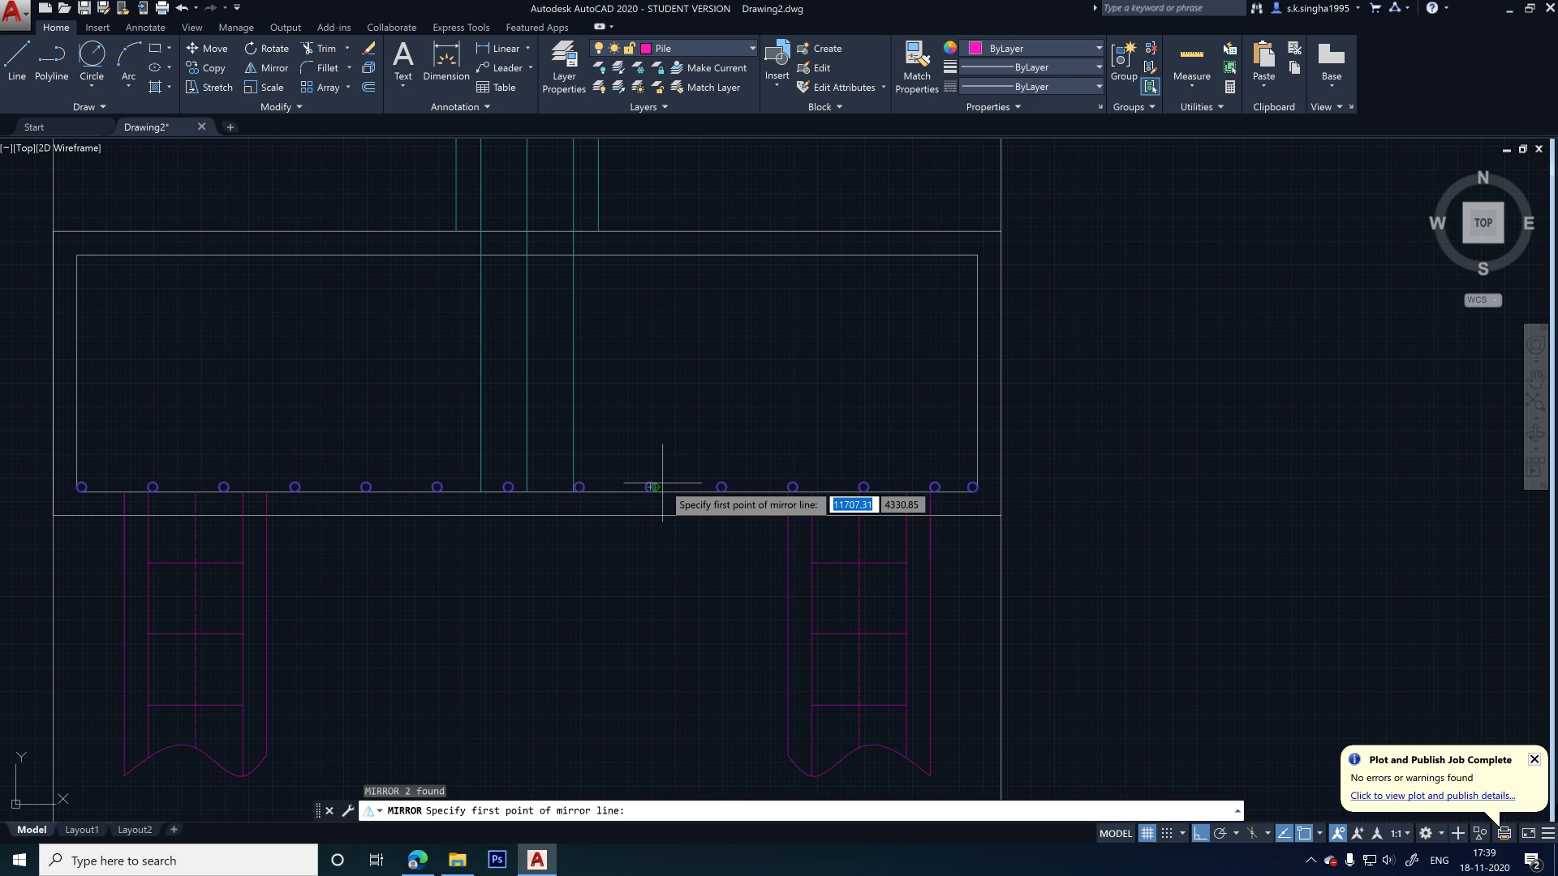
pyautogui.click(980, 373)
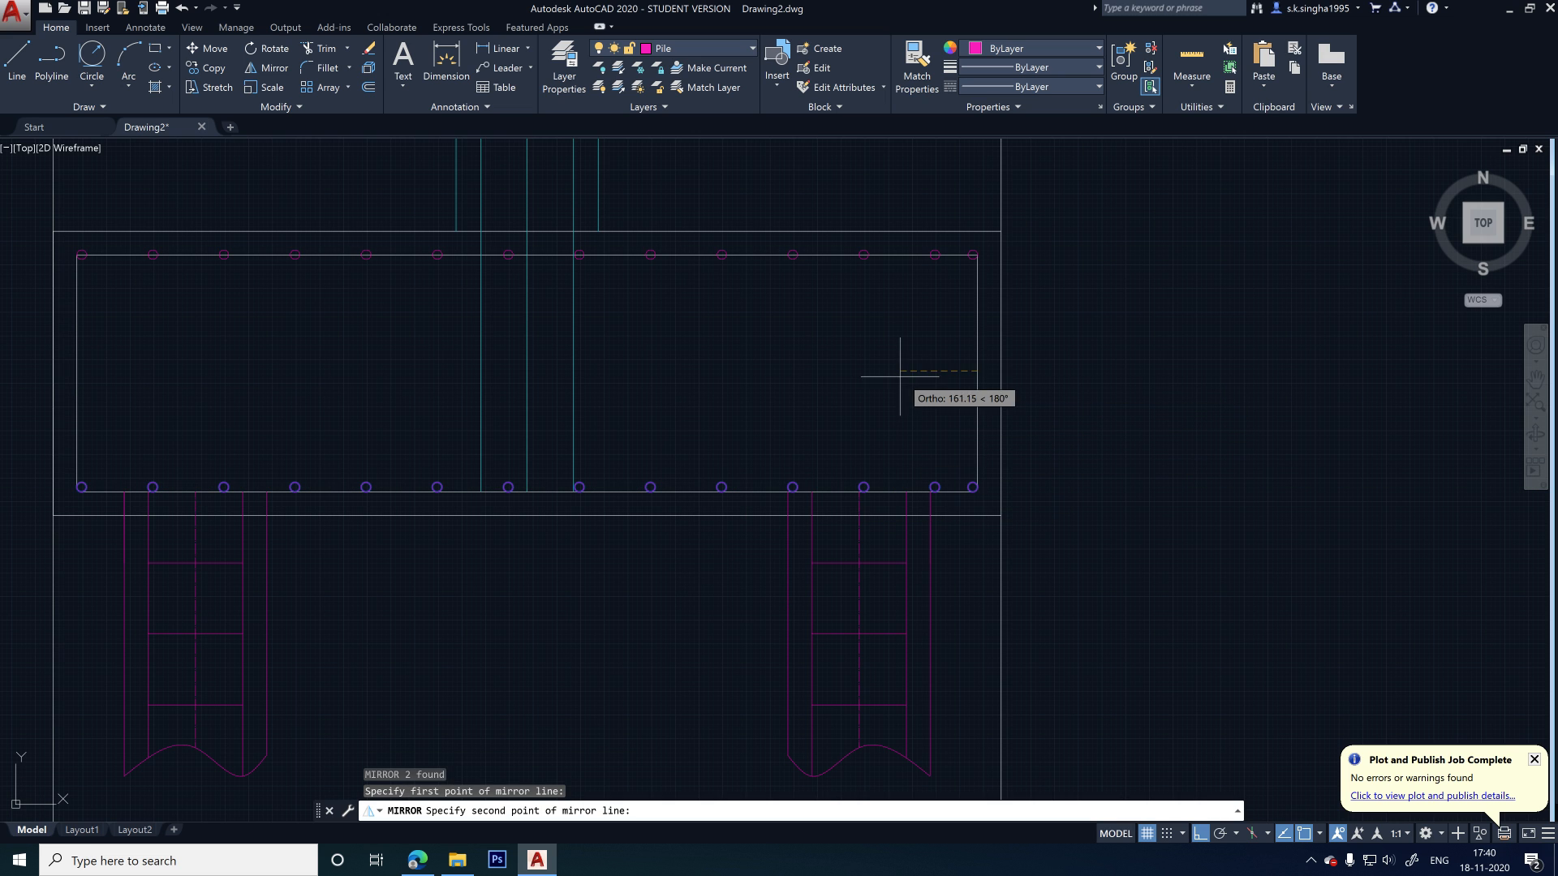
pyautogui.click(898, 376)
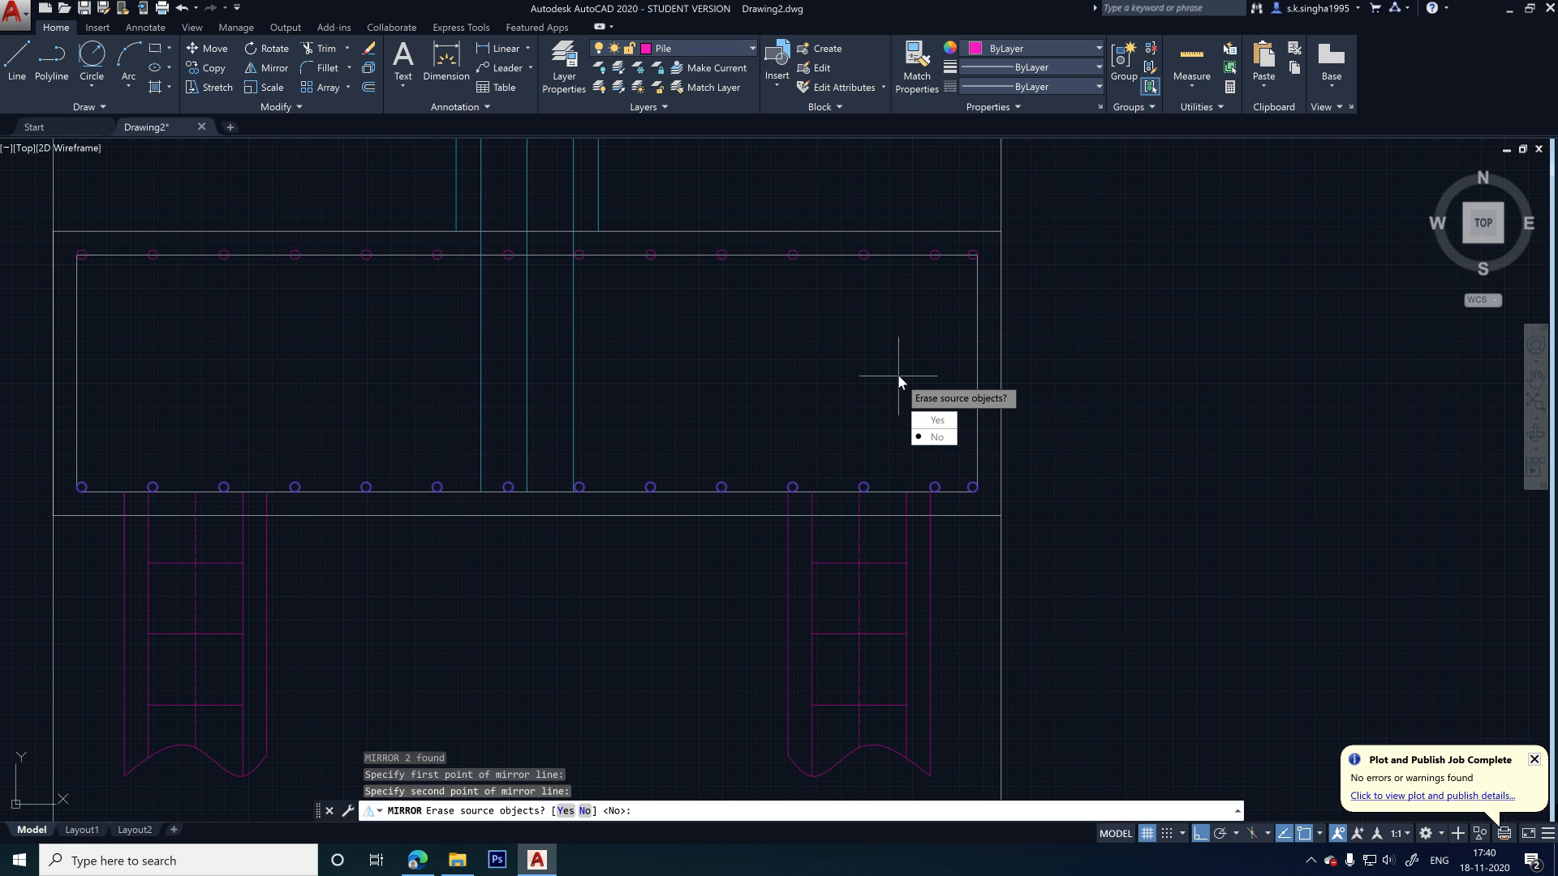
pyautogui.press('Escape')
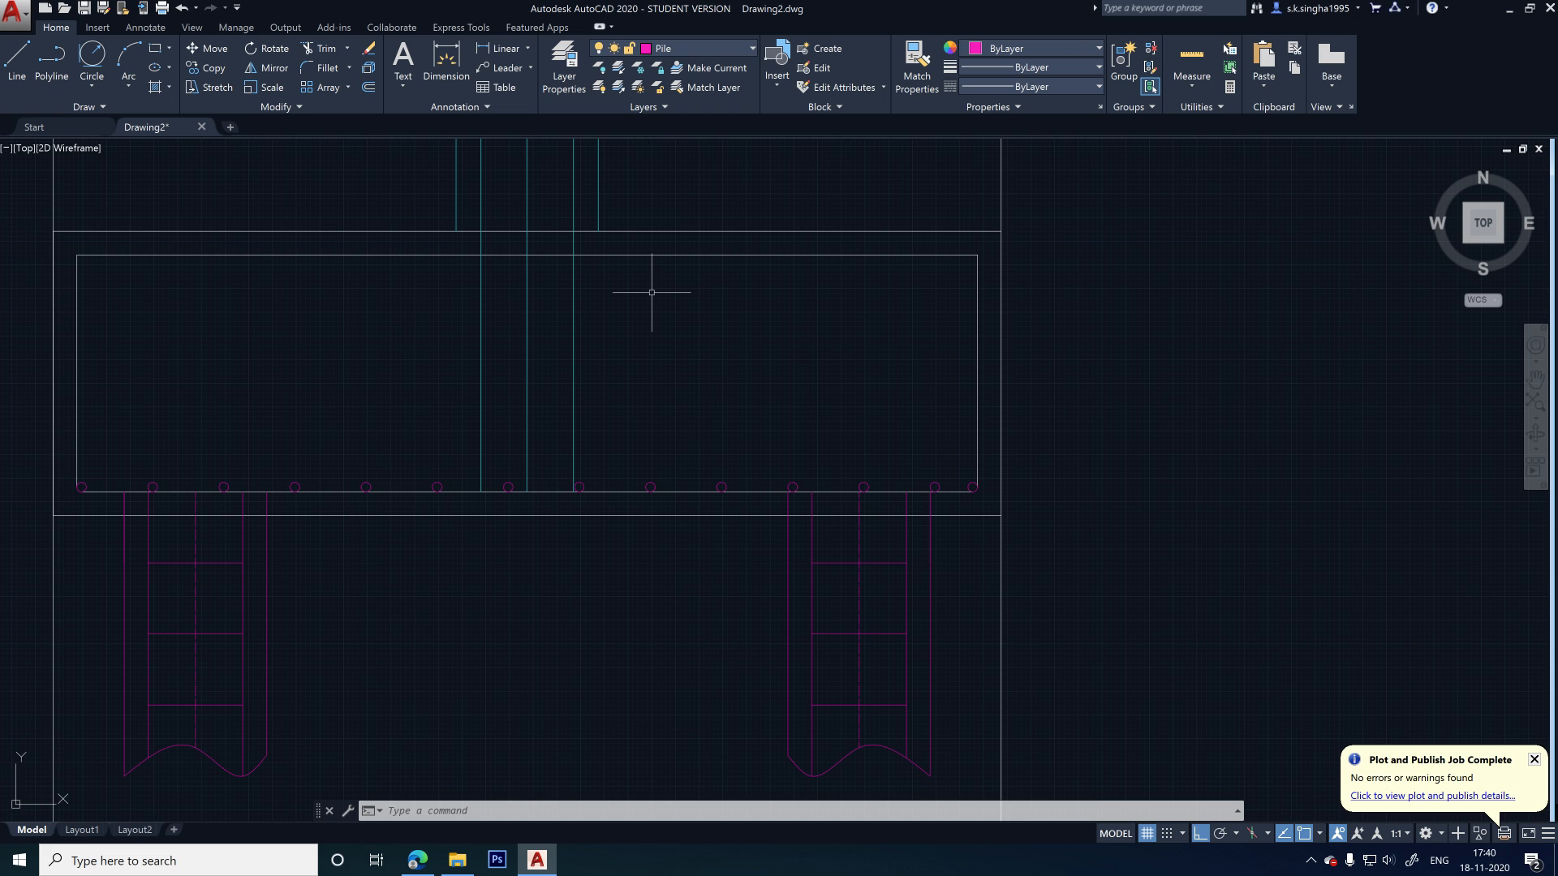
# - Copy the bottom bar array and the lower right corner circle 480 straight up, so the circles touch the underside of the top bar line
pyautogui.click(796, 487)
pyautogui.click(971, 486)
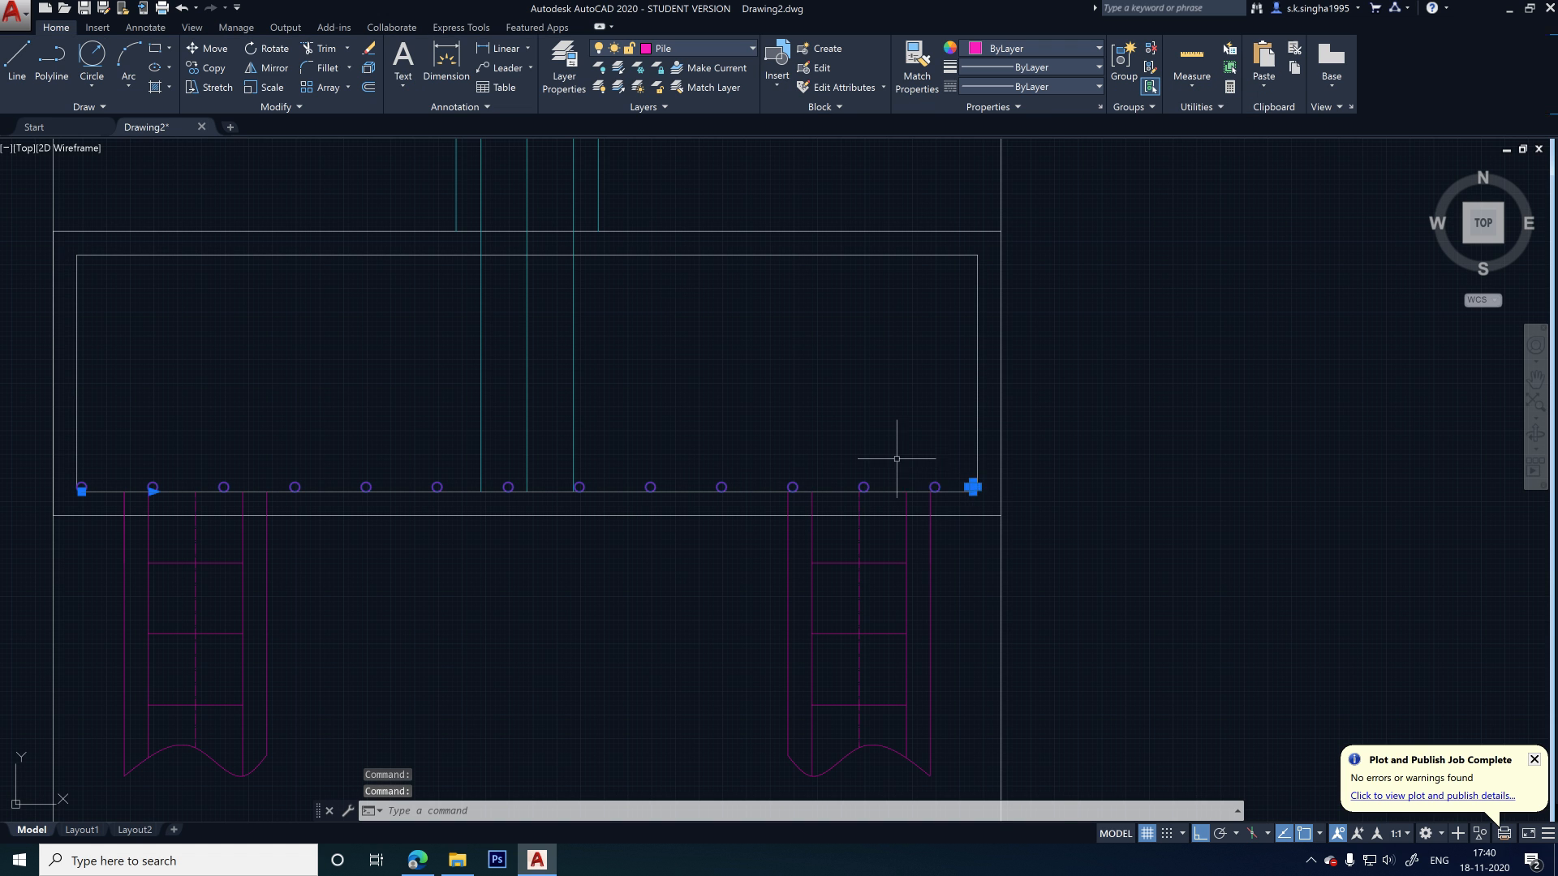
pyautogui.scroll(2, 897, 457)
pyautogui.scroll(-2, 892, 459)
pyautogui.write('c')
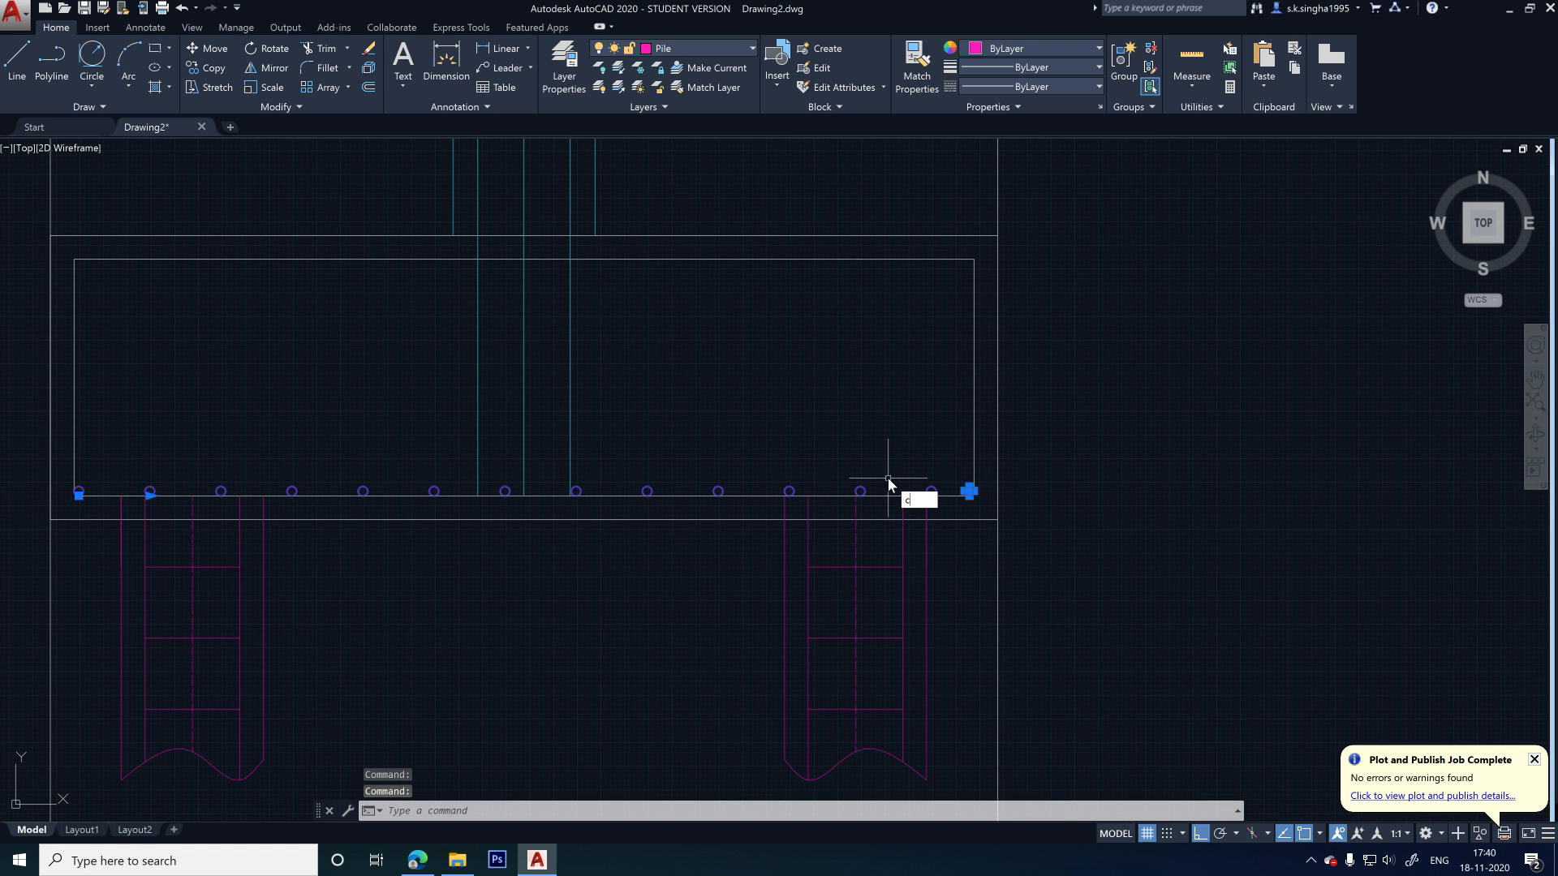
pyautogui.write('o')
pyautogui.press('Return')
pyautogui.scroll(2, 1010, 469)
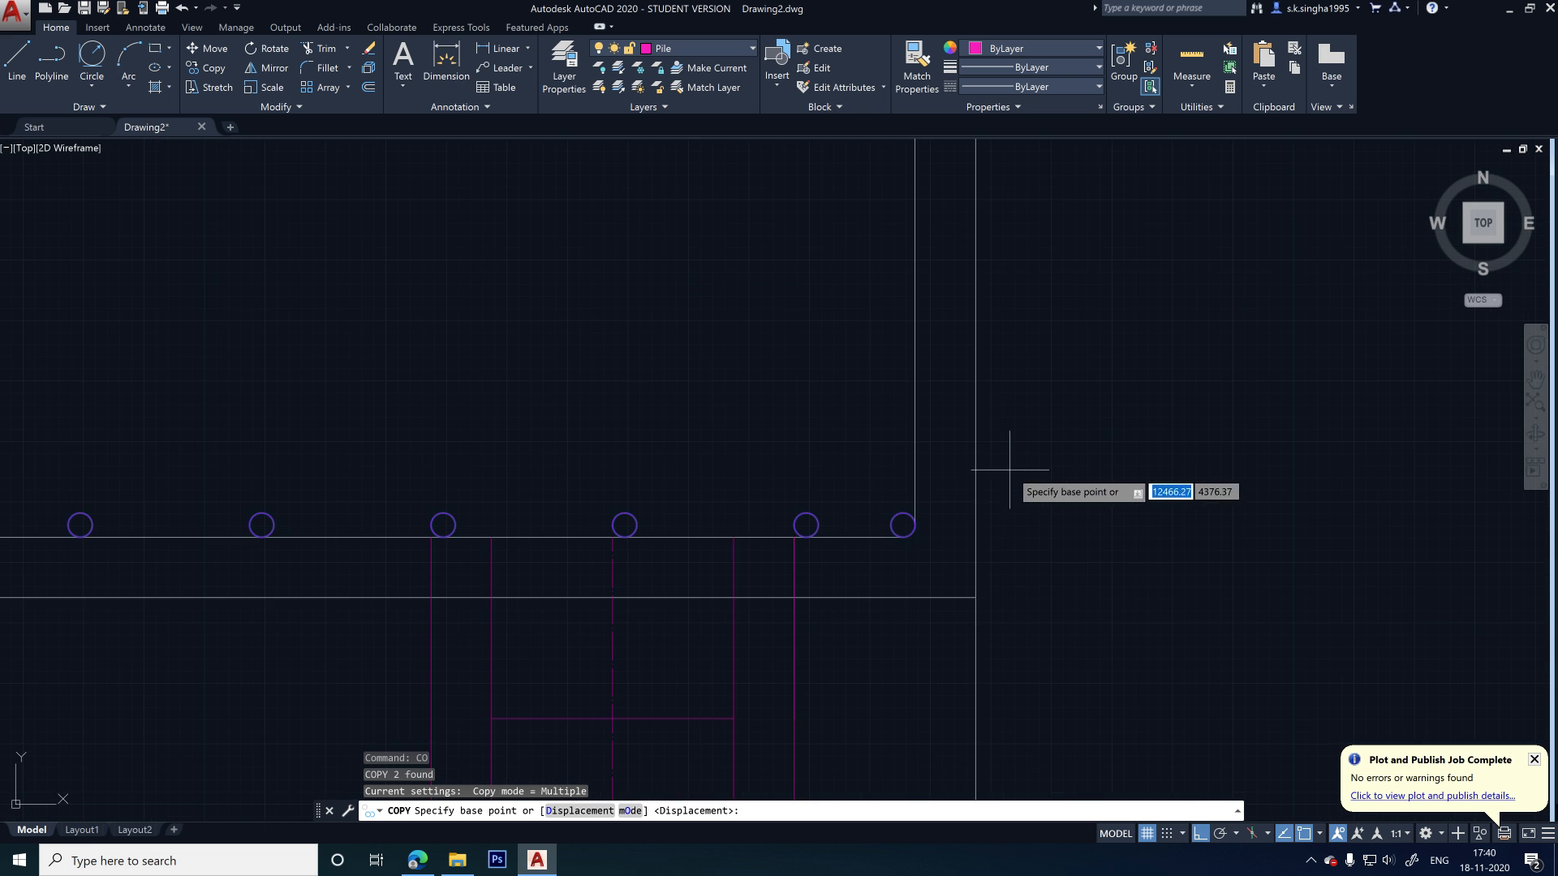
pyautogui.scroll(3, 902, 548)
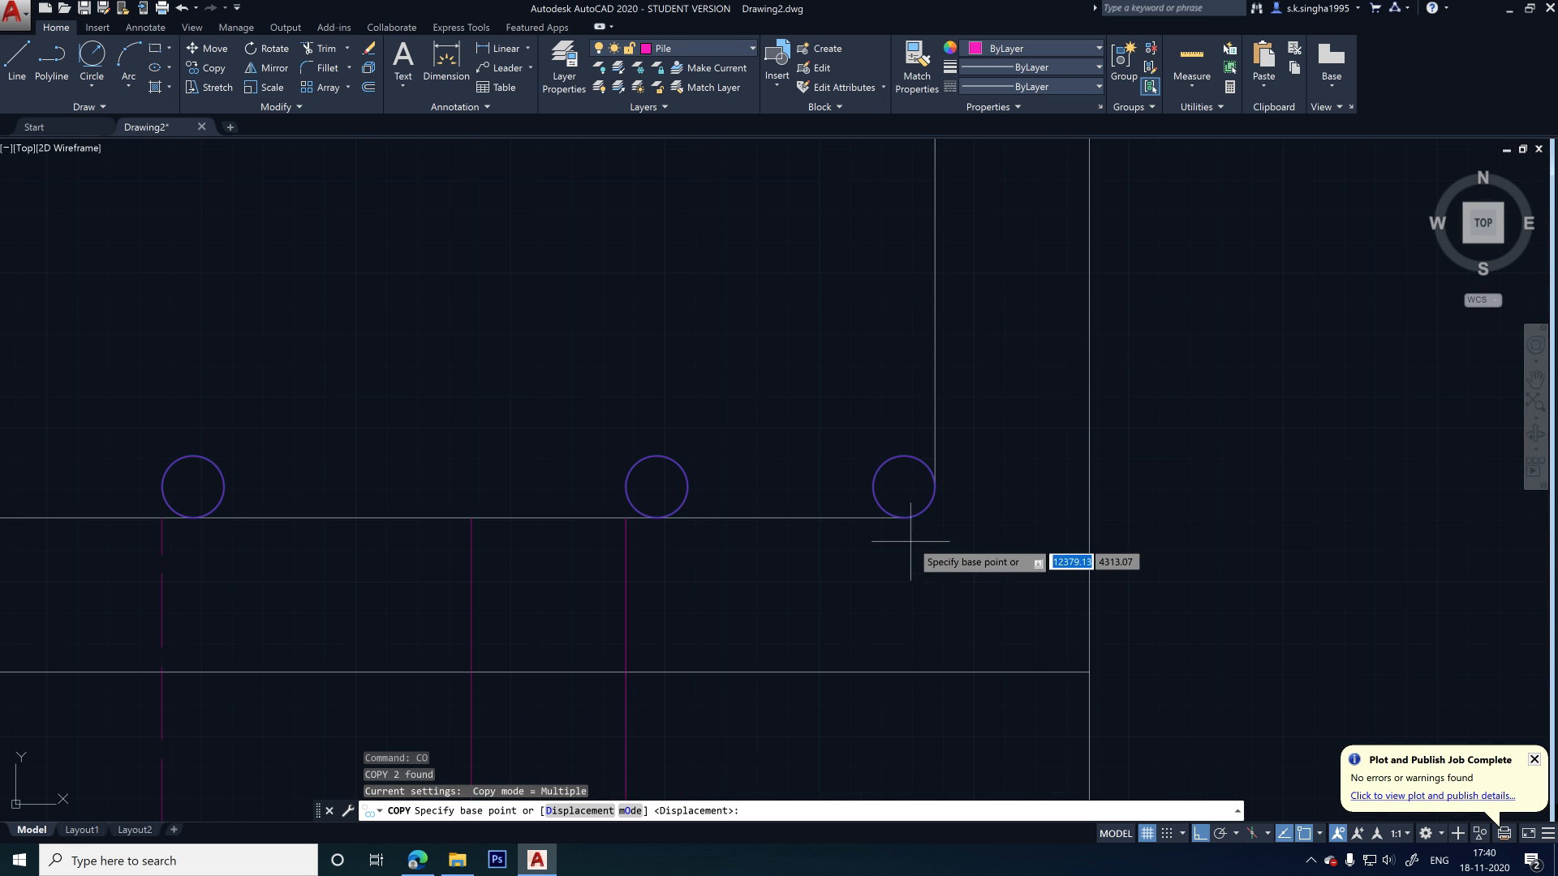
pyautogui.click(904, 456)
pyautogui.scroll(-3, 890, 620)
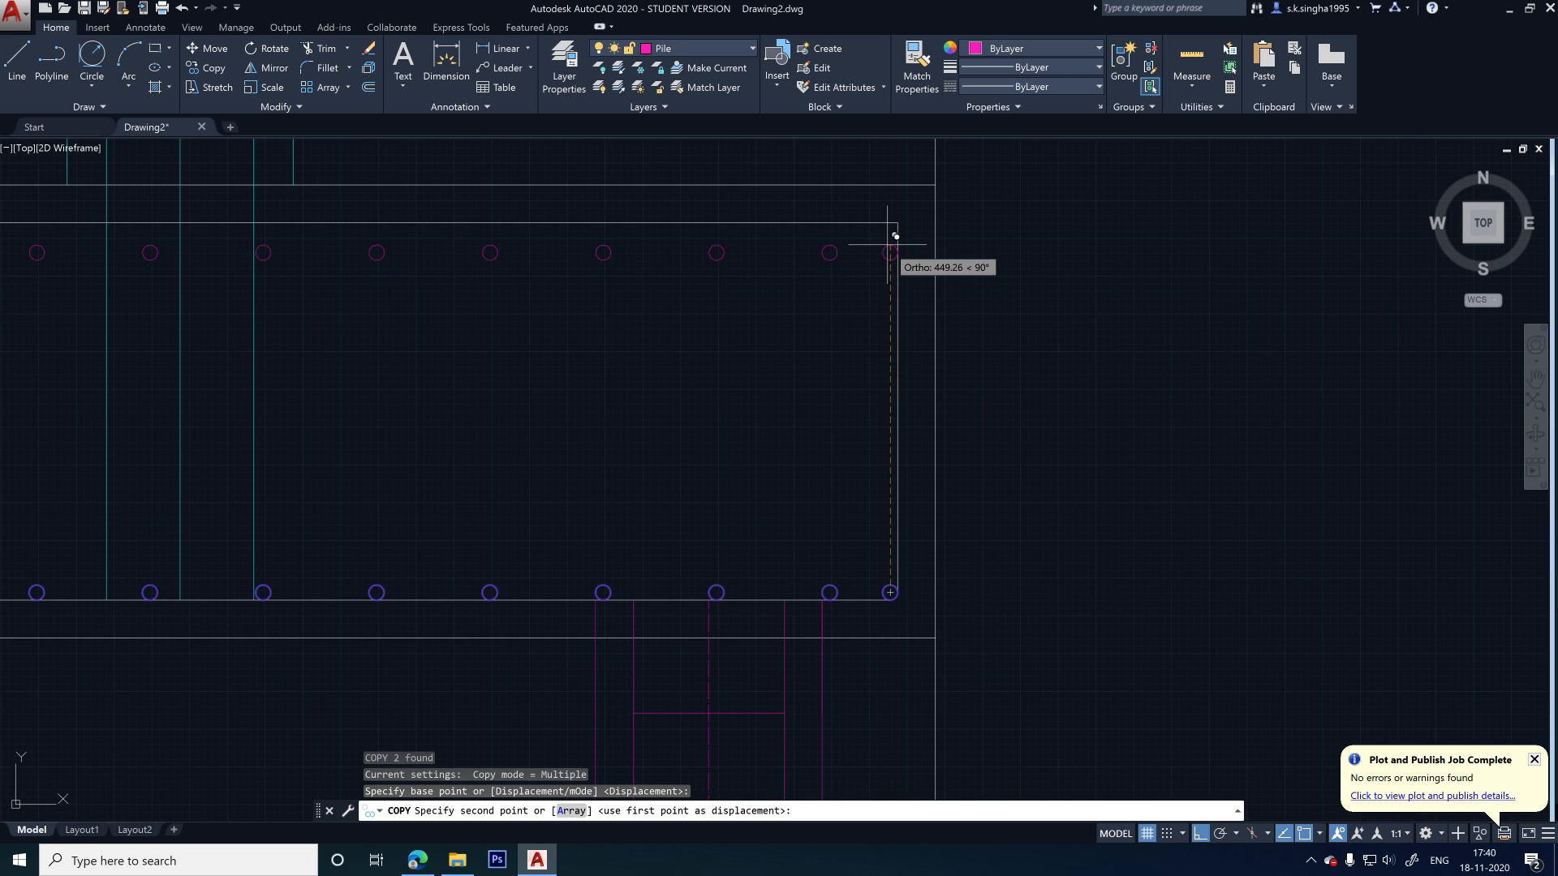
pyautogui.scroll(6, 895, 235)
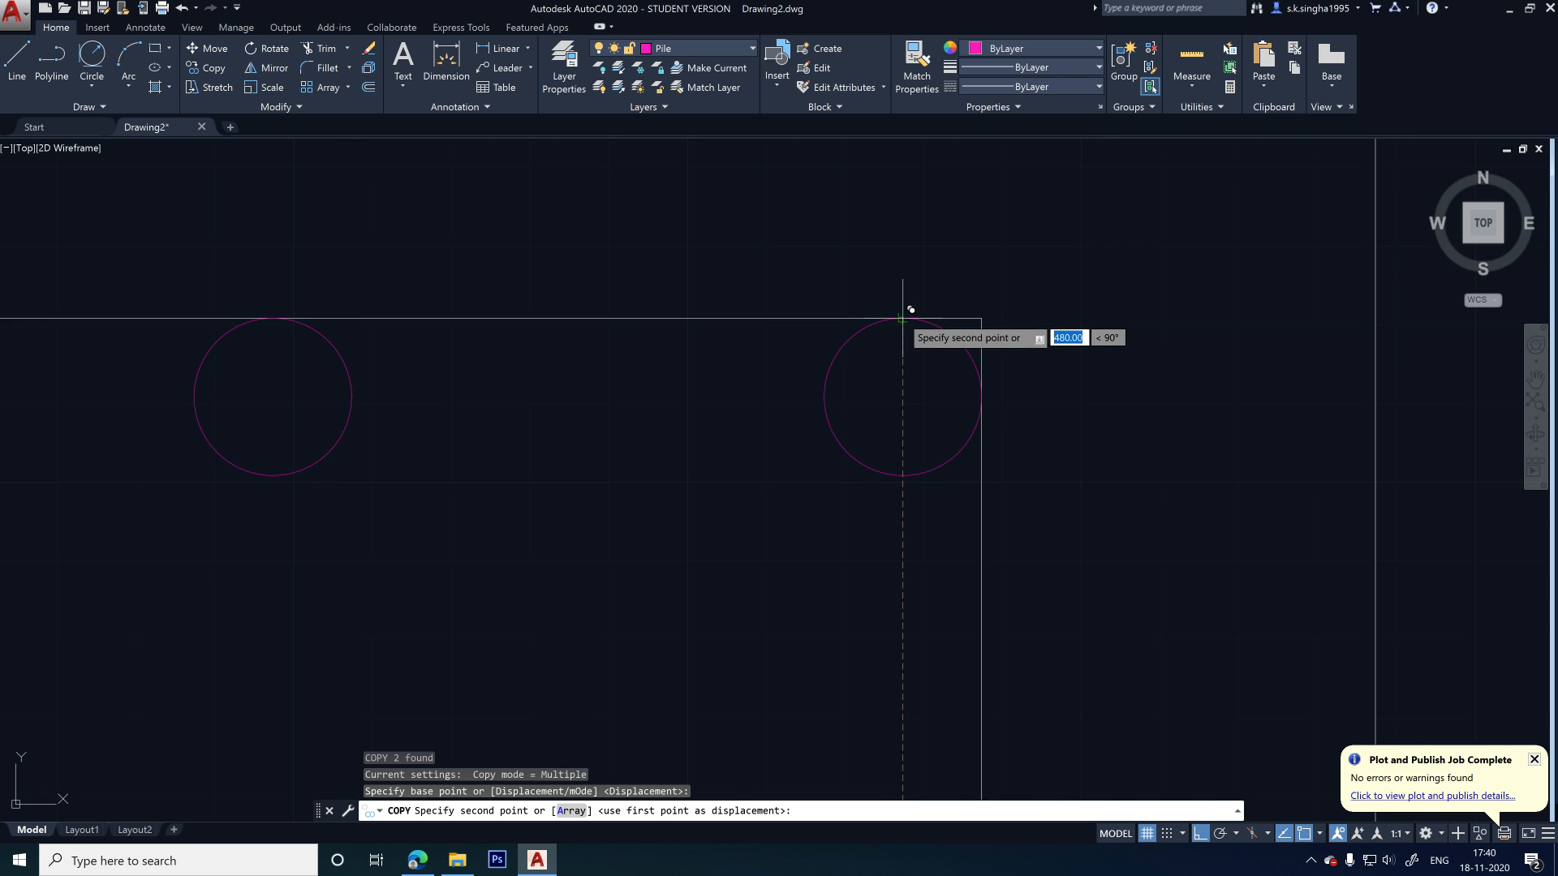
pyautogui.press('Return')
pyautogui.press('Escape')
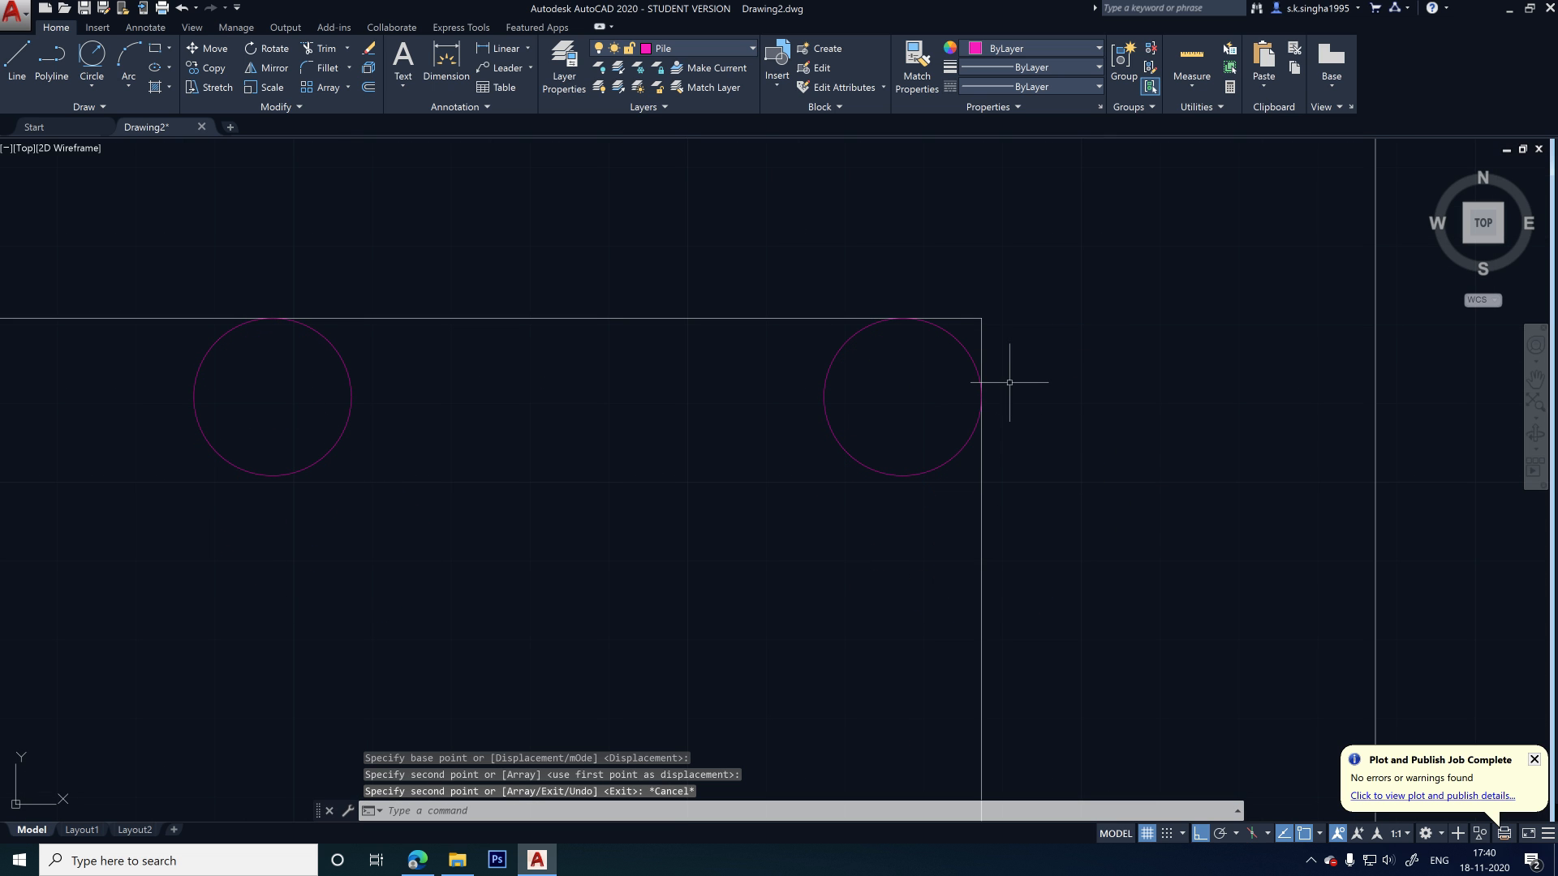
# - Trim the sharp upper right corner of the inner reinforcement outline back to its corner bar circle
pyautogui.write('tr')
pyautogui.press('Return')
pyautogui.press('Return')
pyautogui.click(1007, 303)
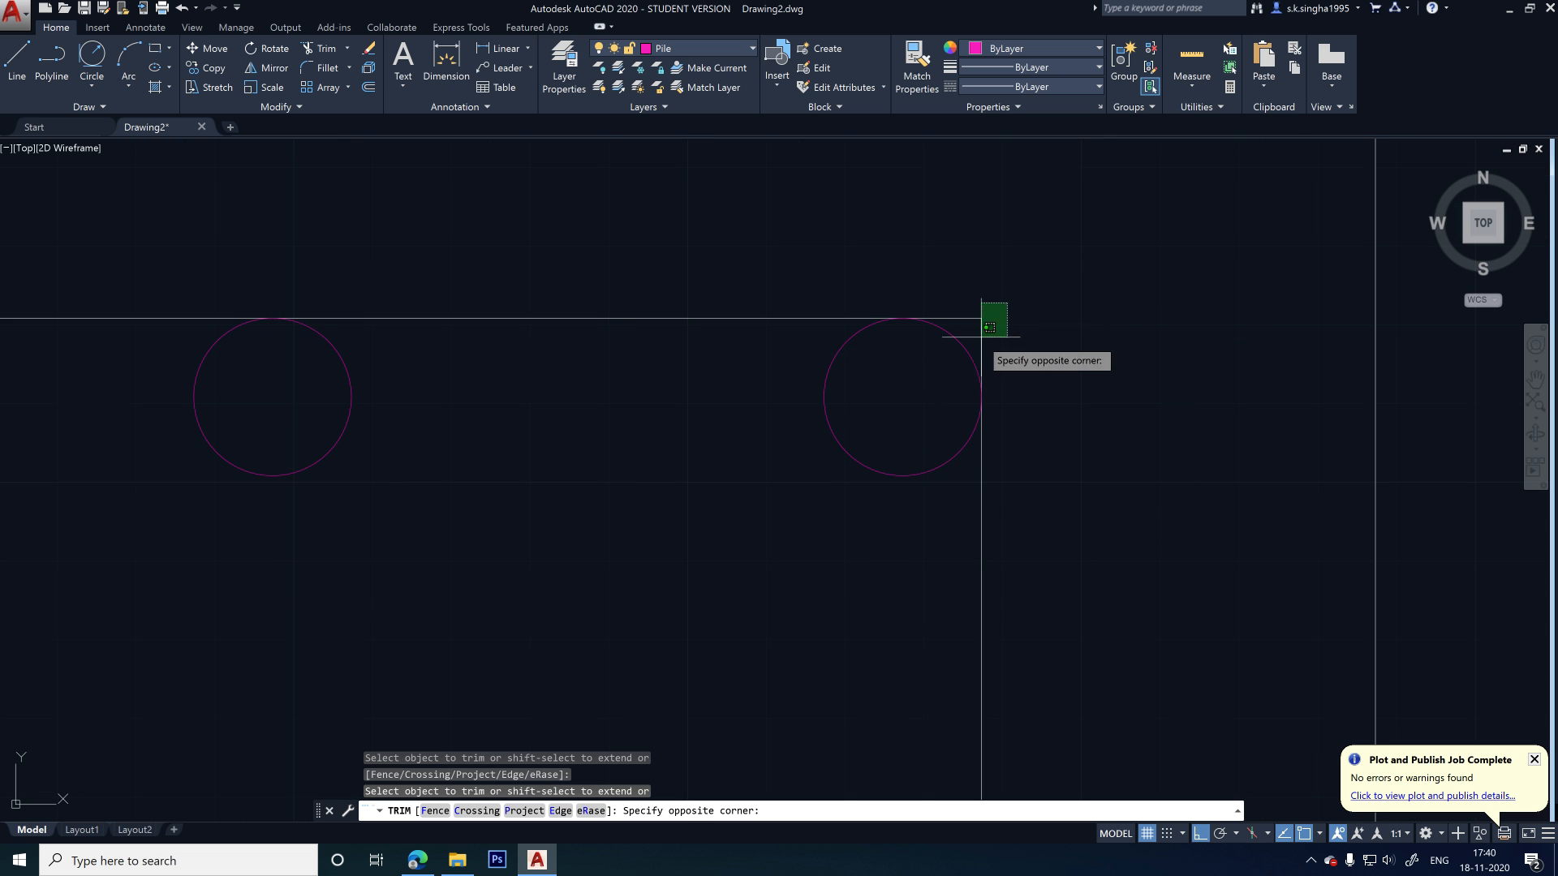
pyautogui.click(975, 338)
# - Trim the sharp upper left corner of the inner reinforcement outline back to its bar circle and finish trimming
pyautogui.scroll(-5, 1025, 340)
pyautogui.scroll(6, 362, 341)
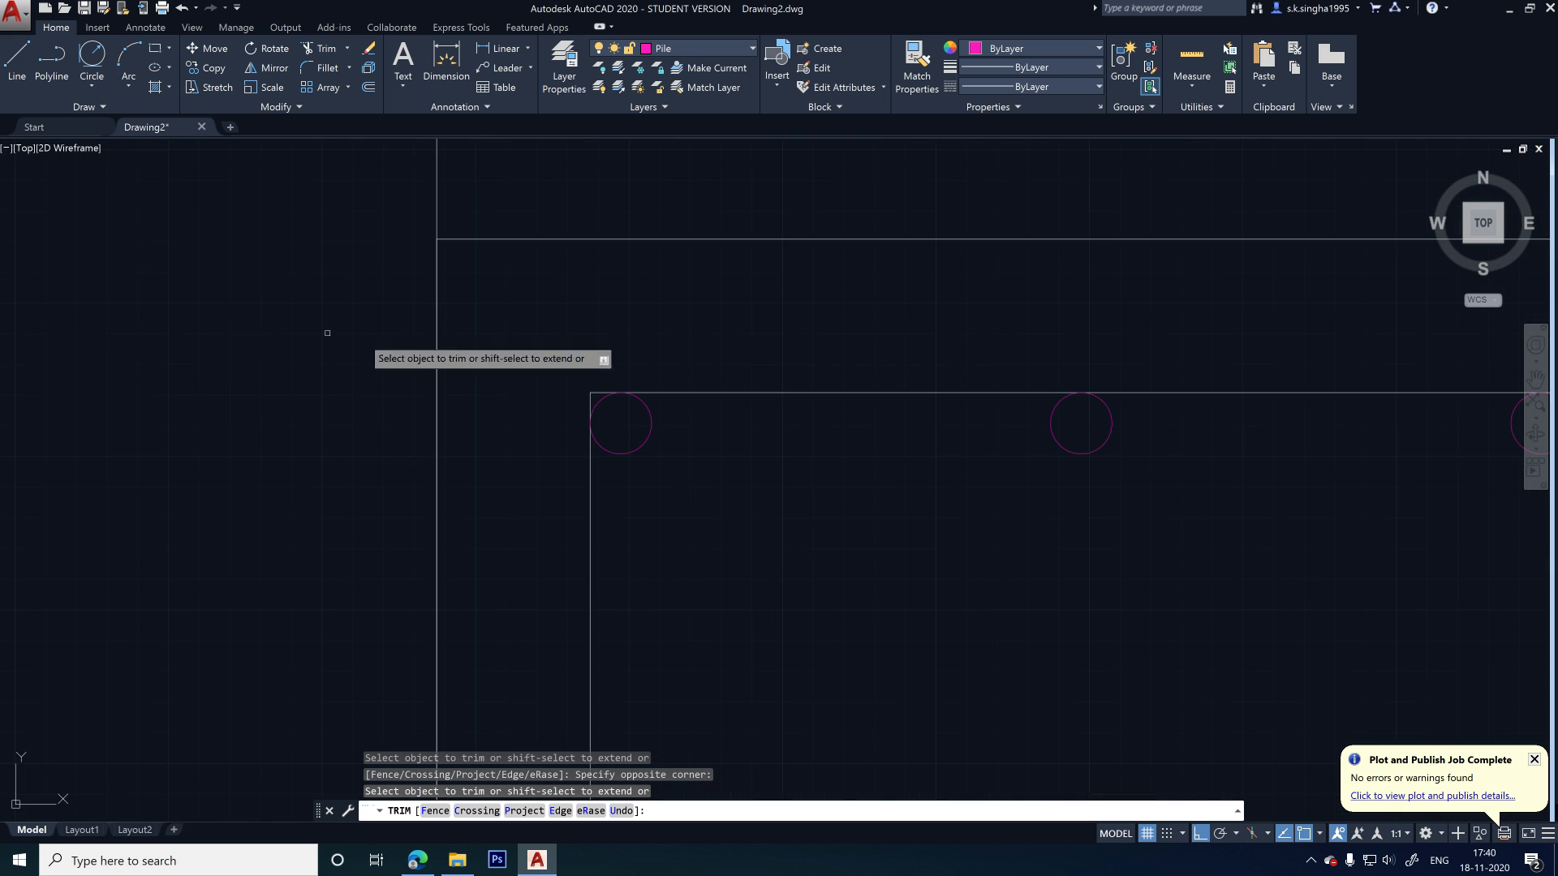
pyautogui.click(422, 285)
pyautogui.click(396, 346)
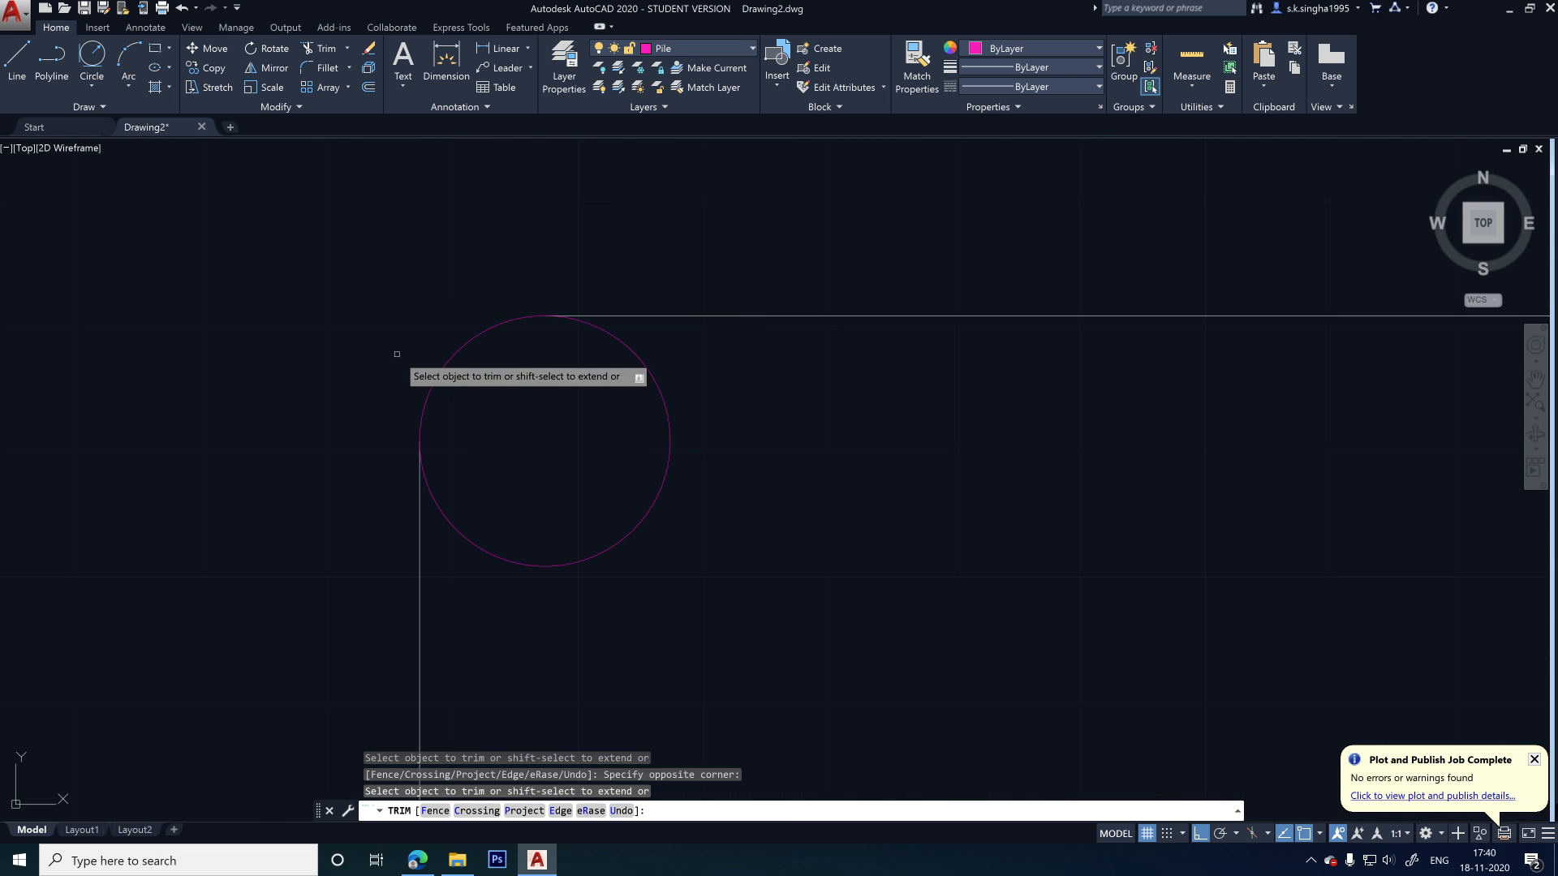
pyautogui.scroll(-4, 352, 320)
pyautogui.scroll(-3, 352, 320)
pyautogui.press('Escape')
pyautogui.scroll(-3, 498, 441)
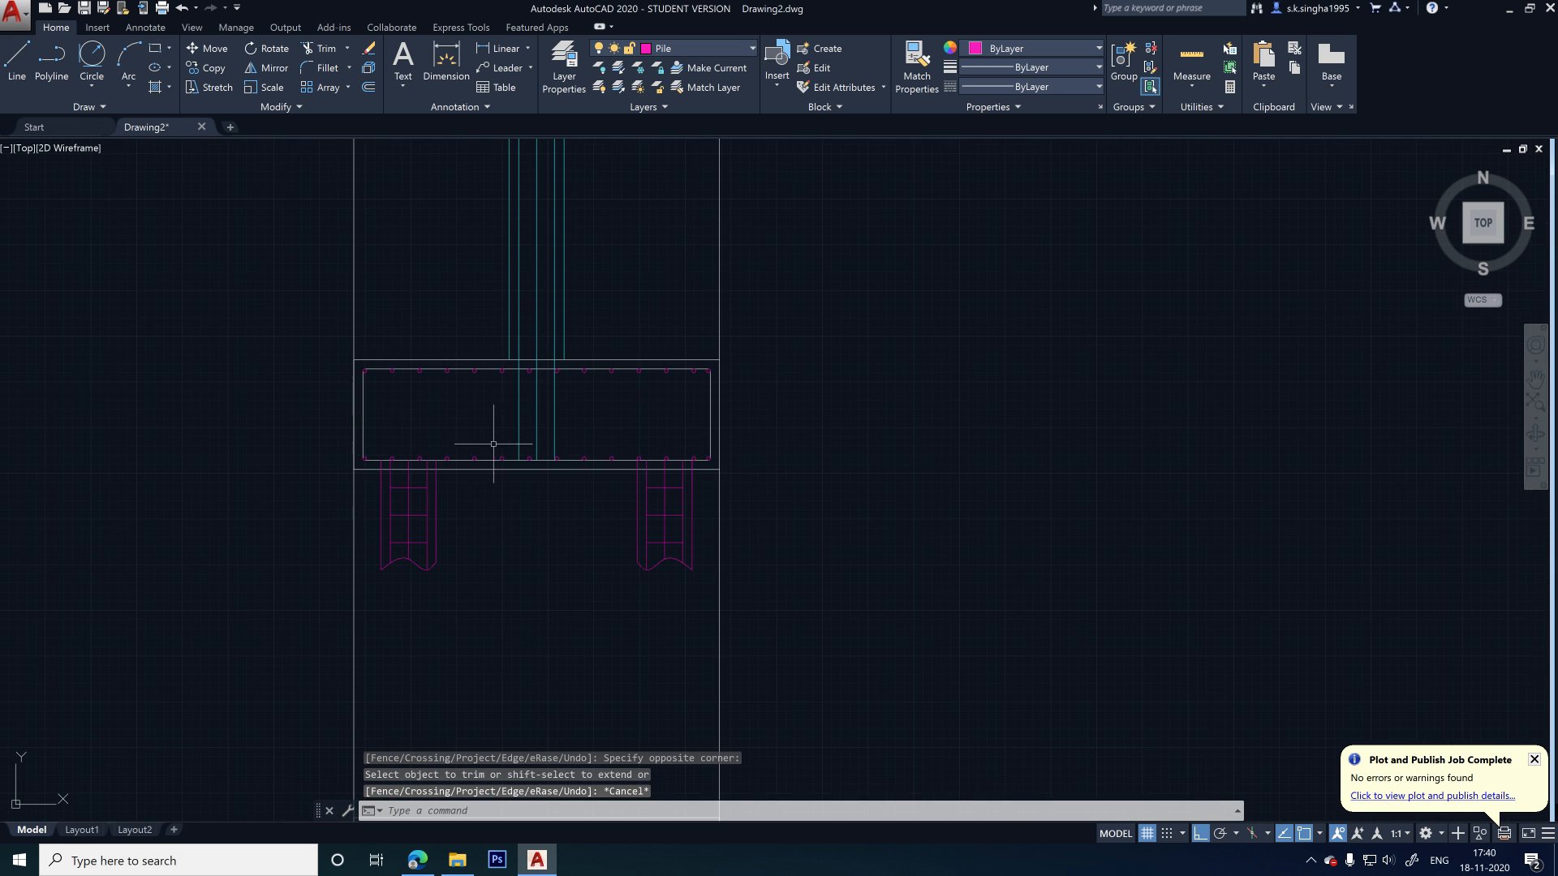
pyautogui.scroll(5, 704, 447)
pyautogui.scroll(6, 816, 504)
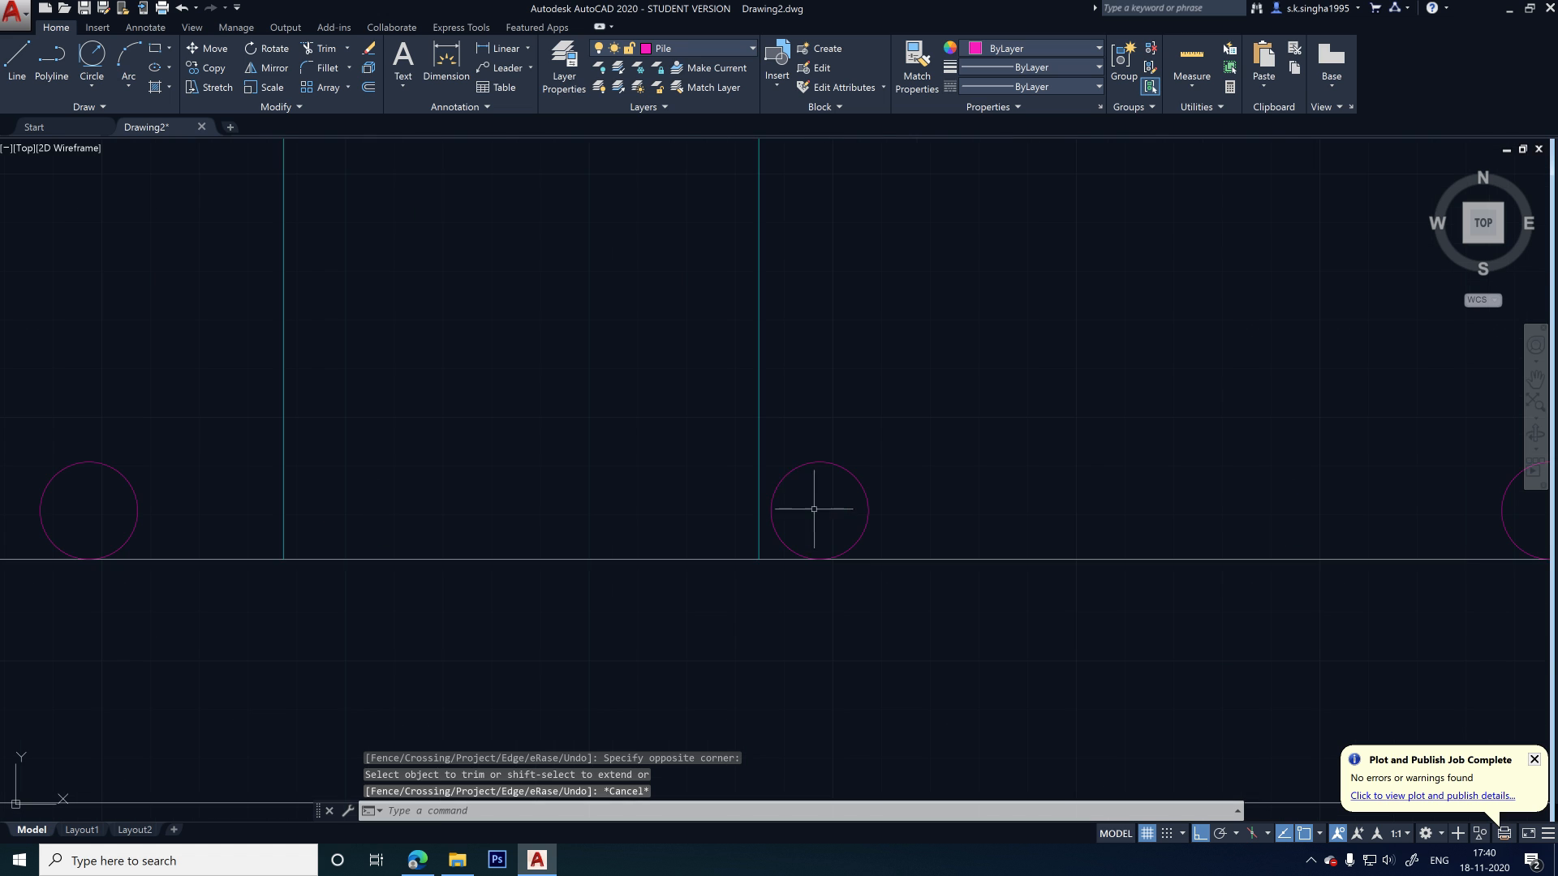
pyautogui.scroll(-3, 587, 453)
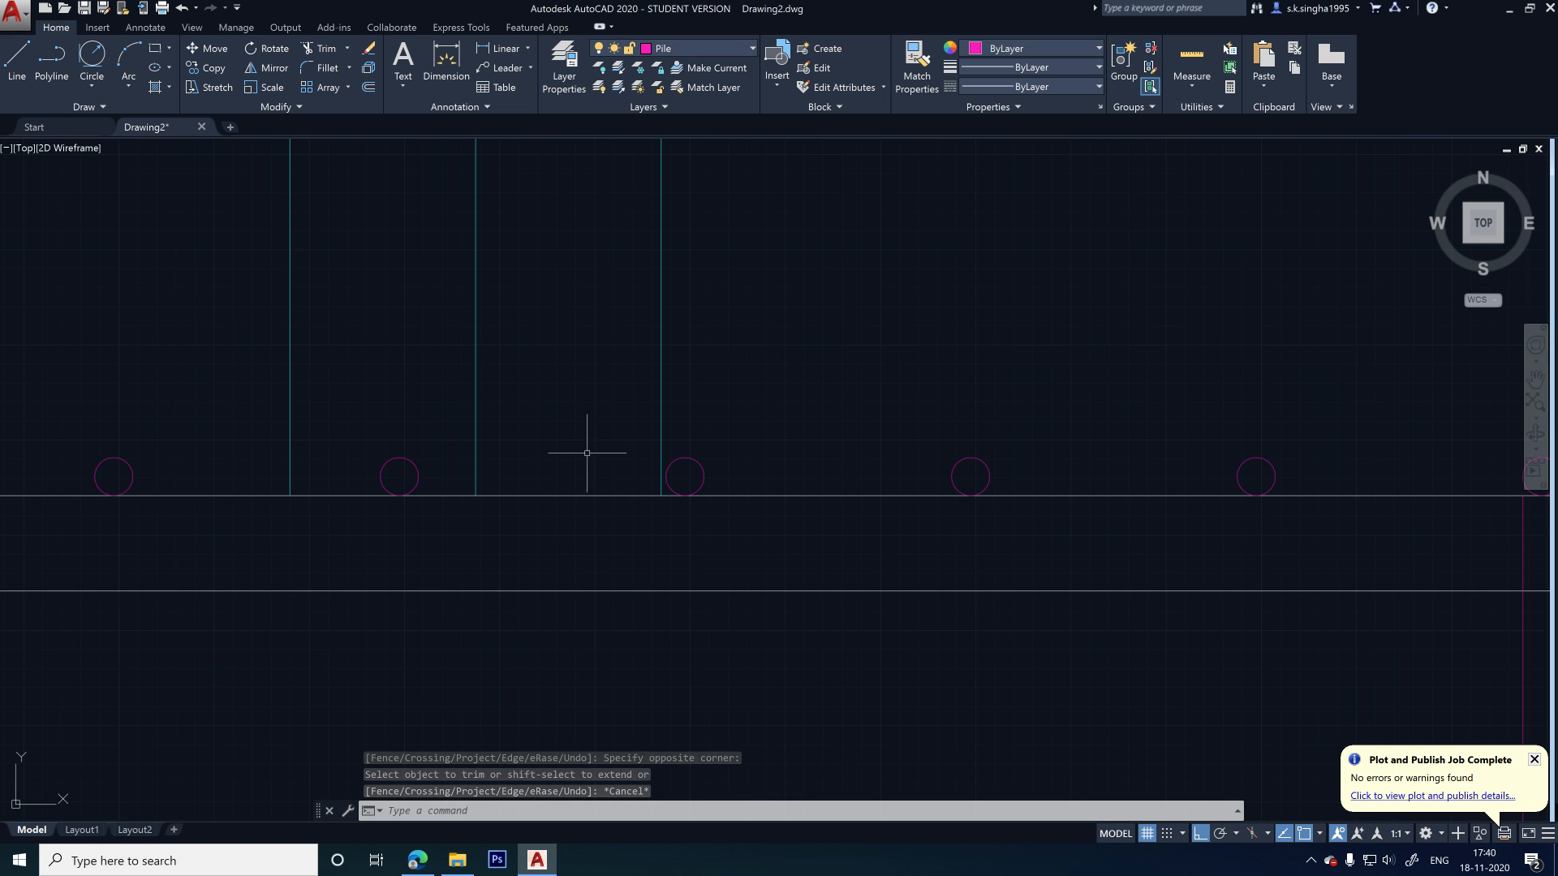
pyautogui.click(16, 58)
pyautogui.scroll(3, 621, 412)
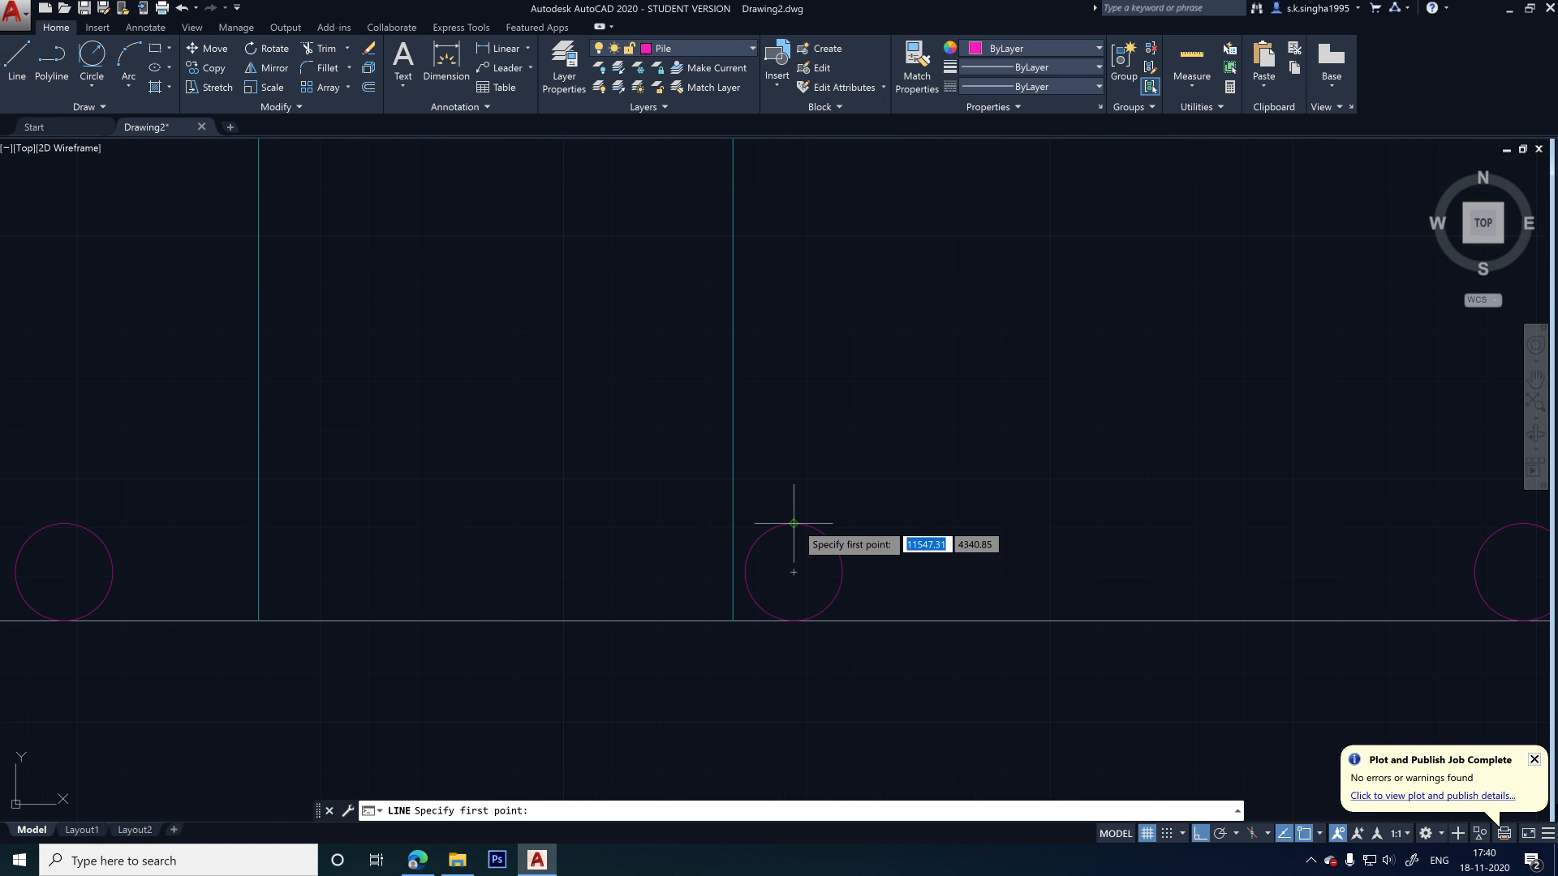
pyautogui.click(795, 524)
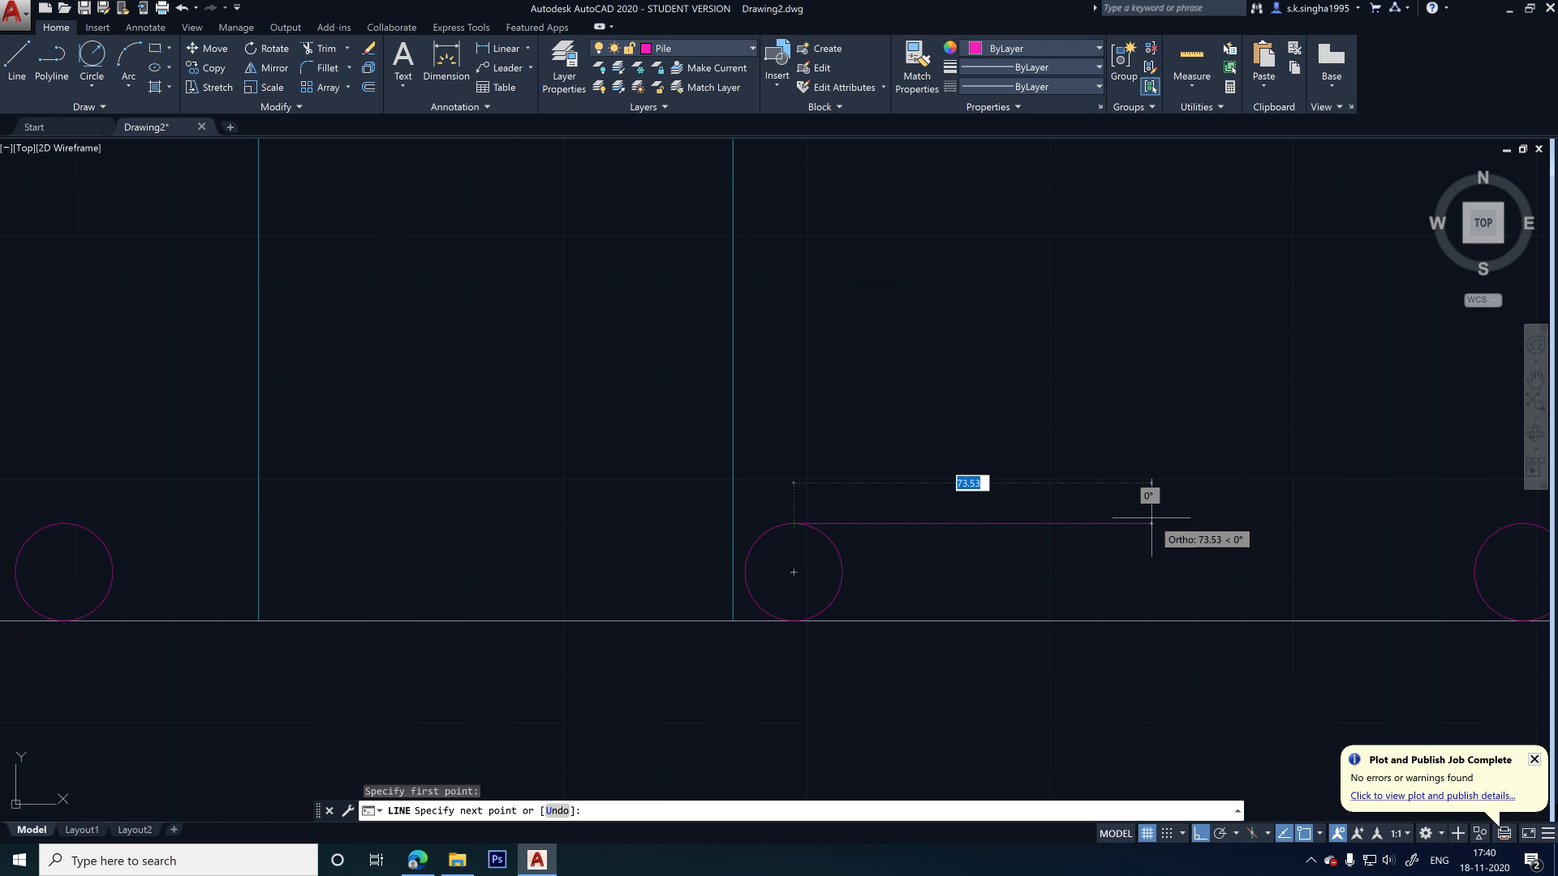
pyautogui.scroll(-2, 1151, 517)
pyautogui.moveTo(1148, 517); pyautogui.dragTo(1136, 518, button='middle')
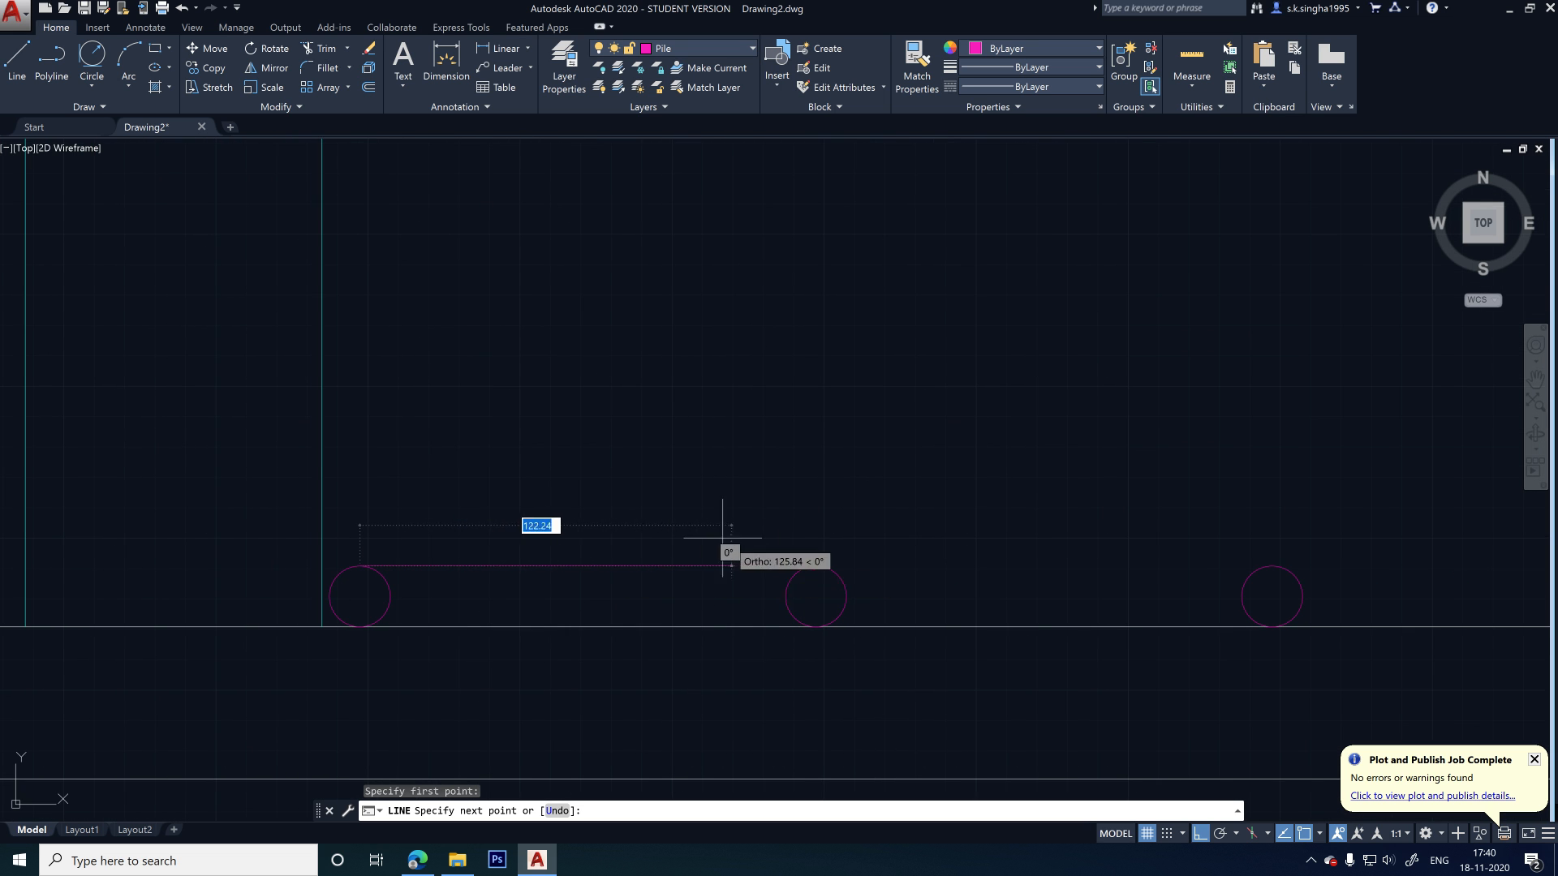
pyautogui.scroll(-4, 714, 543)
pyautogui.scroll(1, 706, 520)
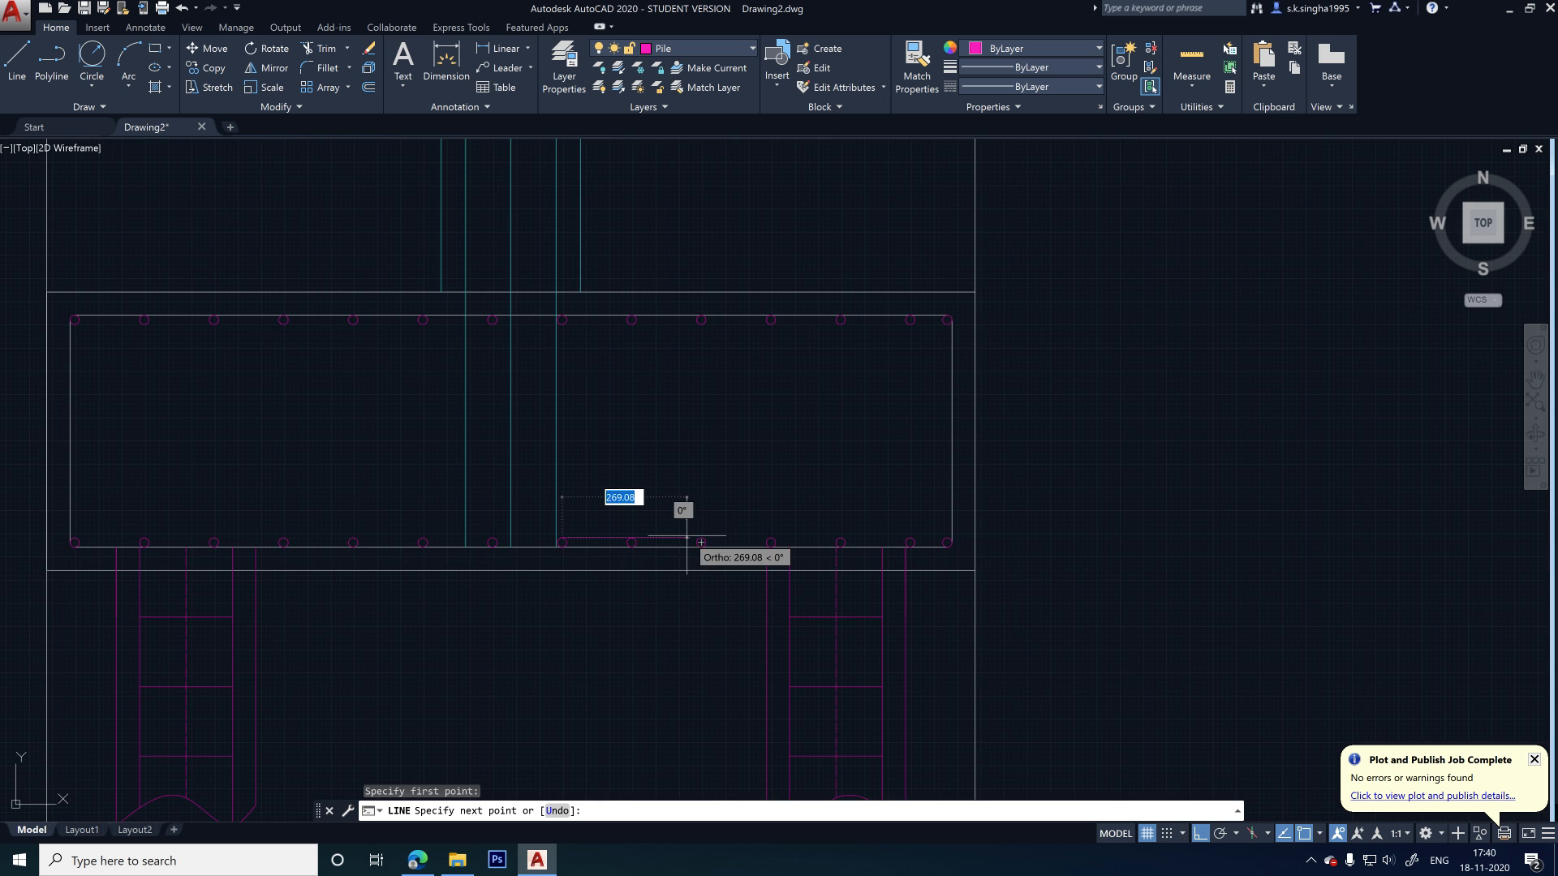
pyautogui.scroll(-2, 661, 507)
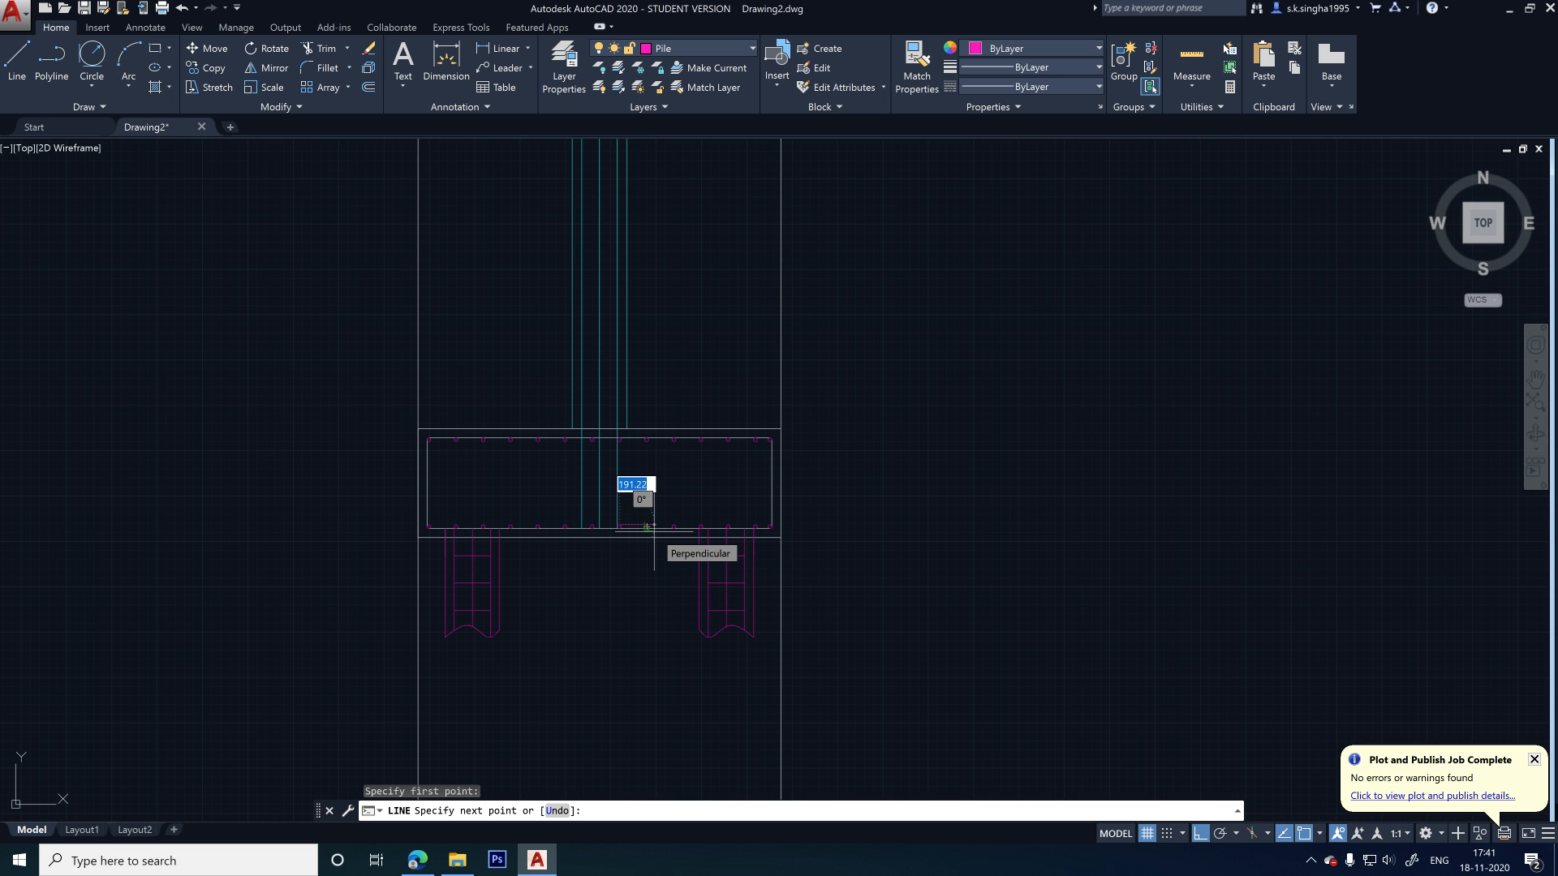
pyautogui.scroll(8, 654, 528)
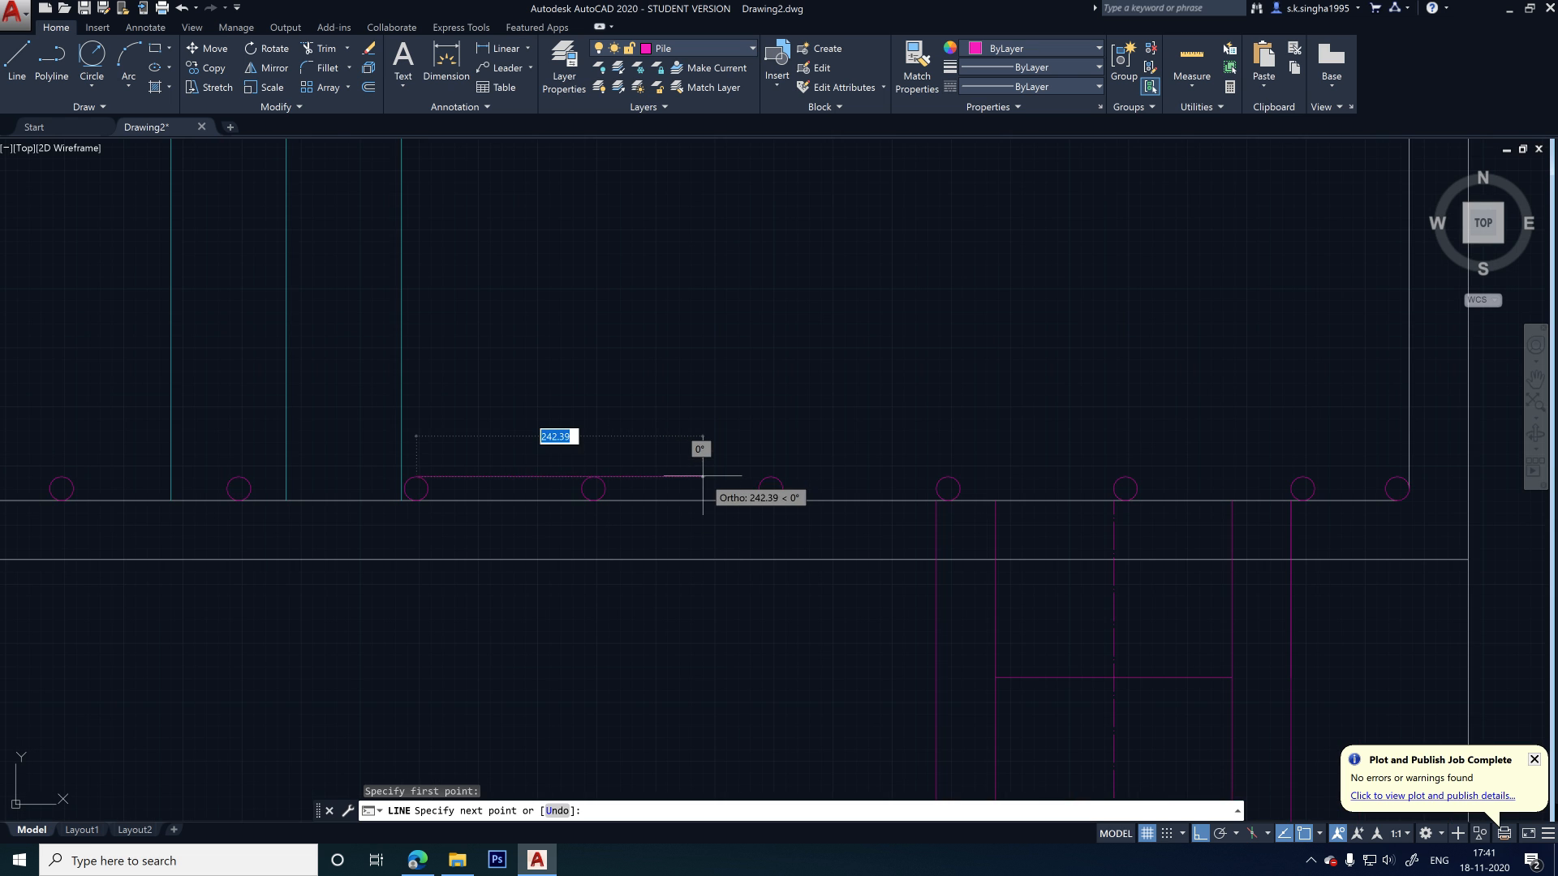
pyautogui.press('Escape')
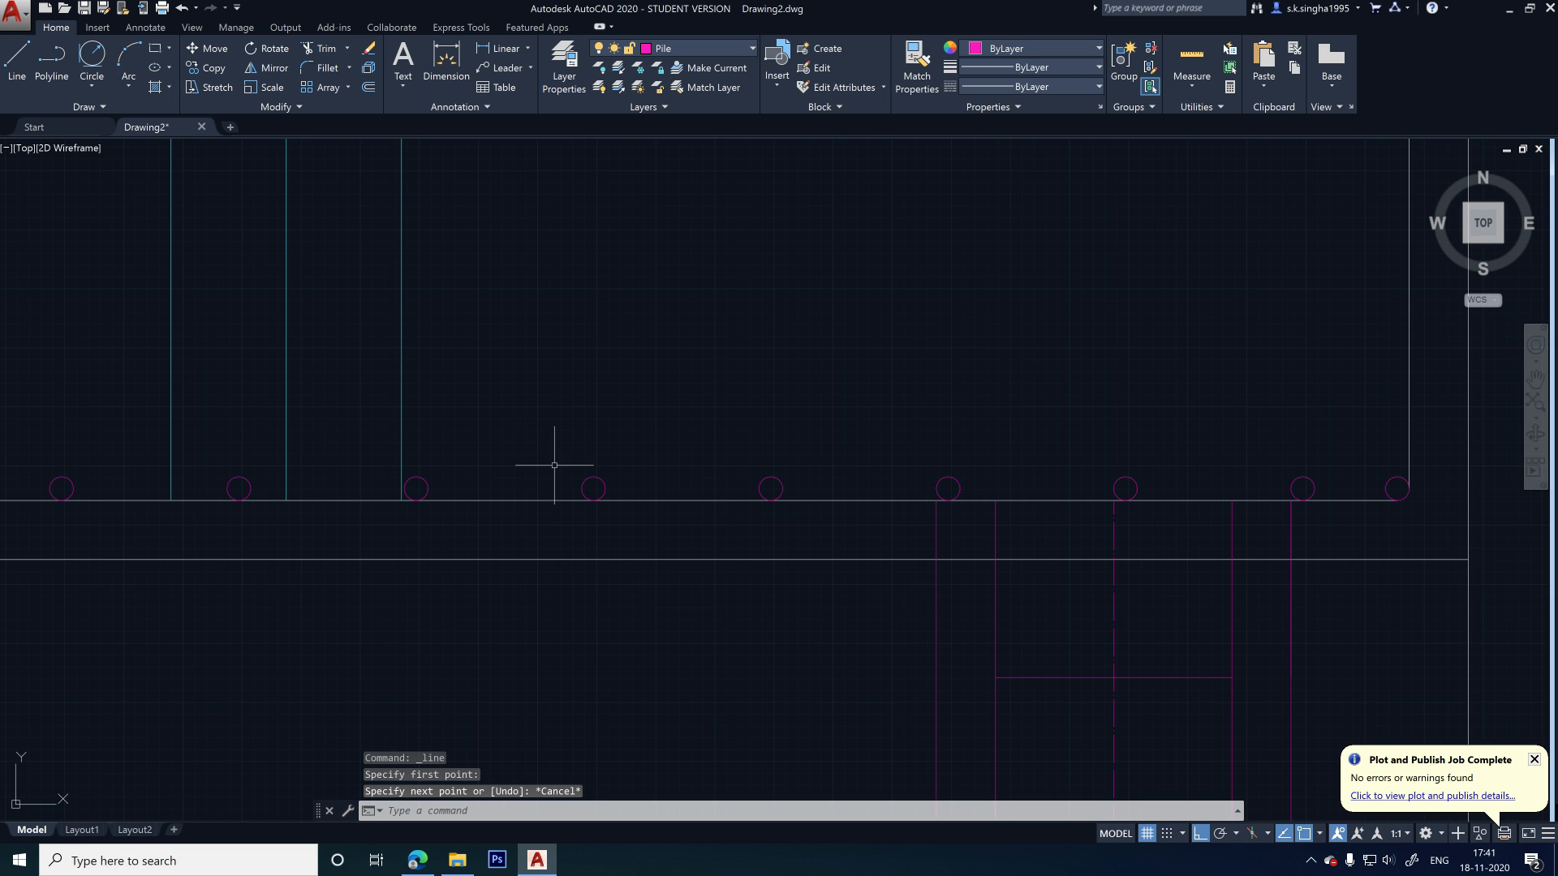
pyautogui.moveTo(636, 371); pyautogui.dragTo(715, 669, button='middle')
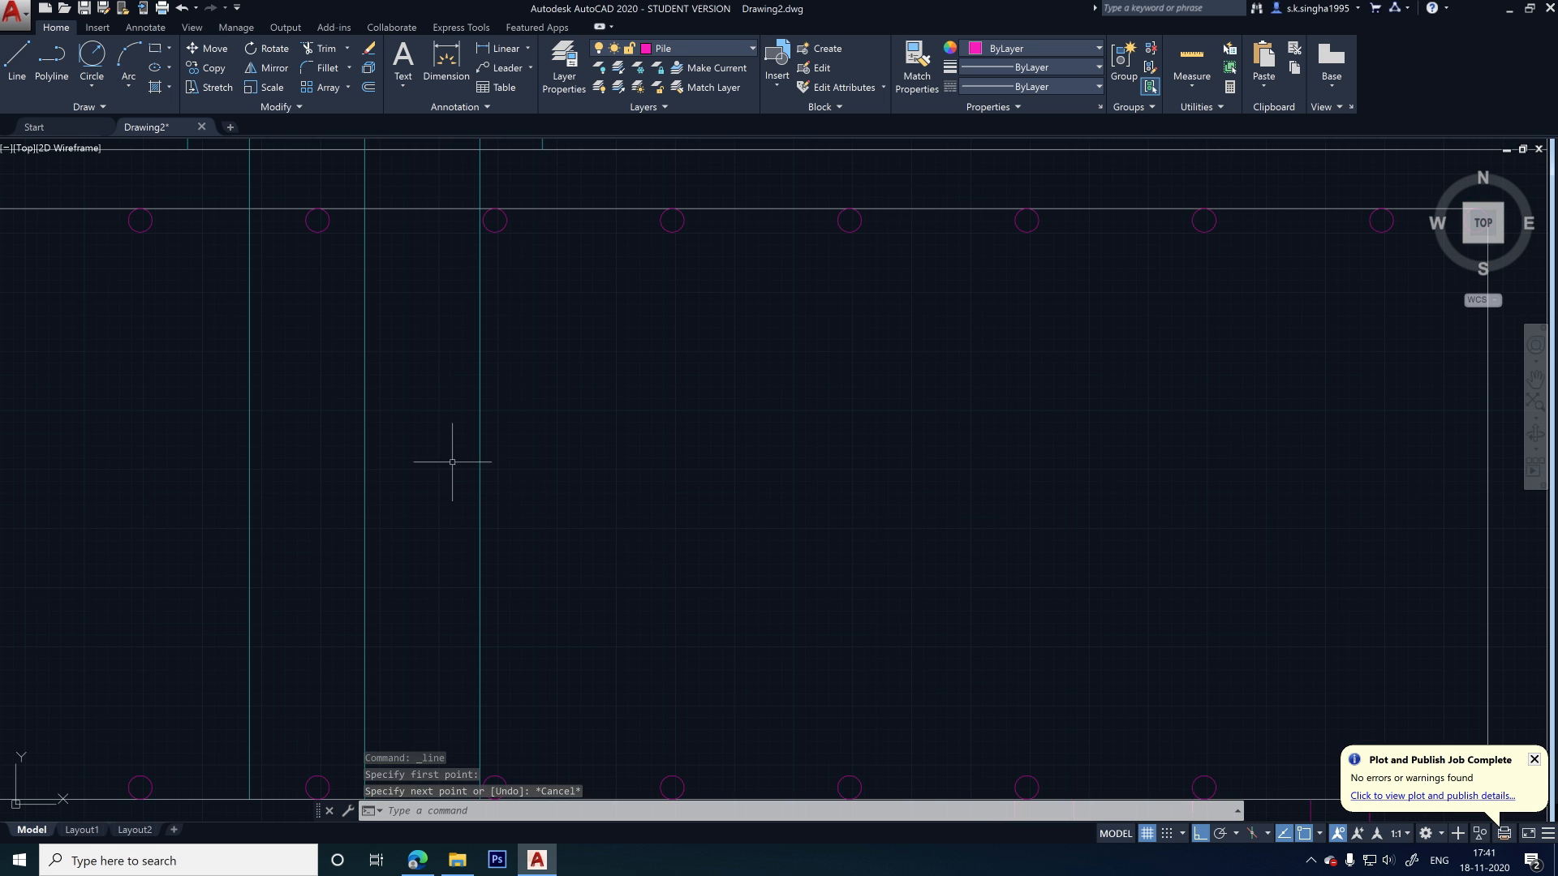
pyautogui.scroll(-6, 487, 453)
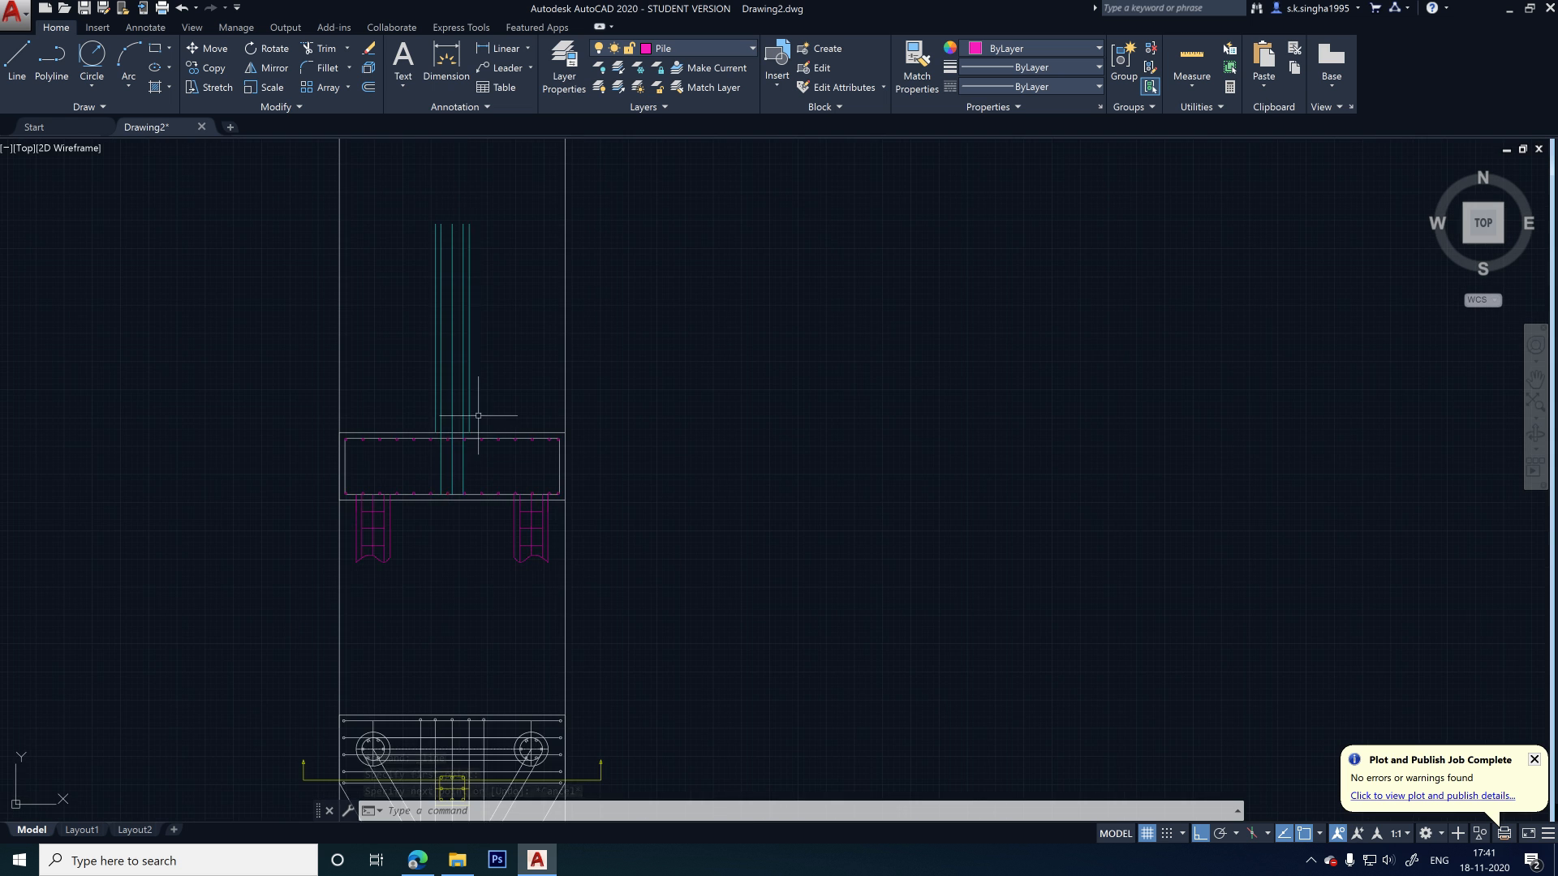
# - Examine the square column section's bar layout and the column bars' lower ends among the pile cap's bottom bars
pyautogui.scroll(-6, 414, 444)
pyautogui.moveTo(581, 568); pyautogui.dragTo(528, 333, button='middle')
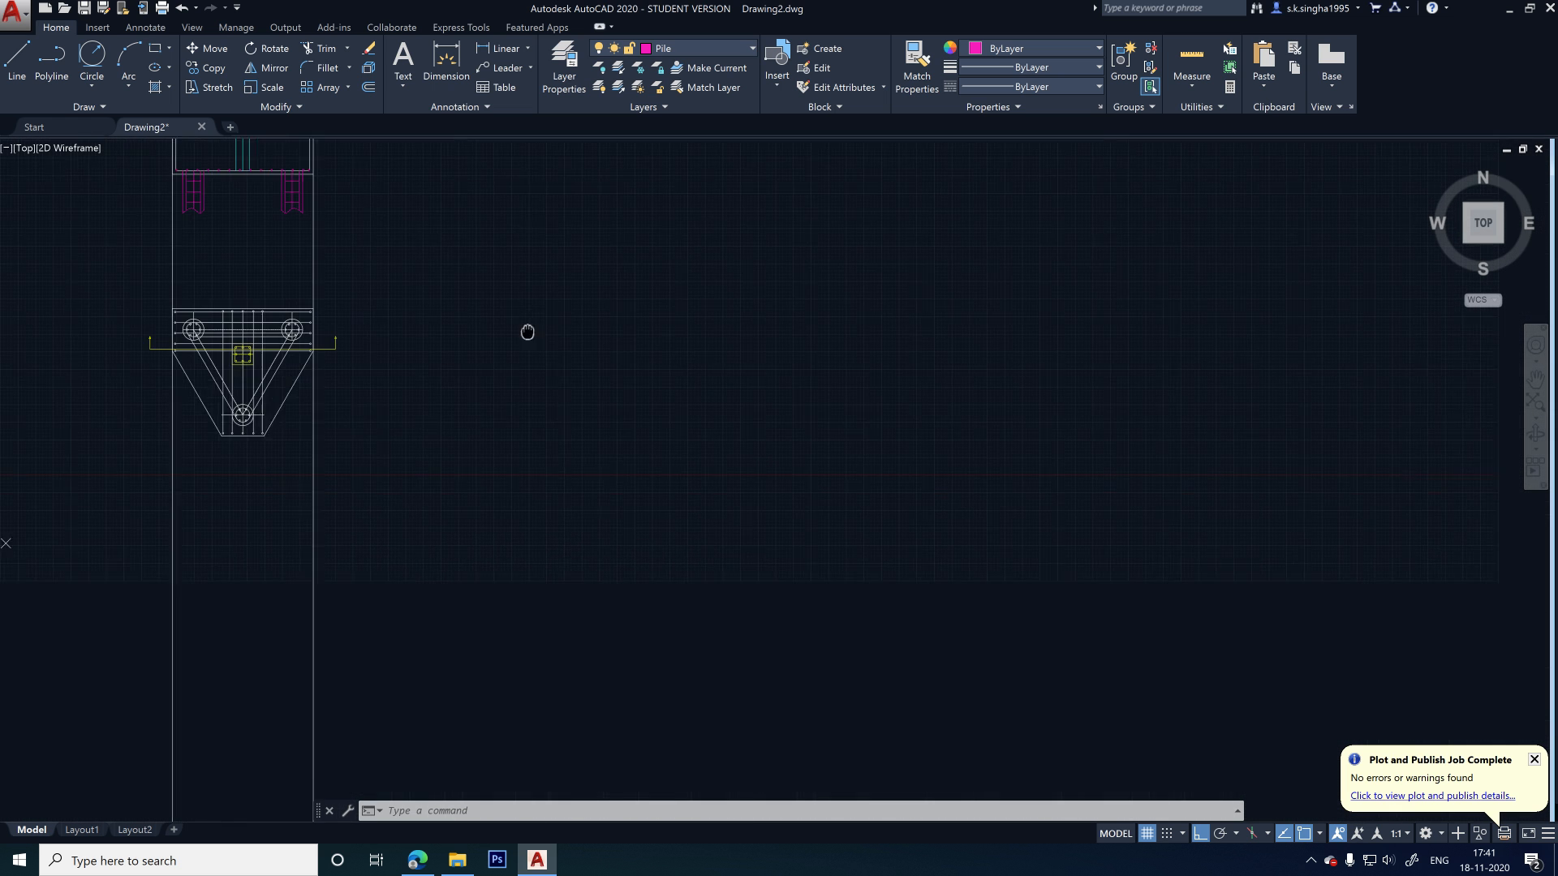
pyautogui.moveTo(707, 633); pyautogui.dragTo(1462, 863, button='middle')
pyautogui.scroll(4, 717, 625)
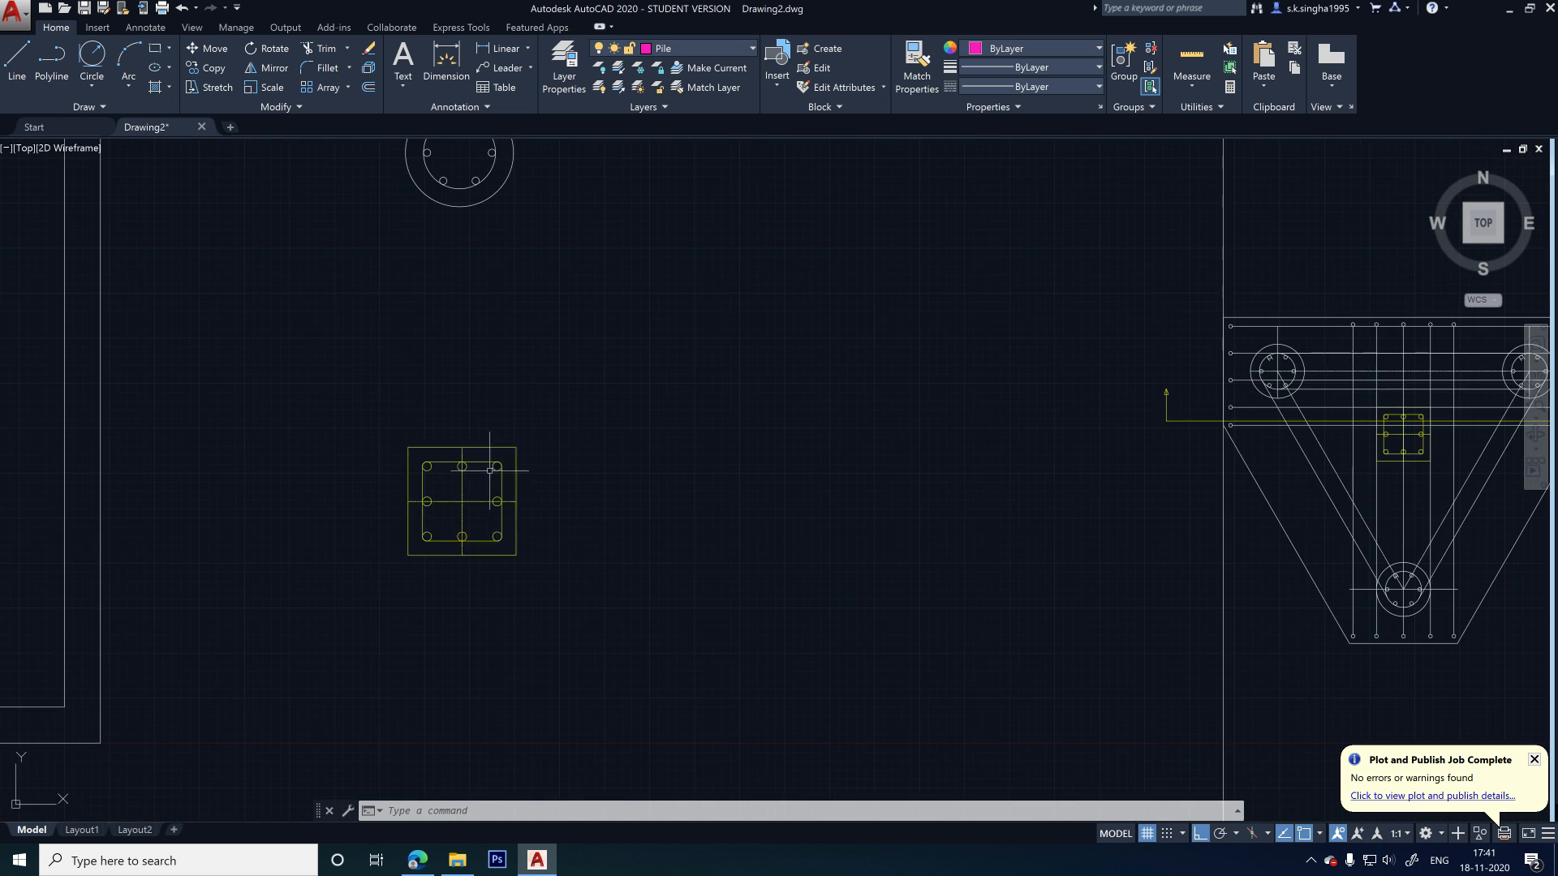
pyautogui.scroll(4, 489, 469)
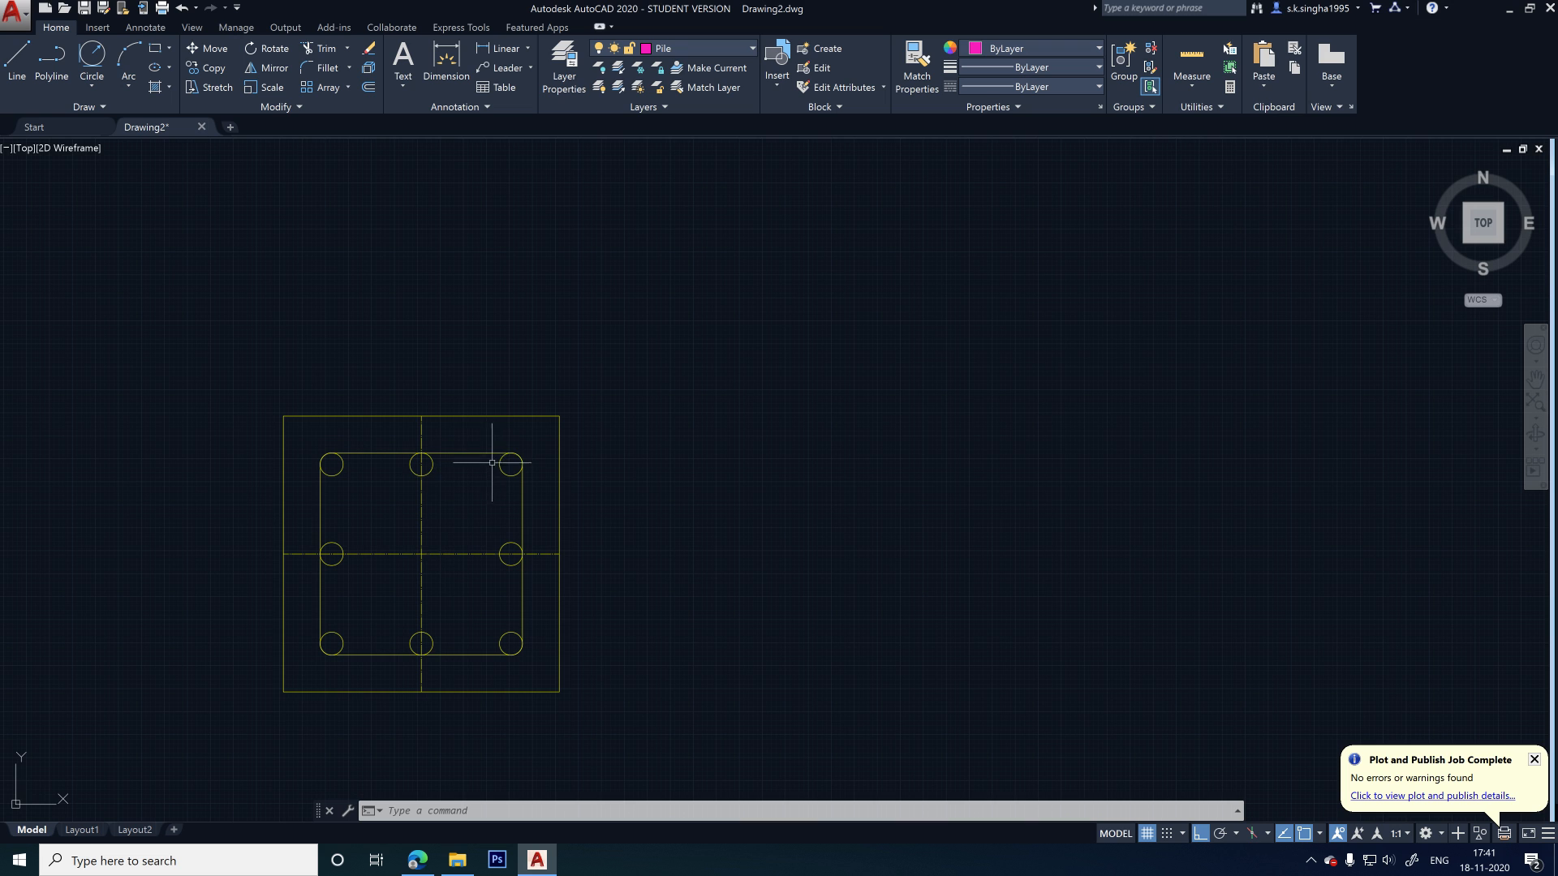
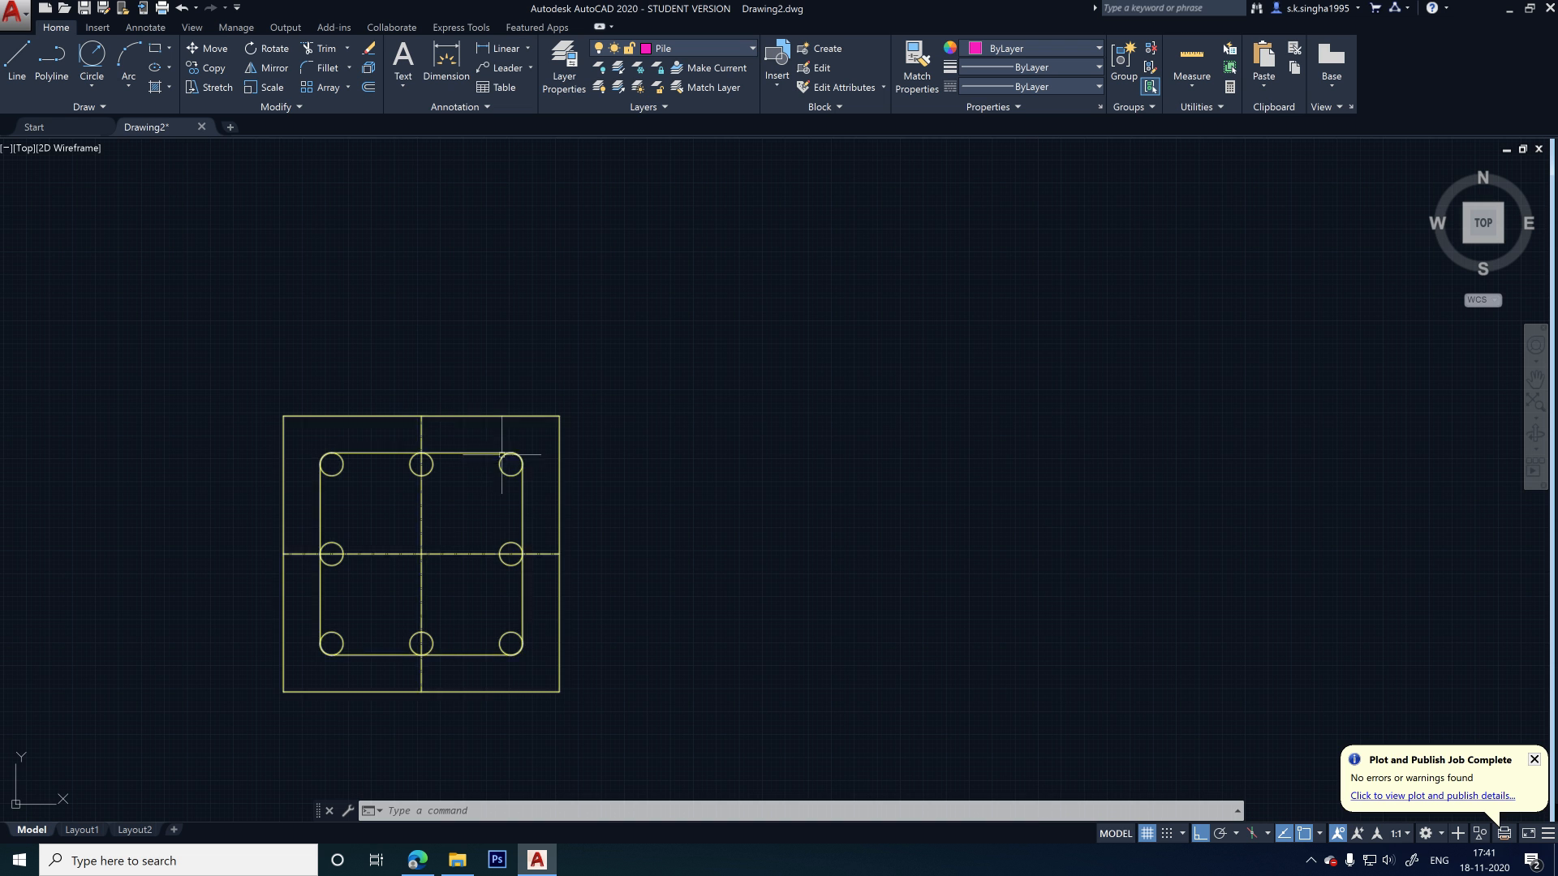
pyautogui.scroll(-2, 388, 425)
pyautogui.moveTo(831, 424); pyautogui.dragTo(1, 455, button='middle')
pyautogui.moveTo(717, 391); pyautogui.dragTo(664, 875, button='middle')
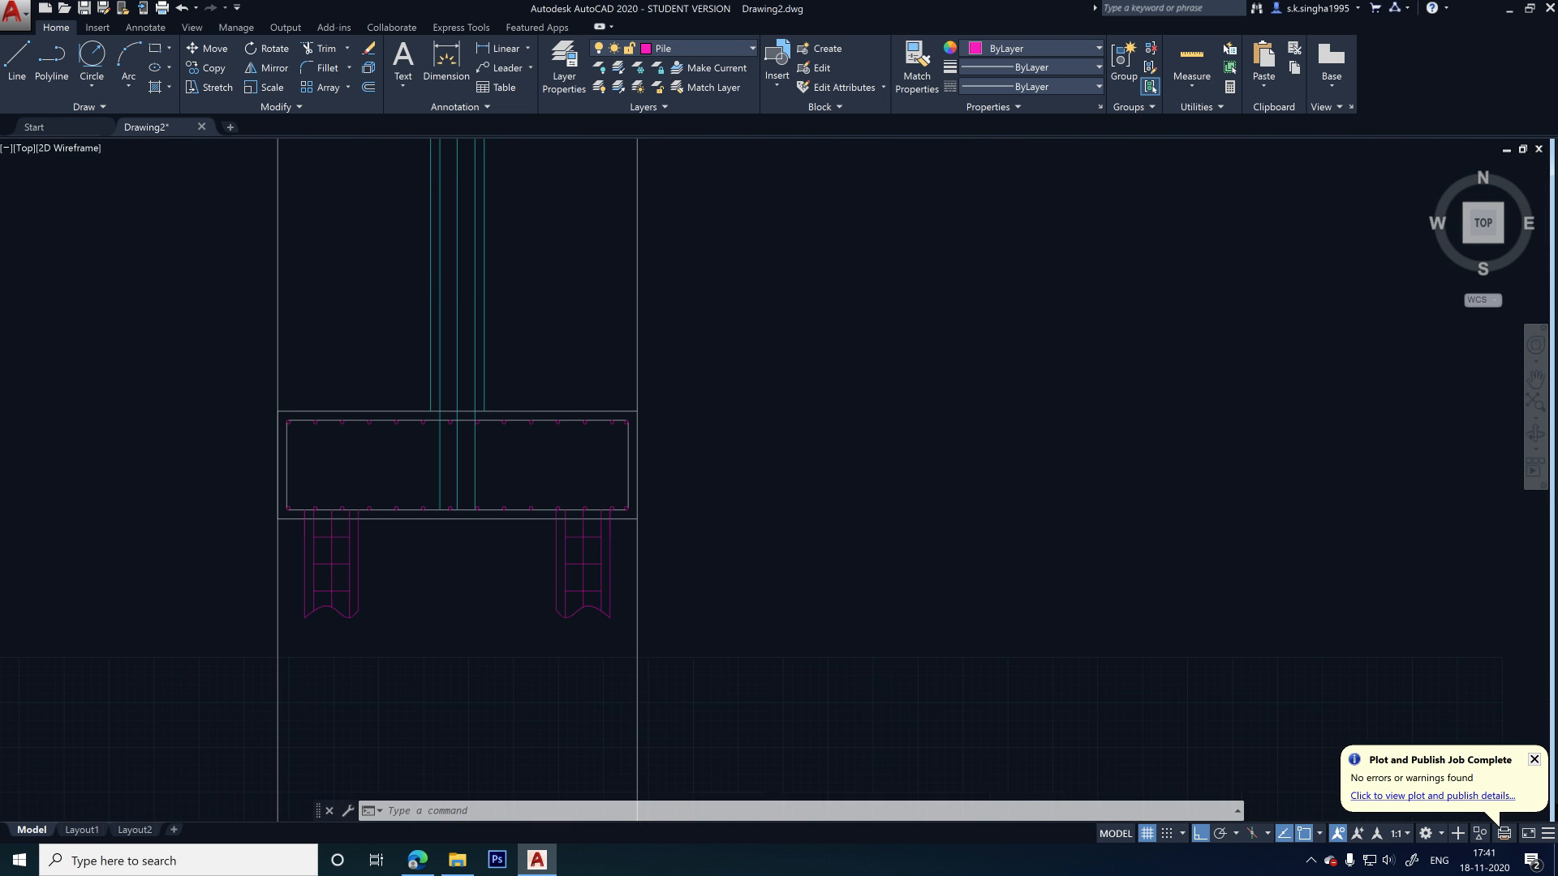
pyautogui.moveTo(860, 628); pyautogui.dragTo(863, 685, button='middle')
pyautogui.scroll(5, 577, 572)
pyautogui.moveTo(471, 510); pyautogui.dragTo(597, 552, button='middle')
pyautogui.scroll(4, 544, 602)
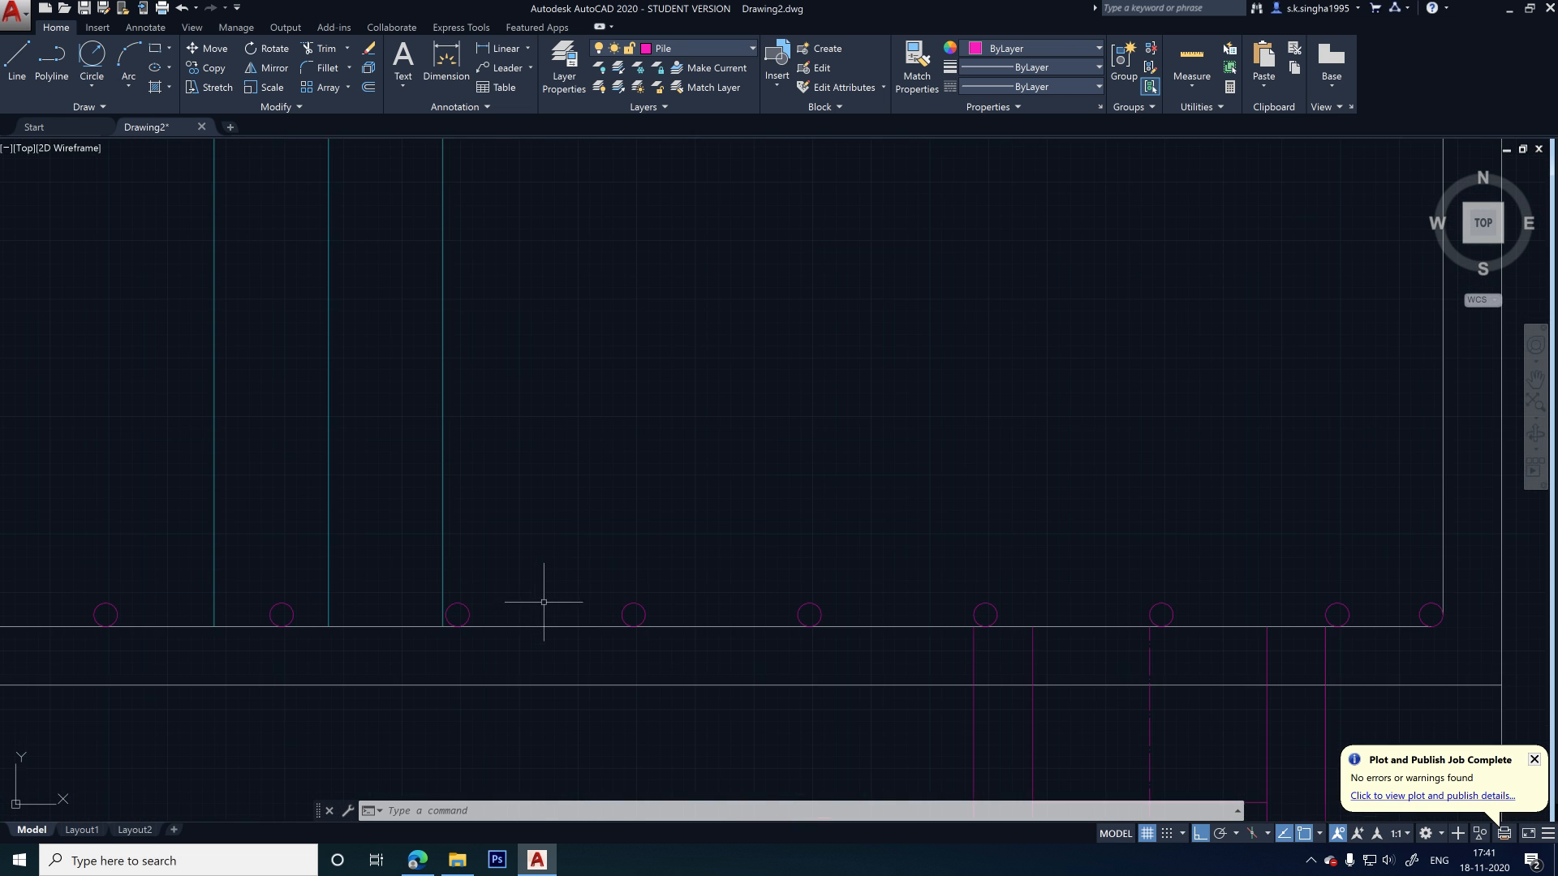
pyautogui.scroll(-2, 482, 516)
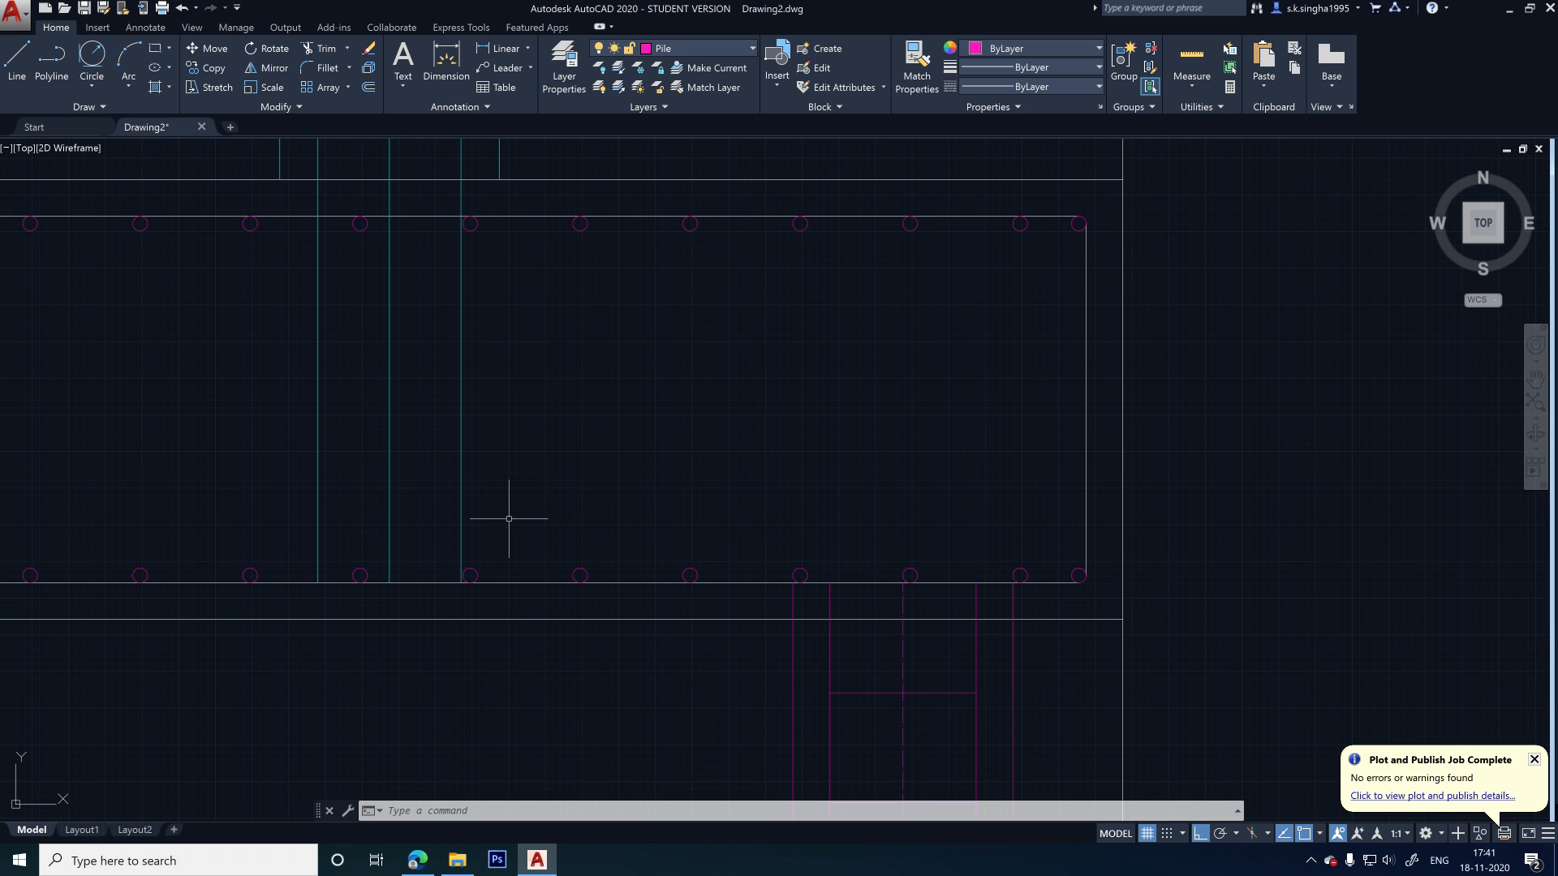
# - Switch to the Calculator, multiply 25 by 50, and return to the AutoCAD drawing
pyautogui.press('super')
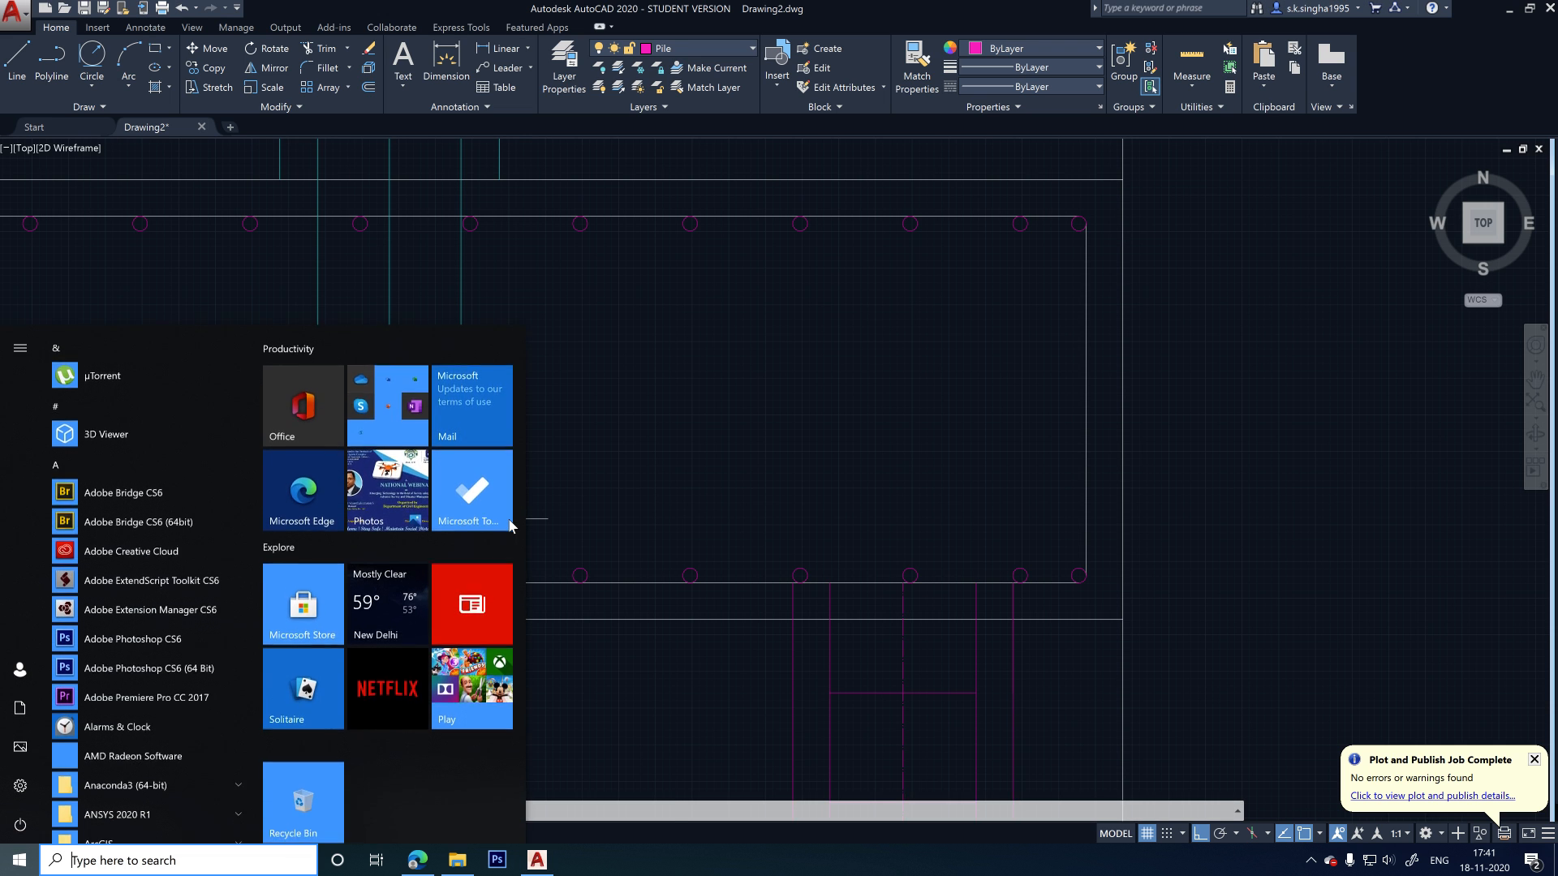
pyautogui.write('cal')
pyautogui.press('Return')
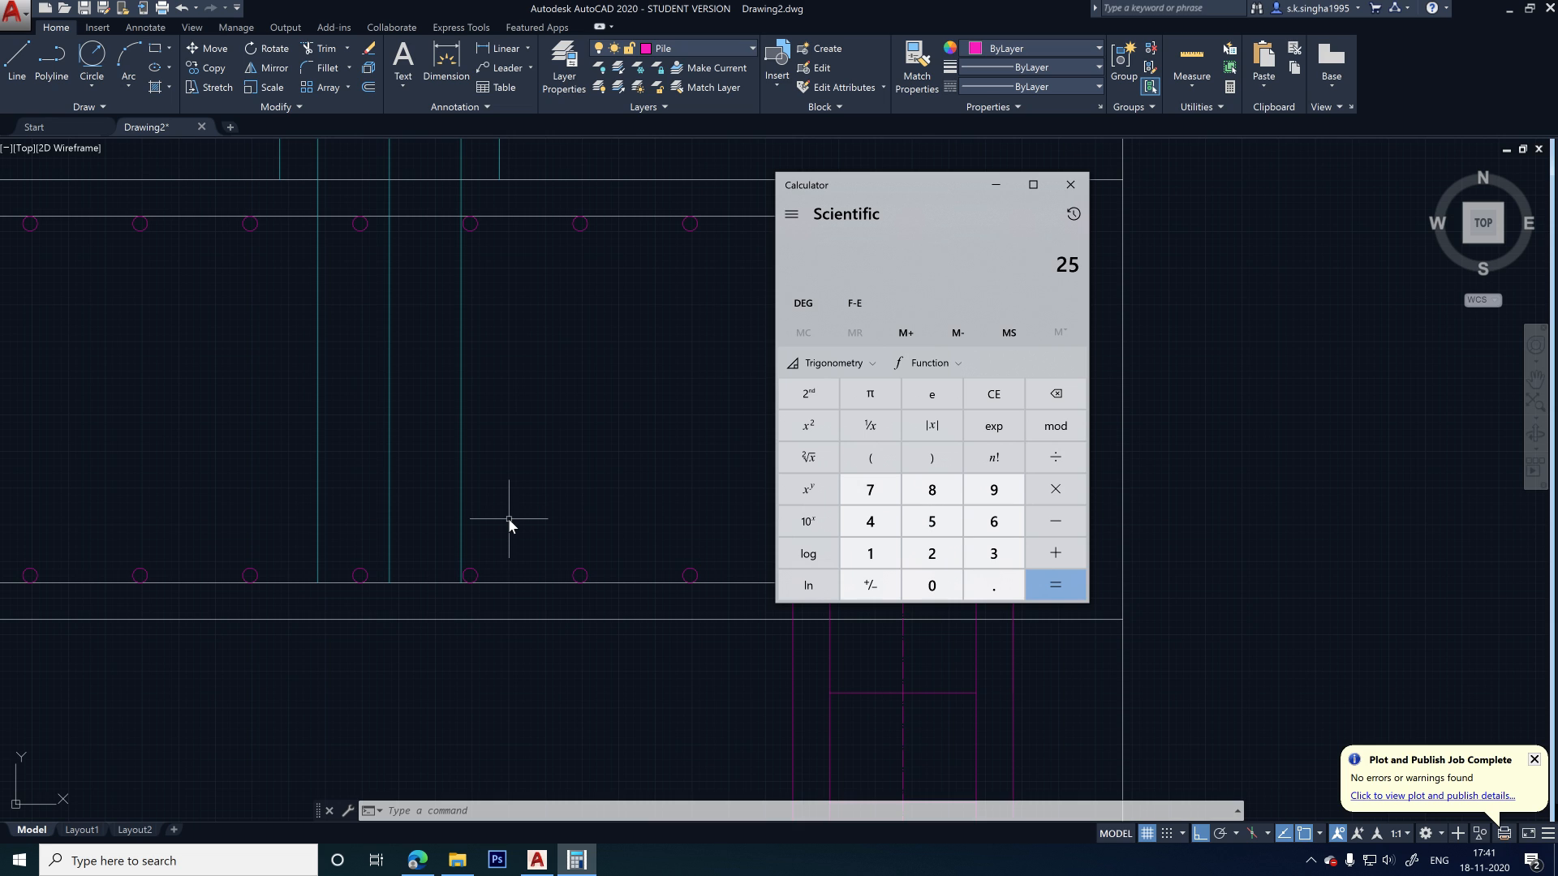
pyautogui.press('BackSpace')
pyautogui.press('BackSpace')
pyautogui.click(993, 185)
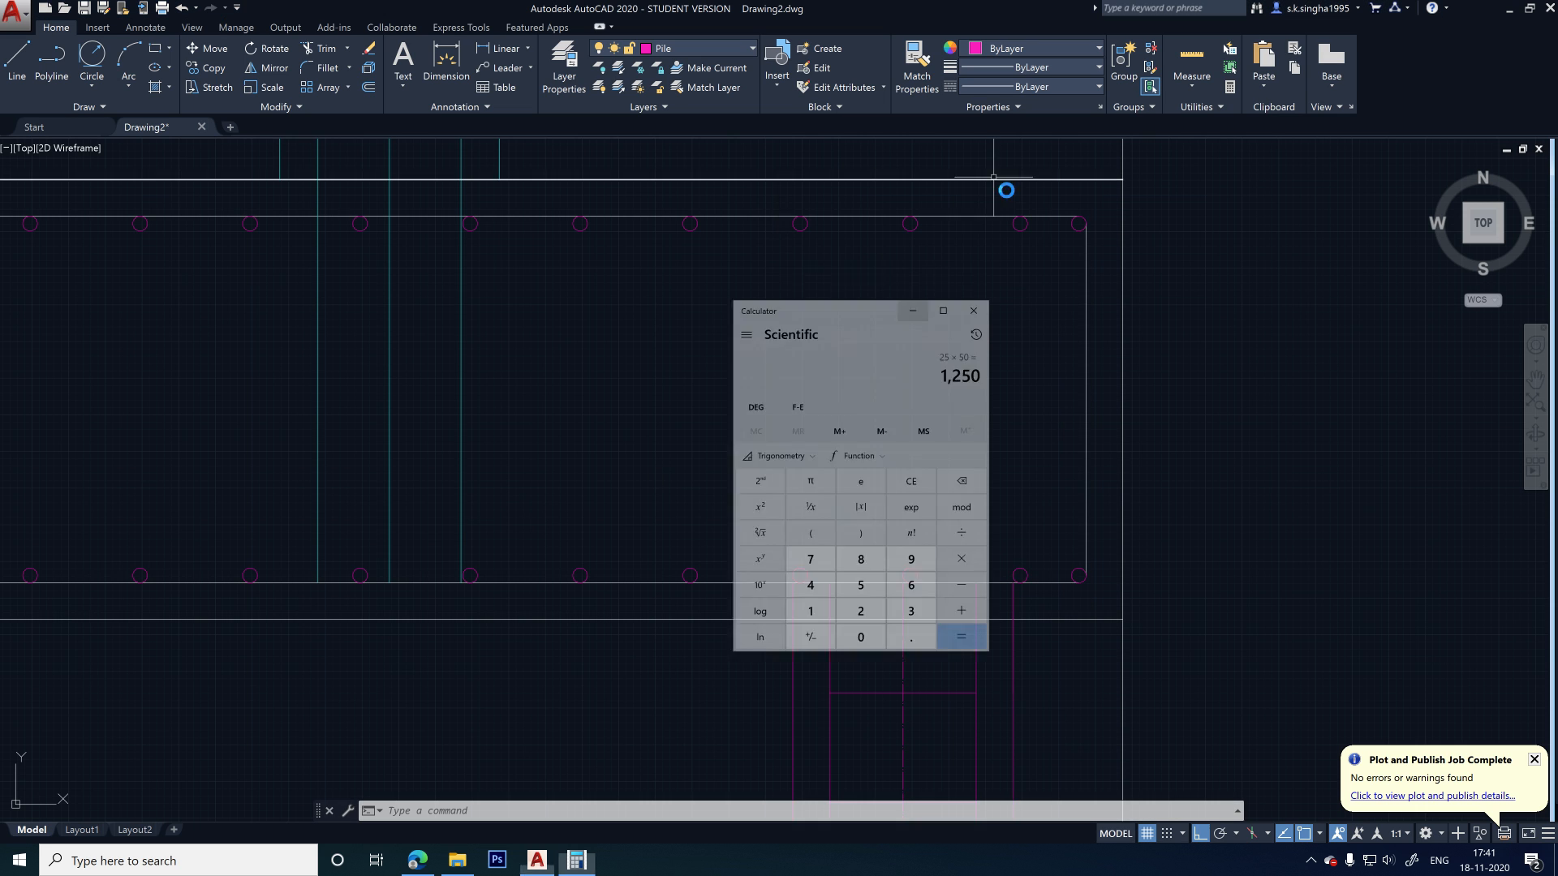
pyautogui.click(16, 64)
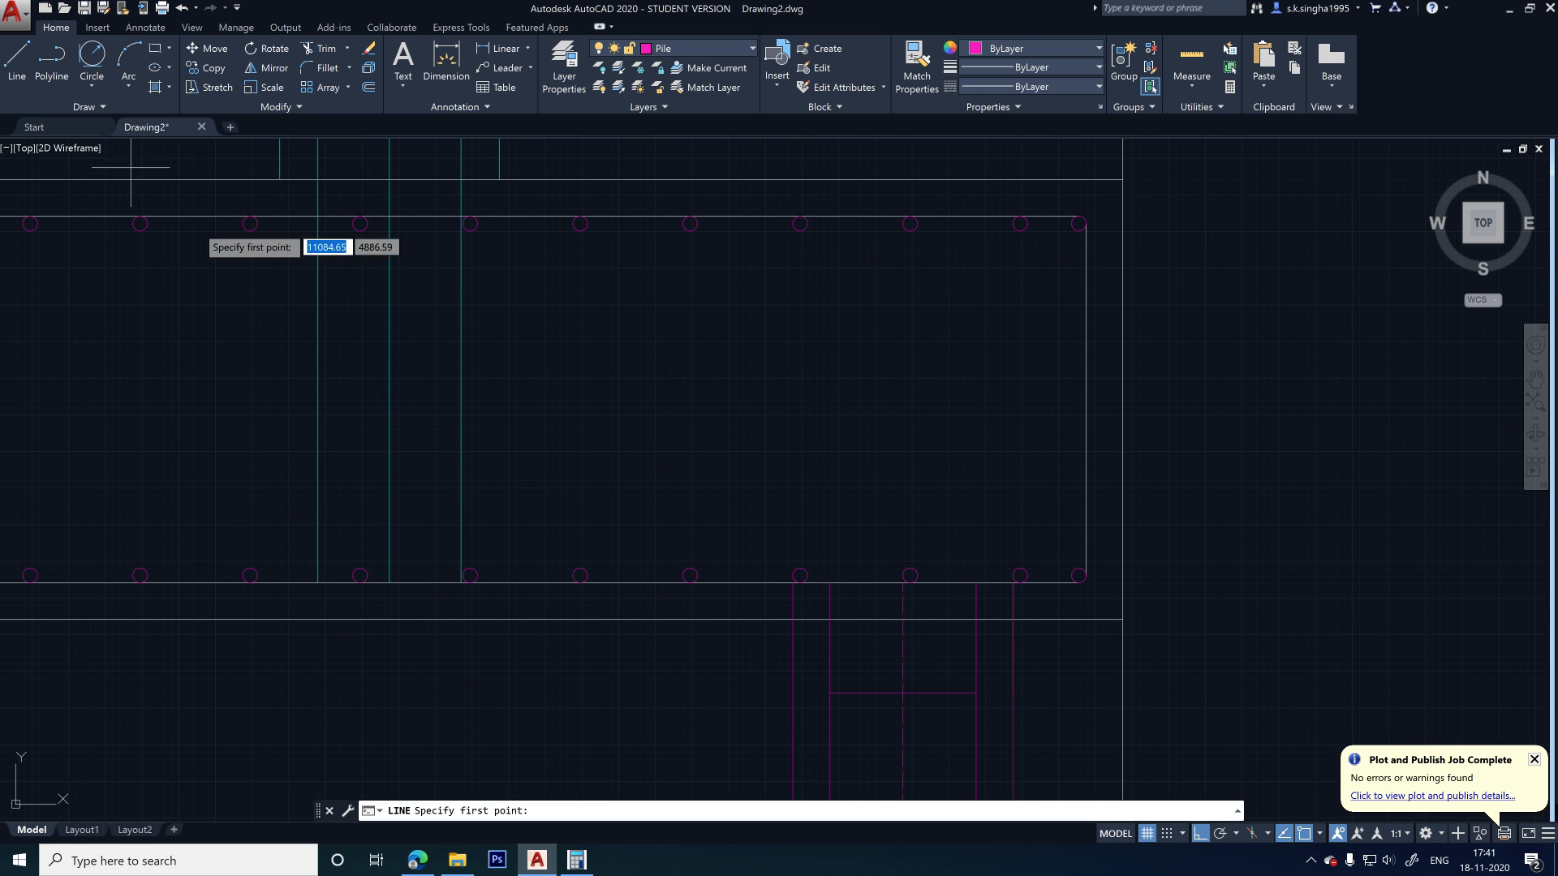
pyautogui.scroll(4, 460, 582)
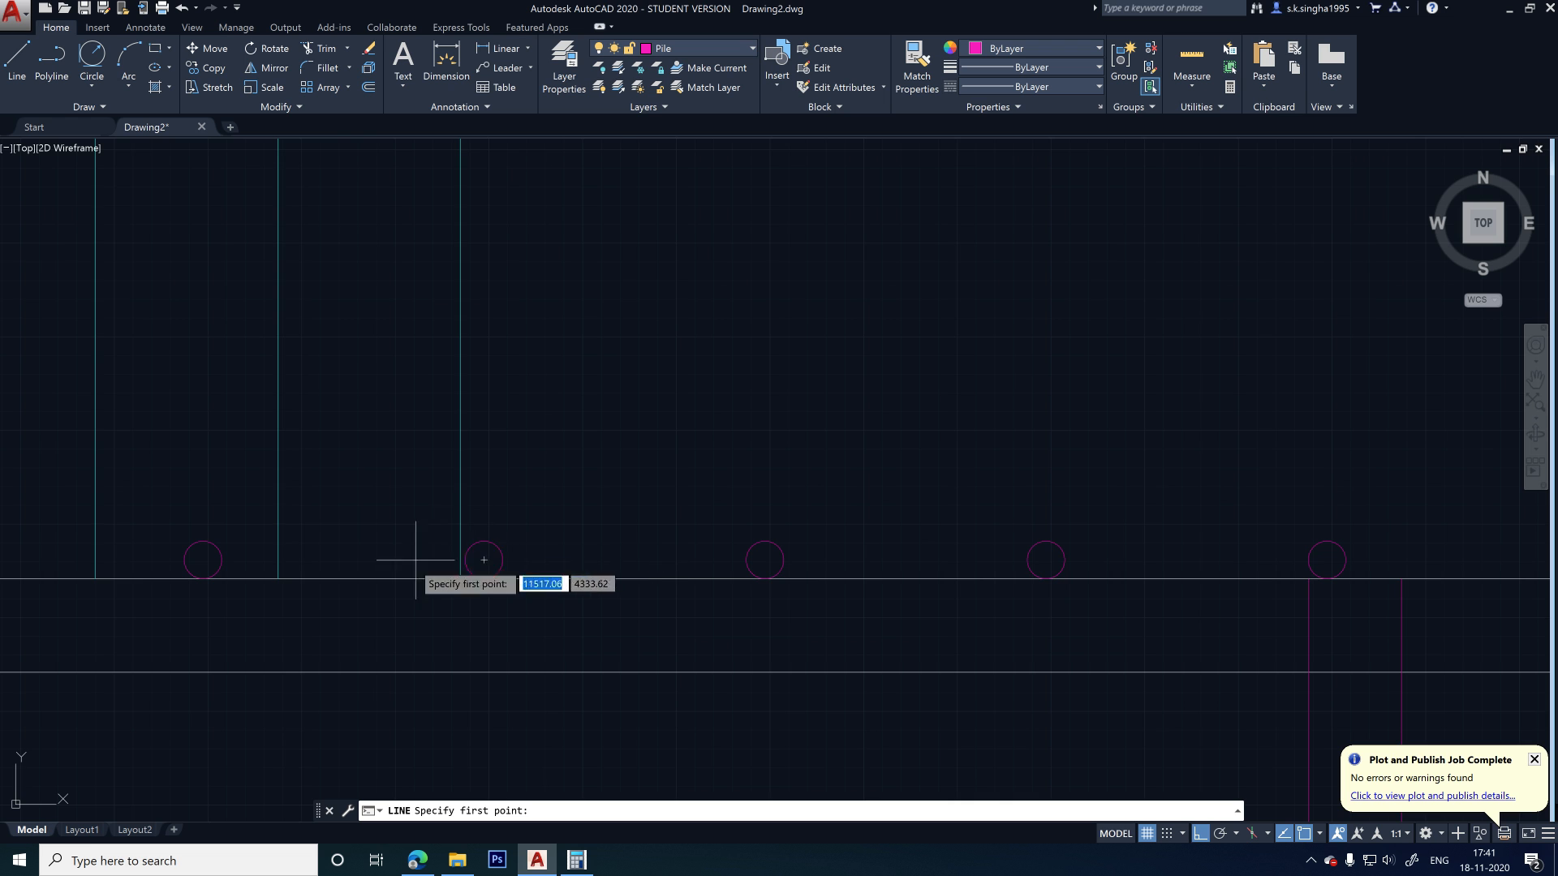
pyautogui.scroll(-6, 417, 542)
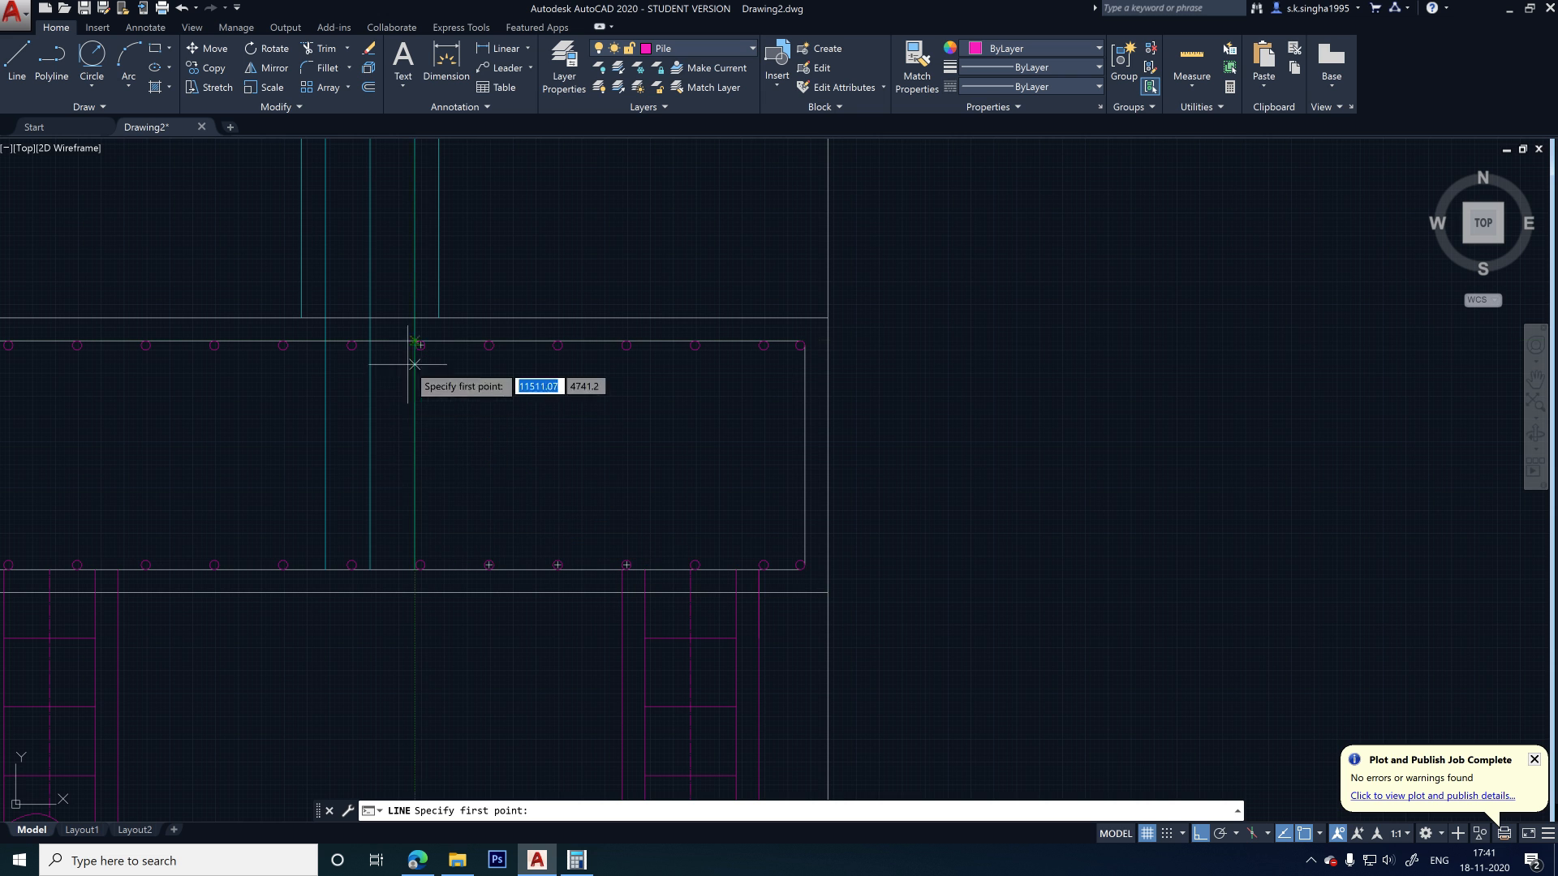
pyautogui.scroll(-4, 529, 424)
pyautogui.scroll(2, 522, 430)
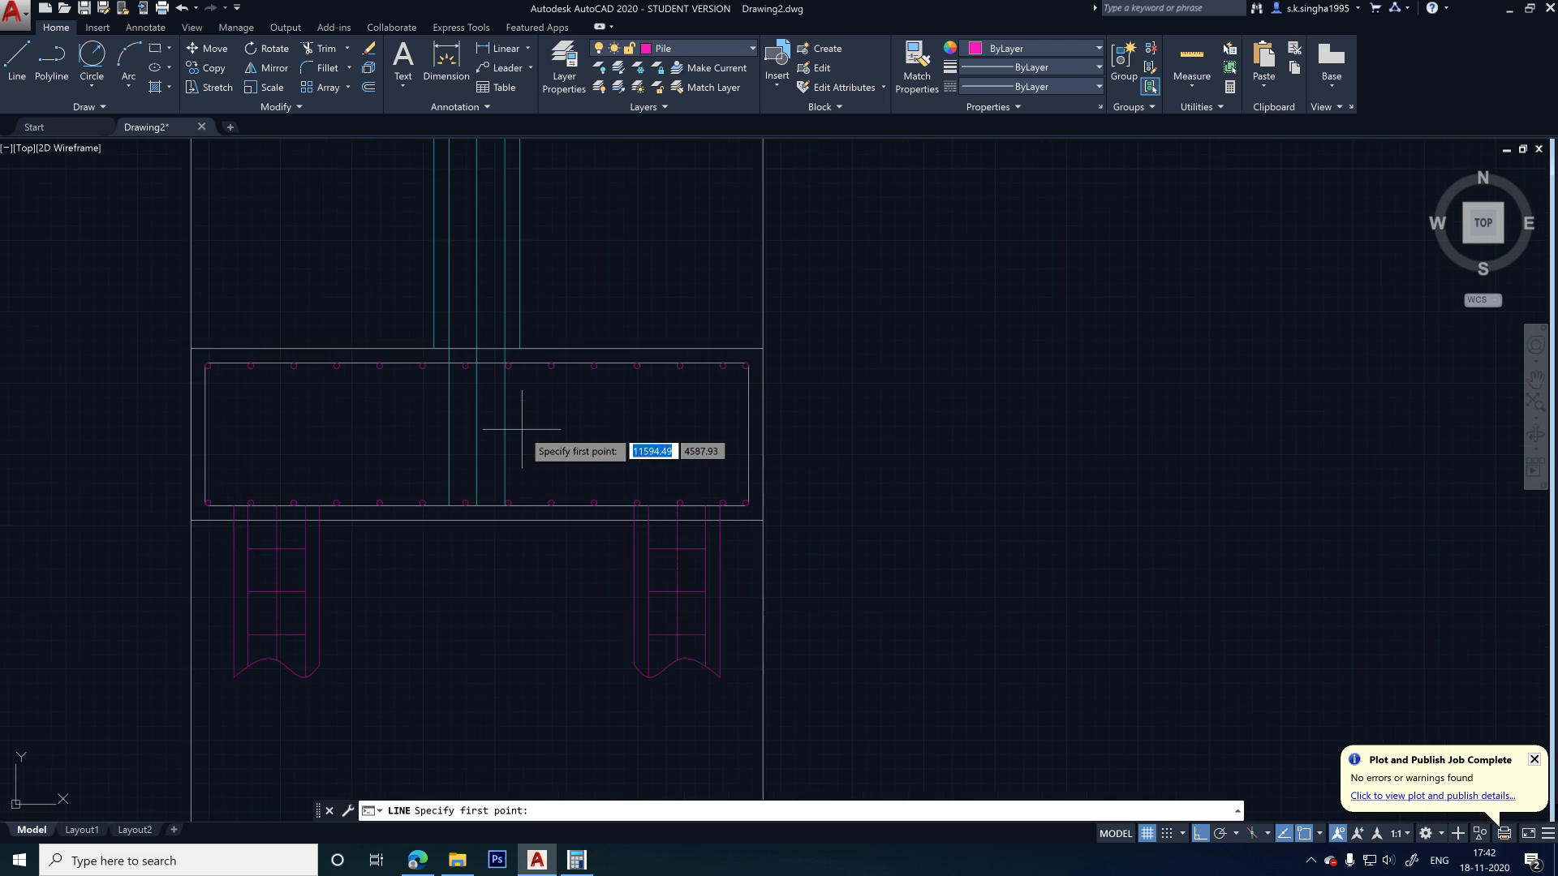
pyautogui.scroll(2, 522, 429)
pyautogui.scroll(2, 516, 312)
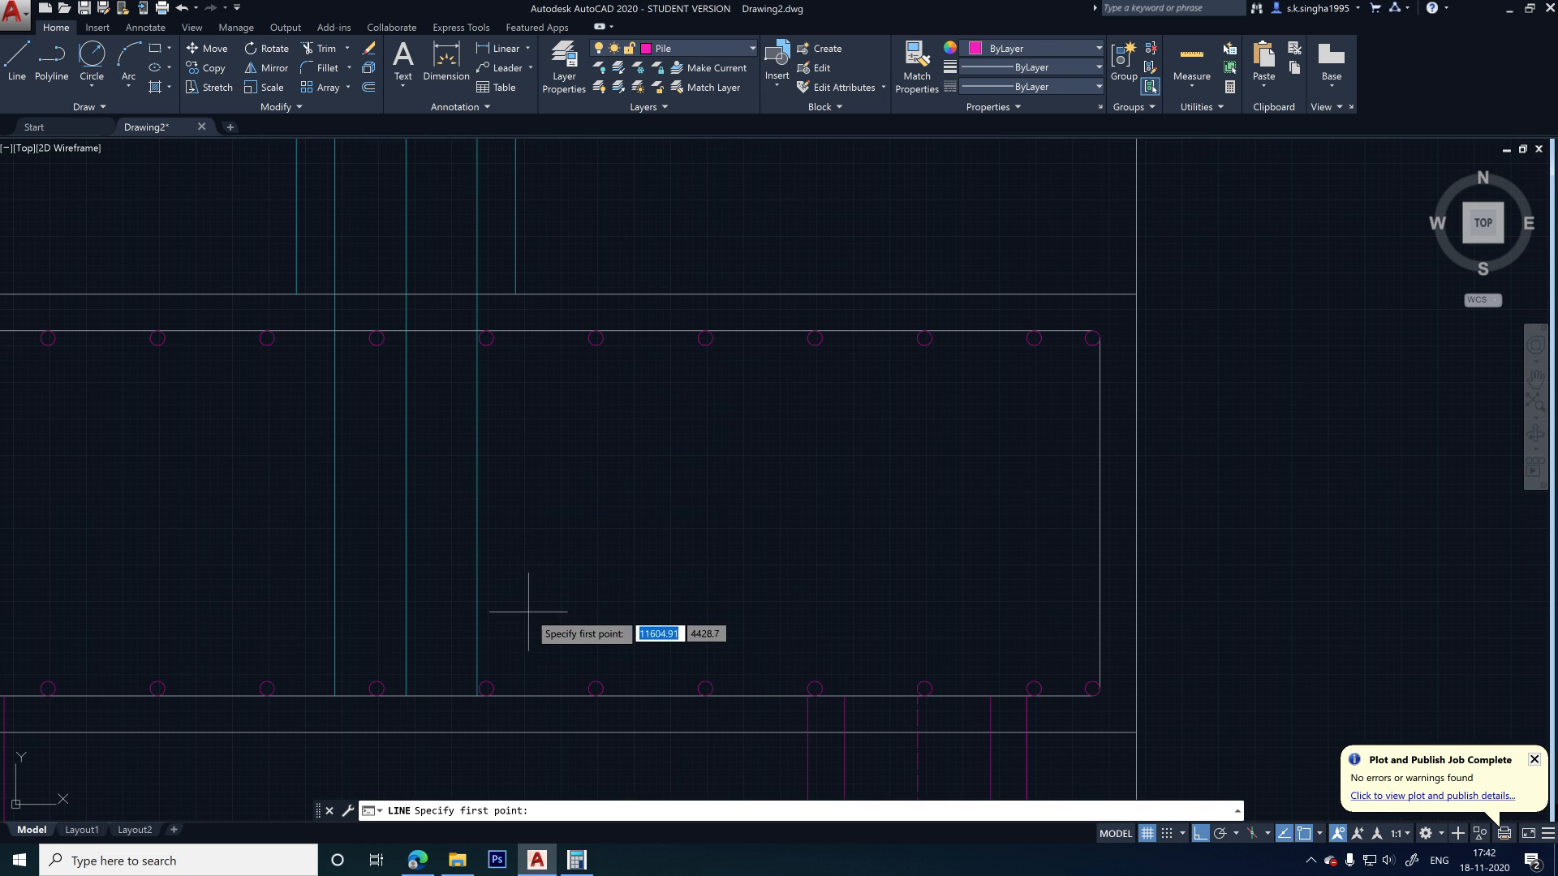
pyautogui.scroll(-2, 499, 532)
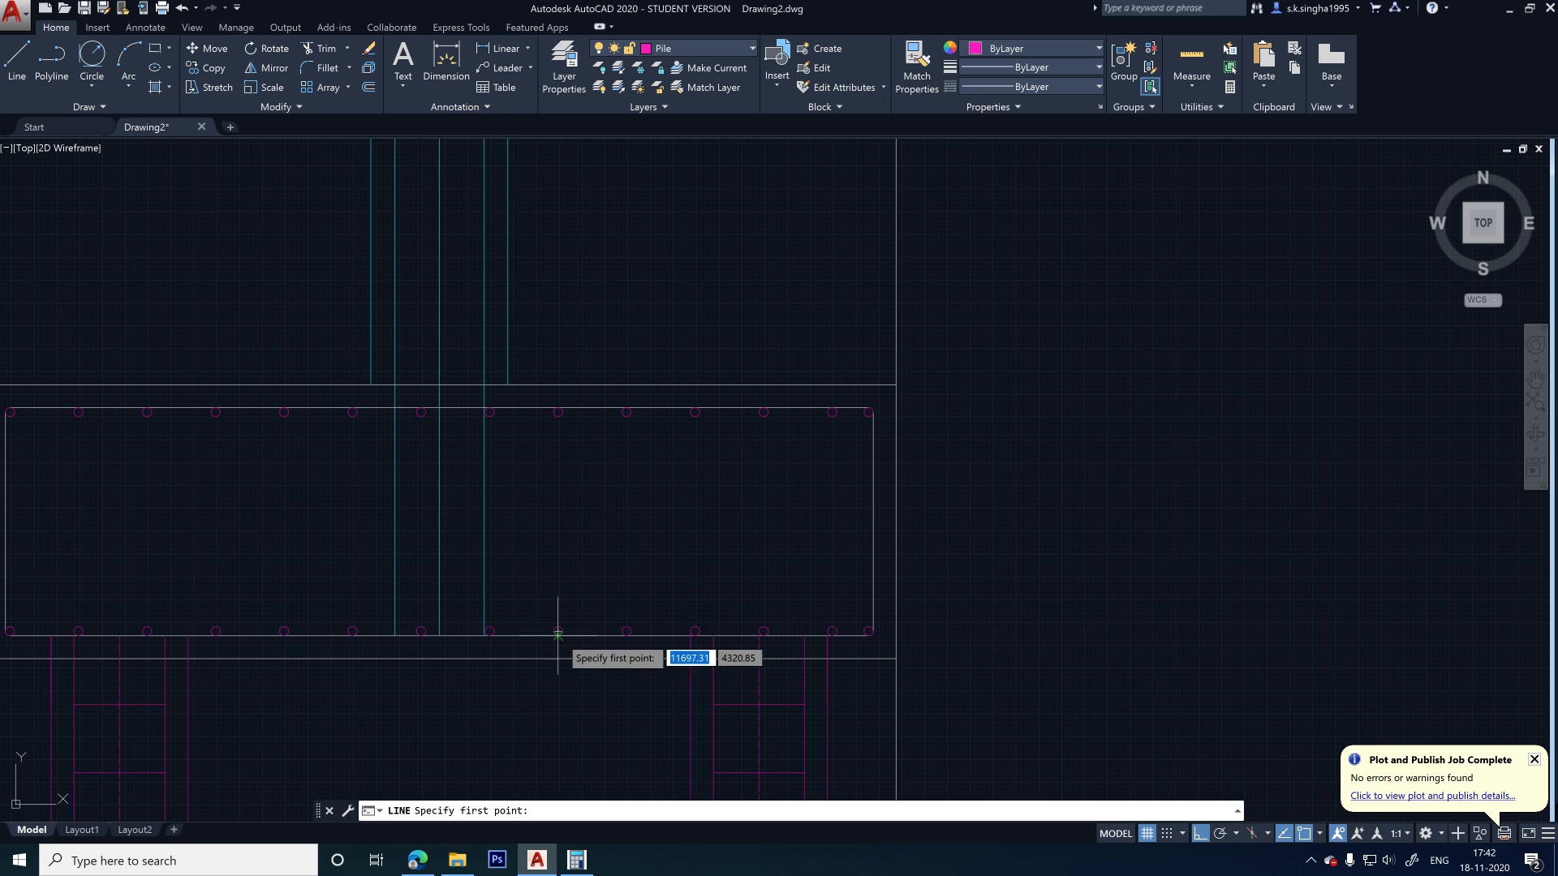
pyautogui.scroll(2, 518, 637)
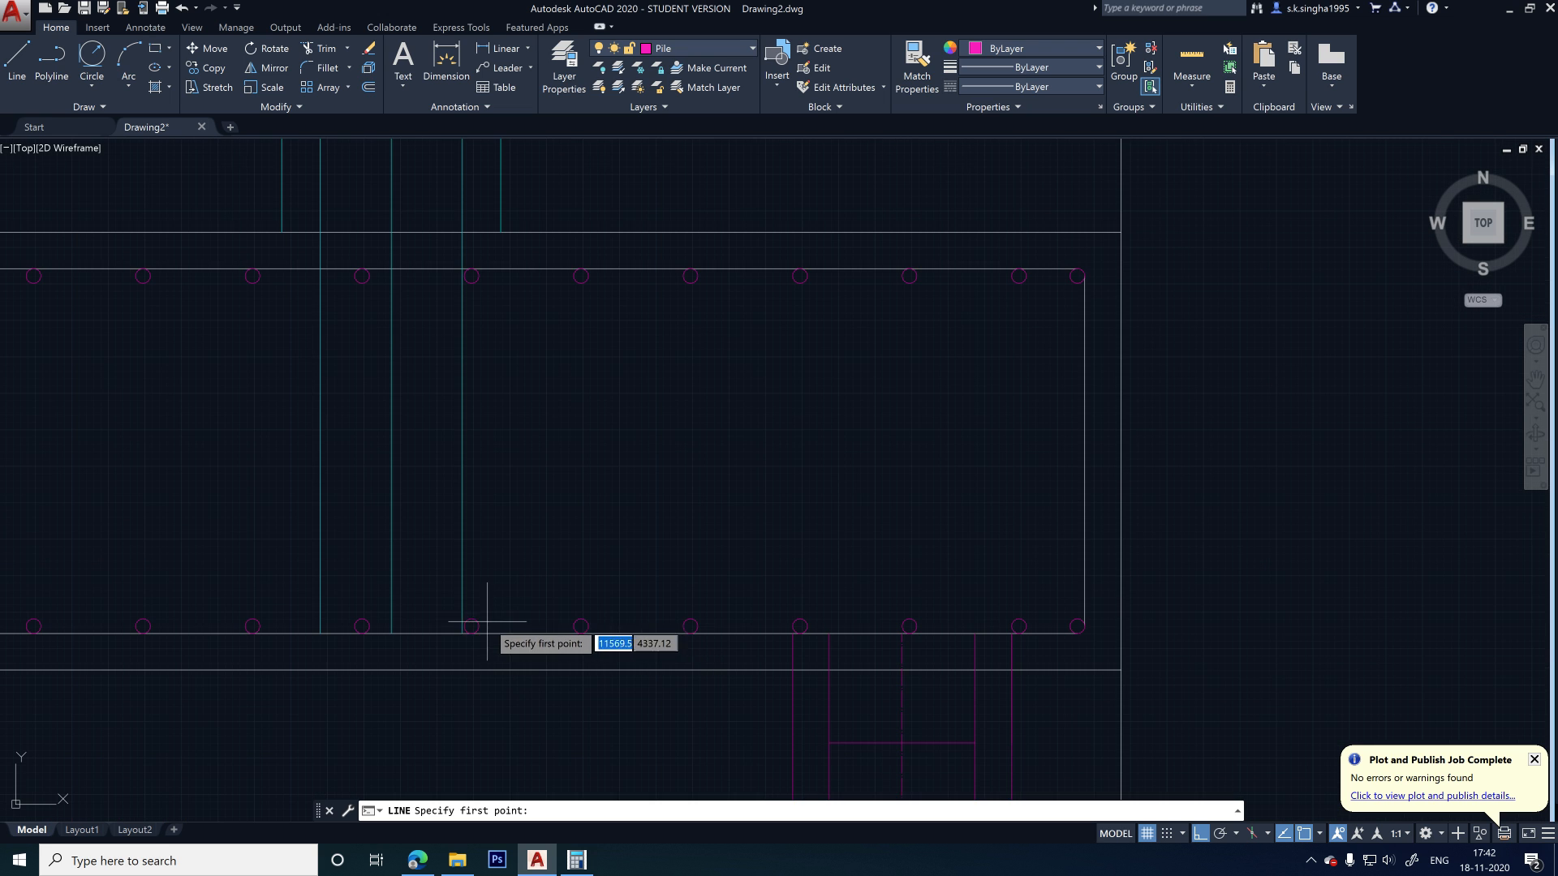
pyautogui.scroll(3, 487, 622)
pyautogui.click(20, 72)
pyautogui.scroll(2, 442, 618)
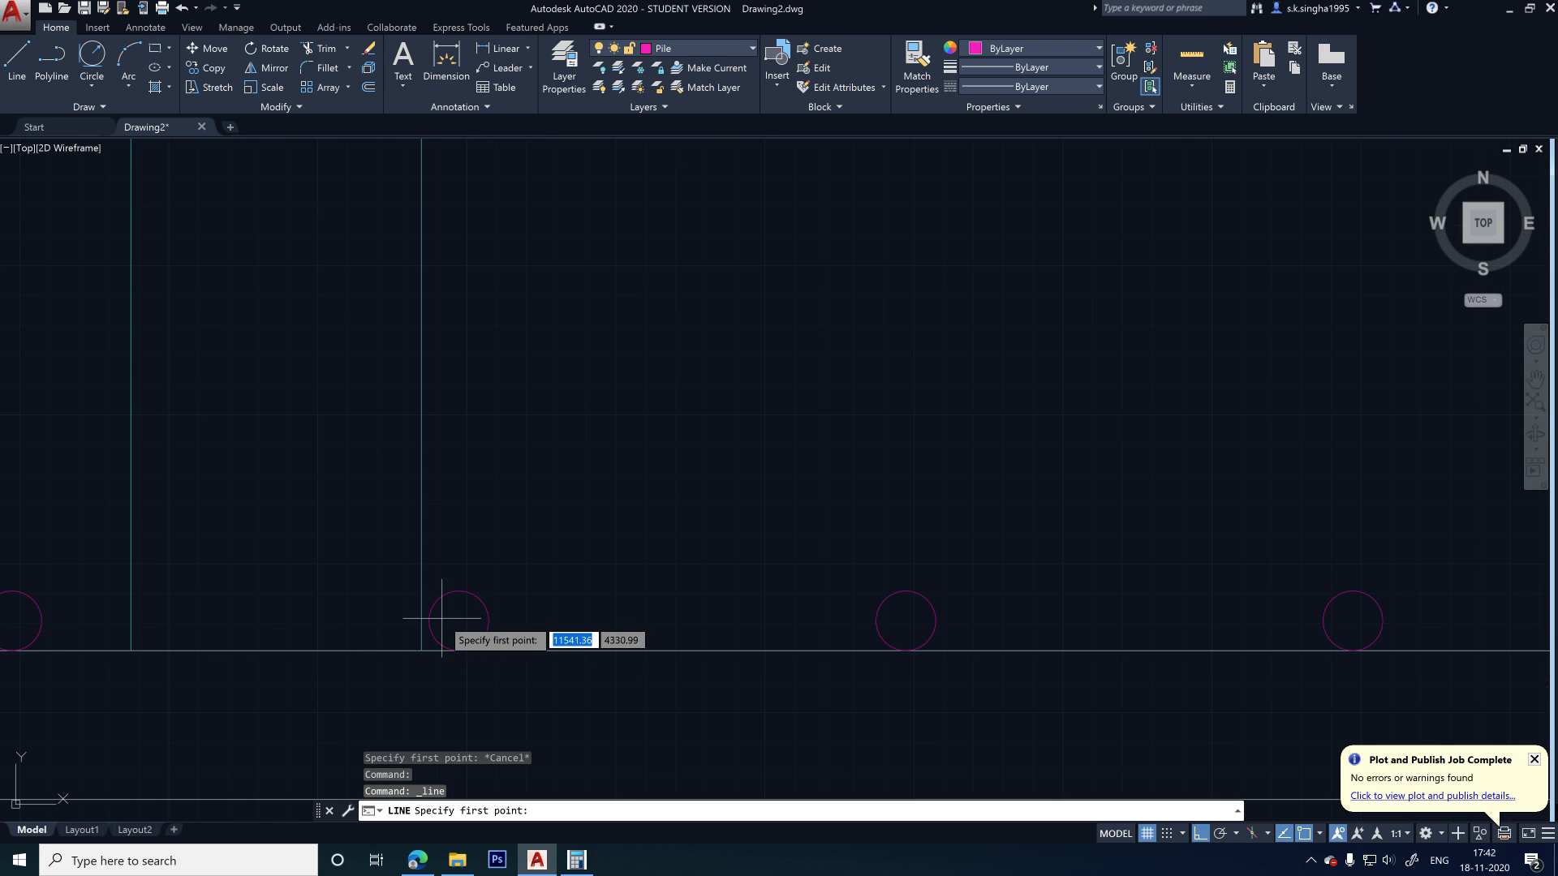
pyautogui.click(454, 599)
pyautogui.press('Escape')
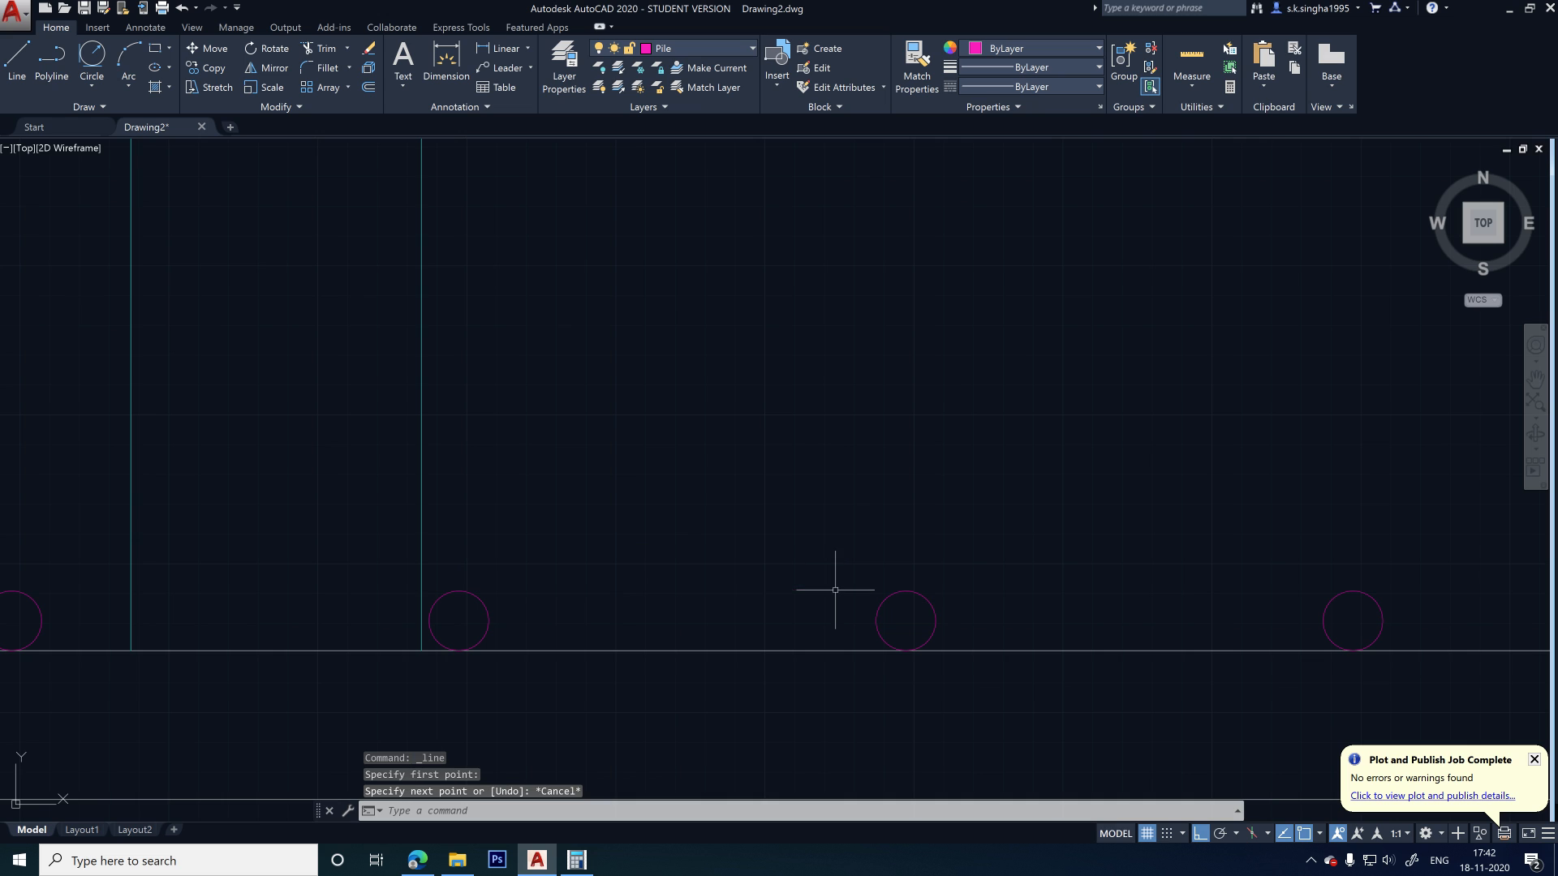
# - Make Column the current layer
pyautogui.click(725, 51)
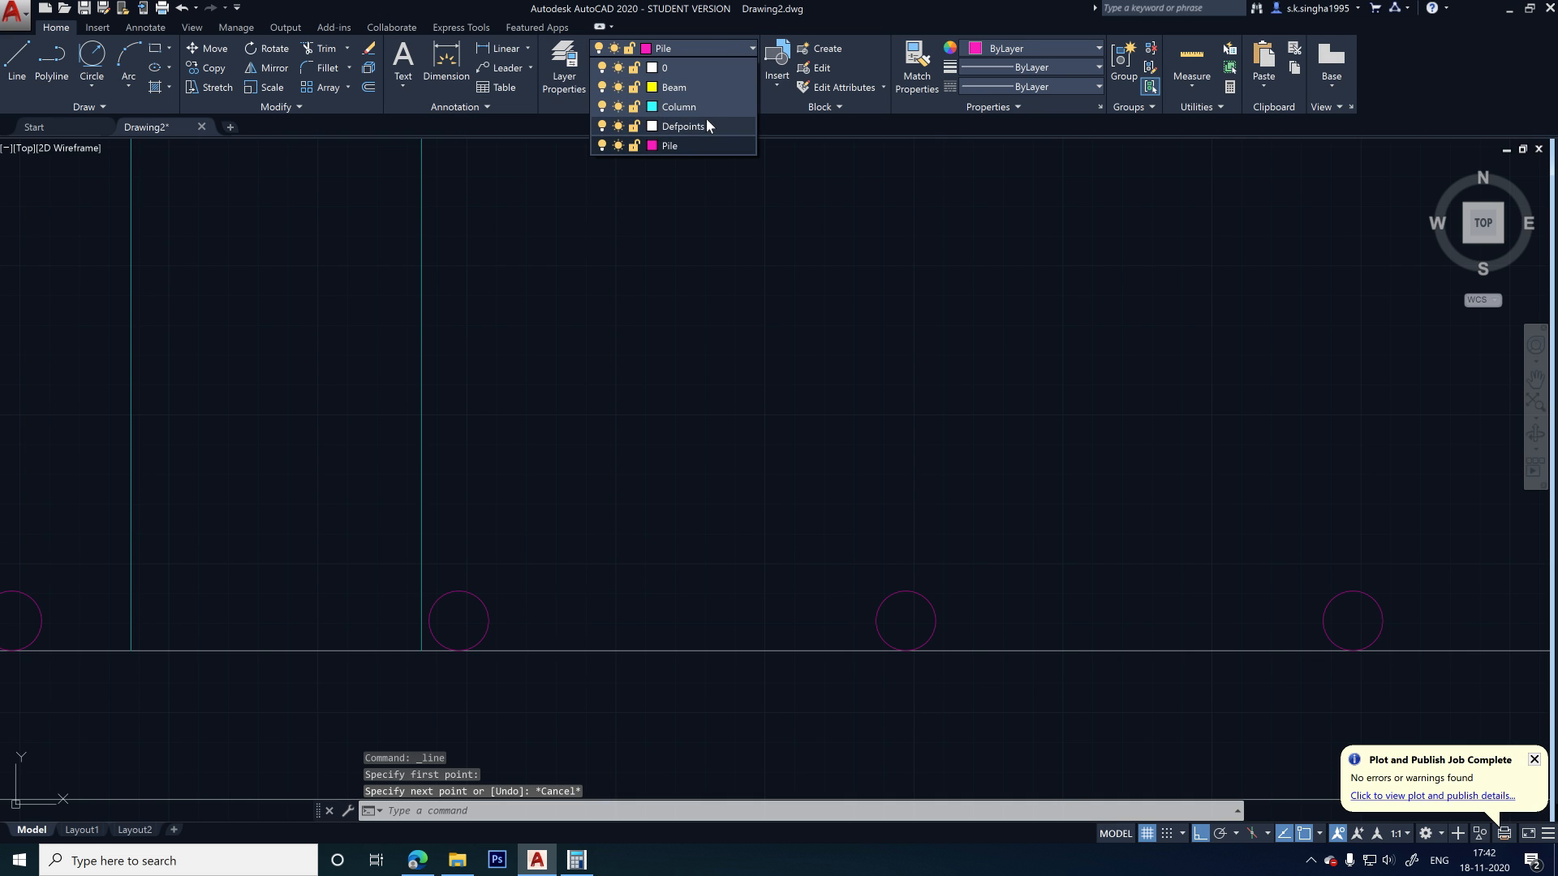
pyautogui.click(693, 49)
pyautogui.click(694, 50)
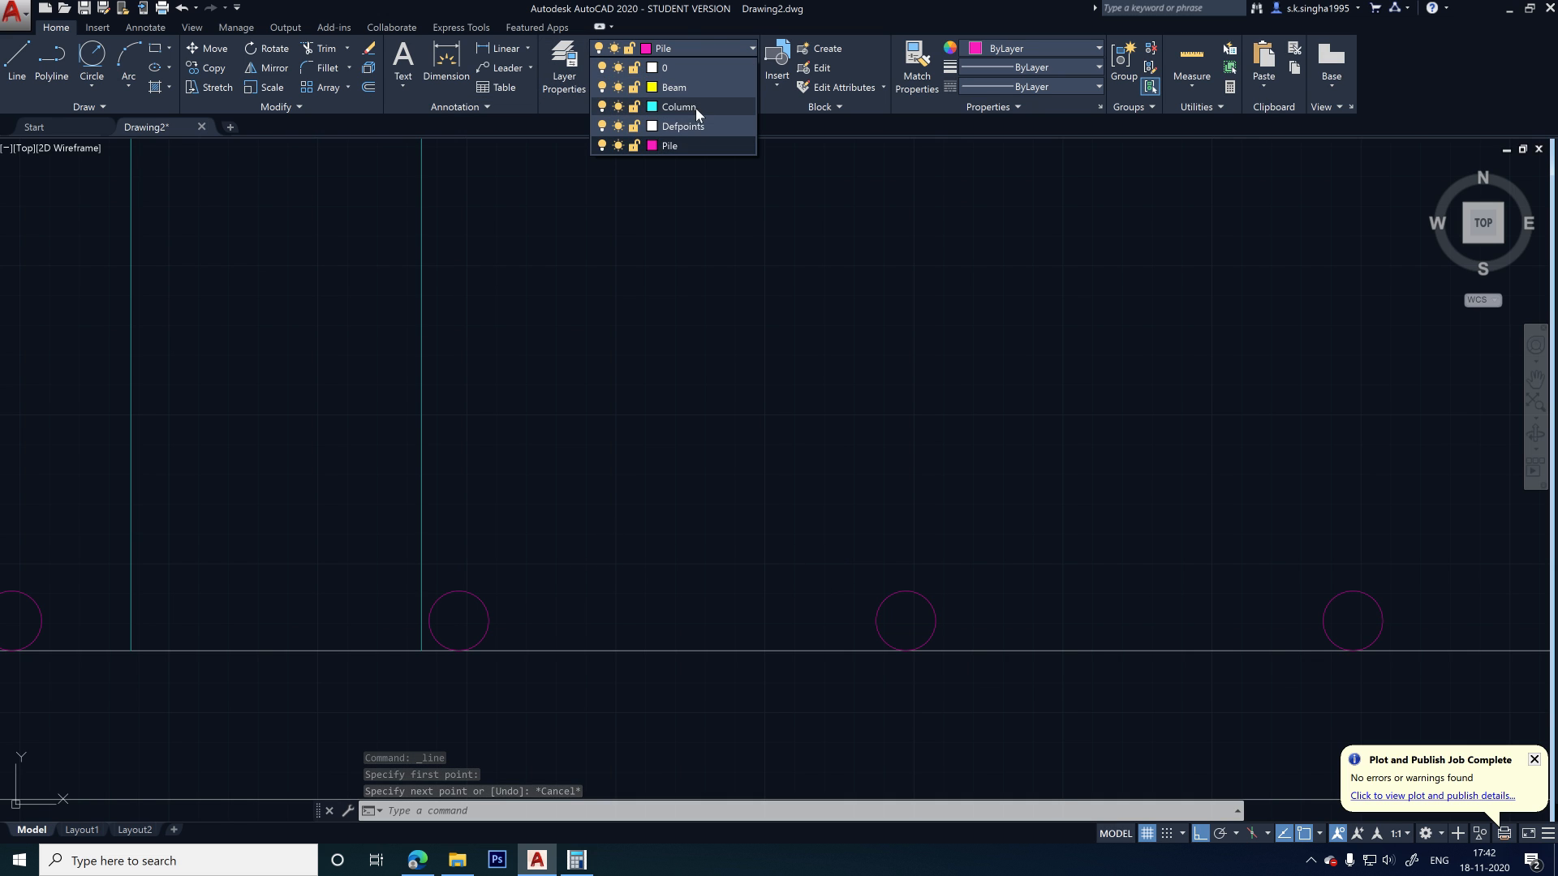
pyautogui.click(695, 104)
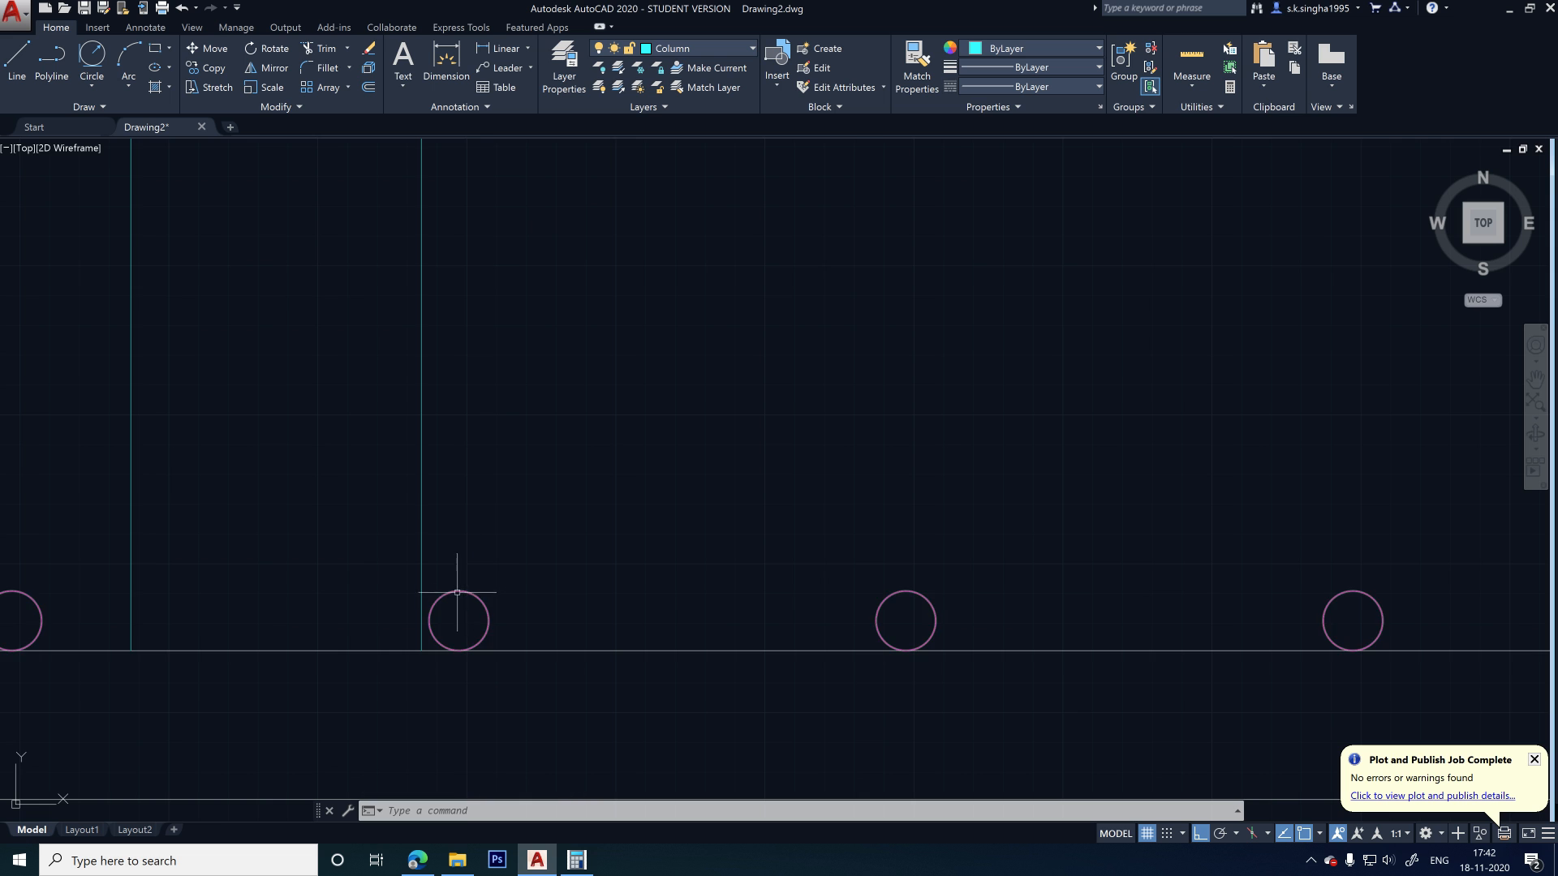
# - Draw a 150 long horizontal line rightward from the top of the bottom bar circle beside the rightmost full-depth column bar
pyautogui.click(17, 59)
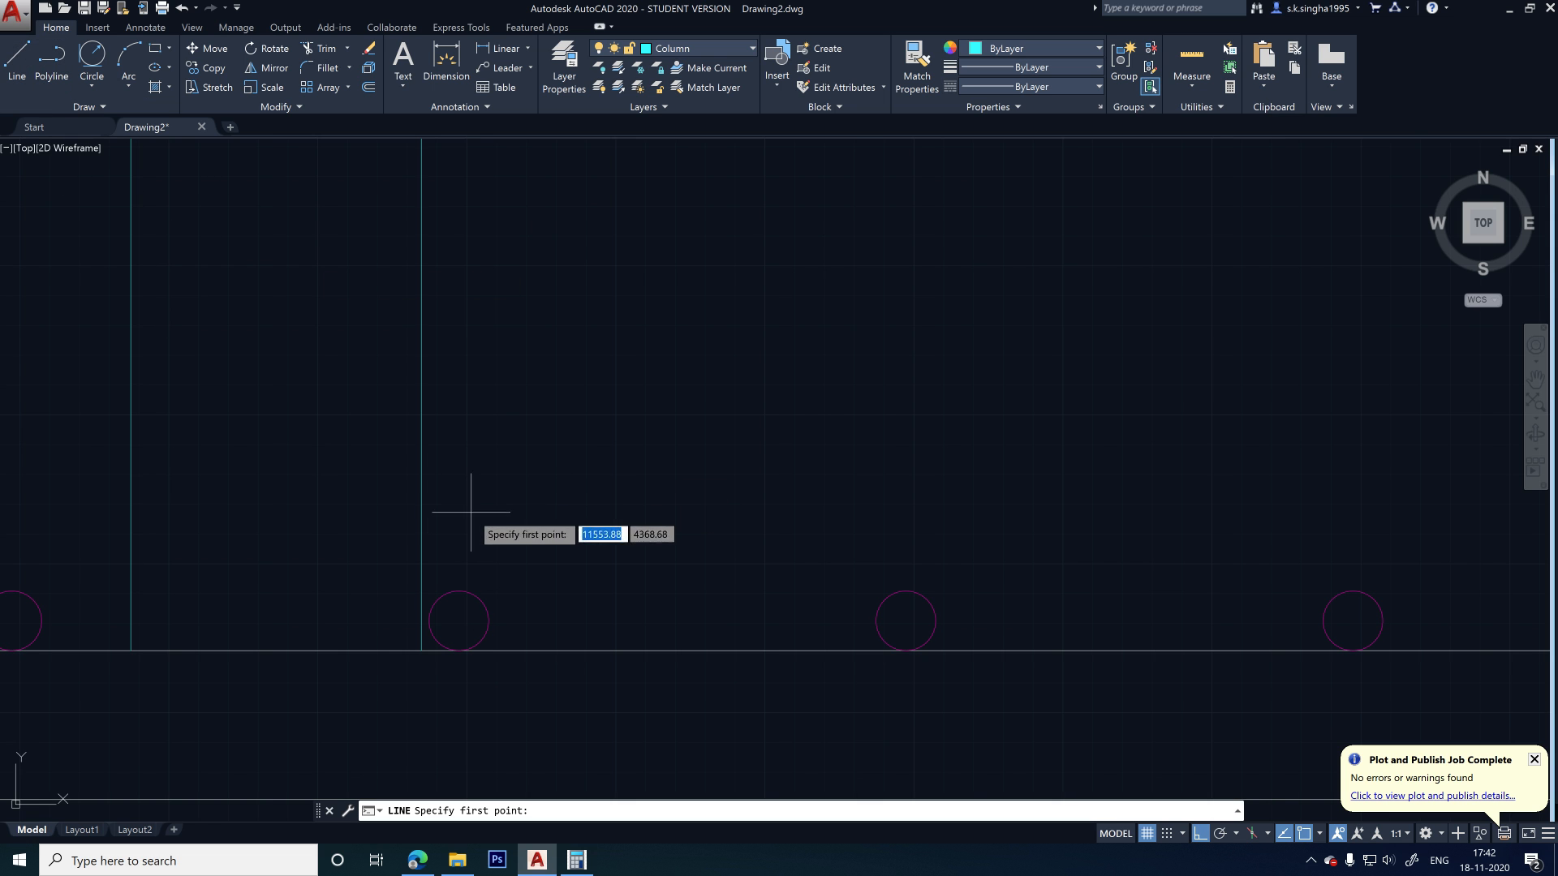
pyautogui.click(458, 591)
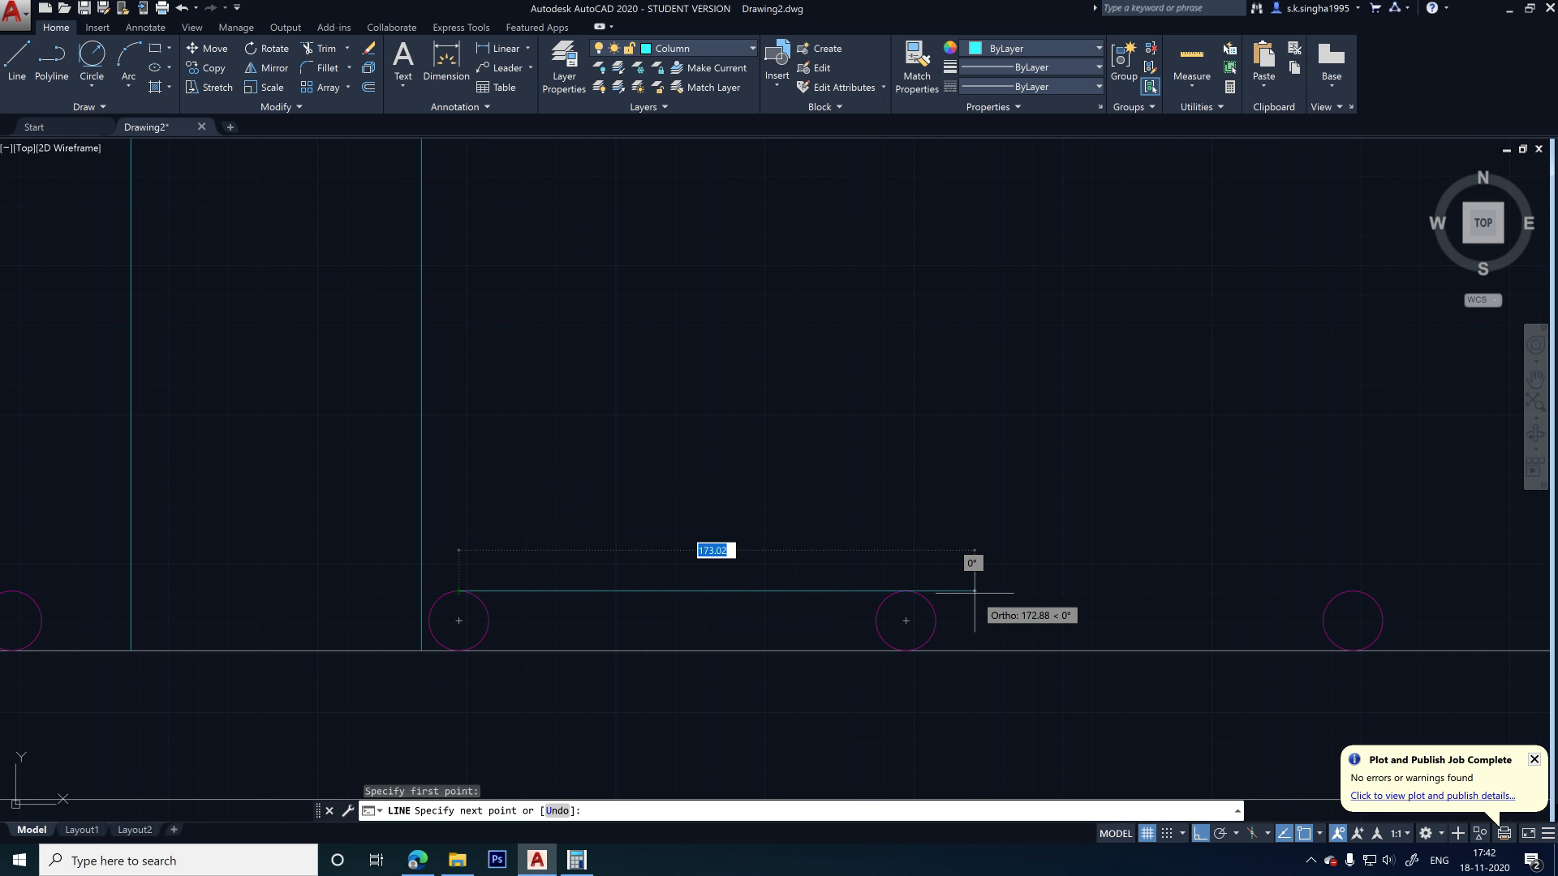
pyautogui.scroll(-4, 958, 592)
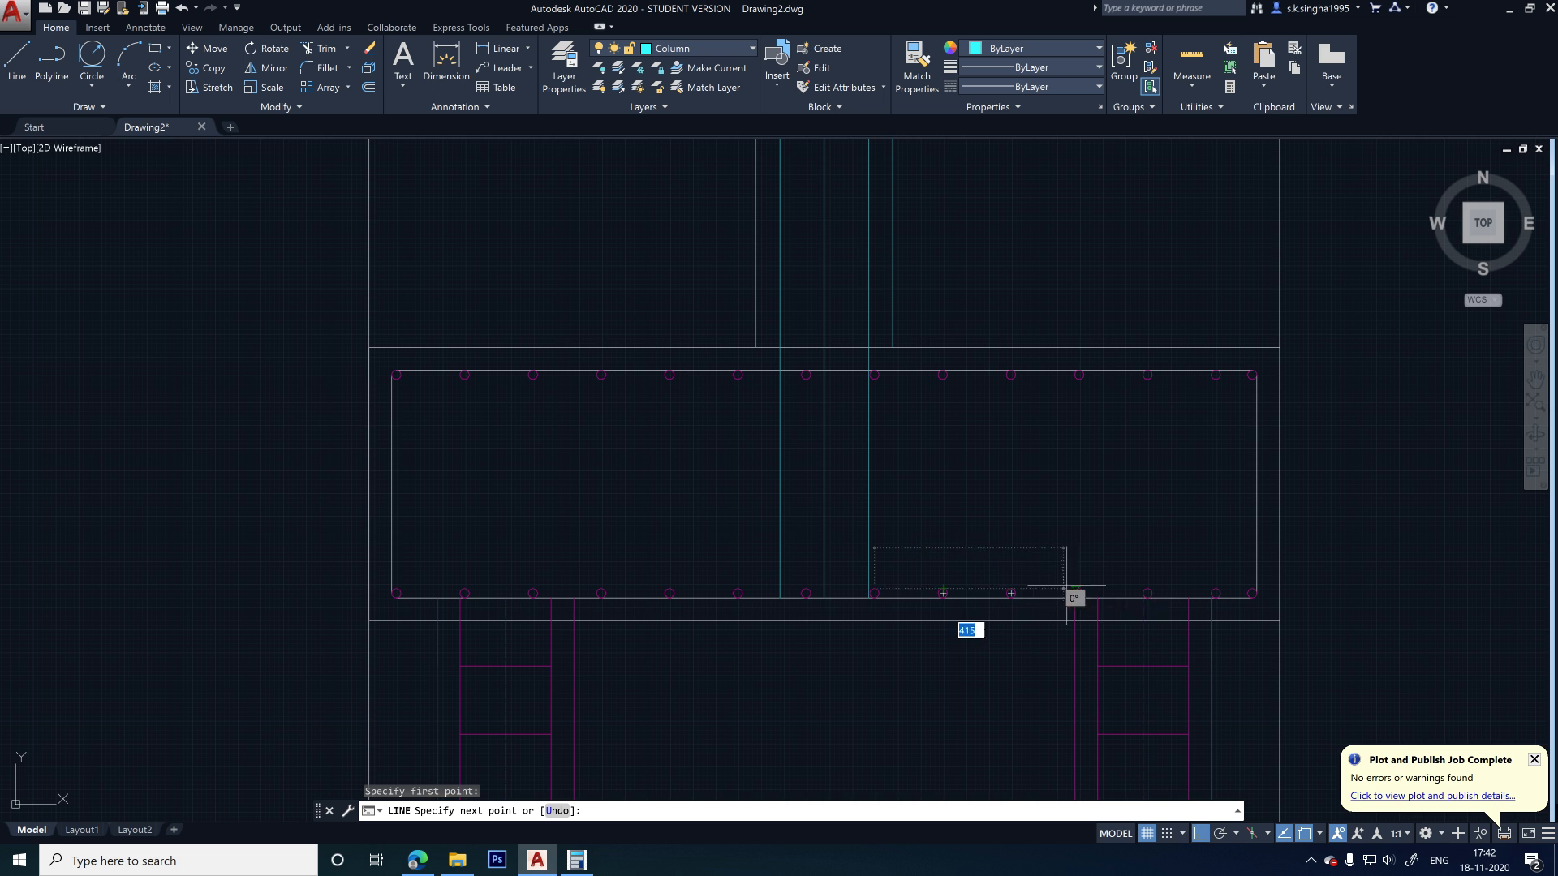
pyautogui.moveTo(1124, 585); pyautogui.dragTo(697, 547, button='middle')
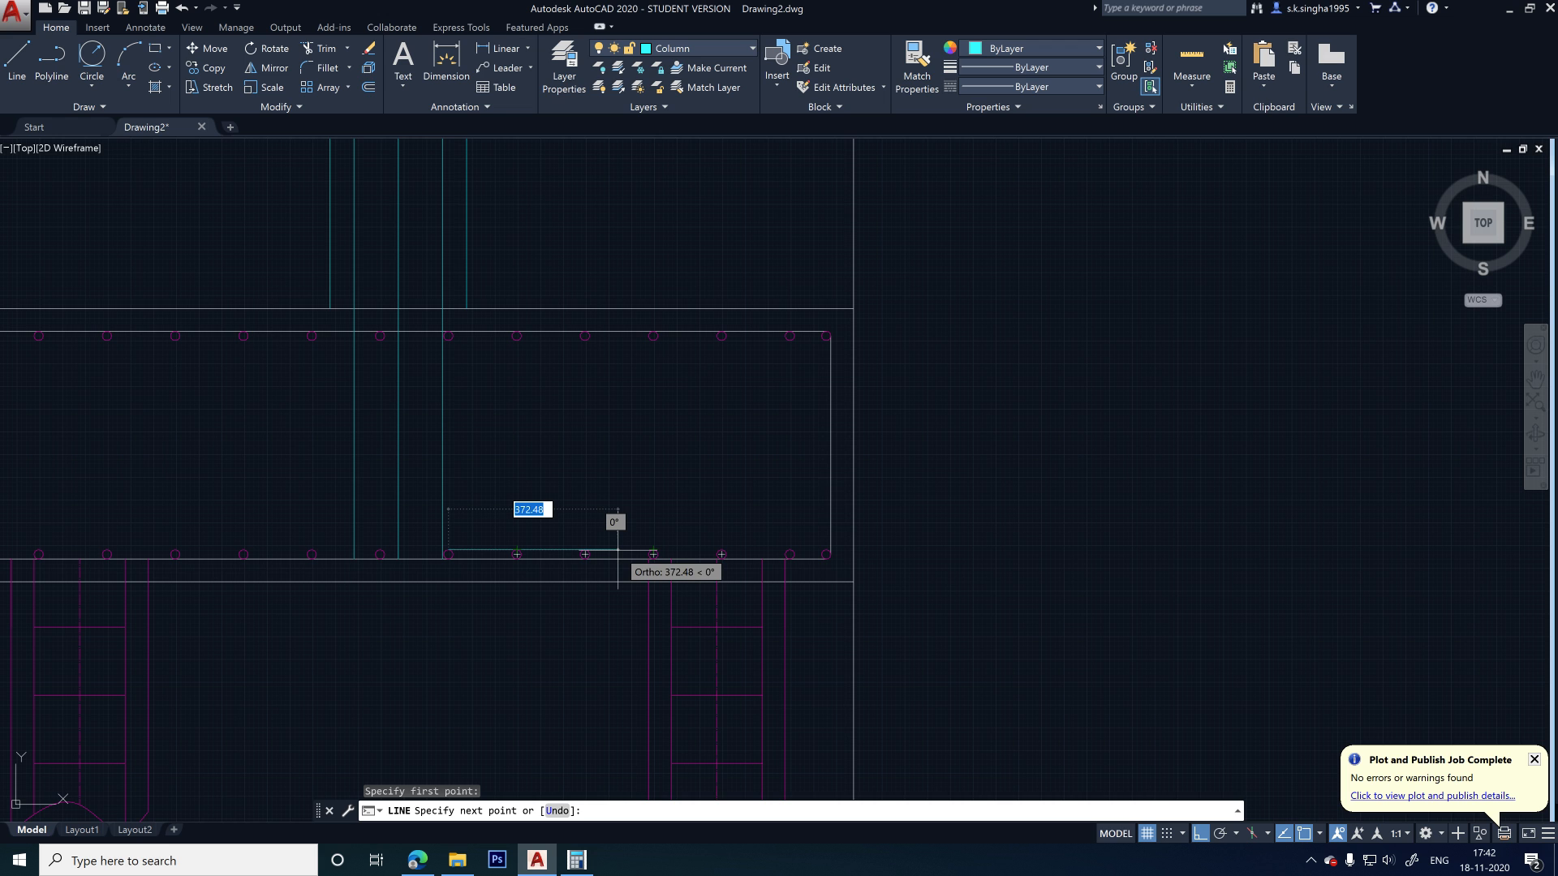
pyautogui.write('150')
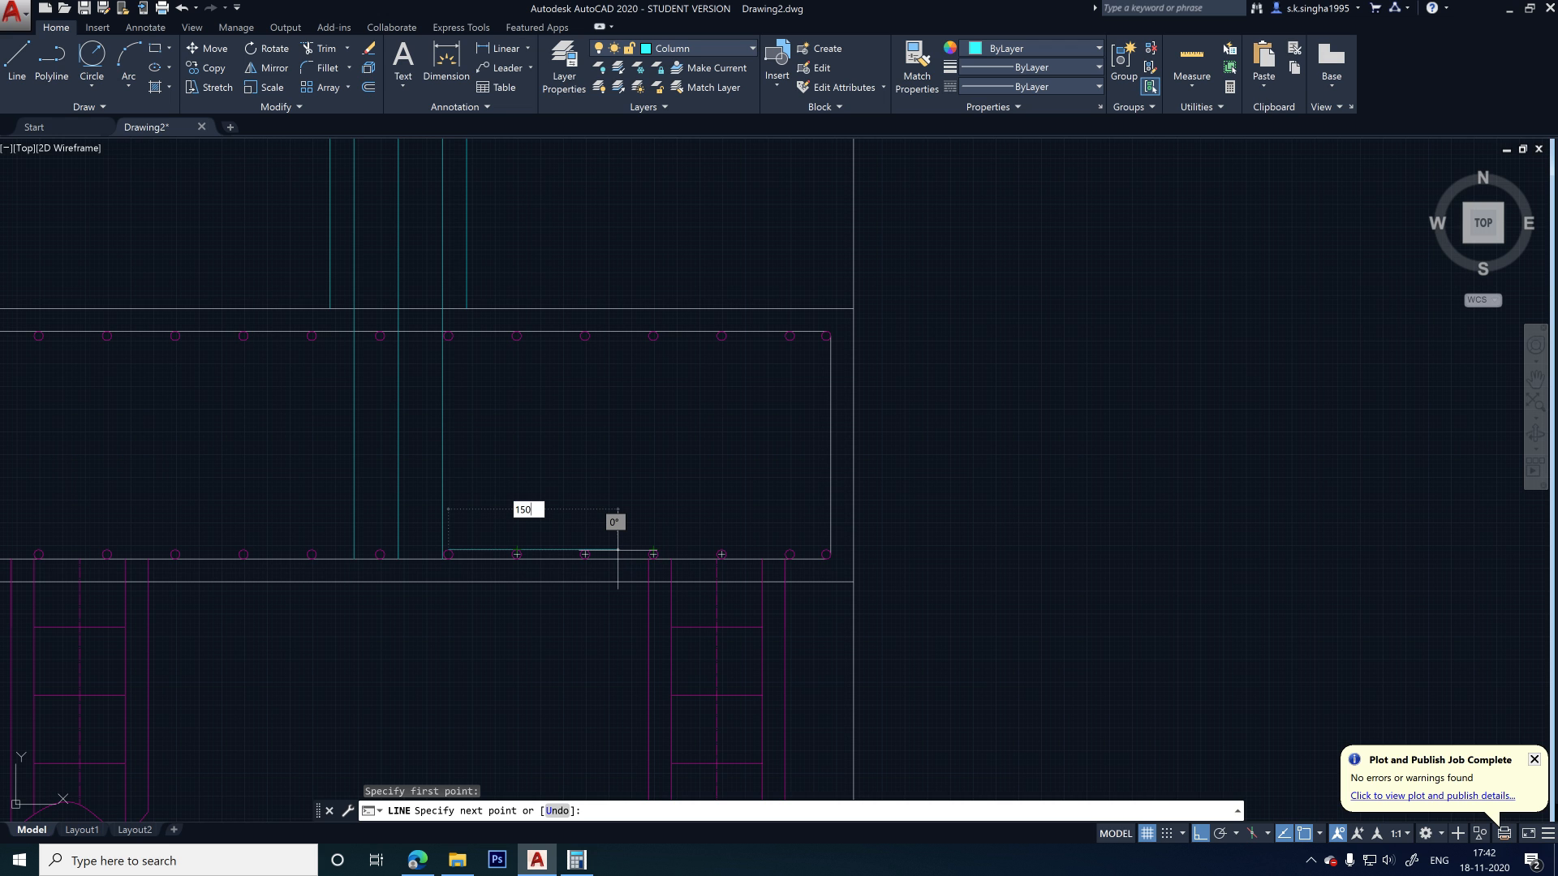
pyautogui.press('Return')
pyautogui.scroll(6, 646, 540)
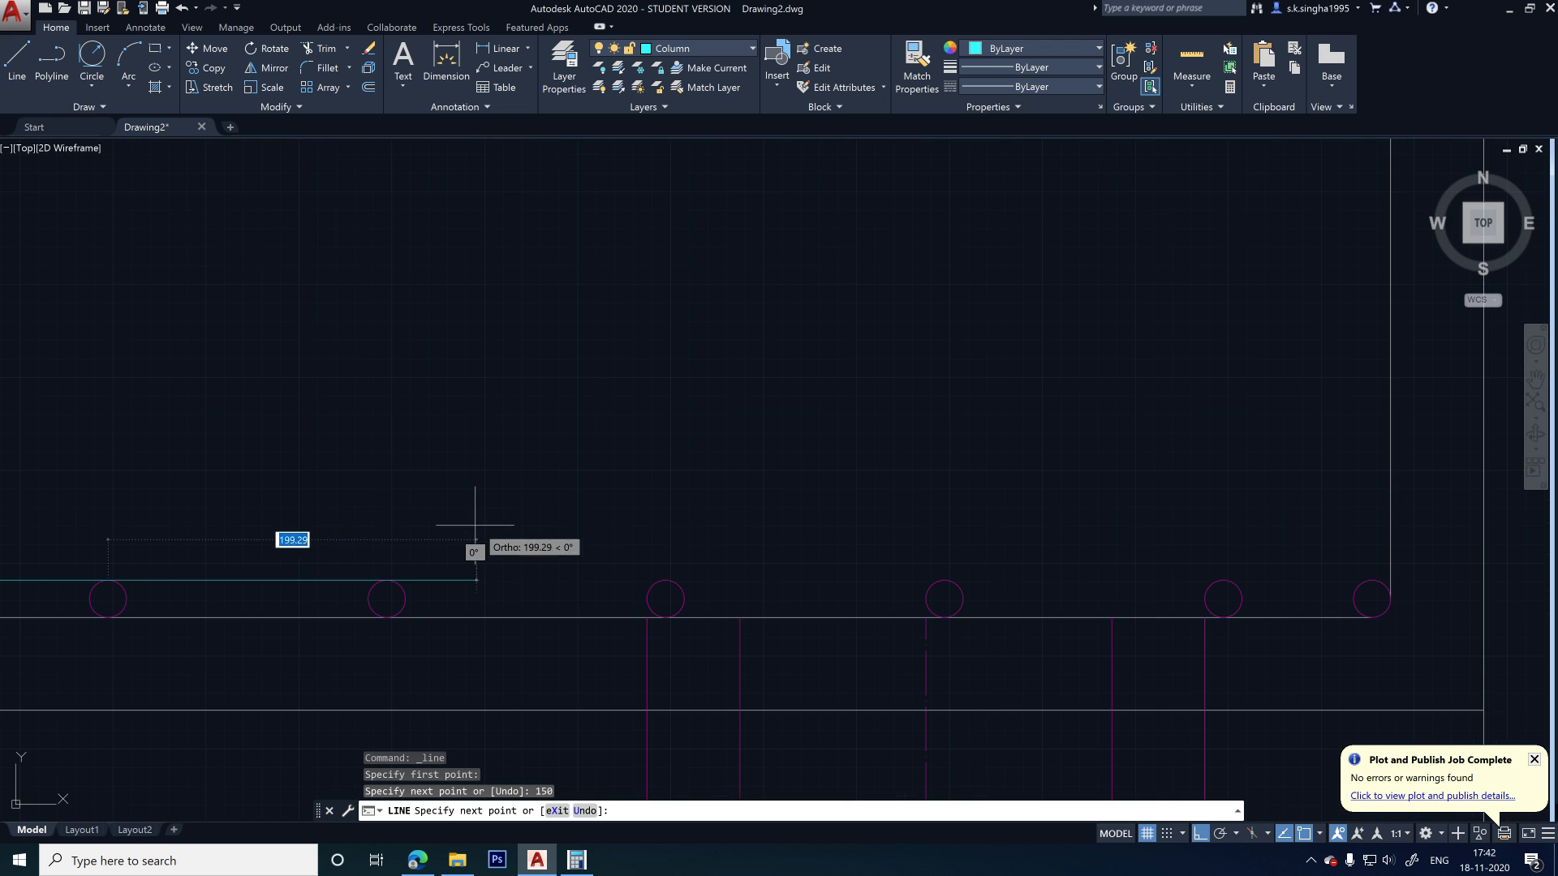
pyautogui.scroll(-4, 324, 560)
pyautogui.press('Escape')
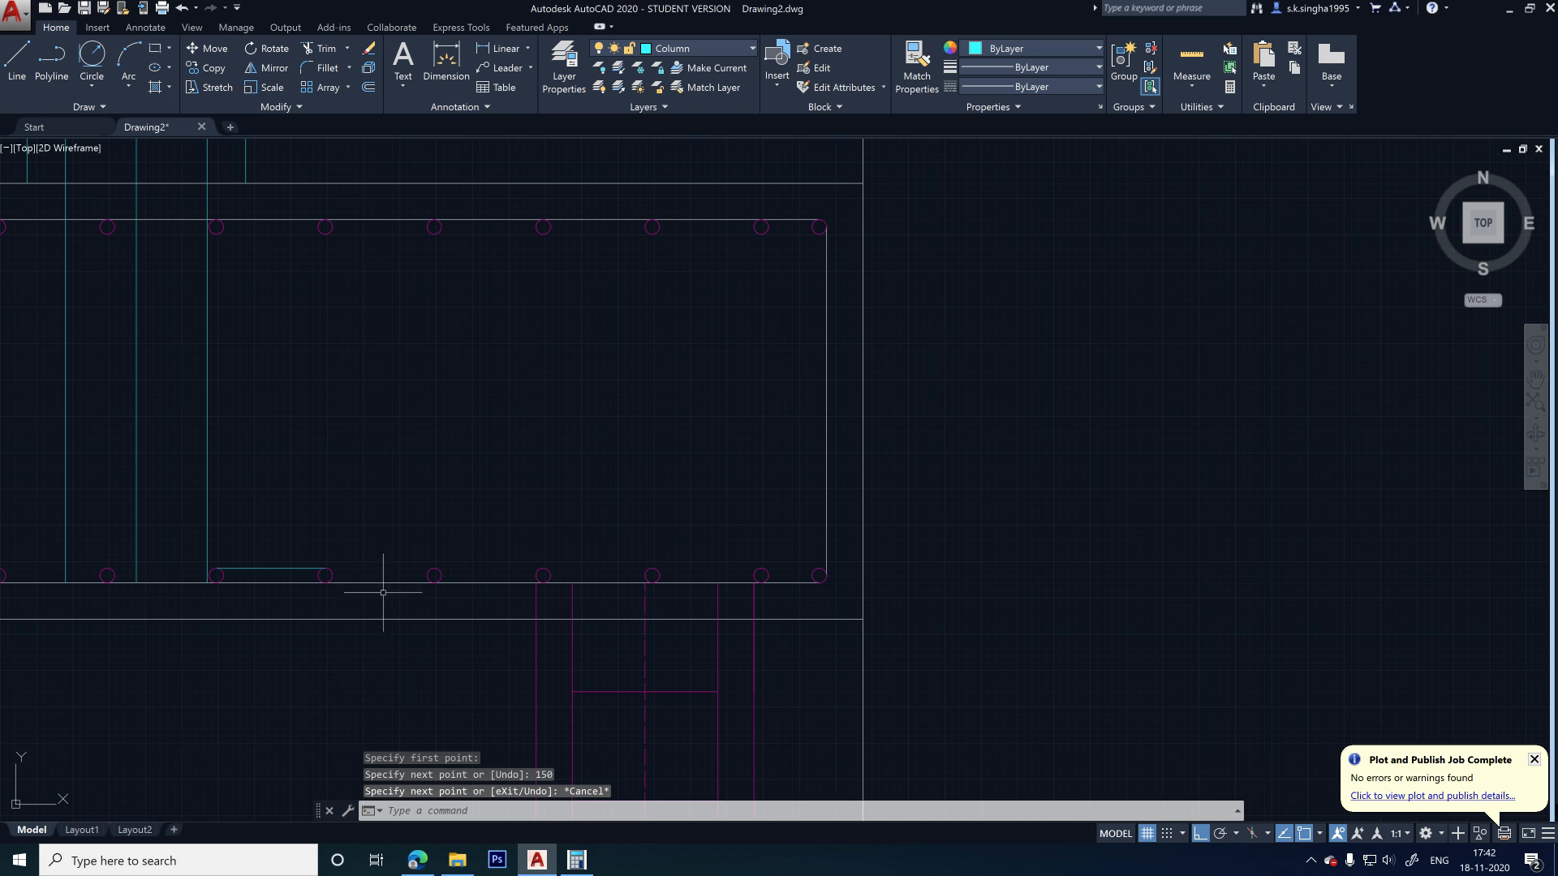
# - Delete the short horizontal line resting on top of the bottom bar circles
pyautogui.hotkey('ctrl', 'c')
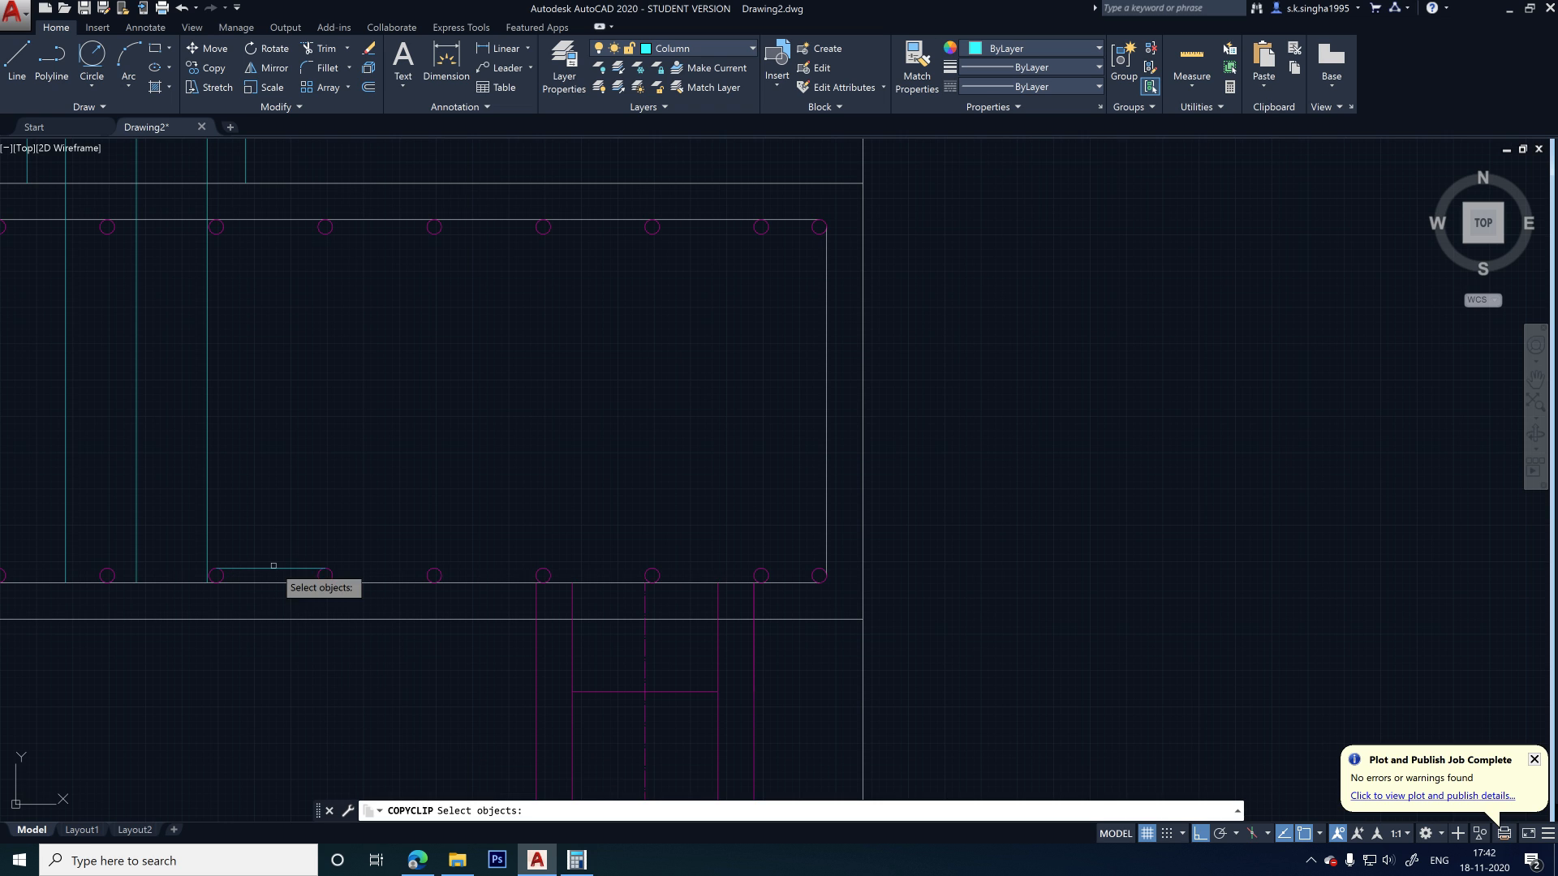
pyautogui.click(243, 568)
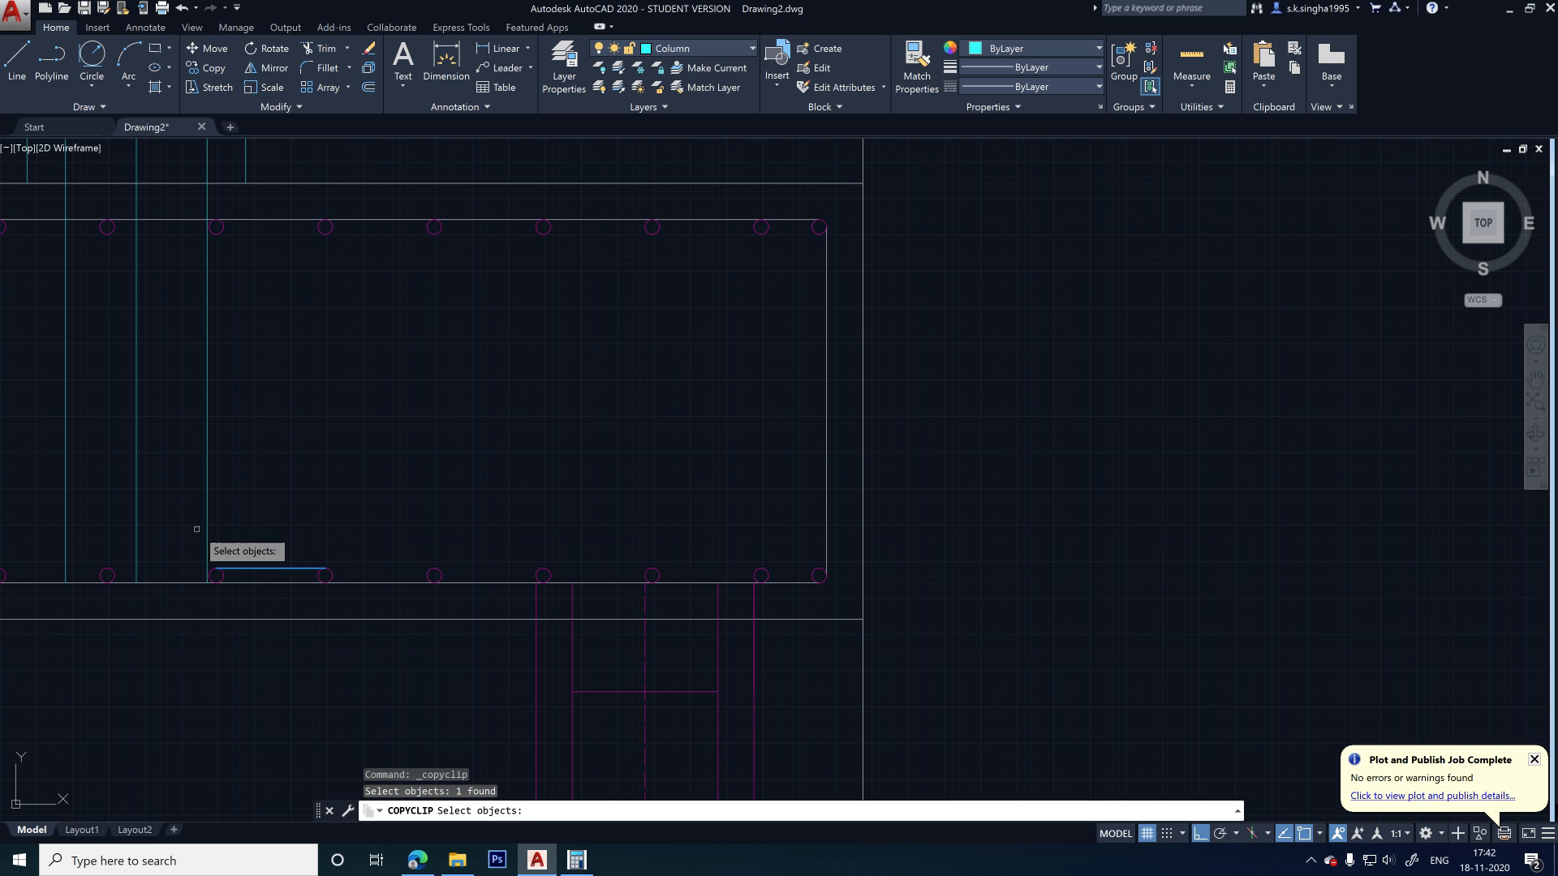
pyautogui.press('Escape')
pyautogui.press('Escape')
pyautogui.click(269, 554)
pyautogui.click(261, 576)
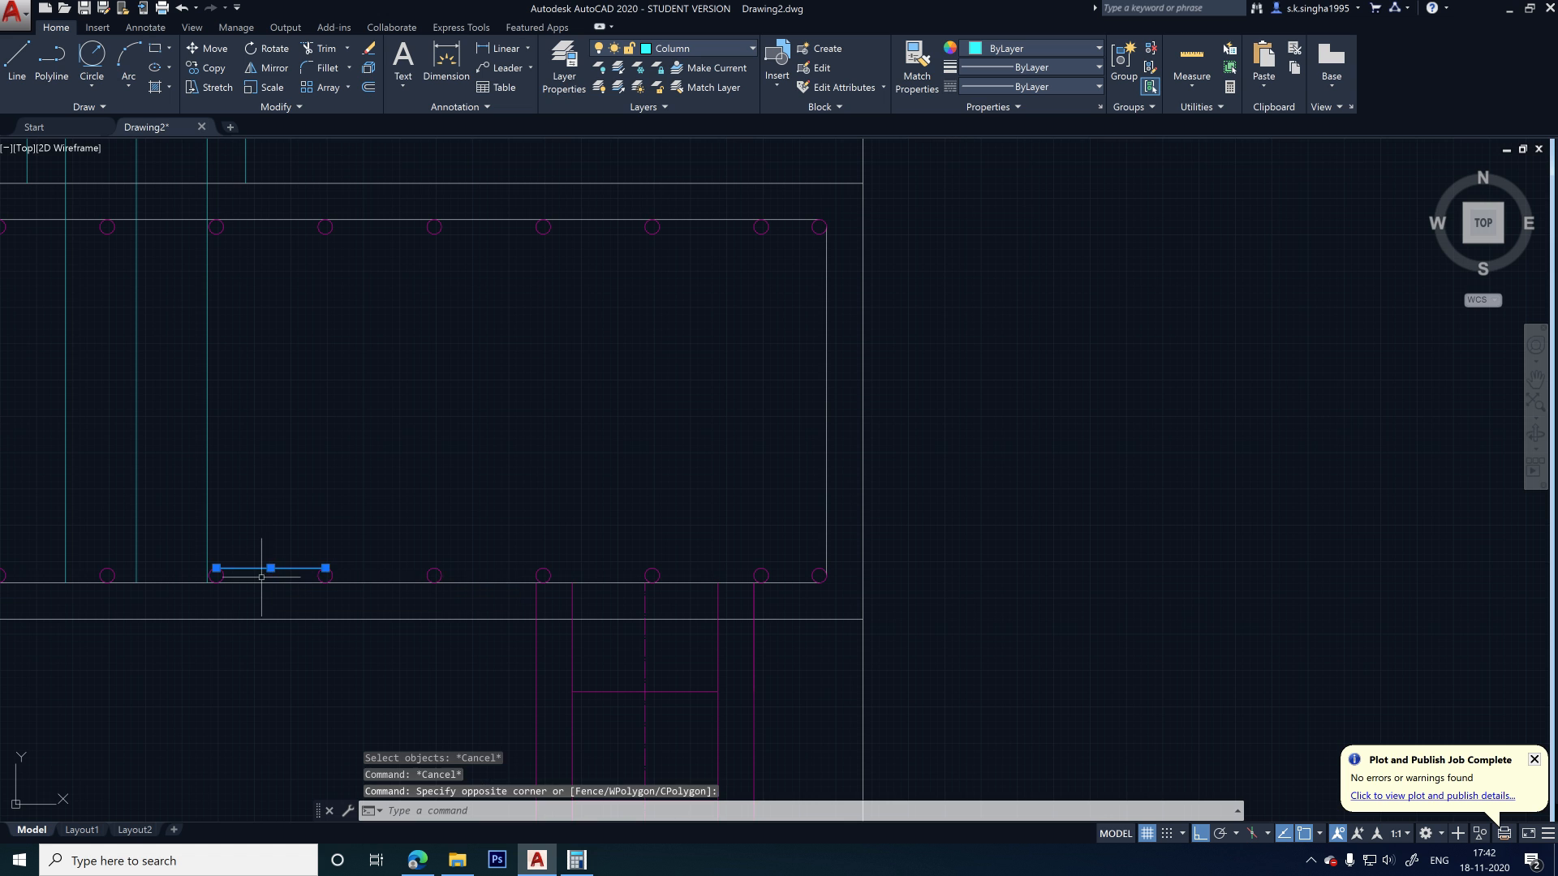
pyautogui.press('Delete')
# - Draw a 350 long horizontal line rightward from the top of the bottom bar circle beside the rightmost full-depth column bar
pyautogui.click(16, 59)
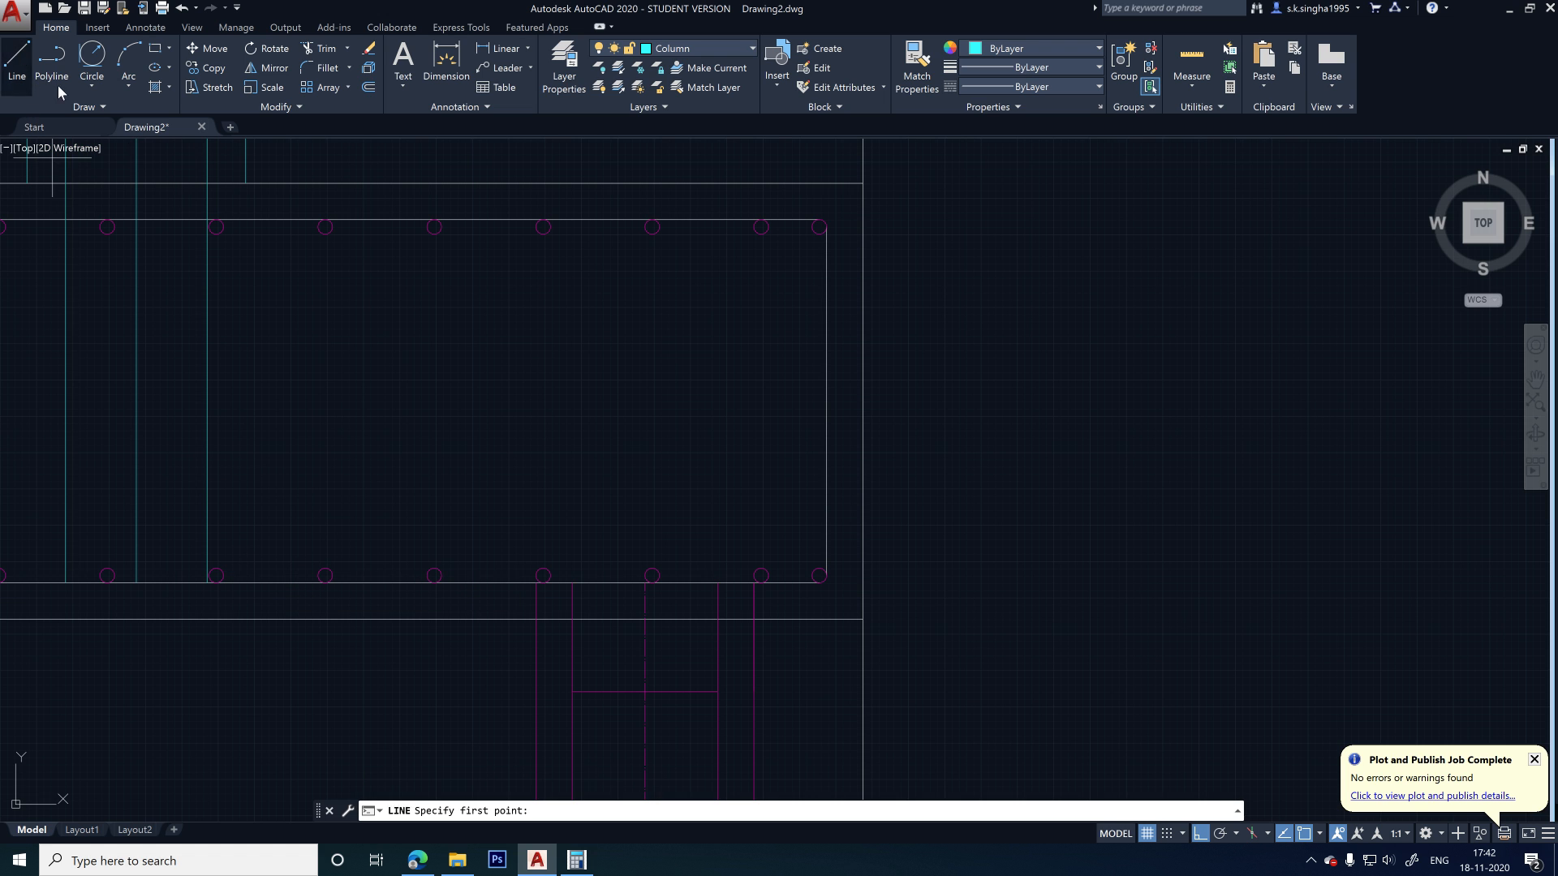
pyautogui.scroll(2, 209, 560)
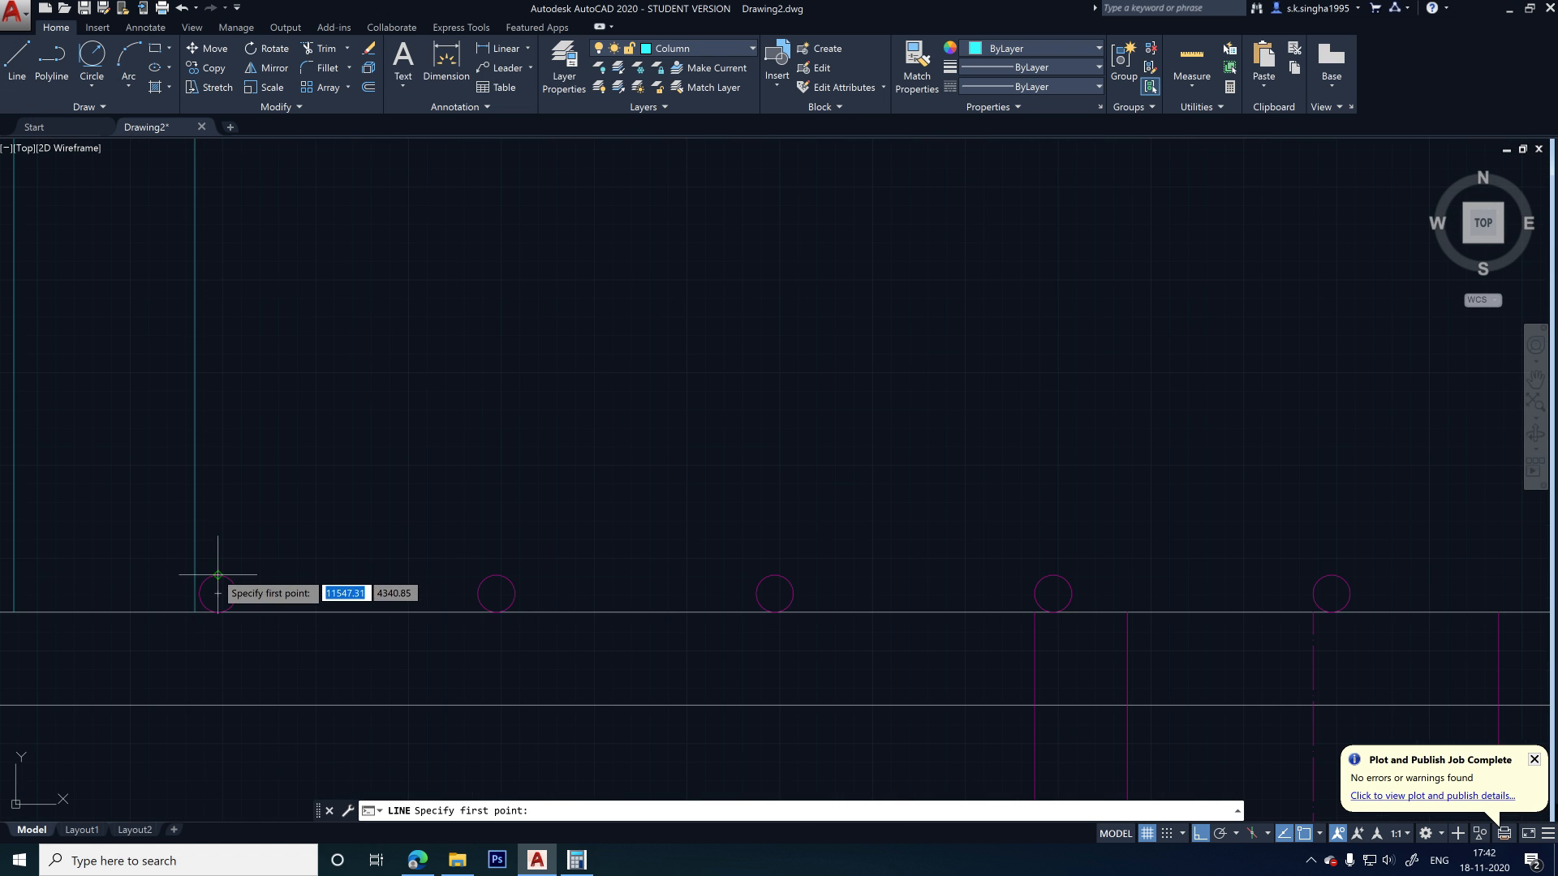
pyautogui.click(215, 571)
pyautogui.scroll(-2, 214, 571)
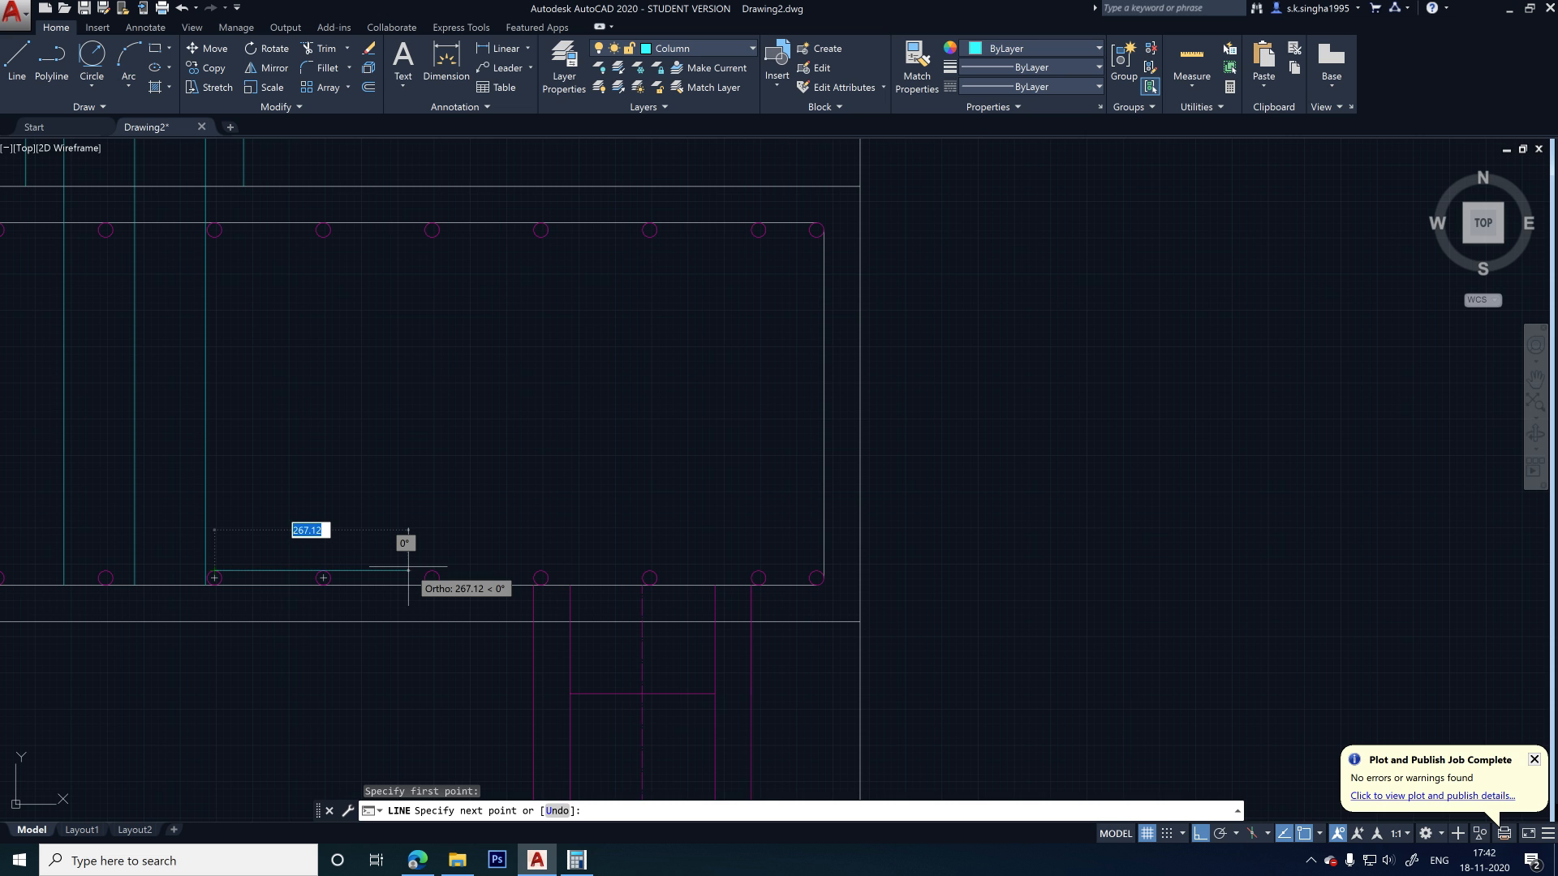
pyautogui.write('350')
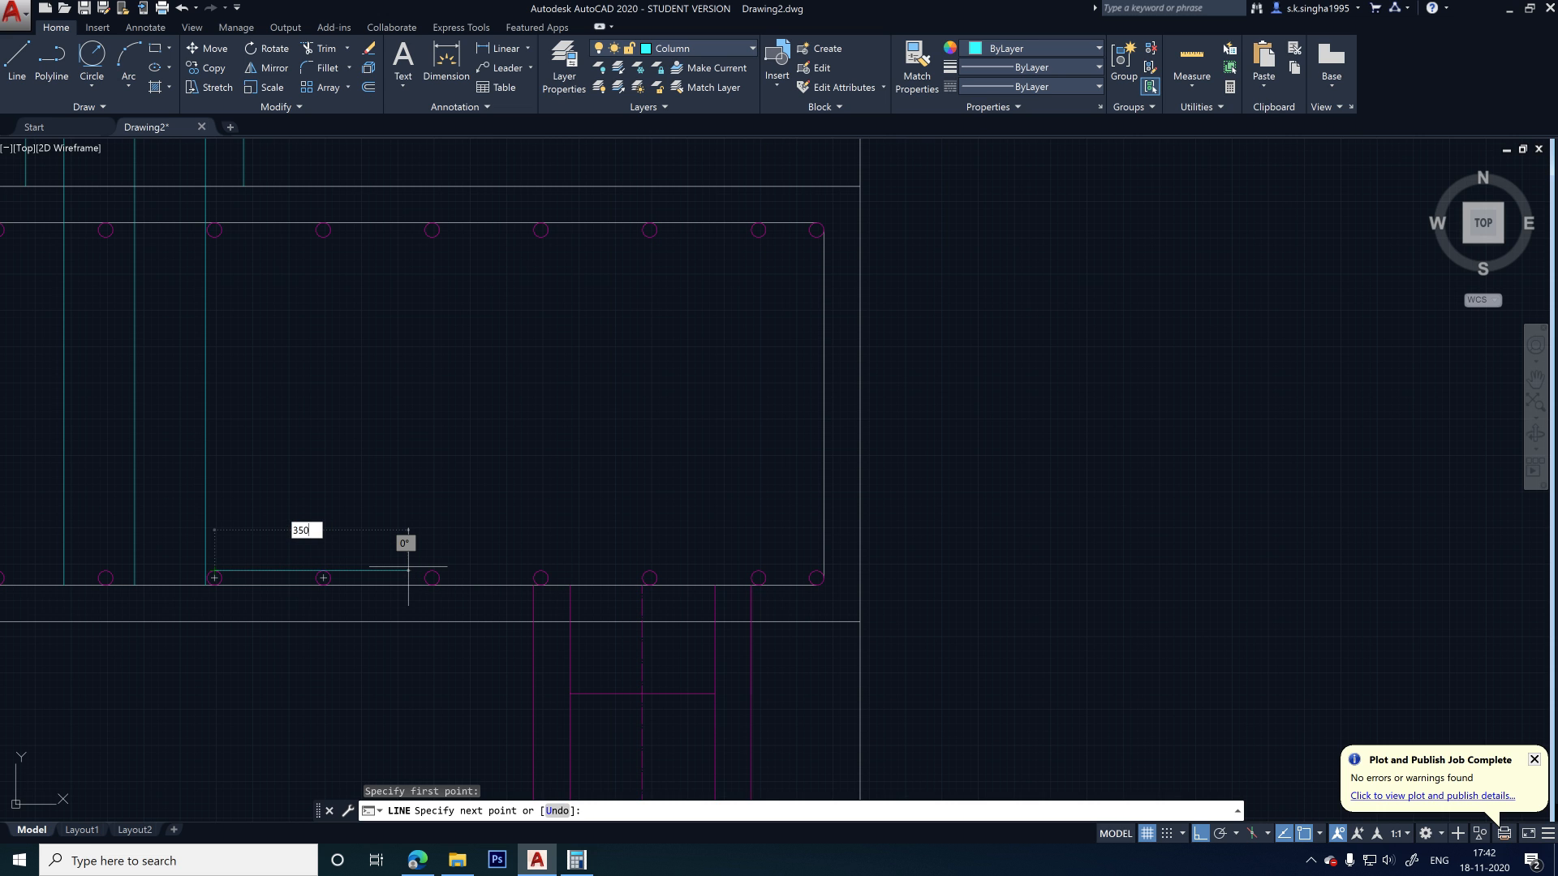
pyautogui.press('Return')
pyautogui.scroll(4, 389, 556)
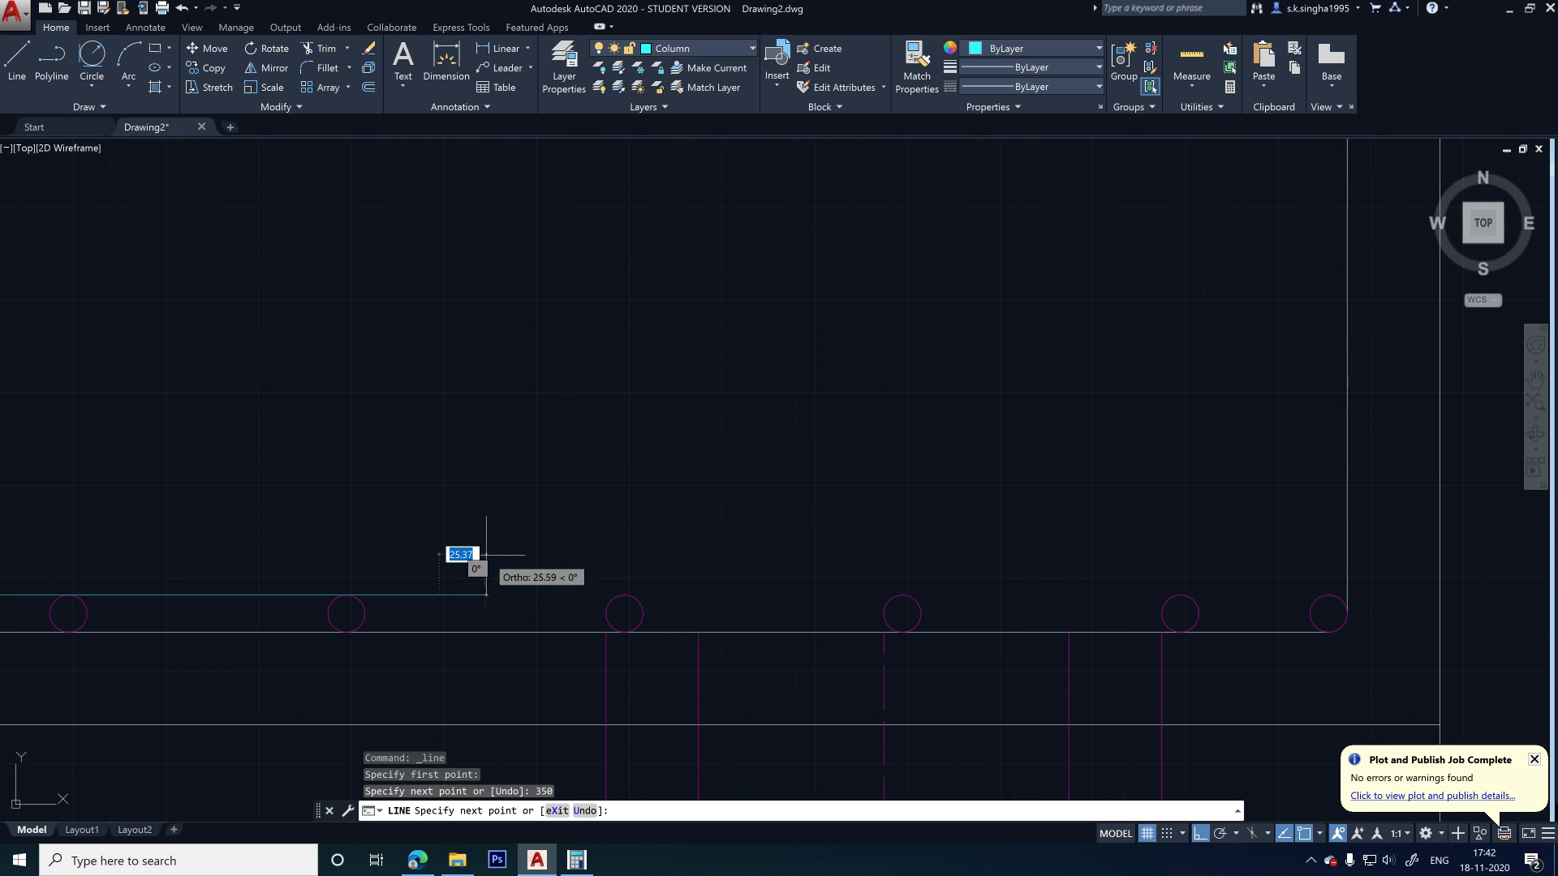
# - Turn off Ortho and finish the line with a short segment sloping up and outward from its free end
pyautogui.click(1200, 833)
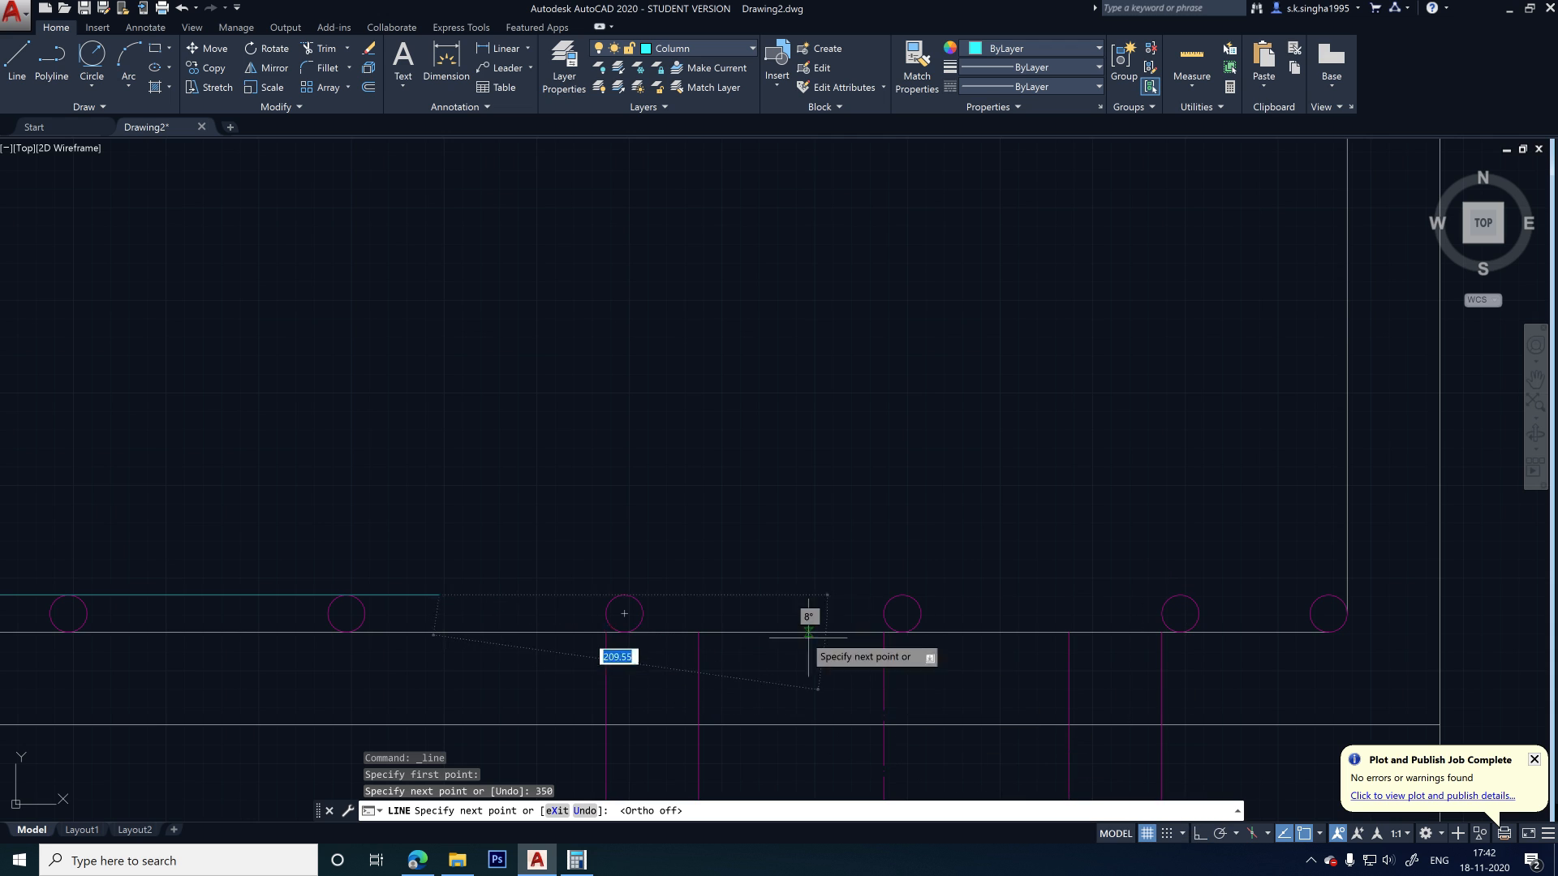
pyautogui.scroll(2, 456, 556)
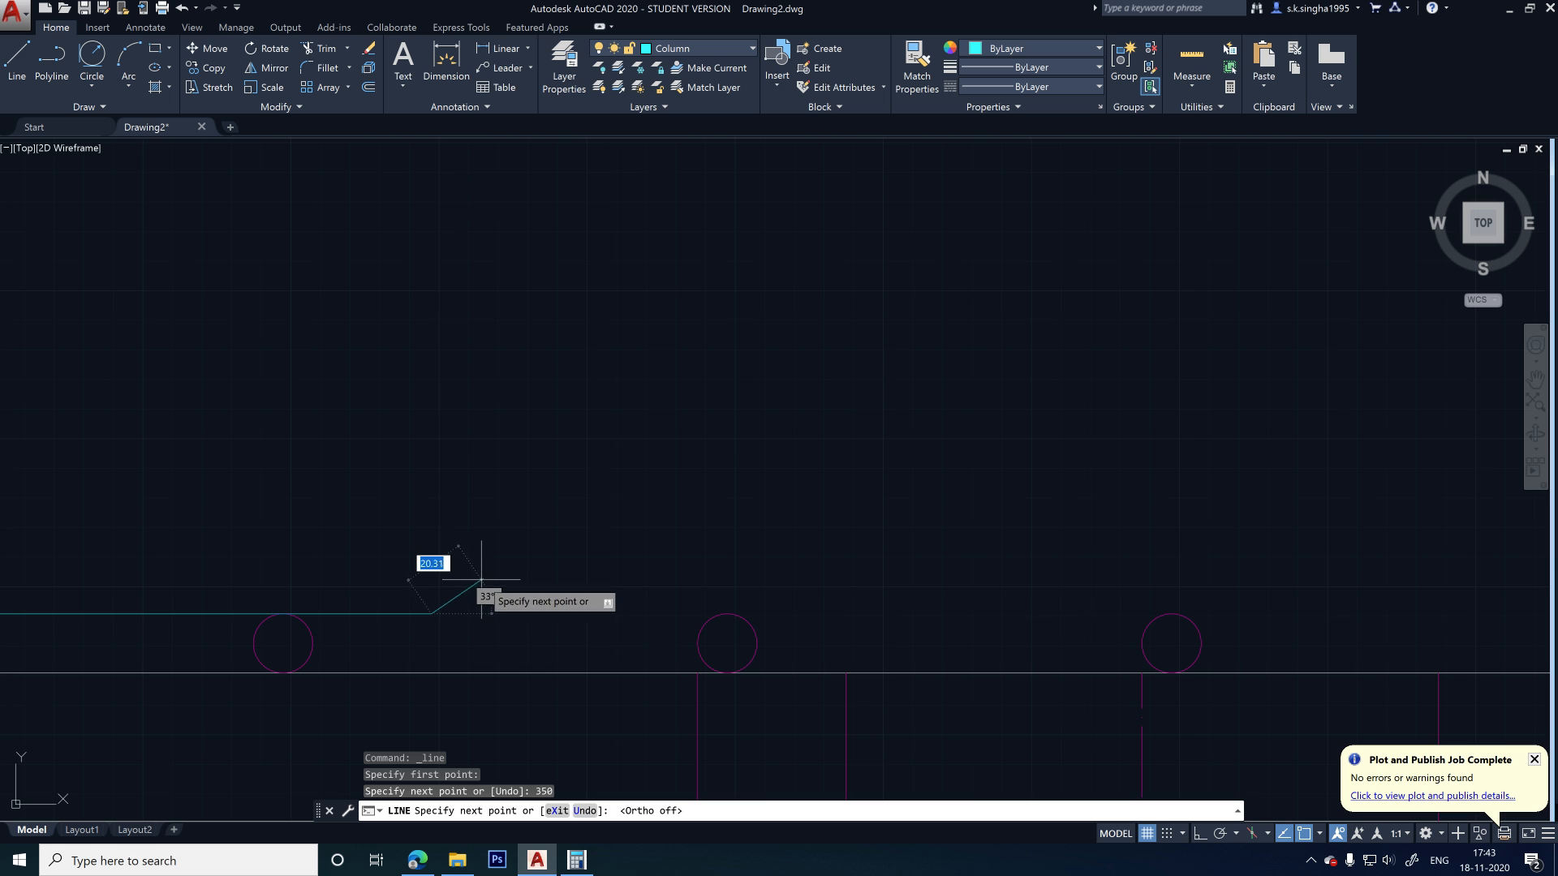
pyautogui.click(483, 580)
pyautogui.press('Escape')
pyautogui.scroll(-6, 596, 556)
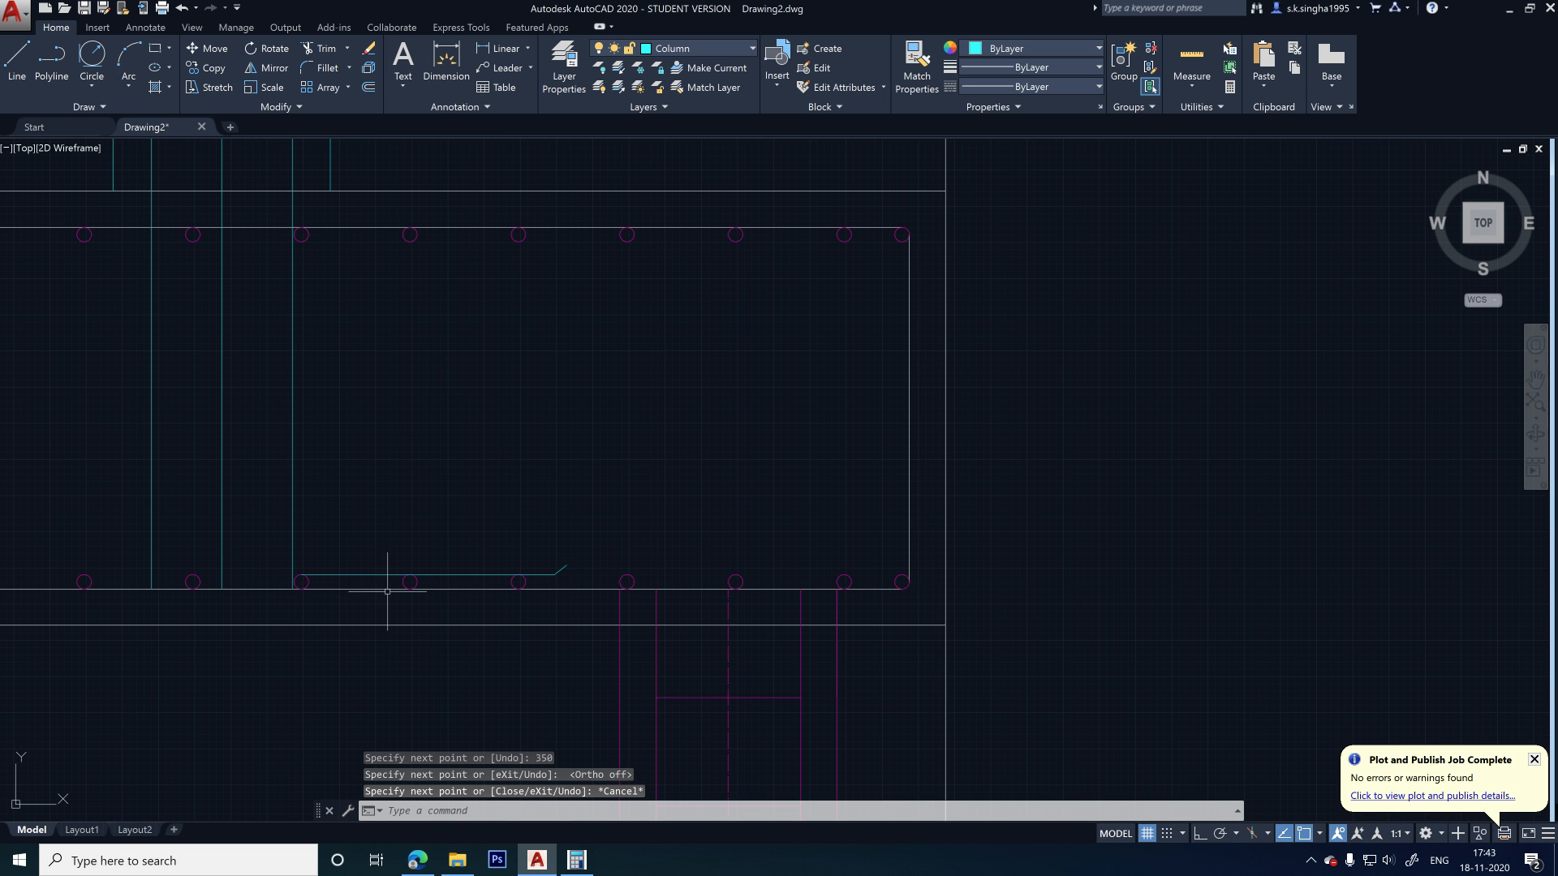
# - Extend the near end of the horizontal foot line to meet the rightmost full-depth column bar
pyautogui.write('ex')
pyautogui.press('Return')
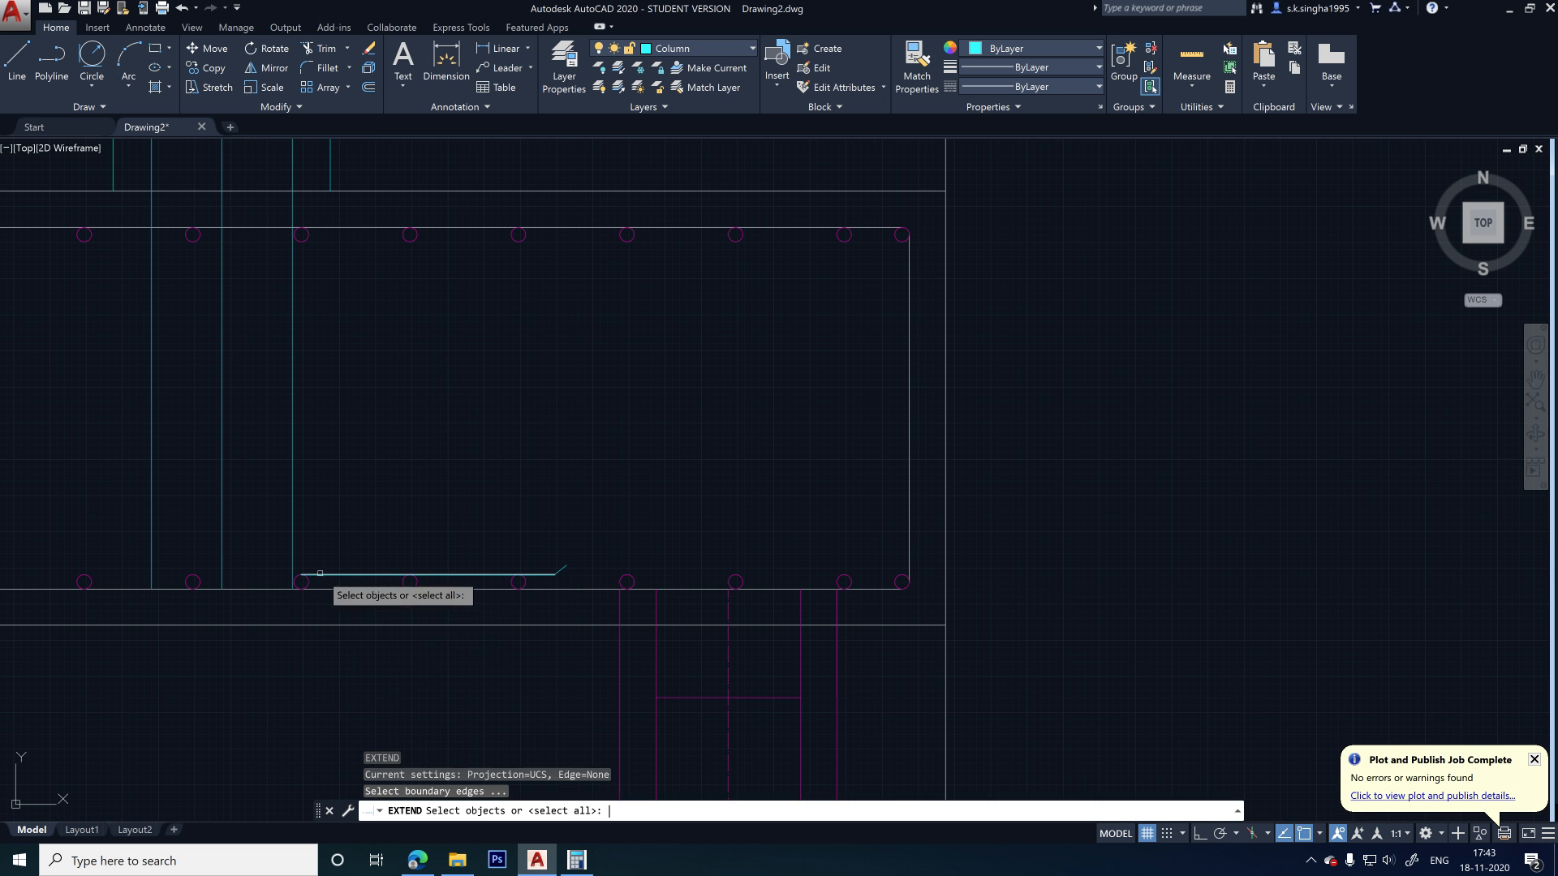
pyautogui.scroll(6, 325, 571)
pyautogui.click(345, 561)
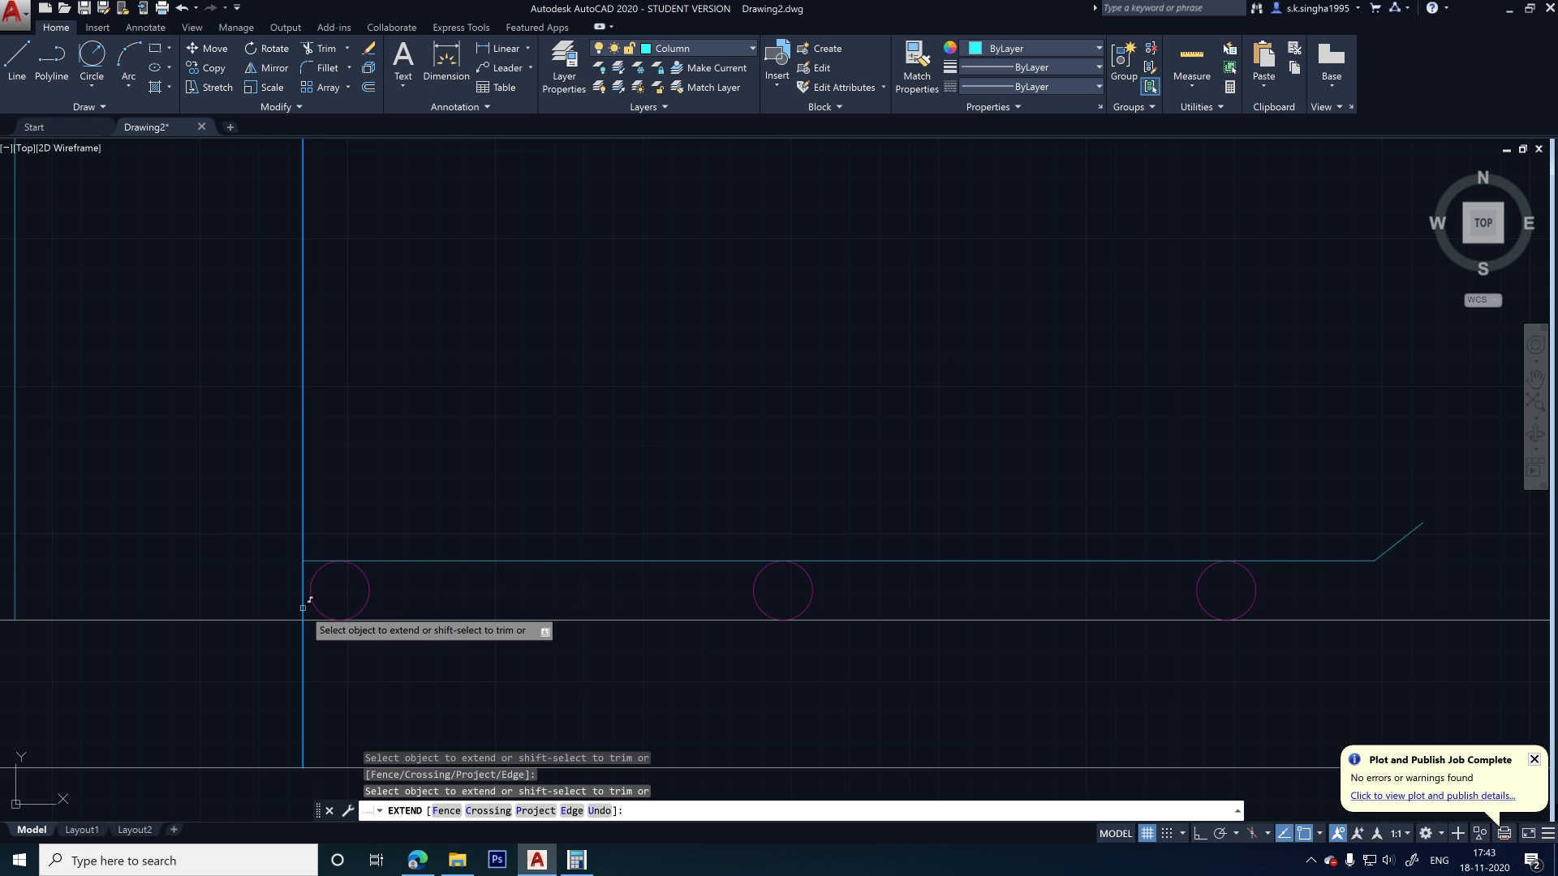
pyautogui.press('Escape')
# - Trim the part of the rightmost full-depth column bar that projects below the horizontal foot line
pyautogui.press('Return')
pyautogui.press('Return')
pyautogui.scroll(6, 309, 603)
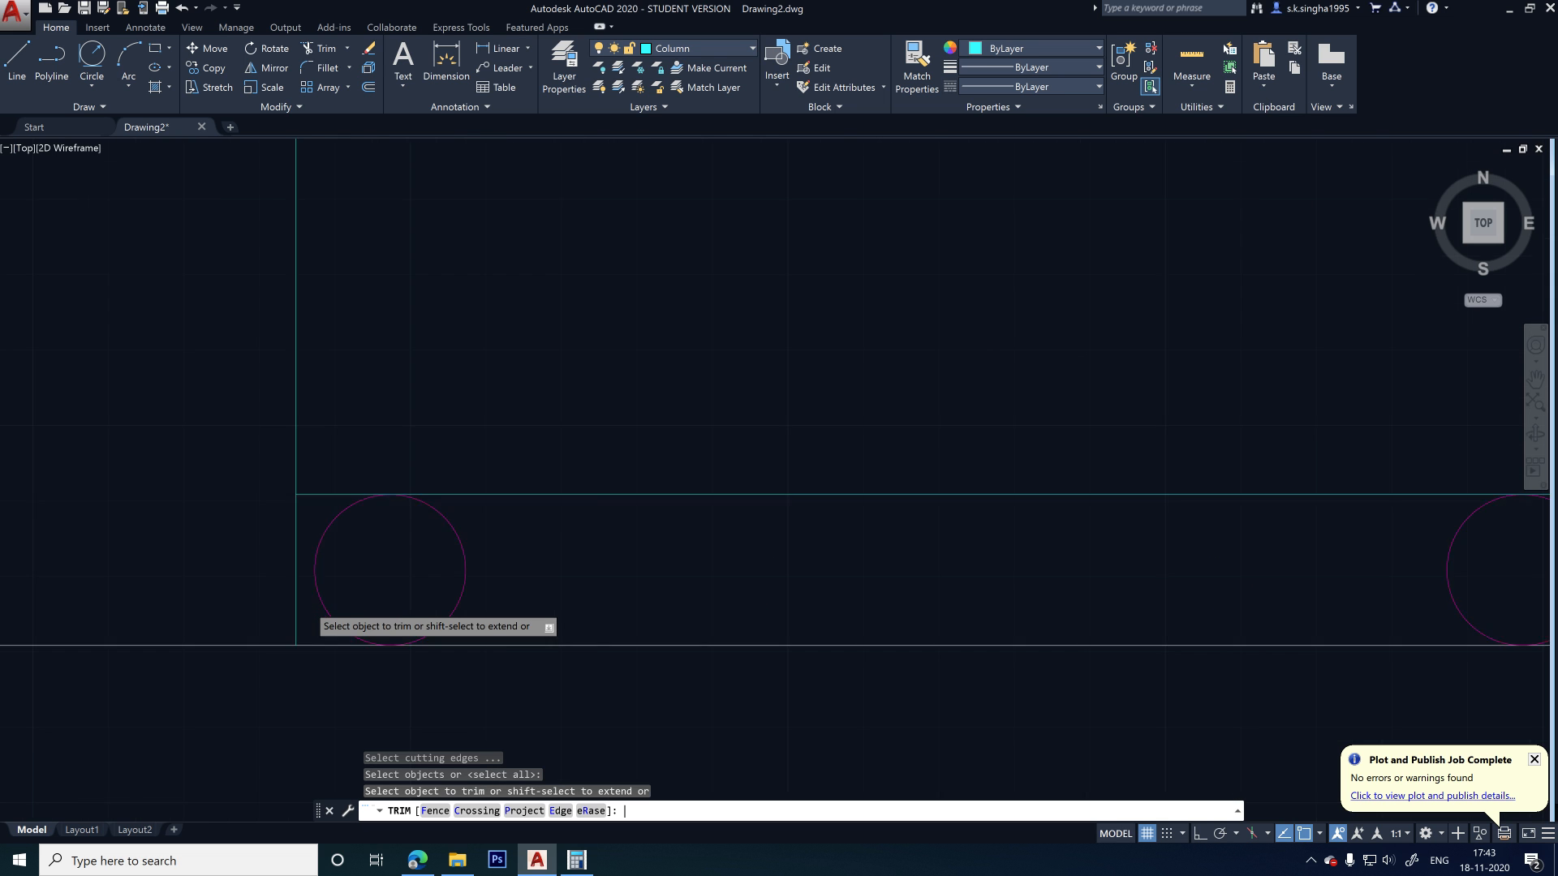
pyautogui.click(306, 604)
pyautogui.click(280, 602)
pyautogui.scroll(-6, 409, 567)
pyautogui.press('Escape')
pyautogui.scroll(-6, 540, 537)
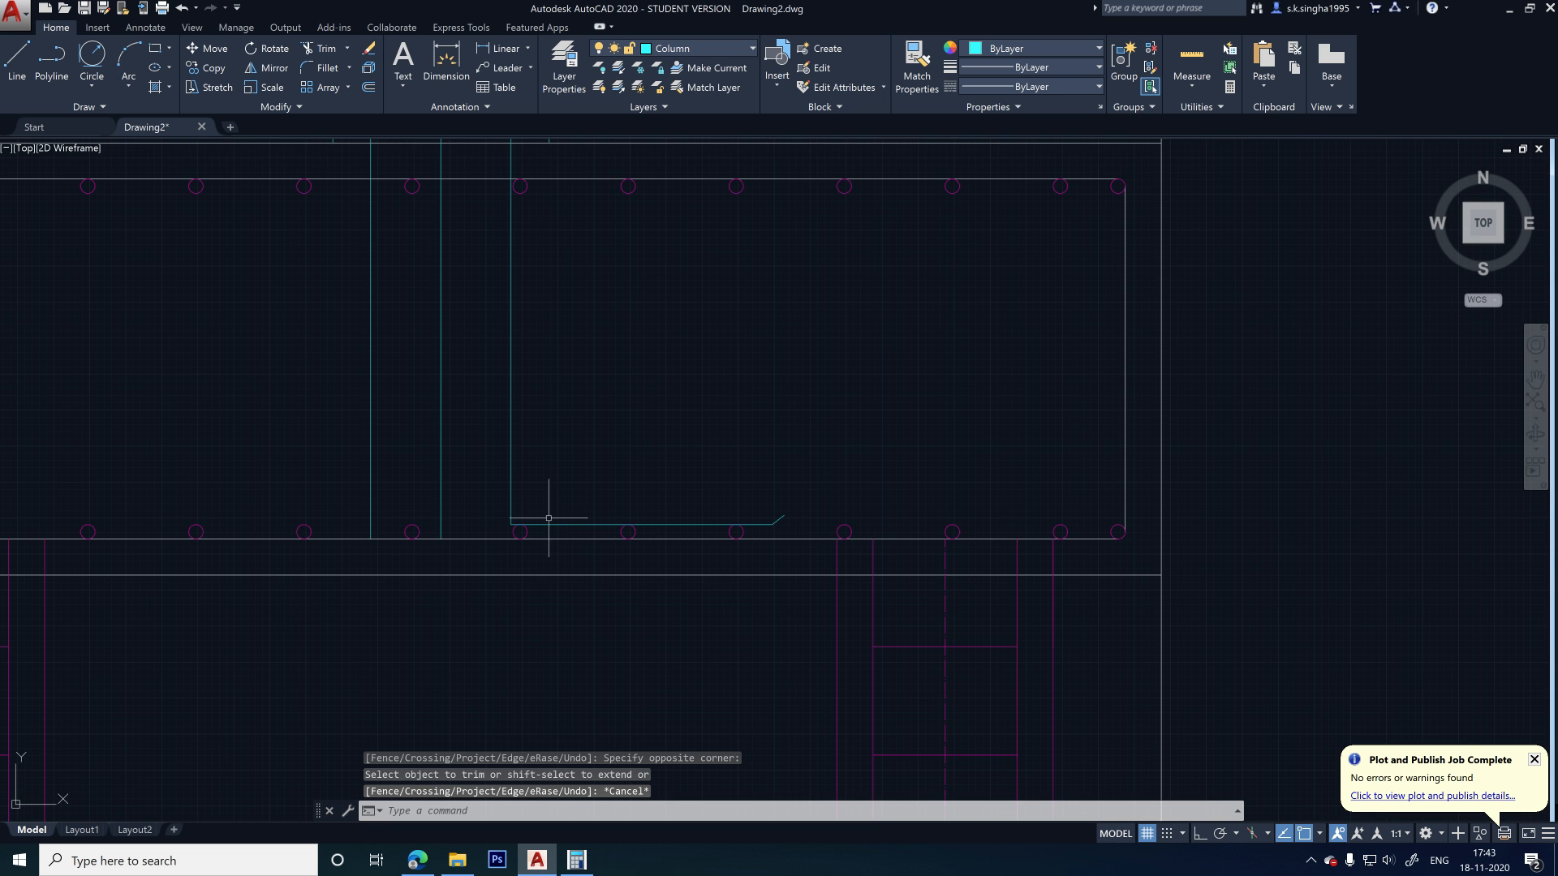
# - Draw a two-point circle of diameter 25 on the middle column bar, starting upward from the level of the horizontal foot line
pyautogui.scroll(-4, 536, 548)
pyautogui.scroll(4, 453, 519)
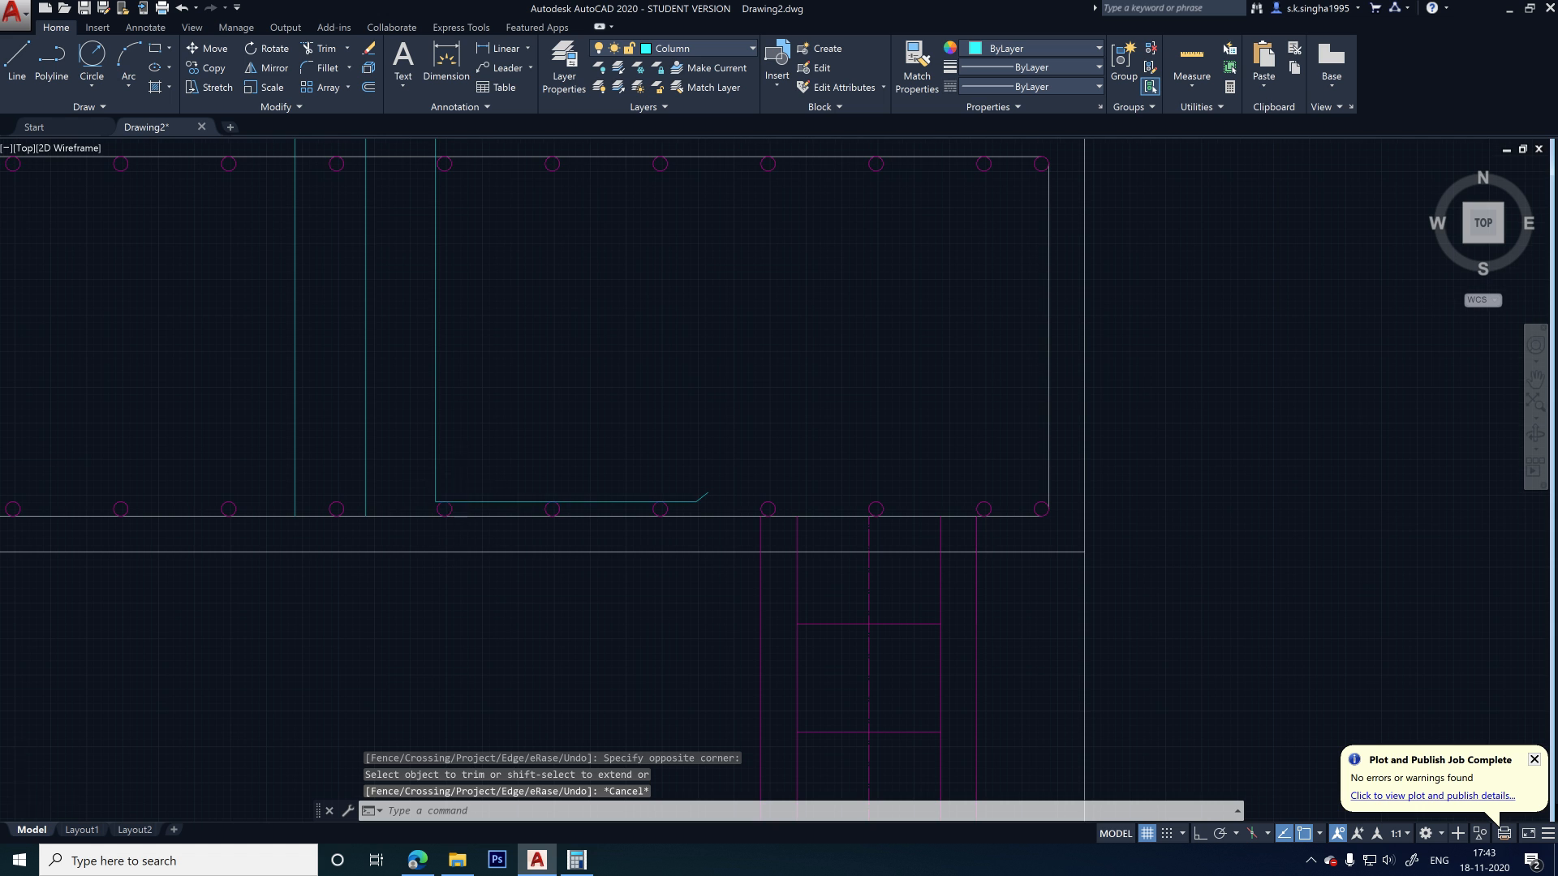
pyautogui.scroll(-5, 390, 438)
pyautogui.scroll(1, 393, 435)
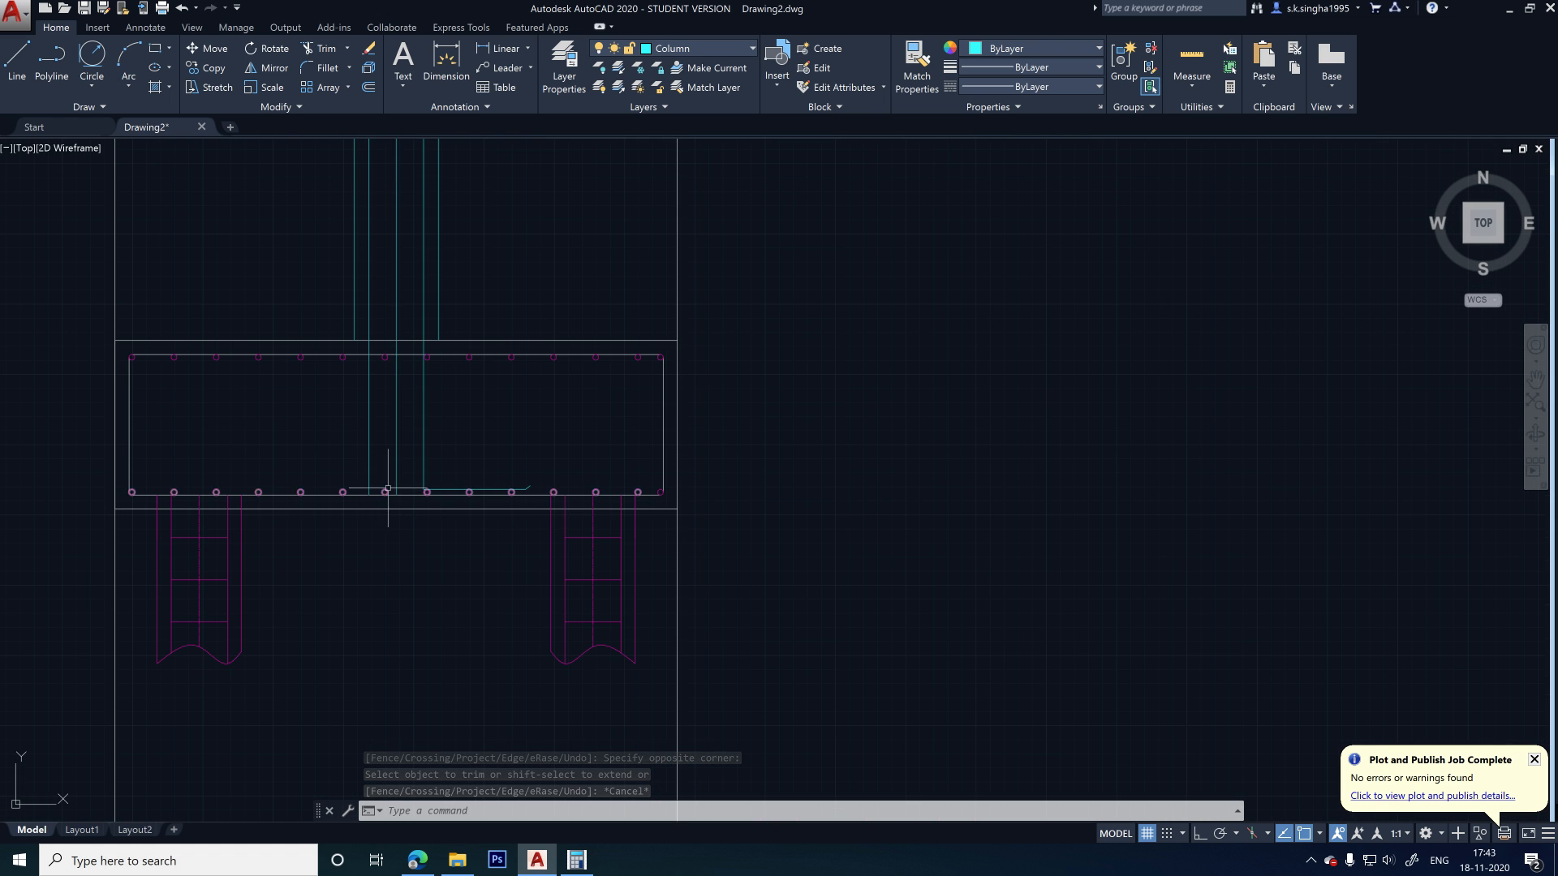
pyautogui.scroll(10, 388, 490)
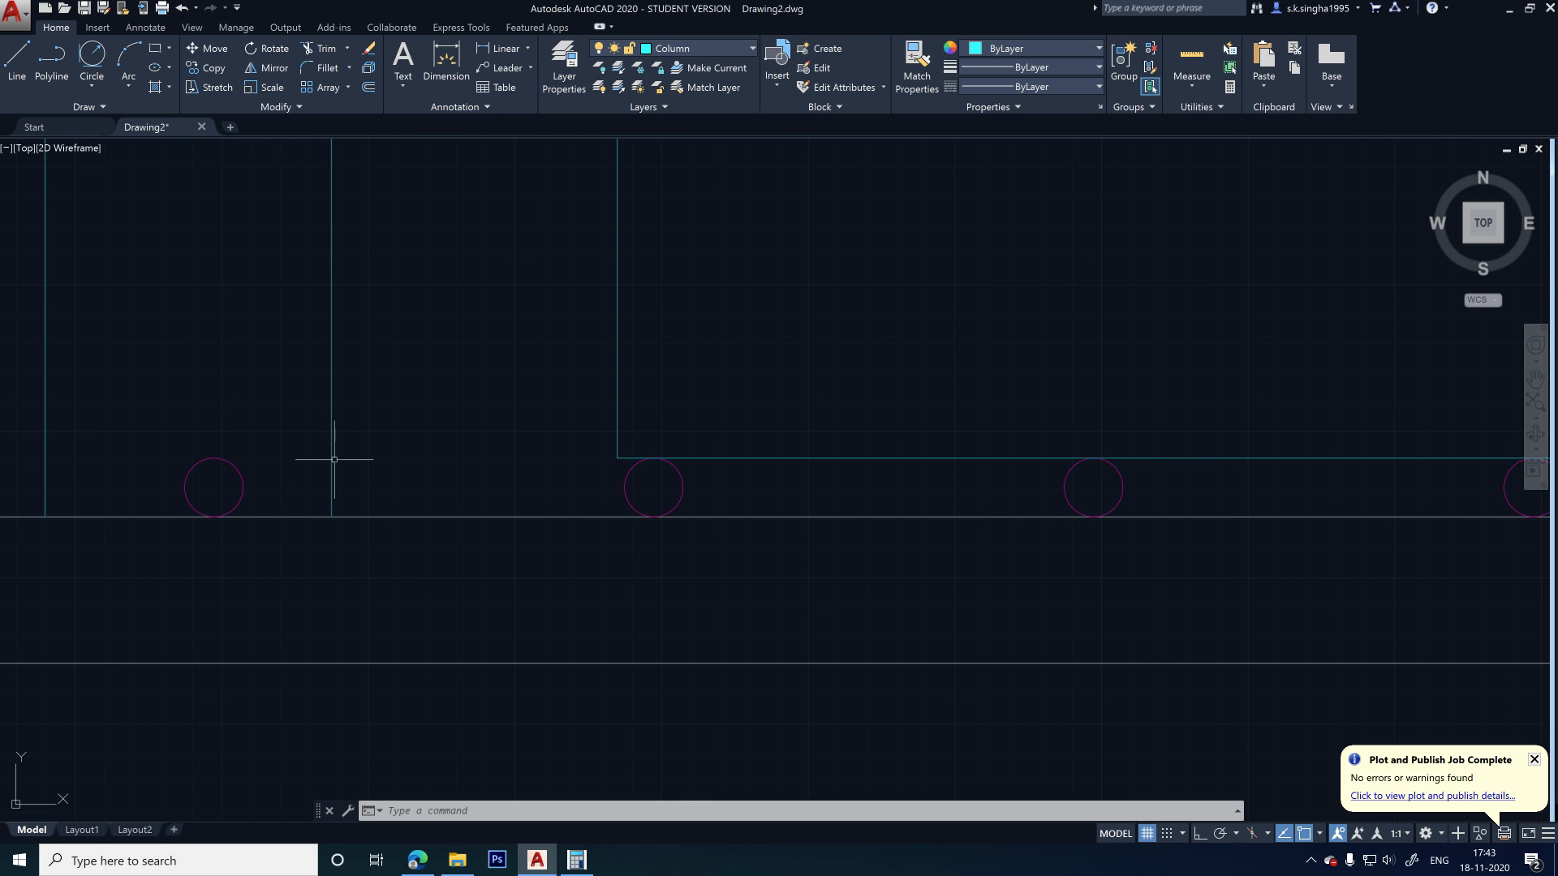
pyautogui.scroll(-4, 337, 448)
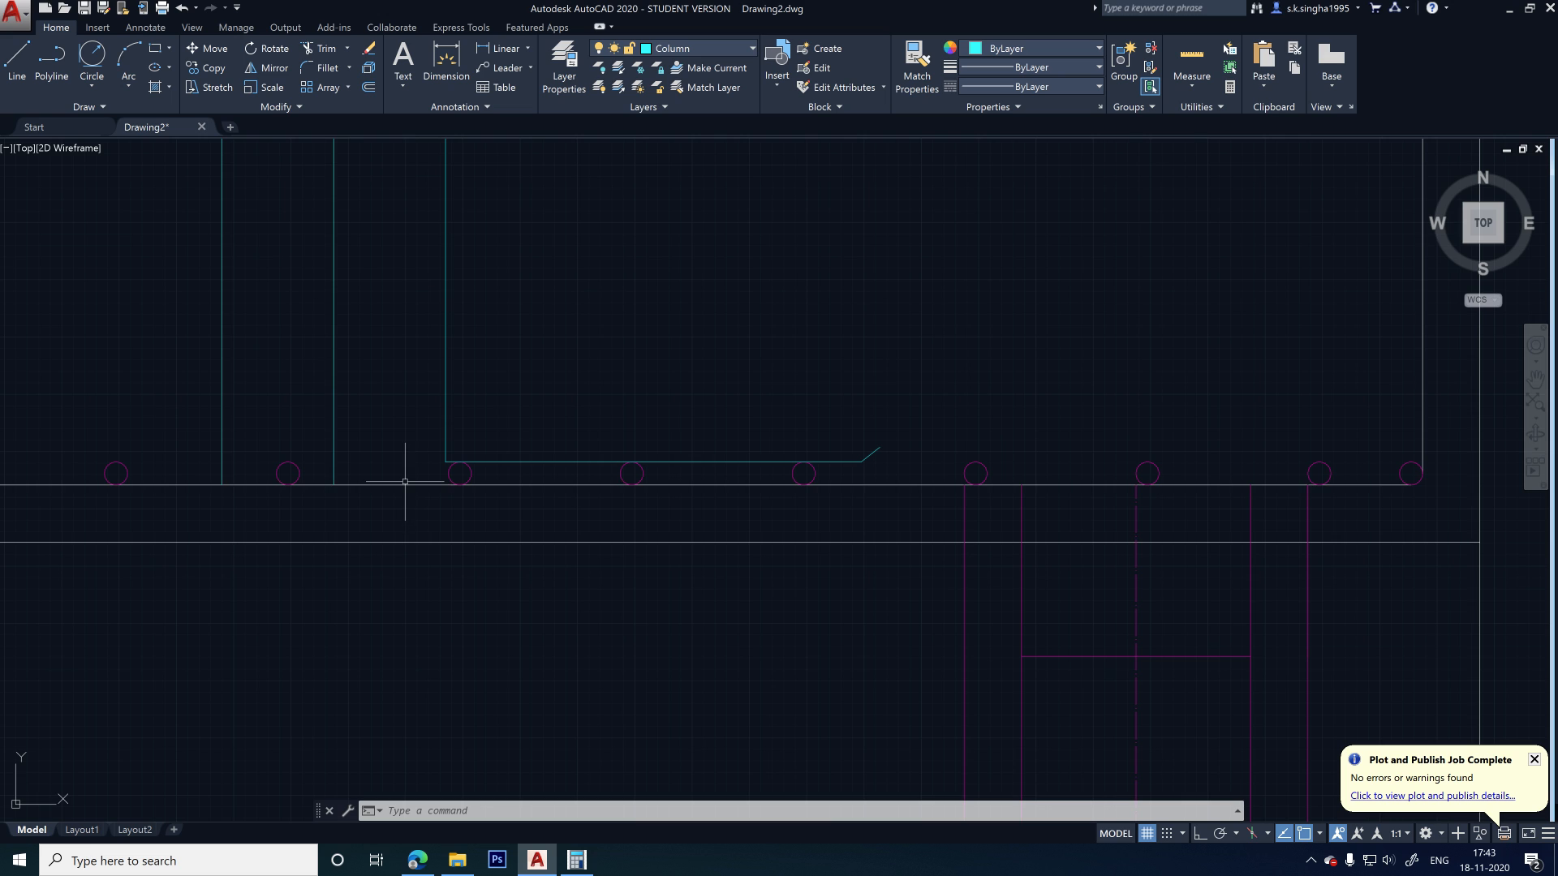
pyautogui.click(84, 71)
pyautogui.rightClick(92, 65)
pyautogui.click(101, 57)
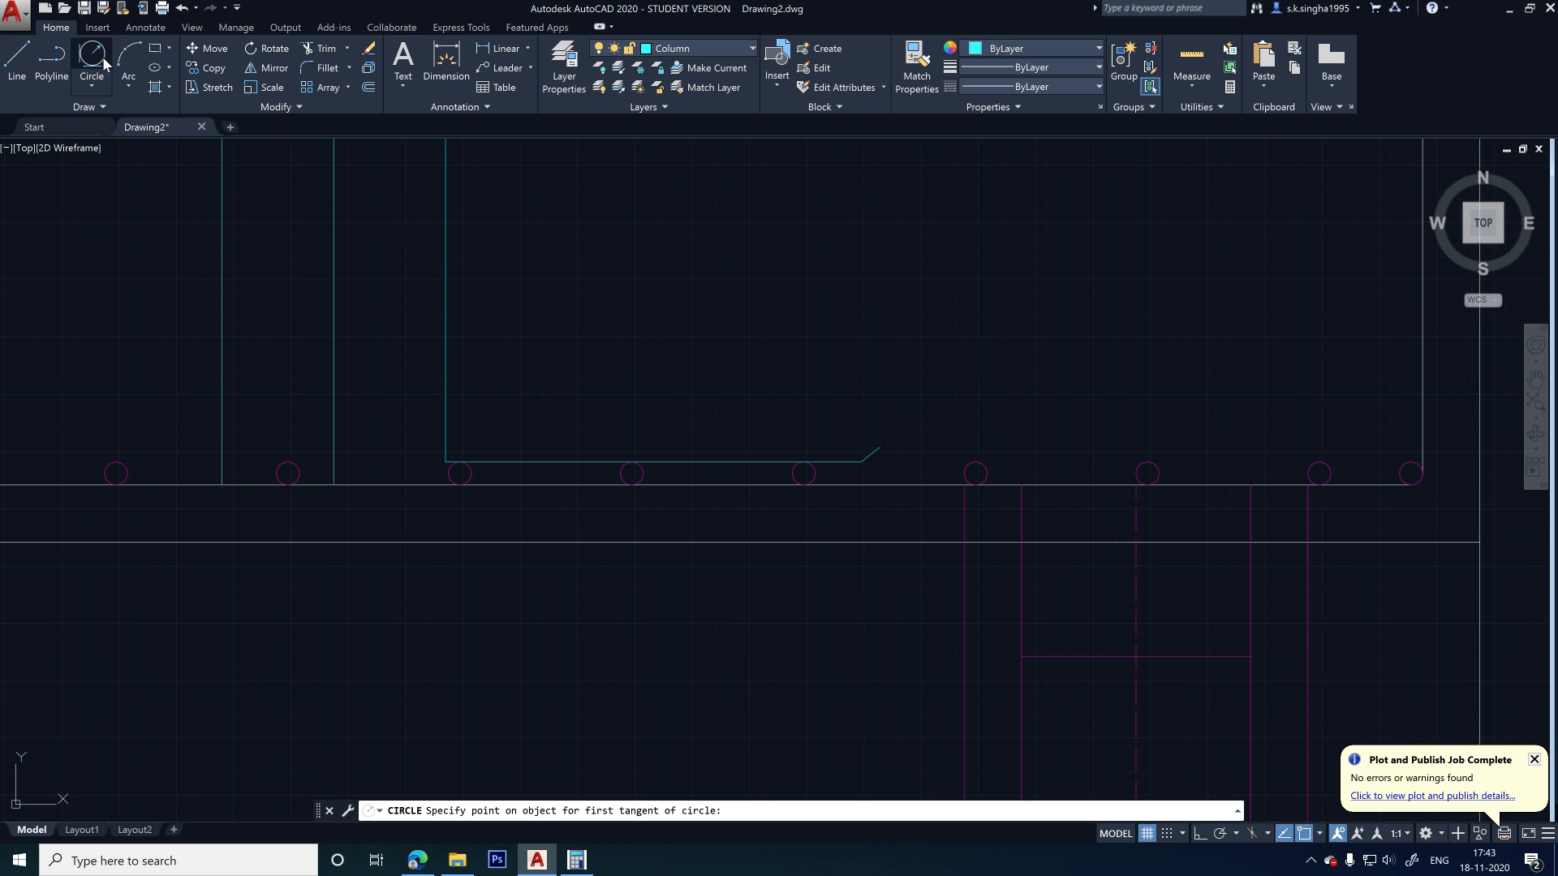
pyautogui.click(98, 87)
pyautogui.click(127, 191)
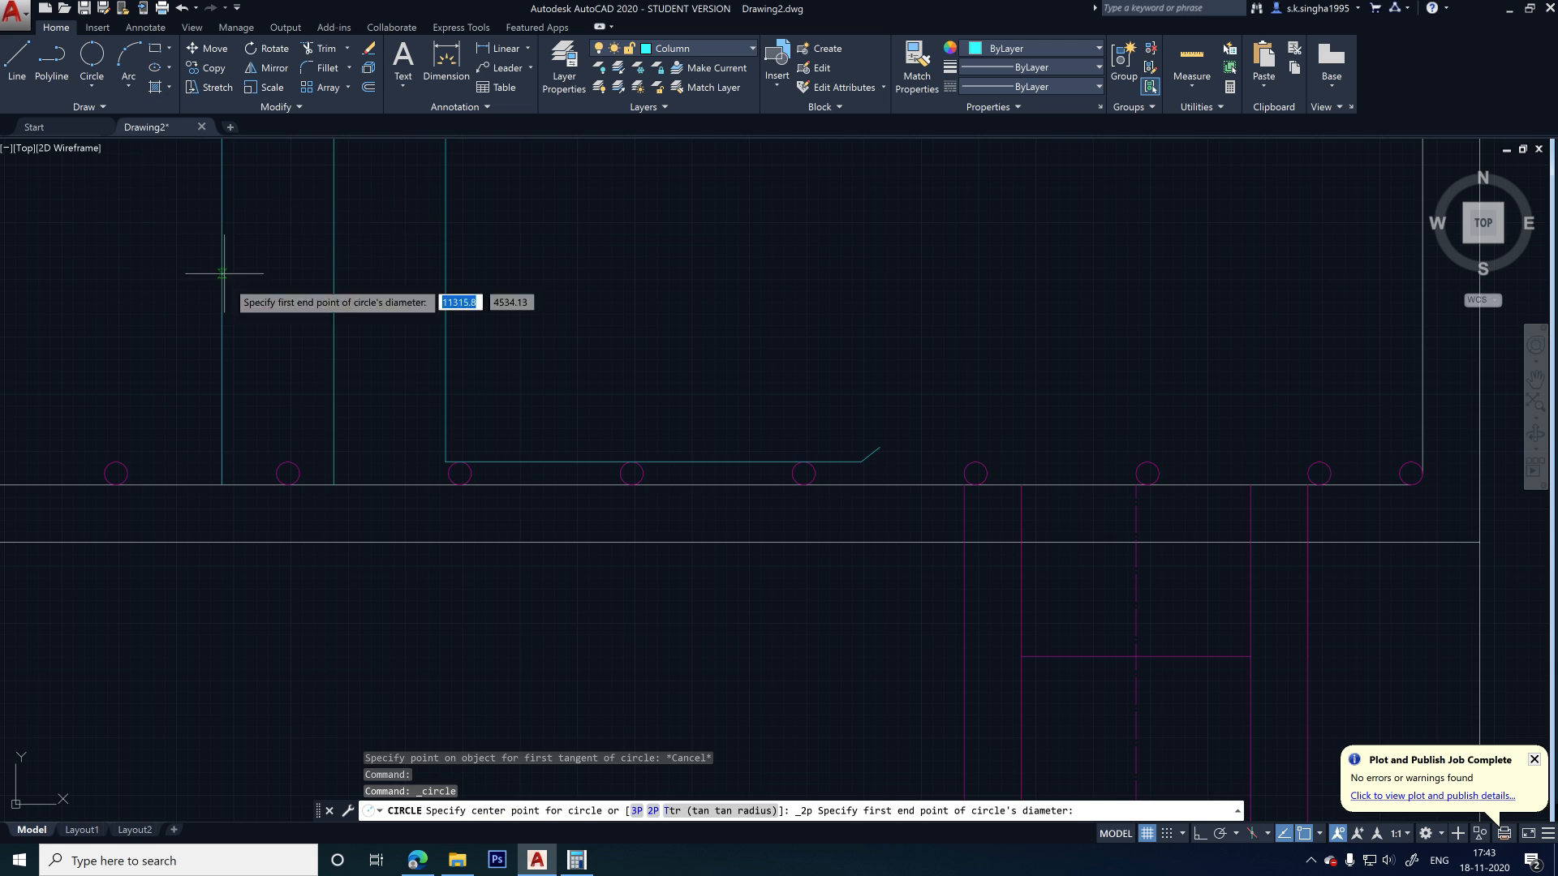
pyautogui.scroll(2, 334, 442)
pyautogui.click(333, 474)
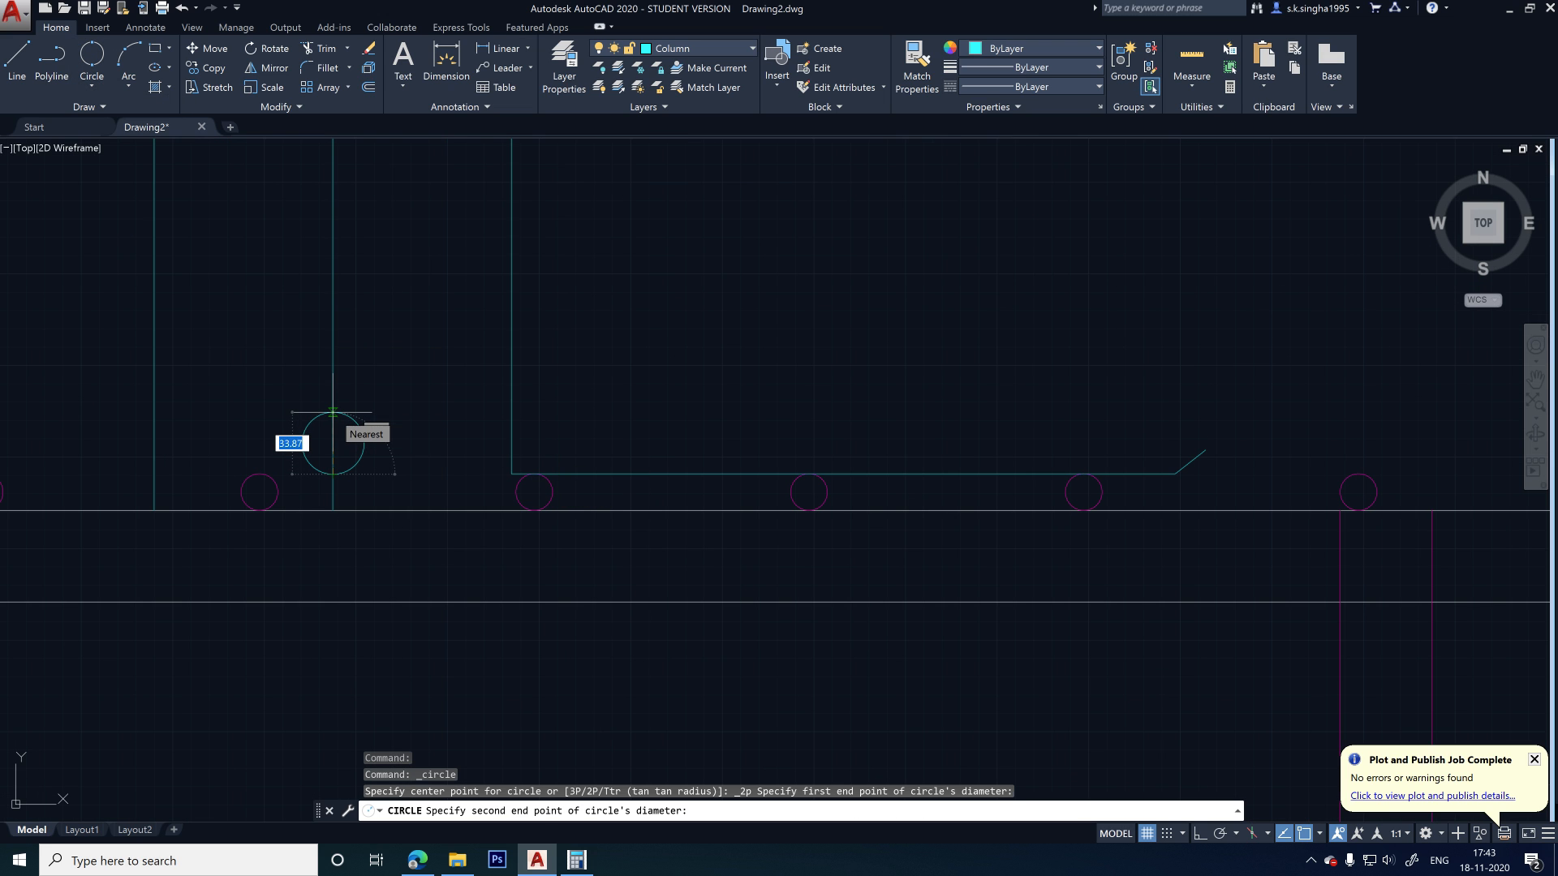
pyautogui.write('25')
pyautogui.press('Return')
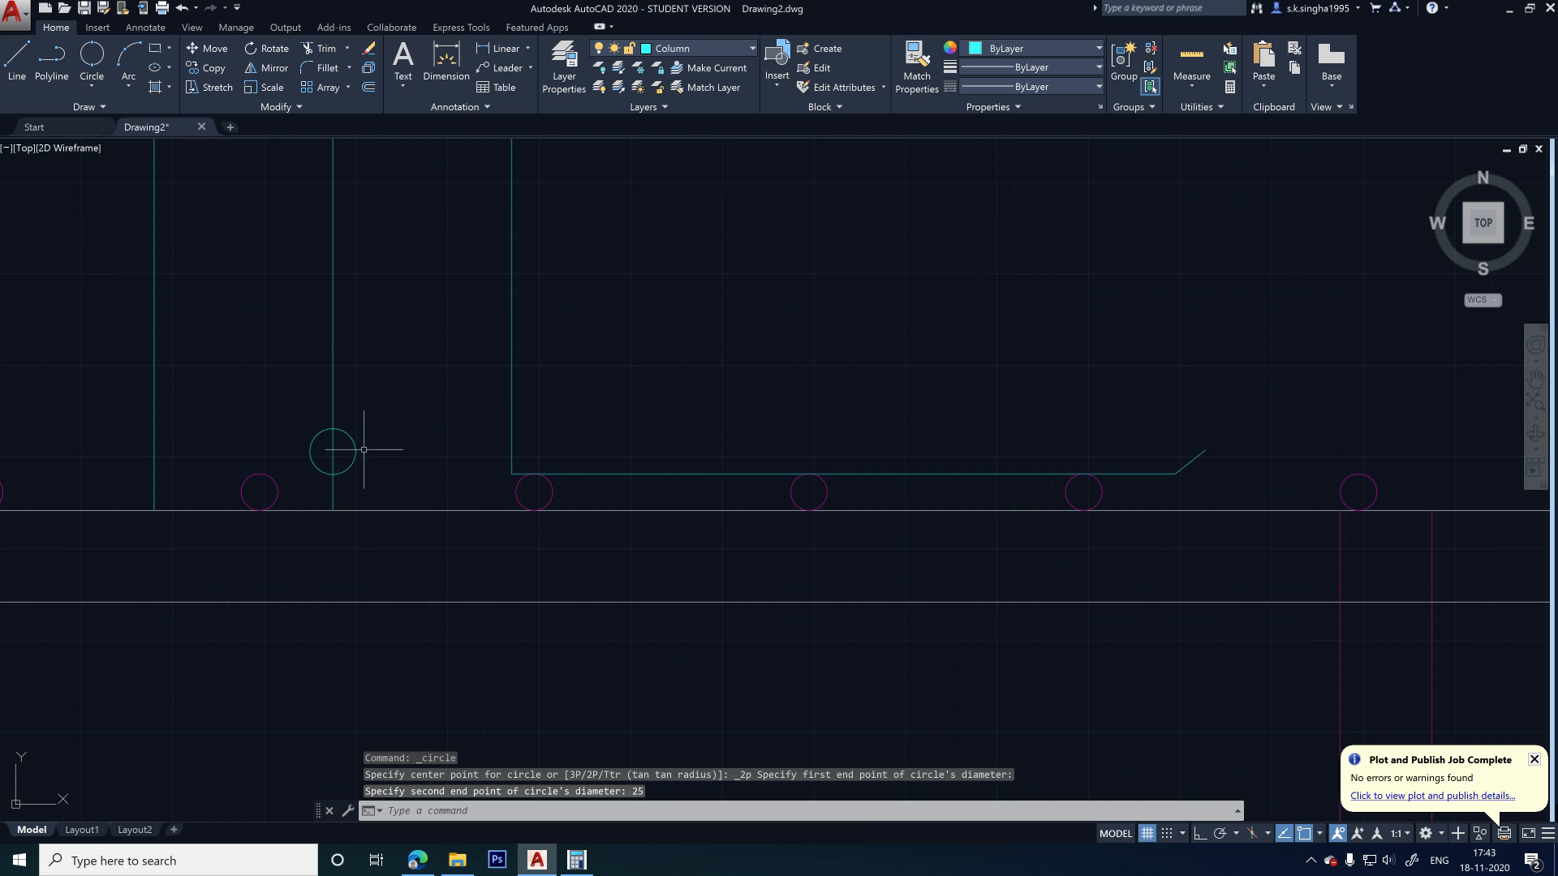
# - Trim the middle column bar inside and below the new circle so the bar ends at the circle's top
pyautogui.press('Escape')
pyautogui.click(341, 486)
pyautogui.press('Escape')
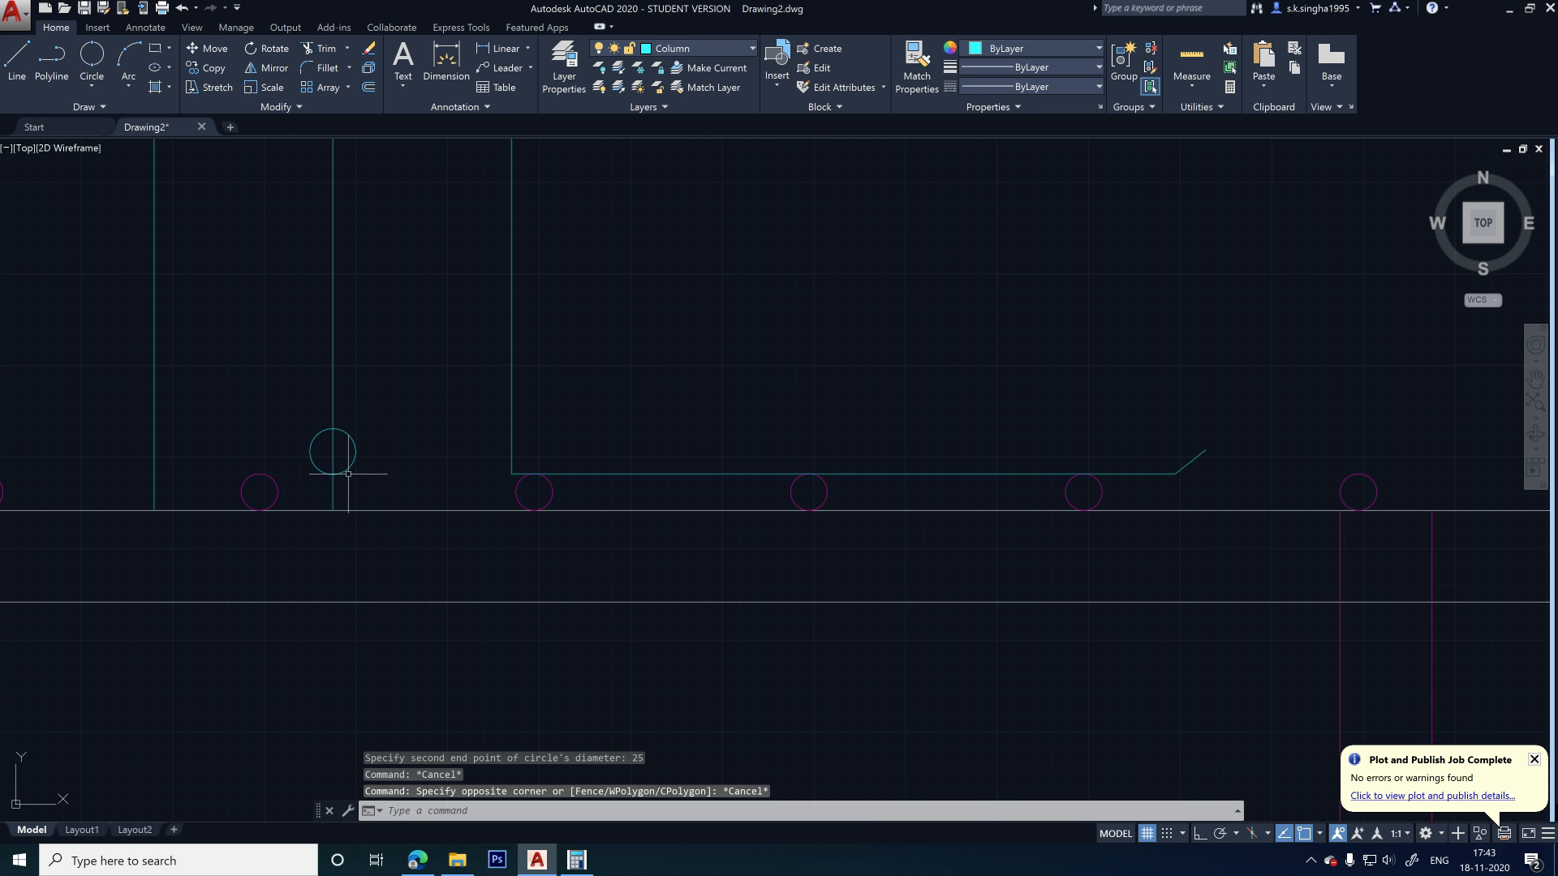
pyautogui.press('Return')
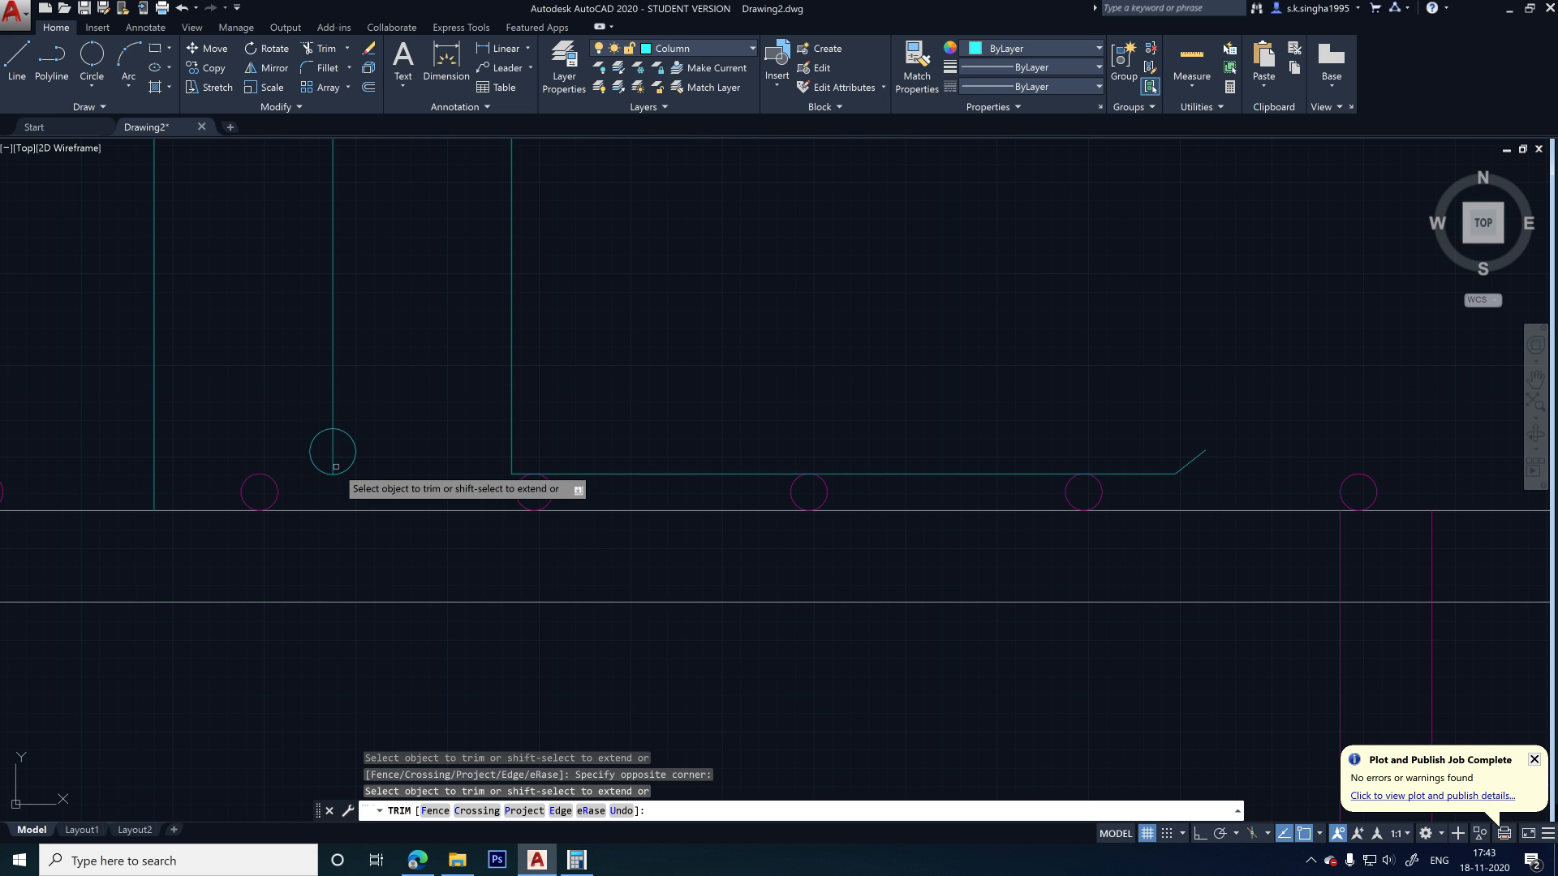
pyautogui.click(347, 438)
pyautogui.scroll(-4, 357, 446)
pyautogui.press('Escape')
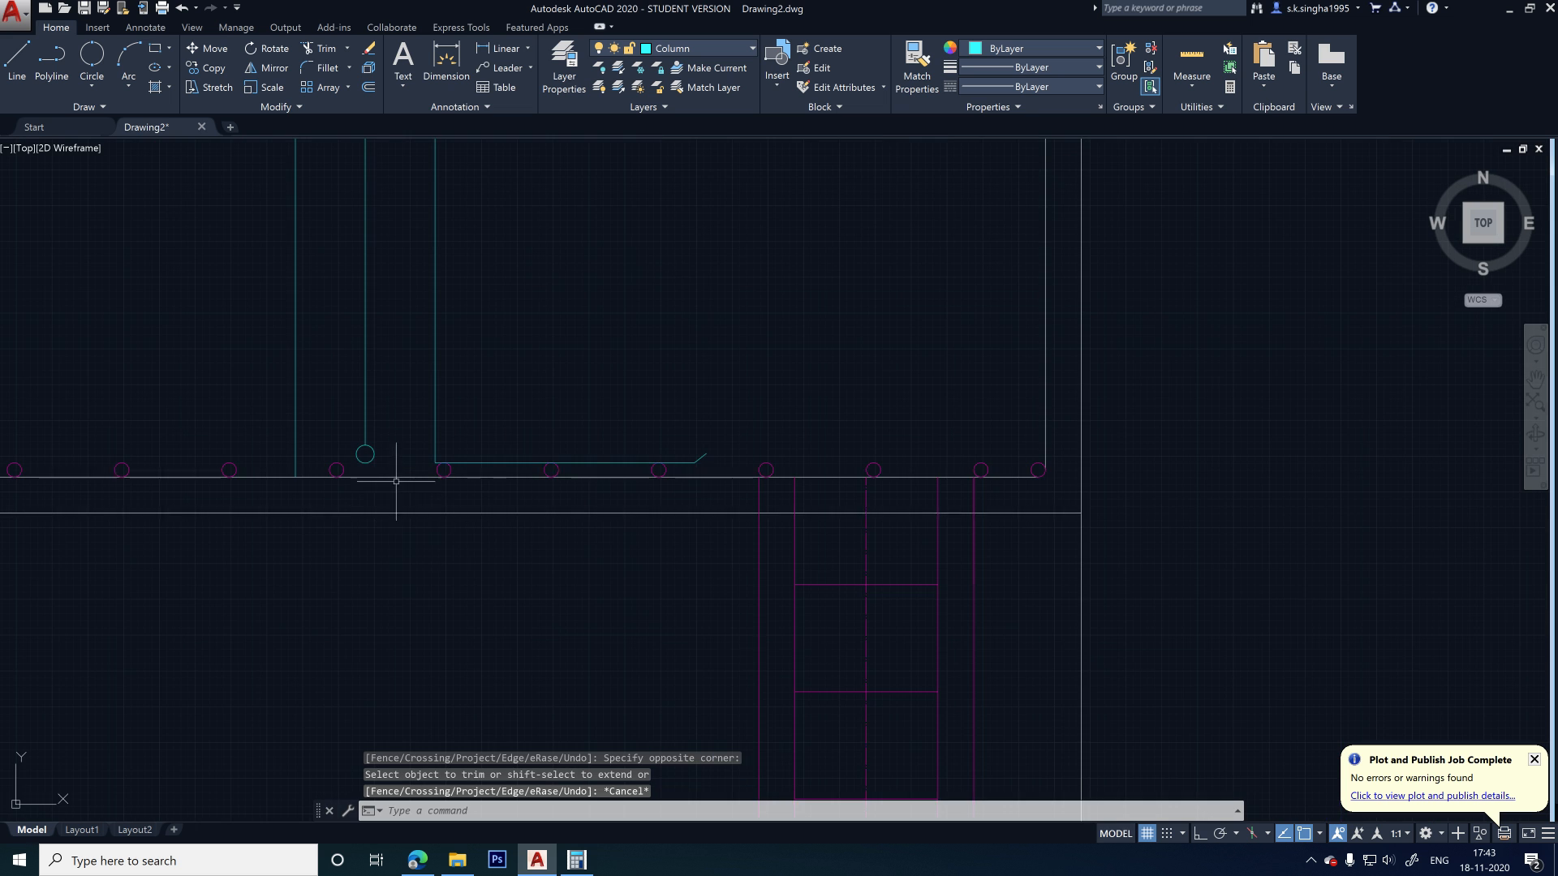
# - Examine the column bar arrangement and section line in the plan and compare them with the column bars in the cross-section
pyautogui.scroll(-4, 430, 529)
pyautogui.scroll(-8, 401, 396)
pyautogui.scroll(6, 418, 542)
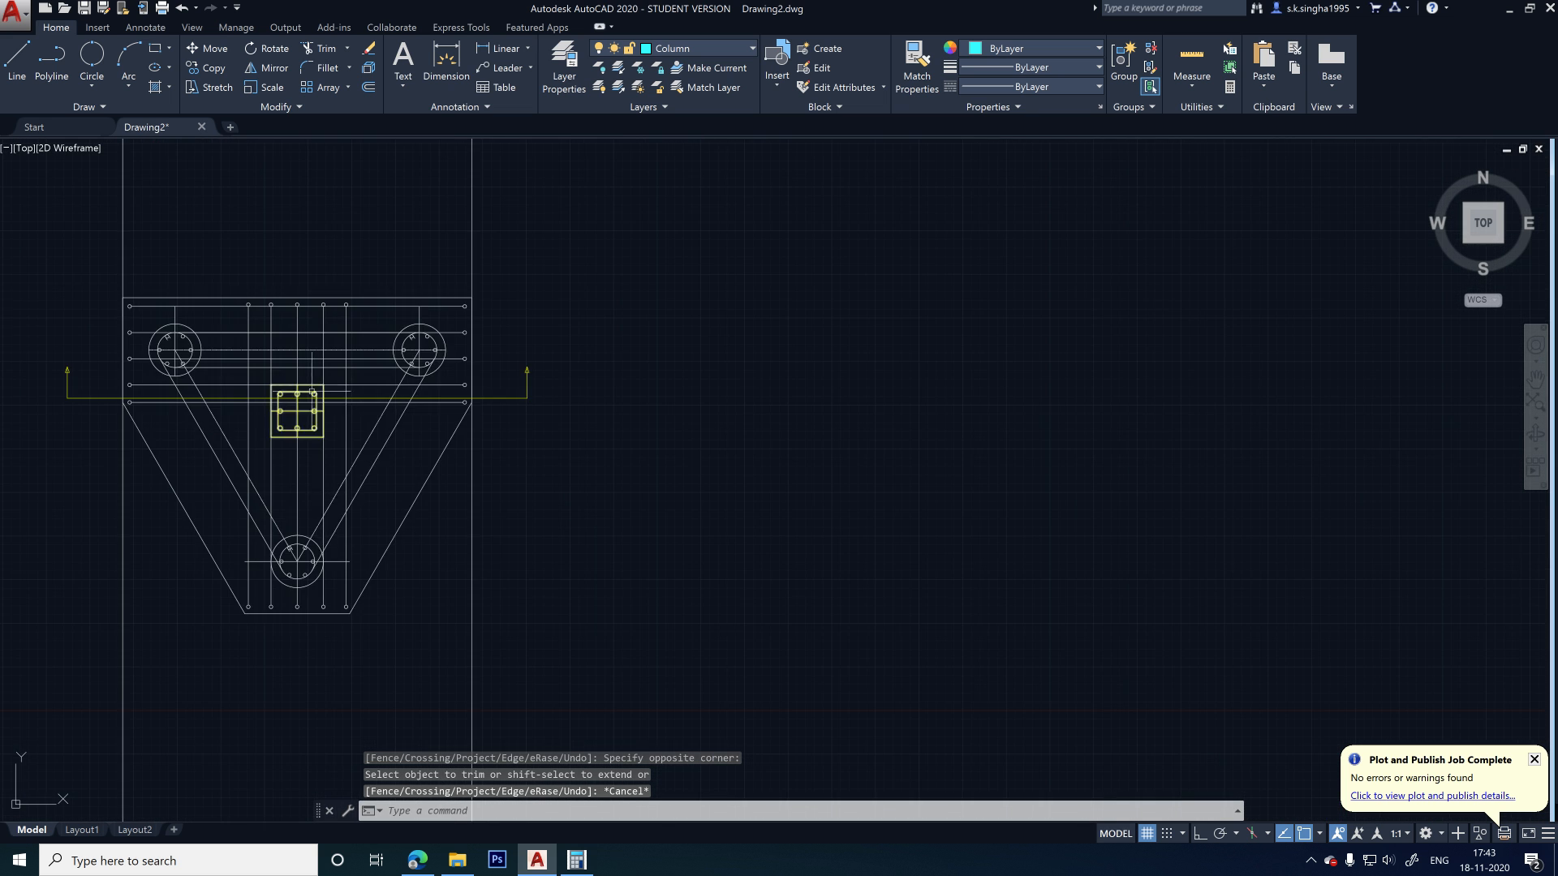
pyautogui.scroll(6, 308, 390)
pyautogui.moveTo(294, 345); pyautogui.dragTo(493, 493, button='middle')
pyautogui.scroll(-5, 366, 435)
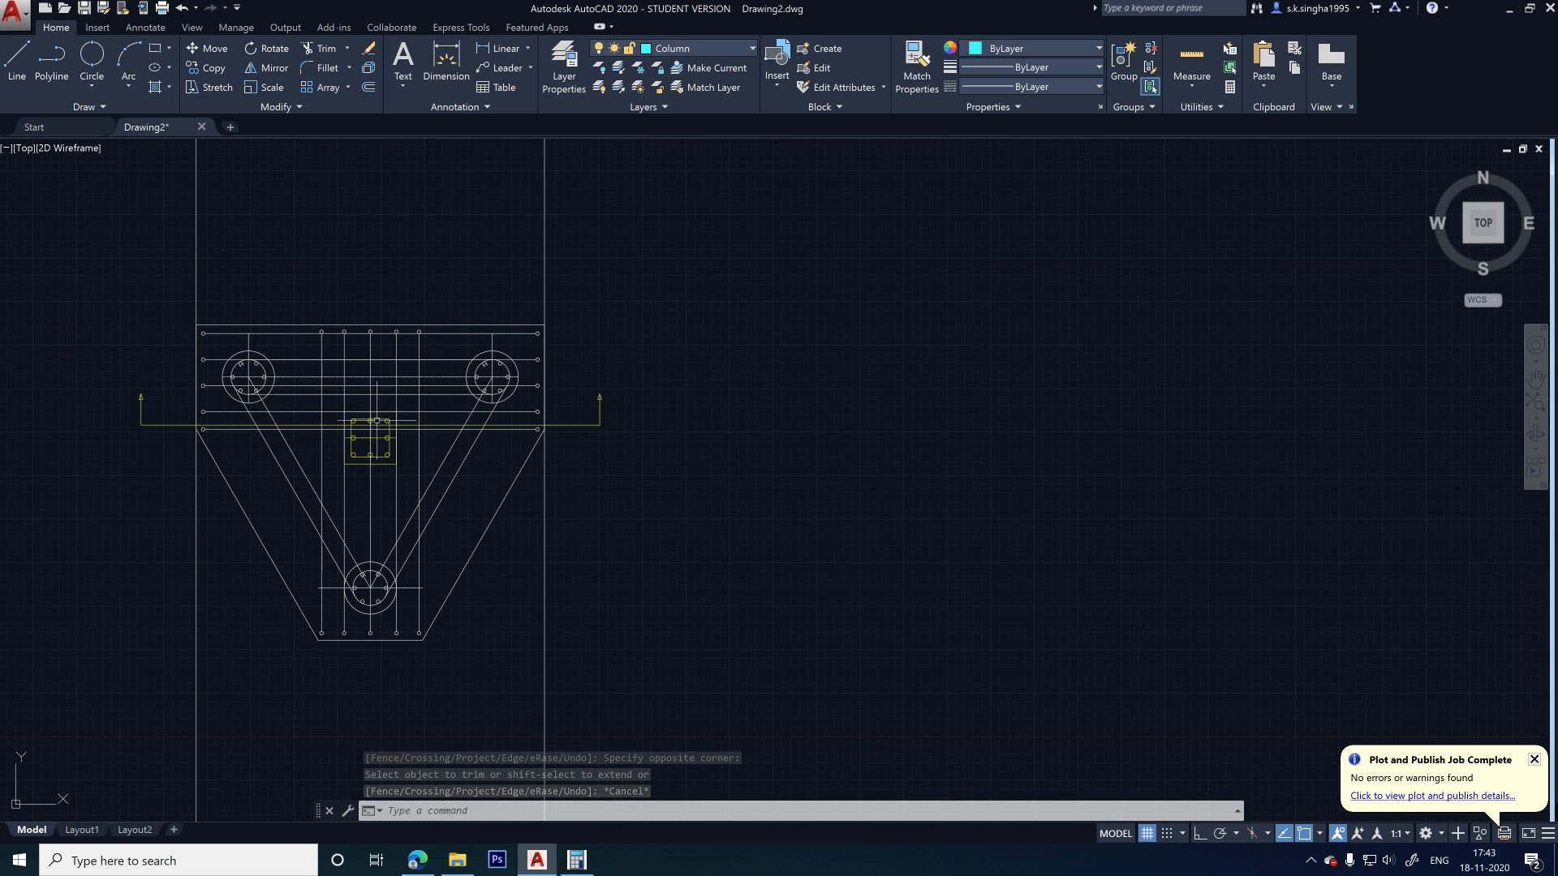
pyautogui.scroll(7, 370, 438)
pyautogui.scroll(6, 414, 334)
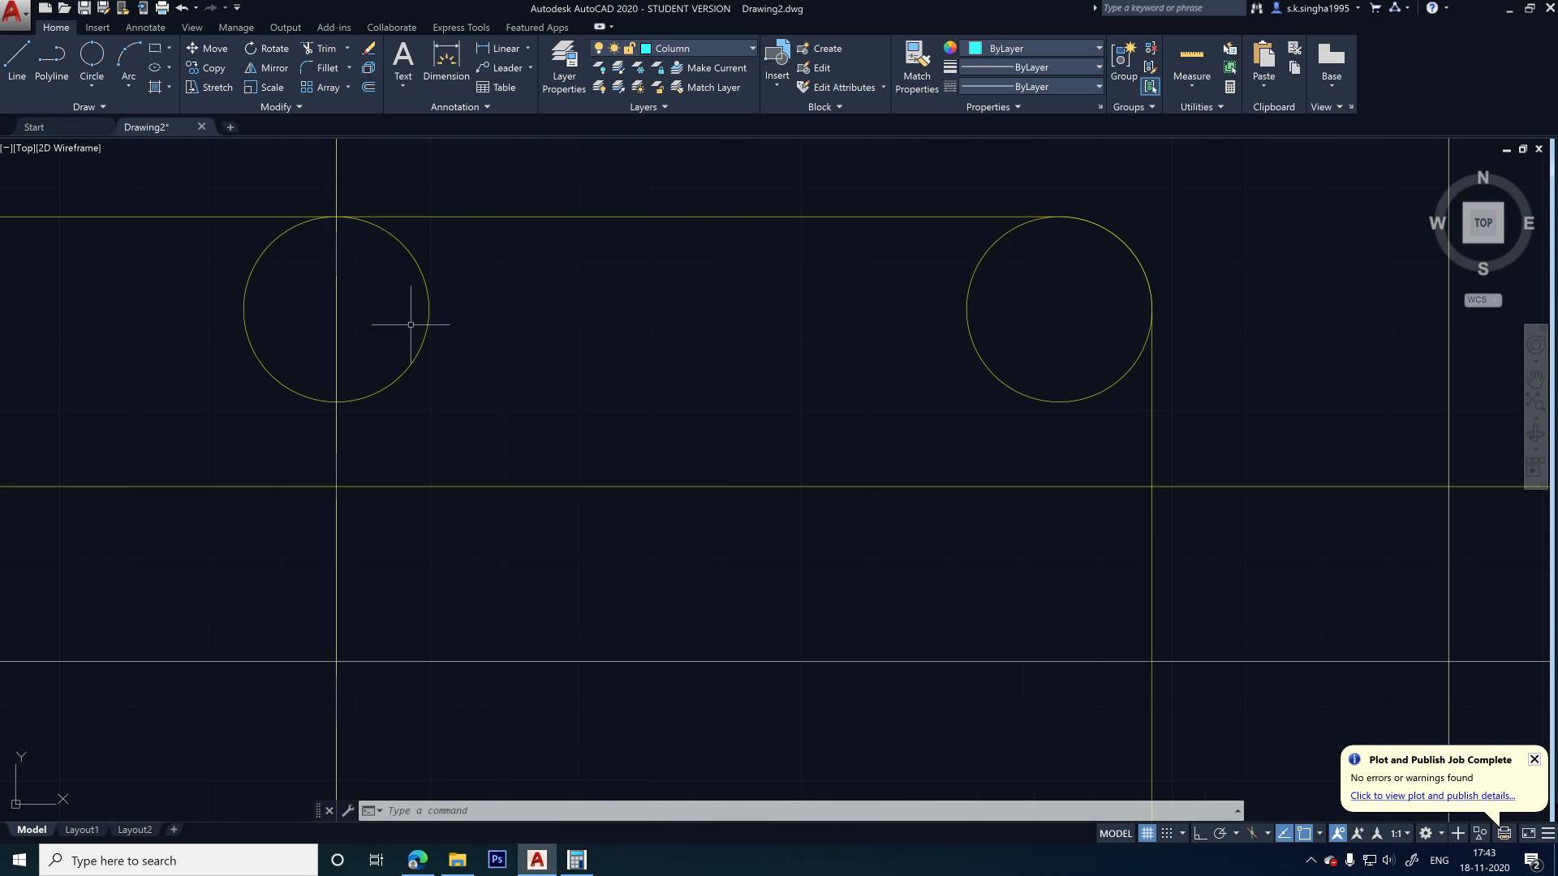
pyautogui.scroll(-4, 462, 338)
pyautogui.scroll(-4, 451, 363)
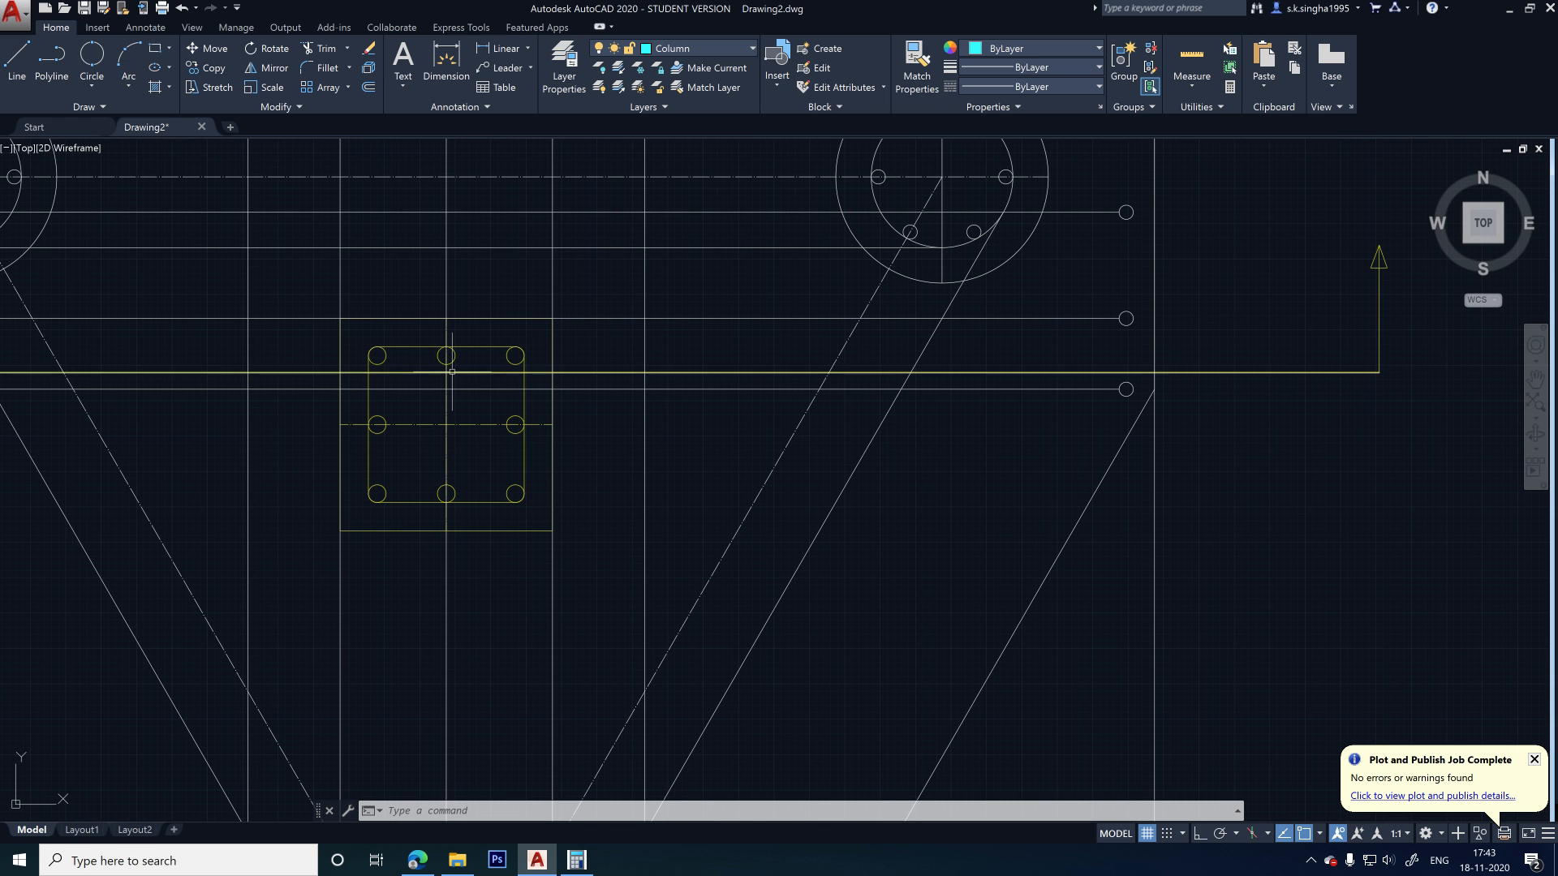
pyautogui.scroll(-5, 451, 361)
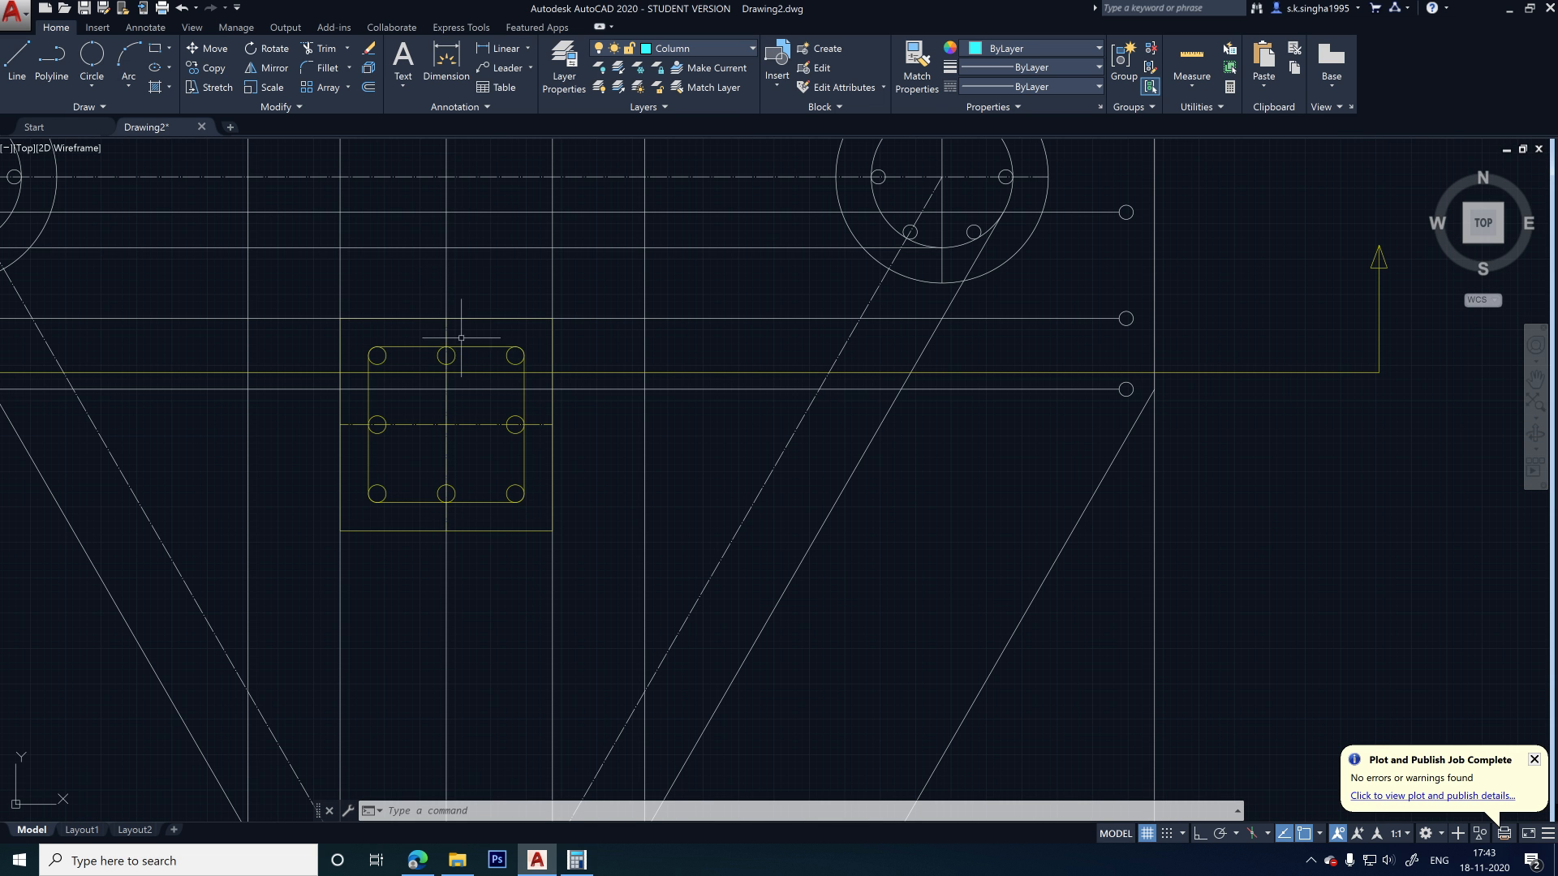
pyautogui.scroll(5, 465, 361)
pyautogui.scroll(-5, 465, 361)
pyautogui.scroll(5, 446, 365)
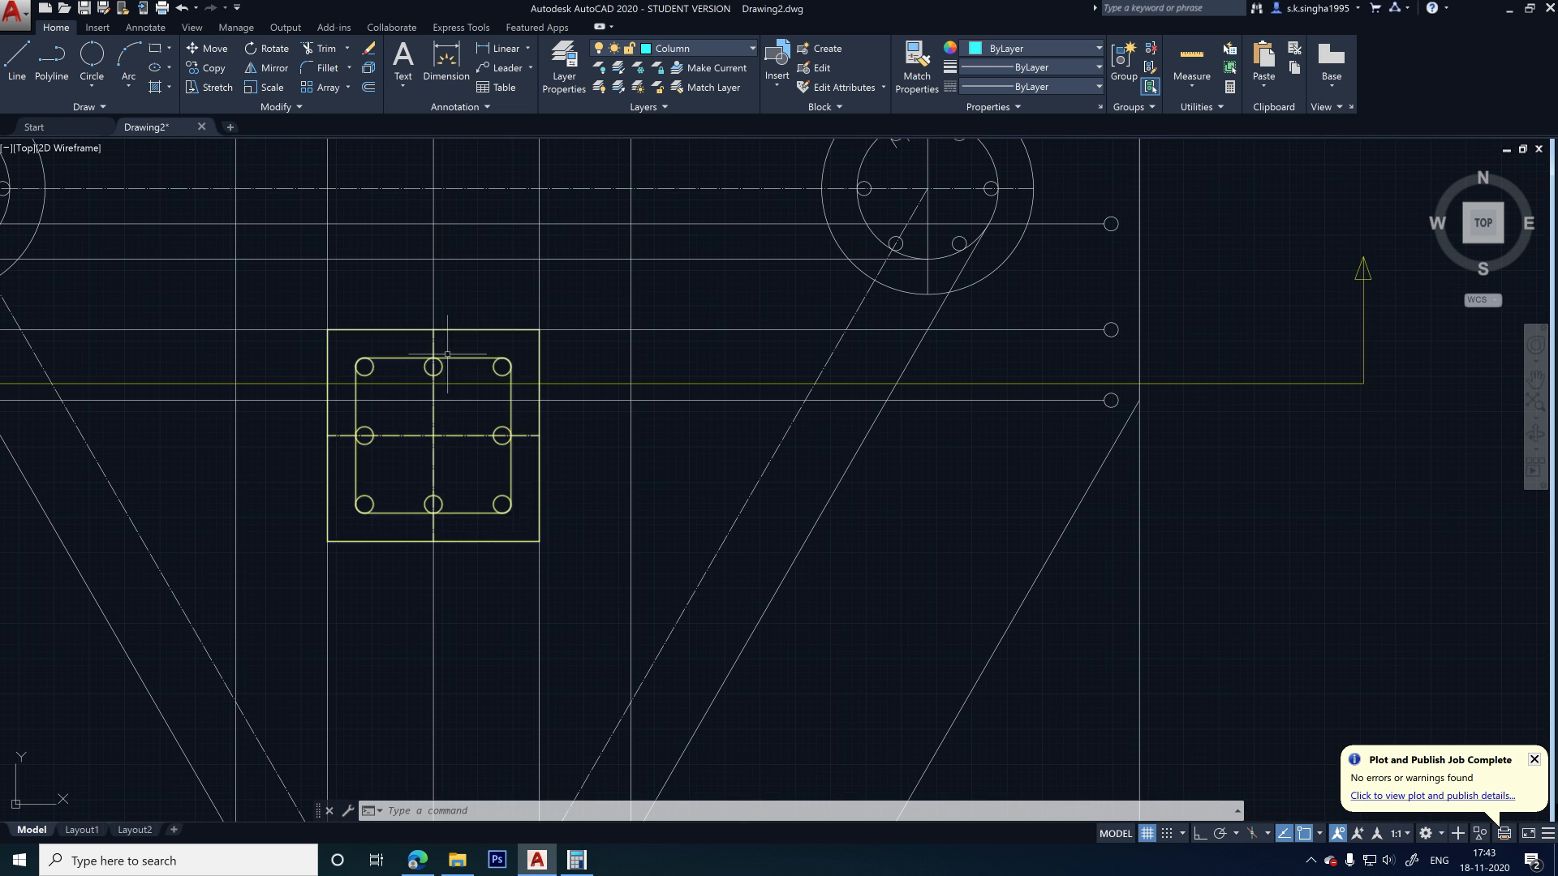
pyautogui.scroll(-4, 460, 422)
pyautogui.moveTo(465, 310); pyautogui.dragTo(441, 638, button='middle')
pyautogui.scroll(3, 432, 419)
pyautogui.scroll(3, 410, 353)
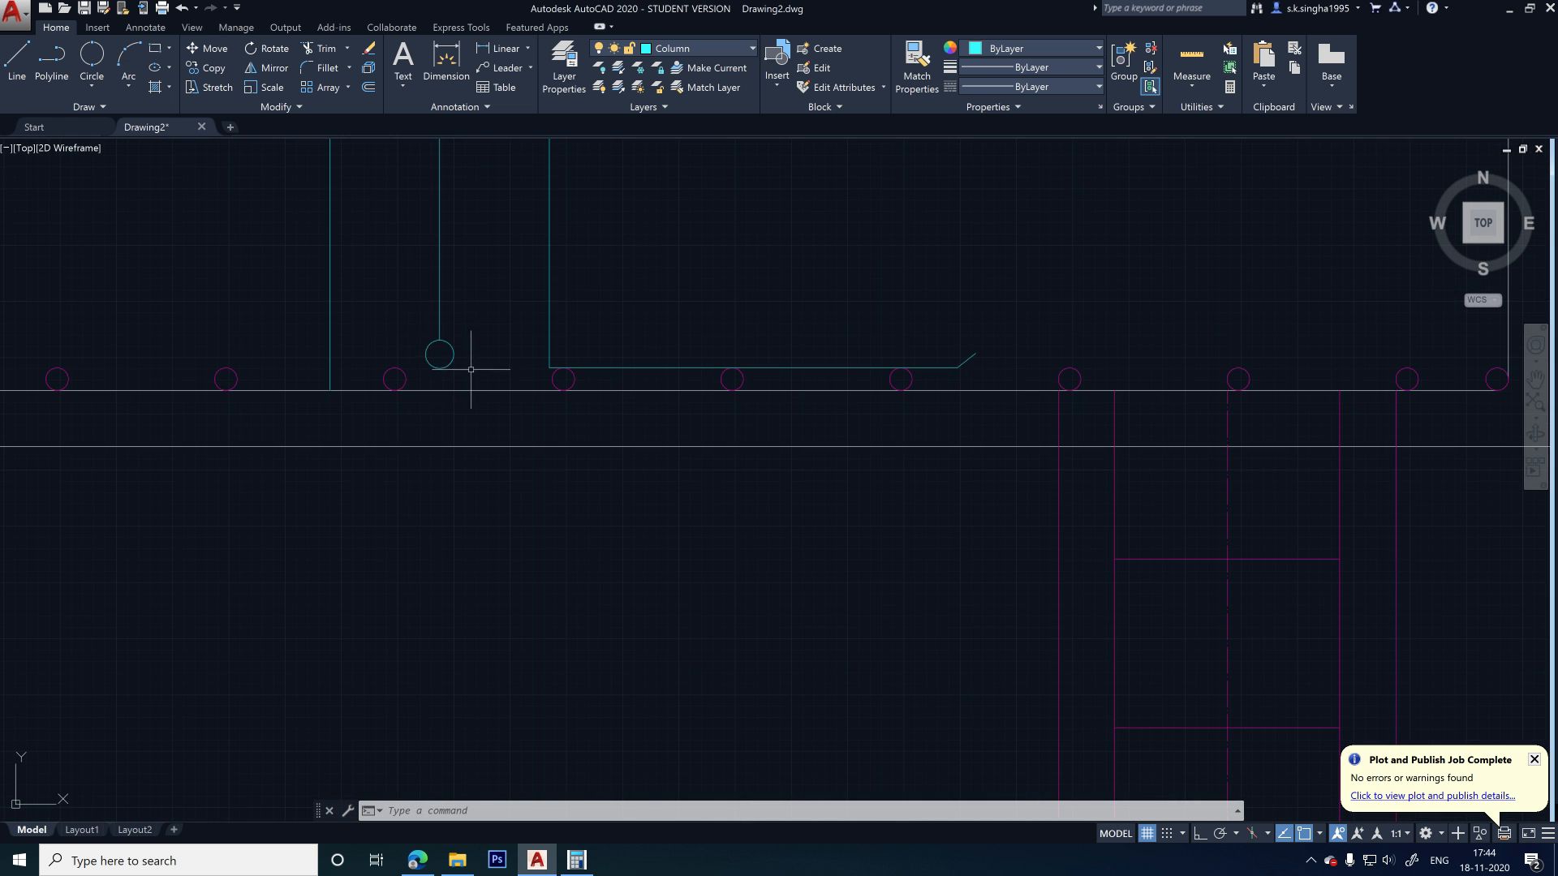
pyautogui.scroll(-6, 470, 369)
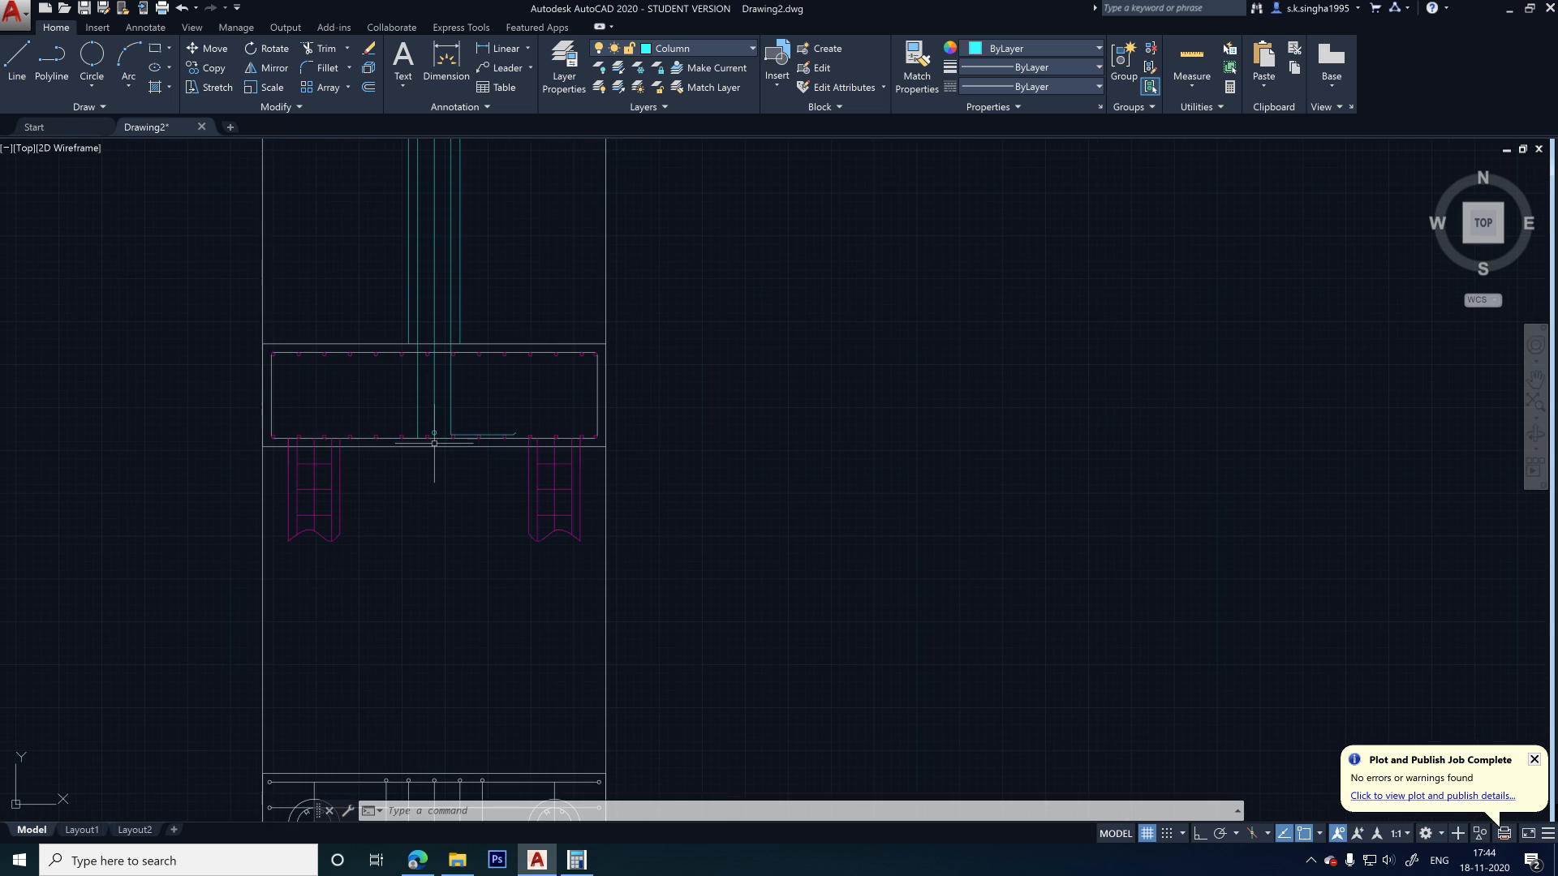
# - Delete the leftmost full-depth column bar inside the pile cap section
pyautogui.scroll(3, 434, 444)
pyautogui.click(406, 393)
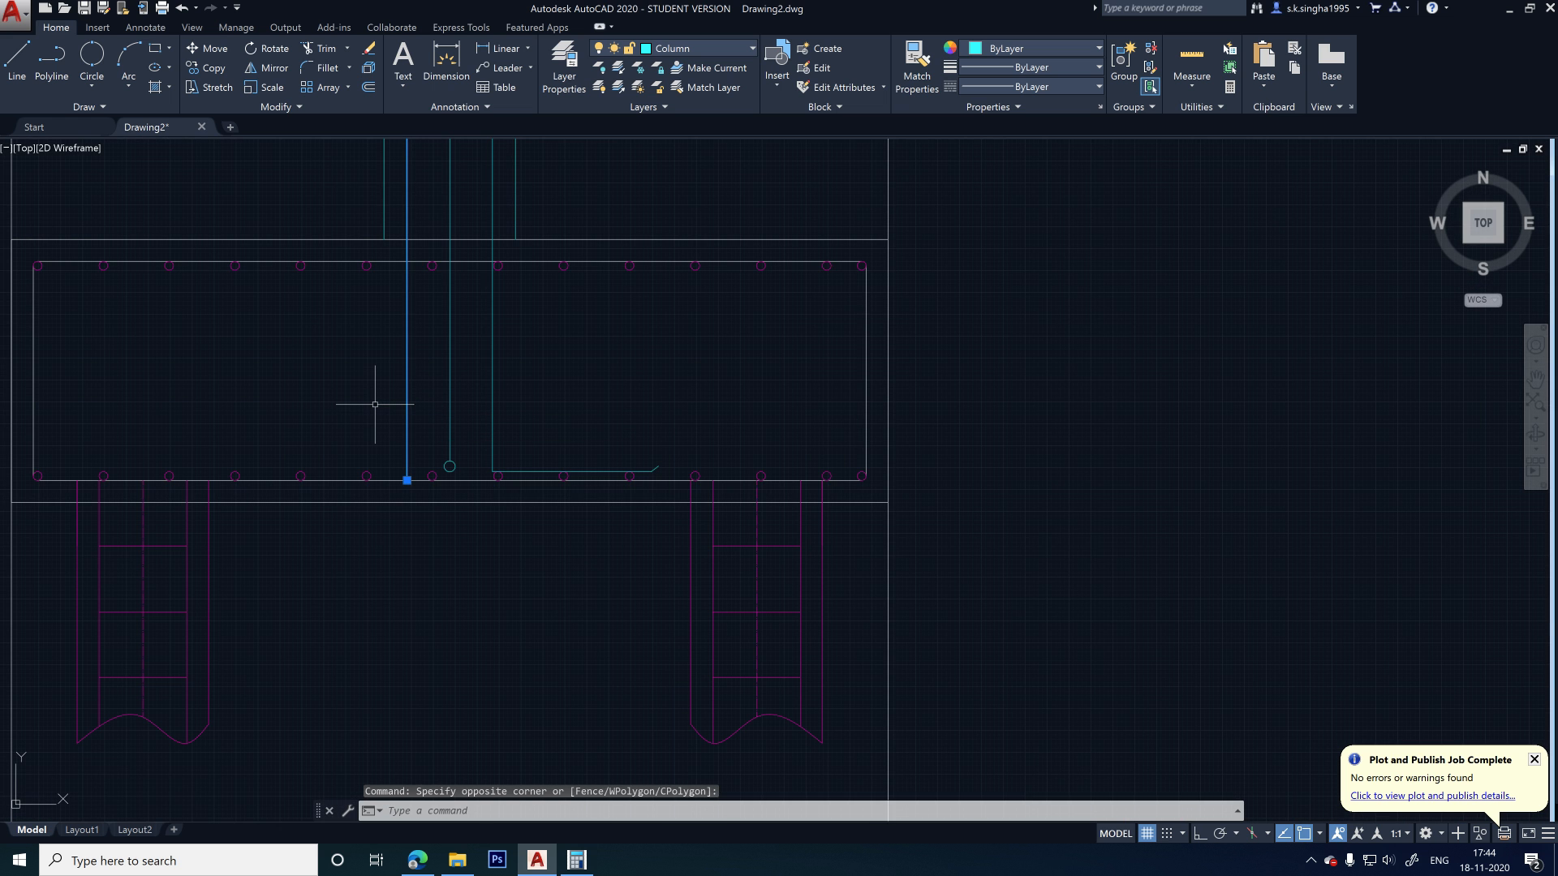
pyautogui.press('Delete')
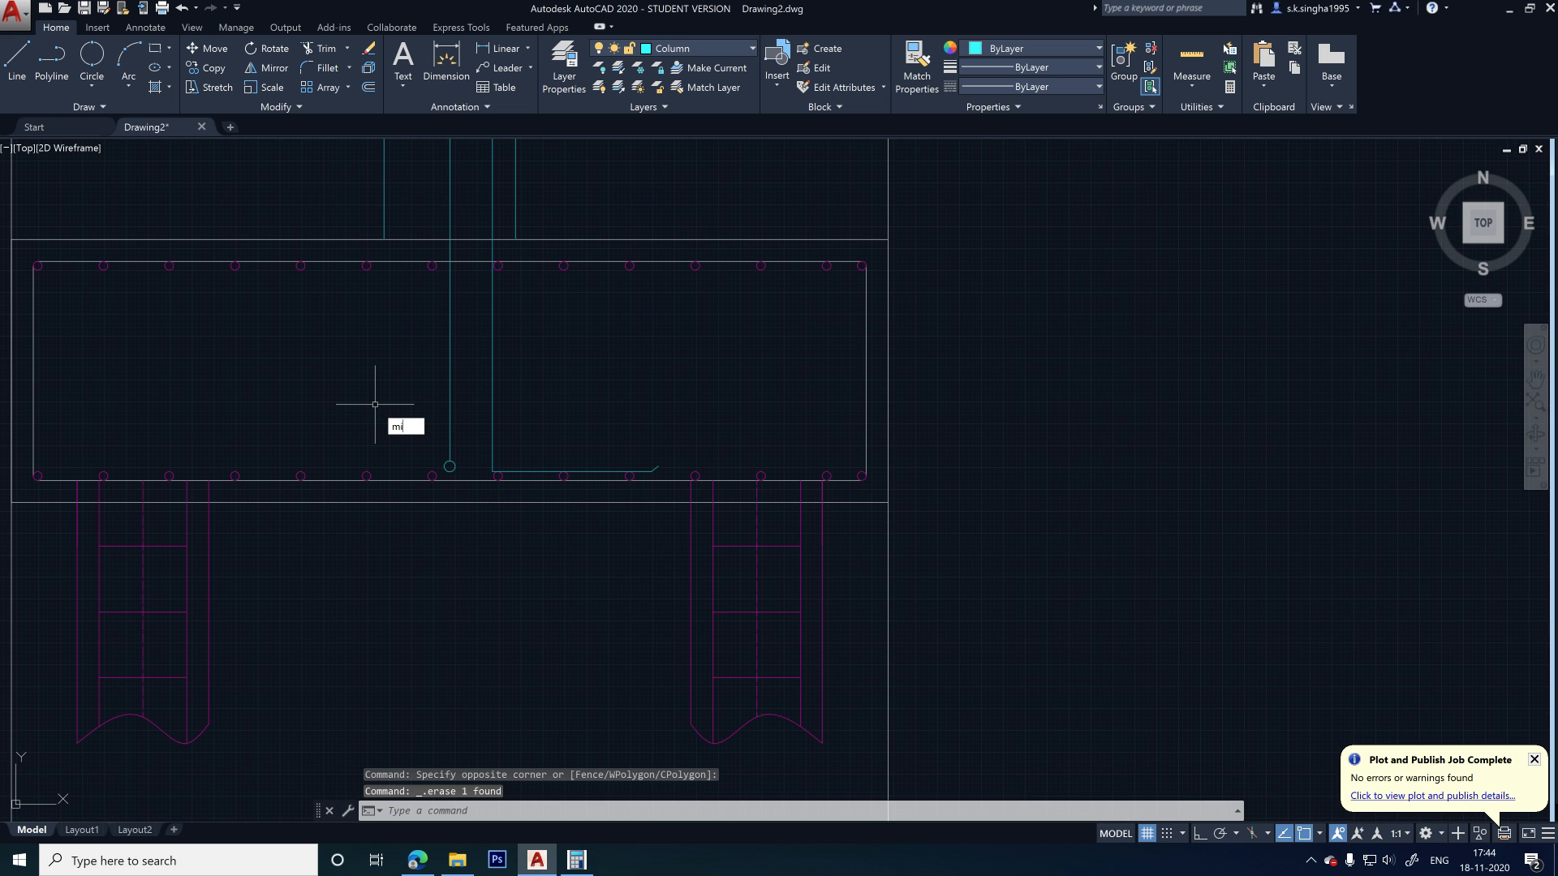
# - Mirror the right column bar with its bent foot and end hook about the middle column bar, keeping the original
pyautogui.press('Return')
pyautogui.scroll(3, 461, 456)
pyautogui.click(553, 412)
pyautogui.click(523, 438)
pyautogui.click(594, 481)
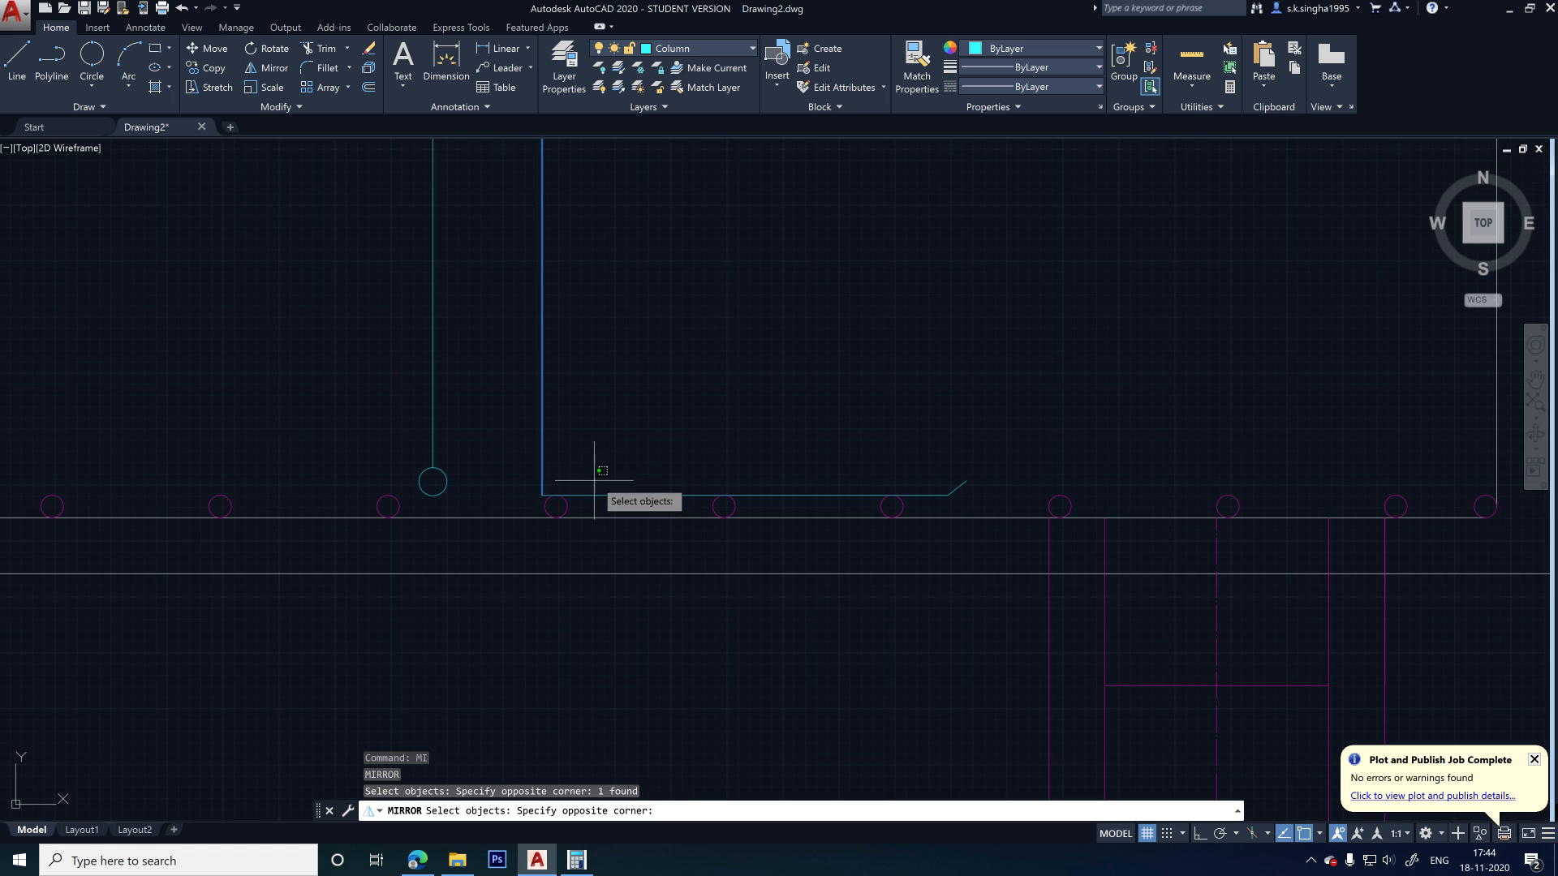
pyautogui.click(600, 510)
pyautogui.click(990, 477)
pyautogui.click(941, 497)
pyautogui.scroll(-3, 906, 472)
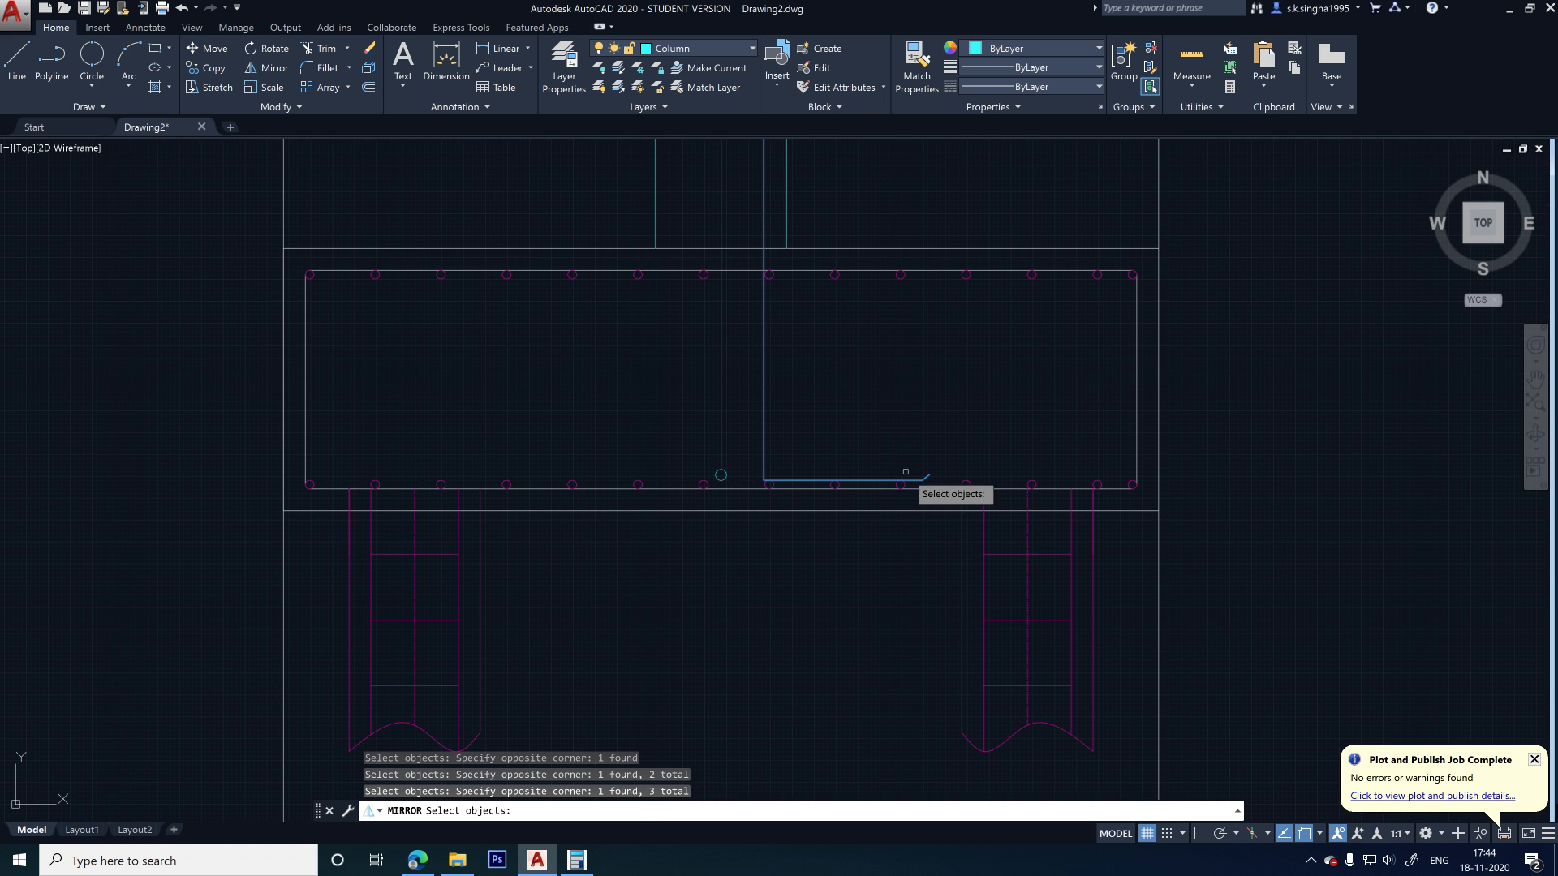
pyautogui.scroll(4, 905, 472)
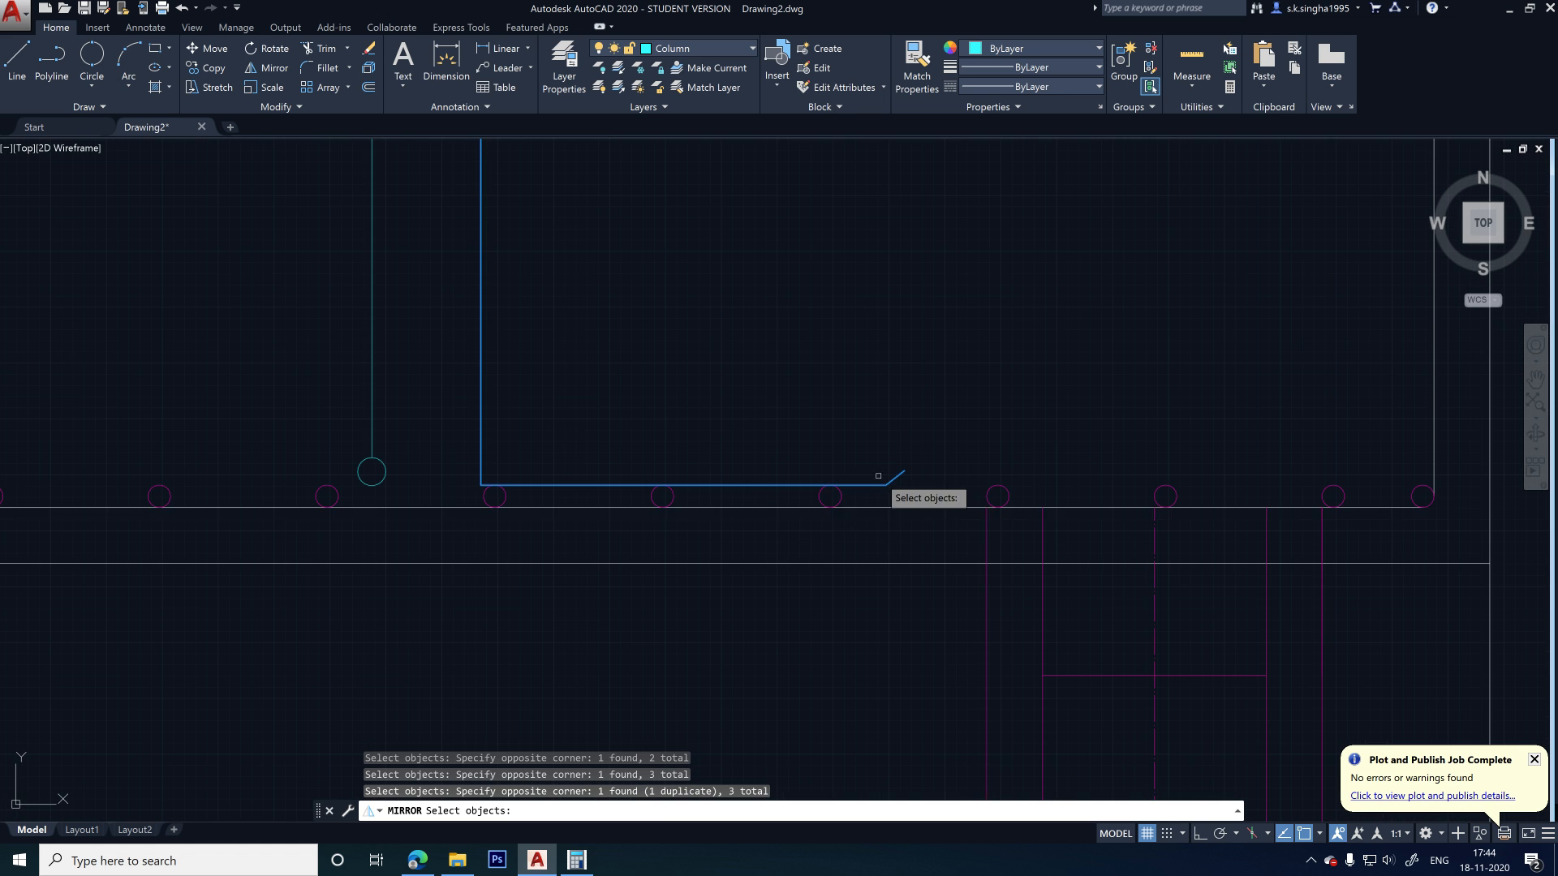
pyautogui.scroll(5, 897, 478)
pyautogui.click(1019, 445)
pyautogui.scroll(-7, 1019, 472)
pyautogui.scroll(-6, 451, 401)
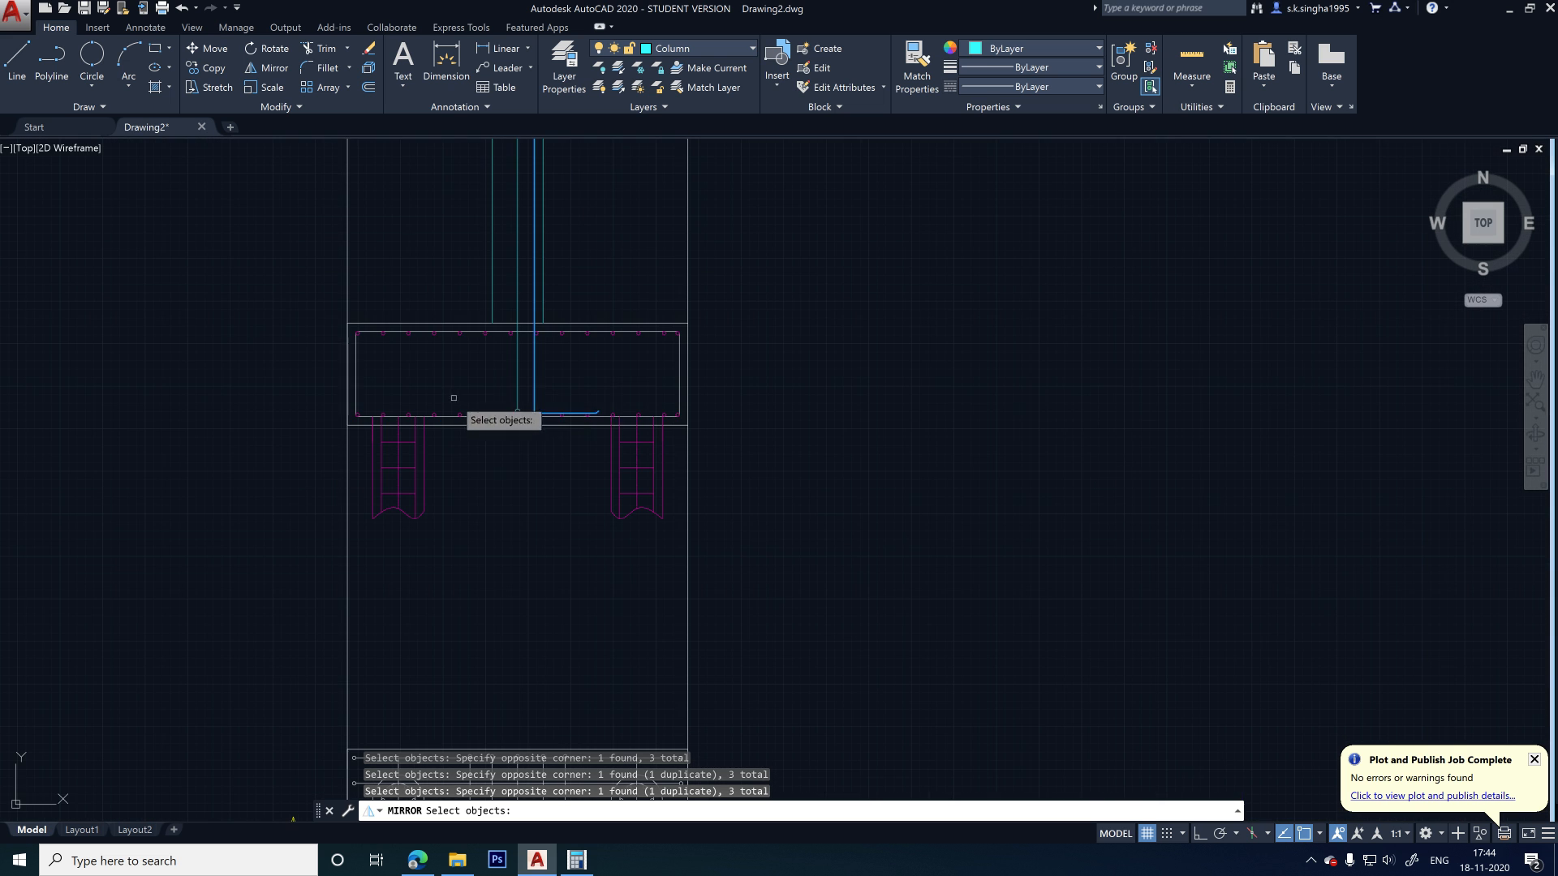
pyautogui.press('Return')
pyautogui.scroll(6, 487, 355)
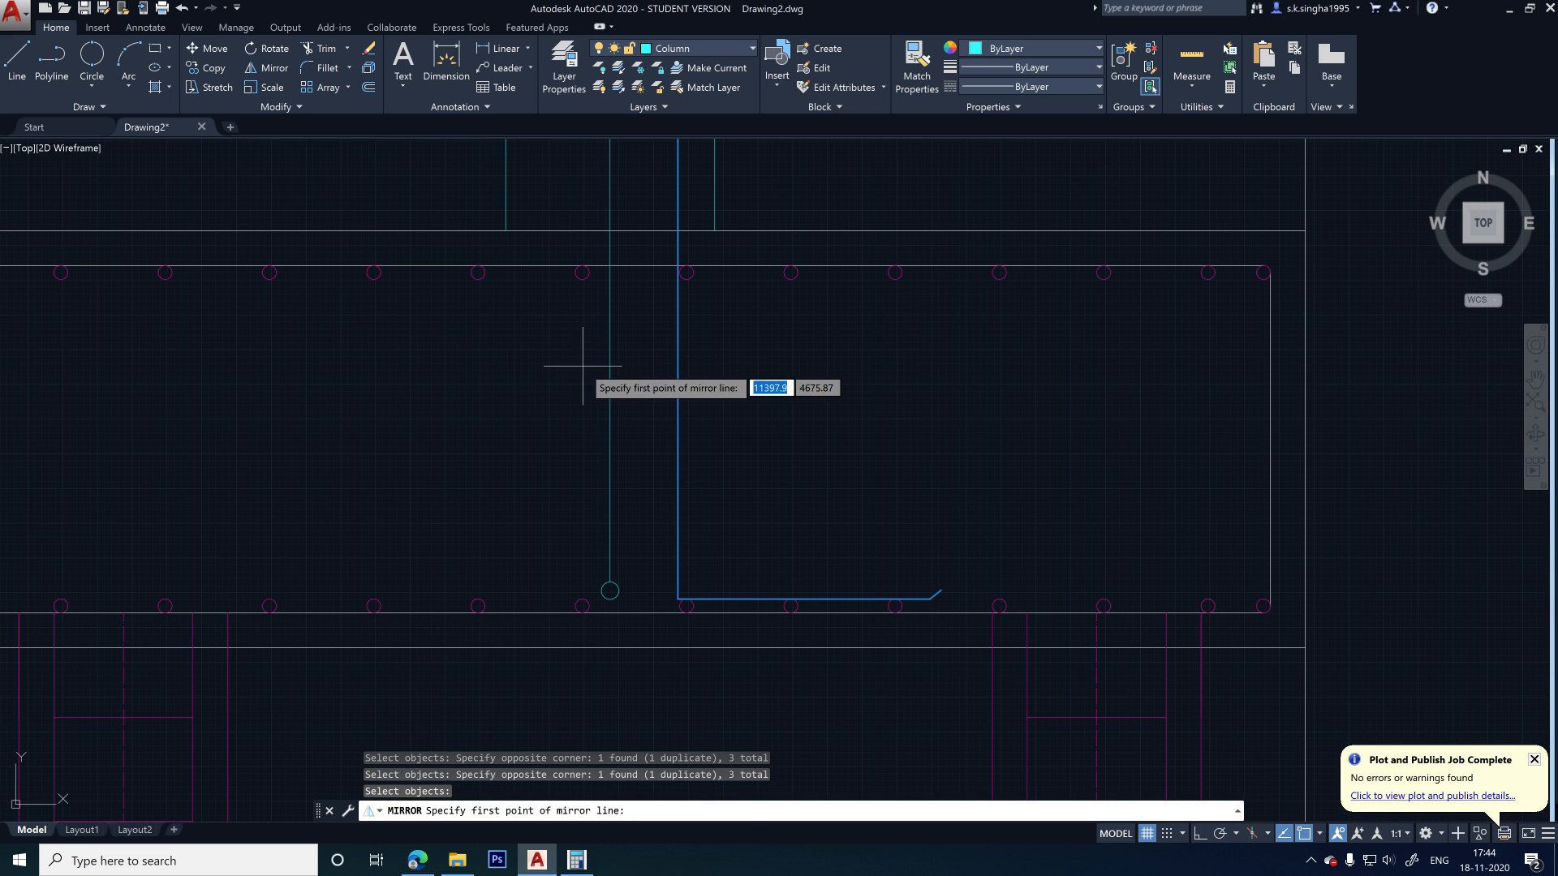
pyautogui.click(609, 357)
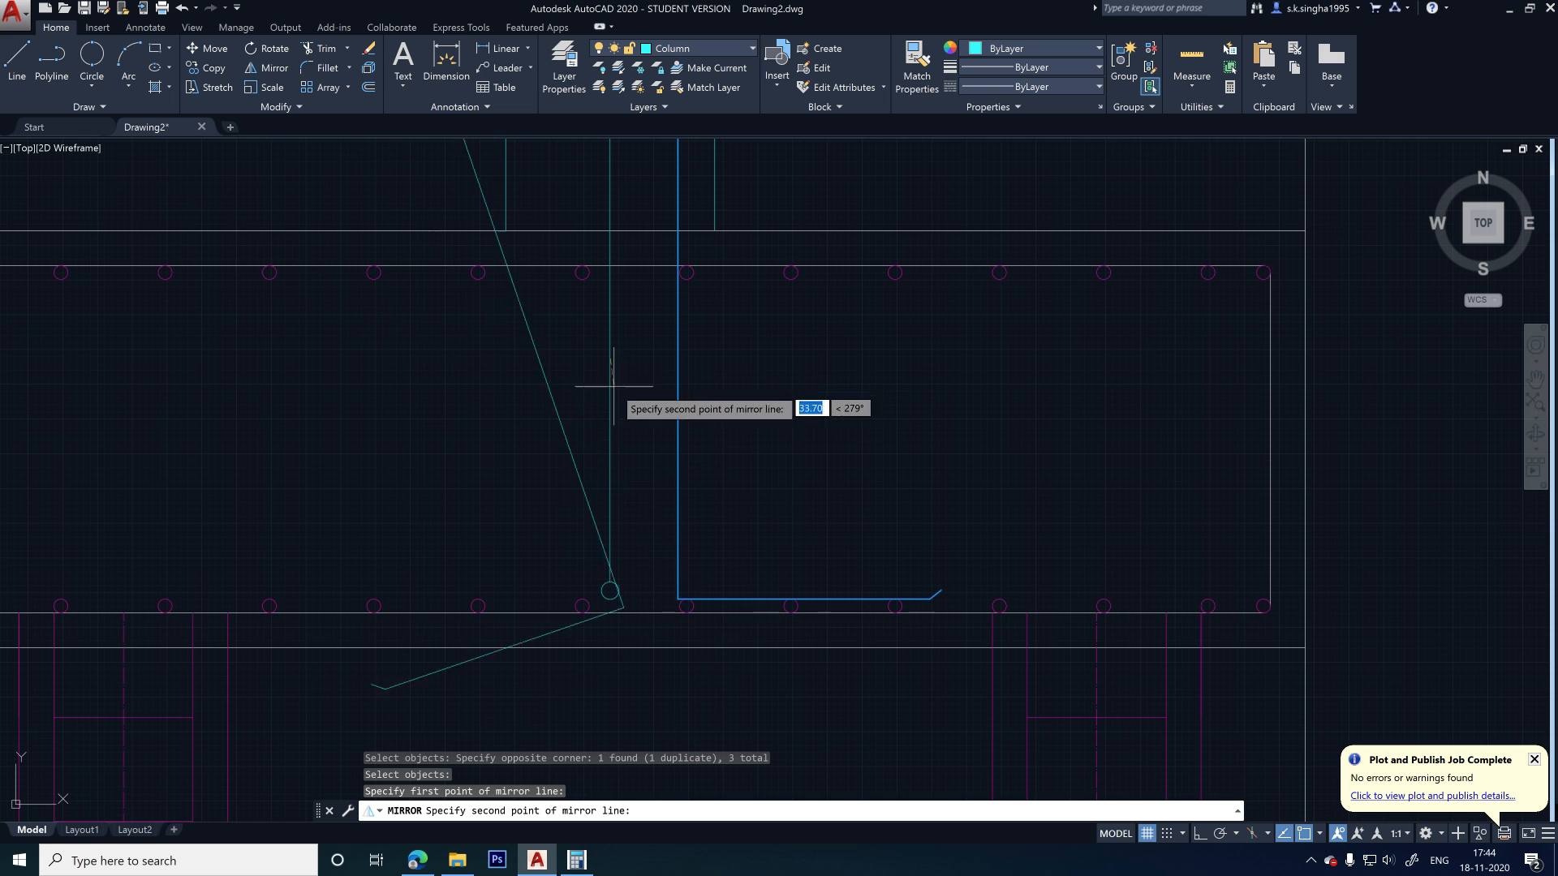
pyautogui.click(610, 591)
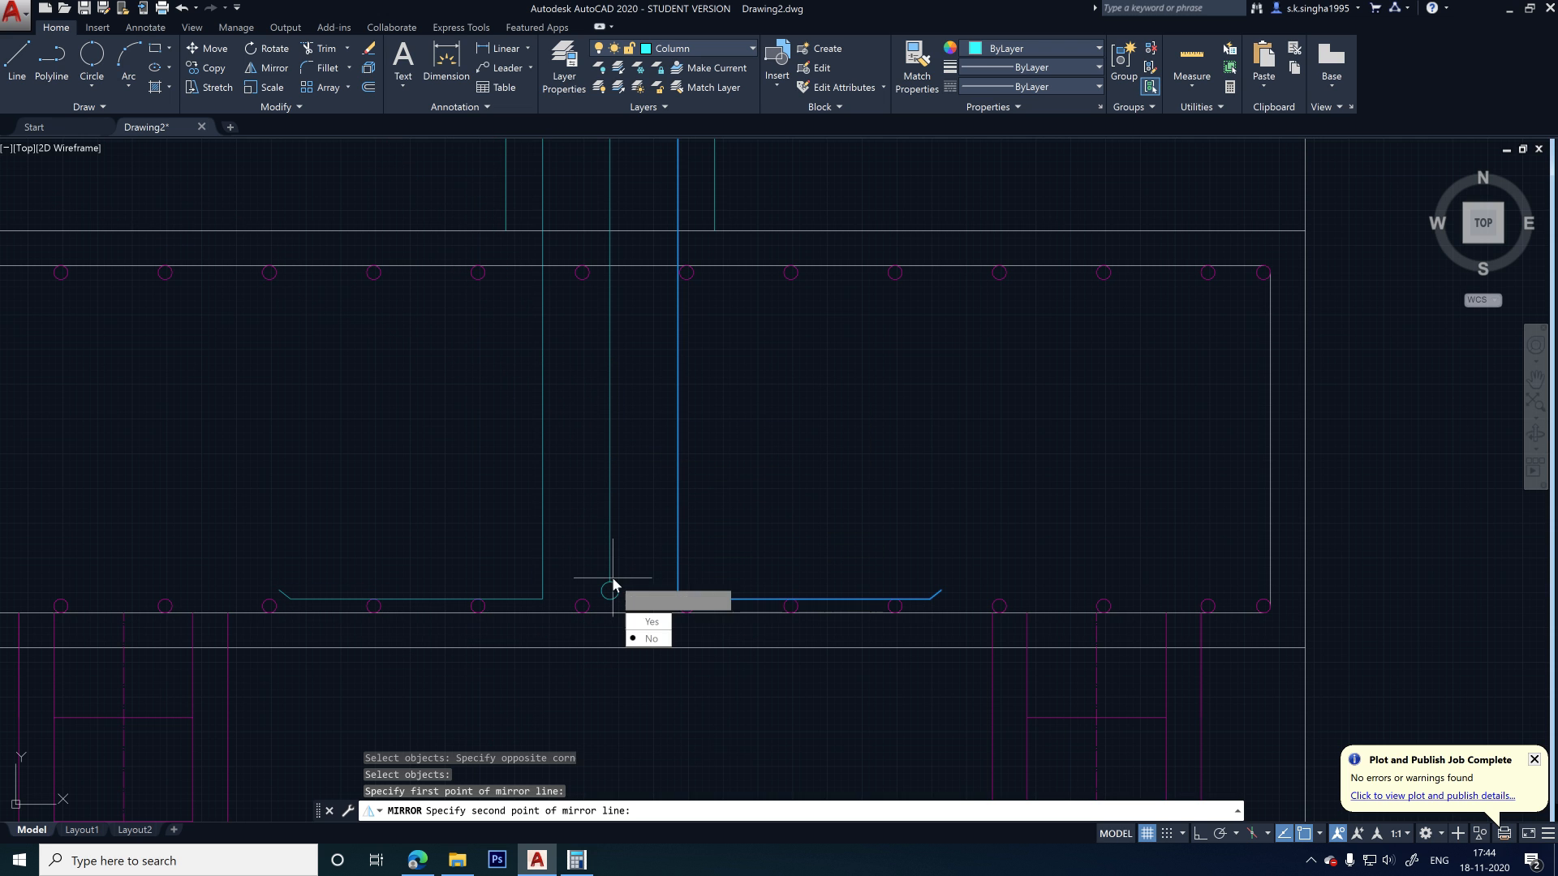
pyautogui.press('Return')
pyautogui.scroll(-4, 188, 515)
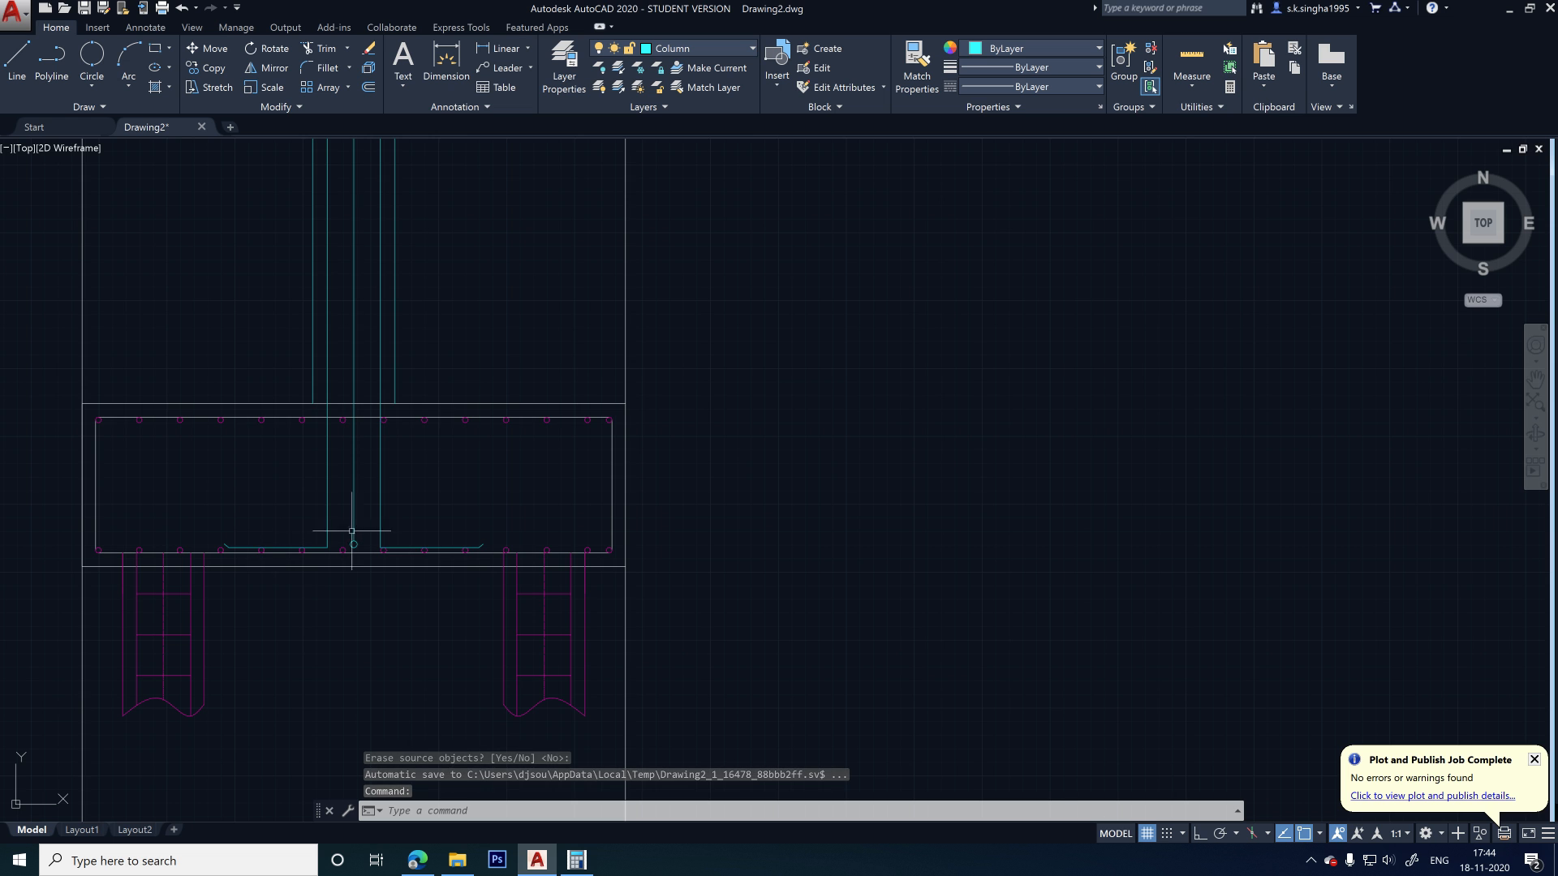
# - Delete the two vertical construction lines running along both sides of the pile cap section and plan
pyautogui.moveTo(462, 504); pyautogui.dragTo(507, 601, button='middle')
pyautogui.scroll(-4, 479, 536)
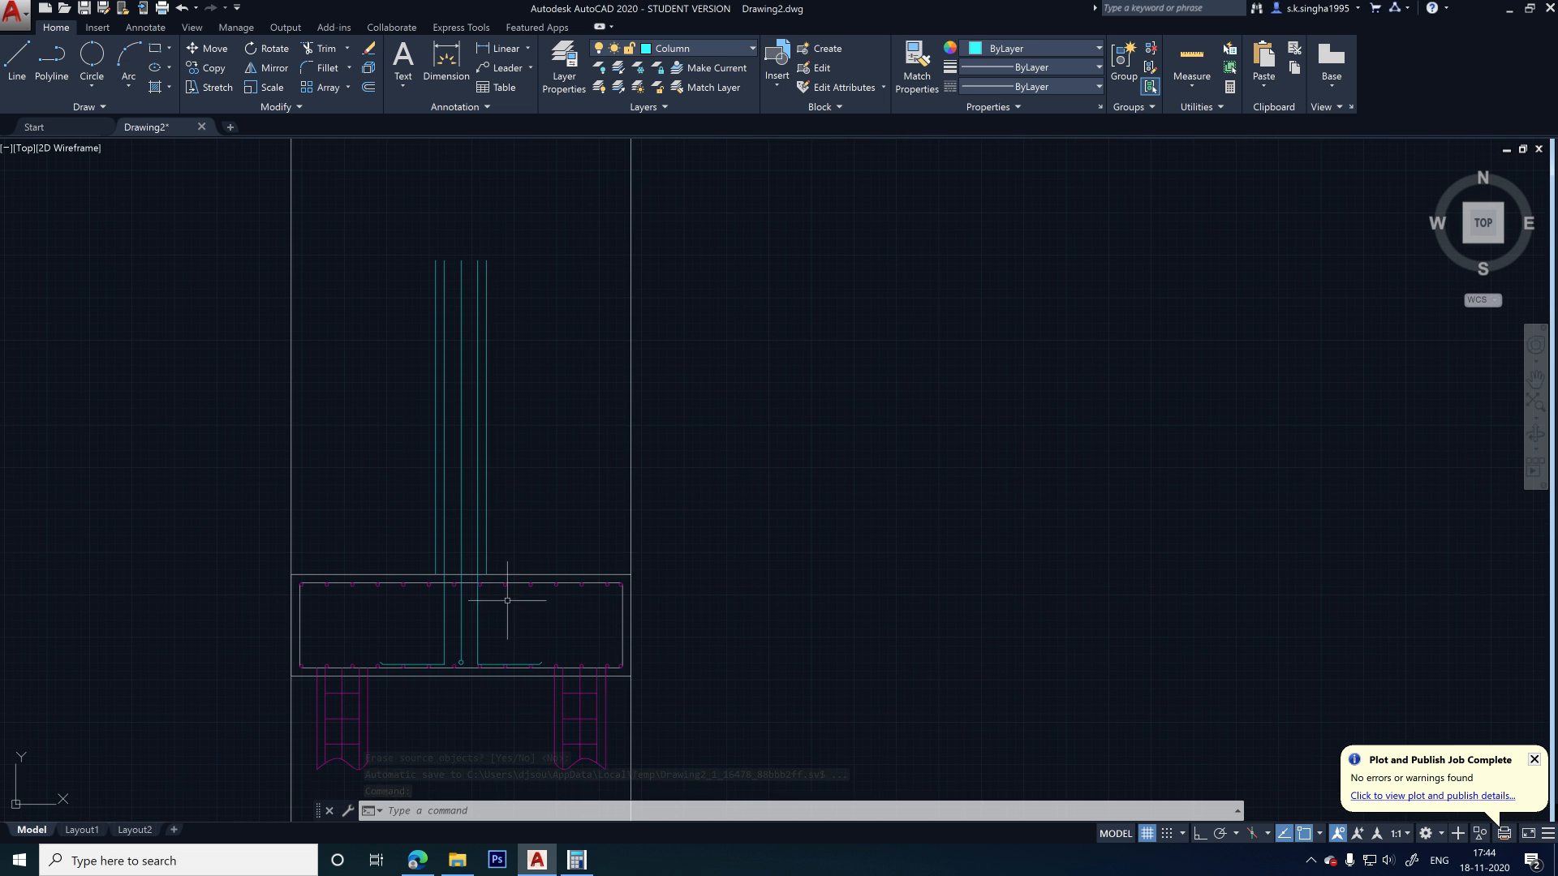
pyautogui.scroll(-2, 471, 348)
pyautogui.scroll(4, 471, 361)
pyautogui.scroll(-6, 479, 390)
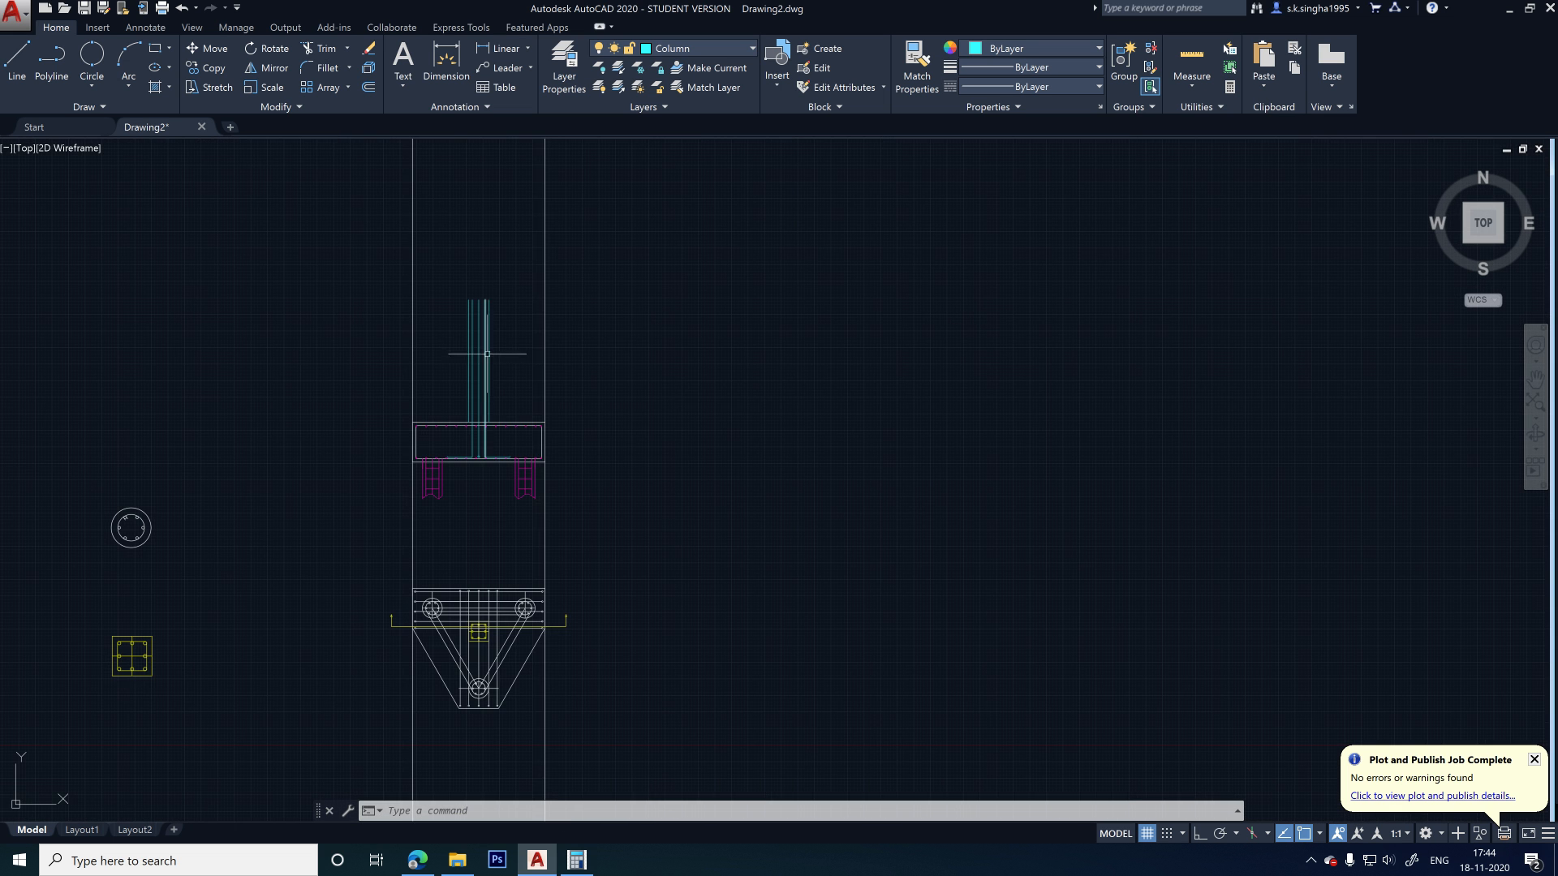
pyautogui.click(608, 327)
pyautogui.click(525, 385)
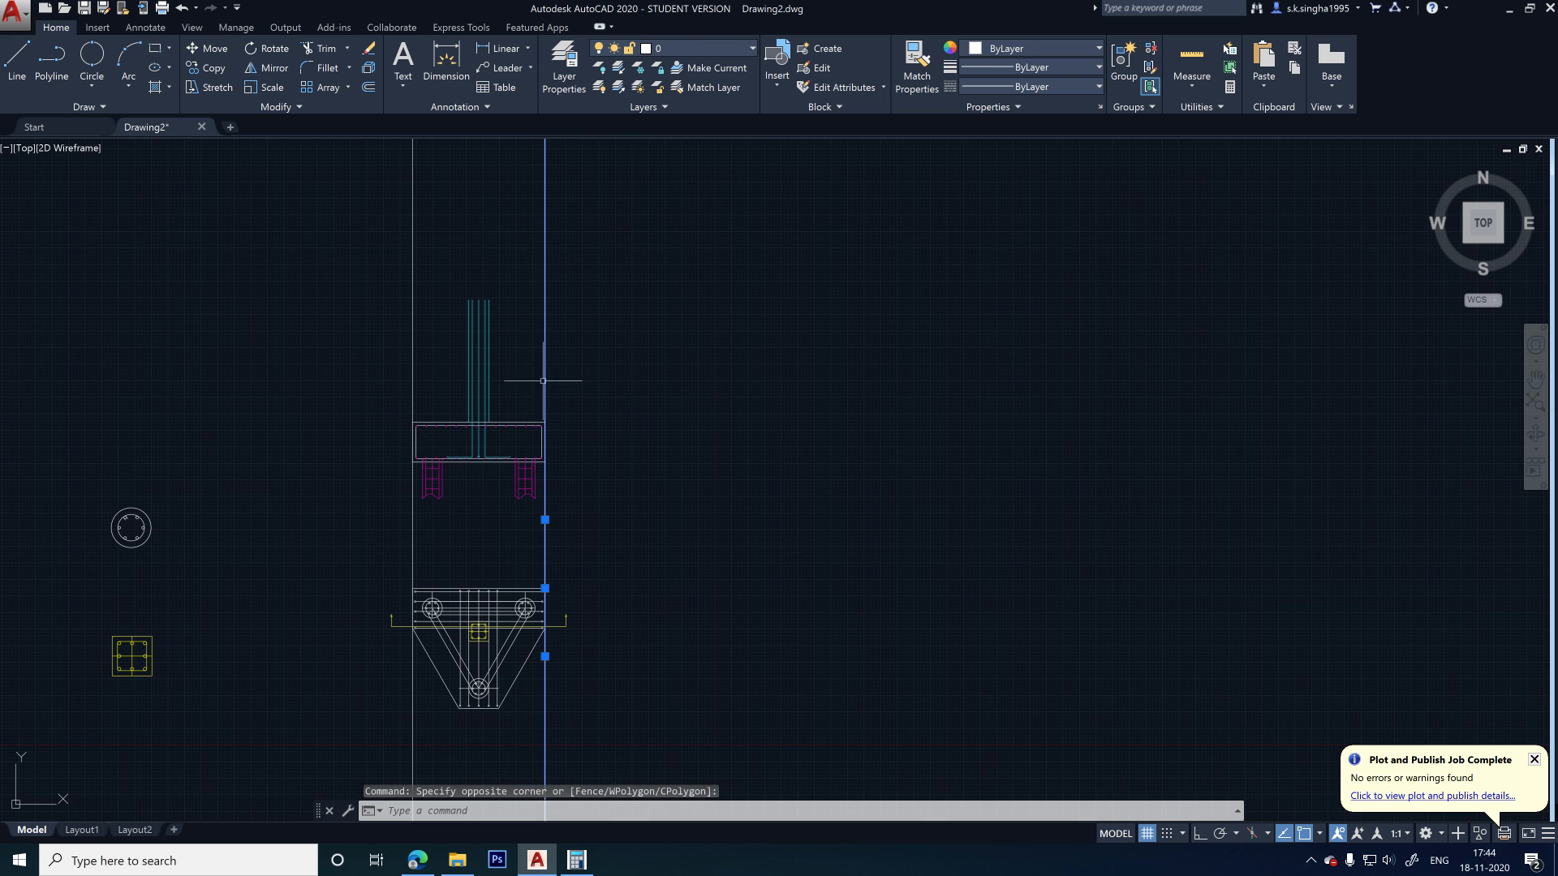
pyautogui.press('Delete')
pyautogui.click(426, 349)
pyautogui.click(404, 430)
pyautogui.press('Delete')
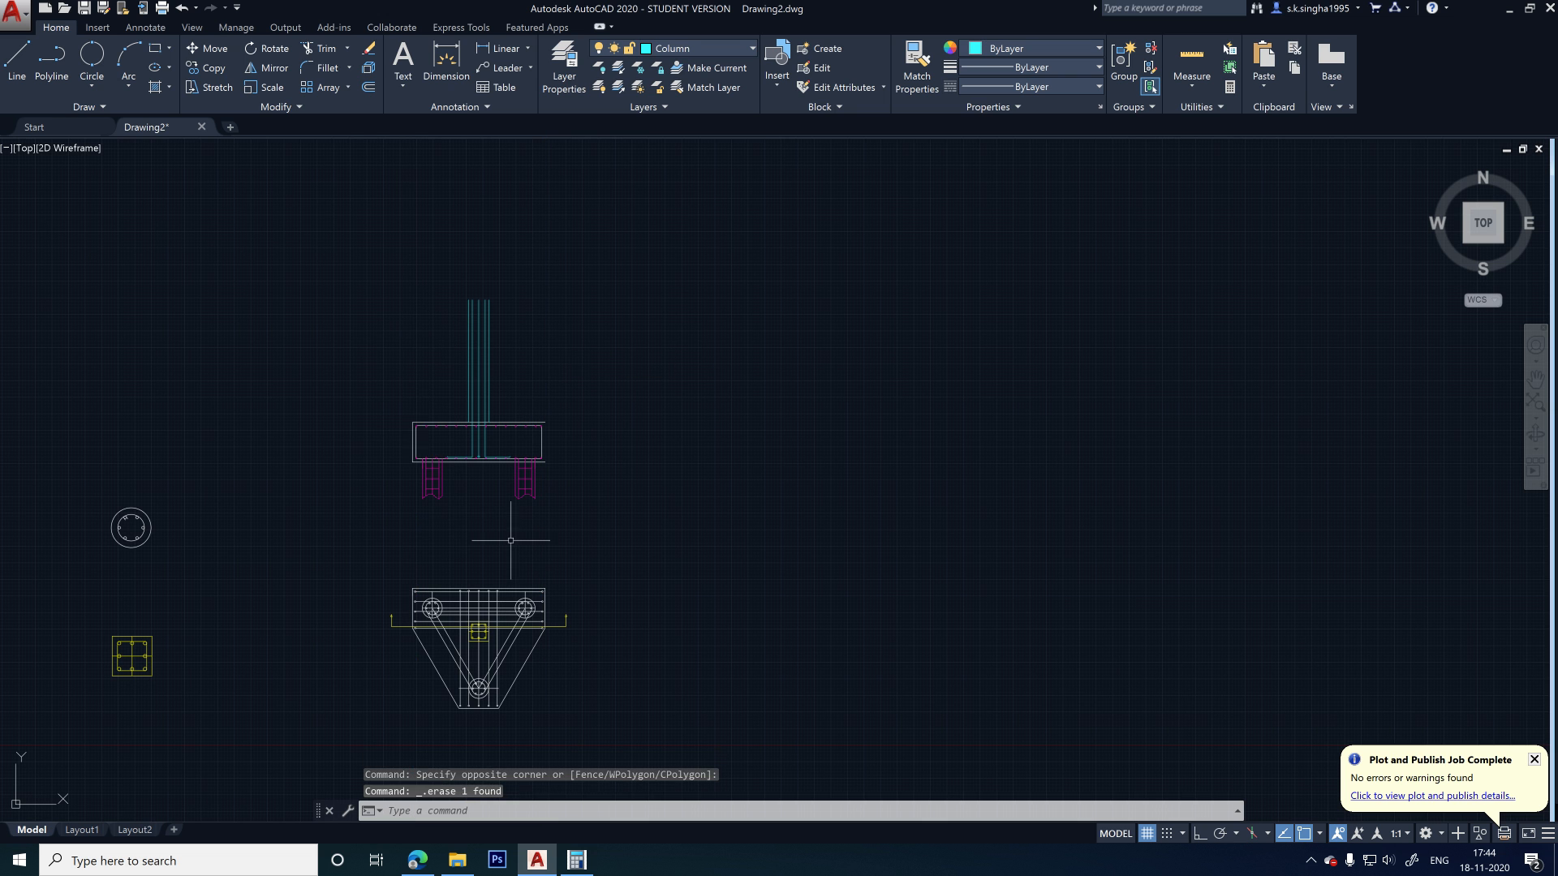
# - Draw the missing right edge of the pile cap section between the ends of its top and bottom lines
pyautogui.scroll(5, 497, 442)
pyautogui.scroll(-5, 467, 414)
pyautogui.scroll(4, 478, 418)
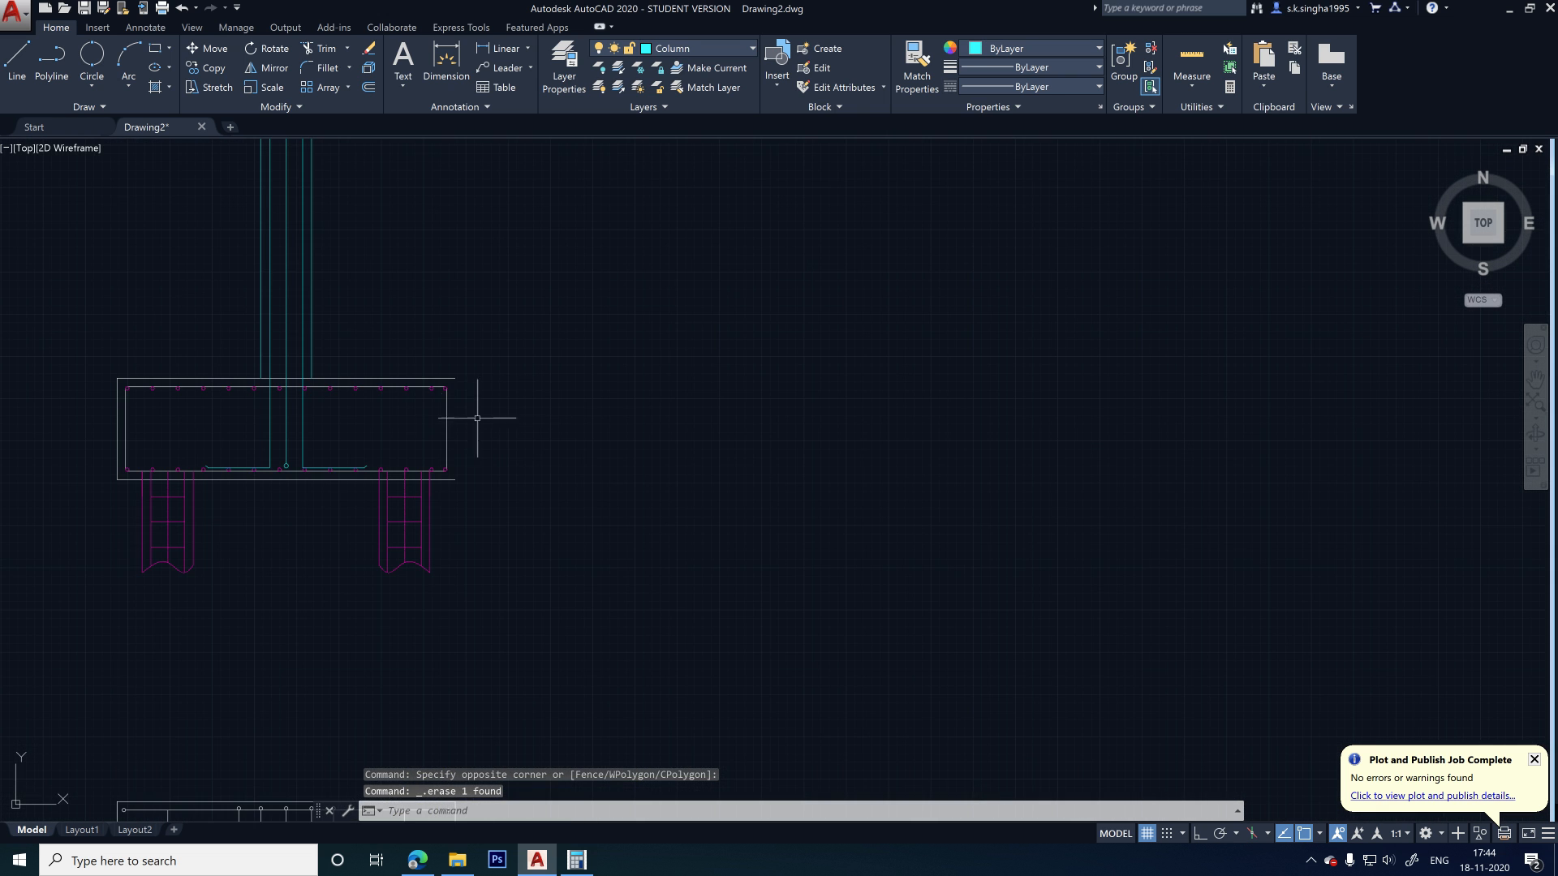
pyautogui.click(16, 59)
pyautogui.scroll(4, 560, 385)
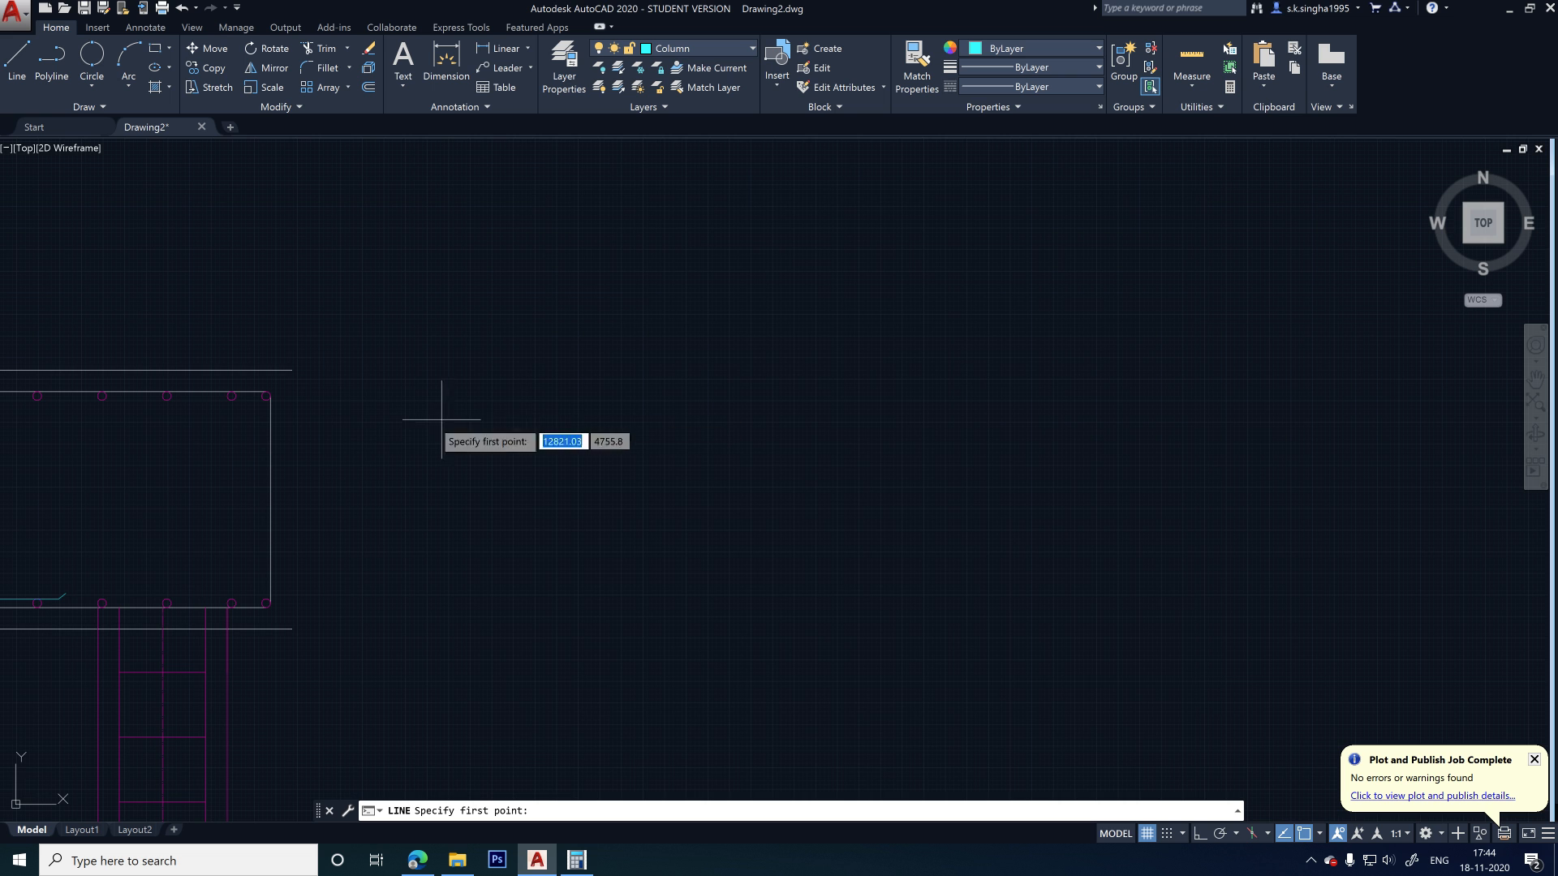
pyautogui.click(292, 371)
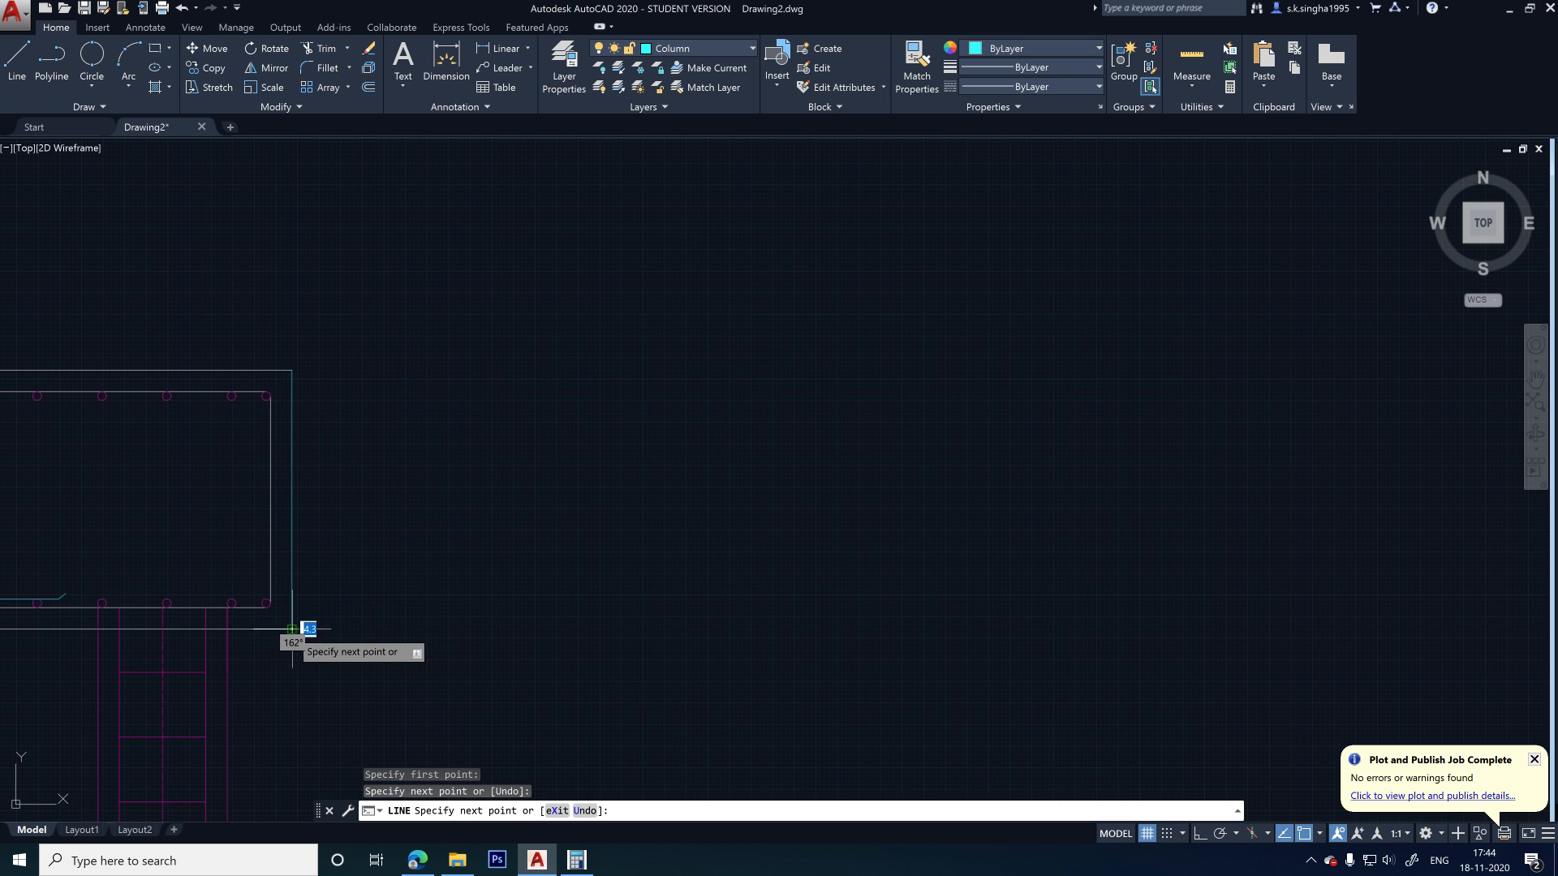
pyautogui.scroll(-4, 766, 539)
pyautogui.press('Escape')
pyautogui.scroll(4, 807, 522)
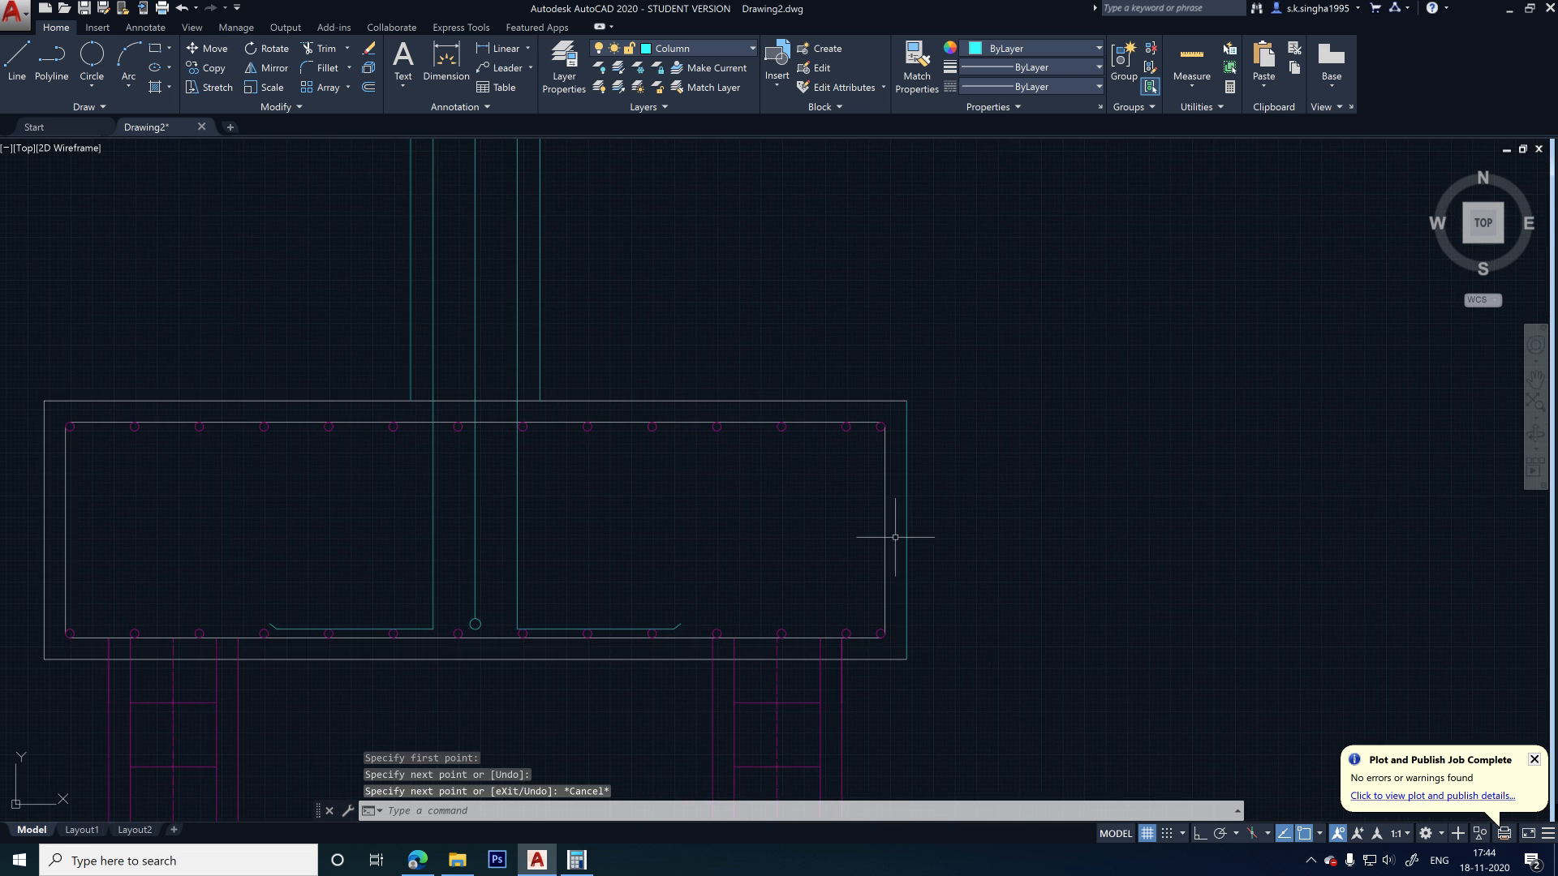
# - Draw a short diagonal hook line inward and upward from the pile cap's right vertical bar, above mid-height
pyautogui.scroll(4, 895, 537)
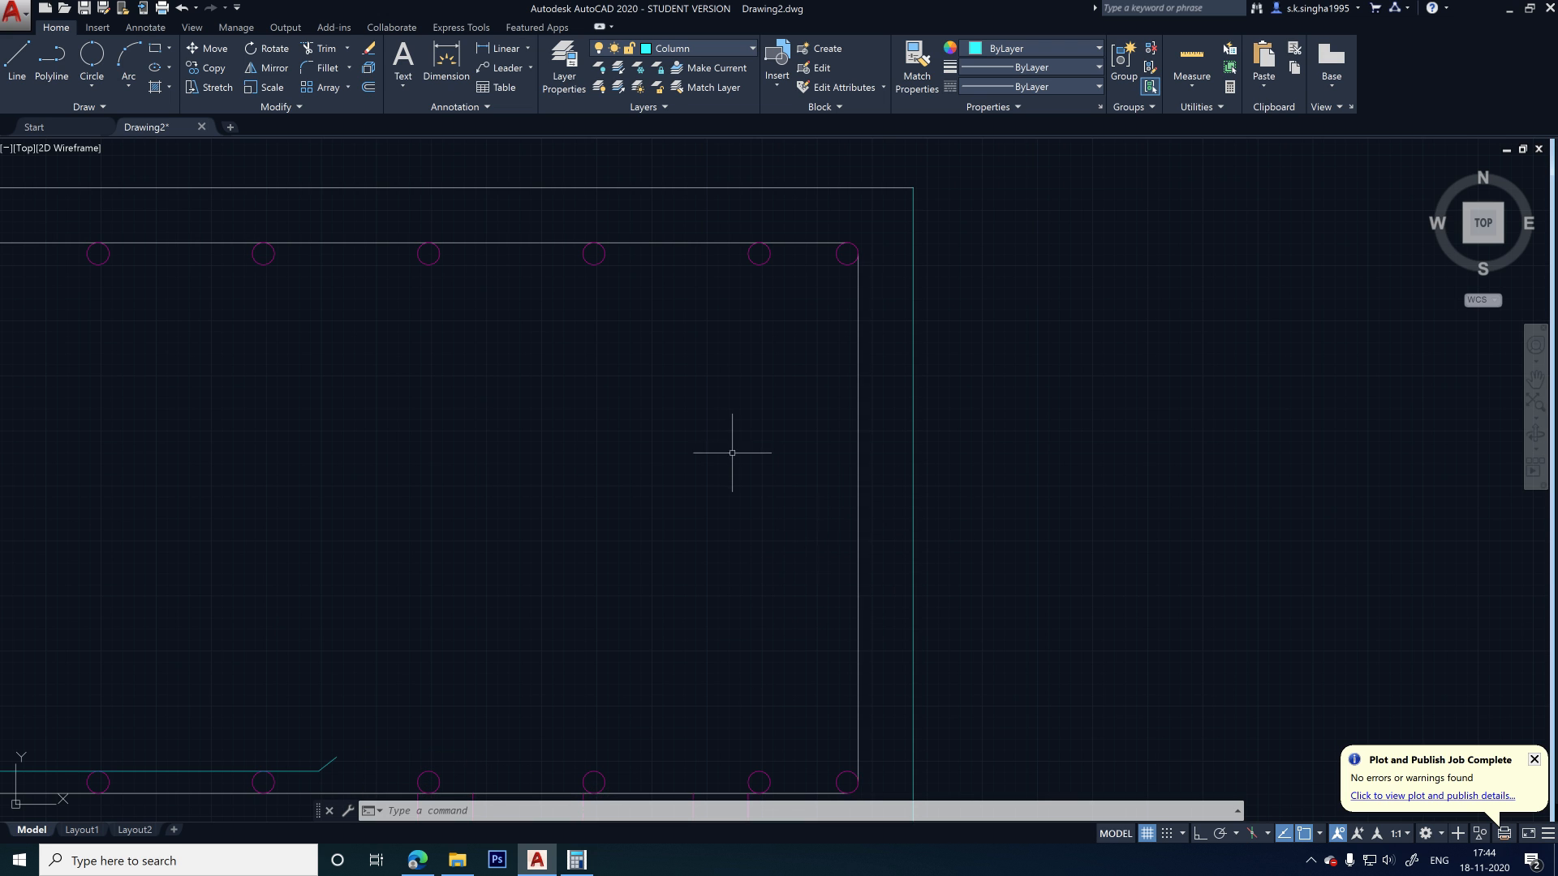
pyautogui.moveTo(732, 453); pyautogui.dragTo(680, 380, button='middle')
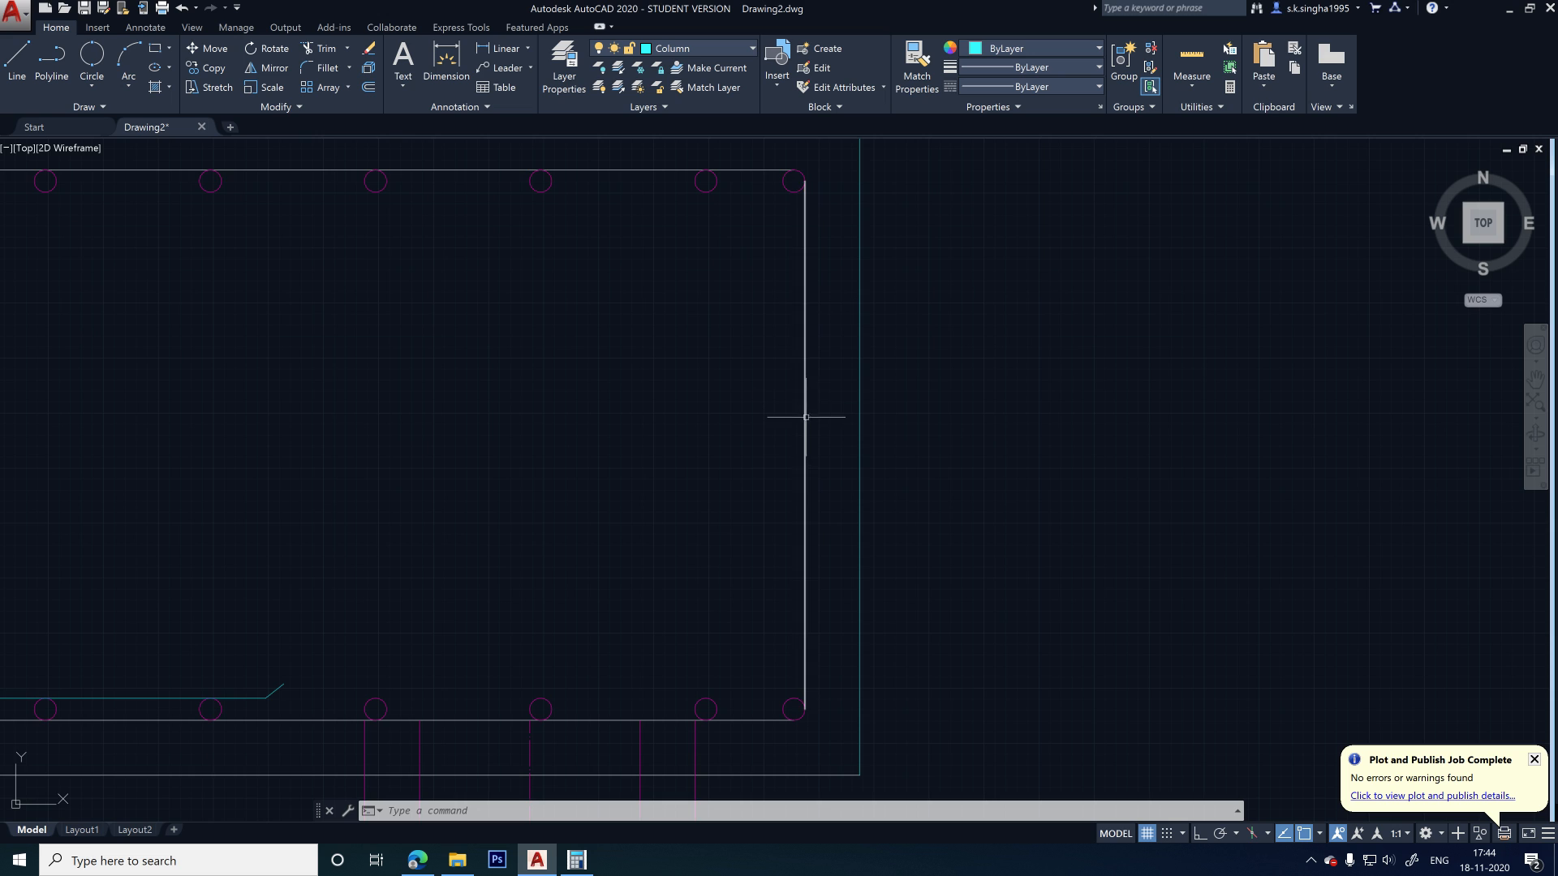
pyautogui.click(16, 58)
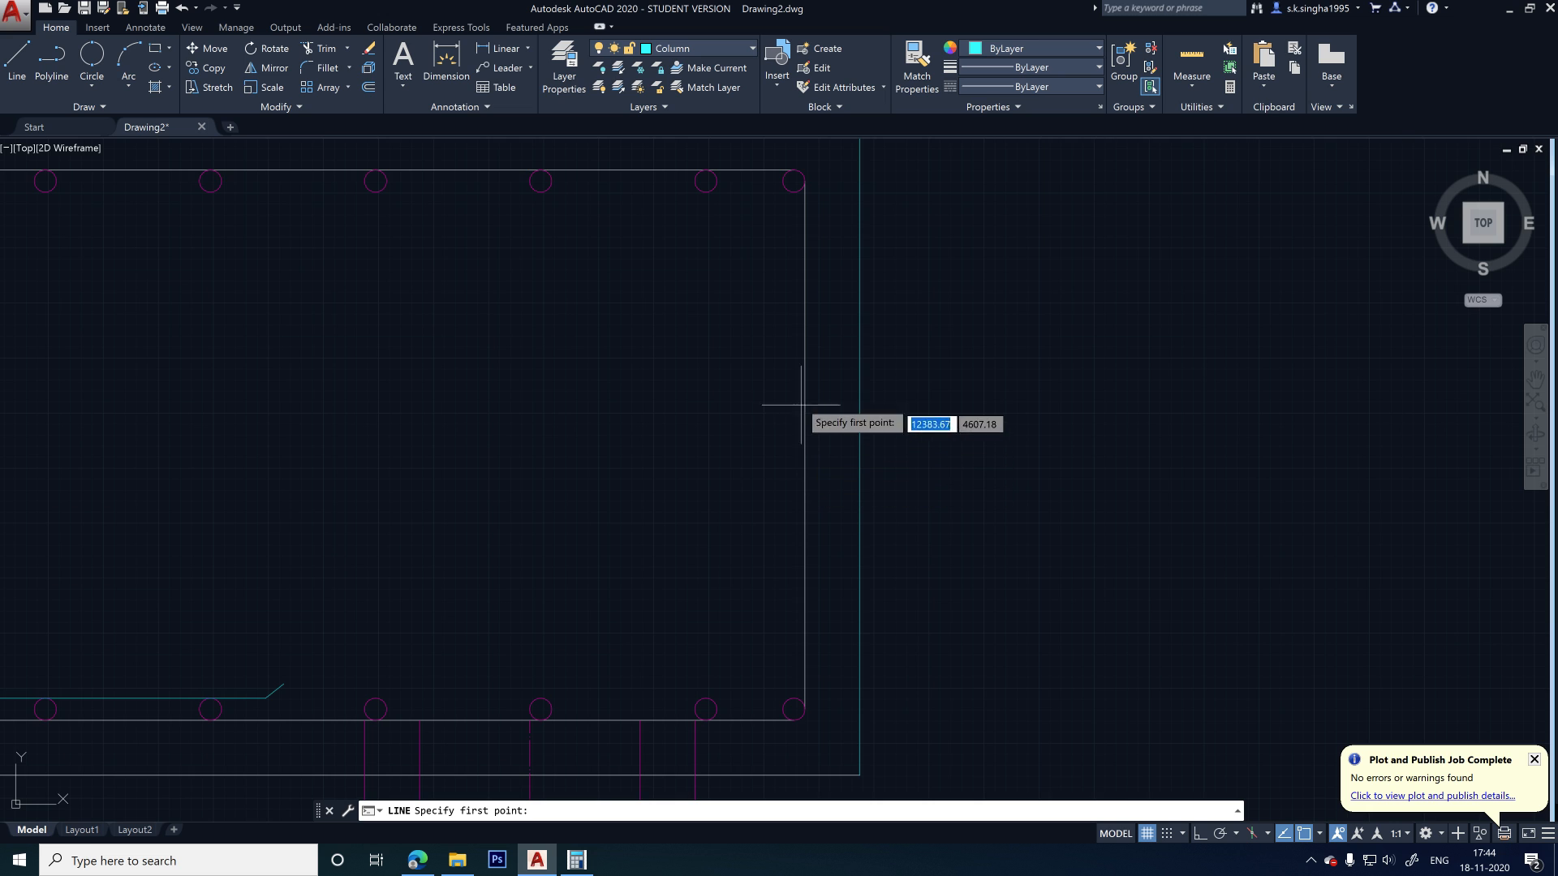
pyautogui.click(777, 362)
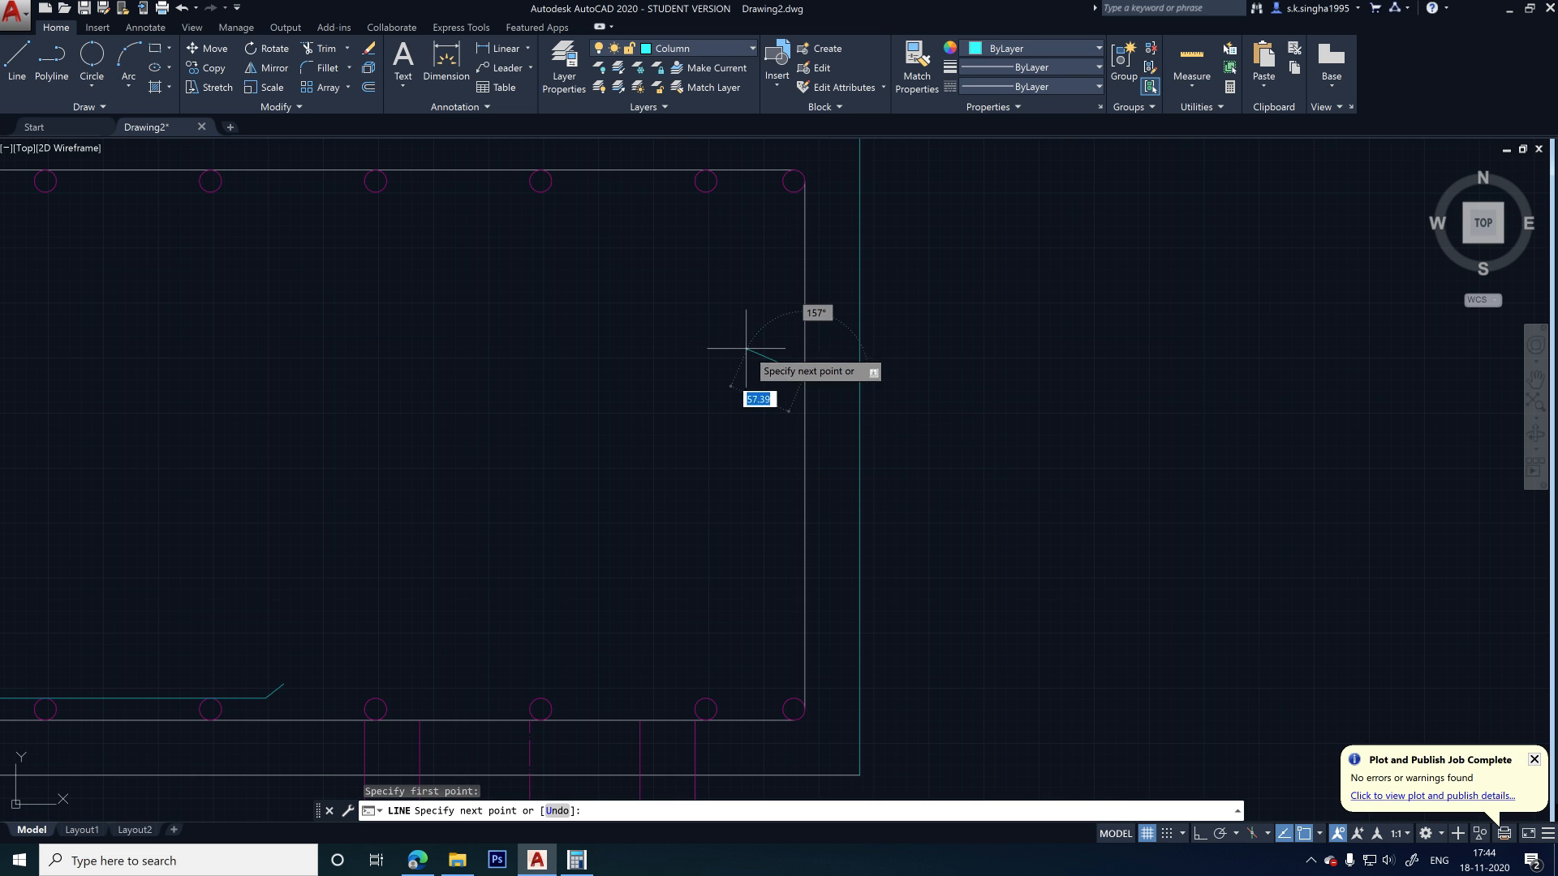
pyautogui.click(783, 331)
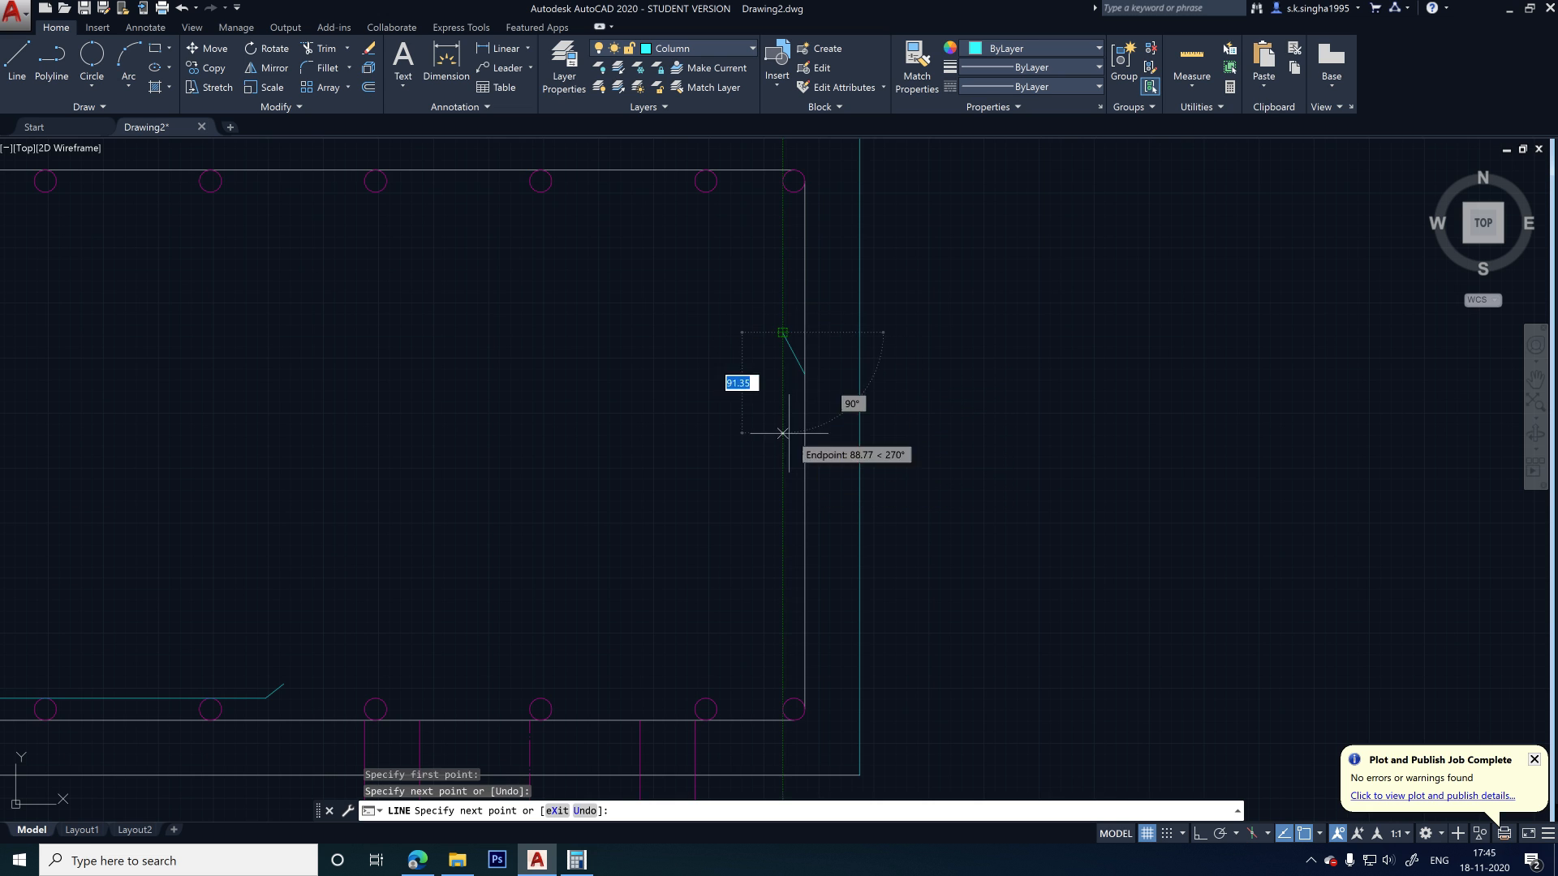
pyautogui.press('Escape')
pyautogui.rightClick(738, 460)
pyautogui.press('Escape')
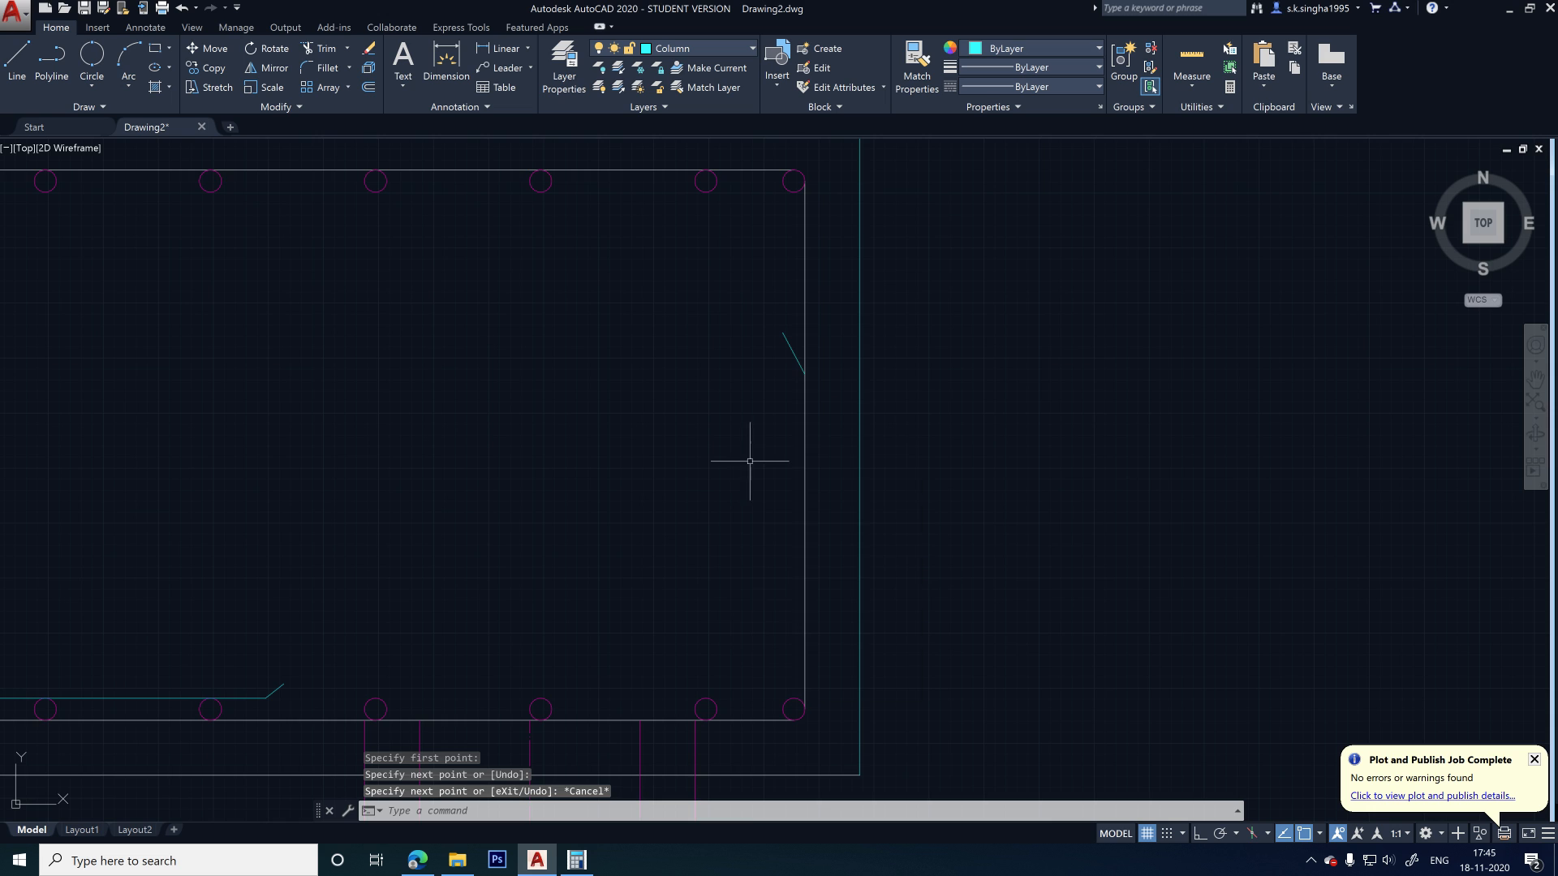
# - Mirror the short hook line downward about a horizontal line through the right vertical bar's midpoint, with Ortho on and the original kept
pyautogui.write('mi')
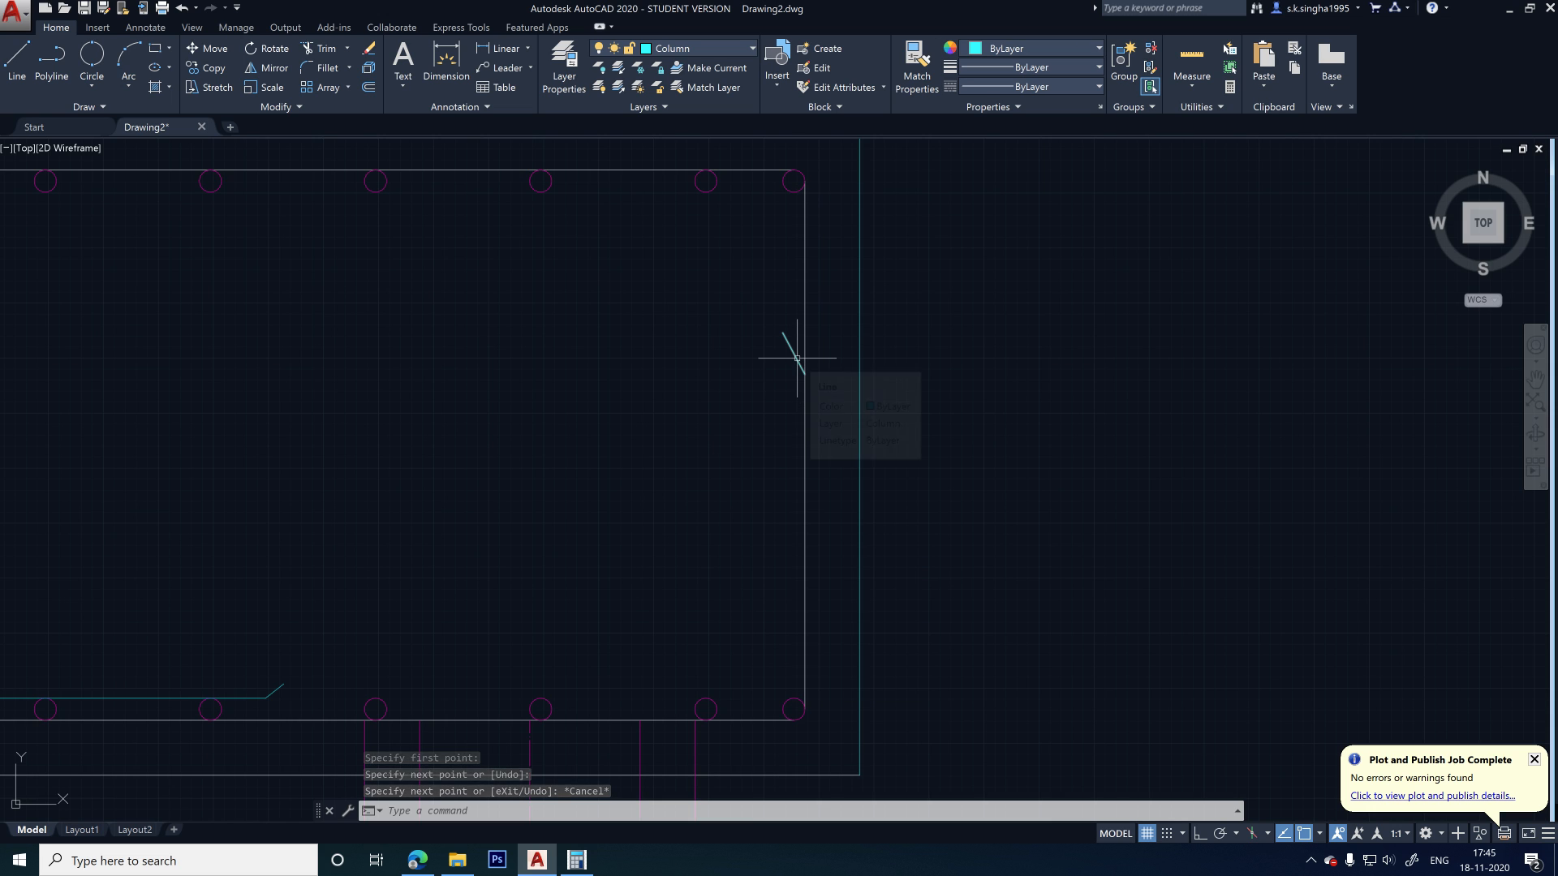
pyautogui.press('Return')
pyautogui.click(791, 361)
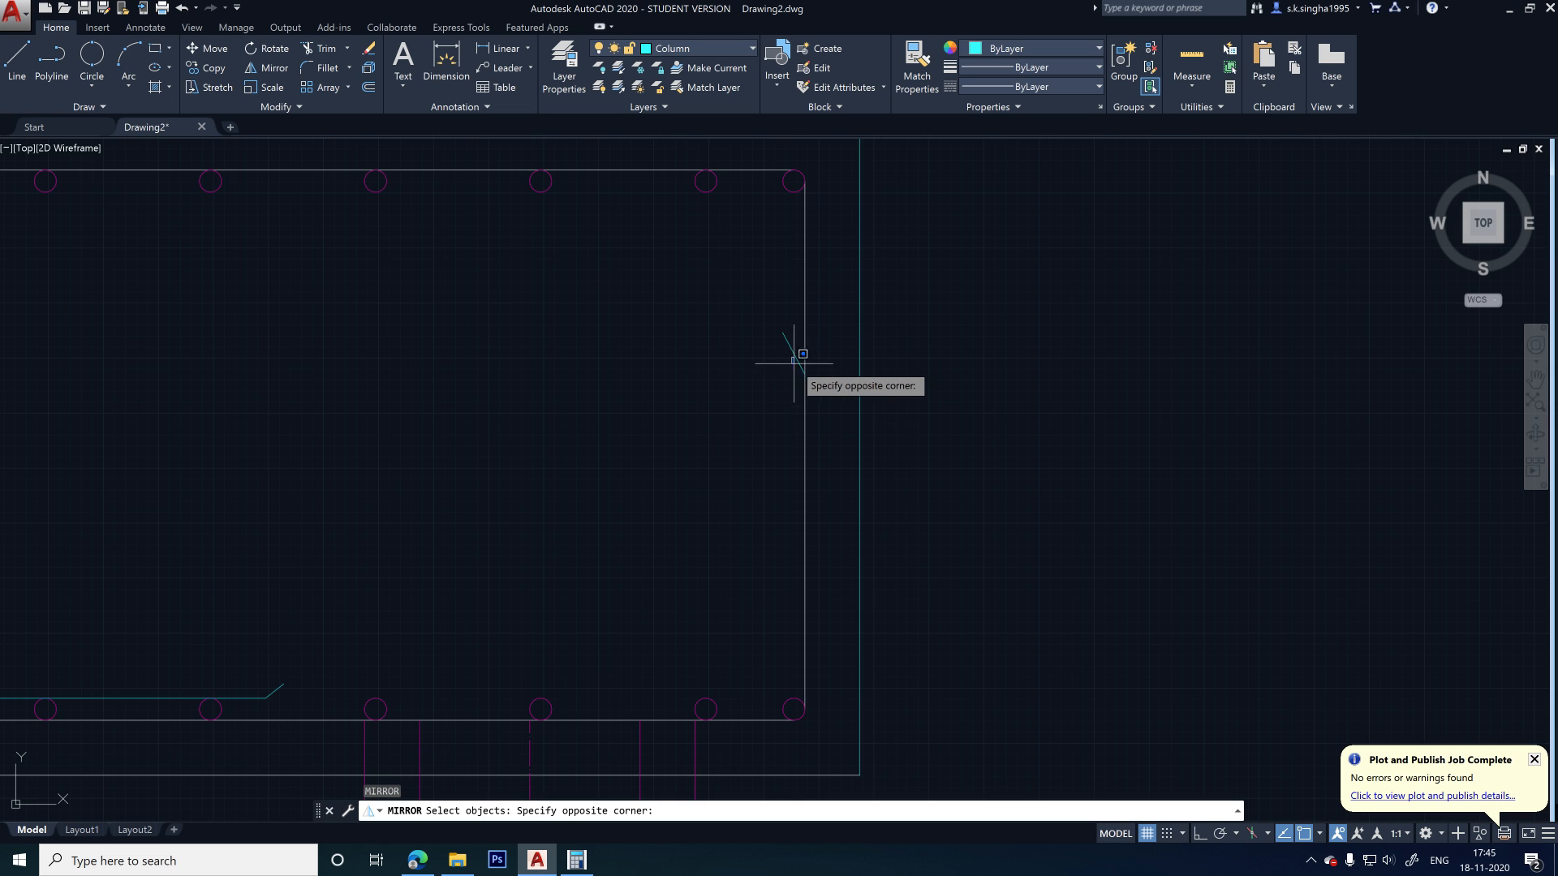
pyautogui.click(794, 351)
pyautogui.press('Return')
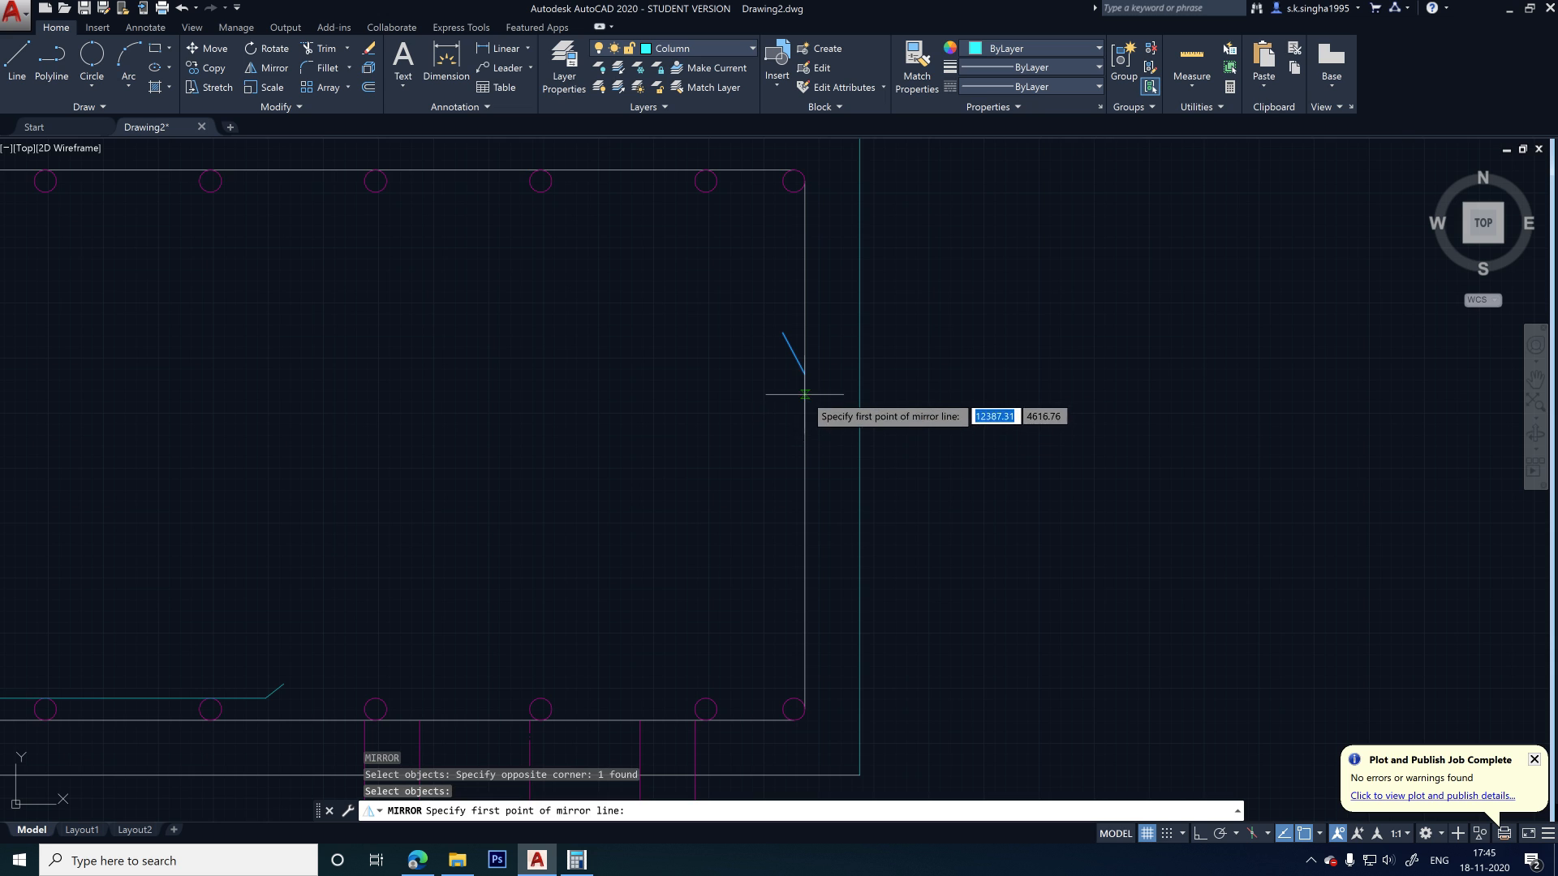
pyautogui.click(804, 445)
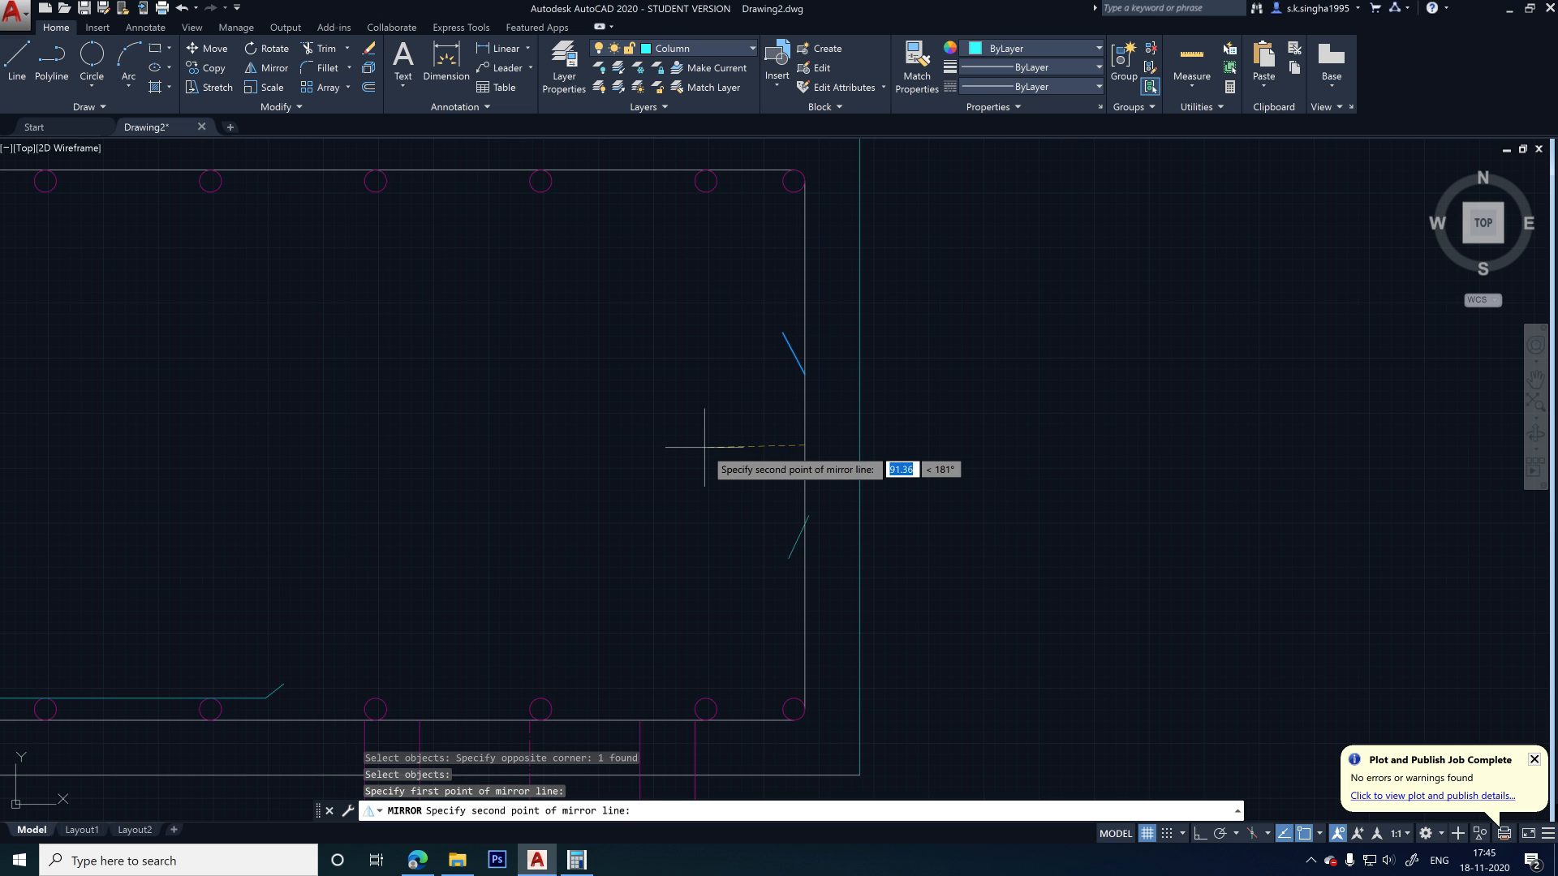
pyautogui.press('F8')
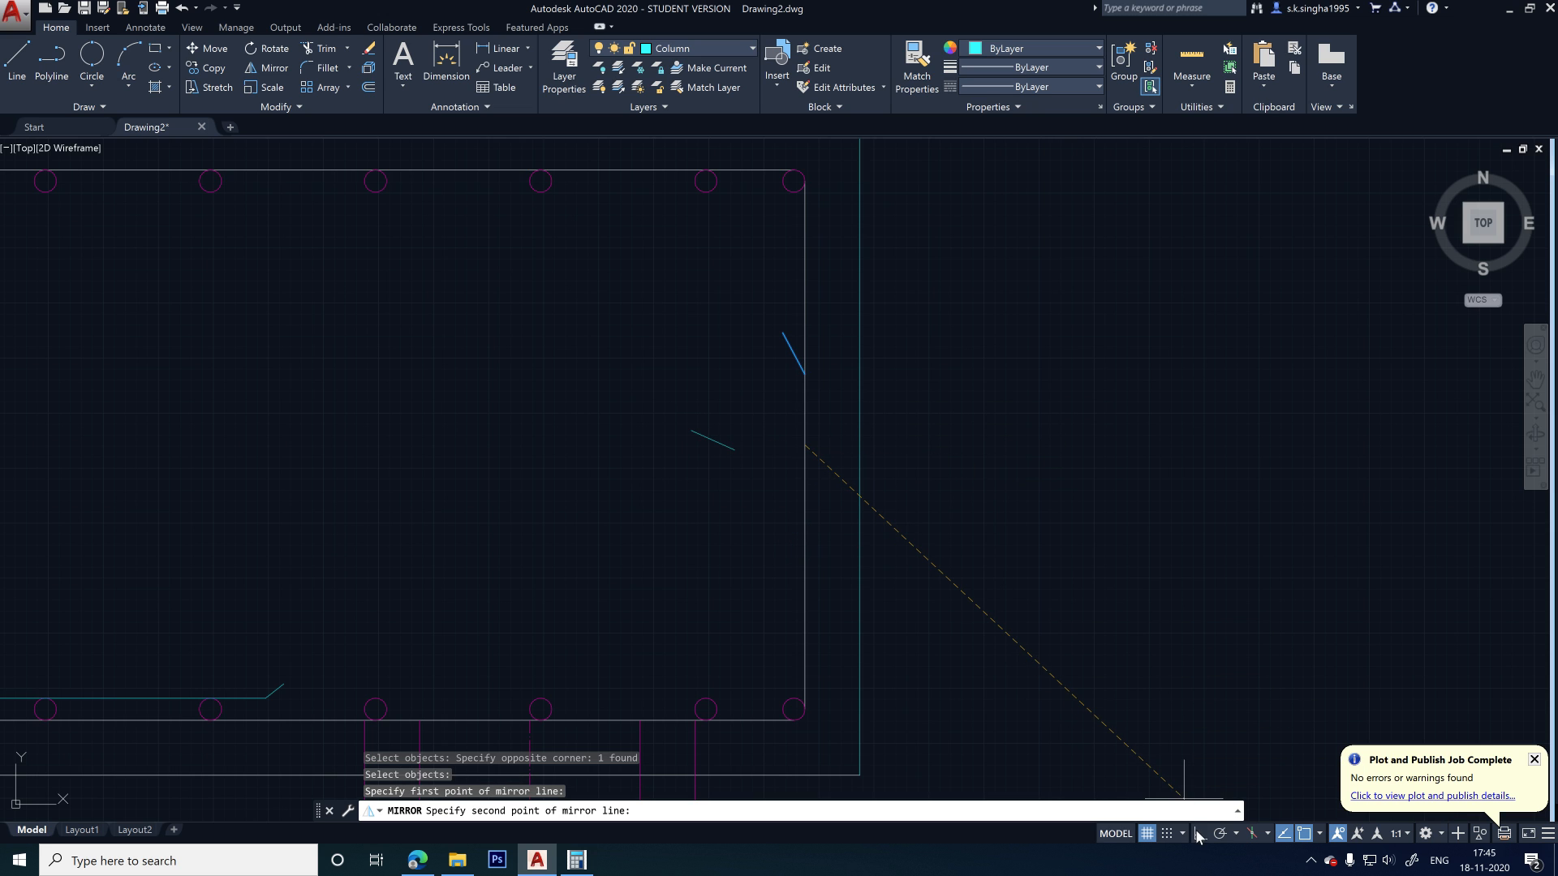
pyautogui.click(529, 488)
pyautogui.press('Return')
pyautogui.scroll(-3, 758, 435)
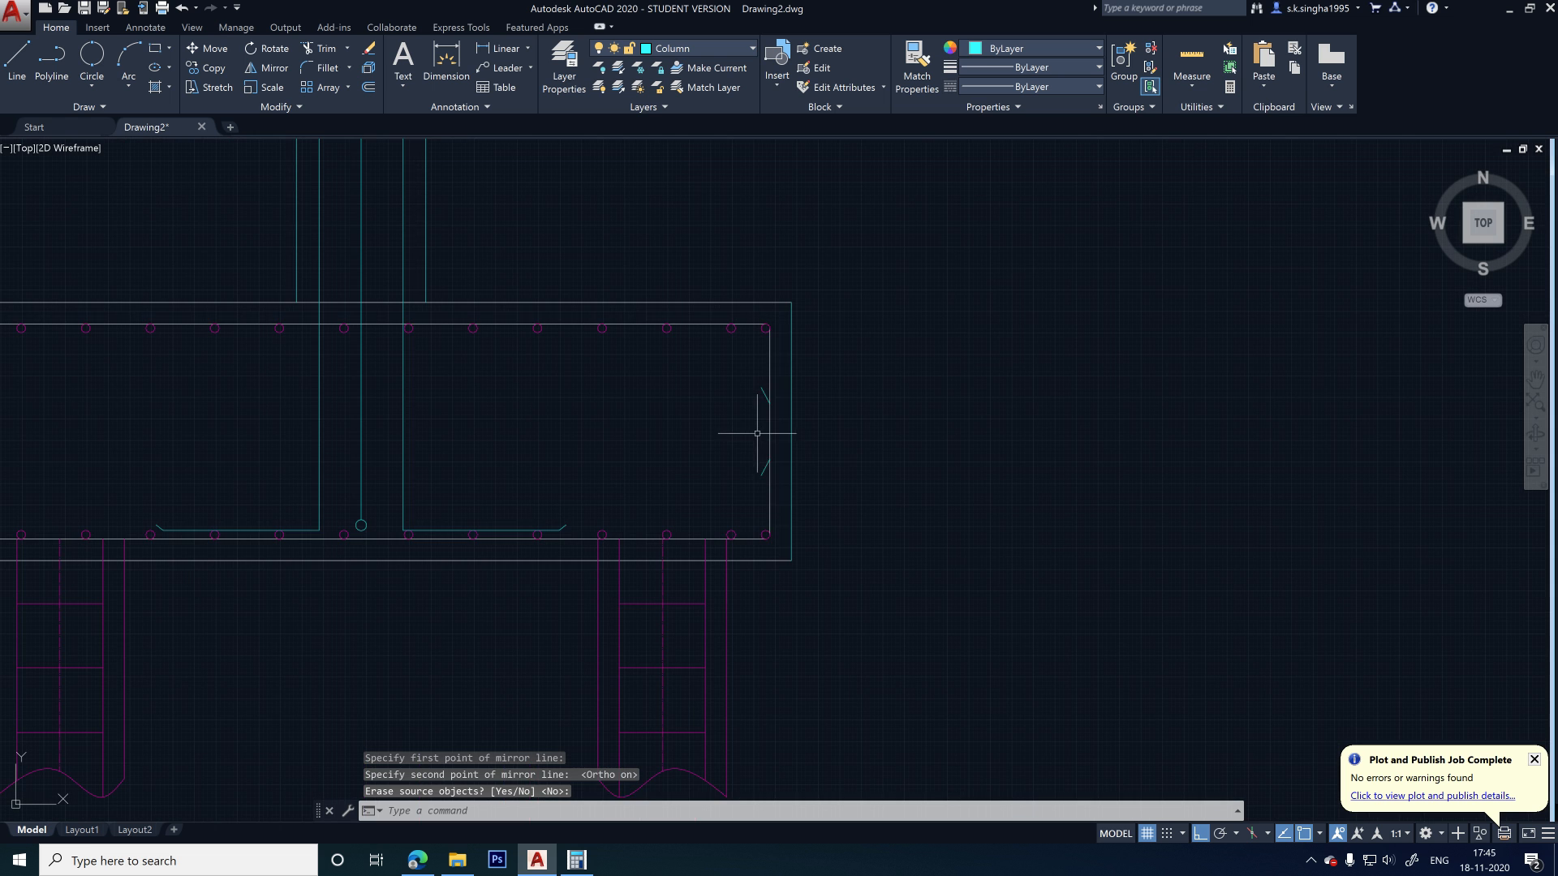
# - Move both short hook lines on the right vertical bar to layer 0
pyautogui.scroll(-2, 730, 393)
pyautogui.scroll(5, 762, 425)
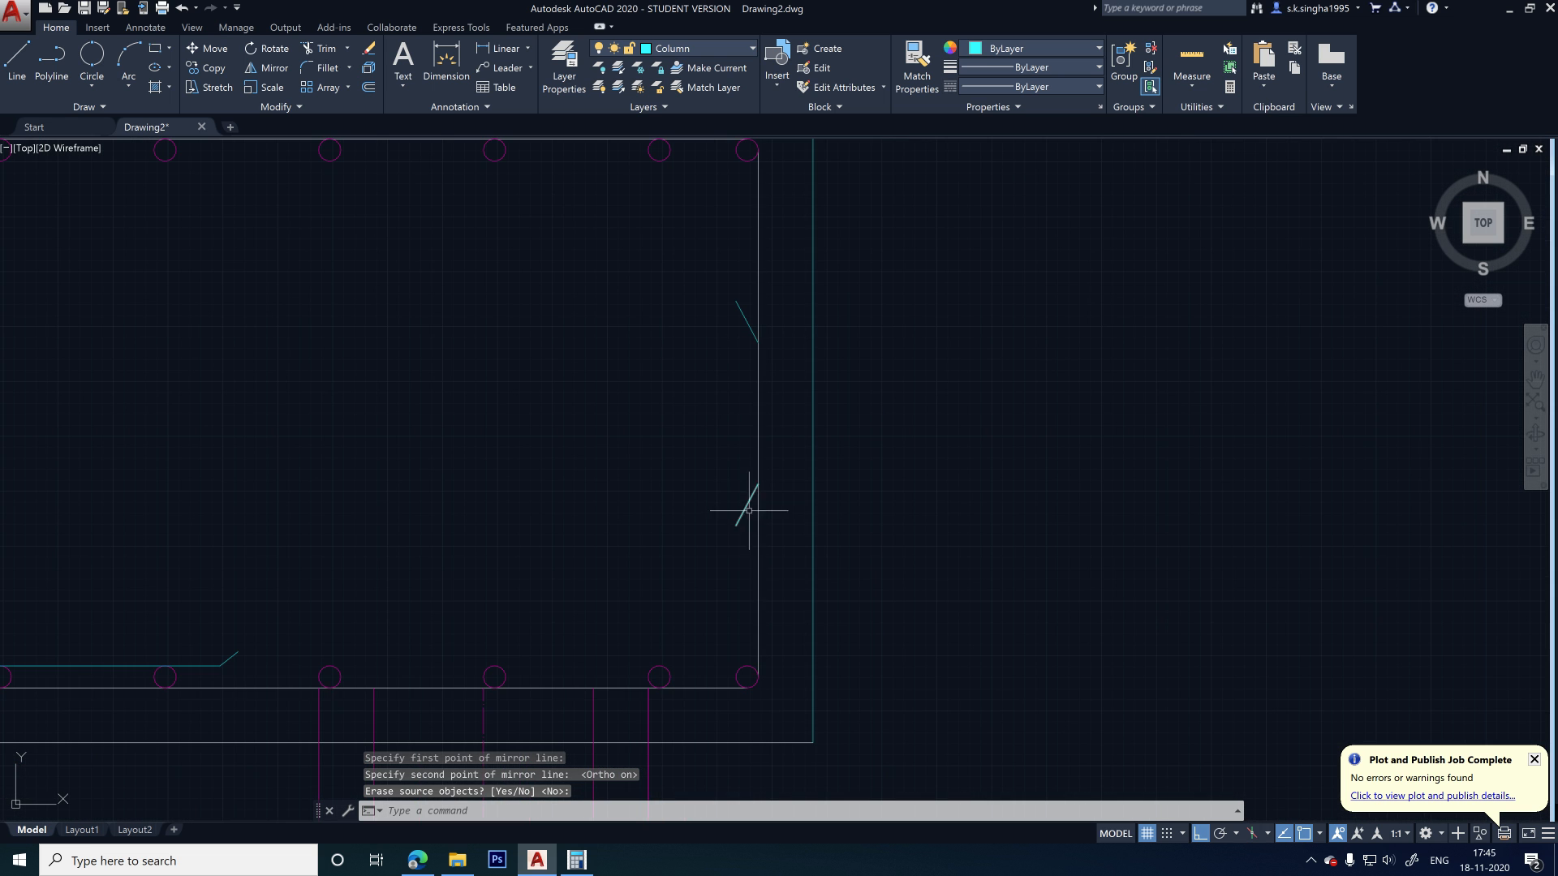
pyautogui.scroll(4, 749, 509)
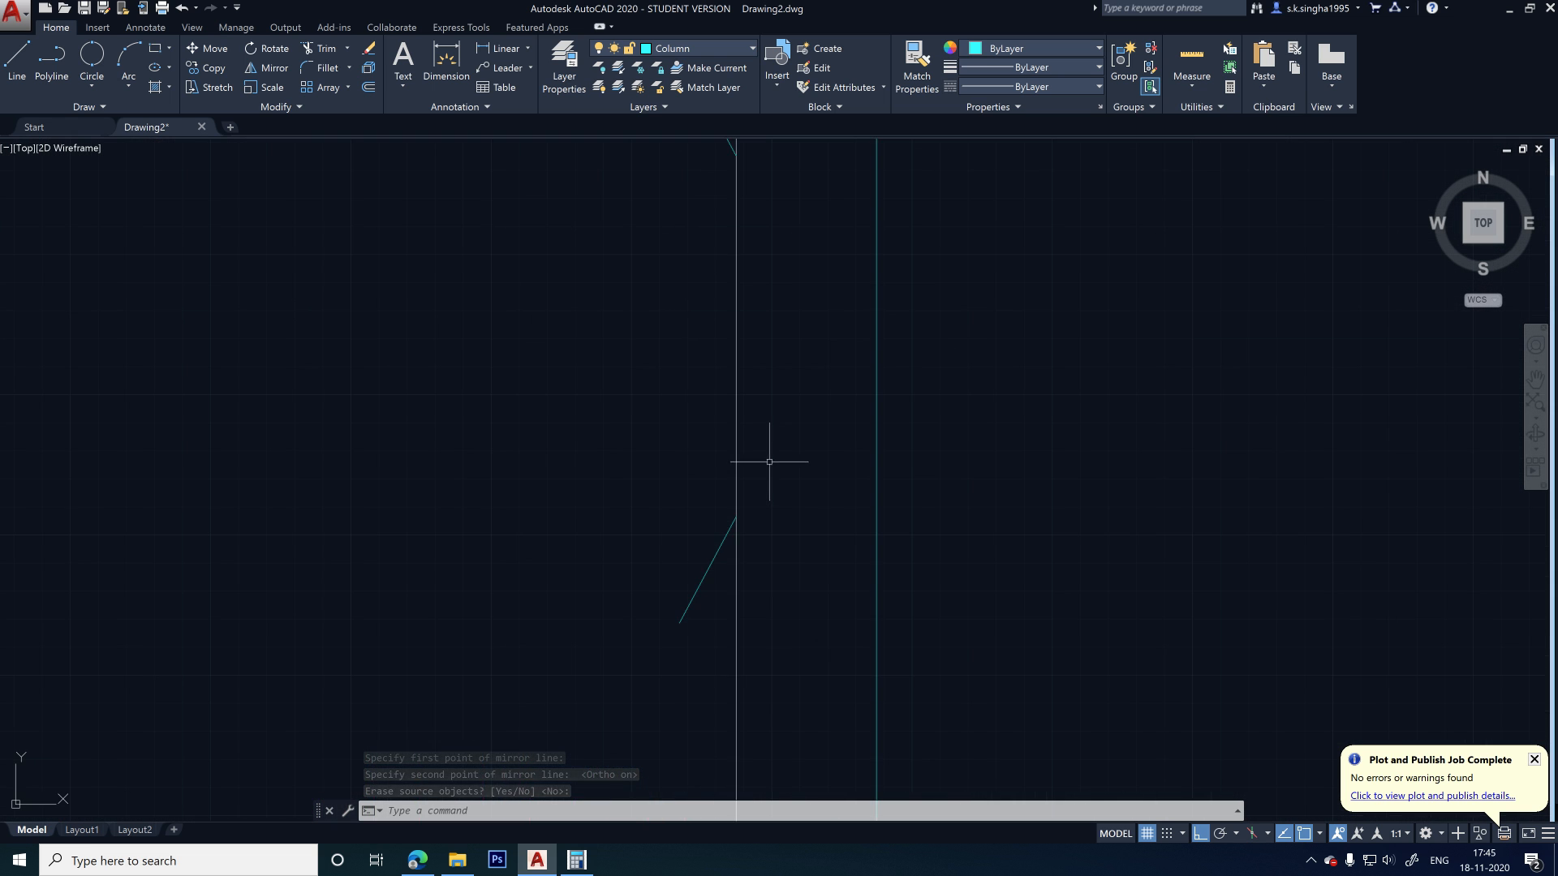
pyautogui.scroll(-4, 825, 489)
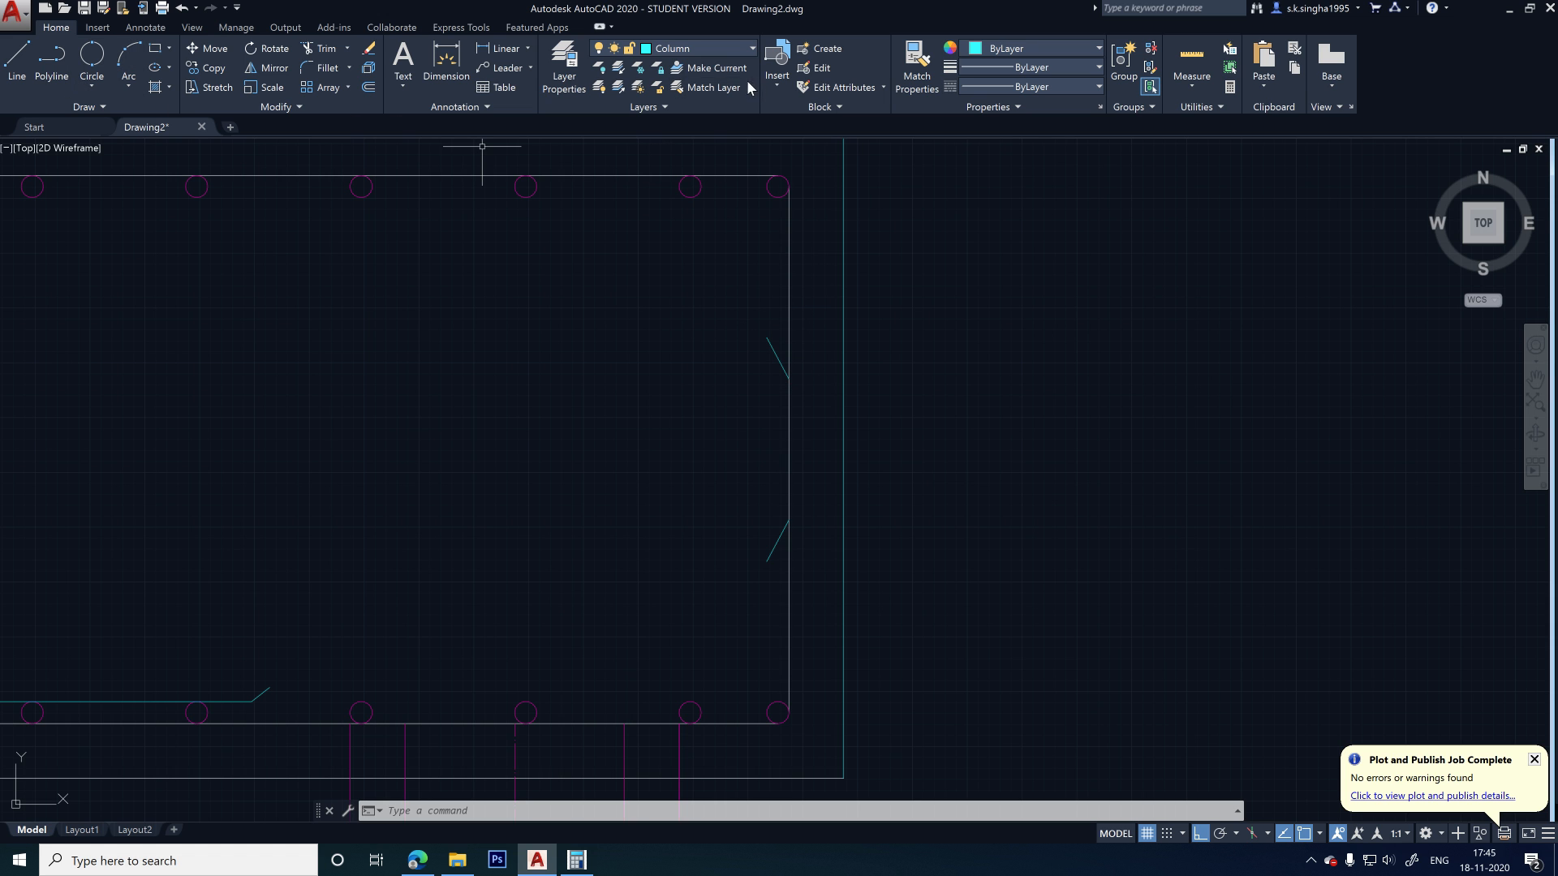
pyautogui.scroll(-3, 800, 442)
pyautogui.scroll(3, 835, 289)
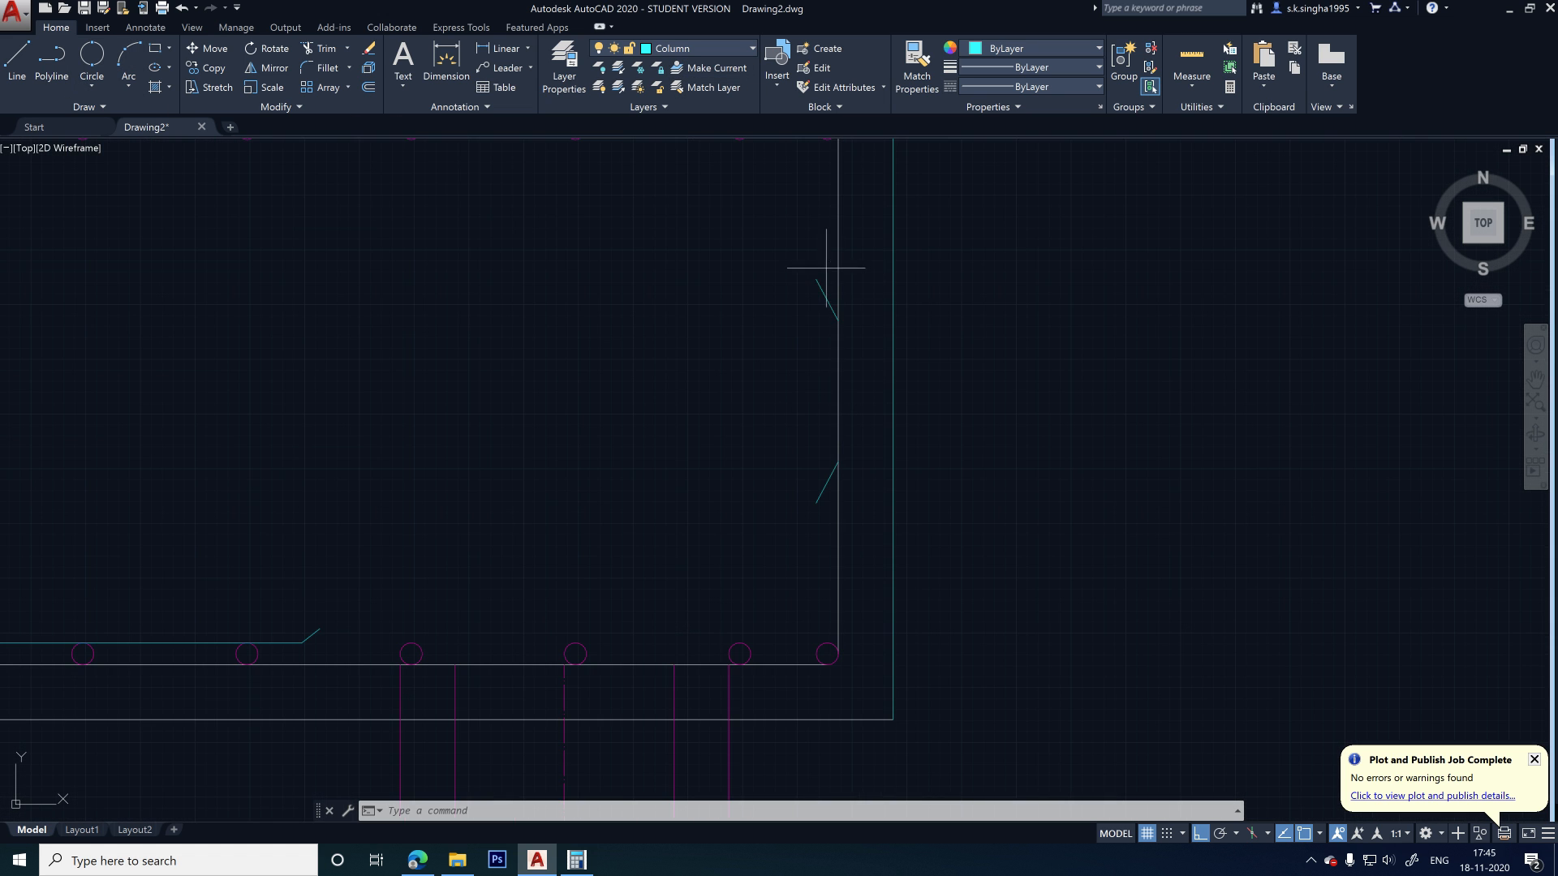
pyautogui.click(827, 269)
pyautogui.click(779, 503)
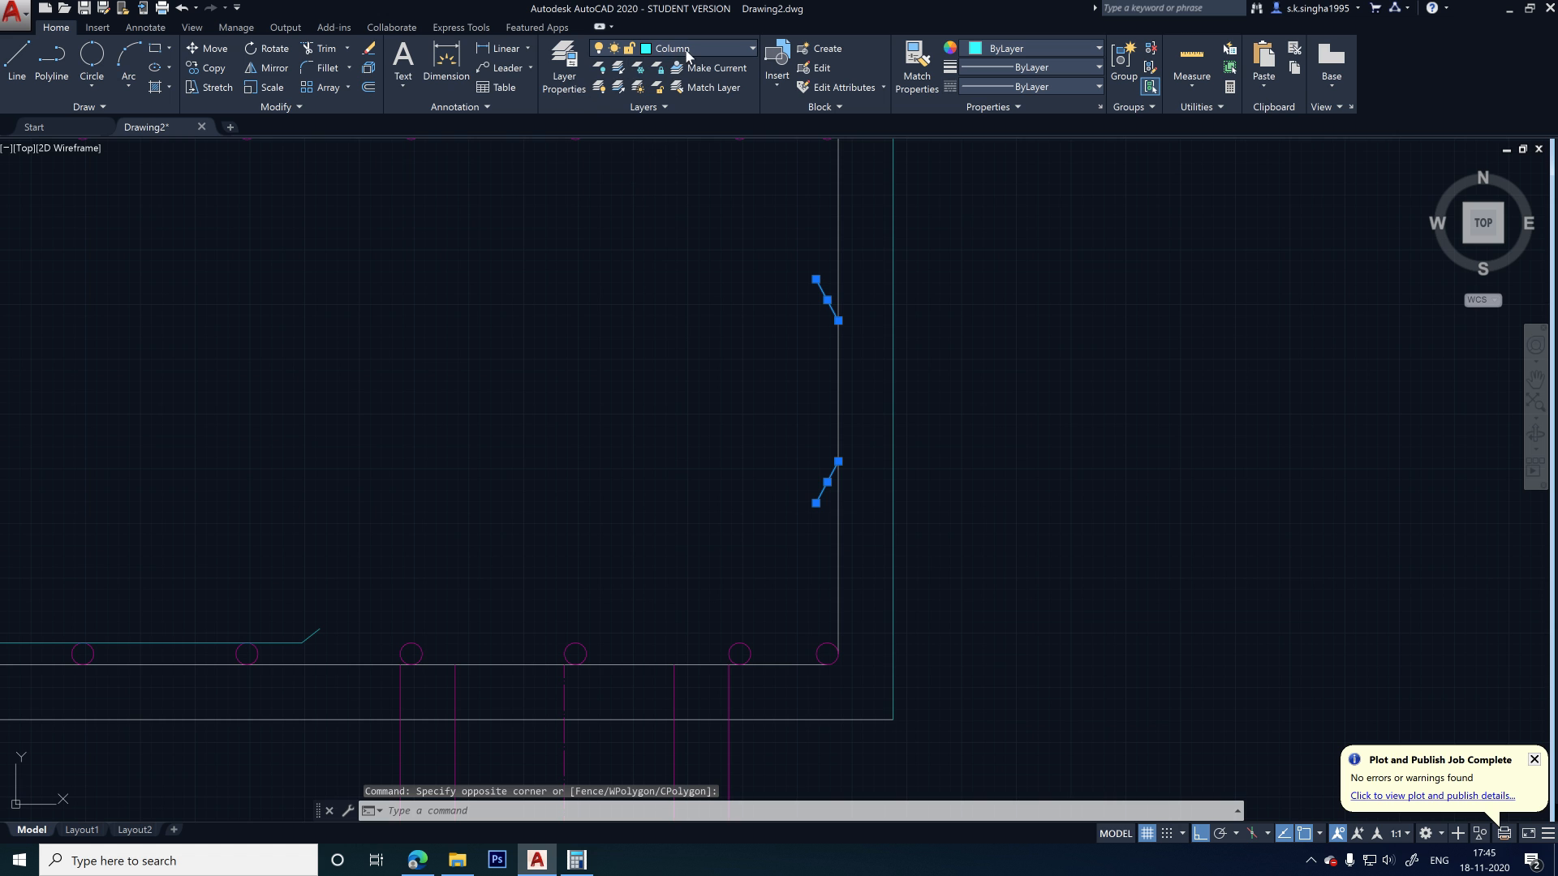
pyautogui.click(687, 52)
pyautogui.click(669, 66)
pyautogui.press('Escape')
pyautogui.scroll(-4, 901, 435)
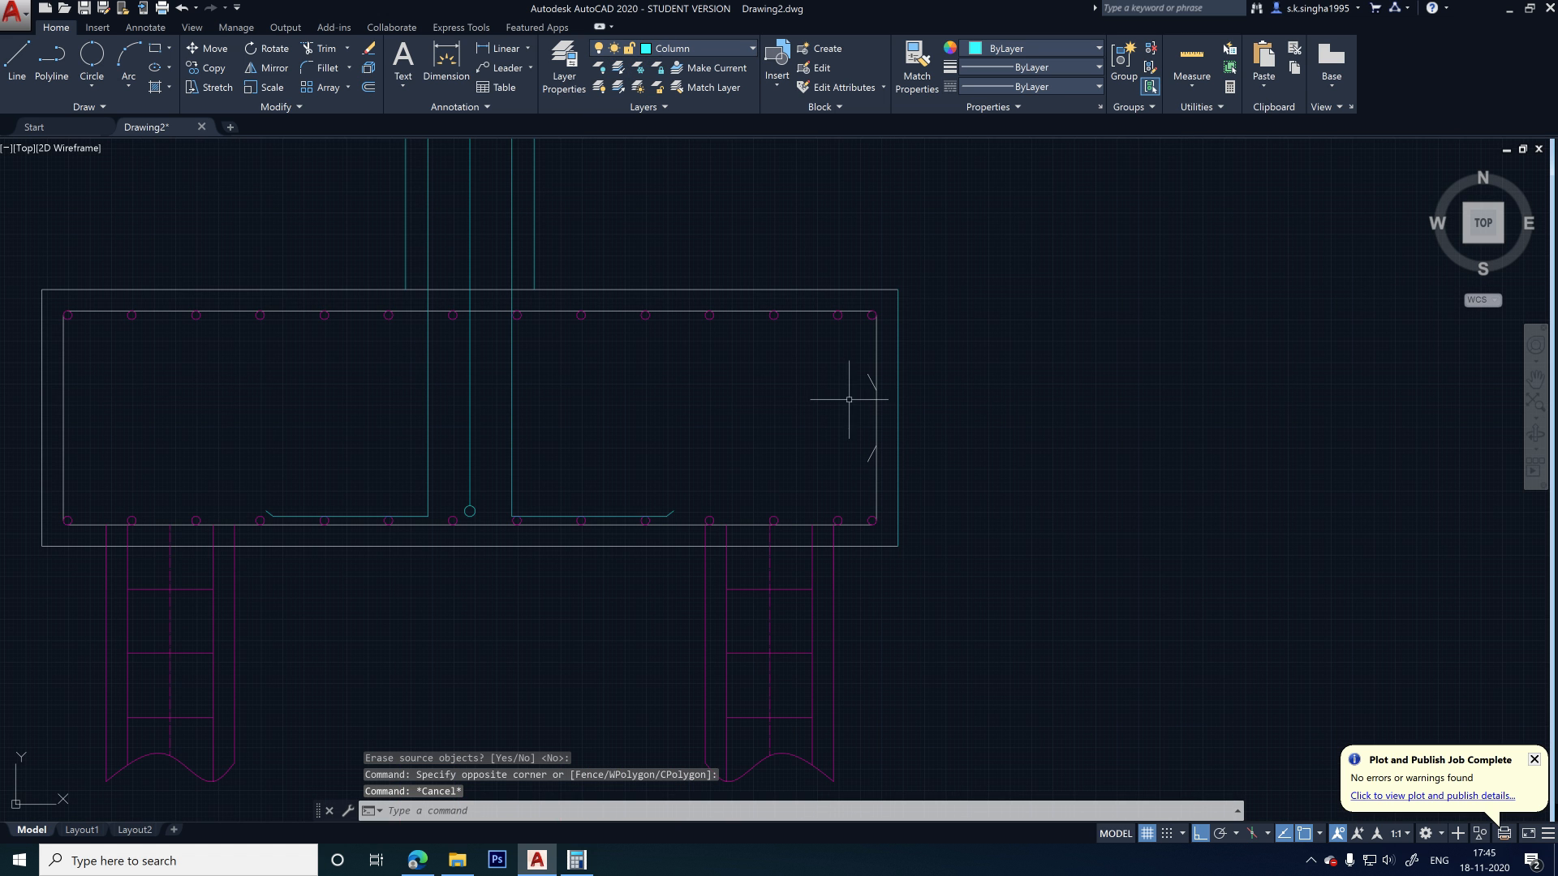
# - Mirror the two slanted hook lines at the pile cap's right end about the column centreline, keeping the originals
pyautogui.scroll(4, 872, 385)
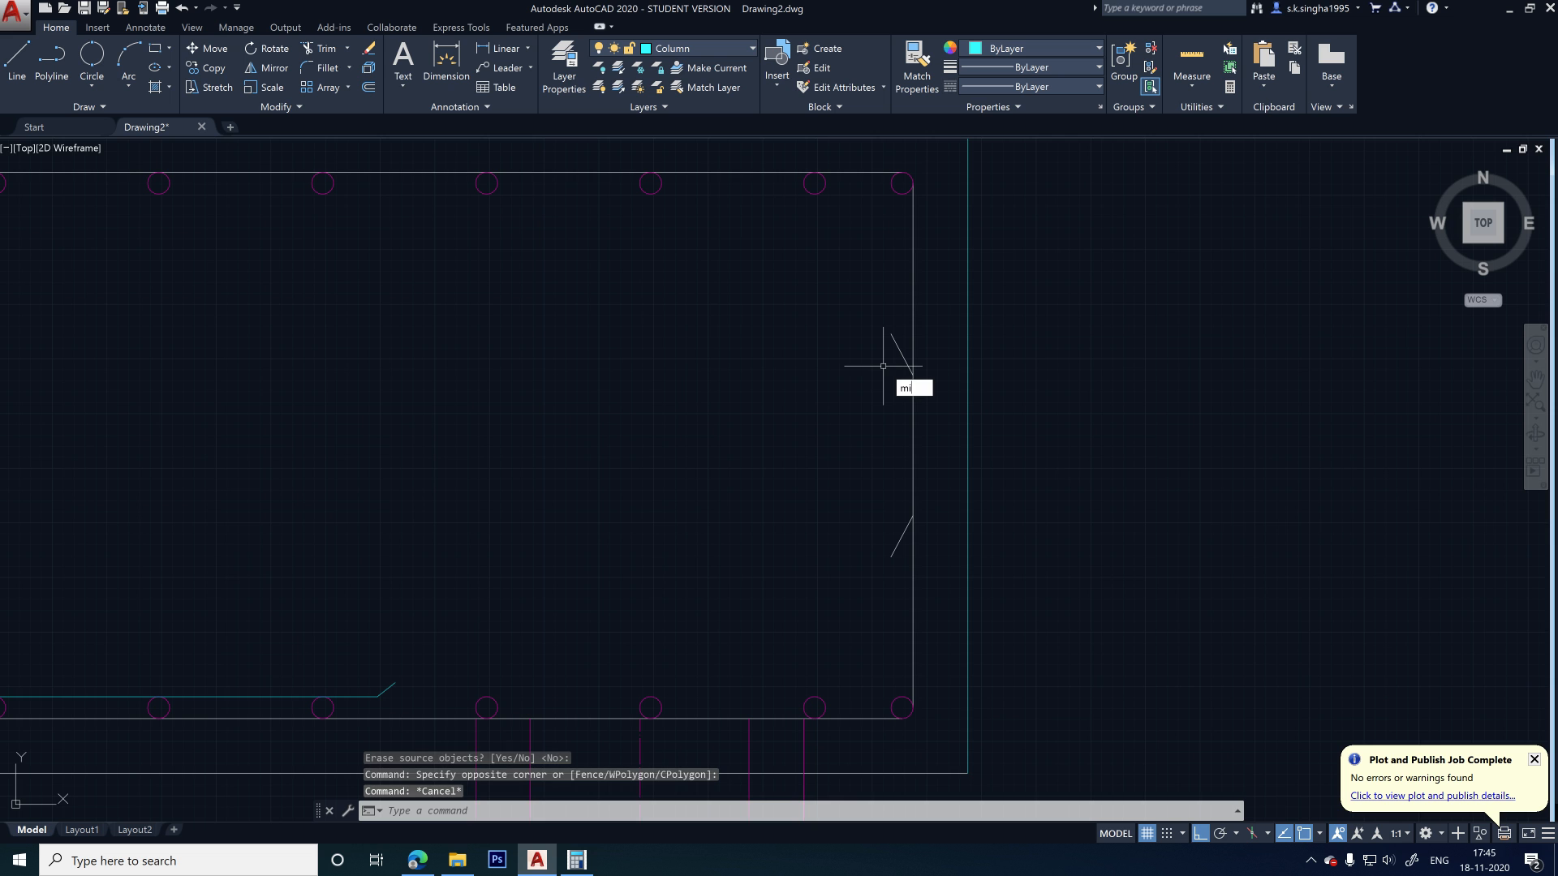
pyautogui.press('Return')
pyautogui.click(914, 329)
pyautogui.click(881, 583)
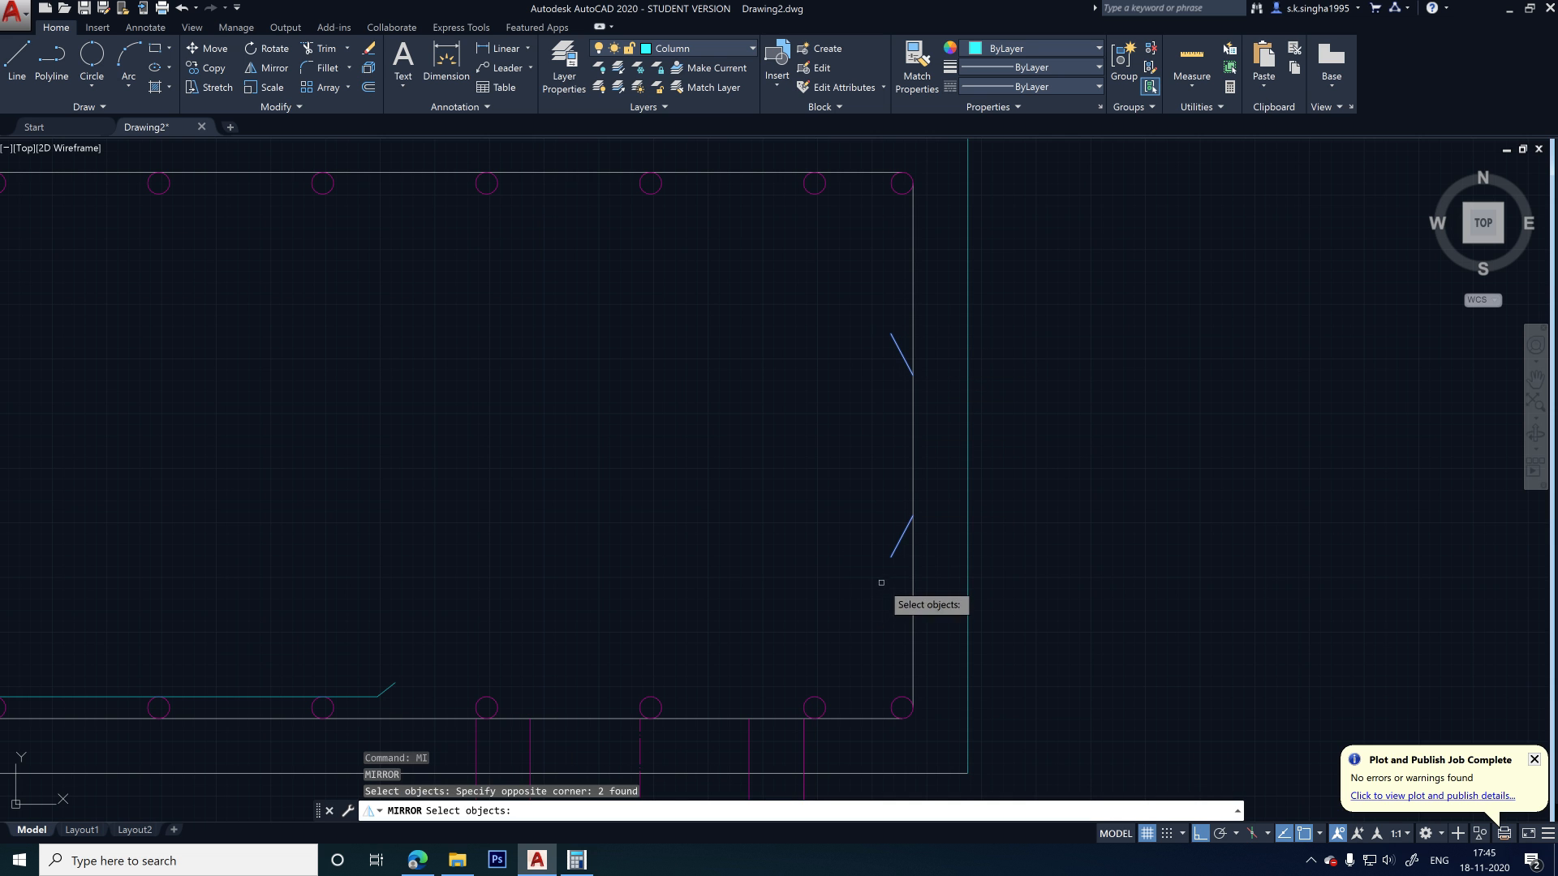
pyautogui.press('Return')
pyautogui.scroll(-4, 810, 410)
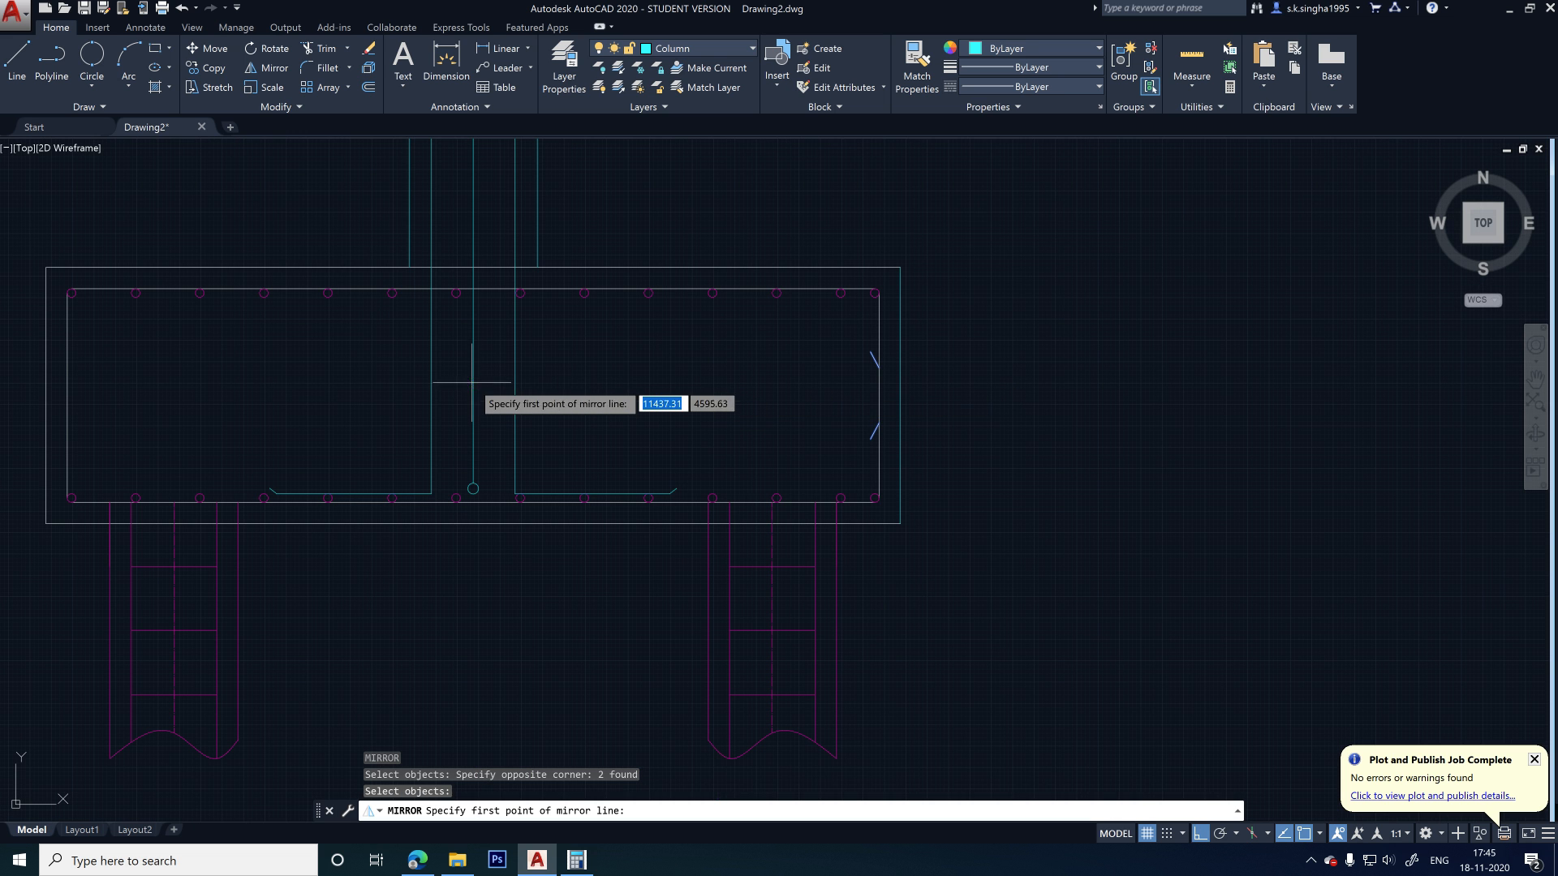
pyautogui.click(473, 351)
pyautogui.click(474, 414)
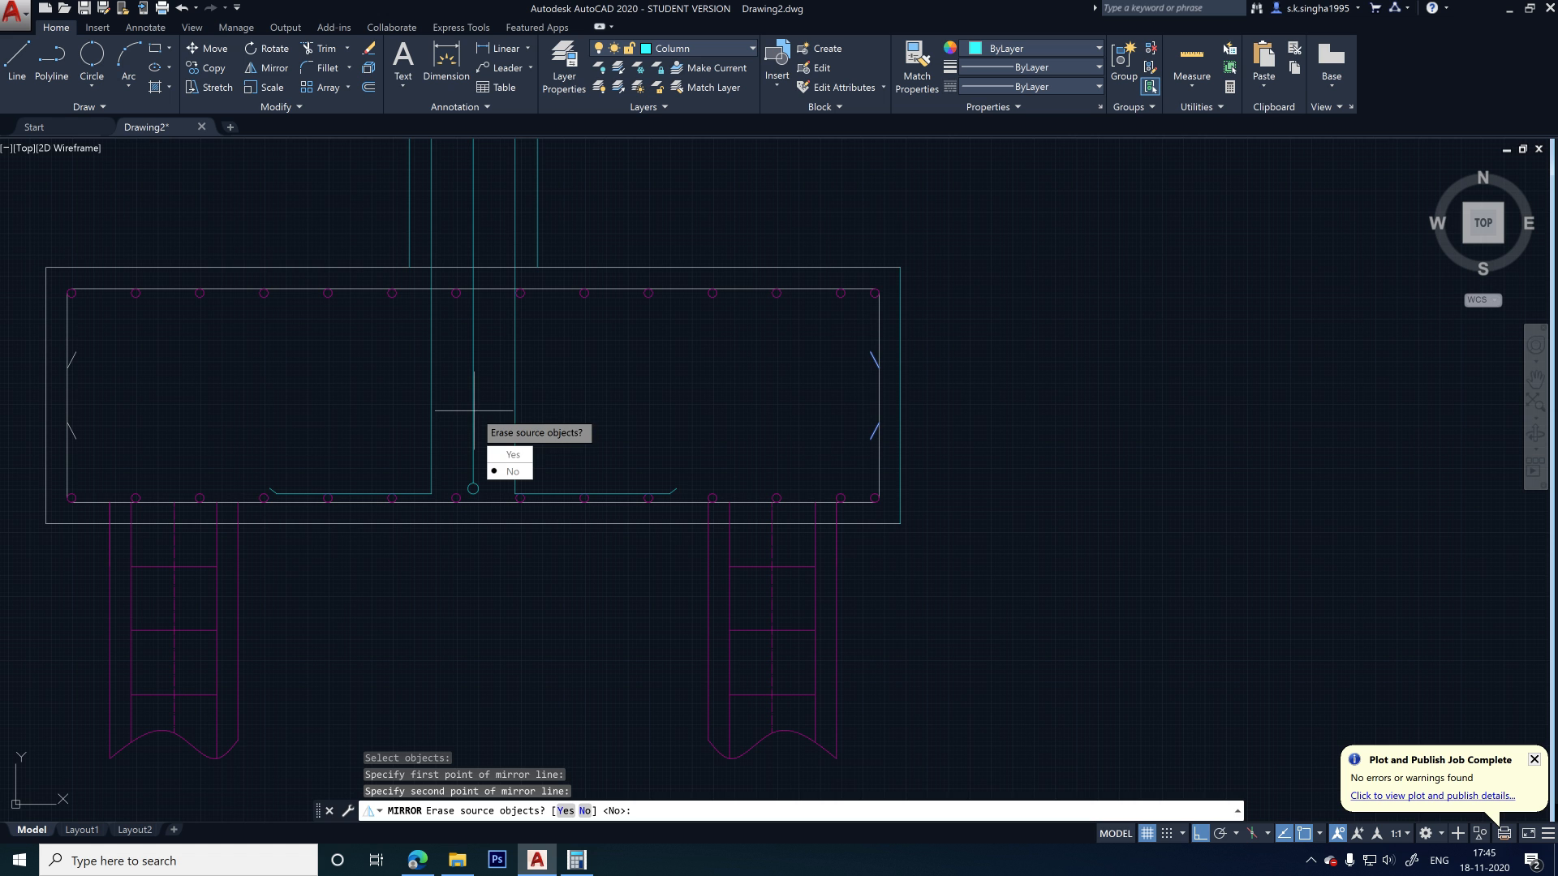
pyautogui.press('Return')
# - Try to explode the vertical reinforcement line at the pile cap's right end
pyautogui.scroll(-4, 596, 403)
pyautogui.scroll(4, 663, 402)
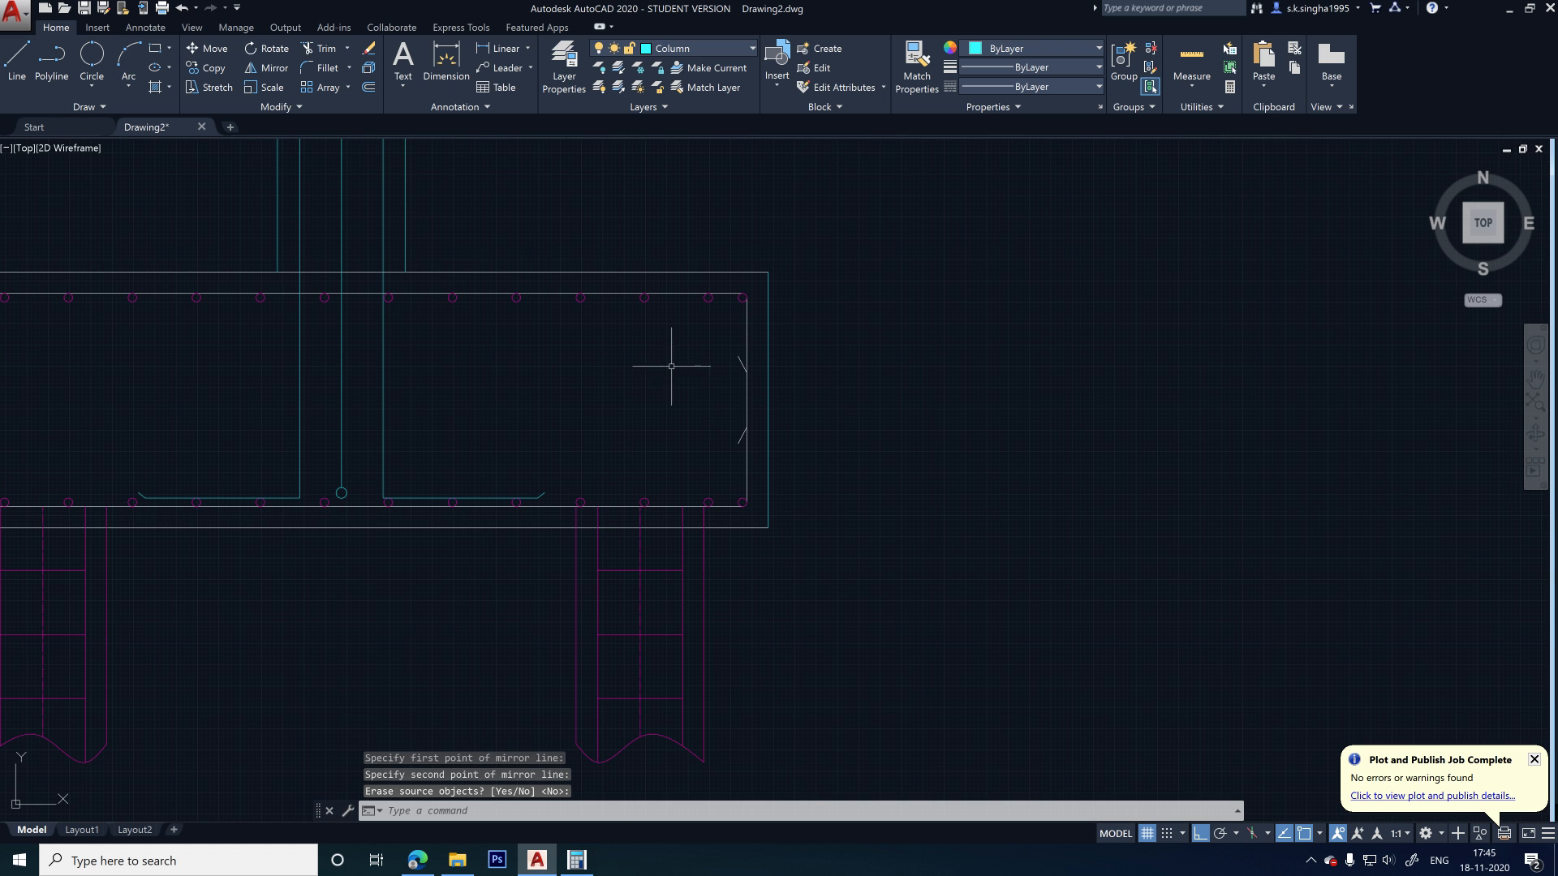
pyautogui.scroll(2, 672, 366)
pyautogui.scroll(-2, 795, 276)
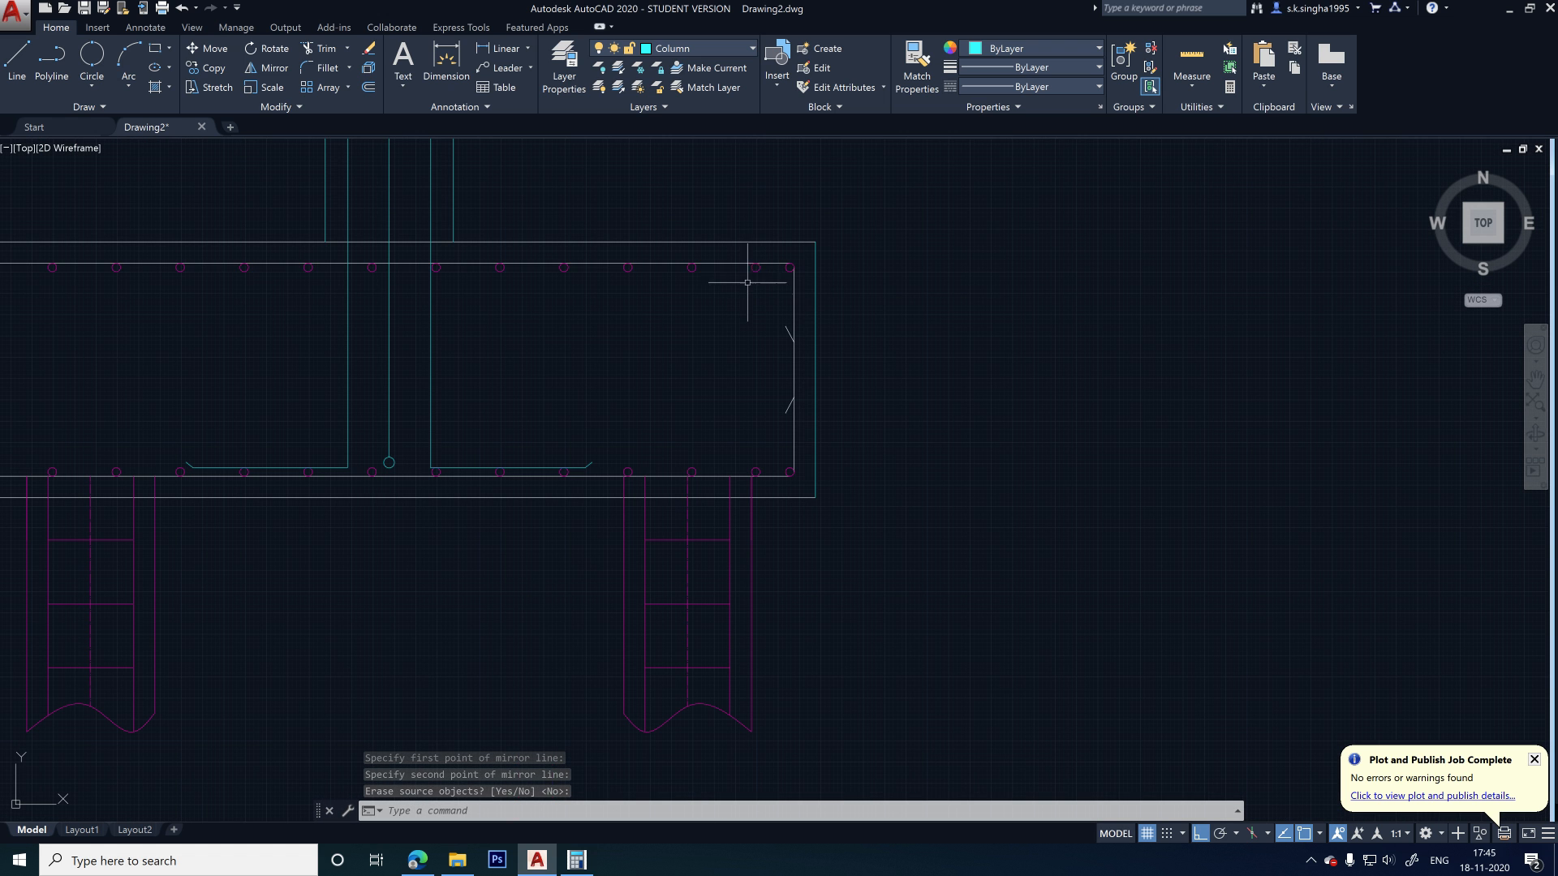
pyautogui.click(725, 262)
pyautogui.scroll(4, 809, 319)
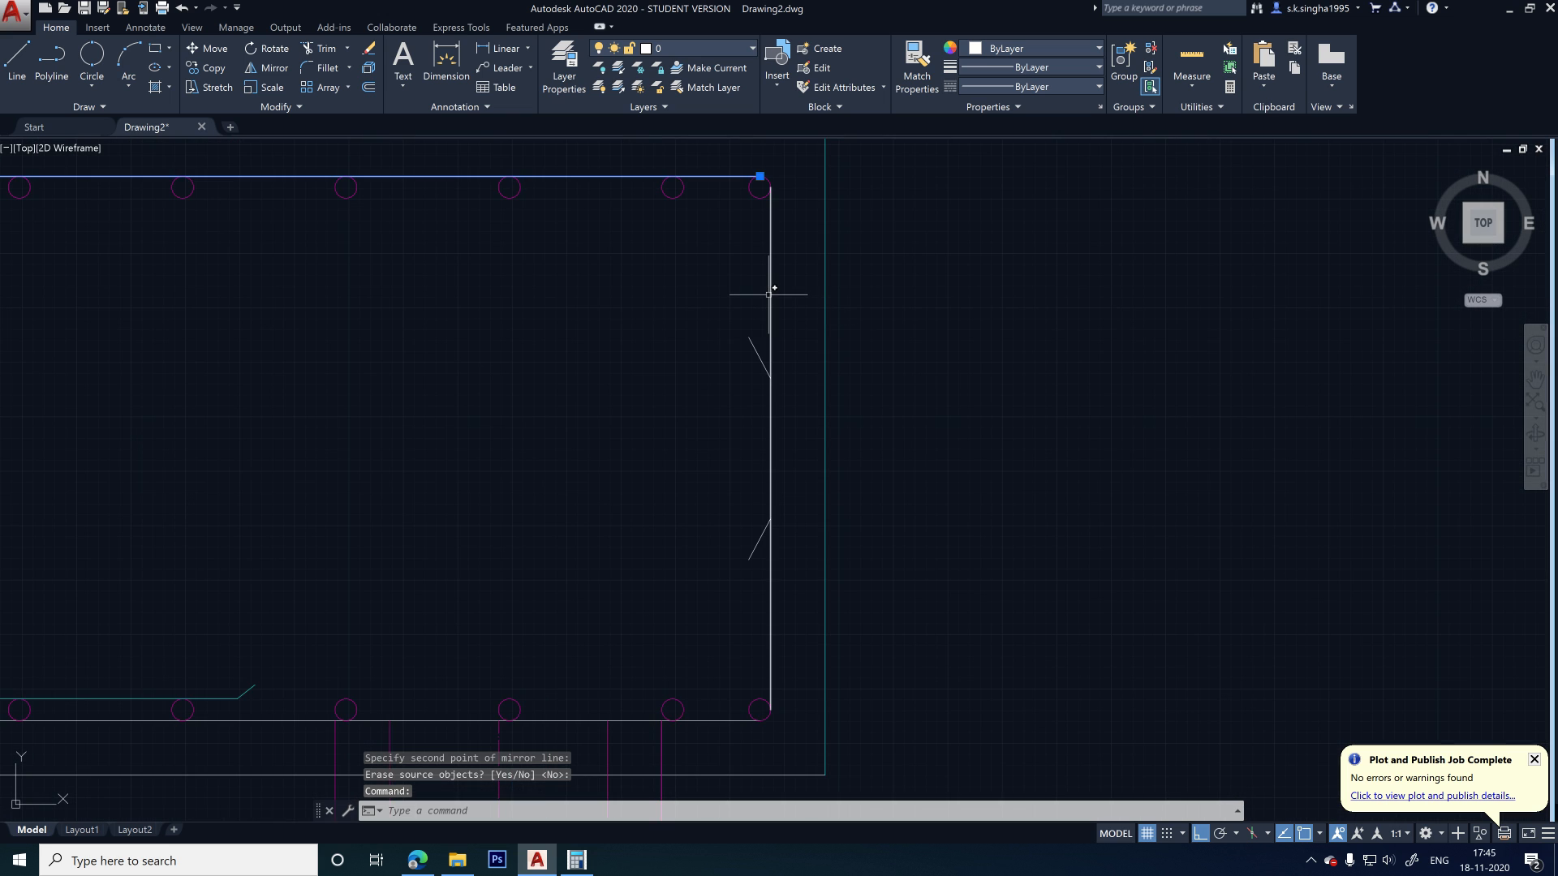
pyautogui.press('Escape')
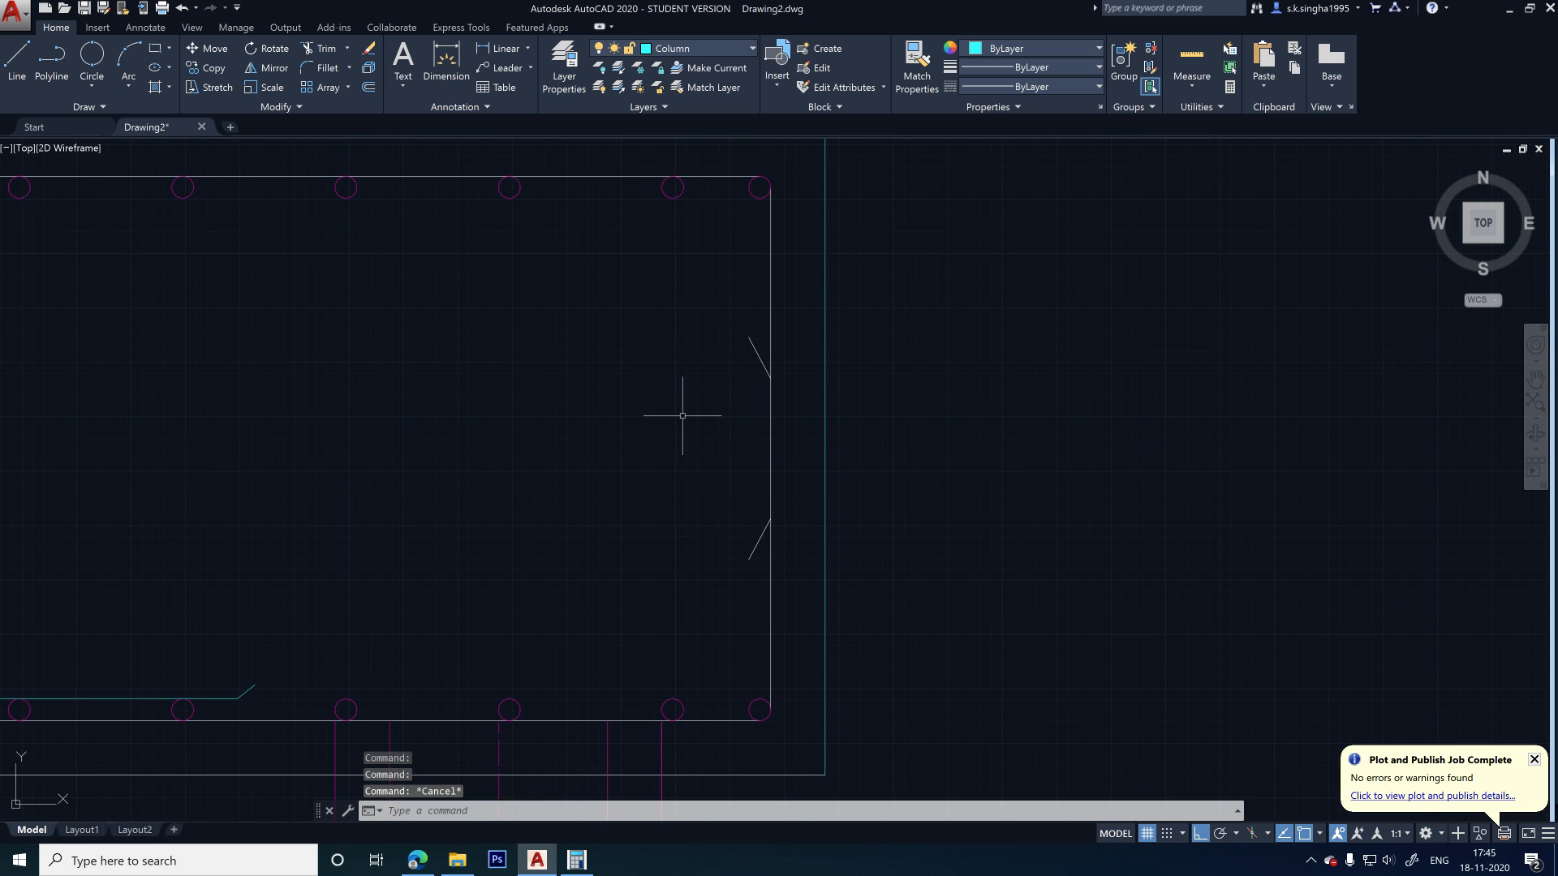
pyautogui.write('ex')
pyautogui.press('Escape')
pyautogui.press('Escape')
pyautogui.write('x')
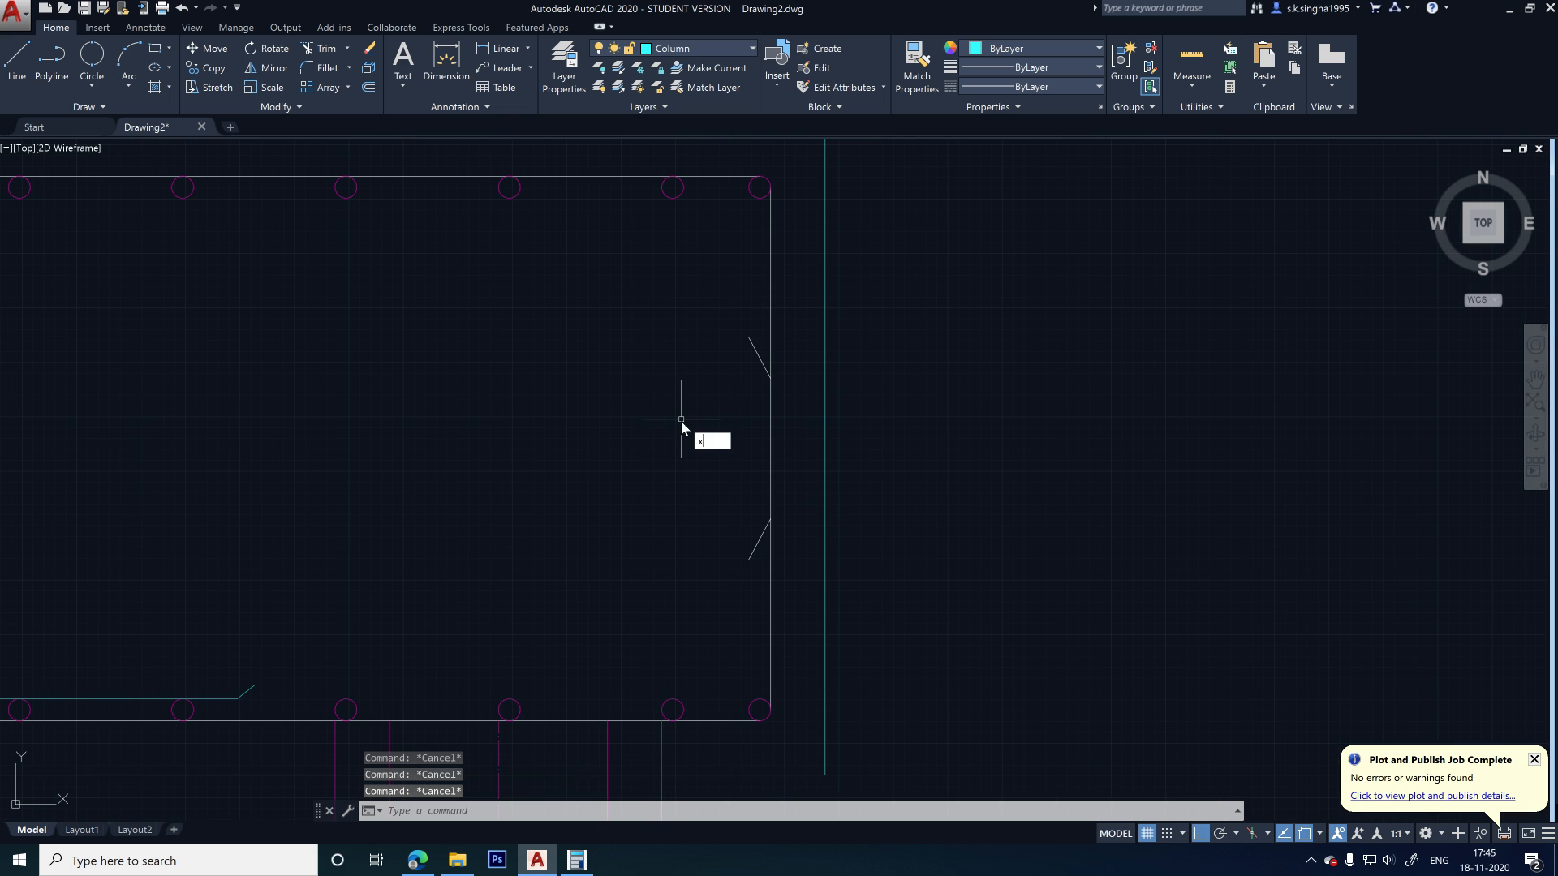
pyautogui.press('Return')
pyautogui.click(767, 341)
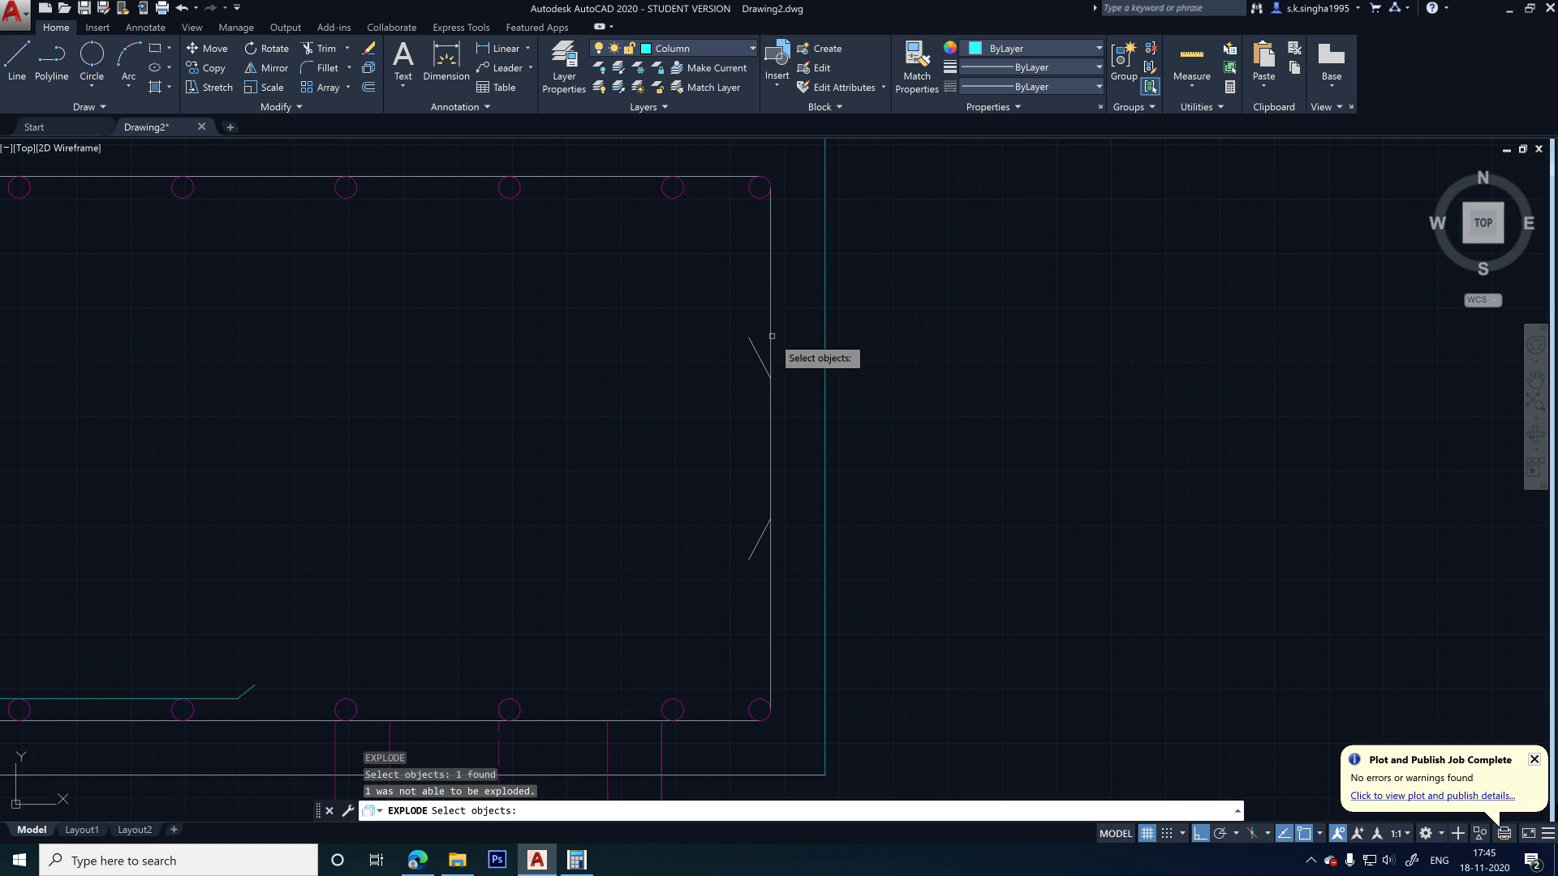
pyautogui.click(766, 340)
pyautogui.press('Escape')
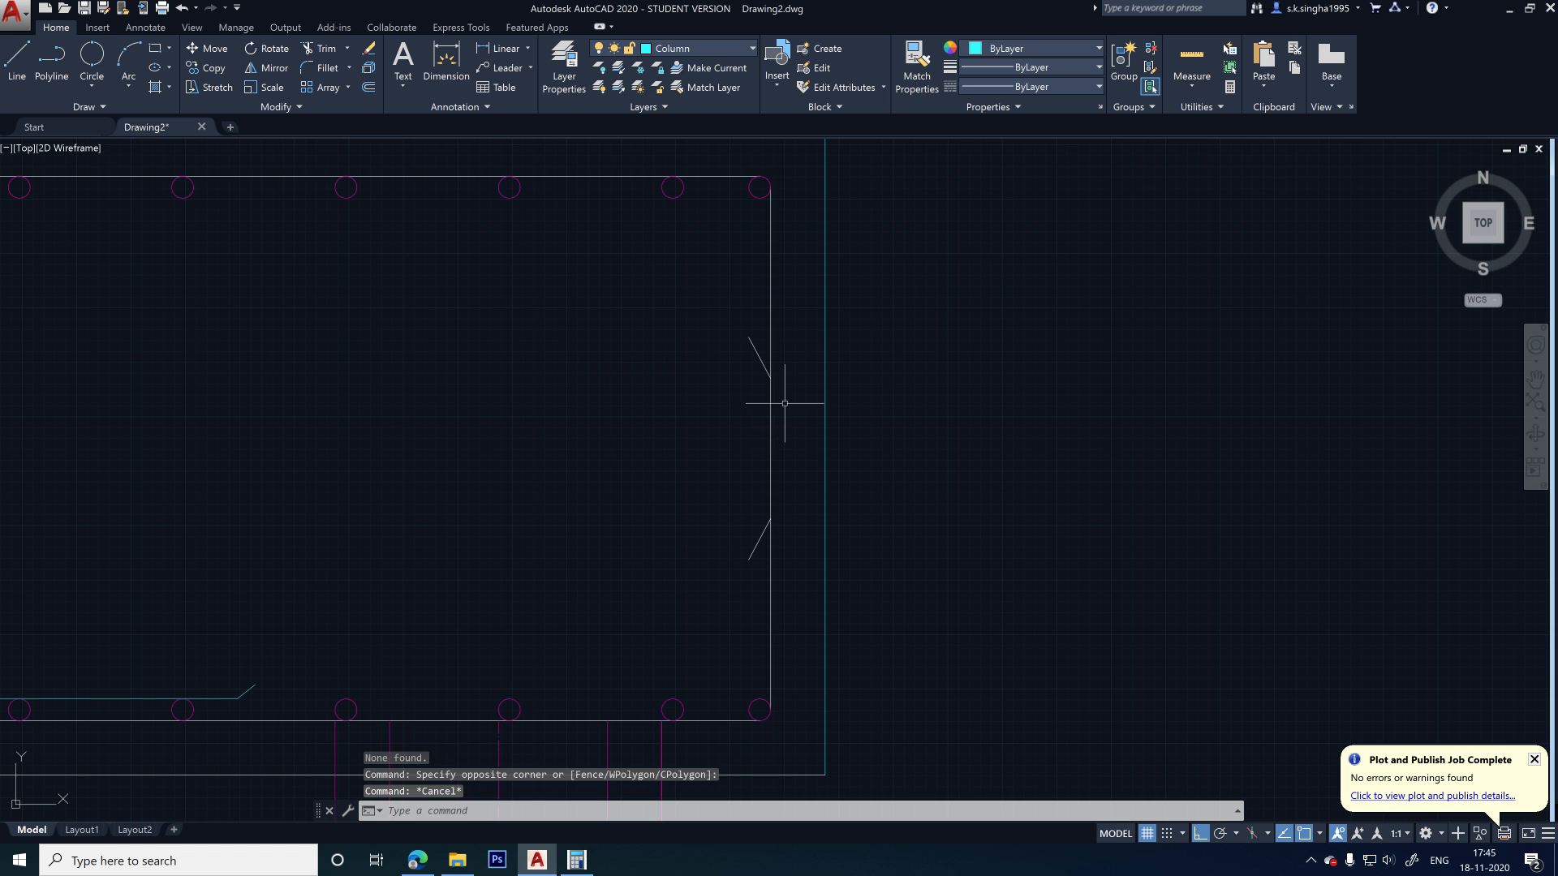
# - Draw a vertical line from the top corner bar at the pile cap's left end down to the lower hook's start
pyautogui.scroll(-4, 827, 385)
pyautogui.scroll(-2, 1027, 381)
pyautogui.scroll(5, 382, 381)
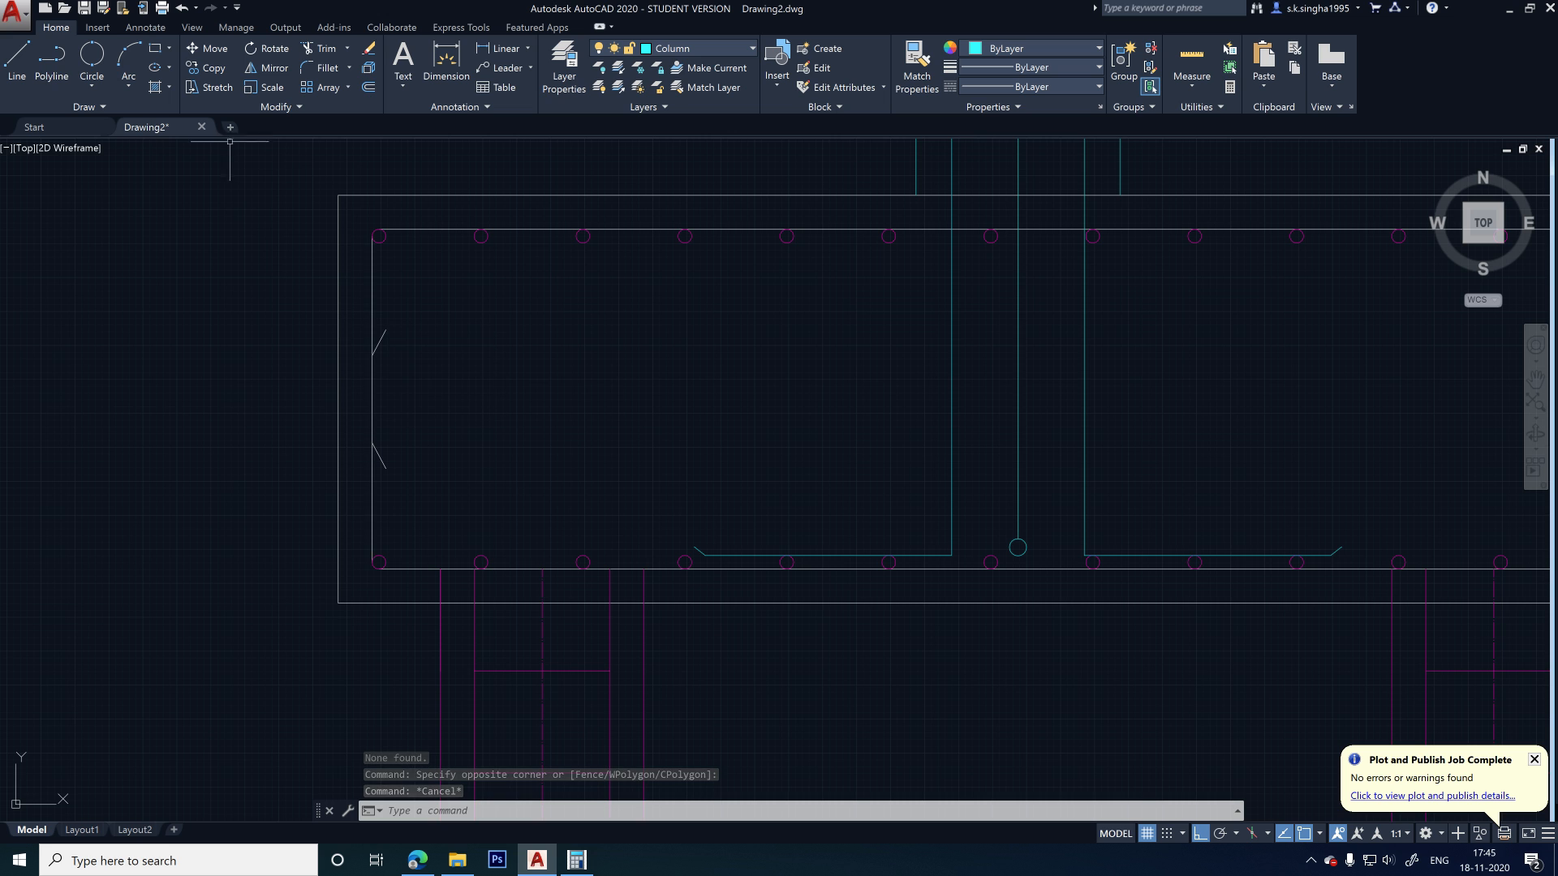
pyautogui.click(17, 61)
pyautogui.scroll(2, 377, 388)
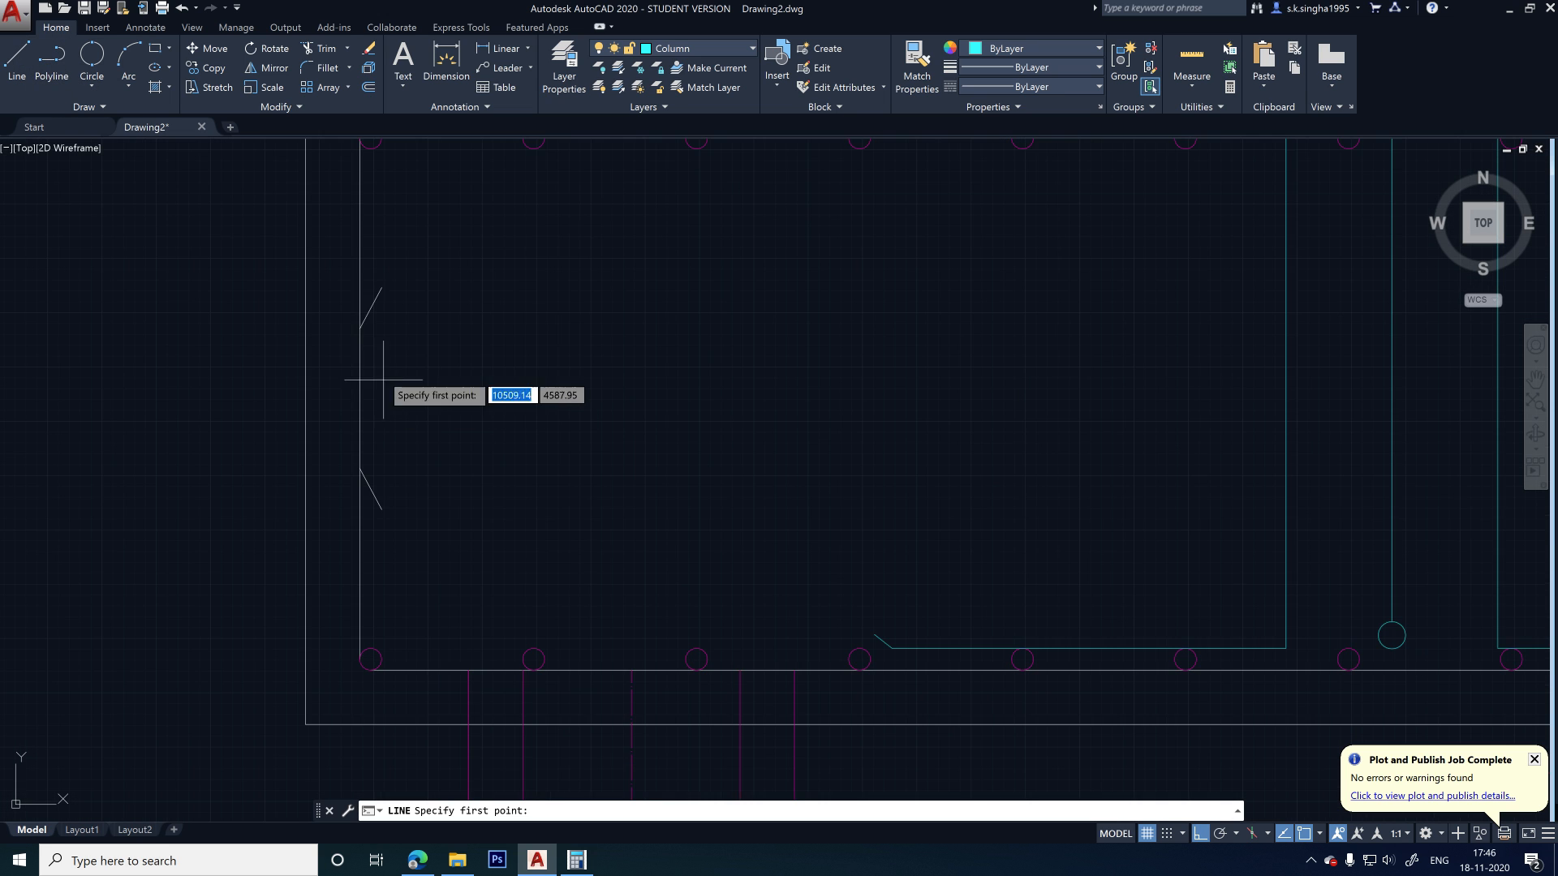
pyautogui.scroll(-2, 349, 328)
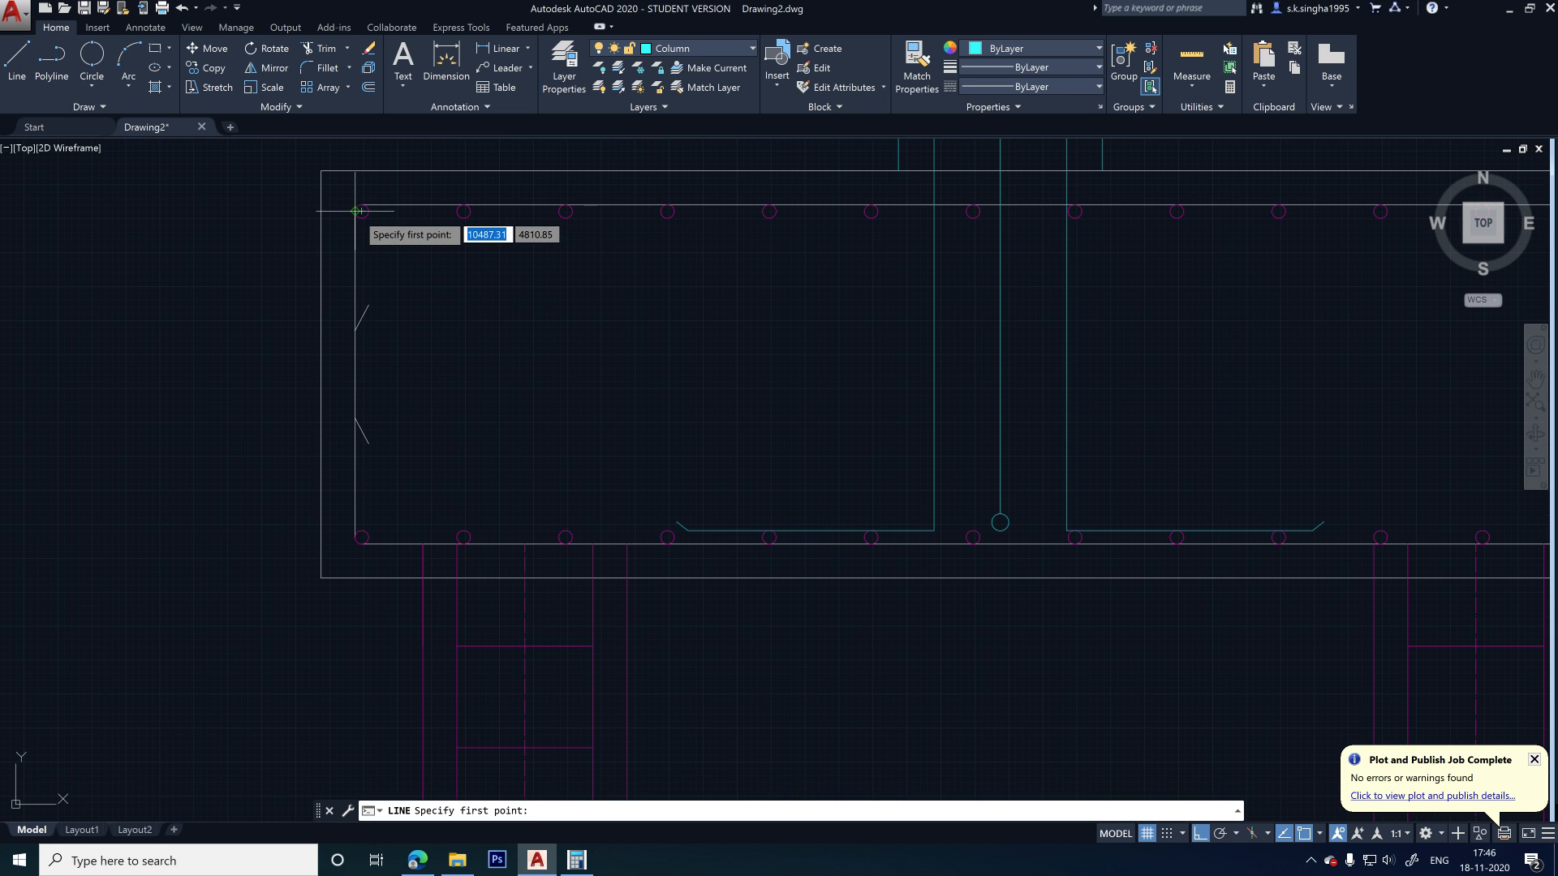
pyautogui.click(355, 212)
pyautogui.scroll(2, 350, 347)
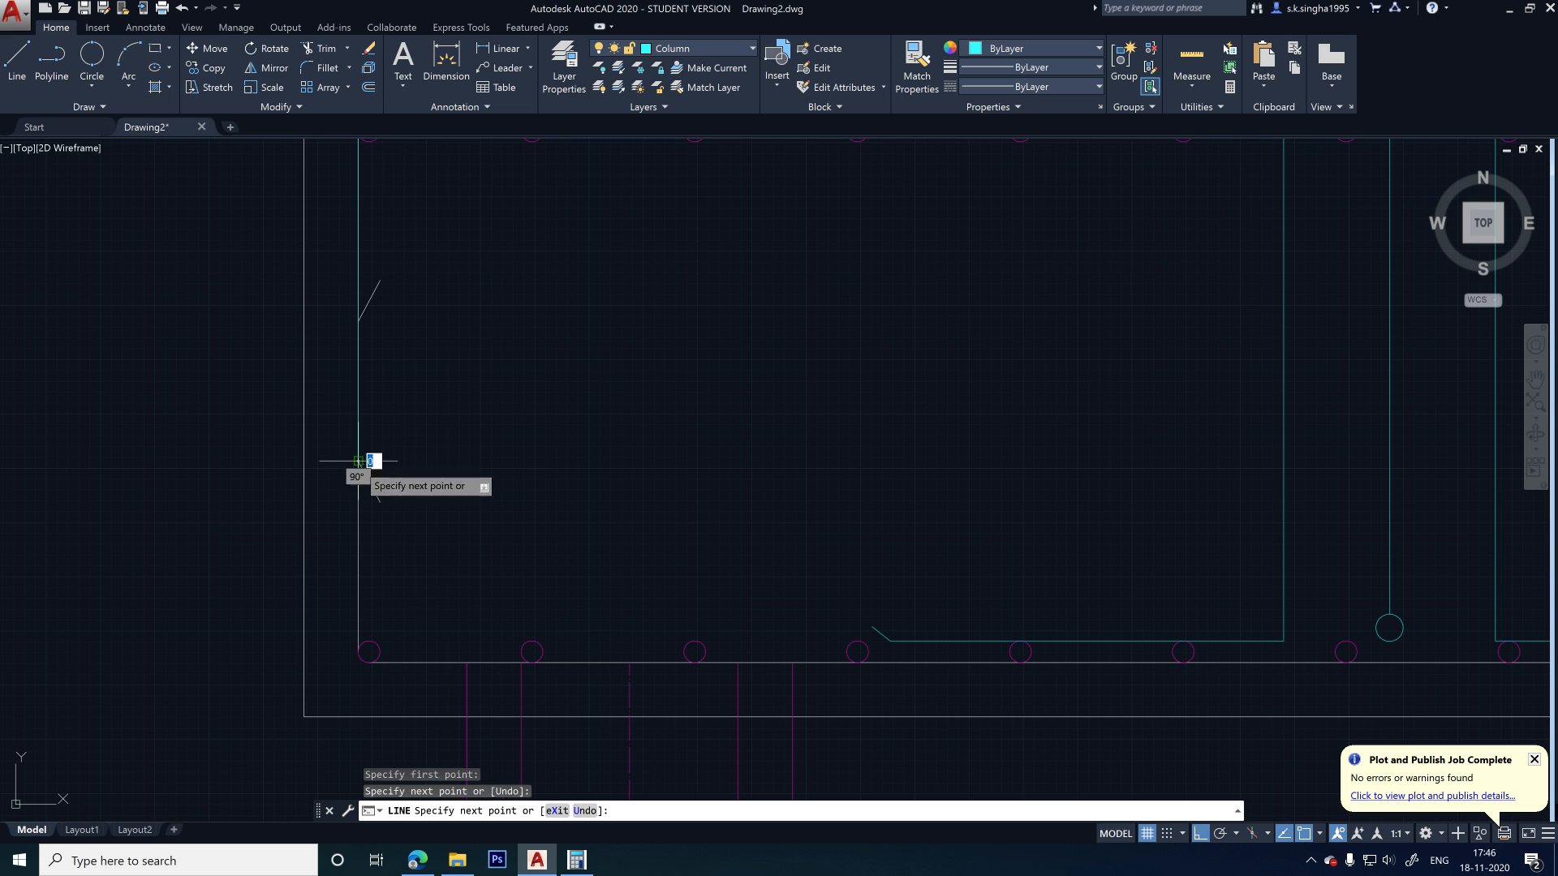
pyautogui.press('Escape')
# - Draw a vertical line from the bottom corner bar at the pile cap's left end up to the upper hook's start
pyautogui.rightClick(470, 418)
pyautogui.click(504, 429)
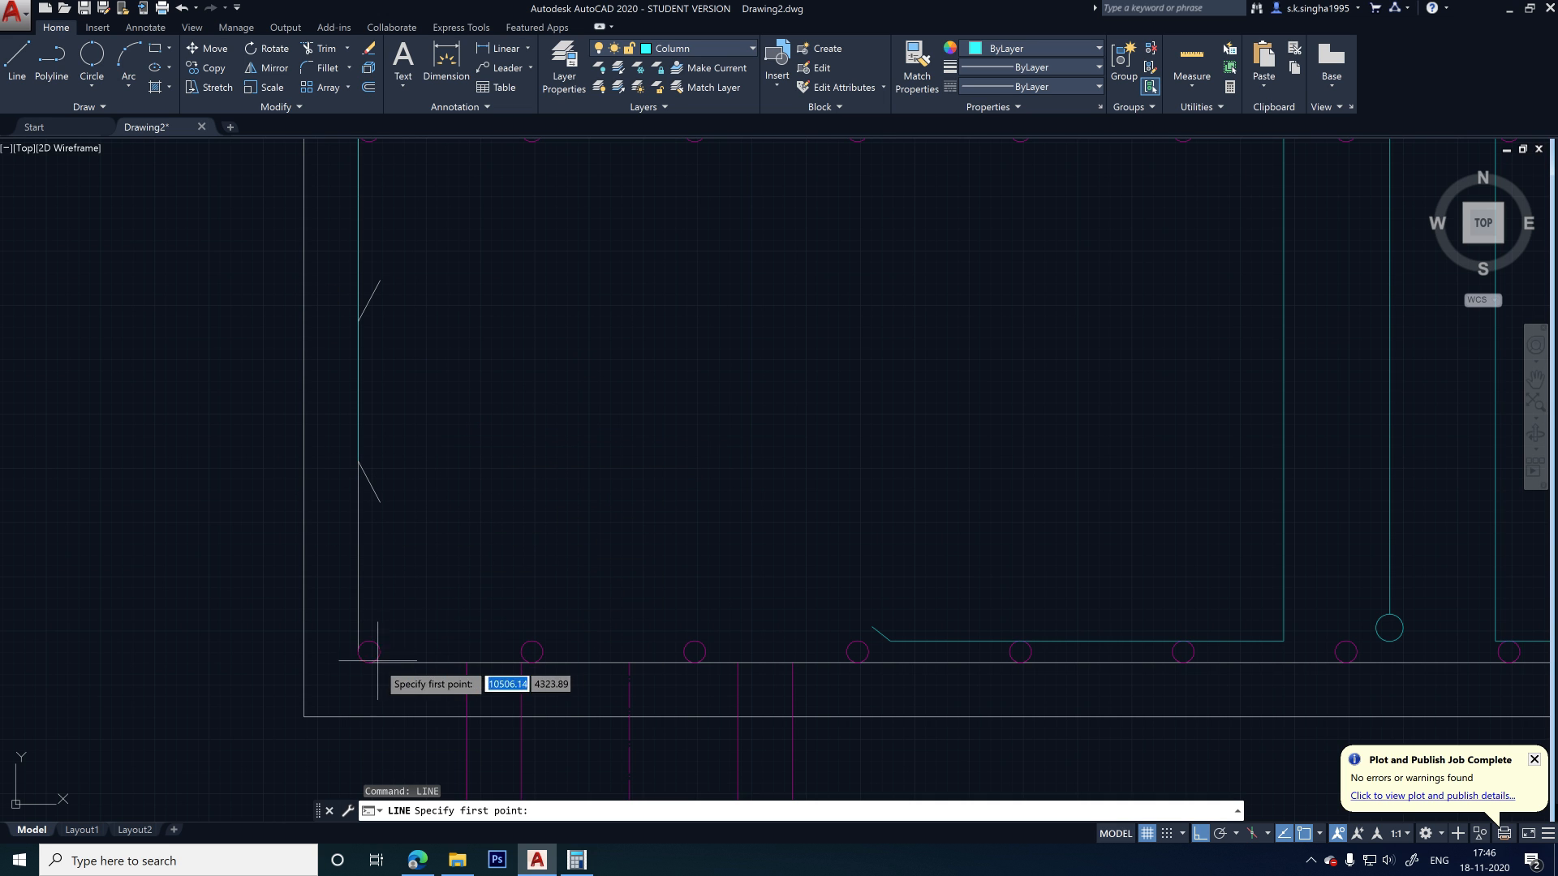
pyautogui.scroll(3, 365, 649)
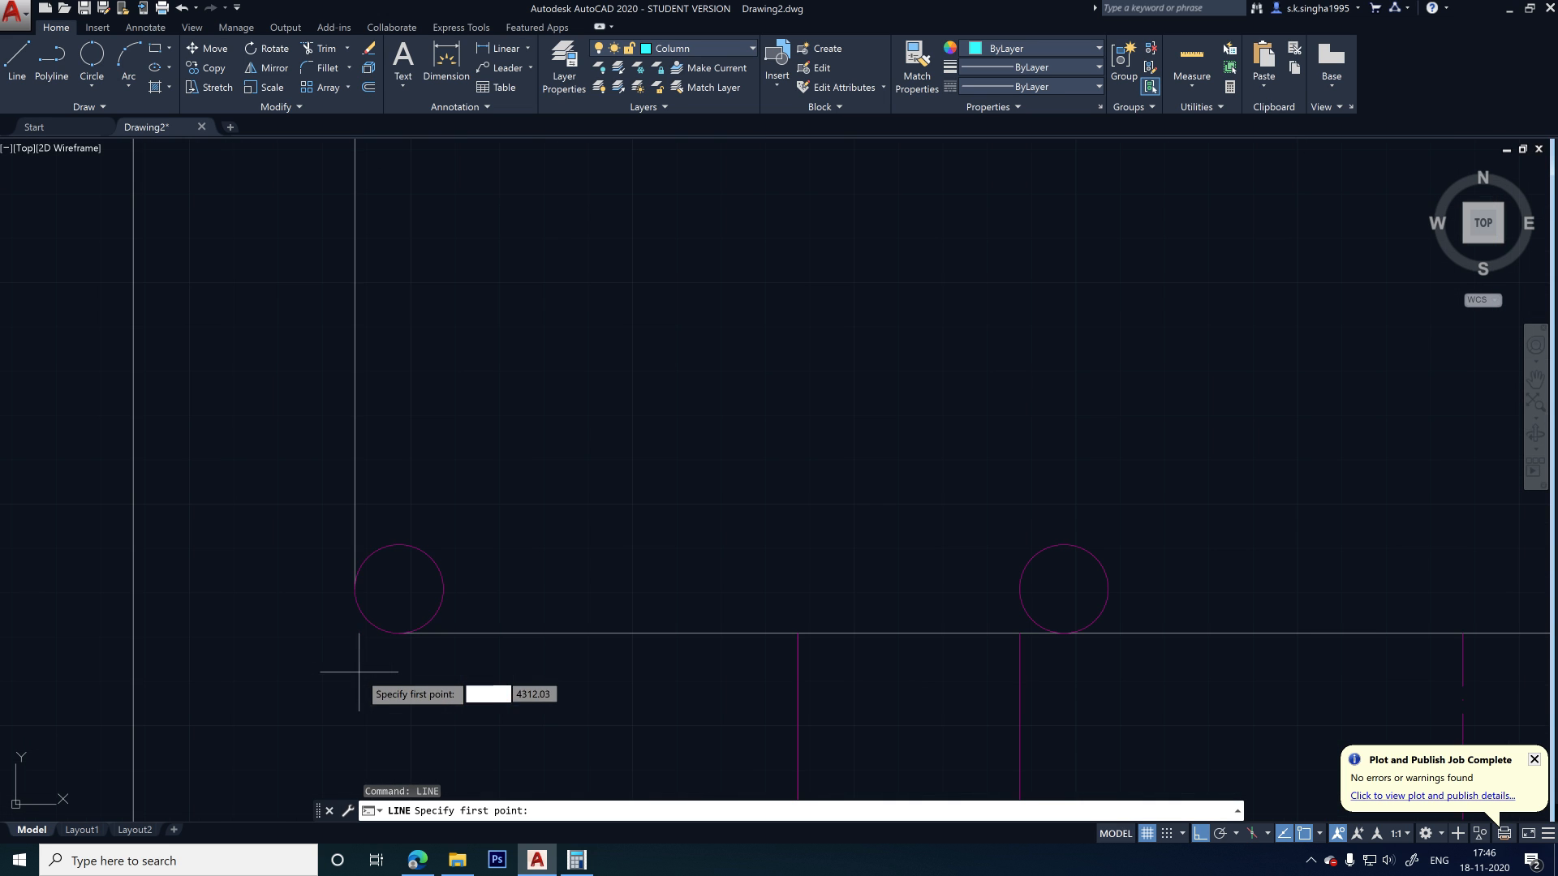
pyautogui.click(355, 588)
pyautogui.scroll(-4, 374, 665)
pyautogui.scroll(3, 379, 507)
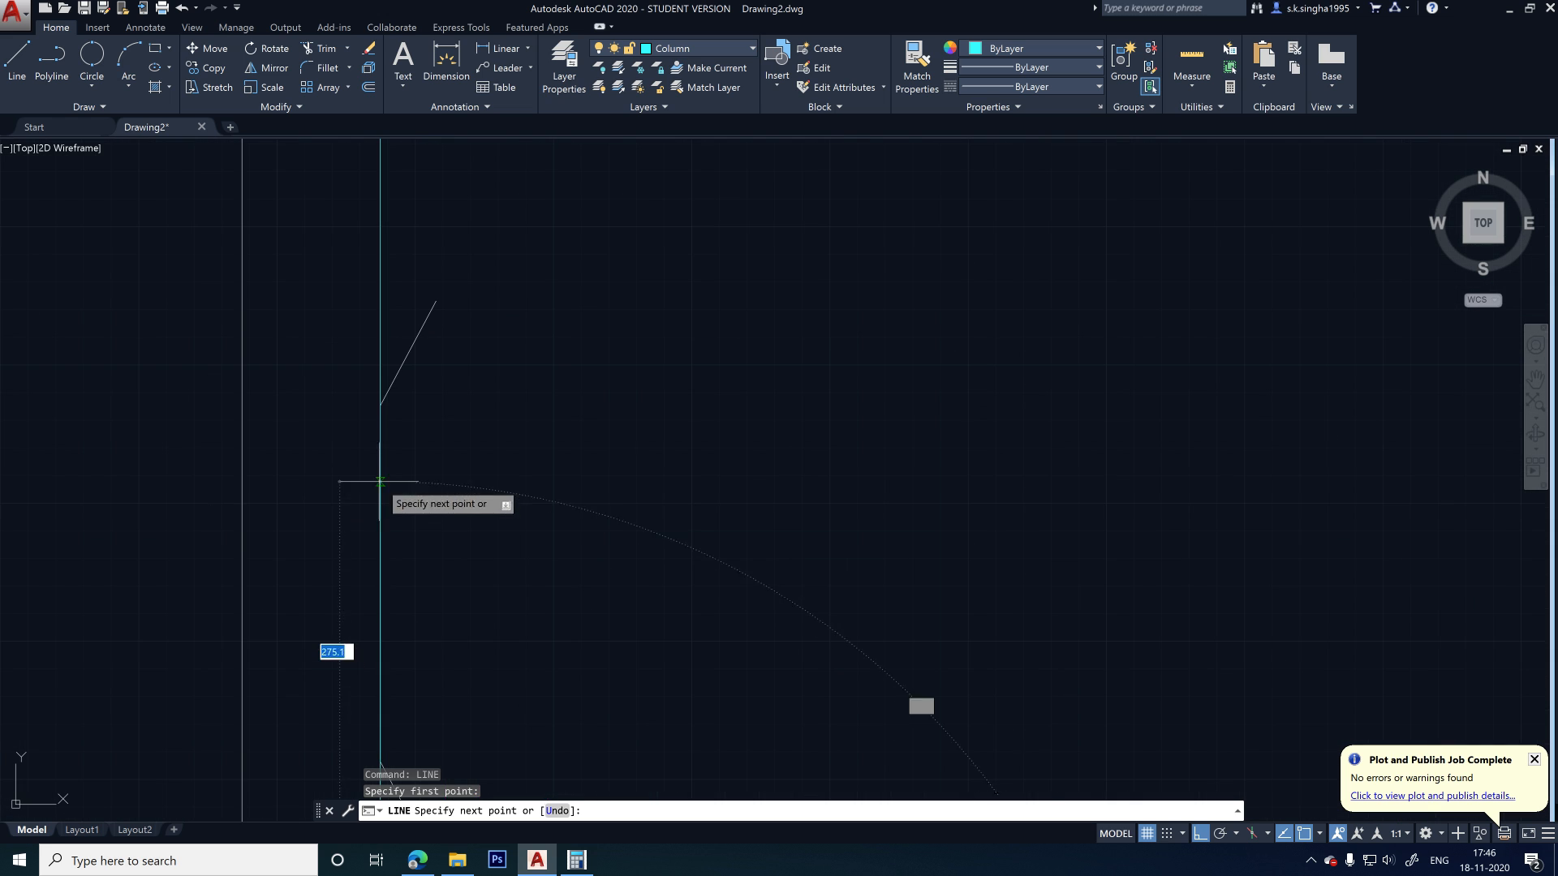
pyautogui.click(380, 405)
pyautogui.press('Escape')
pyautogui.scroll(-3, 382, 511)
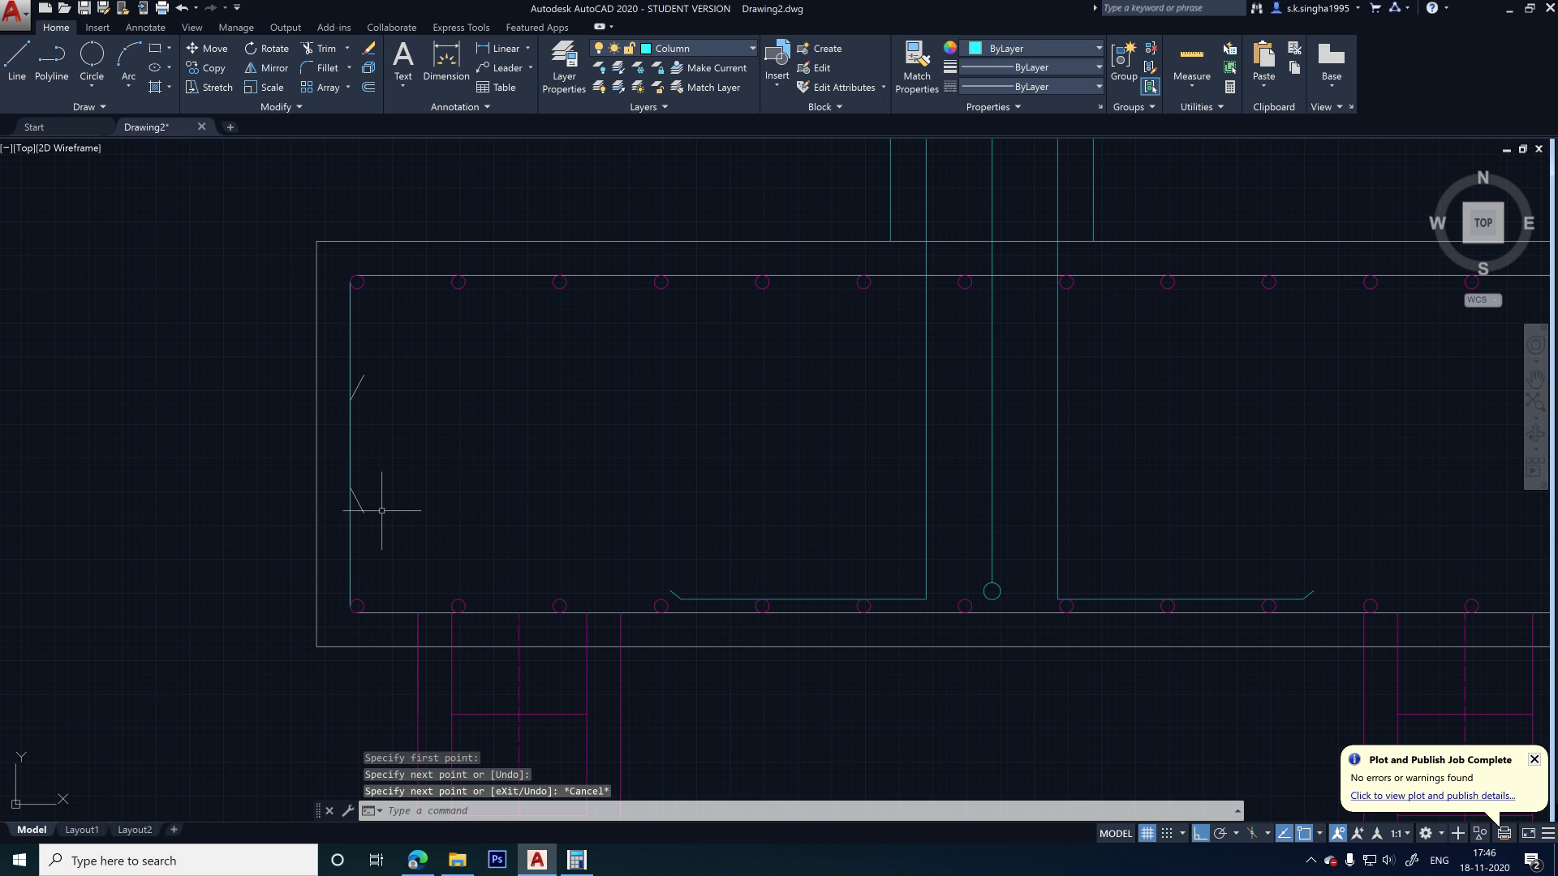
pyautogui.click(351, 439)
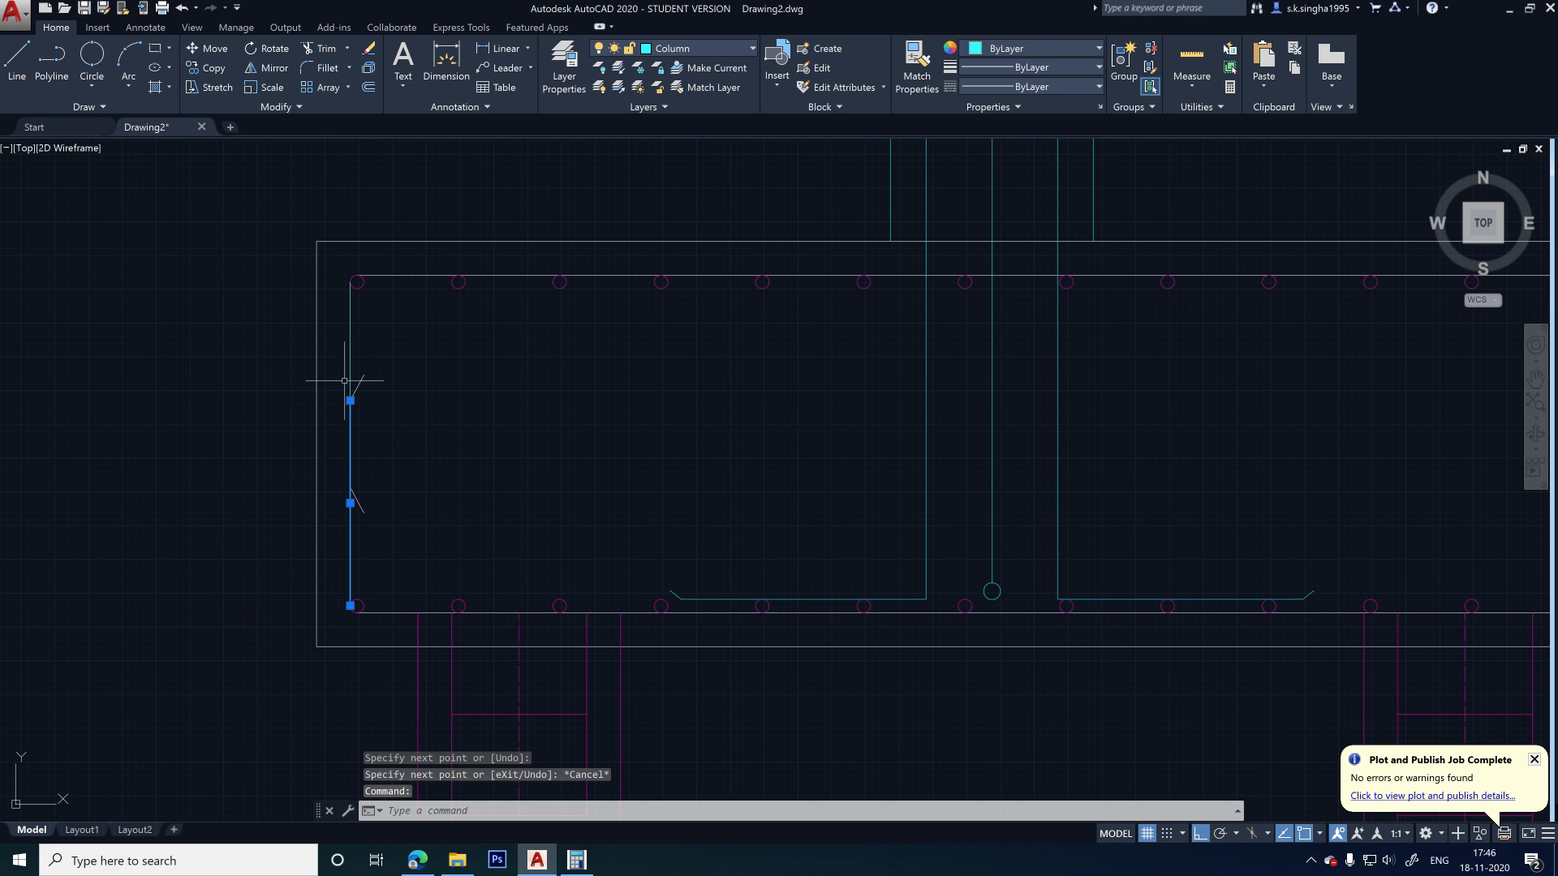
pyautogui.press('Escape')
pyautogui.click(349, 353)
pyautogui.press('Escape')
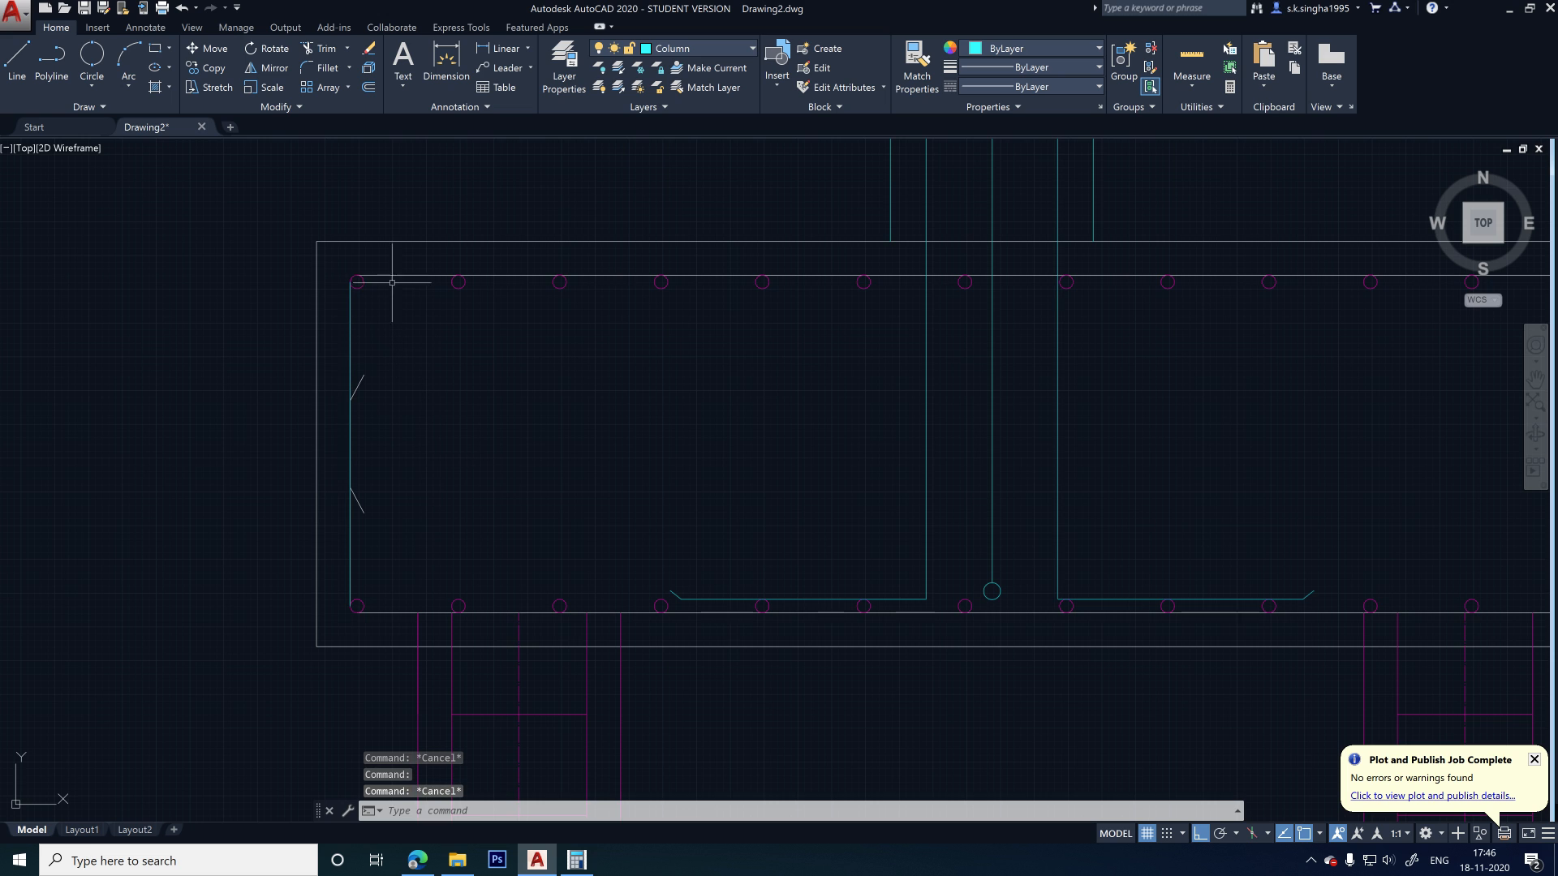
pyautogui.click(405, 295)
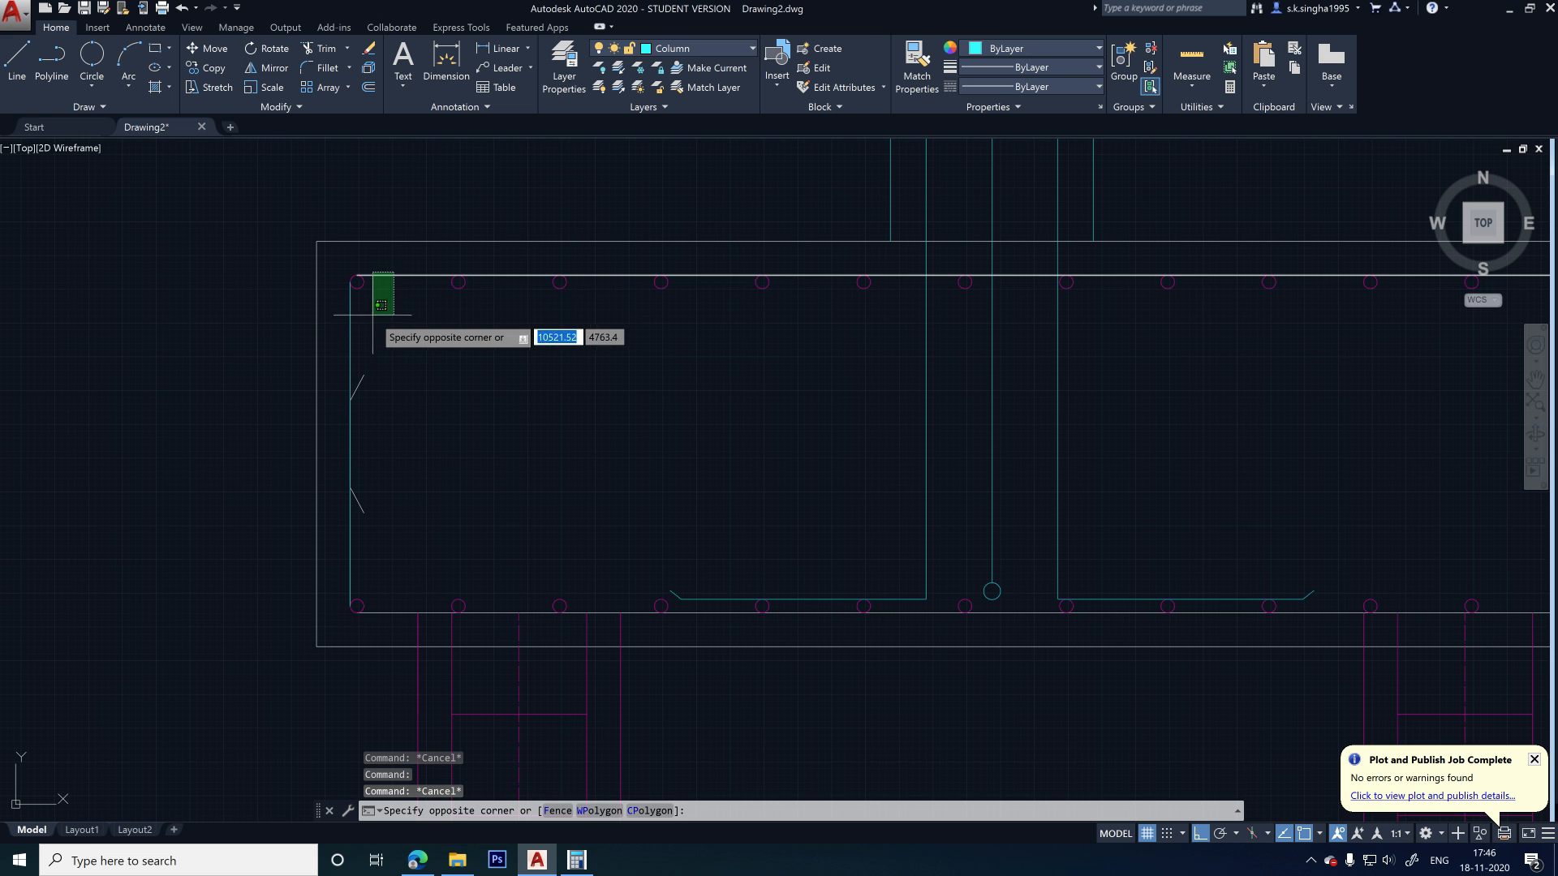
pyautogui.click(405, 276)
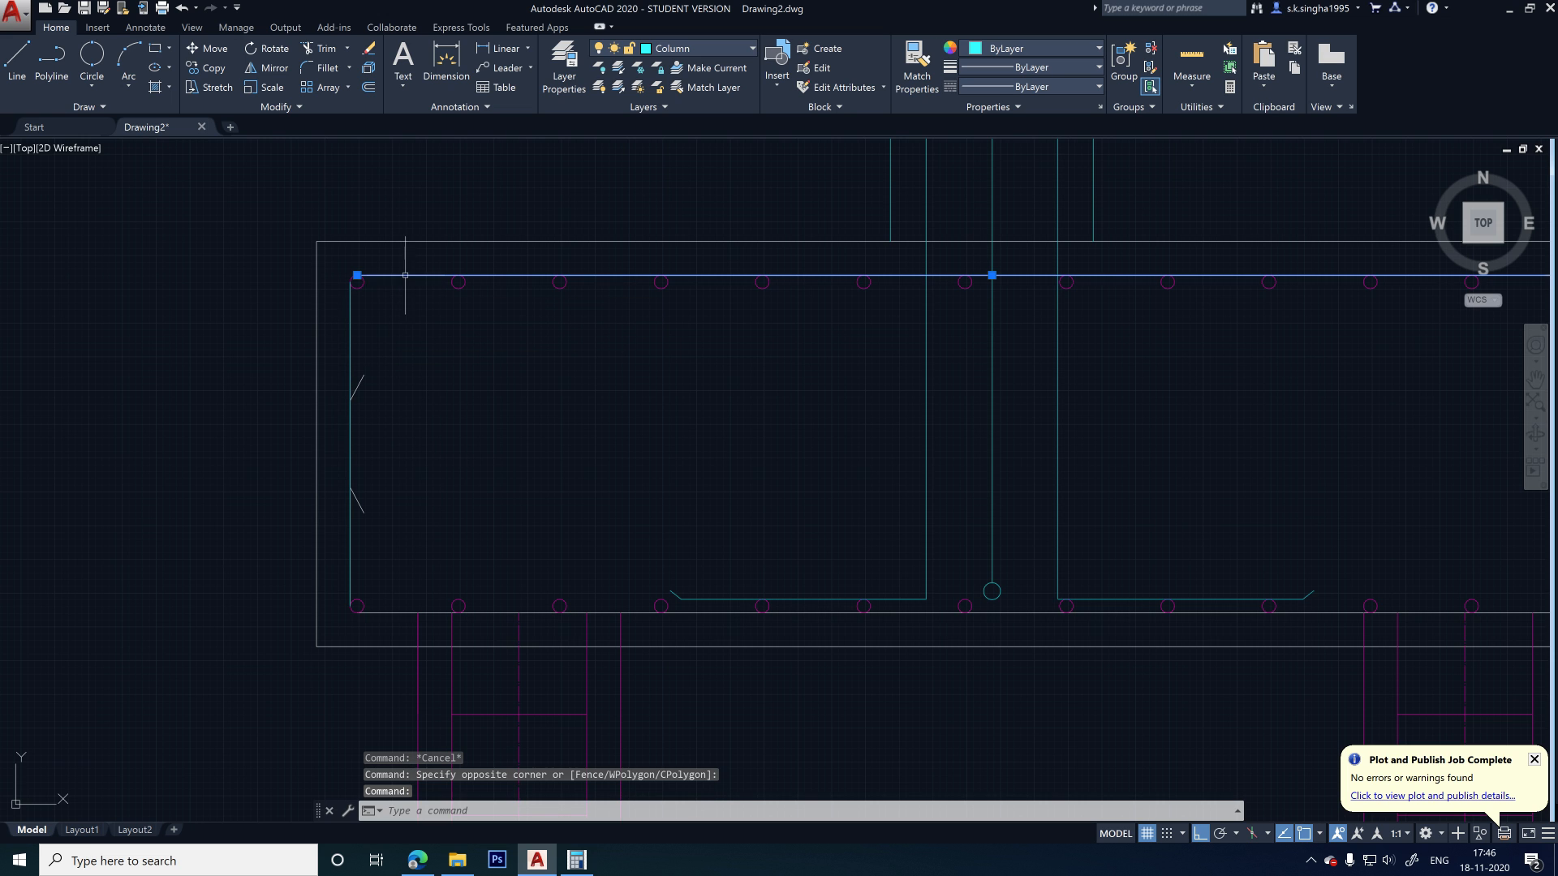
pyautogui.click(352, 336)
pyautogui.press('Escape')
pyautogui.press('Escape')
# - Mirror the full-height vertical line and the upper bar line at the left end about the column centreline, keeping the originals
pyautogui.click(366, 349)
pyautogui.click(337, 382)
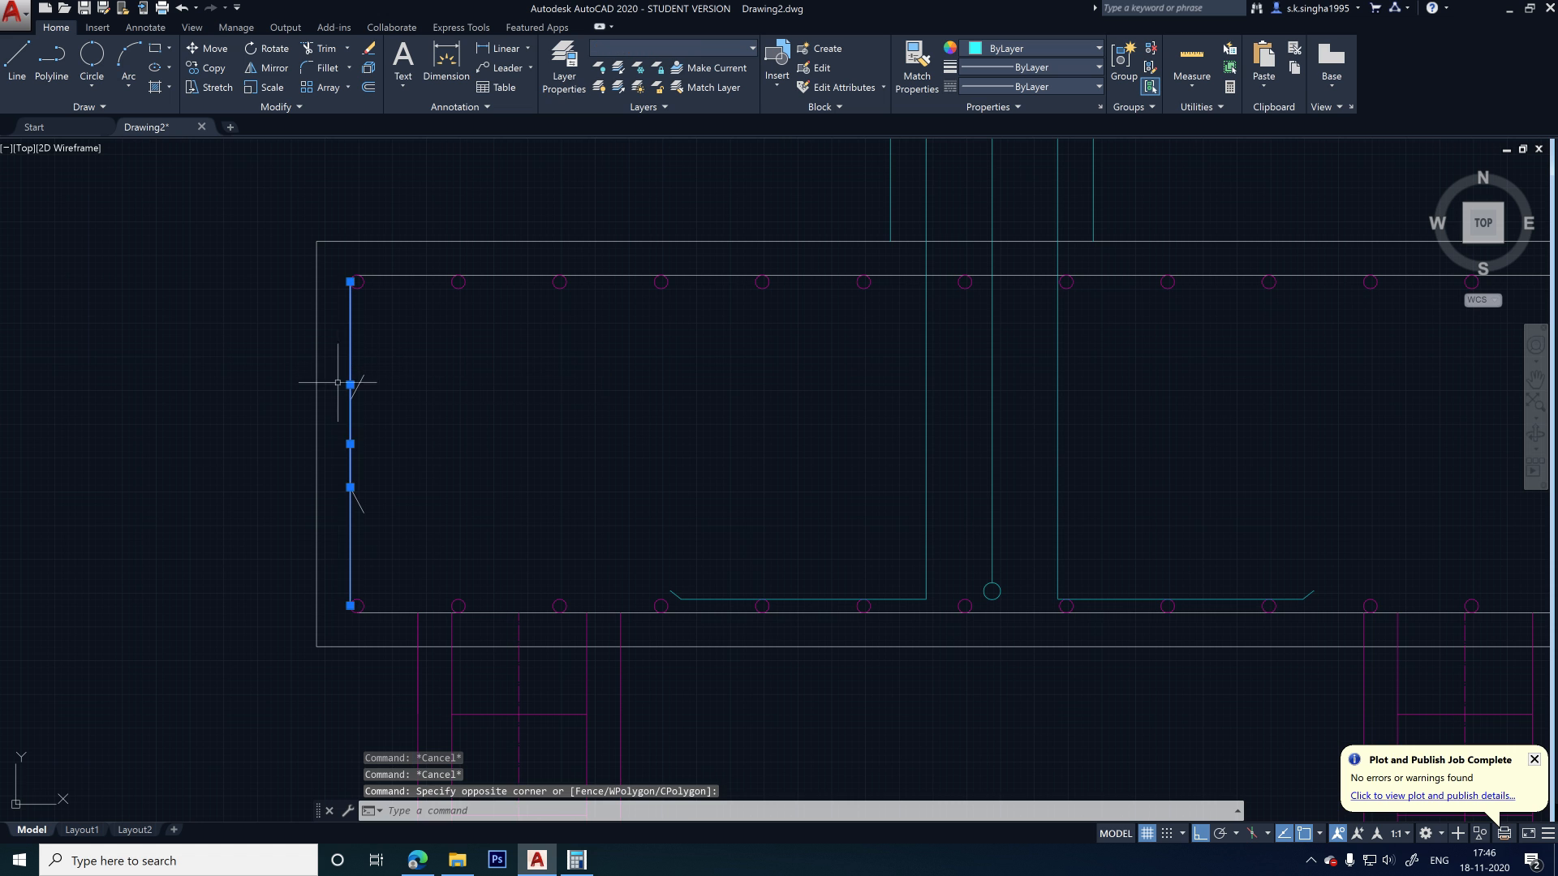
pyautogui.scroll(-3, 264, 431)
pyautogui.write('m')
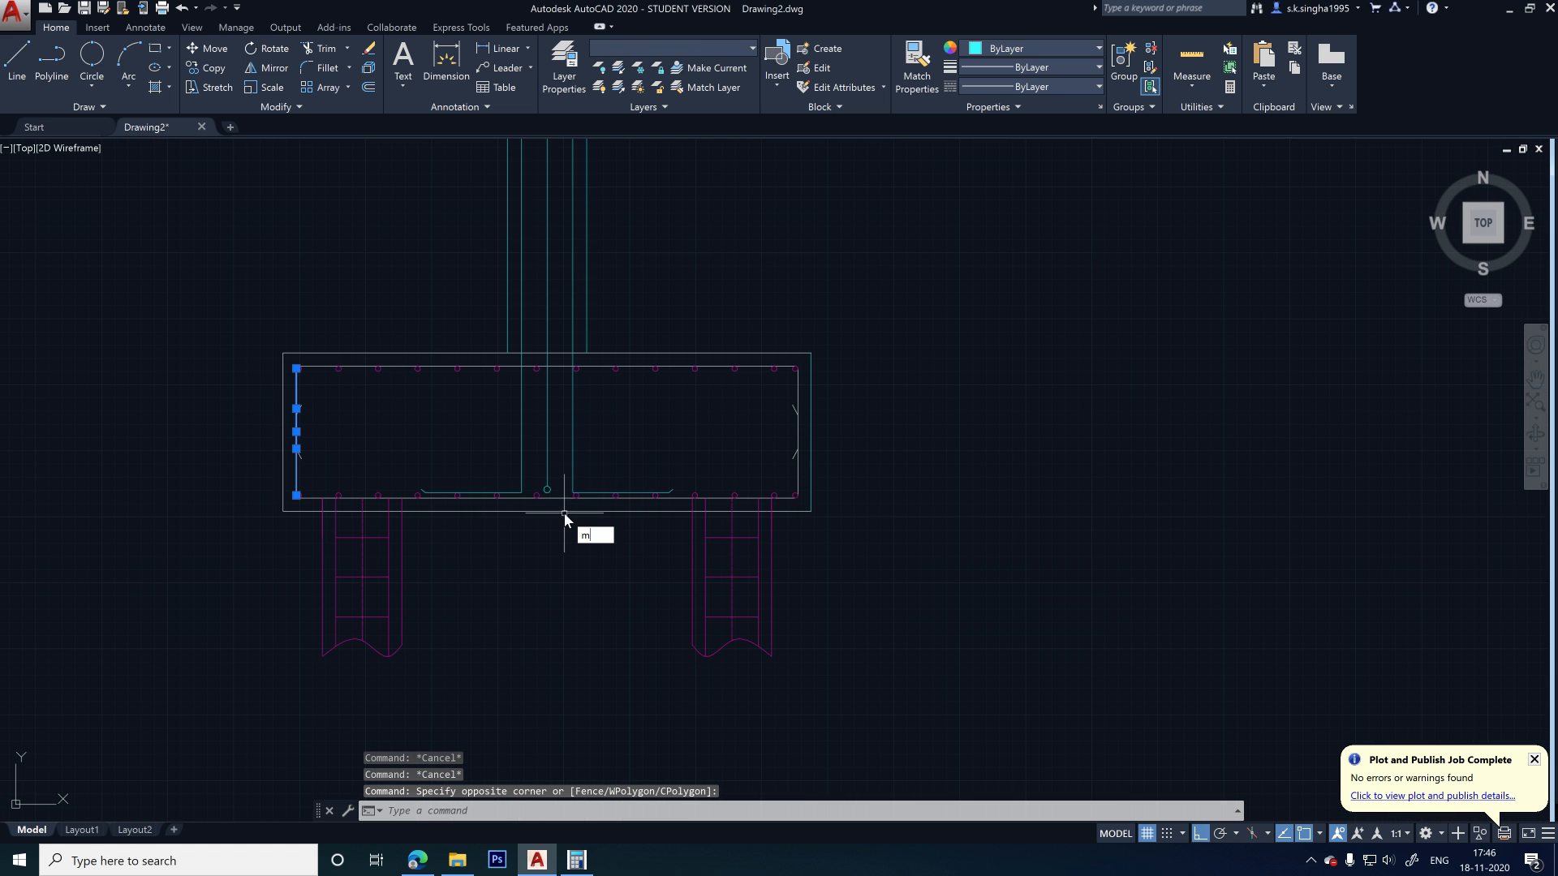
pyautogui.write('i')
pyautogui.press('Return')
pyautogui.scroll(2, 633, 474)
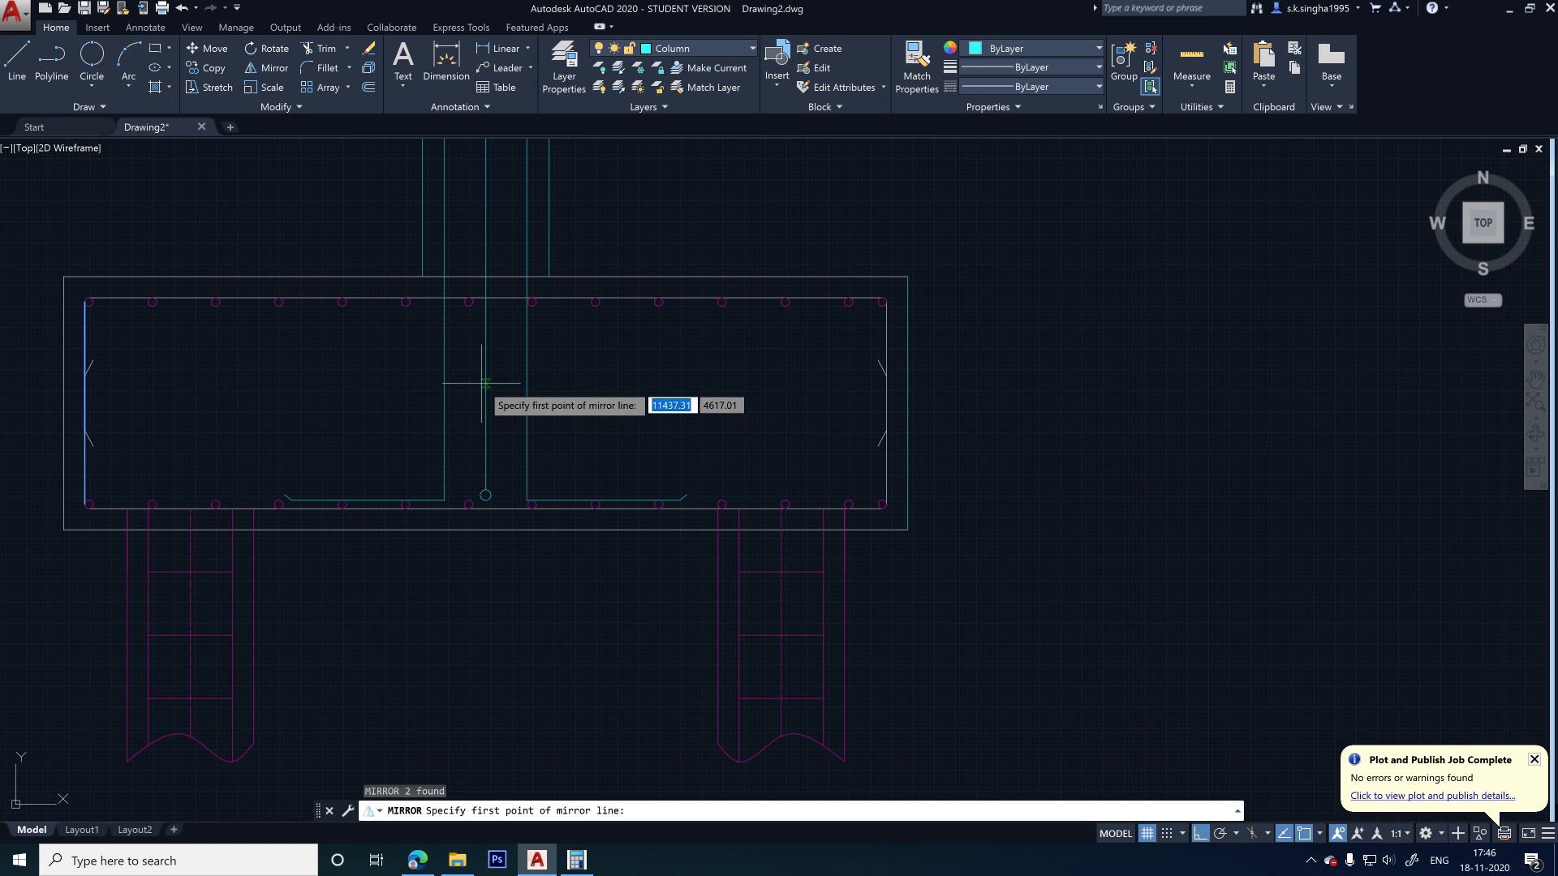
pyautogui.click(483, 382)
pyautogui.click(487, 422)
pyautogui.press('Return')
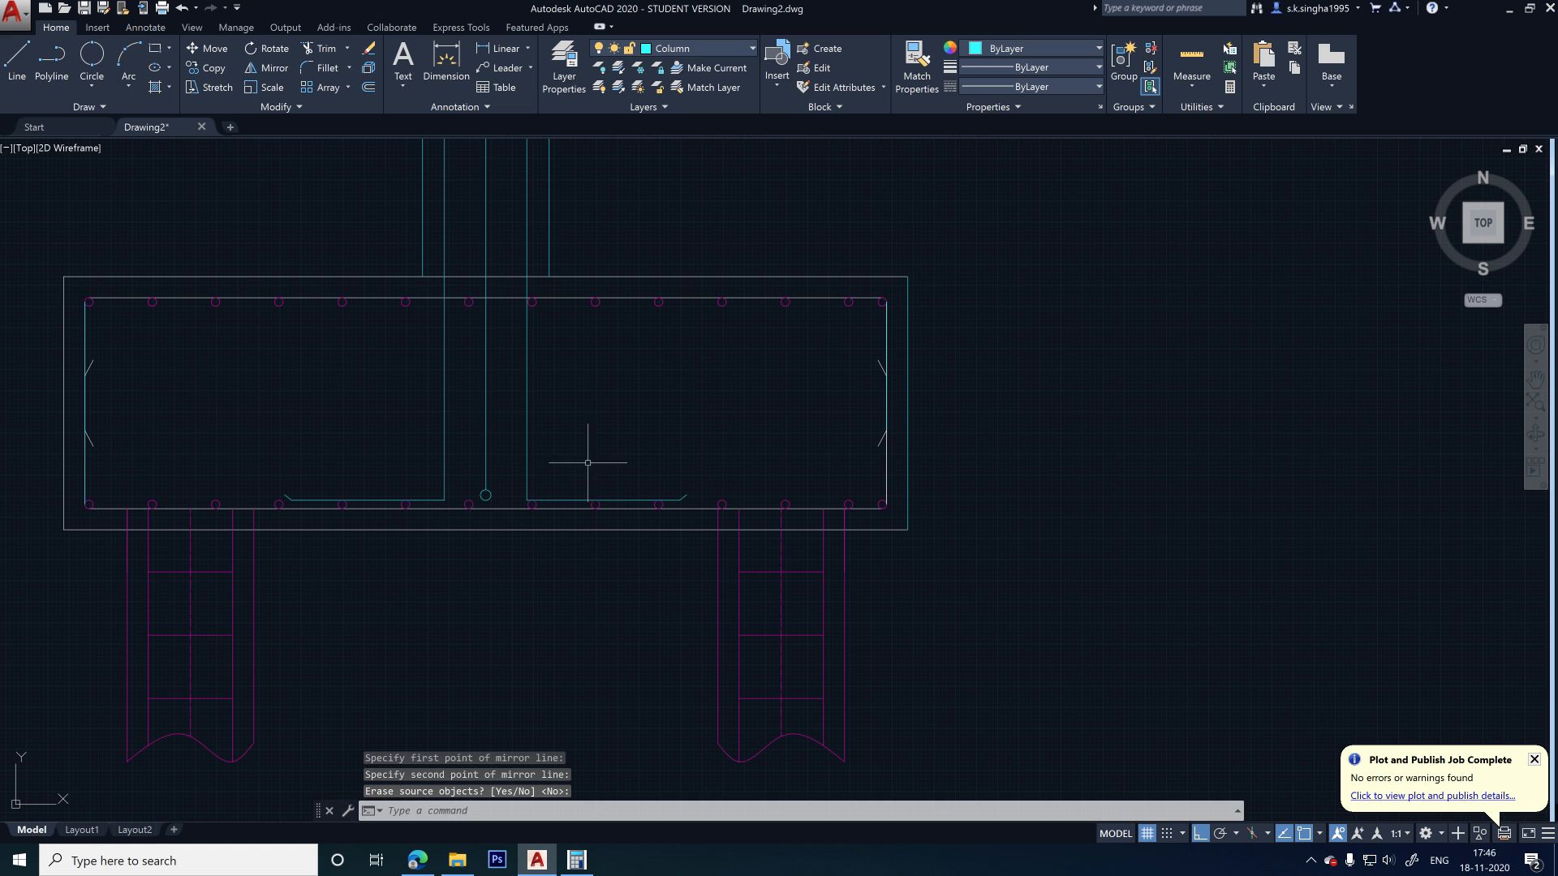
# - Try to mirror the lower vertical bar line at the left end about the column centreline, keeping the original
pyautogui.scroll(4, 872, 450)
pyautogui.scroll(-6, 405, 519)
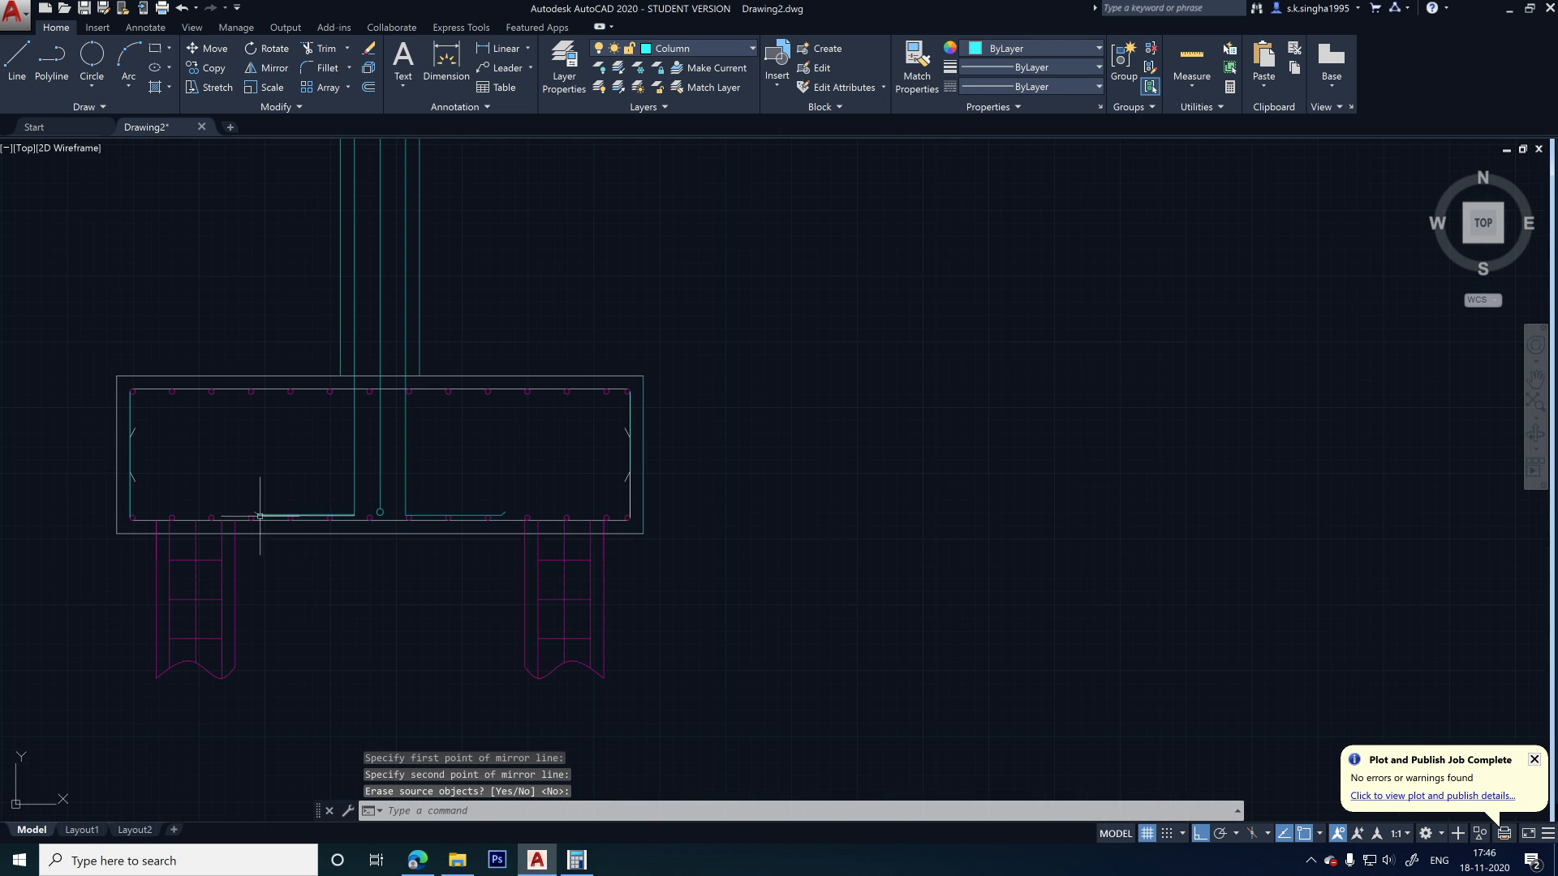
pyautogui.scroll(3, 162, 495)
pyautogui.click(27, 479)
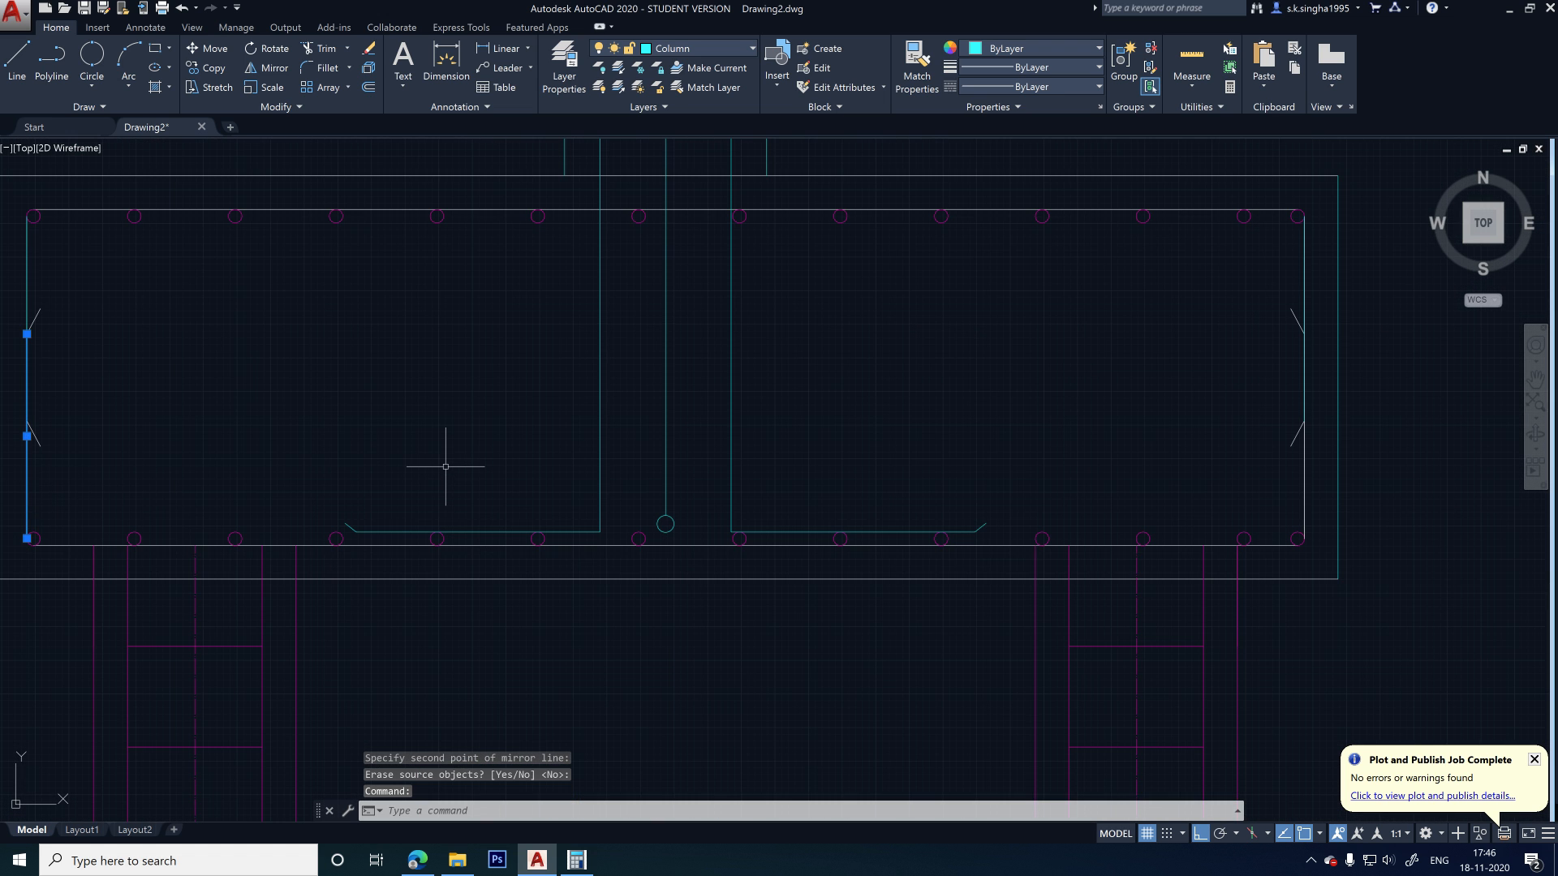
pyautogui.write('mi')
pyautogui.press('Return')
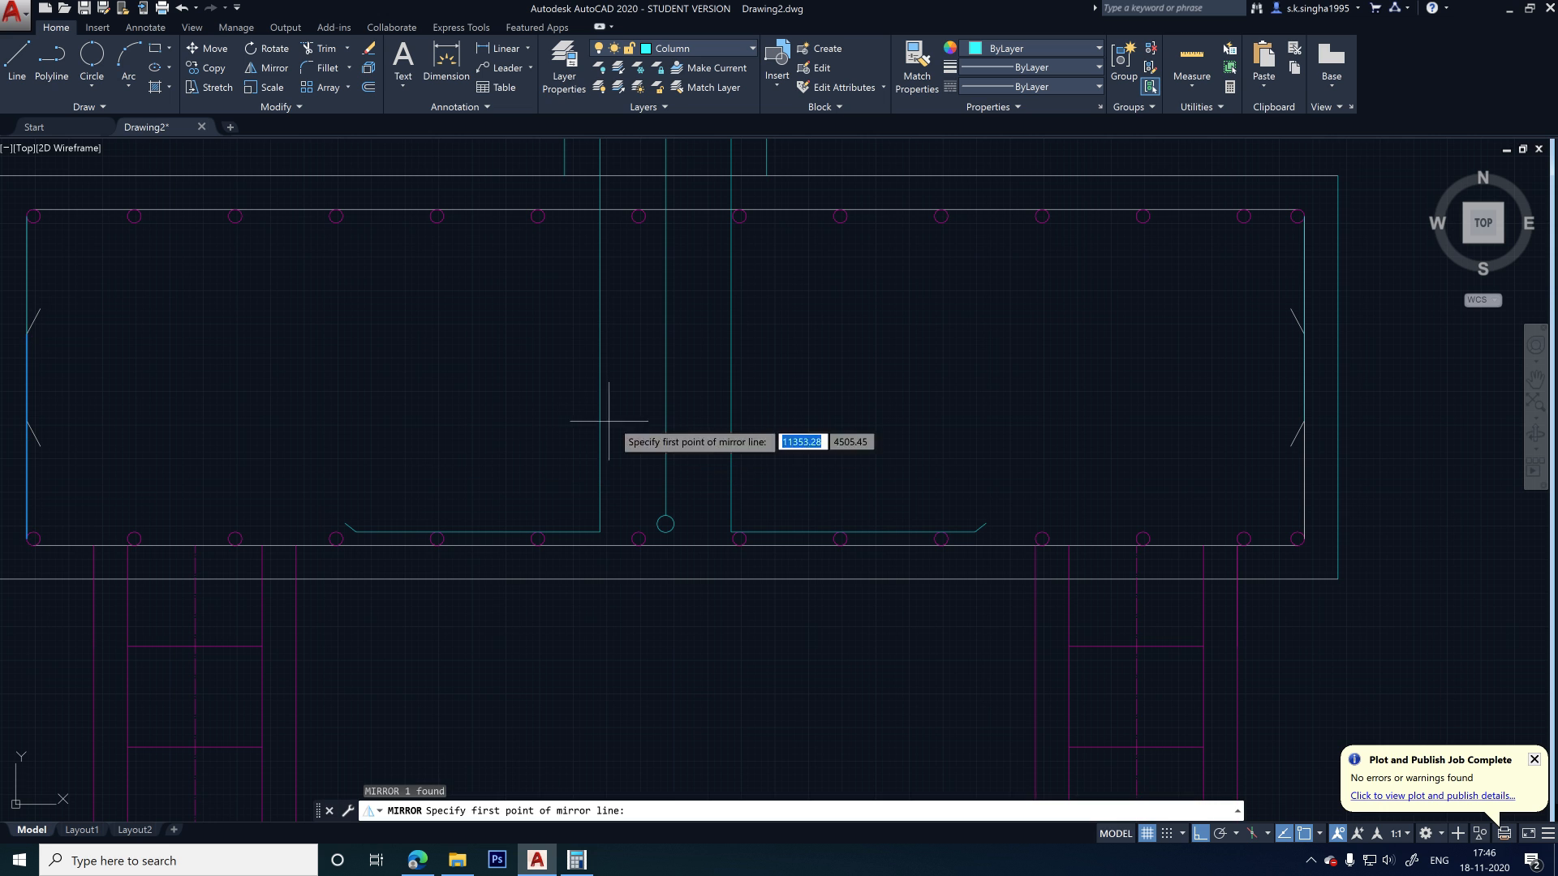
pyautogui.click(662, 425)
pyautogui.click(666, 432)
pyautogui.press('Return')
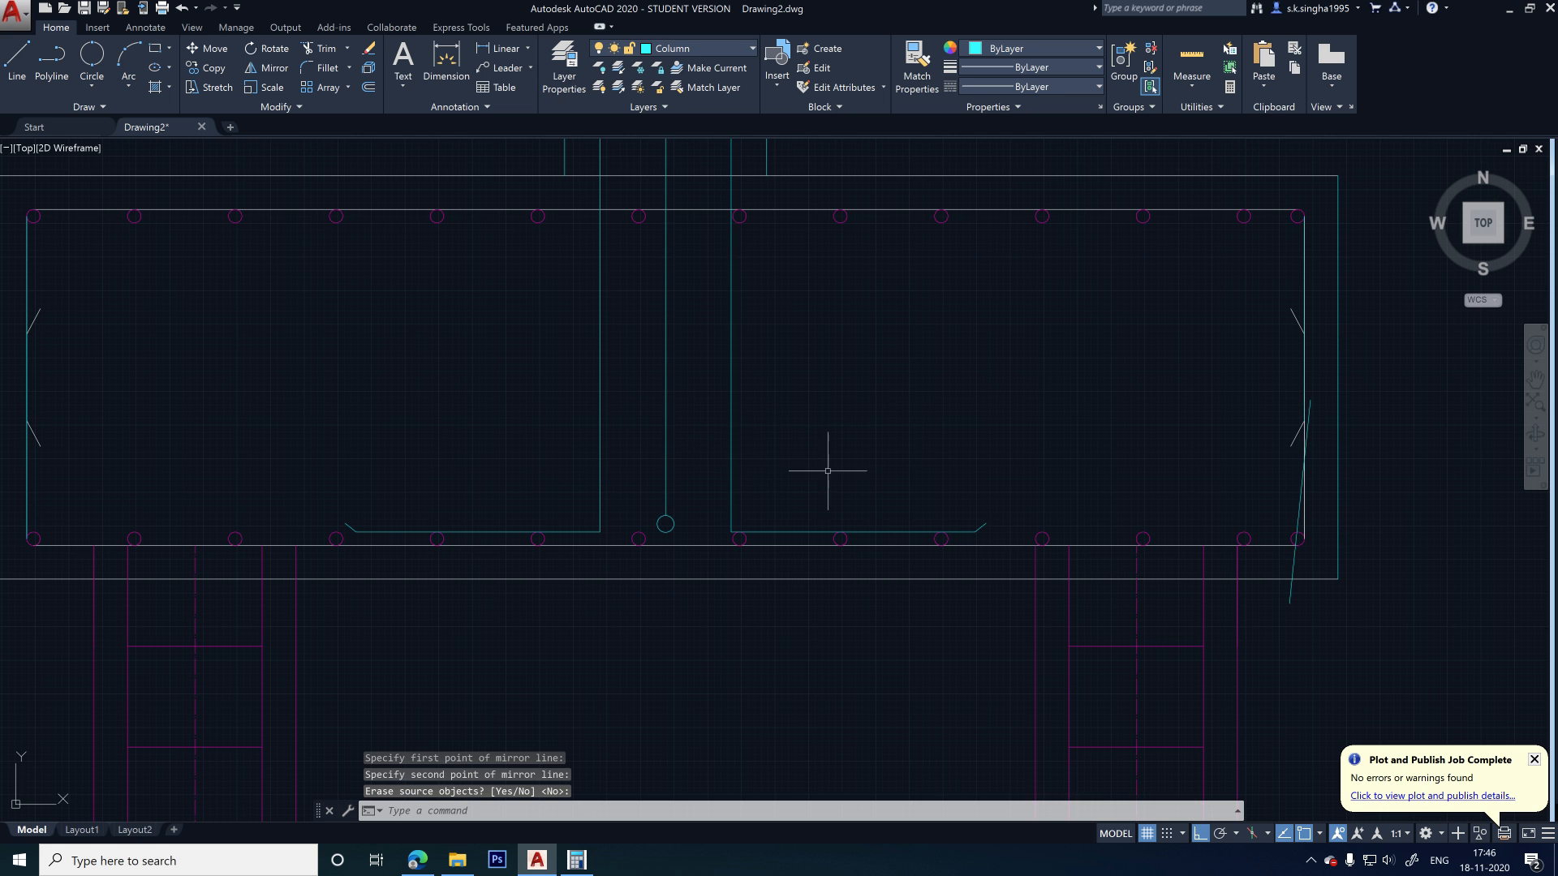
# - Erase the tilted mirrored line at the pile cap's right end
pyautogui.scroll(-4, 836, 467)
pyautogui.scroll(4, 986, 519)
pyautogui.click(979, 515)
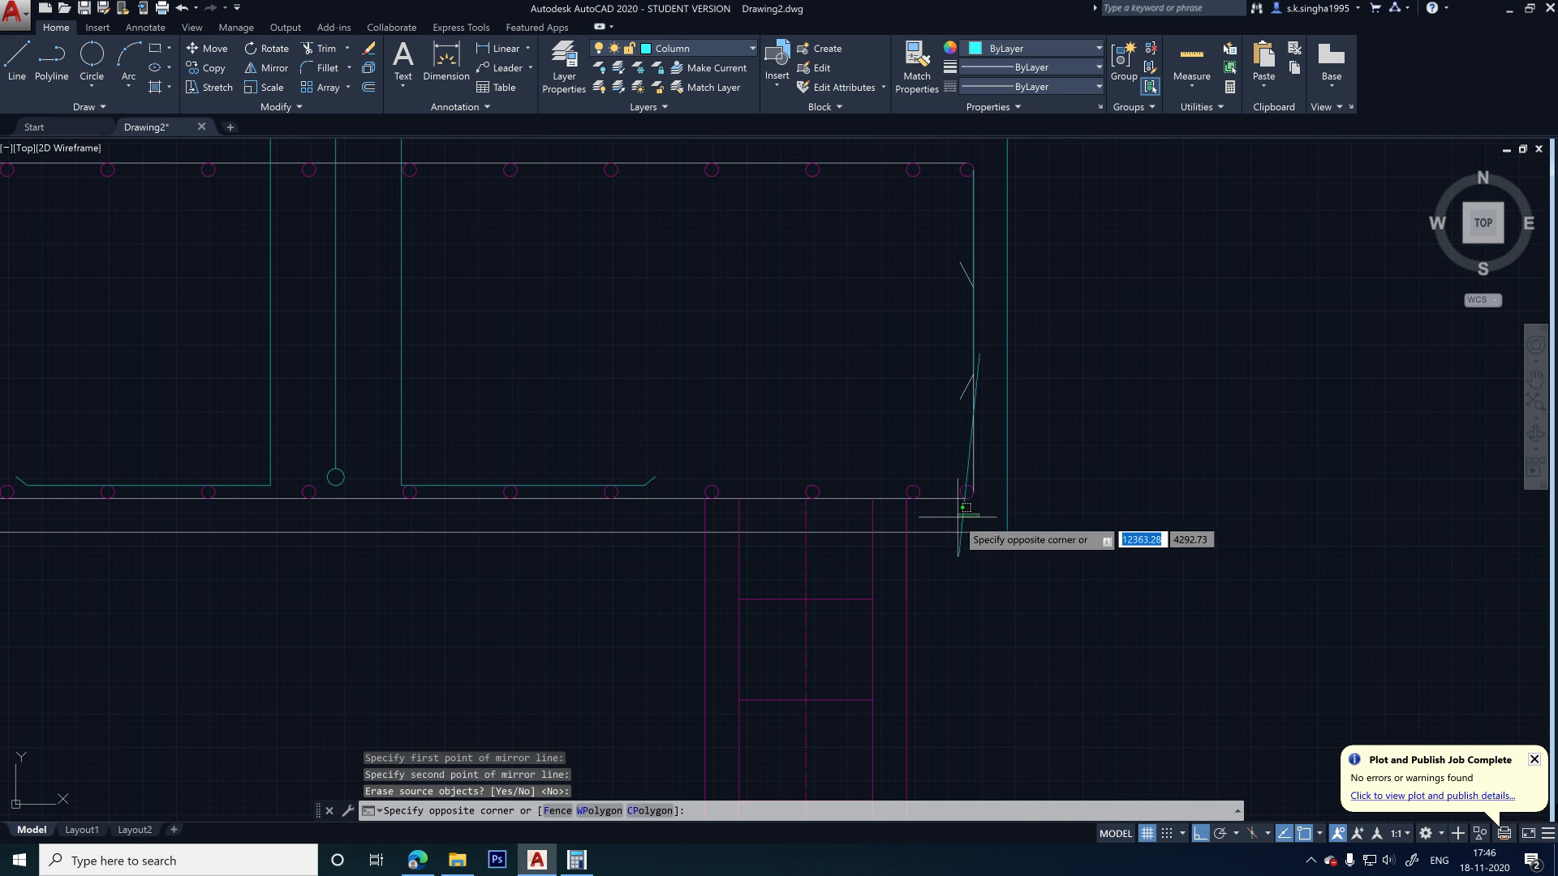
pyautogui.click(953, 521)
pyautogui.press('Delete')
# - Mirror the lower vertical bar line at the pile cap's left end vertically about the column centreline, keeping the original
pyautogui.scroll(-4, 1080, 508)
pyautogui.scroll(4, 591, 498)
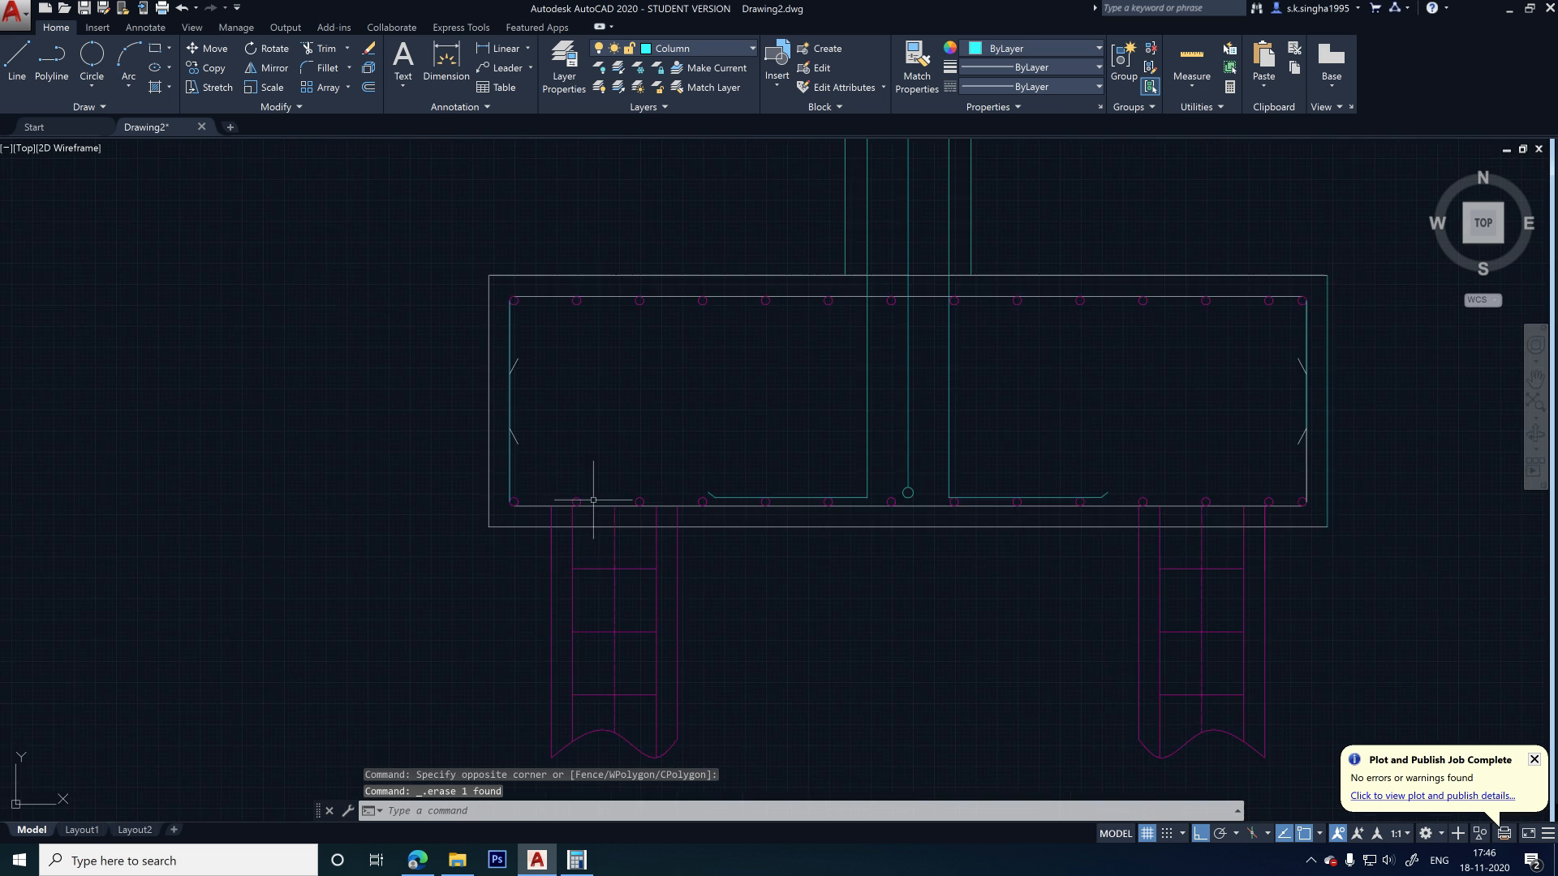
pyautogui.click(473, 463)
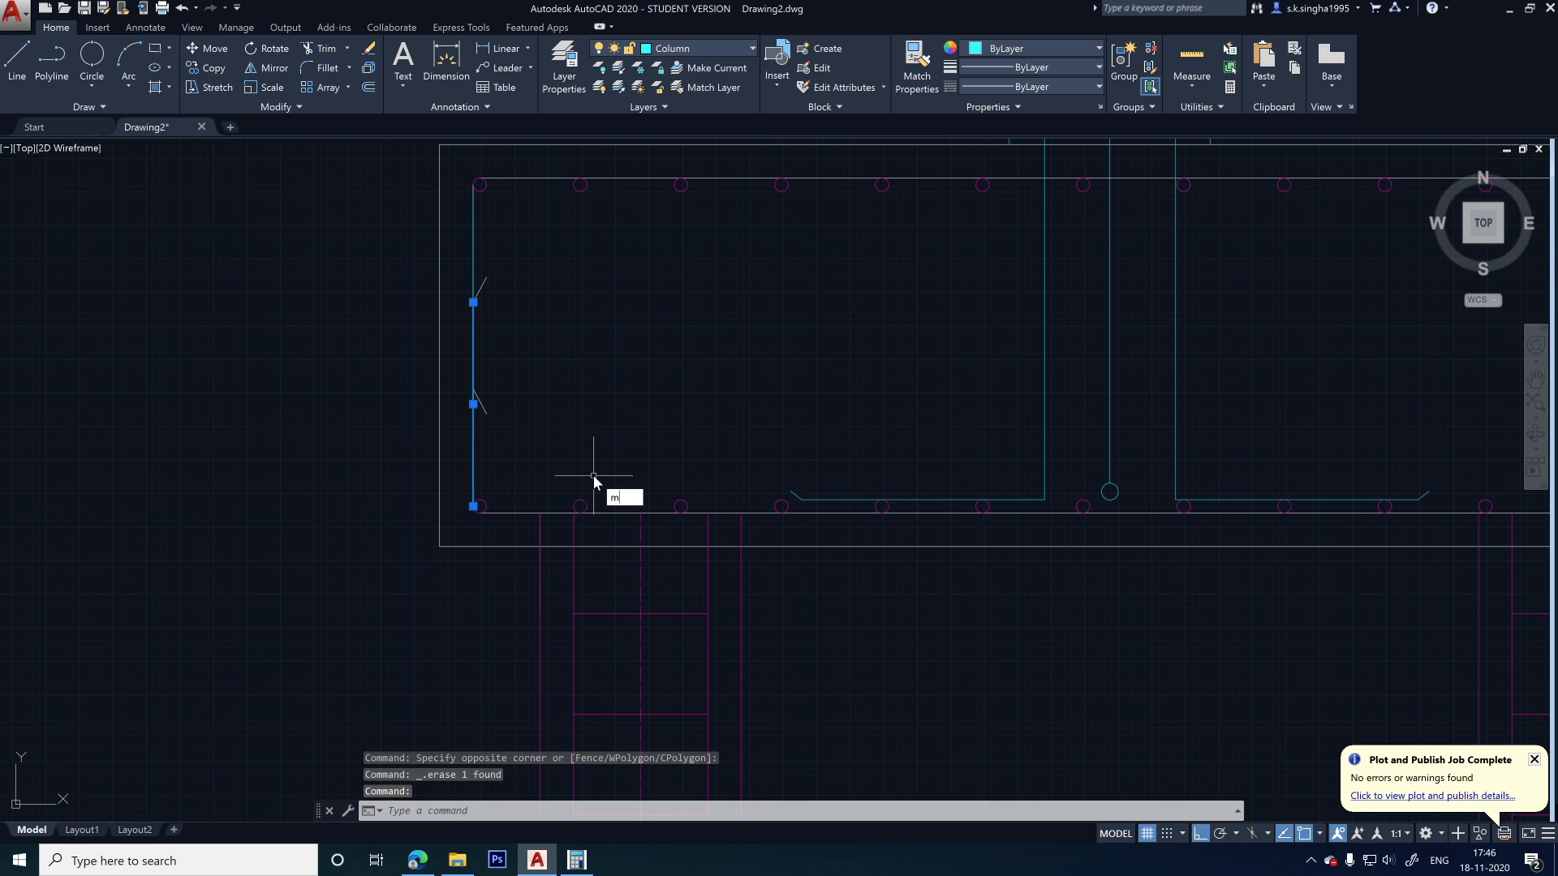
pyautogui.write('mi')
pyautogui.press('Return')
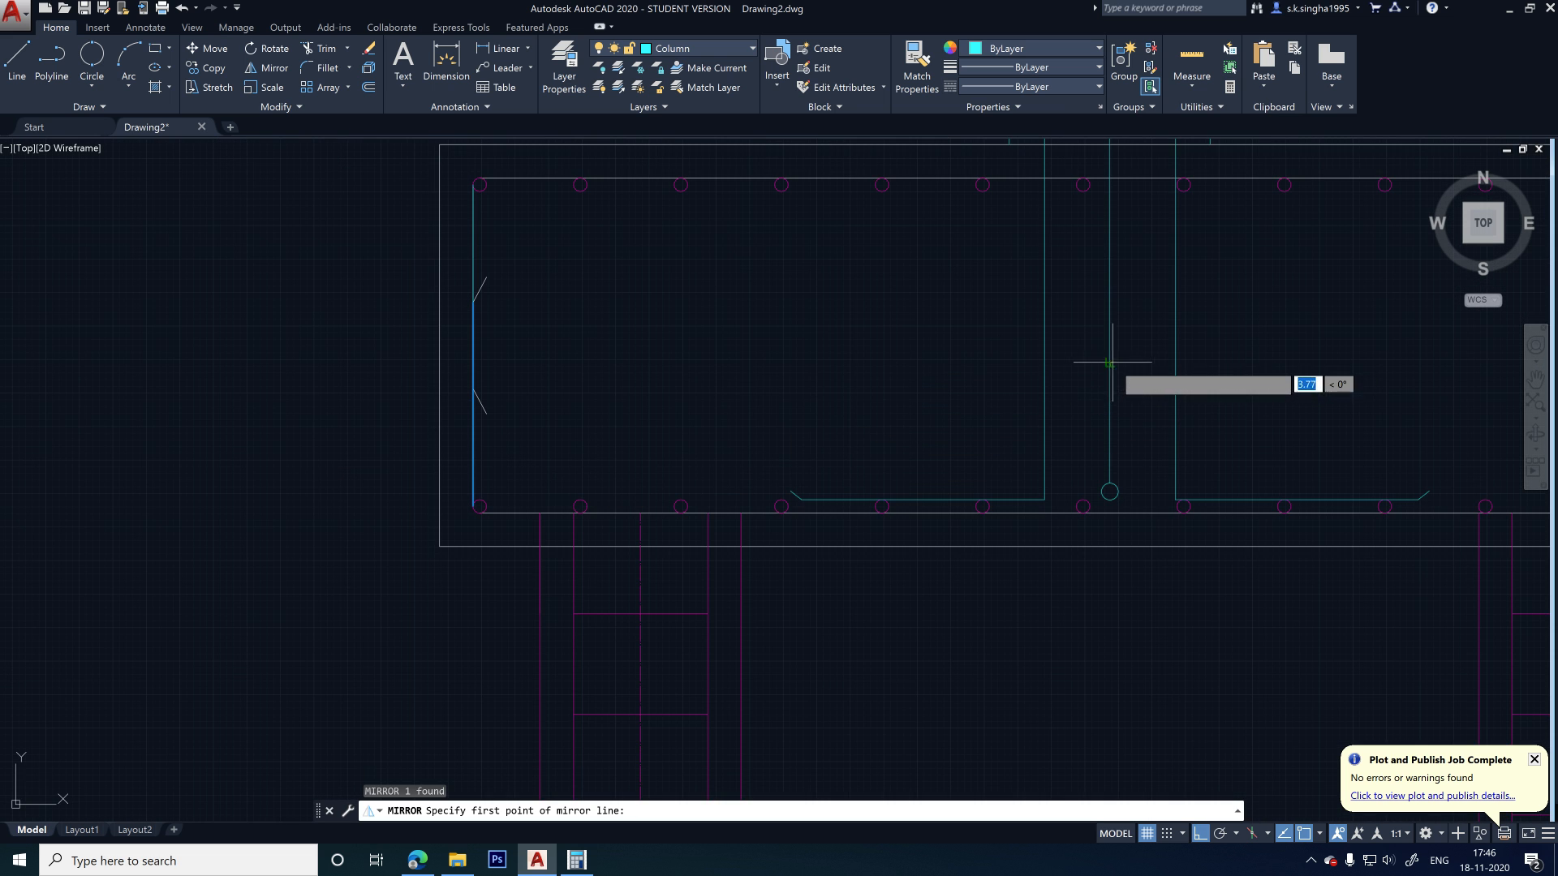
pyautogui.click(1109, 361)
pyautogui.click(1109, 407)
pyautogui.press('Return')
pyautogui.scroll(-4, 674, 440)
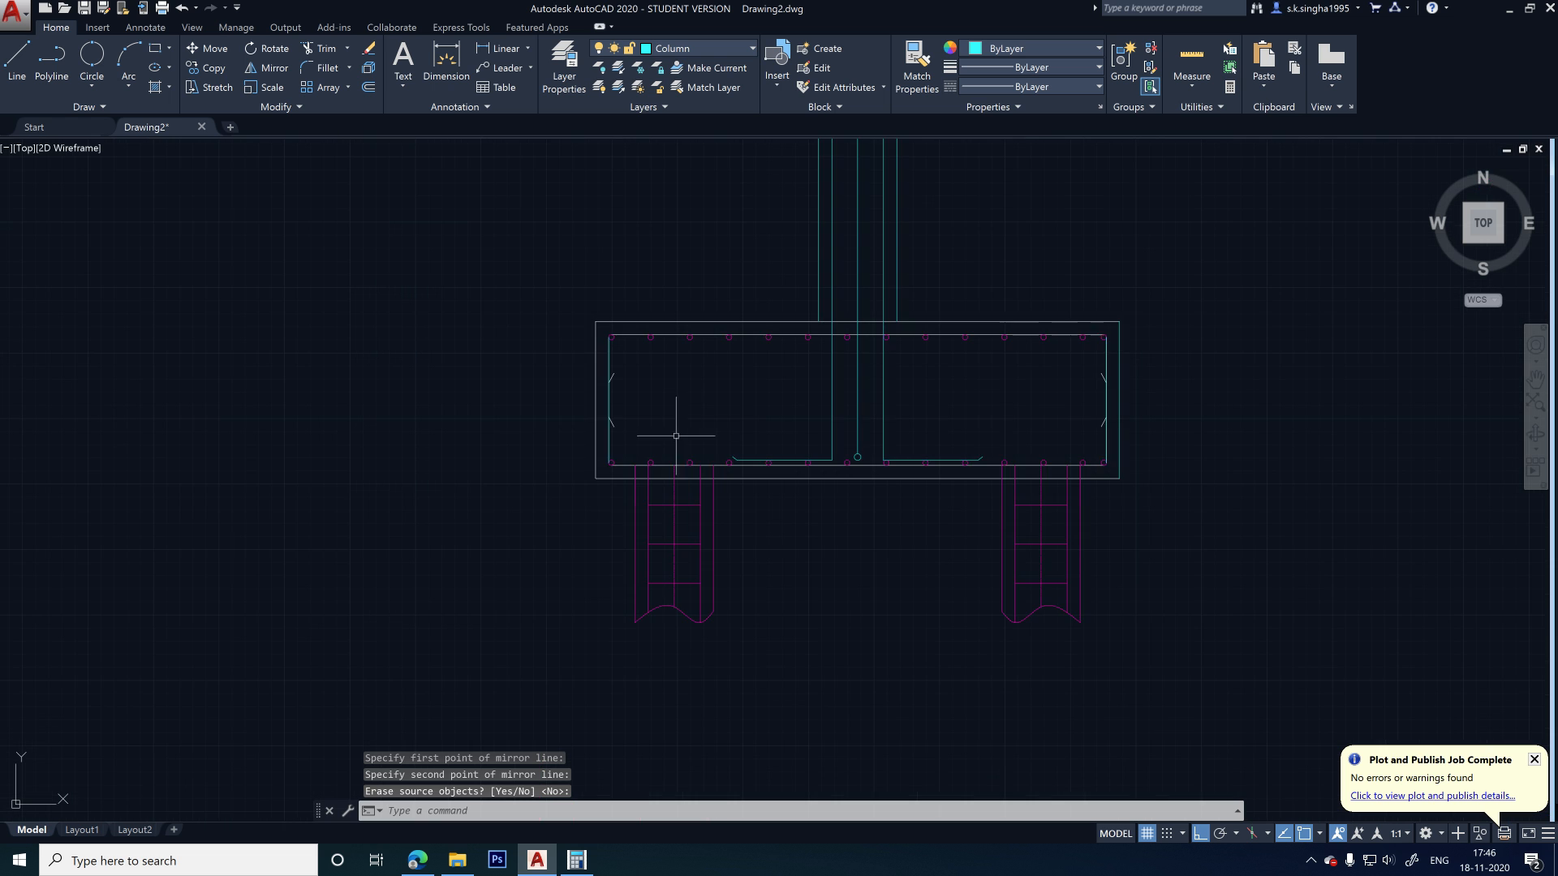
# - Inspect the overlapping vertical bar lines at both ends of the pile cap
pyautogui.scroll(4, 1044, 439)
pyautogui.scroll(-2, 934, 450)
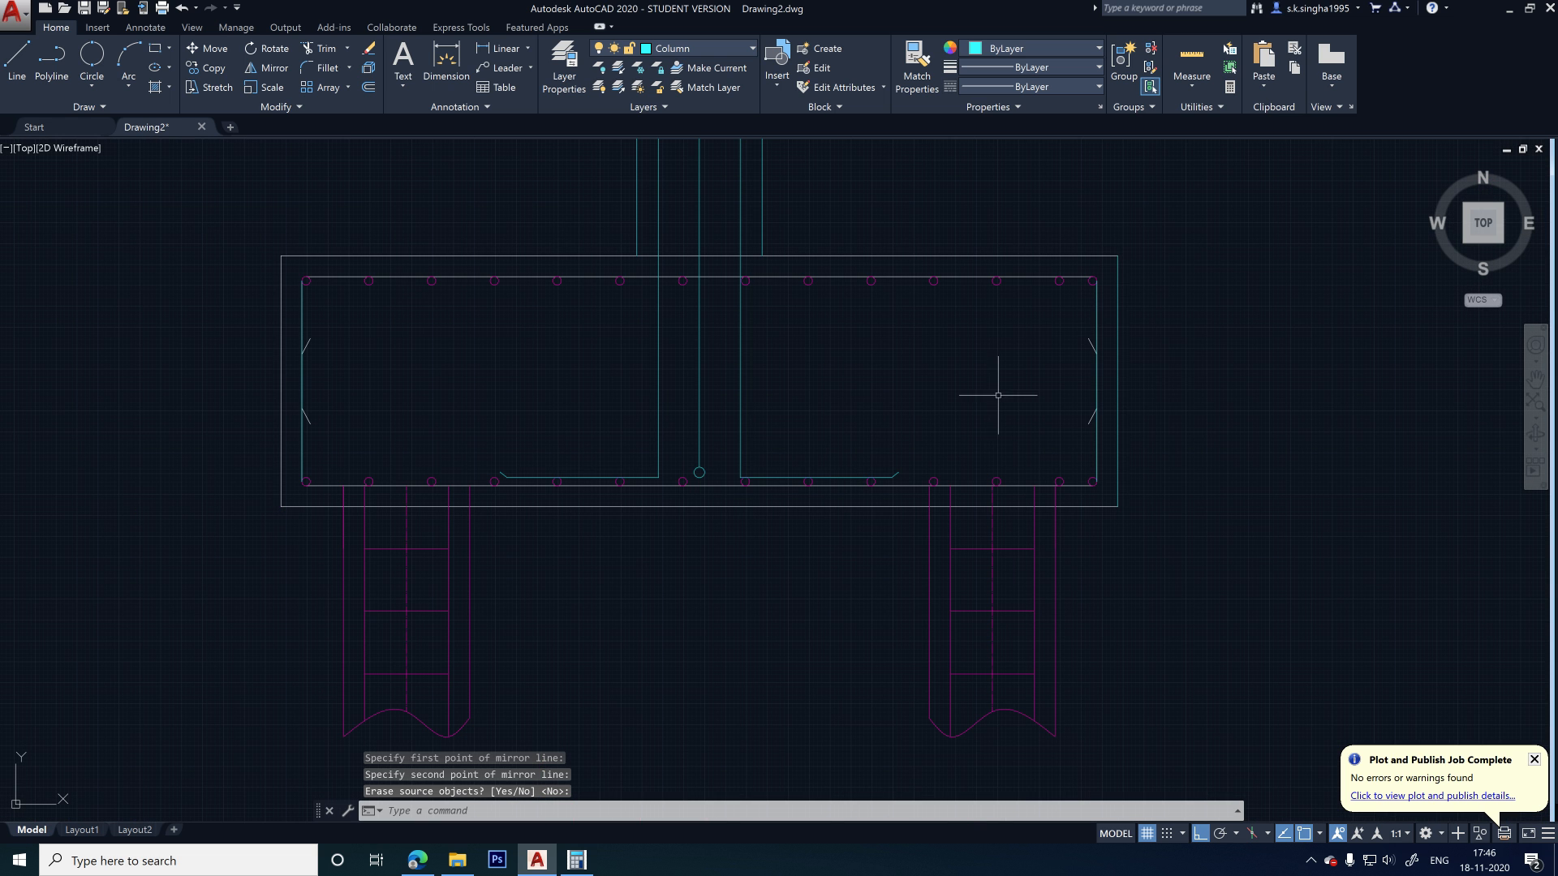
pyautogui.click(1110, 310)
pyautogui.click(1091, 320)
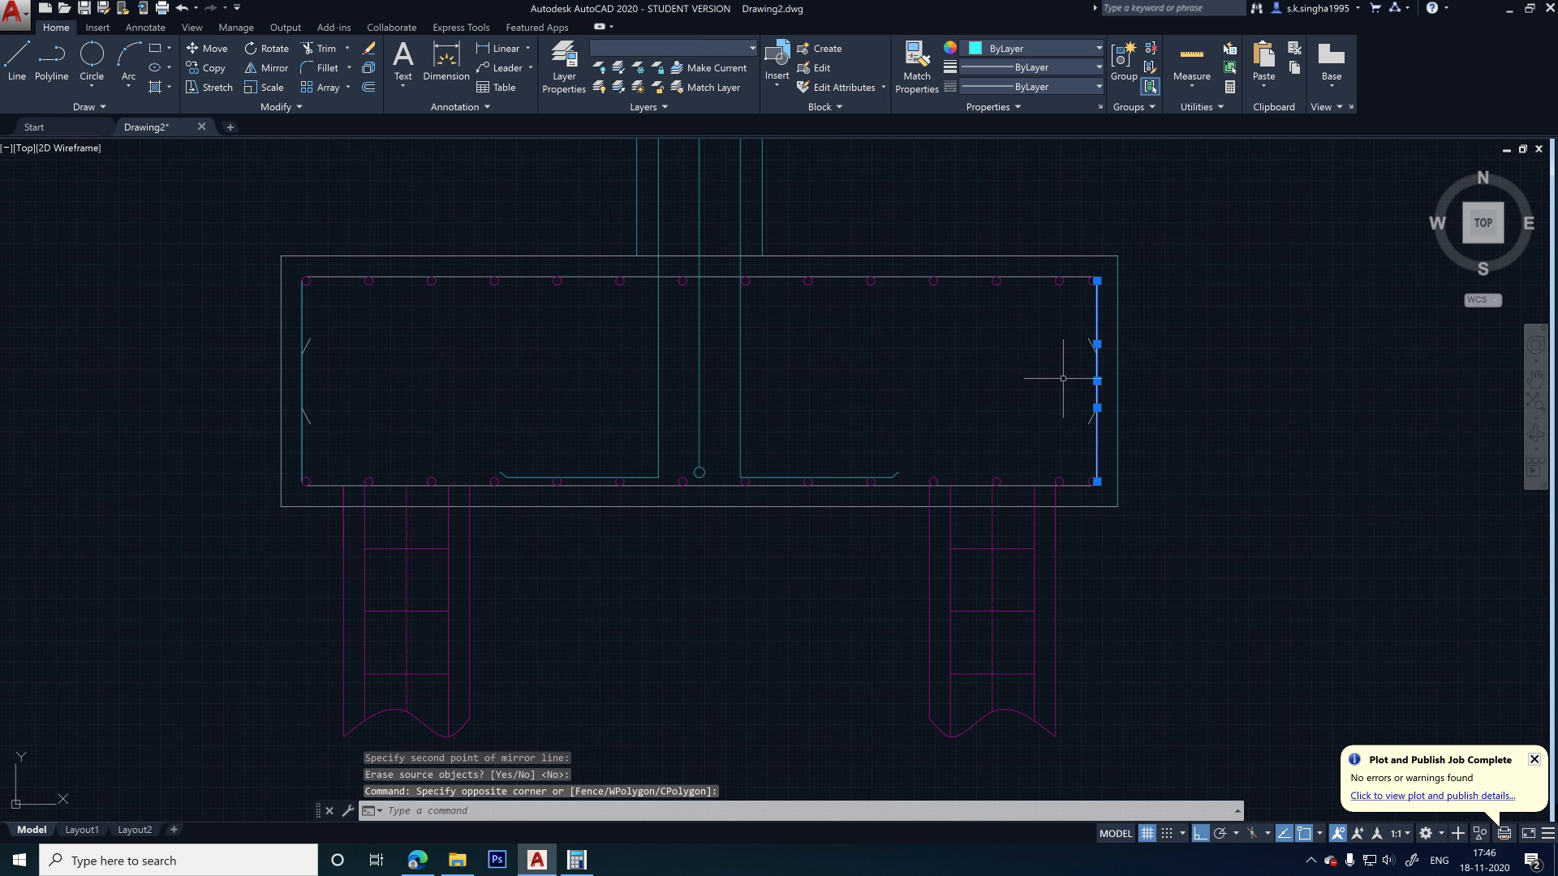
pyautogui.scroll(3, 1095, 364)
pyautogui.scroll(-2, 1080, 374)
pyautogui.press('Escape')
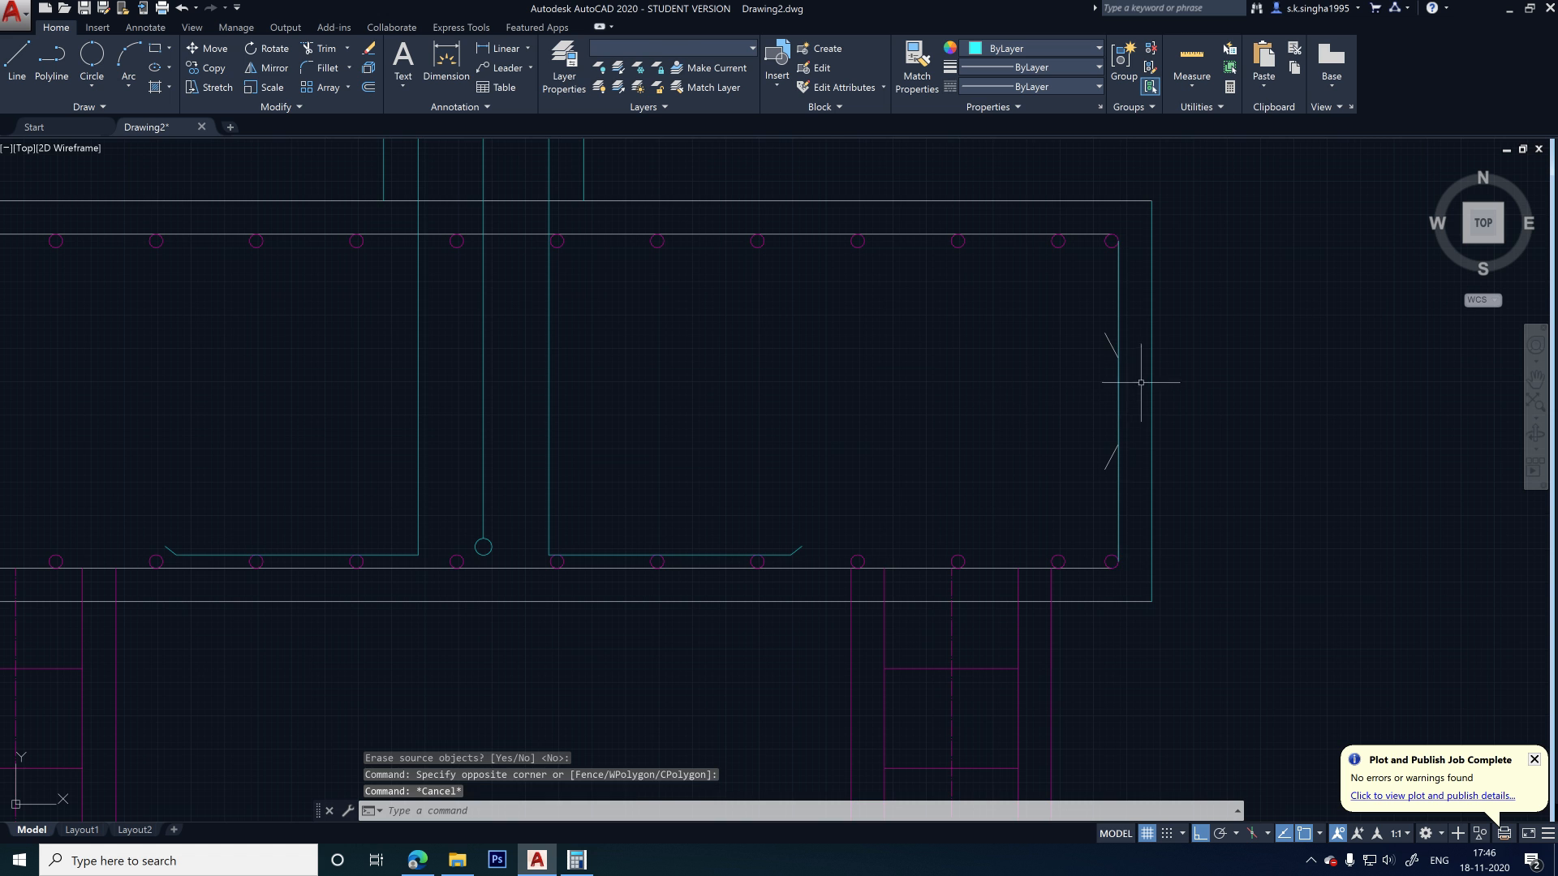
pyautogui.scroll(-1, 1407, 428)
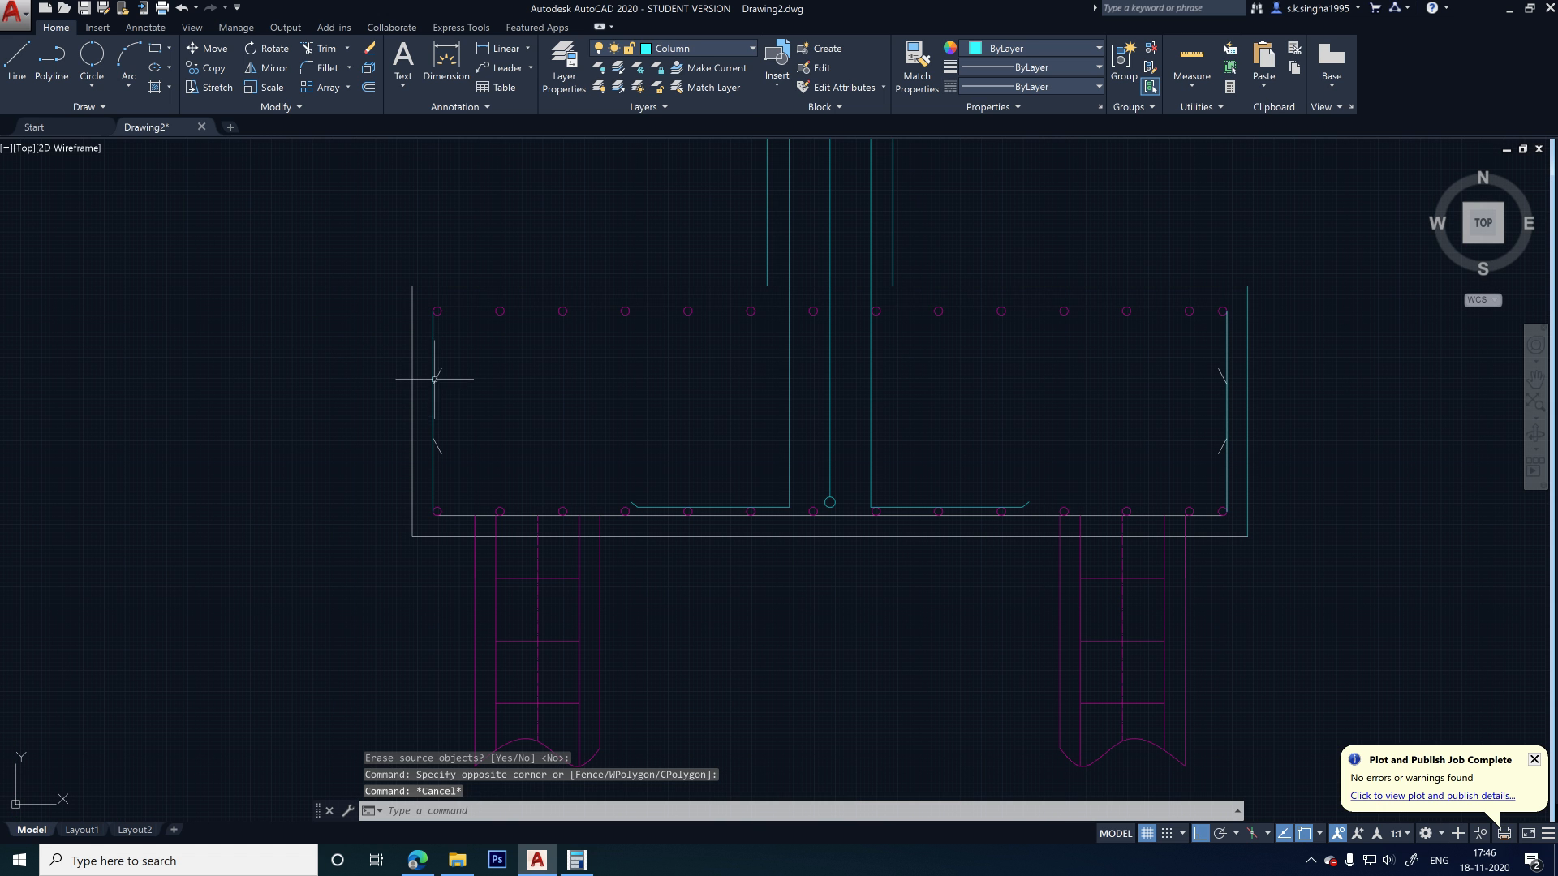
pyautogui.click(433, 406)
pyautogui.scroll(3, 500, 446)
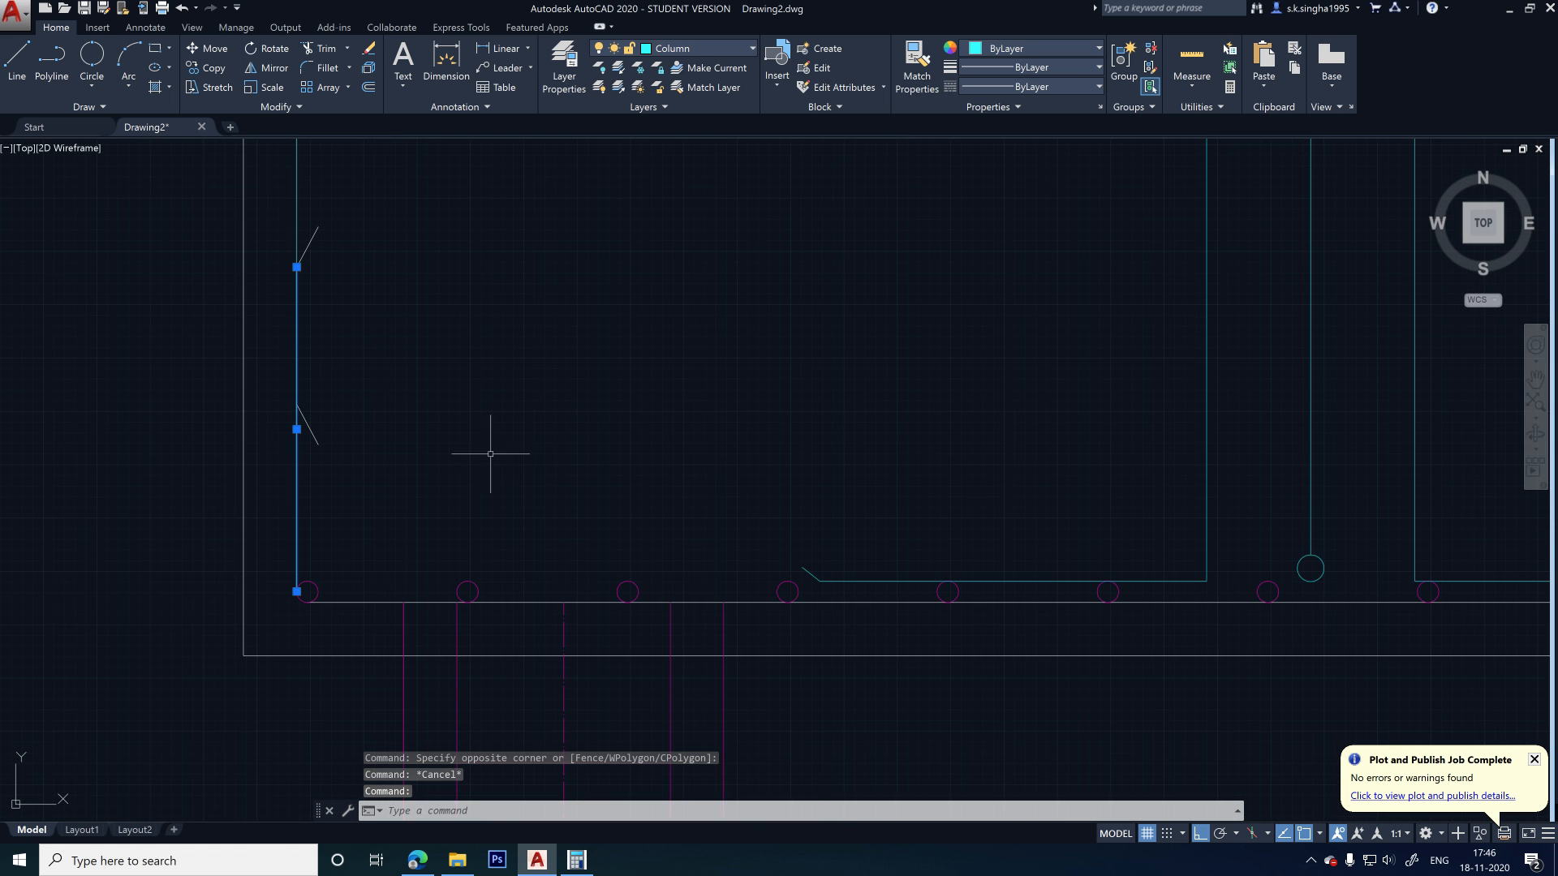
pyautogui.scroll(-1, 508, 452)
pyautogui.press('Escape')
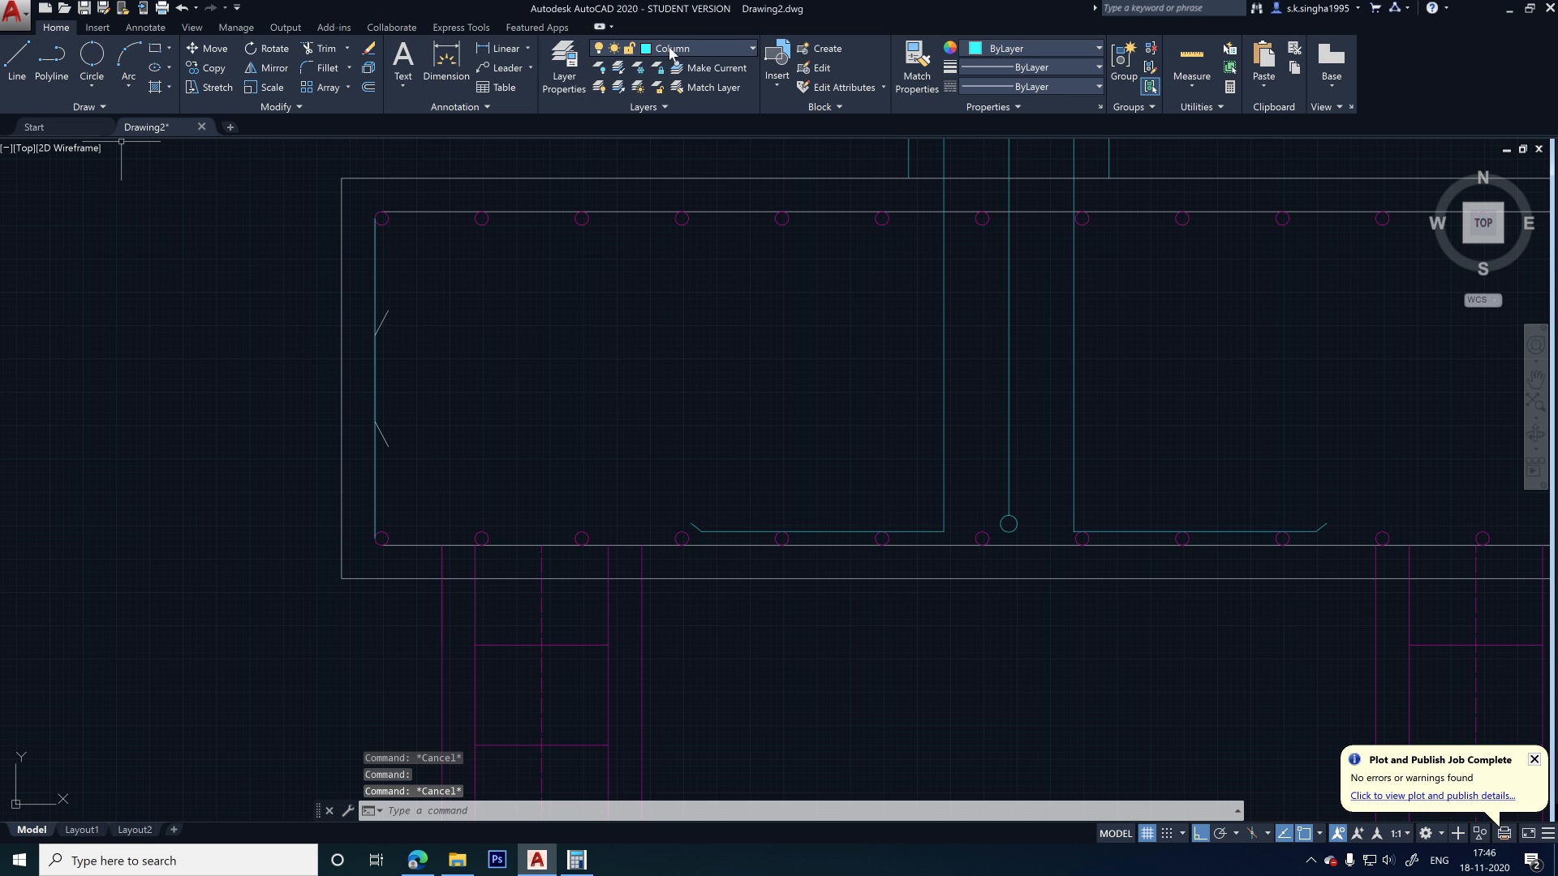
# - Create a layer named Top with colour 74
pyautogui.click(564, 65)
pyautogui.click(452, 230)
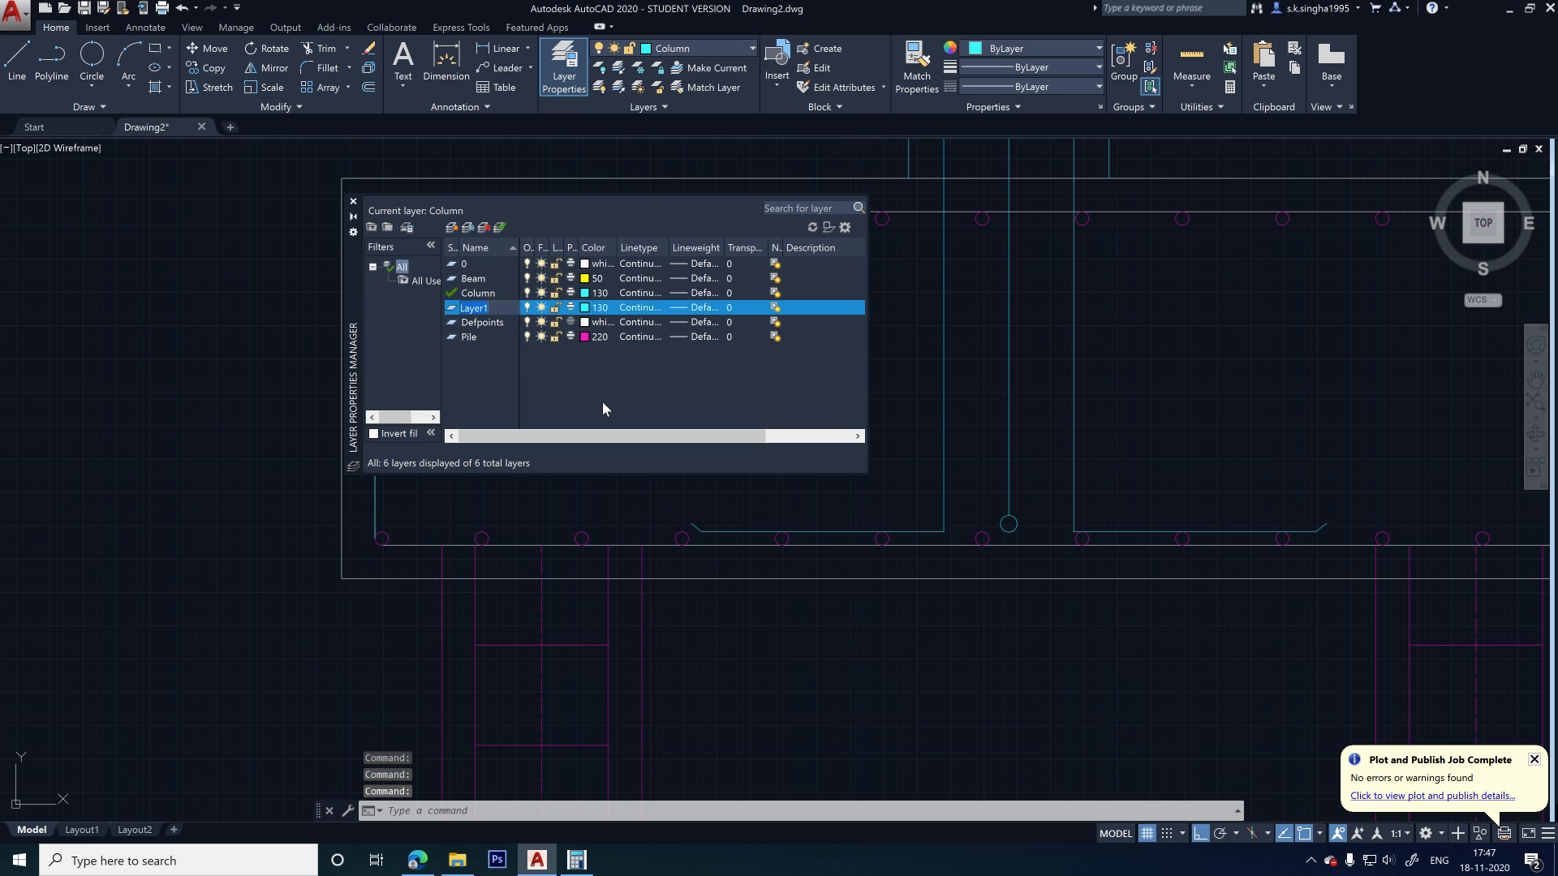
pyautogui.write('Top')
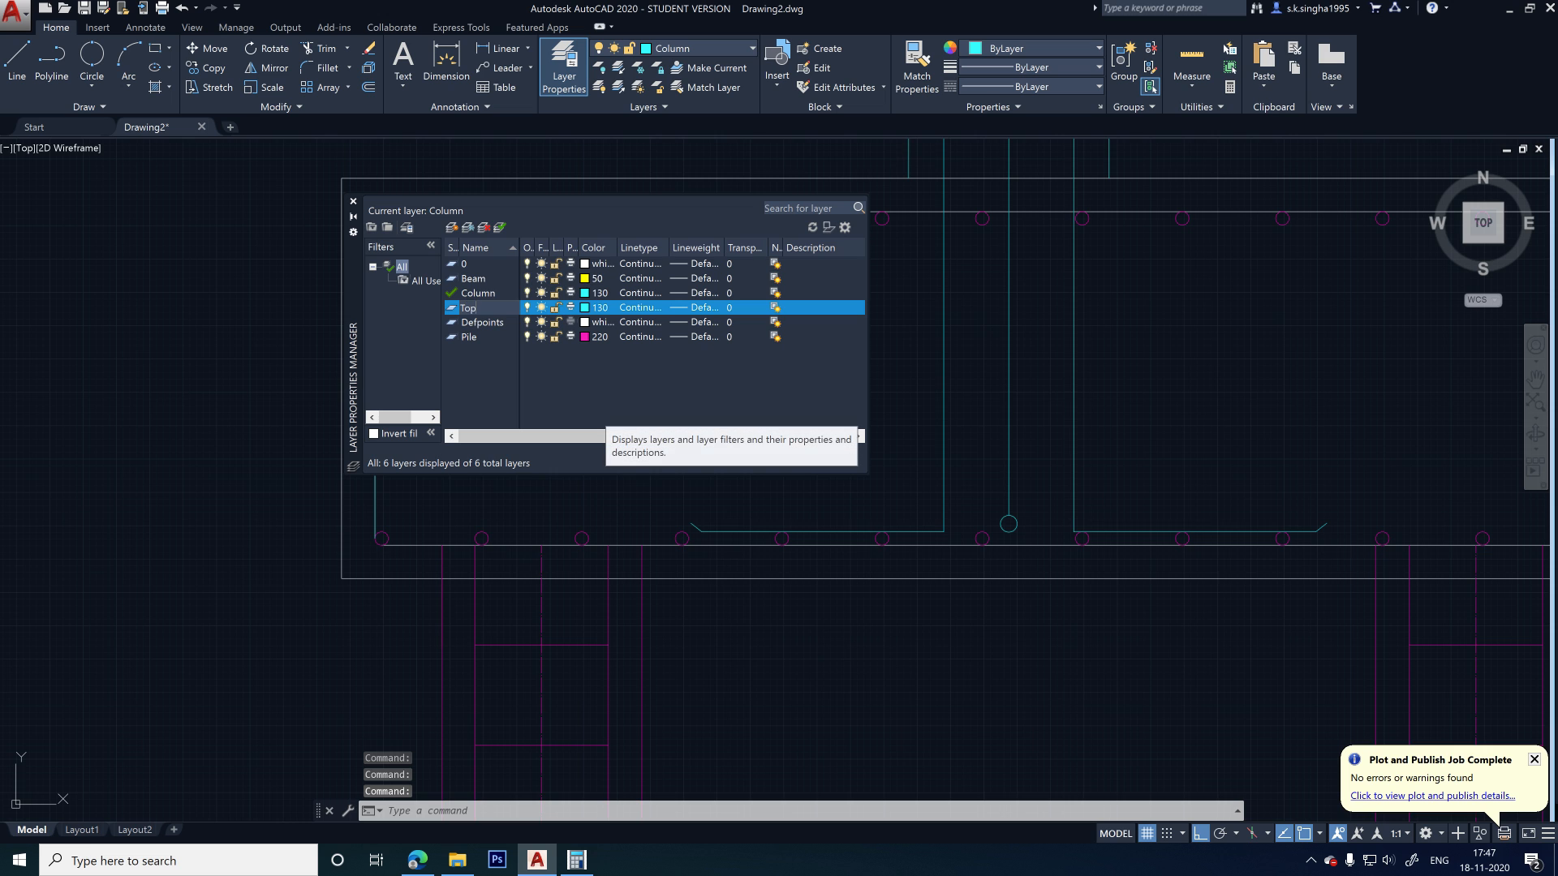
pyautogui.click(589, 309)
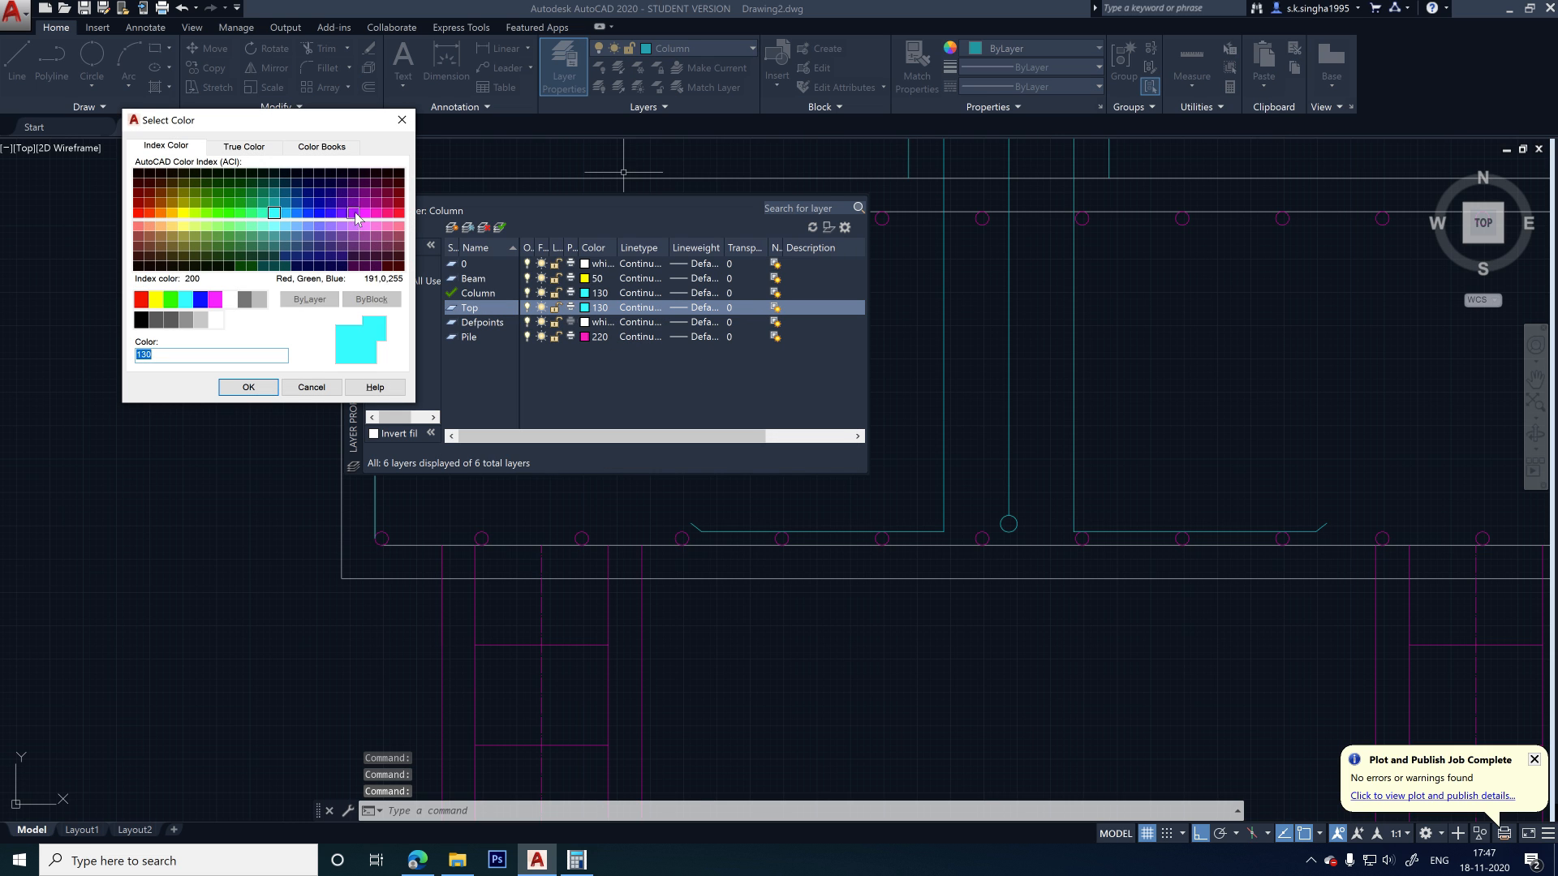
pyautogui.click(215, 301)
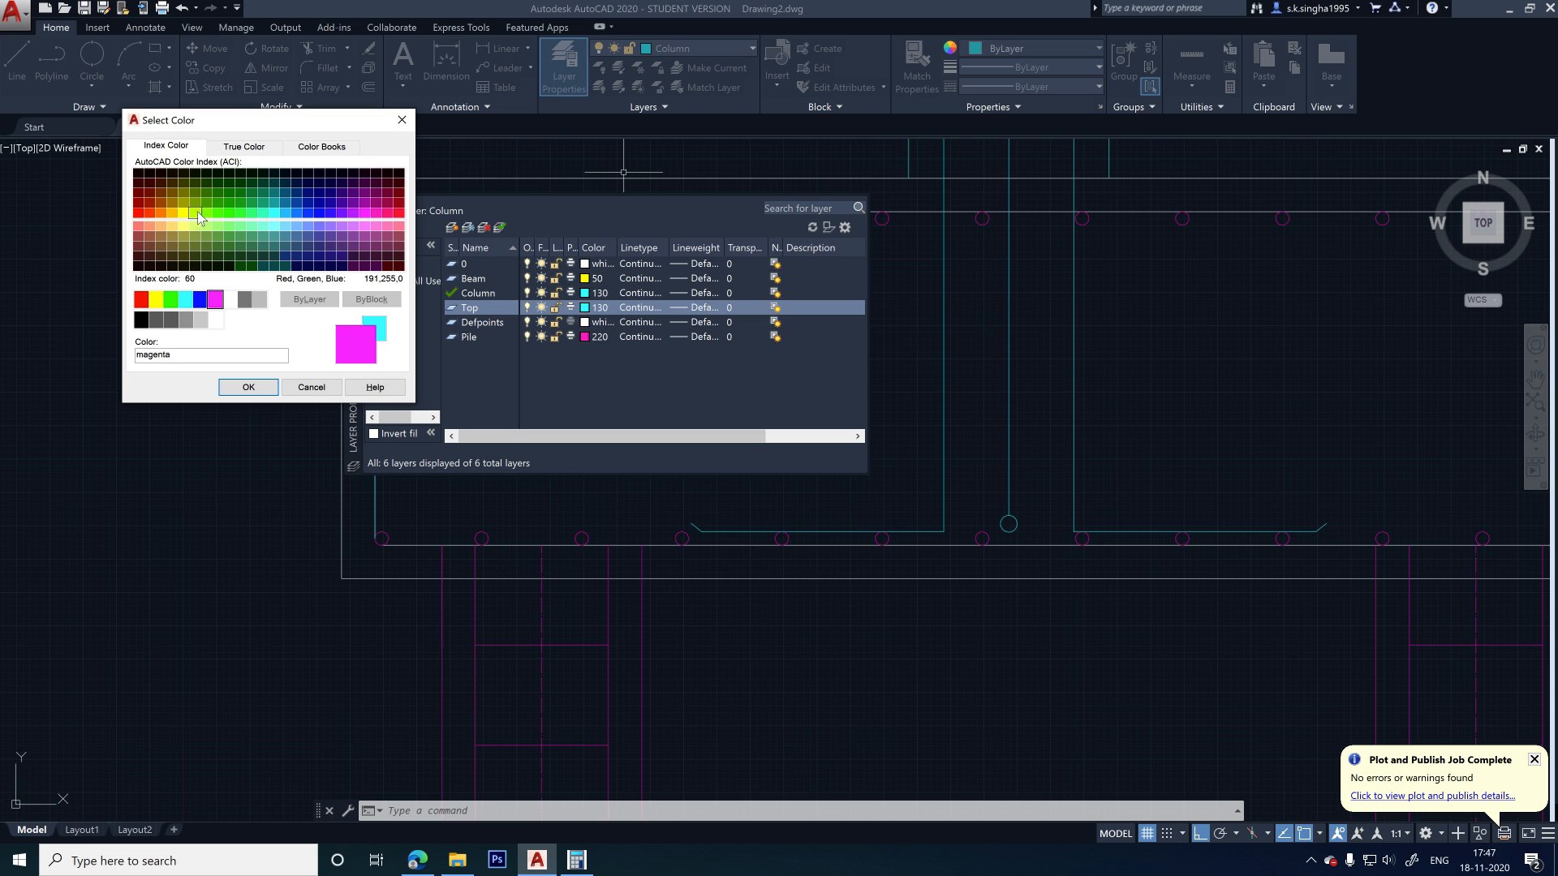
pyautogui.click(249, 388)
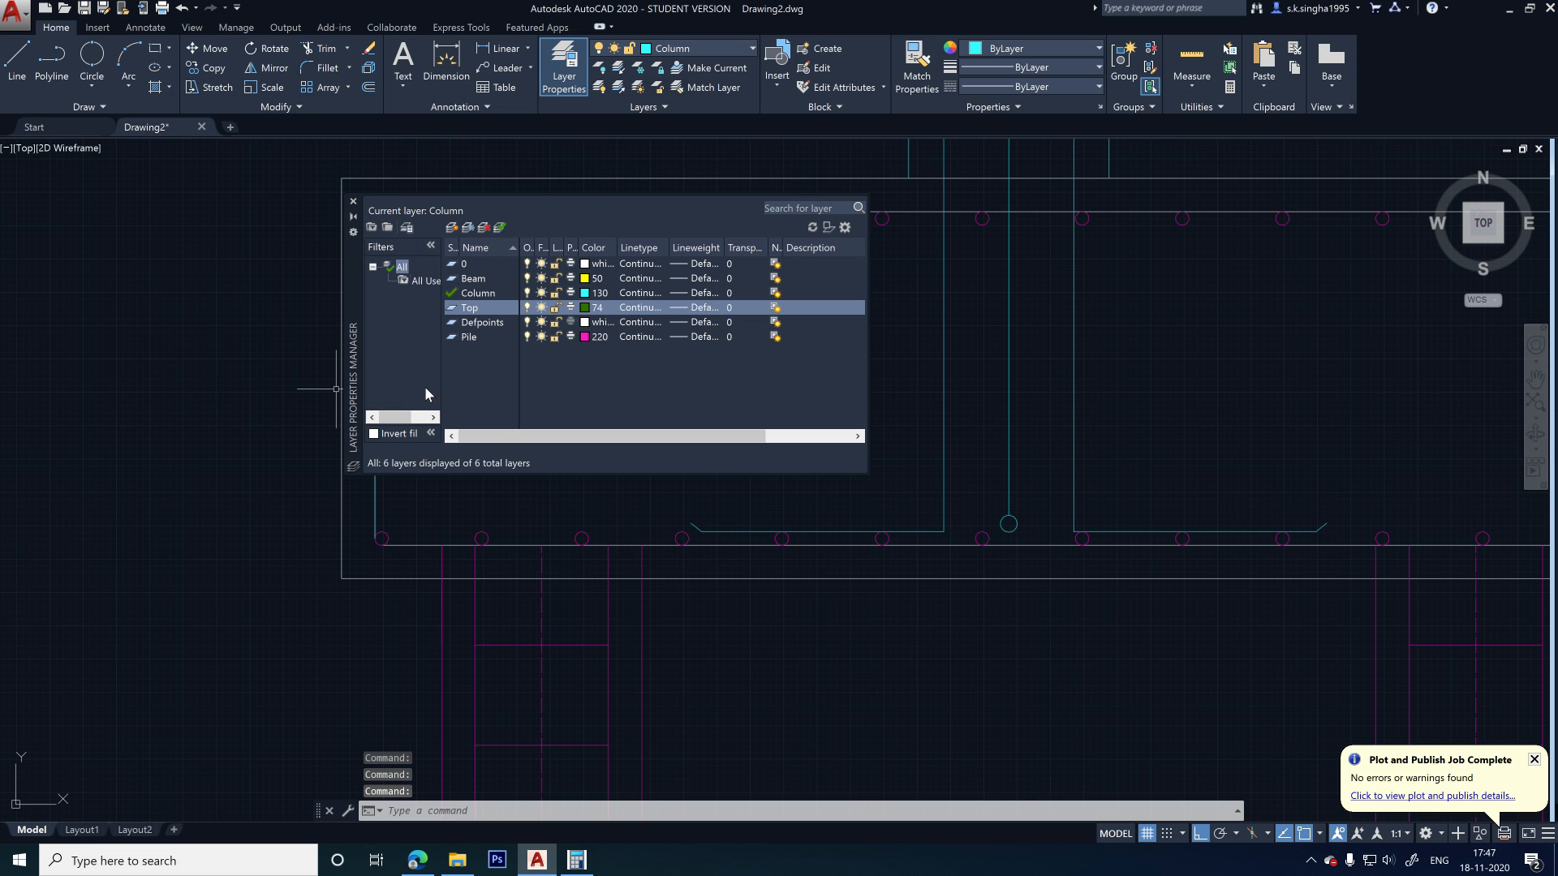
# - Create a layer named Bottom with colour 170 and close the layer manager
pyautogui.click(452, 229)
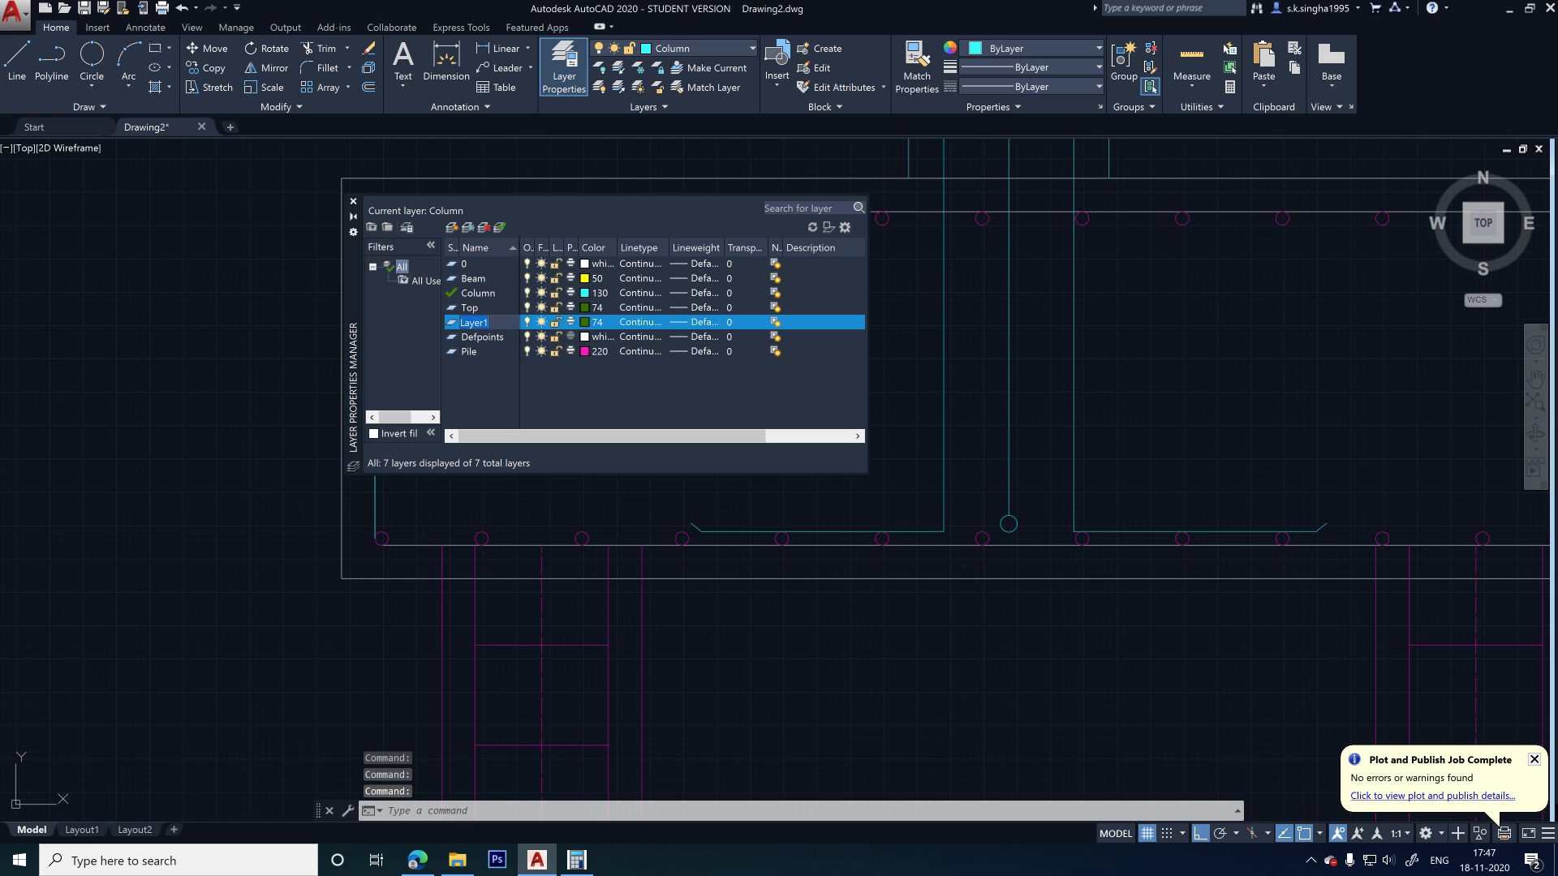
pyautogui.write('Bottom')
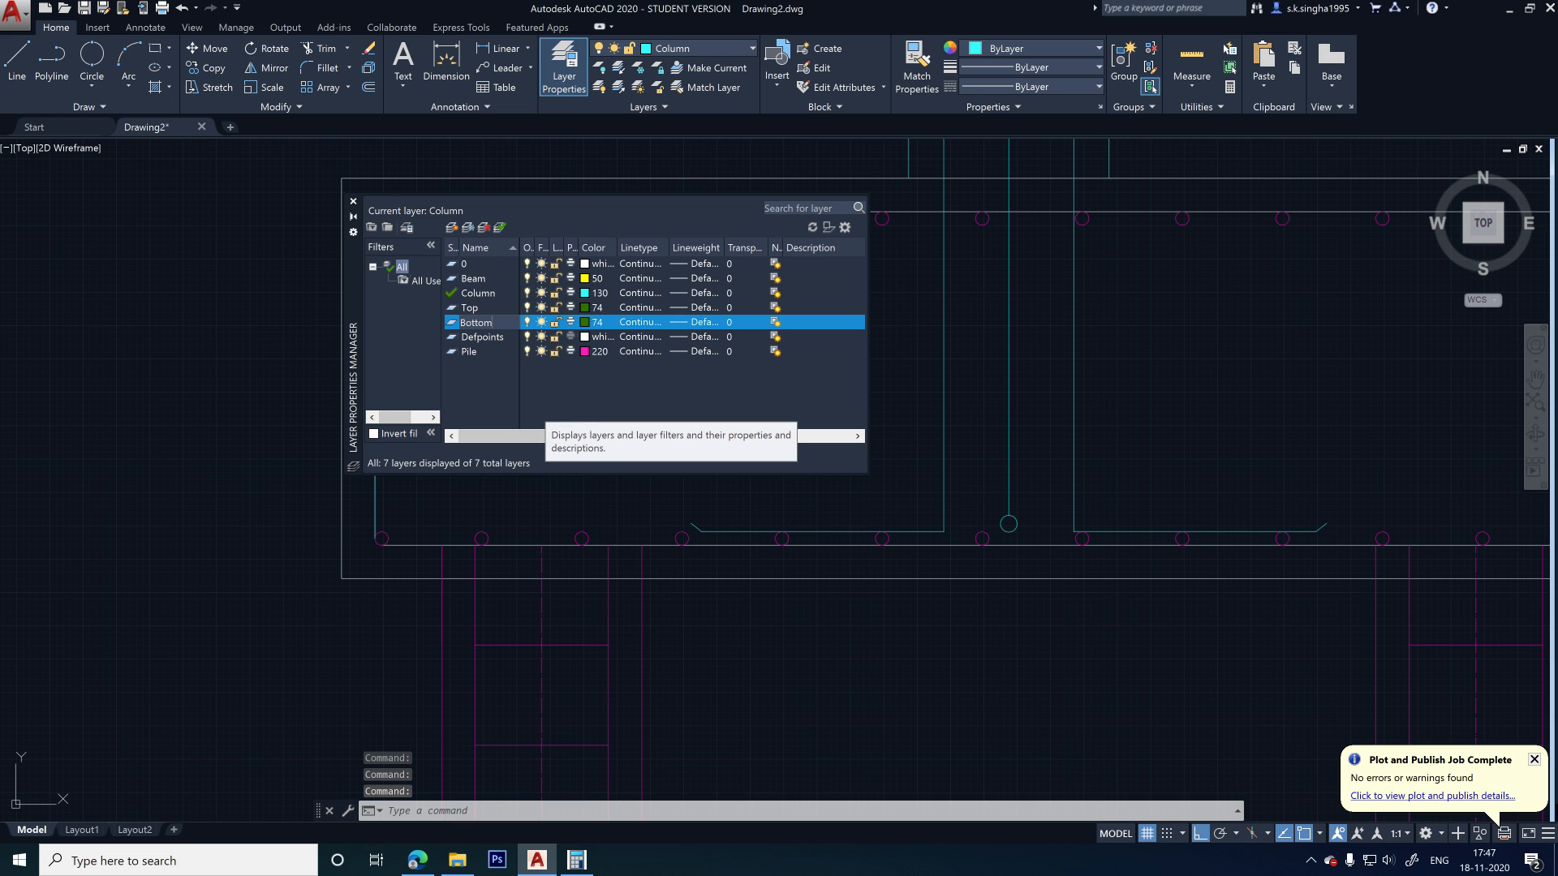
pyautogui.click(590, 326)
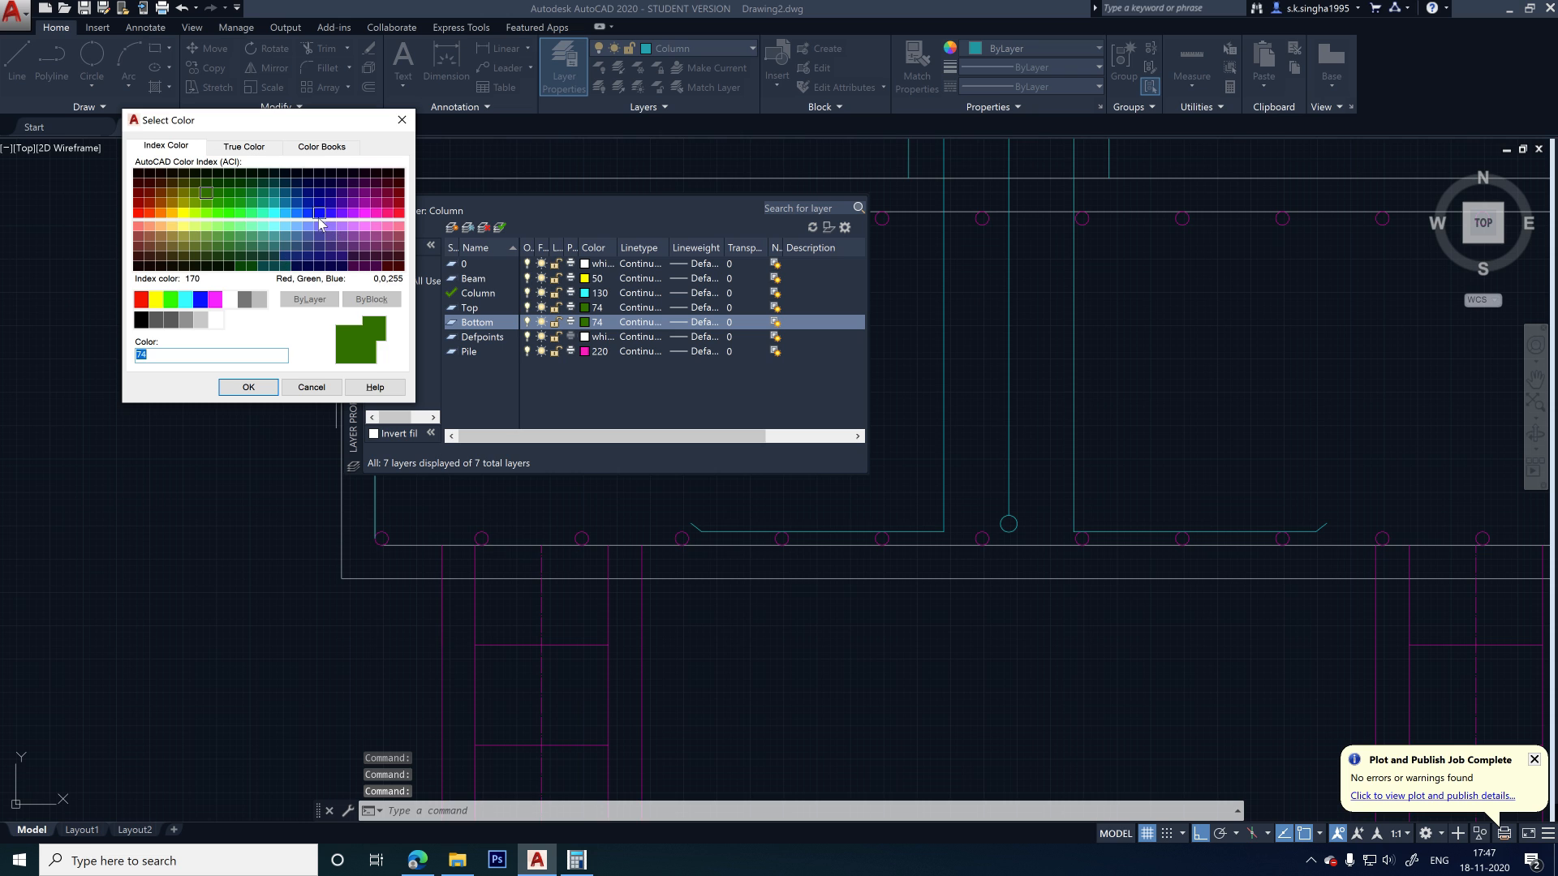
pyautogui.click(318, 214)
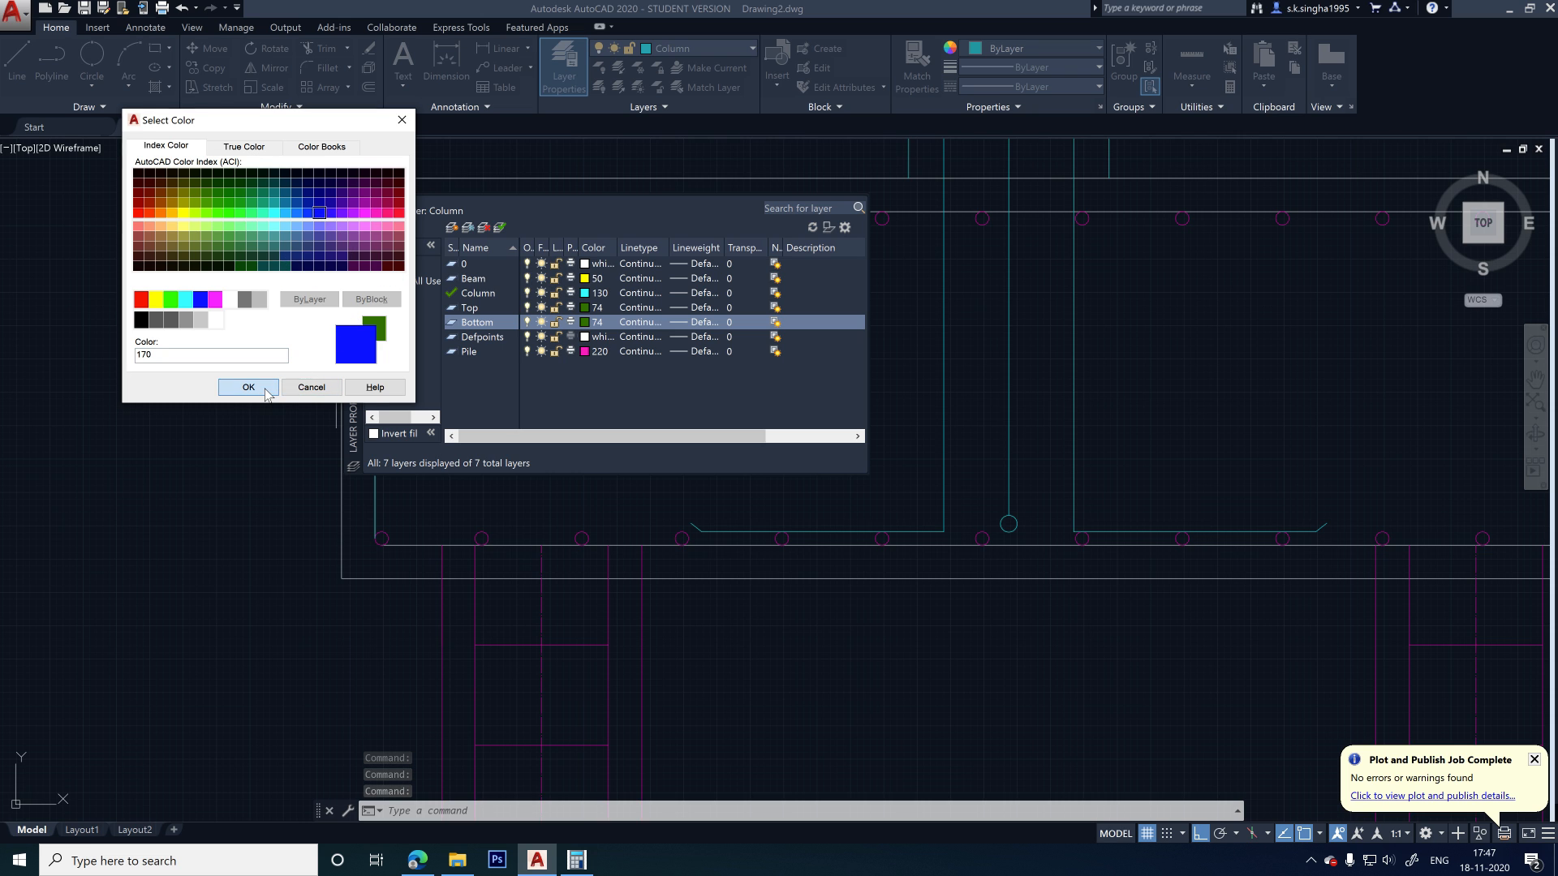
pyautogui.click(249, 388)
pyautogui.click(353, 203)
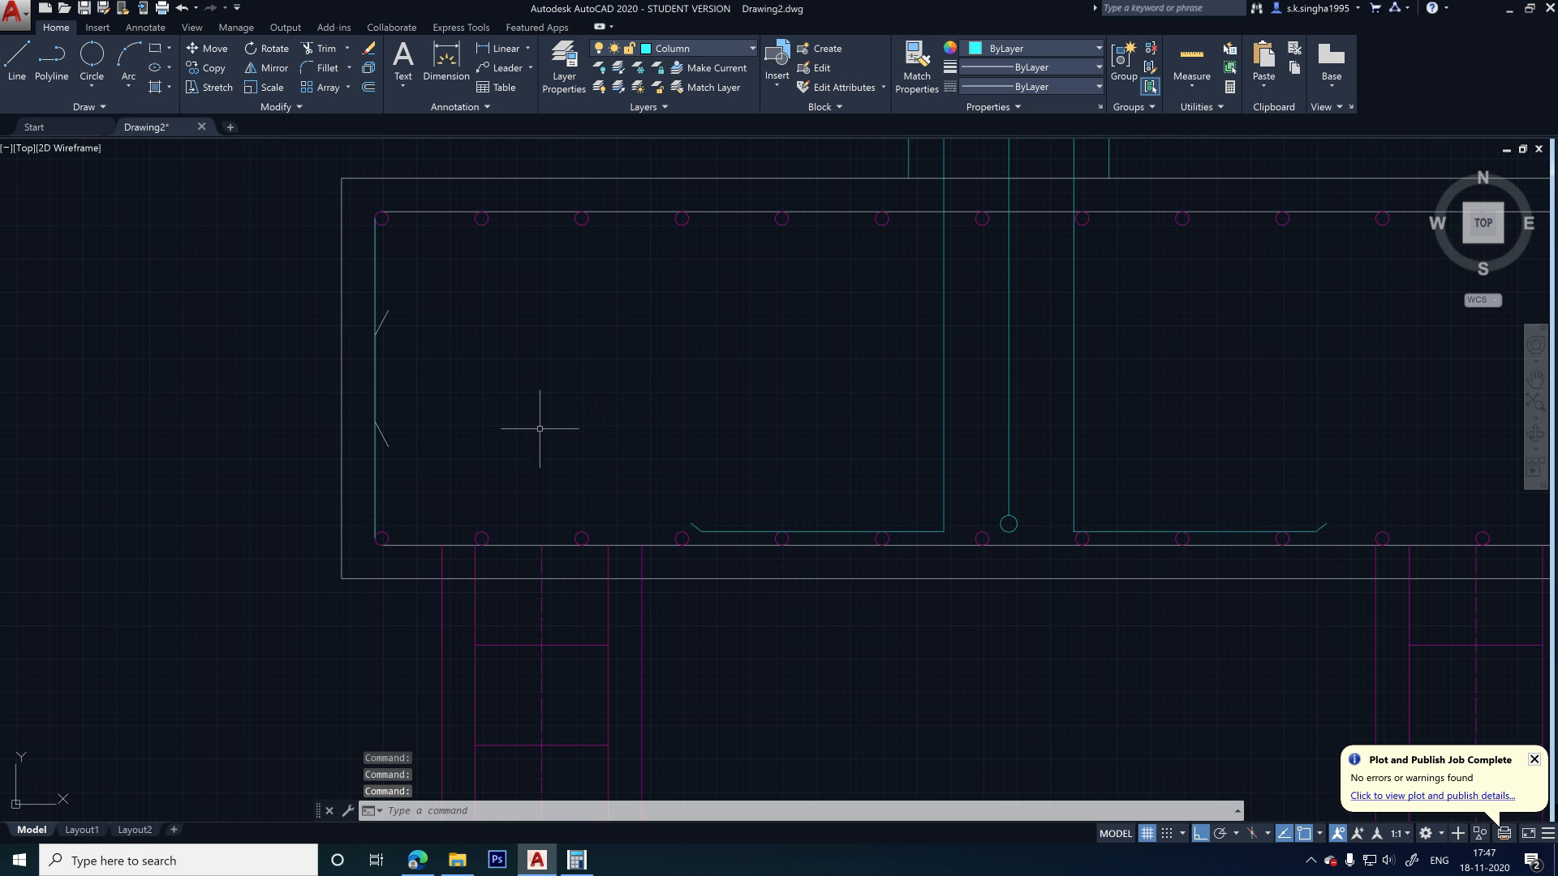
# - Erase the overlapping vertical bar lines at the pile cap's left end, keeping the hooks
pyautogui.click(390, 275)
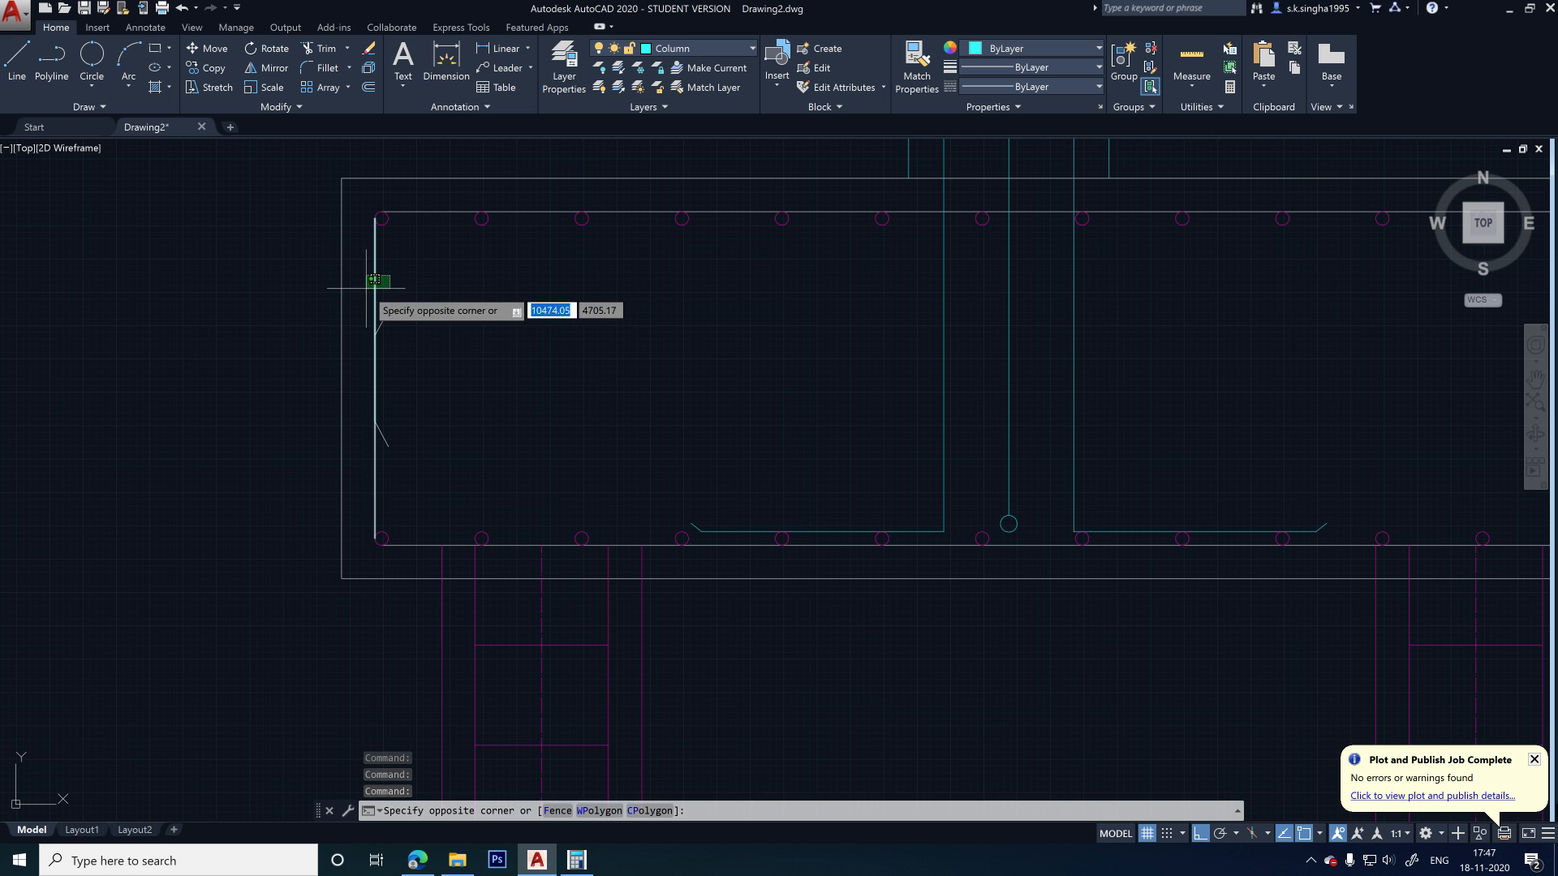
pyautogui.click(370, 297)
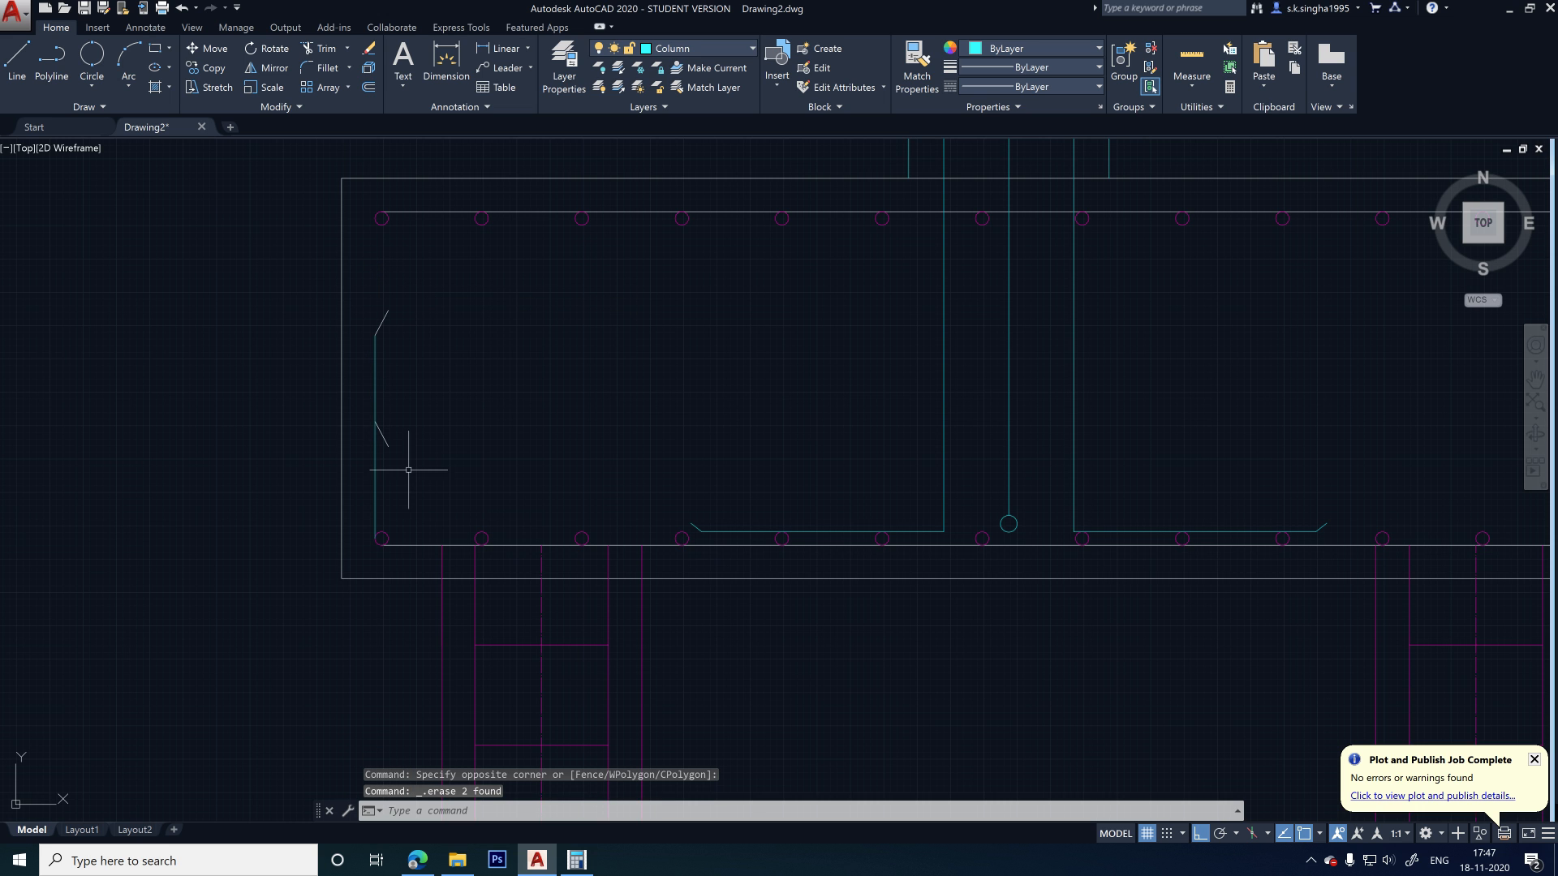
pyautogui.press('Delete')
pyautogui.scroll(-2, 358, 375)
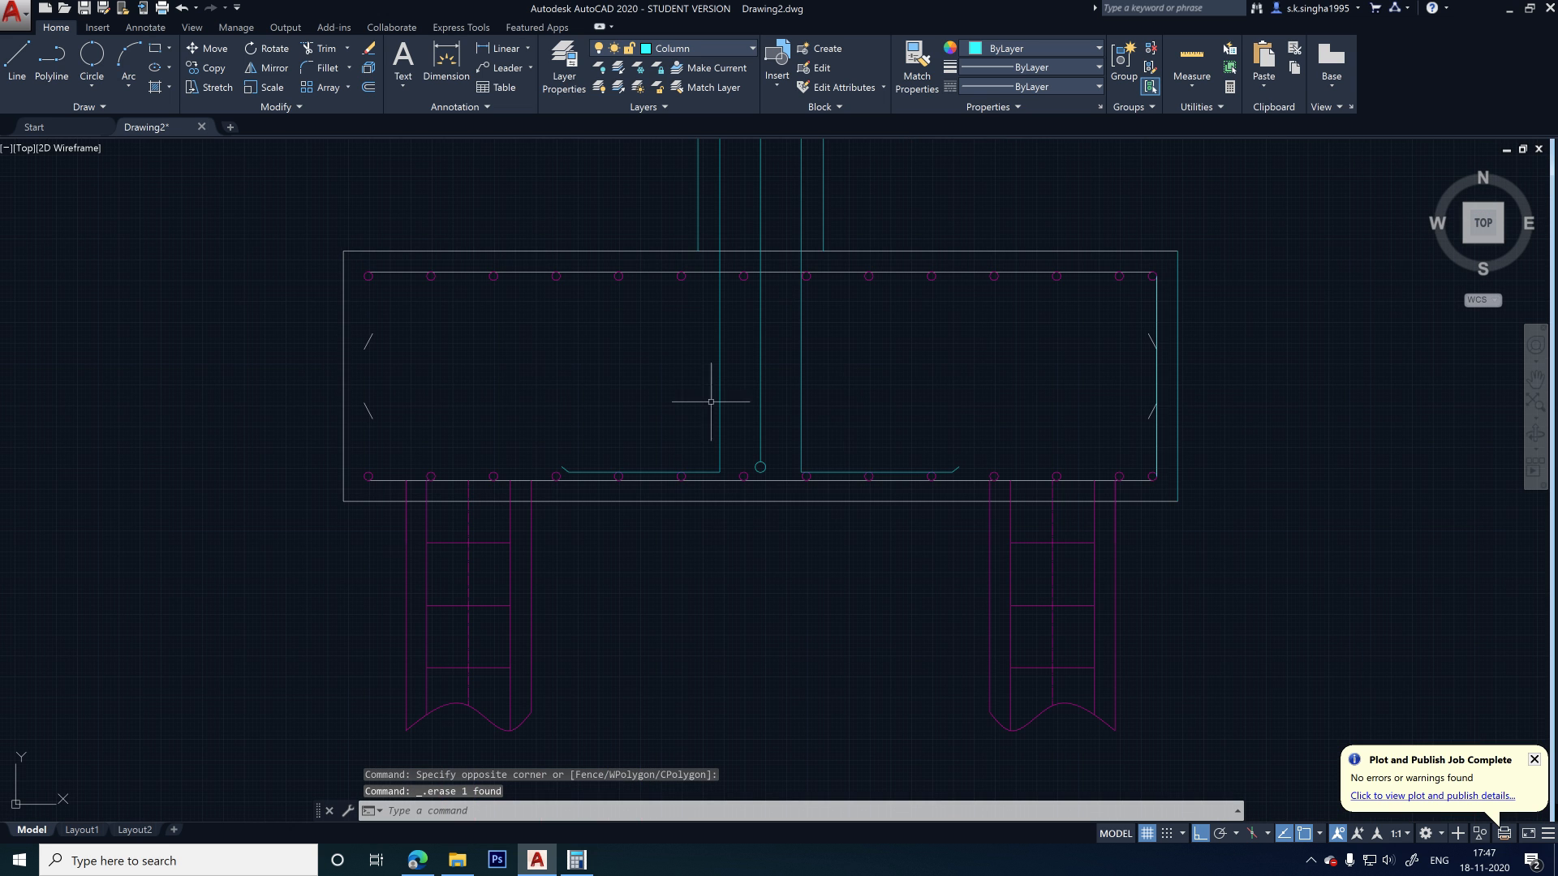
# - Erase the overlapping vertical bar lines at the pile cap's right end, keeping the hooks
pyautogui.scroll(2, 1157, 413)
pyautogui.click(1170, 435)
pyautogui.click(1156, 443)
pyautogui.press('Delete')
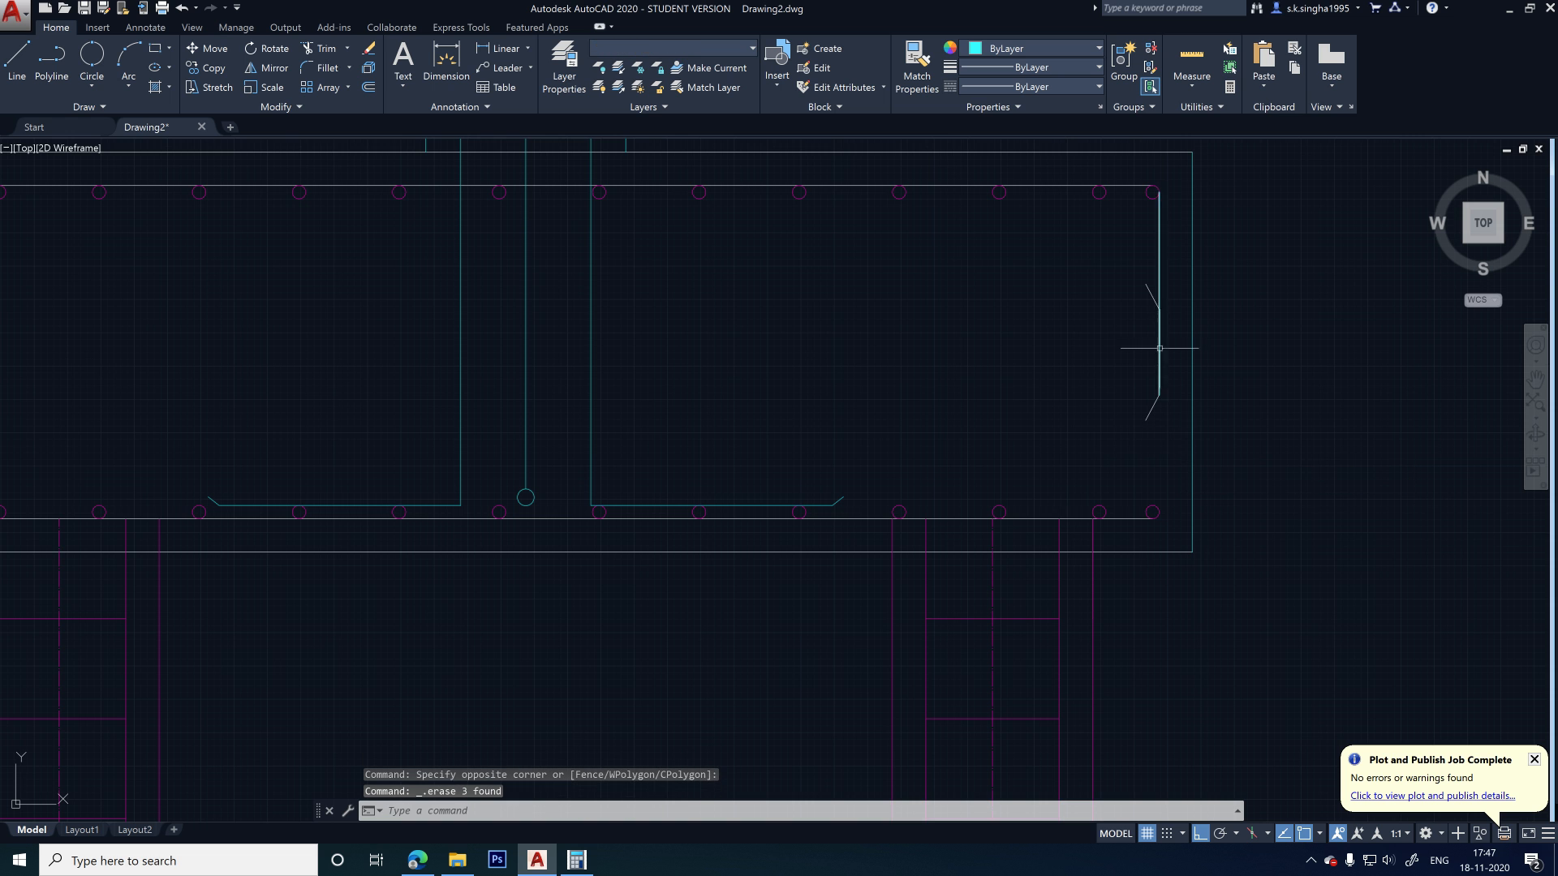
pyautogui.click(1160, 264)
pyautogui.press('Delete')
pyautogui.scroll(-2, 1044, 358)
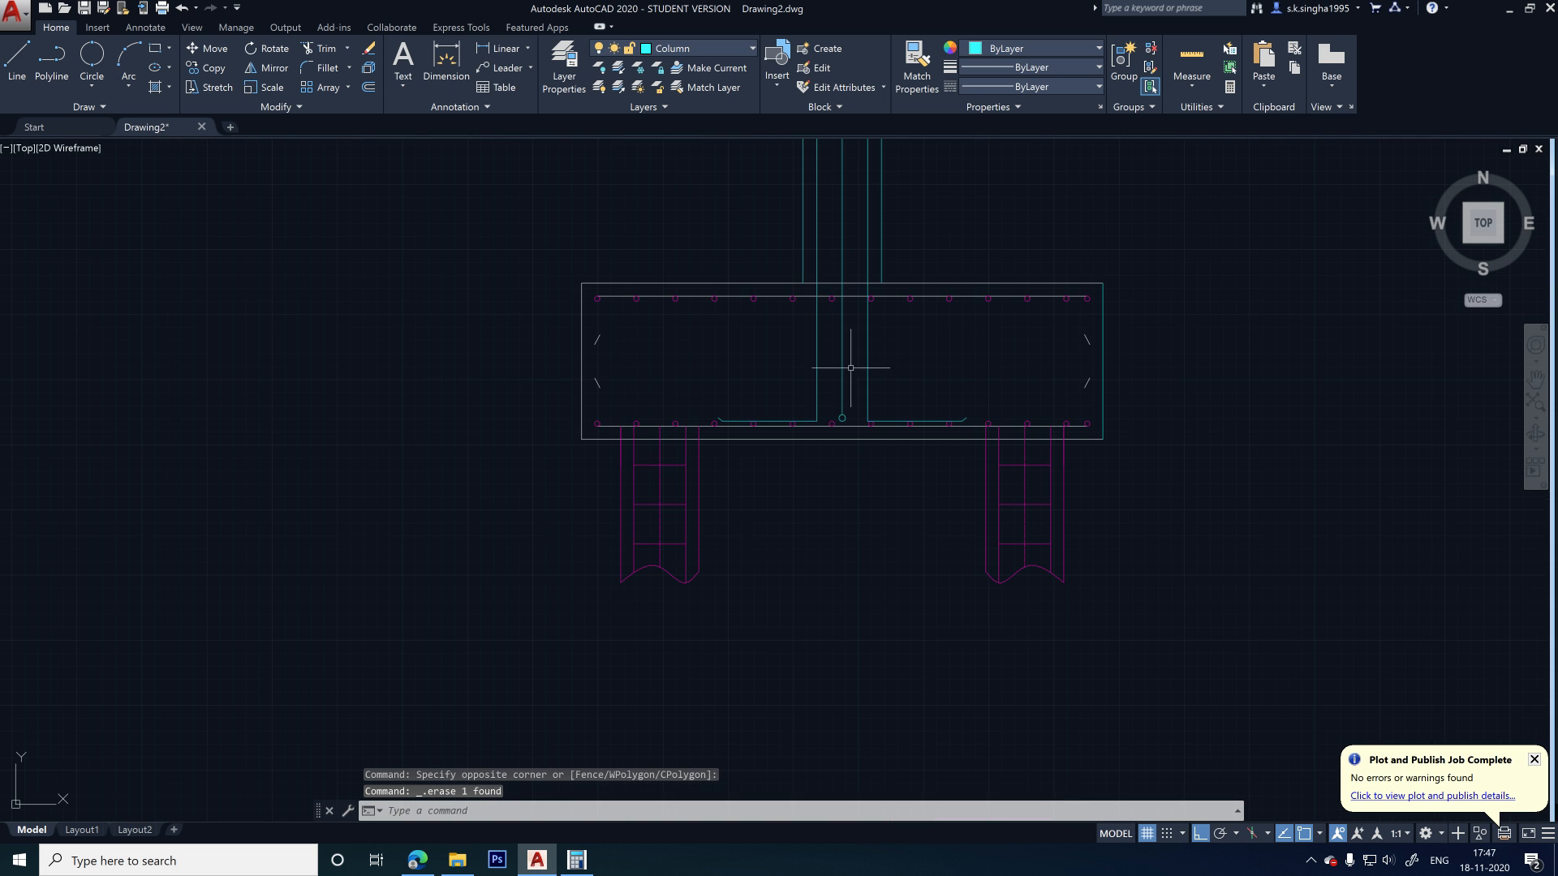
# - On the Top layer, trace the left end's lower hook and continue the line vertically up to the top corner bar's outer edge
pyautogui.scroll(2, 674, 339)
pyautogui.scroll(-2, 673, 339)
pyautogui.scroll(2, 267, 371)
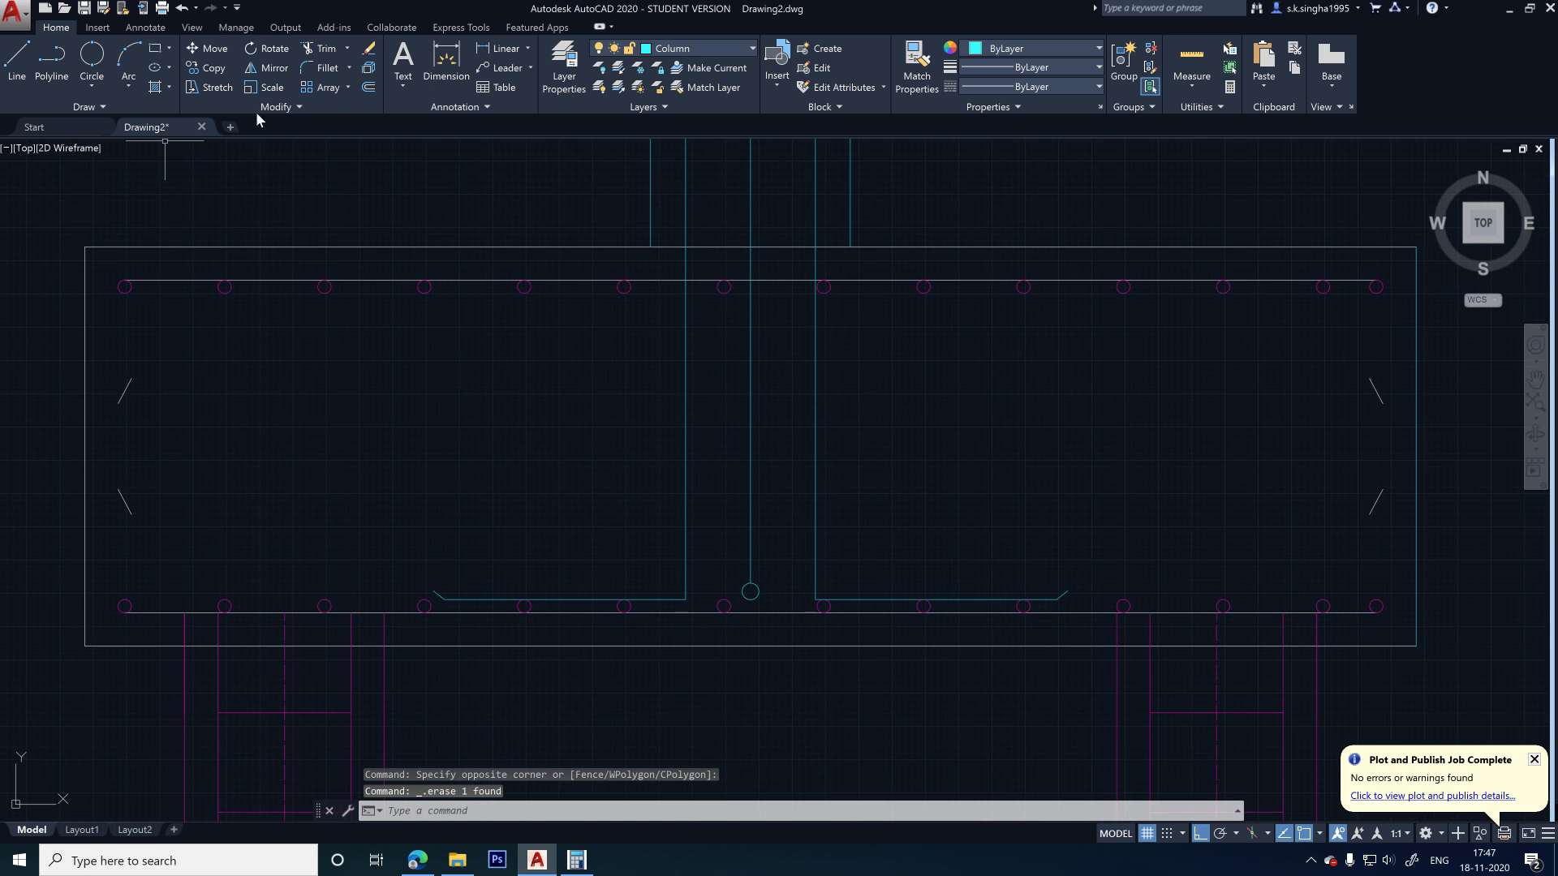
pyautogui.click(676, 50)
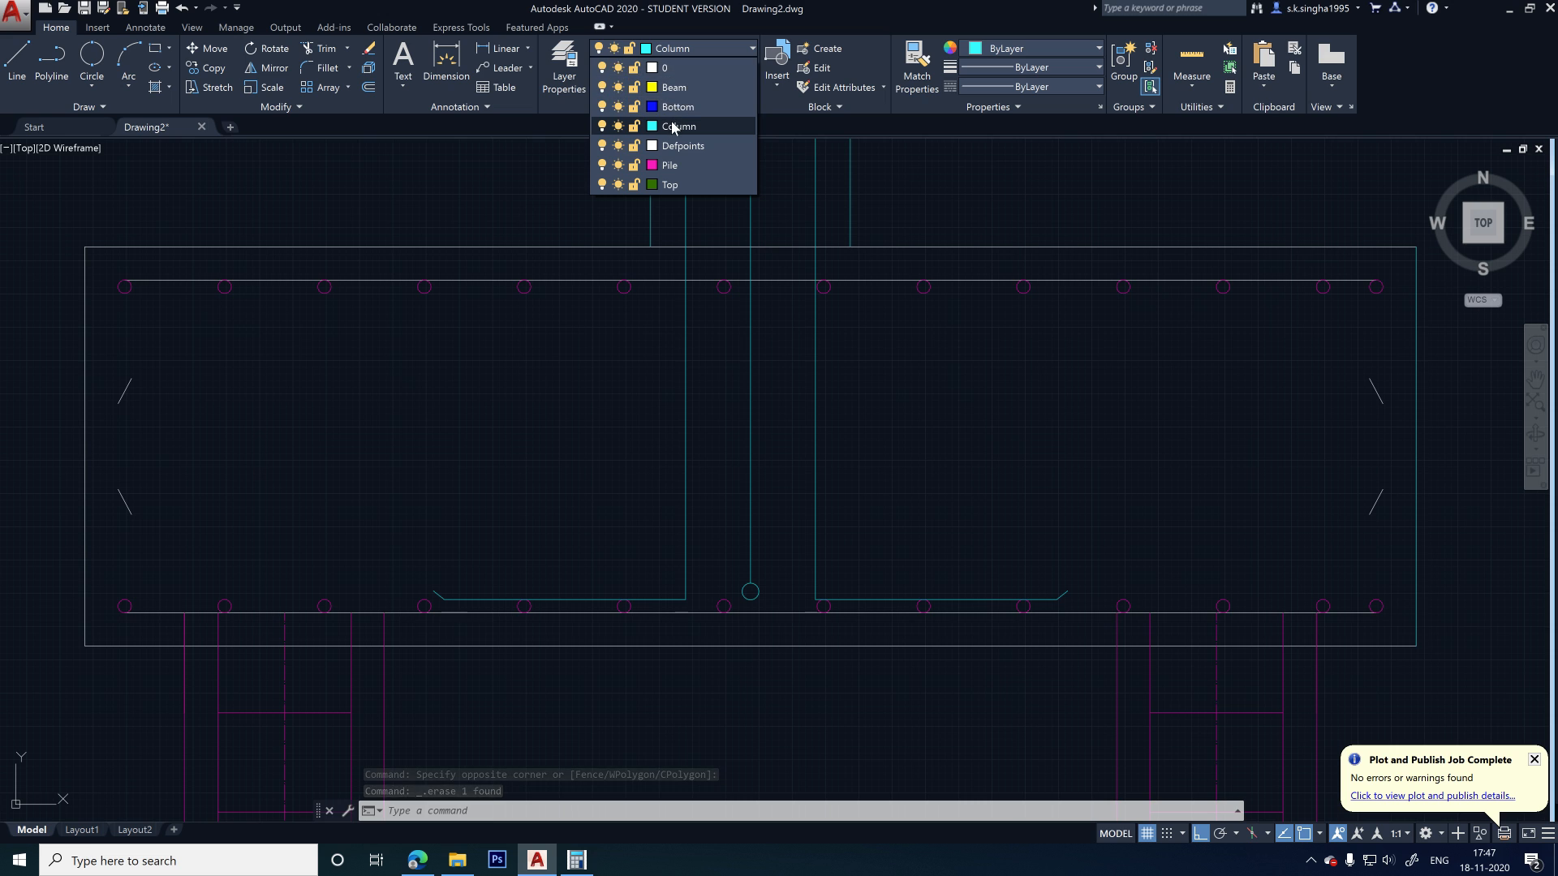
pyautogui.click(674, 186)
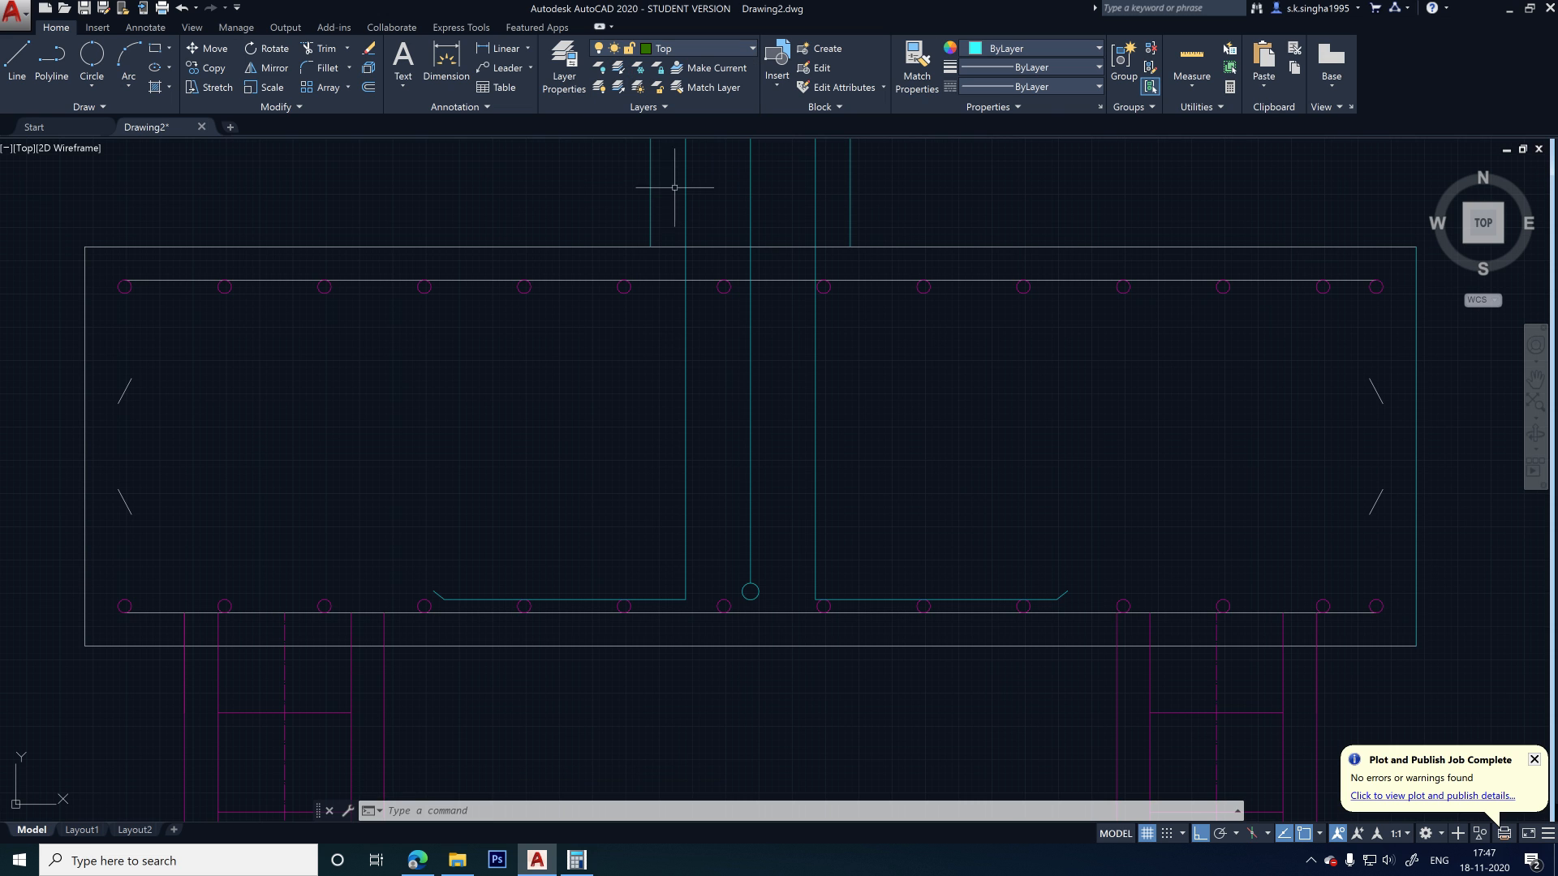
pyautogui.click(16, 61)
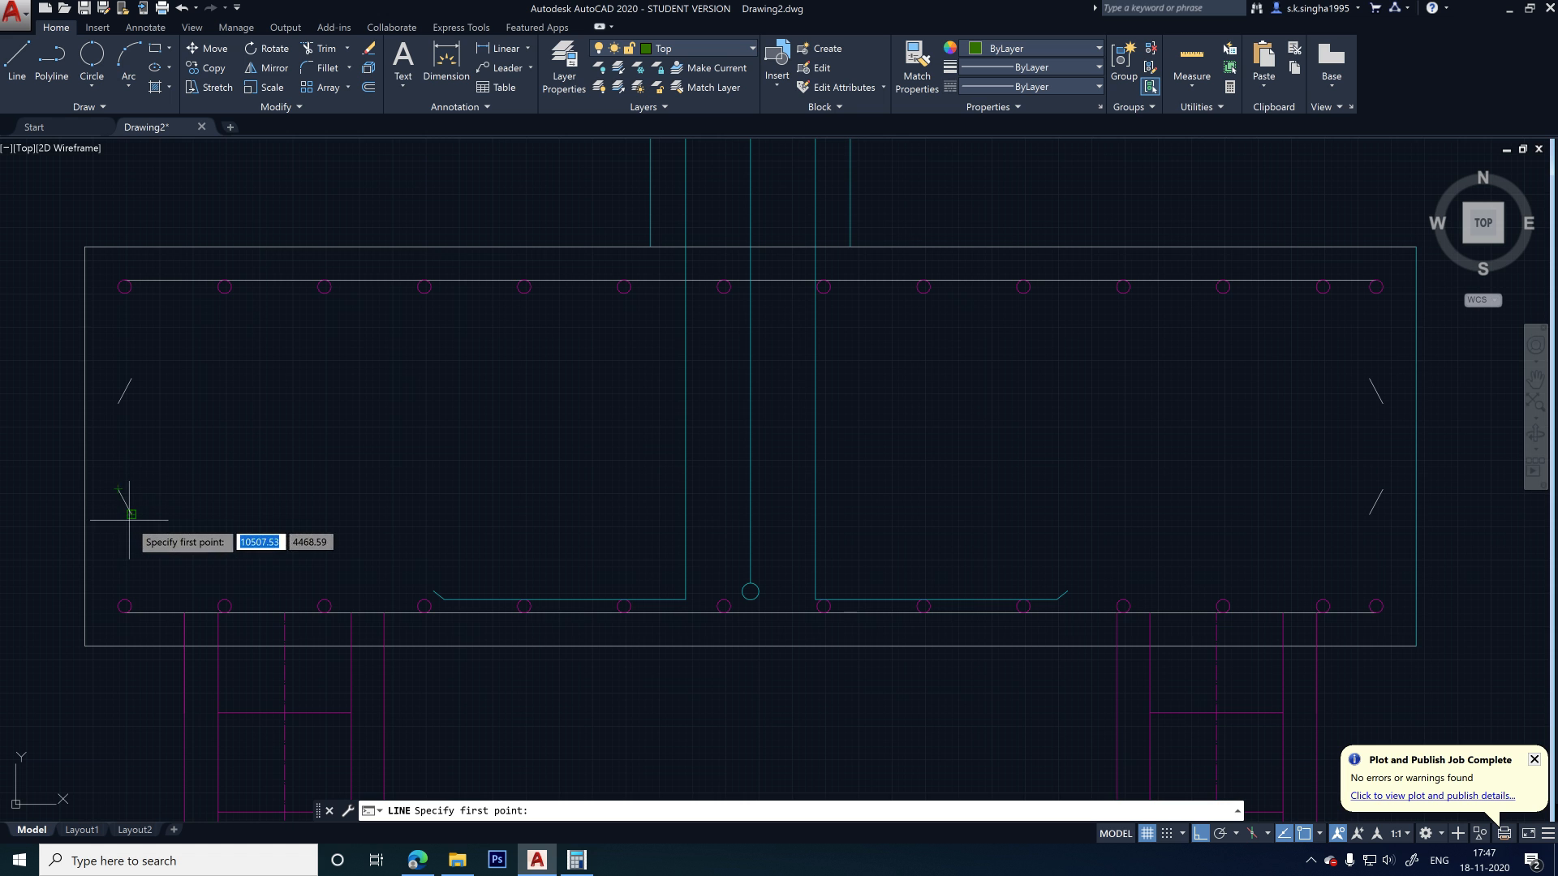
pyautogui.click(122, 509)
pyautogui.scroll(3, 114, 499)
pyautogui.click(118, 445)
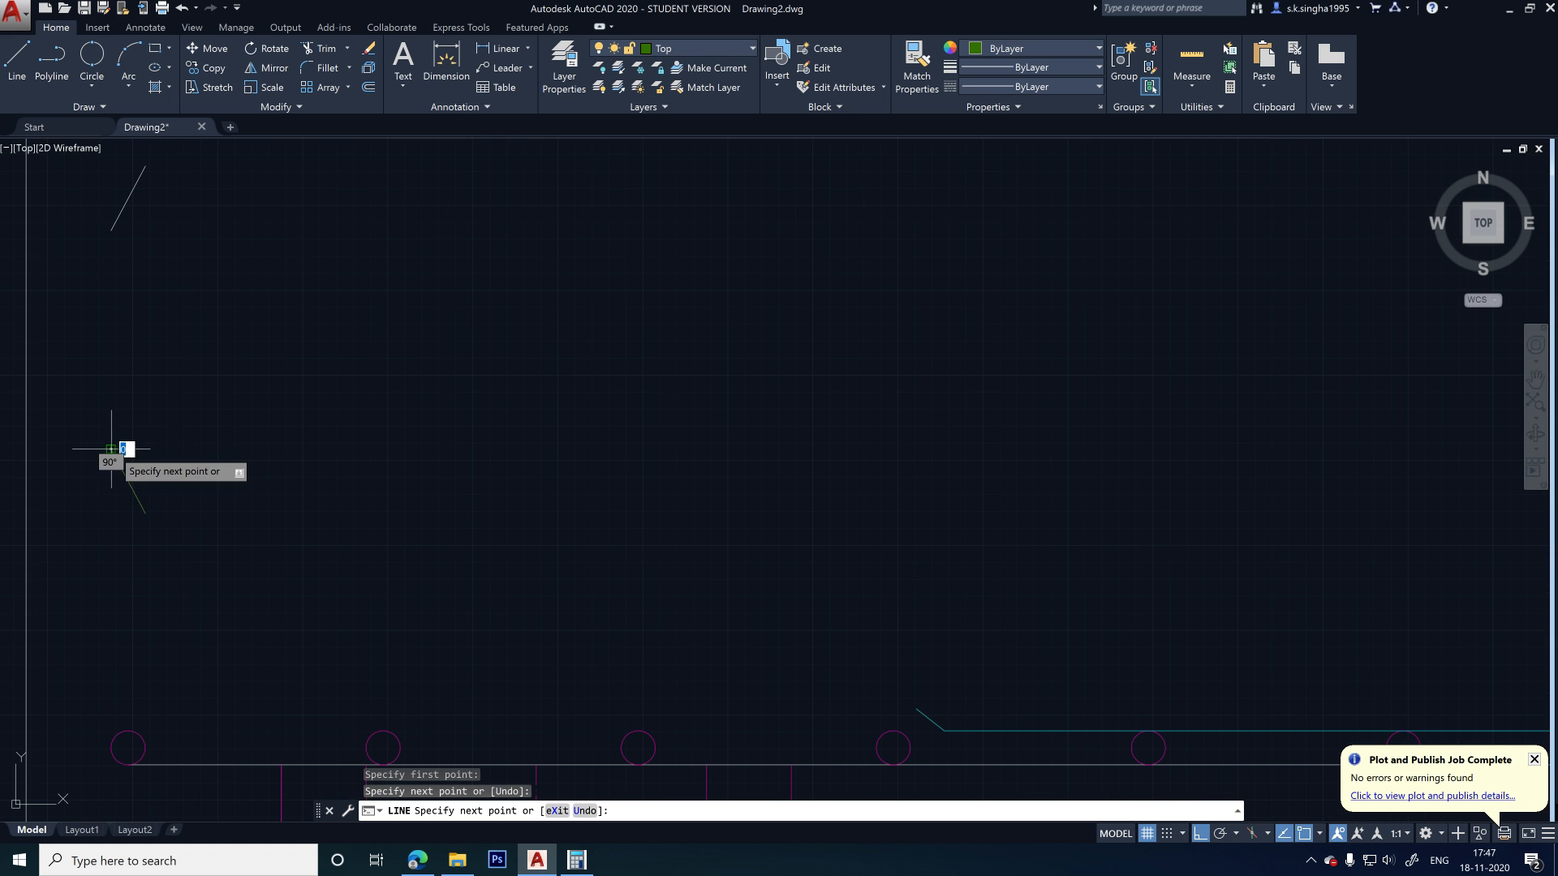
pyautogui.scroll(-4, 122, 487)
pyautogui.scroll(3, 155, 360)
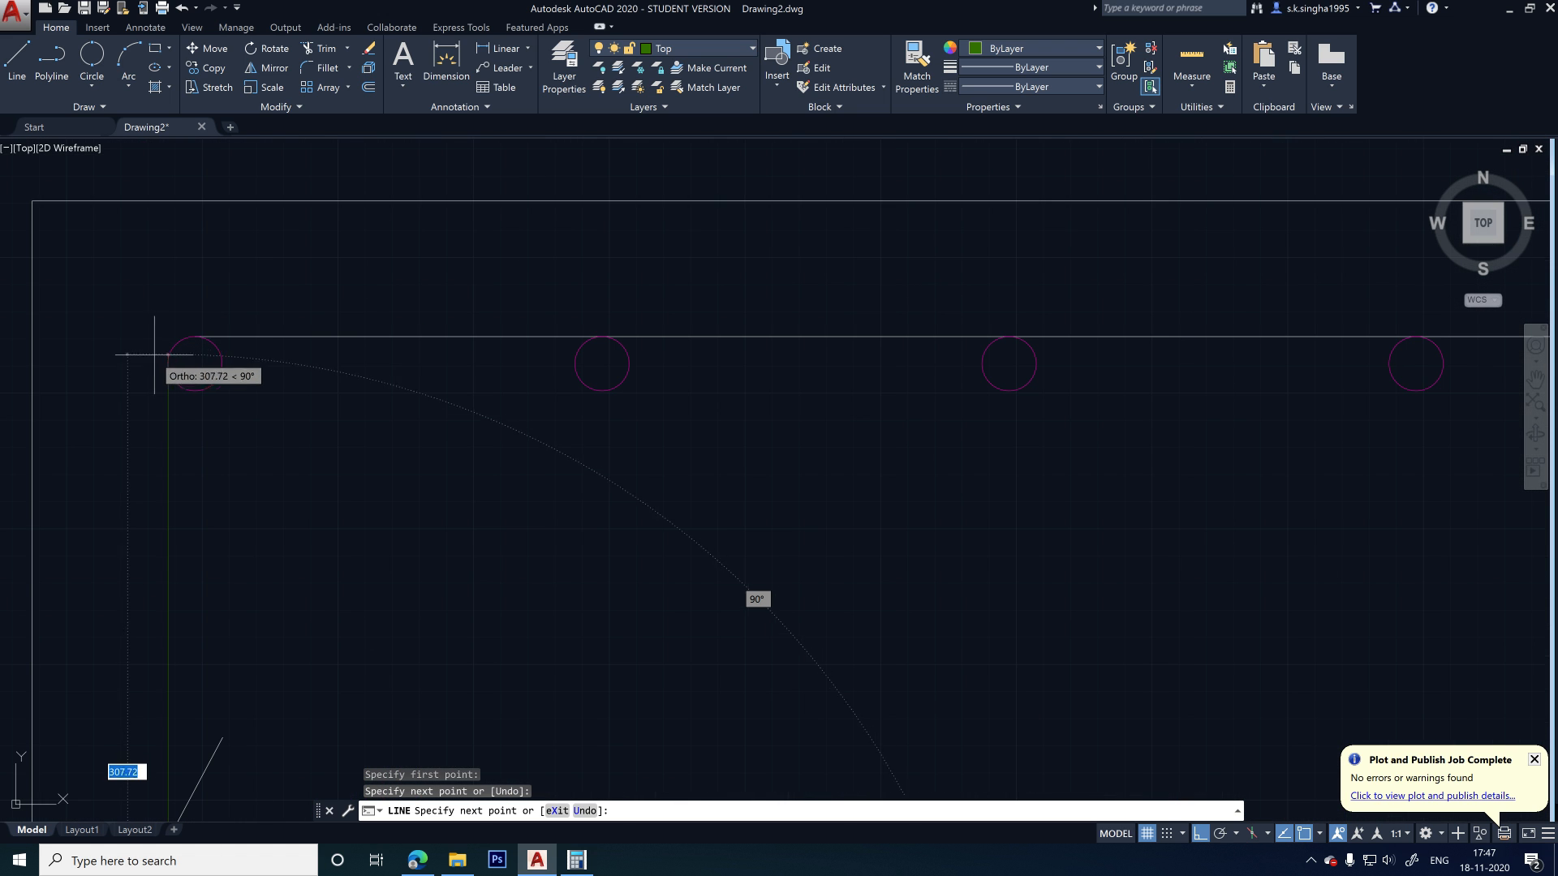
pyautogui.click(168, 363)
pyautogui.press('Escape')
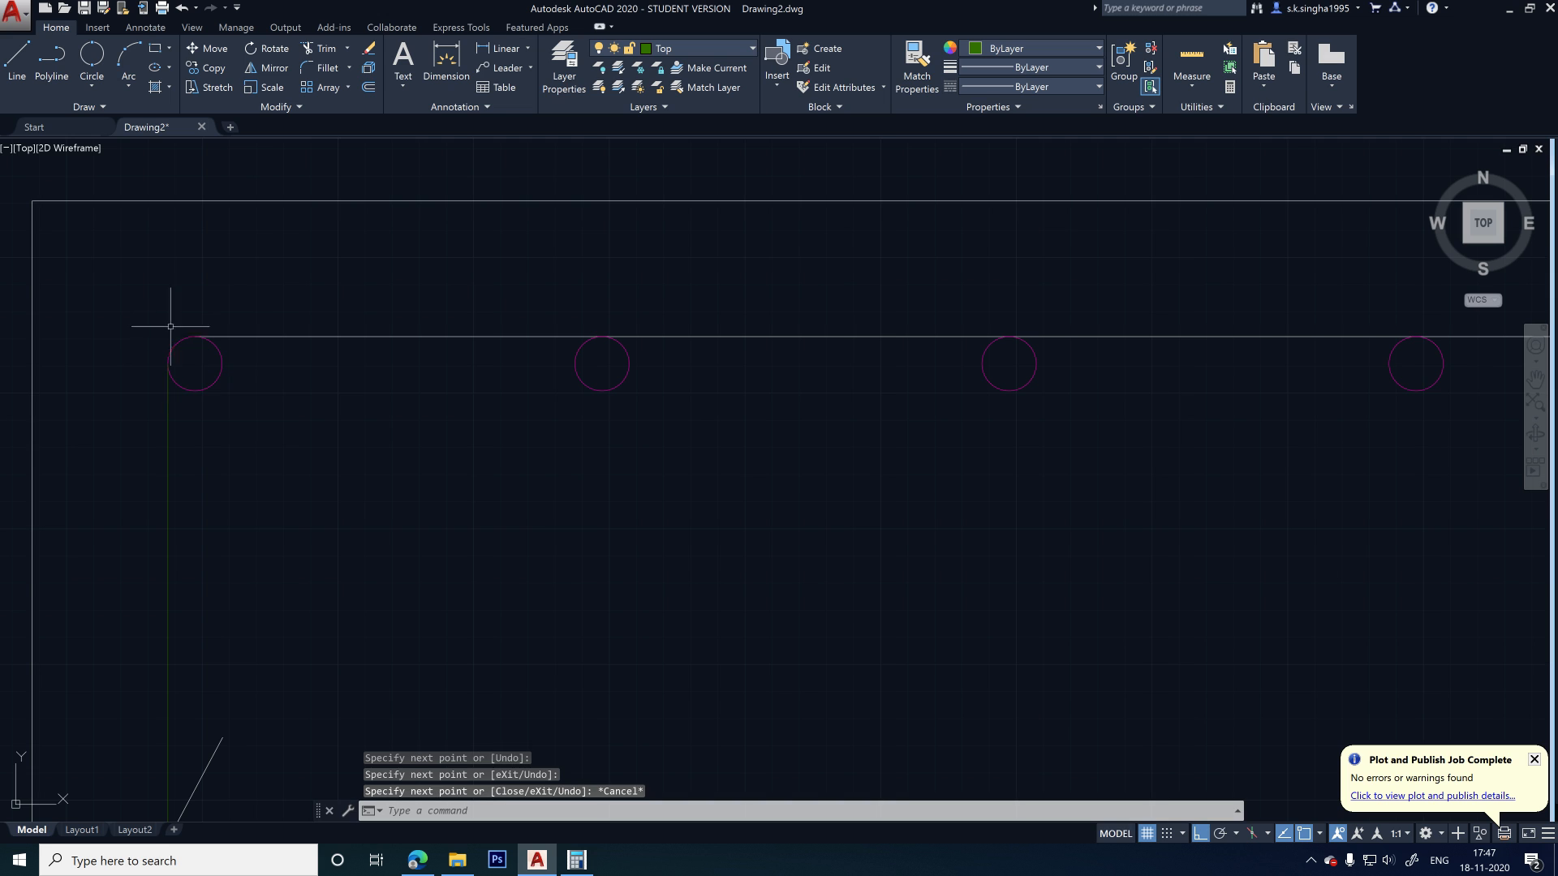
pyautogui.rightClick(198, 276)
pyautogui.click(235, 282)
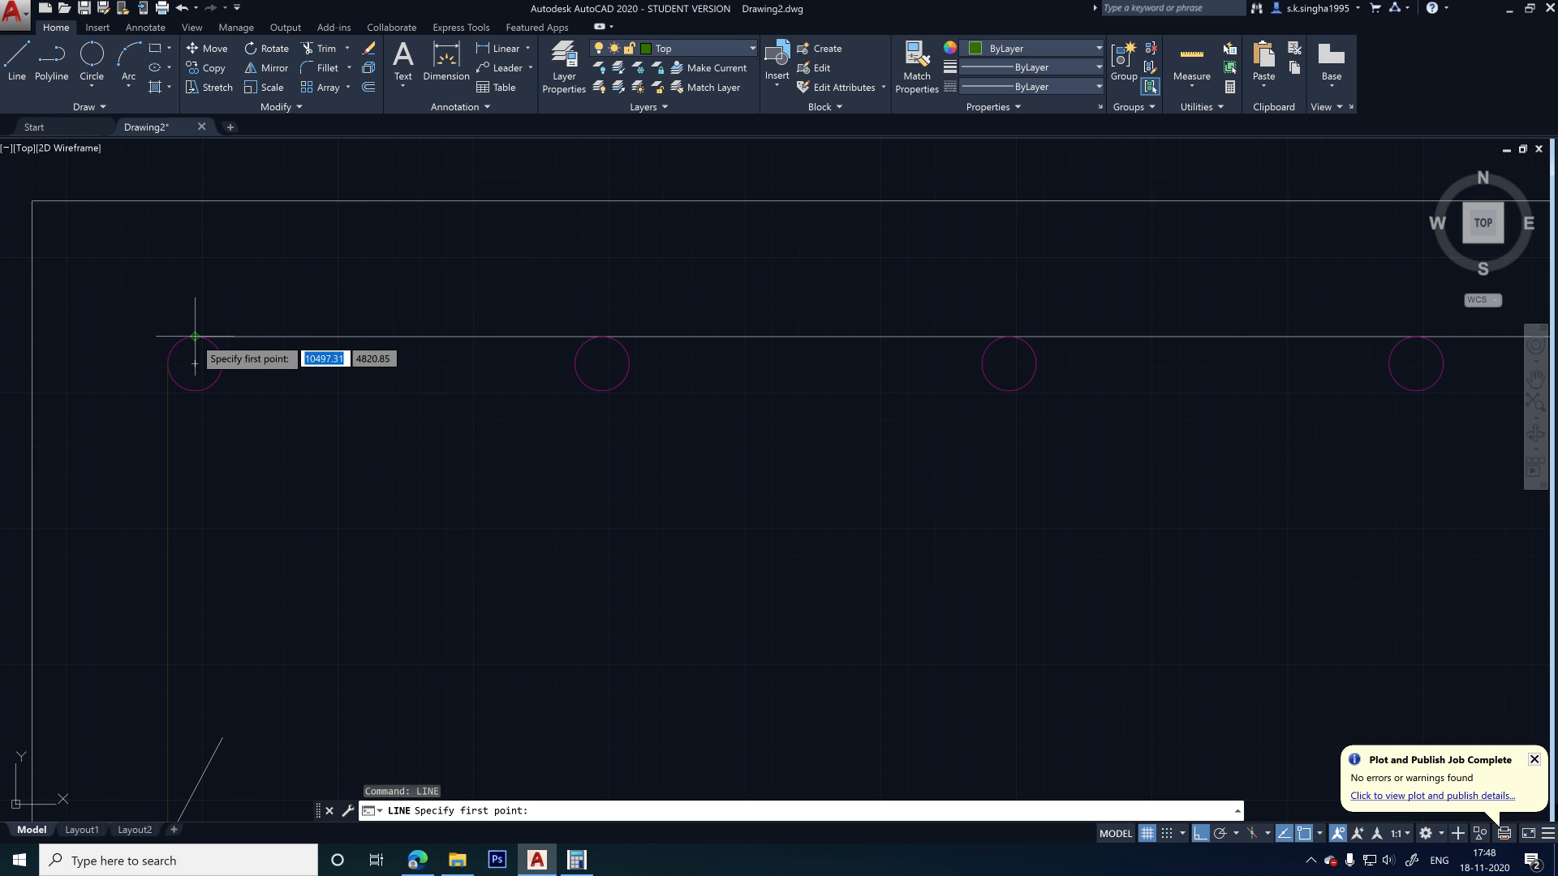
pyautogui.press('Escape')
# - Make the upper horizontal bar line's layer, 0, the current layer
pyautogui.click(348, 299)
pyautogui.click(321, 365)
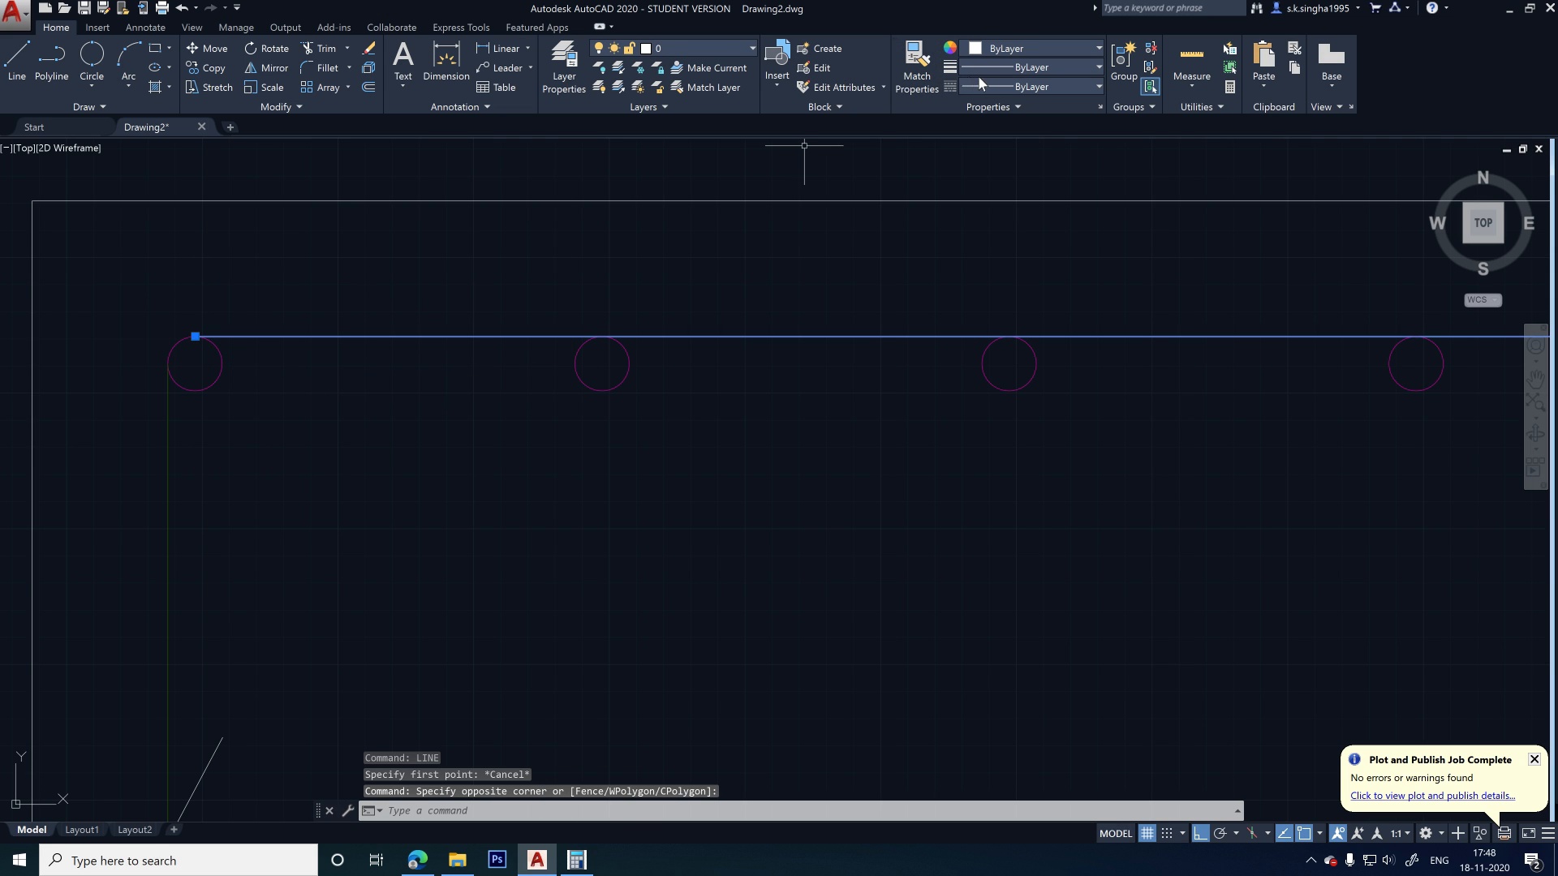
pyautogui.click(714, 65)
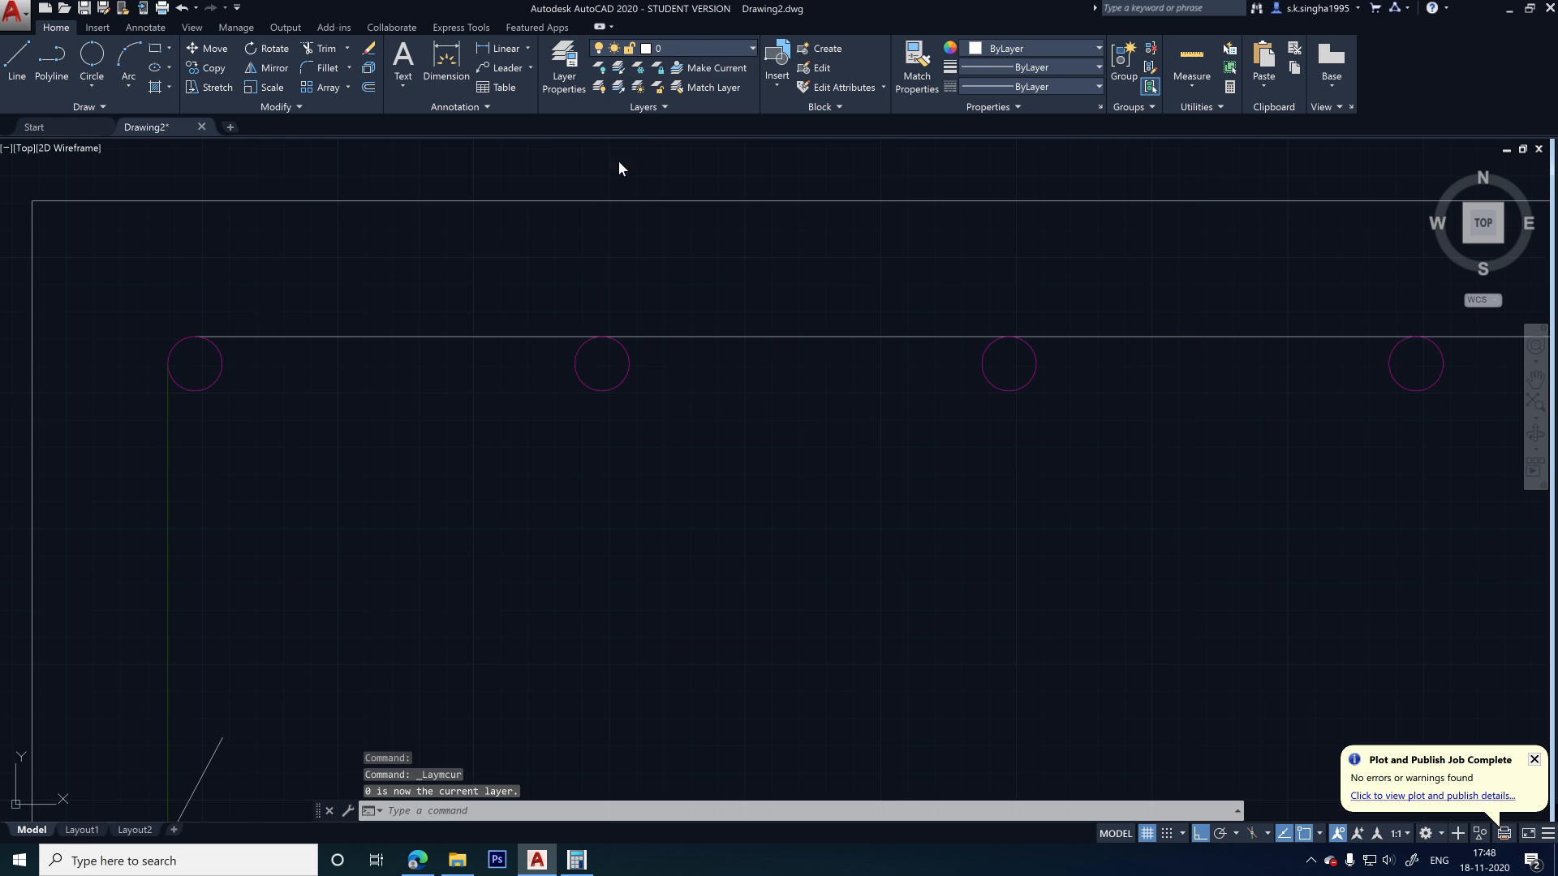
# - Move the upper horizontal bar line of the pile cap to the Top layer
pyautogui.click(438, 288)
pyautogui.click(386, 363)
pyautogui.click(707, 50)
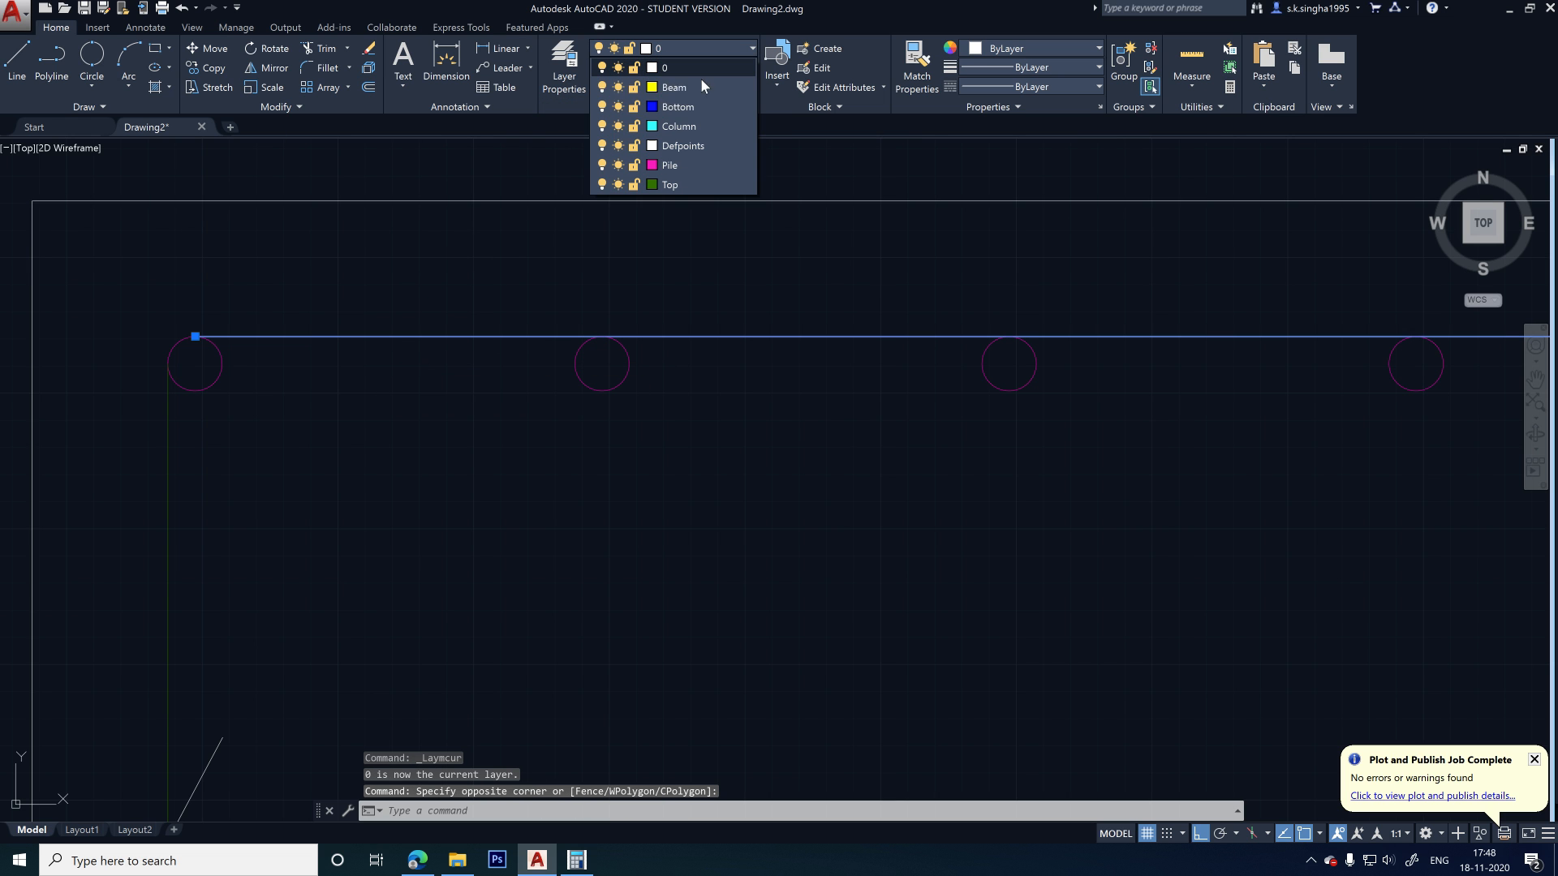
pyautogui.click(662, 189)
pyautogui.scroll(-5, 325, 260)
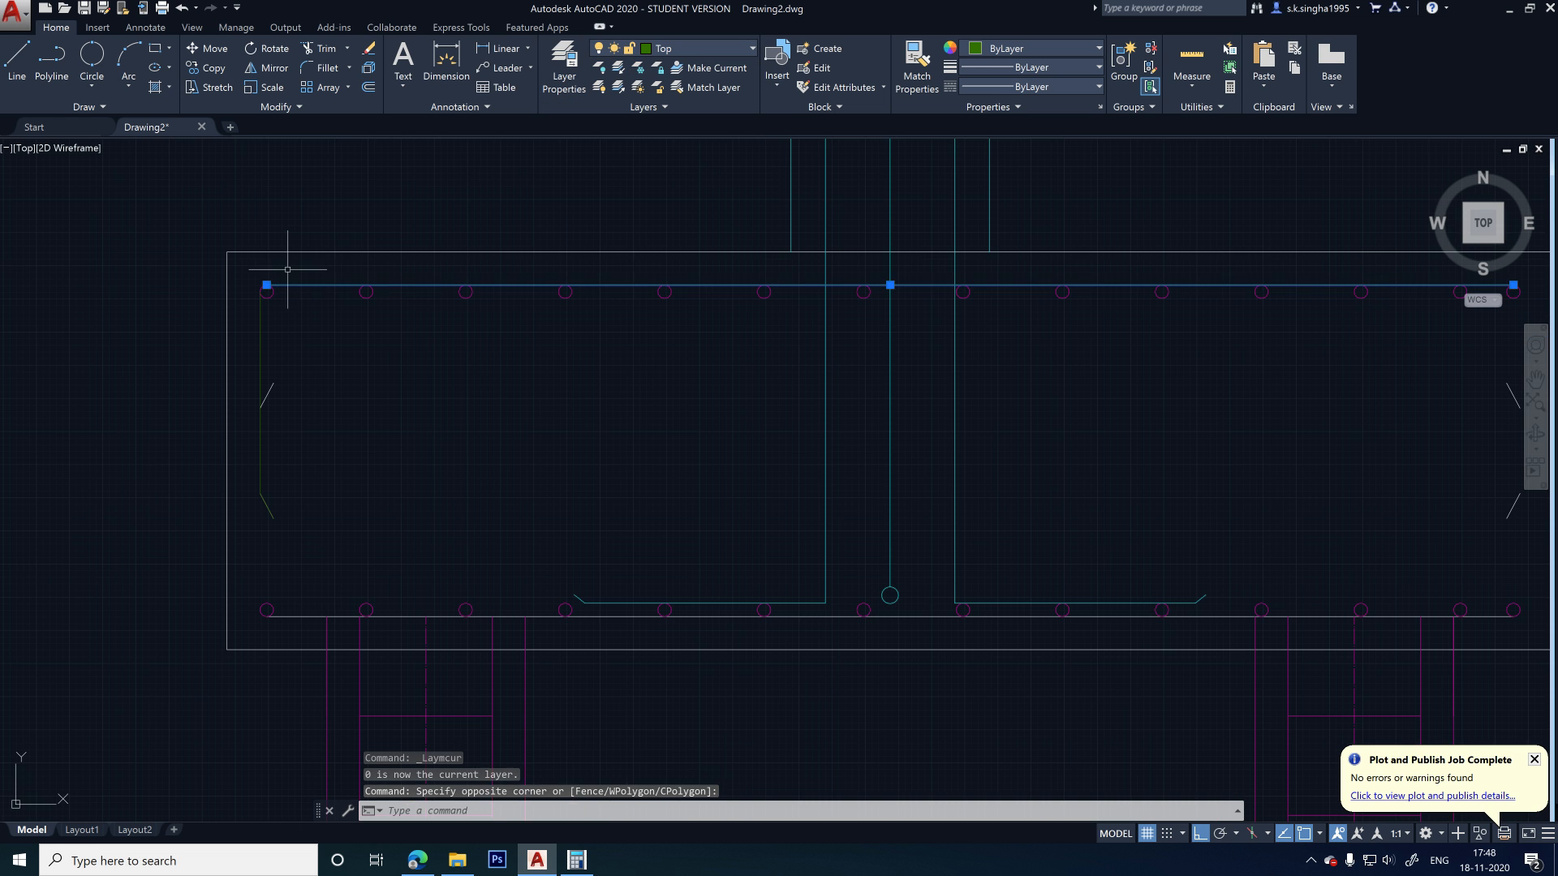
pyautogui.press('Escape')
pyautogui.scroll(2, 636, 383)
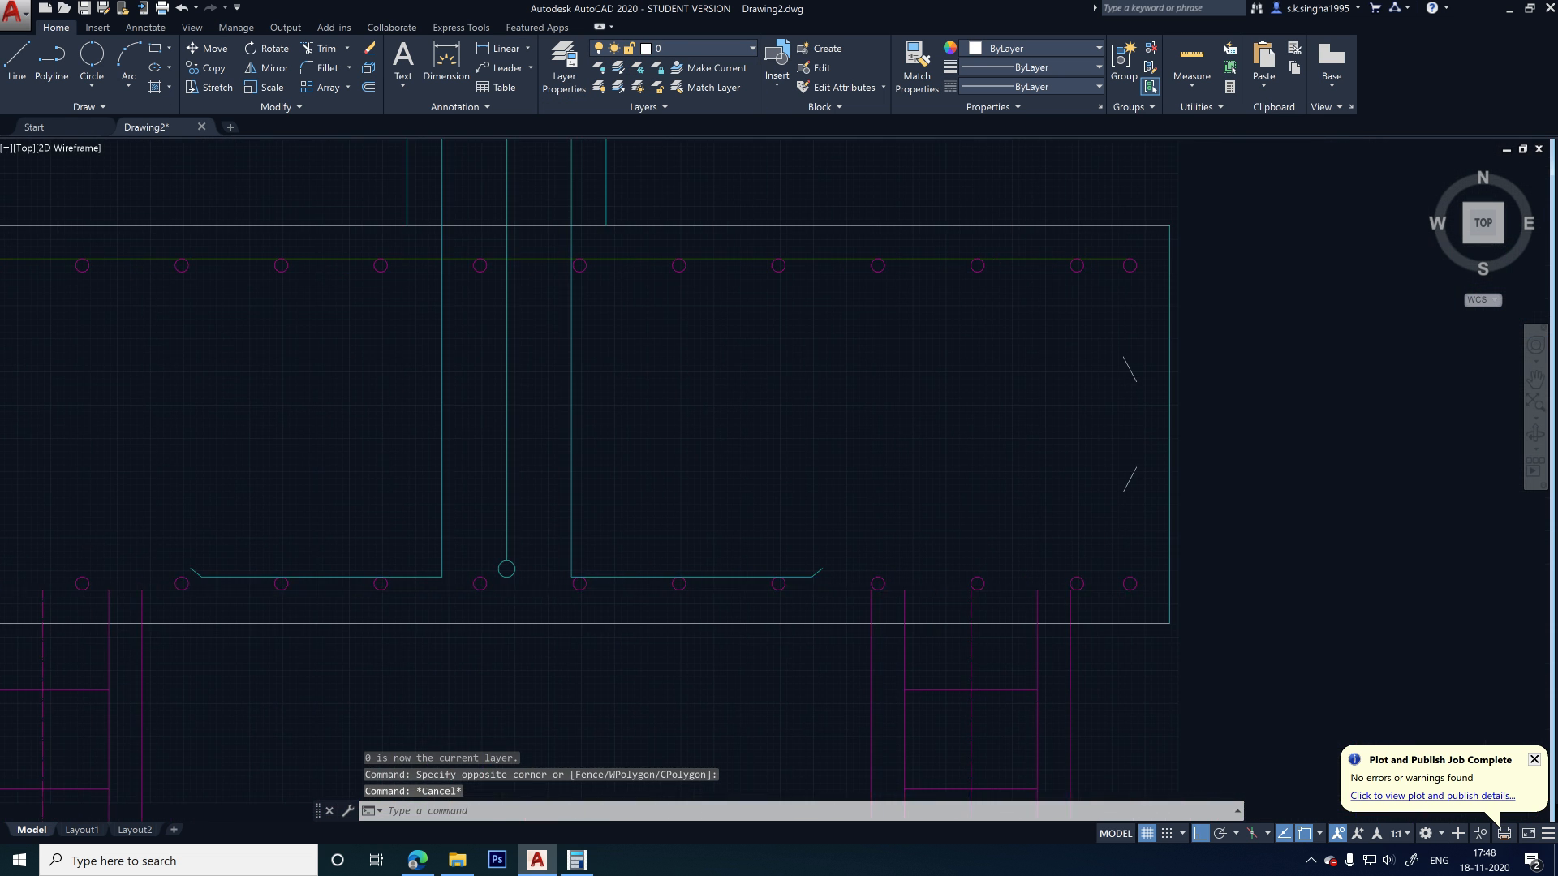
pyautogui.rightClick(1144, 290)
pyautogui.press('Escape')
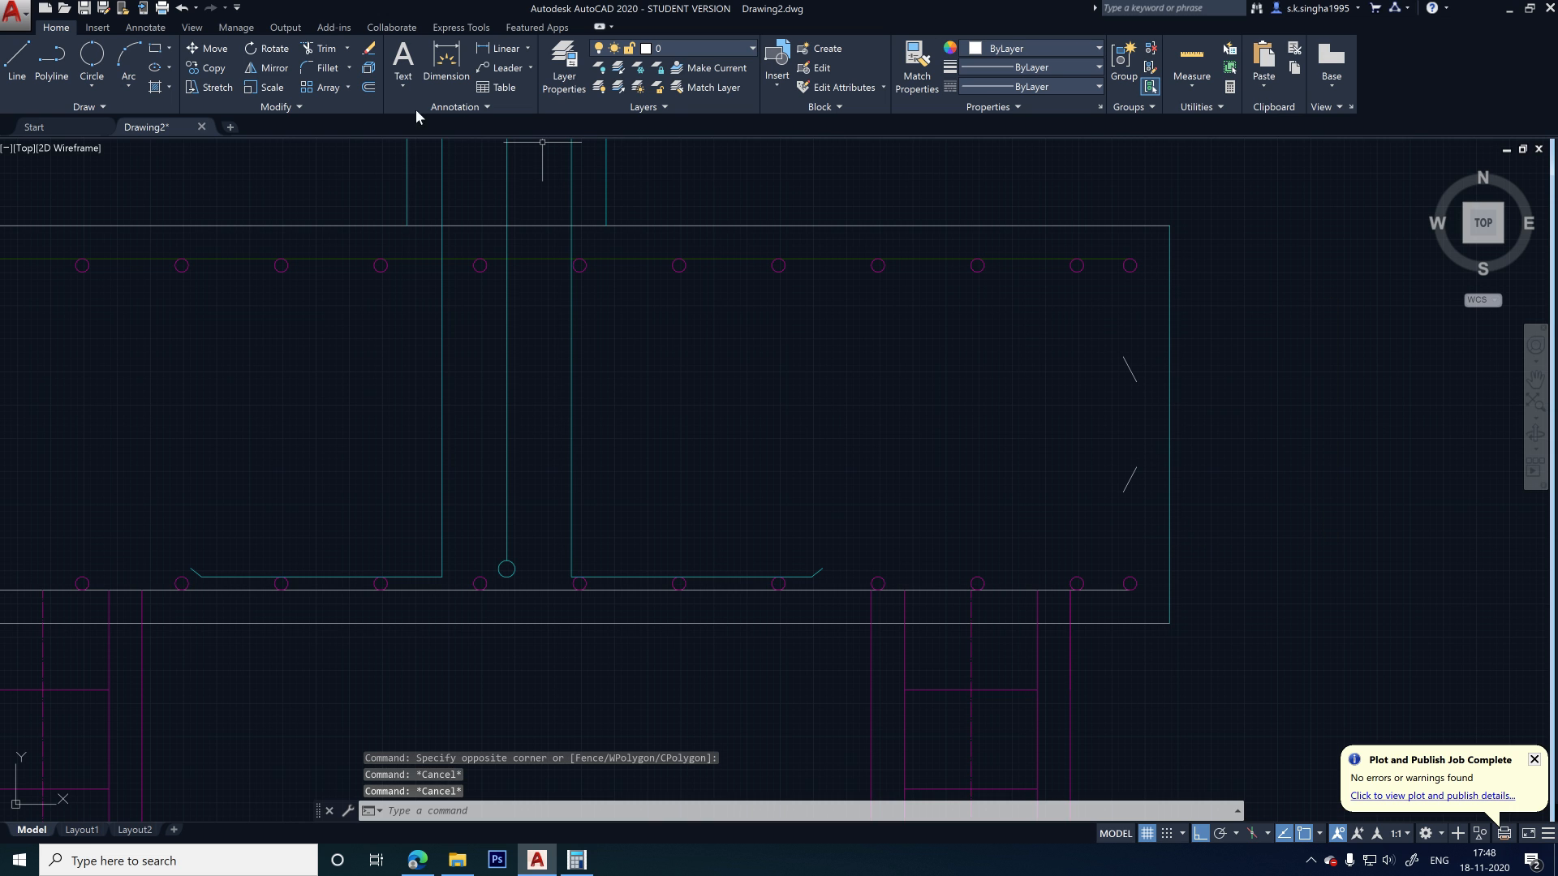
# - On the Top layer, draw a line from the right top corner bar's outer edge vertically down to the lower hook and trace that hook
pyautogui.click(722, 48)
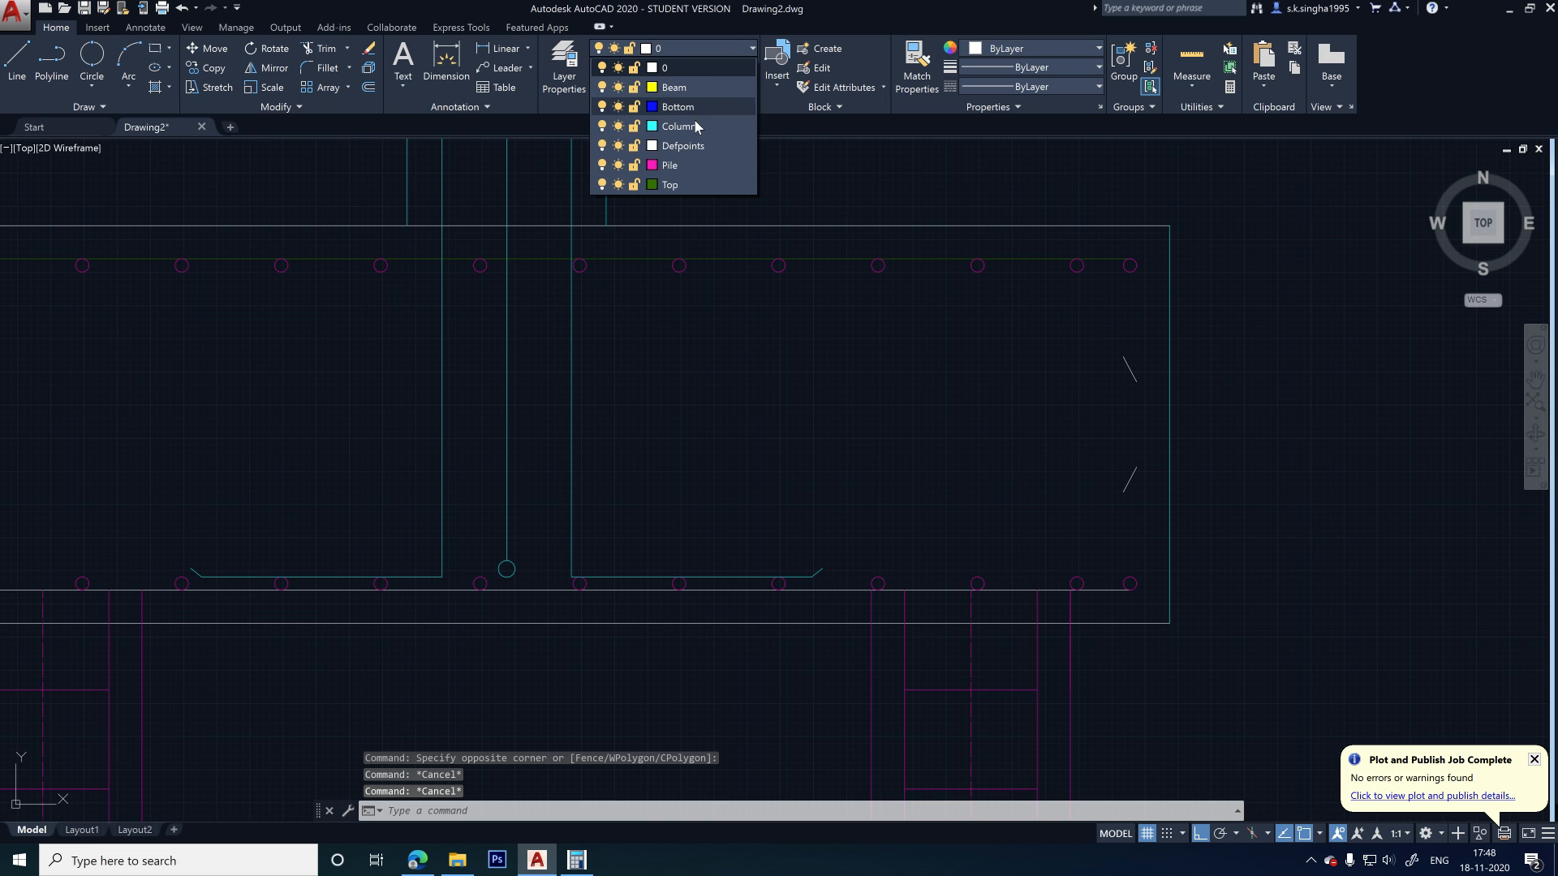
pyautogui.click(669, 184)
pyautogui.click(17, 57)
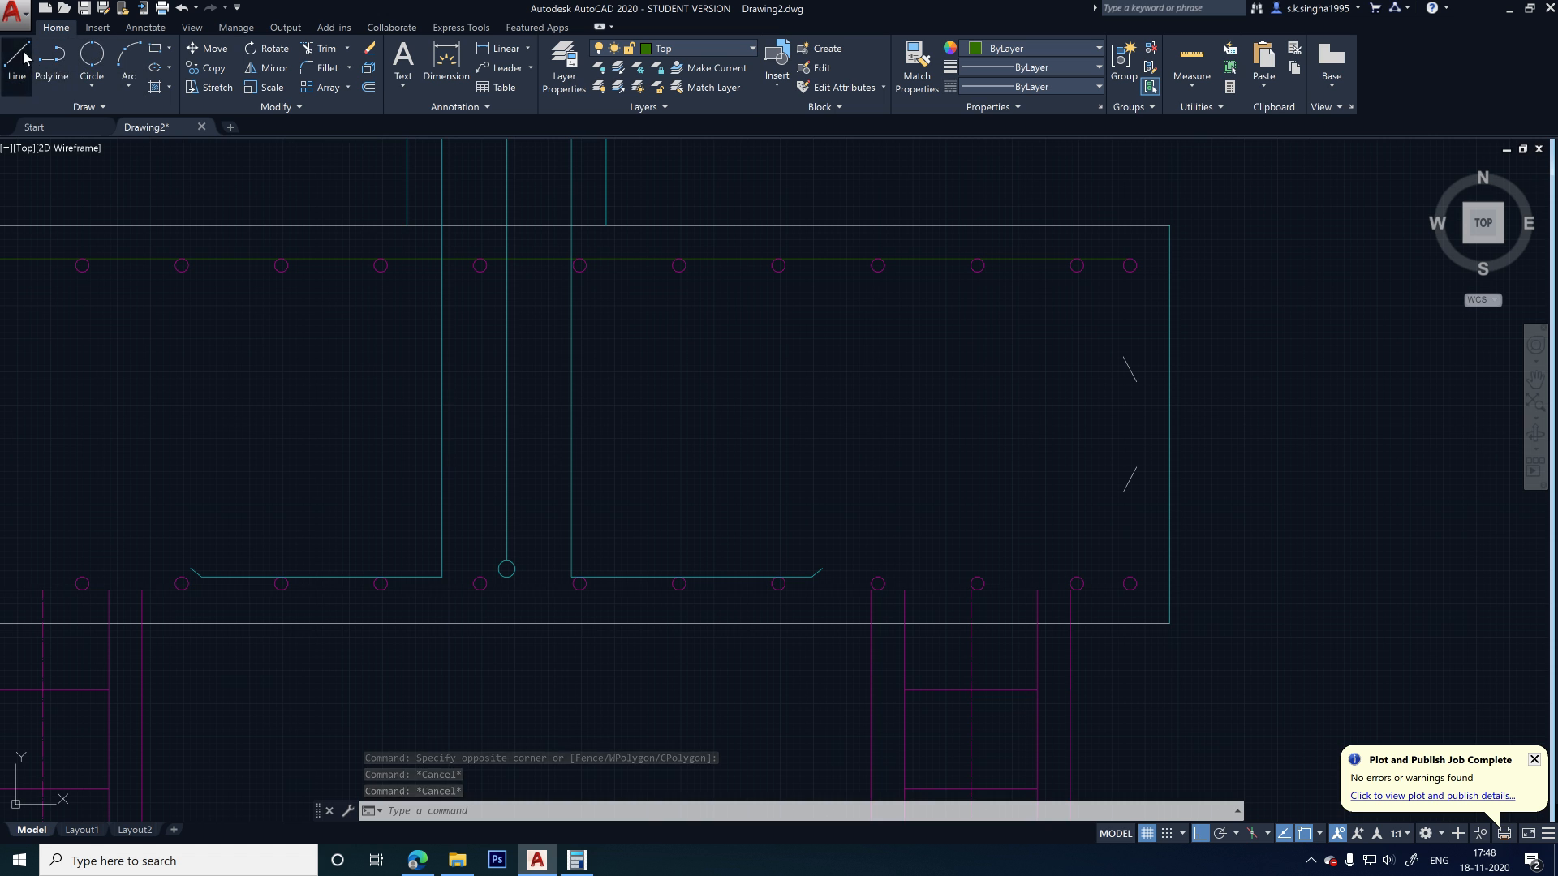
pyautogui.scroll(2, 1247, 210)
pyautogui.scroll(-2, 914, 215)
pyautogui.scroll(3, 1055, 325)
pyautogui.scroll(-2, 758, 256)
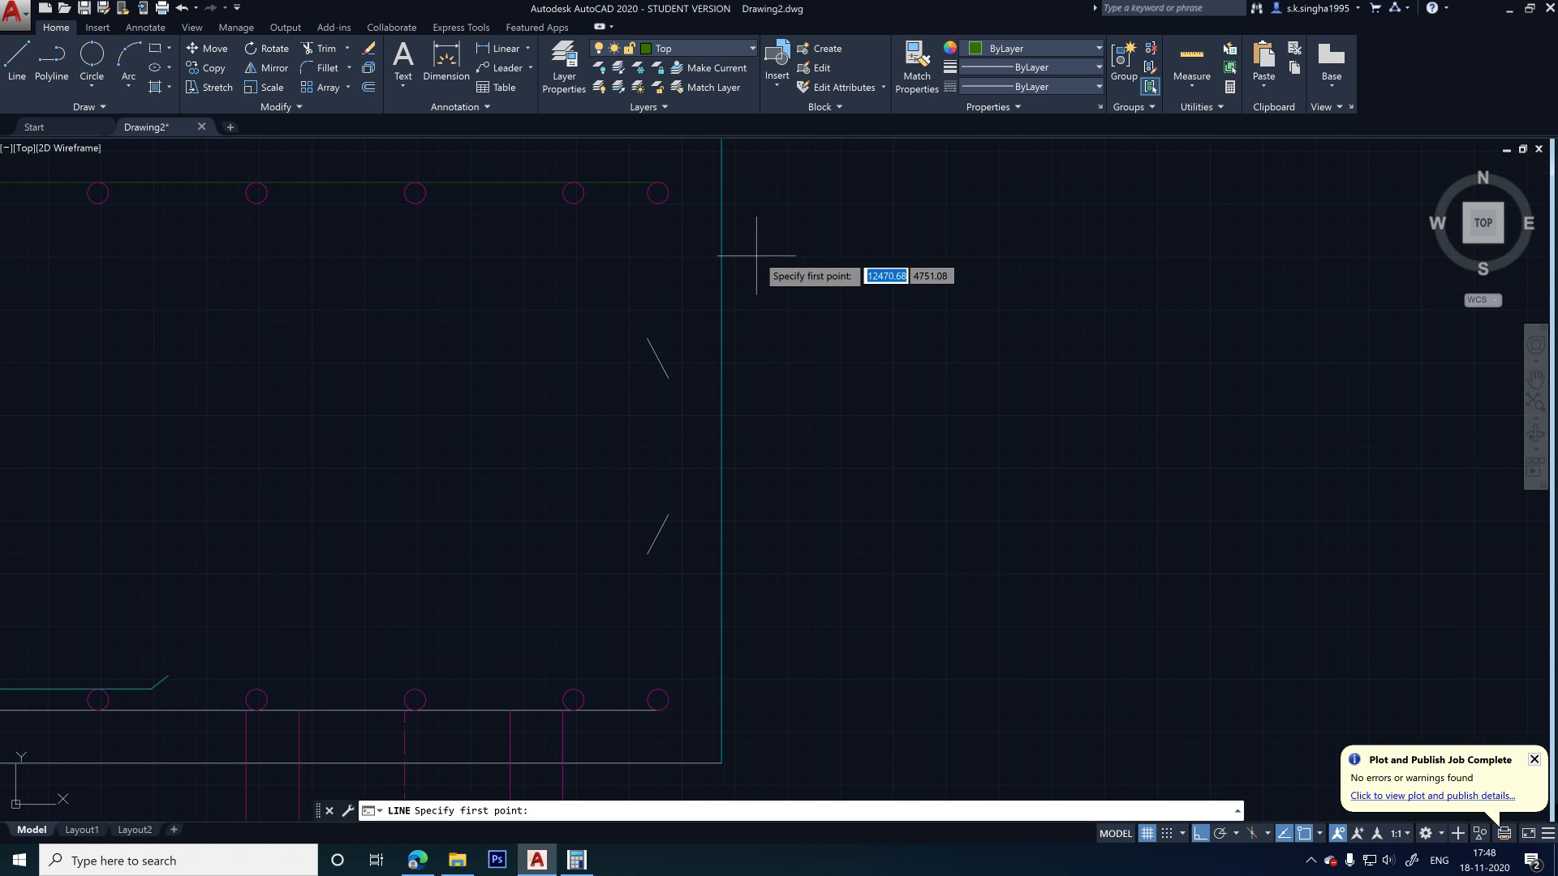
pyautogui.click(667, 193)
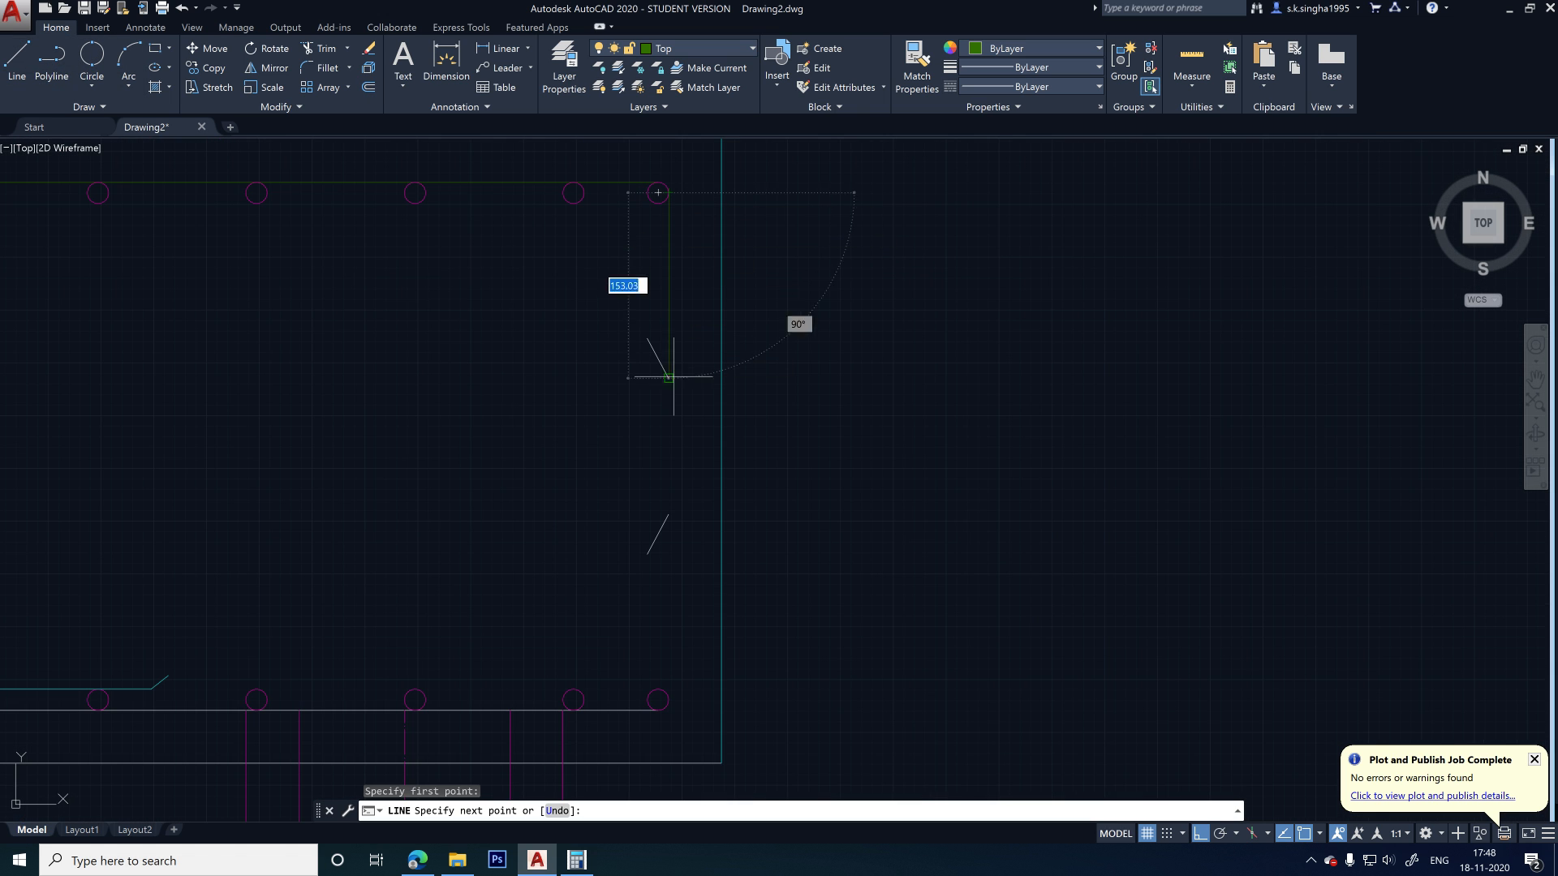
pyautogui.click(668, 514)
pyautogui.click(647, 554)
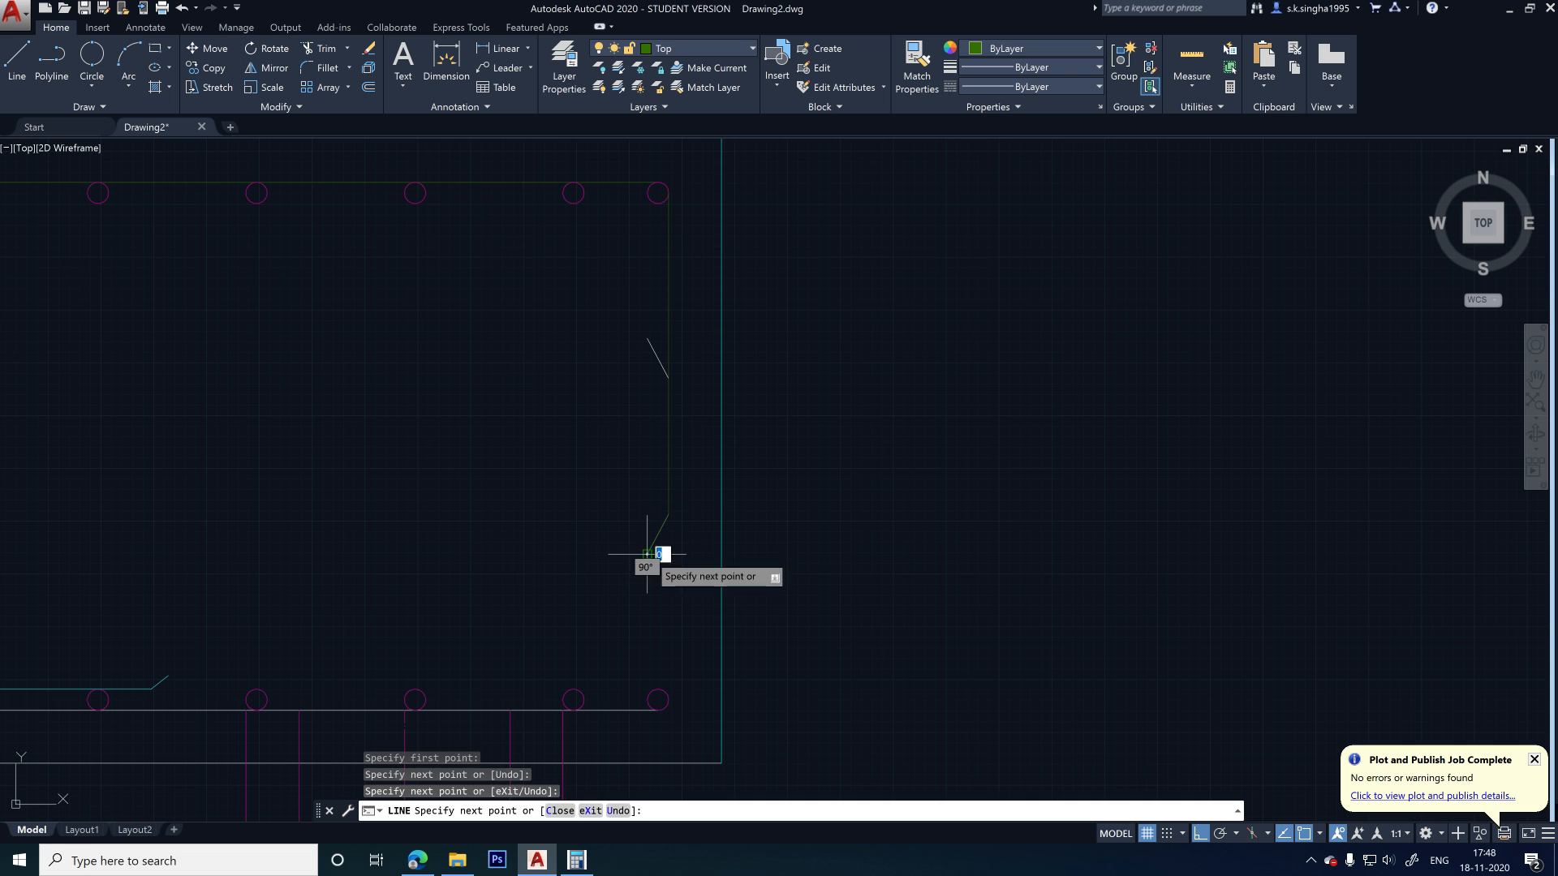
pyautogui.press('Escape')
pyautogui.scroll(-1, 1024, 405)
pyautogui.scroll(-2, 1018, 418)
pyautogui.scroll(2, 1106, 363)
pyautogui.scroll(-2, 429, 419)
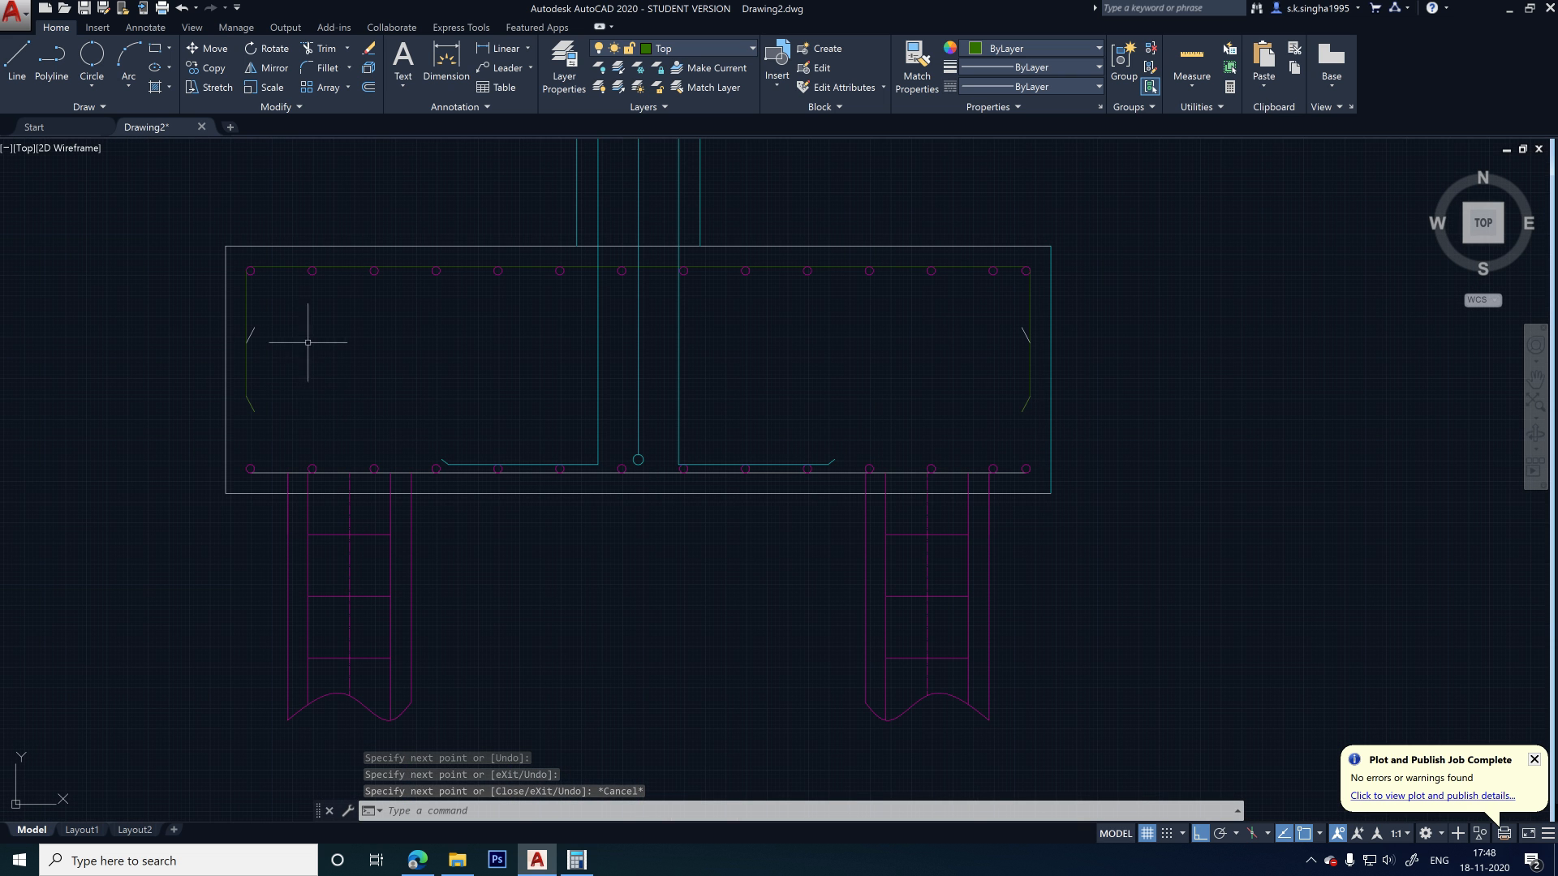
# - Try to move the lower horizontal bar line to another layer
pyautogui.scroll(2, 357, 483)
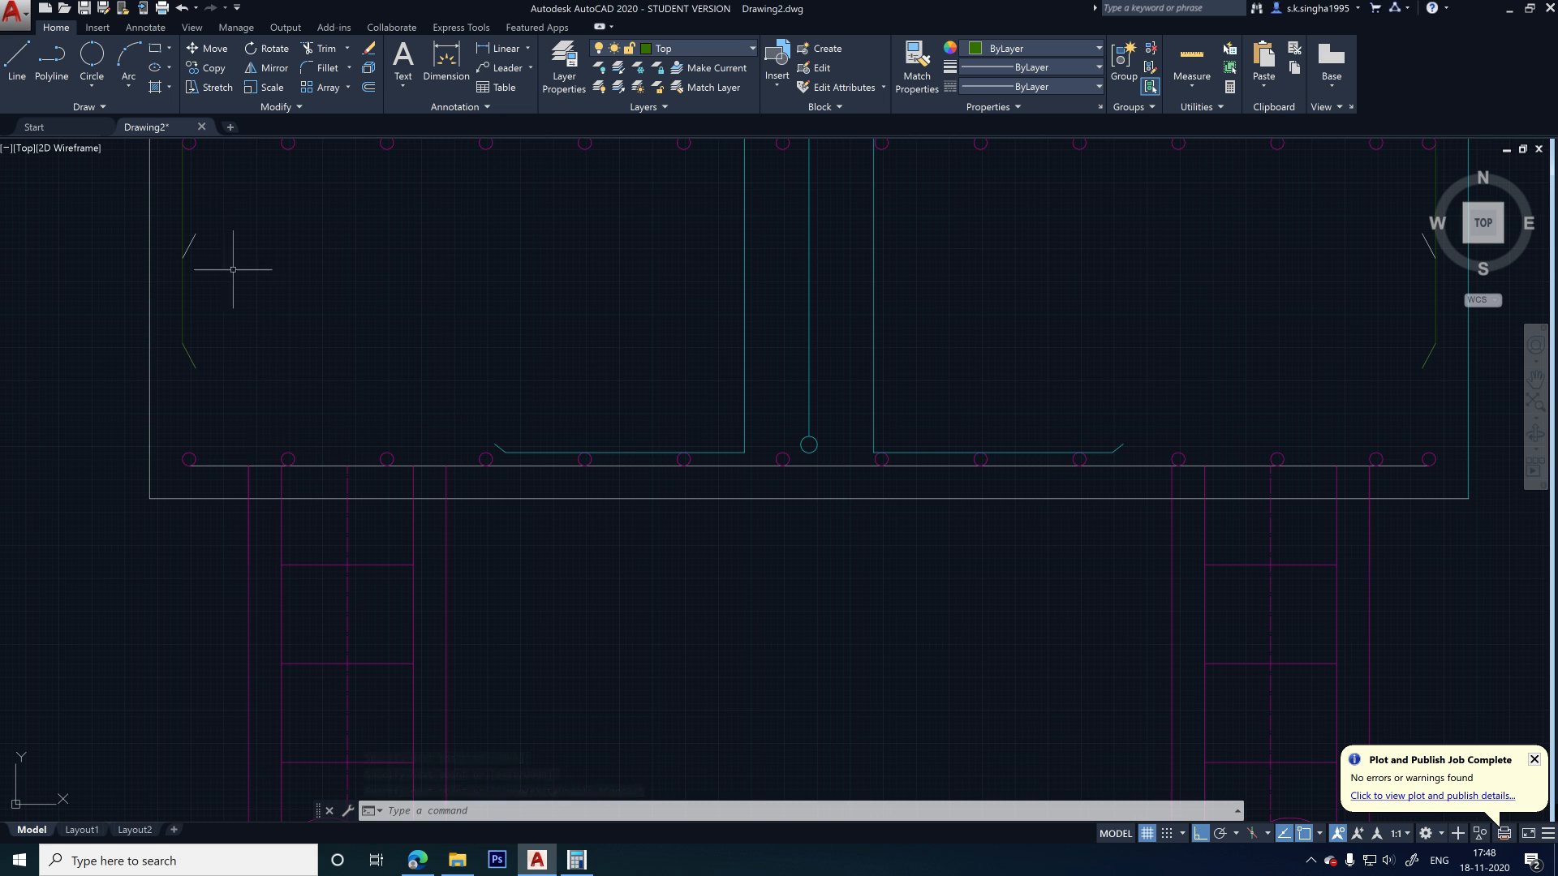
pyautogui.press('Escape')
pyautogui.click(228, 459)
pyautogui.click(218, 477)
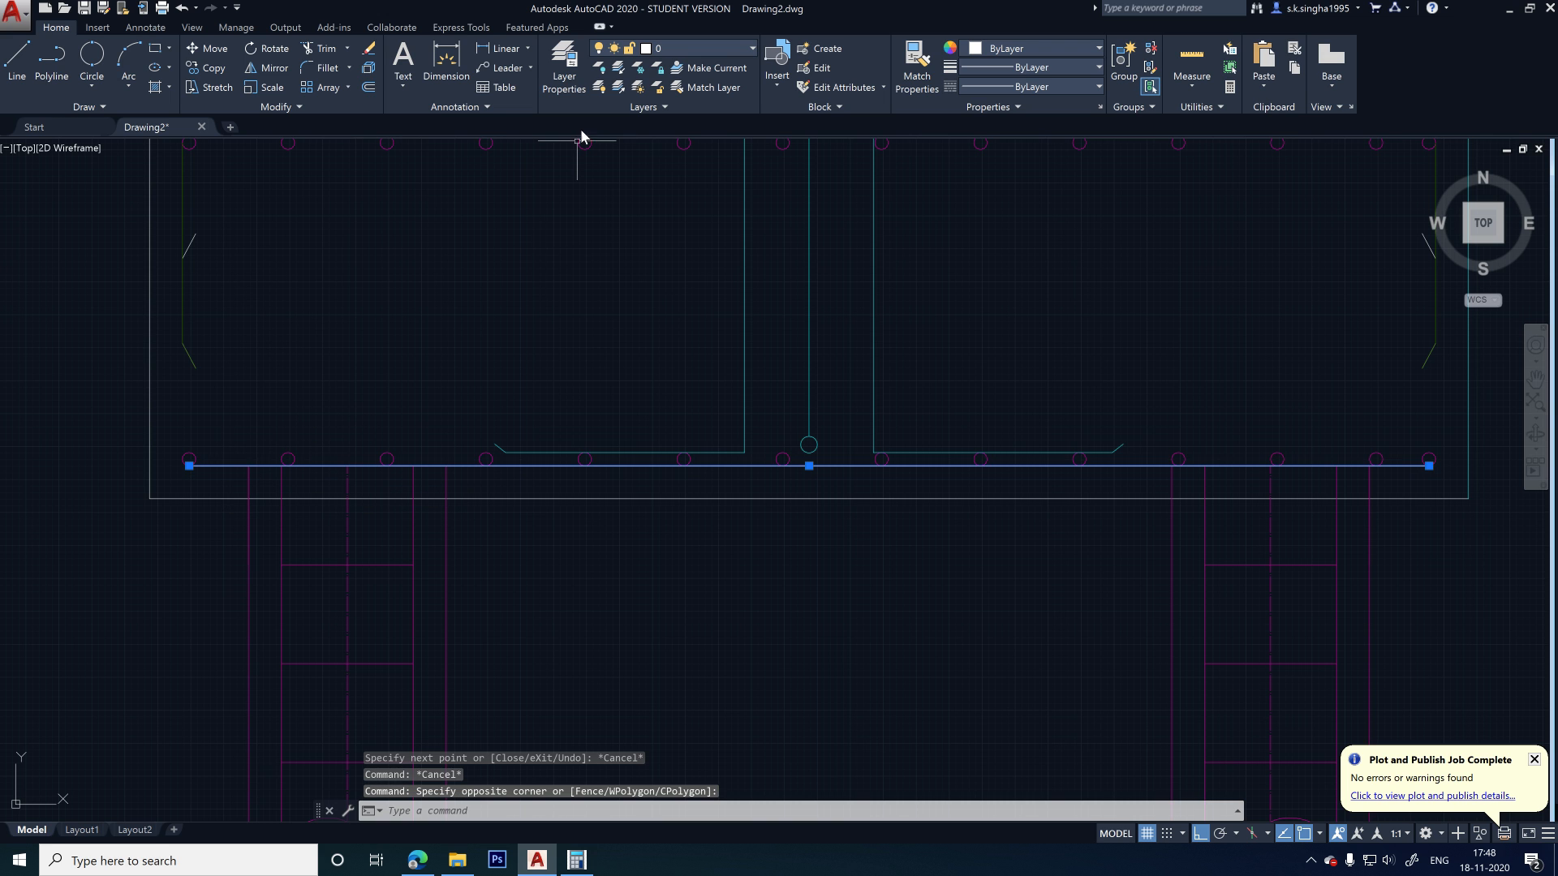
pyautogui.press('Escape')
pyautogui.press('Escape')
pyautogui.scroll(3, 219, 483)
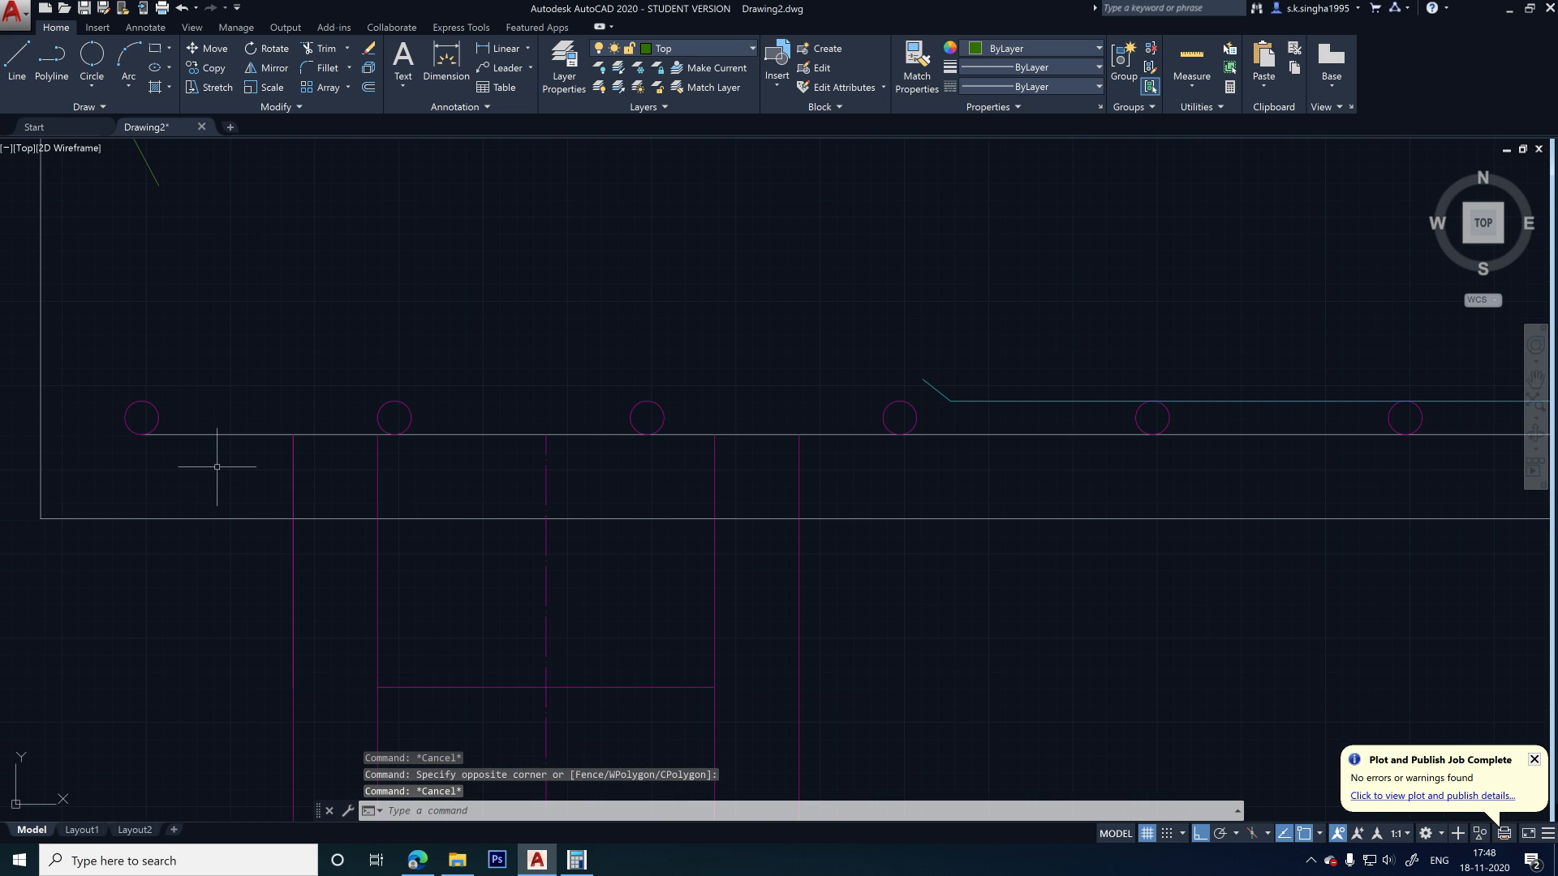
pyautogui.click(229, 418)
pyautogui.click(278, 441)
pyautogui.scroll(-3, 279, 445)
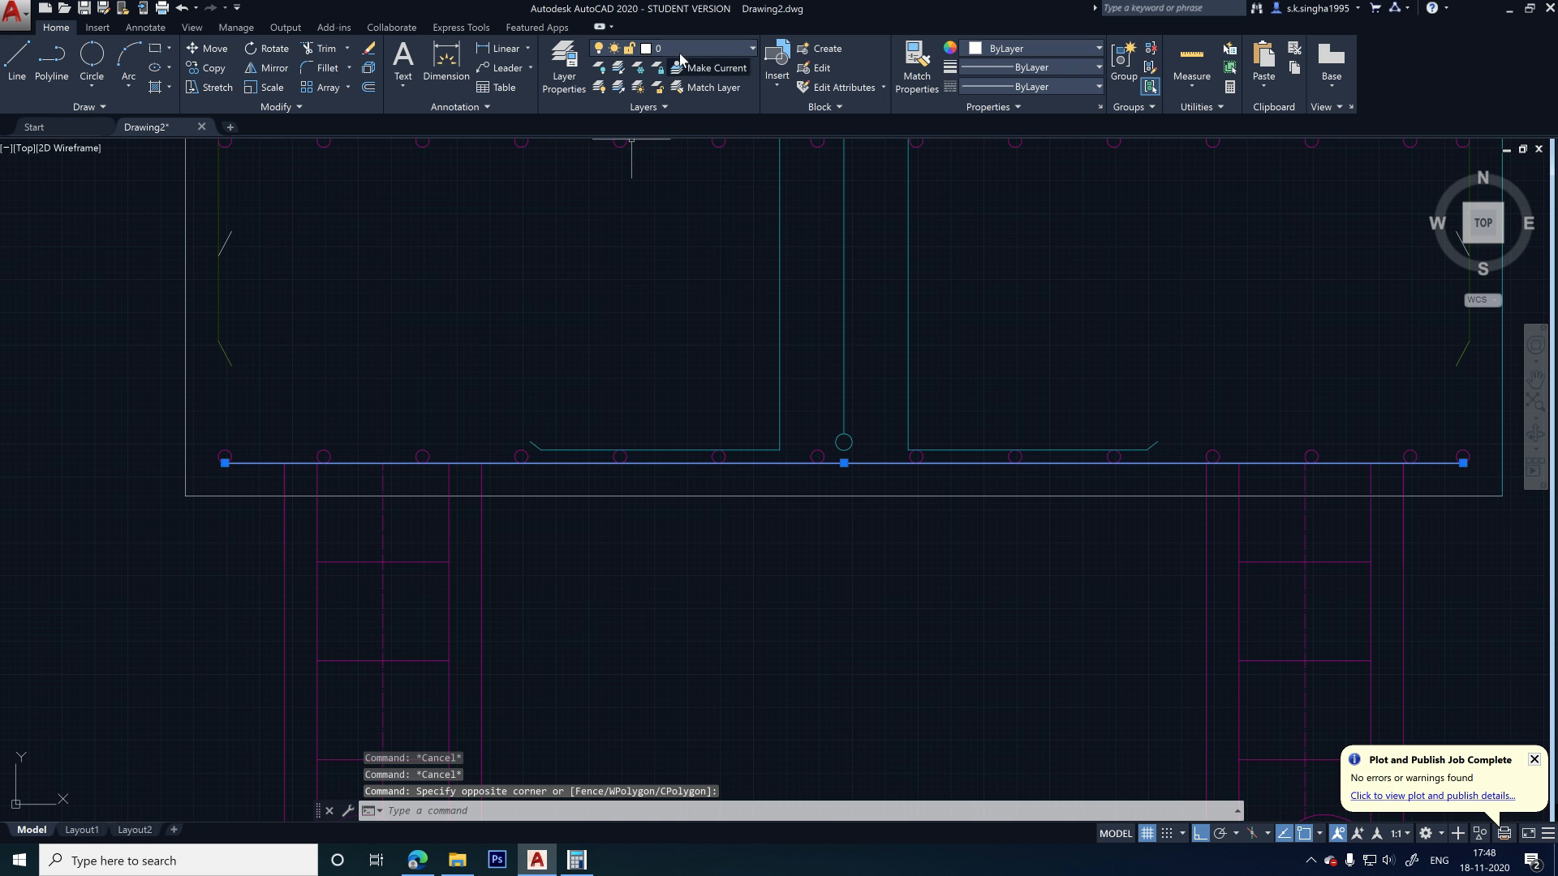
pyautogui.click(683, 48)
pyautogui.click(677, 155)
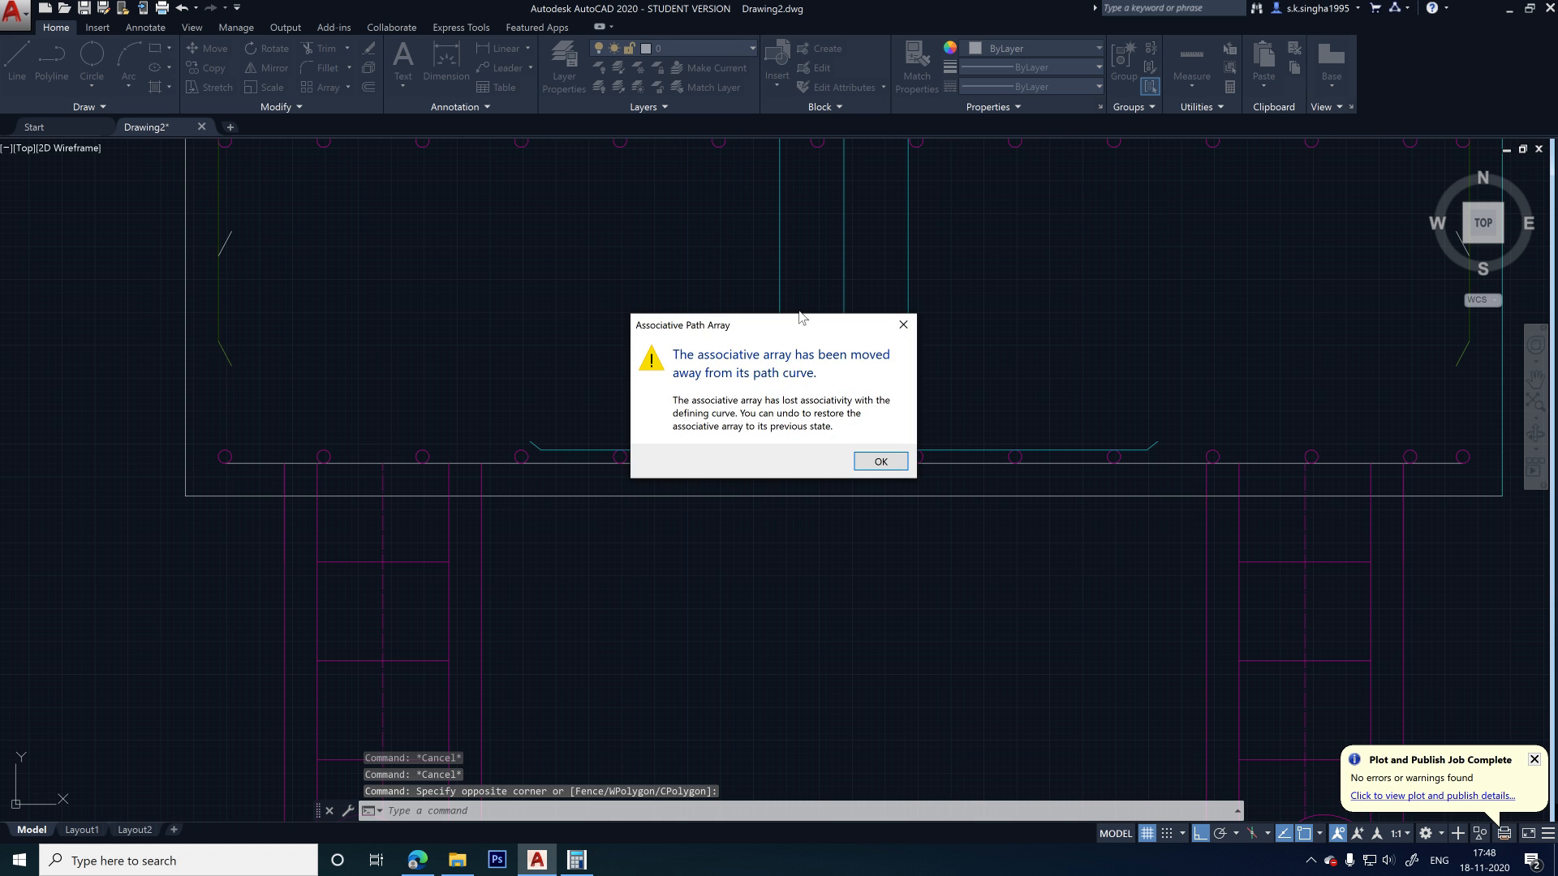
pyautogui.click(881, 461)
# - Move the lower horizontal bar line of the pile cap to the Bottom layer
pyautogui.scroll(1, 649, 392)
pyautogui.click(572, 506)
pyautogui.scroll(-3, 632, 527)
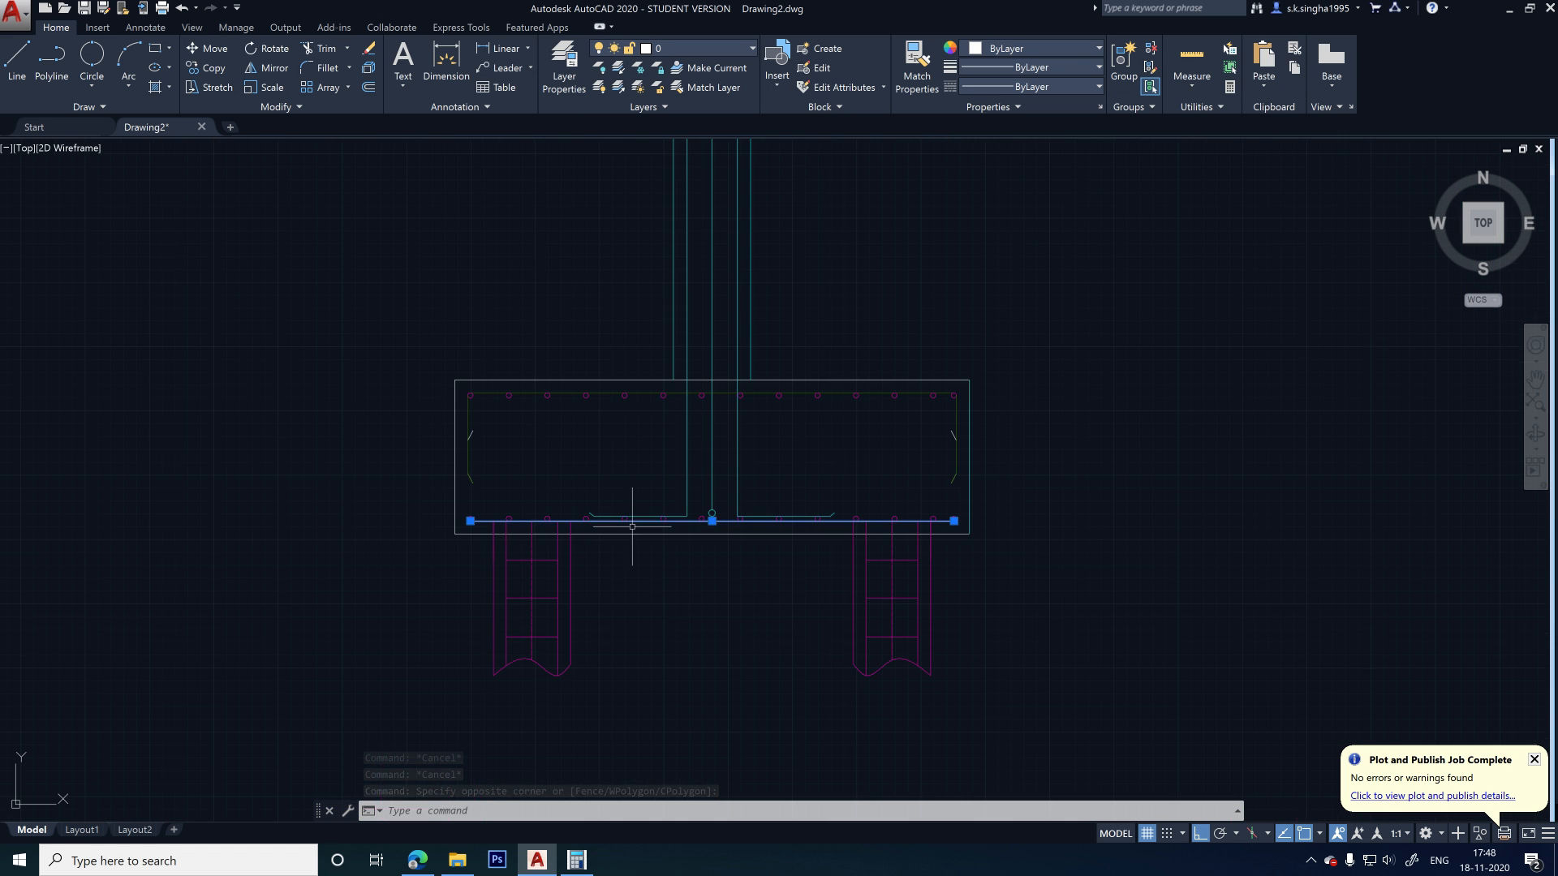
pyautogui.scroll(2, 511, 538)
pyautogui.click(432, 522)
pyautogui.press('Escape')
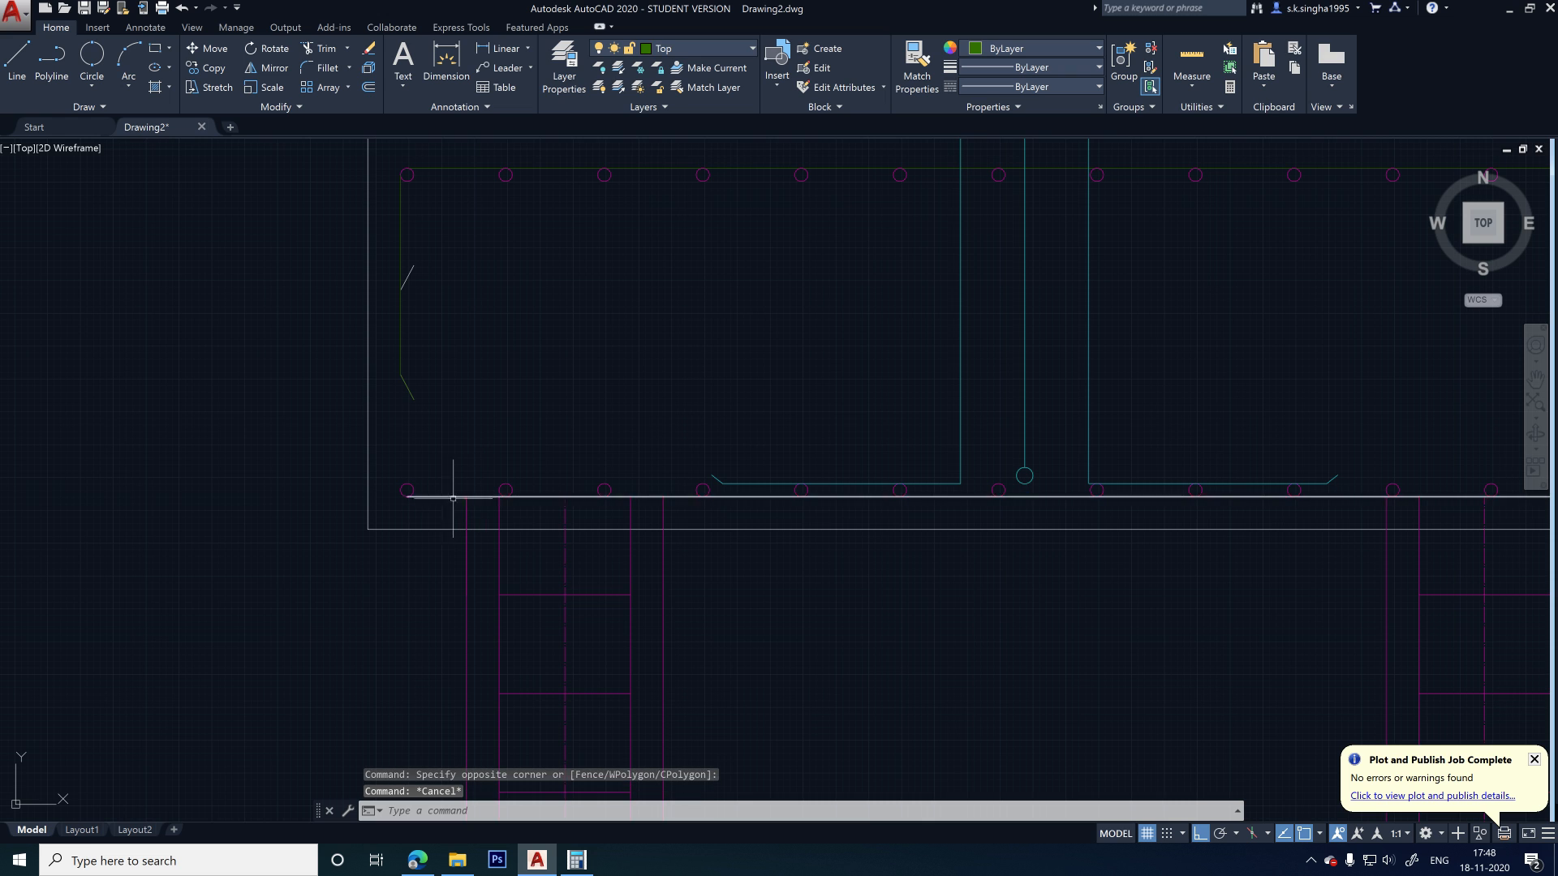
pyautogui.click(701, 47)
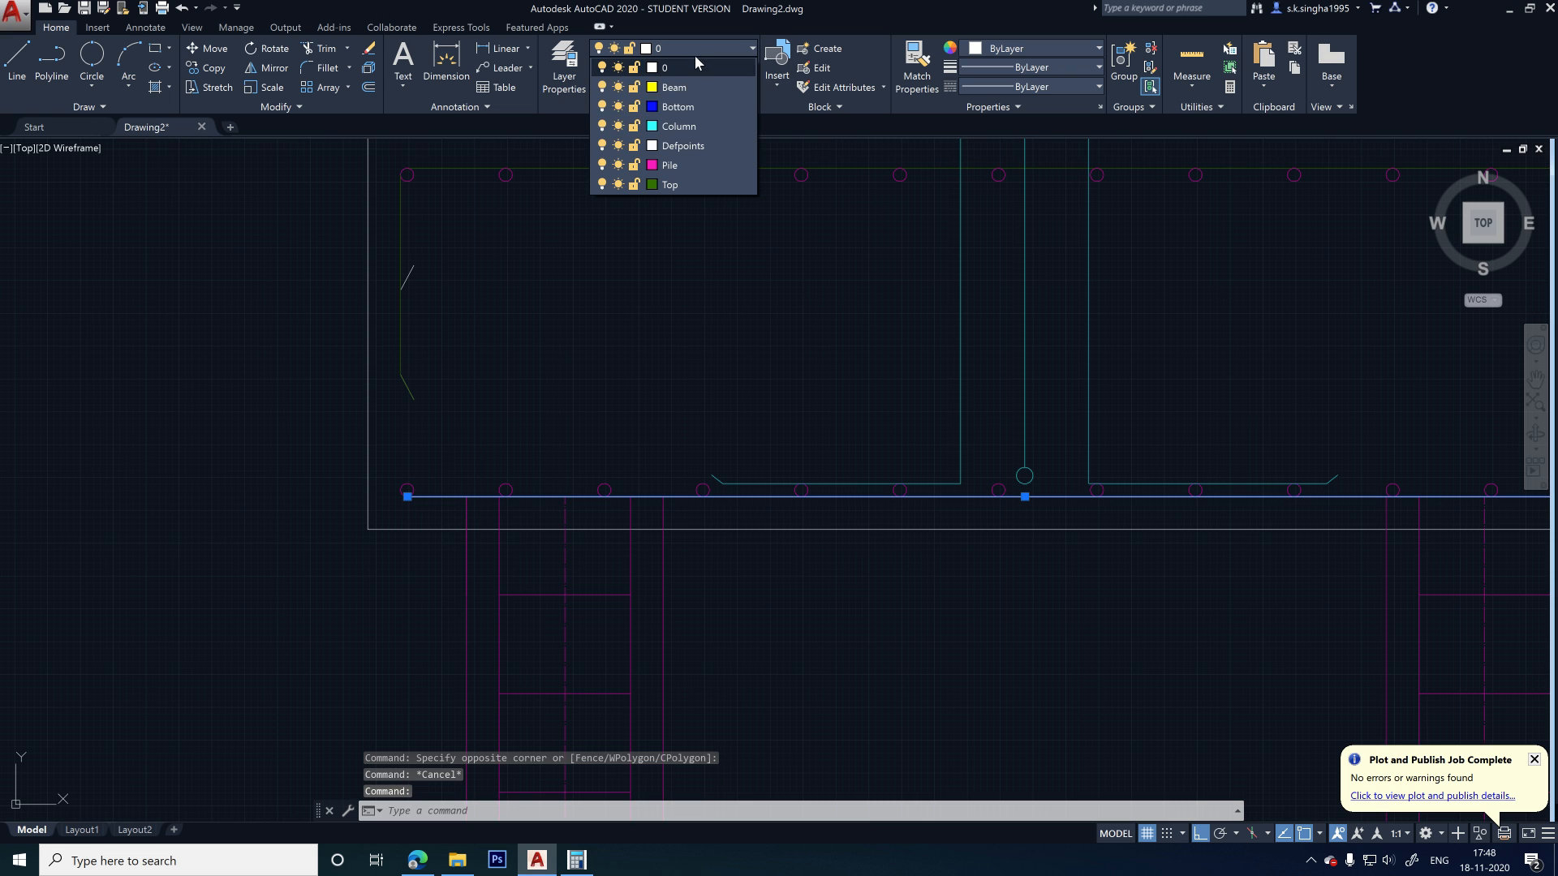
pyautogui.click(675, 106)
pyautogui.press('Escape')
pyautogui.scroll(2, 420, 491)
pyautogui.moveTo(443, 443); pyautogui.dragTo(206, 462, button='middle')
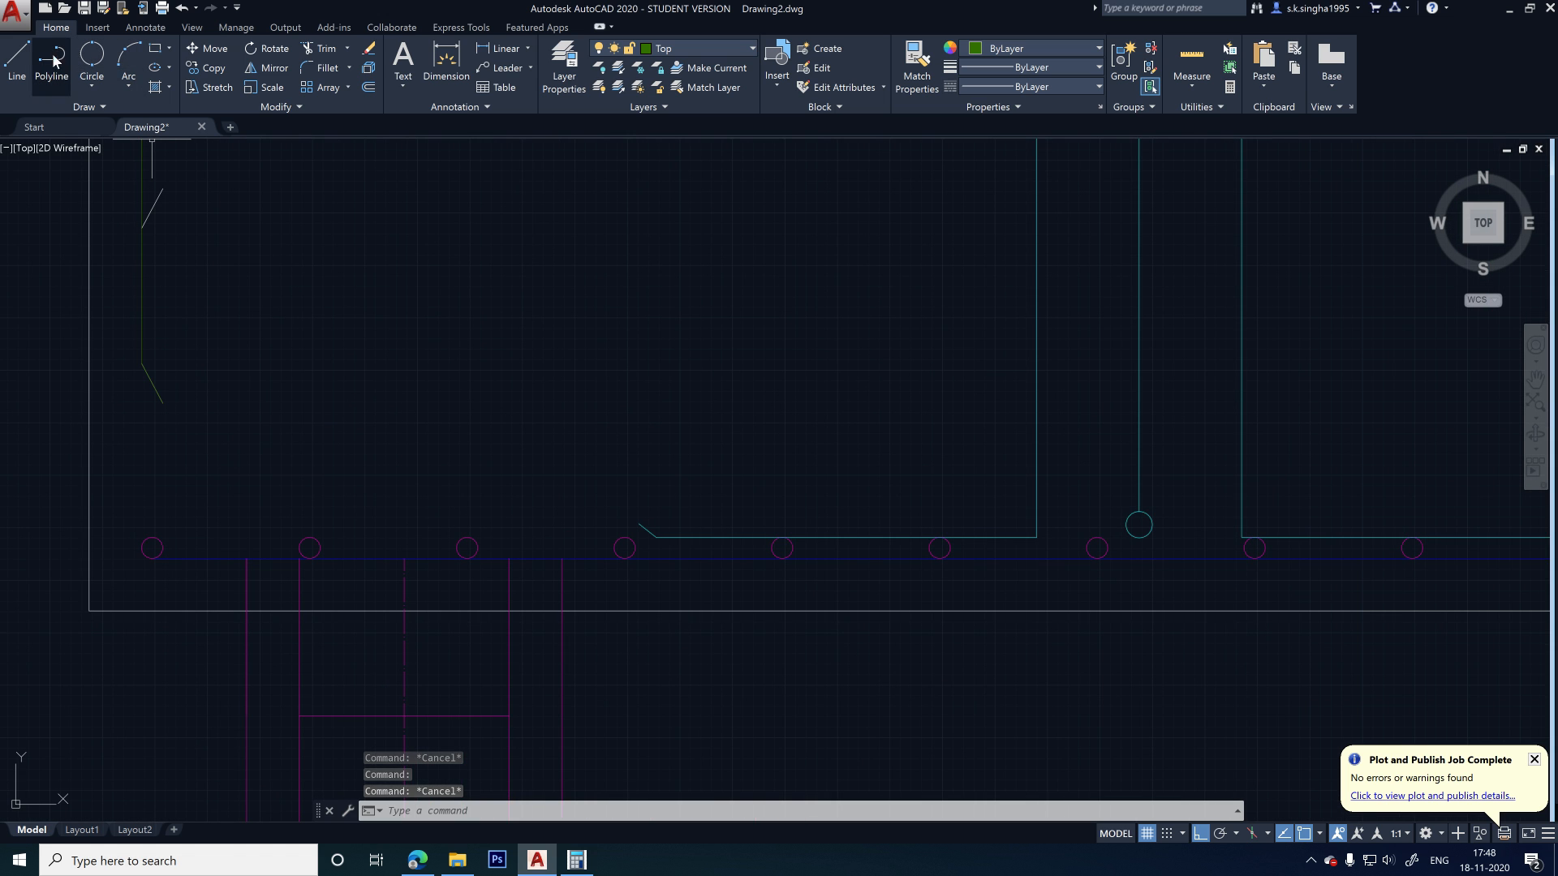
pyautogui.click(16, 61)
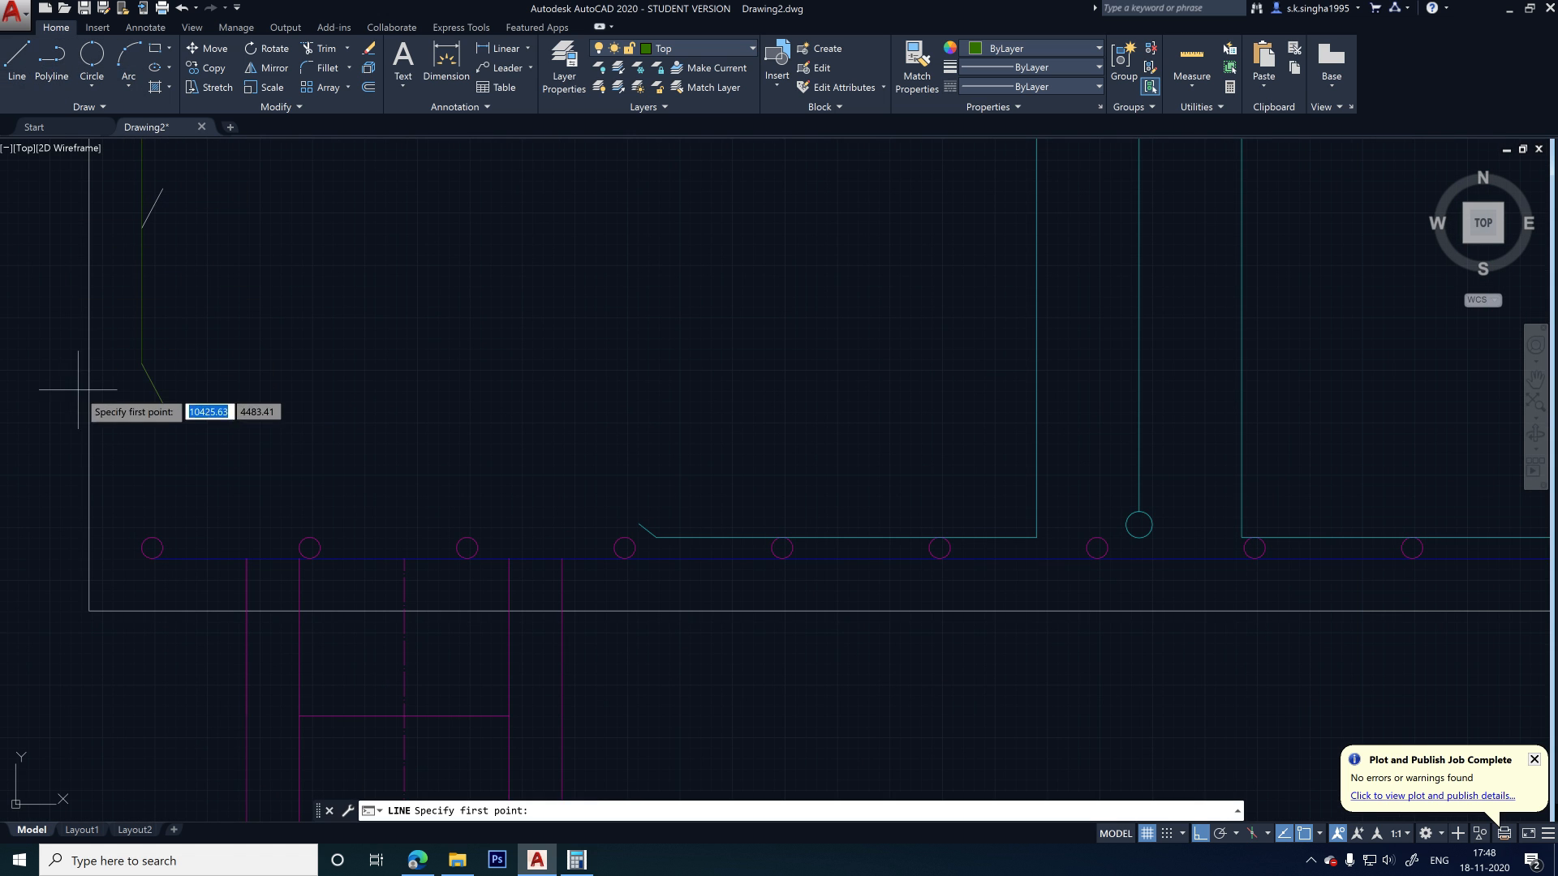
pyautogui.click(162, 189)
pyautogui.click(142, 227)
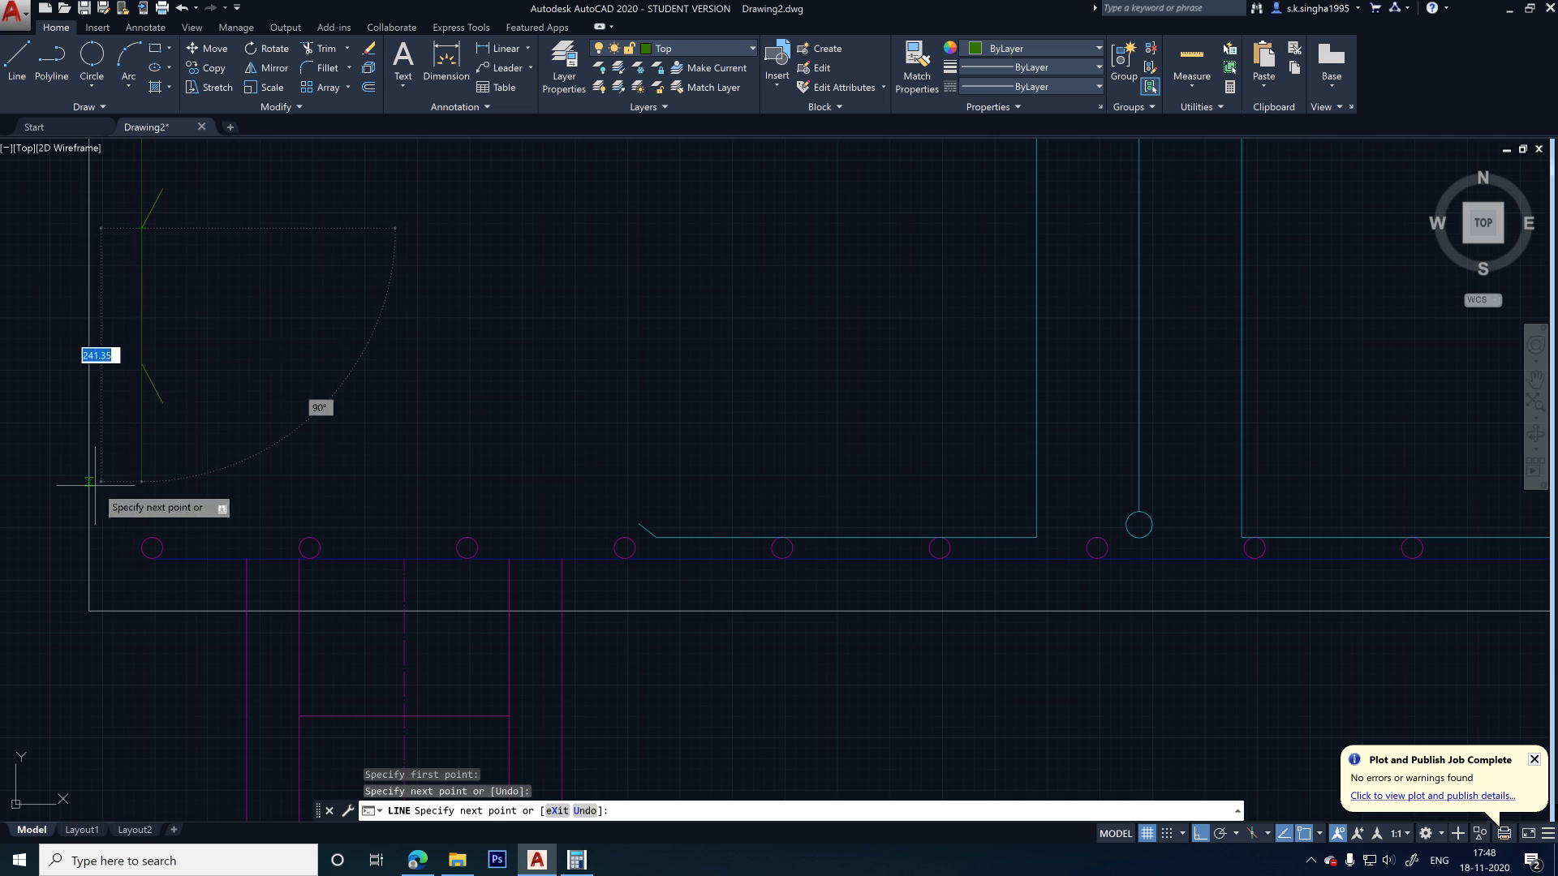
pyautogui.press('Escape')
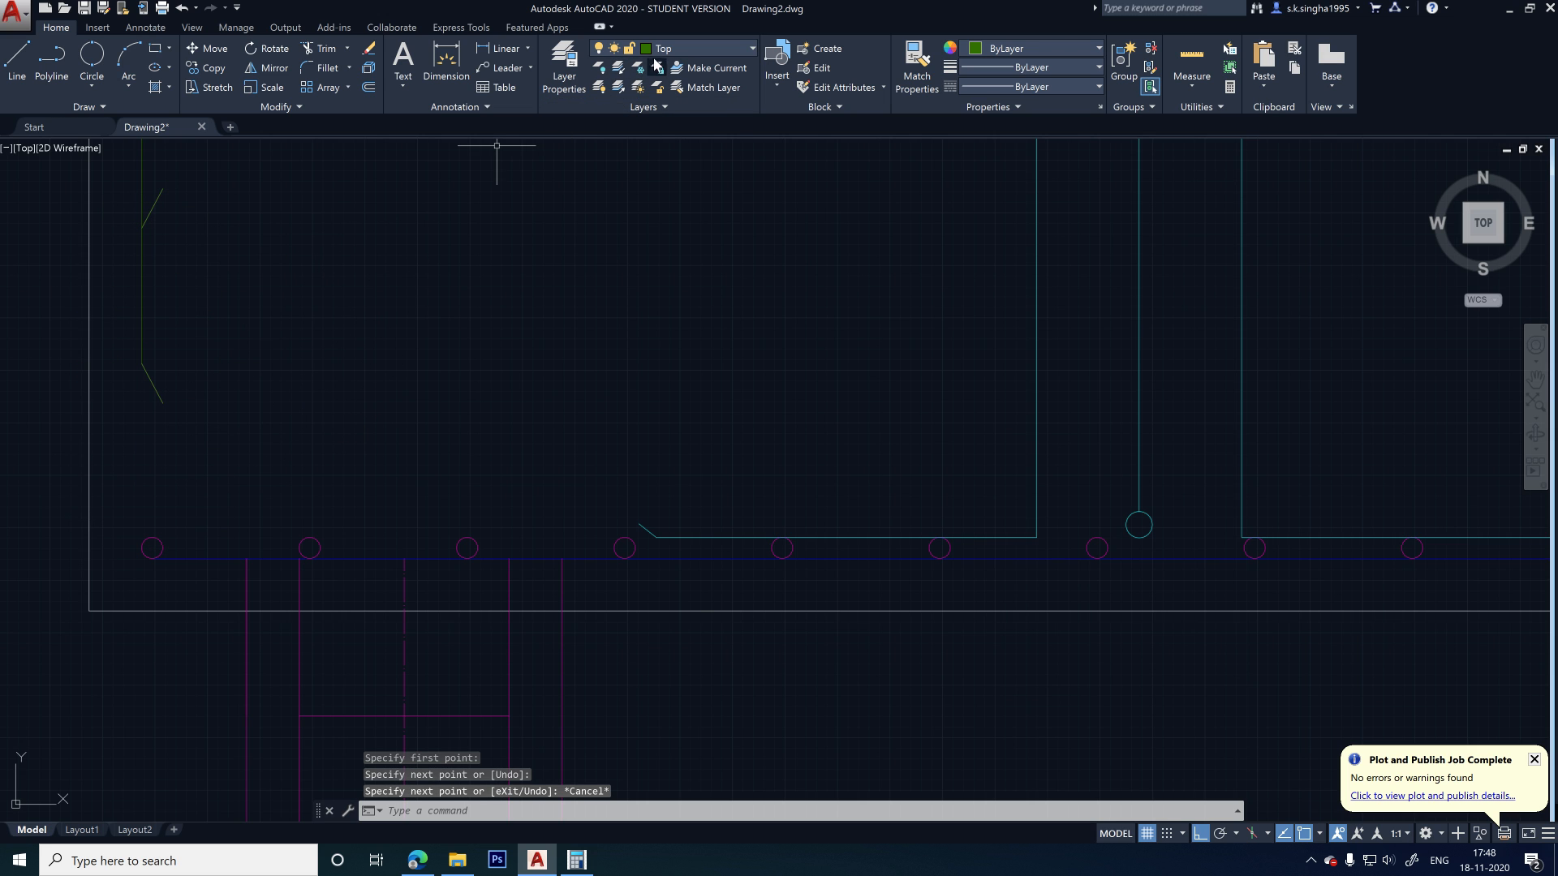
pyautogui.hotkey('ctrl', 'z')
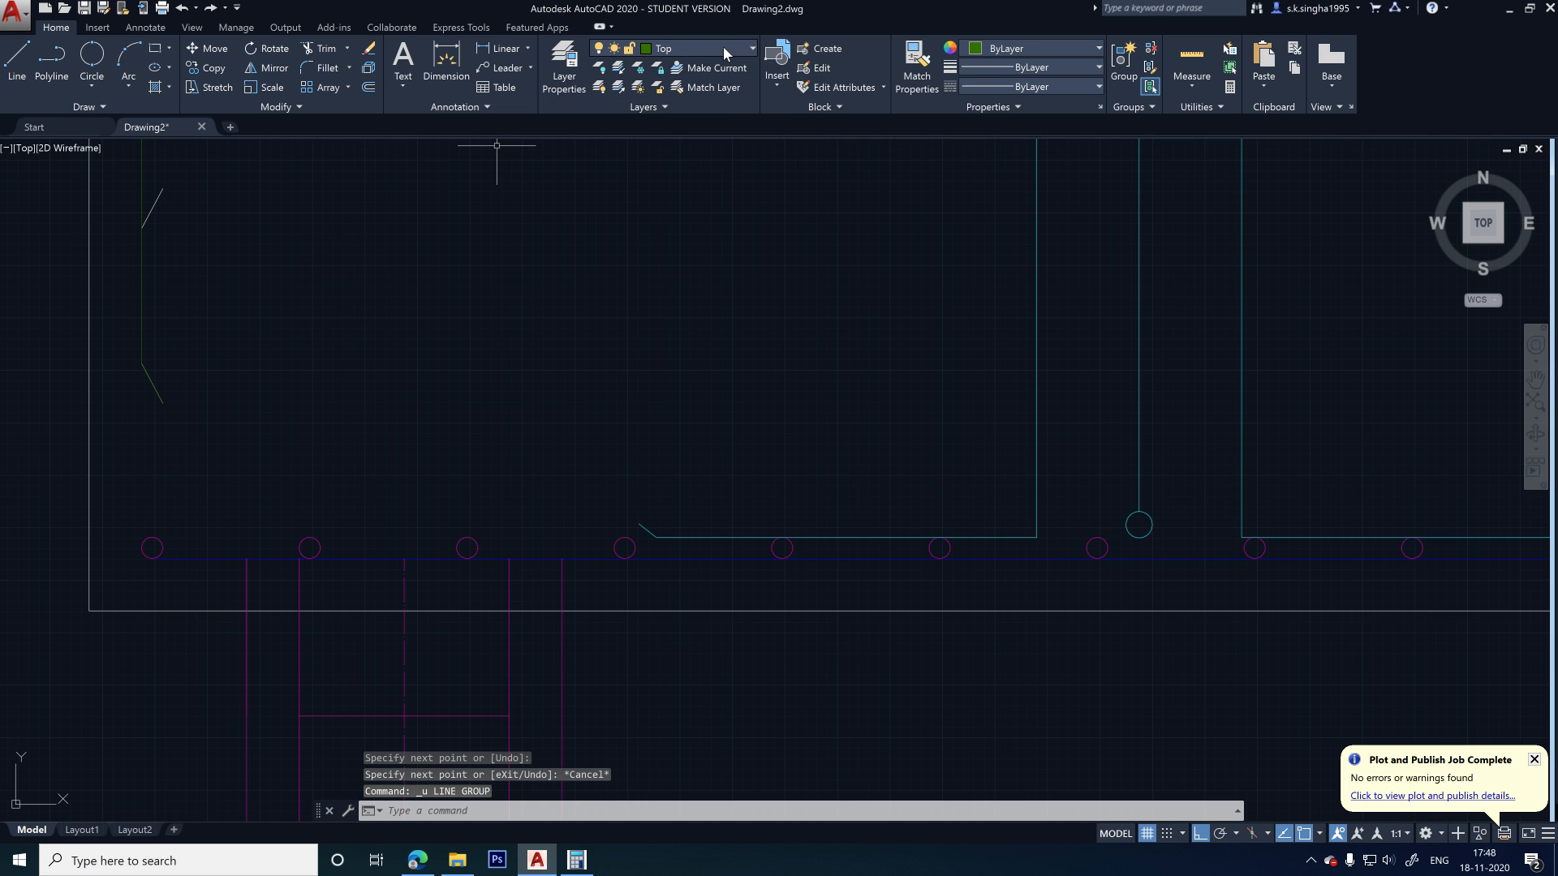
# - On the Bottom layer, trace the left end's upper hook and continue the line vertically down to the bottom corner bar's outer edge
pyautogui.click(723, 50)
pyautogui.click(680, 110)
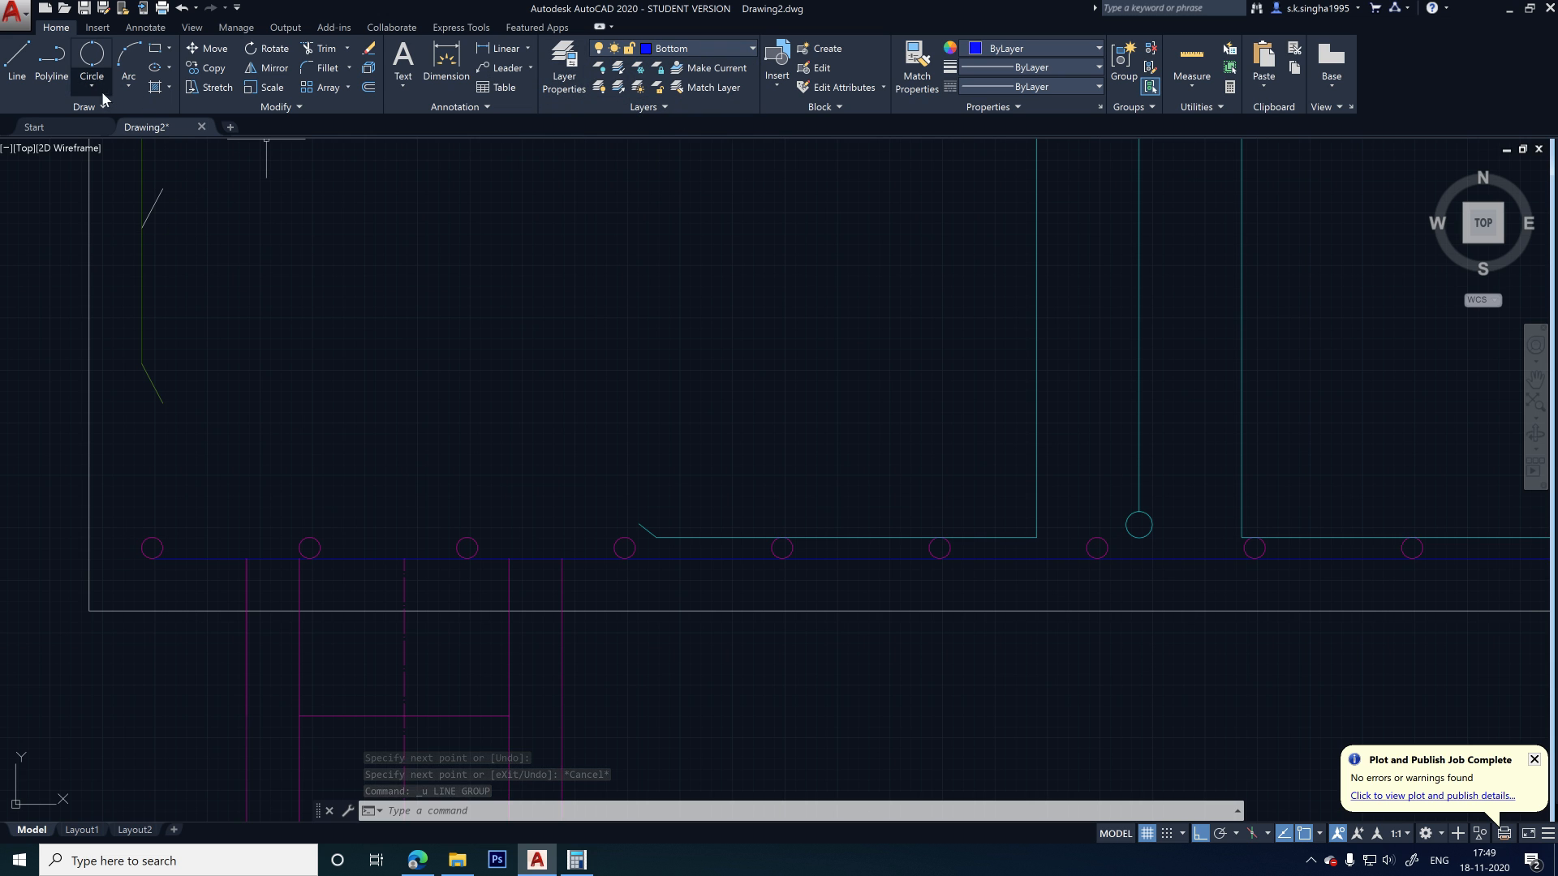
pyautogui.click(17, 58)
pyautogui.click(162, 188)
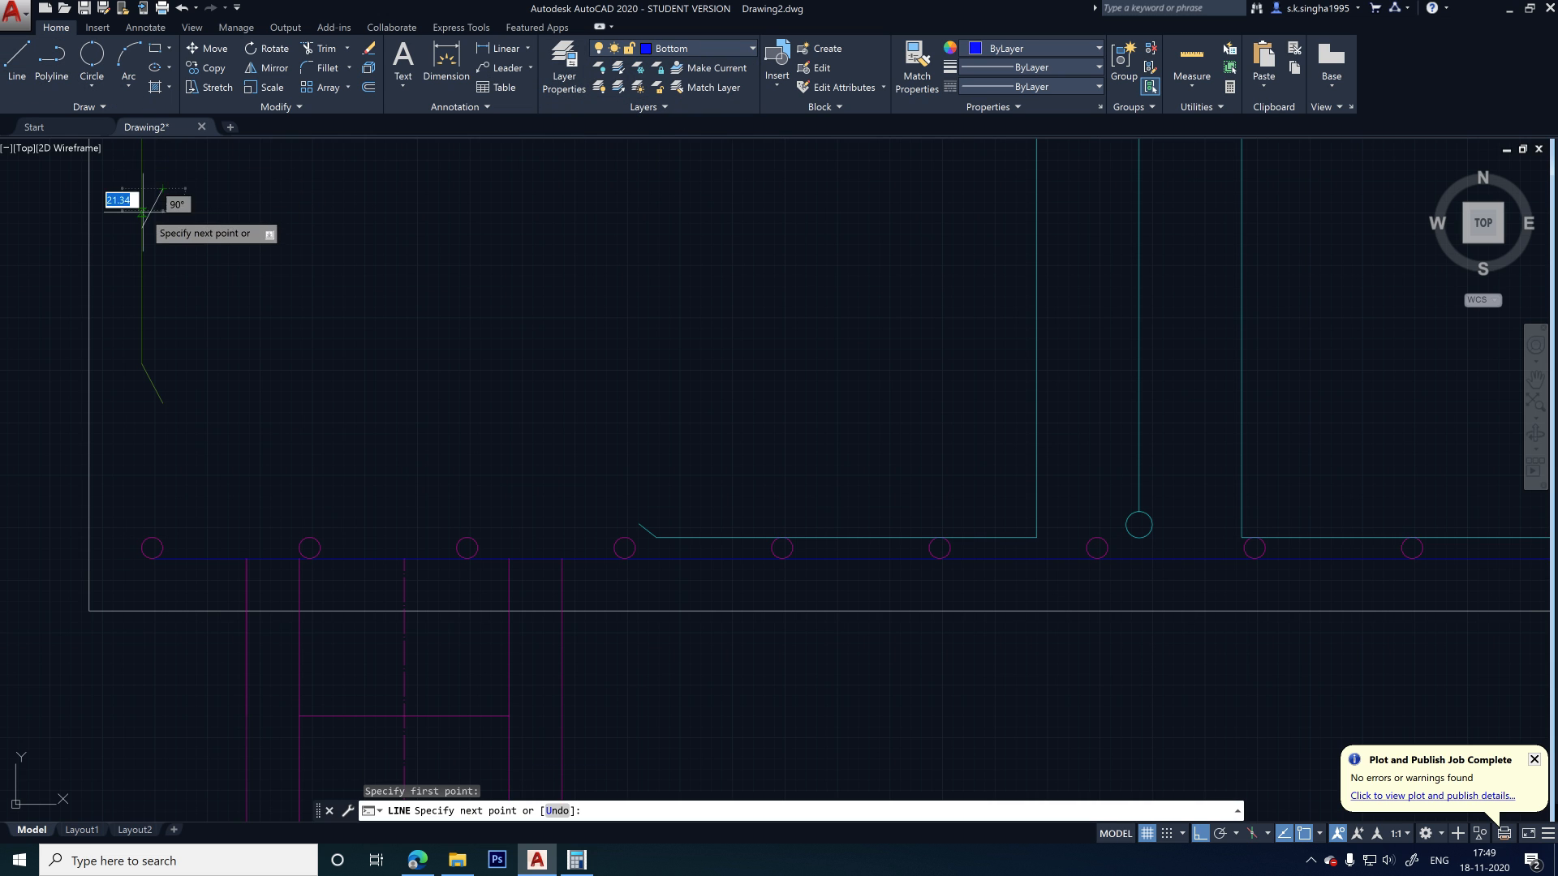
pyautogui.click(142, 229)
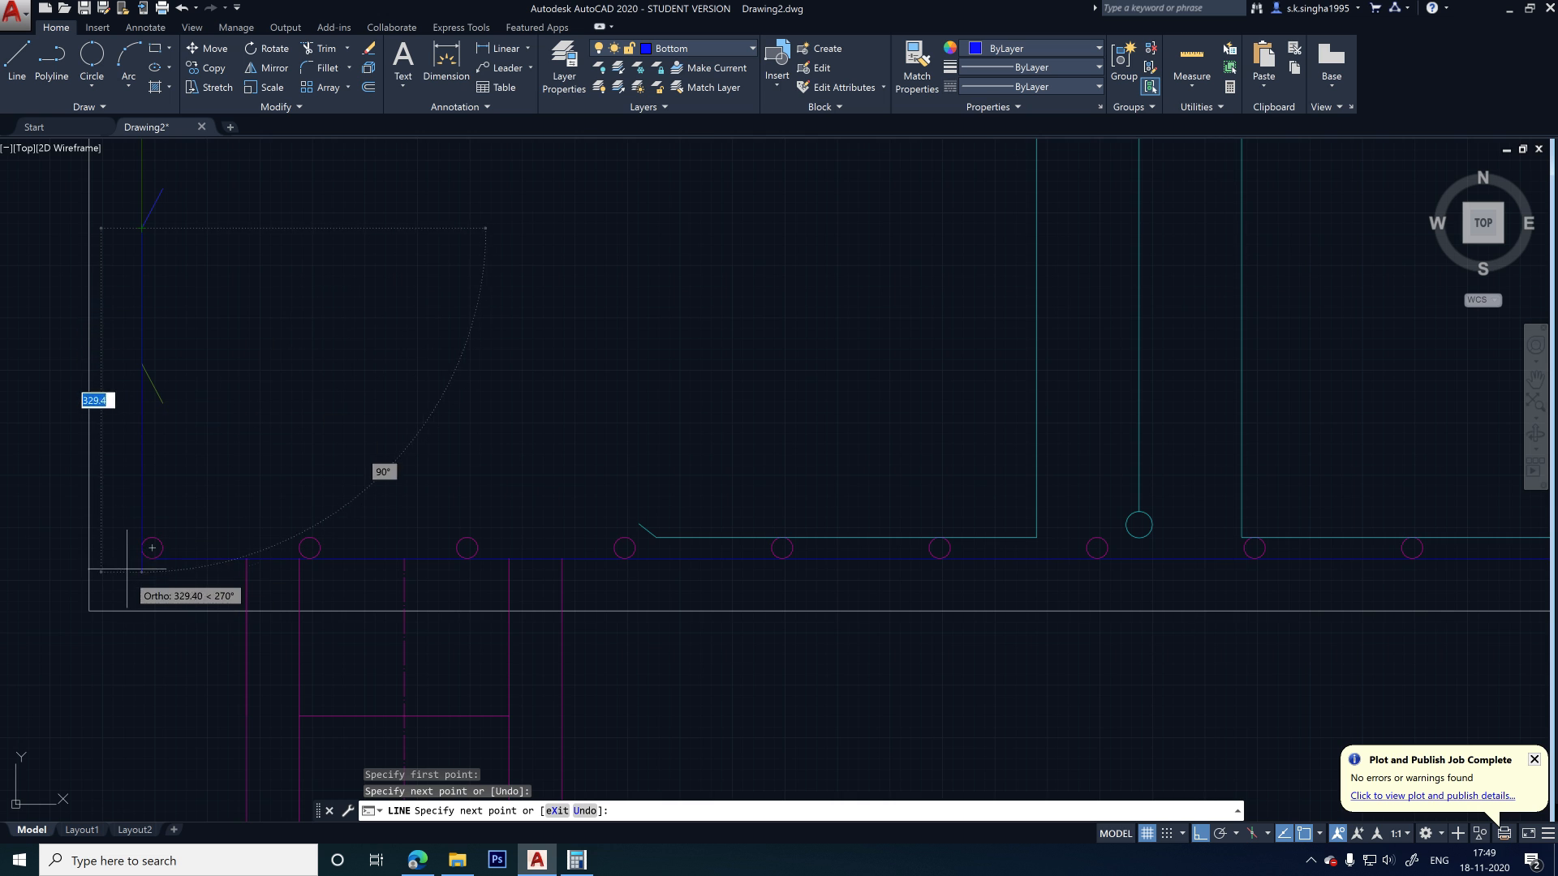
pyautogui.click(142, 548)
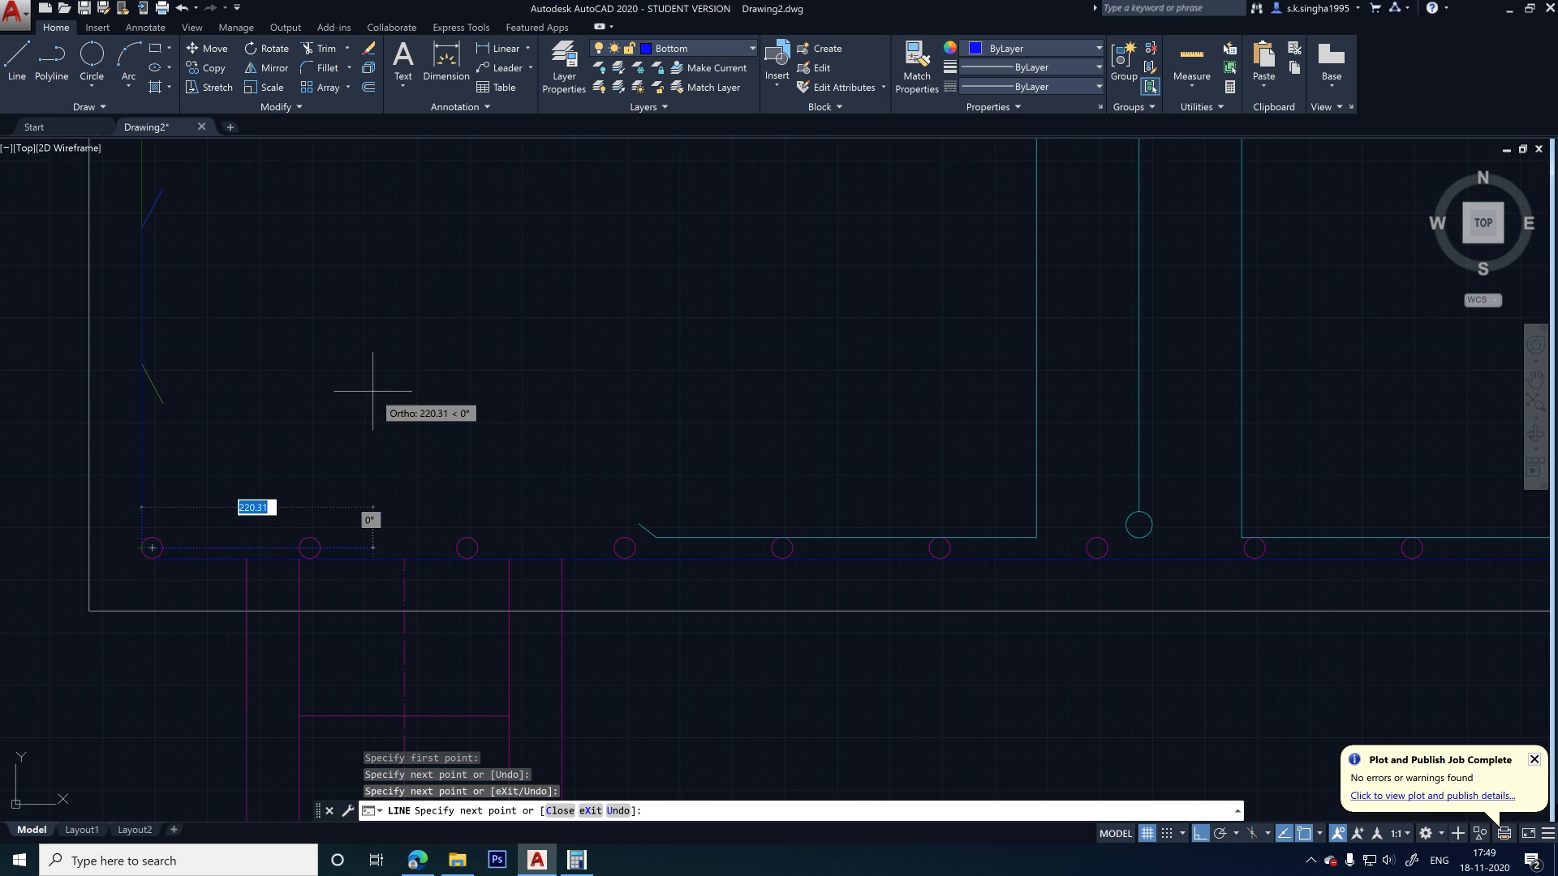
pyautogui.press('Escape')
# - Trace the right end's upper hook and continue the line vertically down to the bottom corner bar's outer edge
pyautogui.rightClick(689, 288)
pyautogui.click(726, 300)
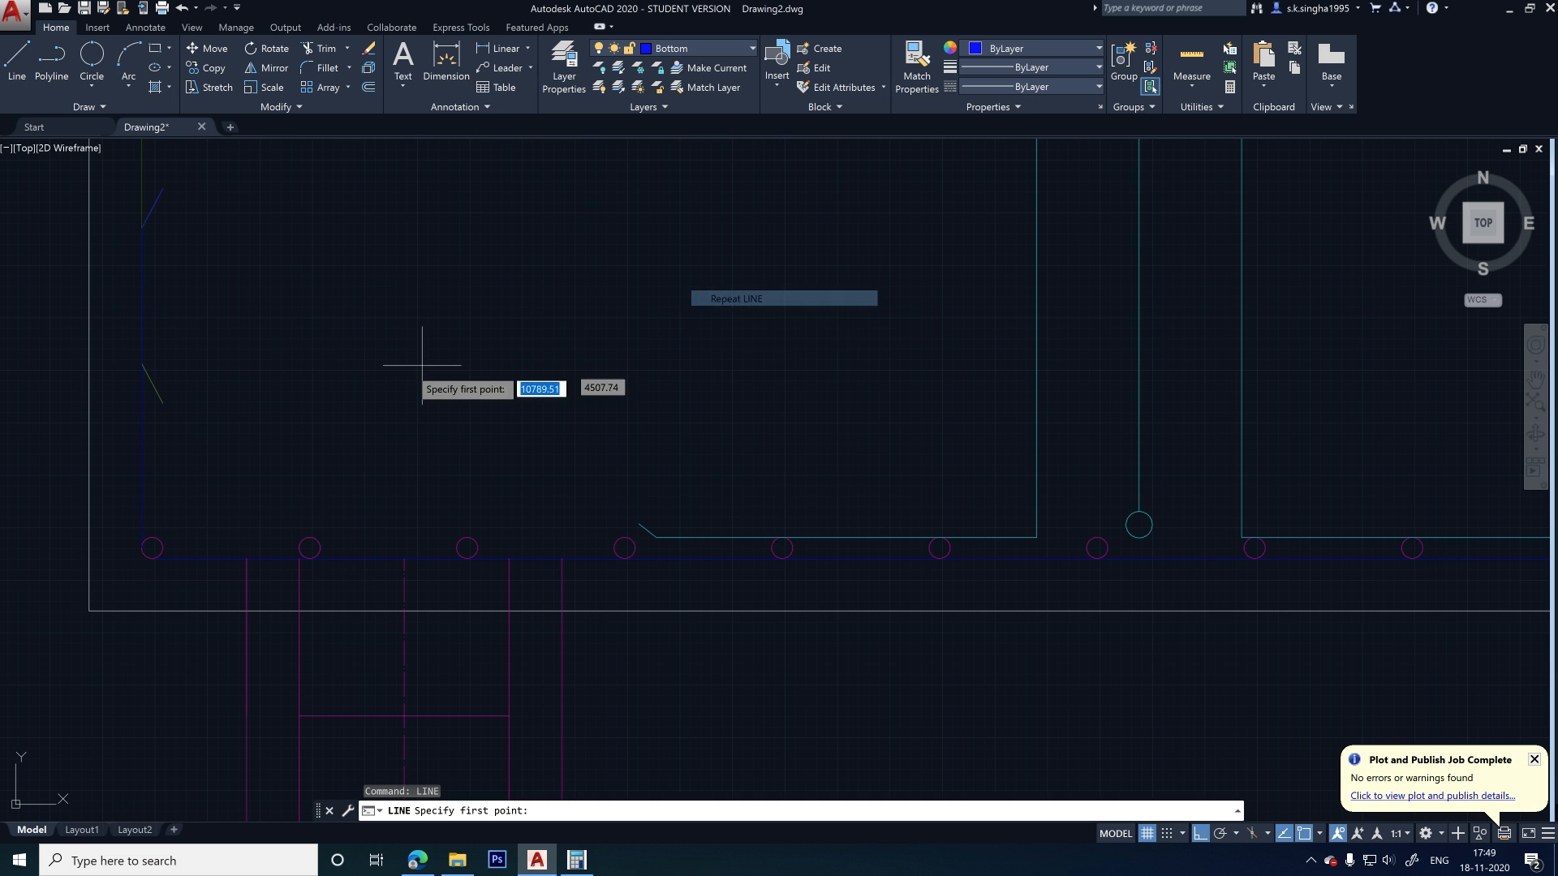
pyautogui.scroll(-5, 297, 364)
pyautogui.scroll(5, 812, 348)
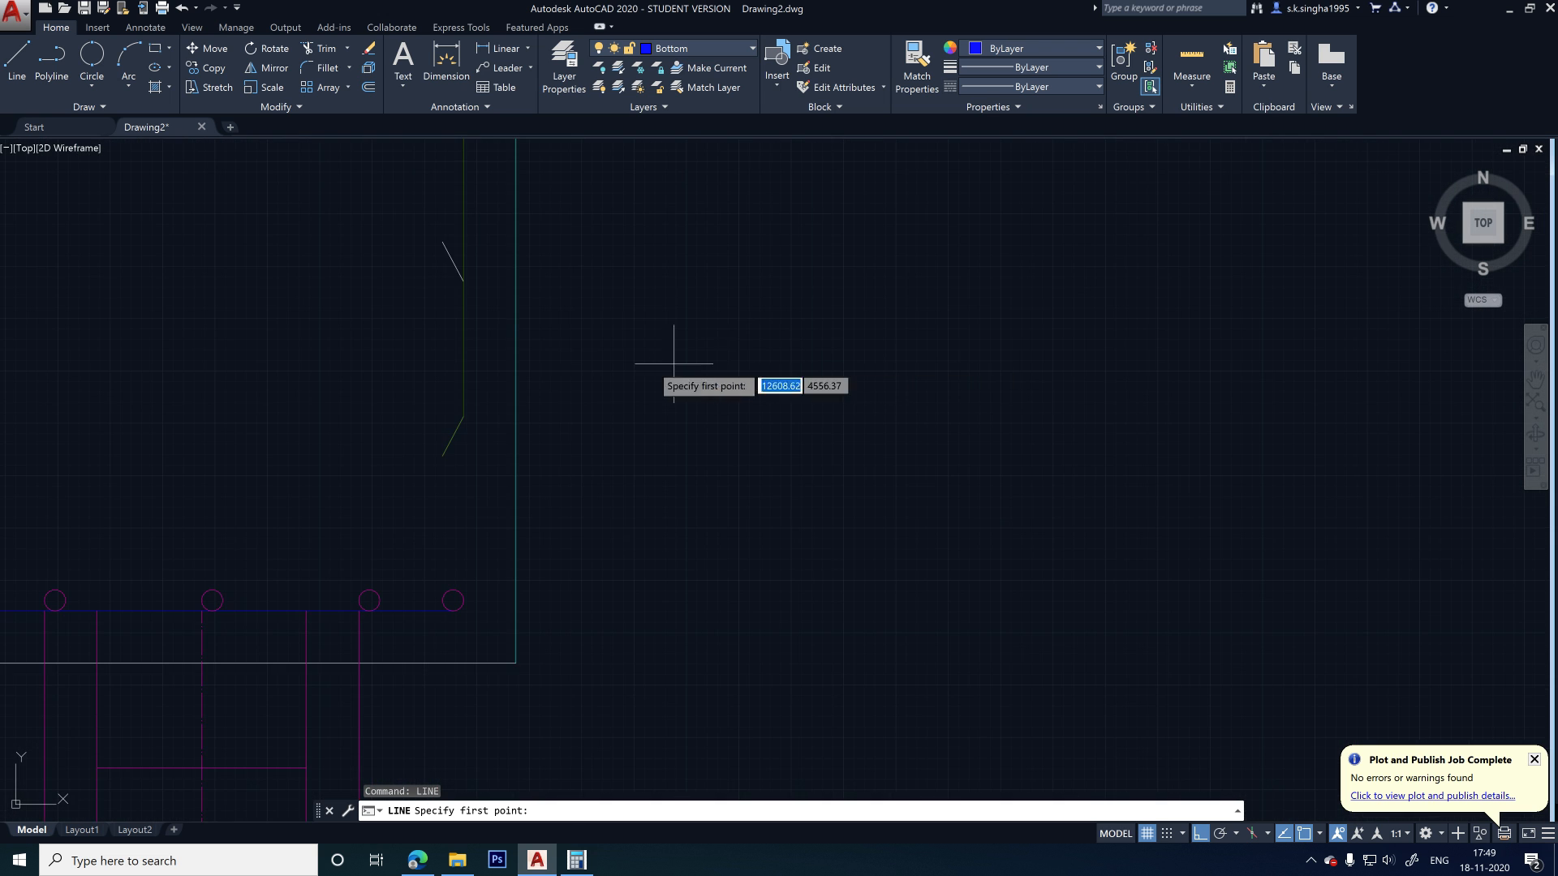
pyautogui.click(443, 241)
pyautogui.click(463, 281)
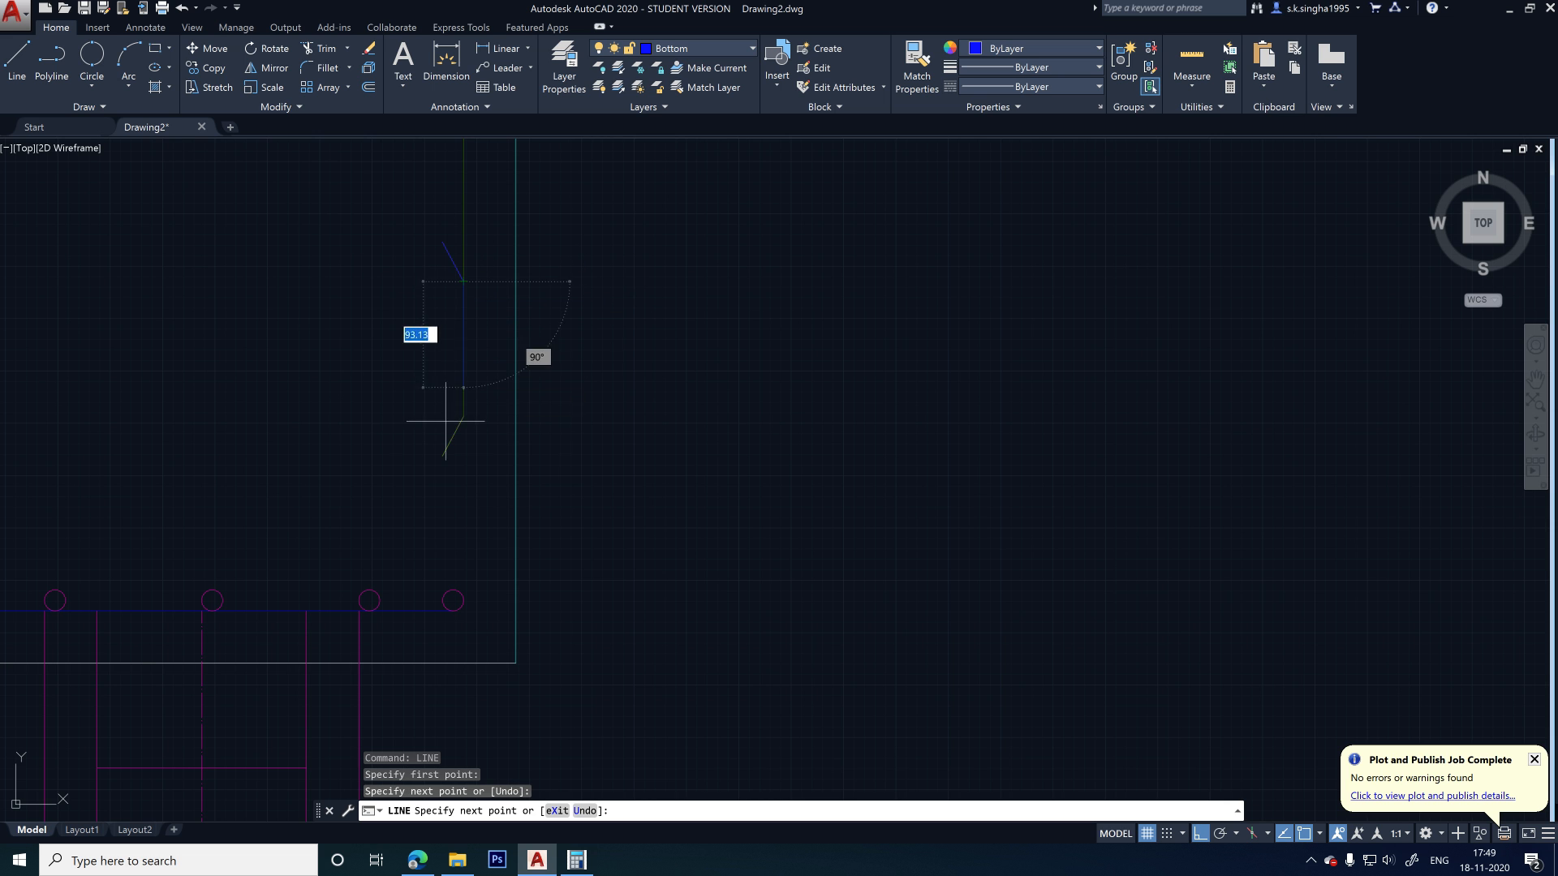
pyautogui.click(464, 601)
pyautogui.press('Escape')
# - Examine the redrawn top and bottom bars and their hooks across the whole pile cap section
pyautogui.scroll(-2, 685, 422)
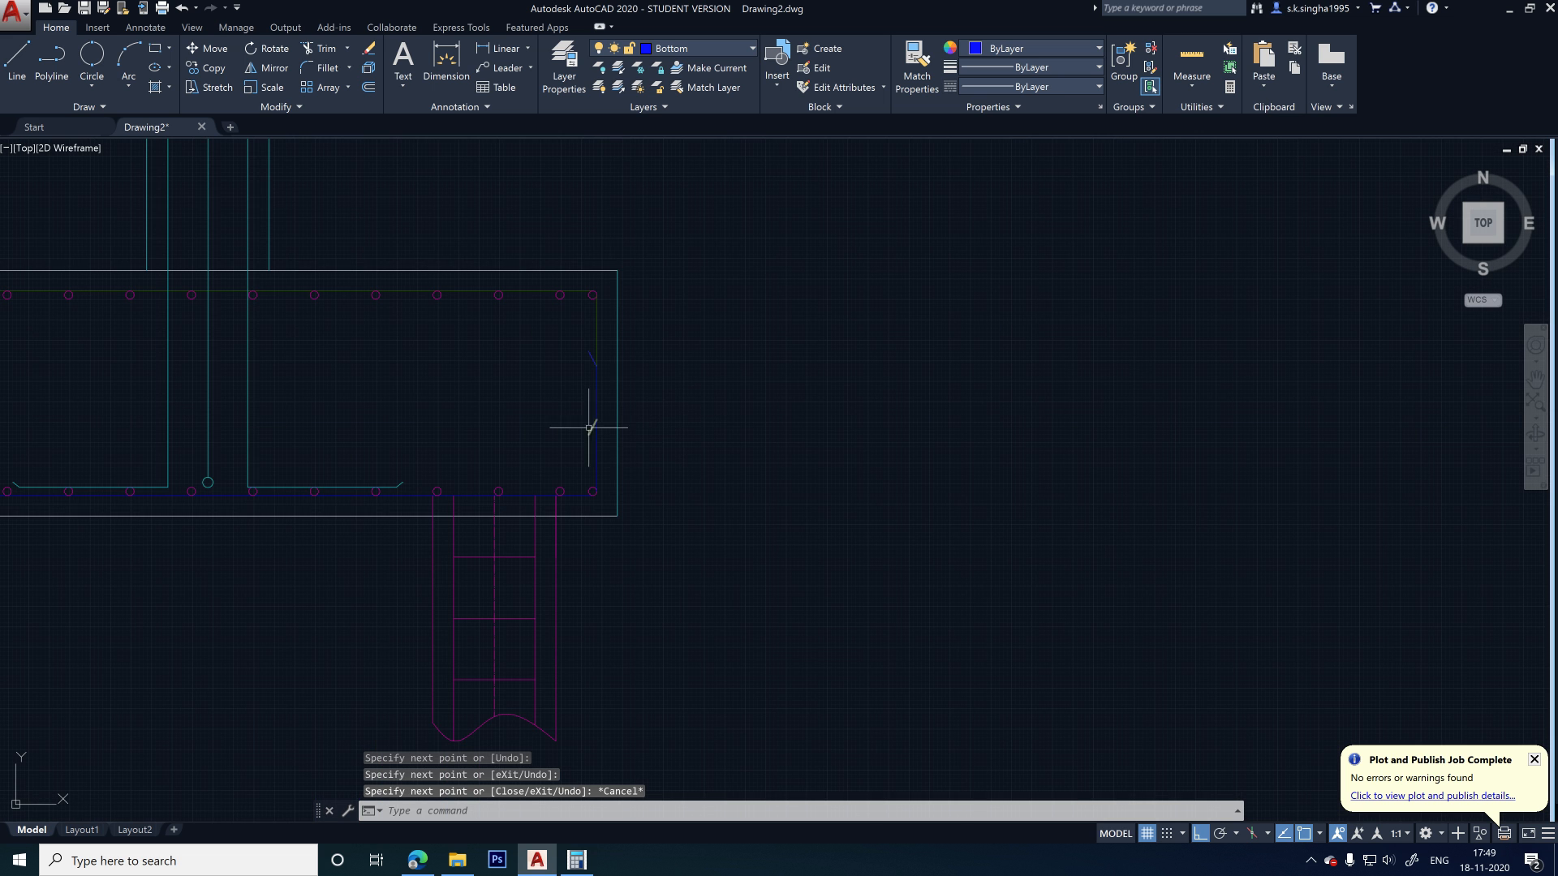
pyautogui.scroll(-1, 783, 400)
pyautogui.scroll(3, 170, 421)
pyautogui.scroll(-3, 176, 315)
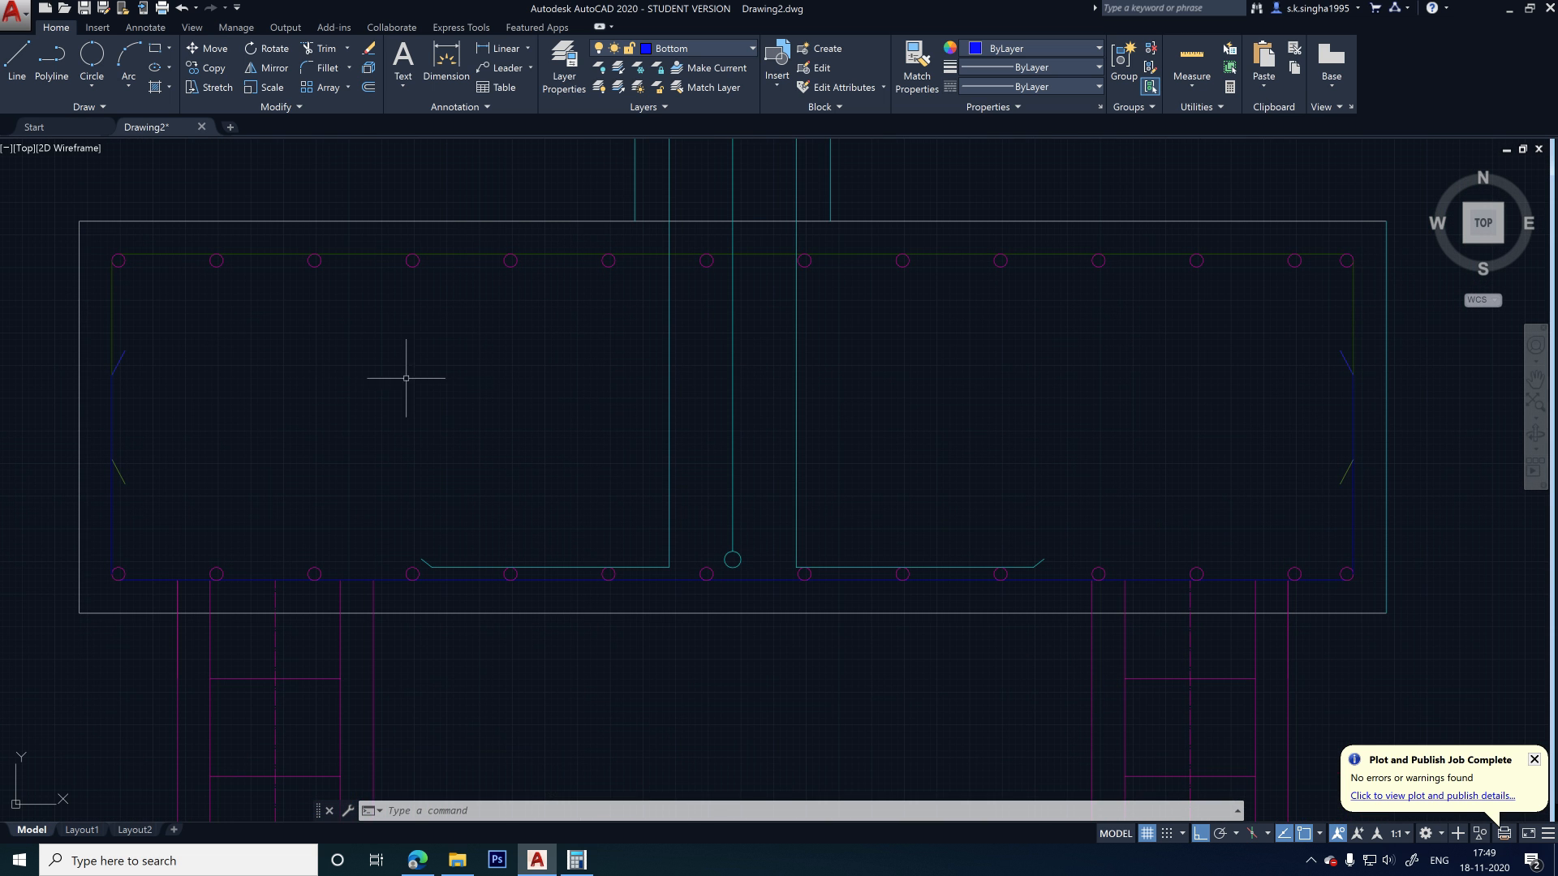
pyautogui.moveTo(588, 413); pyautogui.dragTo(364, 444, button='middle')
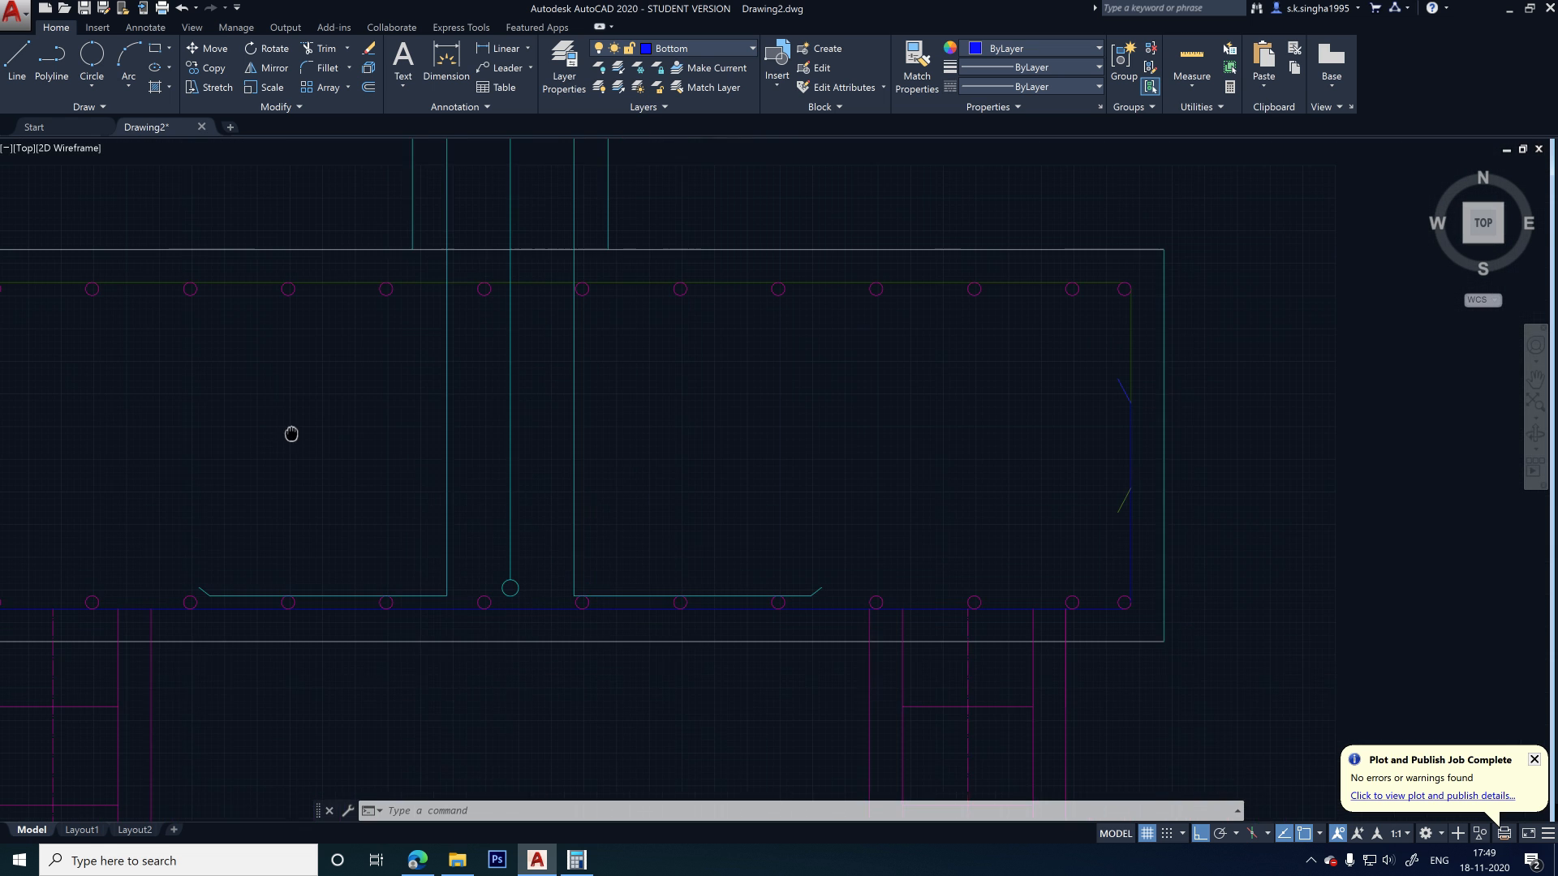
pyautogui.scroll(-2, 1085, 394)
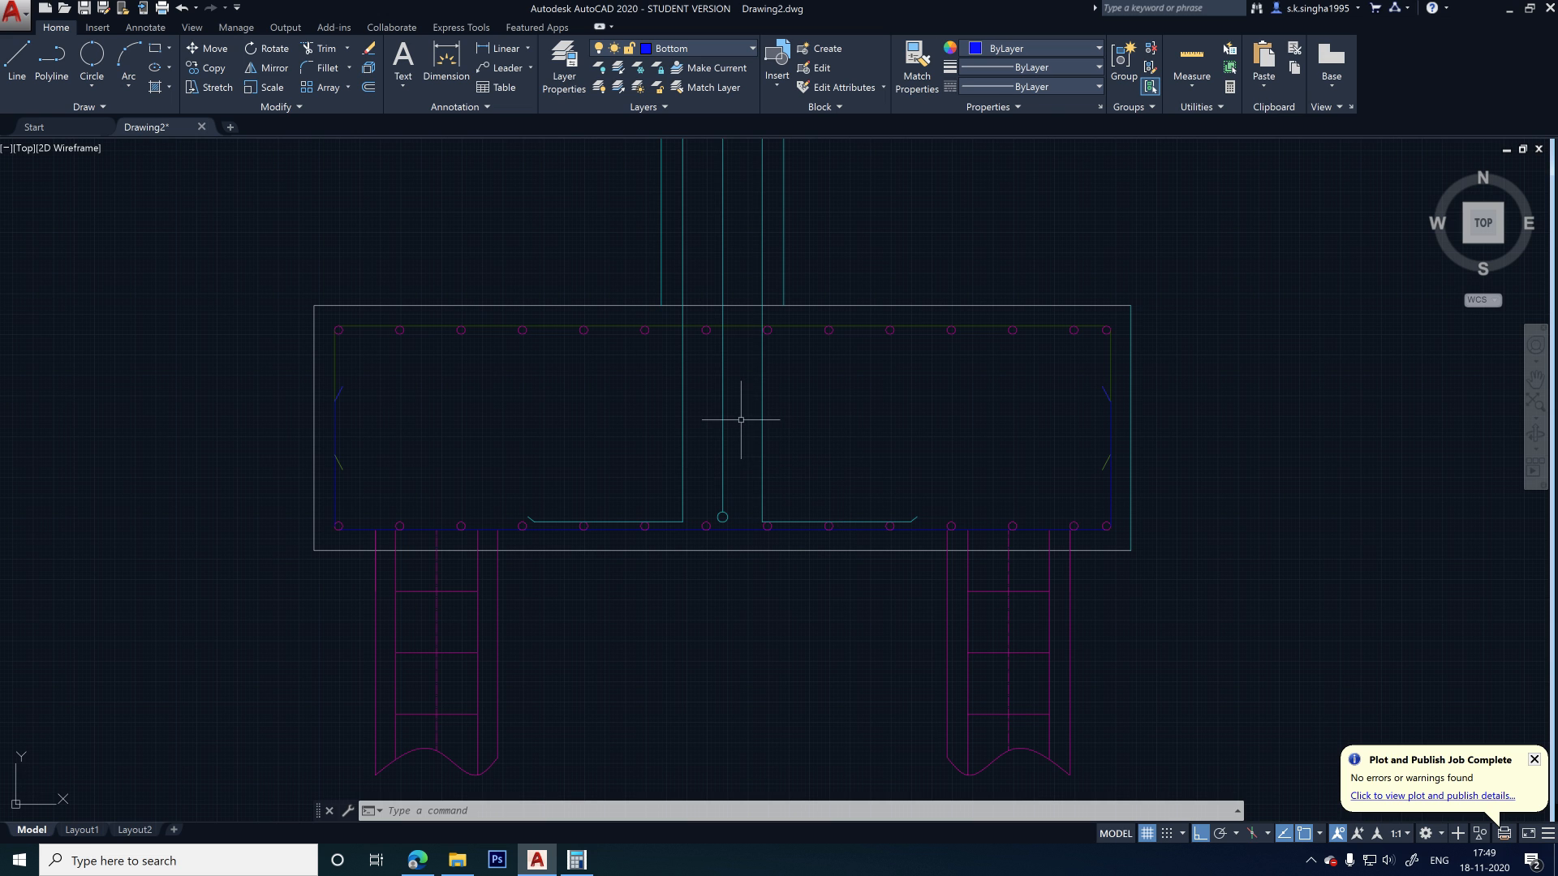
pyautogui.scroll(-3, 608, 366)
pyautogui.scroll(1, 713, 504)
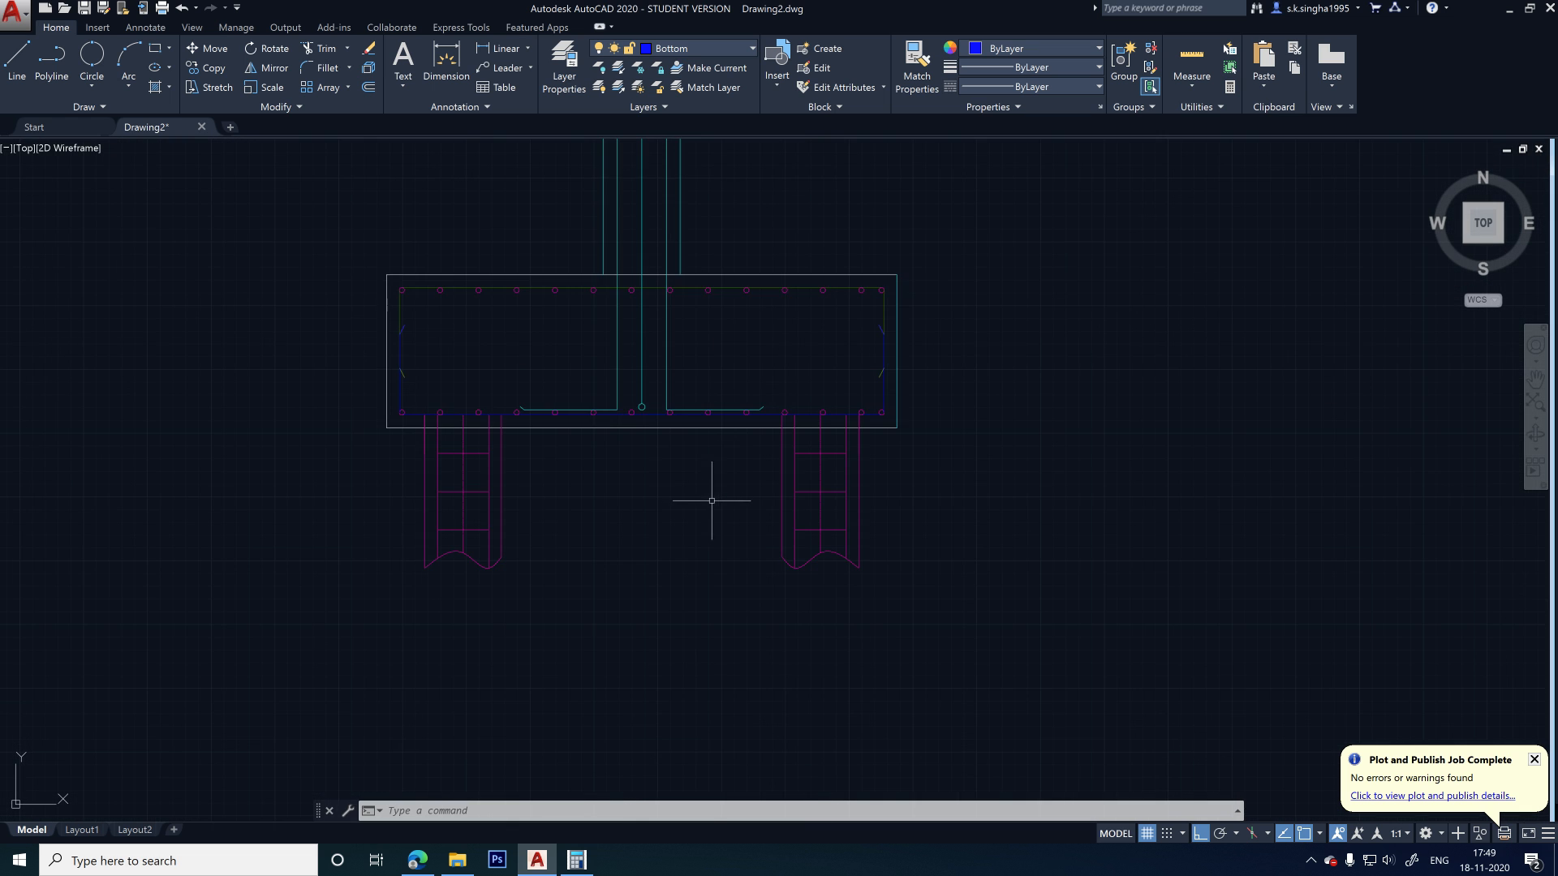
# - Draw a horizontal tie line between the two outer column bars, just above their bottom bends in the pile cap
pyautogui.scroll(-2, 622, 412)
pyautogui.moveTo(646, 246); pyautogui.dragTo(633, 444, button='middle')
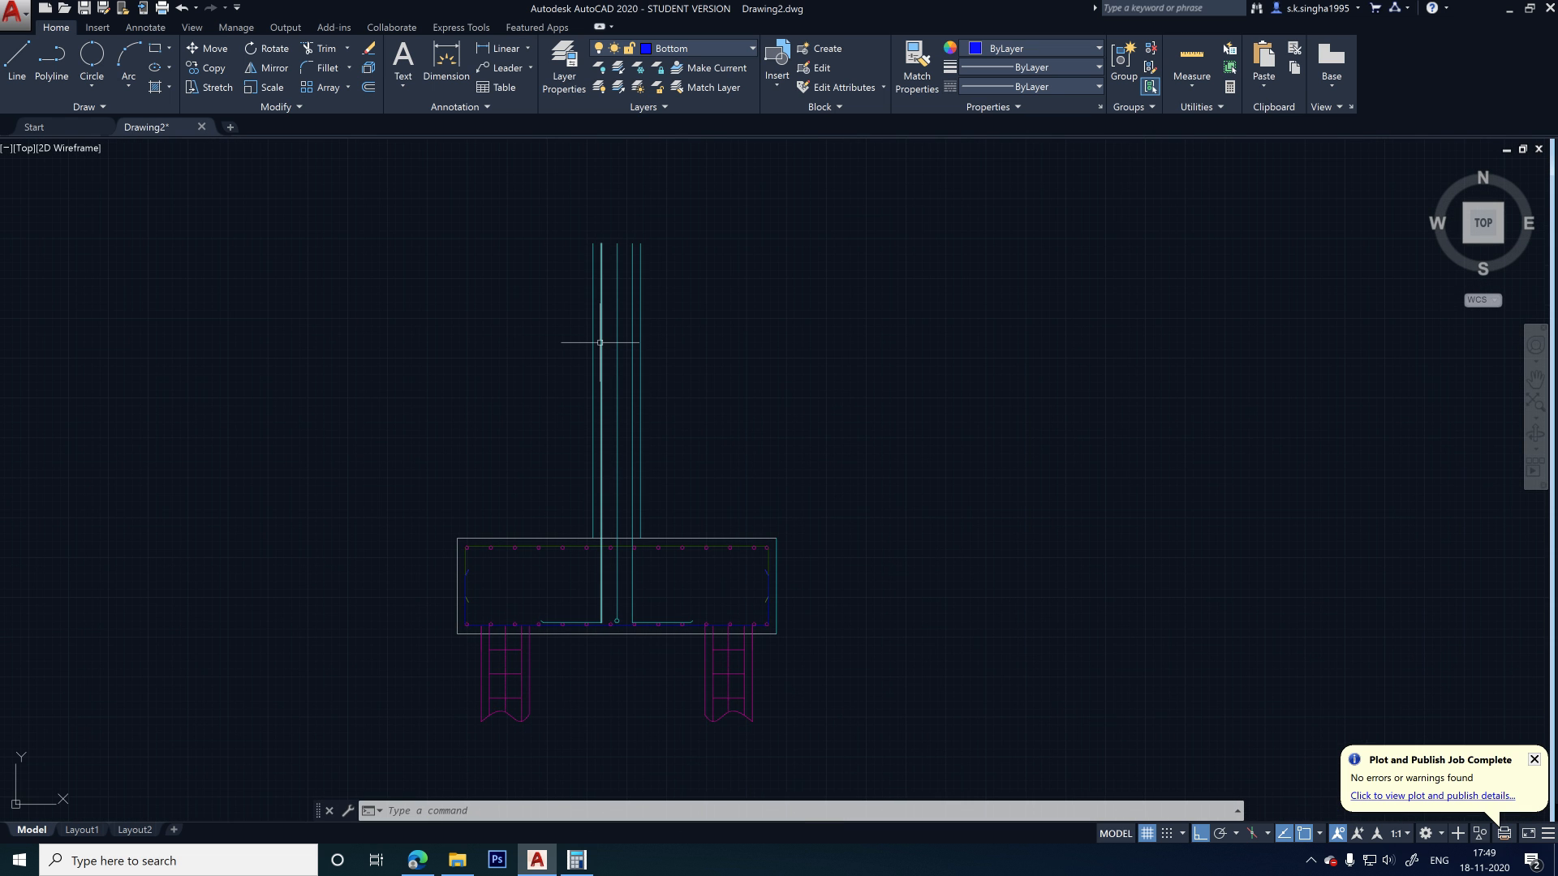
pyautogui.moveTo(600, 343)
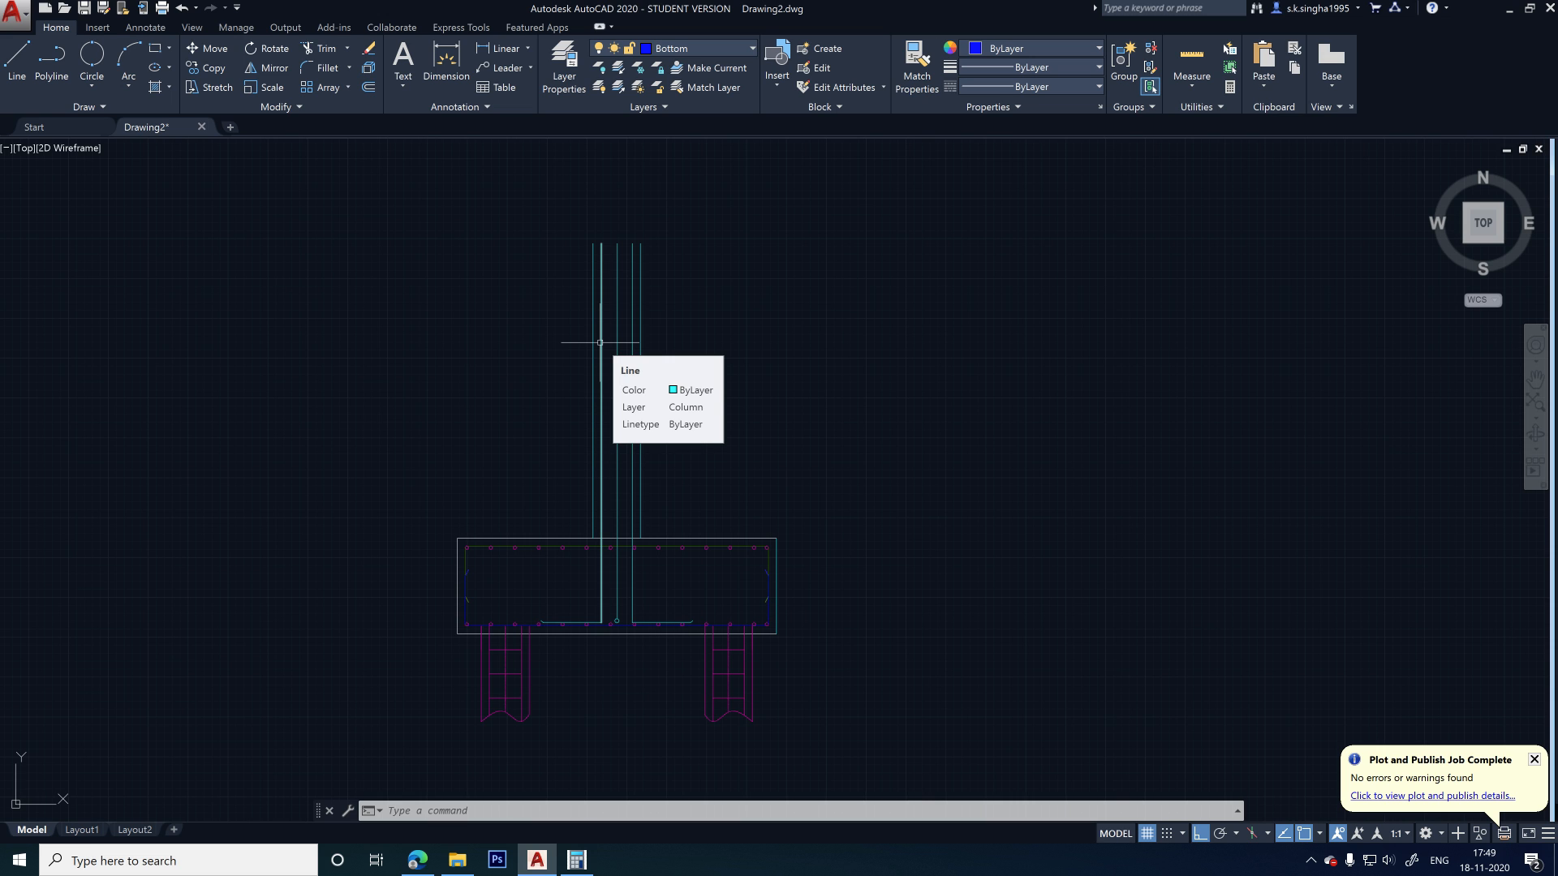
pyautogui.scroll(6, 613, 615)
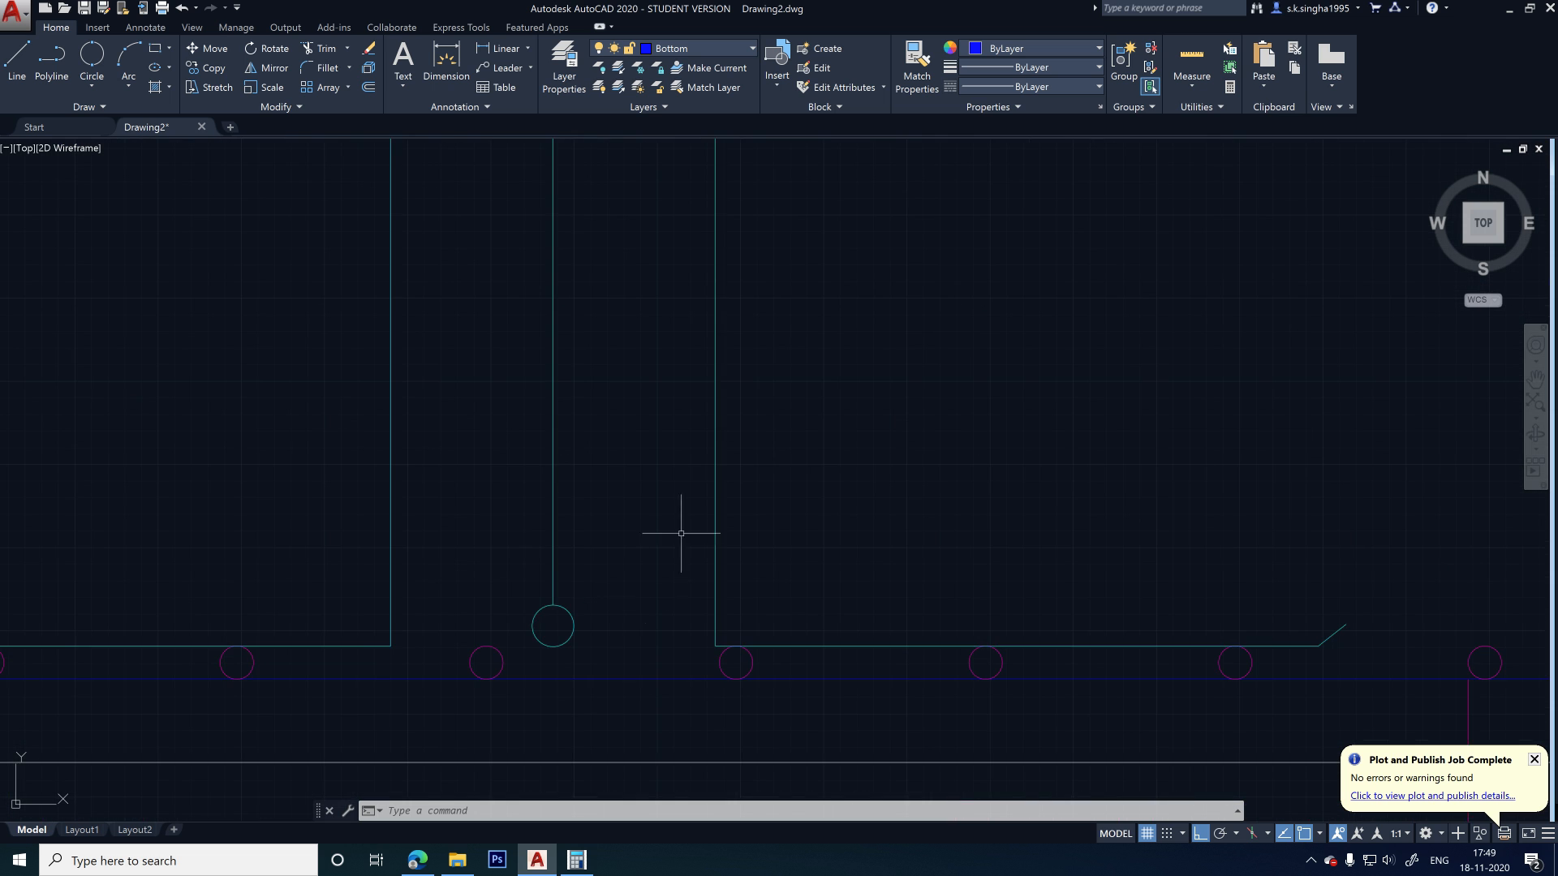
pyautogui.scroll(-2, 515, 564)
pyautogui.scroll(2, 527, 565)
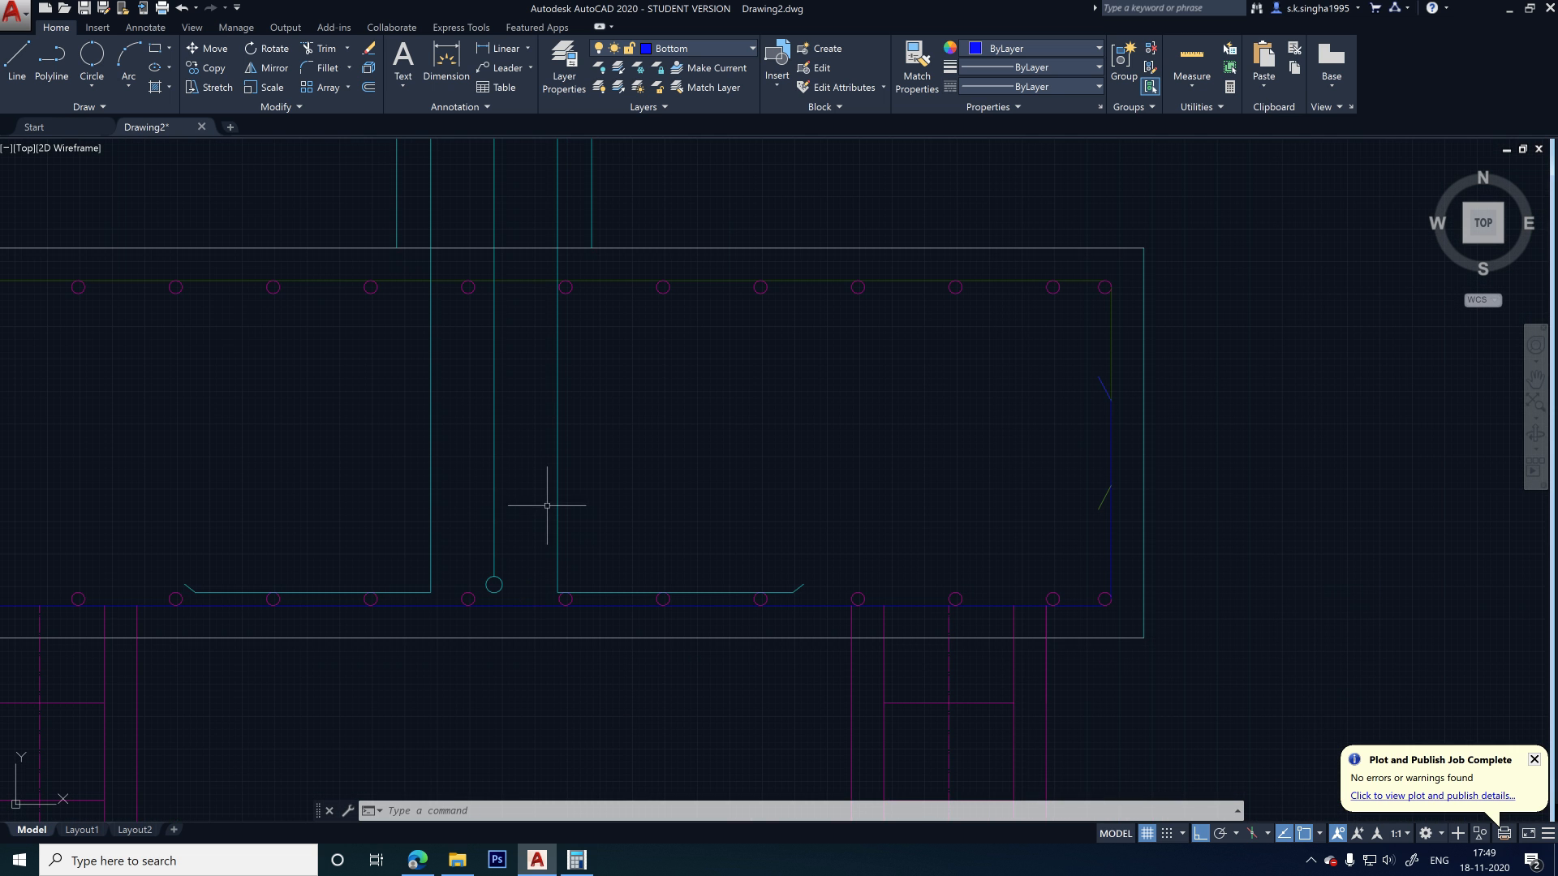
pyautogui.click(16, 58)
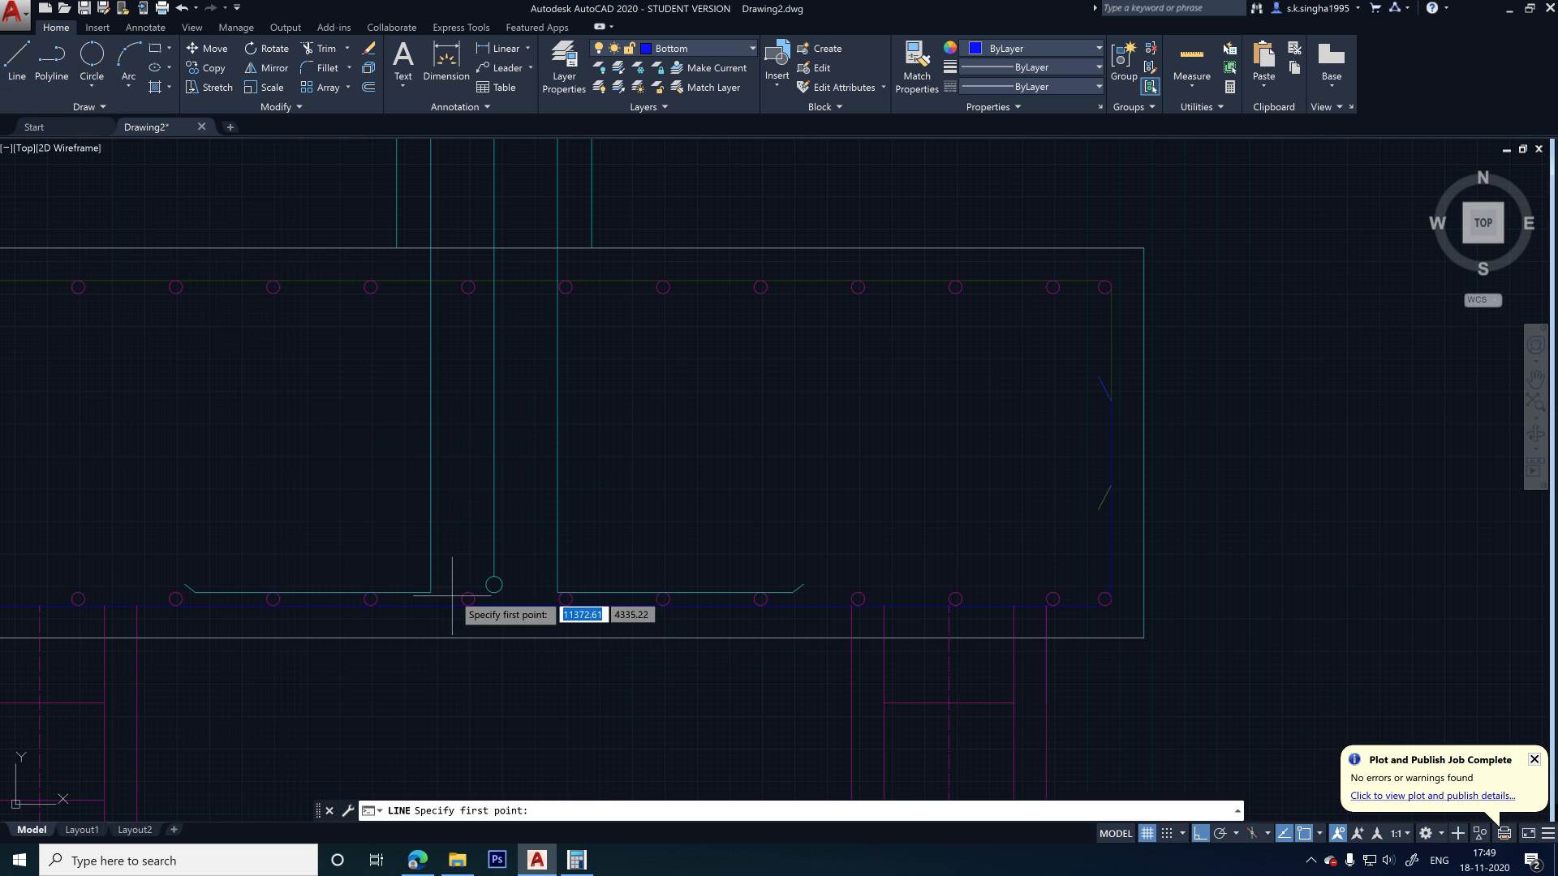
pyautogui.scroll(2, 440, 578)
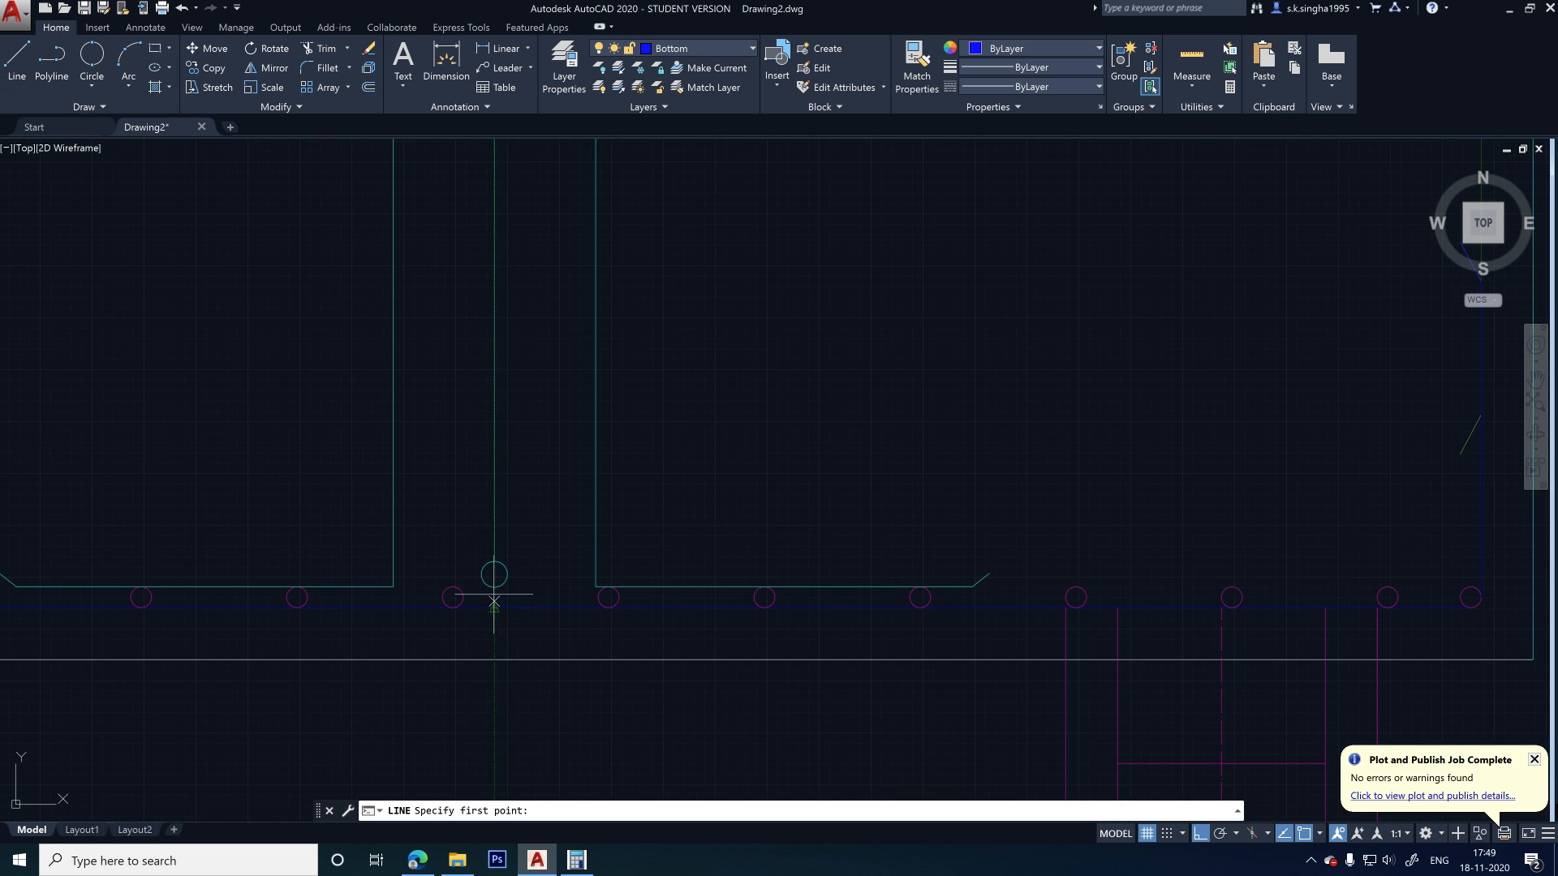
pyautogui.click(401, 540)
pyautogui.click(593, 513)
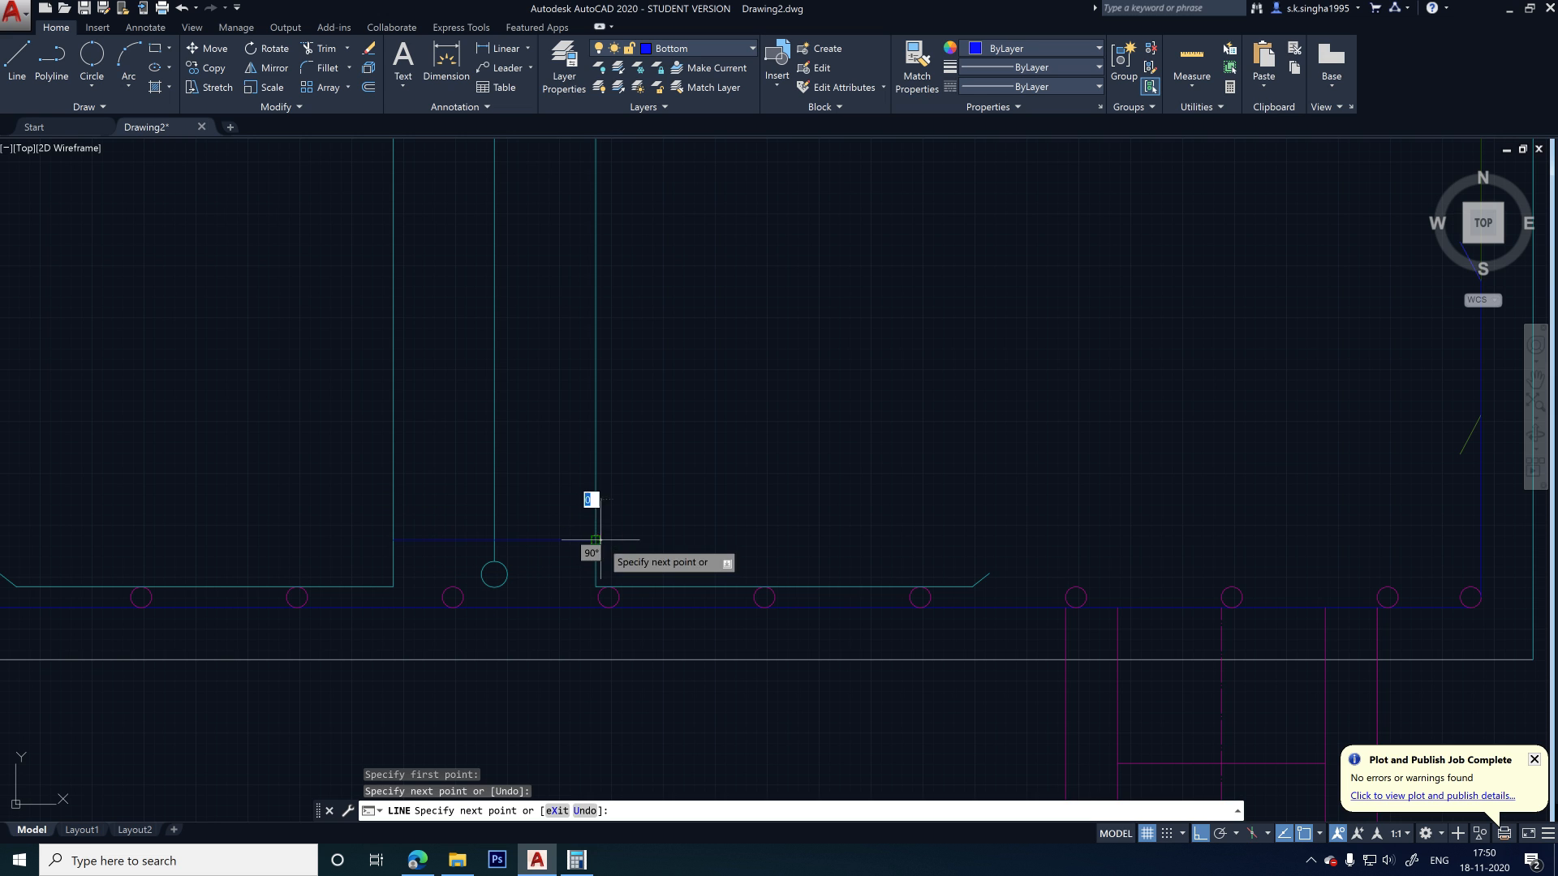
pyautogui.press('Escape')
# - Move the new tie line between the column bars to the Column layer
pyautogui.click(566, 542)
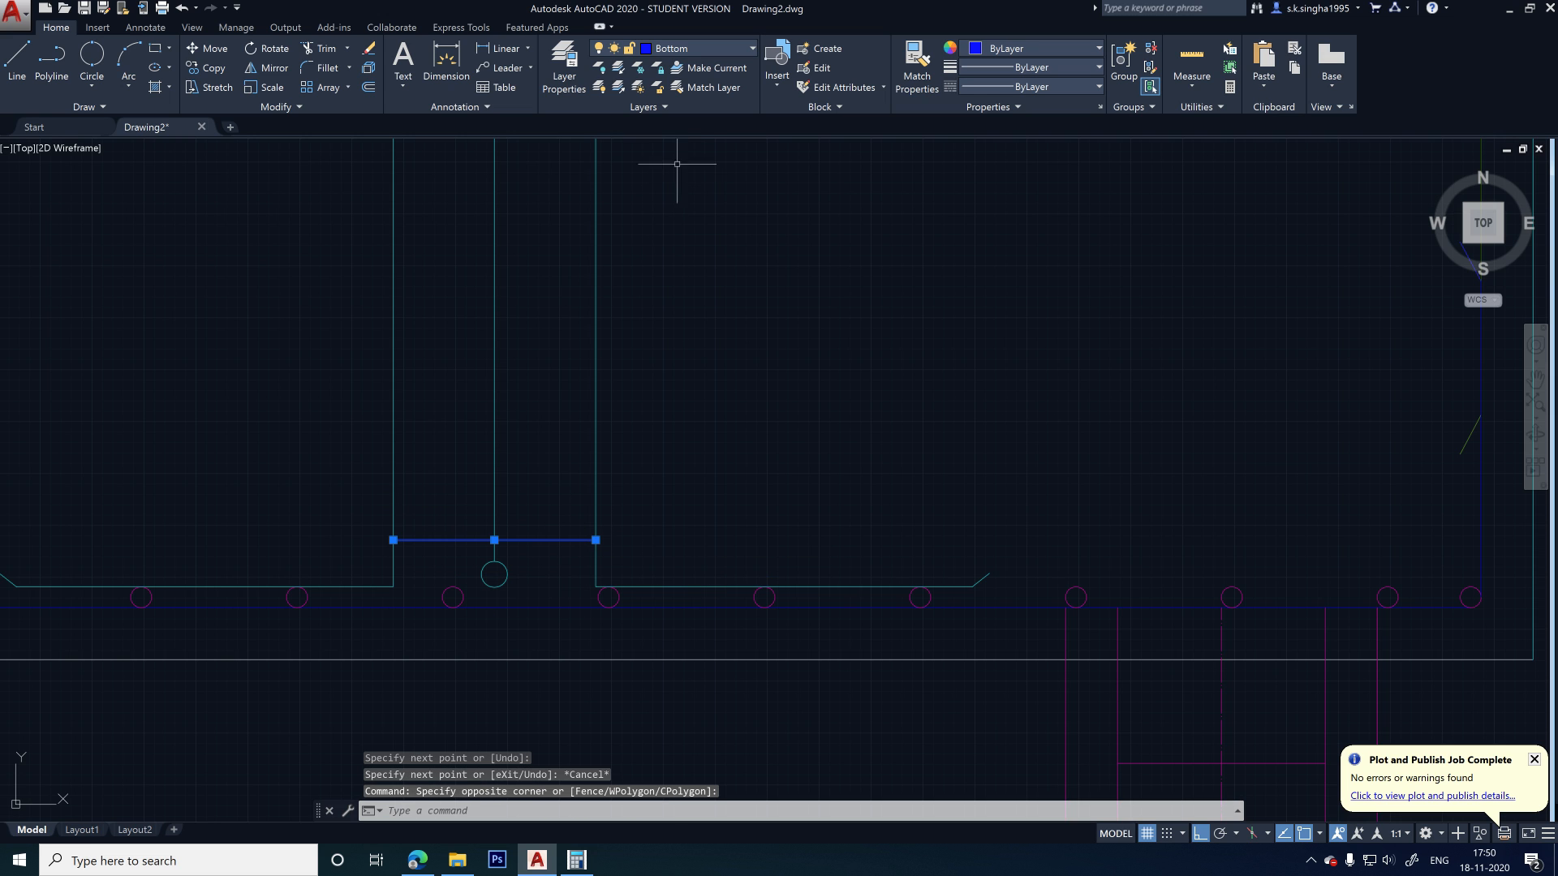
pyautogui.click(689, 51)
pyautogui.click(697, 126)
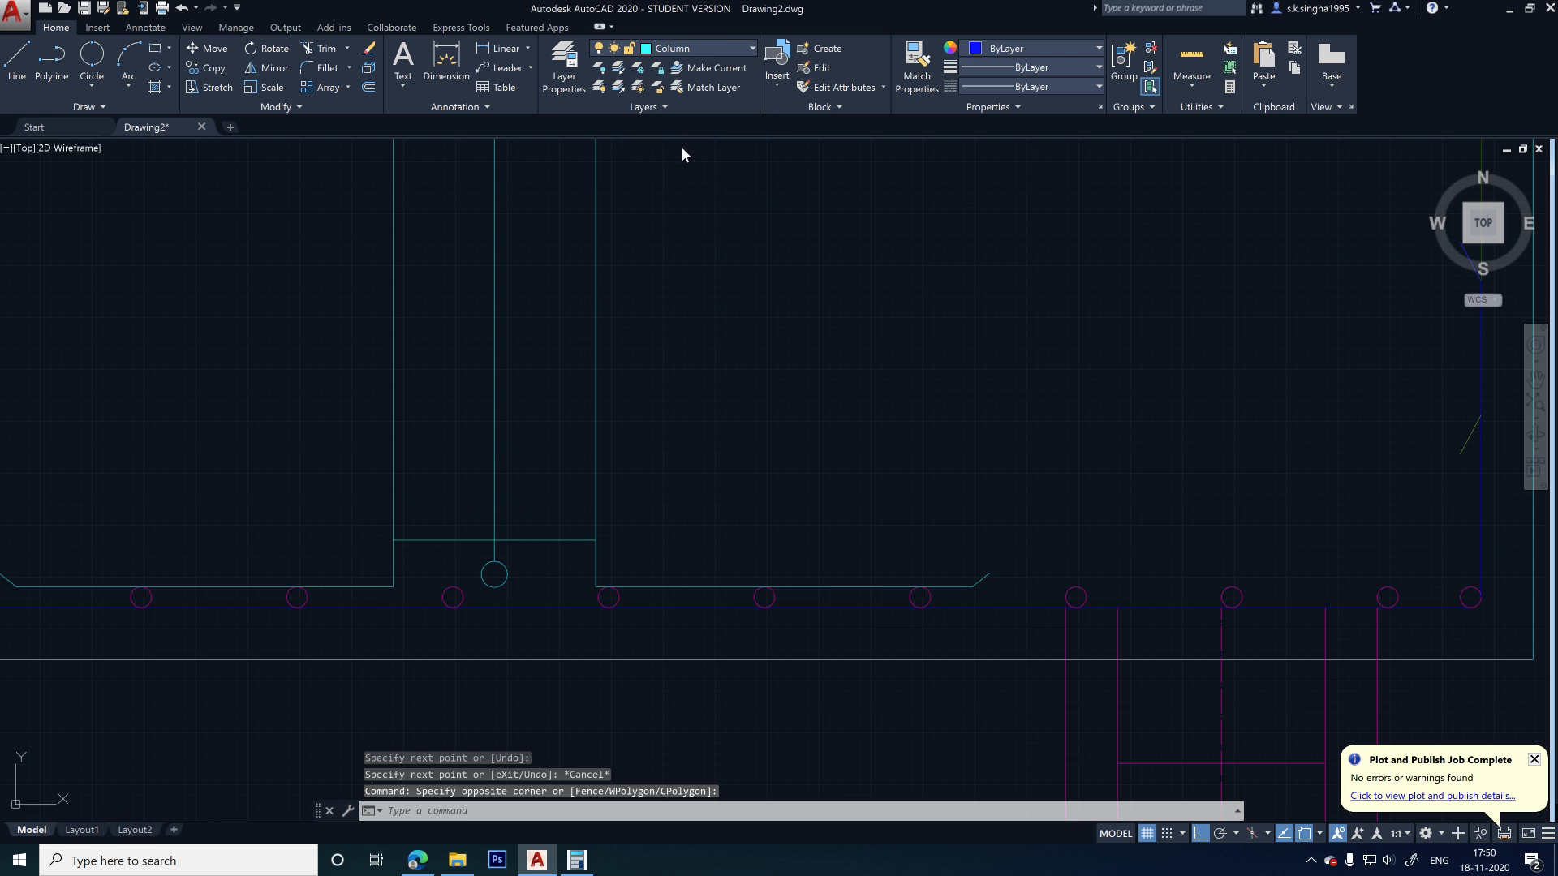
pyautogui.press('Escape')
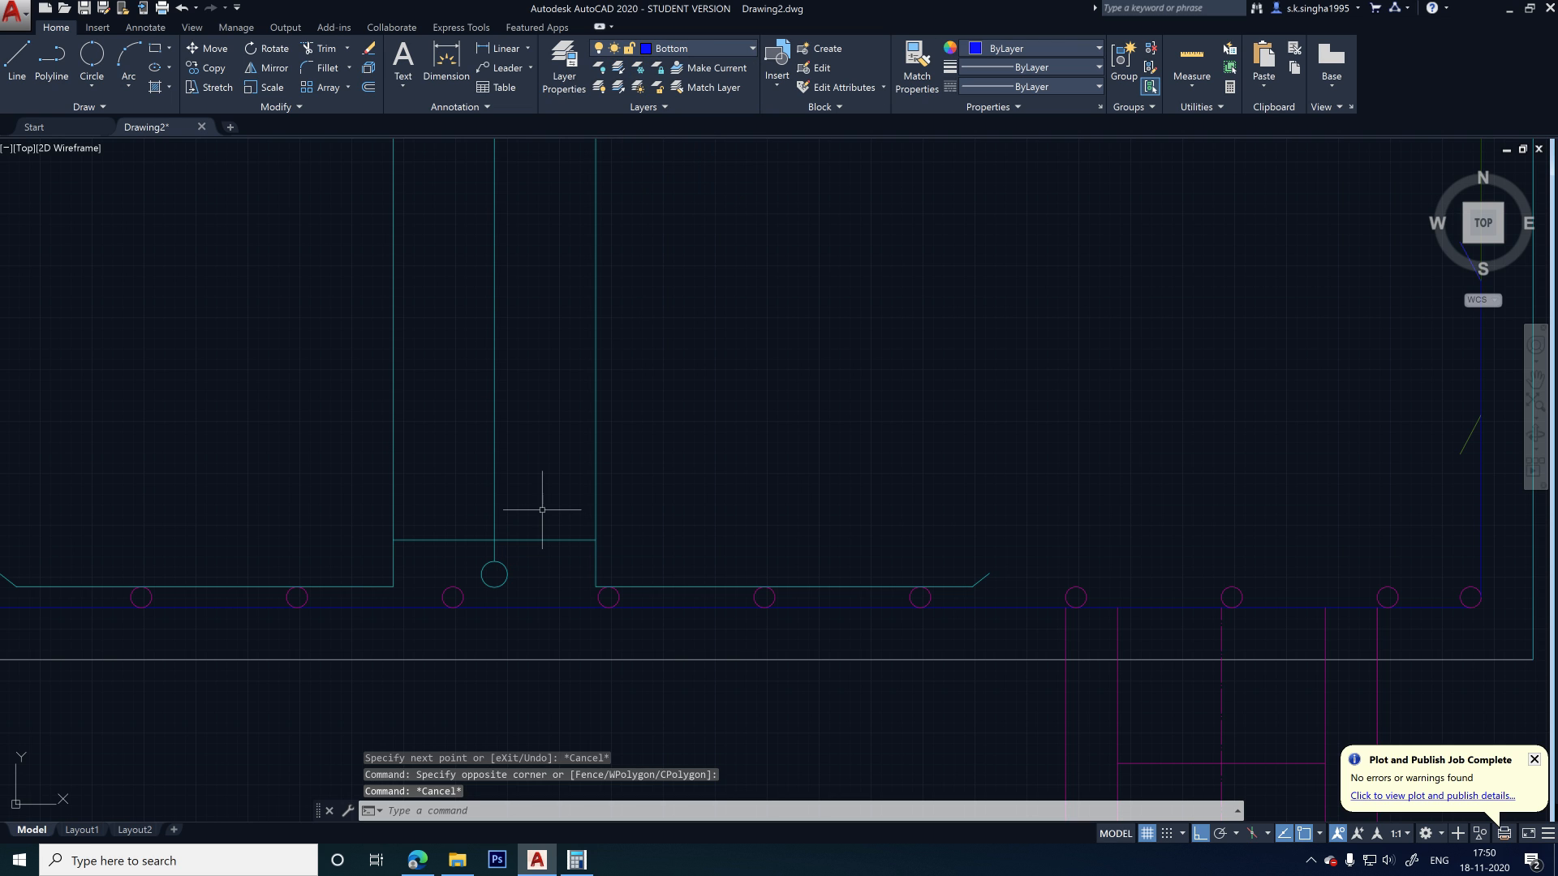
# - Offset the tie line upward at a spacing of 150 to create three more ties within the pile cap
pyautogui.write('o')
pyautogui.press('Return')
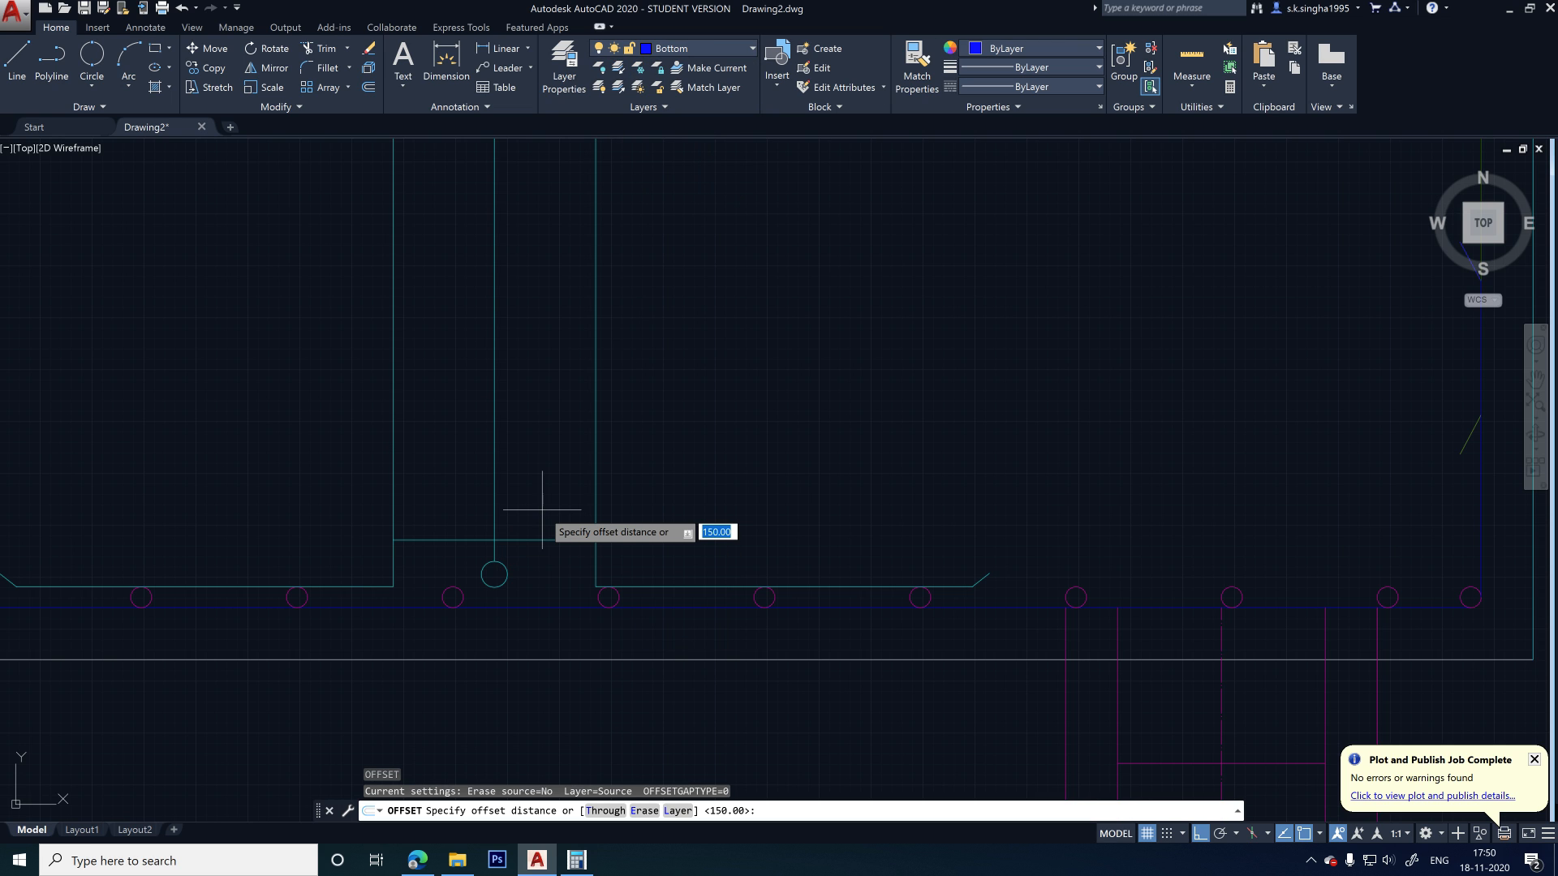
pyautogui.write('150')
pyautogui.press('Return')
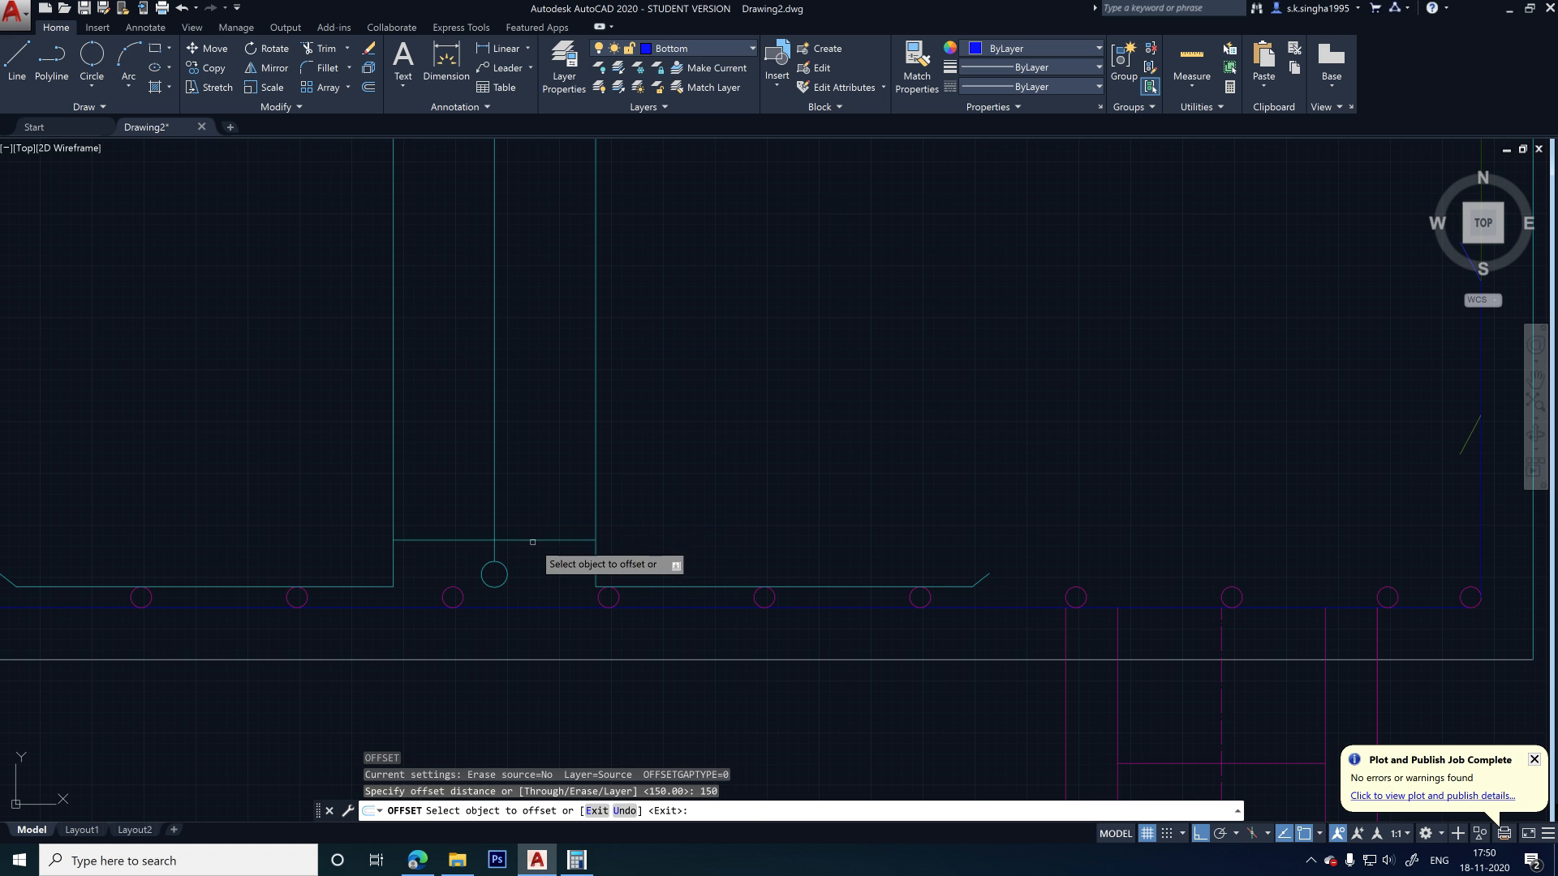
pyautogui.click(515, 540)
pyautogui.click(532, 472)
pyautogui.click(532, 384)
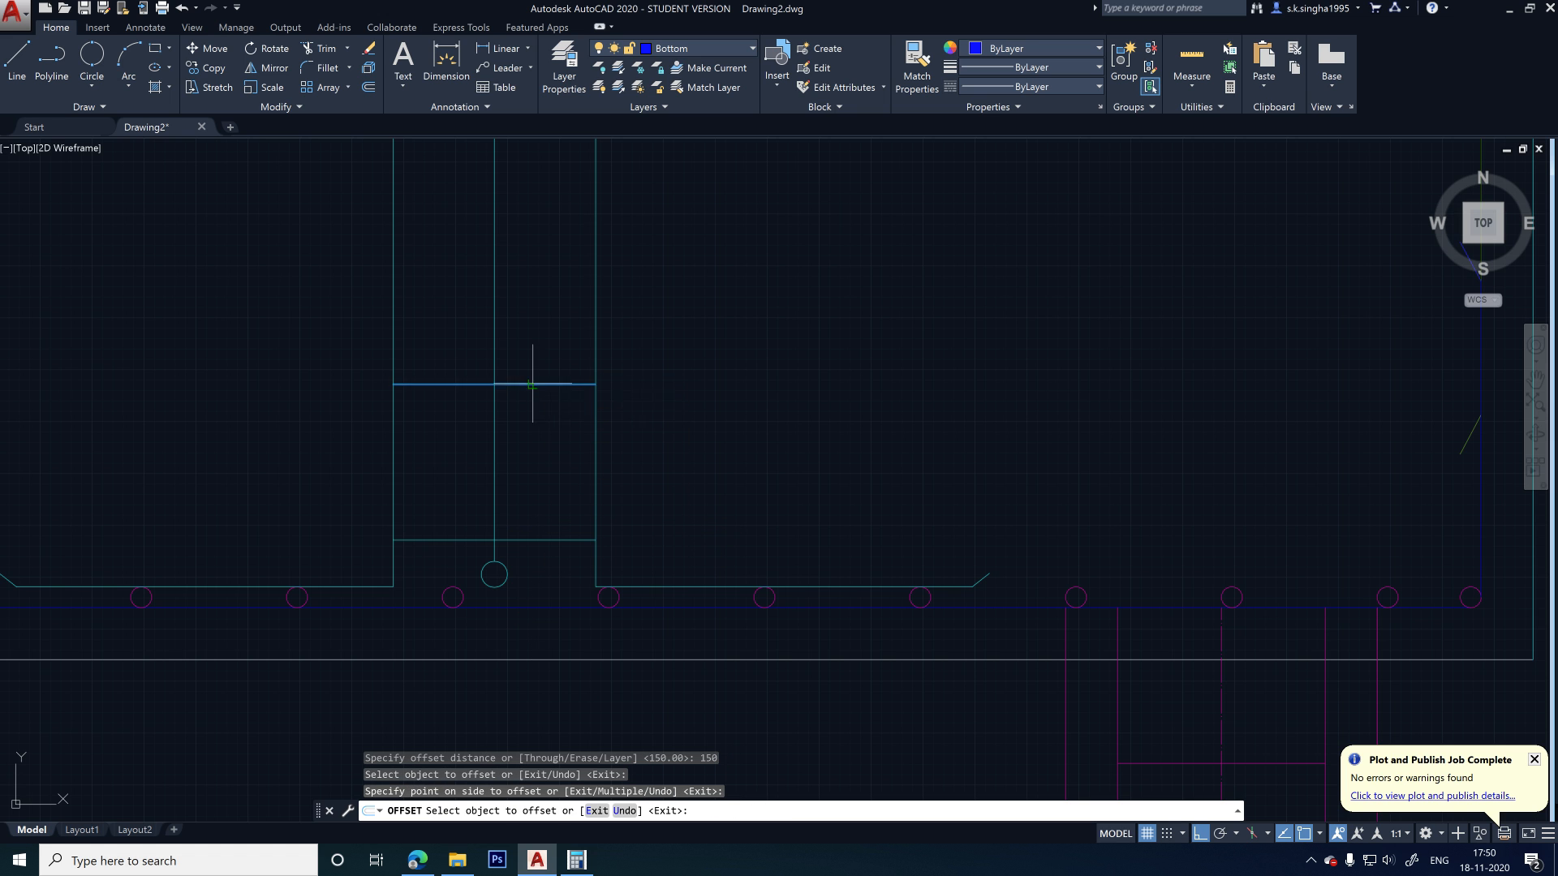
pyautogui.click(487, 235)
pyautogui.scroll(-6, 505, 519)
pyautogui.click(505, 488)
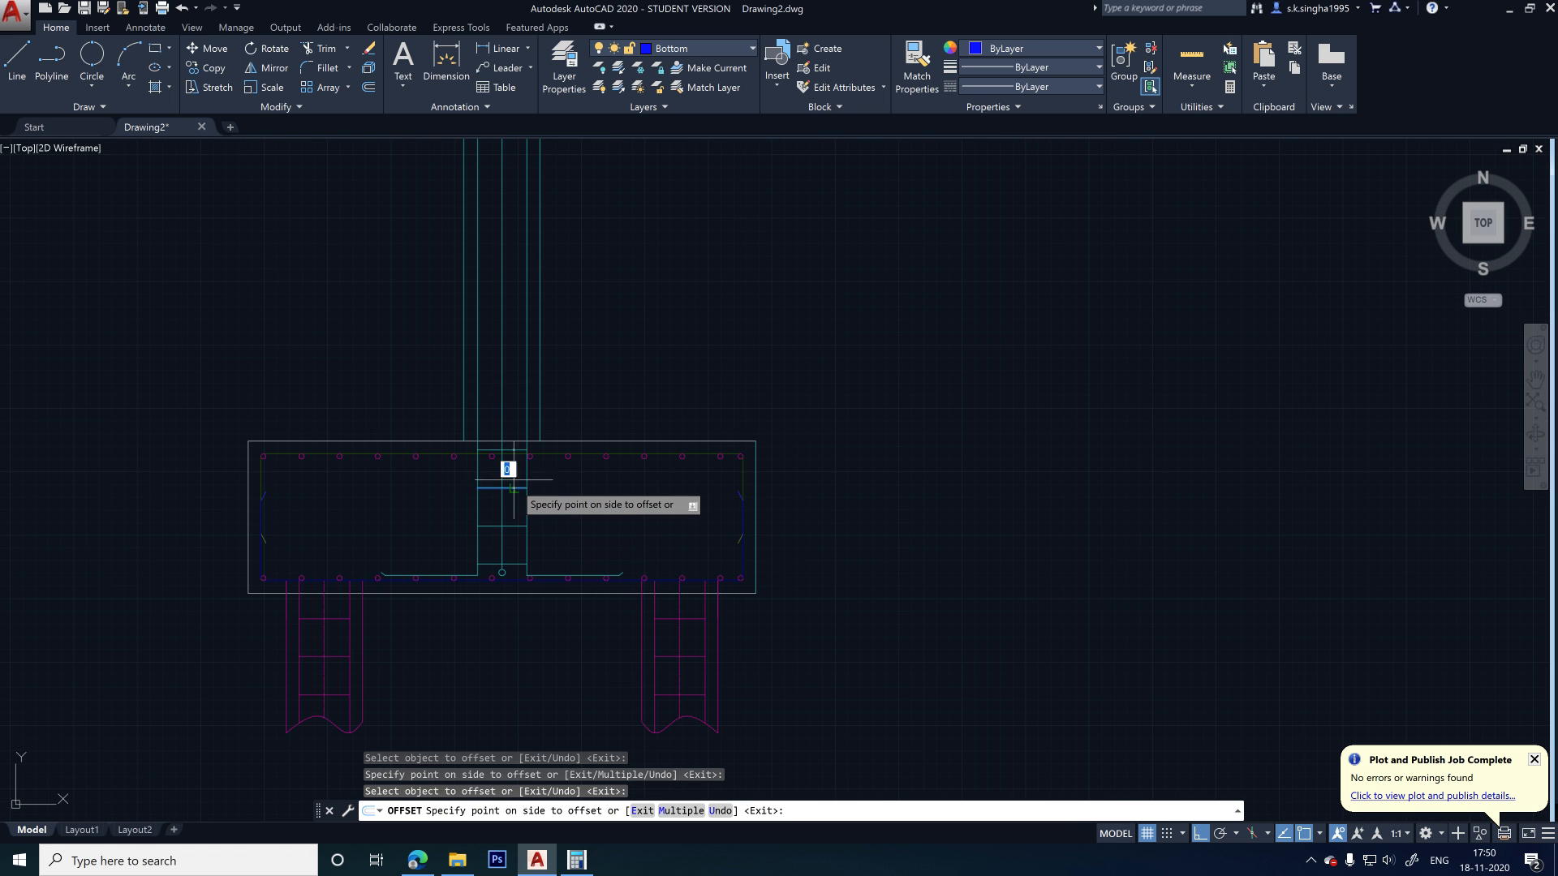
pyautogui.click(506, 467)
# - Continue offsetting the topmost tie upward at 150 spacing, adding seven more ties along the column above the pile cap
pyautogui.scroll(4, 508, 444)
pyautogui.click(510, 459)
pyautogui.click(511, 397)
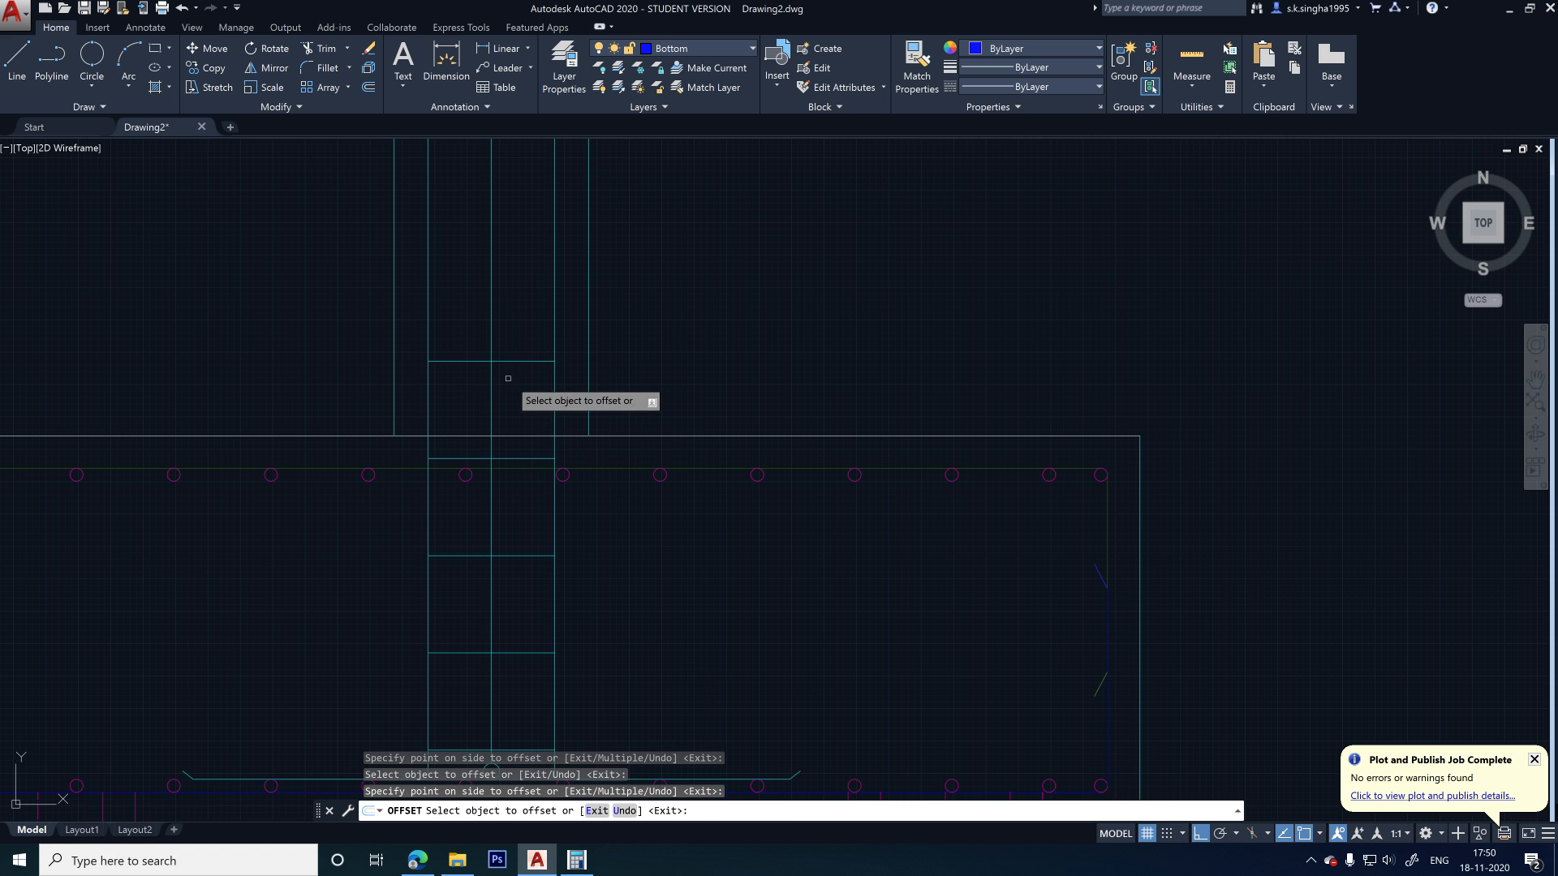
pyautogui.click(510, 361)
pyautogui.click(513, 288)
pyautogui.scroll(-3, 501, 522)
pyautogui.scroll(3, 529, 256)
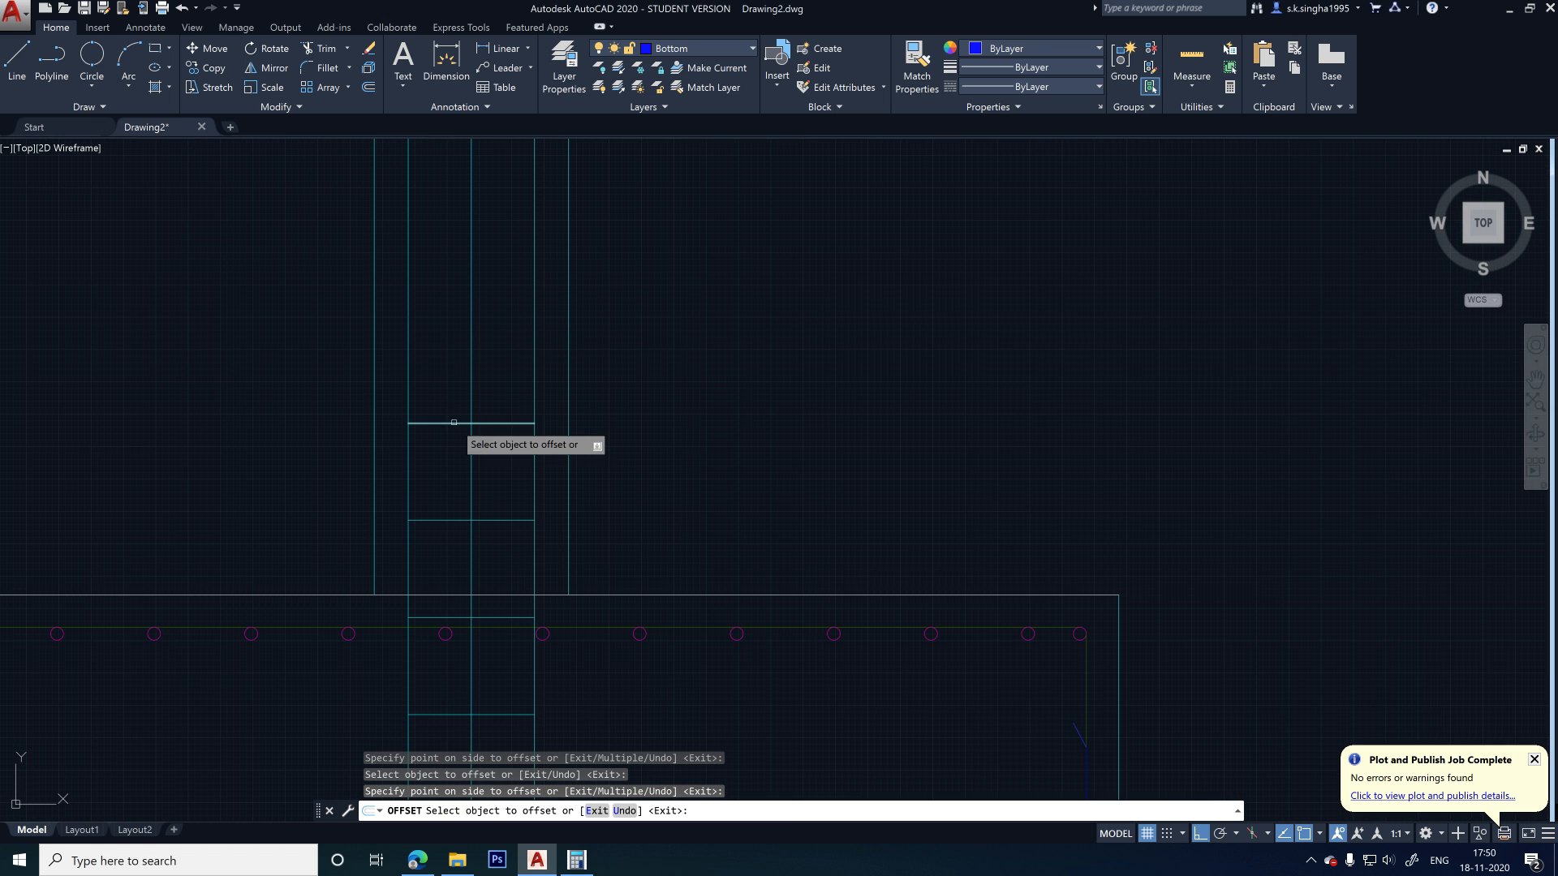
pyautogui.click(492, 416)
pyautogui.click(510, 424)
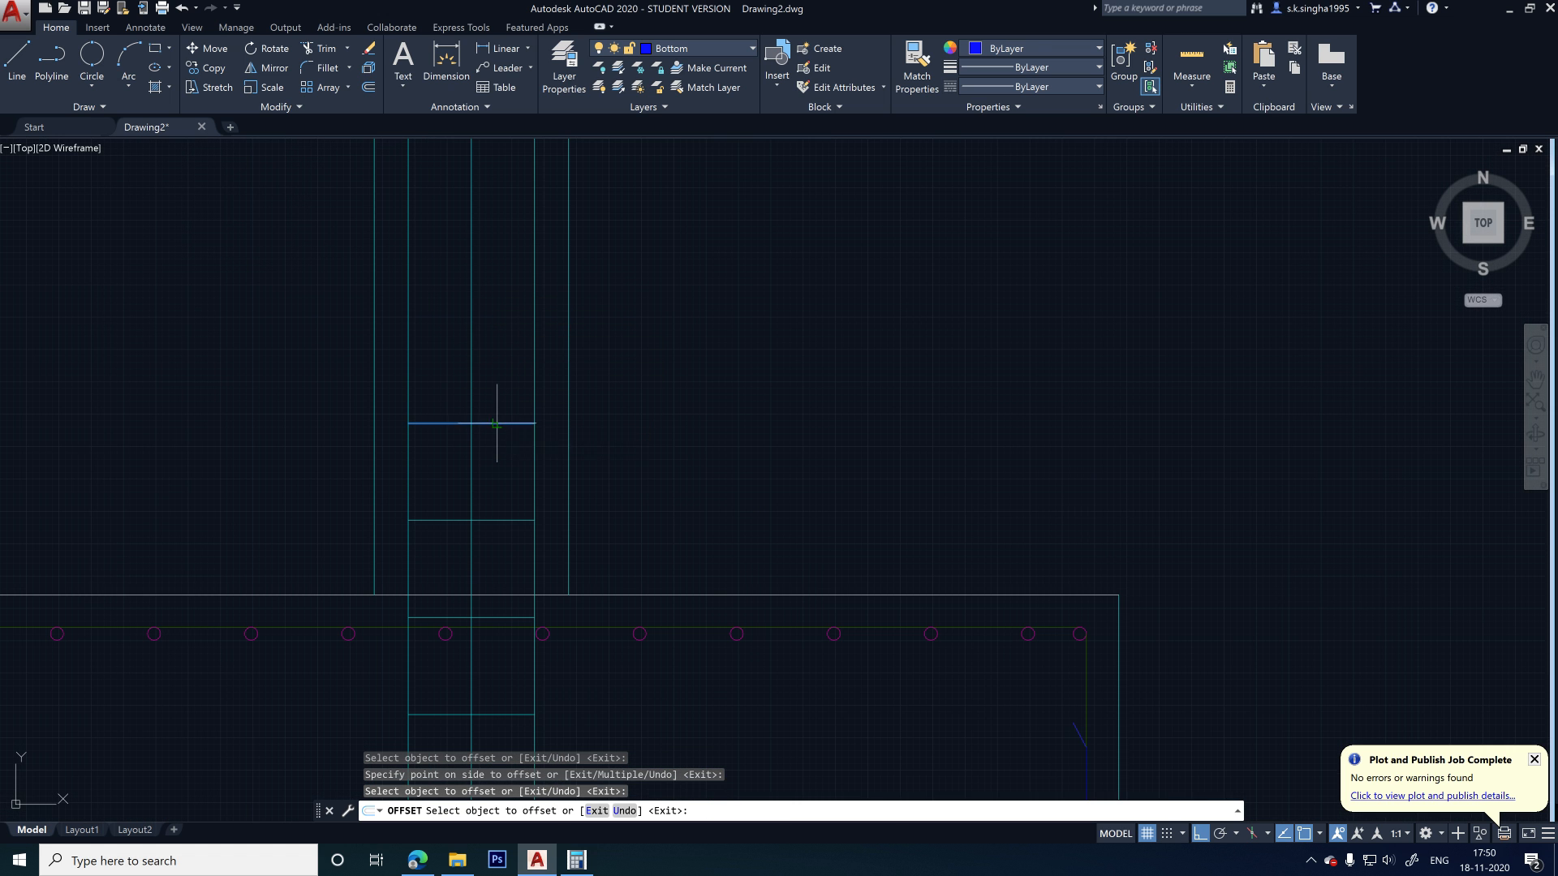
pyautogui.click(511, 325)
pyautogui.scroll(-2, 486, 367)
pyautogui.click(485, 346)
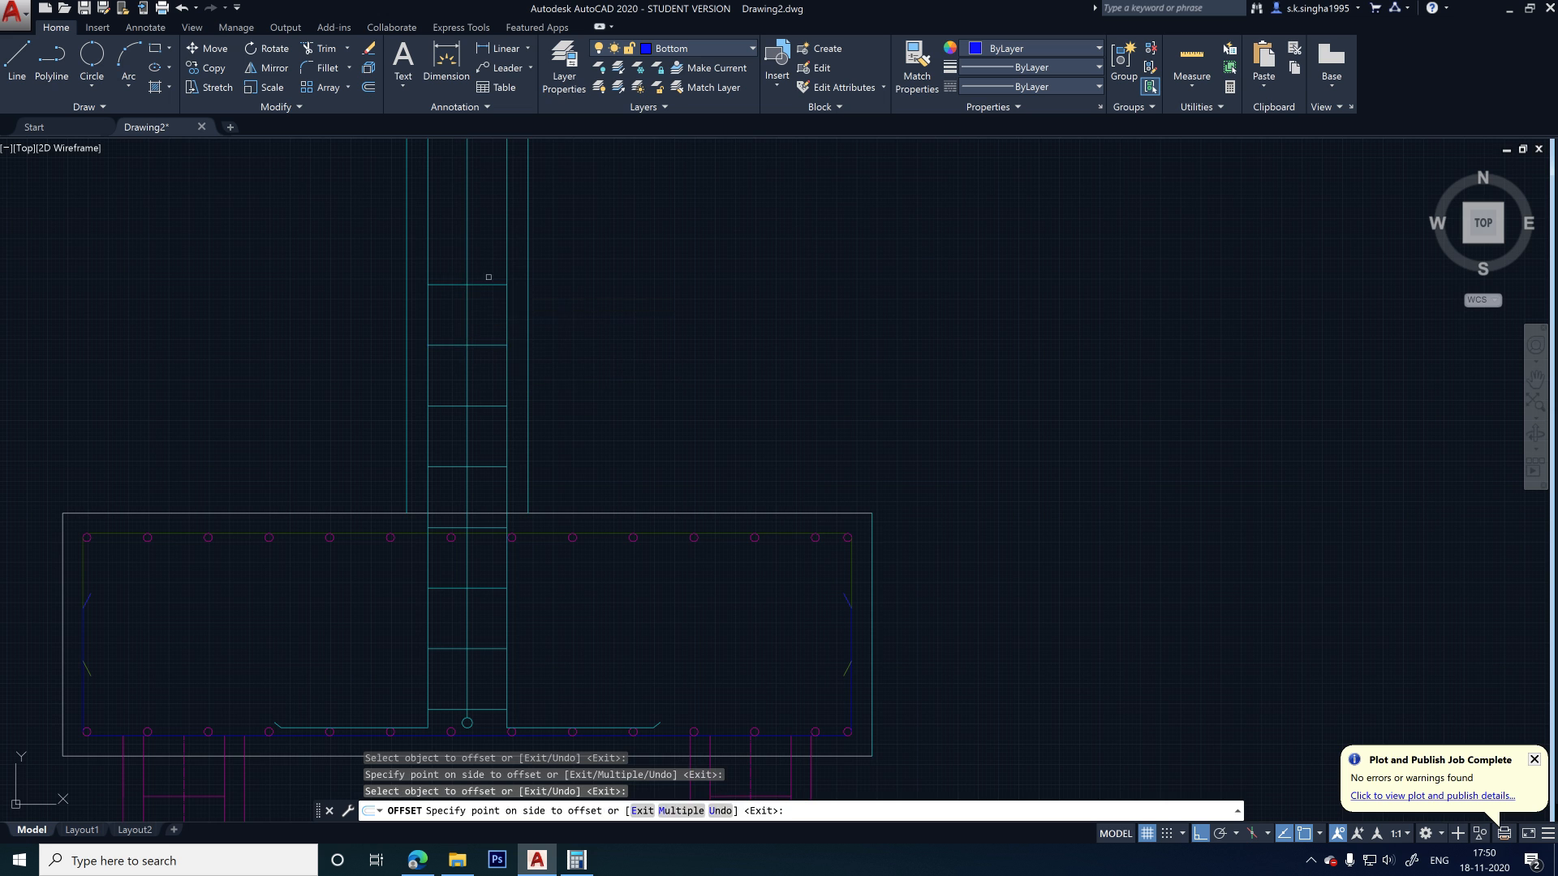
pyautogui.click(485, 286)
pyautogui.scroll(-2, 454, 395)
pyautogui.click(475, 325)
pyautogui.click(476, 283)
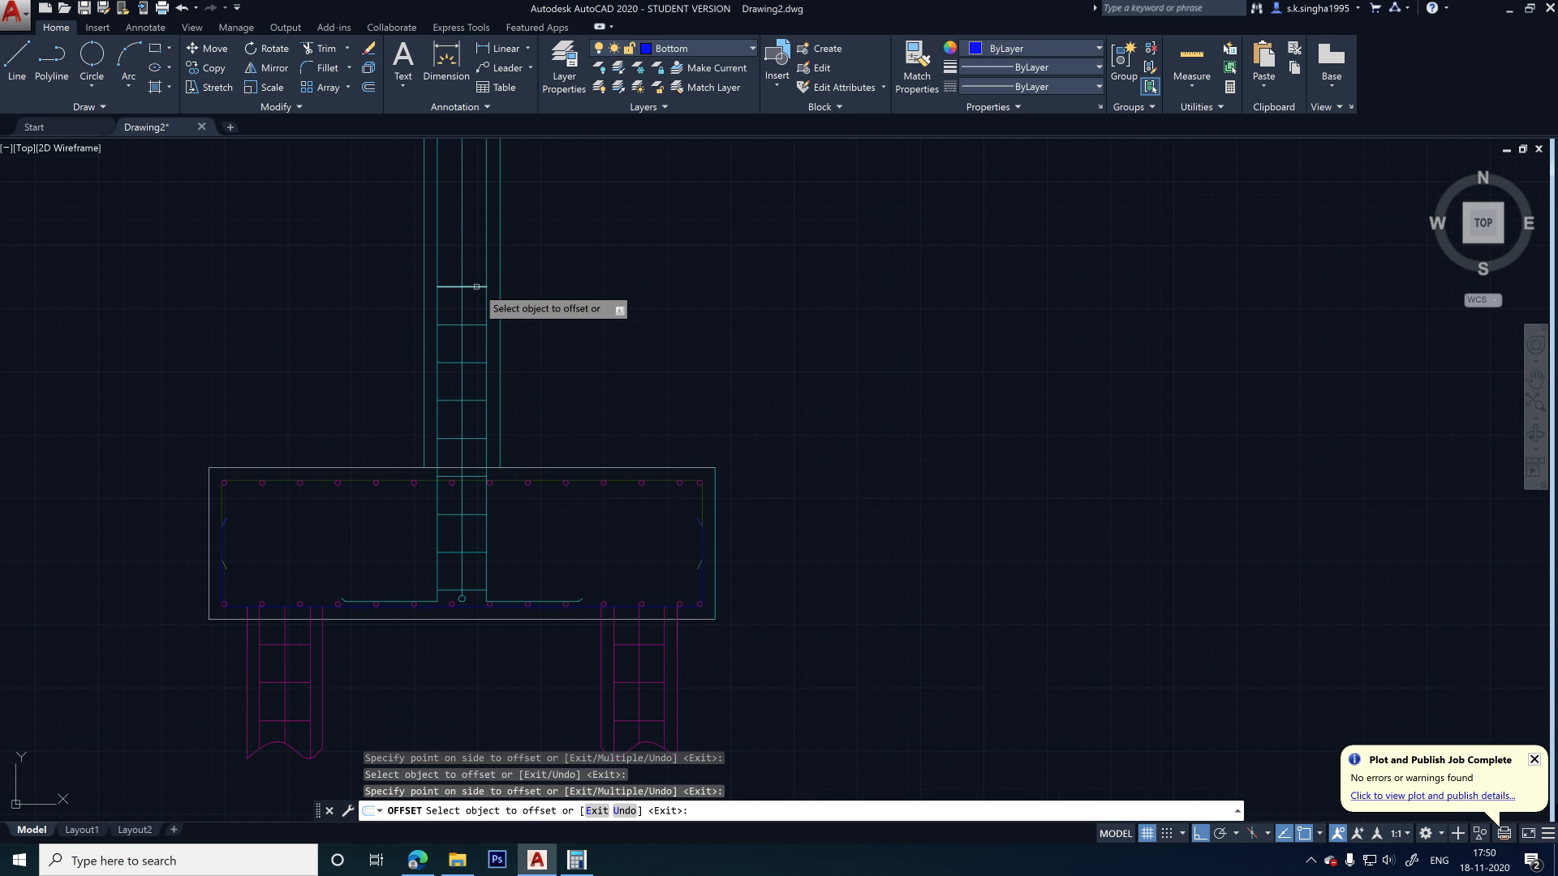
pyautogui.click(476, 285)
pyautogui.click(485, 242)
pyautogui.click(479, 247)
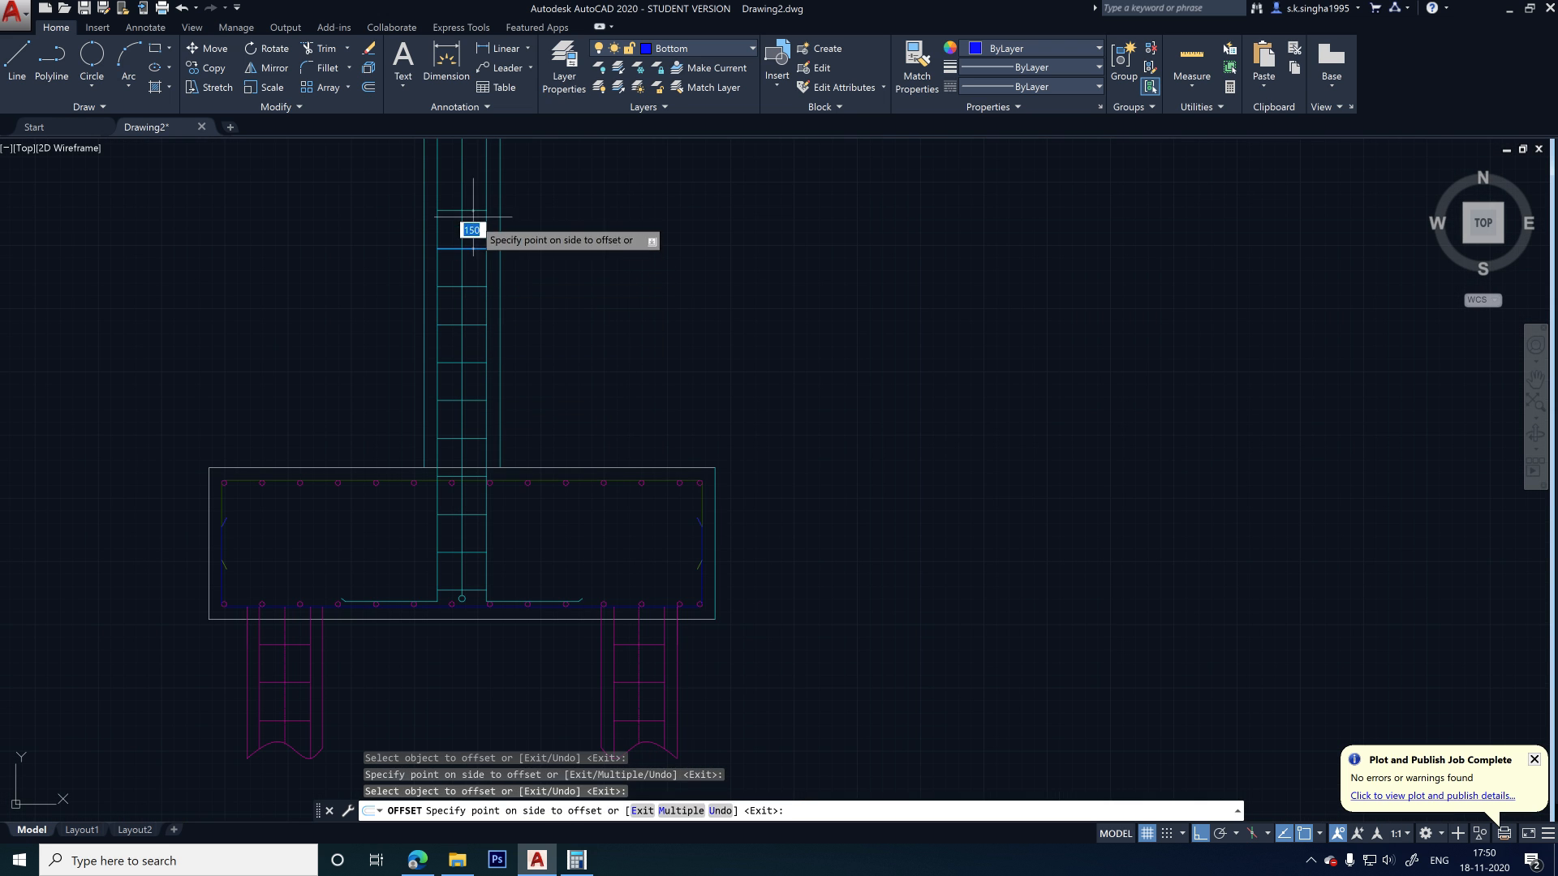
pyautogui.click(471, 231)
# - Make layer 0 the current layer
pyautogui.scroll(-3, 462, 390)
pyautogui.moveTo(463, 380); pyautogui.dragTo(464, 379, button='middle')
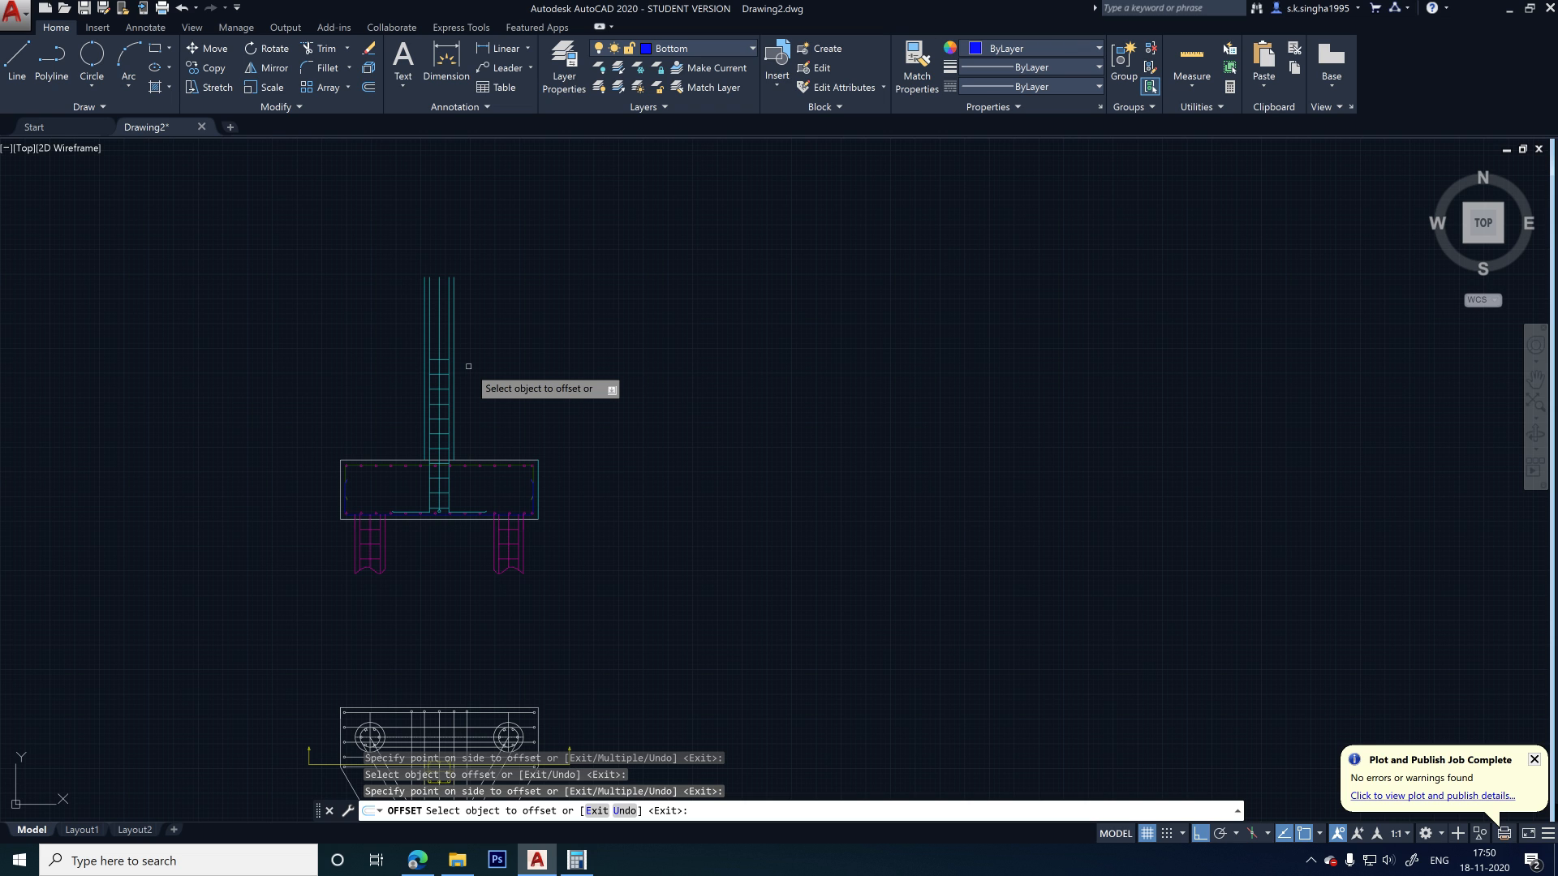
pyautogui.scroll(5, 424, 316)
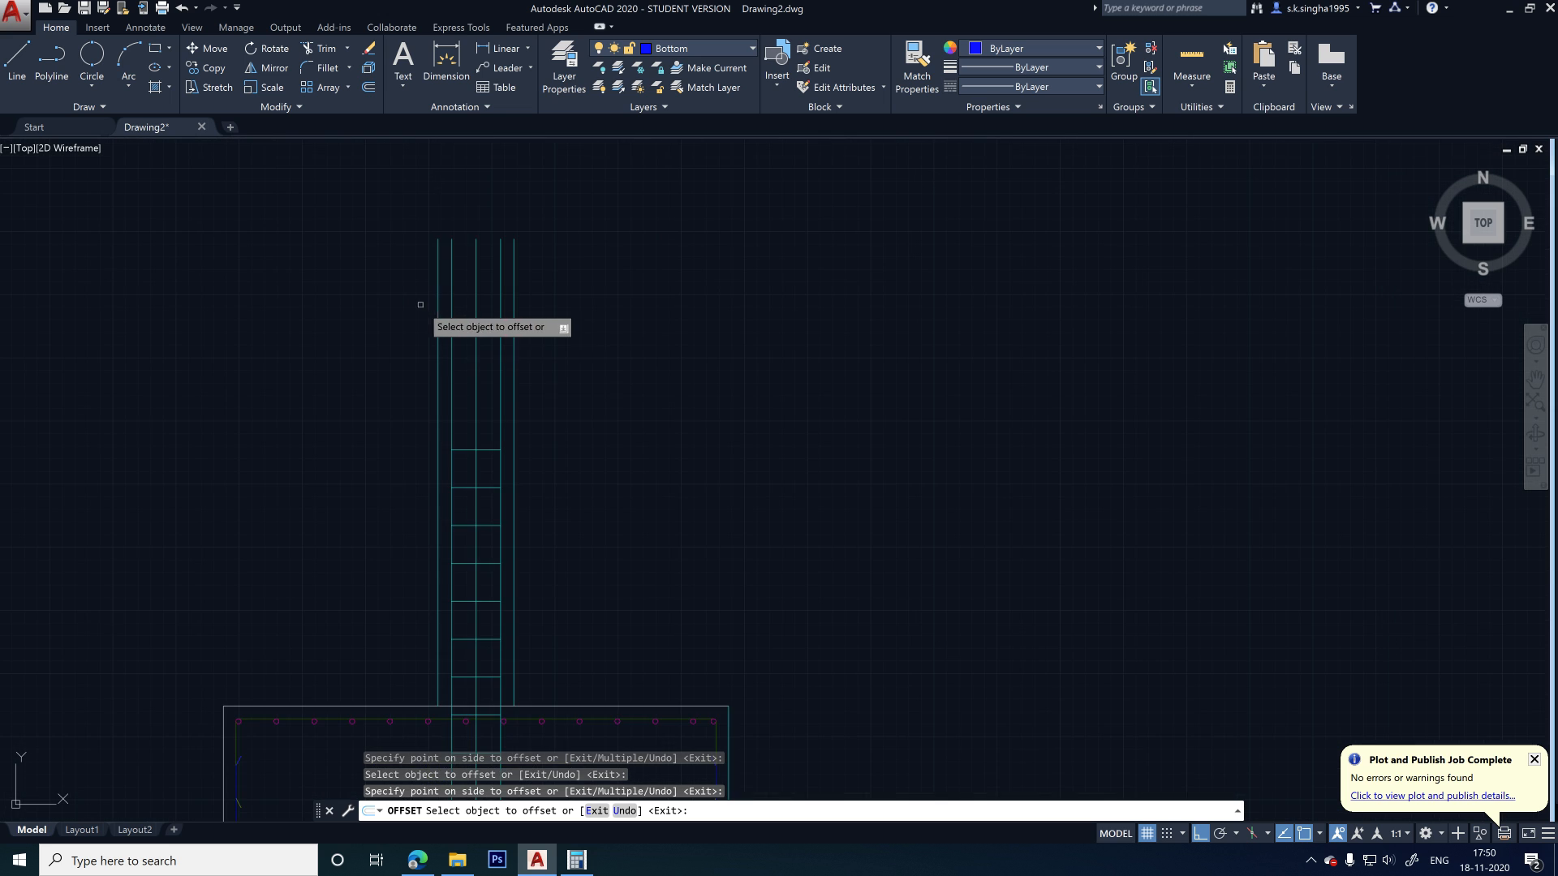
pyautogui.scroll(2, 480, 441)
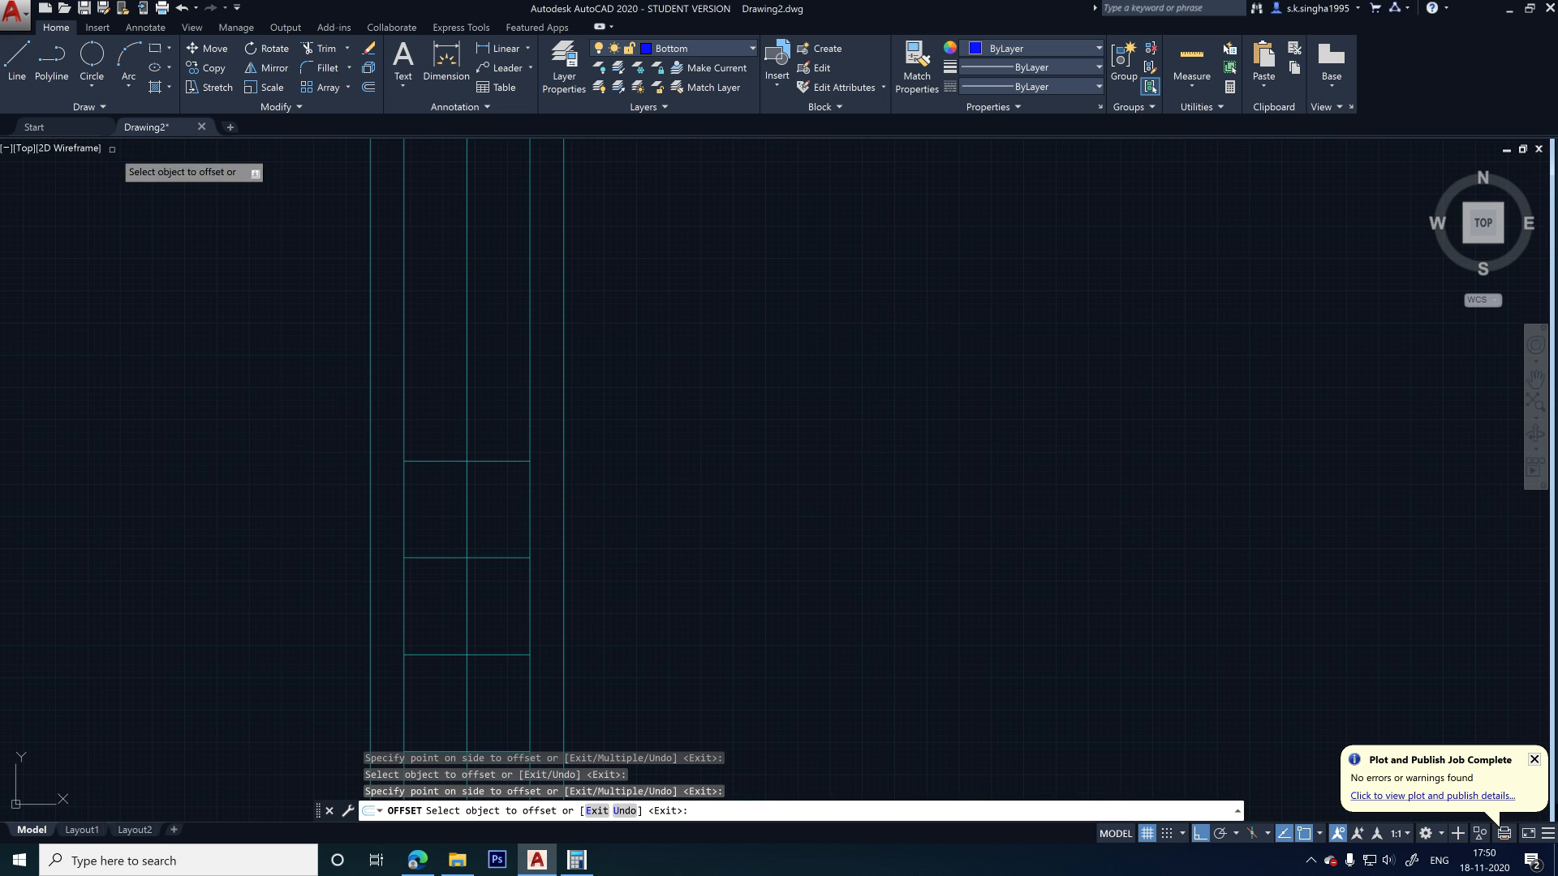
pyautogui.click(690, 49)
pyautogui.click(696, 65)
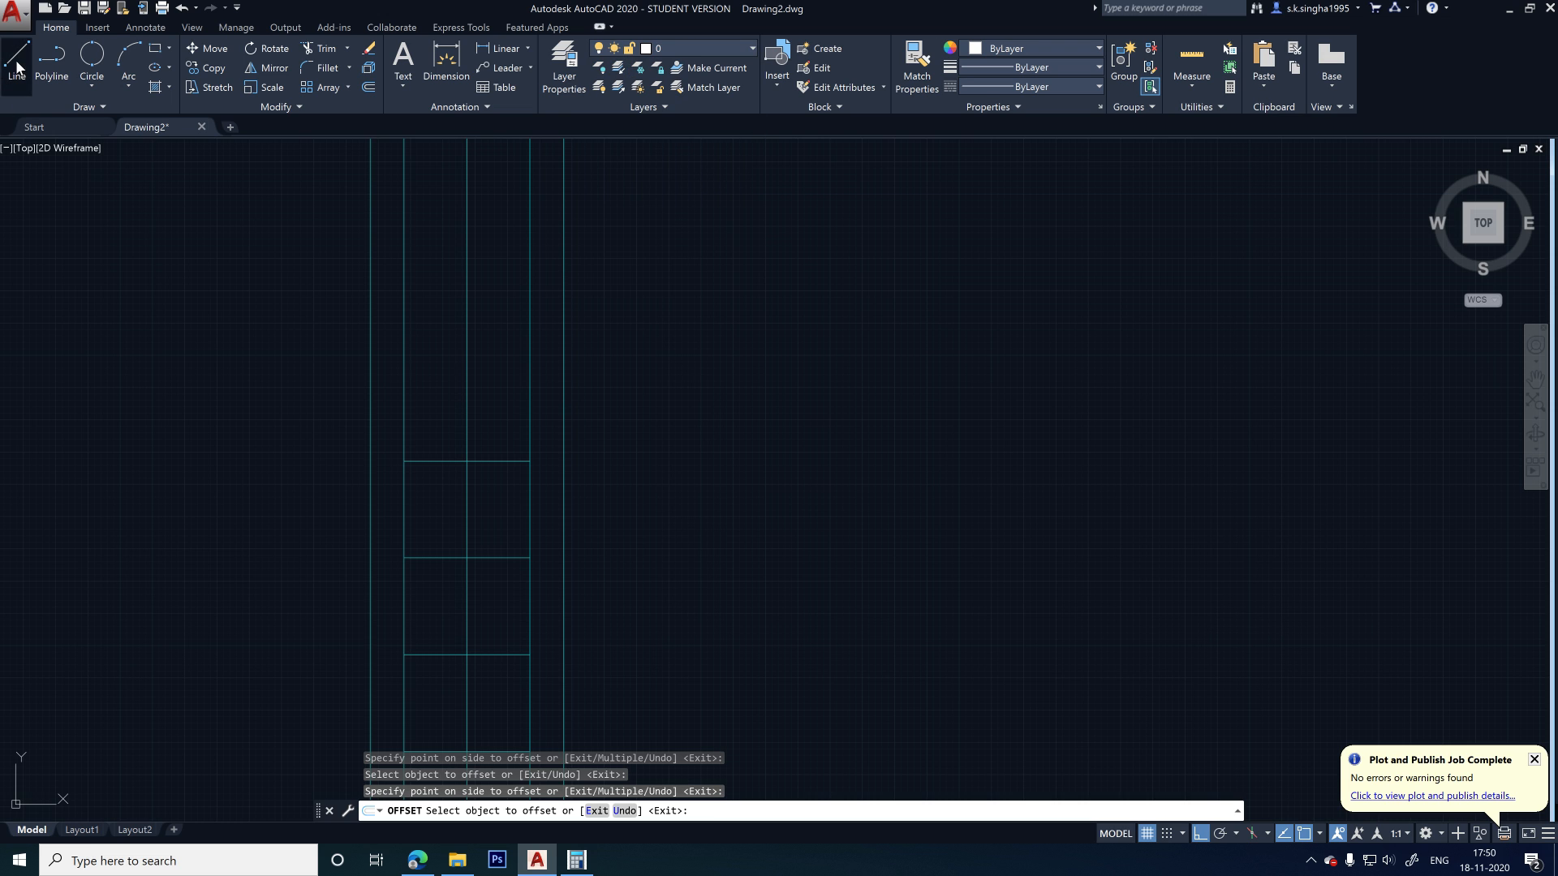
# - Try to sketch a zigzag break line across the column above the topmost tie with ortho mode off
pyautogui.click(16, 67)
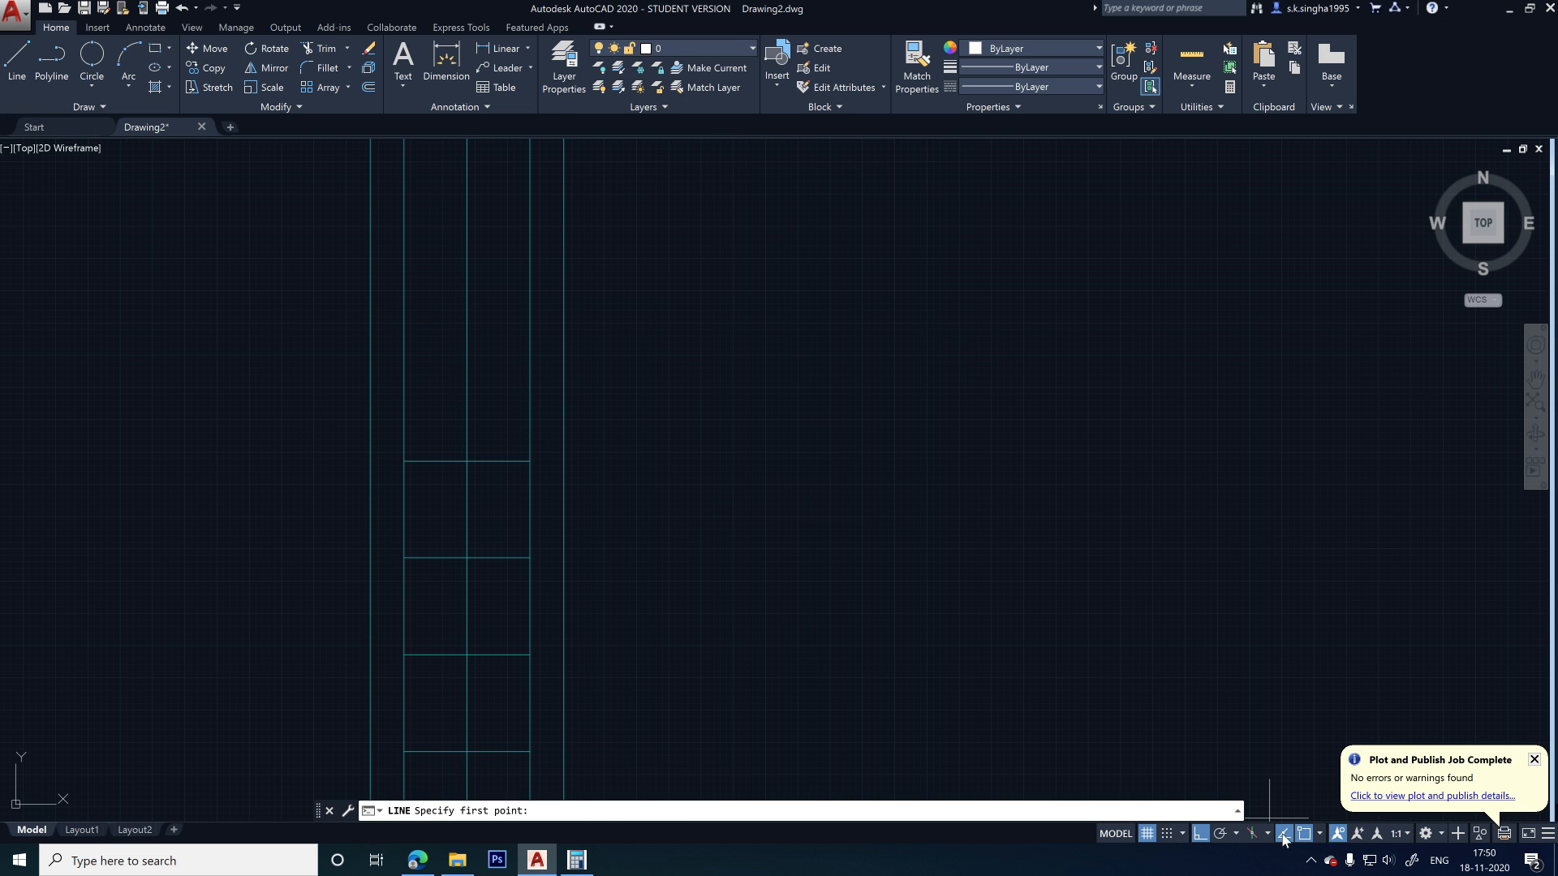
pyautogui.click(1200, 834)
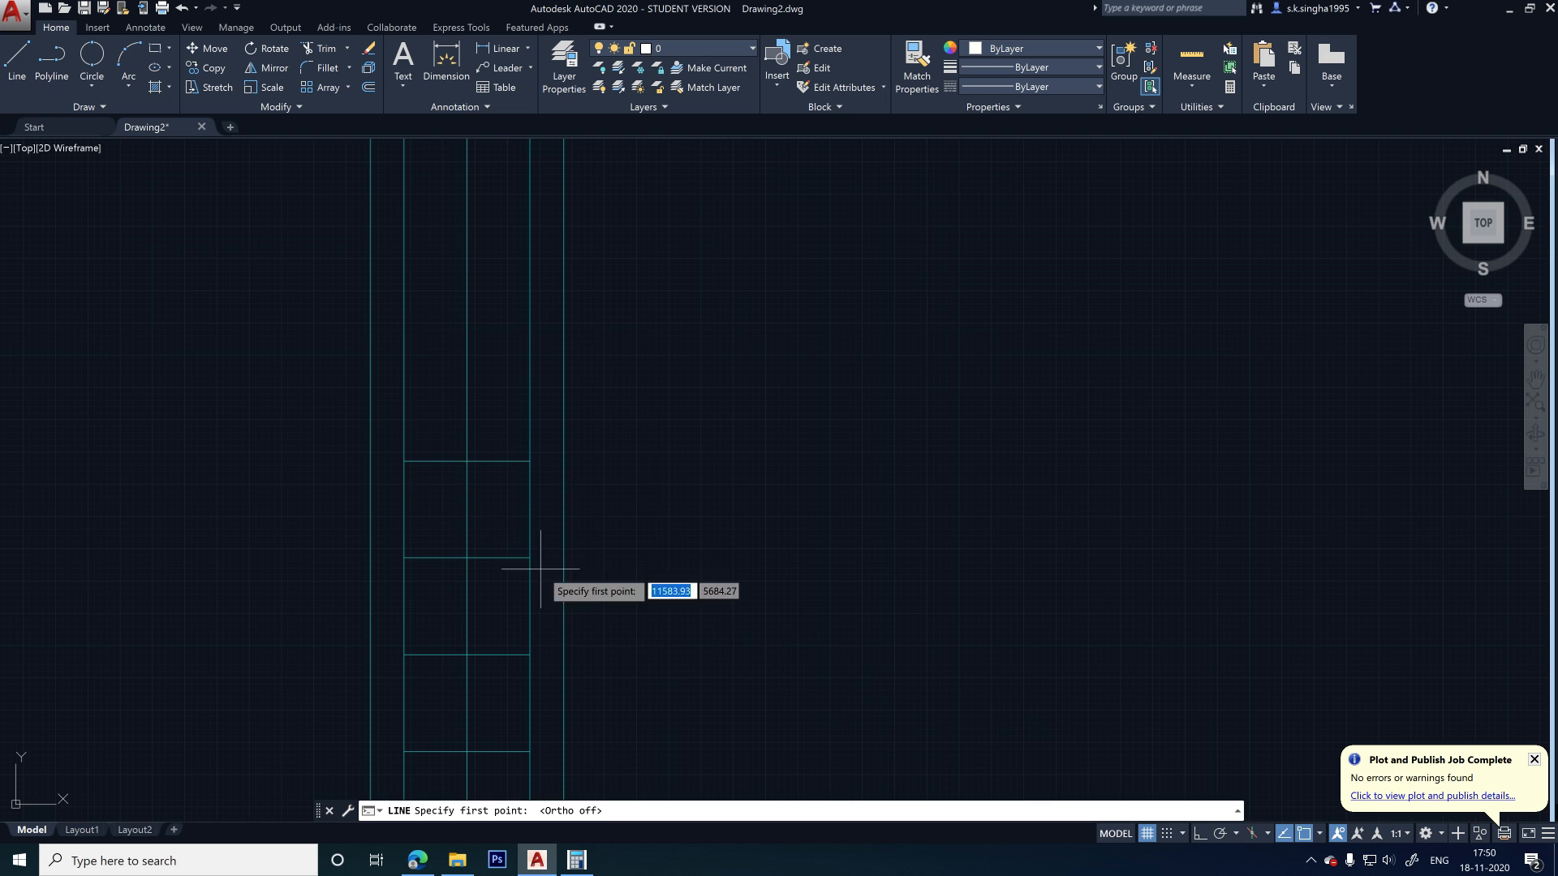
pyautogui.click(244, 392)
pyautogui.click(422, 391)
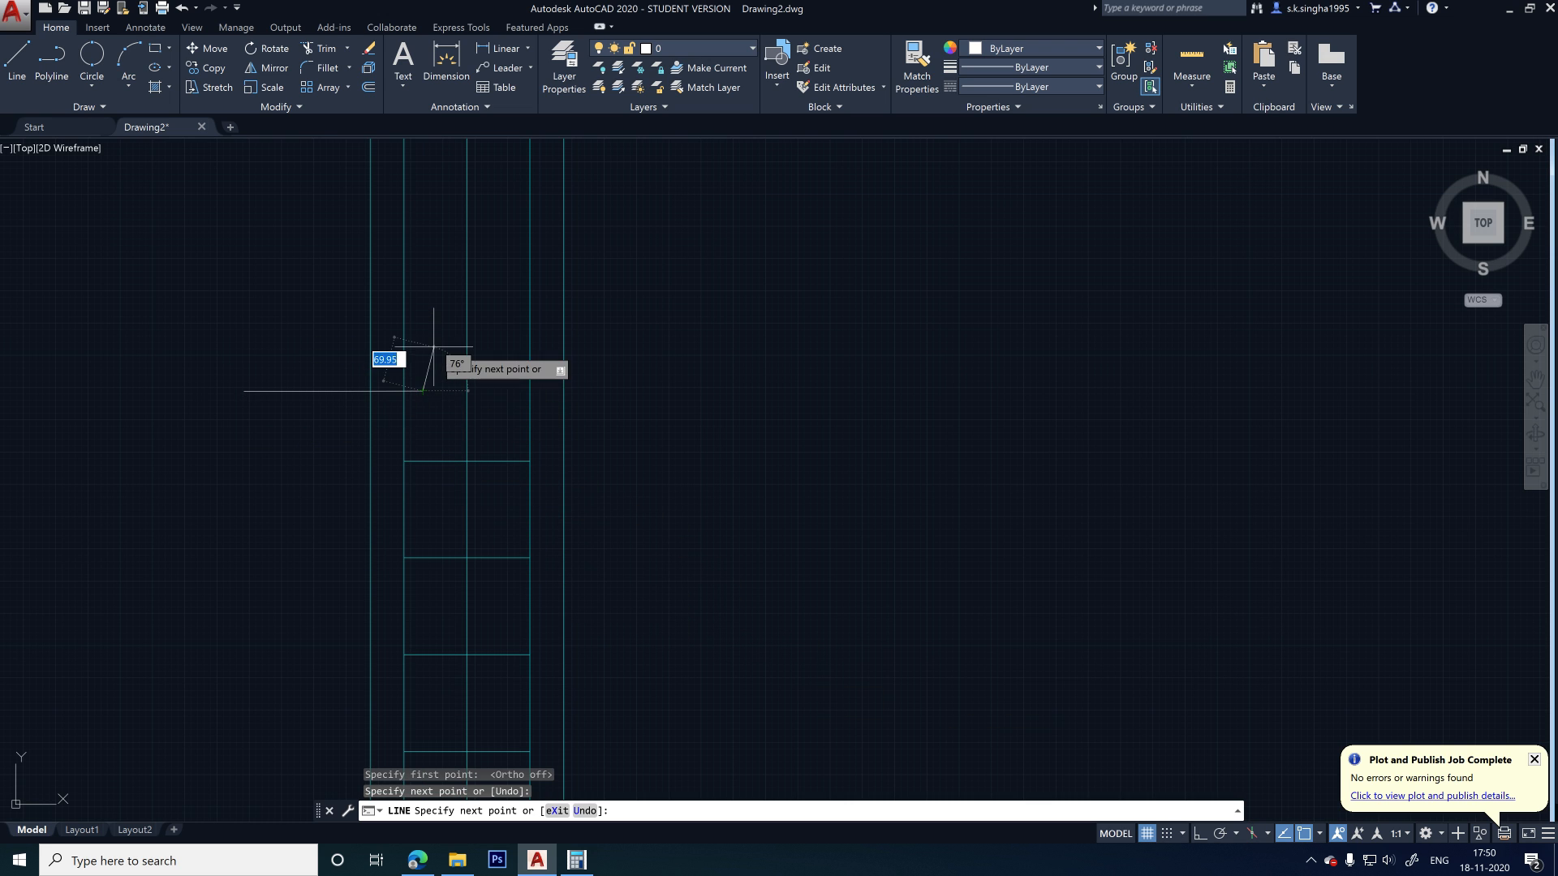
pyautogui.click(440, 353)
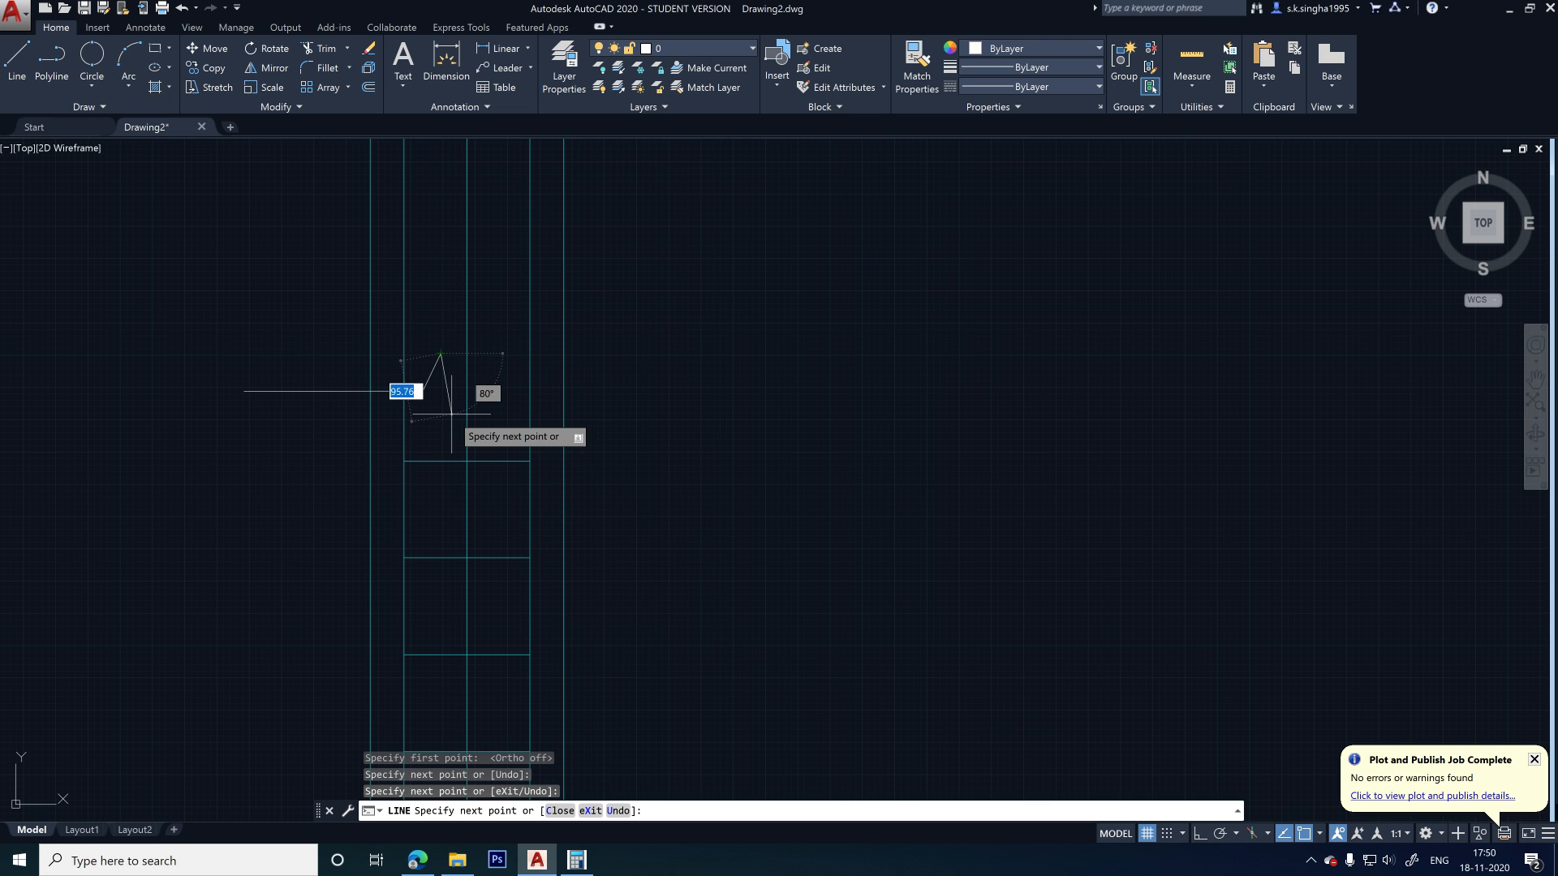
pyautogui.click(451, 414)
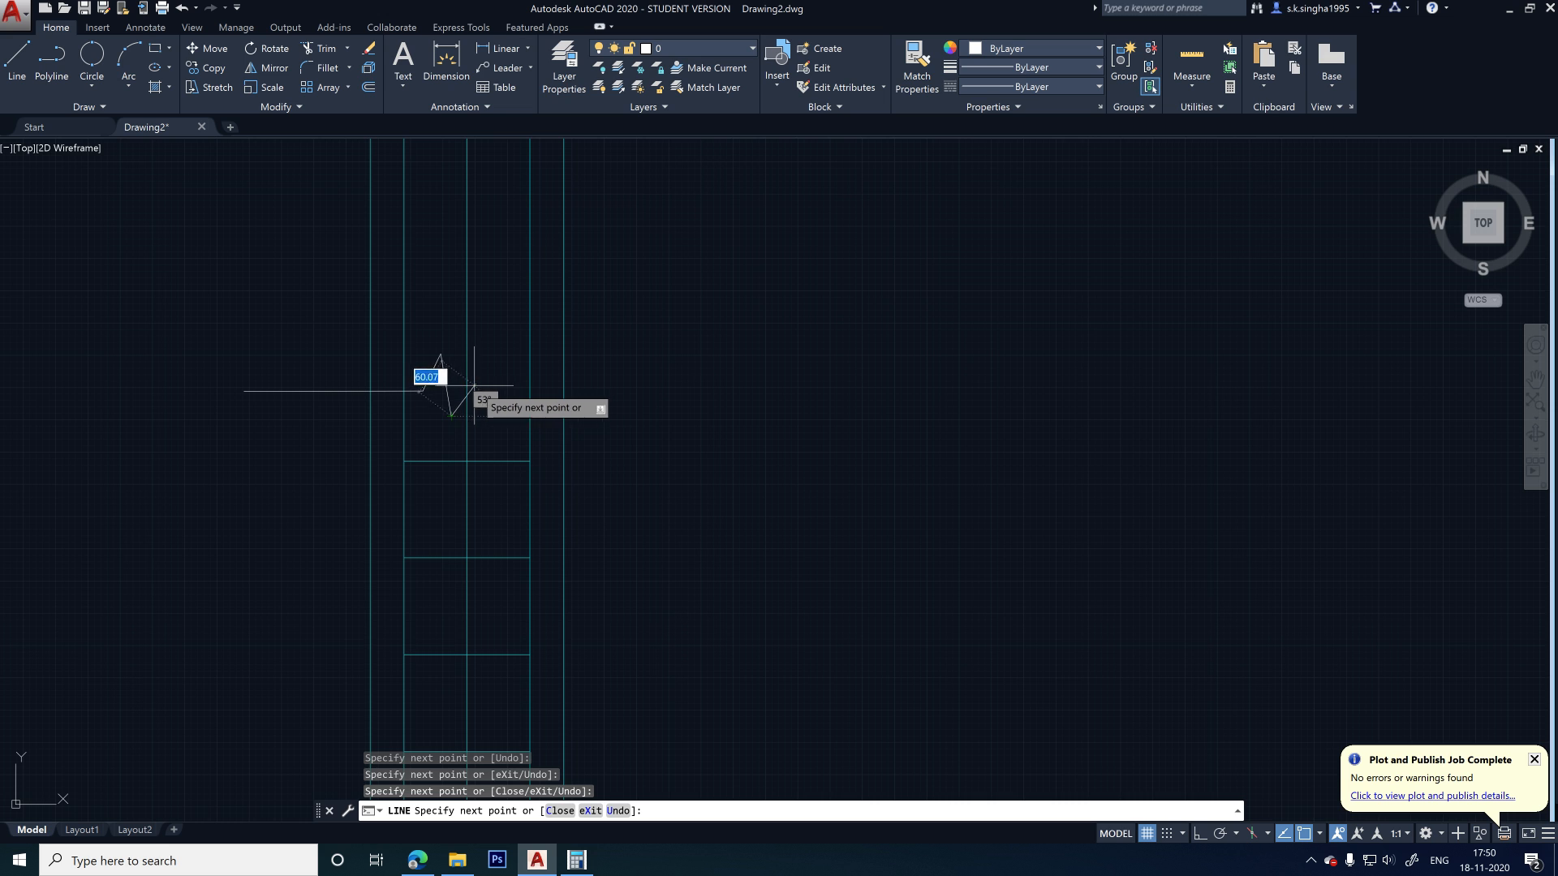
pyautogui.scroll(8, 458, 386)
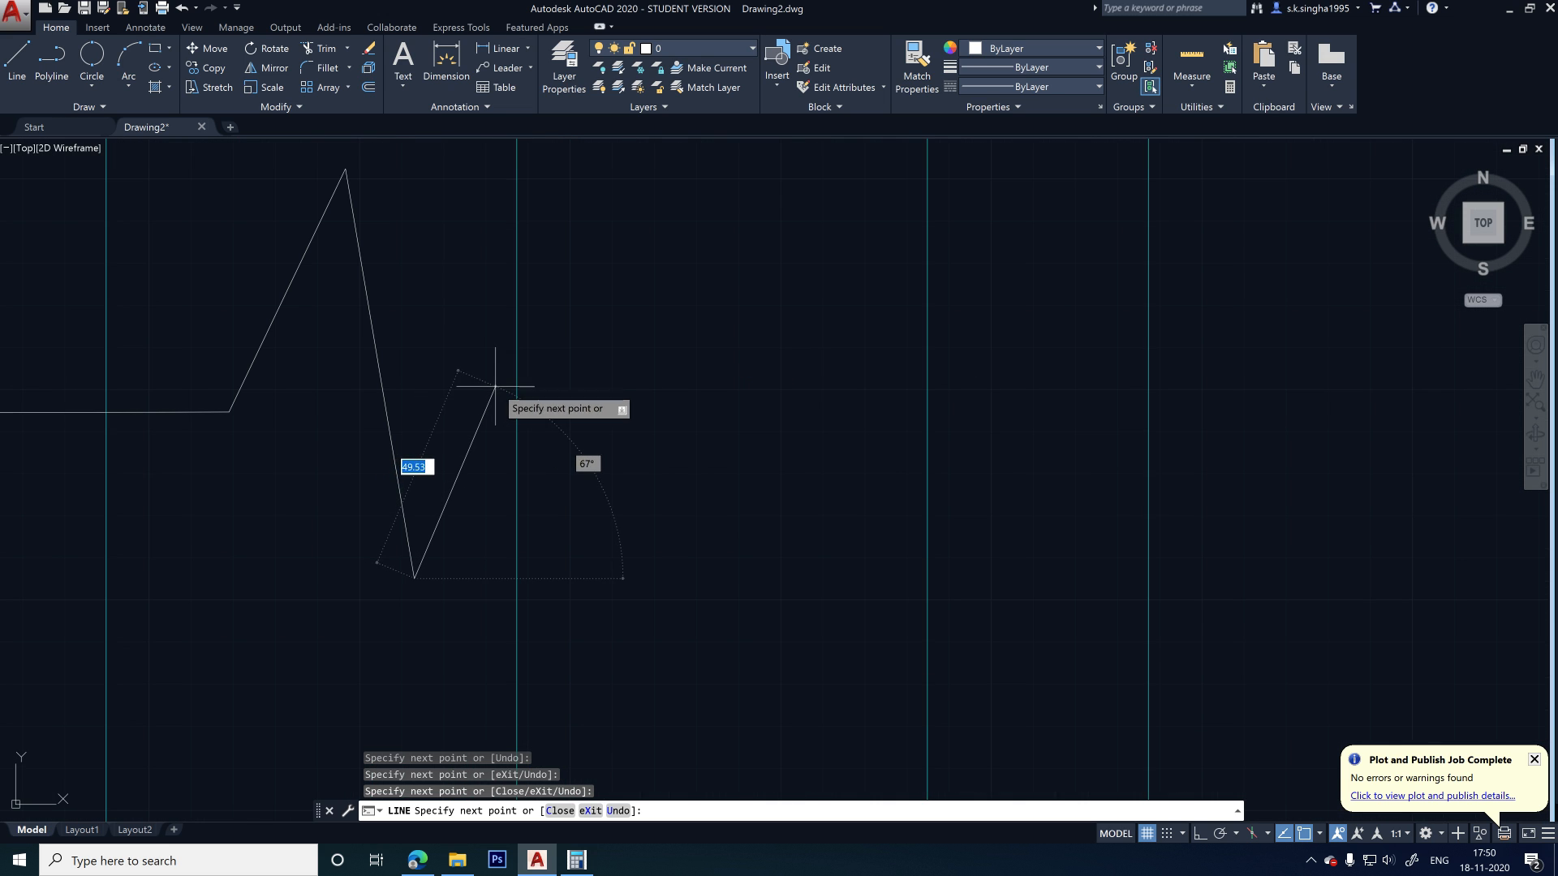
pyautogui.click(495, 386)
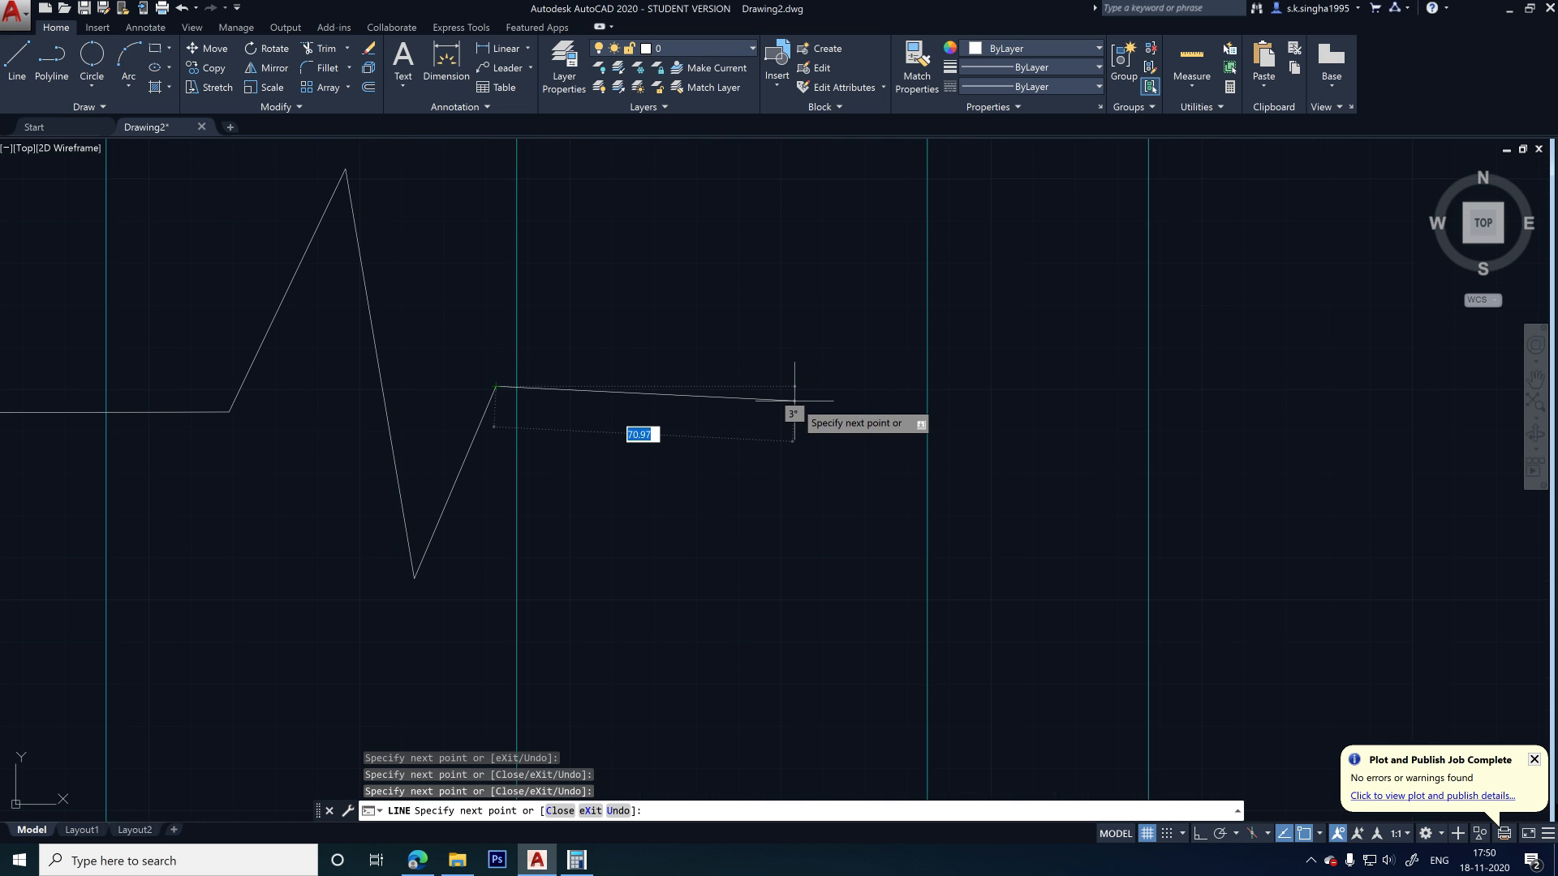
pyautogui.press('Escape')
pyautogui.scroll(-5, 359, 233)
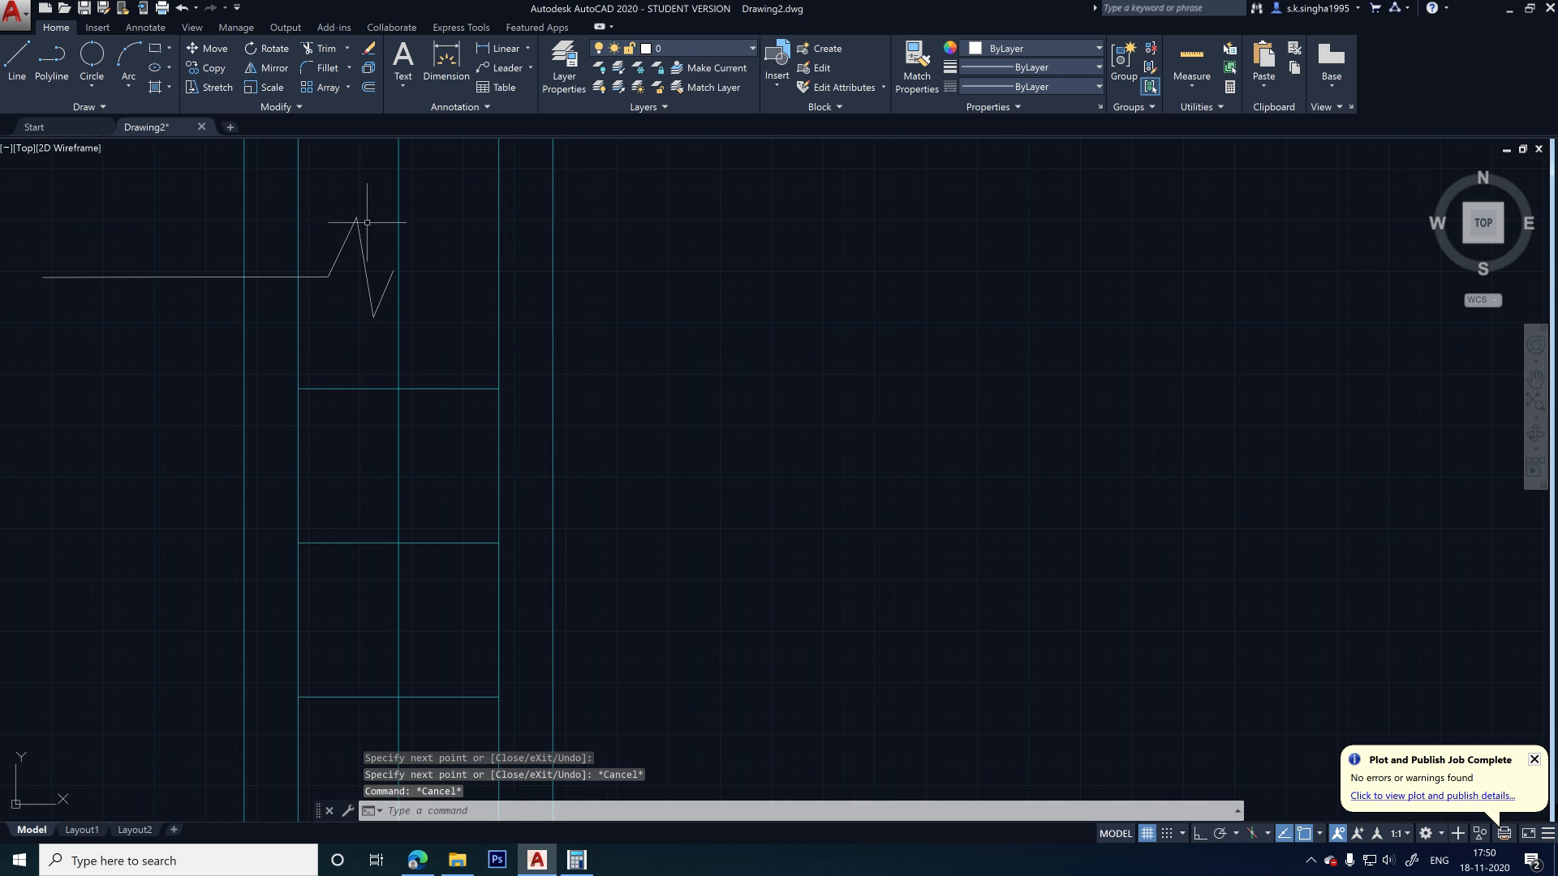
# - Erase the unfinished zigzag break line segments from the column
pyautogui.click(383, 201)
pyautogui.click(322, 353)
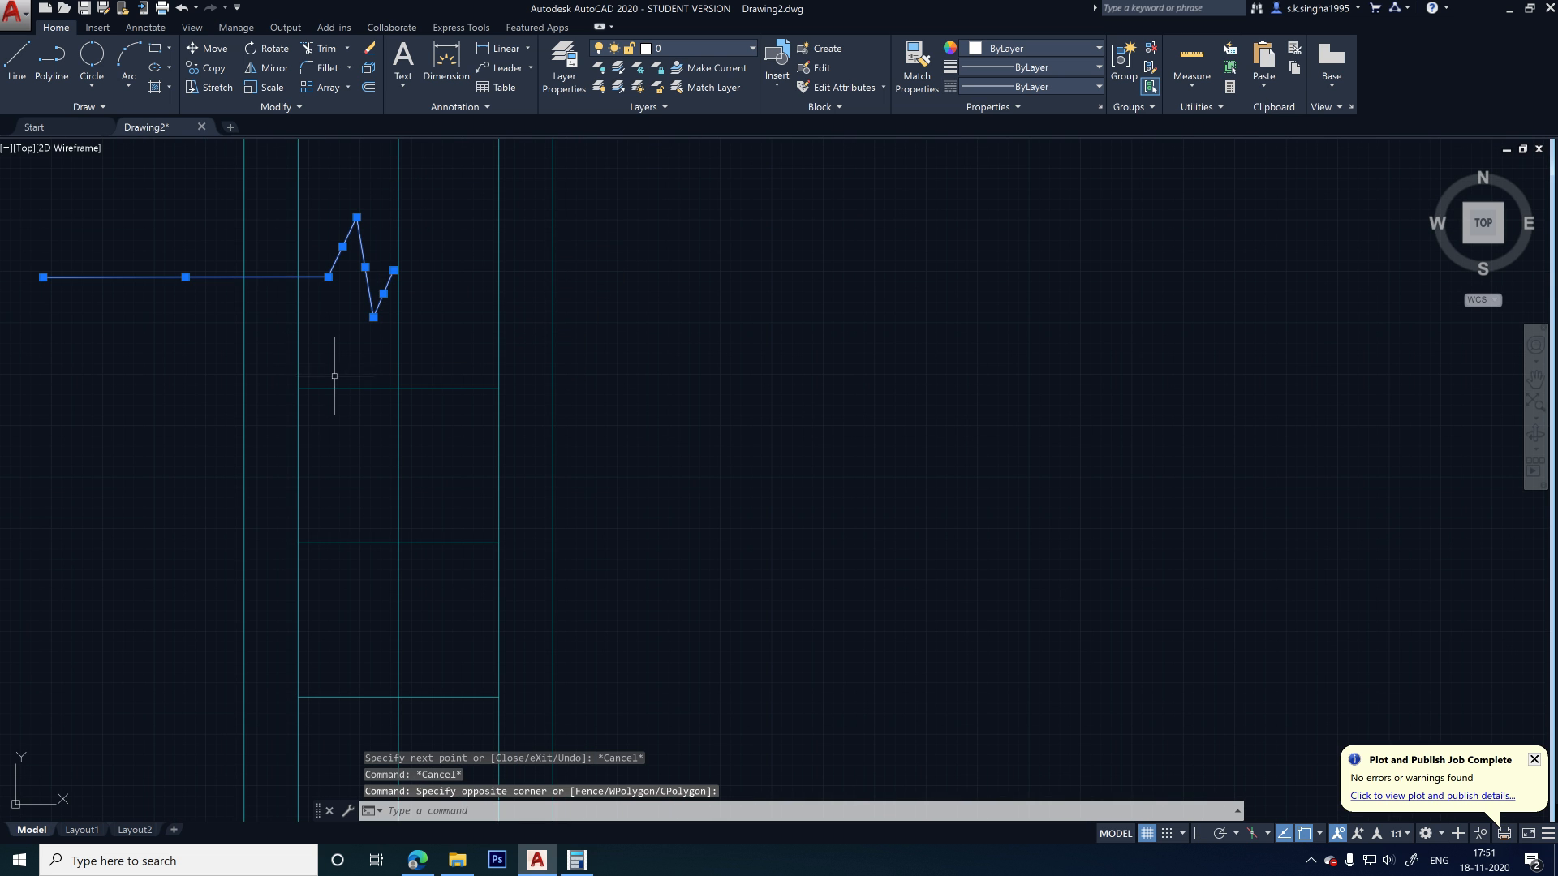
pyautogui.press('Delete')
# - Draw a horizontal line above the topmost tie with ortho on, extending past both column edges
pyautogui.click(16, 65)
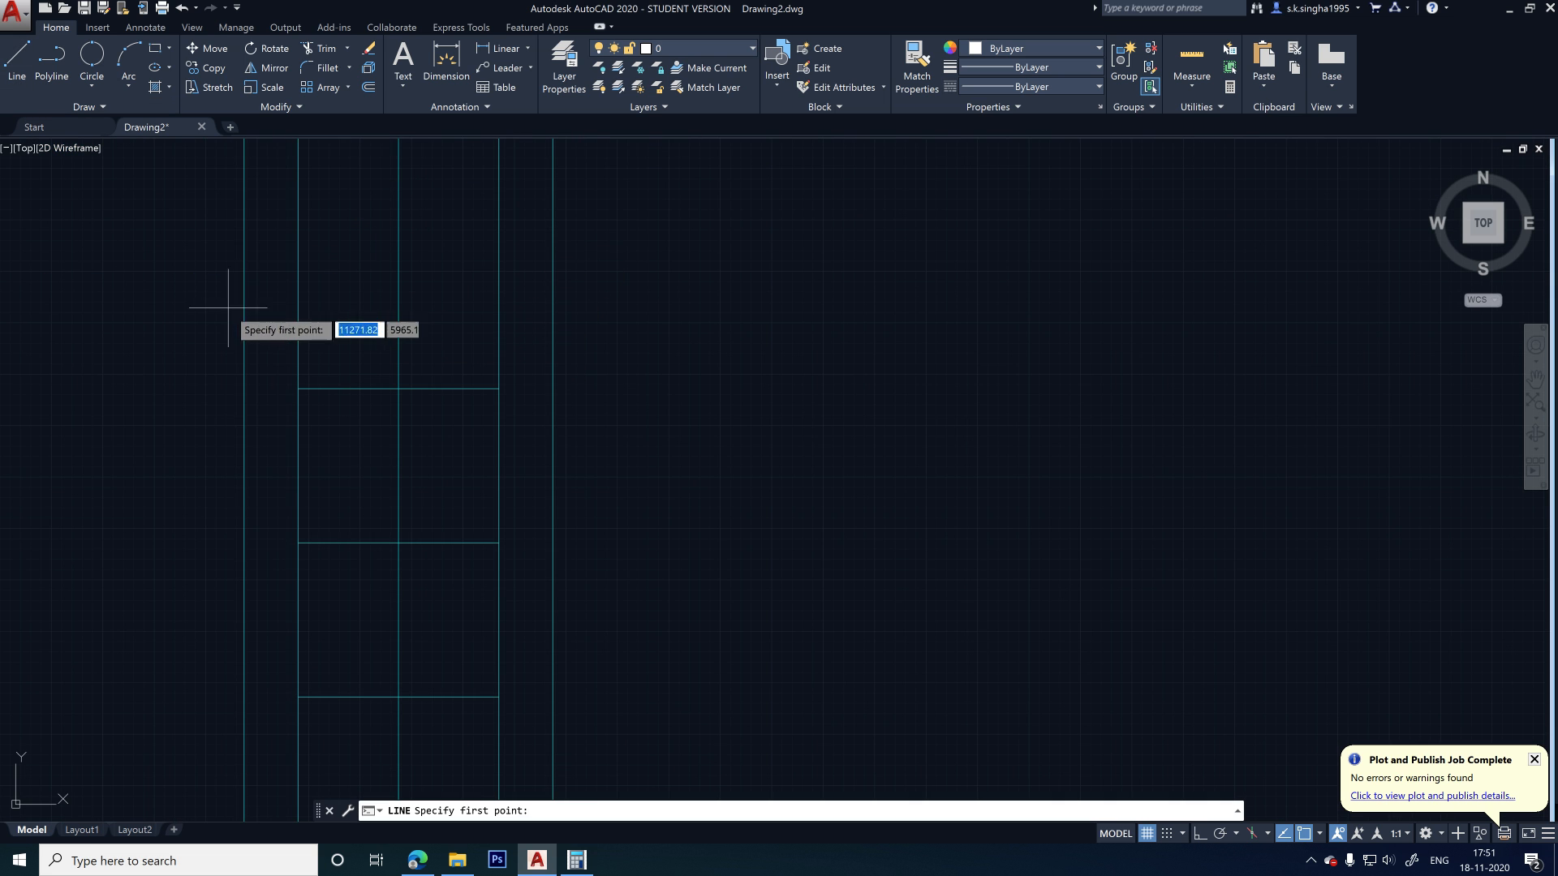
pyautogui.click(177, 270)
pyautogui.press('F8')
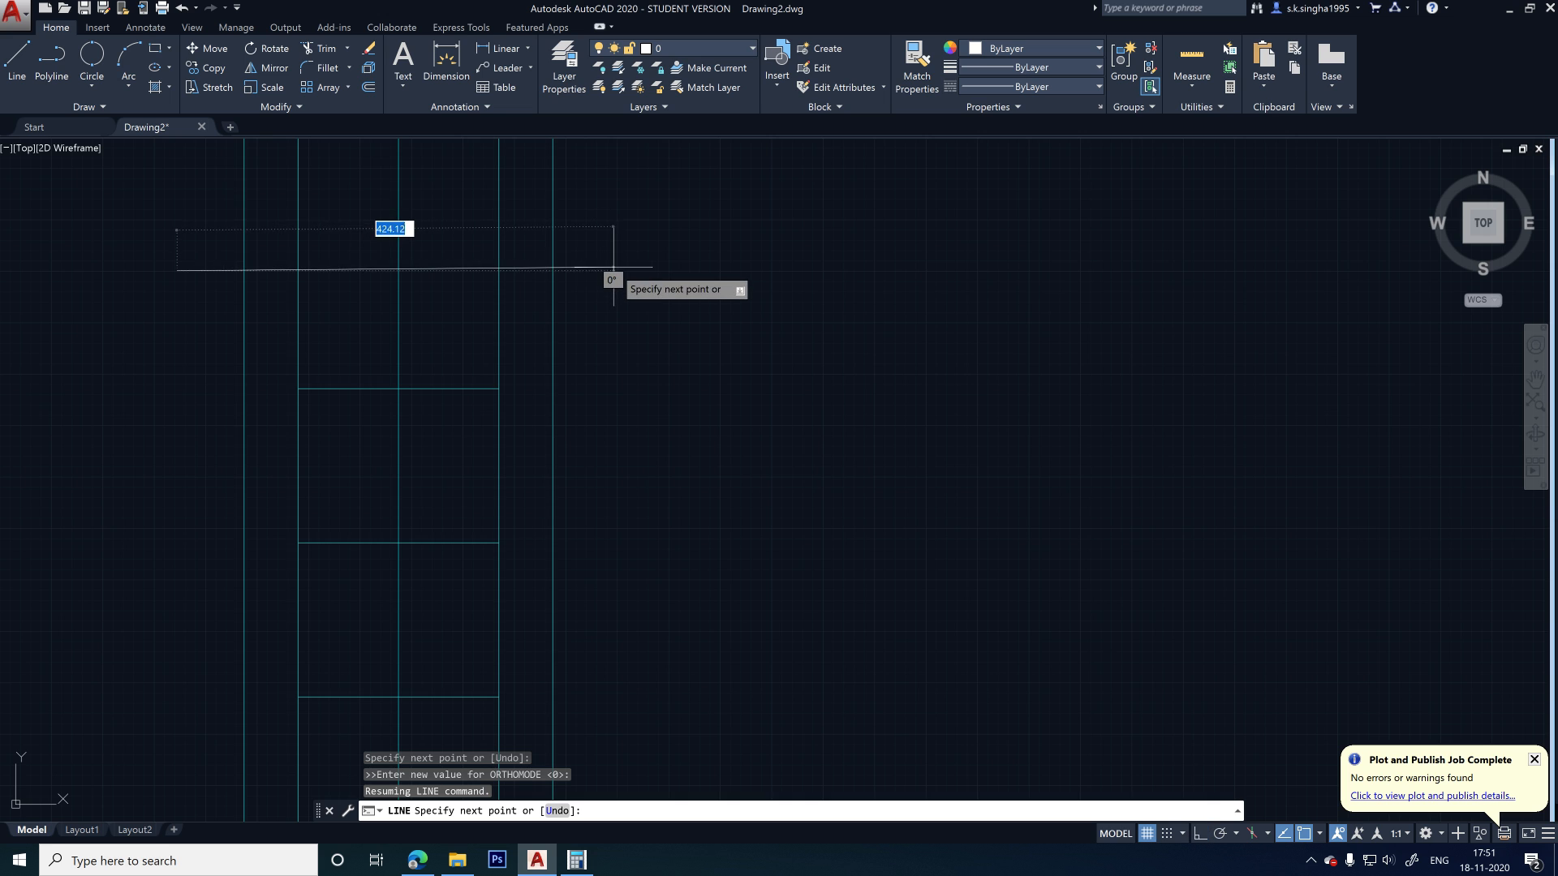
pyautogui.click(1200, 833)
pyautogui.click(625, 268)
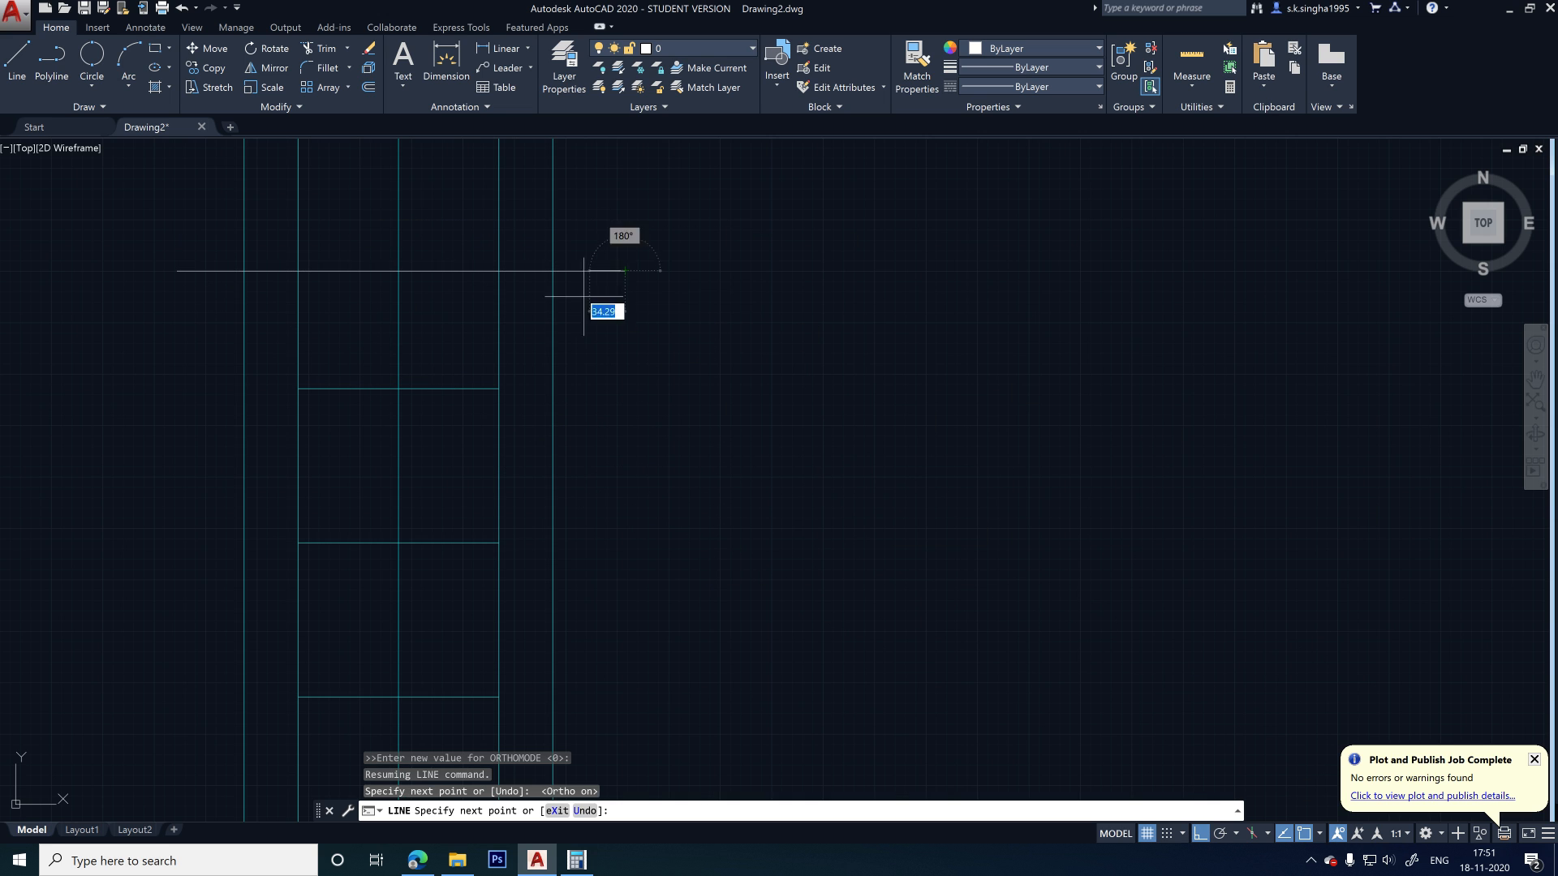
pyautogui.press('Escape')
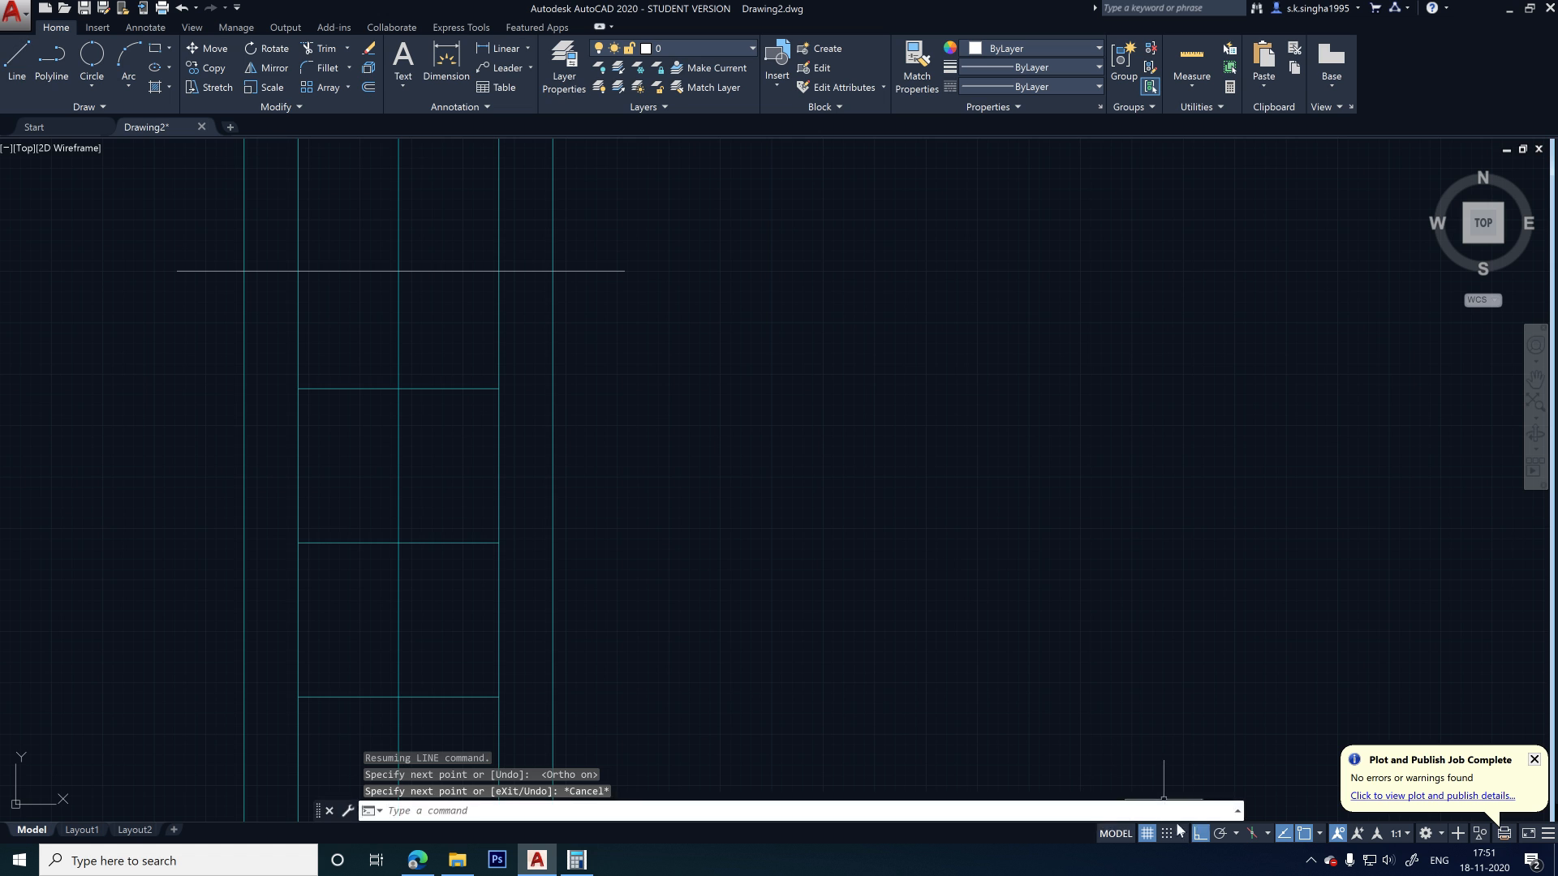
# - Turn ortho off and draw a three-segment zigzag on the horizontal line, between the column's left bar and centre bar
pyautogui.press('F8')
pyautogui.click(16, 59)
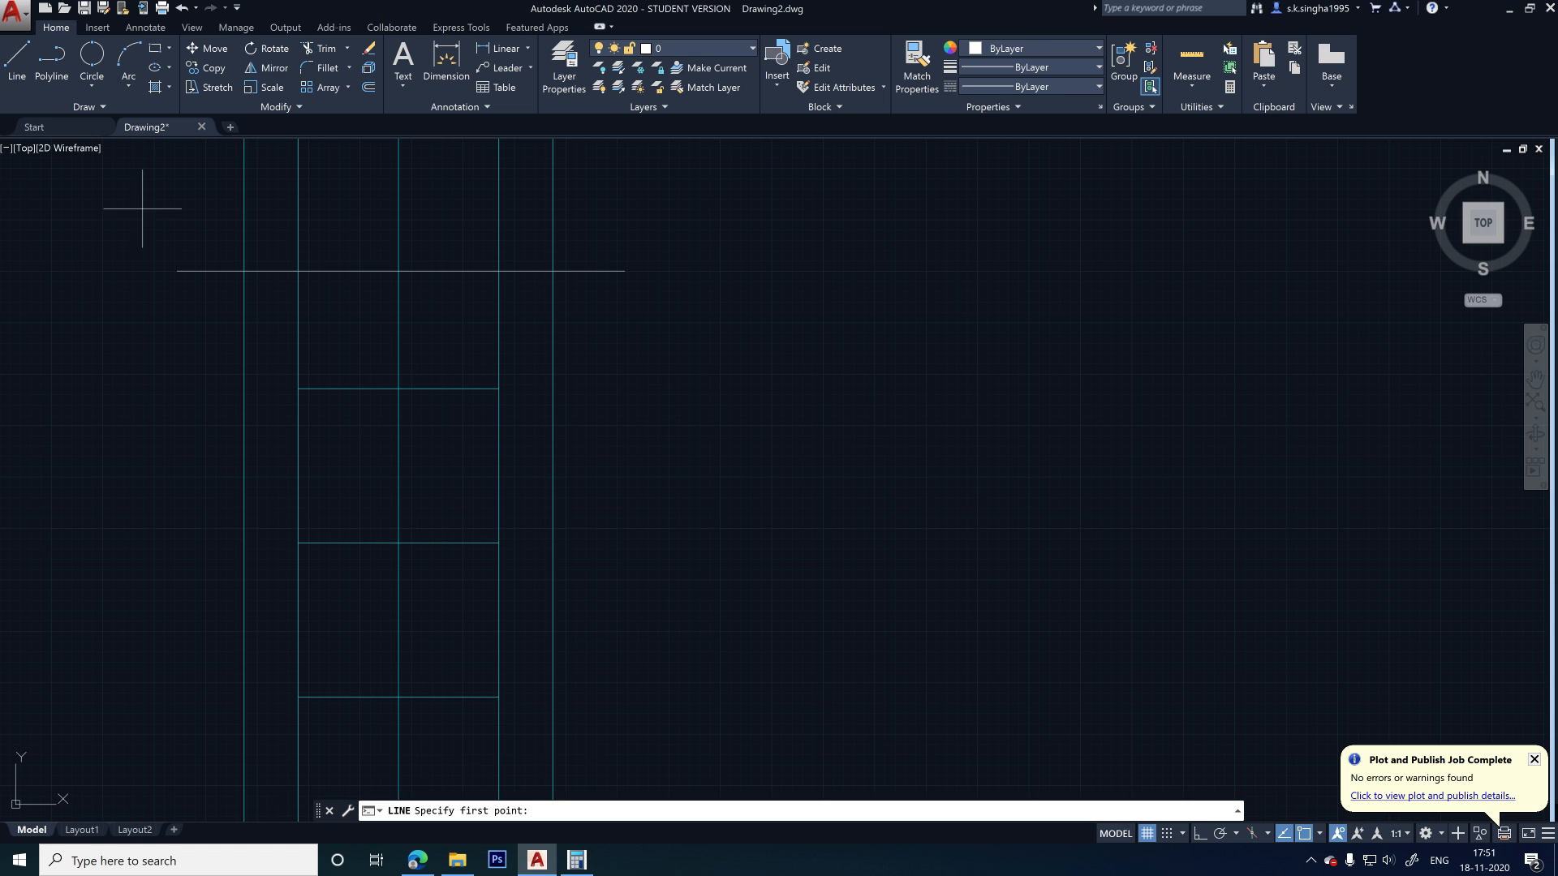
pyautogui.scroll(5, 271, 254)
pyautogui.scroll(-5, 604, 437)
pyautogui.scroll(4, 568, 430)
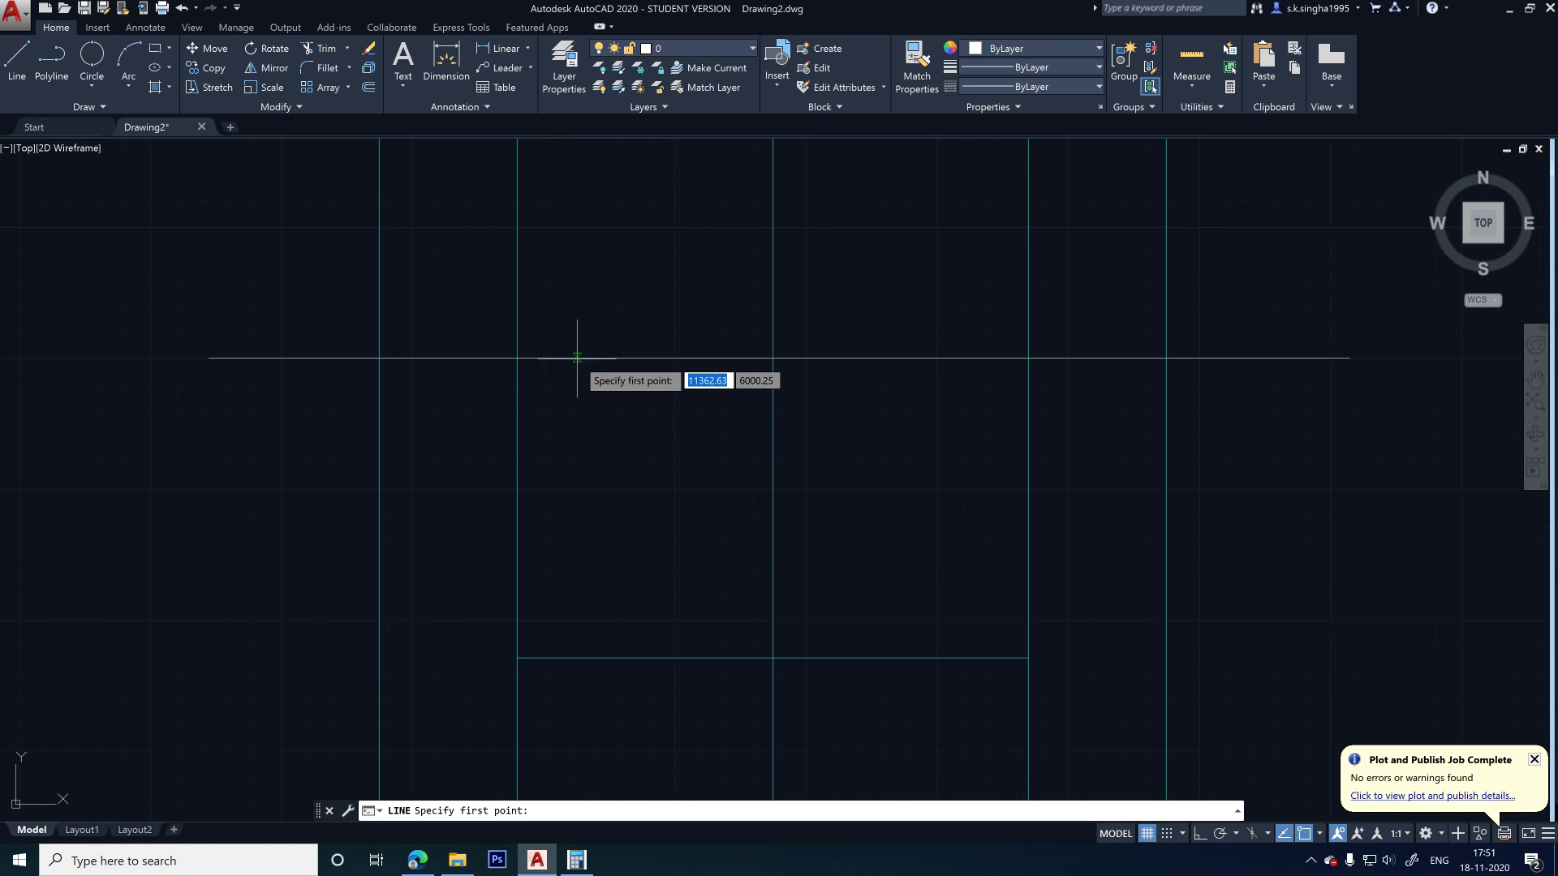
pyautogui.click(574, 358)
pyautogui.click(585, 449)
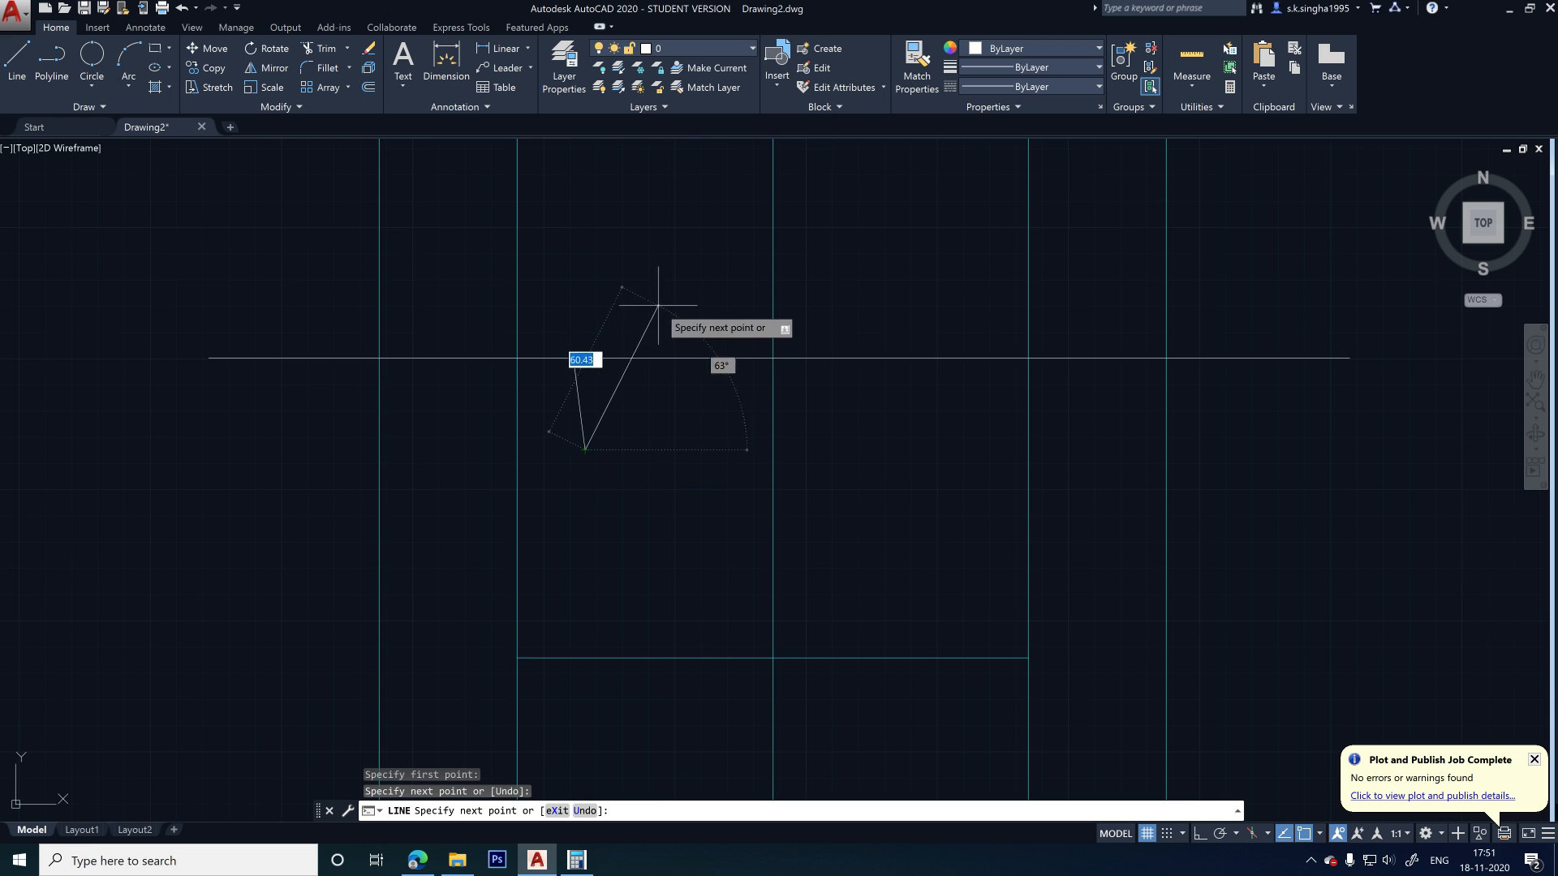
pyautogui.click(672, 269)
pyautogui.click(687, 357)
pyautogui.press('Escape')
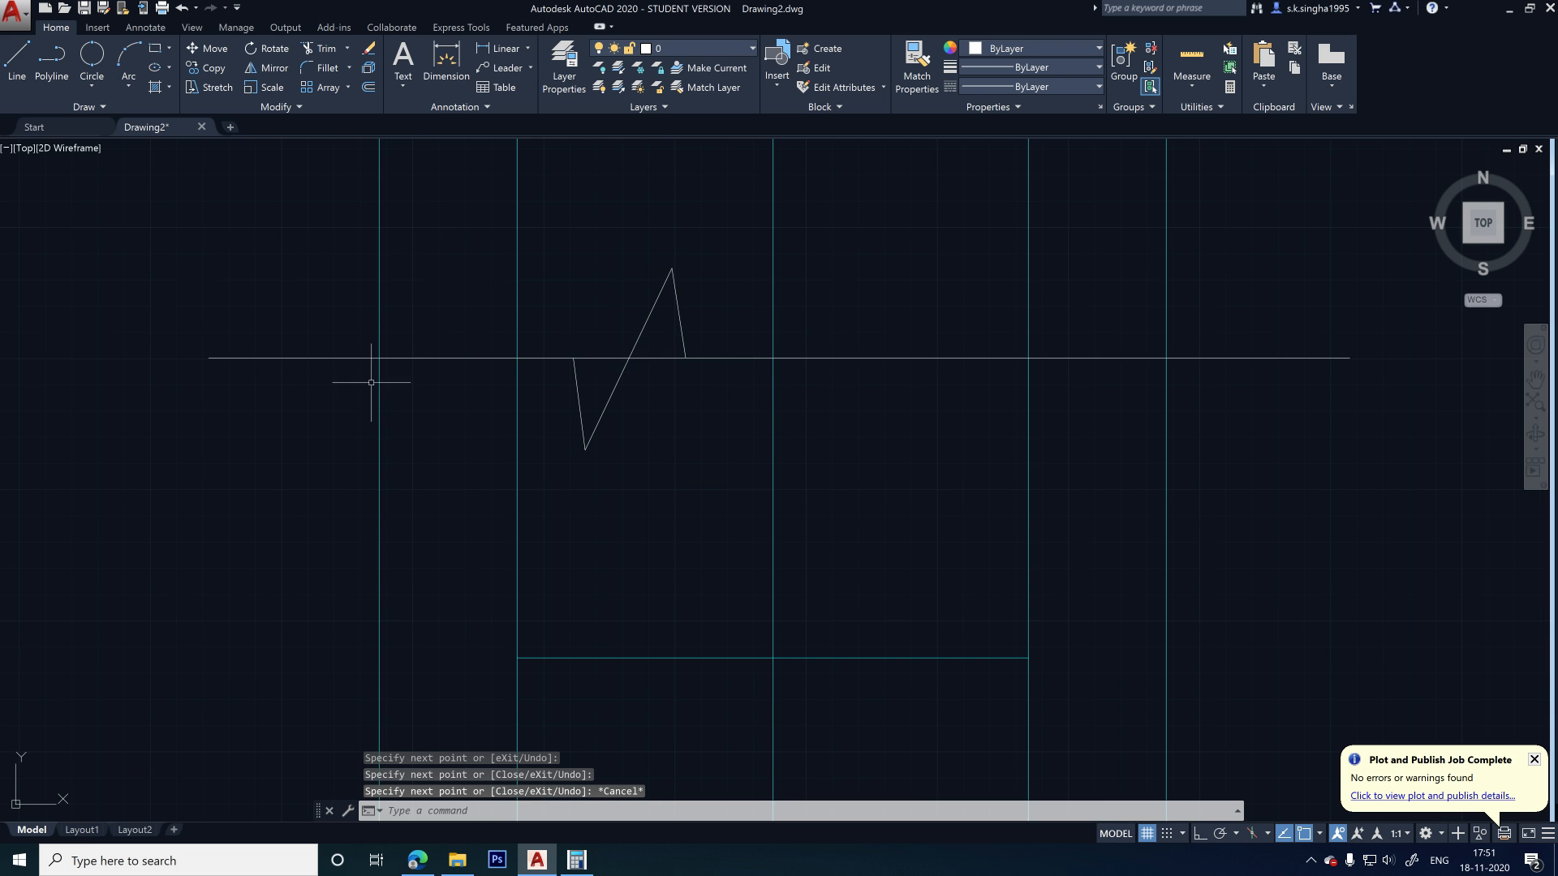
# - Draw a second three-segment zigzag on the horizontal line, between the column's centre bar and right bar
pyautogui.scroll(-3, 347, 358)
pyautogui.scroll(3, 754, 357)
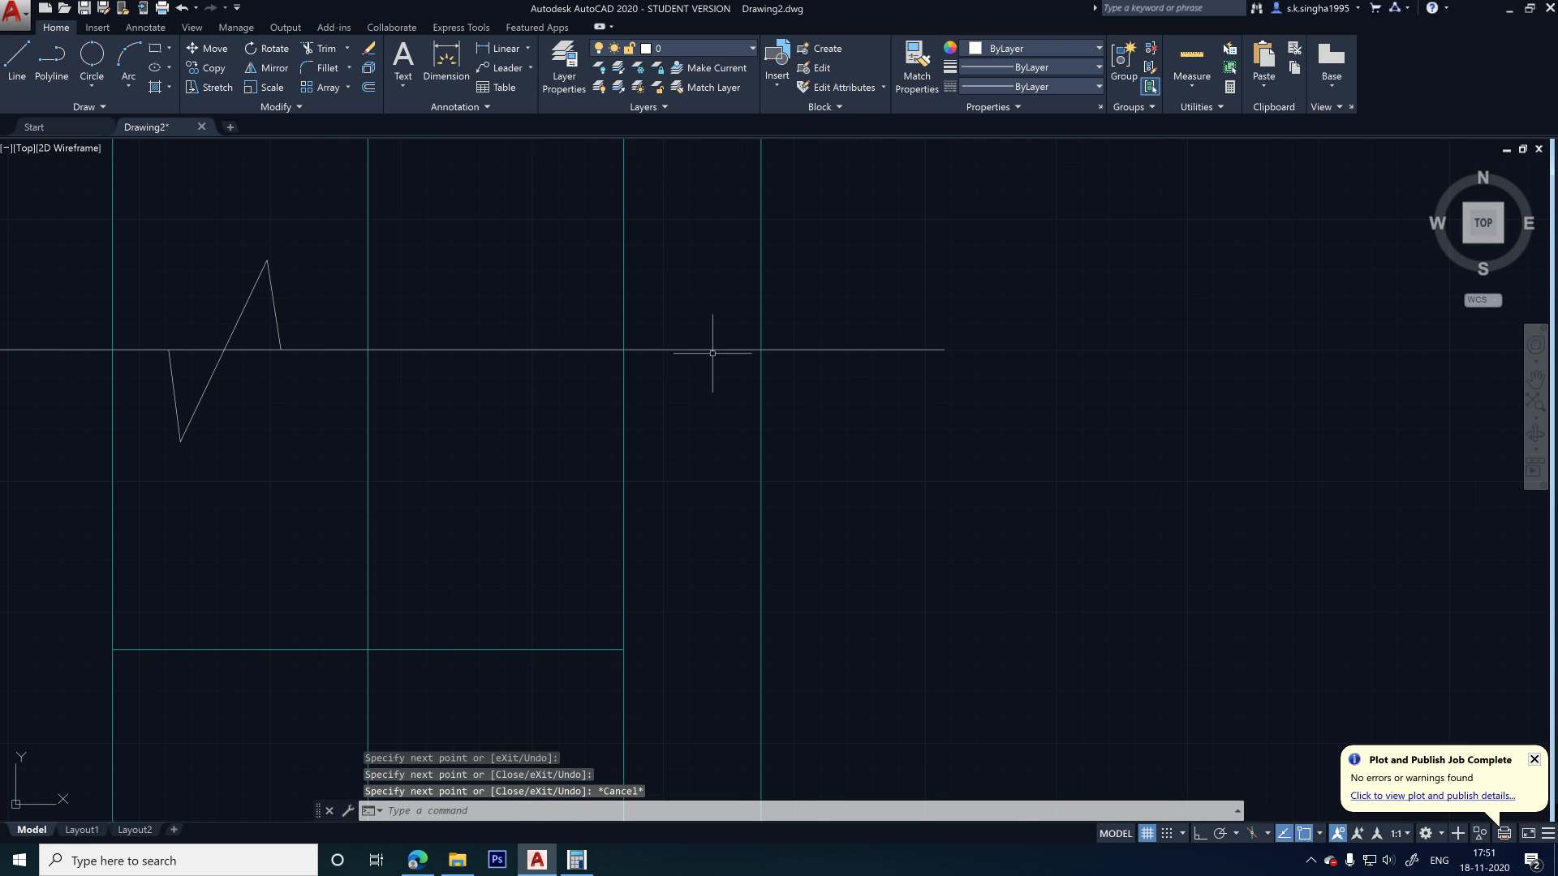
pyautogui.rightClick(472, 298)
pyautogui.click(495, 301)
pyautogui.click(499, 349)
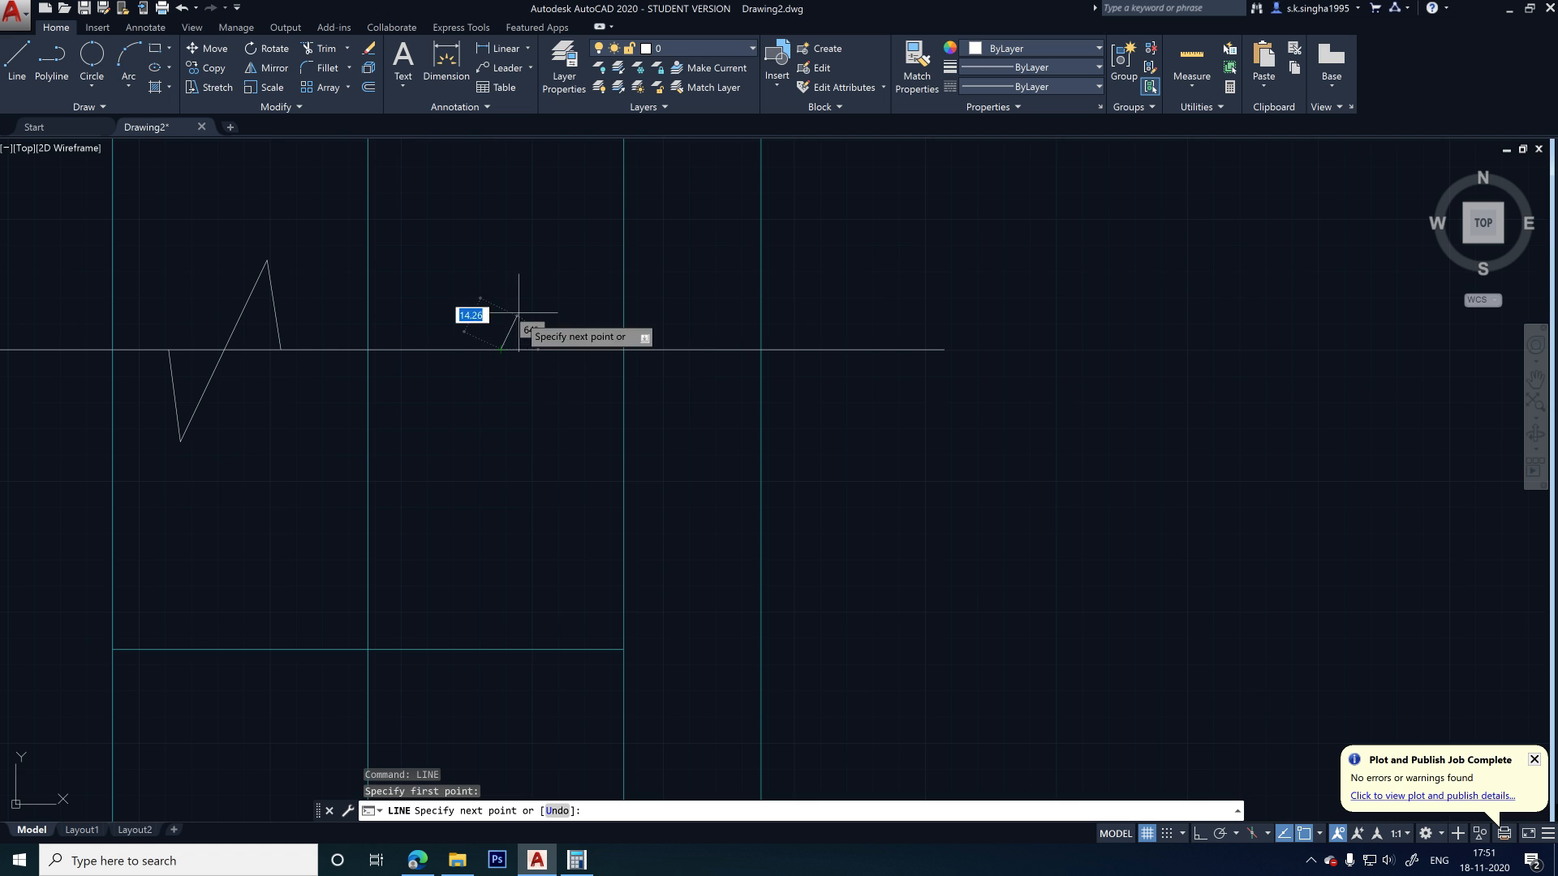
pyautogui.click(532, 429)
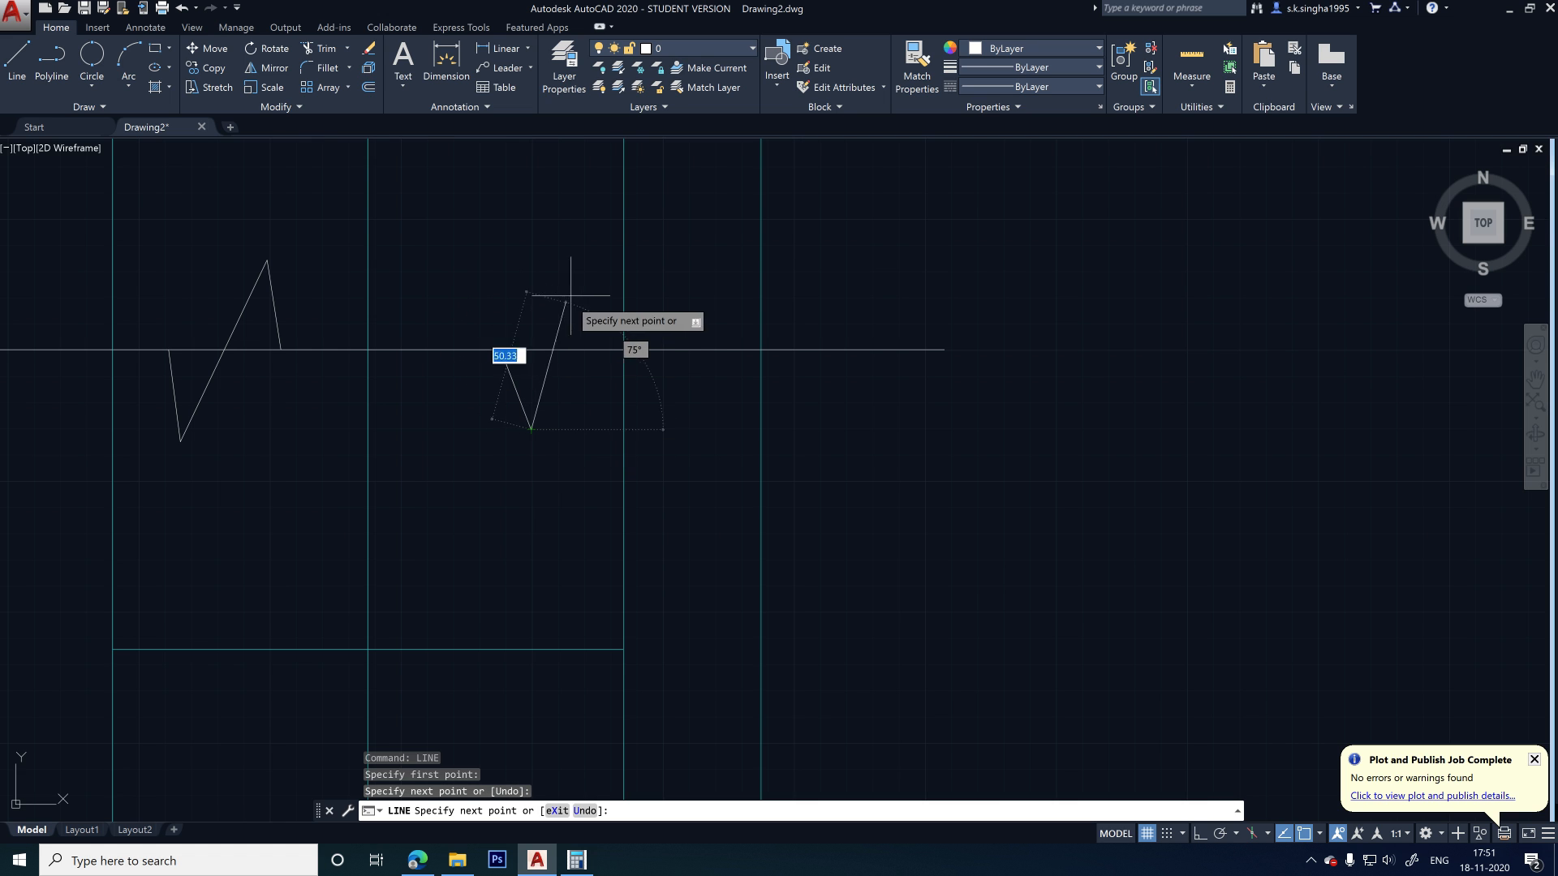
pyautogui.click(589, 272)
pyautogui.click(613, 350)
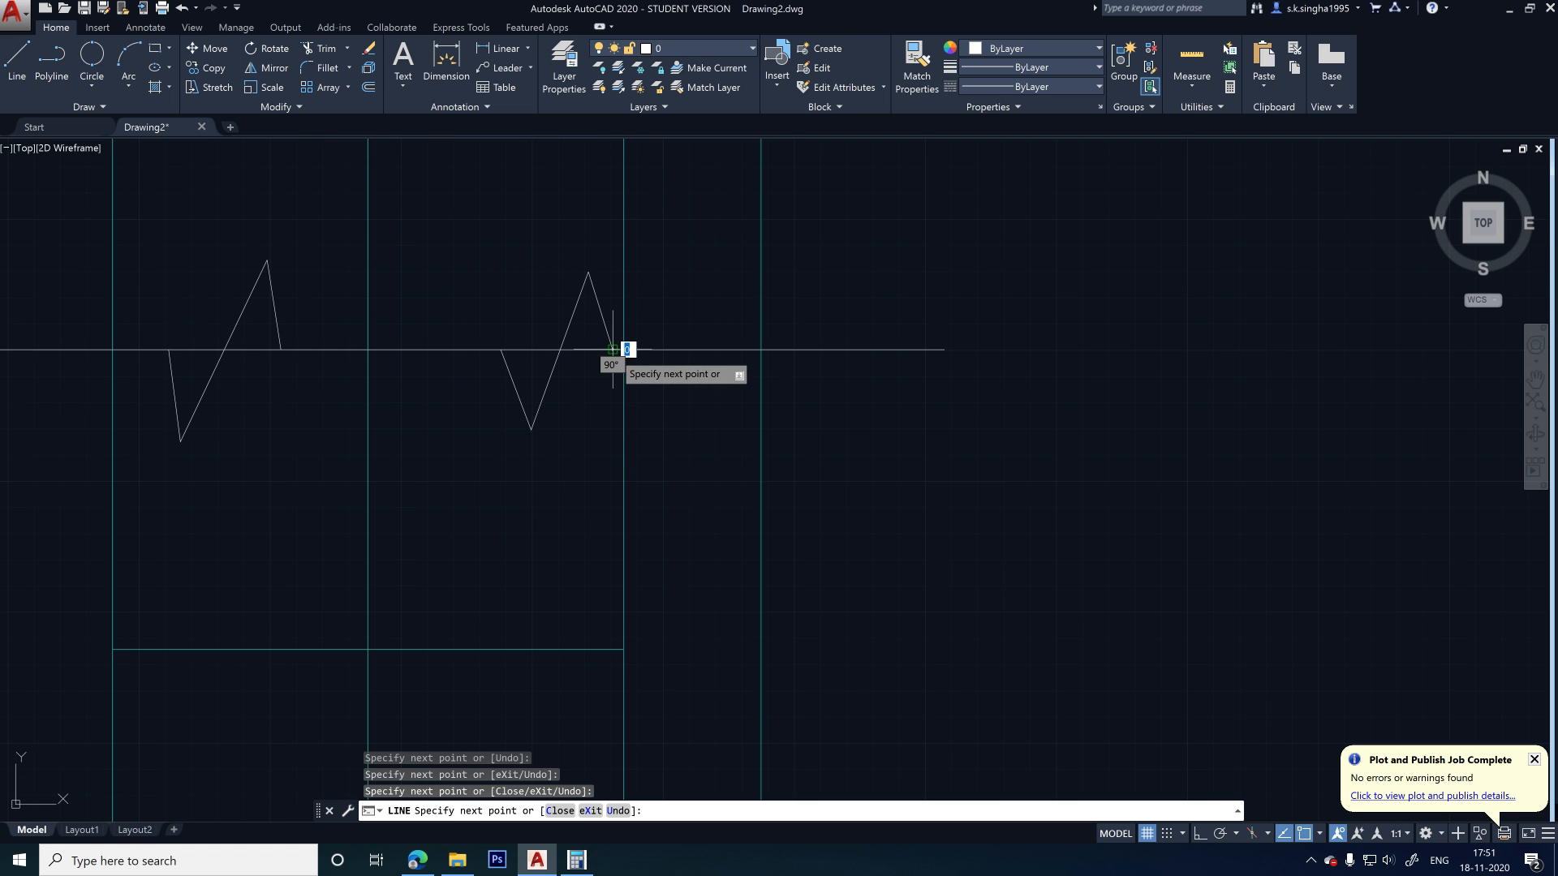
pyautogui.press('Escape')
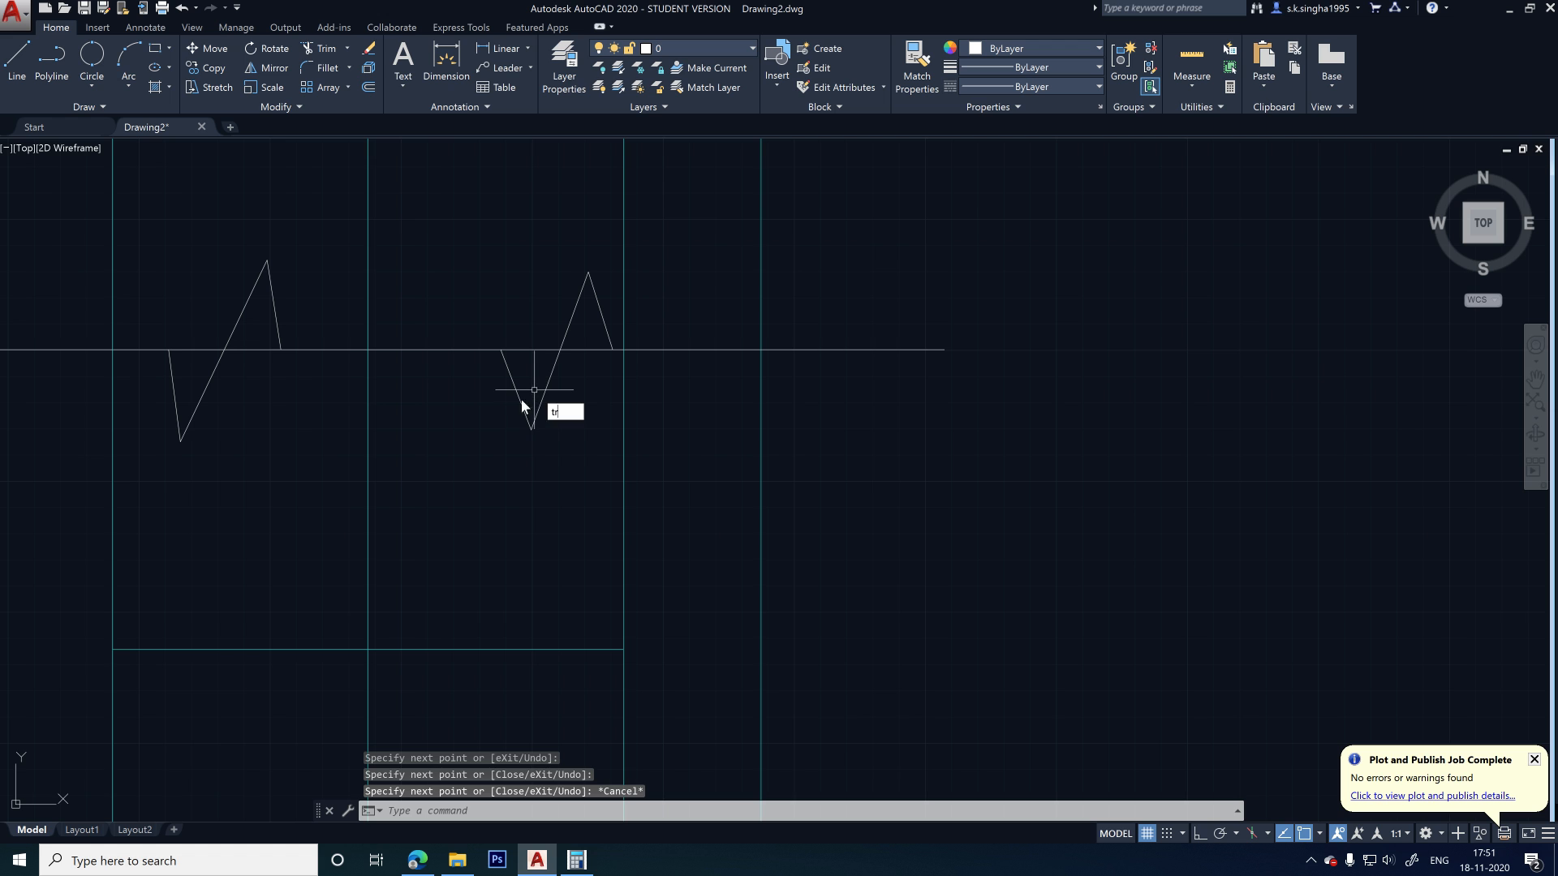
# - Trim the parts of the horizontal line that run through the two zigzags to form a continuous break line
pyautogui.press('Return')
pyautogui.press('Return')
pyautogui.click(191, 344)
pyautogui.click(188, 362)
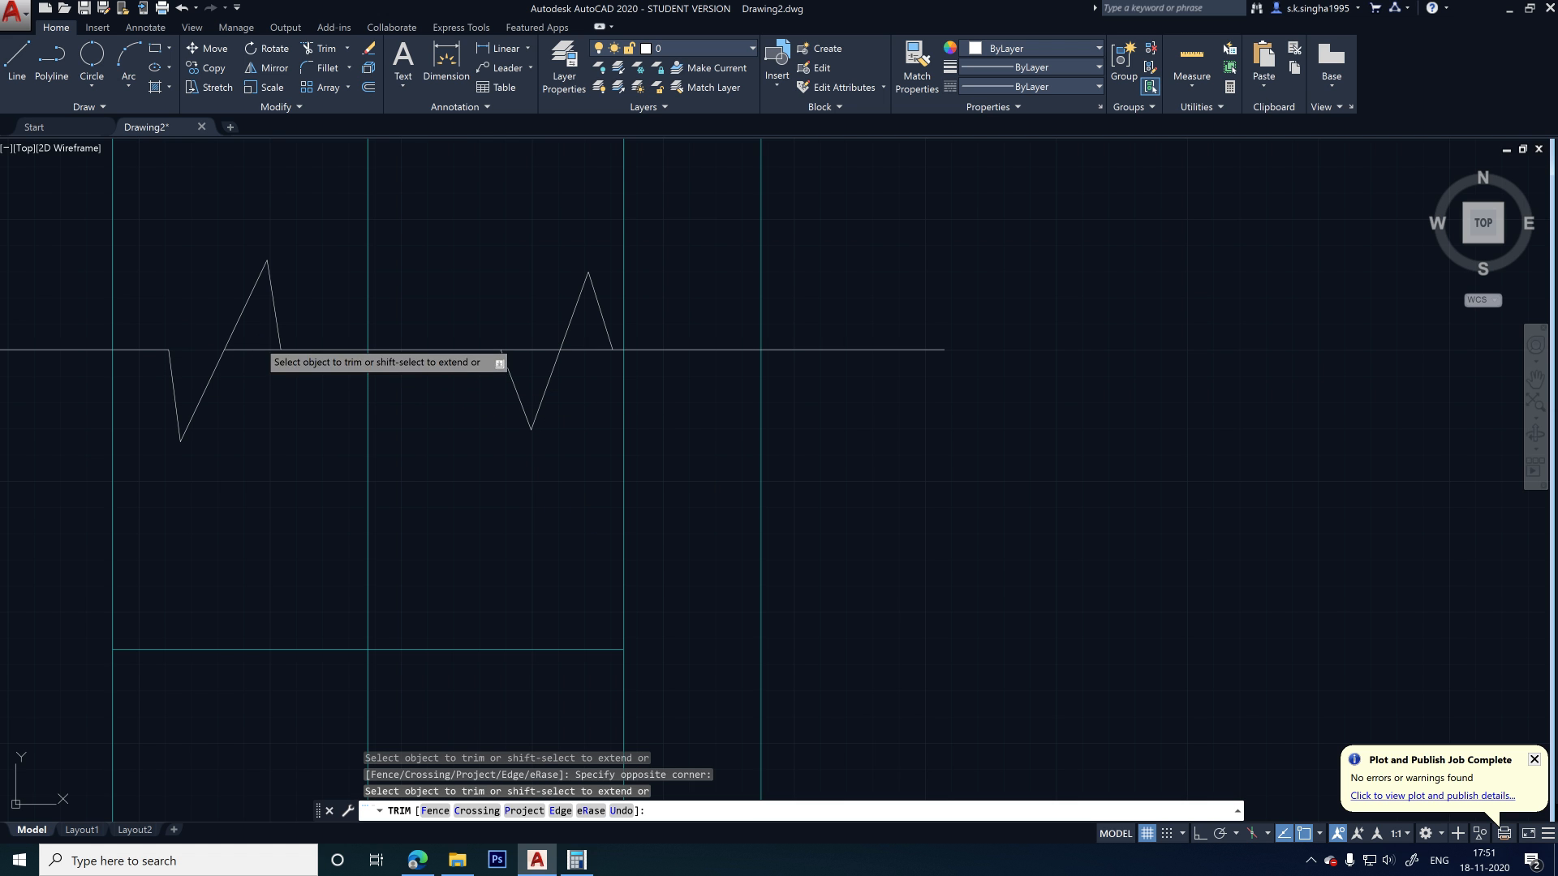
pyautogui.click(528, 345)
pyautogui.click(612, 349)
pyautogui.click(596, 344)
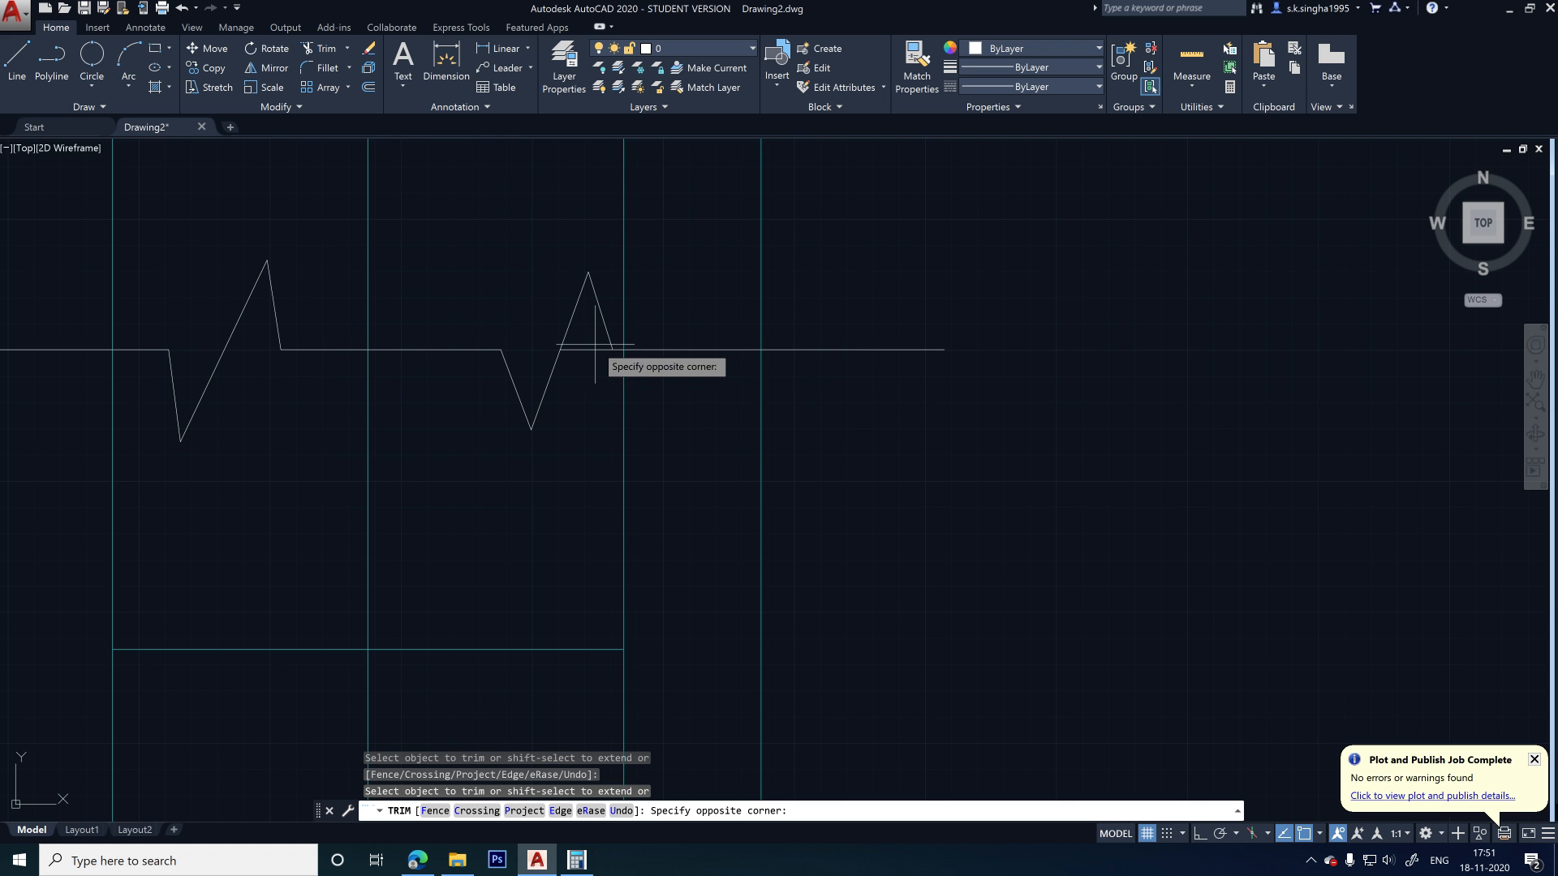
pyautogui.click(592, 357)
# - Trim the column edges and vertical bars where they extend above the break line
pyautogui.scroll(-6, 596, 380)
pyautogui.click(684, 235)
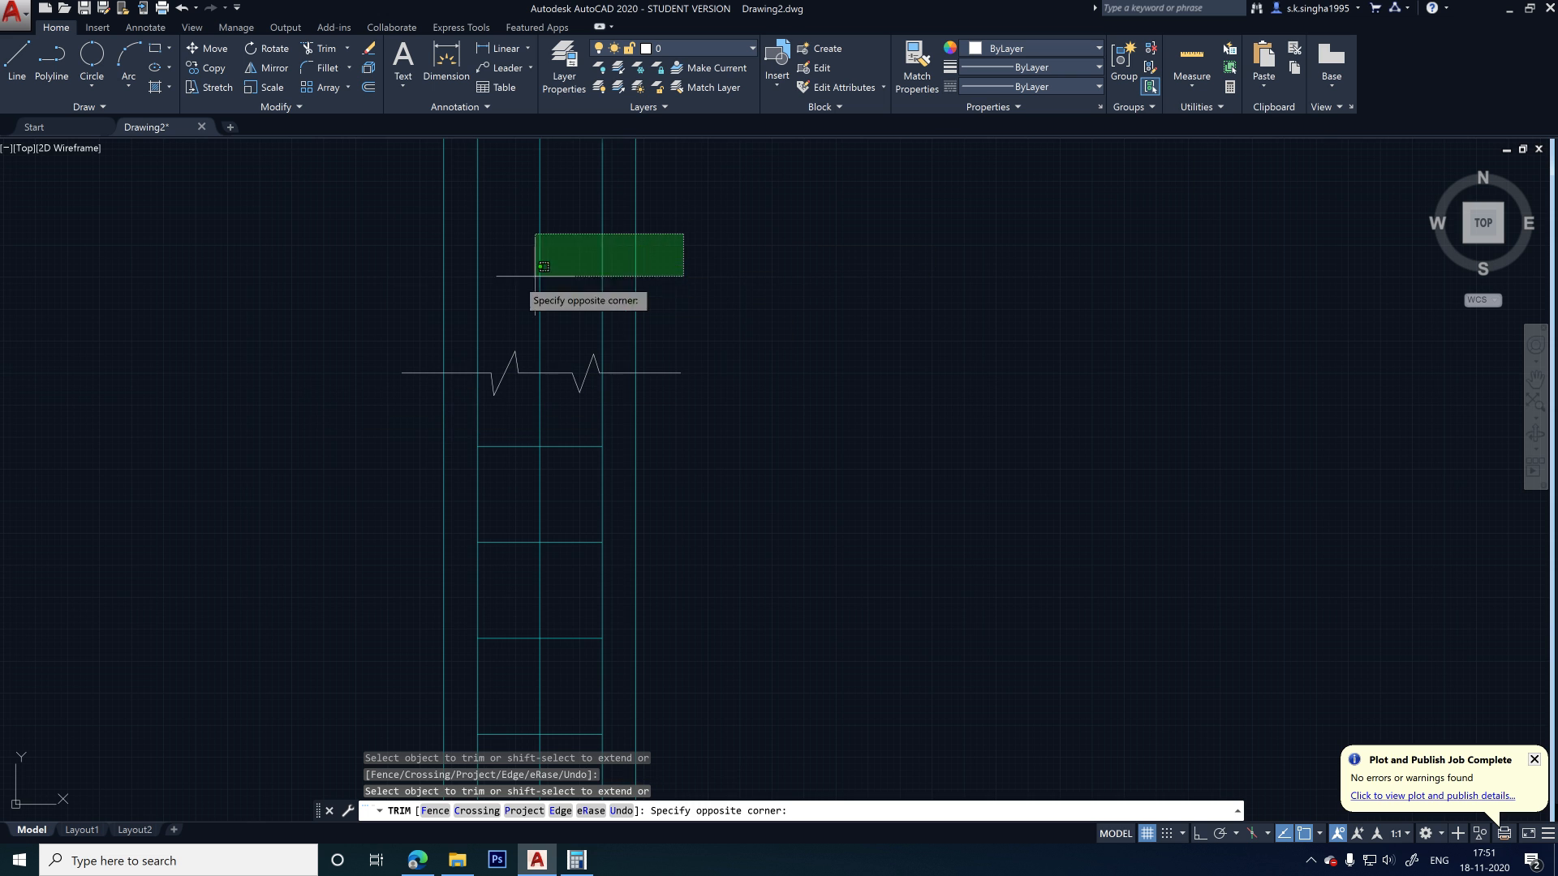
pyautogui.click(543, 266)
pyautogui.scroll(-3, 467, 341)
pyautogui.press('Escape')
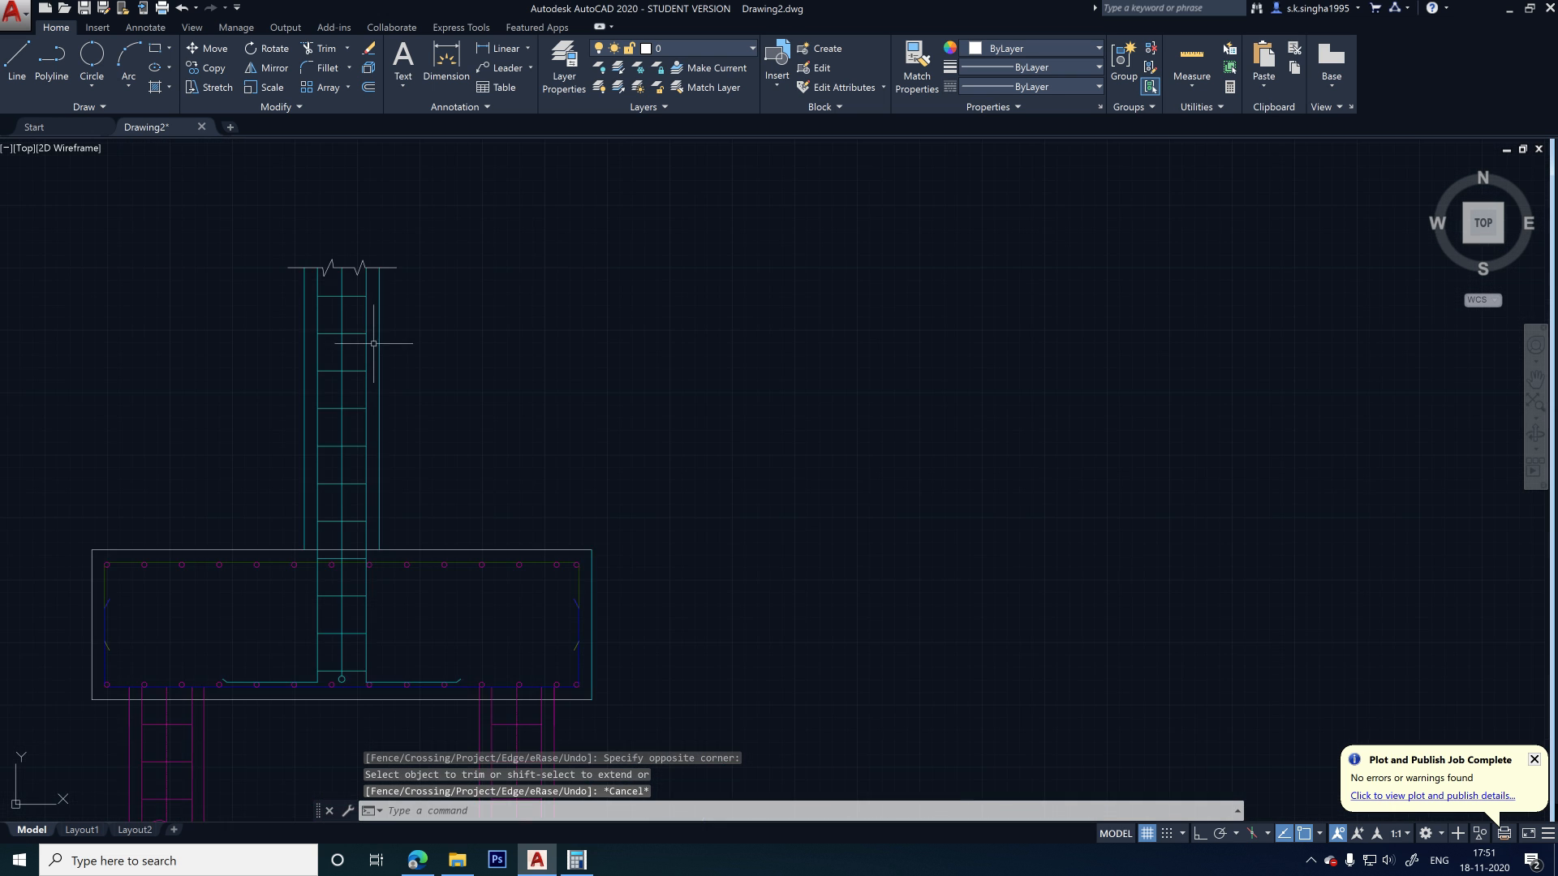
# - Examine the column and pile cap section together with the plan view and the other details in the drawing
pyautogui.moveTo(373, 343); pyautogui.dragTo(465, 464, button='middle')
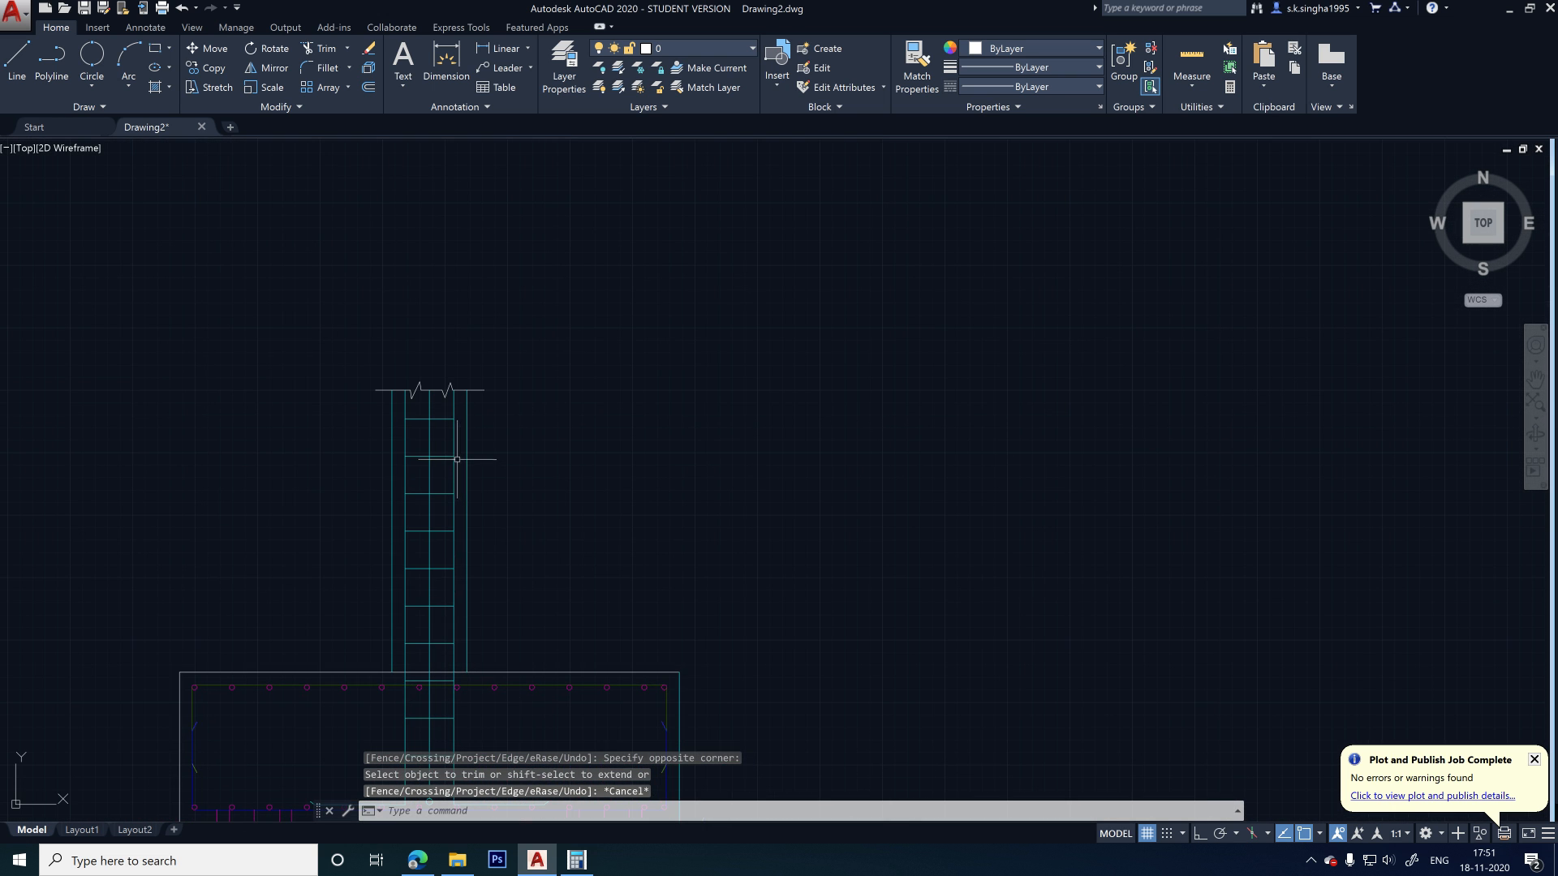
pyautogui.scroll(-4, 422, 381)
pyautogui.scroll(4, 422, 422)
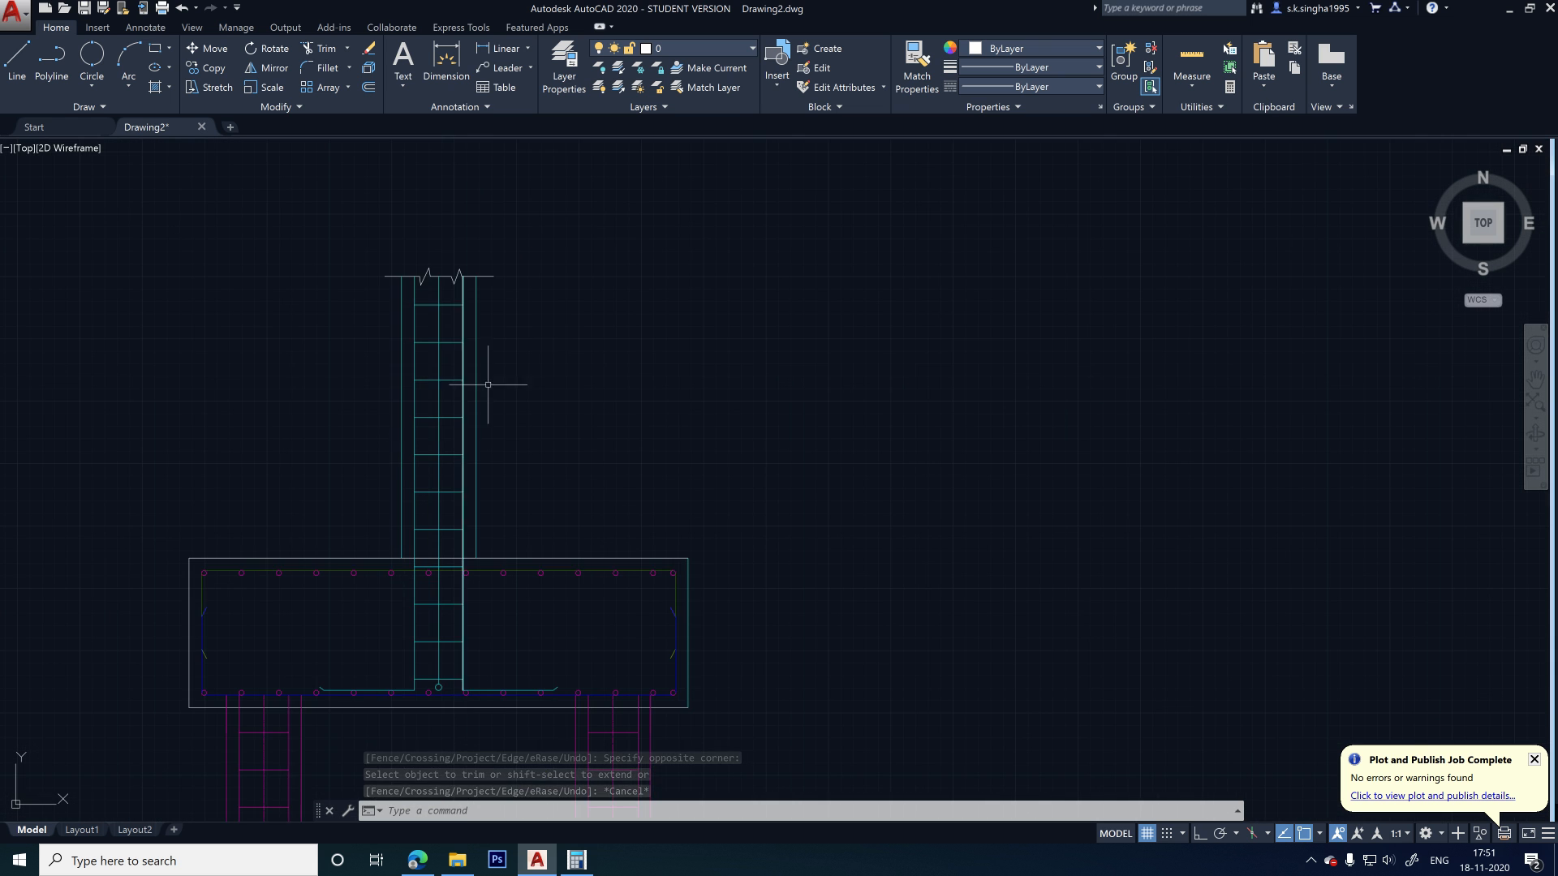
pyautogui.scroll(-4, 280, 431)
pyautogui.scroll(4, 529, 444)
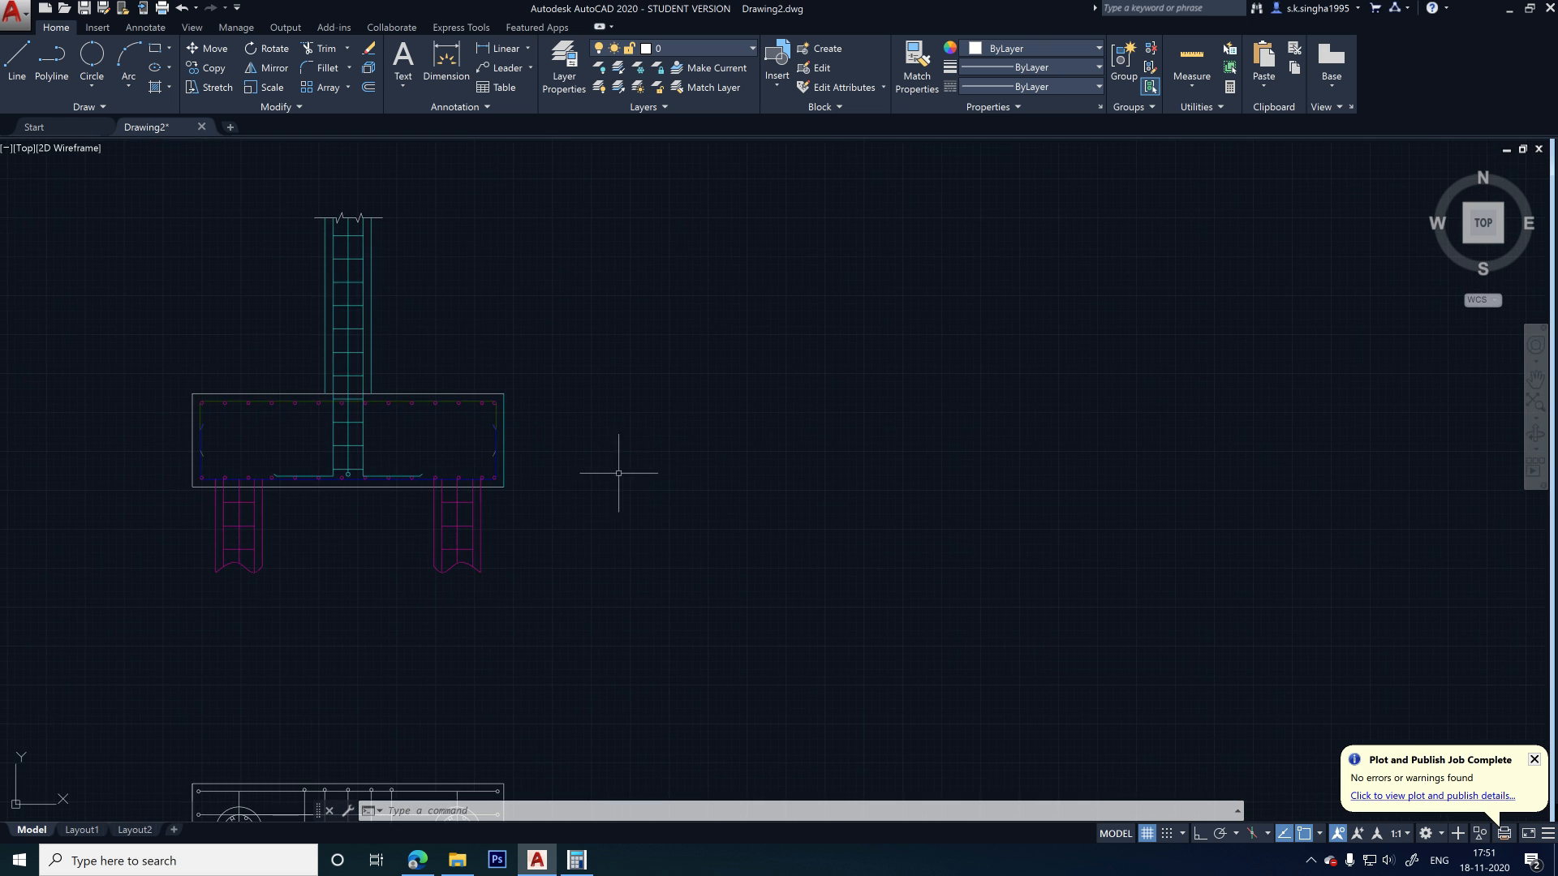
pyautogui.scroll(2, 477, 448)
pyautogui.scroll(-4, 419, 379)
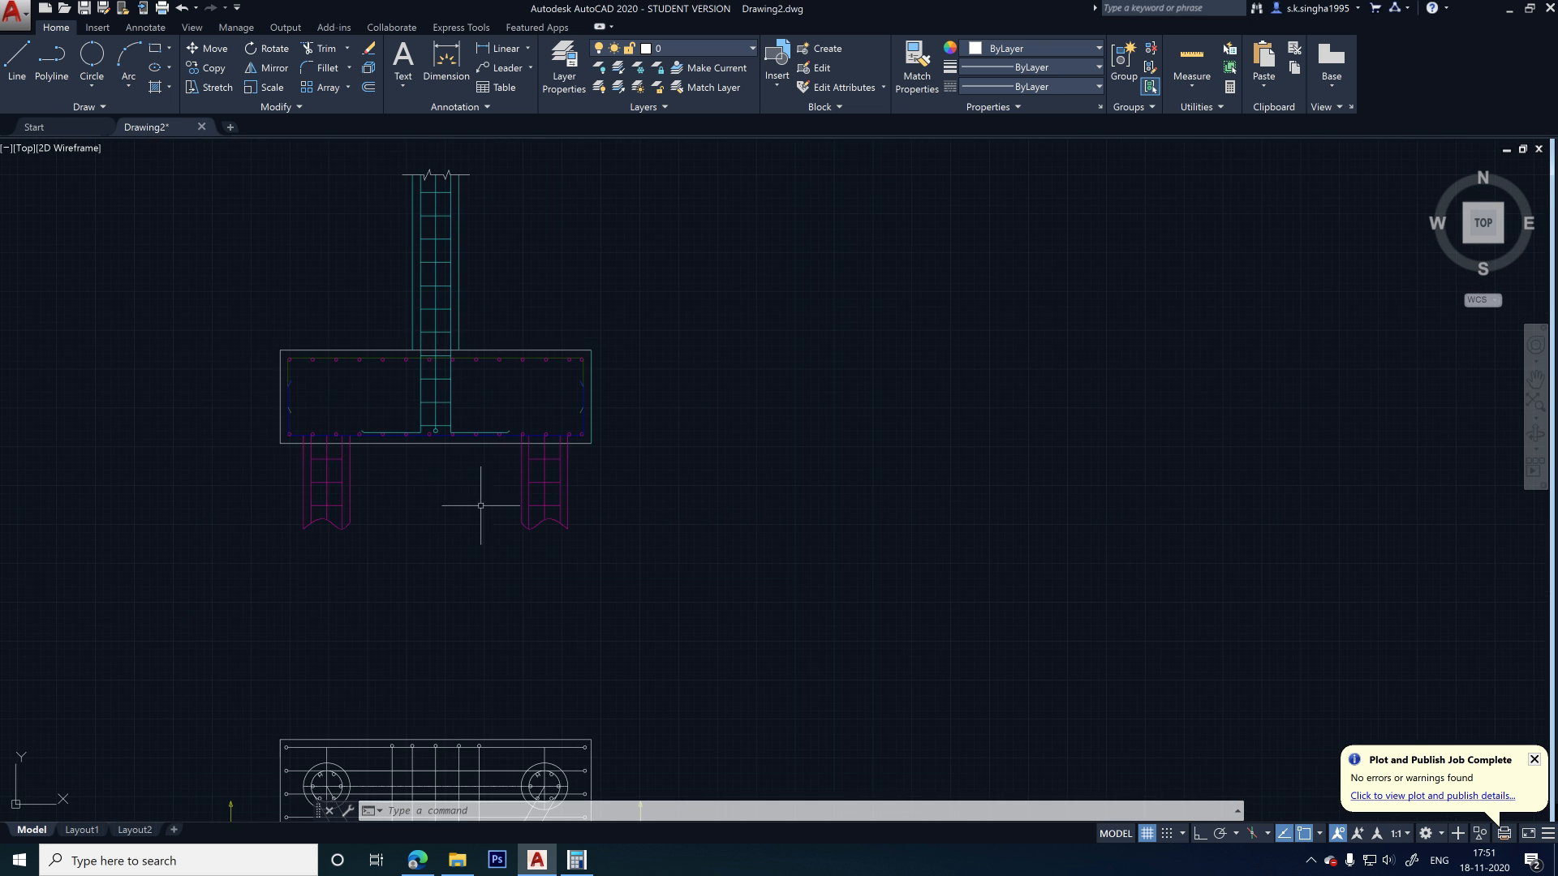
pyautogui.moveTo(531, 568); pyautogui.dragTo(503, 329, button='middle')
pyautogui.scroll(-2, 407, 431)
pyautogui.scroll(-4, 672, 554)
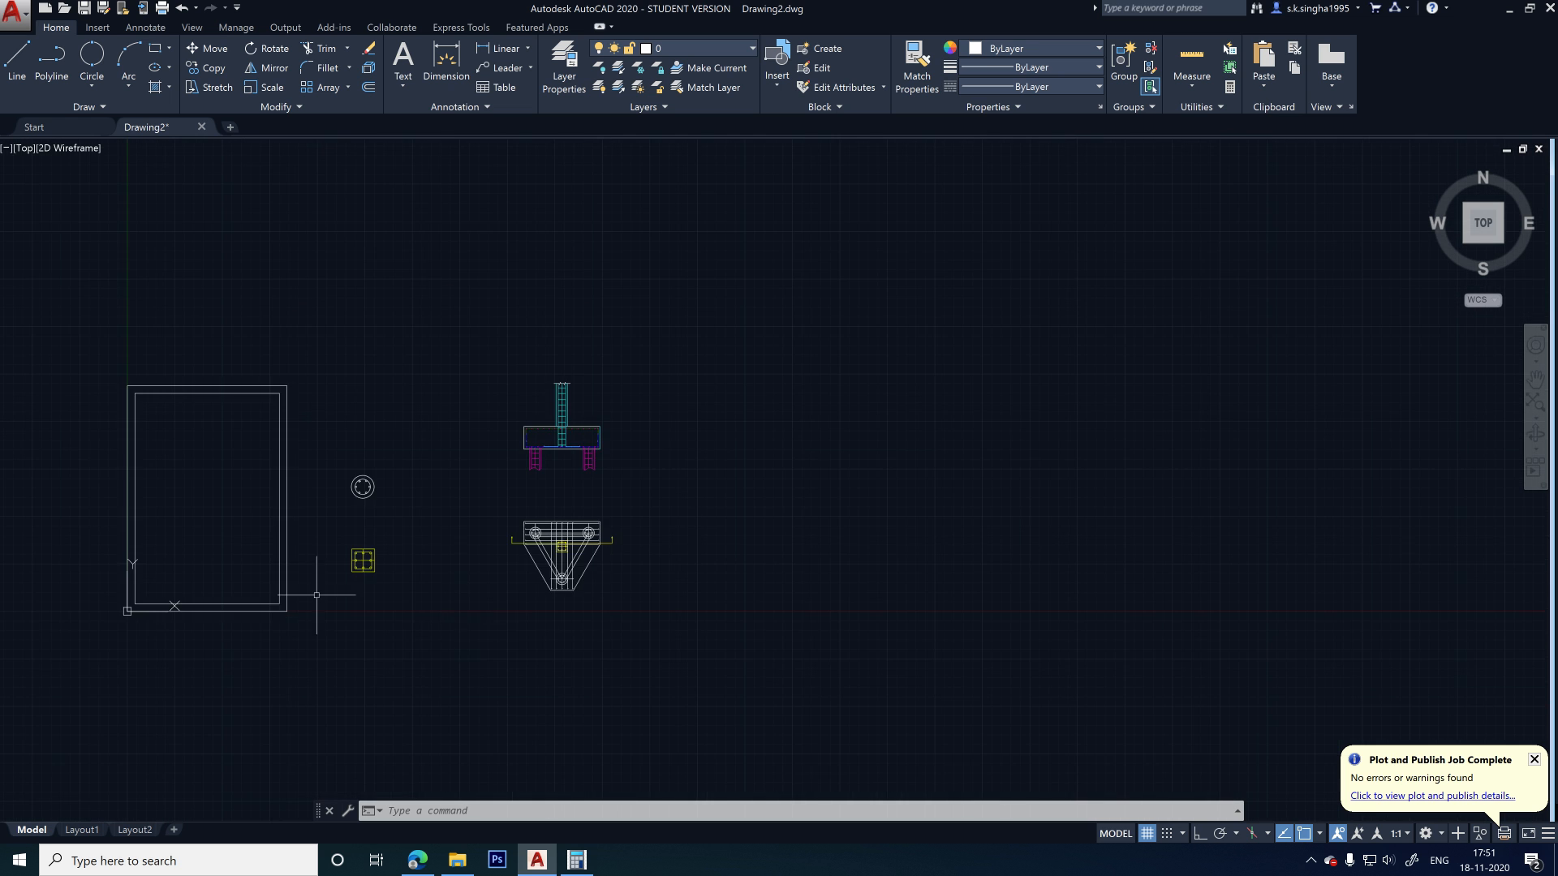
# - Inspect the pile cap's bottom reinforcement, side bar hooks and pile connections up close
pyautogui.scroll(4, 314, 595)
pyautogui.moveTo(996, 351); pyautogui.dragTo(756, 532, button='middle')
pyautogui.scroll(4, 805, 420)
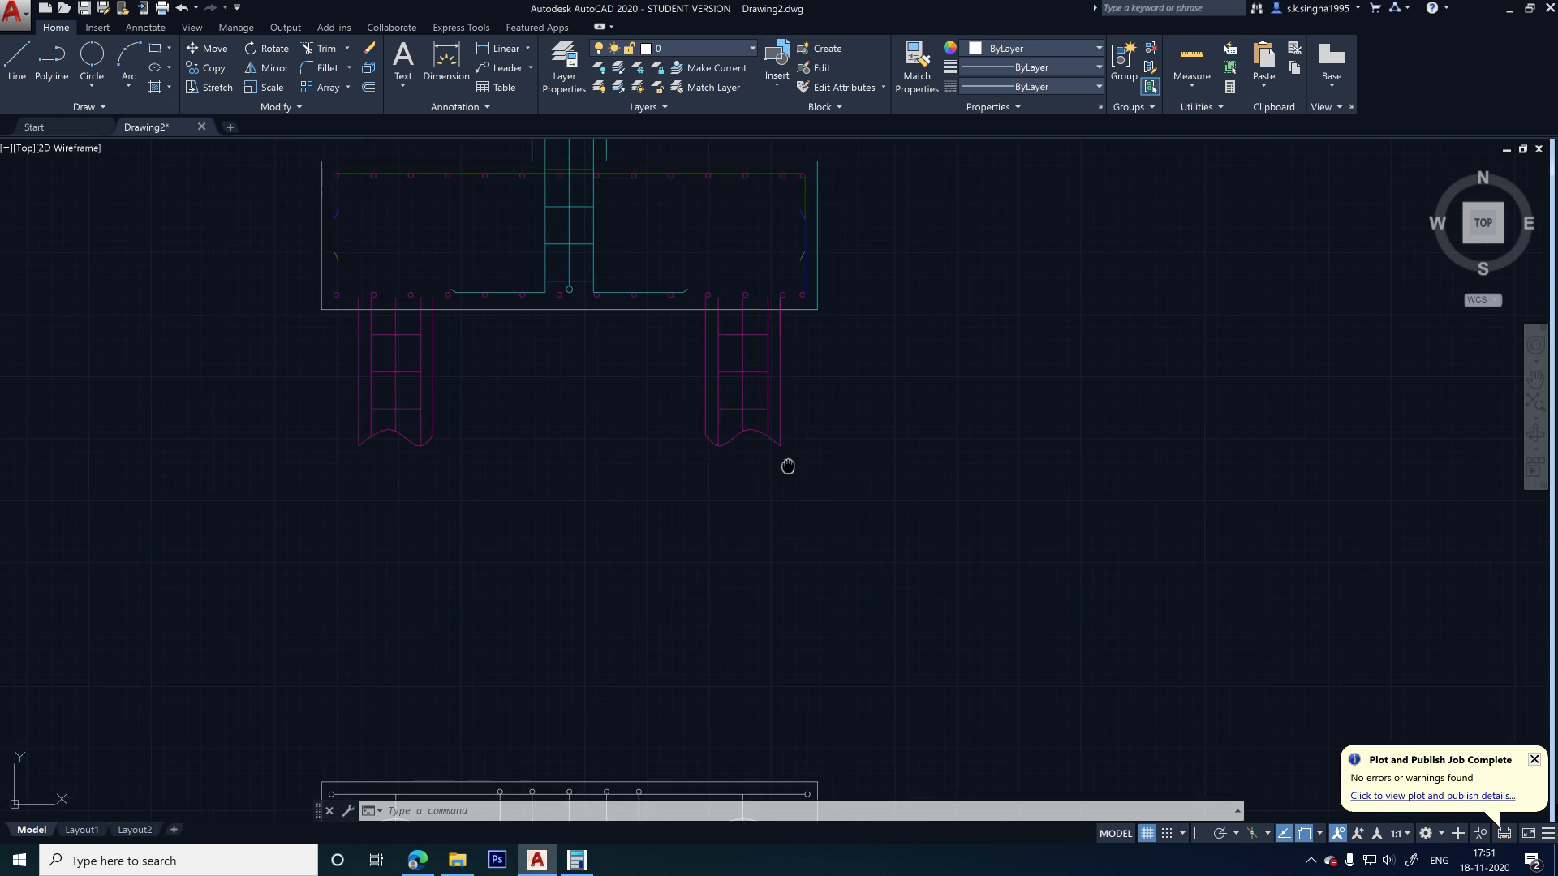
pyautogui.scroll(2, 587, 431)
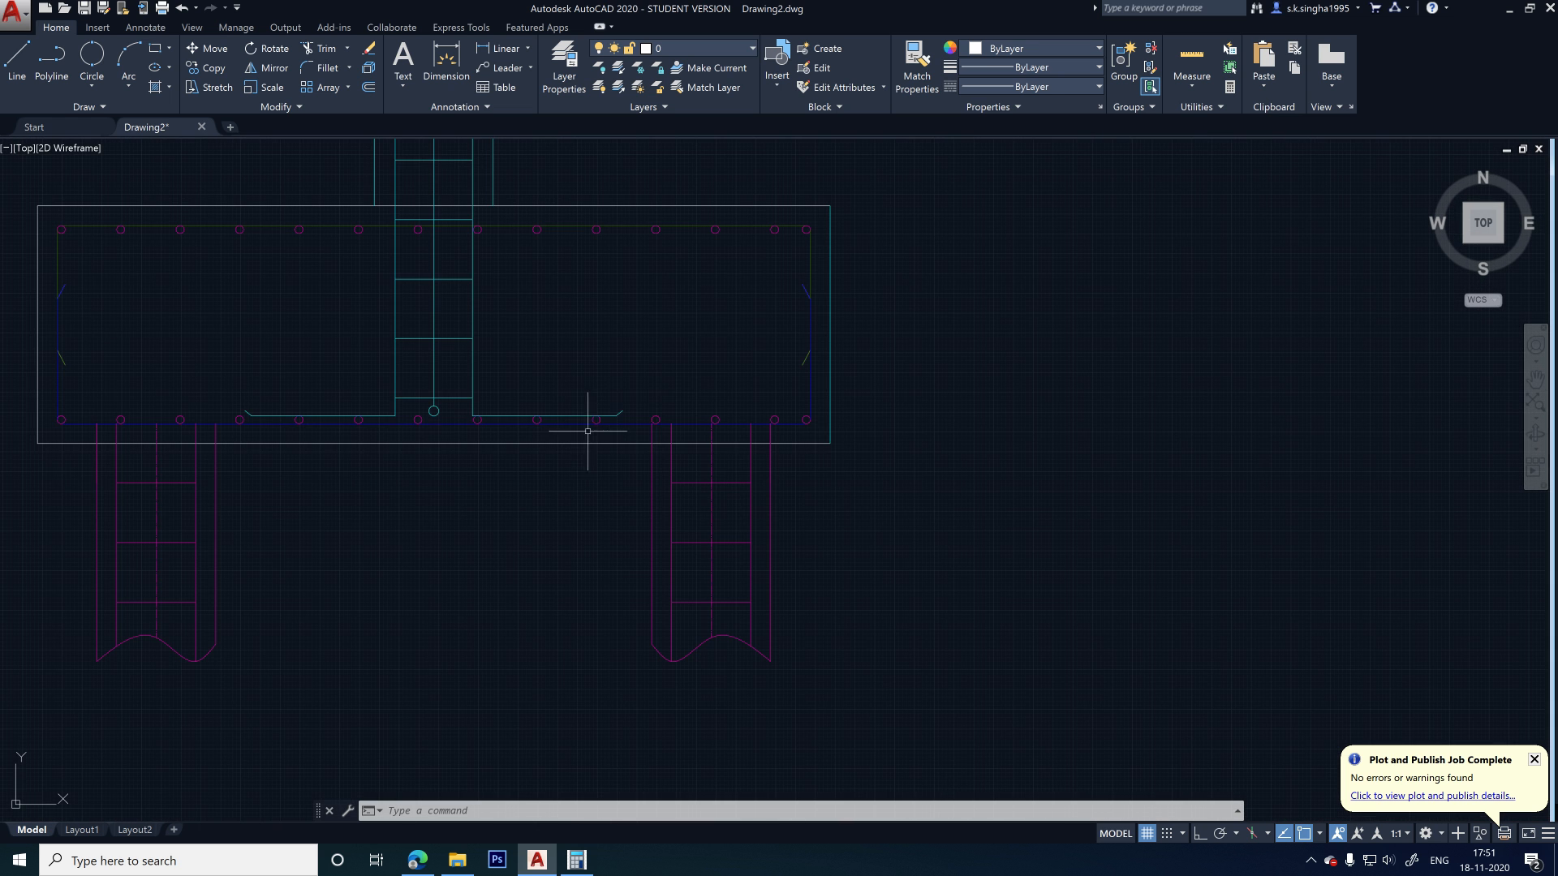
pyautogui.scroll(-2, 422, 394)
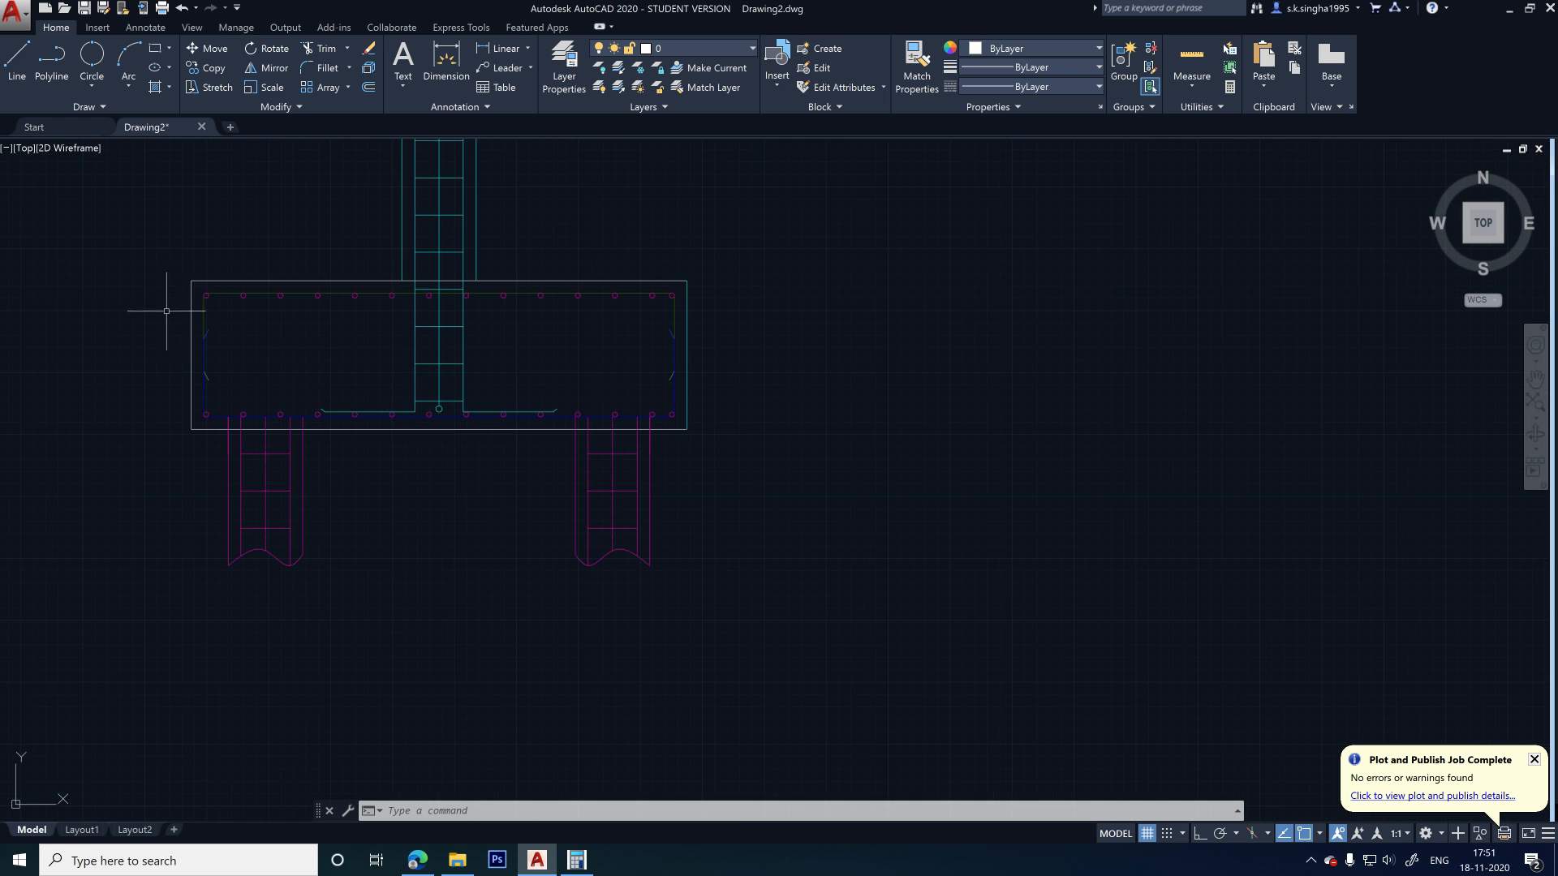
pyautogui.scroll(2, 177, 308)
pyautogui.scroll(4, 213, 463)
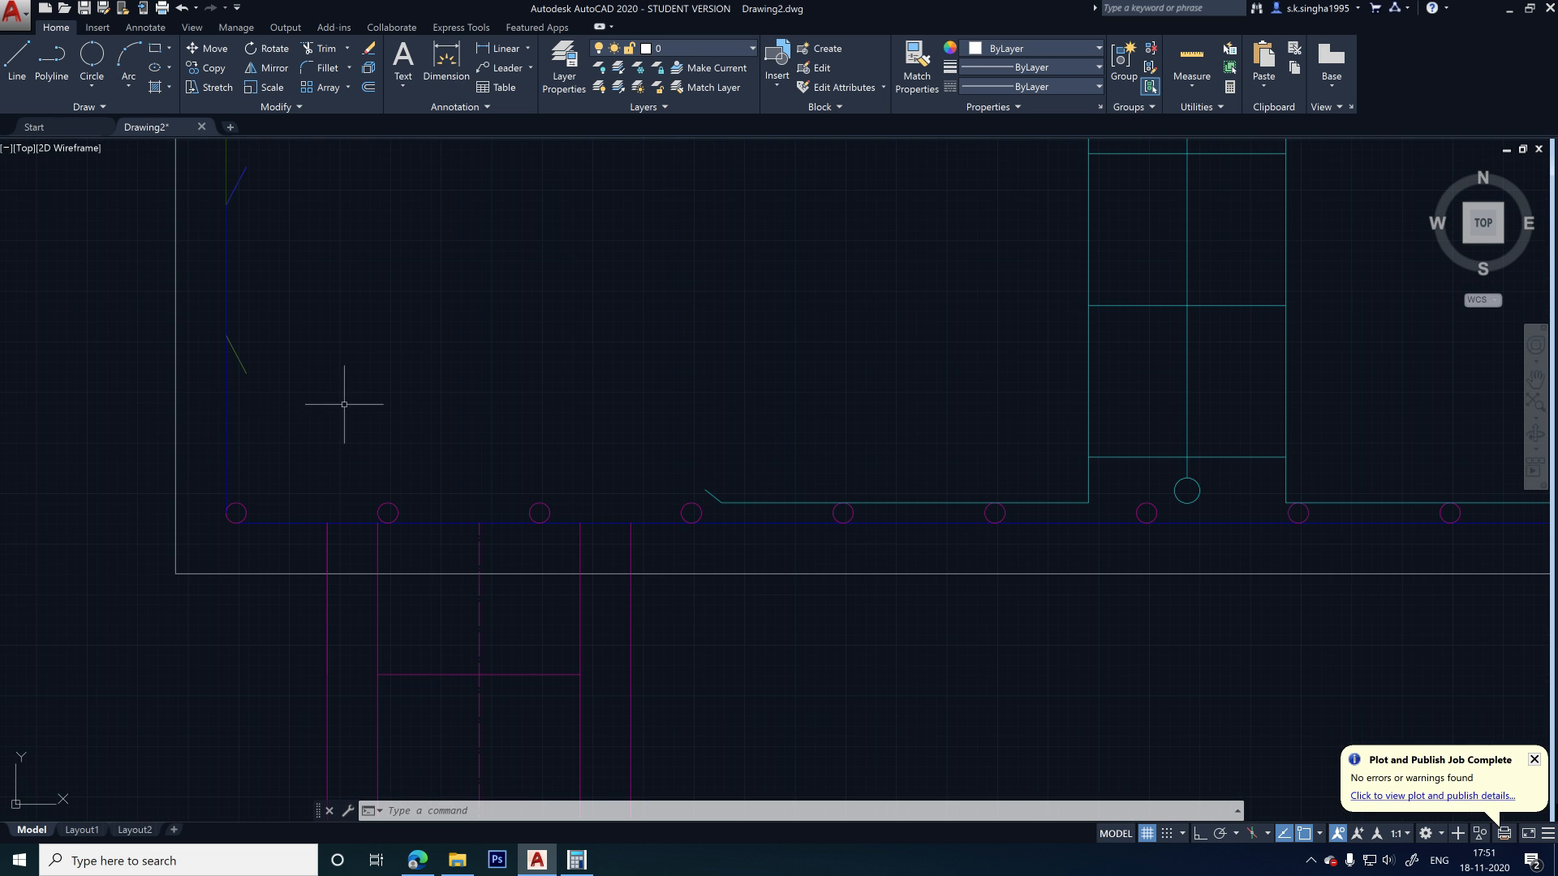
pyautogui.scroll(-8, 344, 404)
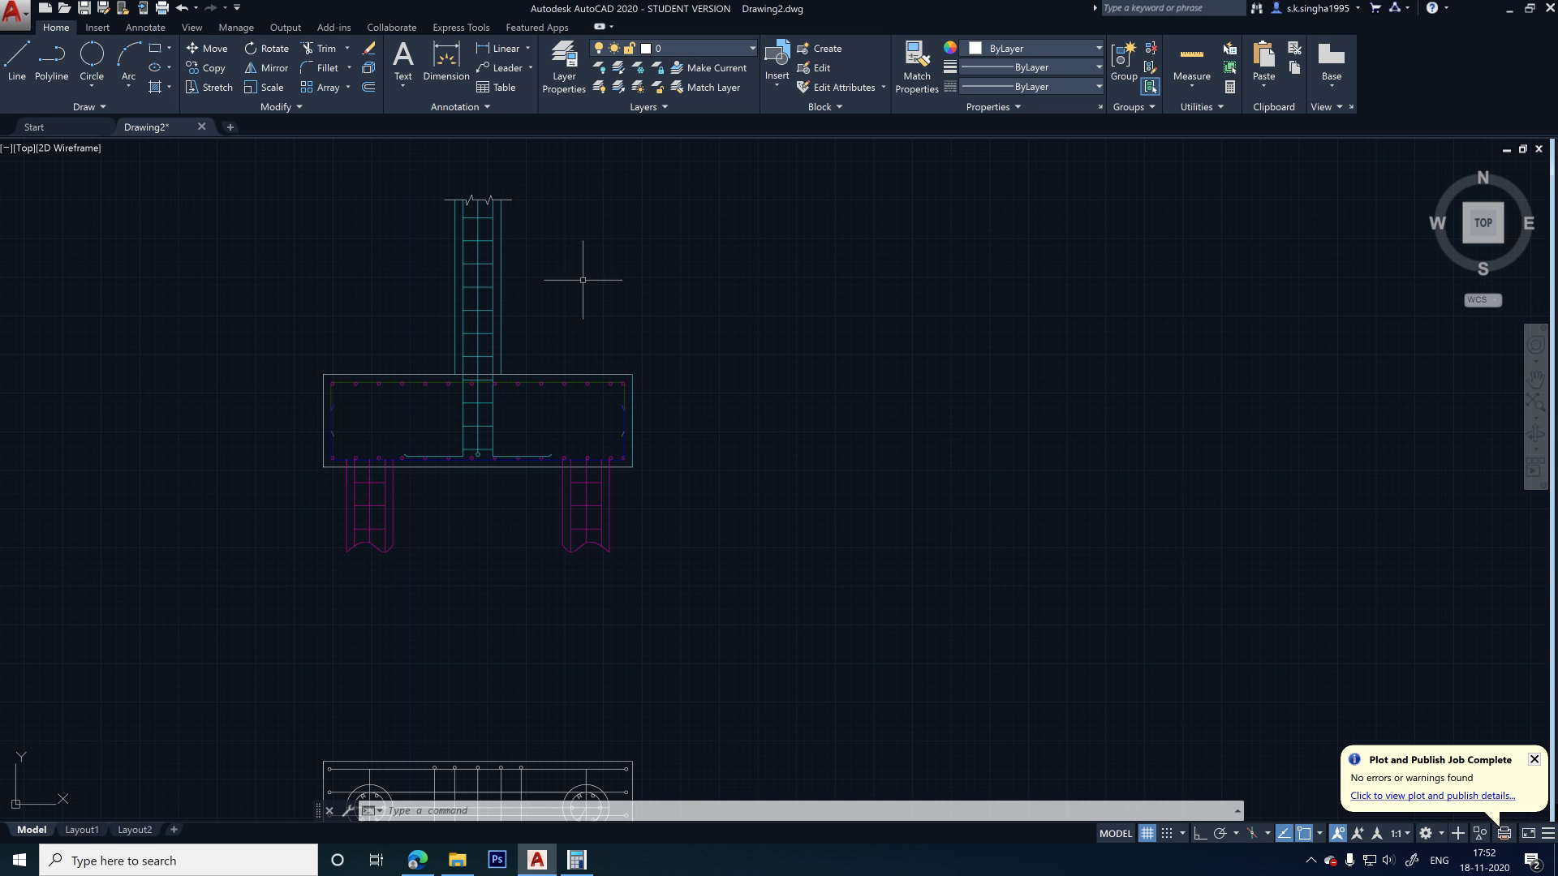
# - Check the column ties and vertical bars where the column enters the pile cap
pyautogui.scroll(4, 520, 357)
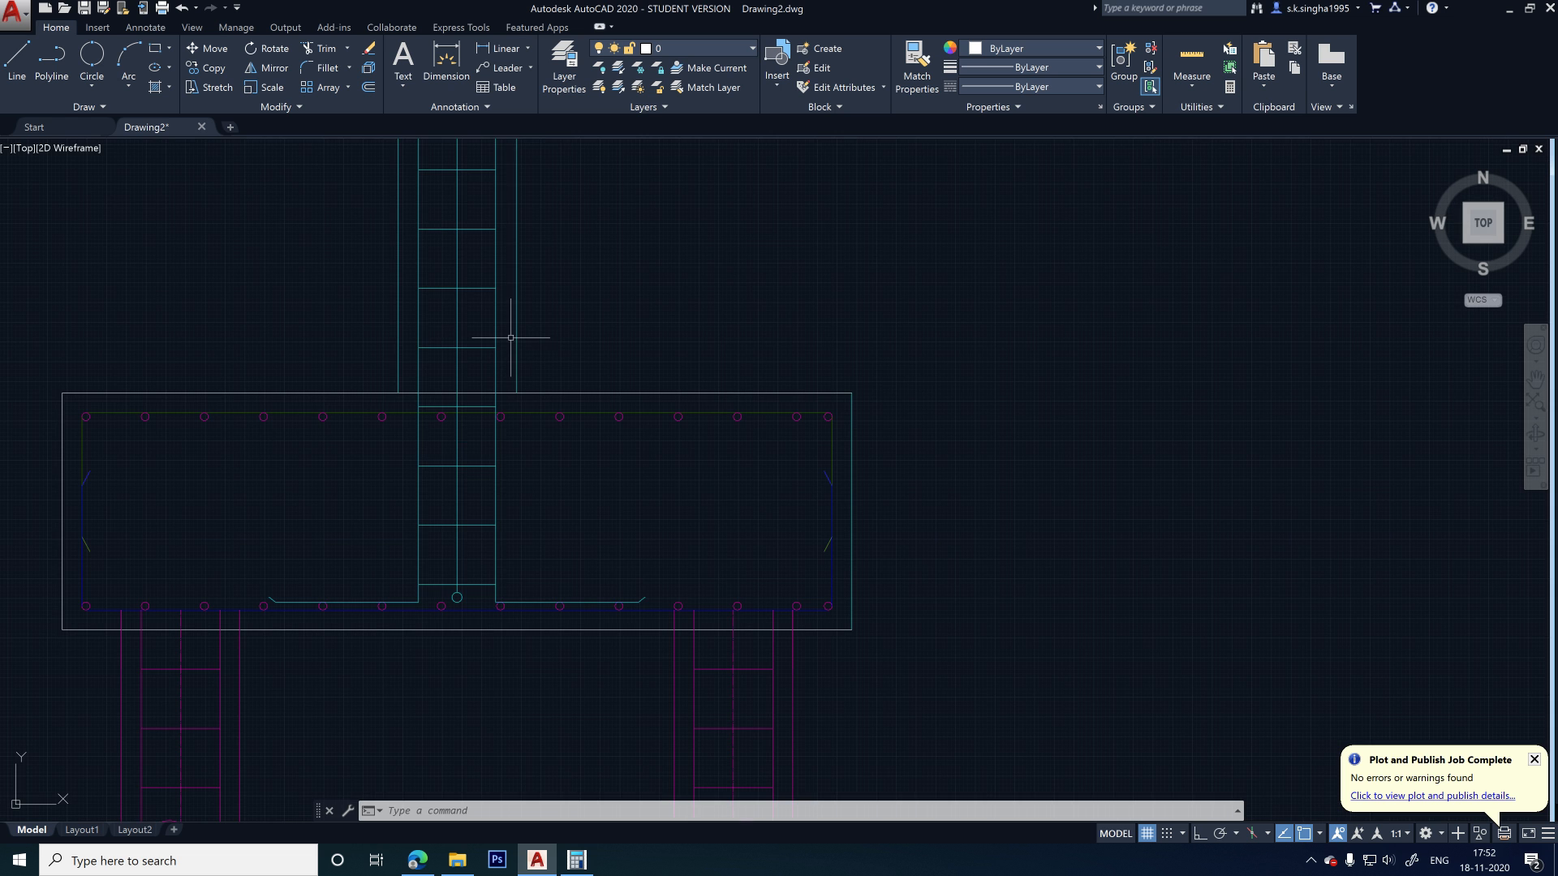
pyautogui.scroll(-2, 503, 325)
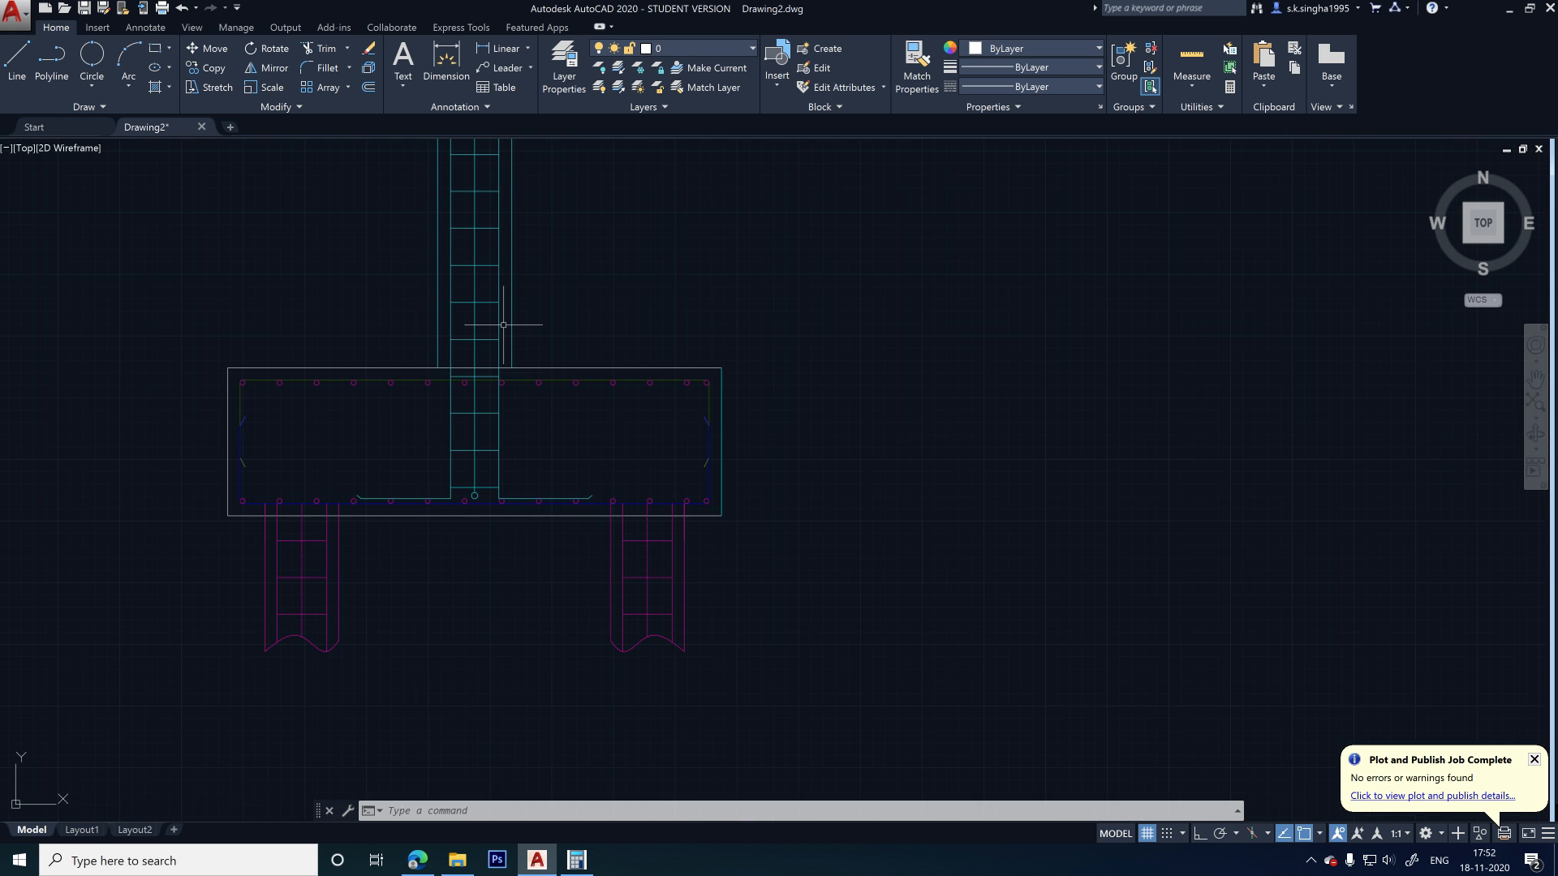
pyautogui.scroll(2, 504, 280)
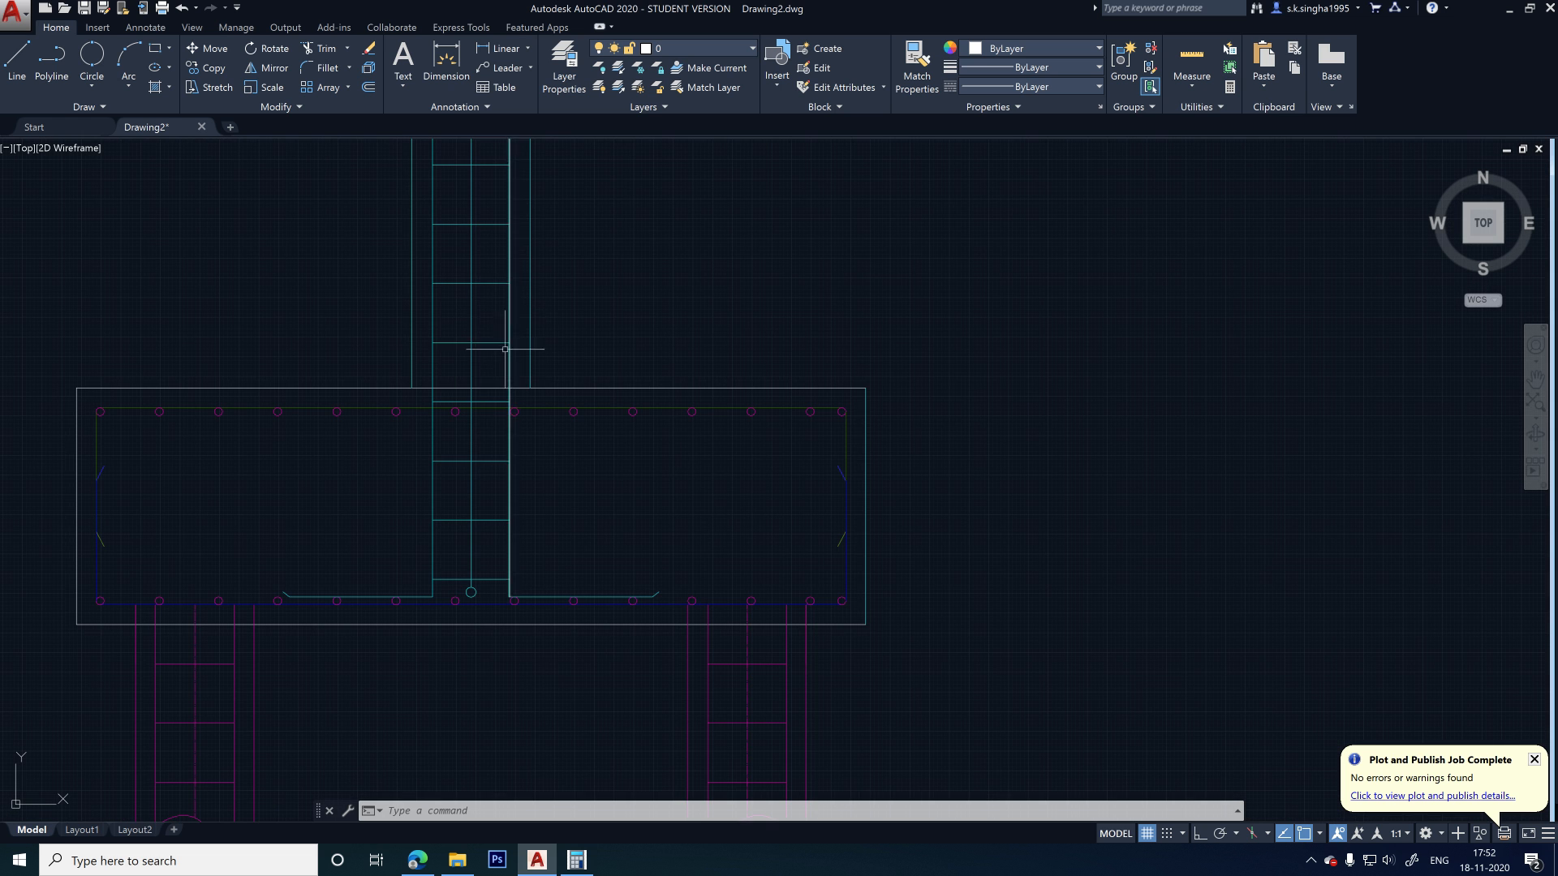
pyautogui.scroll(2, 552, 316)
pyautogui.scroll(-2, 519, 413)
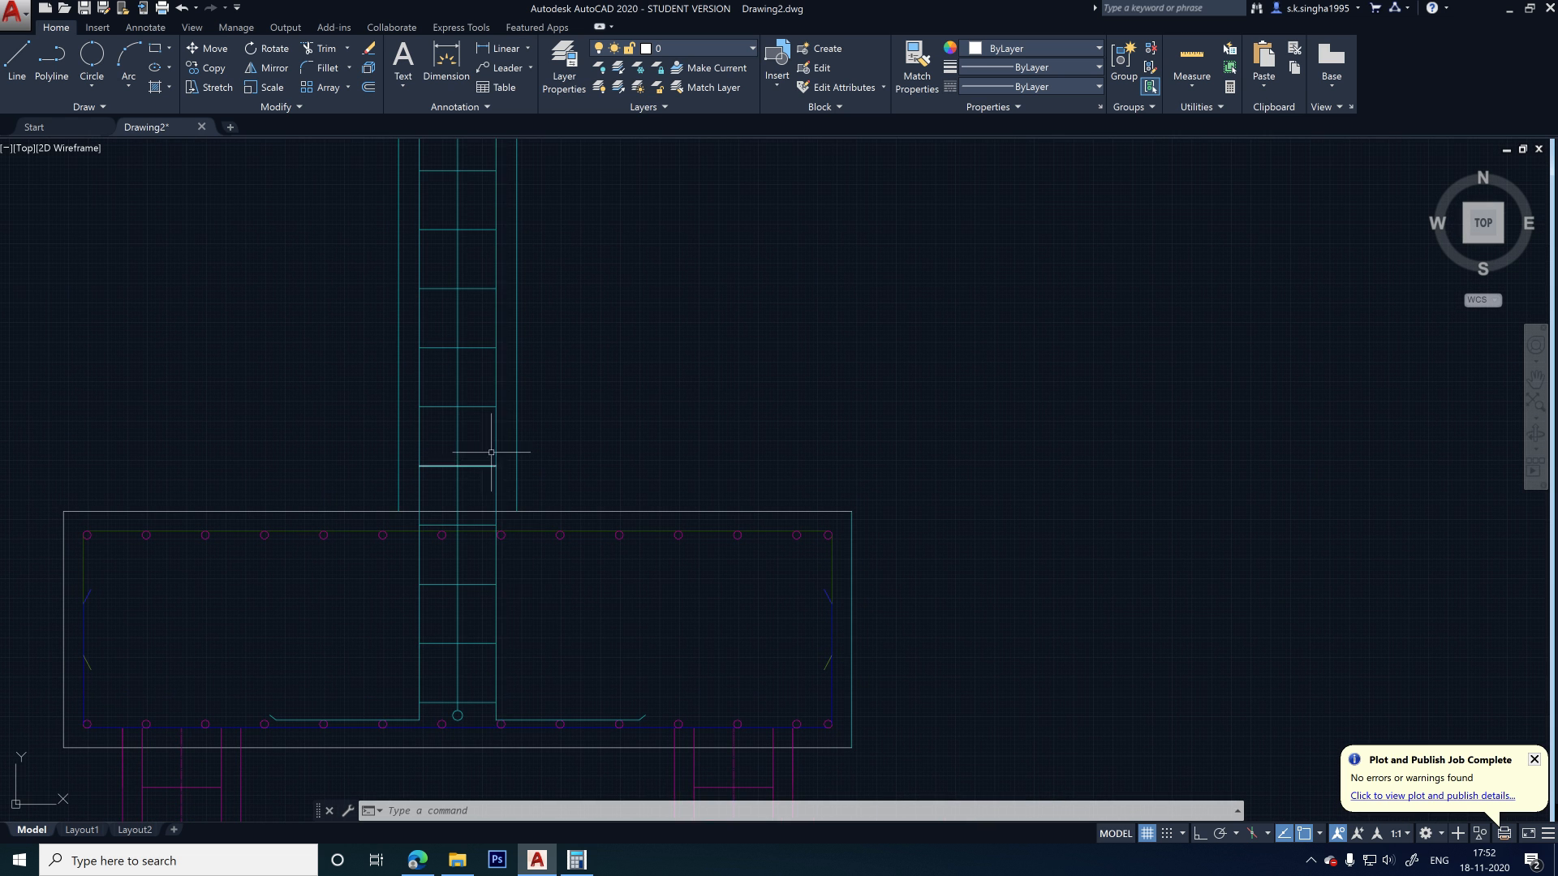
pyautogui.moveTo(497, 378); pyautogui.dragTo(482, 436, button='middle')
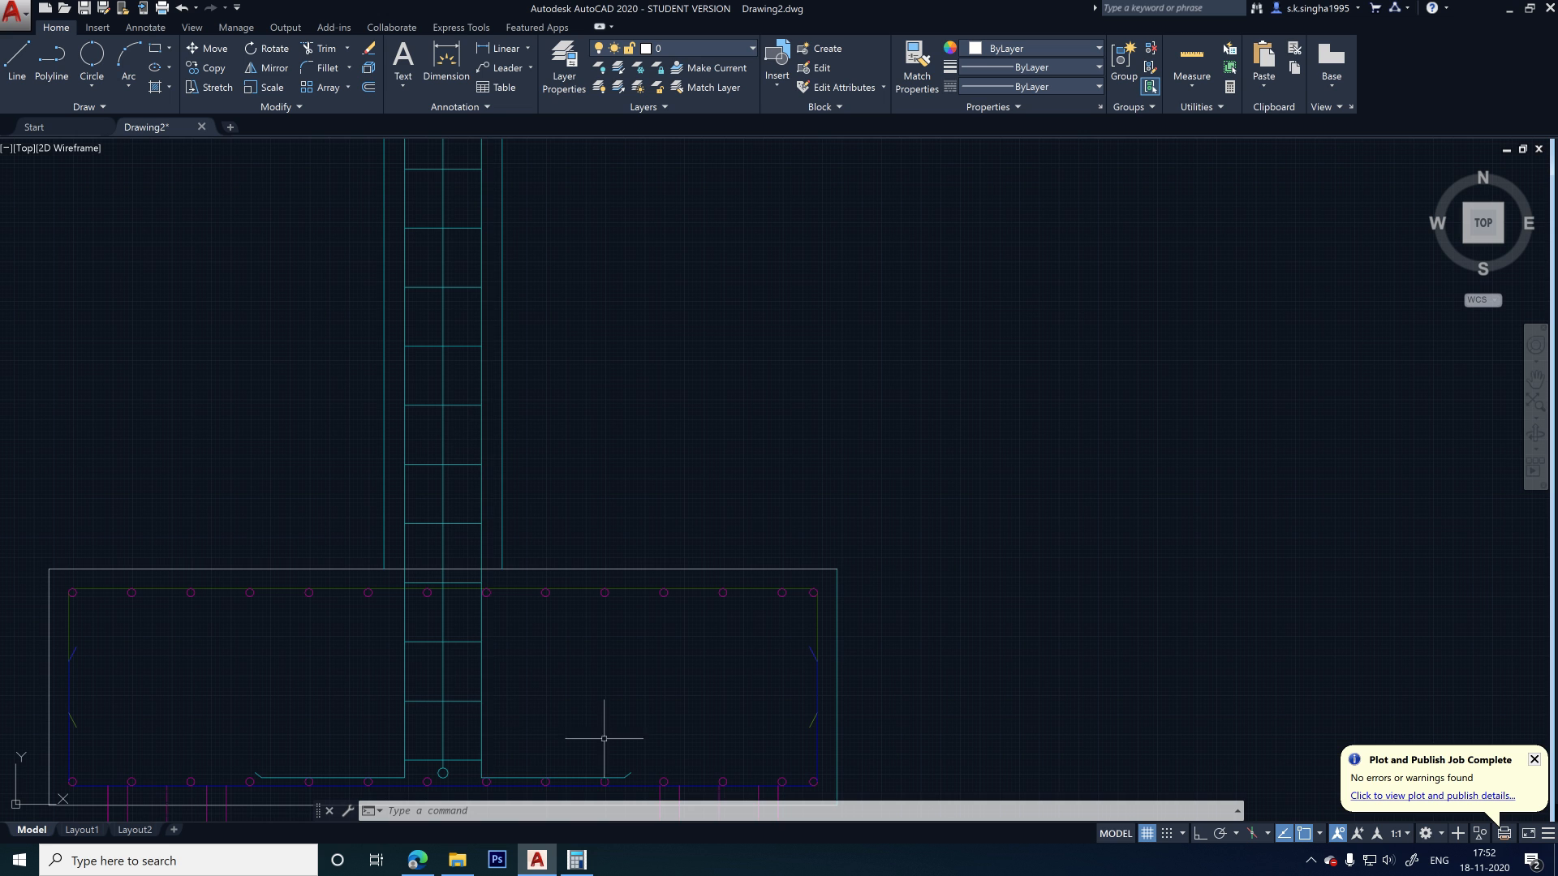
pyautogui.scroll(-2, 471, 310)
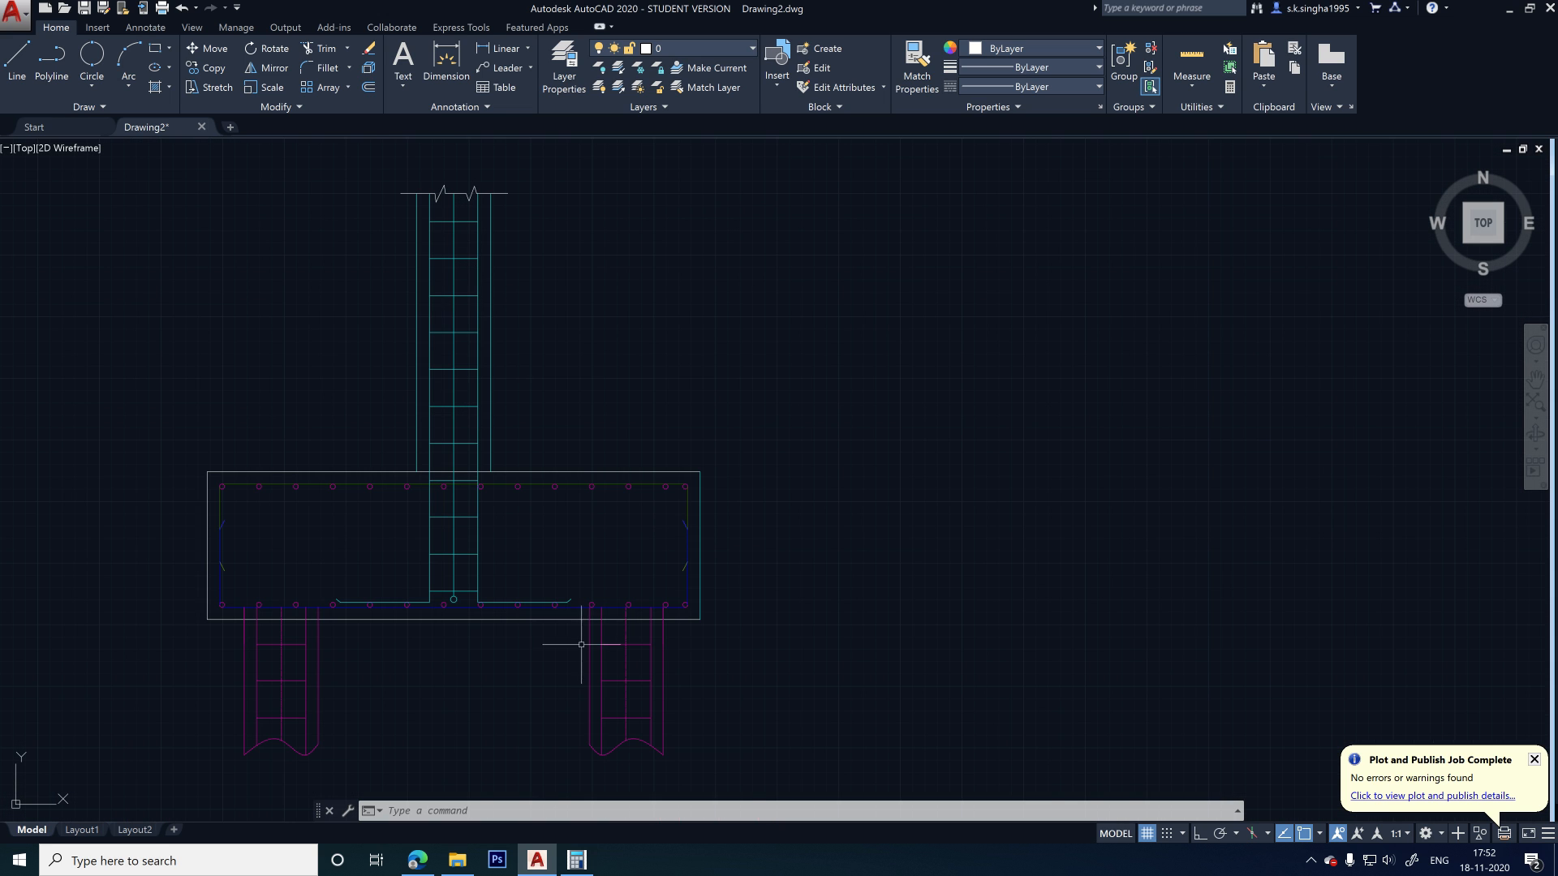
pyautogui.scroll(2, 485, 600)
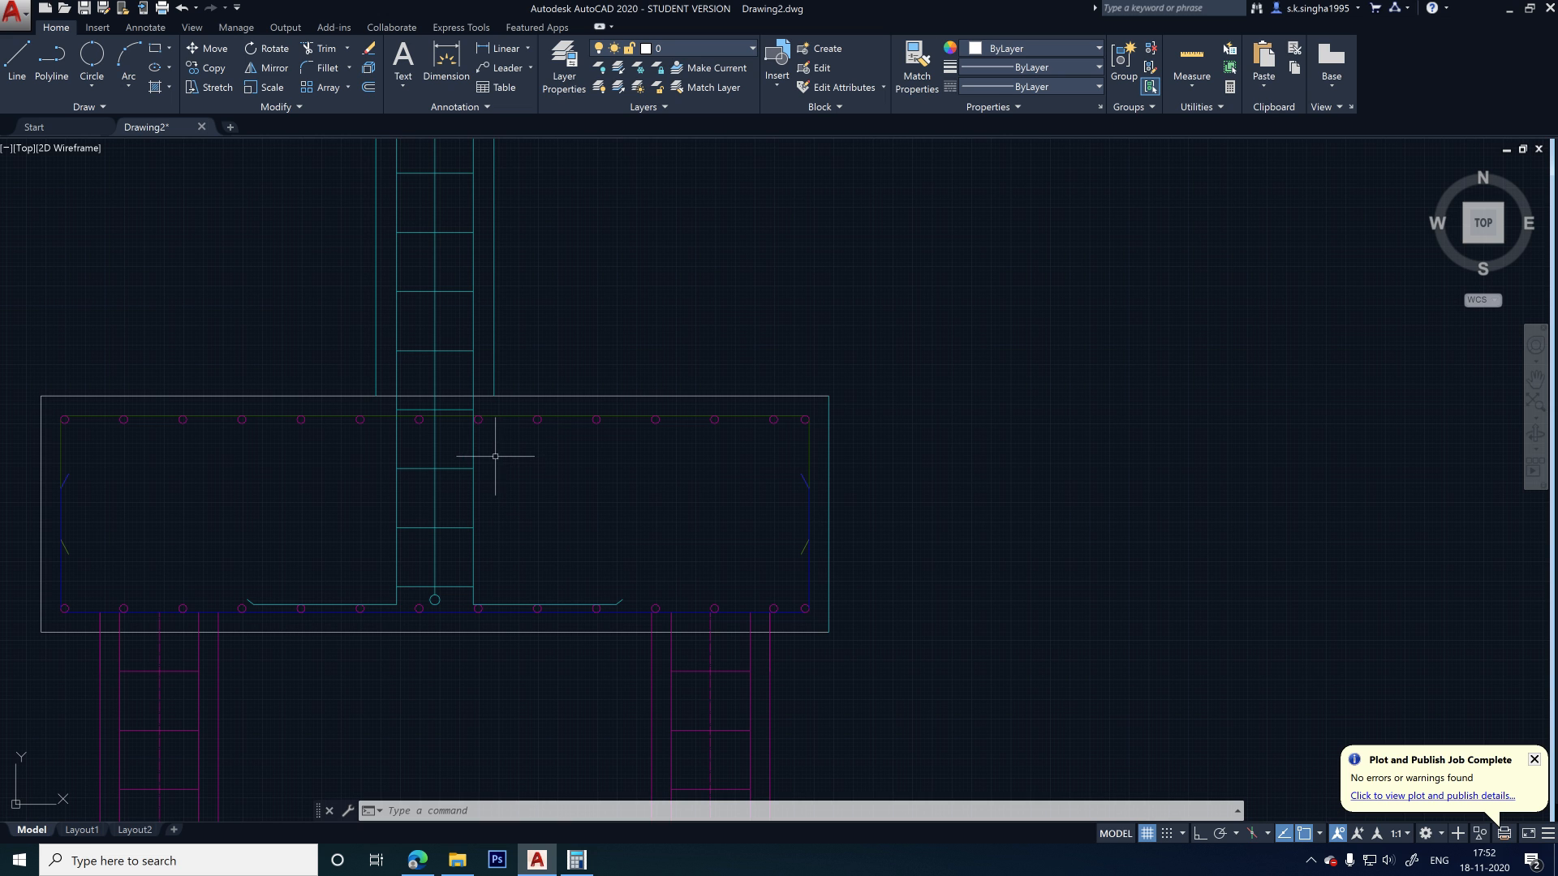
pyautogui.scroll(-2, 461, 455)
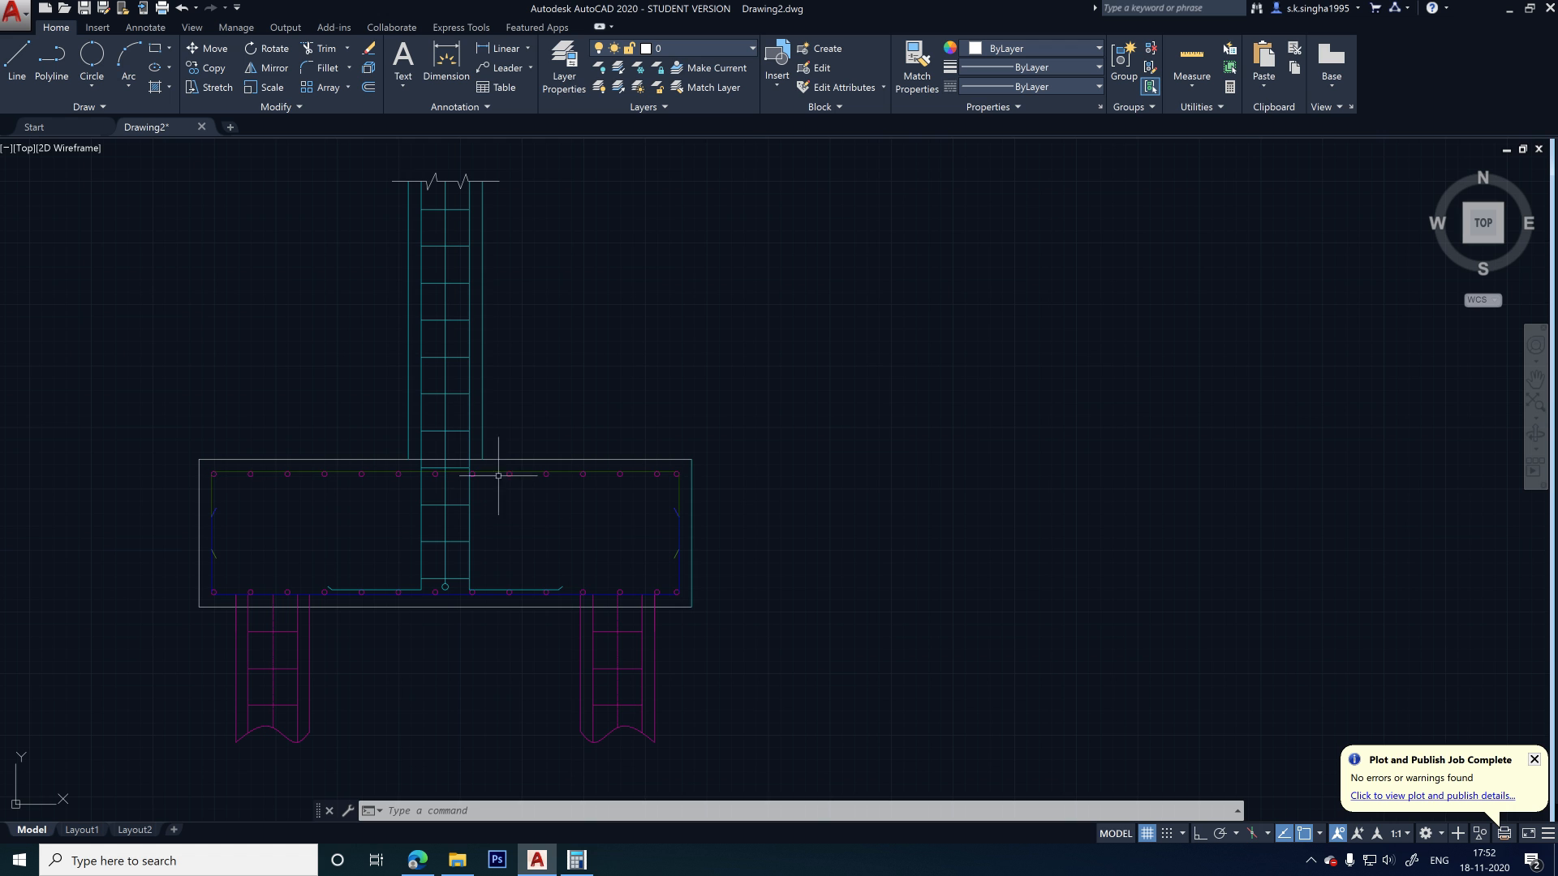
# - Examine the column bars, the pile cap reinforcement and where the pile bars meet the cap's bottom
pyautogui.scroll(2, 485, 503)
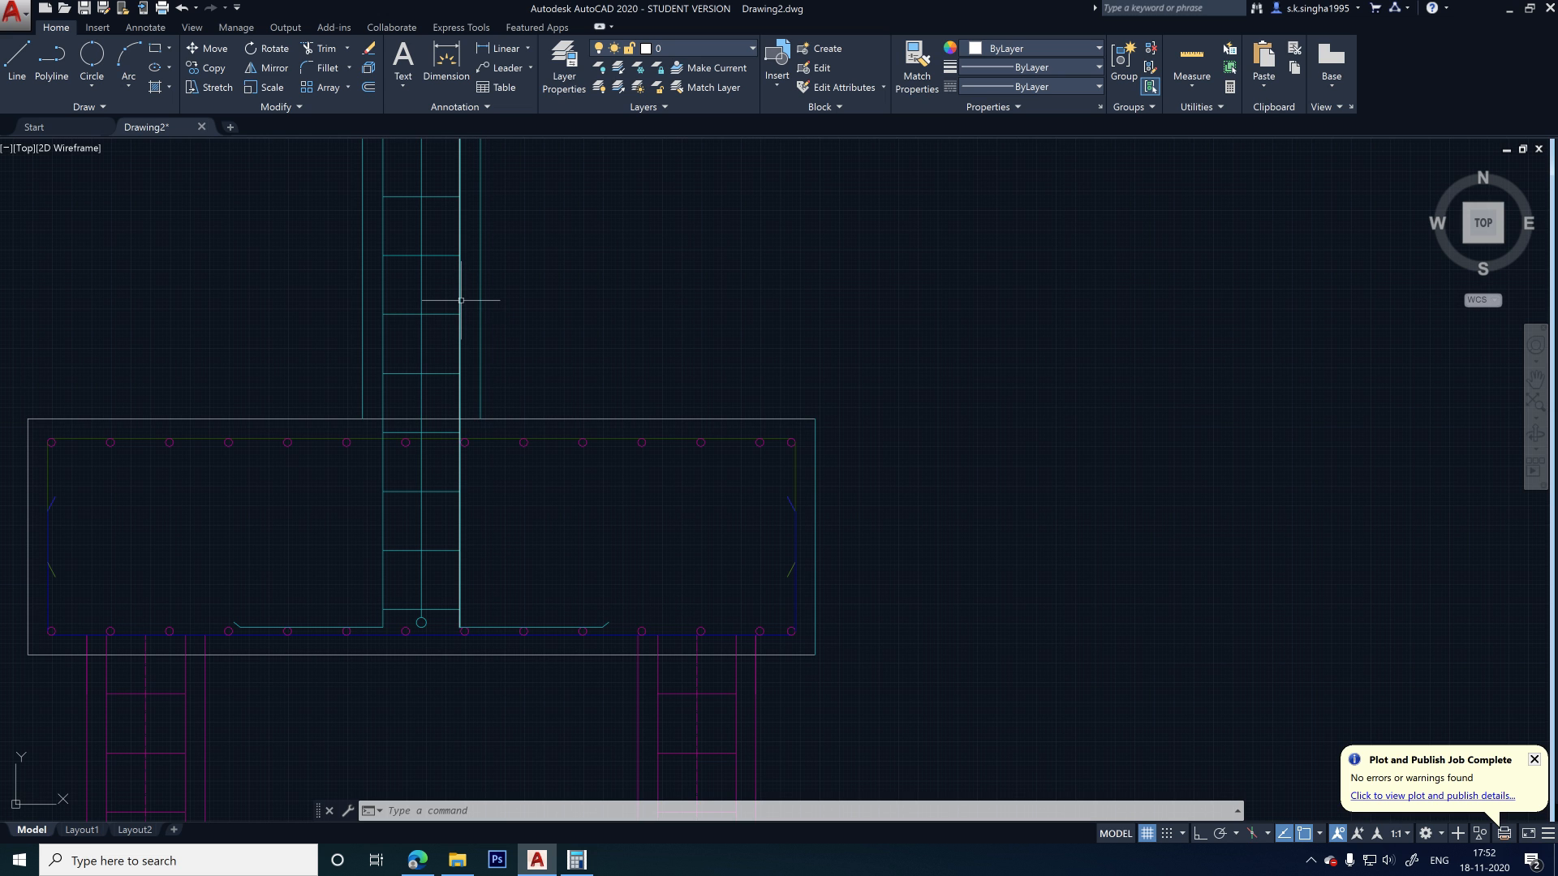
pyautogui.moveTo(461, 301)
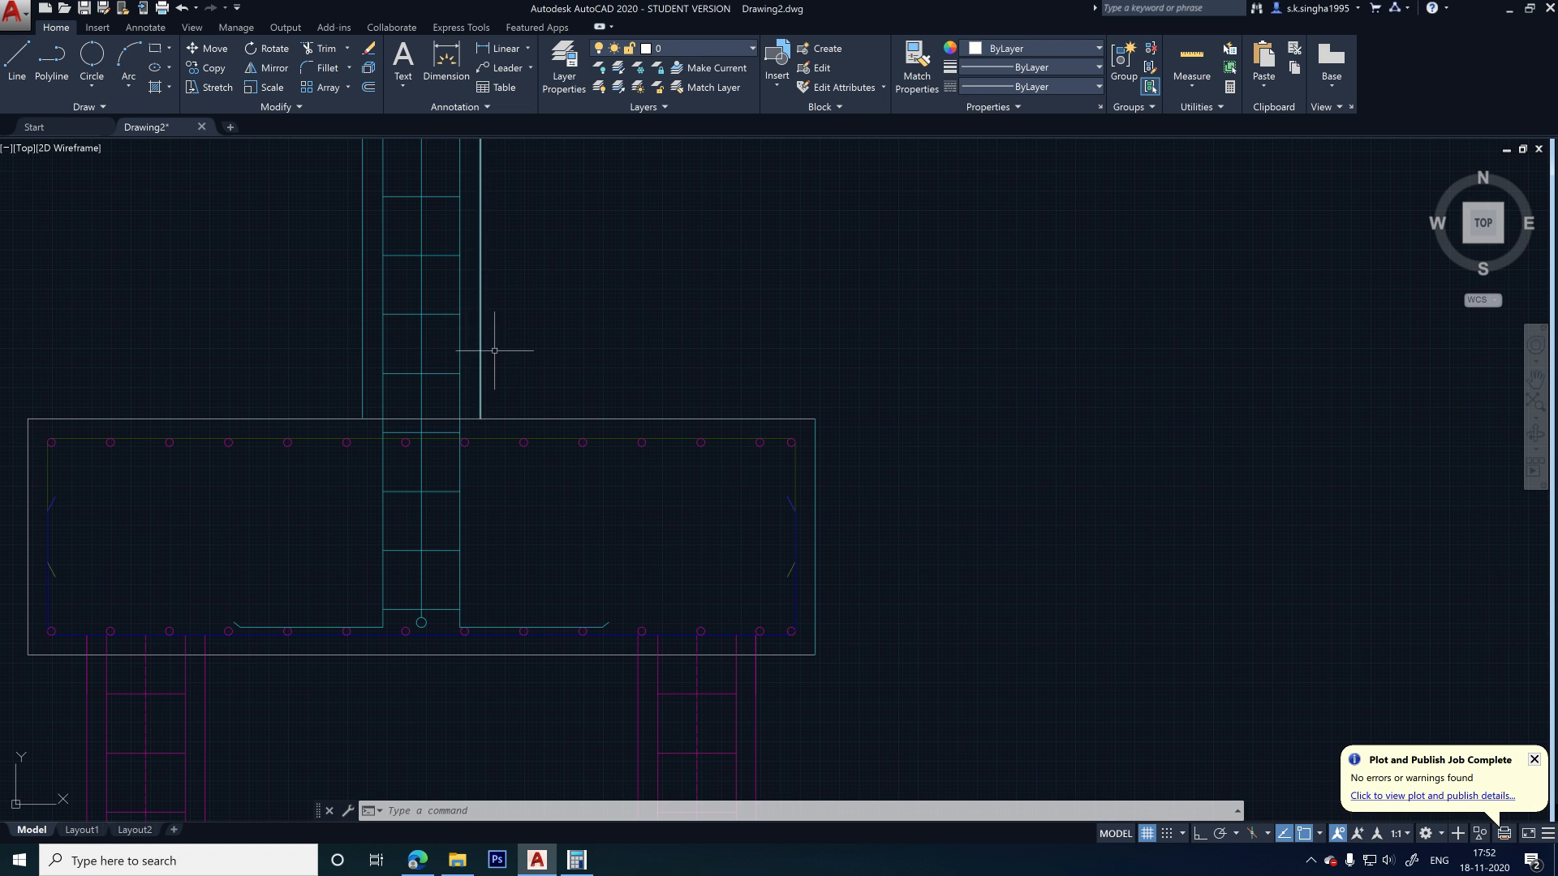
pyautogui.moveTo(513, 357); pyautogui.dragTo(701, 415, button='middle')
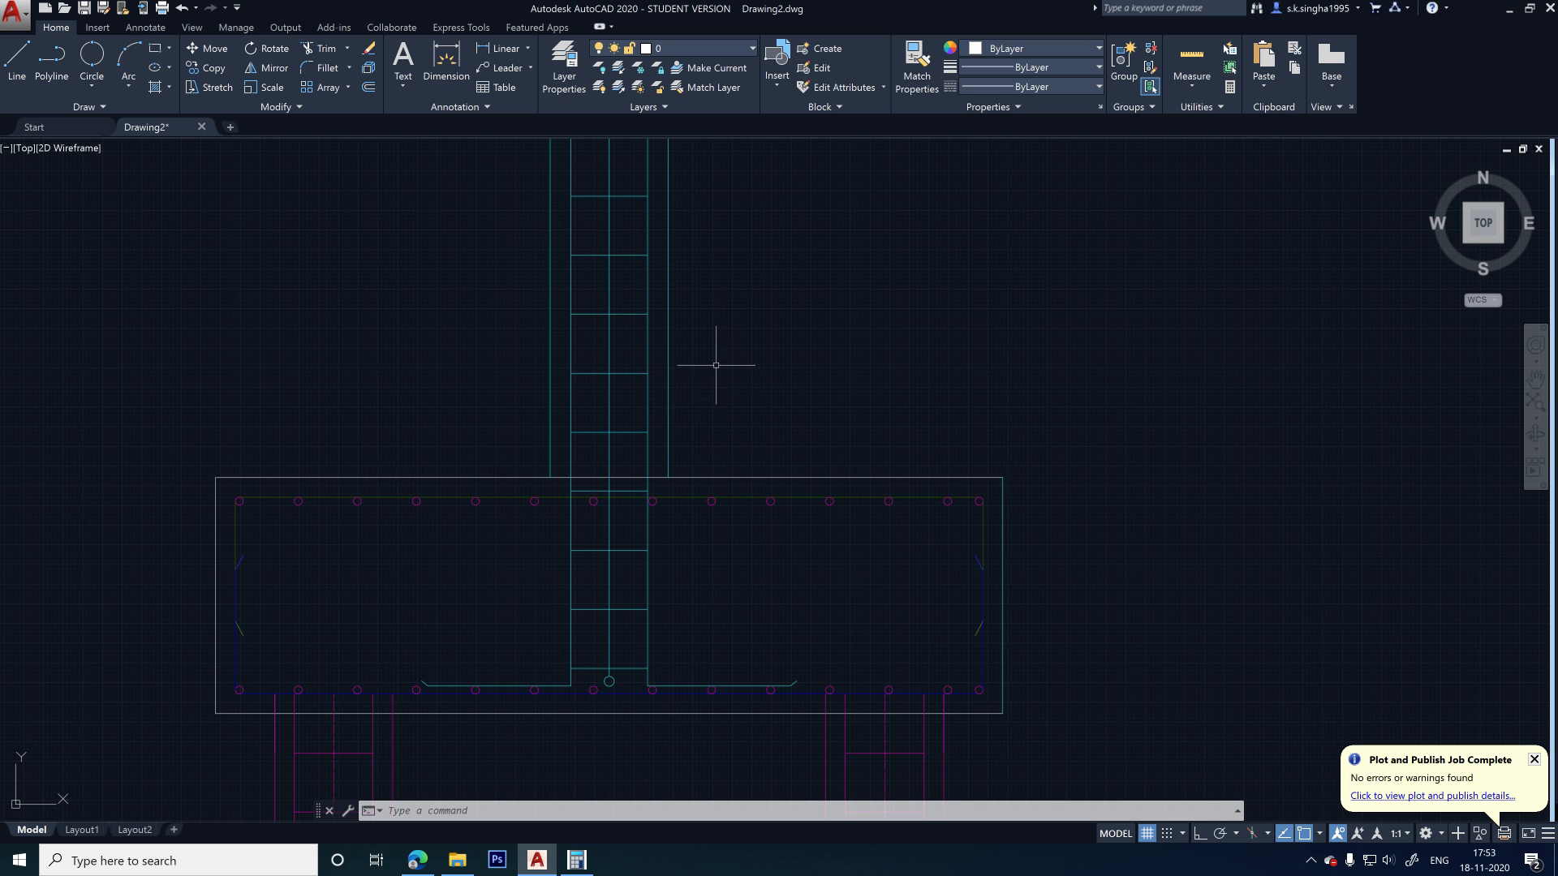
pyautogui.scroll(-2, 715, 365)
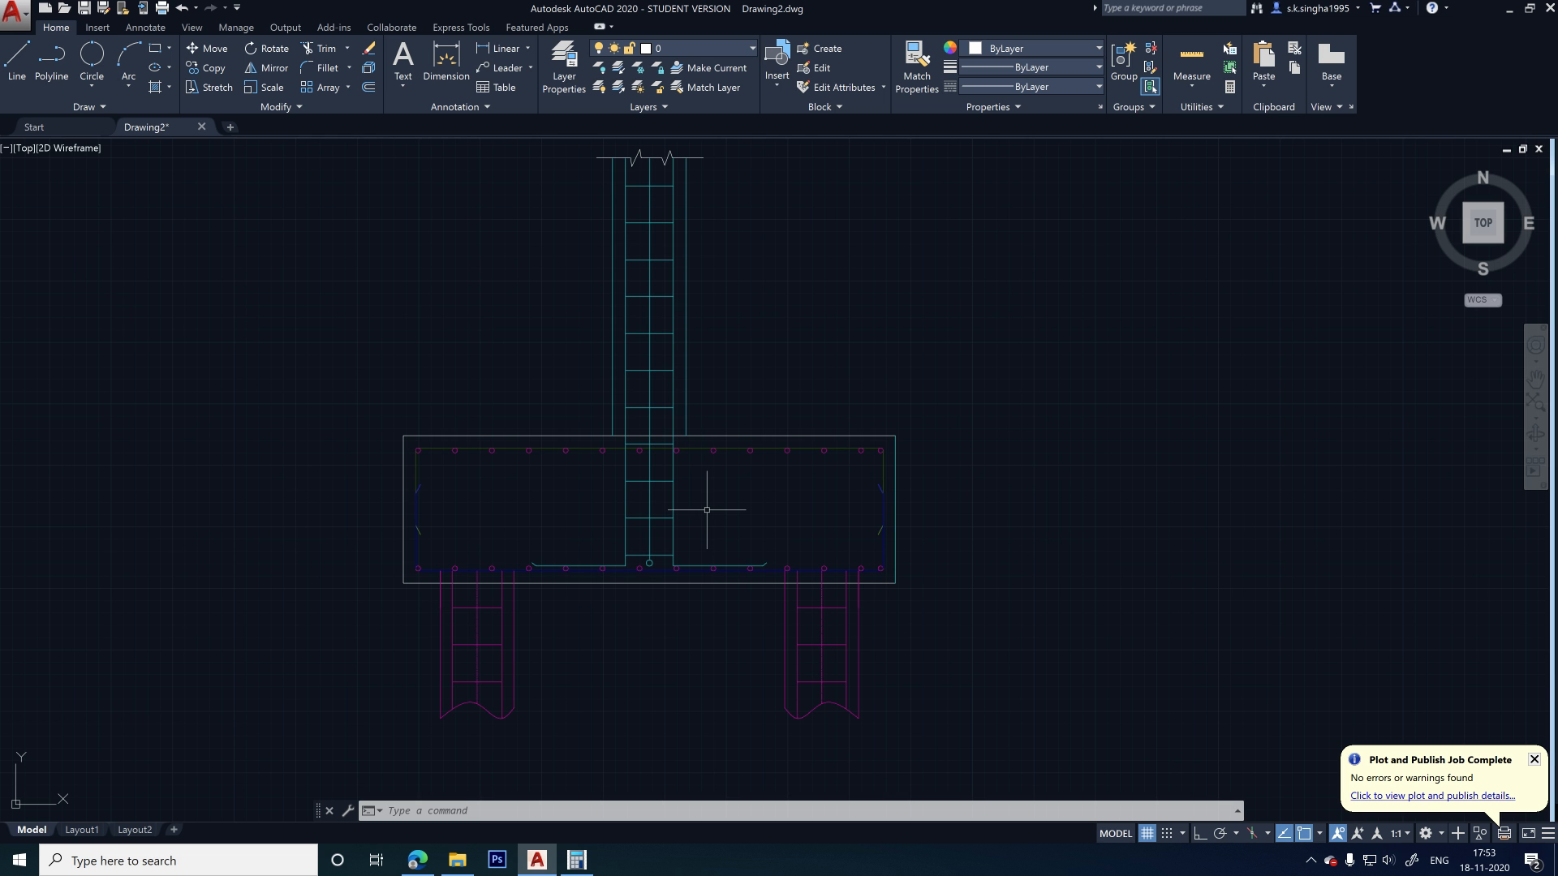
pyautogui.scroll(-2, 747, 463)
pyautogui.scroll(4, 660, 462)
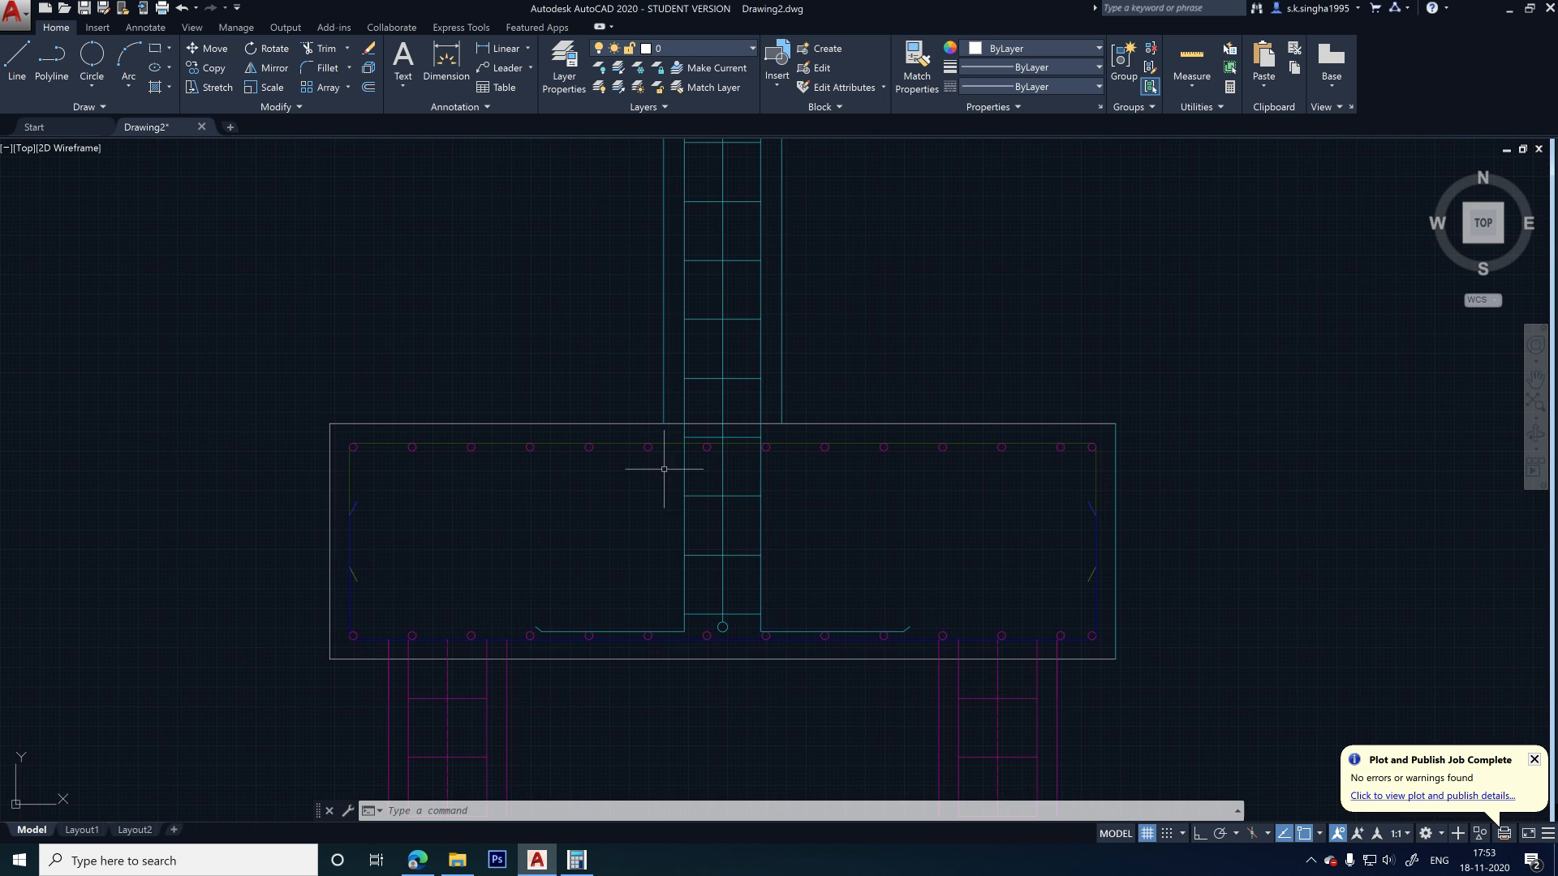
pyautogui.moveTo(661, 462); pyautogui.dragTo(567, 410, button='middle')
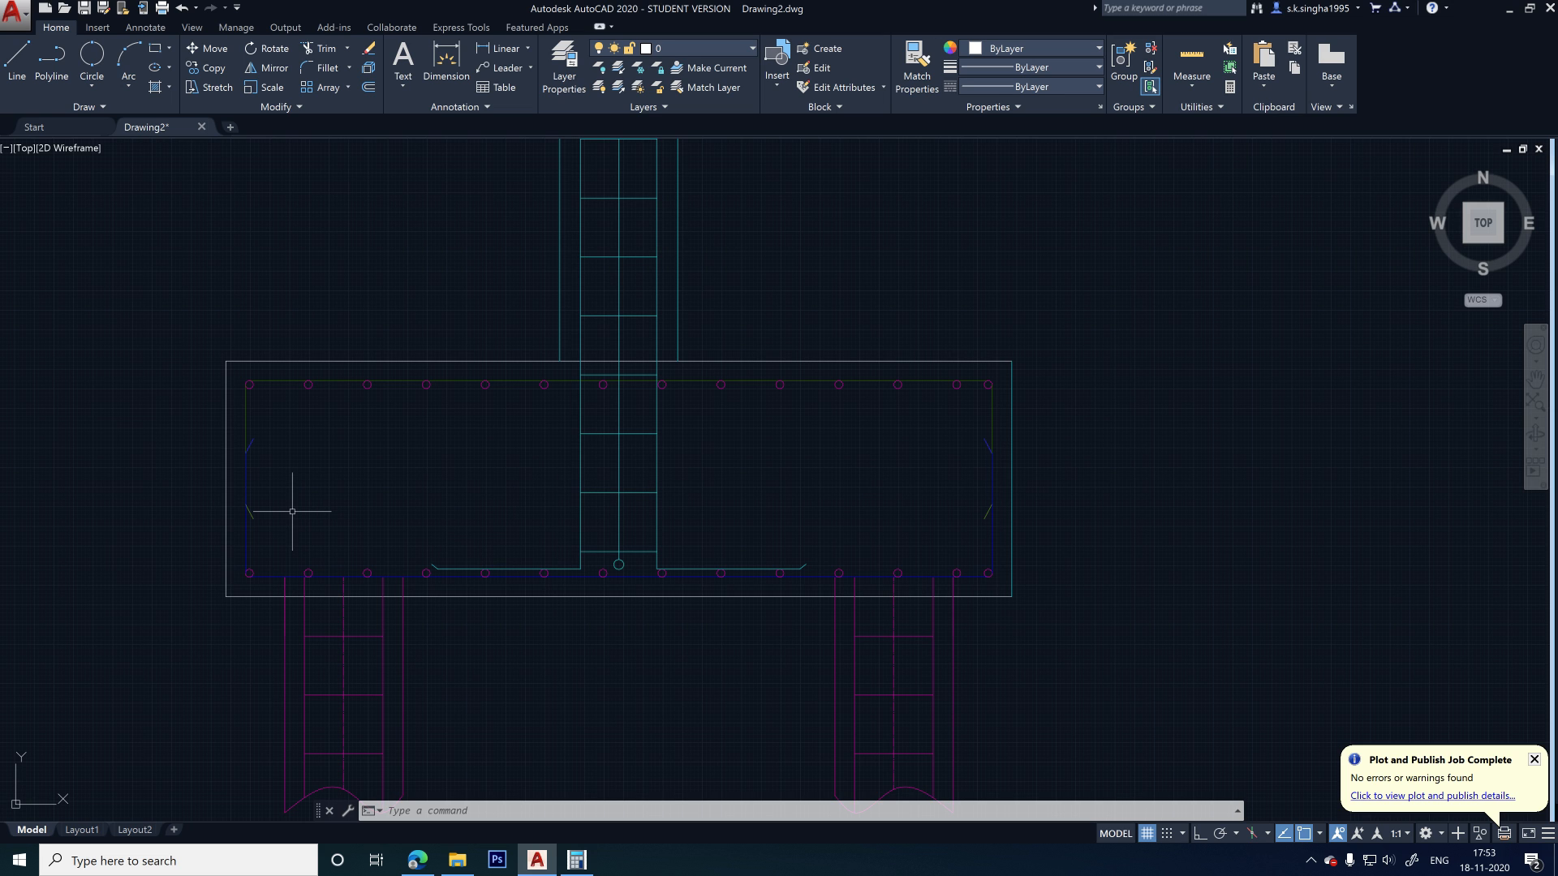
pyautogui.moveTo(430, 551); pyautogui.dragTo(426, 491, button='middle')
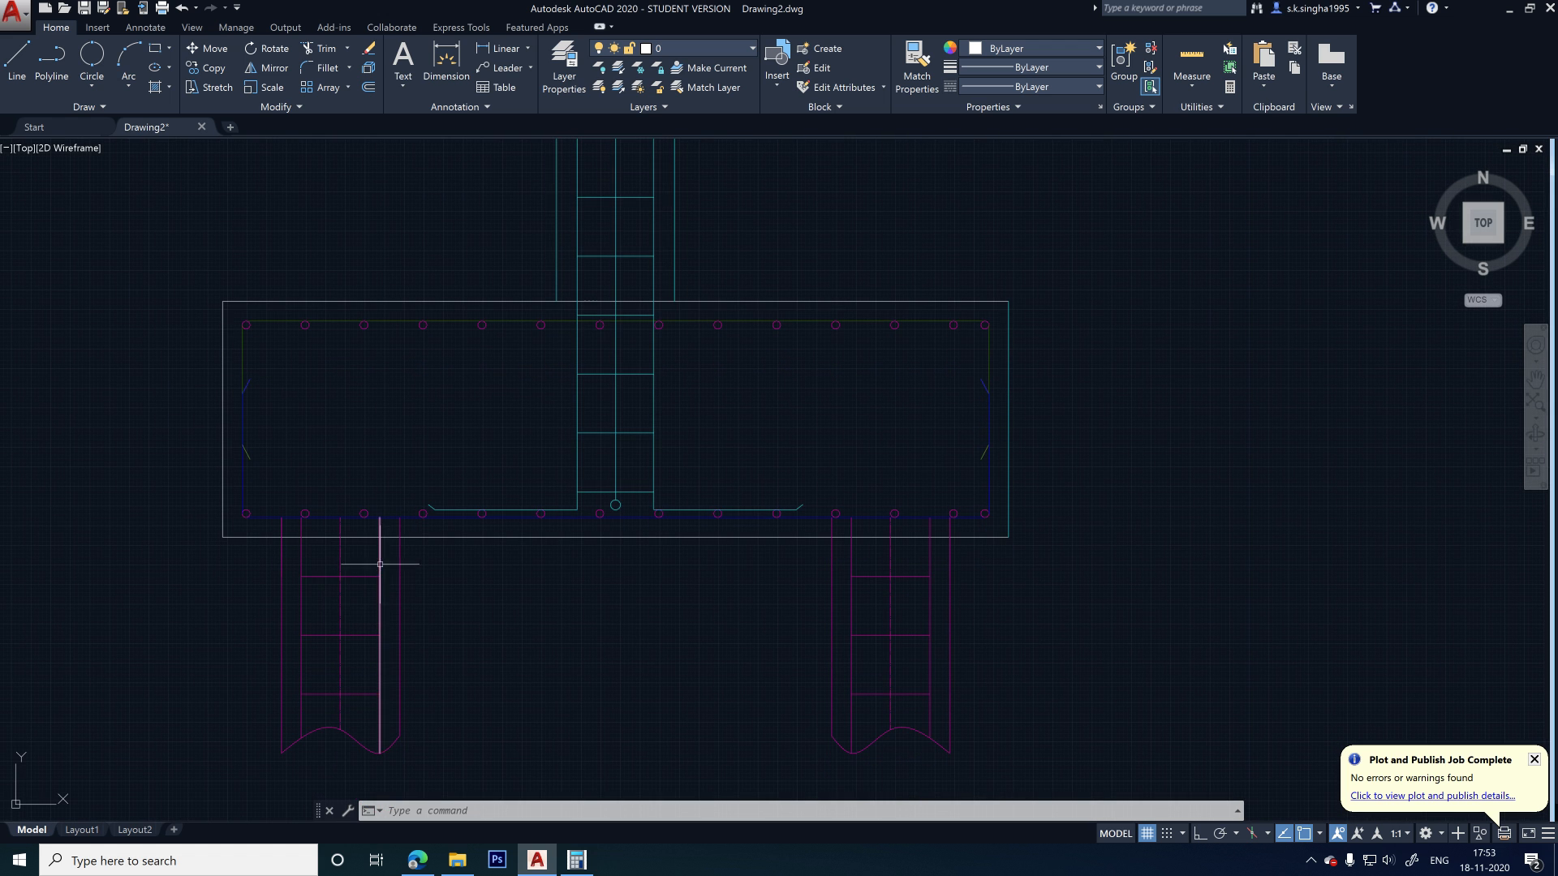
# - Extend the two side vertical bars of both piles up through the cap to its top reinforcement bar
pyautogui.write('e')
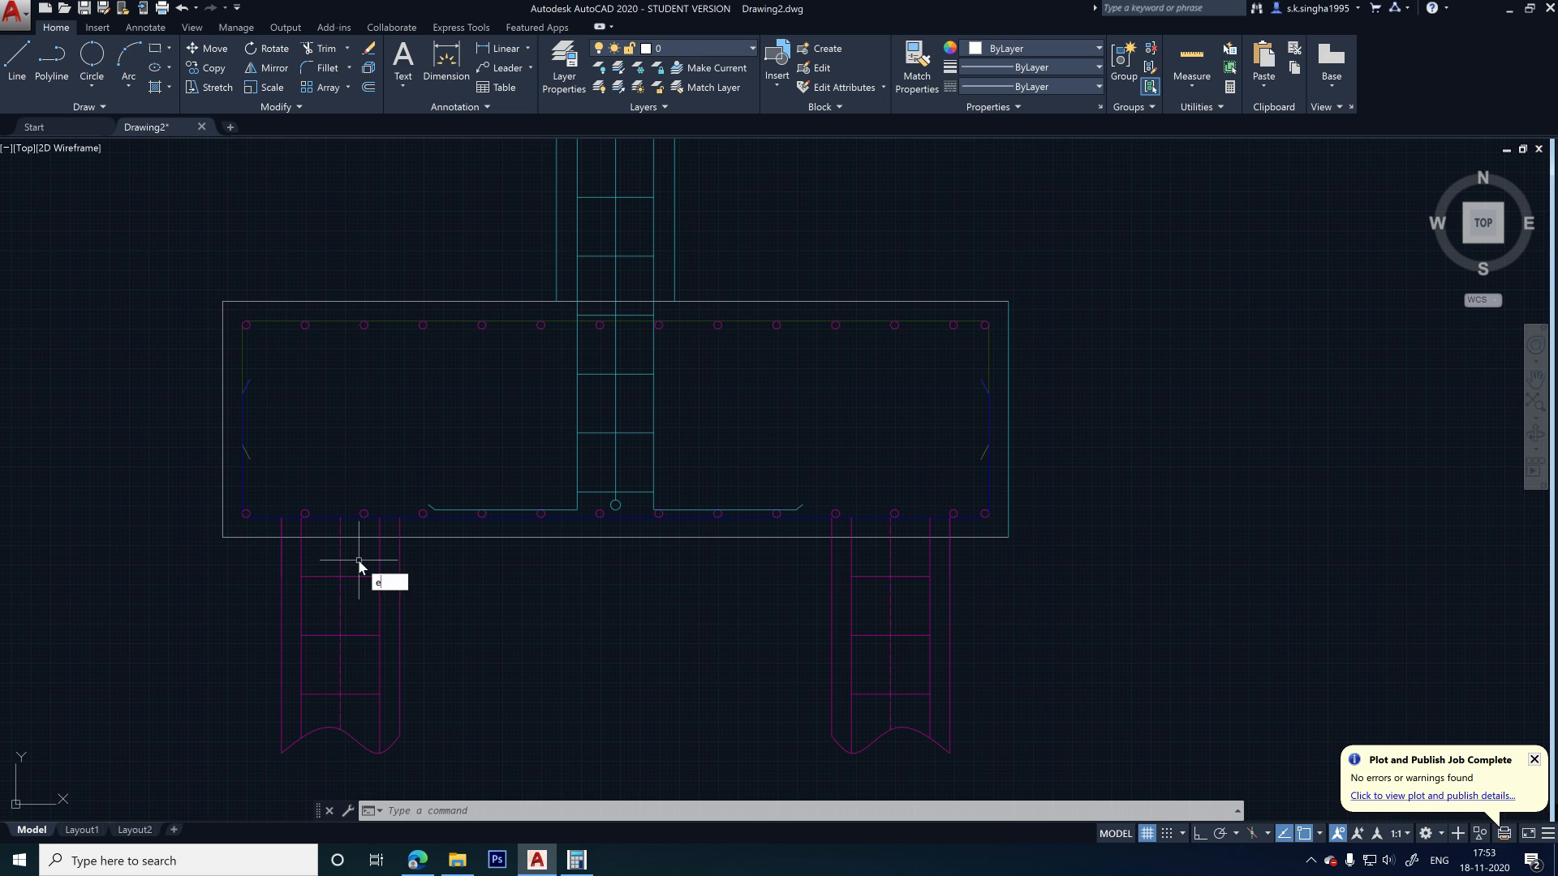
pyautogui.write('x')
pyautogui.press('Return')
pyautogui.press('Return')
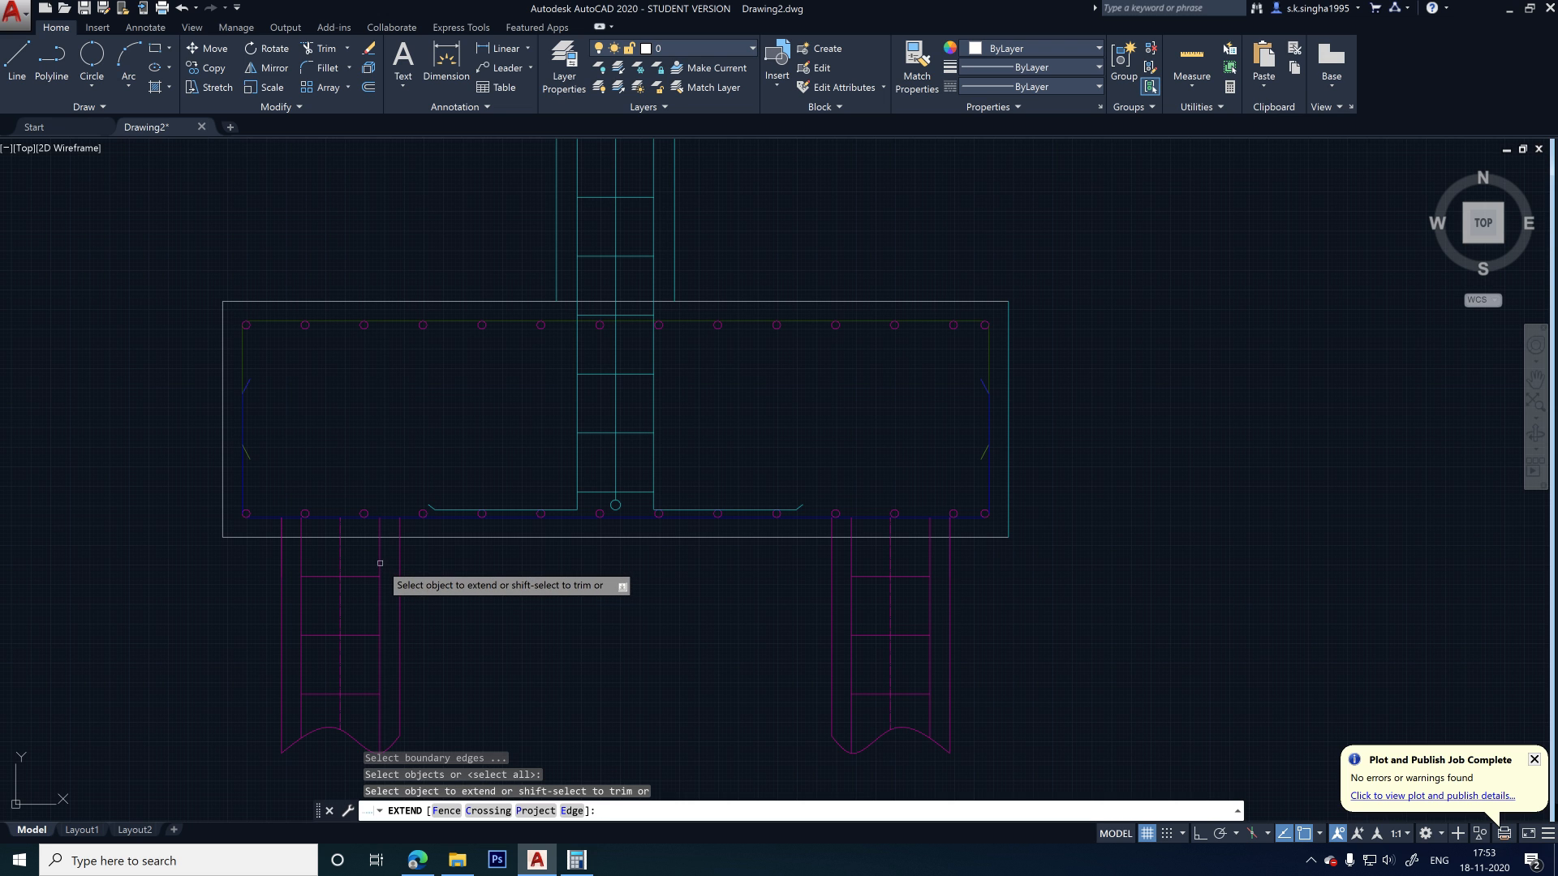
pyautogui.click(379, 563)
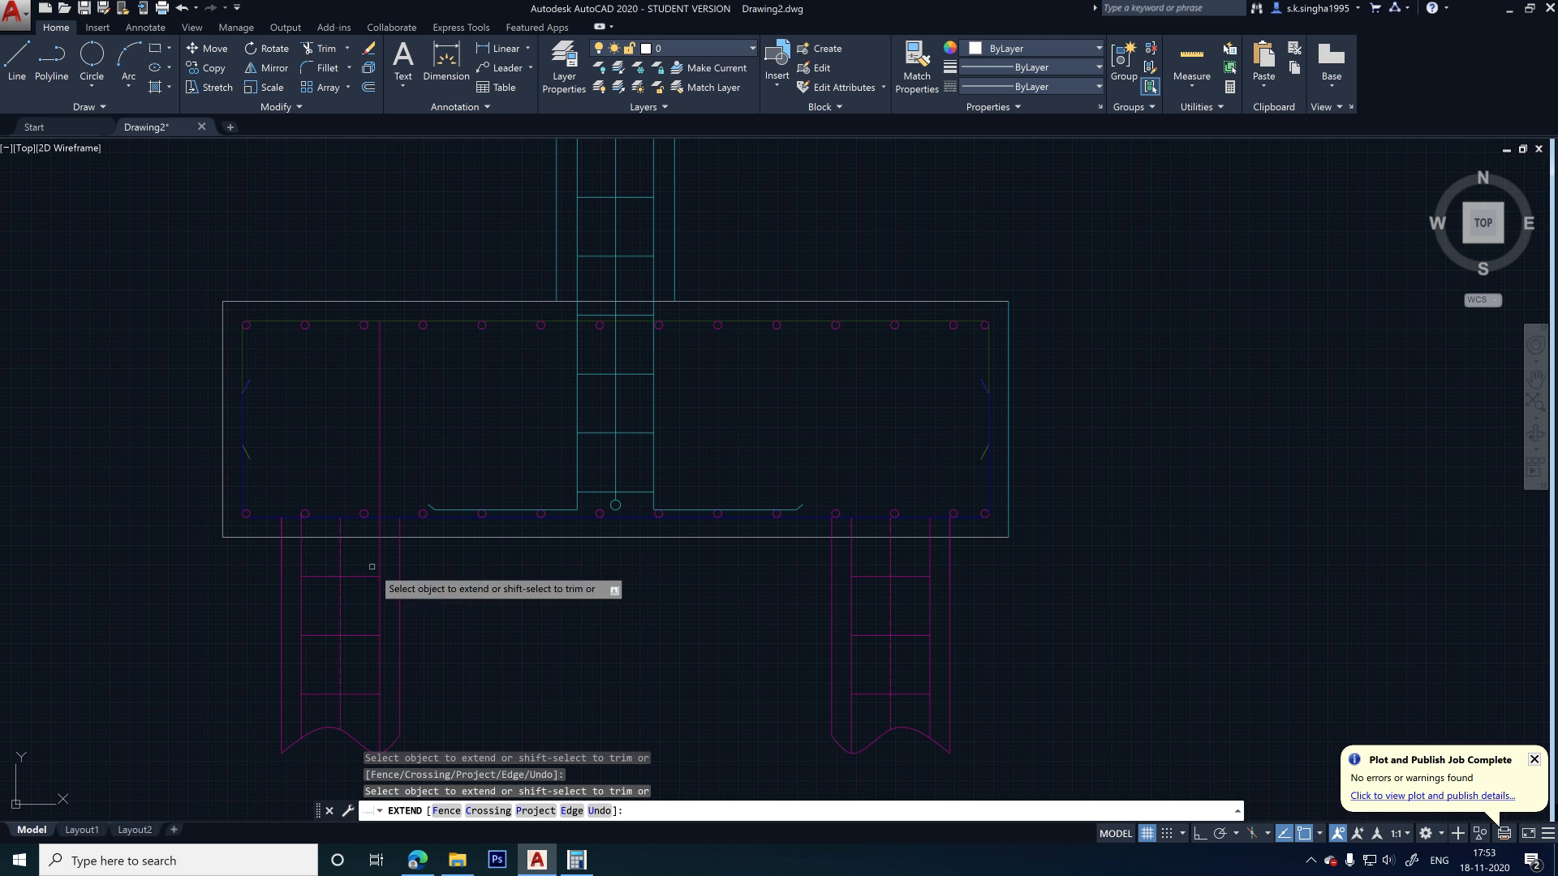
pyautogui.click(300, 545)
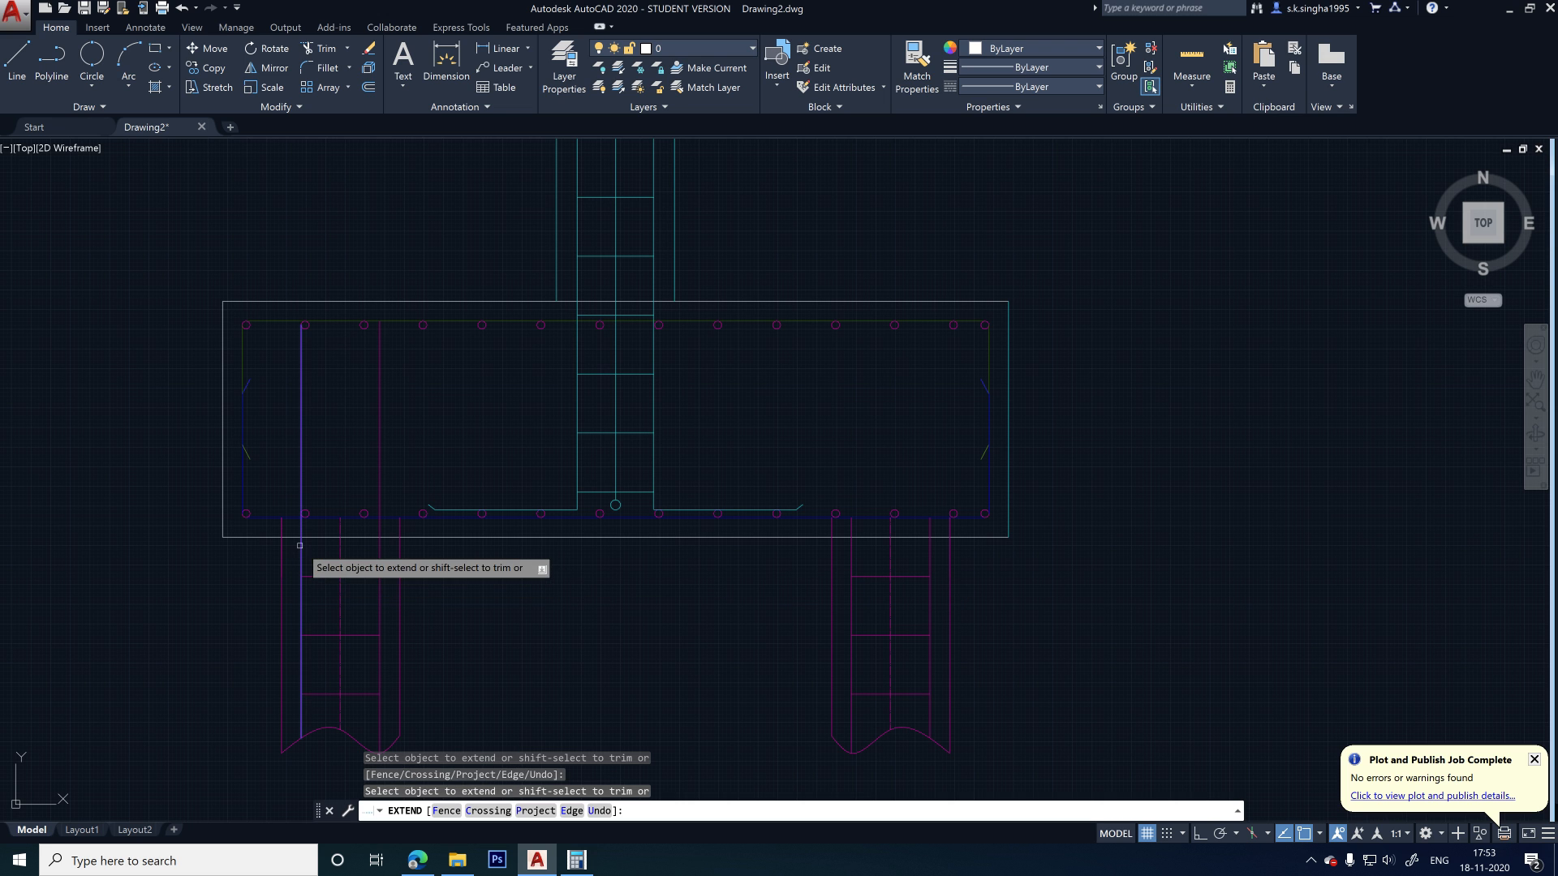
pyautogui.click(850, 557)
pyautogui.click(929, 557)
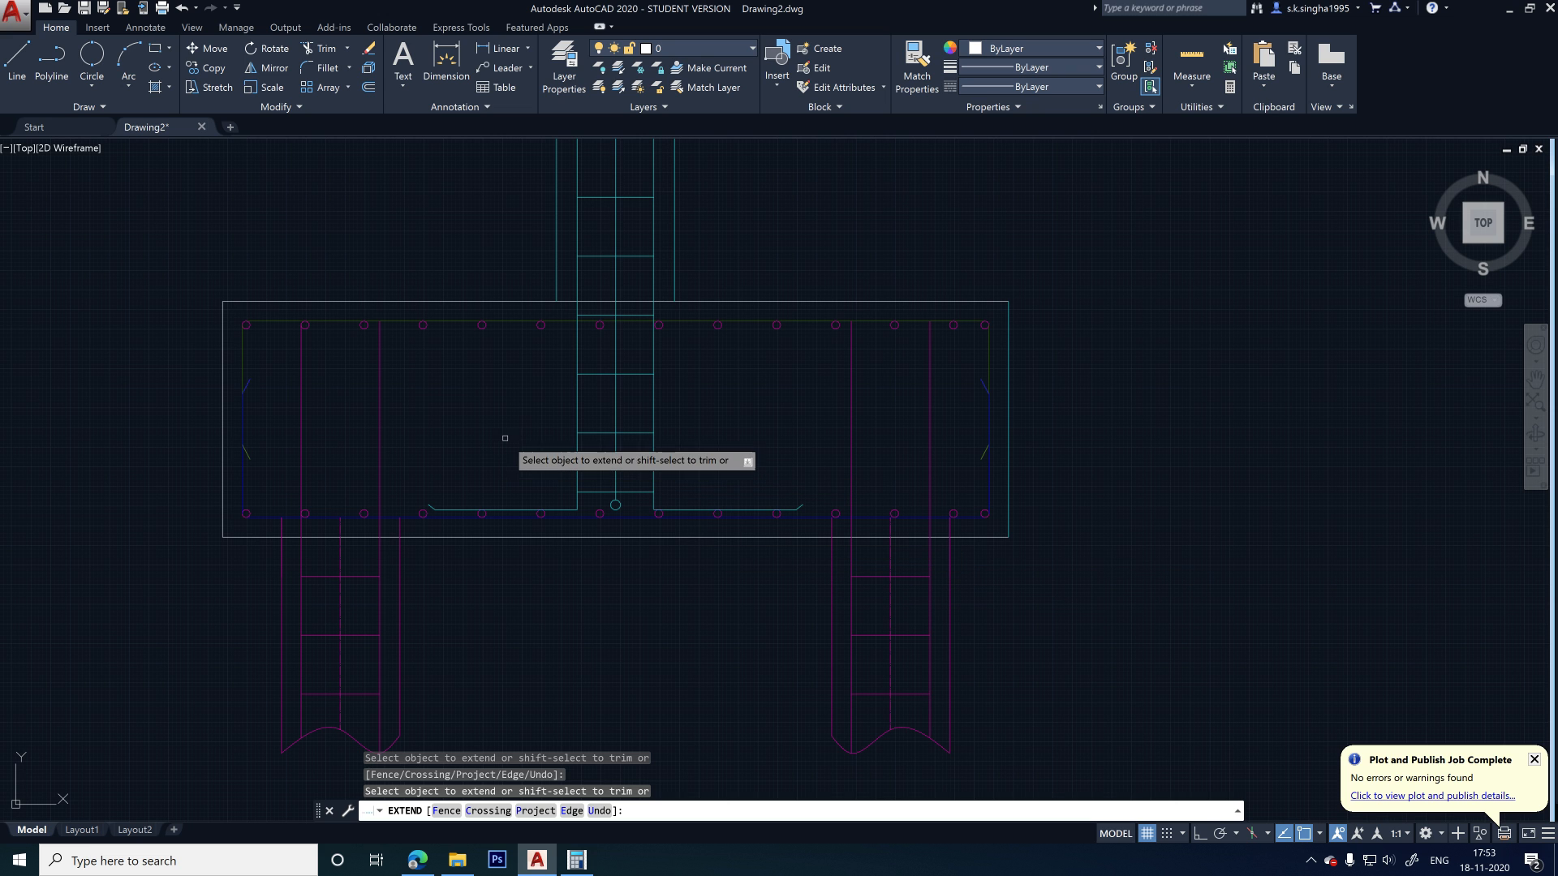
pyautogui.press('Escape')
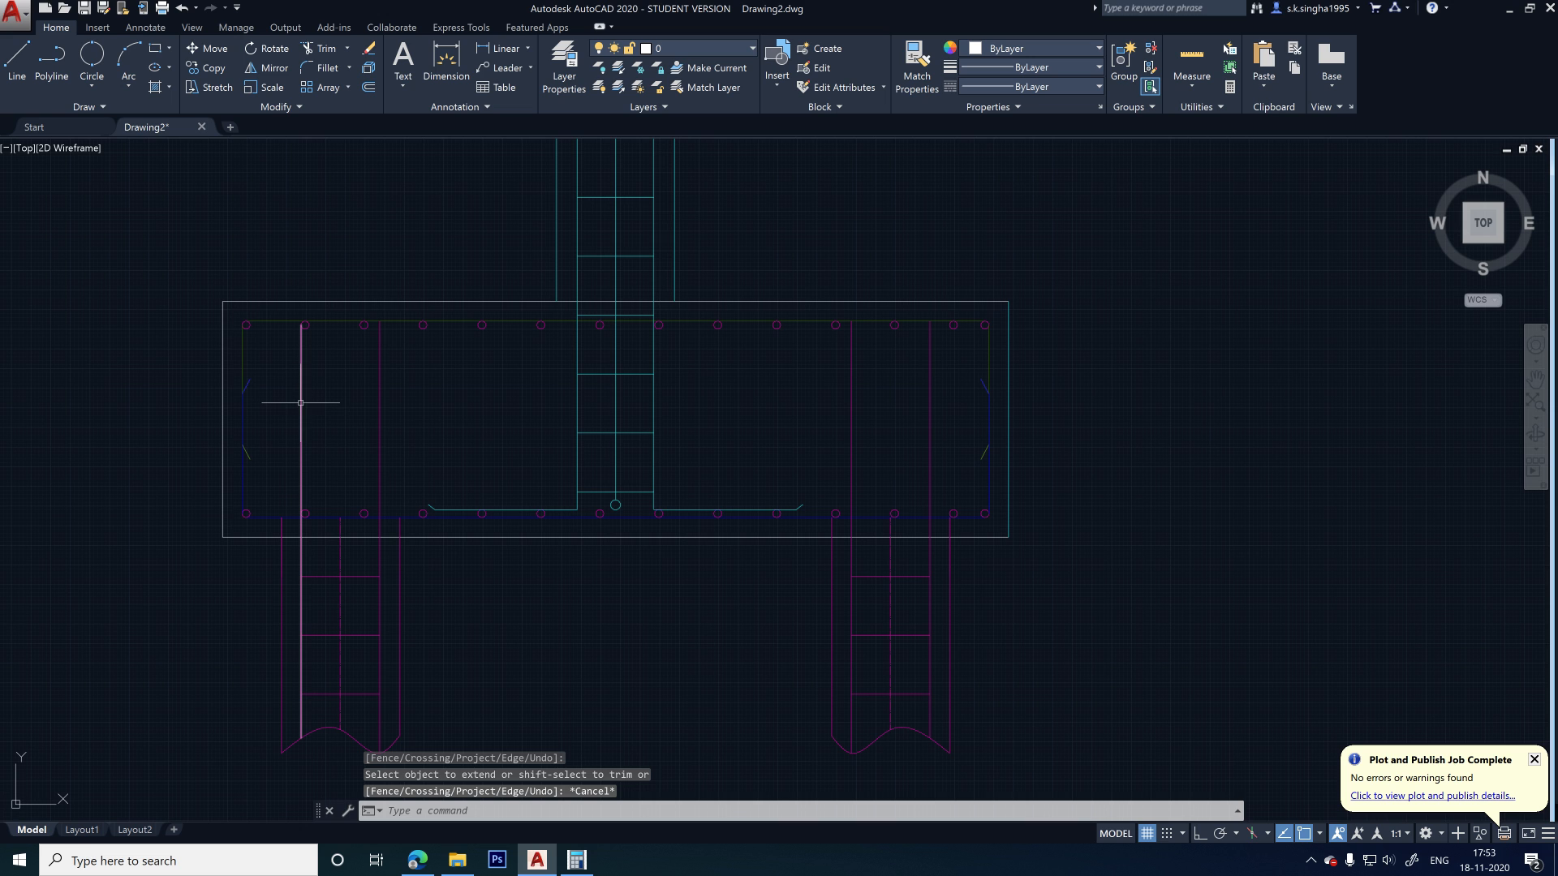
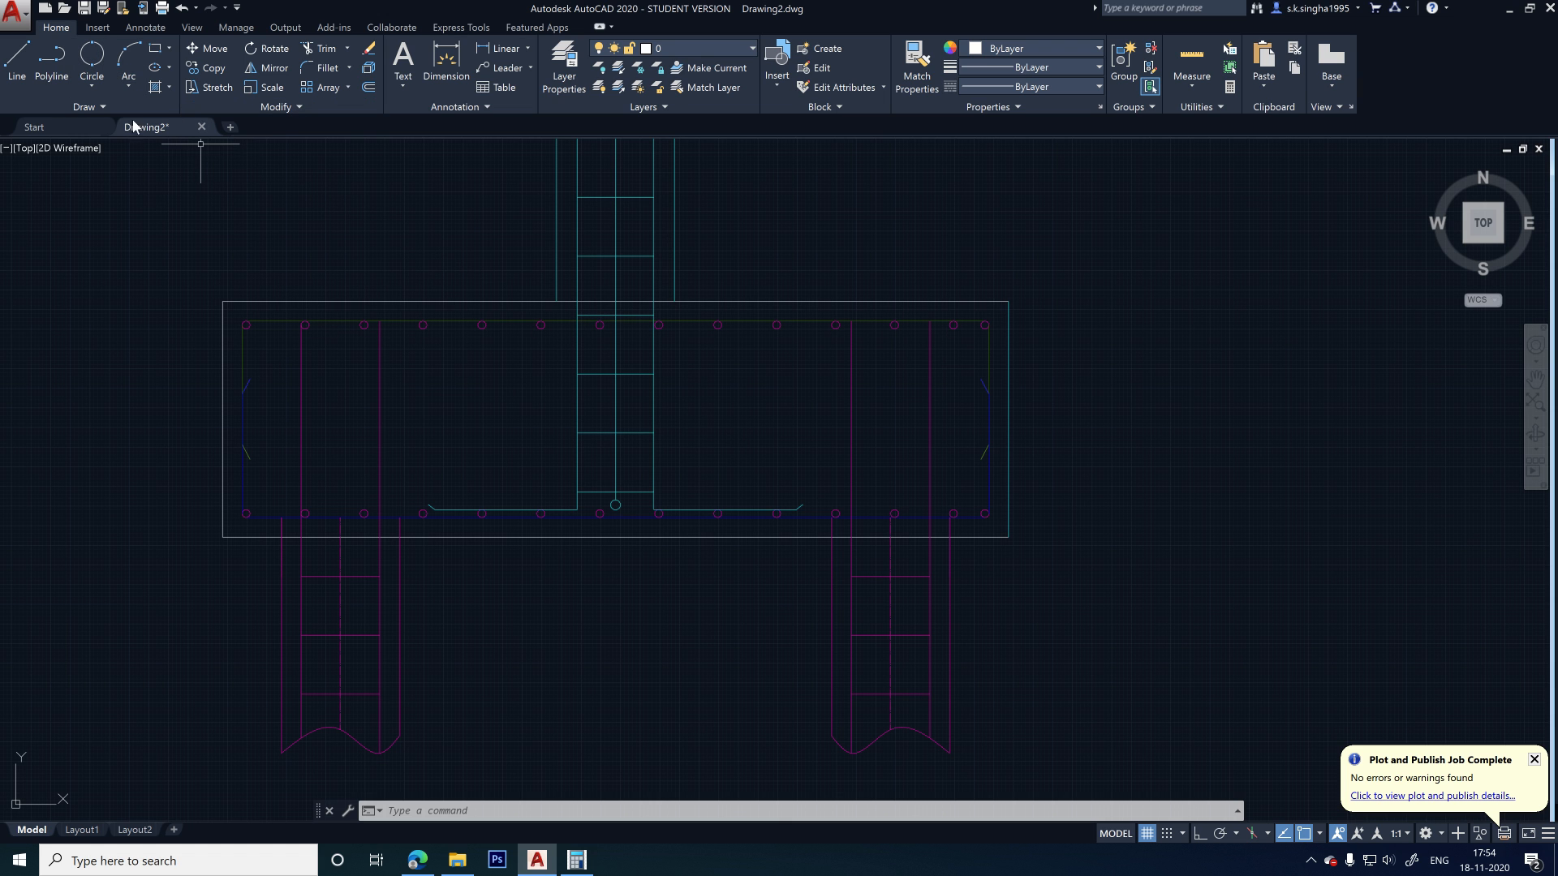
pyautogui.click(17, 58)
pyautogui.scroll(3, 390, 365)
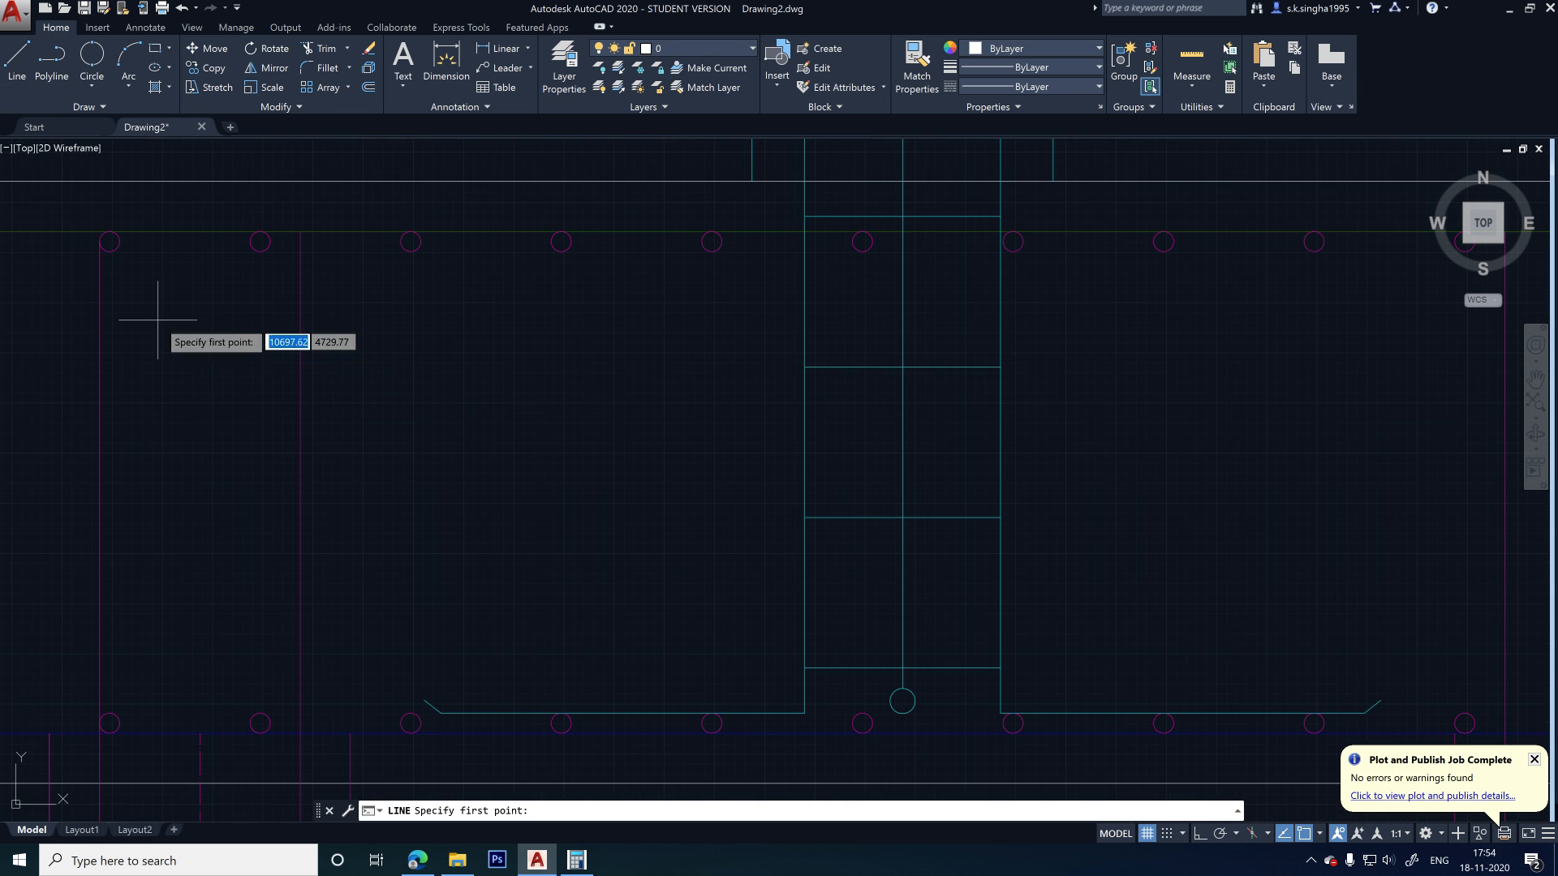
pyautogui.scroll(-1, 211, 317)
pyautogui.scroll(3, 219, 288)
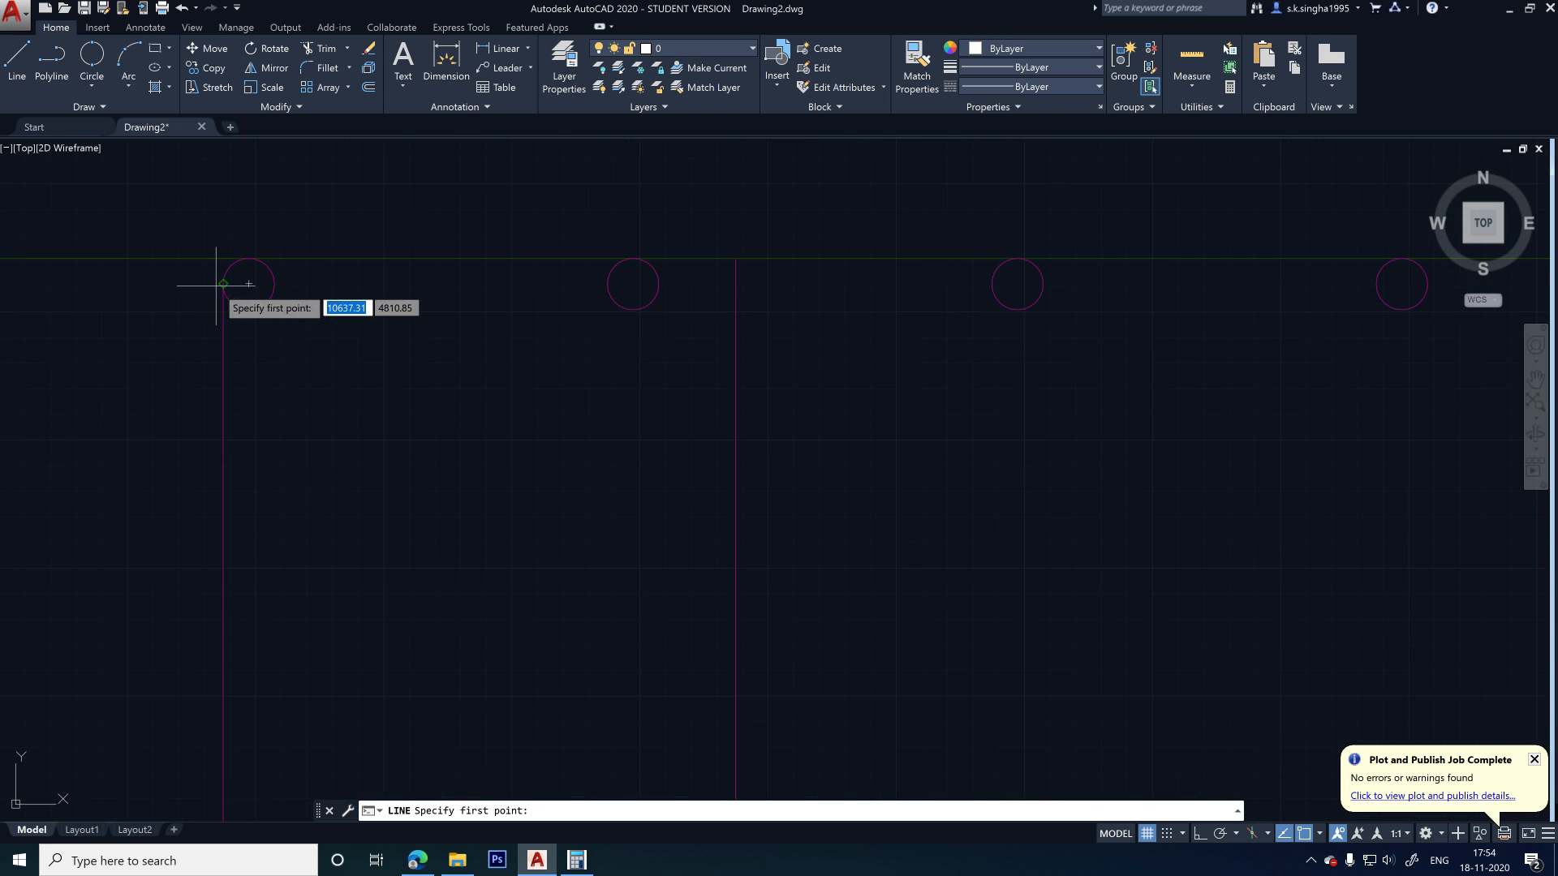
pyautogui.click(215, 288)
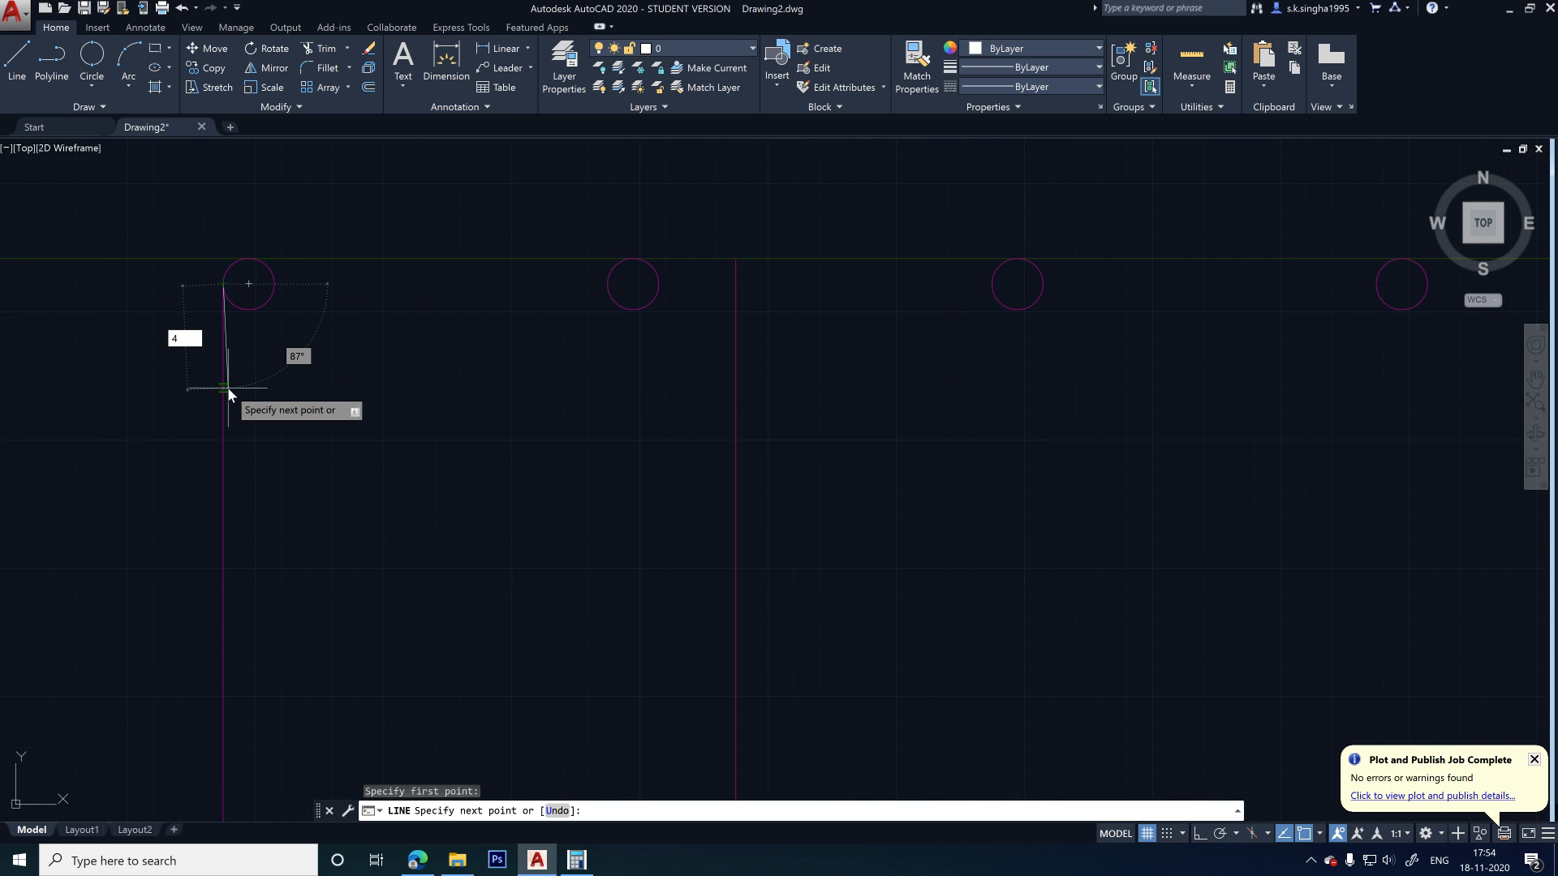
pyautogui.press('BackSpace')
pyautogui.write('50')
pyautogui.press('Return')
pyautogui.press('Escape')
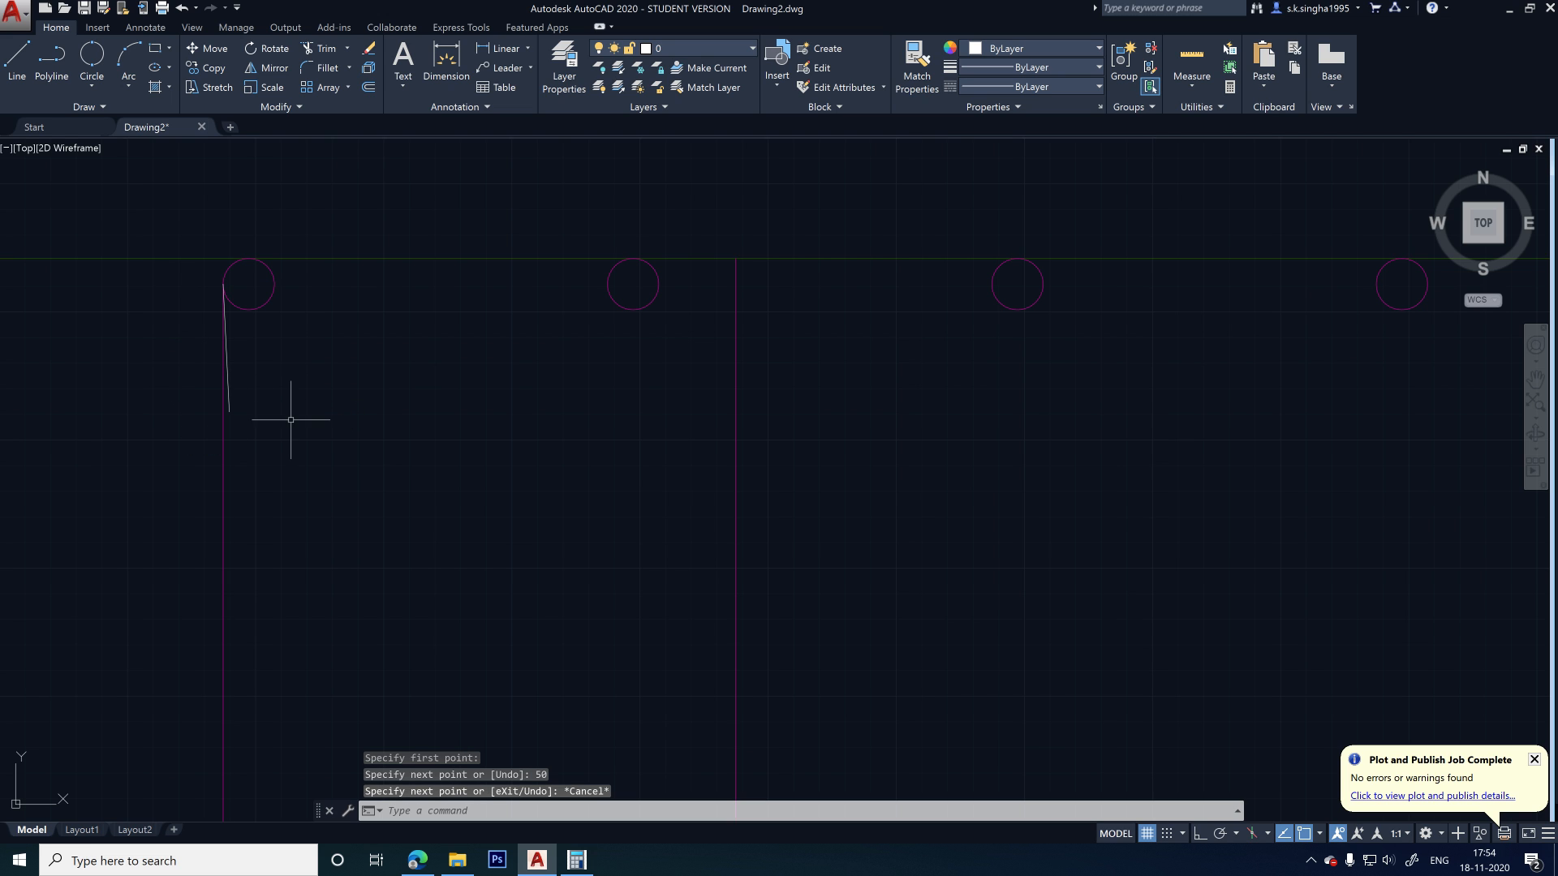
pyautogui.click(230, 408)
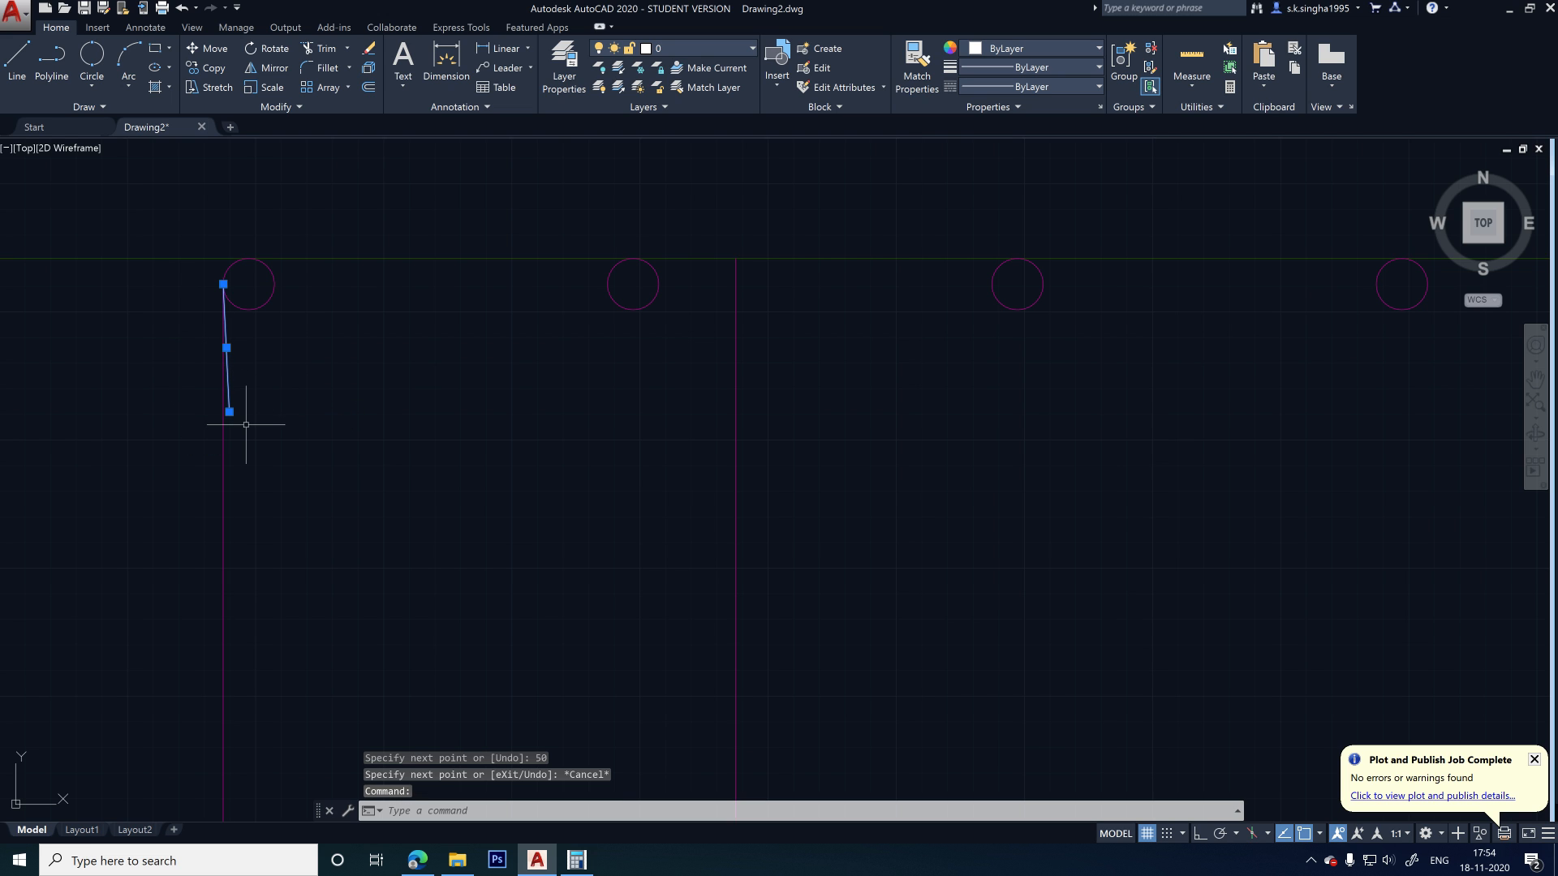
pyautogui.press('Delete')
# - With Ortho on, draw a line 50 down from the left pile's outer bar top, then horizontally to the right pile's outer bar
pyautogui.press('F8')
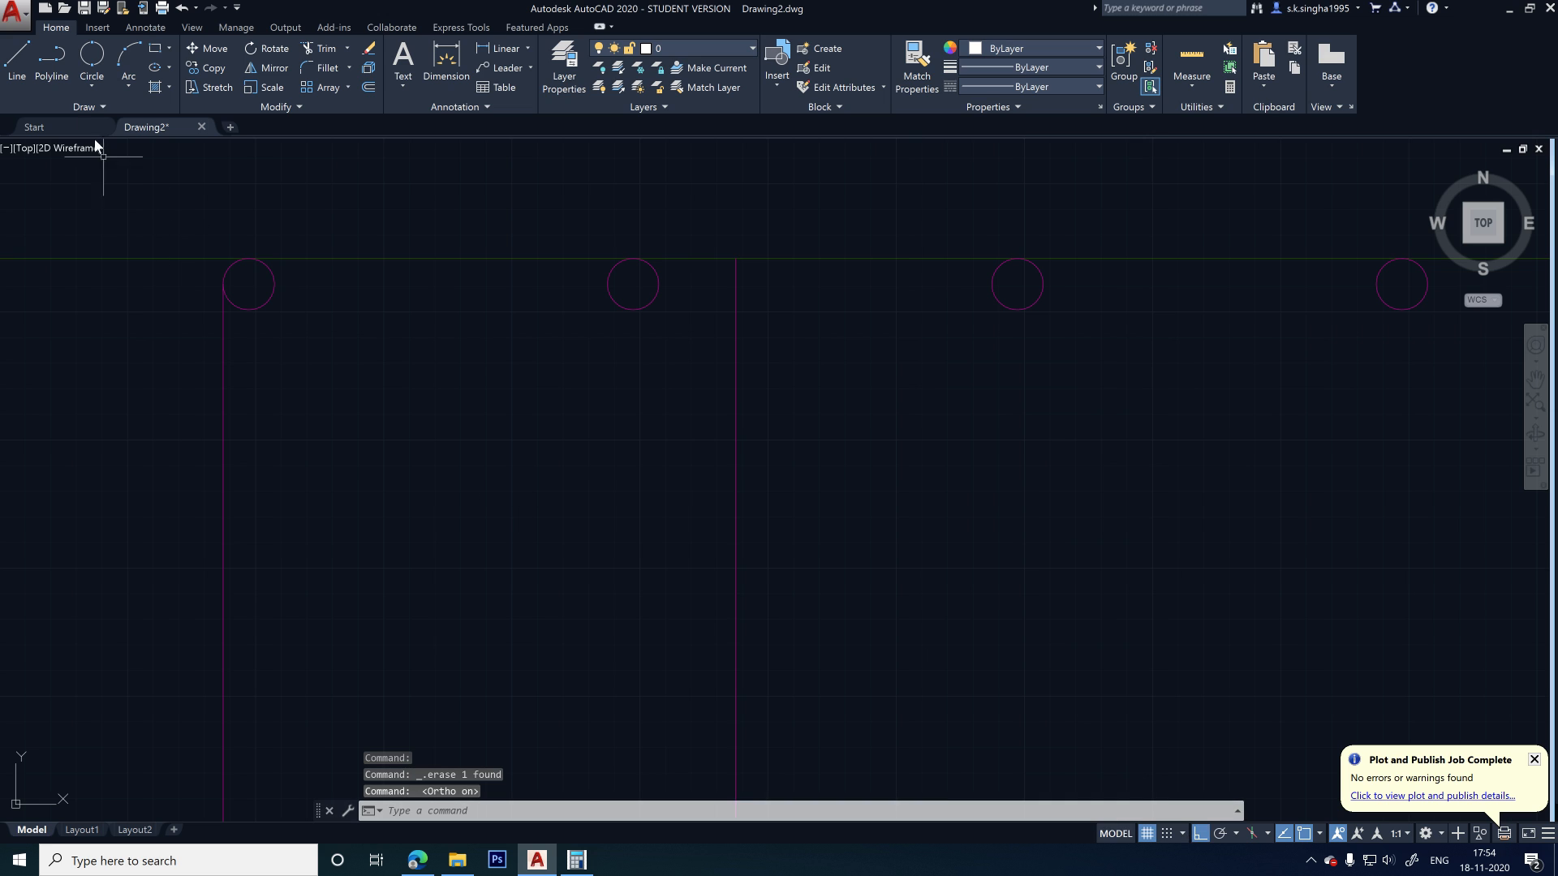
pyautogui.click(16, 60)
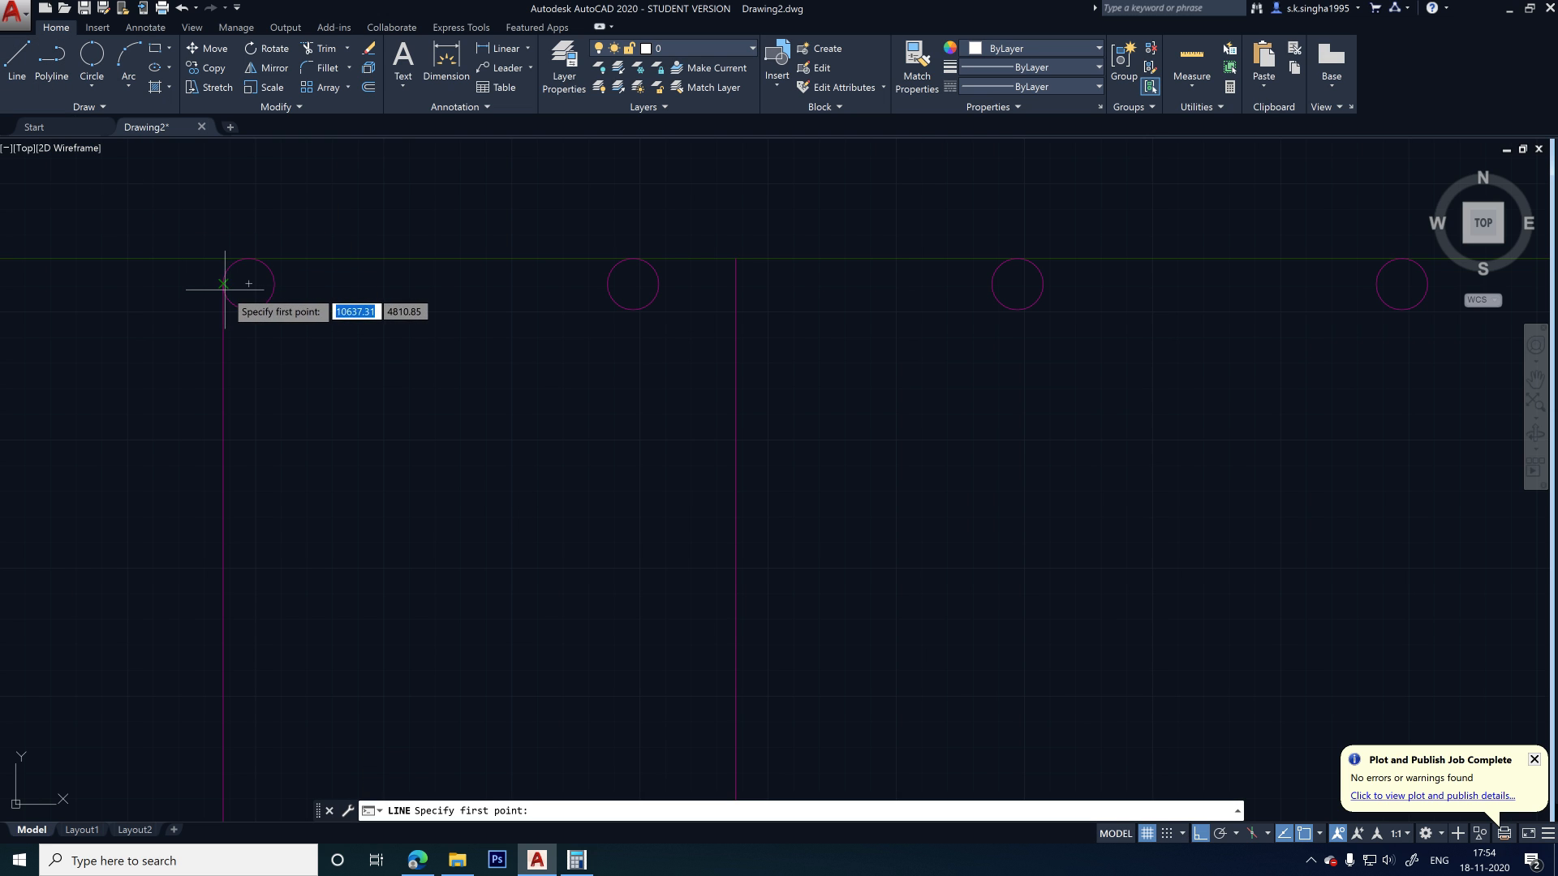
pyautogui.click(224, 284)
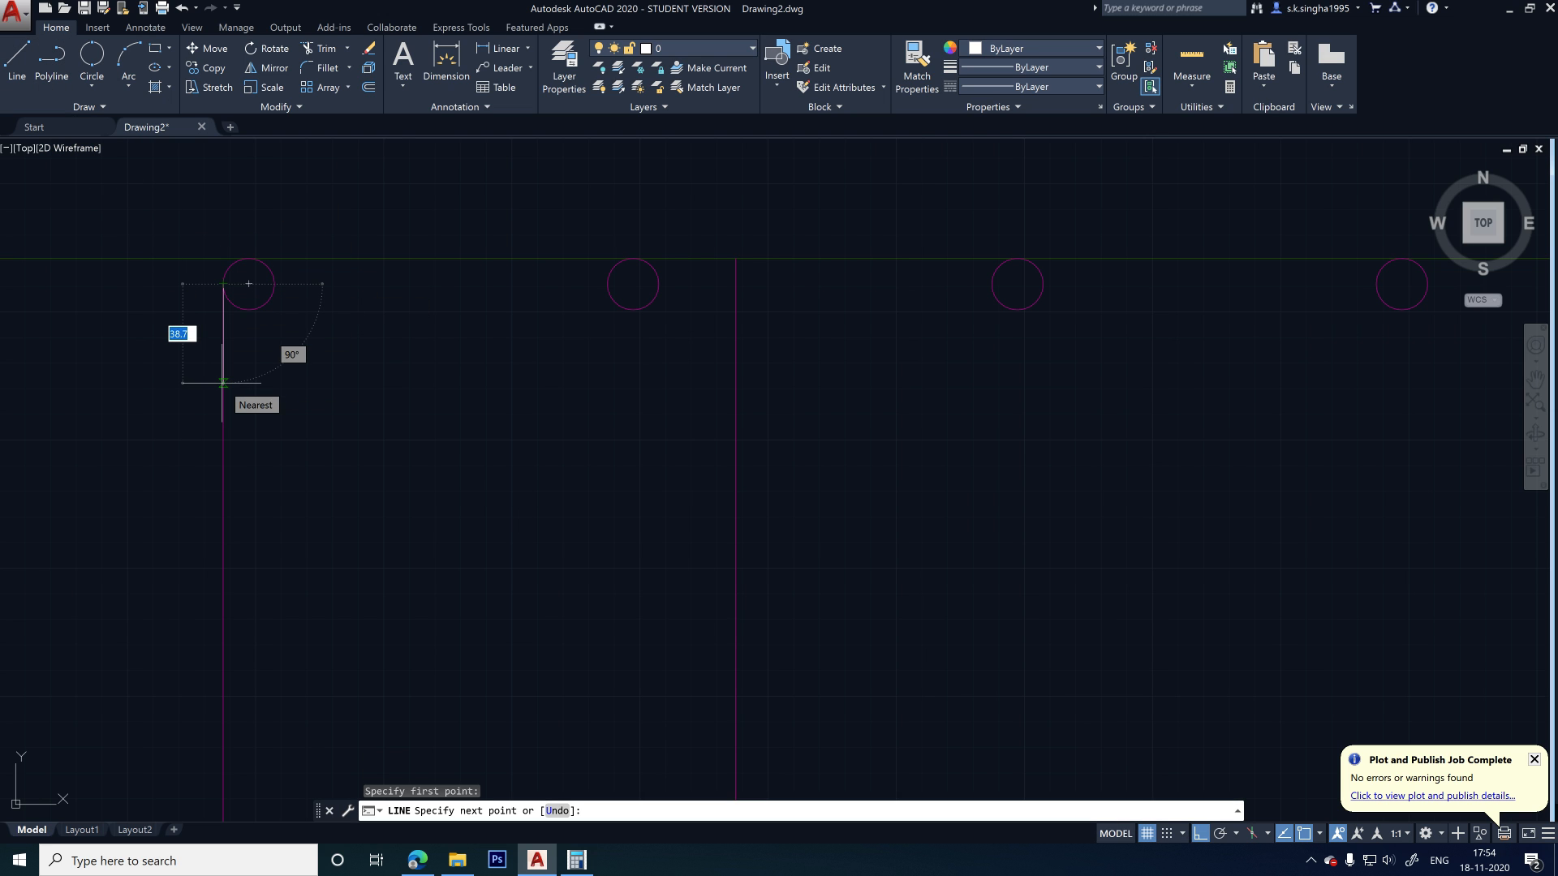
pyautogui.write('50')
pyautogui.press('Return')
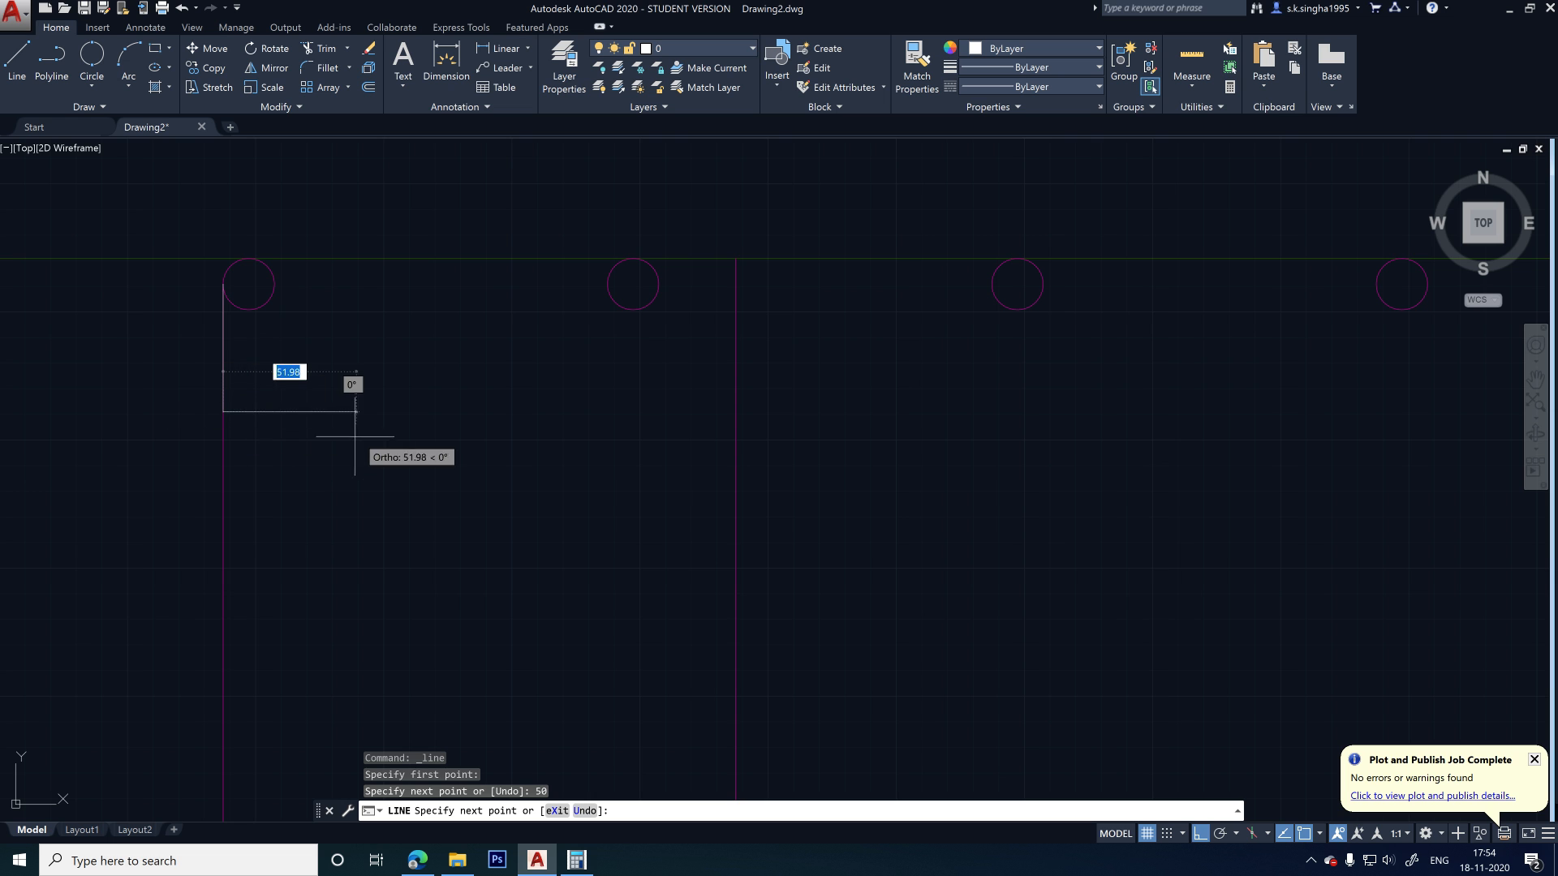
pyautogui.scroll(3, 243, 436)
pyautogui.scroll(-2, 262, 429)
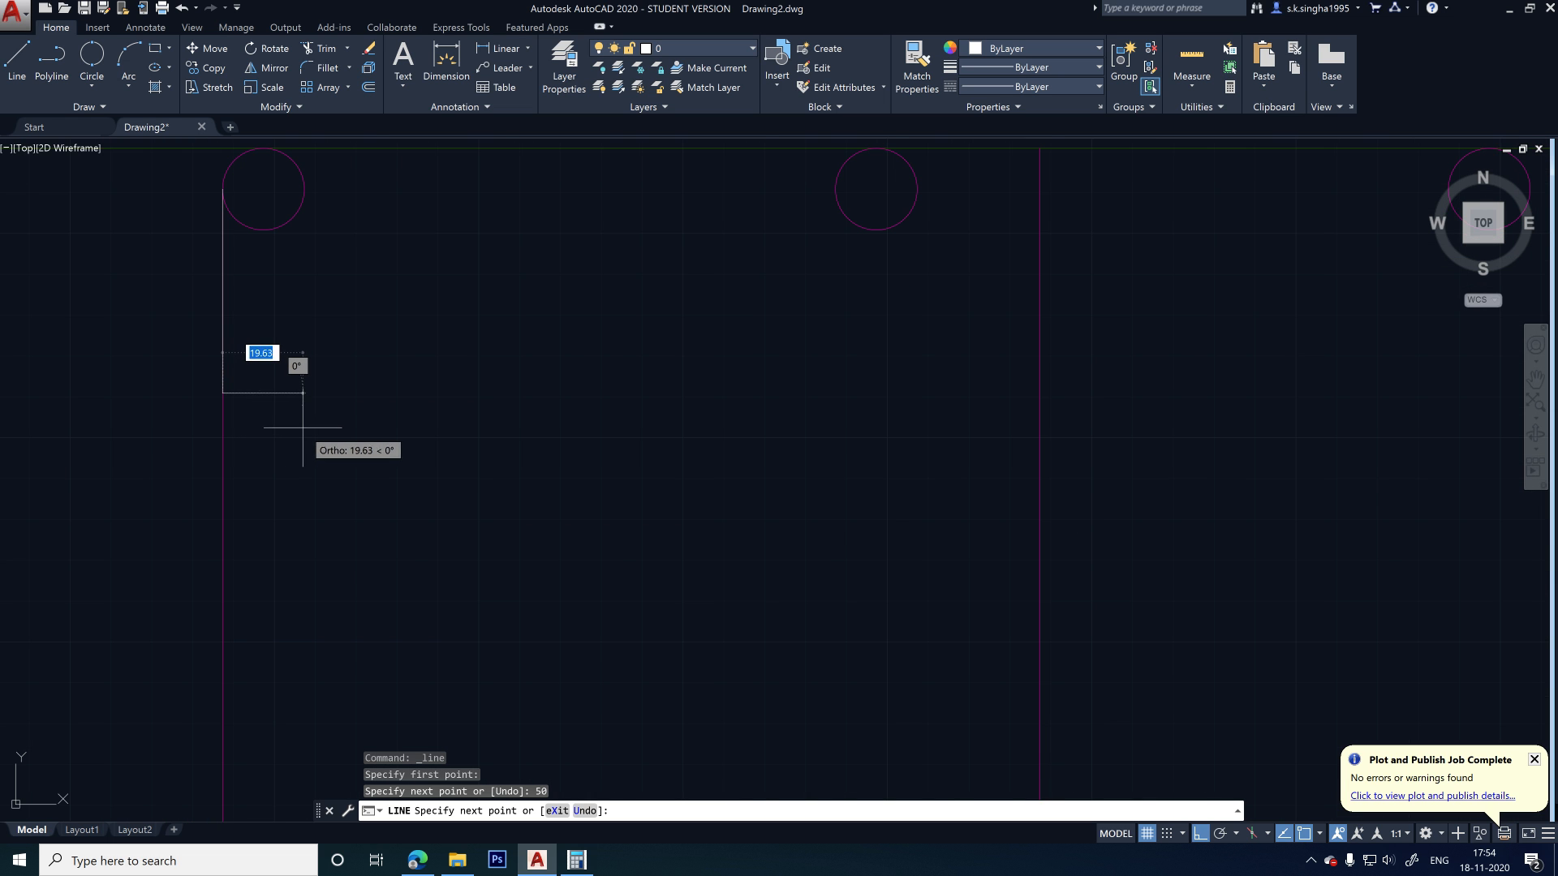
pyautogui.scroll(-8, 300, 429)
pyautogui.scroll(-3, 901, 430)
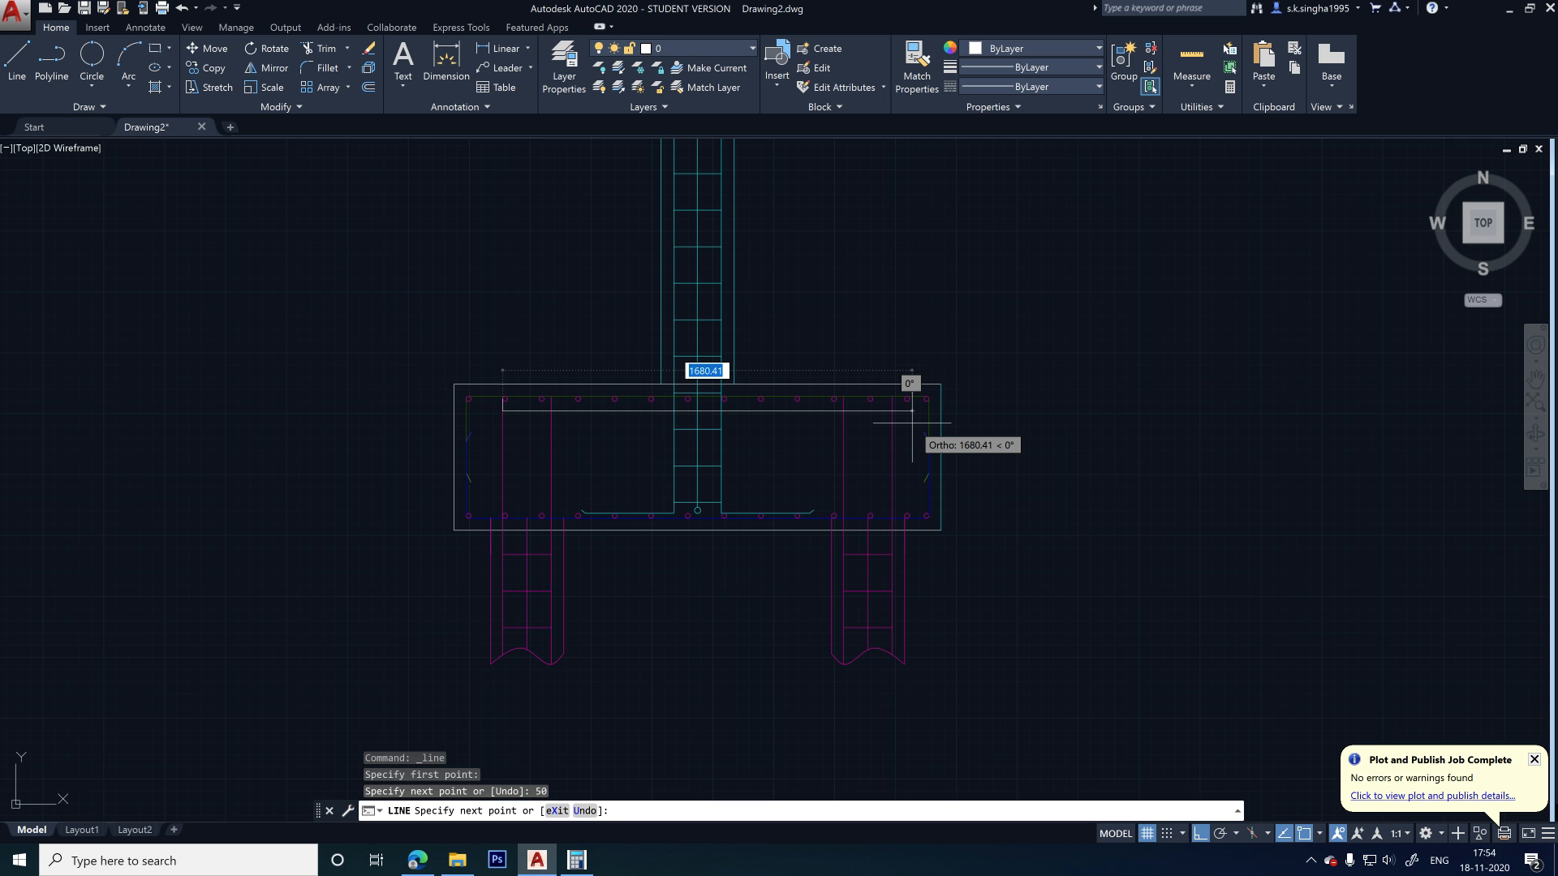
pyautogui.scroll(3, 912, 422)
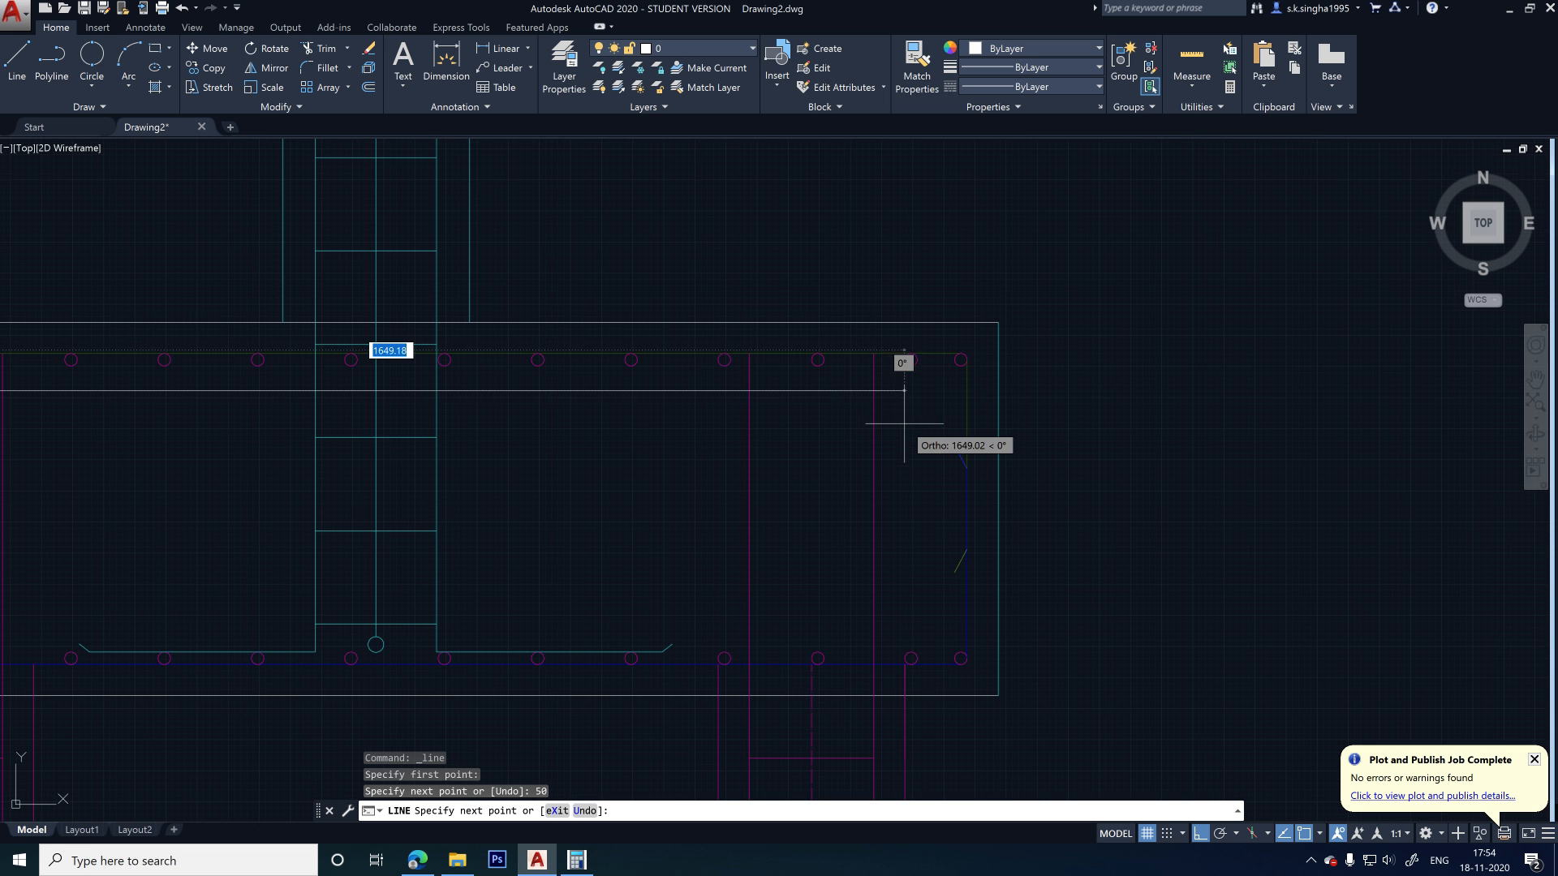
pyautogui.click(874, 392)
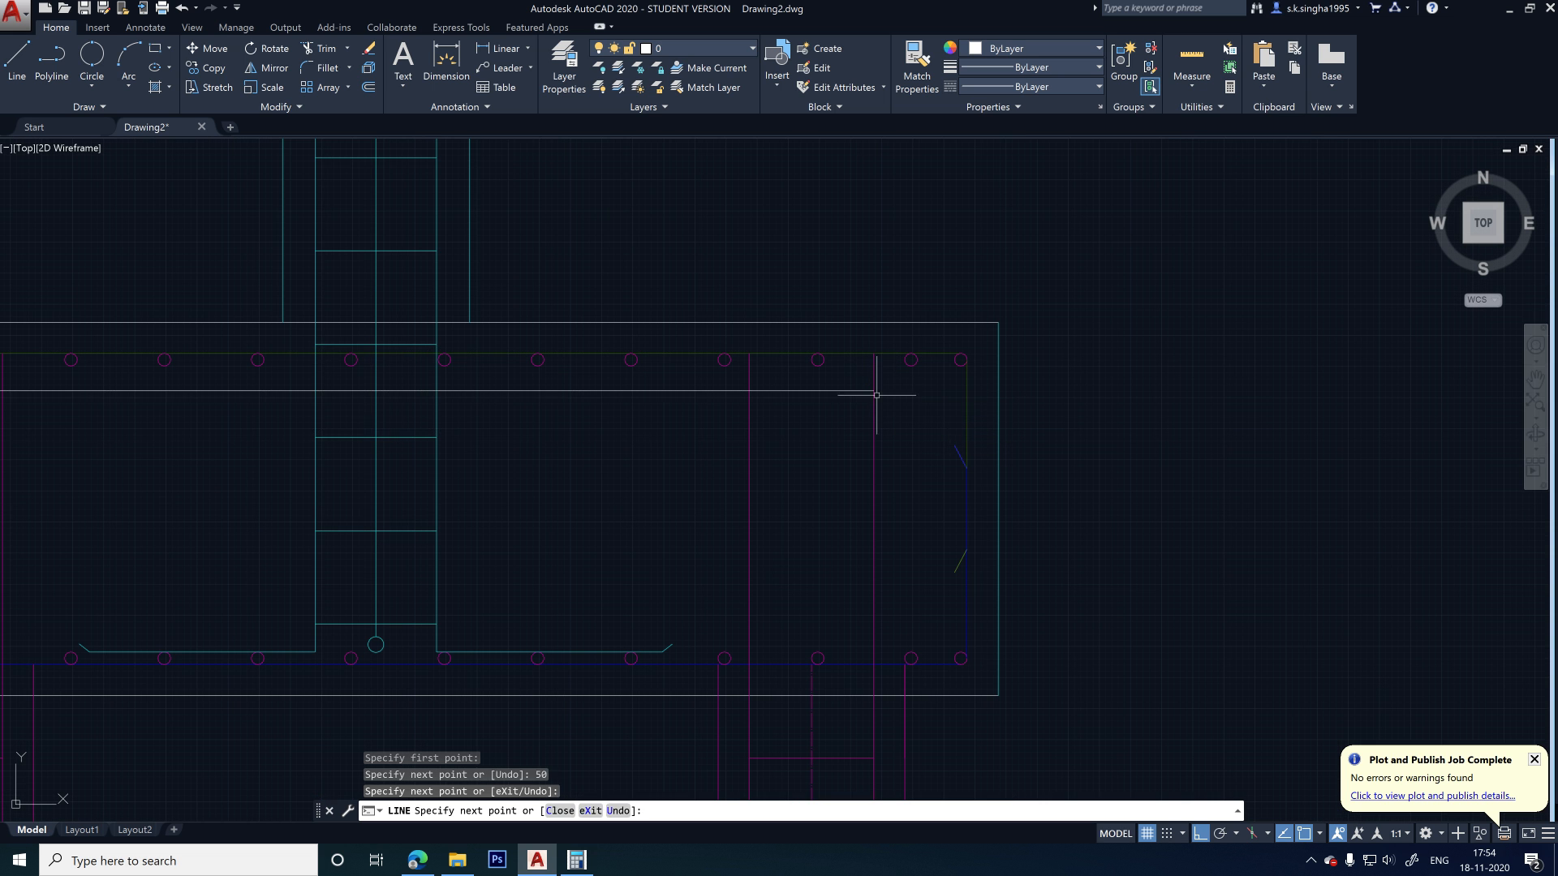
pyautogui.press('Escape')
# - Delete the short 50 vertical helper line at the left pile's outer bar, keeping the horizontal line
pyautogui.scroll(-3, 660, 410)
pyautogui.scroll(3, 567, 410)
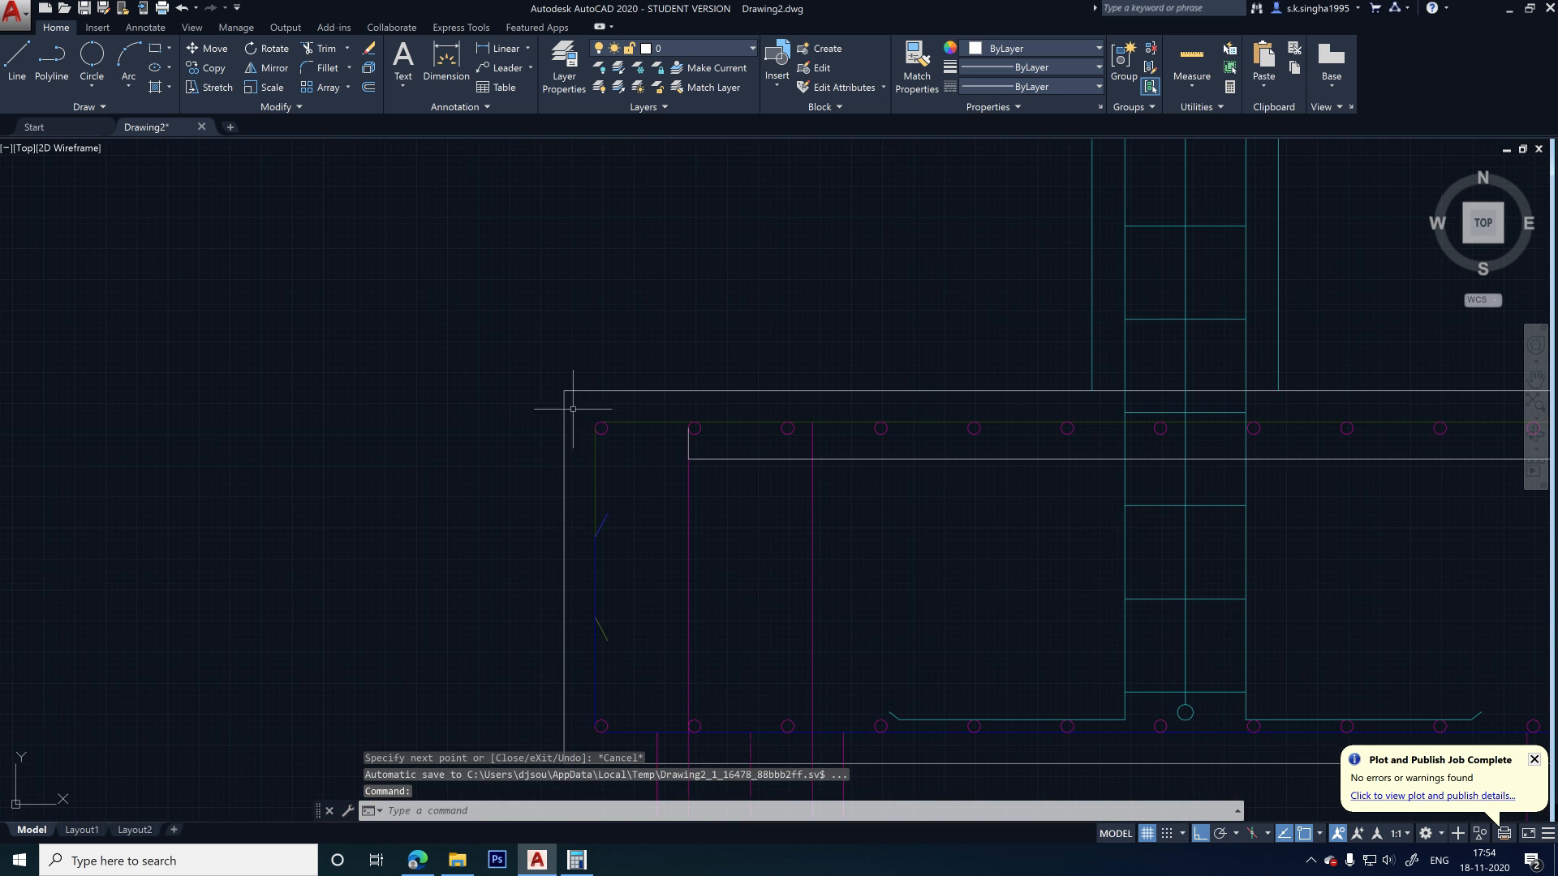
pyautogui.click(685, 444)
pyautogui.press('Escape')
pyautogui.click(687, 445)
pyautogui.press('Delete')
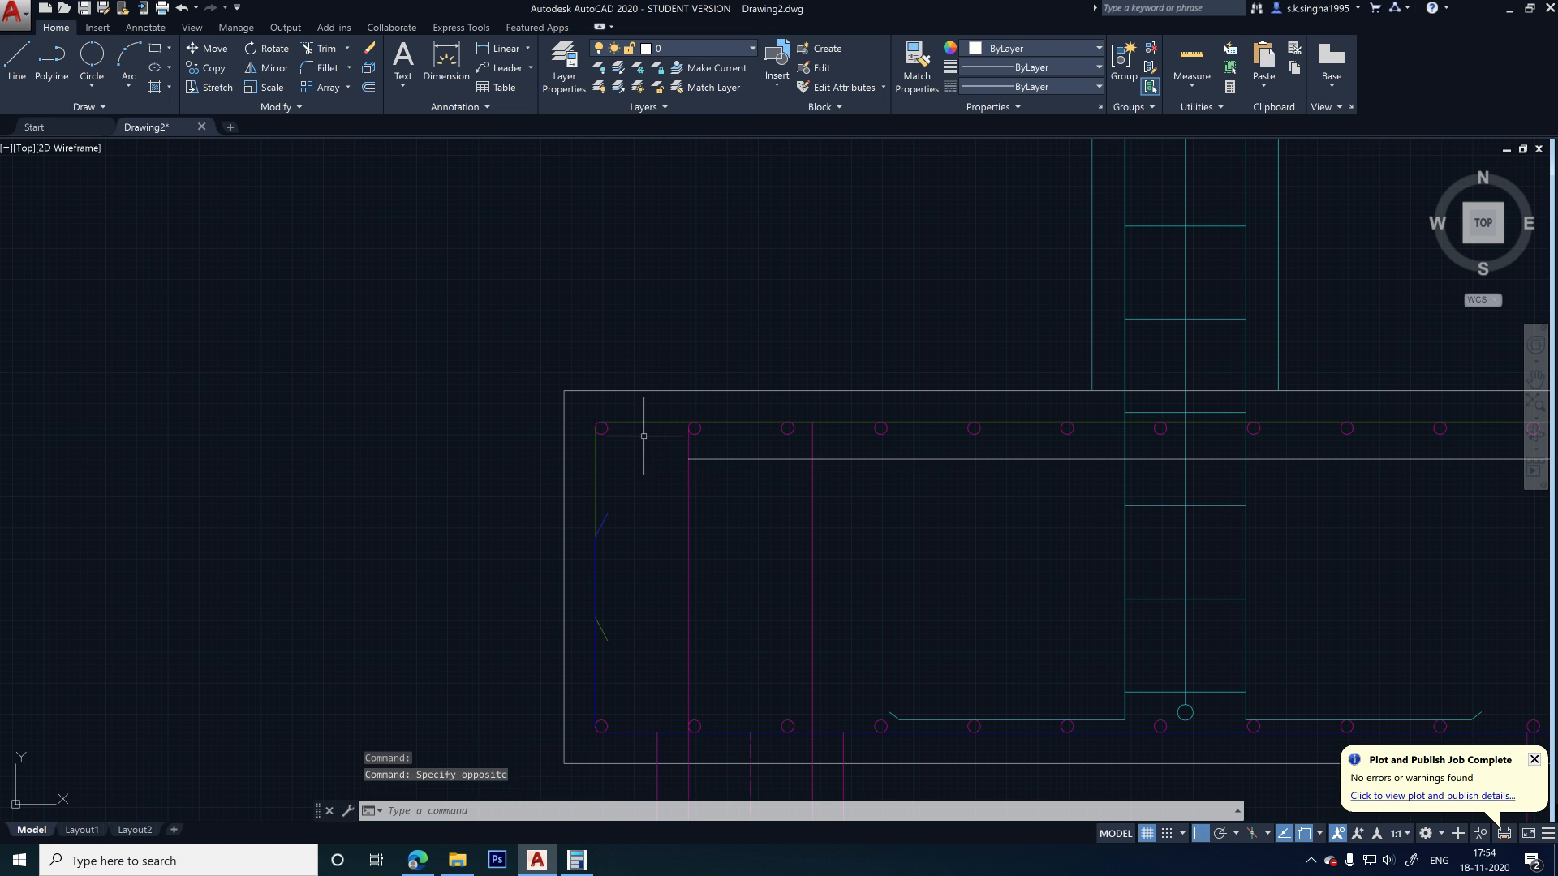
# - Offset the horizontal line downward repeatedly at 75 spacing to make five more ties through the pile cap's depth
pyautogui.scroll(-4, 643, 436)
pyautogui.scroll(2, 589, 426)
pyautogui.write('o')
pyautogui.press('Return')
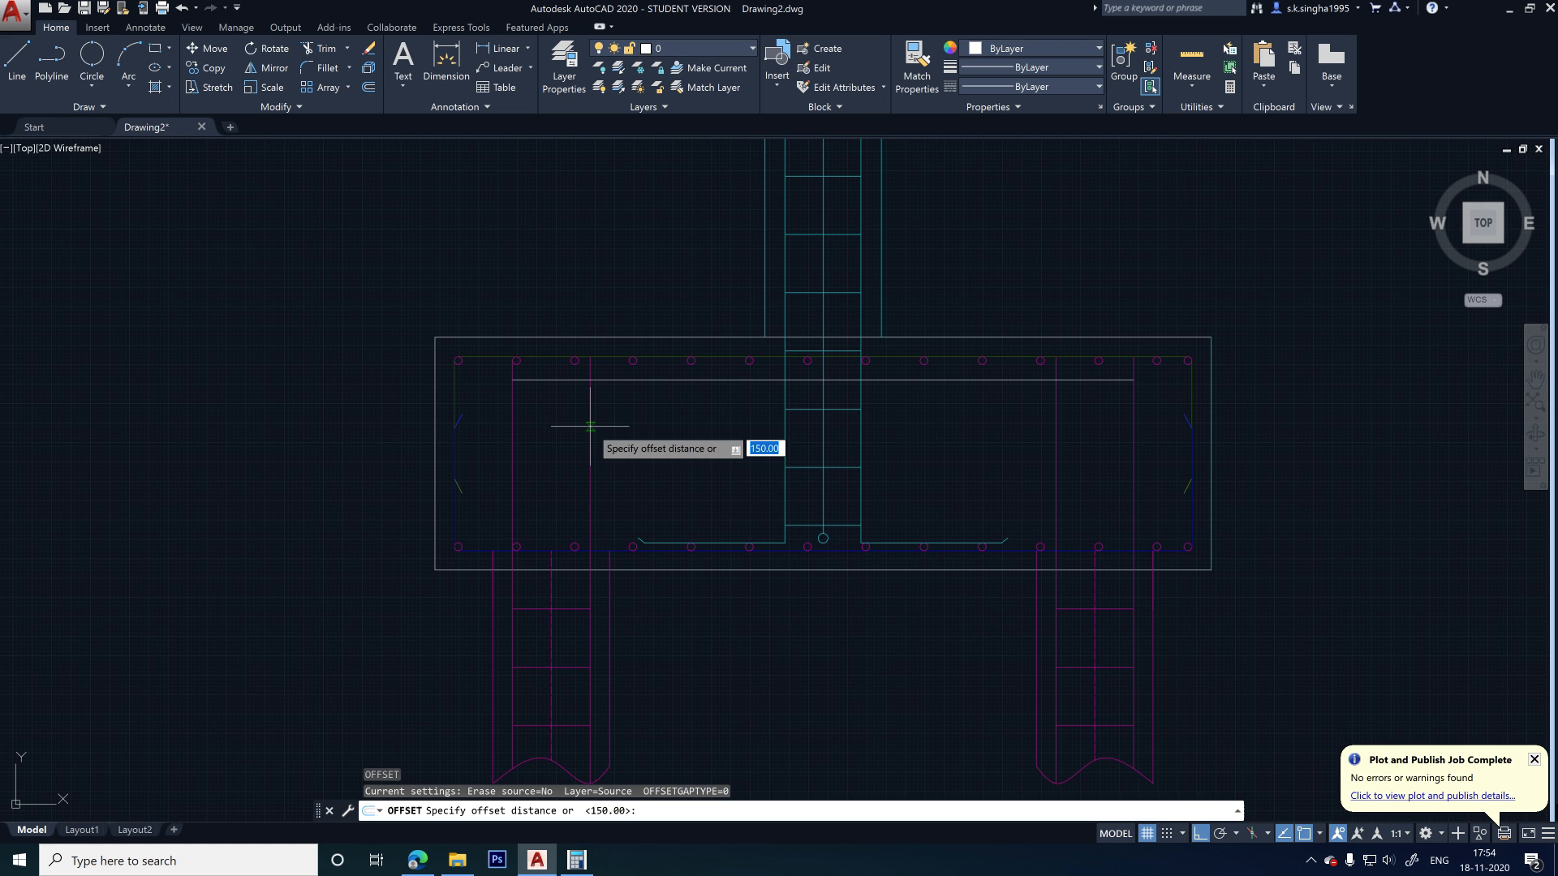
pyautogui.press('Return')
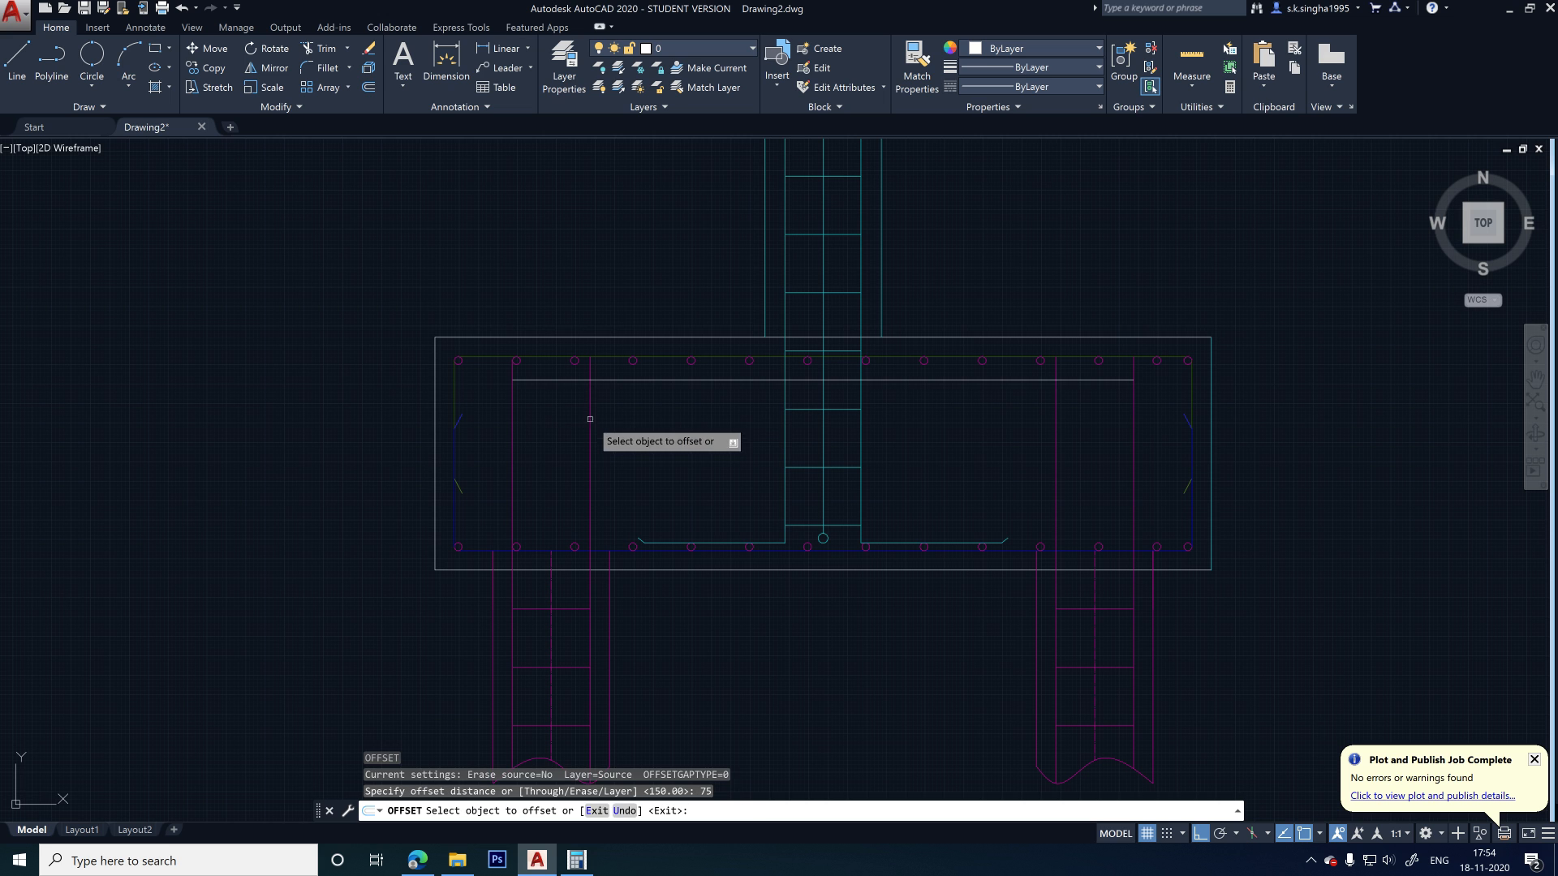
pyautogui.click(564, 379)
pyautogui.click(561, 410)
pyautogui.click(561, 411)
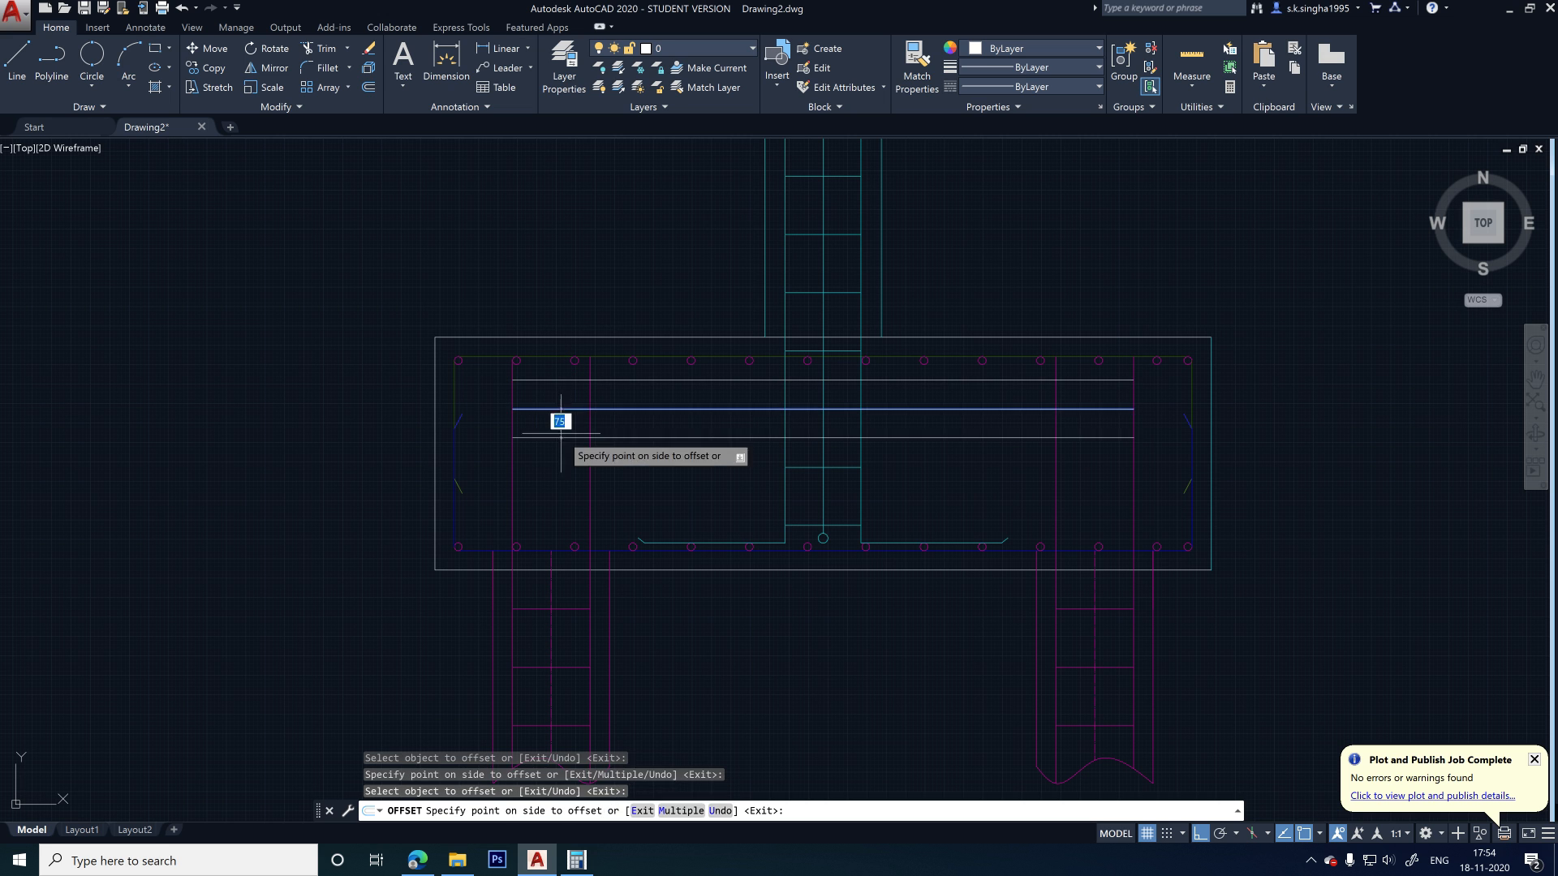
pyautogui.click(560, 438)
pyautogui.click(559, 438)
pyautogui.click(556, 467)
pyautogui.click(556, 468)
pyautogui.click(557, 487)
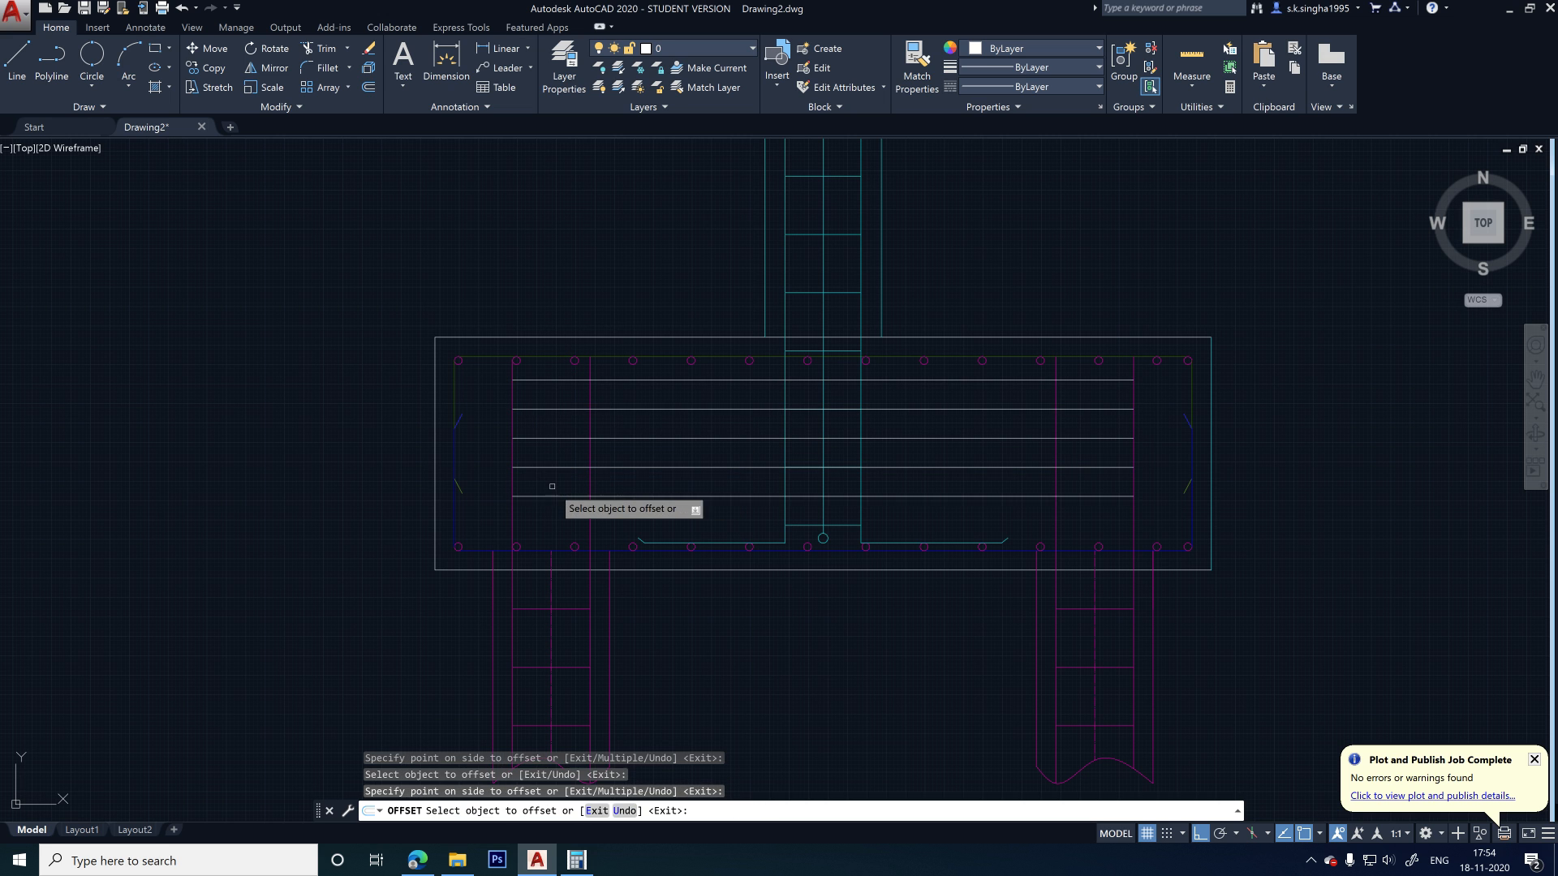
pyautogui.click(534, 497)
pyautogui.click(556, 534)
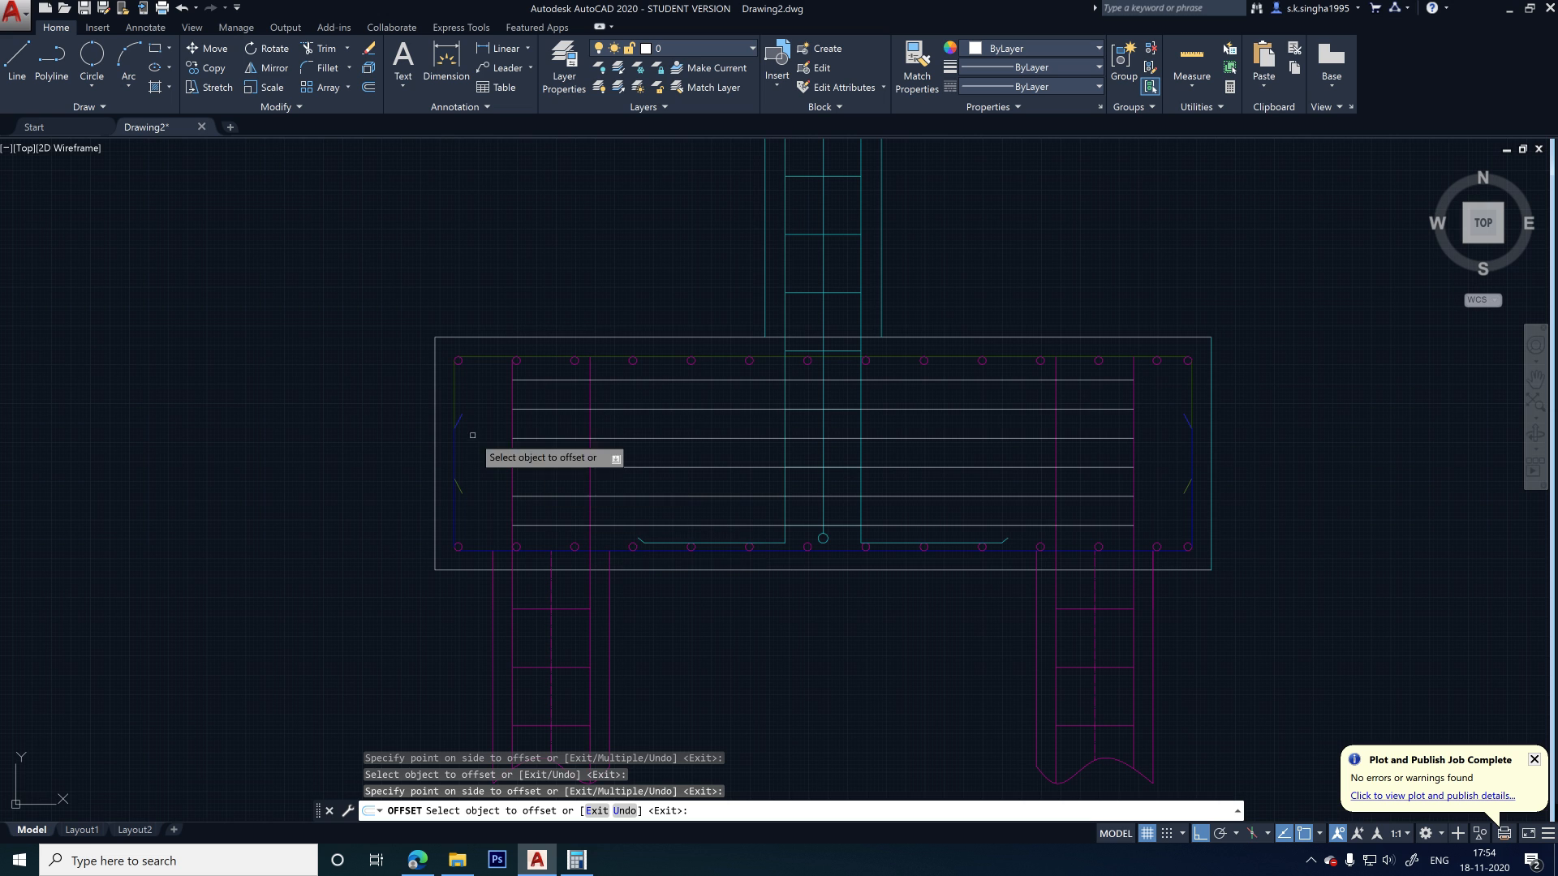
pyautogui.press('Escape')
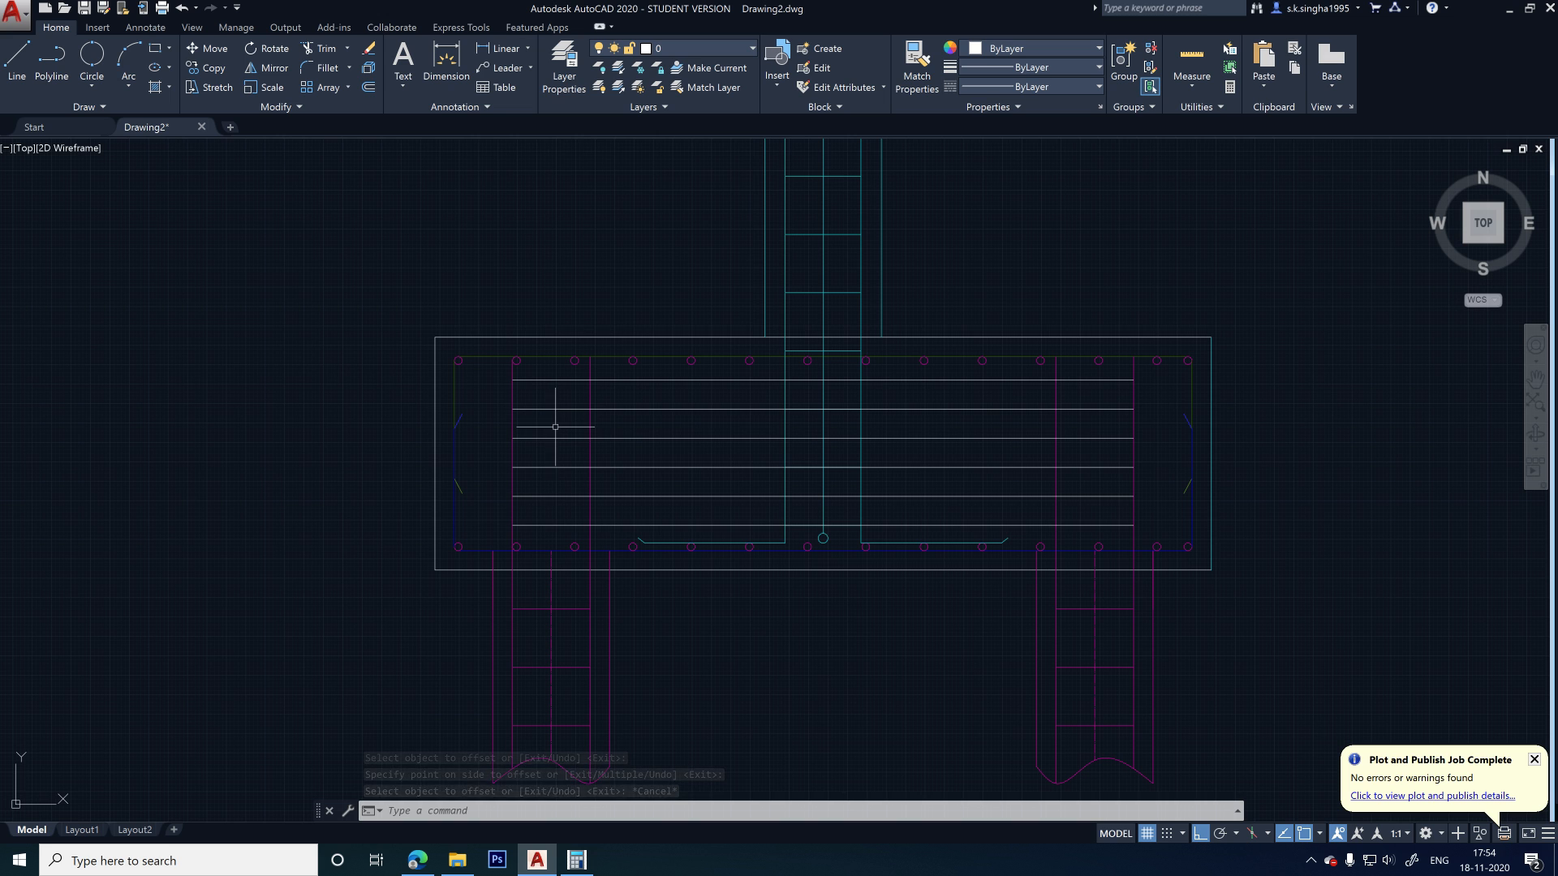
# - Draw a line 75 outward from the pile cap's lower-left corner, then 75 straight down
pyautogui.scroll(-2, 511, 365)
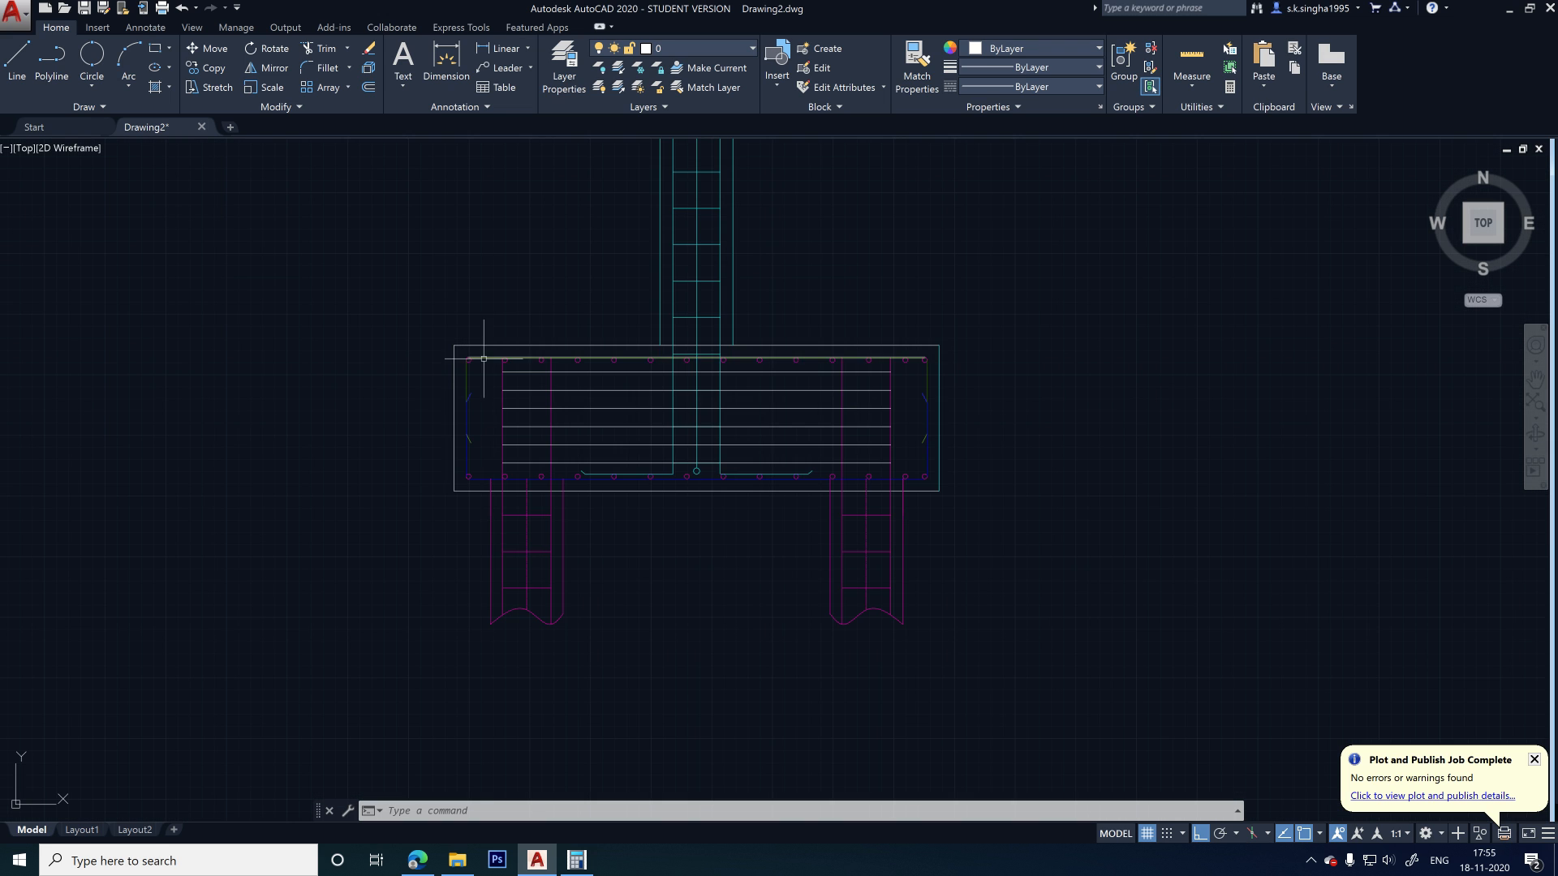
pyautogui.scroll(-3, 397, 418)
pyautogui.scroll(2, 579, 482)
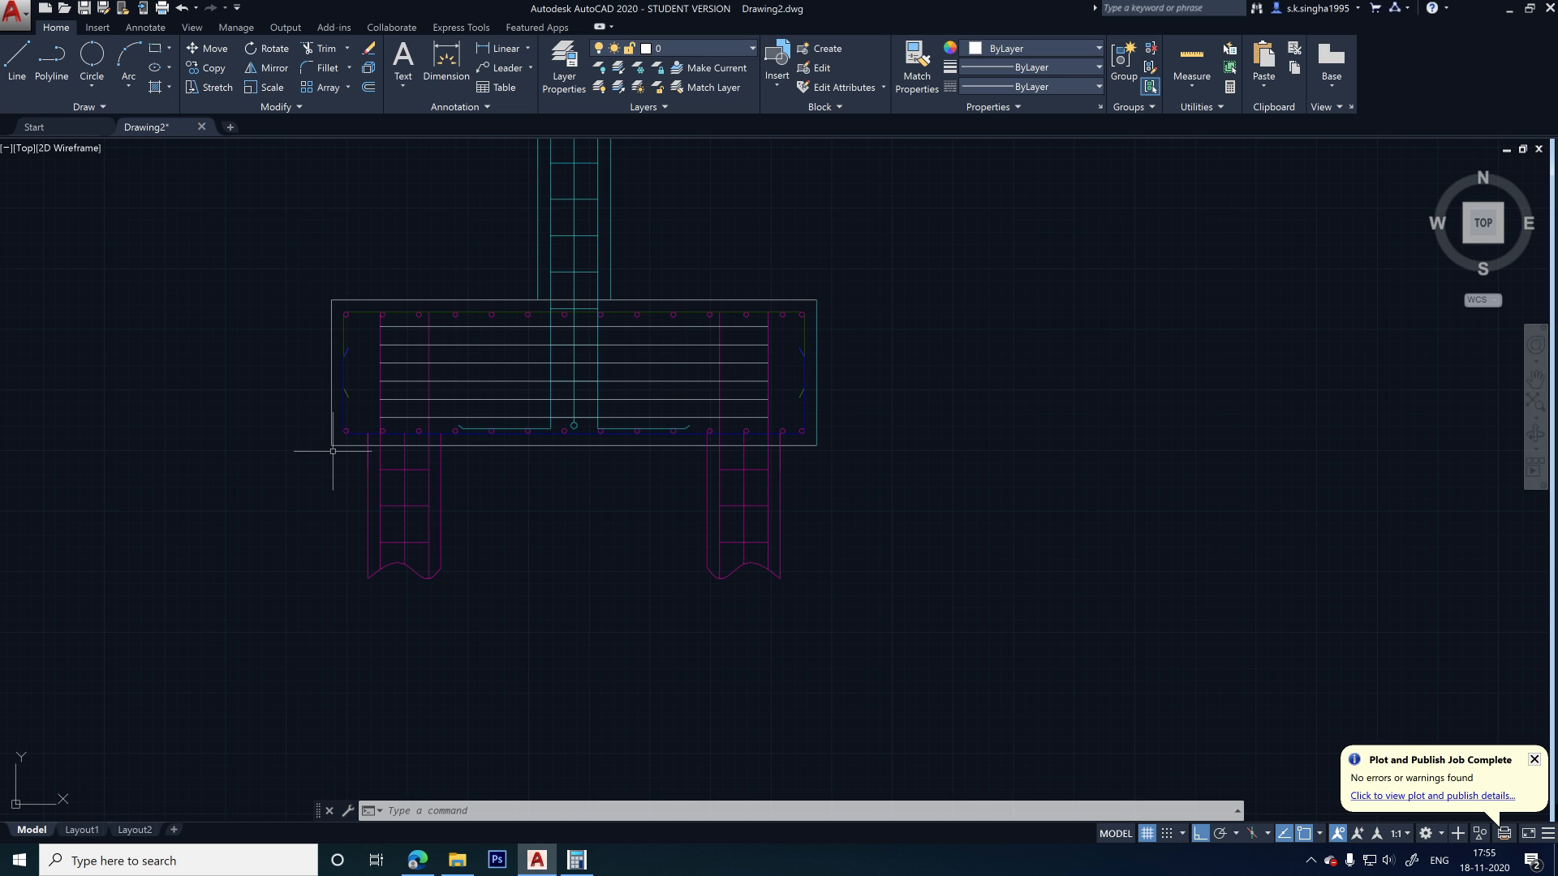
pyautogui.scroll(6, 329, 446)
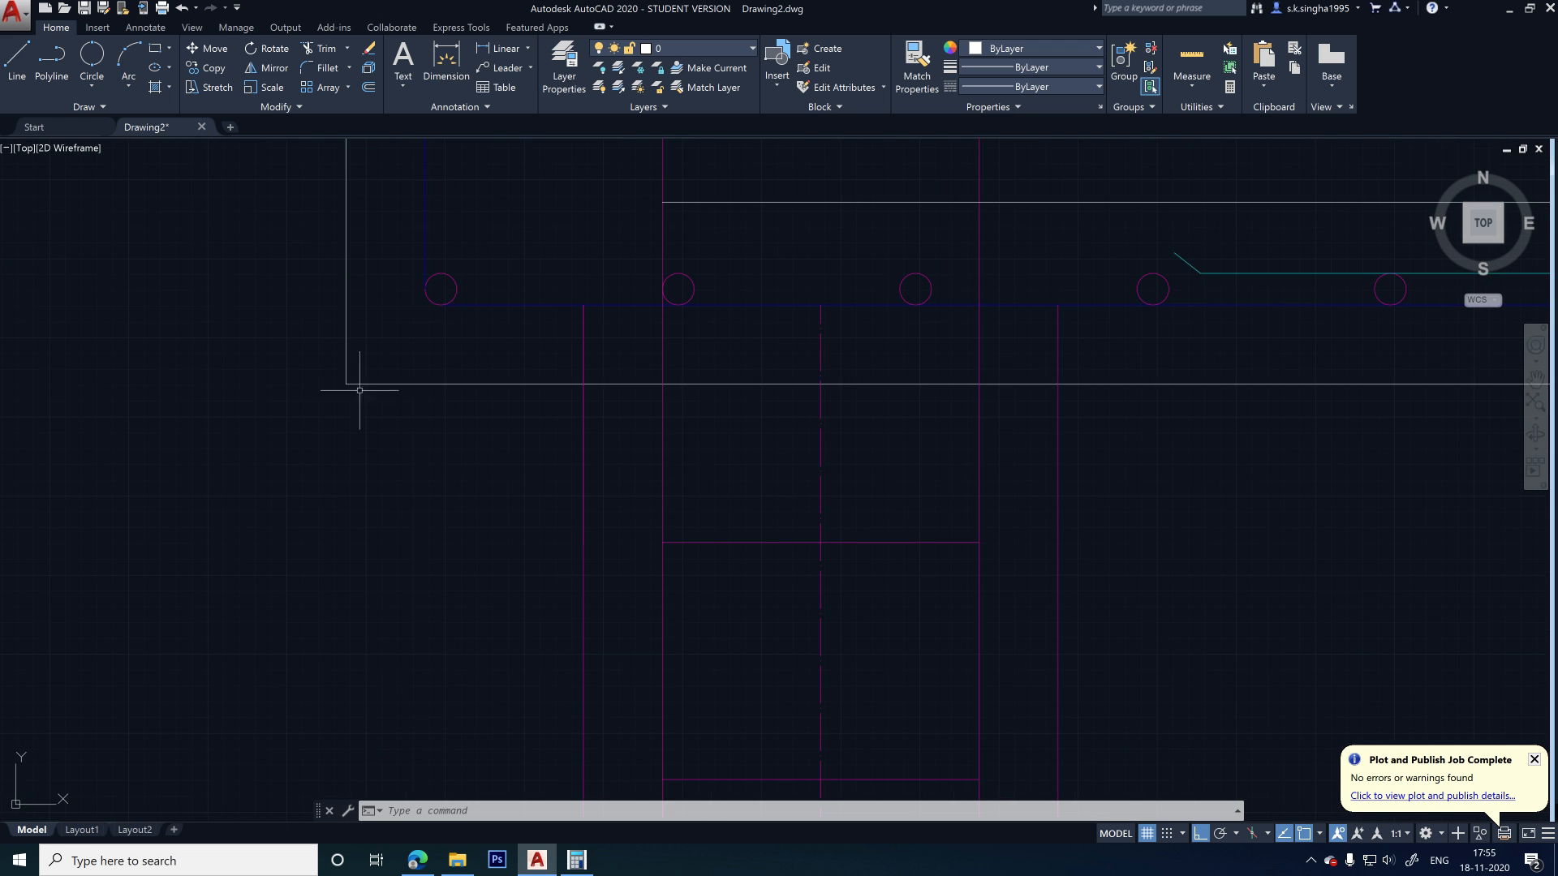
pyautogui.scroll(-2, 275, 387)
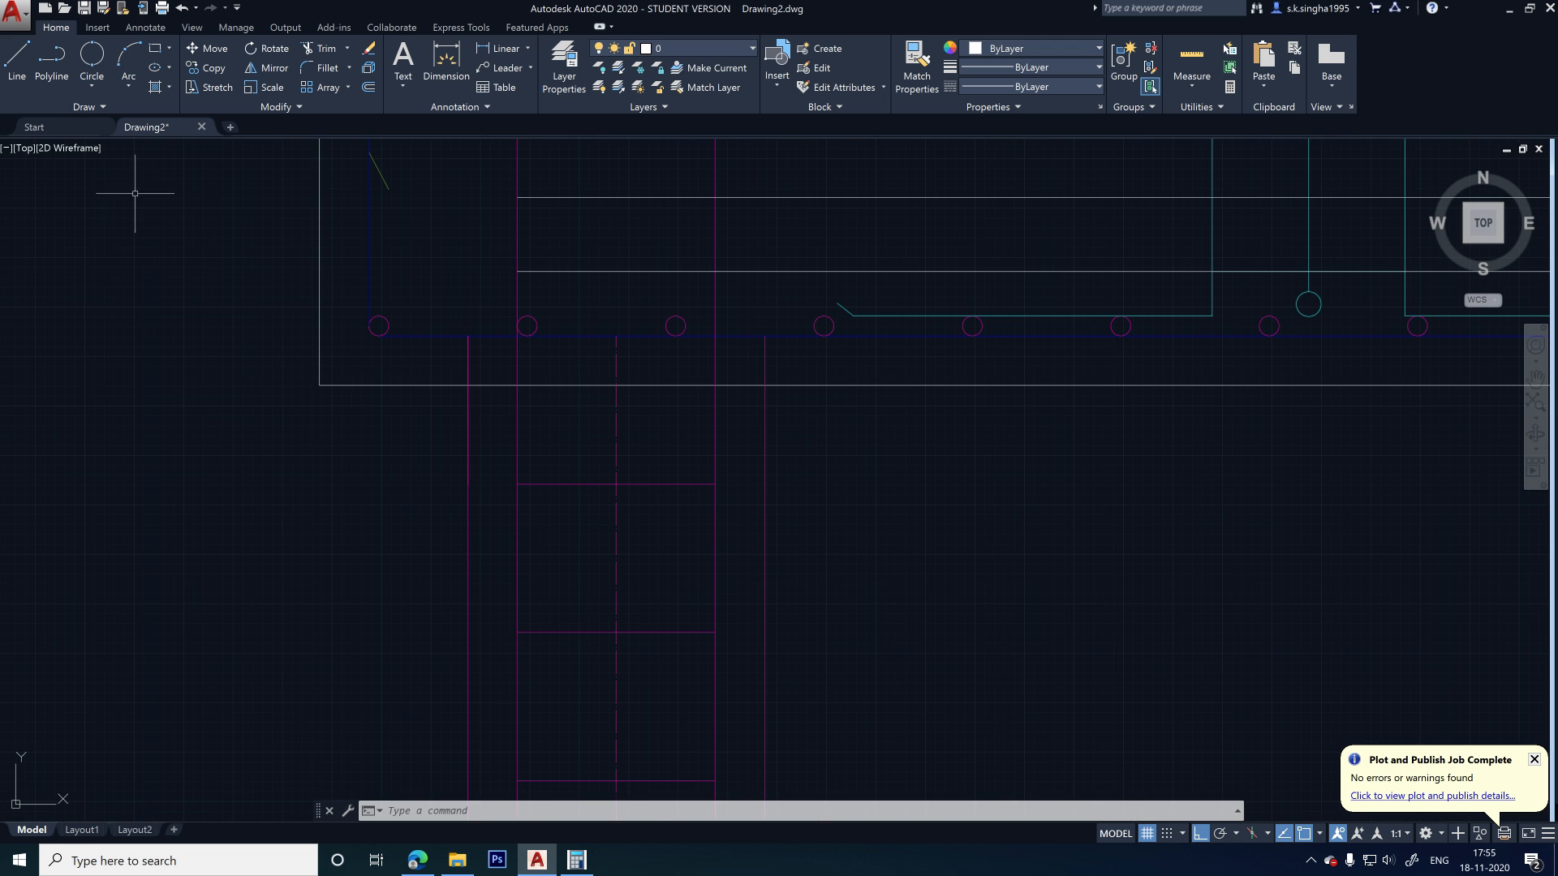
pyautogui.click(16, 61)
pyautogui.click(319, 385)
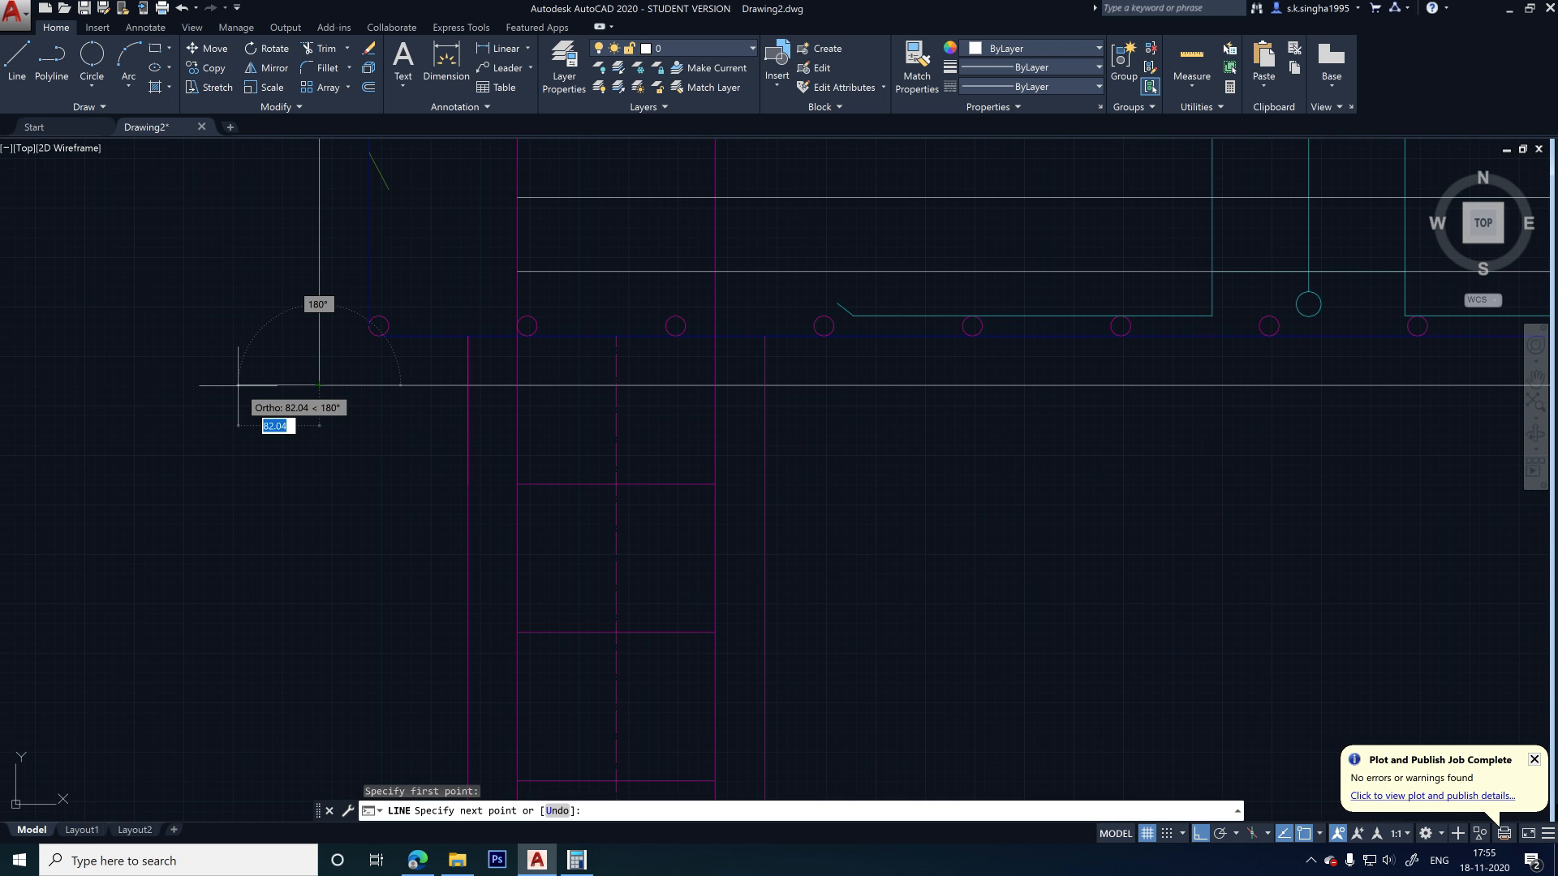
pyautogui.write('75')
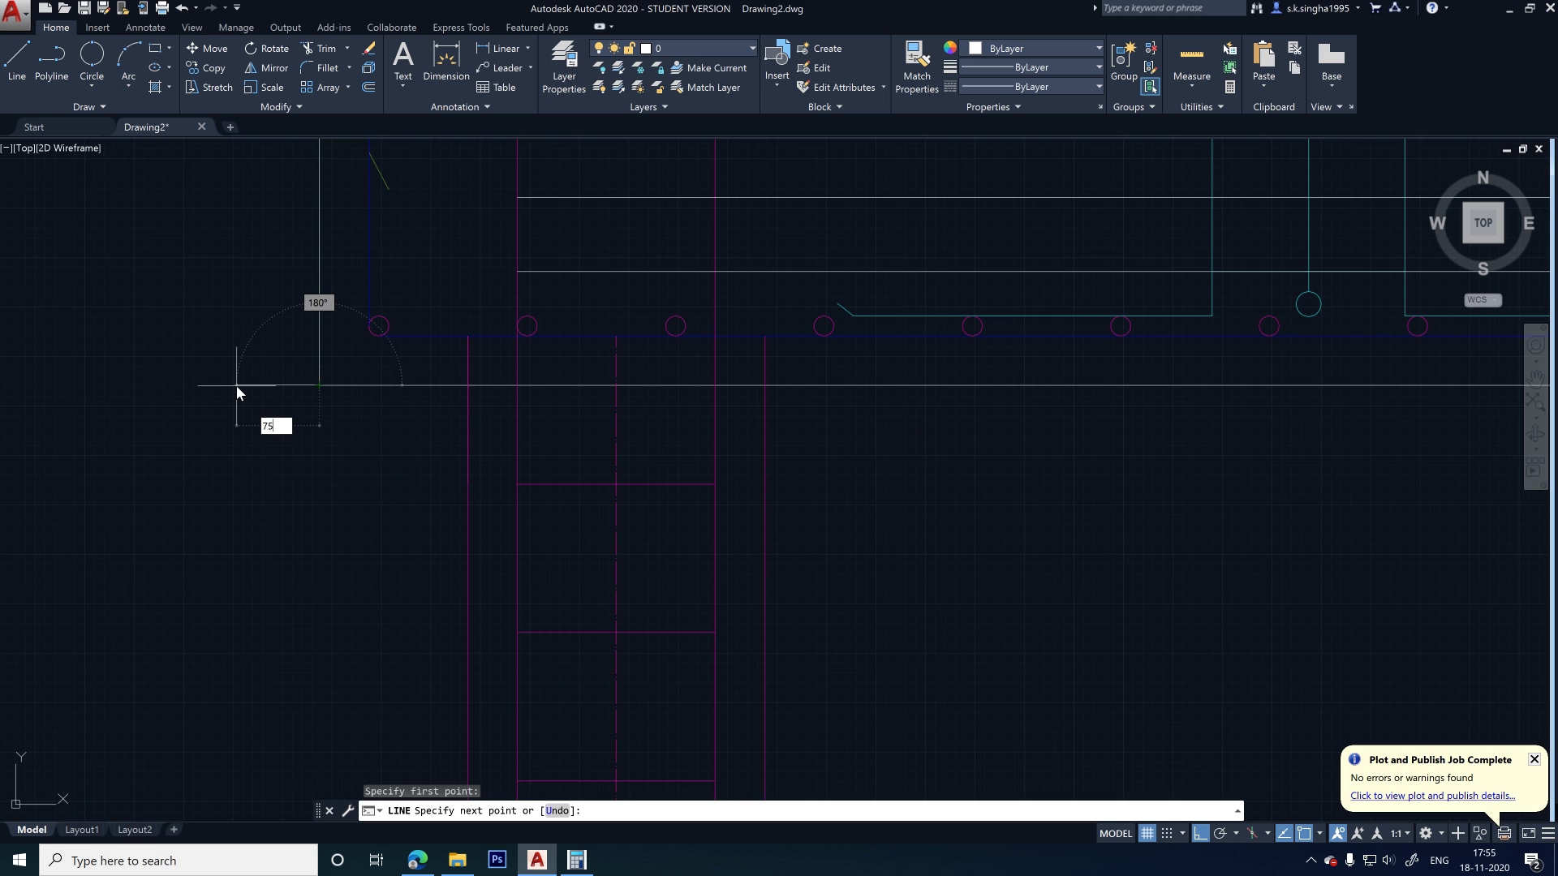
pyautogui.press('Return')
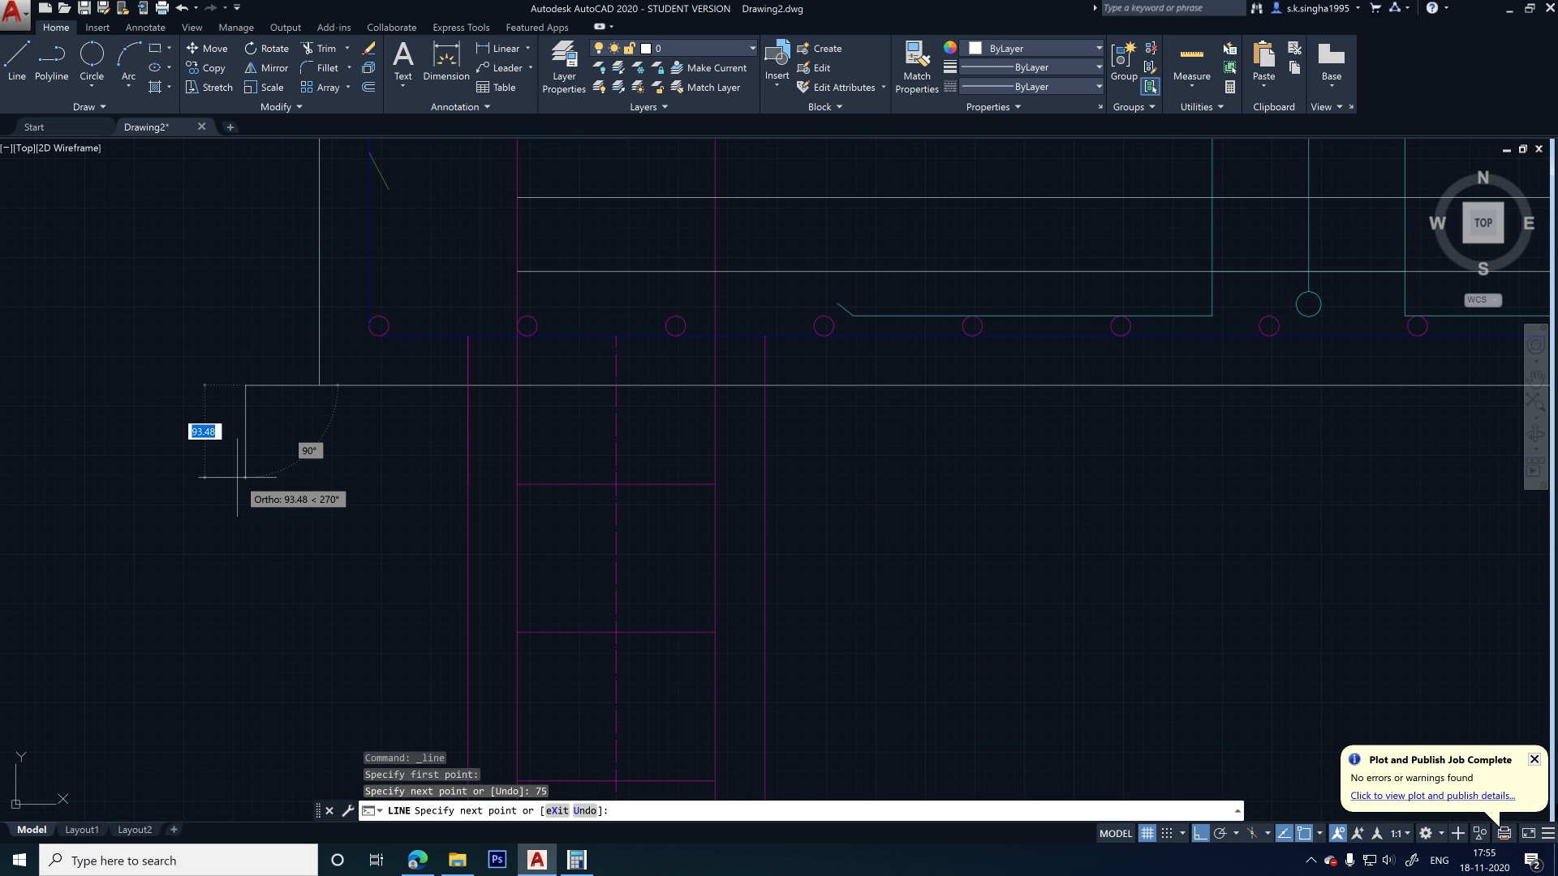
pyautogui.write('75')
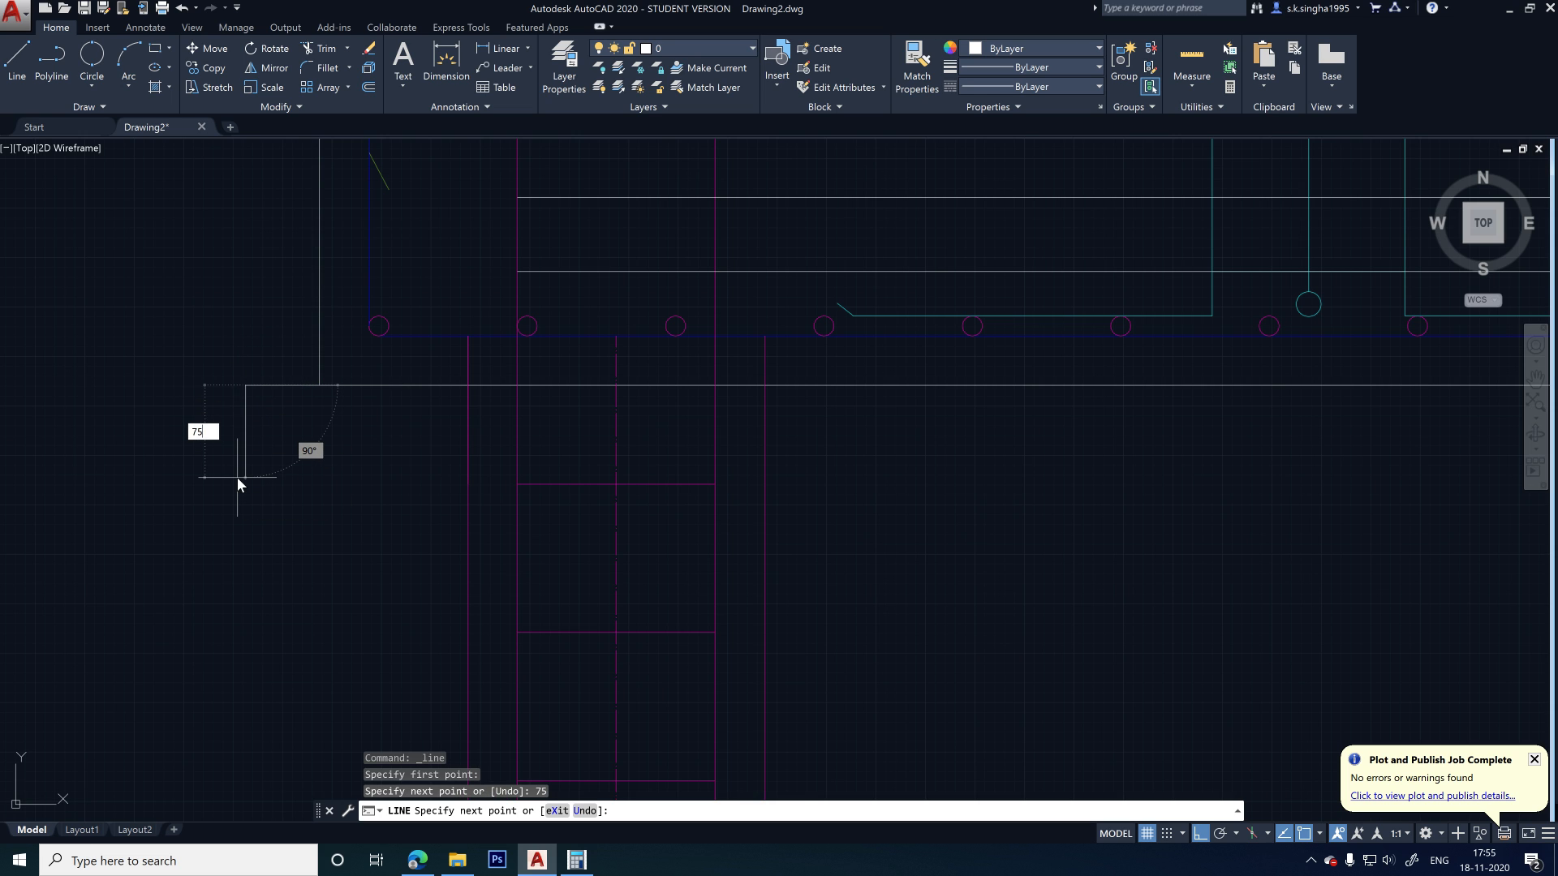
pyautogui.press('Return')
pyautogui.scroll(-5, 235, 464)
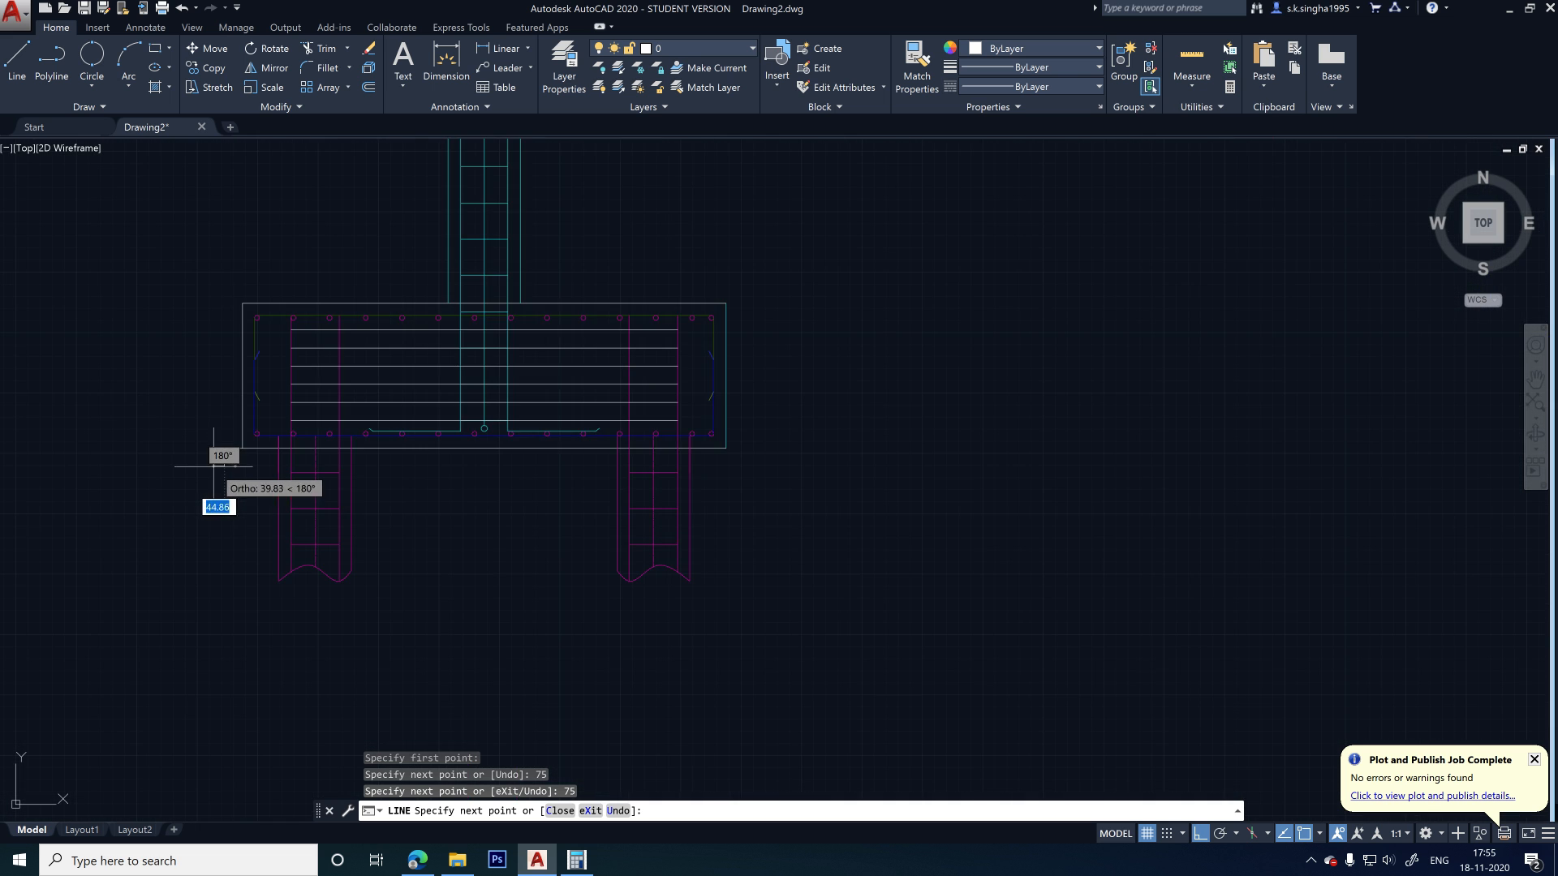
pyautogui.scroll(5, 244, 469)
pyautogui.scroll(-5, 240, 473)
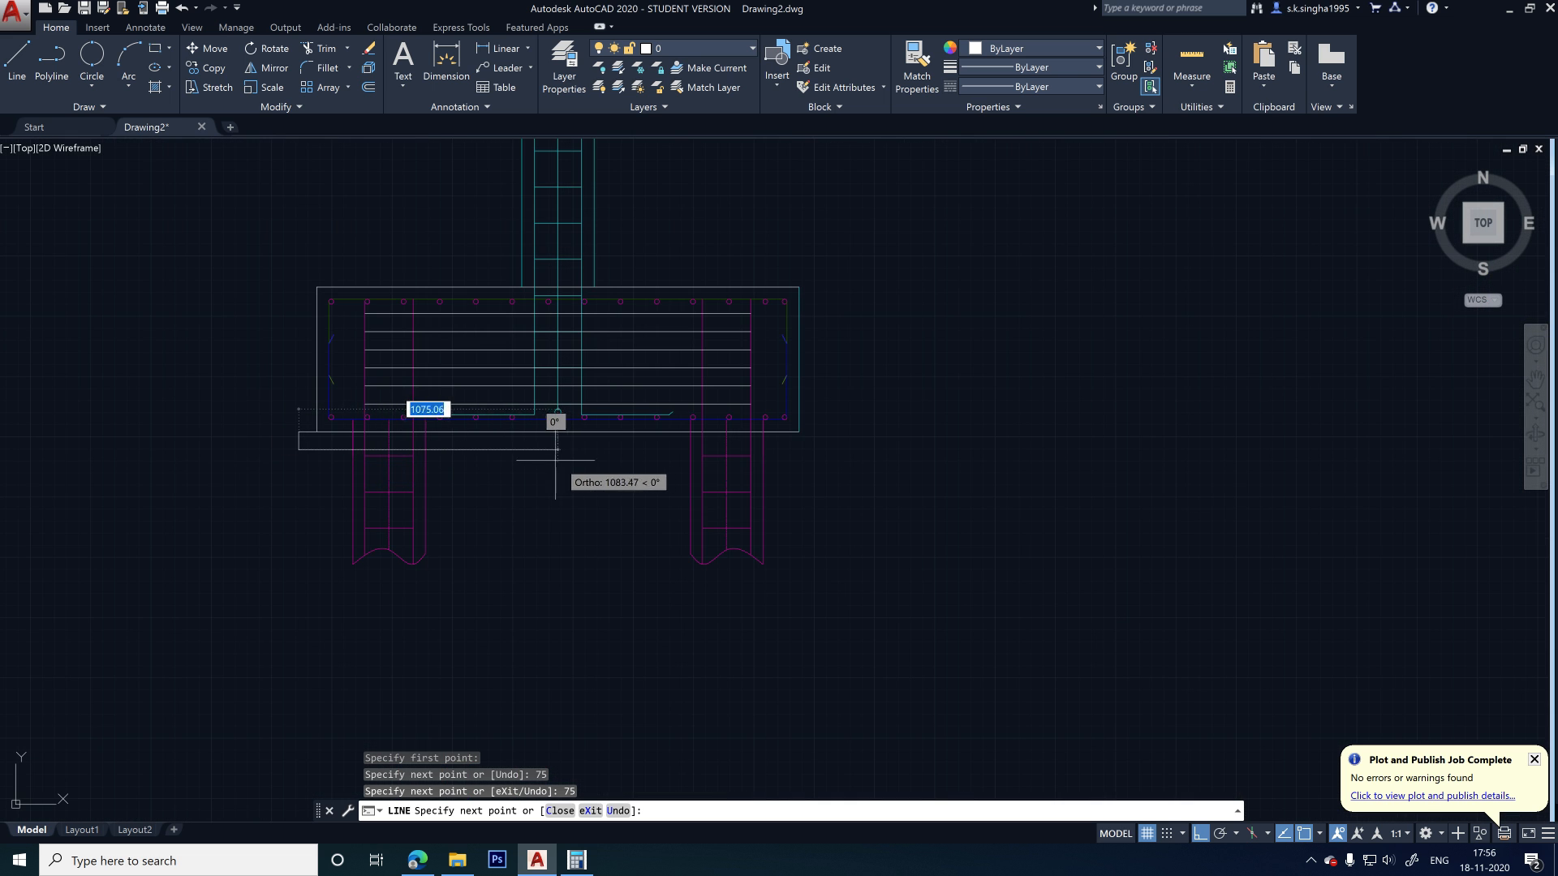
pyautogui.press('Escape')
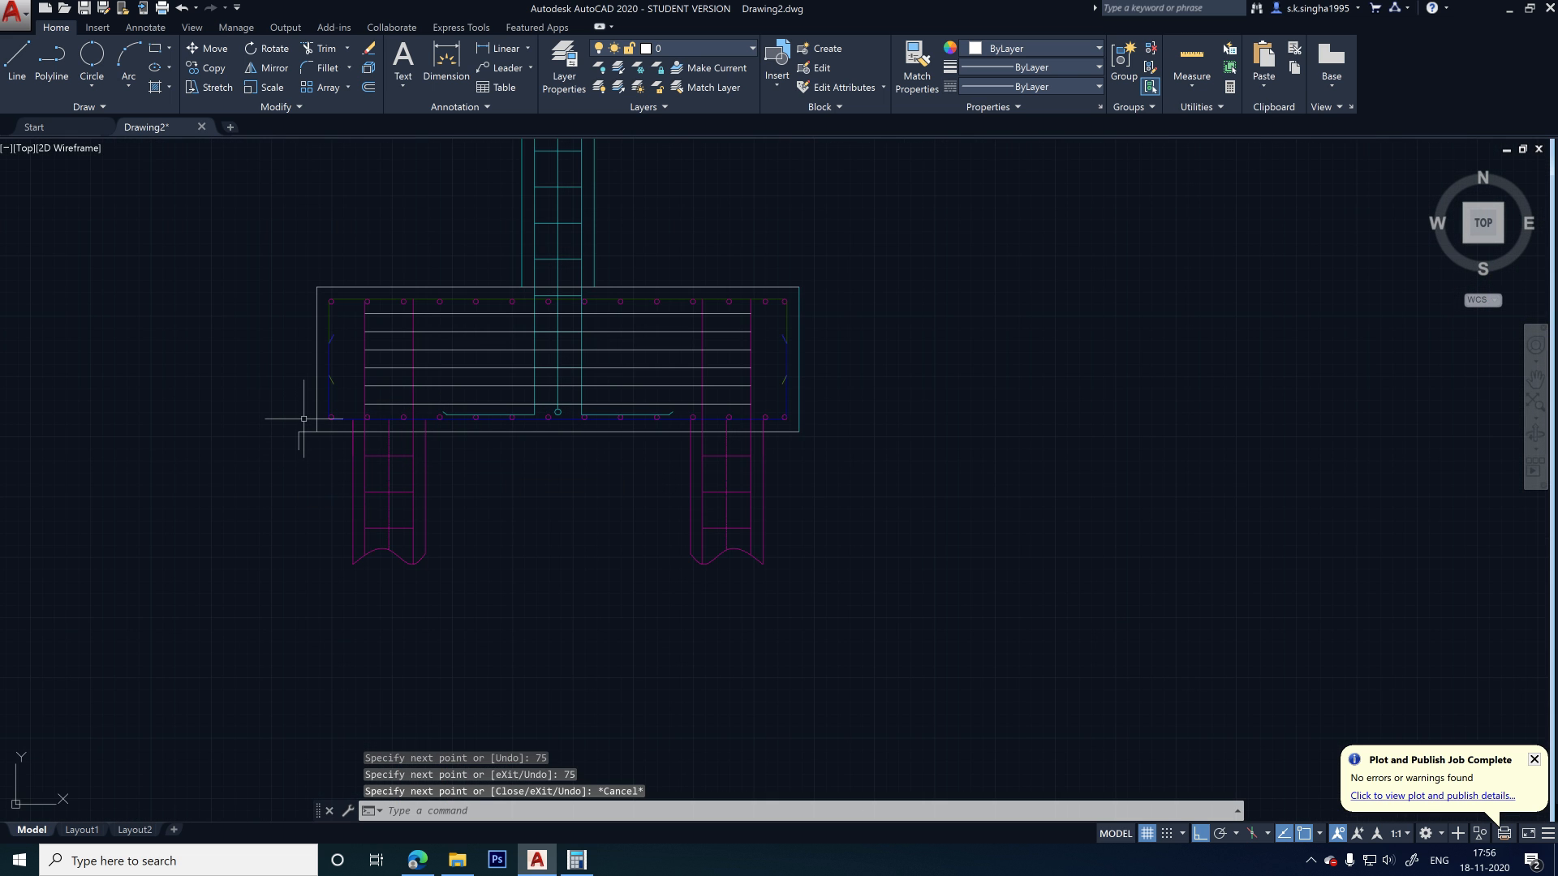
# - Mirror the two 75-long lines about the pile cap's vertical centre line, keeping the originals
pyautogui.write('mi')
pyautogui.press('Return')
pyautogui.click(318, 421)
pyautogui.click(280, 464)
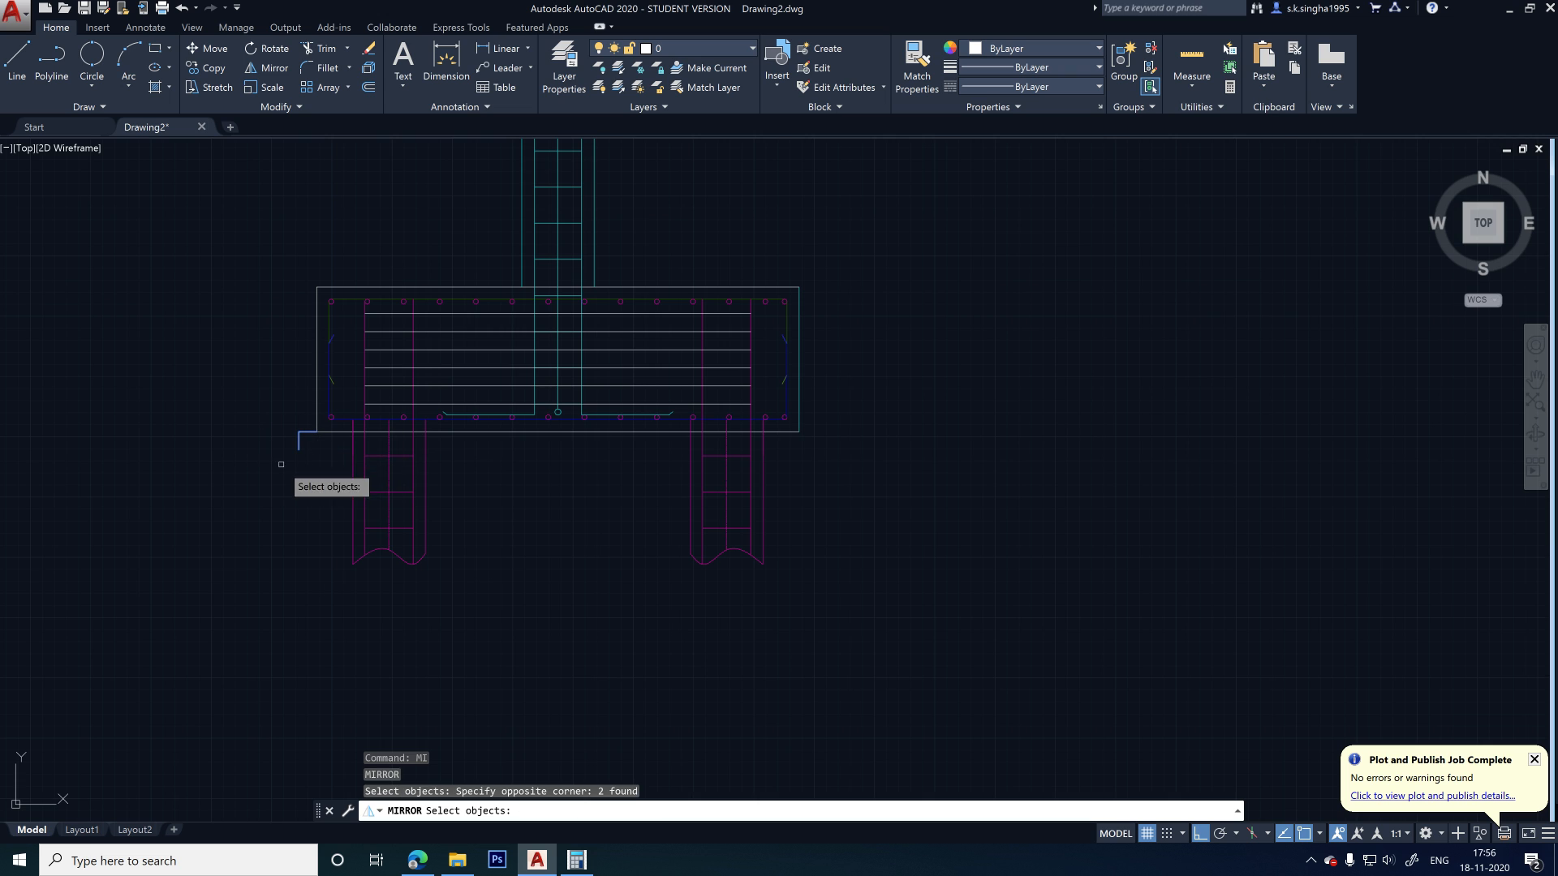
pyautogui.press('Return')
pyautogui.click(557, 432)
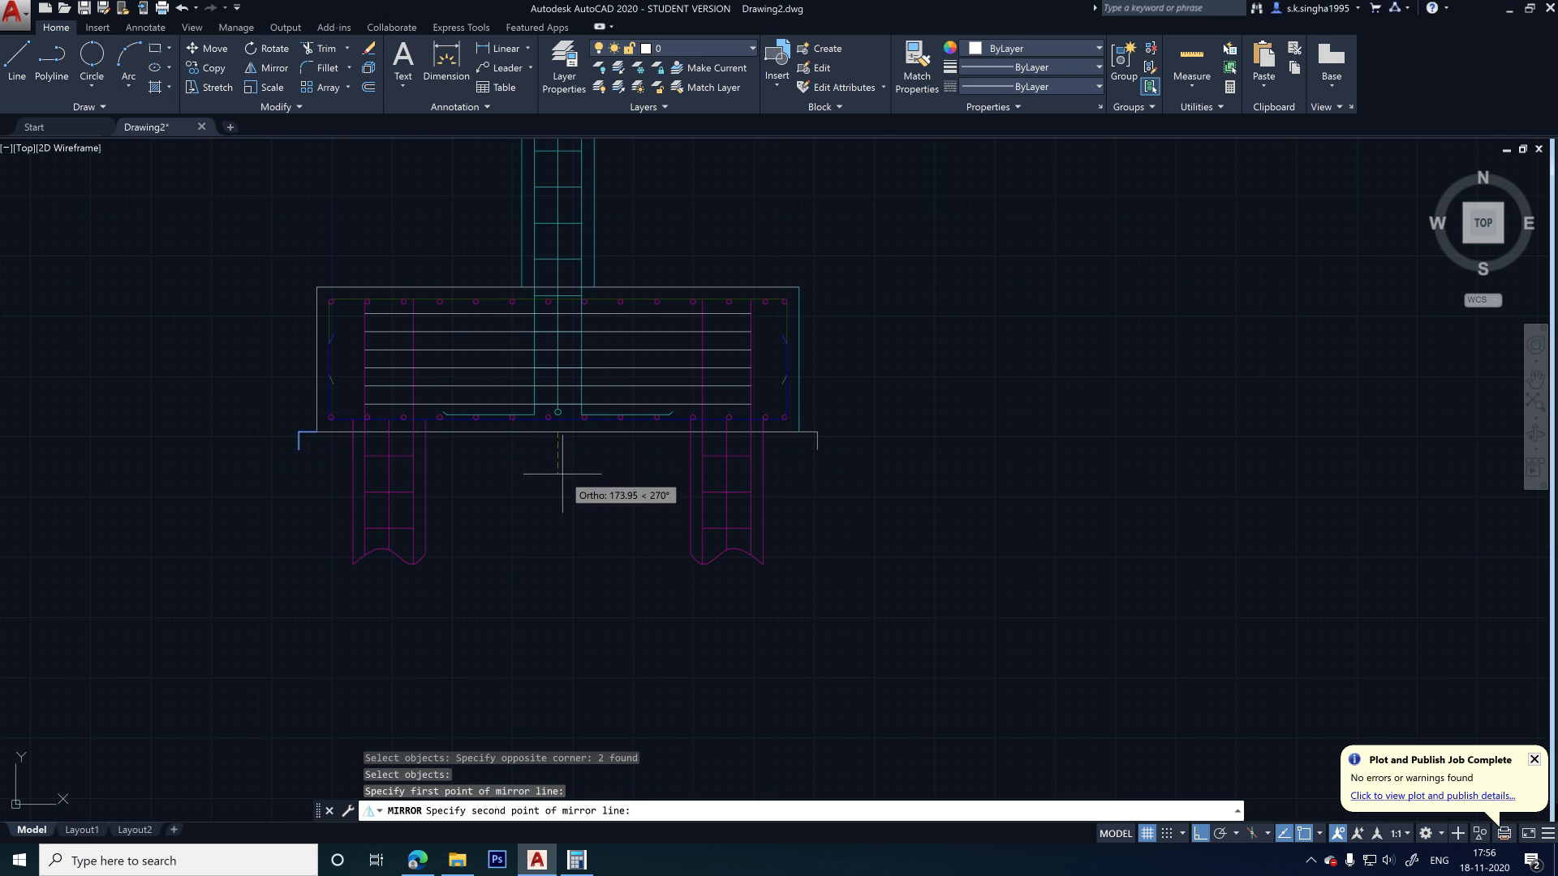
pyautogui.click(562, 473)
pyautogui.press('Return')
# - Draw a horizontal line between the lower ends of the two short verticals to close the strip beneath the cap
pyautogui.click(17, 61)
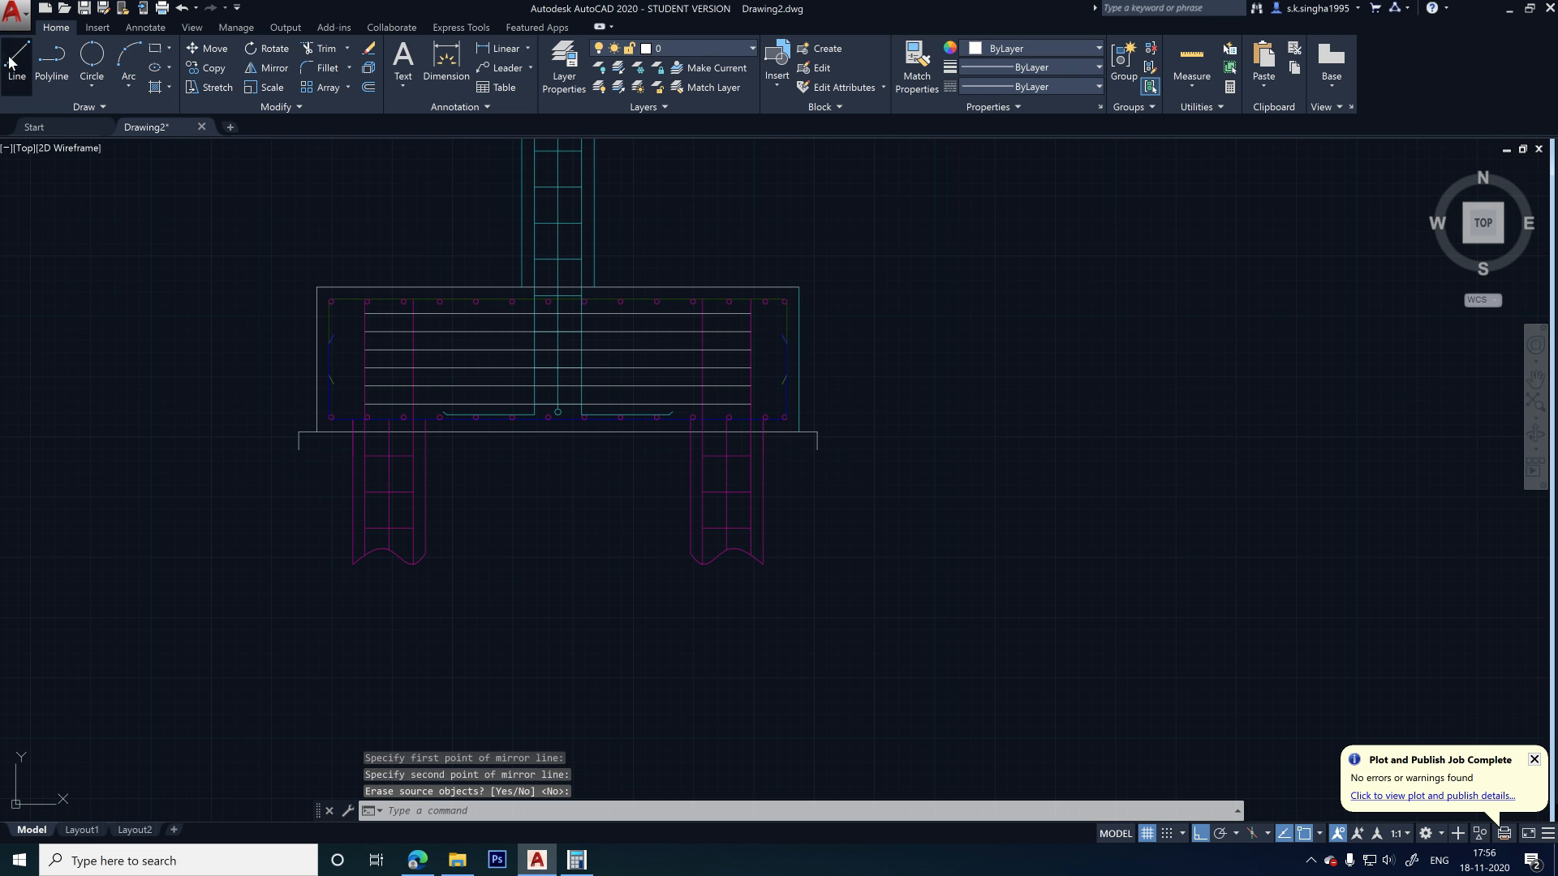
pyautogui.click(298, 449)
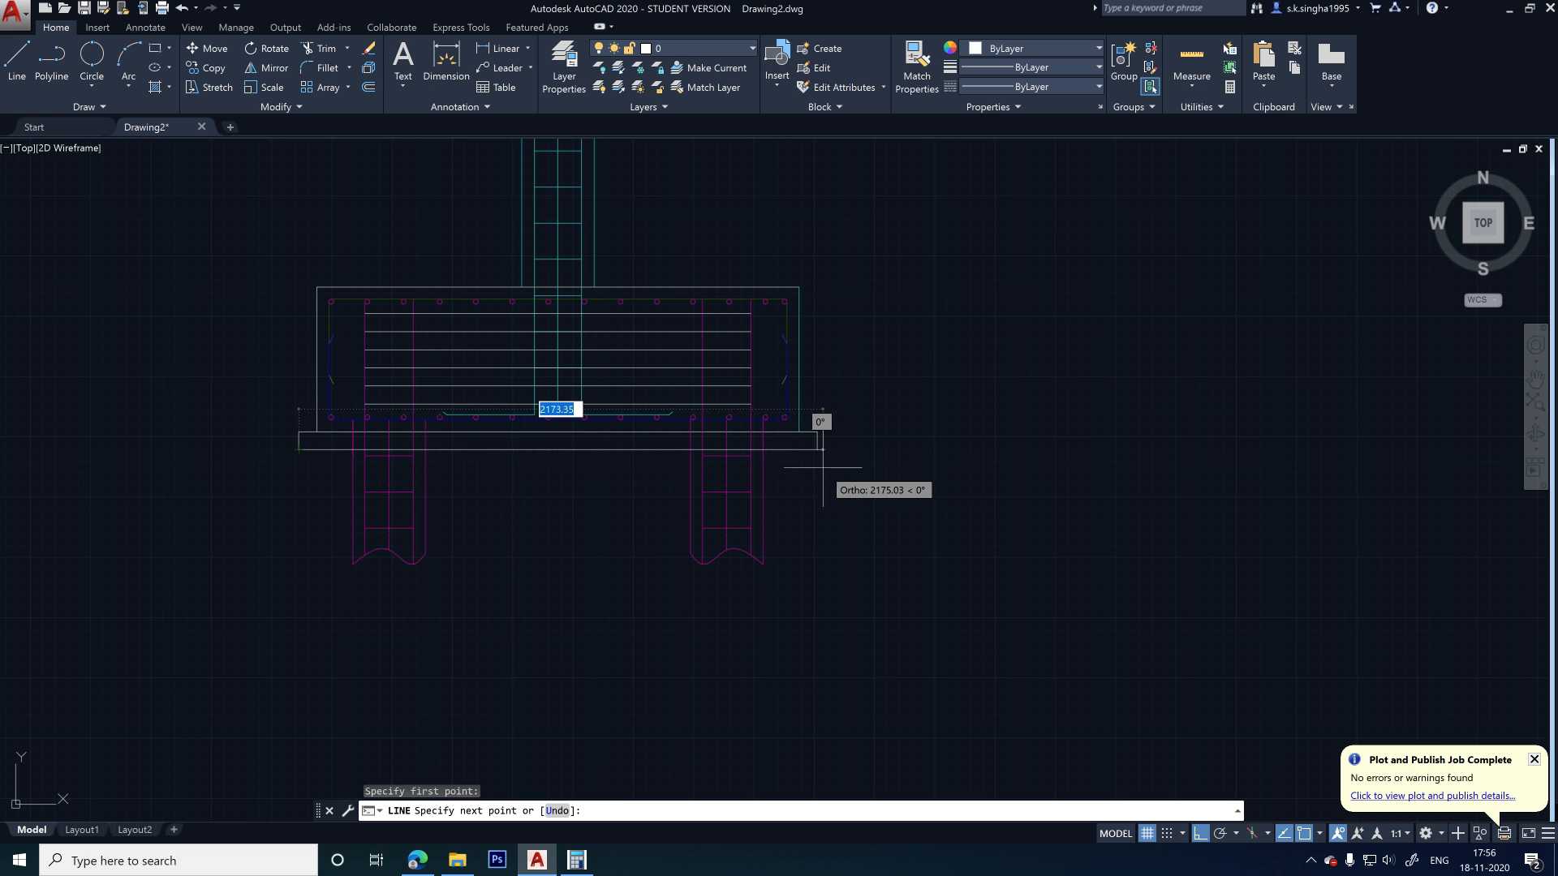
pyautogui.click(817, 448)
pyautogui.press('Escape')
pyautogui.scroll(5, 649, 463)
pyautogui.scroll(-3, 679, 452)
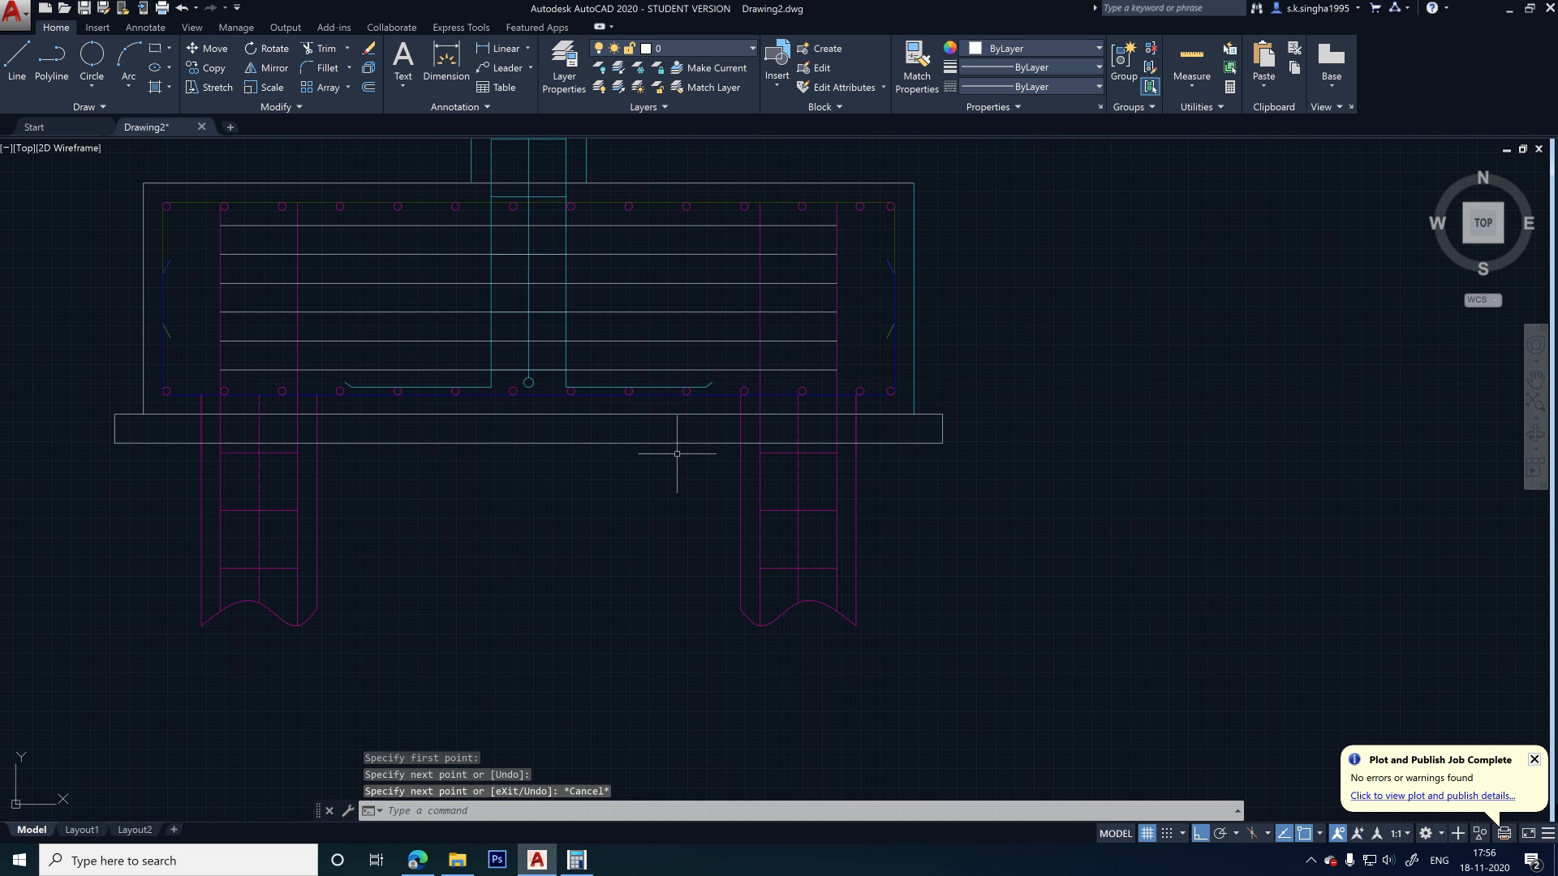
# - Start a hatch with the AR-CONC pattern and fill the strip beneath the cap between the two piles
pyautogui.scroll(2, 211, 426)
pyautogui.scroll(-3, 250, 441)
pyautogui.scroll(2, 323, 443)
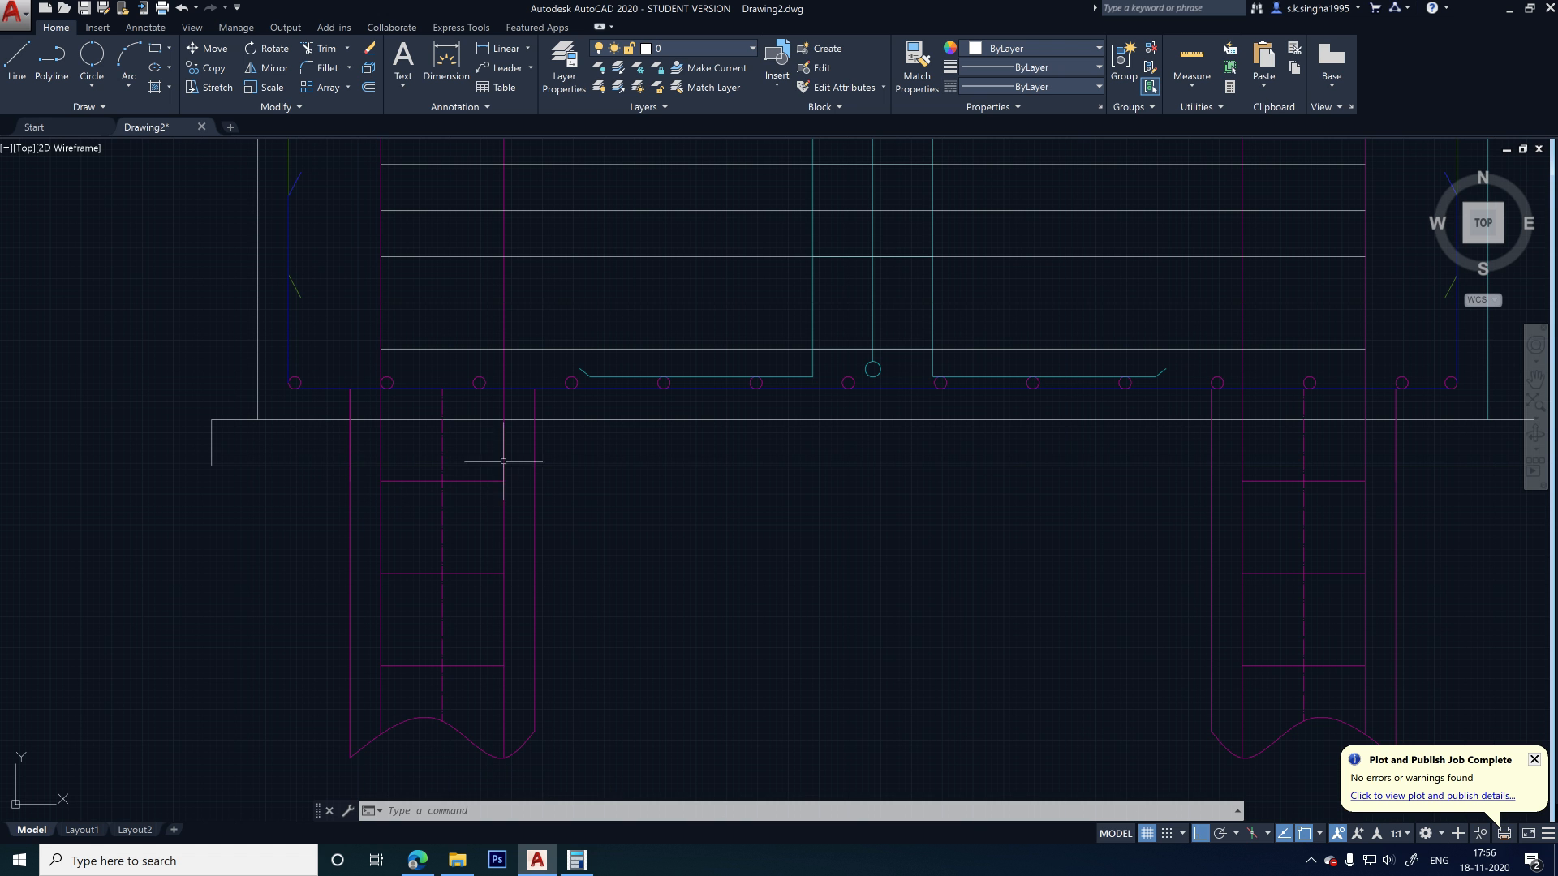
pyautogui.scroll(-2, 512, 462)
pyautogui.moveTo(630, 472); pyautogui.dragTo(542, 523, button='middle')
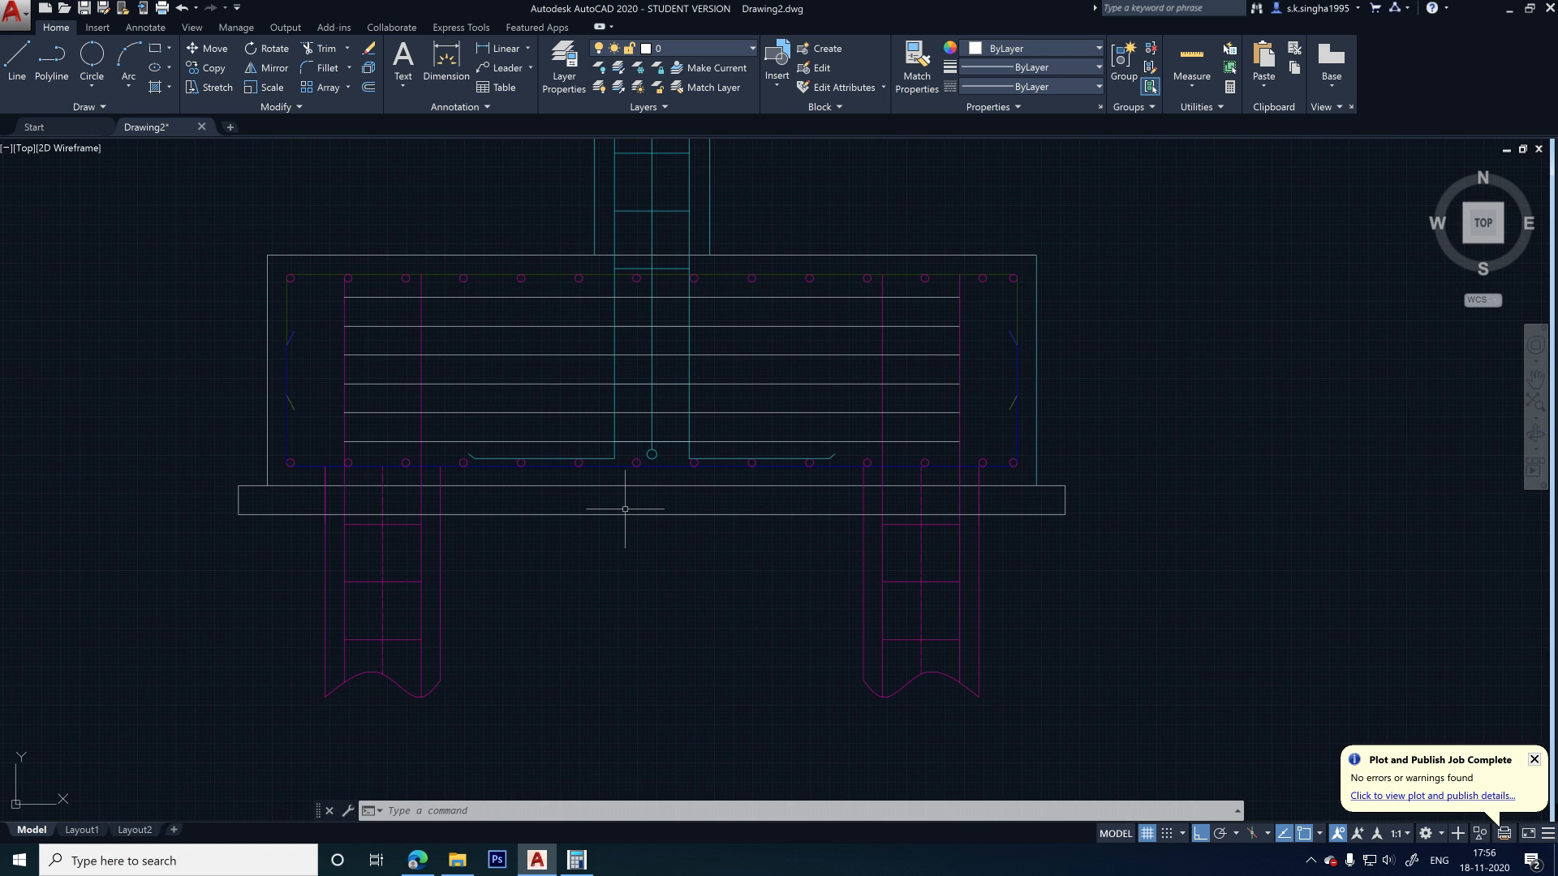
pyautogui.write('h')
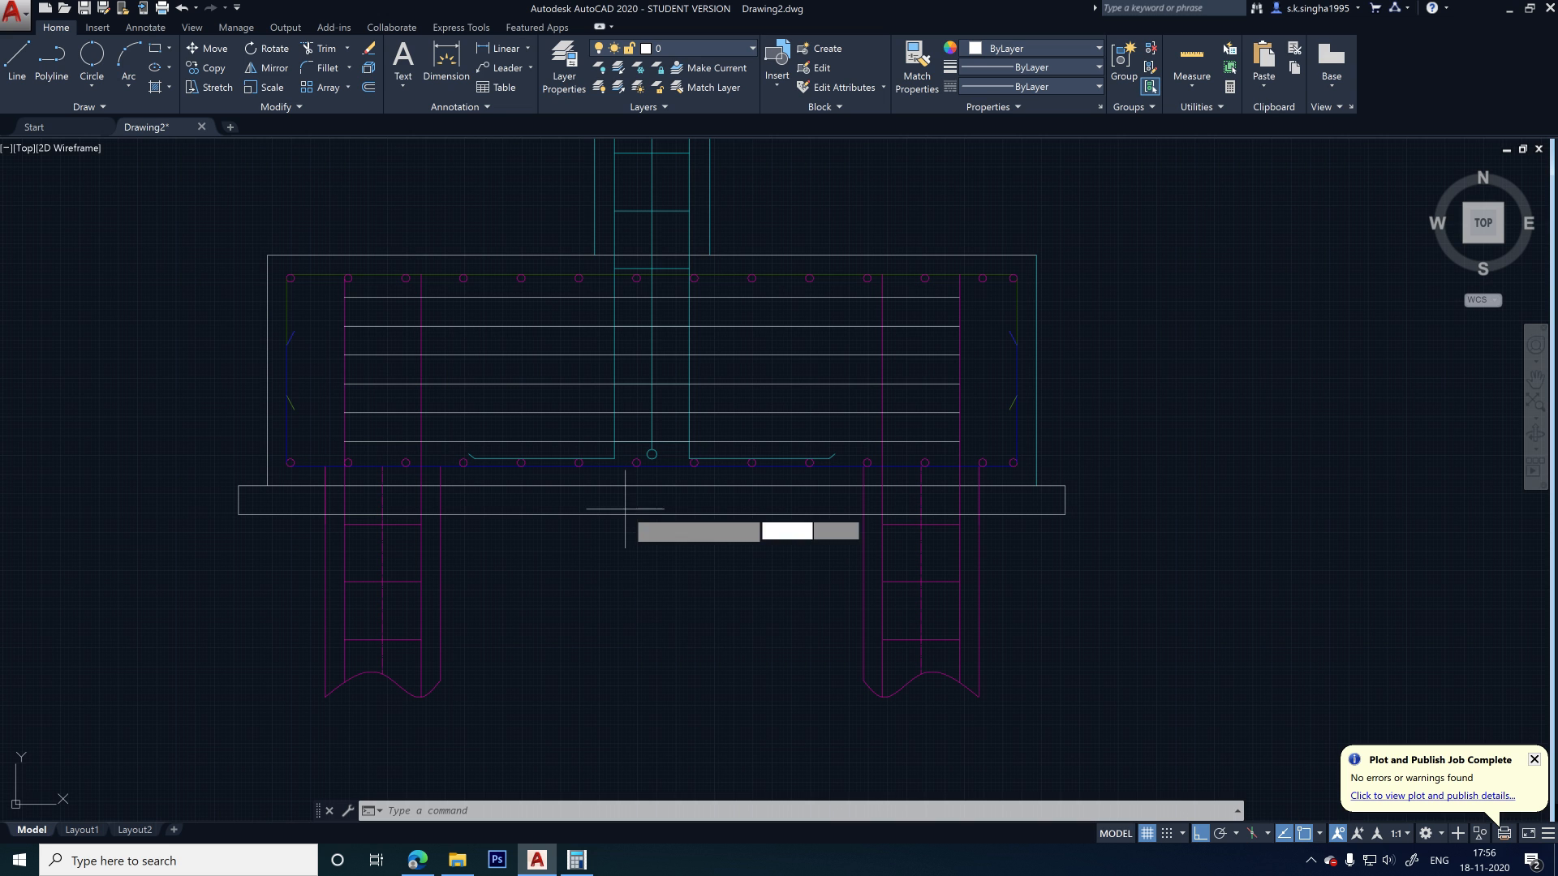
pyautogui.press('Return')
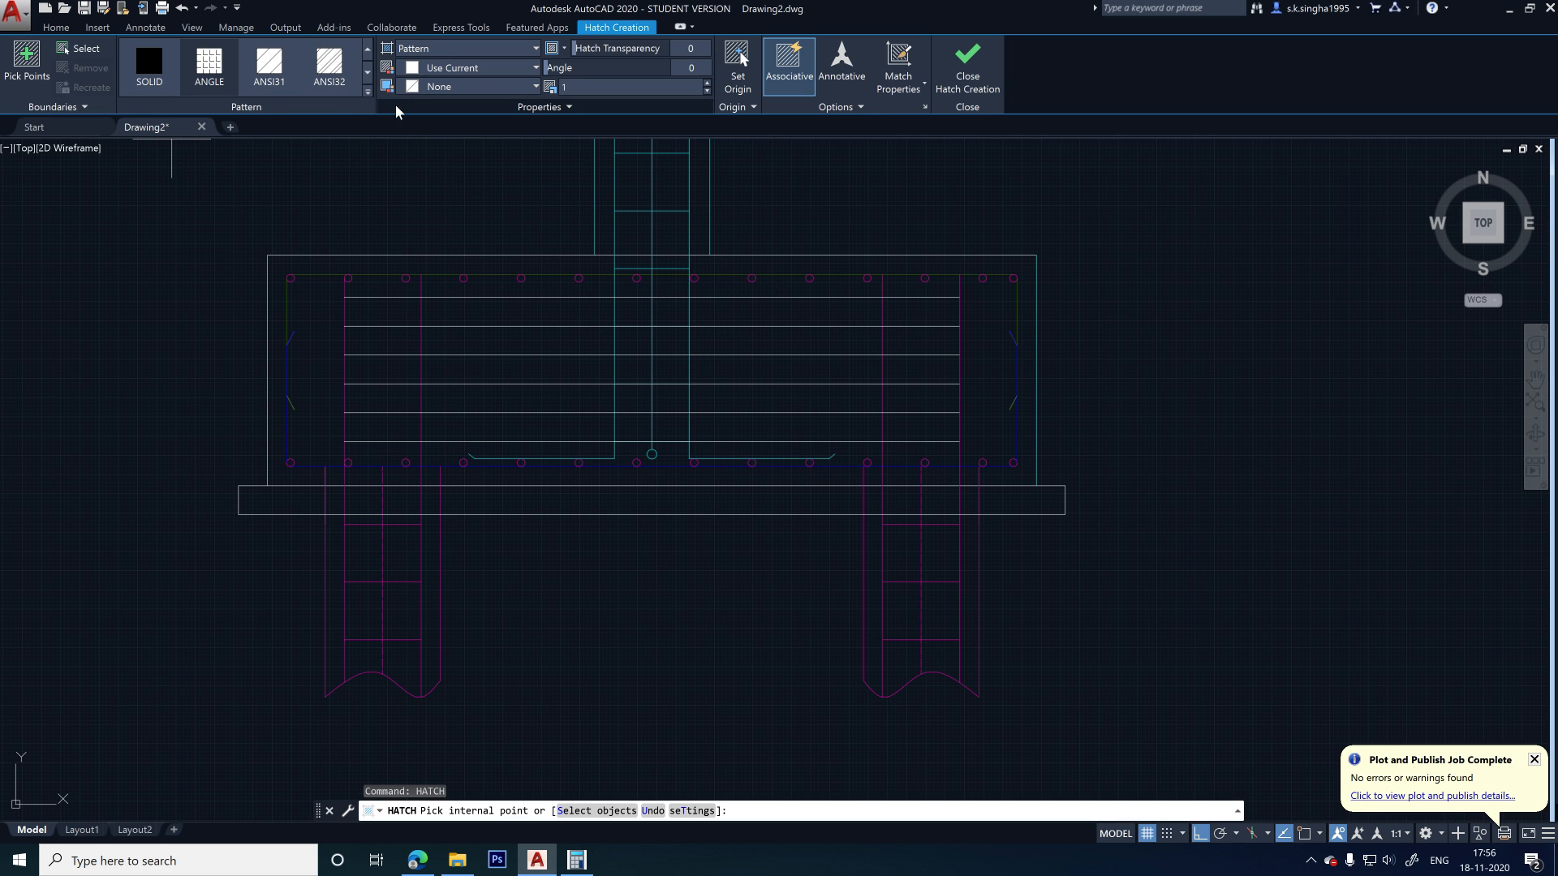
pyautogui.click(369, 97)
pyautogui.scroll(-2, 229, 214)
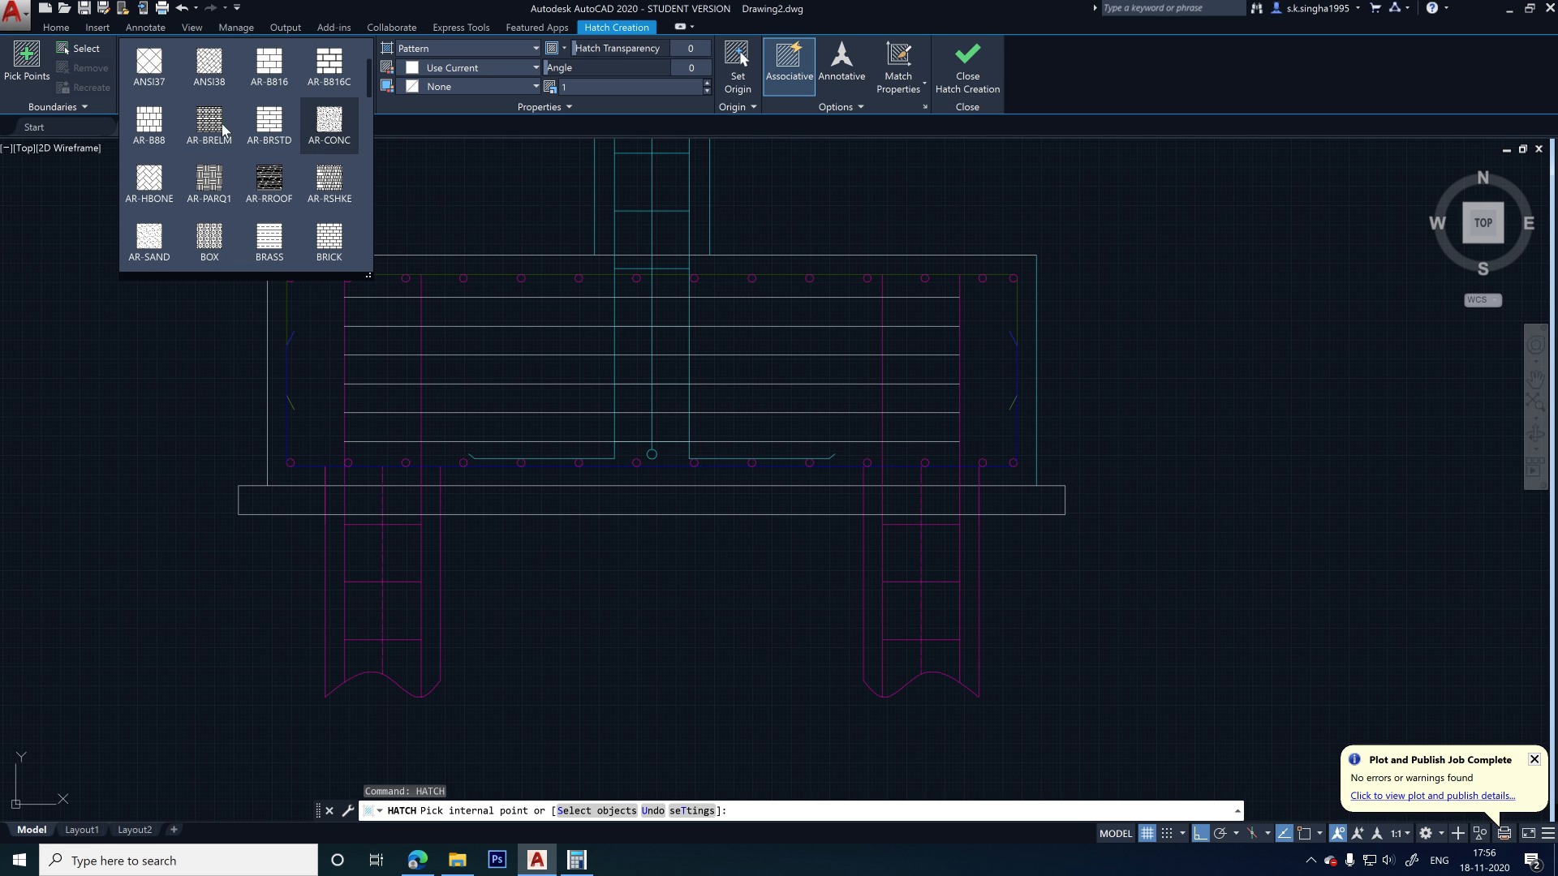
pyautogui.scroll(1, 322, 130)
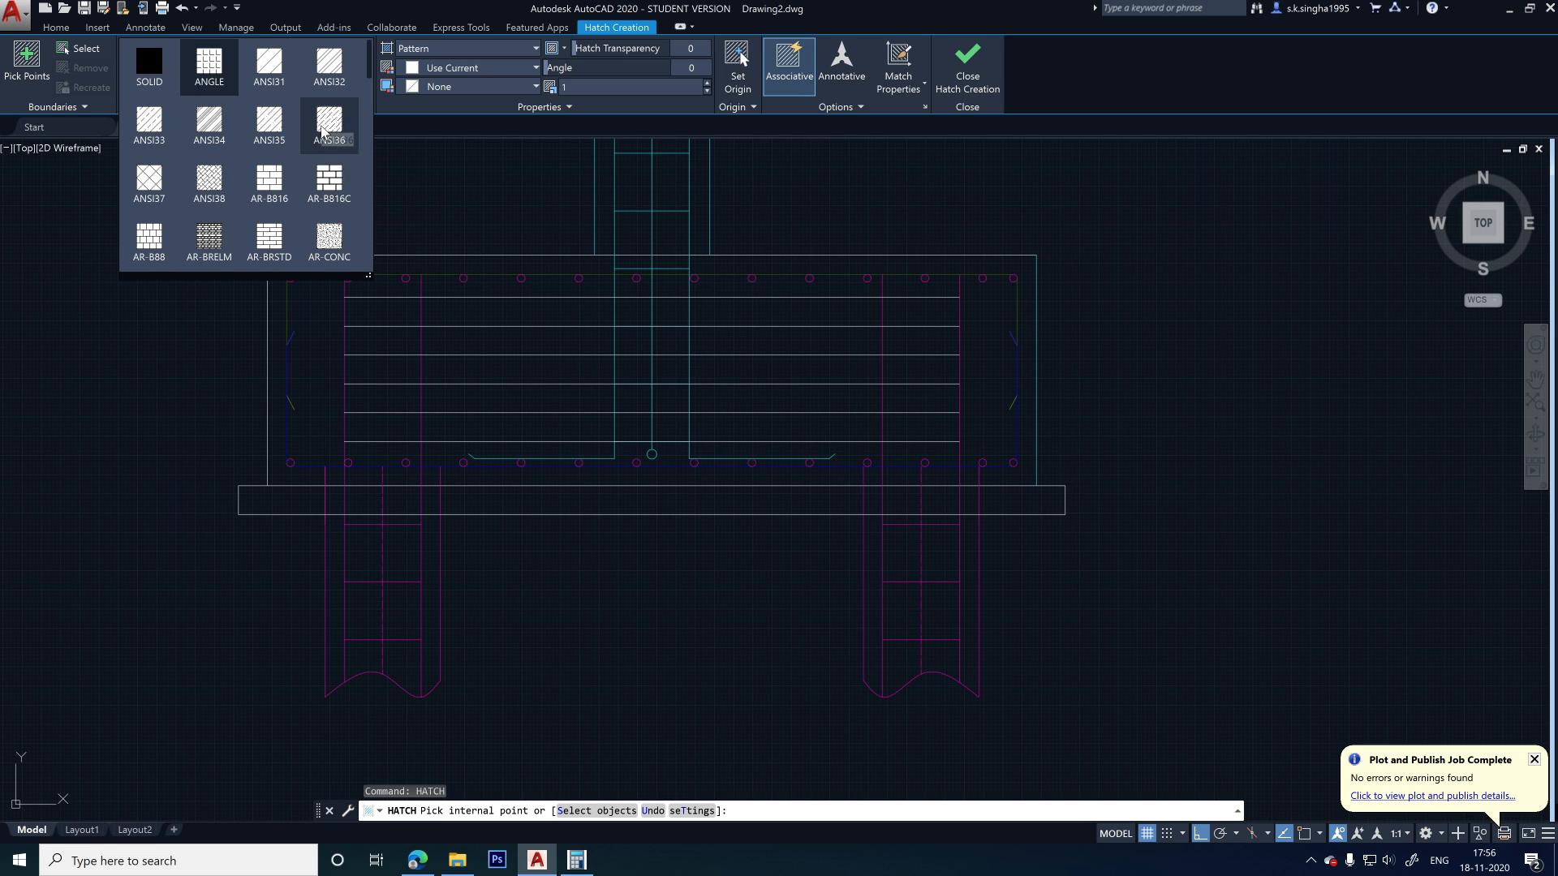
pyautogui.click(334, 178)
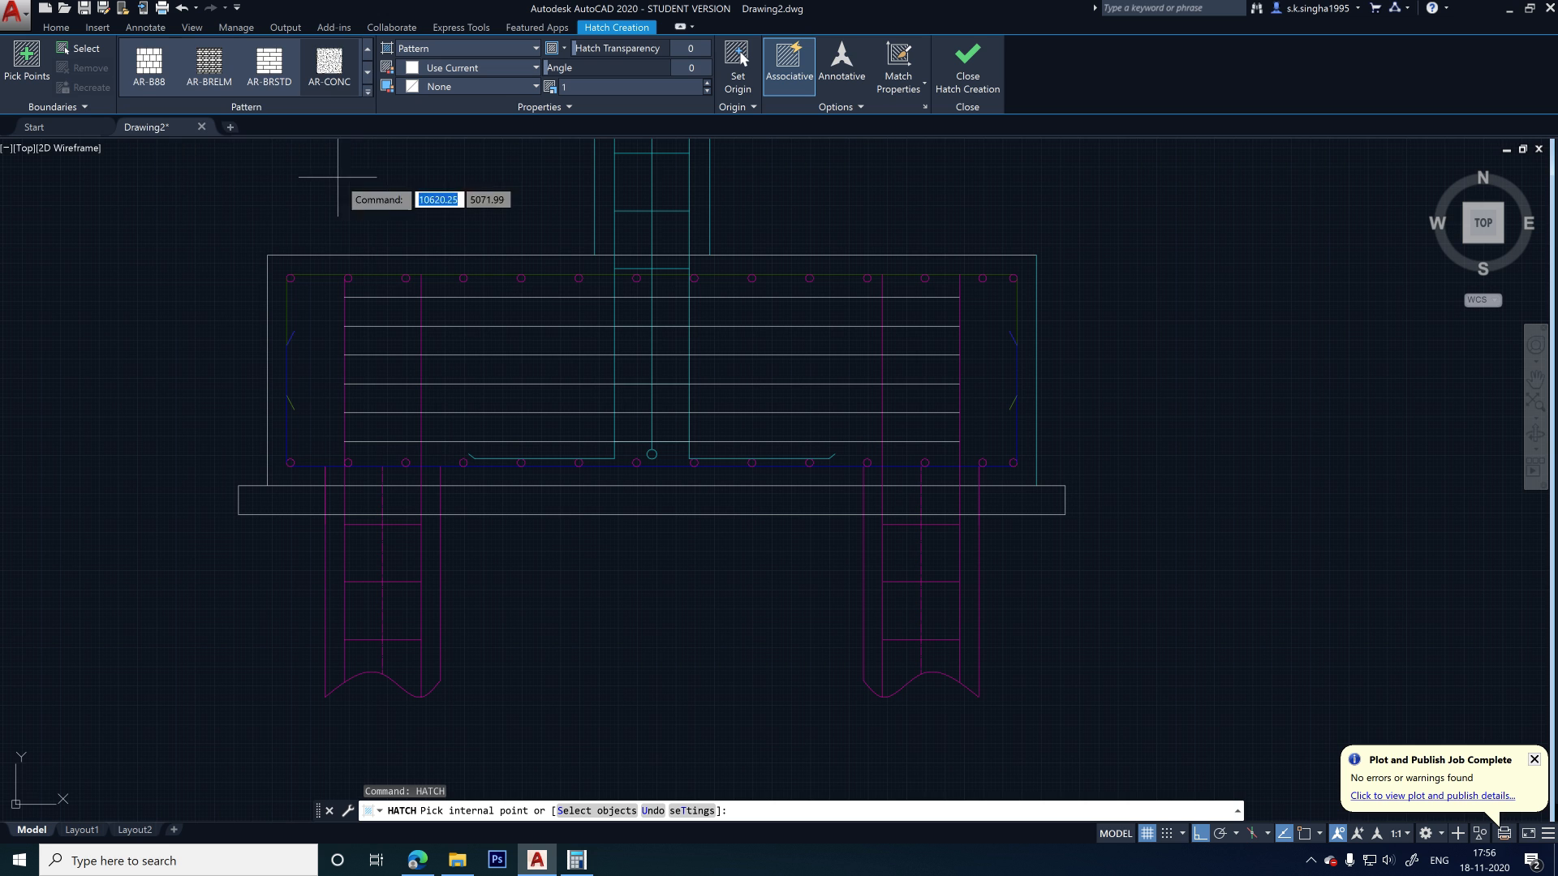
pyautogui.click(515, 504)
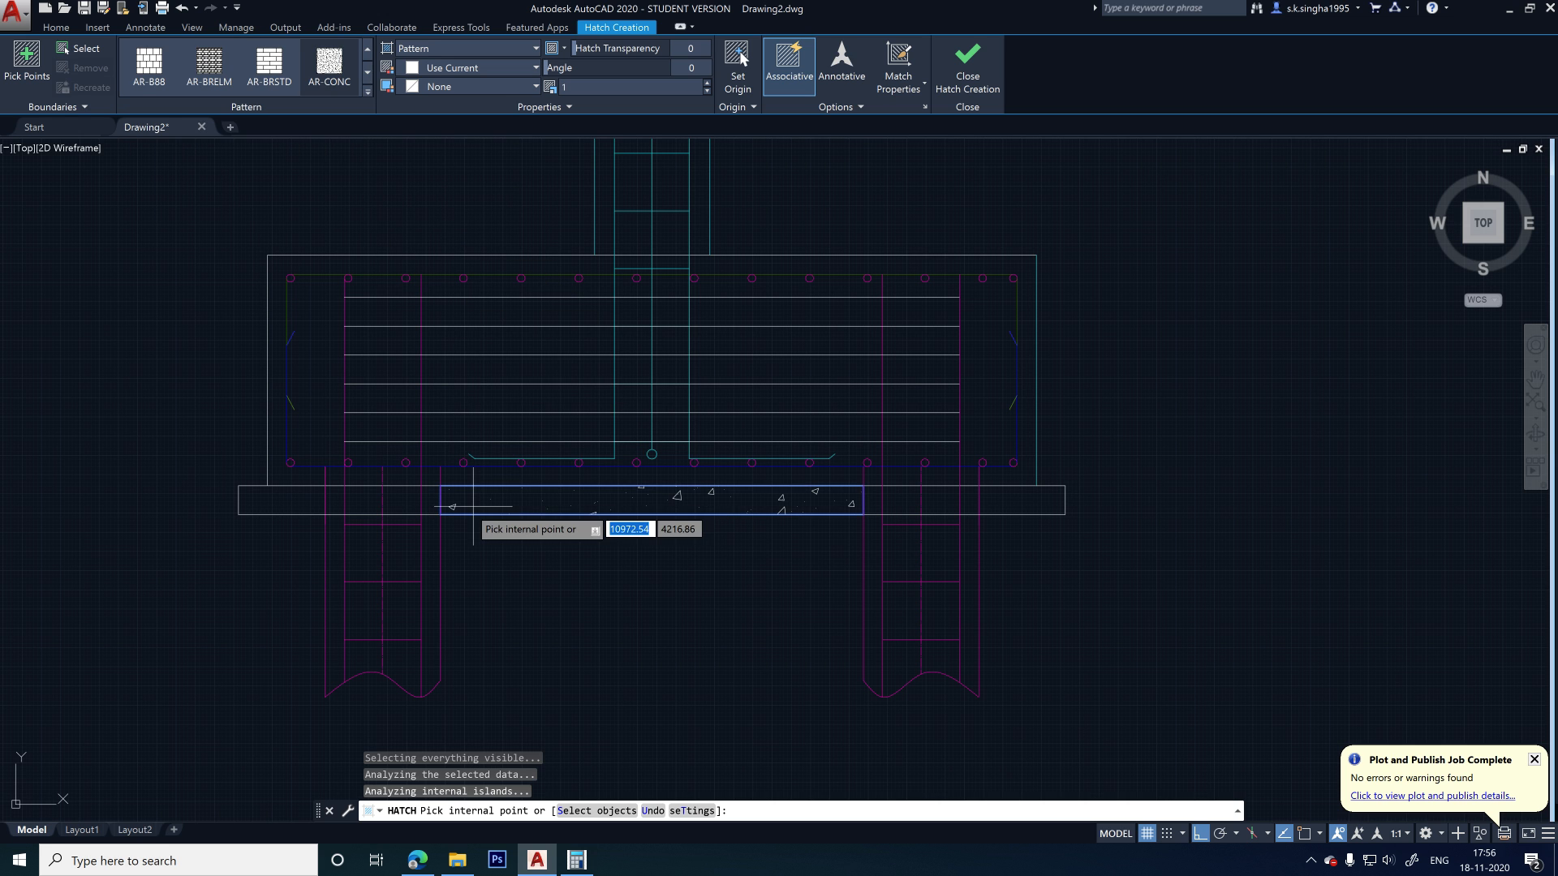
# - Add the strip's remaining areas across both piles and out to its two ends to the hatch
pyautogui.scroll(2, 407, 508)
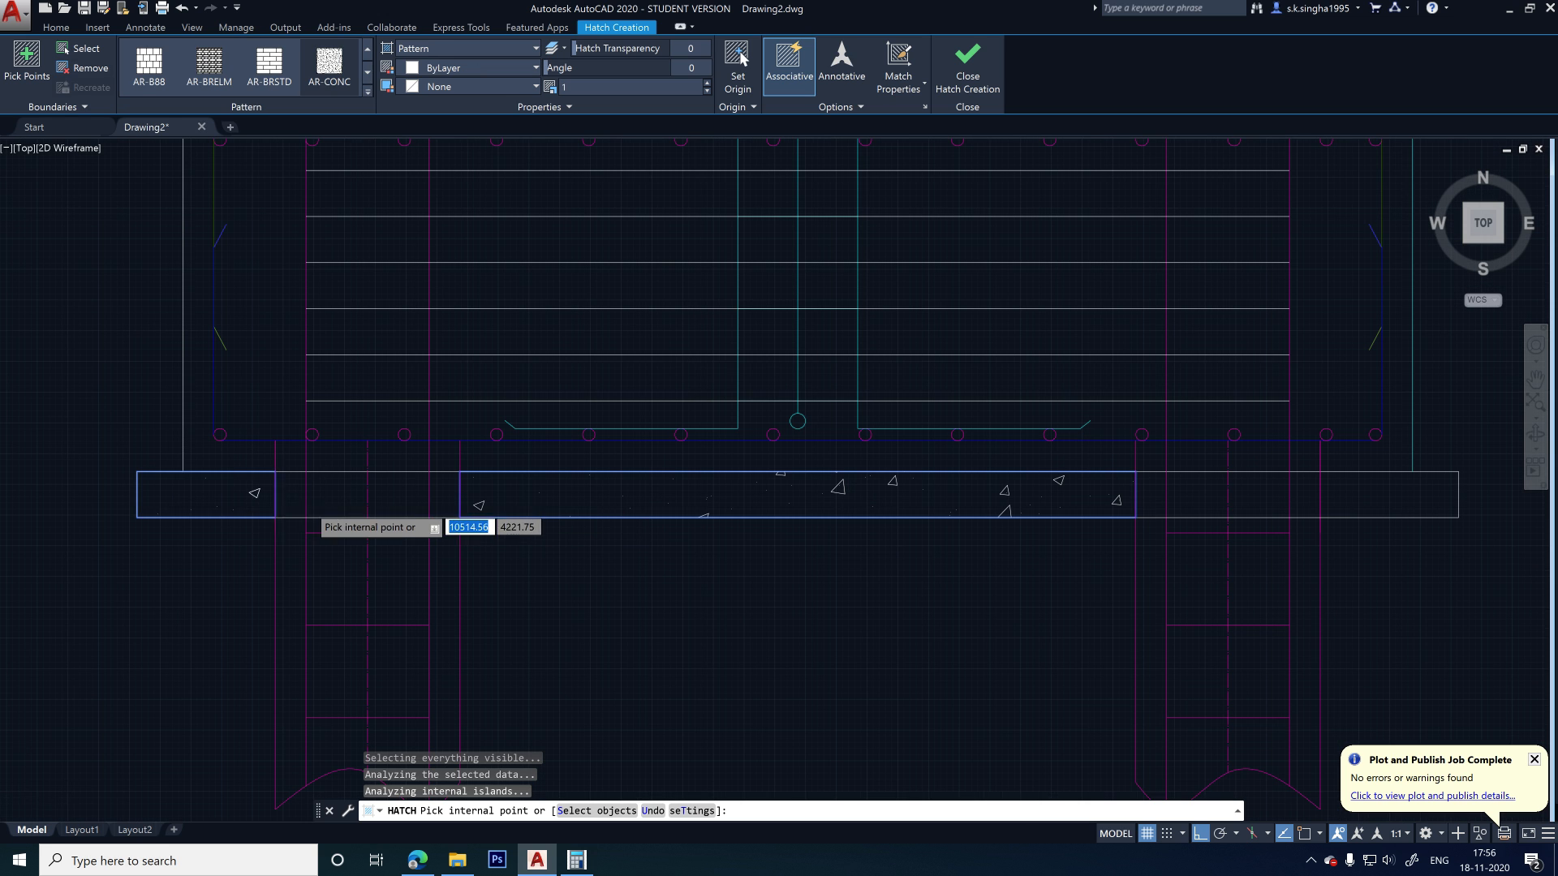
pyautogui.scroll(2, 307, 504)
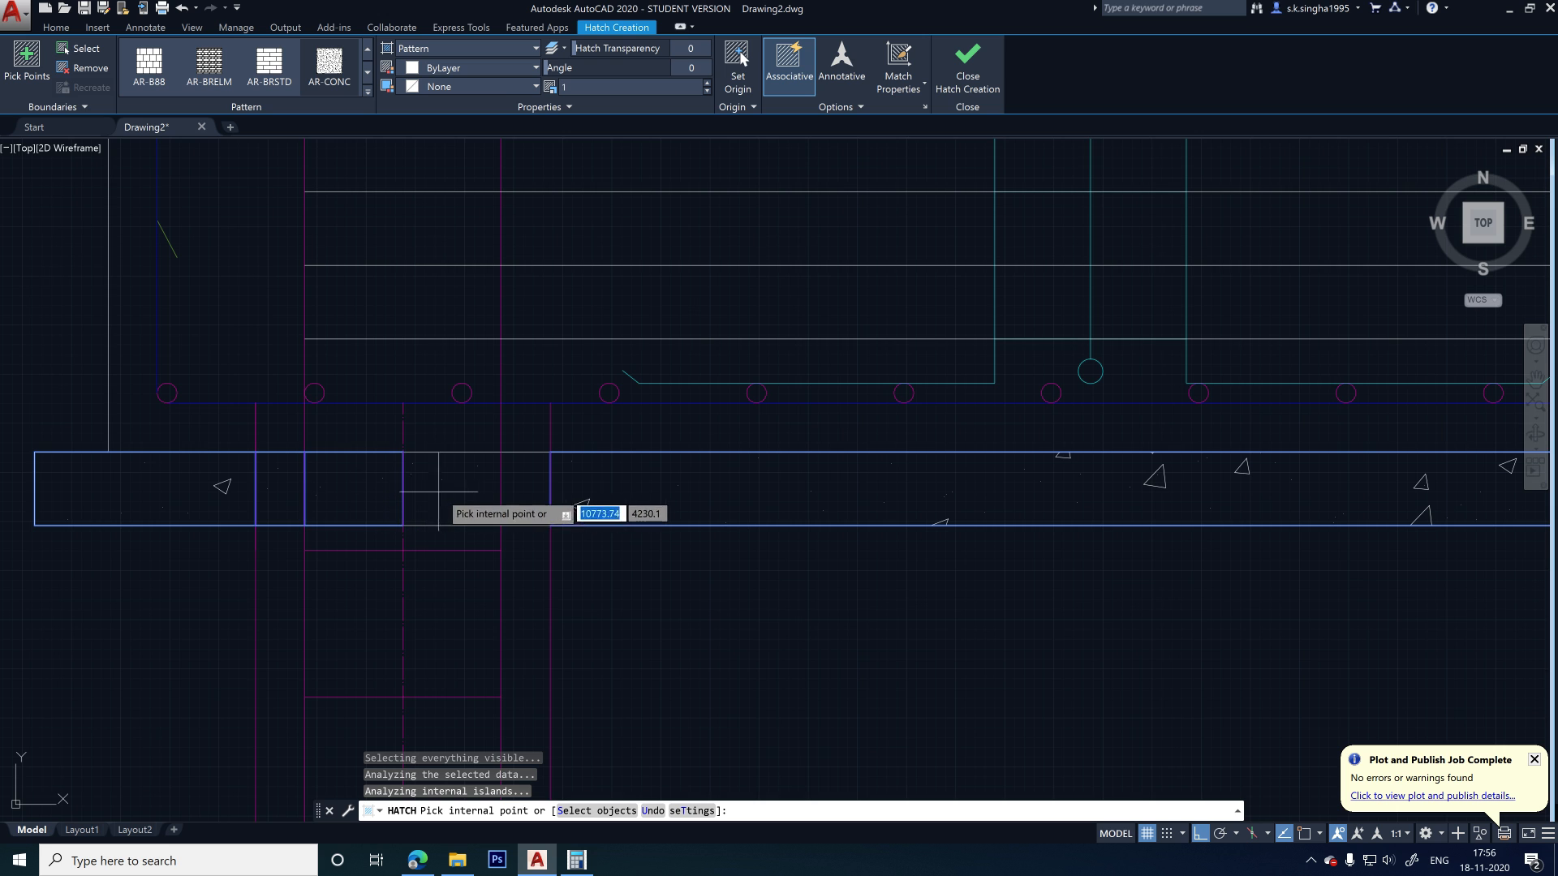
pyautogui.scroll(-7, 84, 454)
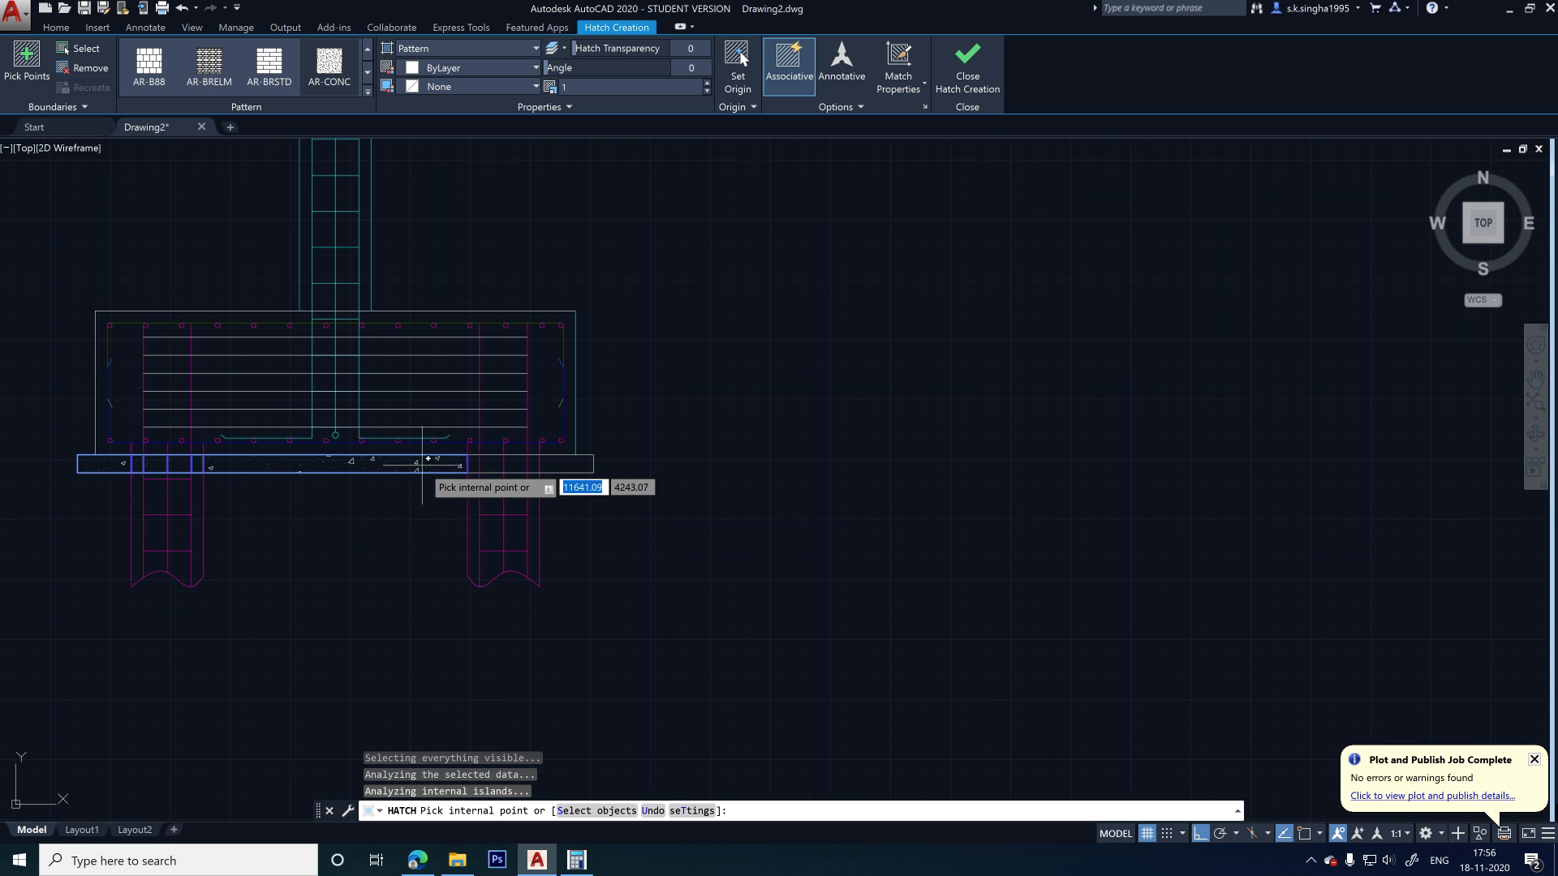
pyautogui.scroll(6, 428, 458)
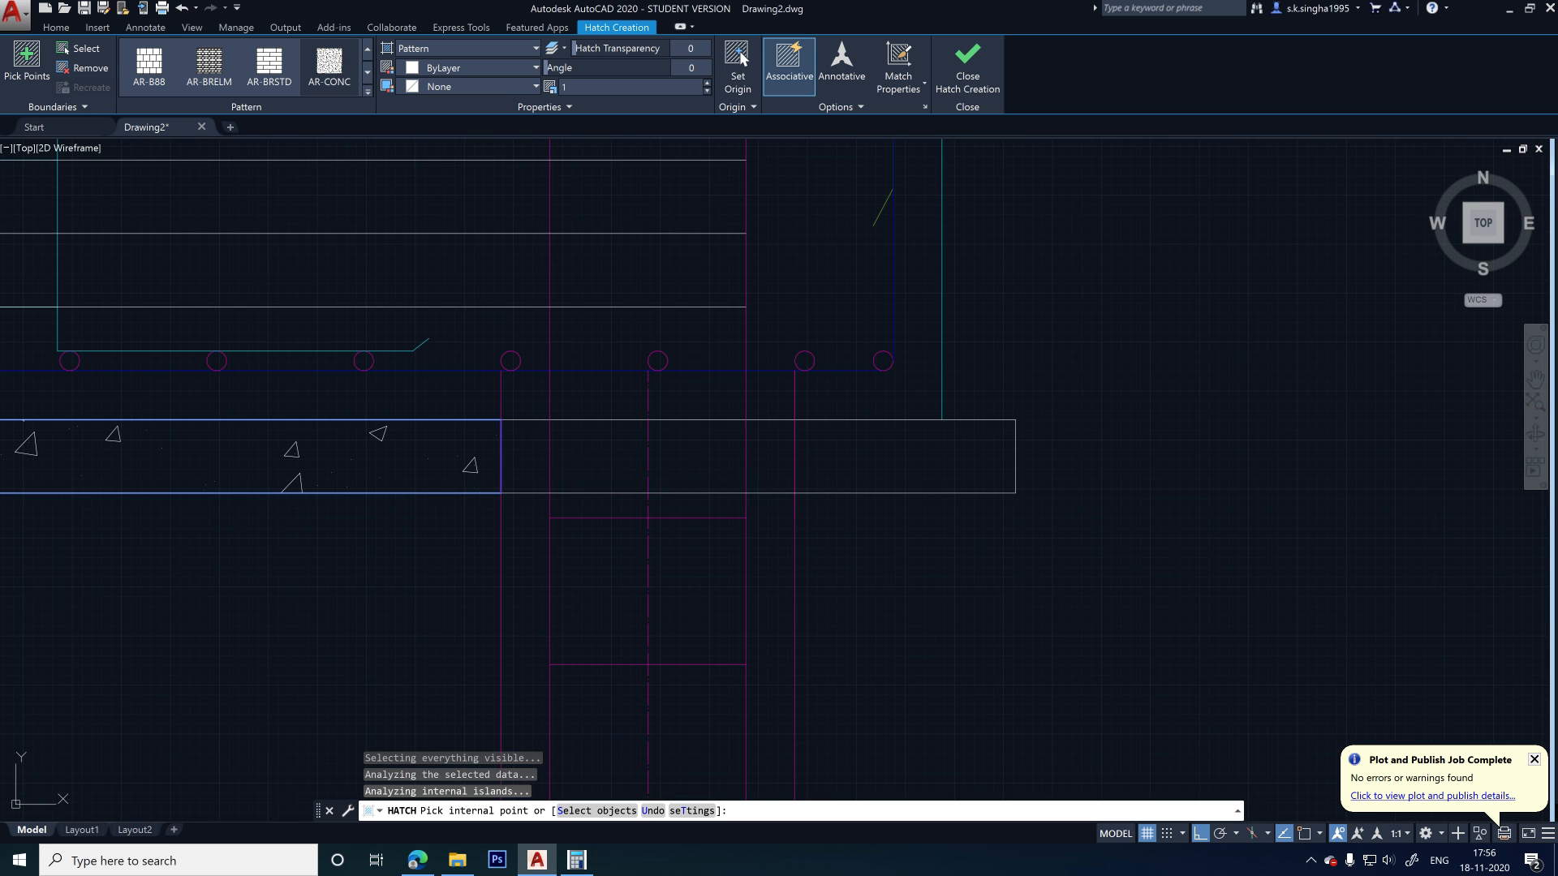
pyautogui.click(633, 458)
pyautogui.click(710, 455)
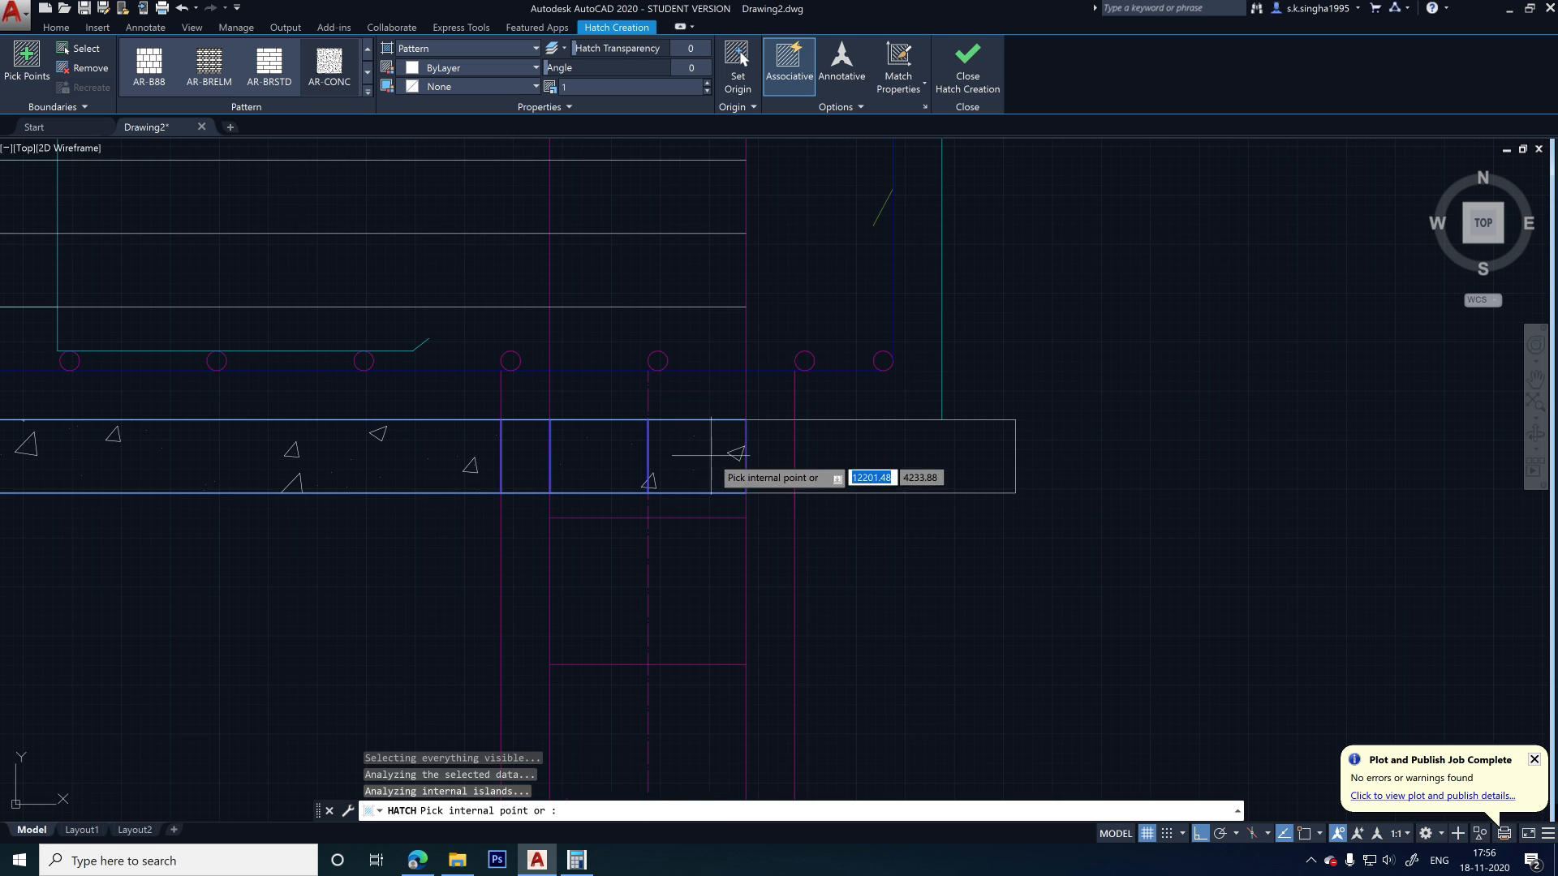
pyautogui.click(771, 455)
pyautogui.scroll(-6, 1051, 533)
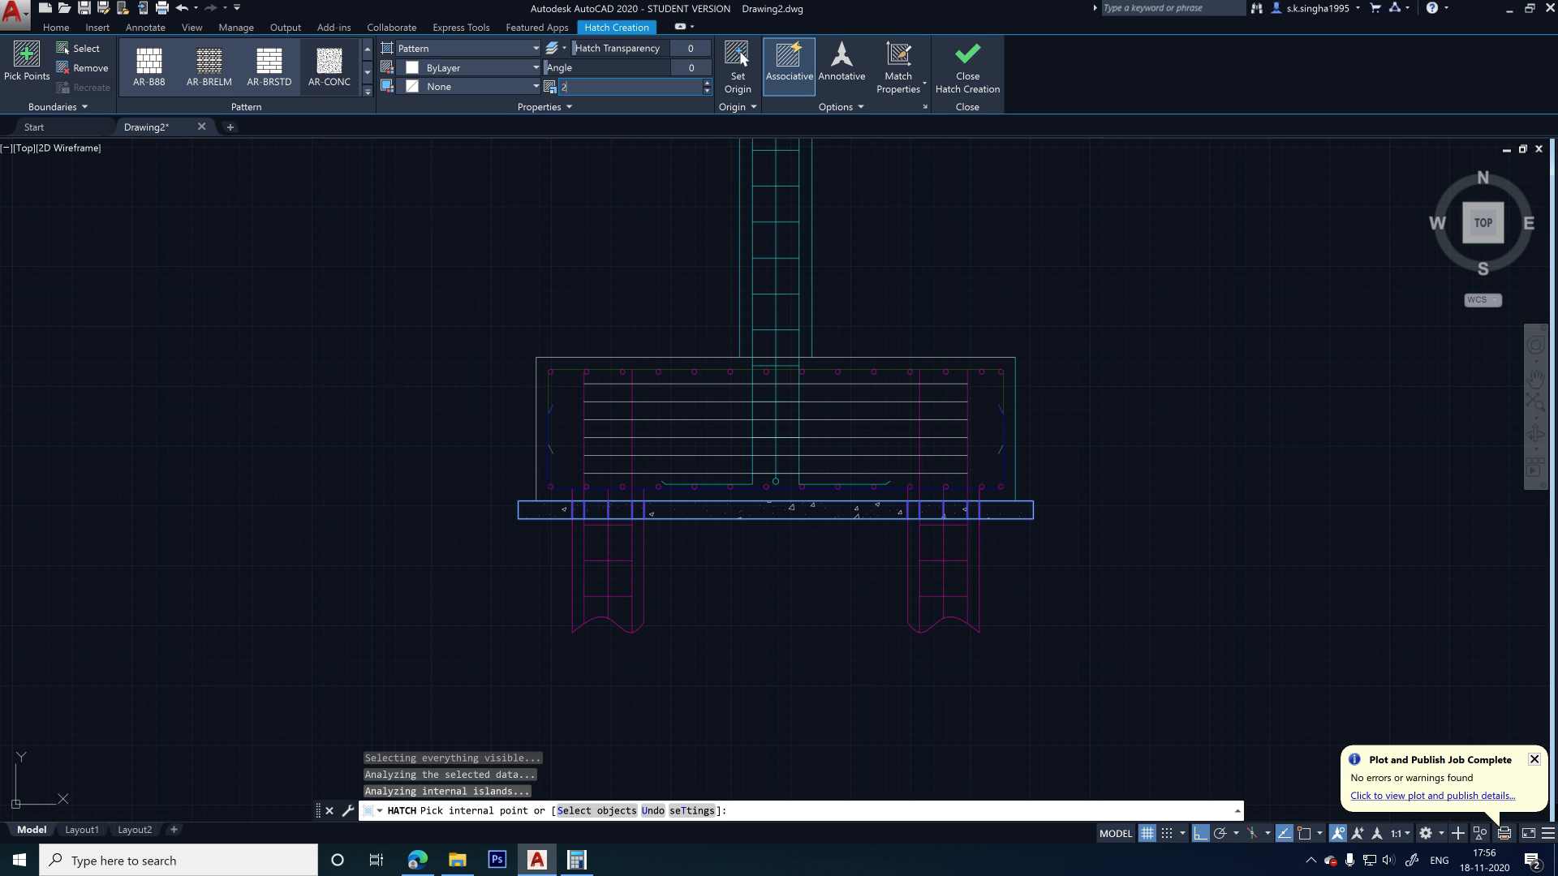
# - Set the hatch scale to 0.5 and finish the hatch
pyautogui.click(1037, 78)
pyautogui.write('.5')
pyautogui.press('Return')
pyautogui.click(967, 65)
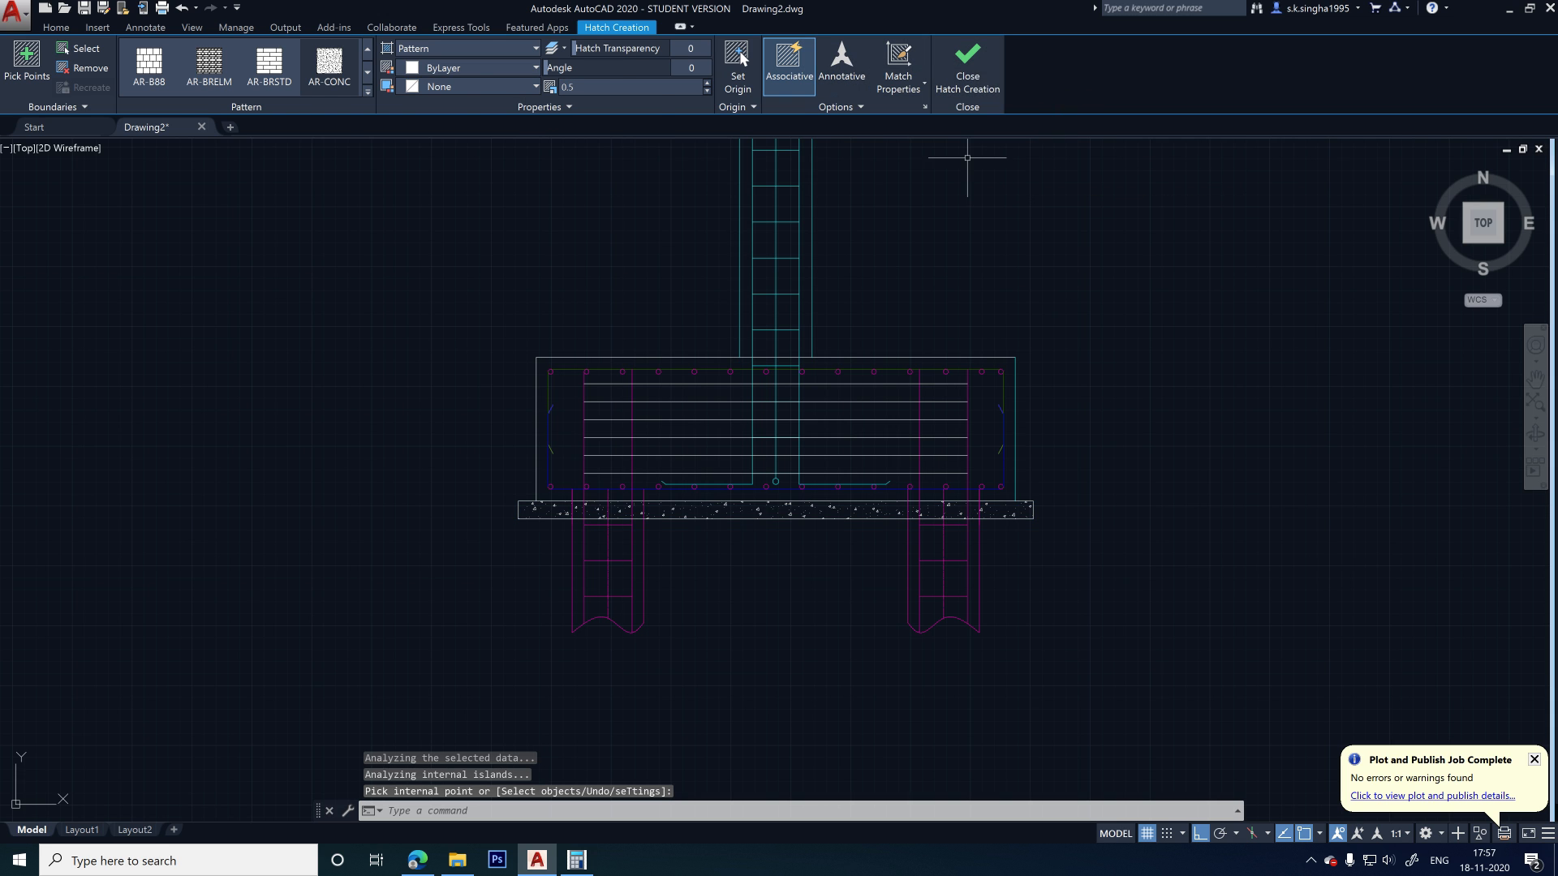
# - Examine the hatched strip beneath the cap and the surrounding pile and cap reinforcement
pyautogui.scroll(4, 794, 603)
pyautogui.moveTo(641, 473); pyautogui.dragTo(444, 499, button='middle')
pyautogui.scroll(-4, 460, 424)
pyautogui.scroll(4, 499, 422)
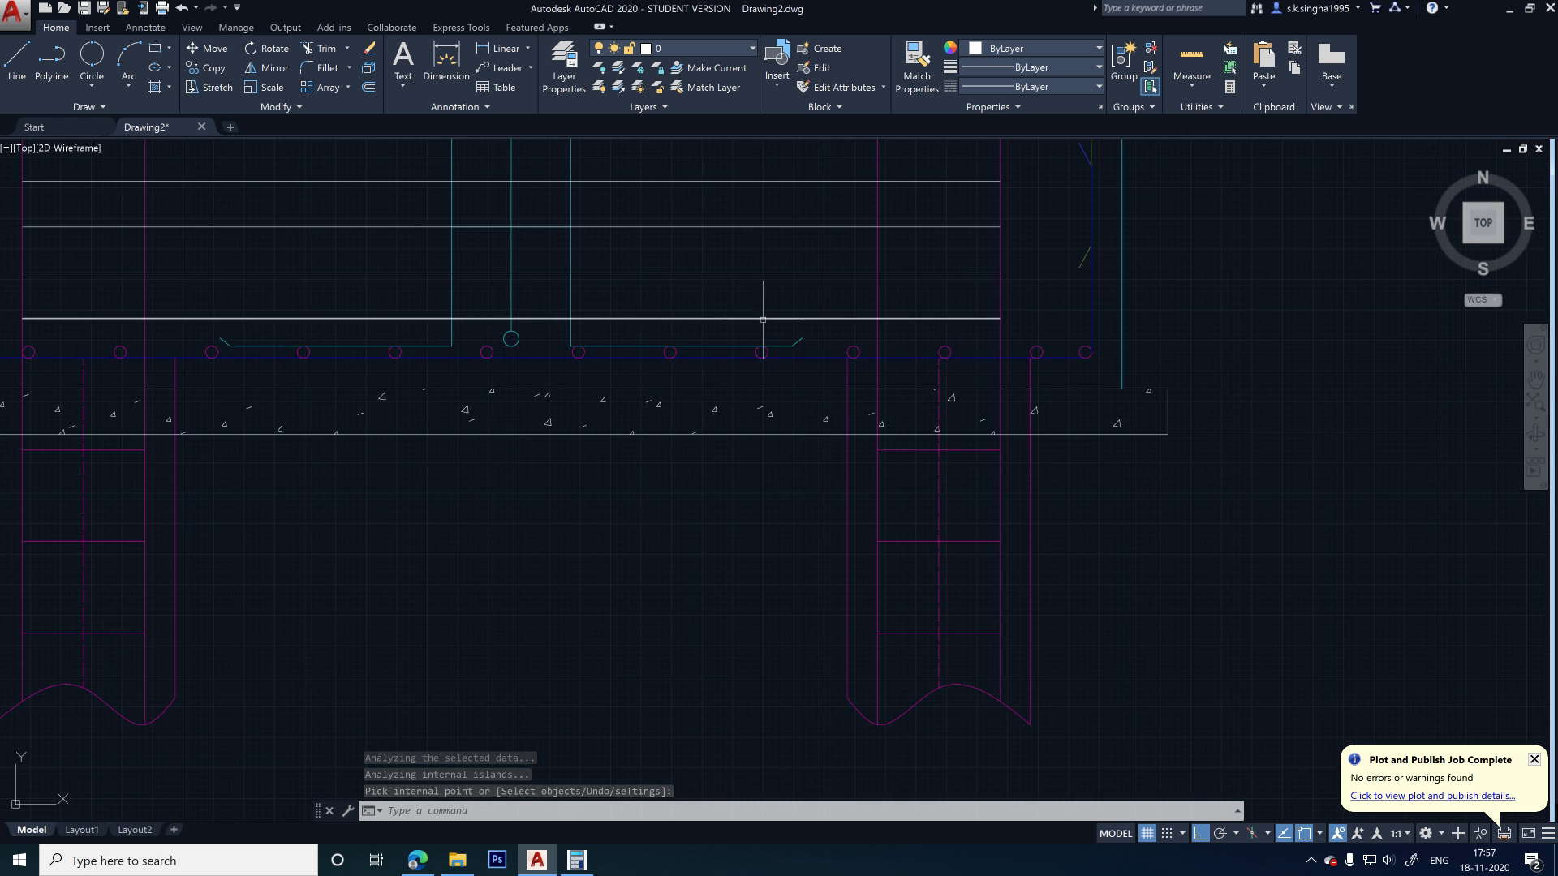
pyautogui.scroll(-4, 758, 323)
pyautogui.moveTo(758, 323)
pyautogui.mouseDown(button='middle')
pyautogui.moveTo(669, 734)
pyautogui.moveTo(698, 619)
pyautogui.moveTo(641, 472)
pyautogui.mouseUp(button='middle')
pyautogui.scroll(1, 669, 733)
pyautogui.scroll(-4, 609, 485)
pyautogui.scroll(1, 621, 487)
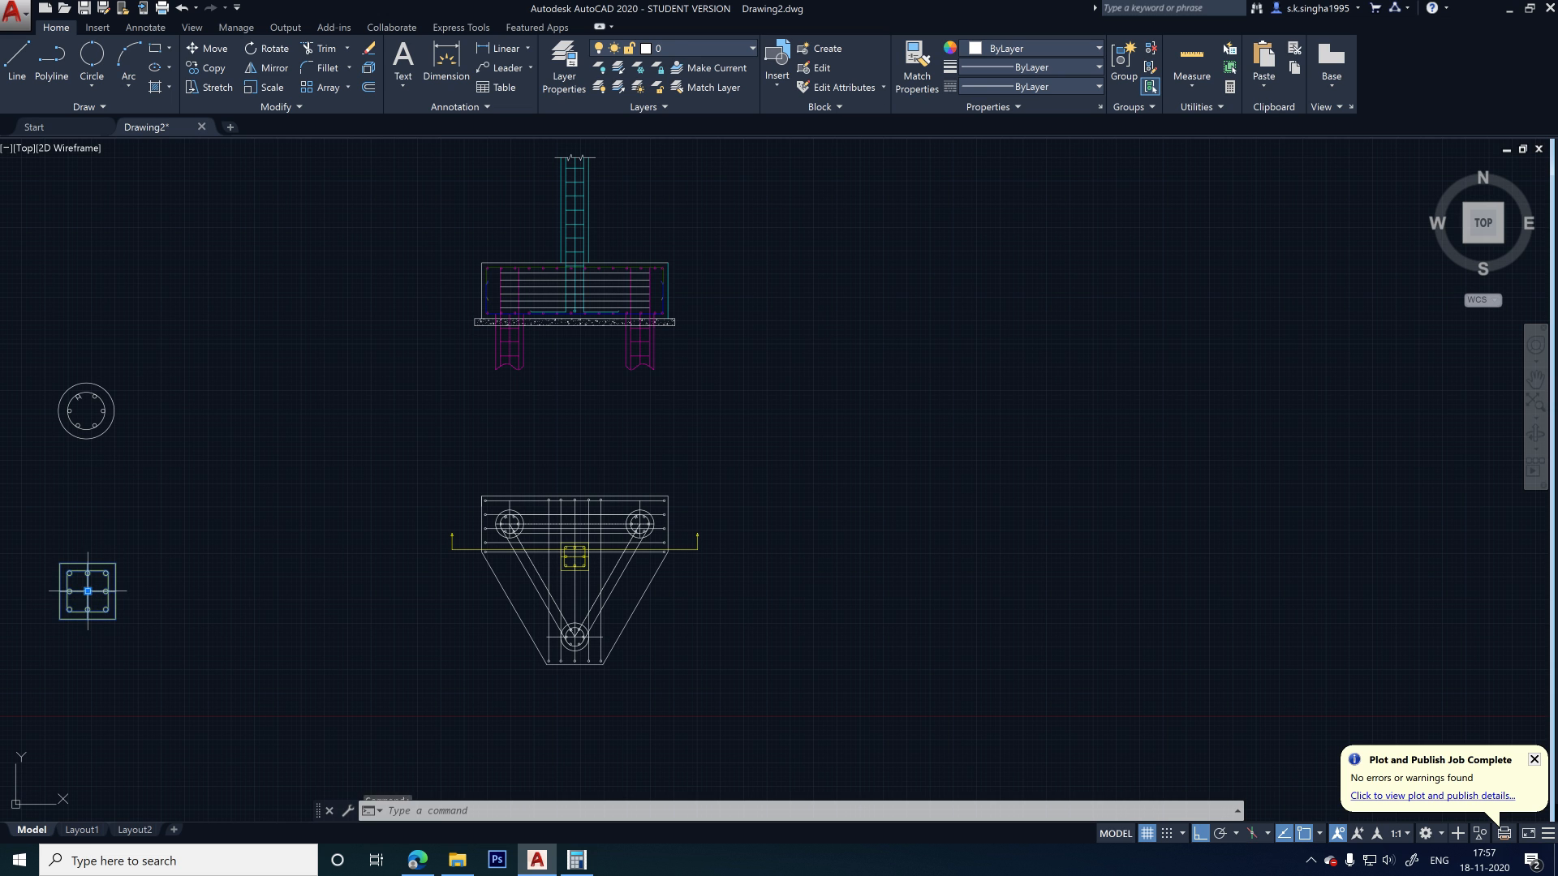
# - Move the square column section and the circular pile section from the plan's left to its right side
pyautogui.click(114, 591)
pyautogui.click(88, 591)
pyautogui.click(829, 481)
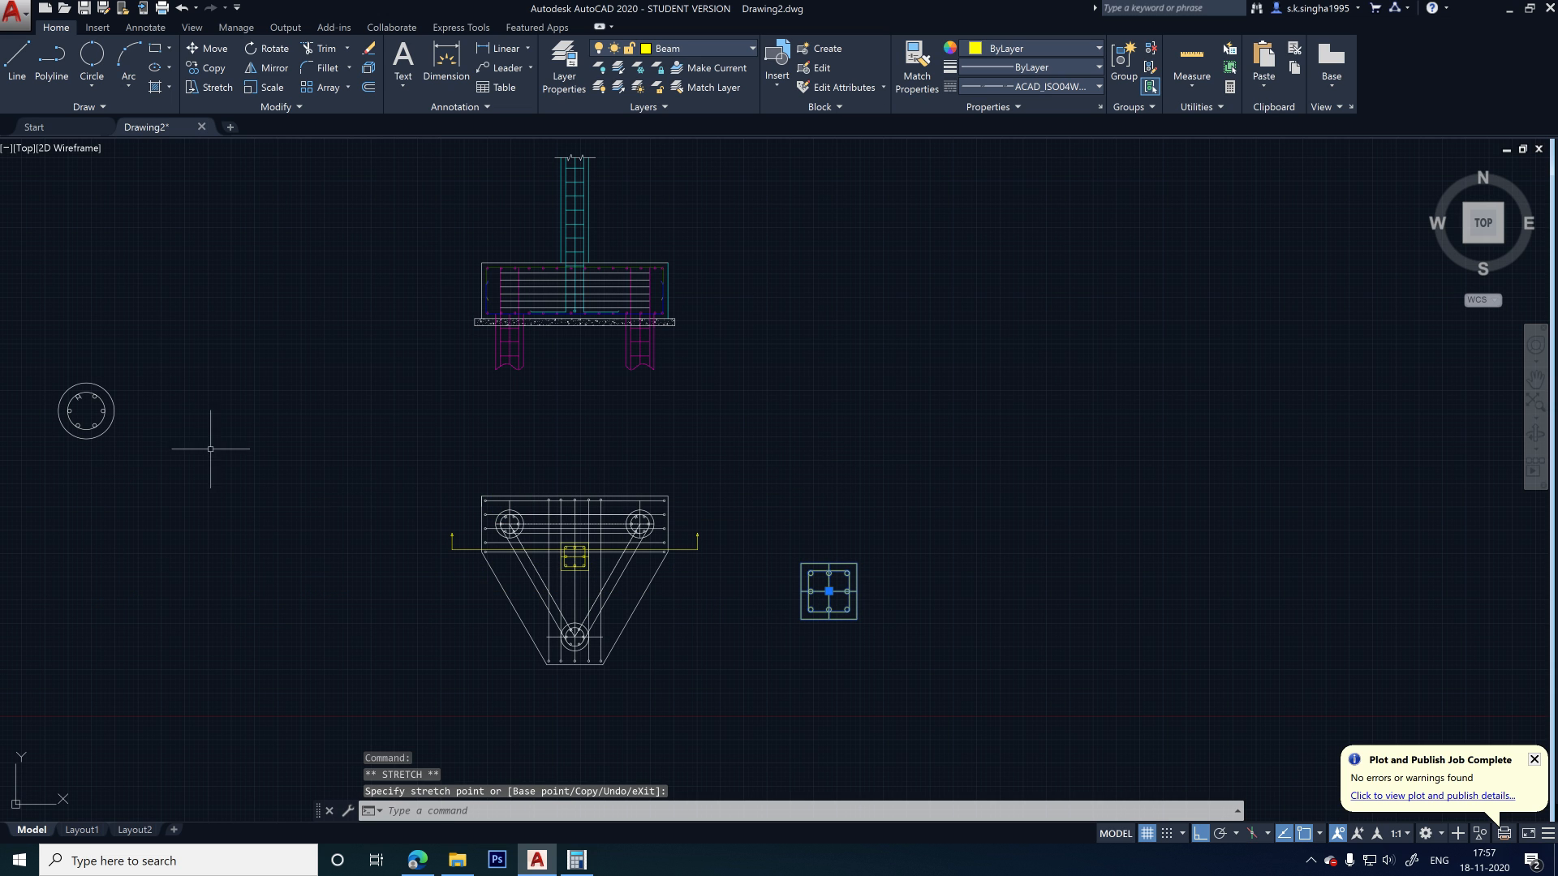
pyautogui.click(94, 416)
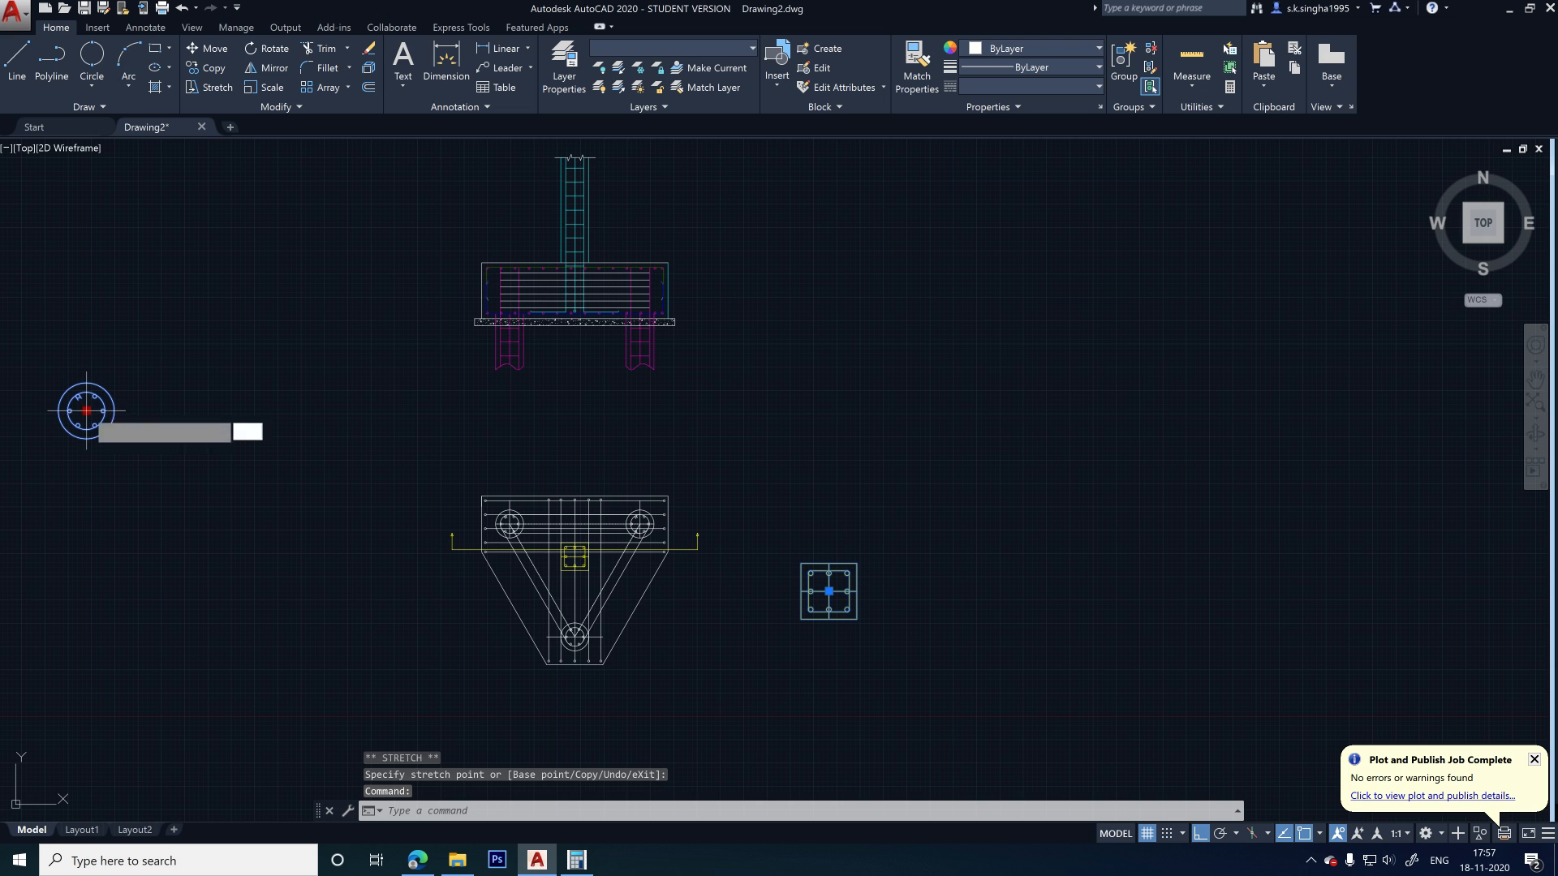
pyautogui.click(87, 412)
pyautogui.click(831, 411)
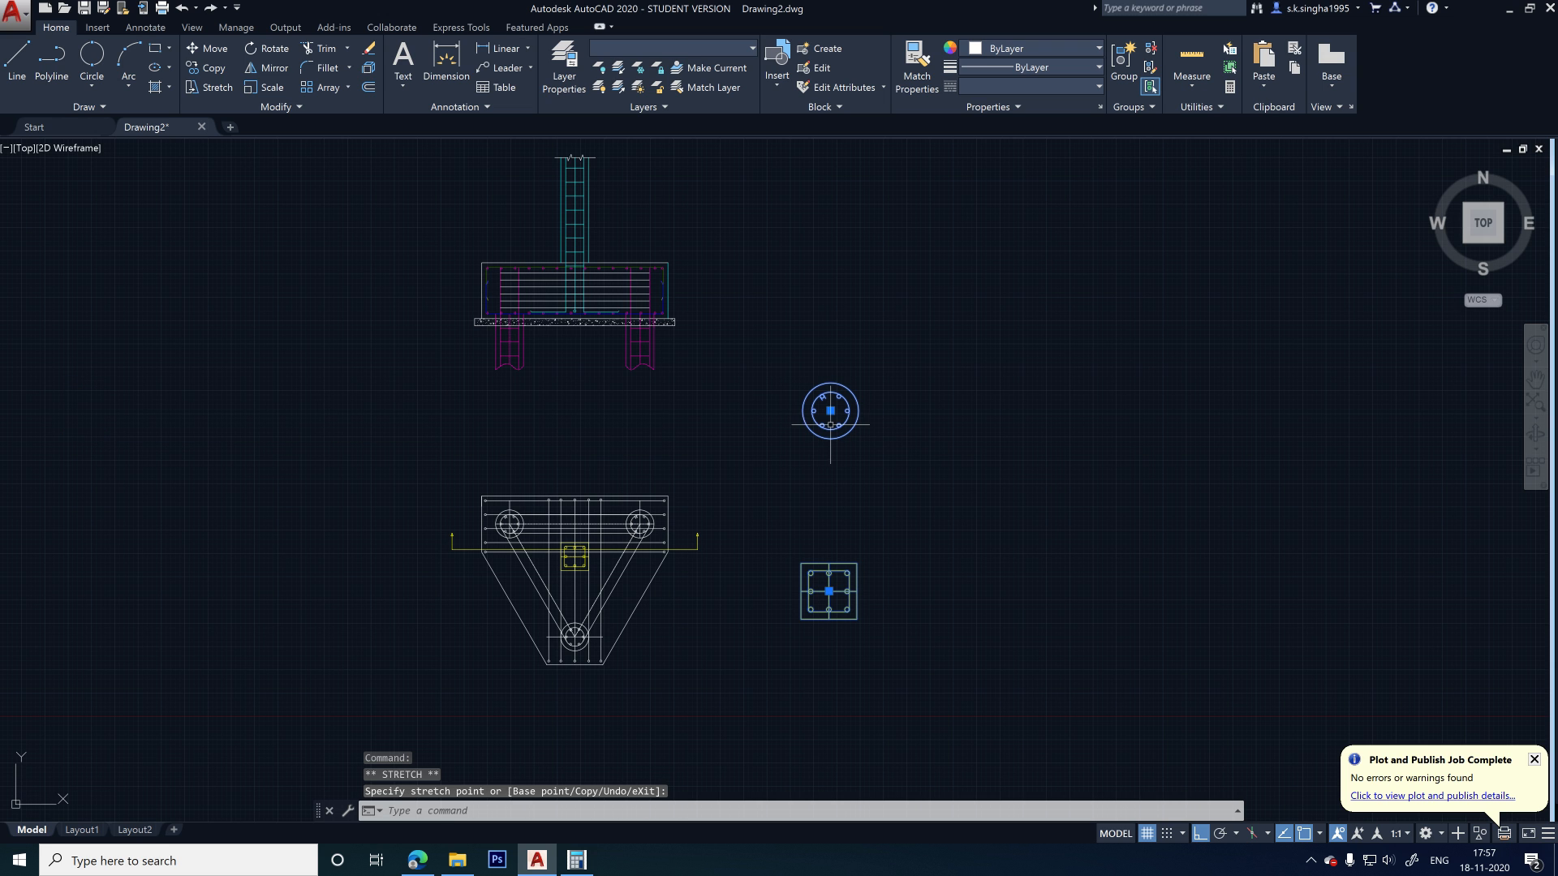
pyautogui.press('Escape')
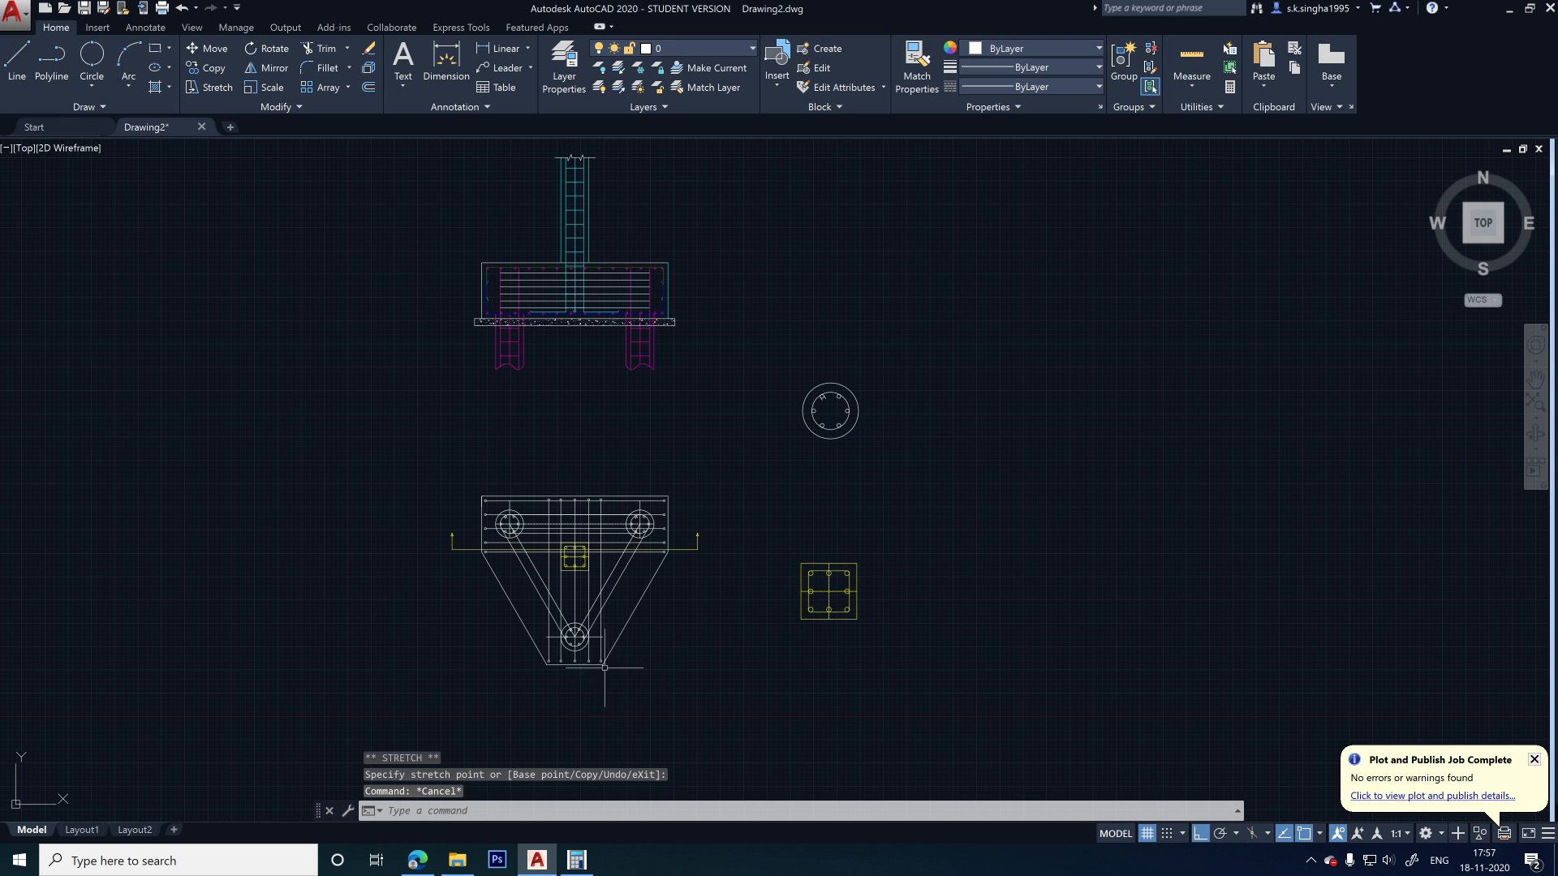
# - Examine the reinforcement layout in the pile cap plan and the column section beside it
pyautogui.scroll(4, 596, 665)
pyautogui.scroll(4, 450, 494)
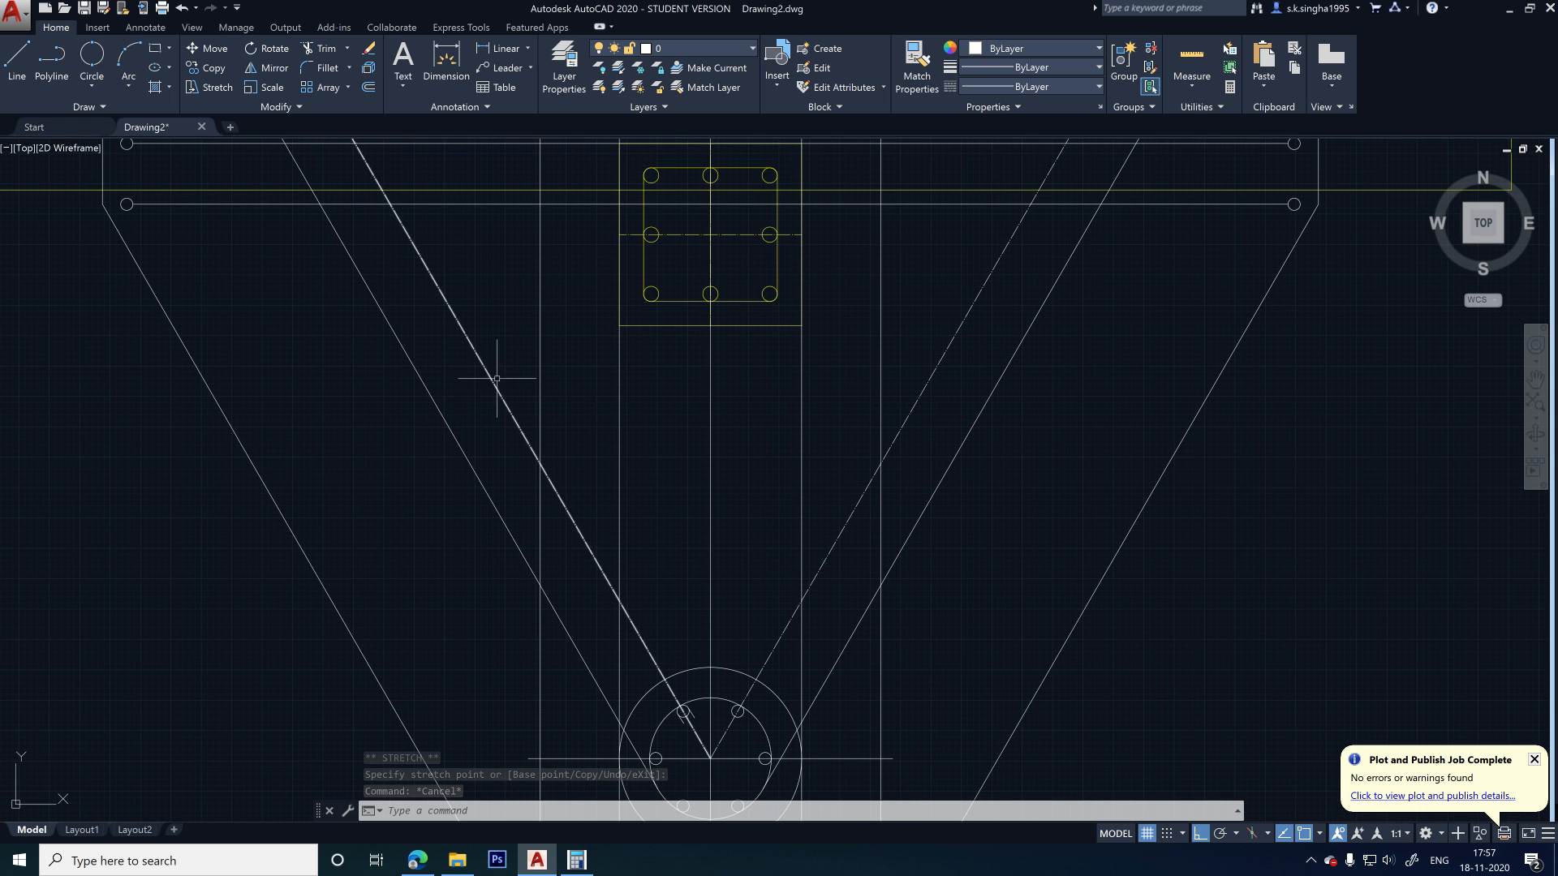
pyautogui.scroll(-4, 441, 407)
pyautogui.scroll(2, 449, 422)
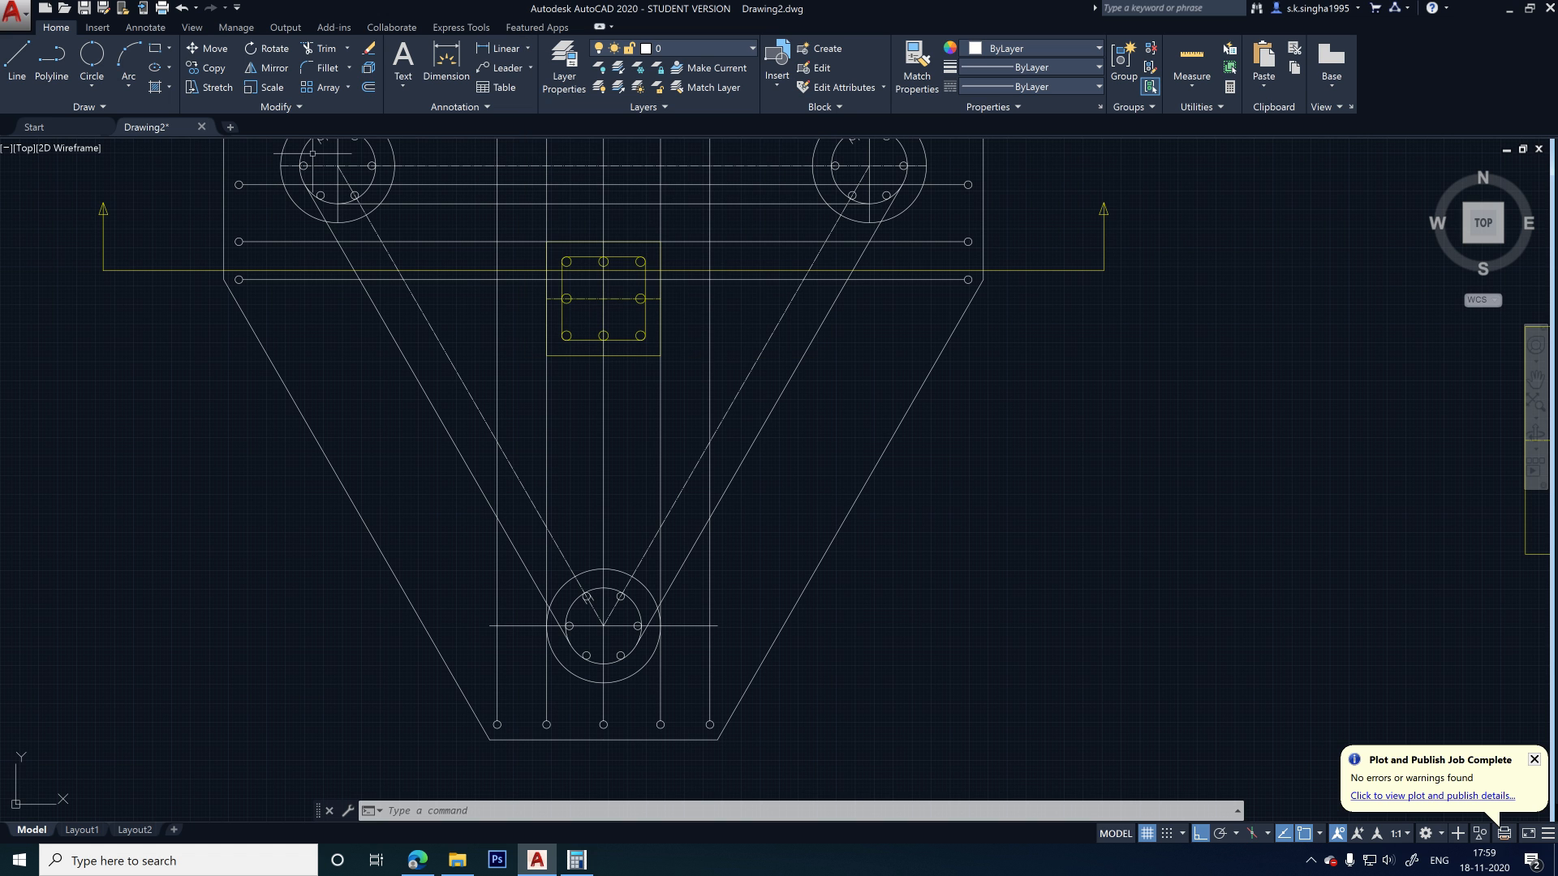
pyautogui.scroll(-2, 1009, 417)
pyautogui.moveTo(1009, 417); pyautogui.dragTo(417, 442, button='middle')
pyautogui.moveTo(687, 427)
pyautogui.mouseDown(button='middle')
pyautogui.moveTo(652, 438)
pyautogui.moveTo(642, 471)
pyautogui.mouseUp(button='middle')
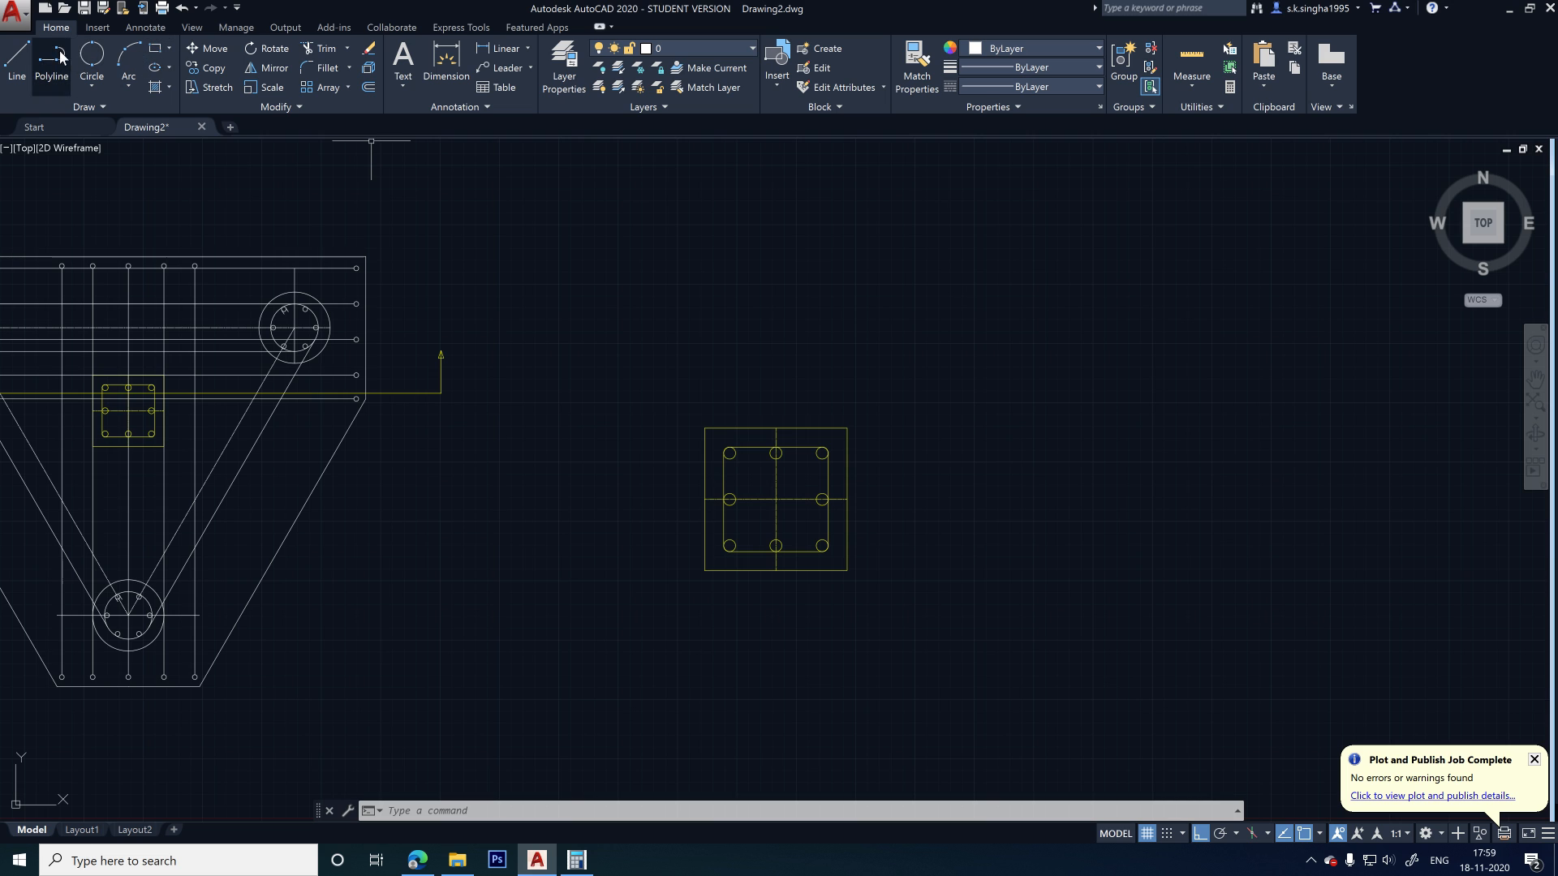
# - Make Beam the current layer and check the list of available layers
pyautogui.click(17, 58)
pyautogui.click(685, 46)
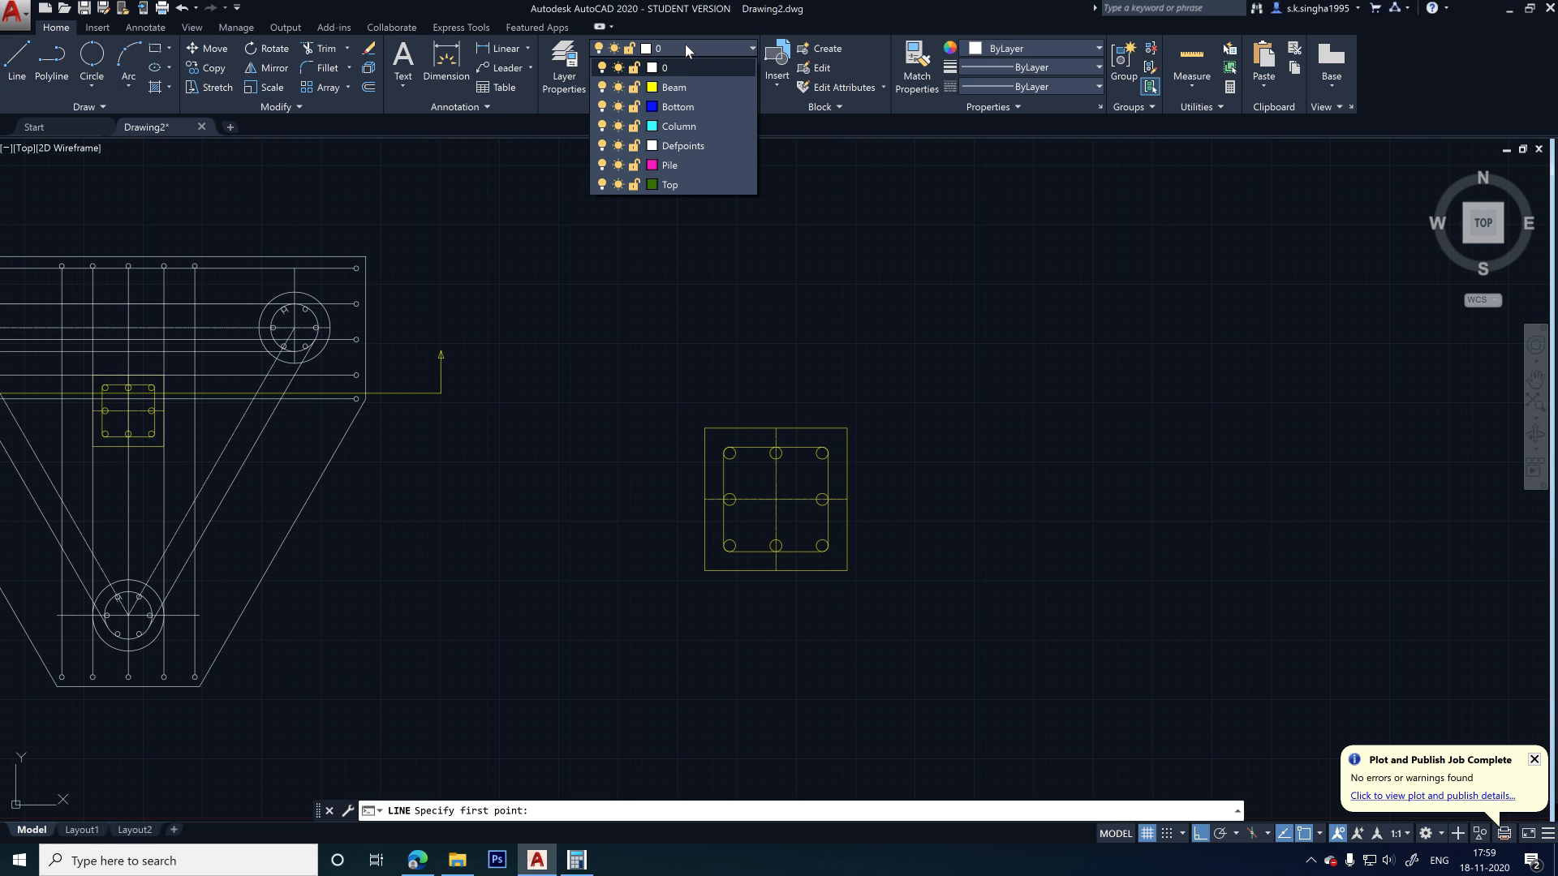
pyautogui.click(683, 88)
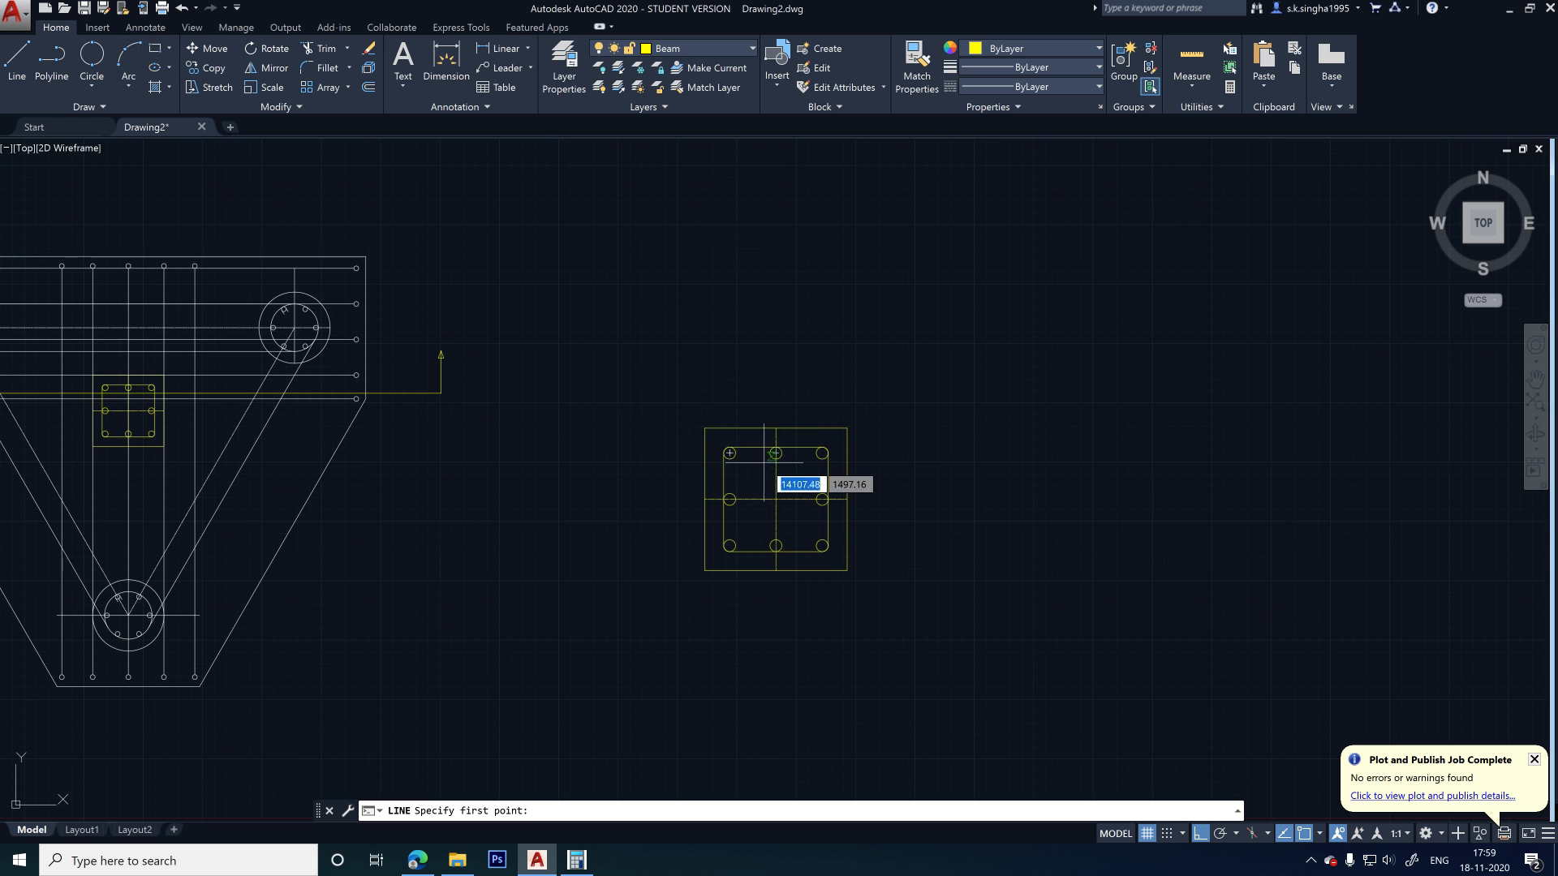
pyautogui.scroll(-4, 783, 471)
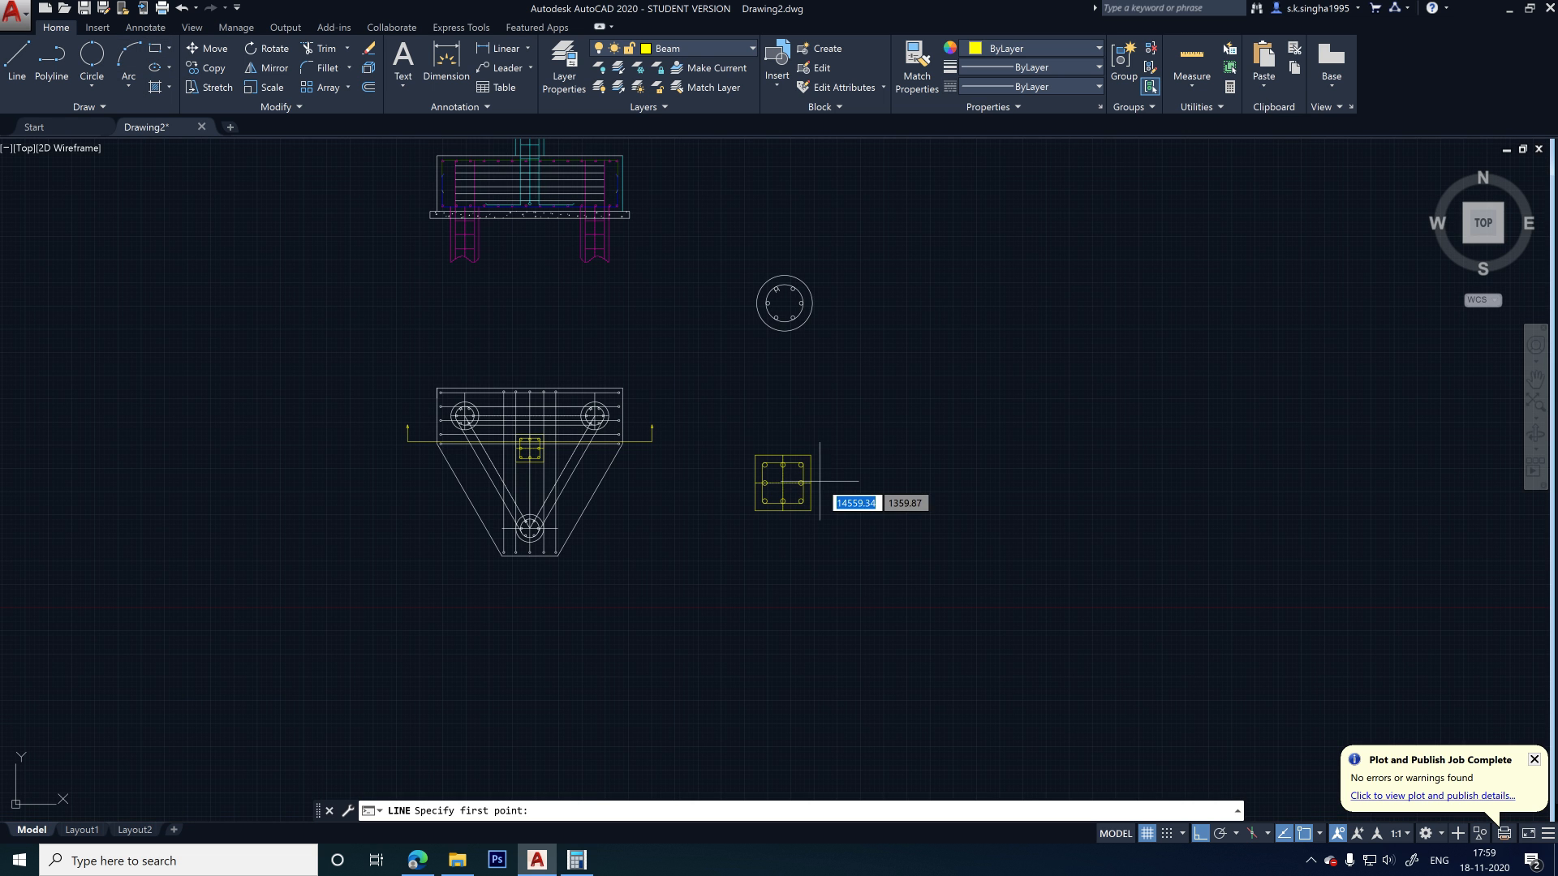
pyautogui.click(685, 47)
pyautogui.click(713, 50)
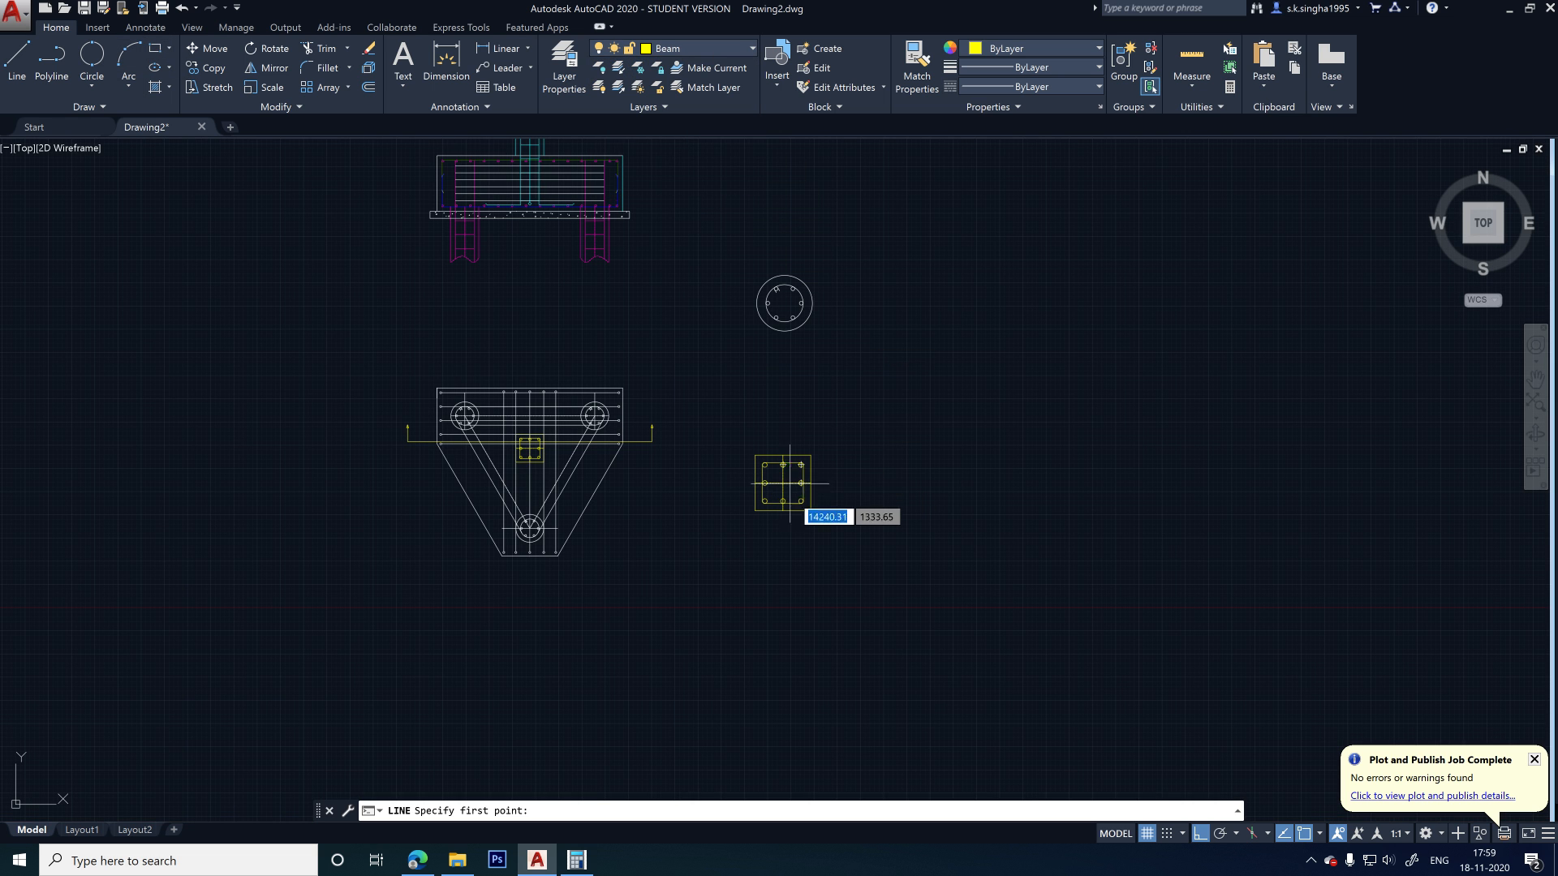
pyautogui.scroll(3, 771, 475)
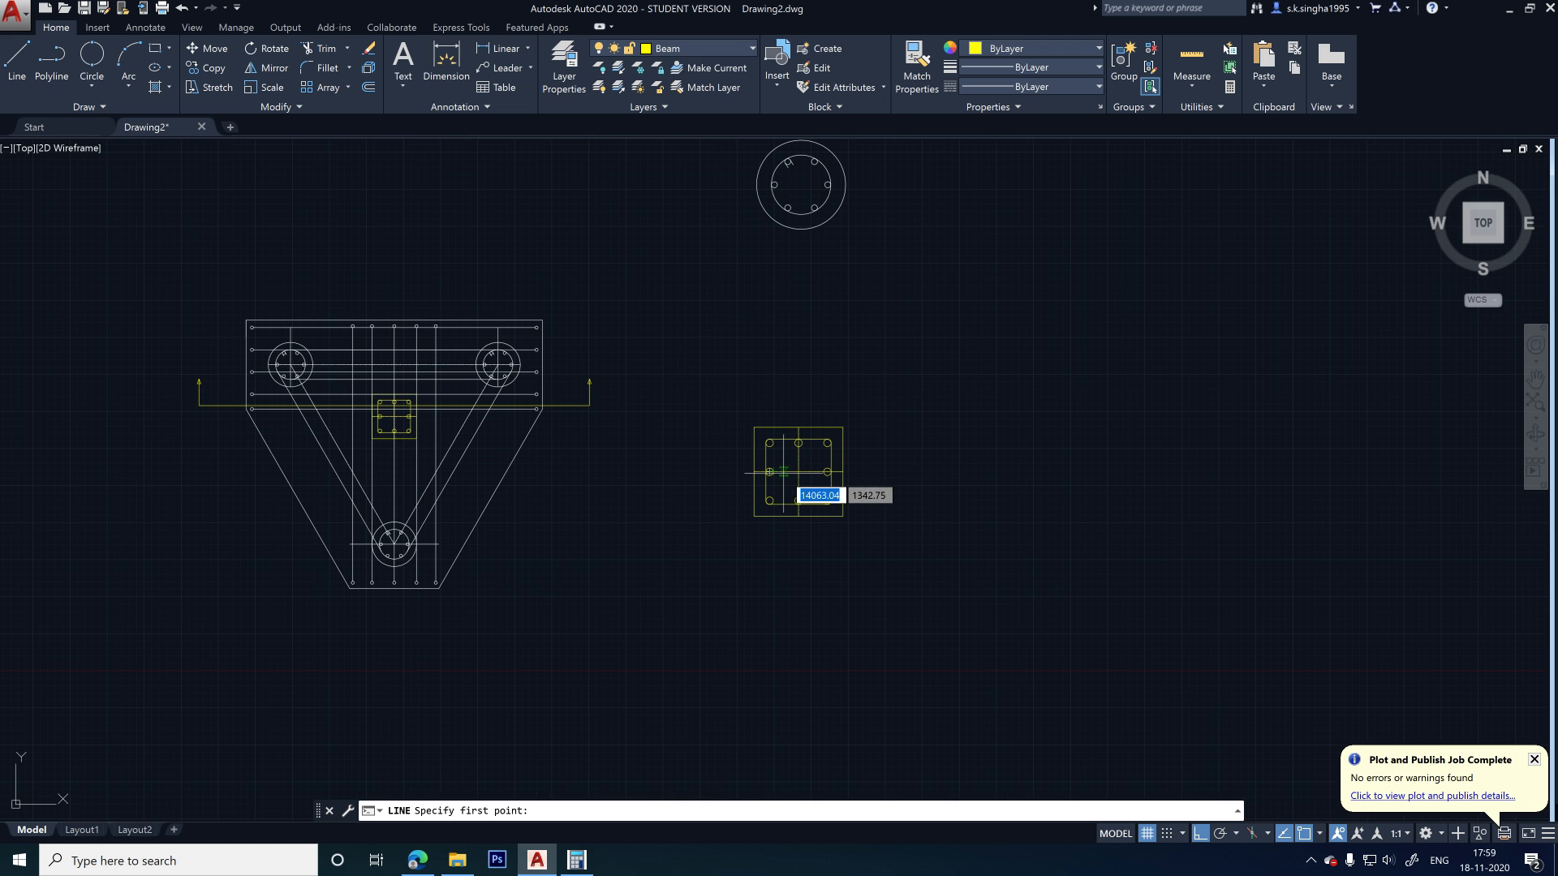
pyautogui.click(713, 47)
pyautogui.click(713, 47)
# - Try to rename the Beam layer to Column and restore the name Beam
pyautogui.click(568, 69)
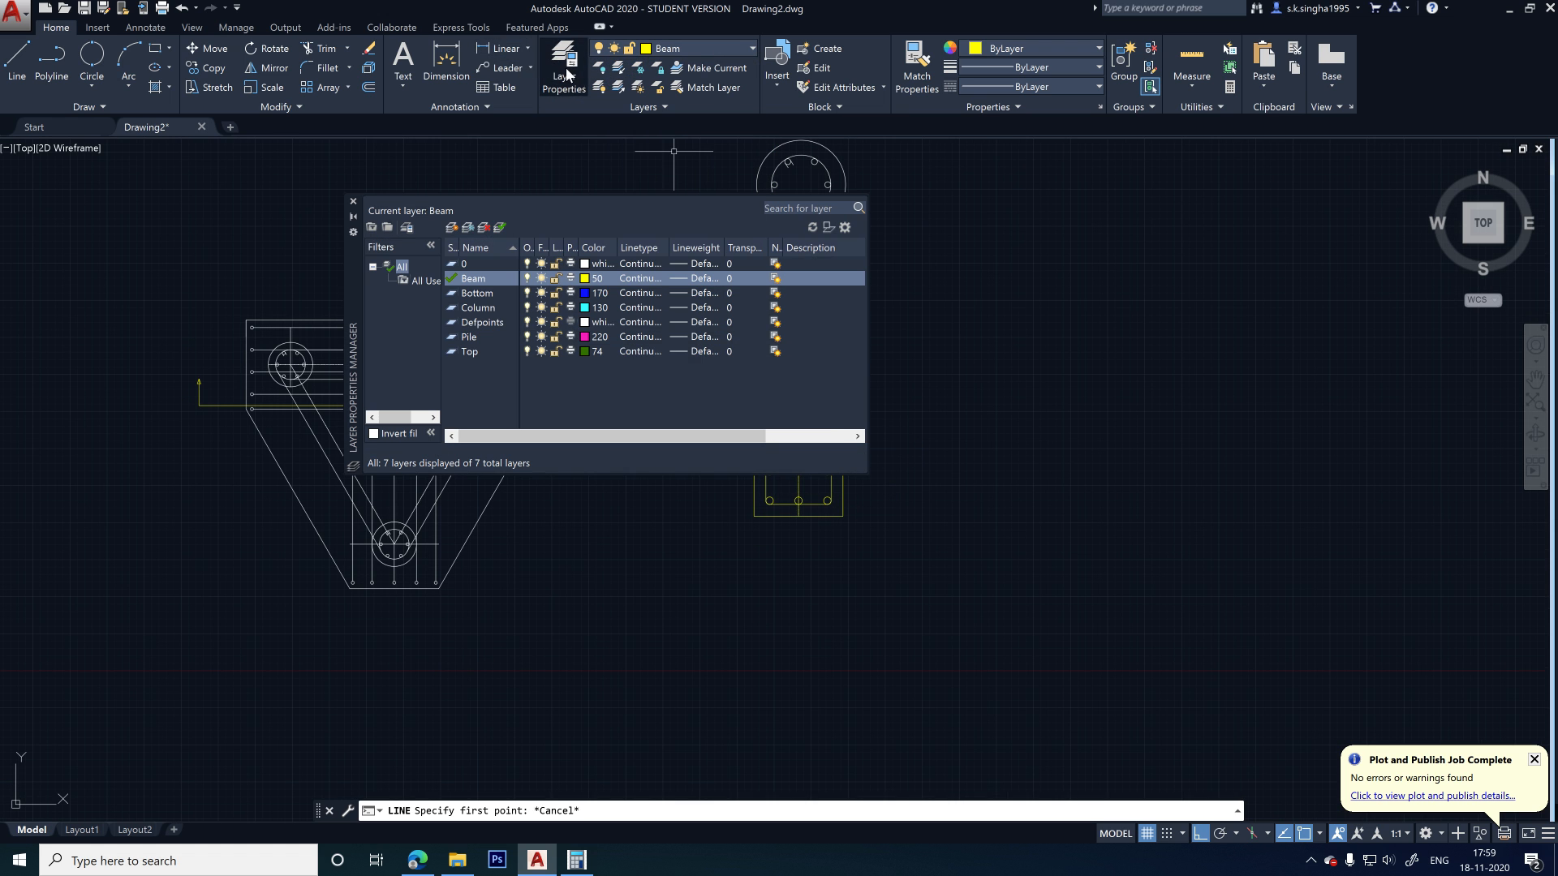
pyautogui.rightClick(482, 282)
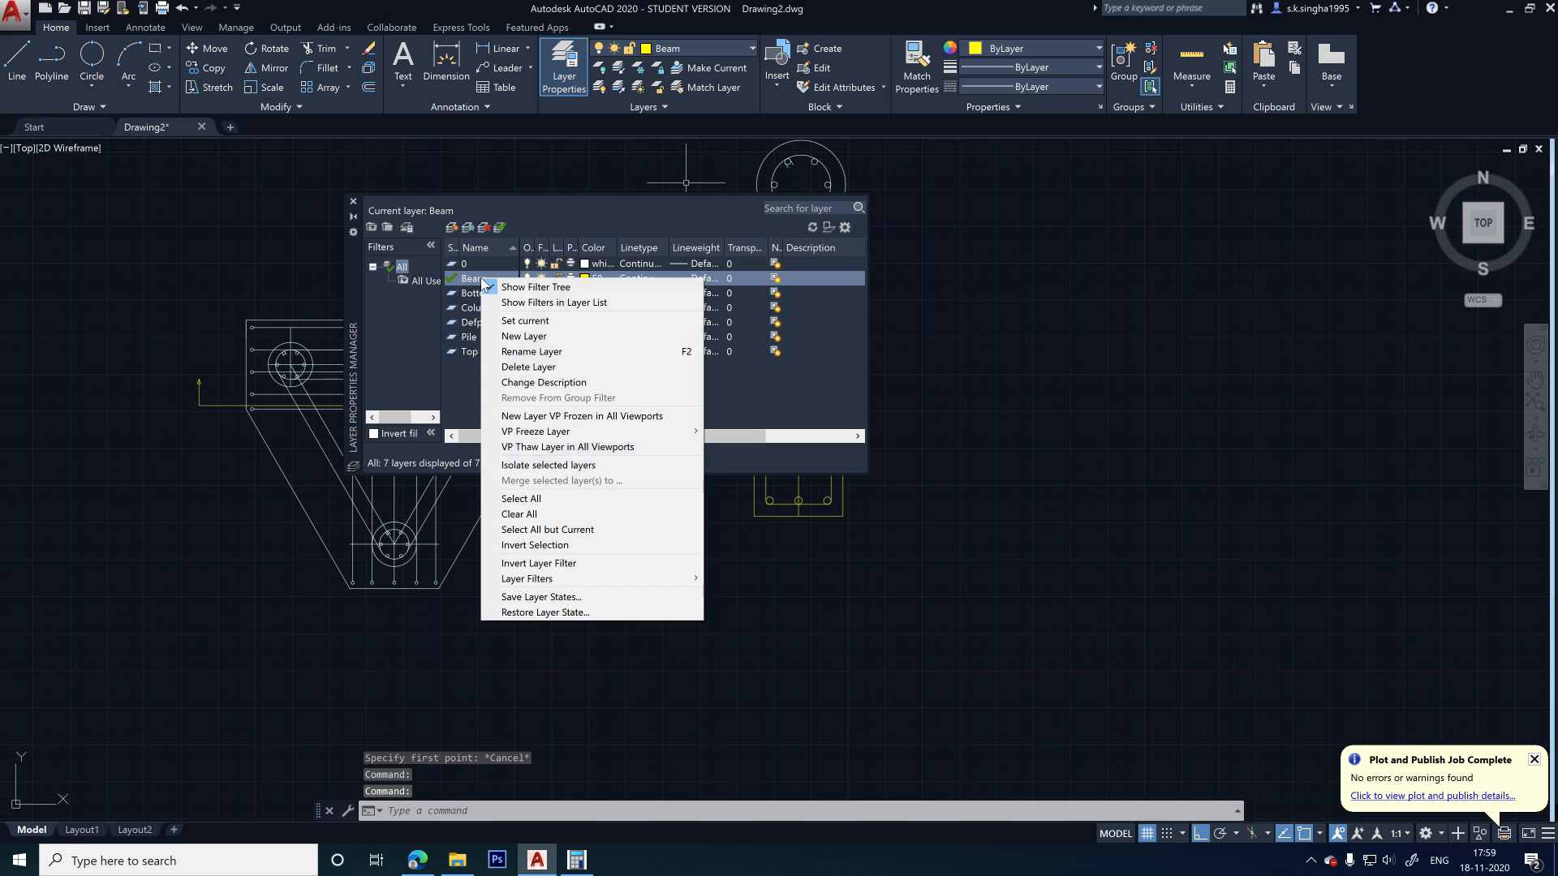
pyautogui.click(534, 350)
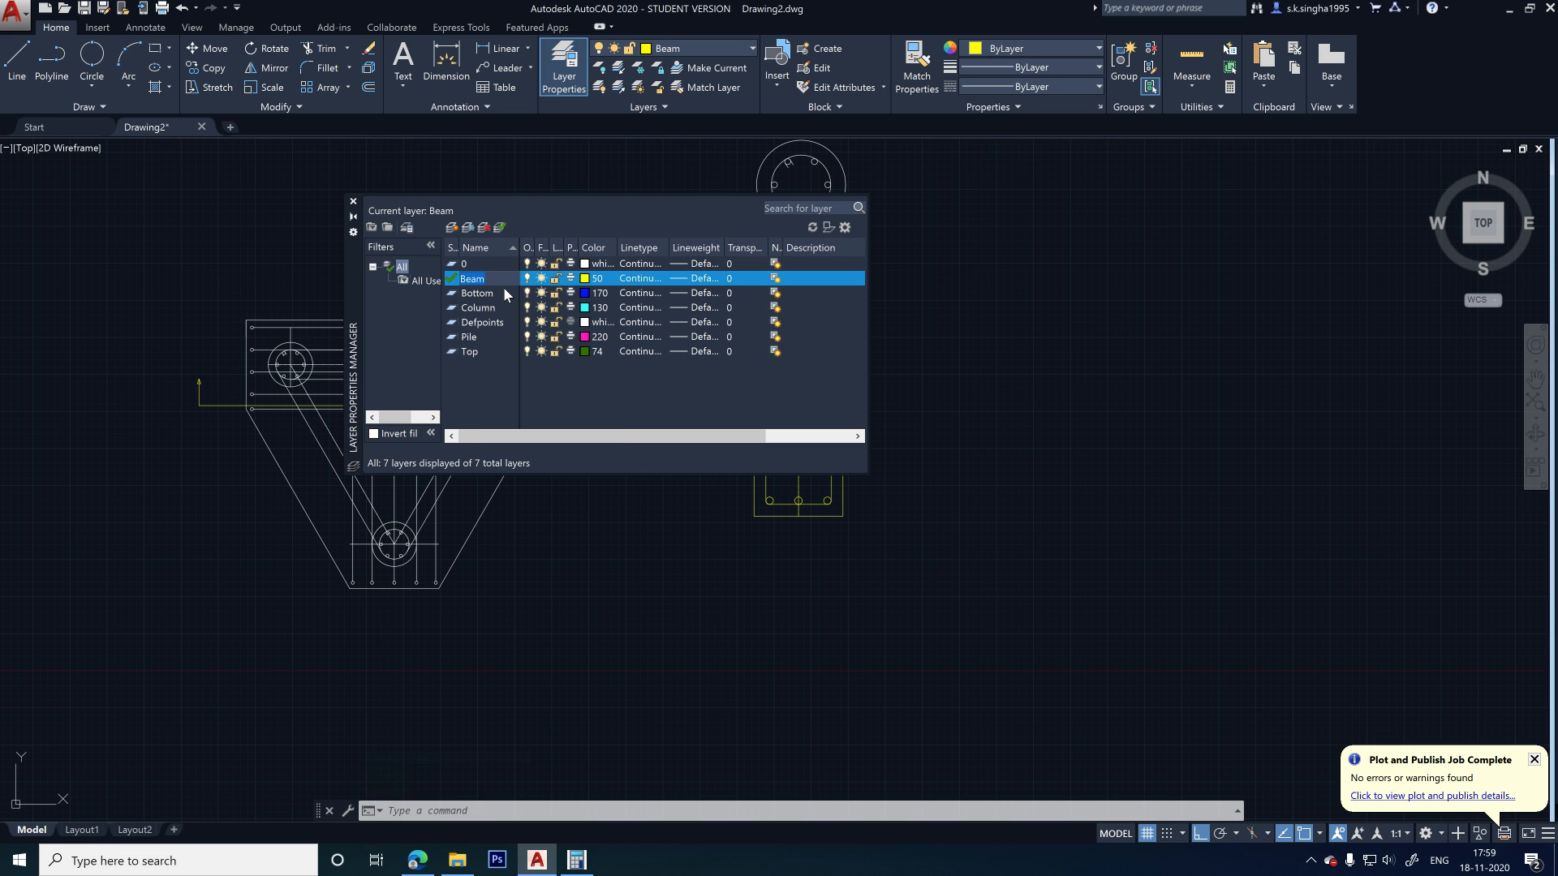
pyautogui.write('Column')
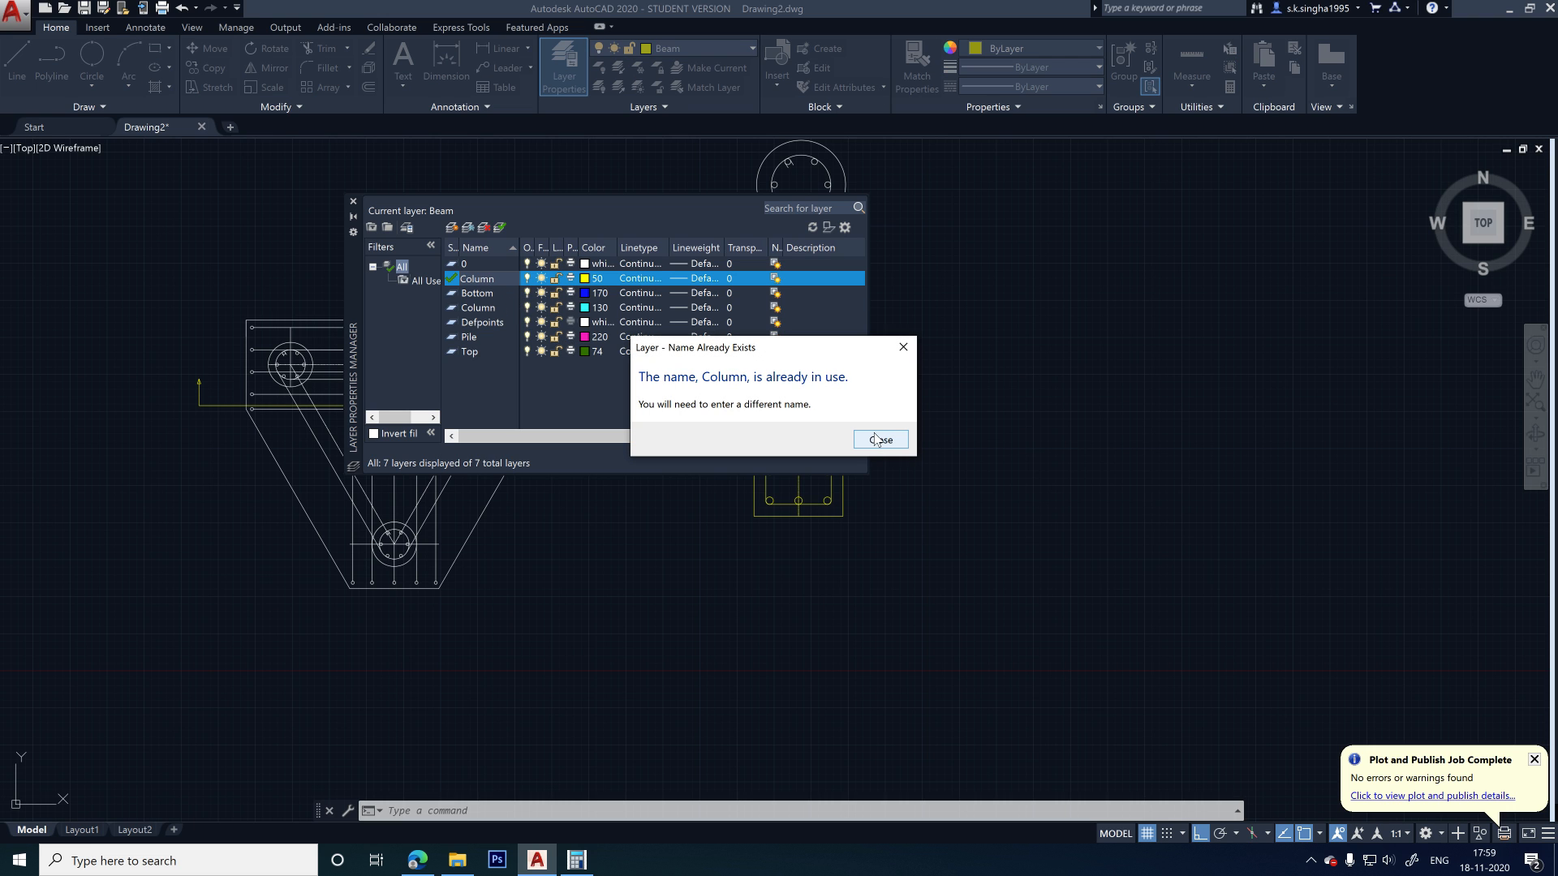
pyautogui.click(877, 440)
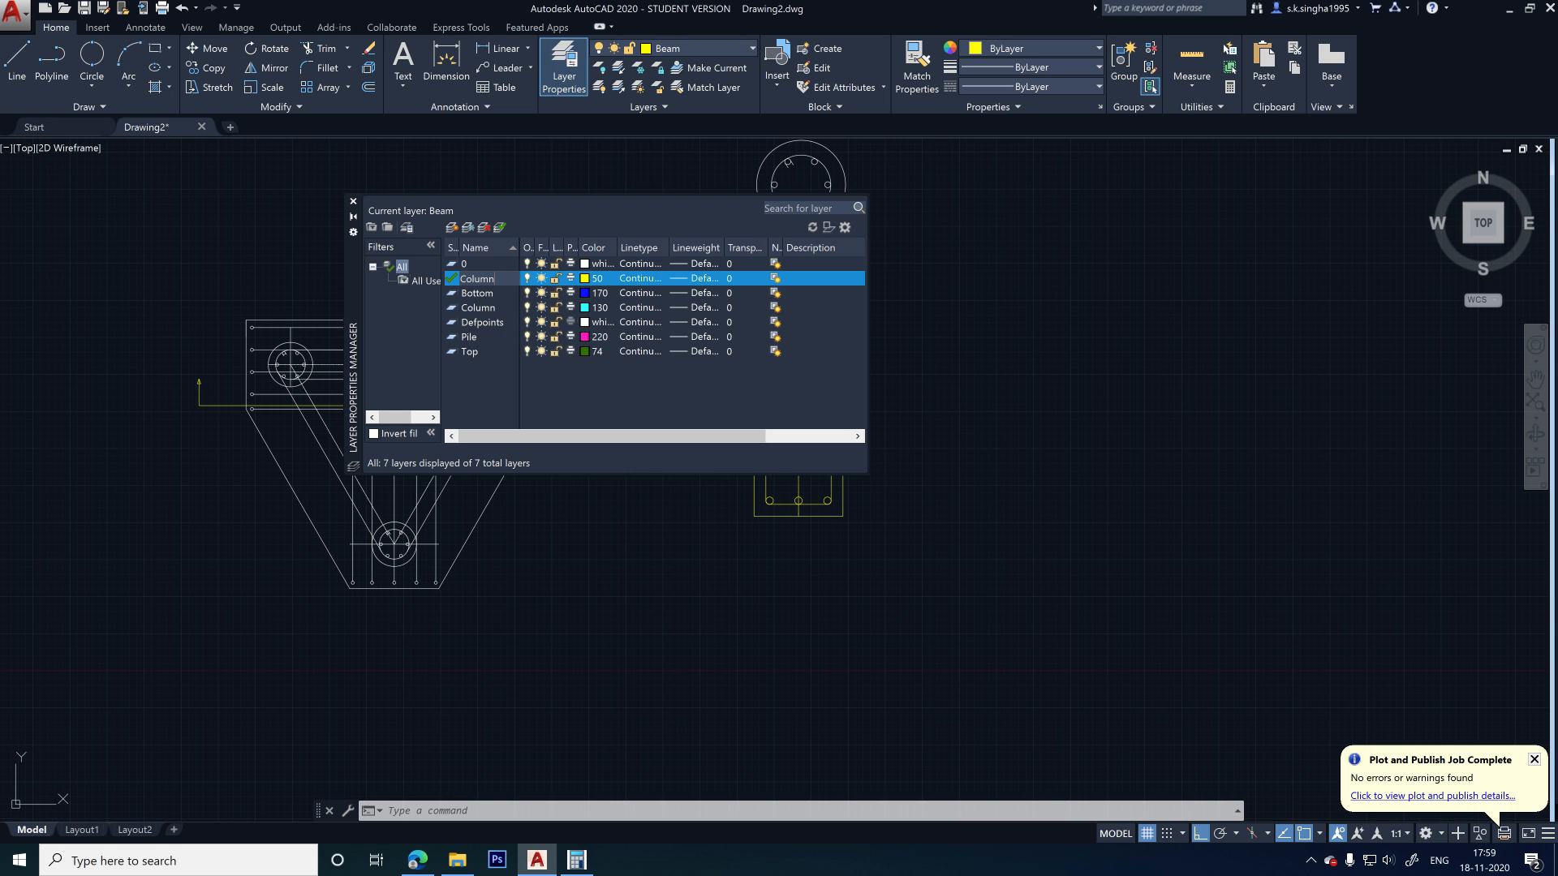
pyautogui.moveTo(495, 278); pyautogui.dragTo(452, 278)
pyautogui.write('Beam')
pyautogui.press('Return')
pyautogui.click(354, 202)
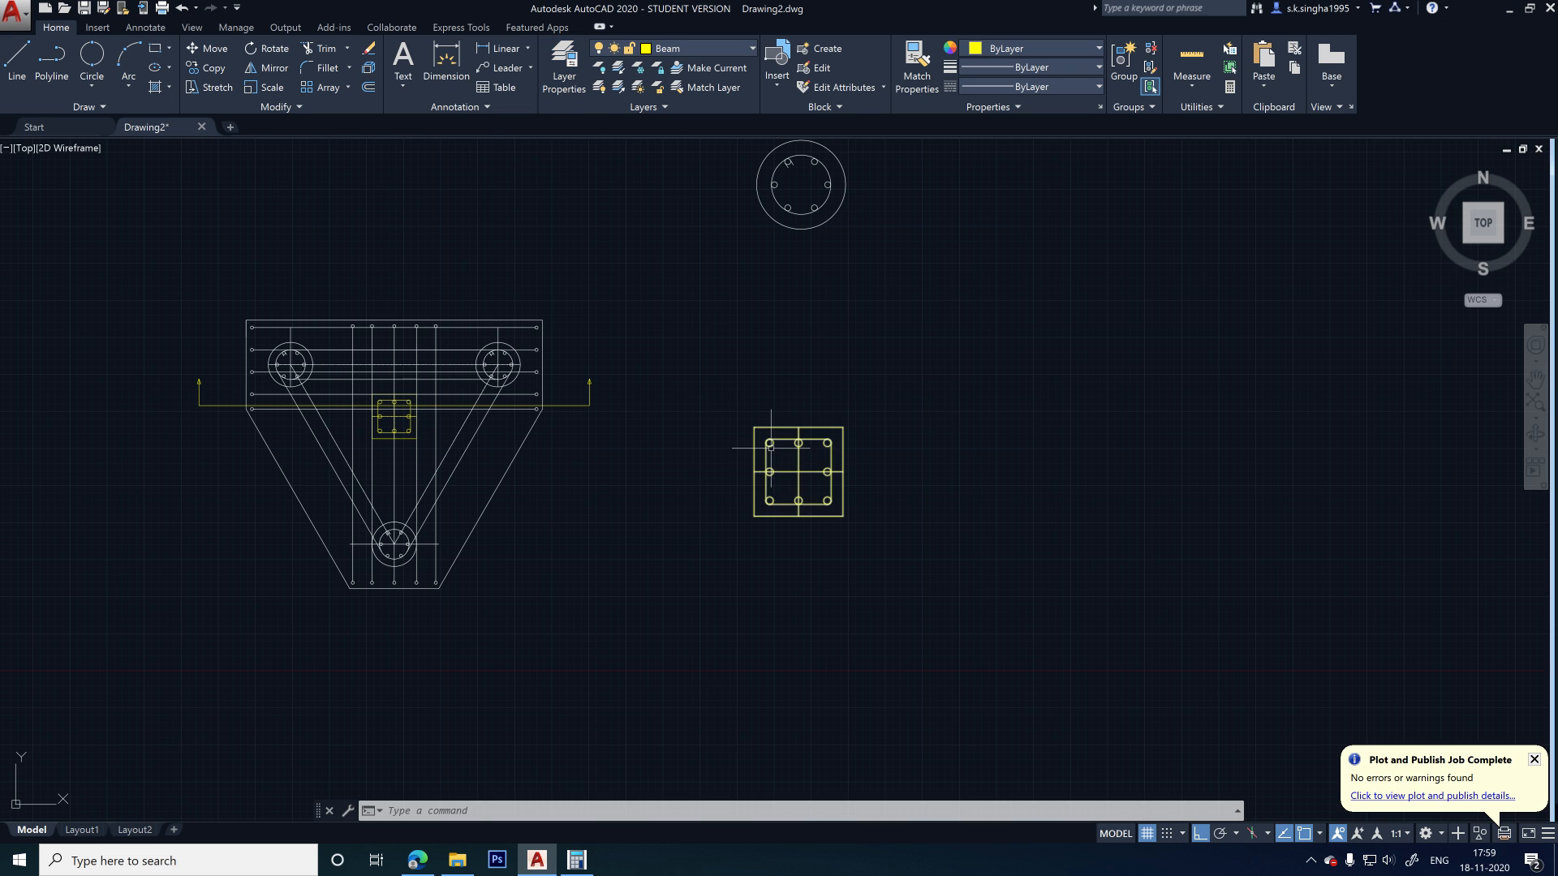
# - Assign the column section block in the pile cap plan to the Column layer
pyautogui.scroll(-2, 724, 485)
pyautogui.moveTo(724, 484); pyautogui.dragTo(709, 659, button='middle')
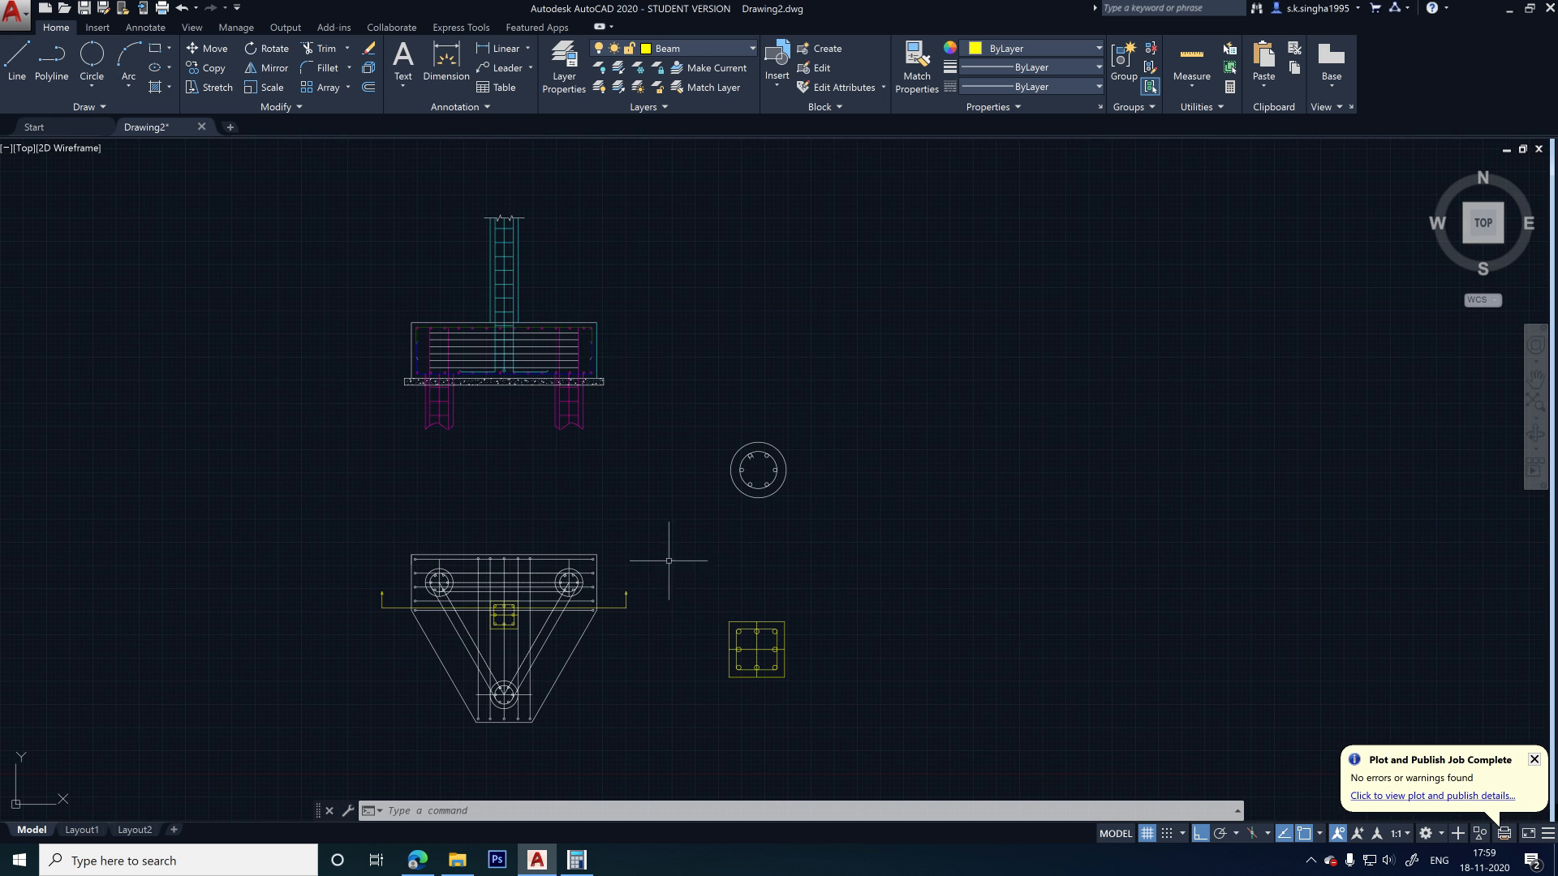
pyautogui.scroll(2, 580, 670)
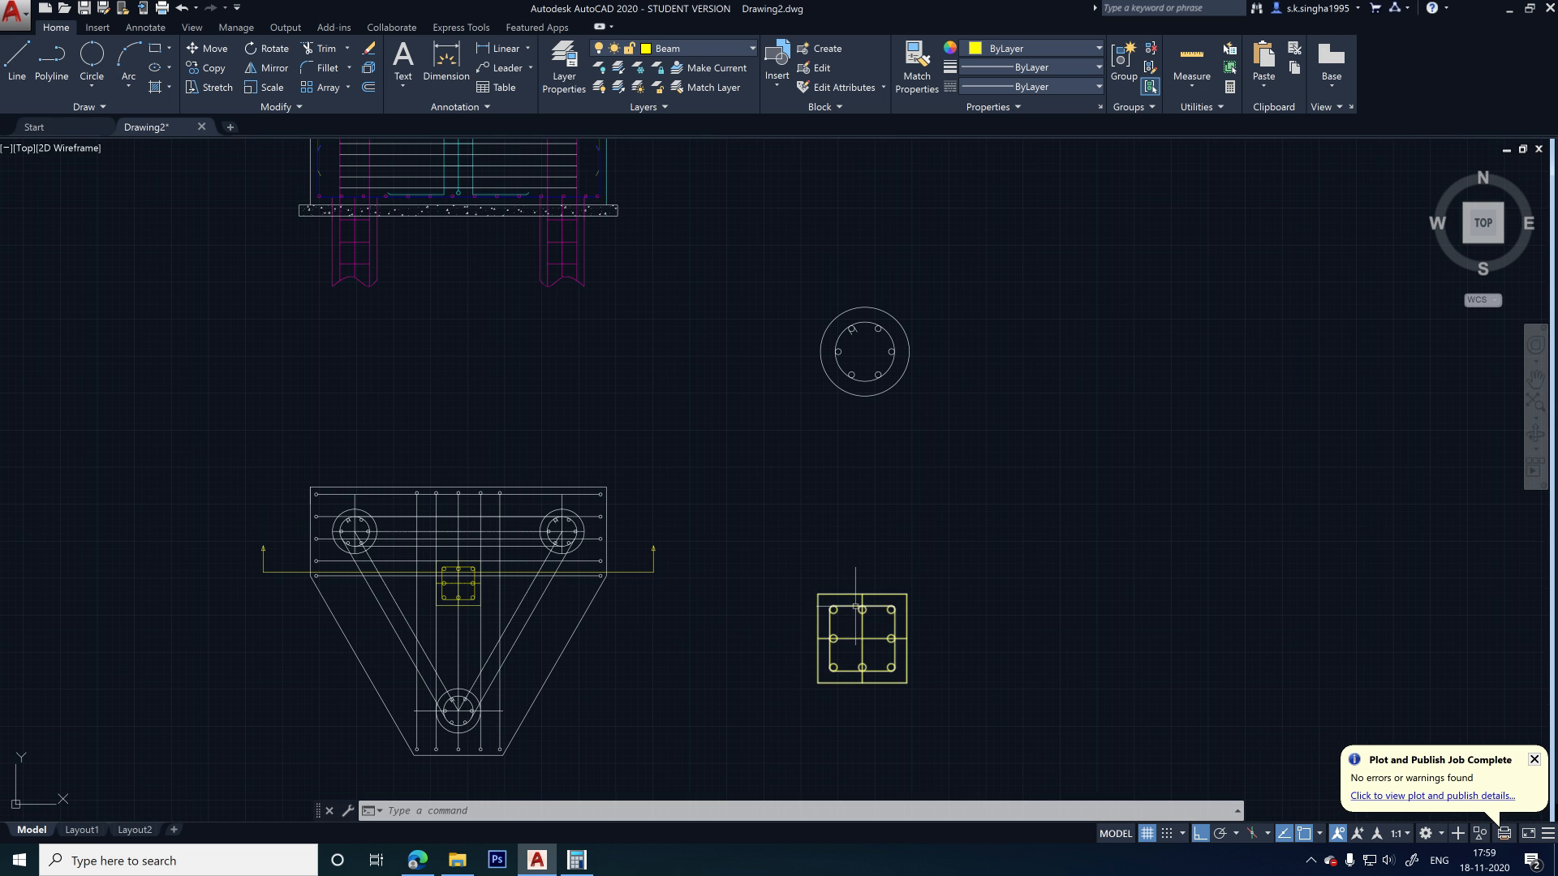
pyautogui.scroll(4, 474, 596)
pyautogui.click(426, 563)
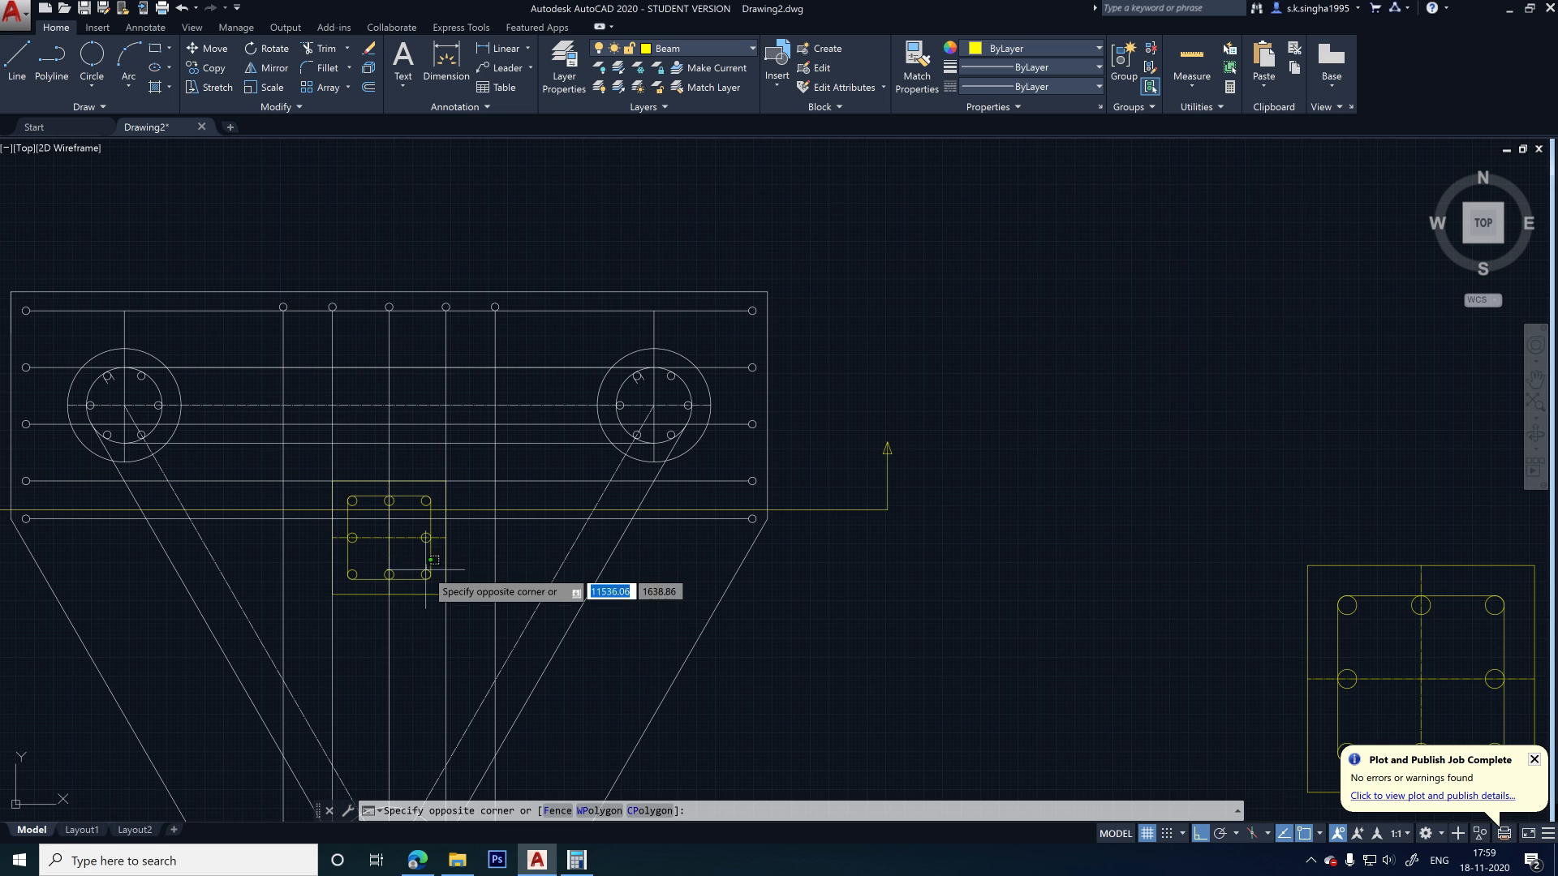
pyautogui.click(425, 572)
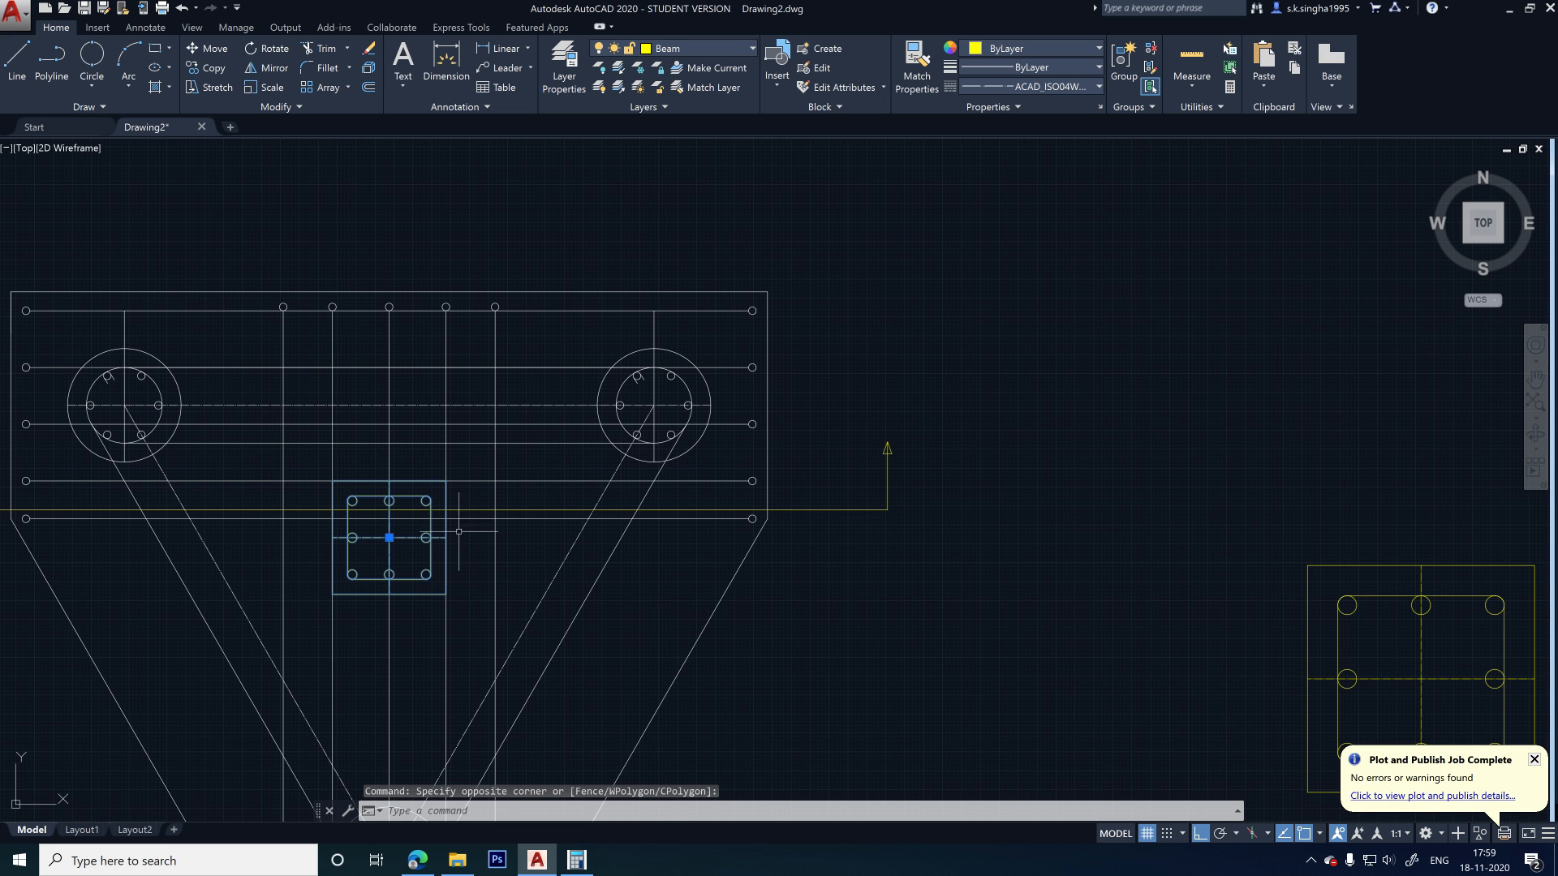
pyautogui.click(684, 46)
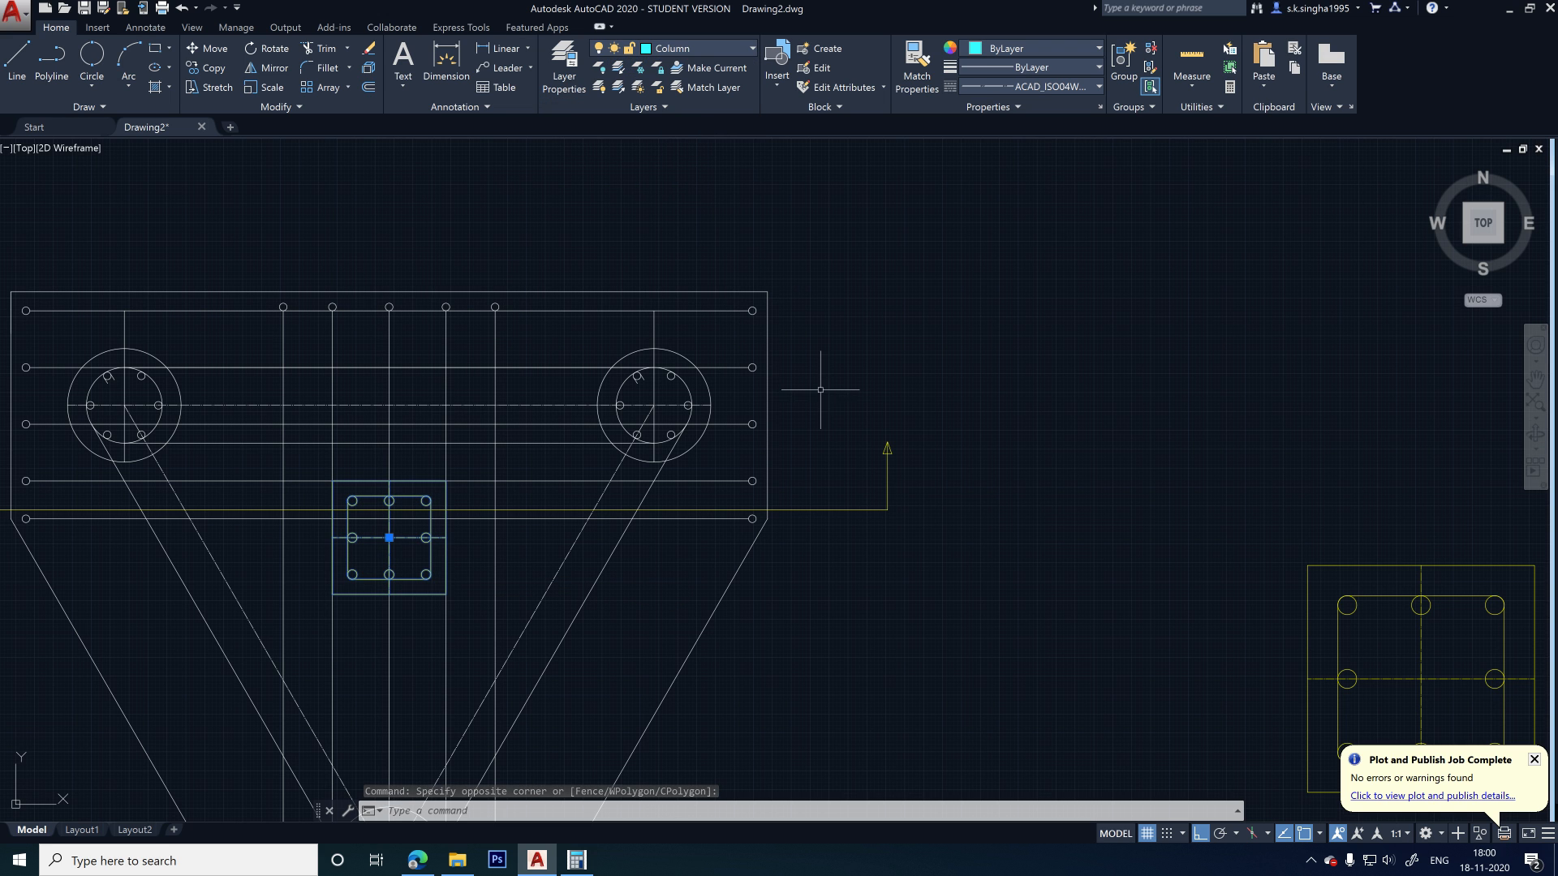
pyautogui.press('Escape')
# - Select the plan's column block again and reapply the Column layer to it
pyautogui.scroll(-4, 627, 505)
pyautogui.scroll(6, 535, 521)
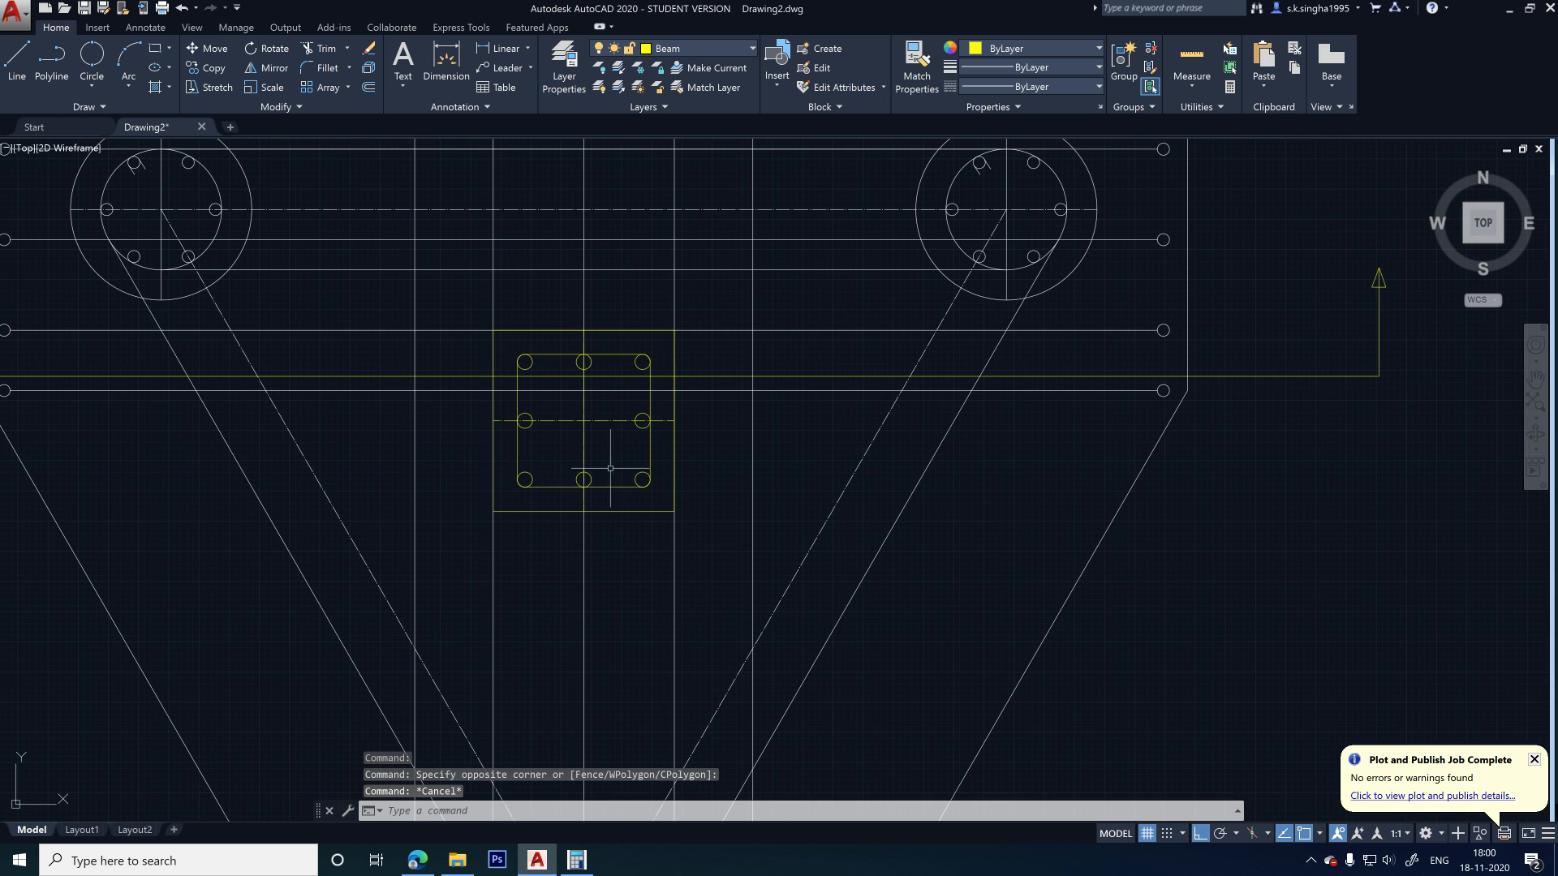
pyautogui.click(609, 468)
pyautogui.click(608, 517)
pyautogui.click(696, 50)
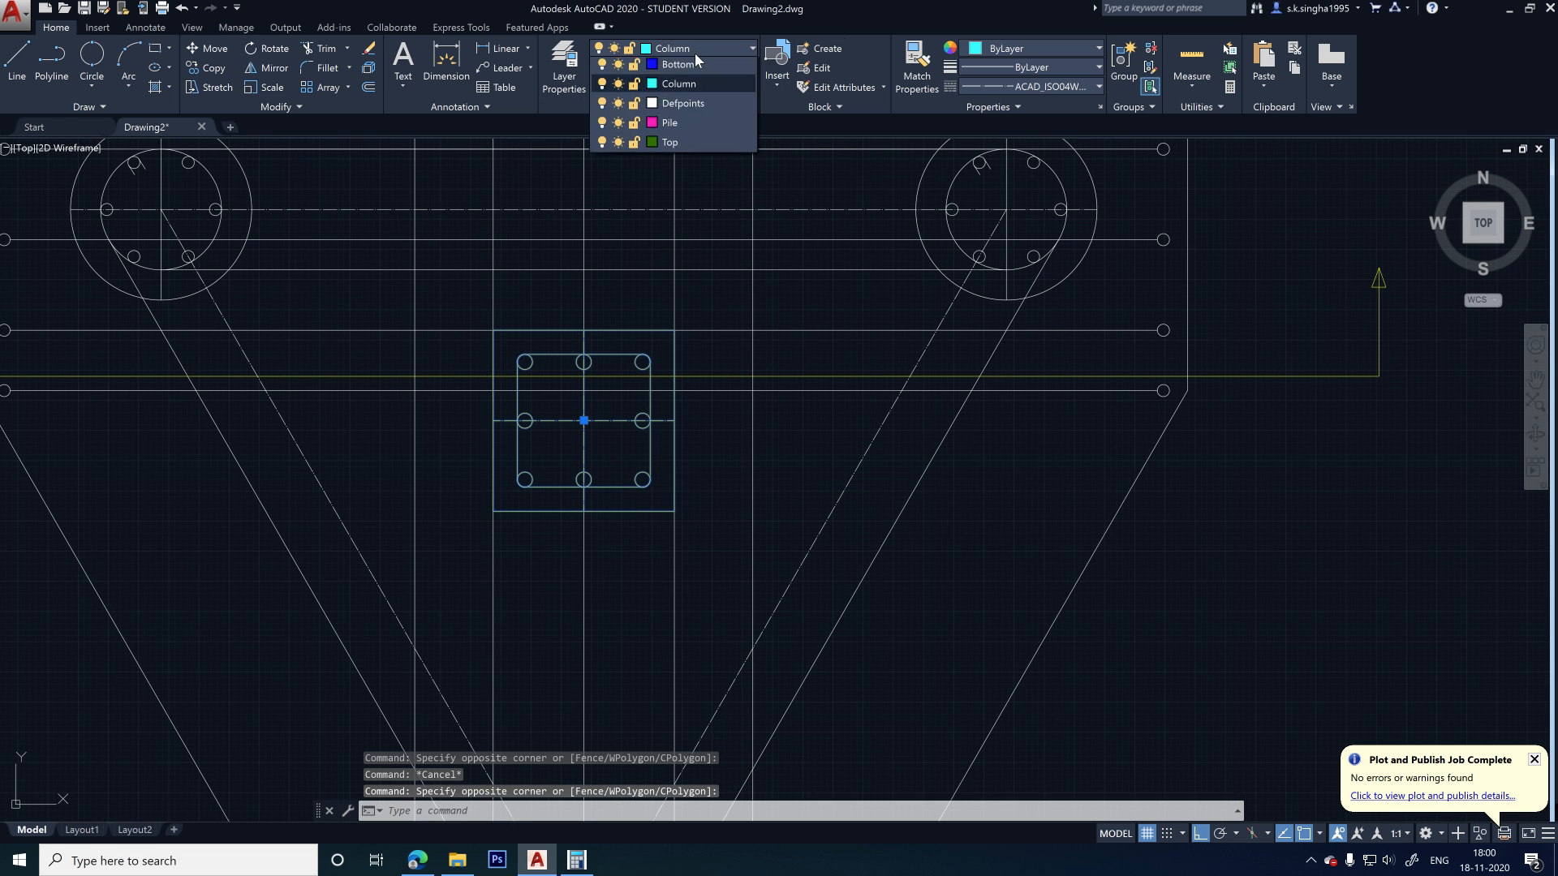
pyautogui.click(693, 128)
pyautogui.press('Escape')
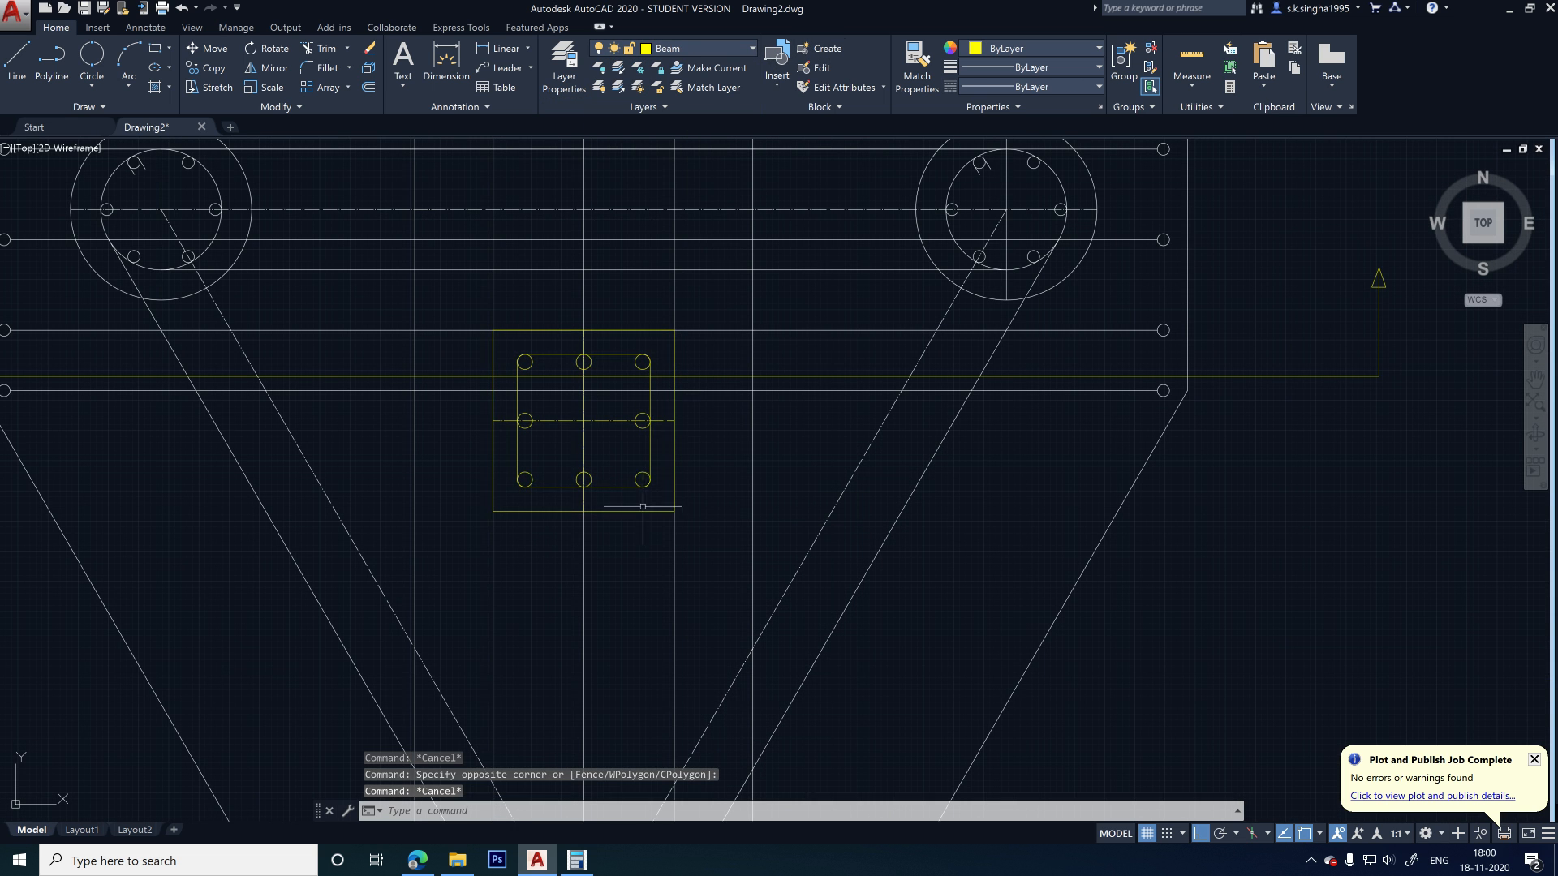
# - Open the column block definition for editing and assign all of its geometry to the Column layer
pyautogui.scroll(-4, 454, 485)
pyautogui.doubleClick(533, 485)
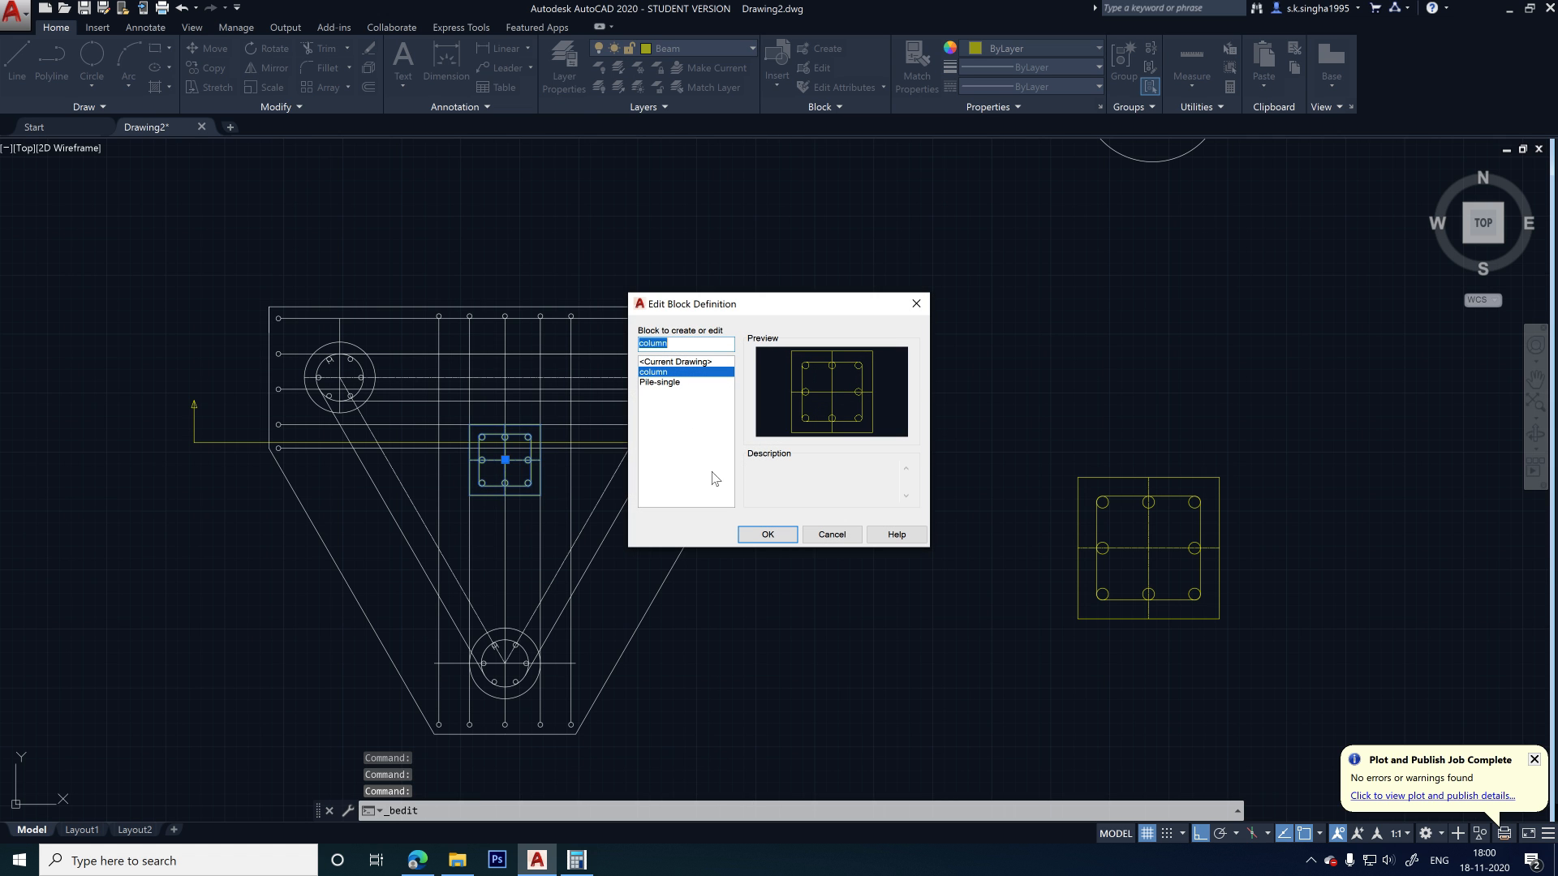
pyautogui.click(748, 534)
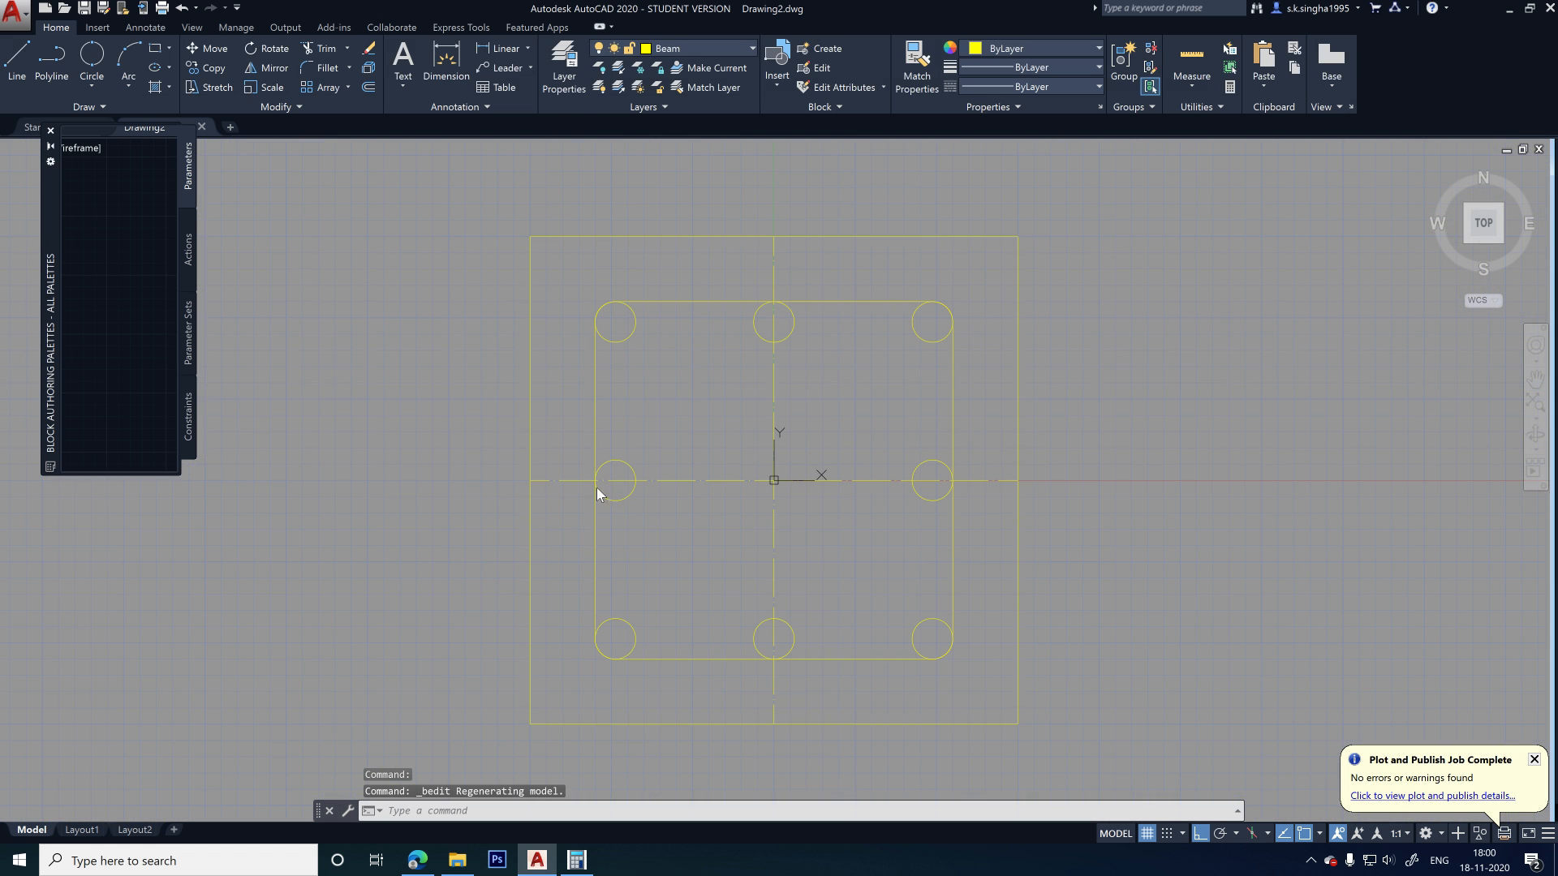
pyautogui.click(1079, 214)
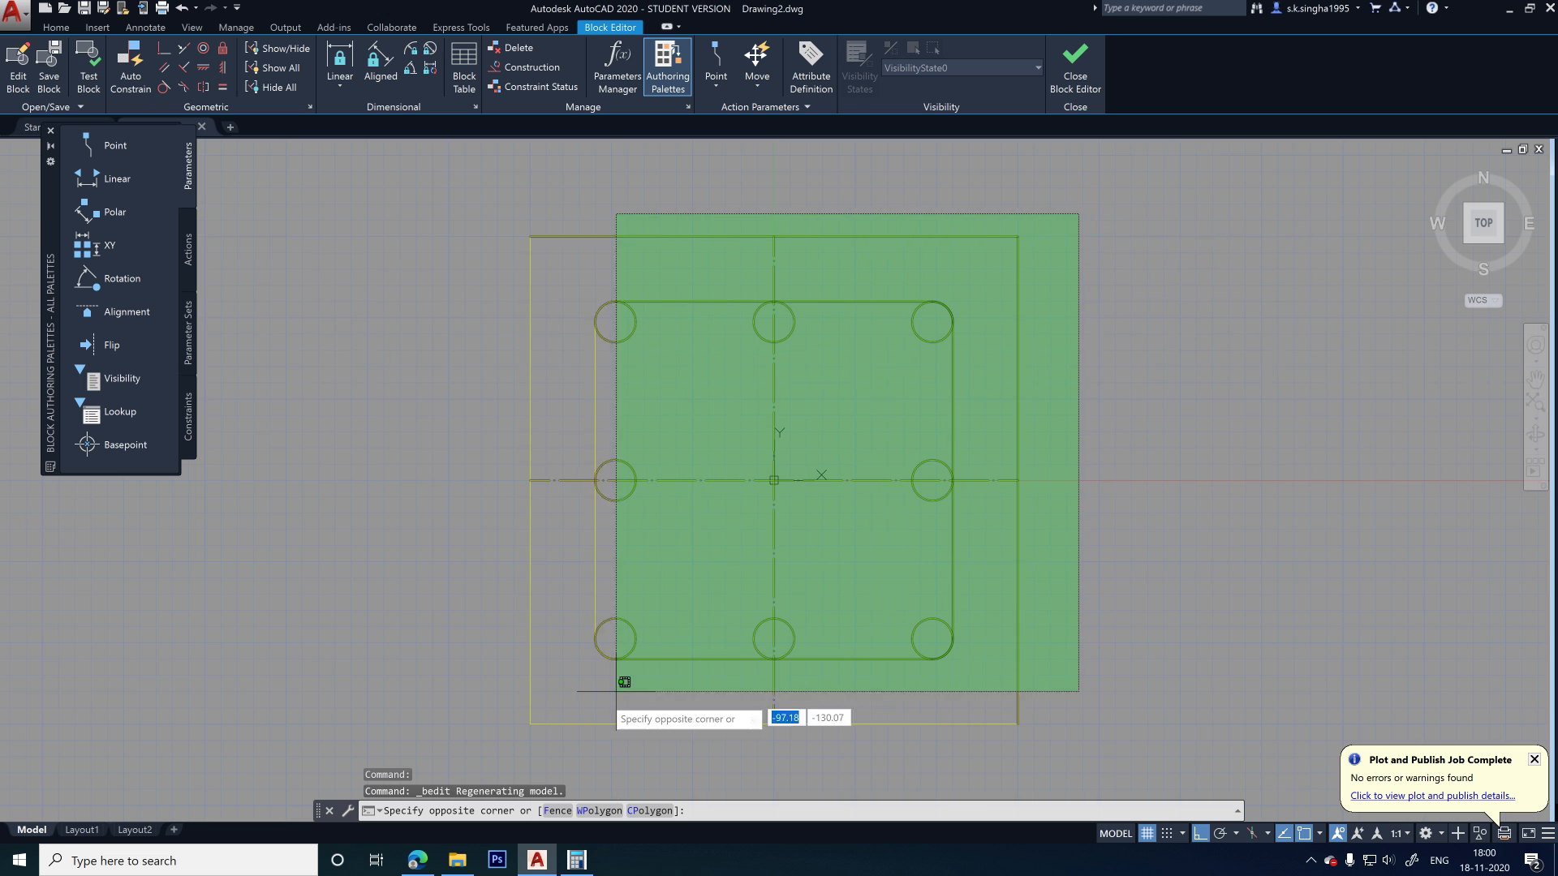
pyautogui.click(420, 765)
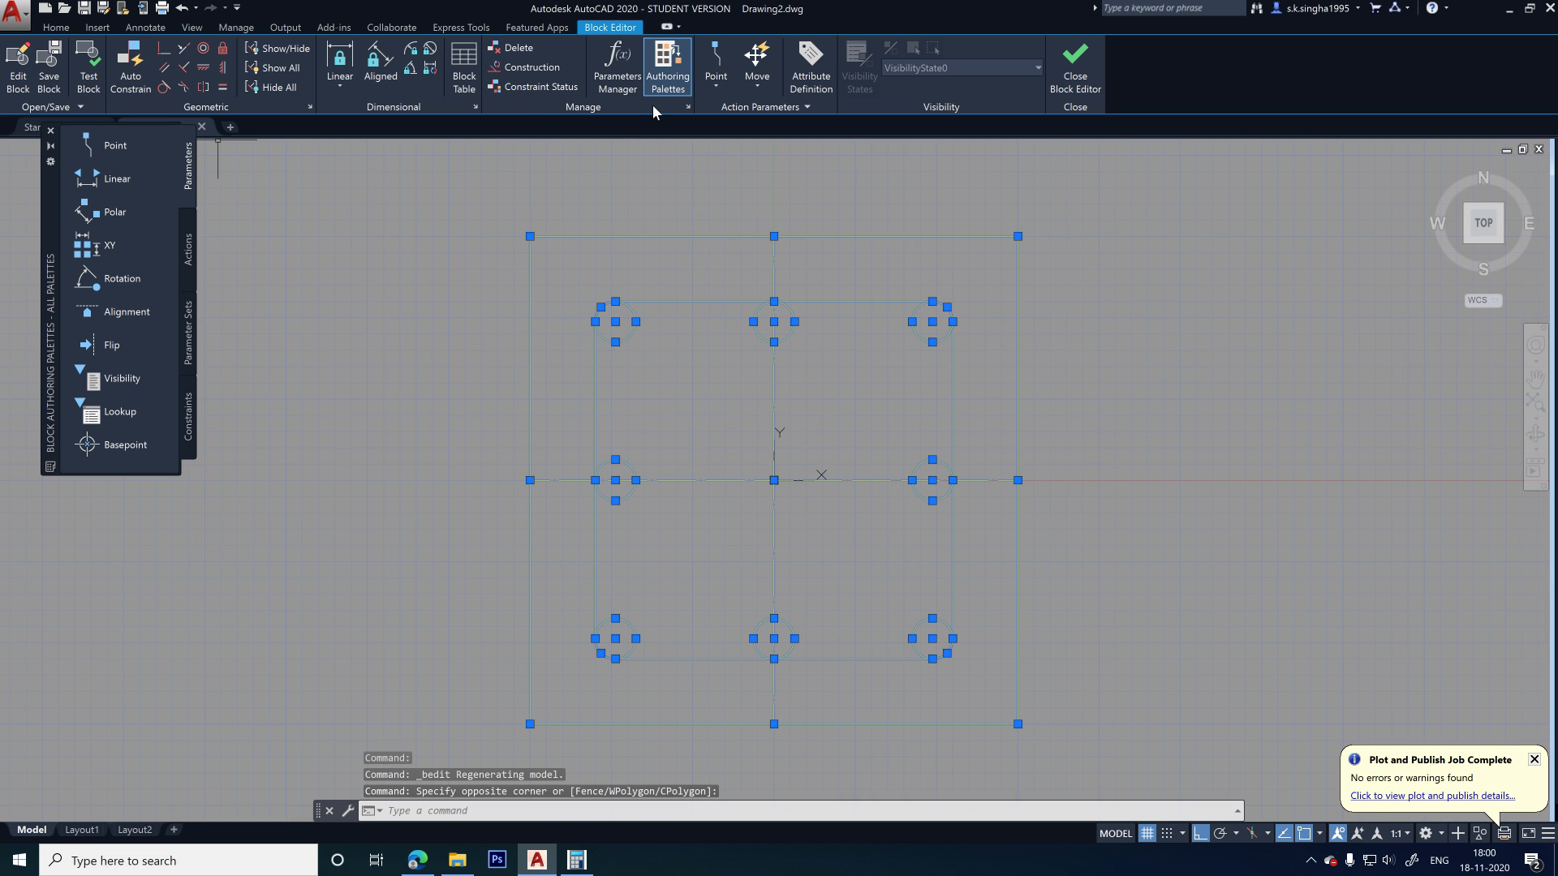
pyautogui.click(56, 27)
pyautogui.click(698, 47)
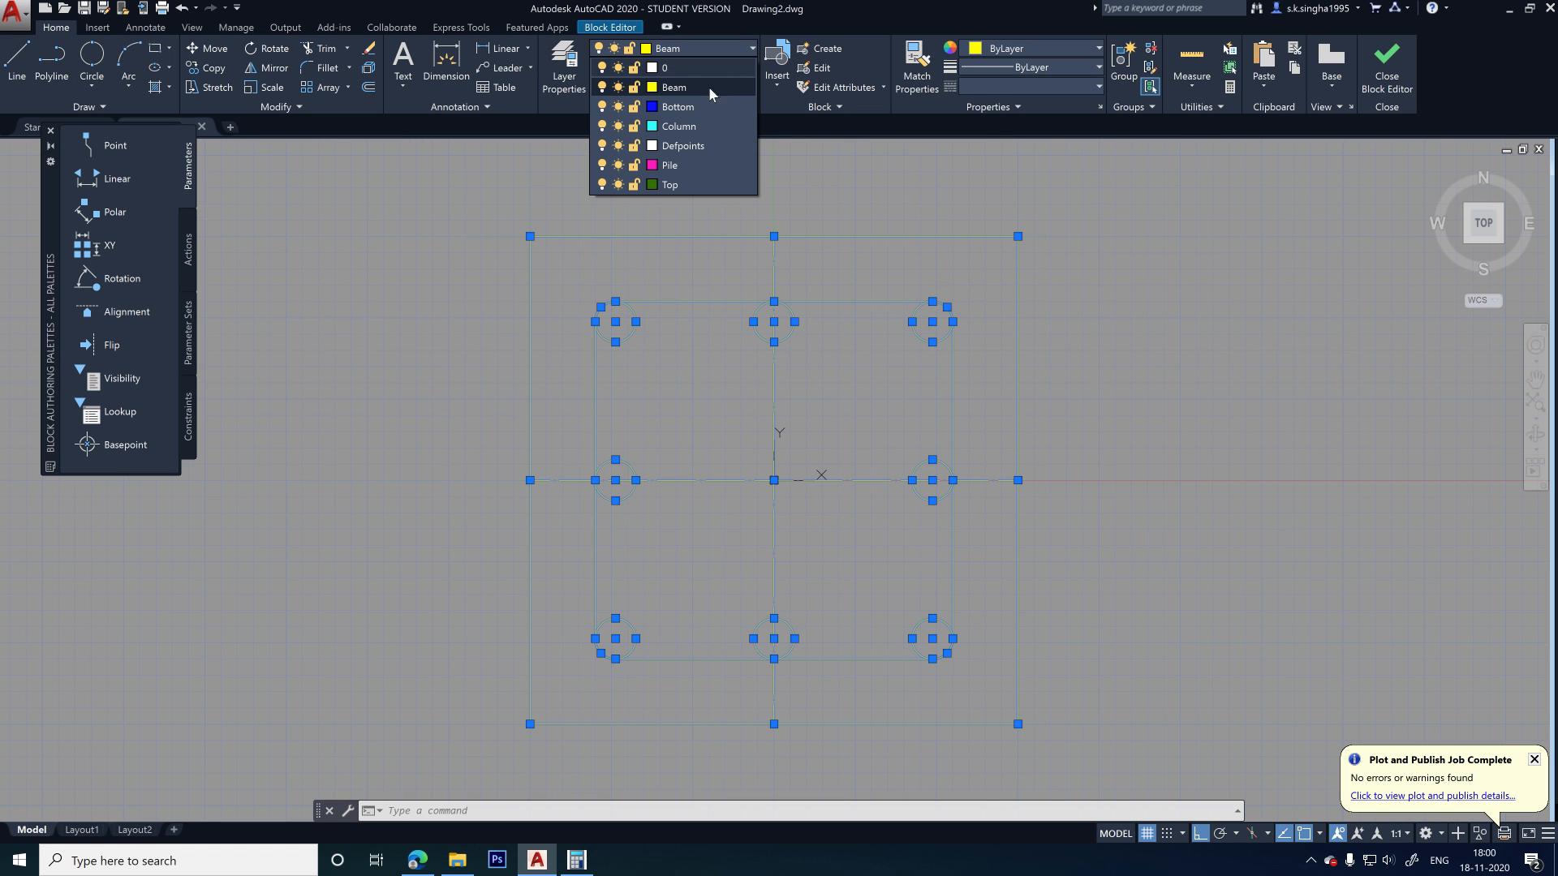
pyautogui.click(690, 94)
pyautogui.hotkey('ctrl', 'a')
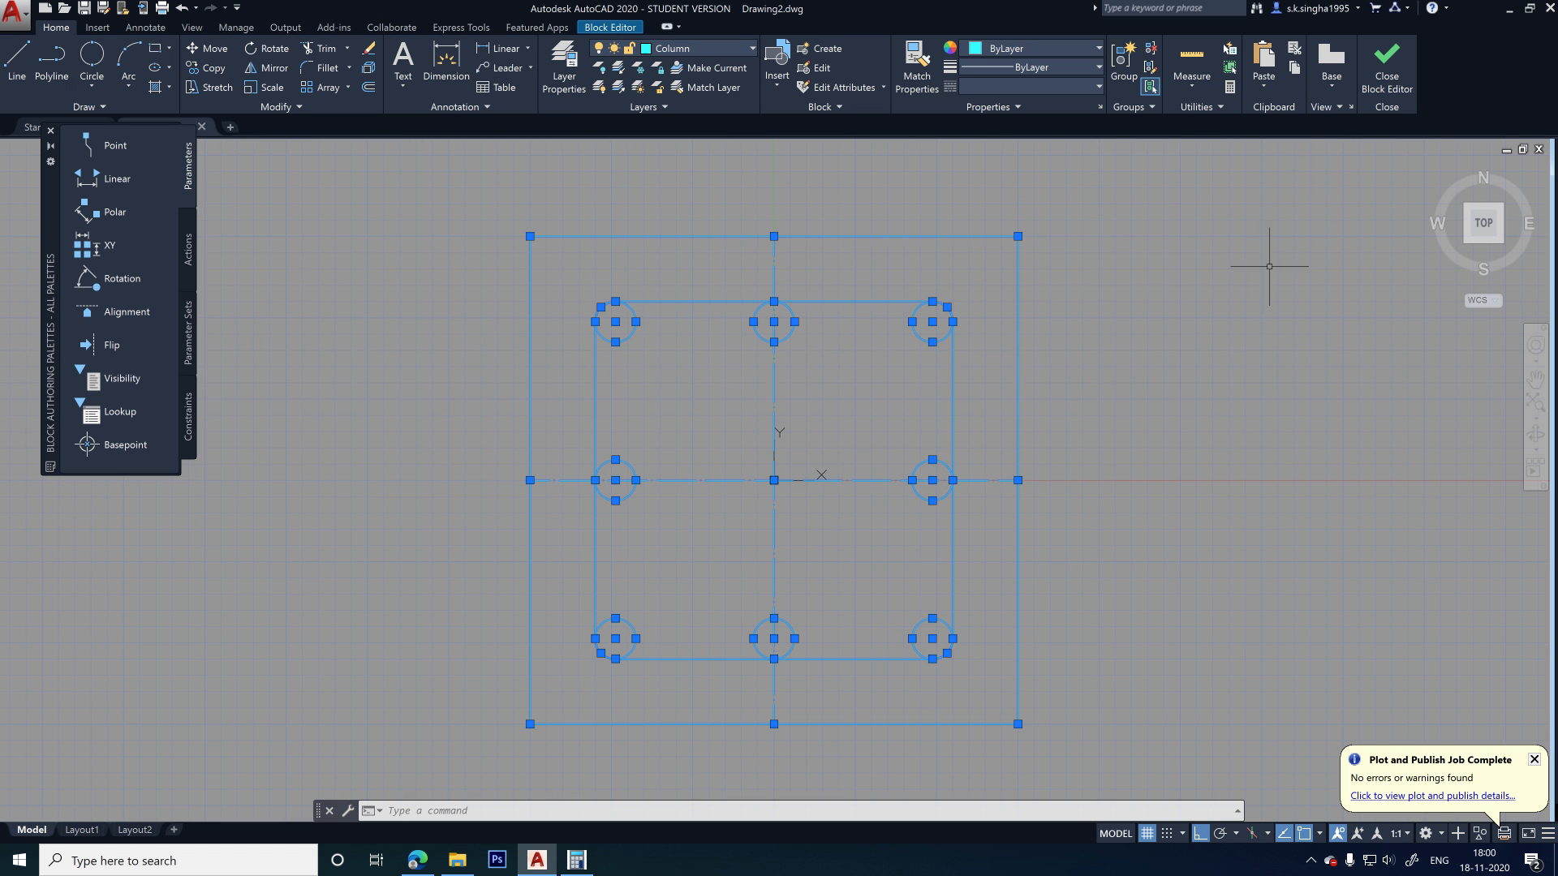
pyautogui.click(1213, 324)
pyautogui.press('Escape')
pyautogui.press('Escape')
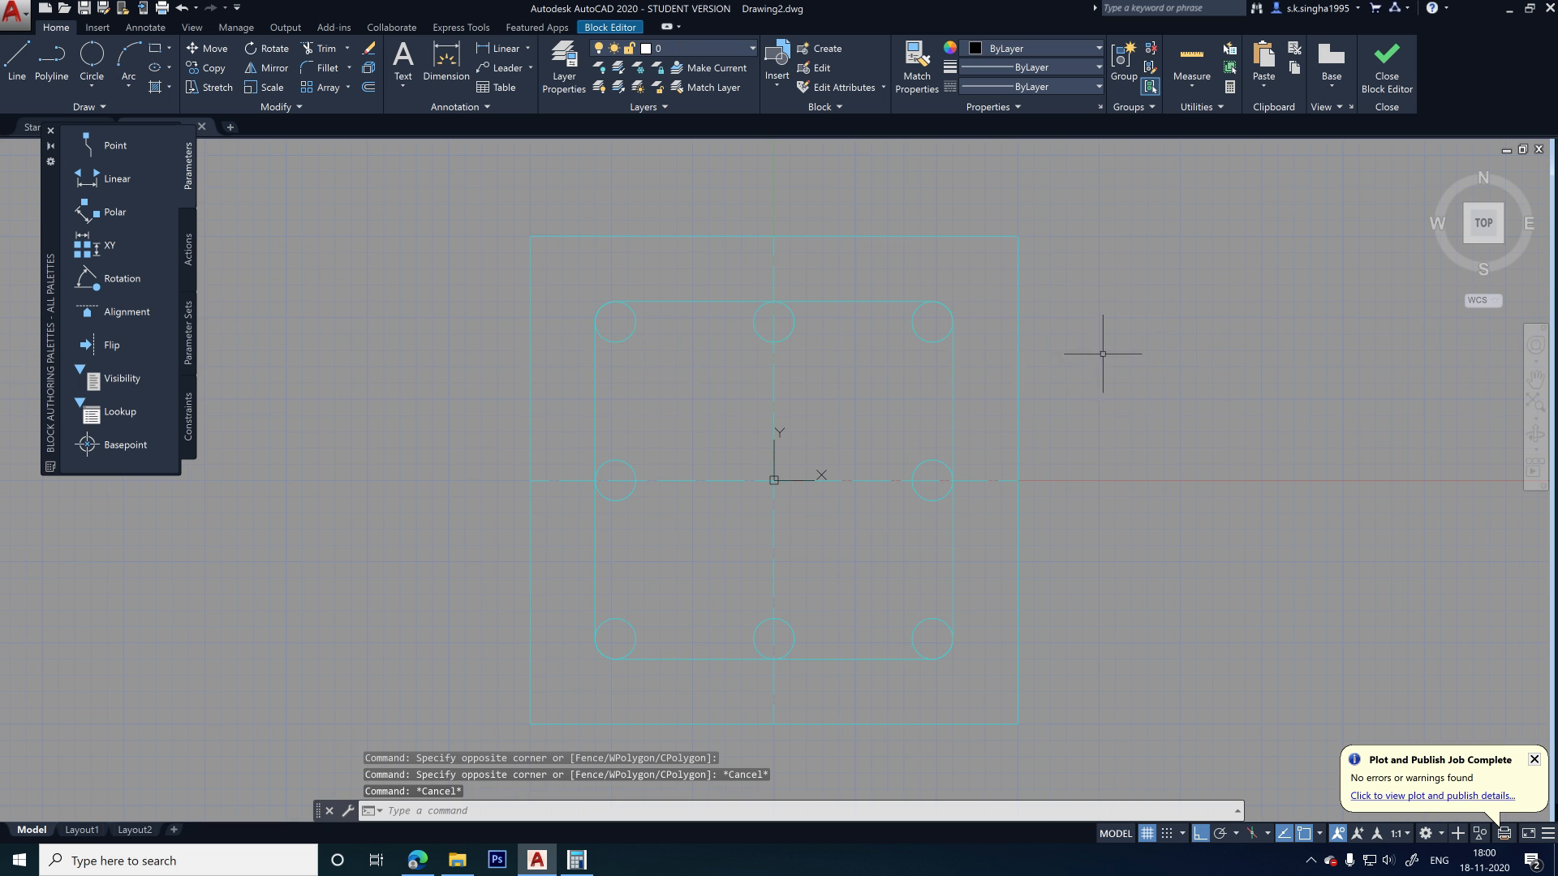
# - Save the changes to the column block and close the Block Editor
pyautogui.click(1379, 89)
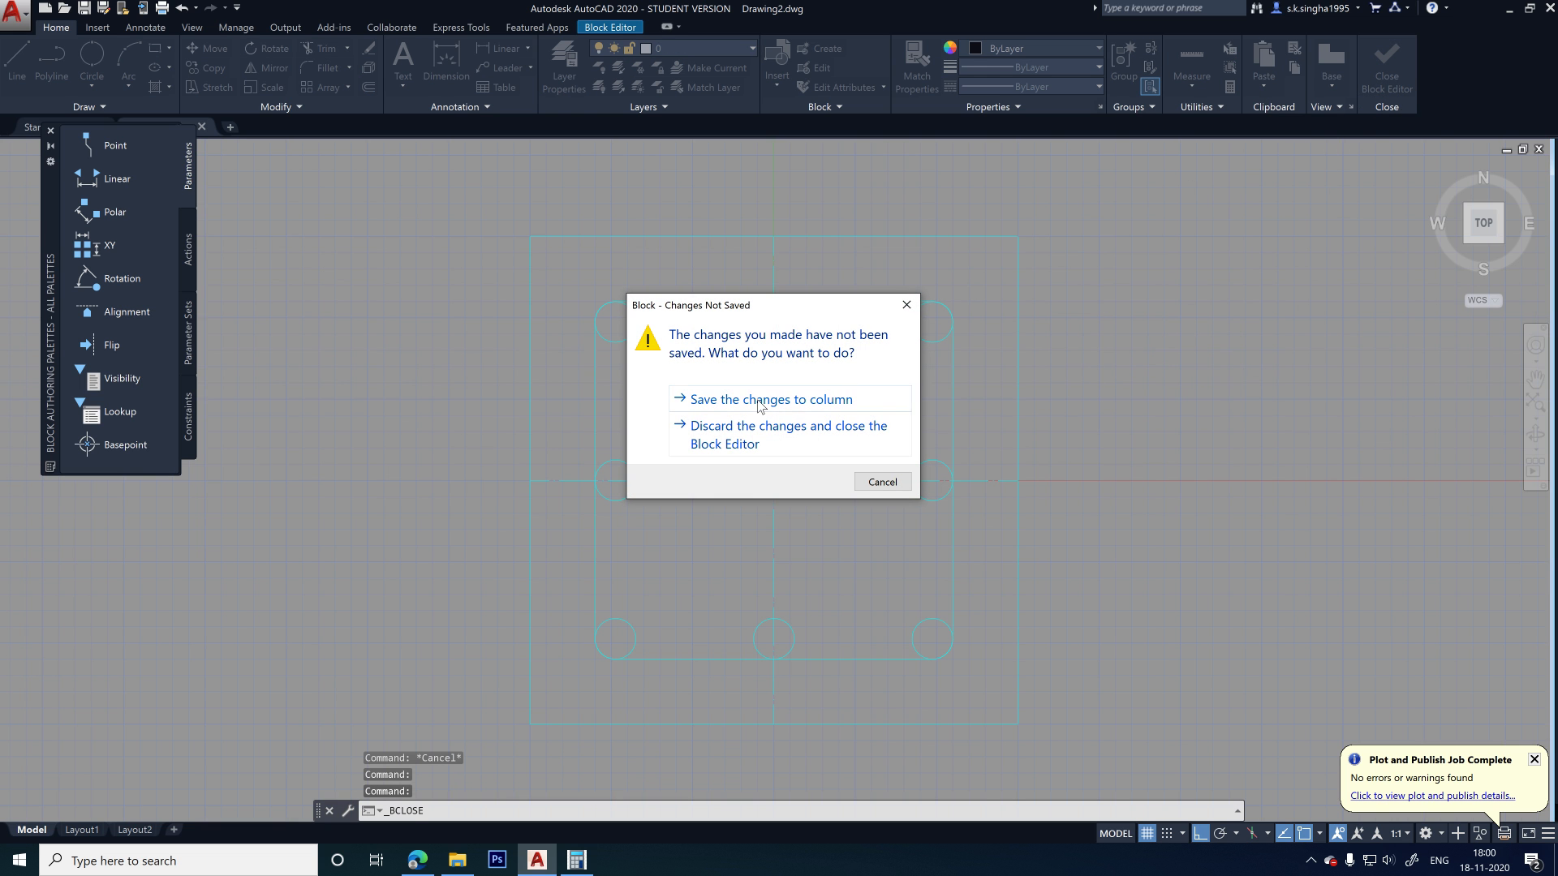
pyautogui.click(763, 402)
pyautogui.scroll(3, 543, 520)
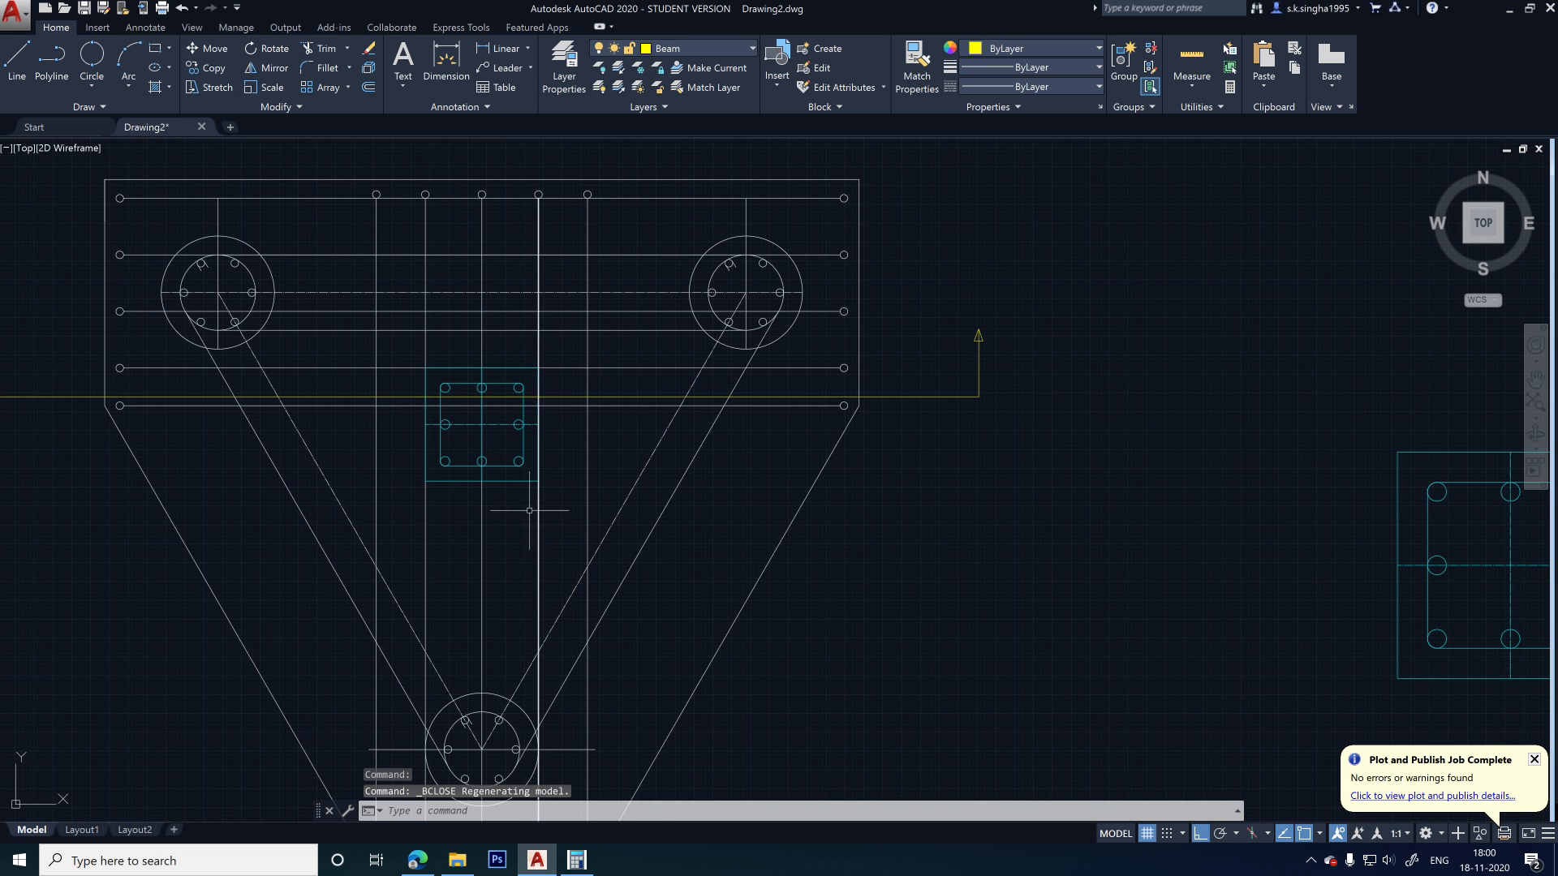
# - Examine the column block and pile sections in the pile cap plan against the elevation and the detached sections
pyautogui.scroll(-5, 332, 465)
pyautogui.scroll(-2, 598, 498)
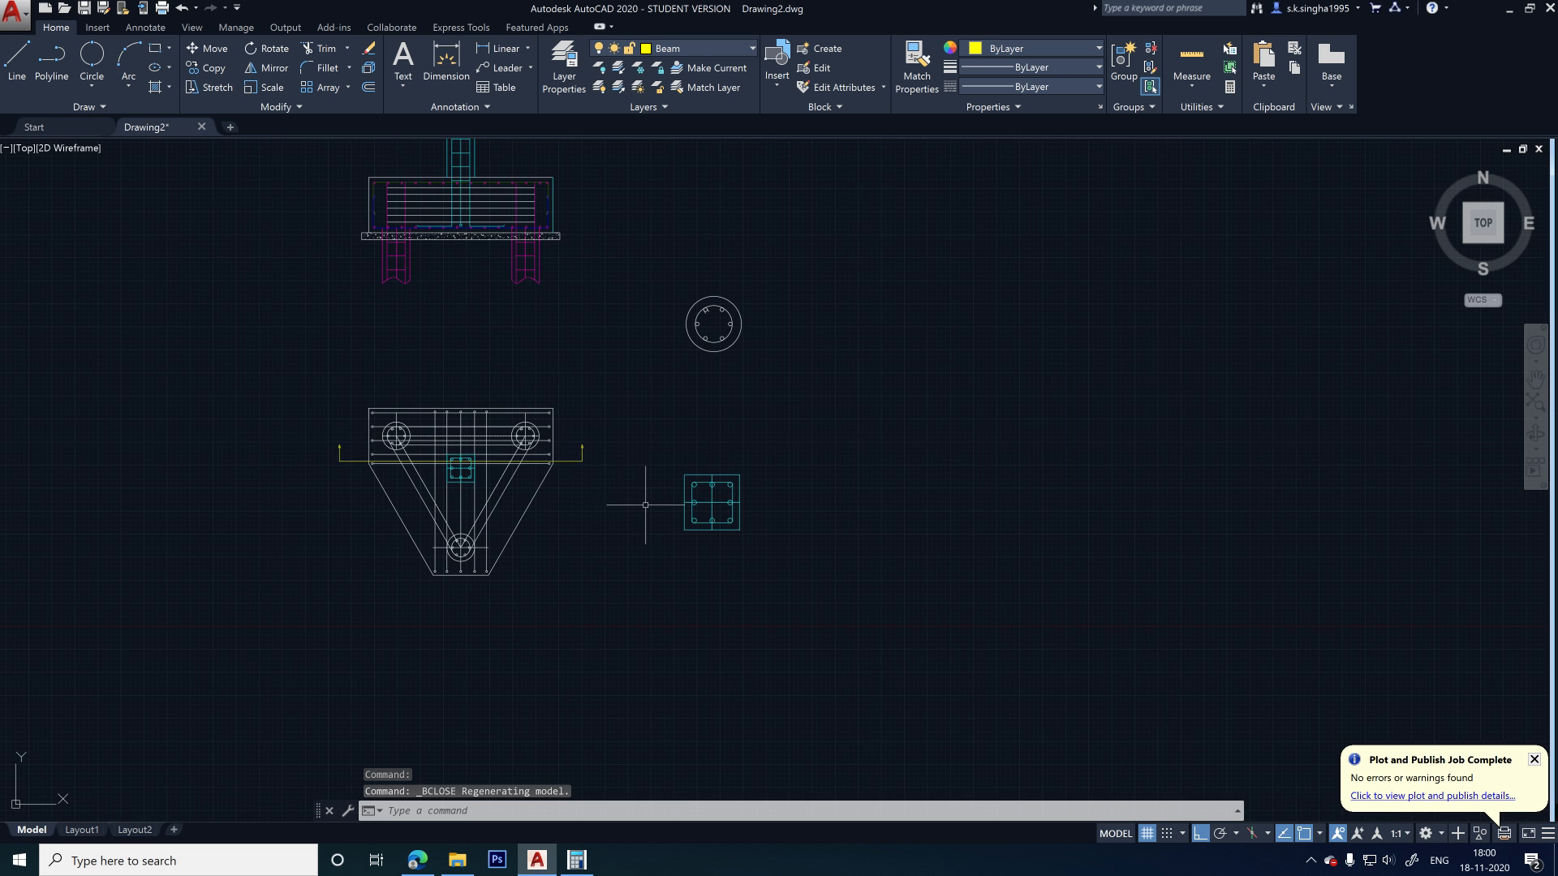
pyautogui.press('Escape')
pyautogui.scroll(4, 478, 470)
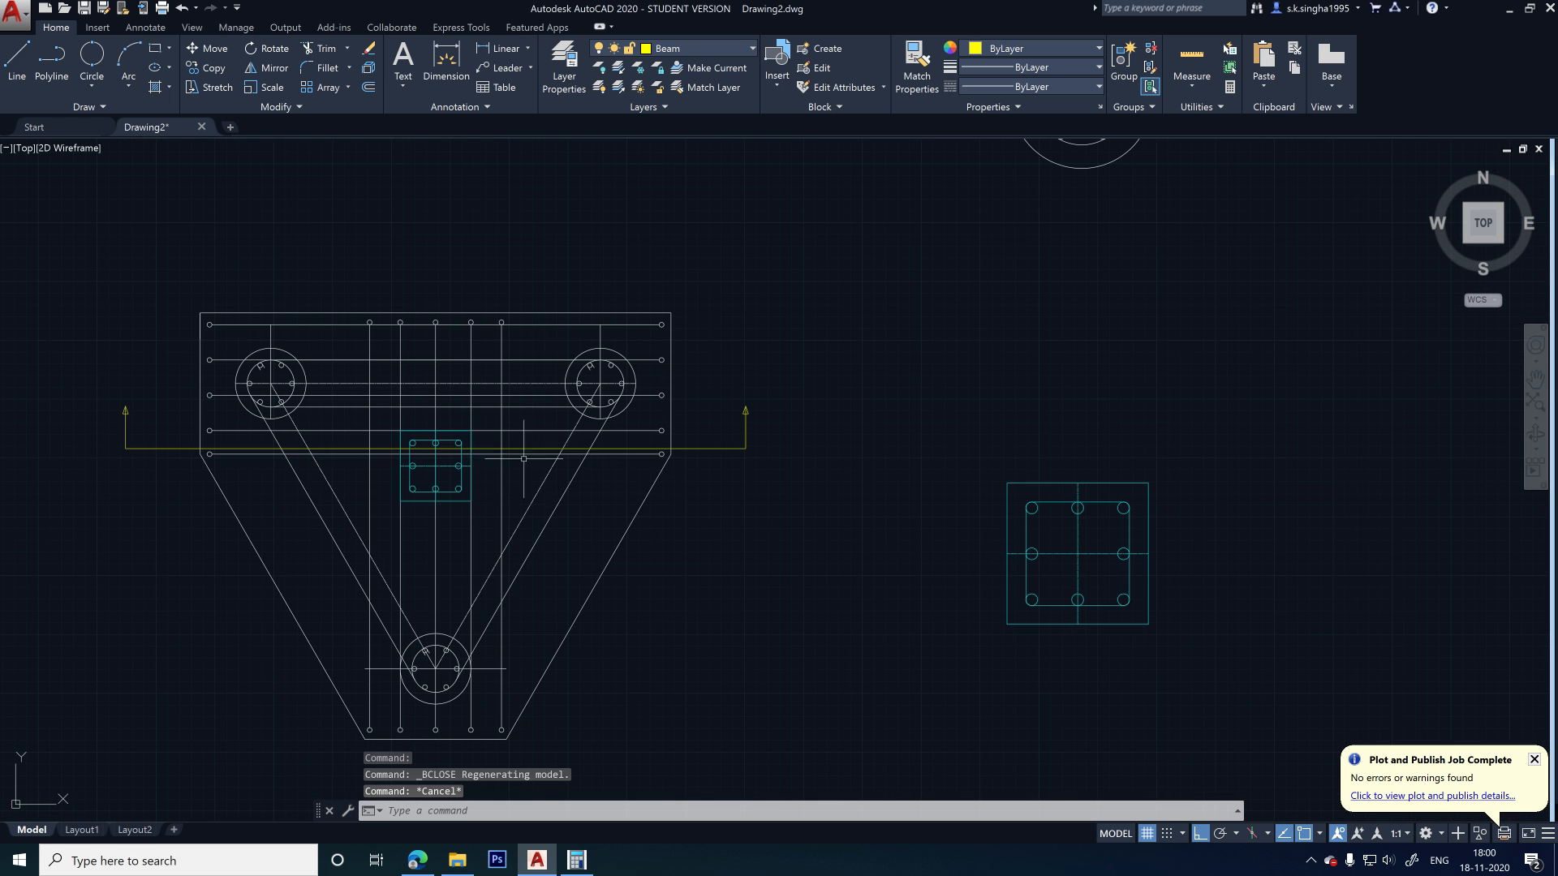
pyautogui.moveTo(872, 430); pyautogui.dragTo(713, 671, button='middle')
pyautogui.scroll(-2, 619, 498)
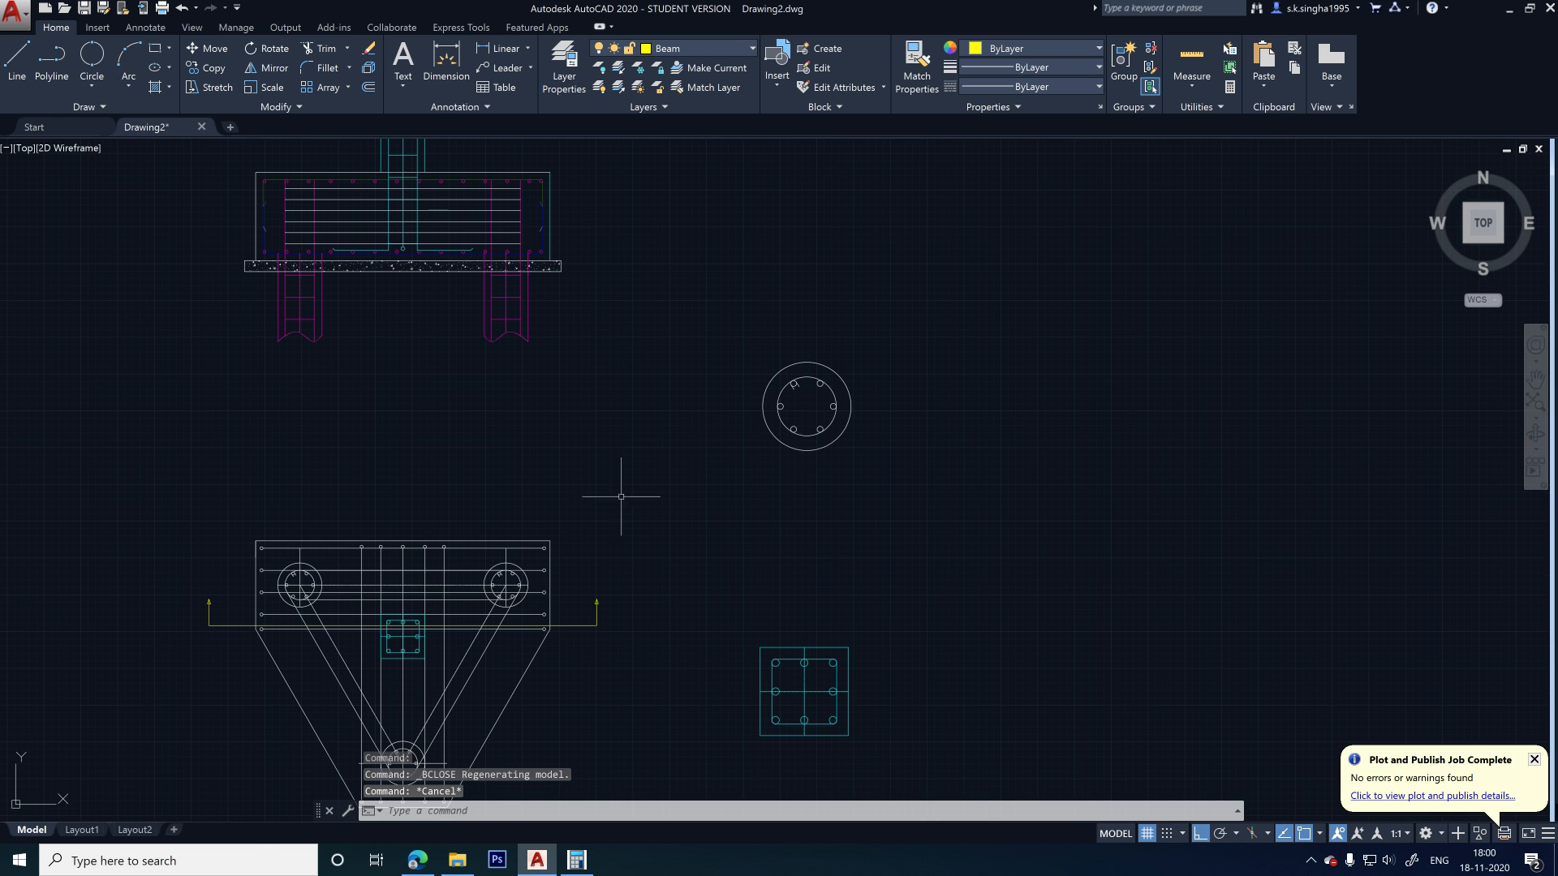
pyautogui.scroll(4, 537, 611)
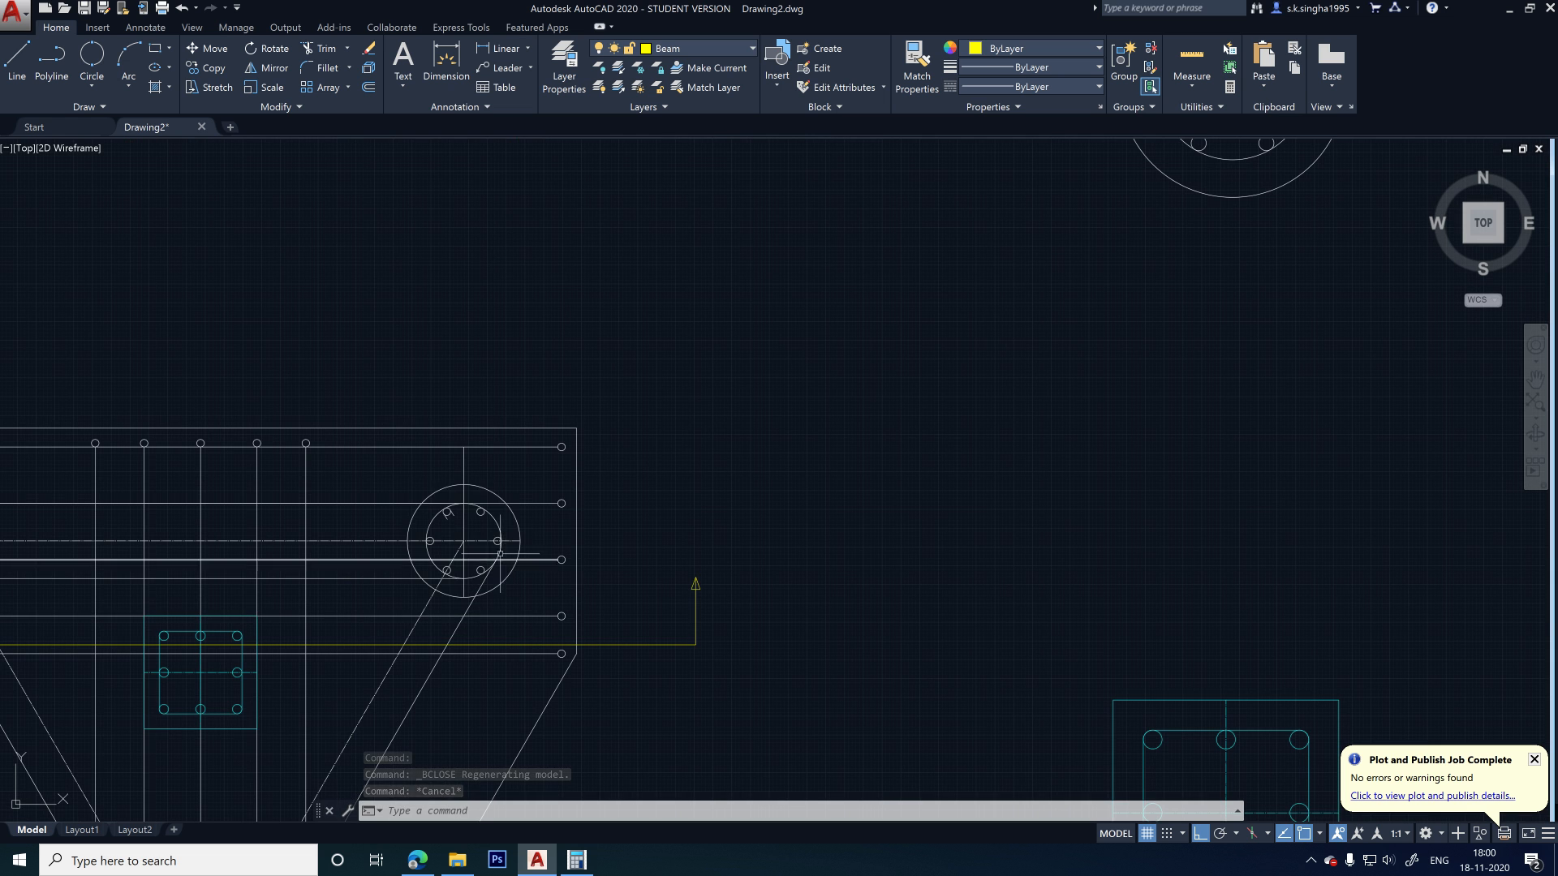
pyautogui.scroll(-4, 1106, 487)
pyautogui.scroll(4, 901, 535)
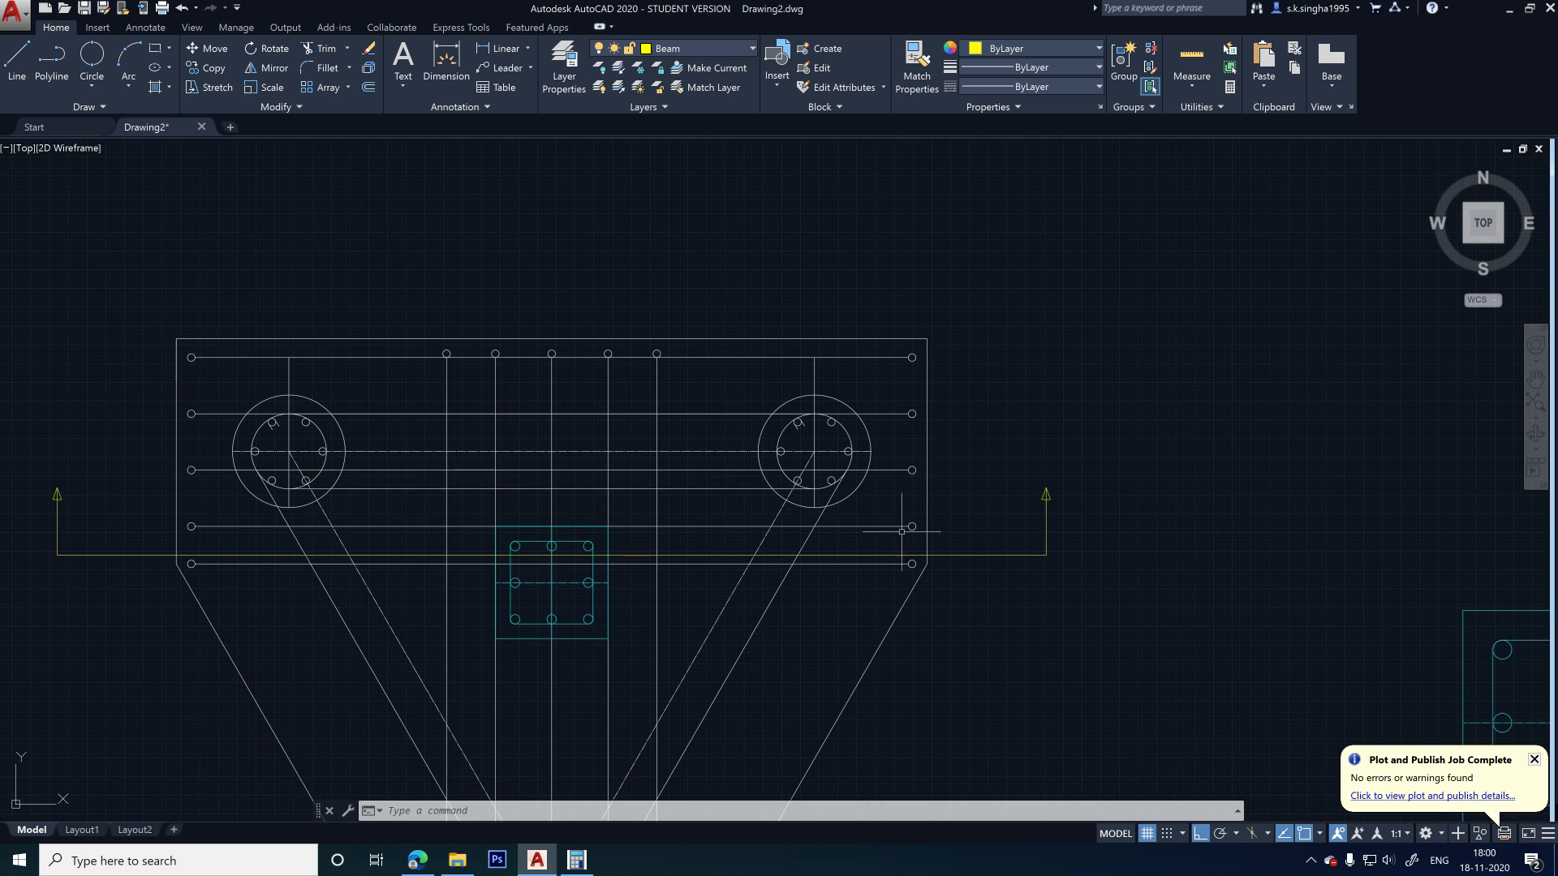
pyautogui.scroll(-4, 876, 438)
pyautogui.scroll(5, 733, 483)
pyautogui.click(732, 483)
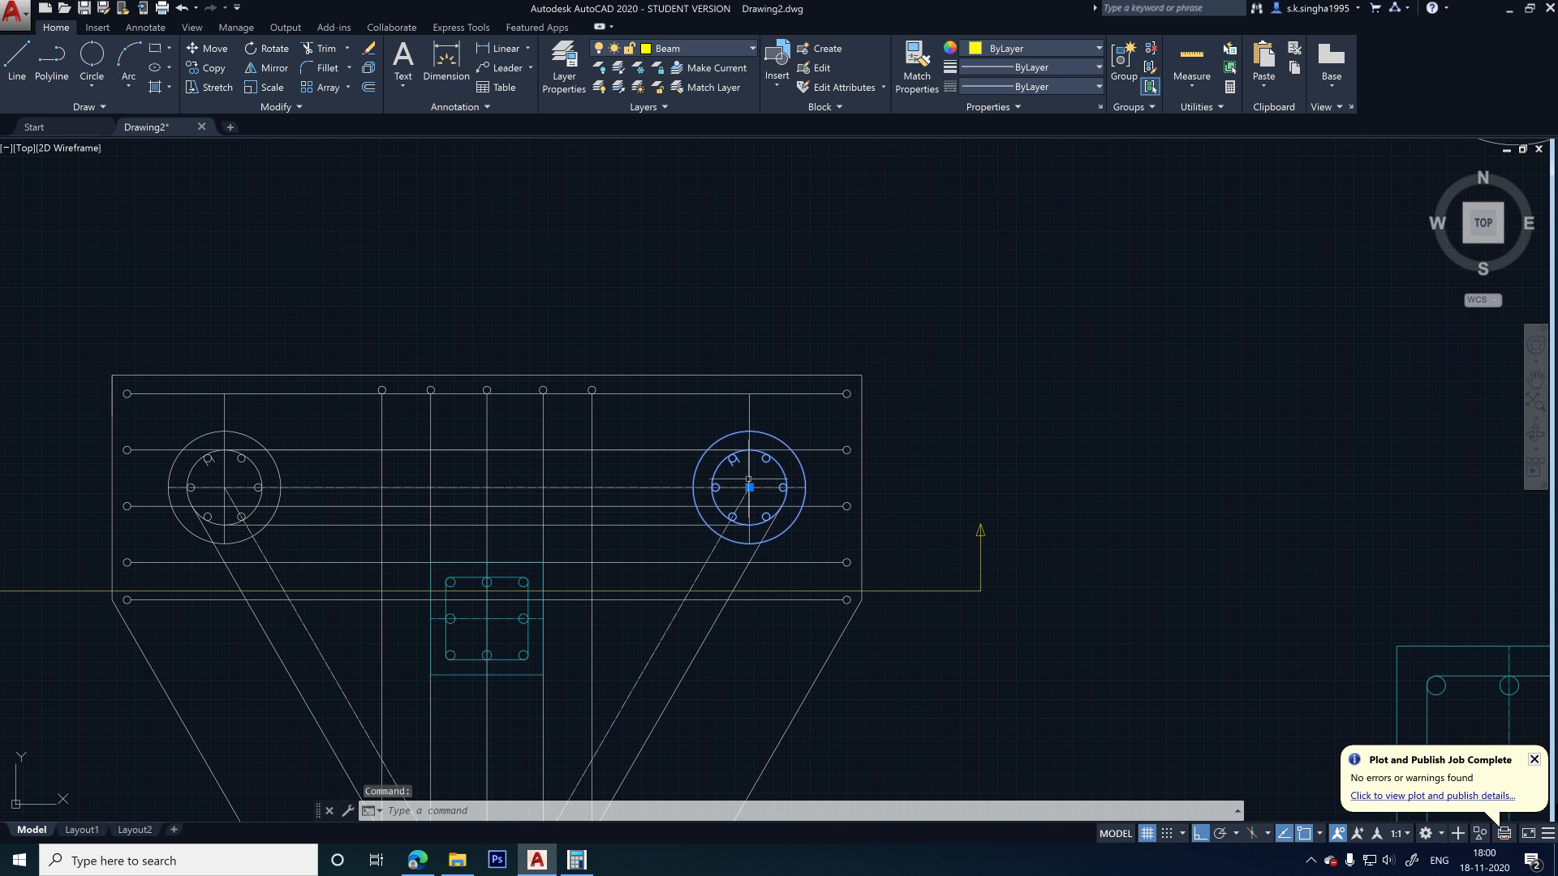
pyautogui.scroll(-4, 679, 485)
pyautogui.press('Escape')
pyautogui.press('Escape')
pyautogui.moveTo(695, 393); pyautogui.dragTo(573, 477, button='middle')
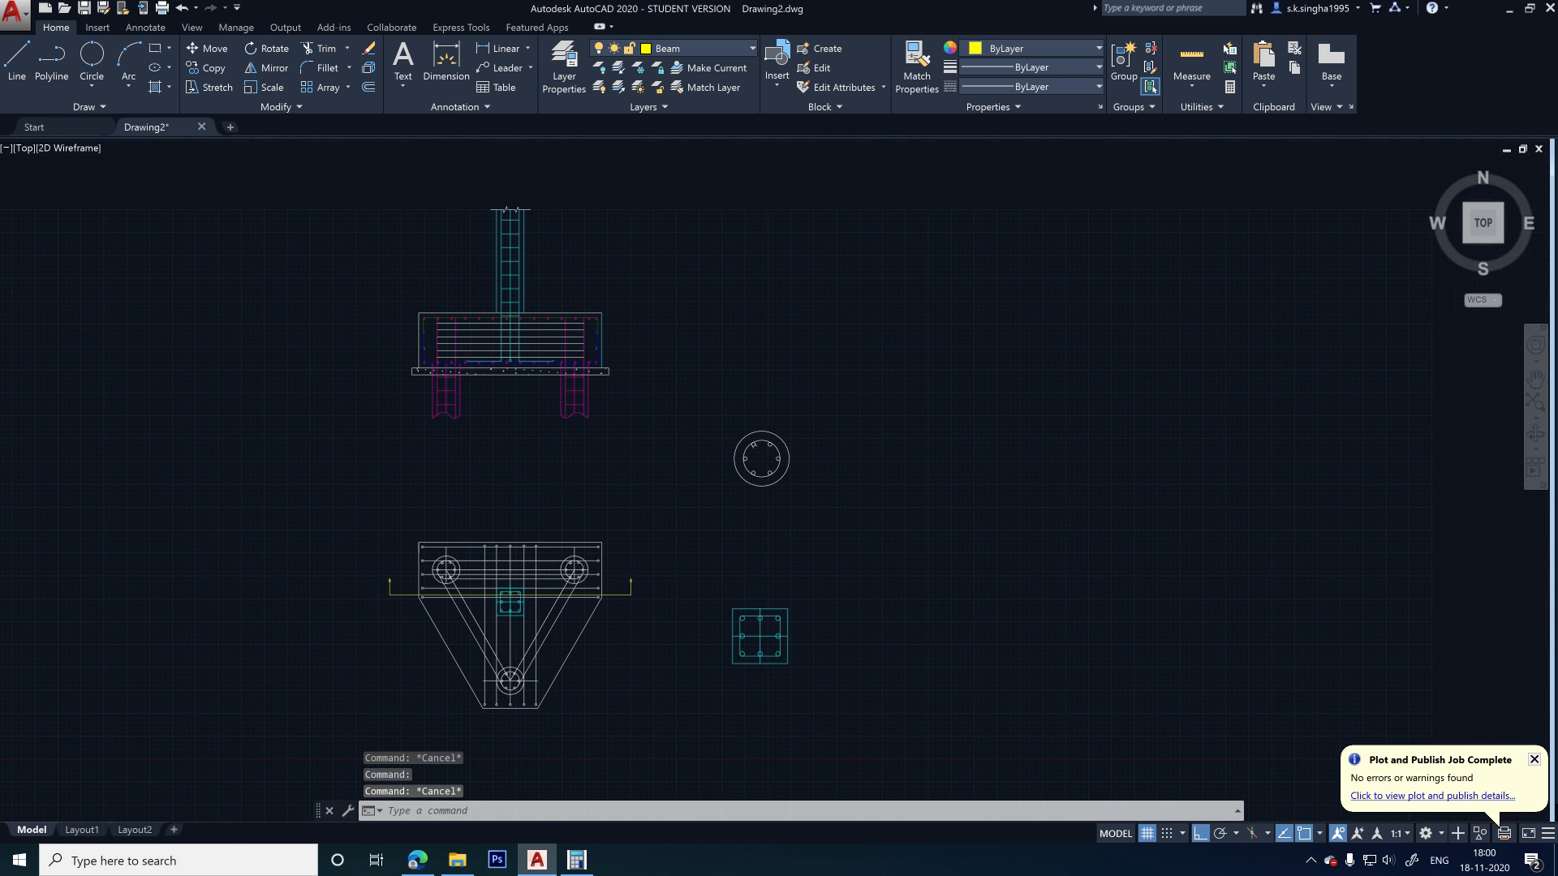
pyautogui.scroll(2, 452, 392)
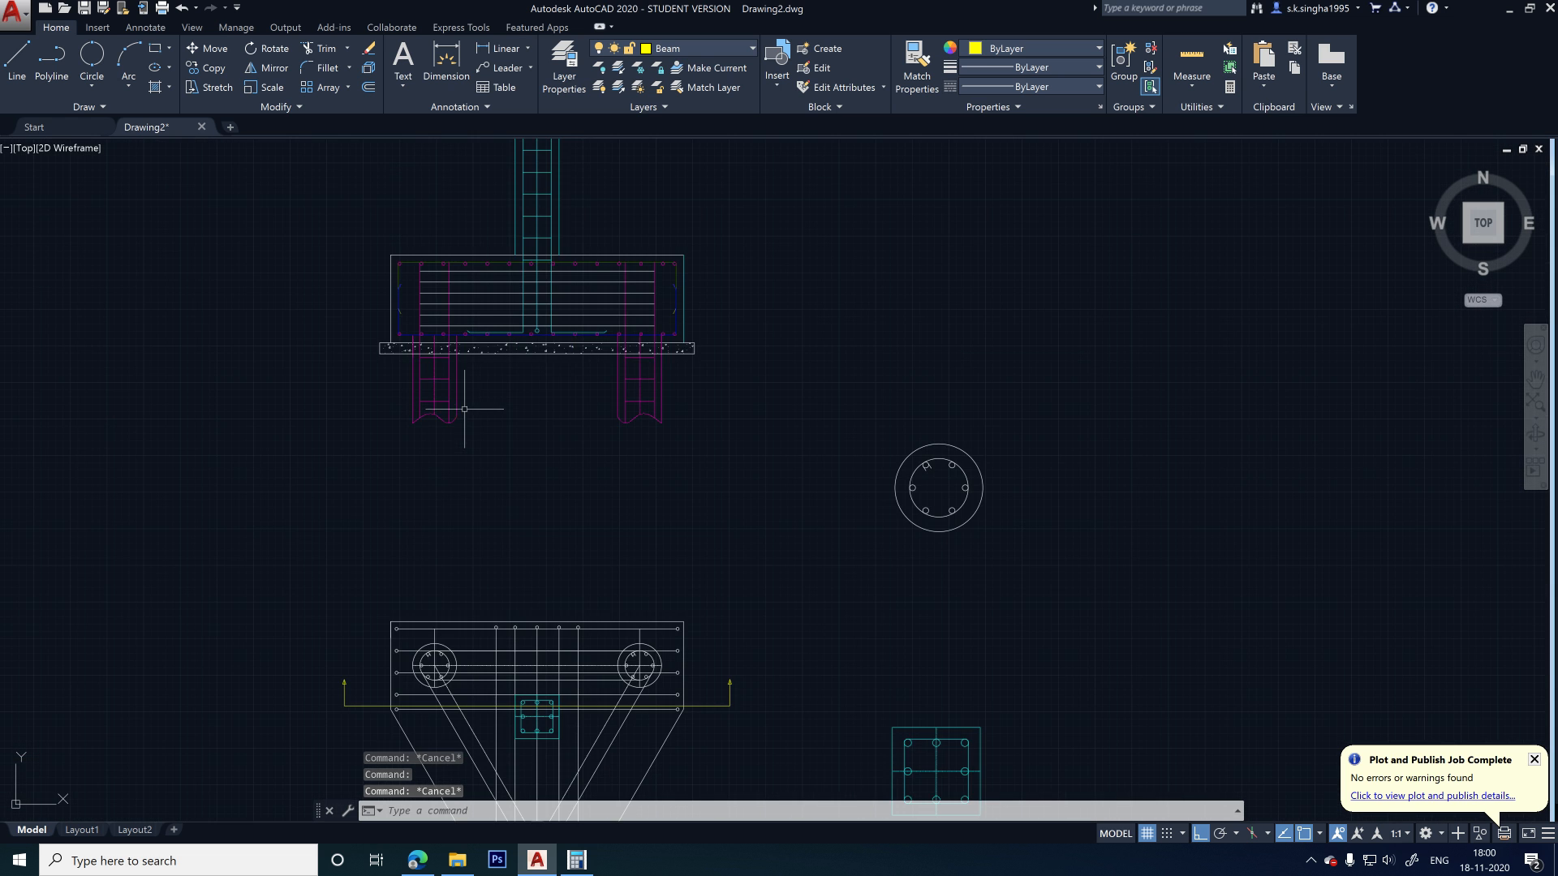
pyautogui.scroll(-2, 531, 402)
pyautogui.scroll(2, 538, 421)
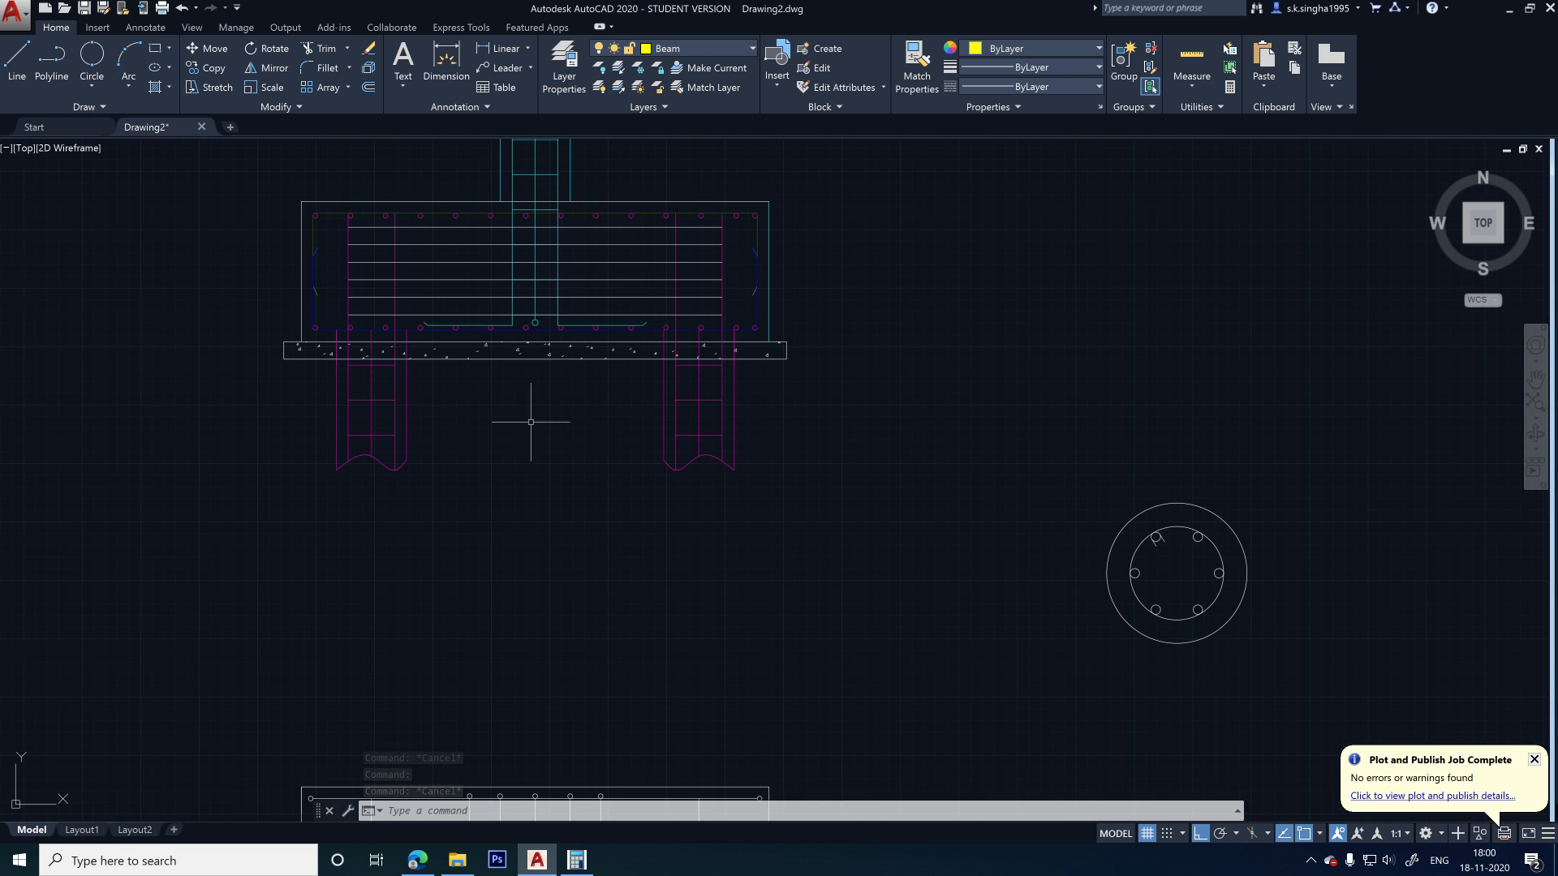
pyautogui.scroll(-2, 532, 421)
# - Set Beam as the current layer
pyautogui.click(679, 54)
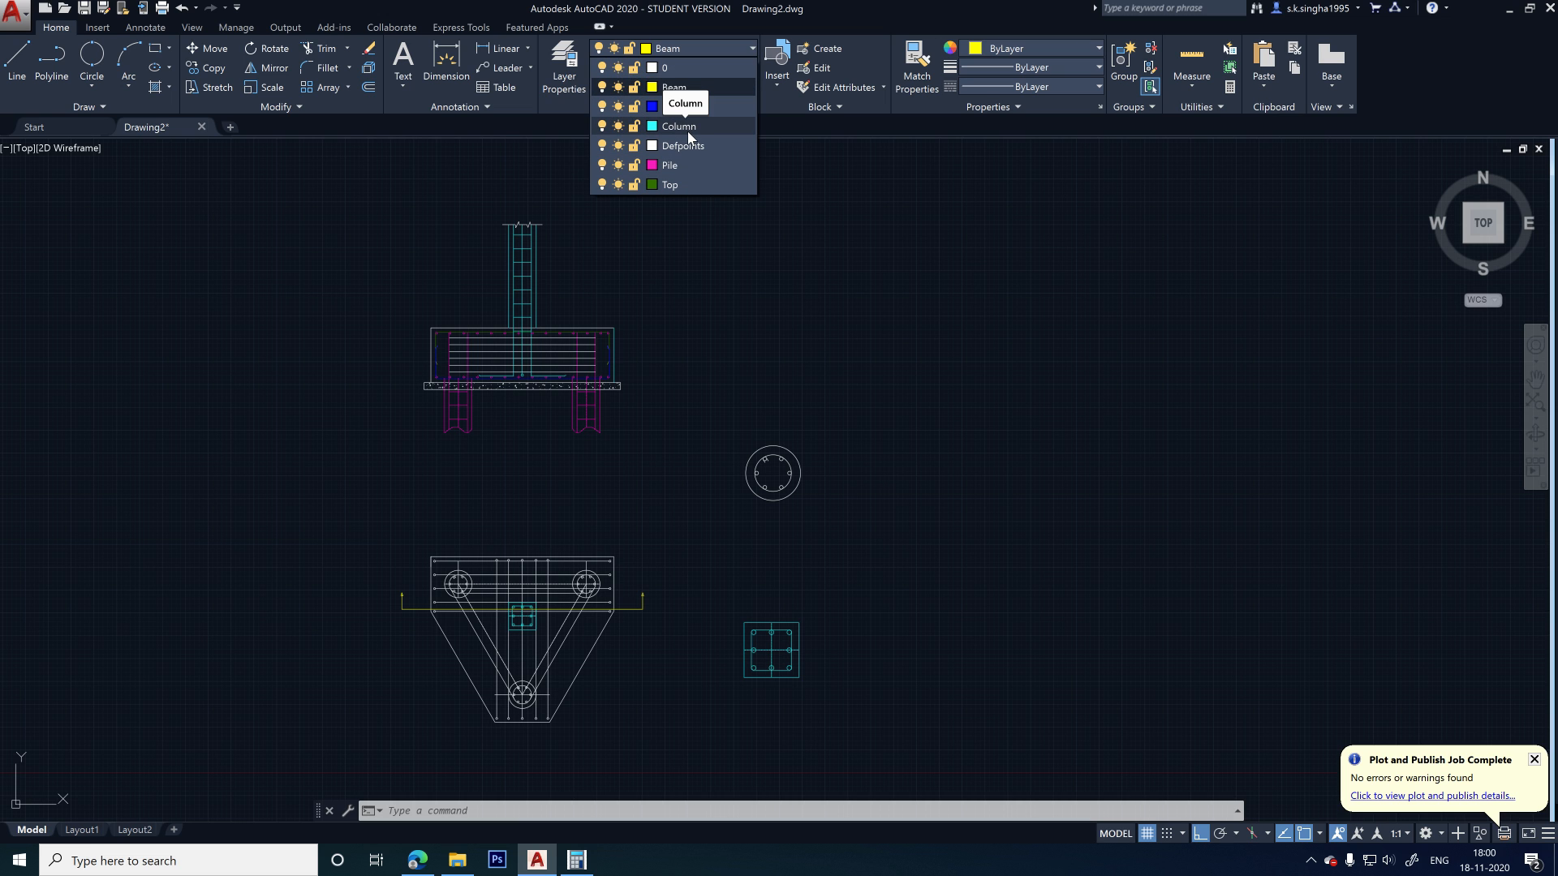
pyautogui.click(704, 86)
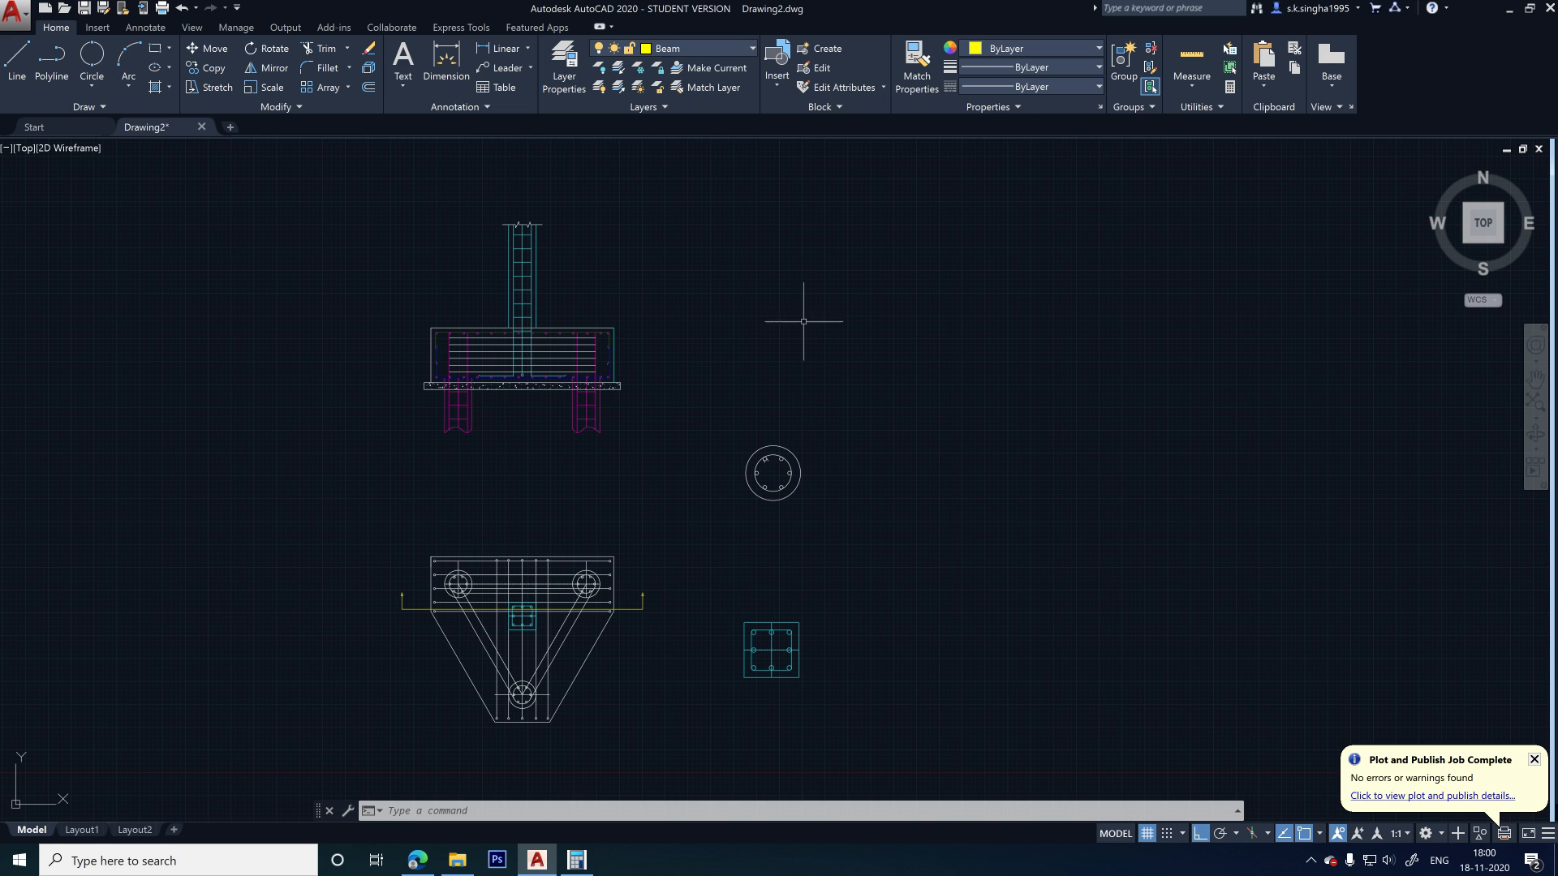
# - Try to outline the beam section with a 300 vertical line and a 450 horizontal line beside the pile section
pyautogui.click(154, 48)
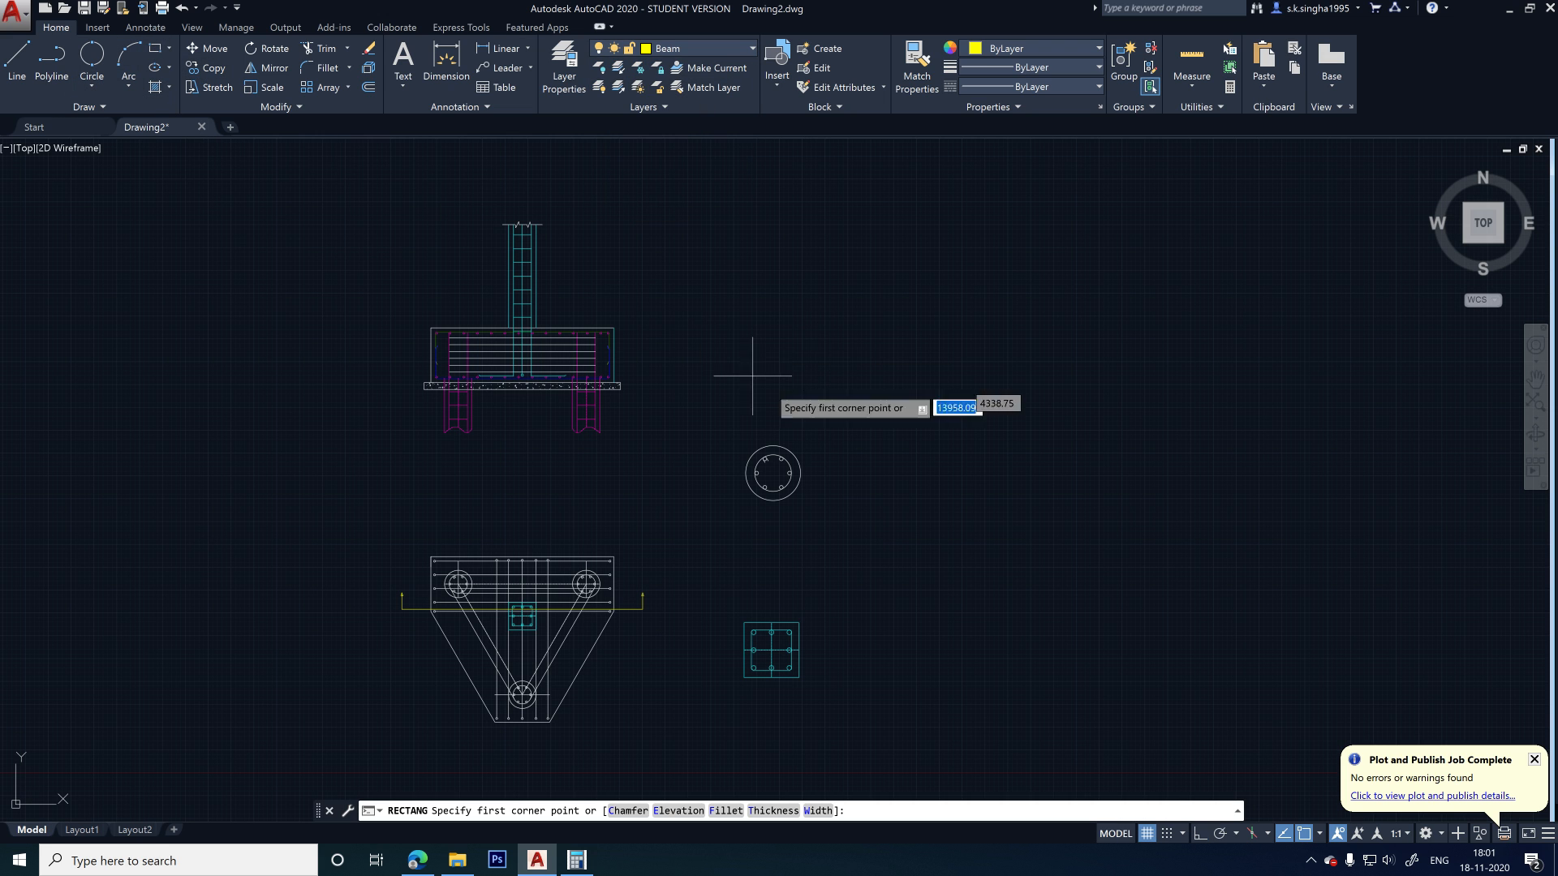
pyautogui.click(26, 65)
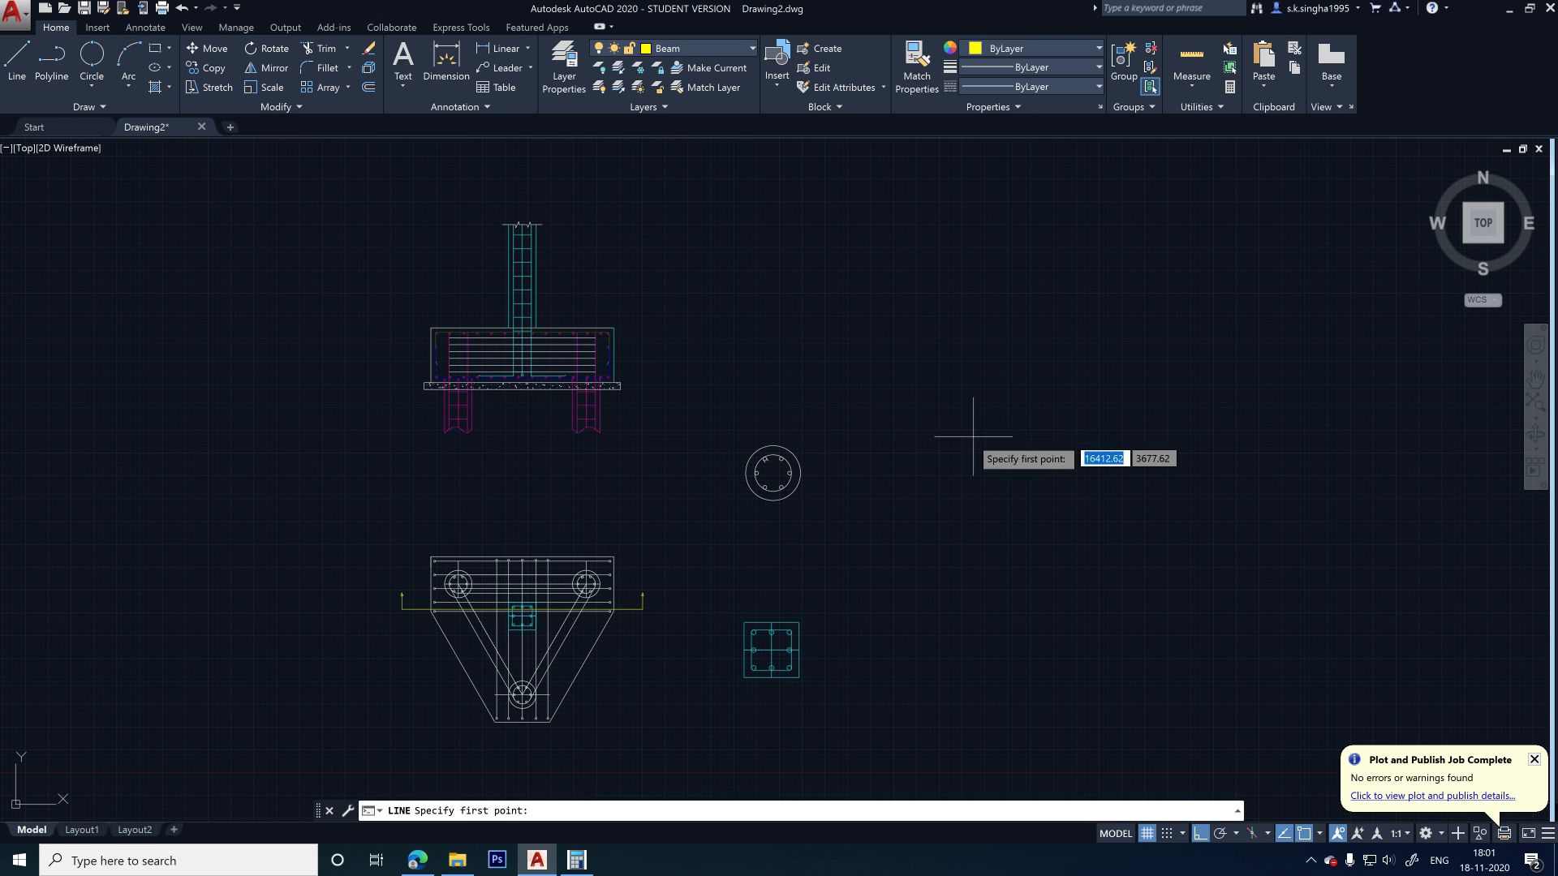
pyautogui.click(900, 458)
pyautogui.scroll(4, 905, 458)
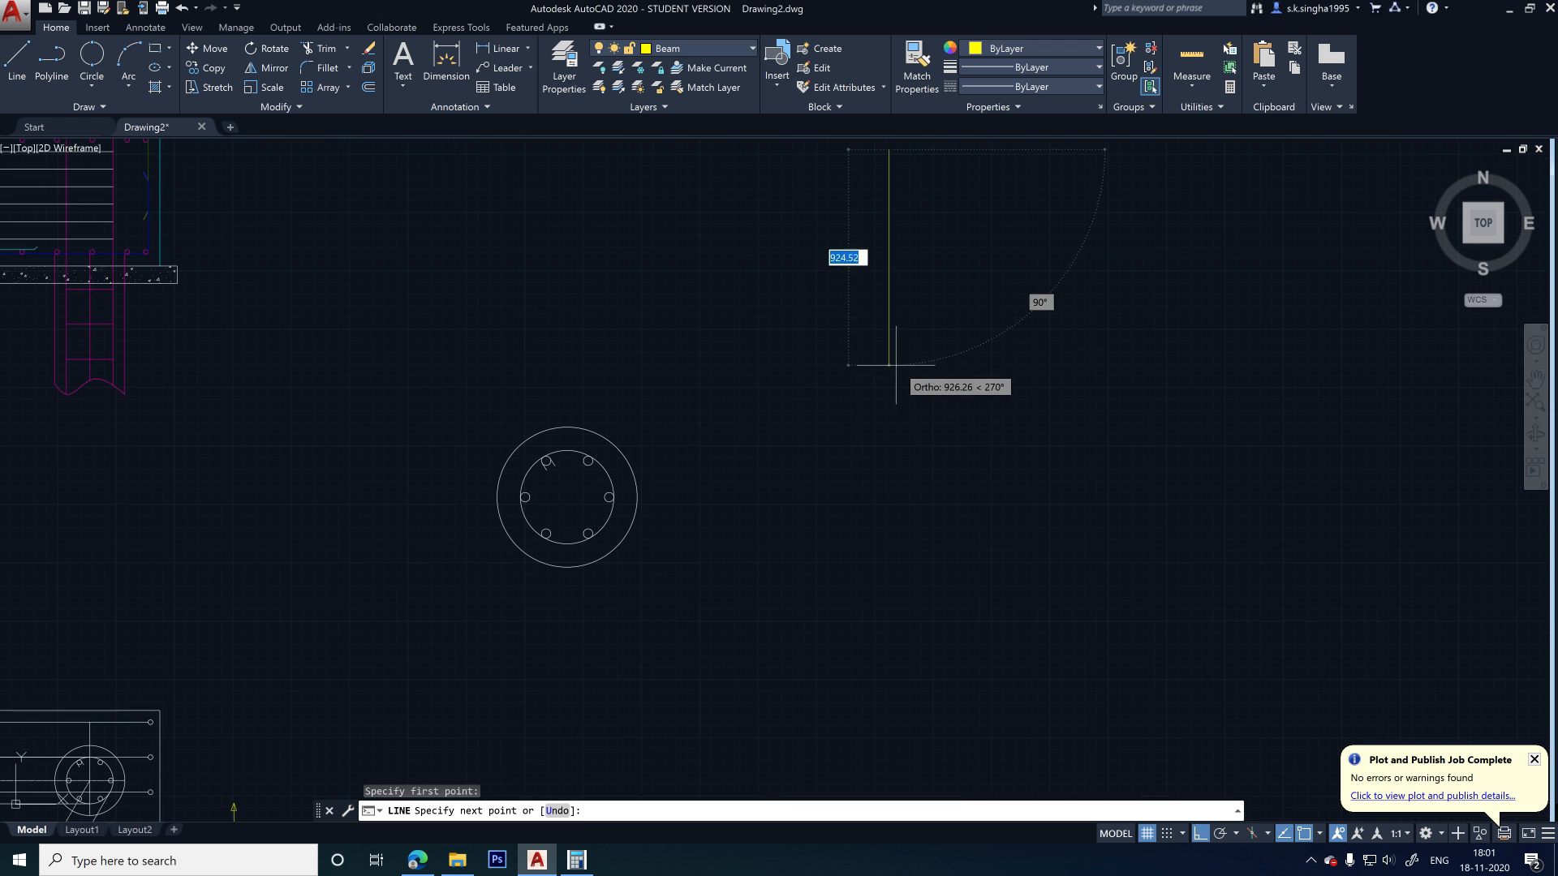
pyautogui.moveTo(892, 366); pyautogui.dragTo(766, 506, button='middle')
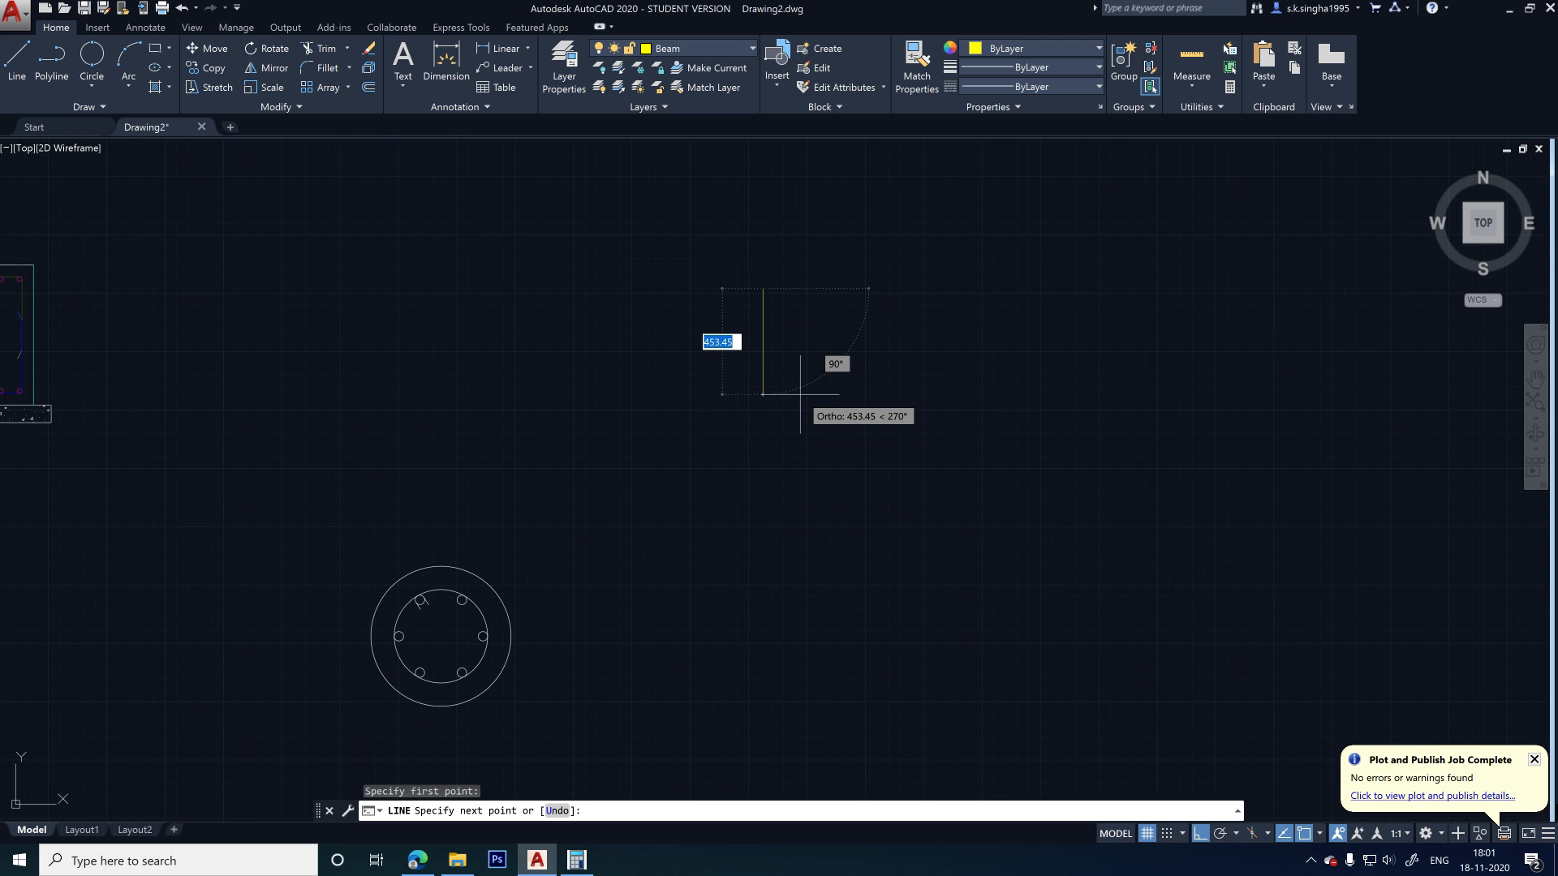
pyautogui.write('300')
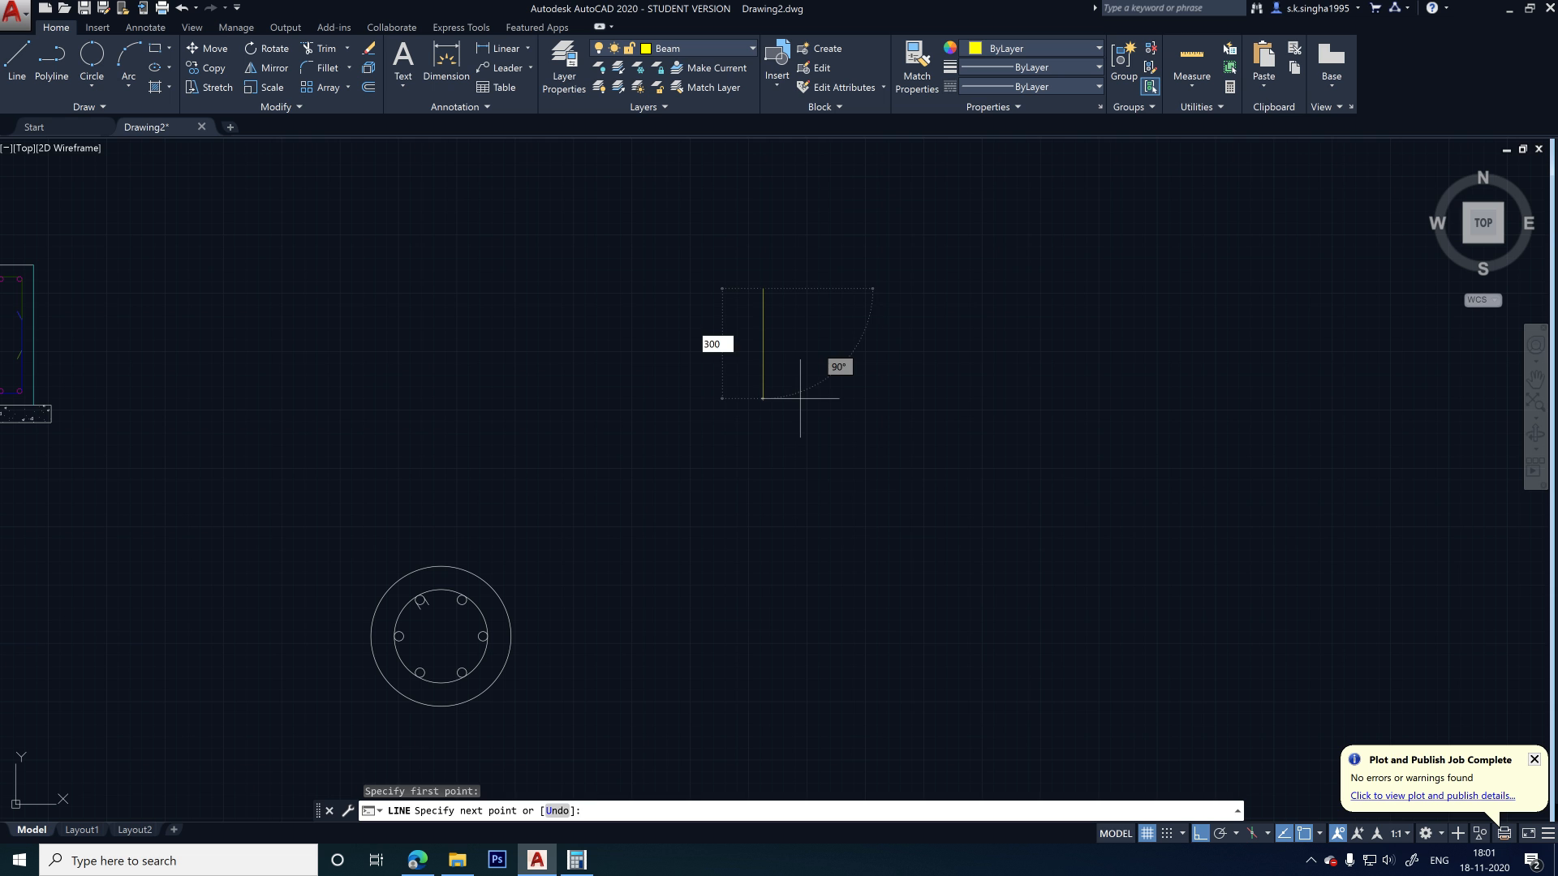
pyautogui.press('Return')
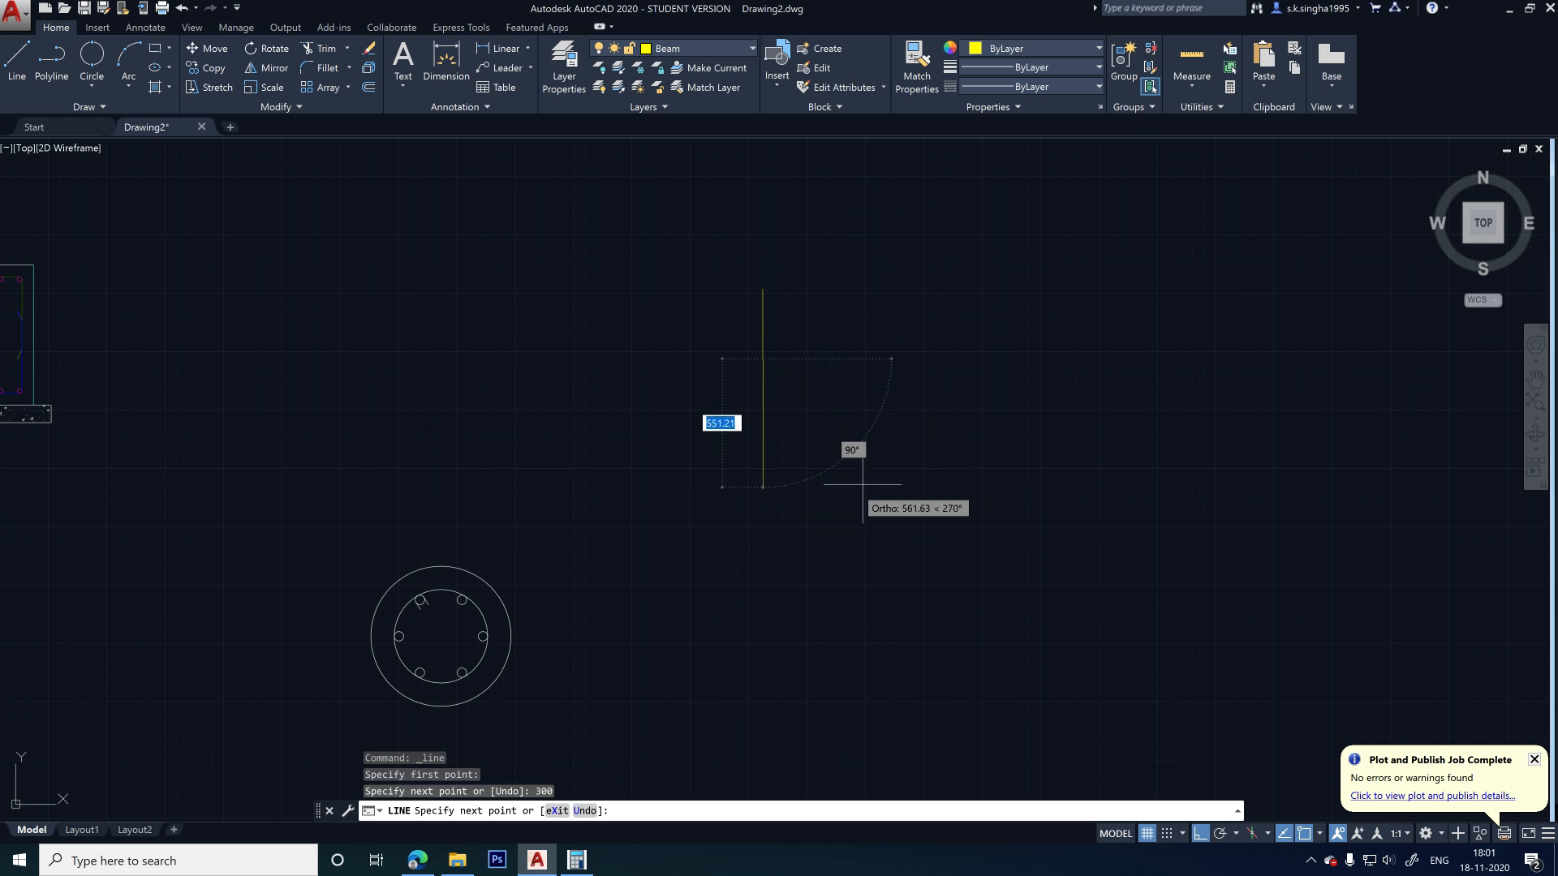
pyautogui.scroll(3, 860, 345)
pyautogui.scroll(-3, 829, 350)
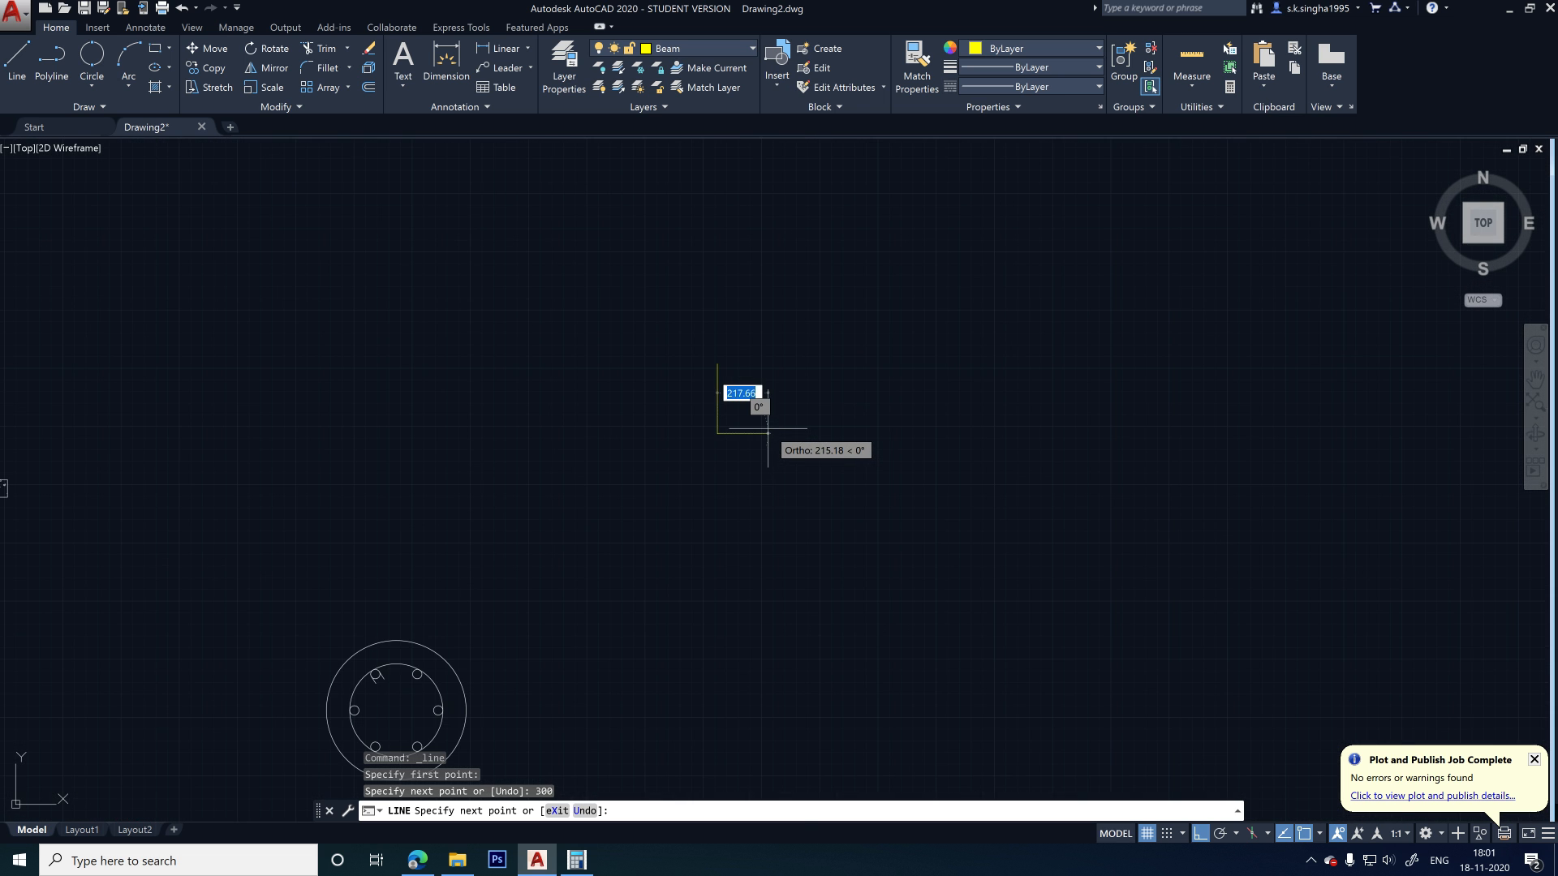
pyautogui.write('450')
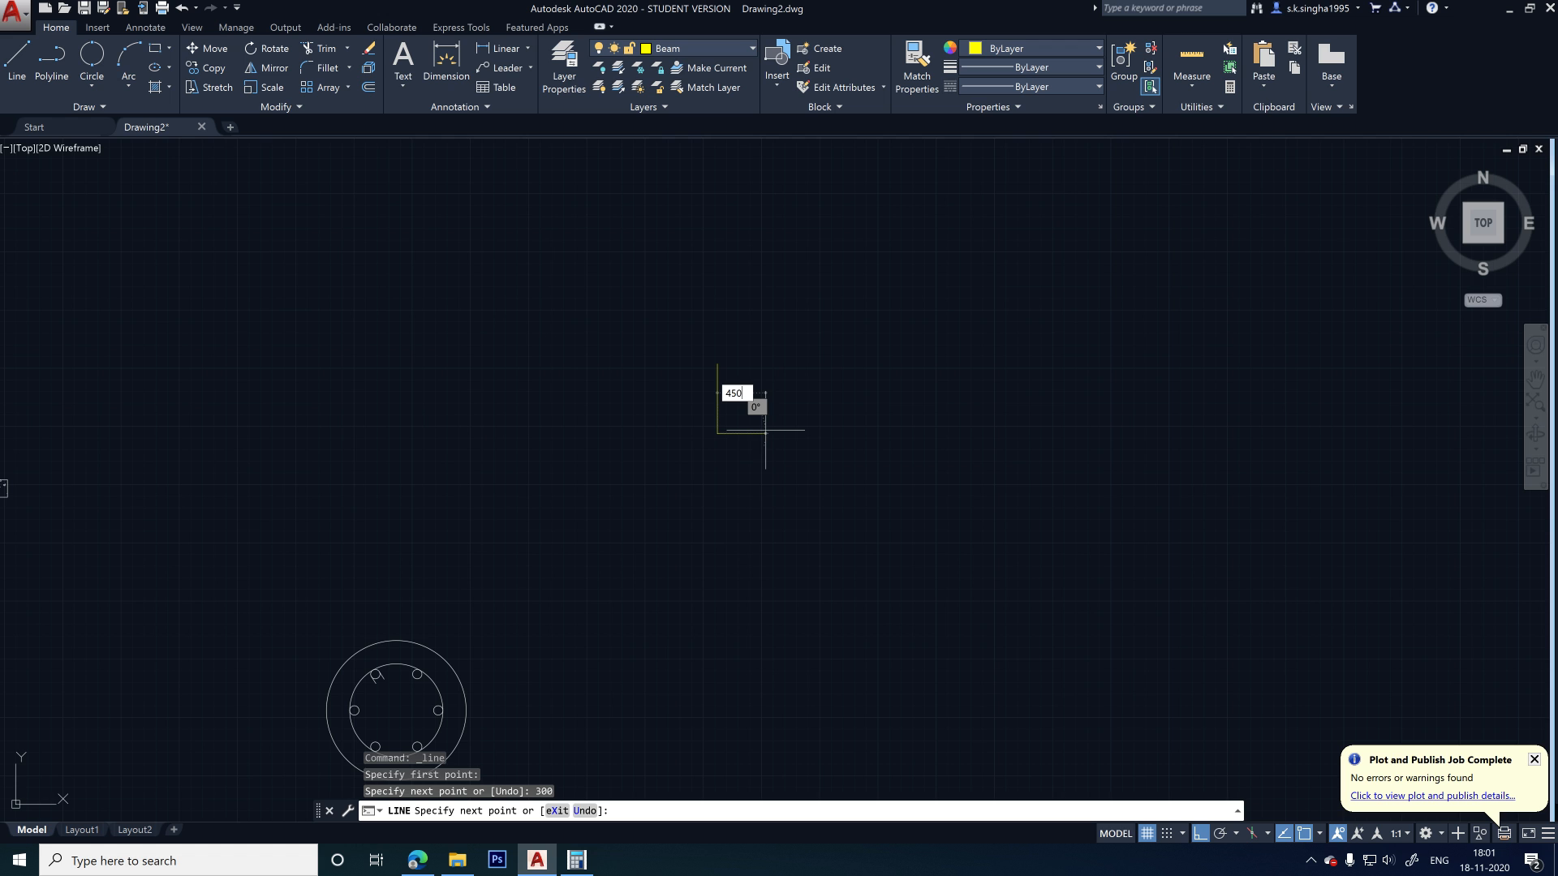
pyautogui.press('Return')
pyautogui.scroll(2, 779, 398)
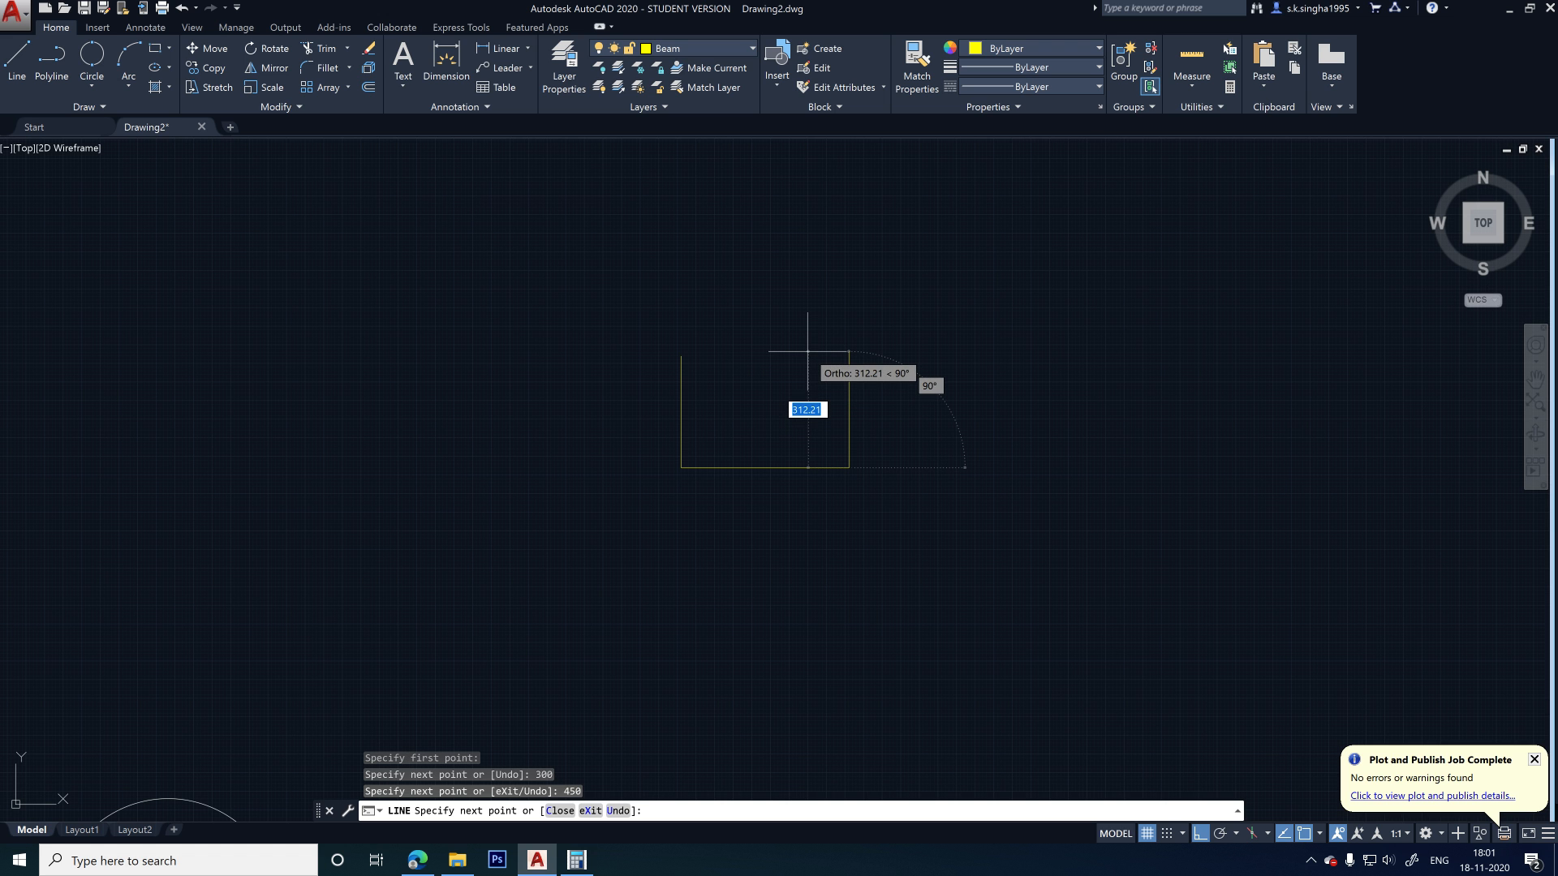
# - End the line command and erase the two beam outline lines
pyautogui.press('Escape')
pyautogui.click(808, 354)
pyautogui.click(660, 501)
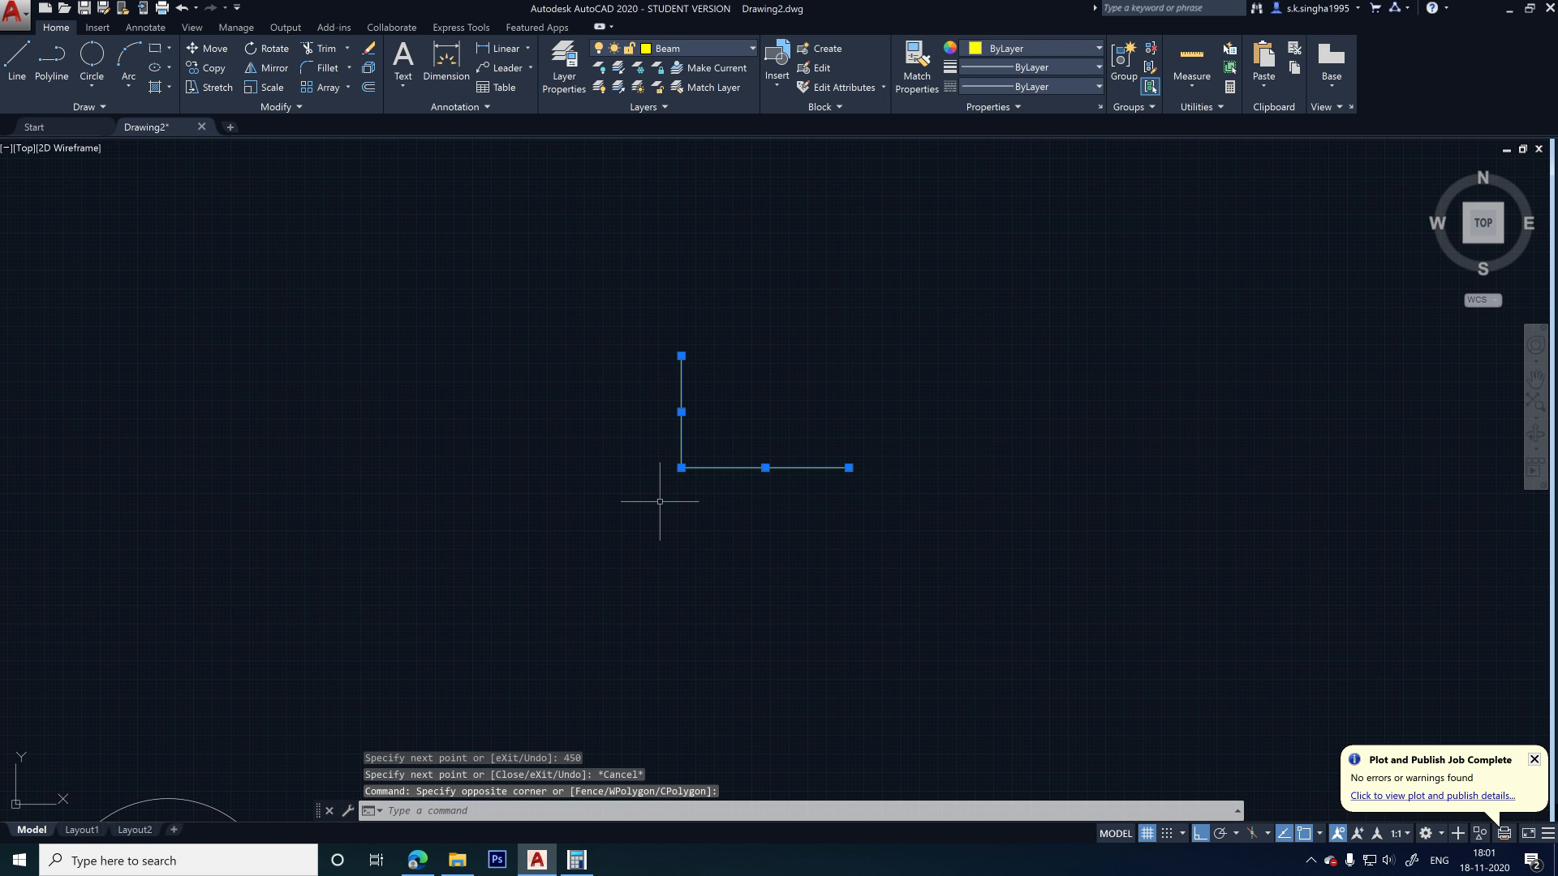
pyautogui.press('Delete')
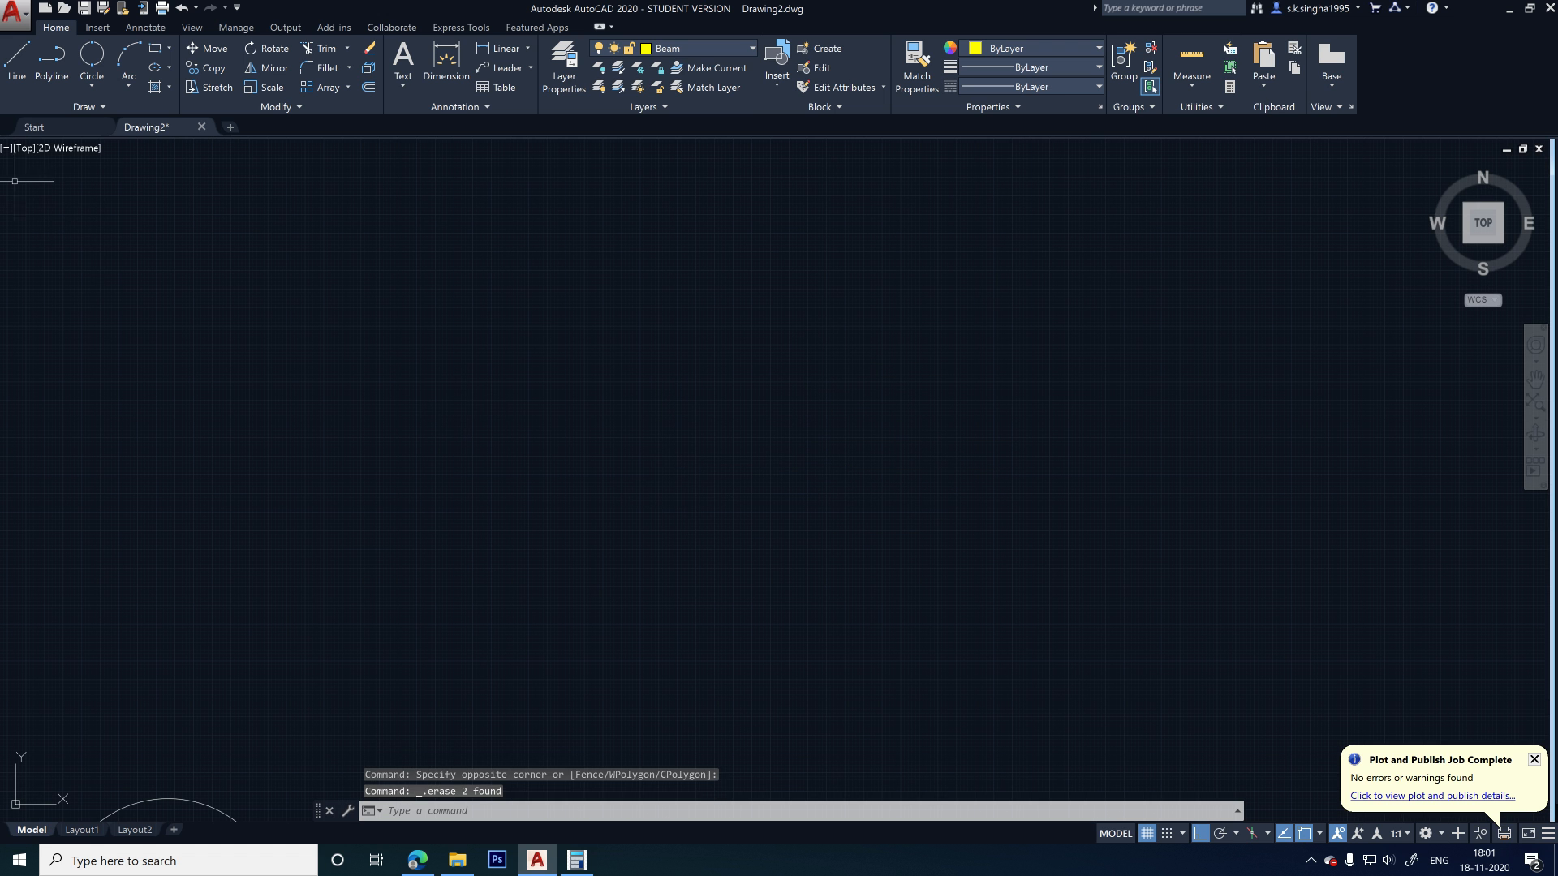
# - Draw the beam section outline with lines as a closed shape 300 wide and 450 high in the empty area near the pile section
pyautogui.click(154, 48)
pyautogui.click(16, 61)
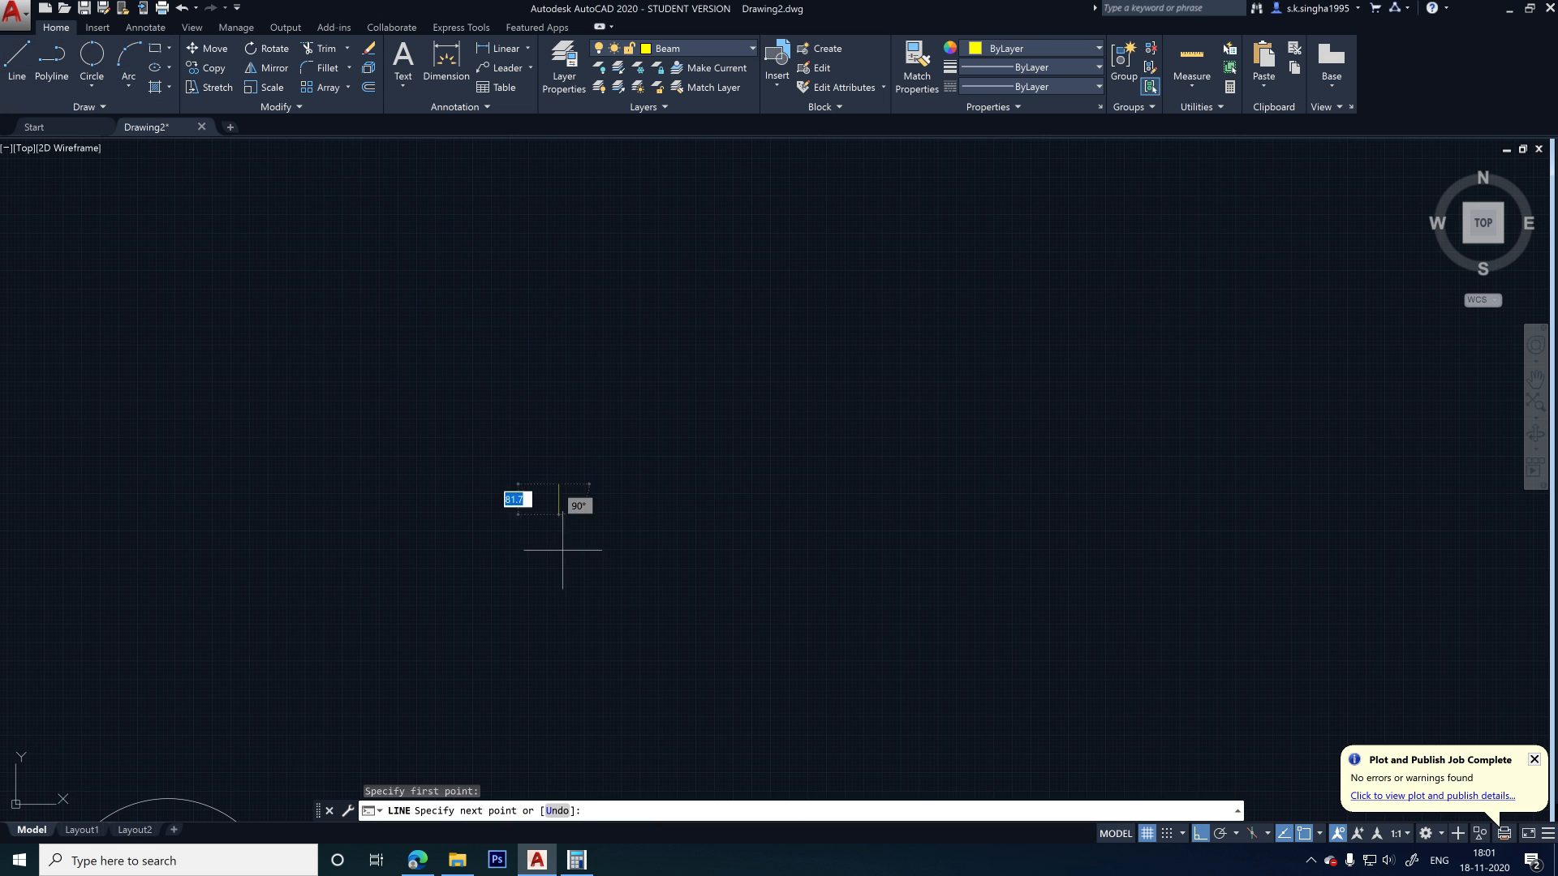
pyautogui.click(558, 484)
pyautogui.write('450')
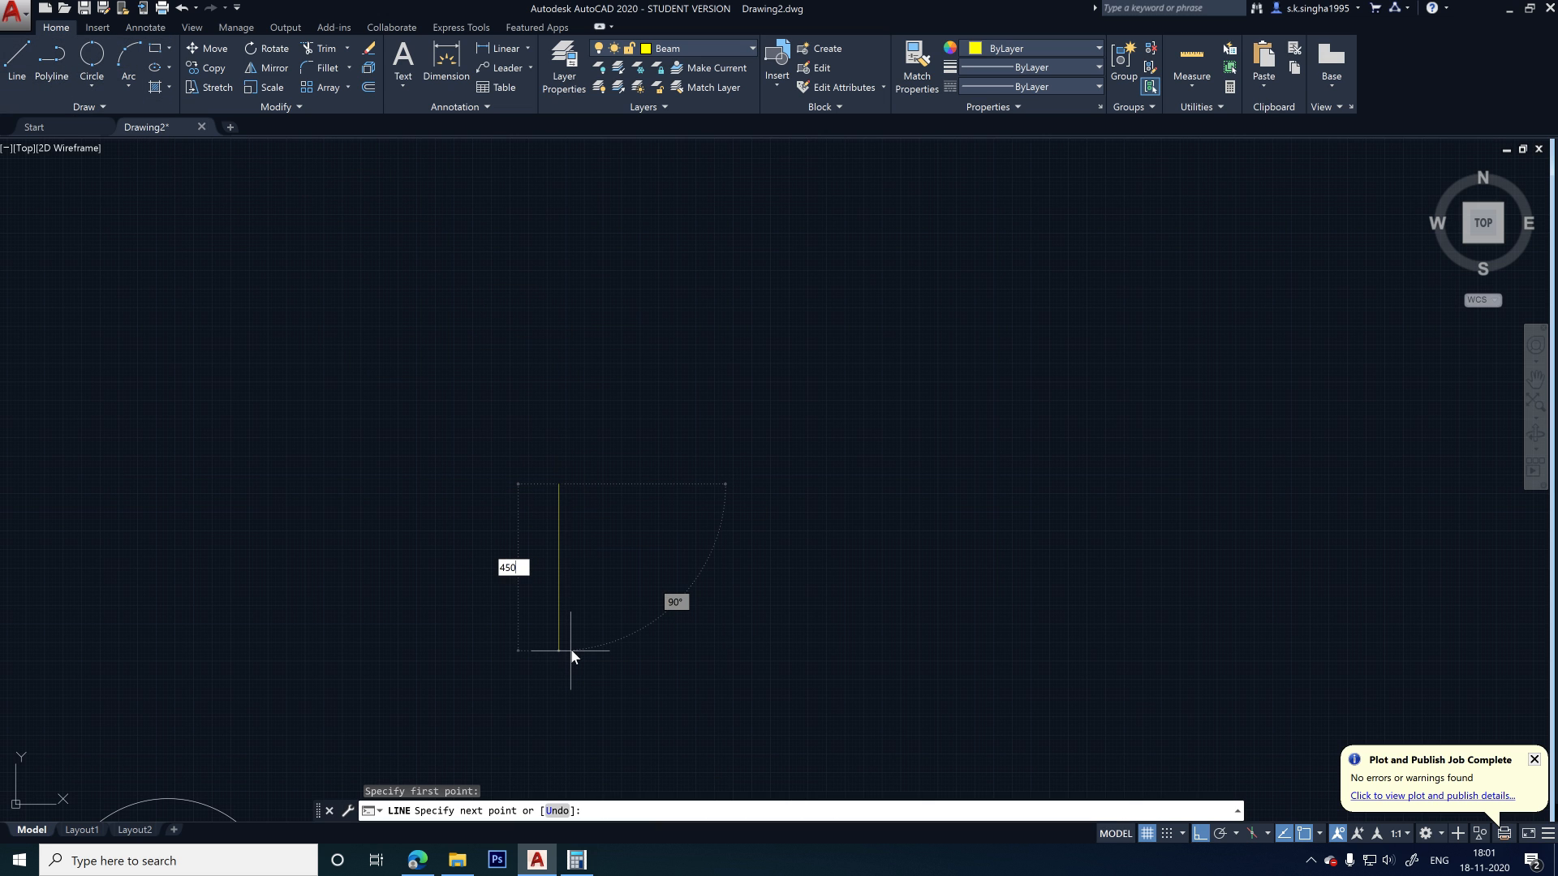
pyautogui.press('Return')
pyautogui.write('300')
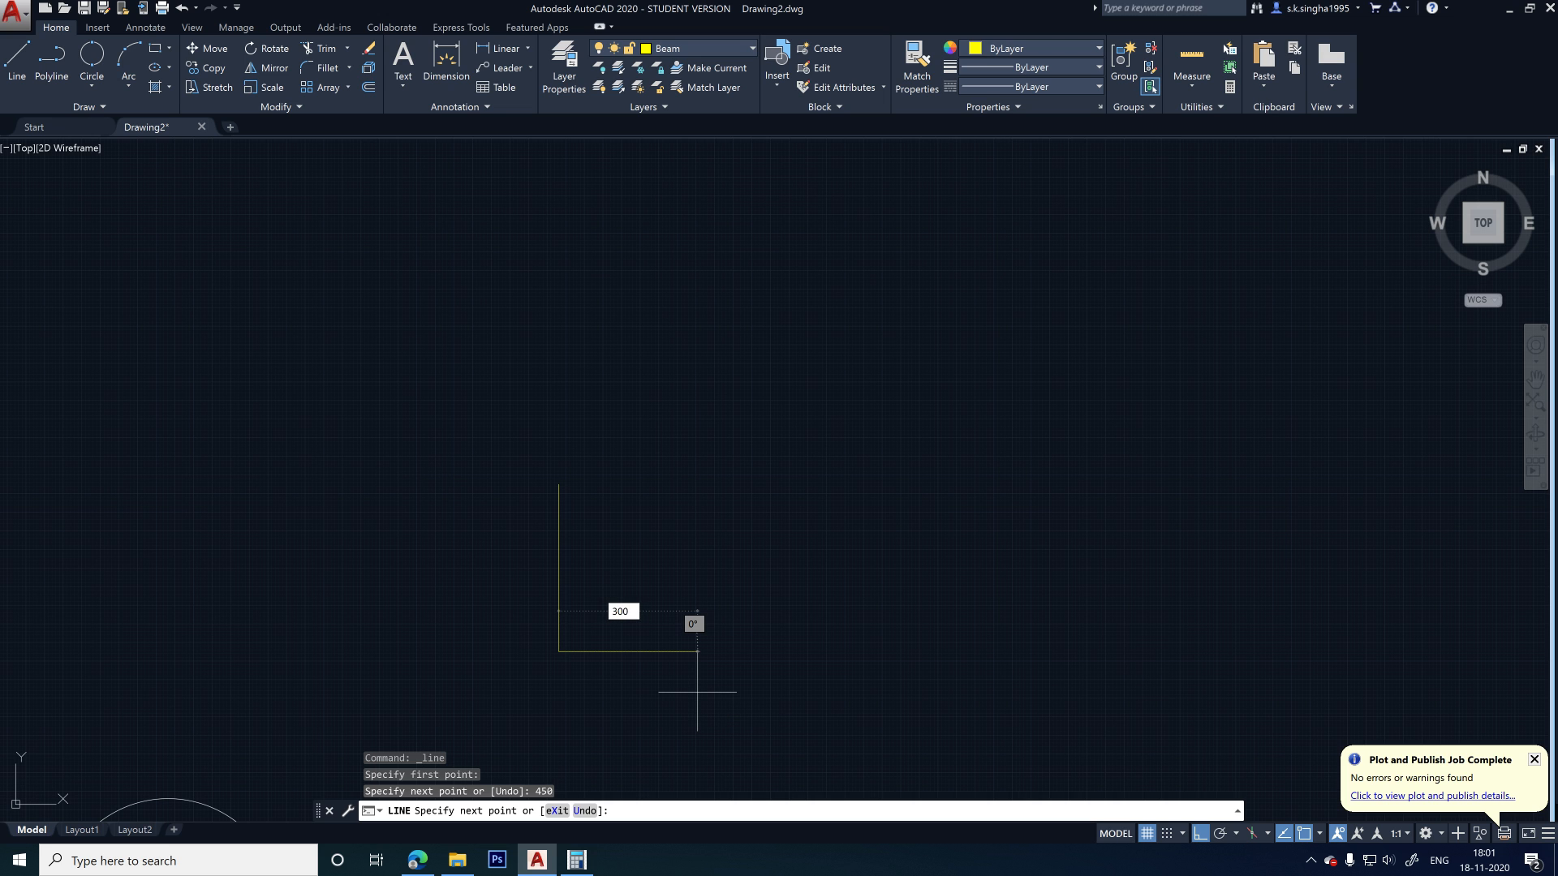
pyautogui.press('Return')
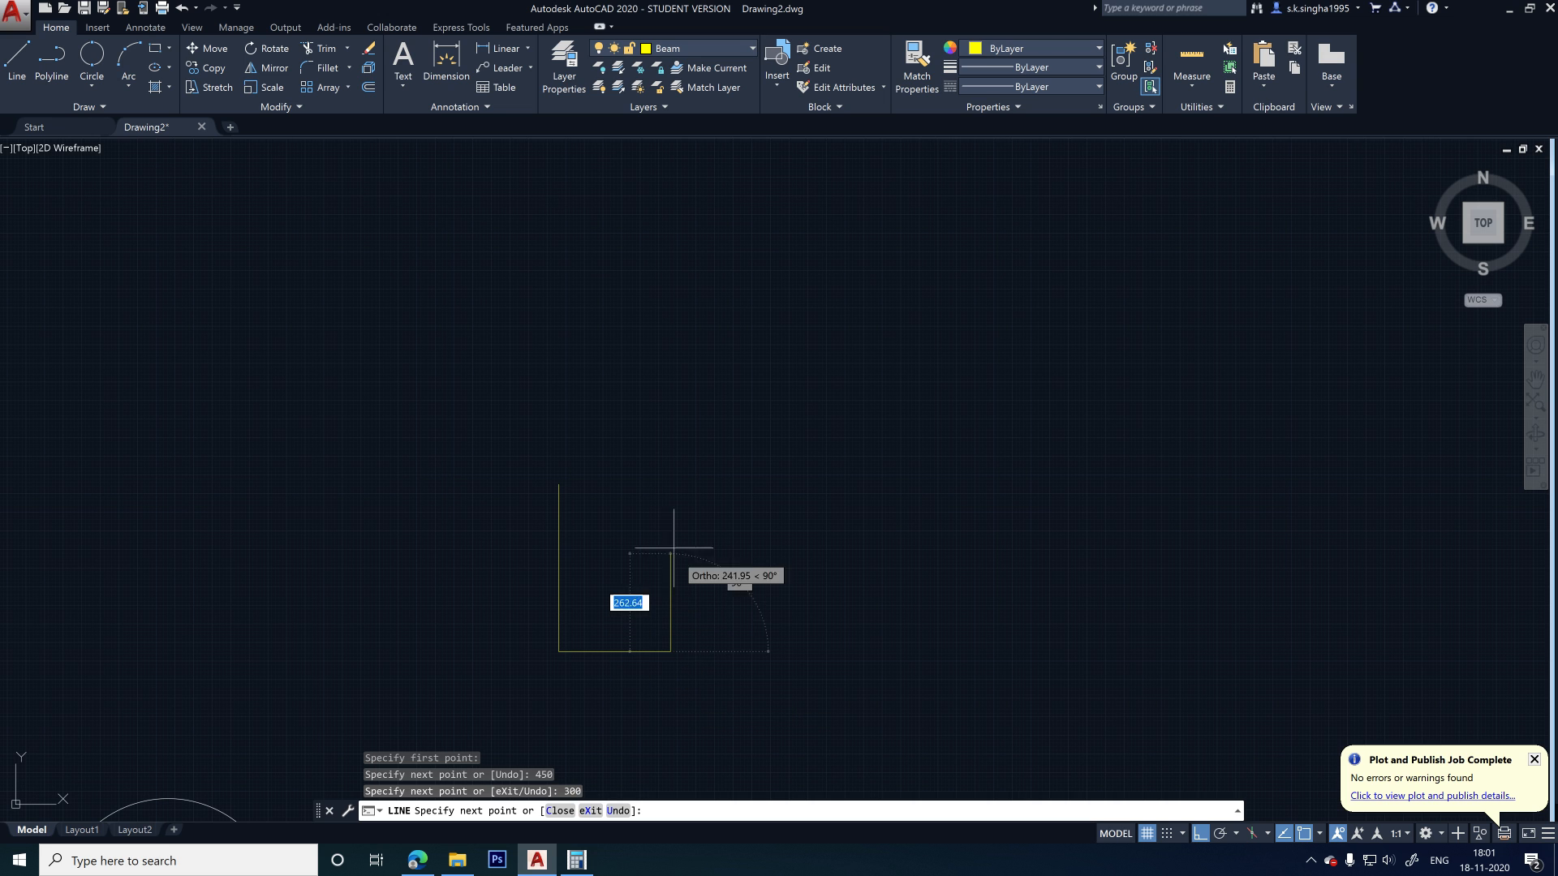
pyautogui.click(670, 485)
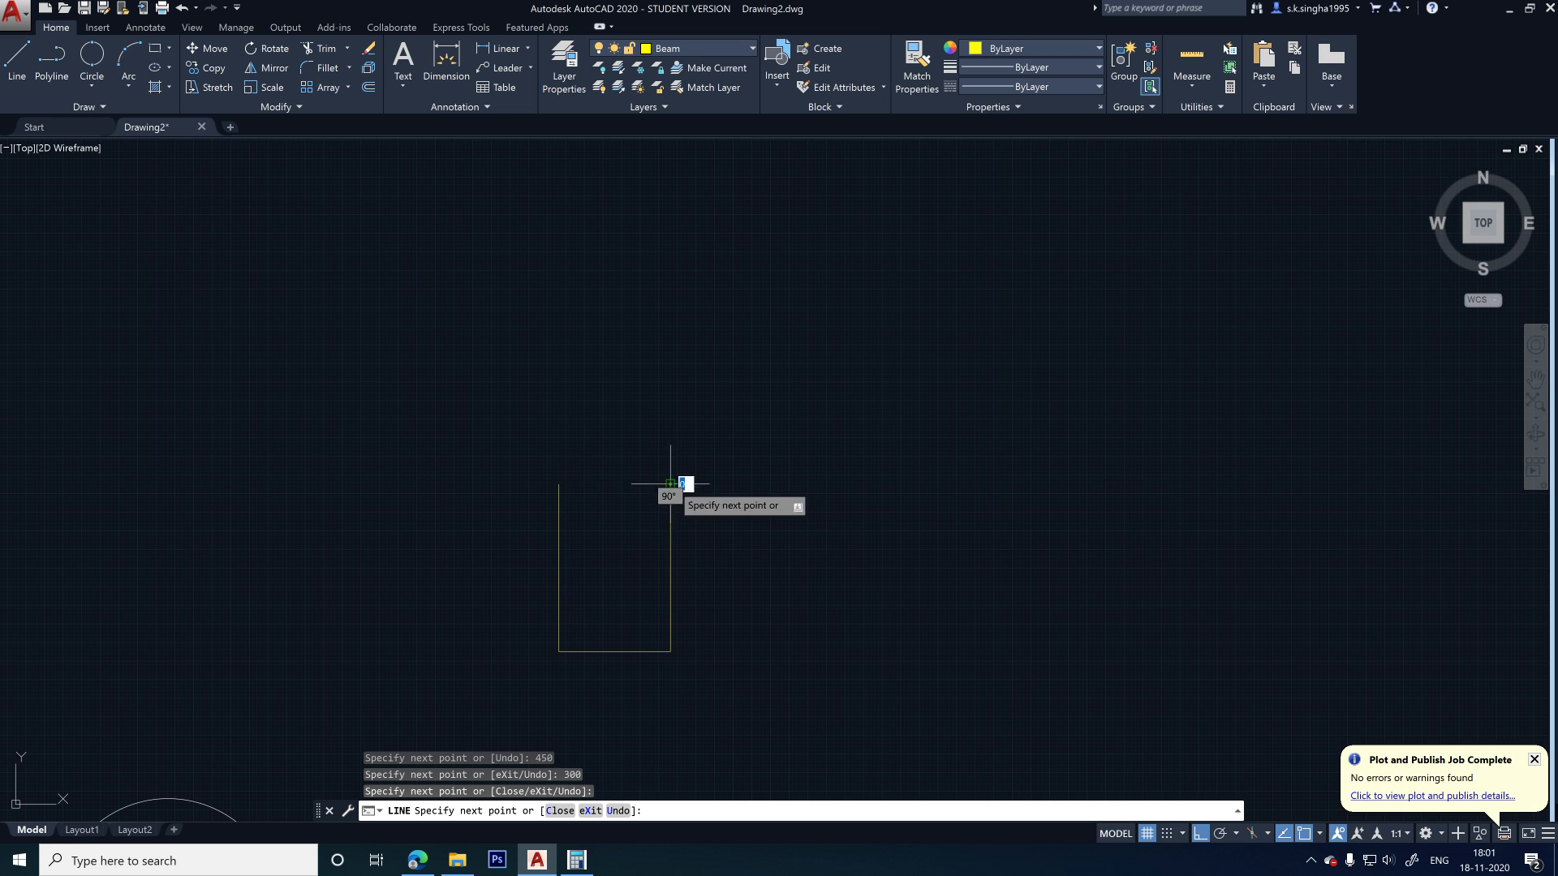
pyautogui.click(558, 485)
pyautogui.press('Escape')
pyautogui.scroll(-2, 643, 502)
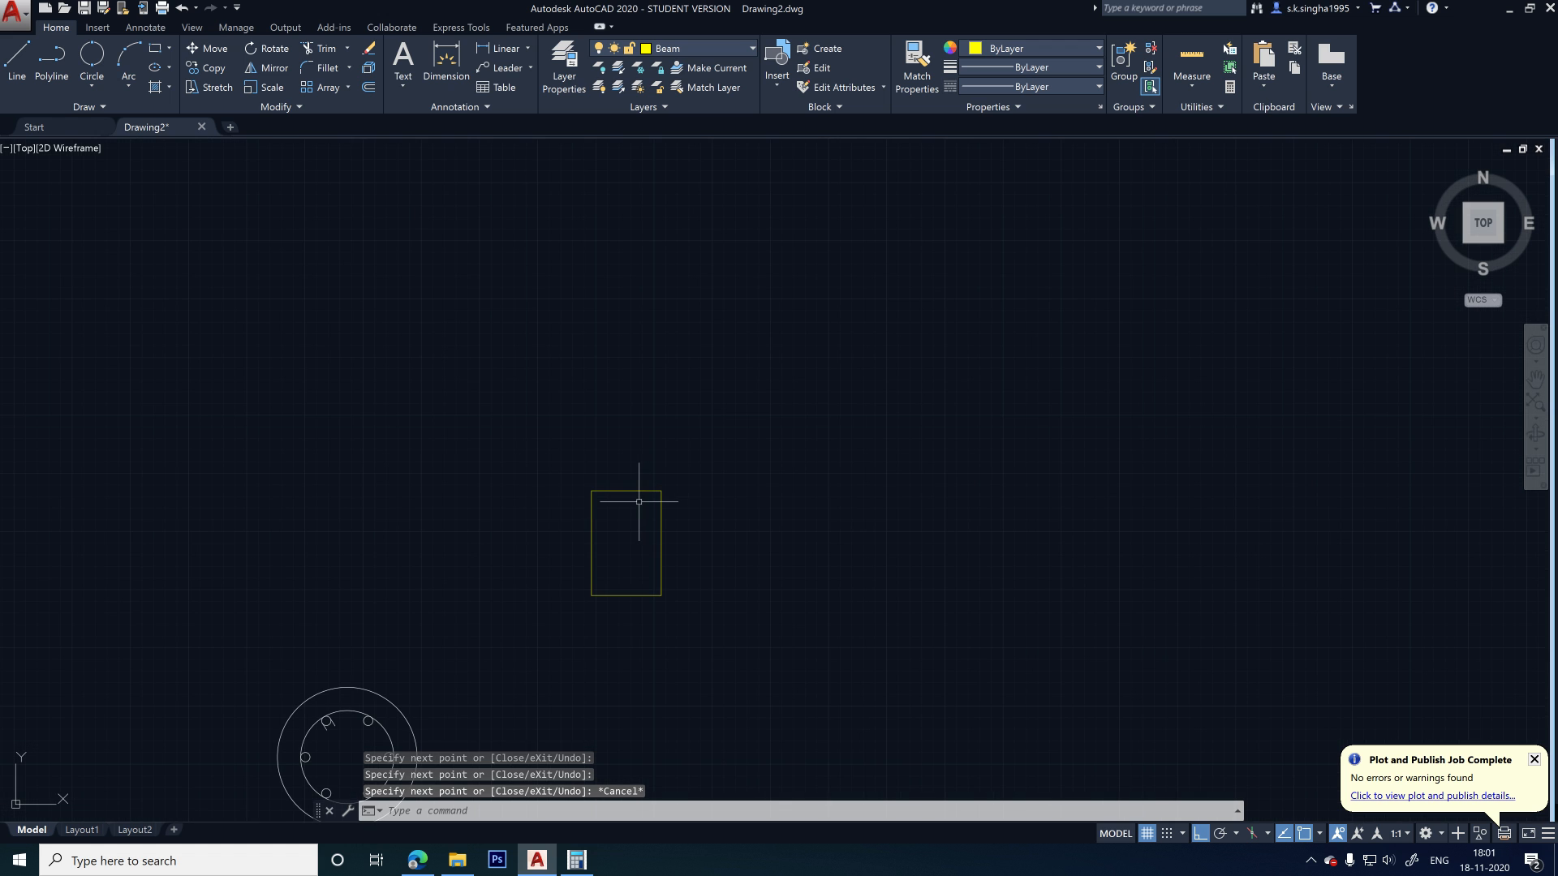
# - Trace a rectangle over the beam section's line outline, from its upper-left corner to its lower-right corner
pyautogui.click(154, 48)
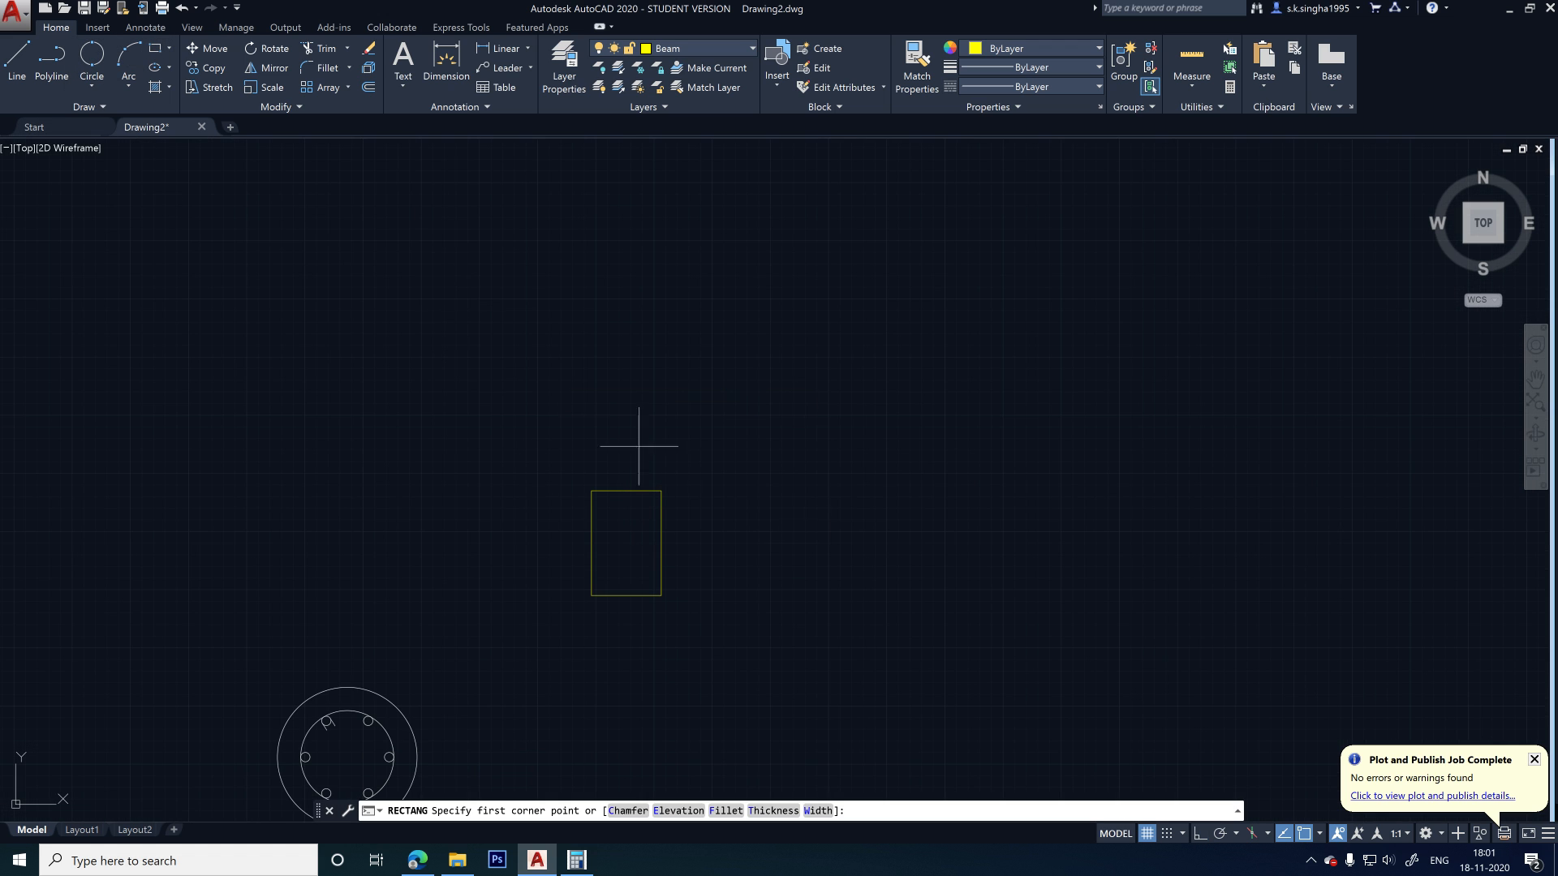
pyautogui.click(592, 491)
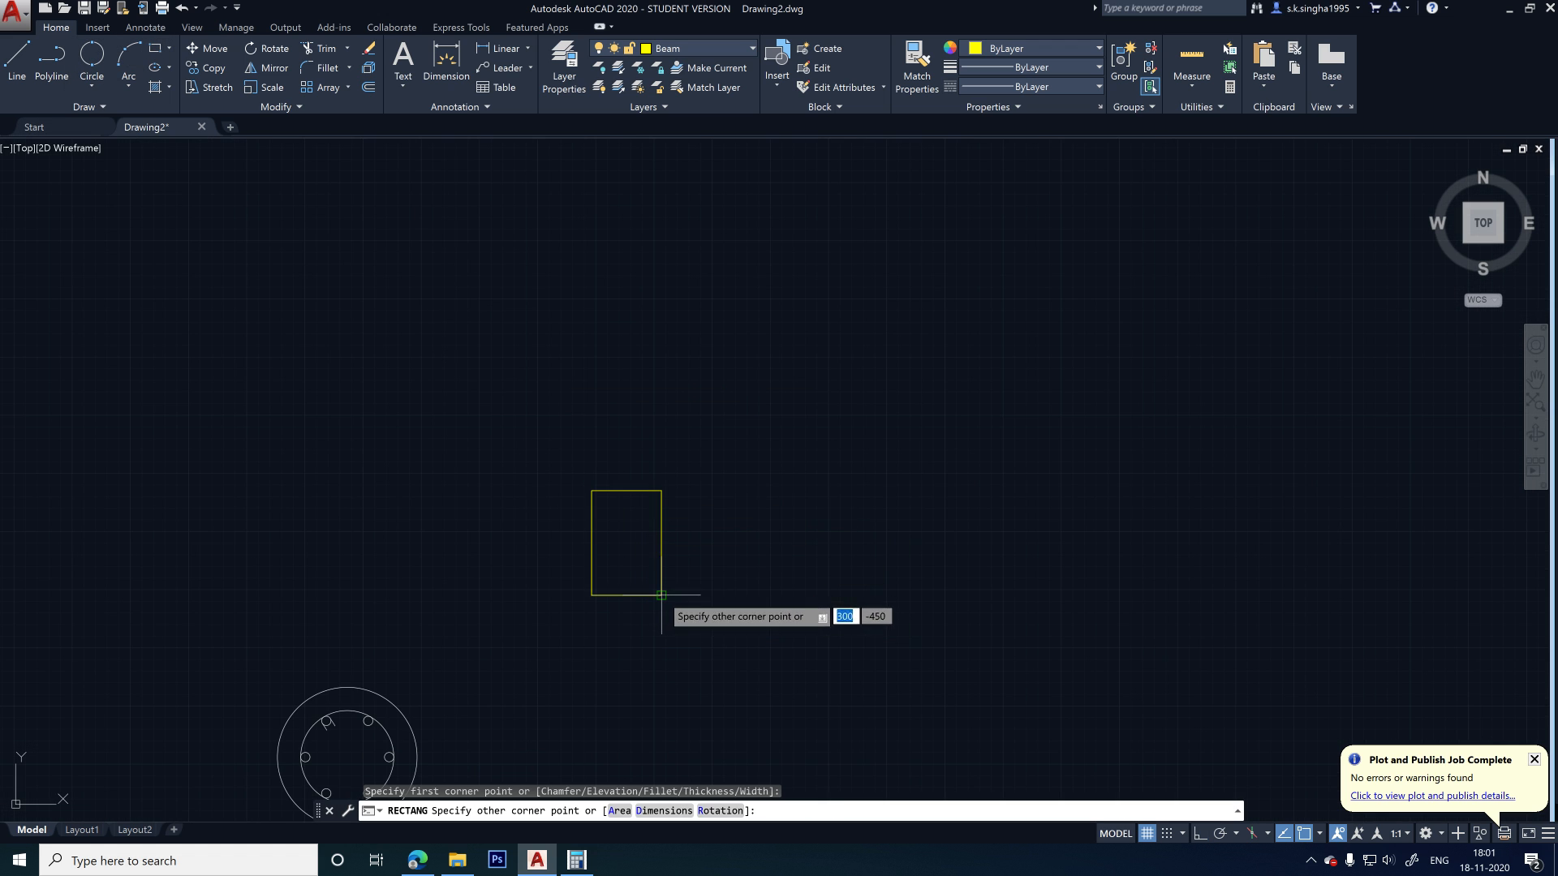
pyautogui.click(661, 595)
pyautogui.scroll(3, 678, 609)
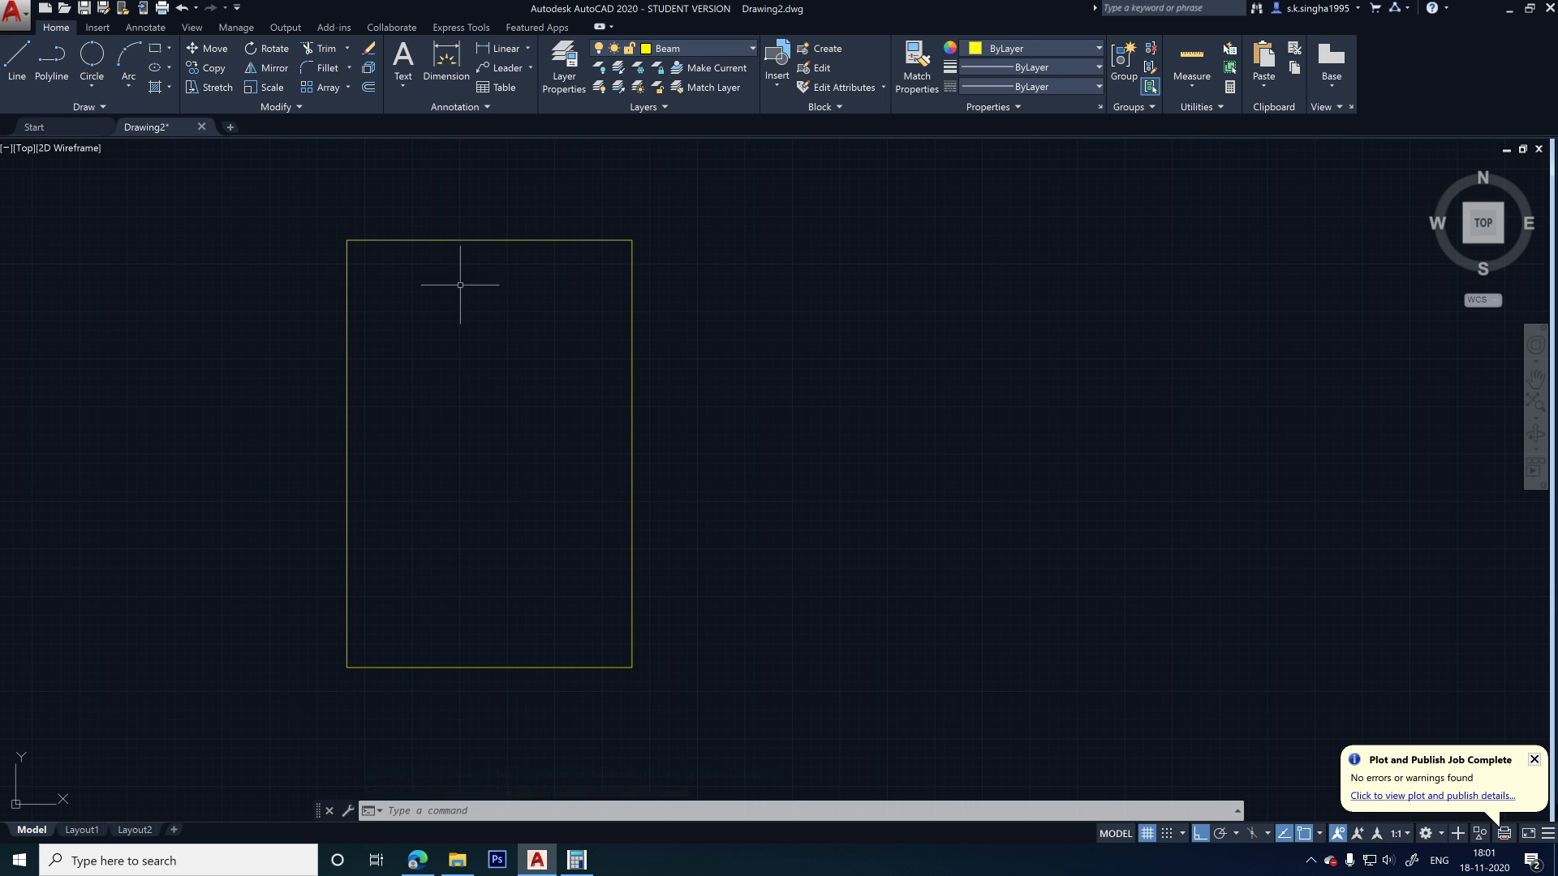
# - Offset the beam section rectangle inward by 40
pyautogui.scroll(-2, 458, 382)
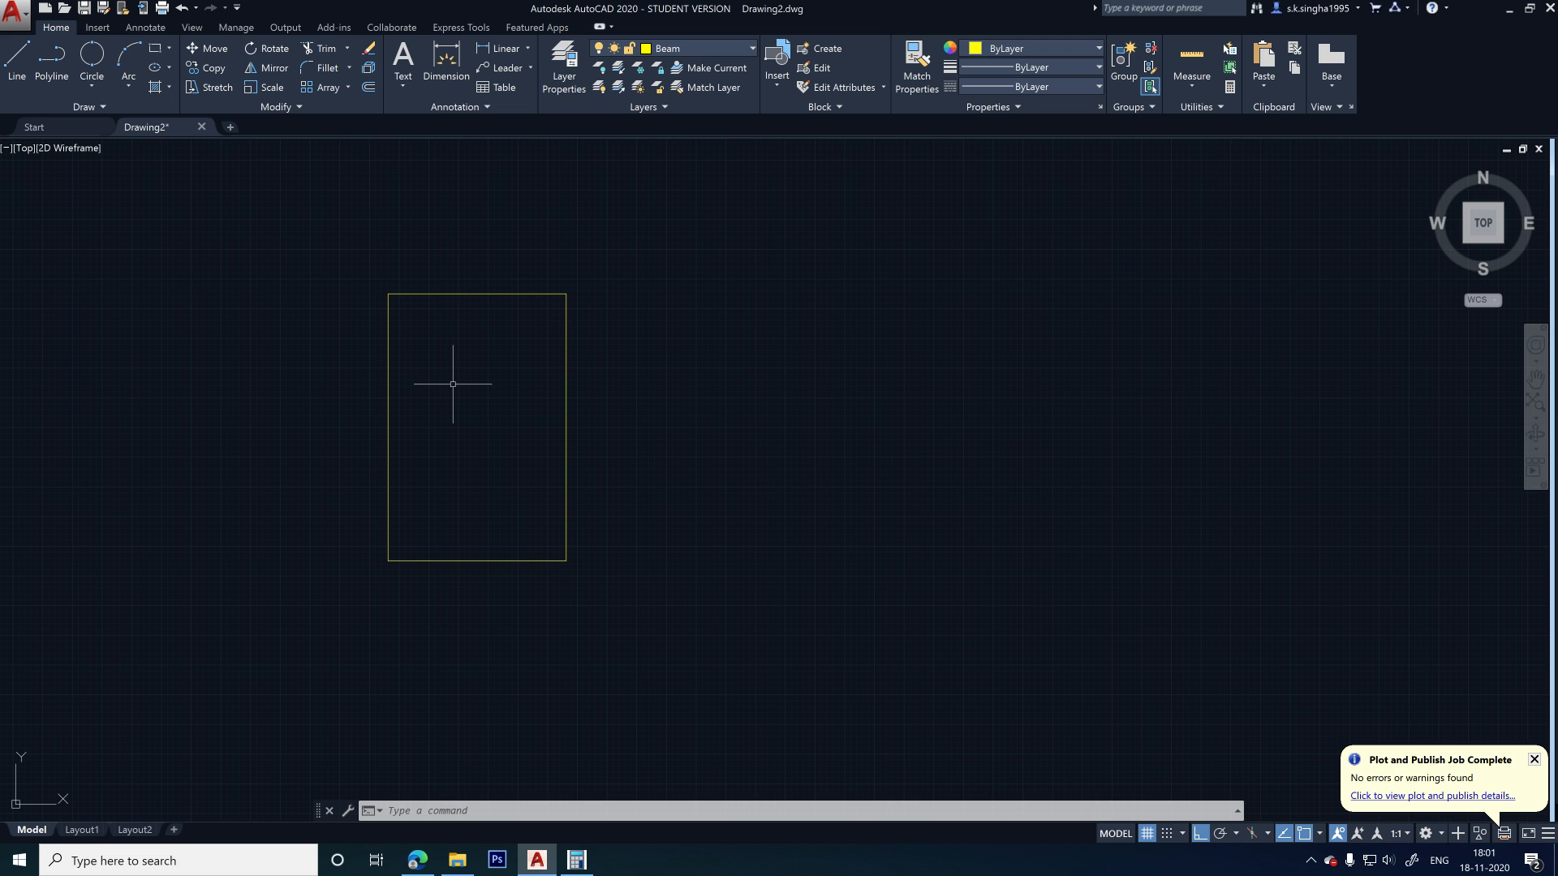
pyautogui.press('Return')
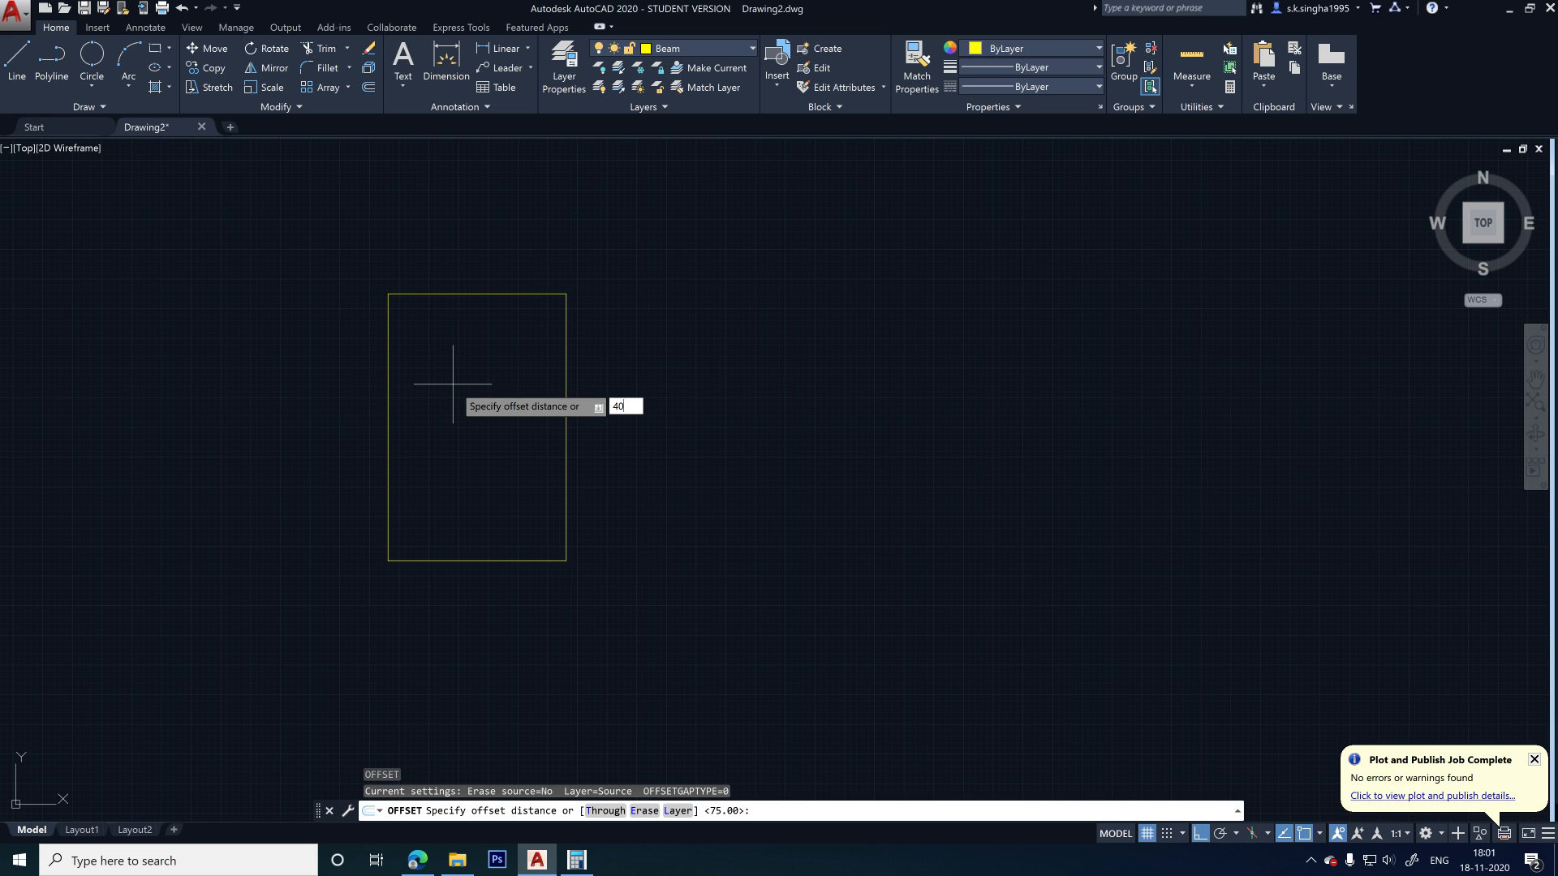
pyautogui.write('40')
pyautogui.press('Return')
pyautogui.click(566, 388)
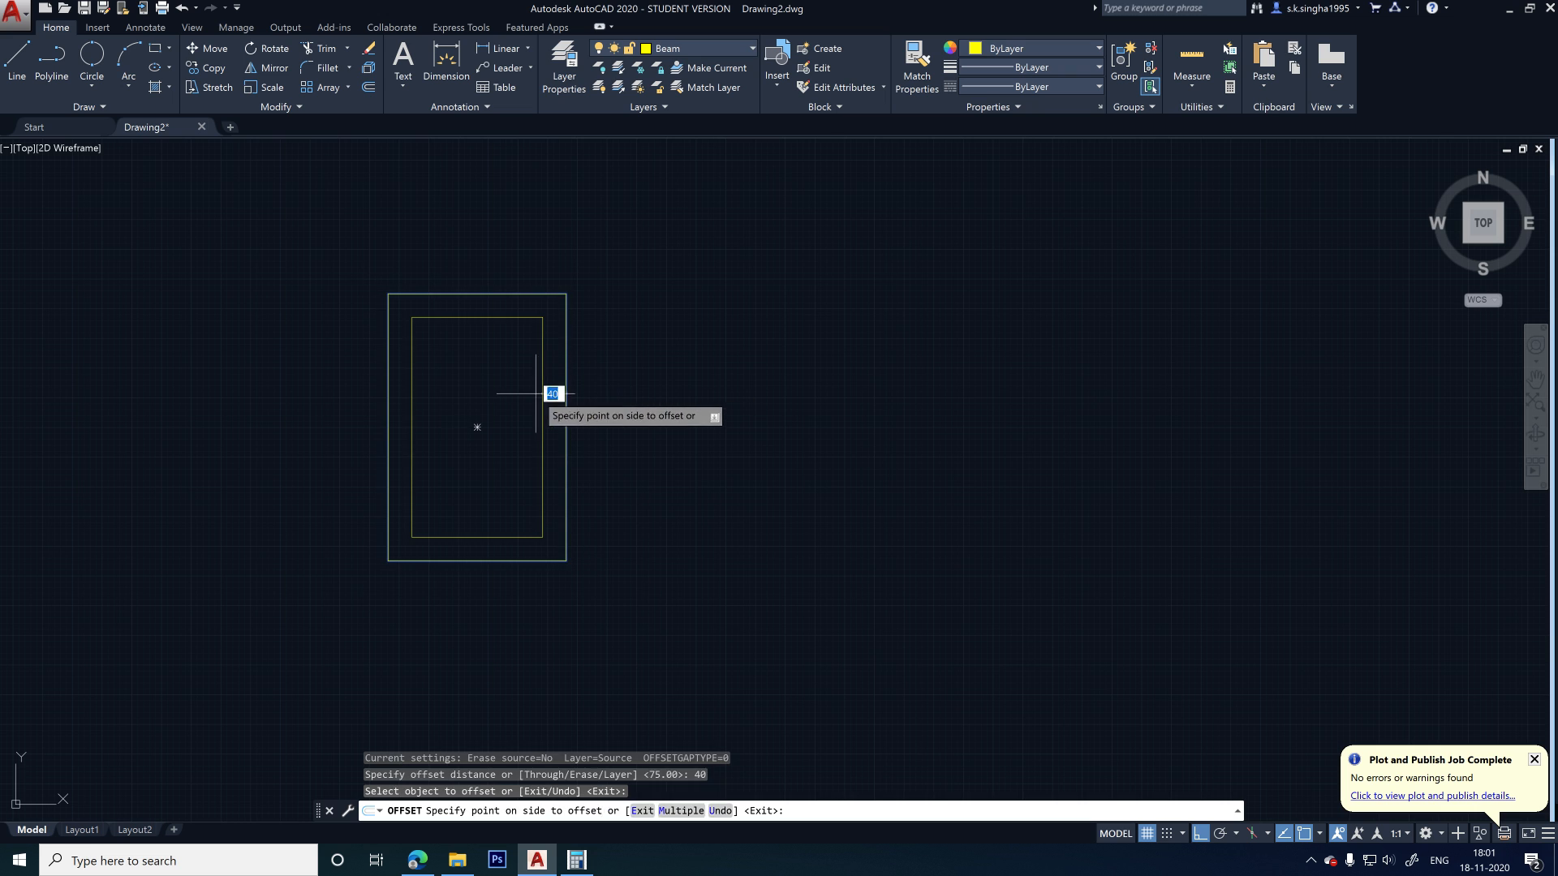
pyautogui.click(535, 394)
pyautogui.press('Escape')
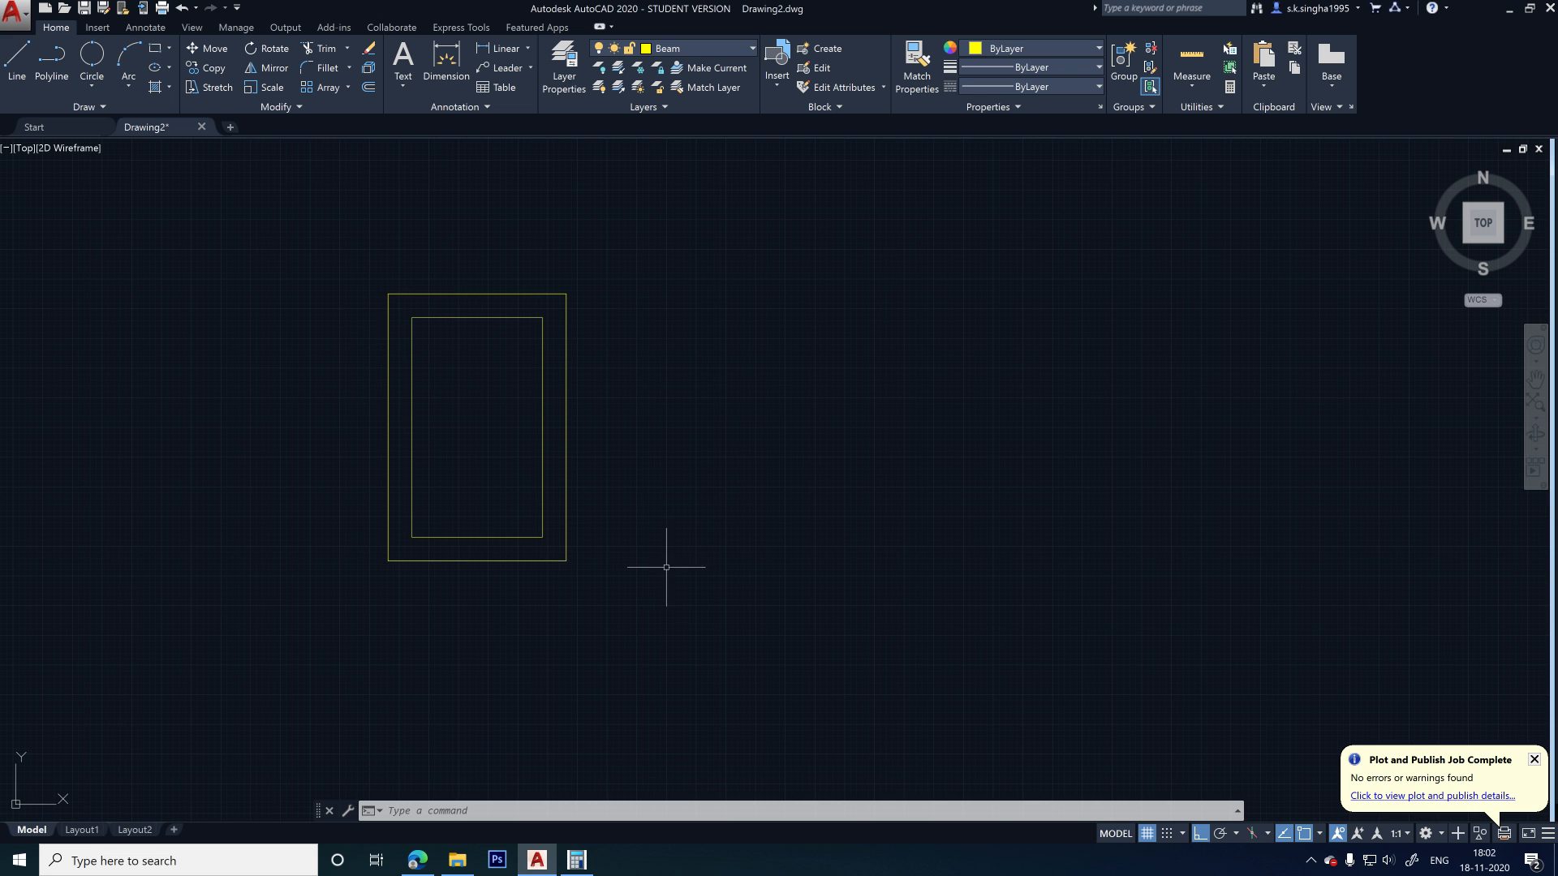
pyautogui.click(347, 267)
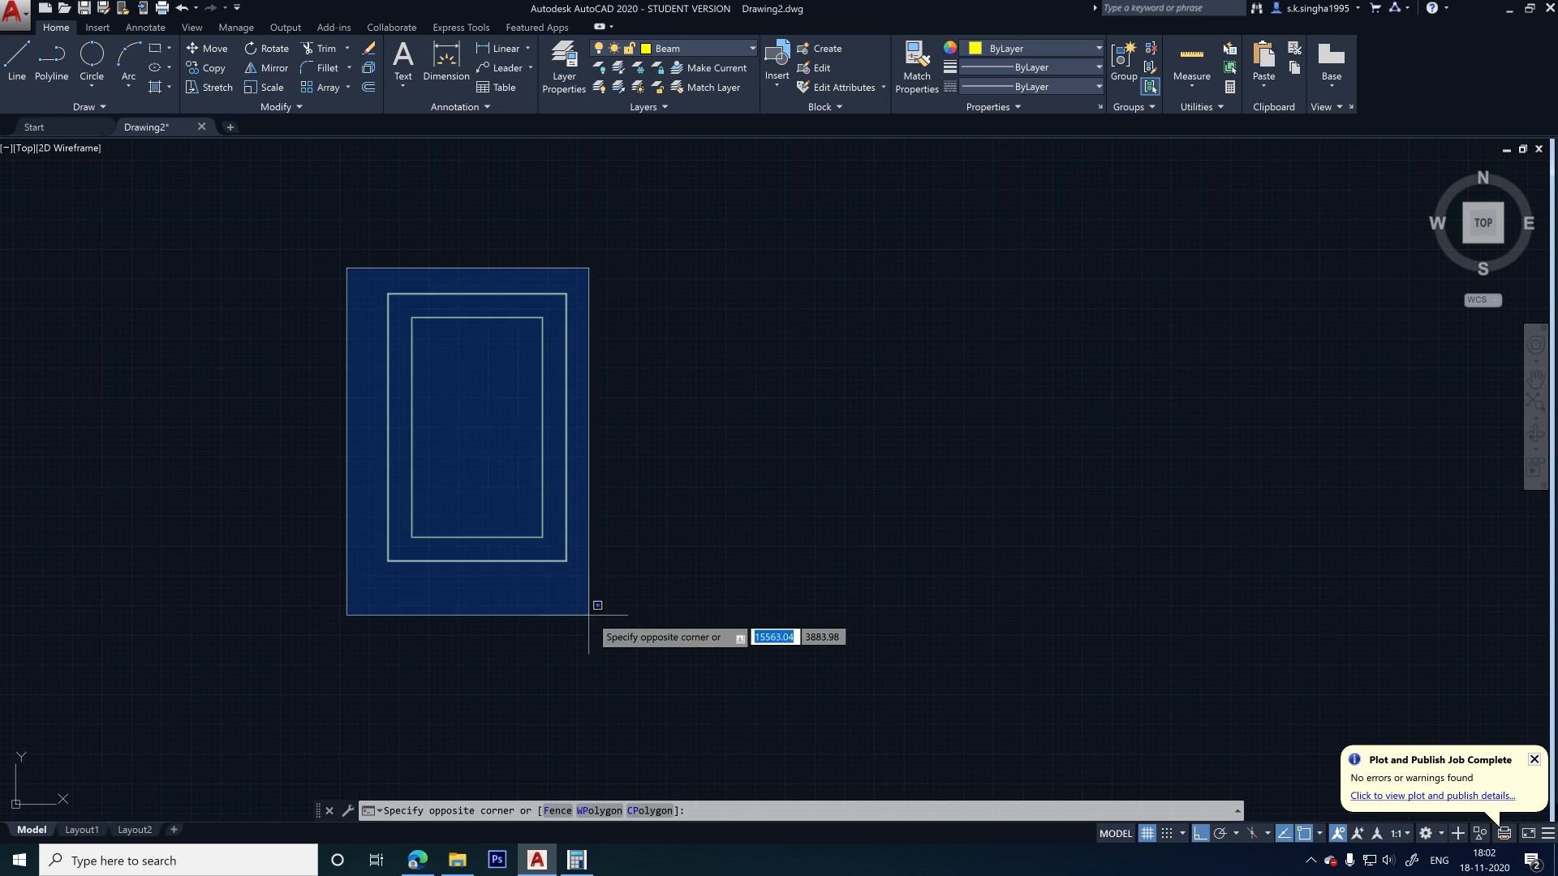
pyautogui.click(613, 606)
pyautogui.press('Escape')
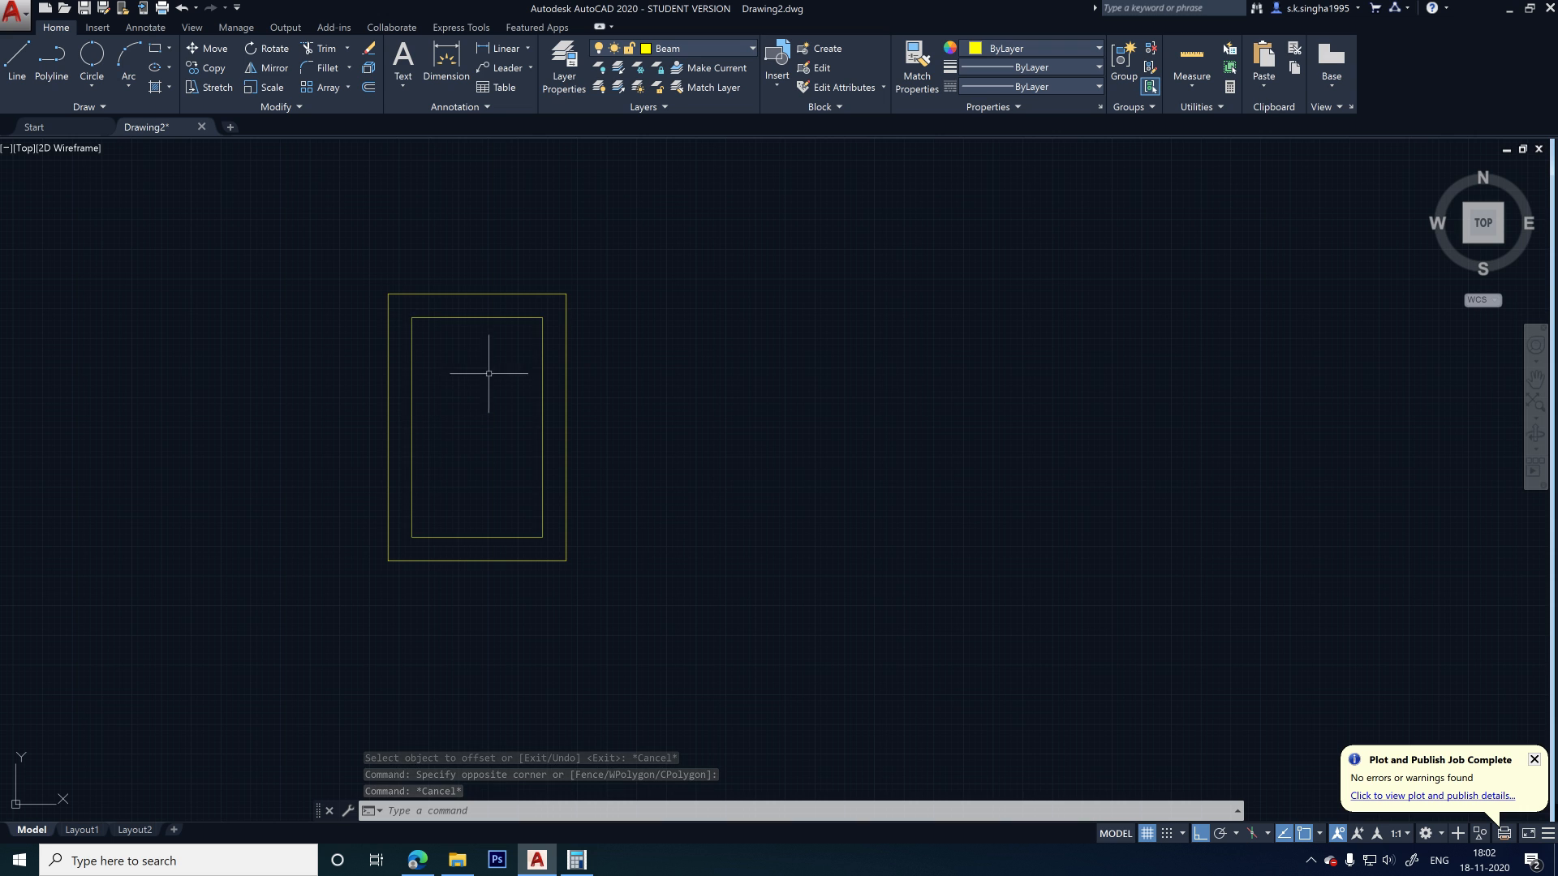
pyautogui.scroll(4, 564, 328)
pyautogui.scroll(-2, 462, 297)
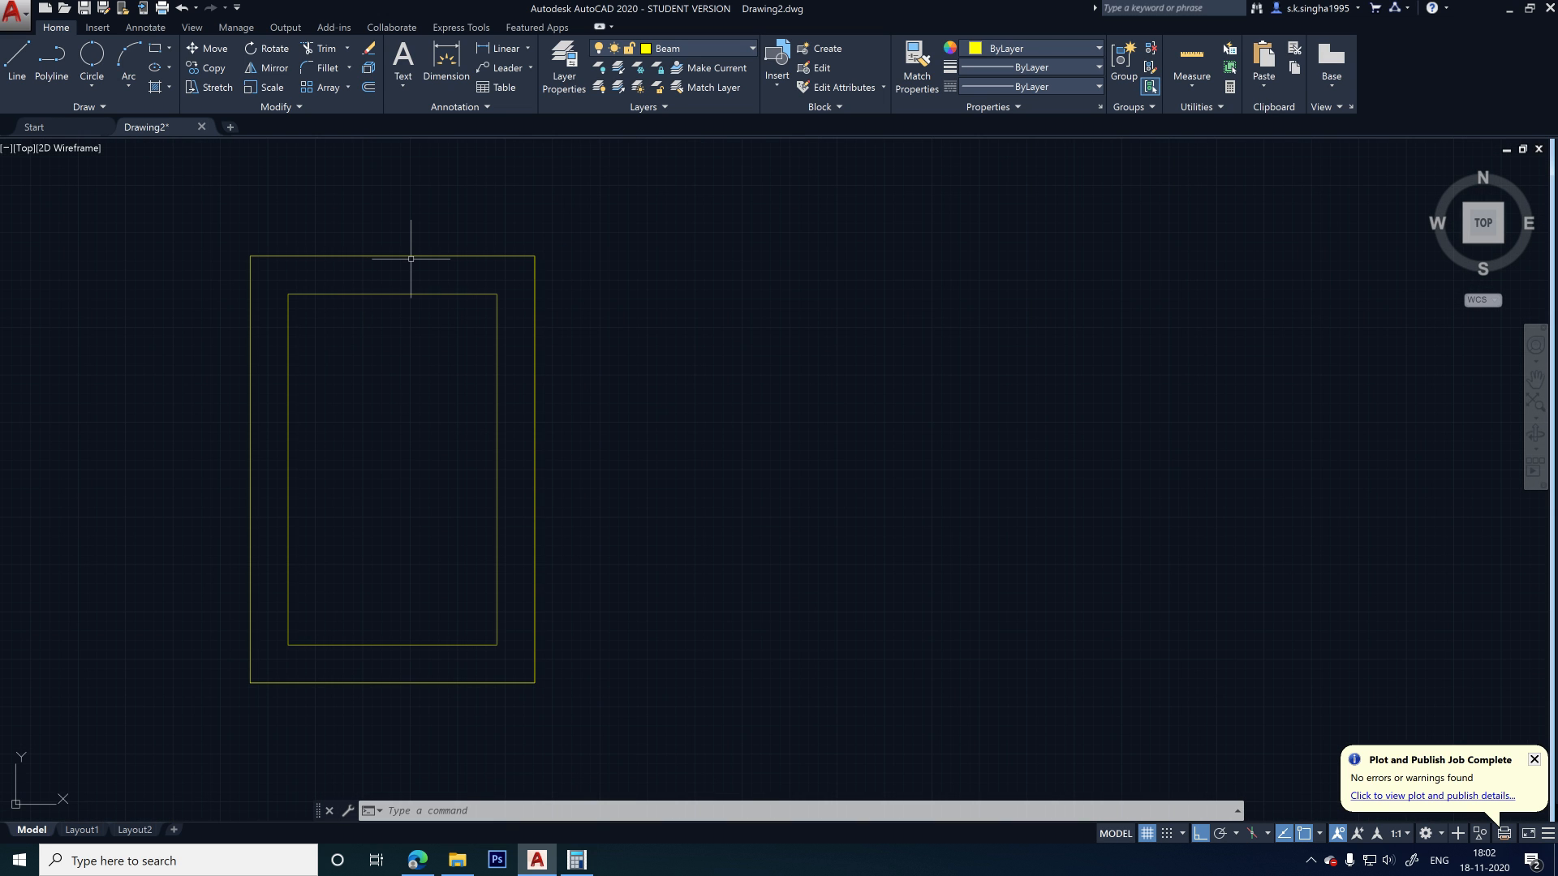
pyautogui.click(91, 57)
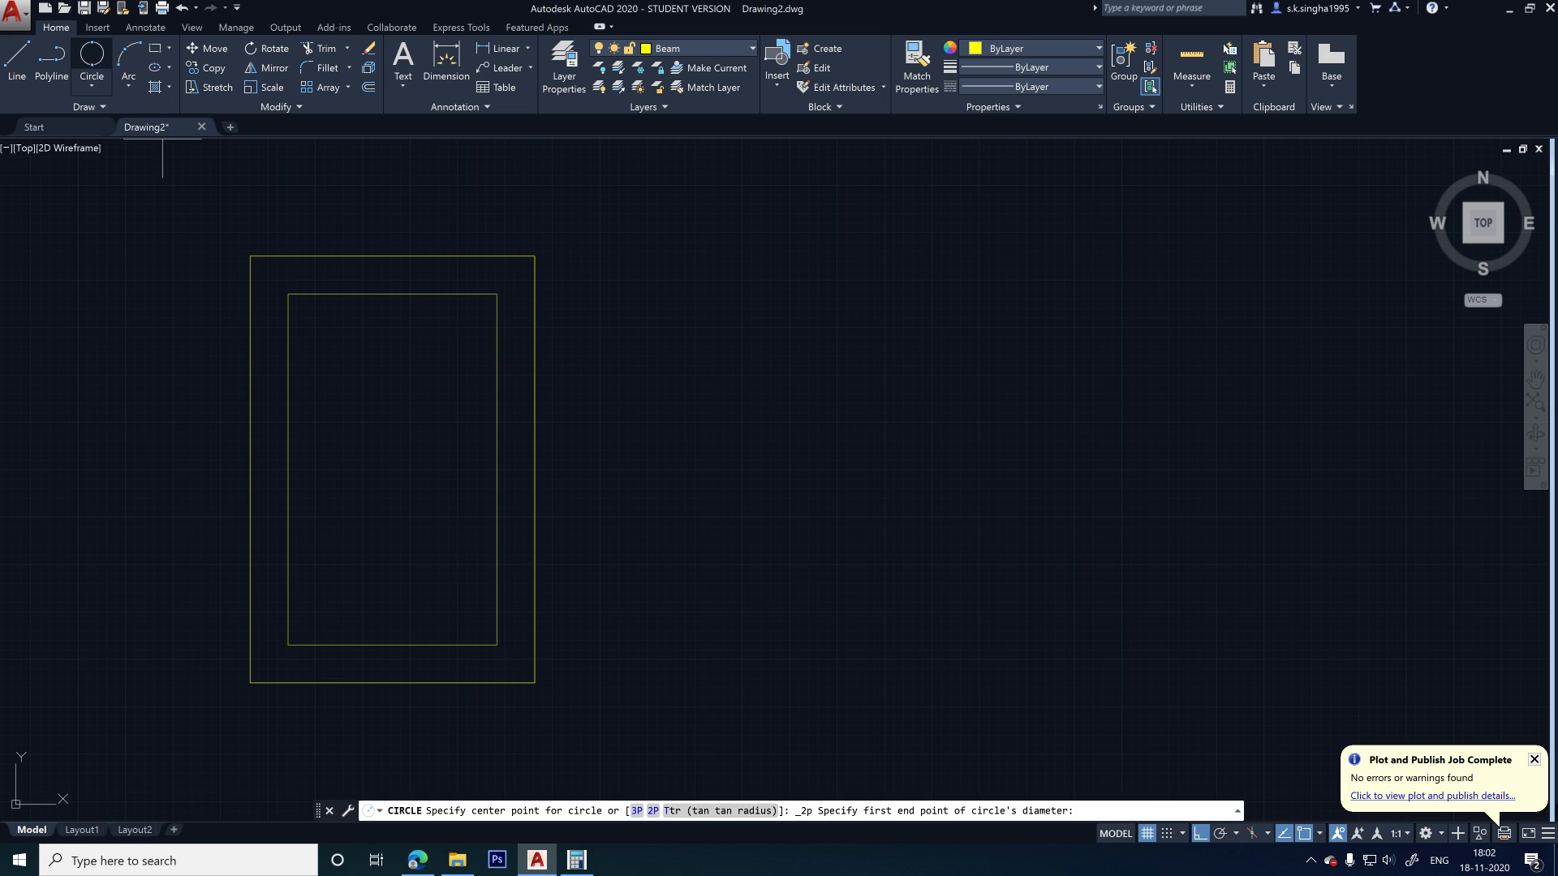
pyautogui.scroll(2, 435, 310)
pyautogui.press('Escape')
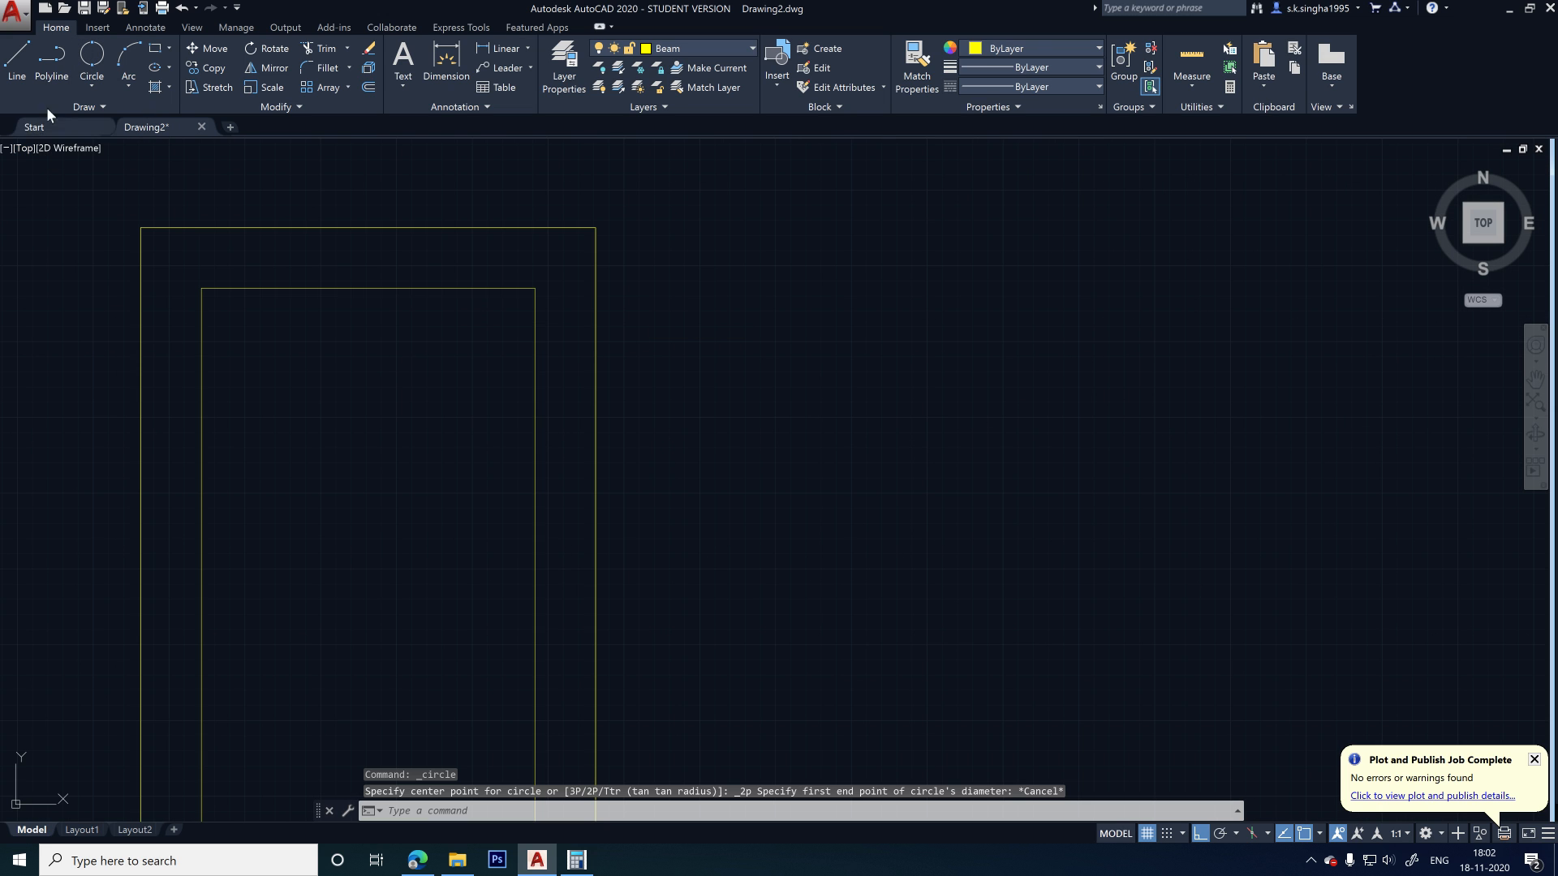
# - Draw a circle of radius 12.5 tangent to the upper and right edges of the beam section's inner rectangle
pyautogui.click(90, 87)
pyautogui.click(134, 258)
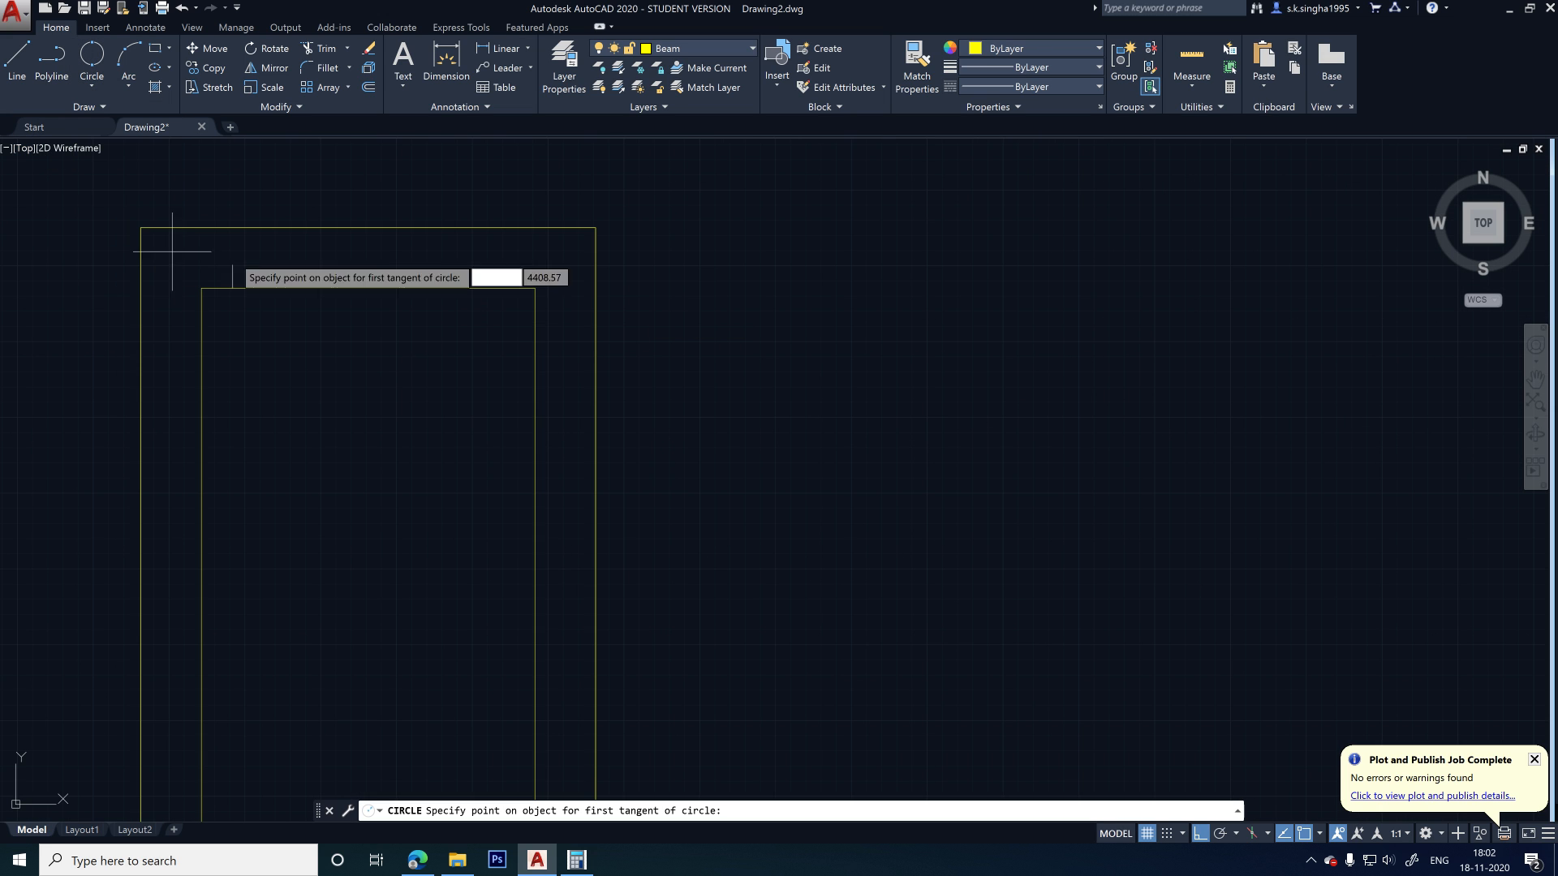
pyautogui.click(496, 294)
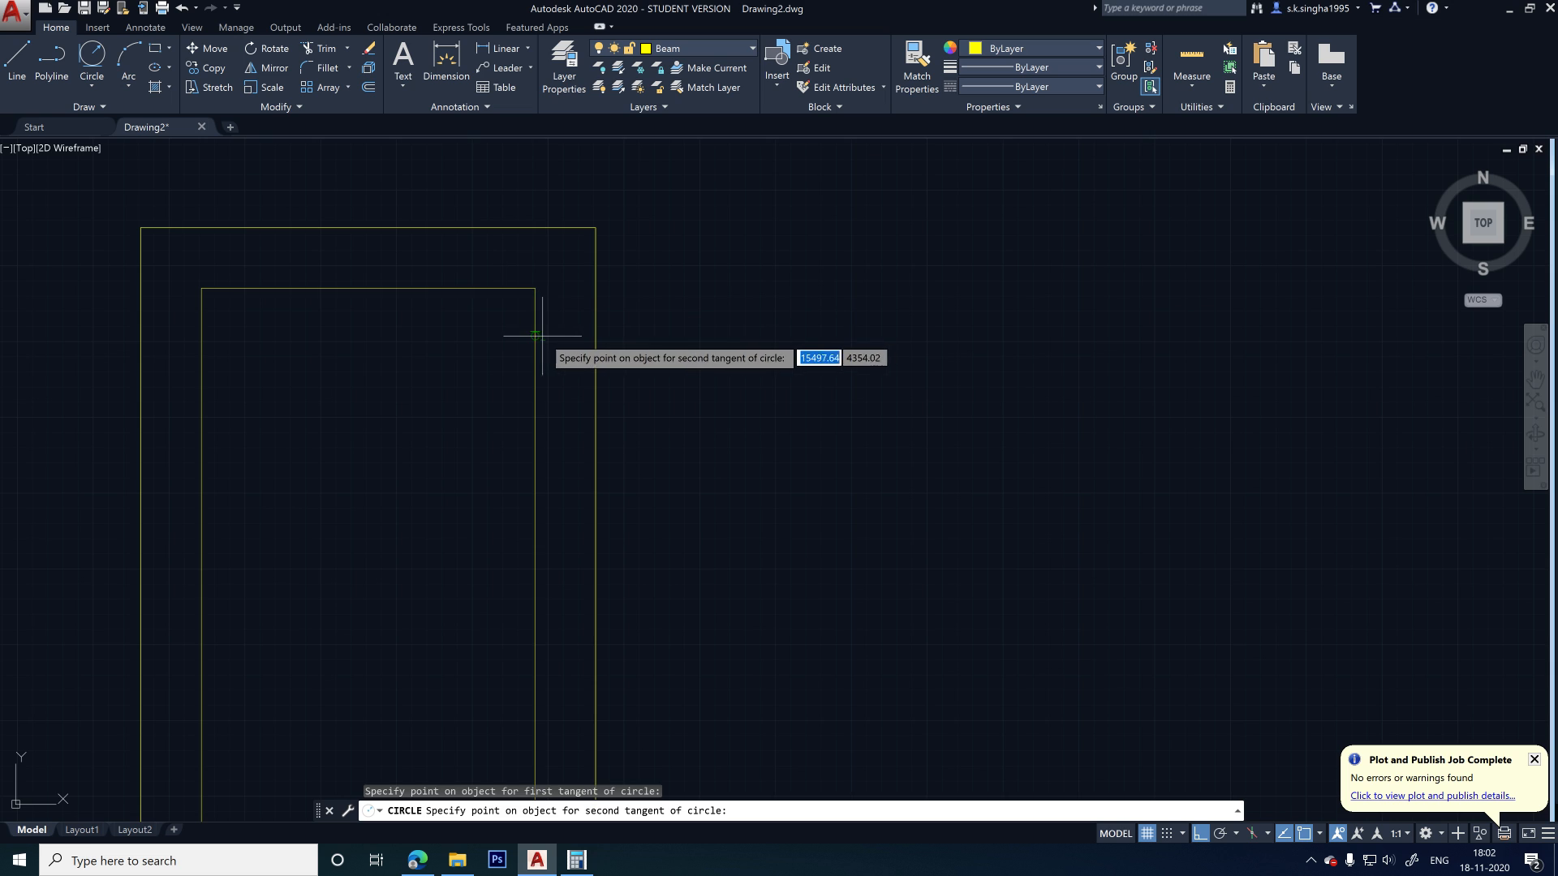
pyautogui.click(534, 332)
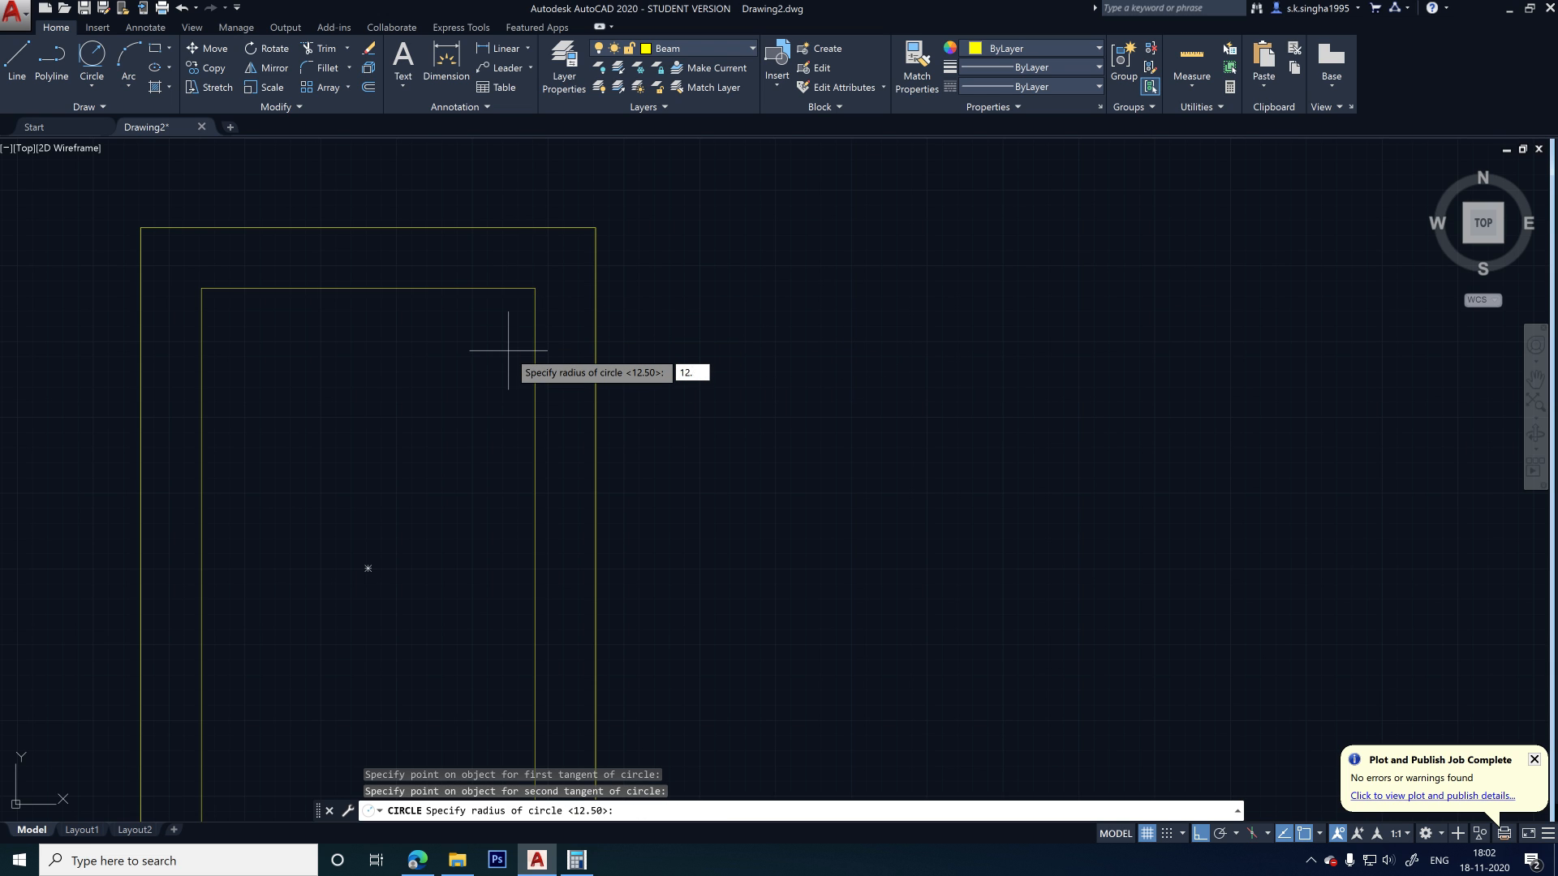
pyautogui.write('12.5')
pyautogui.press('Return')
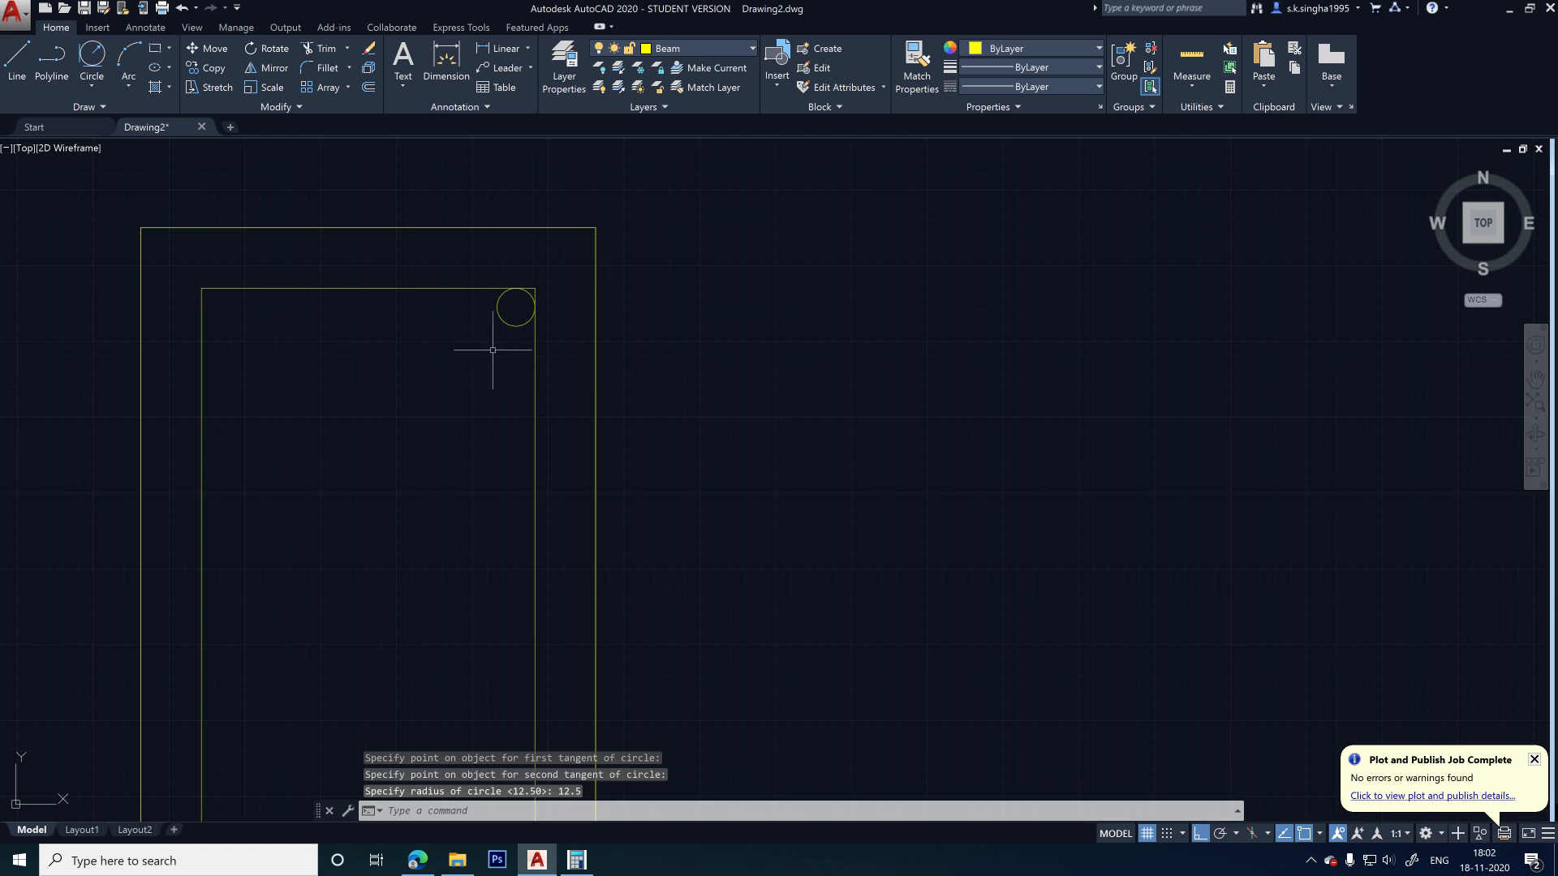
# - Mirror the corner bar circle about the inner rectangle's vertical centre line, keeping the original
pyautogui.scroll(2, 521, 321)
pyautogui.scroll(-3, 520, 302)
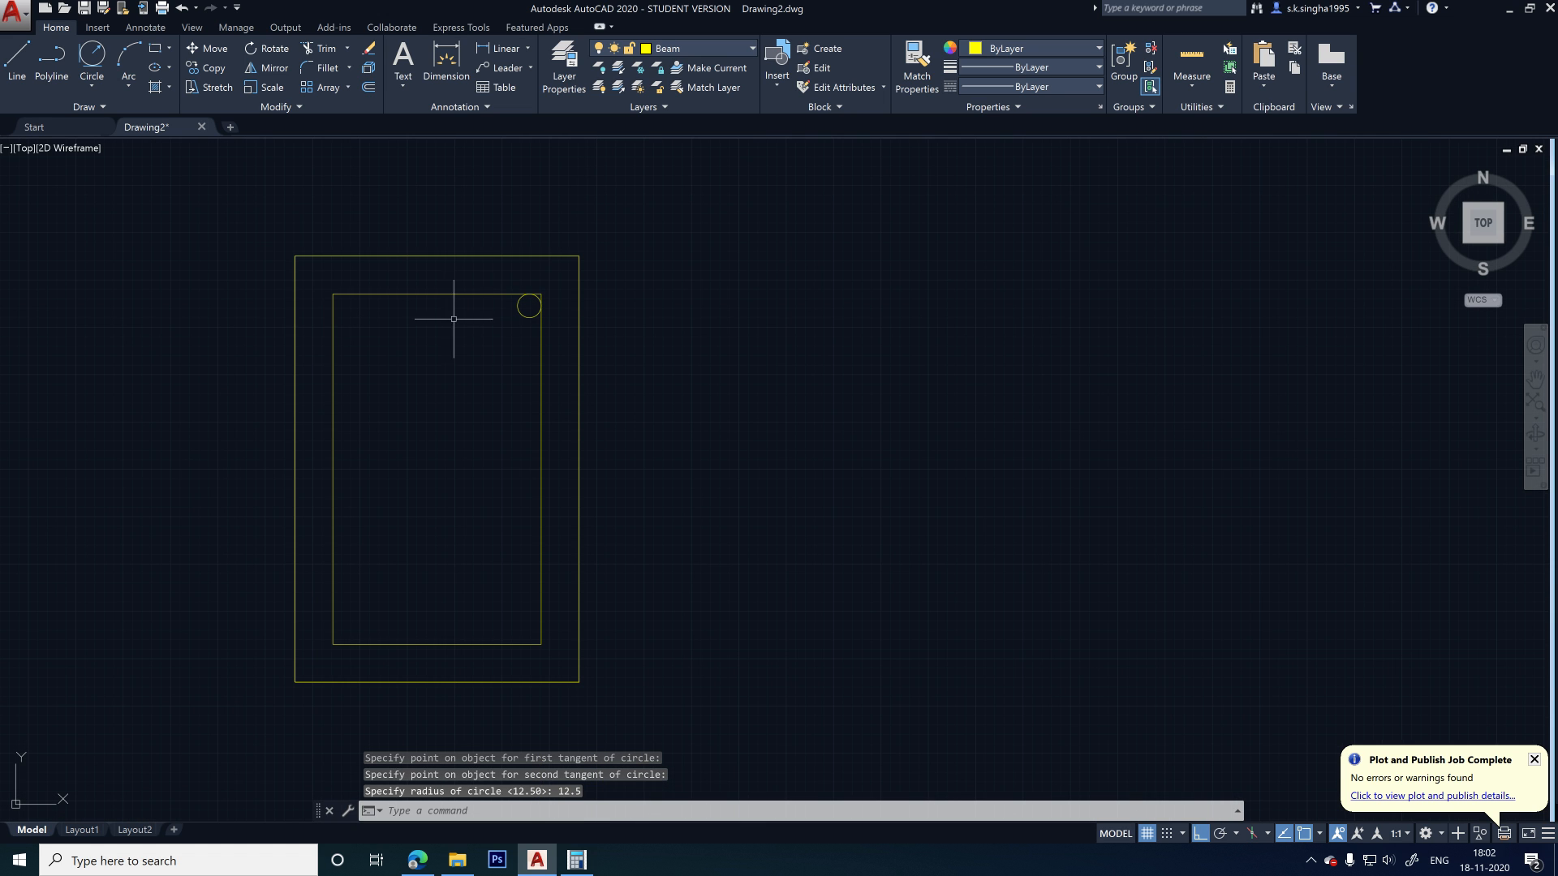
pyautogui.write('mi')
pyautogui.press('Return')
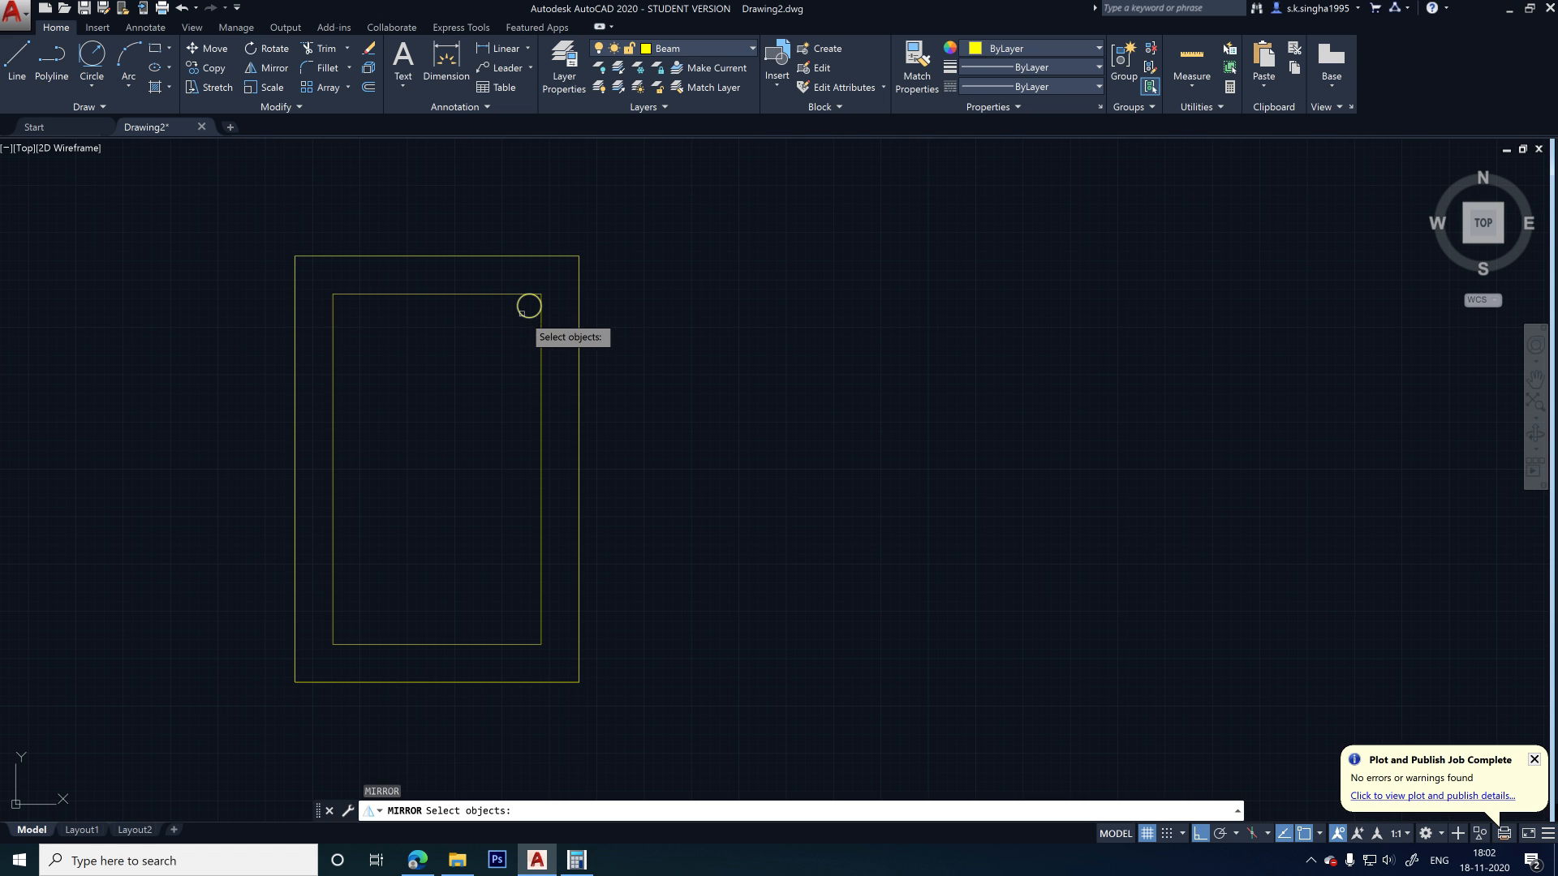
pyautogui.click(520, 307)
pyautogui.press('Return')
pyautogui.click(438, 296)
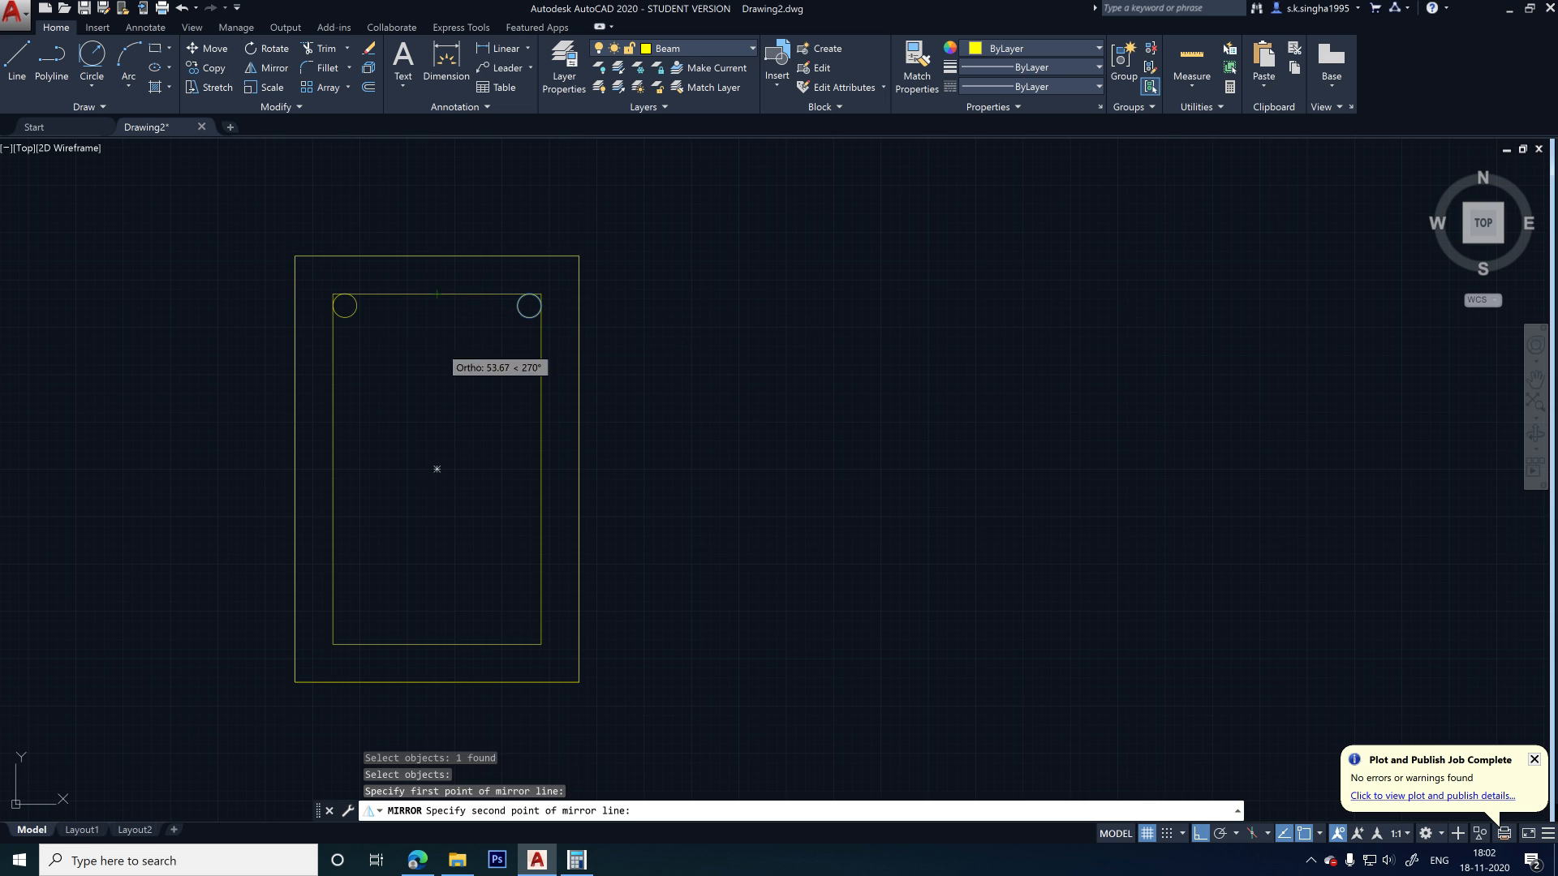
pyautogui.click(437, 353)
pyautogui.press('Return')
# - Mirror both upper bar circles about the inner rectangle's horizontal centre line, keeping the originals
pyautogui.click(352, 311)
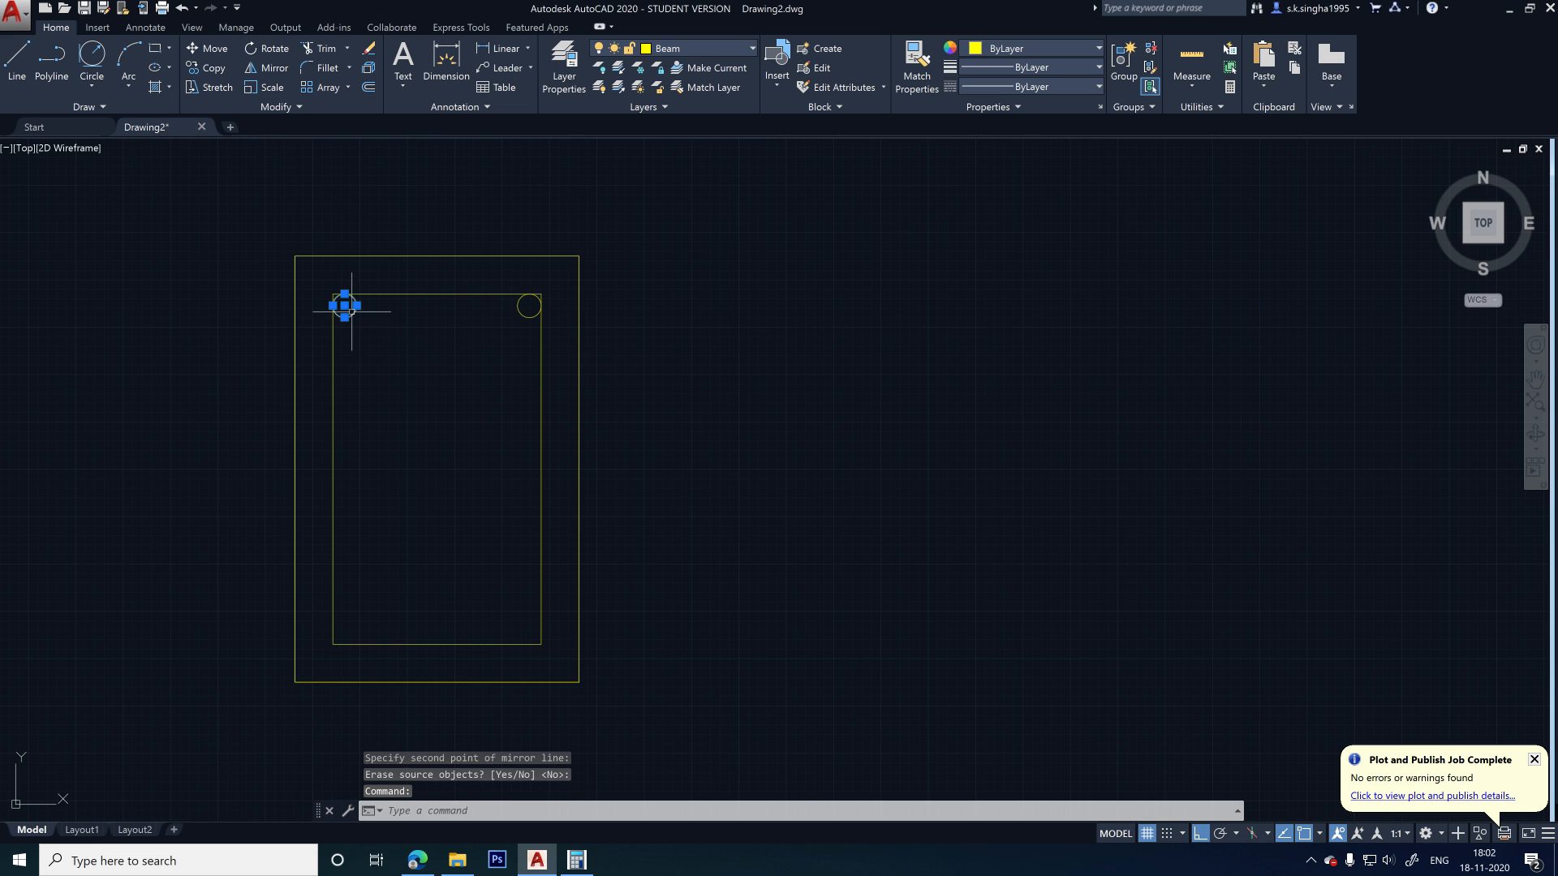
pyautogui.click(520, 317)
pyautogui.write('mi')
pyautogui.press('Return')
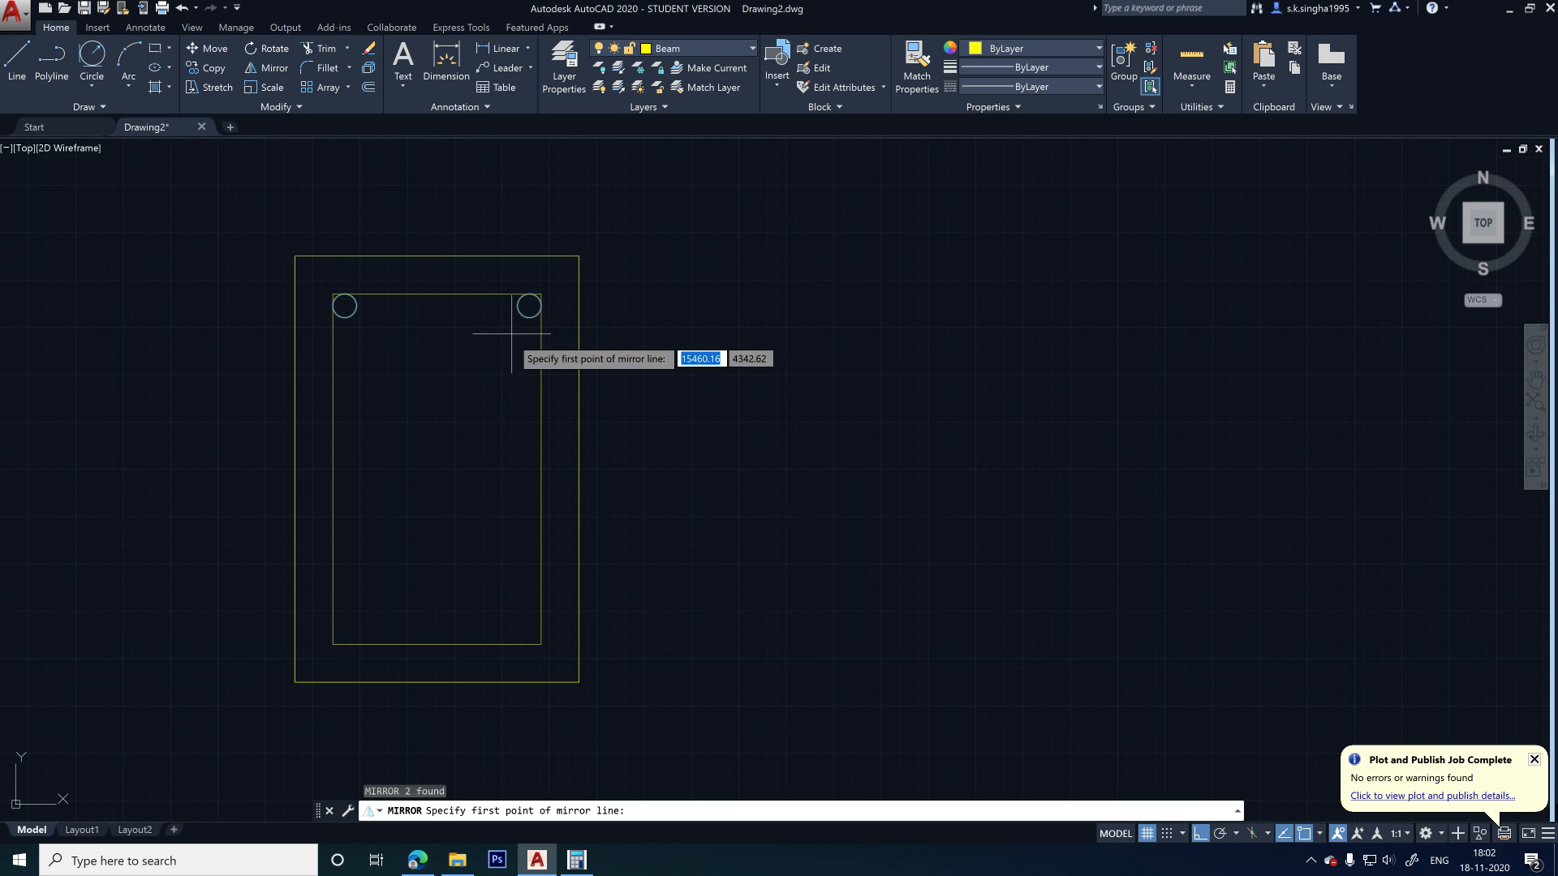
pyautogui.click(542, 469)
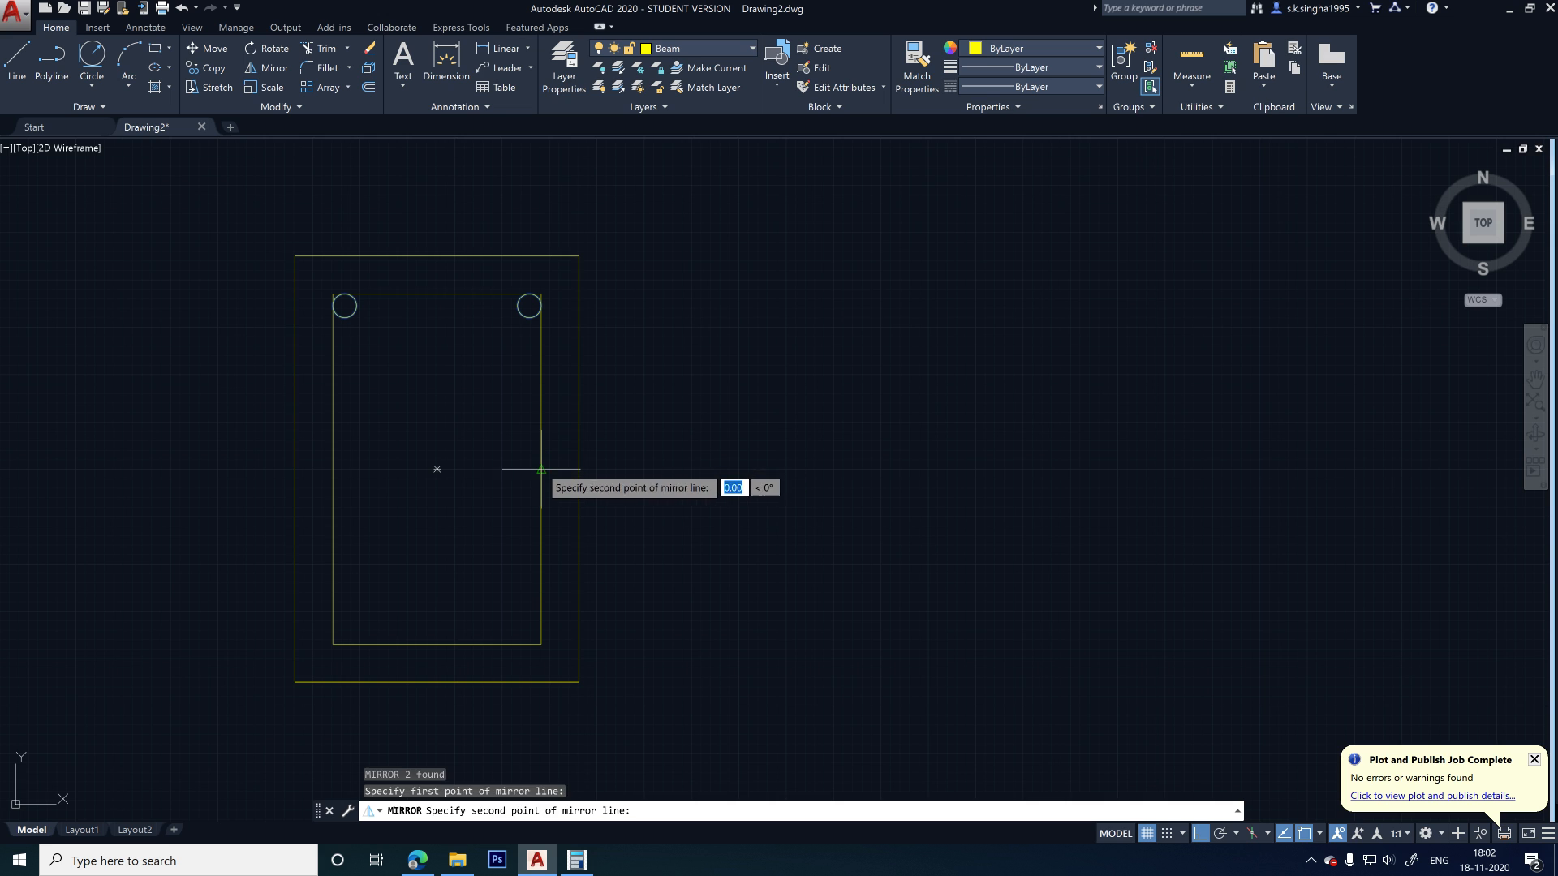
pyautogui.click(498, 469)
pyautogui.press('Return')
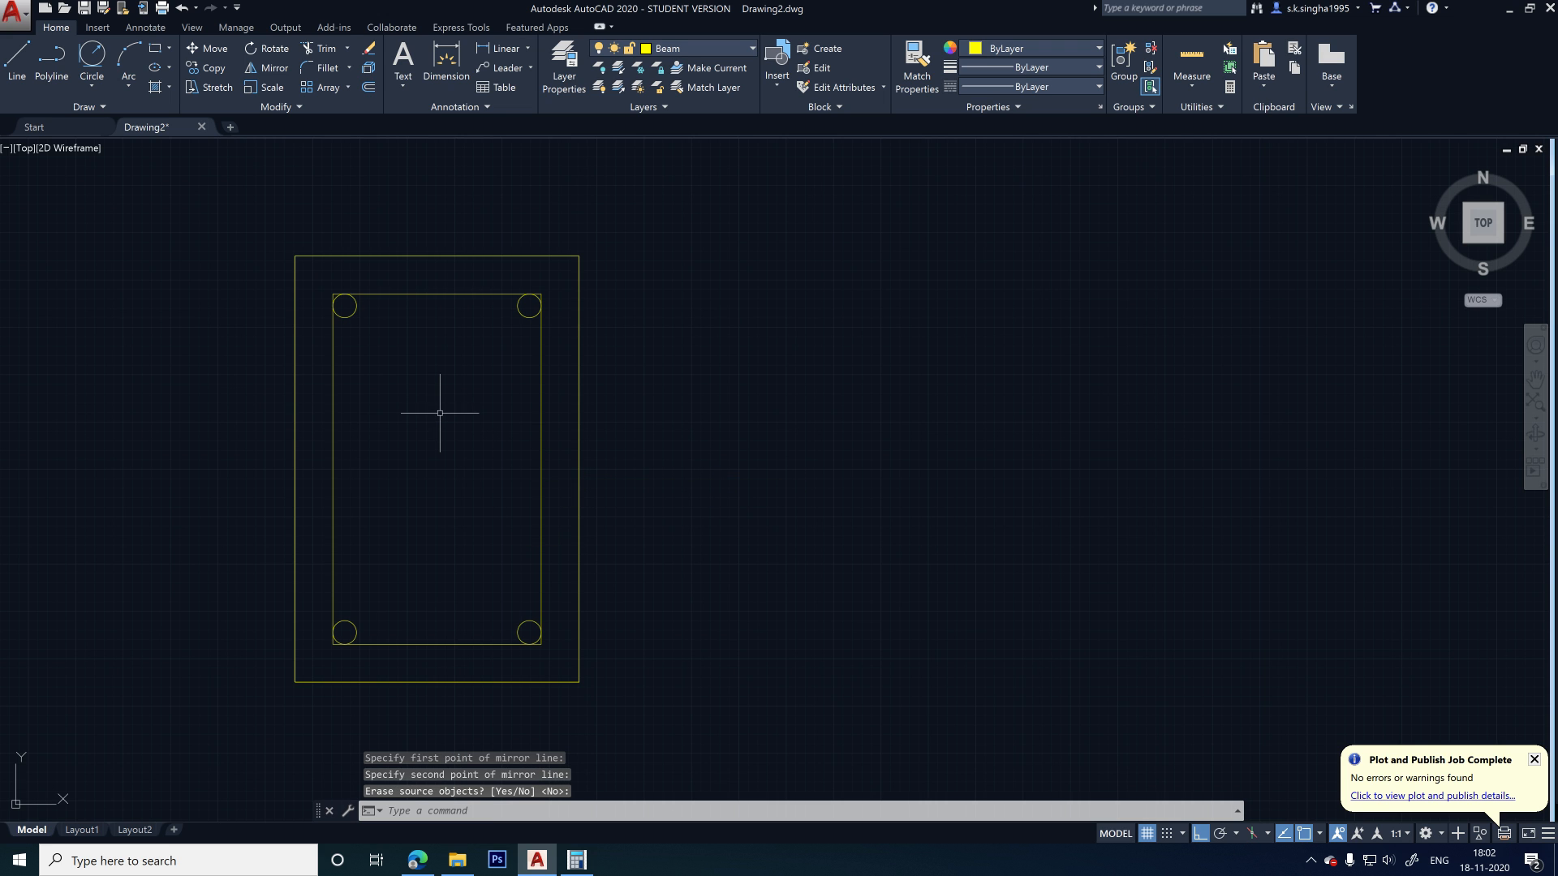
# - Trim the inner rectangle's two upper corners back to the bar circles to round the stirrup
pyautogui.press('Return')
pyautogui.press('Return')
pyautogui.scroll(3, 334, 306)
pyautogui.click(294, 277)
pyautogui.click(355, 249)
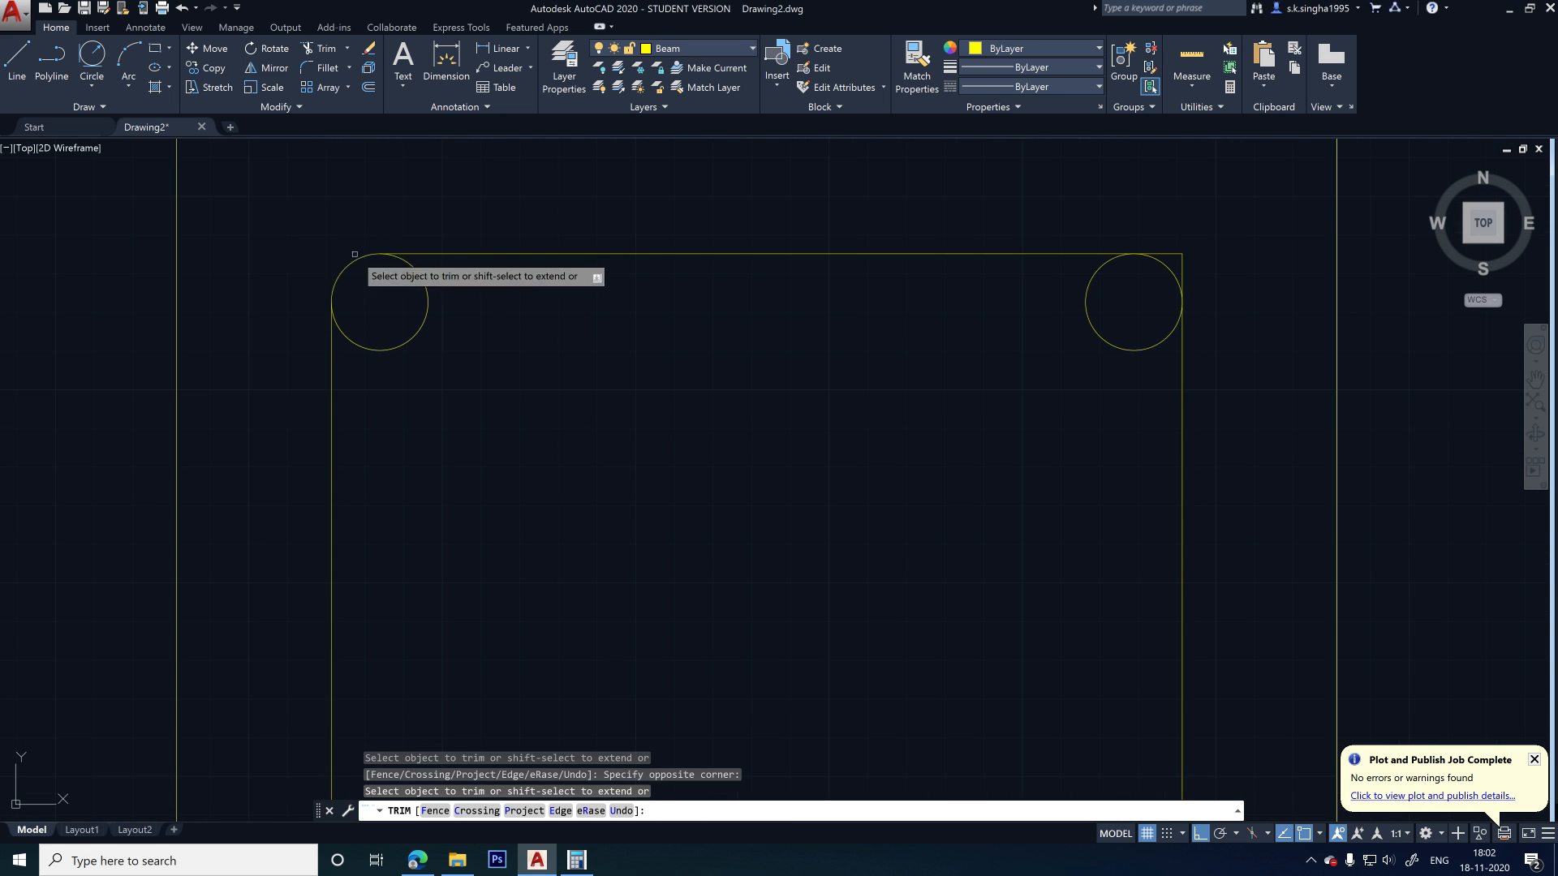
pyautogui.scroll(4, 1161, 227)
pyautogui.click(1164, 202)
pyautogui.click(1055, 271)
pyautogui.scroll(-9, 994, 198)
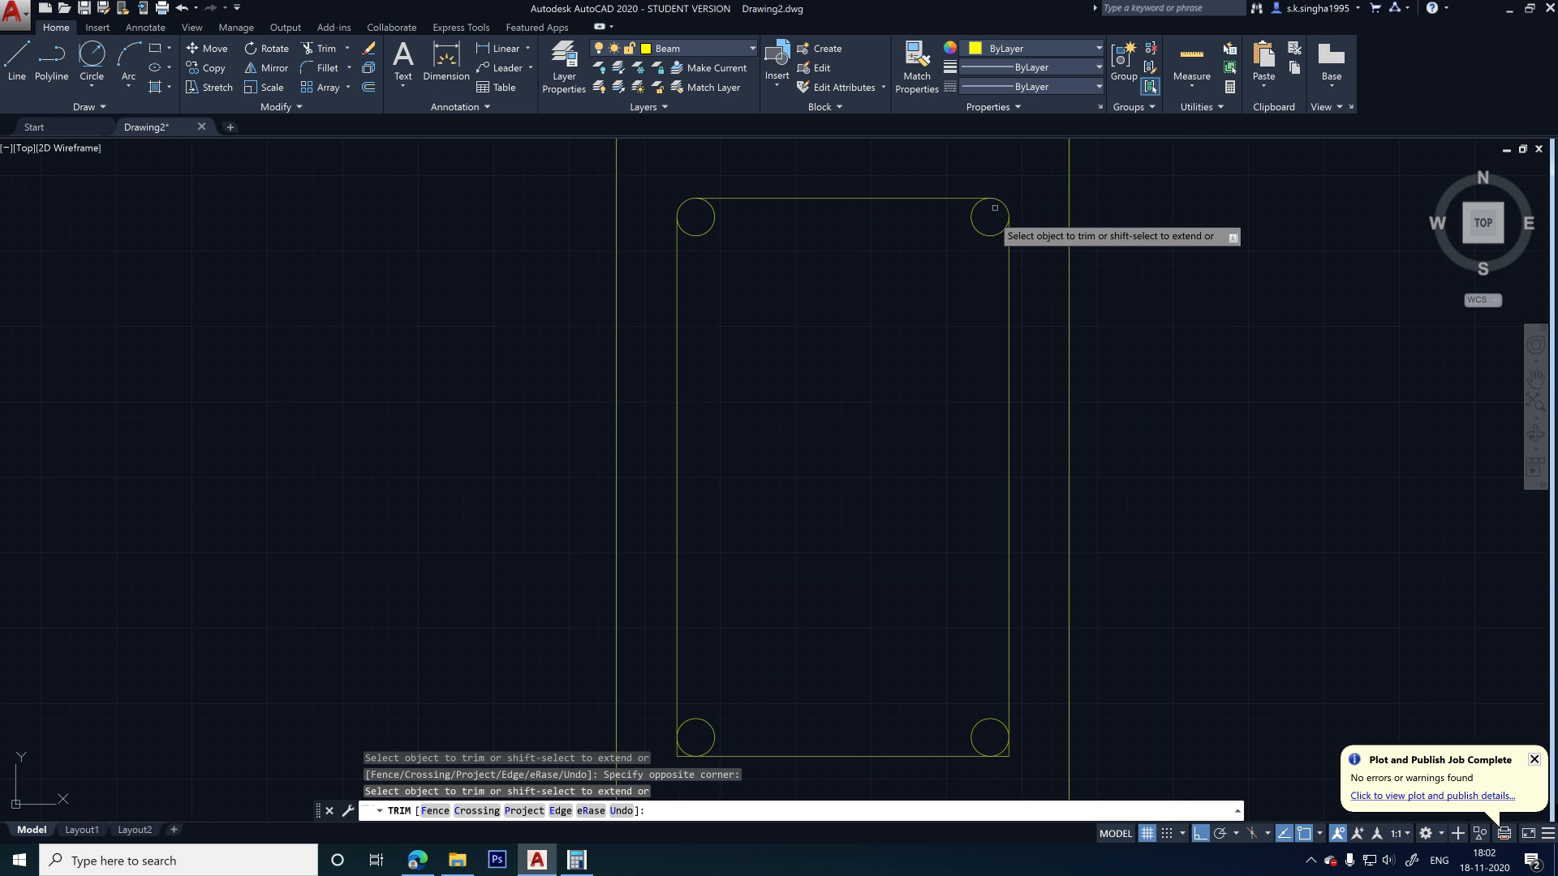
# - Trim the inner rectangle's two lower corners back to the bar circles and end the trim
pyautogui.scroll(8, 710, 742)
pyautogui.click(672, 605)
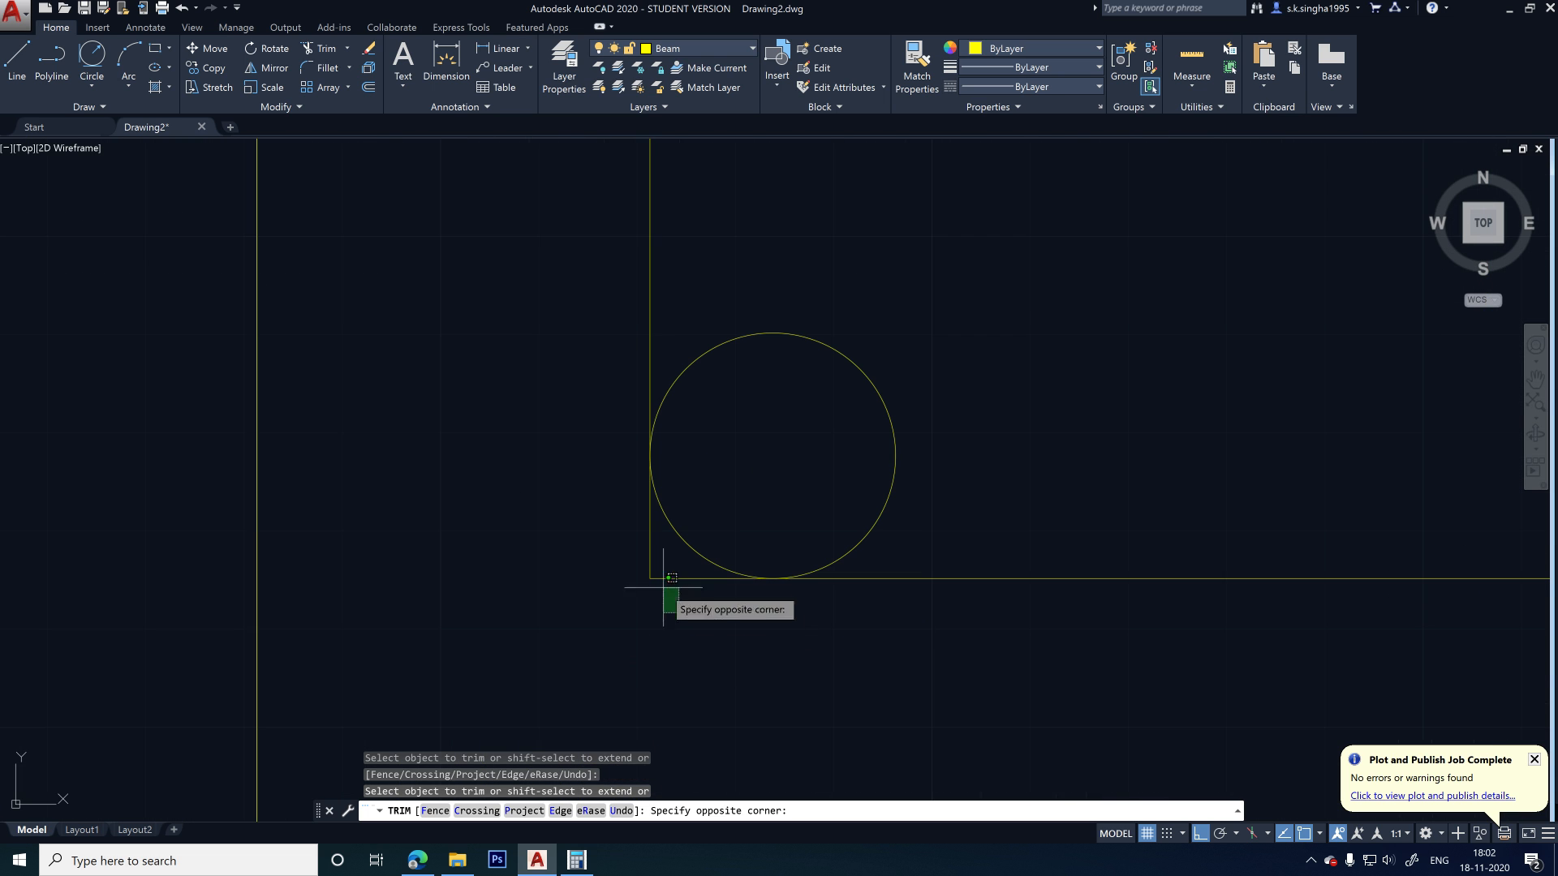
pyautogui.click(420, 526)
pyautogui.scroll(-8, 268, 495)
pyautogui.scroll(7, 934, 564)
pyautogui.click(604, 271)
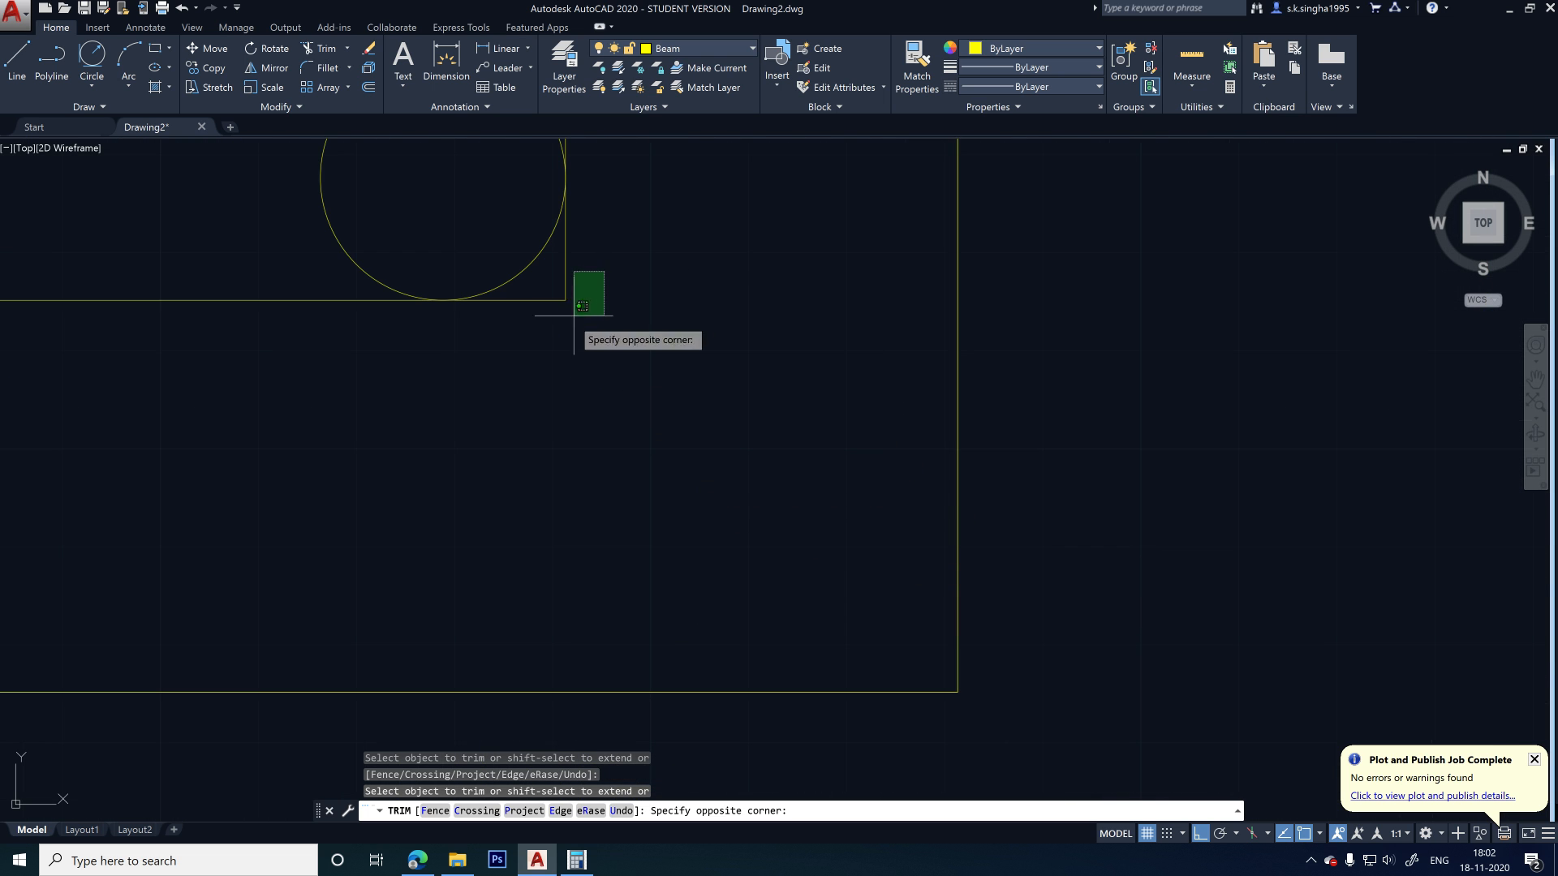
pyautogui.click(552, 339)
pyautogui.scroll(-4, 689, 503)
pyautogui.scroll(-4, 564, 495)
pyautogui.press('Escape')
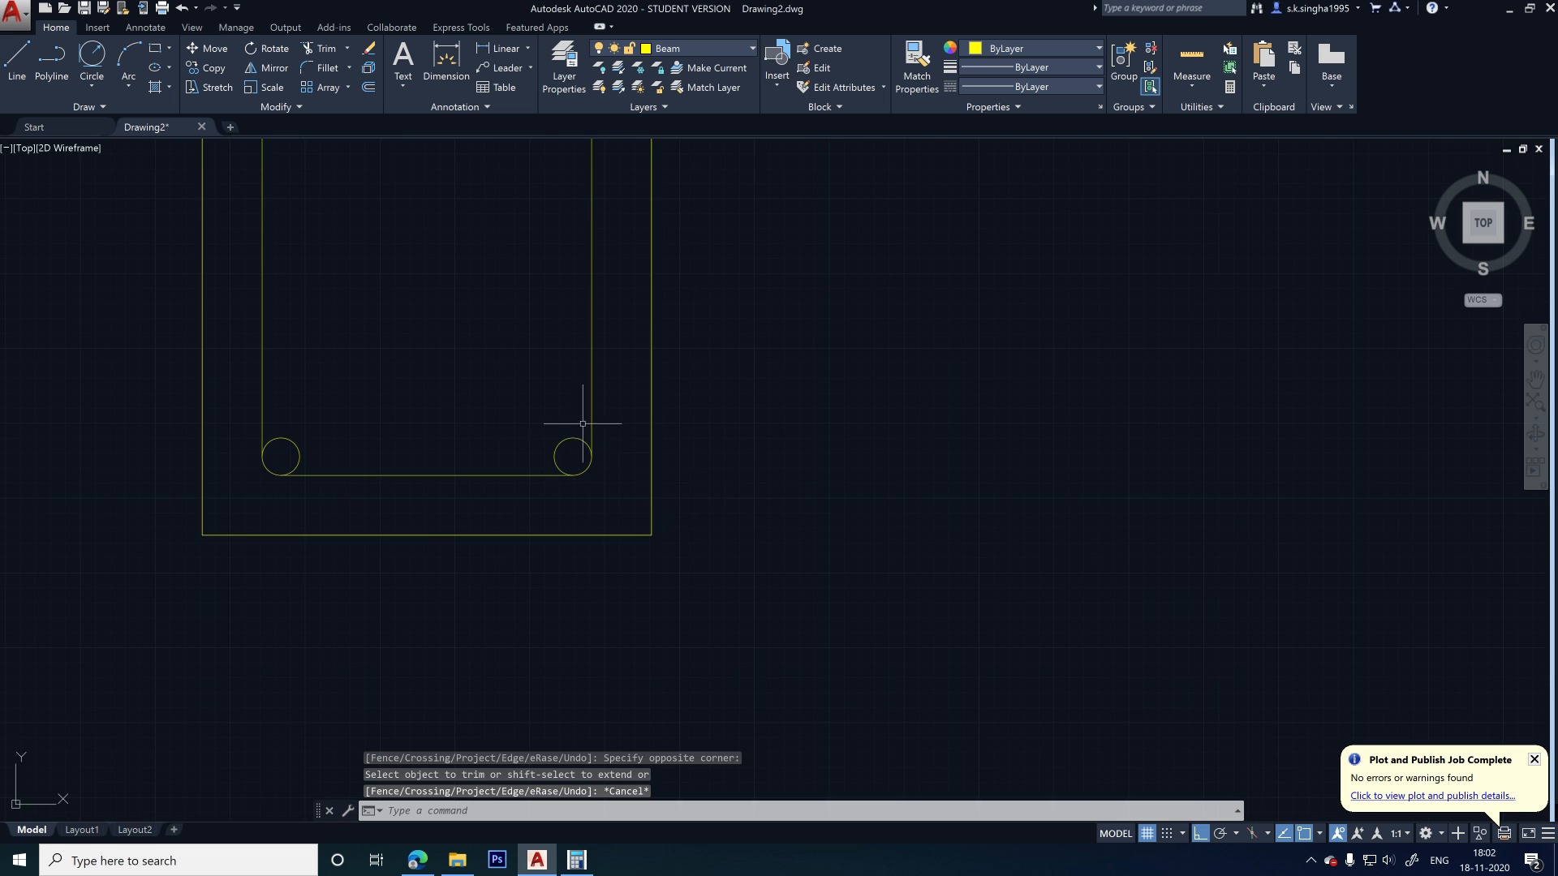
# - With Ortho off, draw a short diagonal hook line from the right side of the upper-left bar circle down into the section
pyautogui.moveTo(597, 422); pyautogui.dragTo(689, 610, button='middle')
pyautogui.moveTo(411, 254); pyautogui.dragTo(434, 438, button='middle')
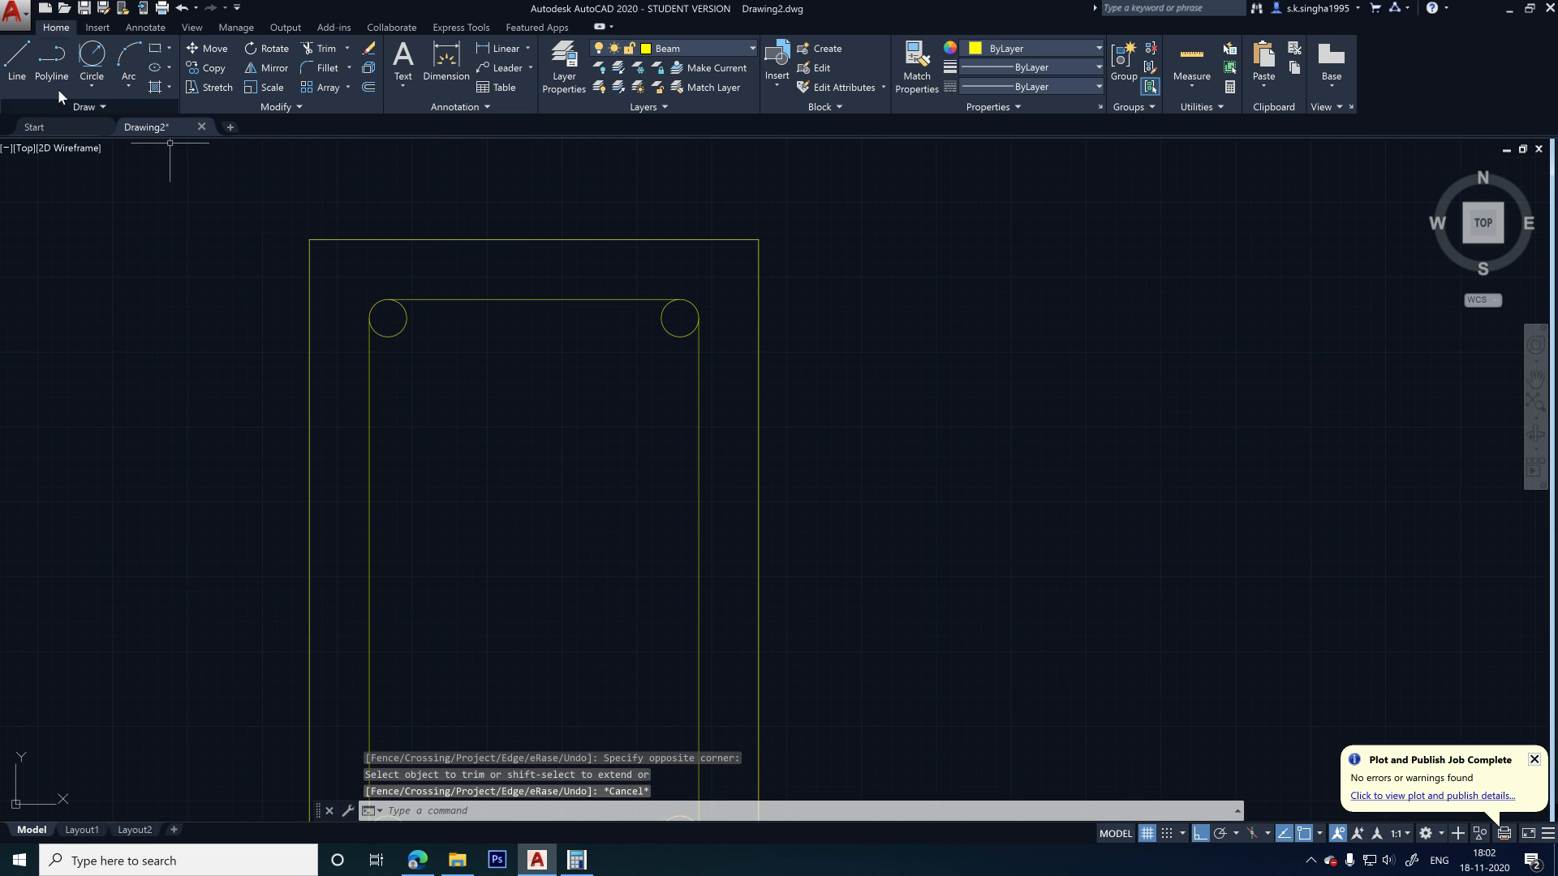
pyautogui.write('l')
pyautogui.press('Return')
pyautogui.scroll(2, 499, 300)
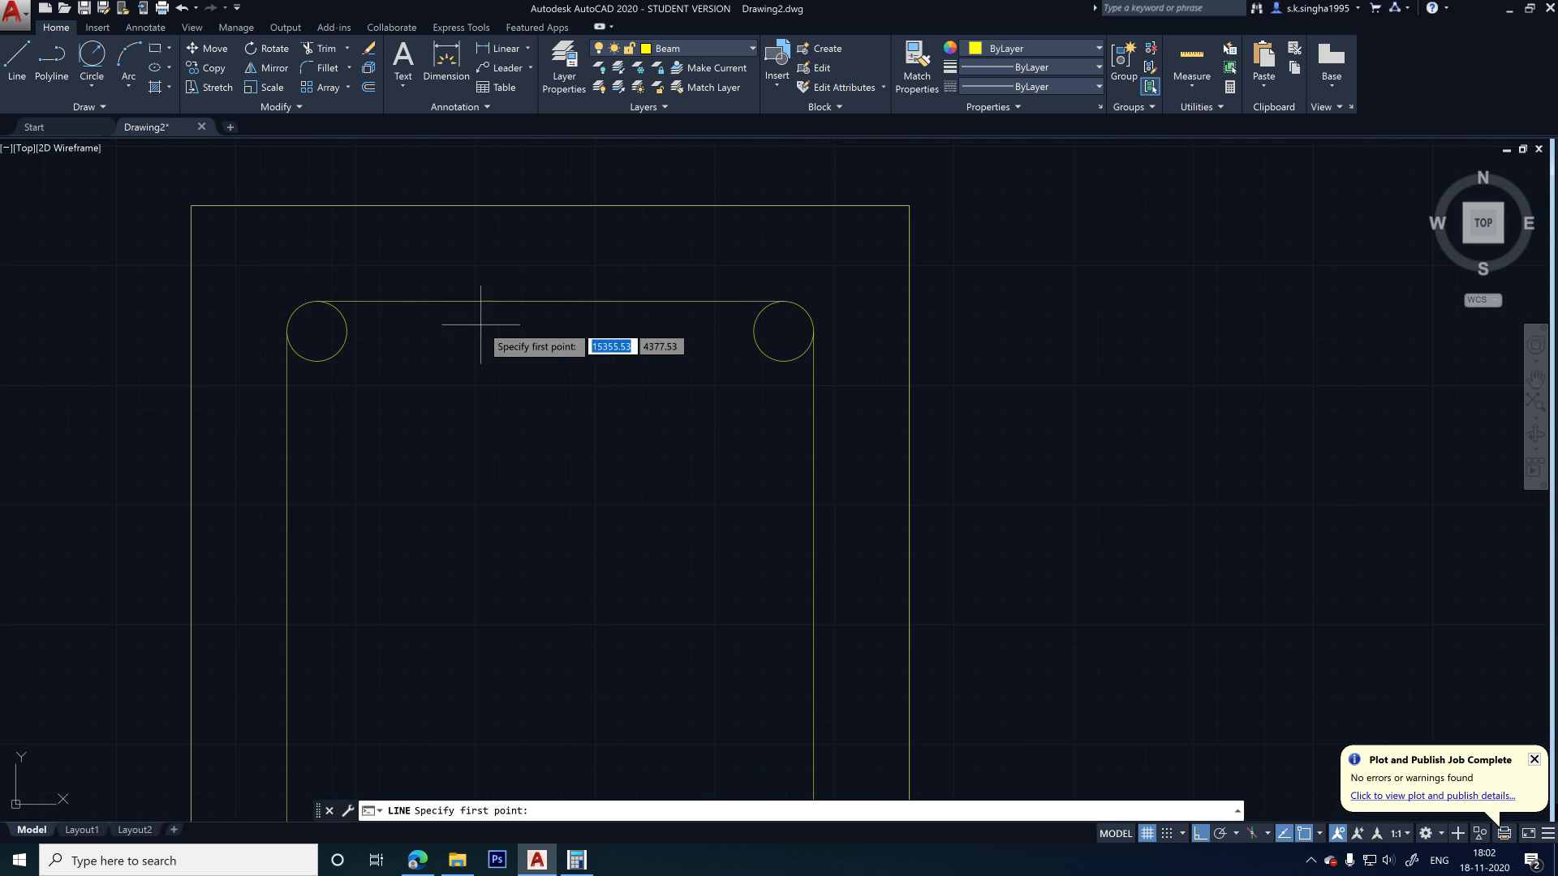
pyautogui.click(343, 315)
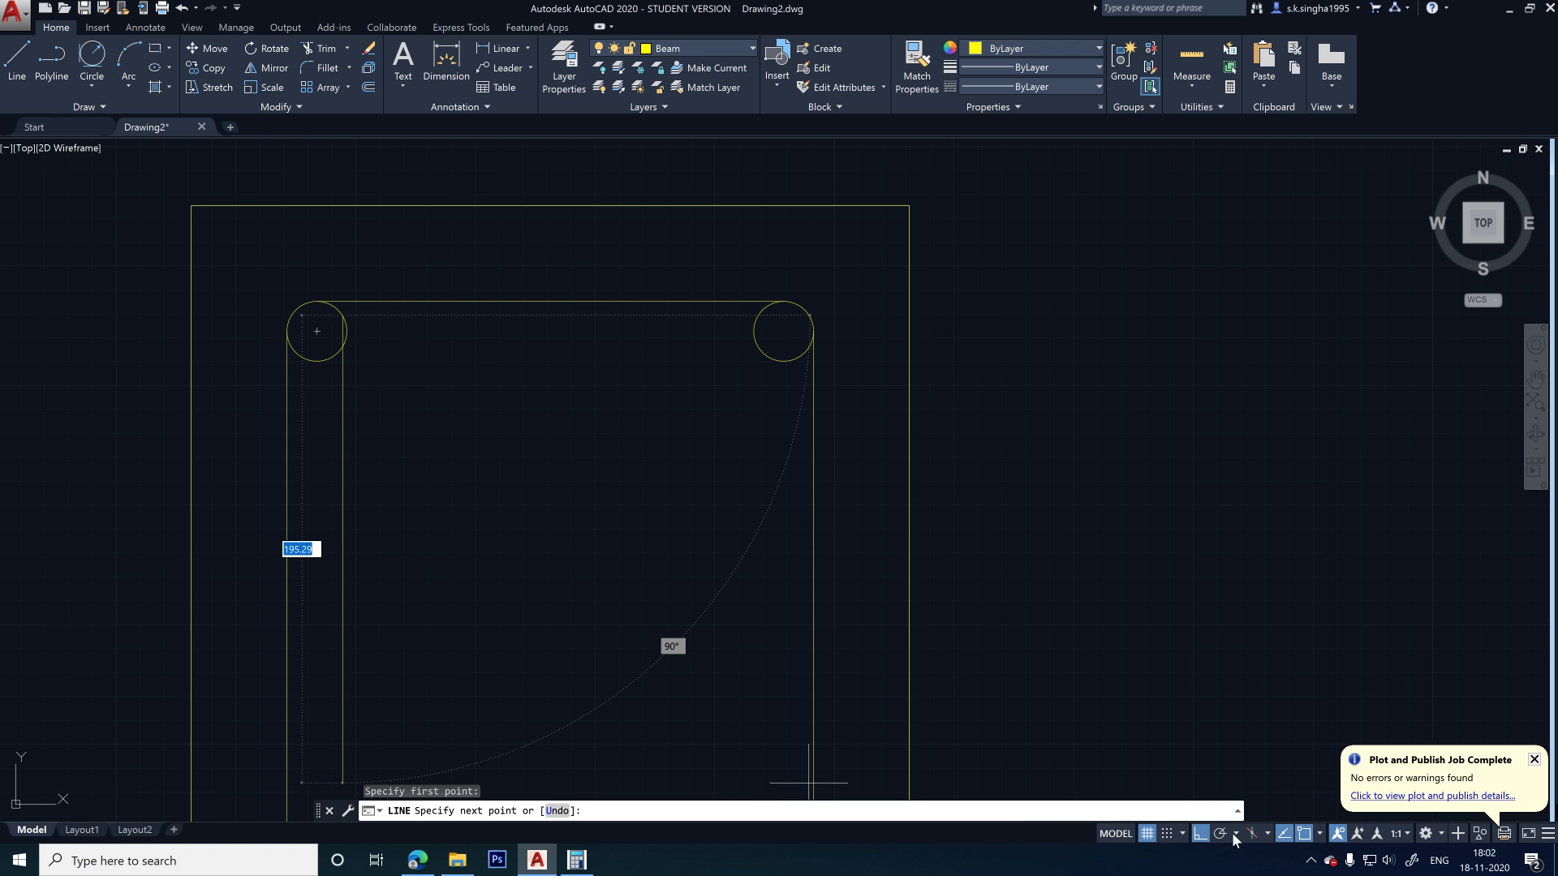
pyautogui.click(1205, 836)
pyautogui.scroll(4, 420, 477)
pyautogui.scroll(-2, 637, 669)
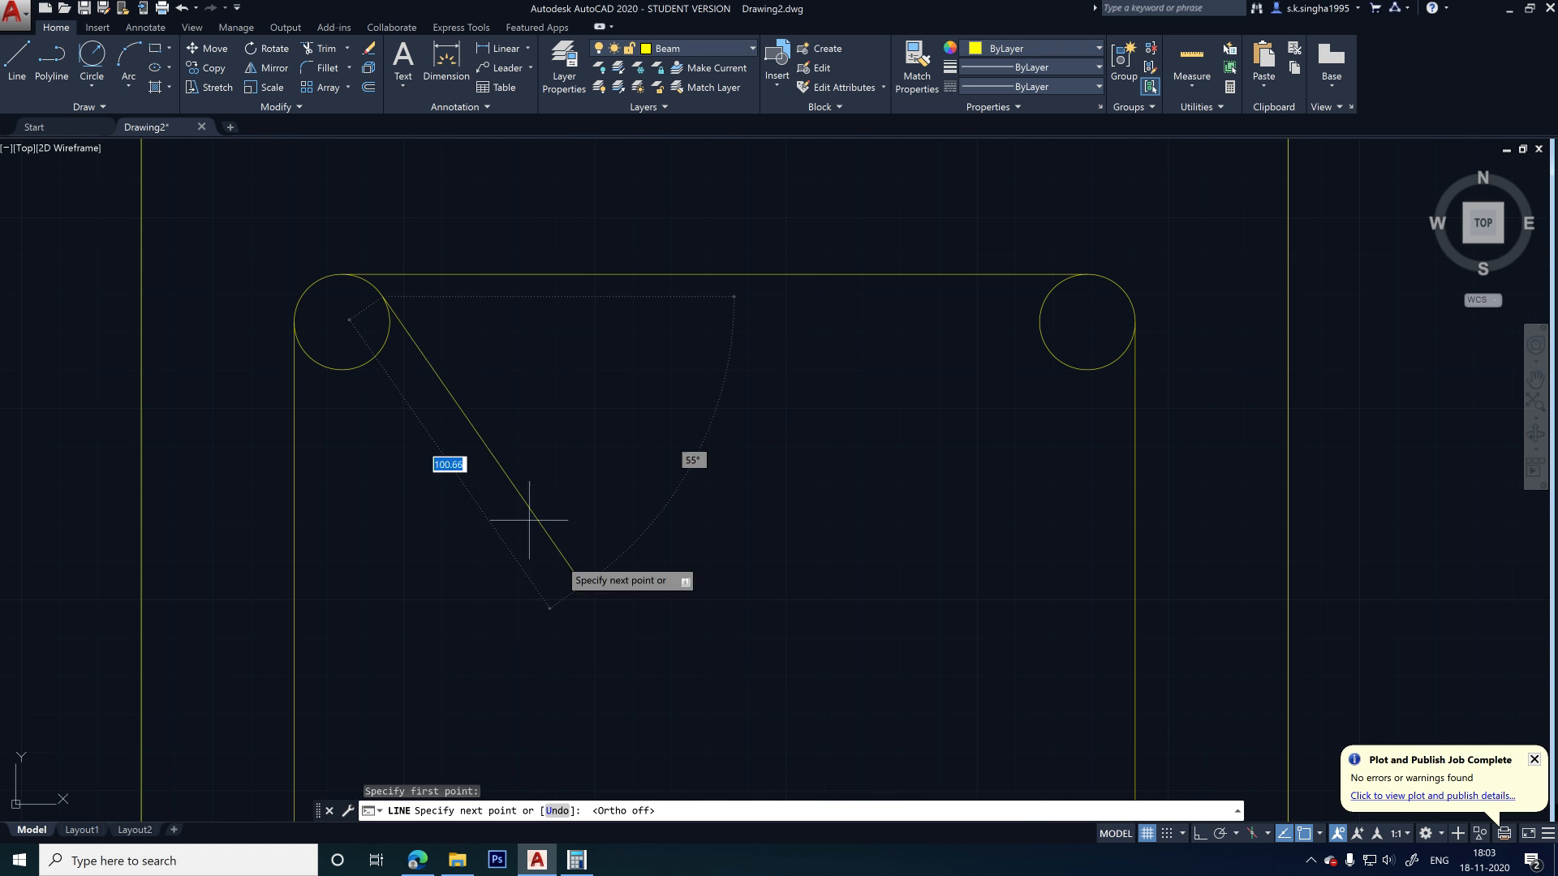
pyautogui.click(467, 398)
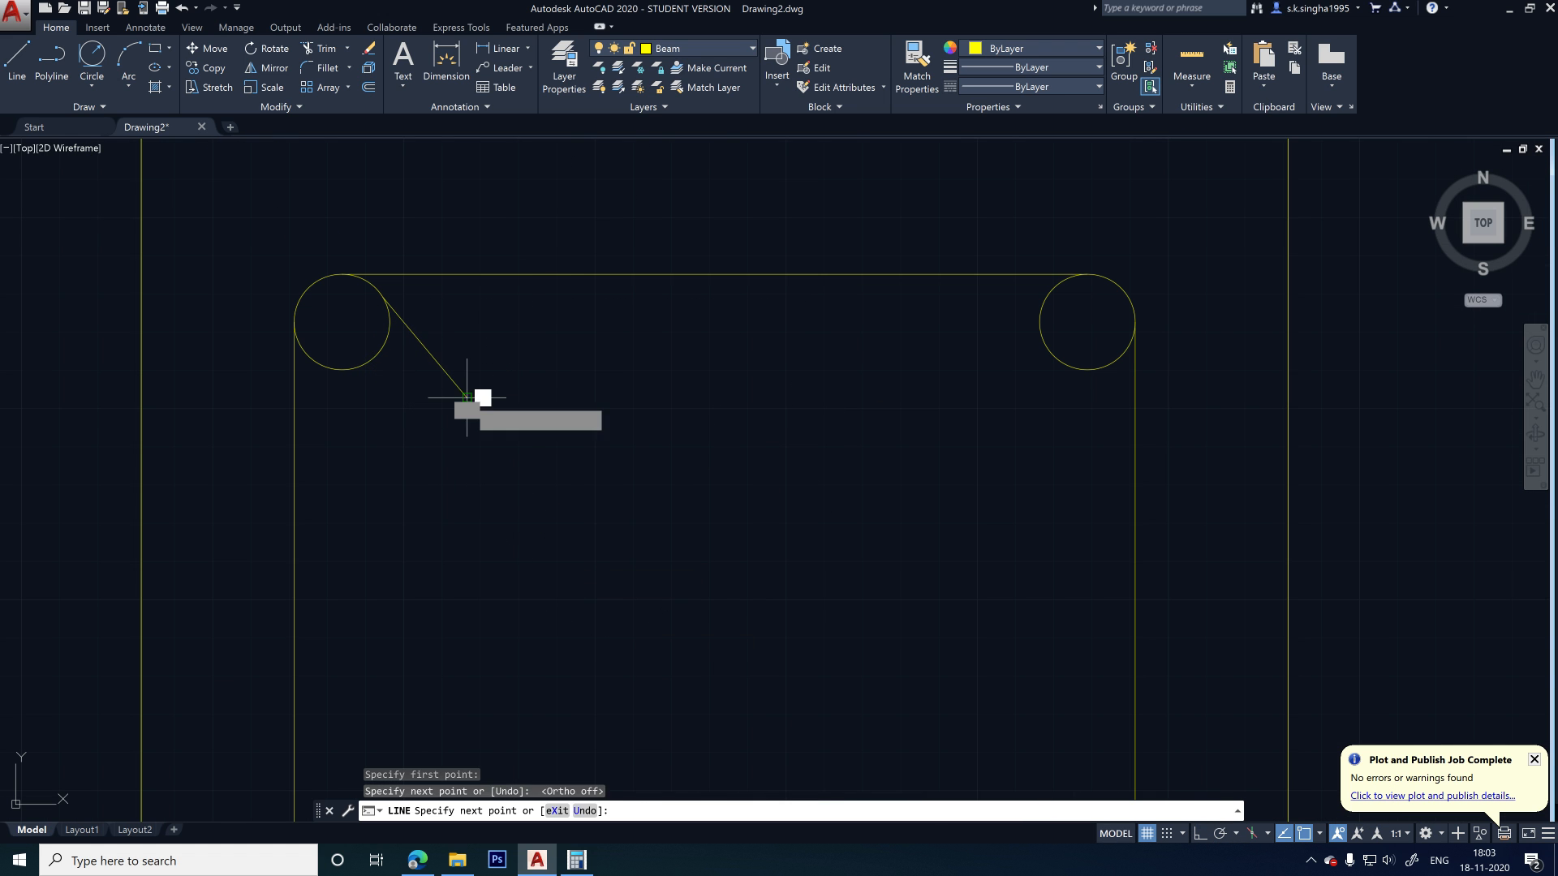
pyautogui.press('Return')
# - Draw a second diagonal hook line from the lower-left side of the same bar circle, roughly parallel to the first
pyautogui.rightClick(519, 396)
pyautogui.click(539, 406)
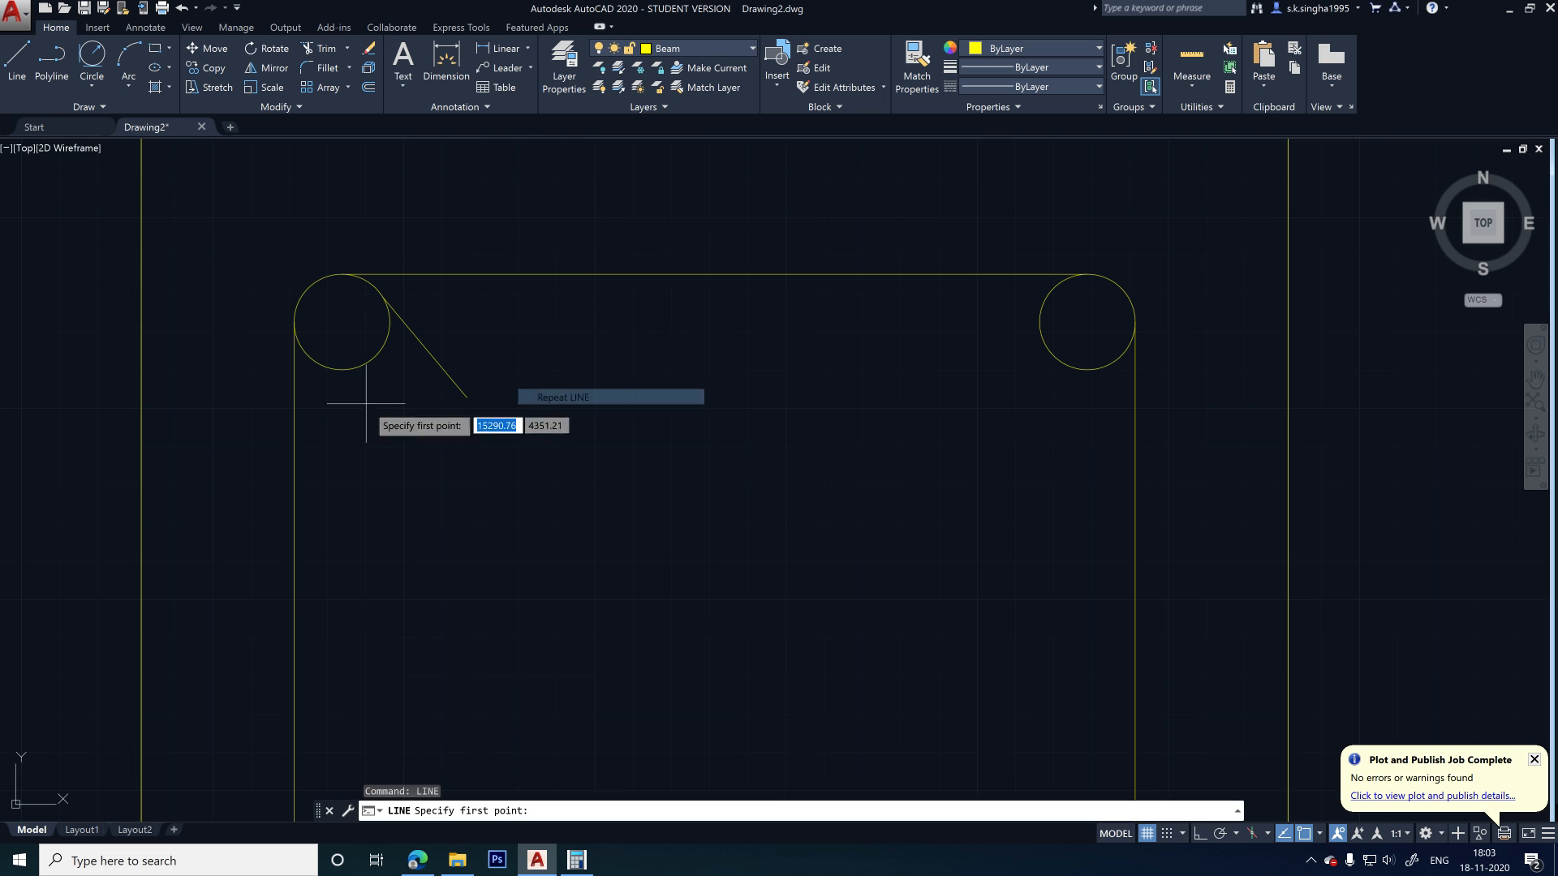
pyautogui.click(309, 356)
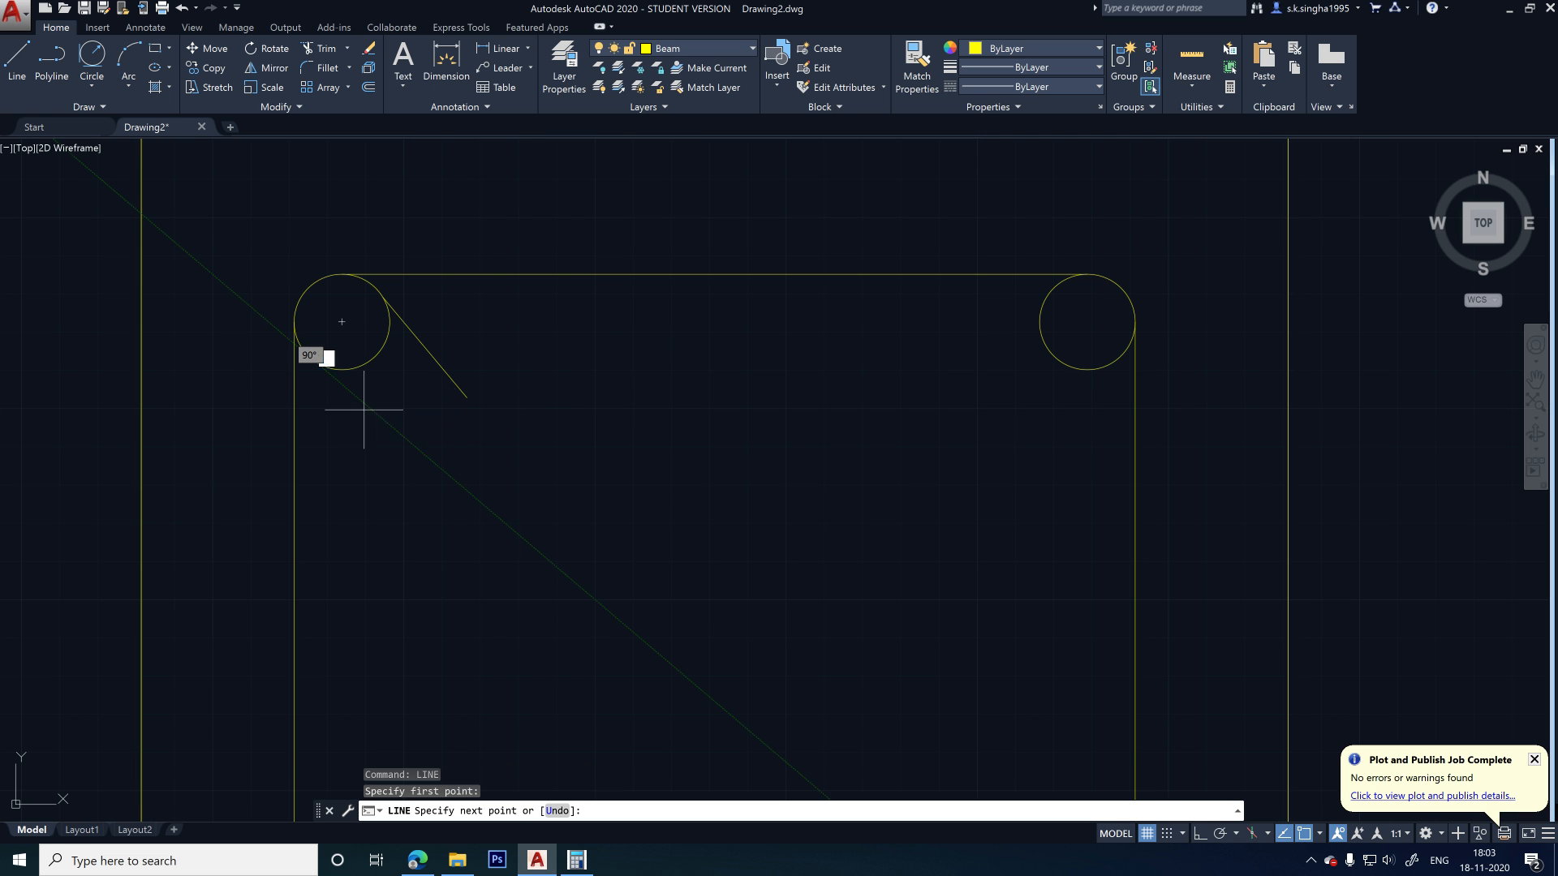
pyautogui.click(399, 452)
pyautogui.press('Escape')
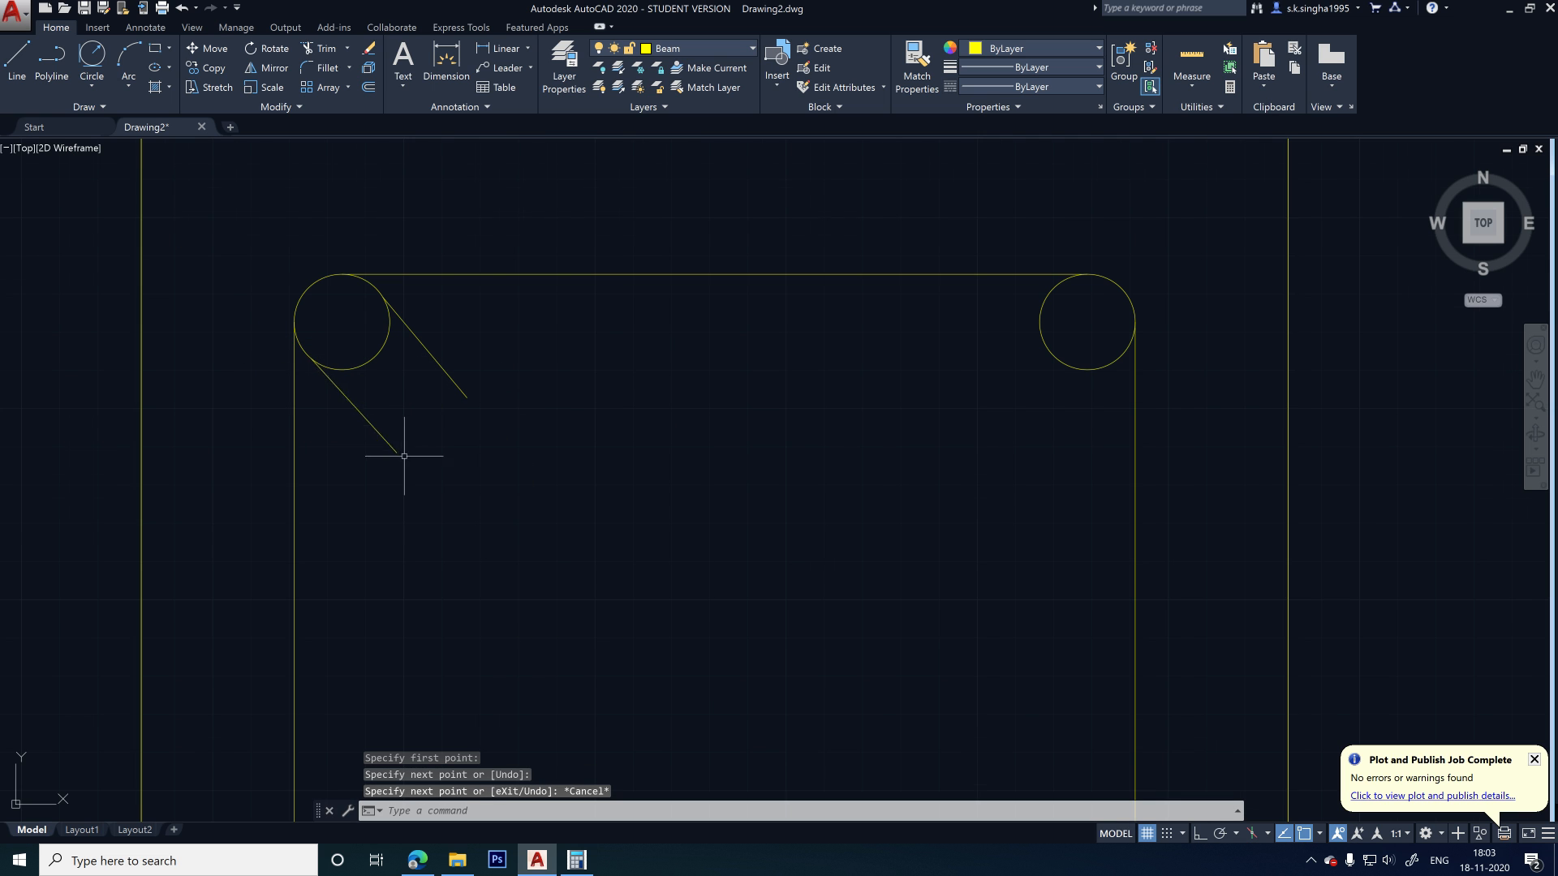
# - Define a block named Beam from the whole beam cross-section, with its base point at the centre of the section
pyautogui.scroll(-10, 389, 454)
pyautogui.moveTo(674, 480); pyautogui.dragTo(853, 417, button='middle')
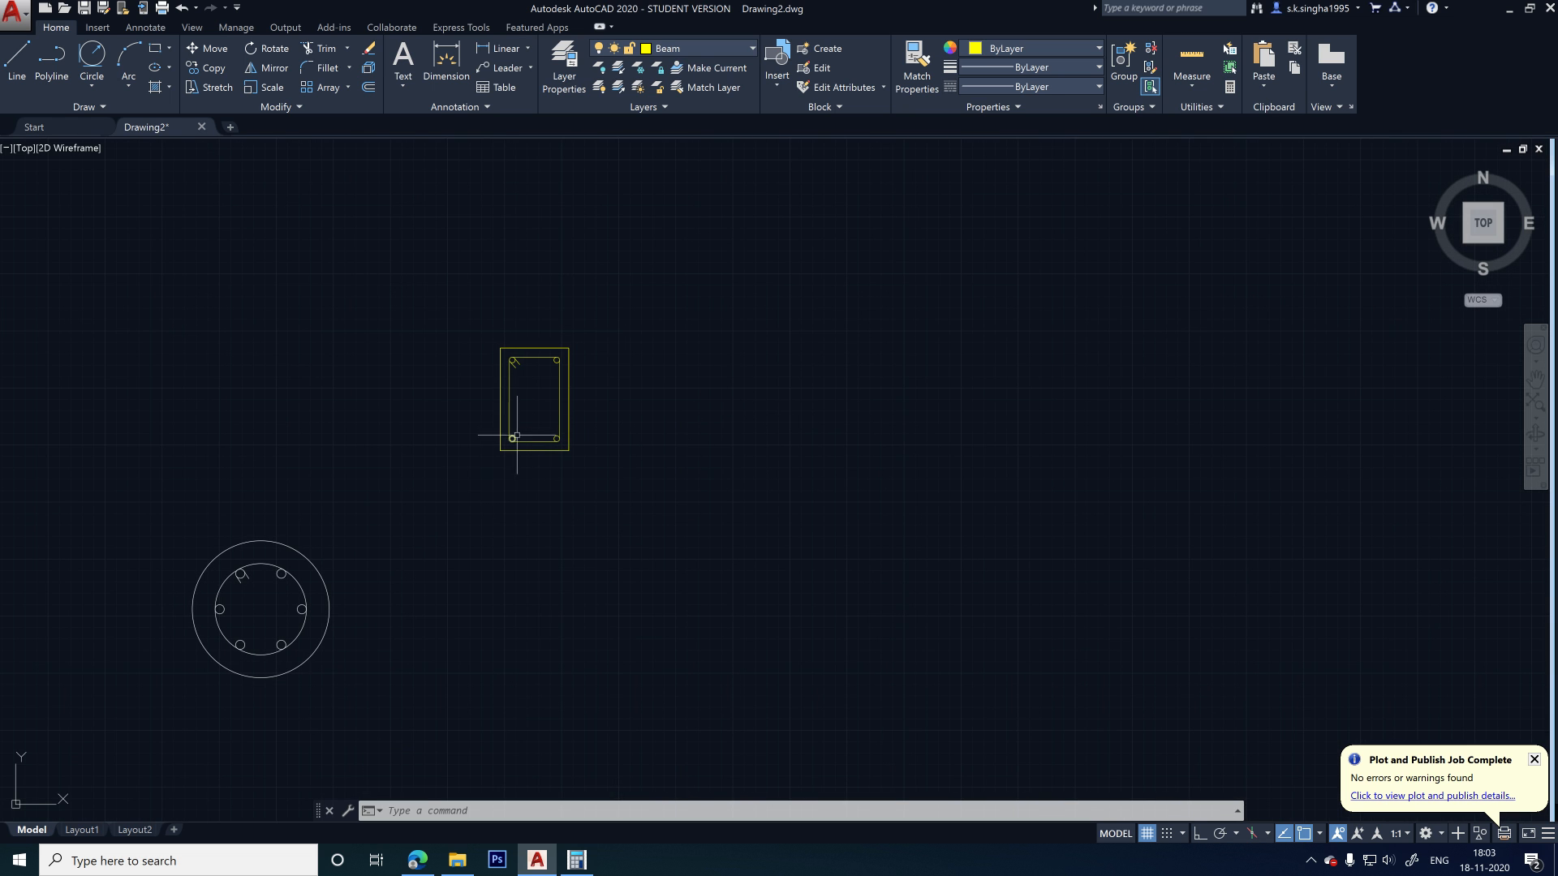
pyautogui.scroll(-2, 517, 435)
pyautogui.scroll(4, 568, 406)
pyautogui.scroll(-3, 568, 382)
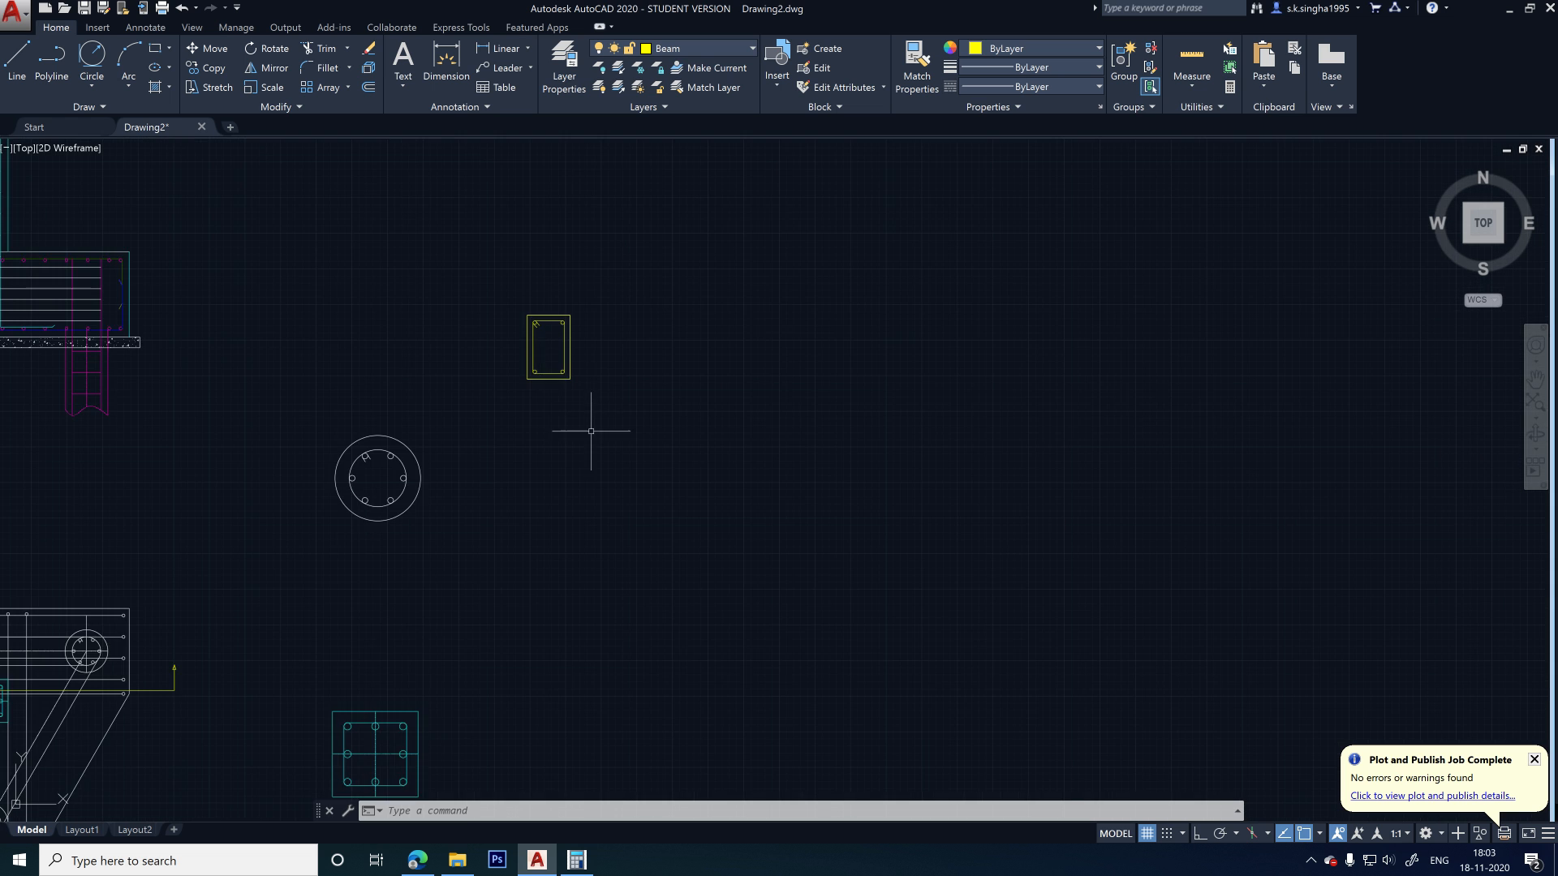
pyautogui.scroll(5, 535, 406)
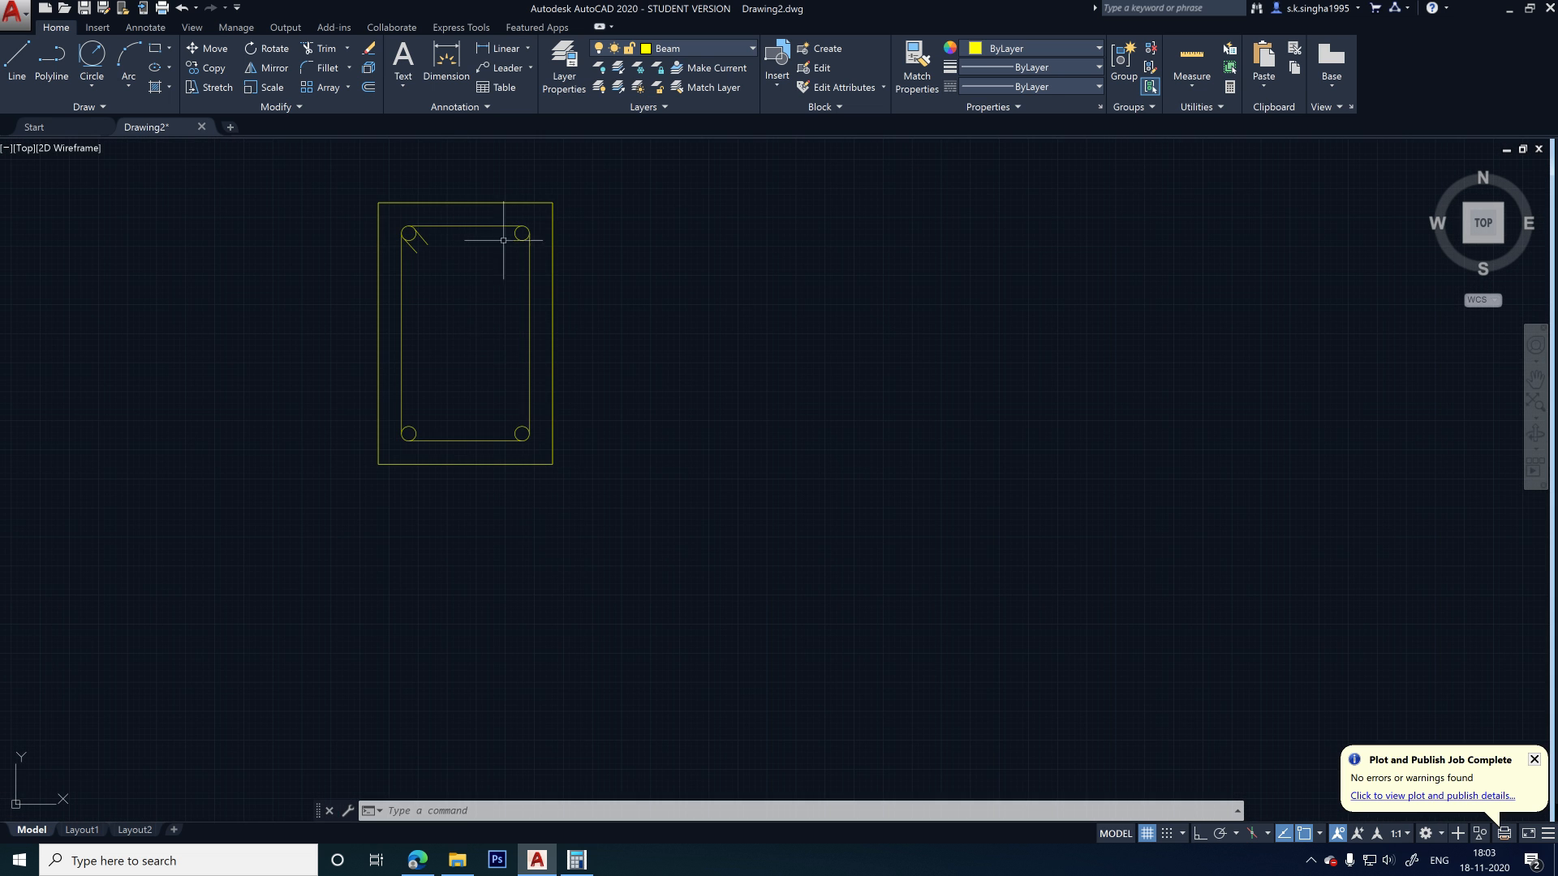
pyautogui.write('b')
pyautogui.press('Return')
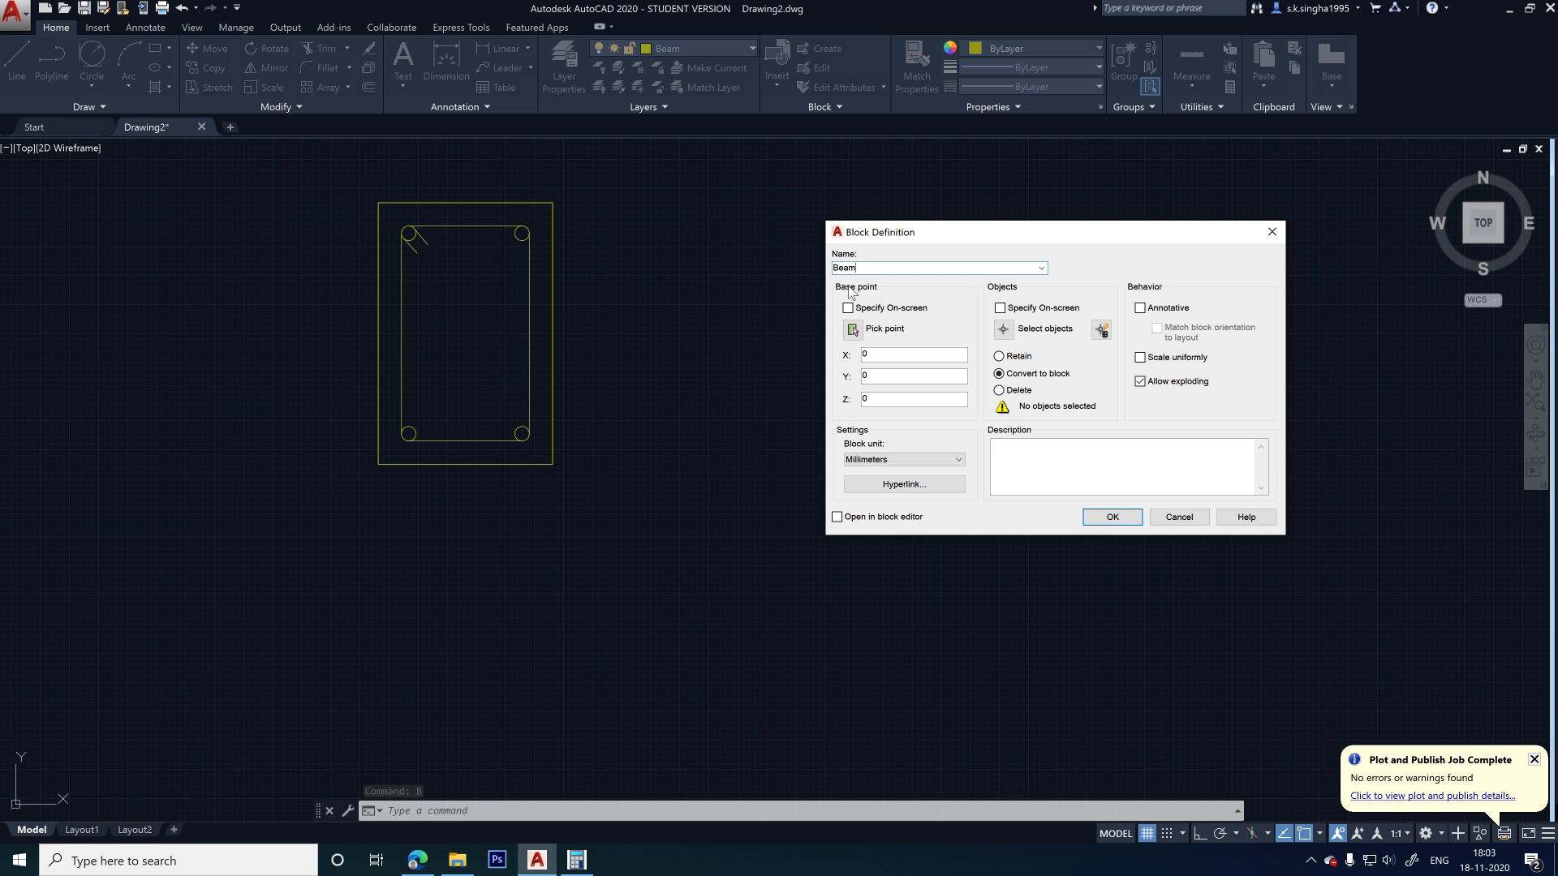
pyautogui.click(992, 331)
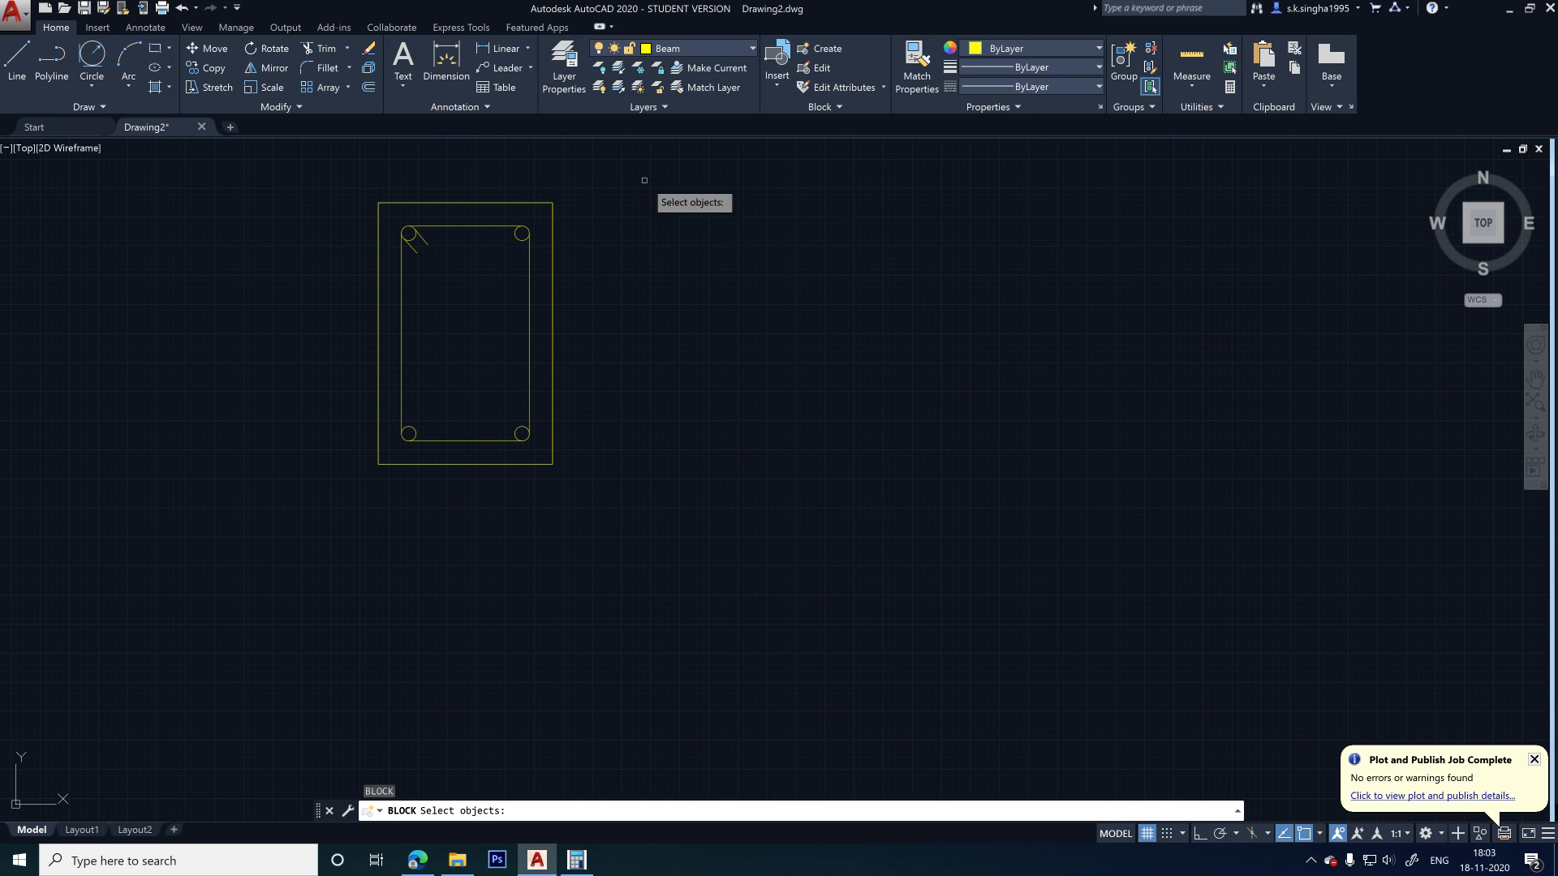
pyautogui.click(644, 180)
pyautogui.click(299, 501)
pyautogui.press('Return')
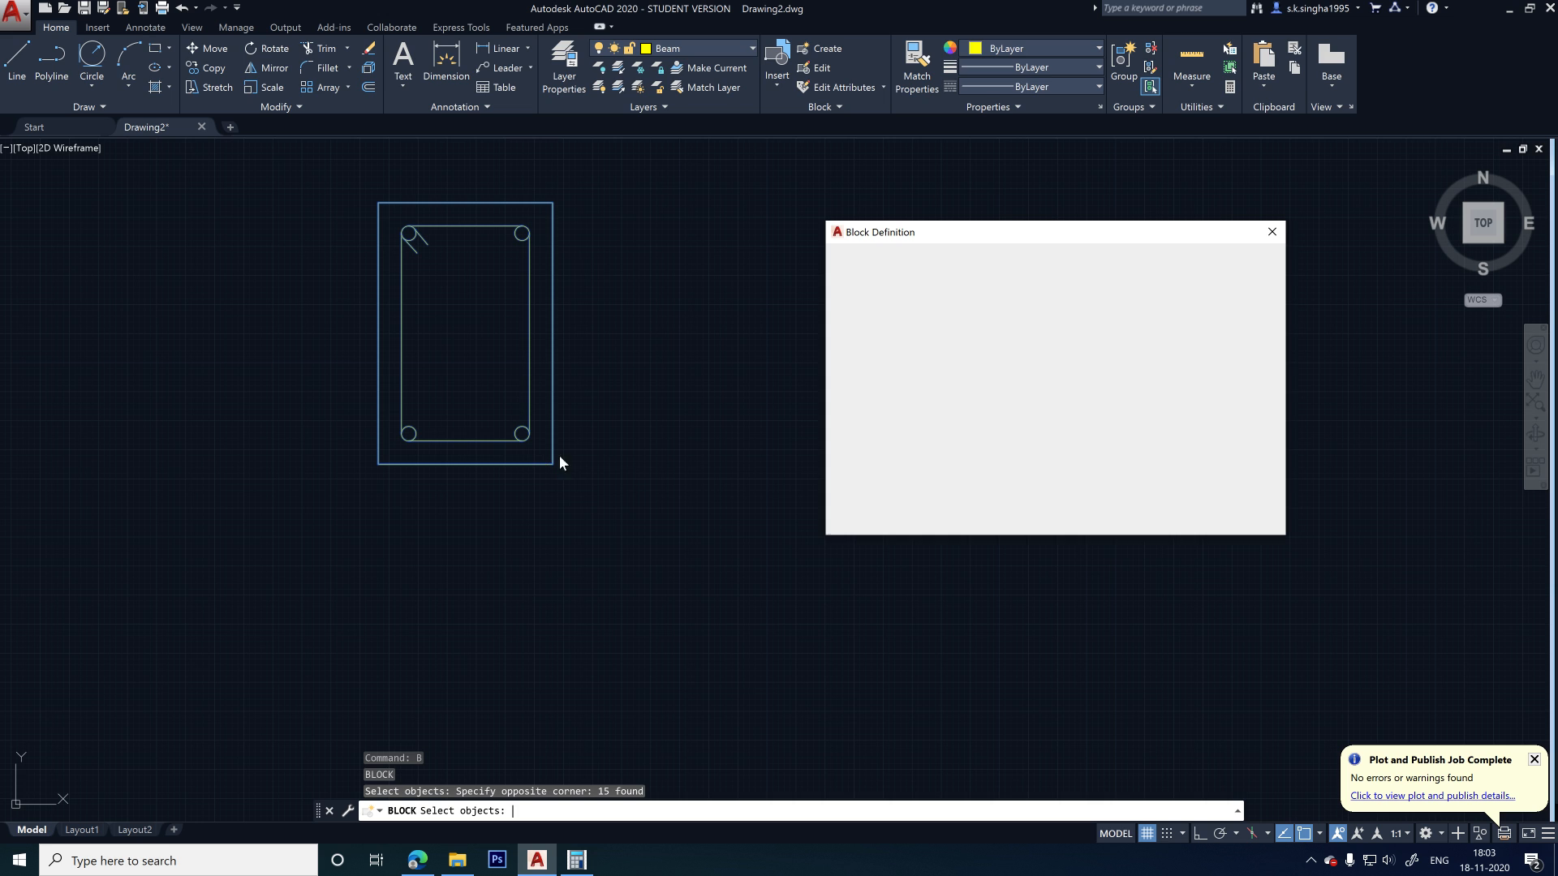
pyautogui.click(862, 330)
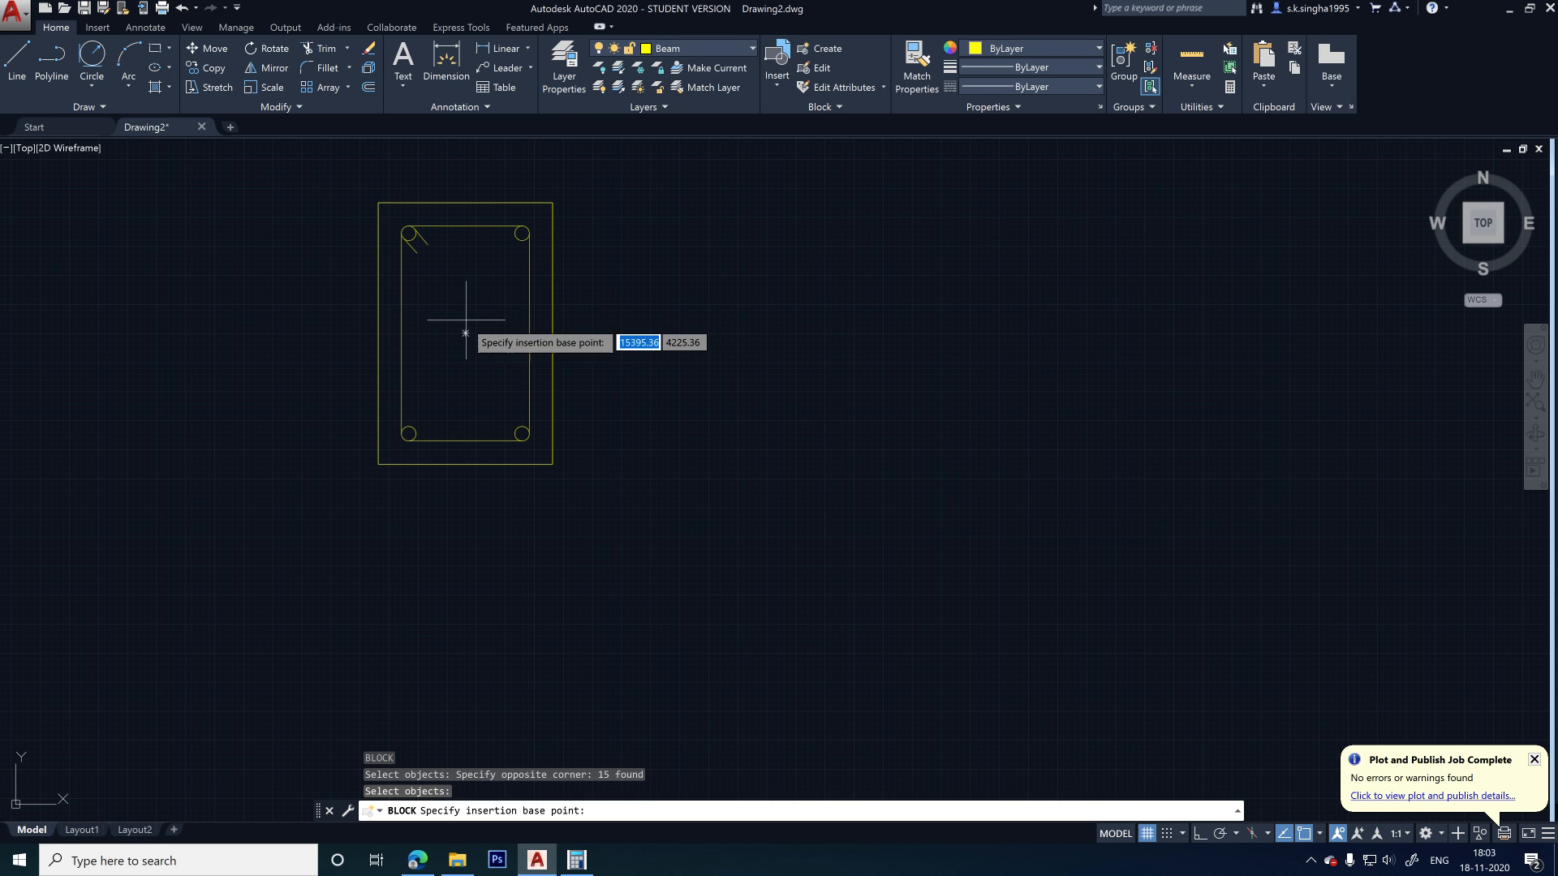
pyautogui.click(465, 333)
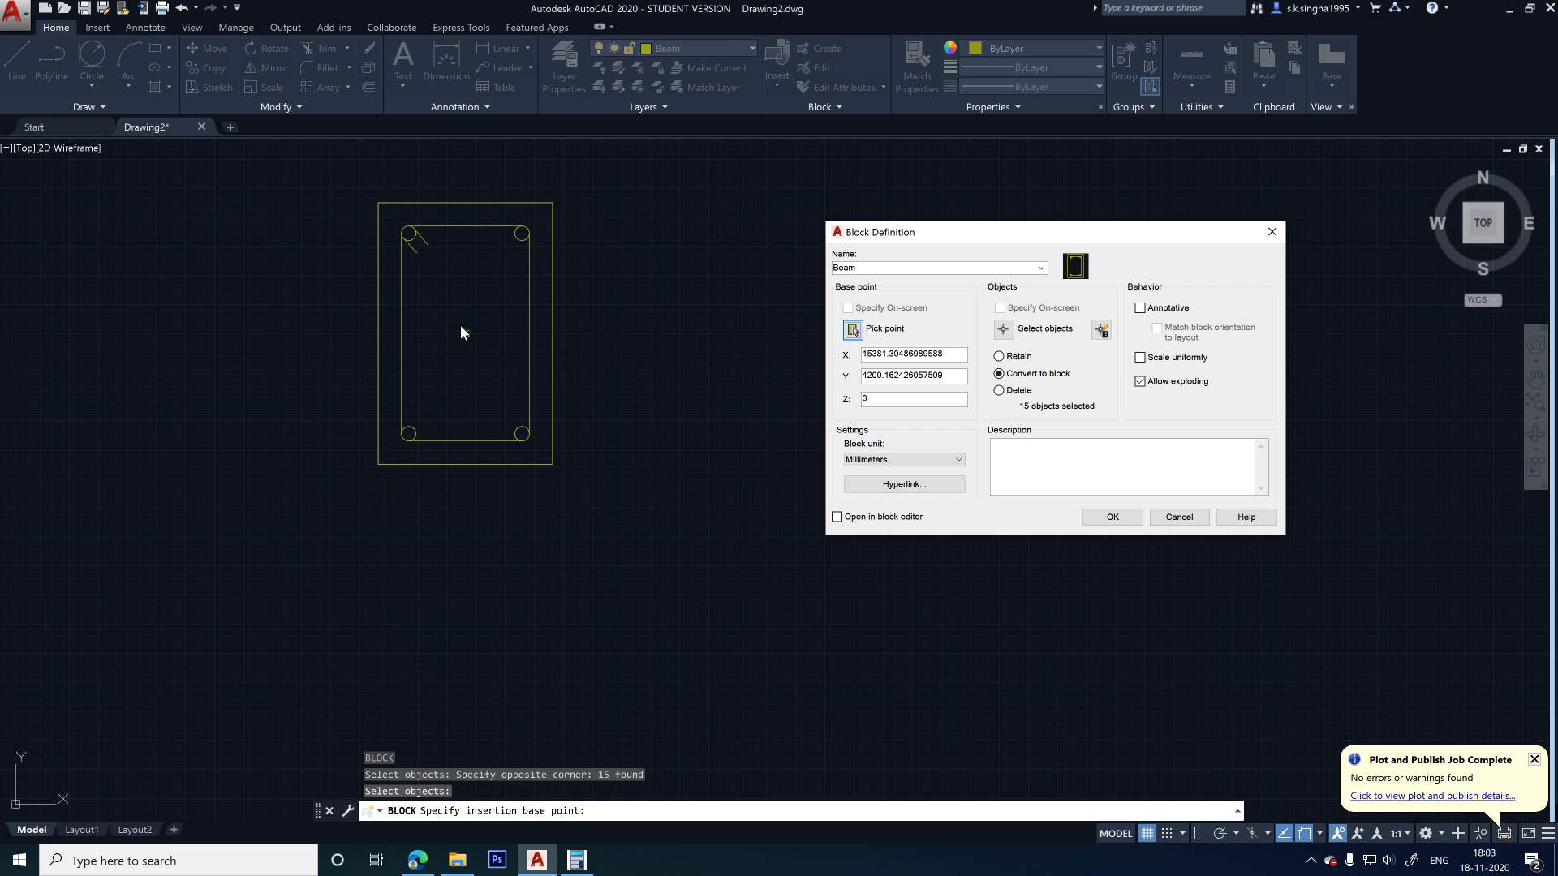
pyautogui.click(1127, 516)
pyautogui.click(610, 183)
pyautogui.scroll(-2, 401, 551)
pyautogui.scroll(-3, 334, 574)
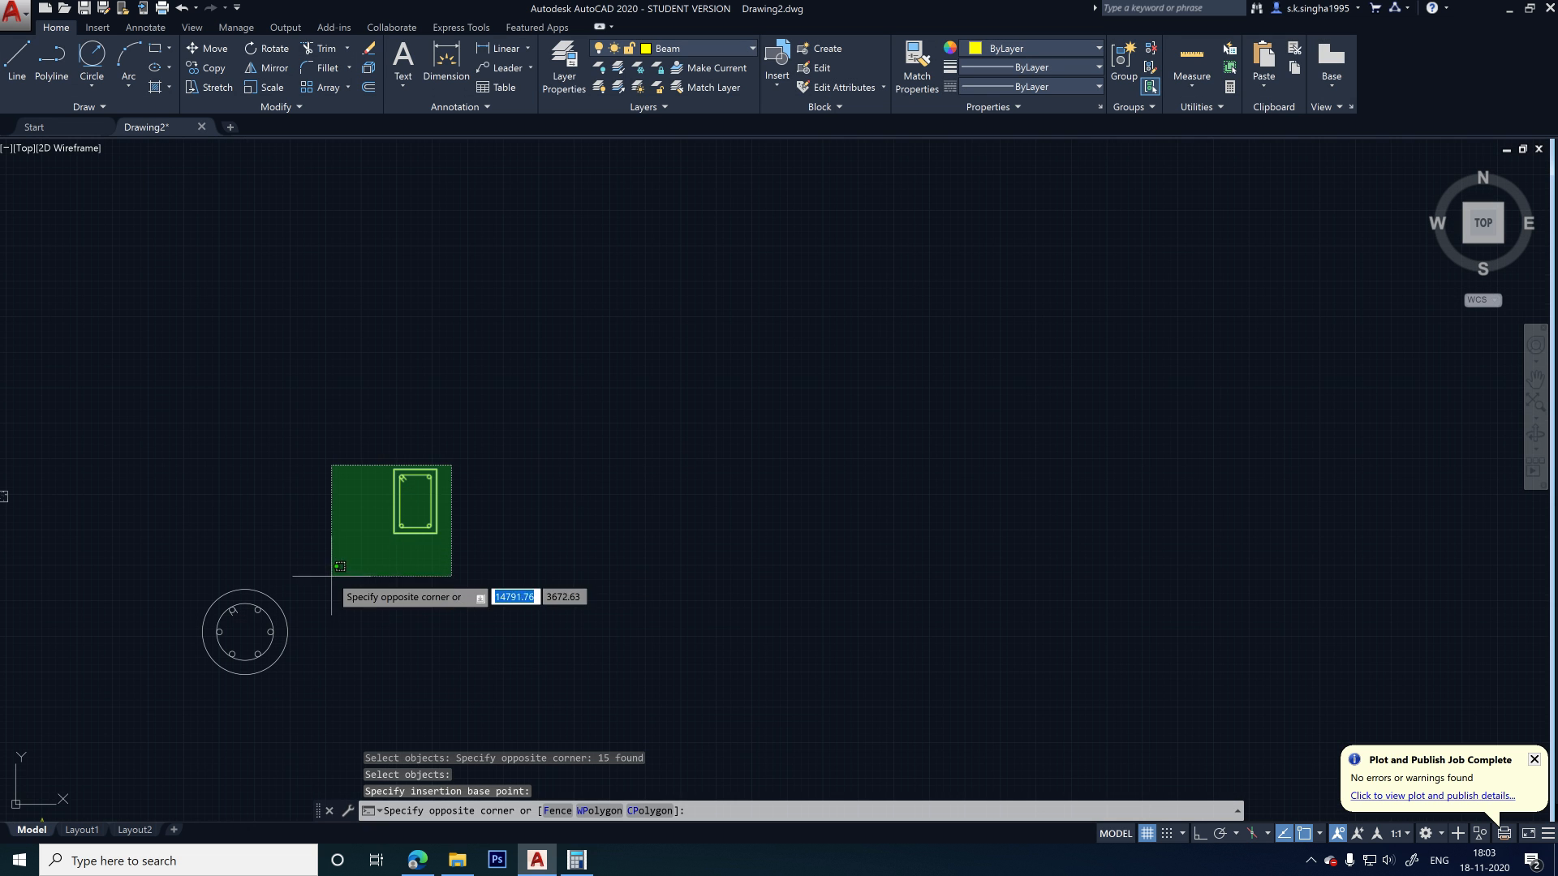
pyautogui.scroll(3, 383, 557)
pyautogui.press('Escape')
# - Scale the beam section block by a factor of 2 from the middle of the stirrup's bottom leg
pyautogui.scroll(2, 424, 536)
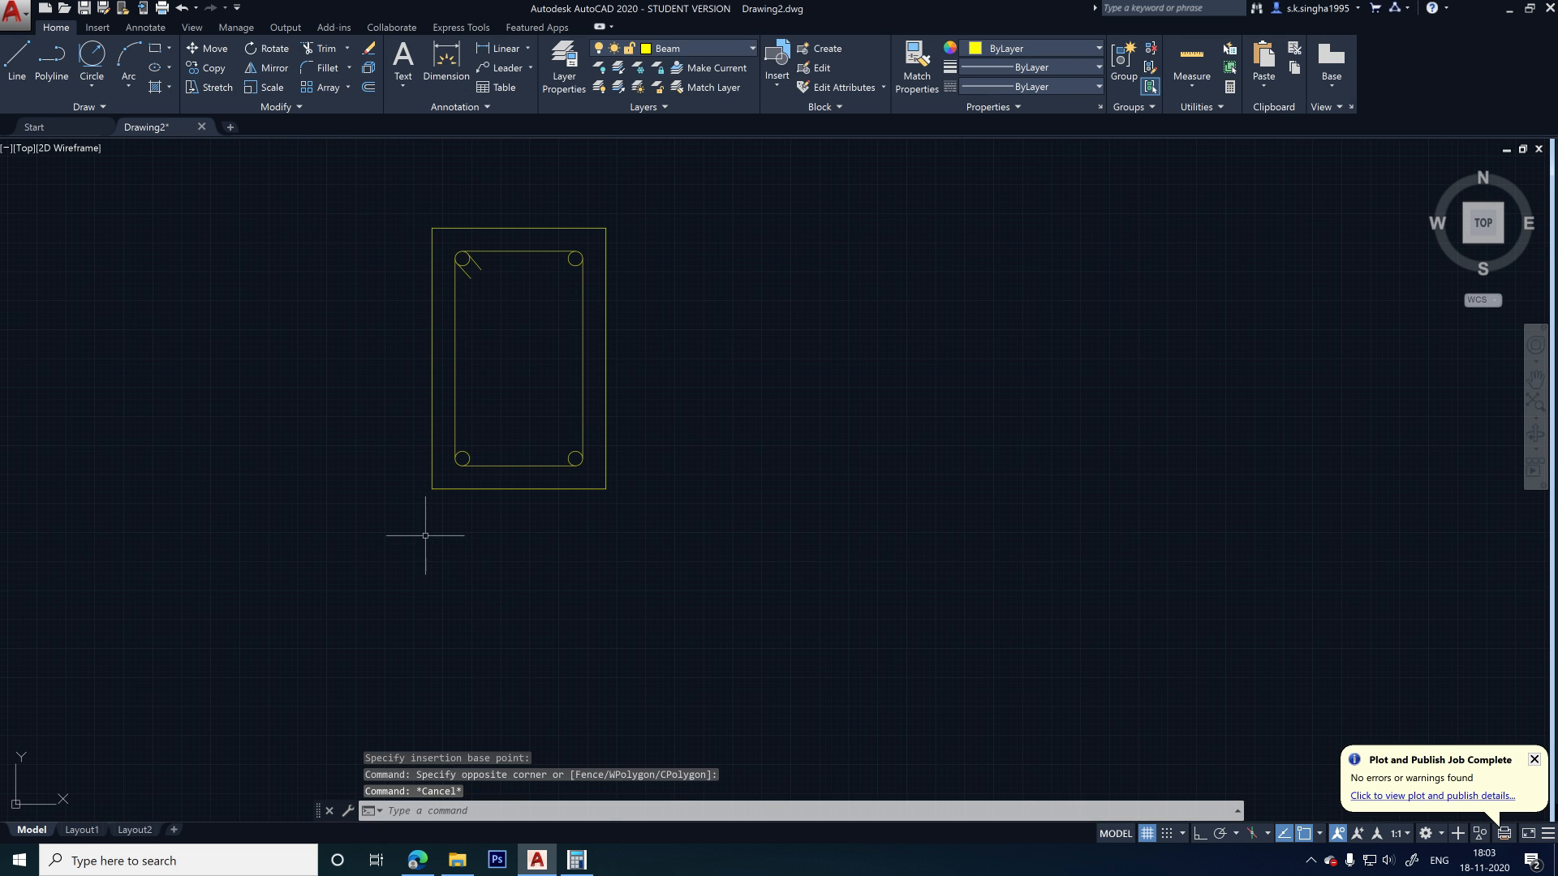
pyautogui.scroll(-4, 630, 446)
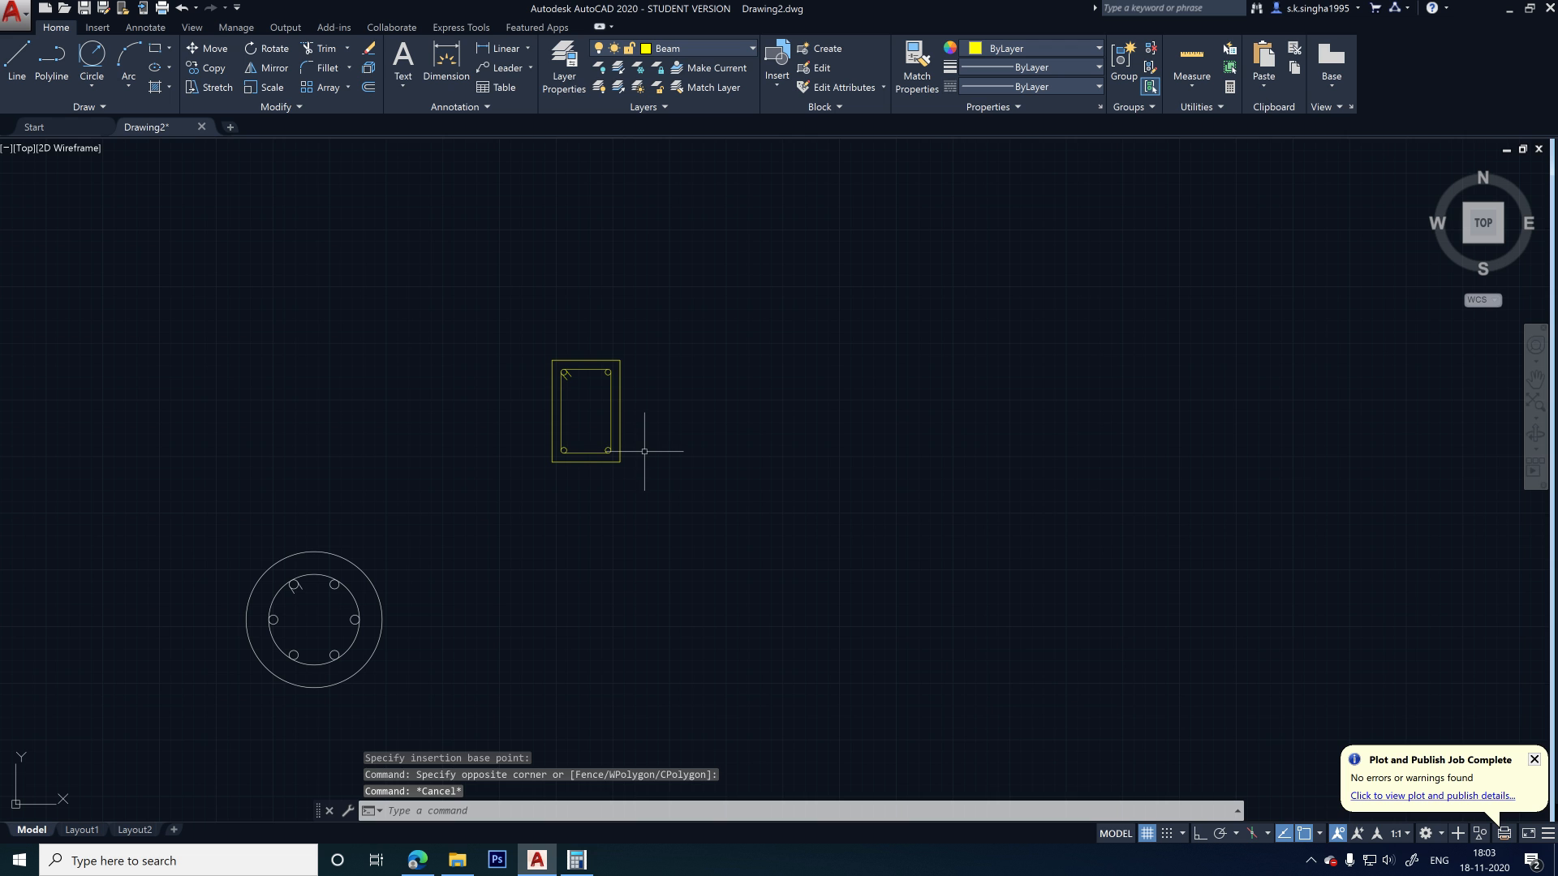
pyautogui.scroll(4, 627, 426)
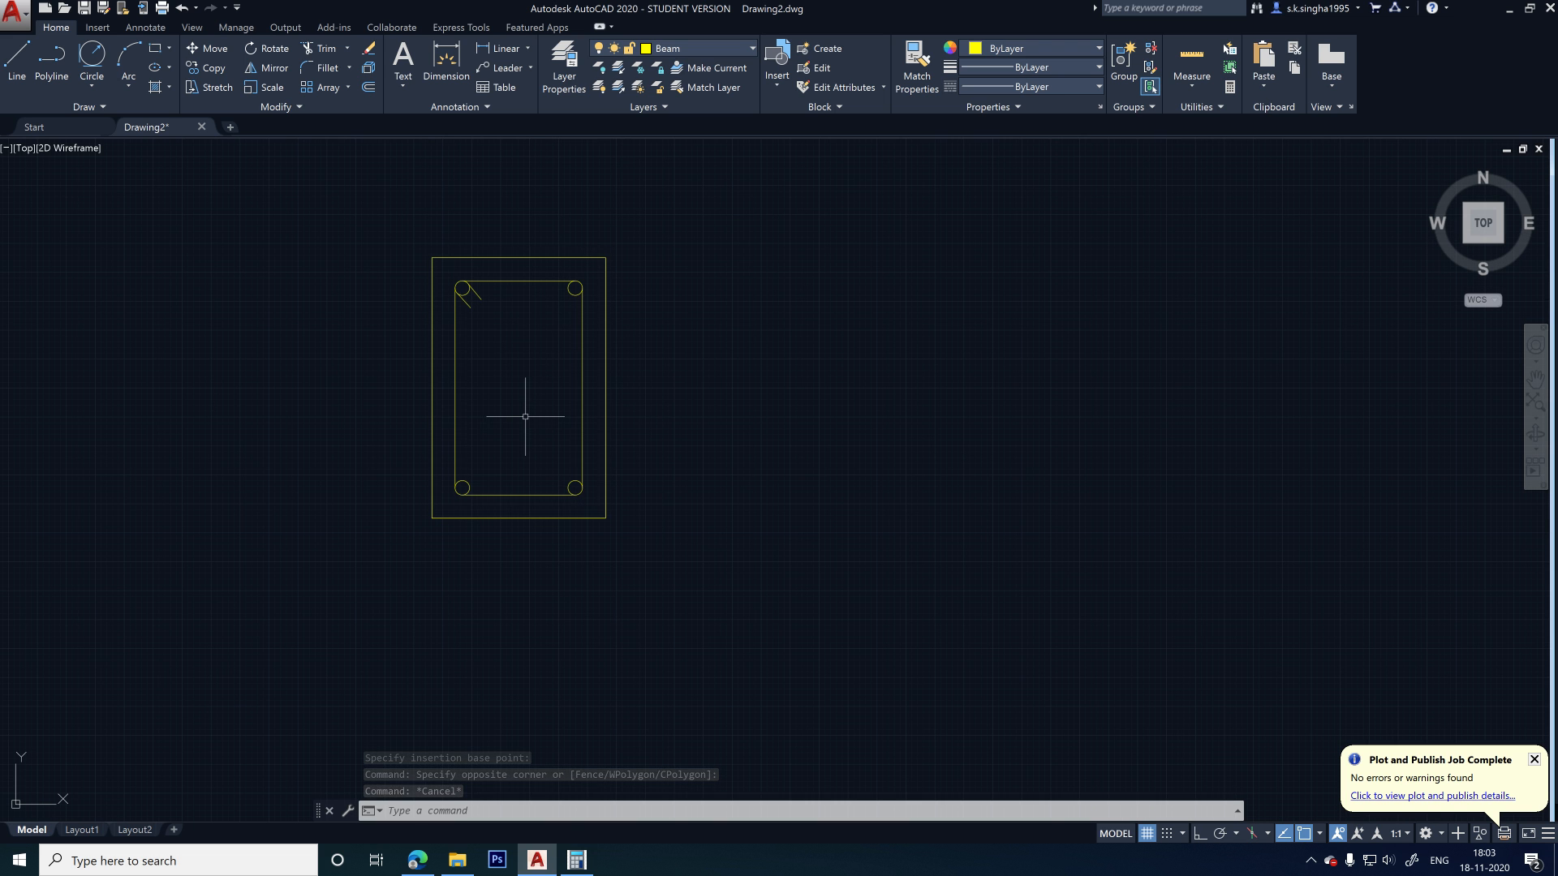
pyautogui.scroll(-4, 756, 474)
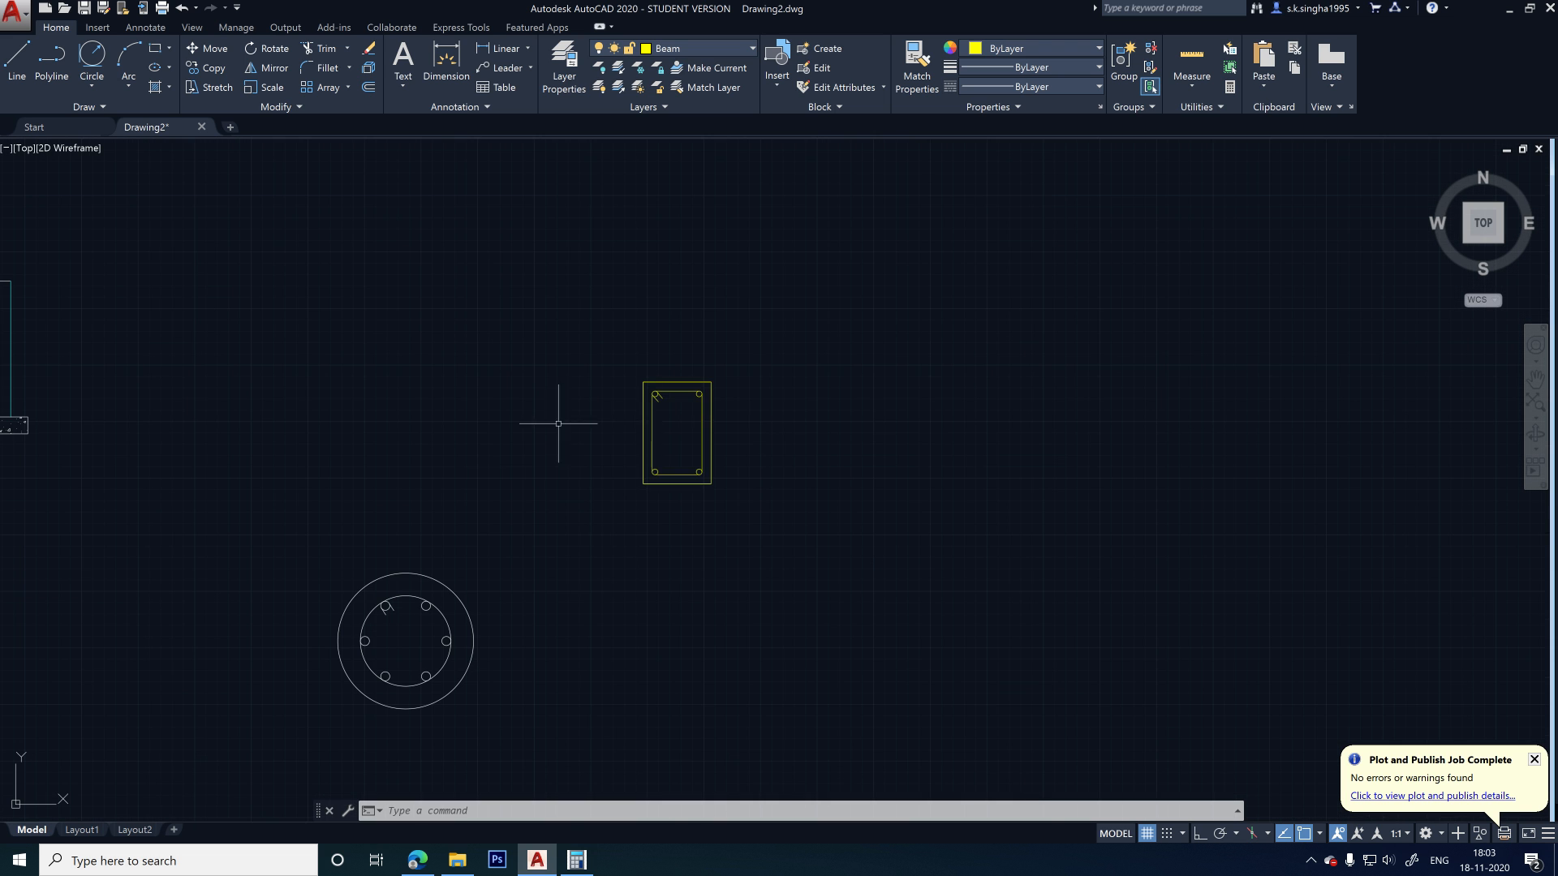
pyautogui.scroll(2, 722, 448)
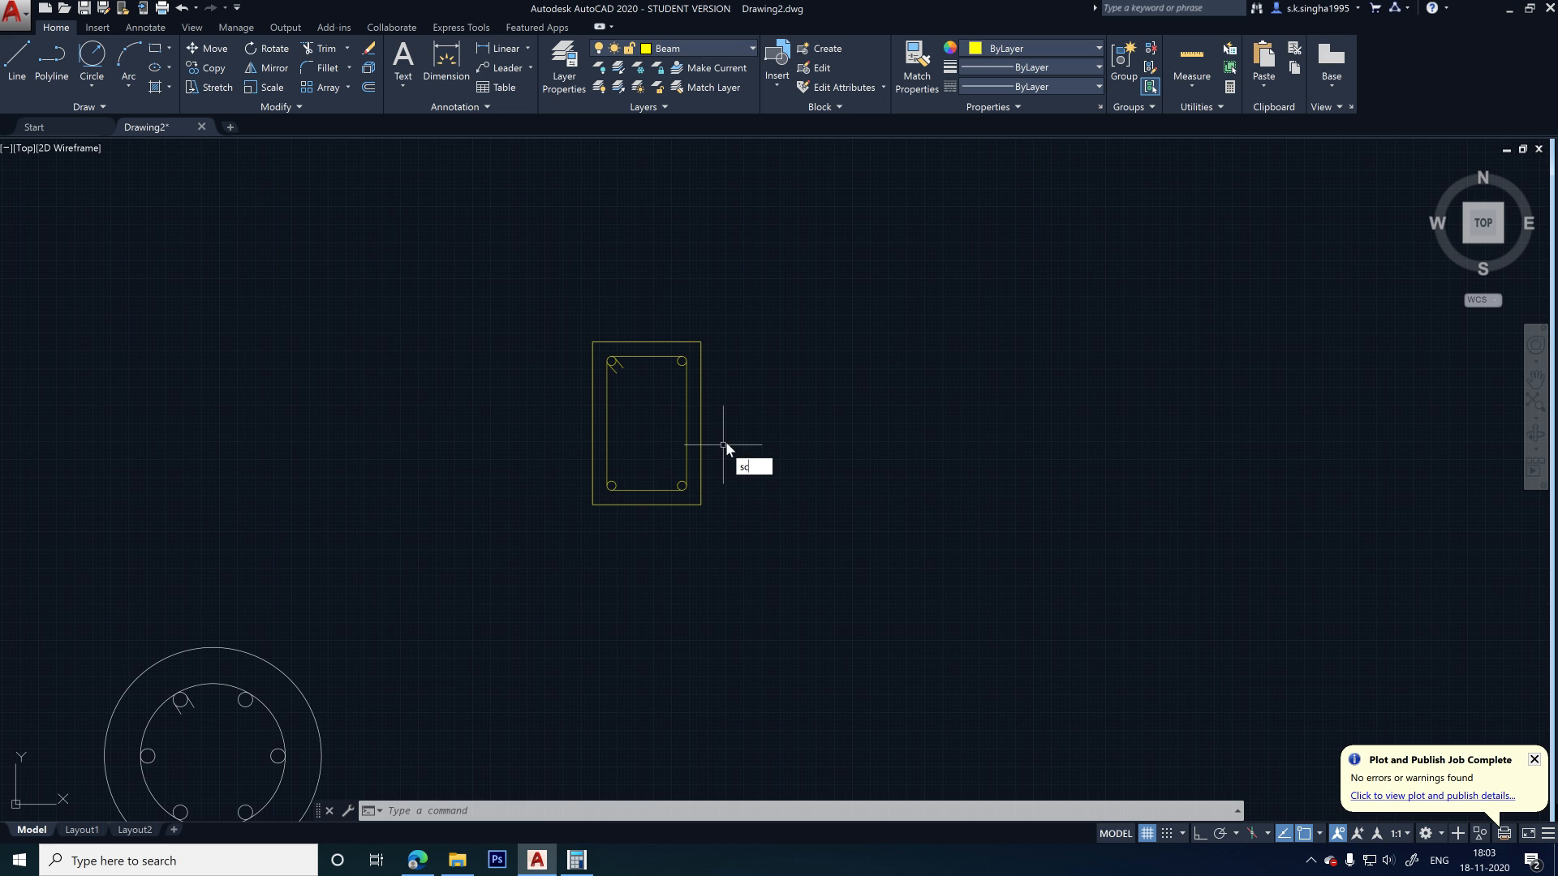
pyautogui.press('Return')
pyautogui.click(753, 298)
pyautogui.click(519, 549)
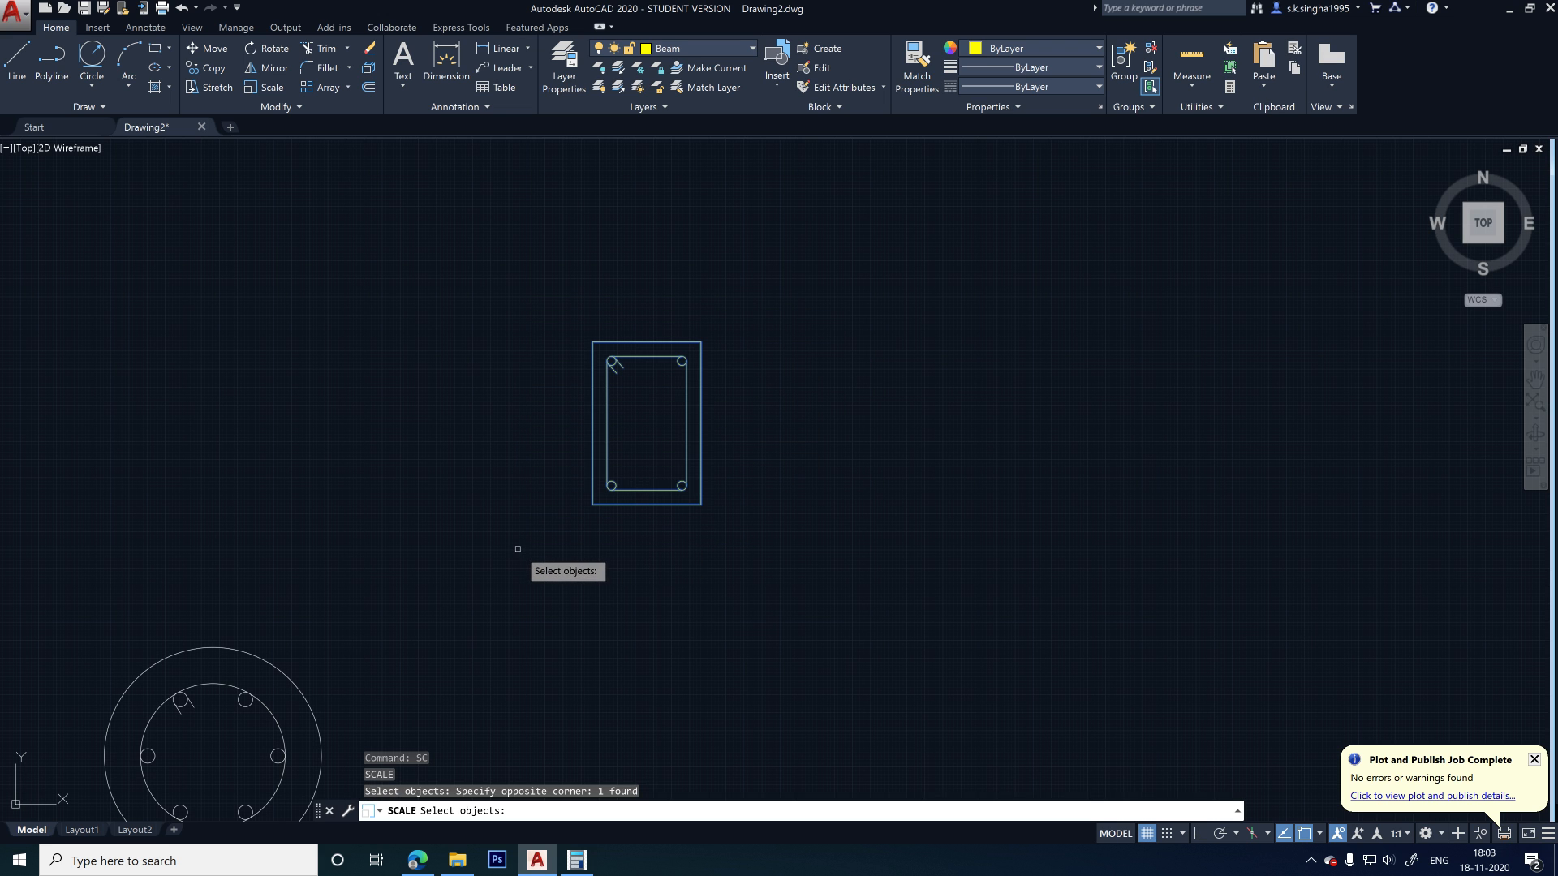
pyautogui.press('Return')
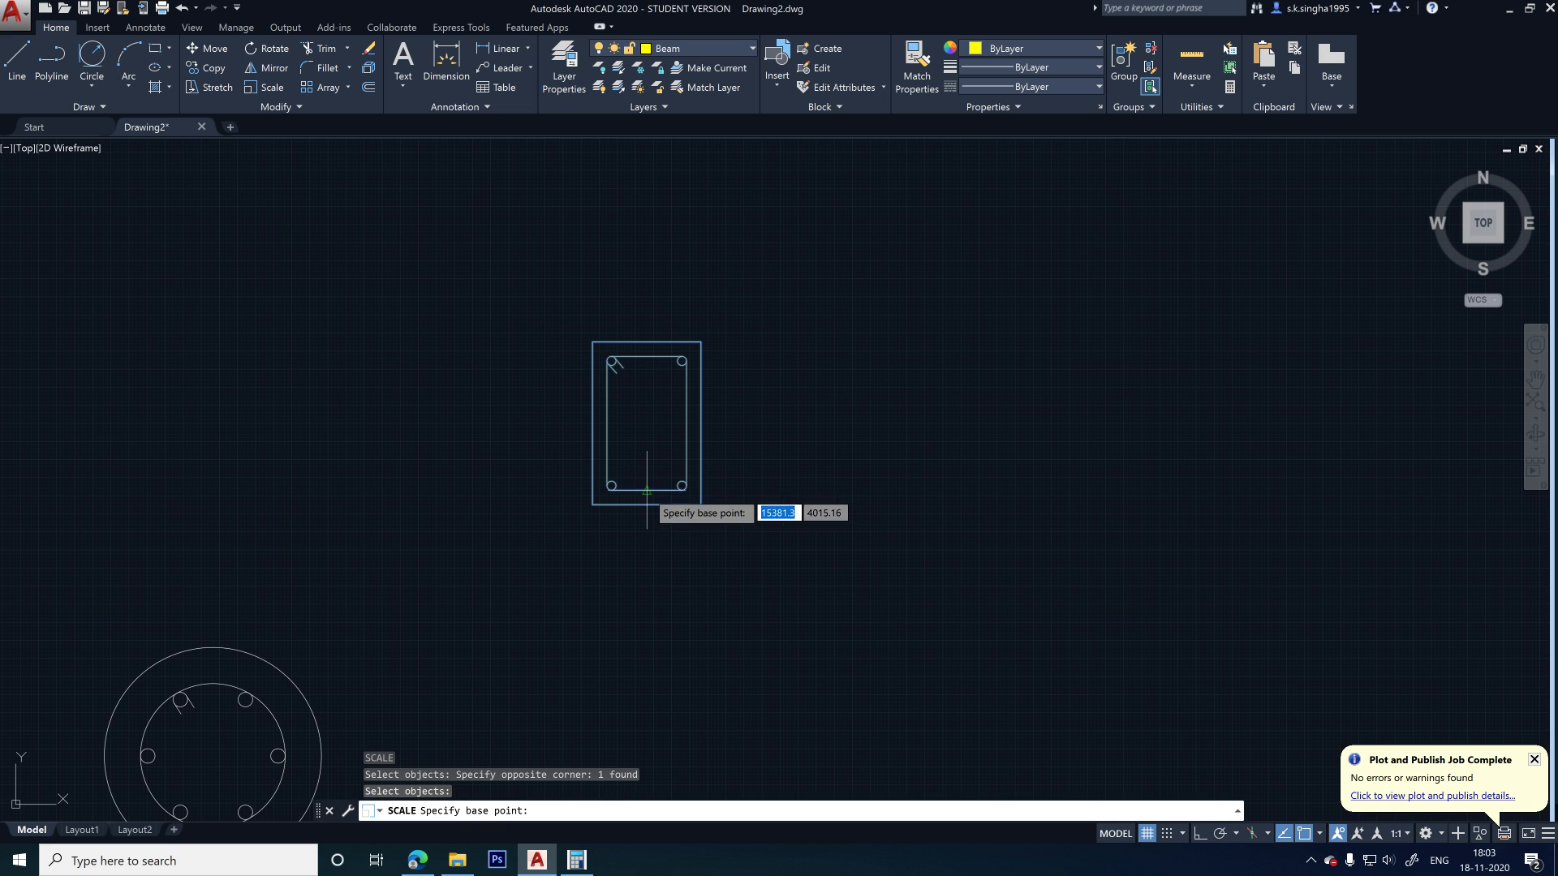
pyautogui.click(647, 491)
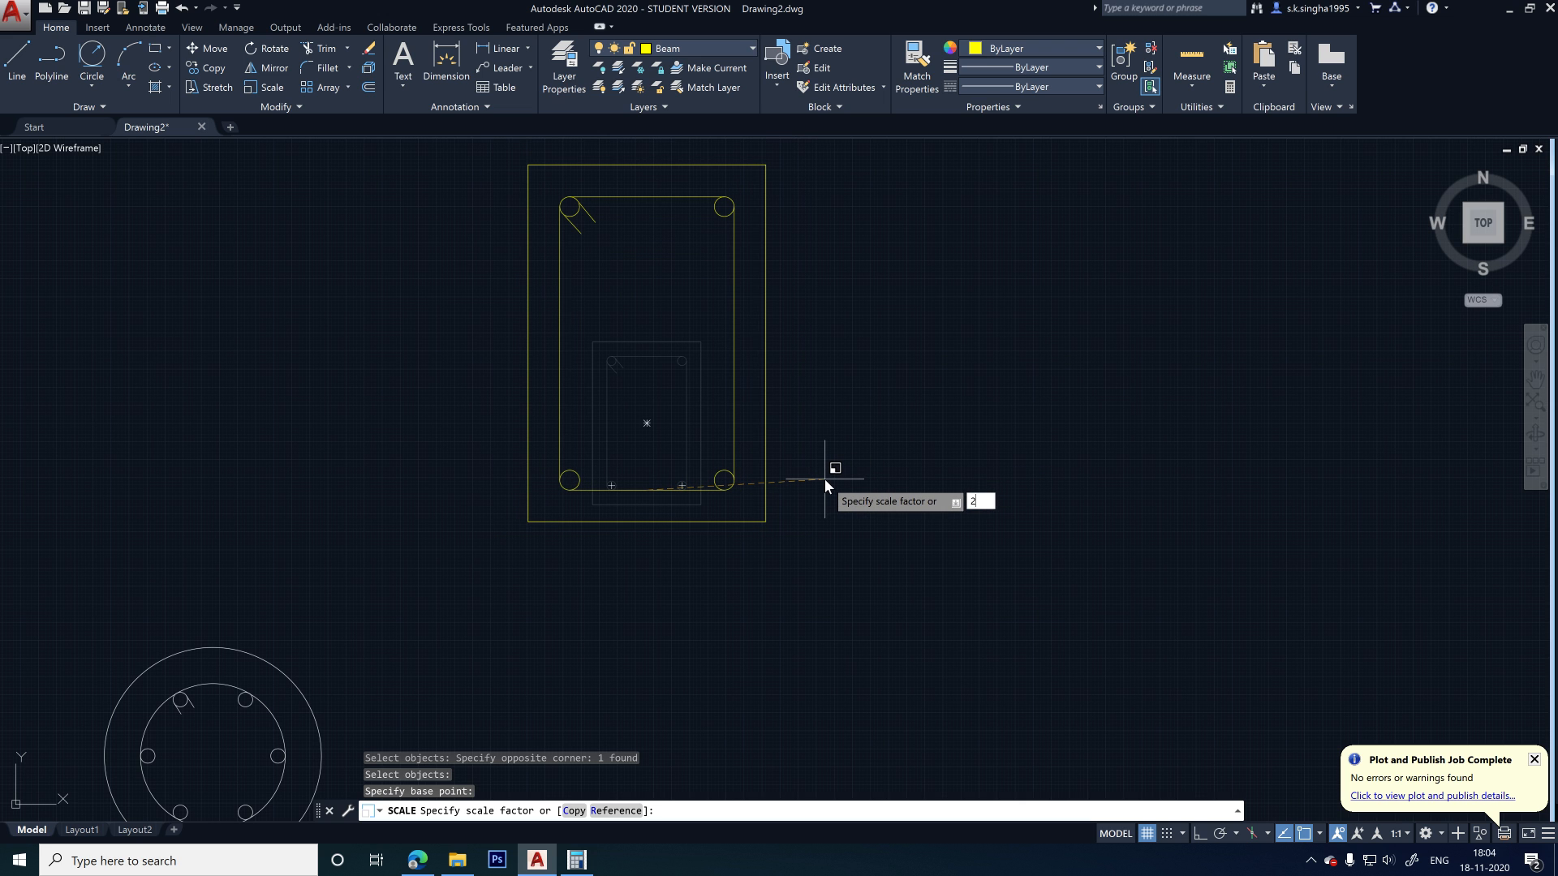
pyautogui.press('Return')
# - Move the enlarged beam section directly above the circular pile section, in line with the other sections
pyautogui.scroll(-5, 811, 471)
pyautogui.click(741, 424)
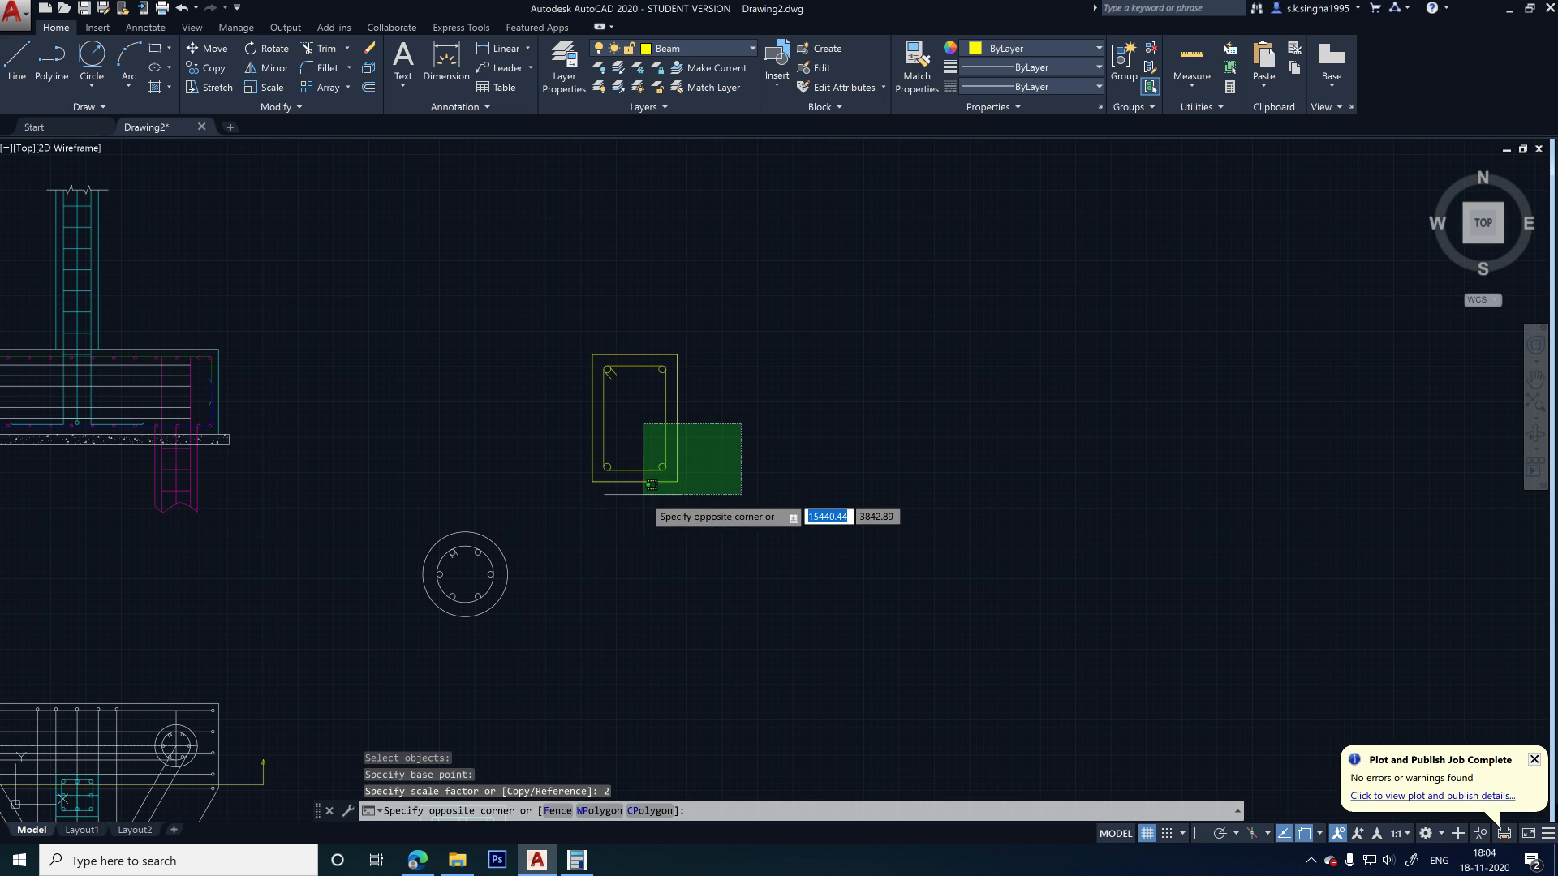
pyautogui.click(652, 484)
pyautogui.click(635, 419)
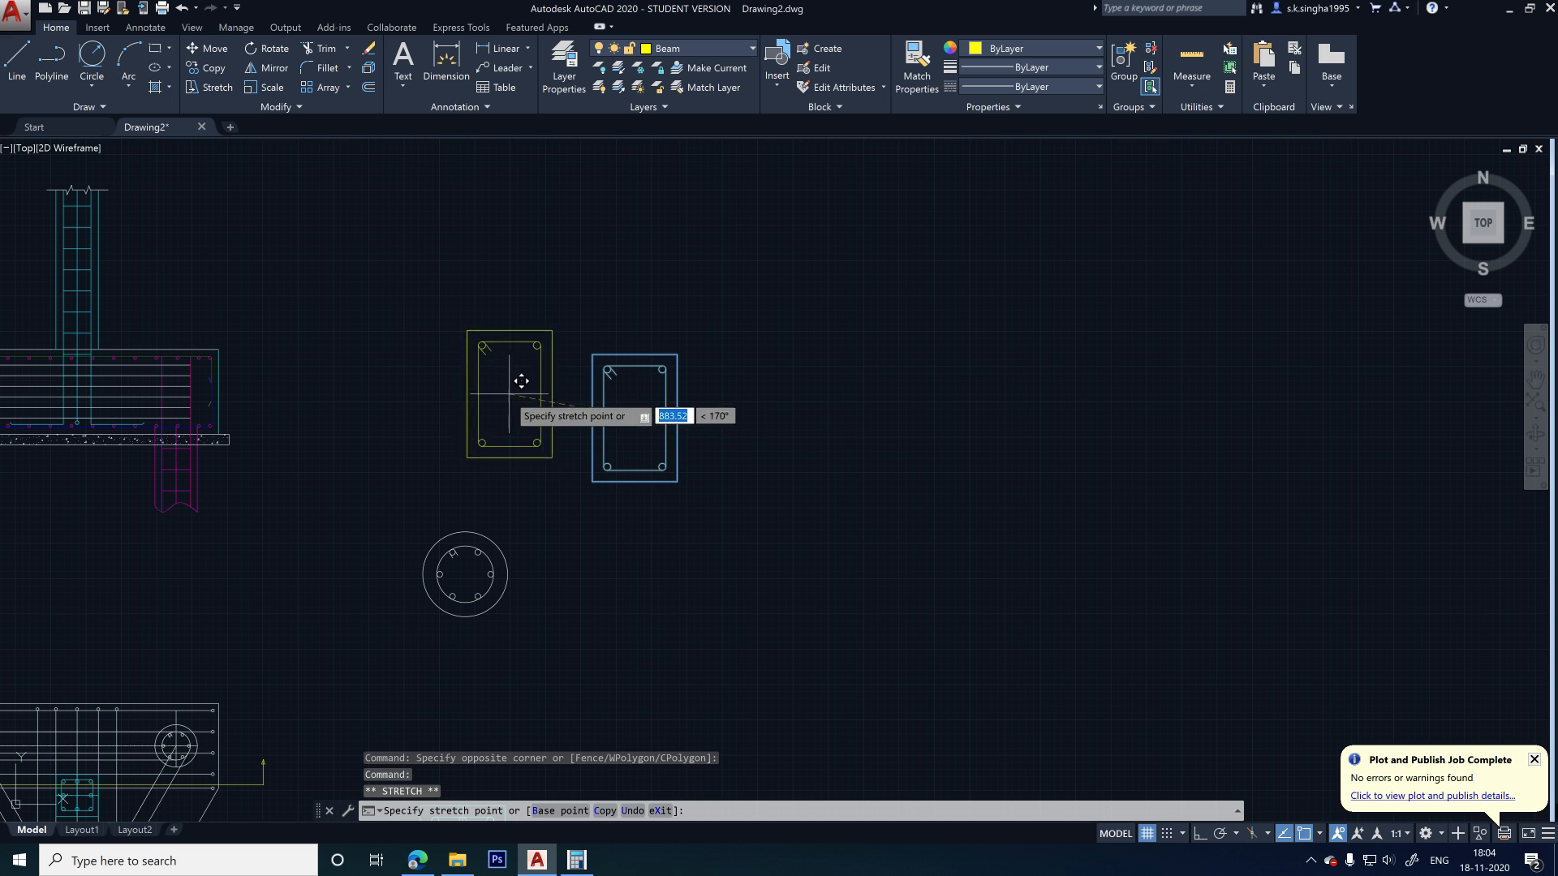
pyautogui.scroll(-4, 584, 365)
pyautogui.scroll(3, 570, 474)
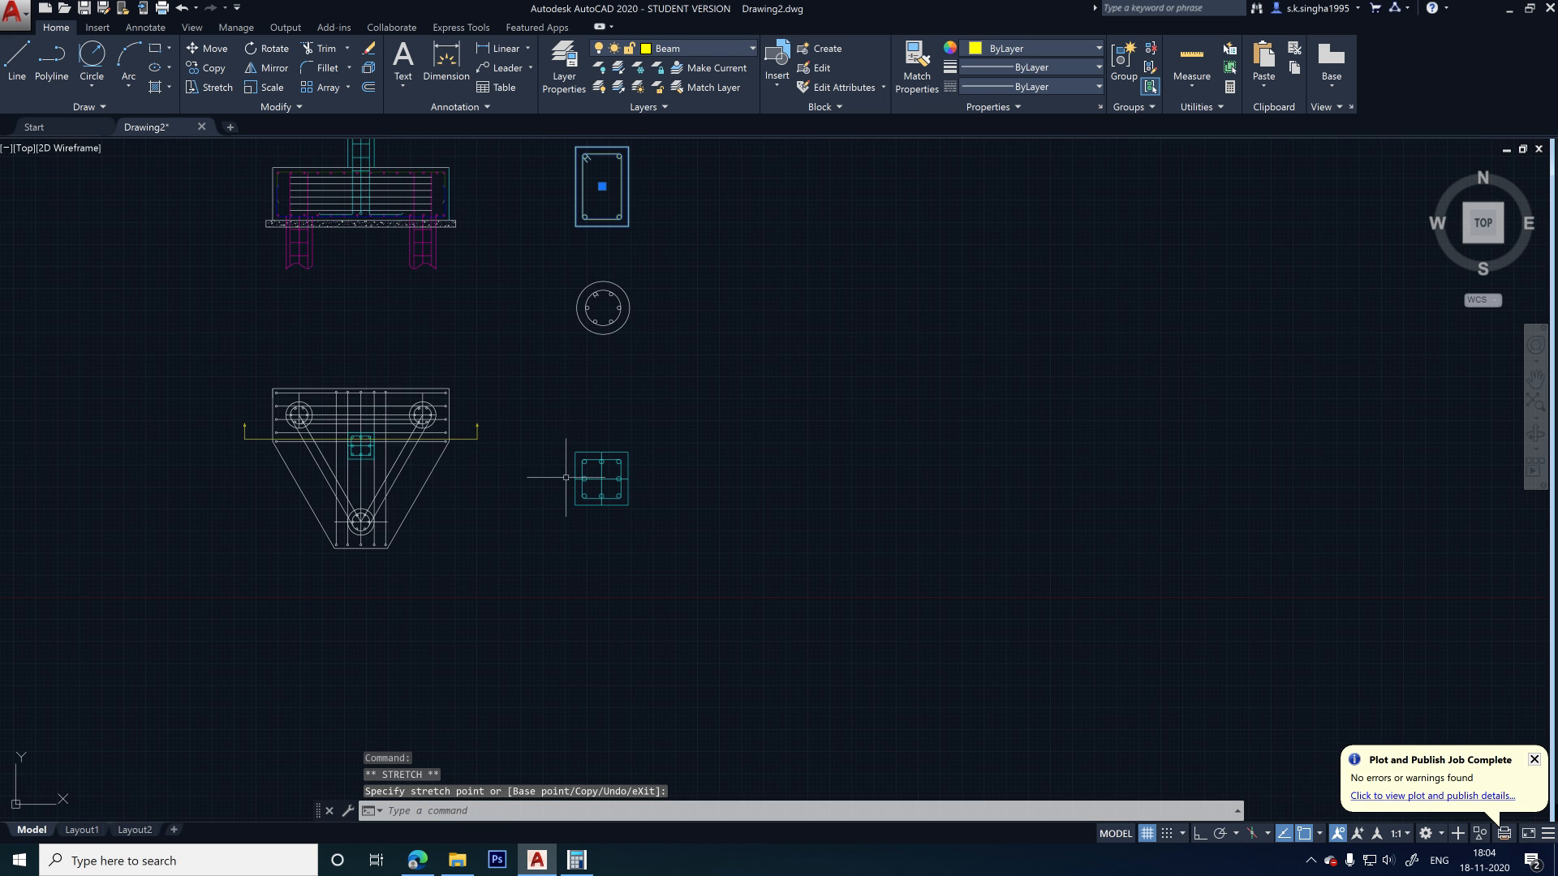
# - Examine the empty sheet frame alongside the full set of pile cap views and sections, highlighting the whole set and clearing it again
pyautogui.scroll(-3, 556, 446)
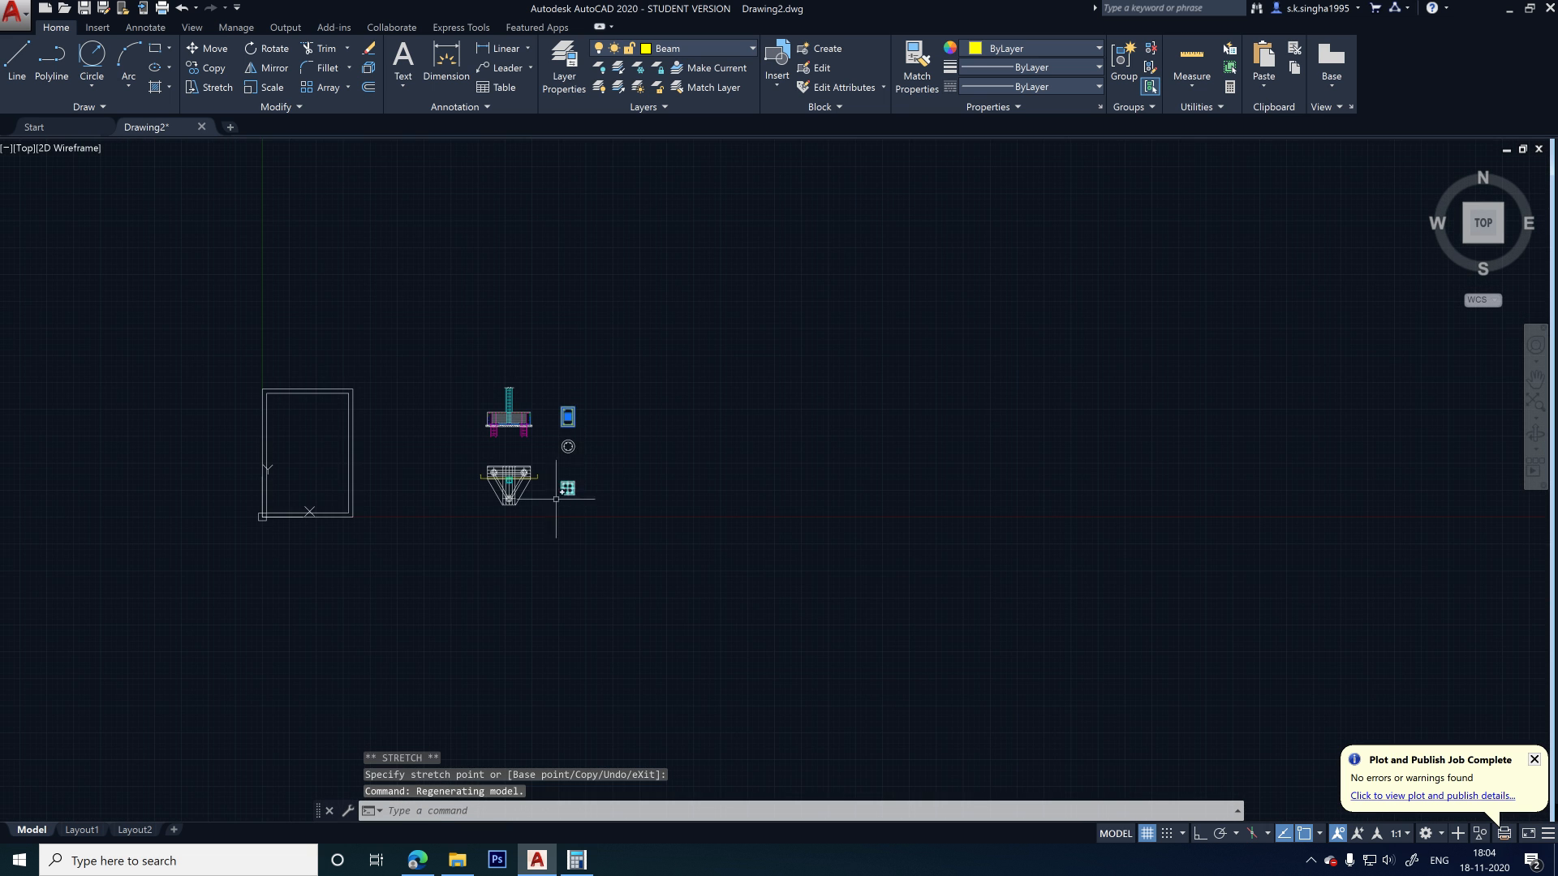
pyautogui.scroll(5, 544, 455)
pyautogui.scroll(-3, 253, 453)
pyautogui.scroll(4, 276, 471)
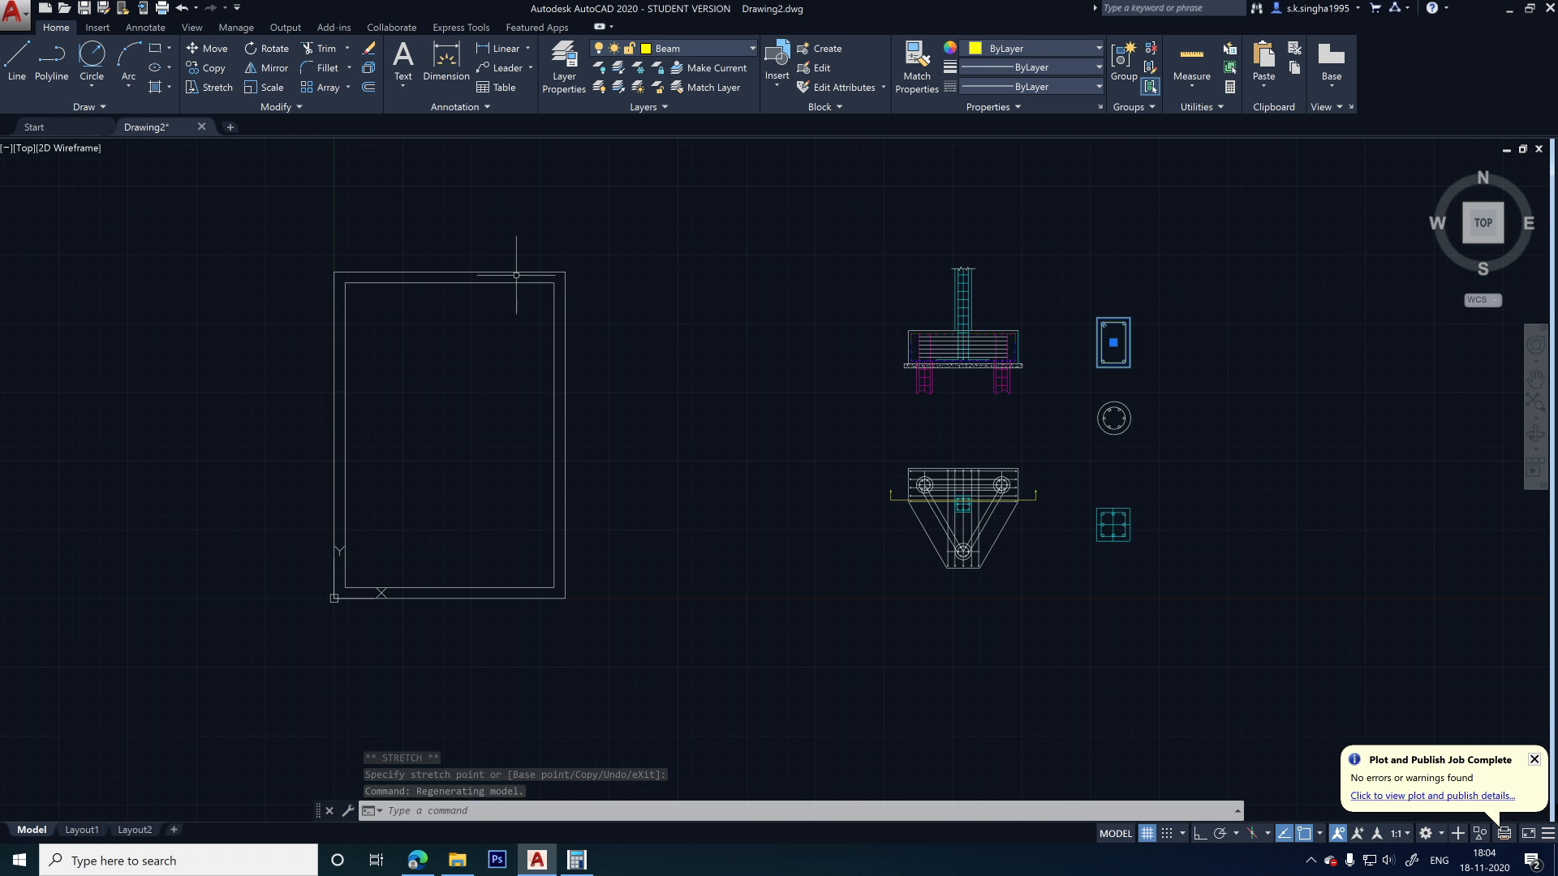
pyautogui.scroll(2, 515, 274)
pyautogui.scroll(-2, 399, 269)
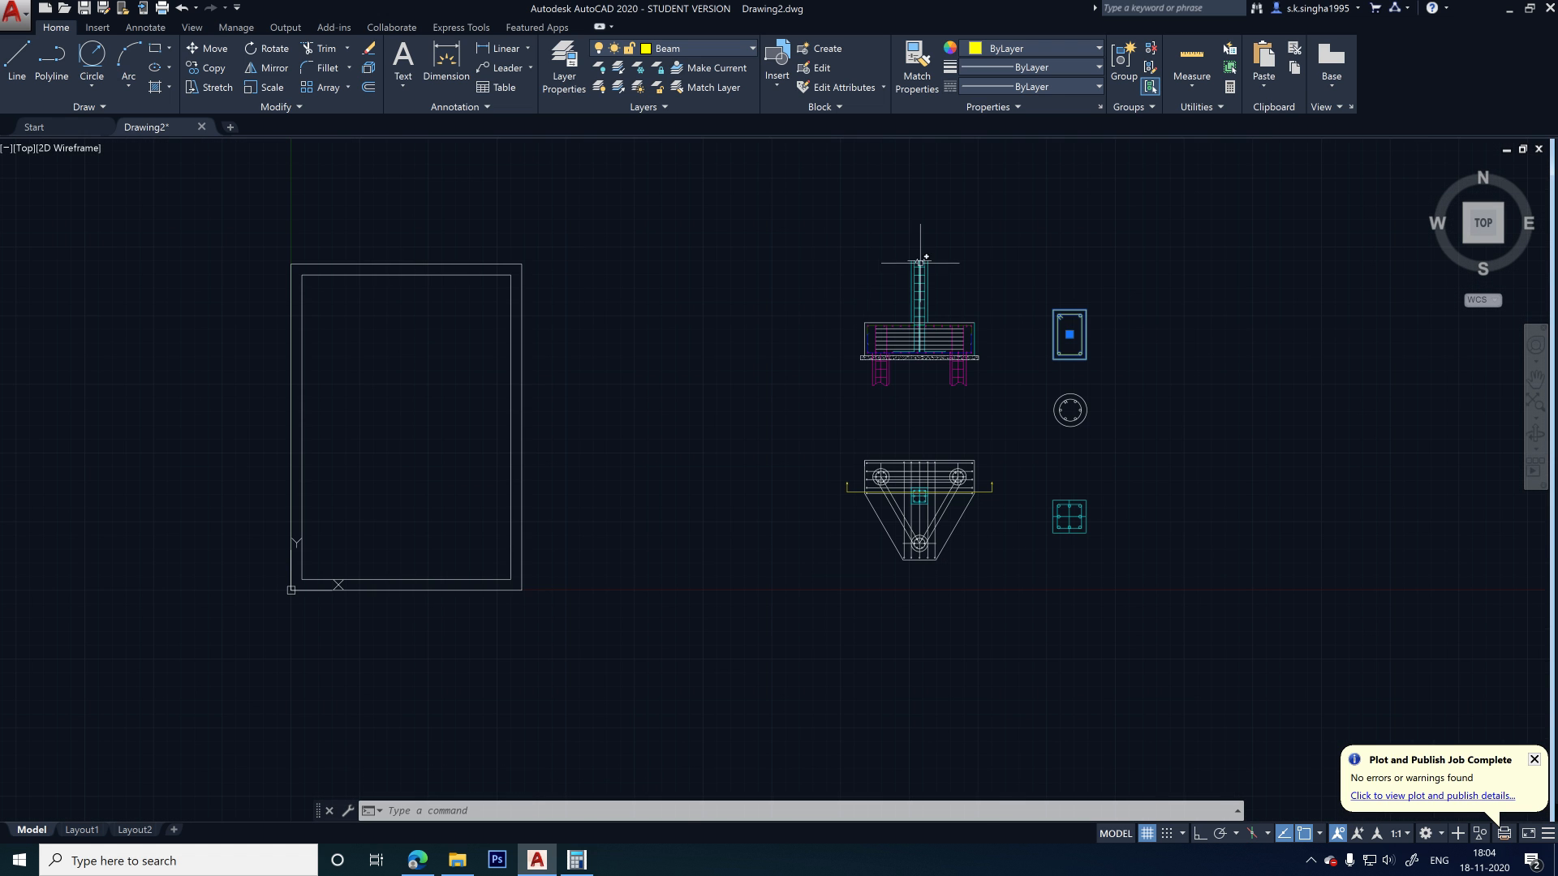
pyautogui.click(819, 236)
pyautogui.click(1142, 598)
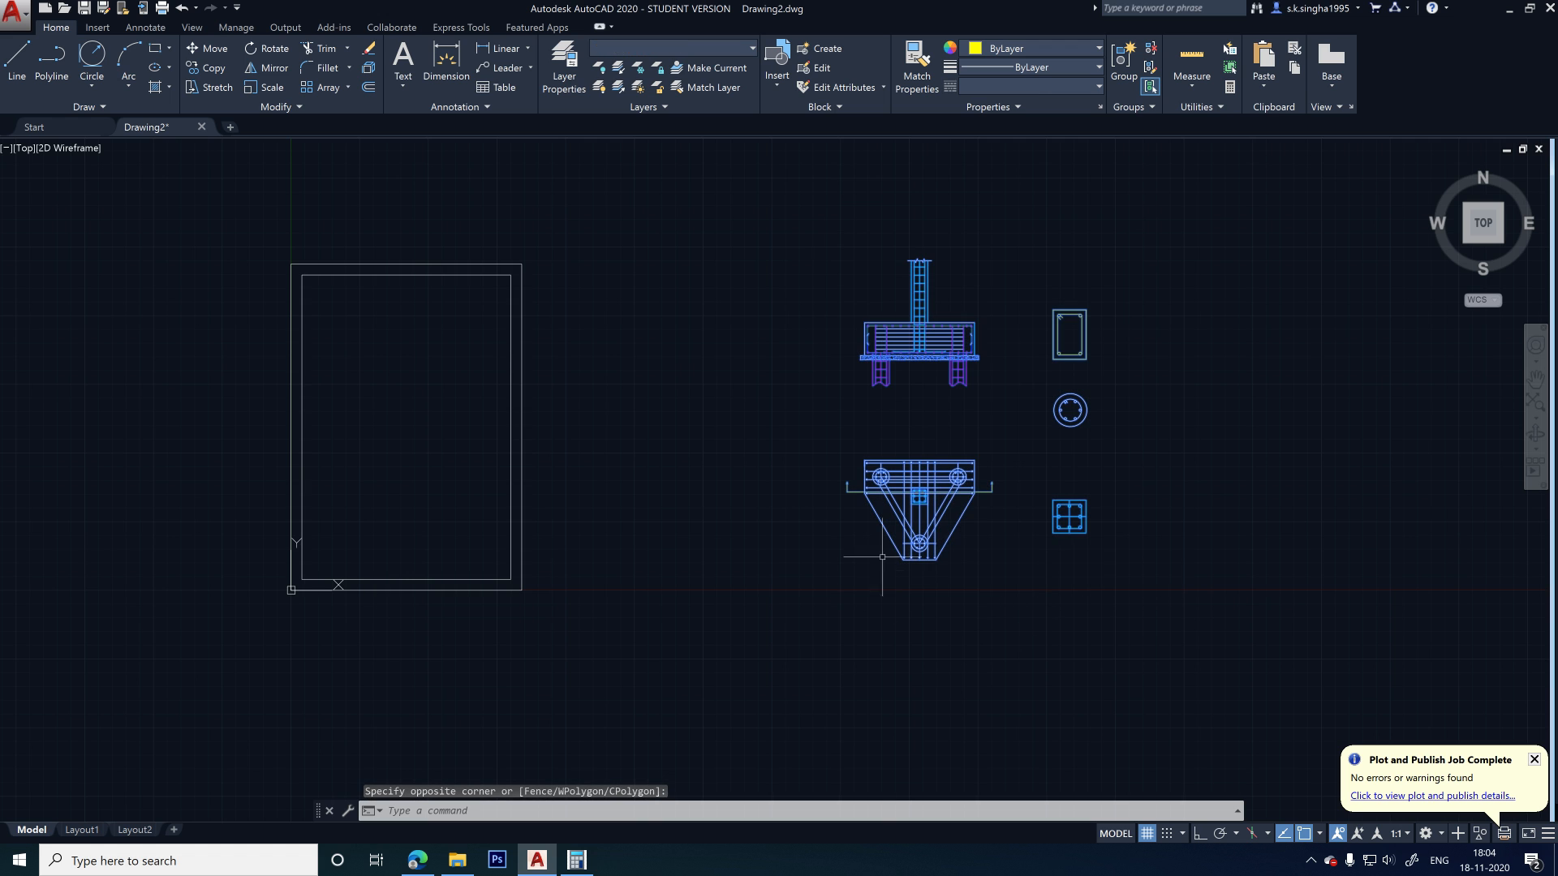
pyautogui.scroll(-3, 409, 432)
pyautogui.scroll(3, 409, 350)
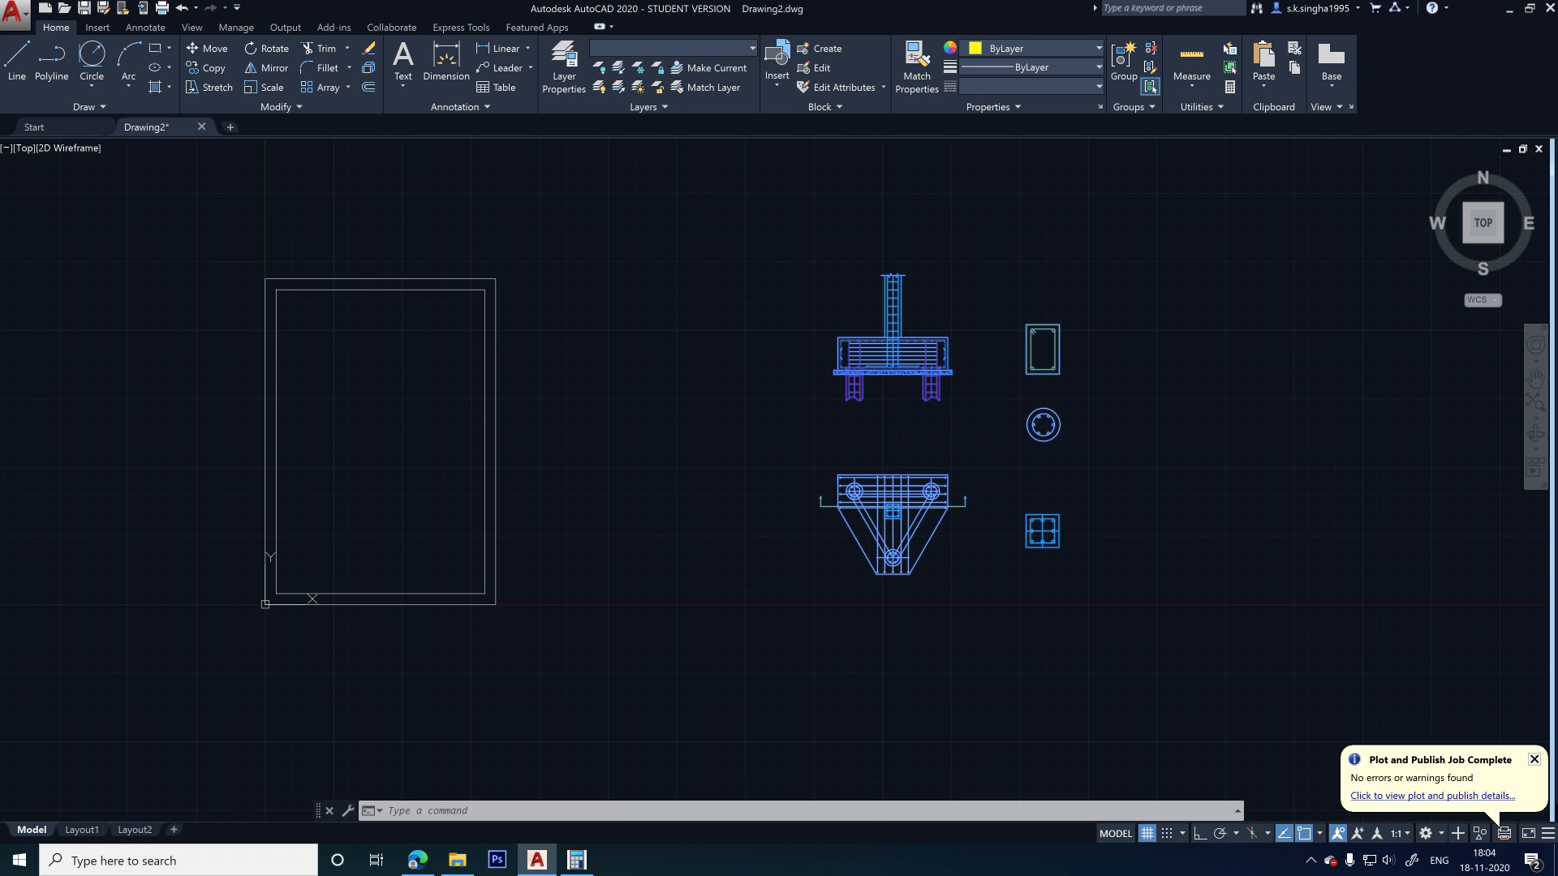
pyautogui.press('Escape')
pyautogui.scroll(4, 1048, 504)
pyautogui.scroll(-4, 1130, 411)
pyautogui.scroll(2, 383, 576)
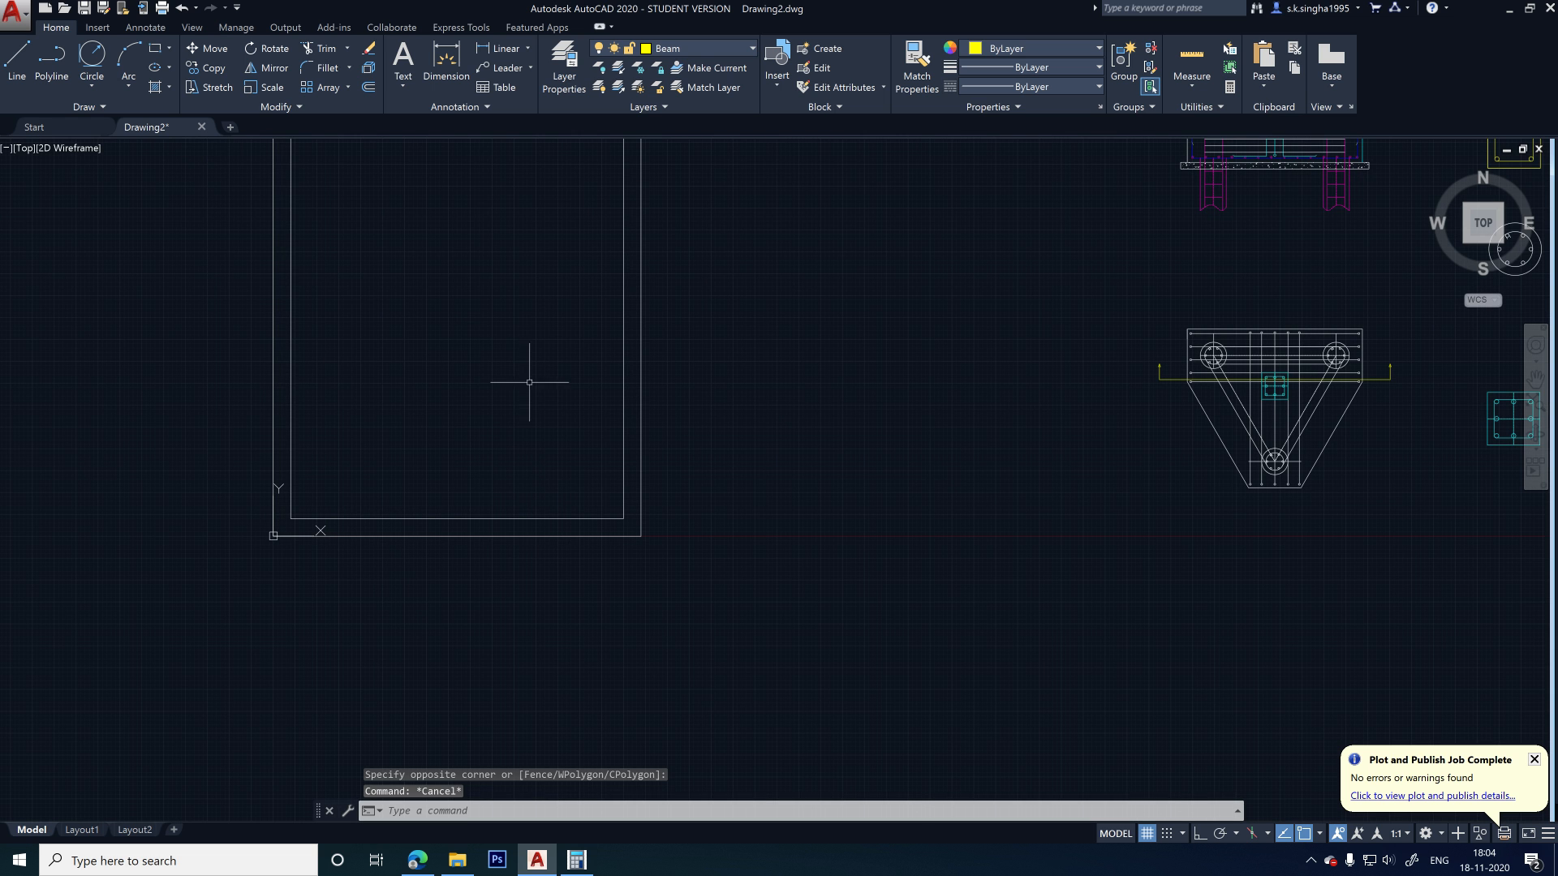
pyautogui.click(155, 49)
pyautogui.click(623, 518)
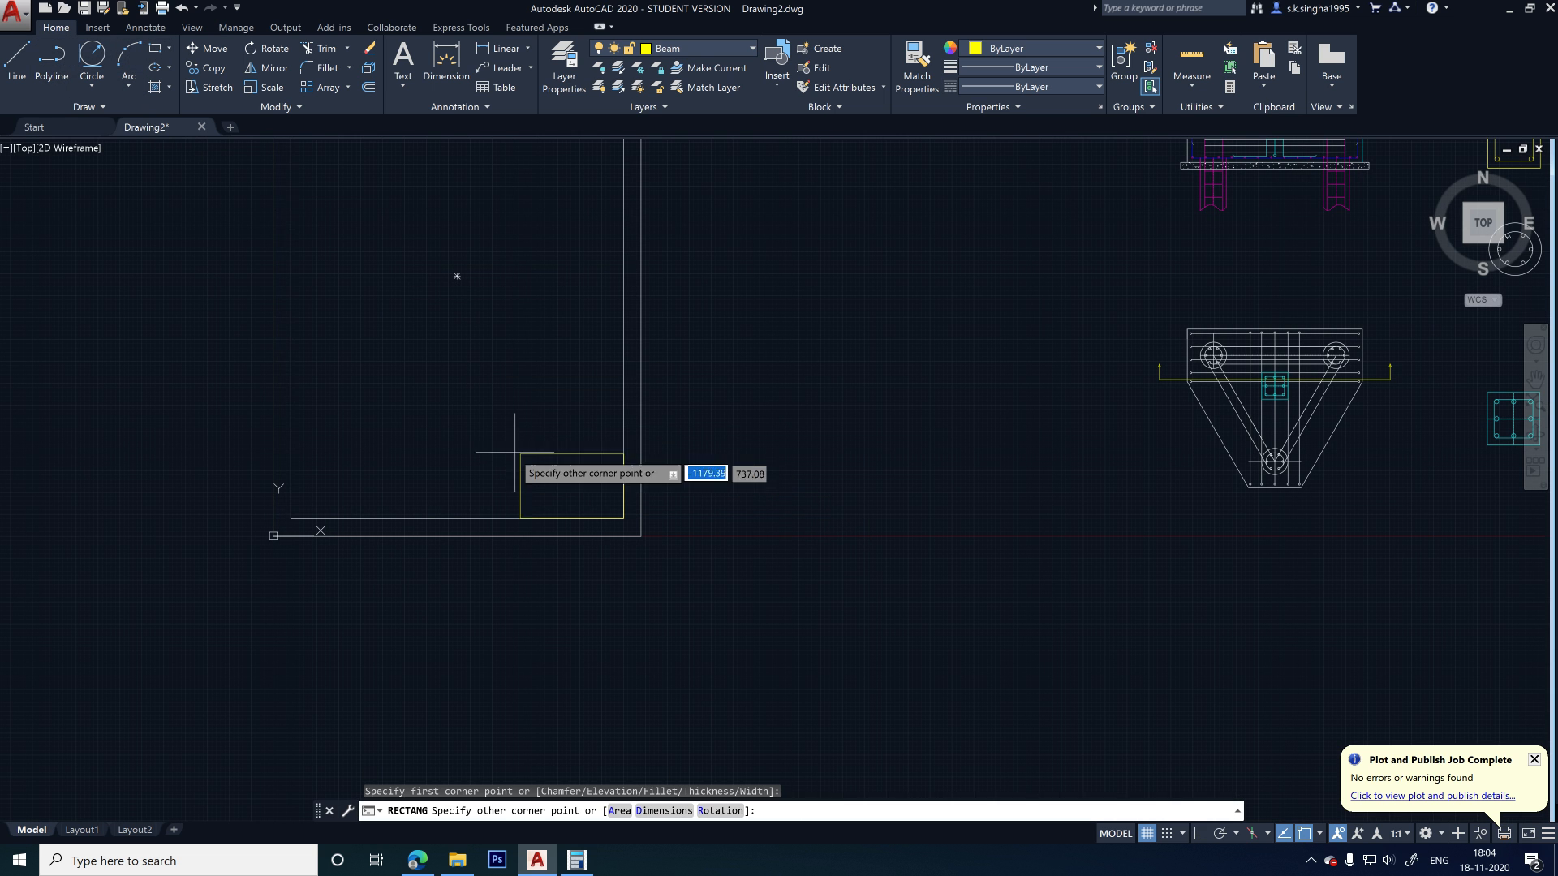
pyautogui.press('Escape')
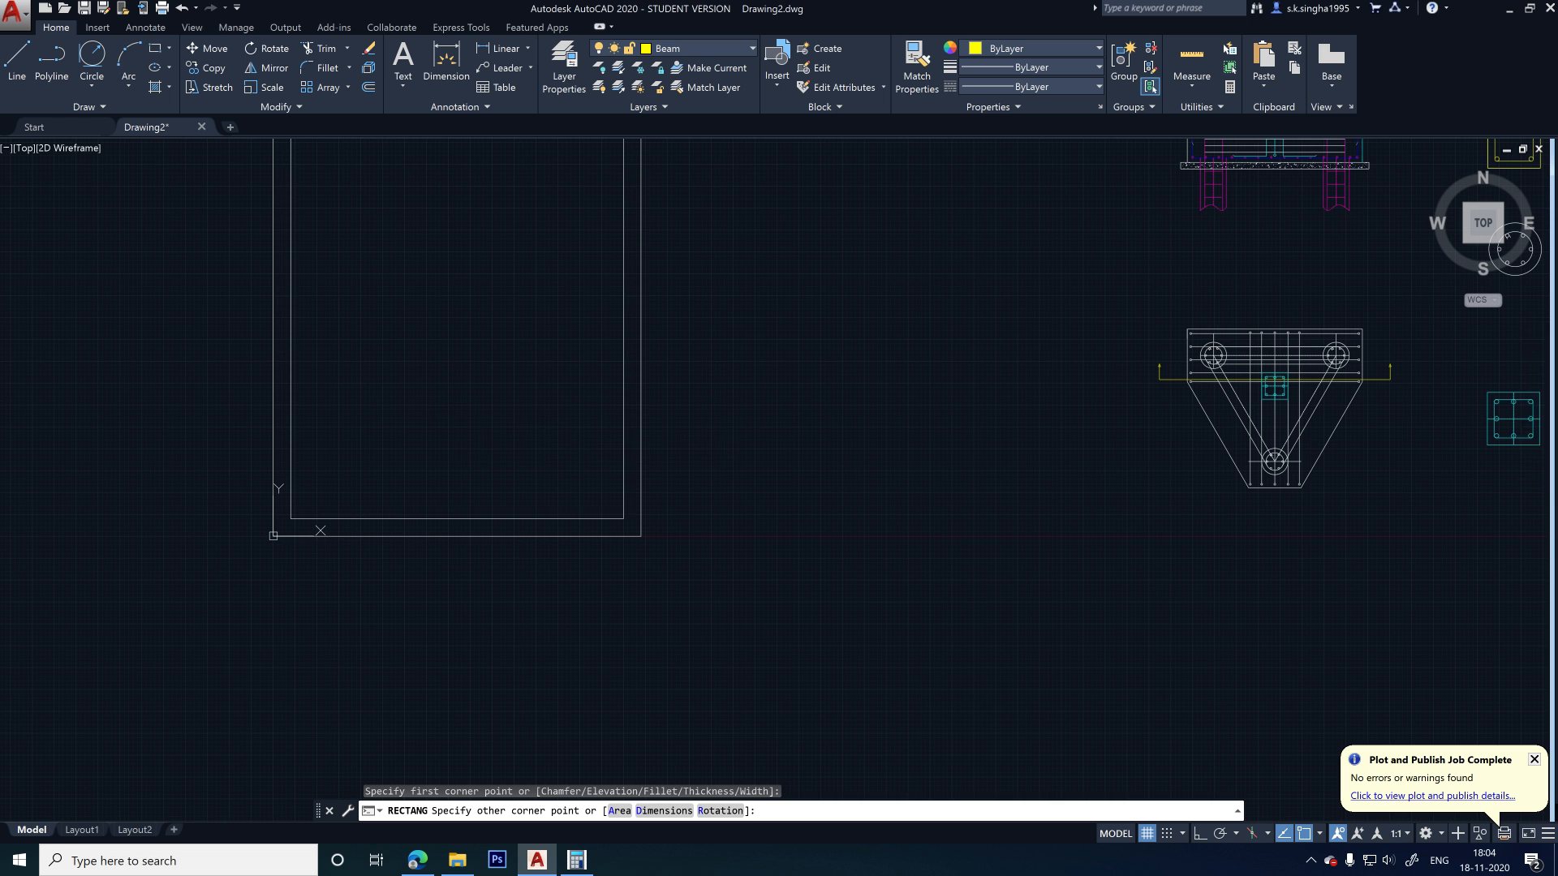
# - Examine the pile cap elevation and plan together with the beam, pile and column sections beside them
pyautogui.scroll(-4, 326, 406)
pyautogui.scroll(8, 729, 441)
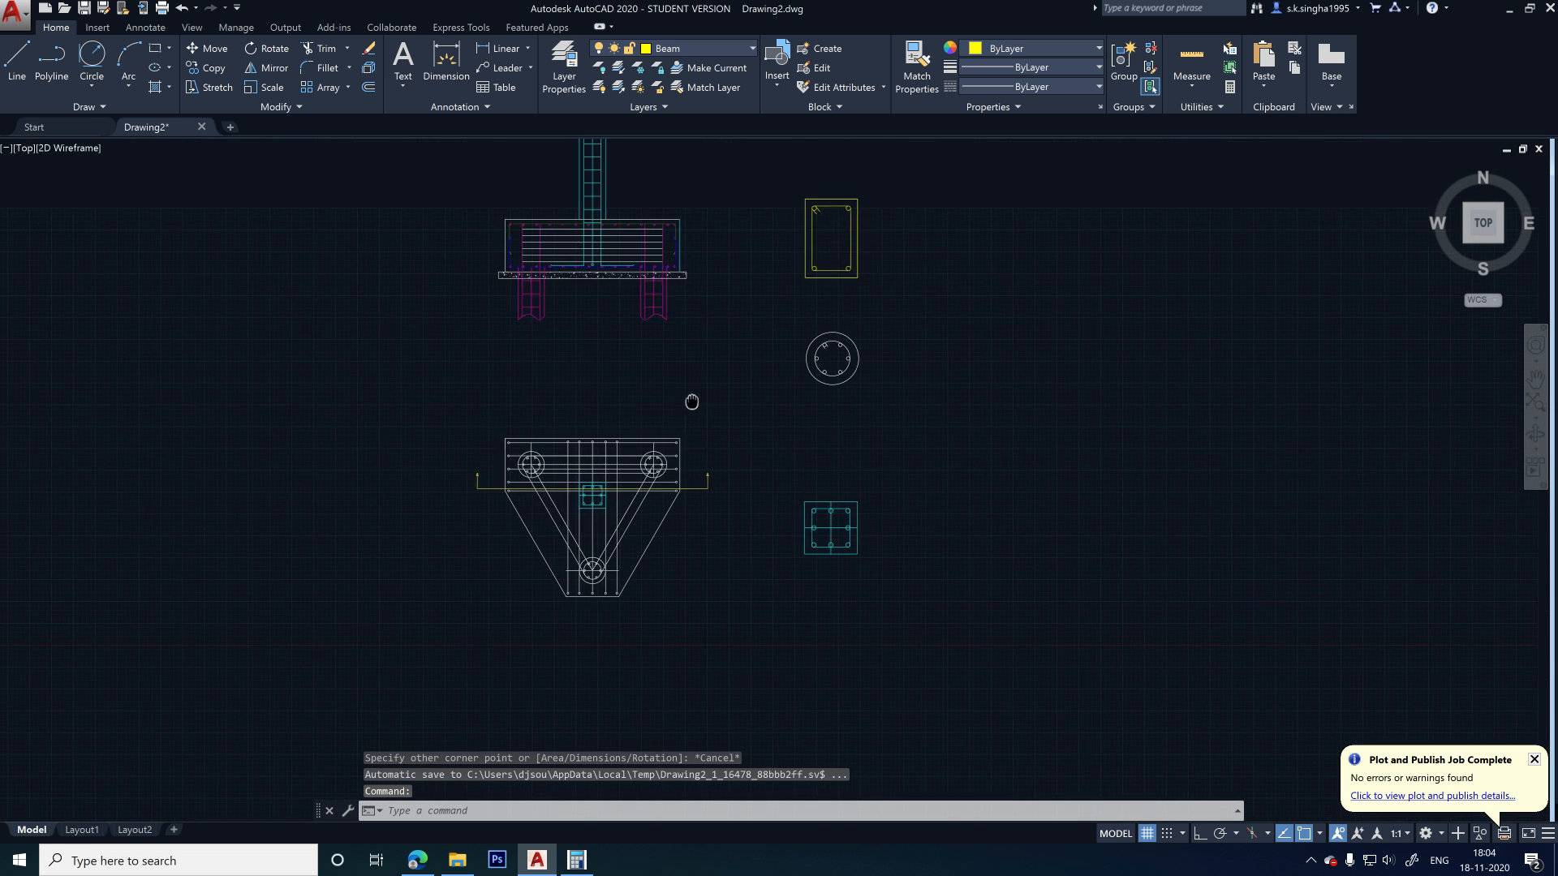
pyautogui.scroll(-5, 487, 422)
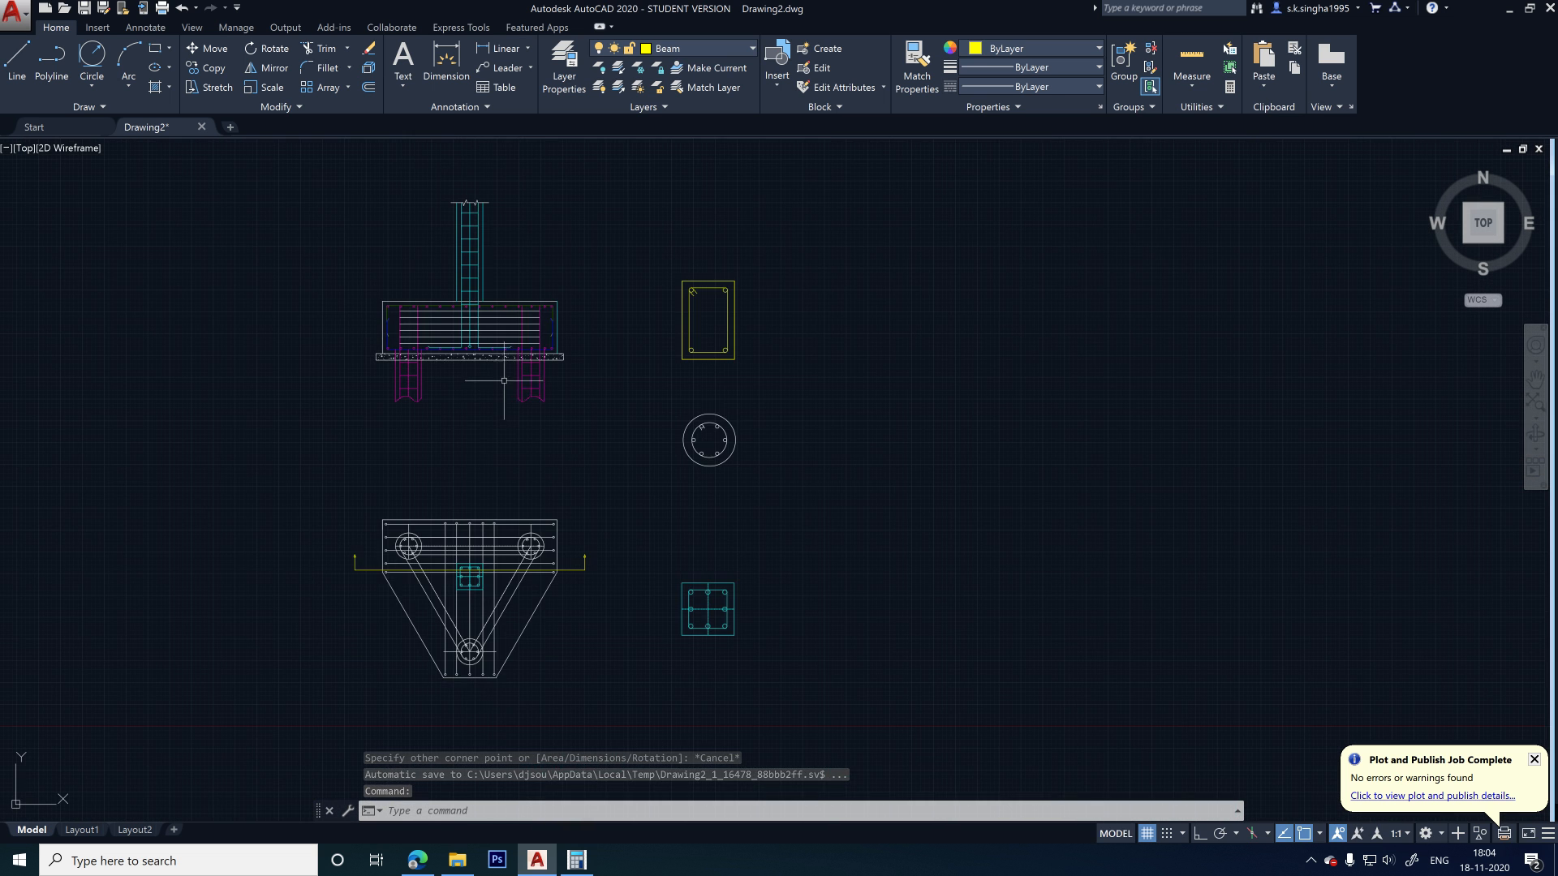
pyautogui.scroll(2, 568, 528)
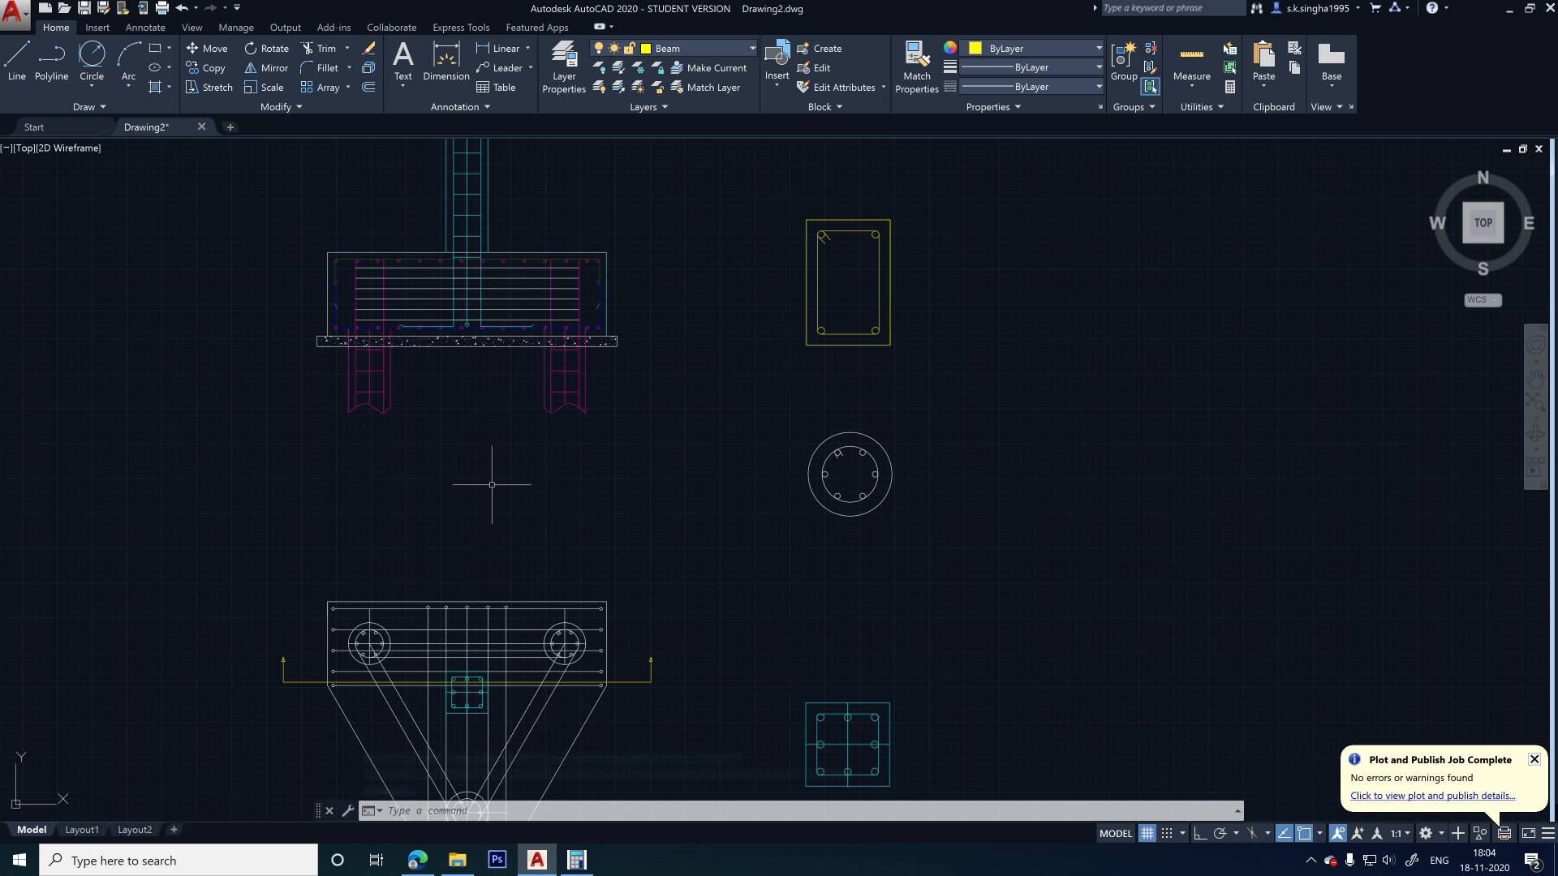
pyautogui.scroll(-2, 506, 474)
pyautogui.scroll(4, 514, 466)
pyautogui.scroll(-2, 534, 489)
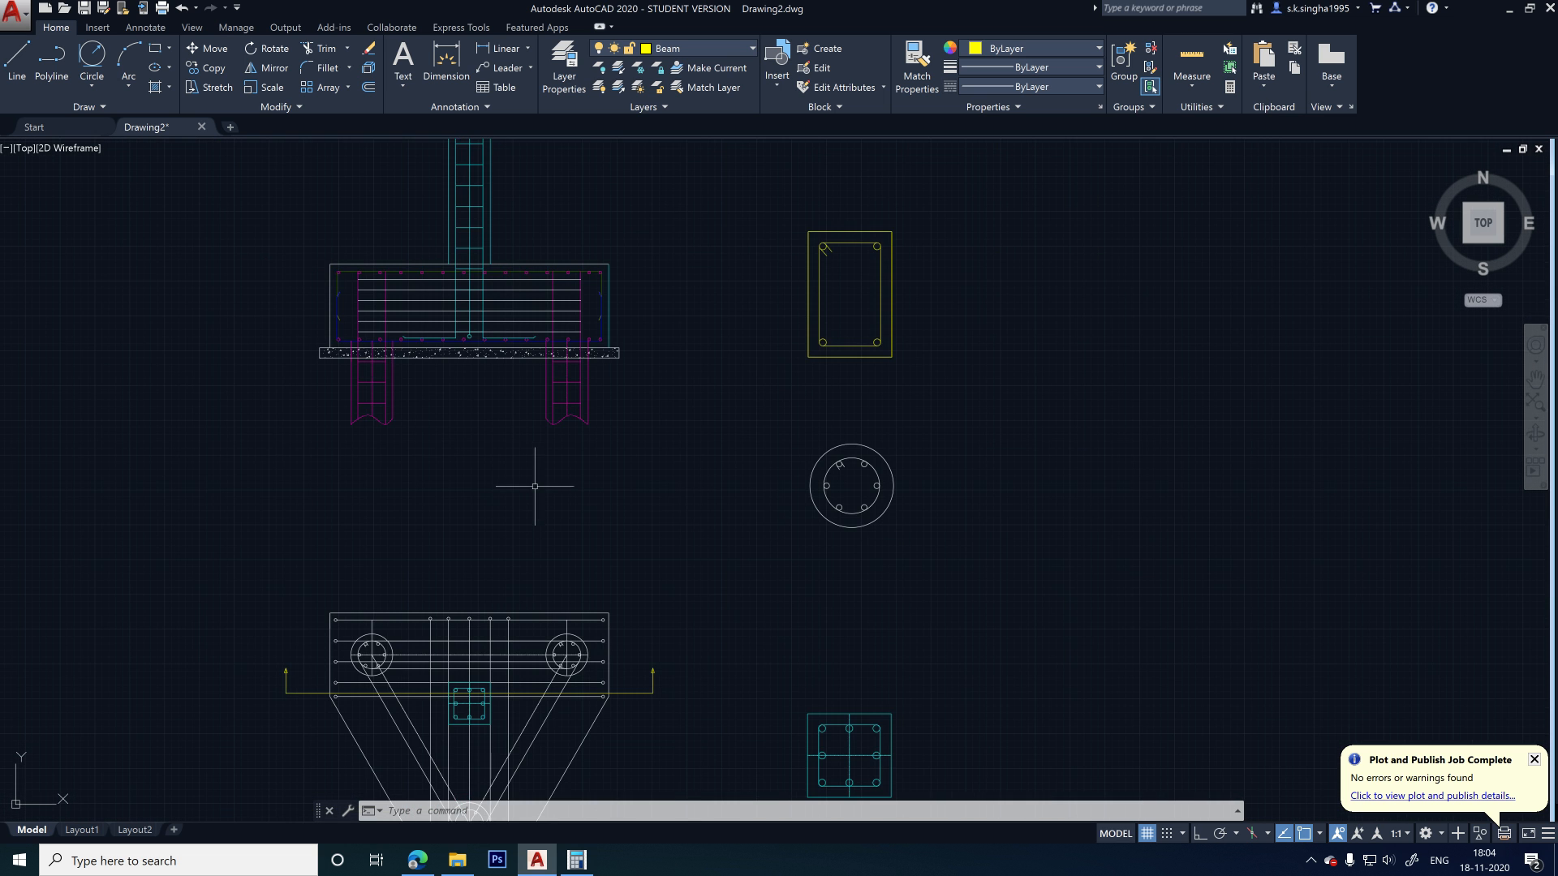
pyautogui.moveTo(547, 480); pyautogui.dragTo(565, 606, button='middle')
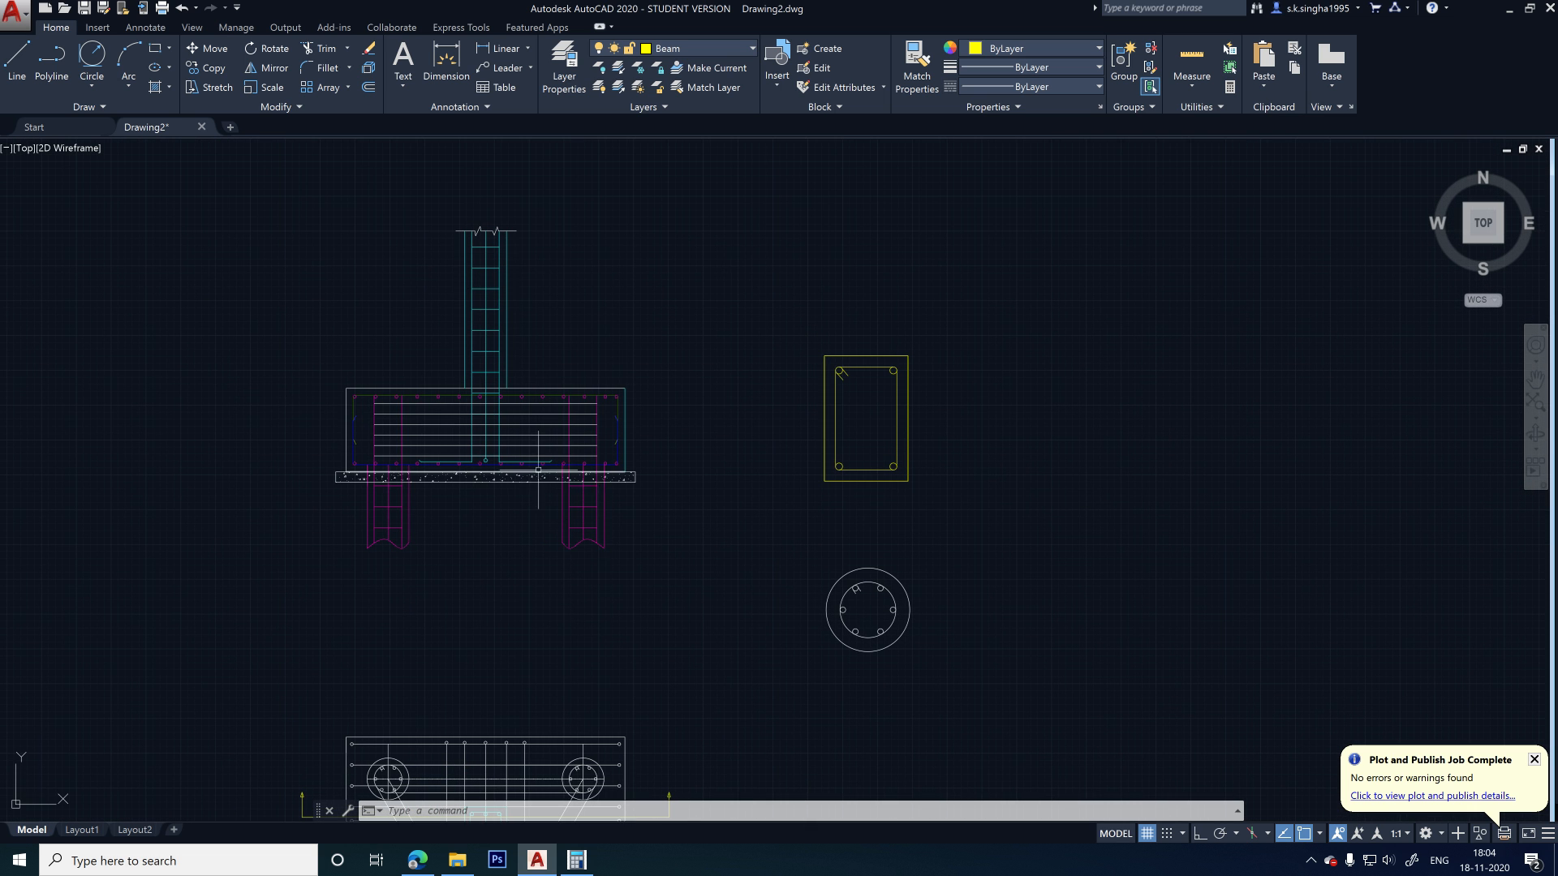
pyautogui.scroll(-2, 537, 472)
pyautogui.scroll(2, 538, 694)
pyautogui.moveTo(514, 484); pyautogui.dragTo(513, 578, button='middle')
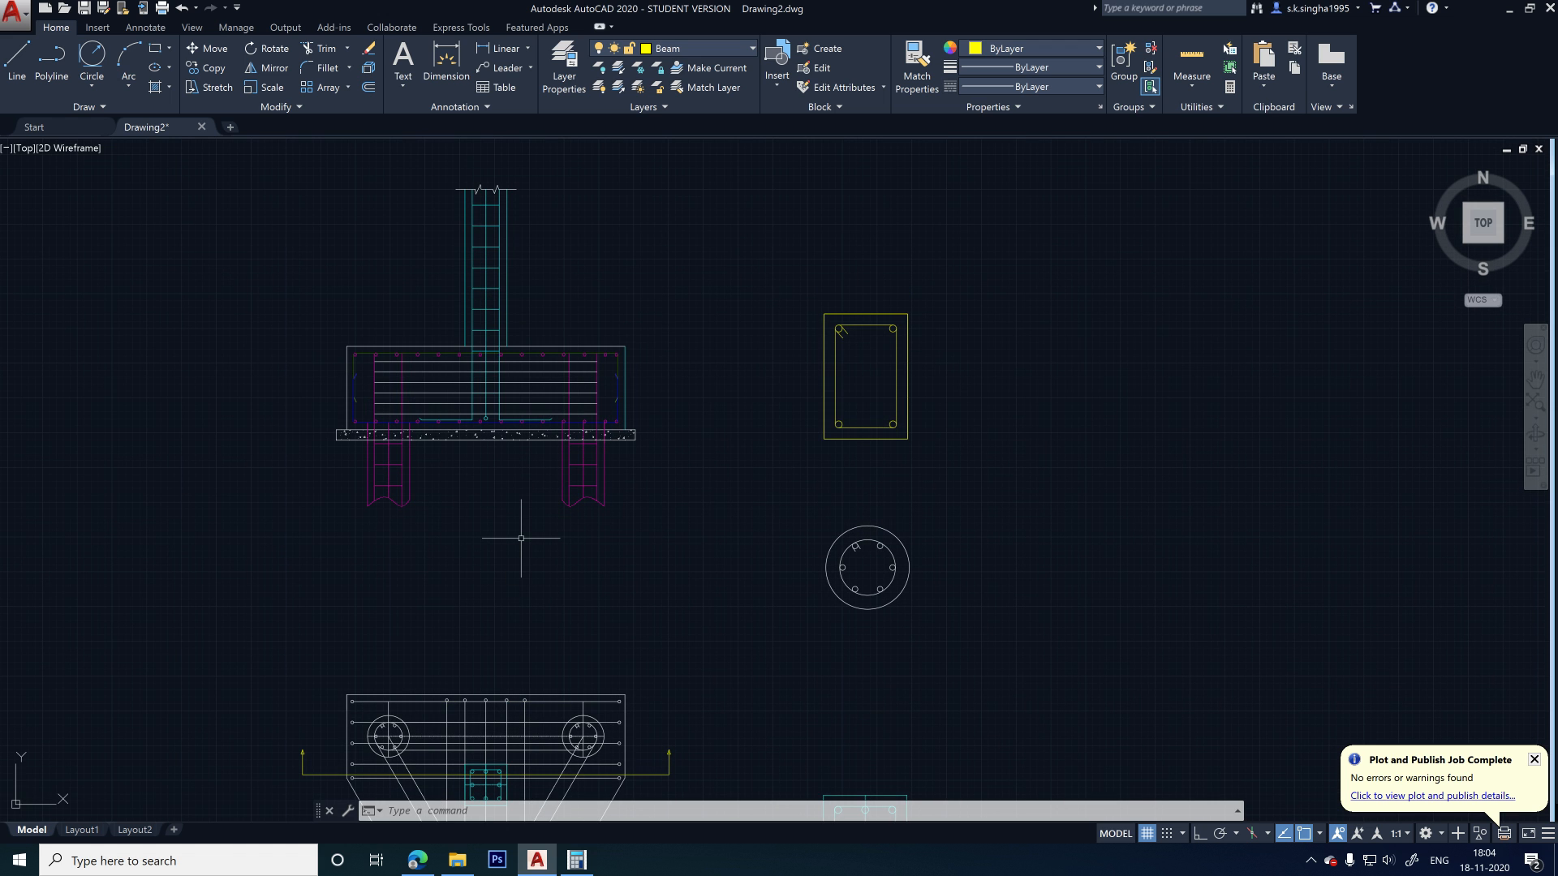
pyautogui.scroll(2, 524, 535)
pyautogui.moveTo(581, 503); pyautogui.dragTo(596, 639, button='middle')
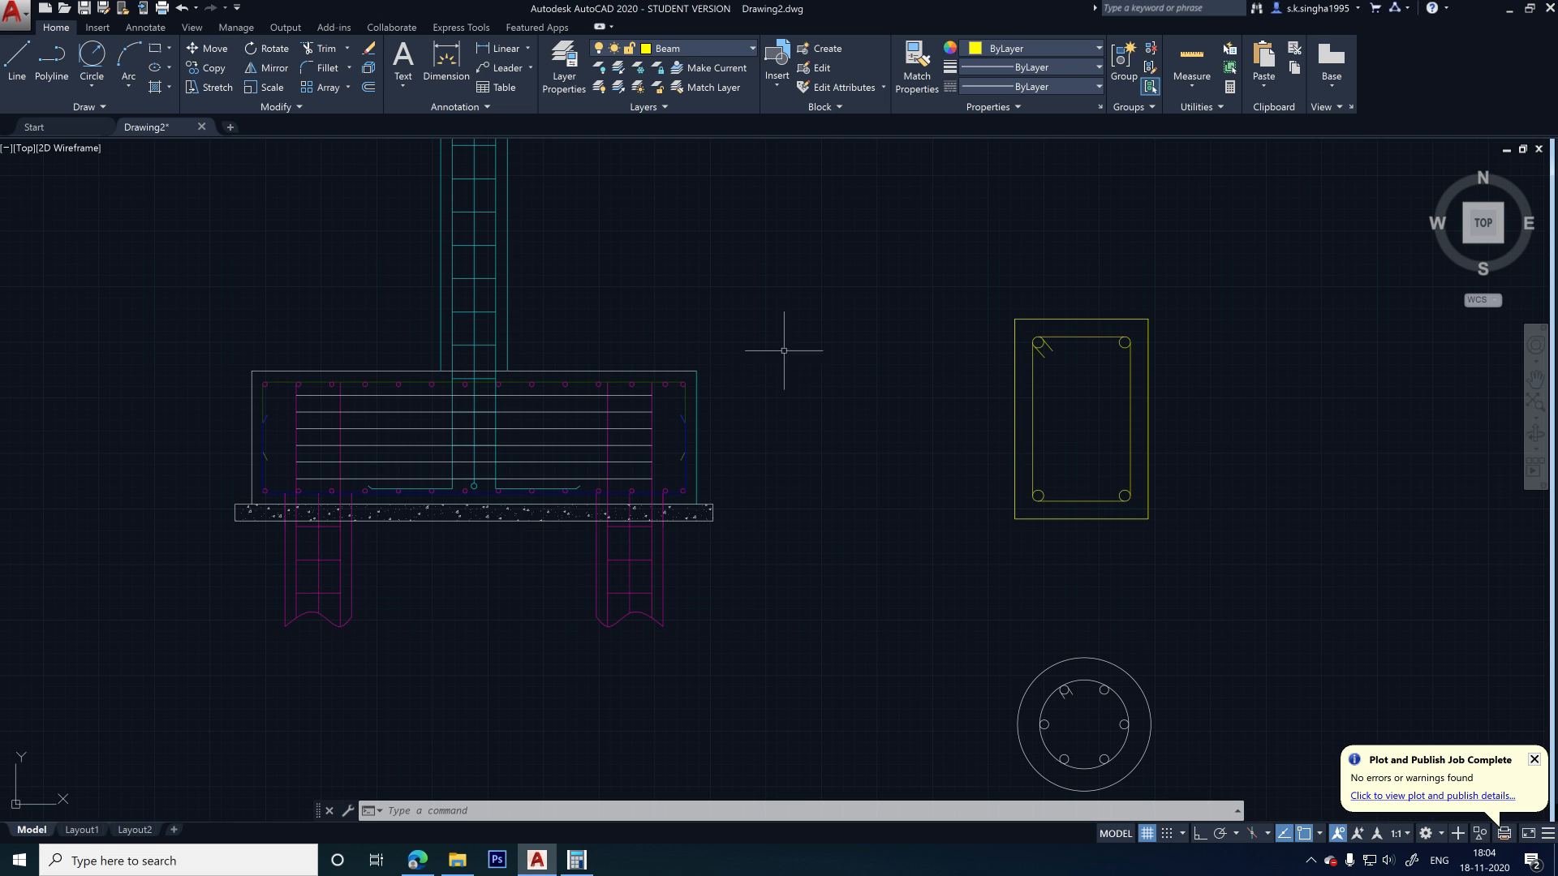
pyautogui.hotkey('alt', 'z')
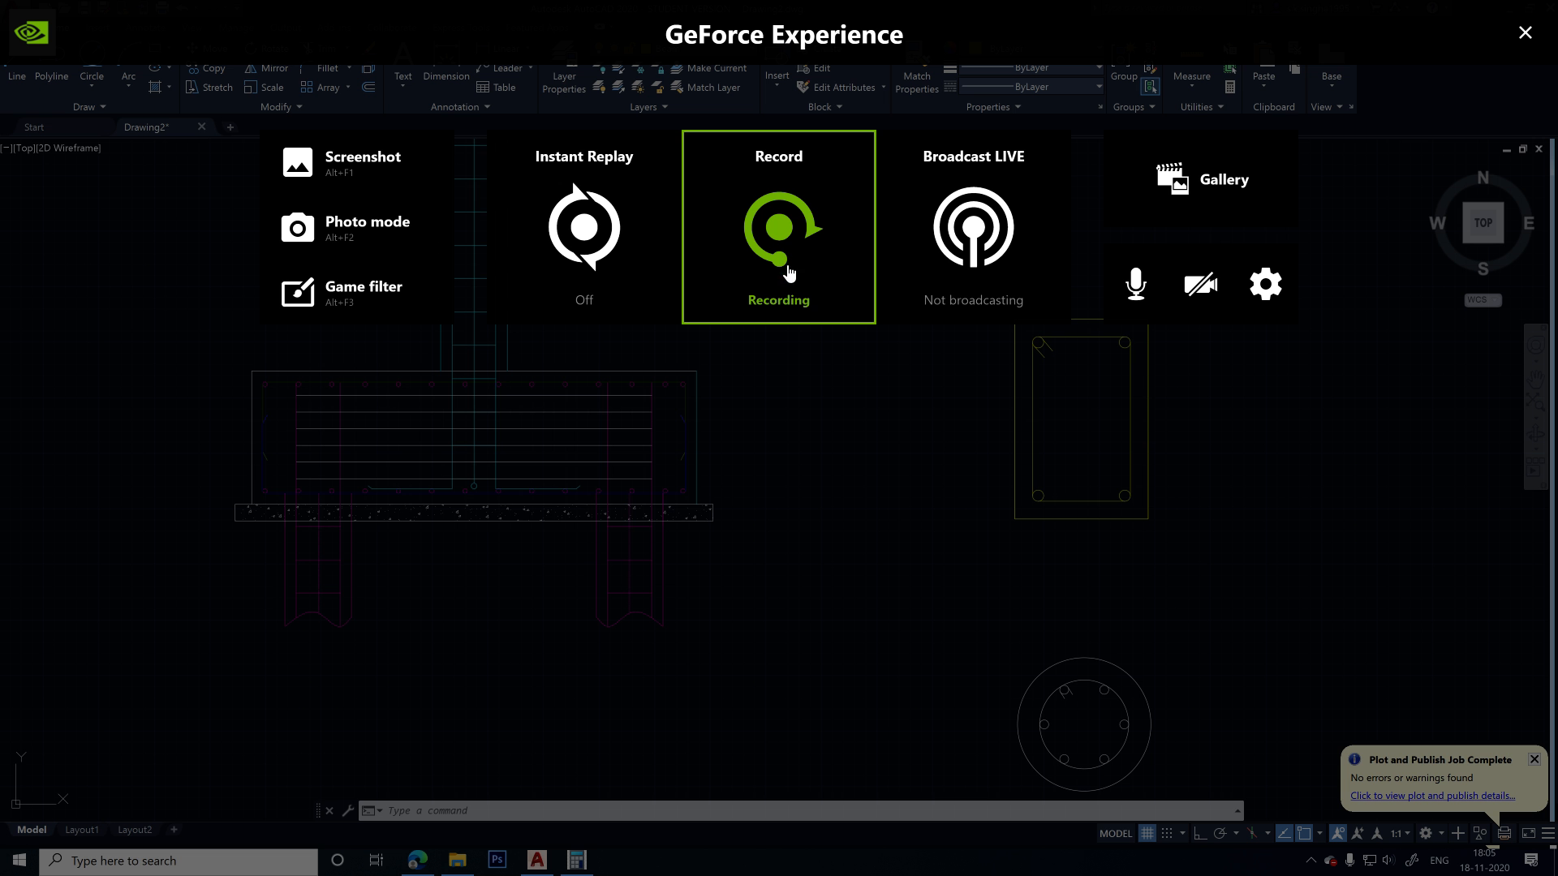